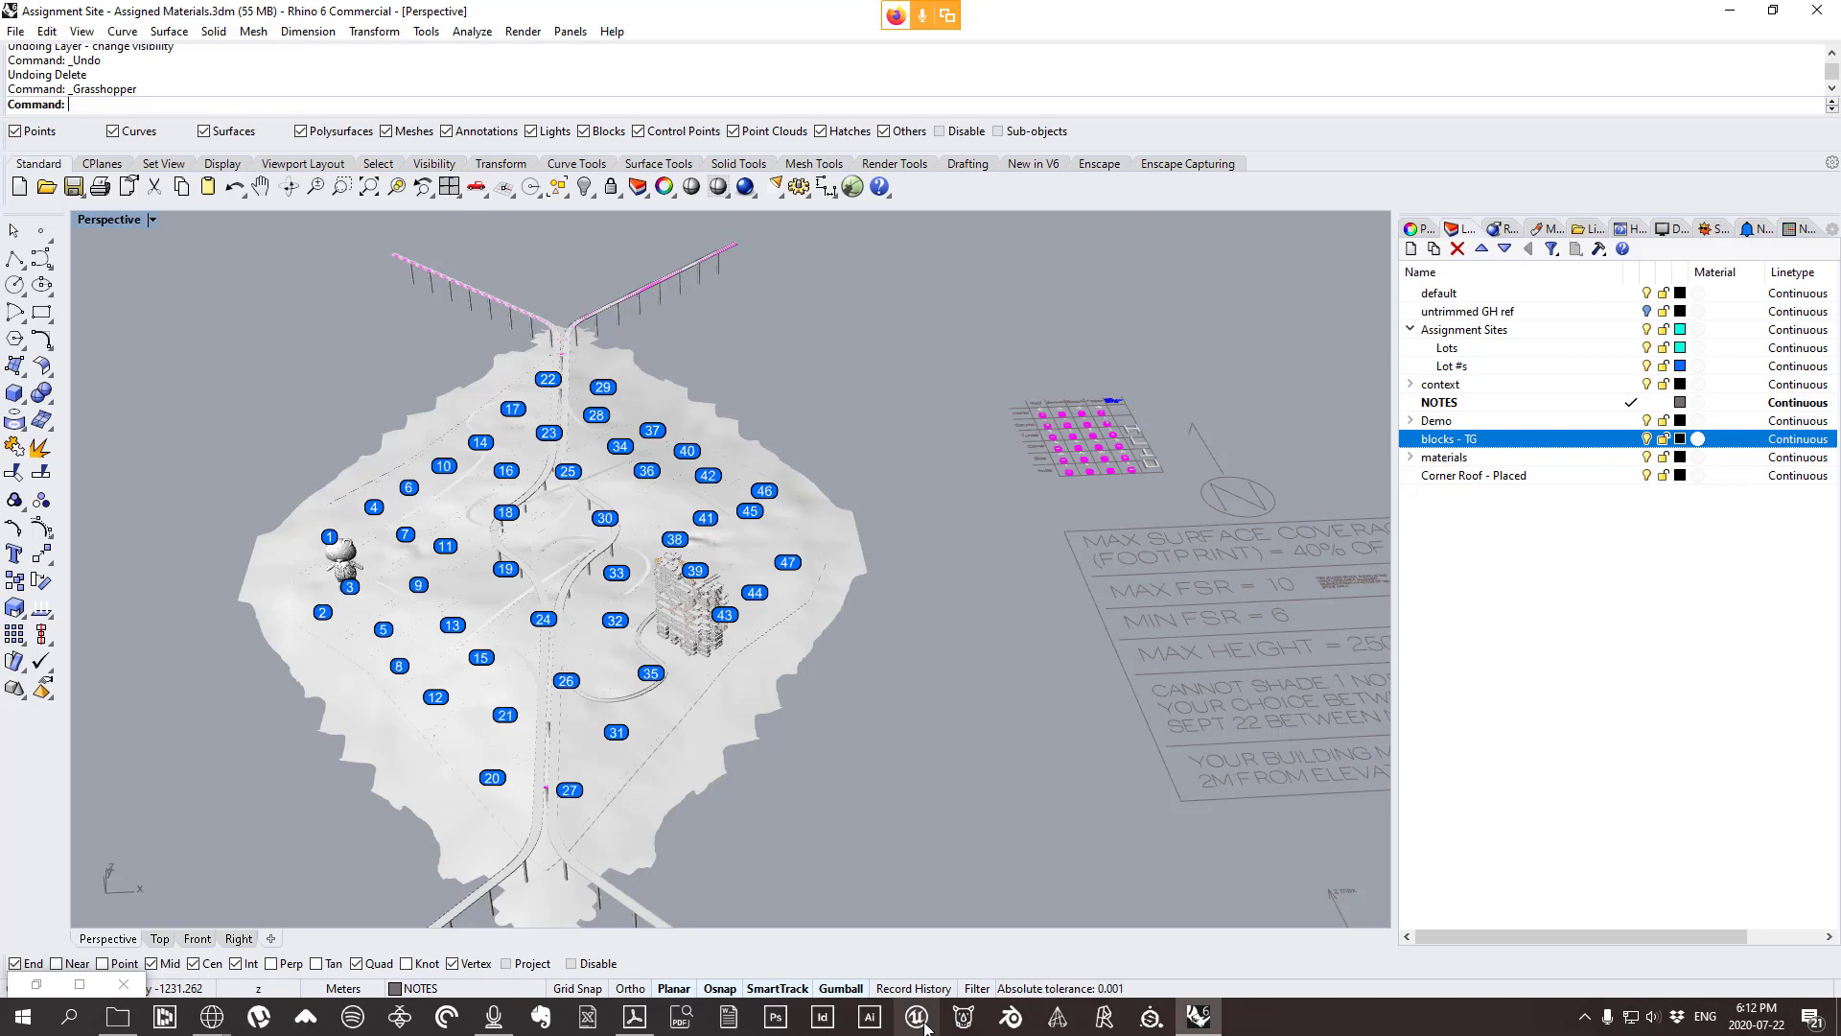
# Search for "epic" on the computer, open the Epic Games Launcher and reposition its window over the Rhino model.
pyautogui.click(19, 1024)
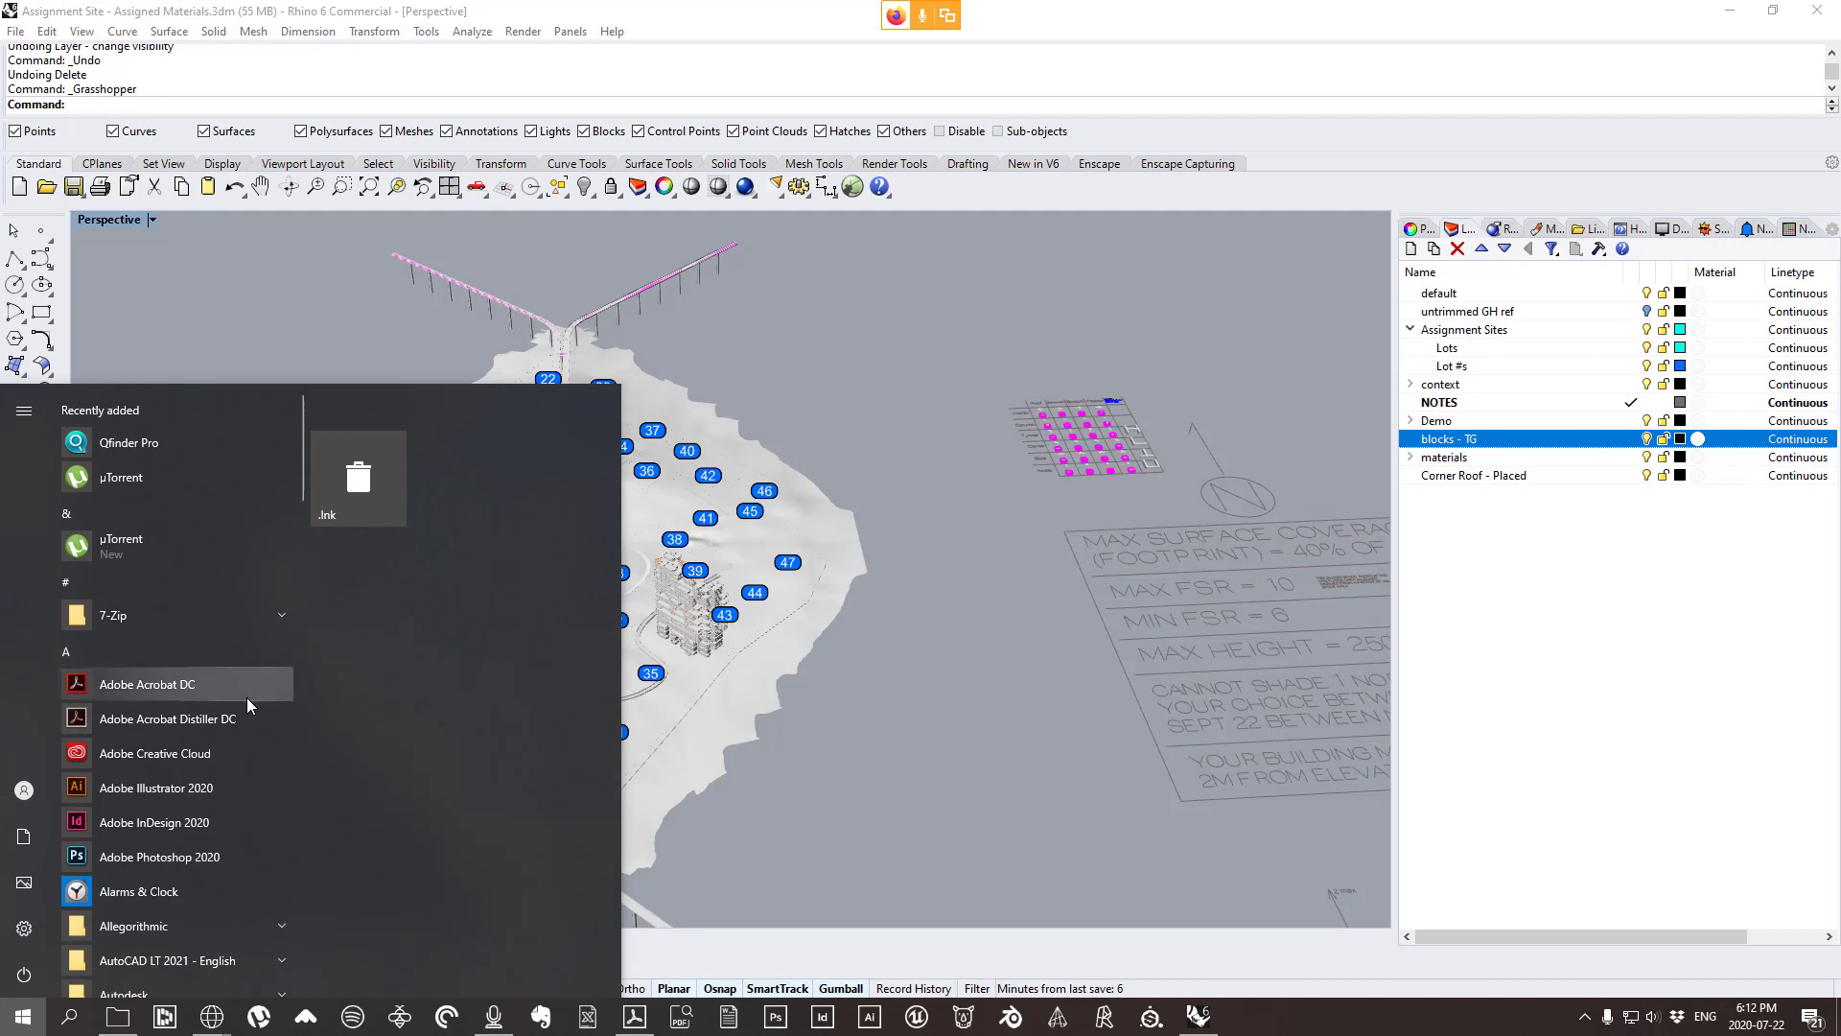
pyautogui.scroll(-5, 255, 704)
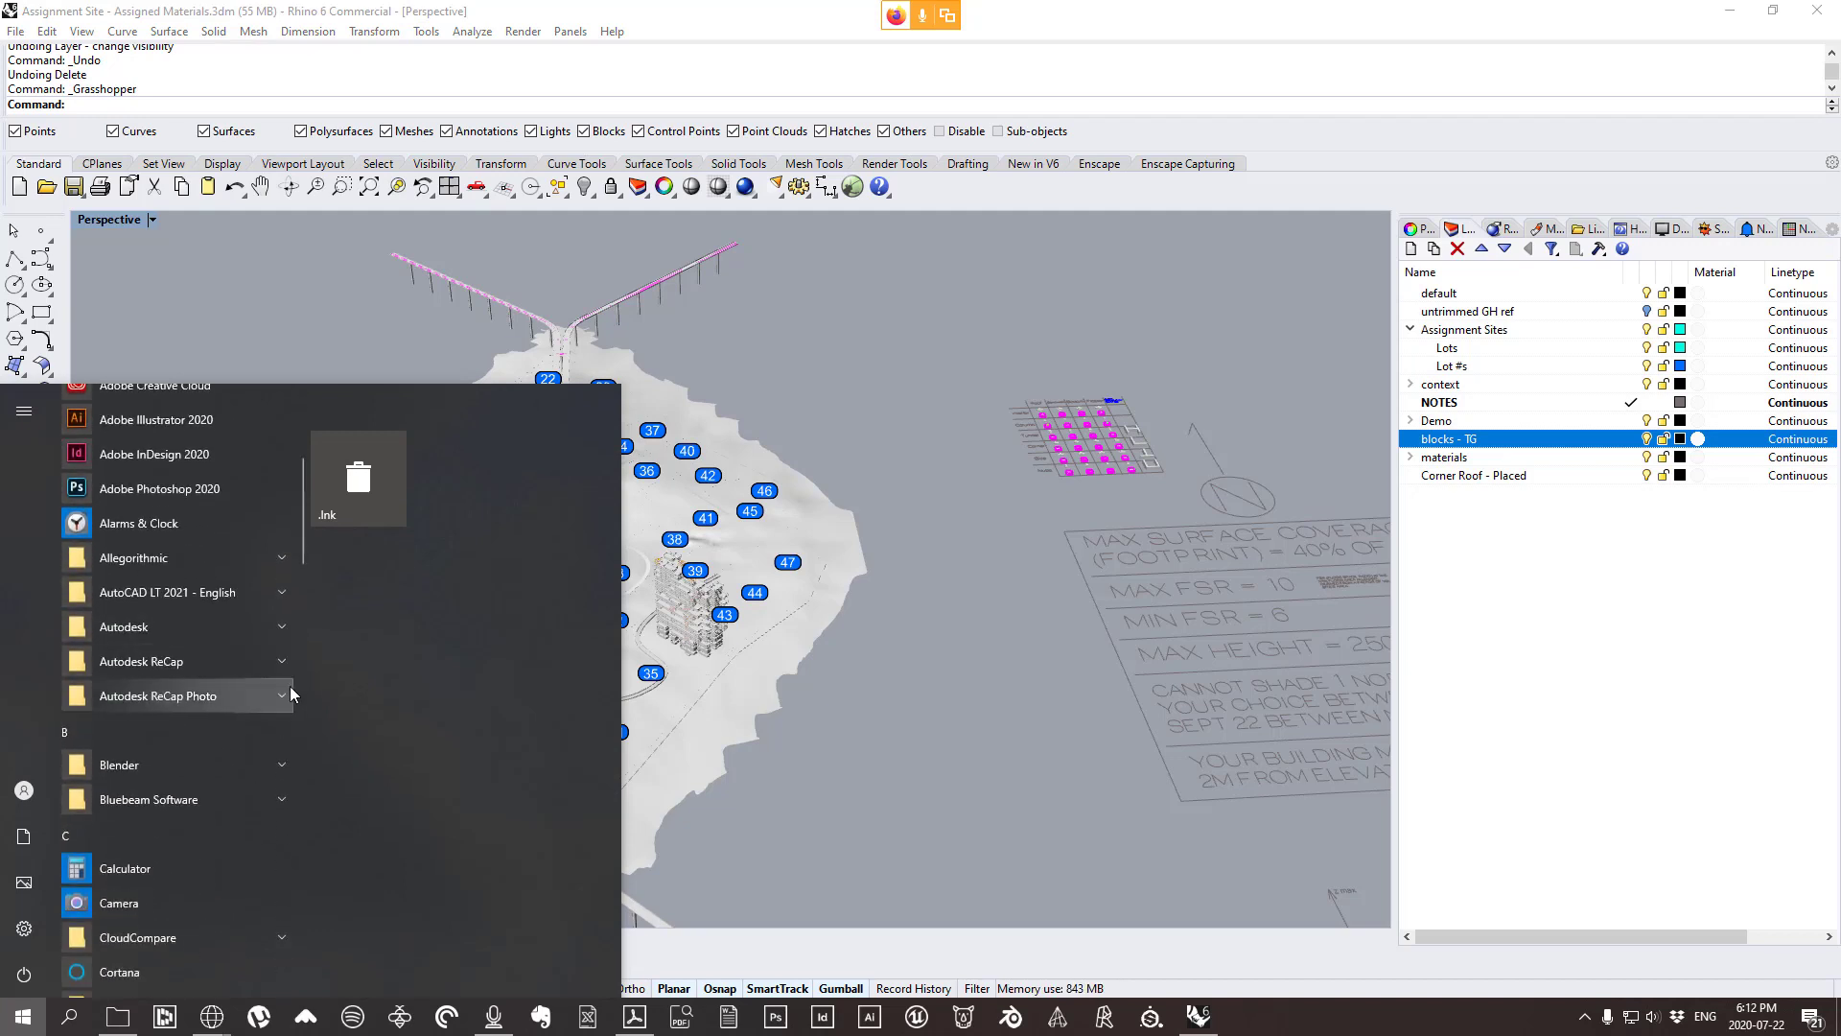
pyautogui.scroll(-5, 287, 679)
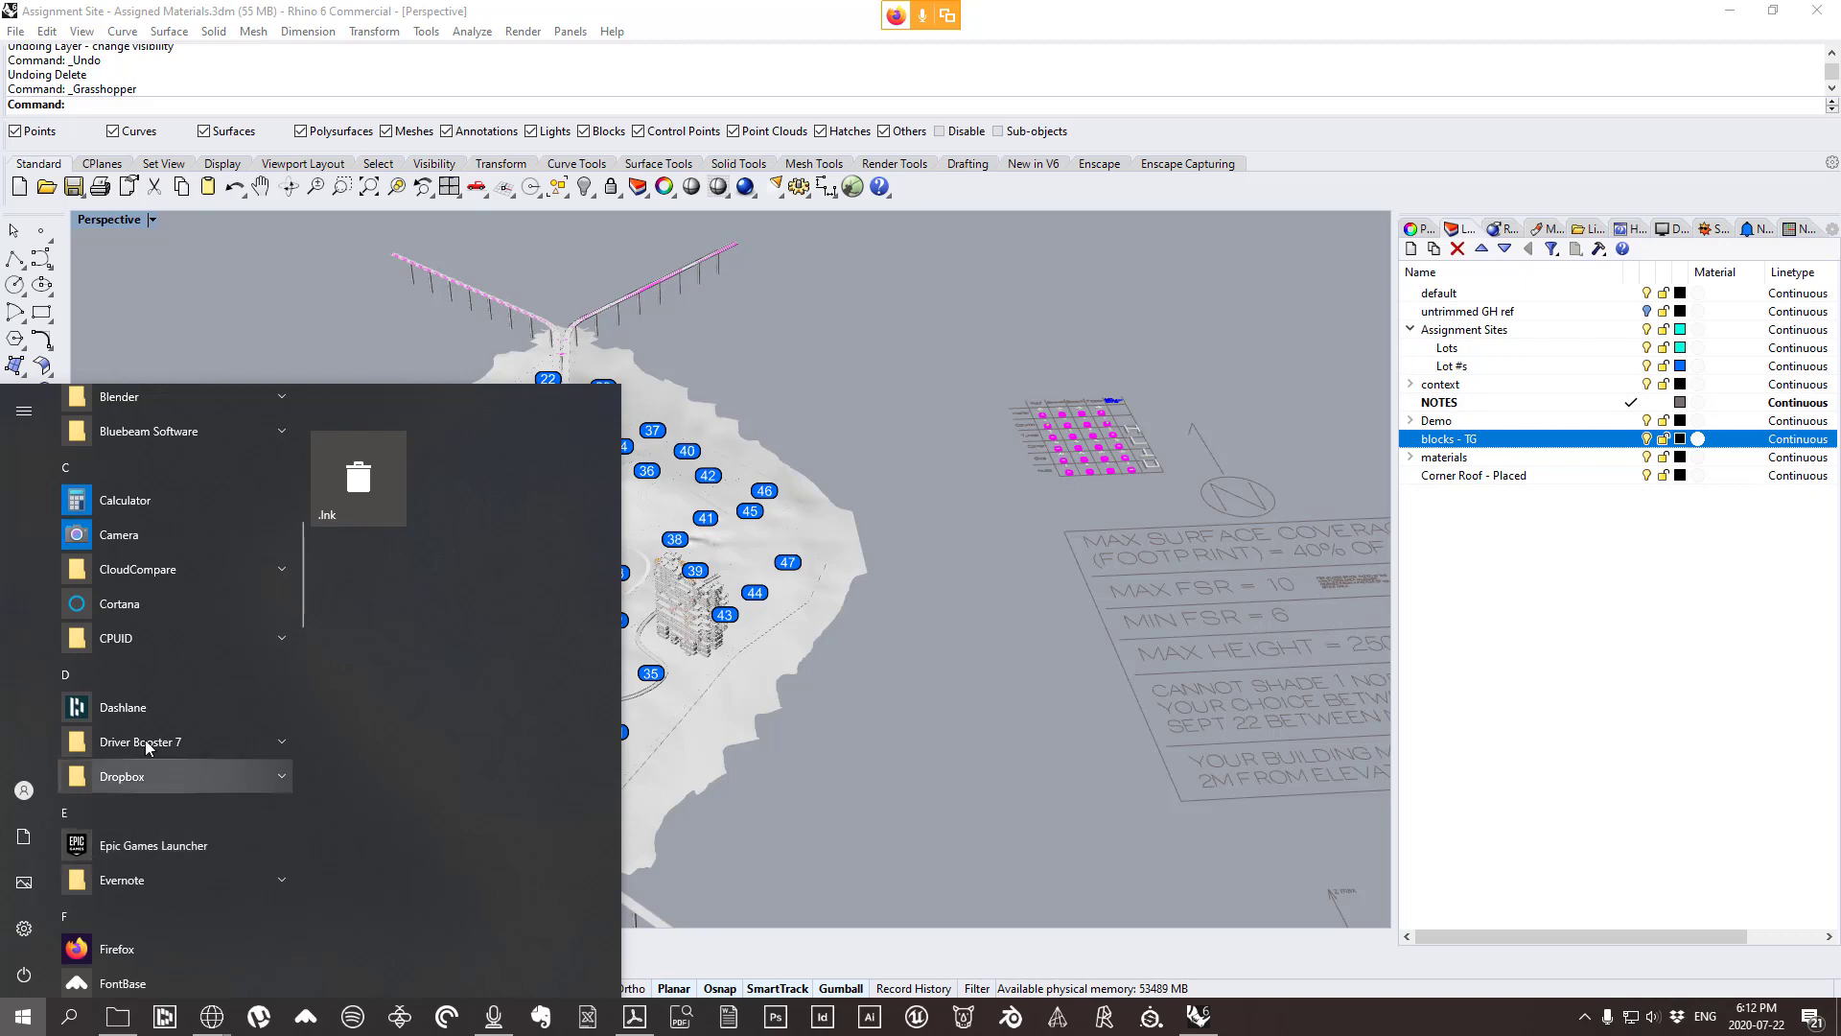
pyautogui.click(71, 1022)
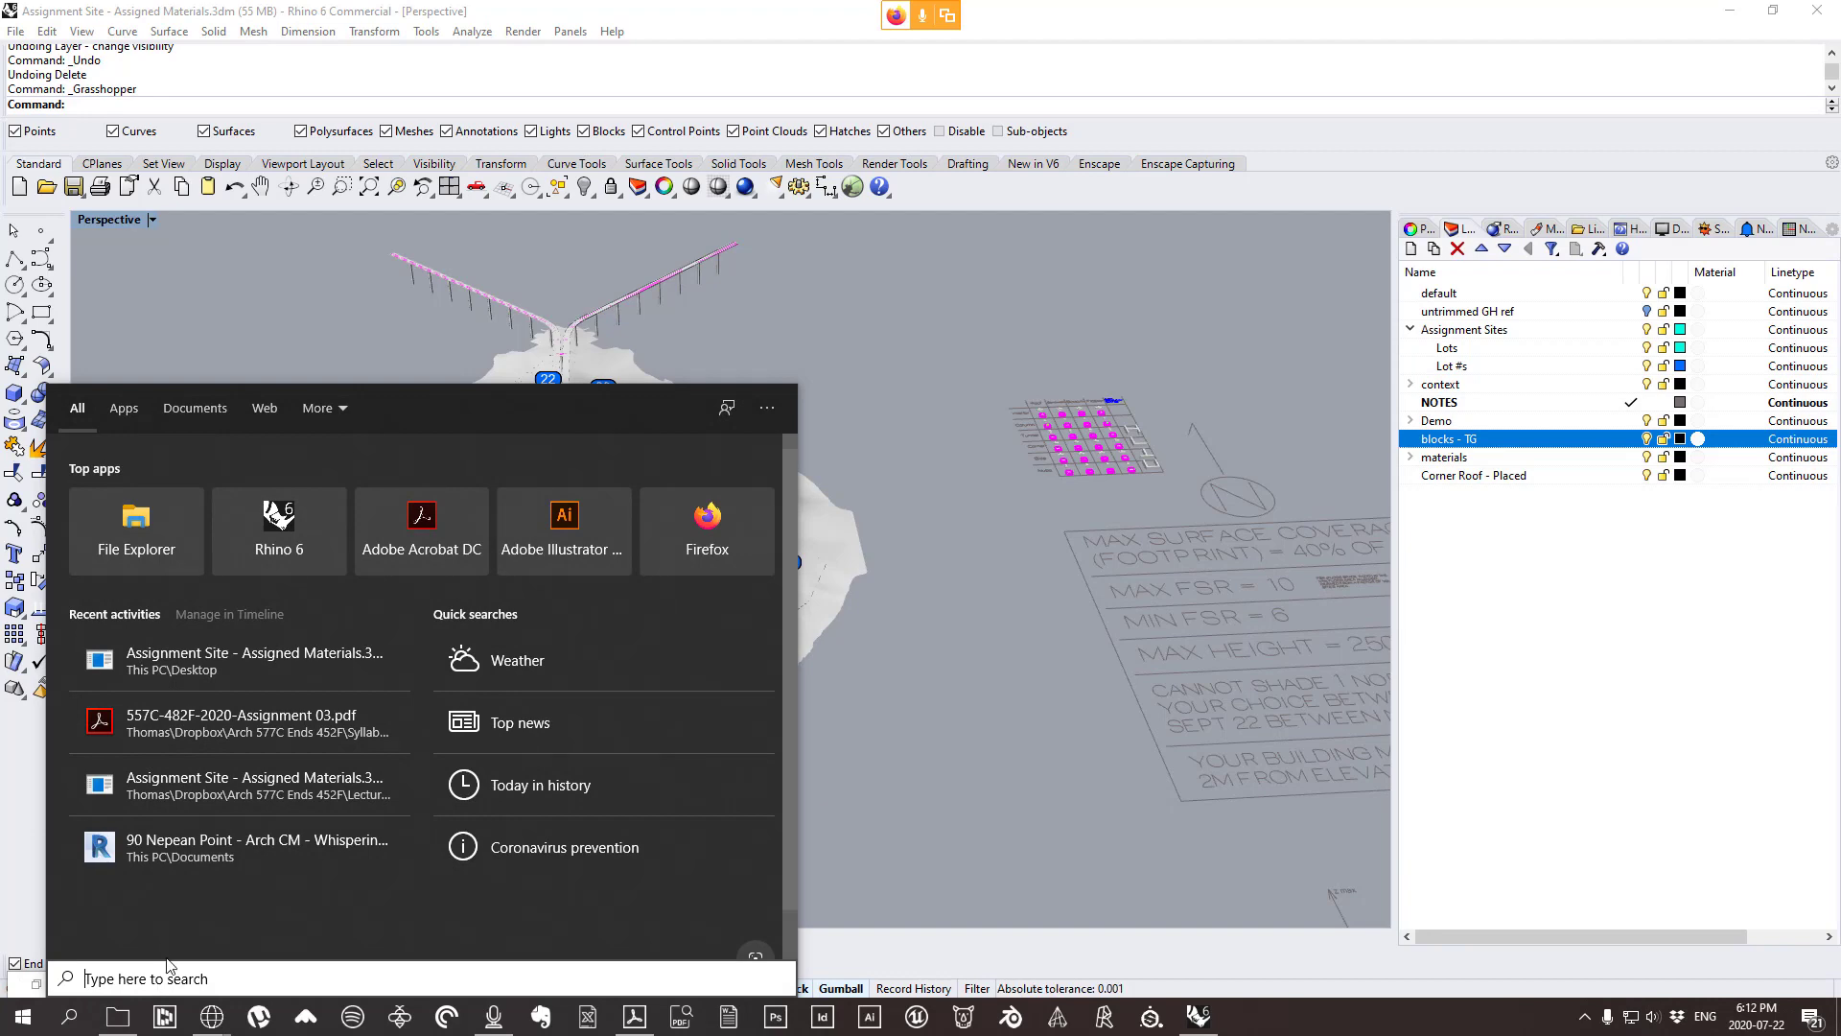
pyautogui.write('epic')
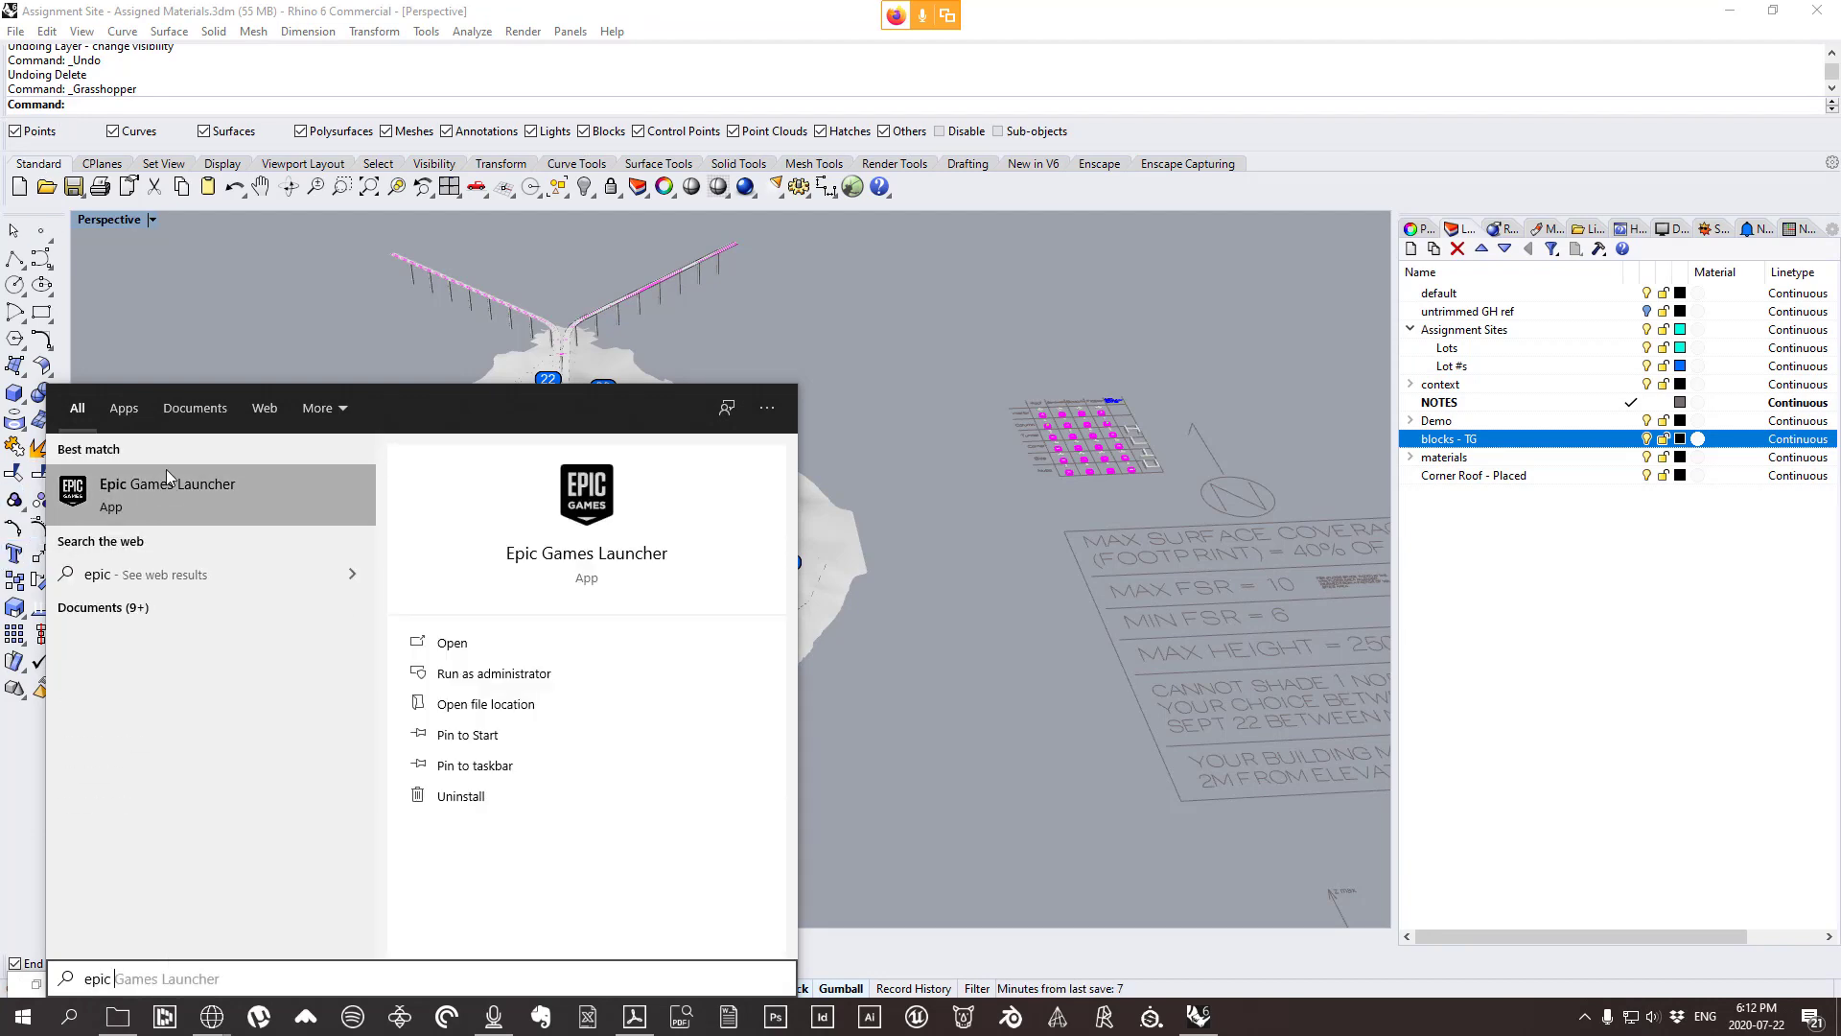
pyautogui.click(188, 498)
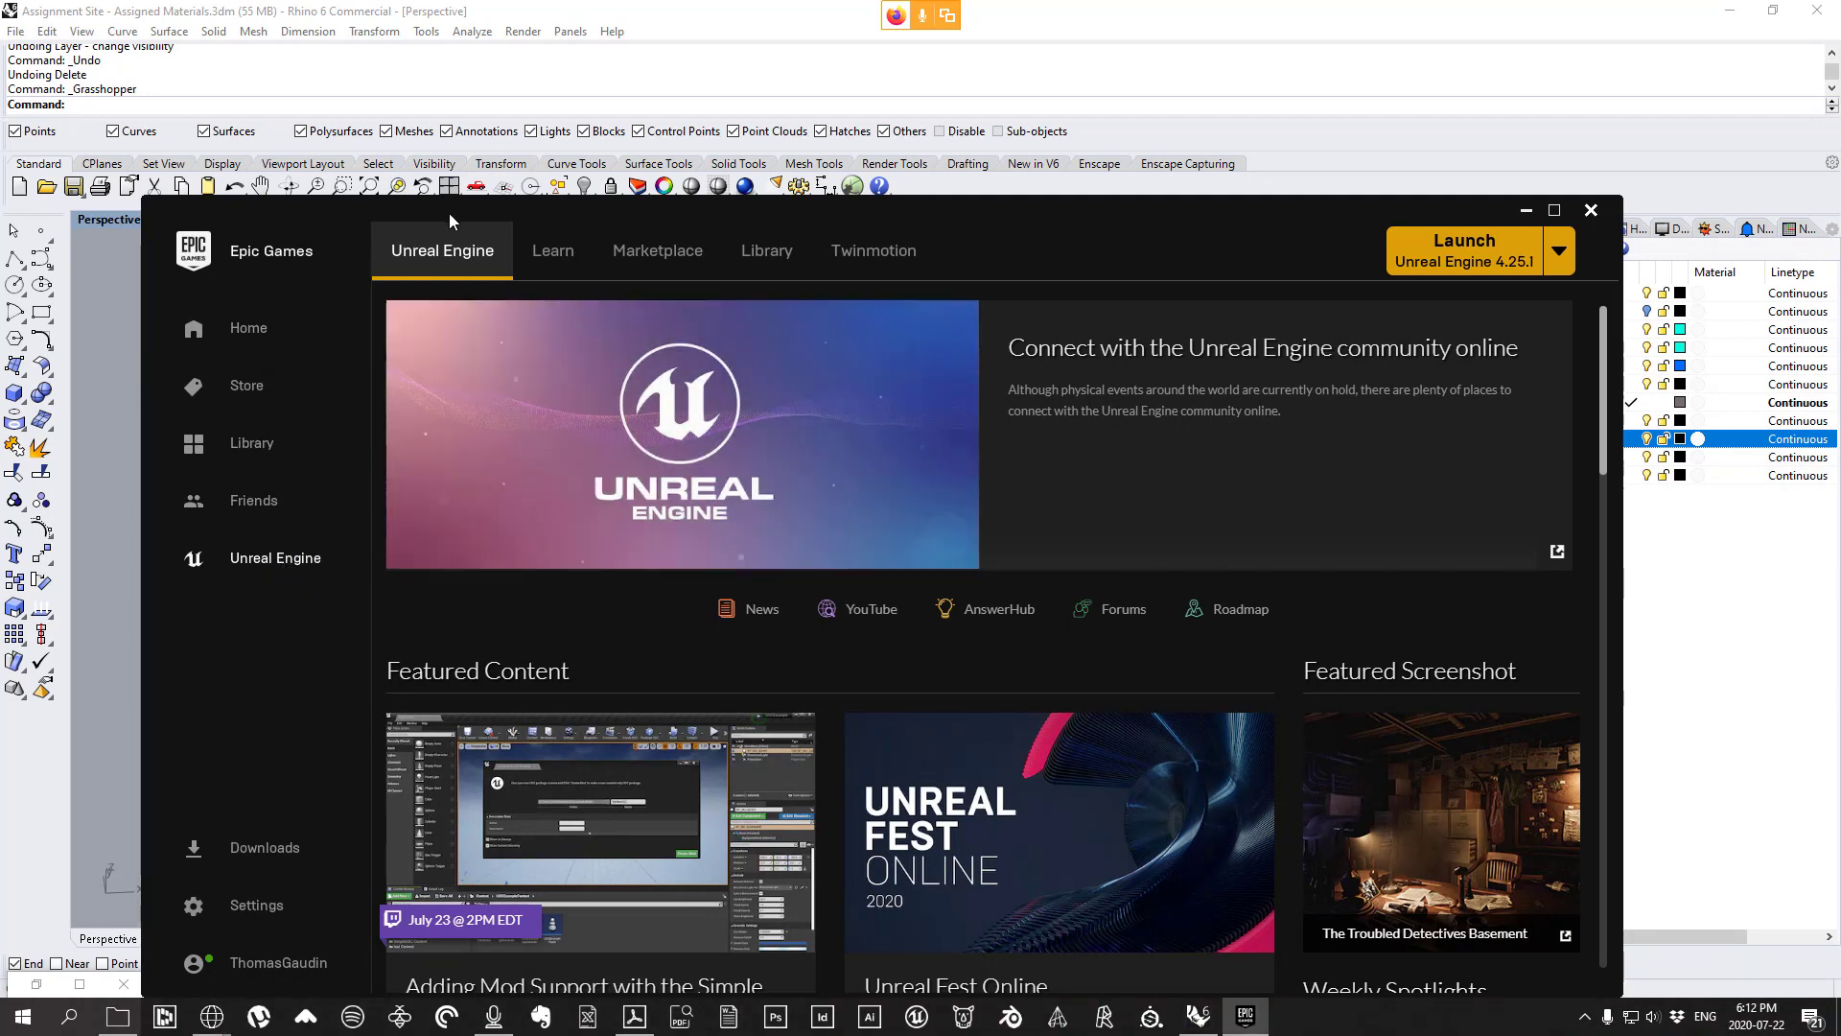
pyautogui.moveTo(1001, 199); pyautogui.dragTo(957, 79)
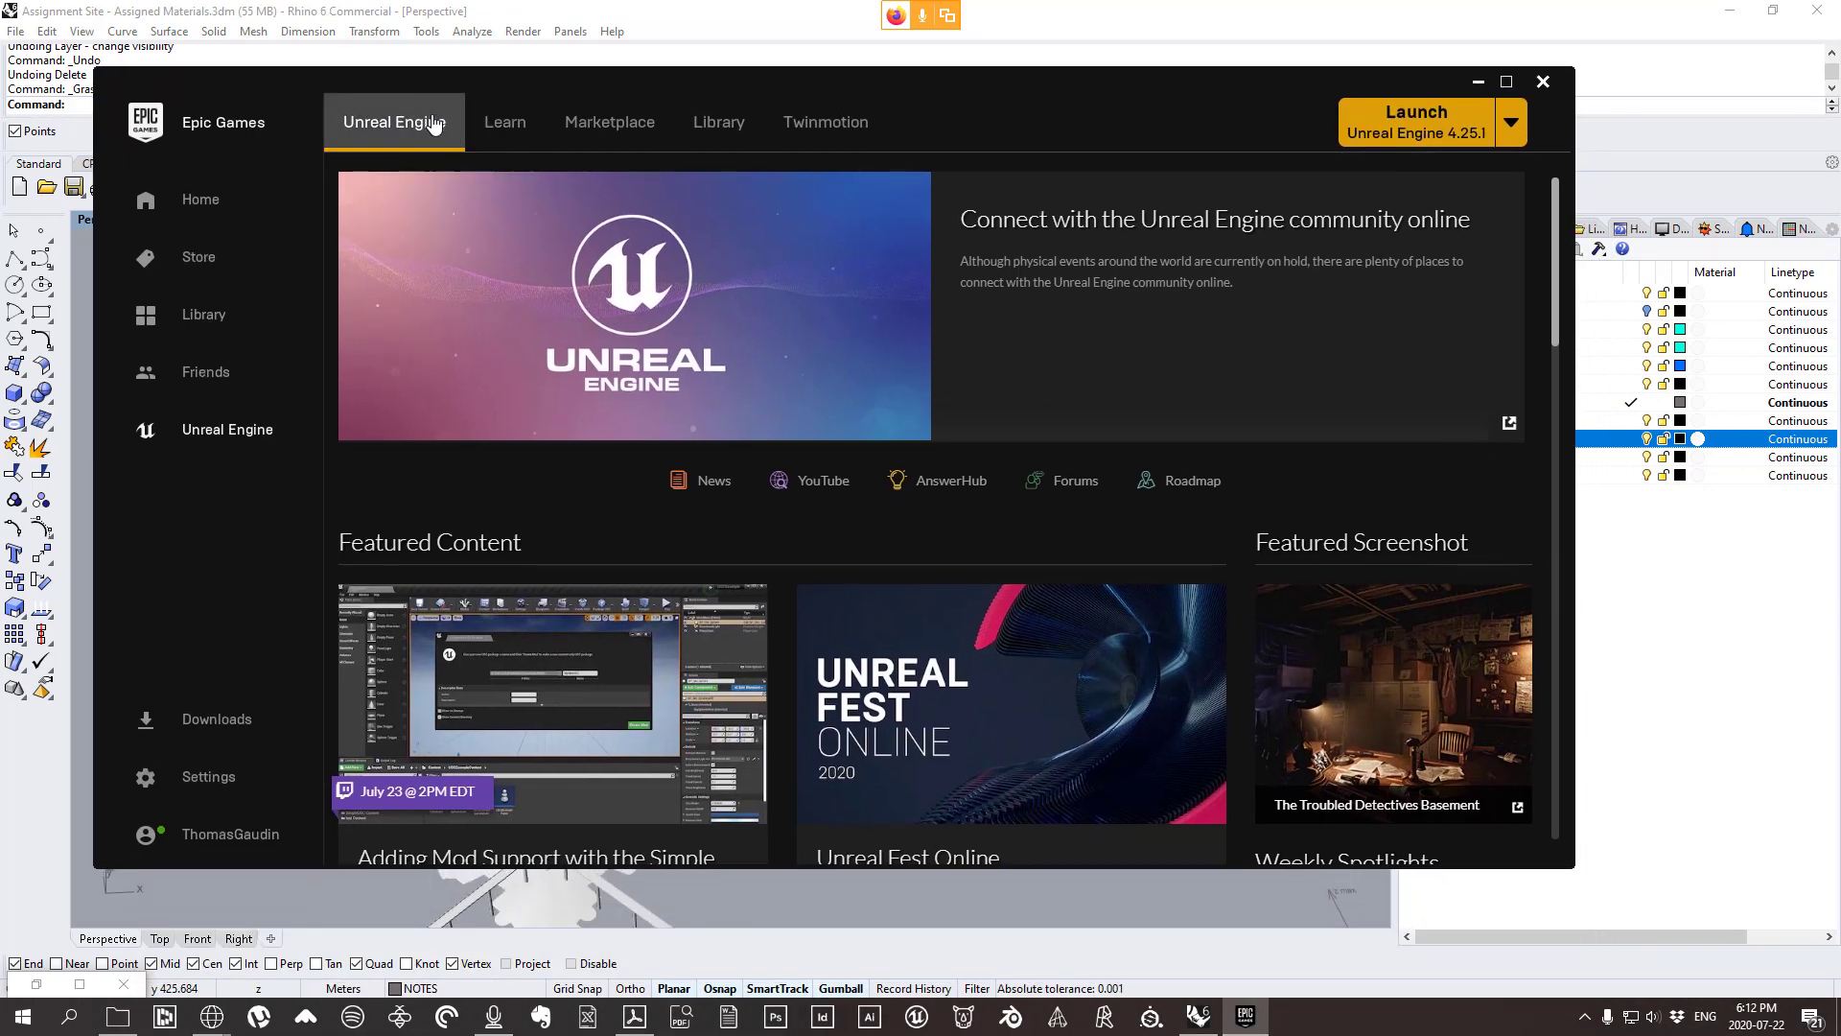
# Look through the launcher's Learn, Twinmotion, Library and Marketplace pages, including the Twinmotion EDU 2020.1 install option and learning resources.
pyautogui.click(503, 123)
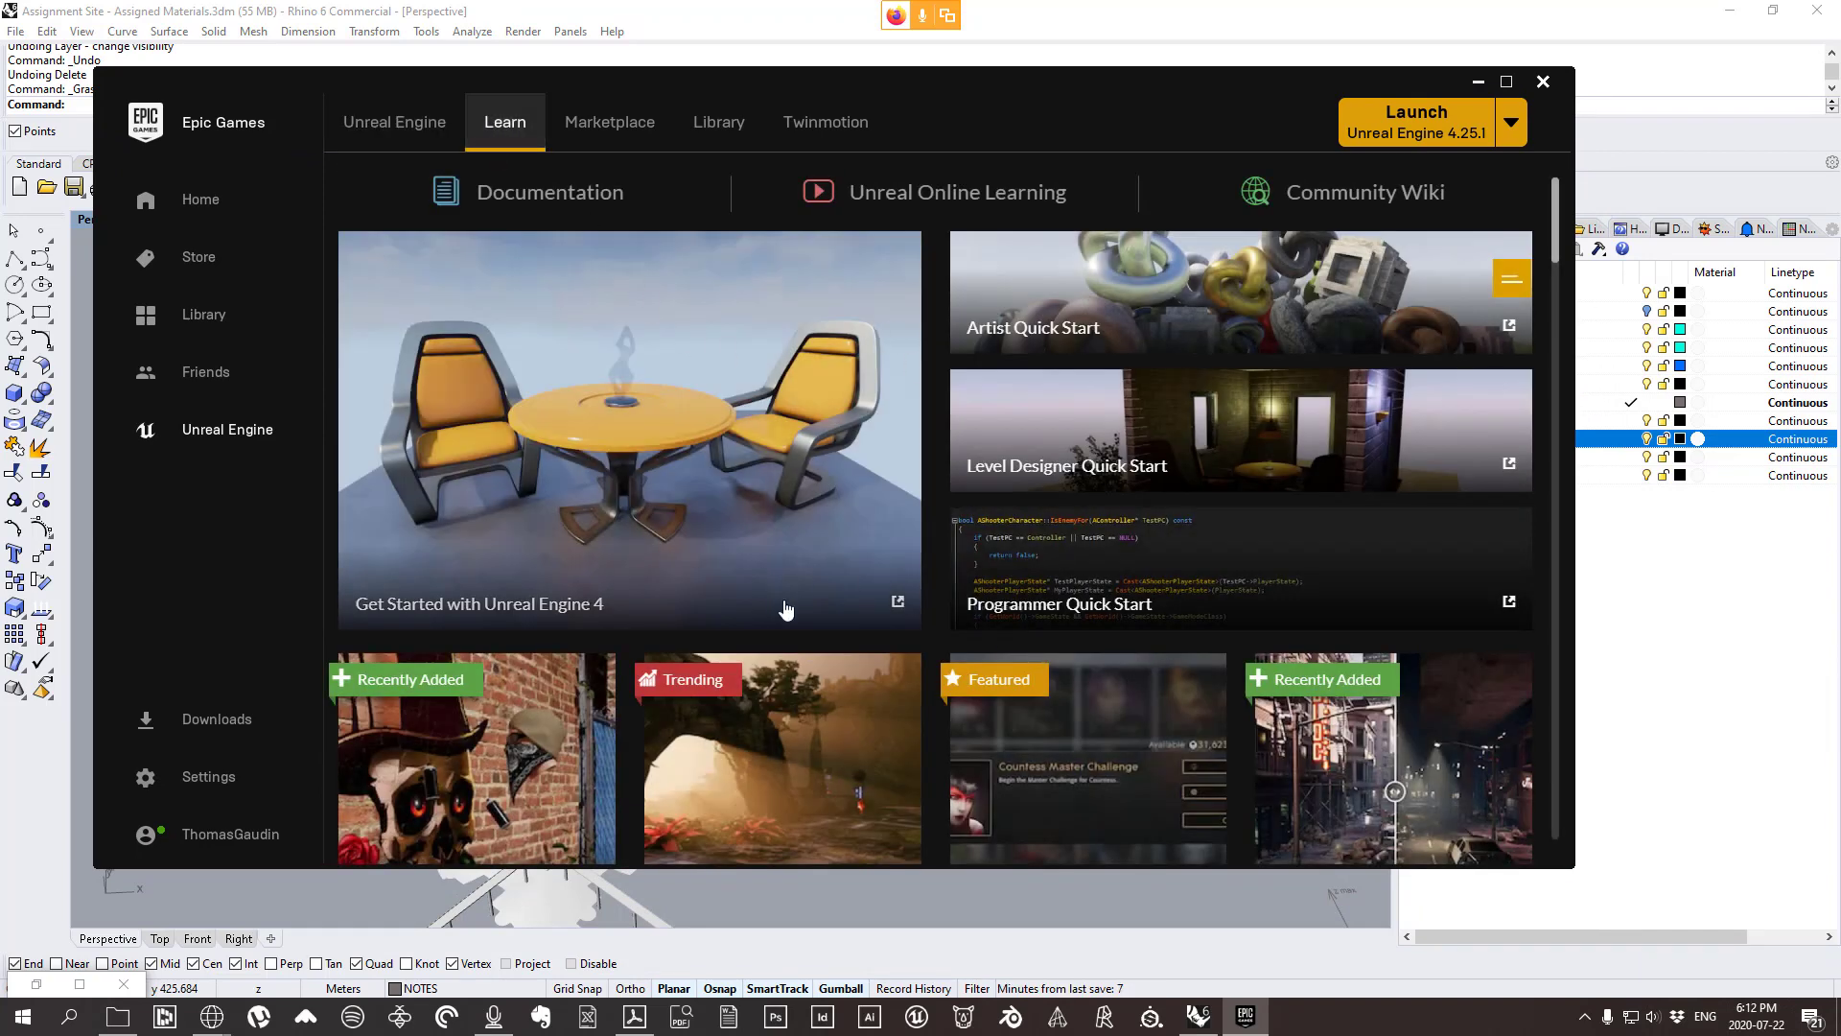
pyautogui.click(810, 132)
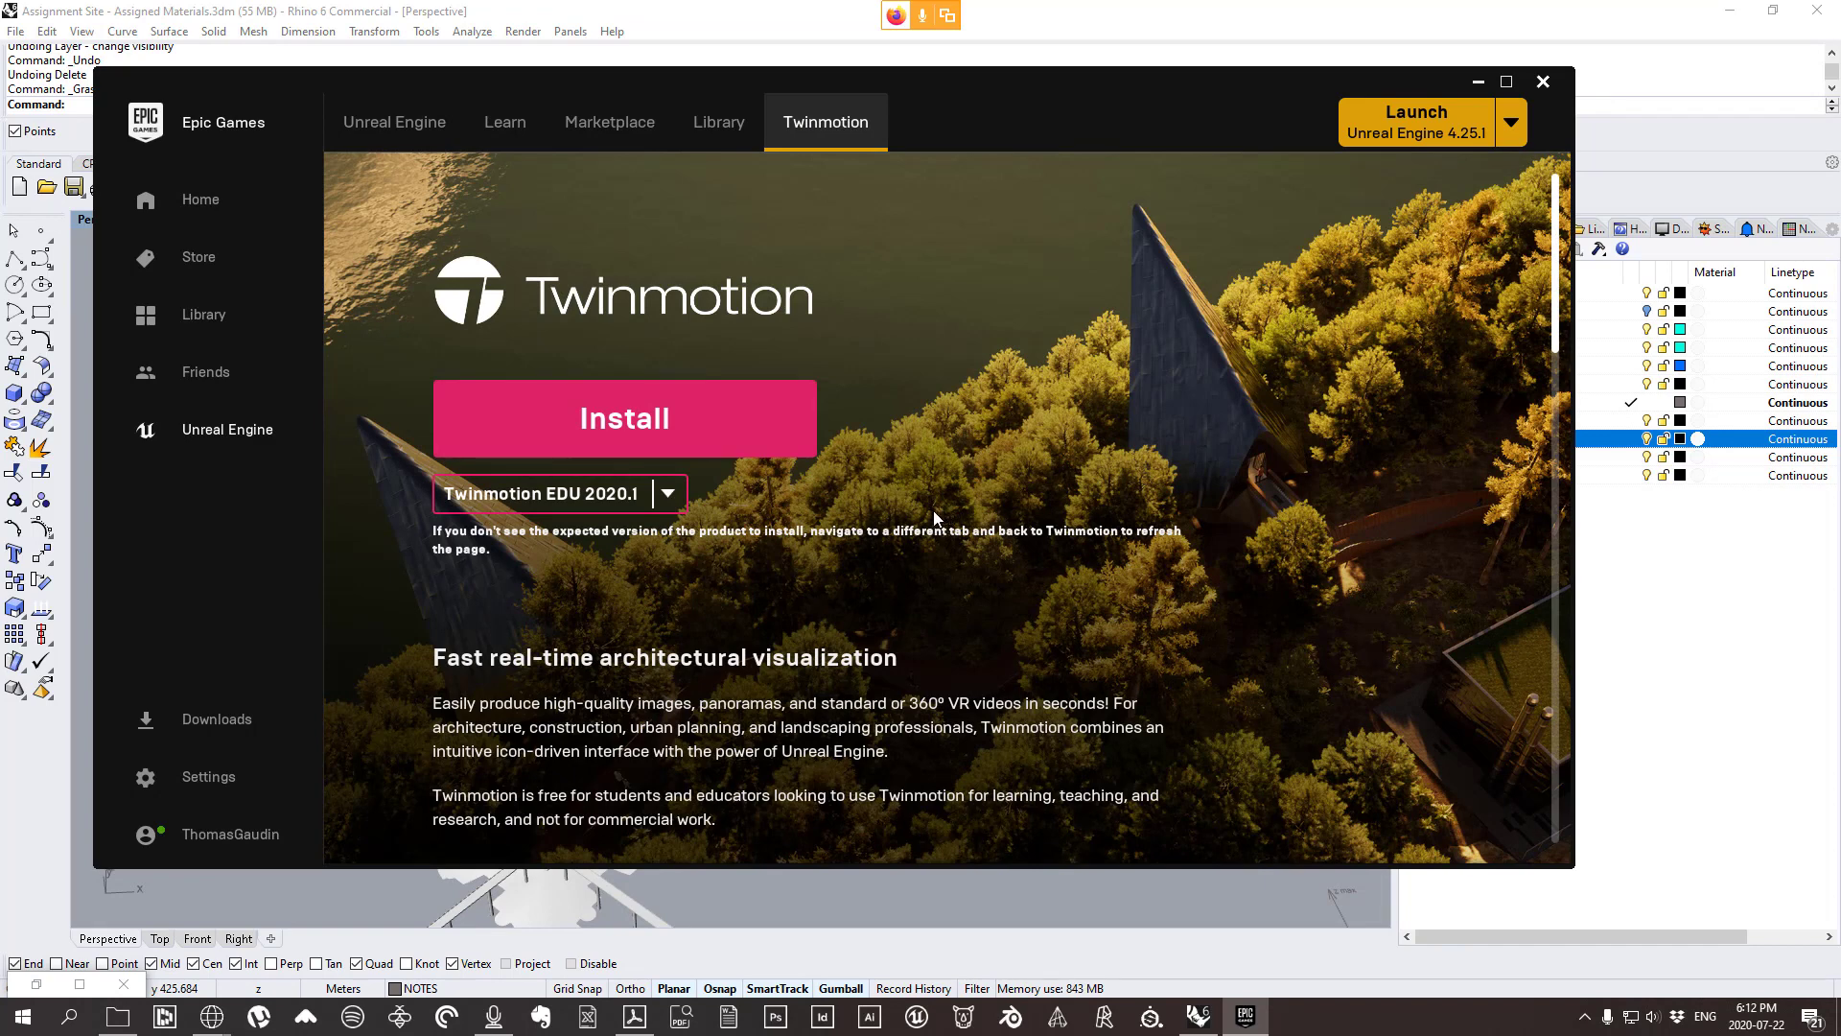
pyautogui.scroll(-1, 885, 674)
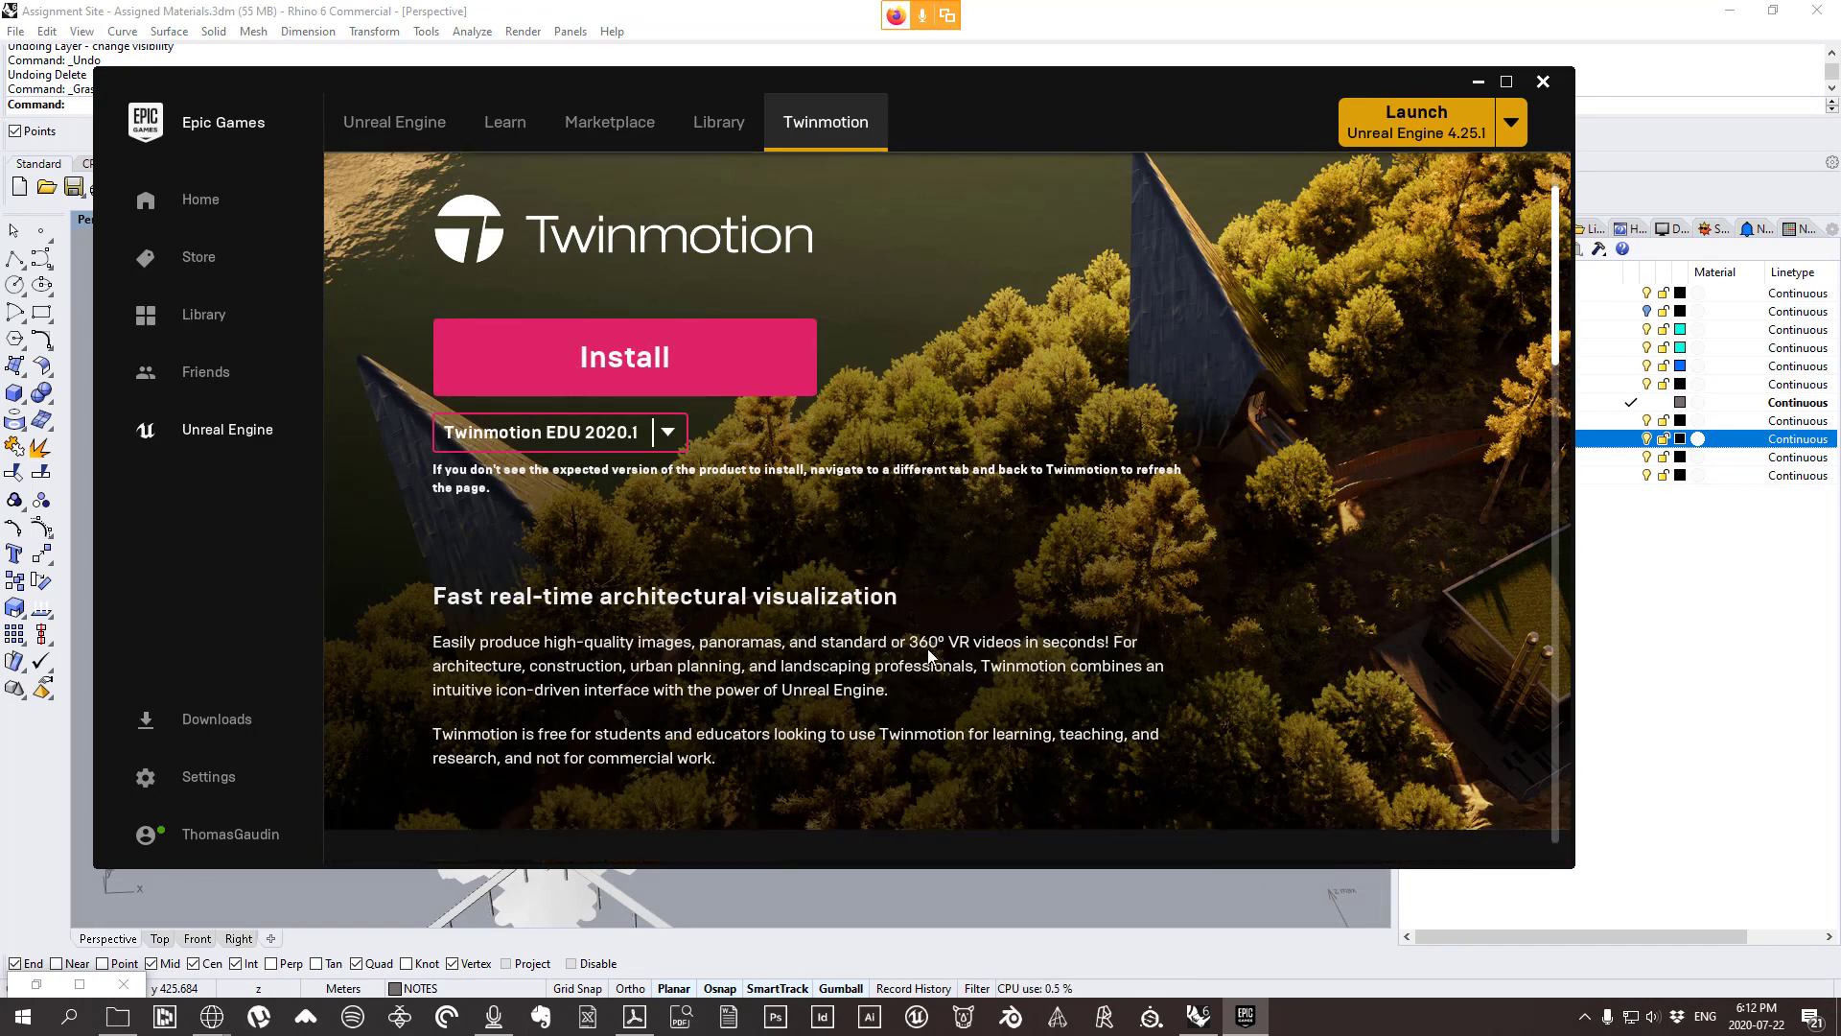
pyautogui.scroll(-4, 811, 706)
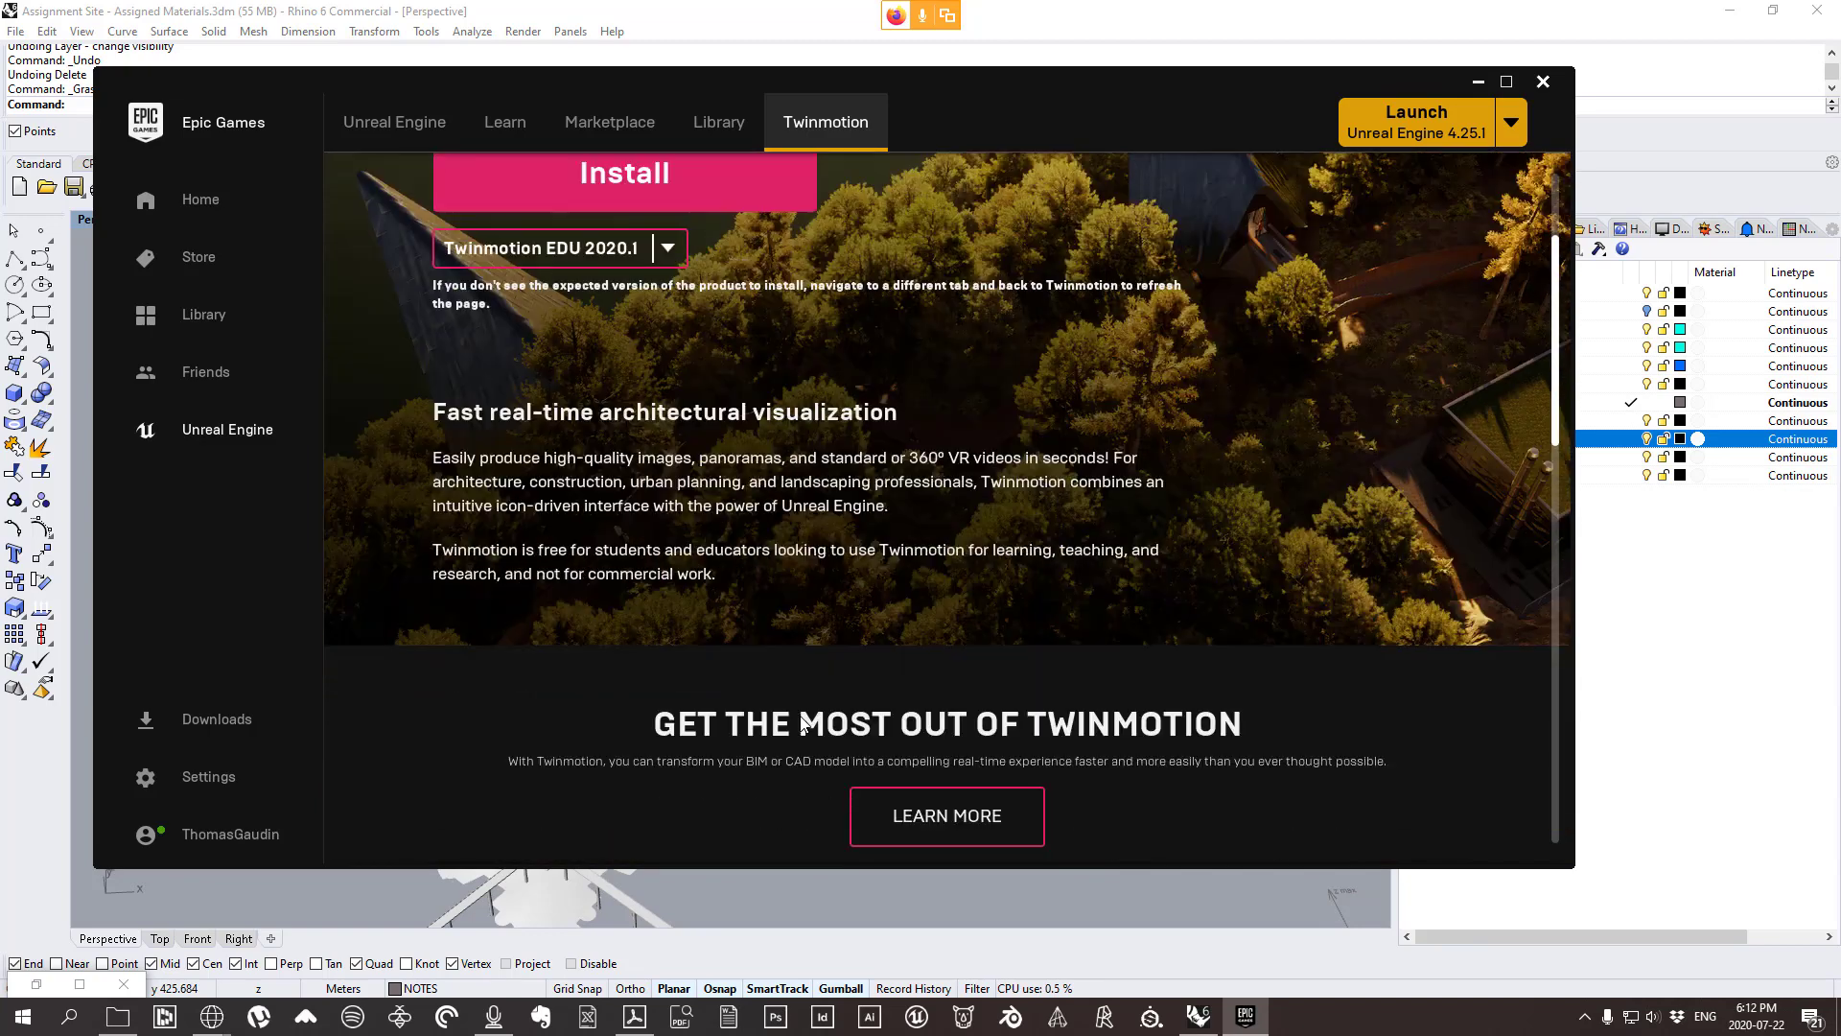
pyautogui.scroll(4, 809, 706)
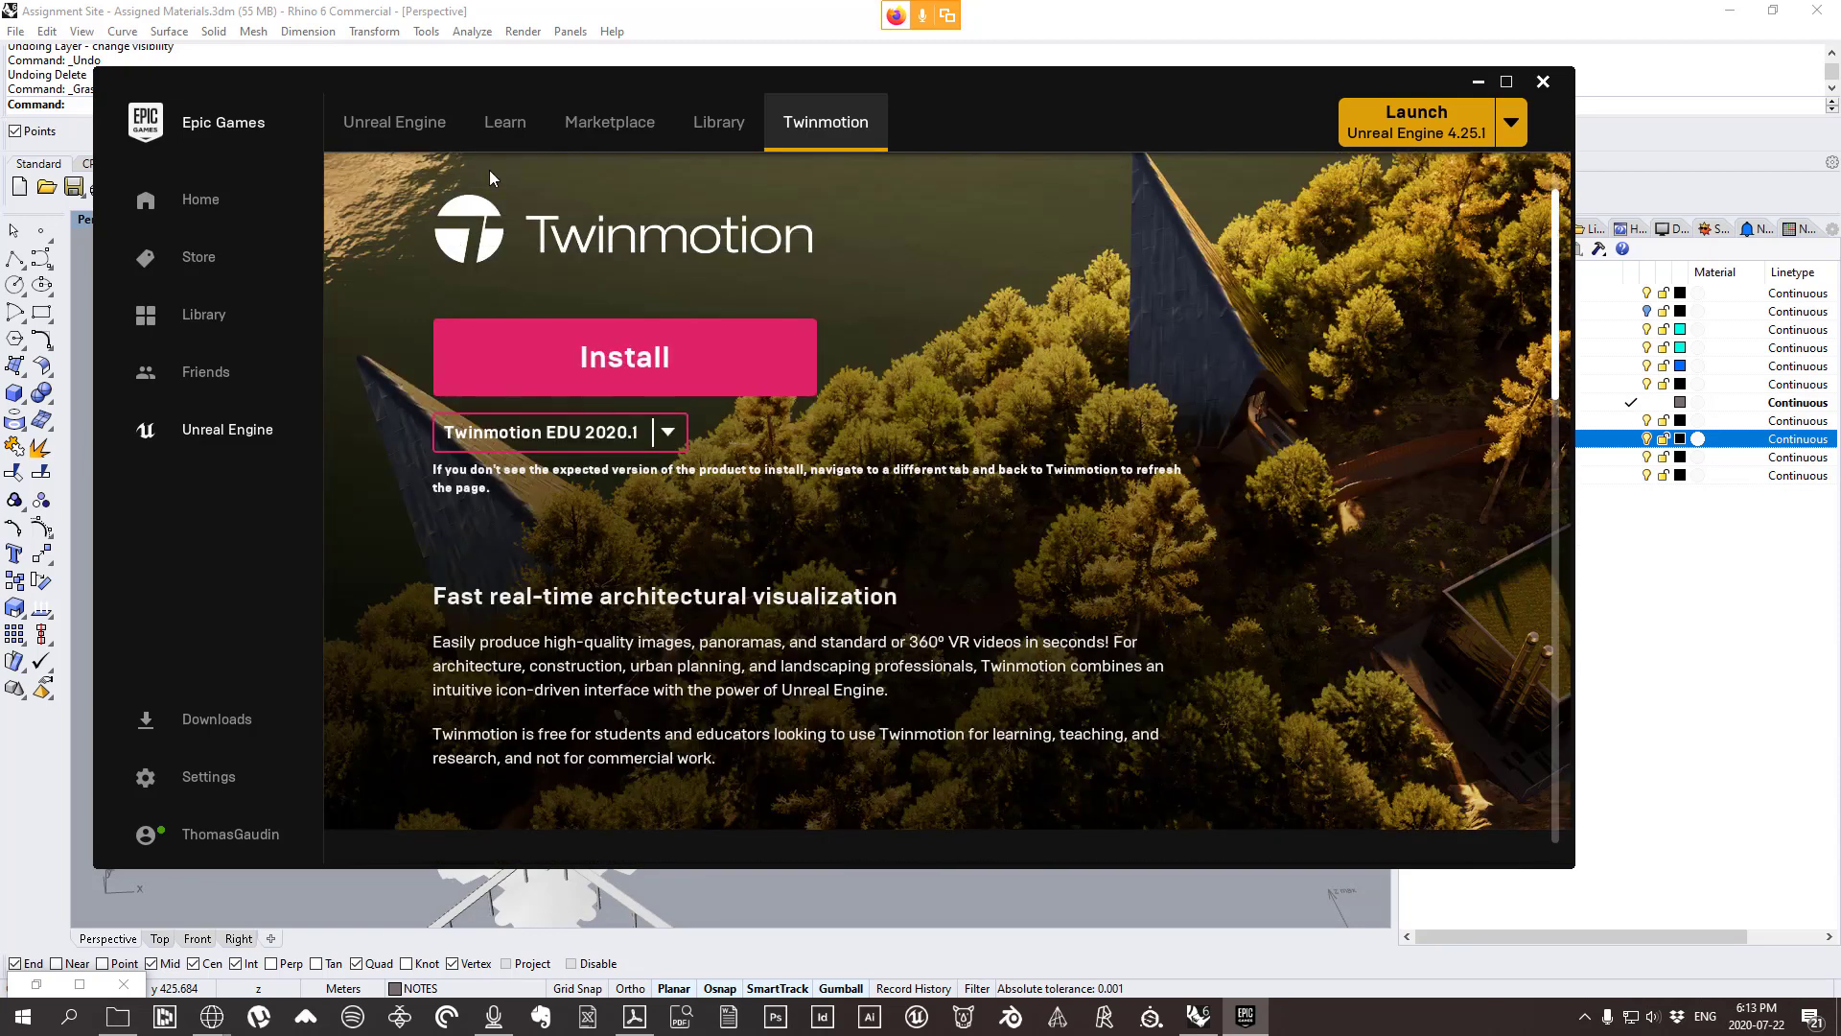
pyautogui.click(414, 128)
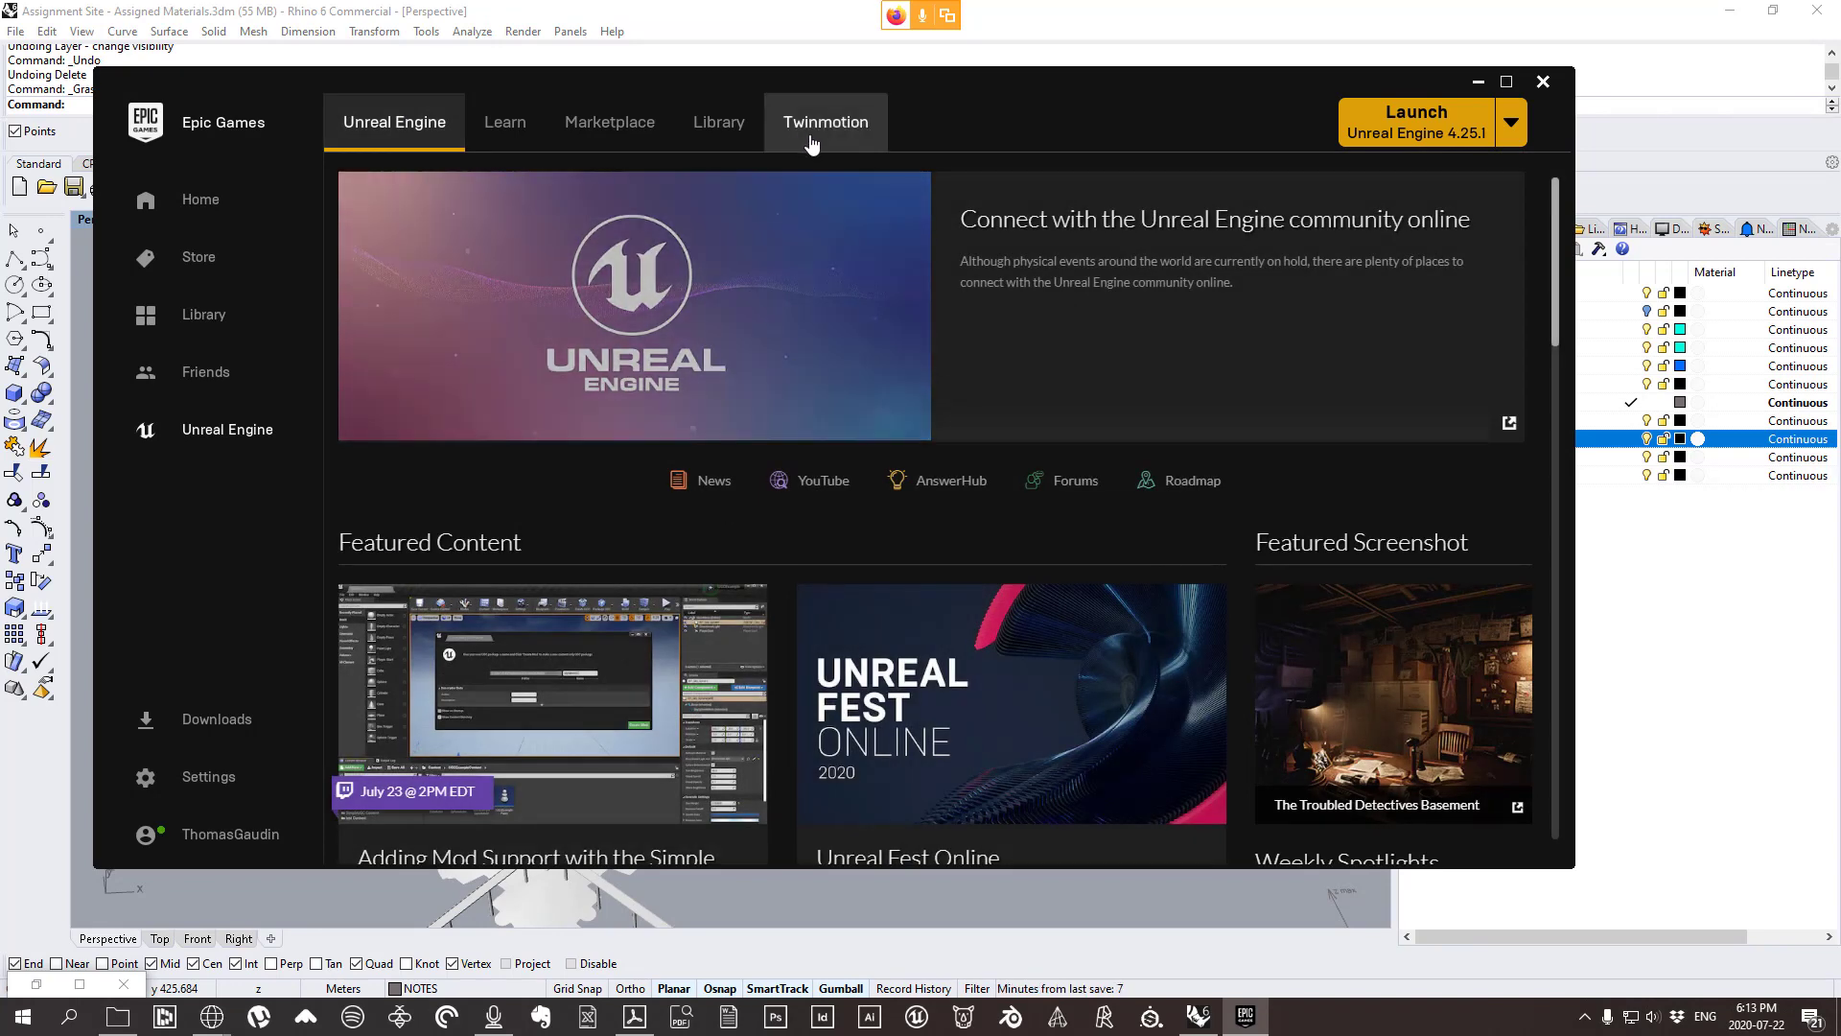
pyautogui.click(810, 142)
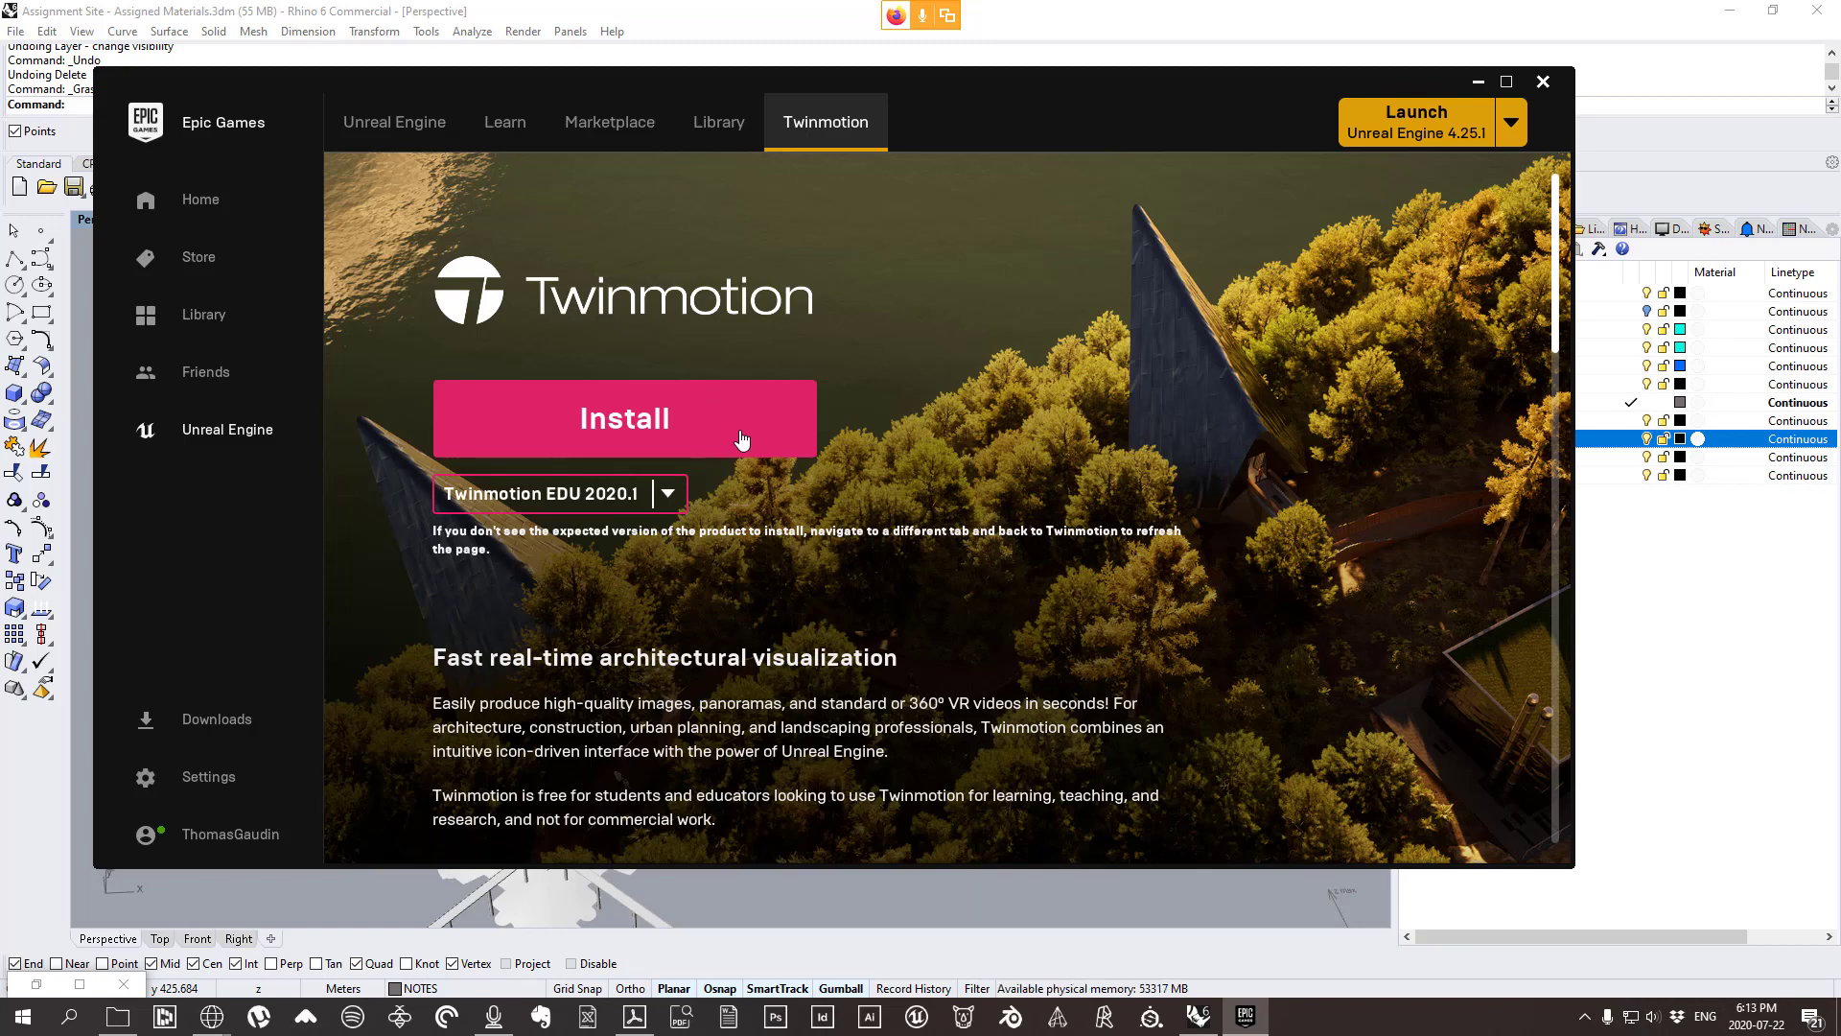
pyautogui.scroll(-8, 734, 419)
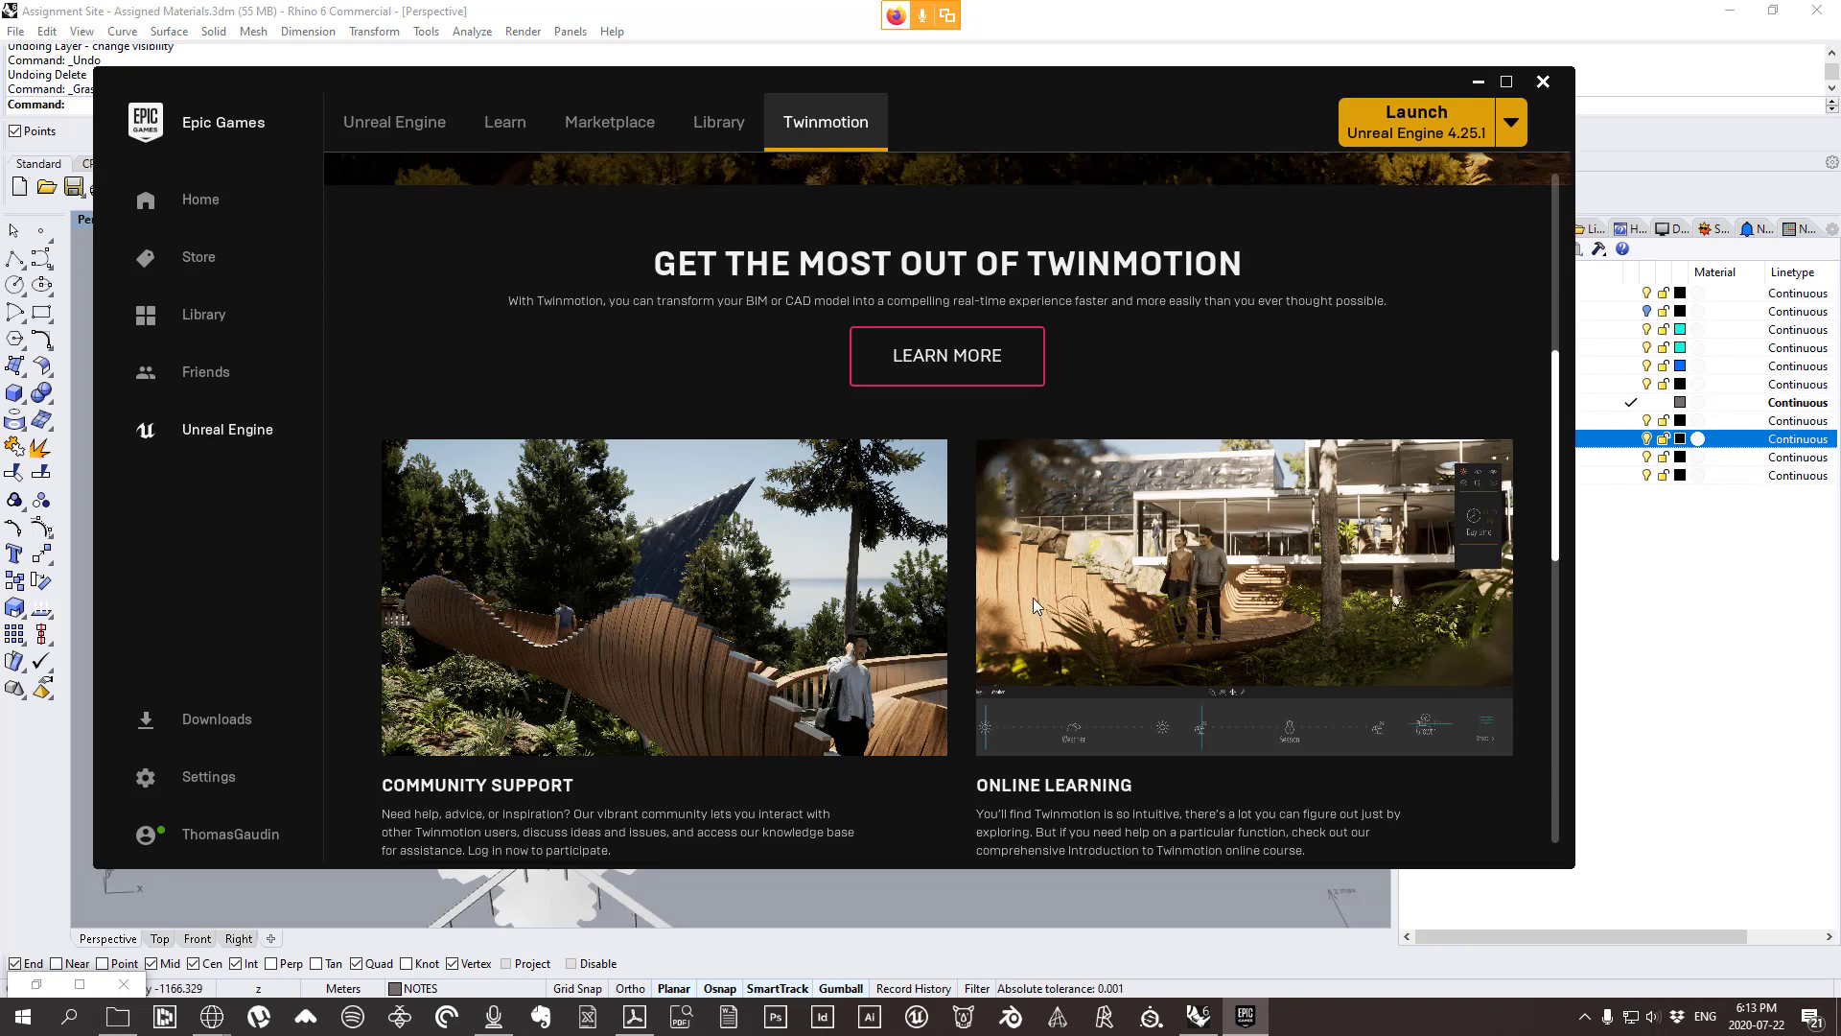
pyautogui.scroll(-5, 1022, 589)
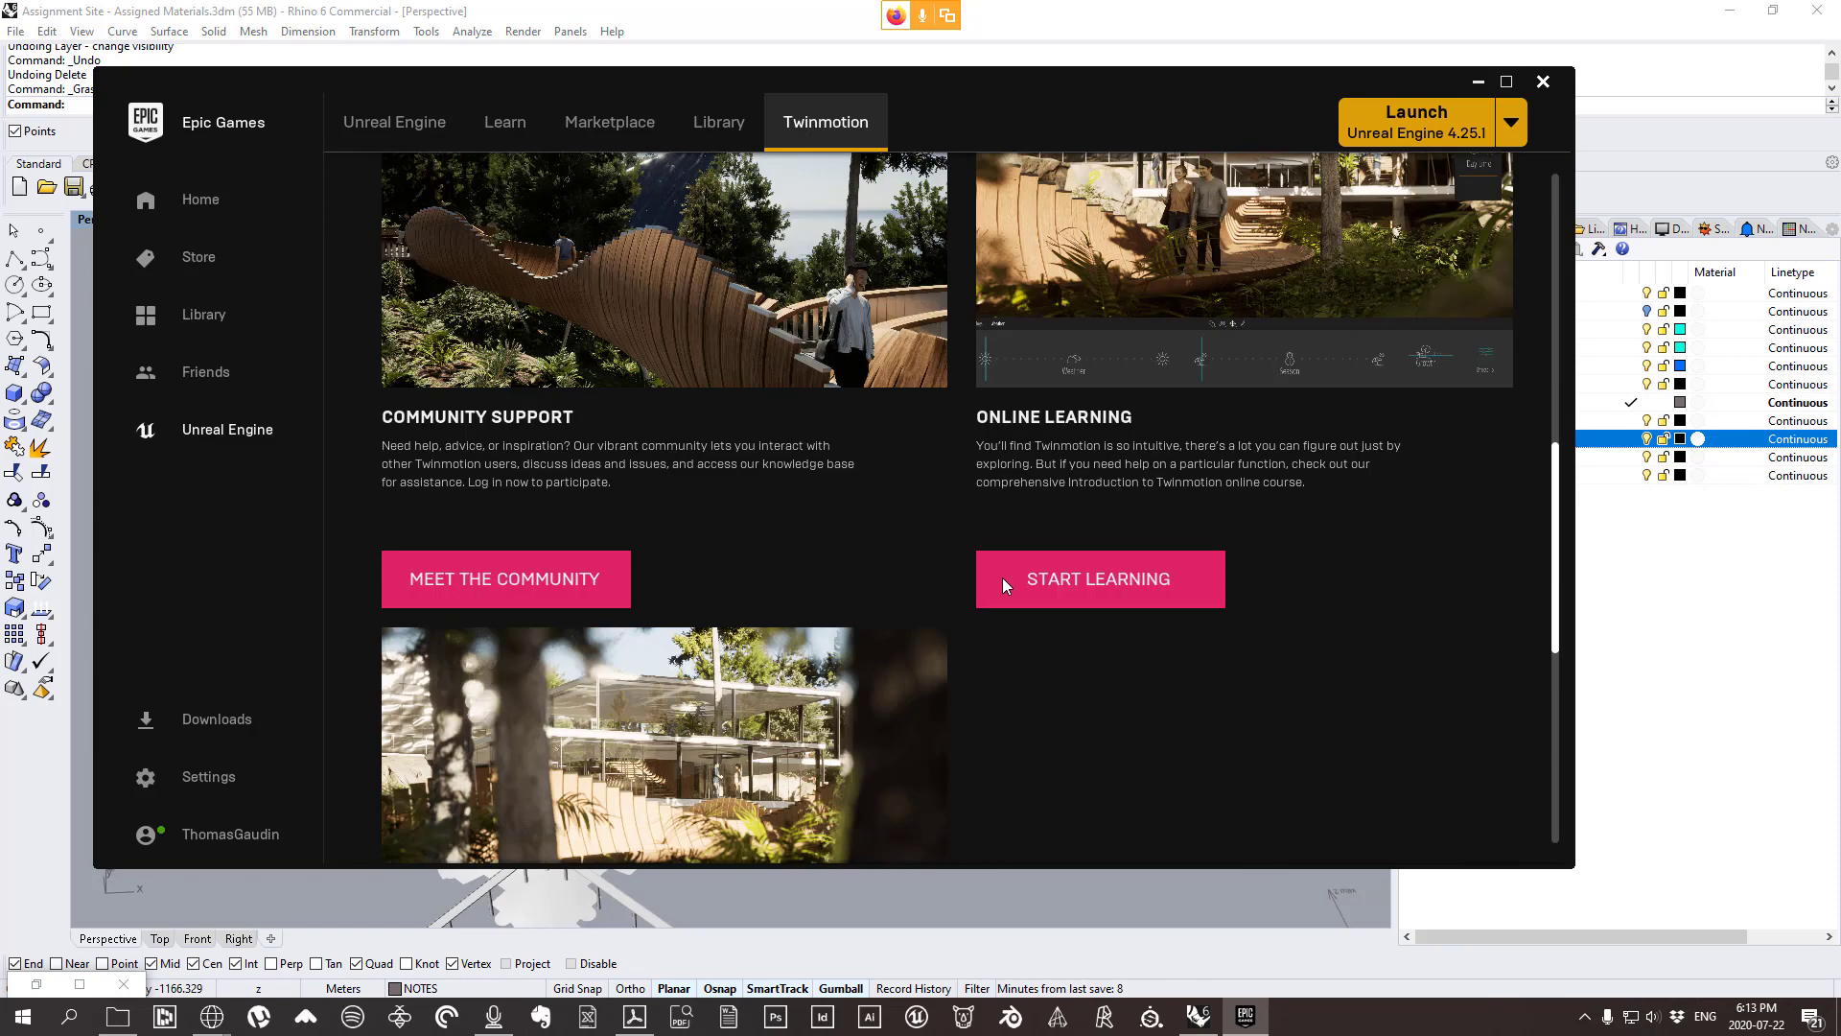
pyautogui.scroll(5, 930, 527)
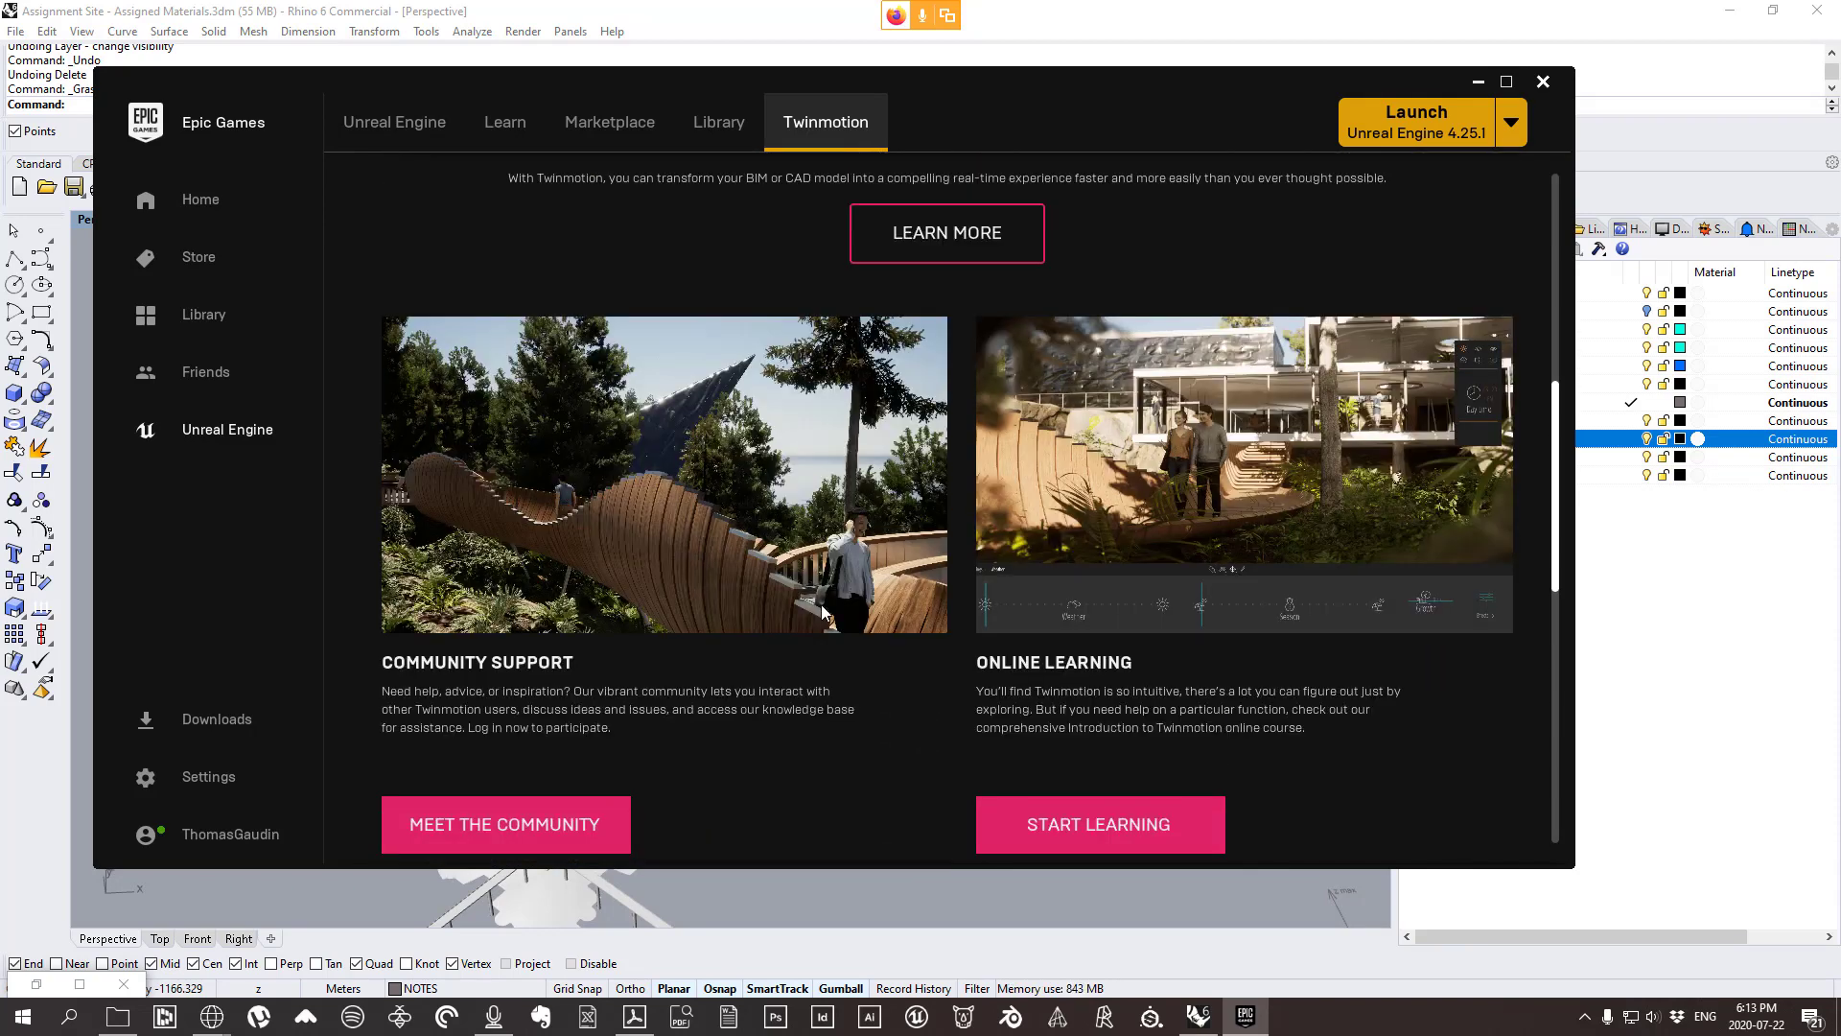
pyautogui.click(714, 124)
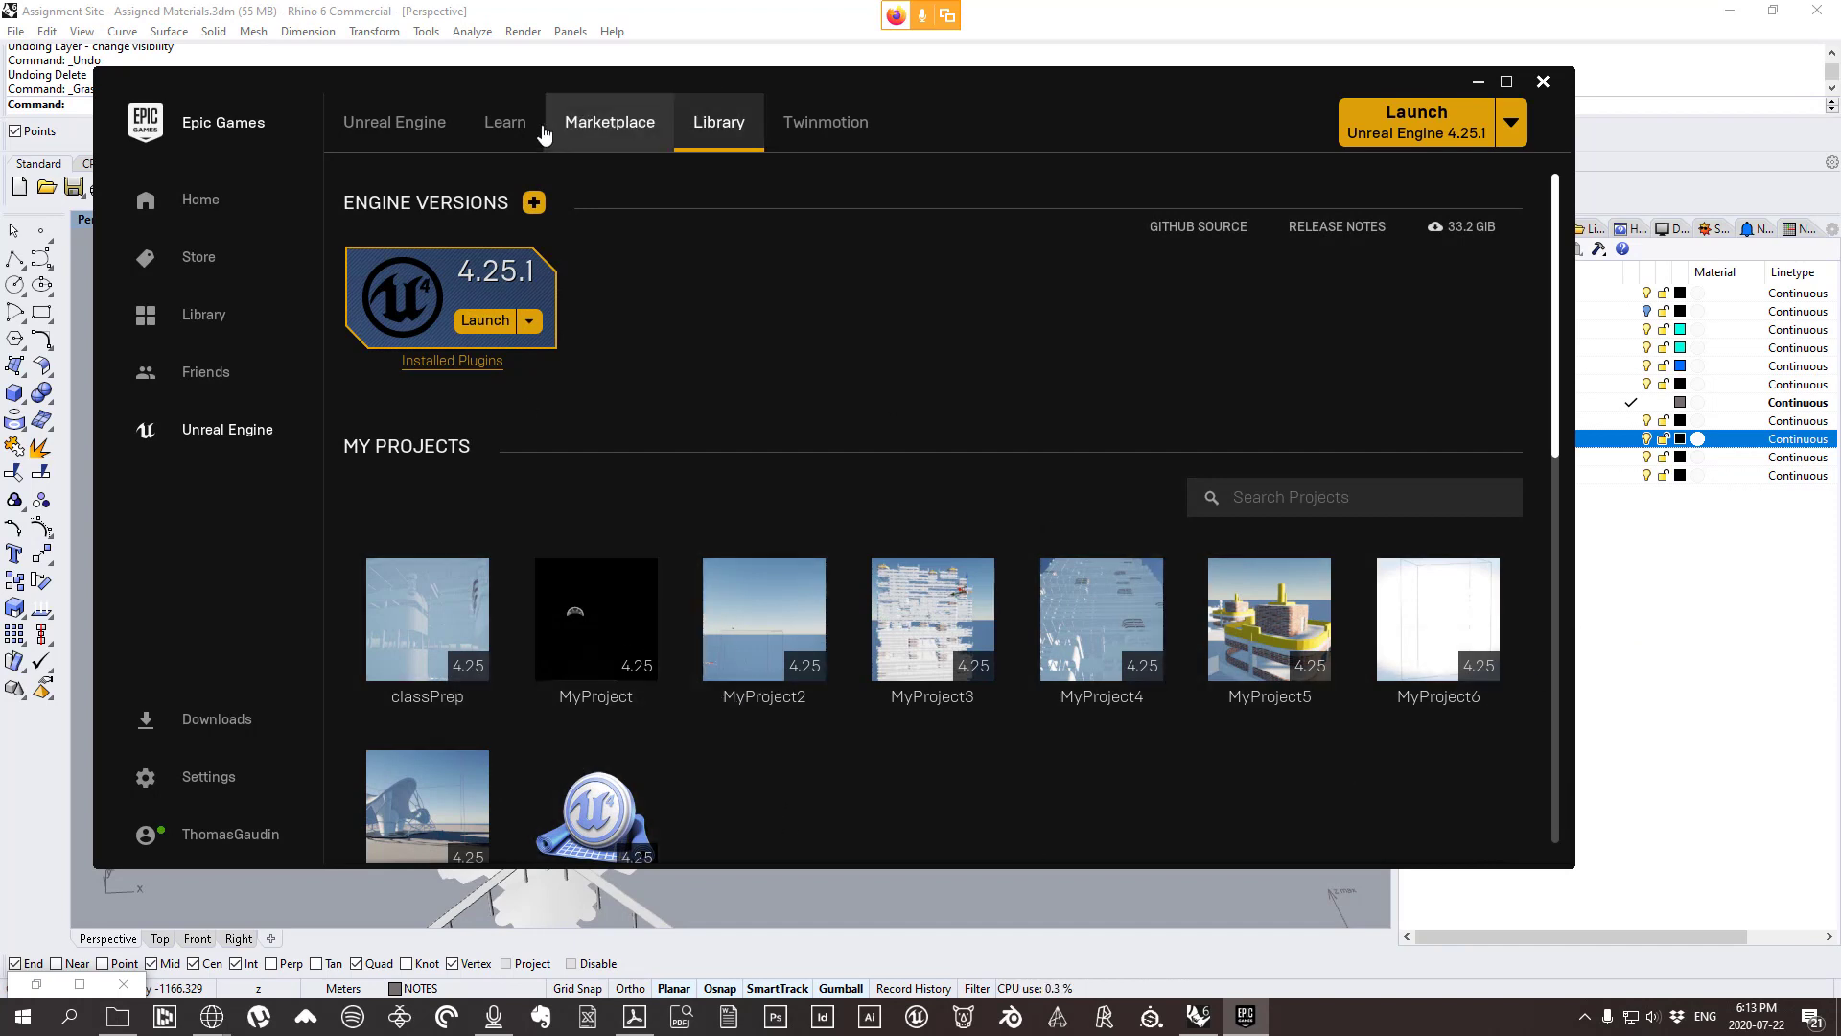
pyautogui.click(614, 123)
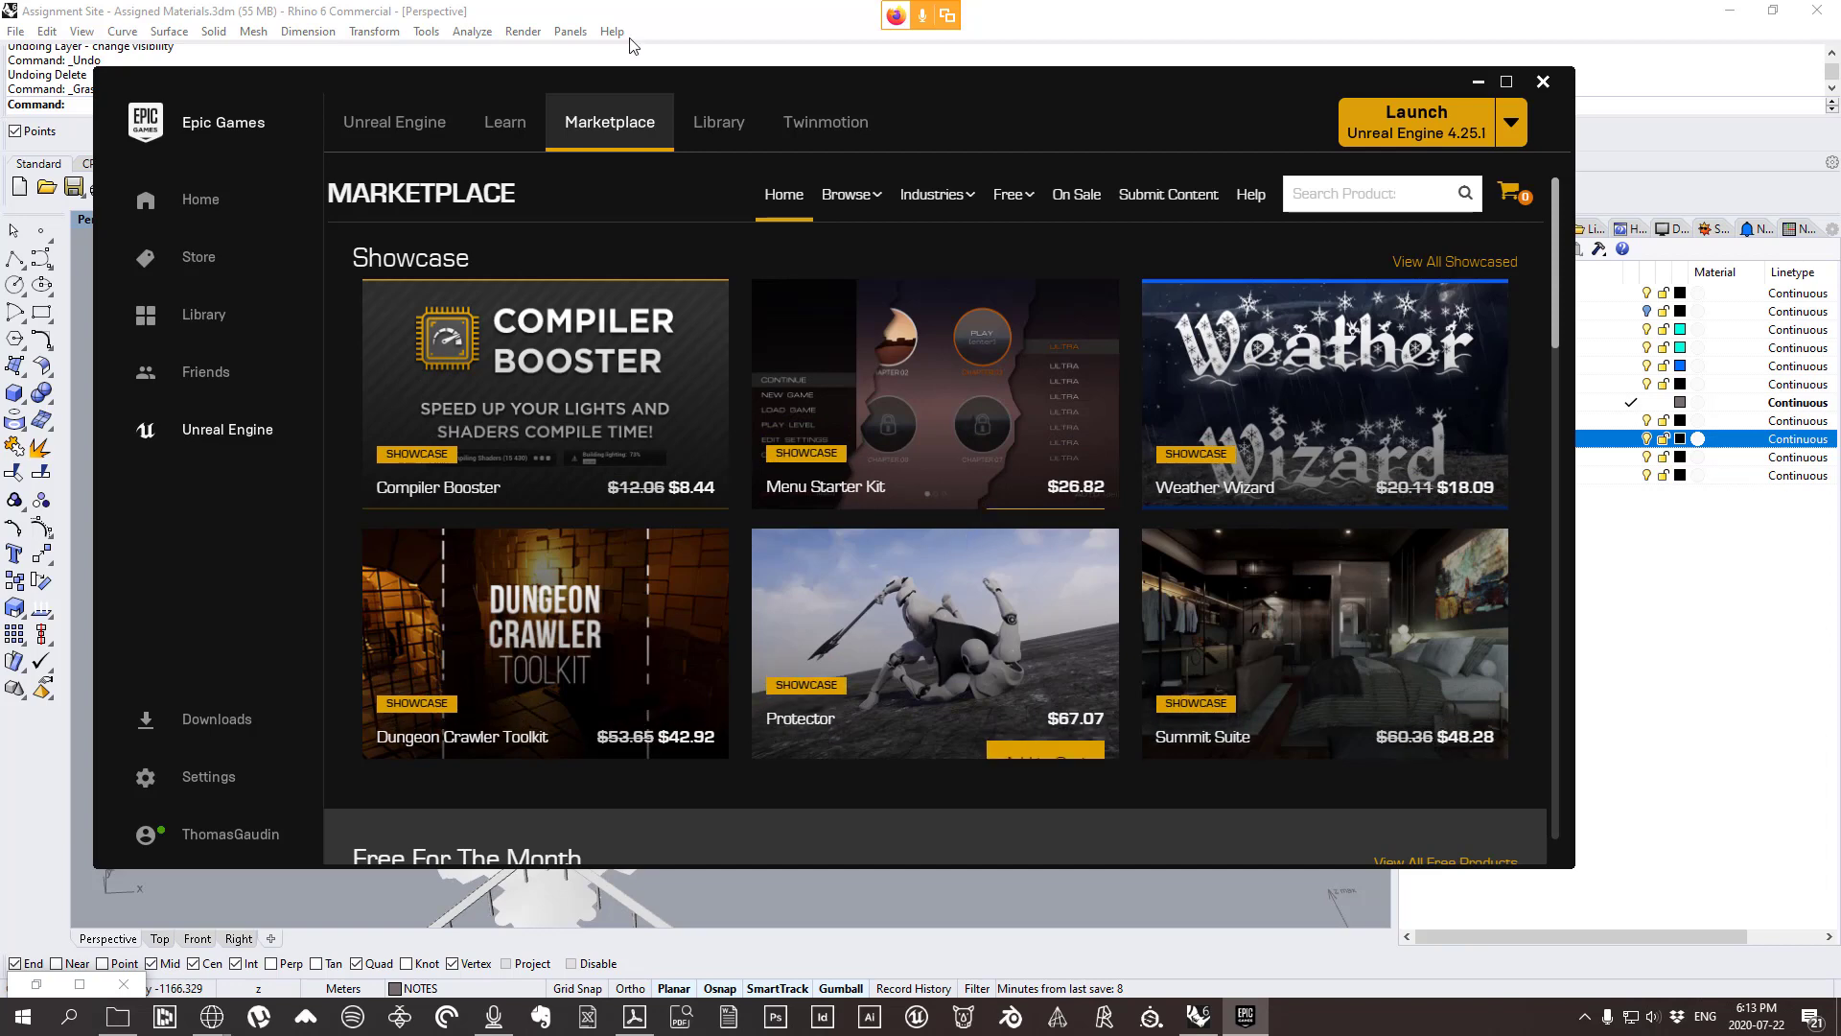
pyautogui.click(506, 129)
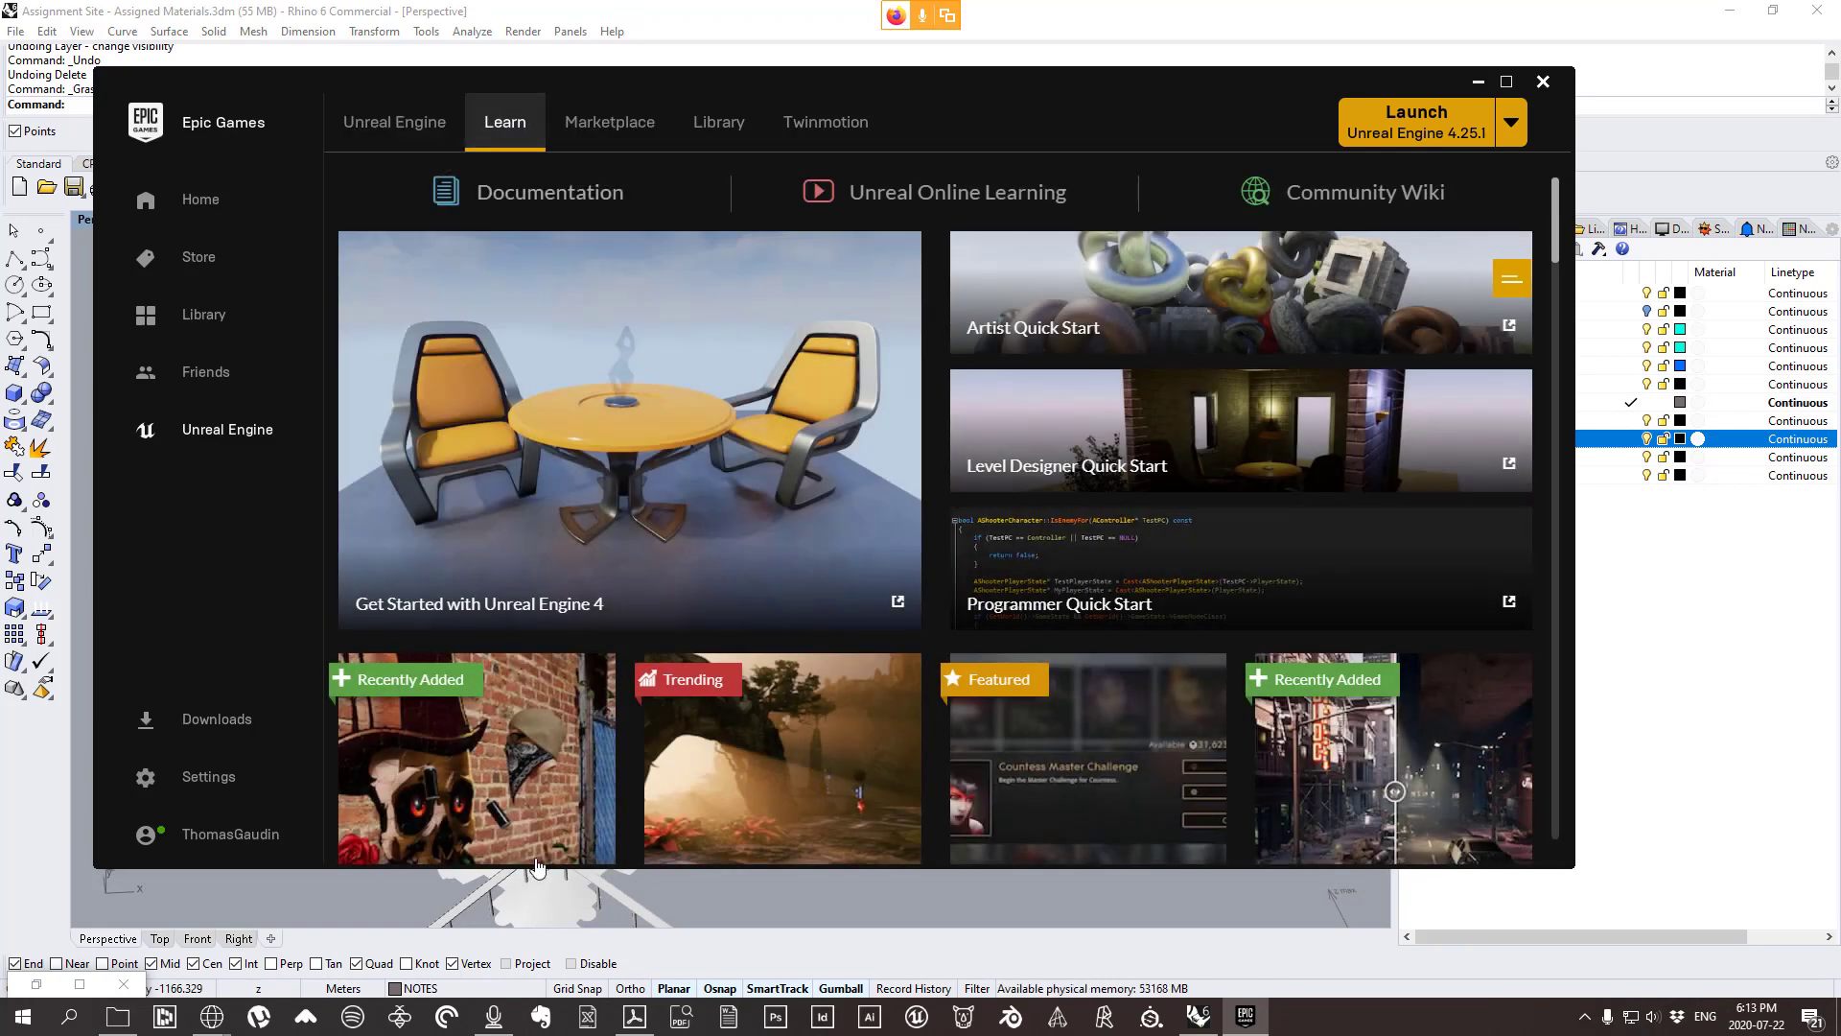
# Return to the Unreal Engine page and launch Unreal Engine version 4.25.1.
pyautogui.click(423, 142)
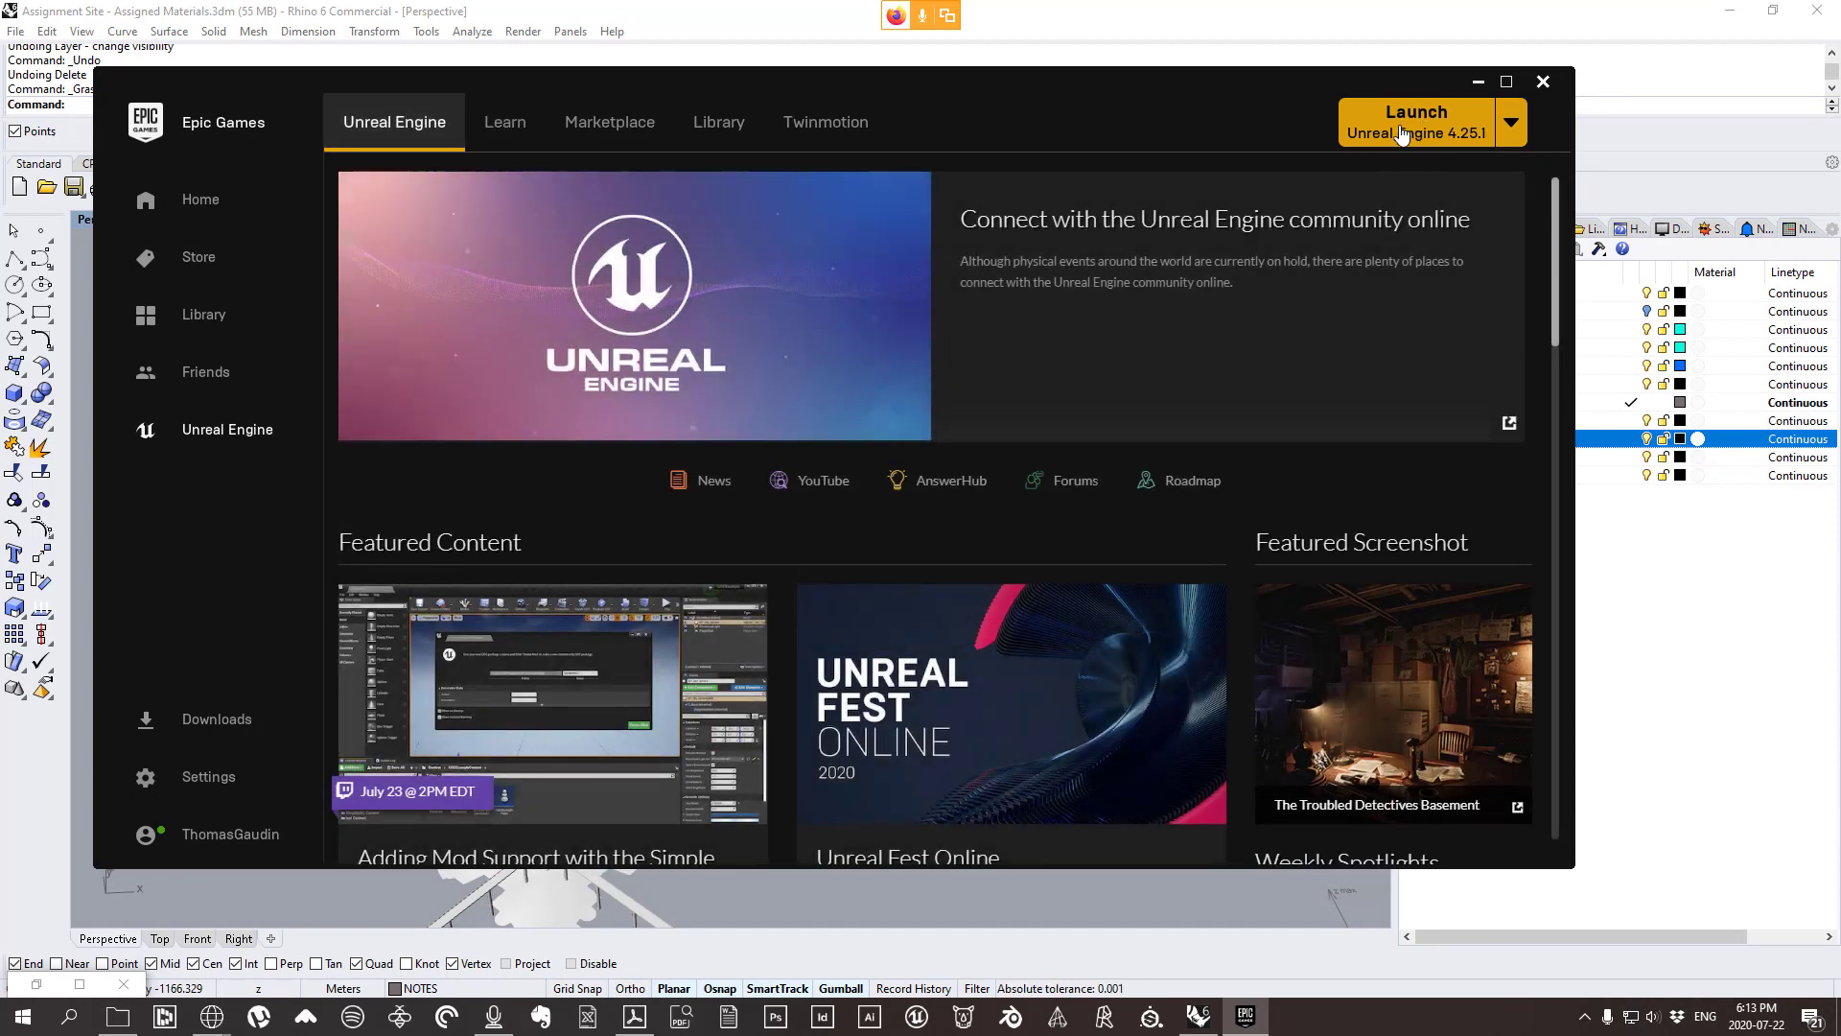
pyautogui.click(1513, 124)
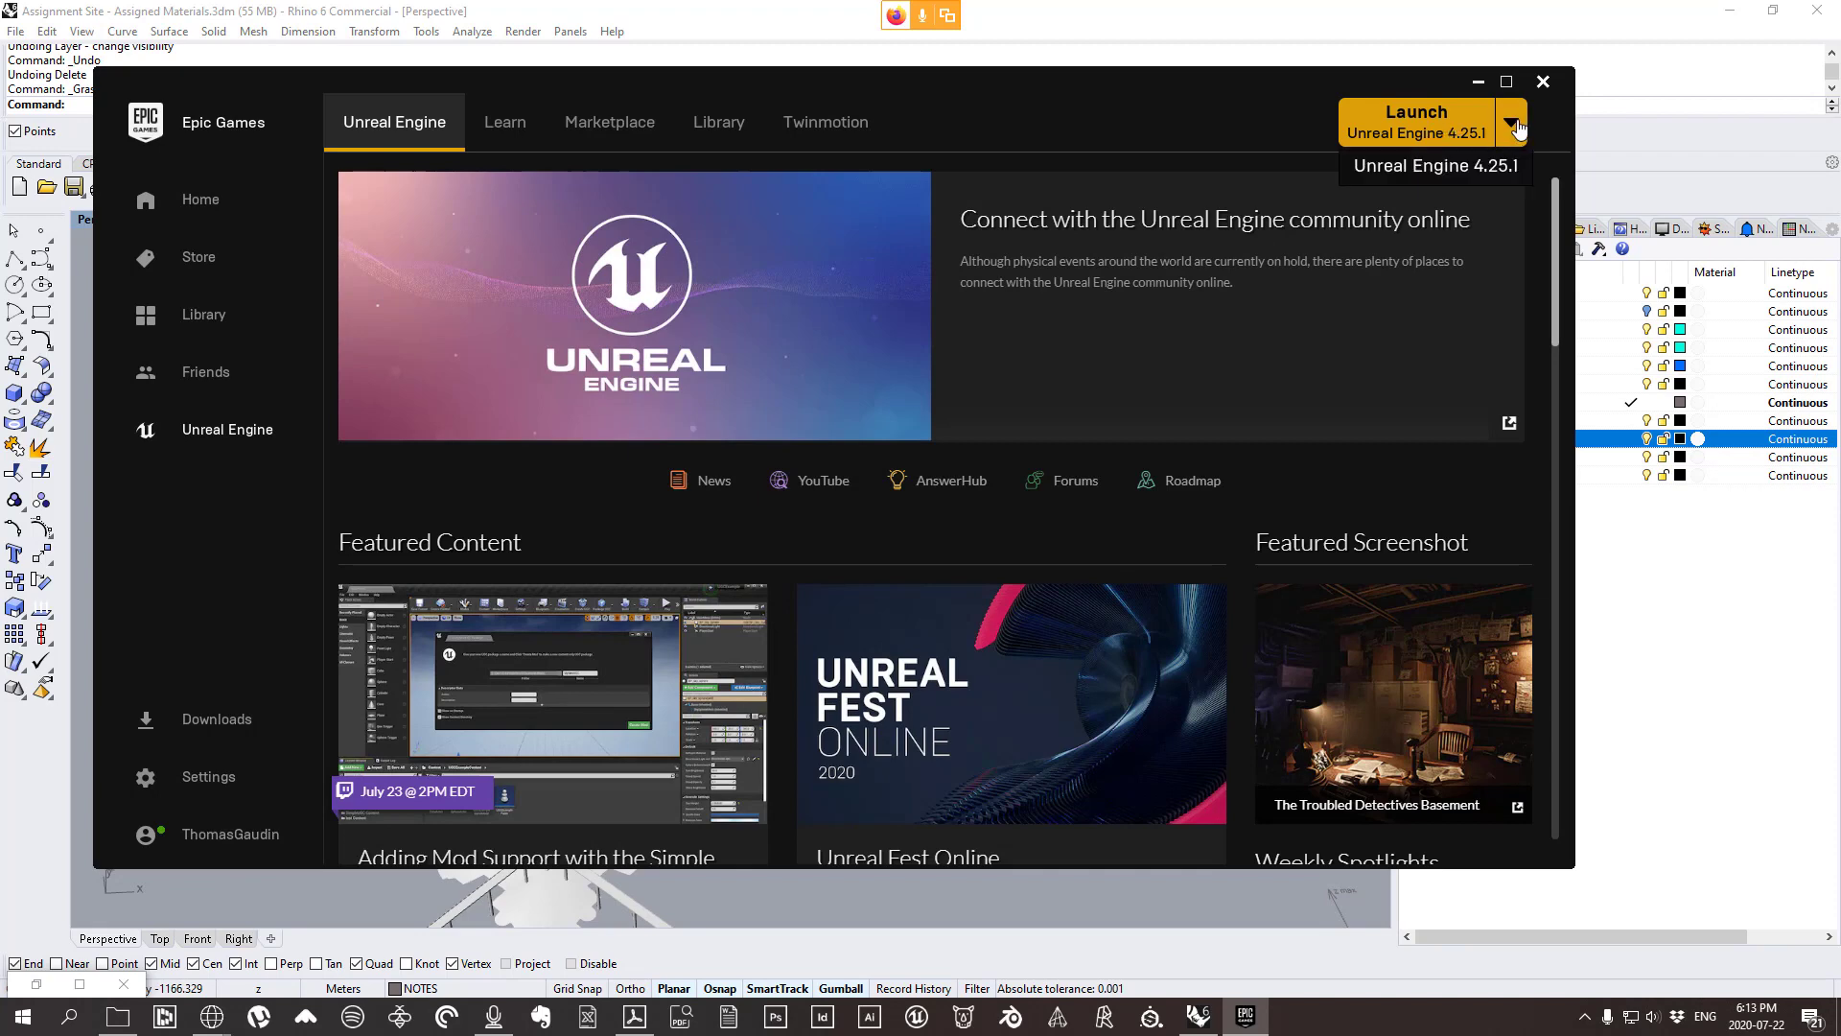
pyautogui.click(1465, 163)
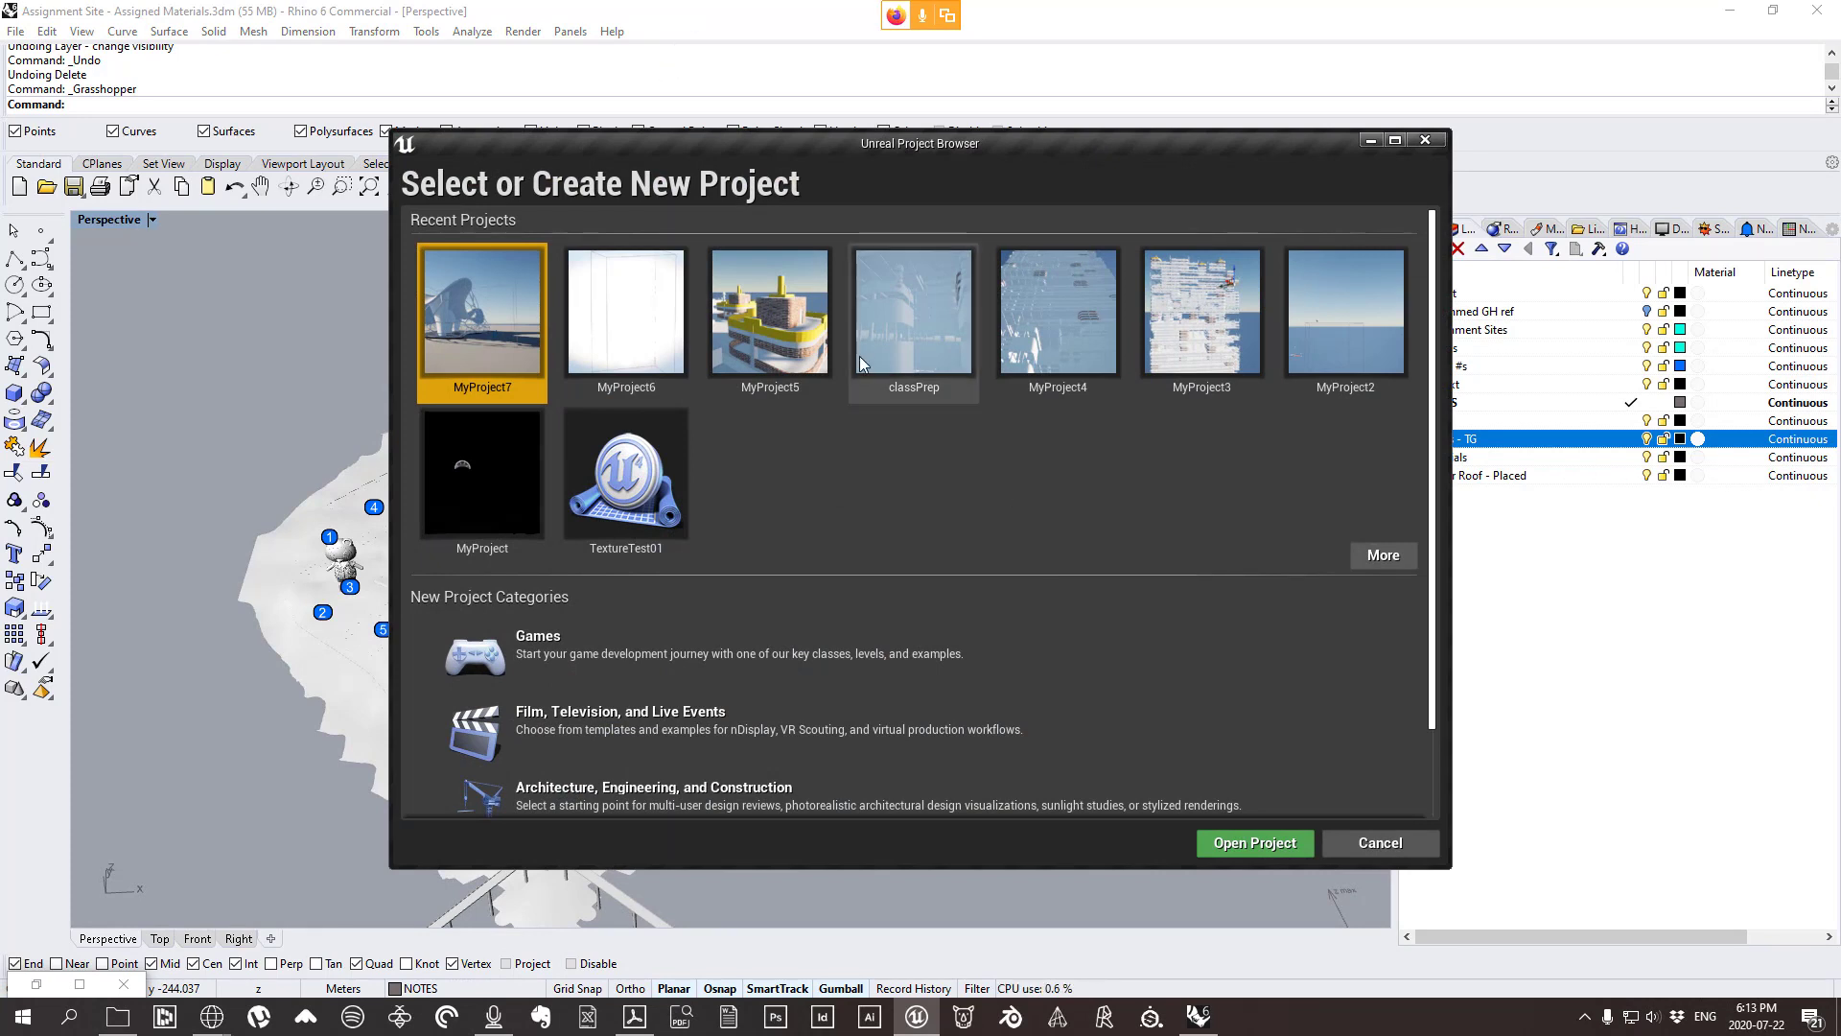
# Start a new project in the Architecture, Engineering, and Construction category using the Archvis template, and continue to its project settings.
pyautogui.scroll(-1, 1365, 498)
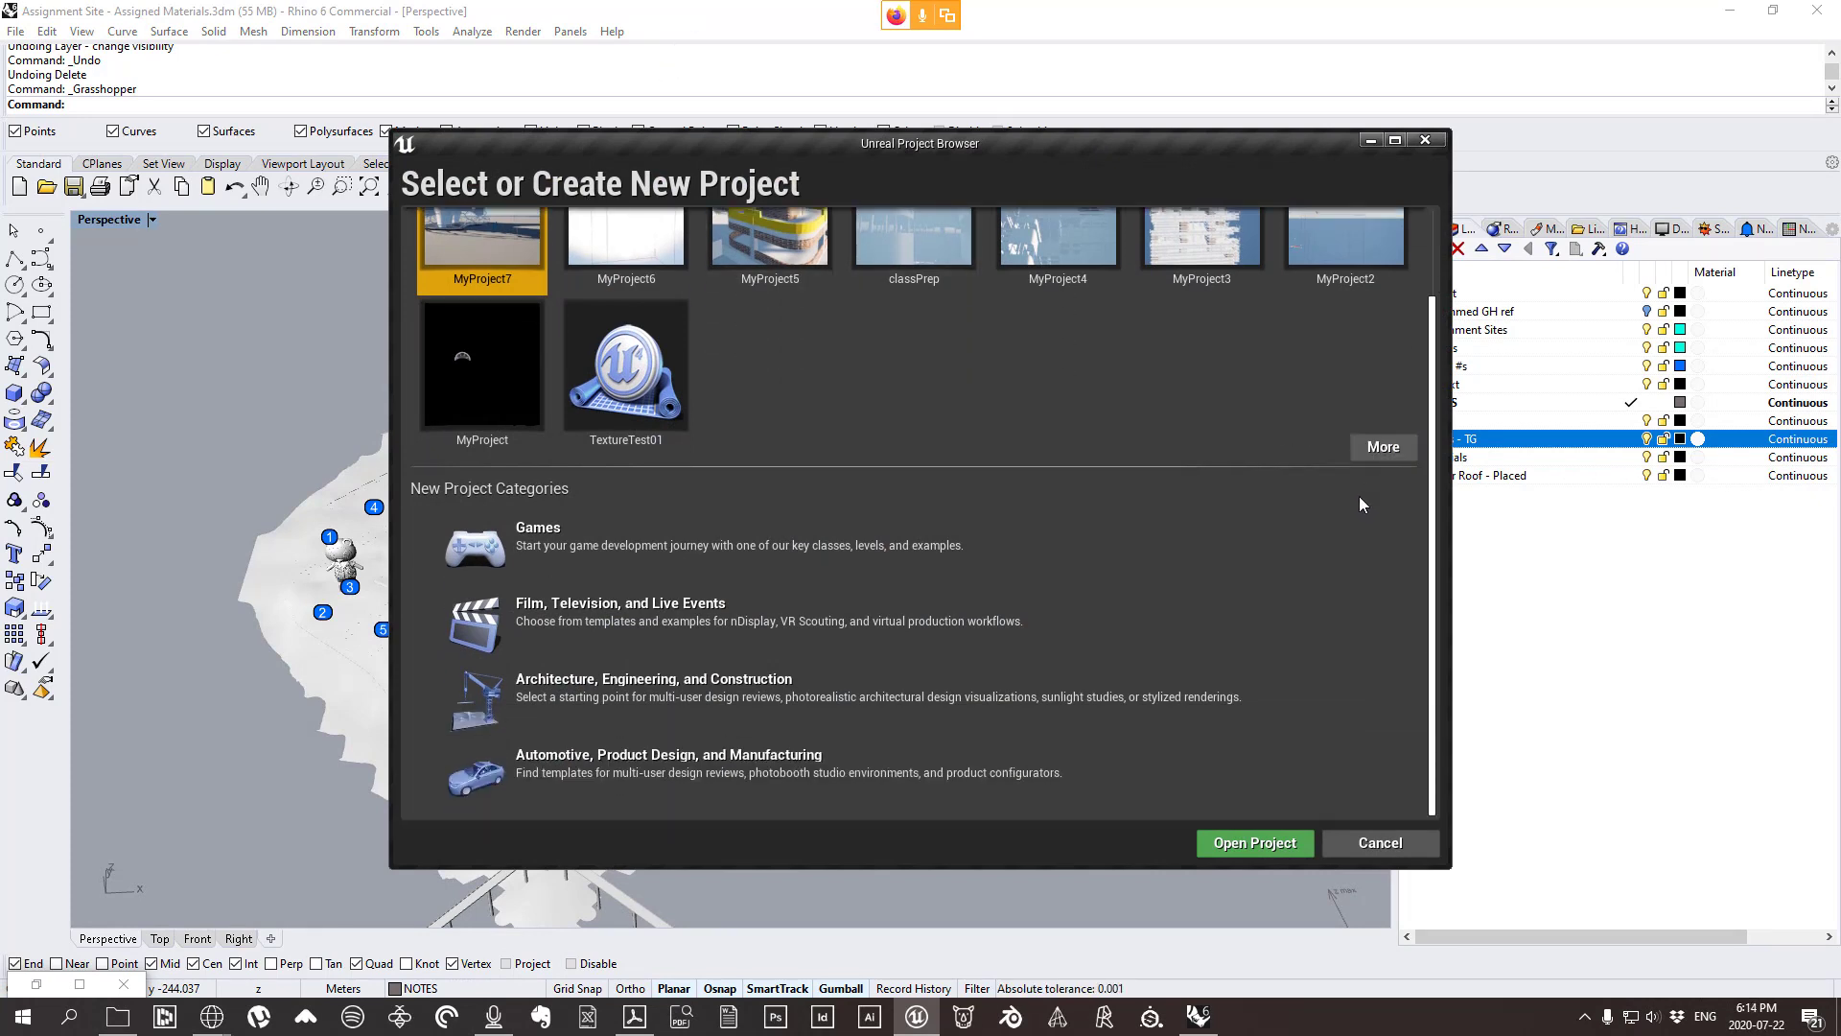
pyautogui.scroll(1, 1360, 497)
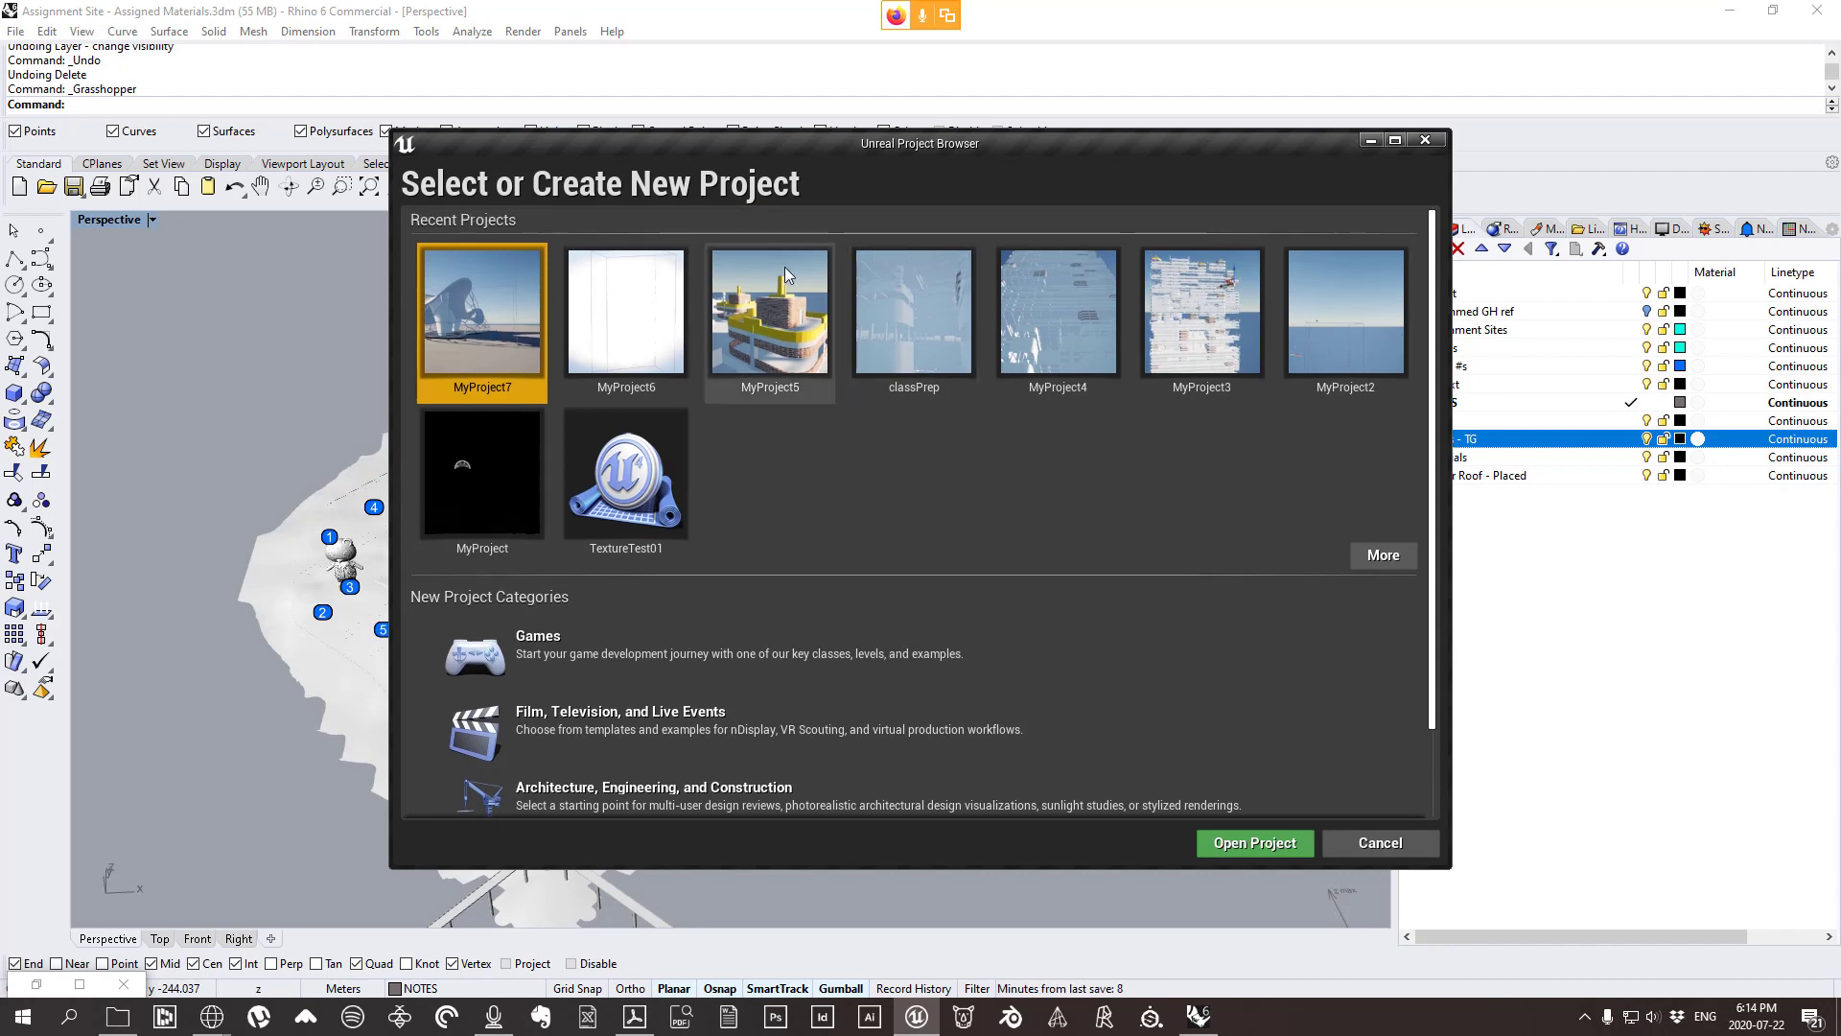
pyautogui.scroll(-1, 756, 462)
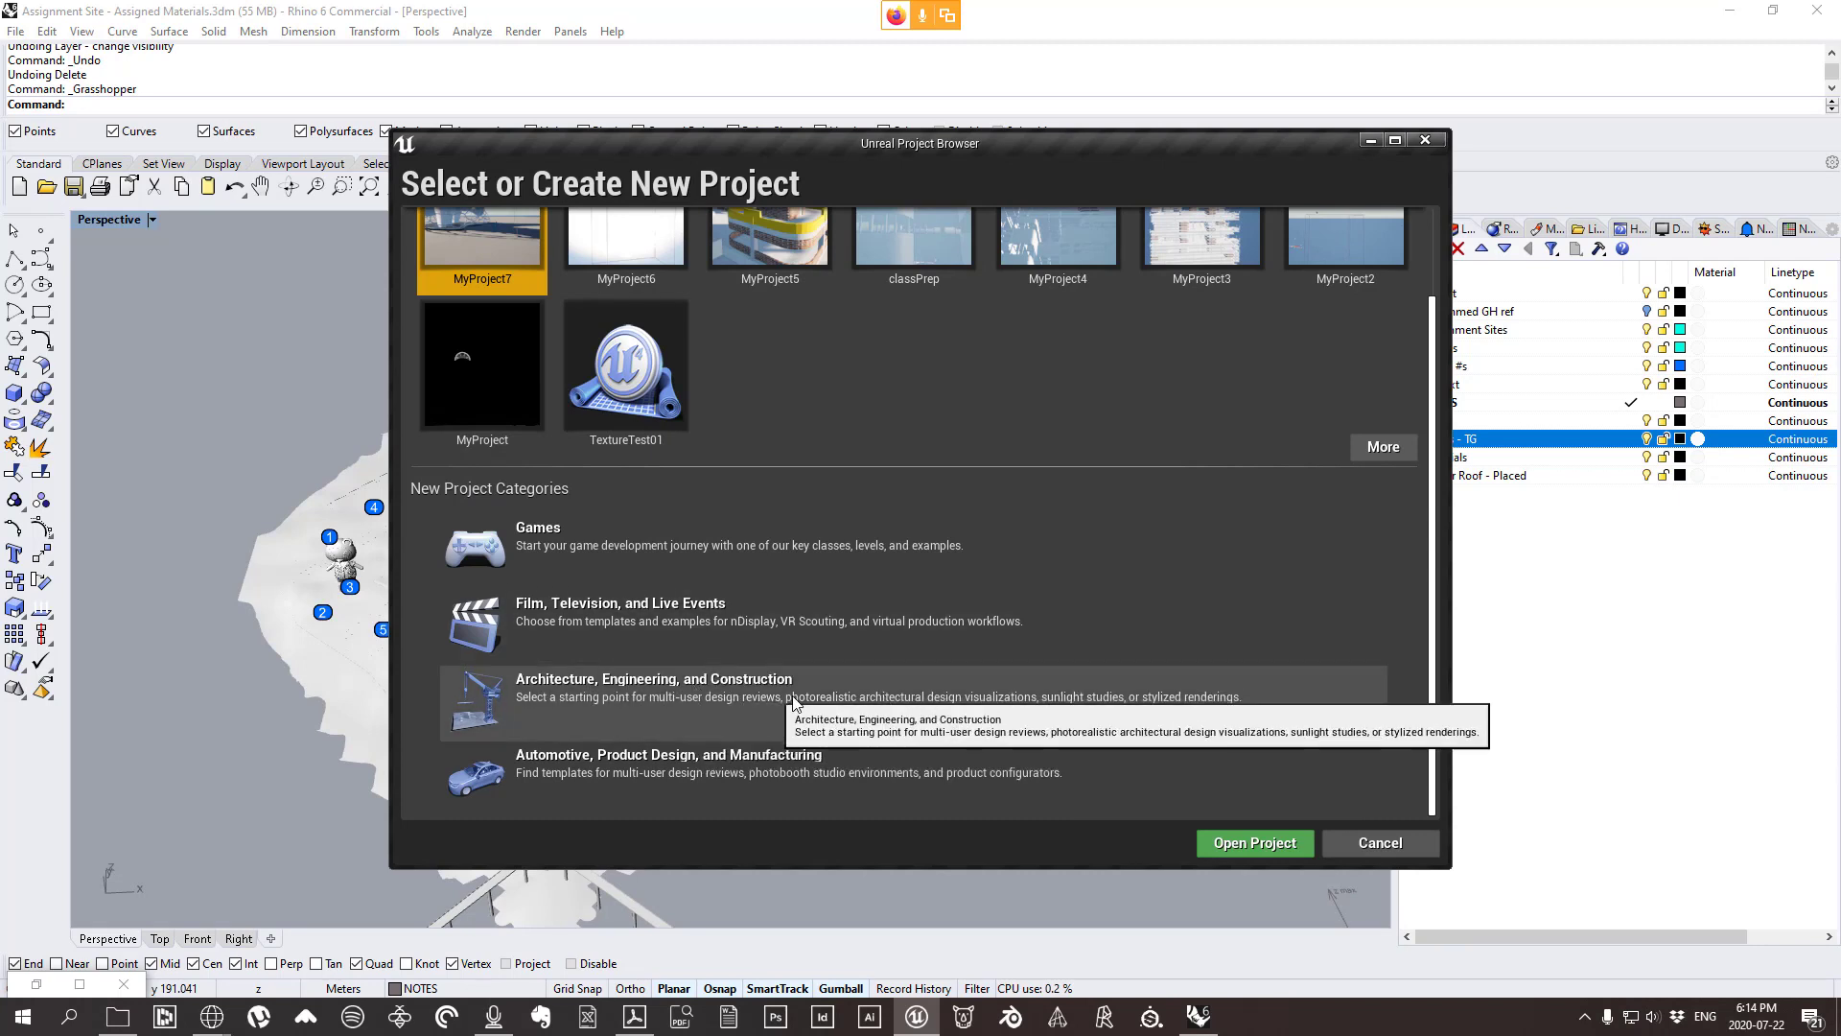
pyautogui.click(687, 698)
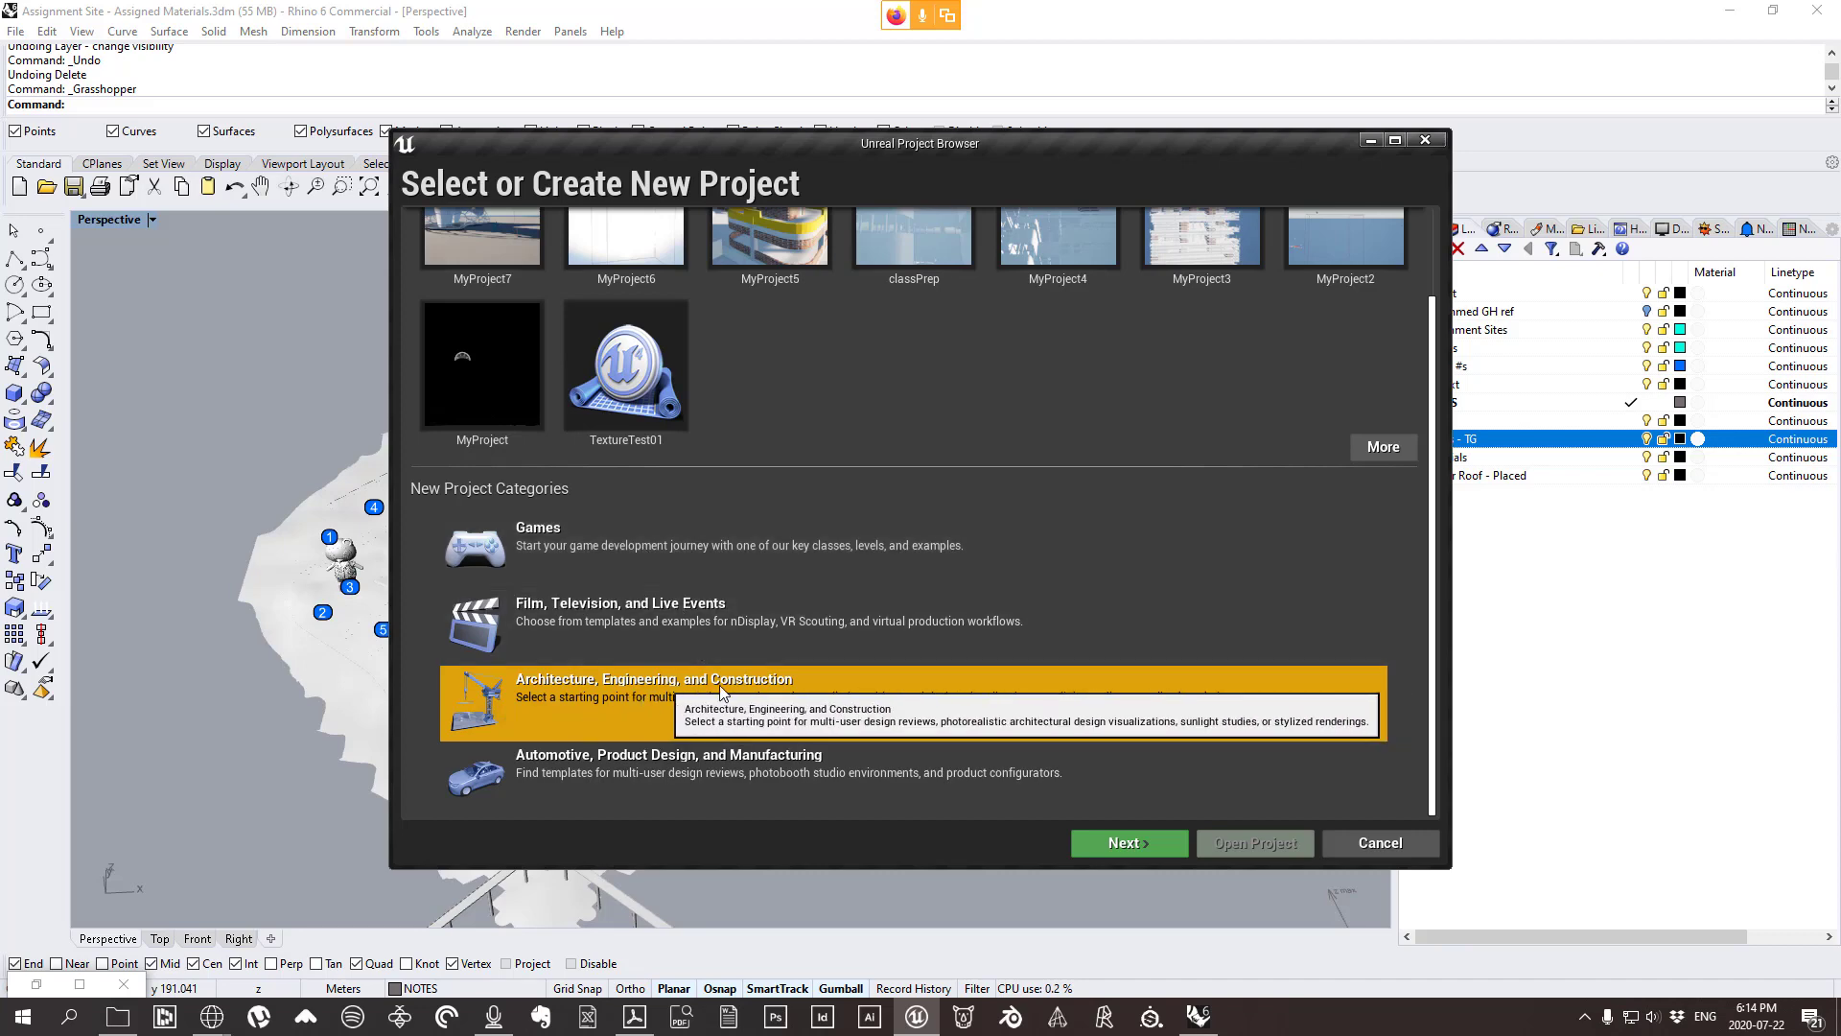
pyautogui.click(1124, 842)
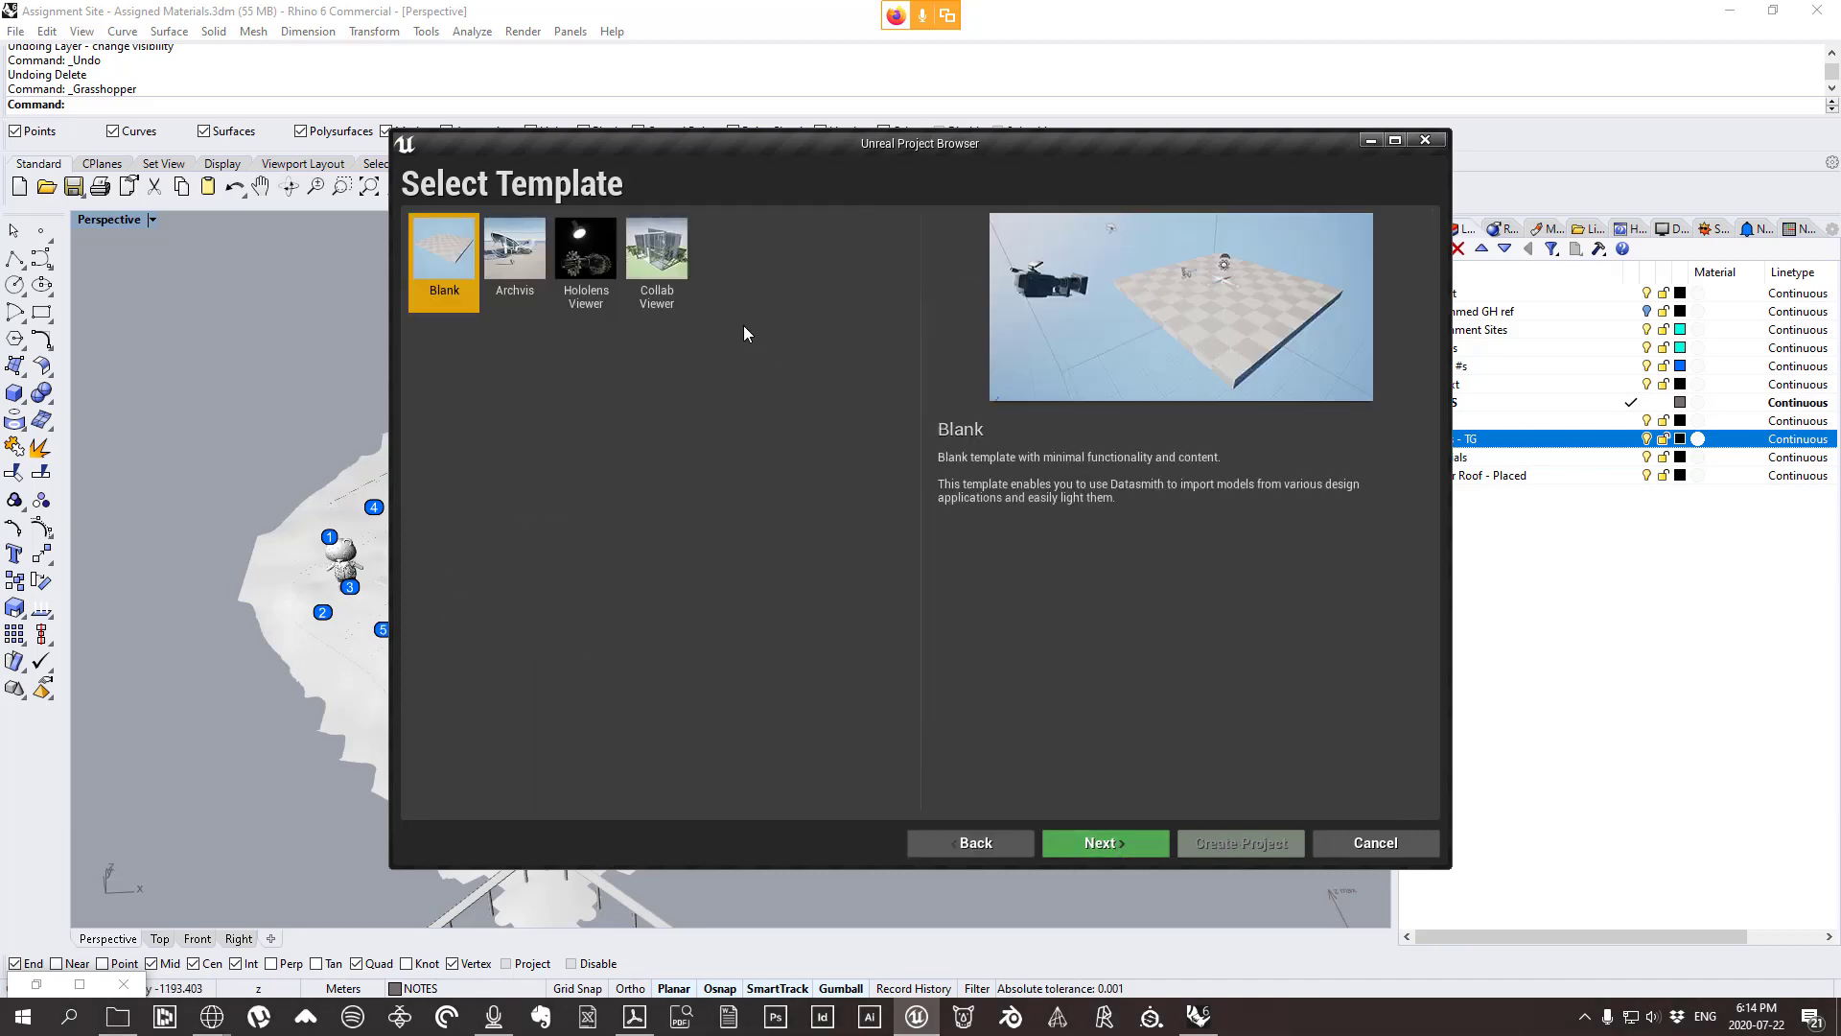
pyautogui.click(497, 261)
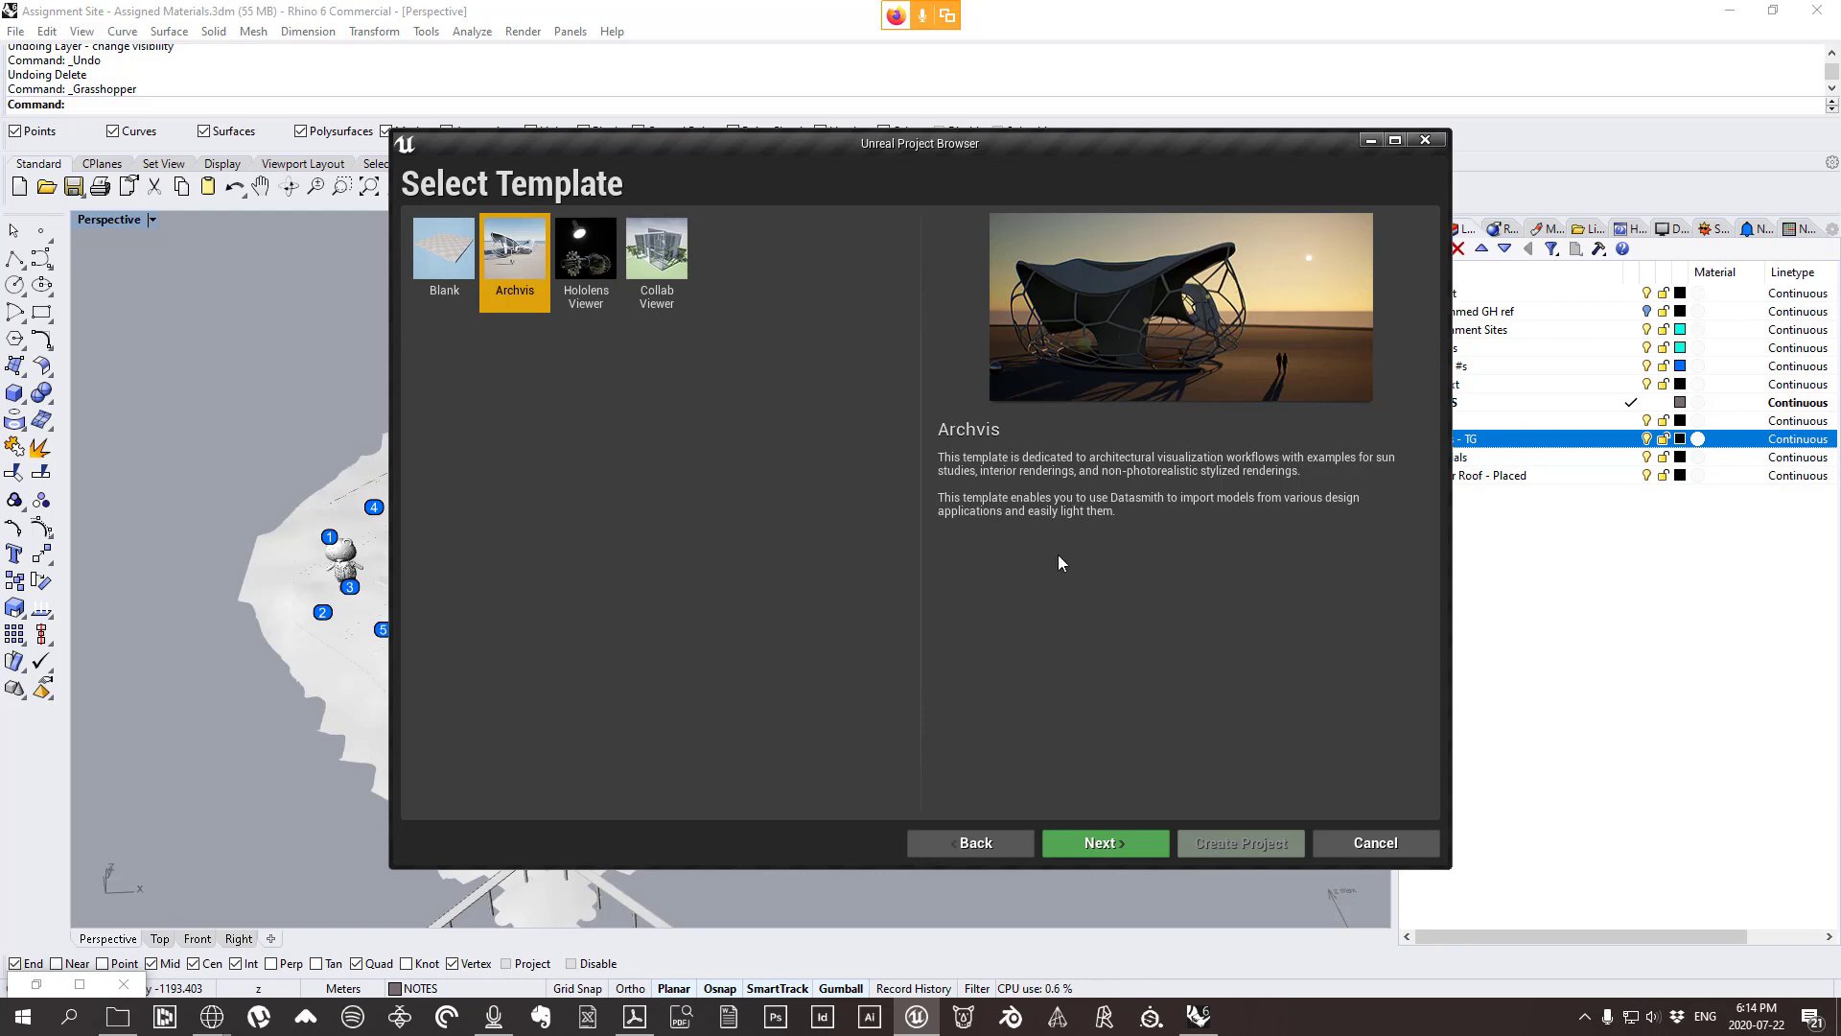
pyautogui.click(1101, 846)
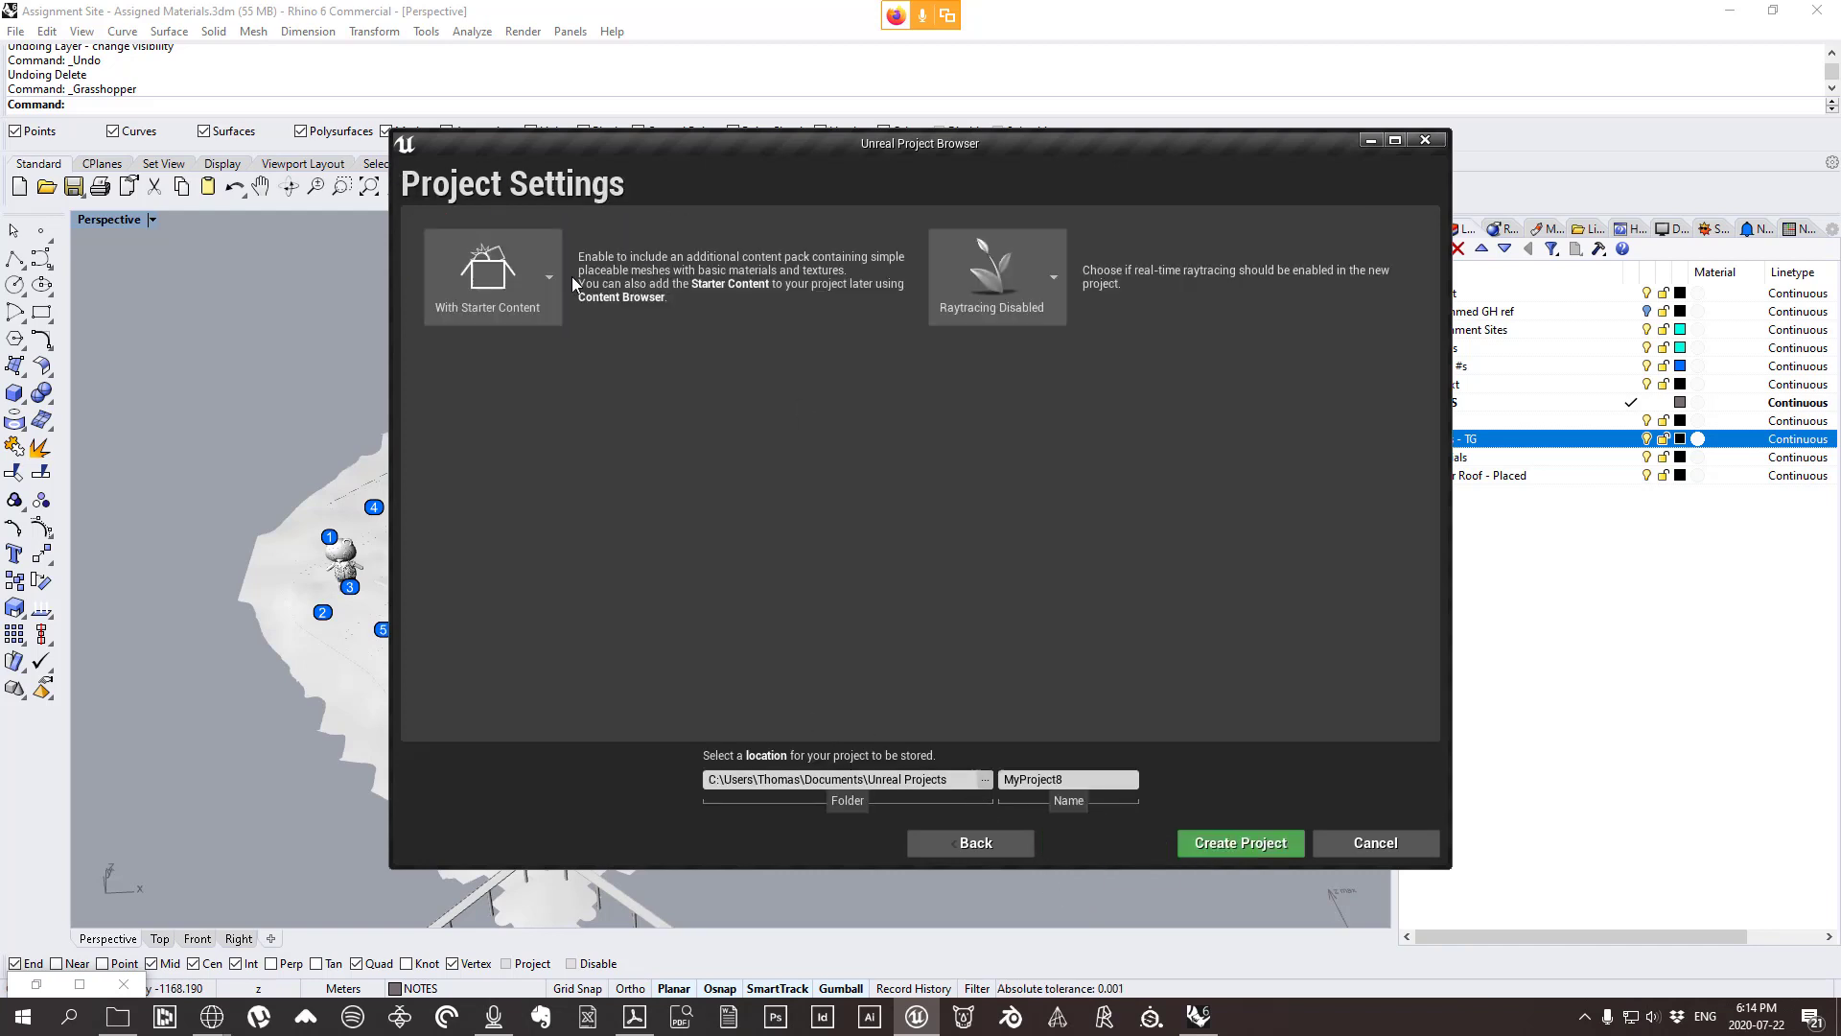
# Set the new project to include starter content and to have raytracing disabled.
pyautogui.click(510, 293)
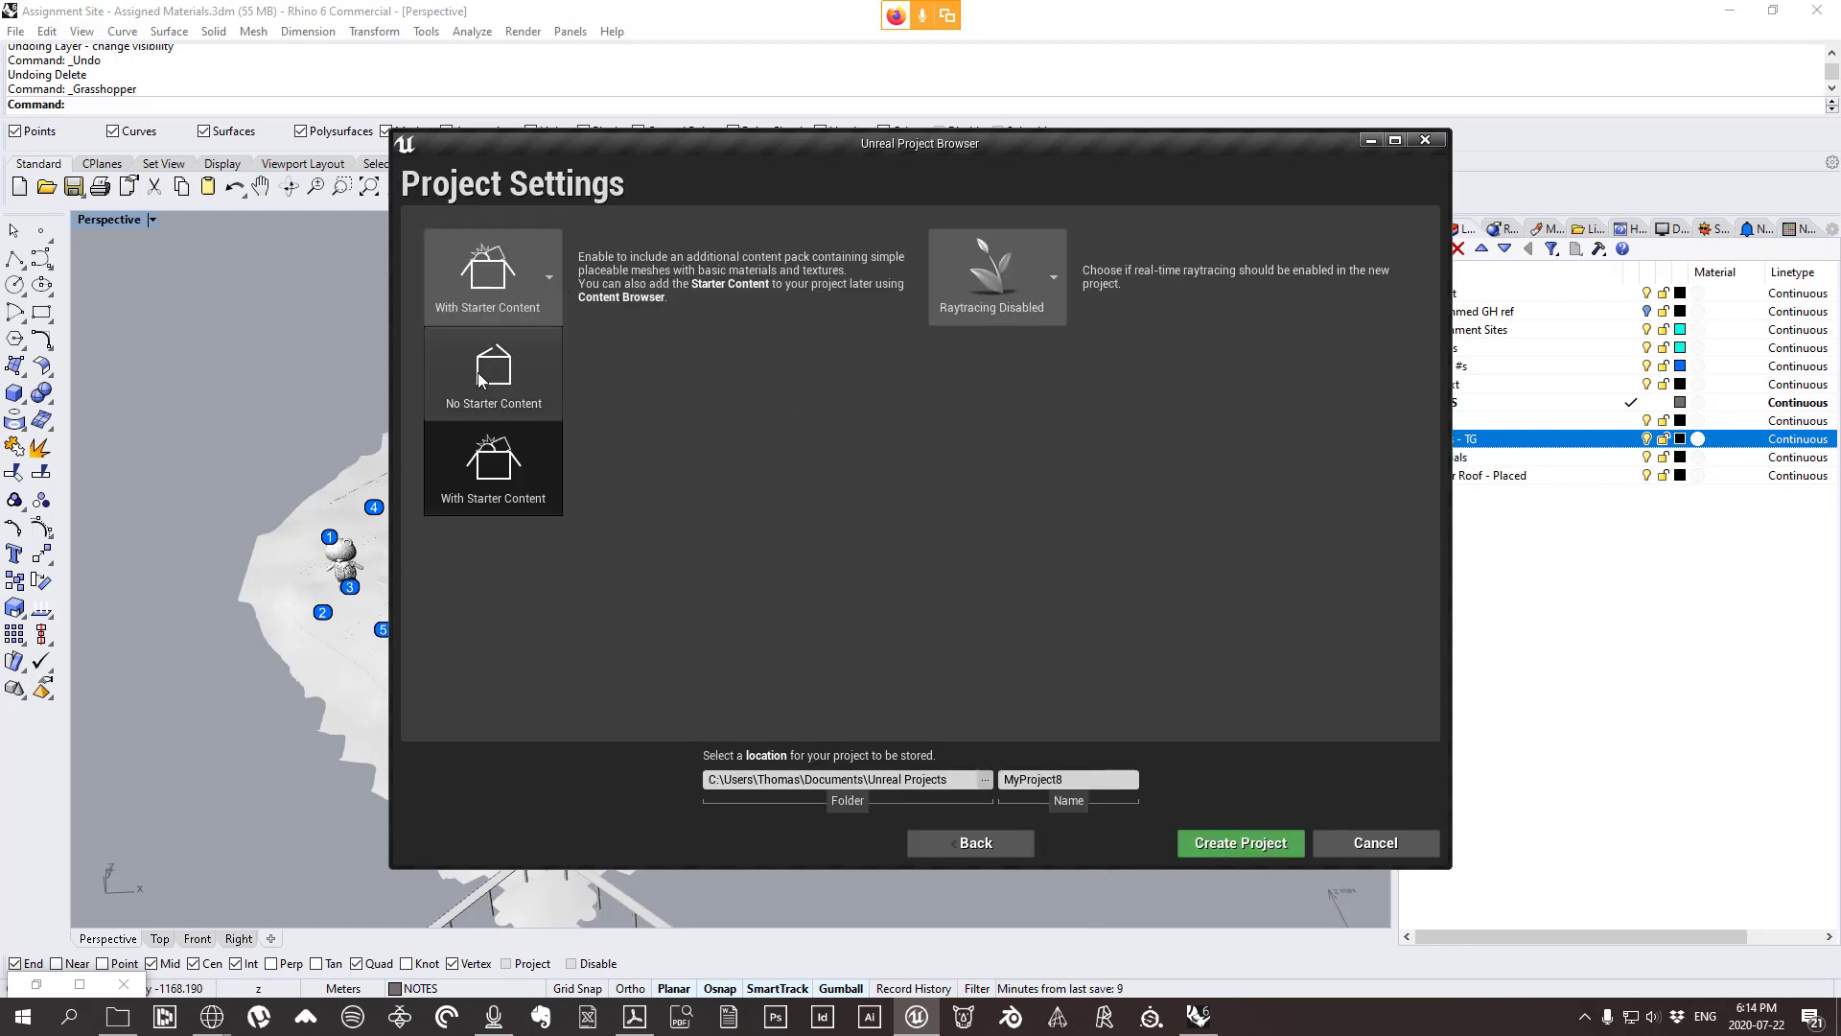
pyautogui.click(514, 486)
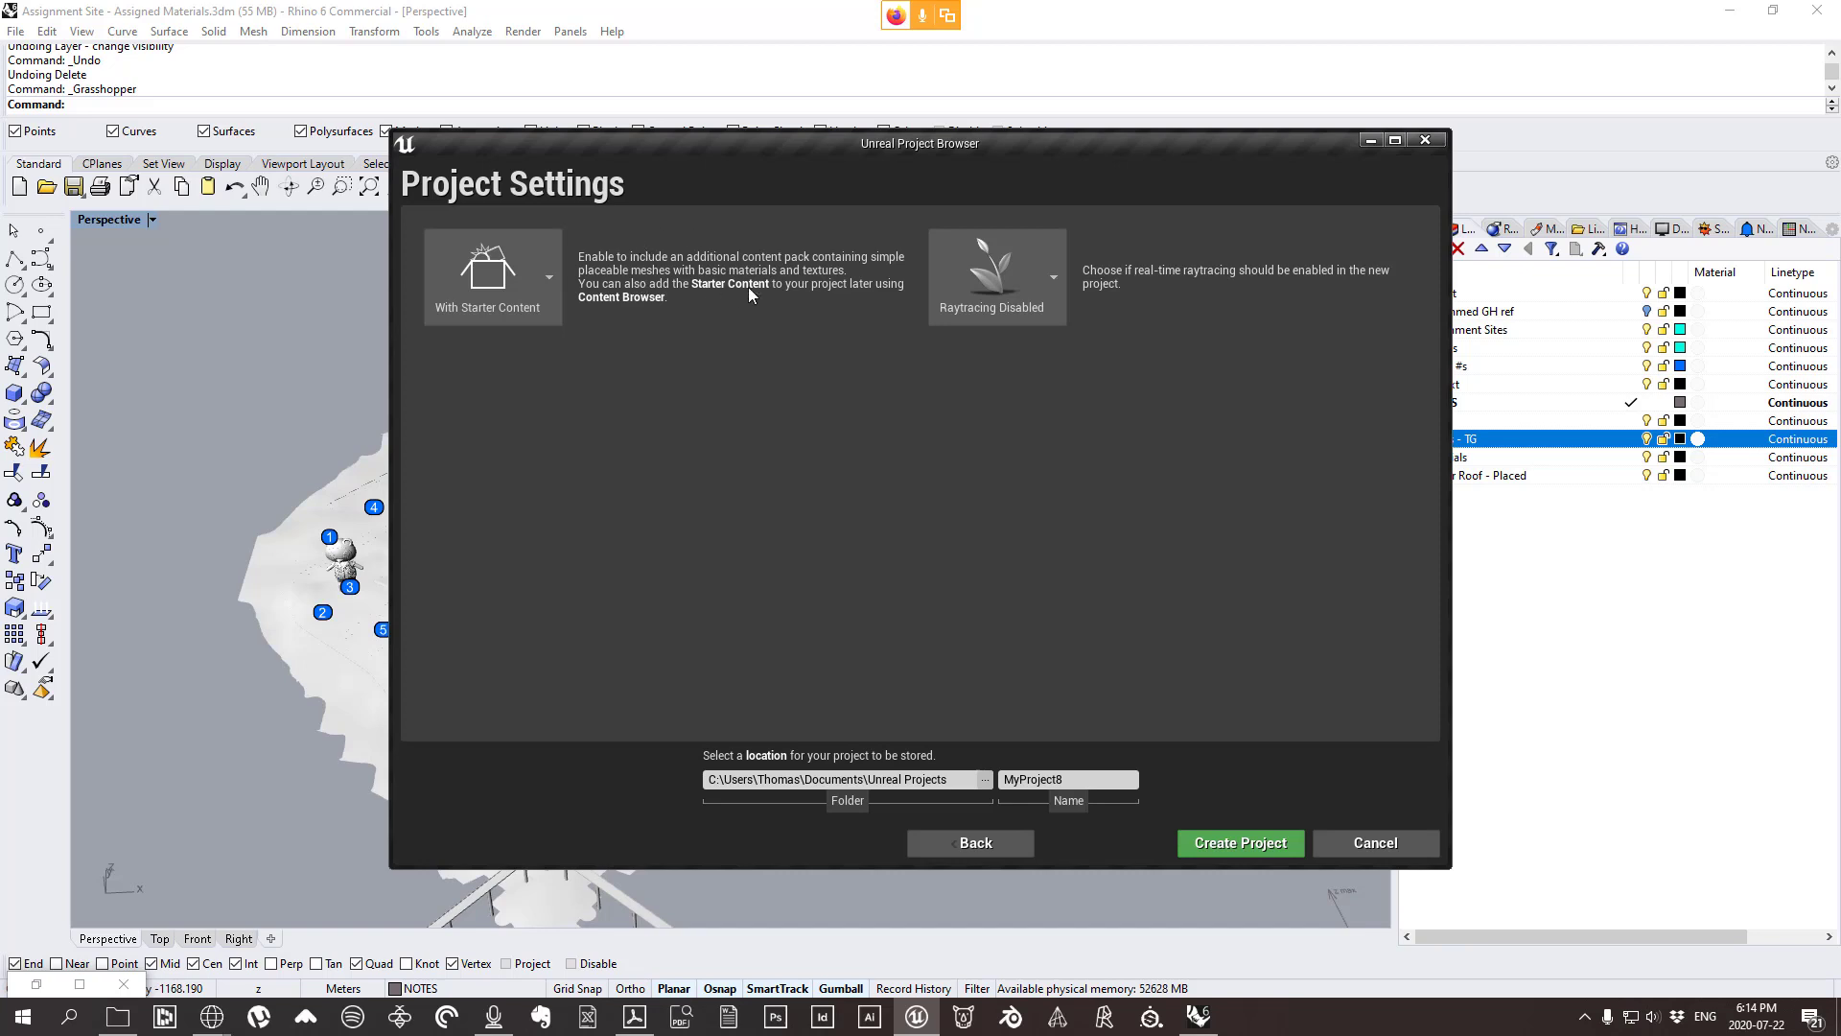
pyautogui.click(1027, 290)
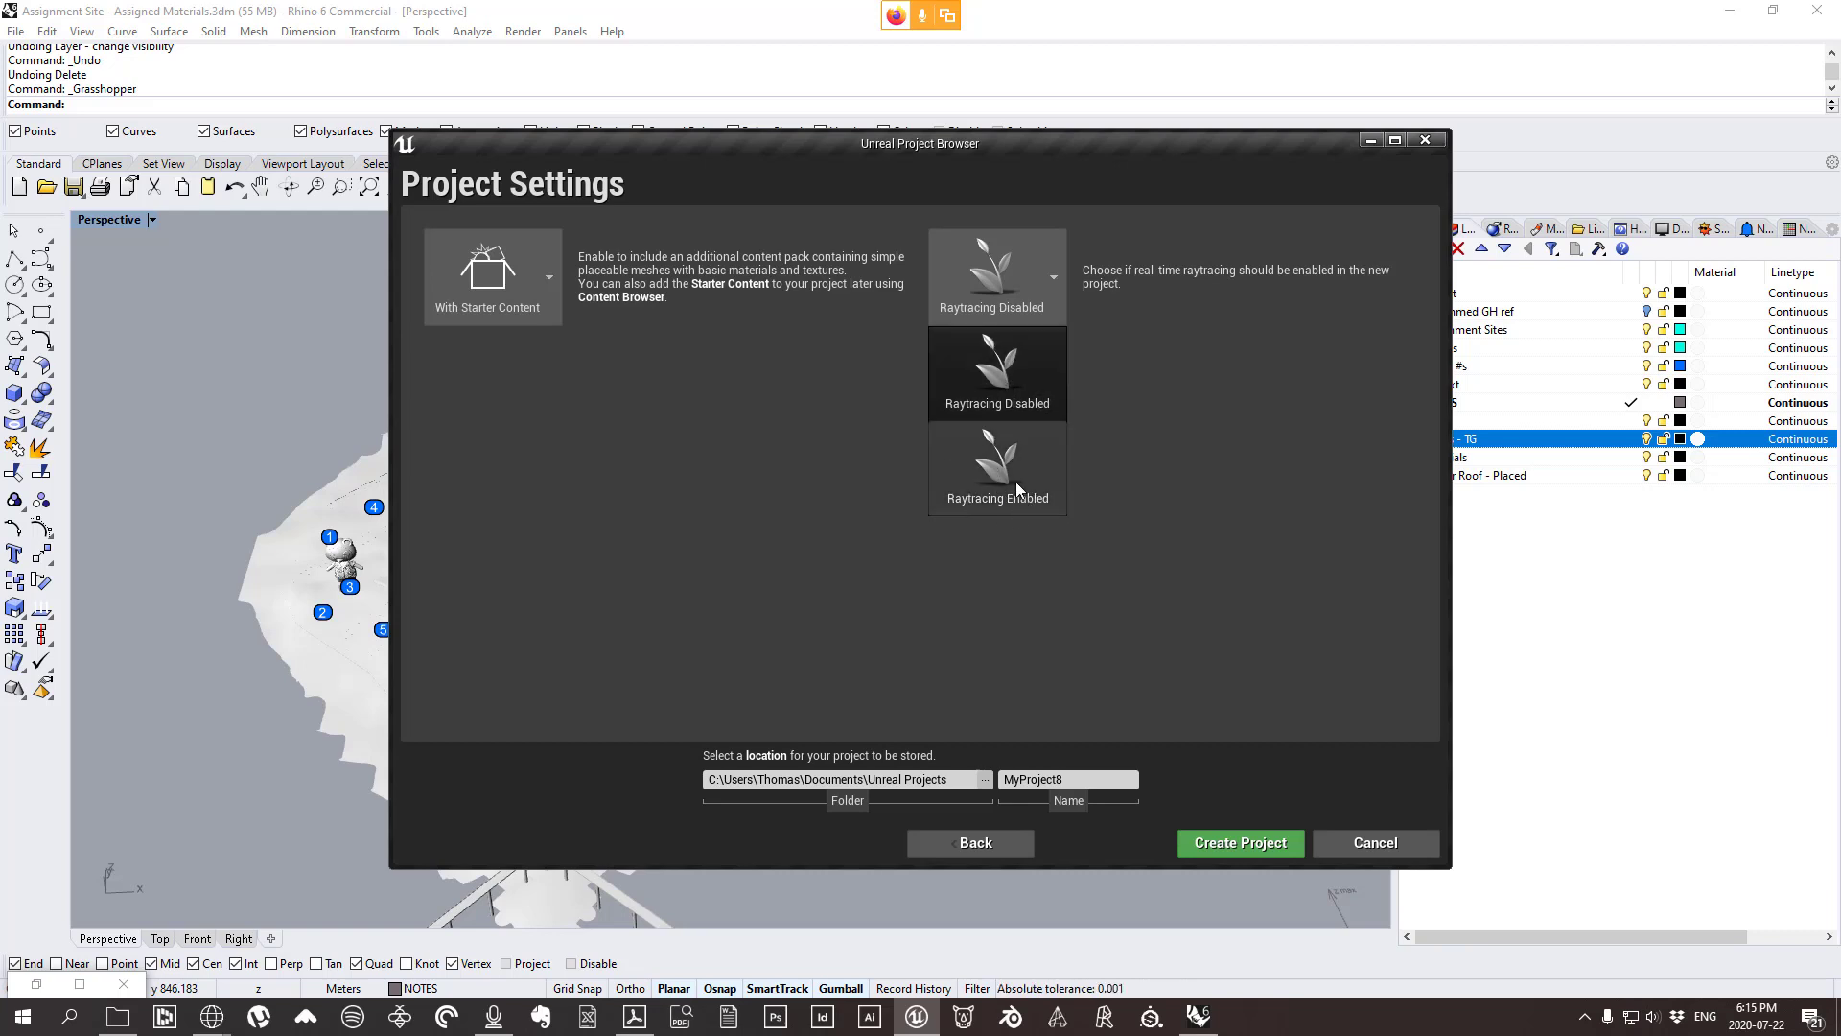
pyautogui.click(974, 360)
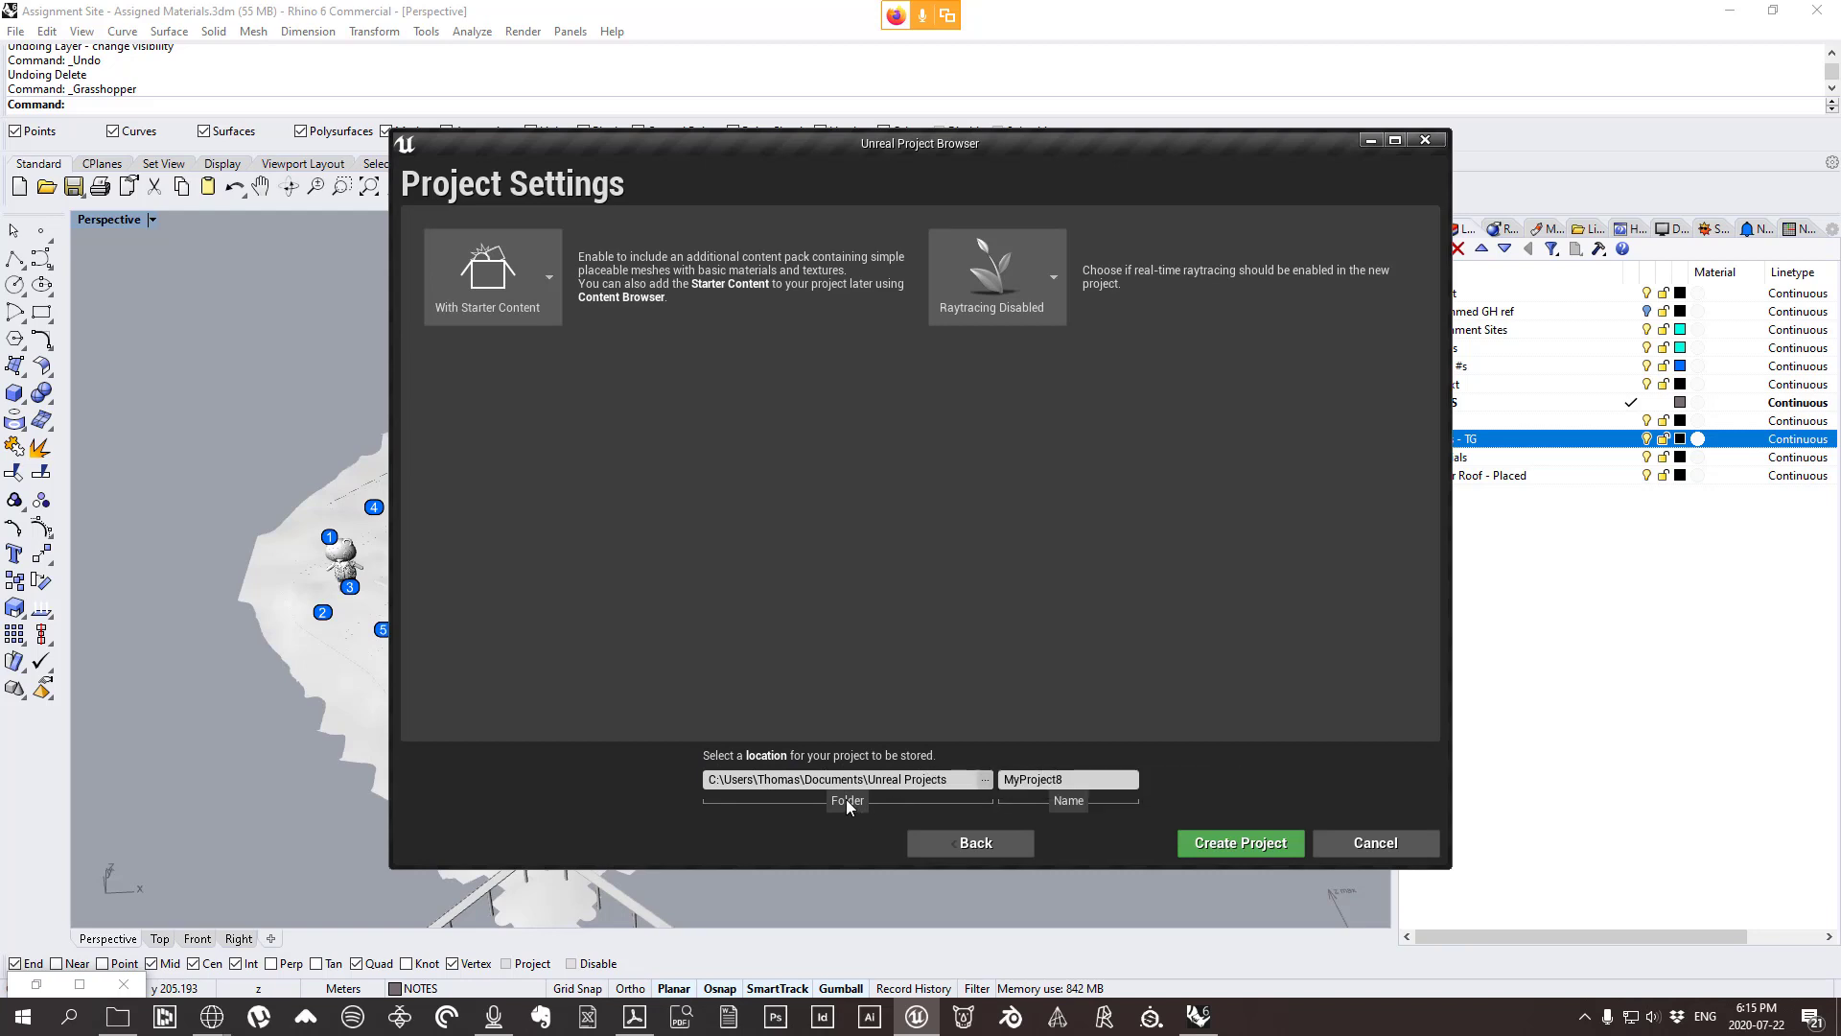
pyautogui.click(985, 779)
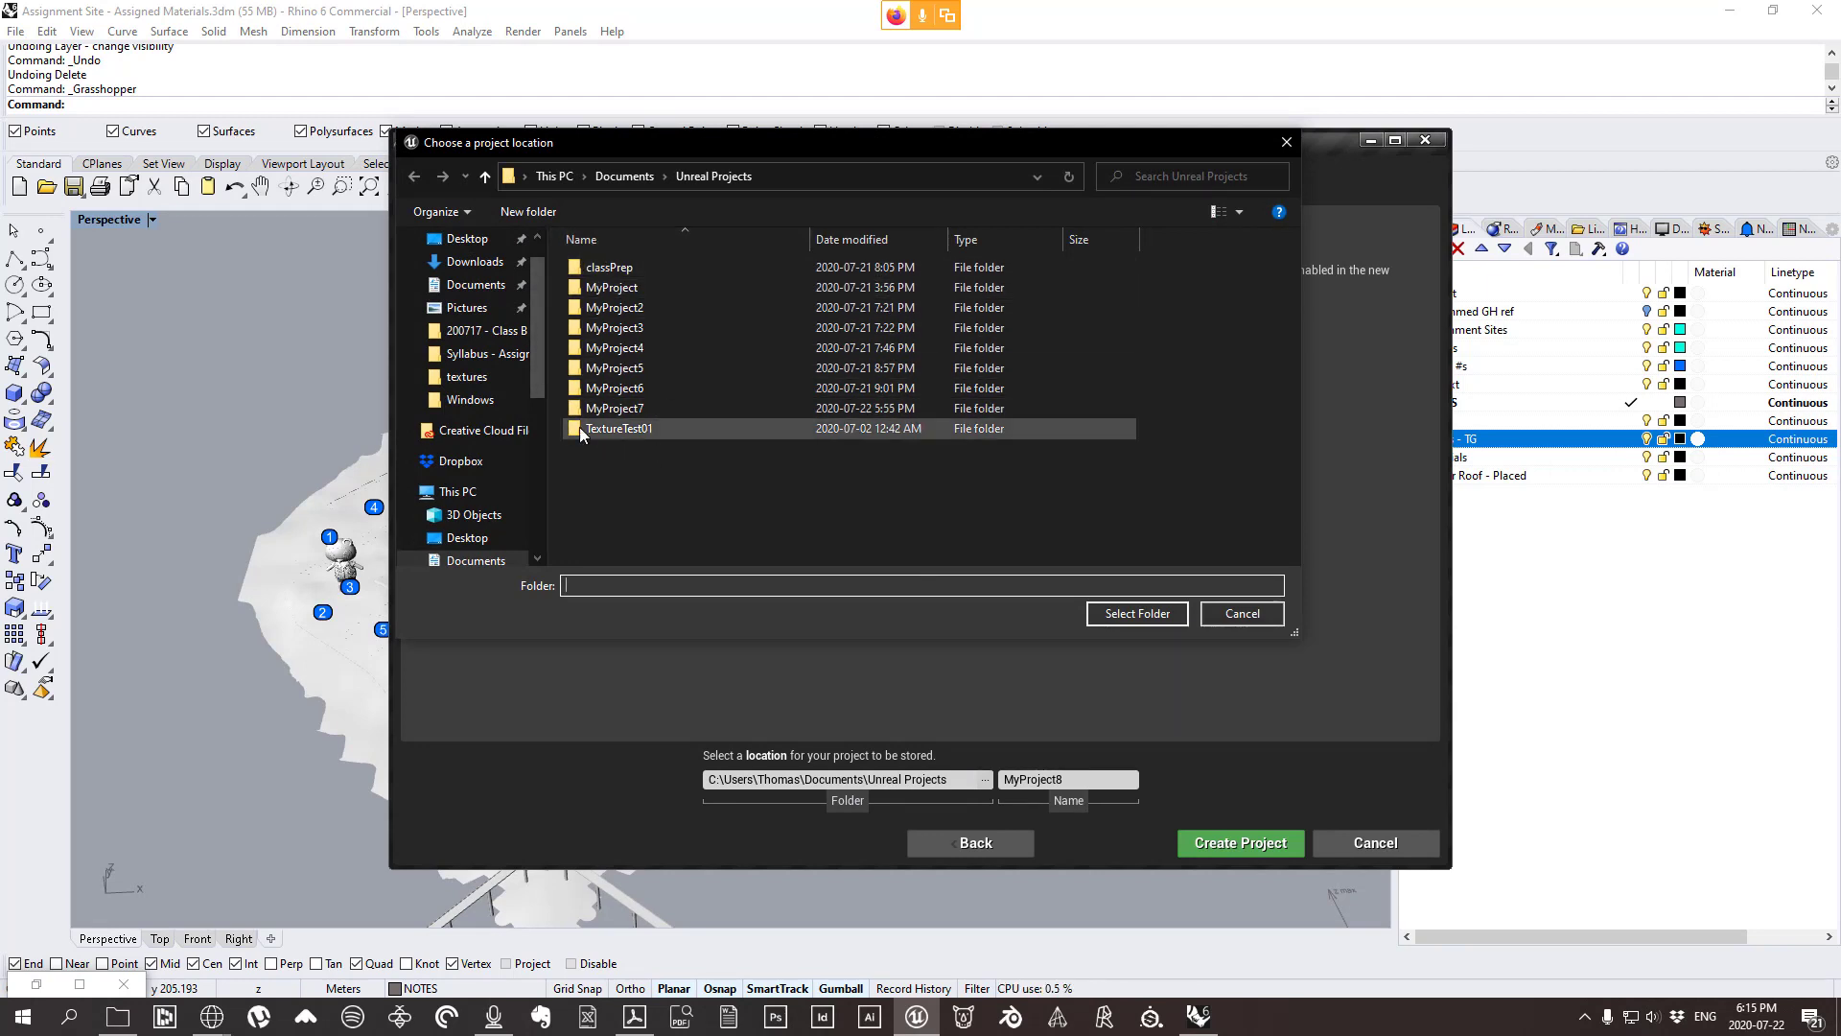
pyautogui.click(1239, 615)
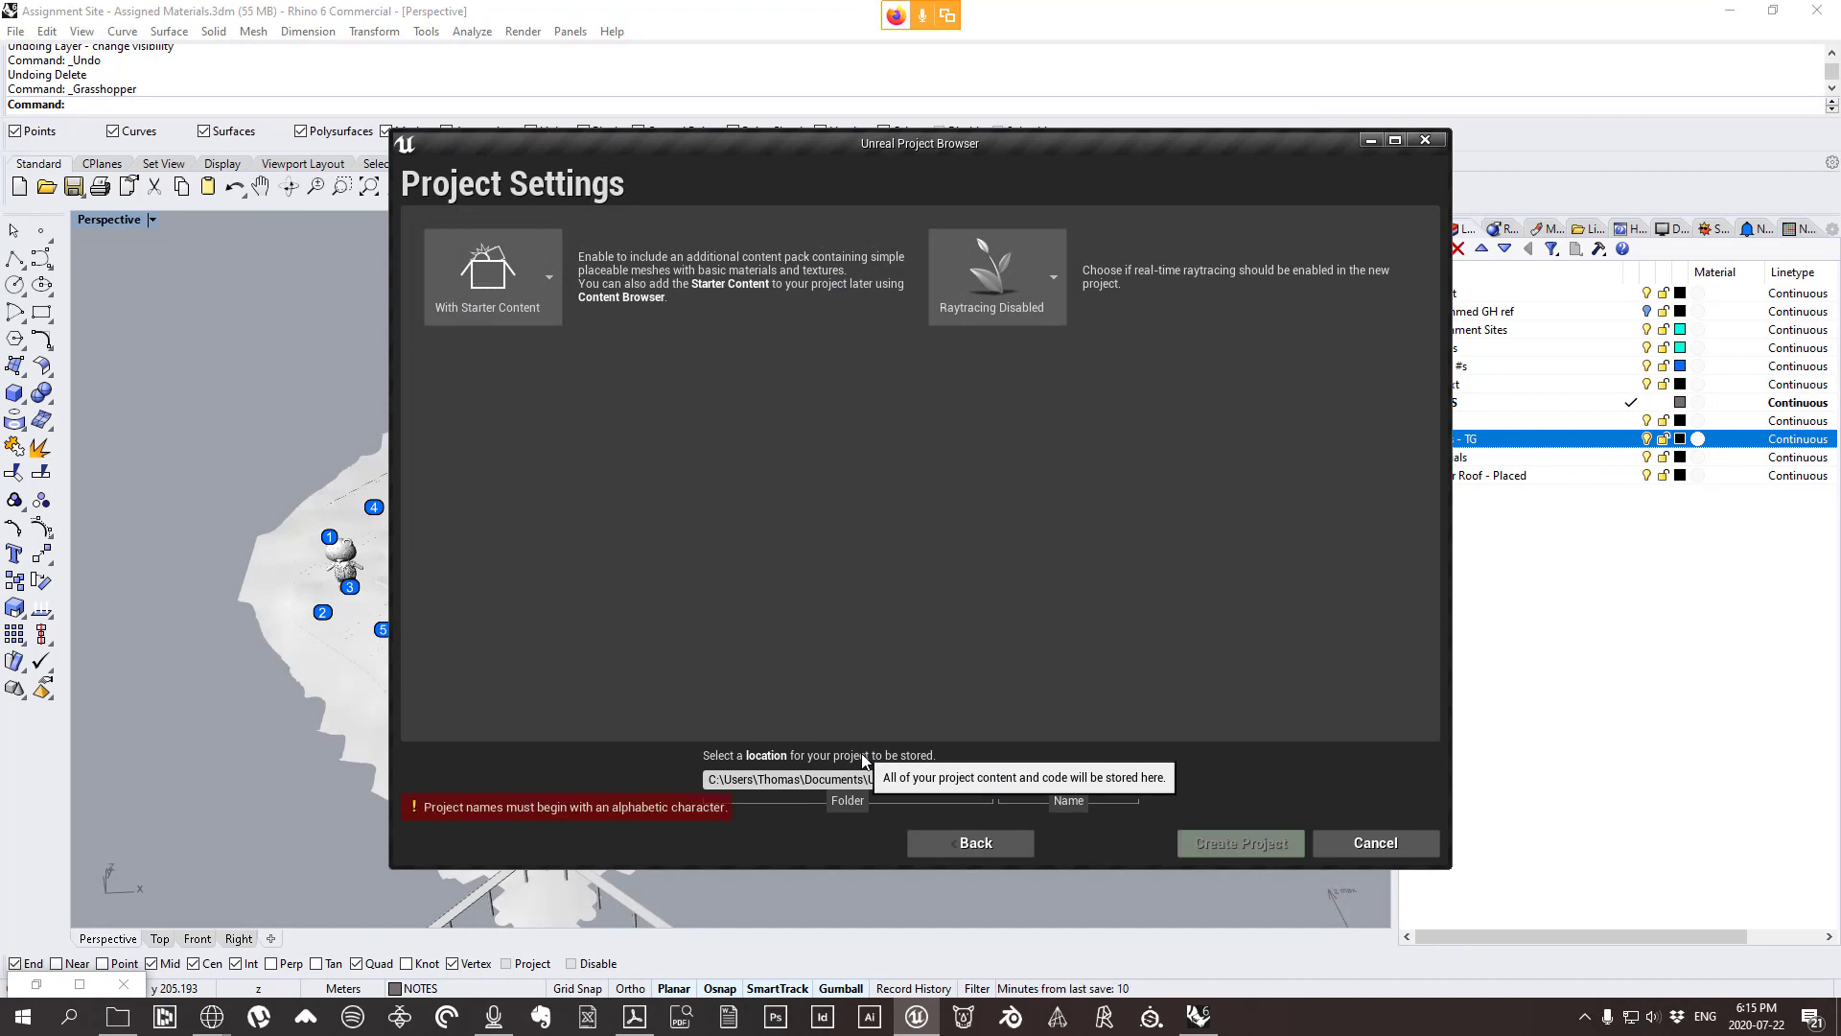
pyautogui.press('BackSpace')
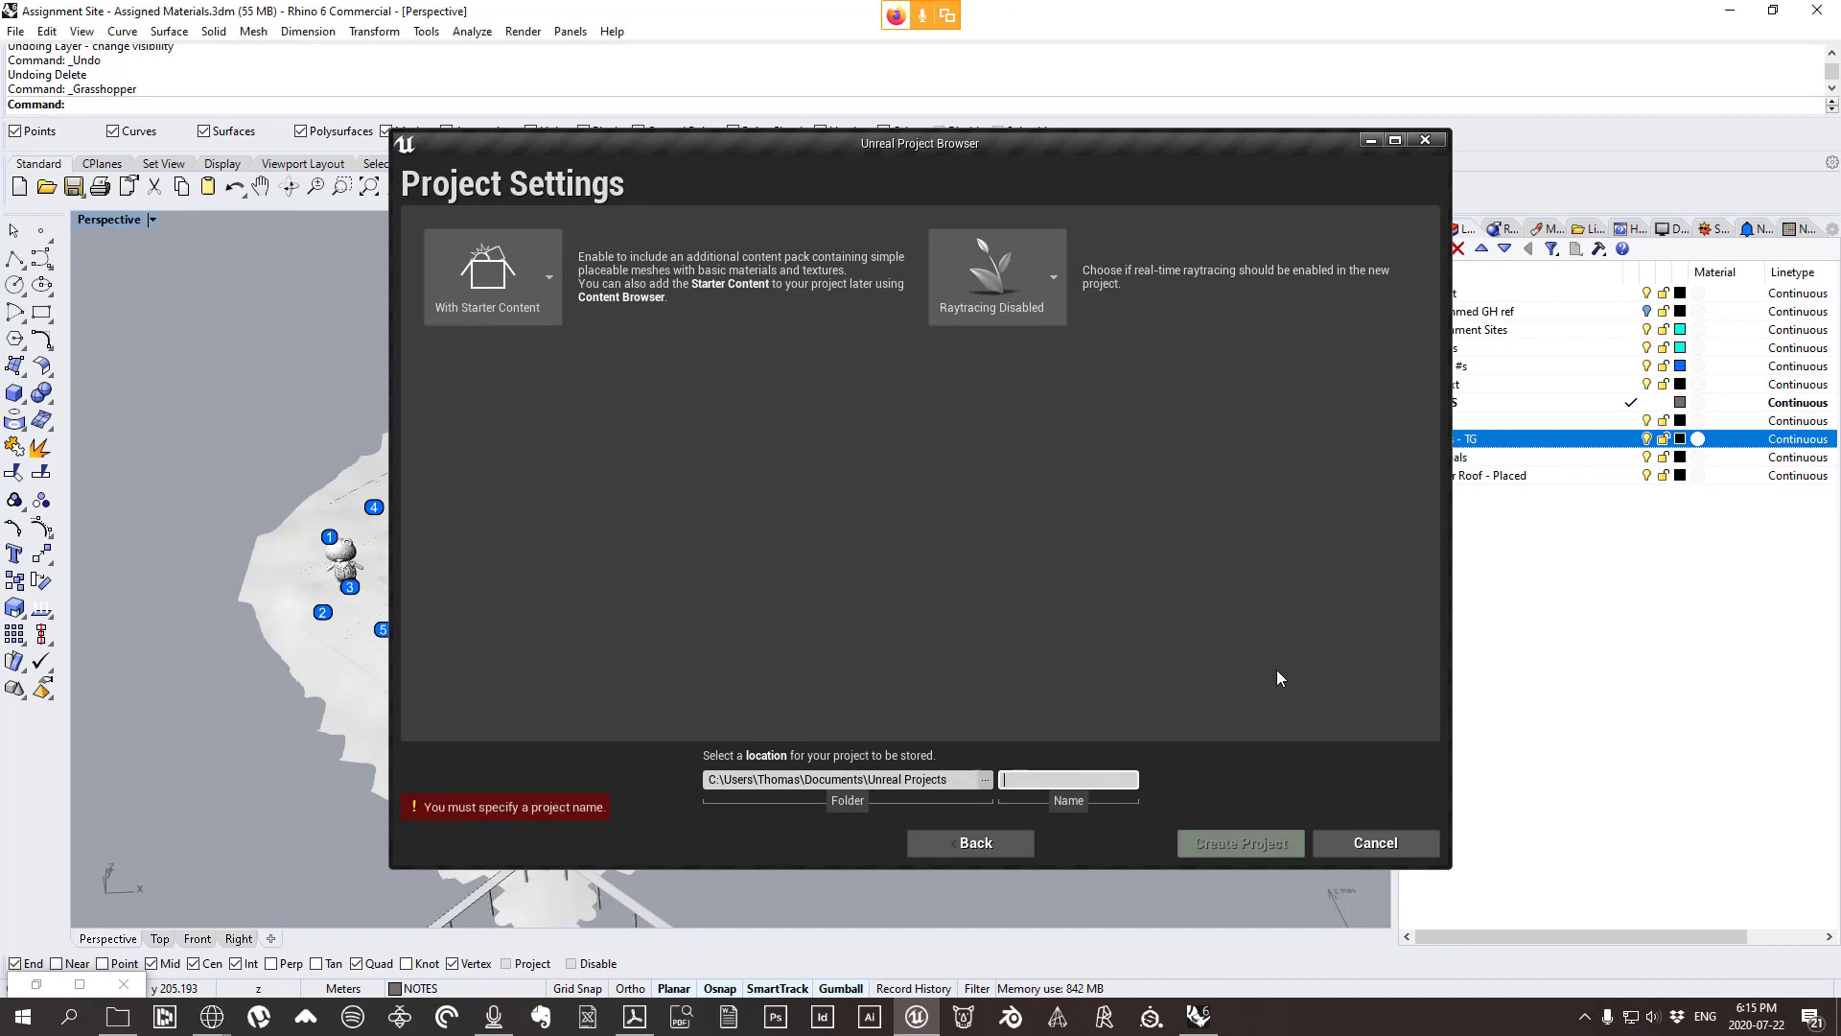
pyautogui.write('207')
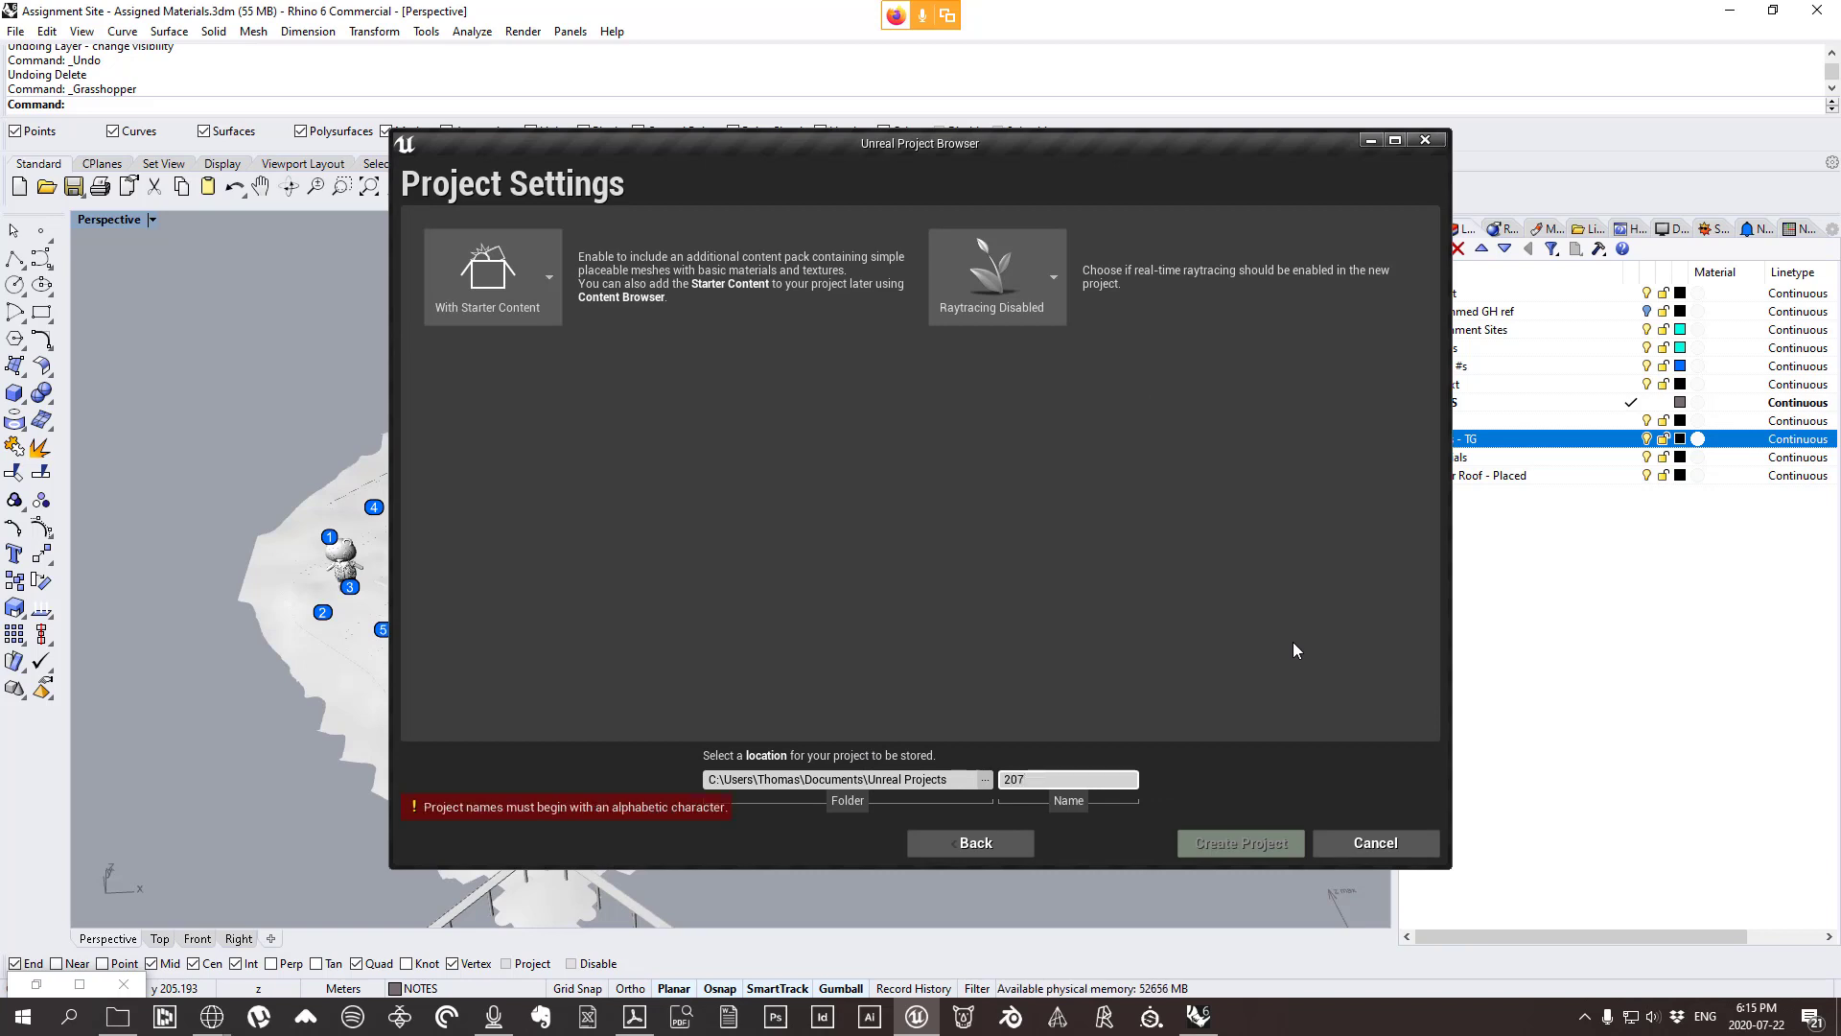
pyautogui.write('0722')
pyautogui.press('BackSpace')
pyautogui.press('BackSpace')
pyautogui.press('BackSpace')
pyautogui.press('BackSpace')
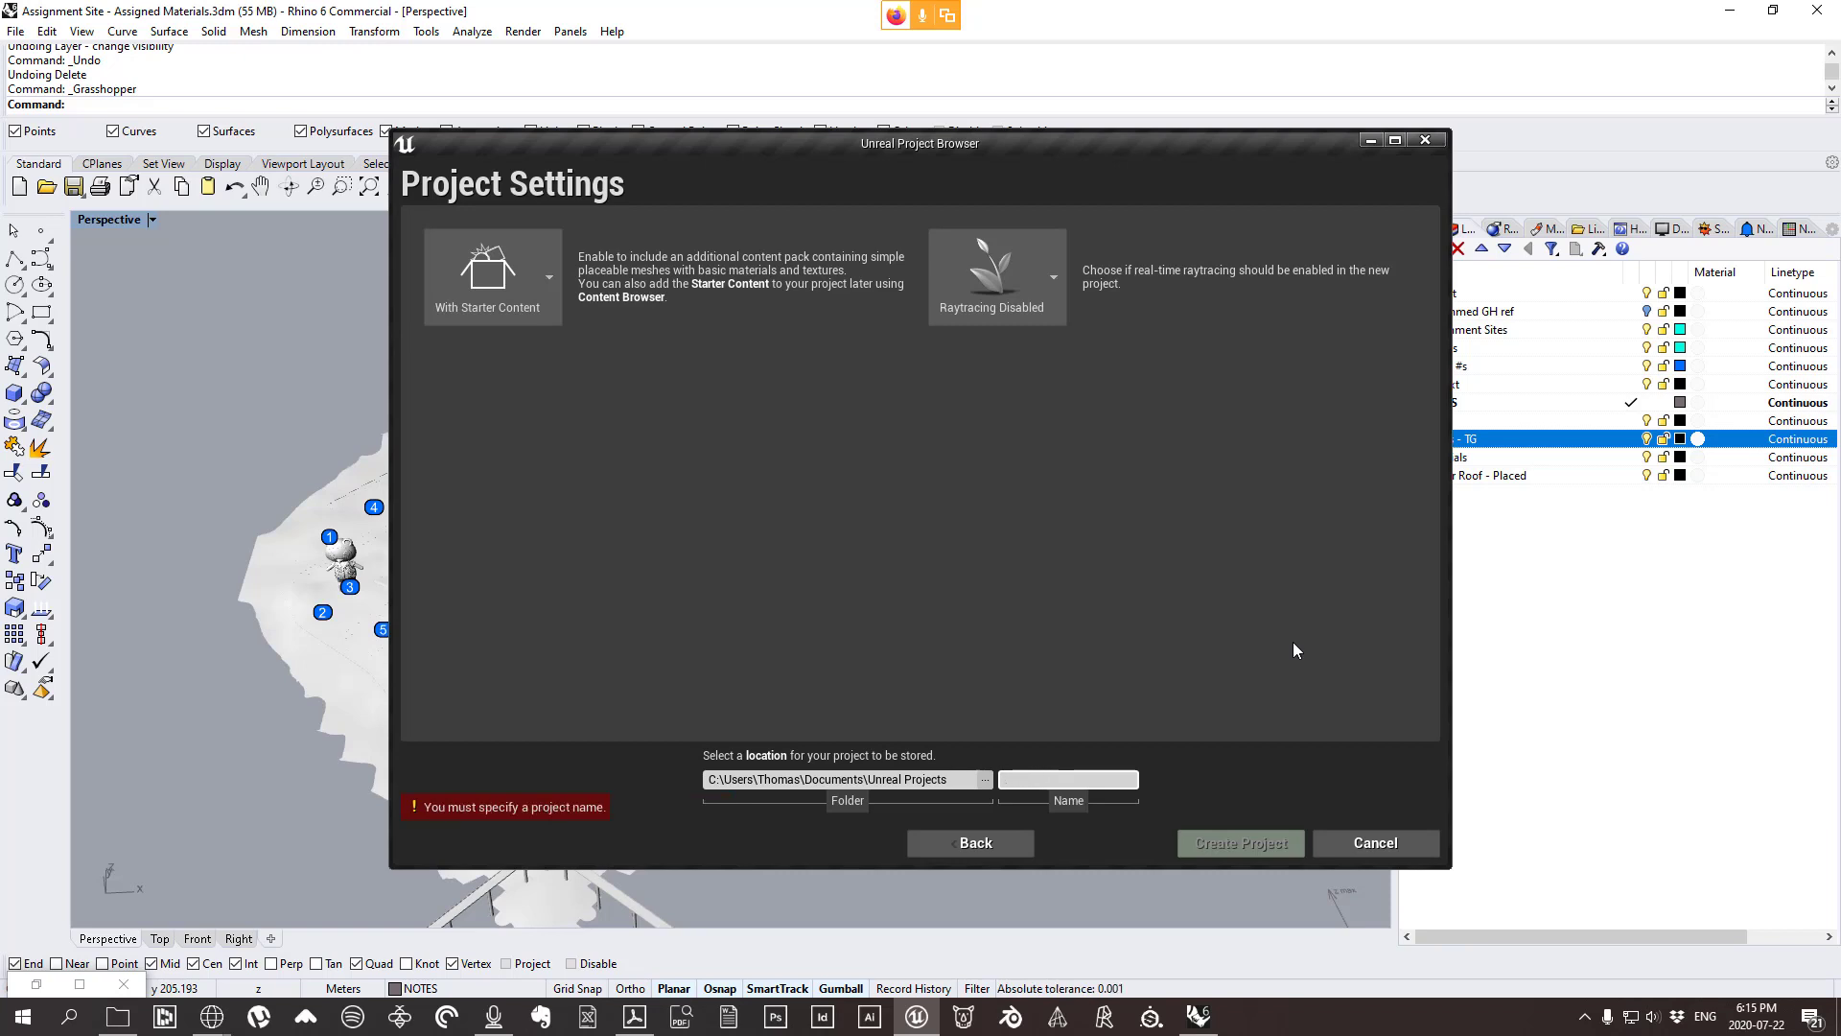
# Name the project DM2Project03 and create it in the default Unreal Projects folder.
pyautogui.write('D')
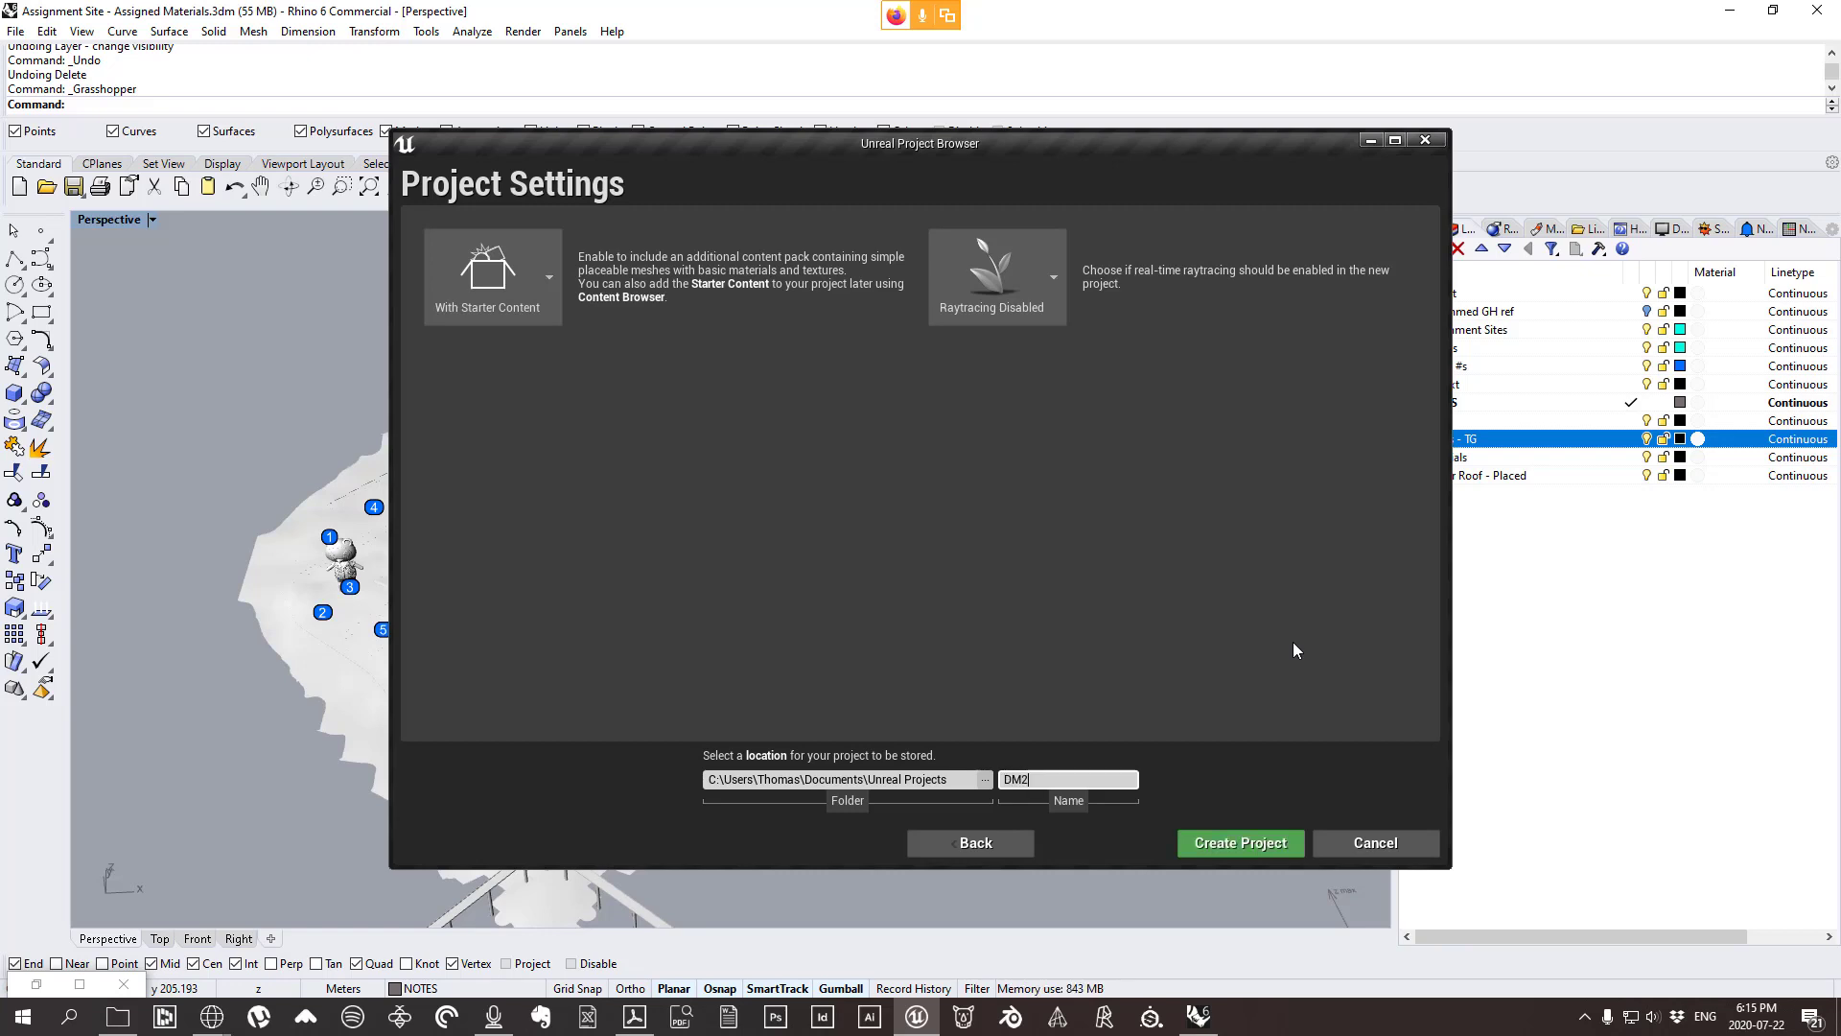
pyautogui.write('M2Project')
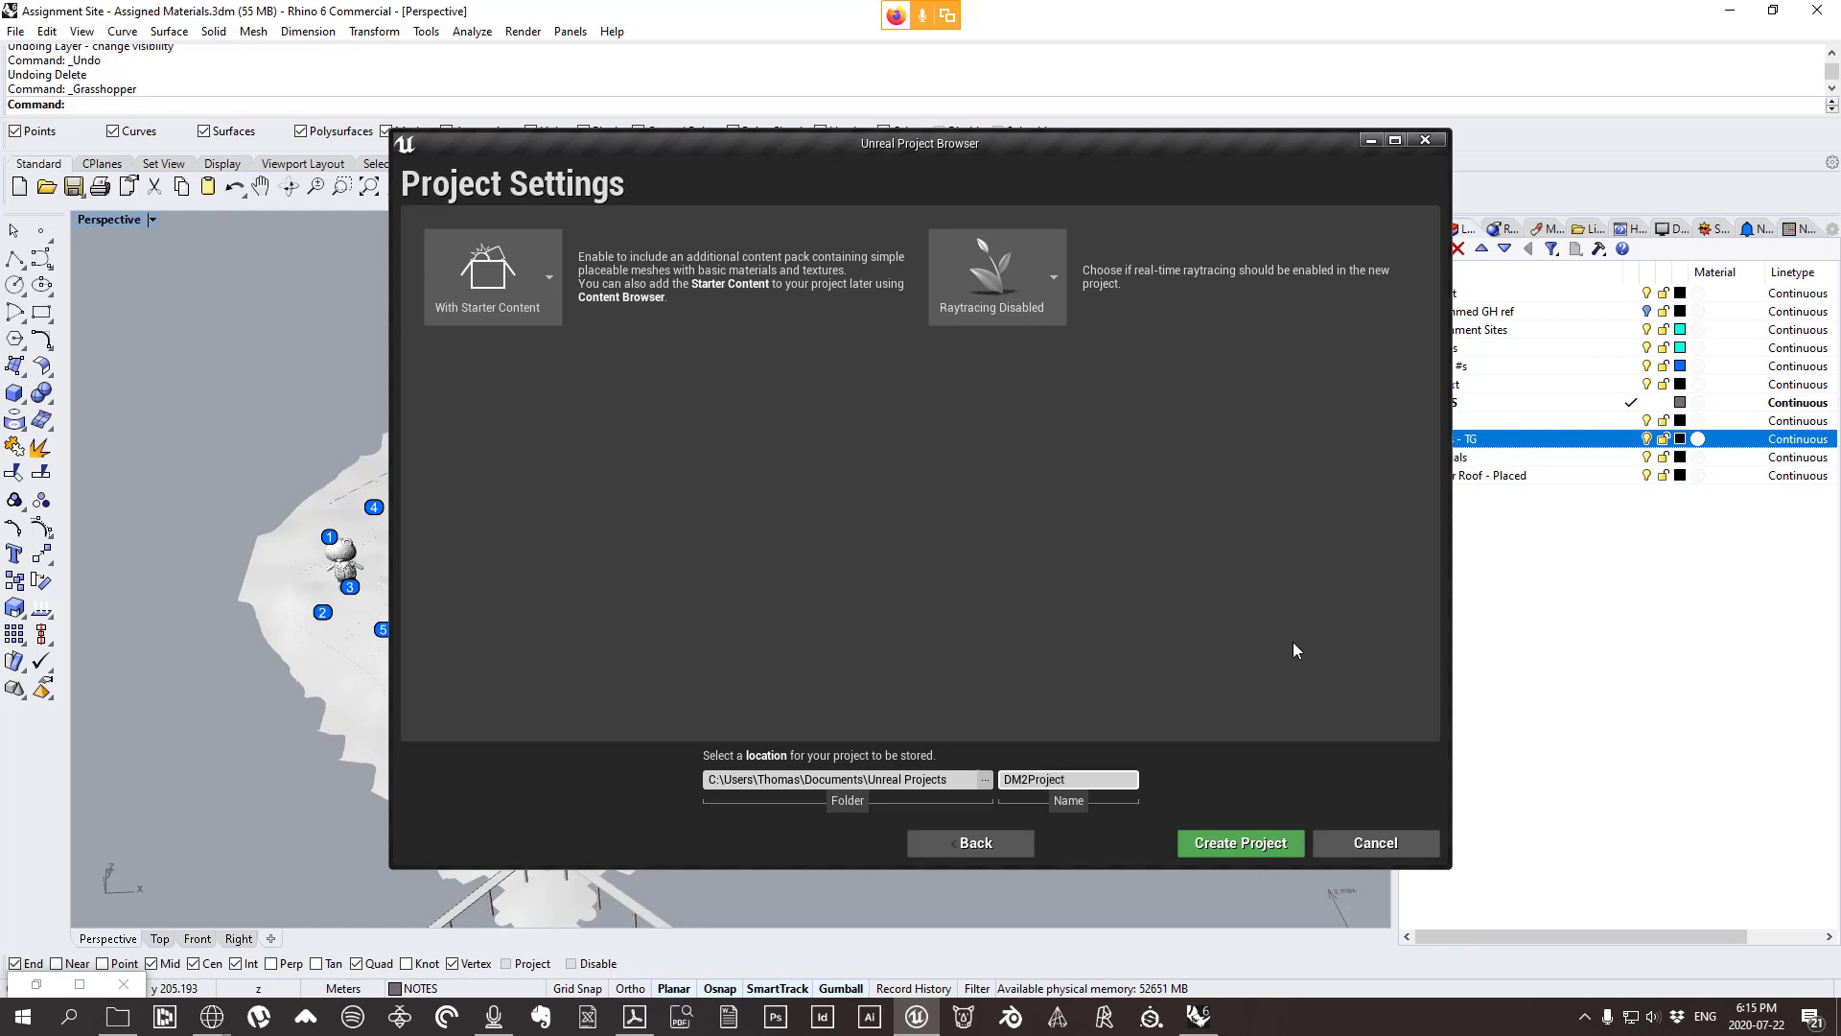
pyautogui.write('03')
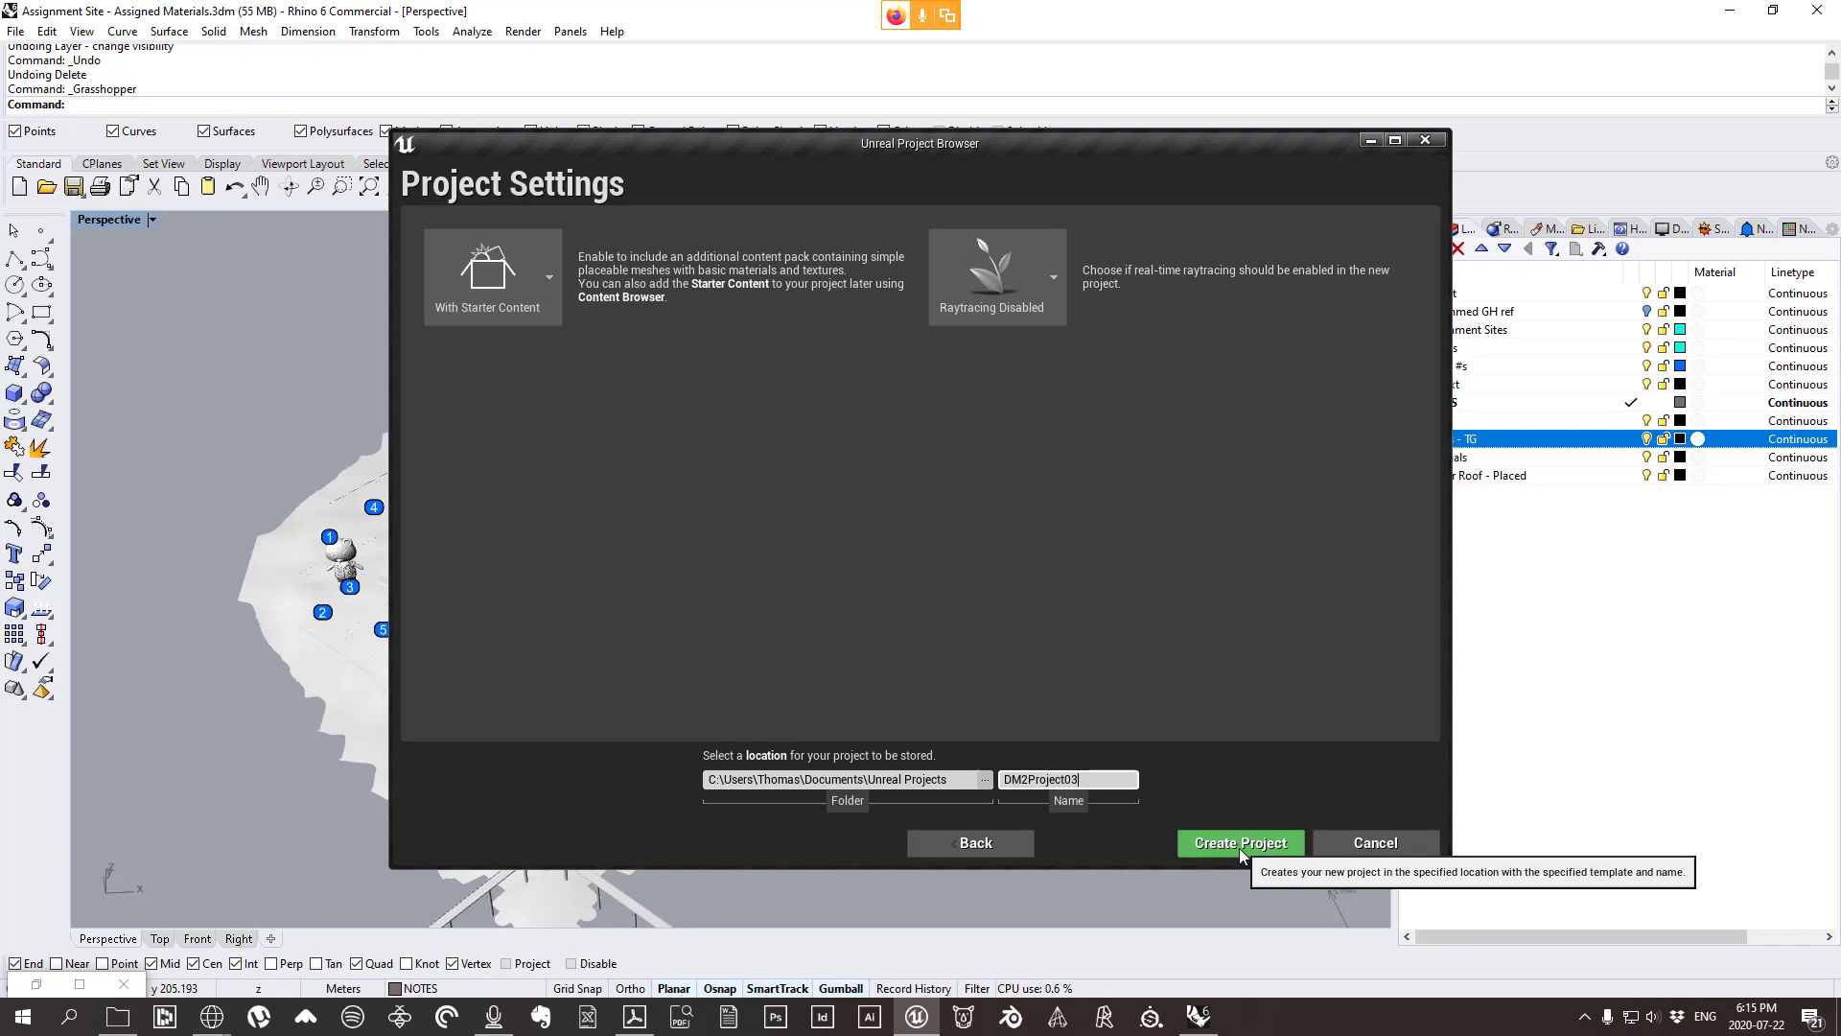
pyautogui.click(1293, 842)
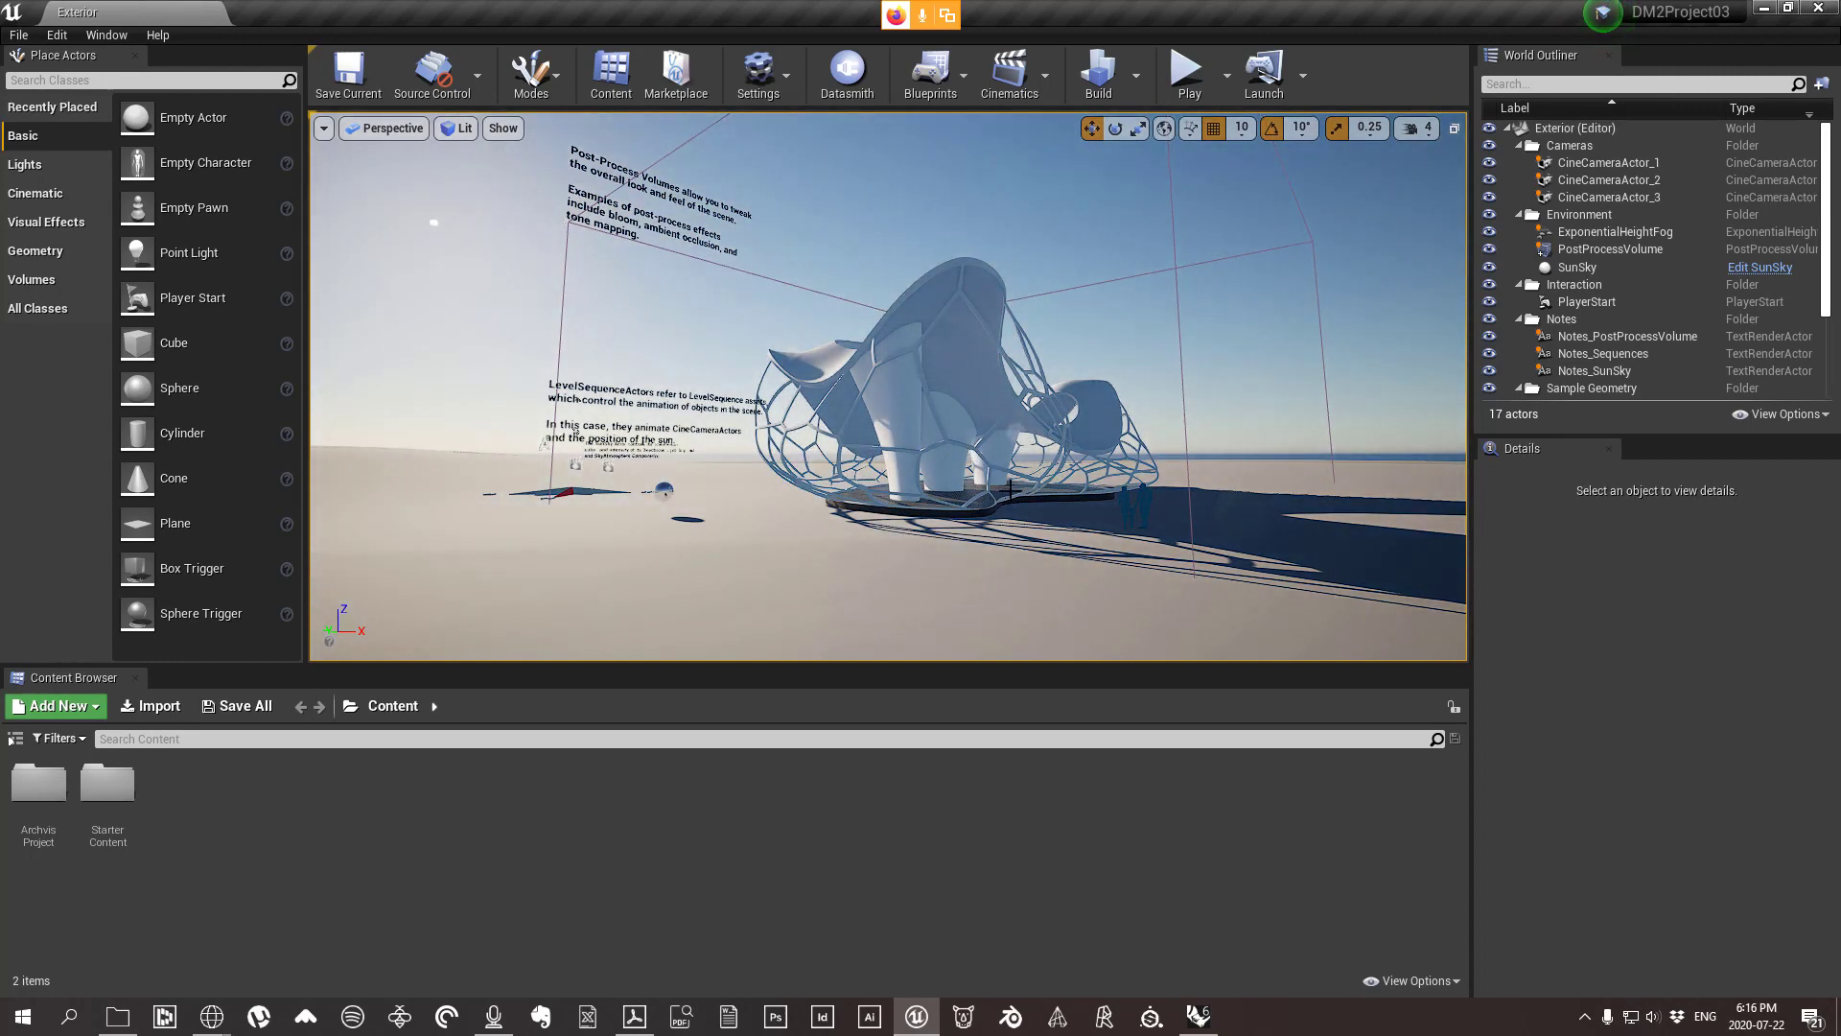
# Look around the sample pavilion in the Exterior level from several sides.
pyautogui.moveTo(1010, 489); pyautogui.dragTo(825, 485, button='right')
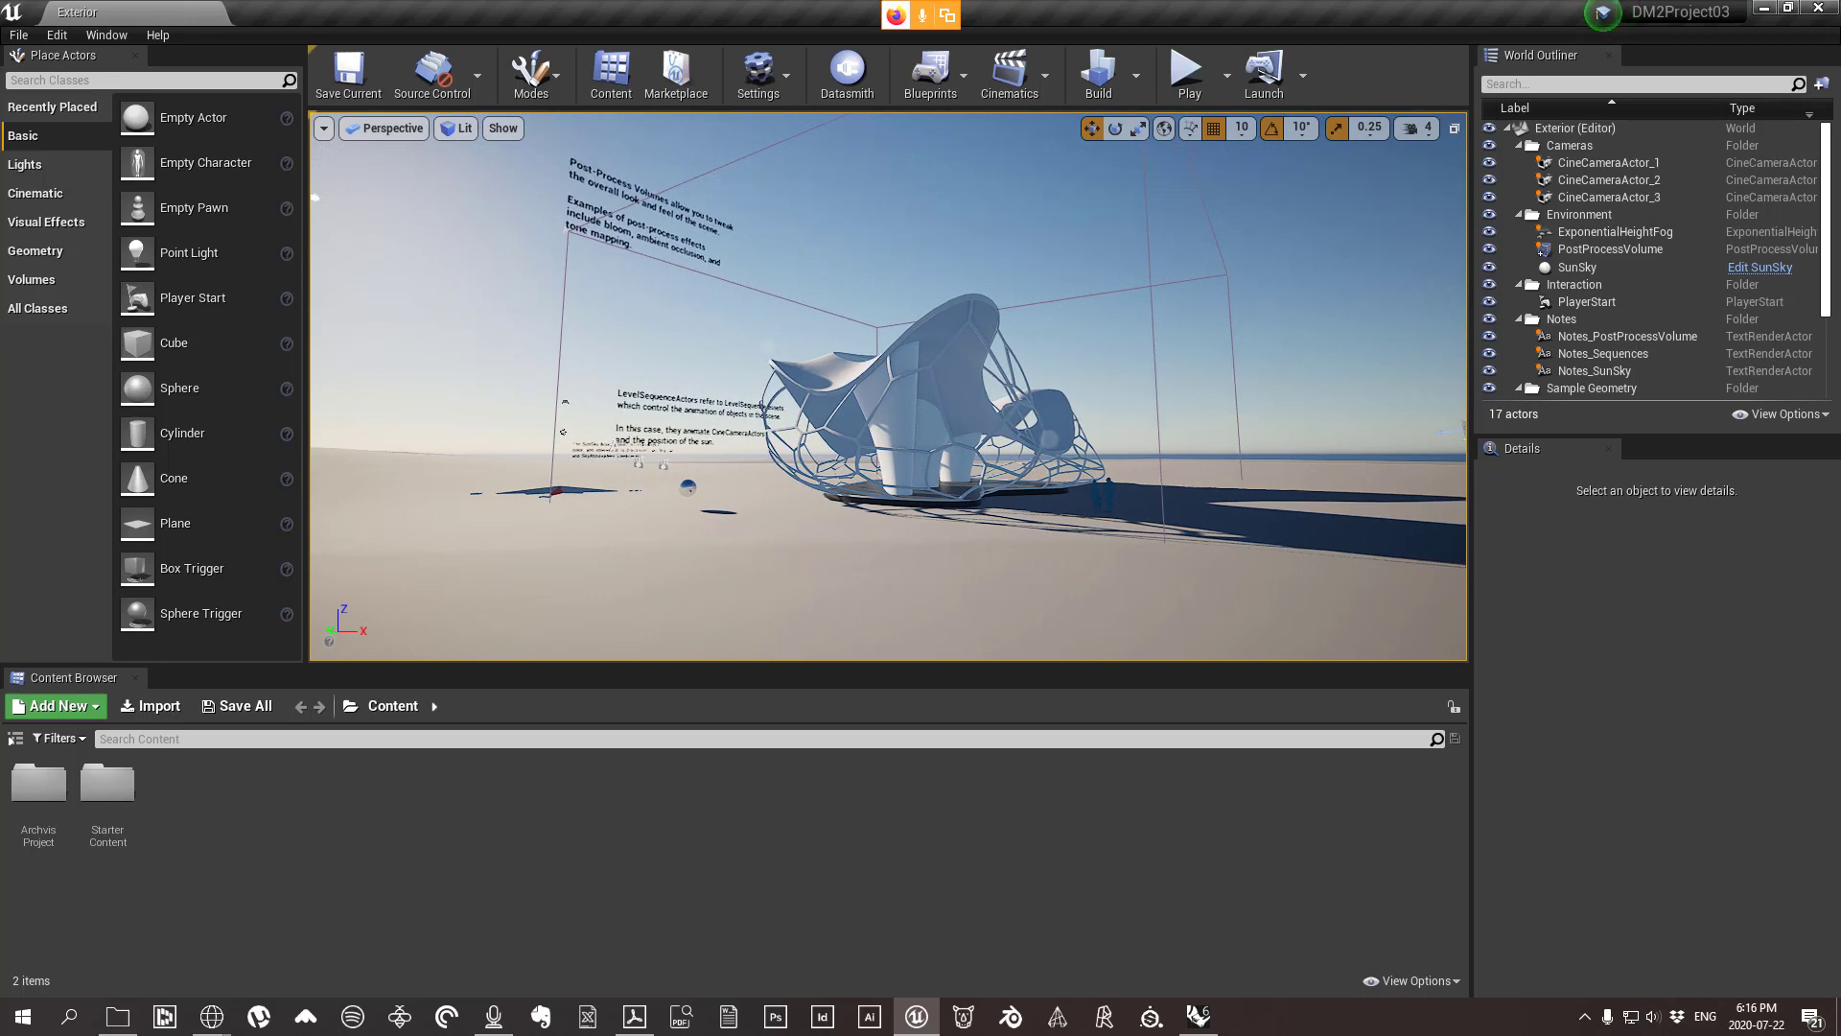
pyautogui.moveTo(825, 485); pyautogui.dragTo(853, 484, button='right')
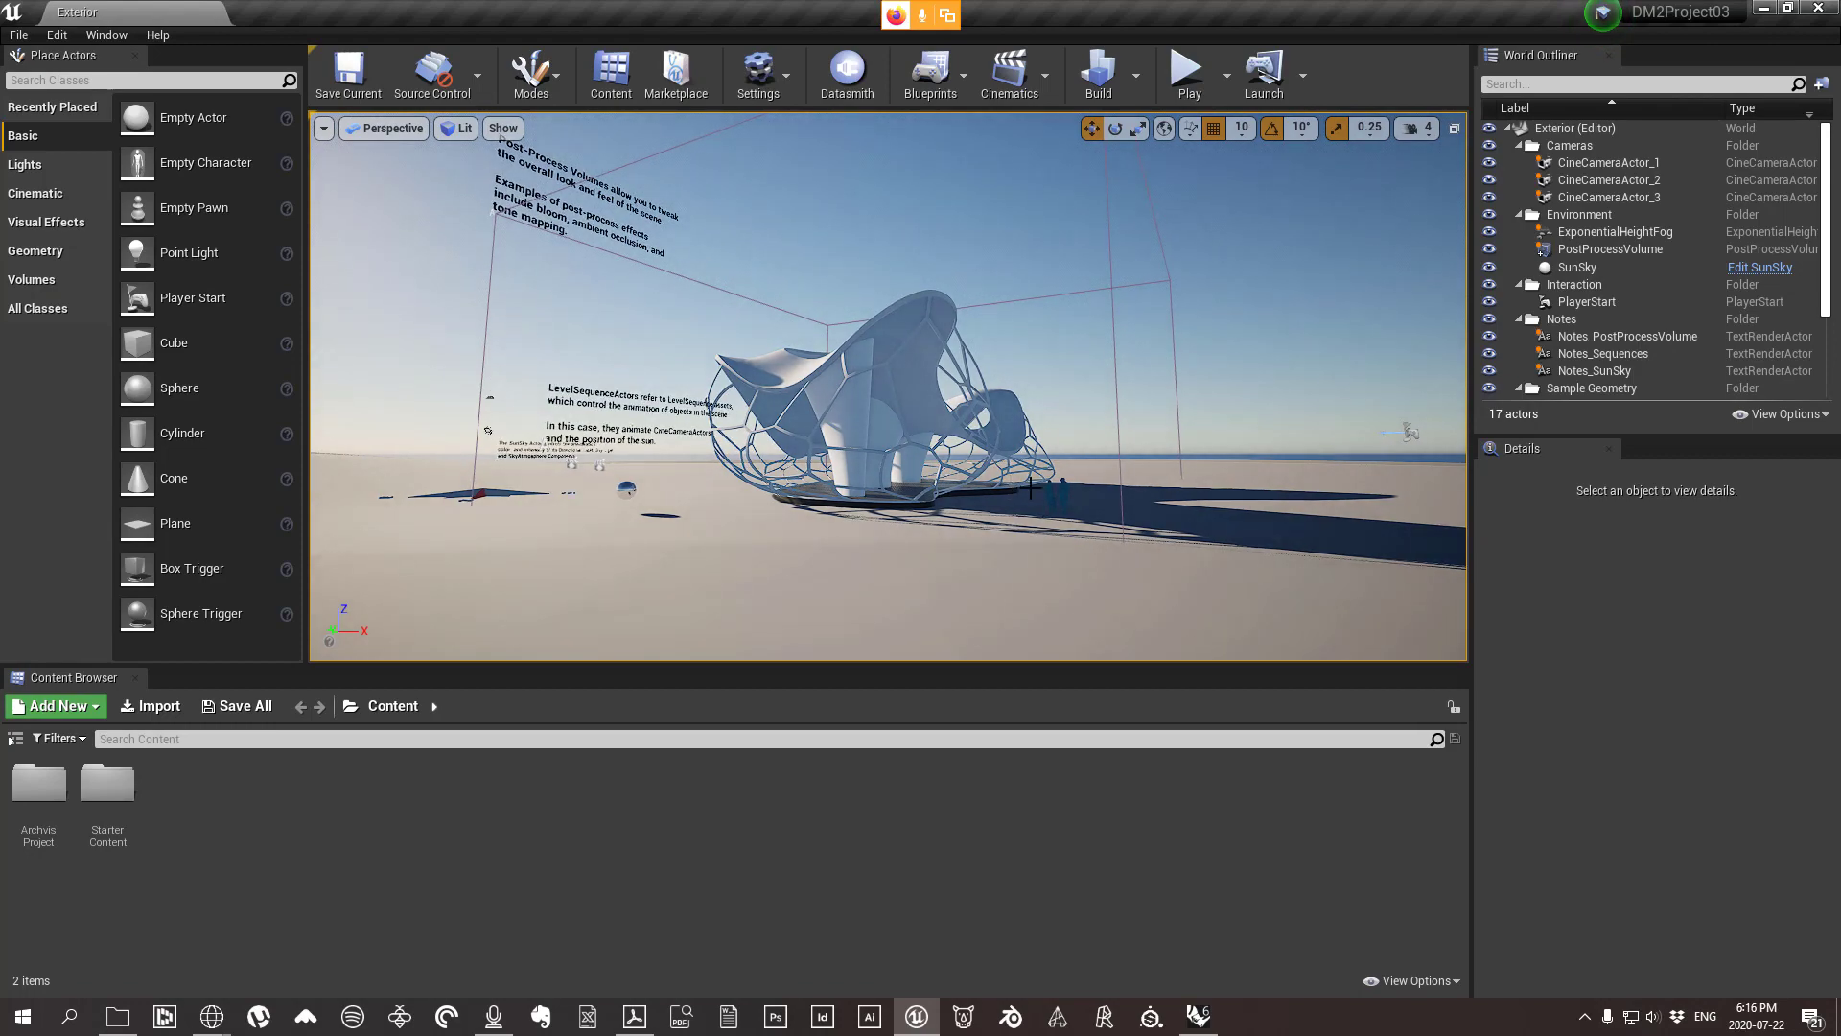
pyautogui.moveTo(1194, 499); pyautogui.dragTo(1237, 516)
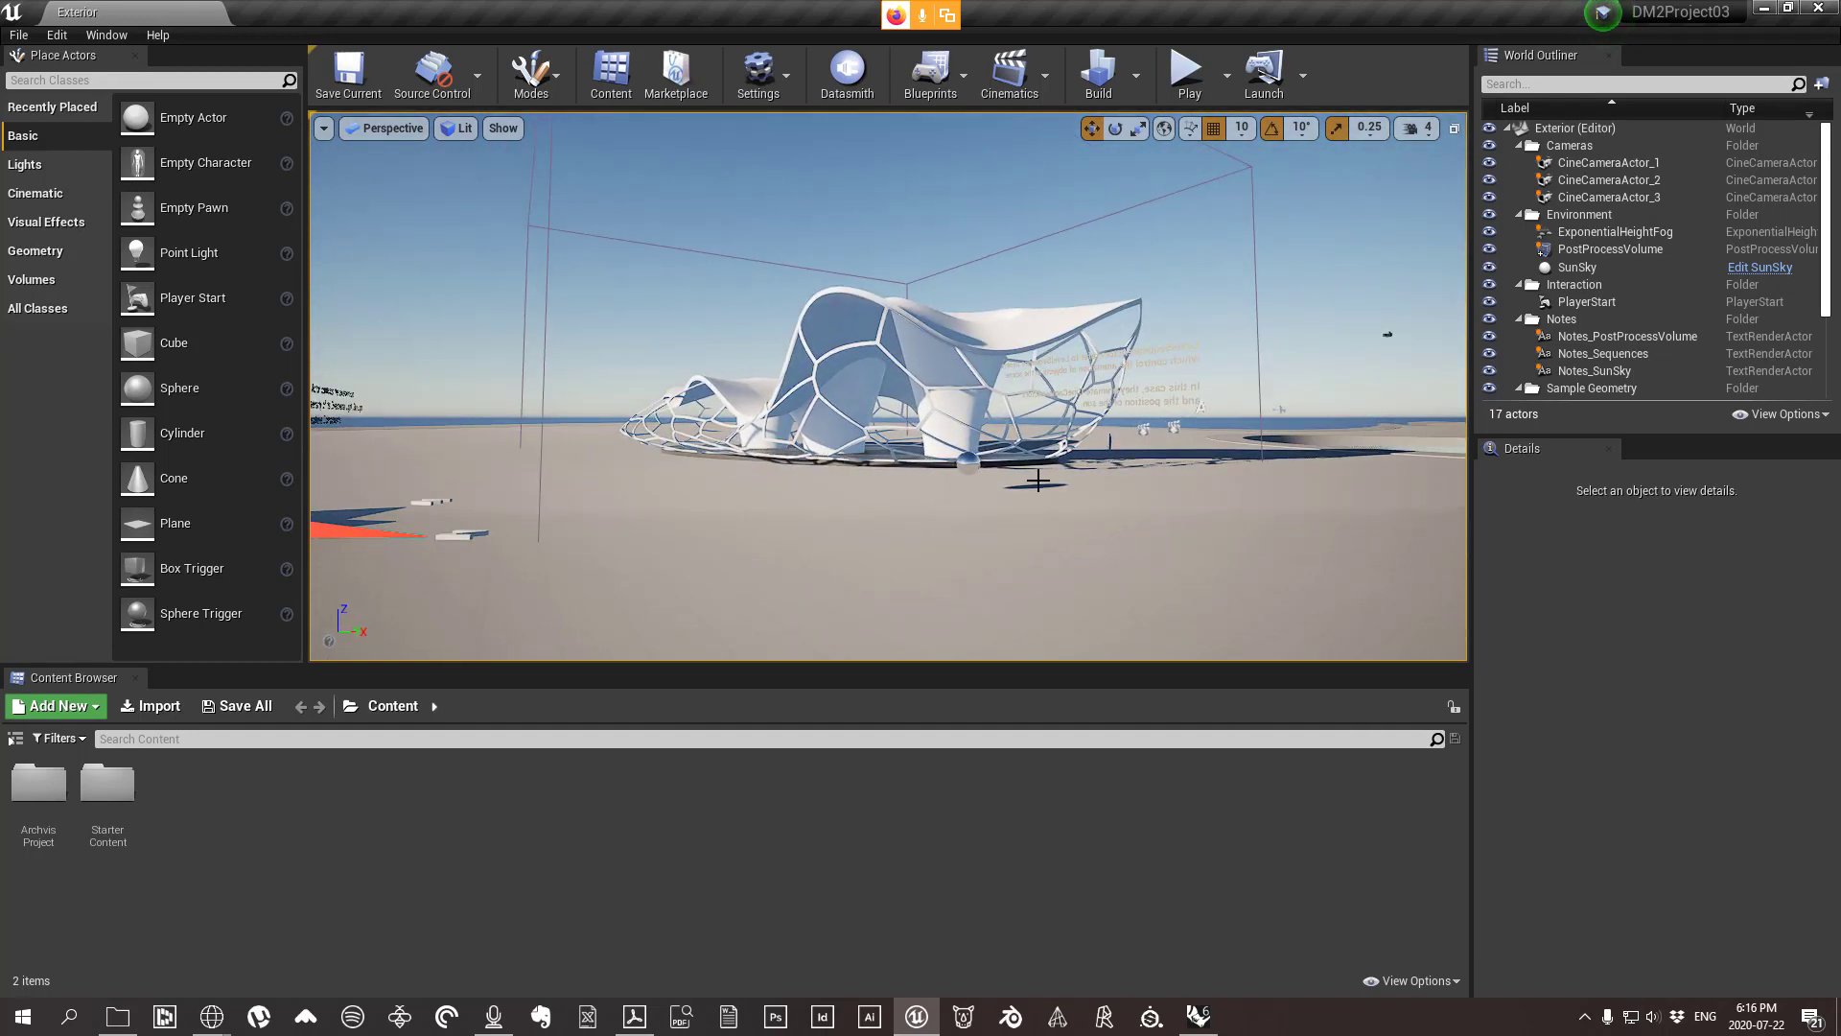
pyautogui.moveTo(1037, 479); pyautogui.dragTo(977, 469)
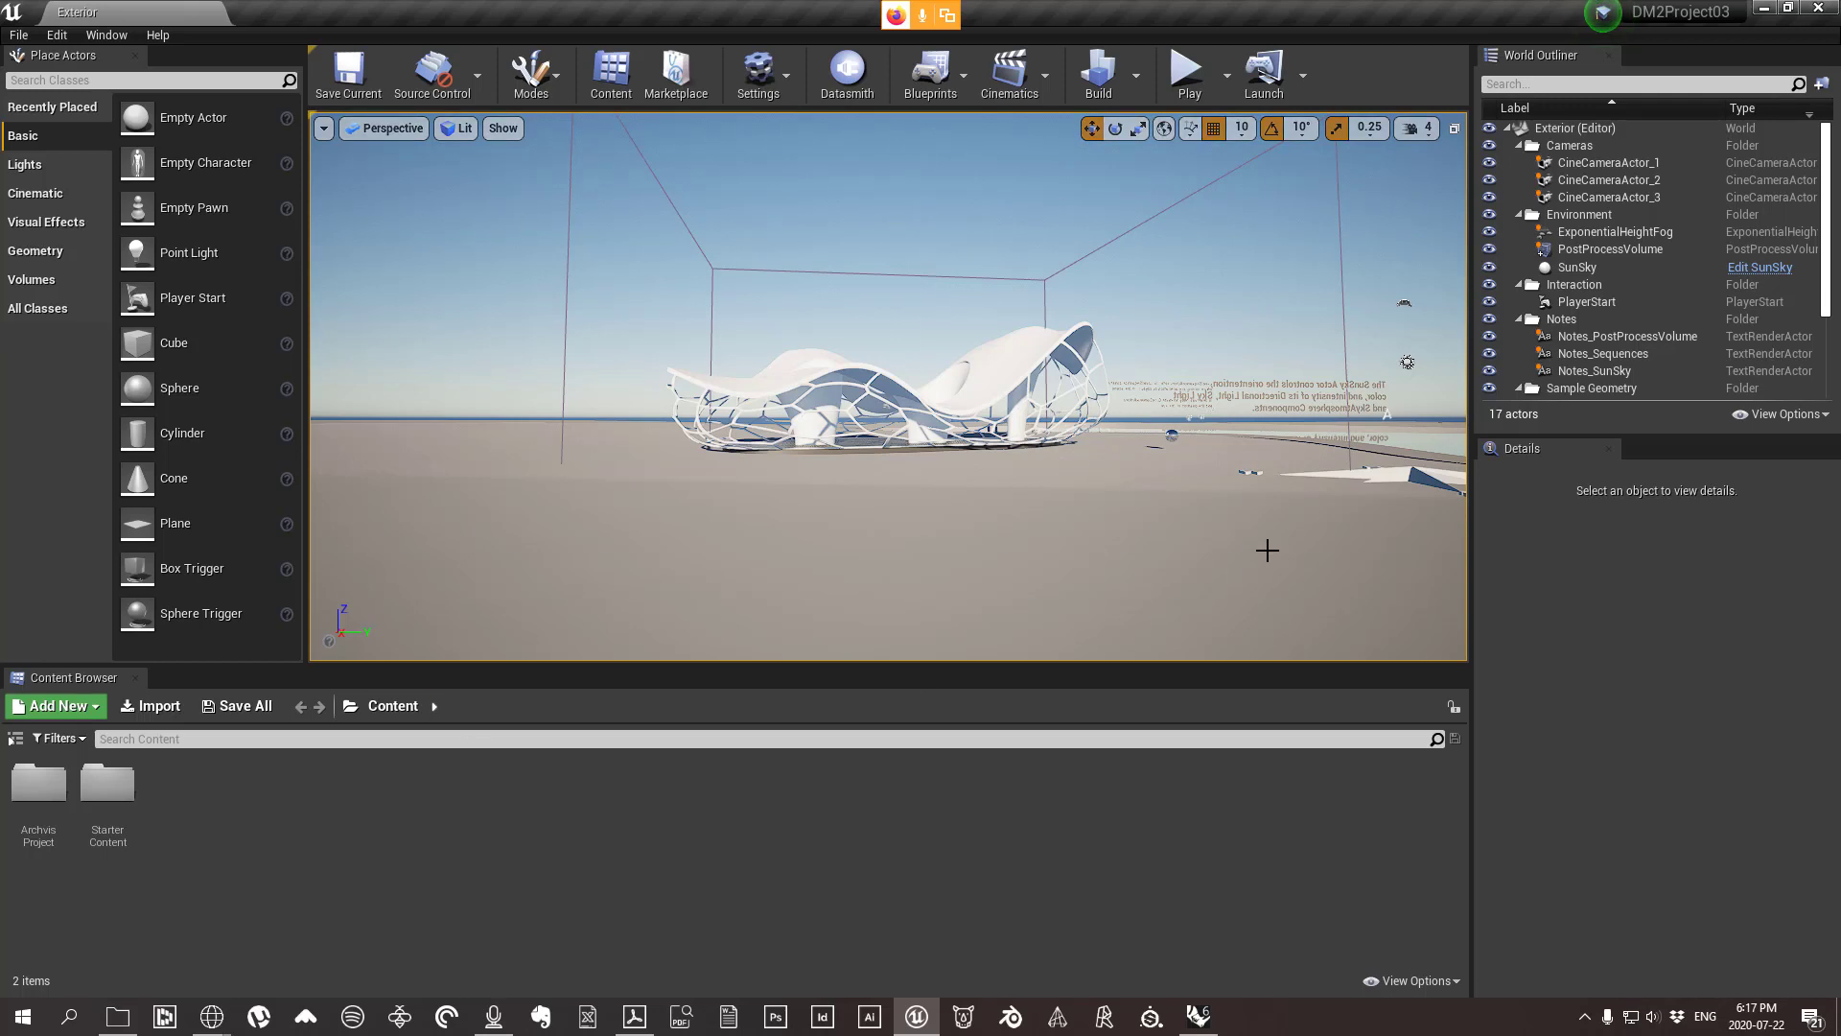
# Try the engine scalability presets, ending on Medium quality with Post Processing set to High.
pyautogui.click(789, 82)
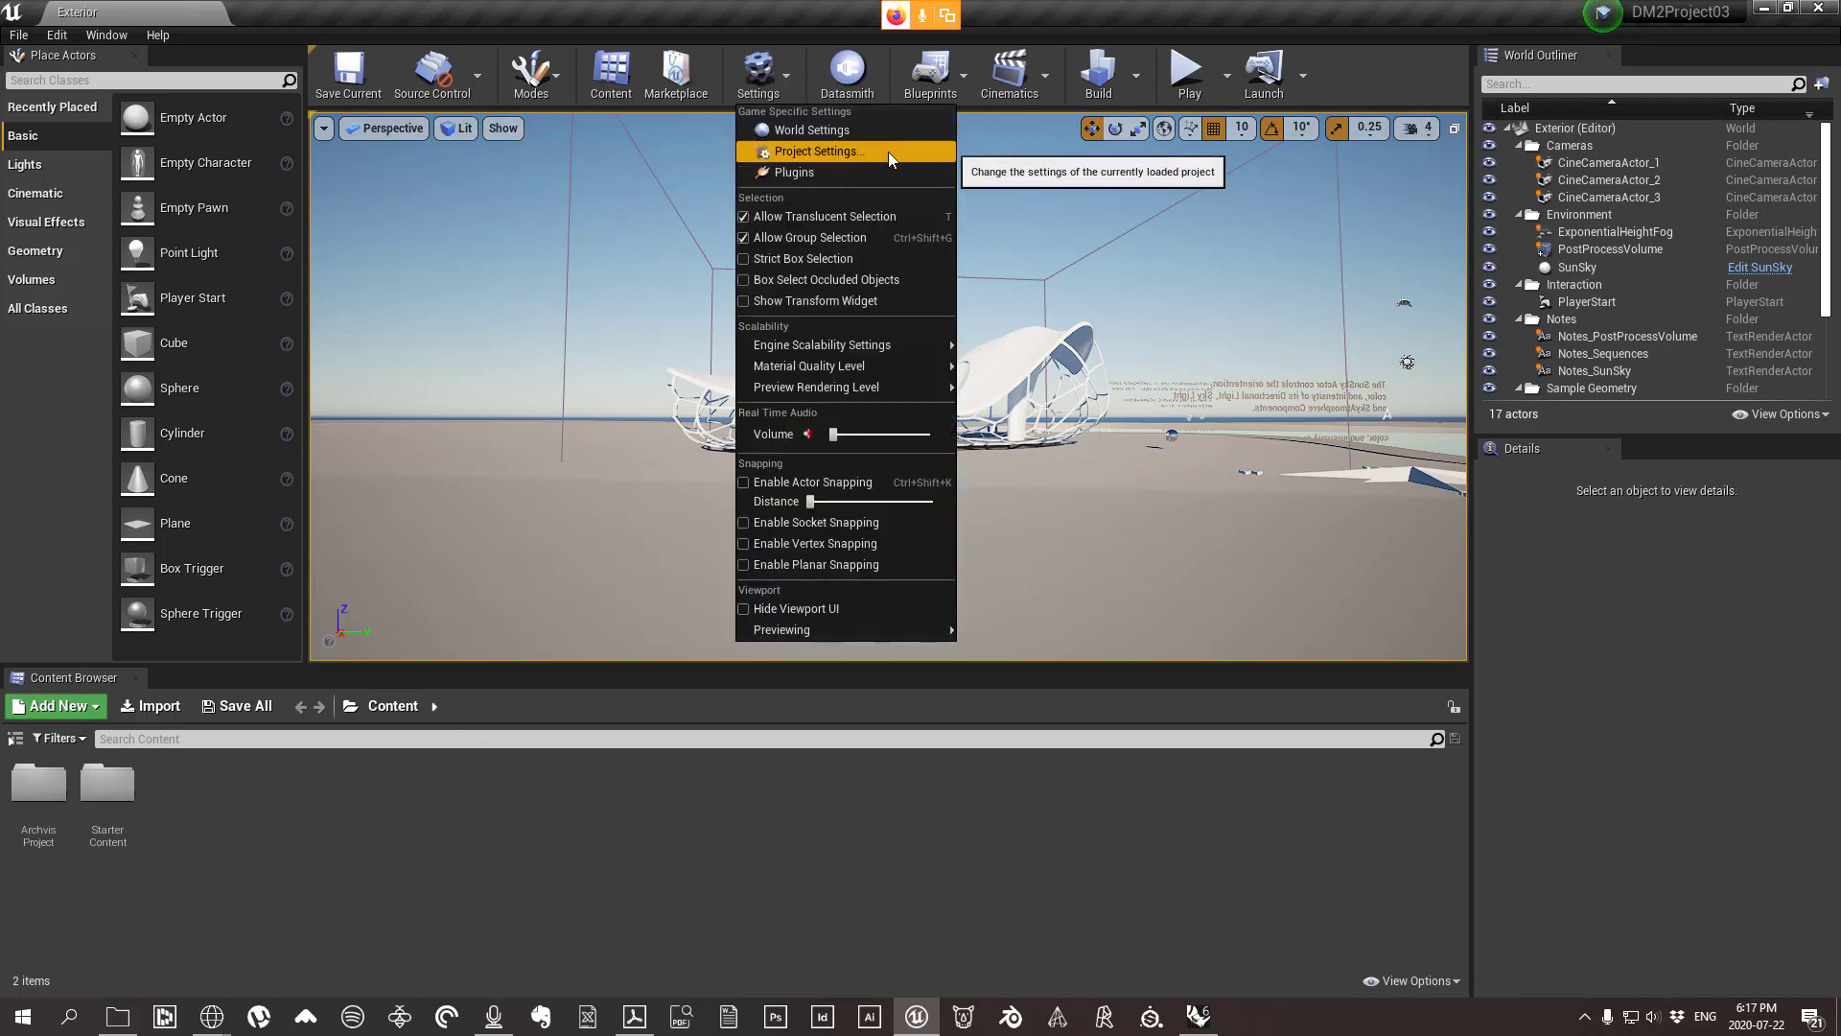
pyautogui.moveTo(885, 353)
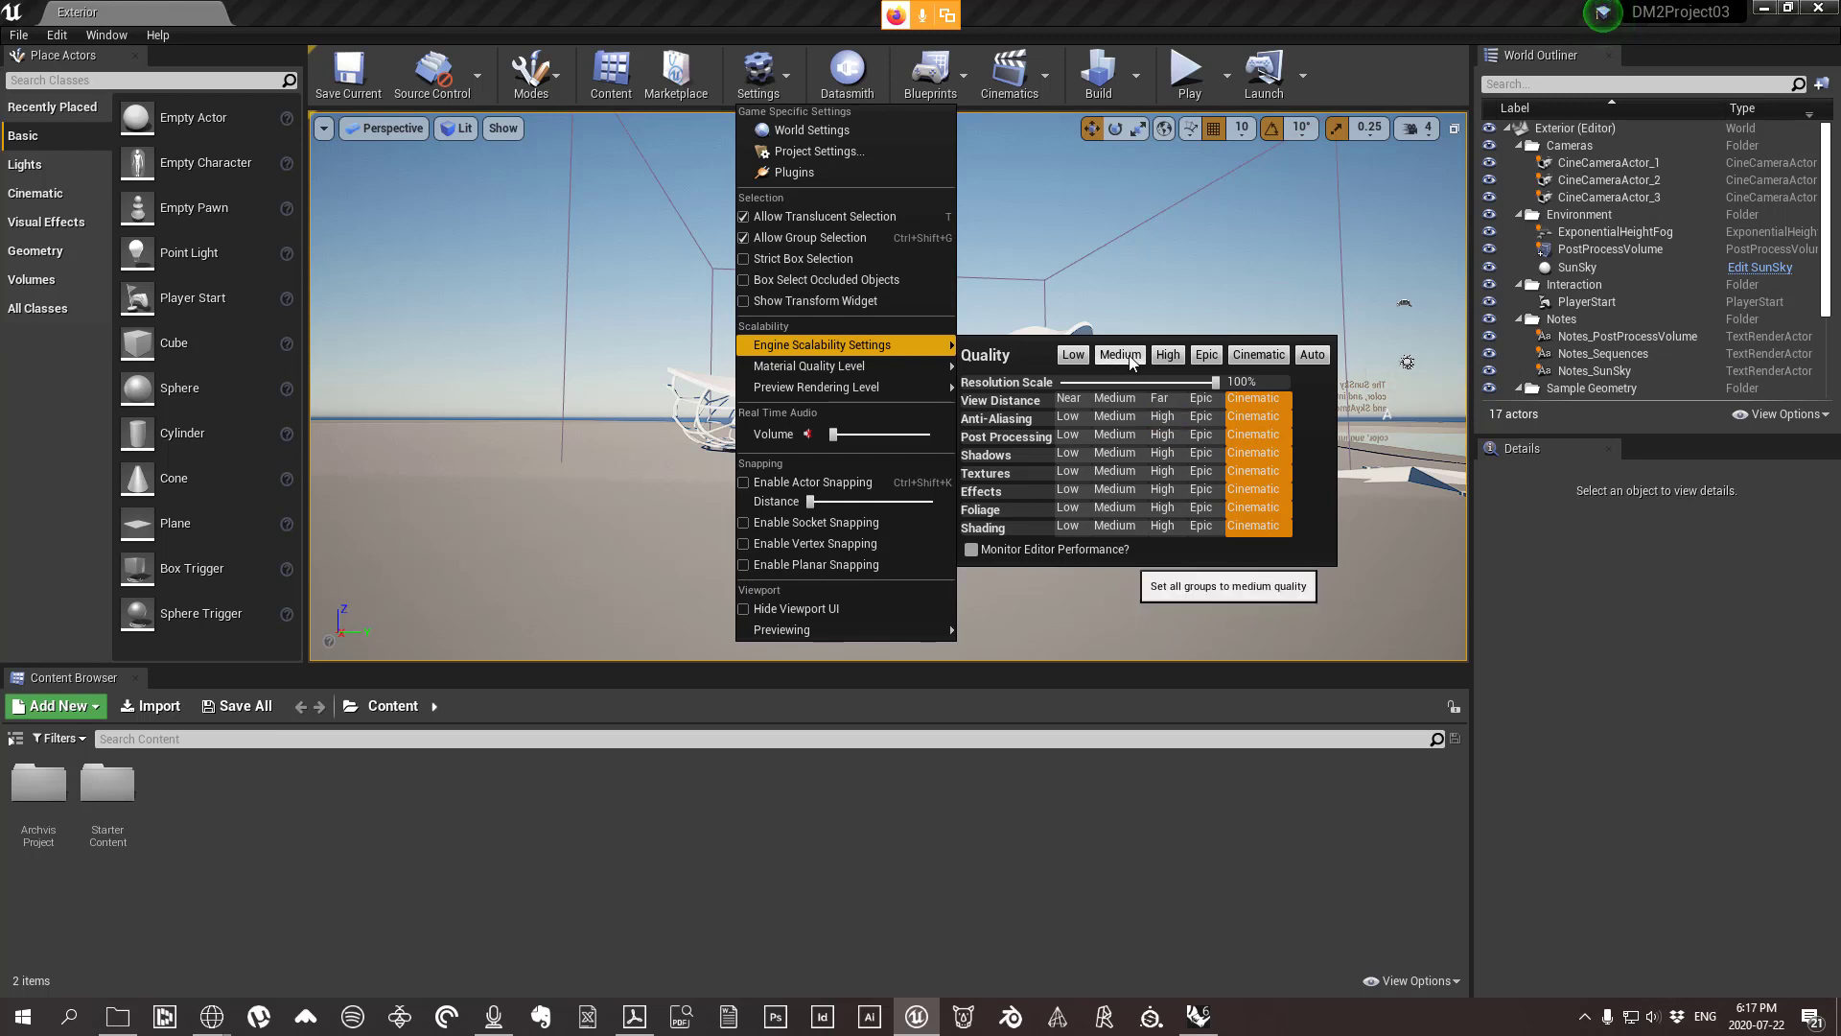
pyautogui.click(1205, 357)
pyautogui.click(1168, 356)
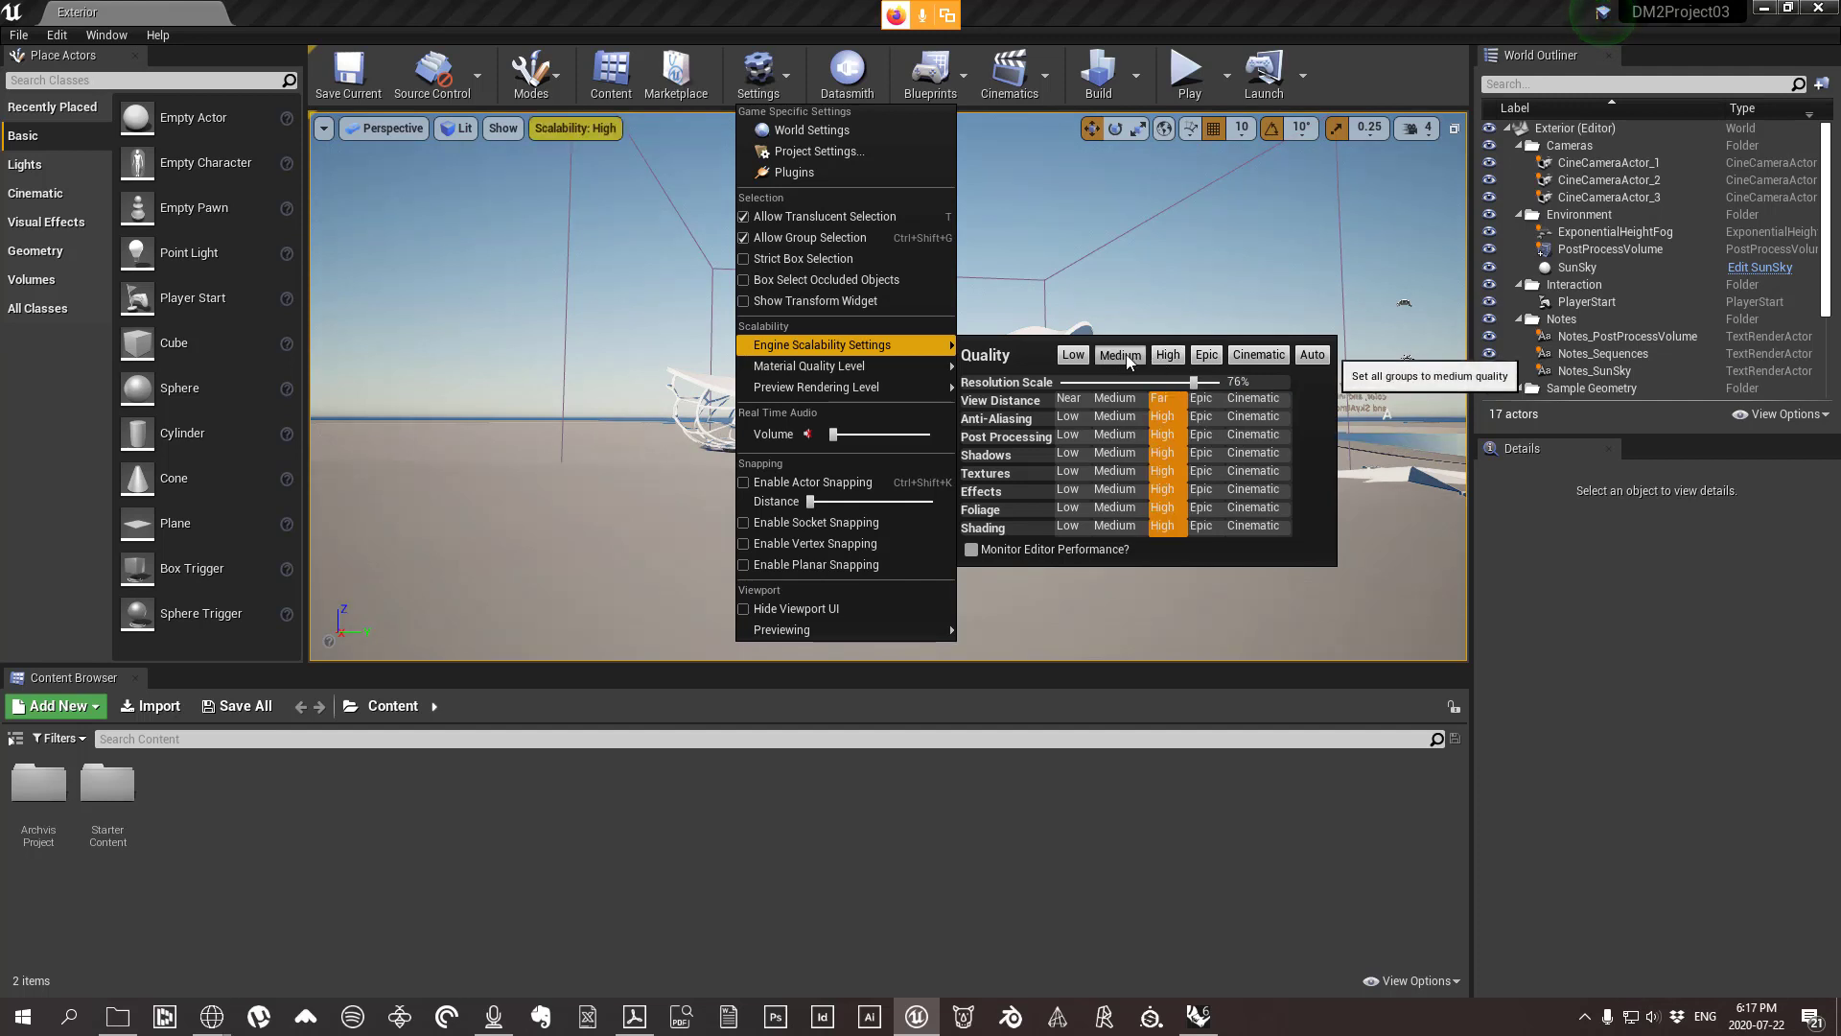
pyautogui.click(1119, 356)
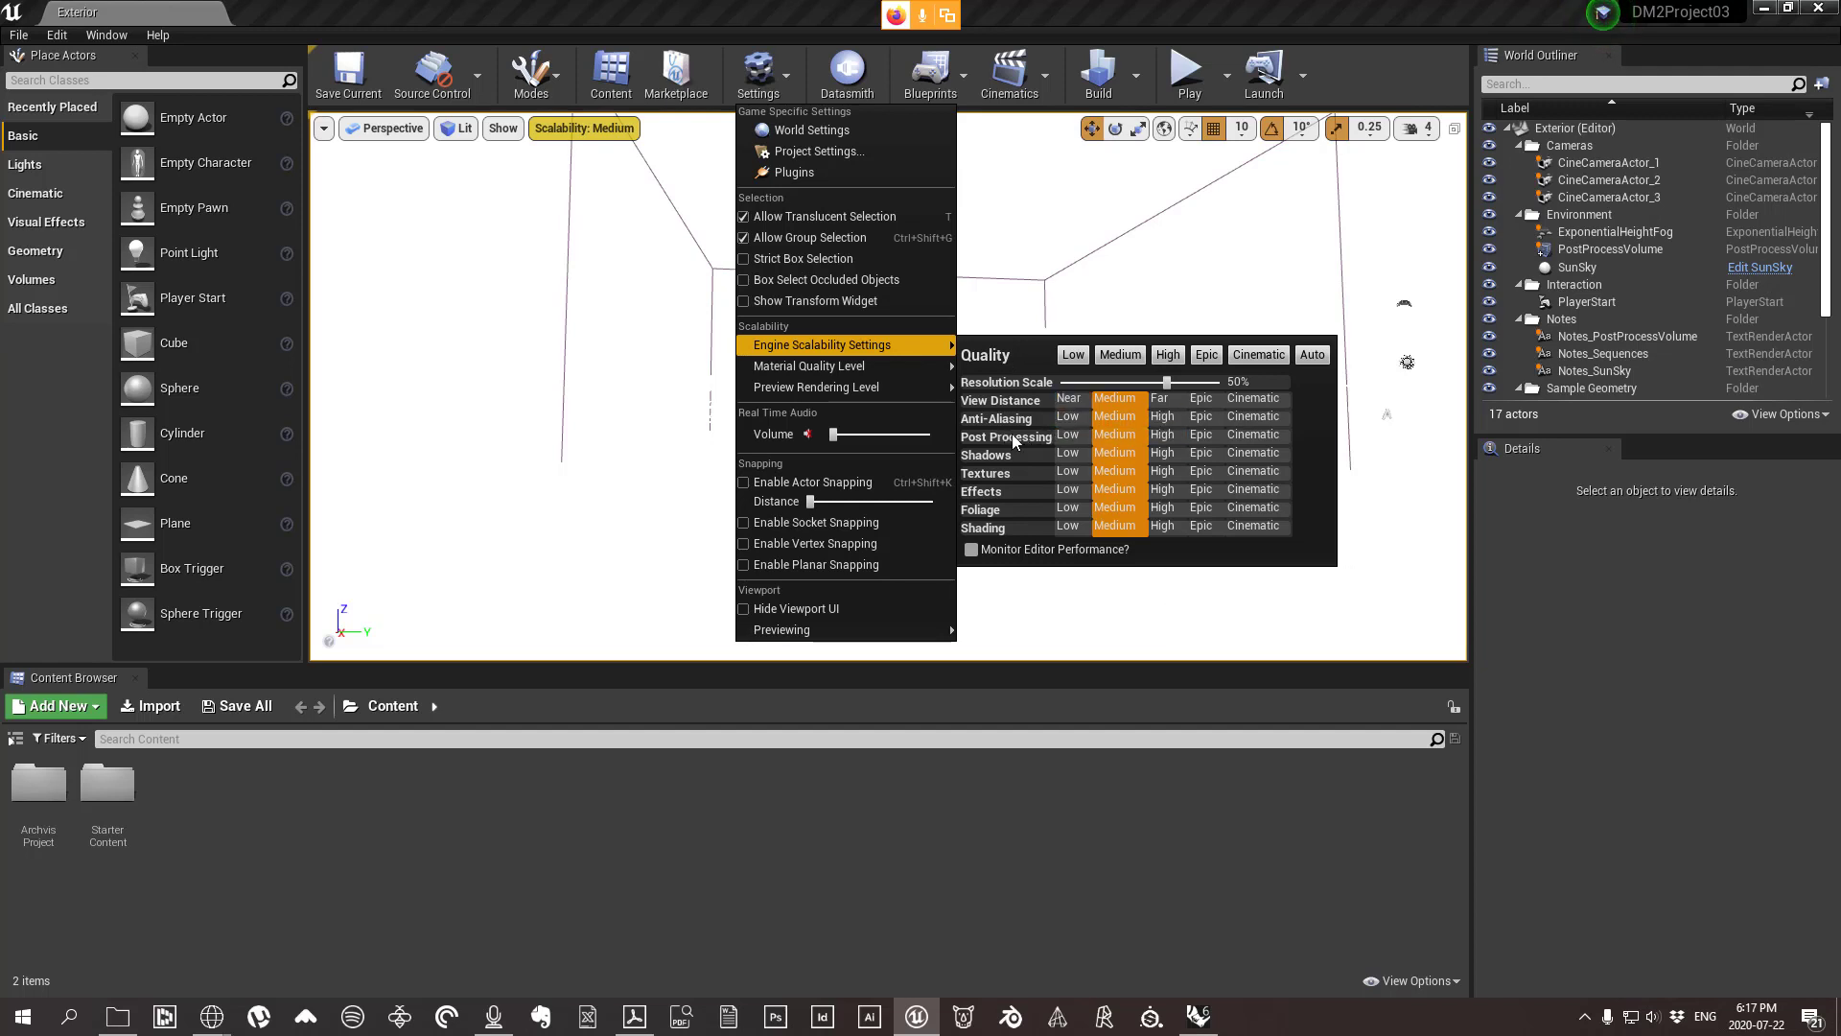
pyautogui.click(1071, 356)
pyautogui.click(1175, 439)
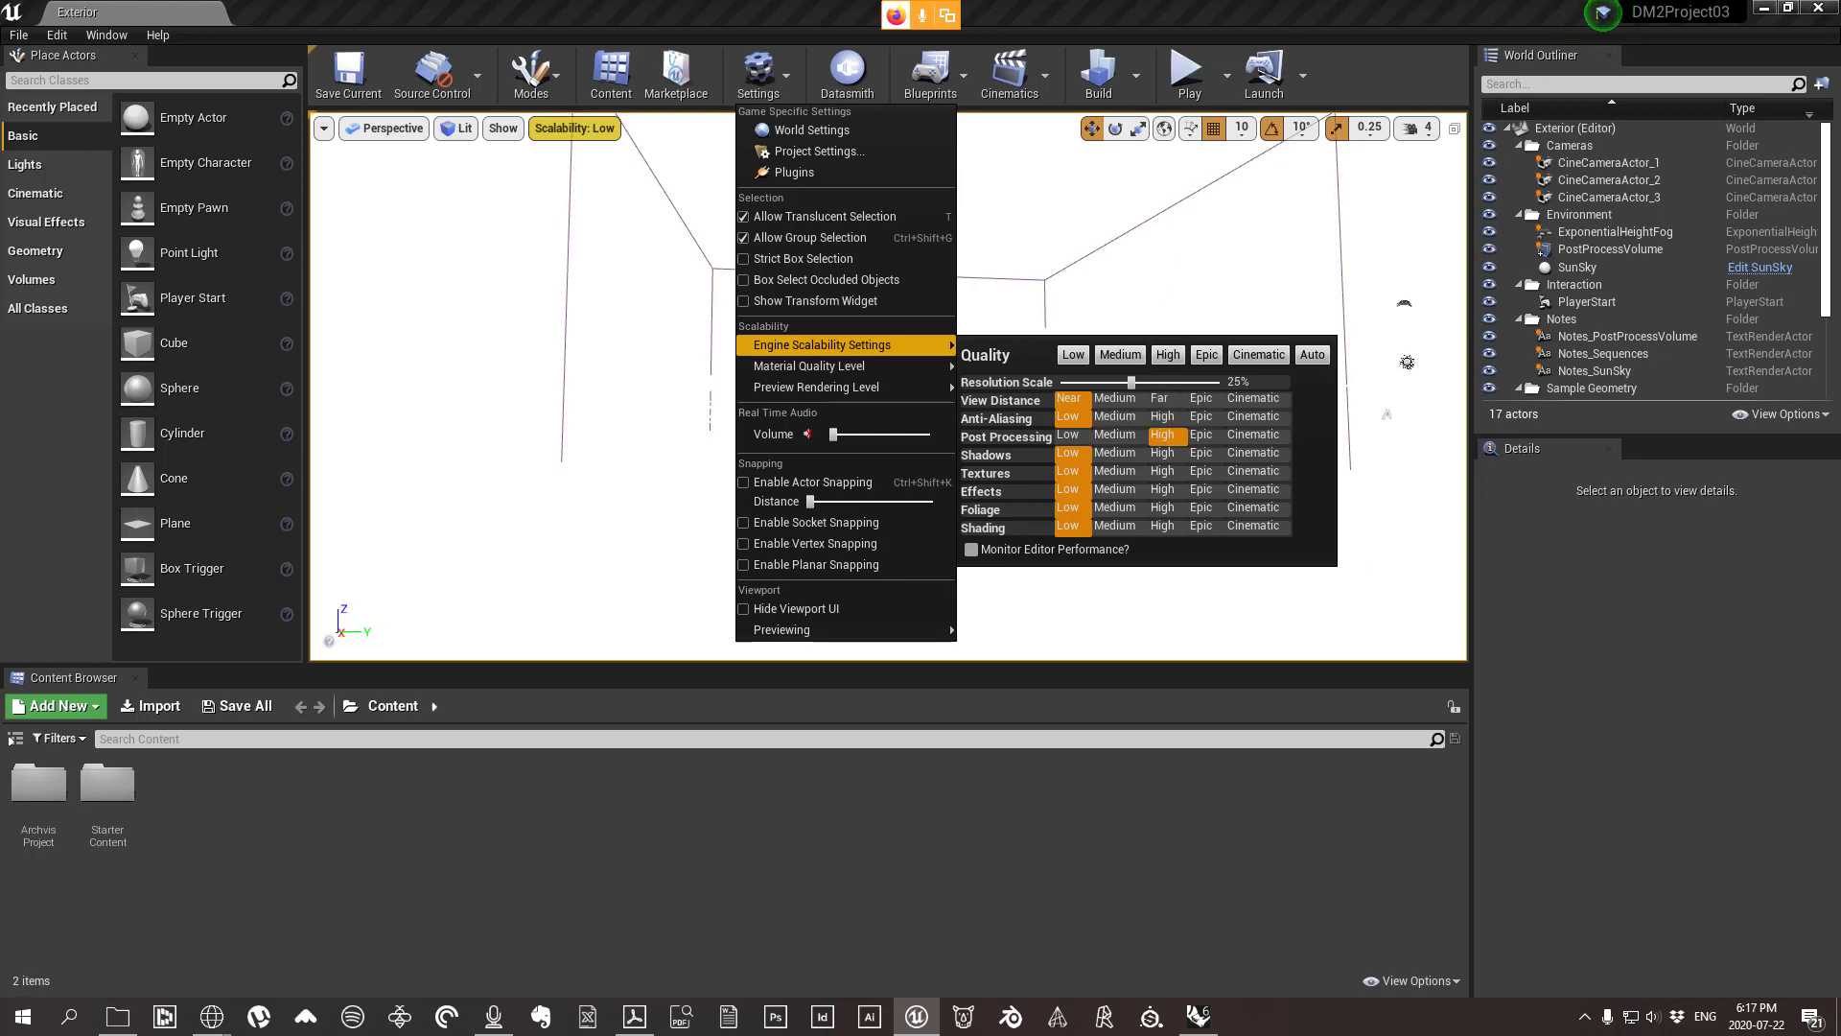
pyautogui.click(1120, 355)
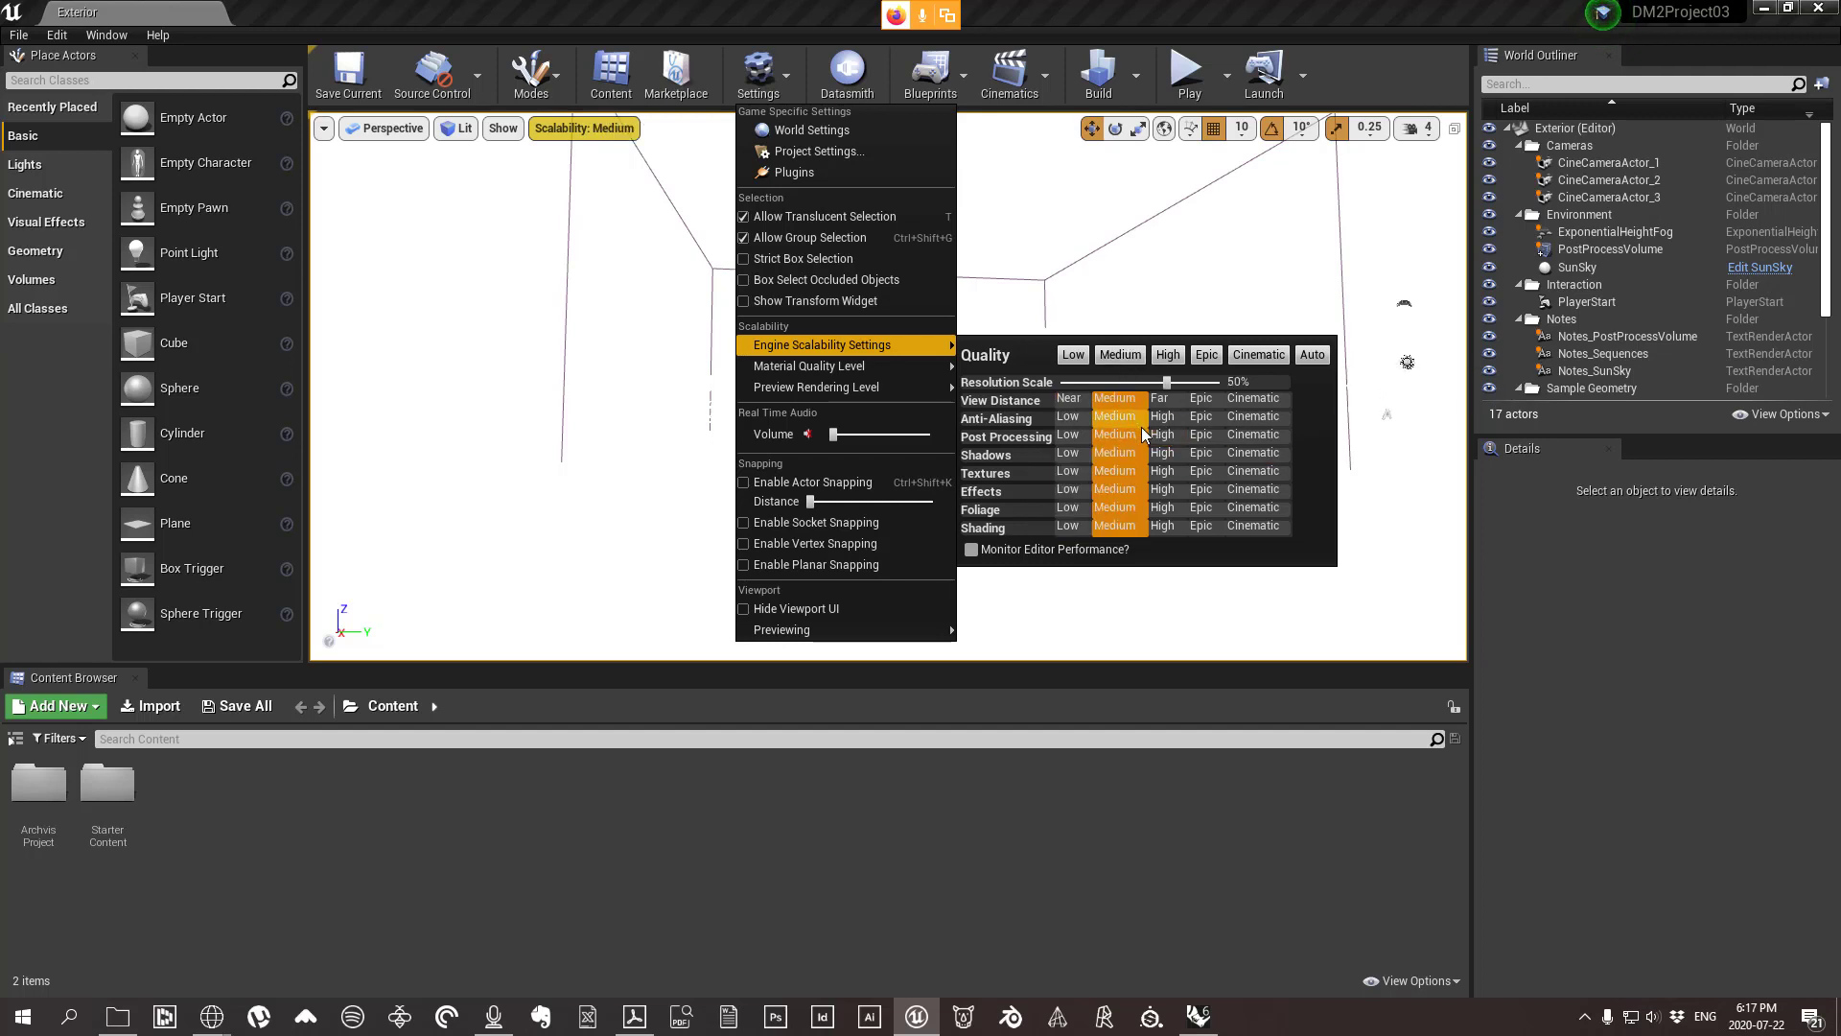
pyautogui.click(1164, 439)
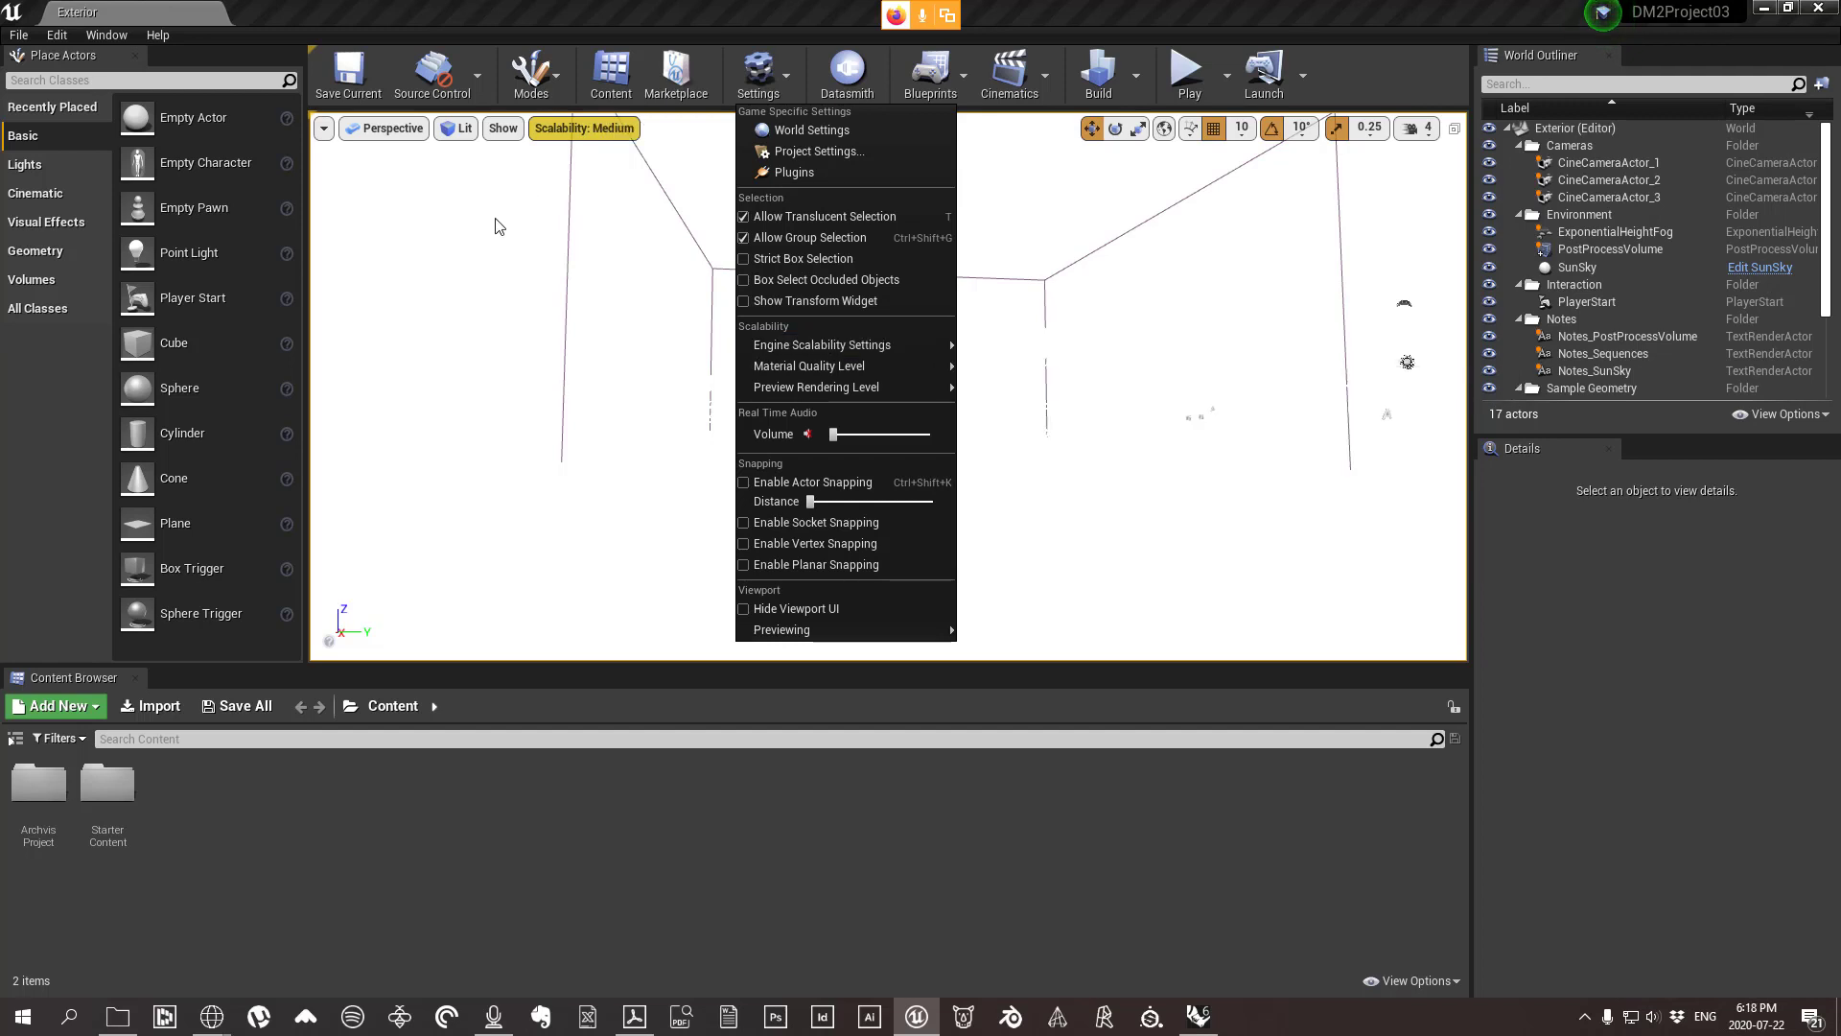
pyautogui.click(633, 362)
# Set the engine scalability quality to Low, with Post Processing set to High.
pyautogui.moveTo(982, 388); pyautogui.dragTo(1044, 387, button='right')
pyautogui.press('w')
pyautogui.press('a')
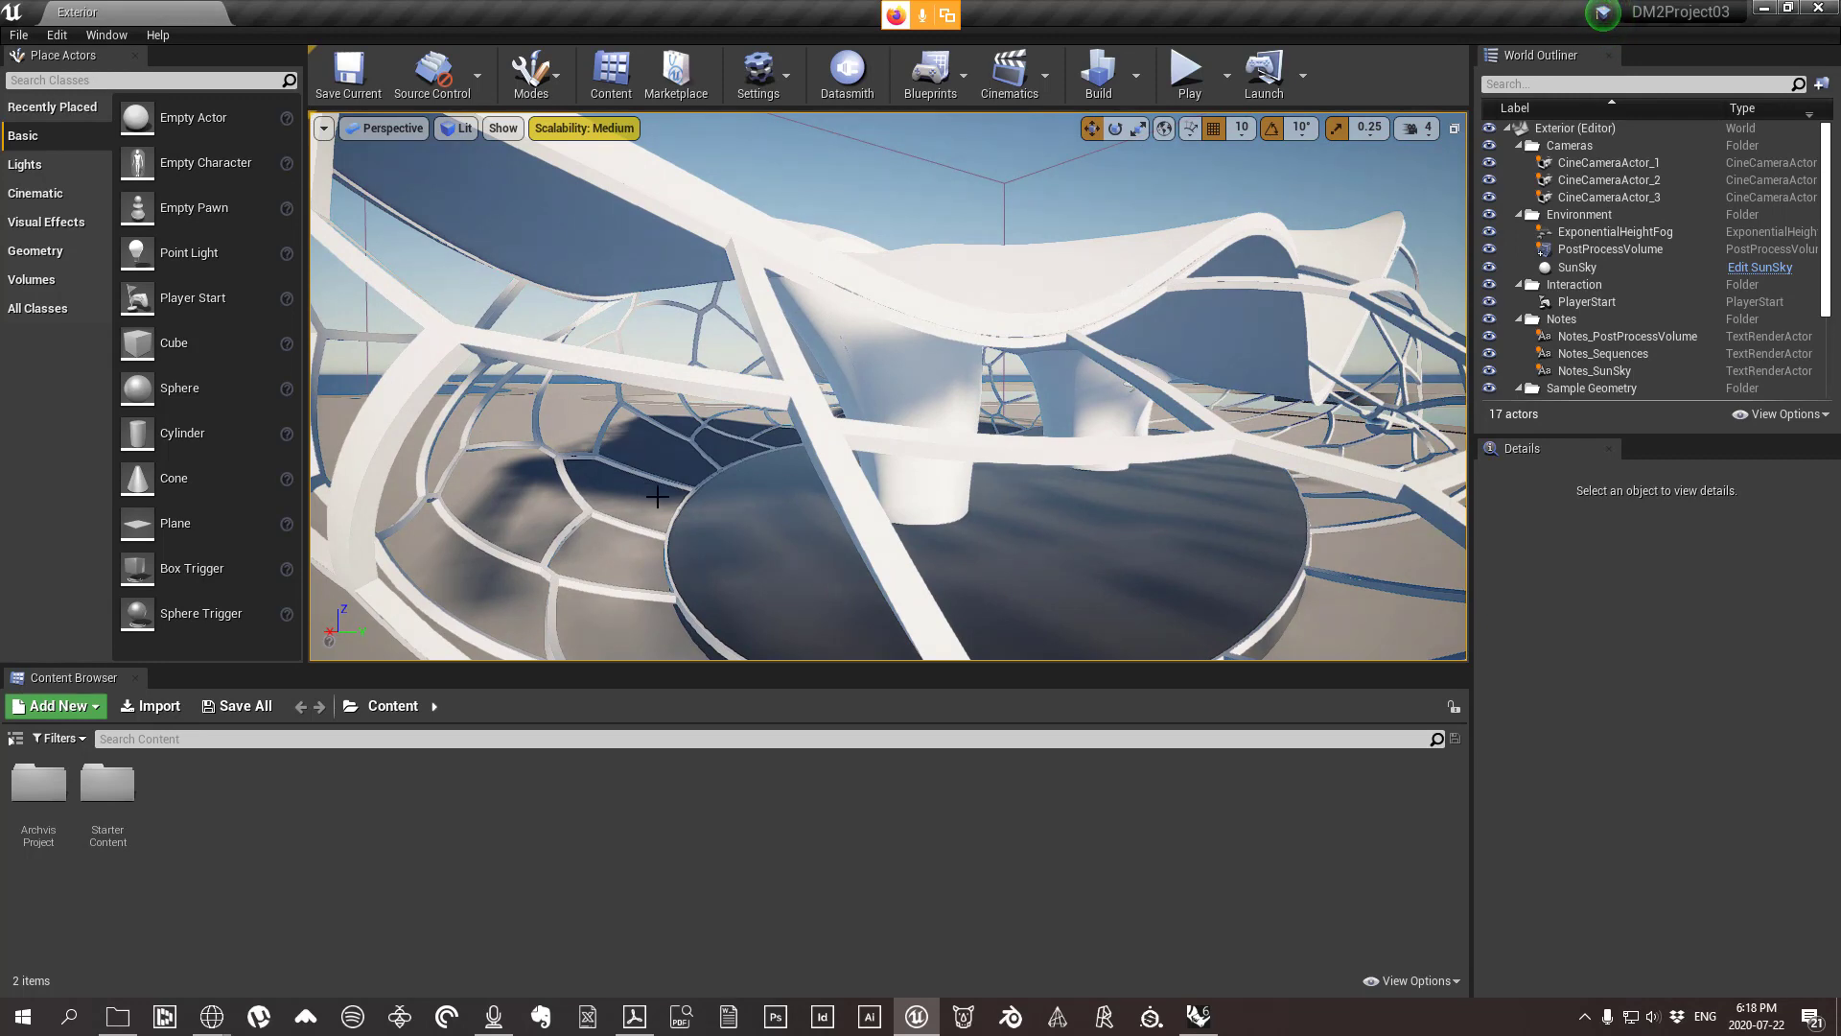
pyautogui.moveTo(754, 538); pyautogui.dragTo(755, 539, button='right')
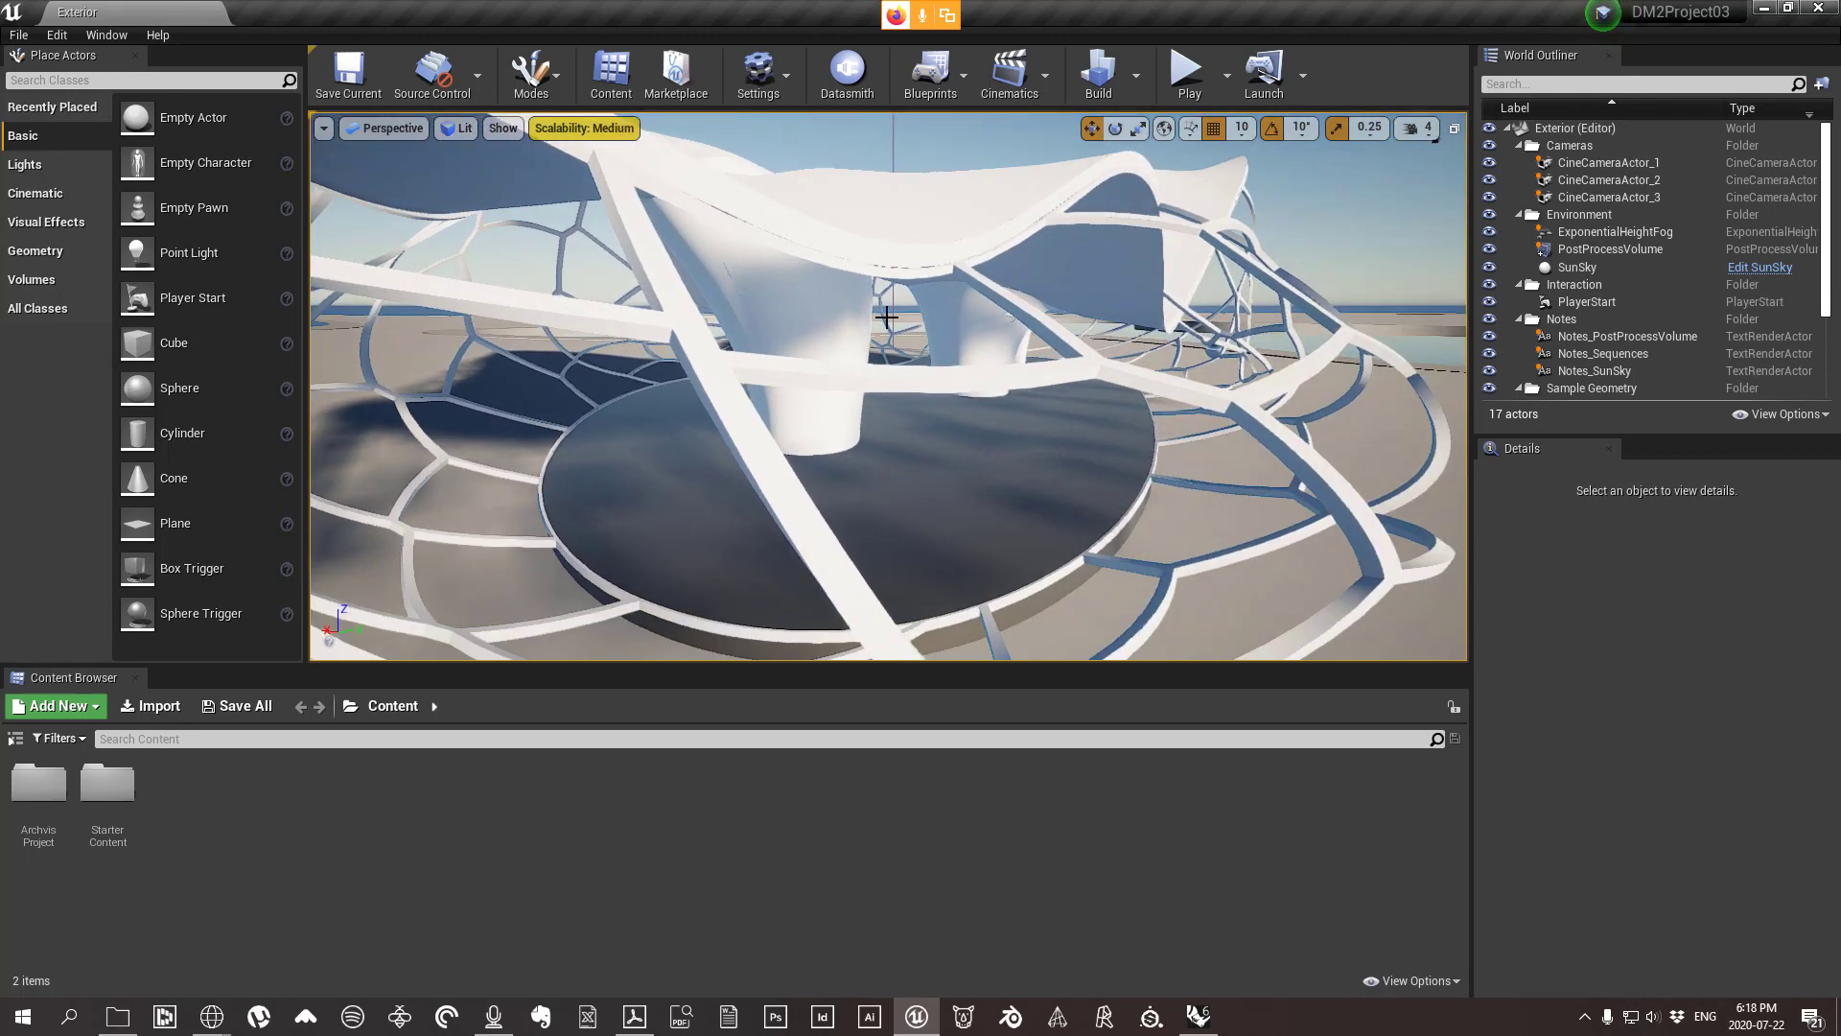
pyautogui.click(757, 82)
pyautogui.moveTo(844, 345)
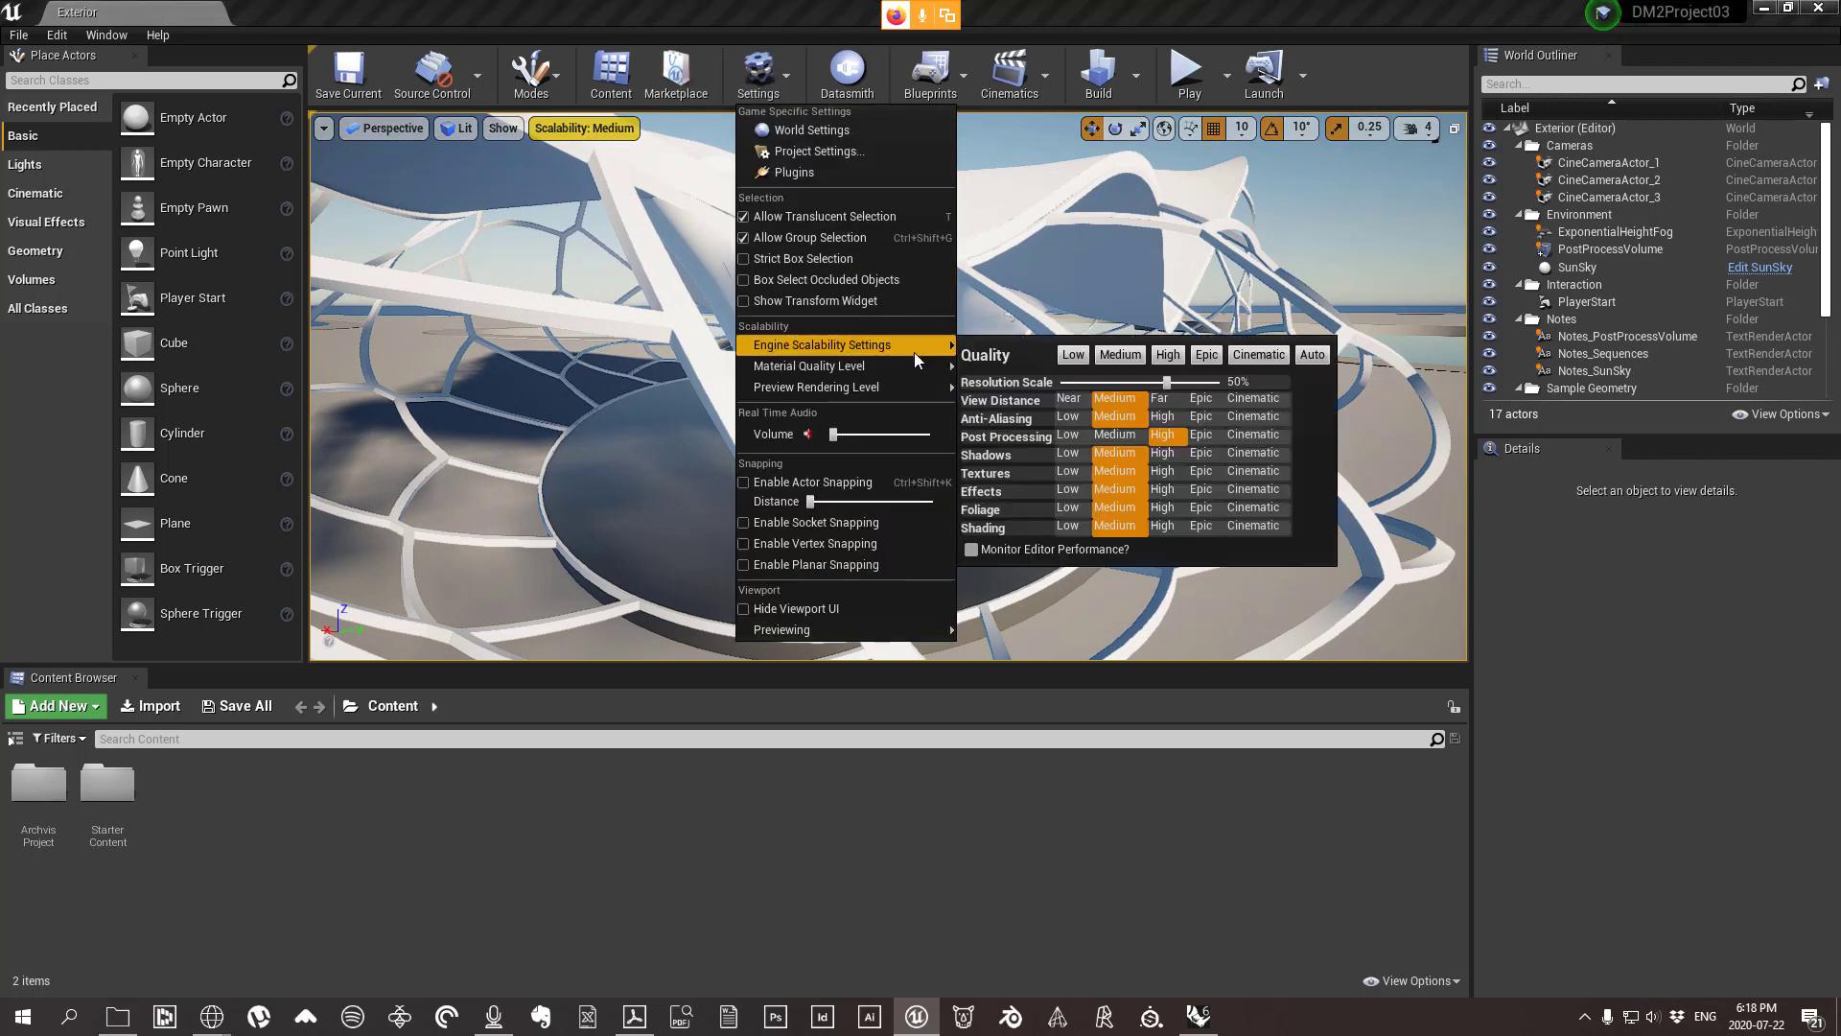
pyautogui.click(1073, 355)
pyautogui.click(1162, 416)
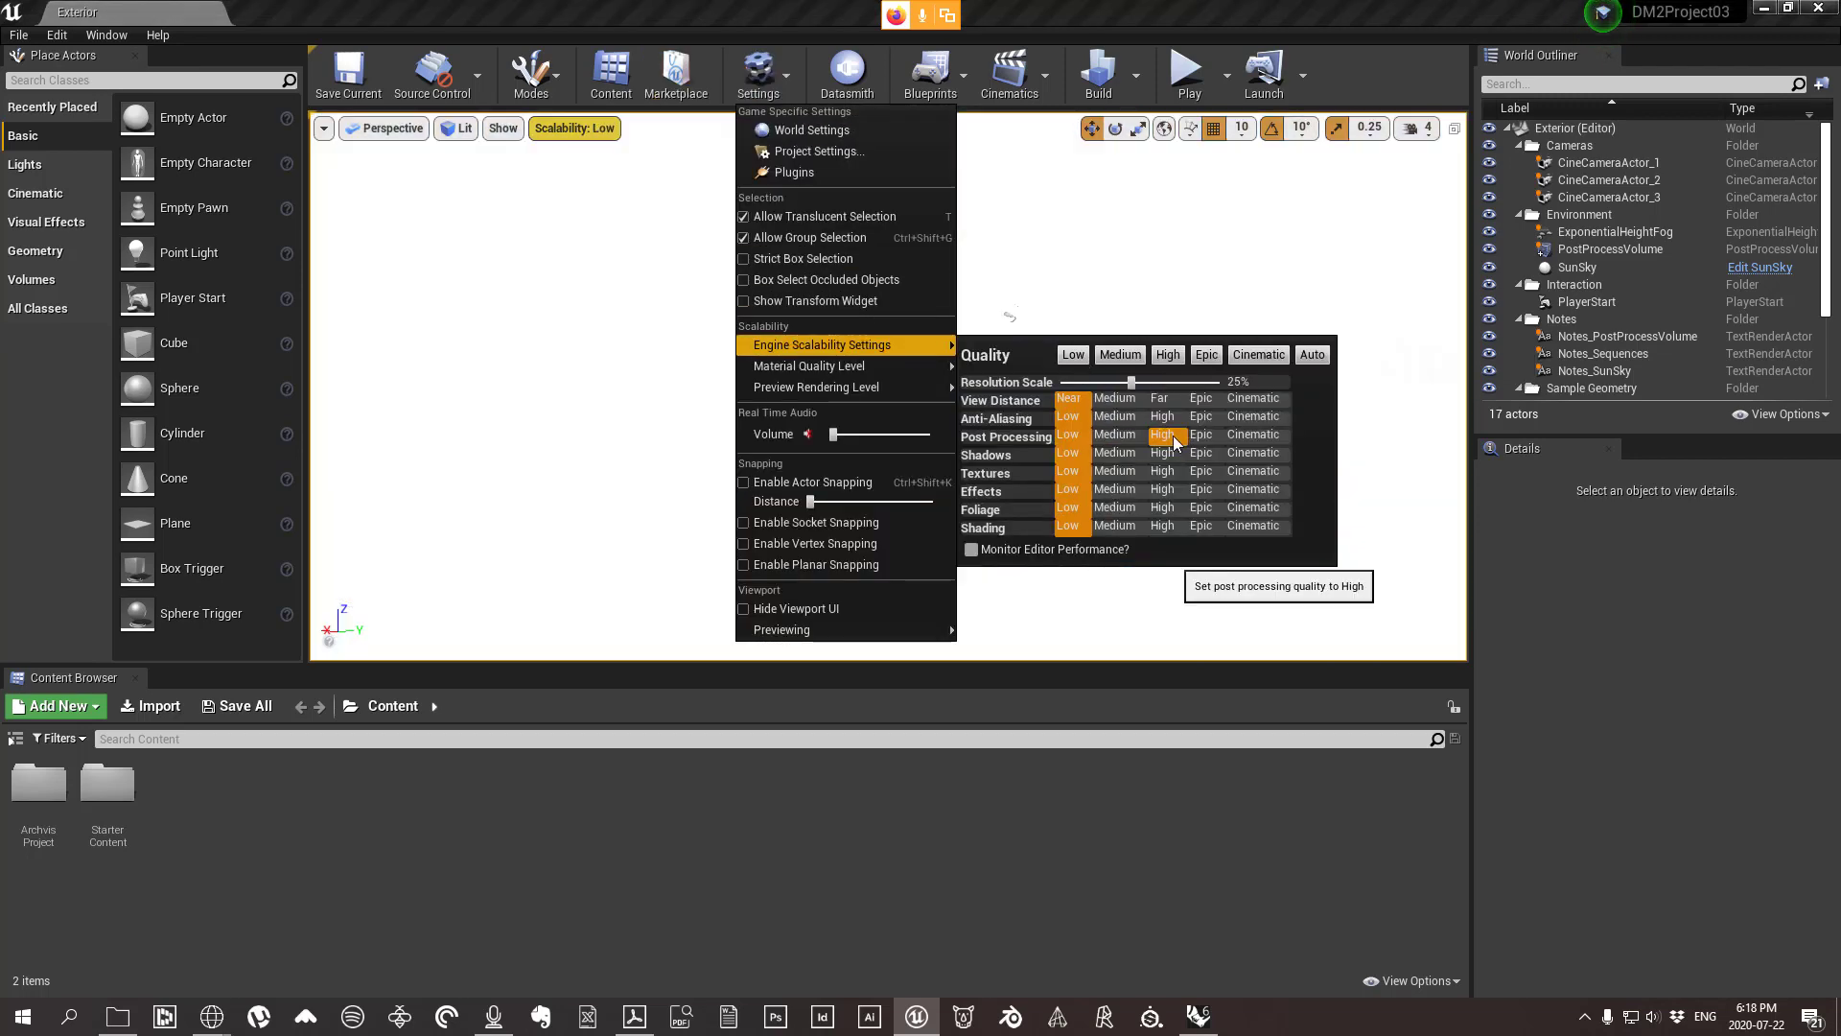
pyautogui.click(1162, 434)
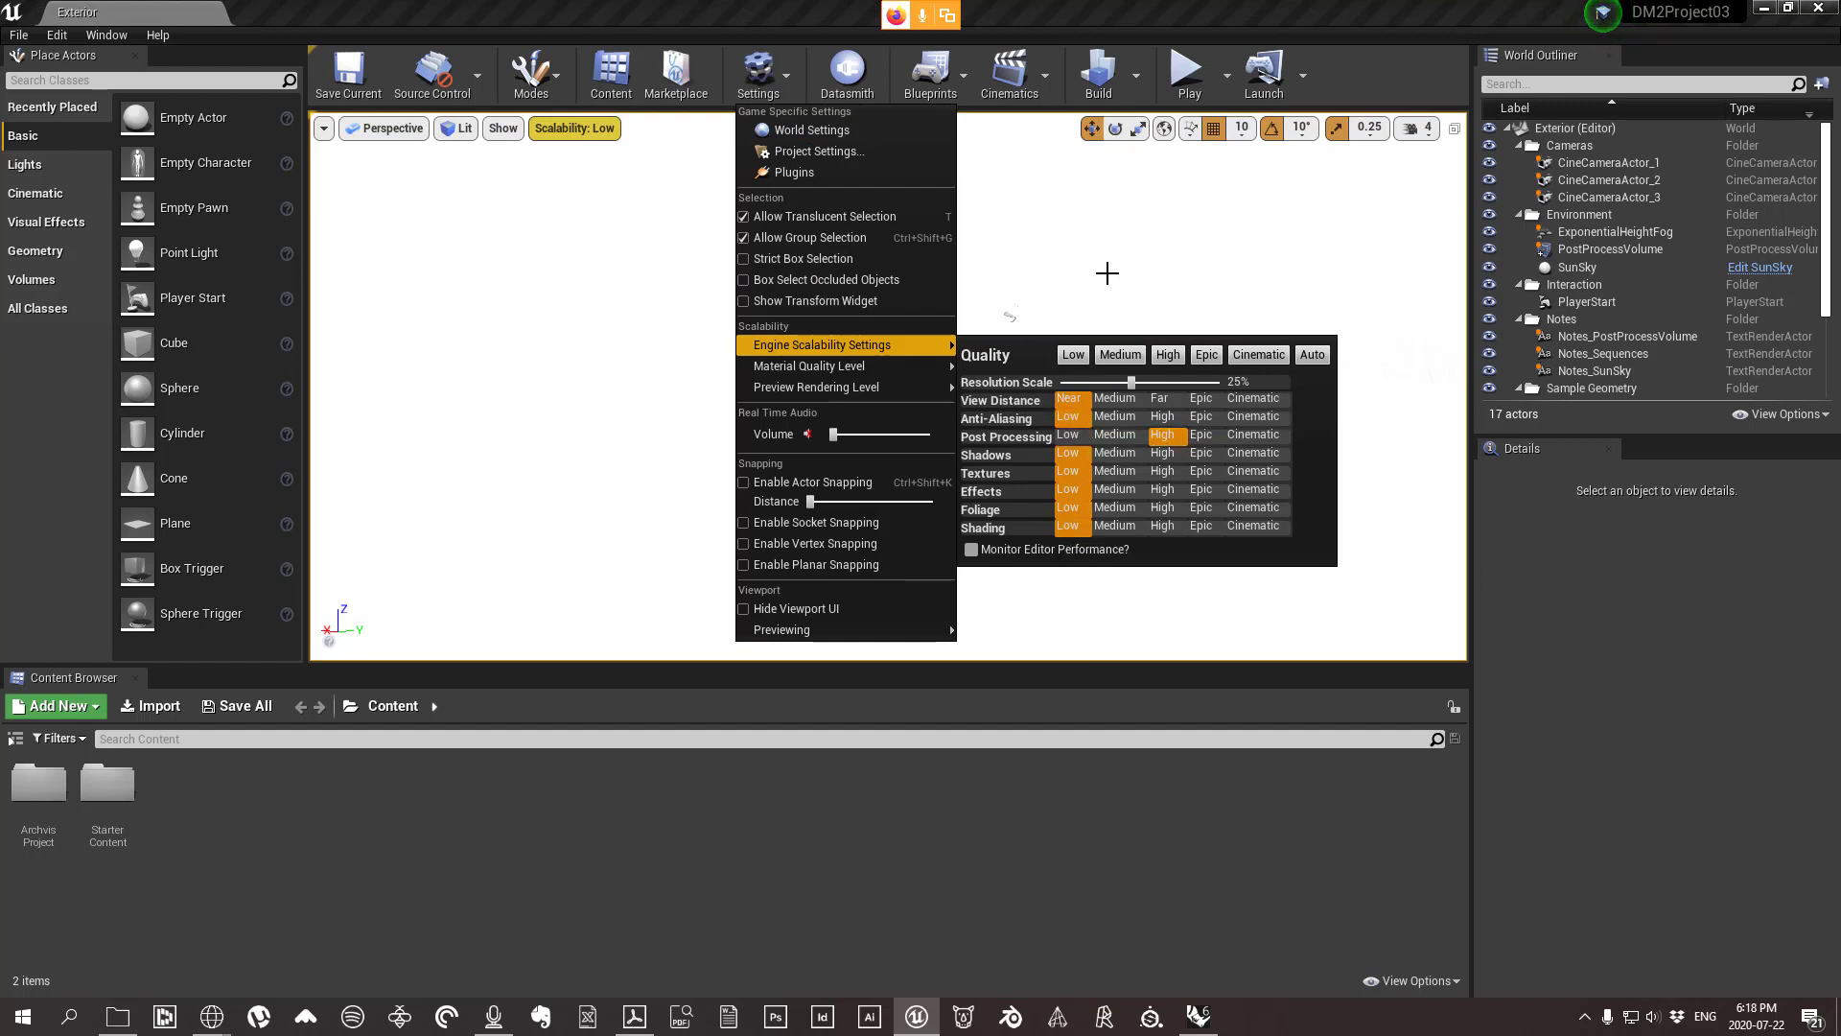
pyautogui.click(1108, 272)
# Examine how the pavilion and its surroundings render at low scalability, from a distance and close up.
pyautogui.moveTo(1048, 316); pyautogui.dragTo(1028, 252, button='right')
pyautogui.press('s')
pyautogui.press('w')
pyautogui.click(1157, 369)
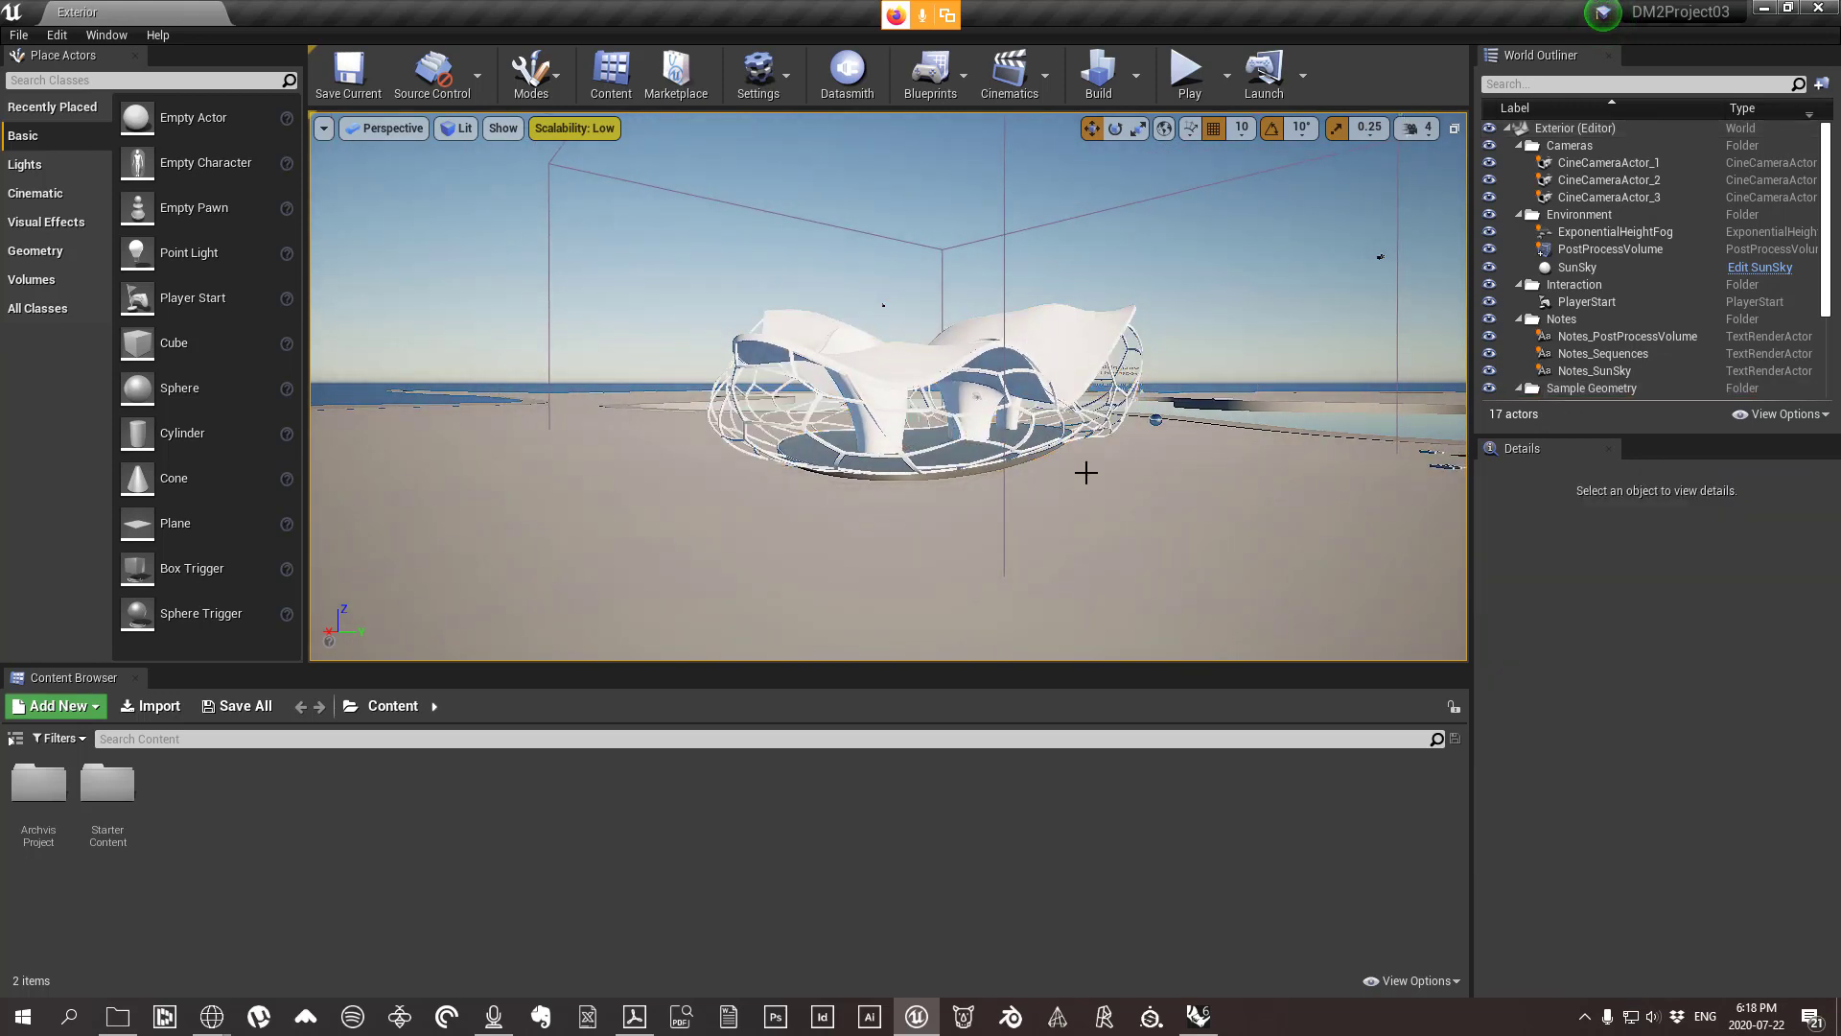
pyautogui.moveTo(888, 384); pyautogui.dragTo(918, 358, button='right')
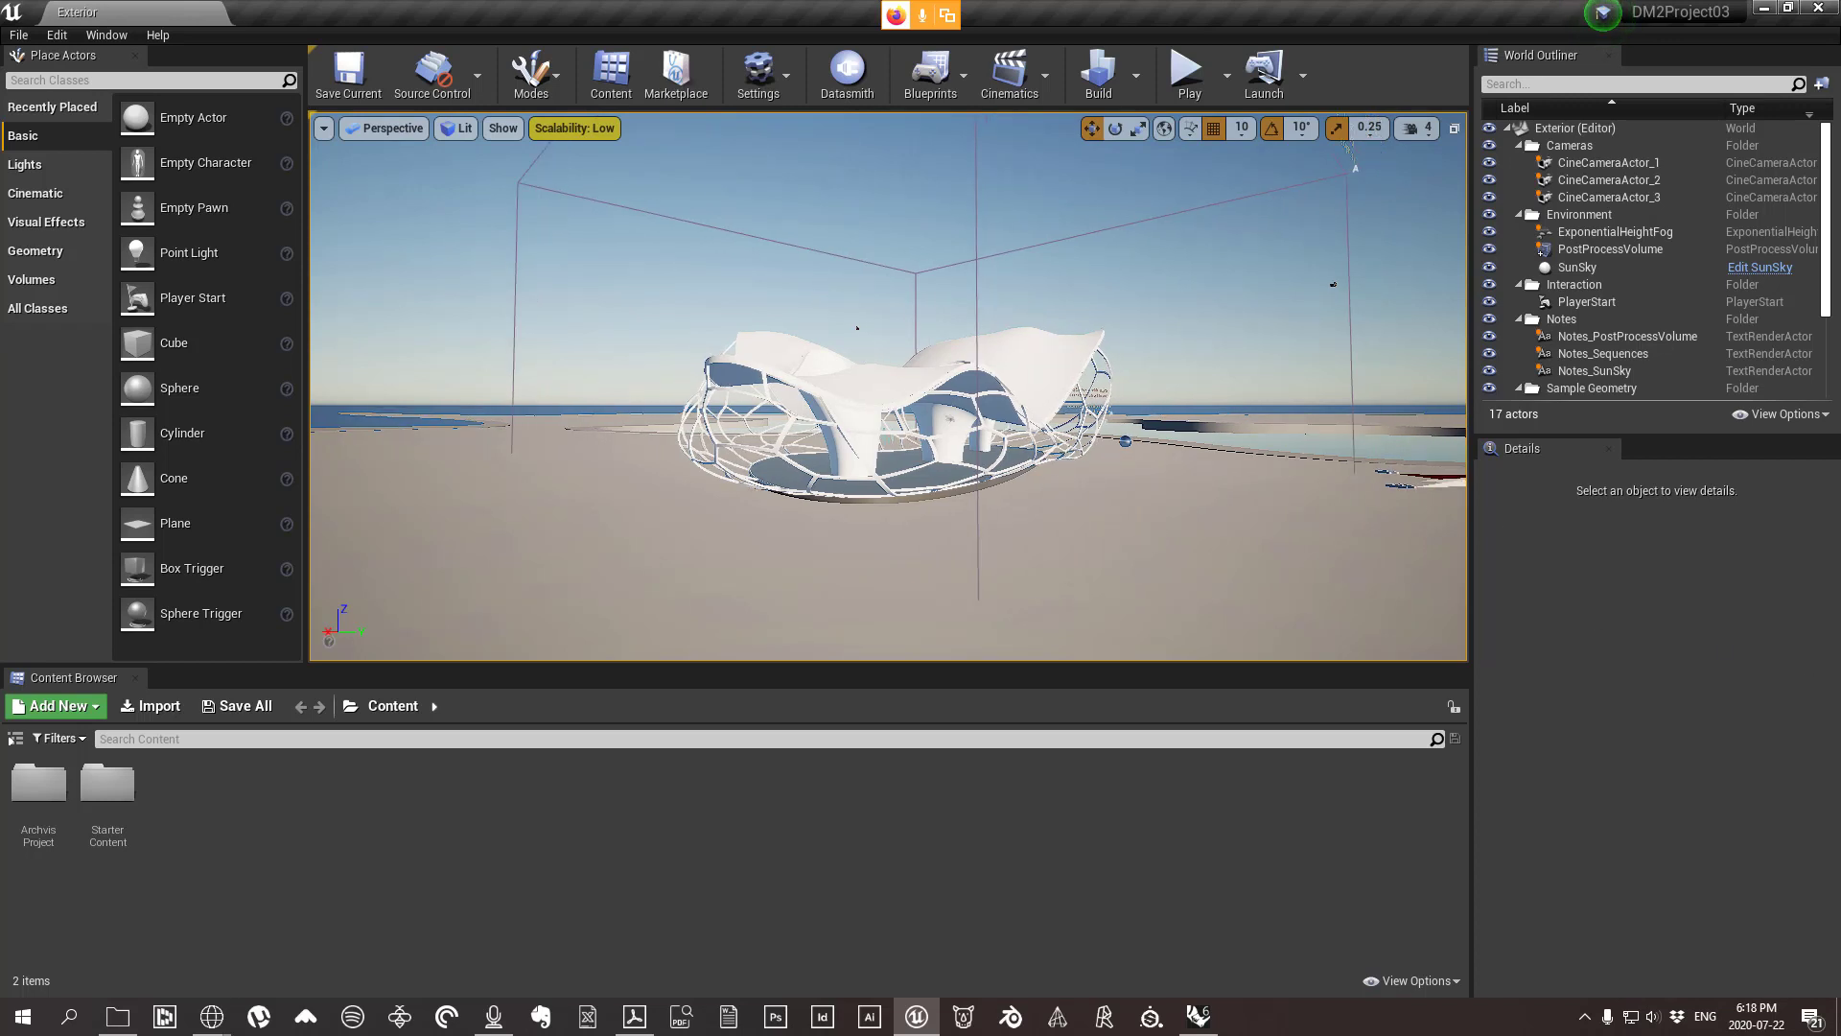
pyautogui.moveTo(895, 472)
pyautogui.mouseDown(button='right')
pyautogui.moveTo(733, 465)
pyautogui.moveTo(771, 436)
pyautogui.moveTo(778, 508)
pyautogui.moveTo(1055, 501)
pyautogui.moveTo(1041, 330)
pyautogui.moveTo(901, 432)
pyautogui.moveTo(1103, 468)
pyautogui.moveTo(896, 546)
pyautogui.moveTo(1112, 518)
pyautogui.moveTo(983, 388)
pyautogui.moveTo(969, 537)
pyautogui.moveTo(944, 451)
pyautogui.moveTo(911, 443)
pyautogui.moveTo(944, 447)
pyautogui.moveTo(911, 445)
pyautogui.mouseUp(button='right')
pyautogui.press('w')
pyautogui.moveTo(475, 264); pyautogui.dragTo(326, 258, button='right')
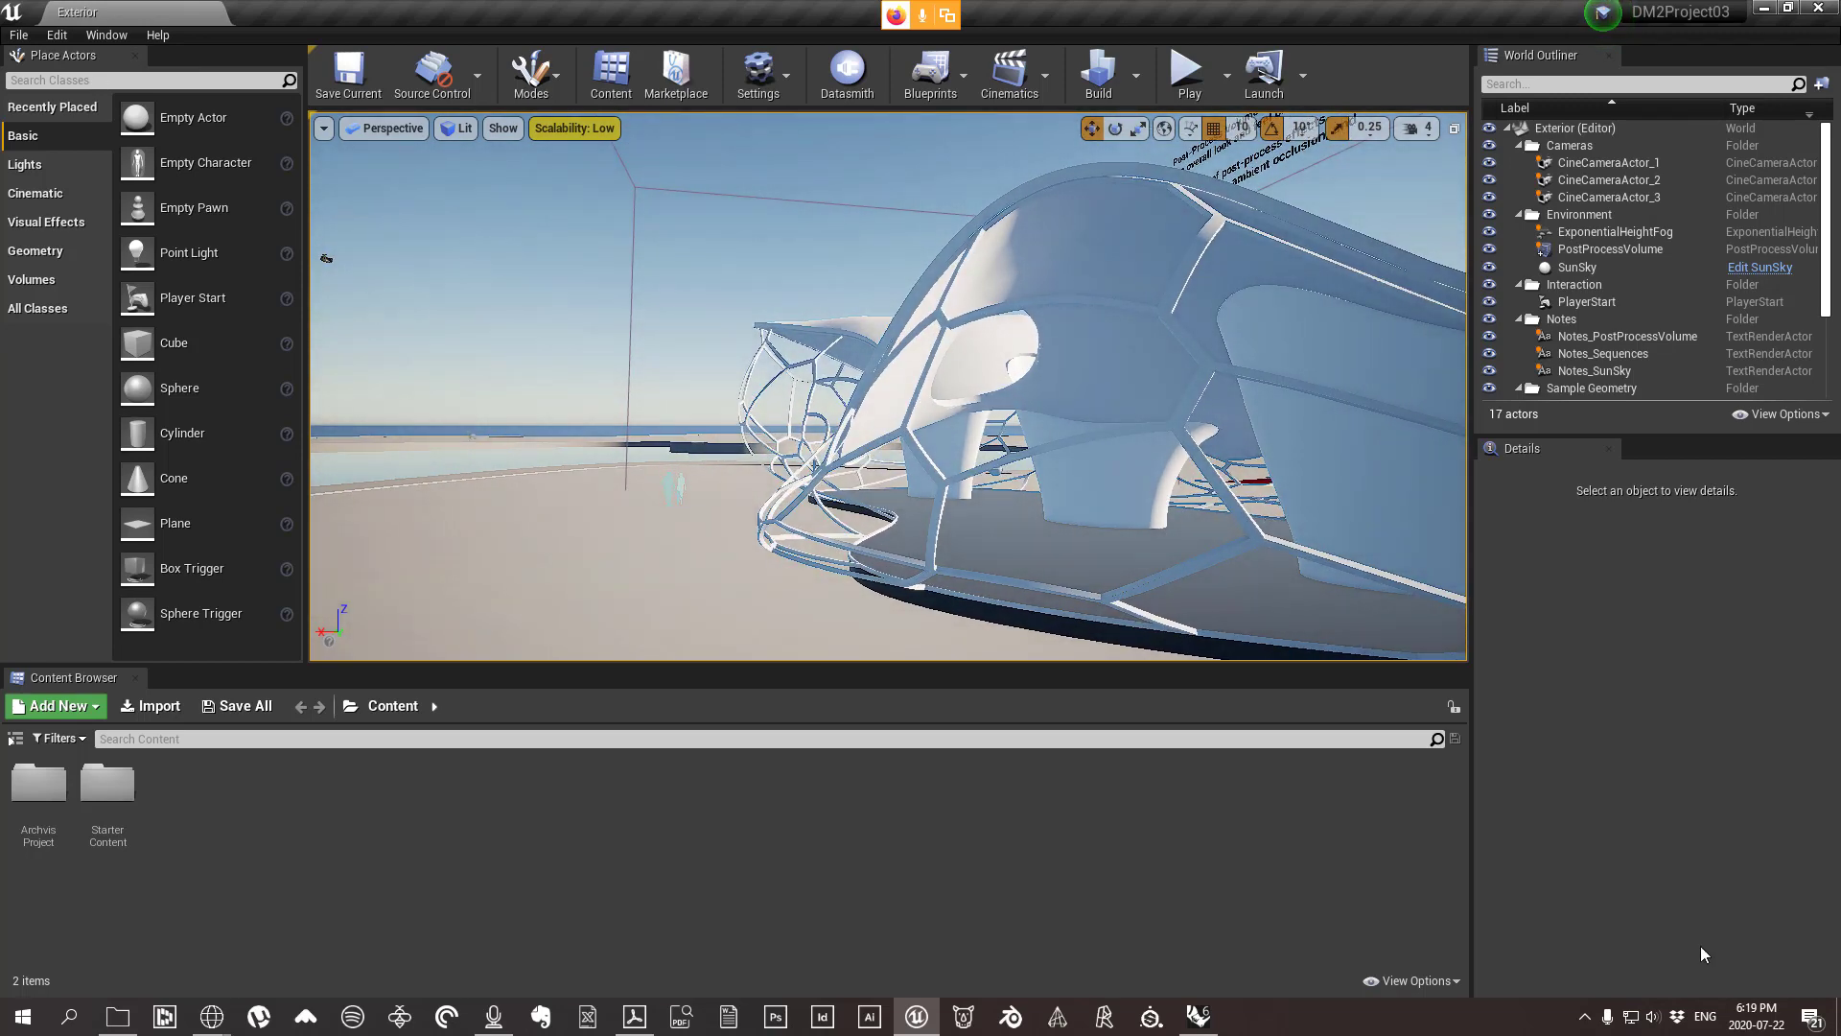
# In the project's Rendering settings, turn off Bloom, Ambient Occlusion and Ambient Occlusion Static Fraction under Default Settings.
pyautogui.click(788, 82)
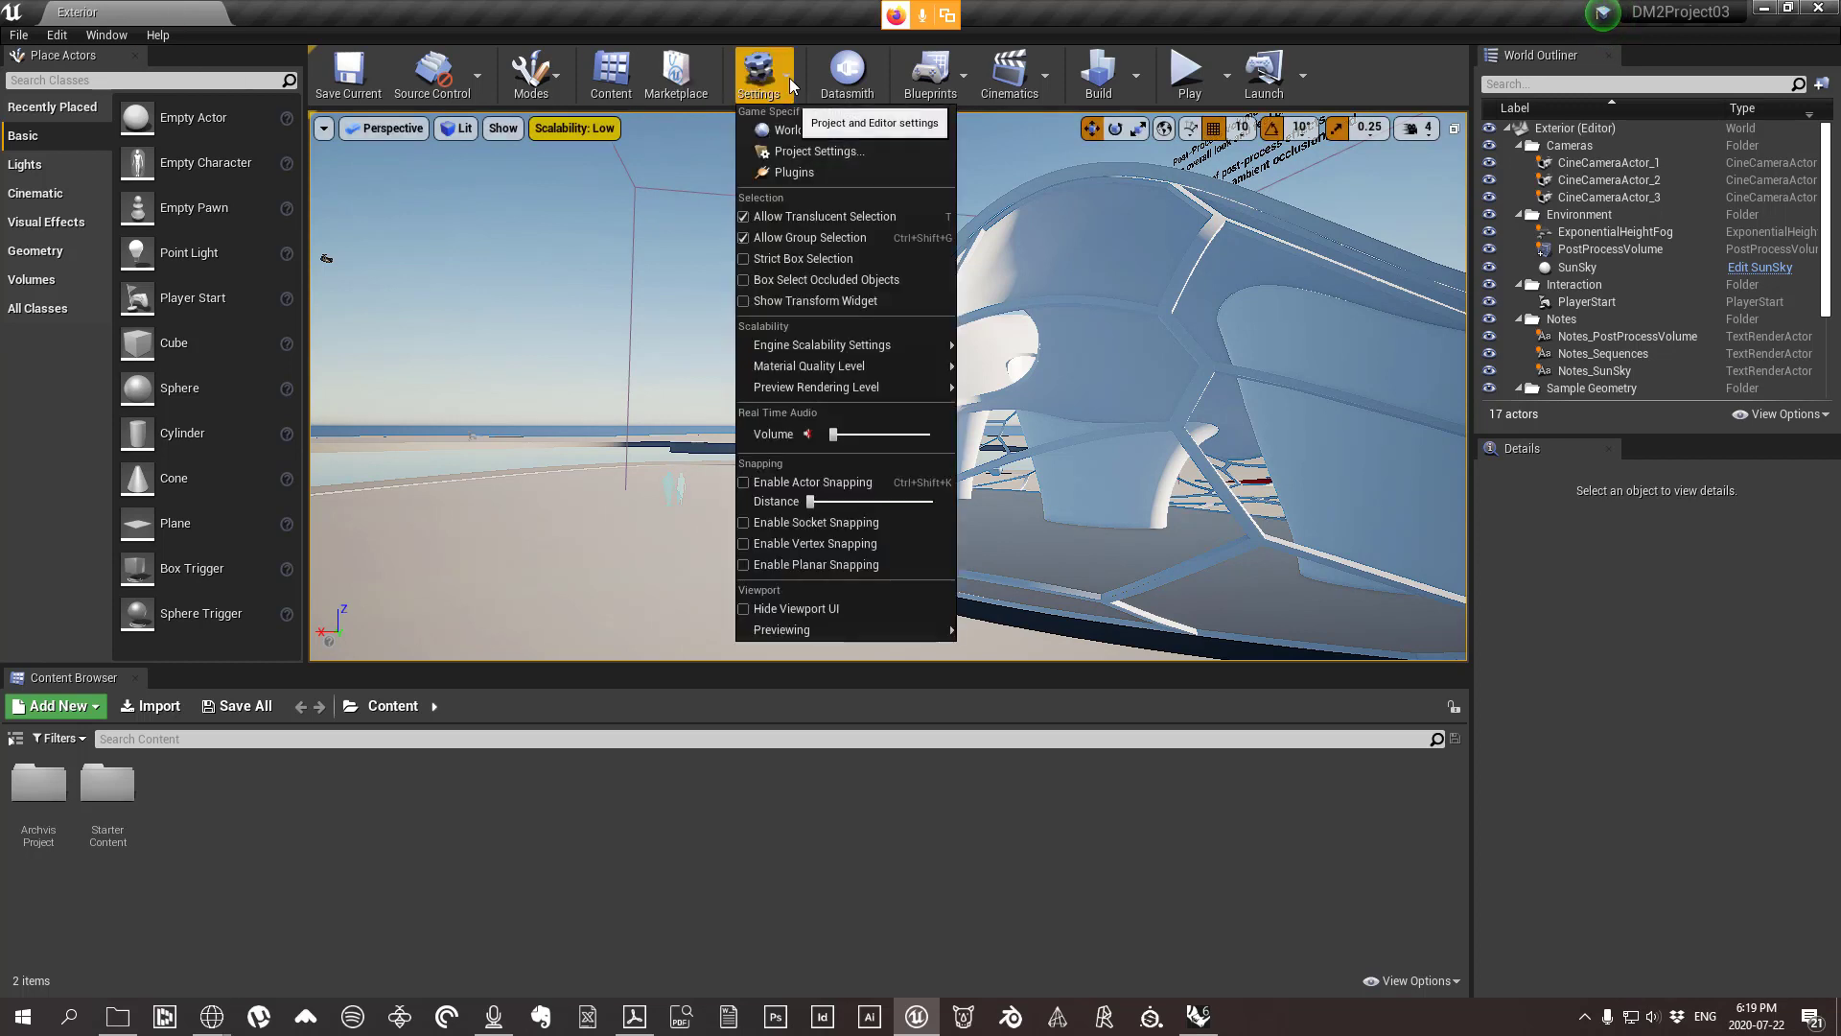
pyautogui.click(813, 151)
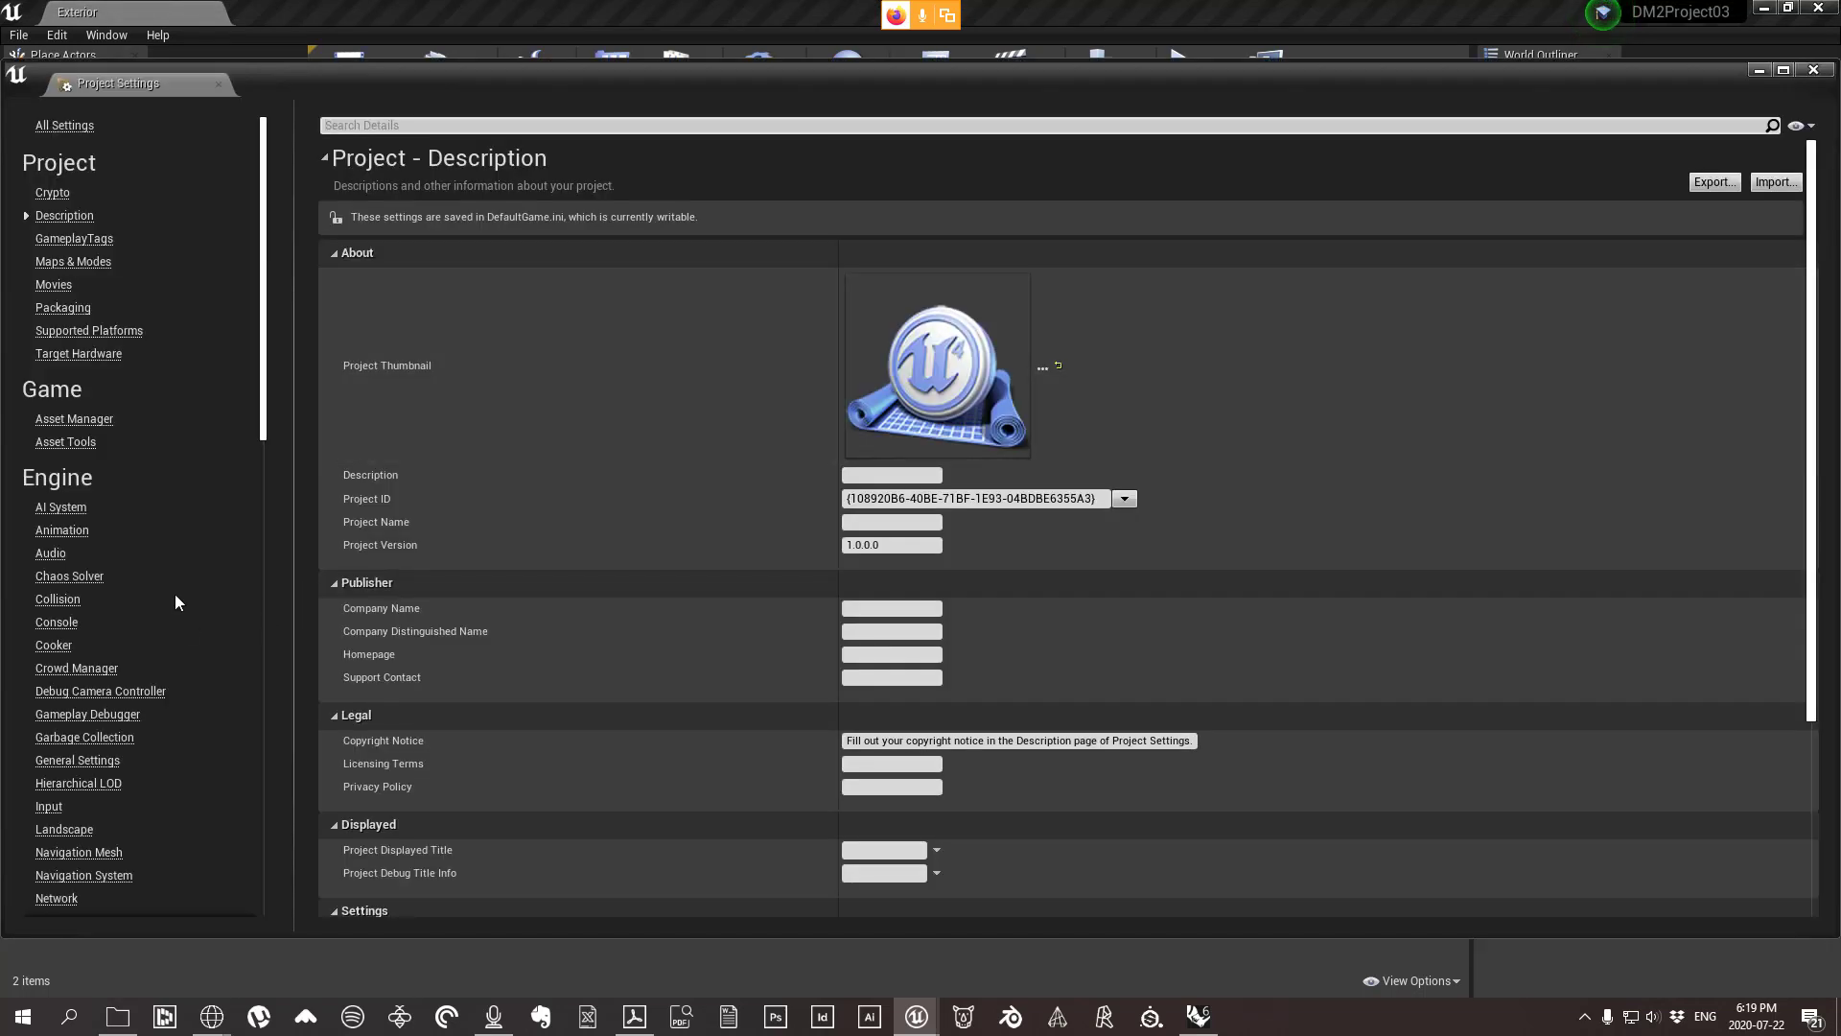
pyautogui.scroll(-3, 61, 477)
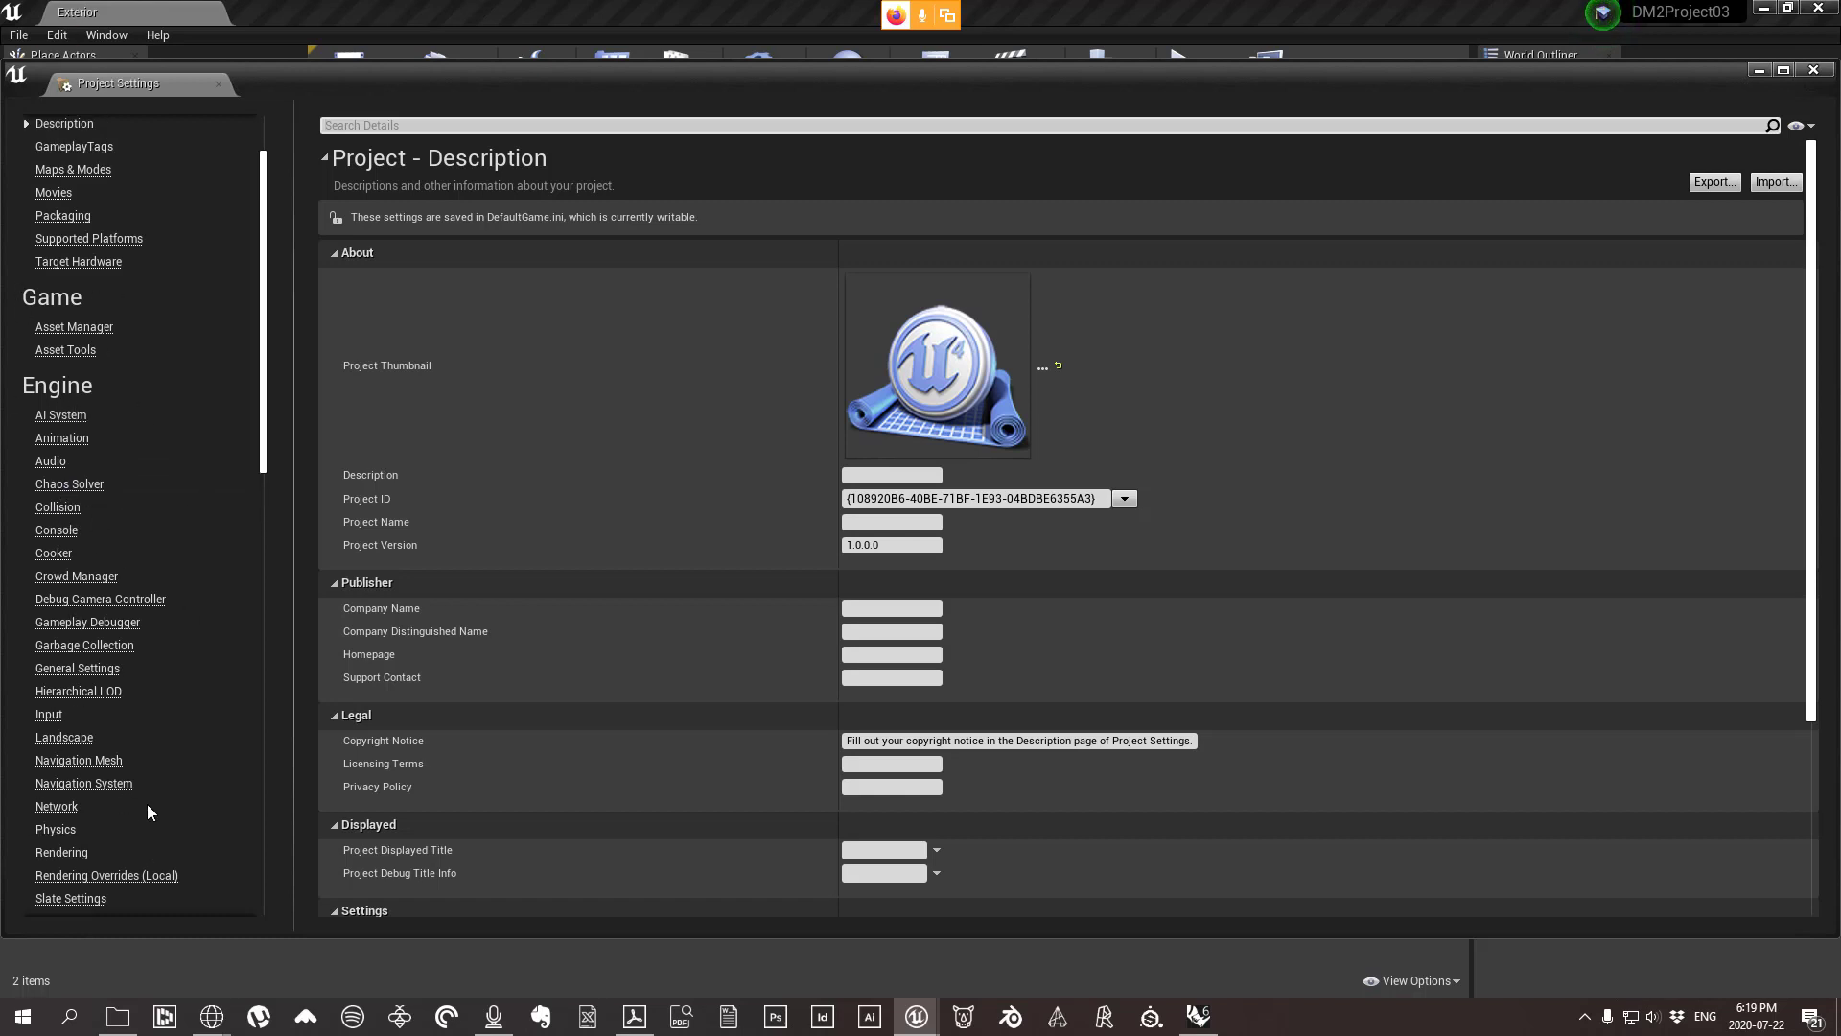
pyautogui.click(63, 850)
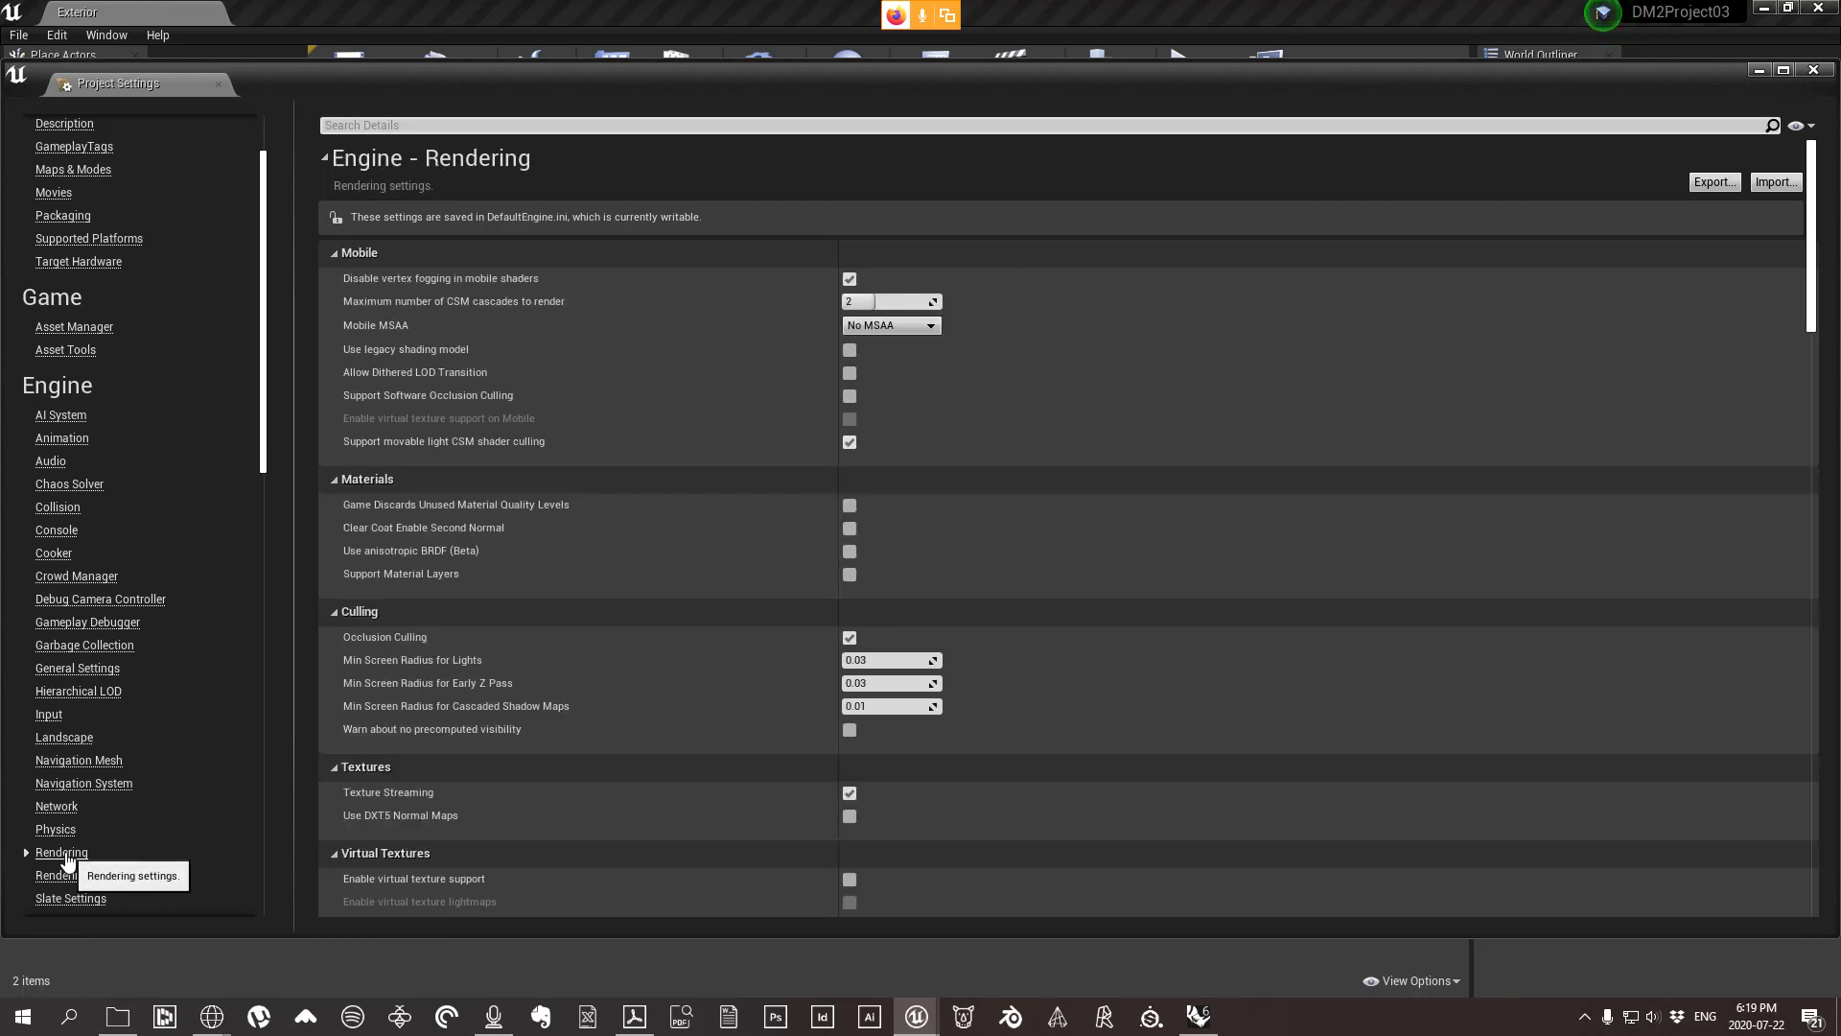
pyautogui.scroll(-12, 756, 467)
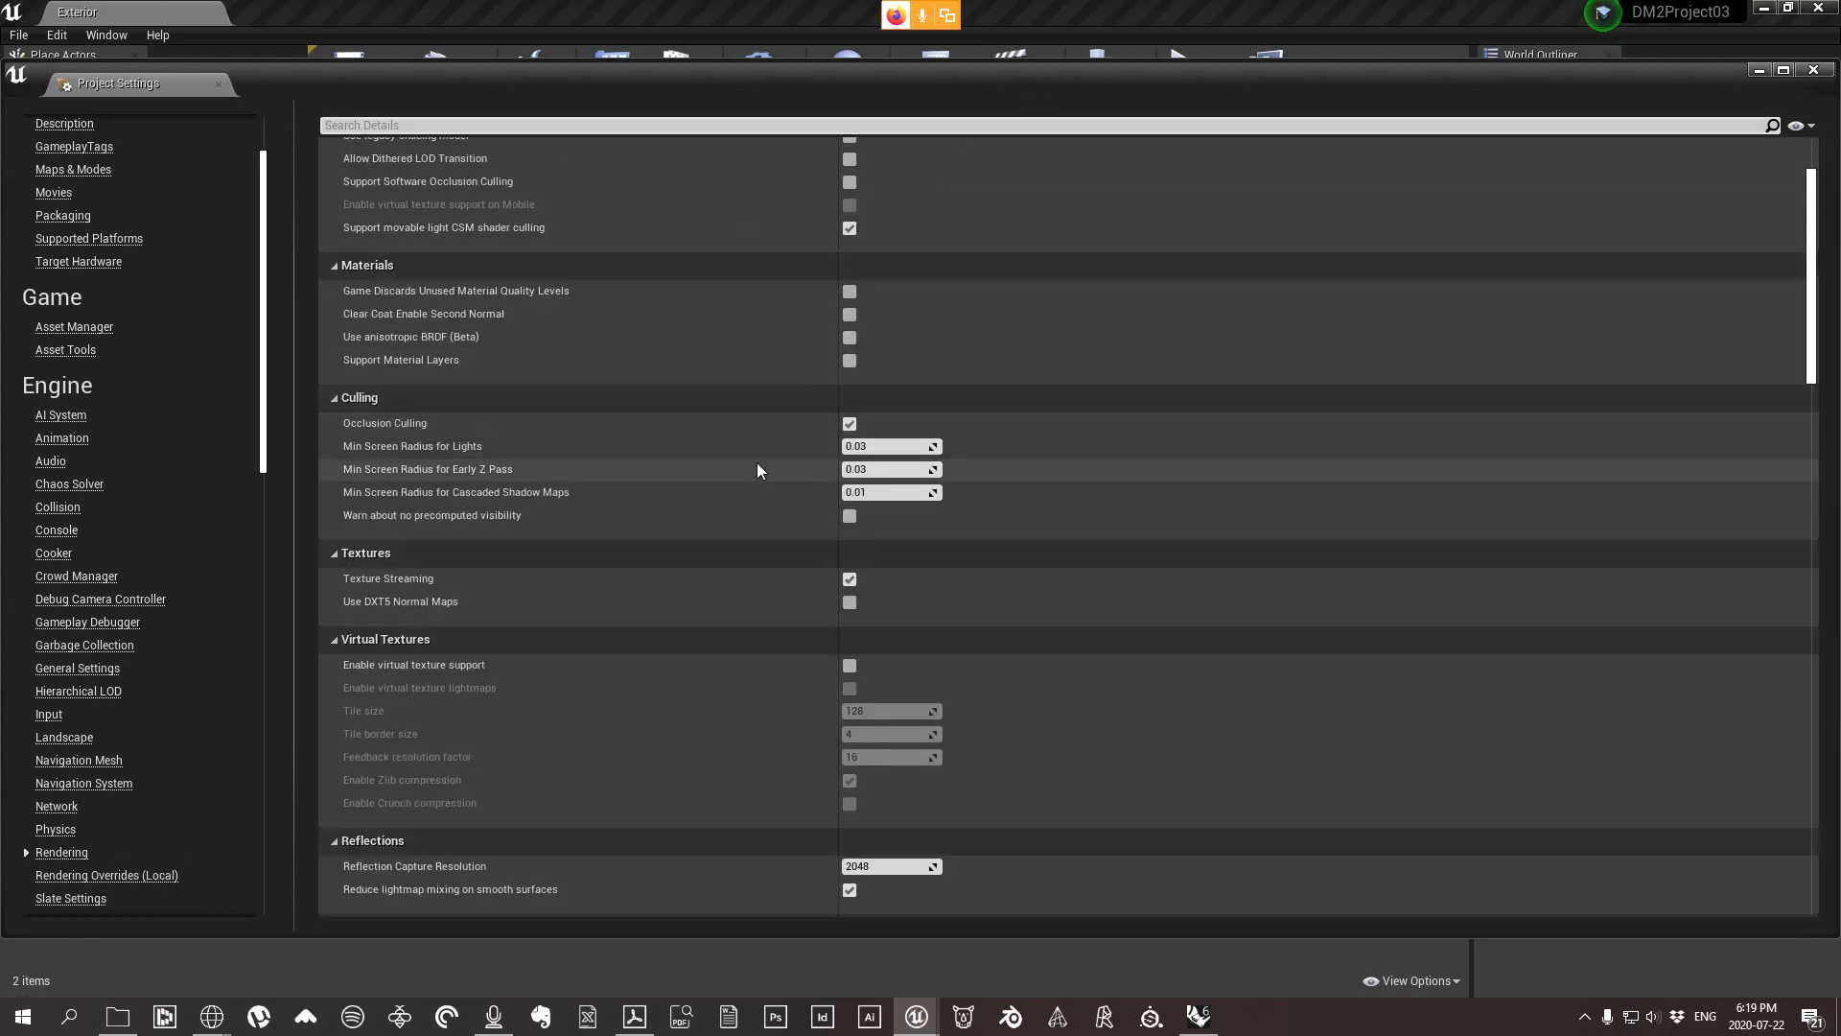
pyautogui.scroll(-12, 757, 465)
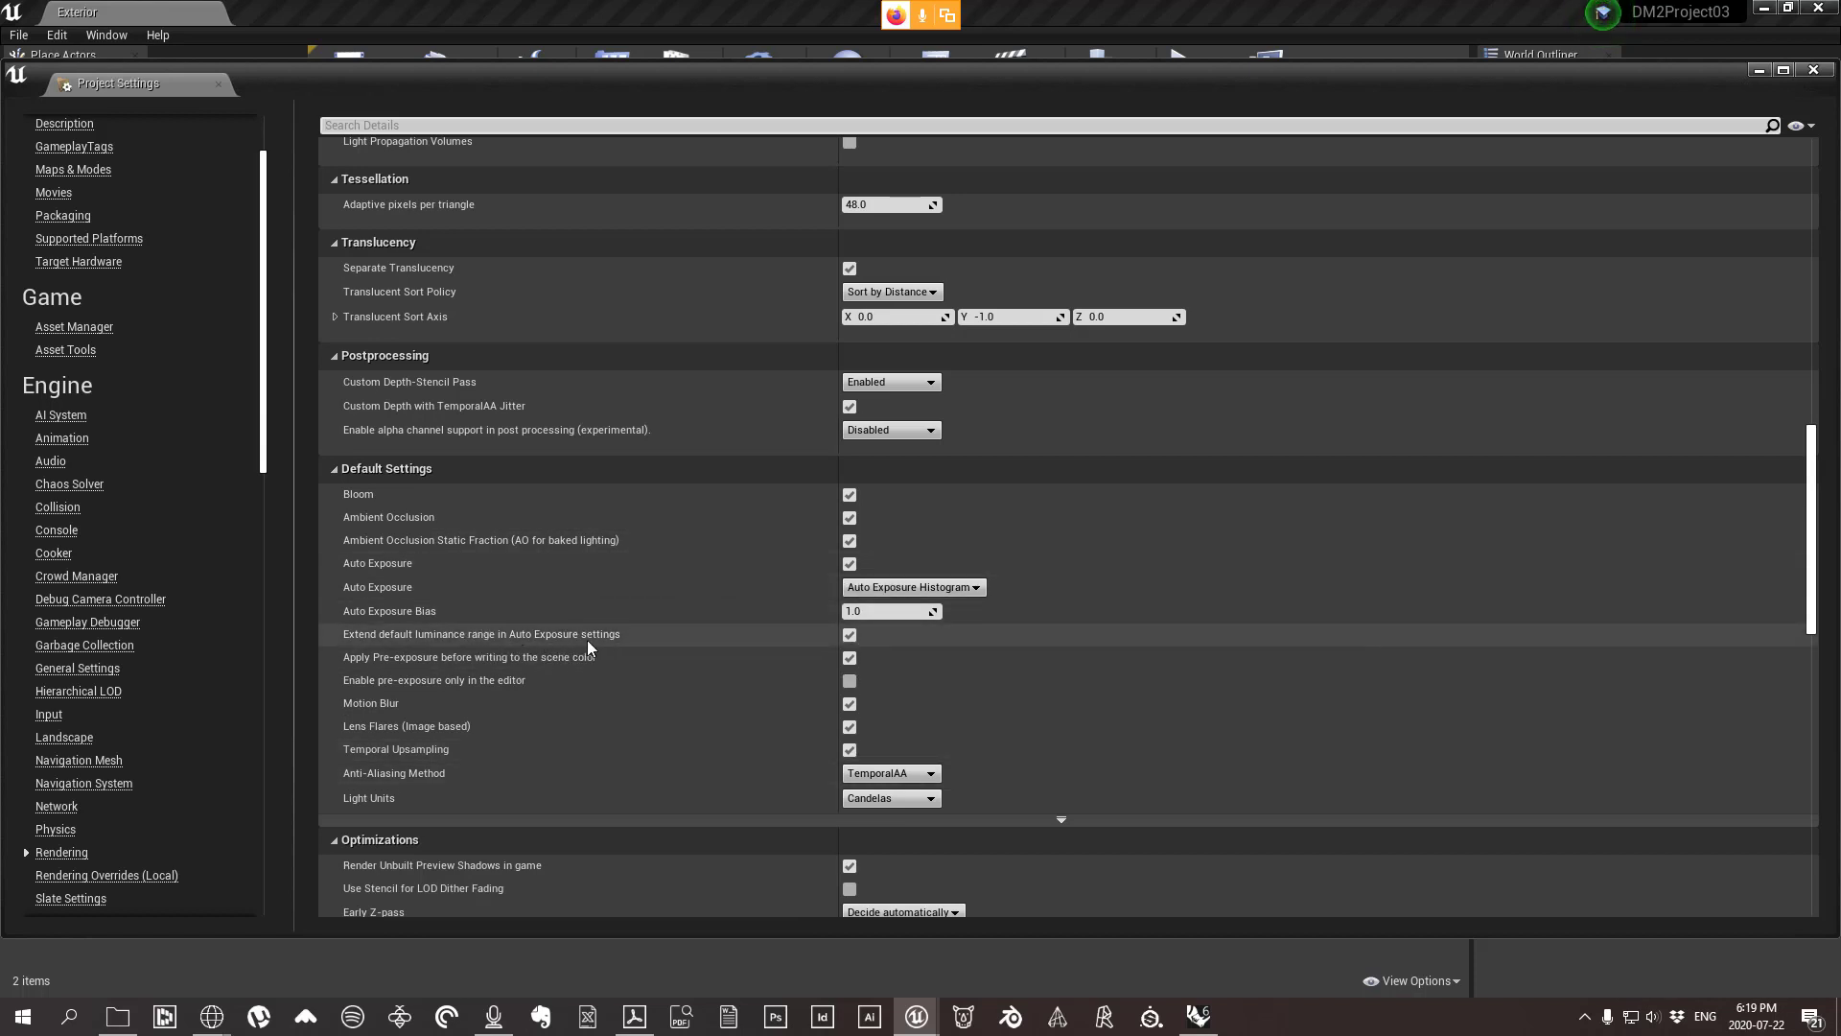
pyautogui.click(850, 495)
pyautogui.click(850, 517)
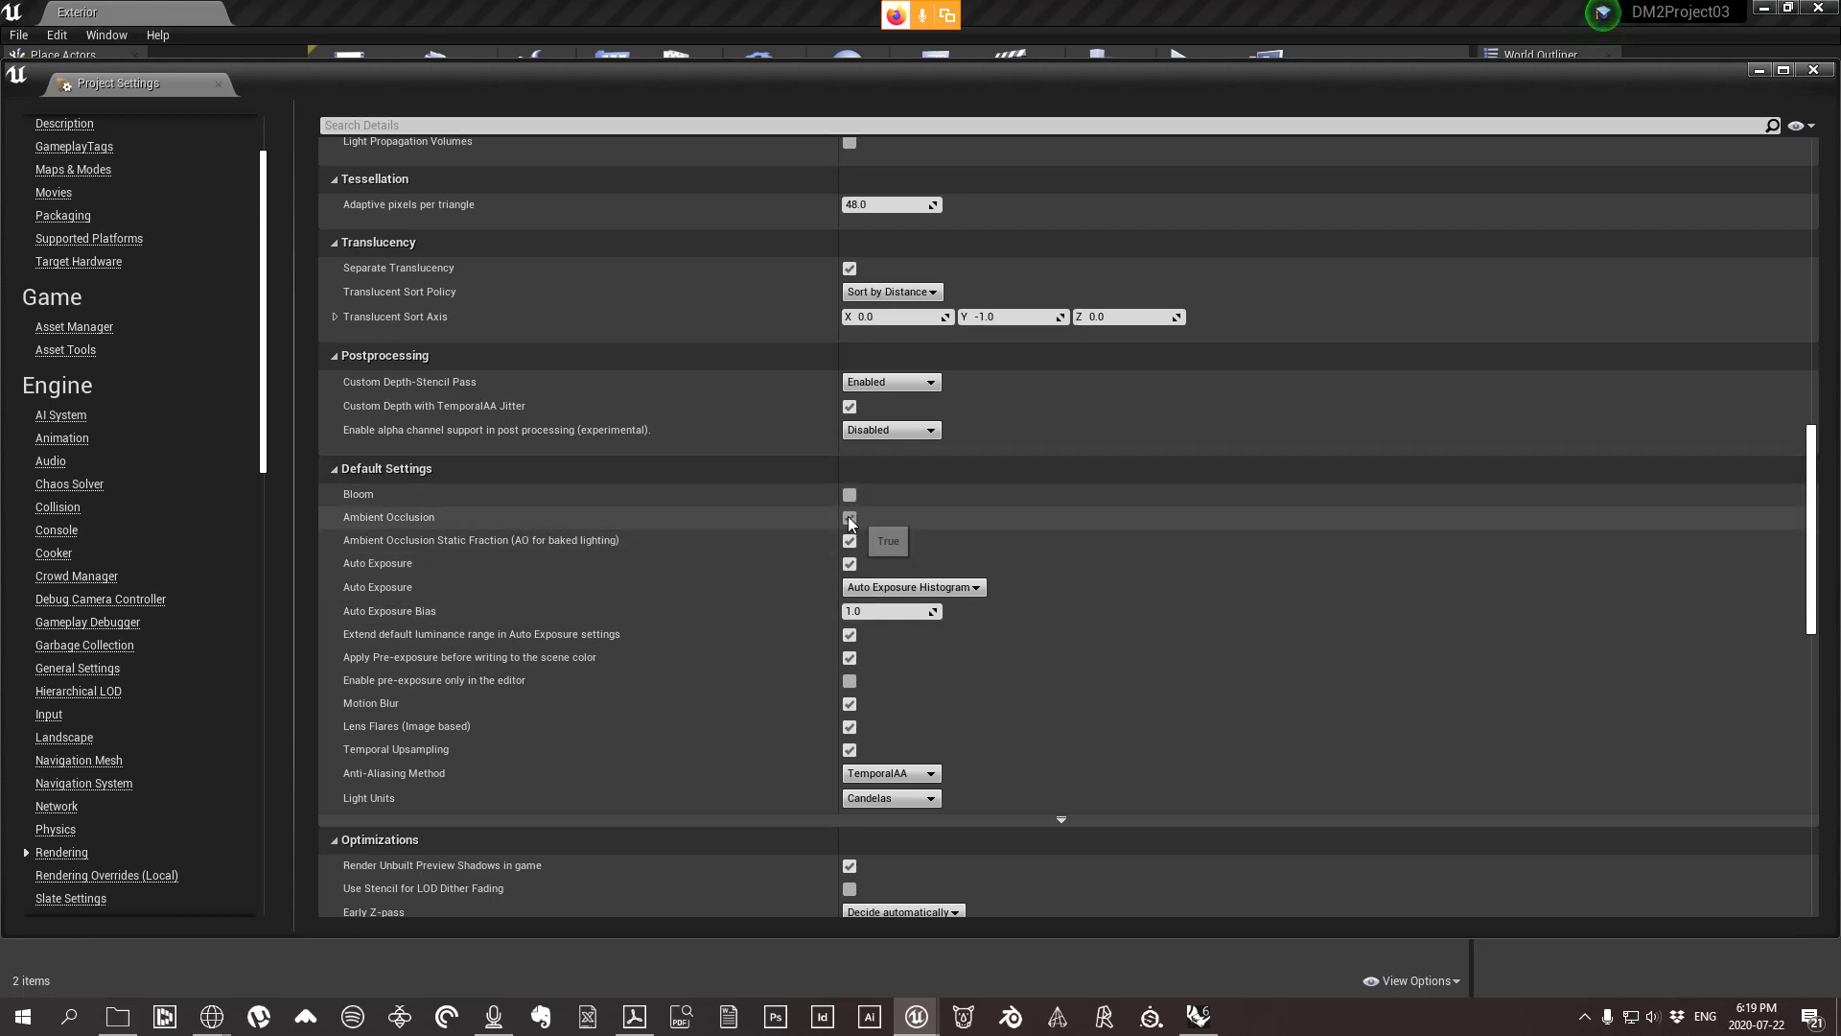
pyautogui.click(849, 541)
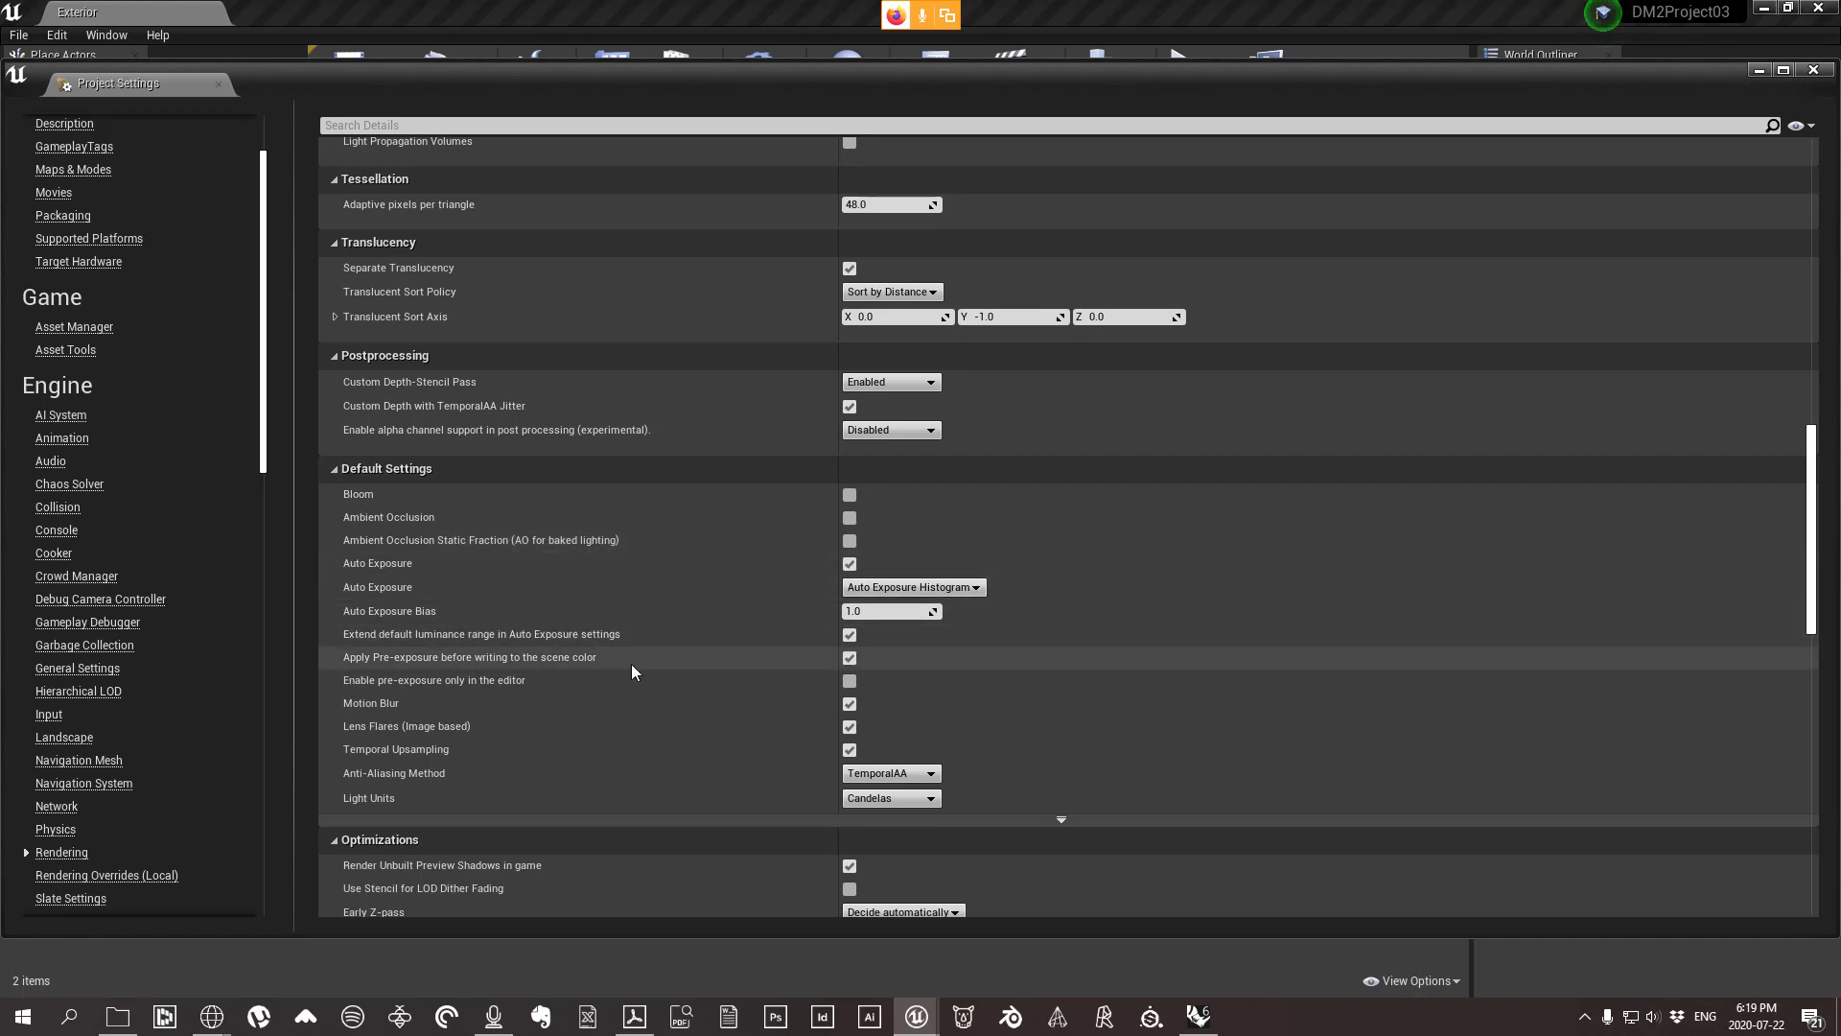
# Turn off Apply Pre-exposure, Motion Blur, Lens Flares and Temporal Upsampling, restart the editor to apply them, and close Project Settings.
pyautogui.click(850, 659)
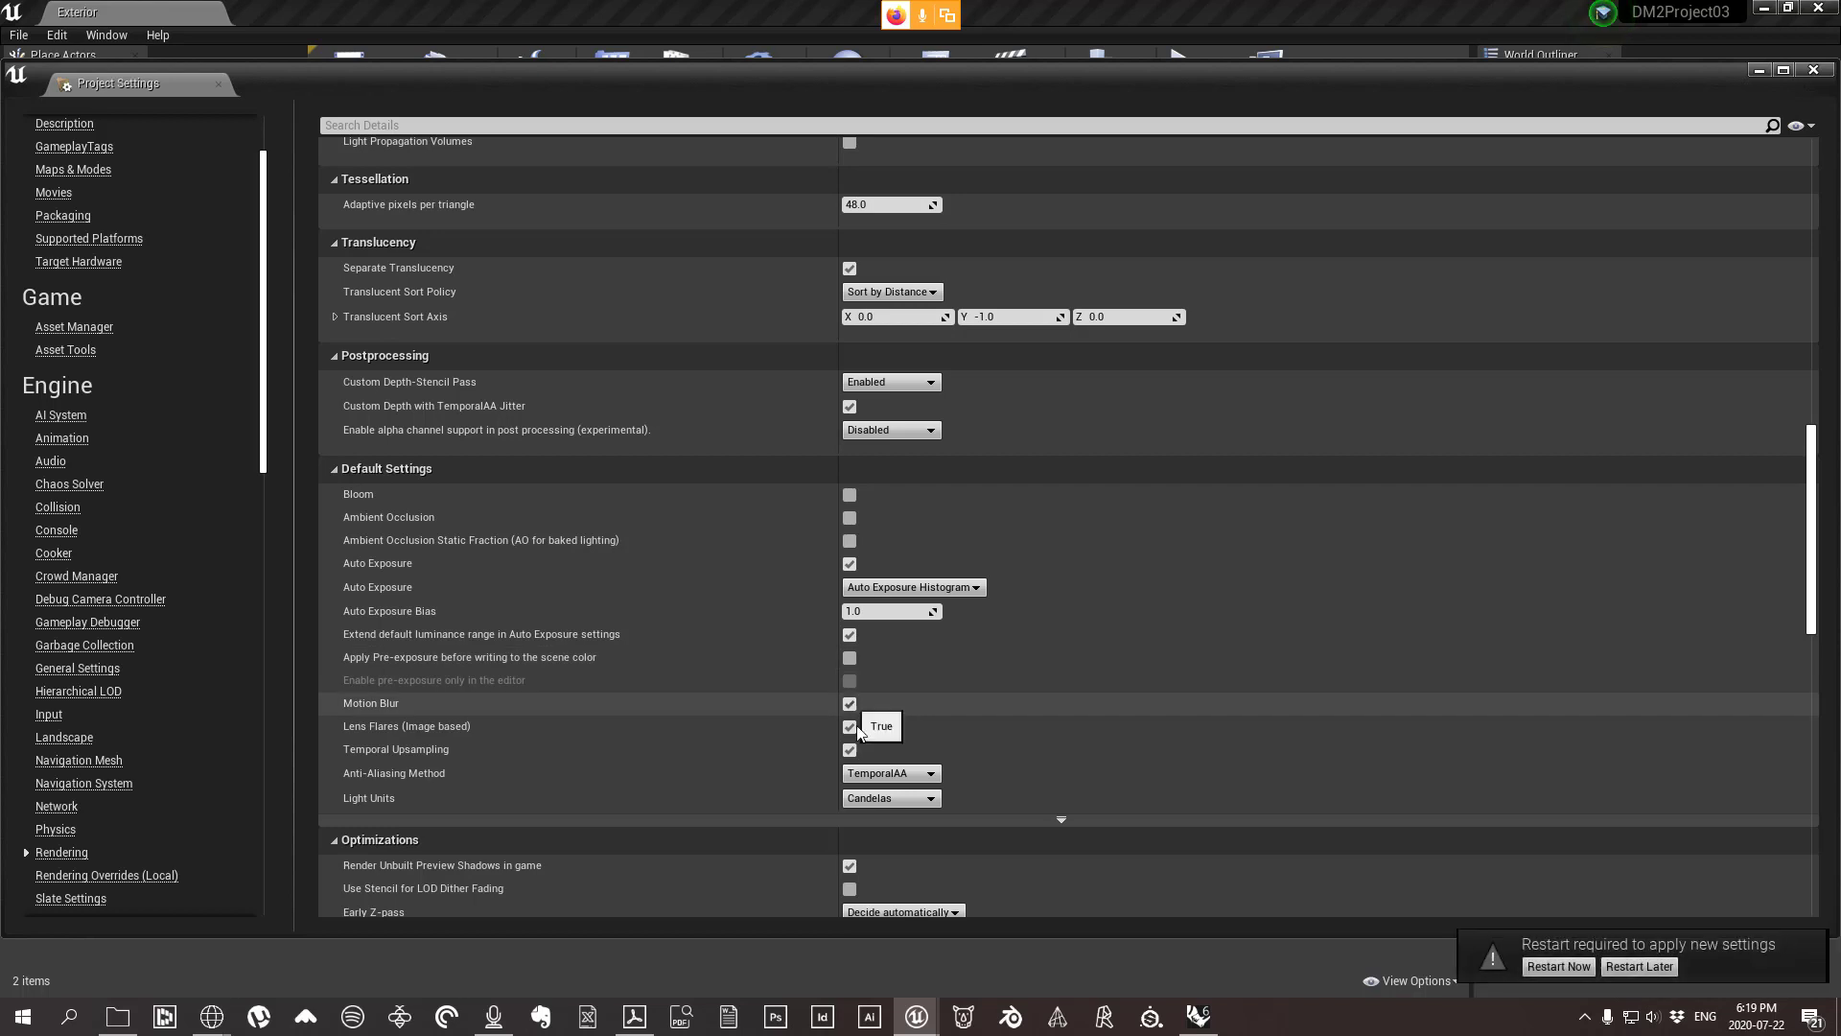
pyautogui.click(850, 704)
pyautogui.click(850, 728)
pyautogui.click(850, 750)
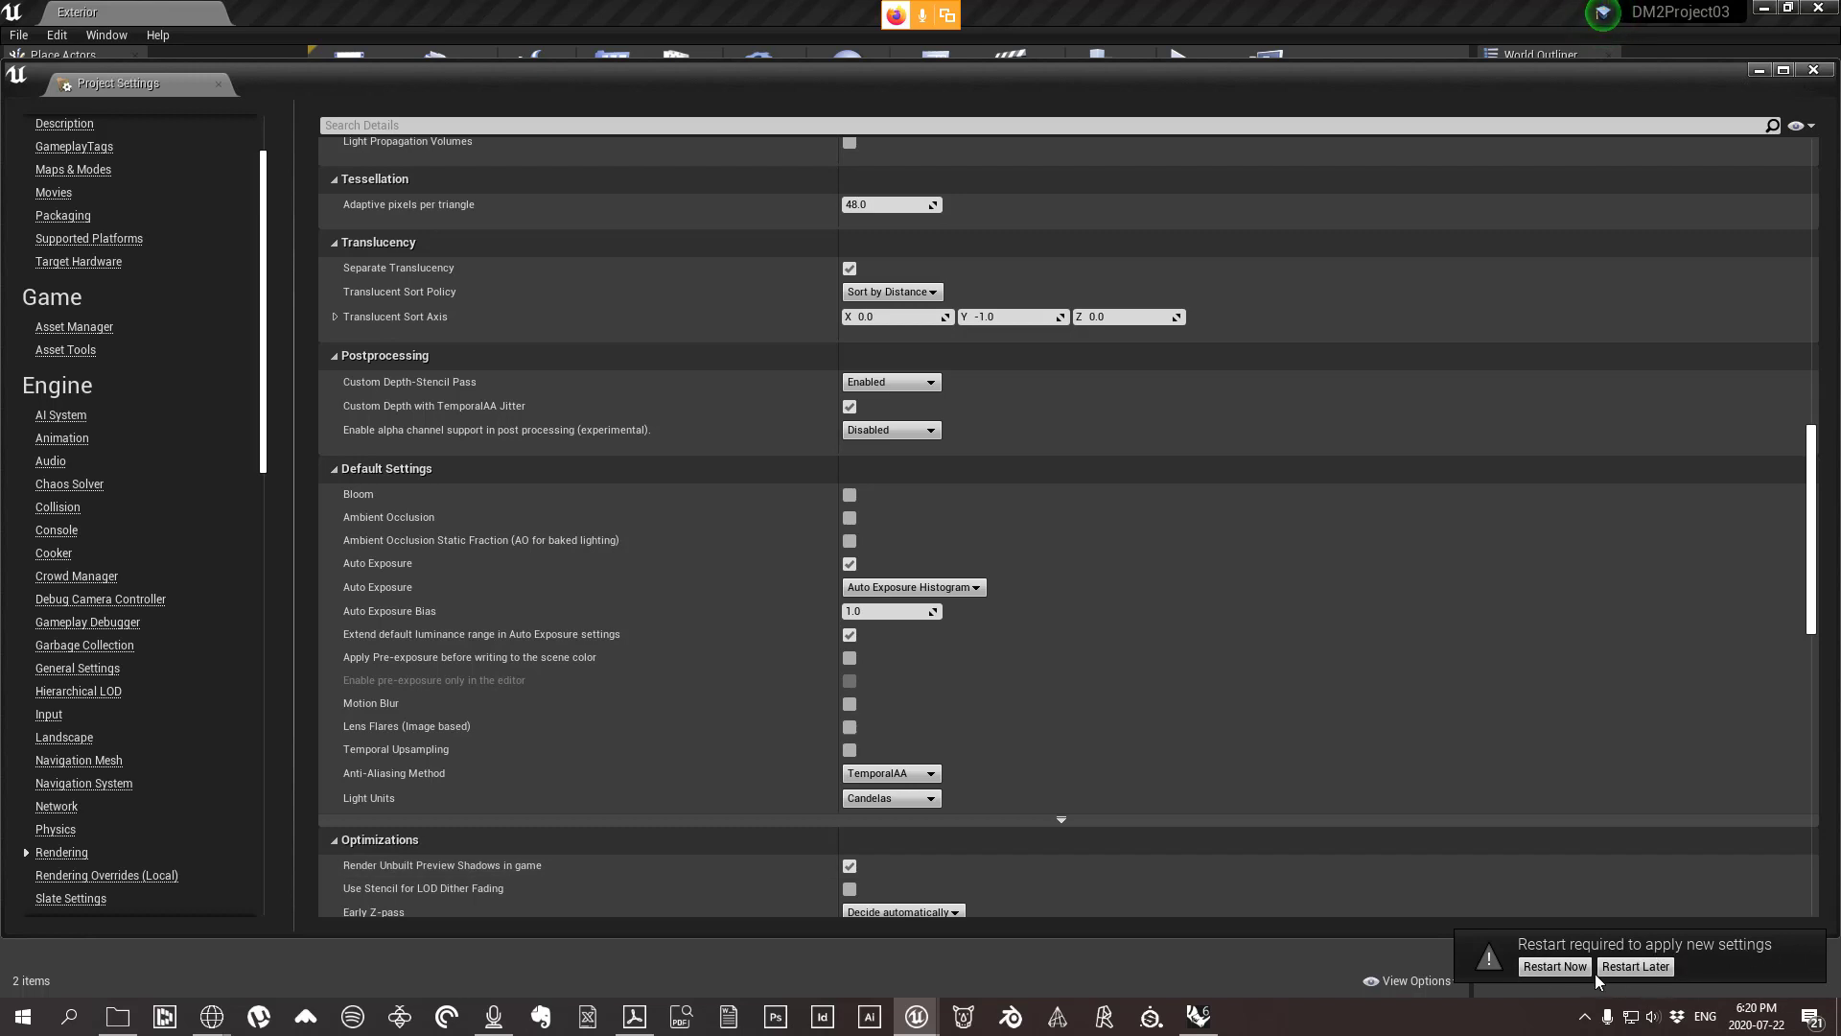
pyautogui.click(1553, 965)
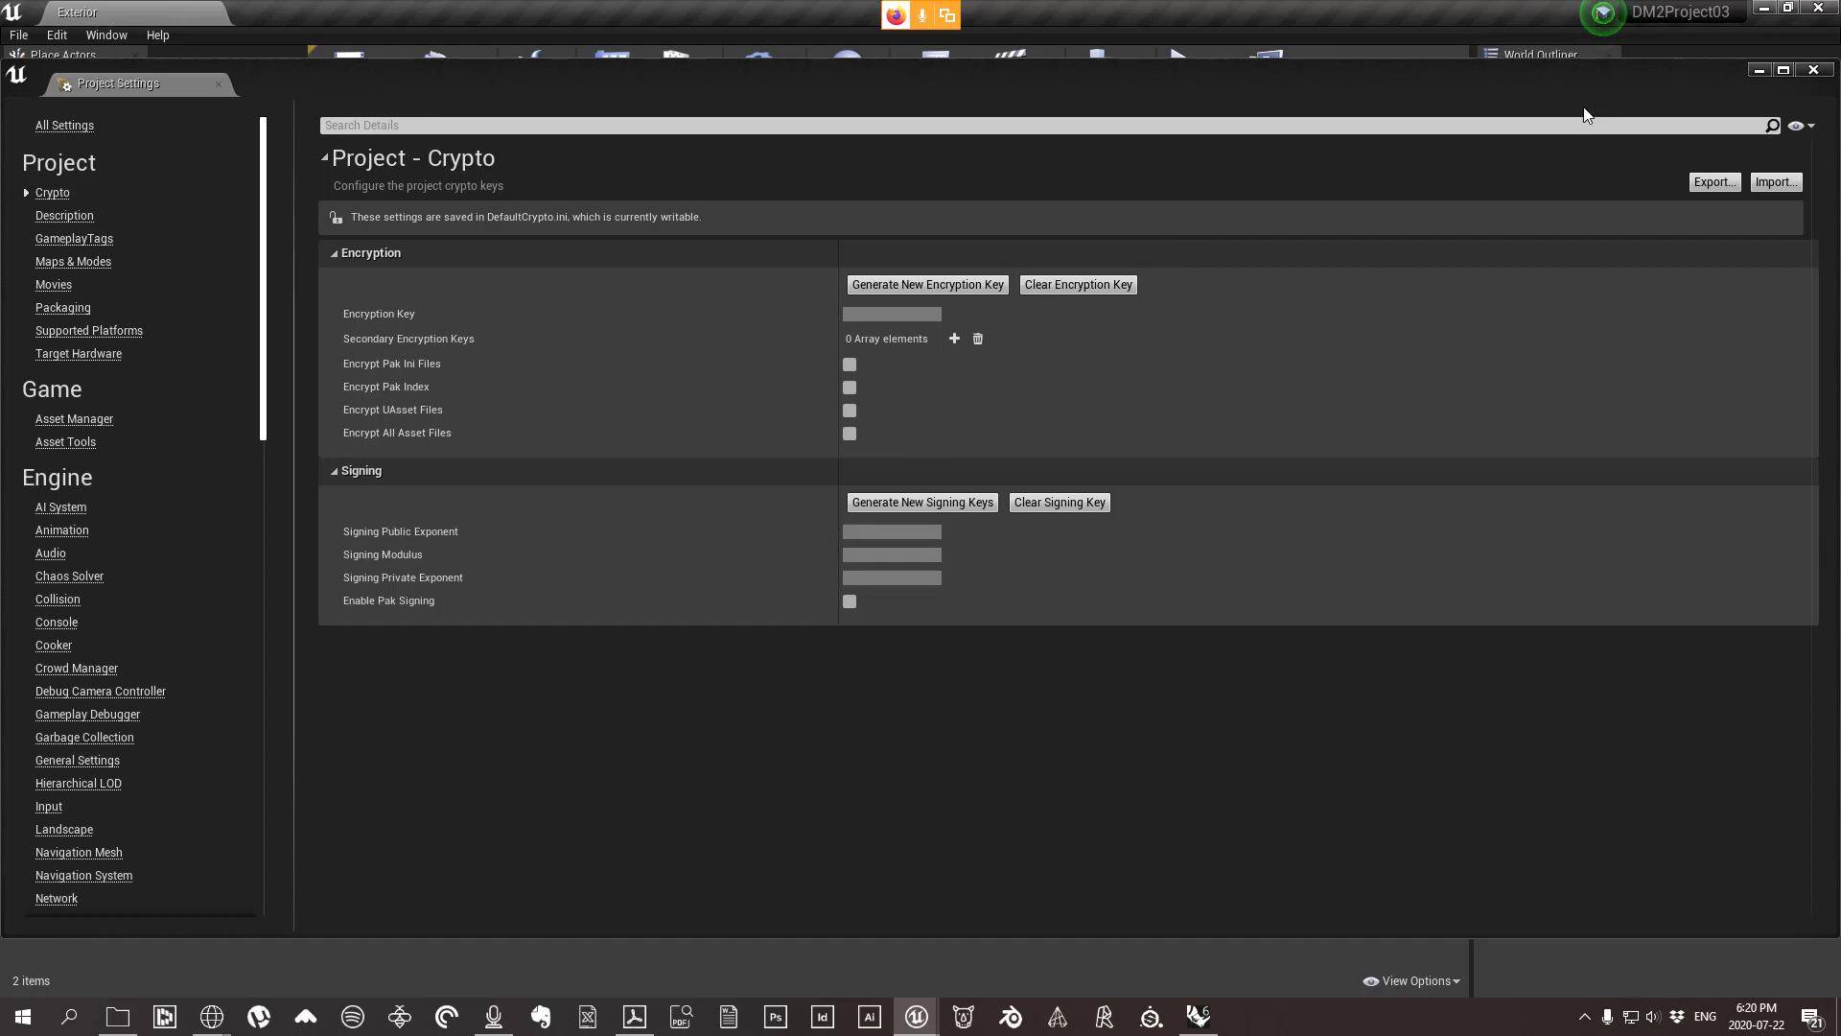
pyautogui.click(1807, 72)
# Check the pavilion at low scalability and set the engine scalability quality to High.
pyautogui.moveTo(1118, 361); pyautogui.dragTo(973, 336)
pyautogui.moveTo(973, 335); pyautogui.dragTo(707, 489, button='right')
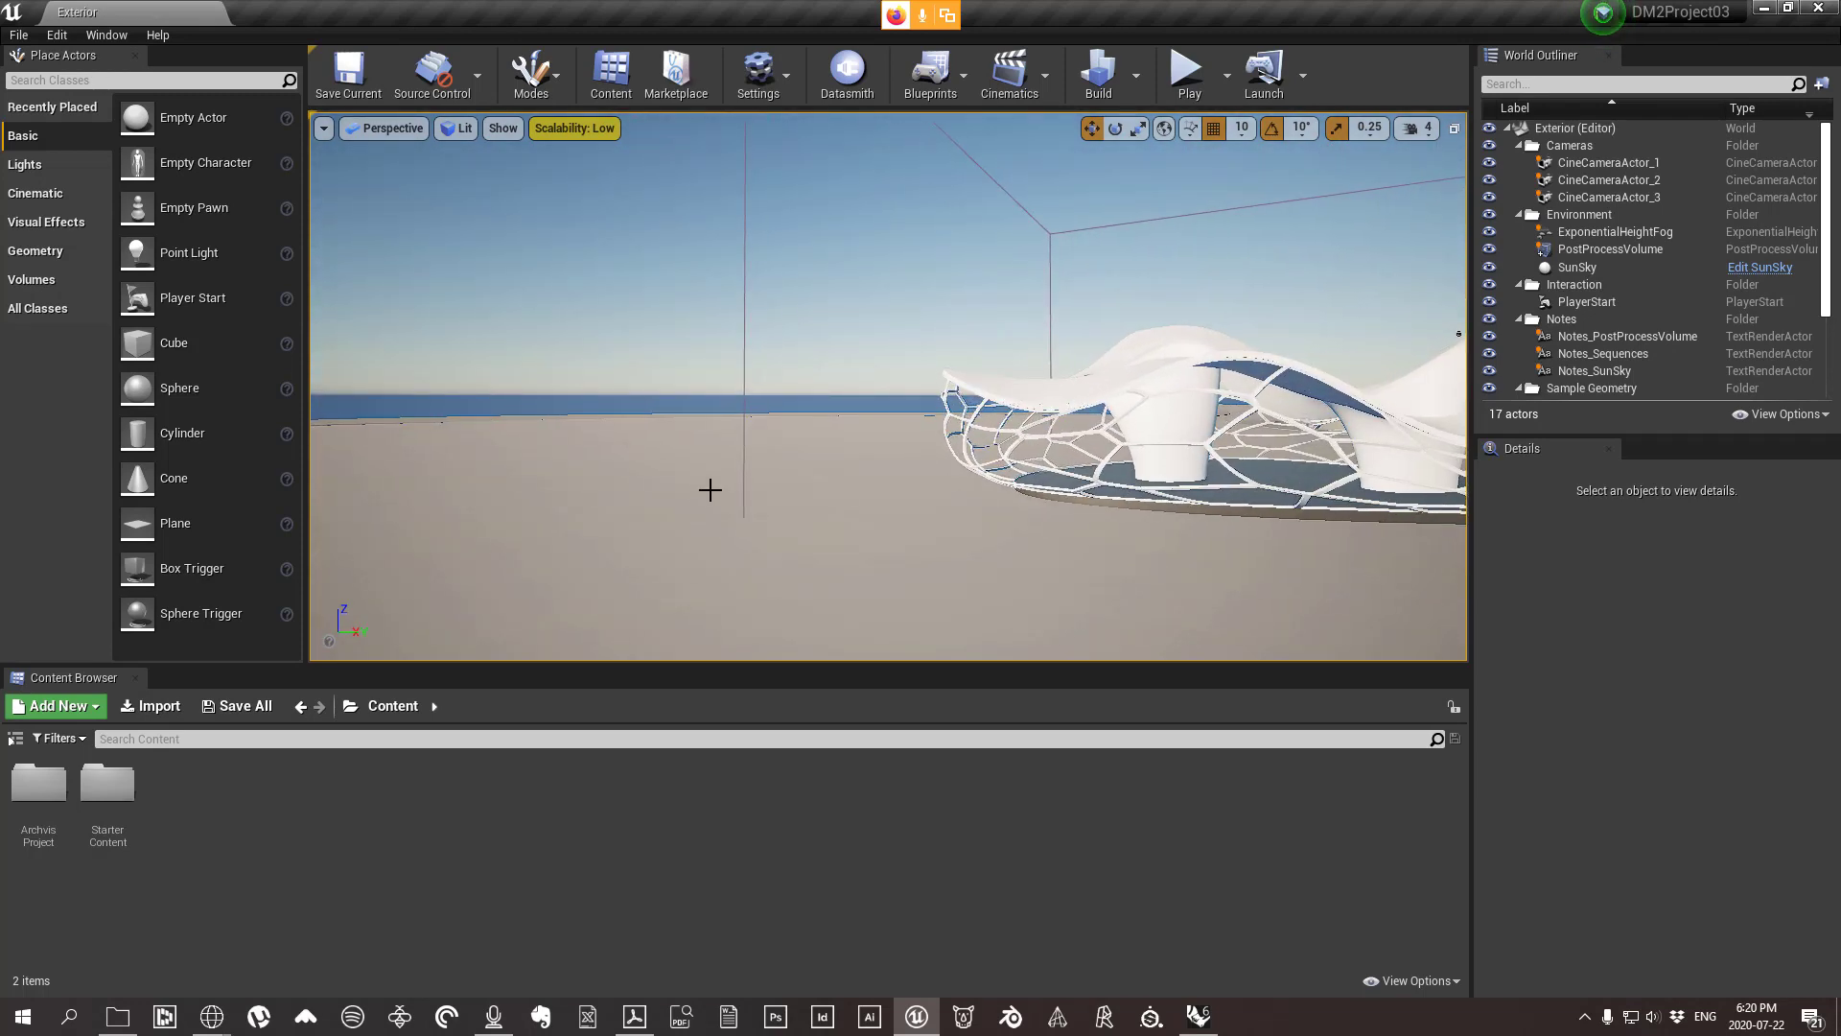
pyautogui.moveTo(616, 431); pyautogui.dragTo(688, 411, button='right')
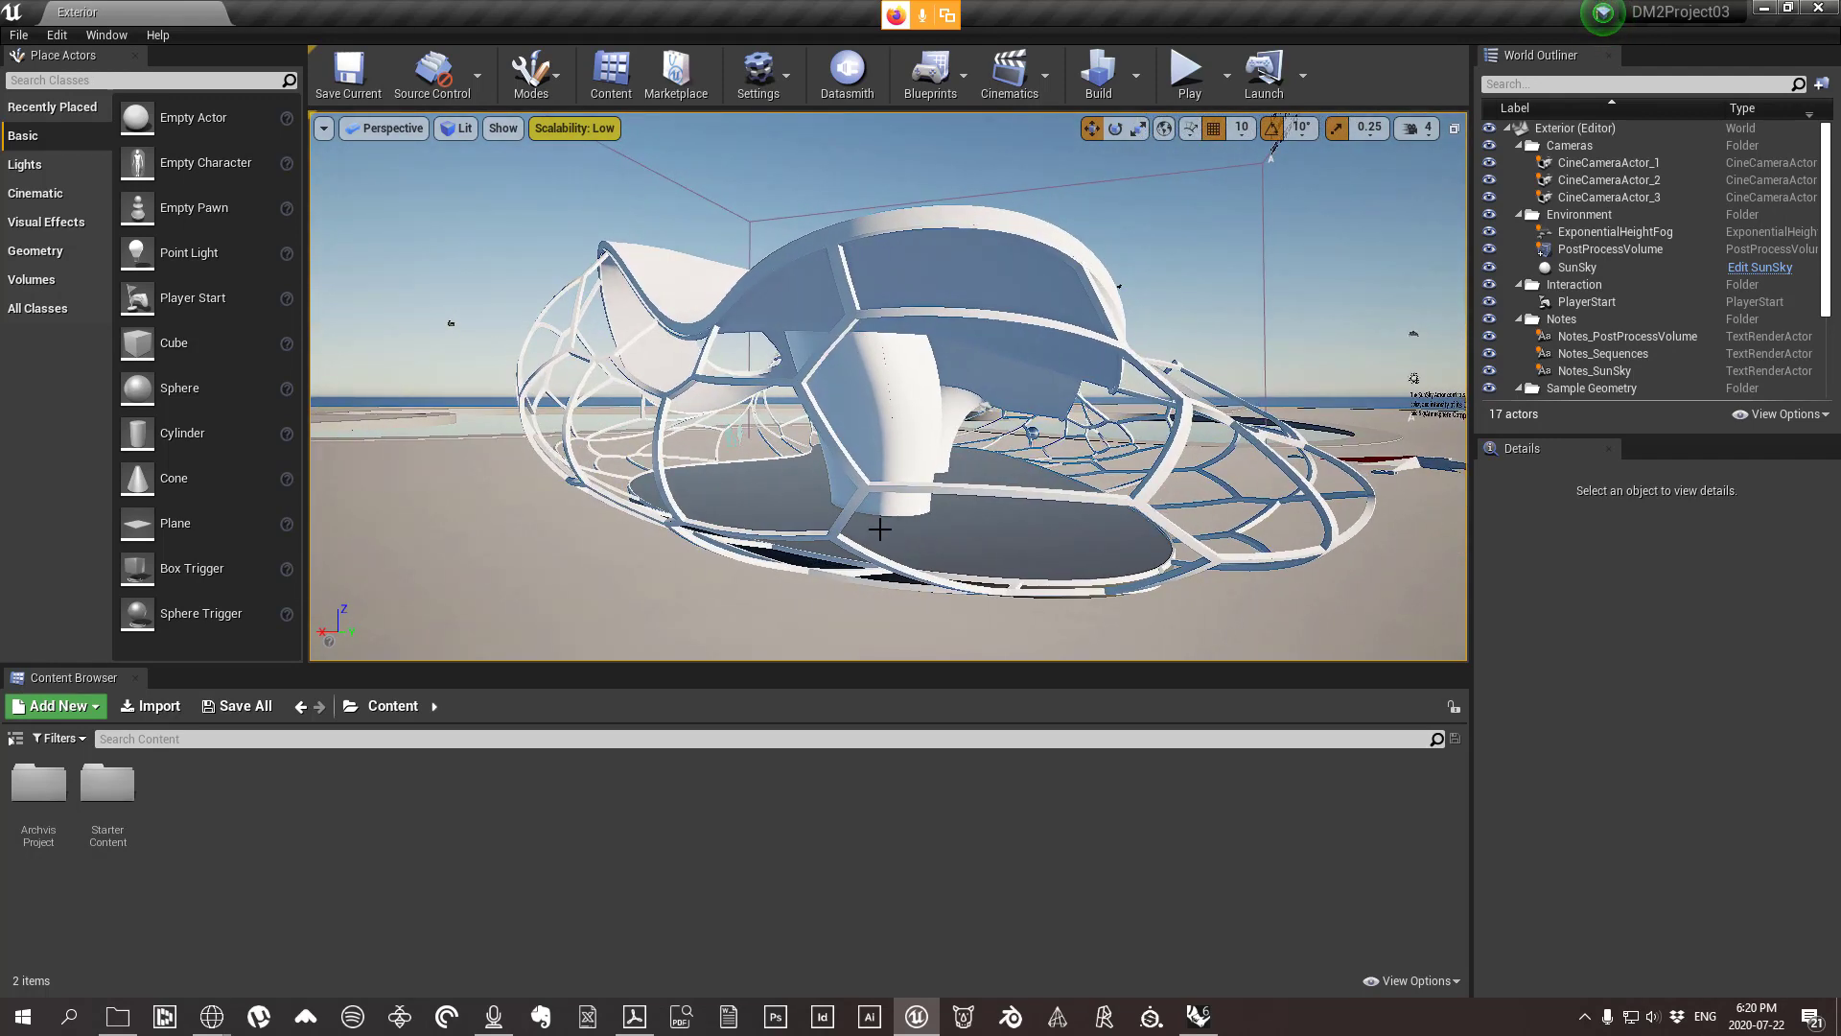
pyautogui.moveTo(809, 484)
pyautogui.mouseDown(button='right')
pyautogui.moveTo(858, 482)
pyautogui.moveTo(809, 484)
pyautogui.mouseUp(button='right')
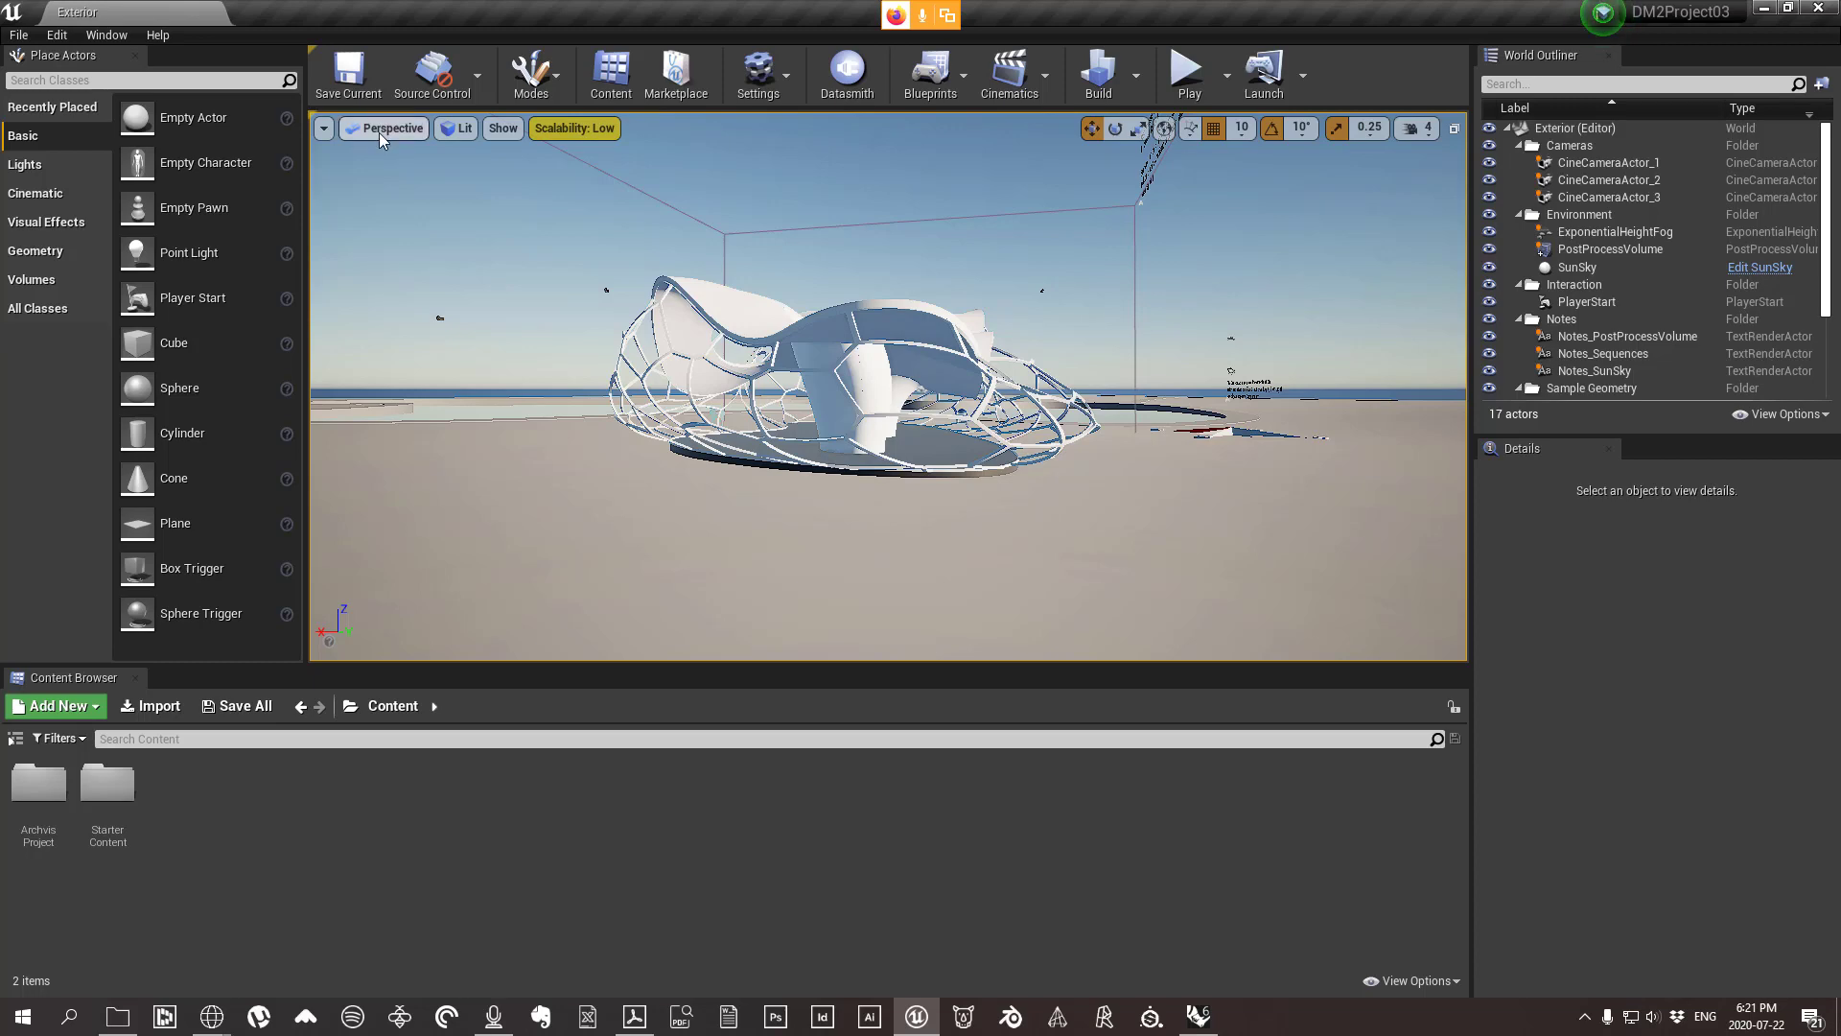
pyautogui.click(574, 128)
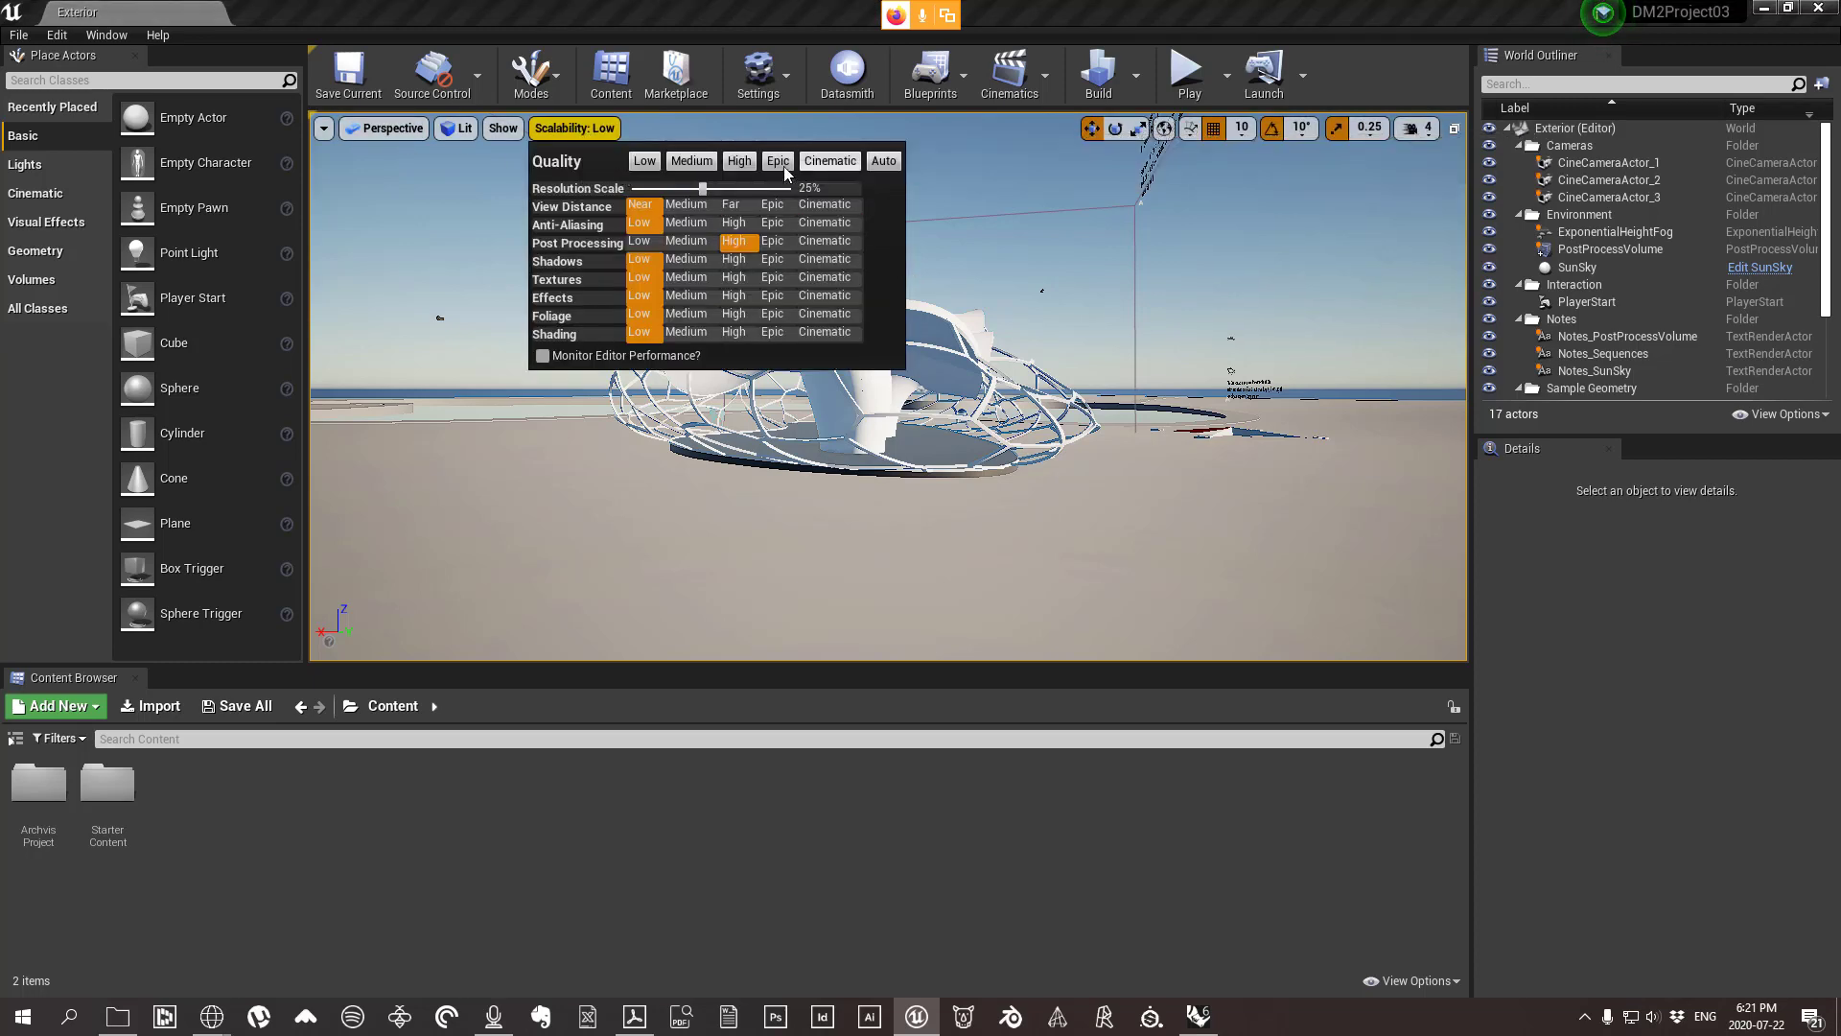
pyautogui.click(739, 160)
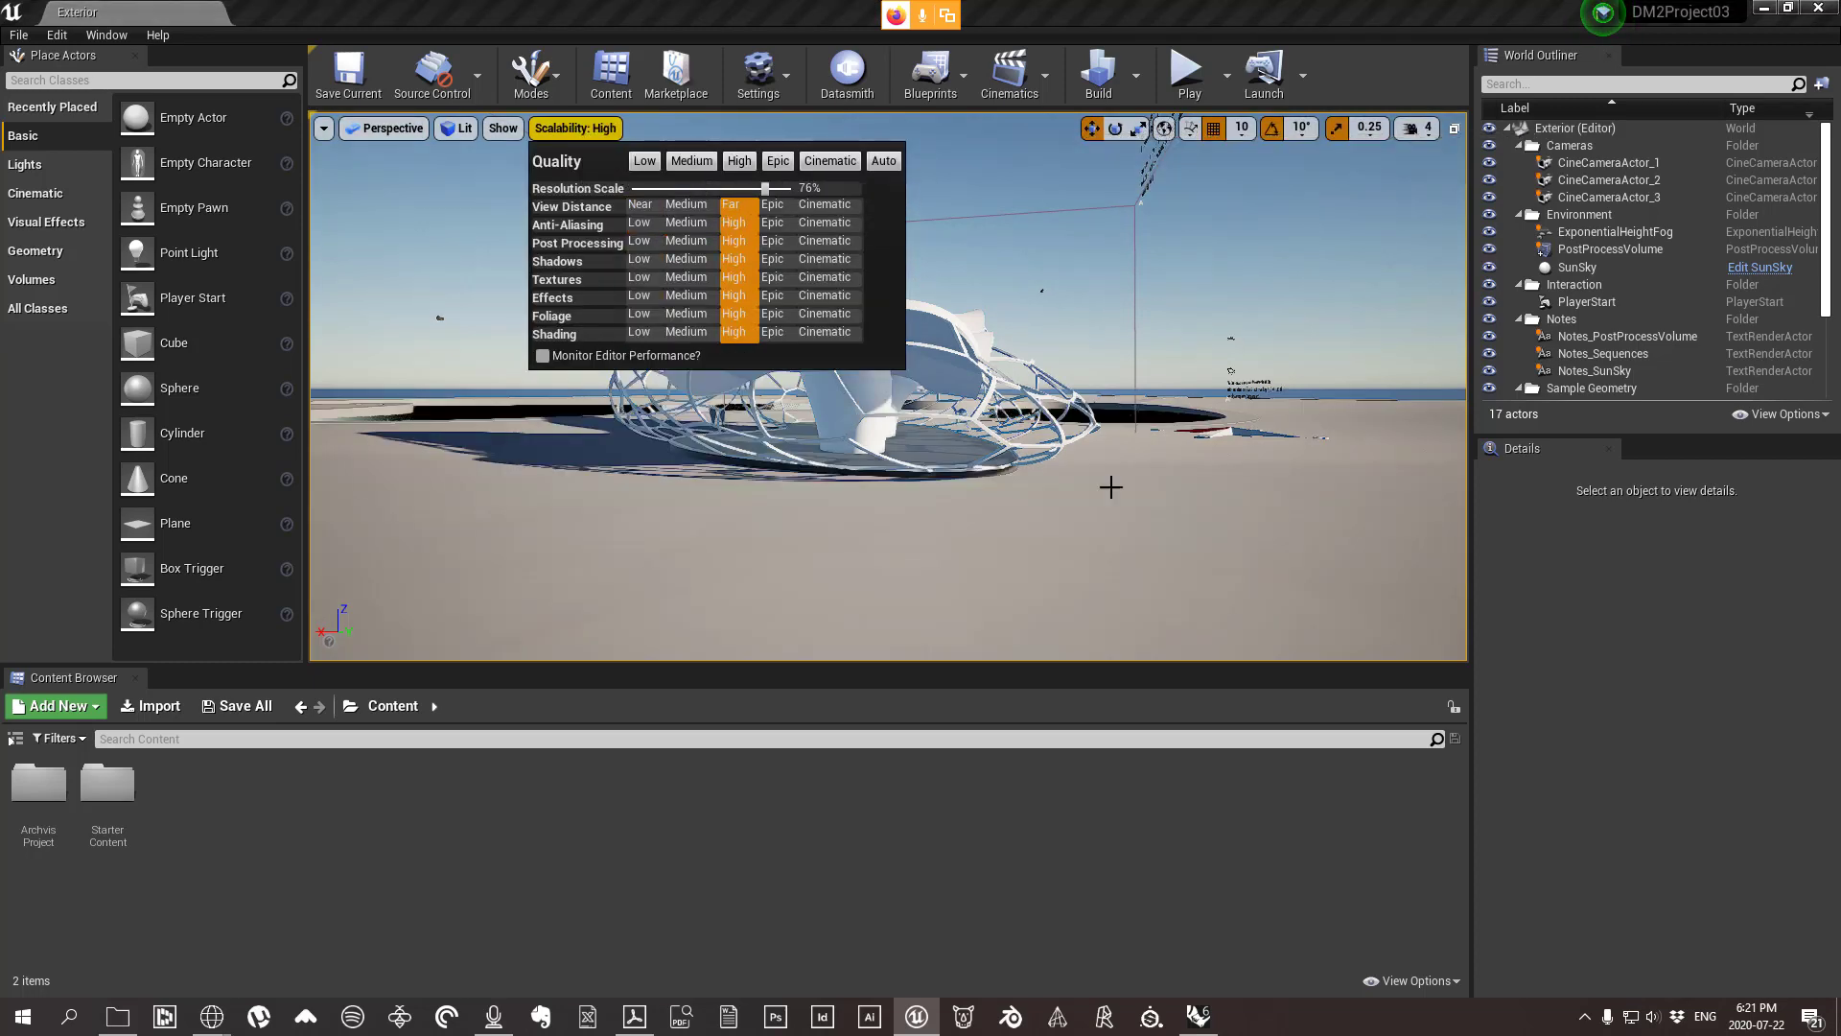
pyautogui.click(1110, 487)
# Fly around the pavilion at high scalability, moving the viewport camera forward, back, sideways, up and down.
pyautogui.moveTo(1060, 456); pyautogui.dragTo(906, 458, button='right')
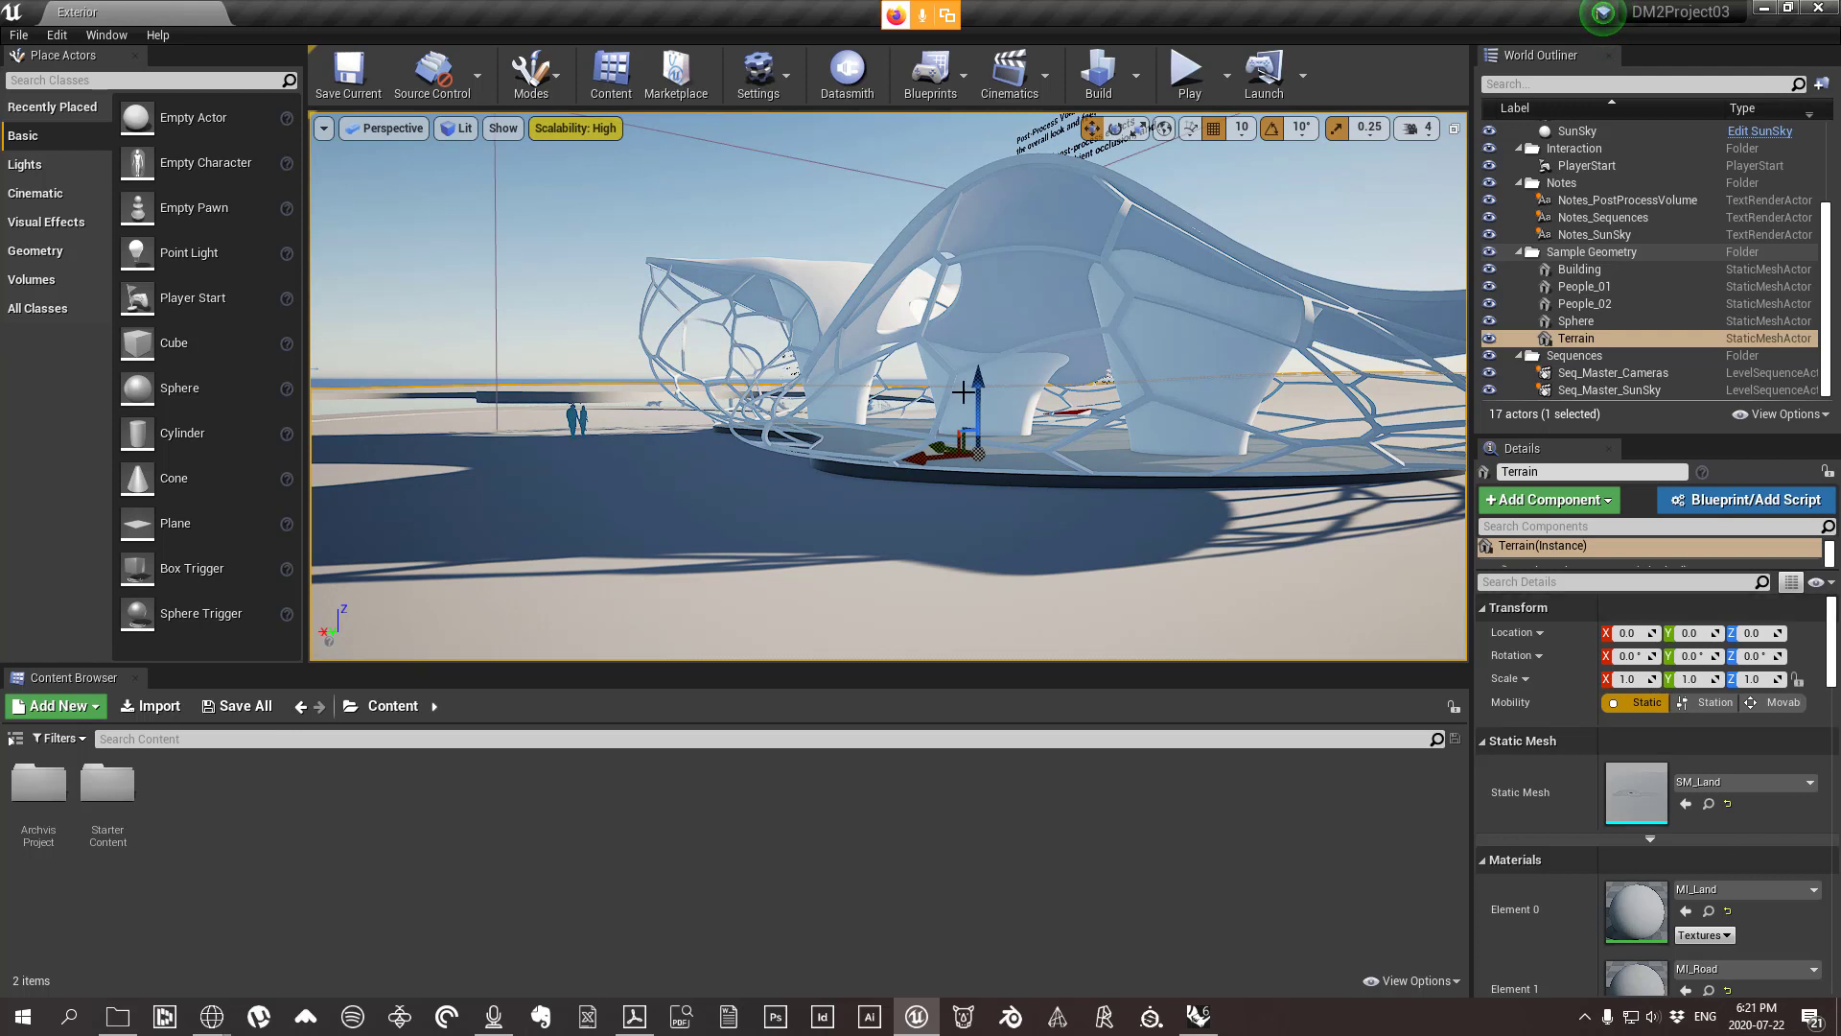
pyautogui.moveTo(601, 281)
pyautogui.mouseDown(button='right')
pyautogui.moveTo(560, 278)
pyautogui.moveTo(597, 283)
pyautogui.mouseUp(button='right')
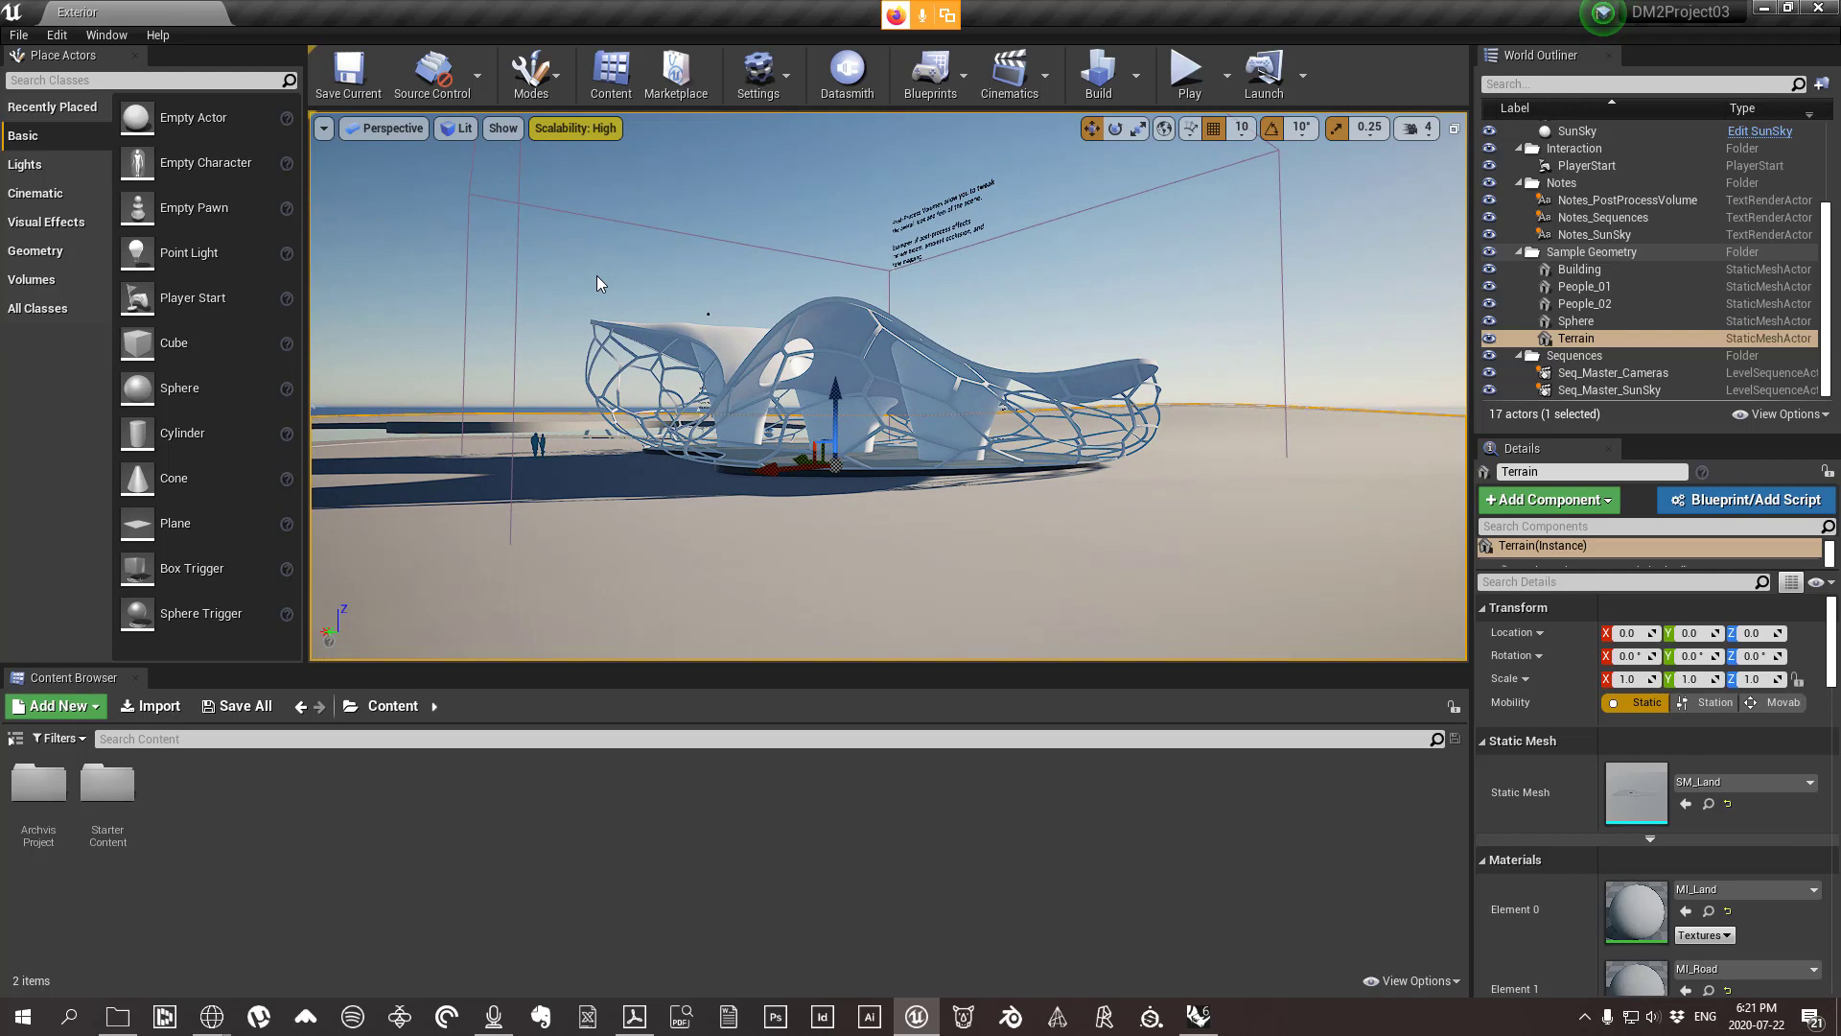
pyautogui.moveTo(794, 350); pyautogui.dragTo(794, 350, button='right')
pyautogui.moveTo(983, 385); pyautogui.dragTo(984, 384, button='right')
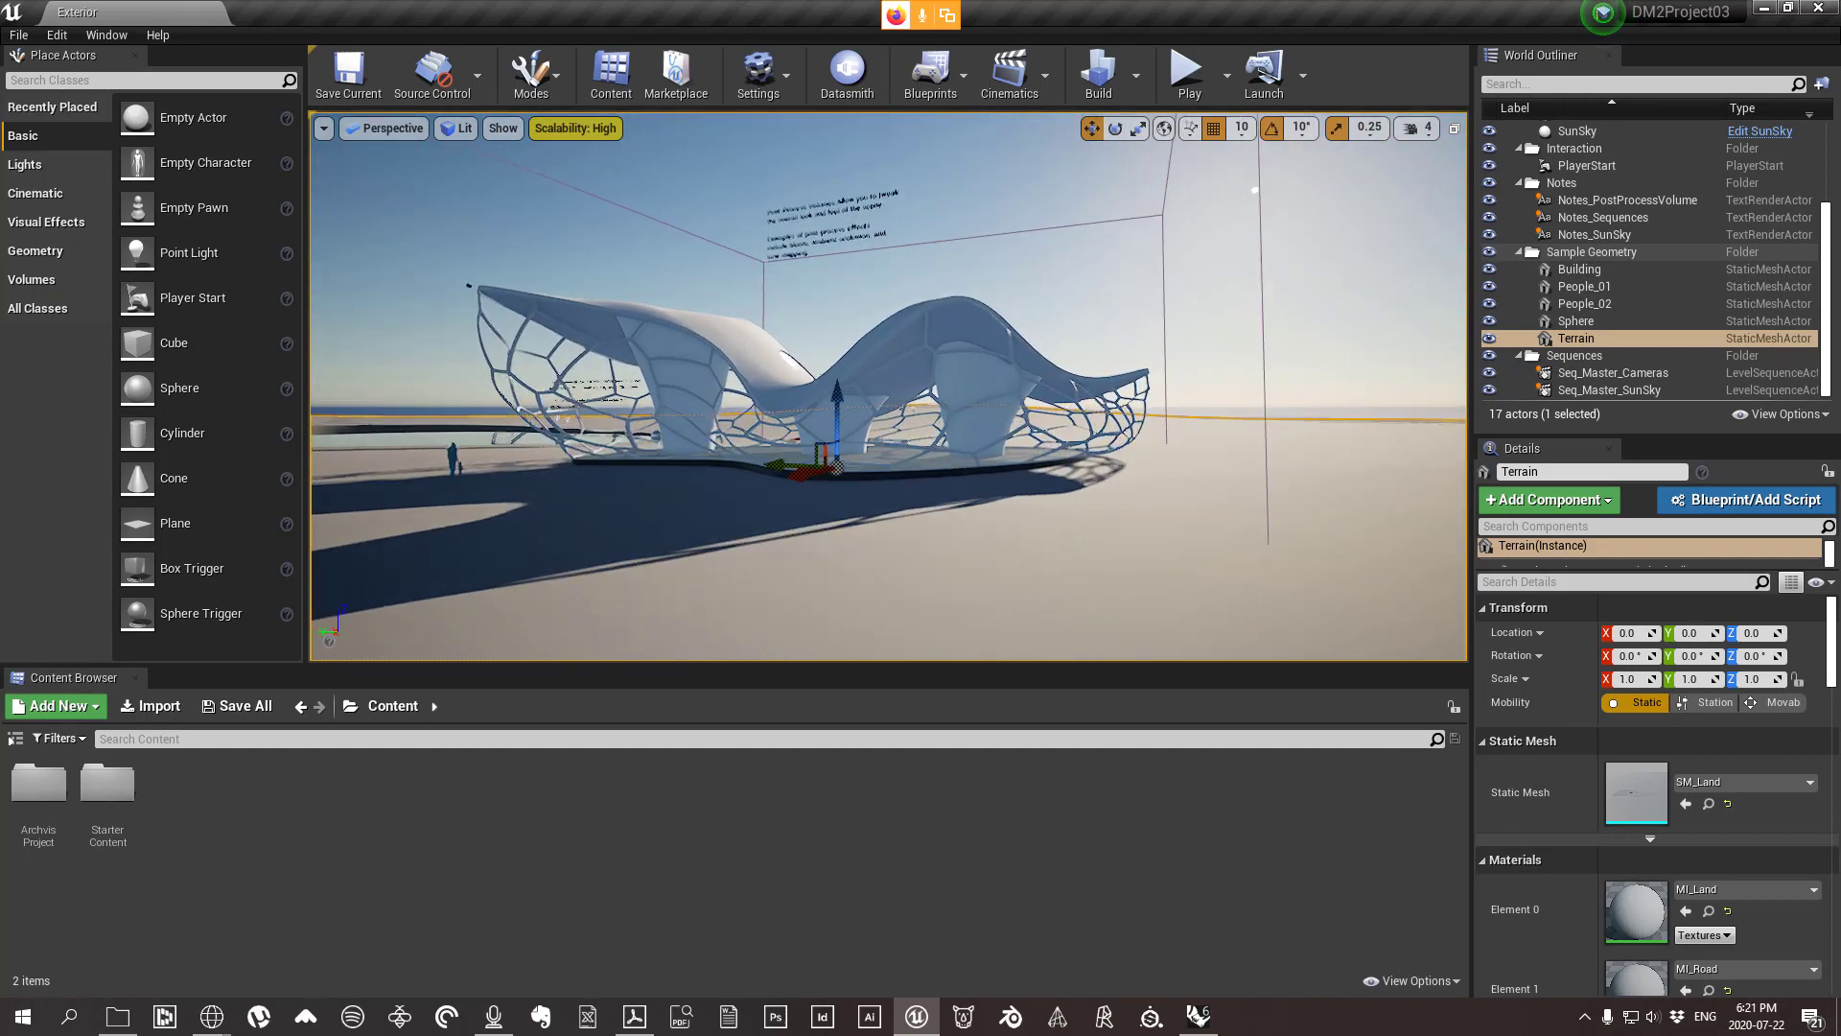
pyautogui.press('d')
pyautogui.moveTo(888, 385); pyautogui.dragTo(633, 385, button='right')
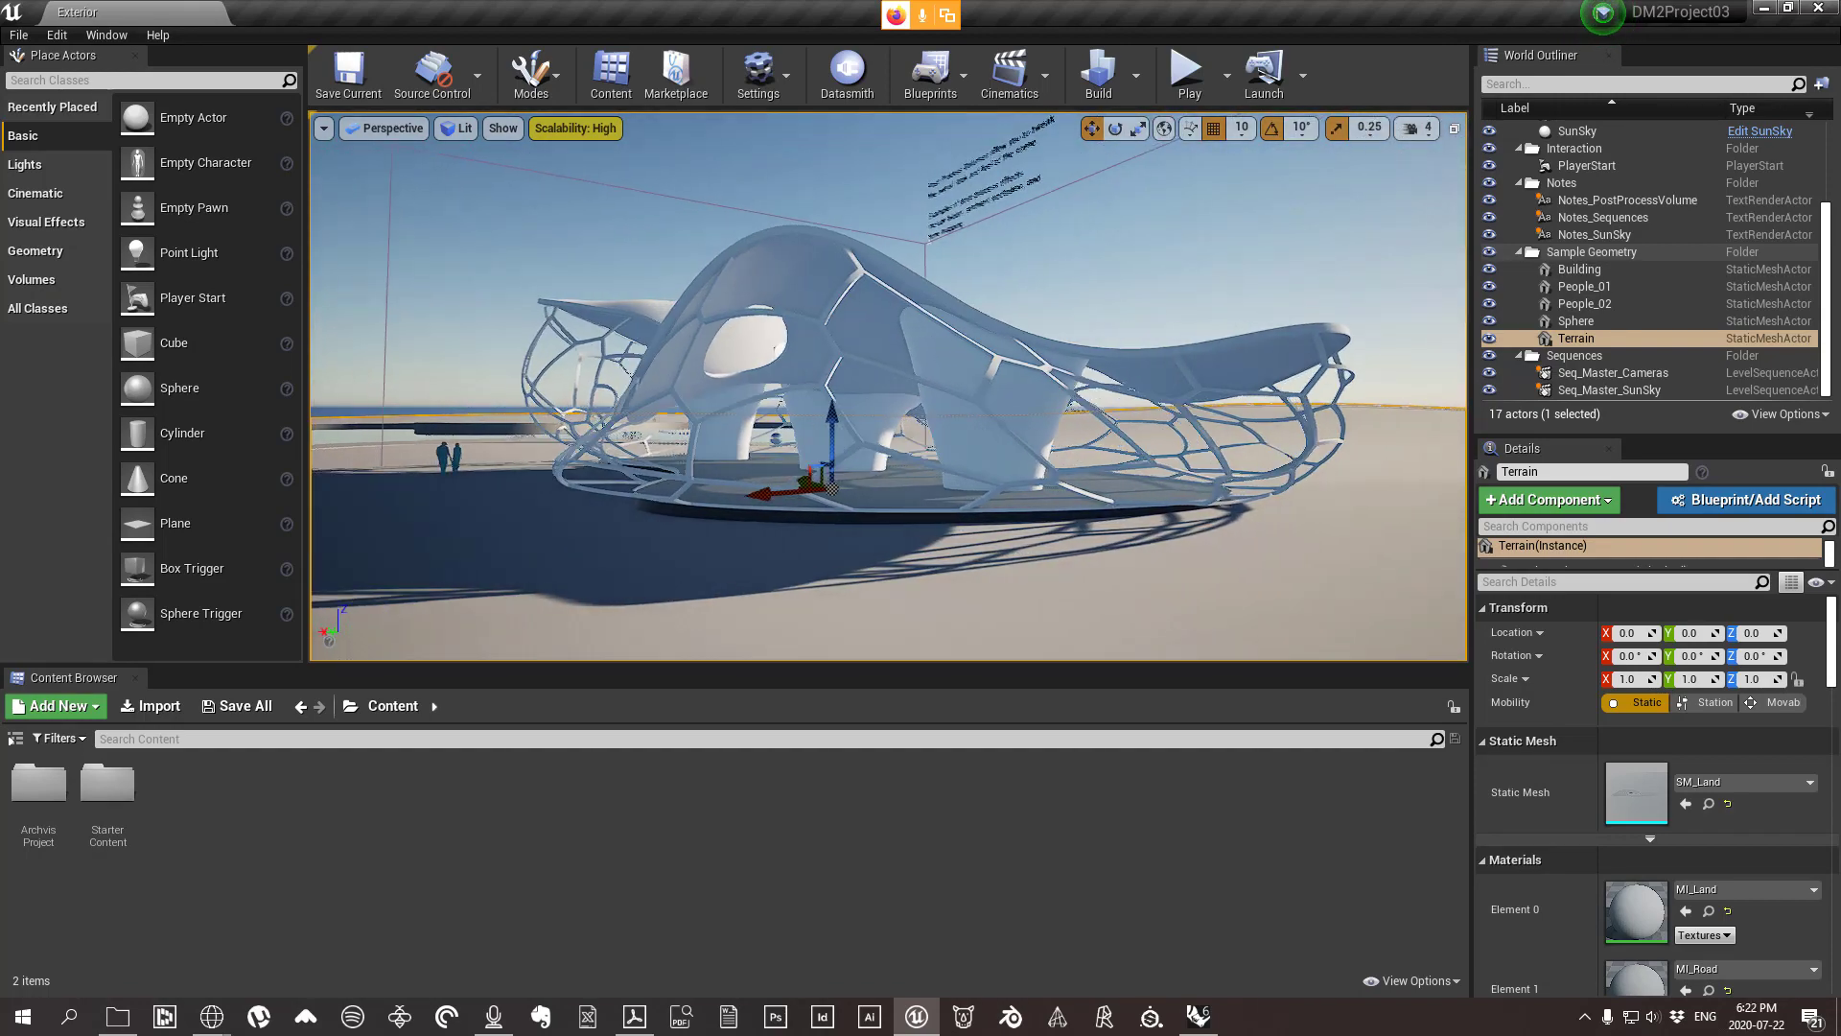
pyautogui.press('a')
pyautogui.moveTo(989, 389); pyautogui.dragTo(709, 385, button='right')
pyautogui.press('d')
pyautogui.press('d')
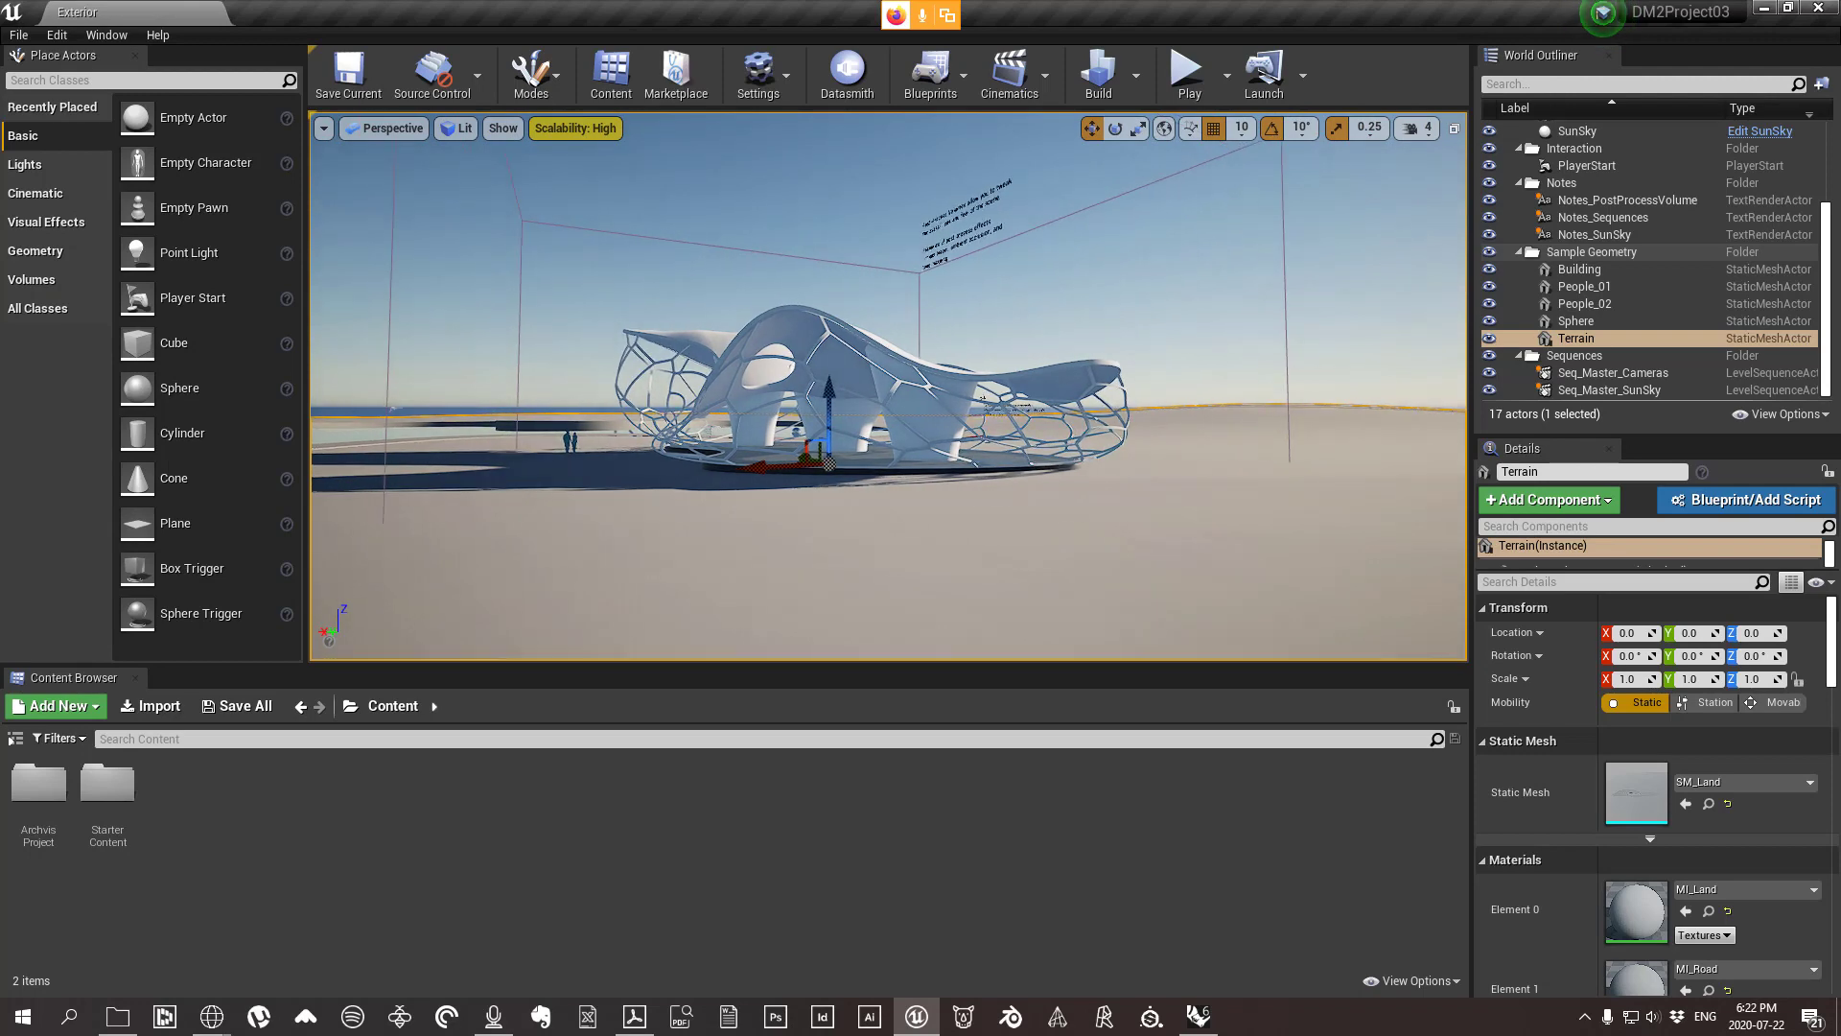
pyautogui.press('e')
pyautogui.moveTo(887, 385); pyautogui.dragTo(874, 385, button='right')
pyautogui.press('q')
pyautogui.press('e')
pyautogui.press('w')
pyautogui.press('a')
pyautogui.press('s')
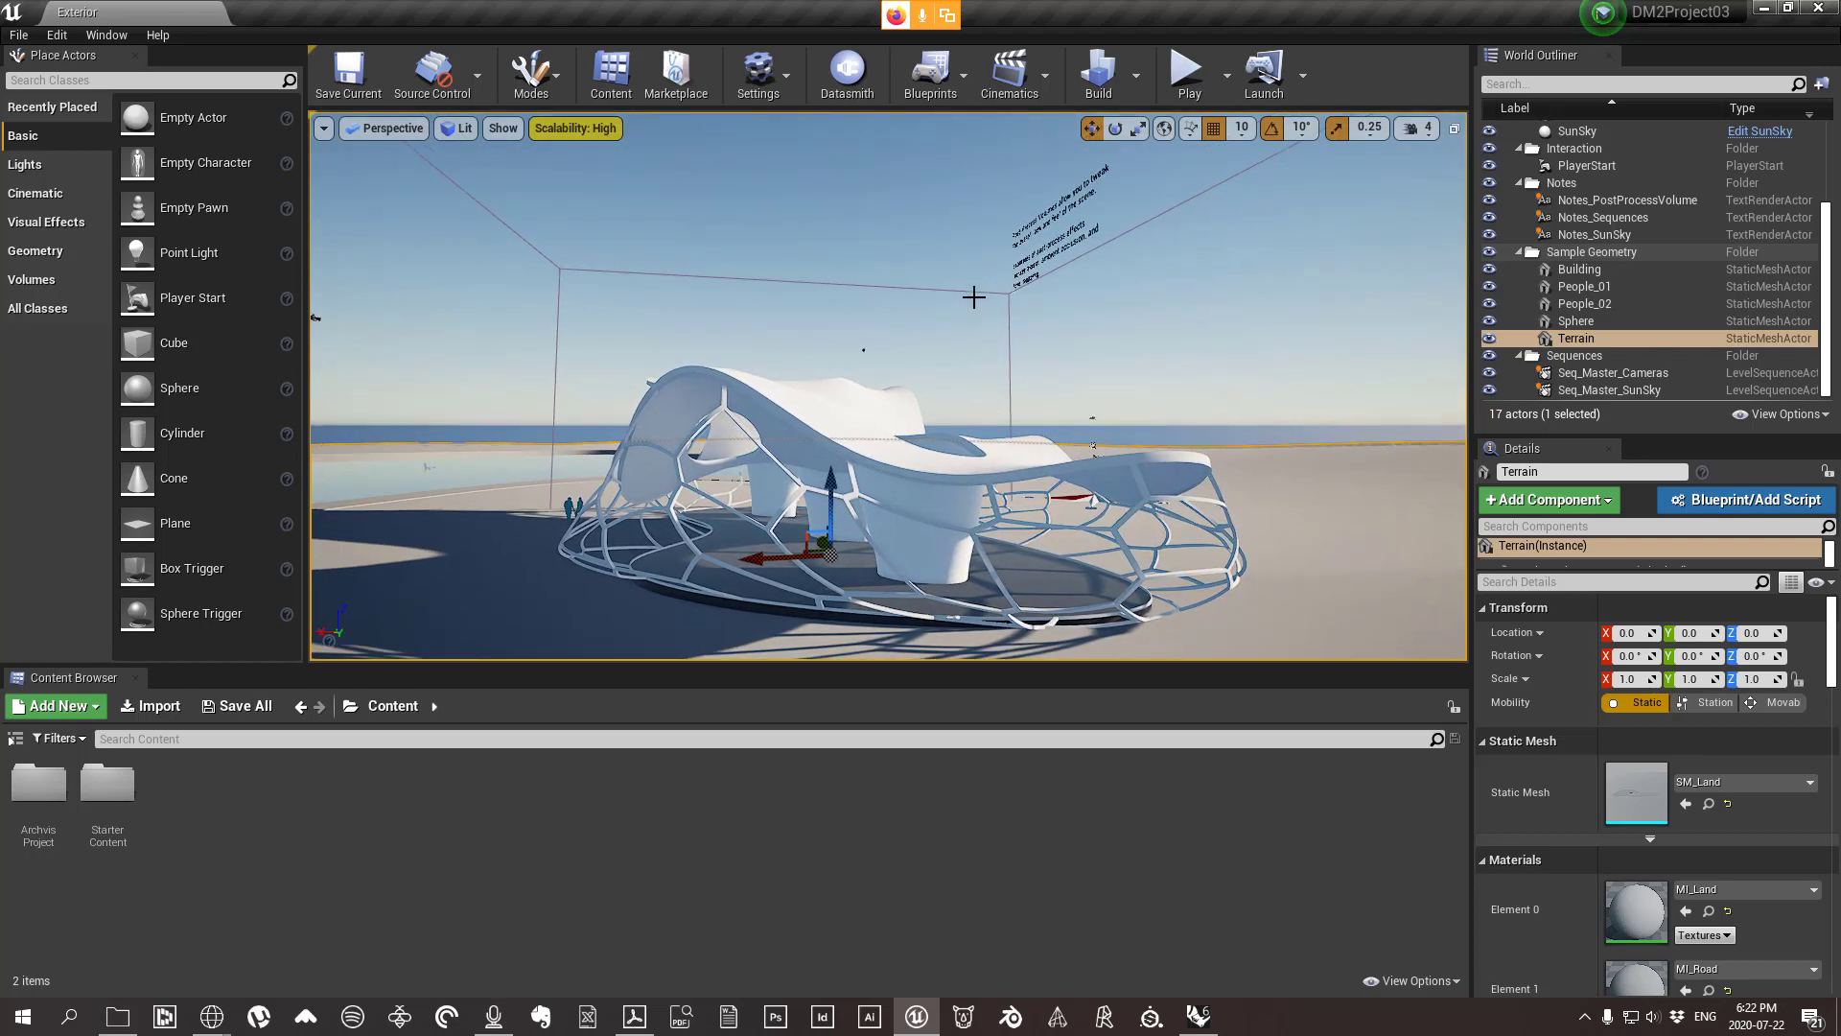
# View the pavilion close up and from a distance by zooming, orbiting and panning around it.
pyautogui.moveTo(990, 347); pyautogui.dragTo(930, 414, button='right')
pyautogui.scroll(8, 988, 369)
pyautogui.scroll(-15, 987, 371)
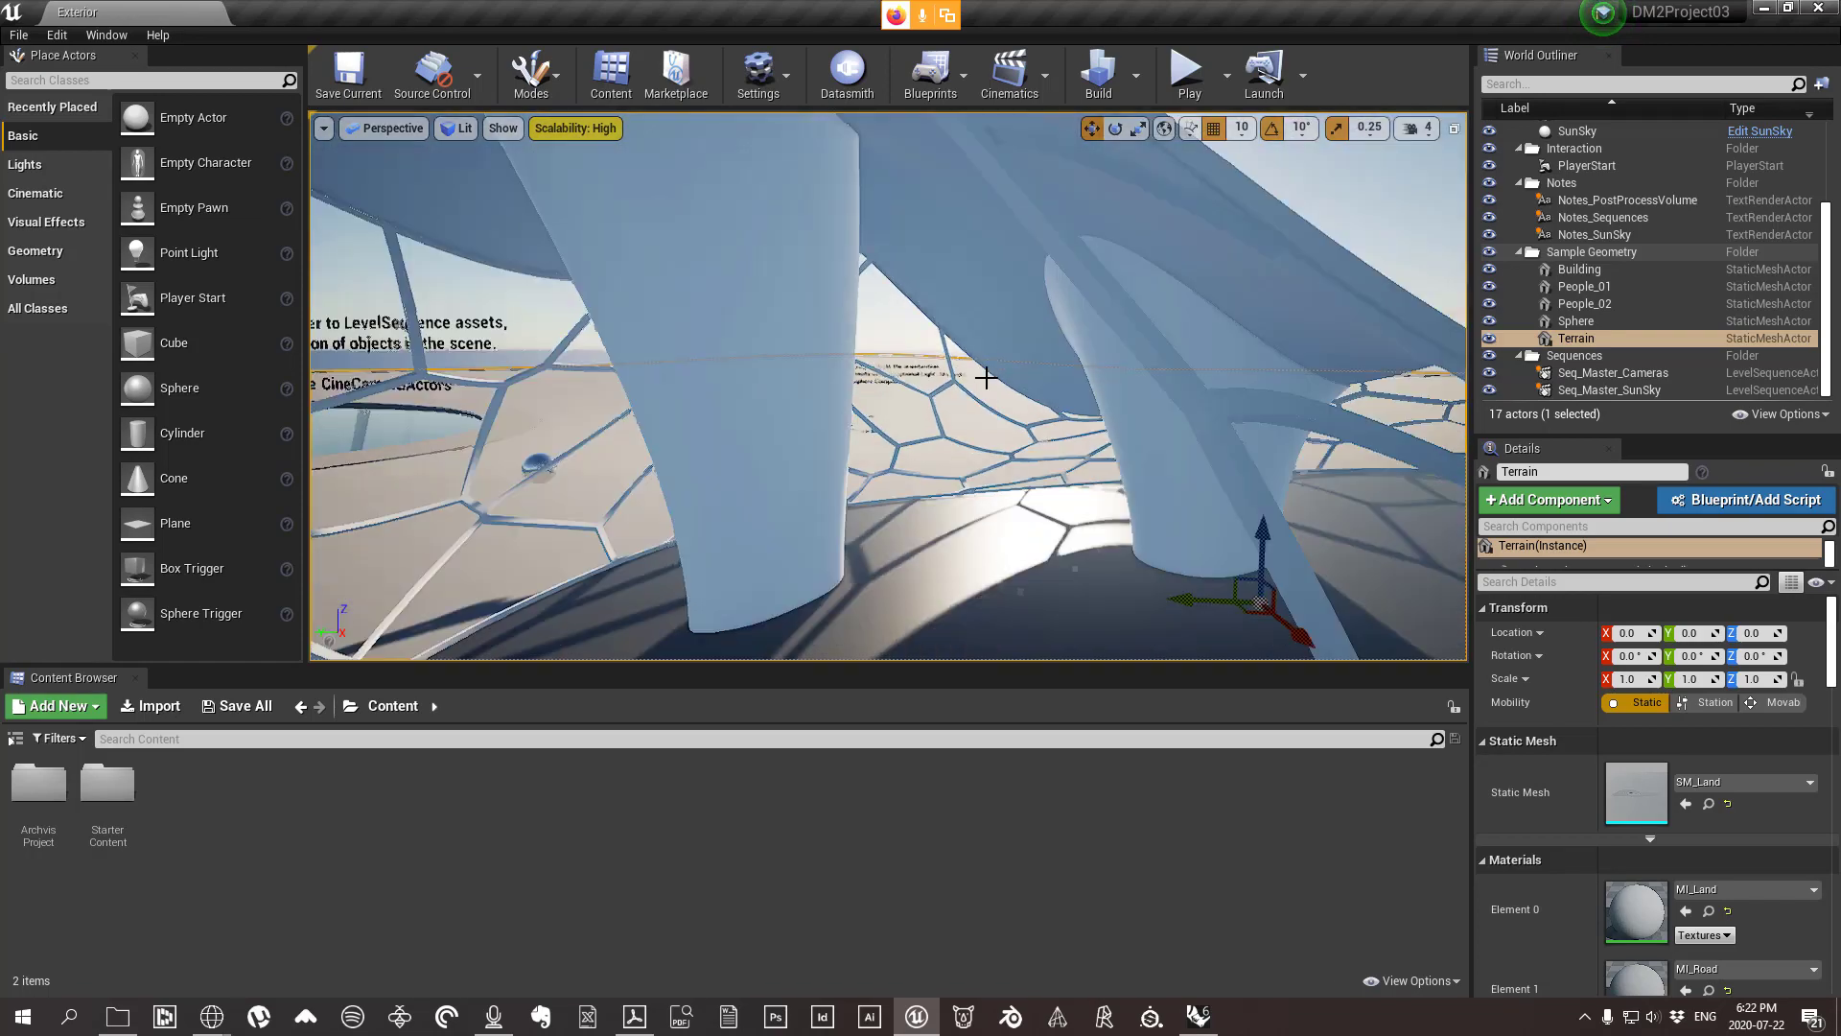
pyautogui.scroll(2, 968, 376)
pyautogui.scroll(5, 970, 380)
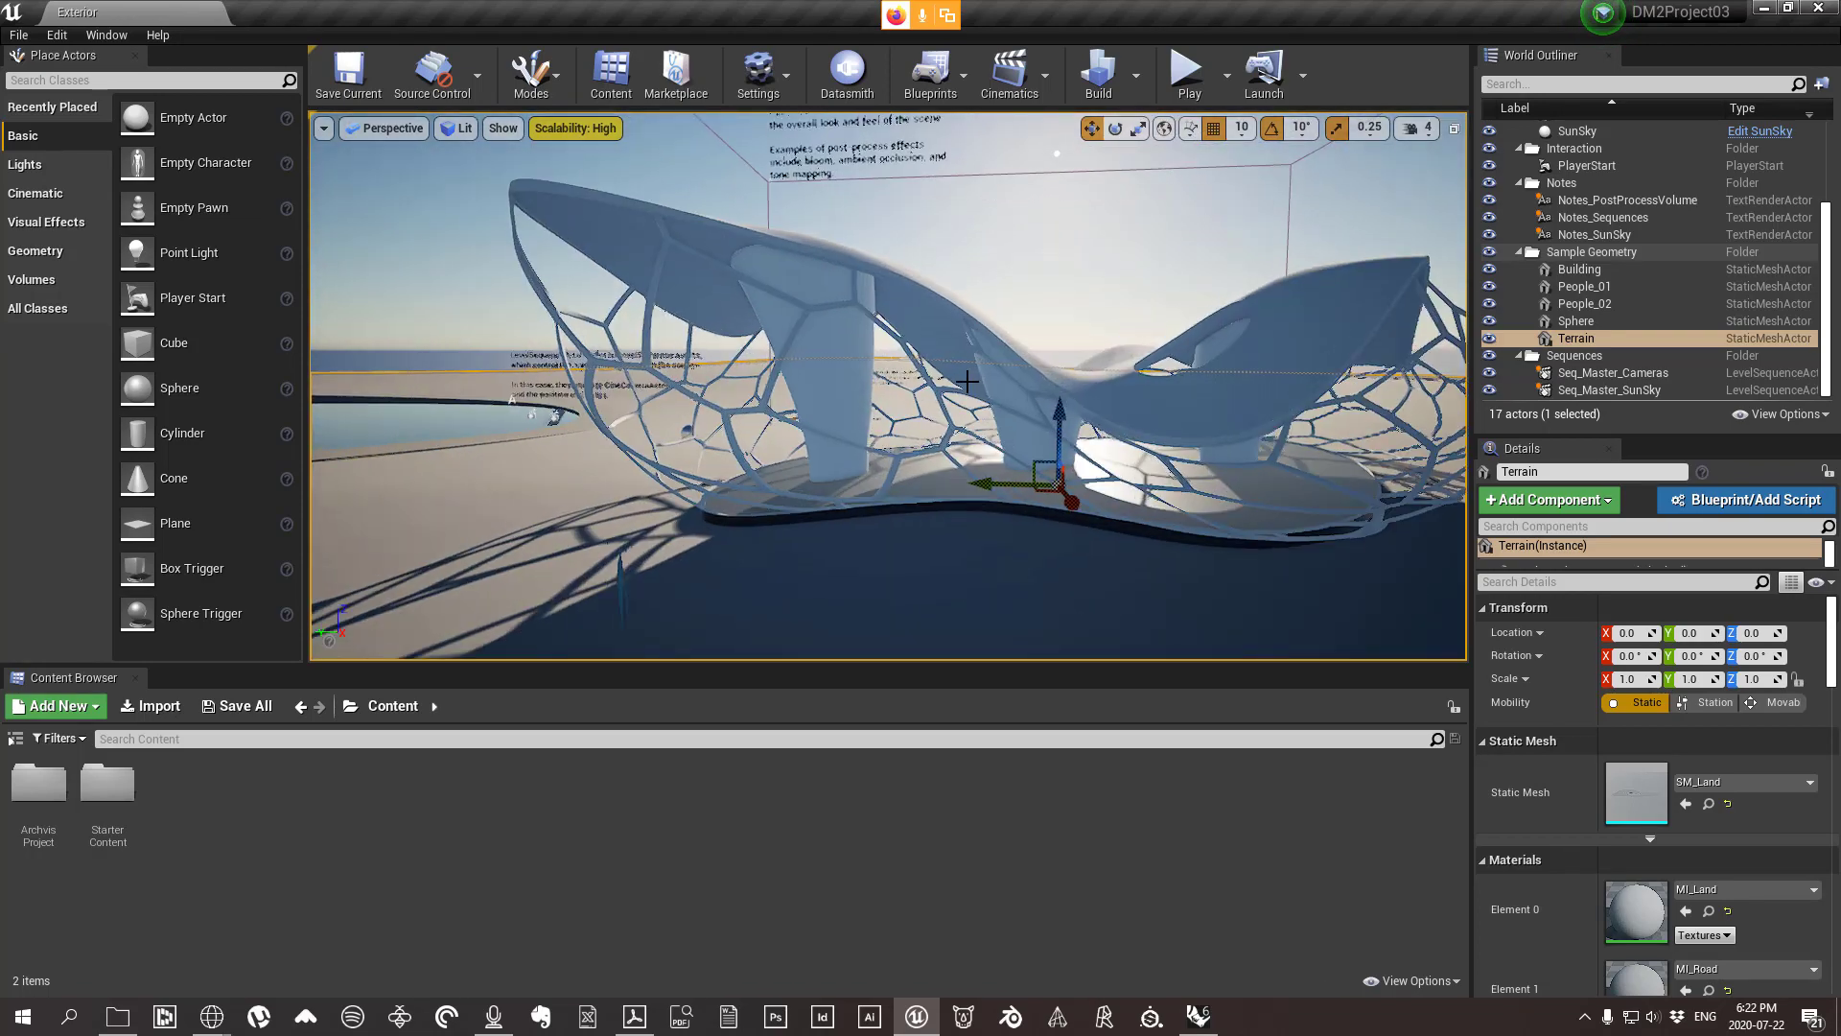
pyautogui.scroll(-5, 969, 381)
pyautogui.scroll(5, 966, 381)
pyautogui.scroll(-6, 967, 381)
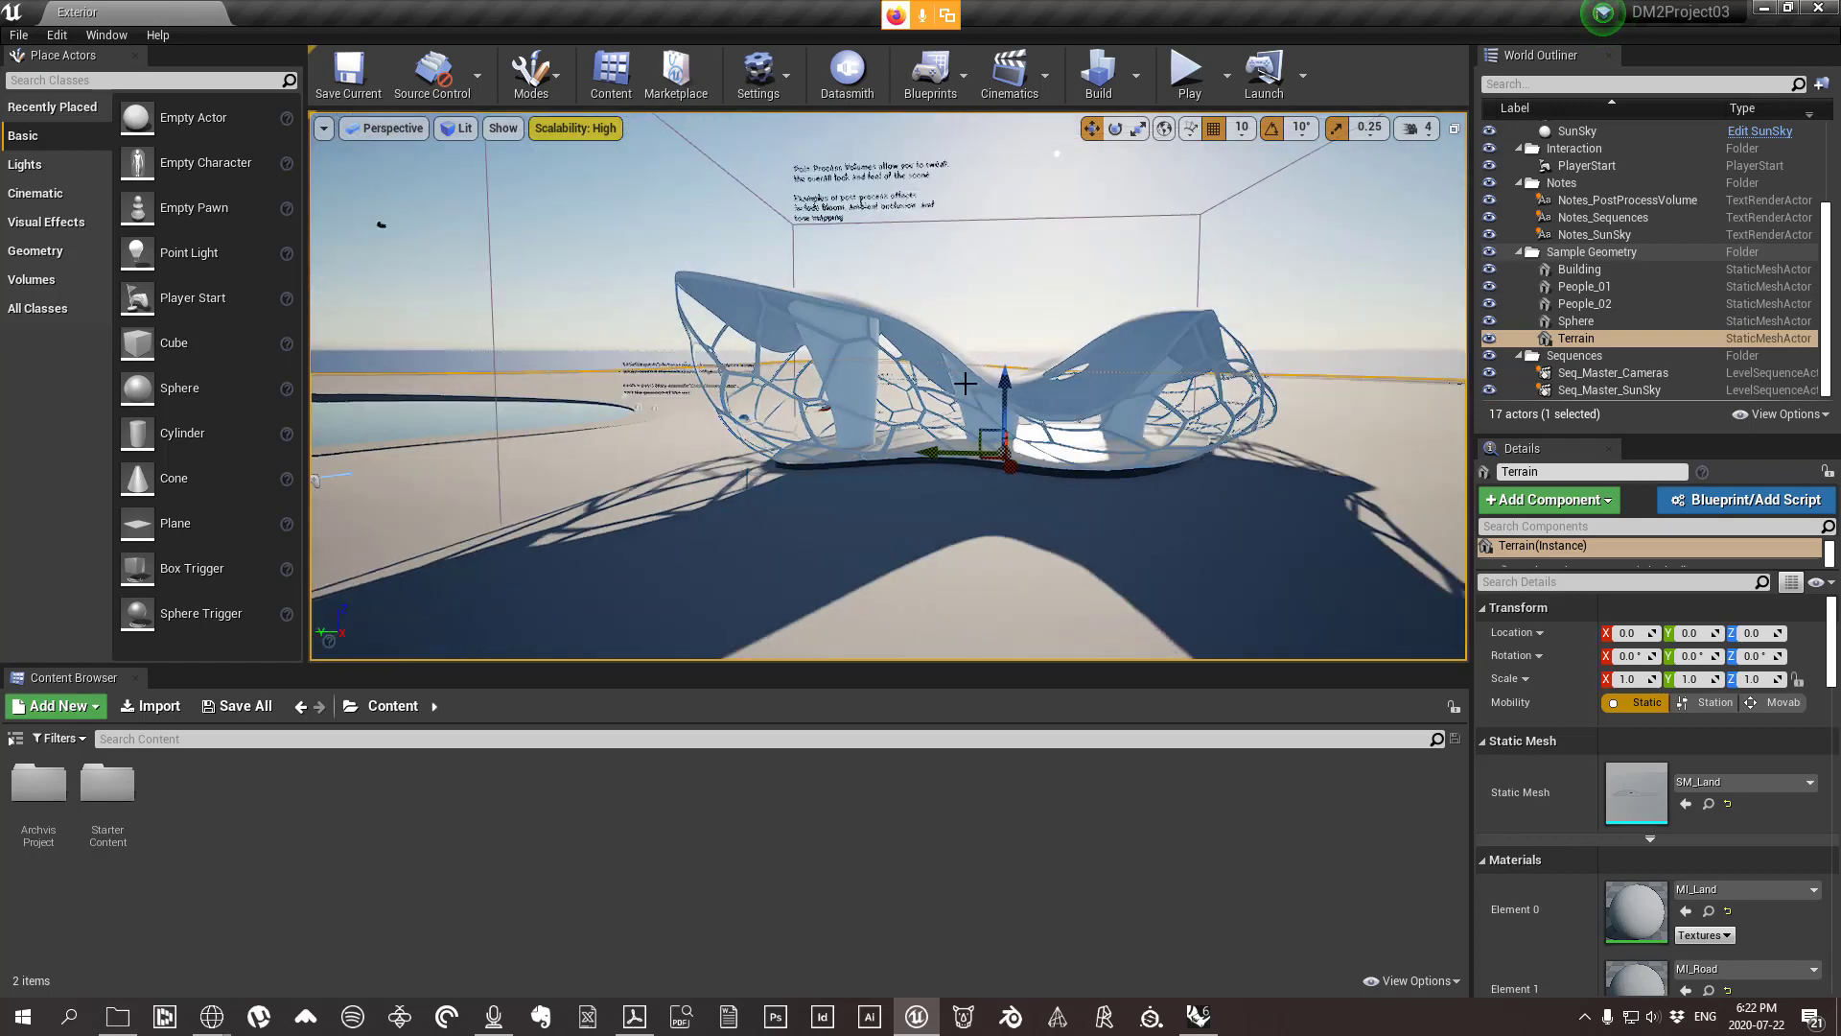
pyautogui.scroll(8, 949, 386)
pyautogui.scroll(-8, 943, 390)
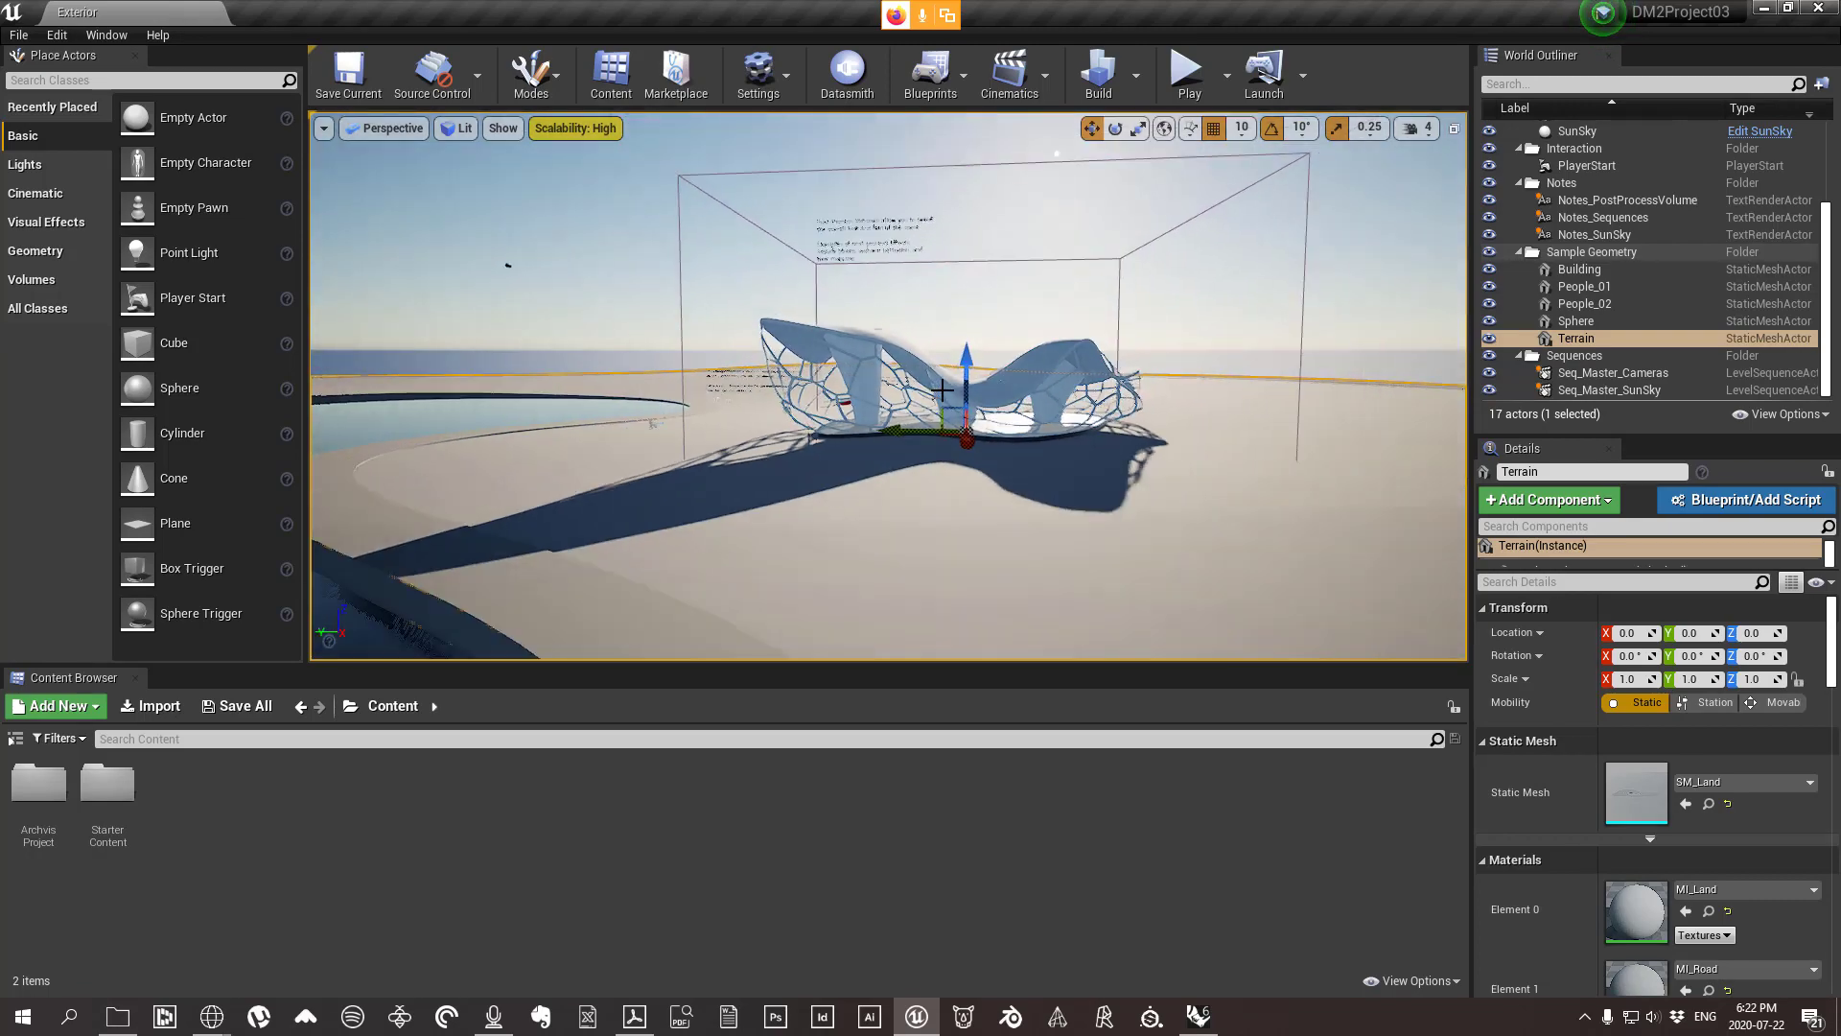
pyautogui.moveTo(942, 390)
pyautogui.keyDown('alt'); pyautogui.mouseDown()
pyautogui.moveTo(1083, 436)
pyautogui.moveTo(968, 408)
pyautogui.moveTo(1035, 379)
pyautogui.moveTo(997, 389)
pyautogui.moveTo(1025, 398)
pyautogui.moveTo(959, 395)
pyautogui.moveTo(945, 437)
pyautogui.moveTo(963, 398)
pyautogui.moveTo(959, 422)
pyautogui.moveTo(983, 407)
pyautogui.moveTo(968, 379)
pyautogui.moveTo(977, 391)
pyautogui.mouseUp(); pyautogui.keyUp('alt')
pyautogui.moveTo(877, 238); pyautogui.dragTo(855, 231, button='middle')
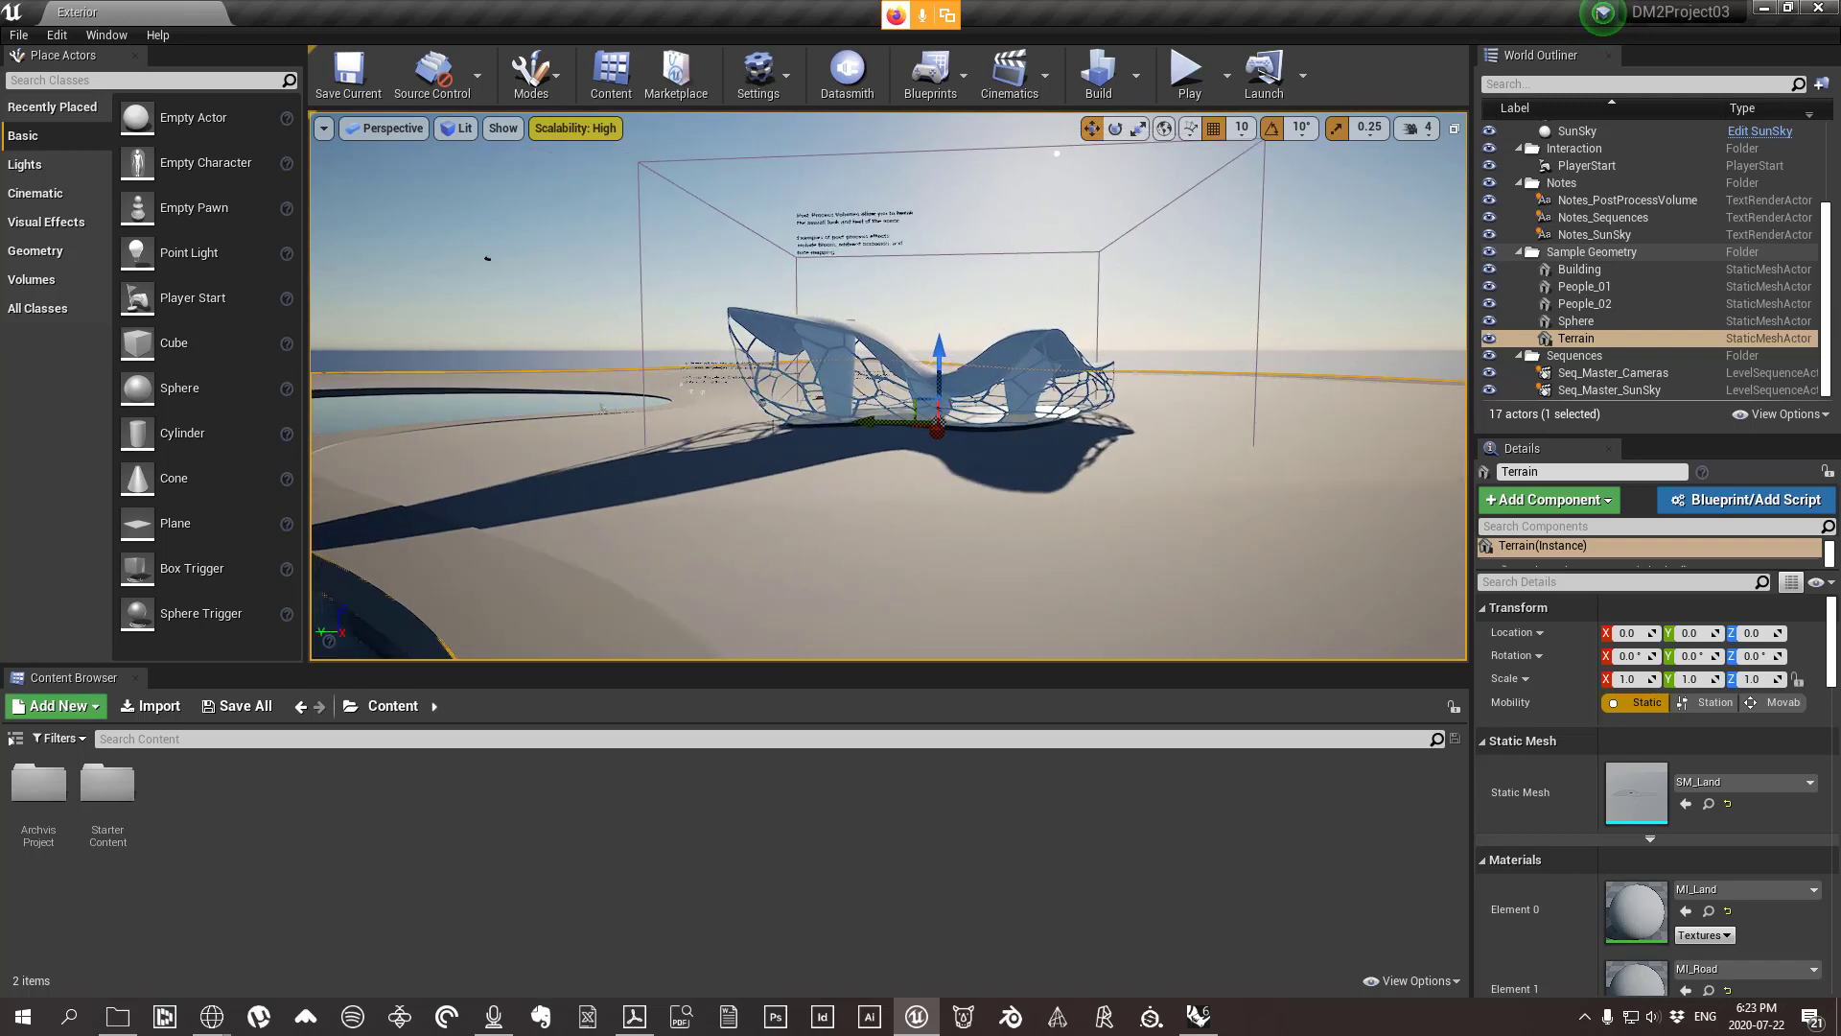
pyautogui.scroll(-2, 733, 262)
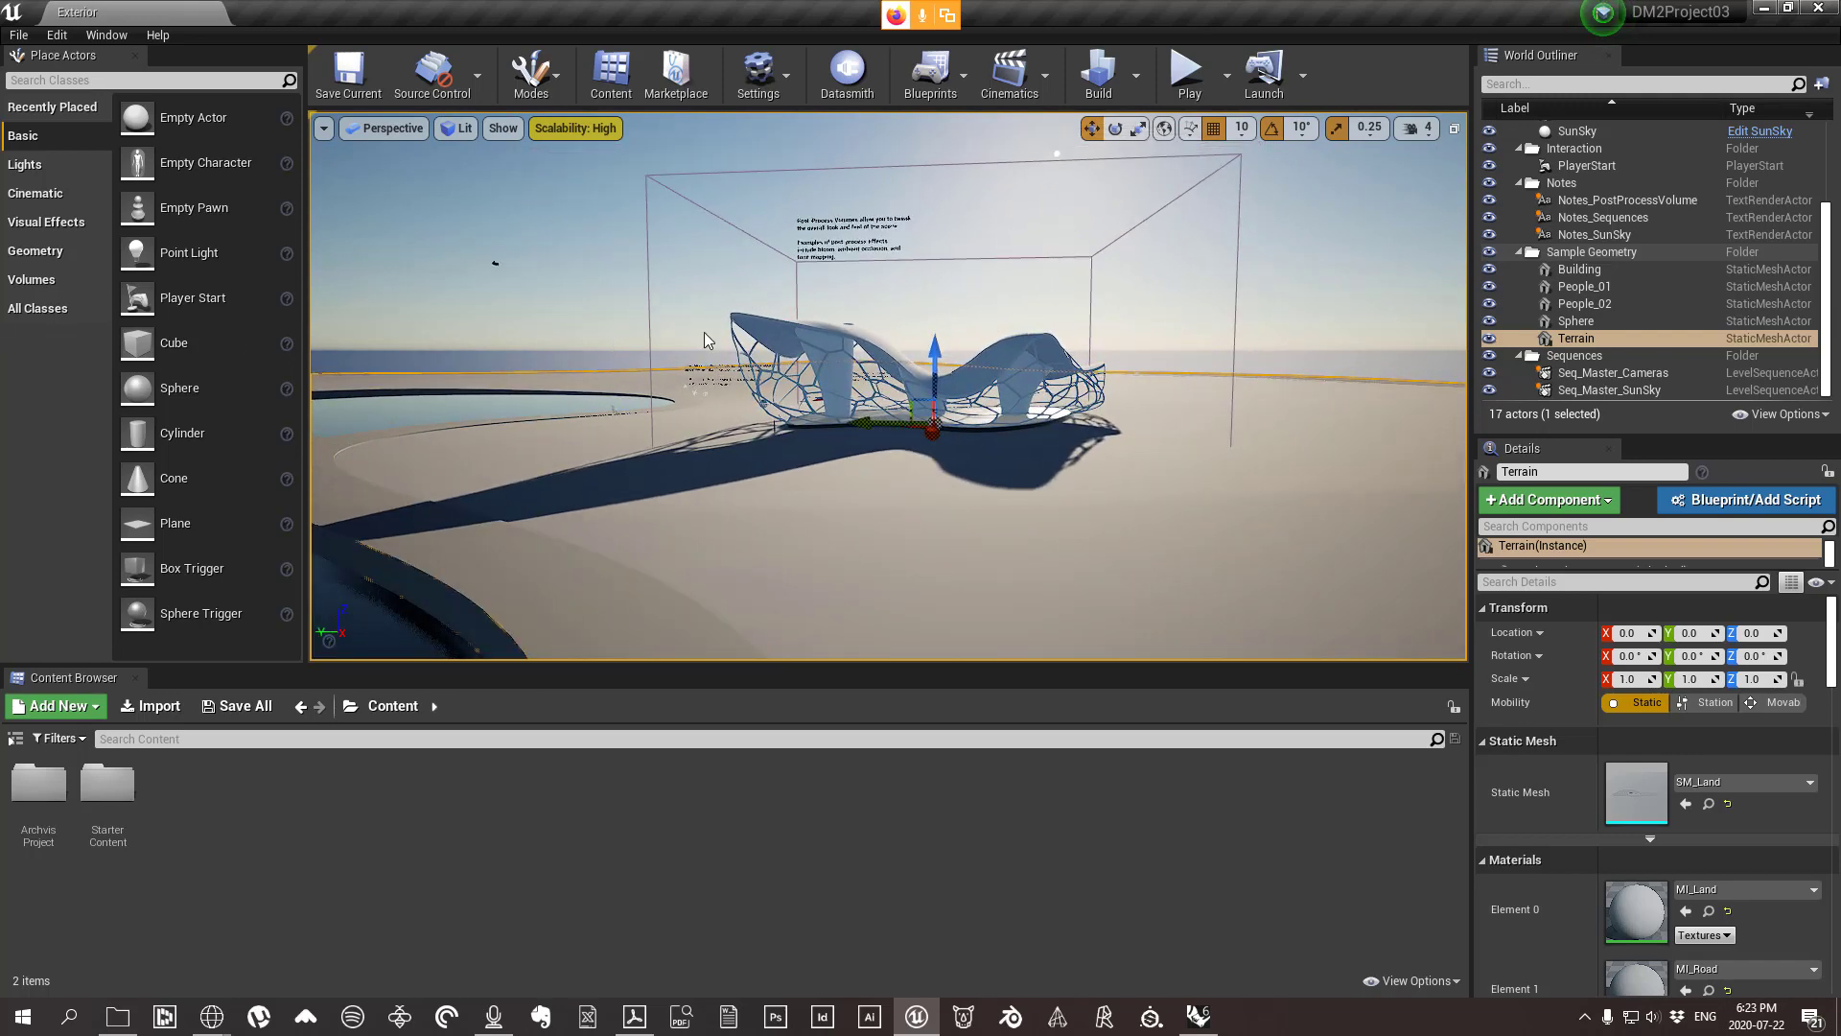
# Select the Building, CineCameraActor_3 and CineCameraActor_2 in turn, and focus the view on CineCameraActor_3.
pyautogui.click(829, 329)
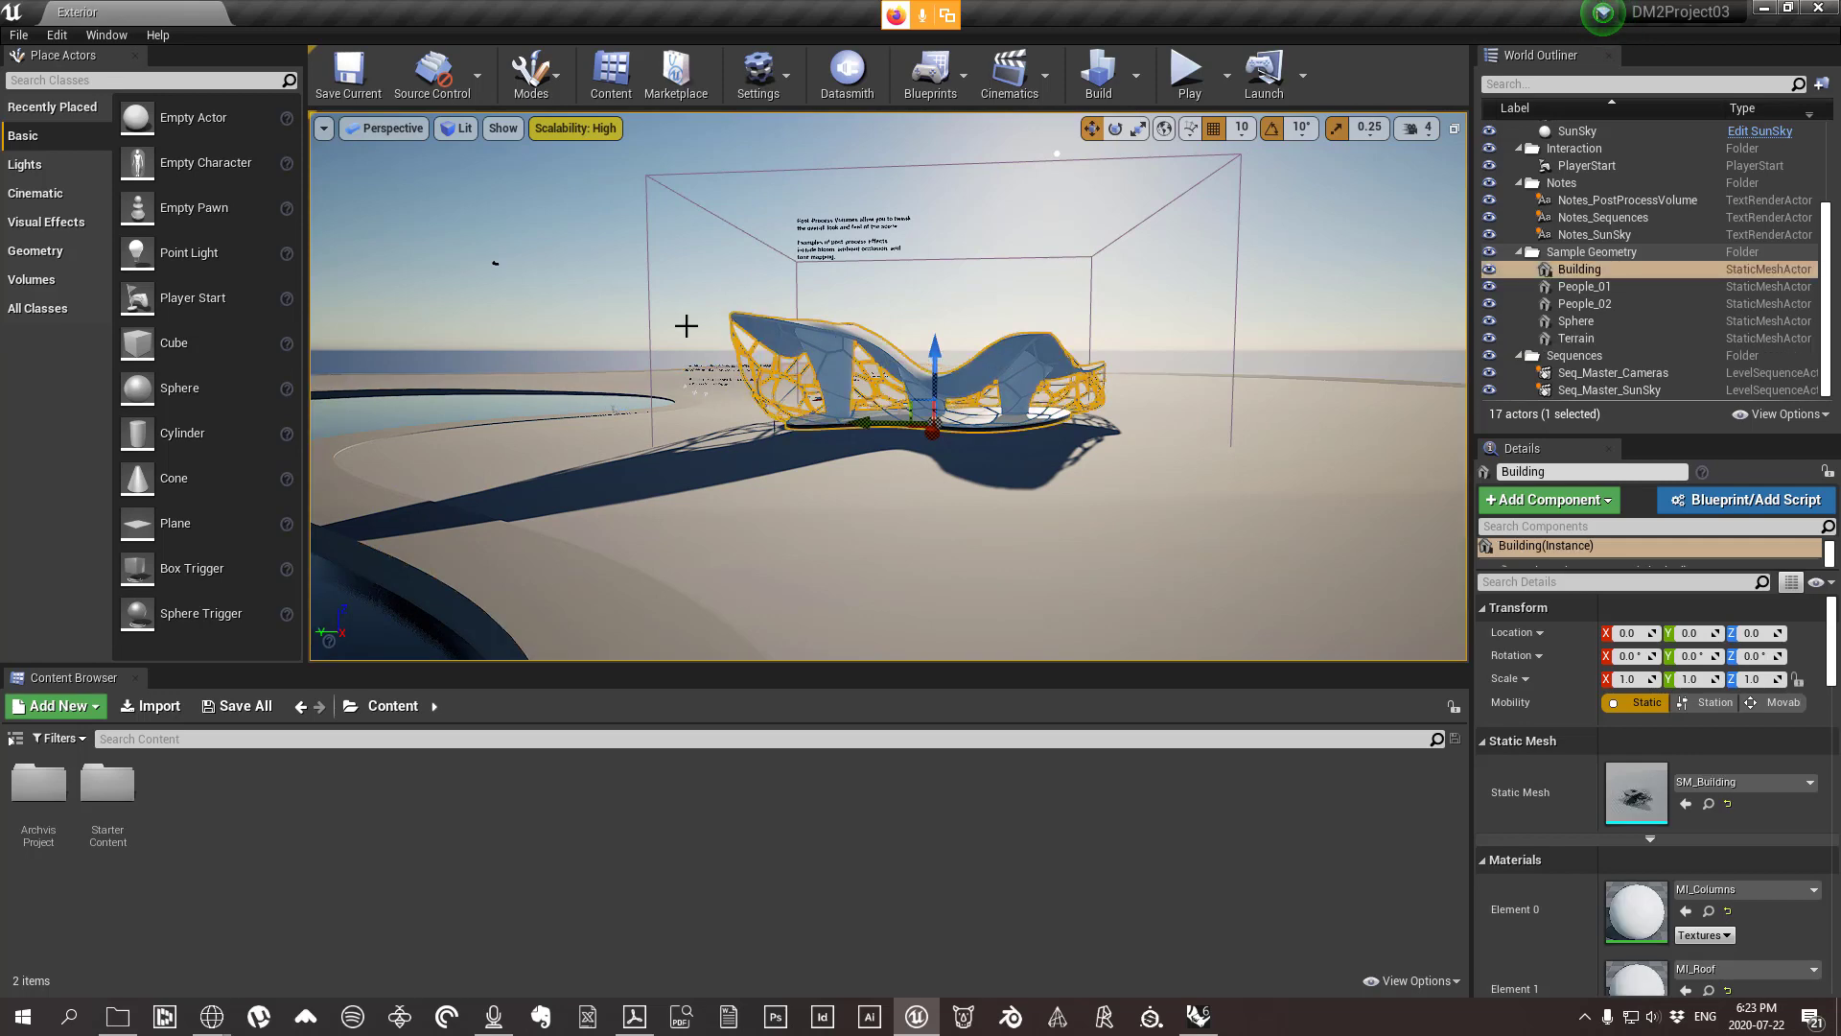
pyautogui.click(498, 266)
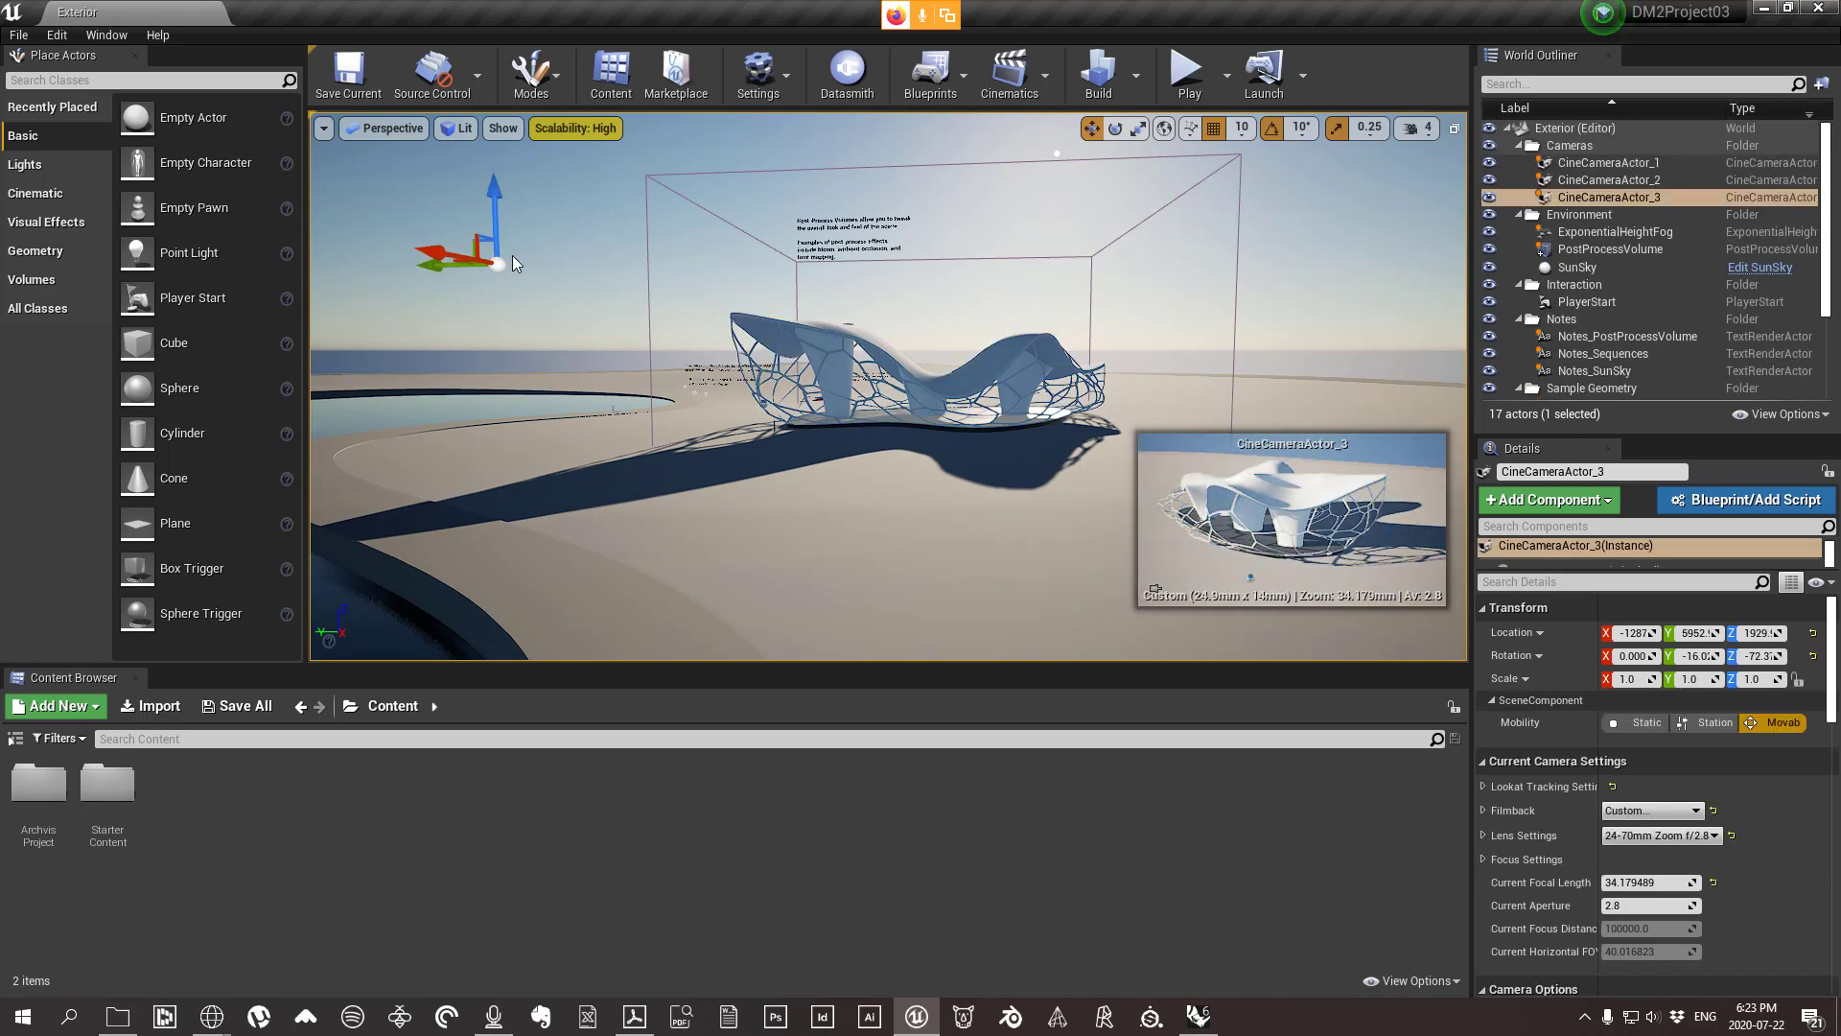
pyautogui.moveTo(572, 278); pyautogui.dragTo(511, 213)
pyautogui.click(428, 210)
pyautogui.moveTo(557, 235); pyautogui.dragTo(590, 256, button='right')
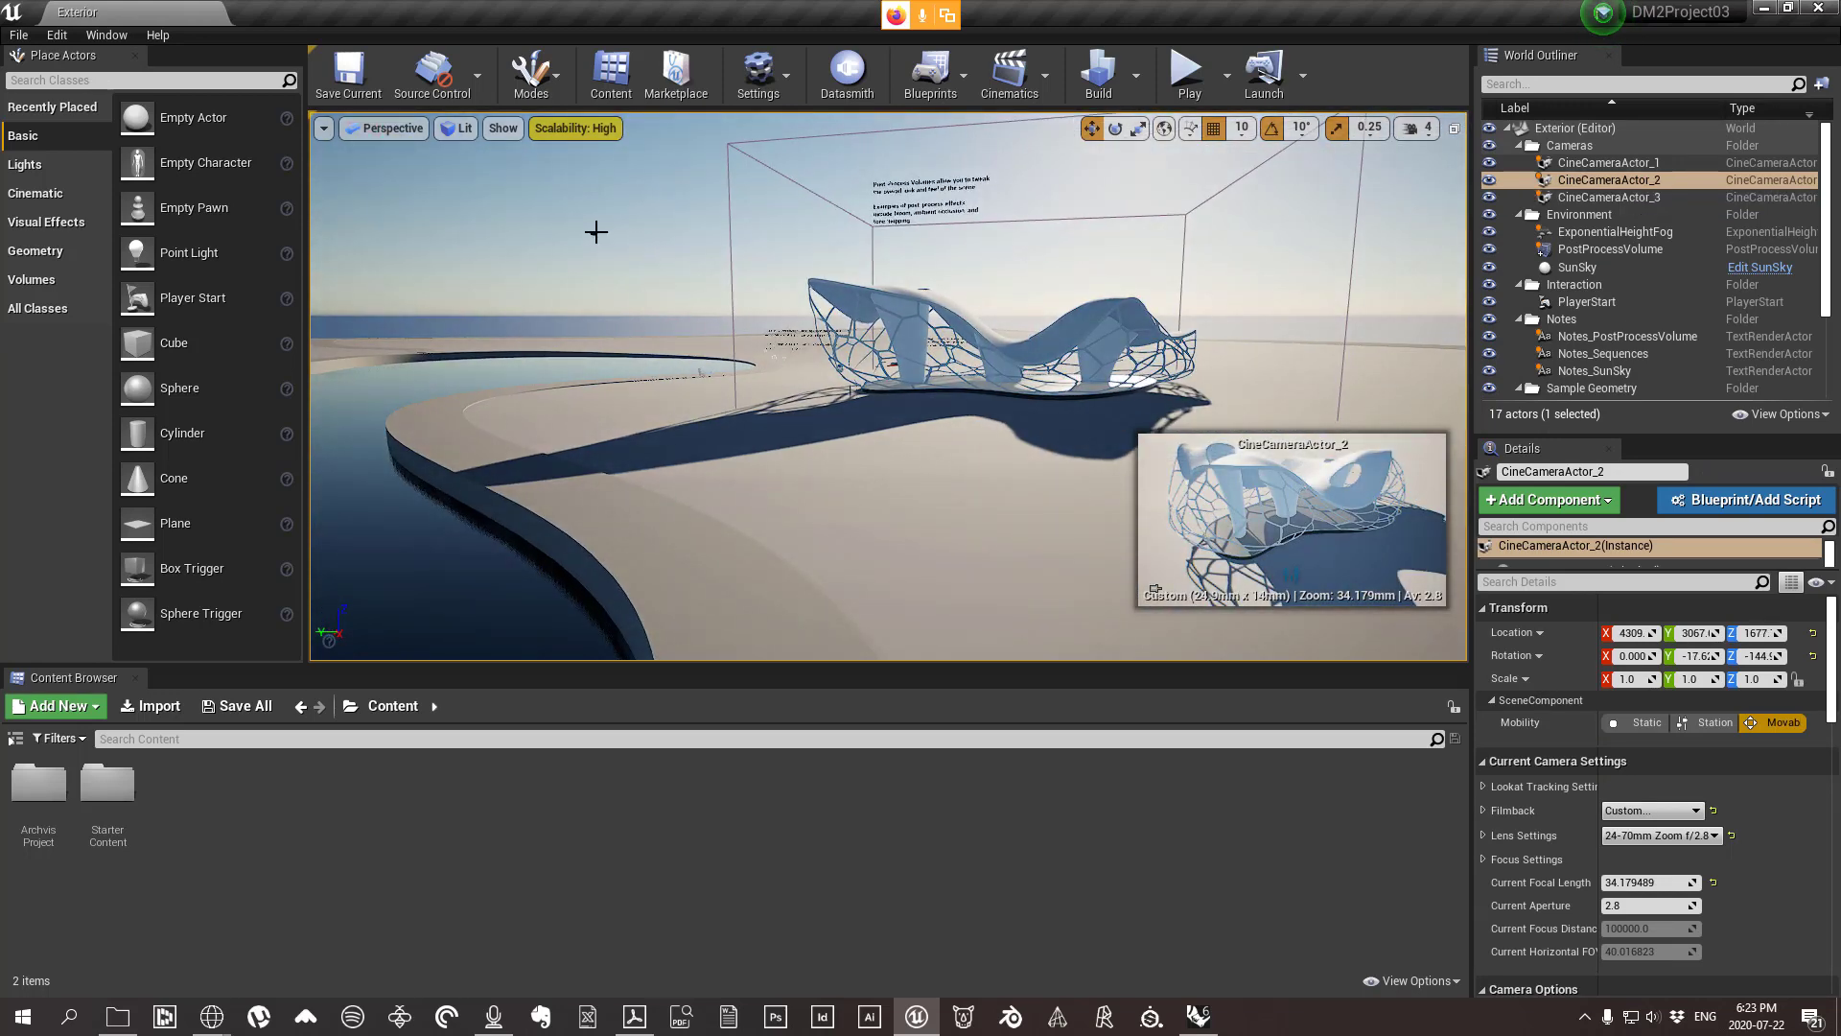
pyautogui.click(595, 232)
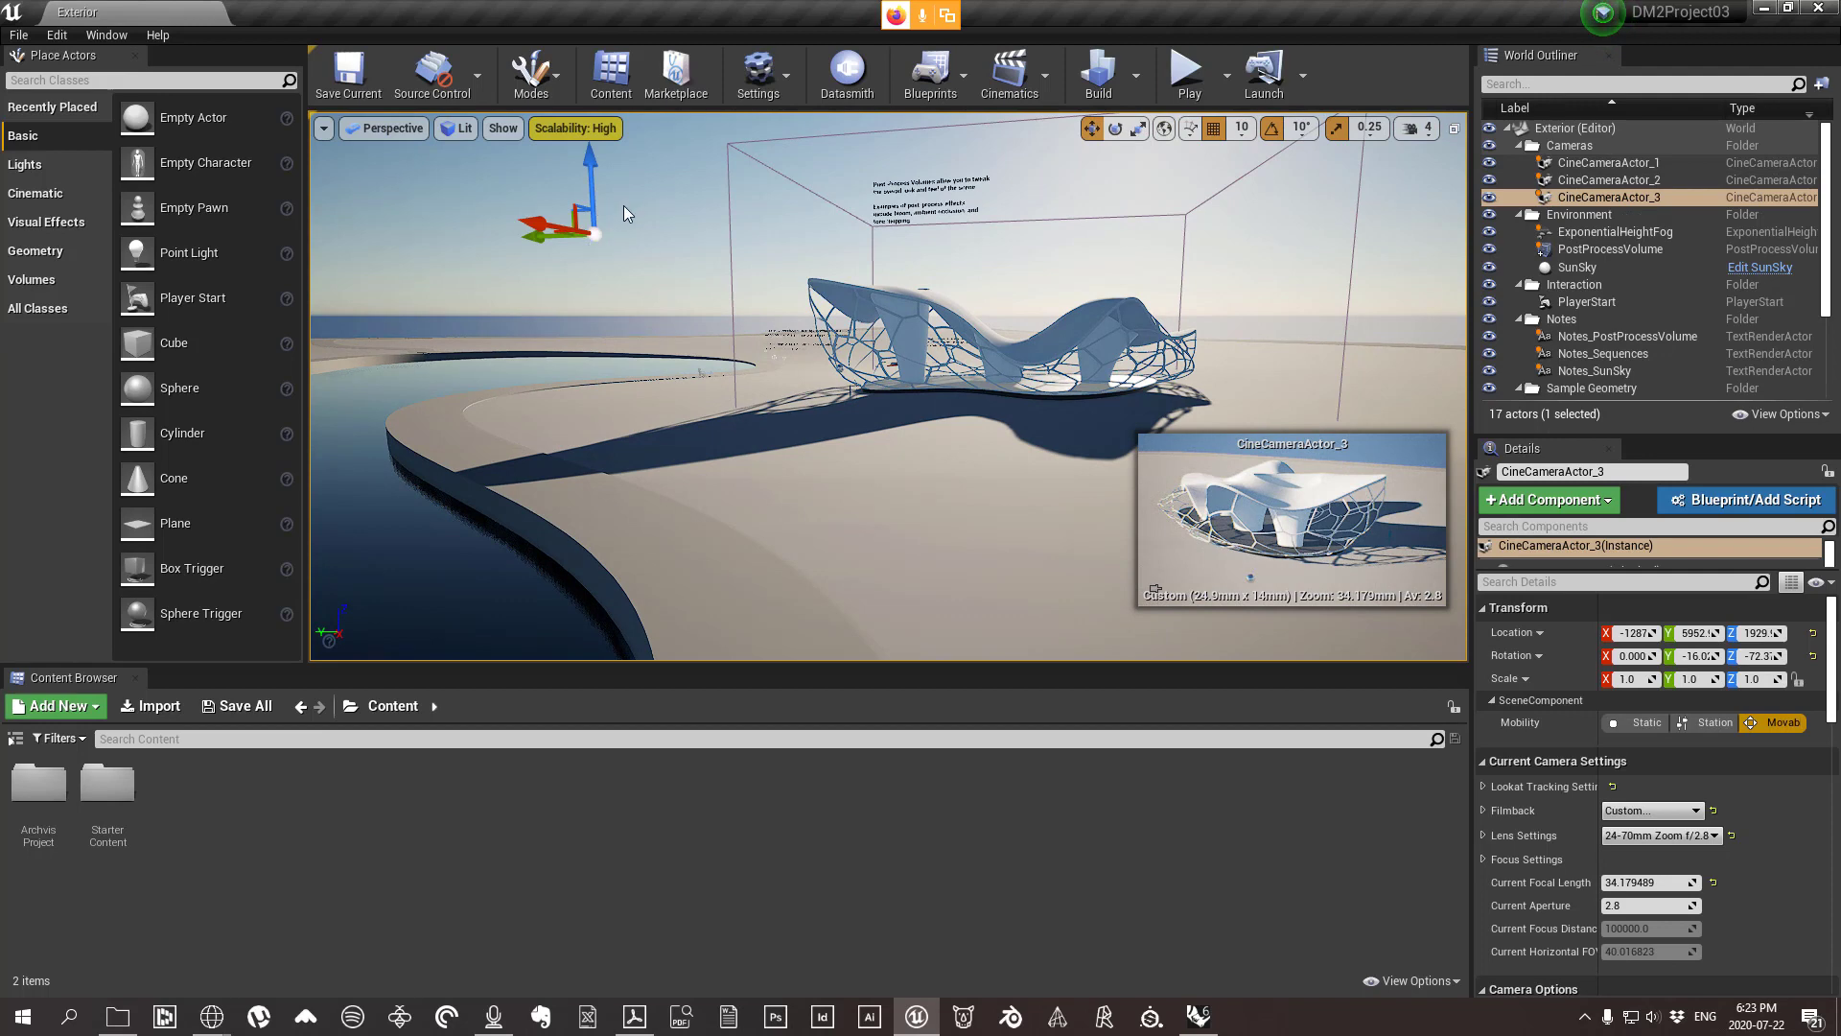
pyautogui.press('f')
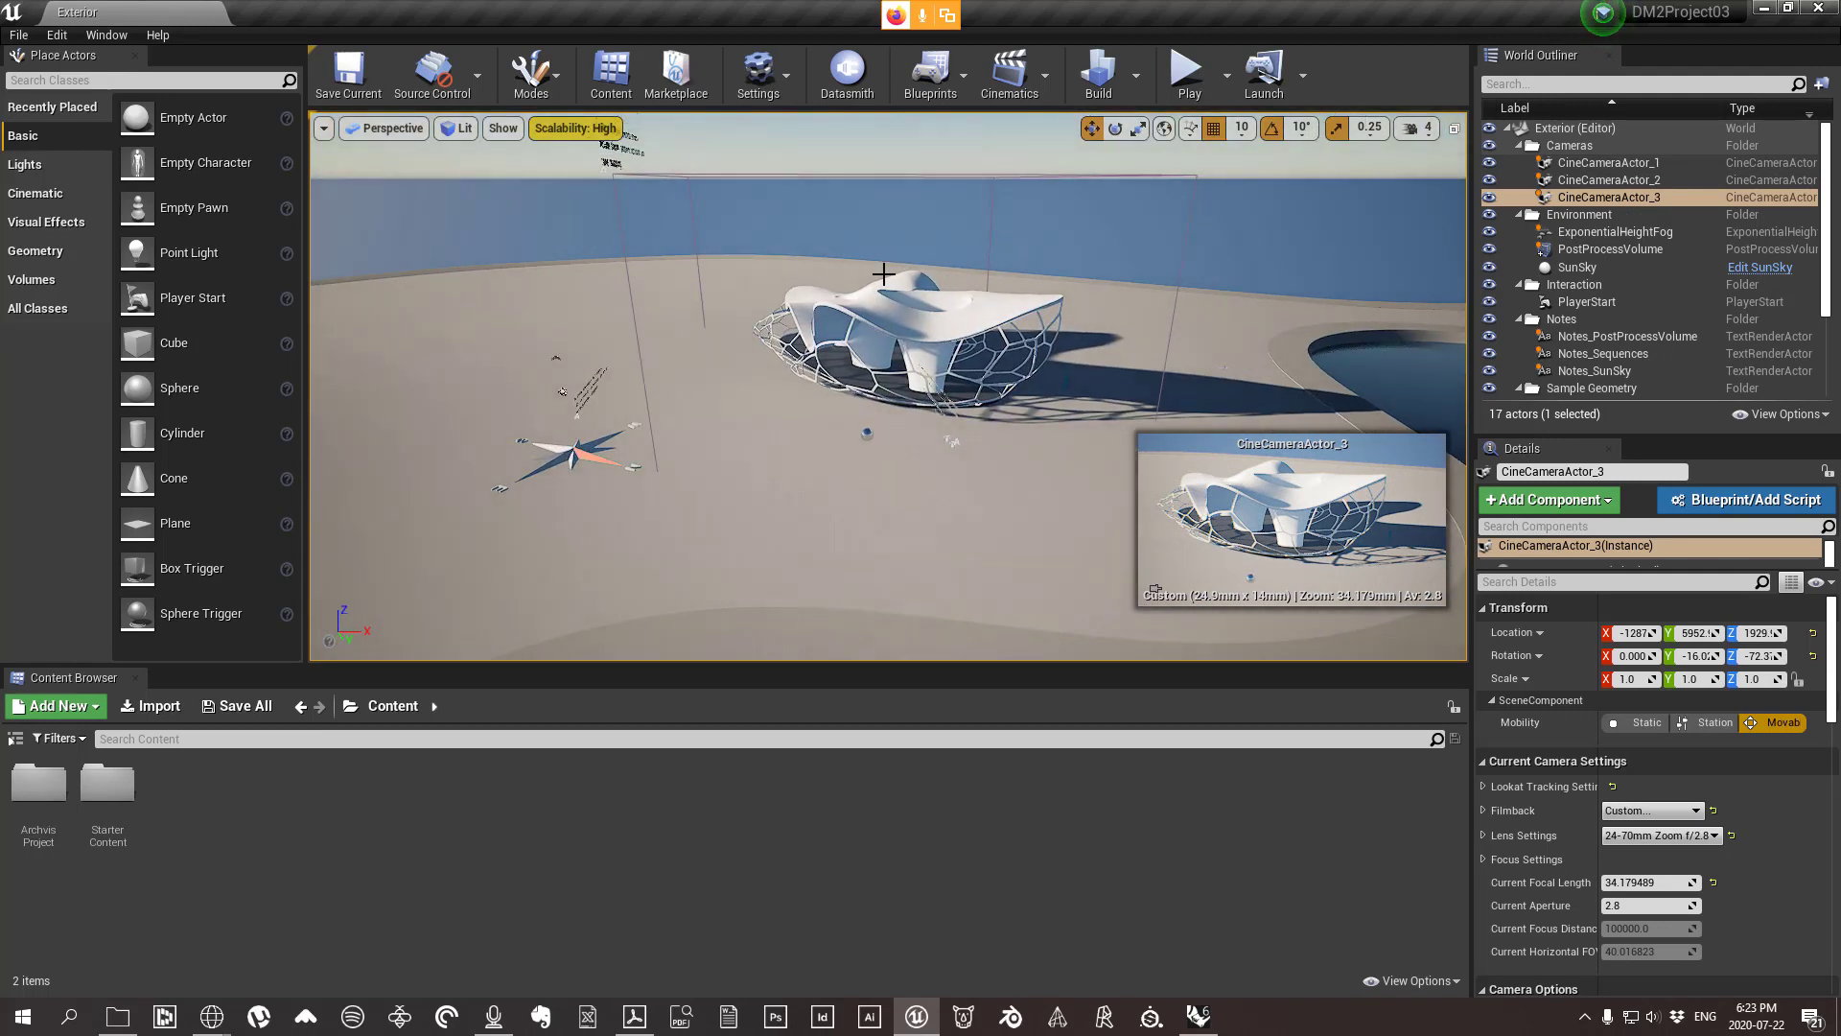
# Focus the view on the Building and select the SunSky compass actor beside it.
pyautogui.click(882, 282)
pyautogui.press('f')
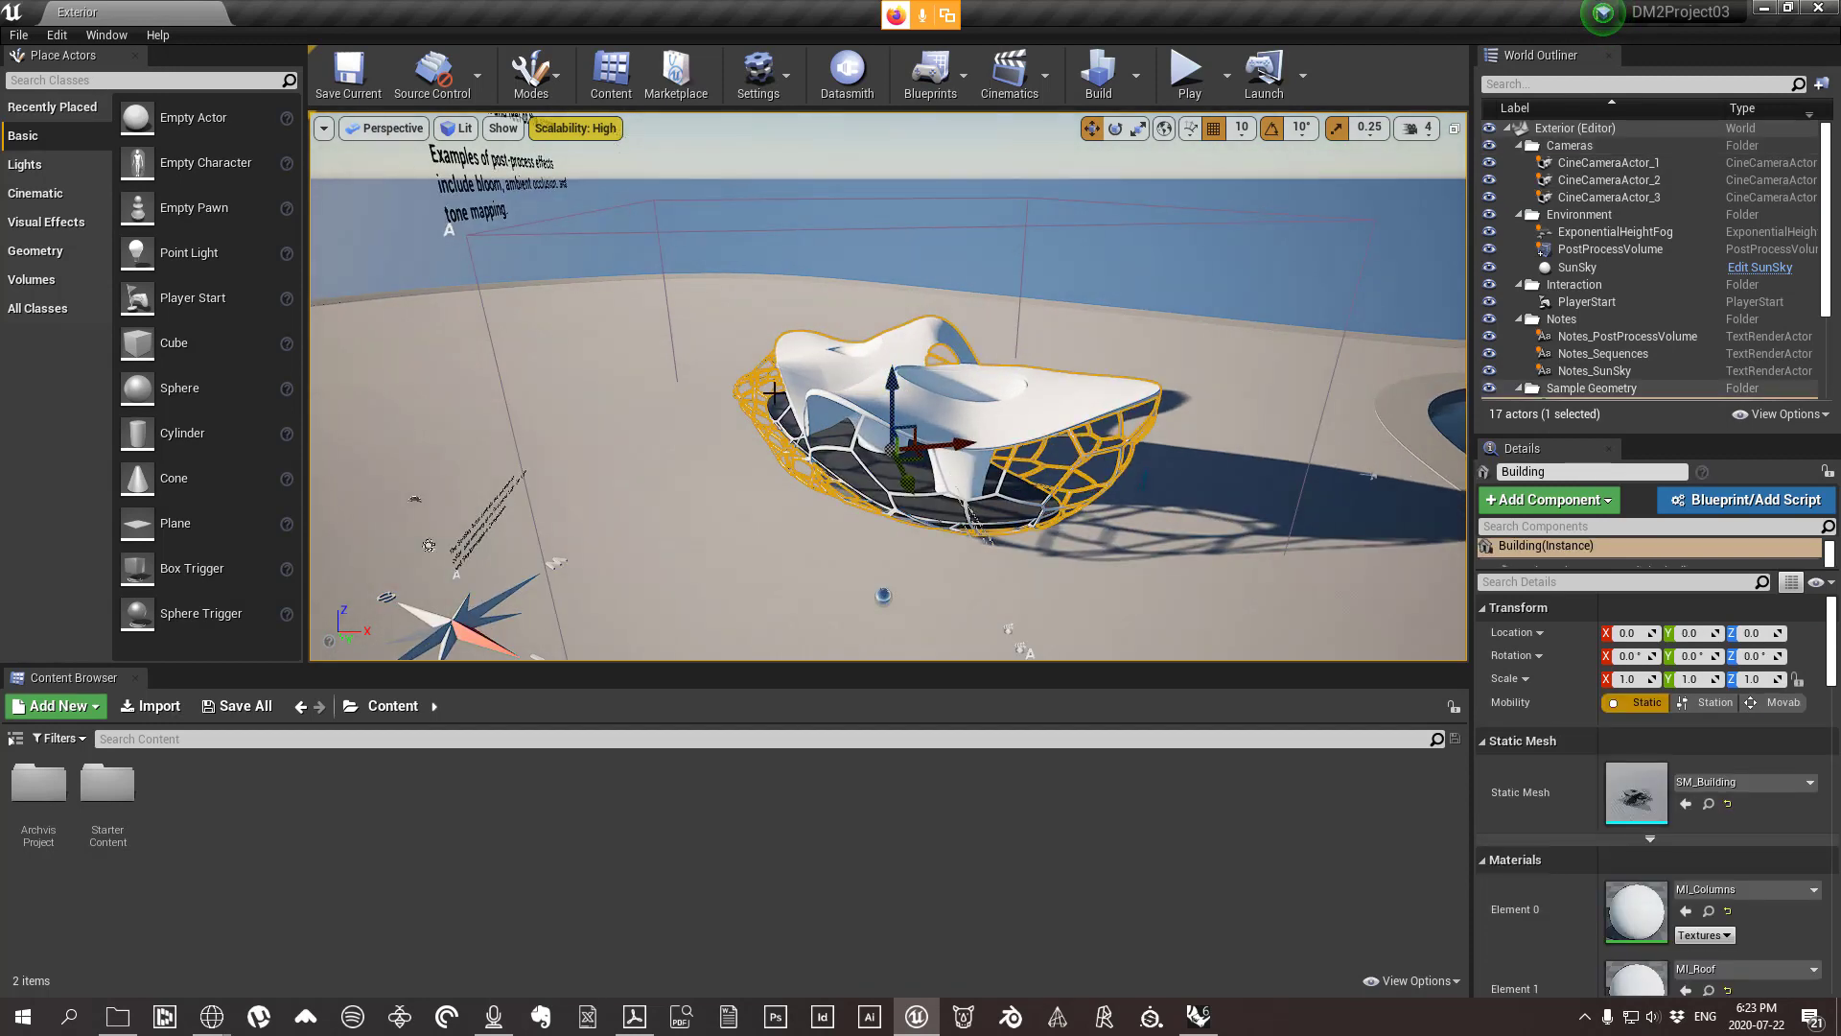
pyautogui.click(467, 621)
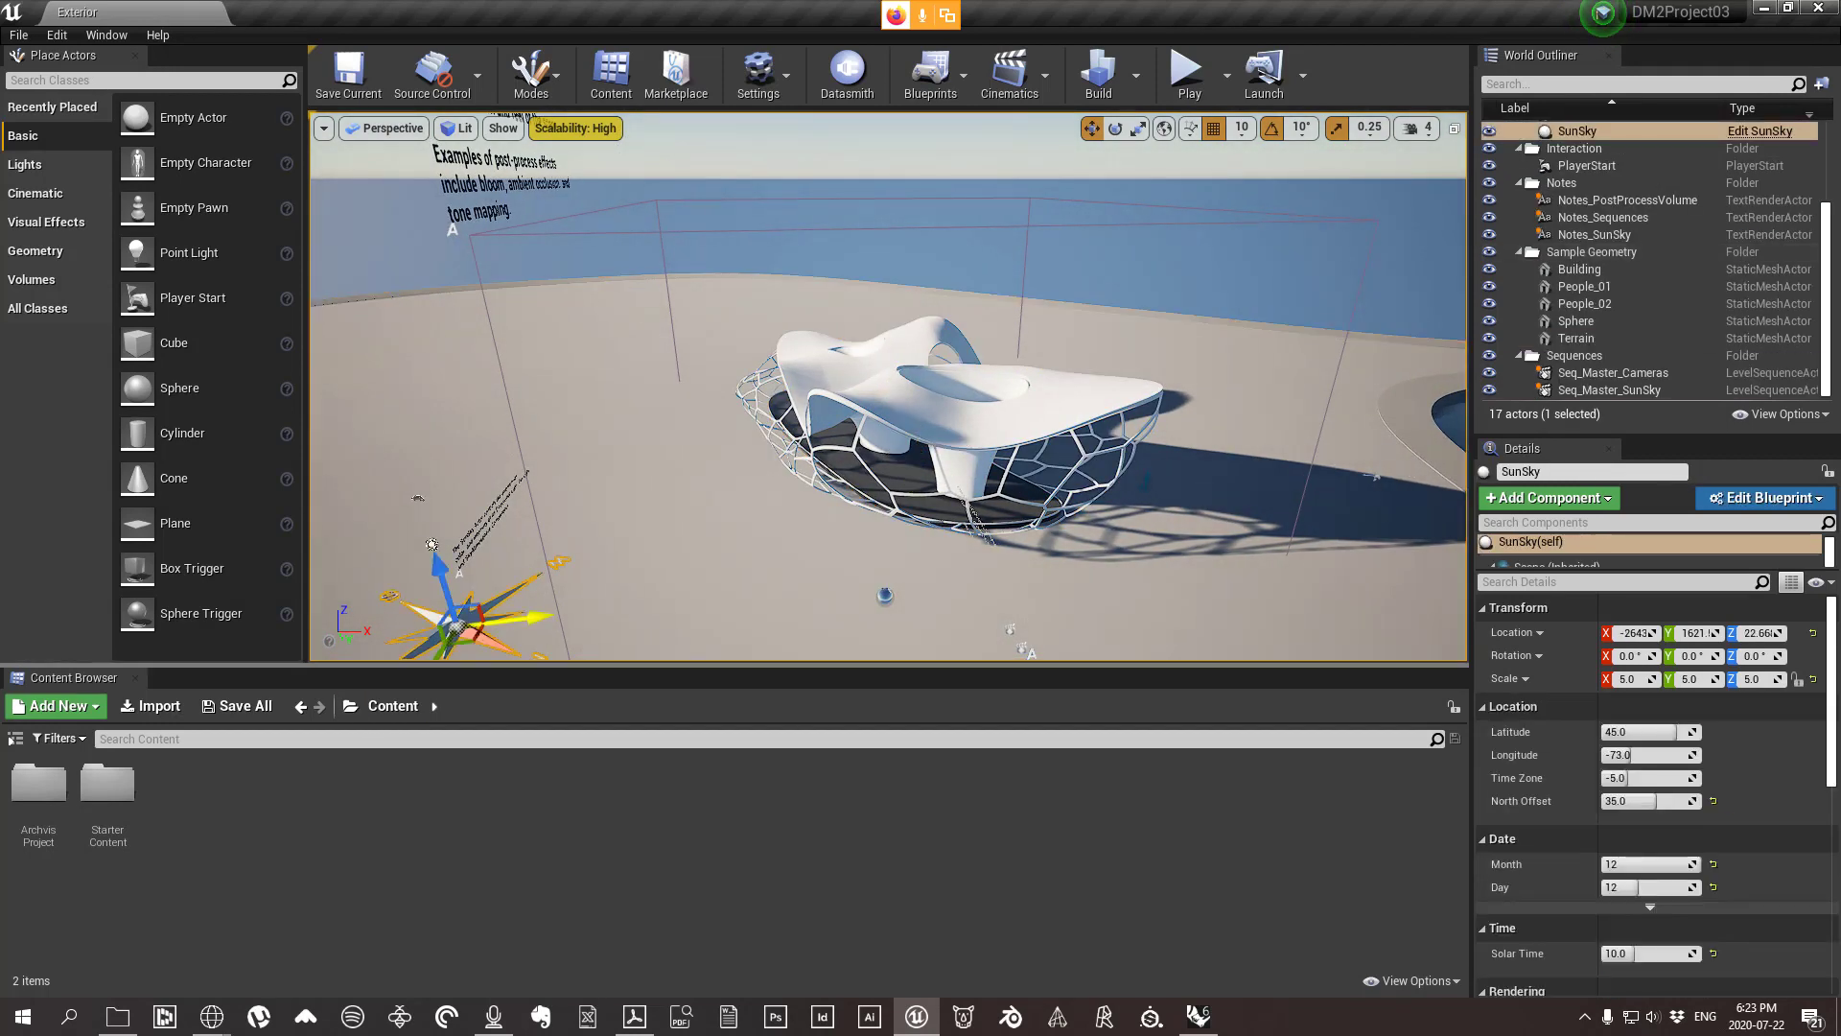
# Focus the view on the SunSky compass actor, and select the Building from that viewpoint.
pyautogui.press('f')
pyautogui.moveTo(1138, 441); pyautogui.dragTo(1258, 347, button='right')
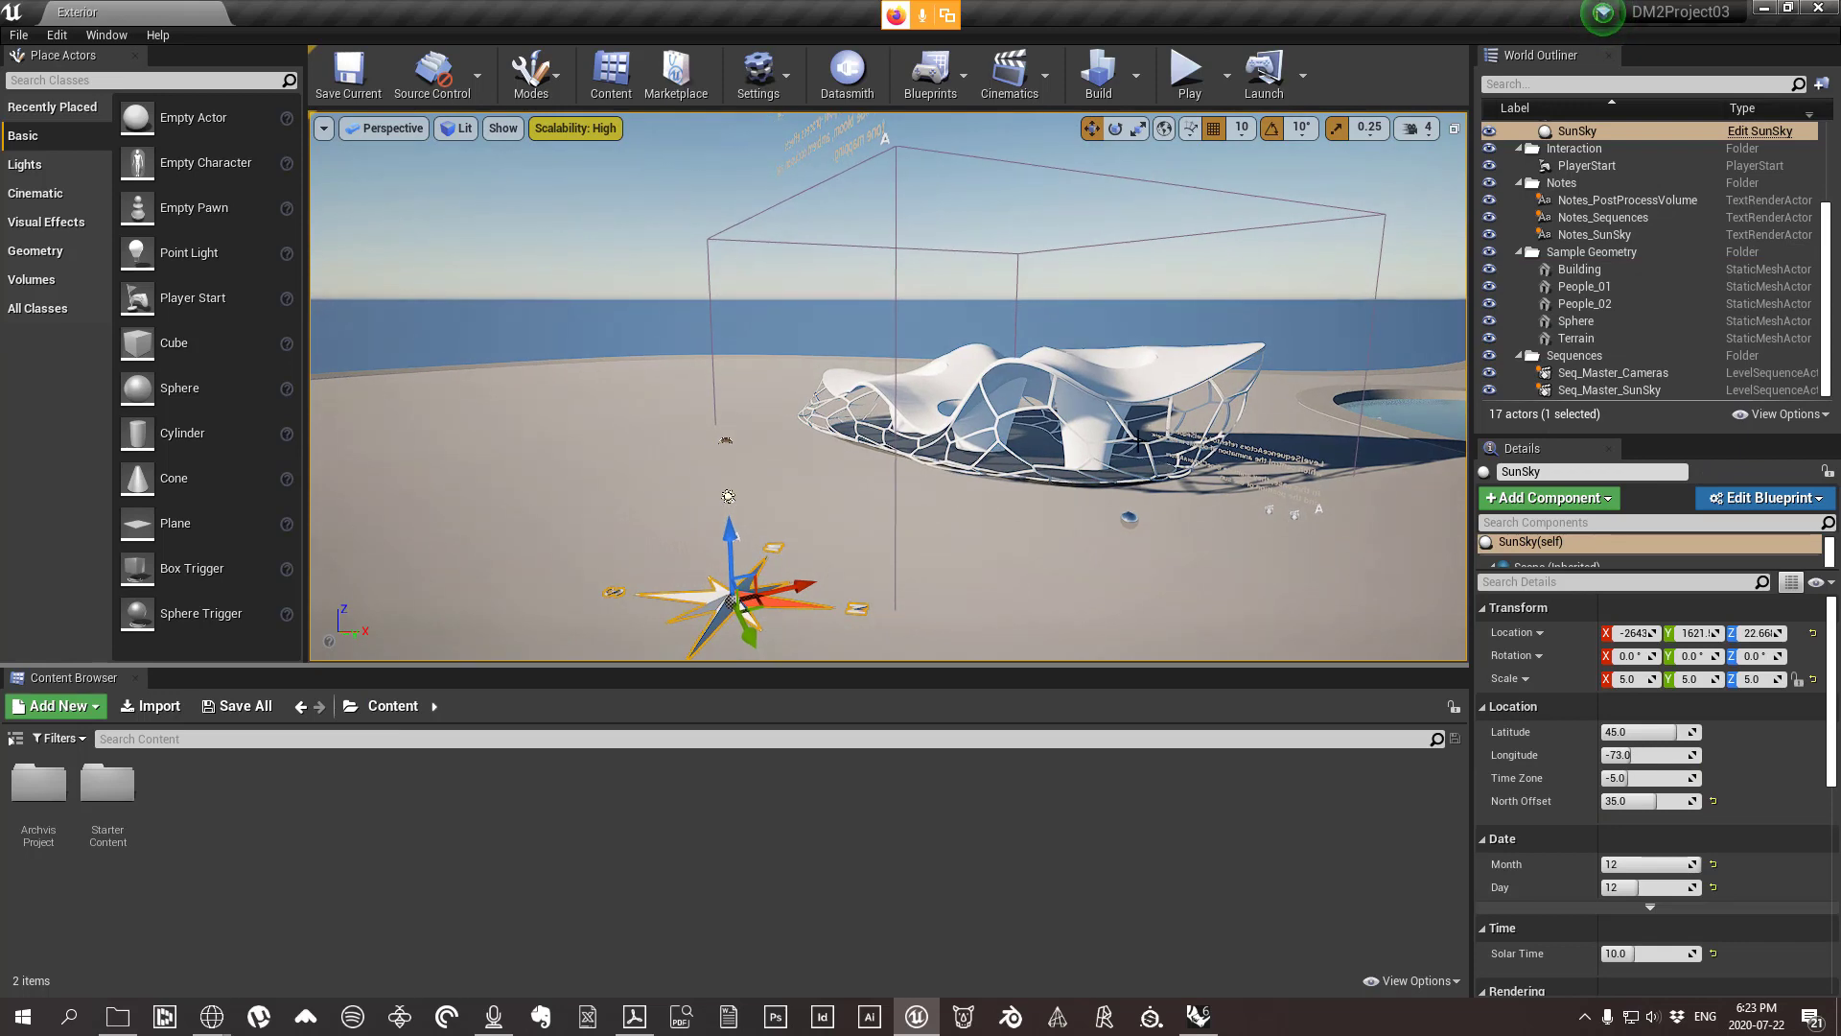
pyautogui.click(1214, 371)
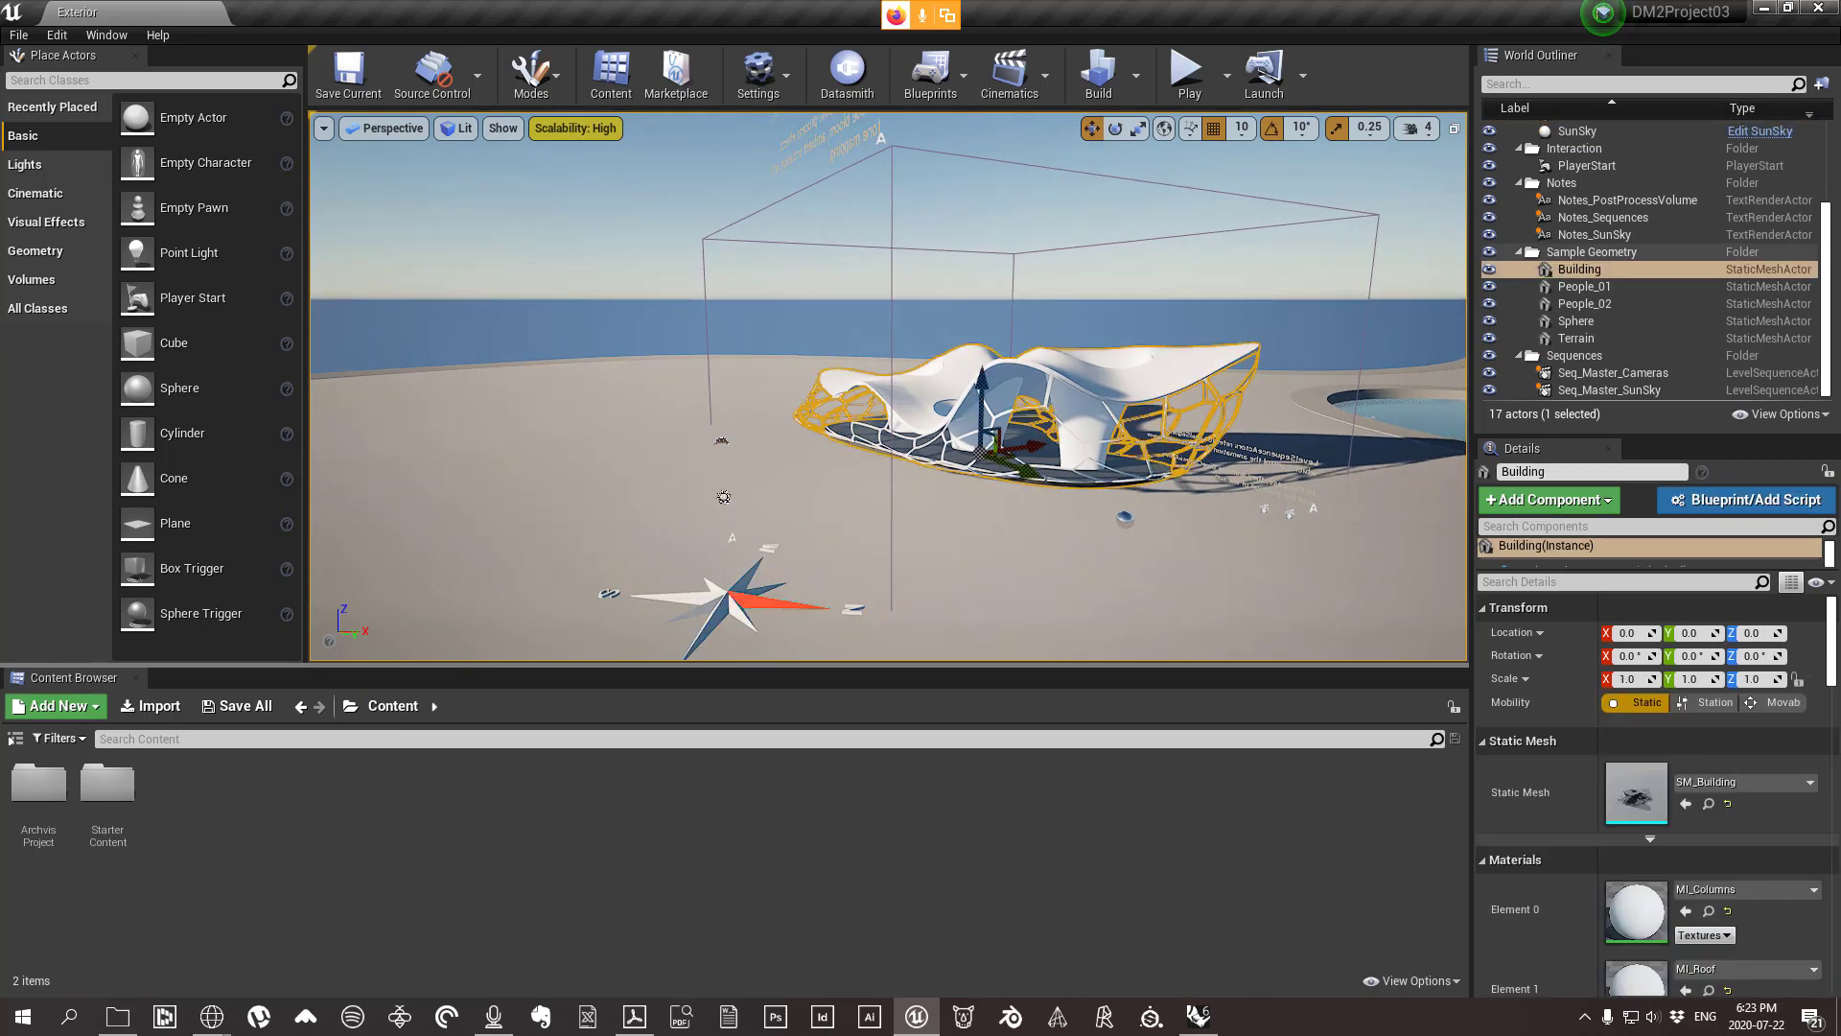
pyautogui.moveTo(1218, 370); pyautogui.dragTo(1162, 513, button='right')
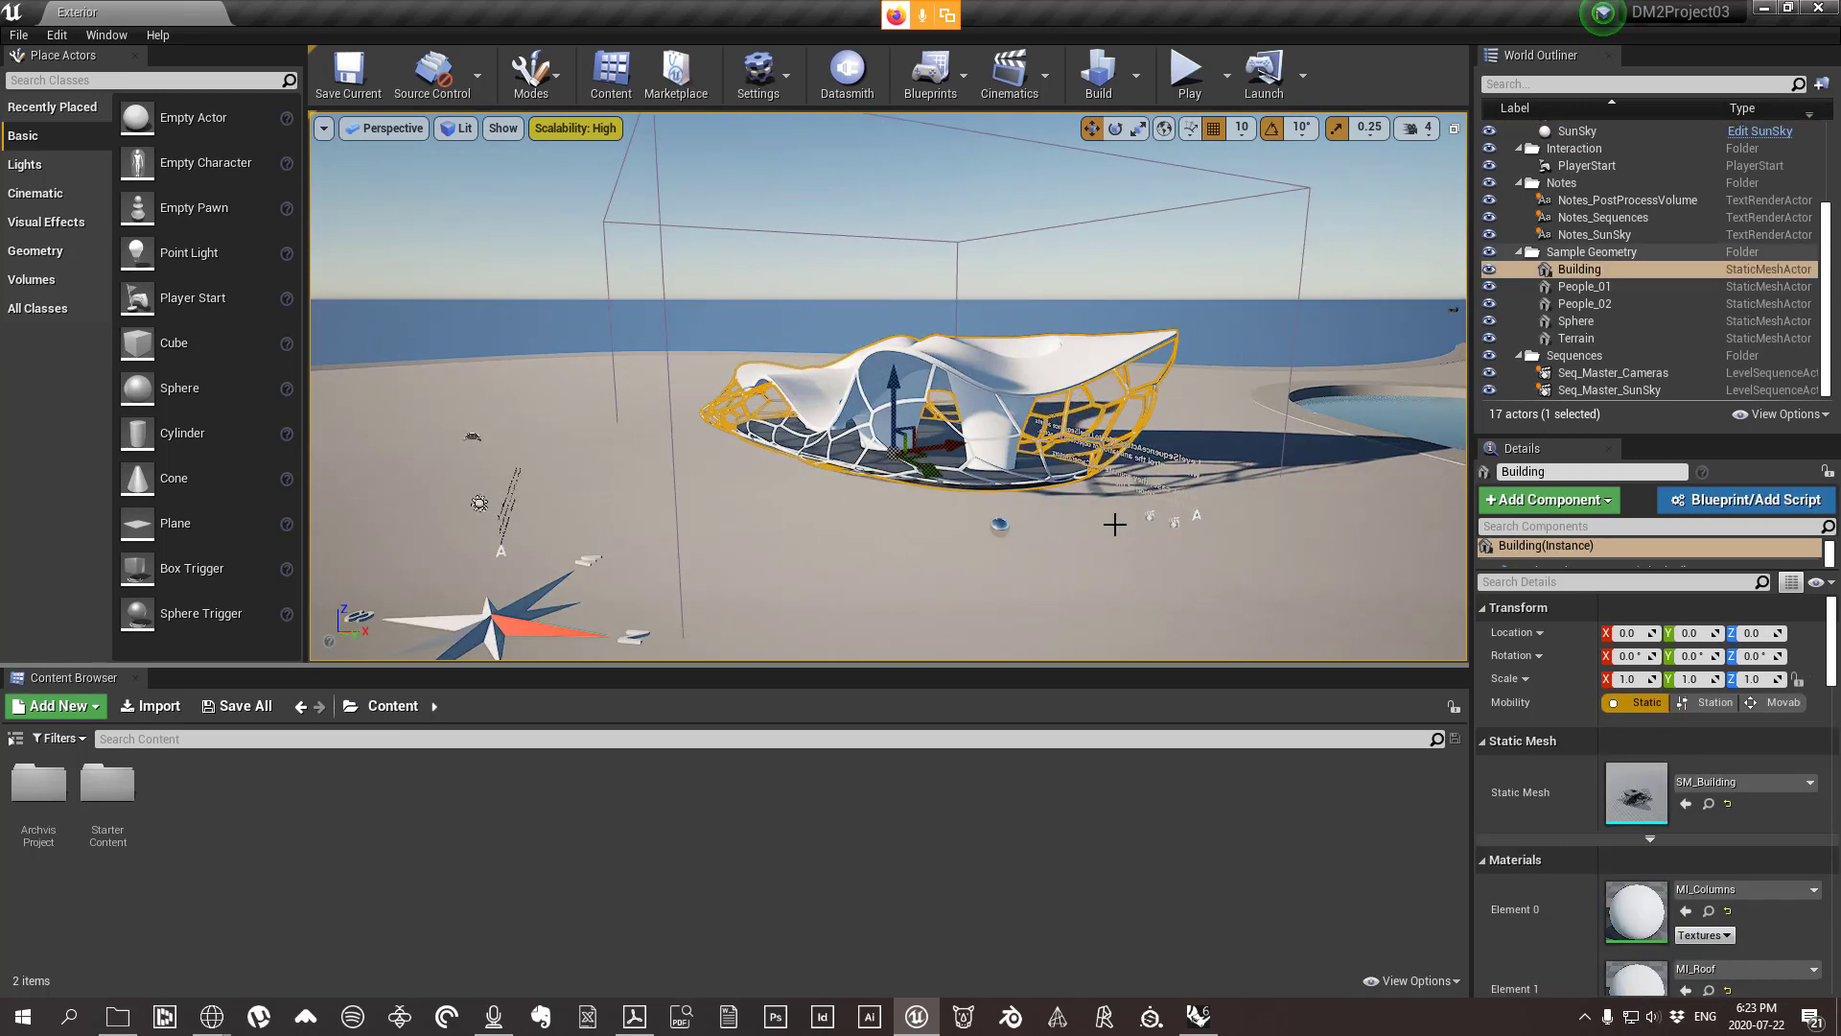
# Select the chrome Sphere and focus the view on it, and return to the Building the same way.
pyautogui.click(1001, 525)
pyautogui.press('f')
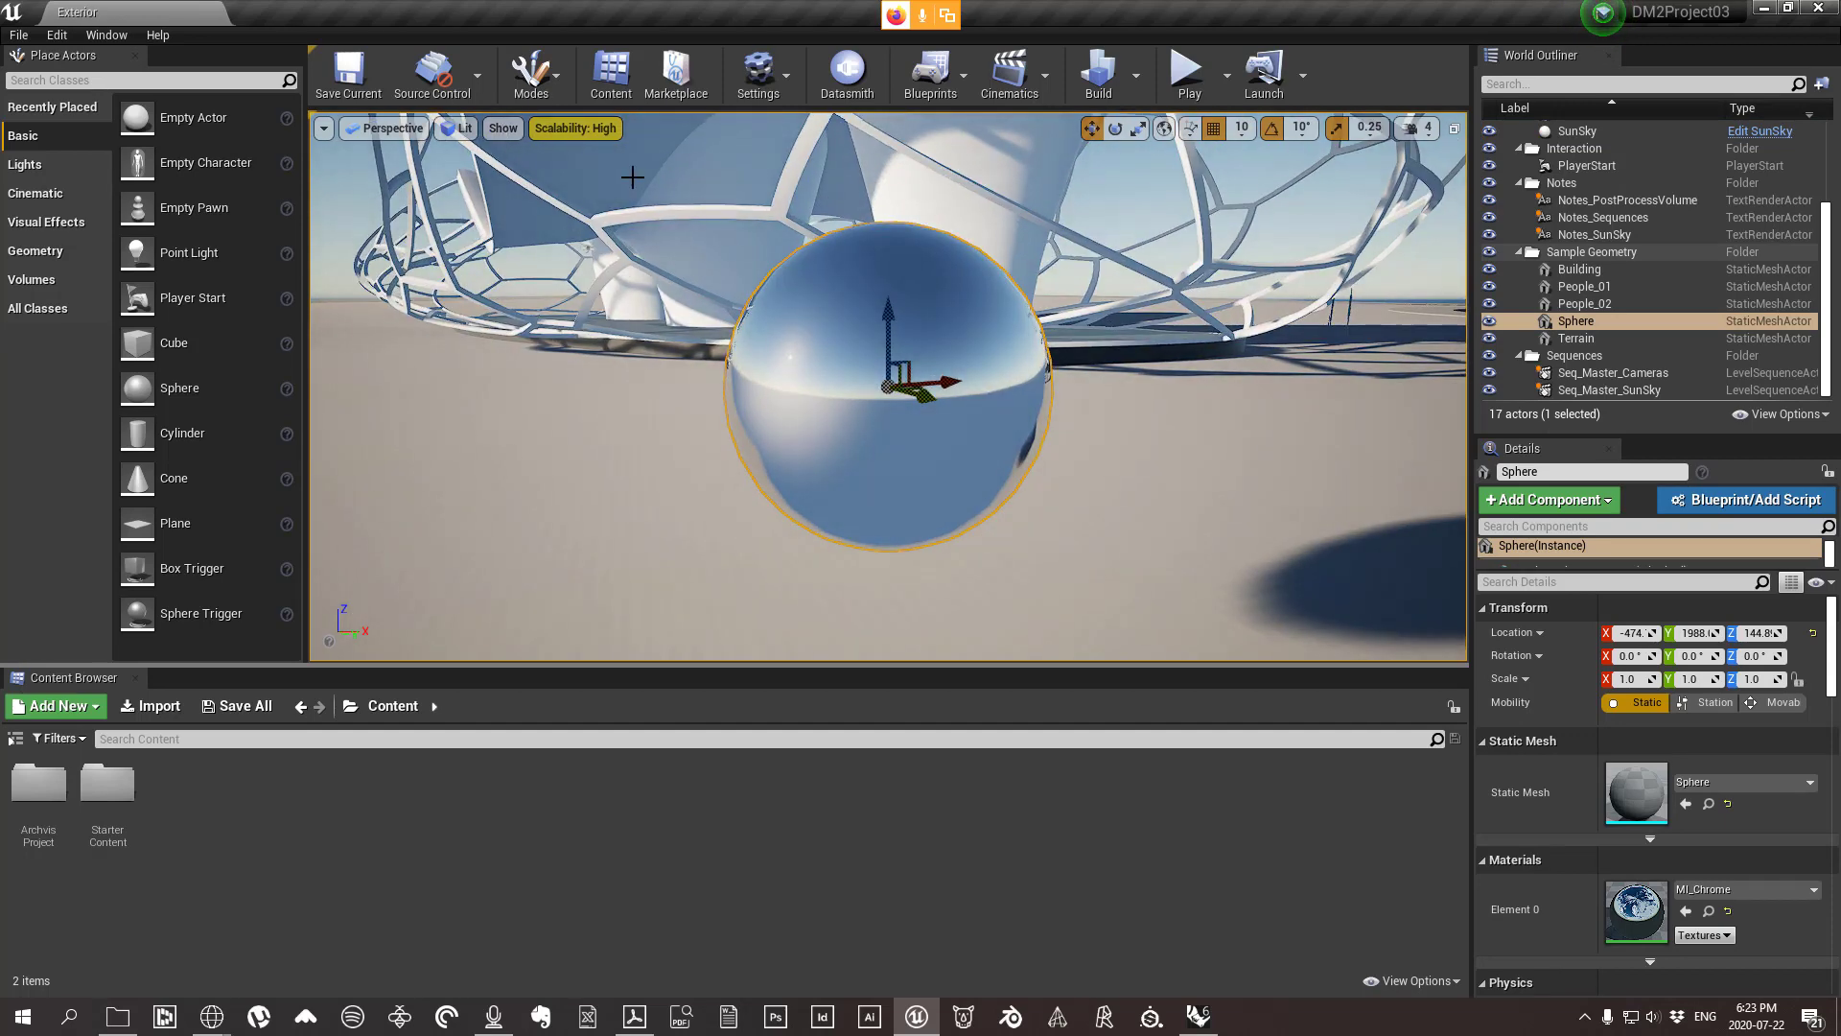
pyautogui.click(721, 169)
pyautogui.press('f')
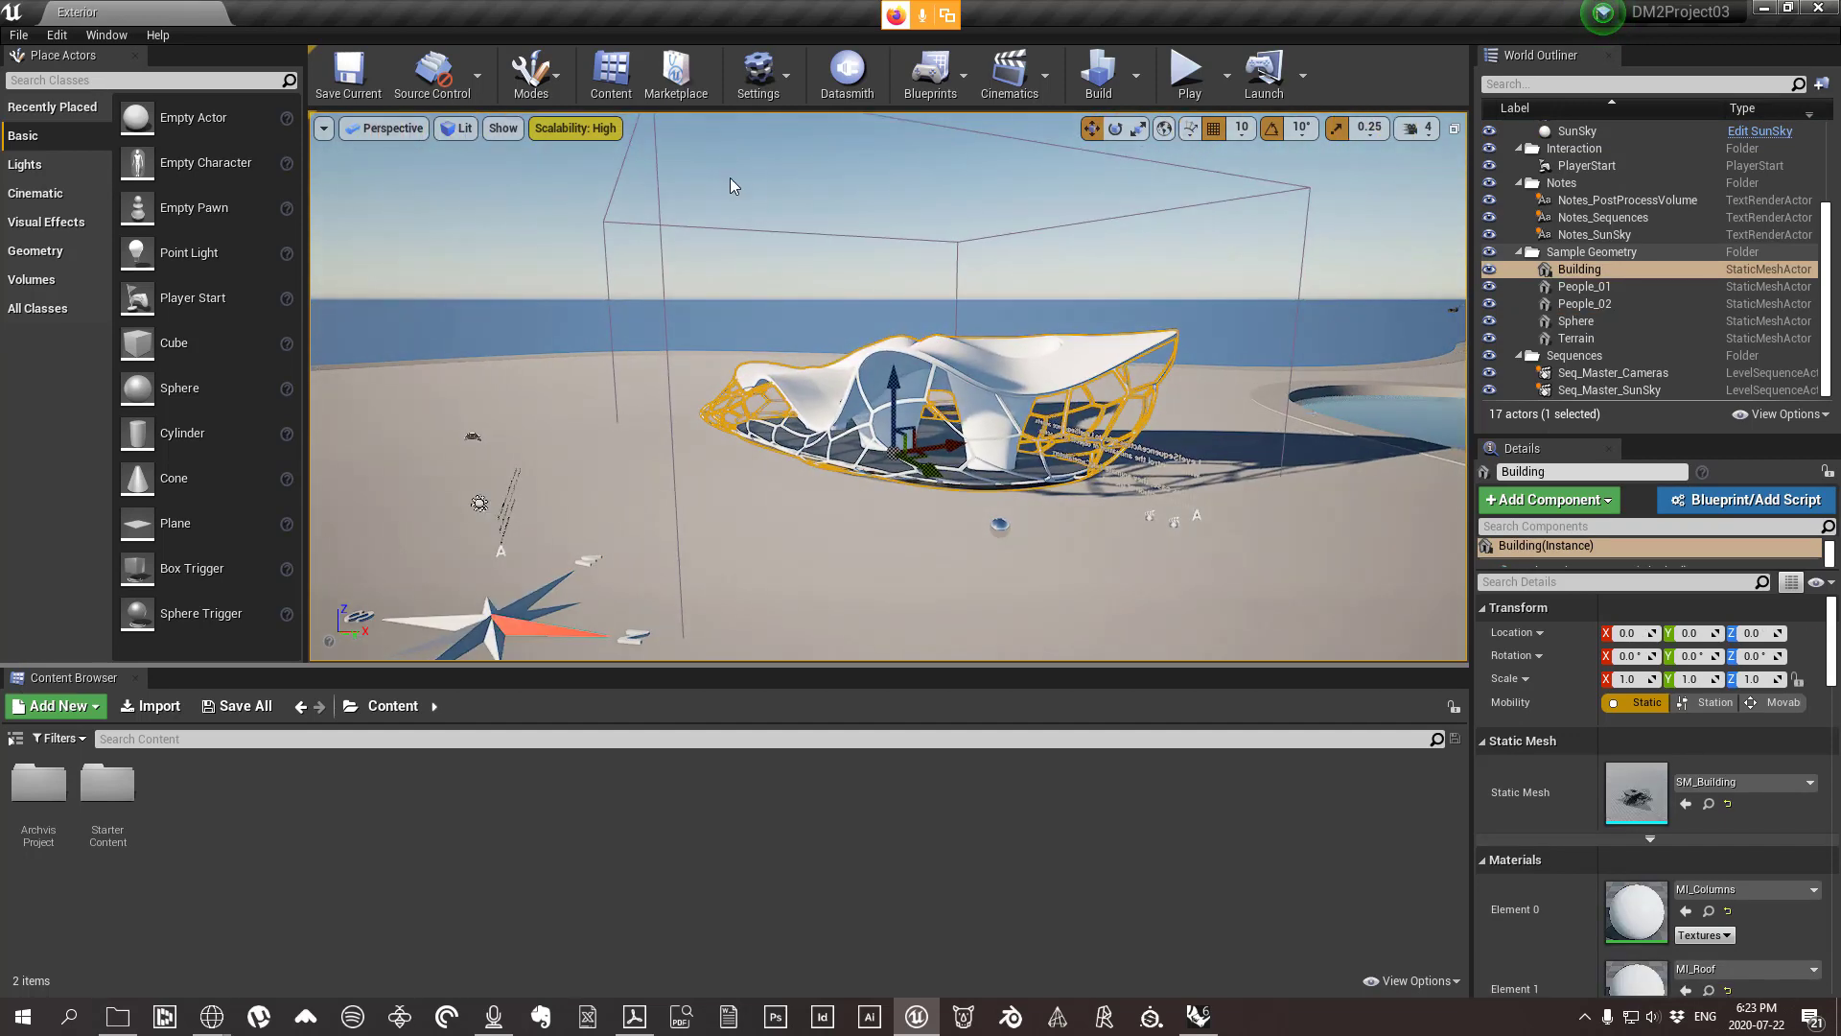
# Select the Notes_PostProcessVolume text and pull the view back to overlook the pavilion and shoreline.
pyautogui.moveTo(957, 322); pyautogui.dragTo(963, 422, button='right')
pyautogui.click(841, 357)
pyautogui.press('s')
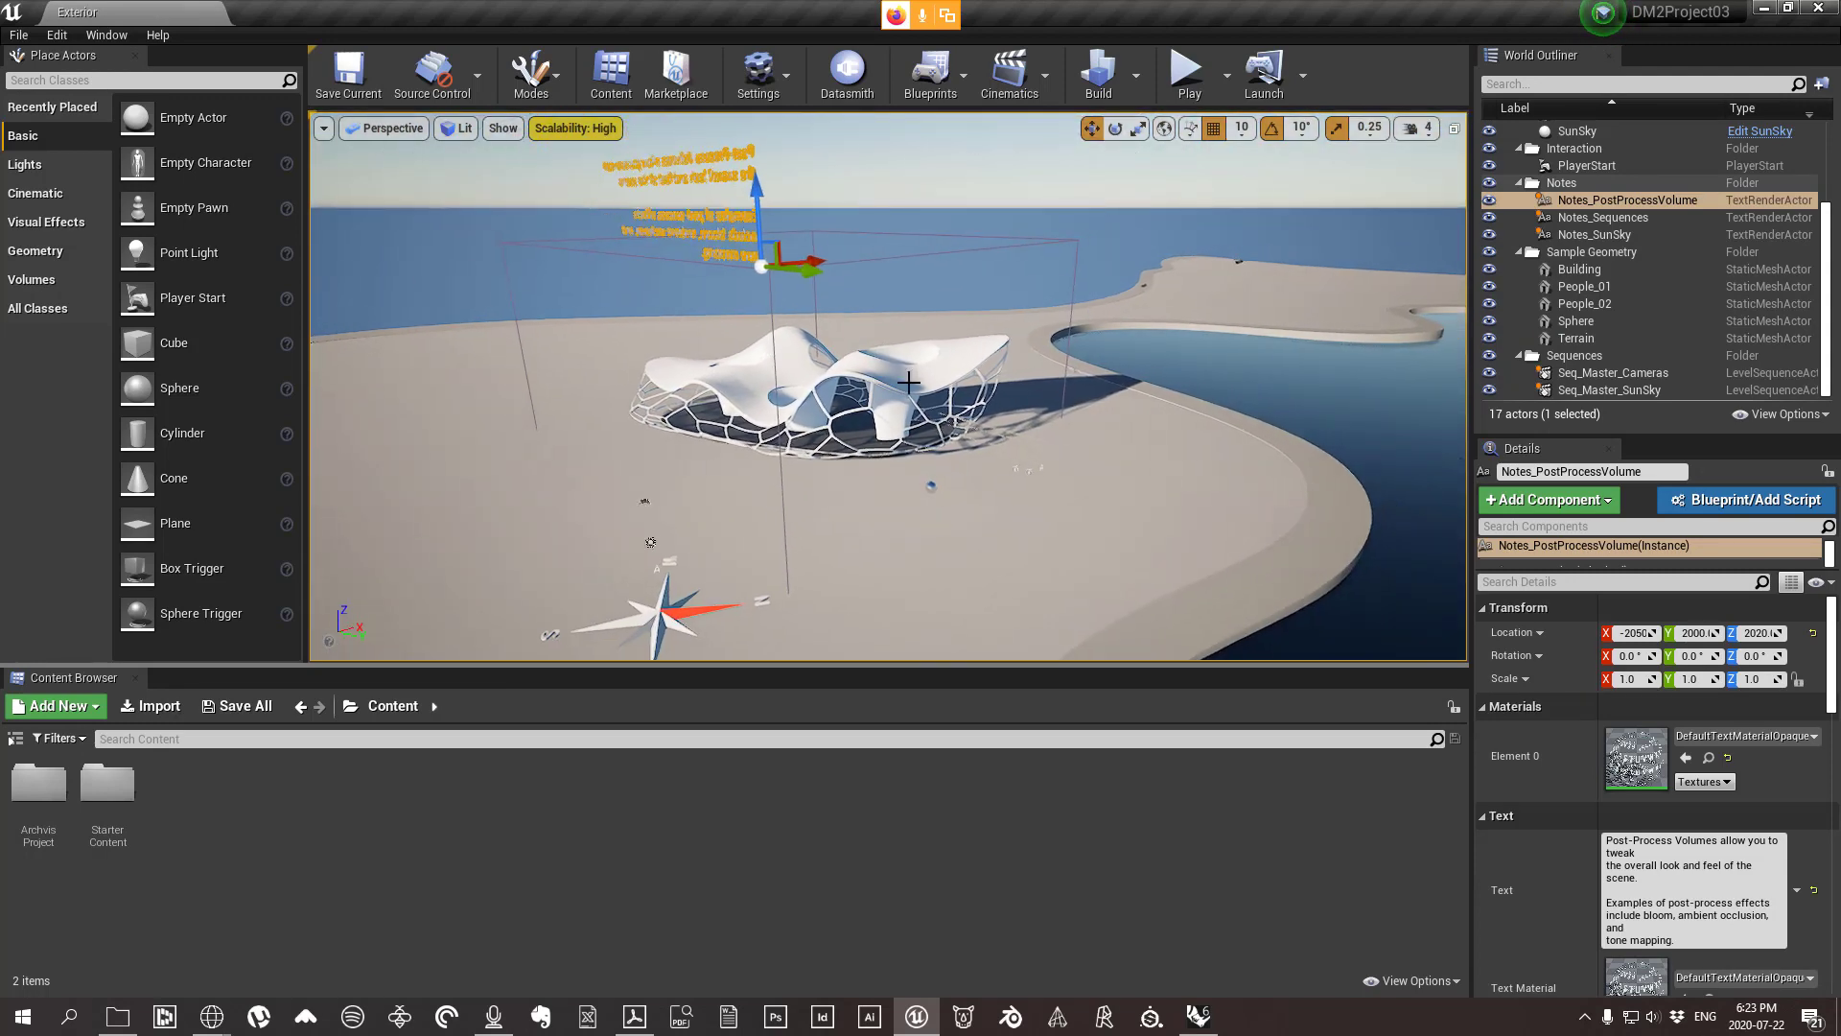
pyautogui.moveTo(864, 377); pyautogui.dragTo(834, 417, button='right')
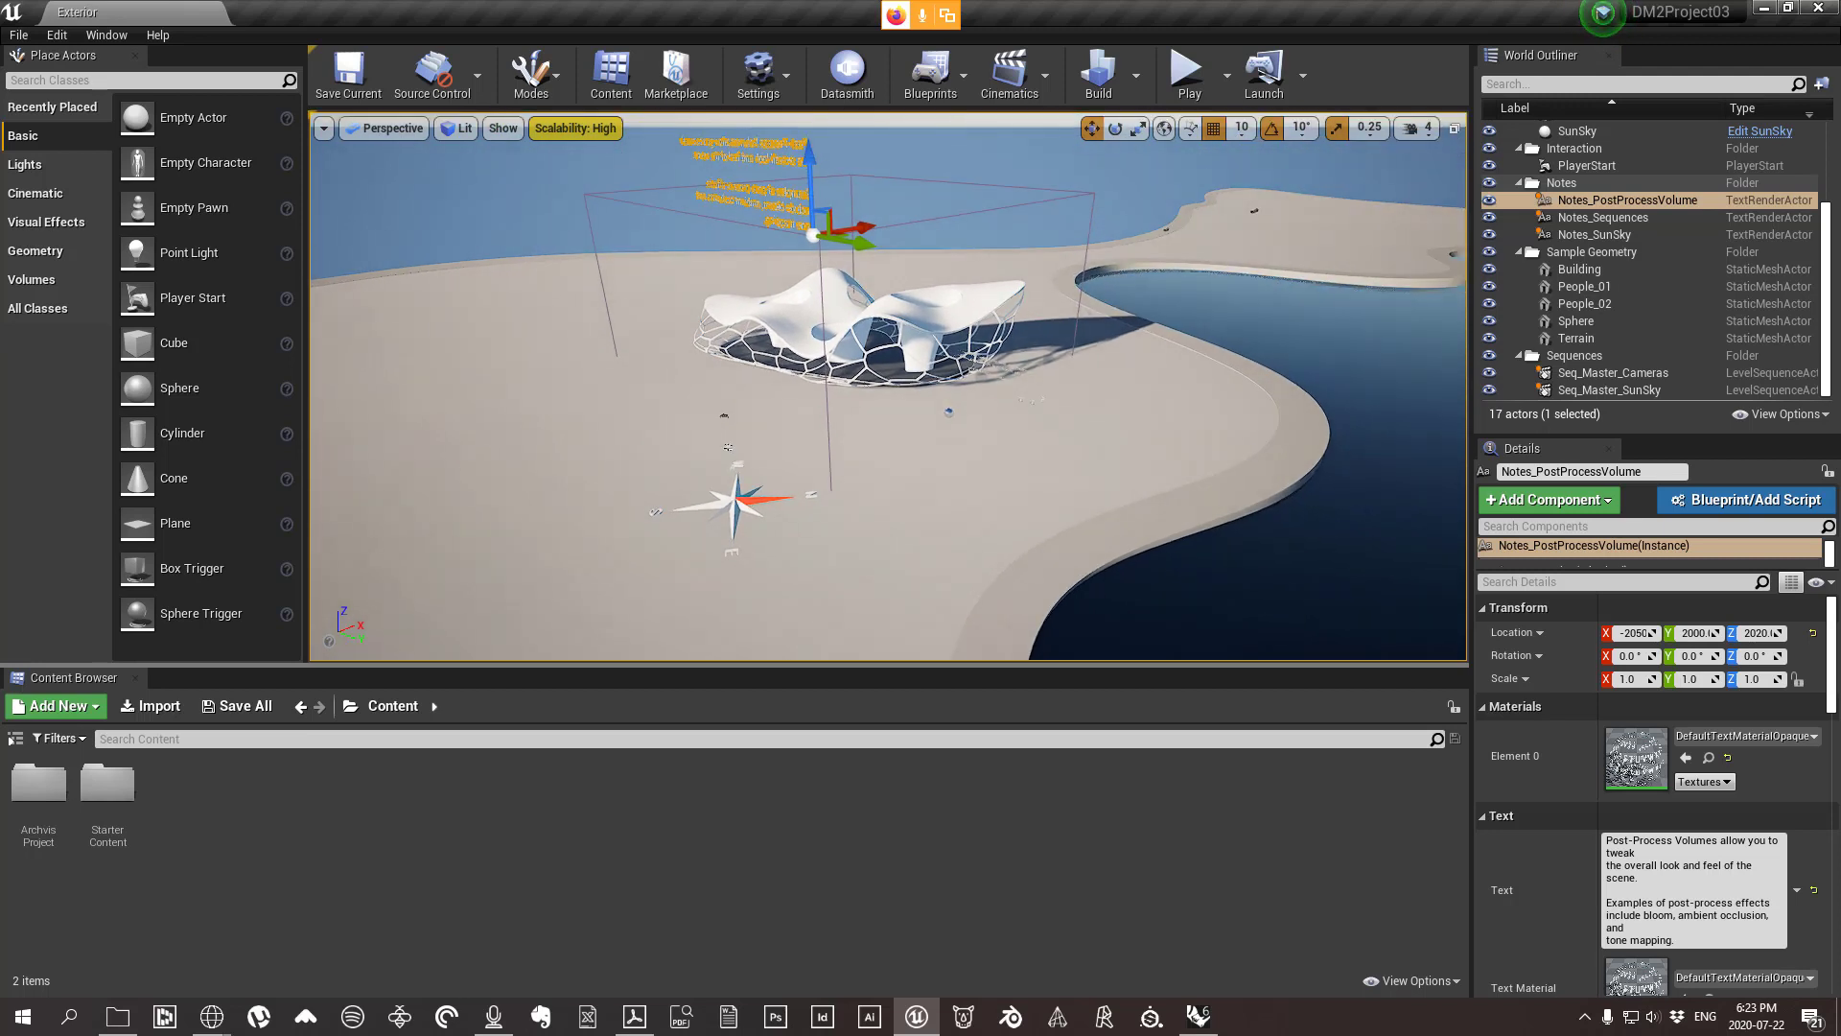
# Set the viewport camera speed to 7 and fly around the pavilion to the waterfront side.
pyautogui.click(1432, 133)
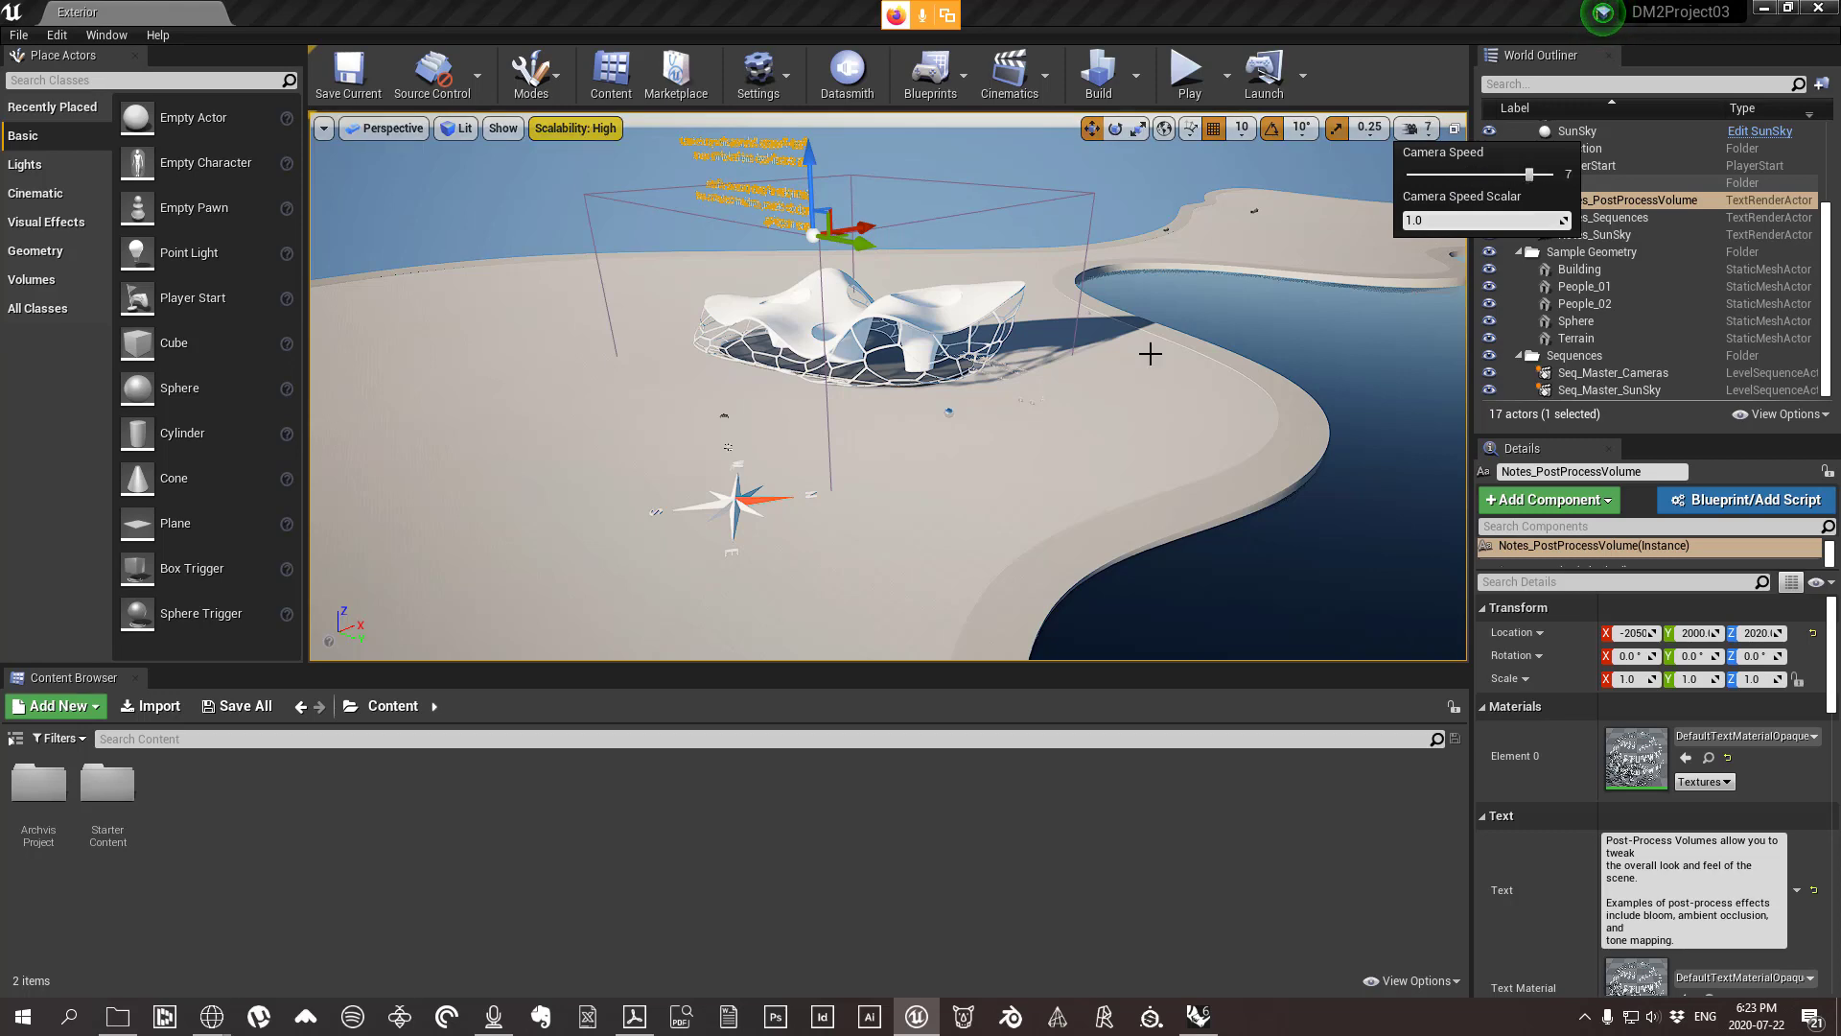
pyautogui.press('s')
pyautogui.moveTo(1150, 353); pyautogui.dragTo(1402, 378, button='right')
pyautogui.press('w')
pyautogui.press('s')
pyautogui.press('s')
pyautogui.press('a')
pyautogui.press('w')
pyautogui.press('s')
pyautogui.press('f')
pyautogui.press('a')
pyautogui.press('w')
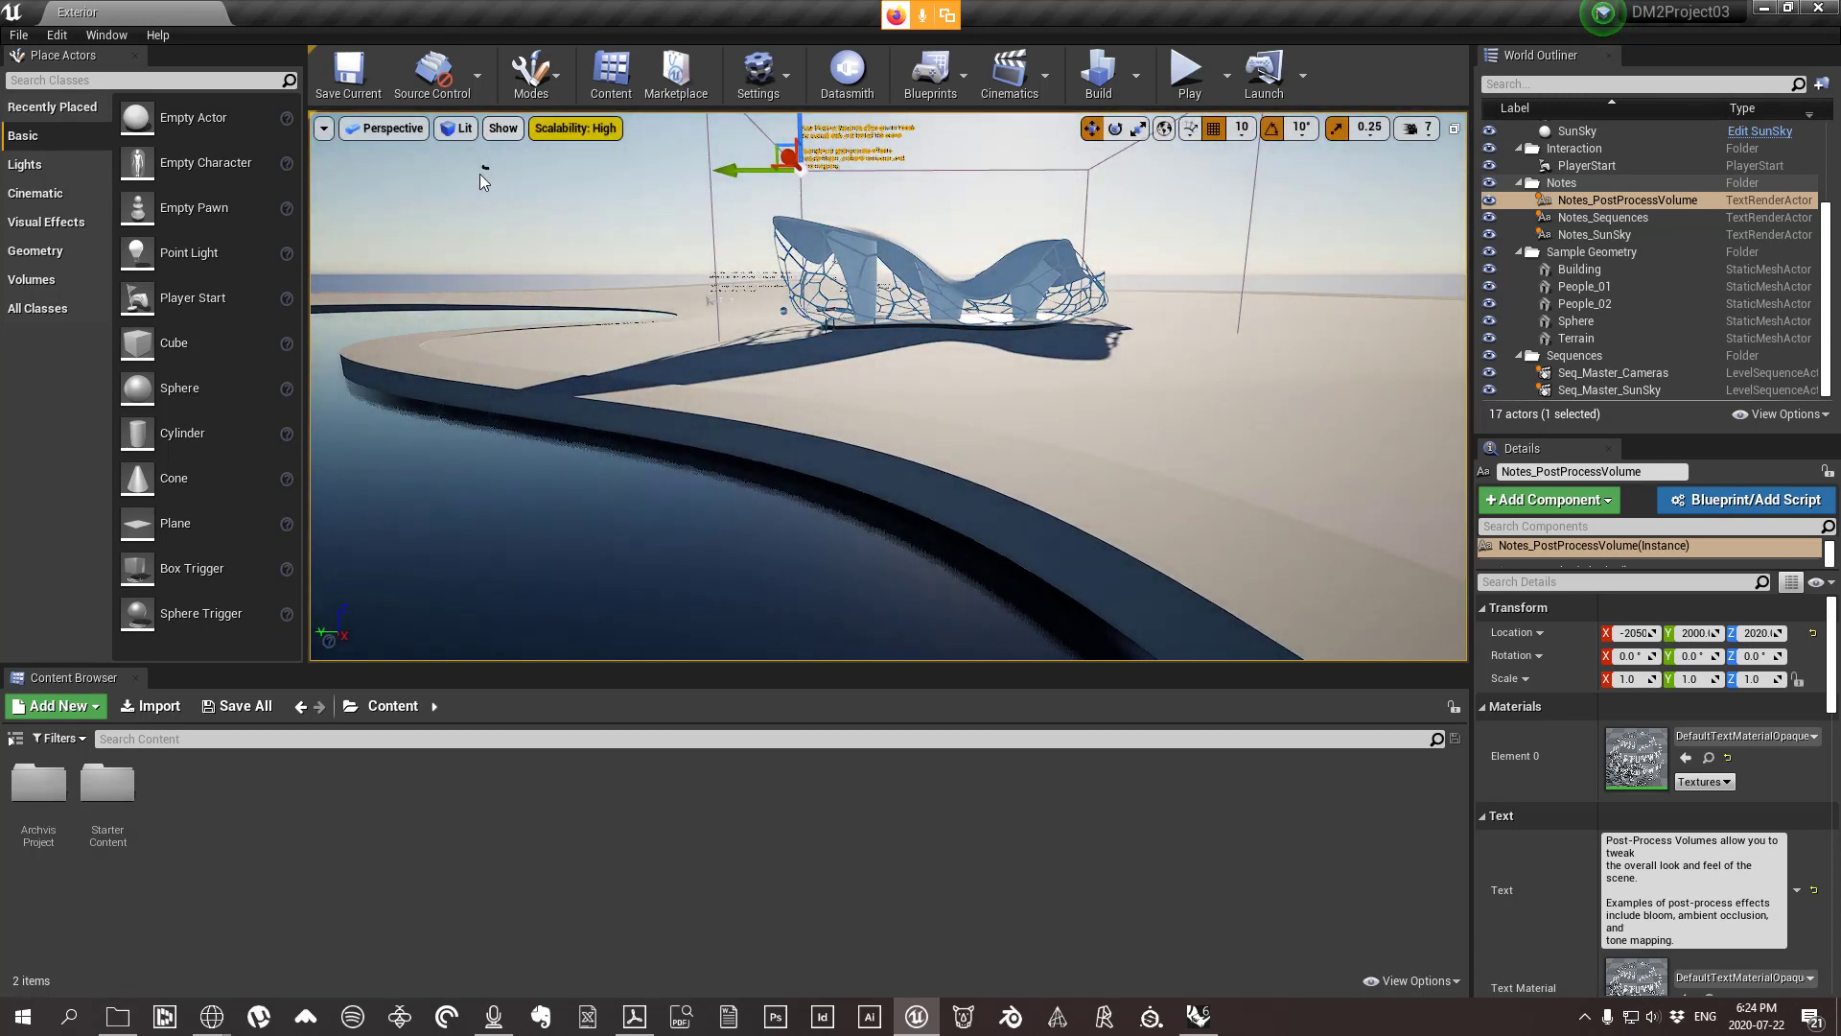
# Focus the view on CineCameraActor_3 from the World Outliner and select the Building in the scene.
pyautogui.scroll(3, 1608, 287)
pyautogui.doubleClick(1608, 197)
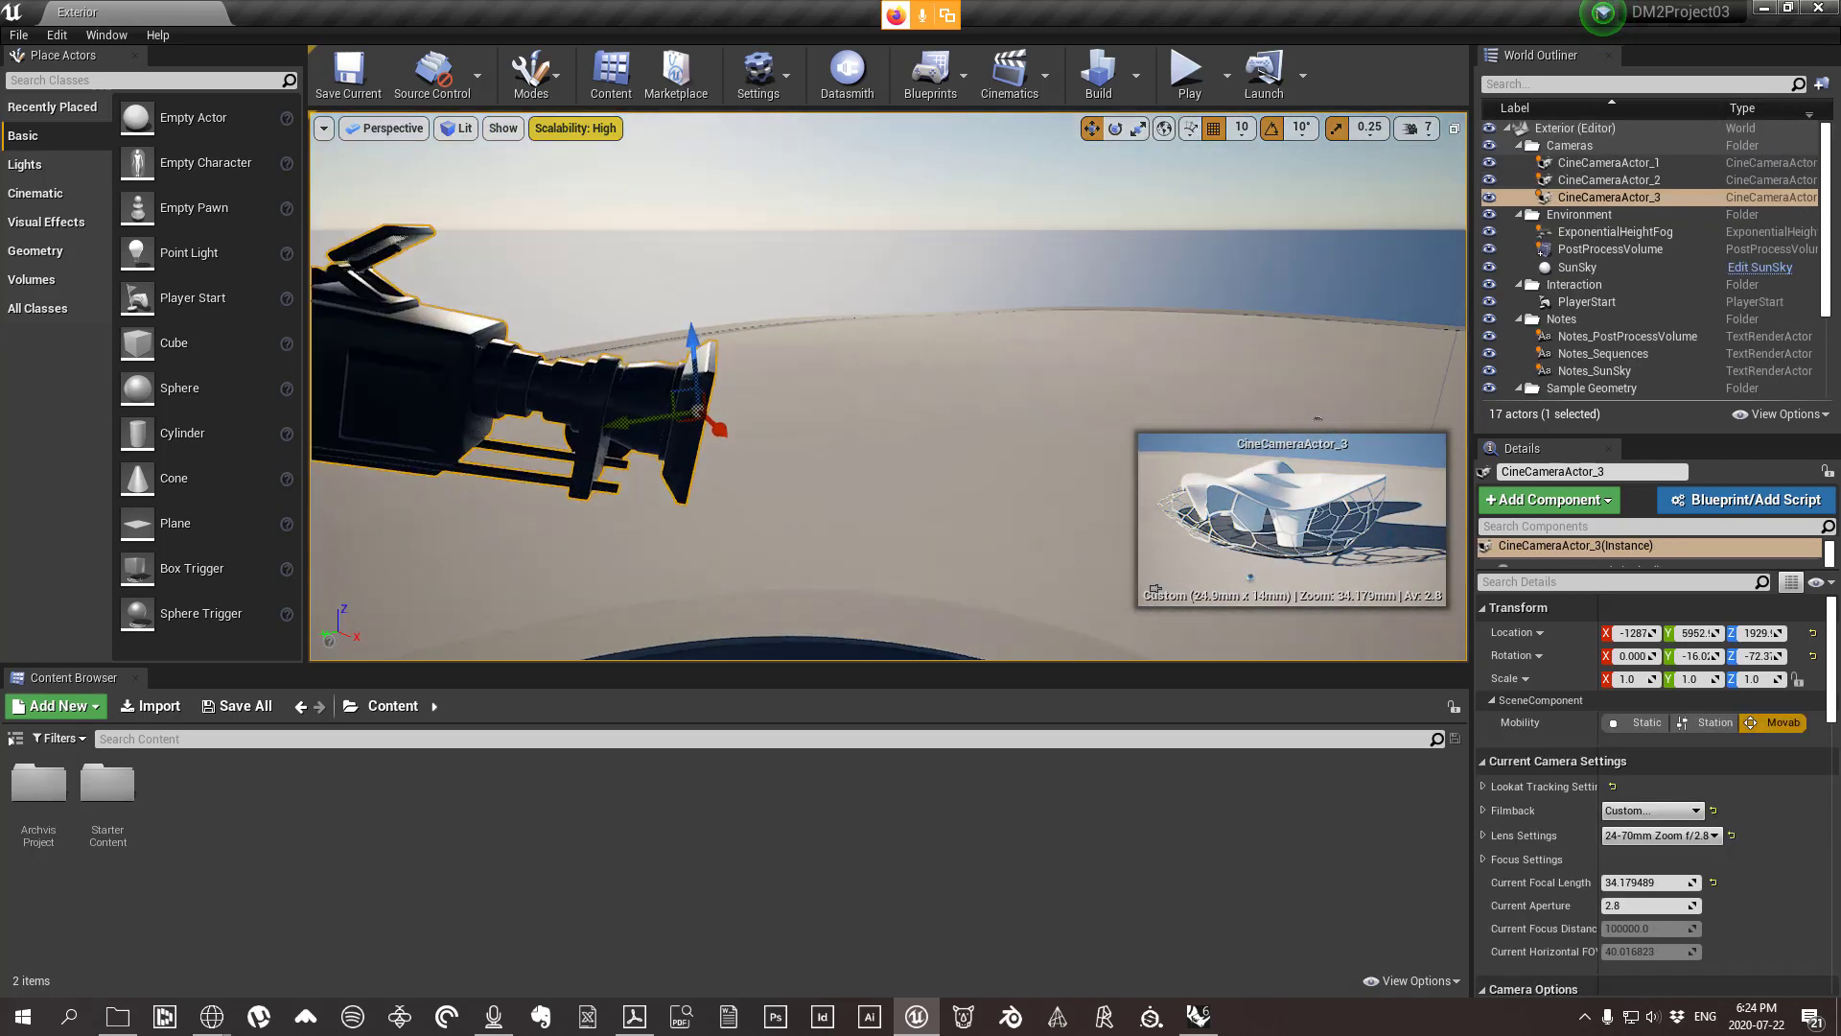
pyautogui.click(884, 295)
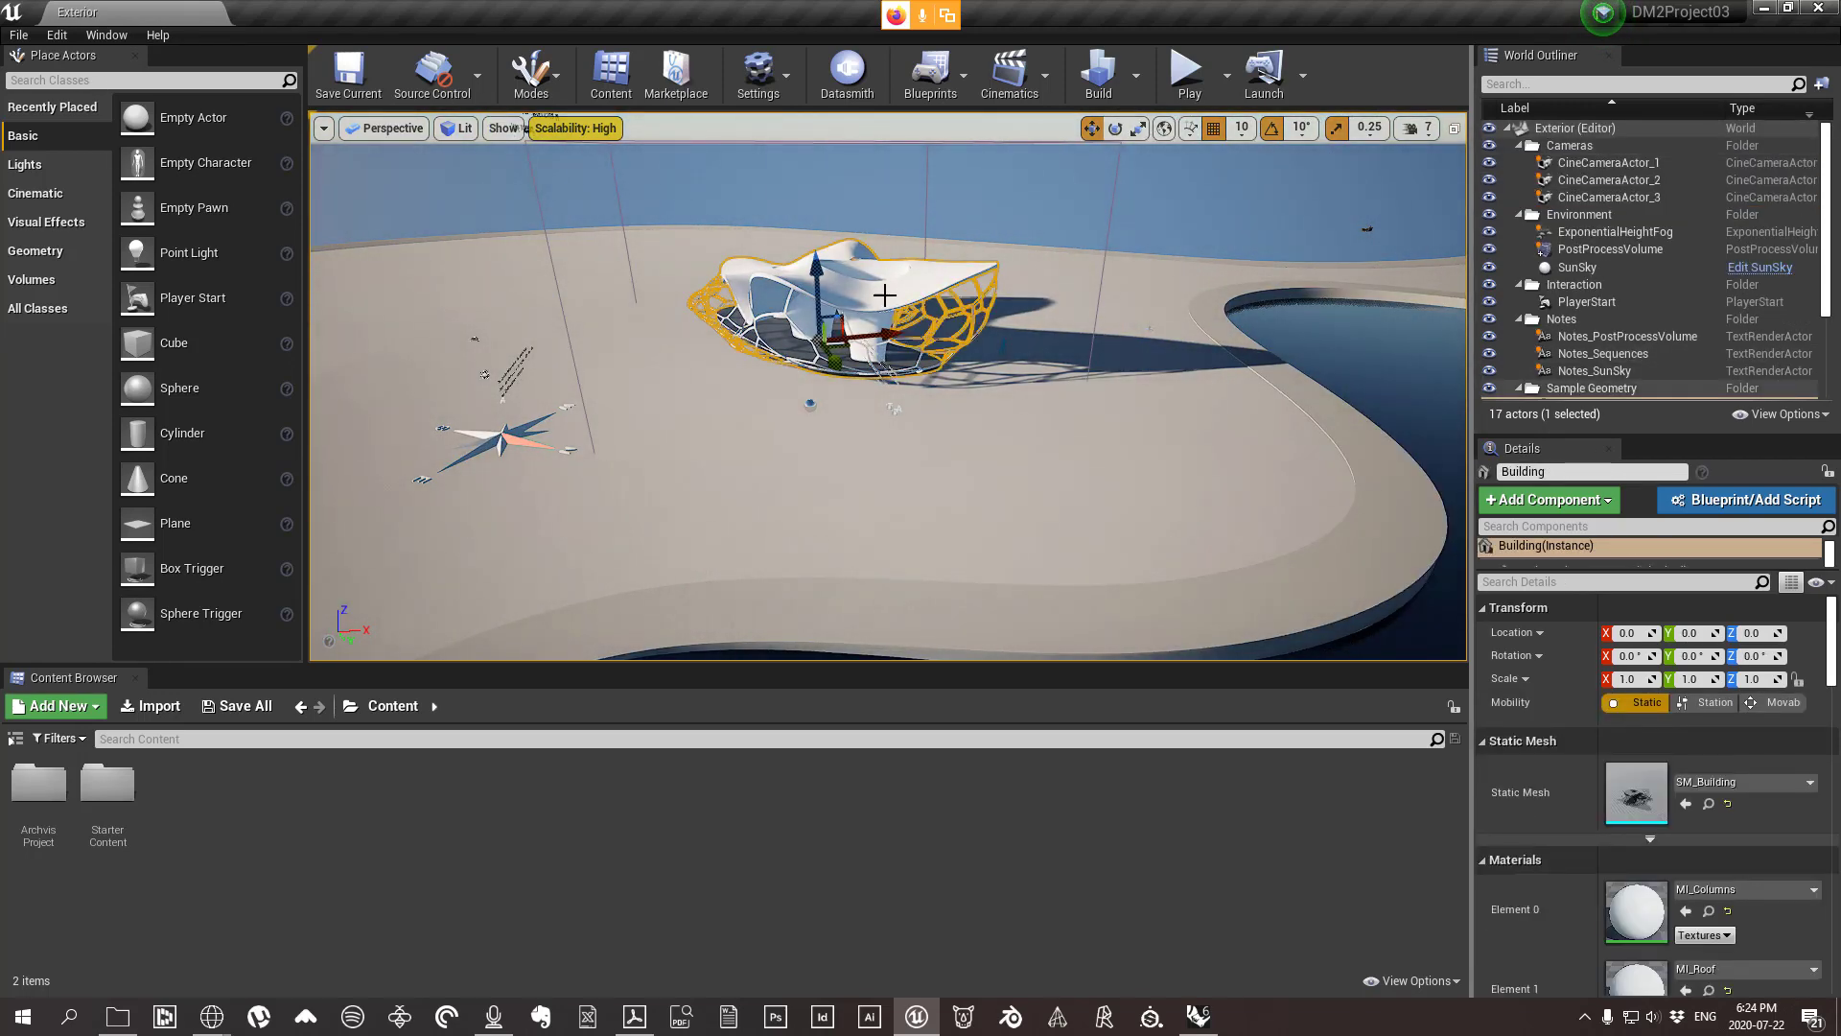
pyautogui.moveTo(891, 297); pyautogui.dragTo(814, 350, button='right')
# Select the SunSky actor and the Terrain in turn, and focus the view on the Terrain before moving closer to the pavilion.
pyautogui.click(1216, 338)
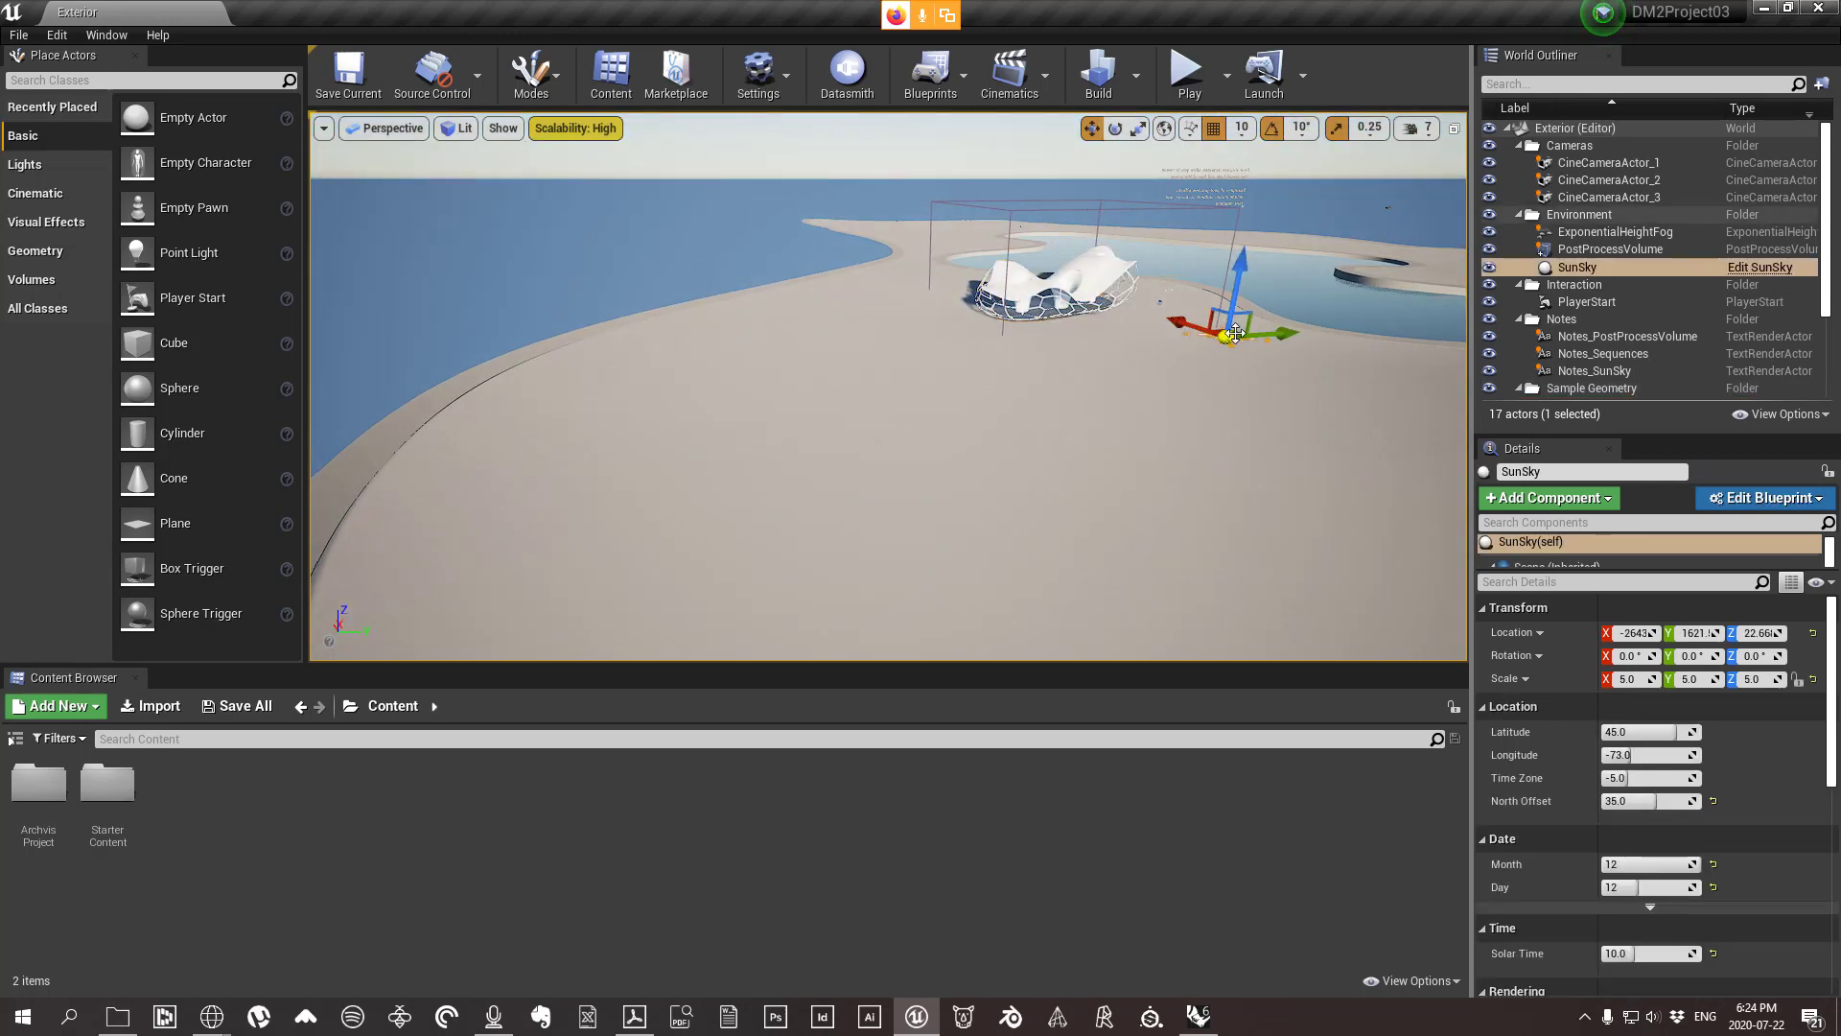
pyautogui.moveTo(1235, 333); pyautogui.dragTo(937, 428, button='right')
pyautogui.click(962, 308)
pyautogui.click(983, 459)
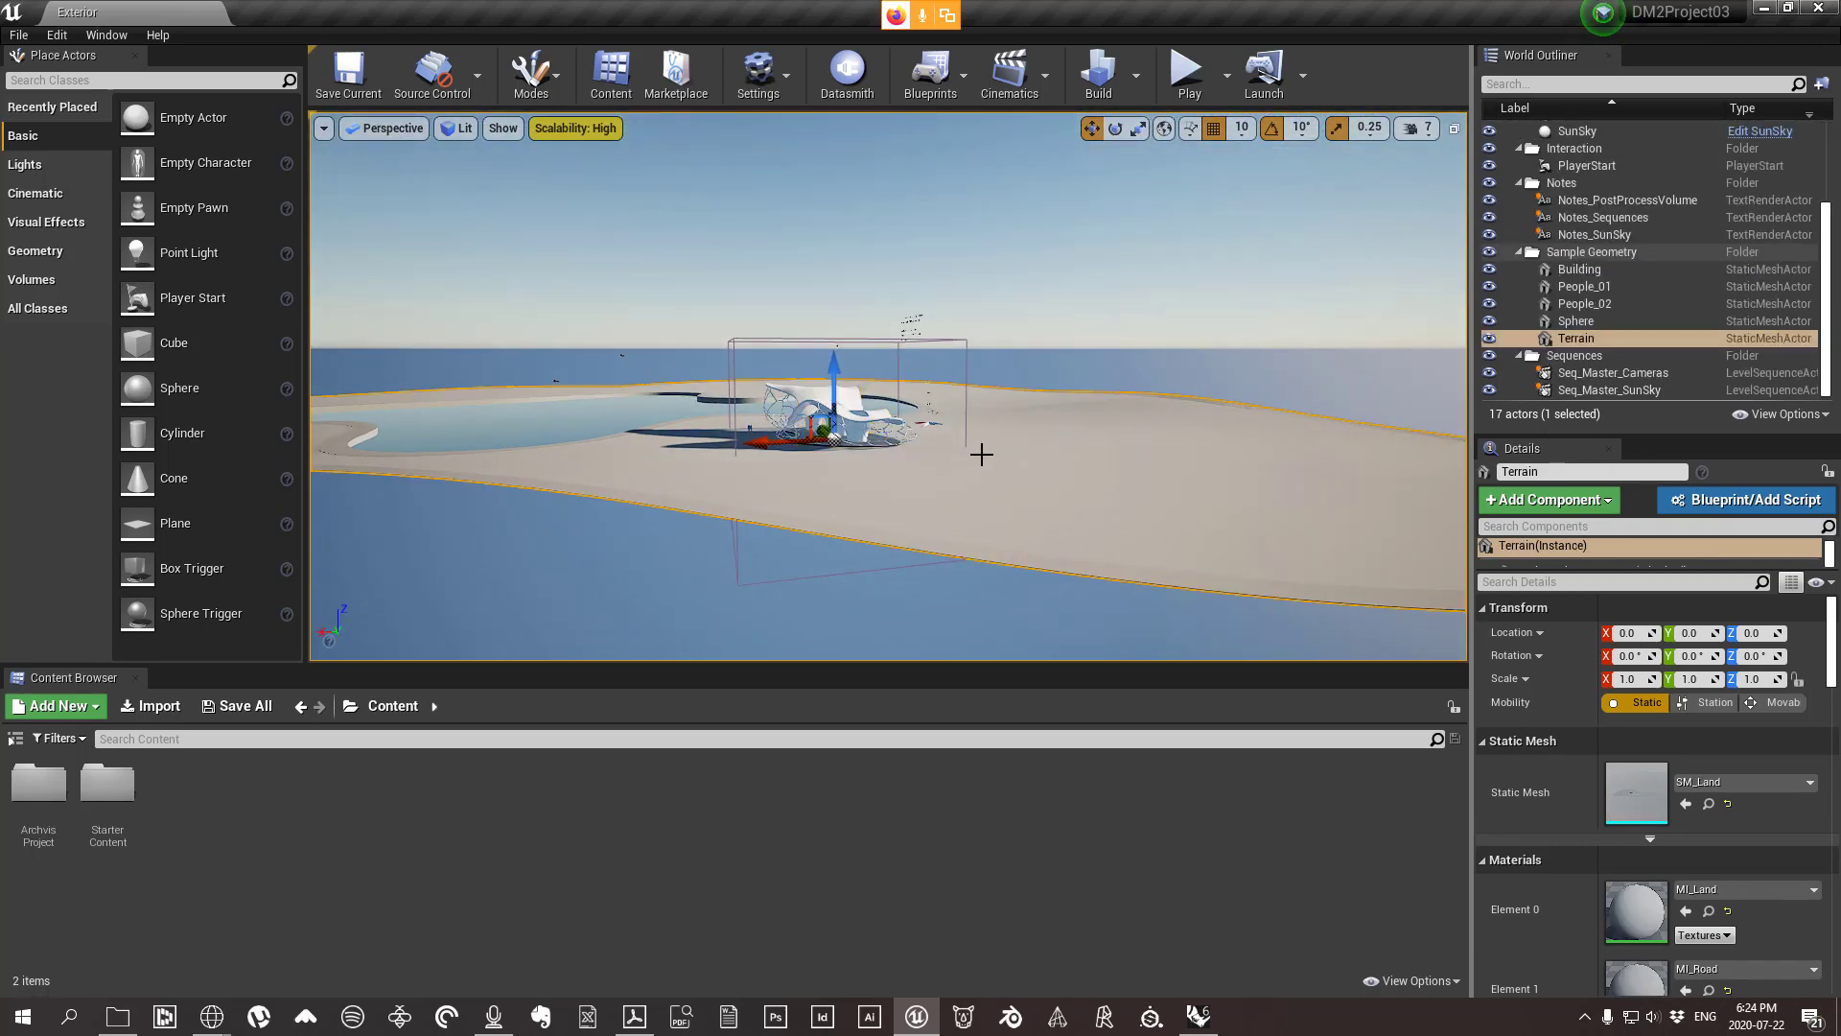
pyautogui.press('f')
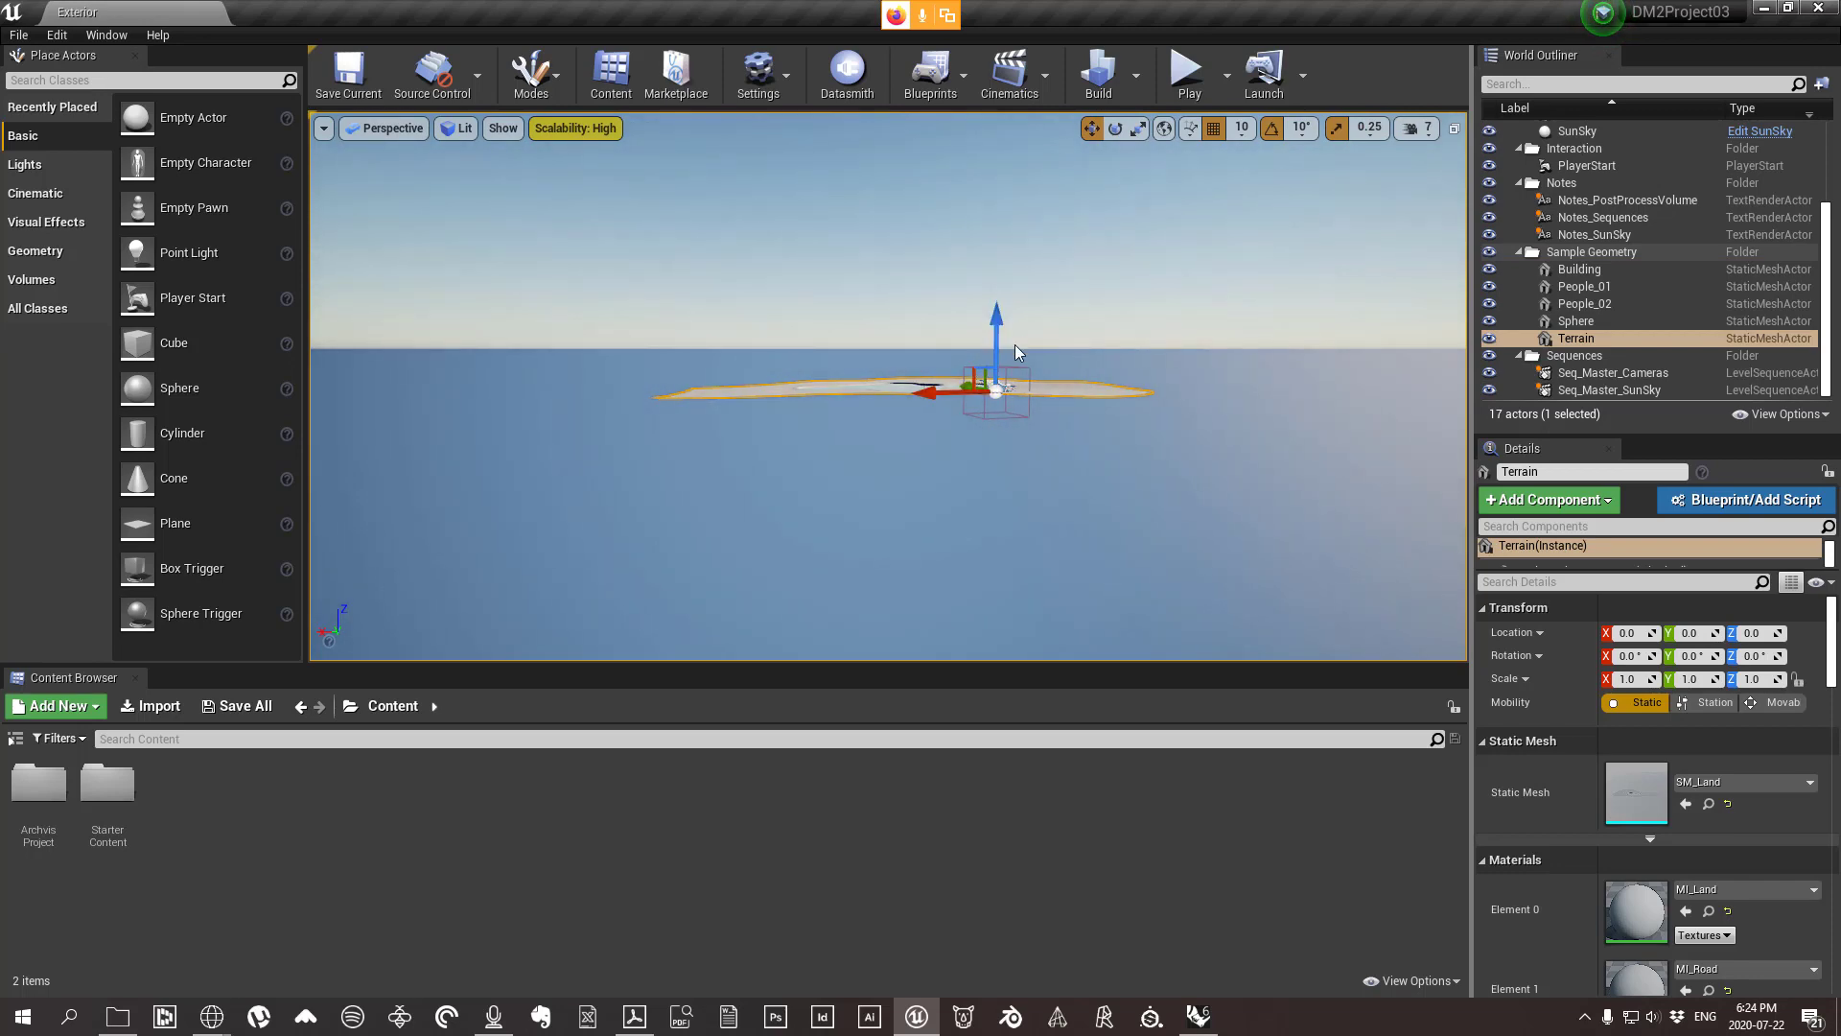
pyautogui.moveTo(1225, 427); pyautogui.dragTo(1226, 345)
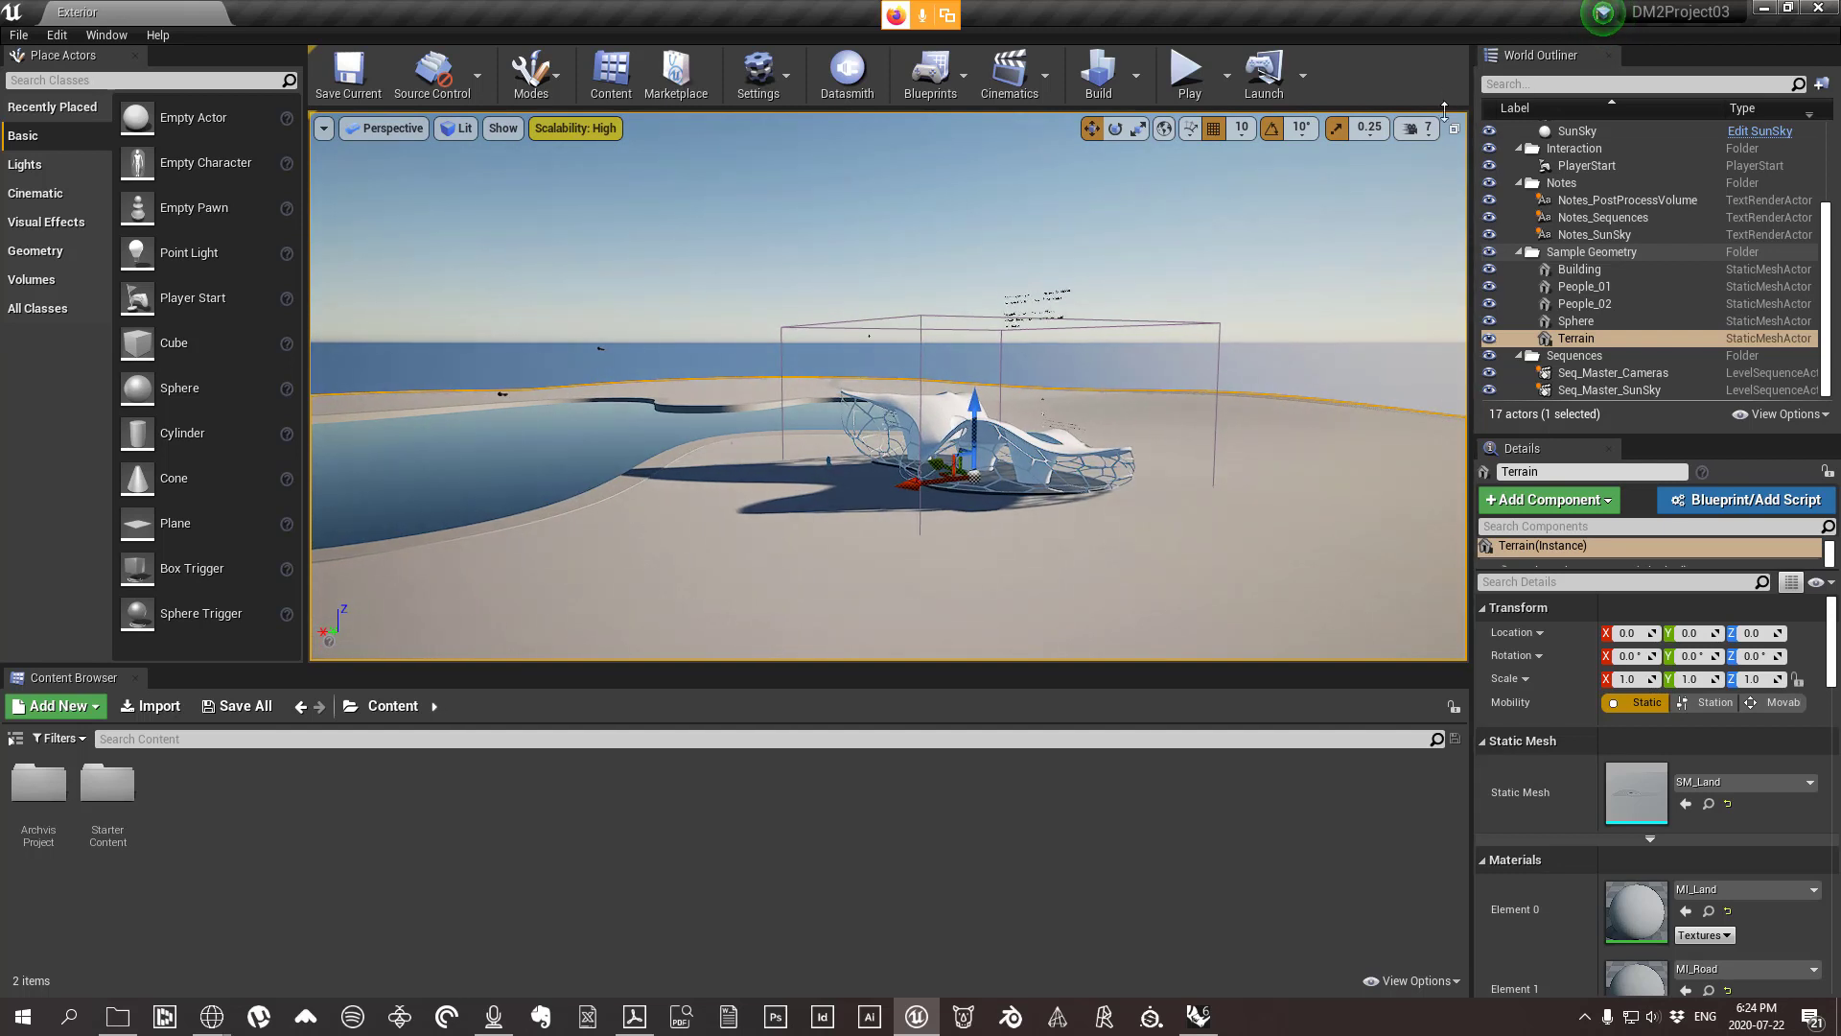
# Set the camera speed to 4 and the camera speed scalar to 16.875, and try moving through the scene.
pyautogui.click(1419, 127)
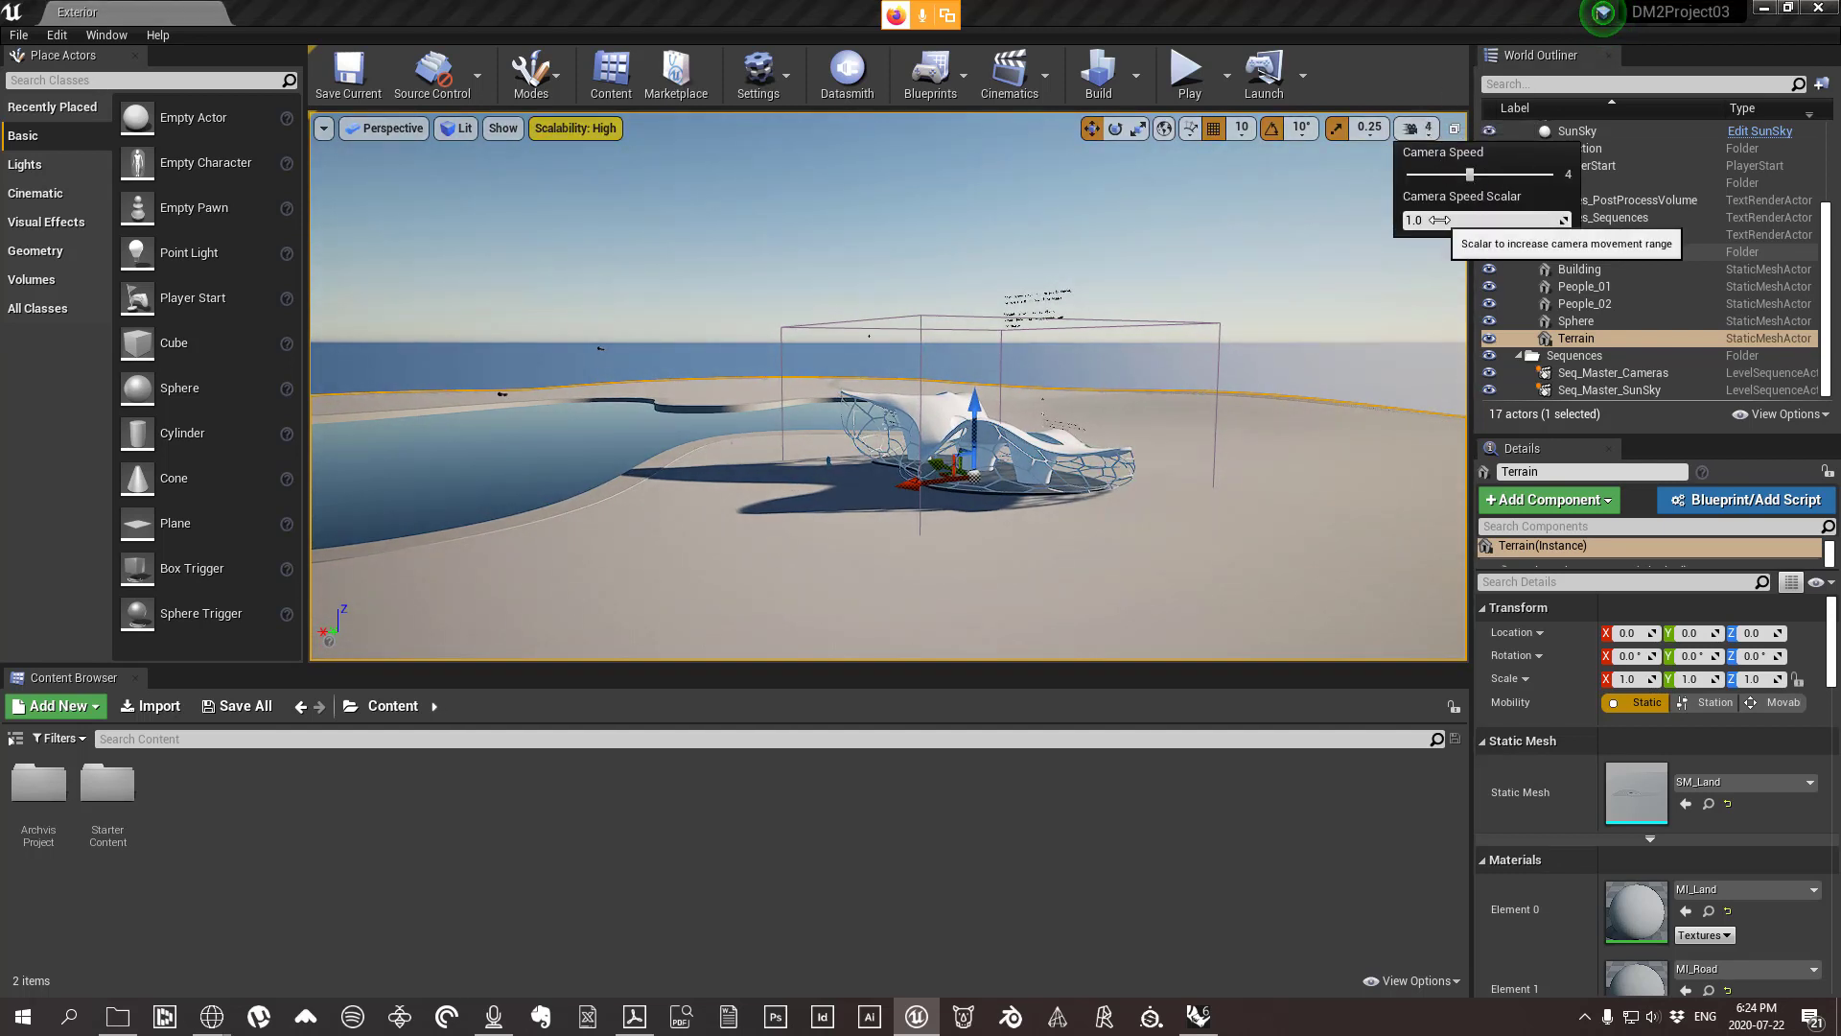
pyautogui.moveTo(1450, 217); pyautogui.dragTo(1496, 218)
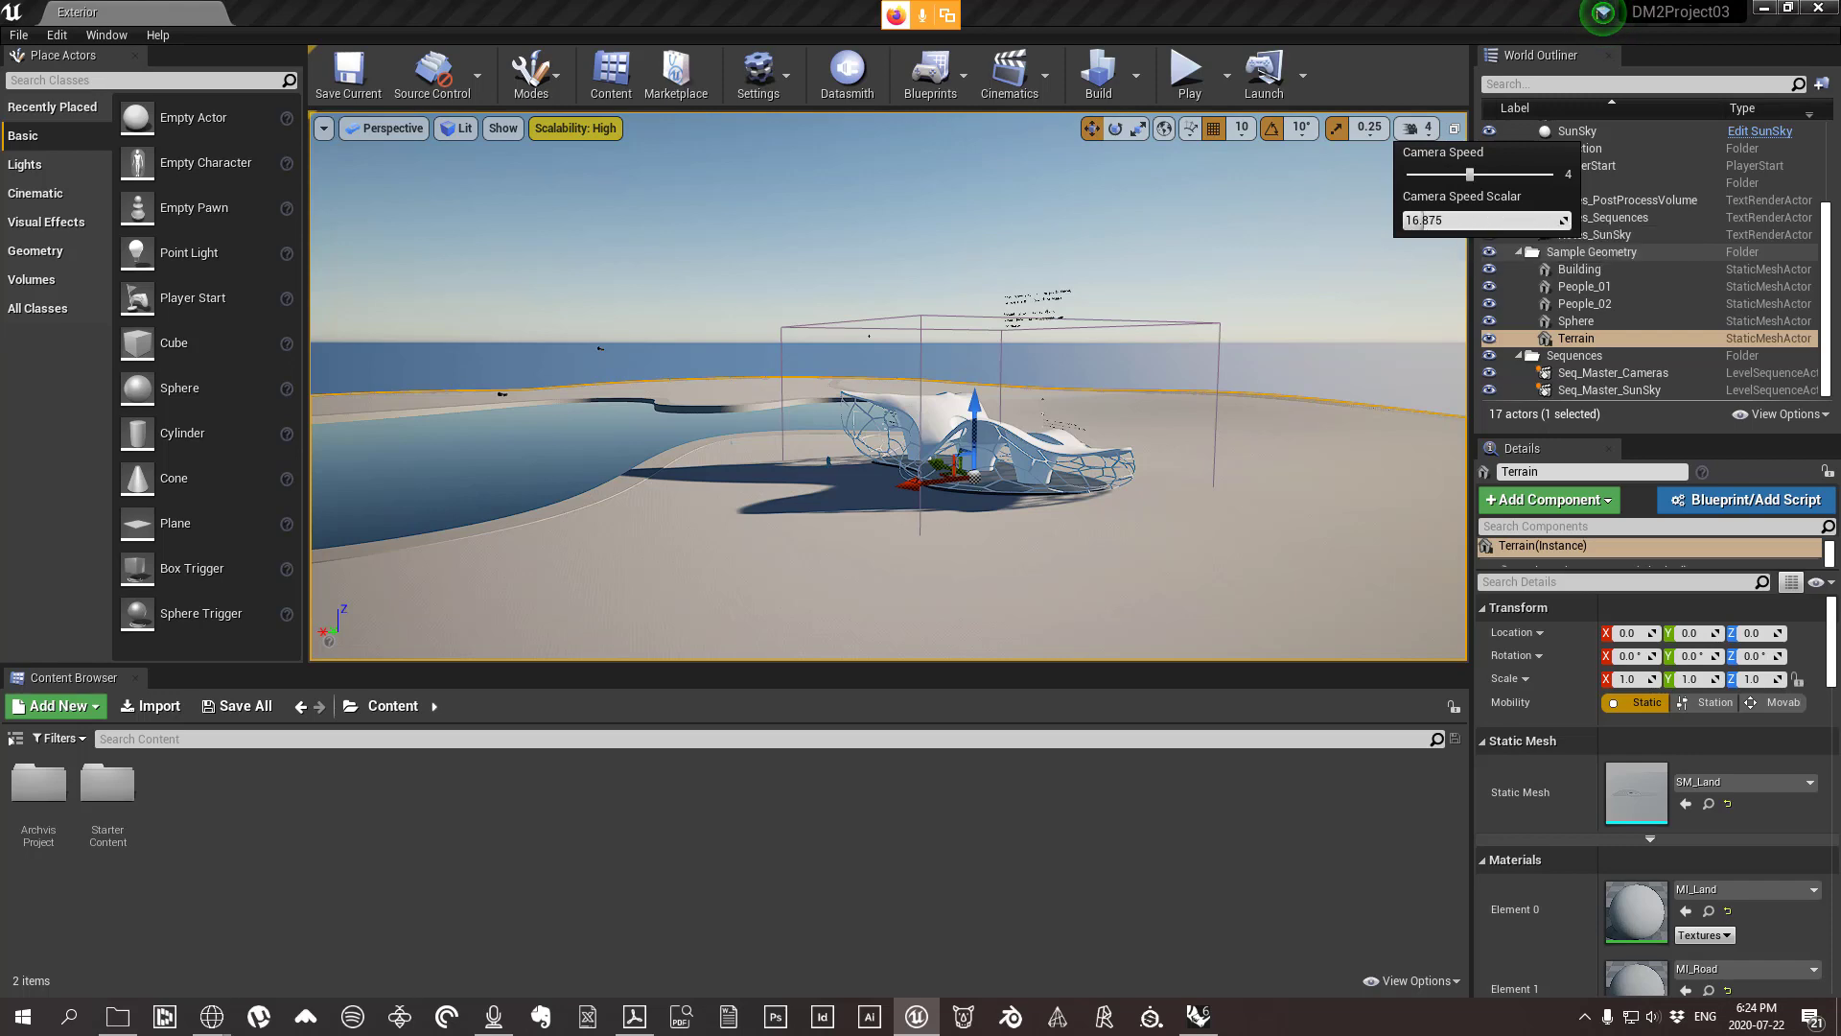
pyautogui.moveTo(1311, 465); pyautogui.dragTo(985, 611)
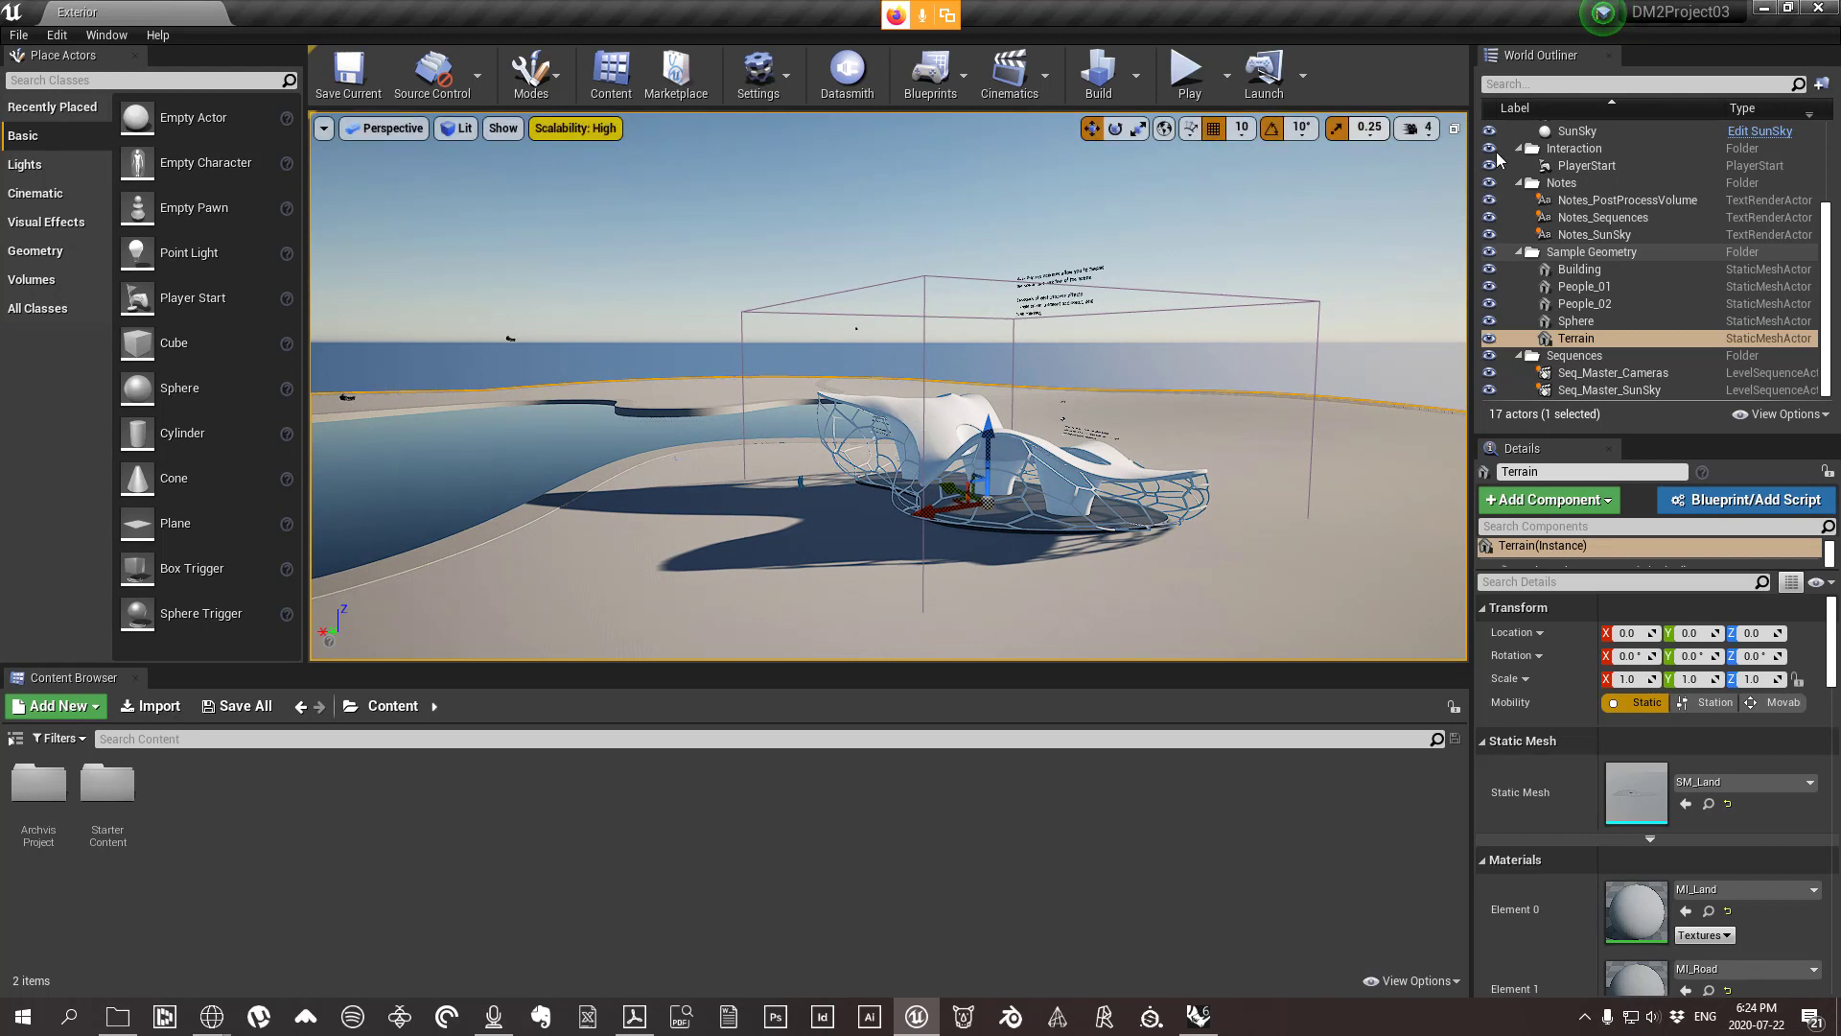
# Set the camera speed scalar to 1.0 and move the camera towards the pavilion.
pyautogui.click(1432, 134)
pyautogui.click(1448, 219)
pyautogui.write('1')
pyautogui.press('Return')
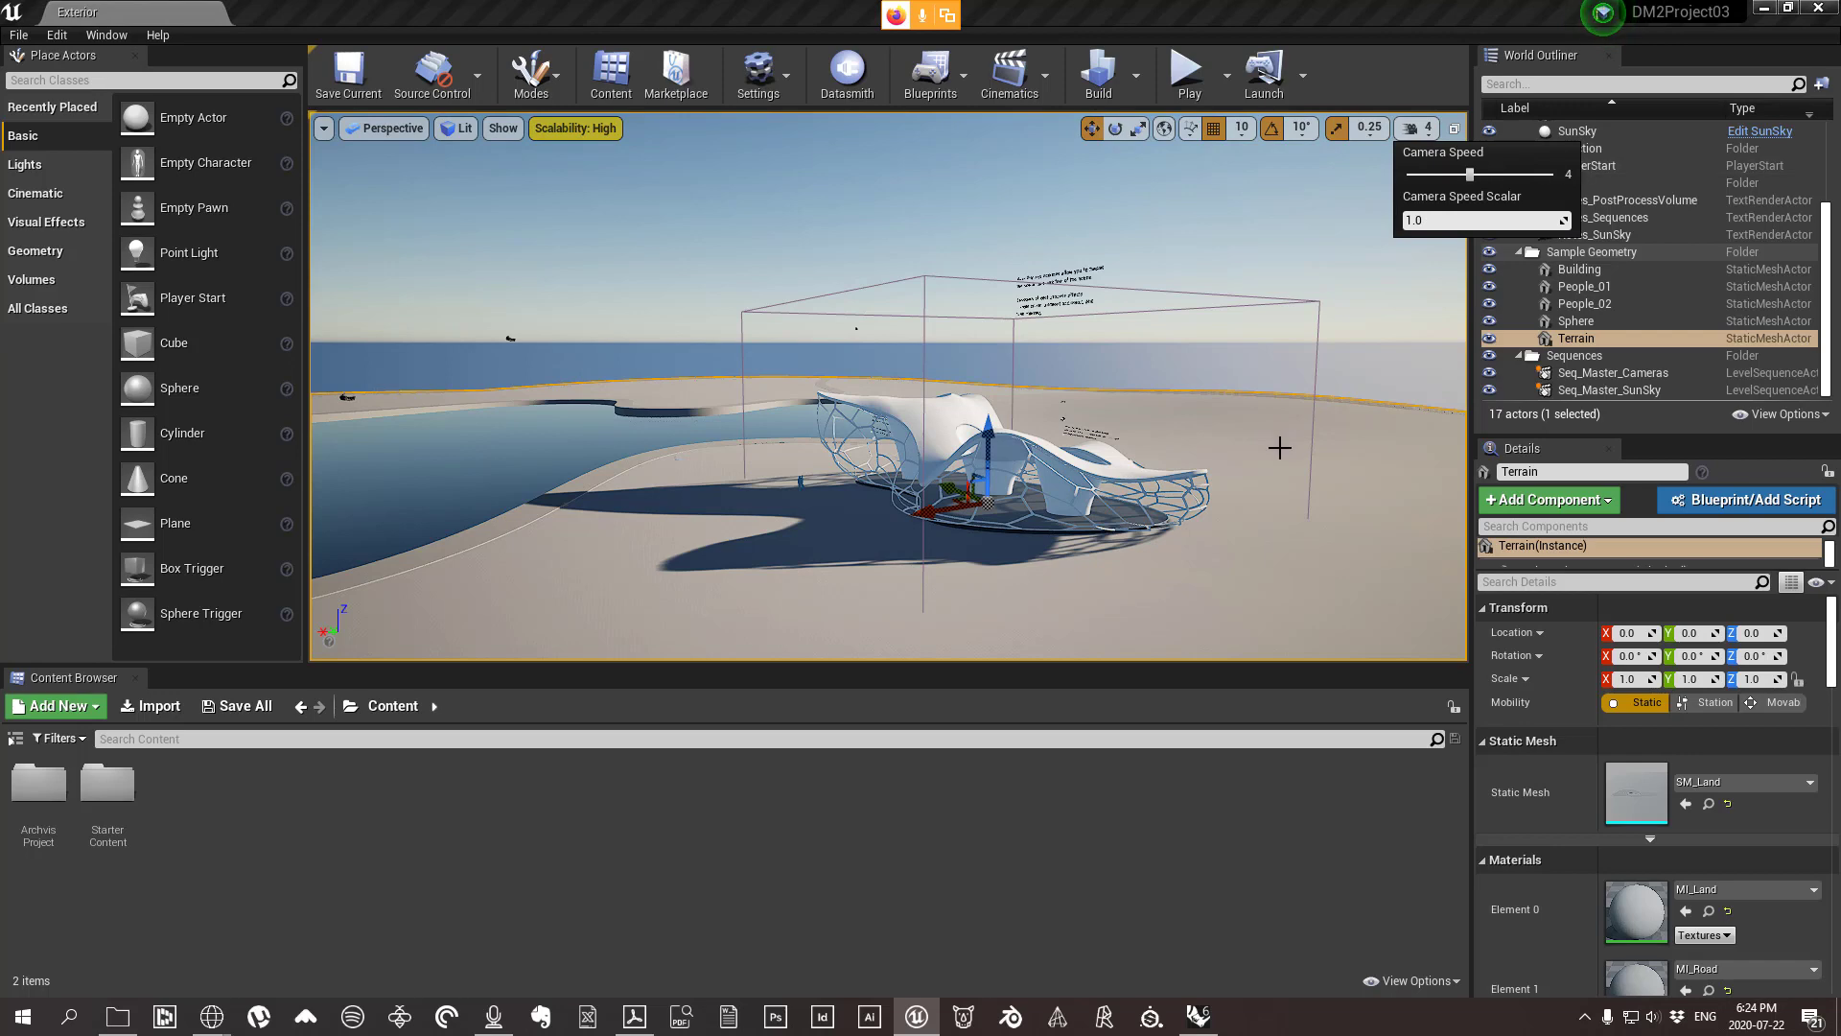
pyautogui.press('w')
pyautogui.moveTo(1279, 448); pyautogui.dragTo(1272, 447, button='right')
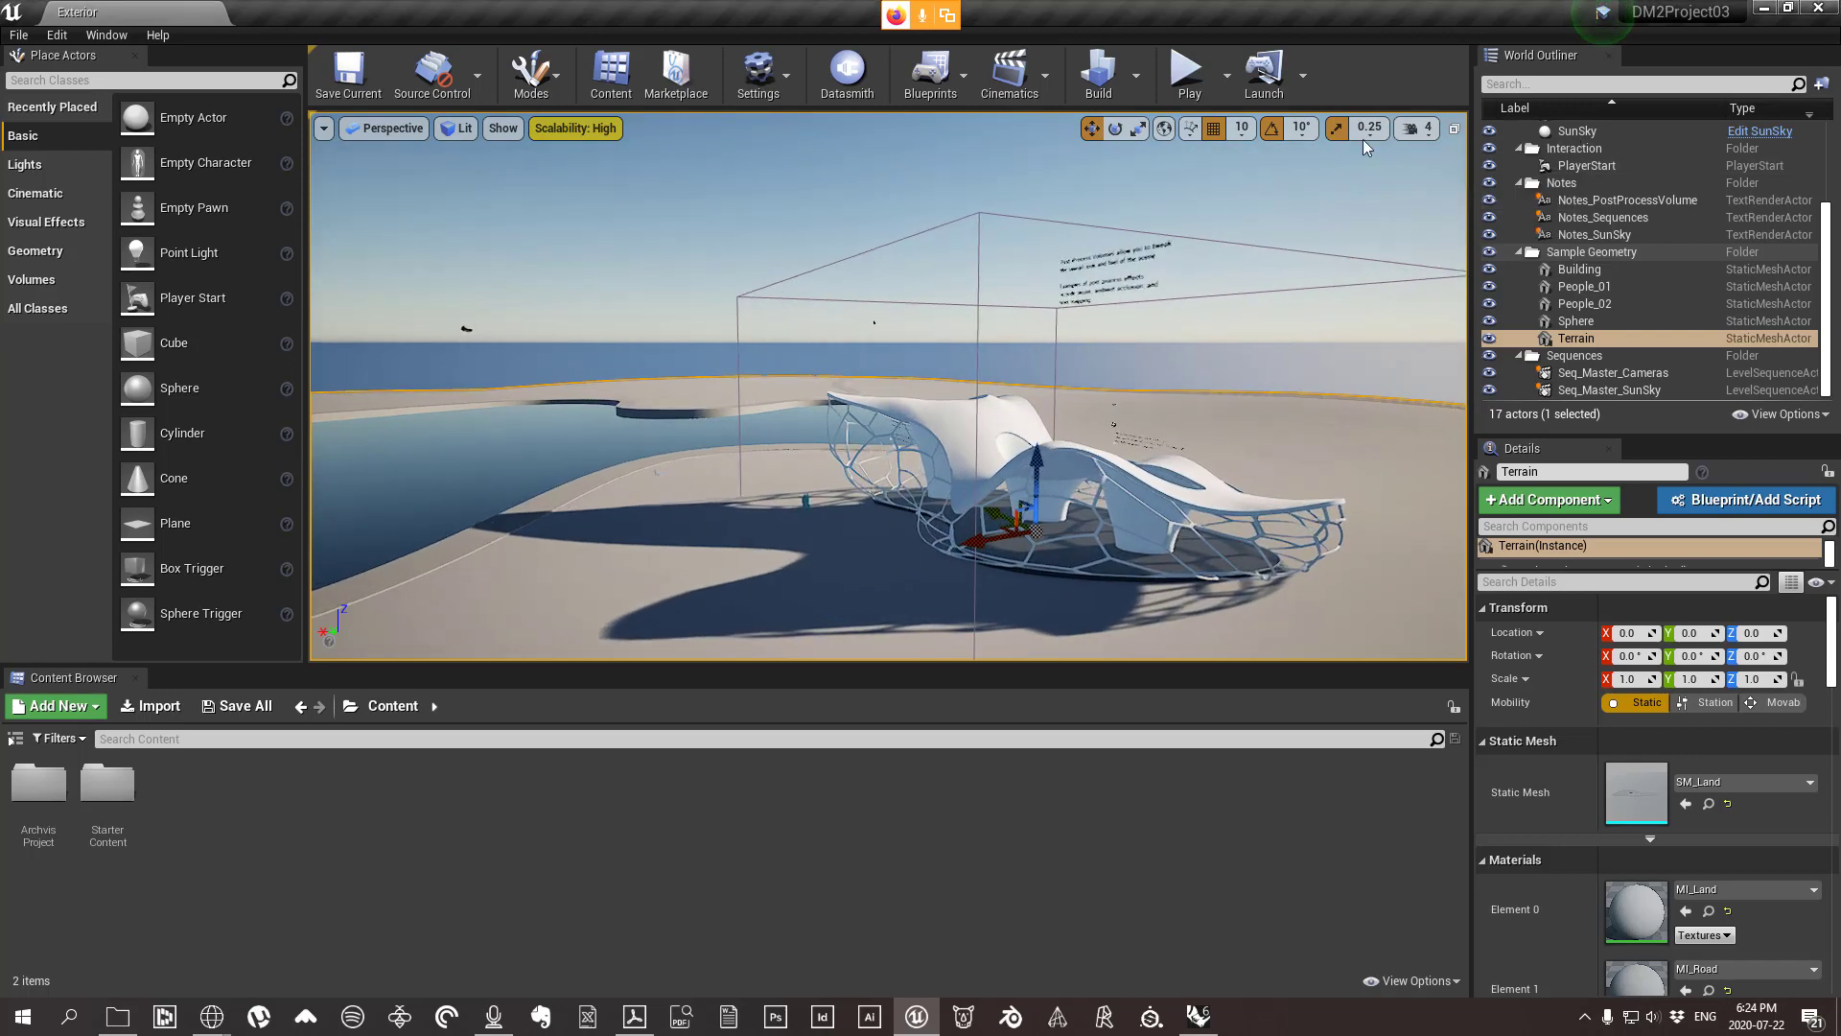
# Fly around the pavilion and shoreline while checking the camera speed settings.
pyautogui.click(1418, 134)
pyautogui.press('w')
pyautogui.moveTo(1118, 368); pyautogui.dragTo(1118, 367, button='right')
pyautogui.press('s')
pyautogui.click(1419, 130)
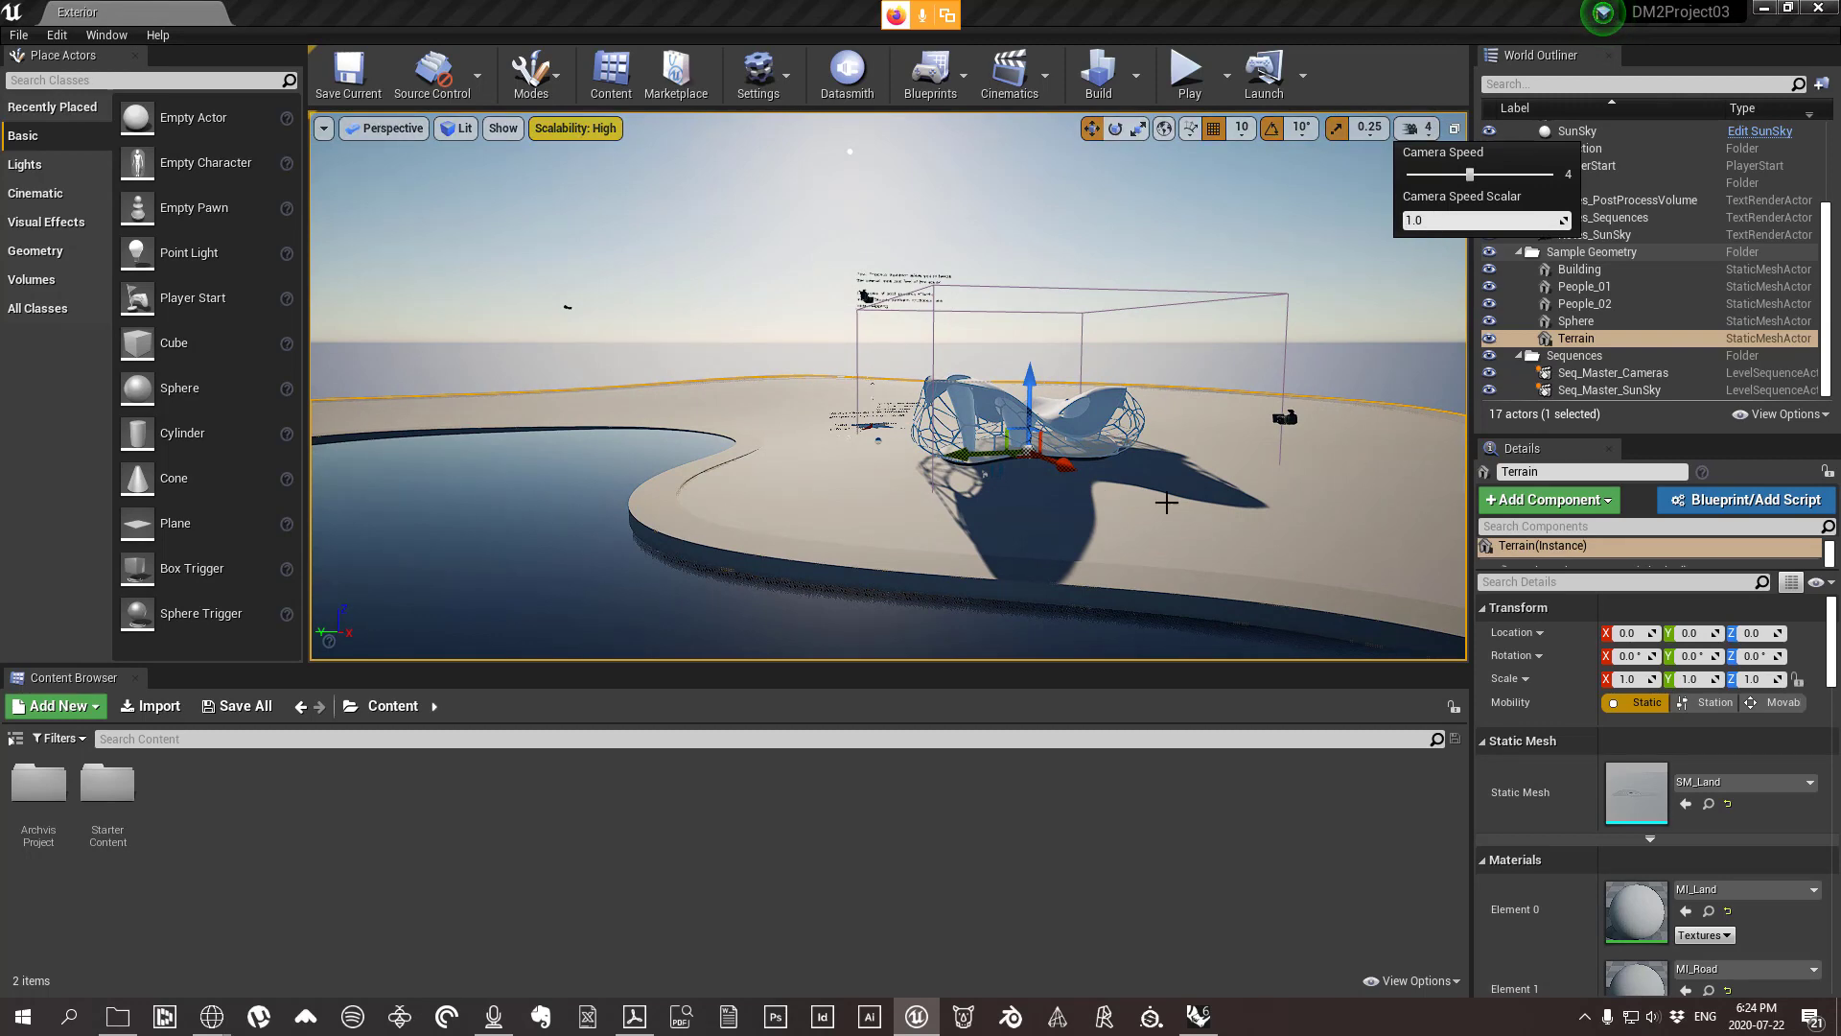
pyautogui.moveTo(1165, 502); pyautogui.dragTo(1166, 502, button='right')
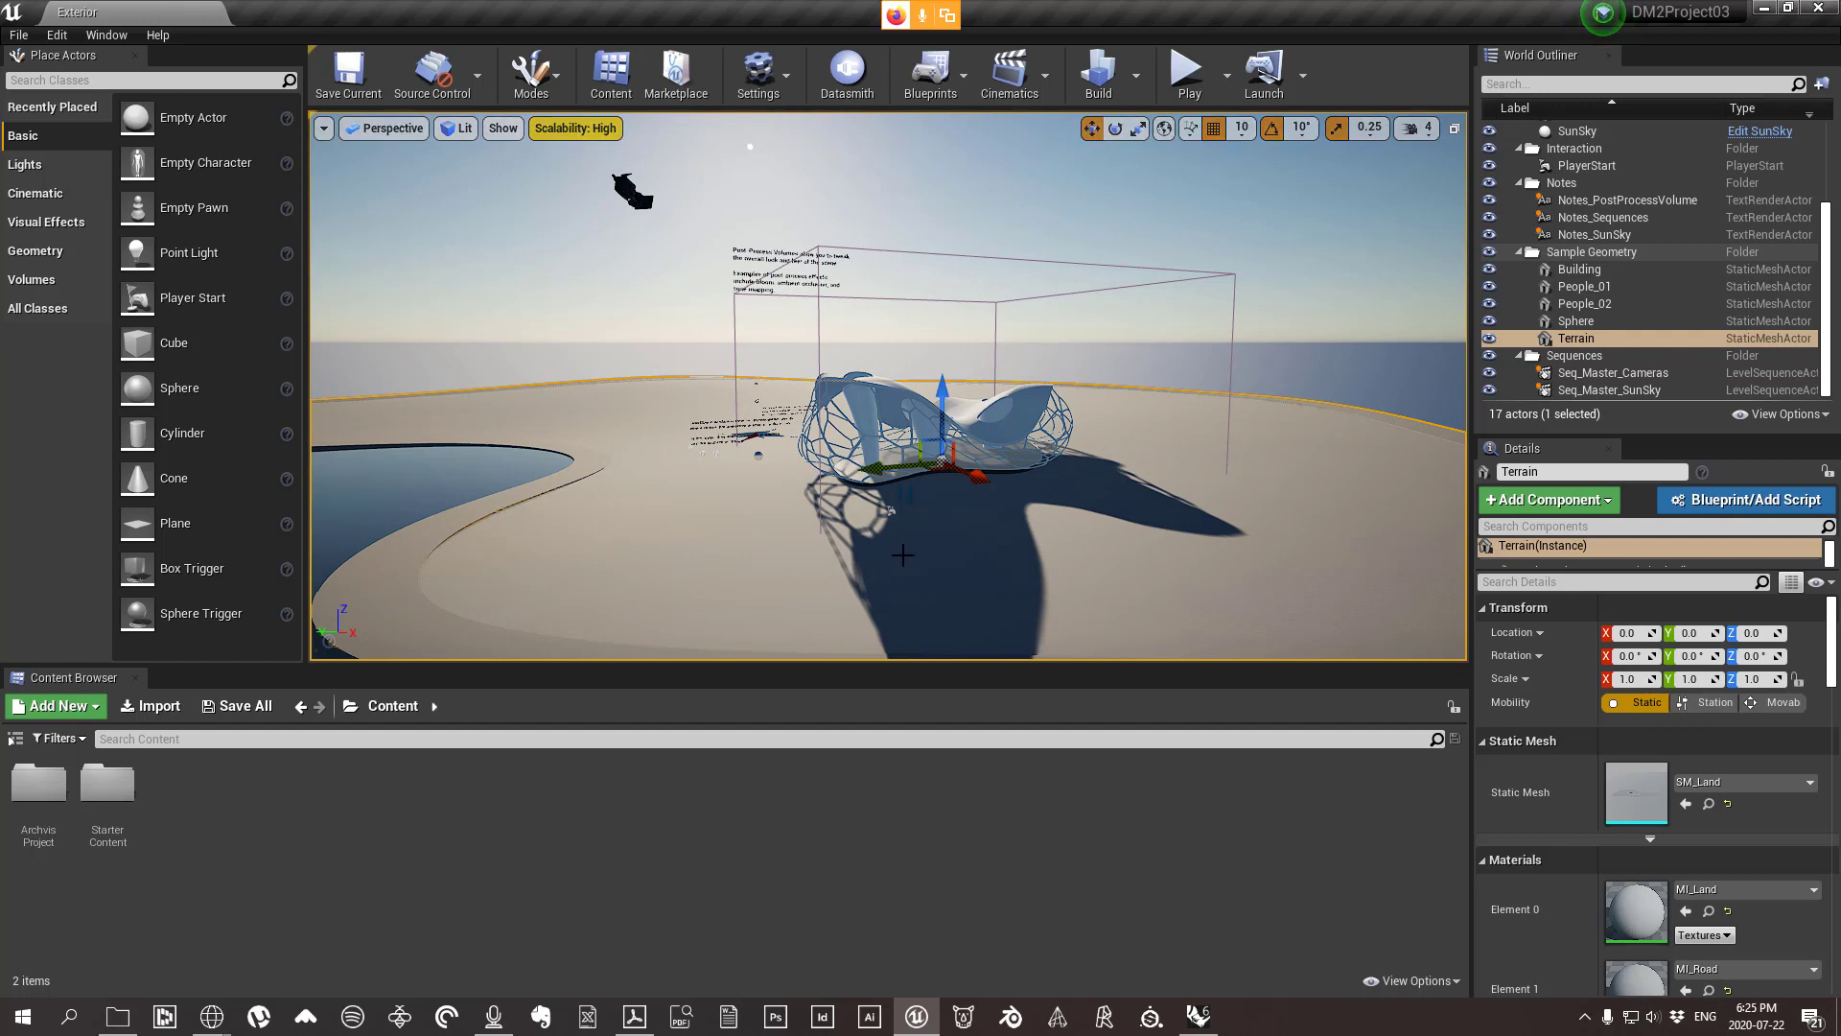
# Switch the viewport layout to One Pane.
pyautogui.click(894, 512)
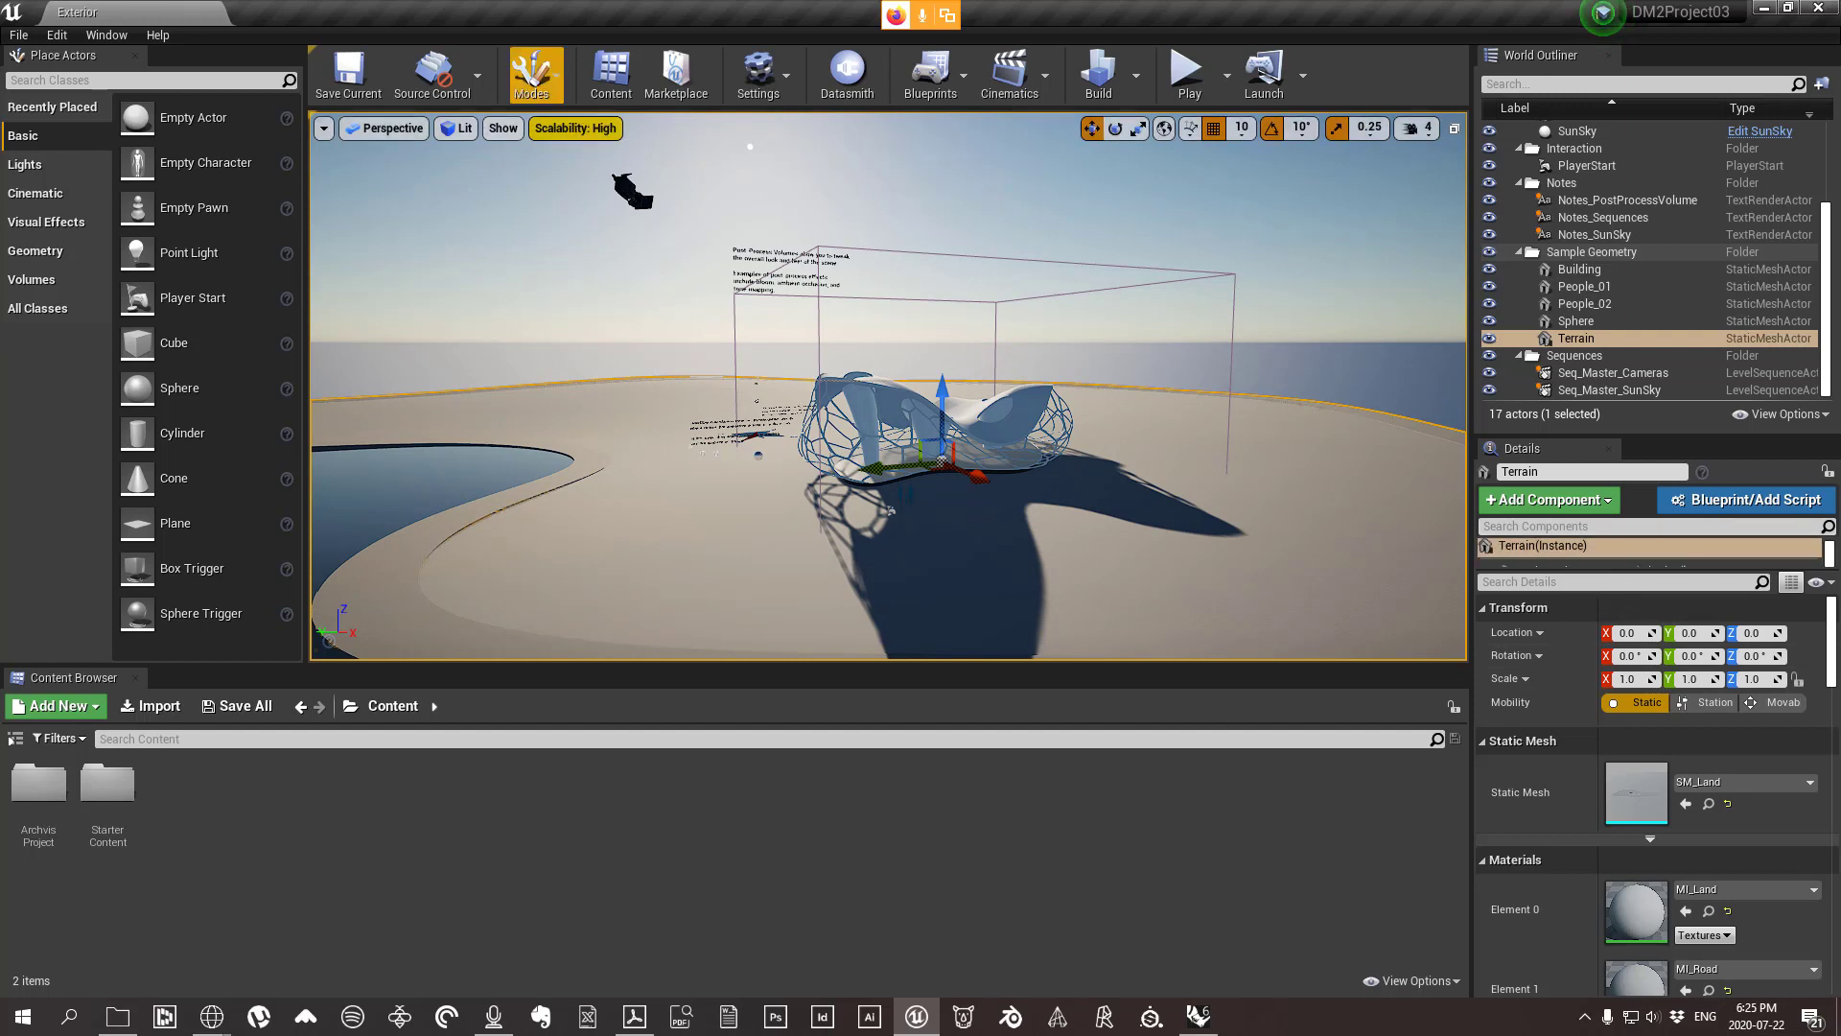
pyautogui.click(325, 128)
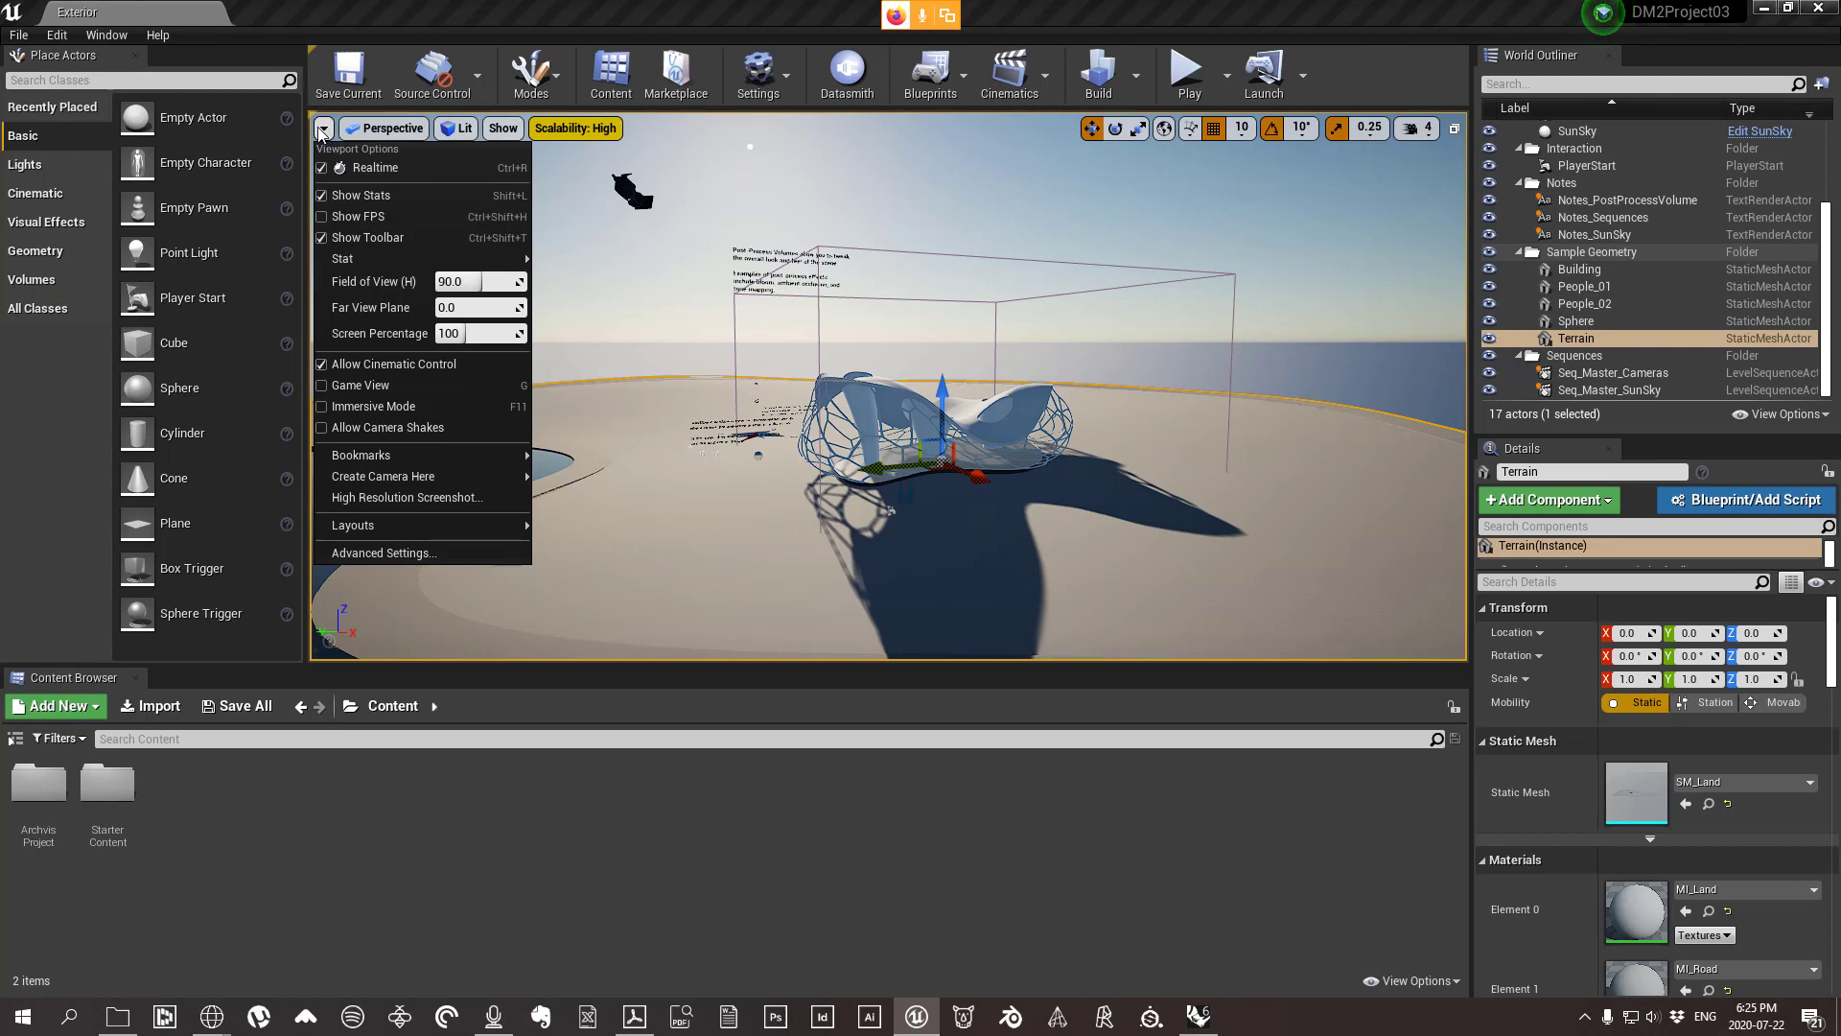
pyautogui.moveTo(426, 534)
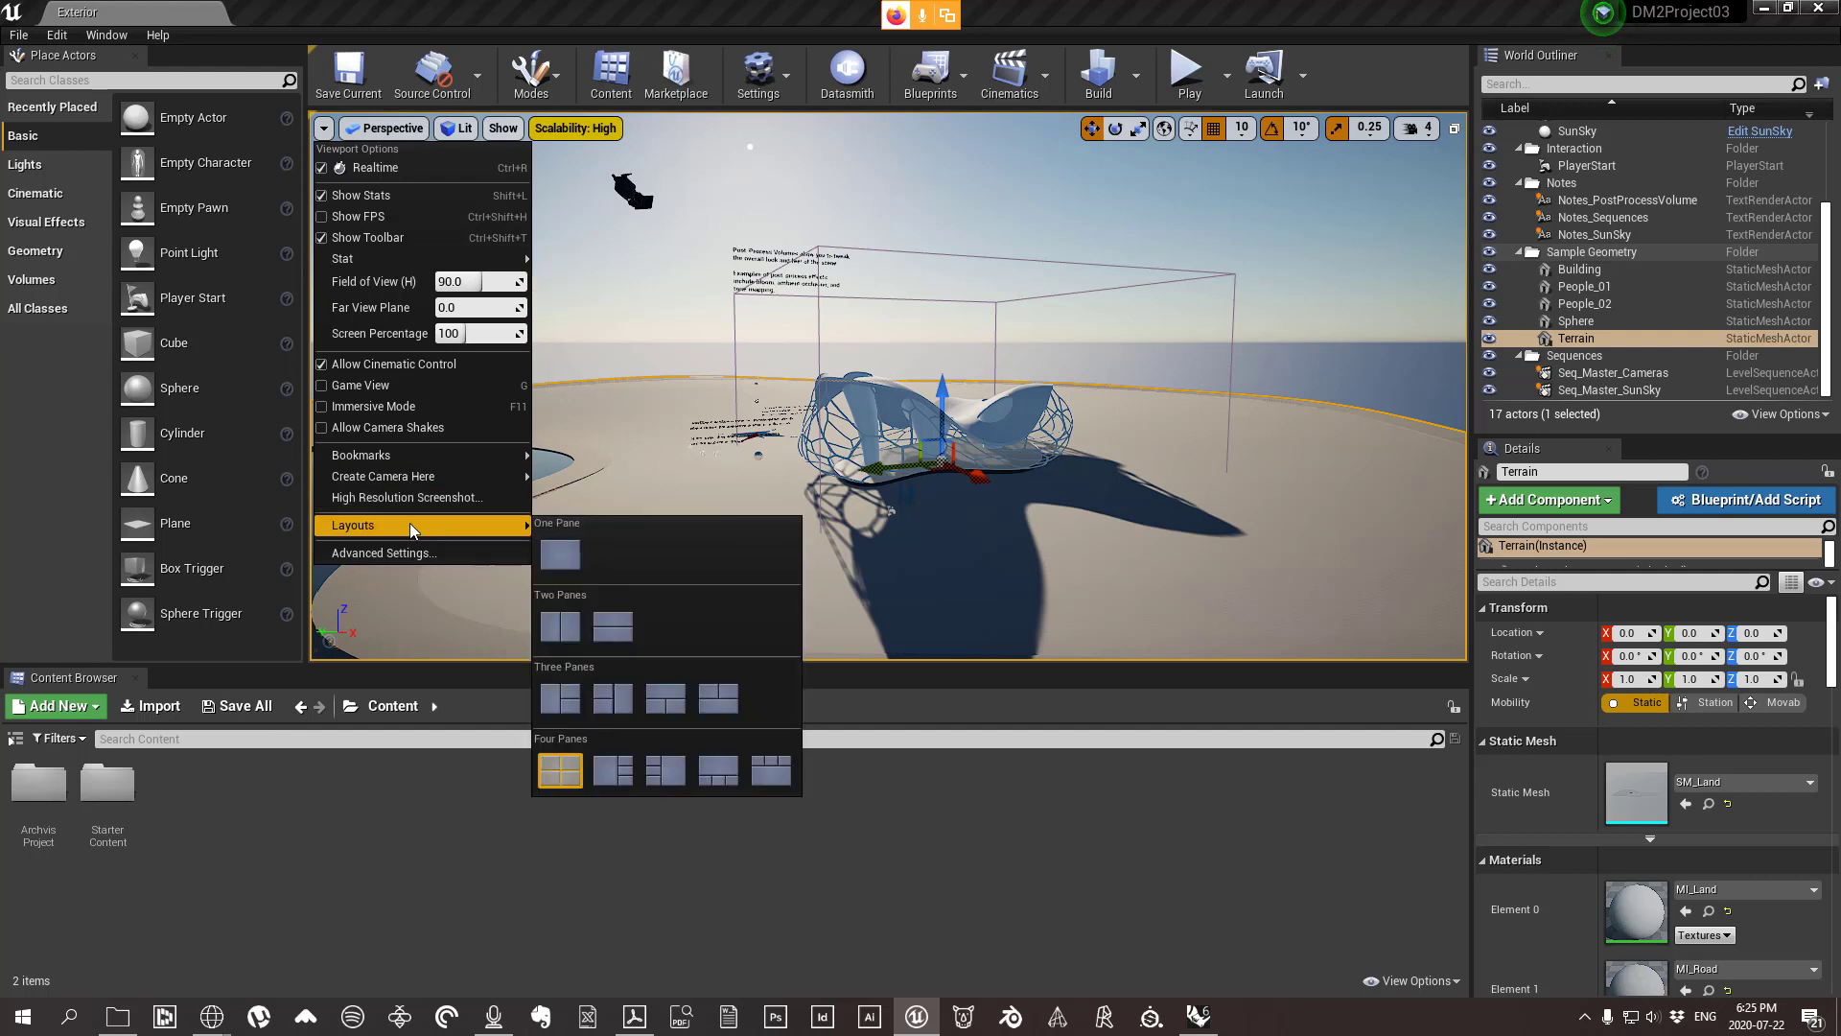
pyautogui.click(564, 554)
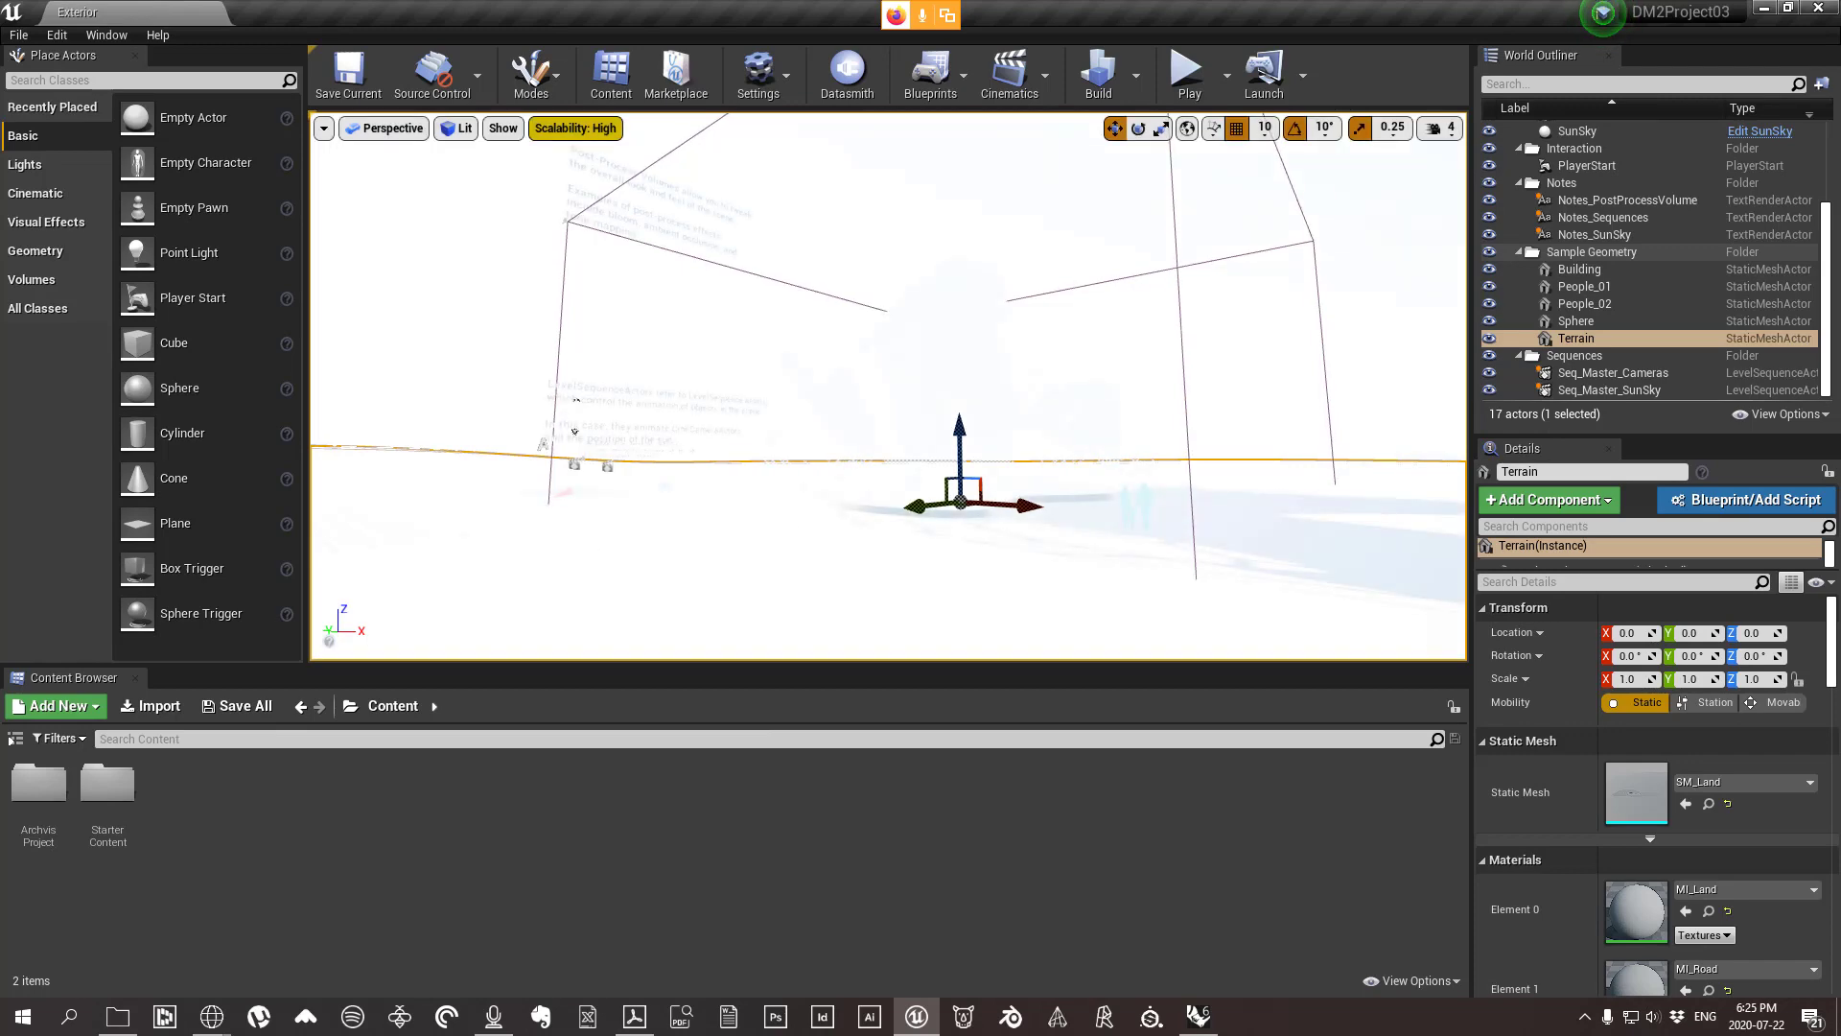
# Switch the viewport layout to Four Panes in the two-by-two arrangement.
pyautogui.click(324, 128)
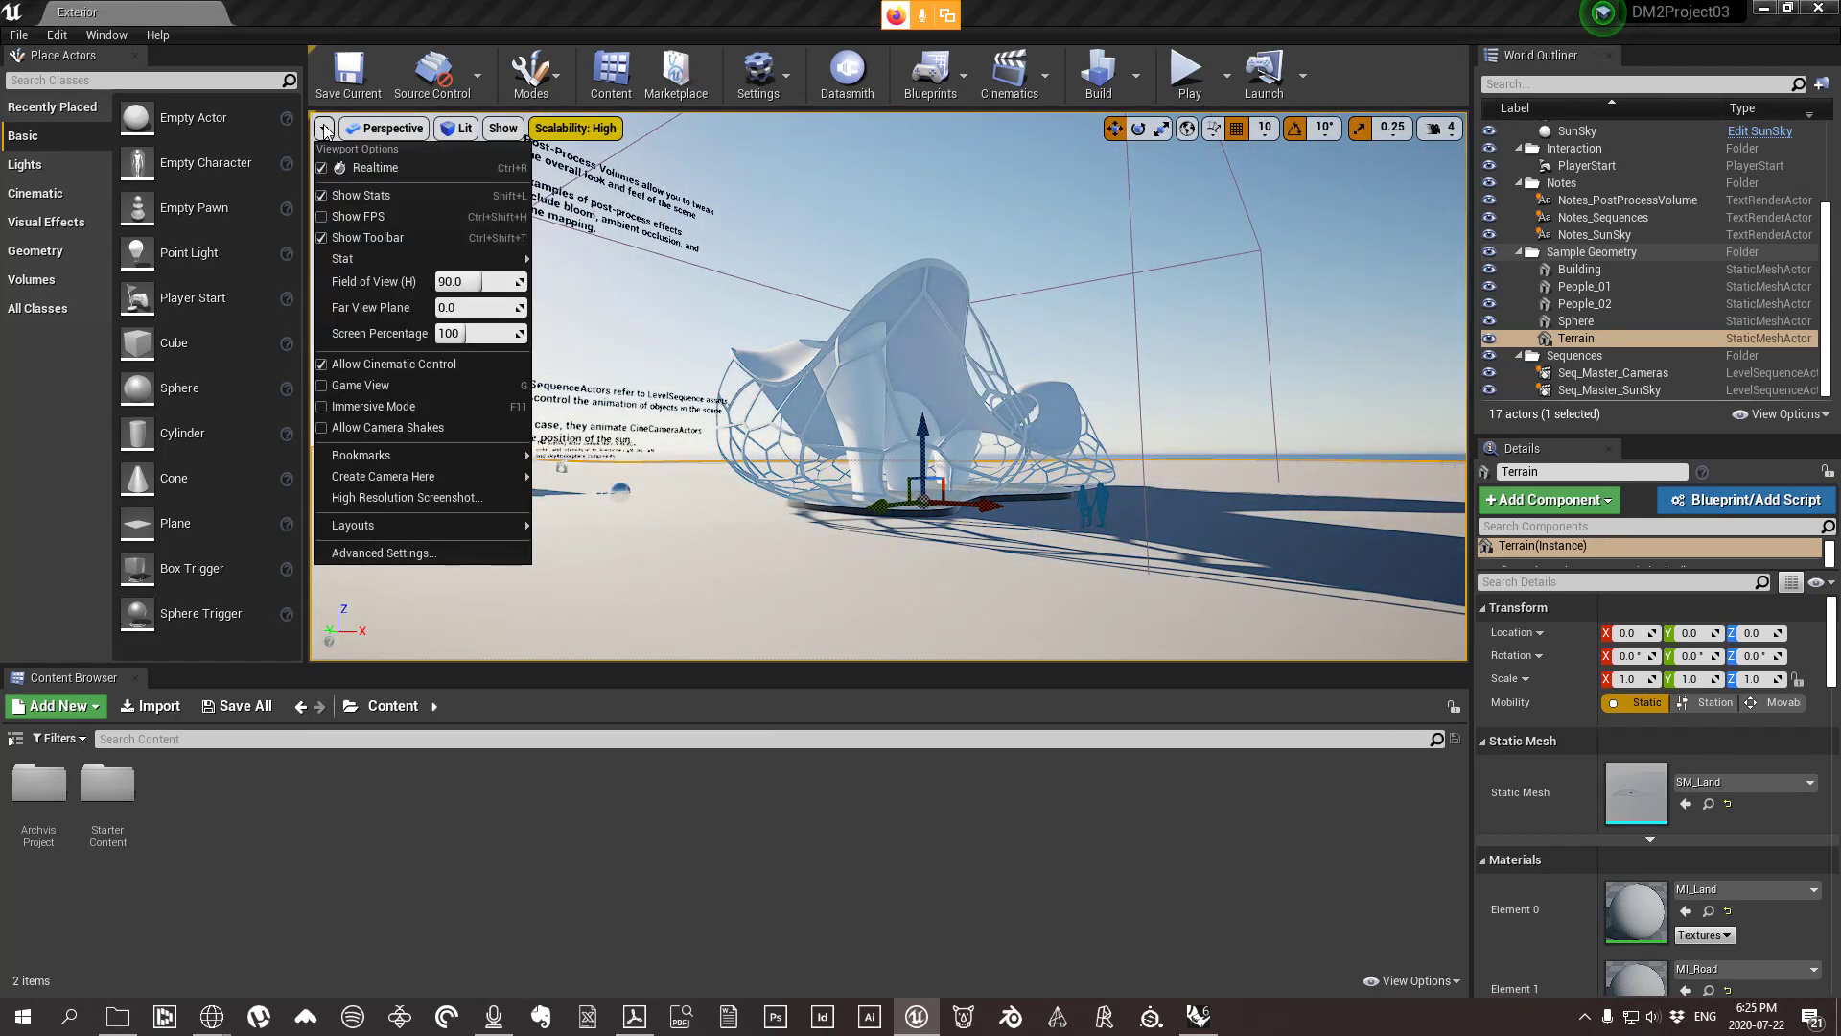
pyautogui.moveTo(506, 526)
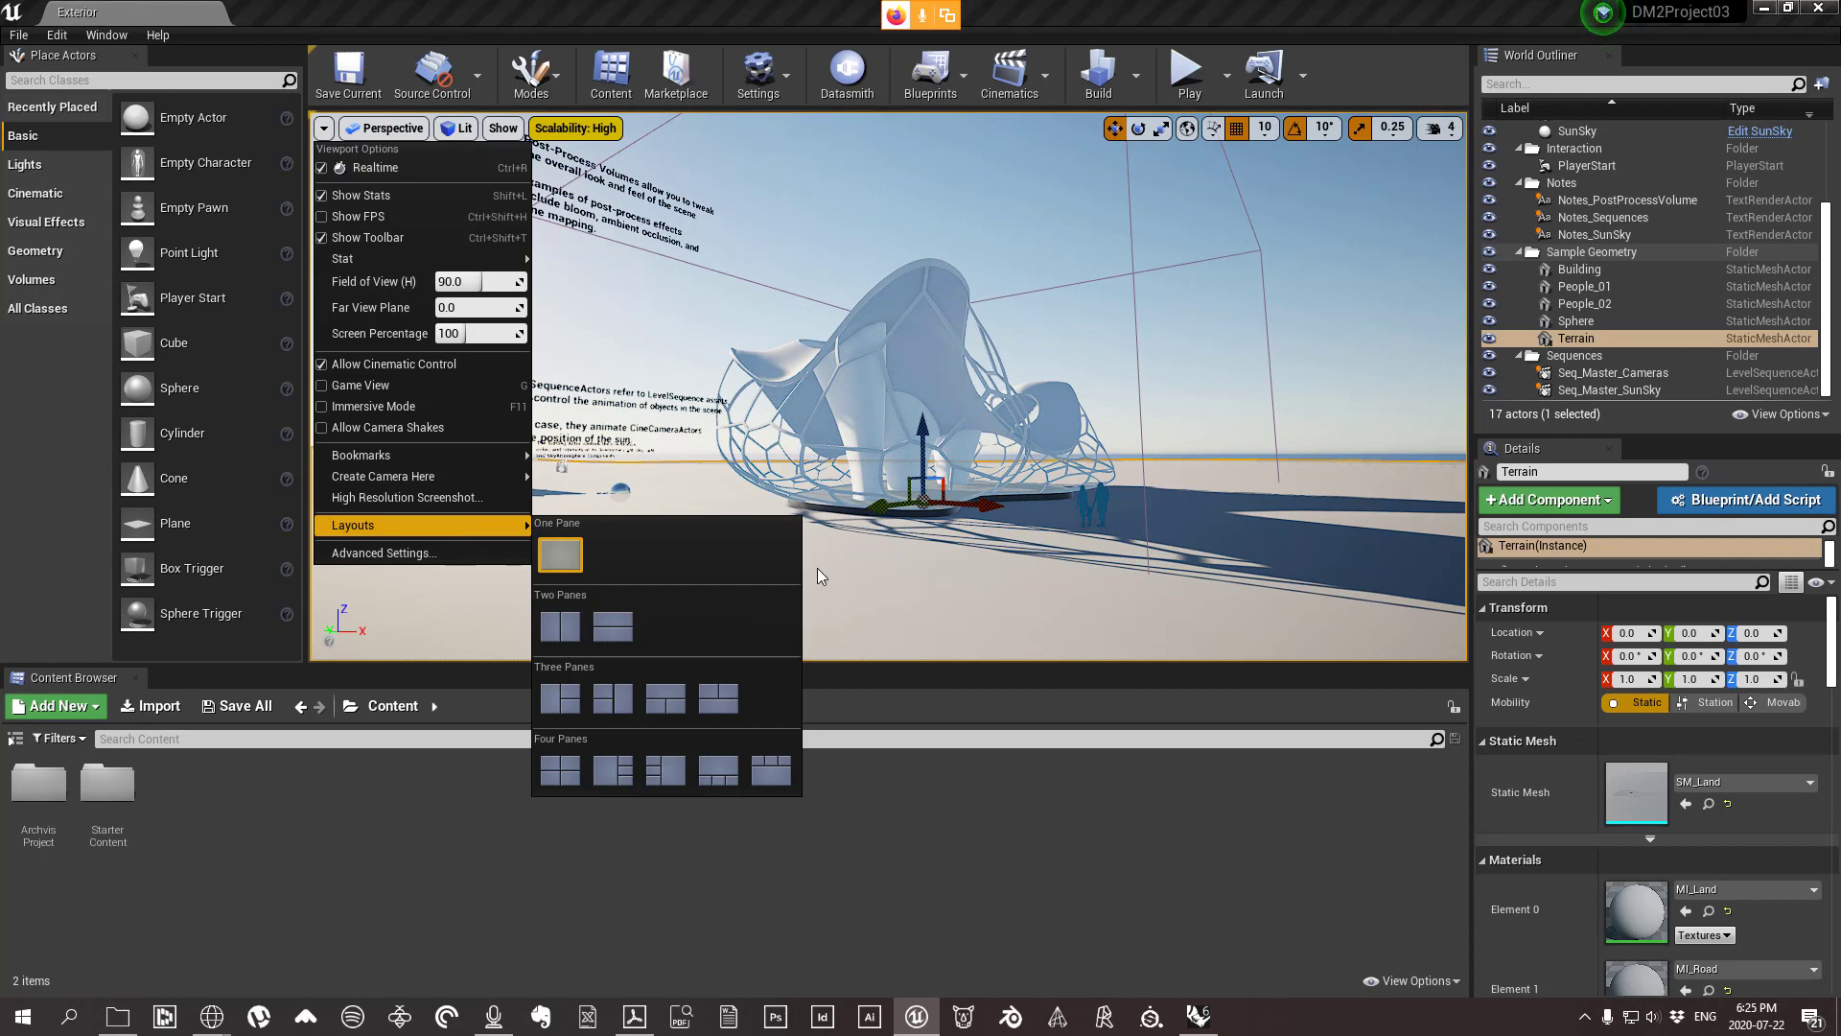
pyautogui.click(577, 775)
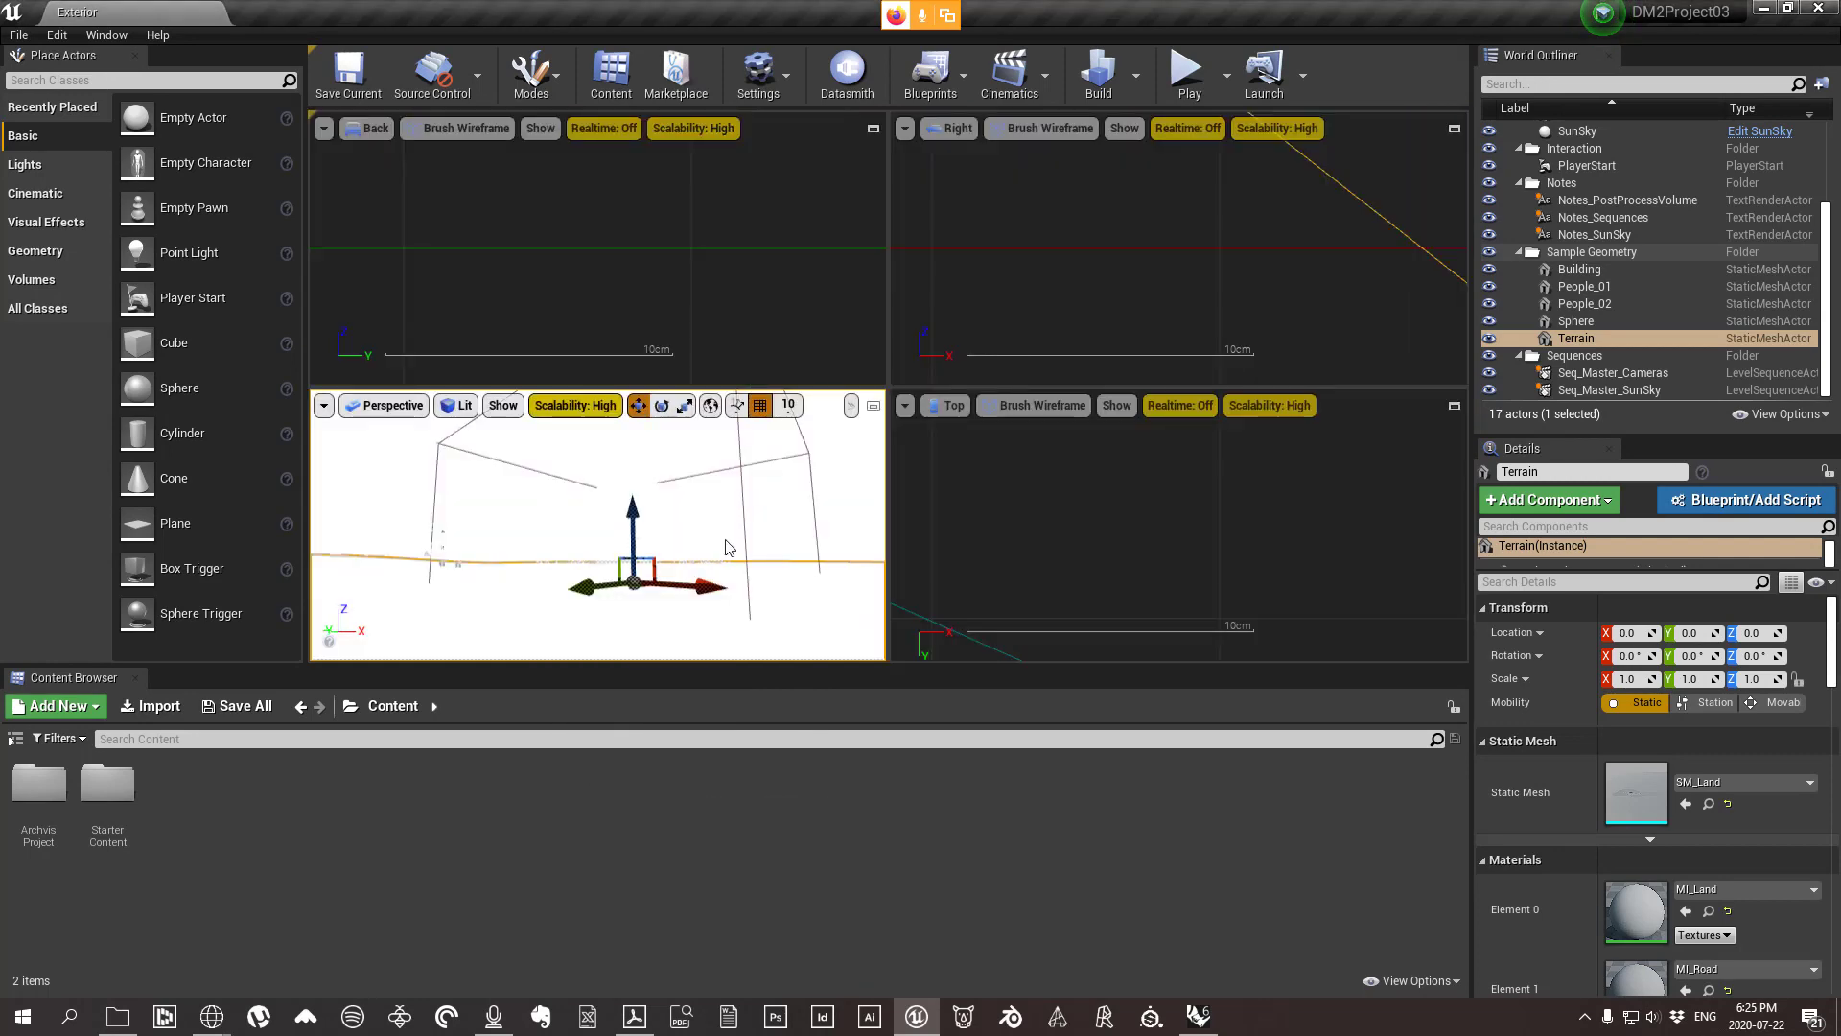
# Focus the orthographic views on the Terrain and examine the site and building in the Back, Right and Top wireframe views.
pyautogui.click(669, 305)
pyautogui.press('f')
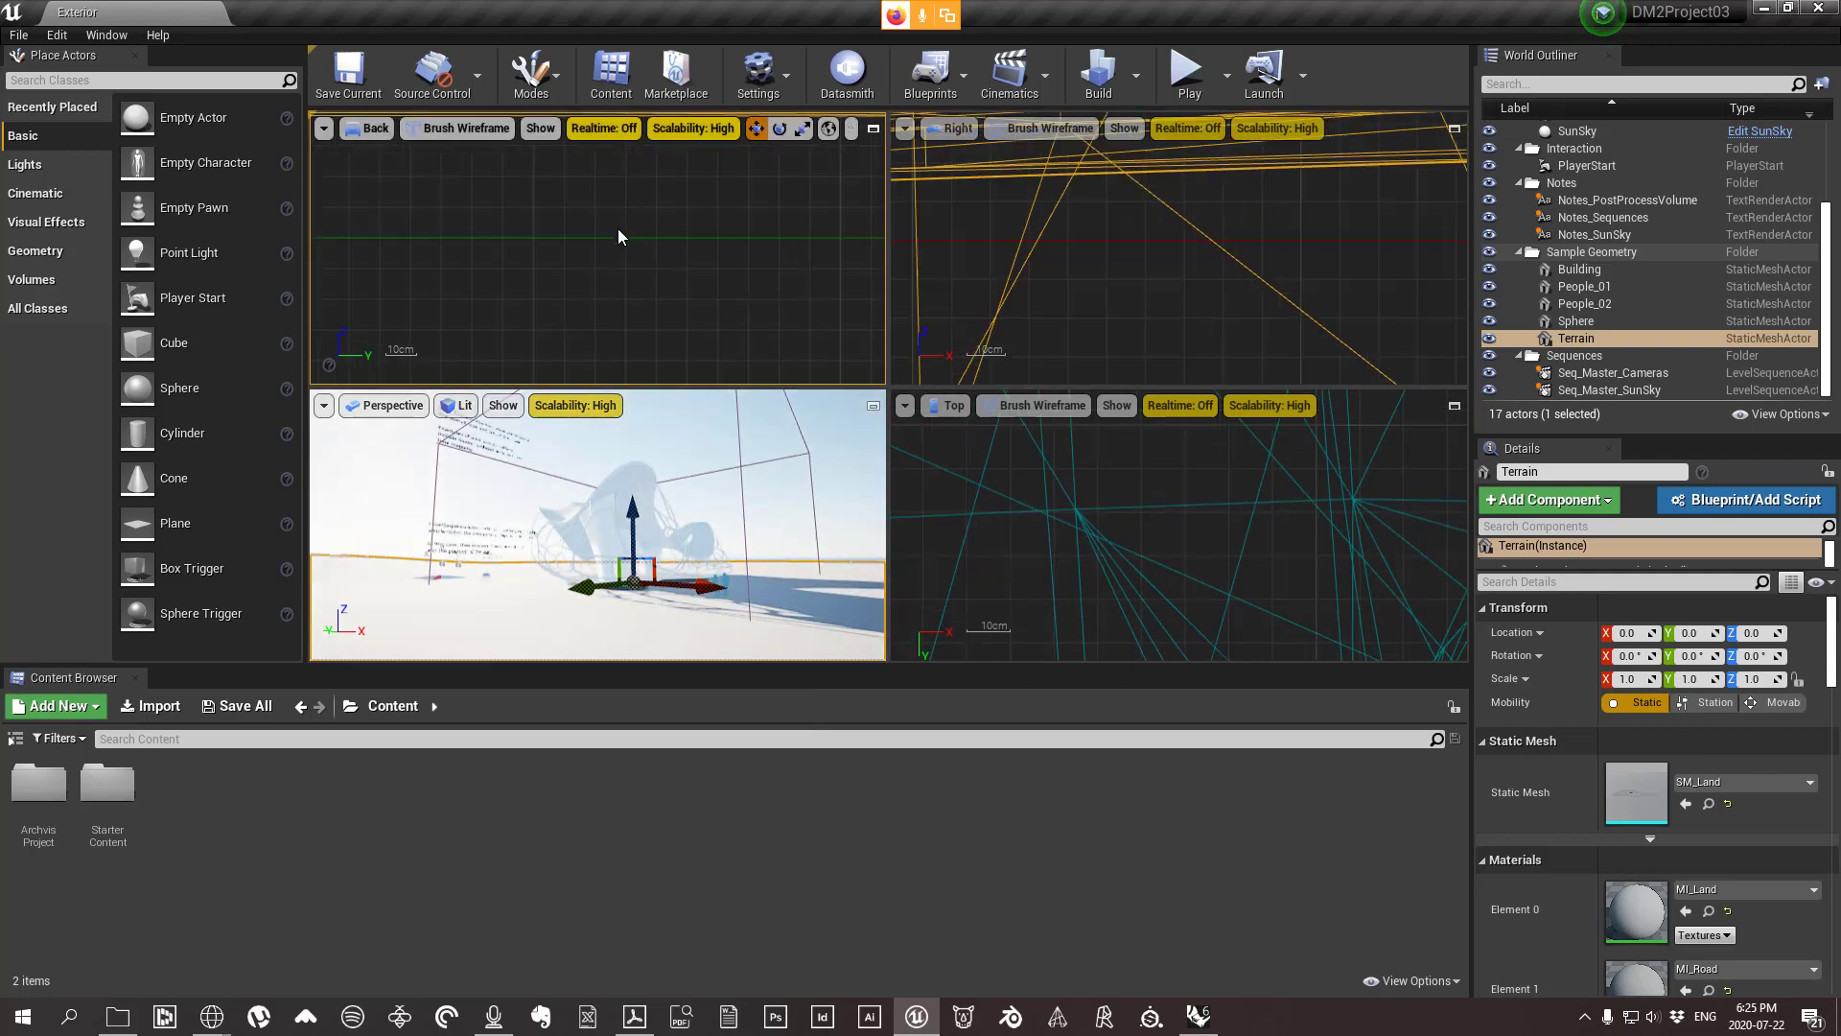
pyautogui.scroll(-15, 1141, 499)
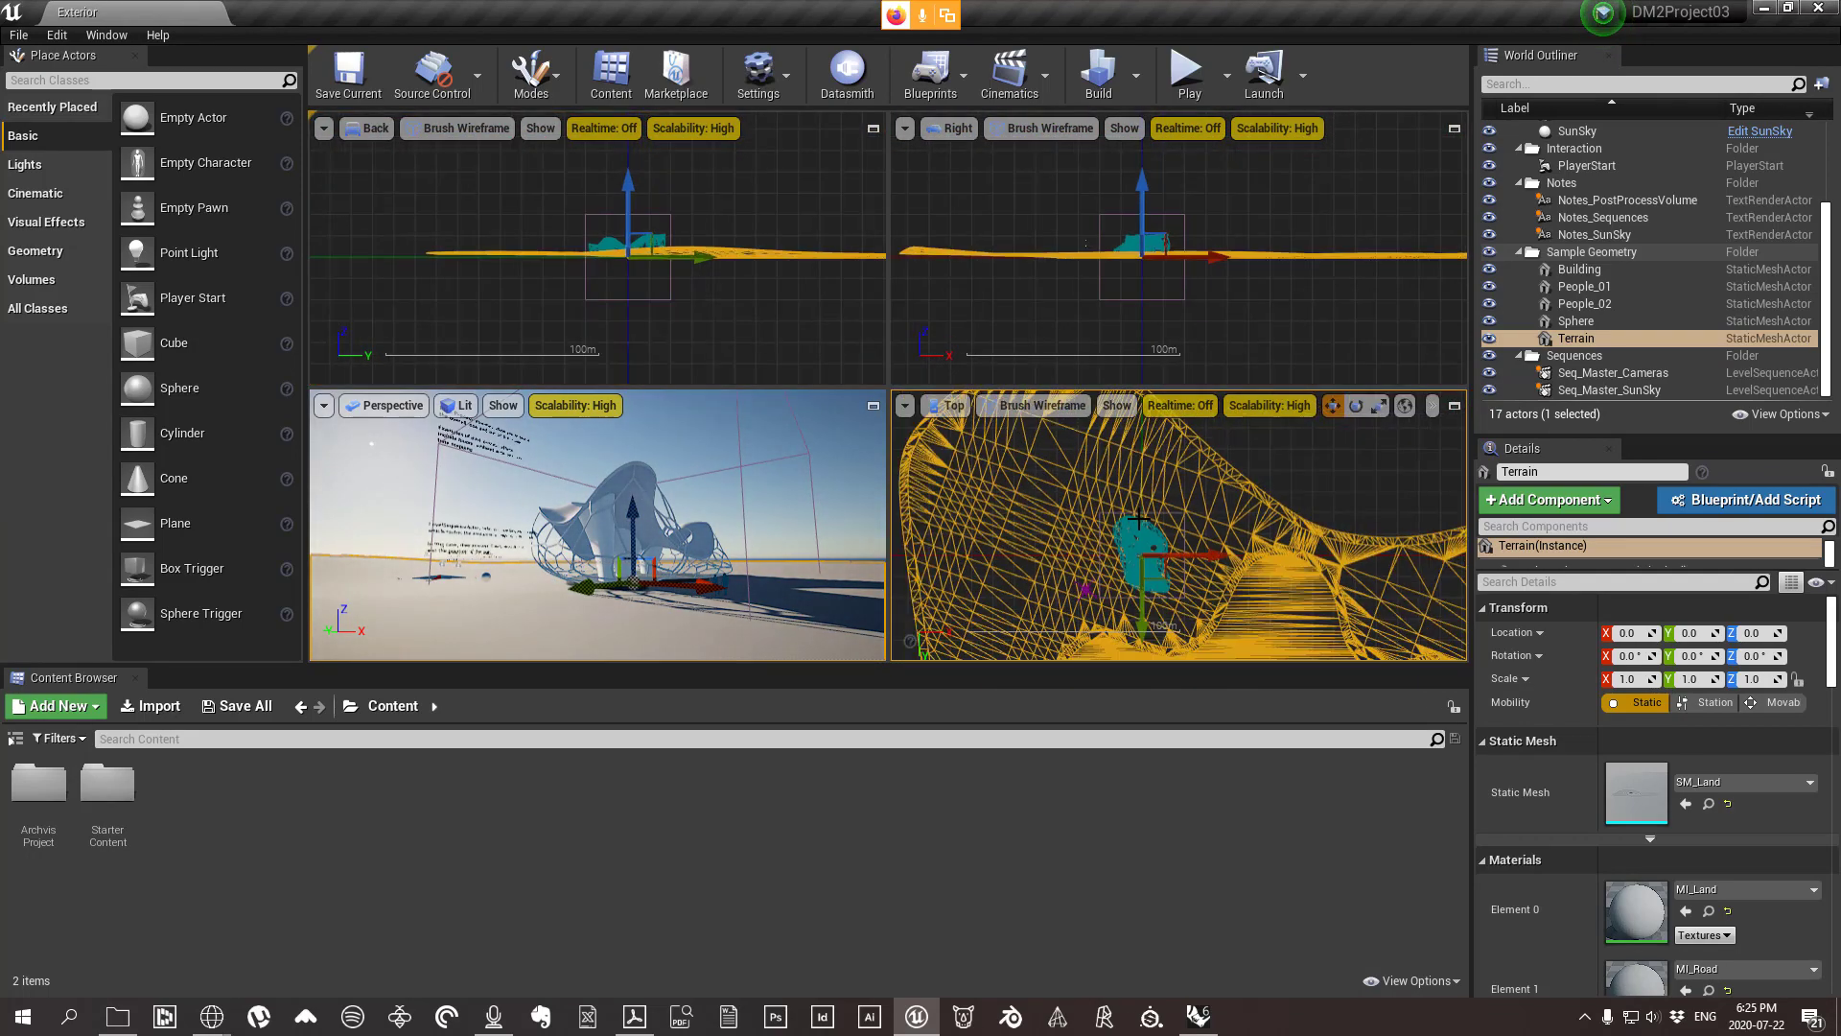
pyautogui.scroll(8, 1141, 498)
pyautogui.scroll(3, 1150, 246)
pyautogui.scroll(6, 1109, 295)
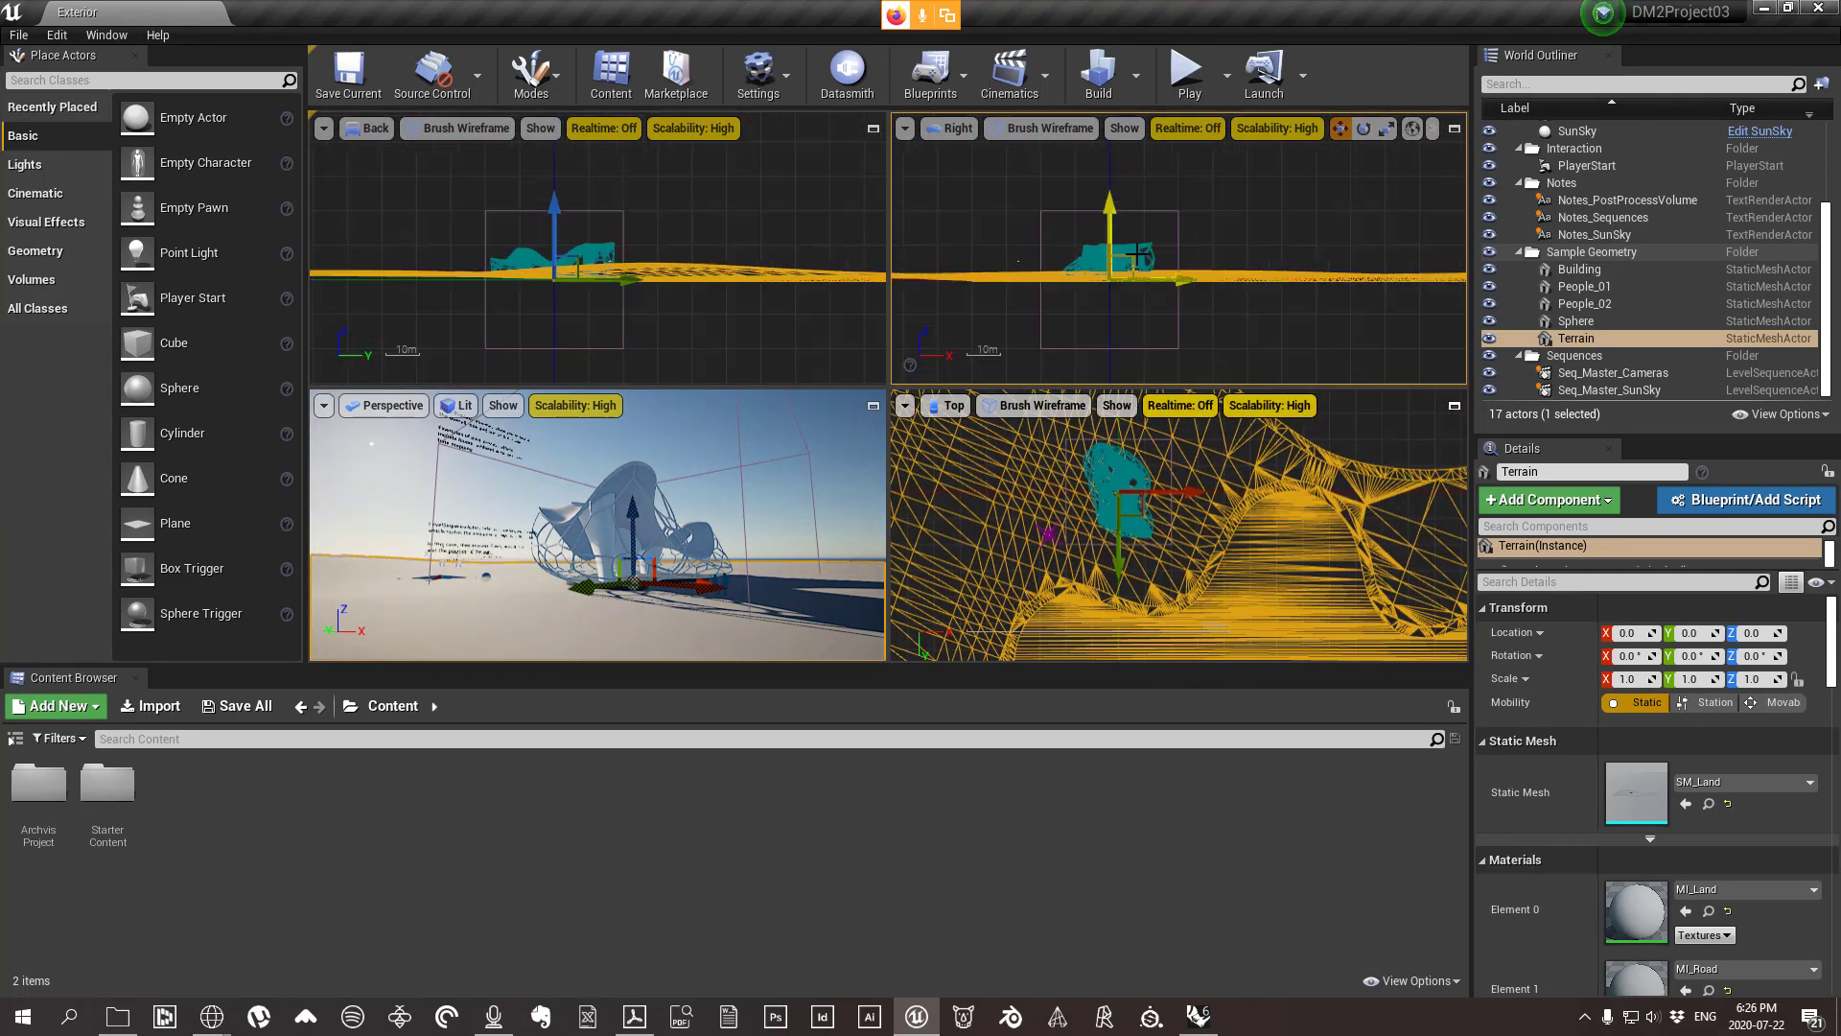
pyautogui.scroll(-3, 1109, 295)
pyautogui.scroll(8, 1109, 295)
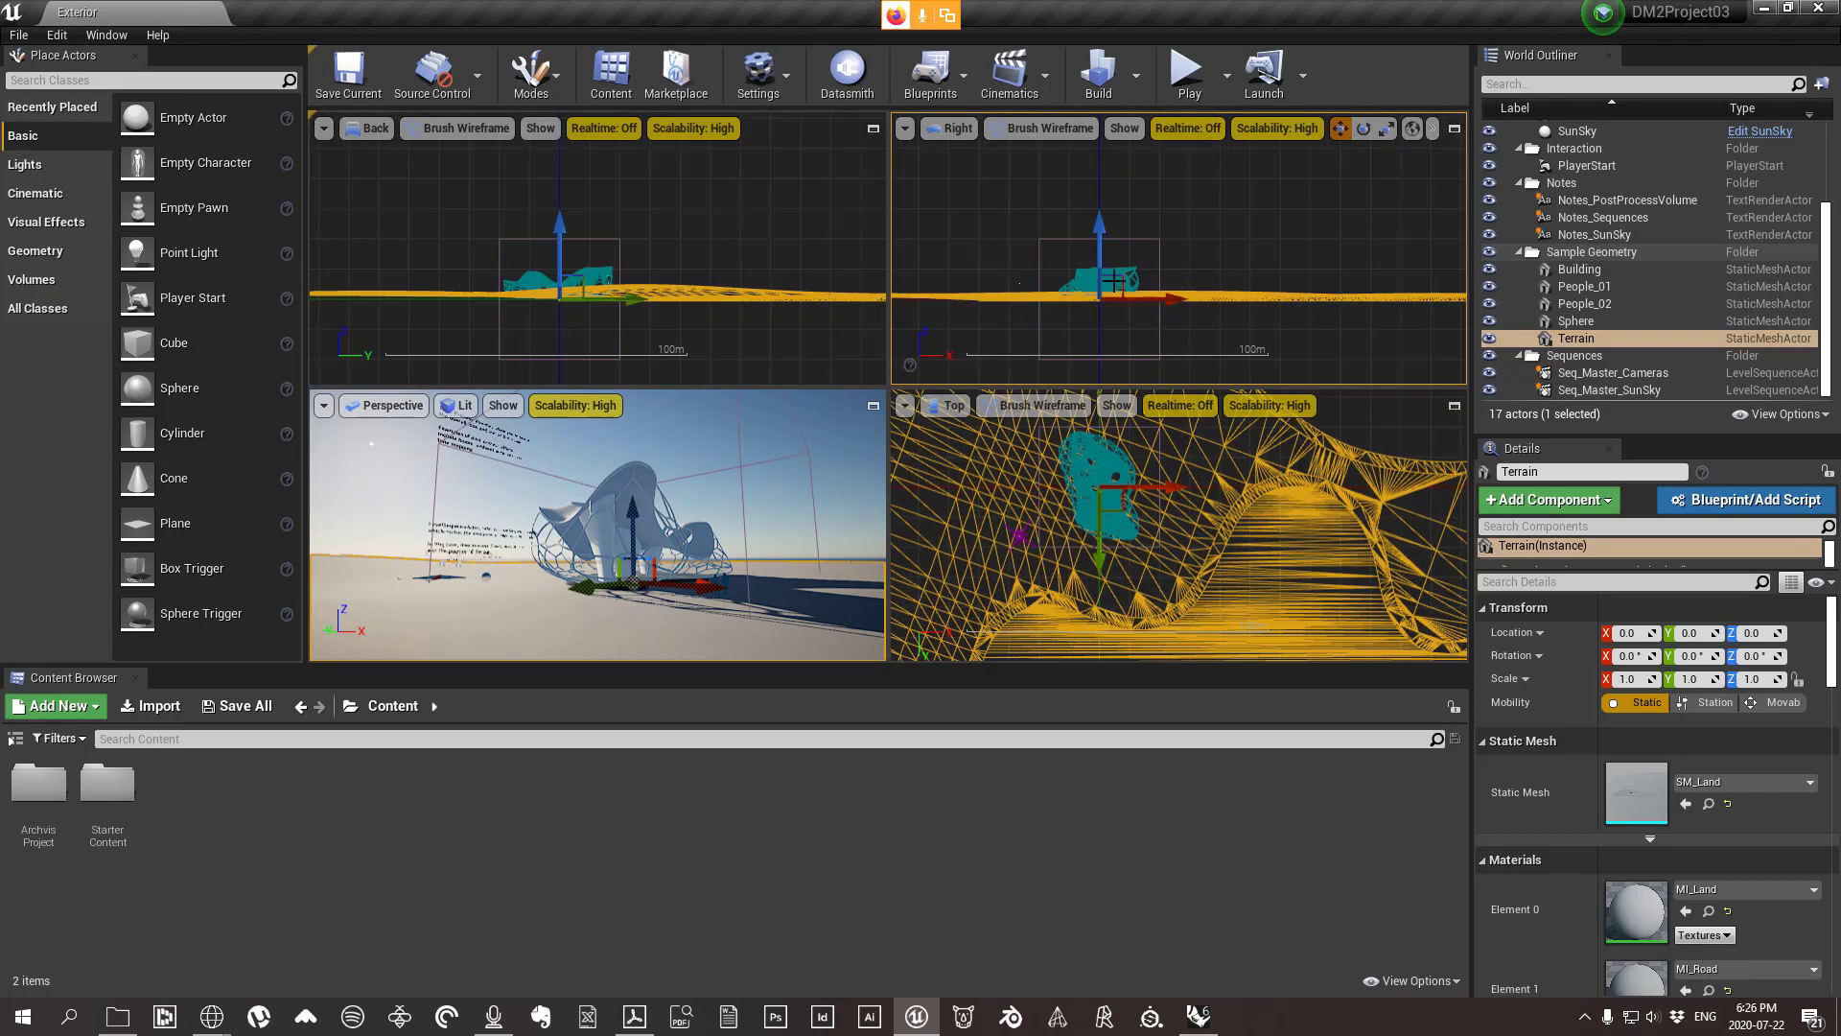
pyautogui.scroll(-3, 1112, 291)
pyautogui.scroll(6, 1114, 286)
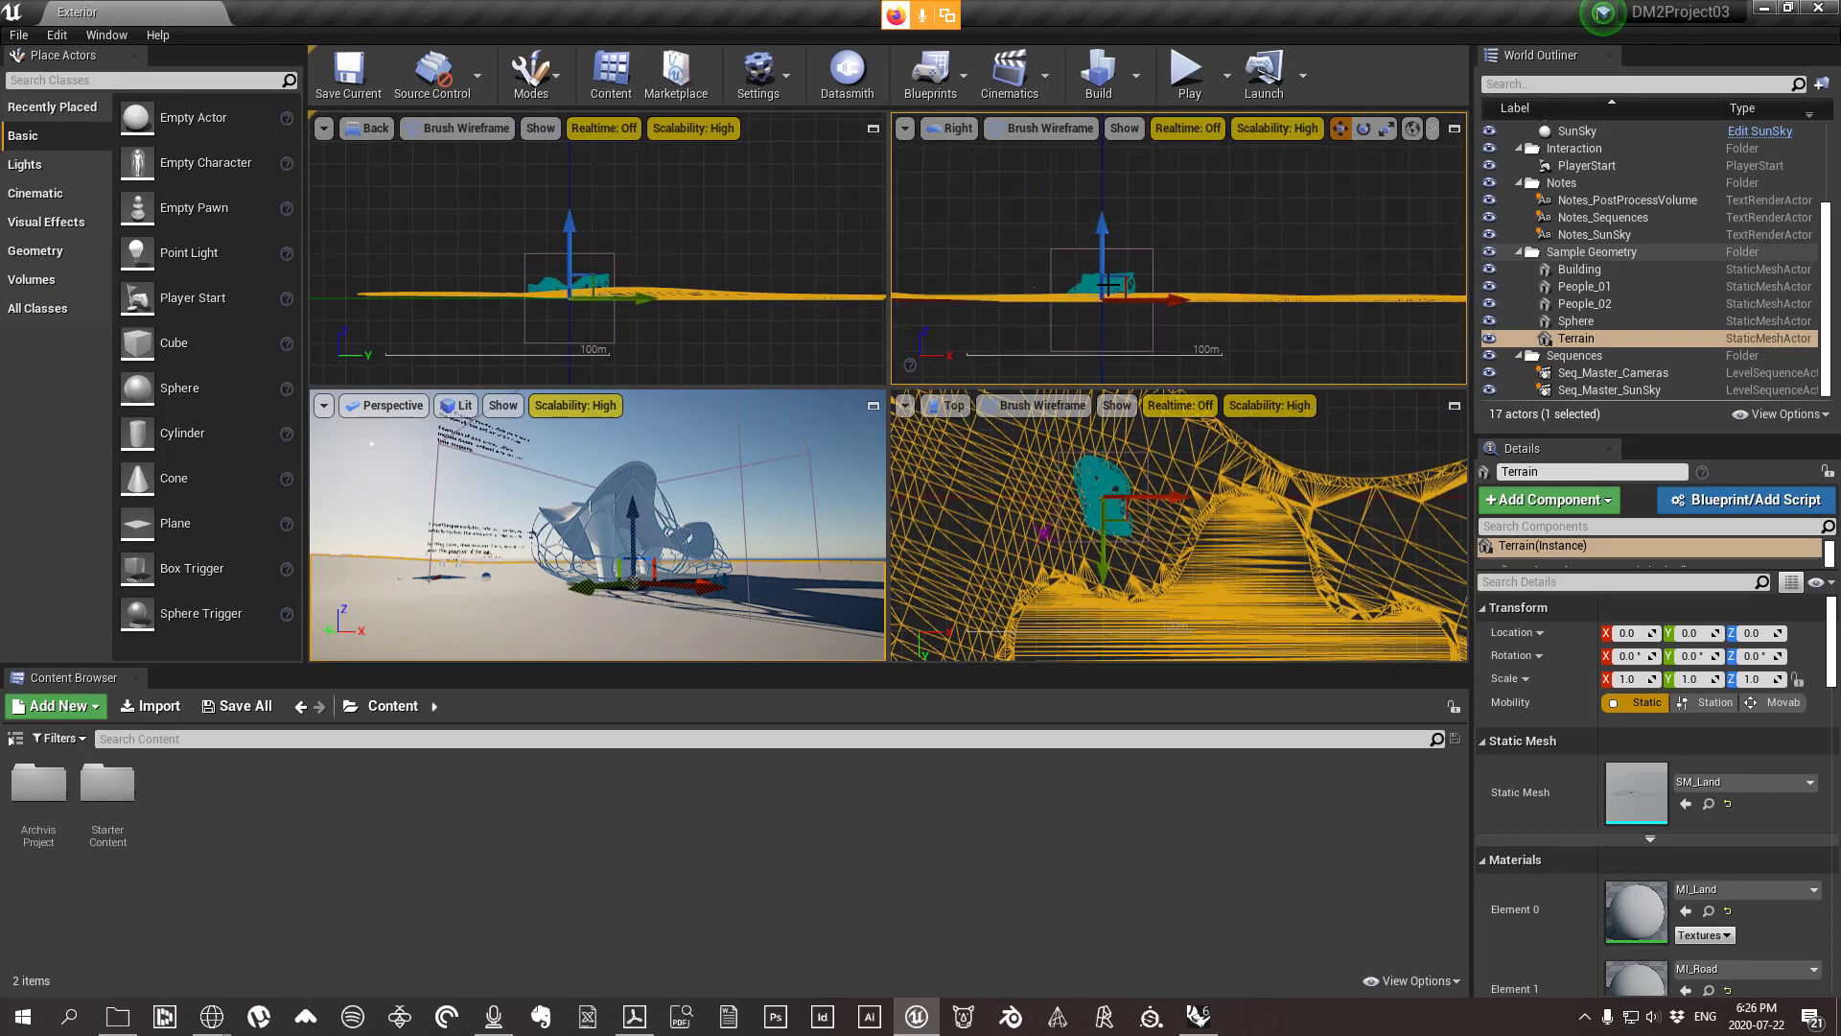
pyautogui.scroll(-2, 1094, 304)
pyautogui.scroll(-10, 1141, 542)
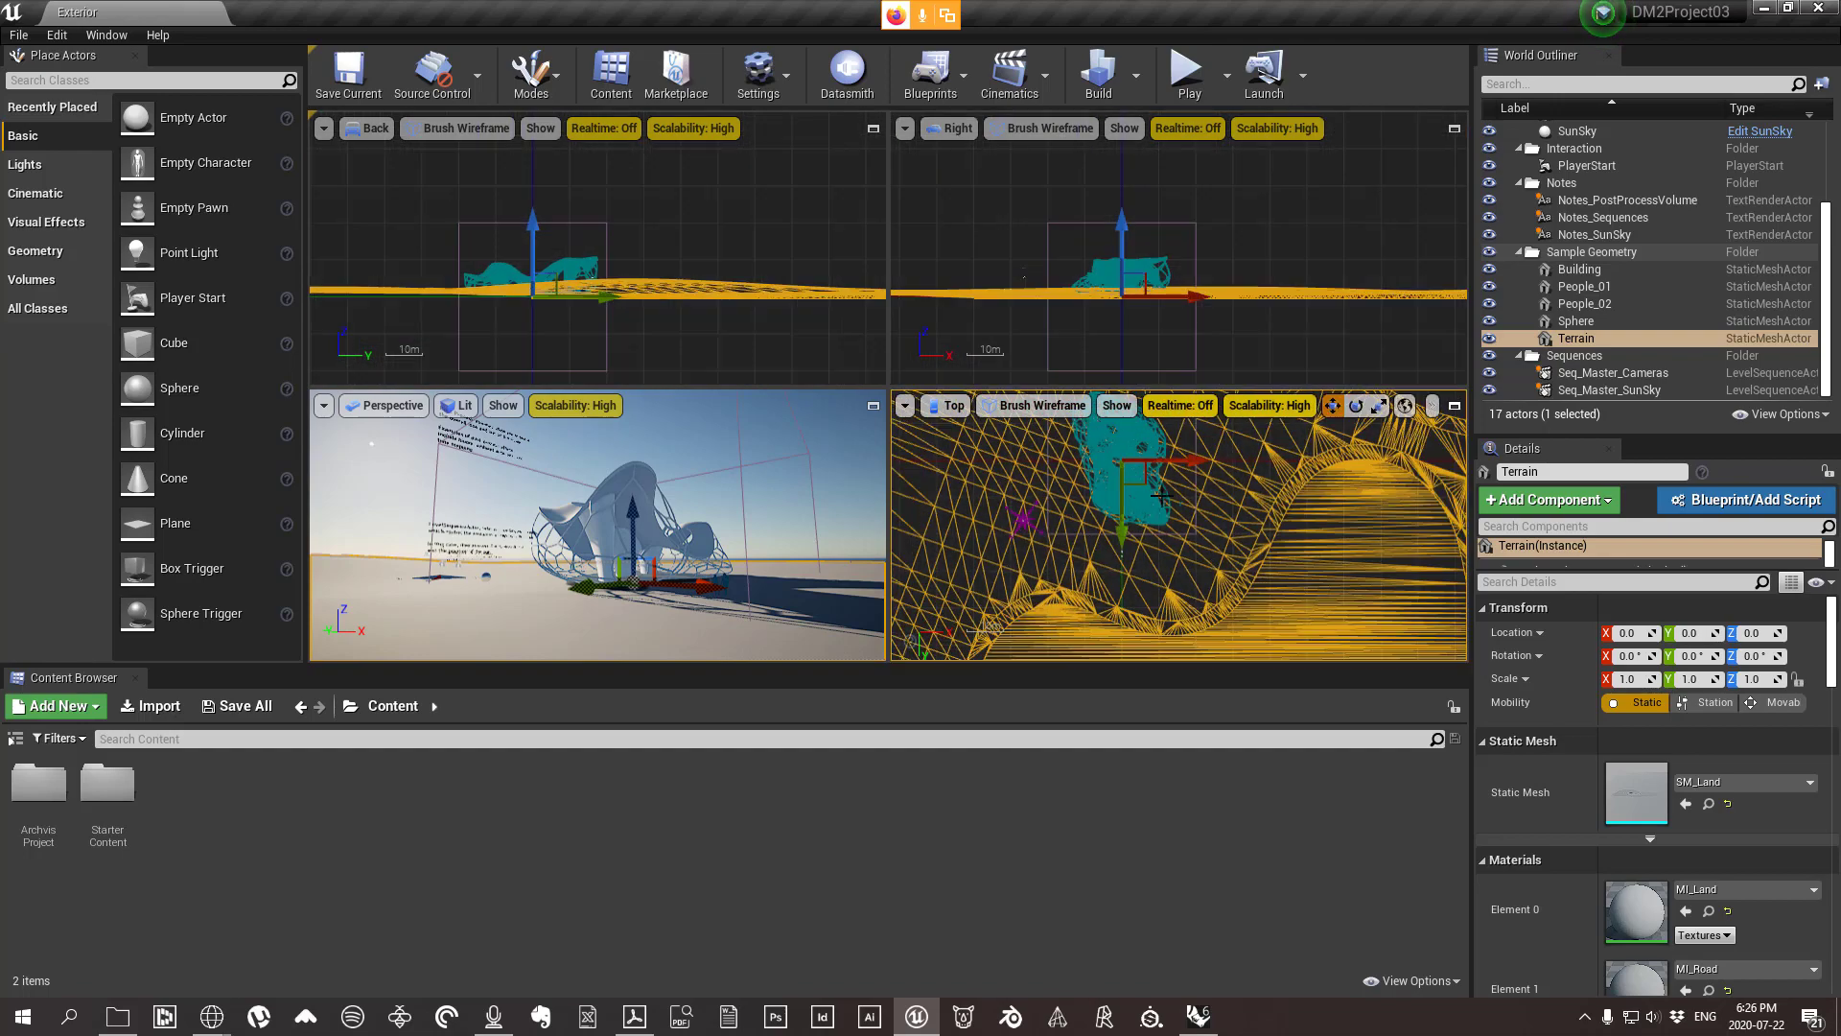
# Switch the viewport layout to the Four Panes arrangement with one large view beside three stacked views.
pyautogui.scroll(6, 1141, 542)
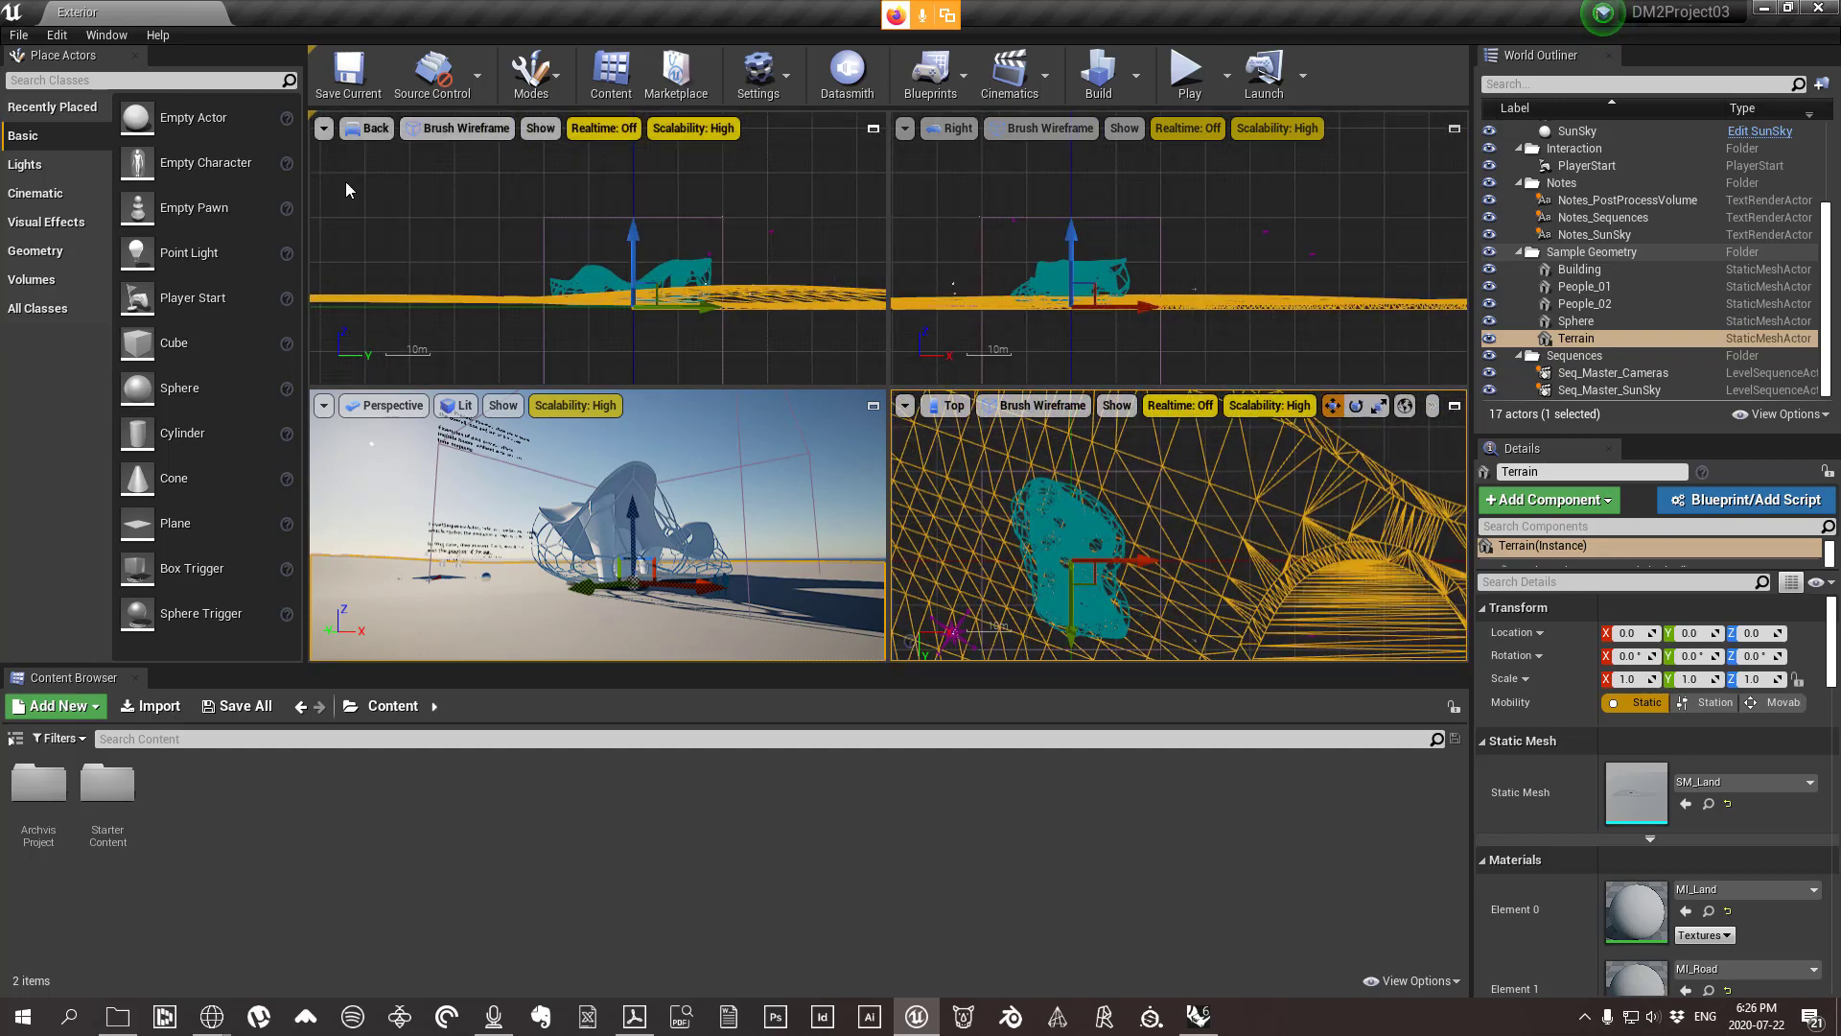
pyautogui.click(324, 127)
pyautogui.moveTo(483, 380)
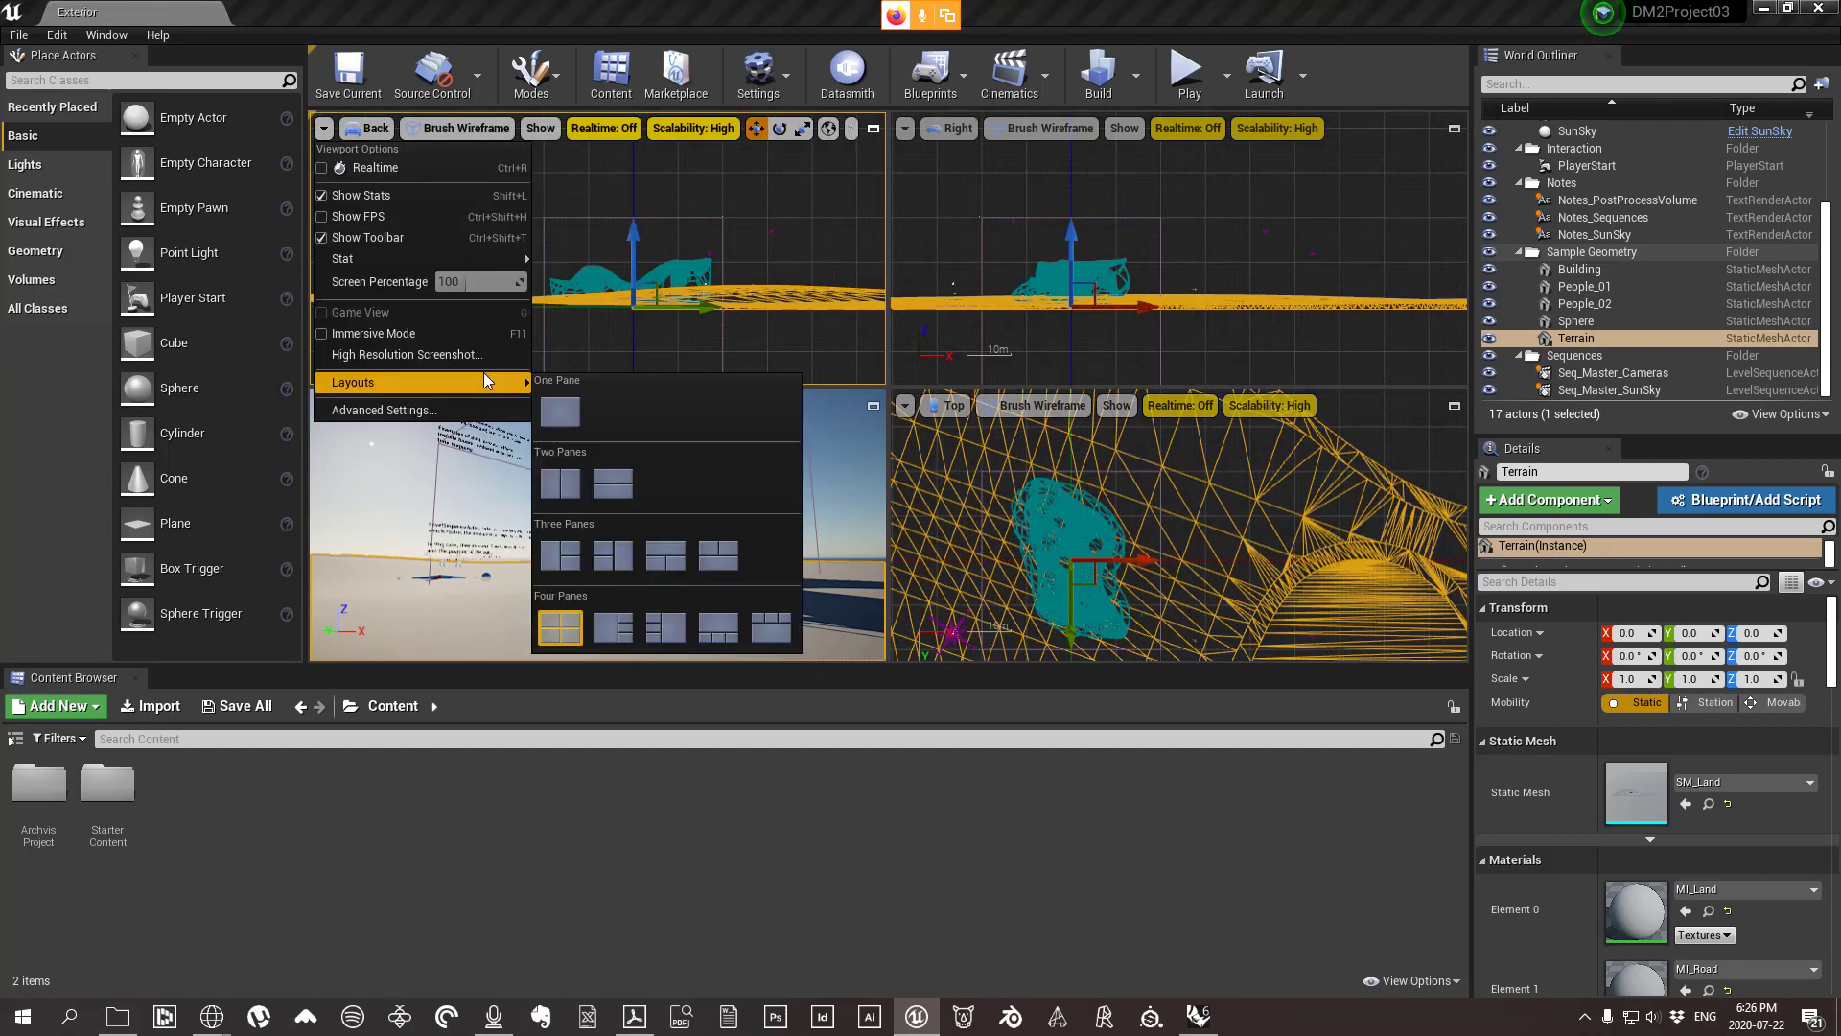
pyautogui.click(619, 633)
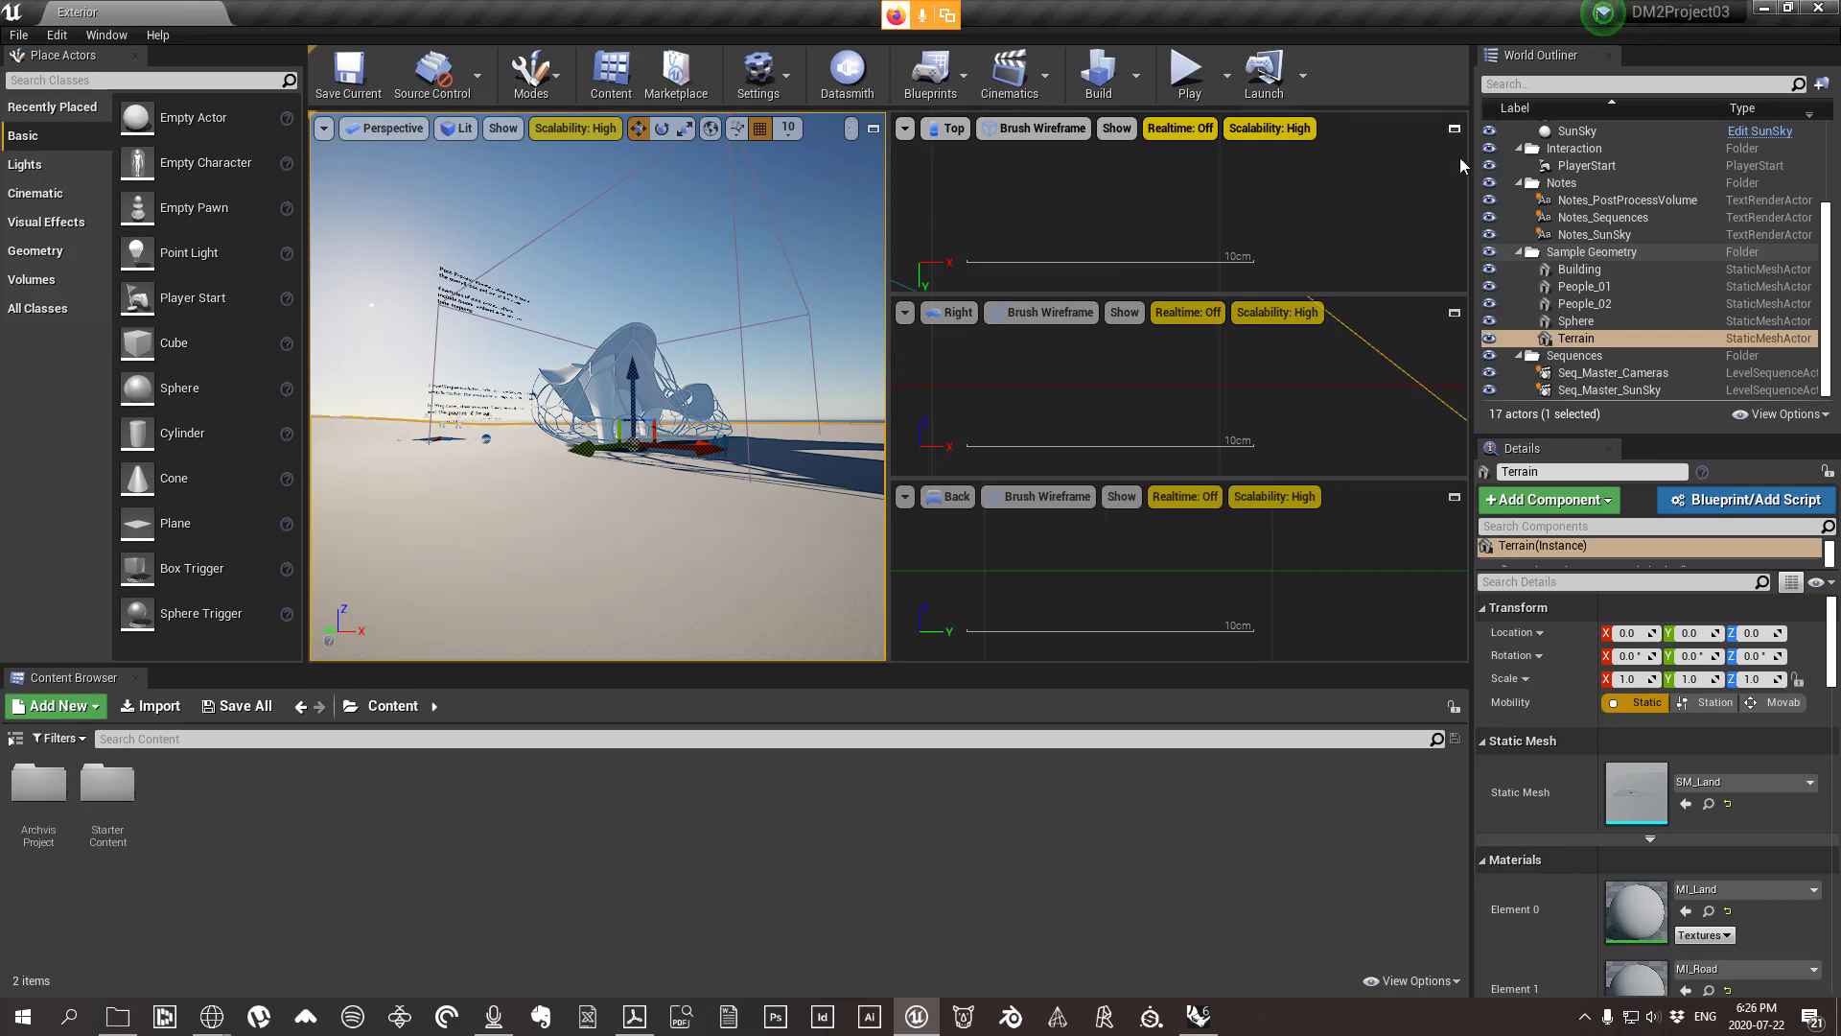
# Maximize and restore the Top view, and widen the Perspective pane beside the stacked views.
pyautogui.click(1453, 128)
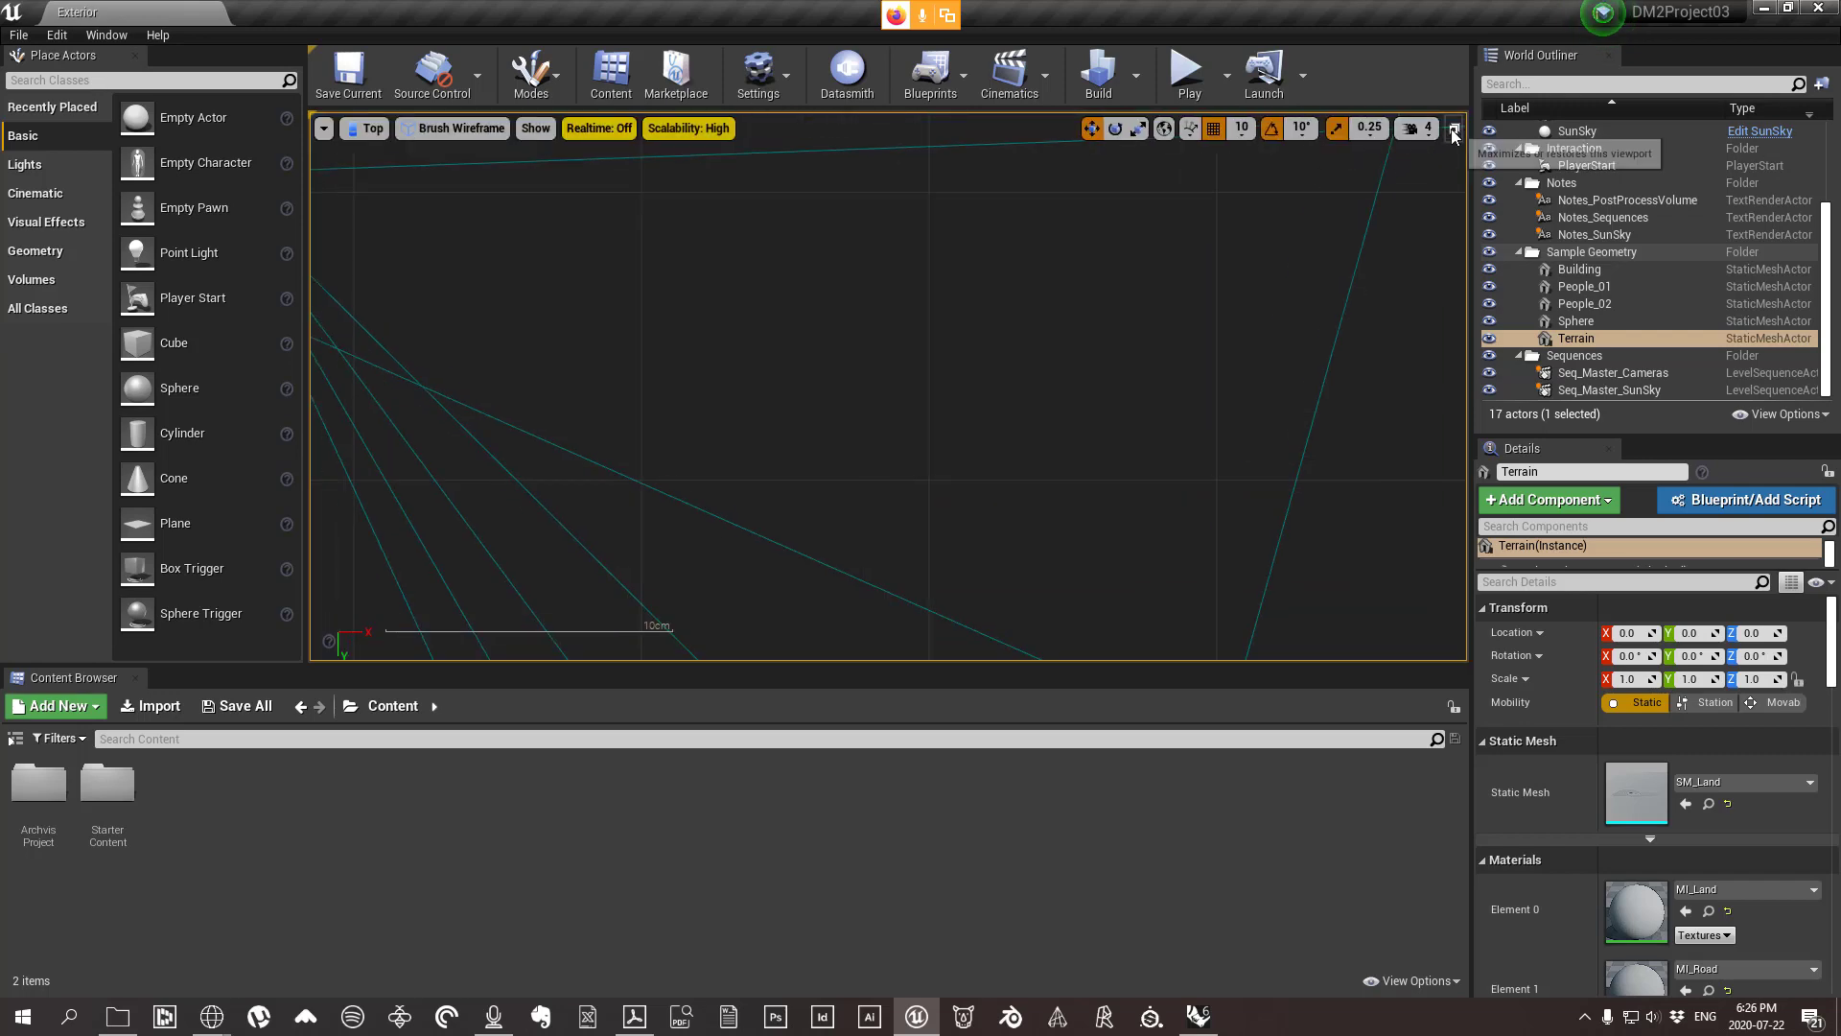
pyautogui.click(1451, 129)
pyautogui.click(1454, 130)
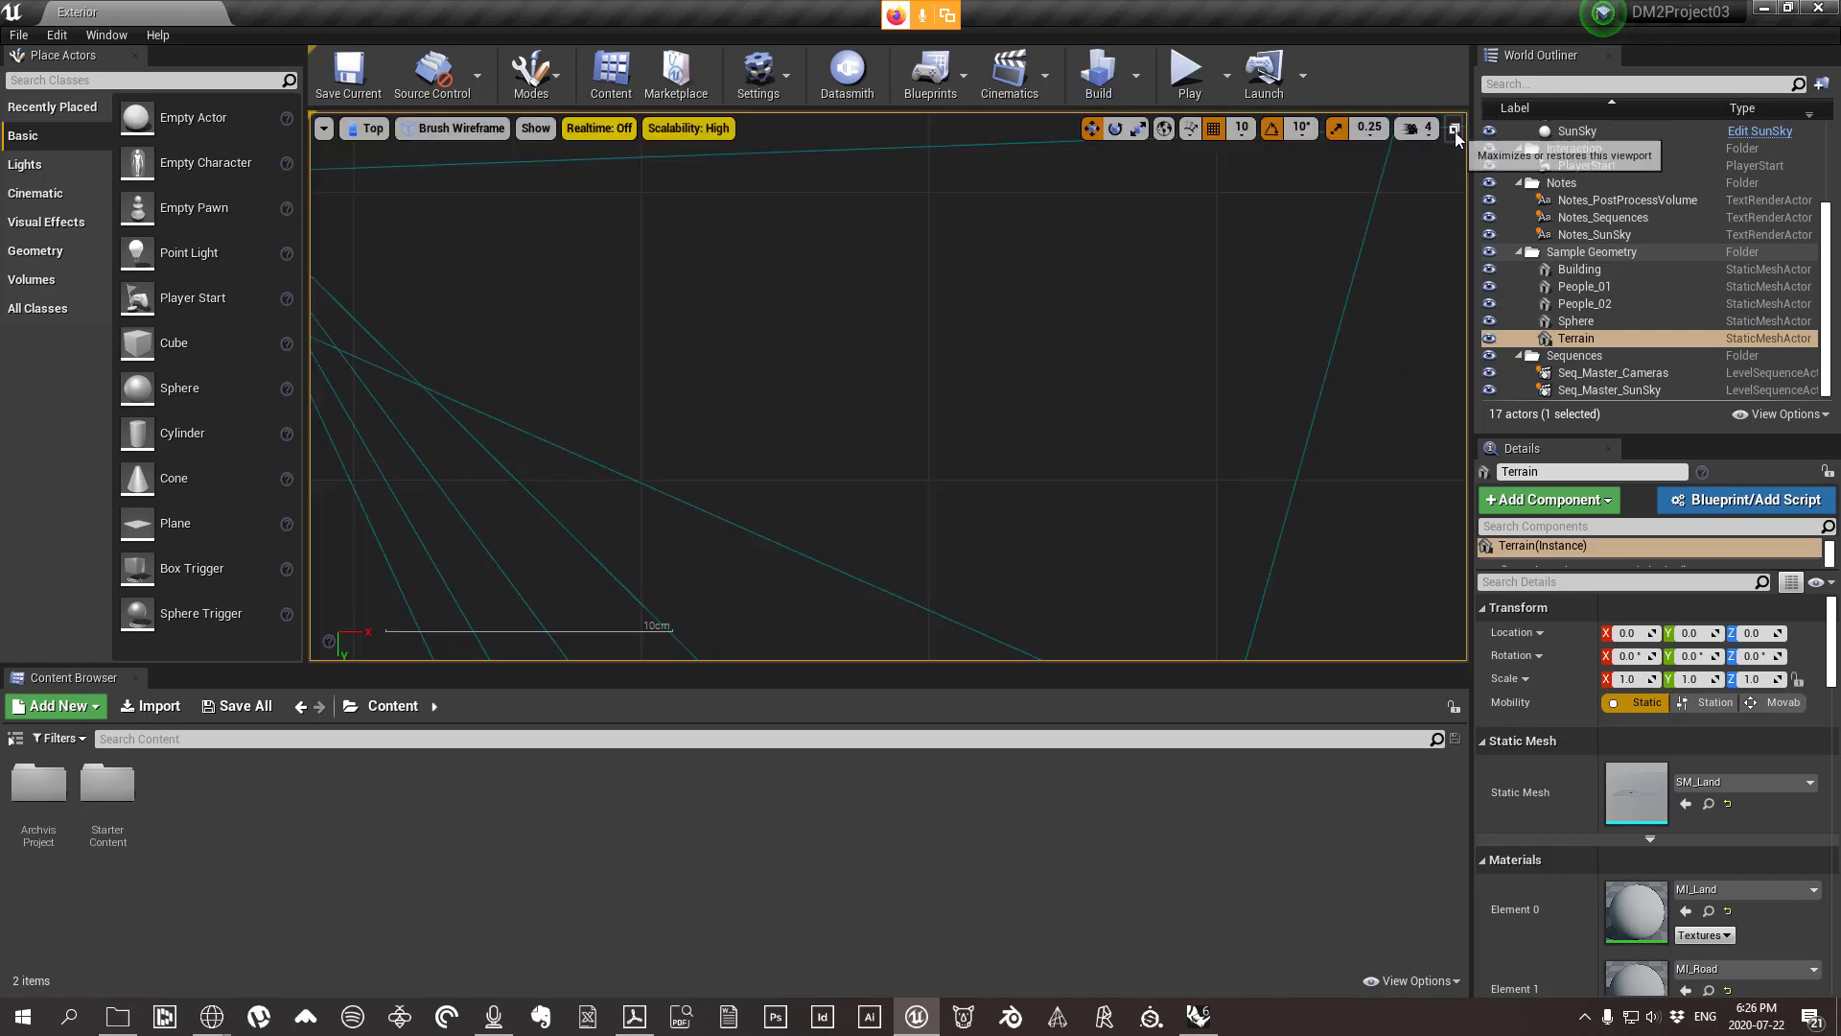
pyautogui.click(1454, 130)
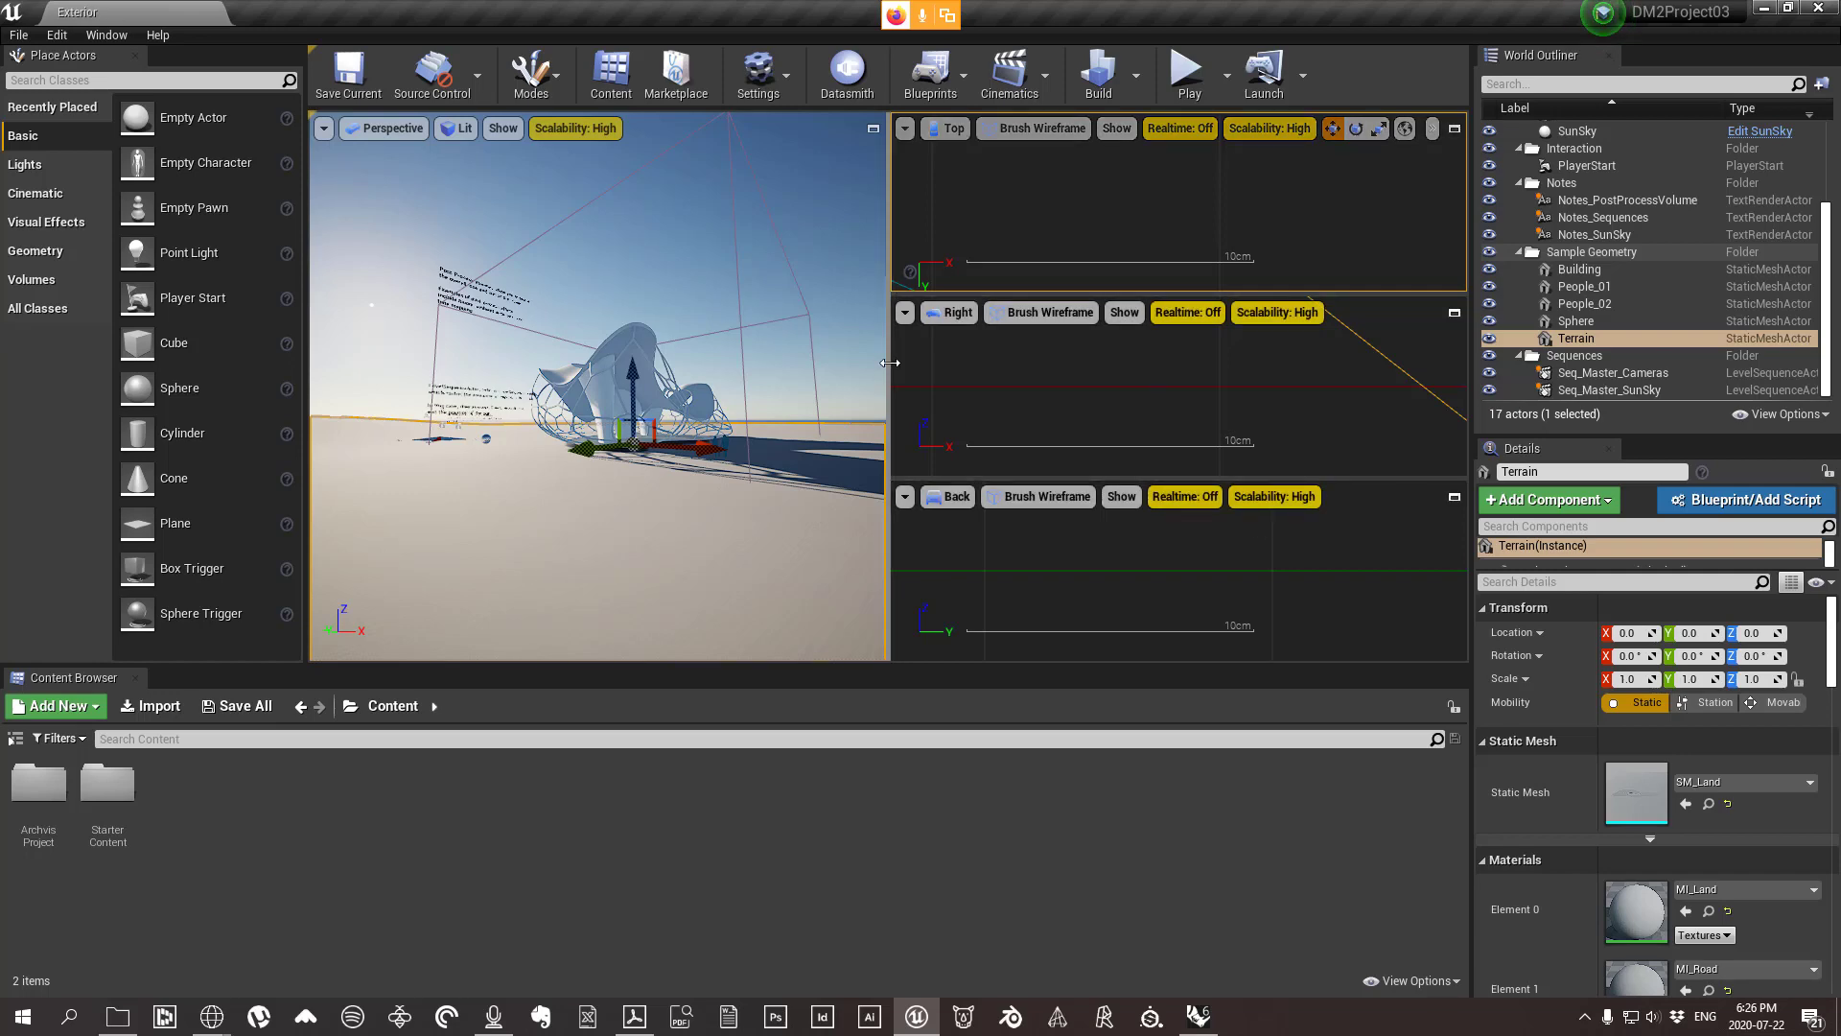
pyautogui.moveTo(890, 362); pyautogui.dragTo(1004, 374)
pyautogui.click(1239, 369)
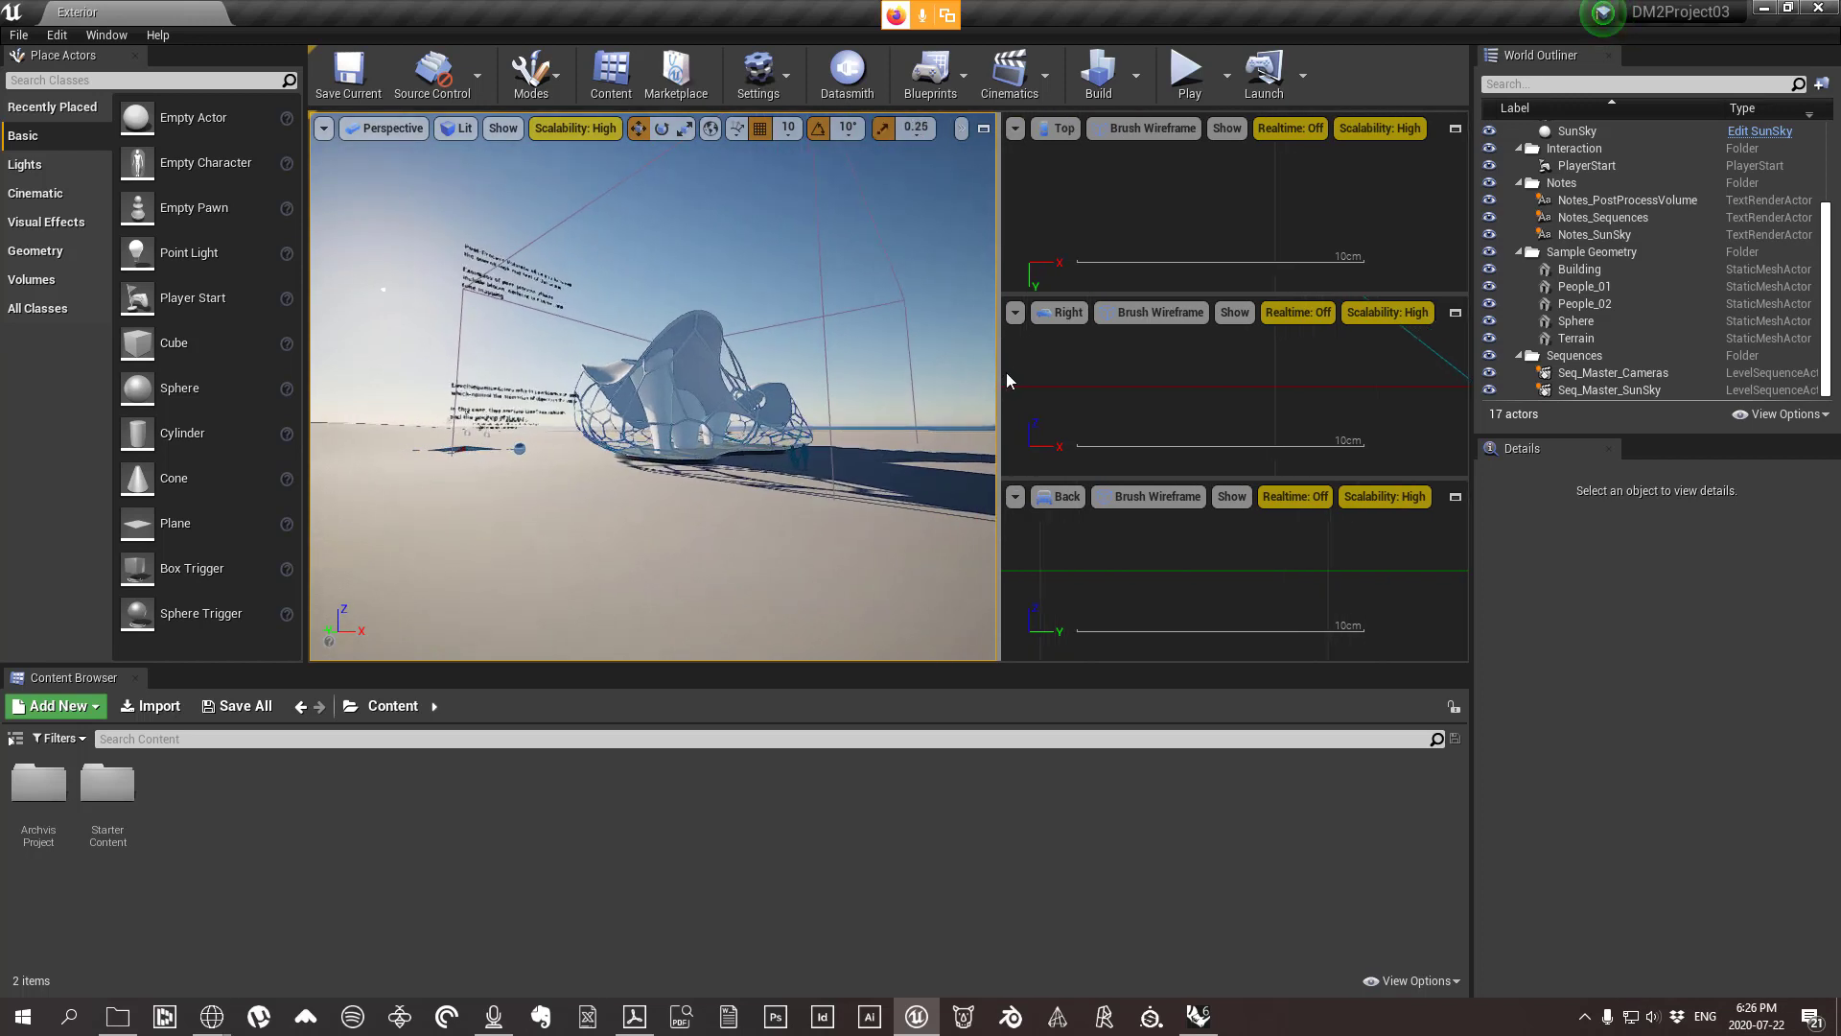
# Maximize and restore the Top view again, and make its pane taller in the stacked column.
pyautogui.click(1455, 128)
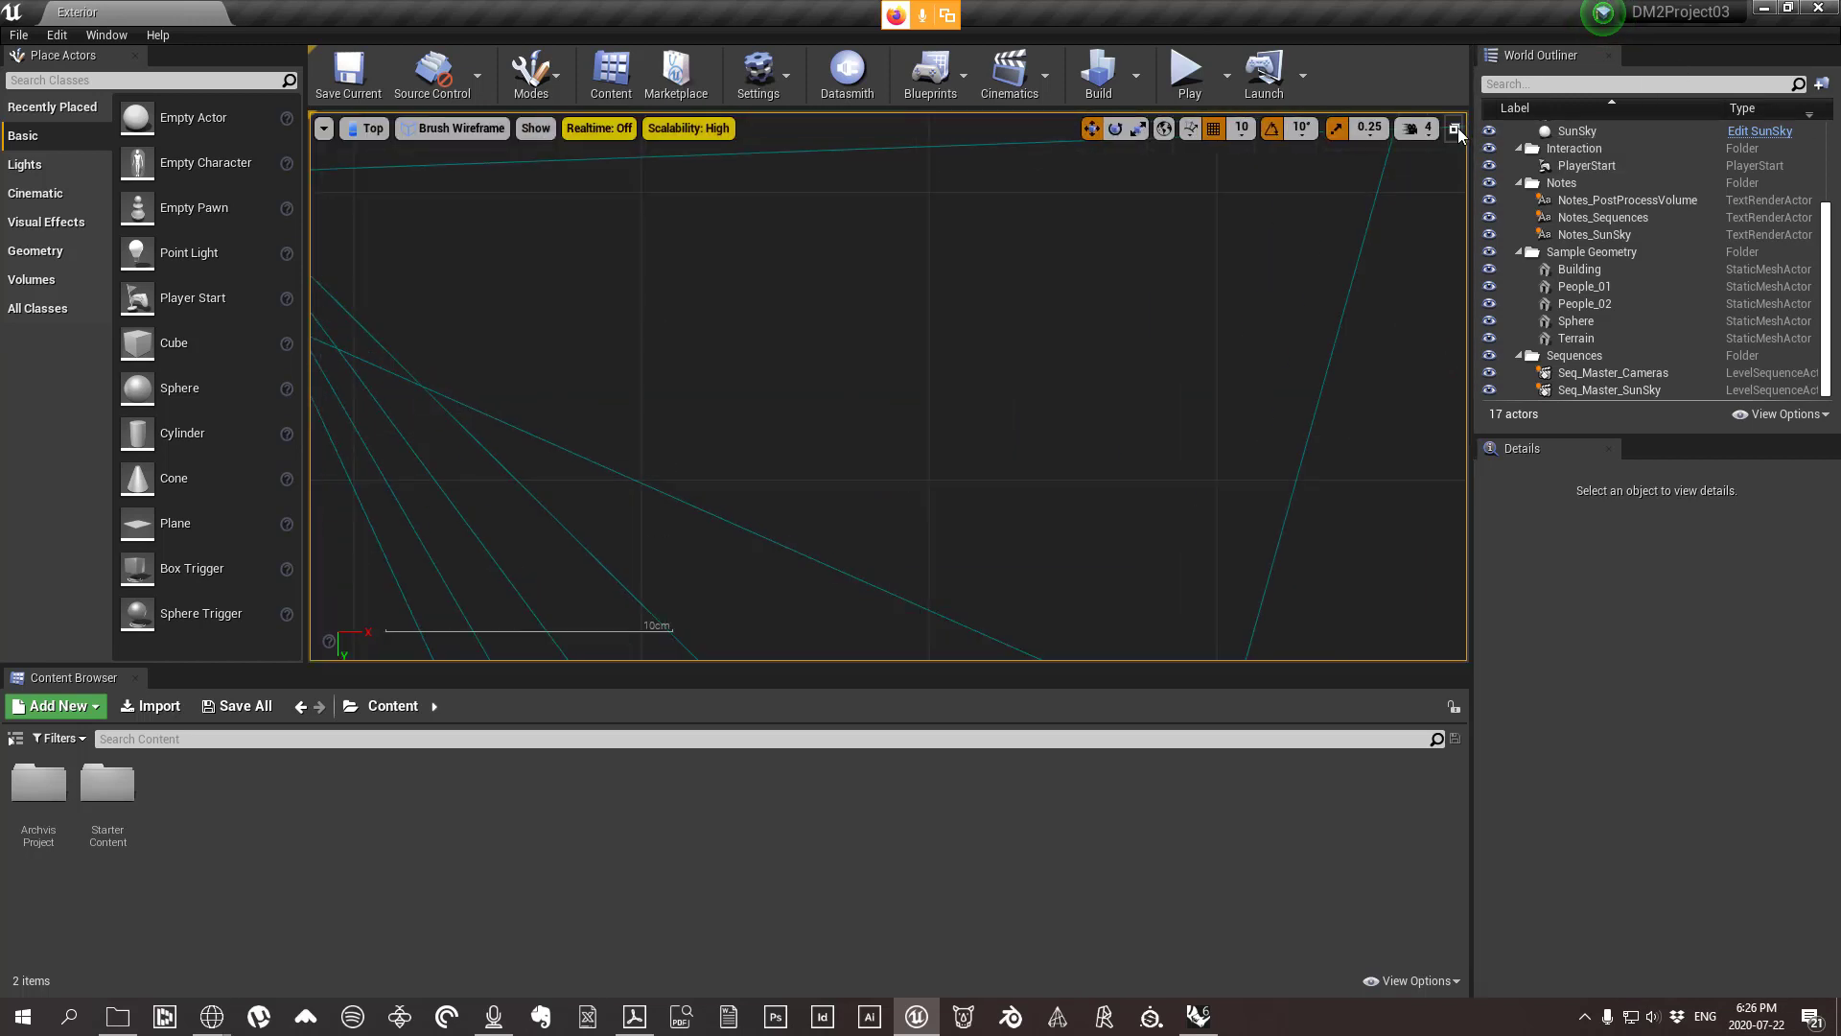
pyautogui.click(1454, 129)
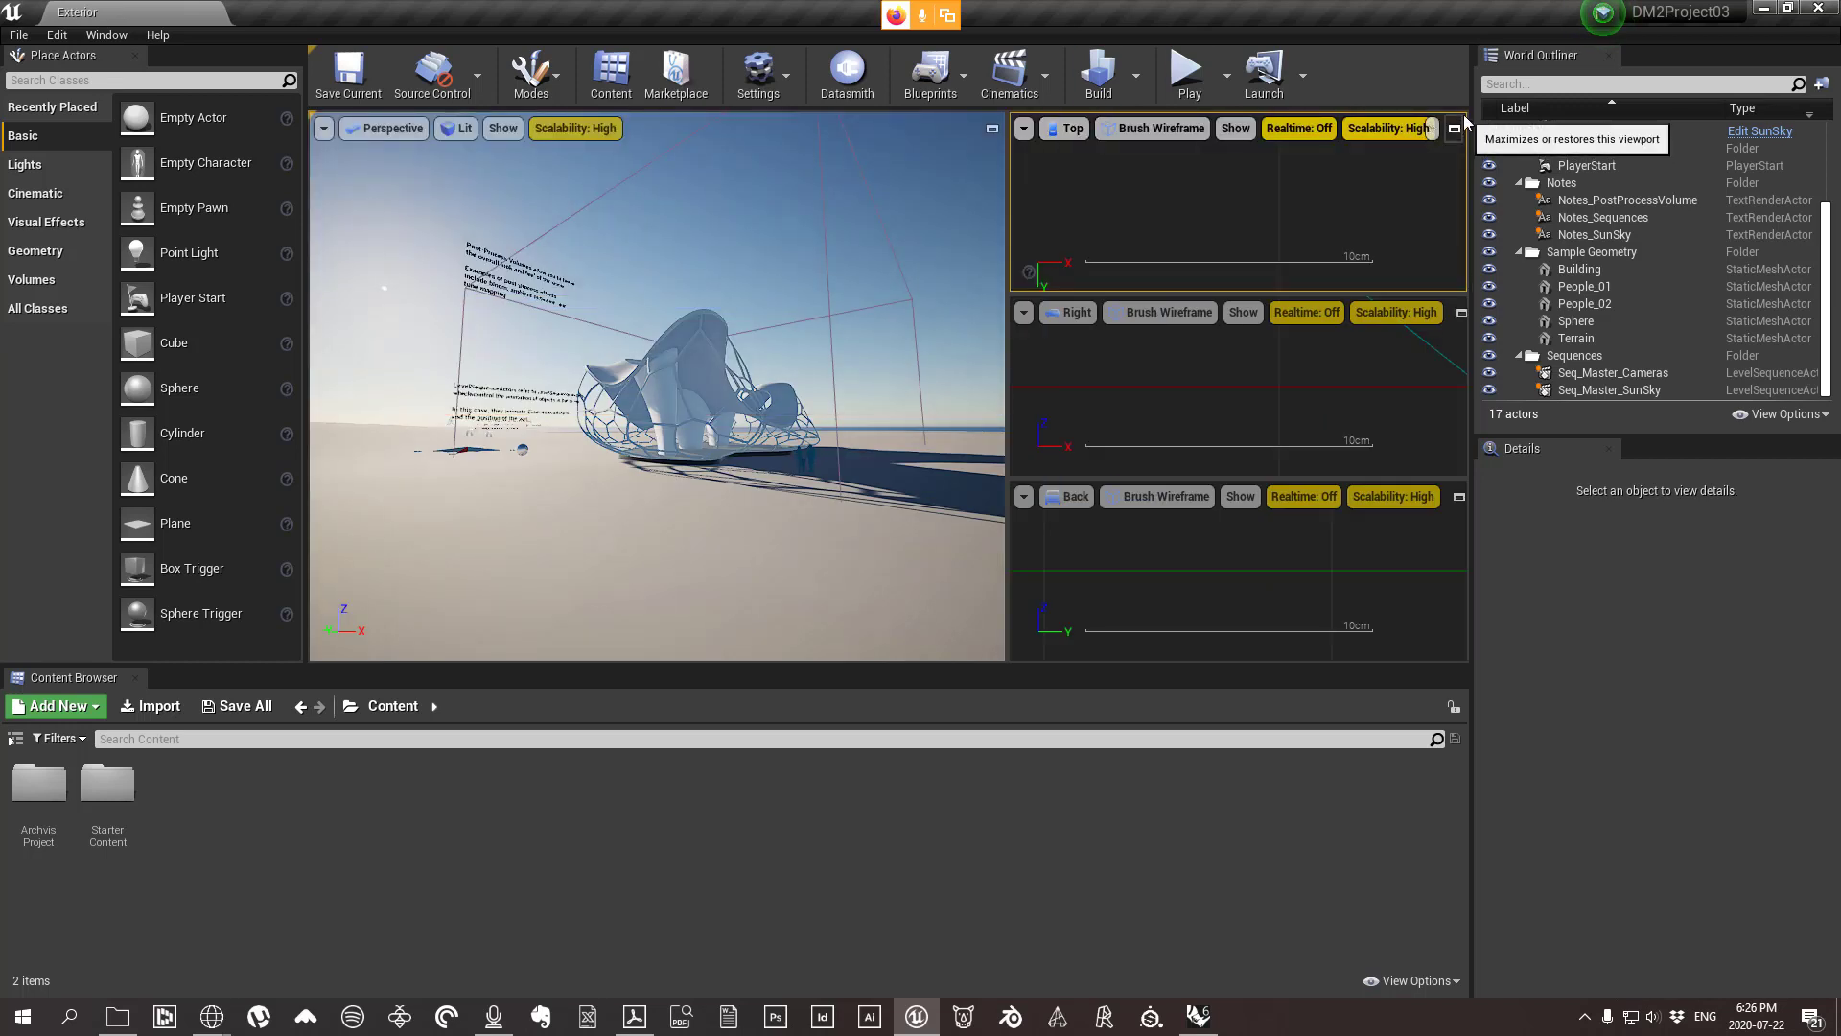
pyautogui.click(1458, 128)
pyautogui.click(1458, 129)
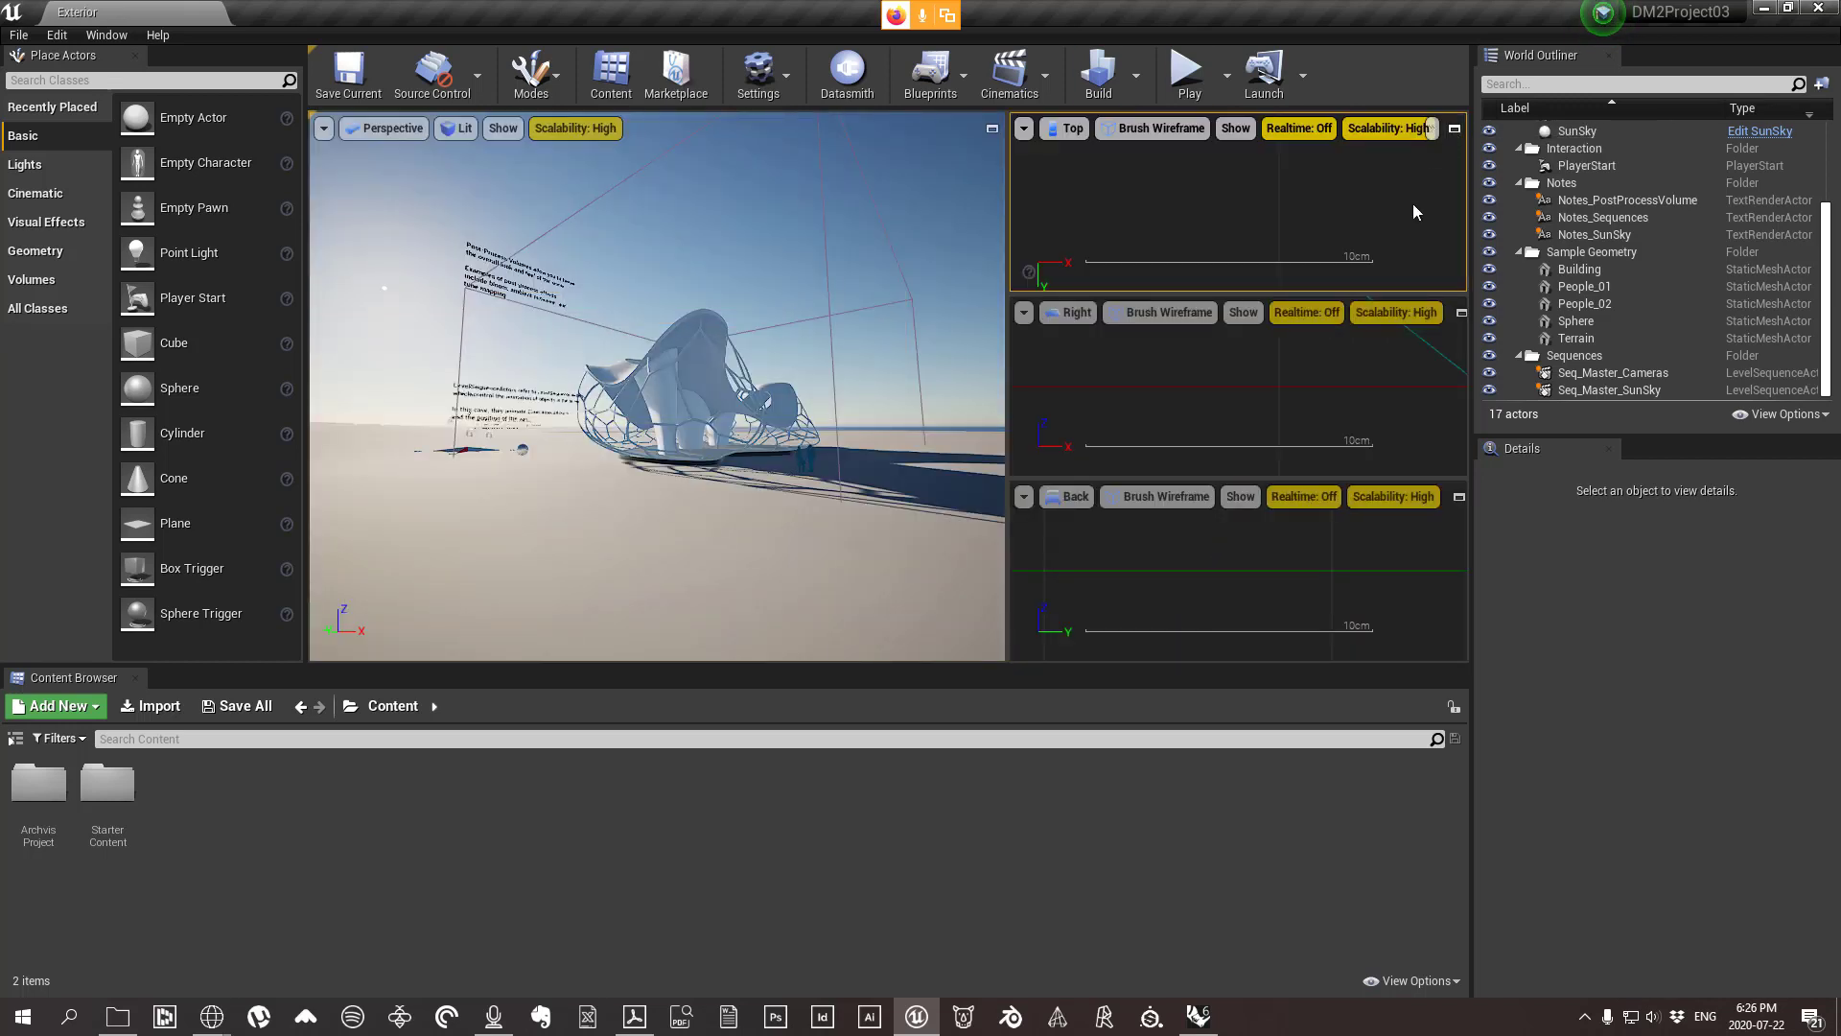
pyautogui.moveTo(1243, 292)
pyautogui.mouseDown()
pyautogui.moveTo(1247, 228)
pyautogui.moveTo(1258, 315)
pyautogui.mouseUp()
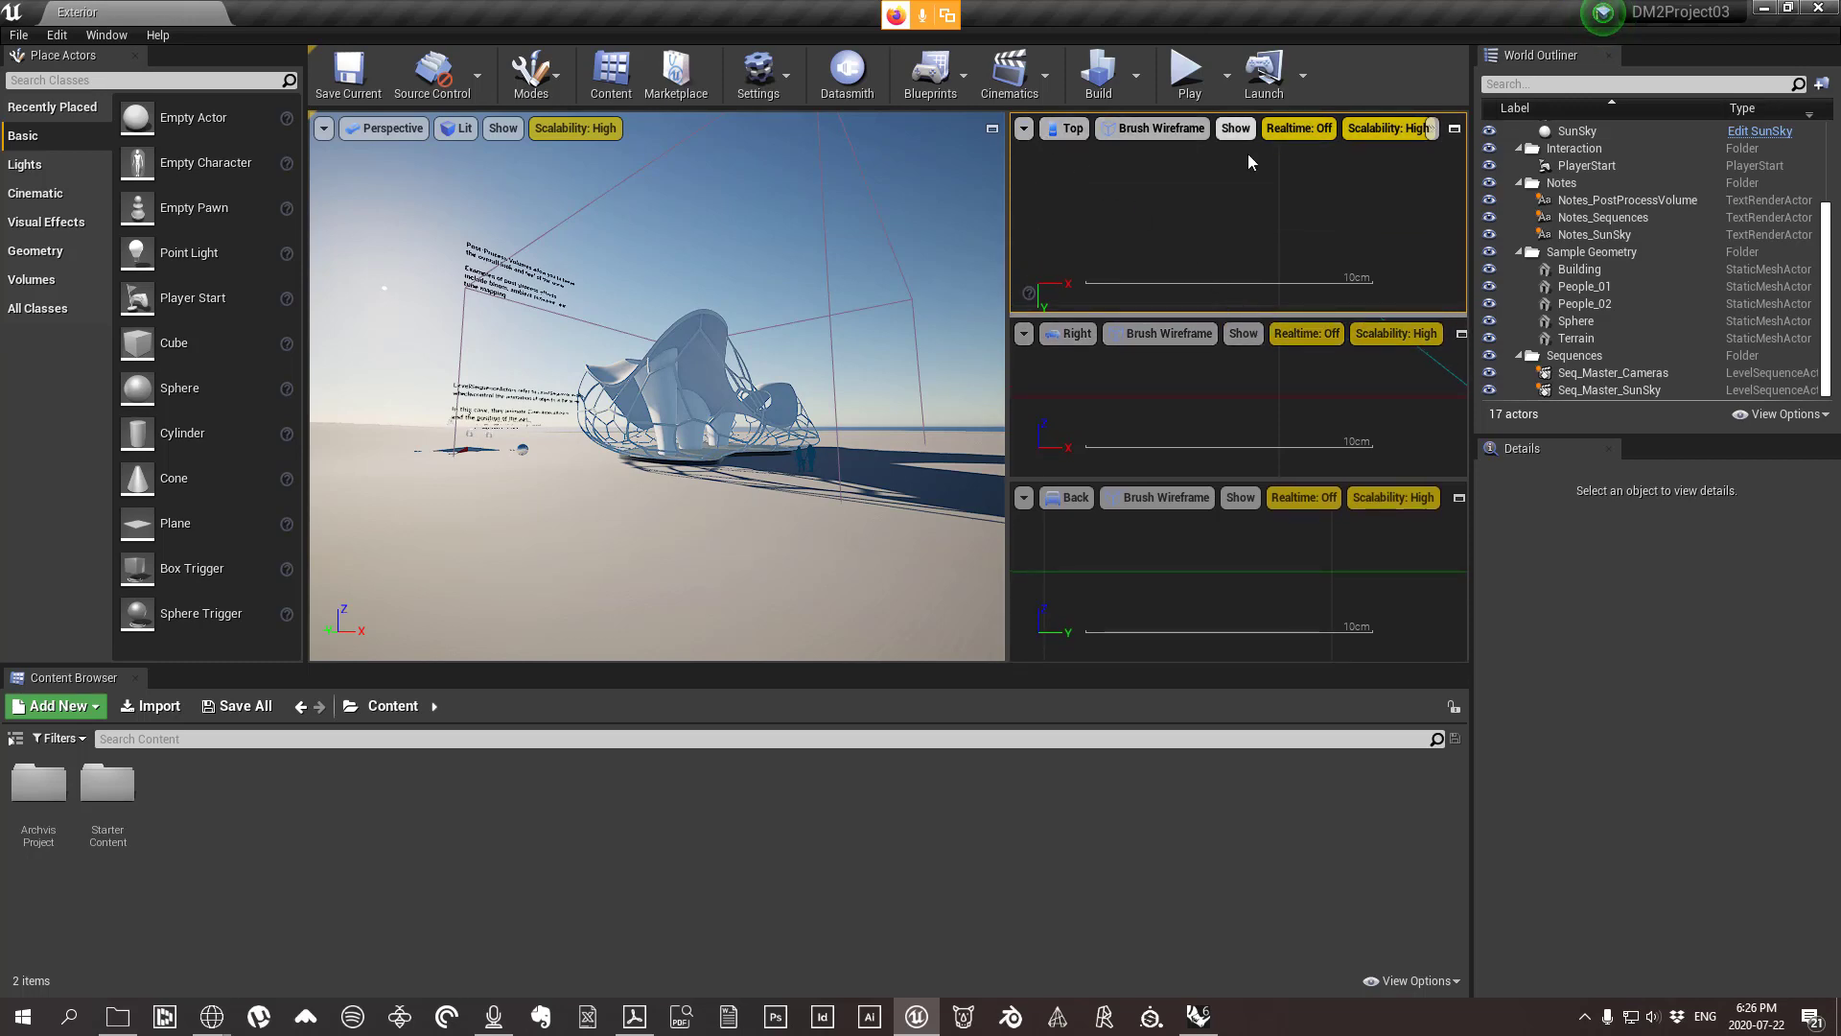
# Return the viewport layout to One Pane showing the Perspective view.
pyautogui.click(325, 129)
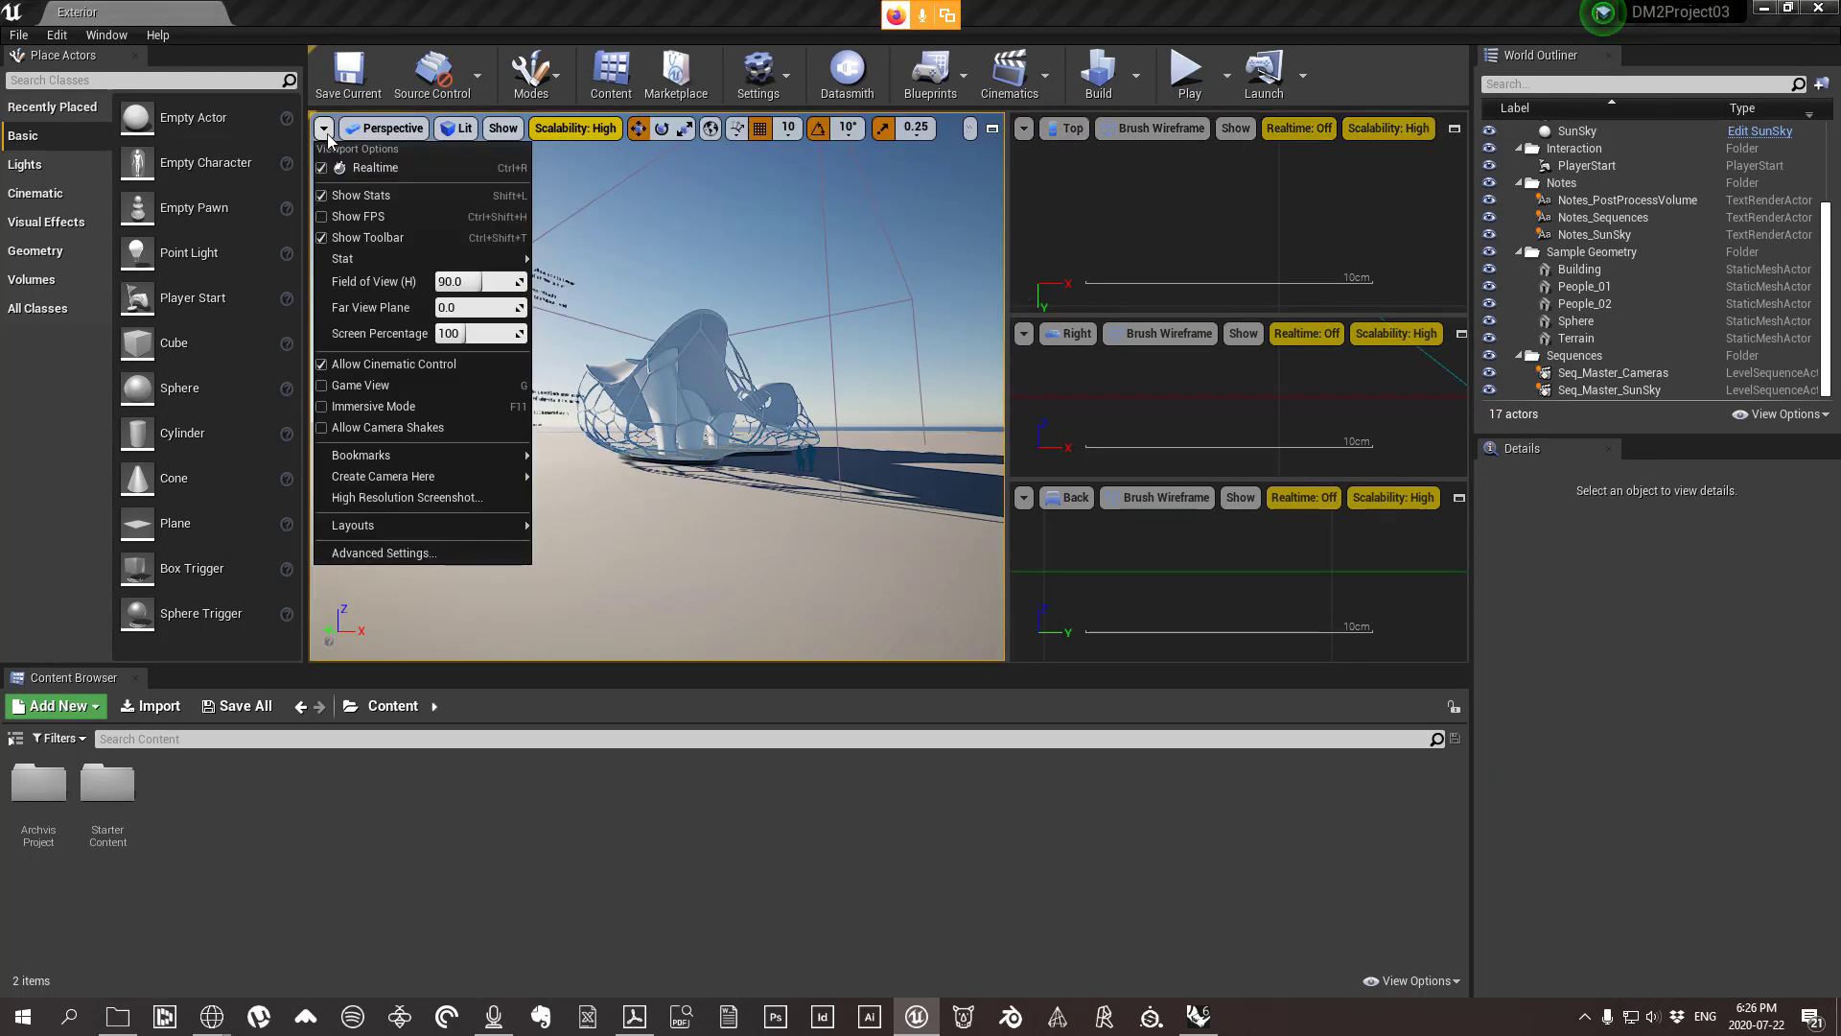
pyautogui.moveTo(431, 525)
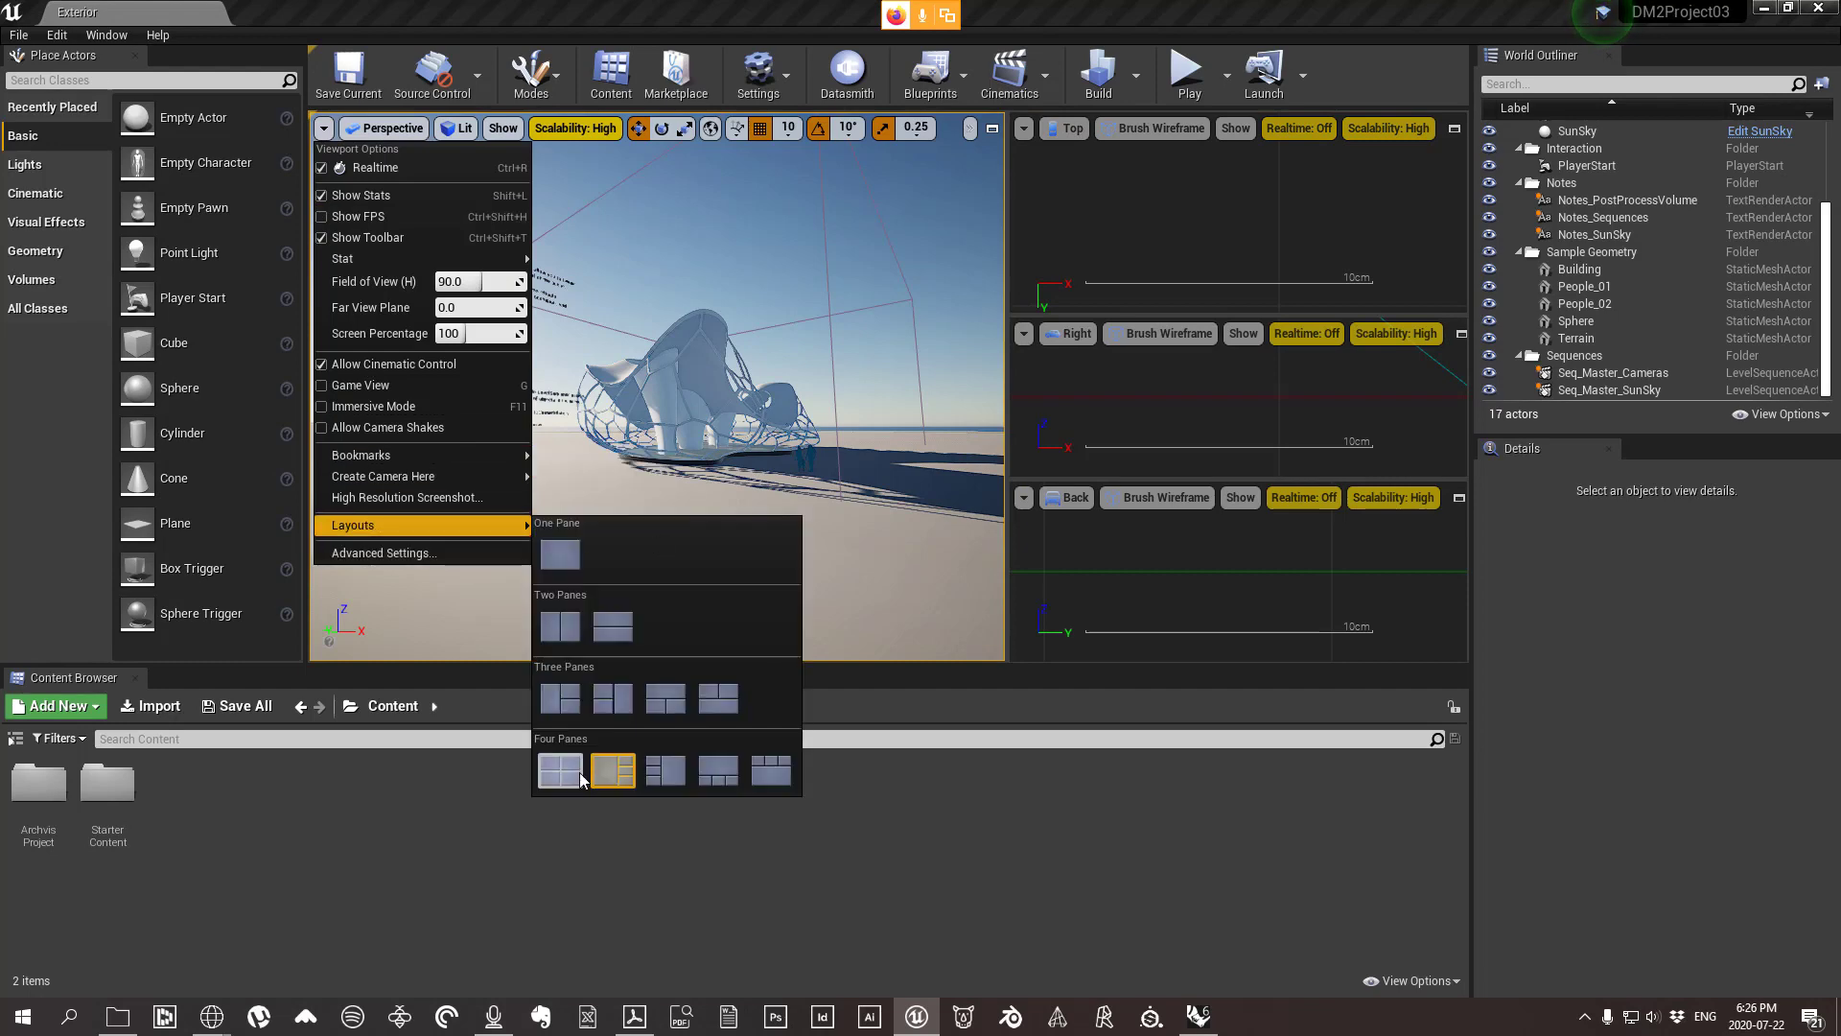
pyautogui.click(560, 554)
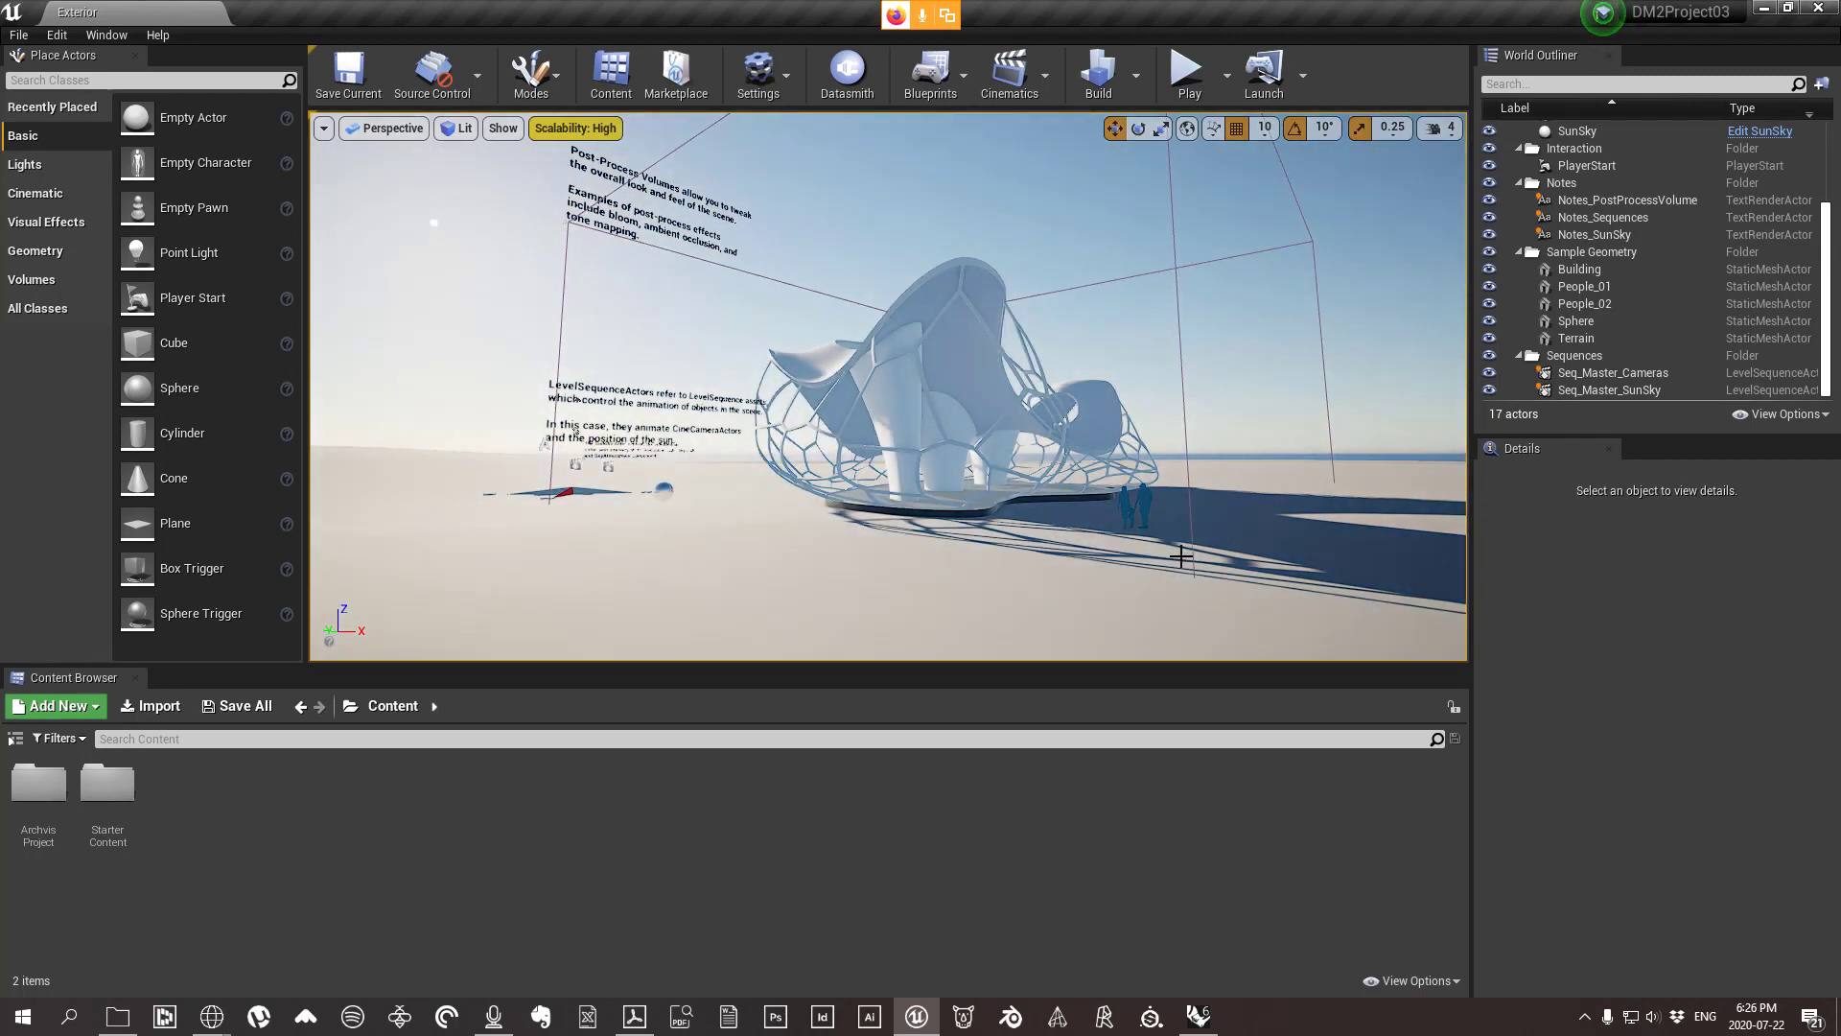
pyautogui.click(325, 128)
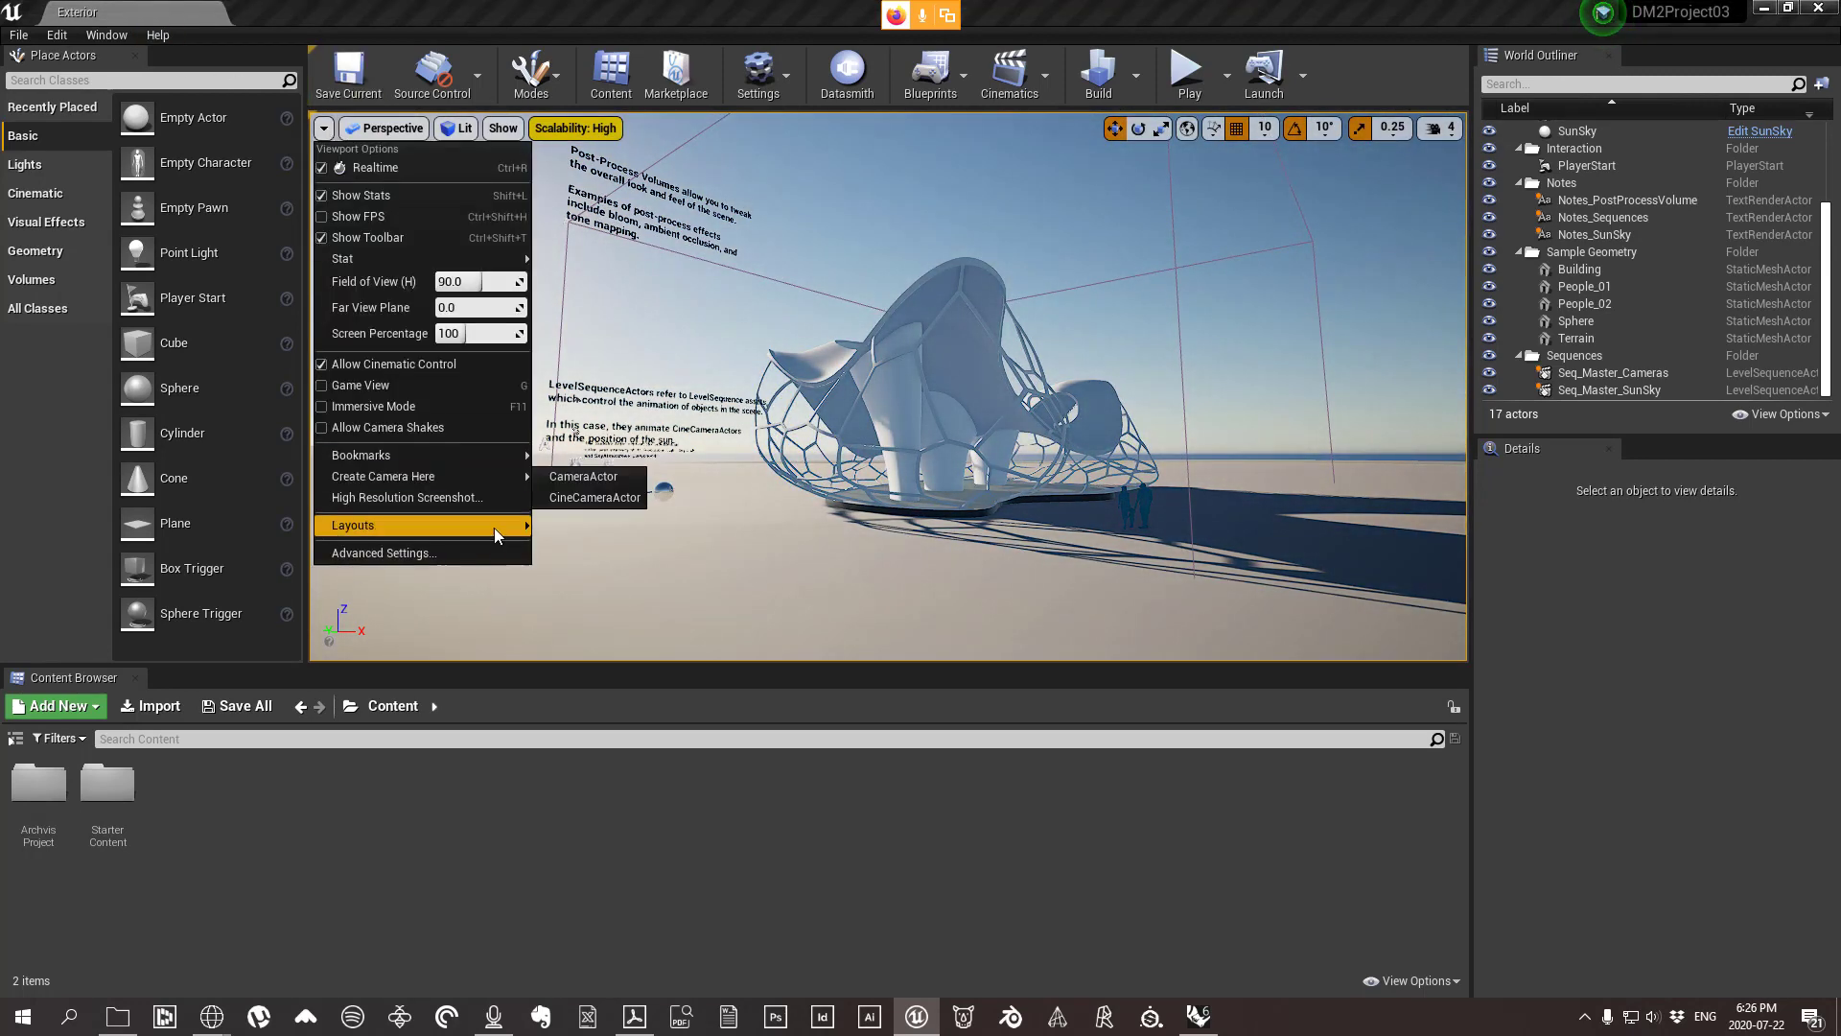
pyautogui.moveTo(509, 533)
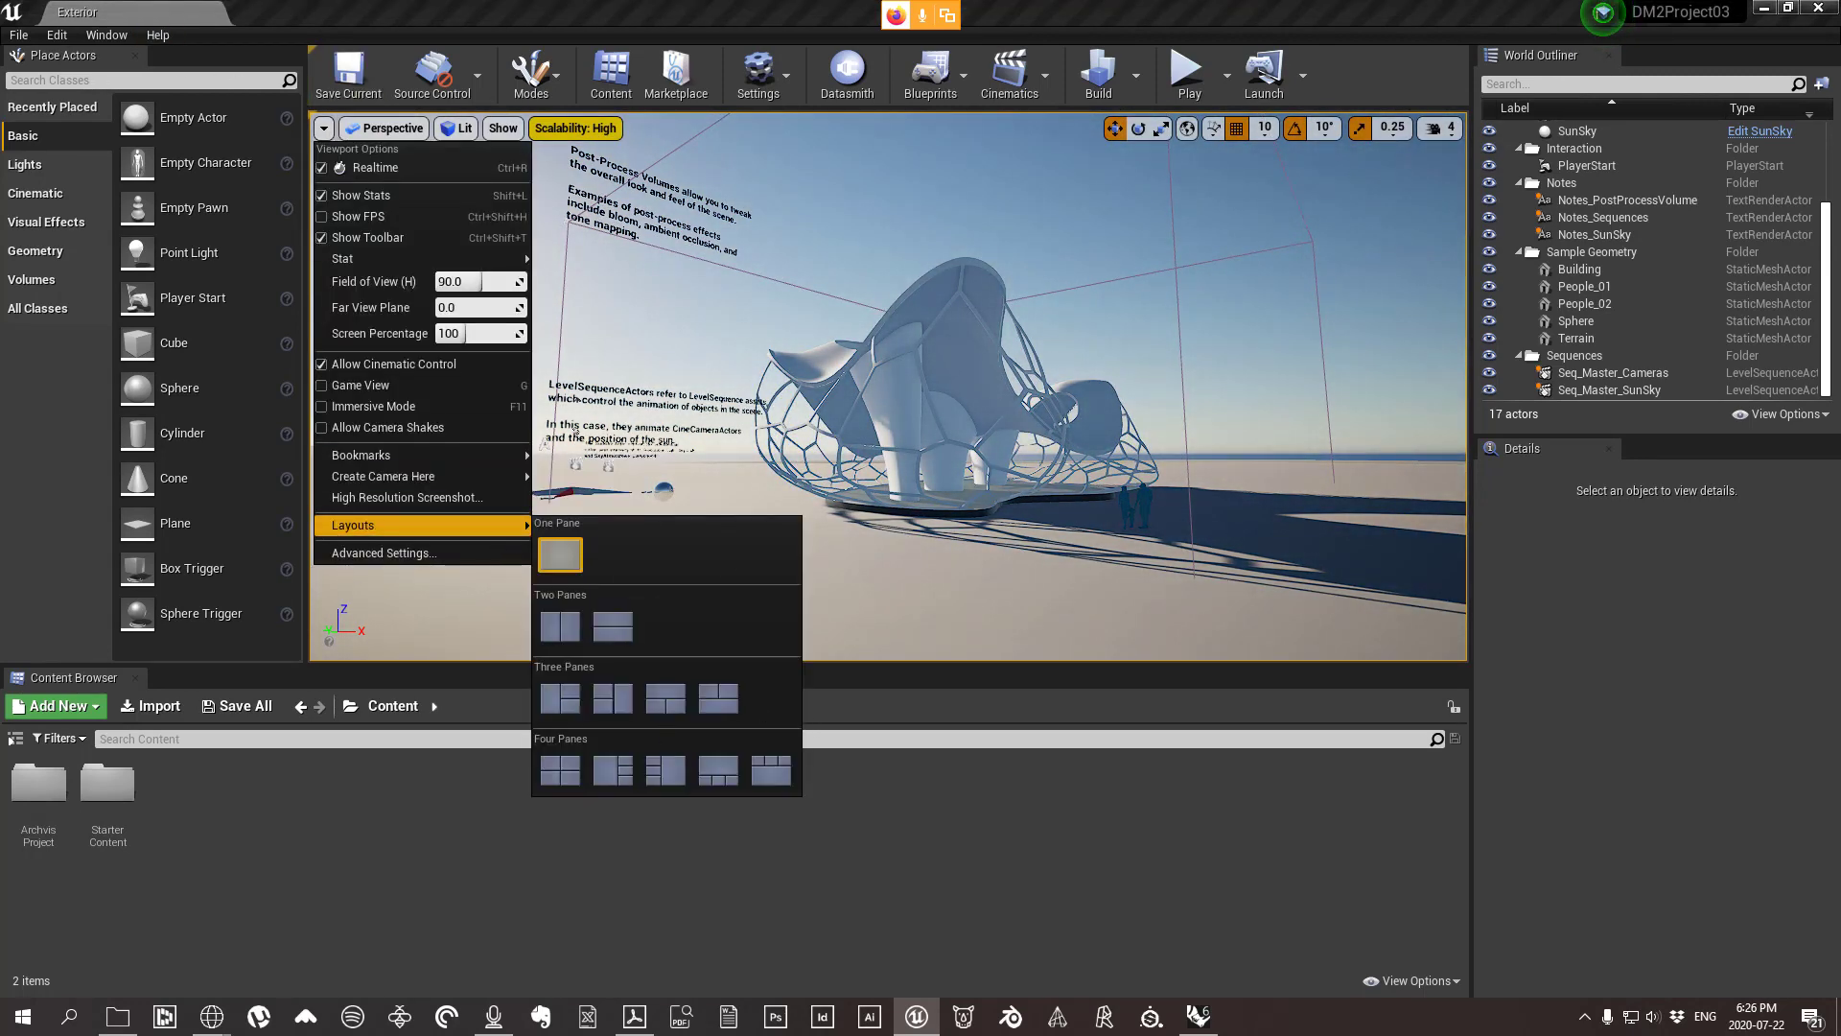
pyautogui.hotkey('alt', 'Tab')
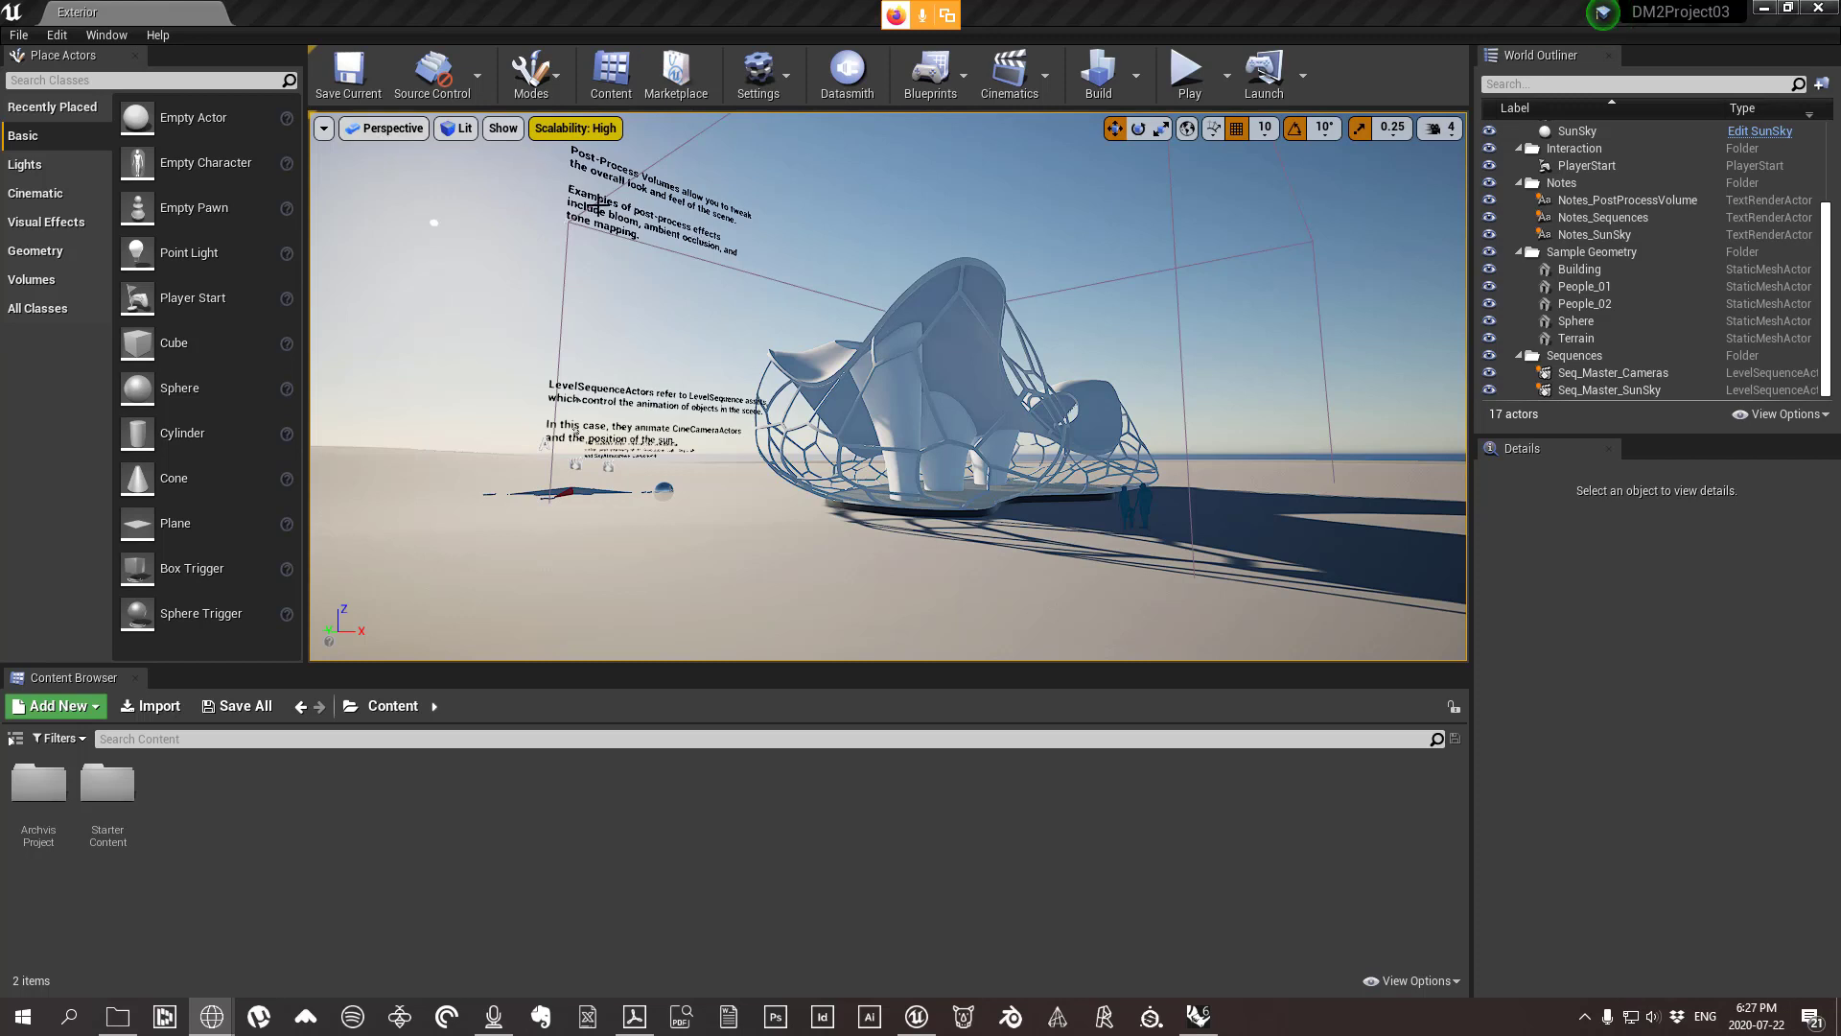
# Switch the viewport to the orthographic Top view and inspect the building and terrain wireframe.
pyautogui.click(385, 130)
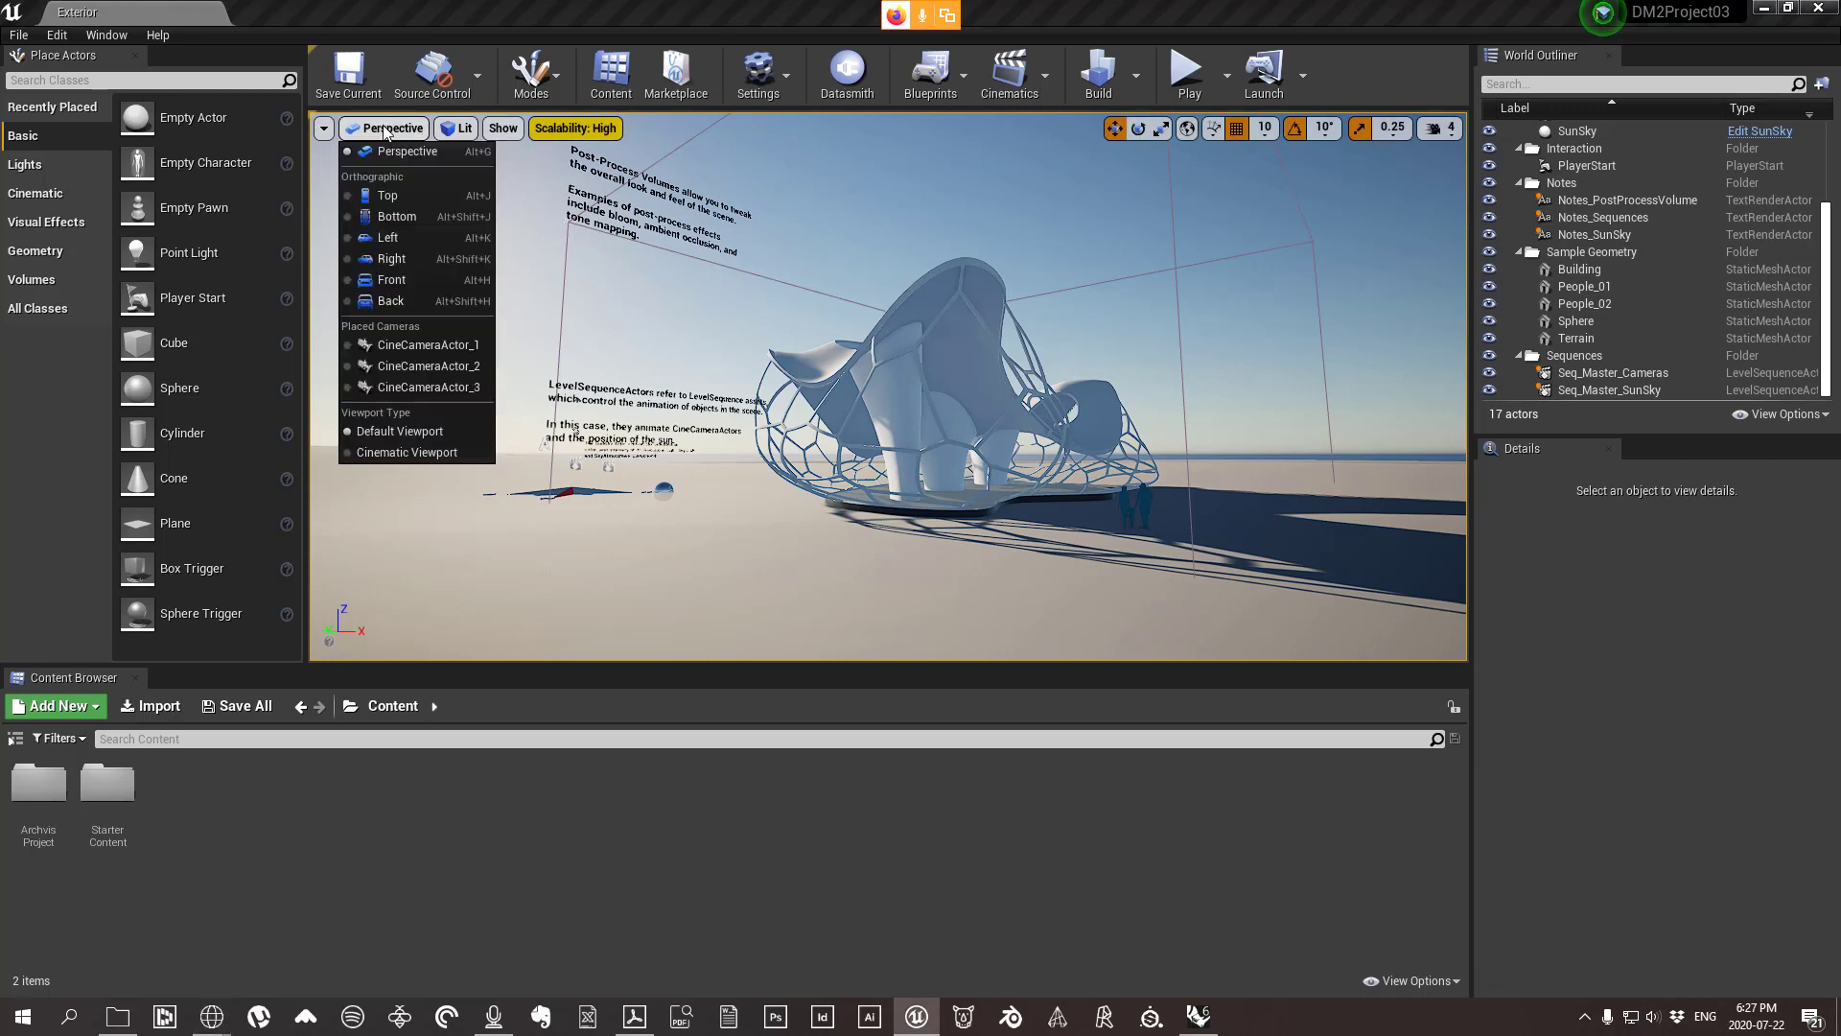
pyautogui.click(384, 195)
pyautogui.scroll(-15, 870, 462)
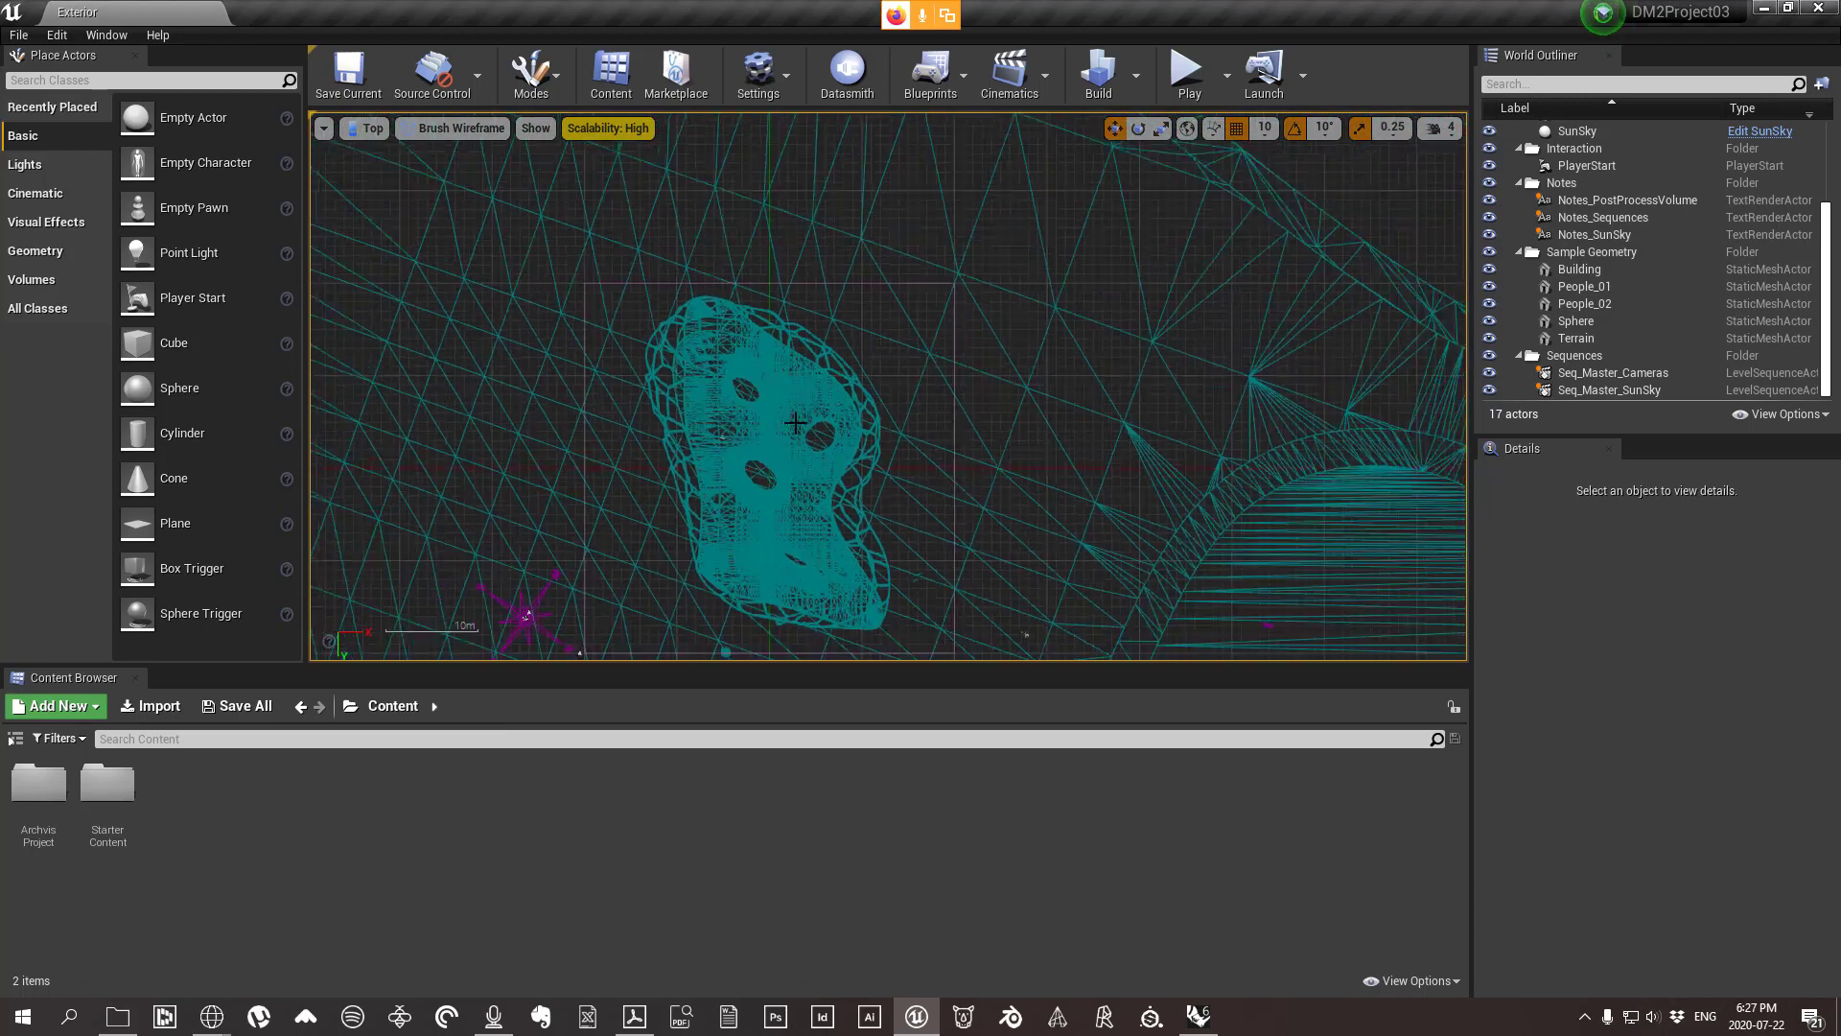
# View the building through the placed cameras CineCameraActor_1, CineCameraActor_2 and CineCameraActor_3 in turn.
pyautogui.click(361, 134)
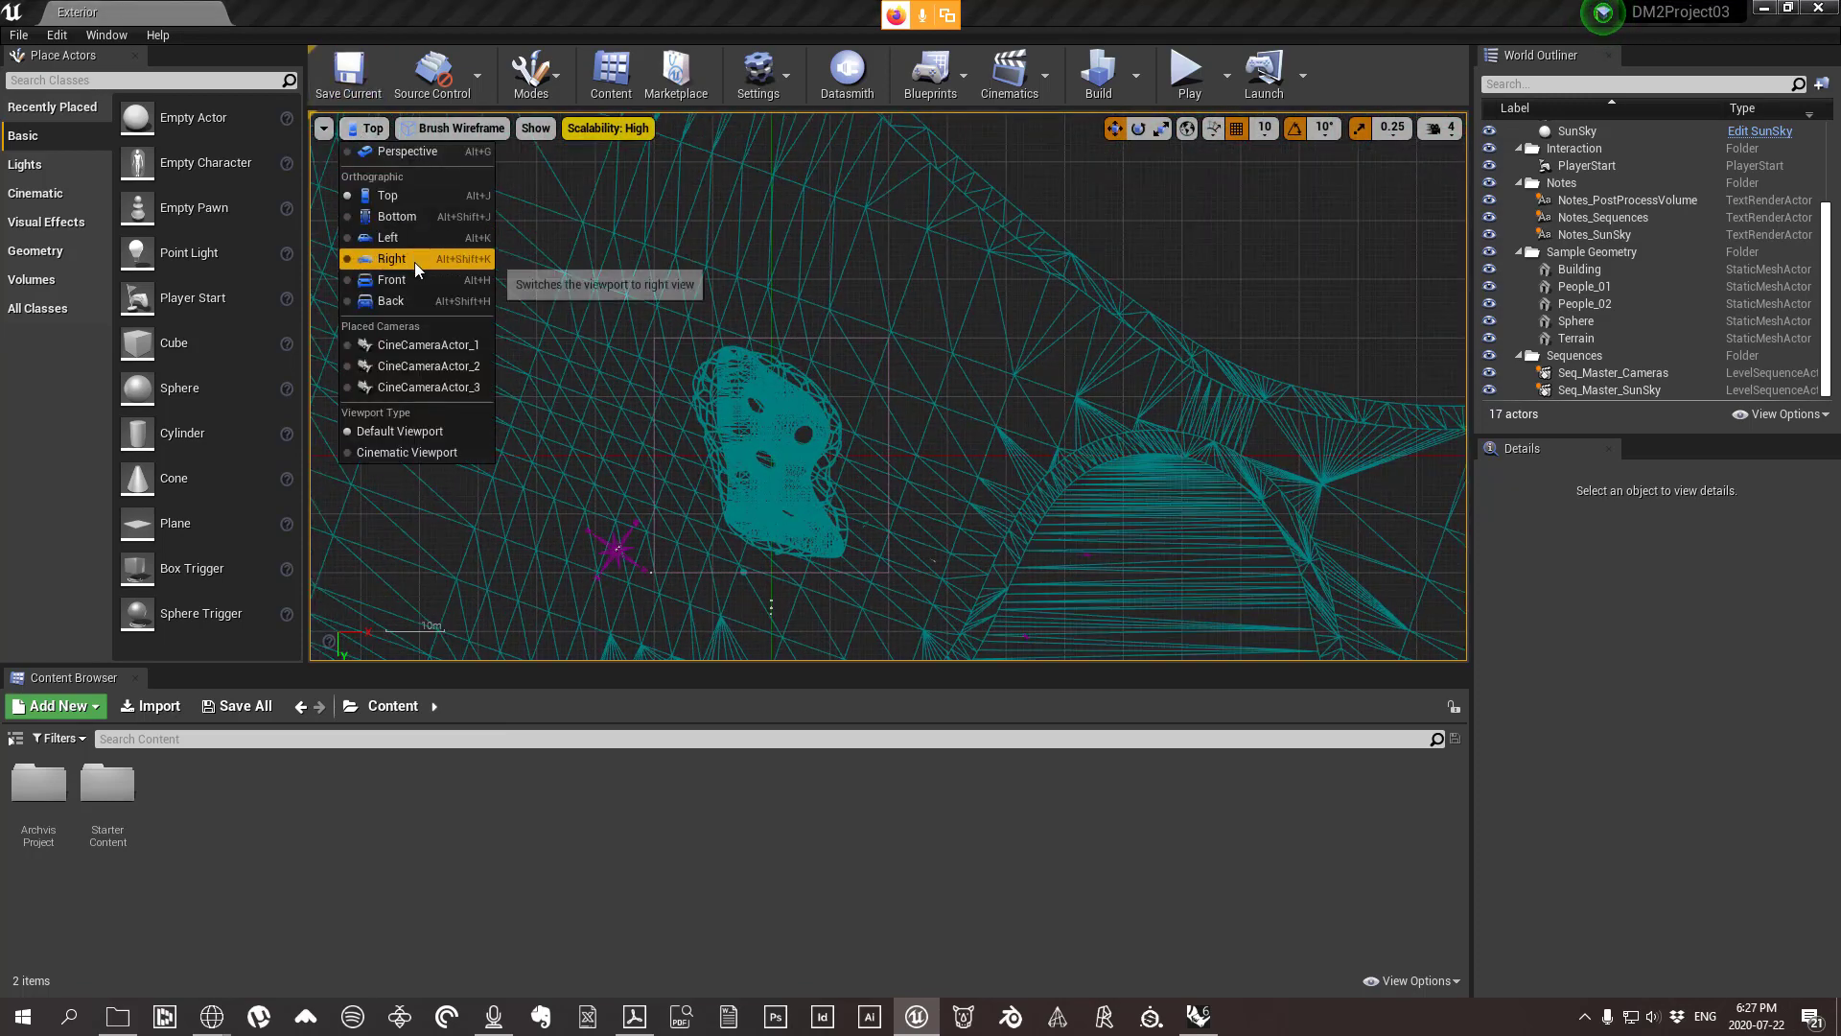
pyautogui.click(443, 347)
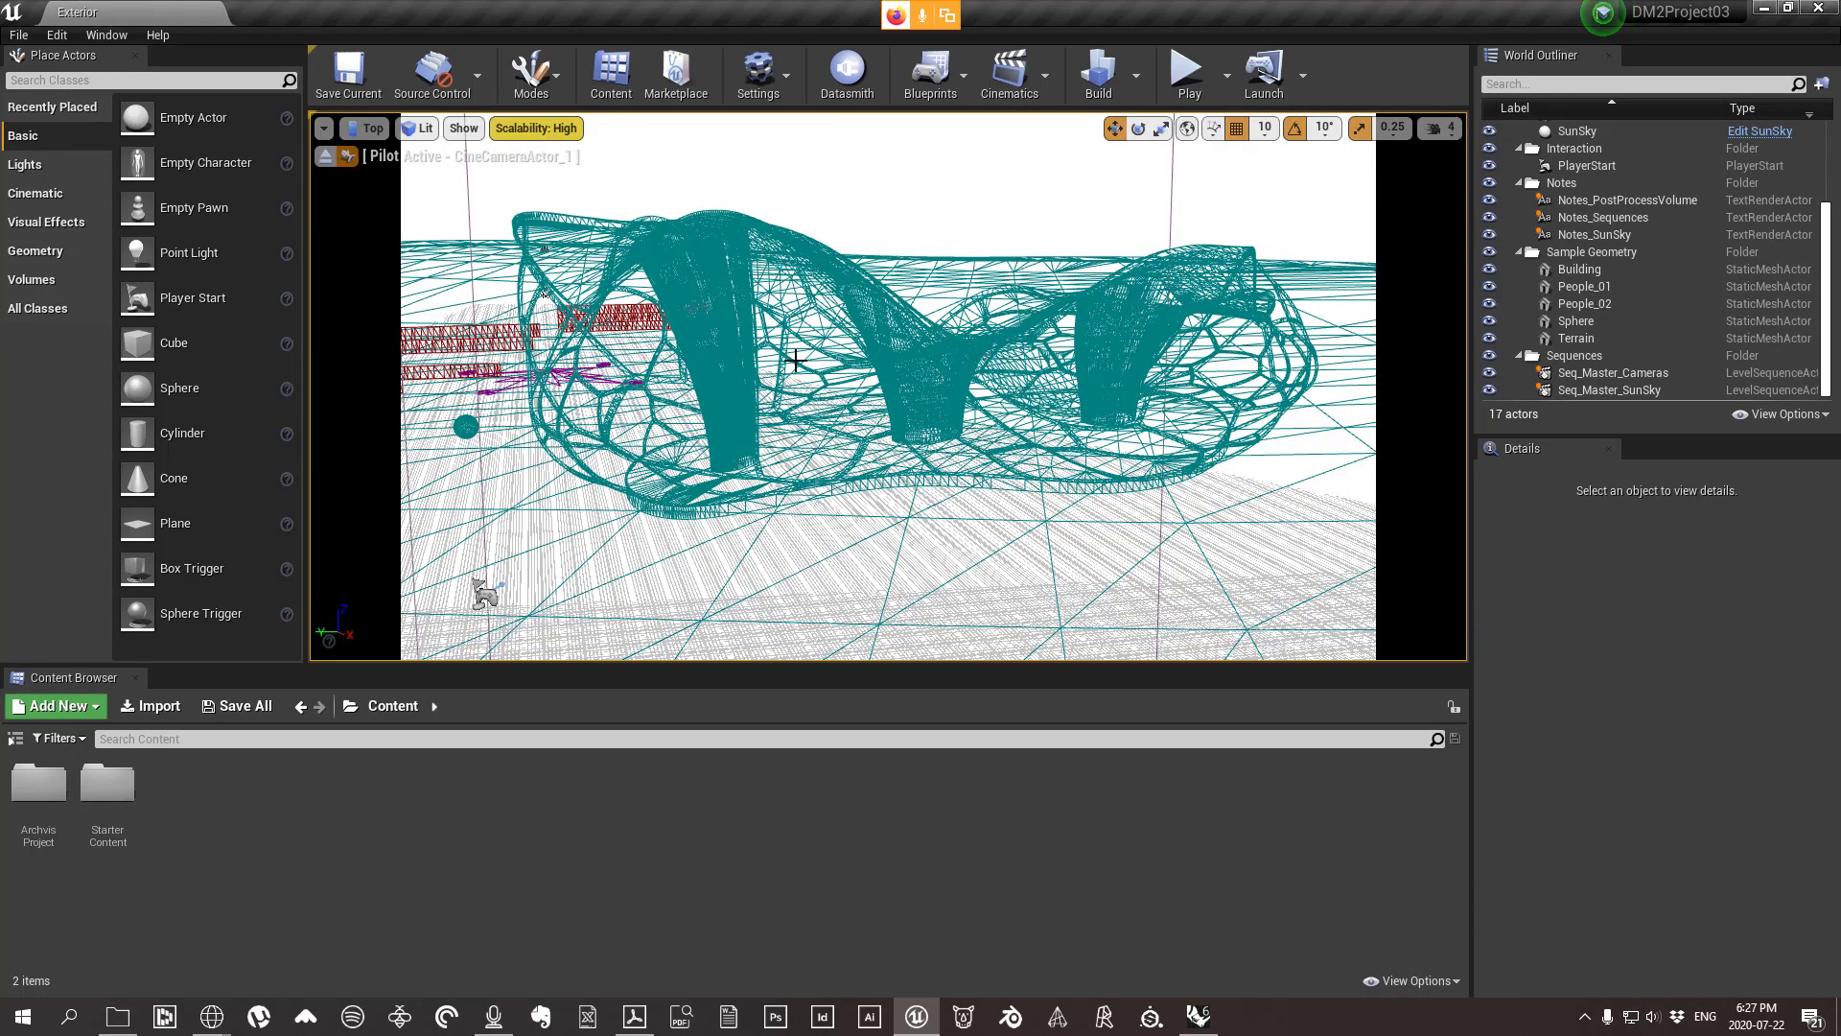
pyautogui.click(365, 129)
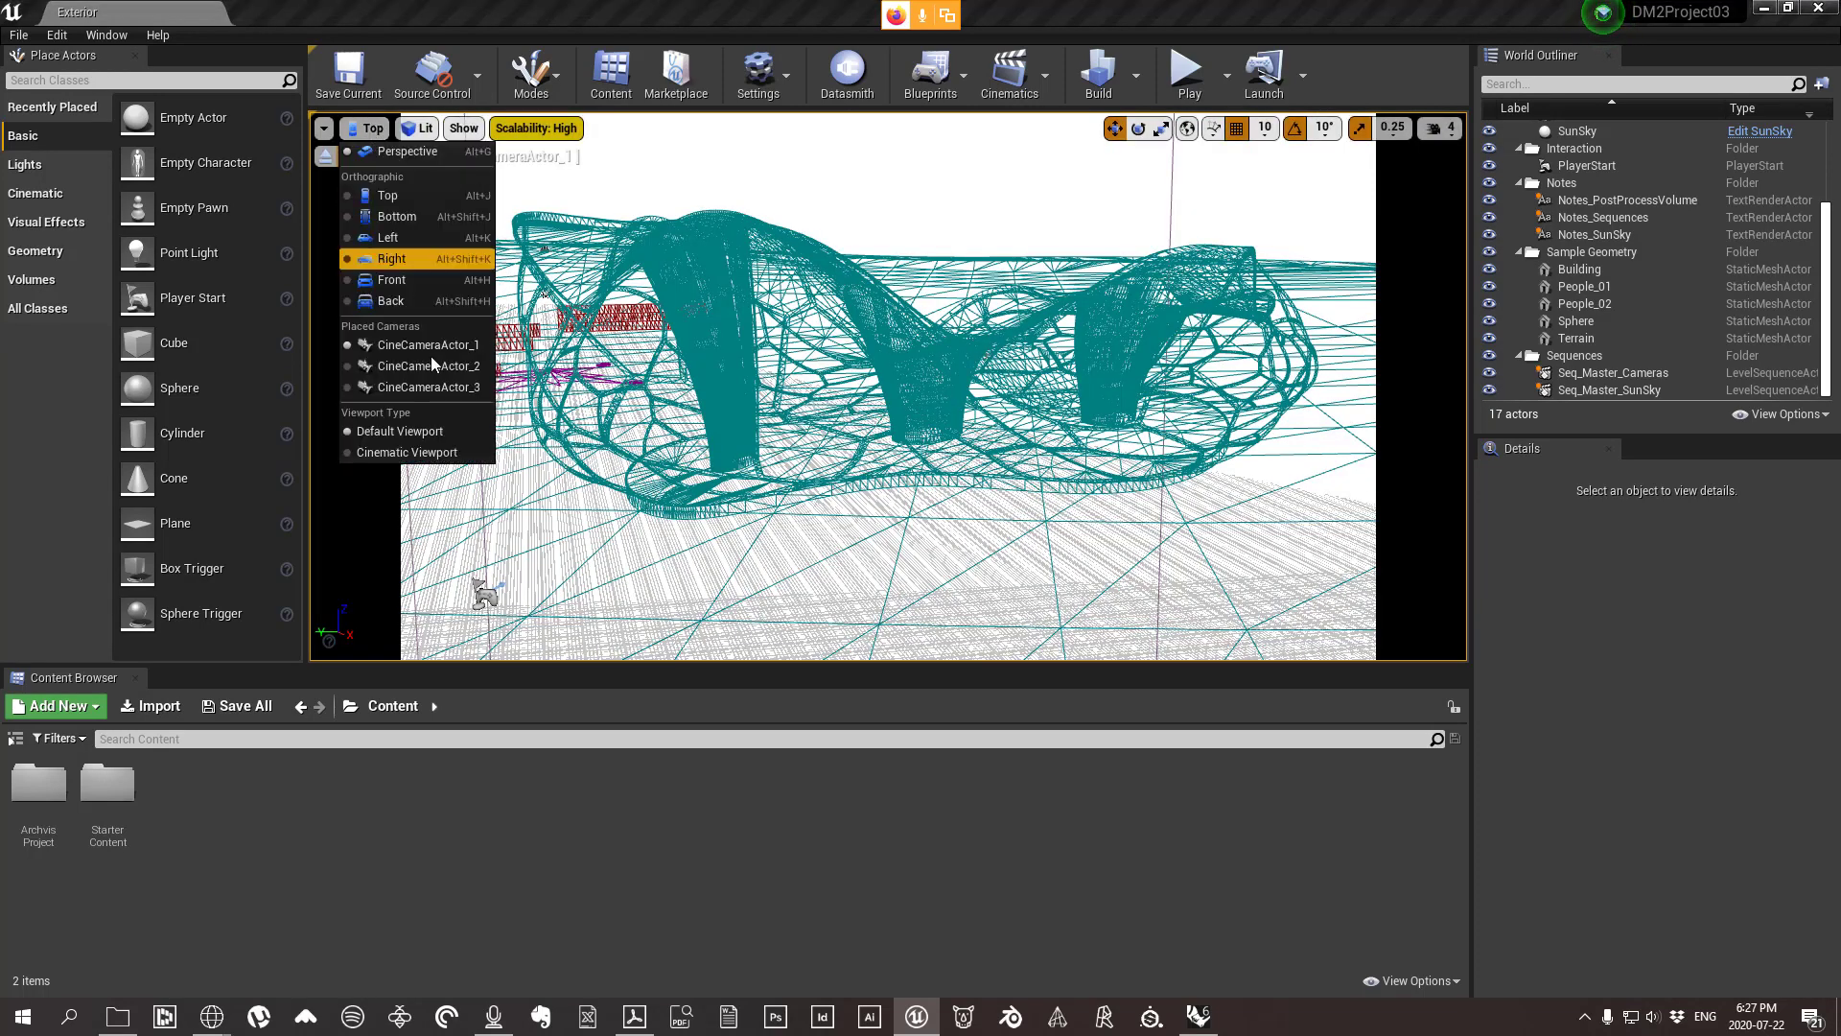
pyautogui.click(436, 364)
pyautogui.click(365, 128)
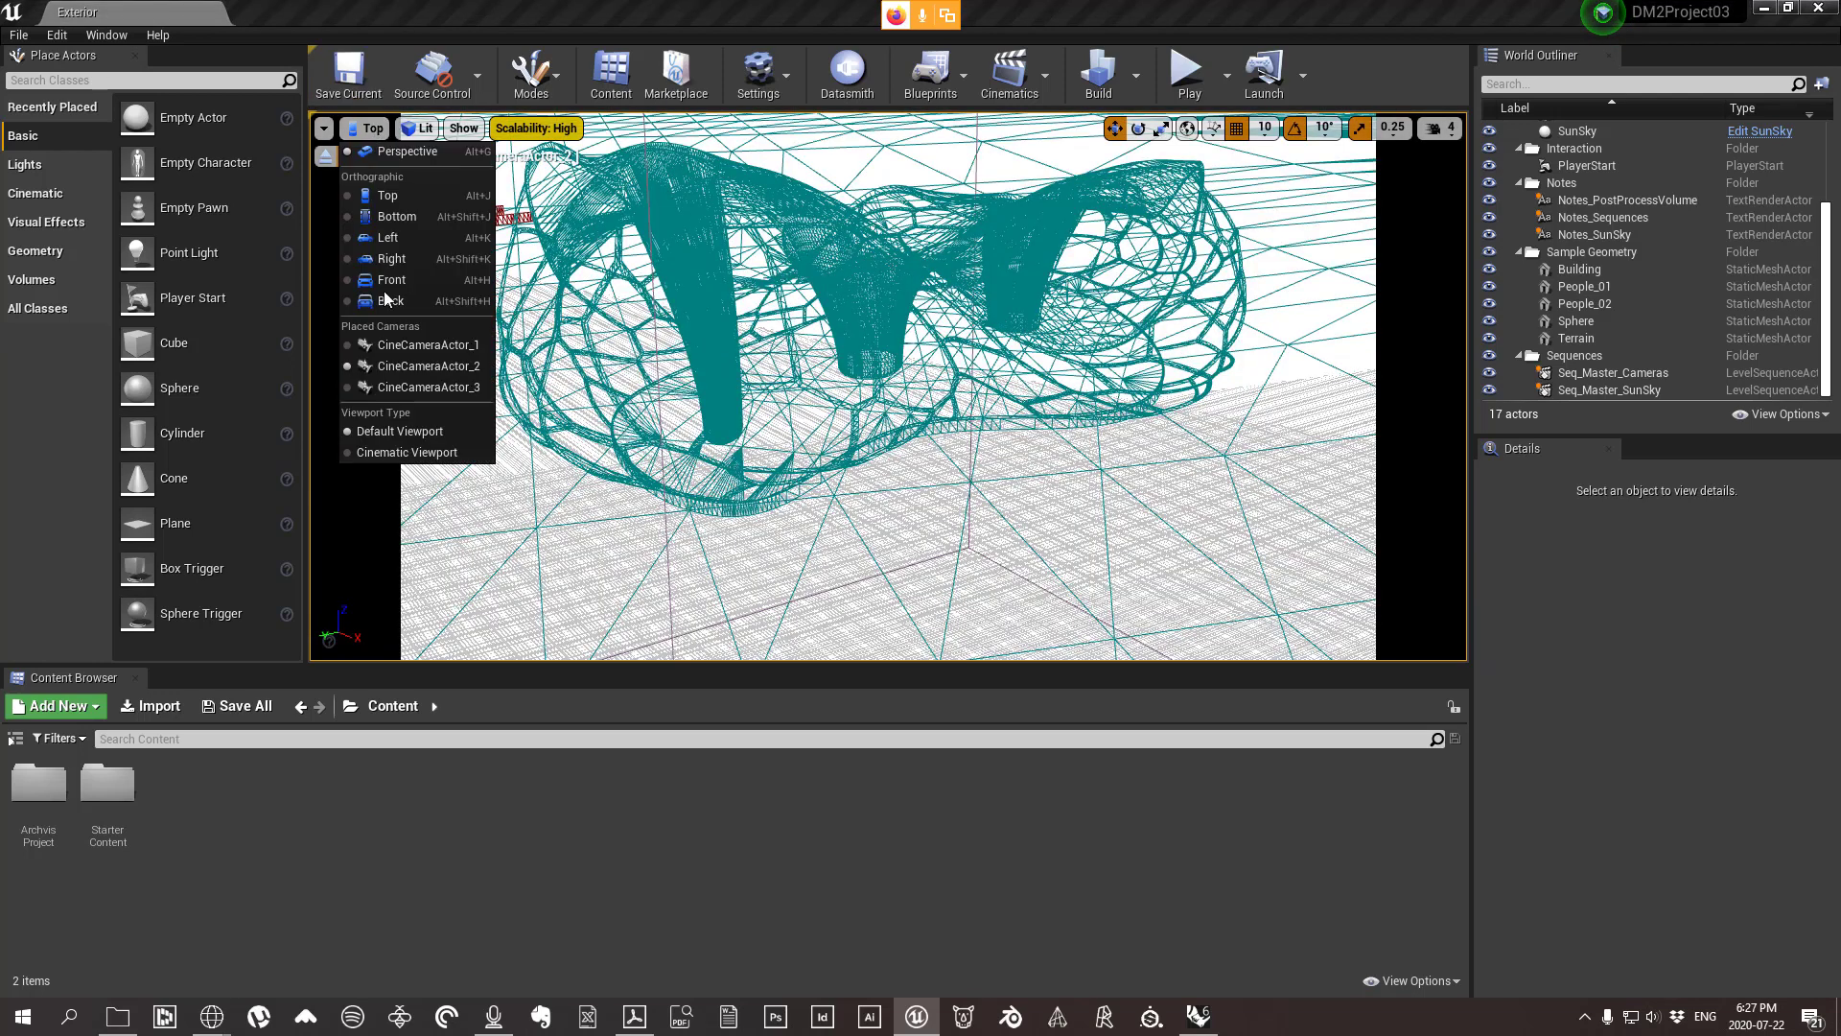
pyautogui.click(408, 387)
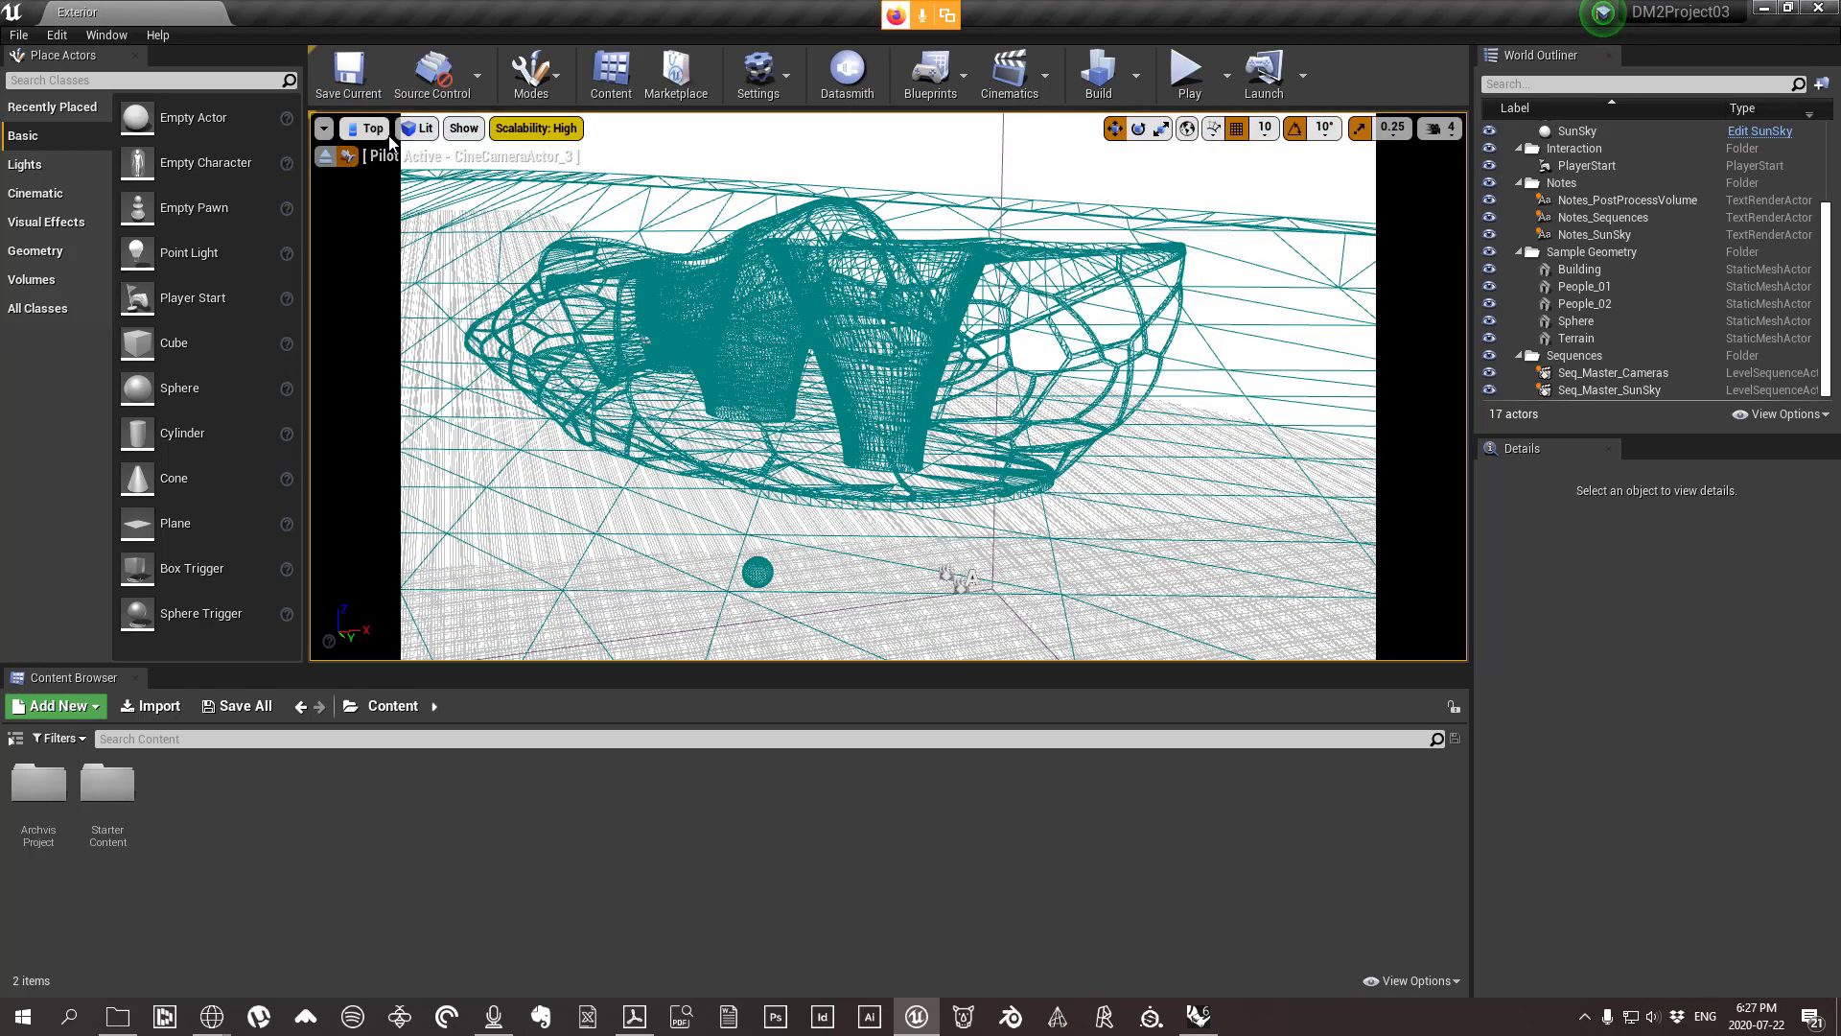
# Leave the camera view and return the viewport to Perspective by way of the Top view.
pyautogui.click(381, 130)
pyautogui.click(419, 128)
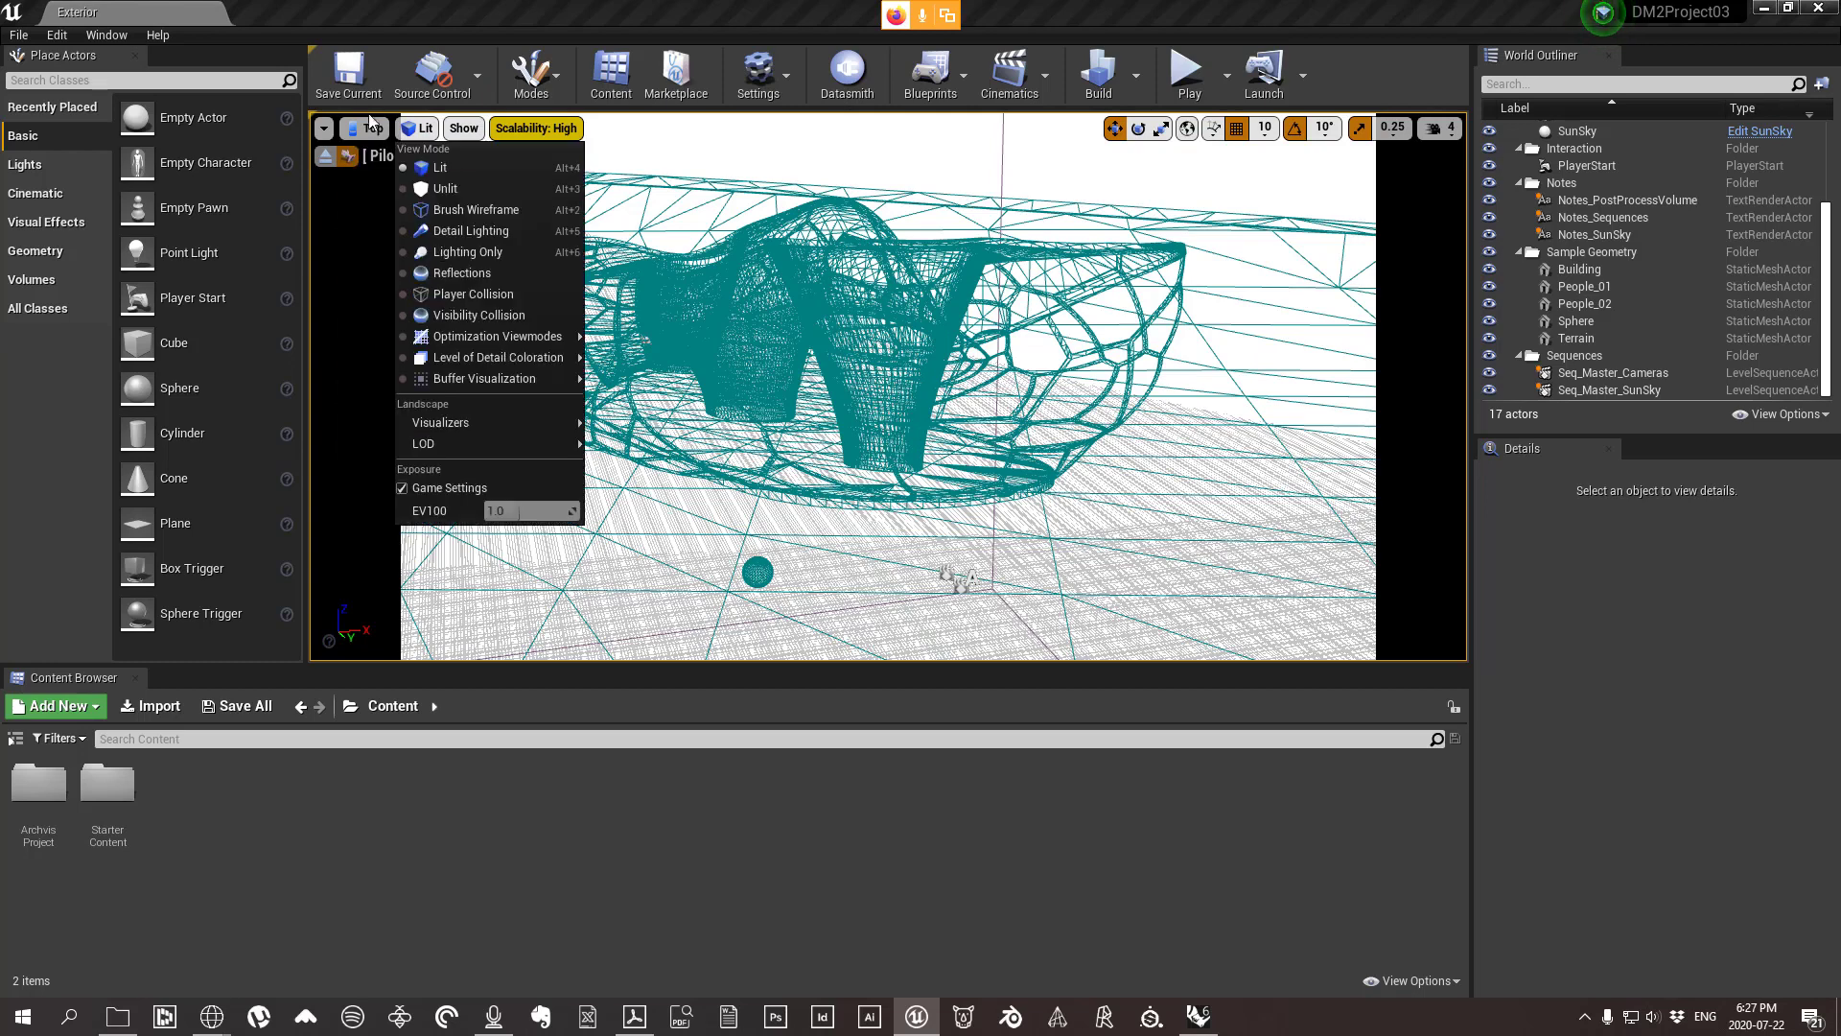
pyautogui.click(372, 129)
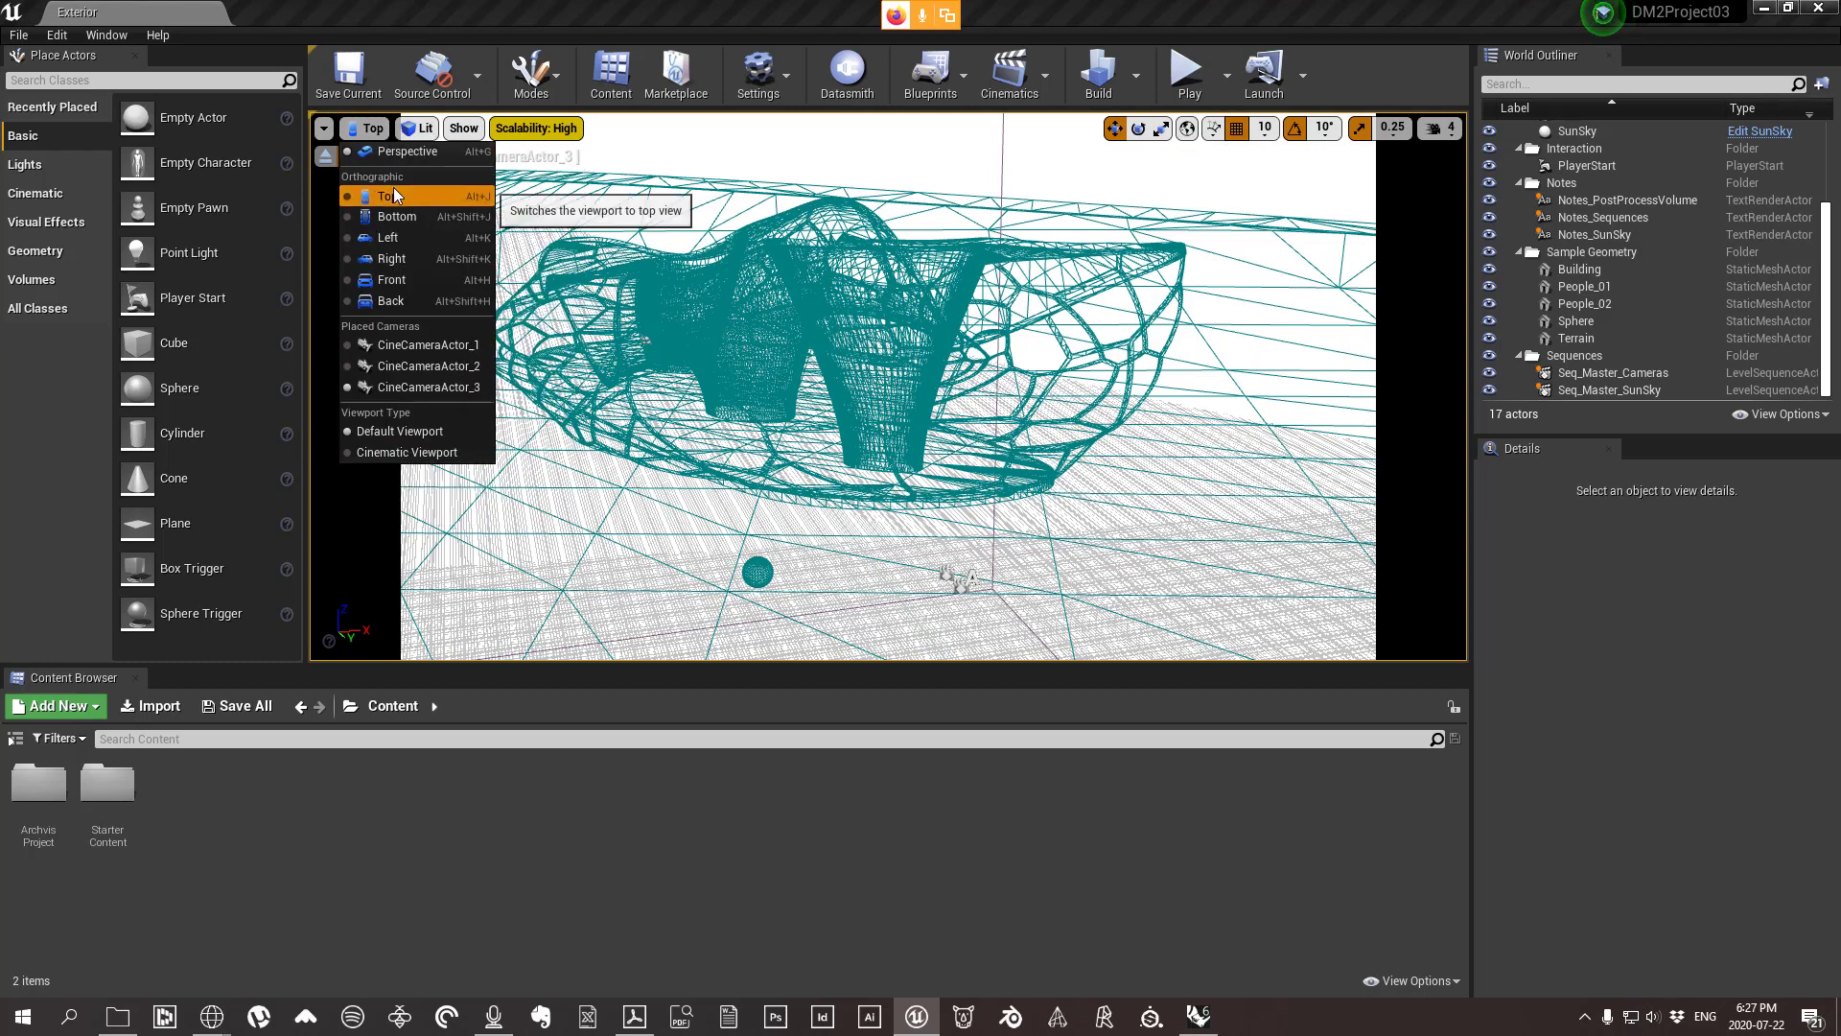
pyautogui.click(394, 196)
pyautogui.click(355, 129)
pyautogui.click(403, 153)
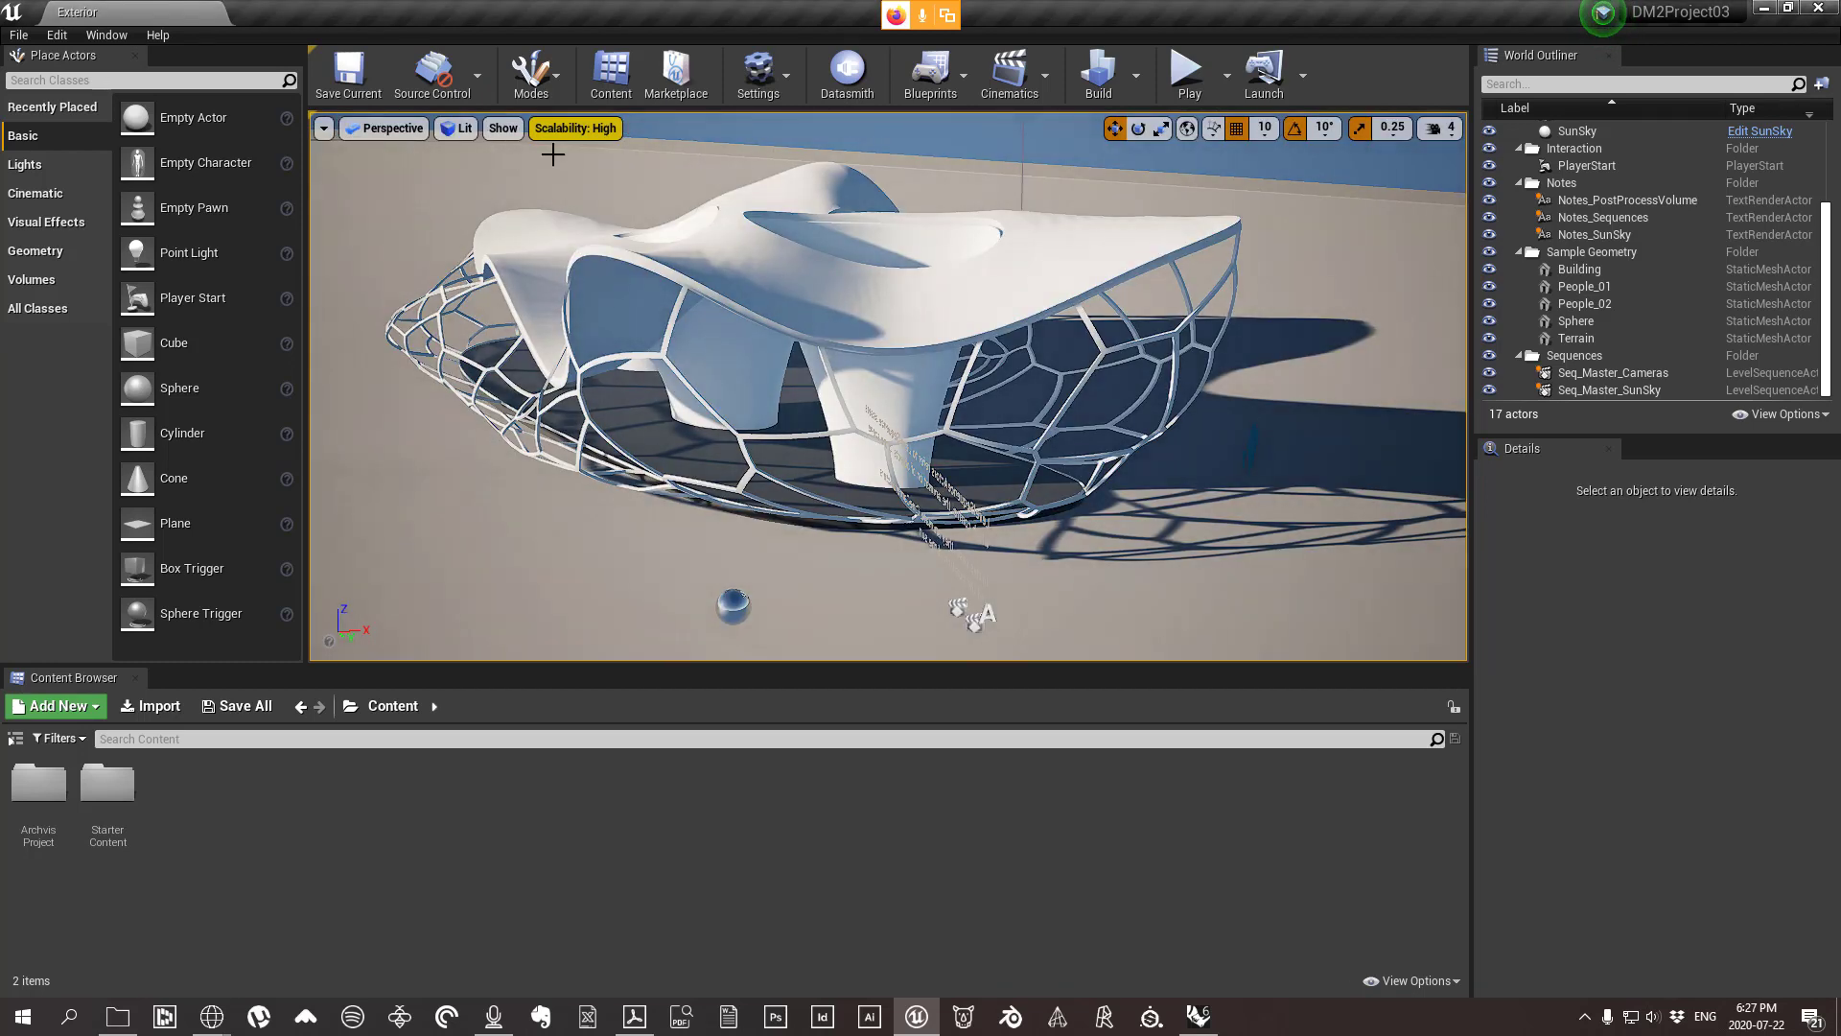
# Switch the perspective view mode to Unlit and inspect the building without lighting.
pyautogui.click(458, 130)
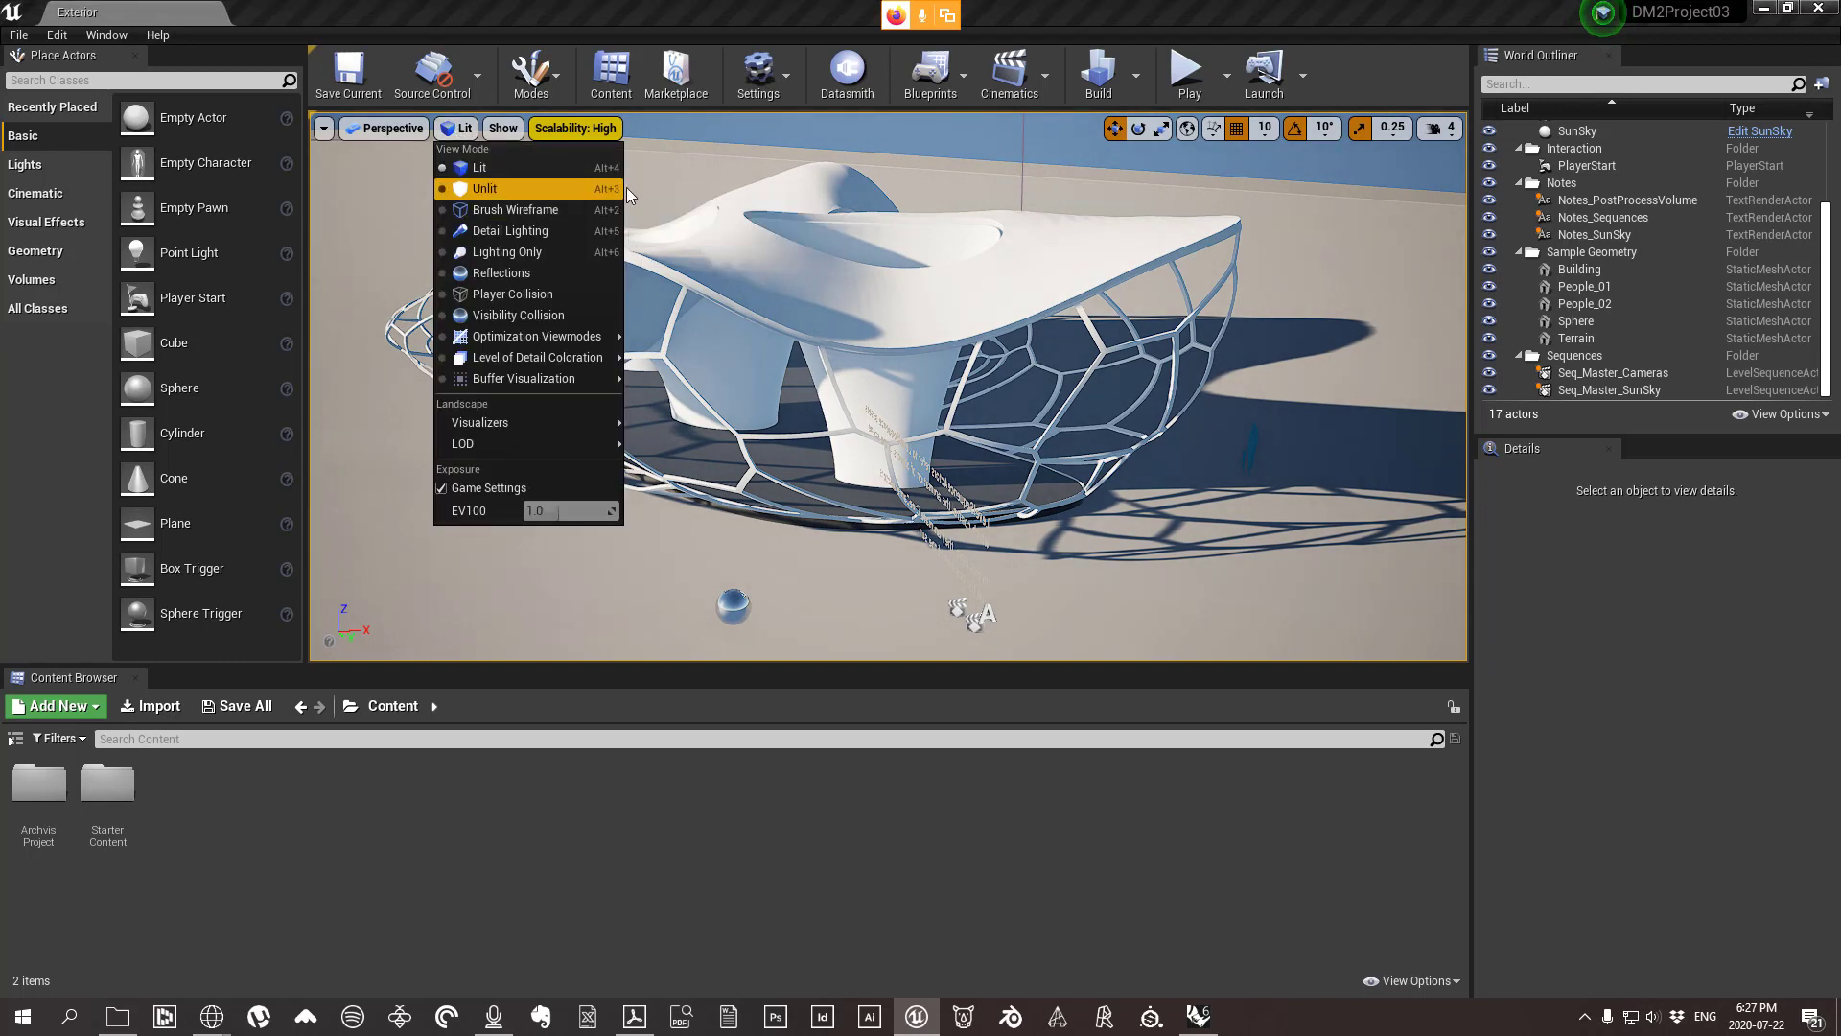
pyautogui.click(491, 187)
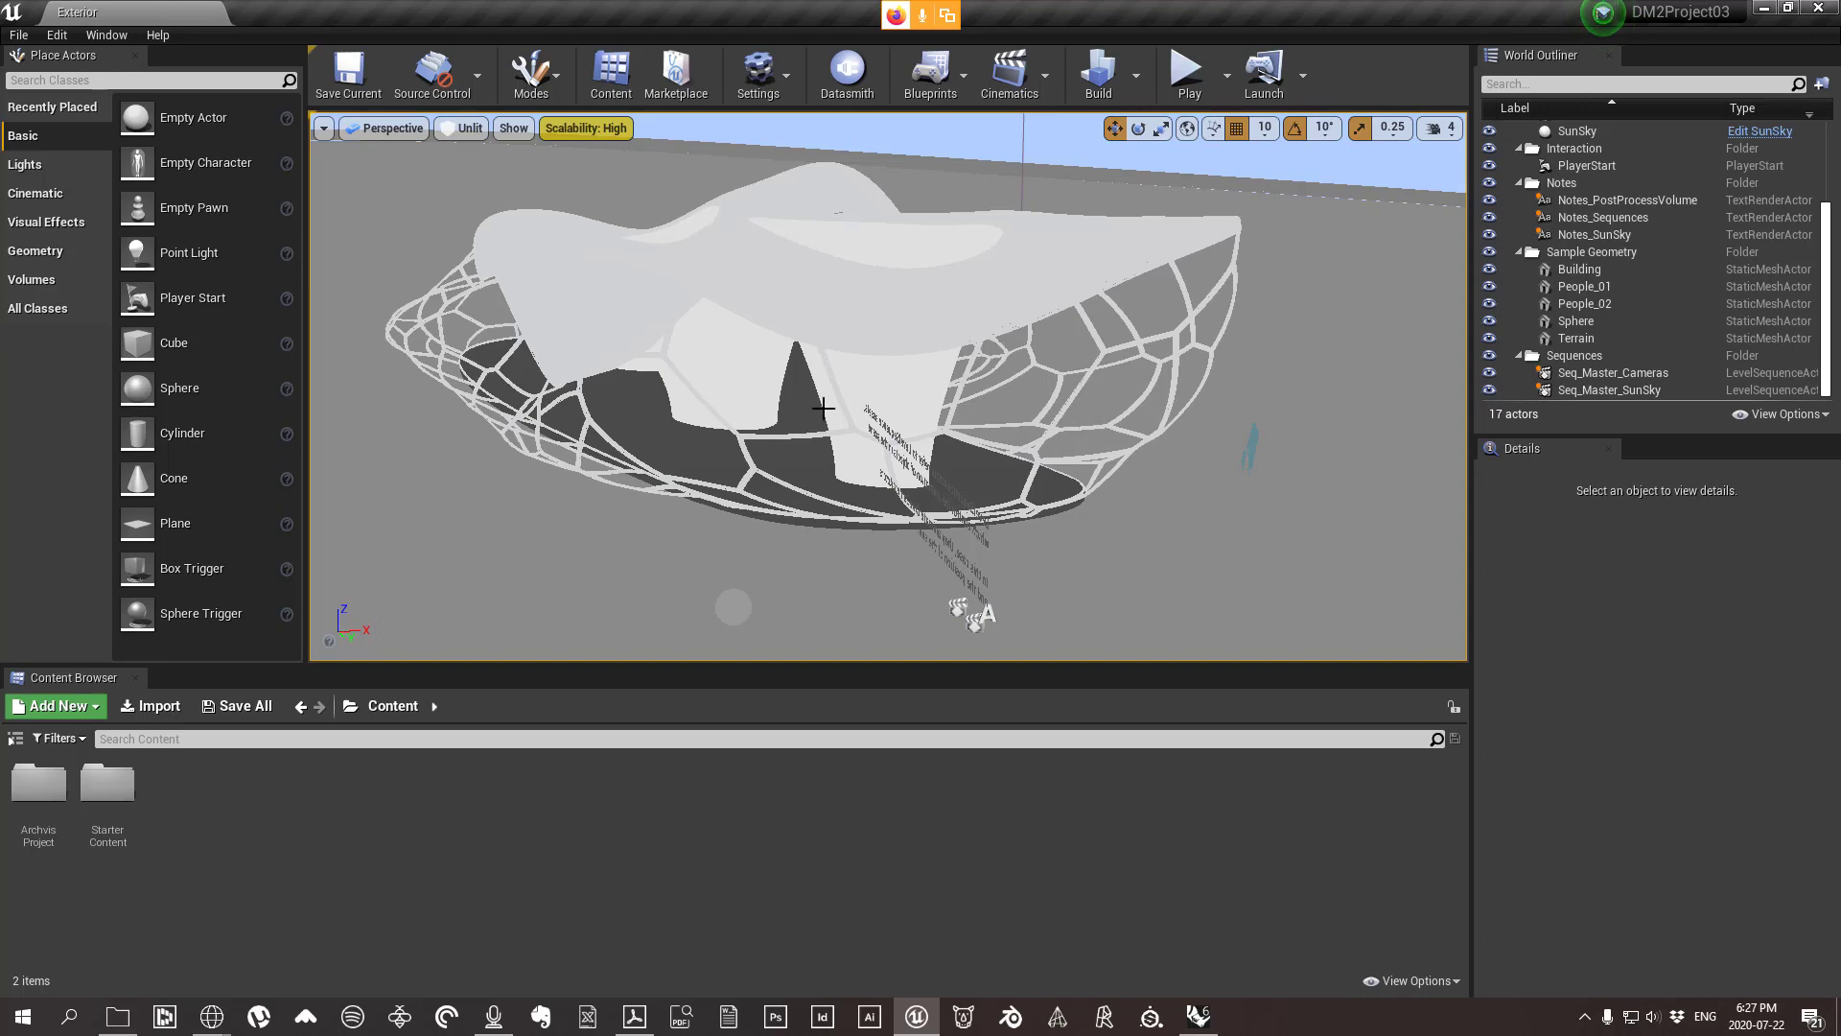
pyautogui.moveTo(823, 408); pyautogui.dragTo(791, 374)
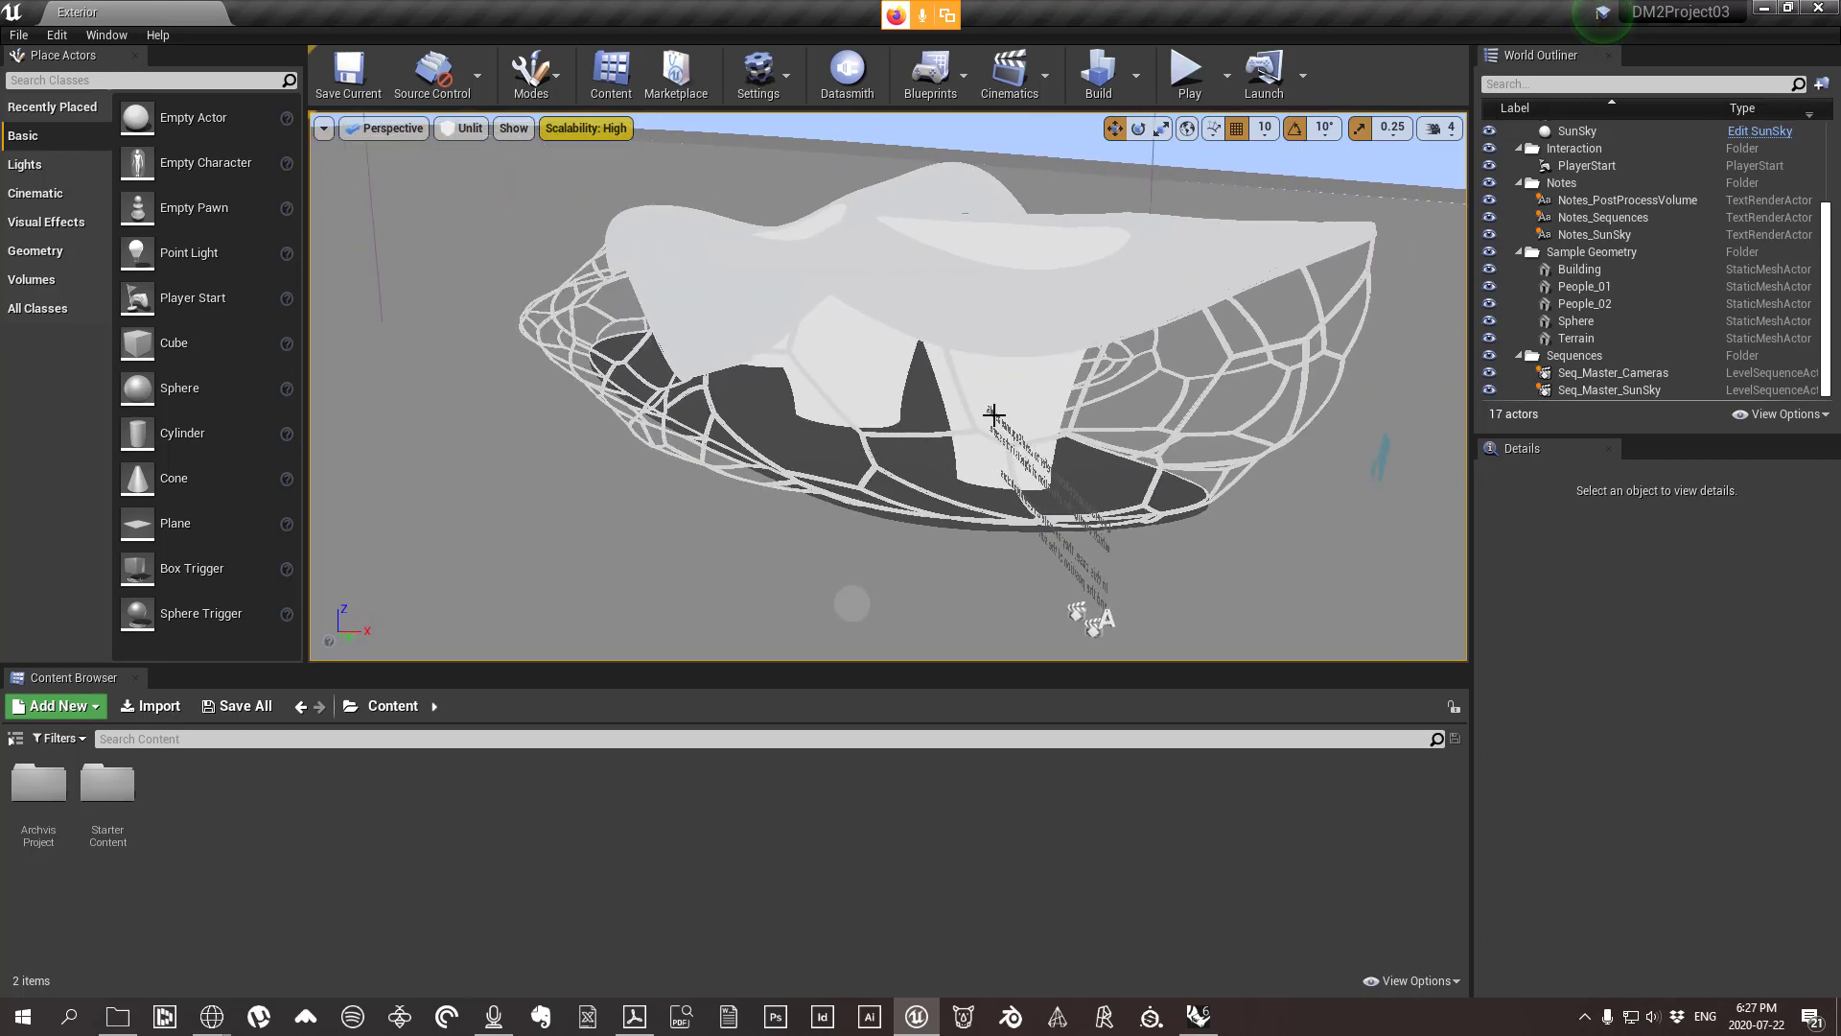
# Preview the building in the Detail Lighting and Lighting Only view modes.
pyautogui.click(470, 129)
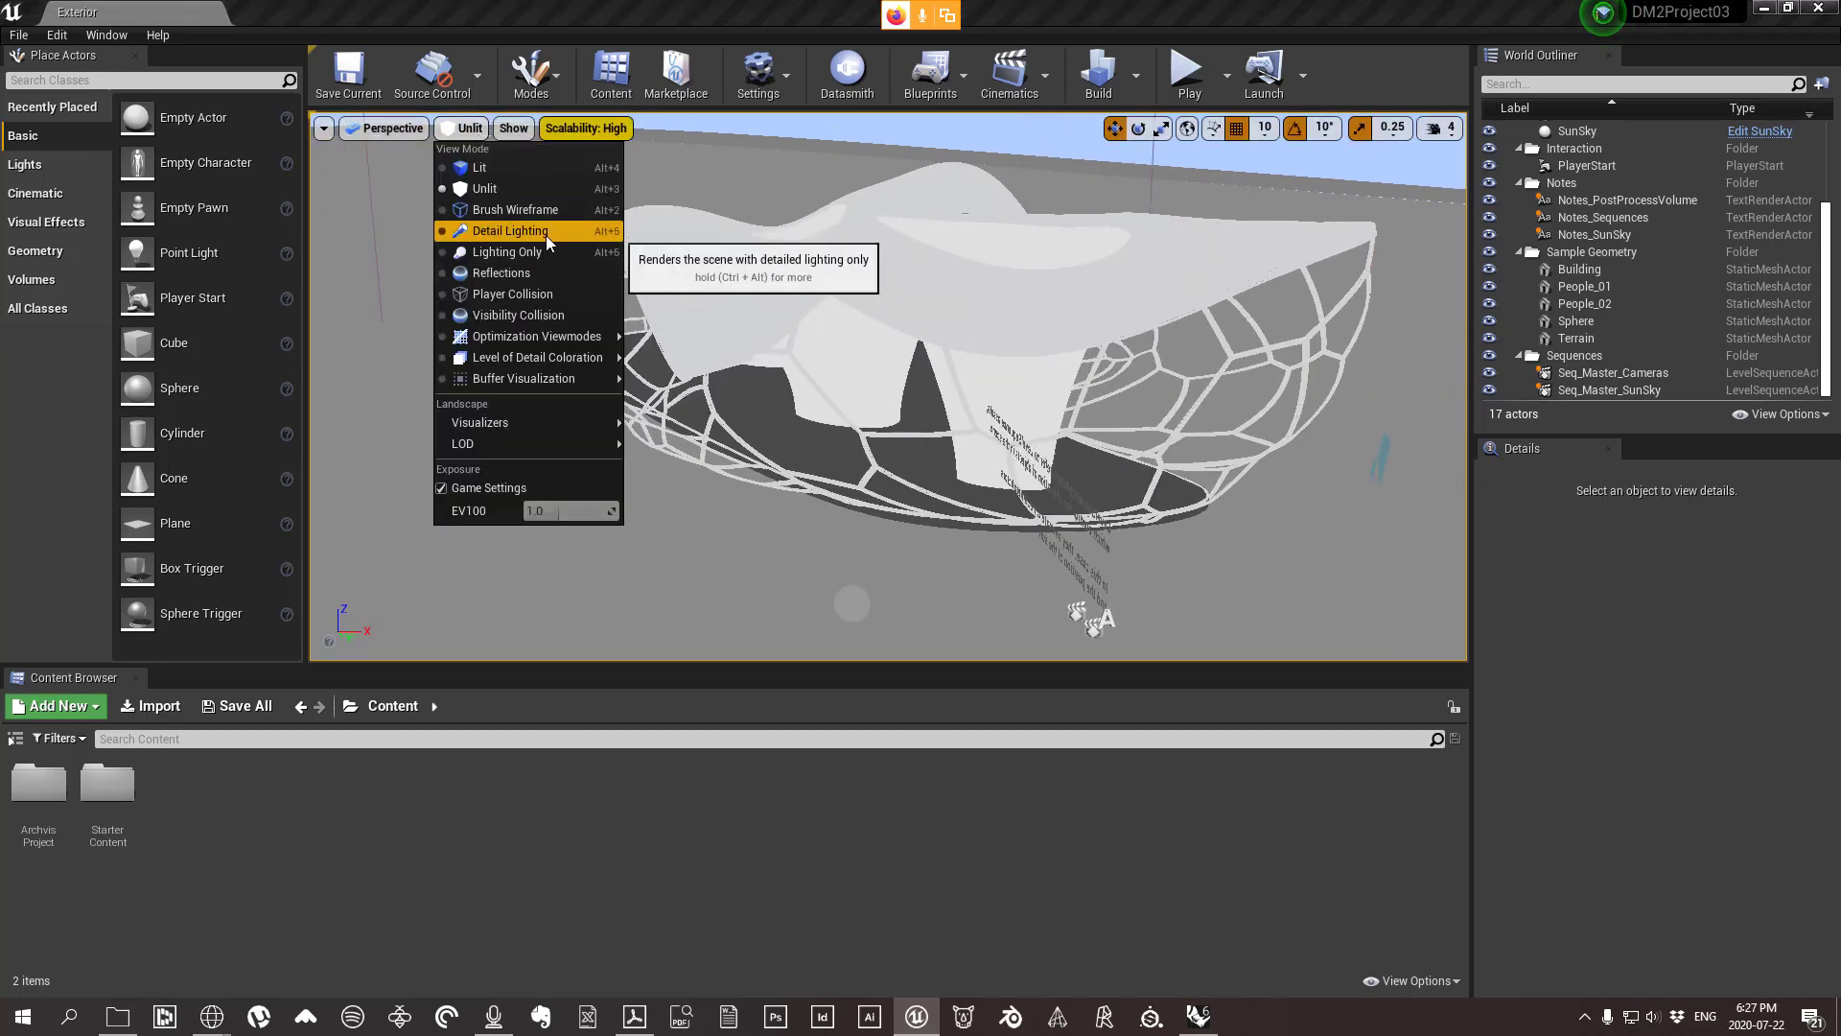
pyautogui.click(546, 236)
pyautogui.click(477, 130)
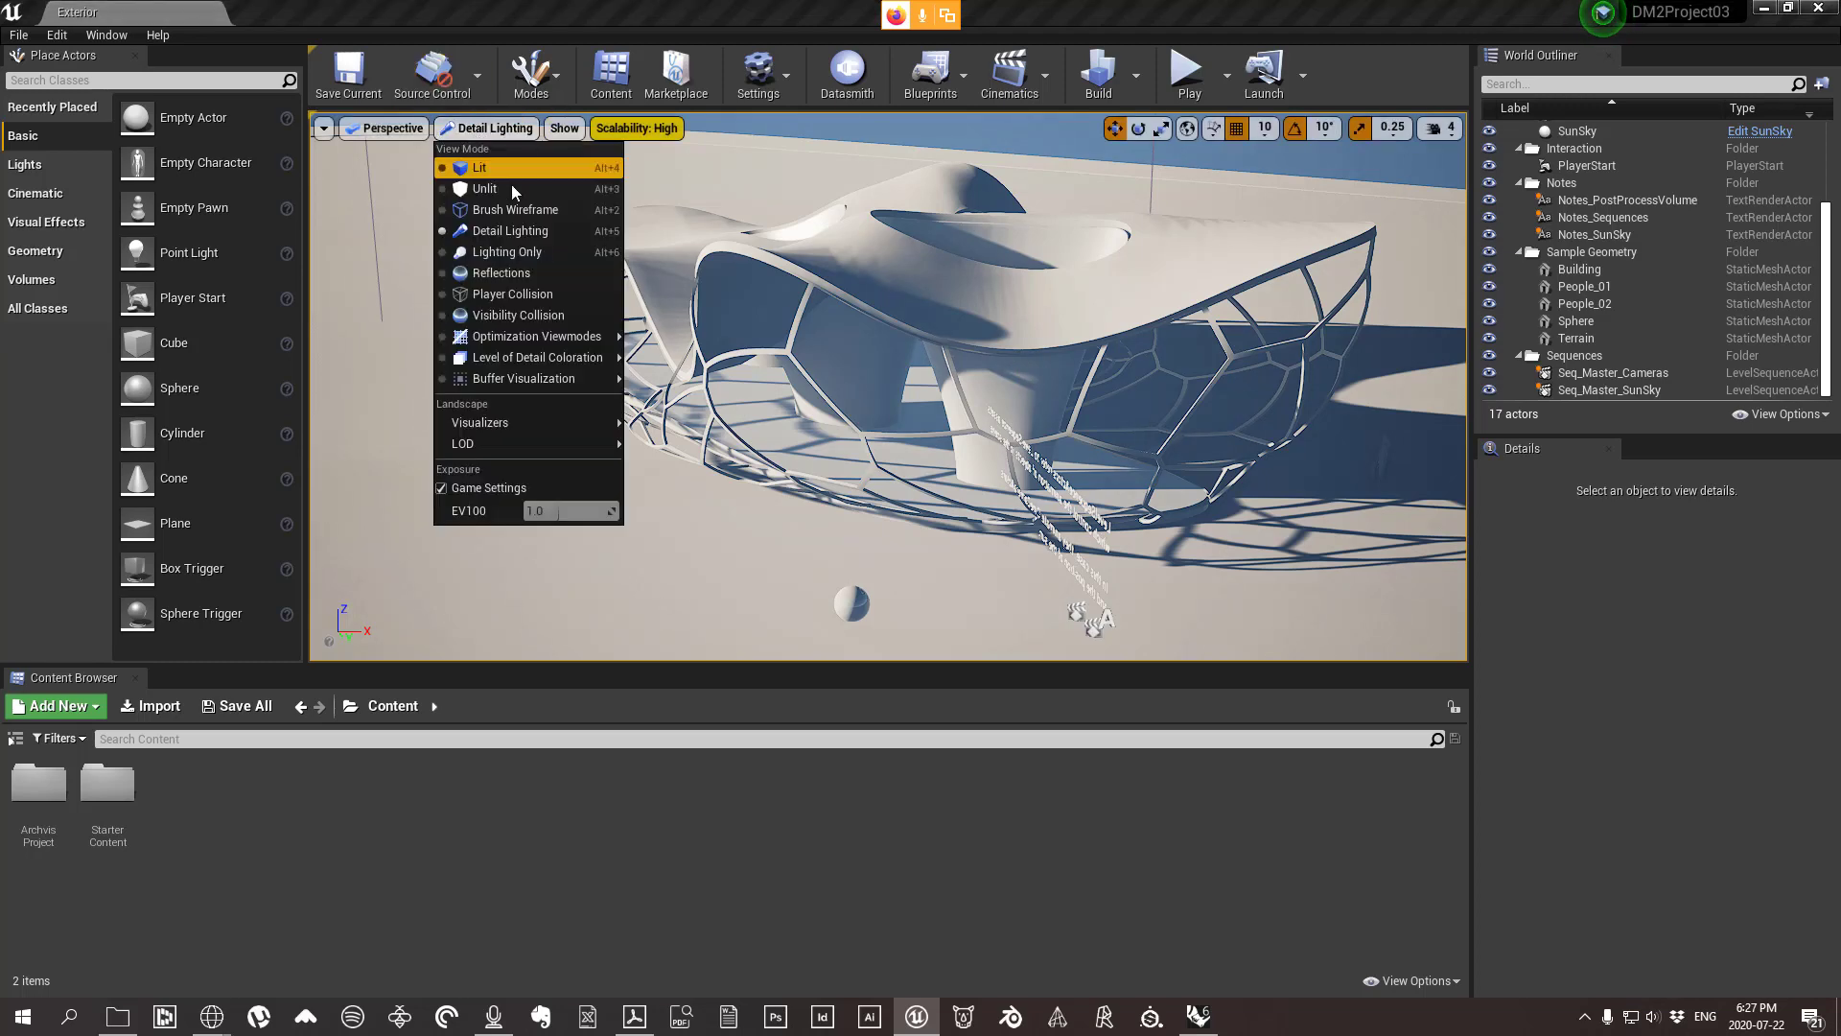
pyautogui.click(518, 253)
# Preview the building in the Reflections view mode and review the available Optimization Viewmodes.
pyautogui.click(470, 130)
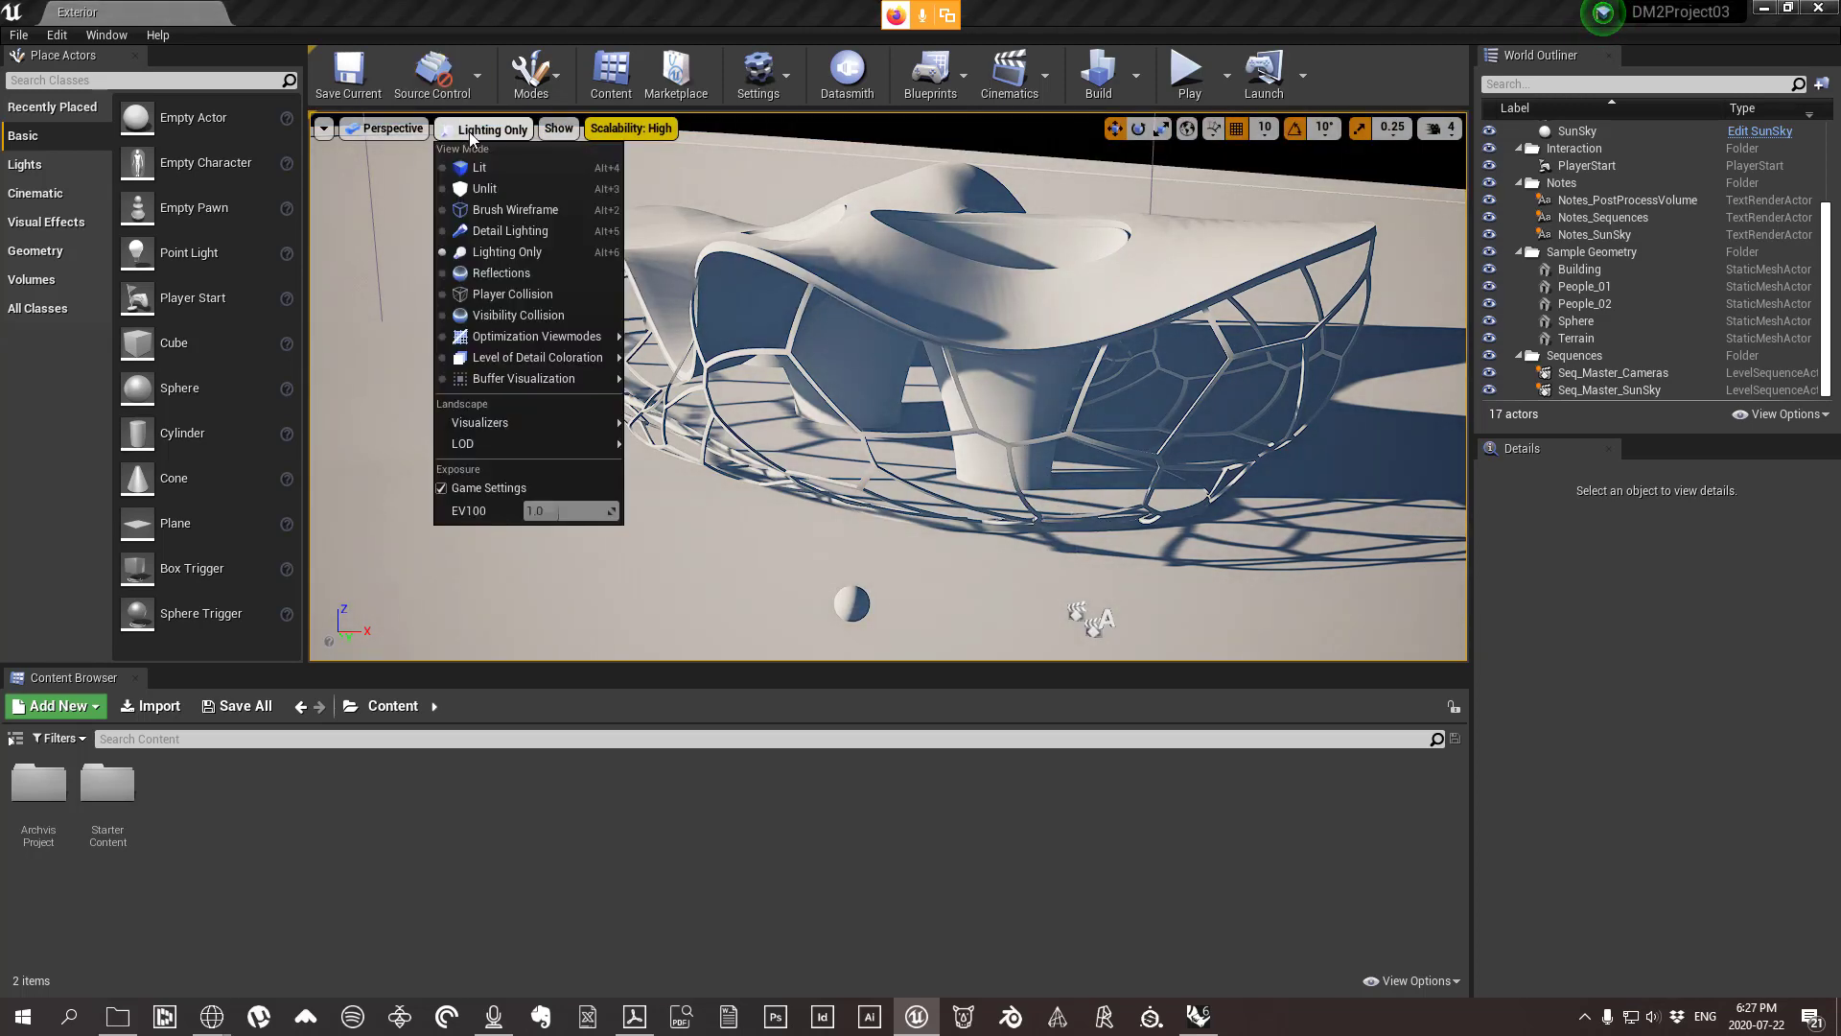
pyautogui.click(515, 270)
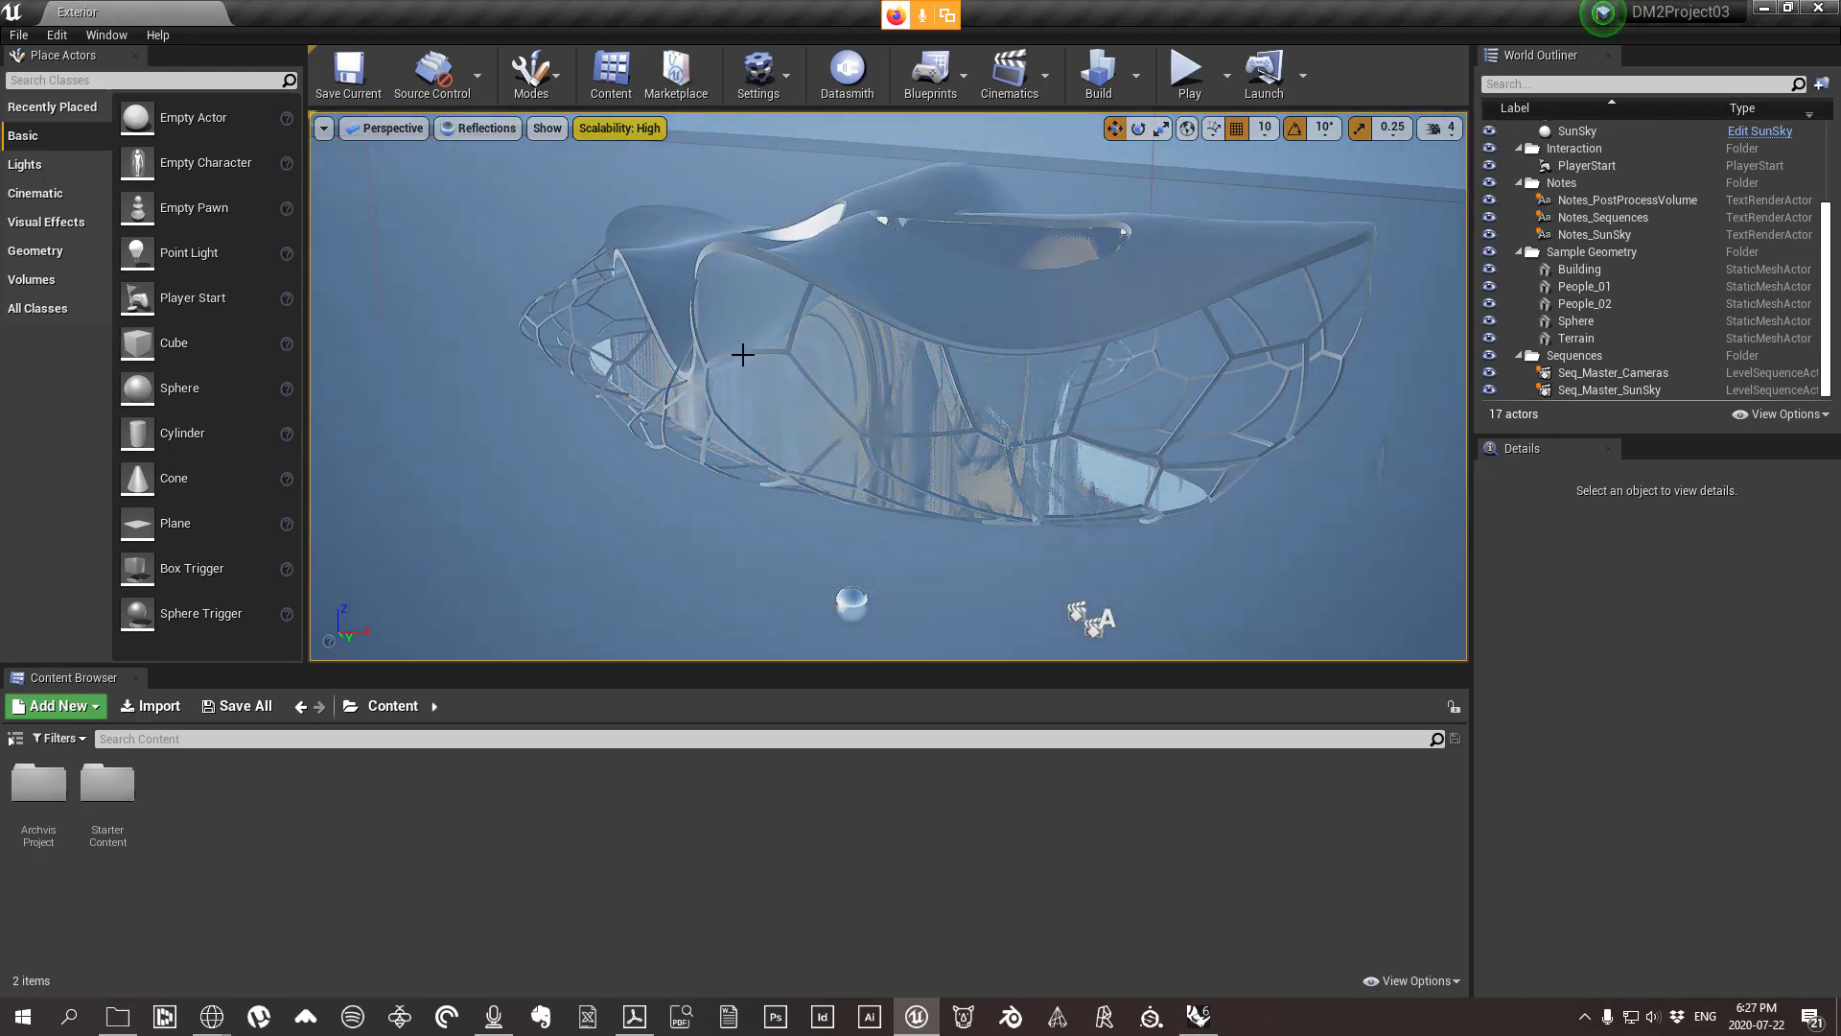
pyautogui.click(498, 131)
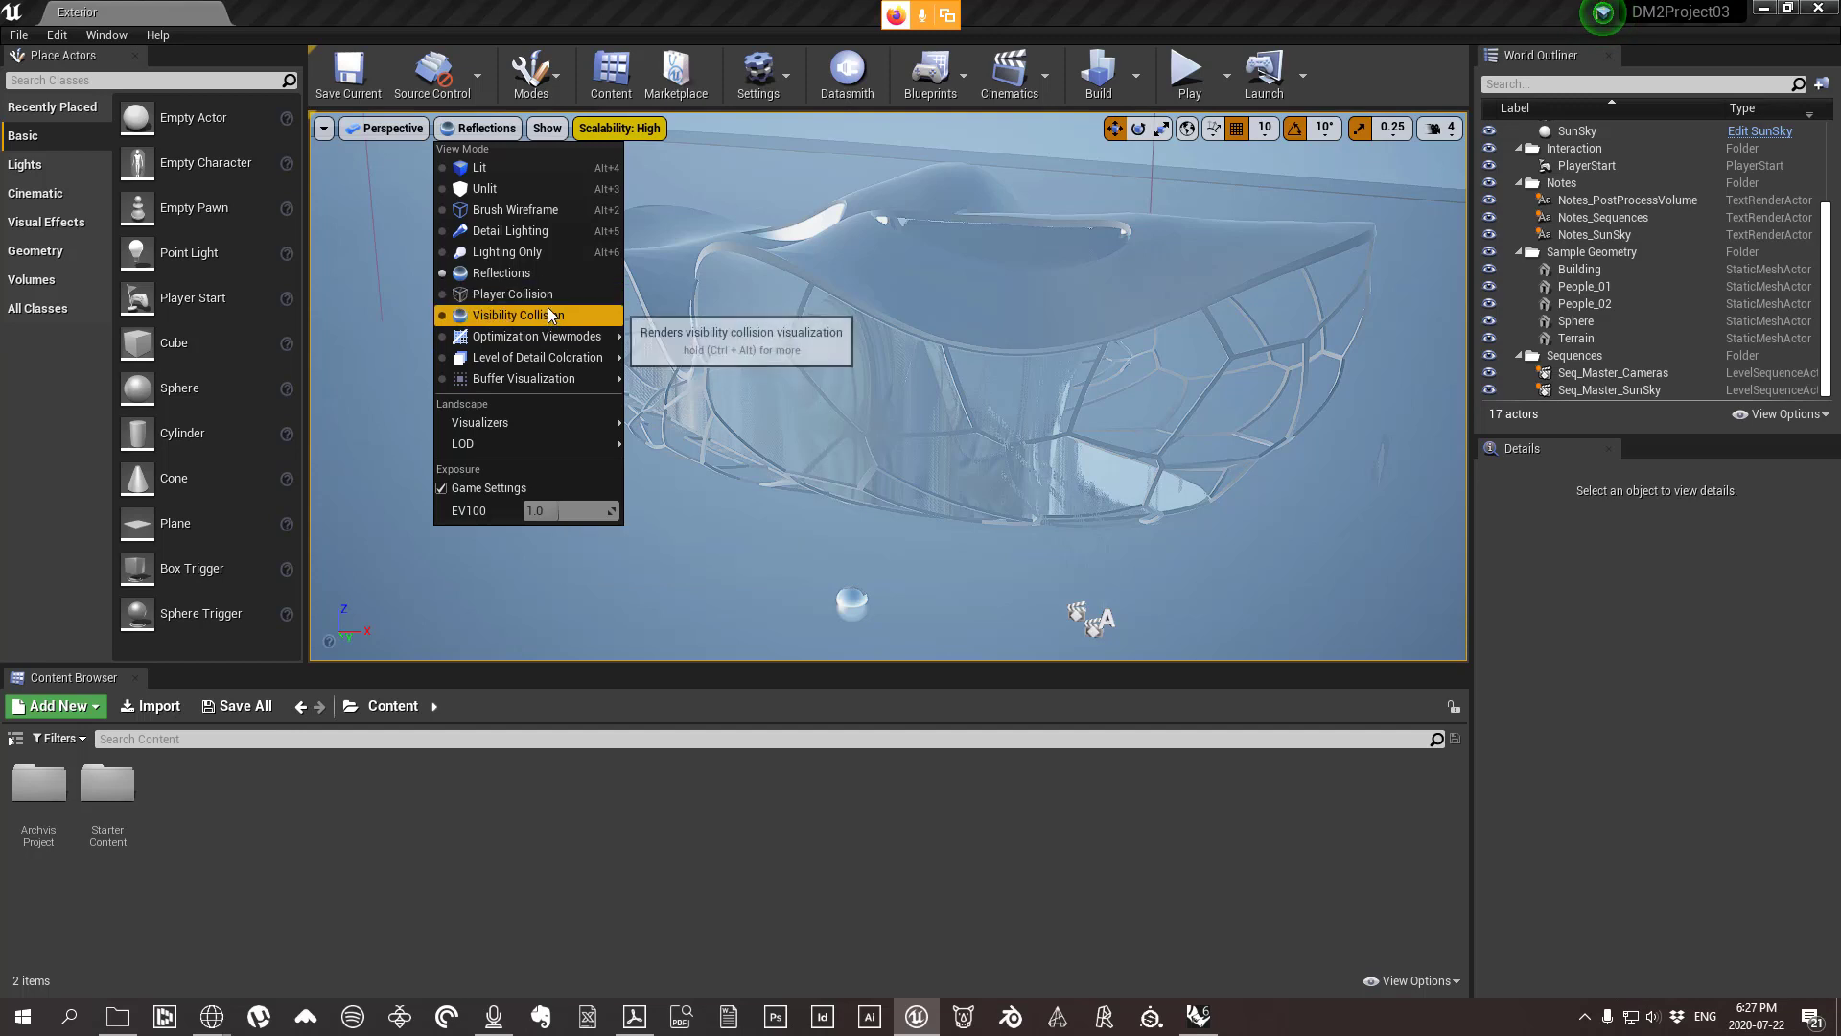
pyautogui.moveTo(567, 340)
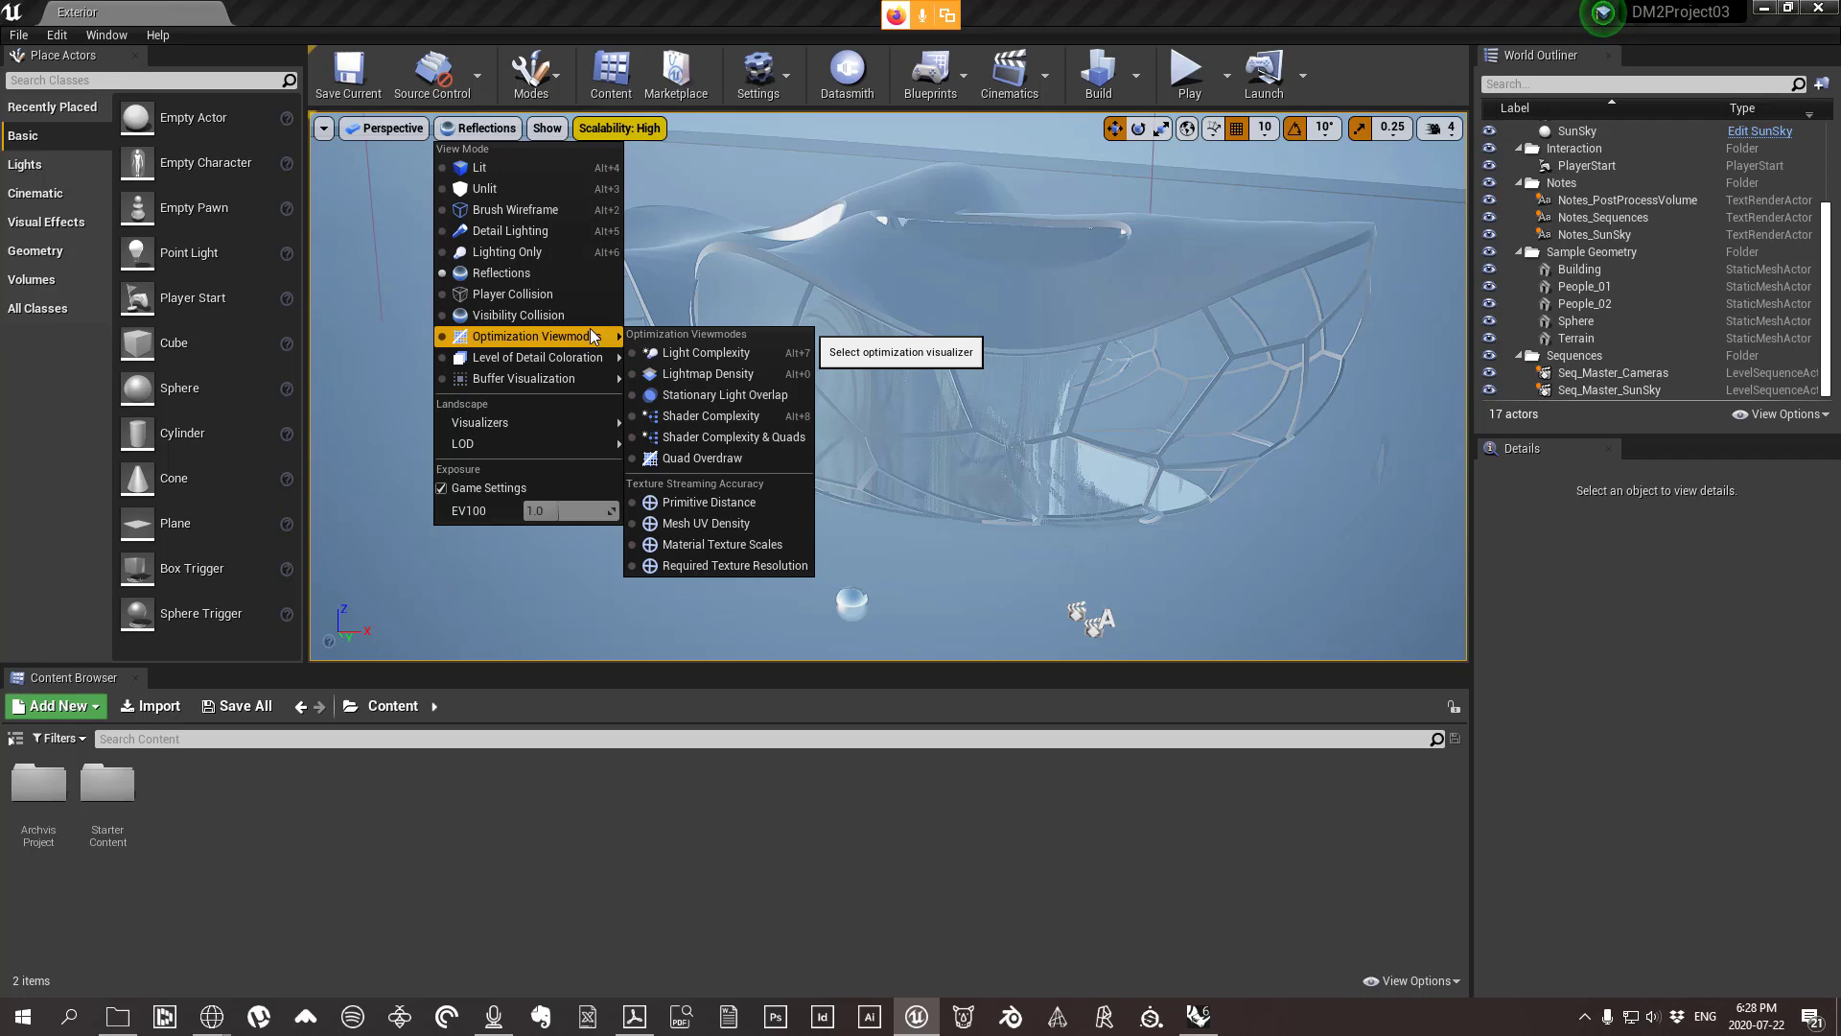
pyautogui.click(486, 135)
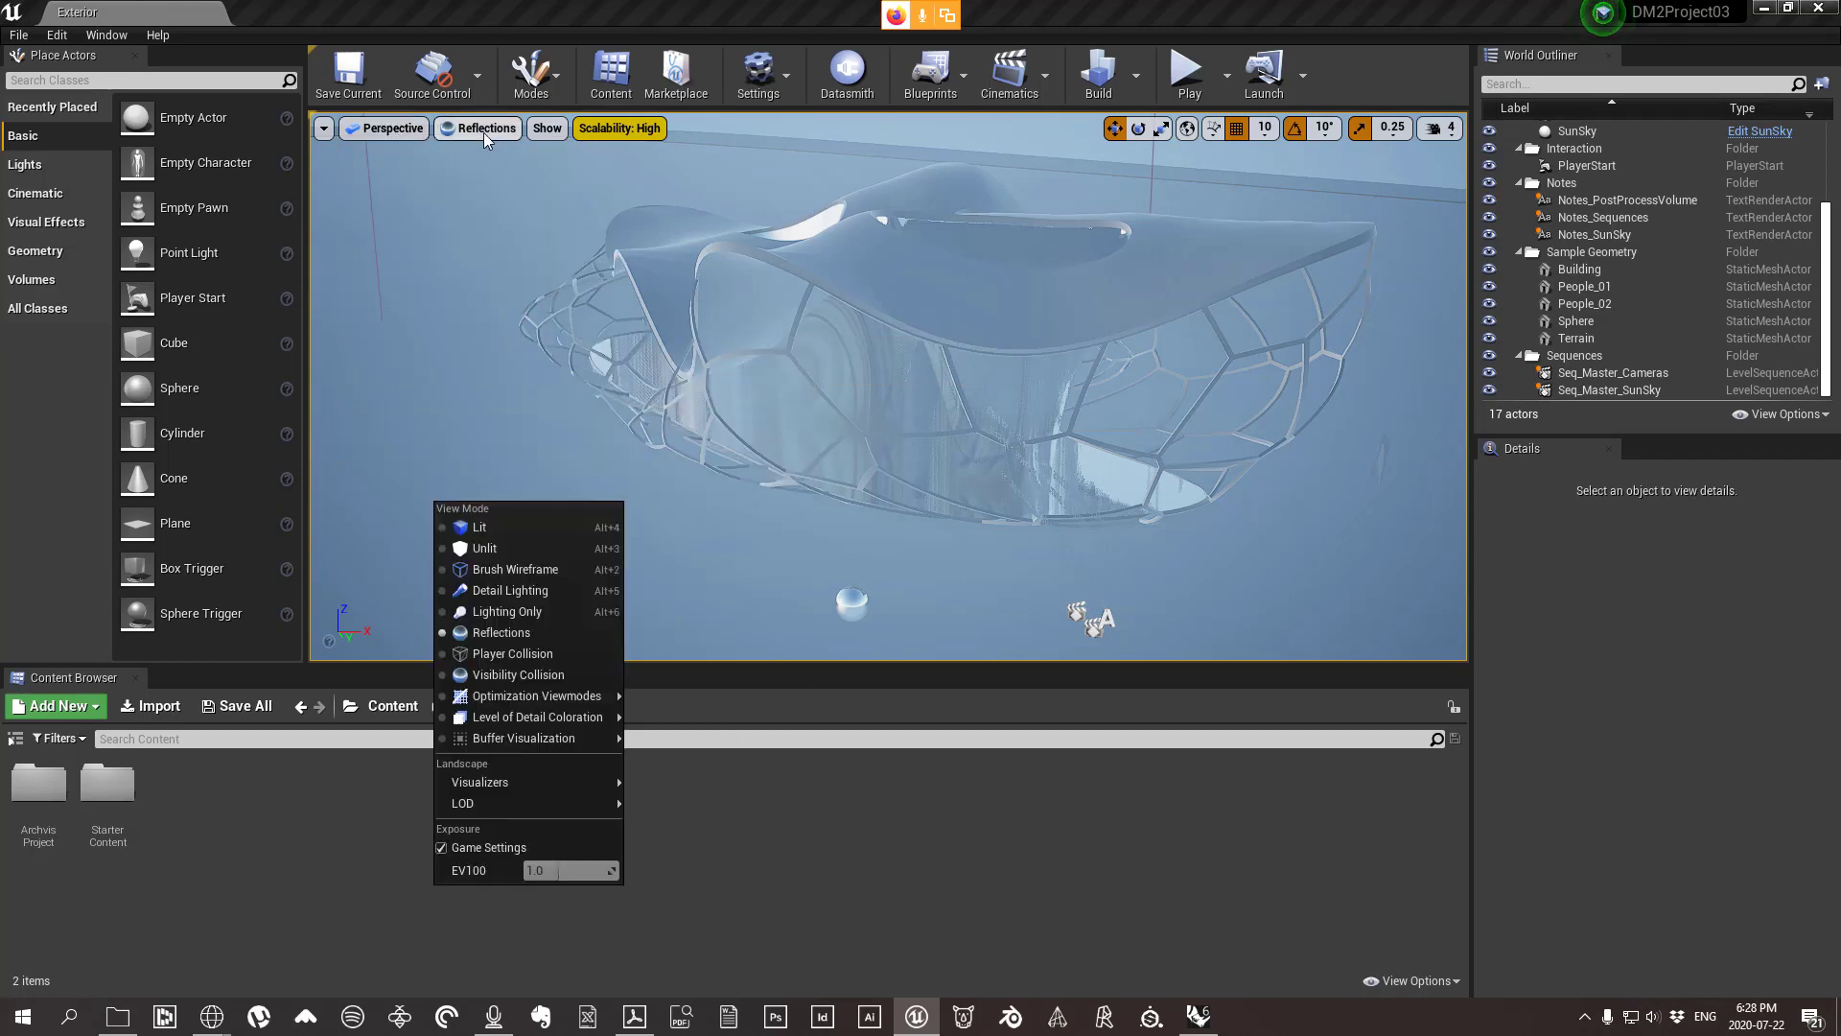
# View the building through CineCameraActor_1 and set the view mode back to Lit.
pyautogui.click(424, 134)
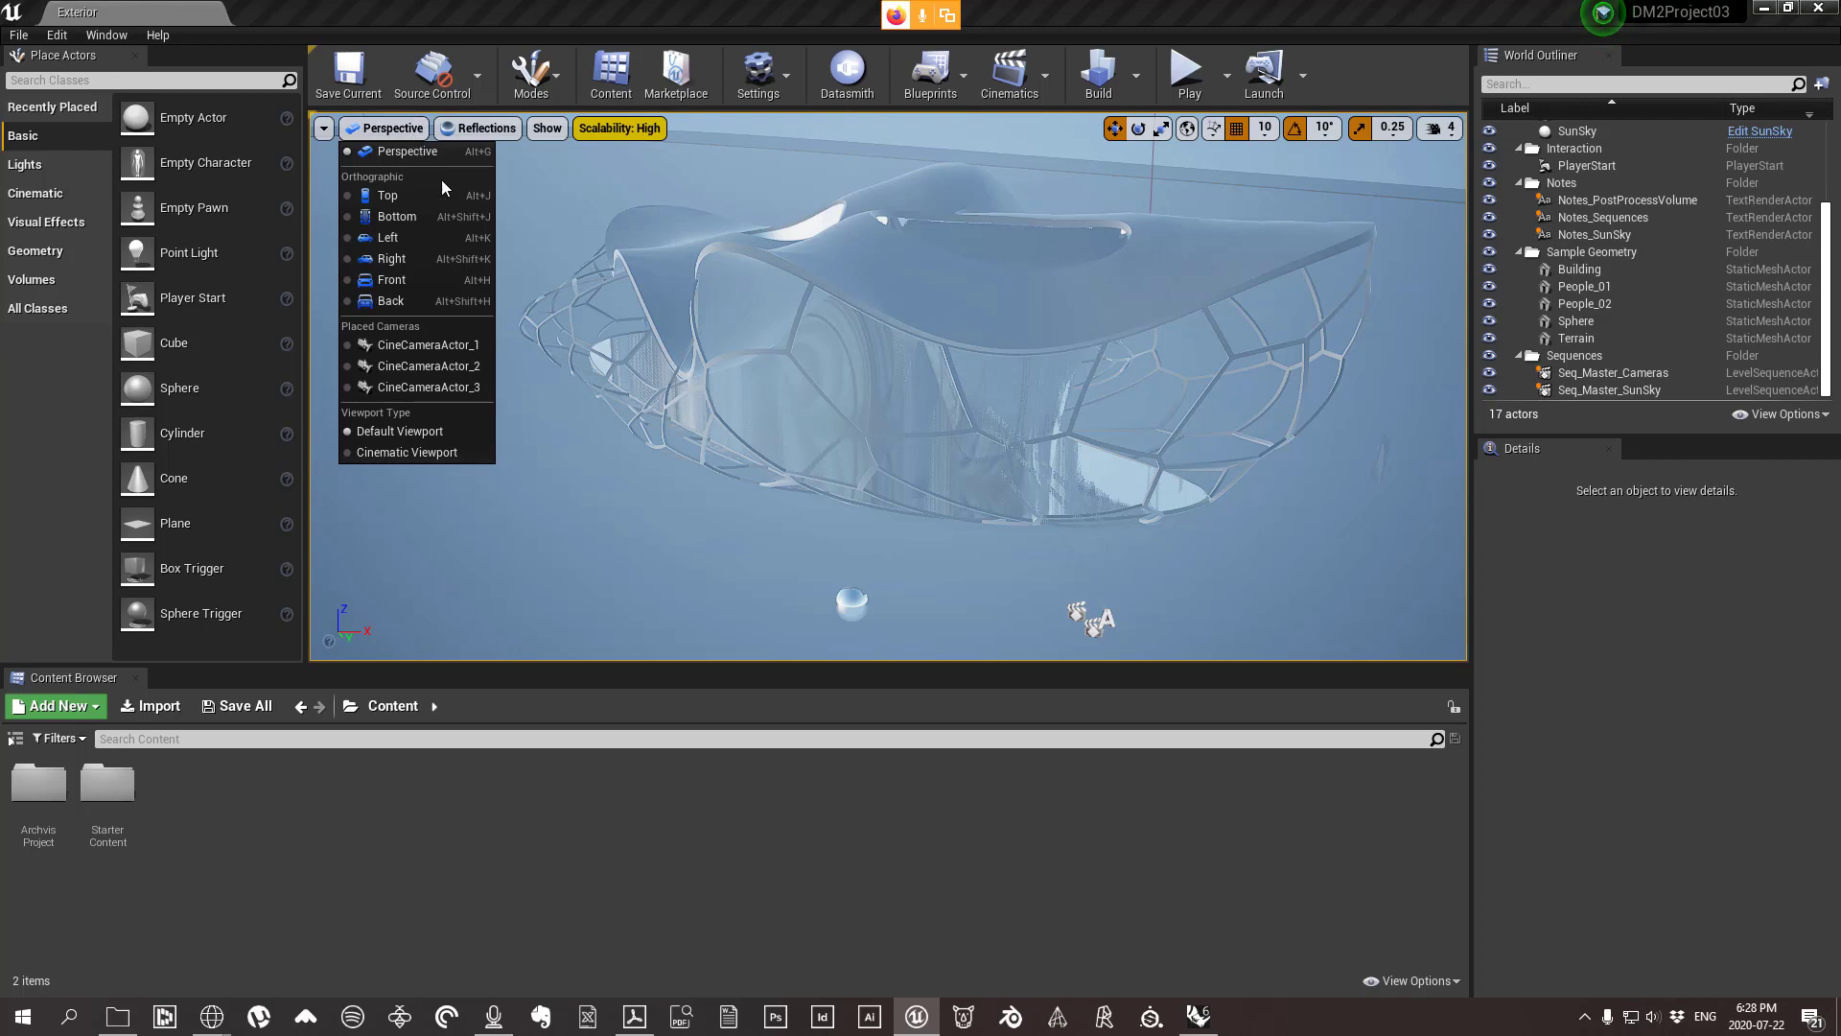
pyautogui.click(426, 344)
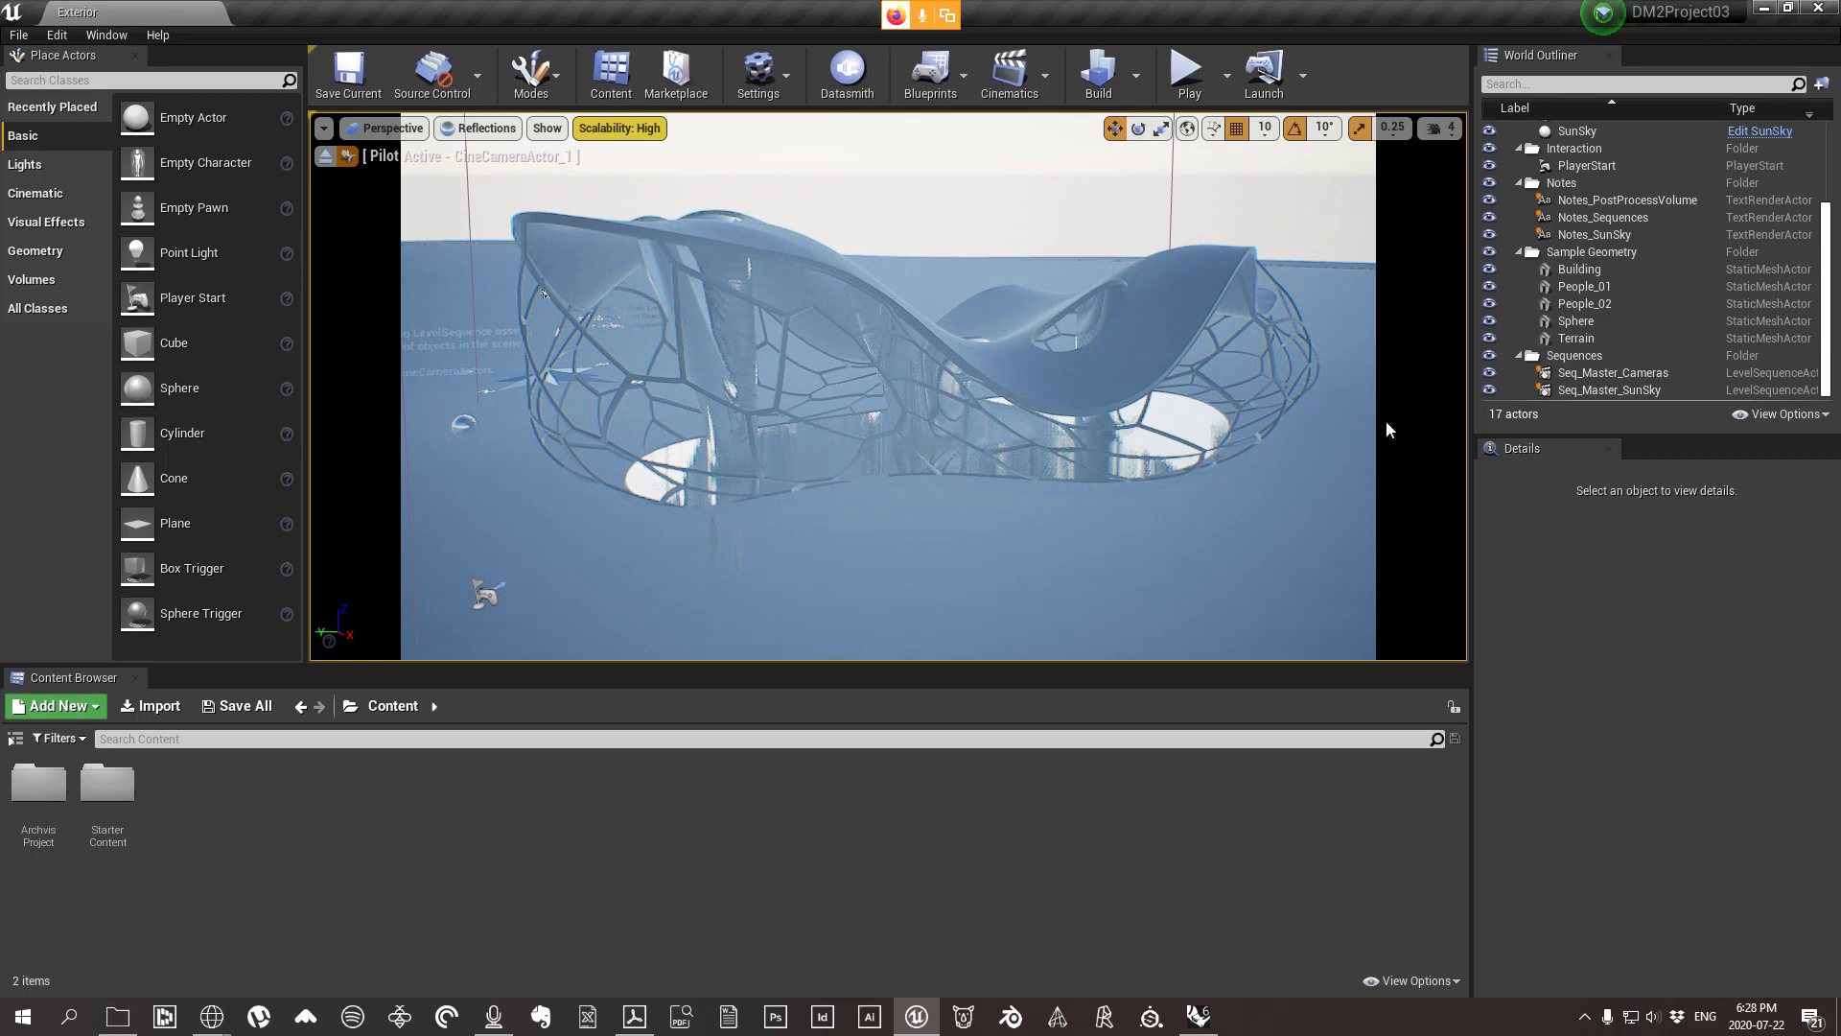
pyautogui.click(477, 128)
pyautogui.click(494, 173)
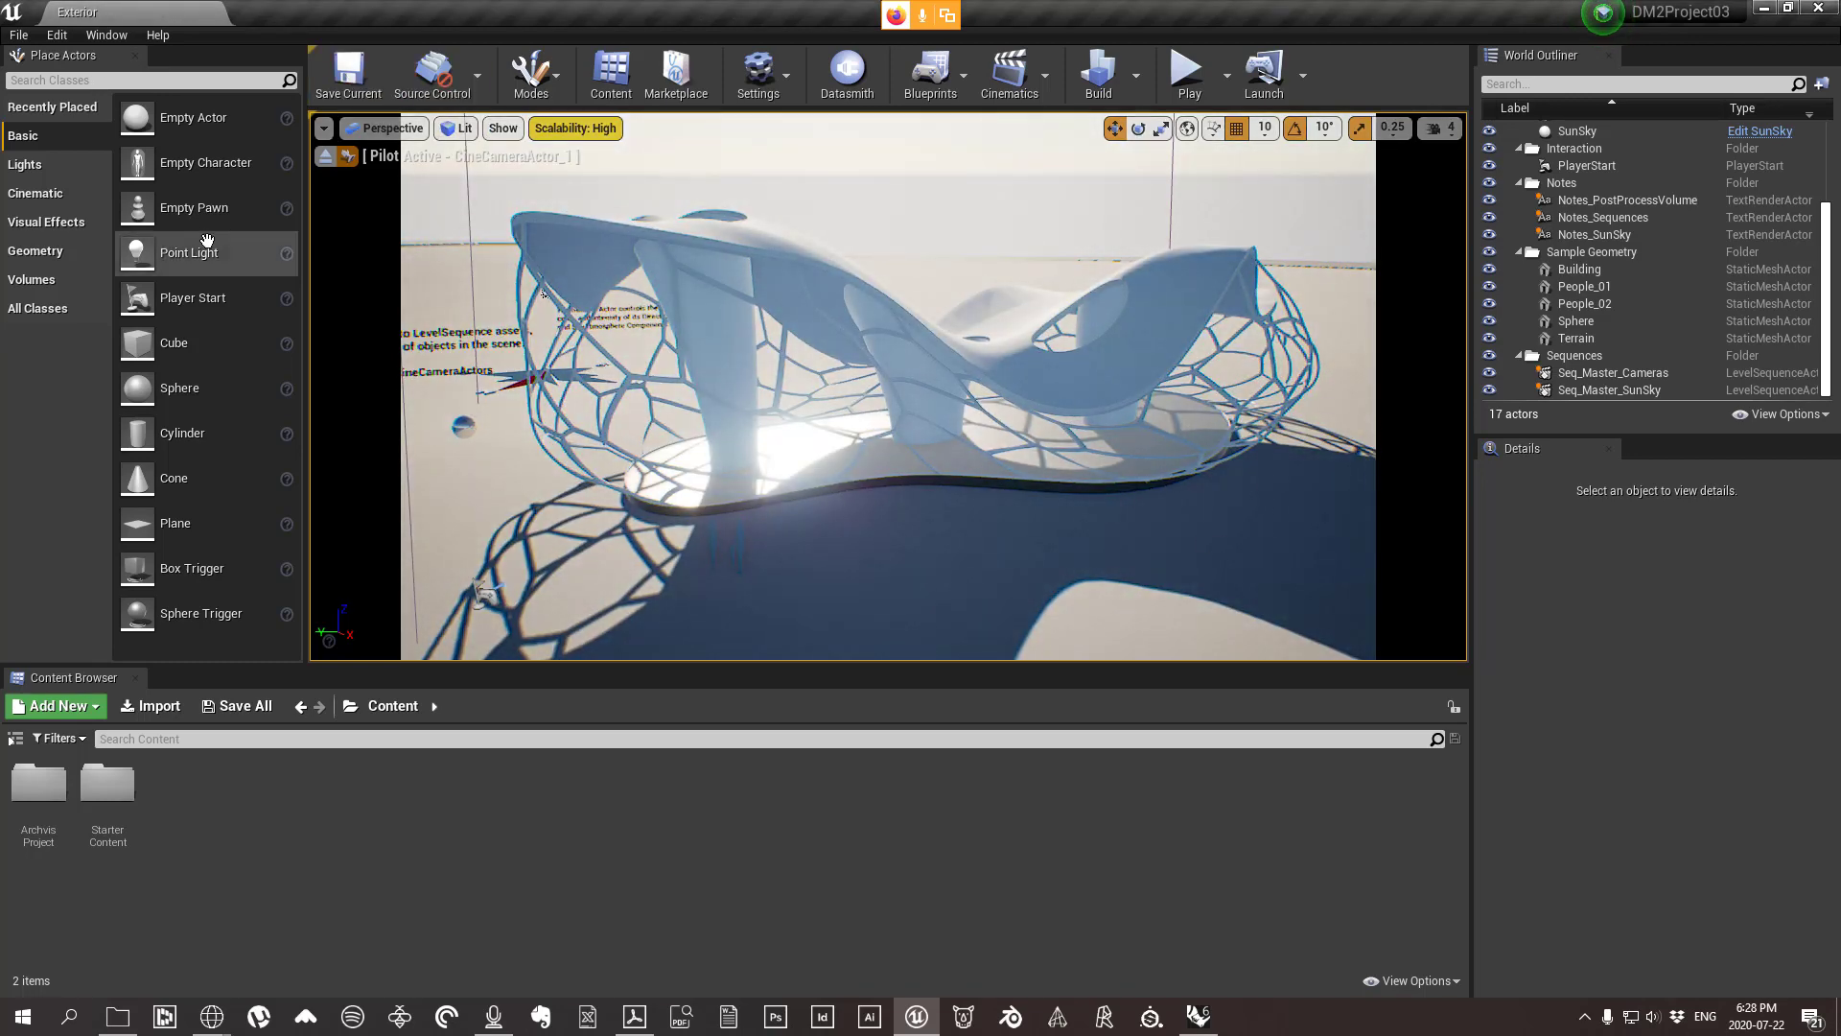
# Leave the camera view for Perspective and reframe the building with its surroundings.
pyautogui.click(379, 129)
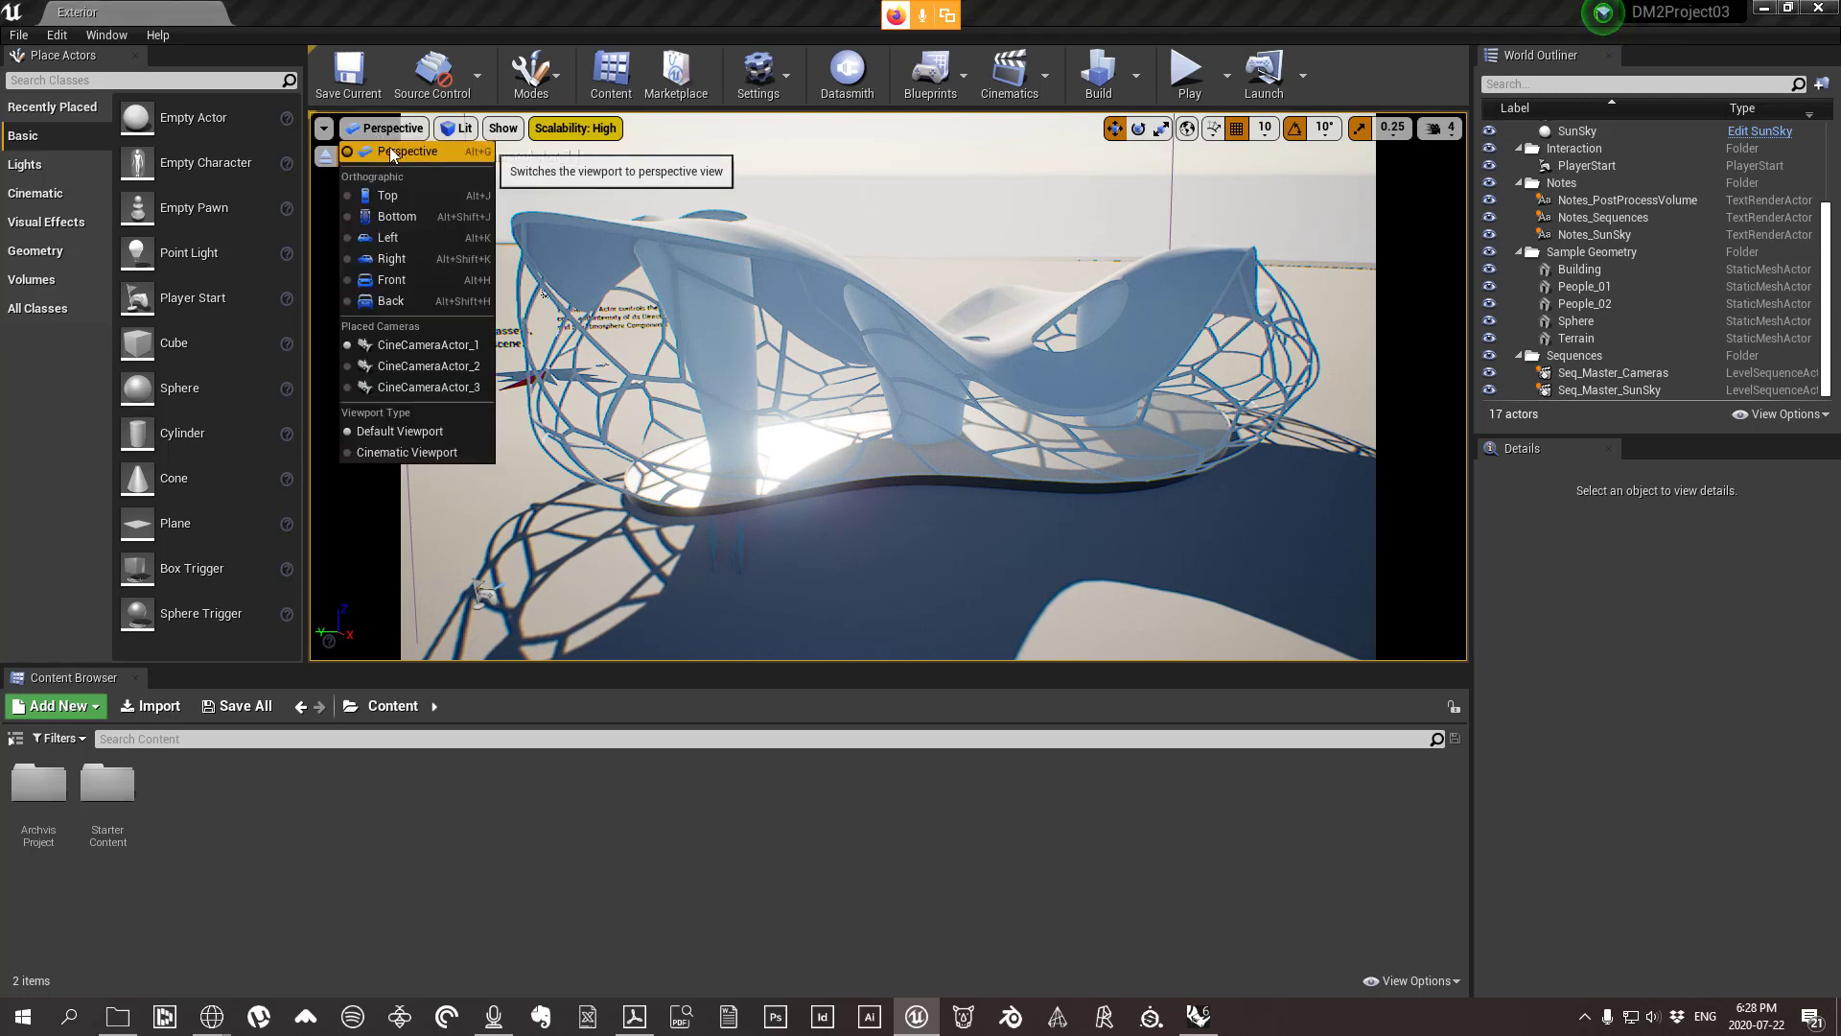
pyautogui.click(389, 151)
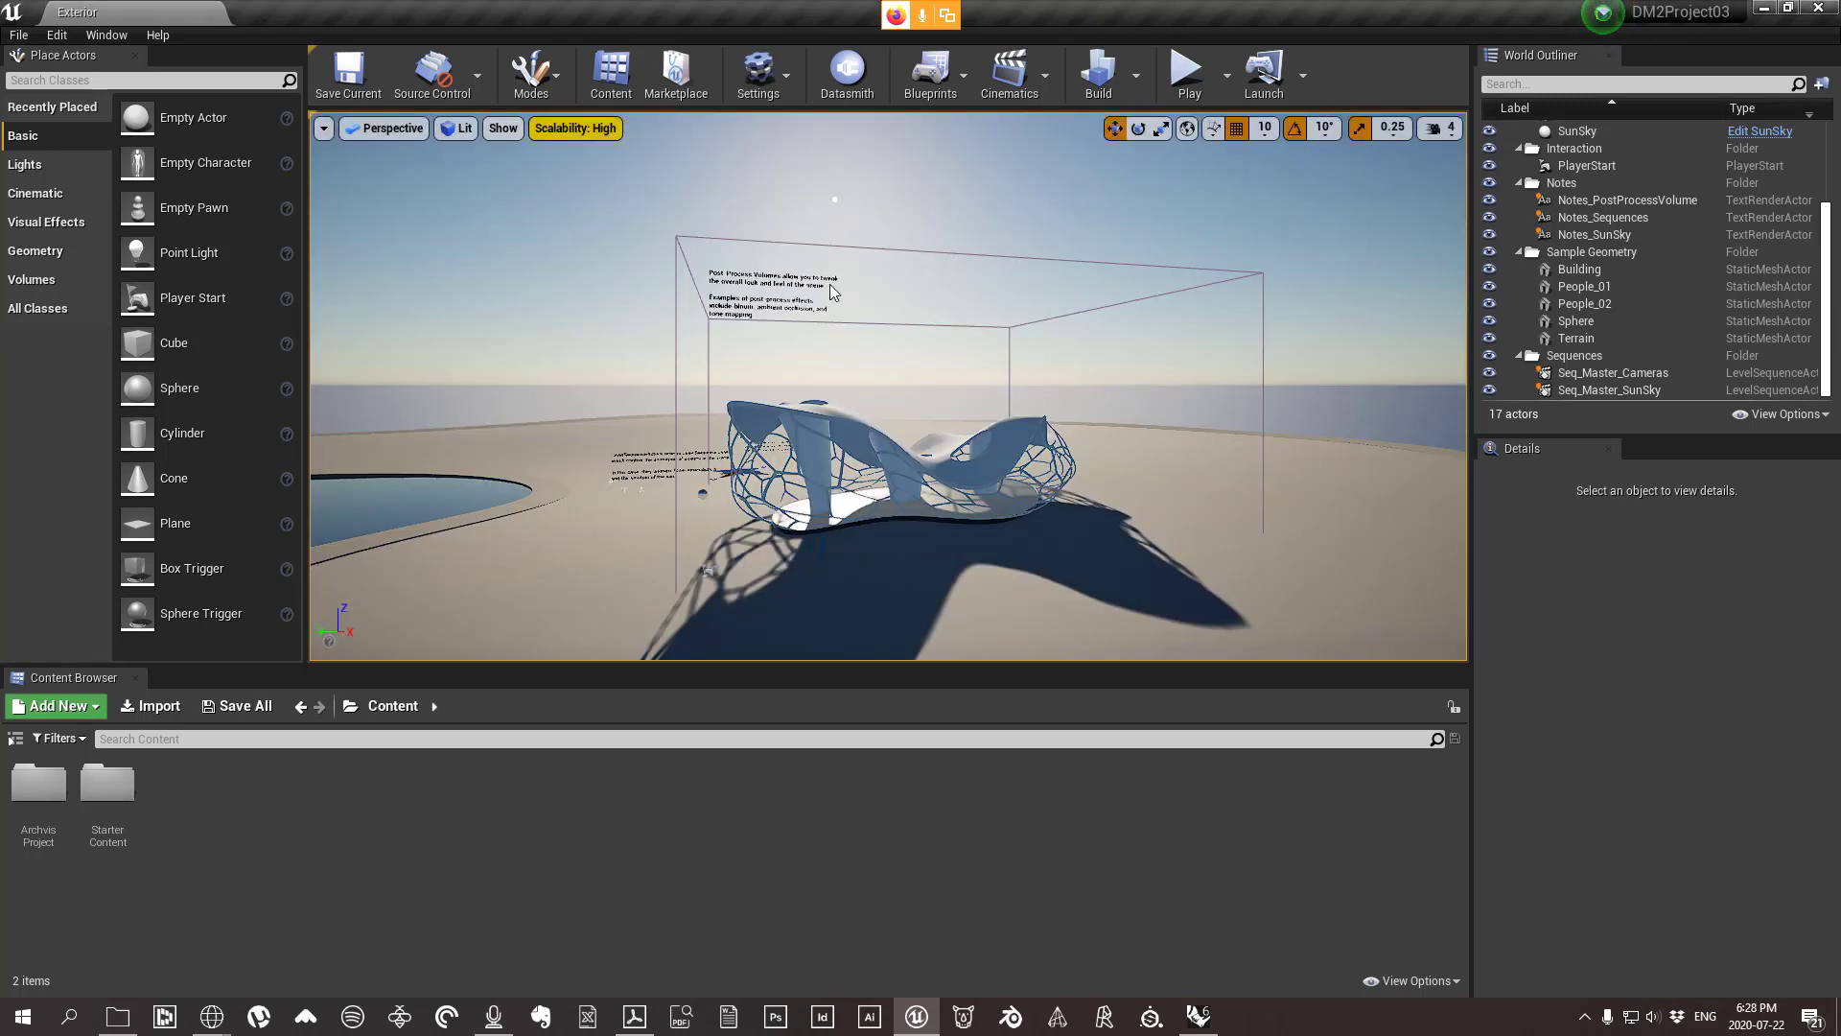
pyautogui.moveTo(1110, 461)
pyautogui.mouseDown()
pyautogui.moveTo(1110, 326)
pyautogui.moveTo(1103, 470)
pyautogui.mouseUp()
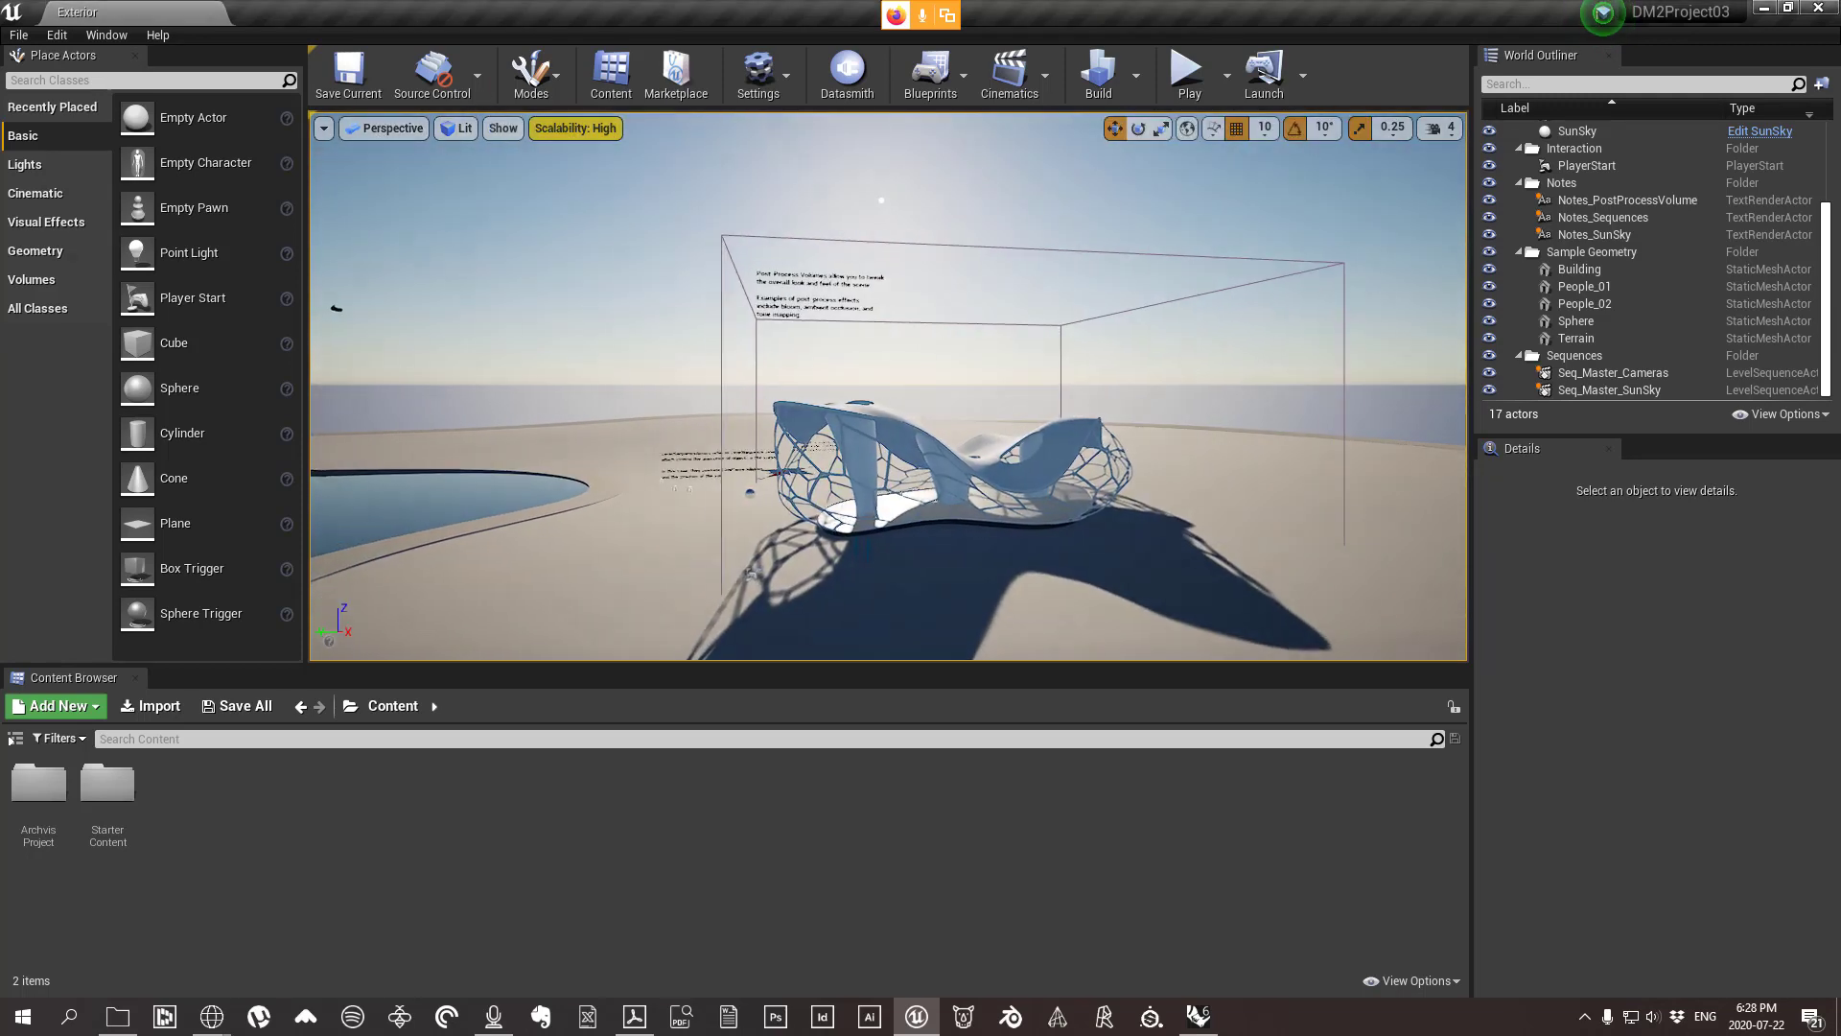
pyautogui.moveTo(1109, 461)
pyautogui.mouseDown(button='right')
pyautogui.moveTo(1016, 508)
pyautogui.moveTo(1107, 496)
pyautogui.mouseUp(button='right')
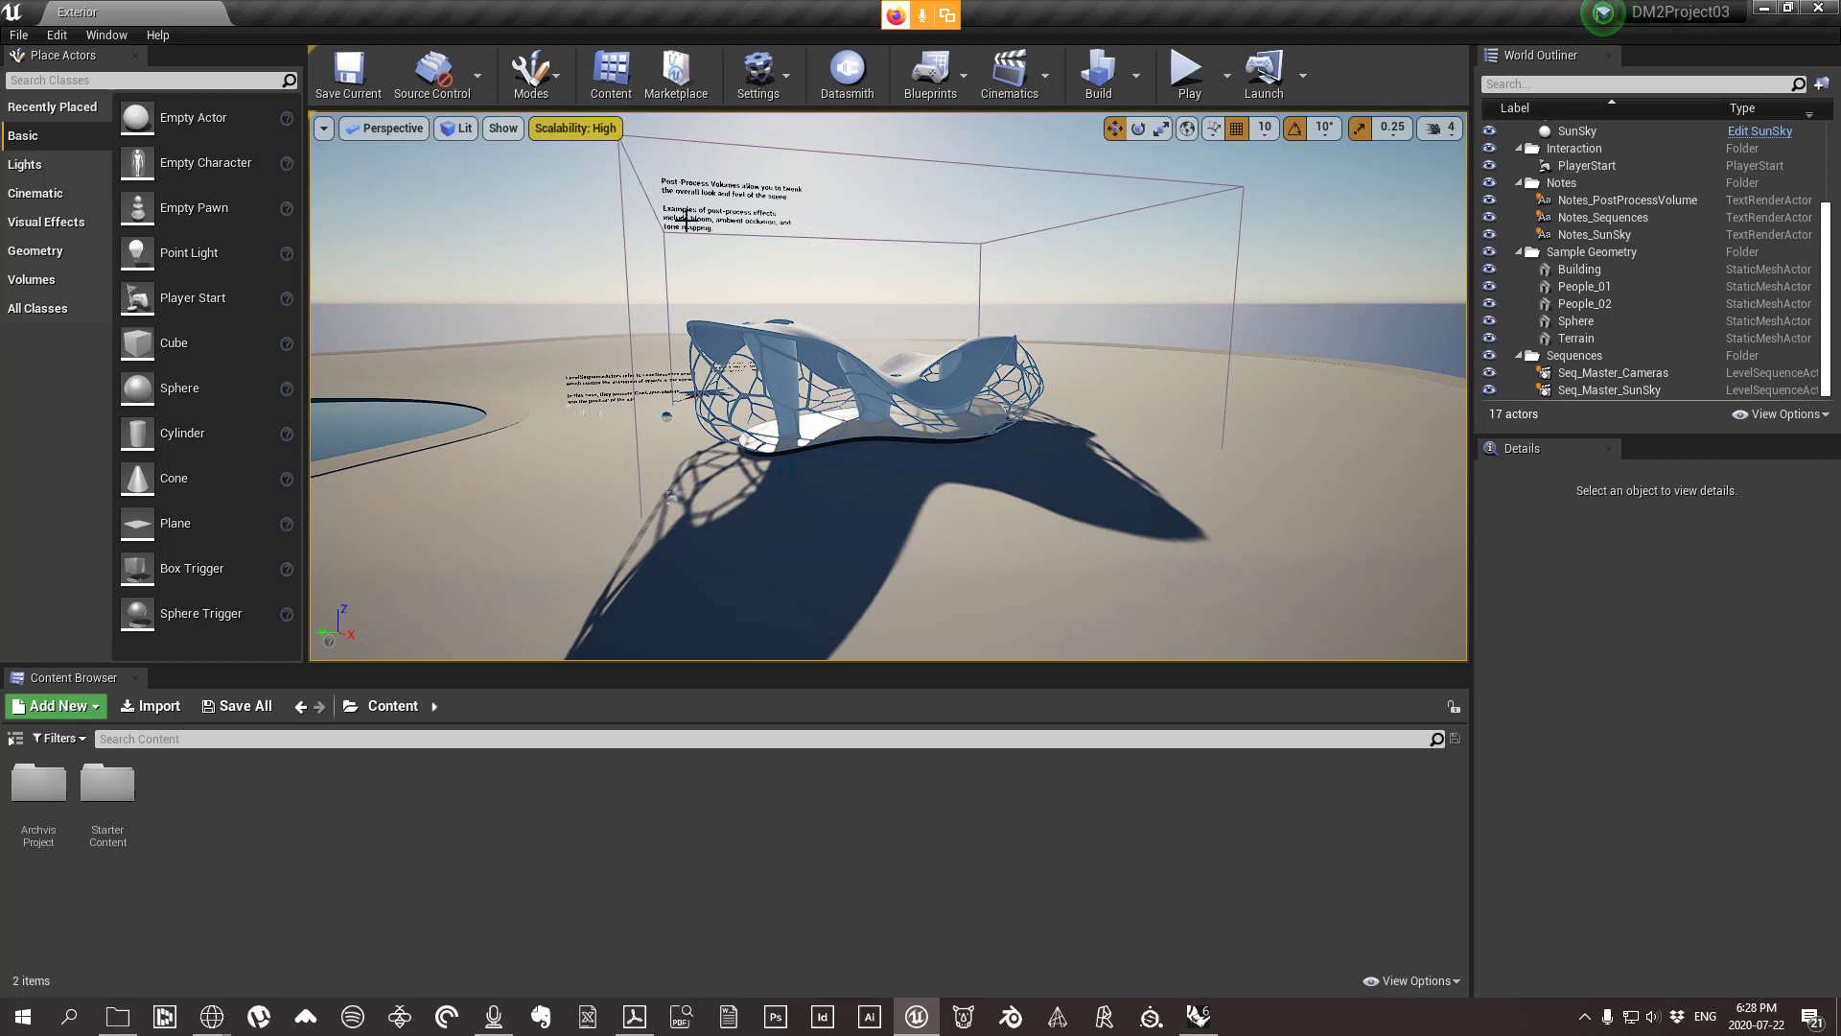
# Review the level-of-detail, landscape and exposure view mode options and the viewport's common show flags, including Anti-aliasing.
pyautogui.click(458, 128)
pyautogui.click(503, 128)
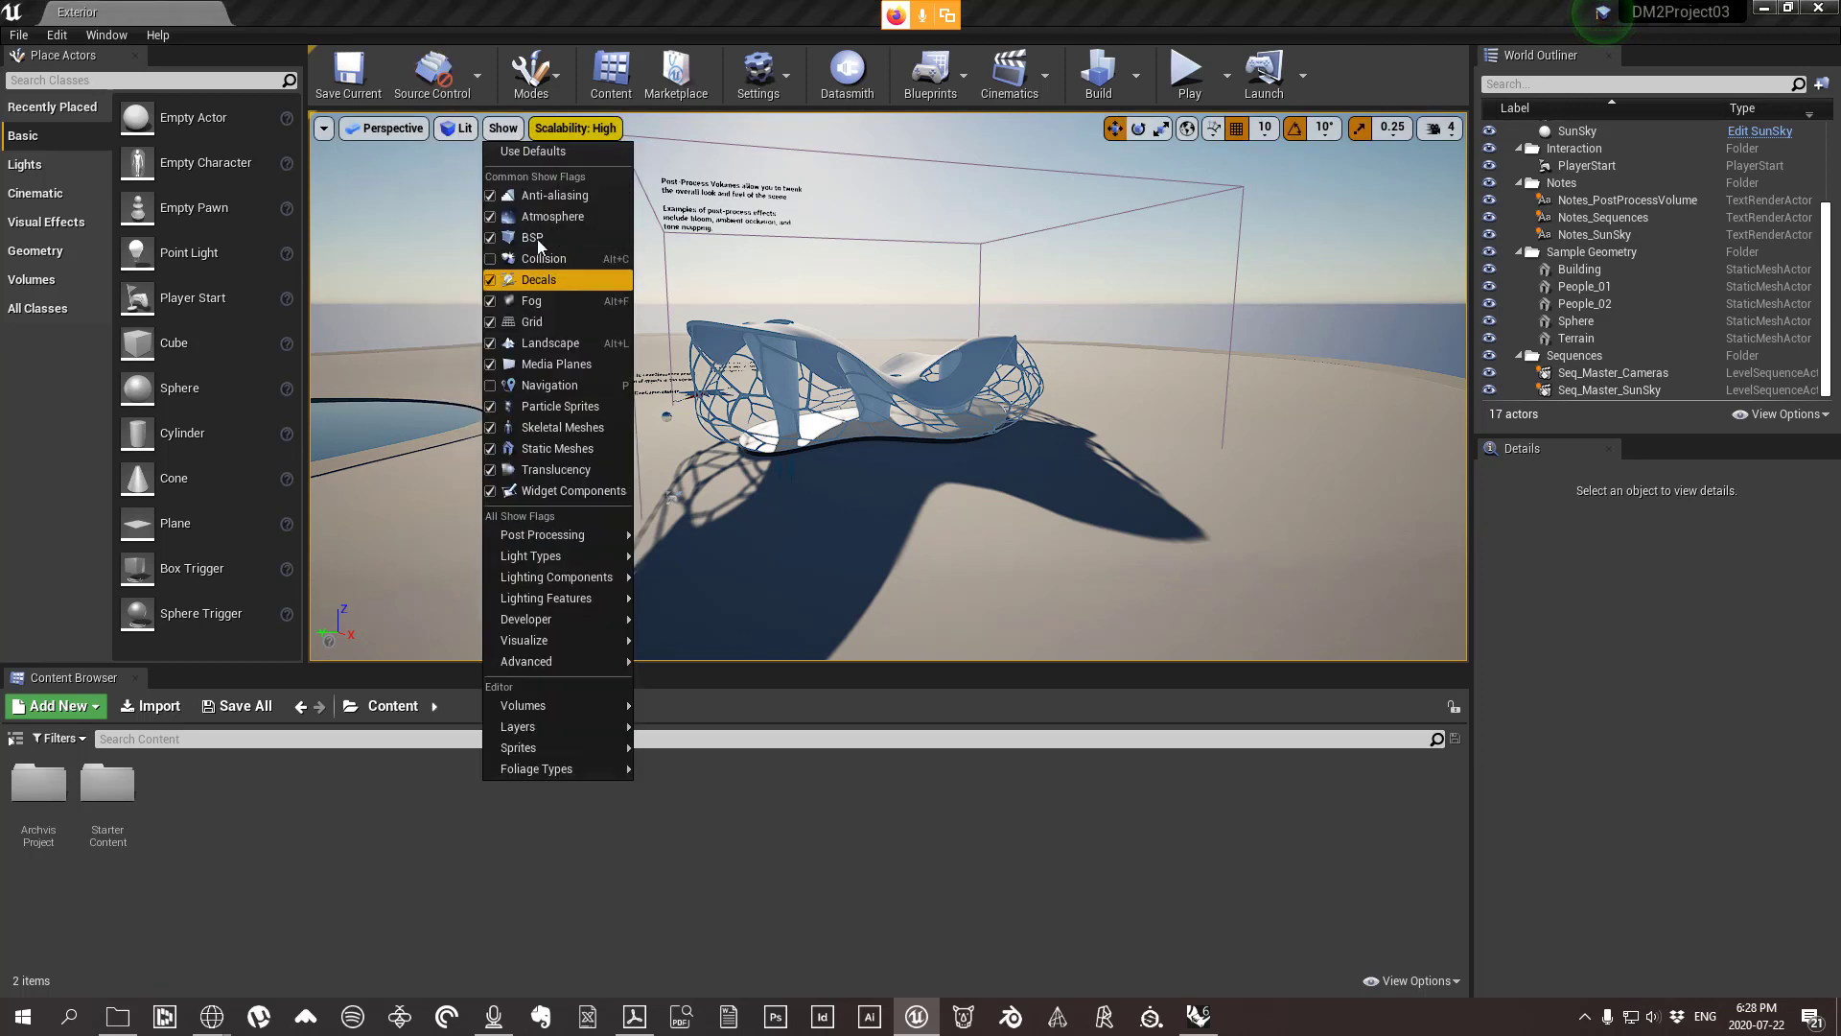
pyautogui.click(465, 125)
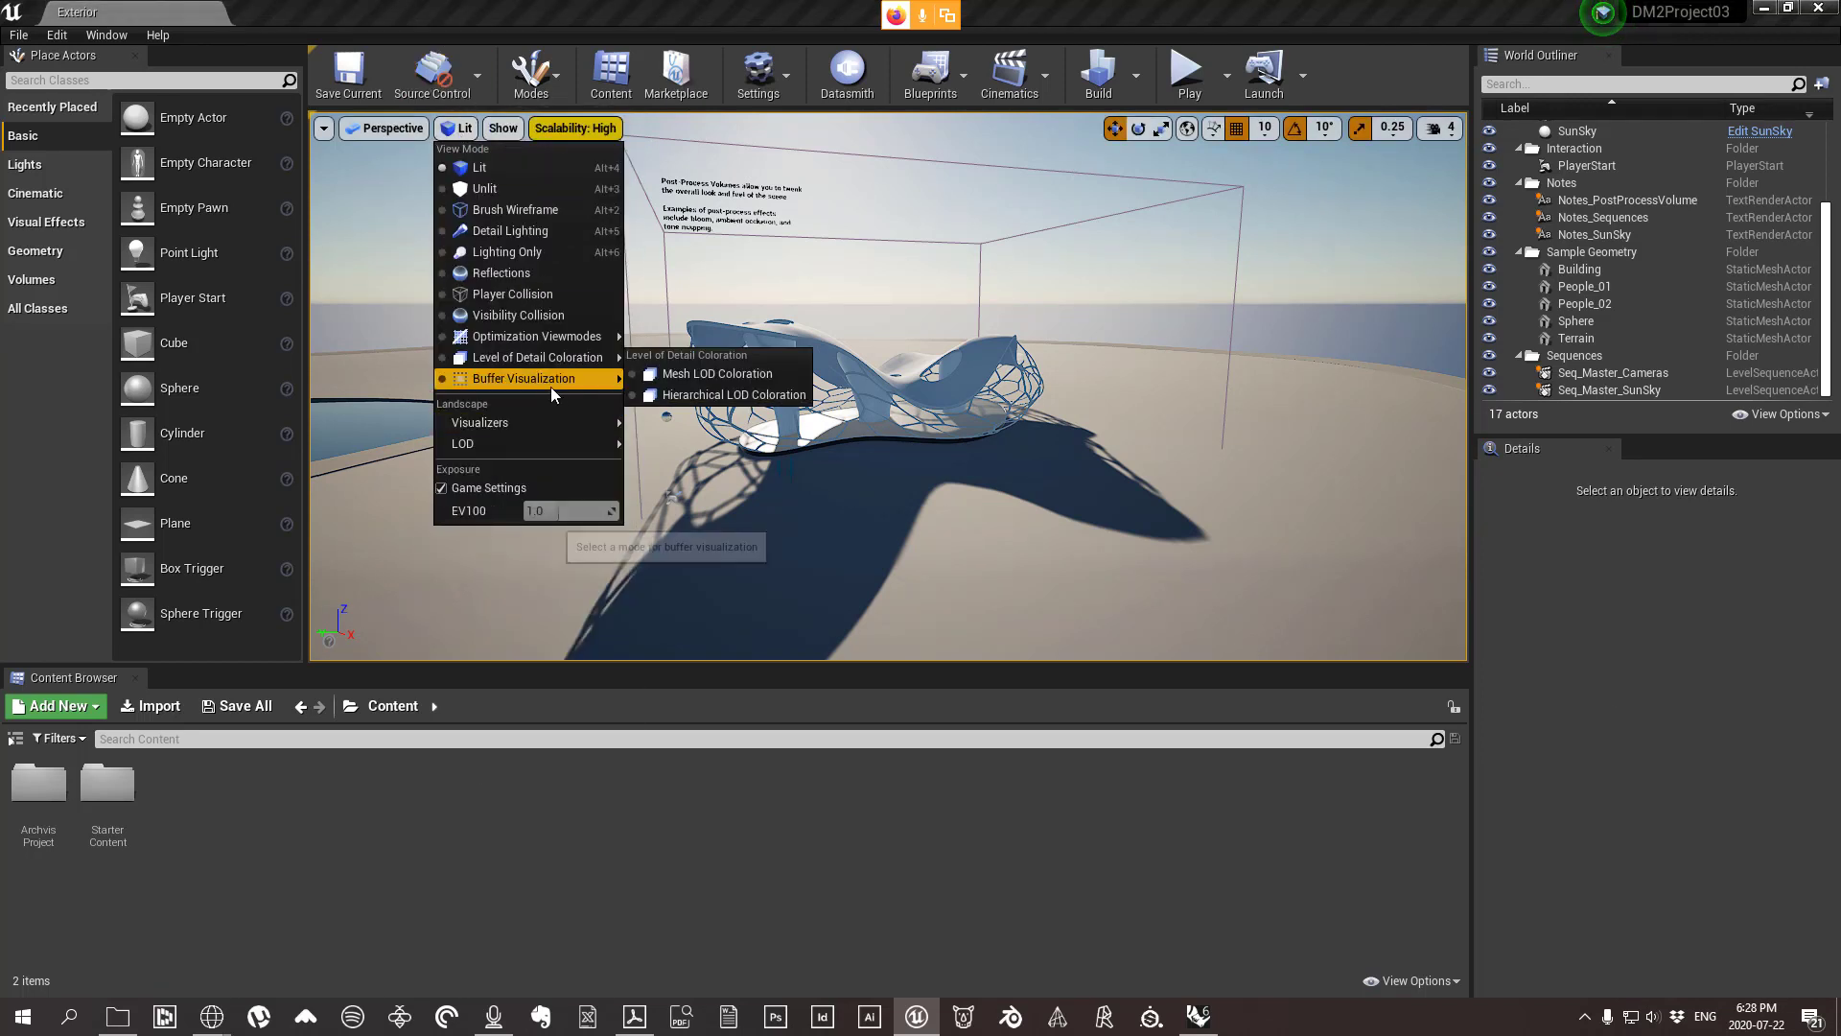
pyautogui.moveTo(579, 425)
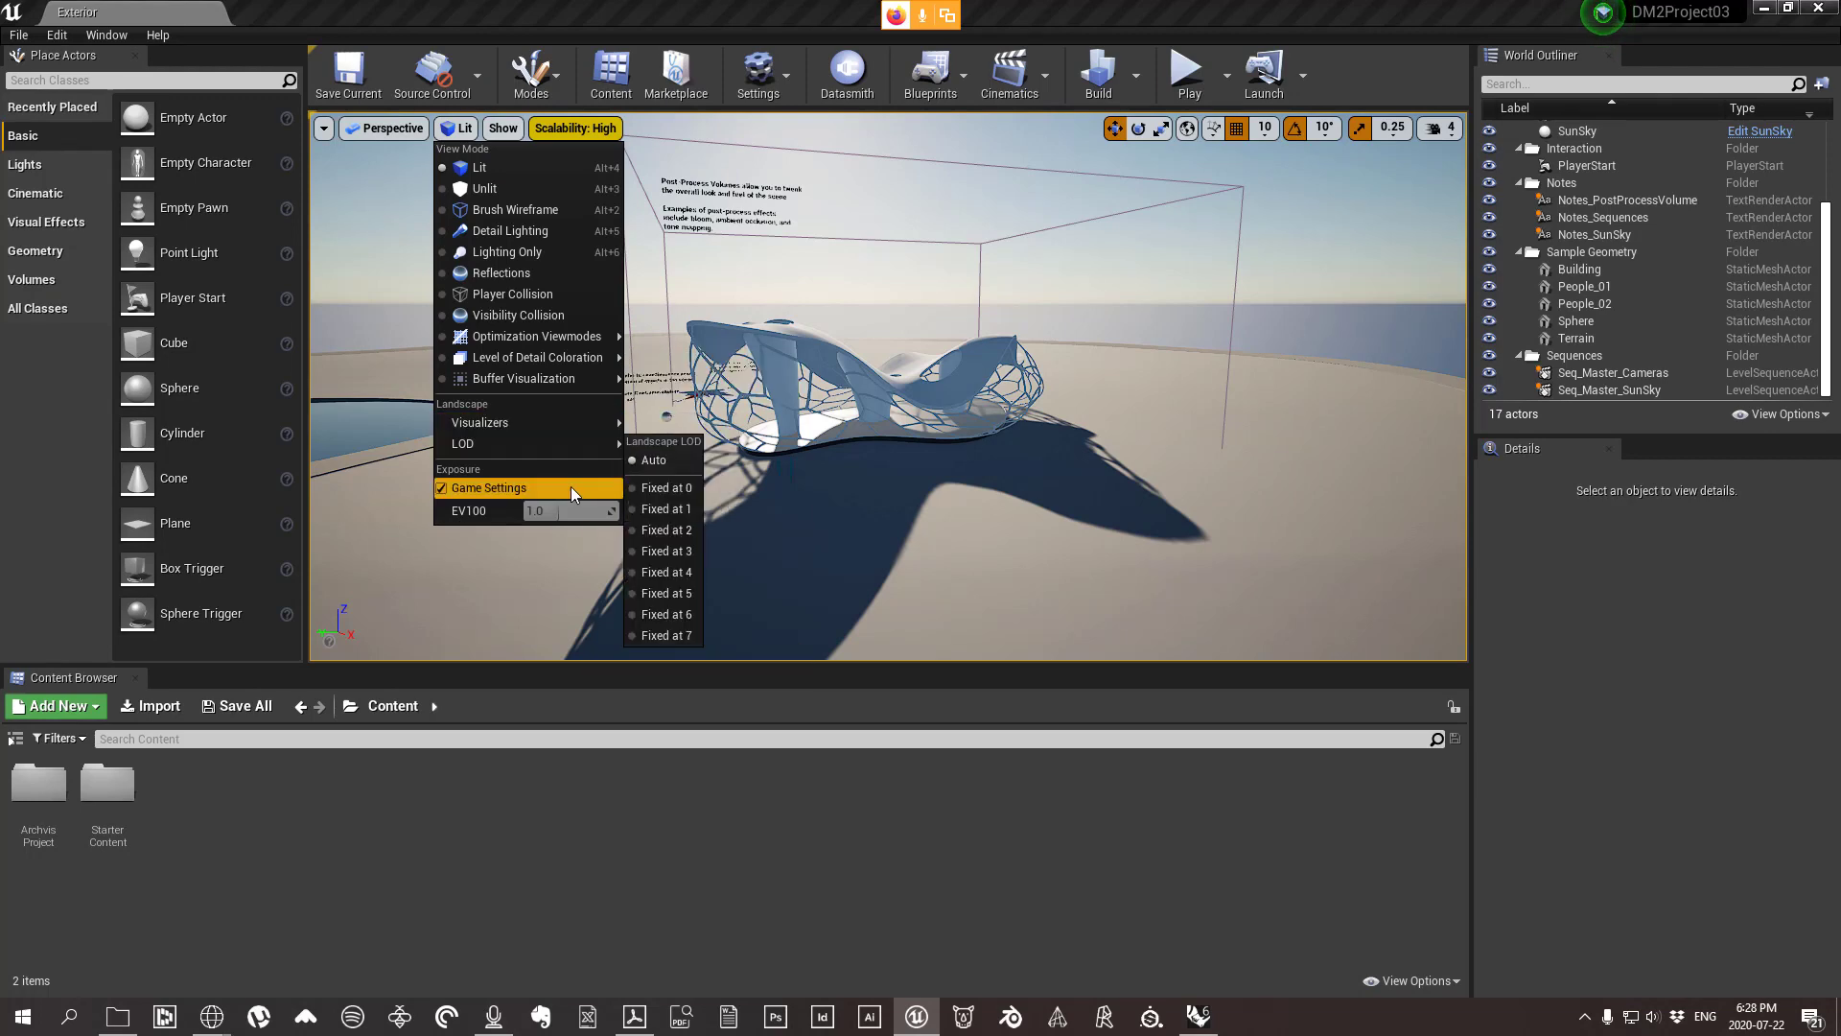
pyautogui.moveTo(504, 132)
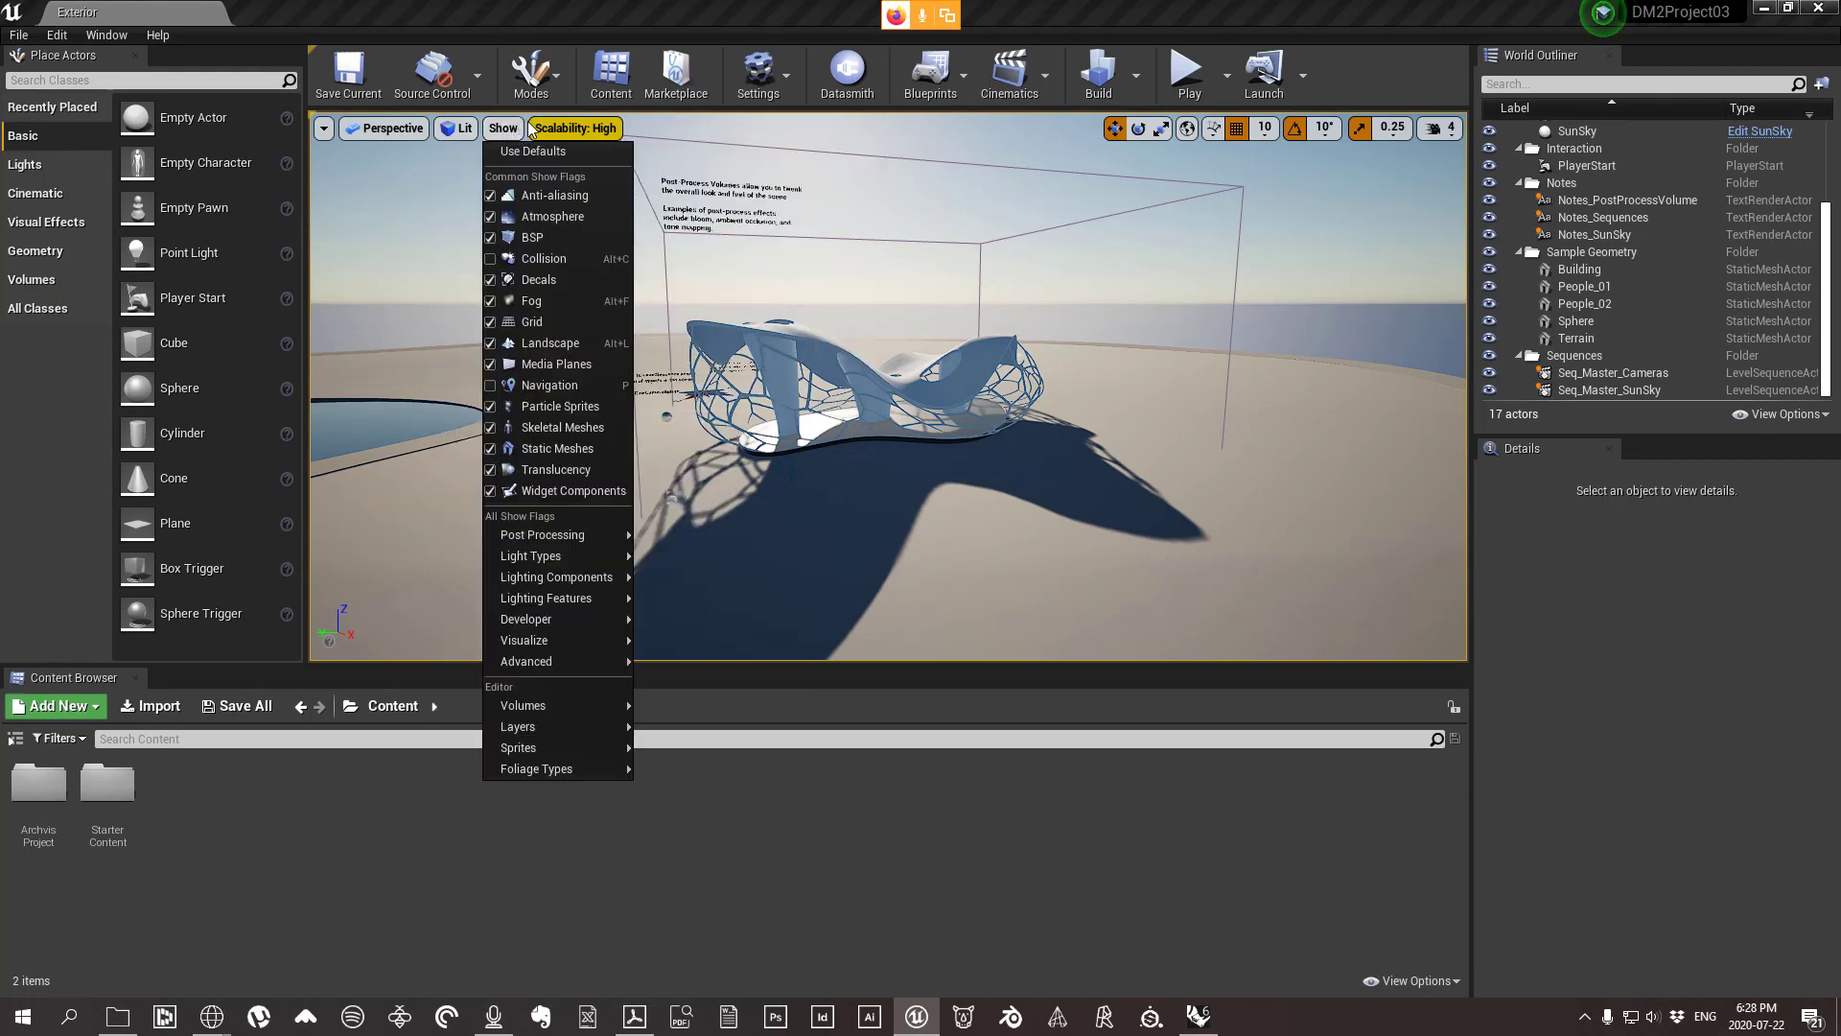
pyautogui.click(490, 195)
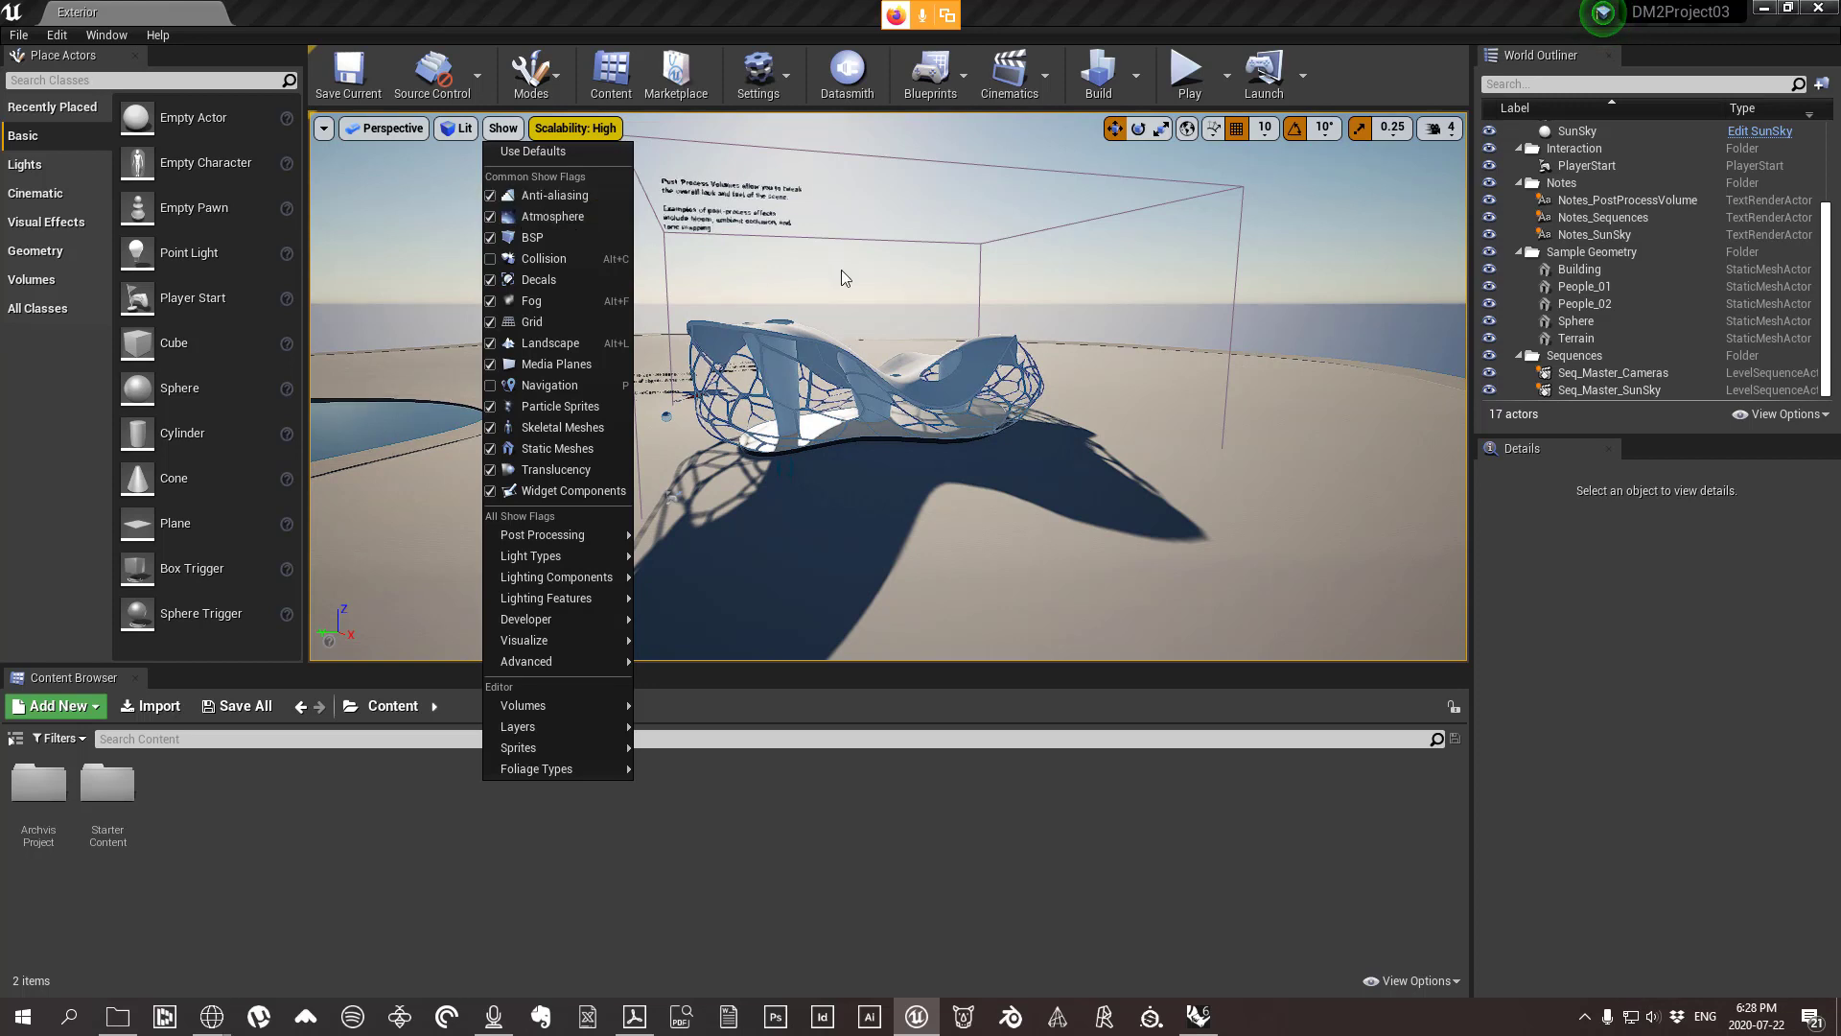
# Turn off the Bloom, Anti-aliasing and Atmosphere show flags and test the Fog flag.
pyautogui.click(579, 128)
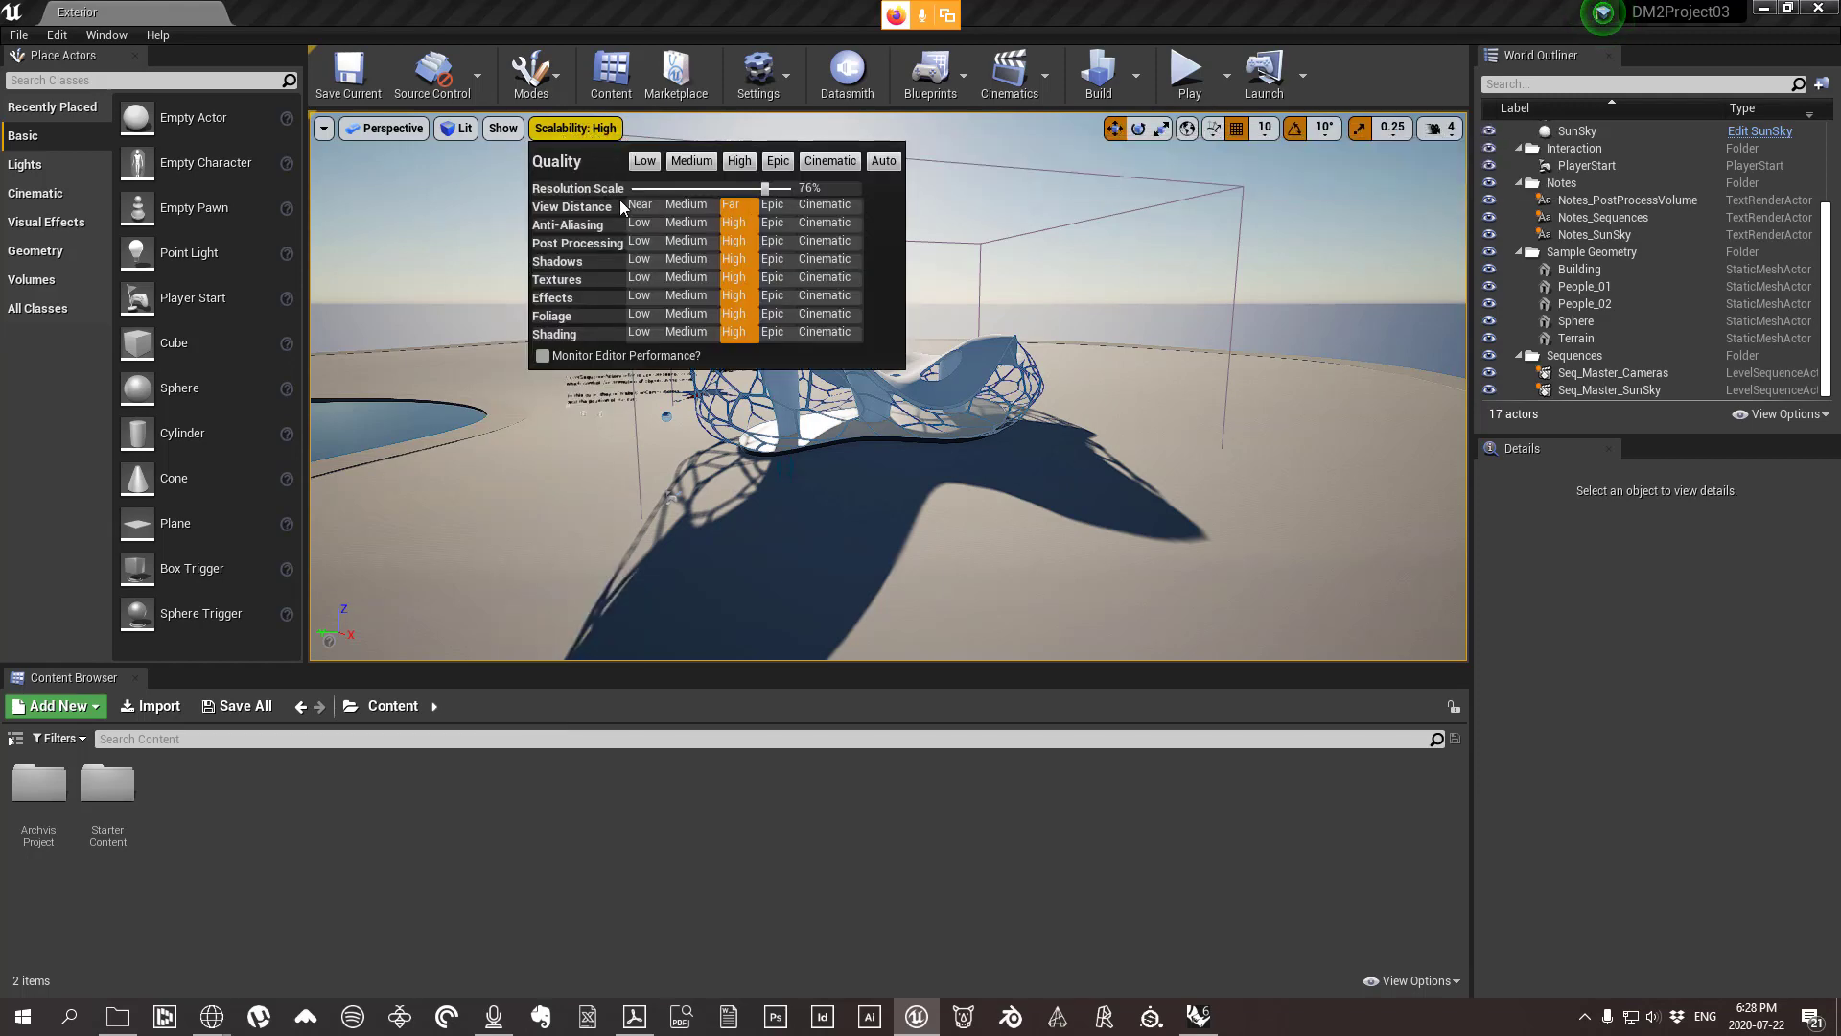
pyautogui.click(514, 135)
pyautogui.click(504, 131)
pyautogui.moveTo(614, 541)
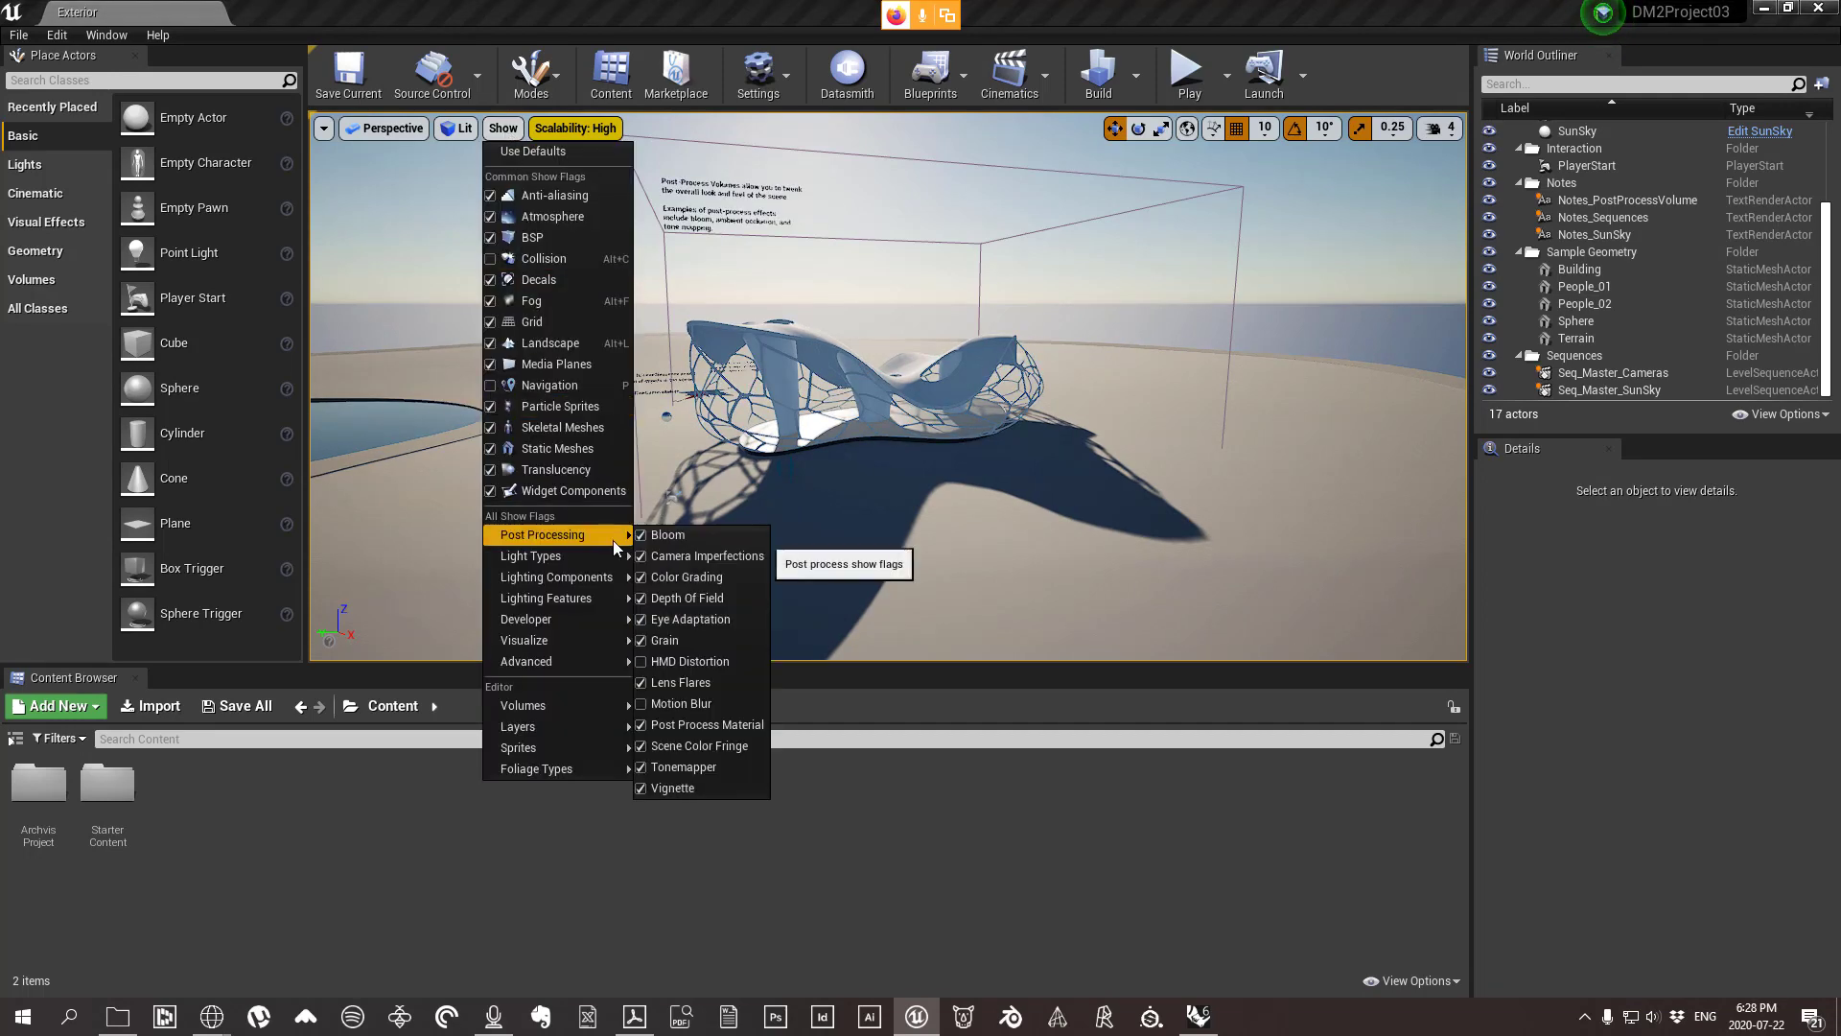
pyautogui.click(646, 540)
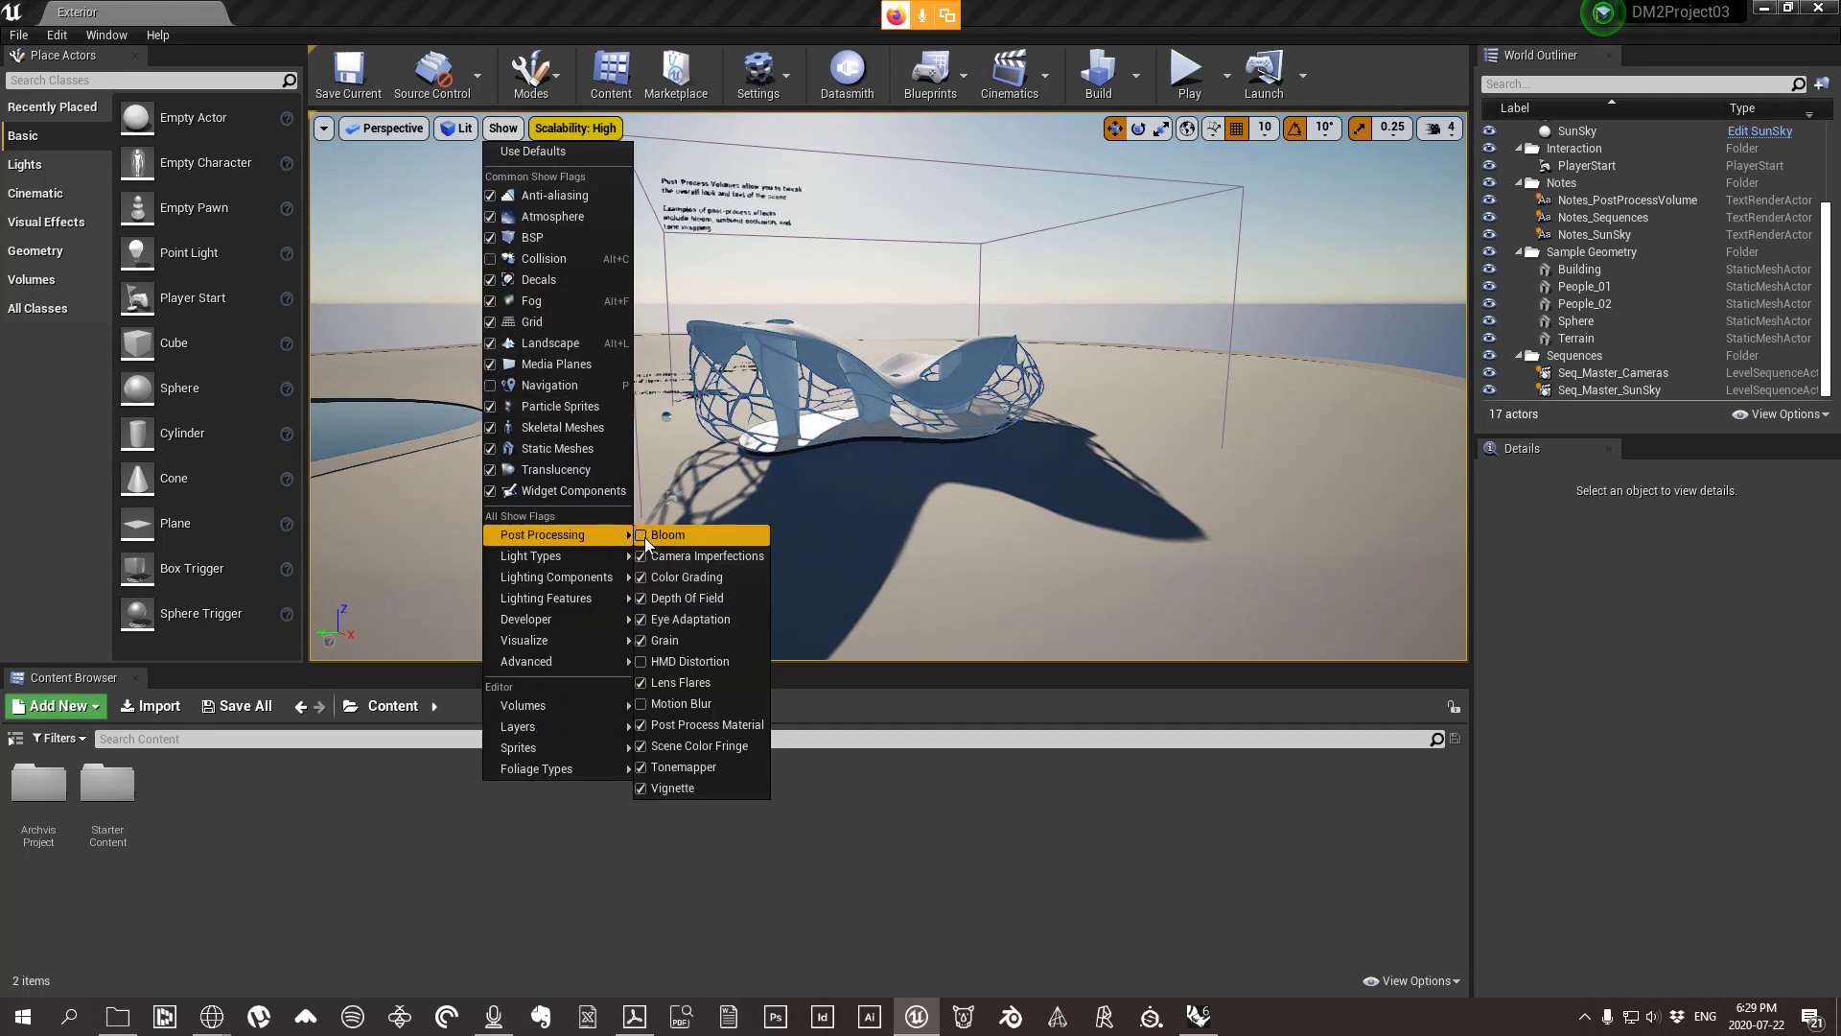
pyautogui.click(489, 196)
pyautogui.click(490, 217)
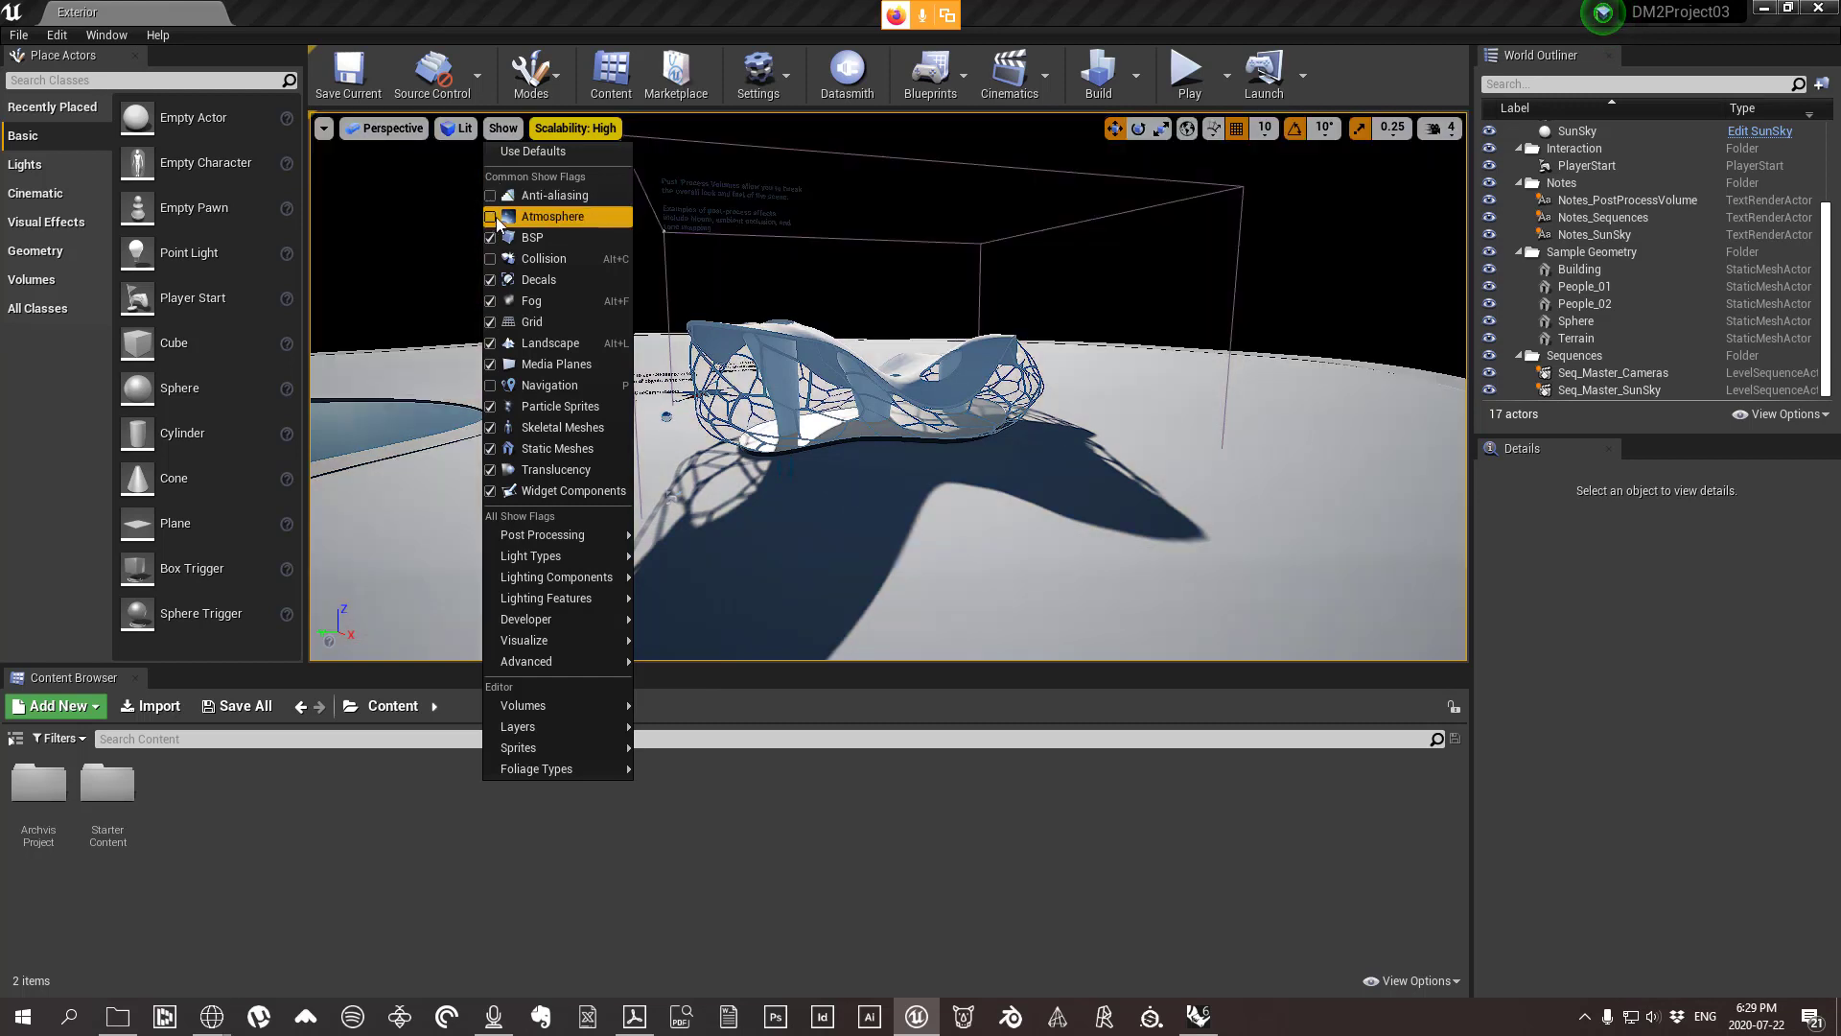
pyautogui.click(491, 301)
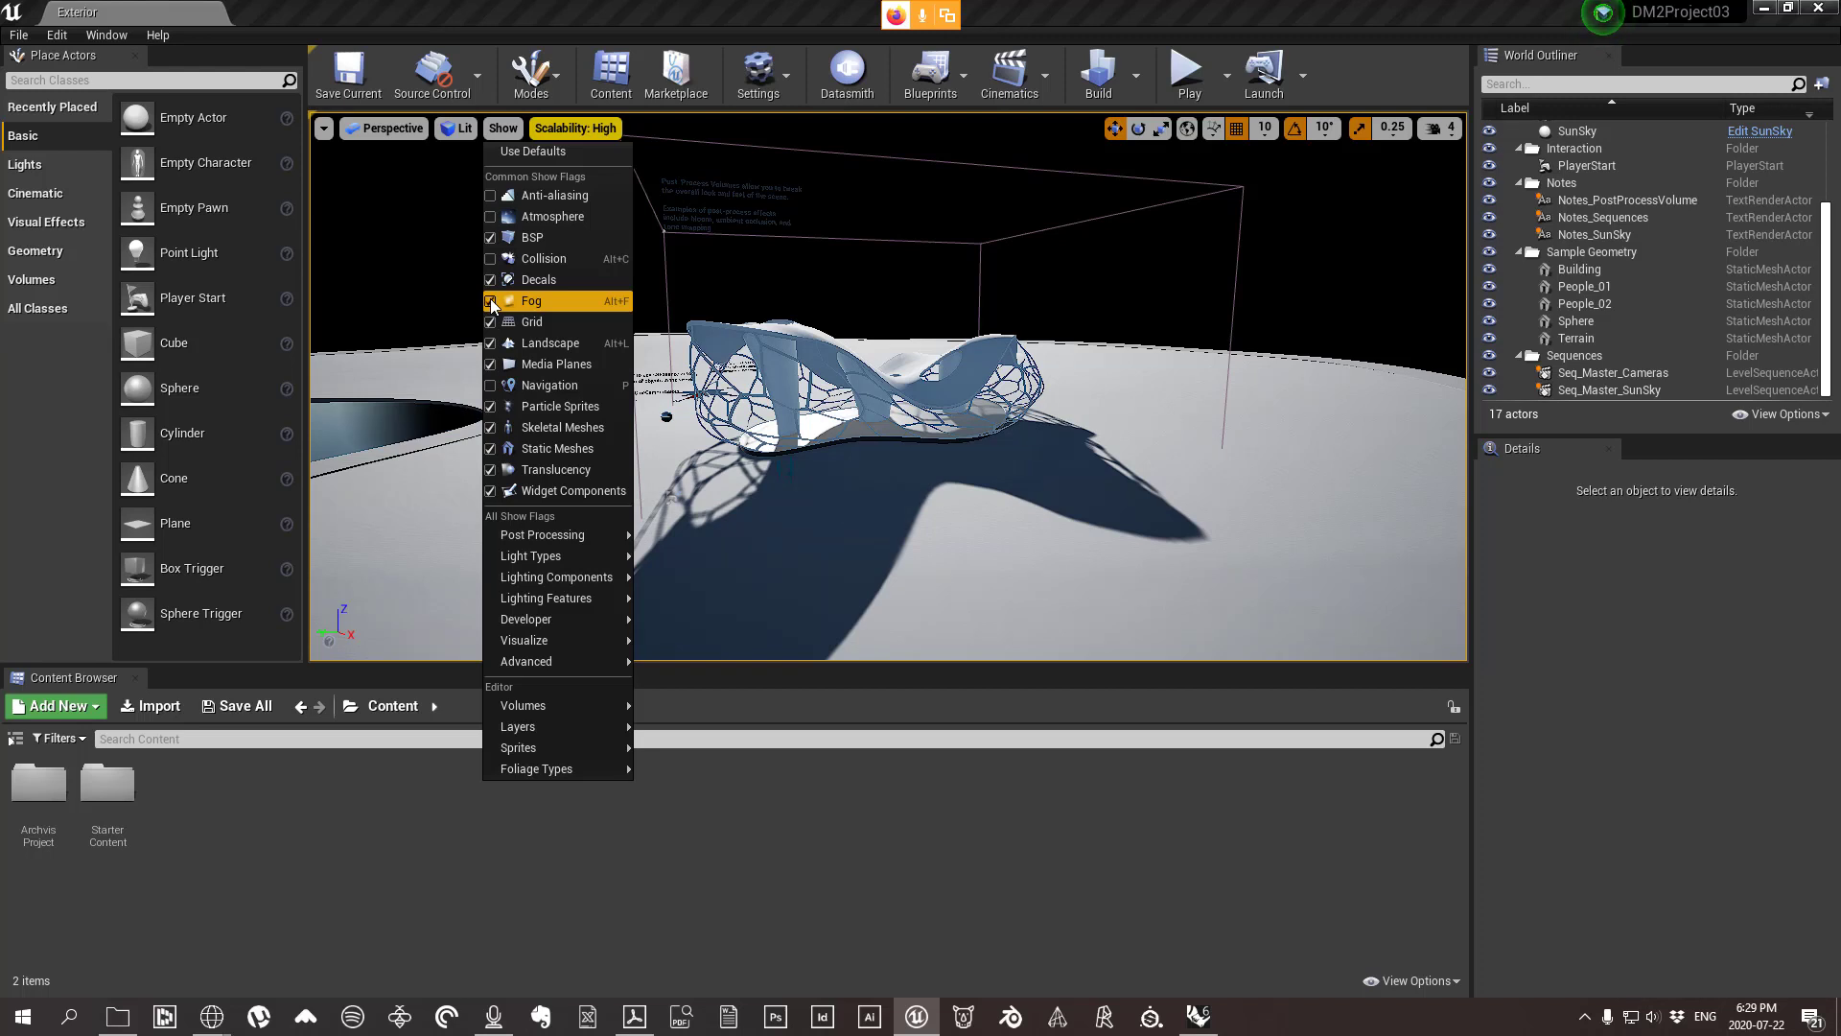
# Turn the Anti-aliasing, Atmosphere and Bloom show flags back on.
pyautogui.click(491, 196)
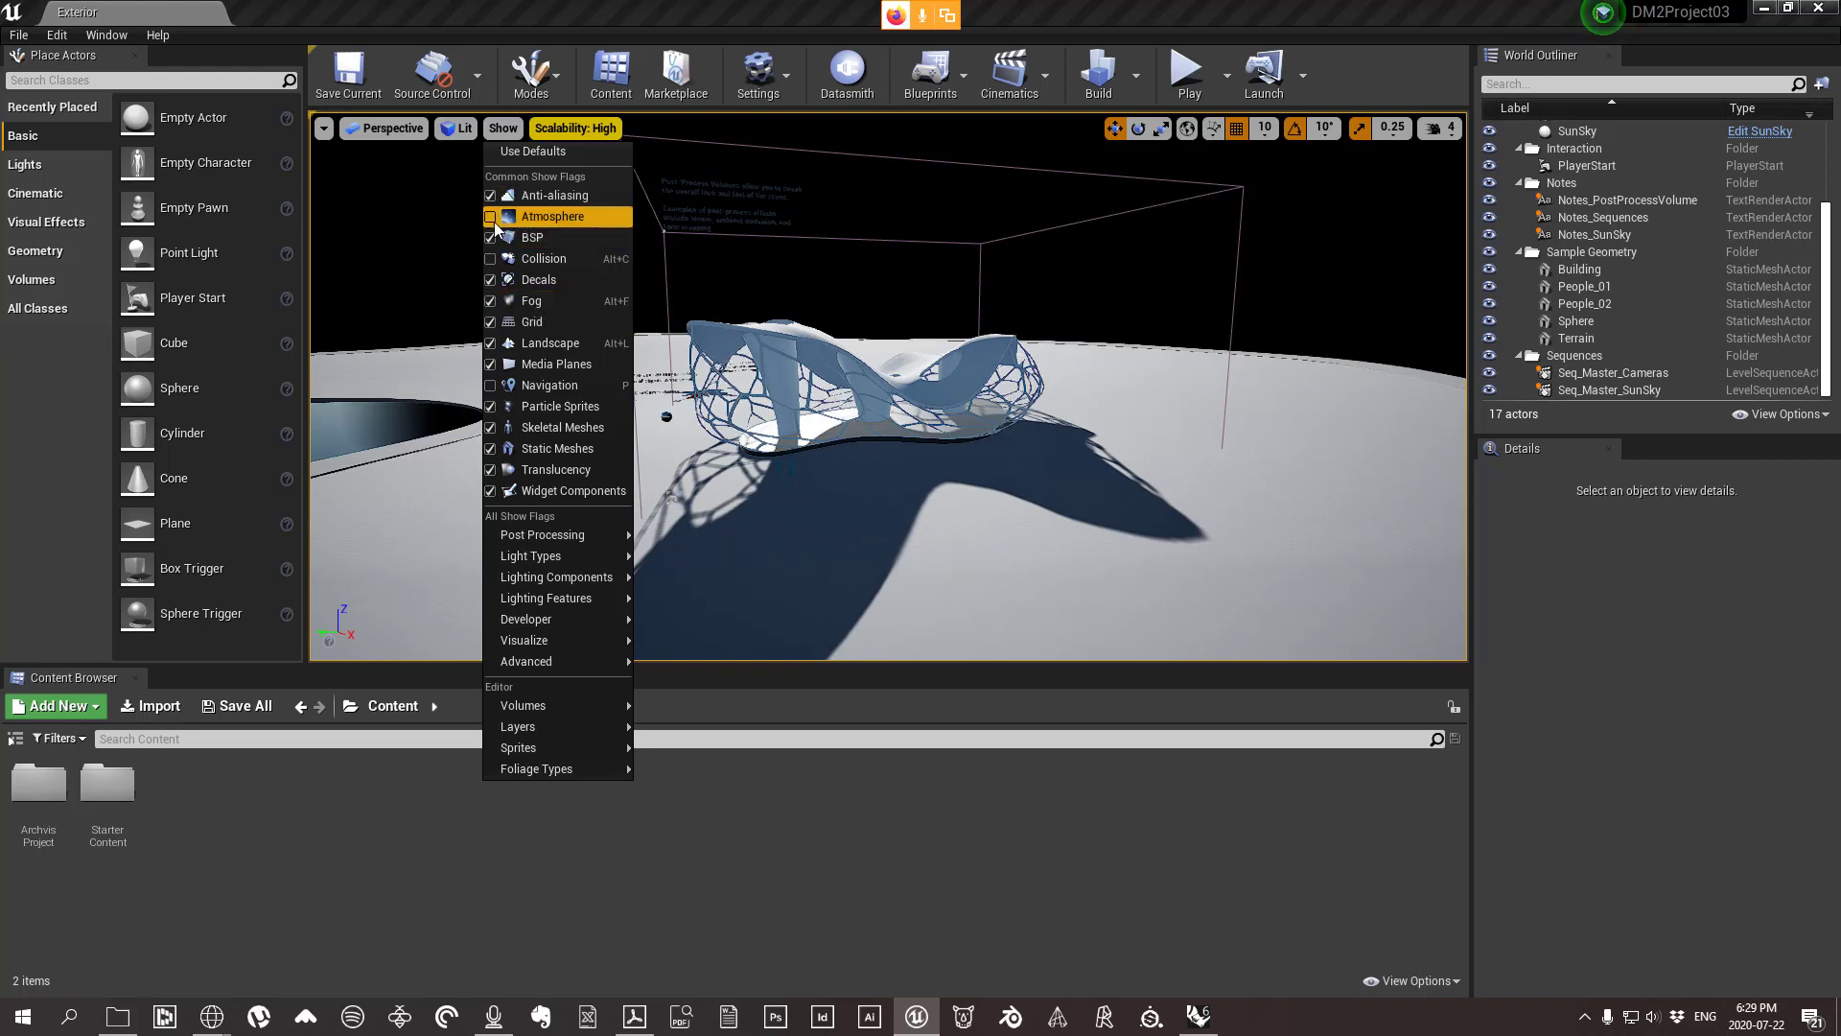
pyautogui.click(491, 217)
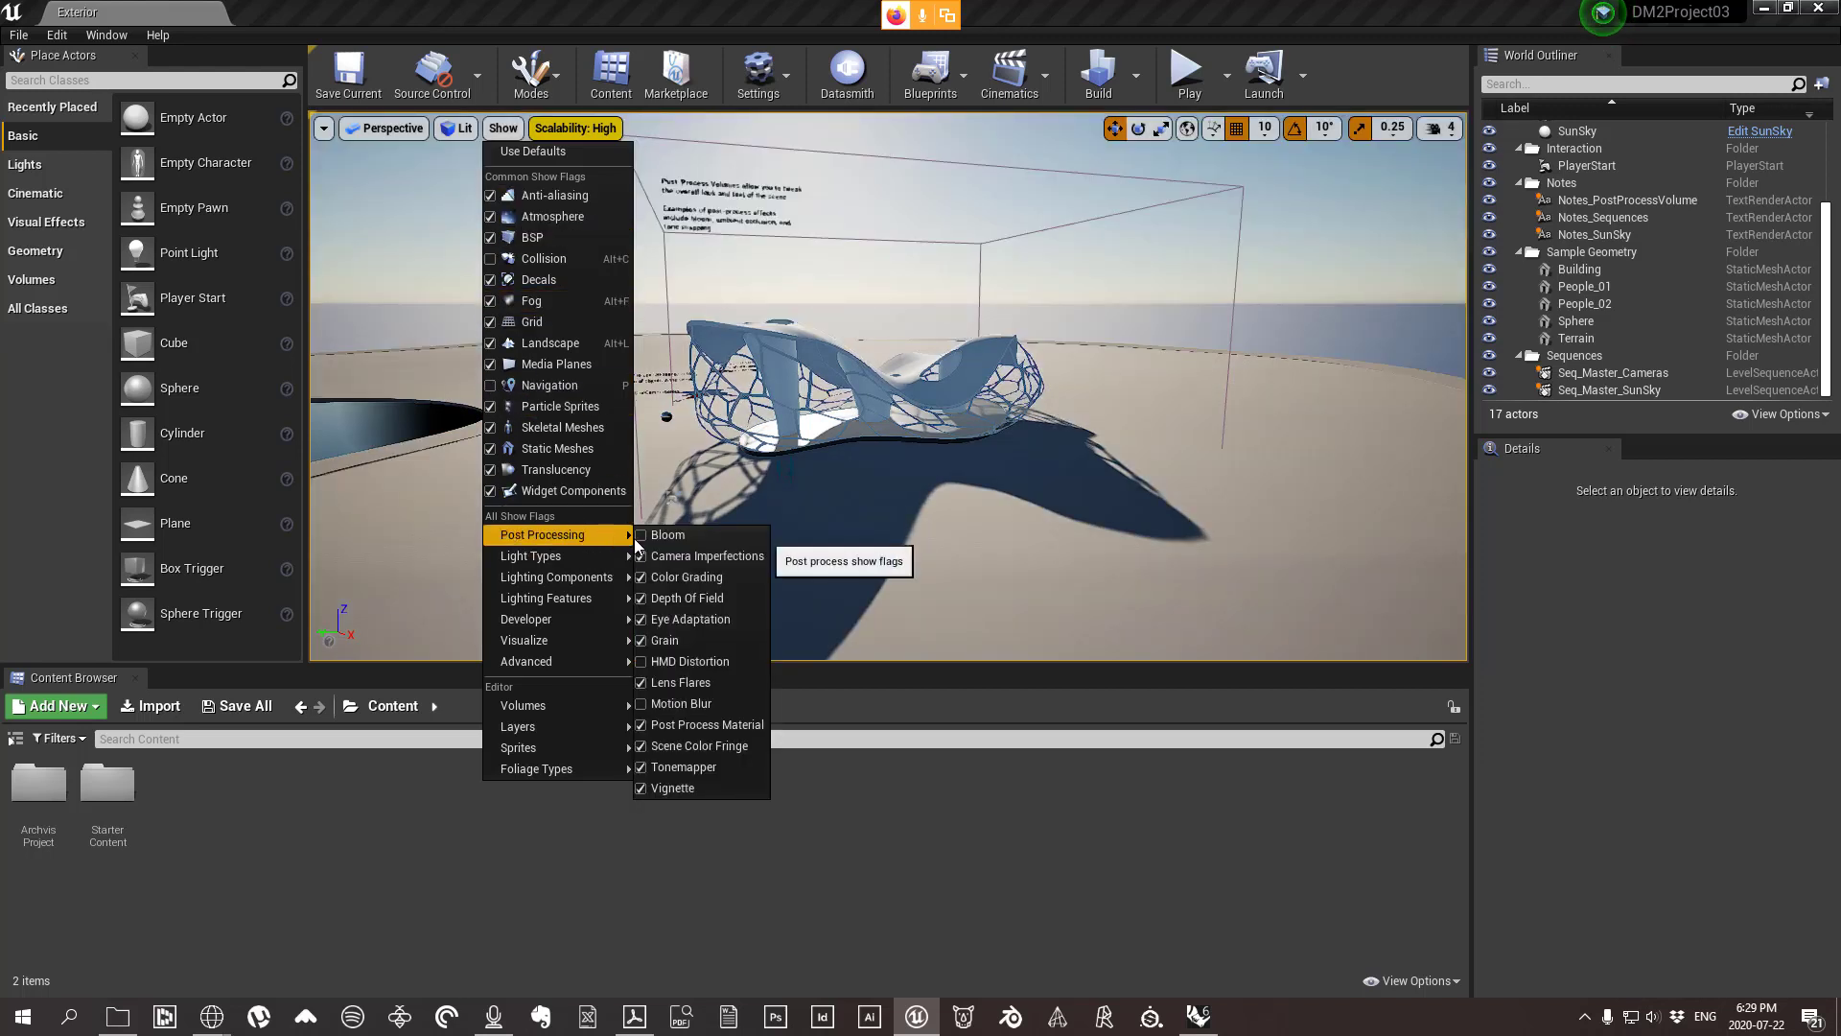
pyautogui.click(641, 536)
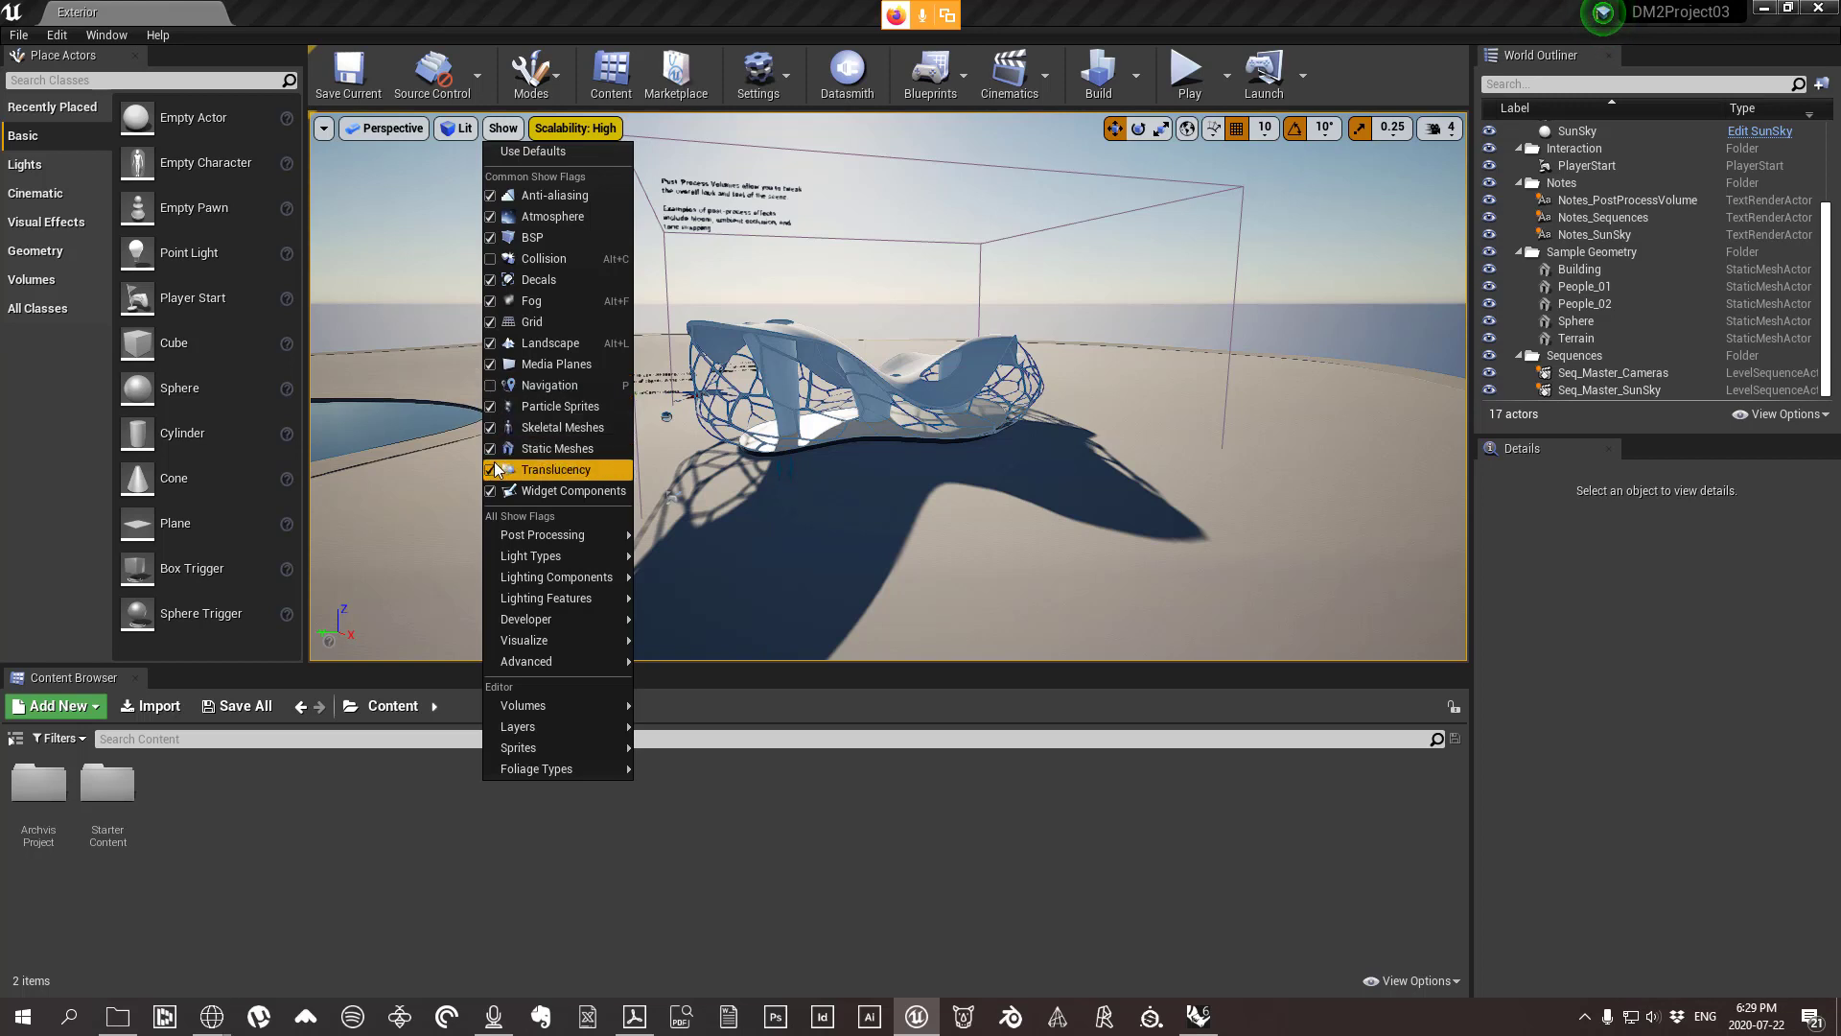
# Toggle the Static Meshes show flag off and on, and check the viewport's scalability quality settings.
pyautogui.click(492, 452)
pyautogui.click(493, 457)
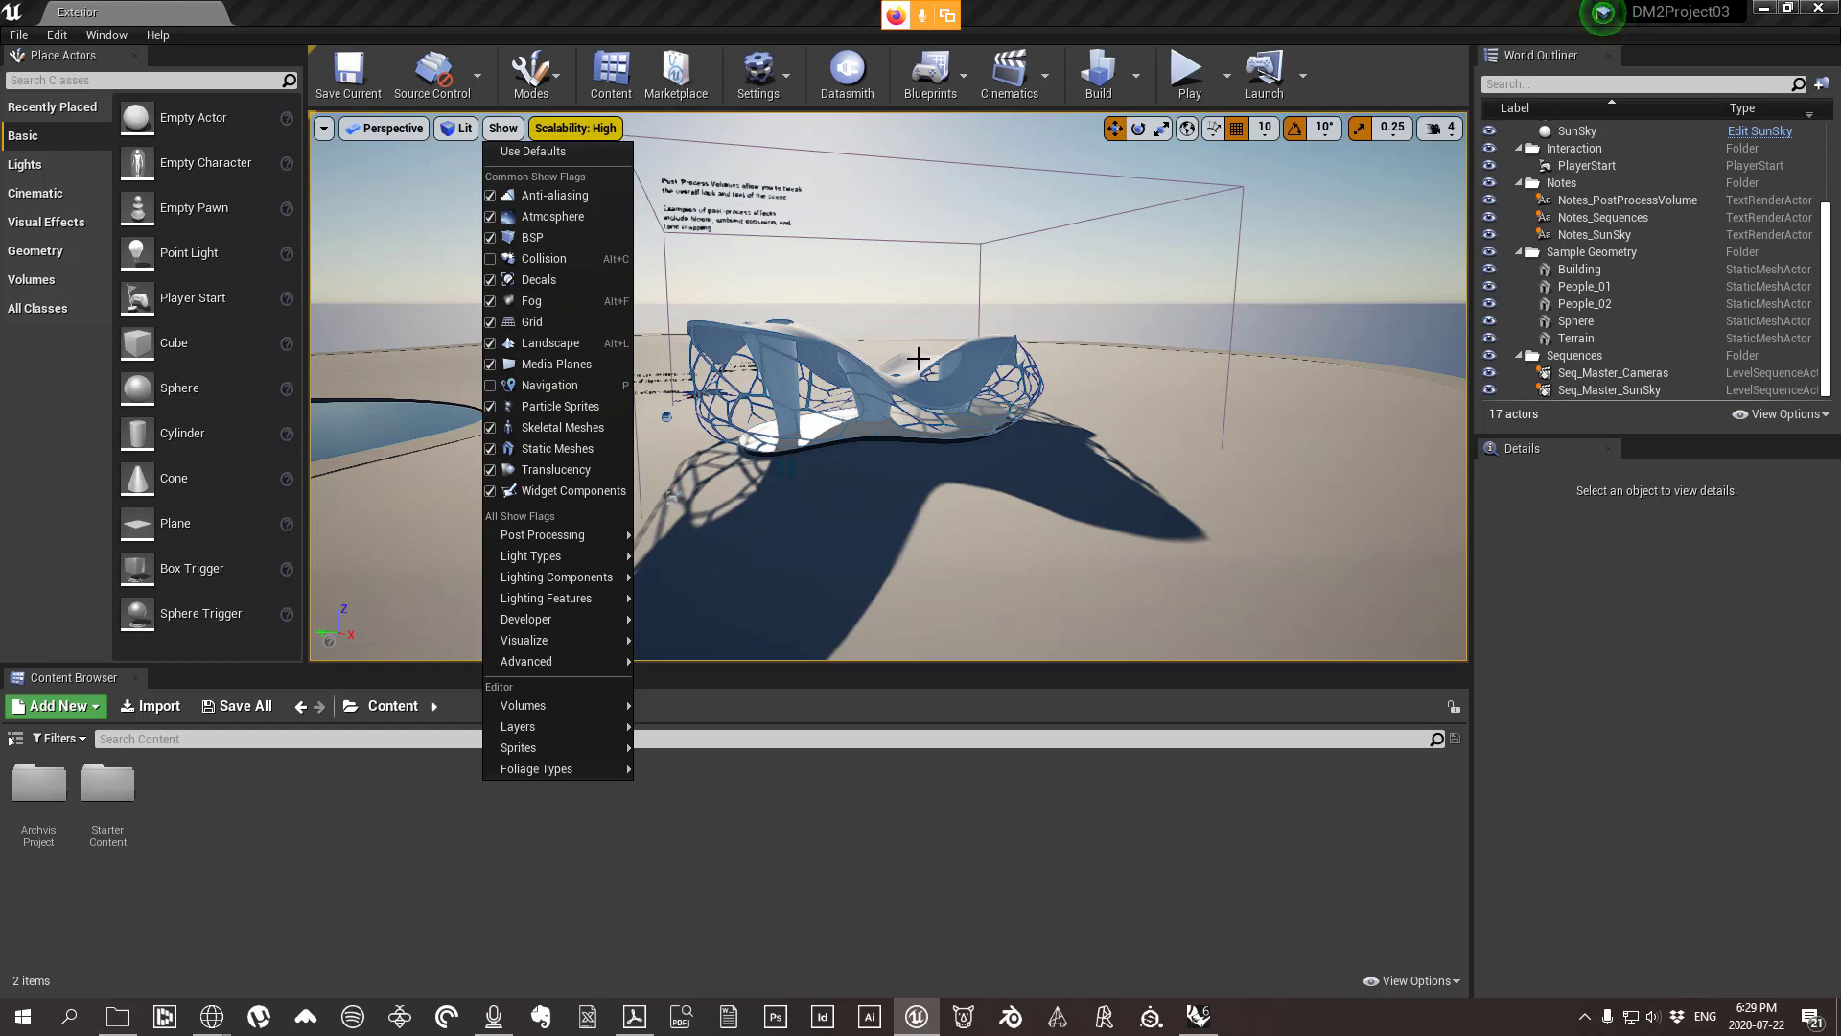
pyautogui.click(575, 128)
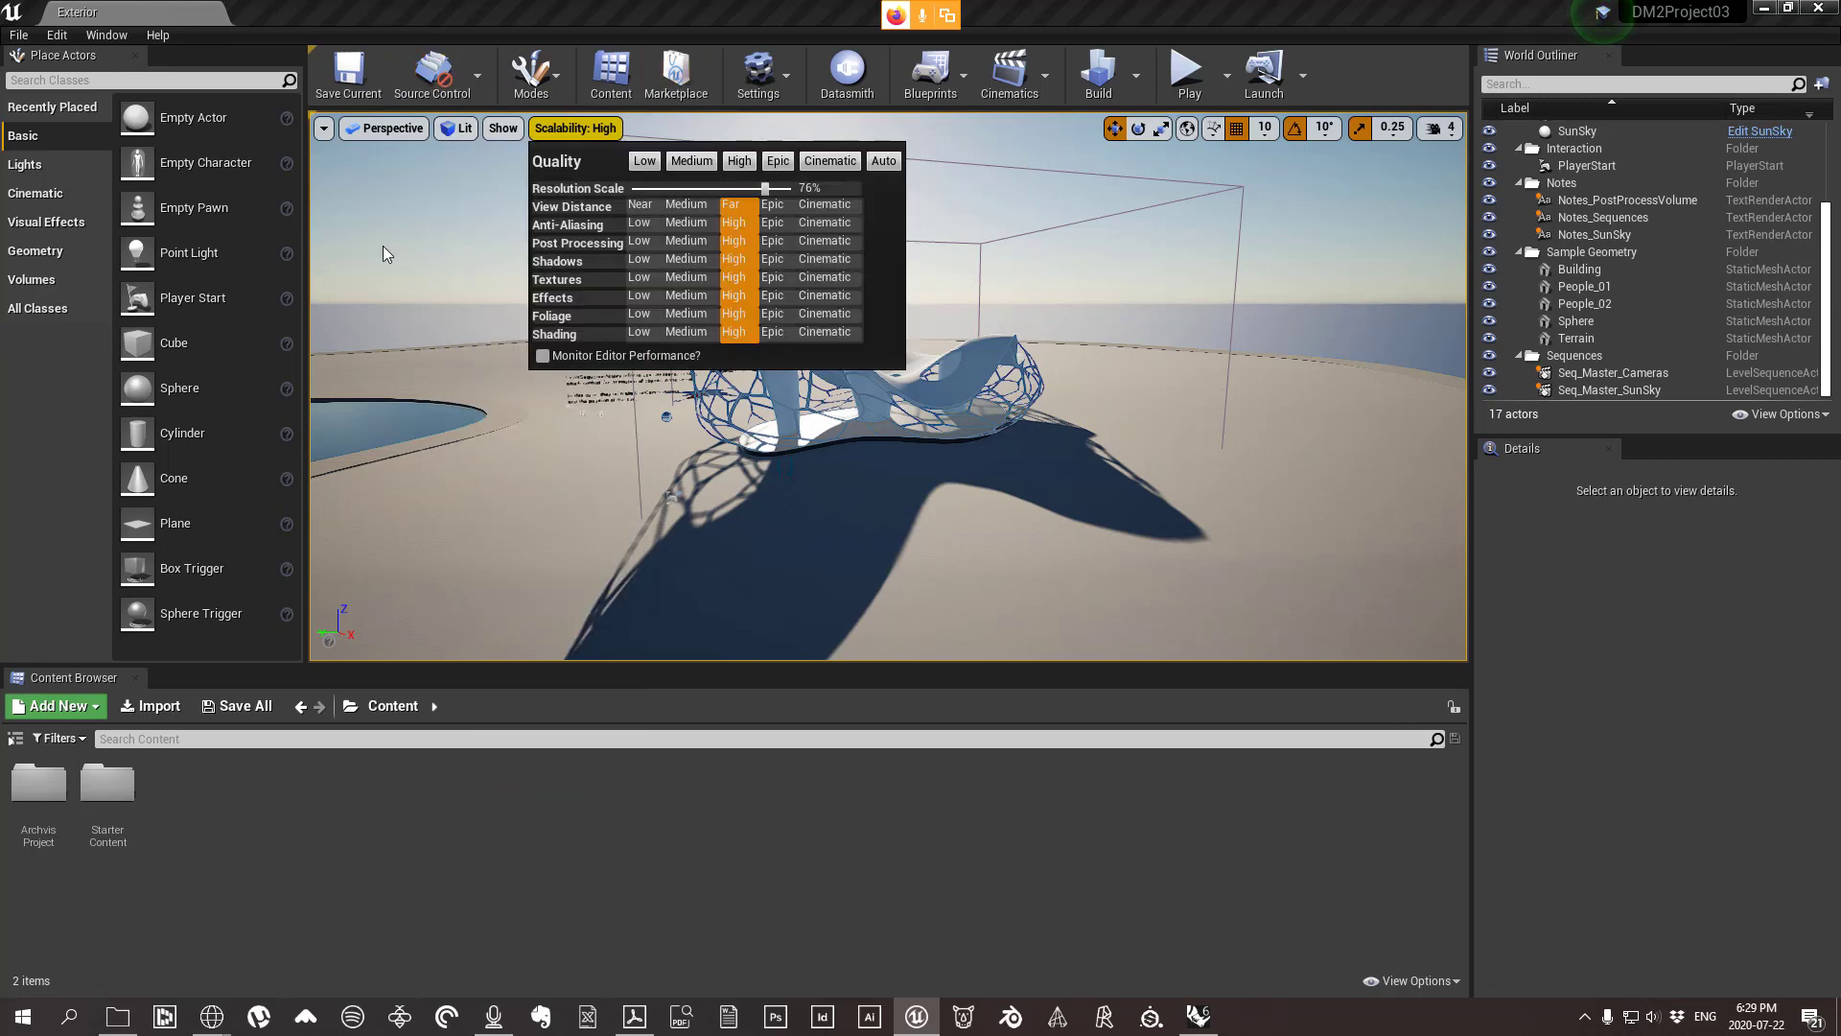
pyautogui.click(434, 280)
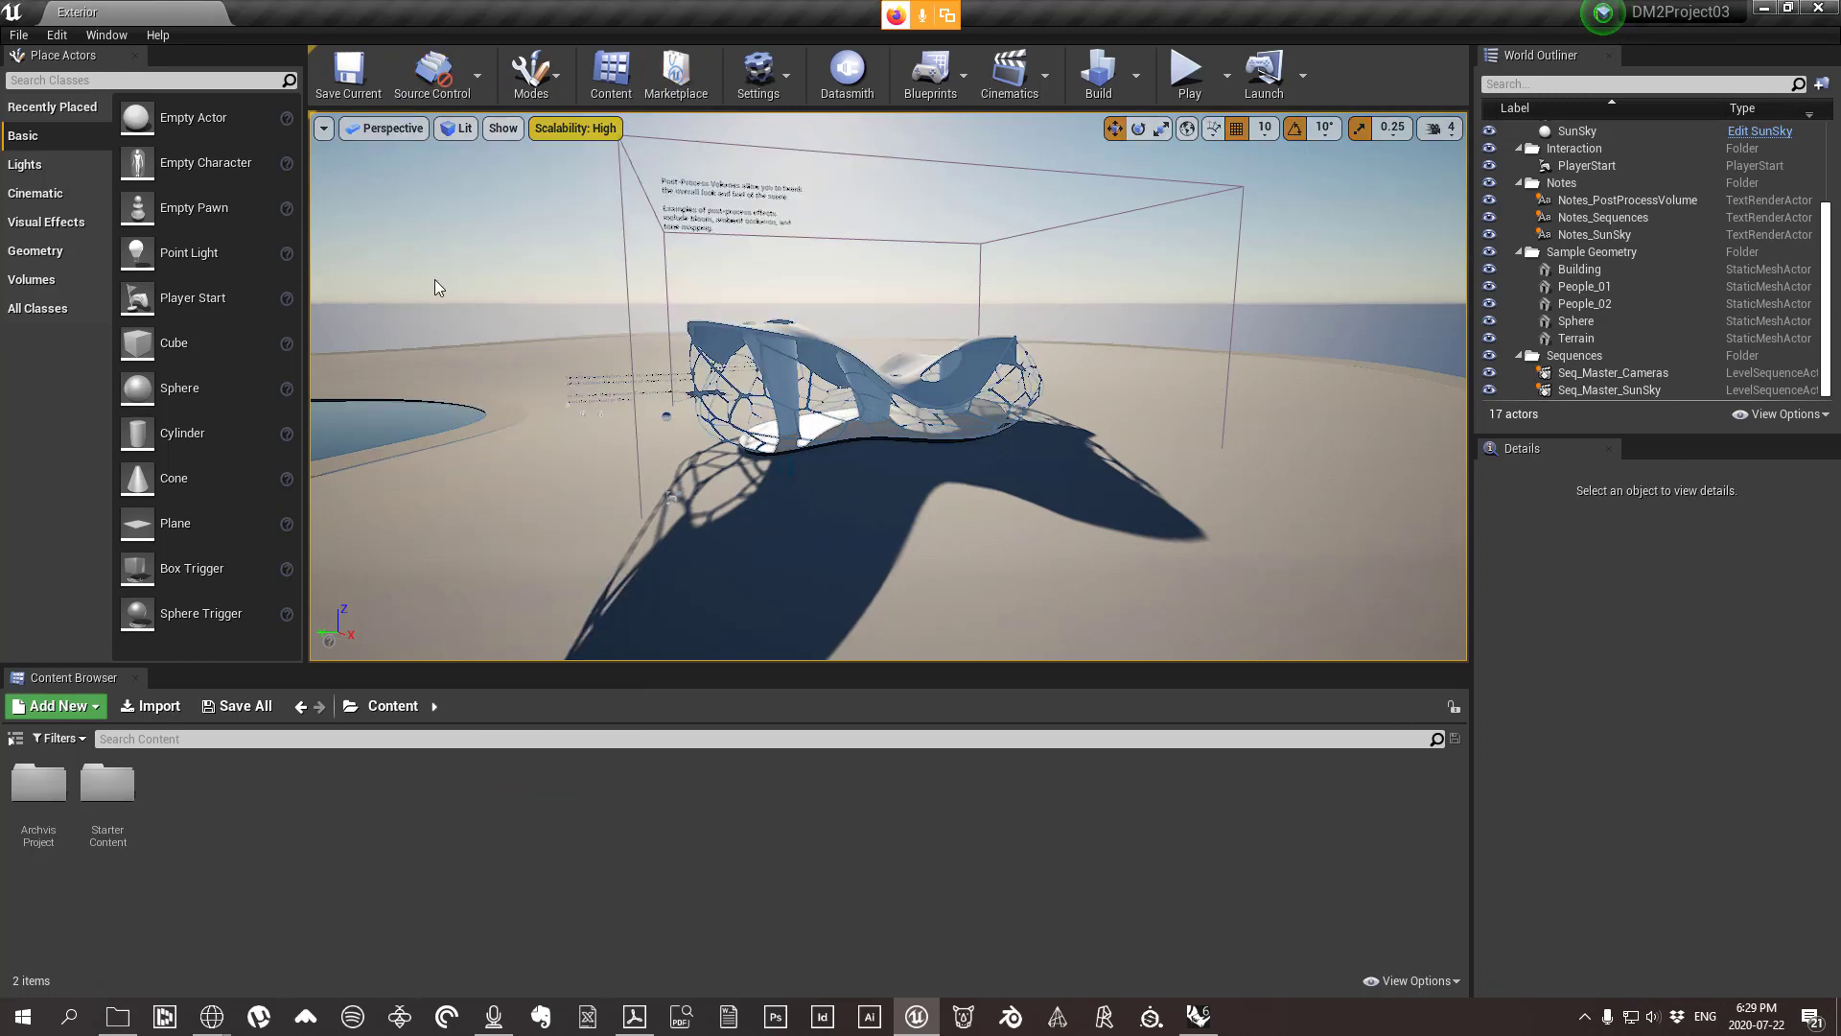
pyautogui.moveTo(1032, 465)
pyautogui.mouseDown(button='right')
pyautogui.moveTo(1018, 482)
pyautogui.moveTo(979, 446)
pyautogui.moveTo(1074, 504)
pyautogui.moveTo(1013, 458)
pyautogui.moveTo(1015, 479)
pyautogui.moveTo(1031, 462)
pyautogui.moveTo(1002, 499)
pyautogui.moveTo(1034, 472)
pyautogui.mouseUp(button='right')
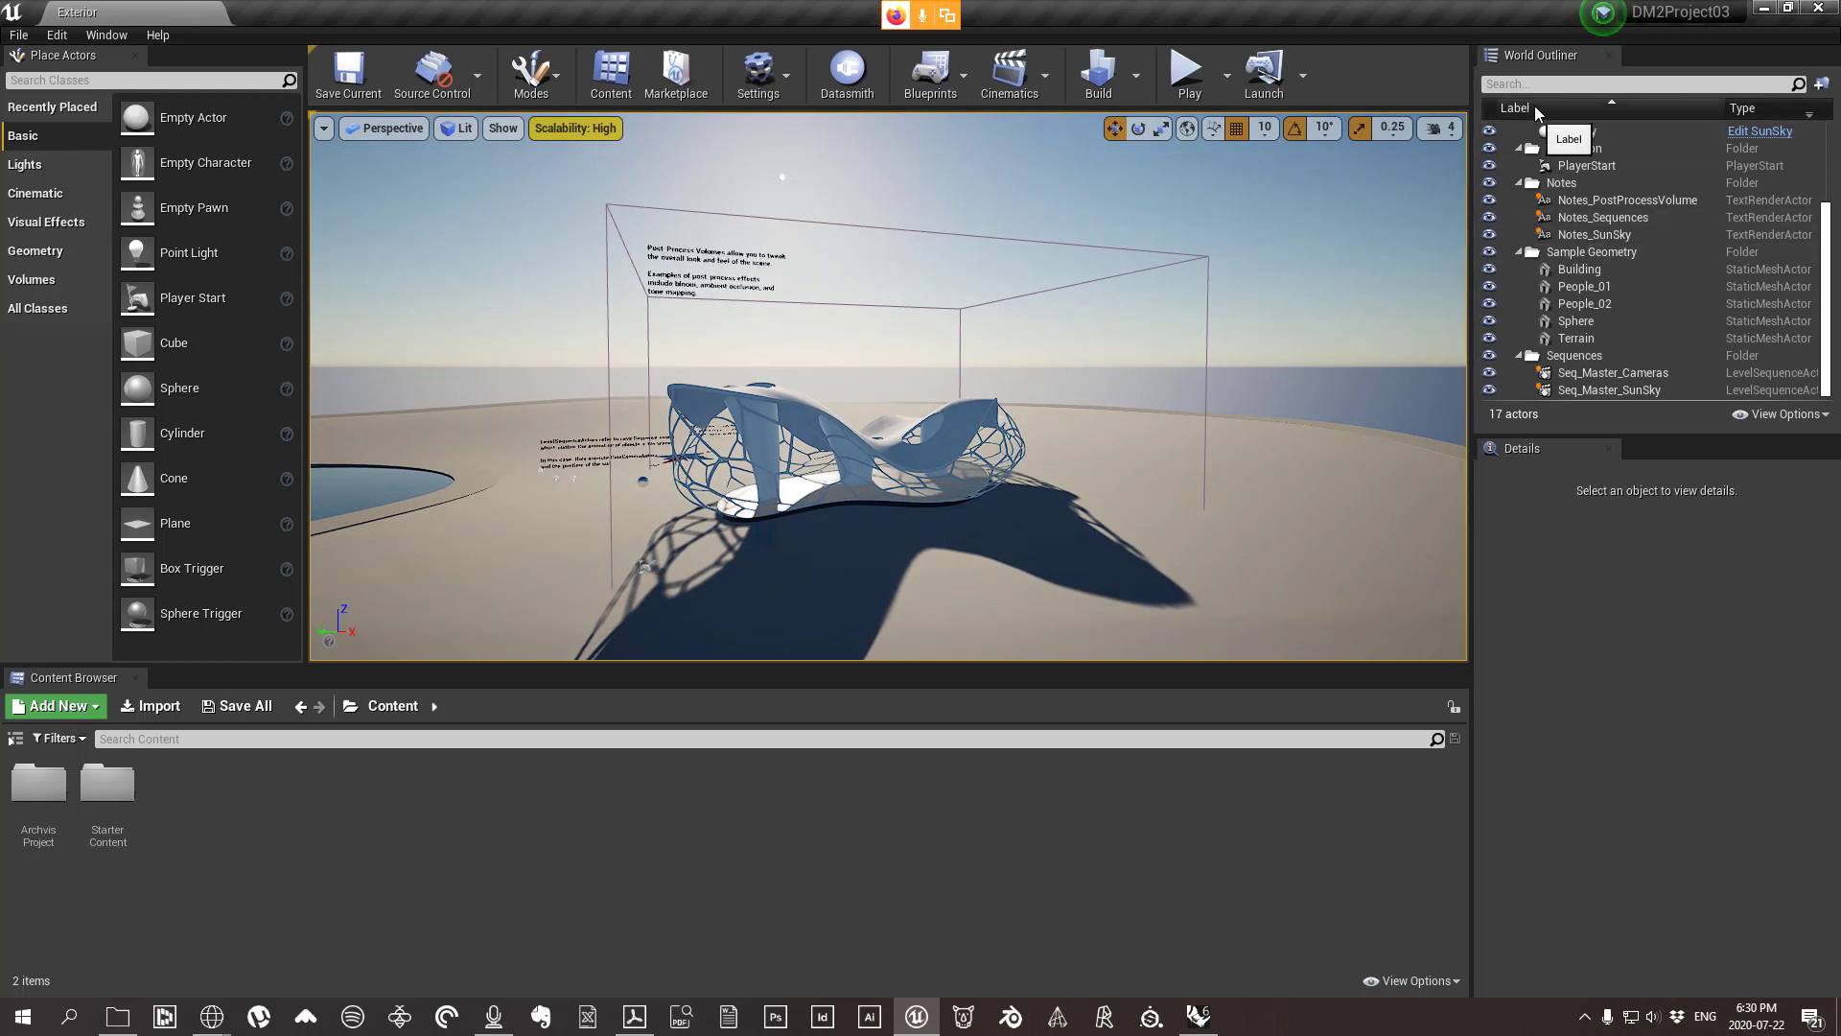
# Collapse the Cameras, Environment, Interaction, Notes, Sample Geometry and Sequences folders in the World Outliner.
pyautogui.scroll(3, 1593, 267)
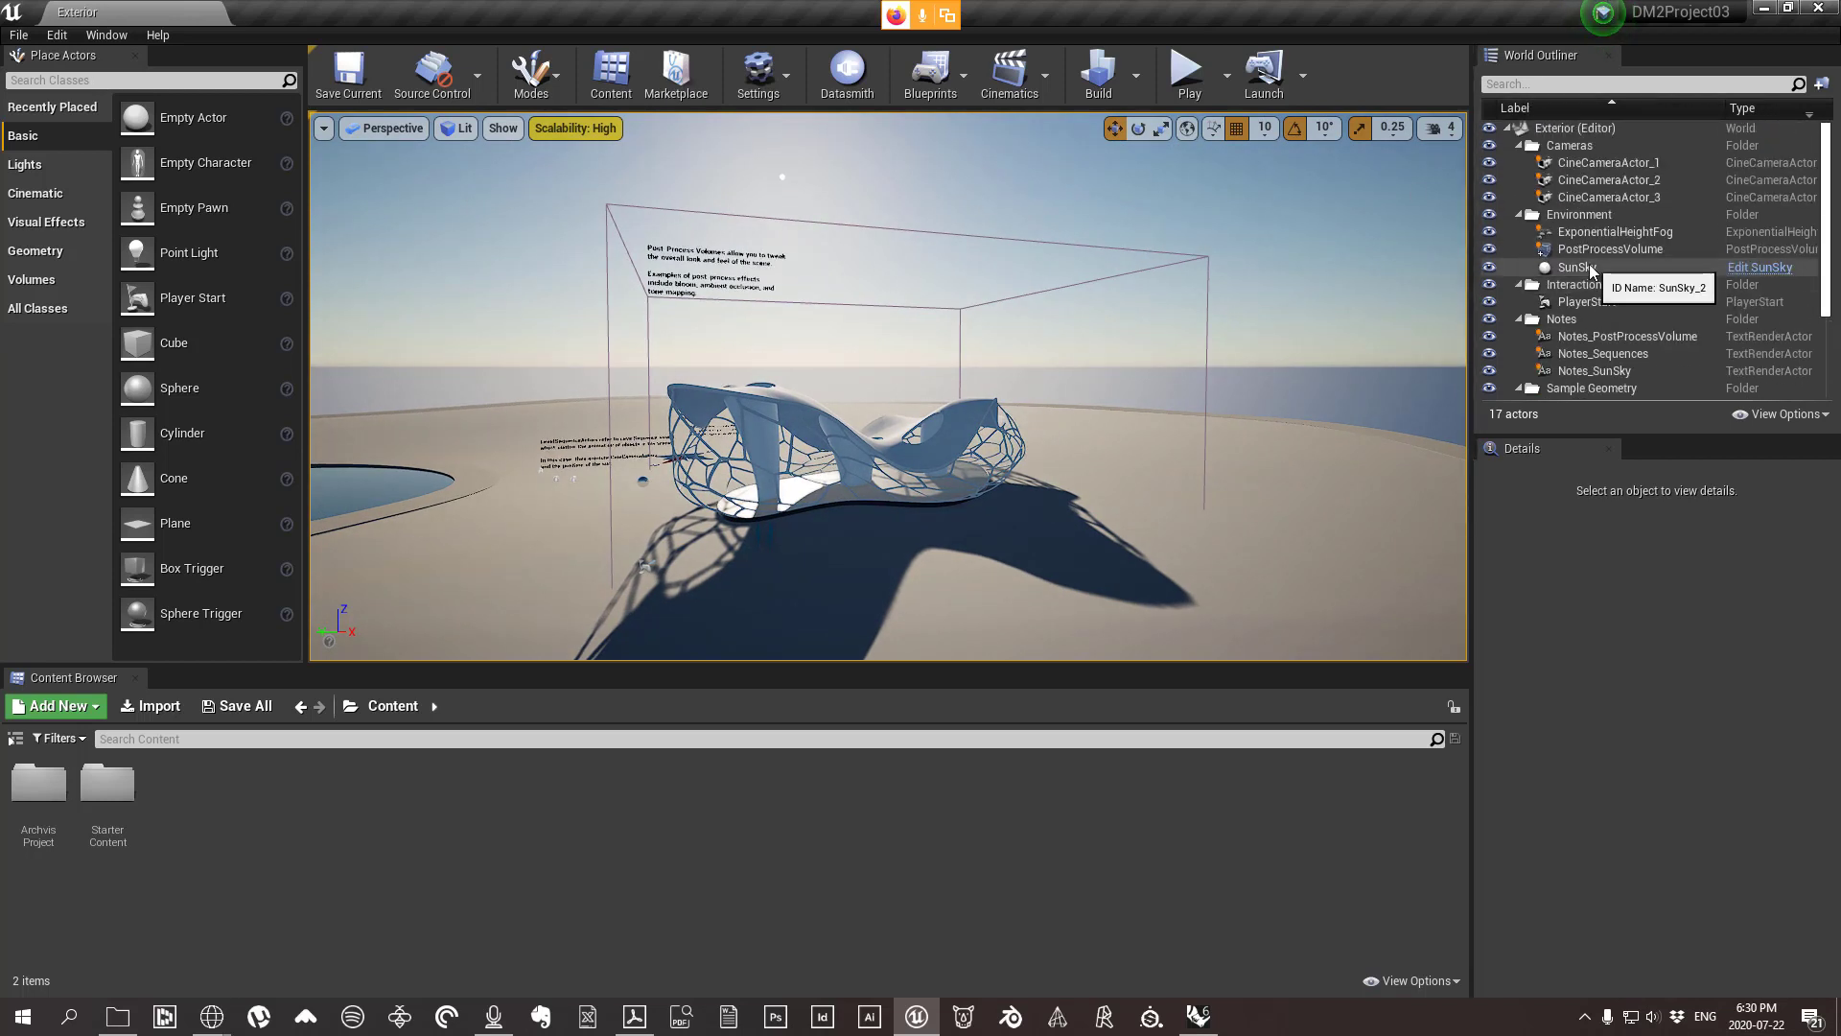
pyautogui.click(1519, 145)
pyautogui.click(1519, 162)
pyautogui.click(1519, 180)
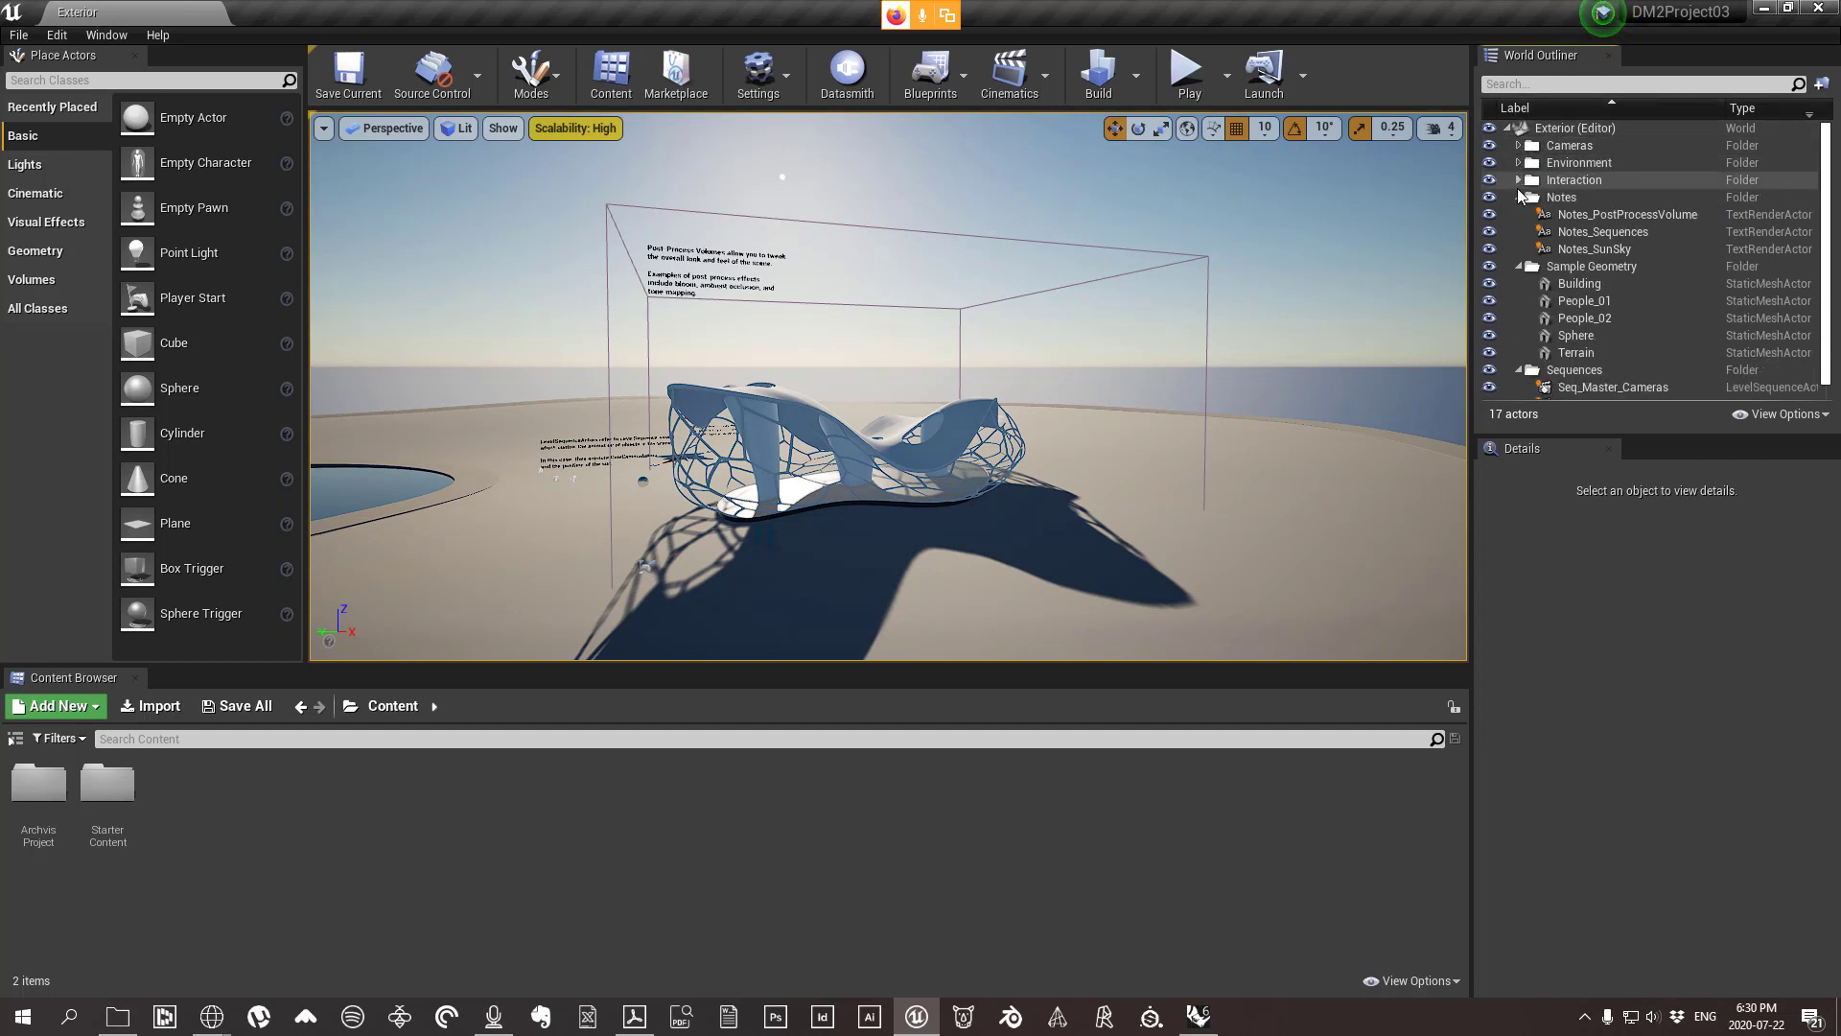
pyautogui.click(1519, 196)
pyautogui.click(1518, 214)
pyautogui.click(1517, 232)
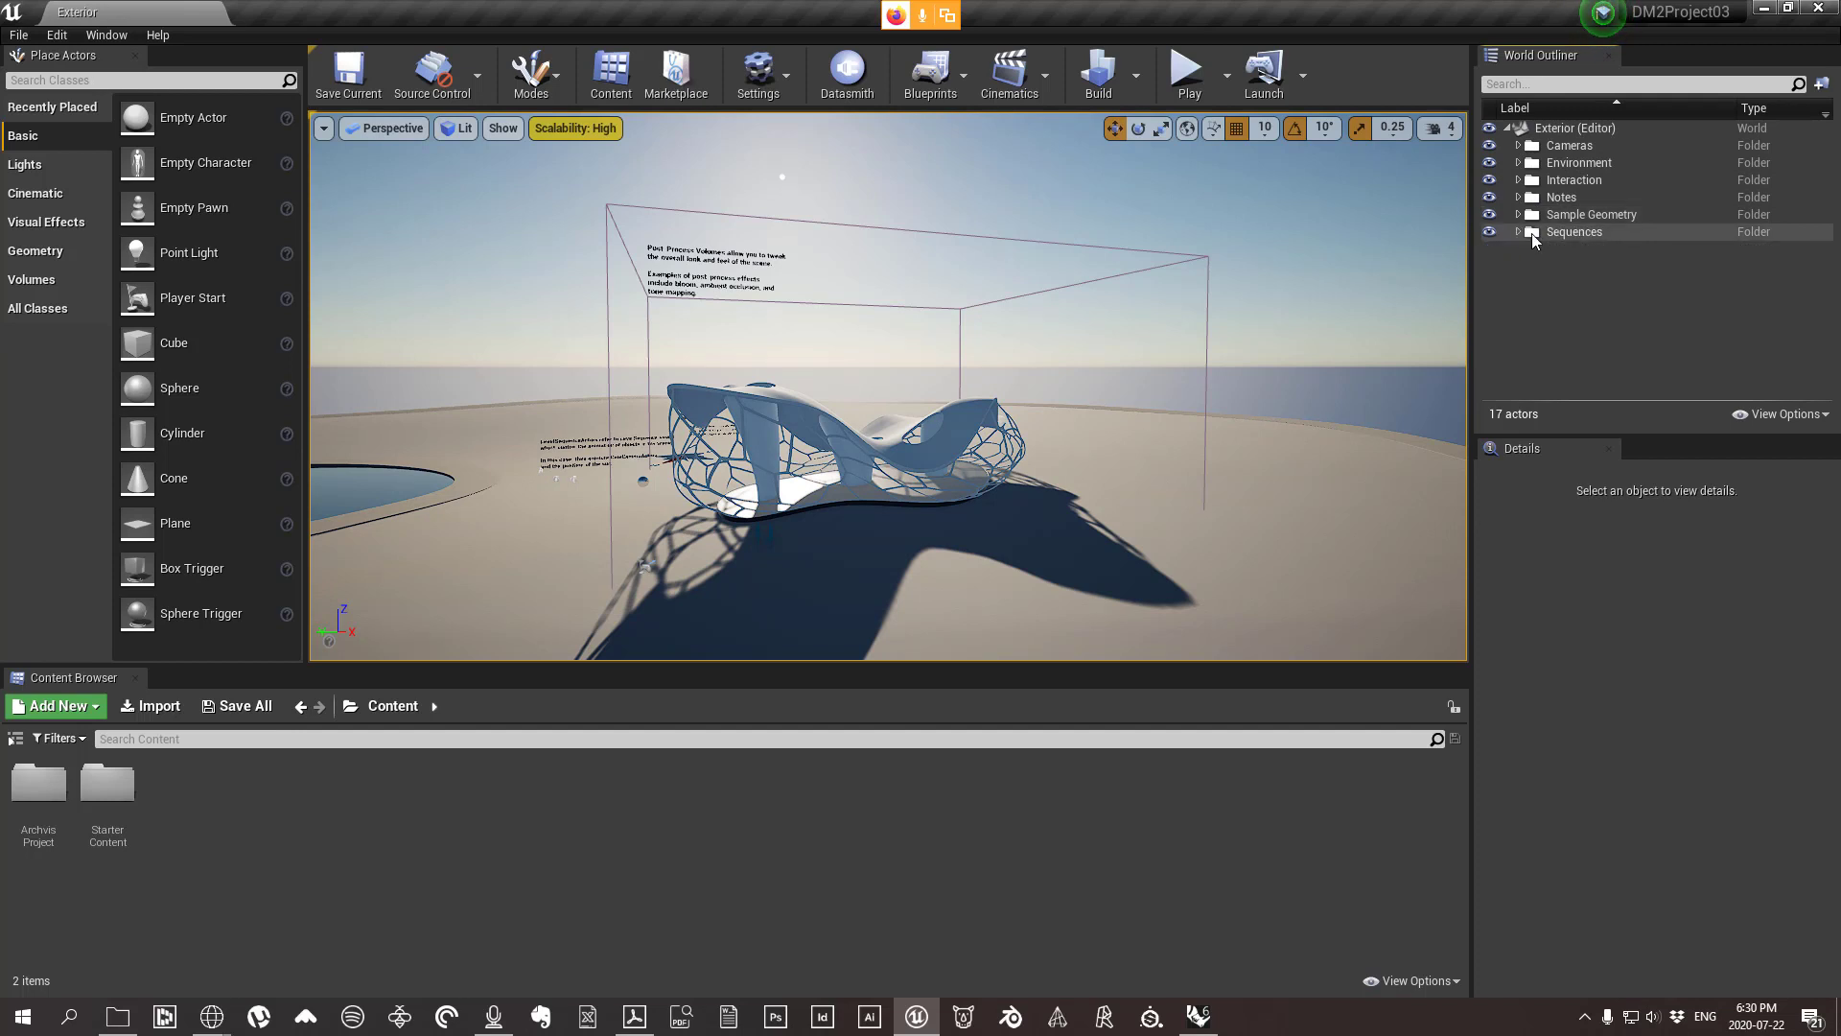
# Expand the Cameras folder and select CineCameraActor_1, CineCameraActor_2 and CineCameraActor_3 in turn to preview their views.
pyautogui.click(1518, 145)
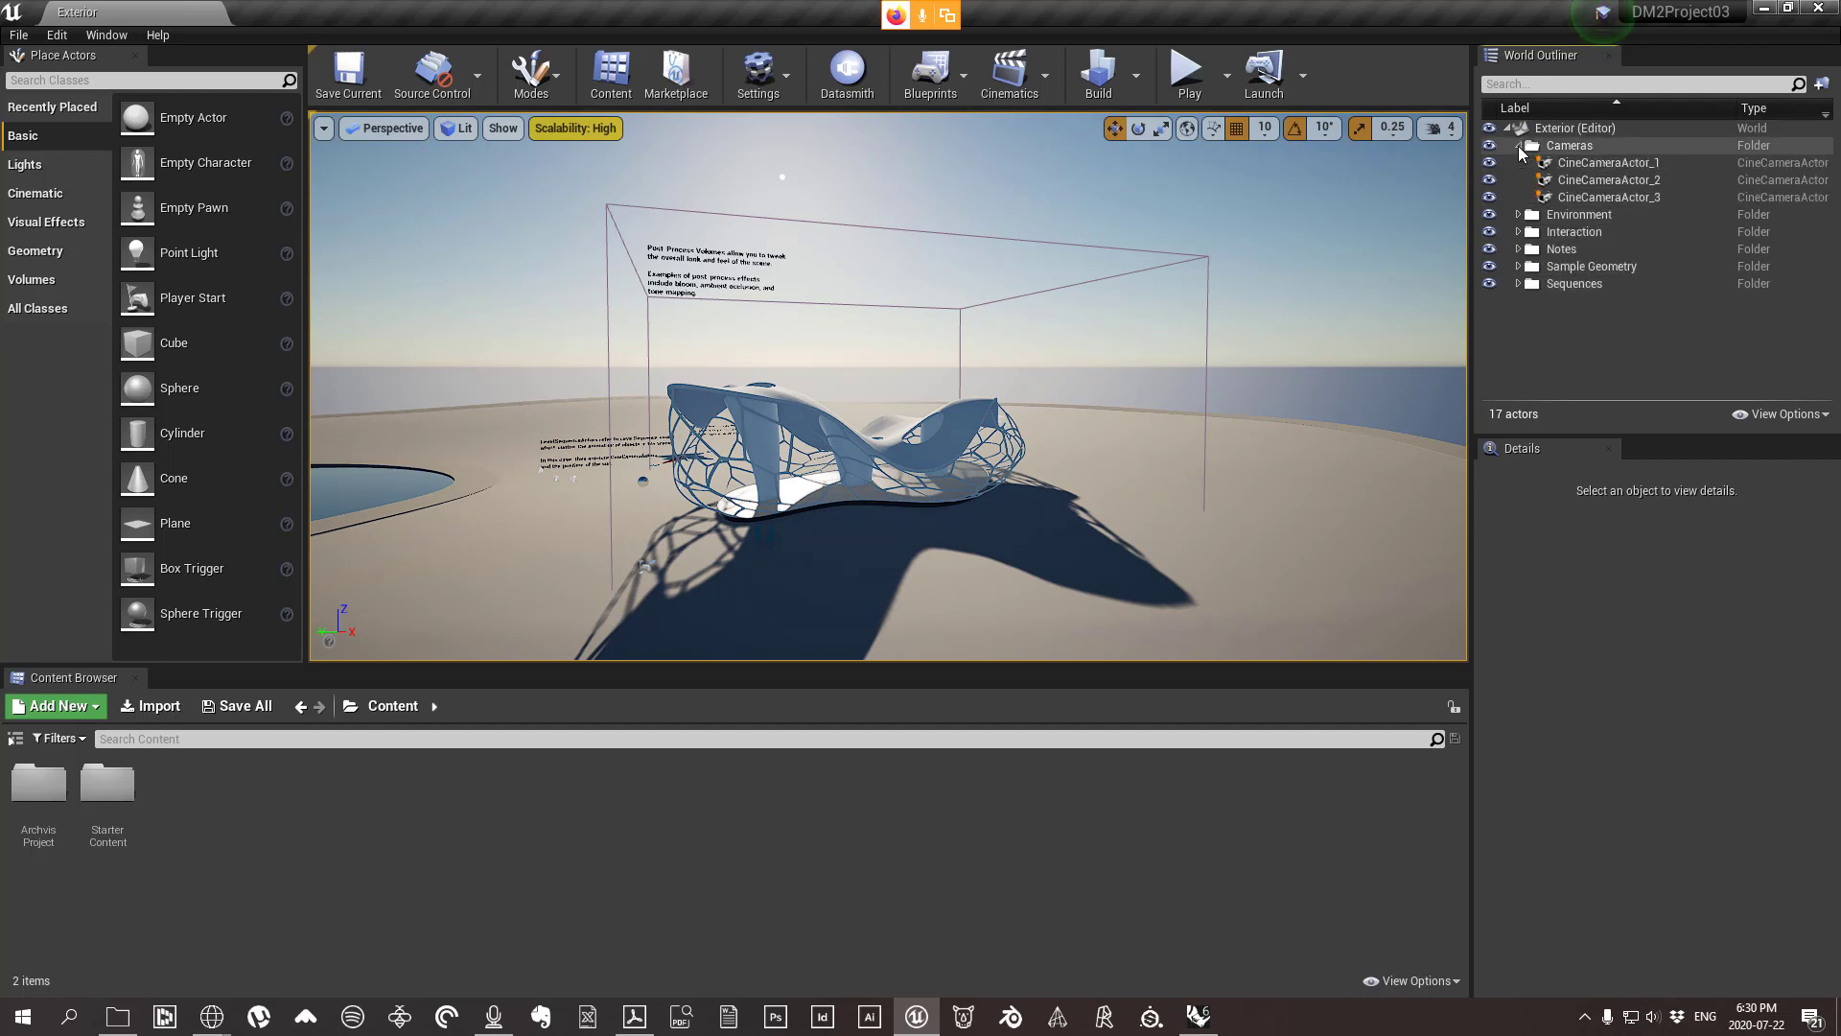
pyautogui.click(1595, 163)
pyautogui.click(1590, 180)
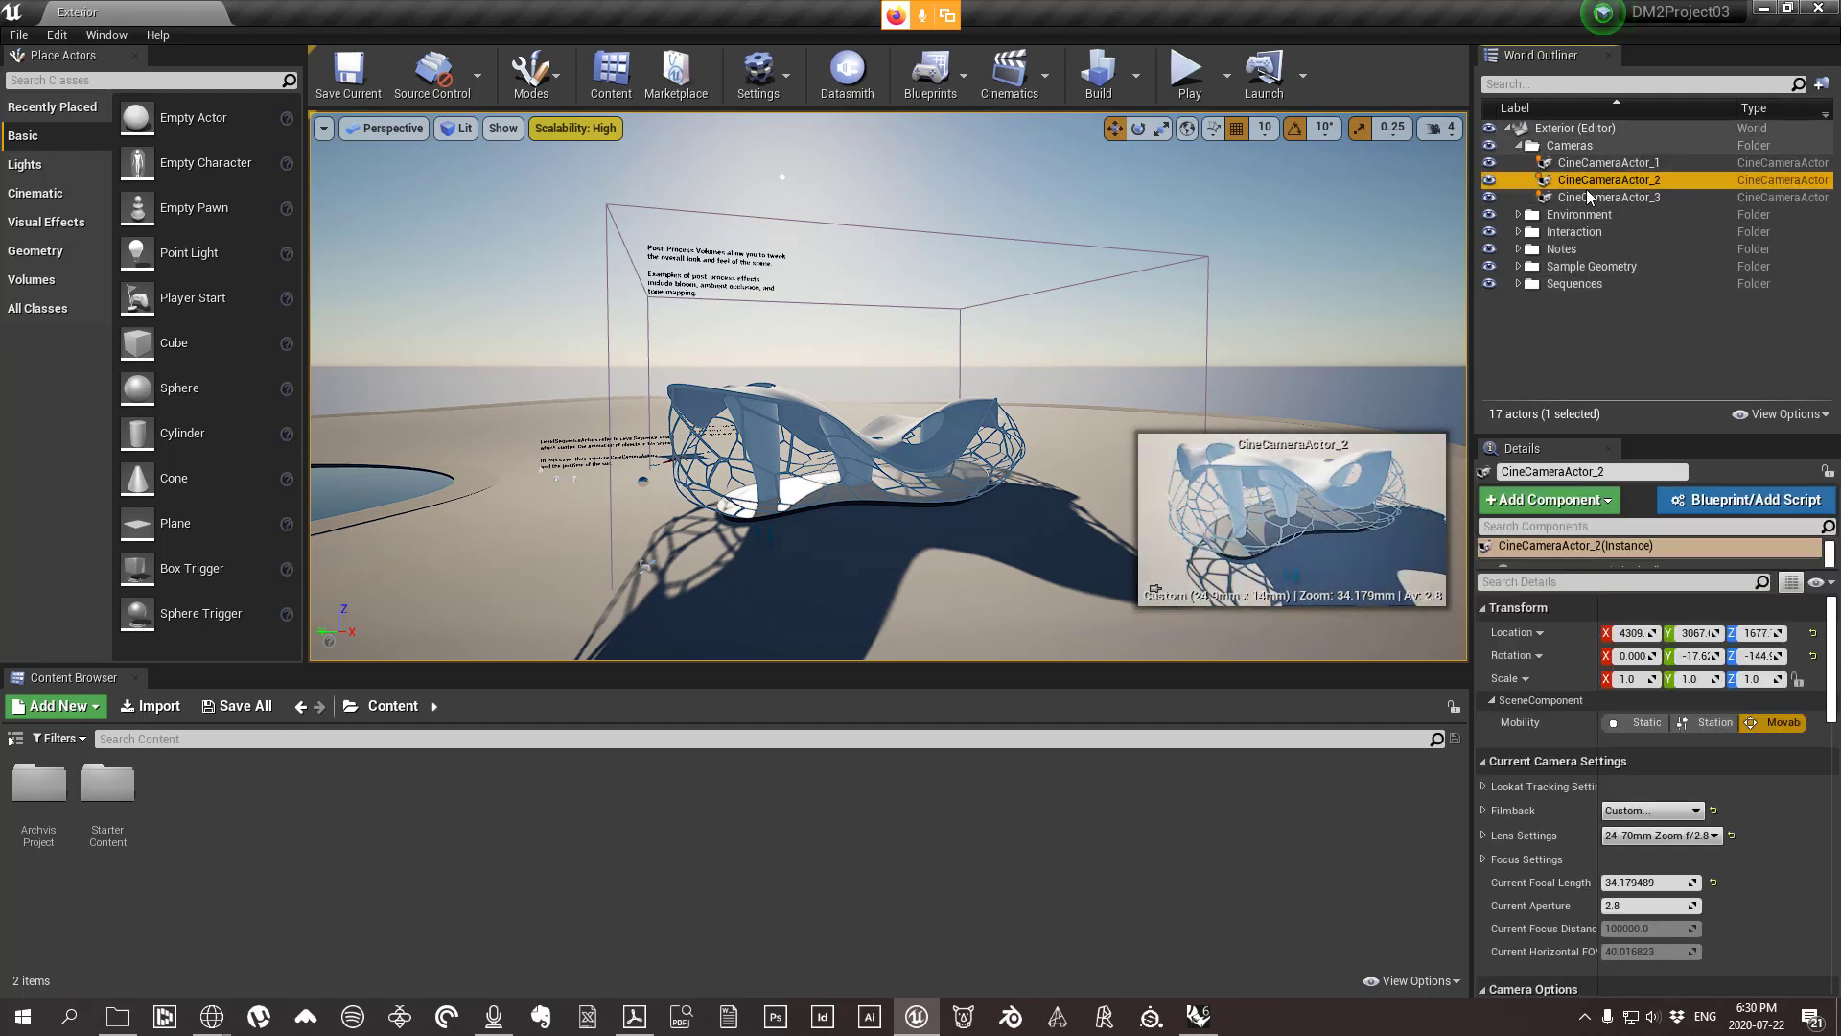
pyautogui.click(1589, 196)
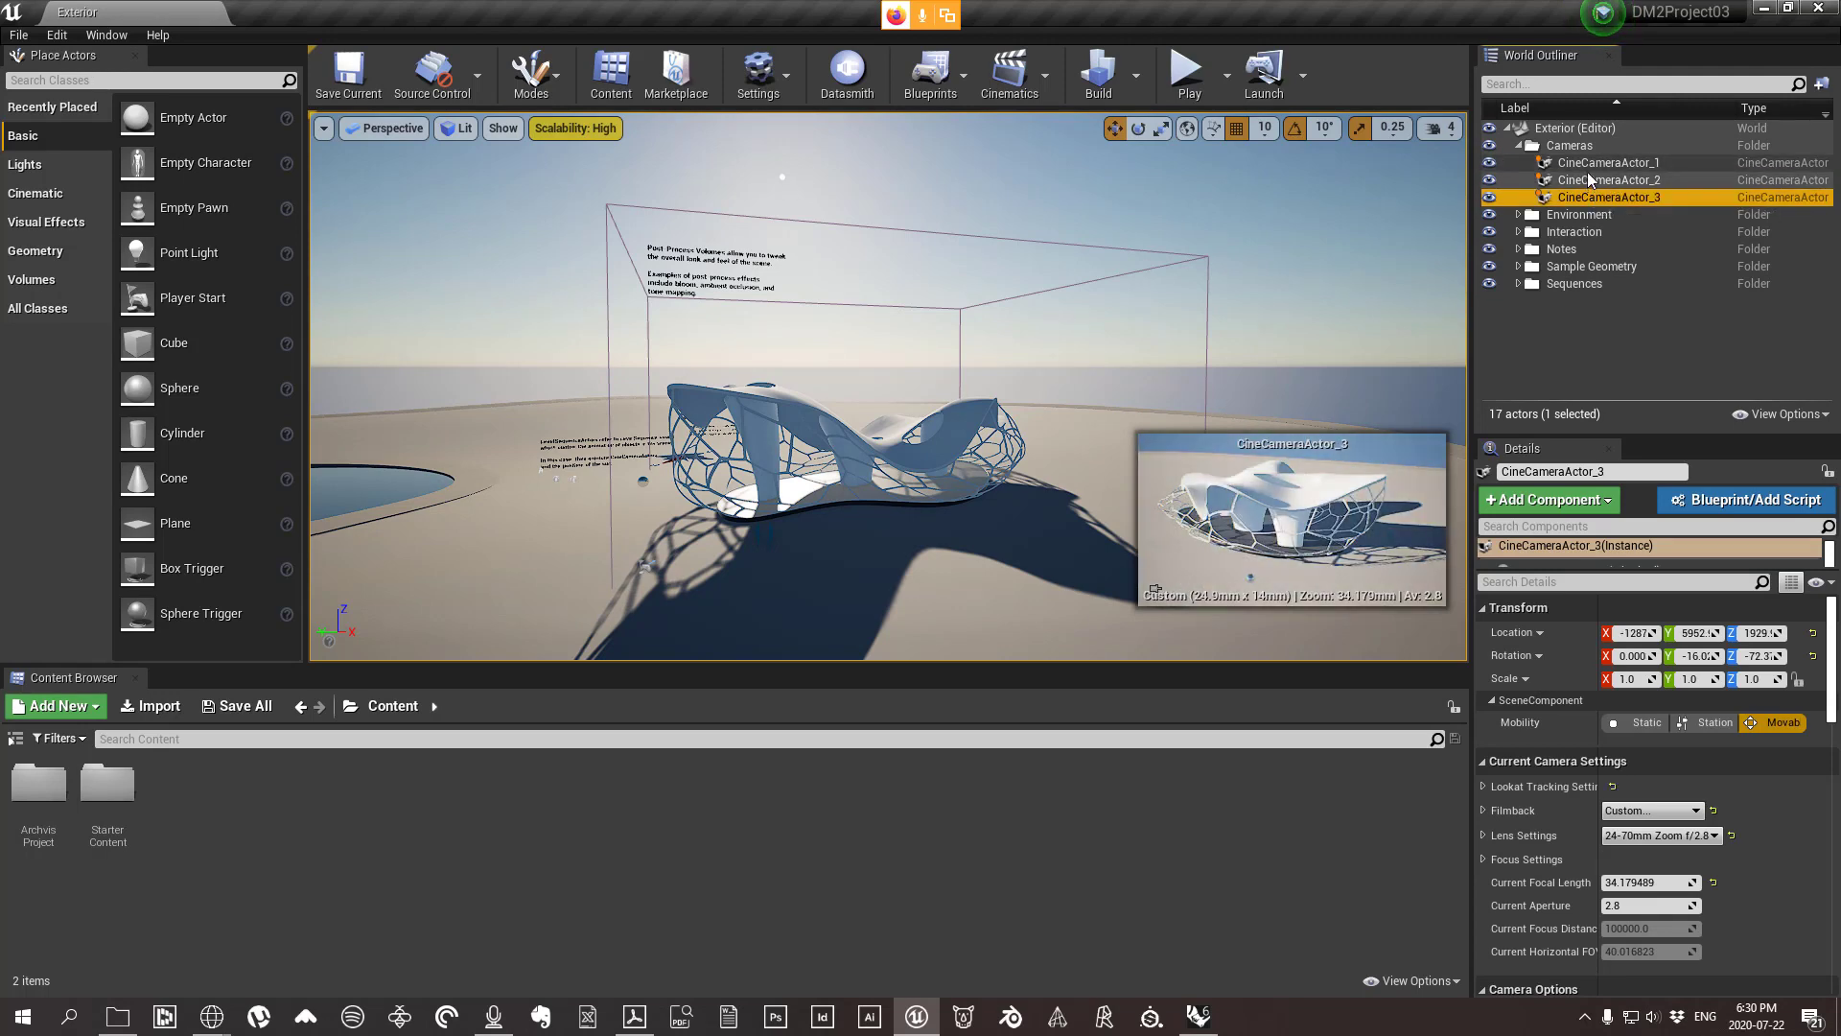
# Focus the viewport in turn on CineCameraActor_1, CineCameraActor_2 and CineCameraActor_1 again, then frame the Building.
pyautogui.click(1589, 164)
pyautogui.click(1598, 181)
pyautogui.click(1601, 165)
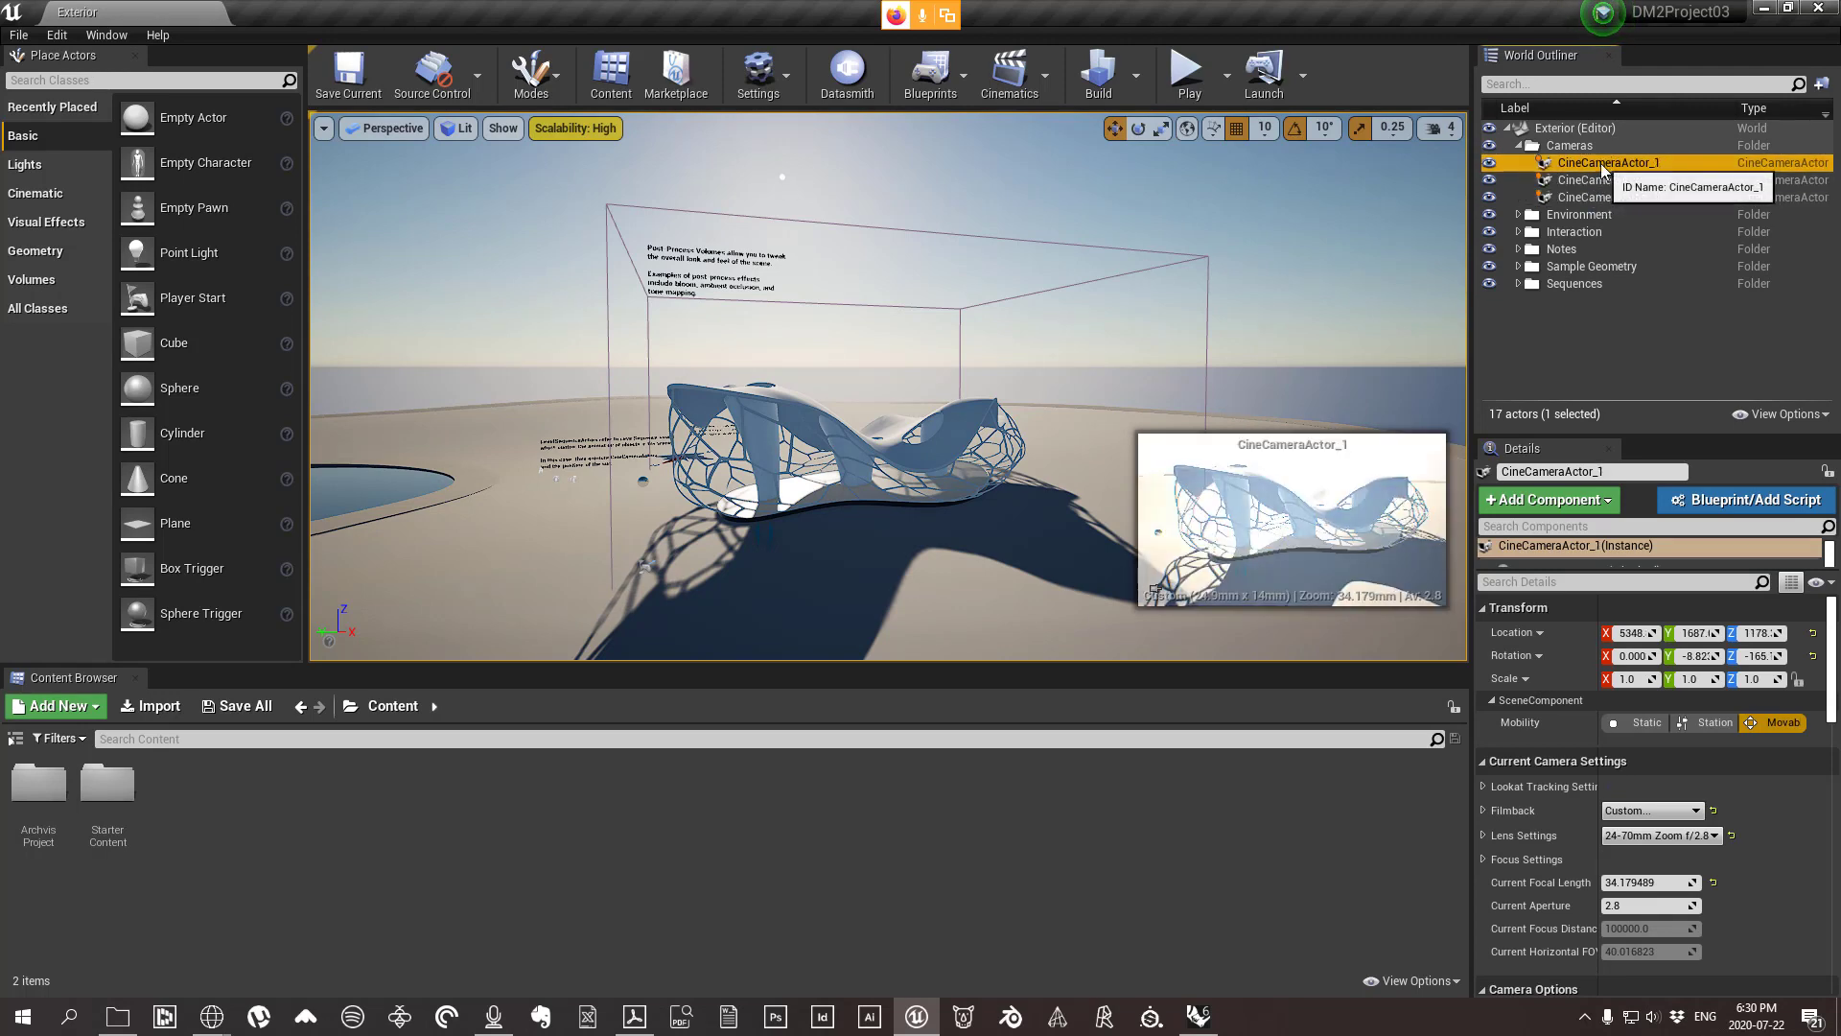
pyautogui.press('f')
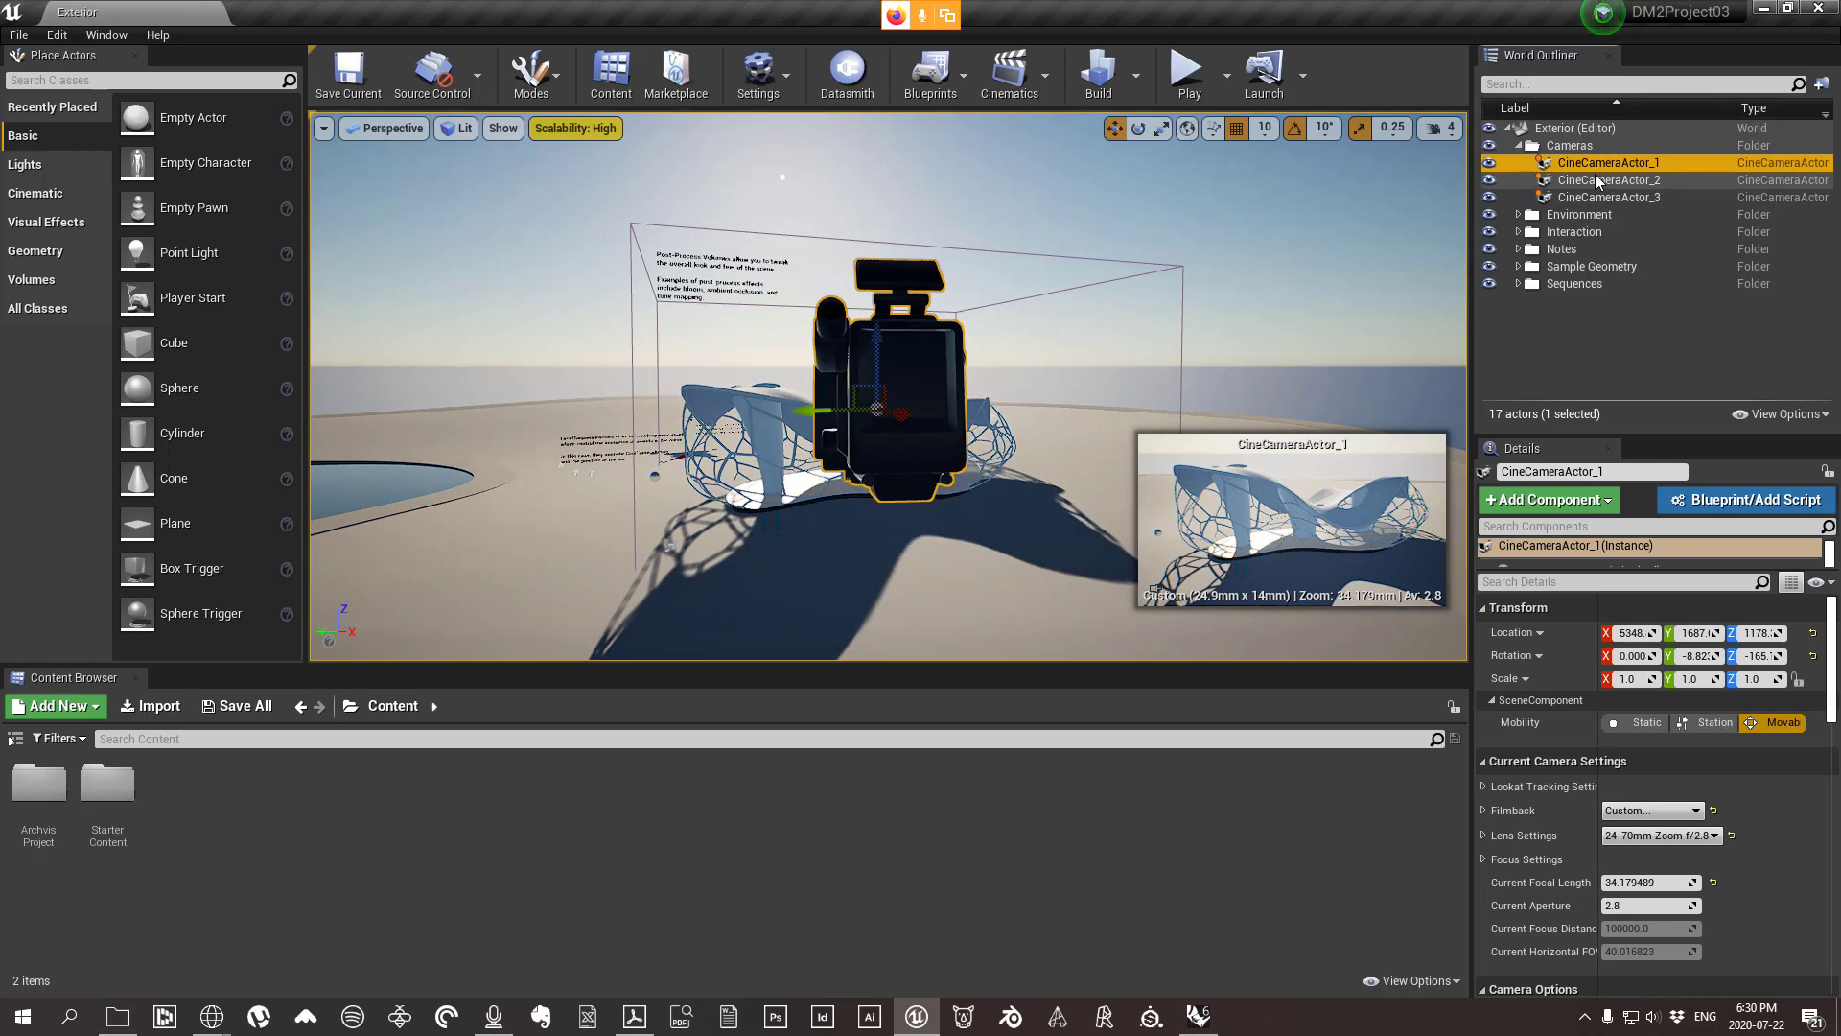
pyautogui.doubleClick(1594, 180)
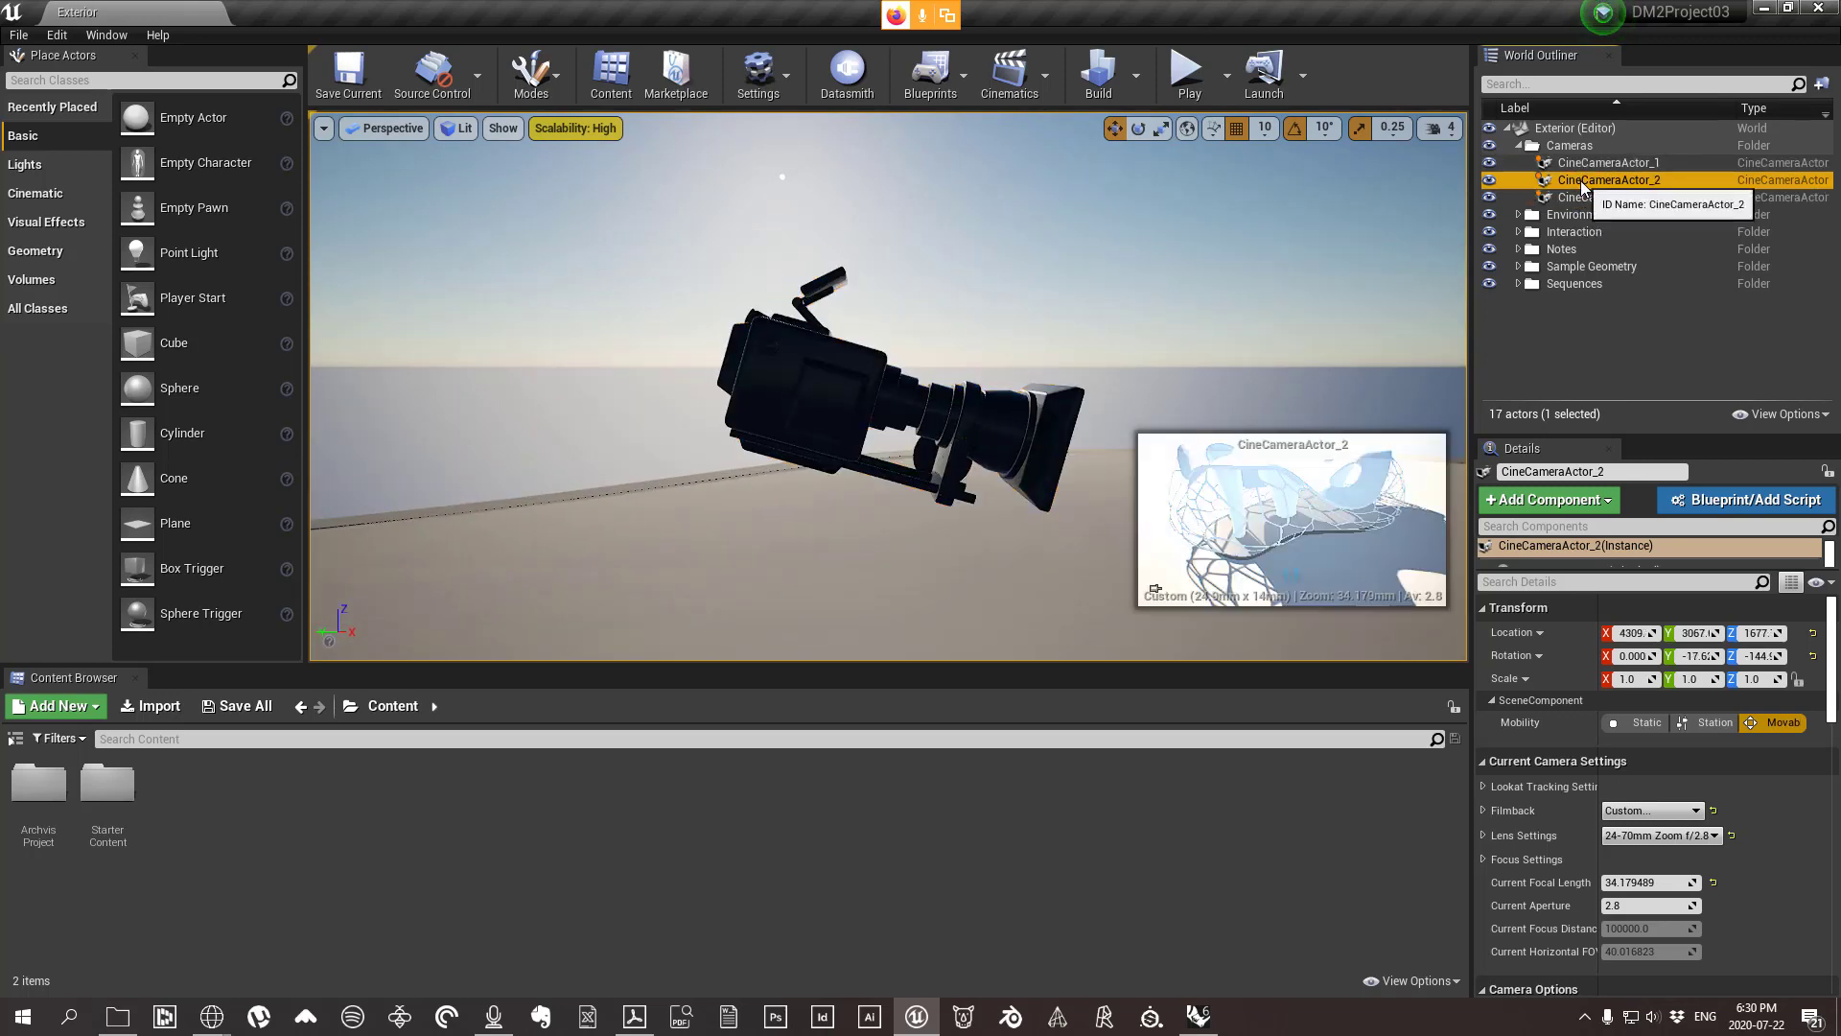
pyautogui.doubleClick(1588, 166)
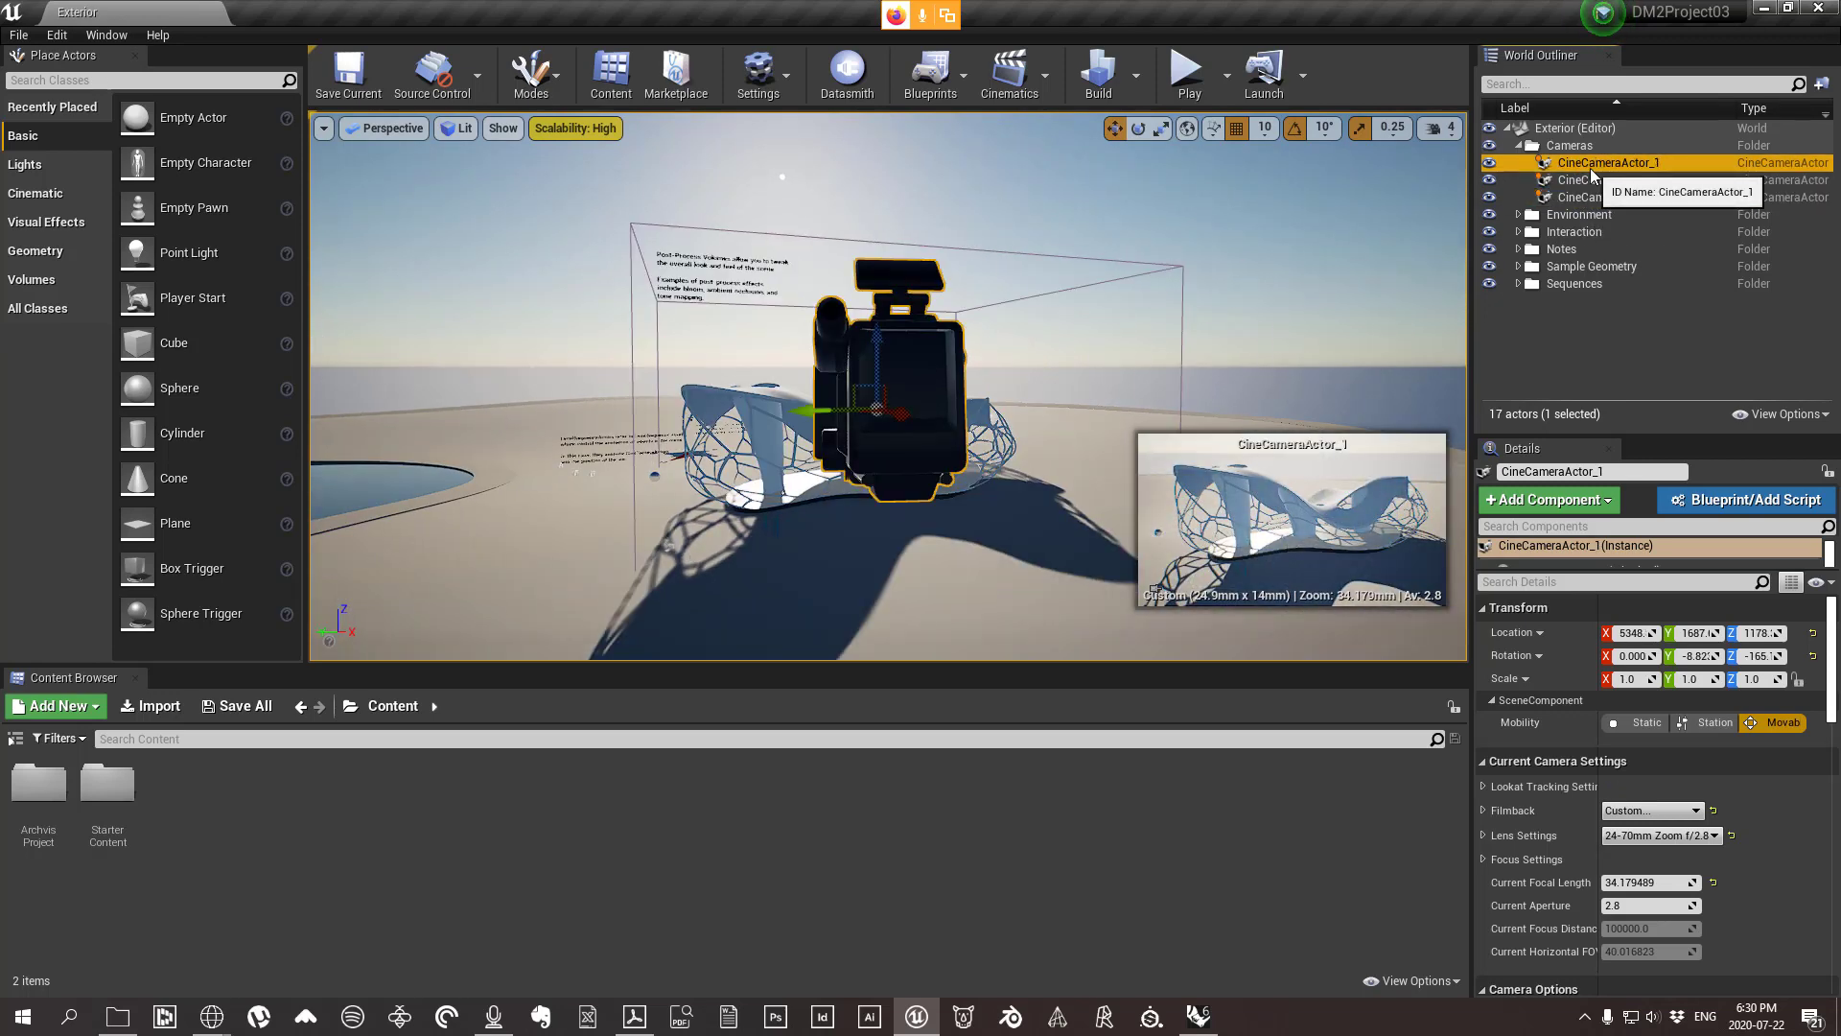
pyautogui.rightClick(1591, 164)
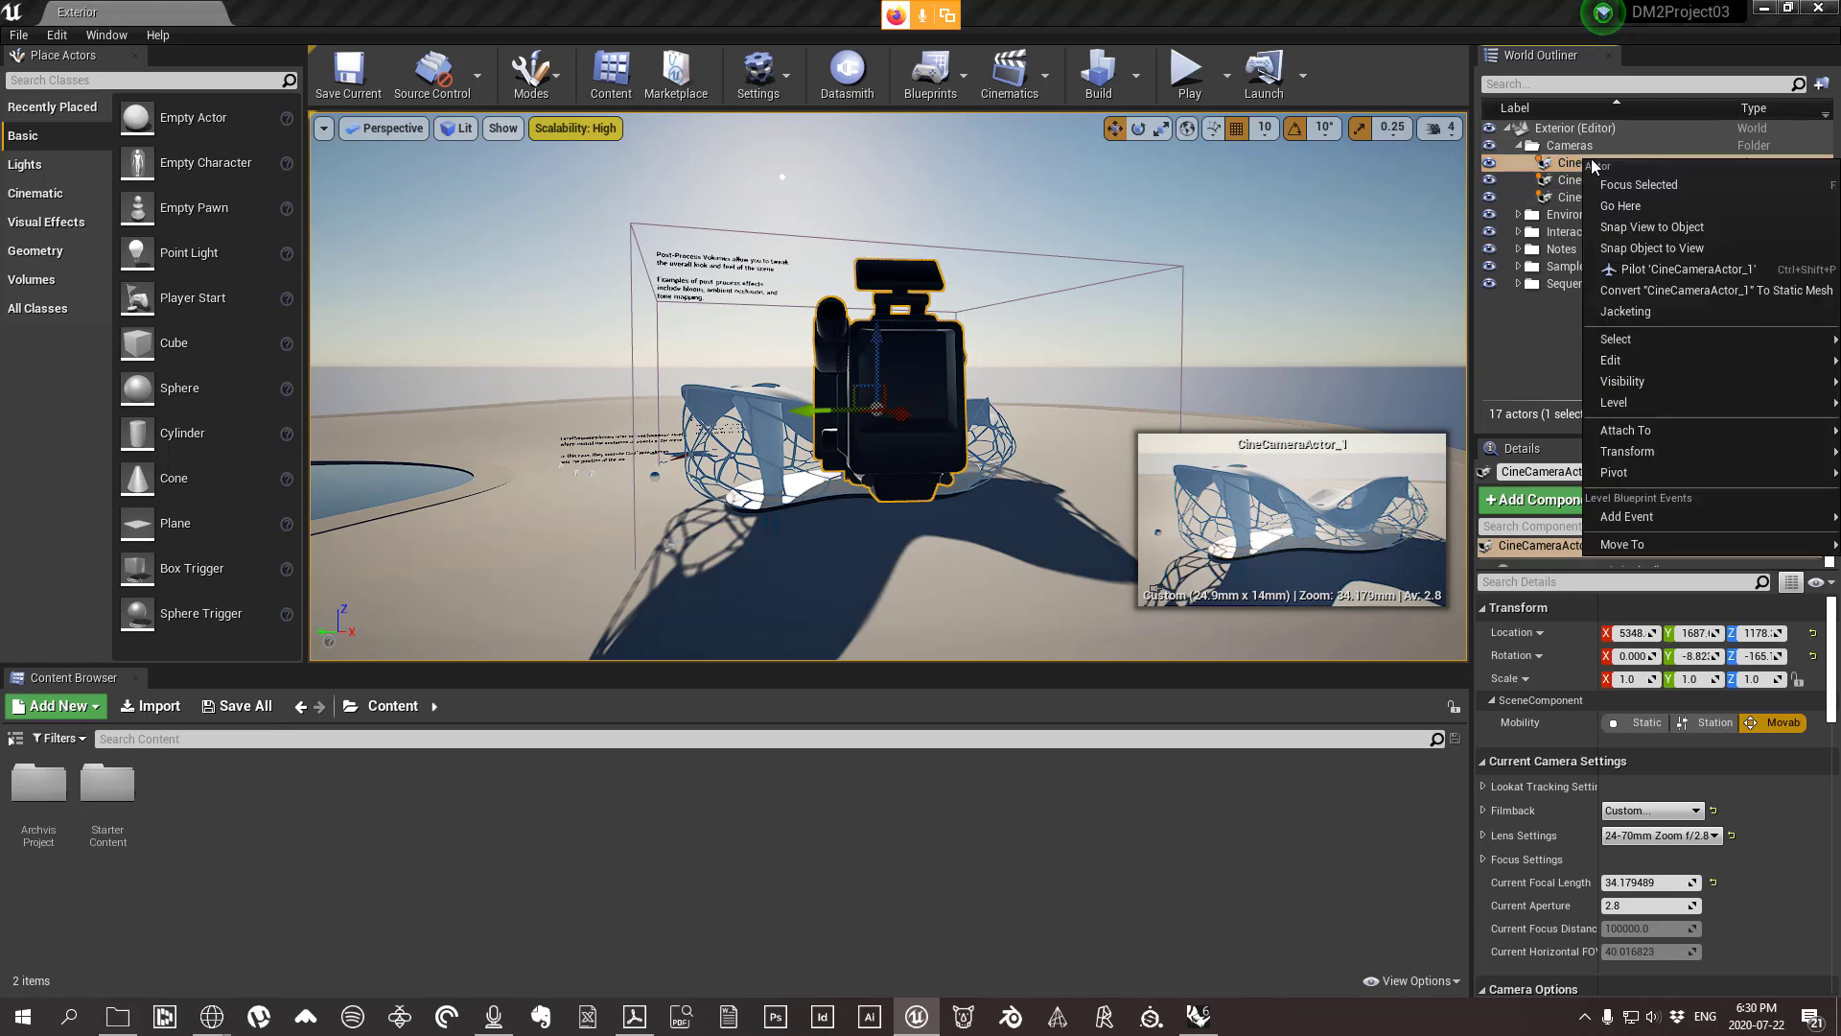
pyautogui.click(1664, 186)
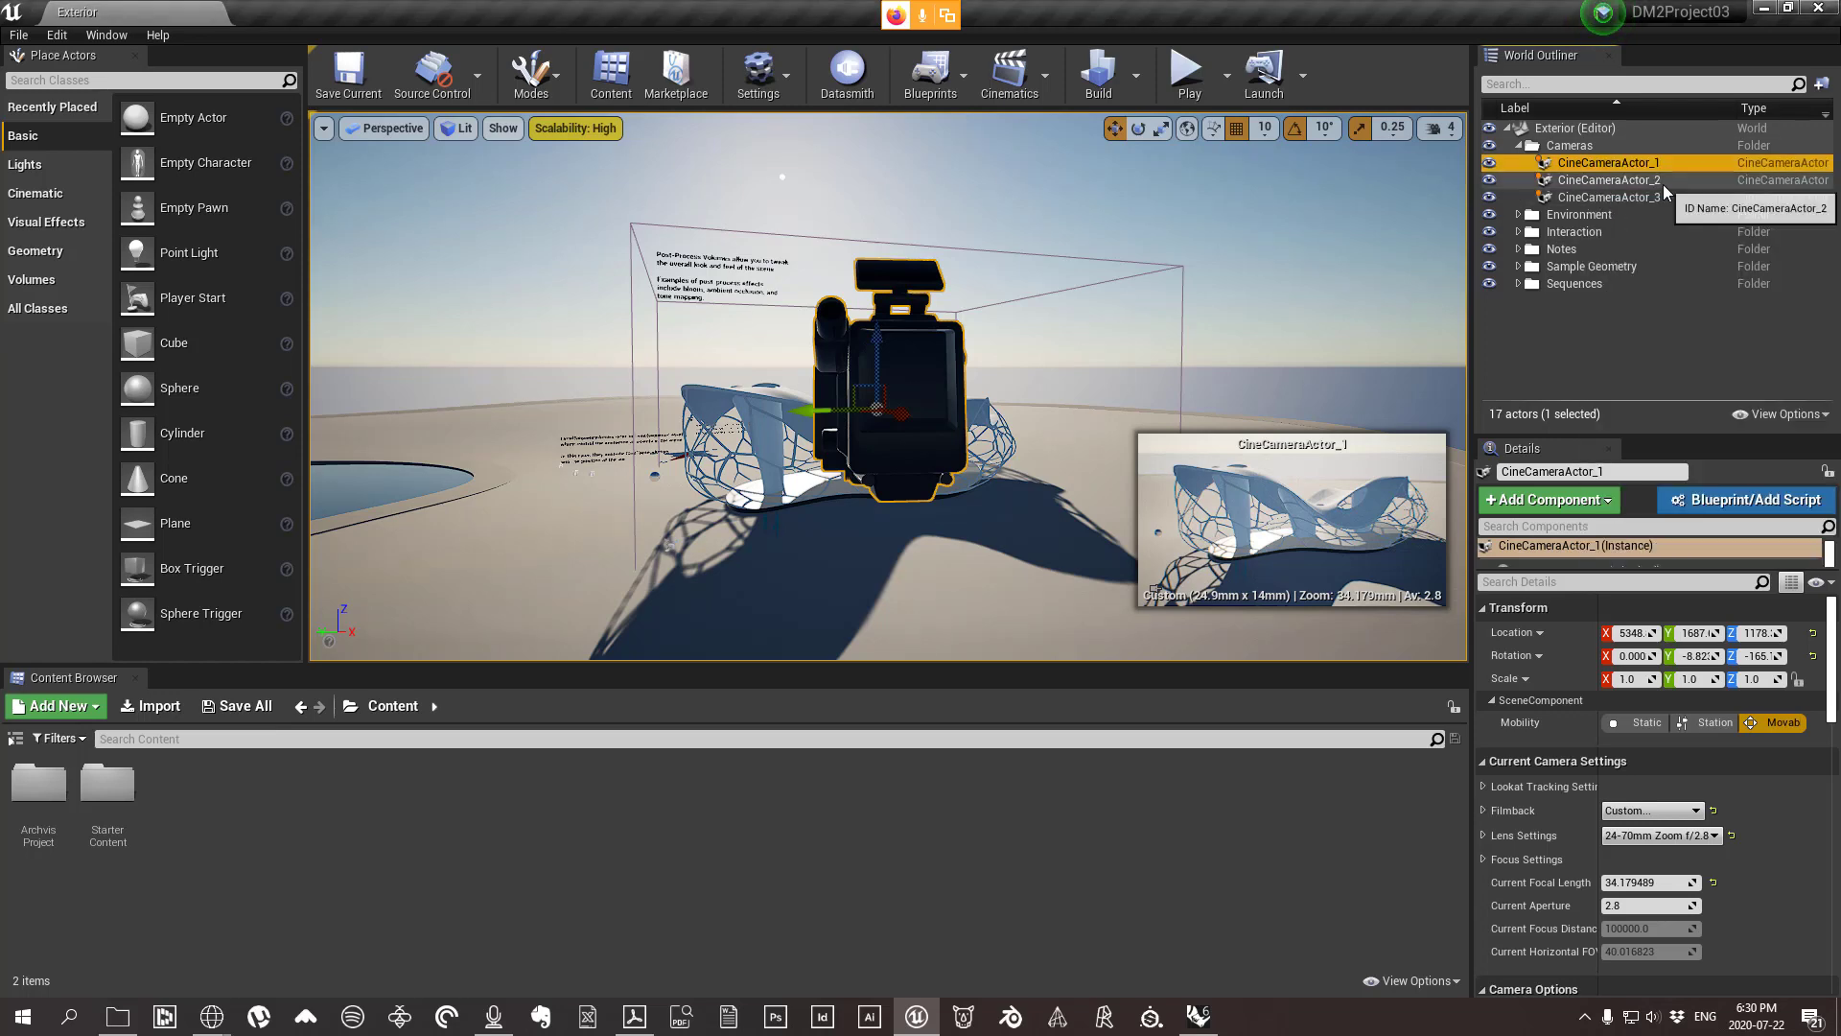
pyautogui.click(767, 428)
pyautogui.press('f')
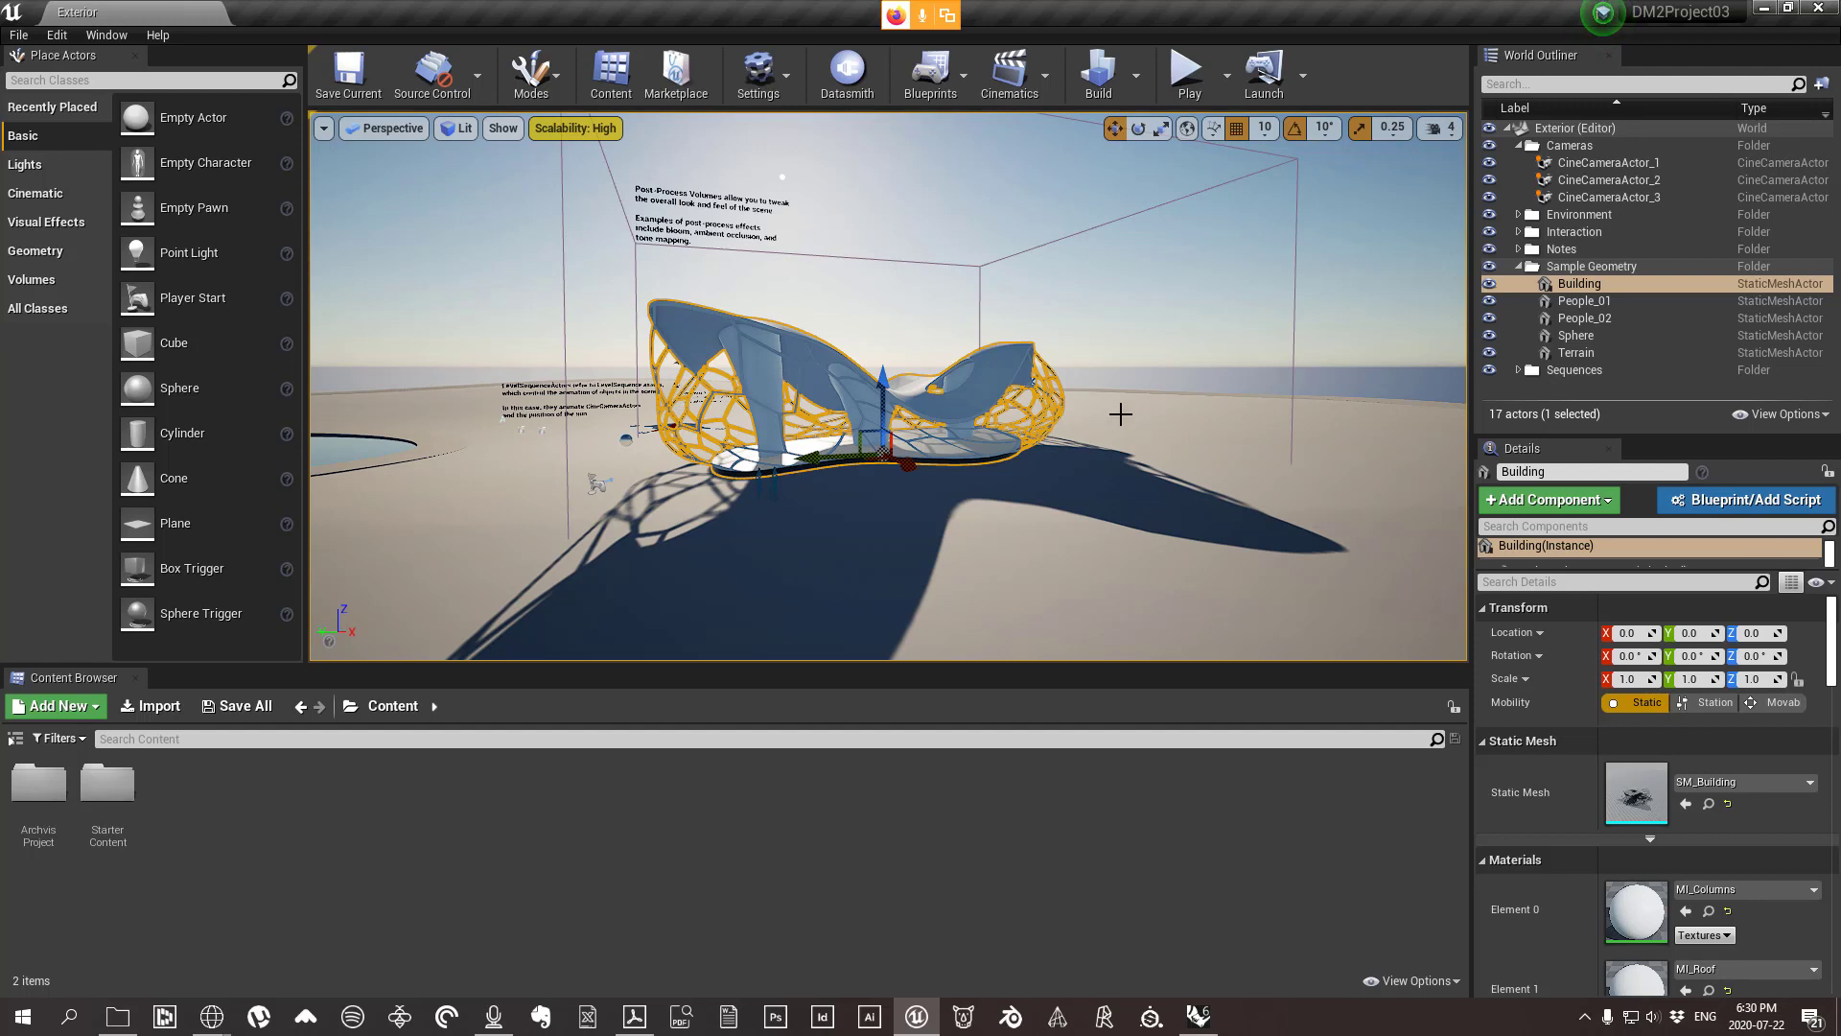
# Focus on CineCameraActor_1 and adjust its transform to about 1660 location Y, 1173 location Z, 3.6° rotation Y, 1.985 scale X and 1.25 scale Y.
pyautogui.click(1639, 163)
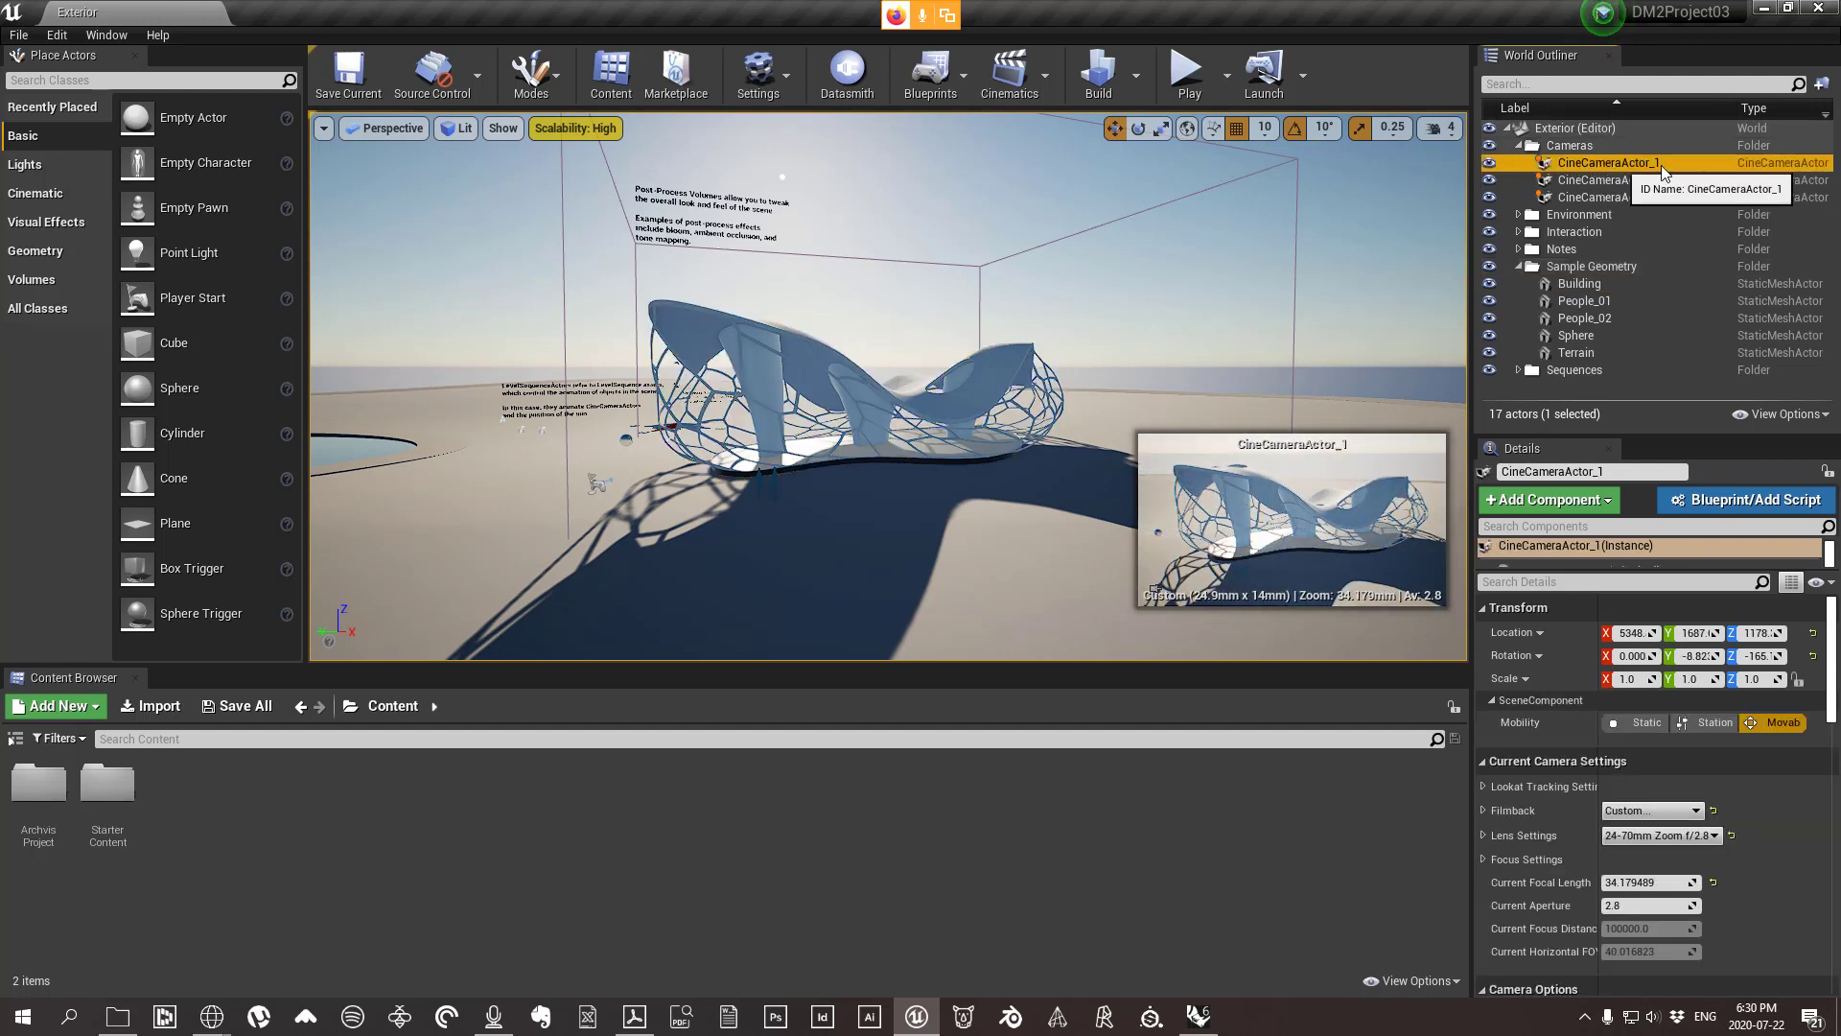
pyautogui.doubleClick(1630, 164)
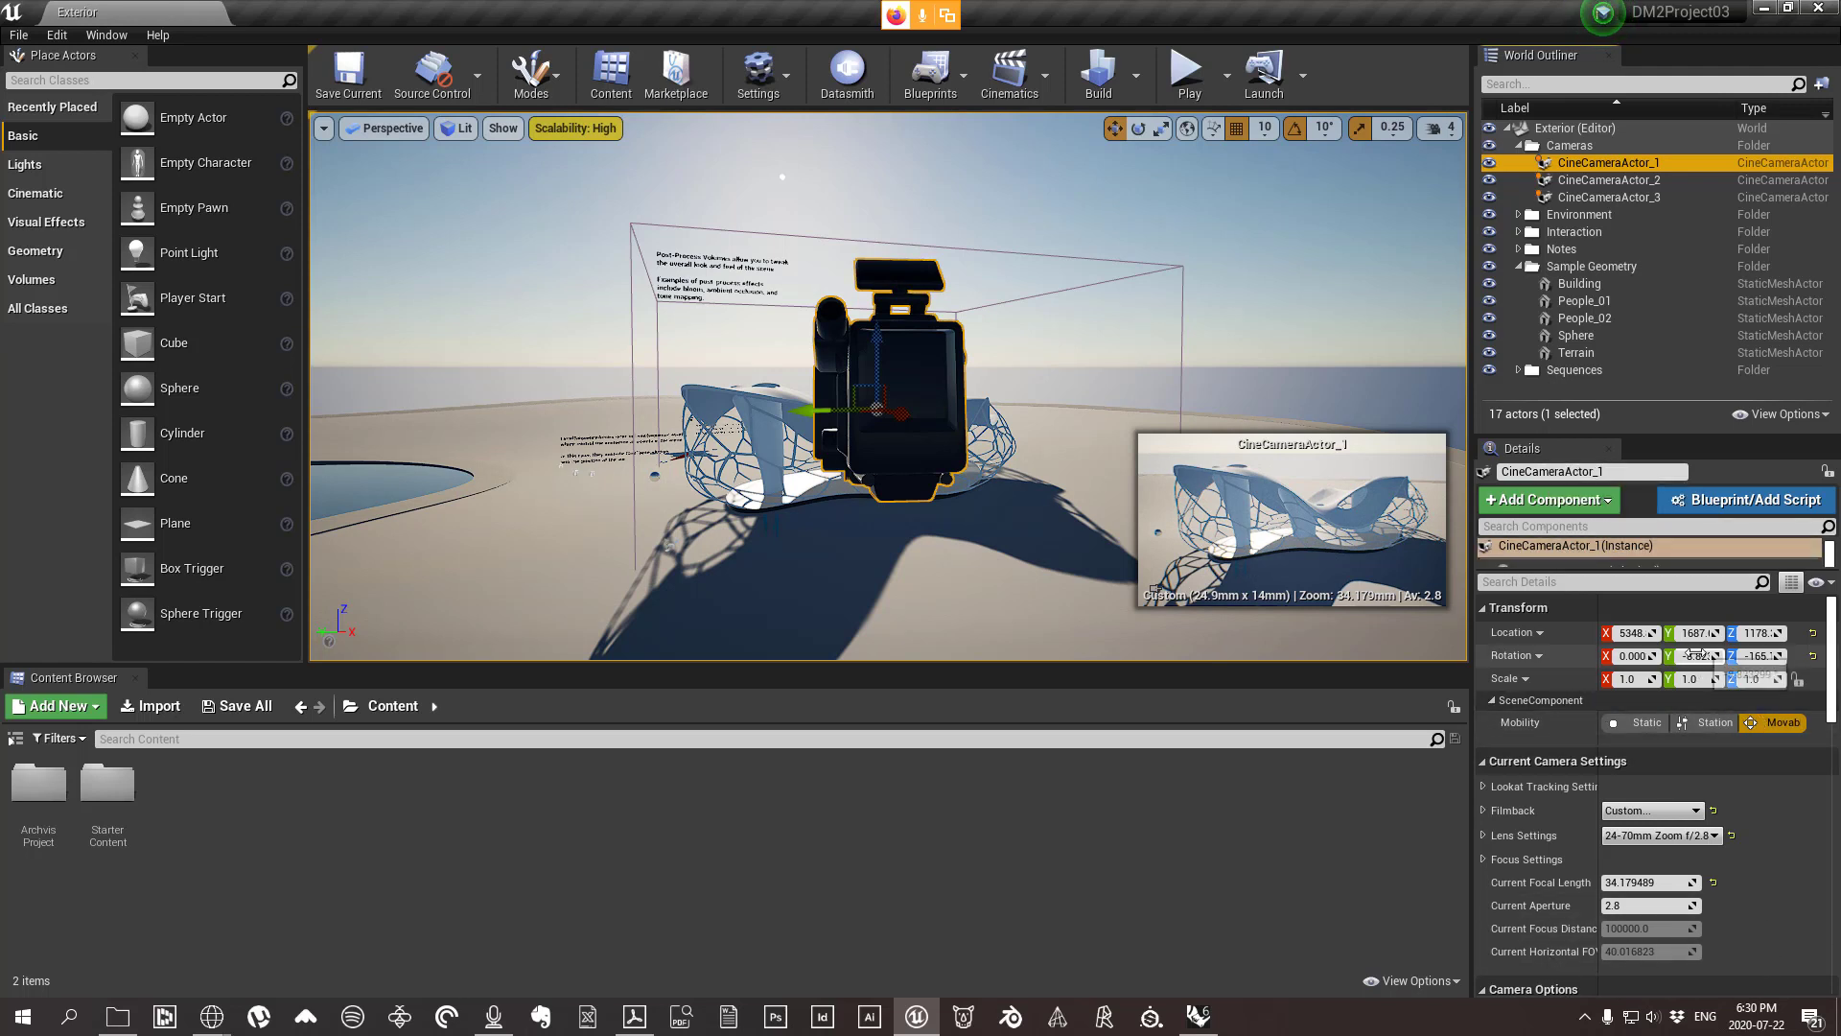
pyautogui.moveTo(1700, 658); pyautogui.dragTo(1757, 633)
pyautogui.moveTo(1633, 679); pyautogui.dragTo(1707, 679)
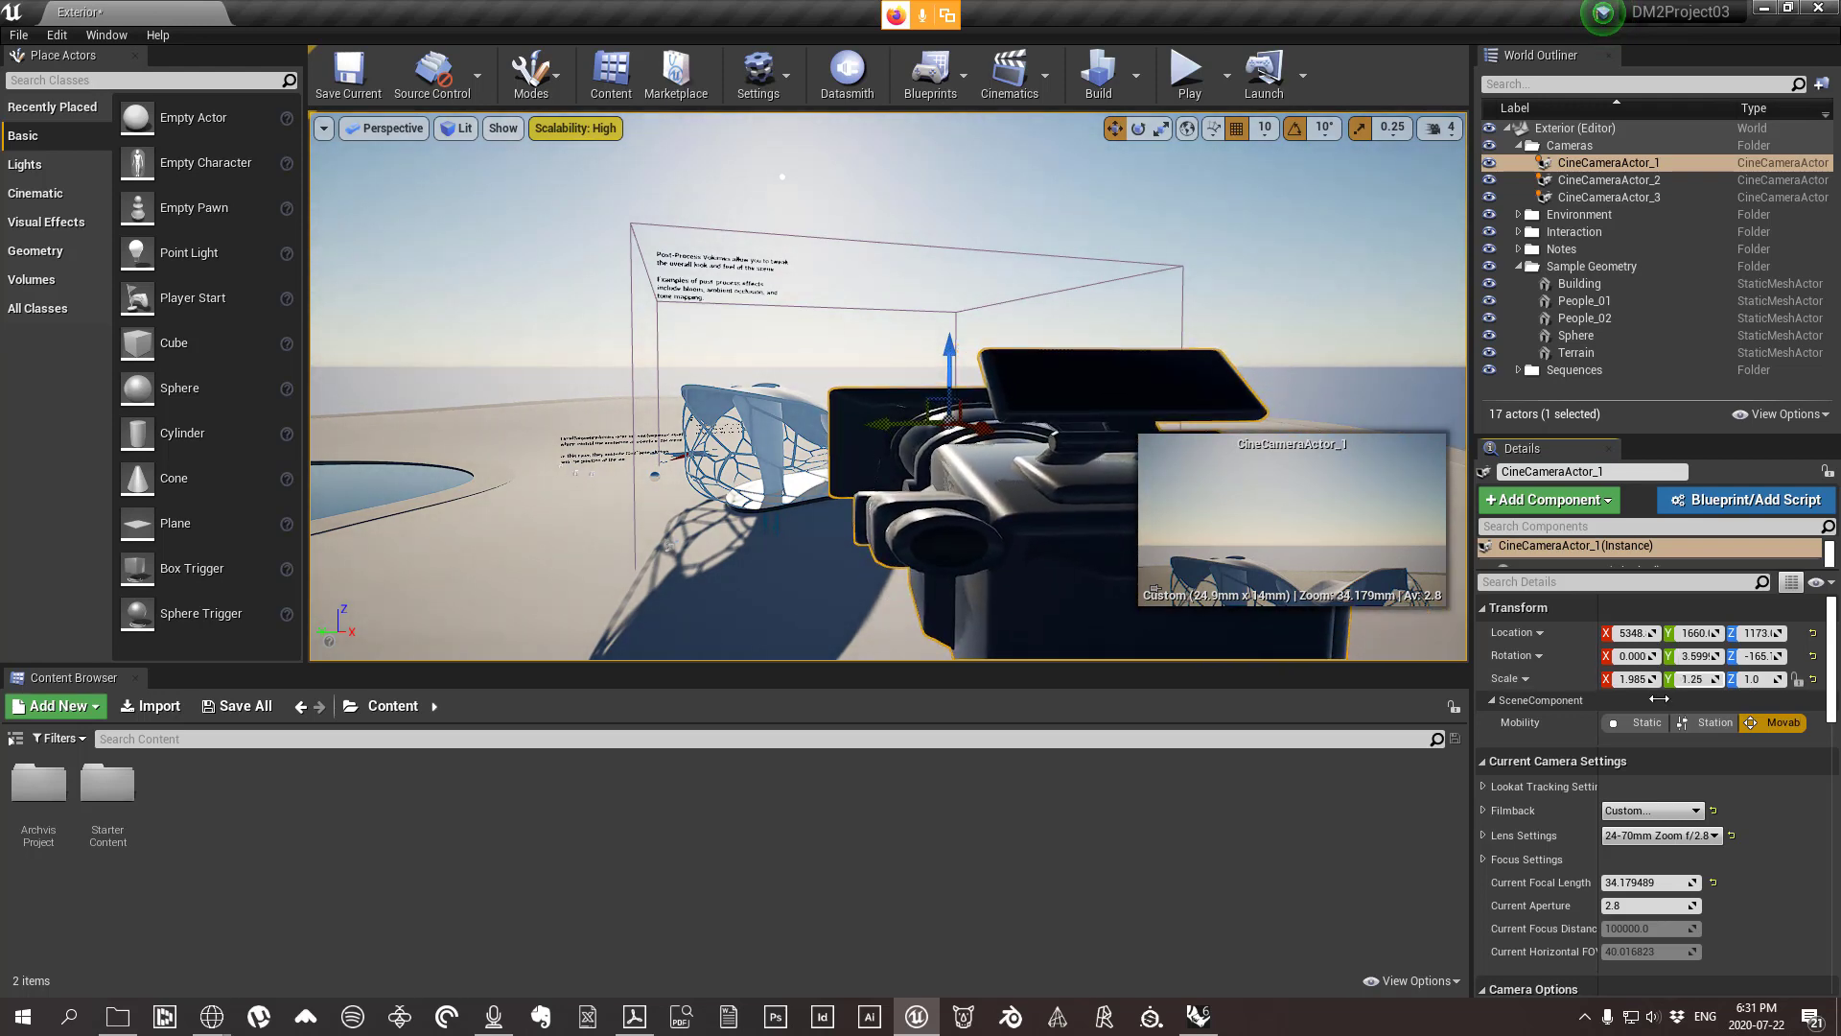
# Try the 200mm Prime f/2 lens on CineCameraActor_1, settle on 50mm Prime f/1.8, and set its filmback to Super 35mm.
pyautogui.click(1699, 837)
pyautogui.click(1661, 928)
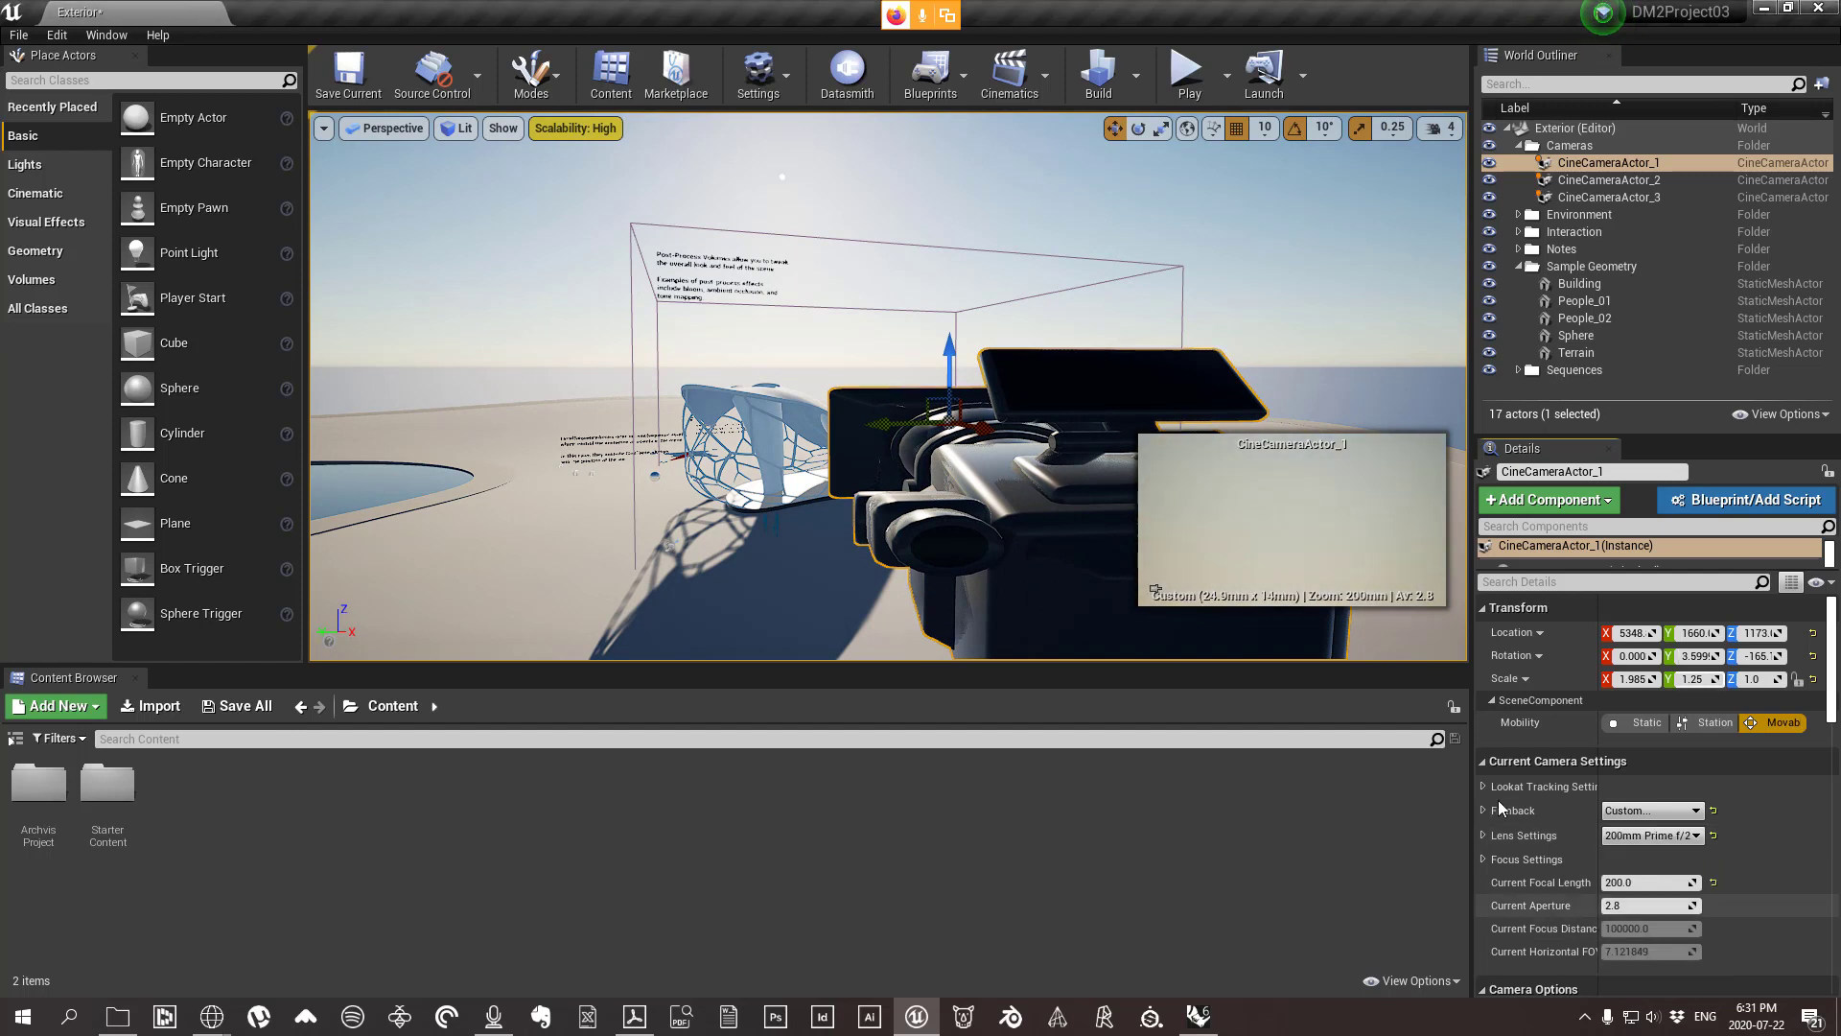
pyautogui.click(1668, 840)
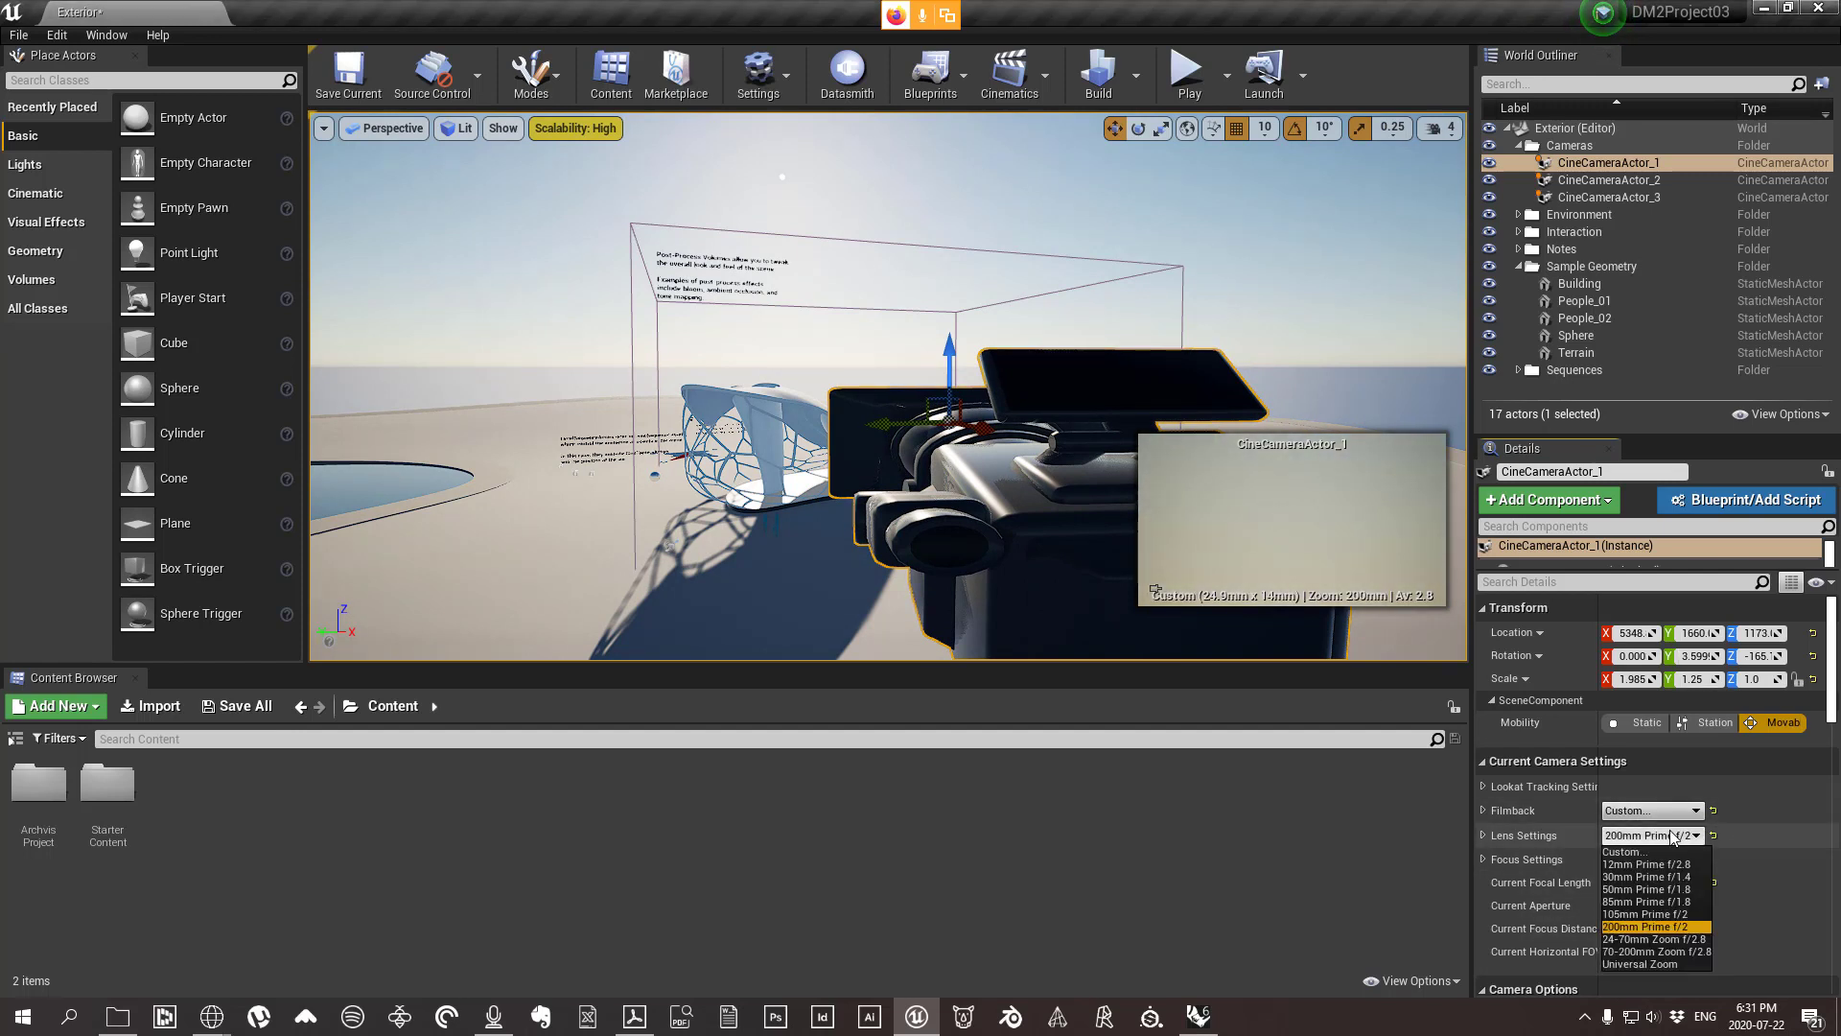
pyautogui.click(1654, 882)
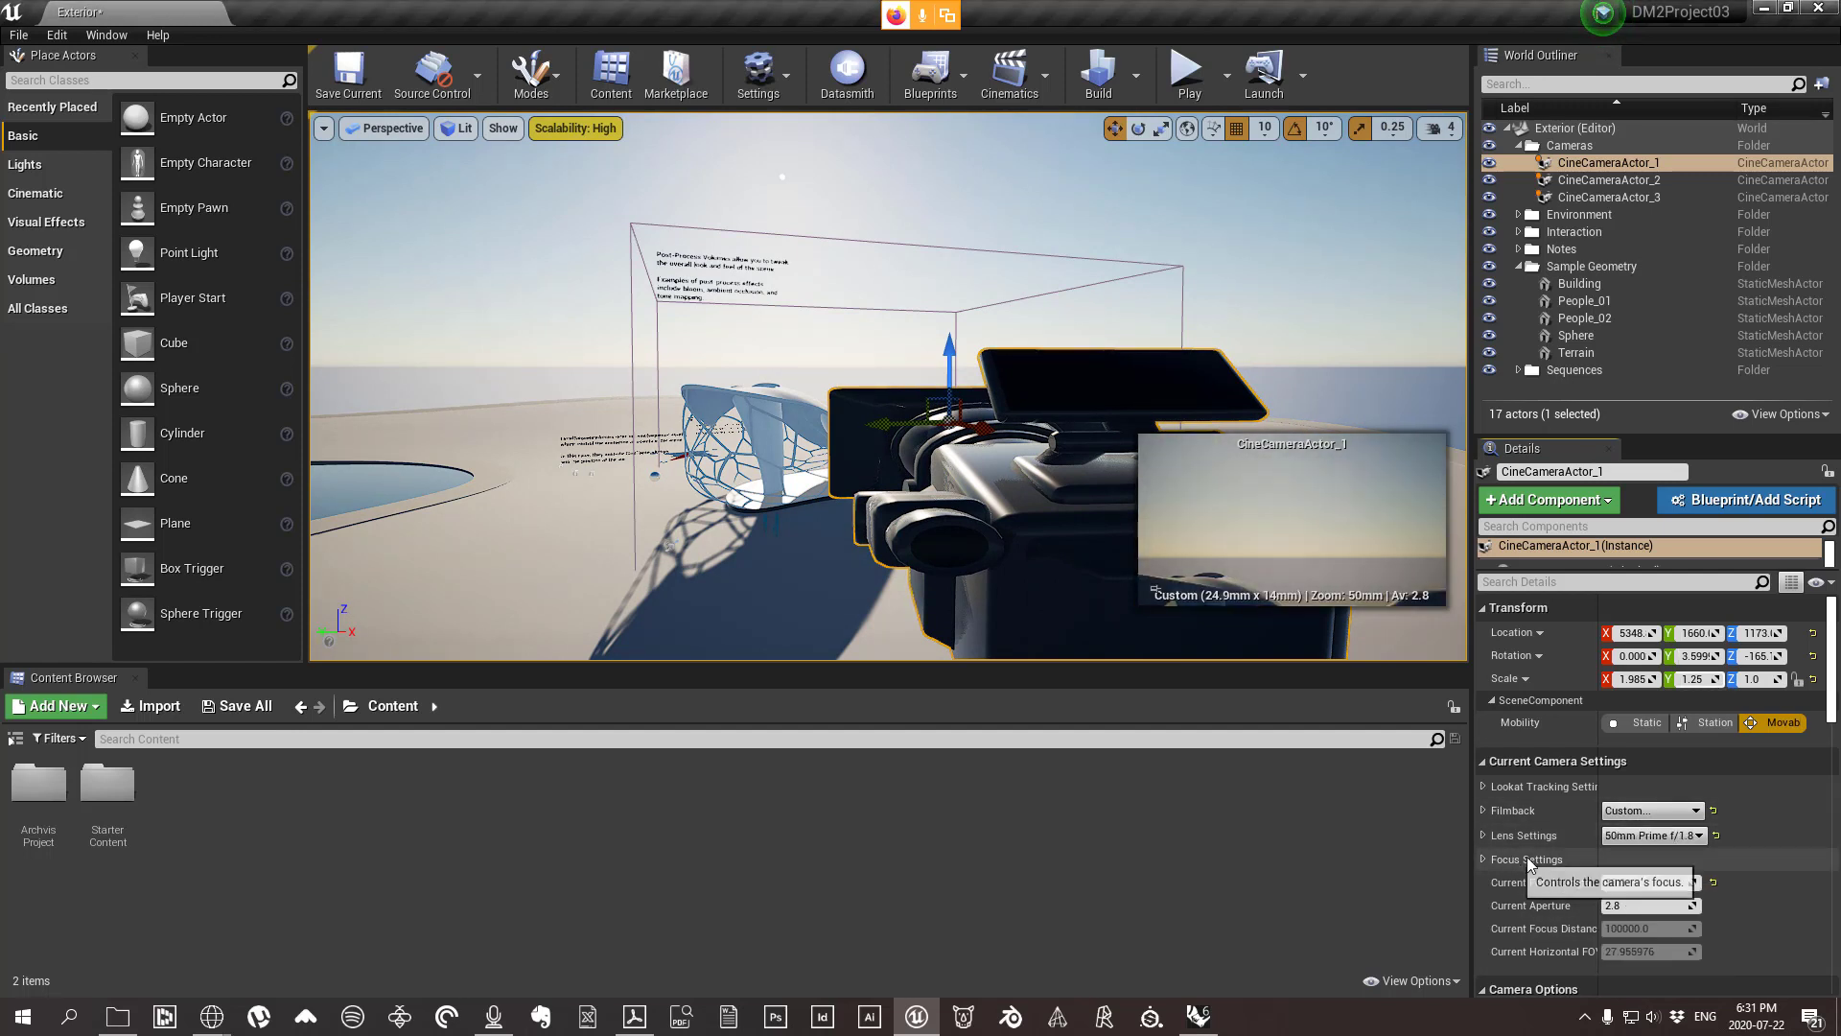
pyautogui.click(1673, 810)
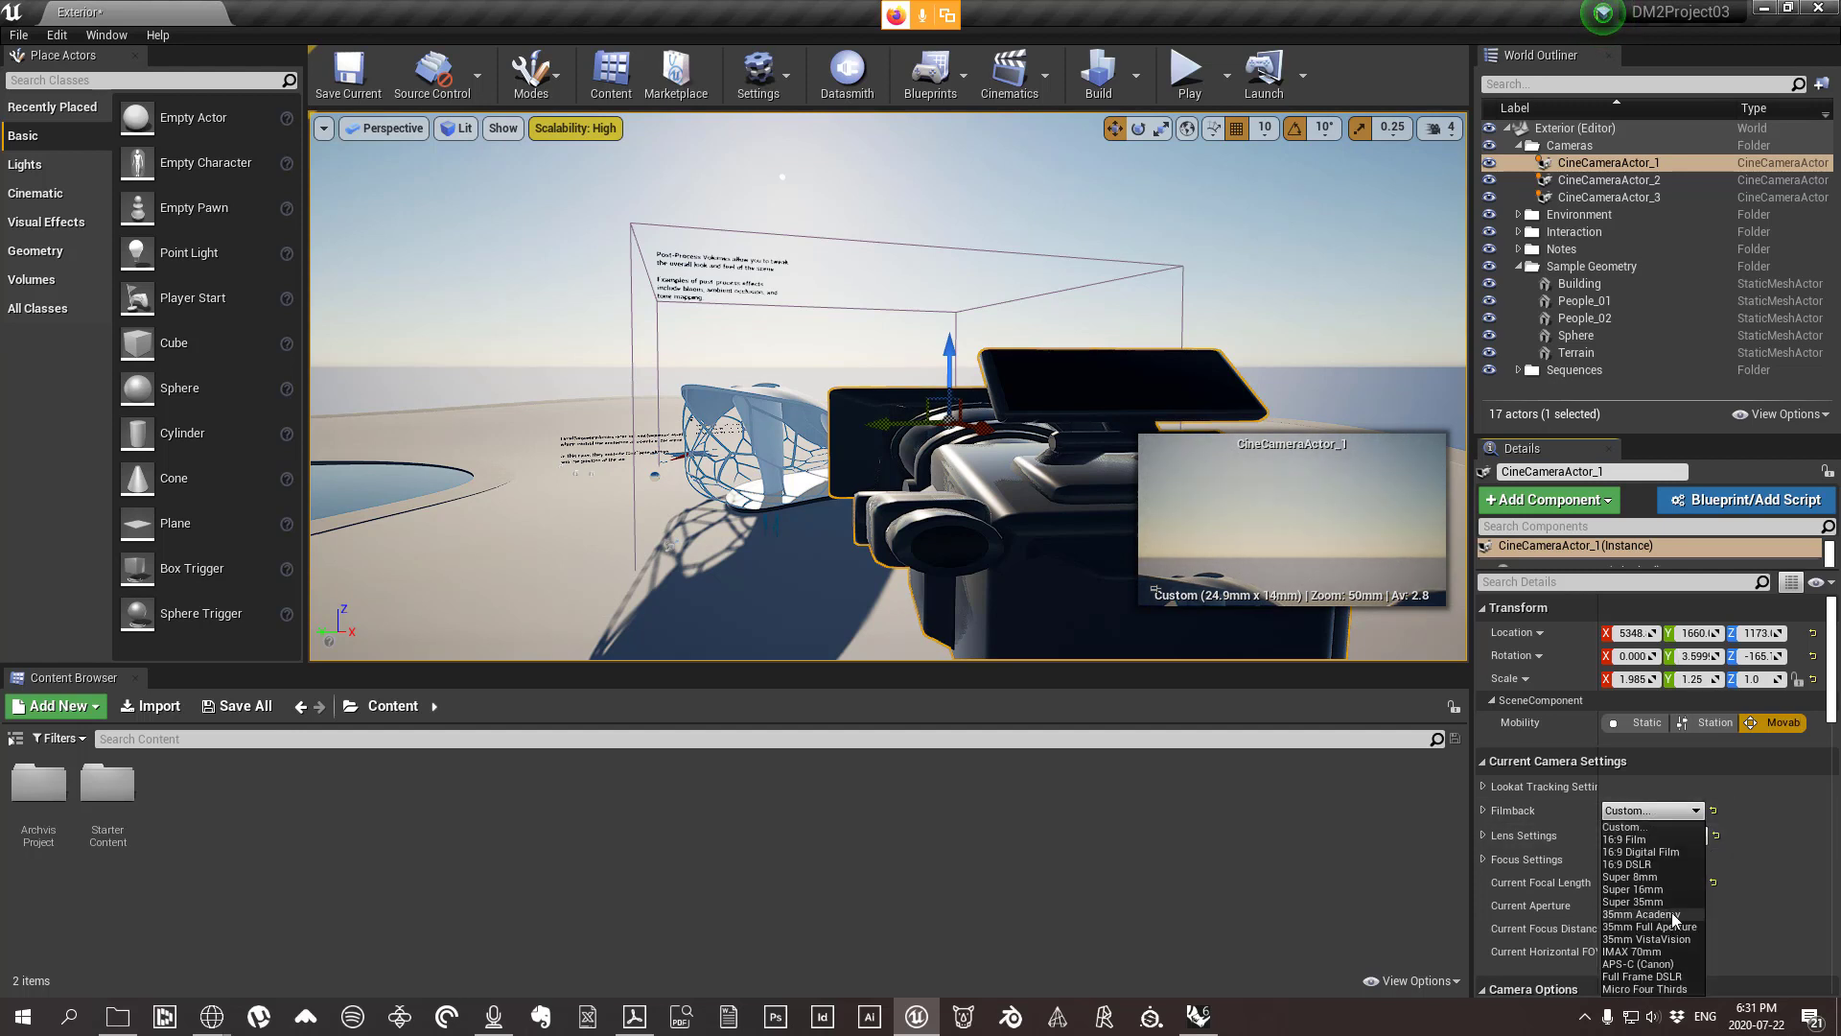
pyautogui.click(1640, 901)
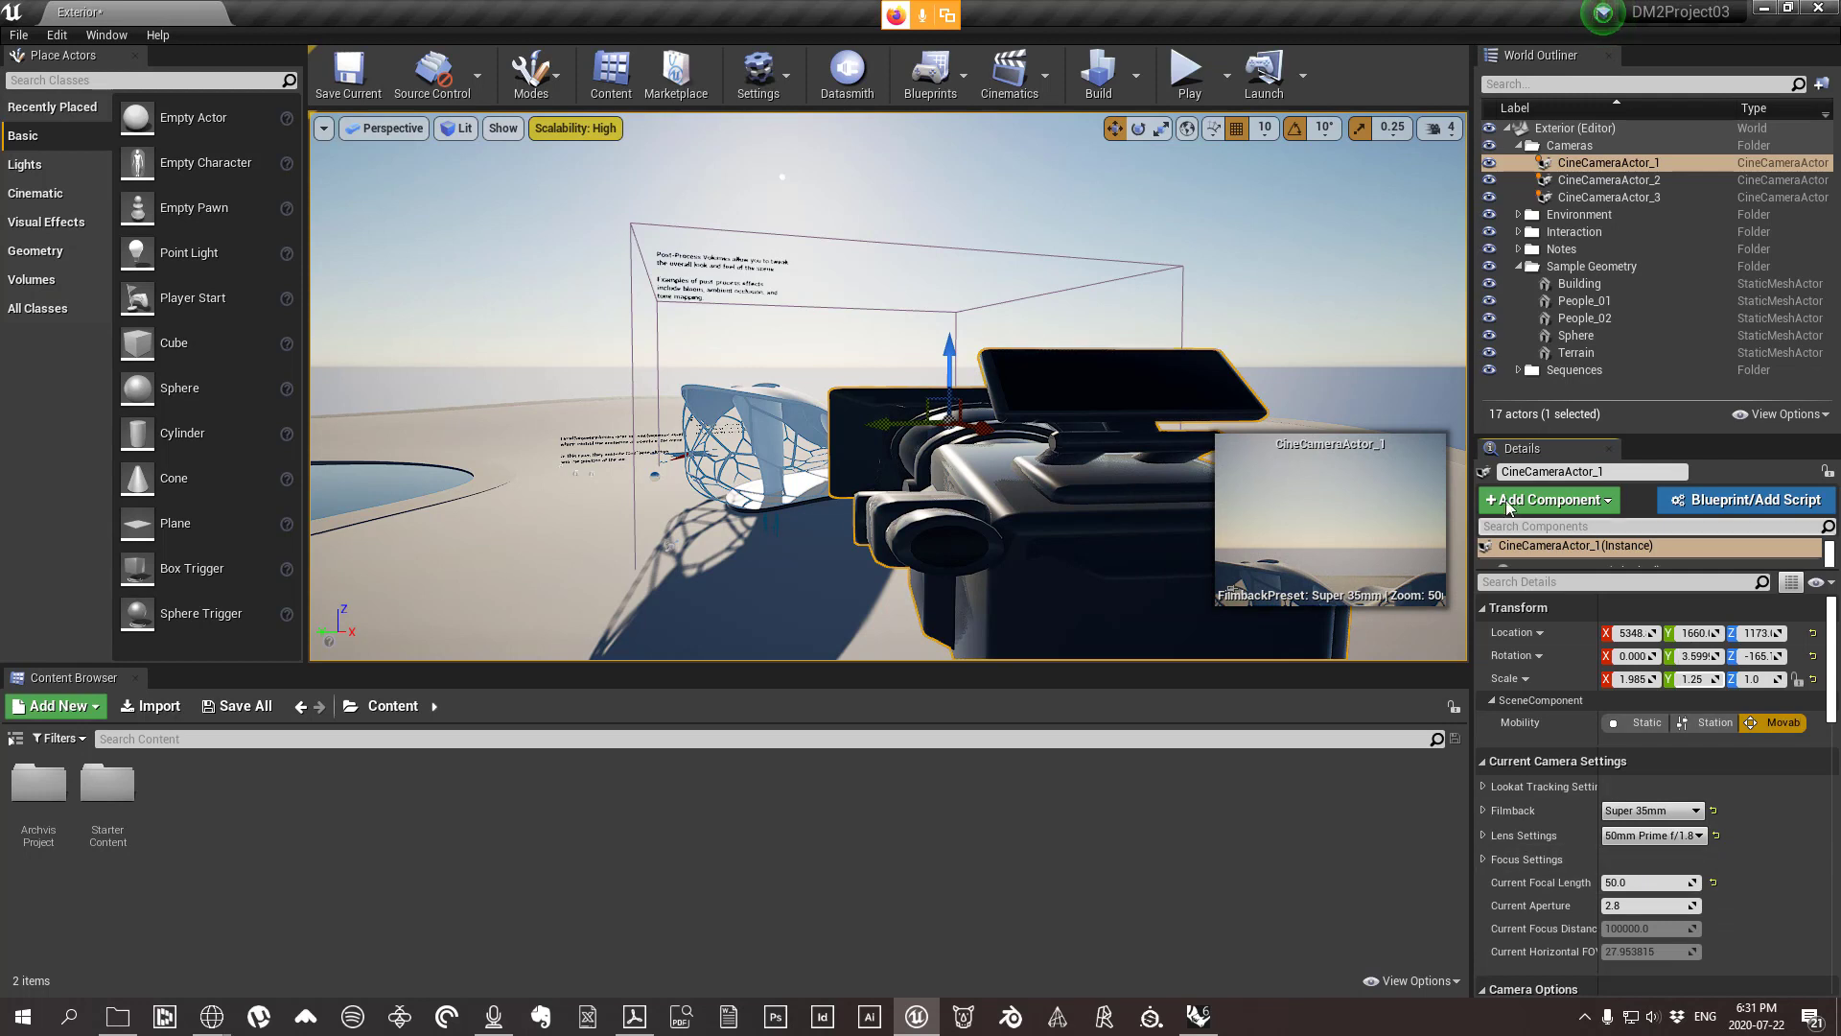
pyautogui.scroll(-5, 1676, 859)
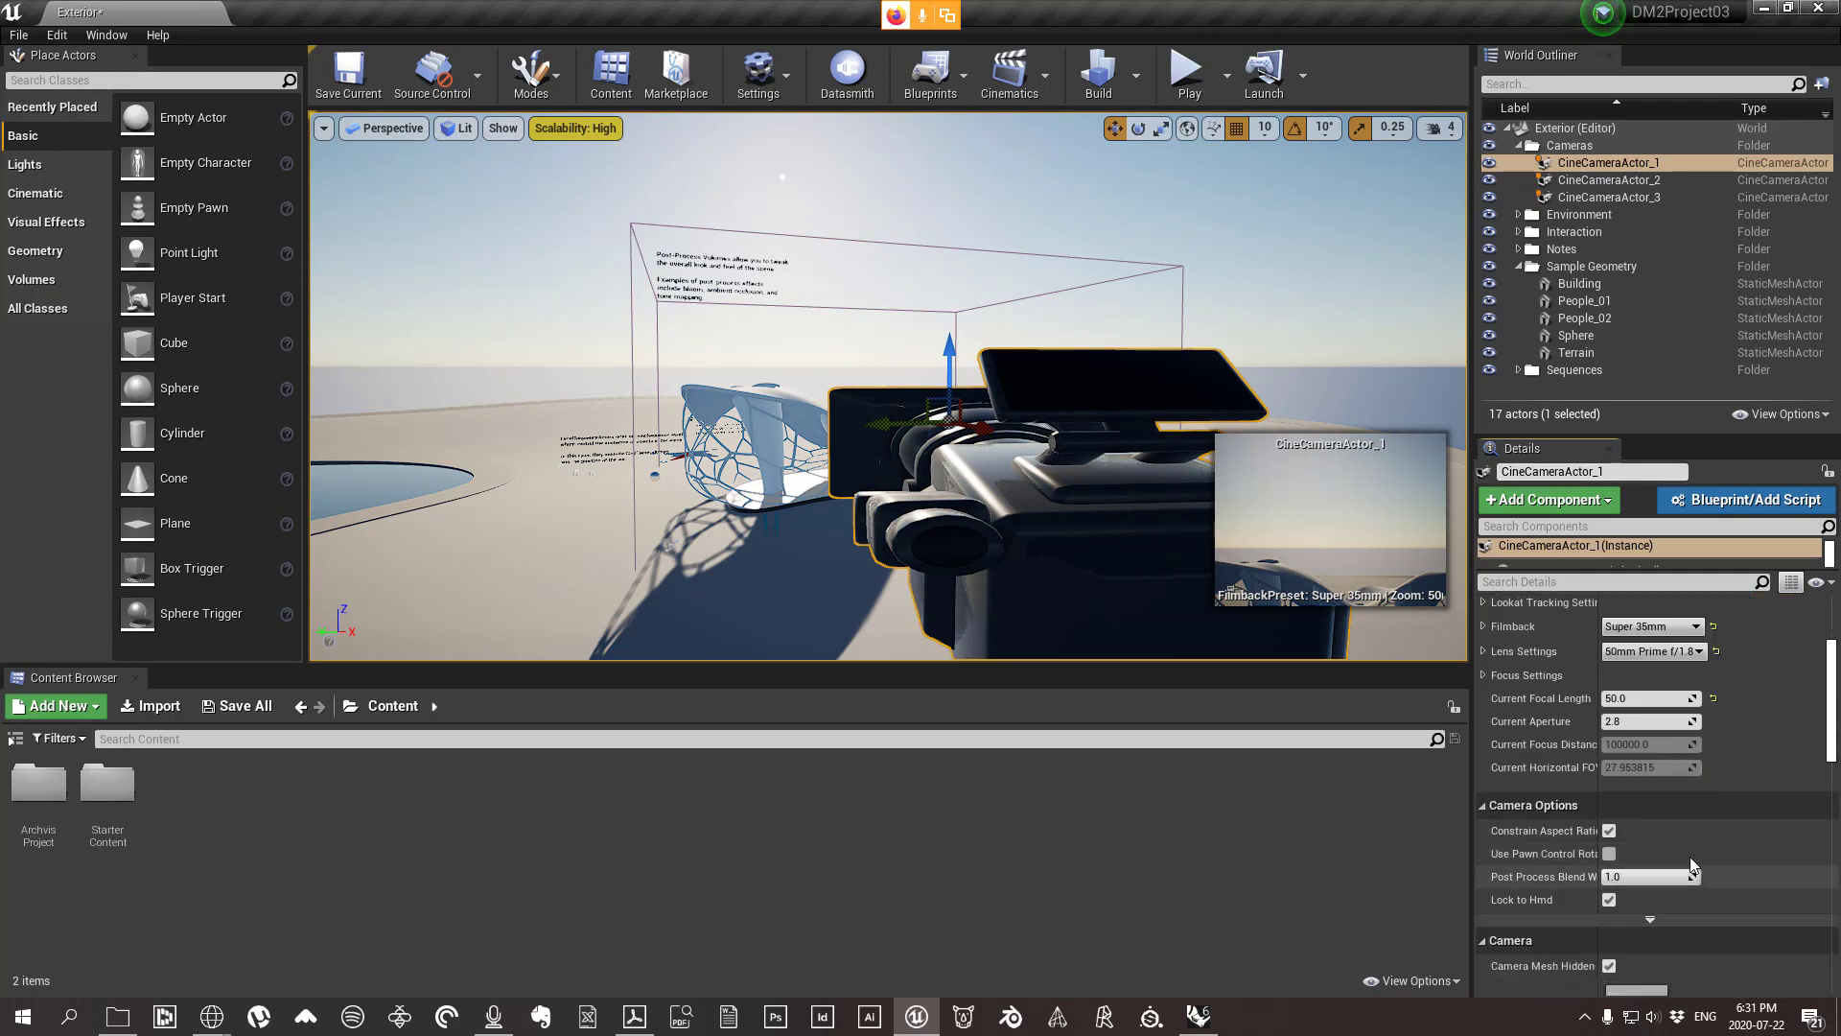
pyautogui.scroll(3, 1677, 859)
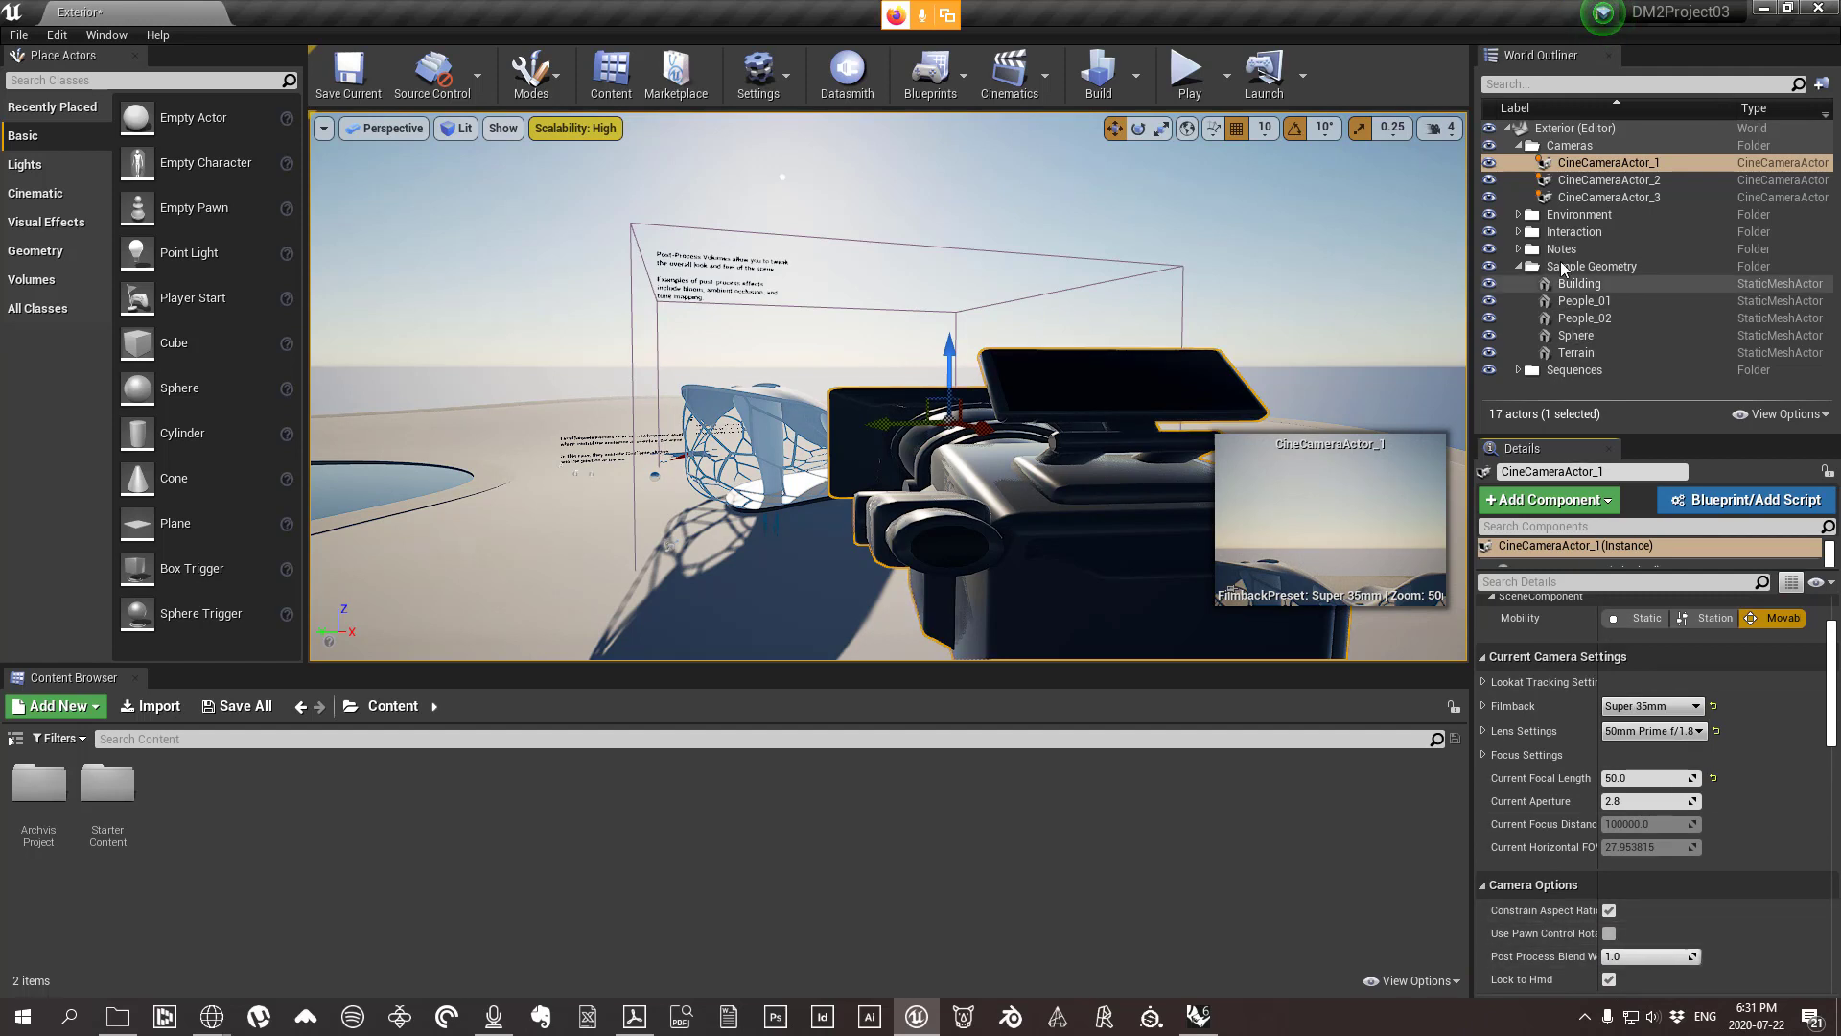
# Select CineCameraActor_2 and CineCameraActor_3 in the World Outliner, and pick CineCameraActor_1 and the Building directly in the viewport to compare their details.
pyautogui.click(1568, 183)
pyautogui.click(1563, 199)
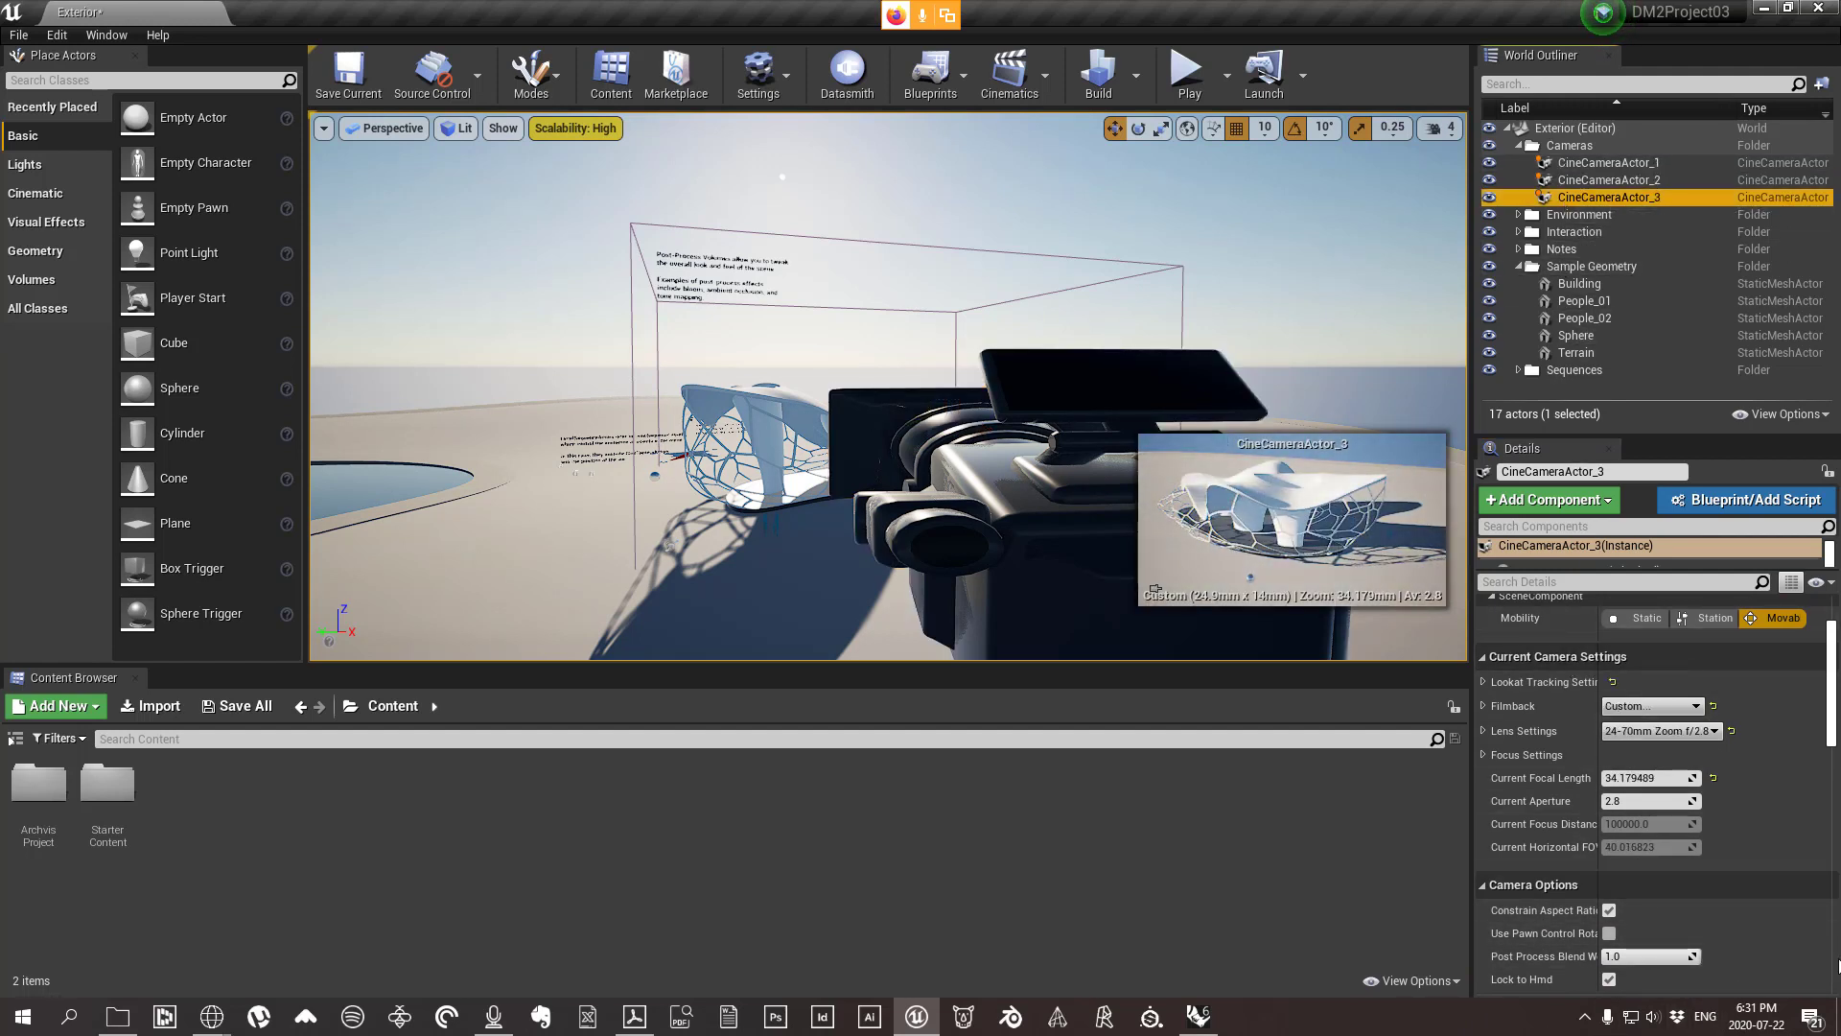
pyautogui.click(965, 481)
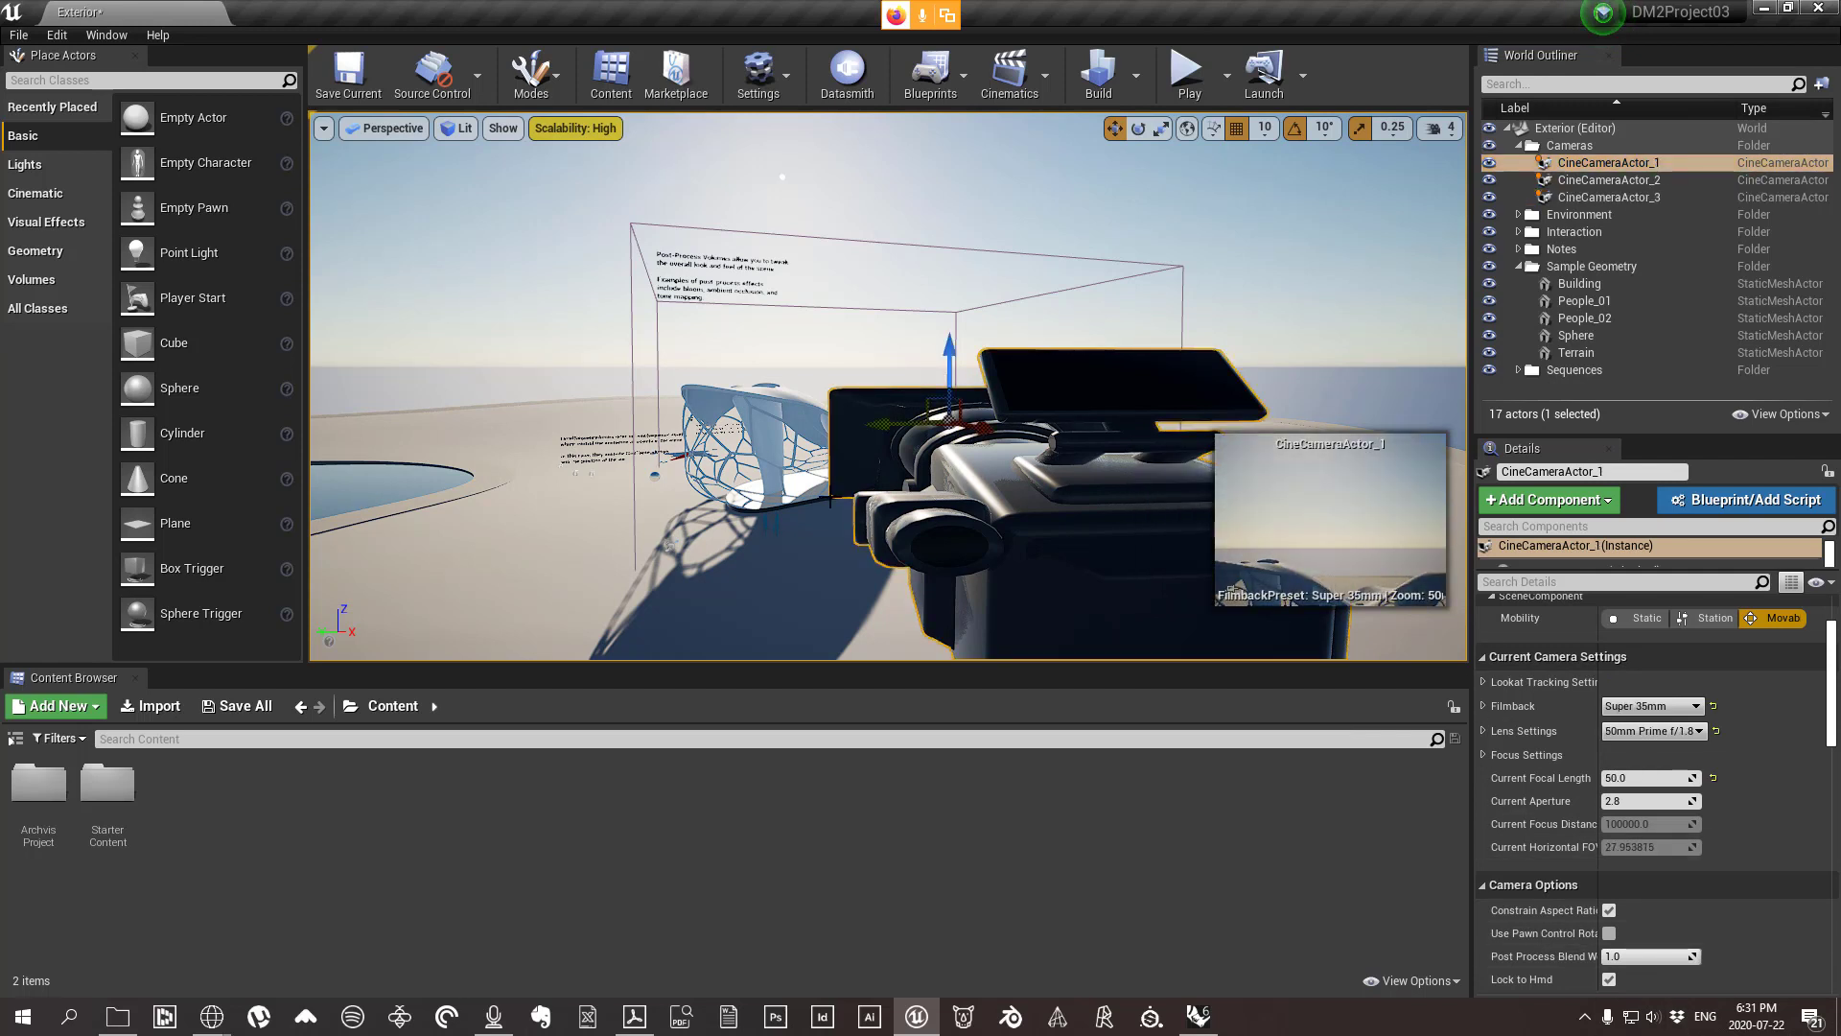
pyautogui.click(769, 442)
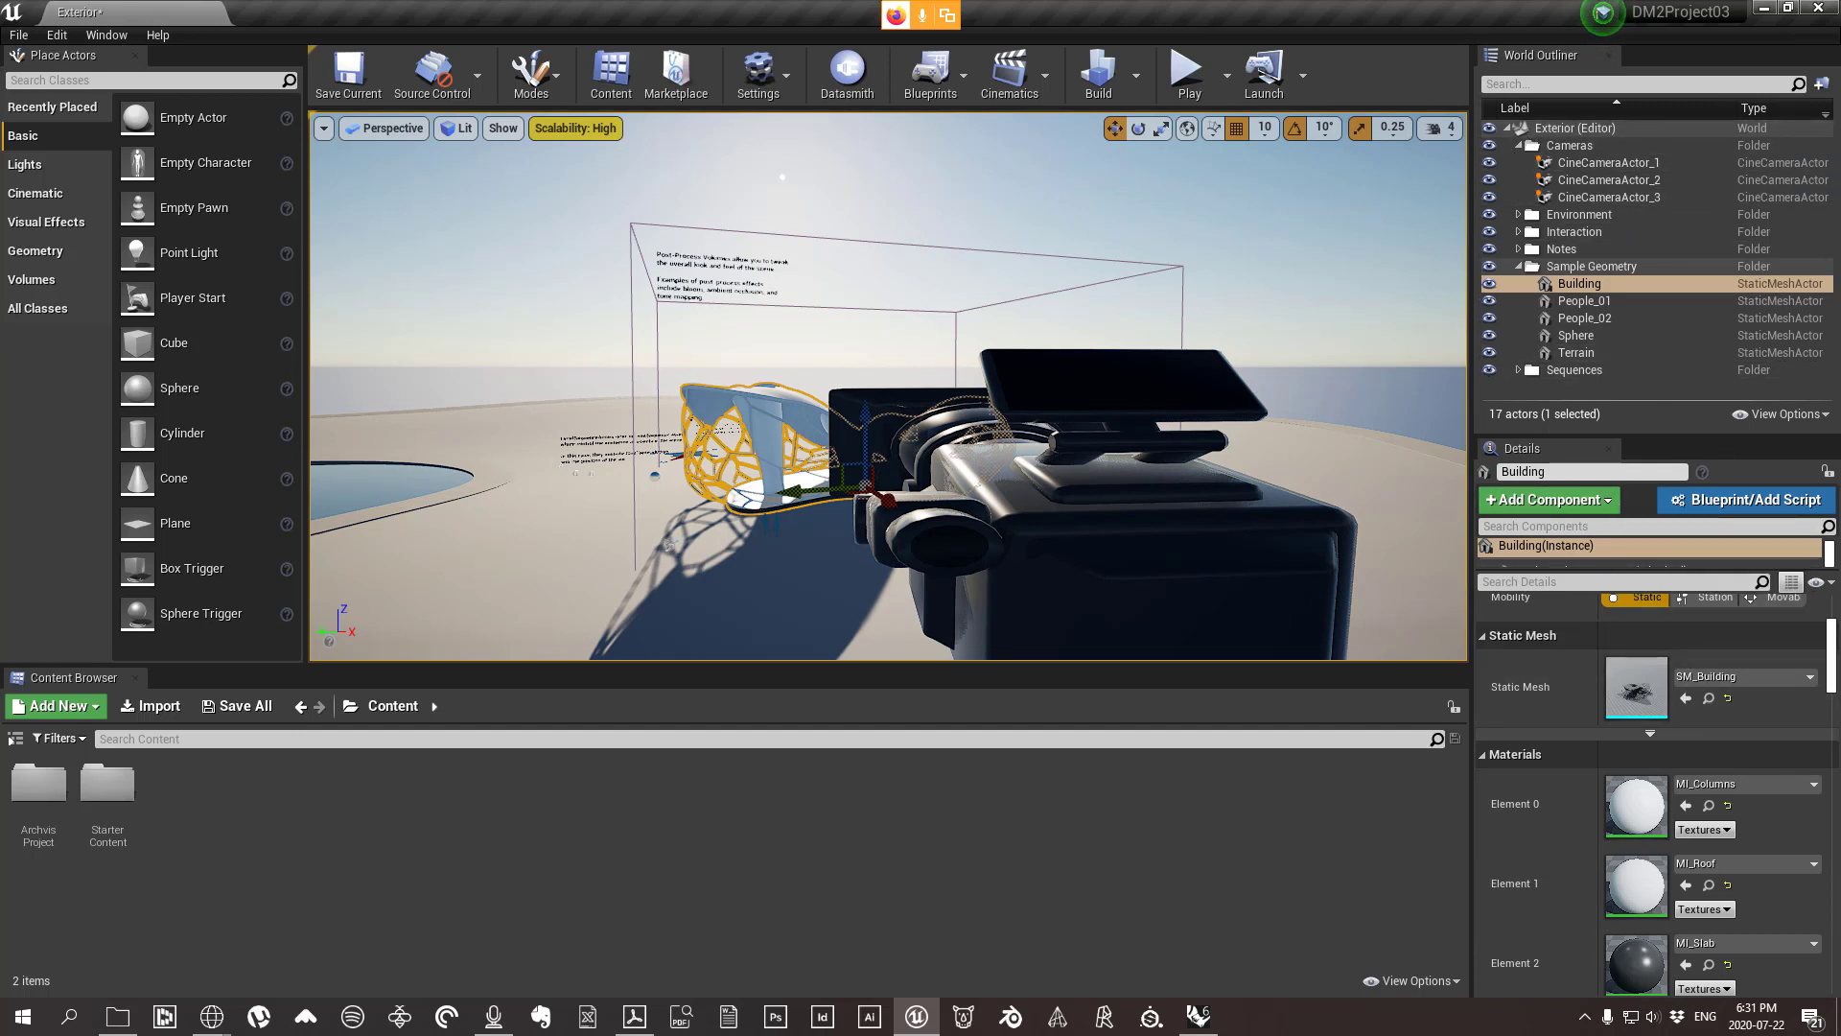
pyautogui.click(1150, 480)
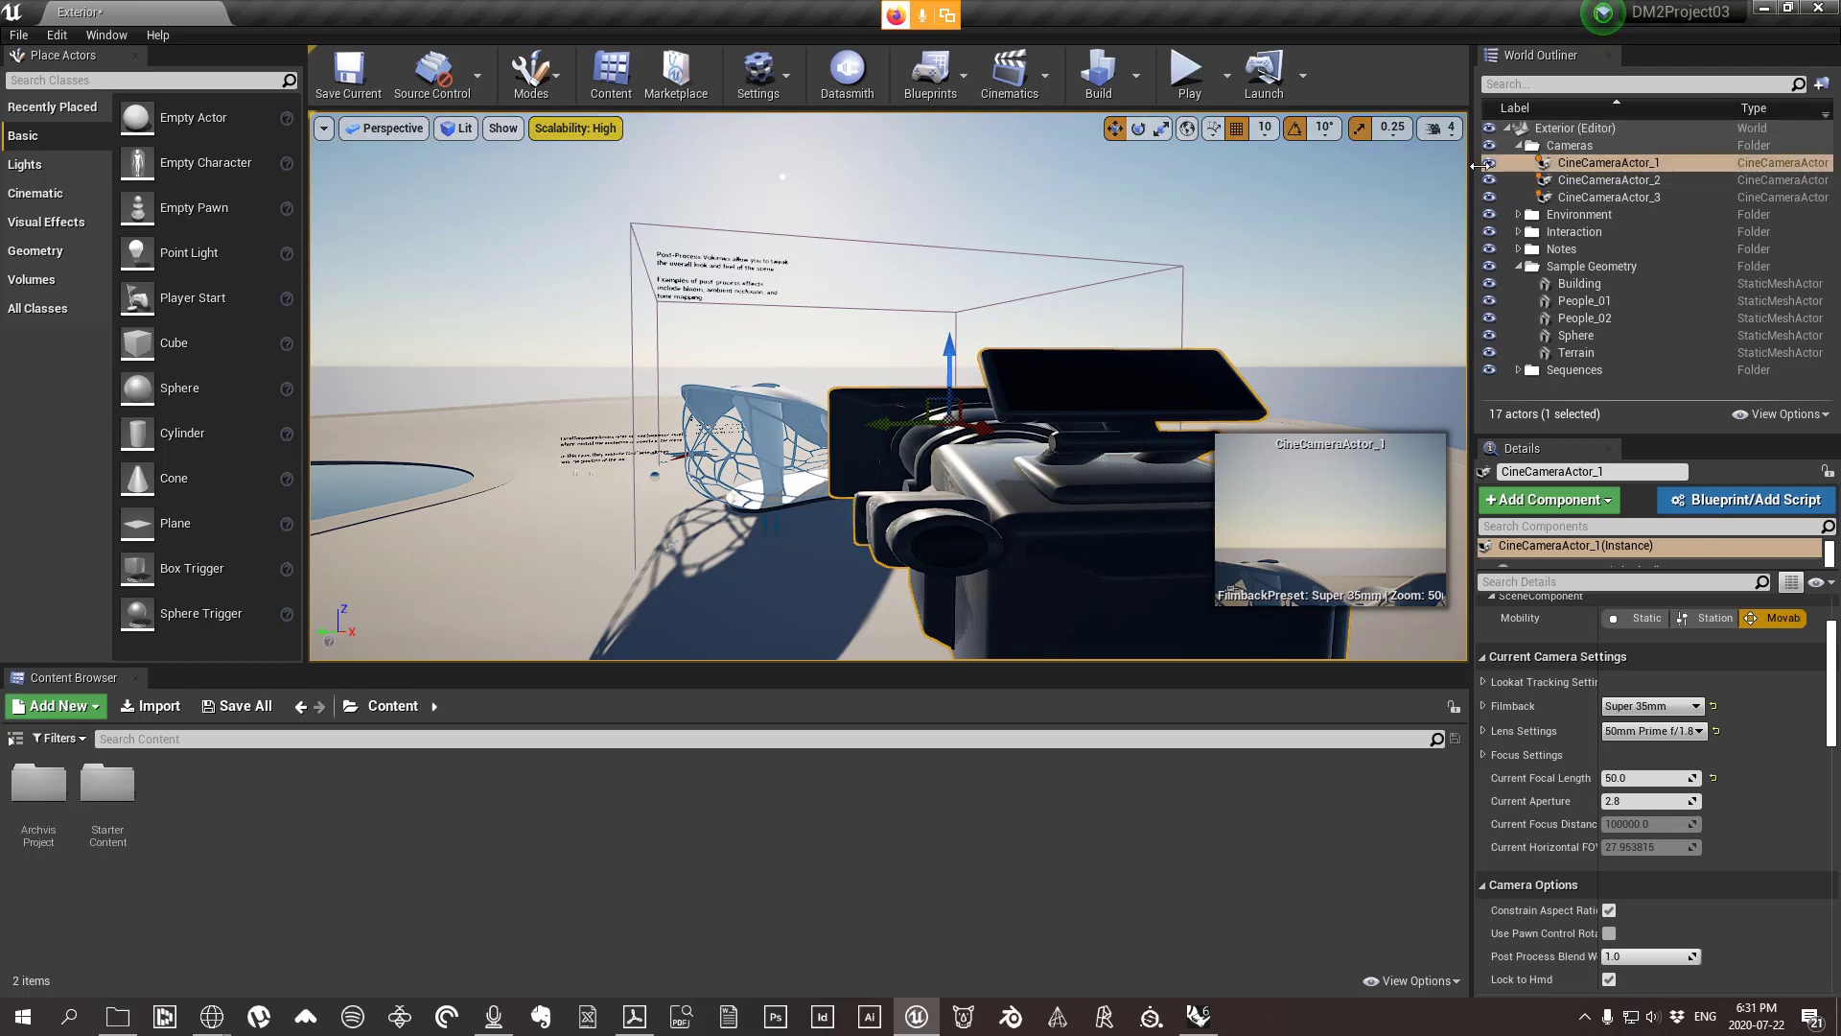
# Toggle the visibility of the individual cine cameras off and on in the World Outliner.
pyautogui.click(1490, 165)
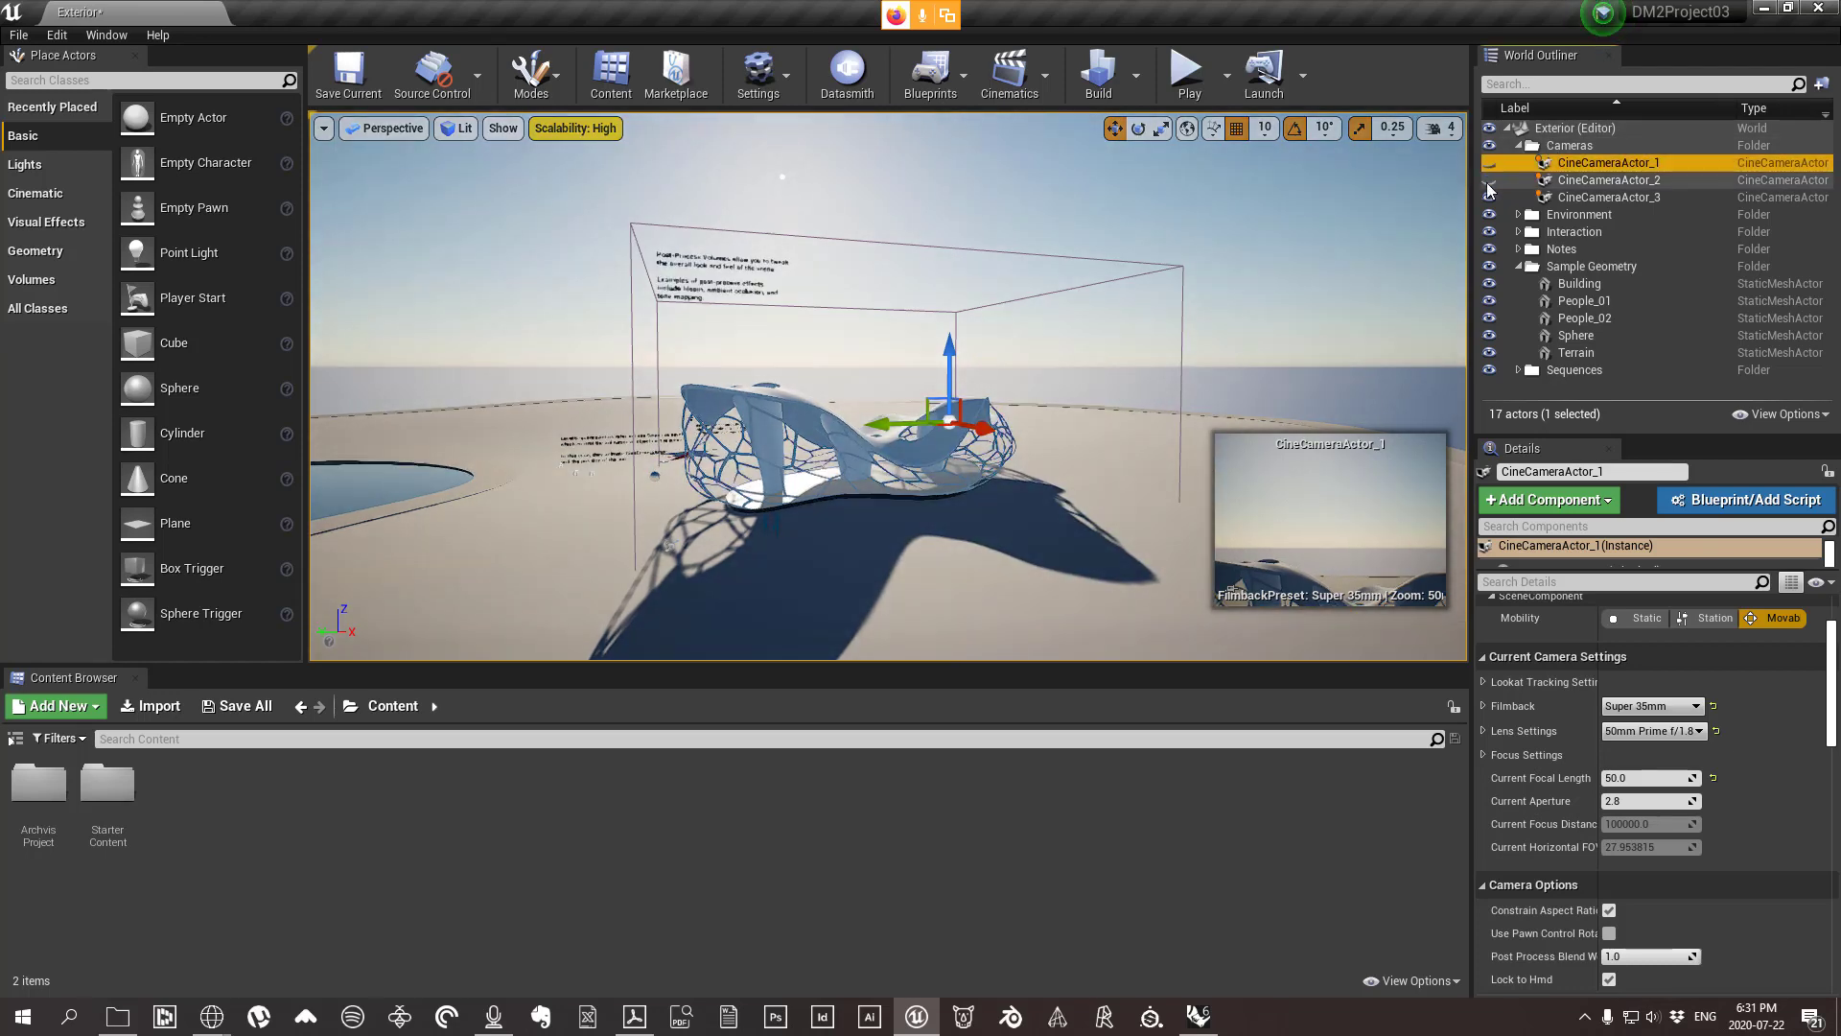
pyautogui.click(1488, 167)
pyautogui.click(1489, 181)
pyautogui.click(1489, 180)
pyautogui.press('Escape')
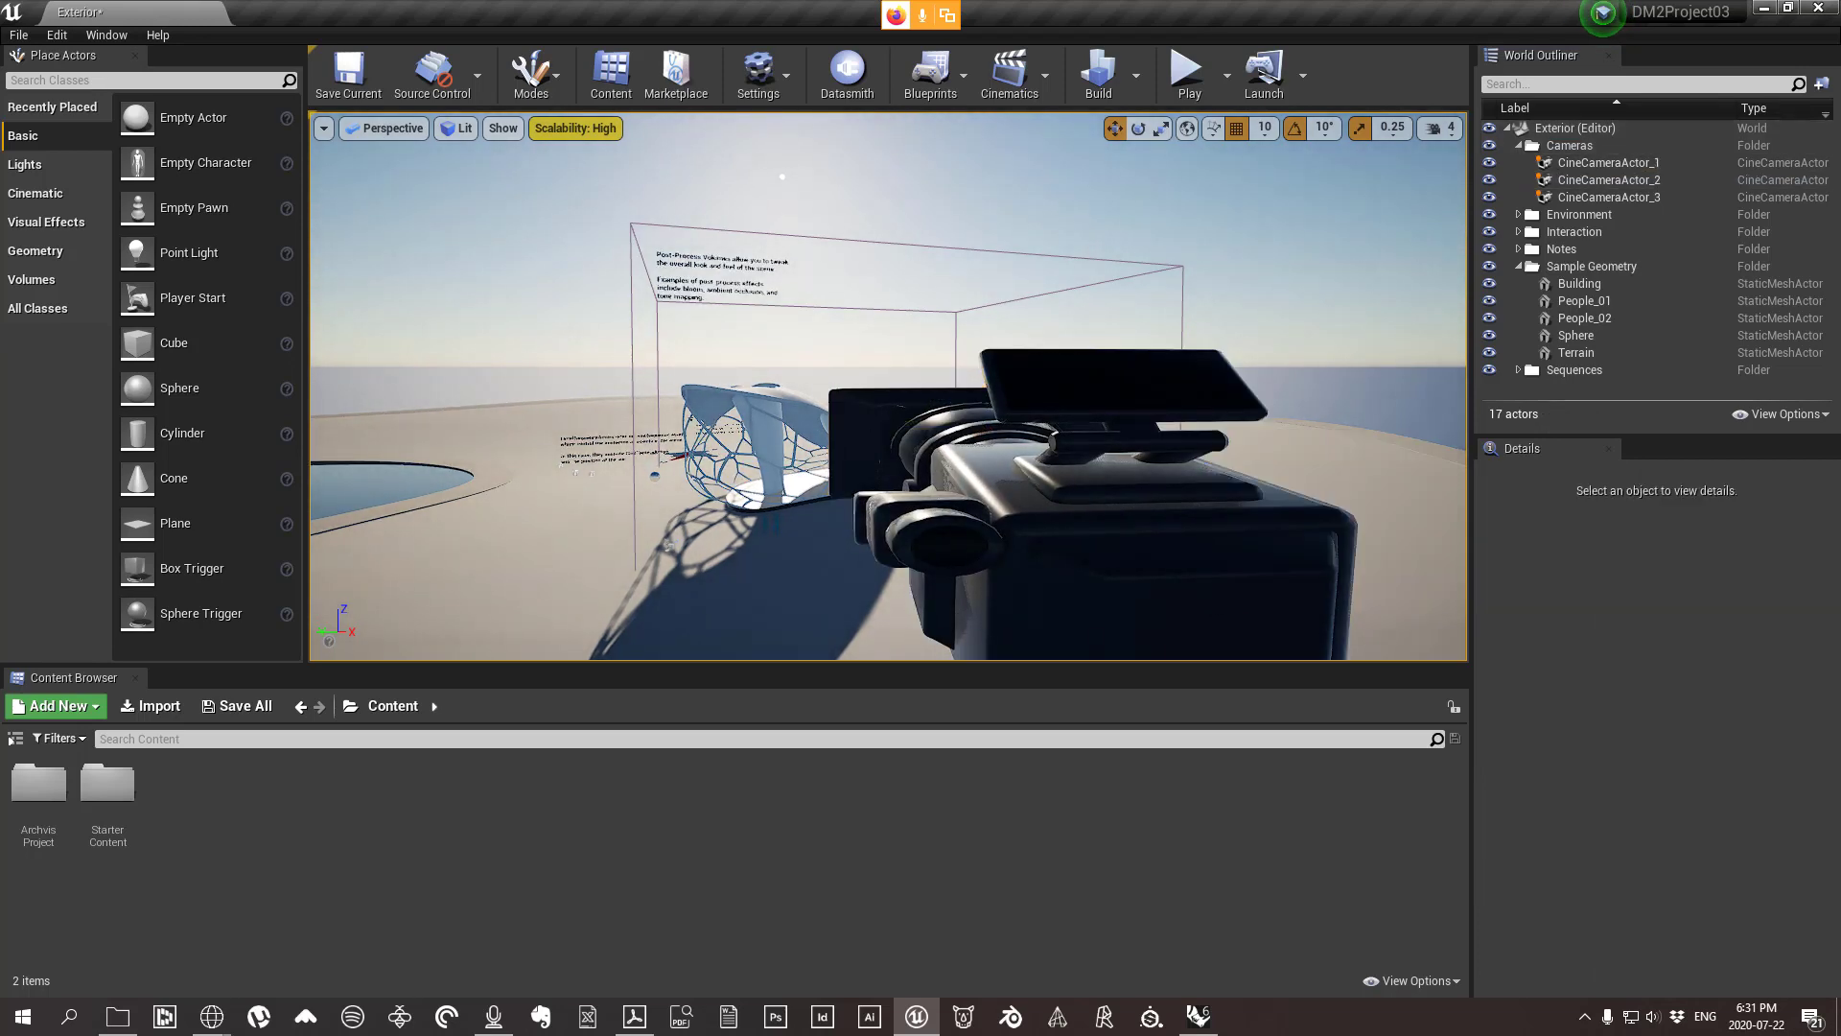
pyautogui.click(1488, 169)
pyautogui.click(1488, 167)
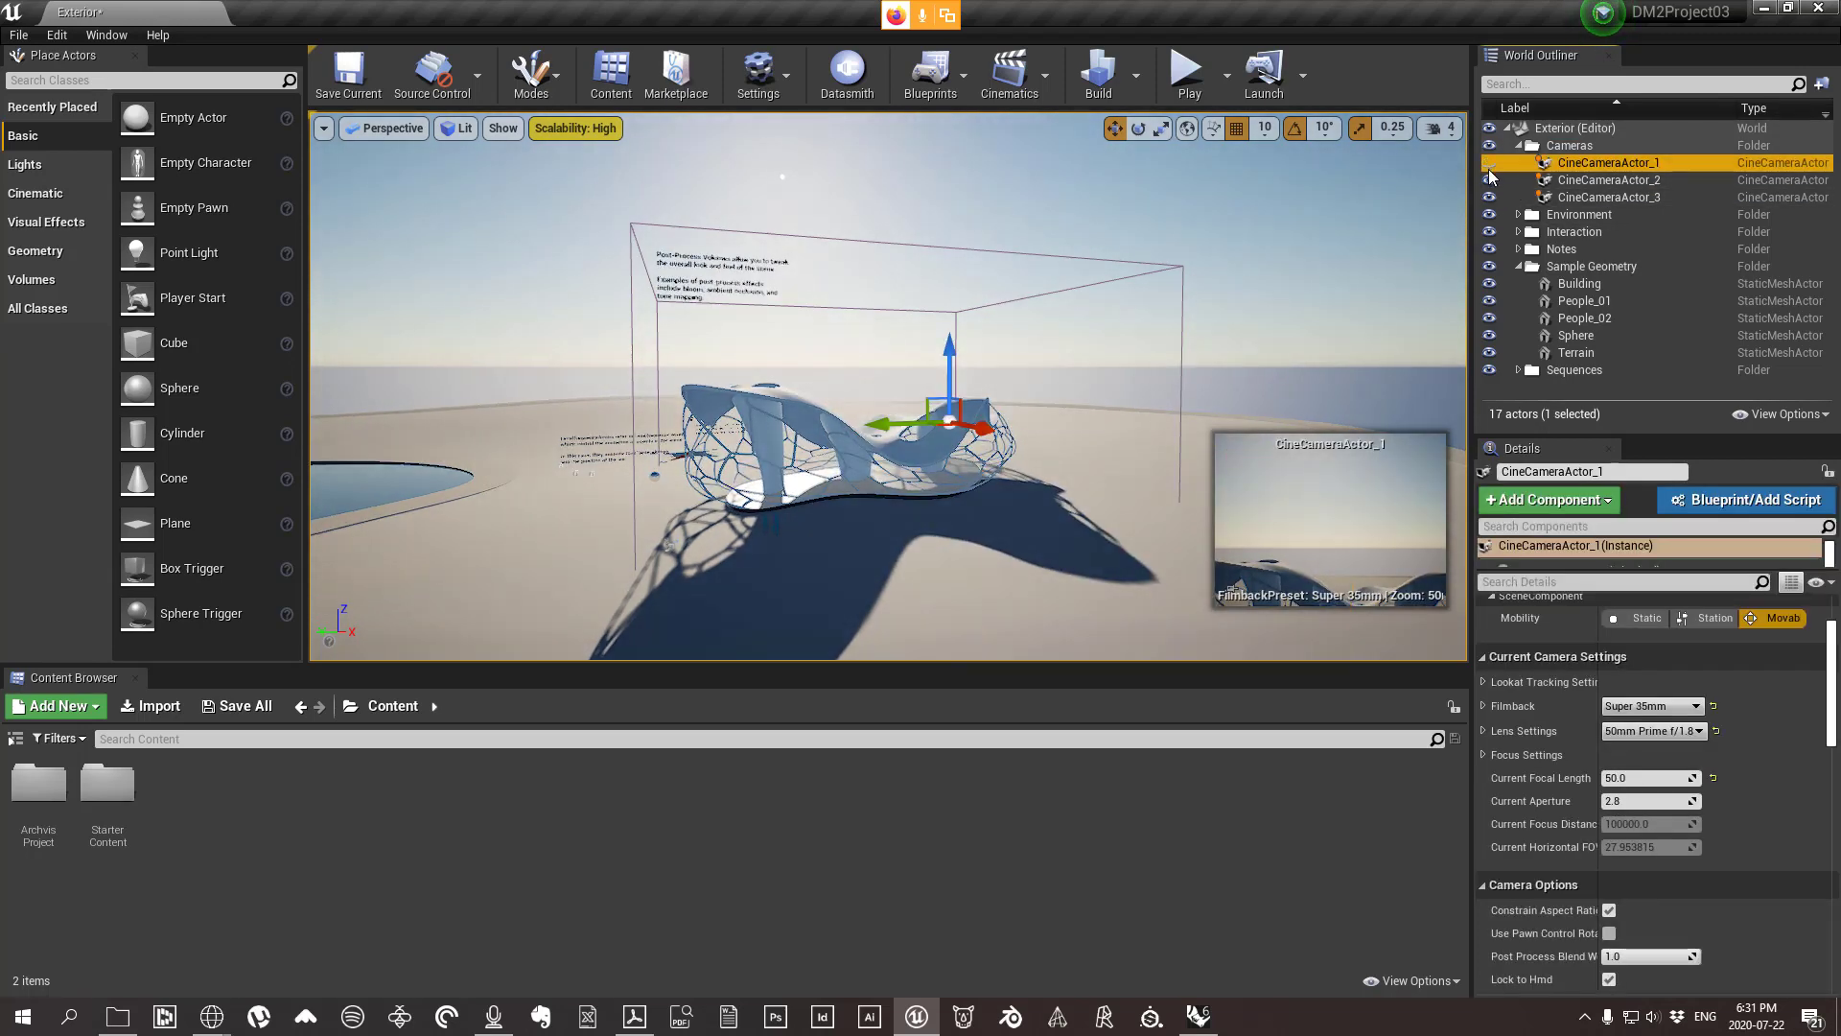
pyautogui.click(1488, 180)
pyautogui.click(1488, 194)
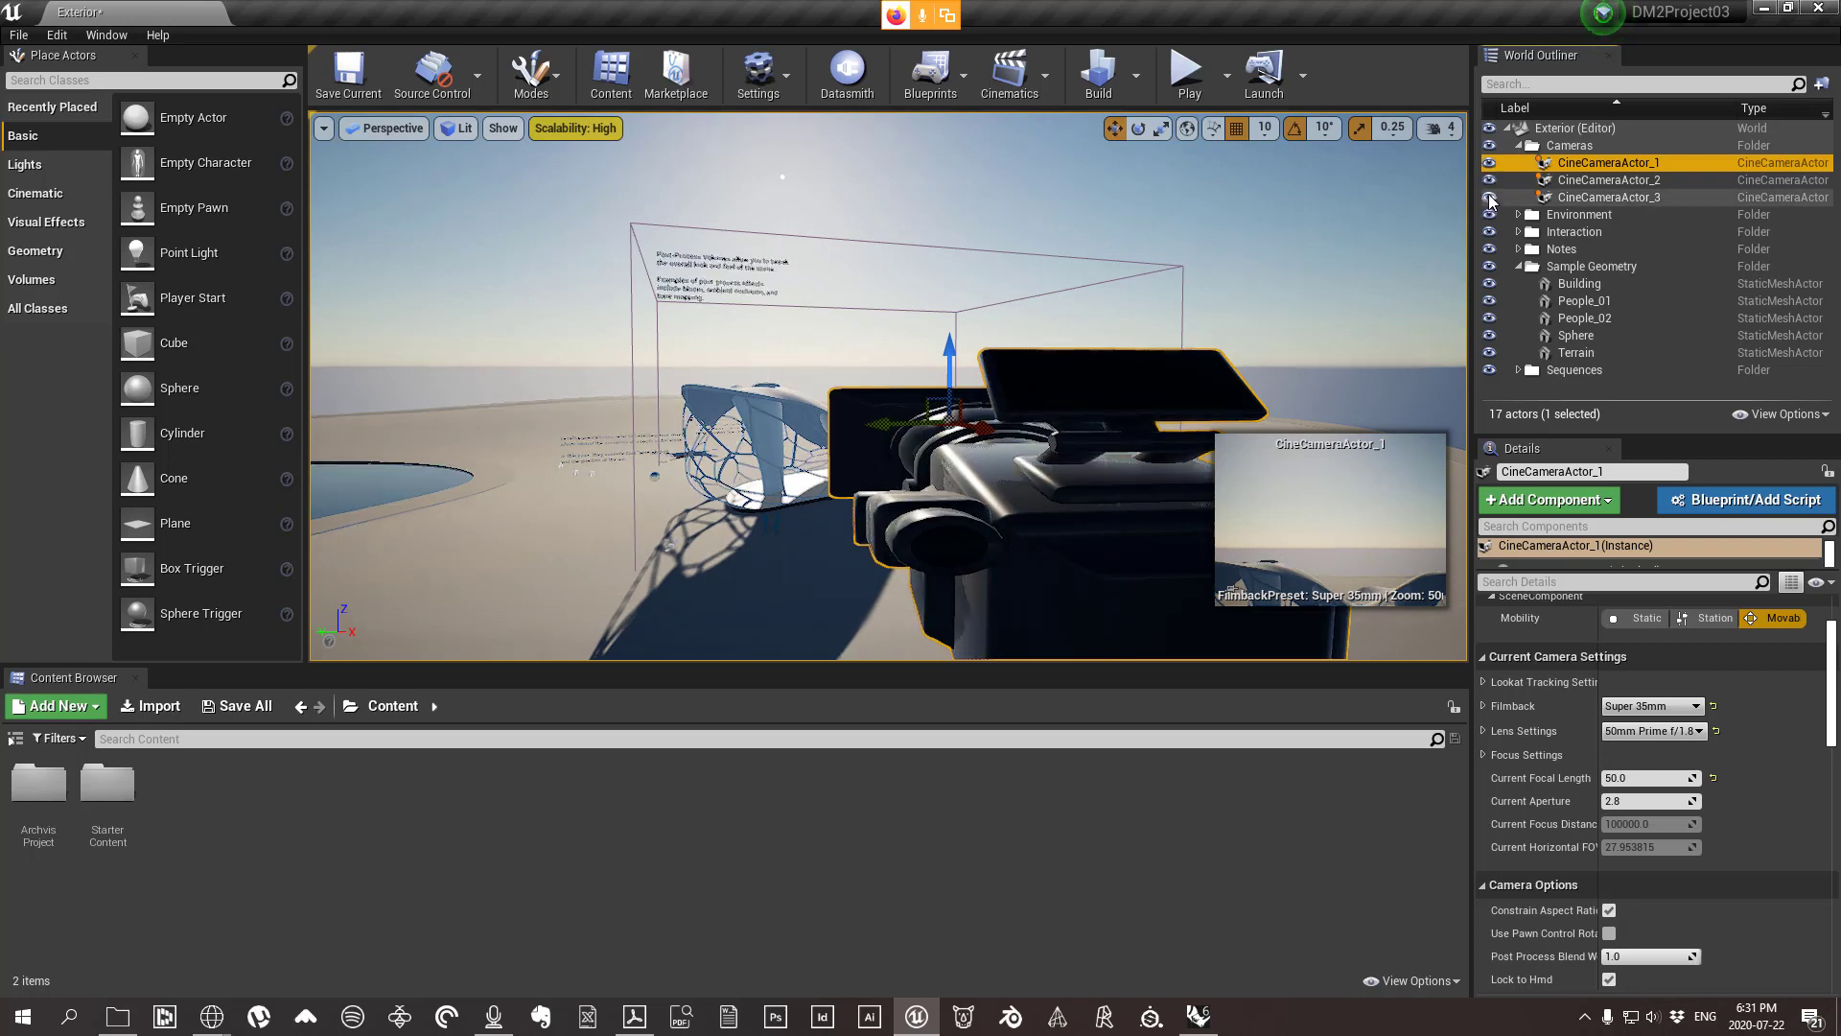
# Select all three cine cameras together, through the Cameras folder and as a range, to compare their previews, and clear the selection.
pyautogui.click(1596, 197)
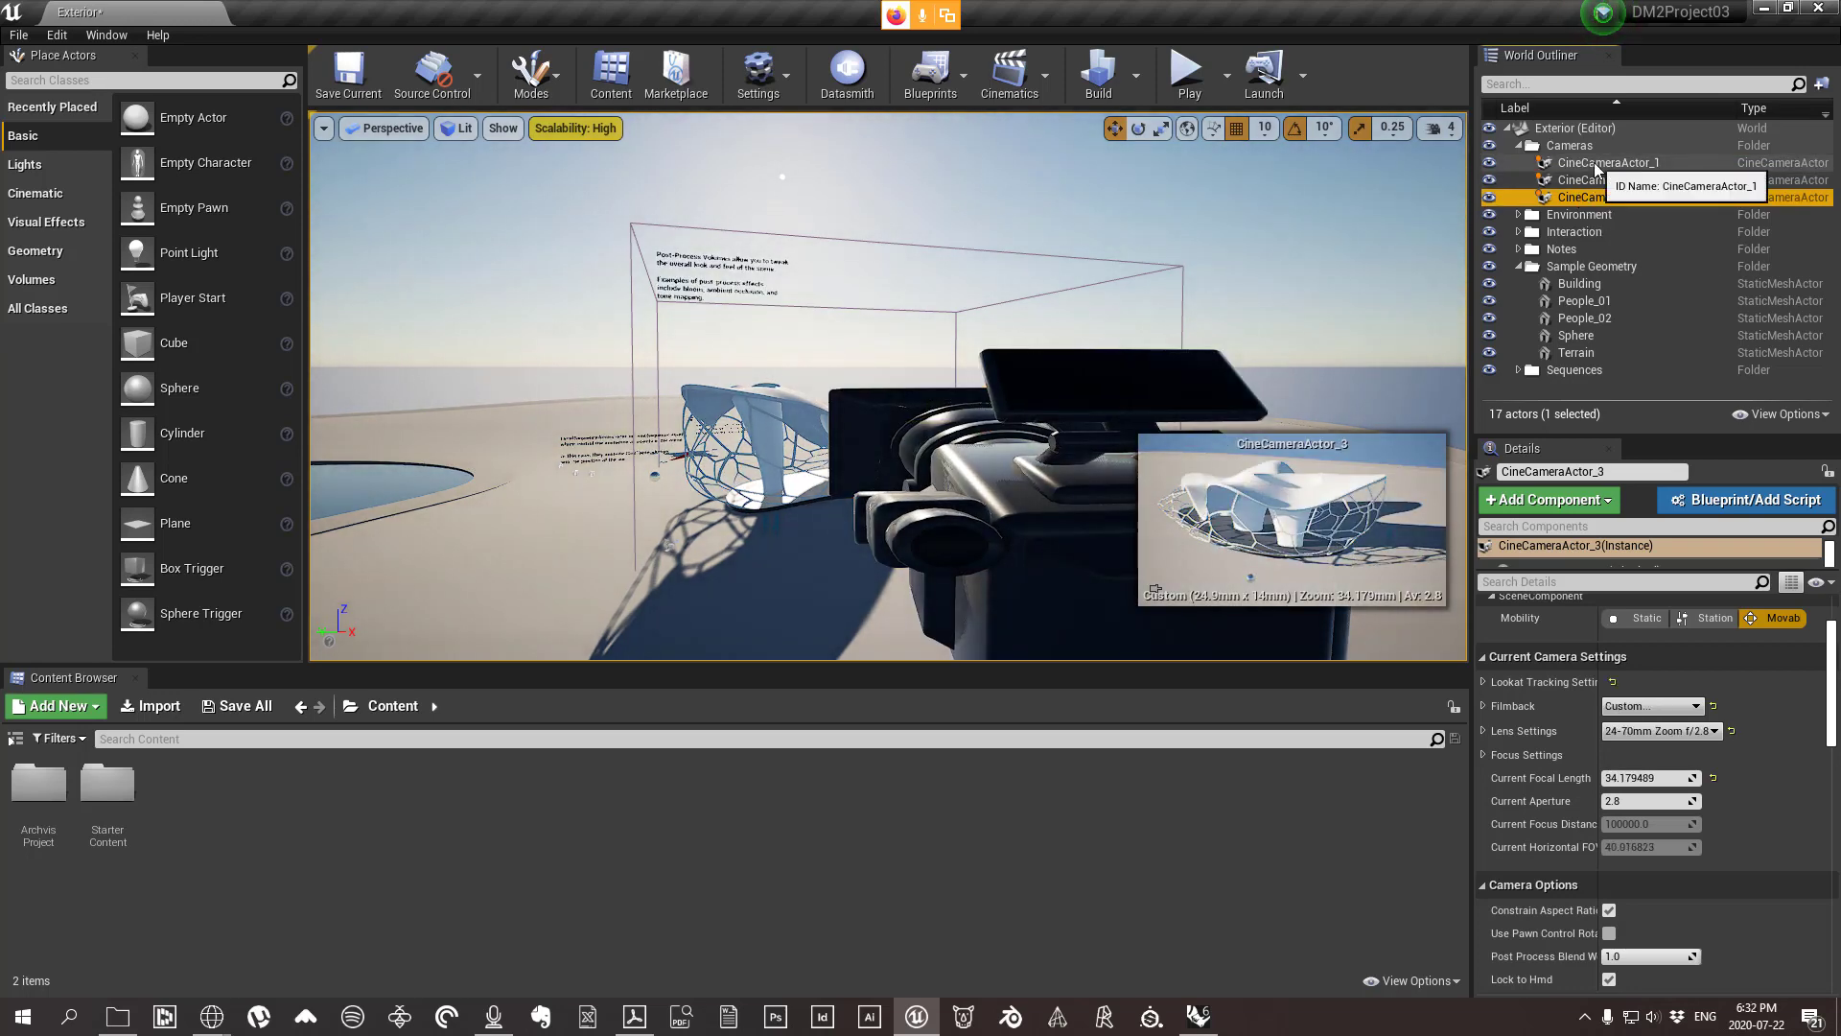
pyautogui.click(1588, 145)
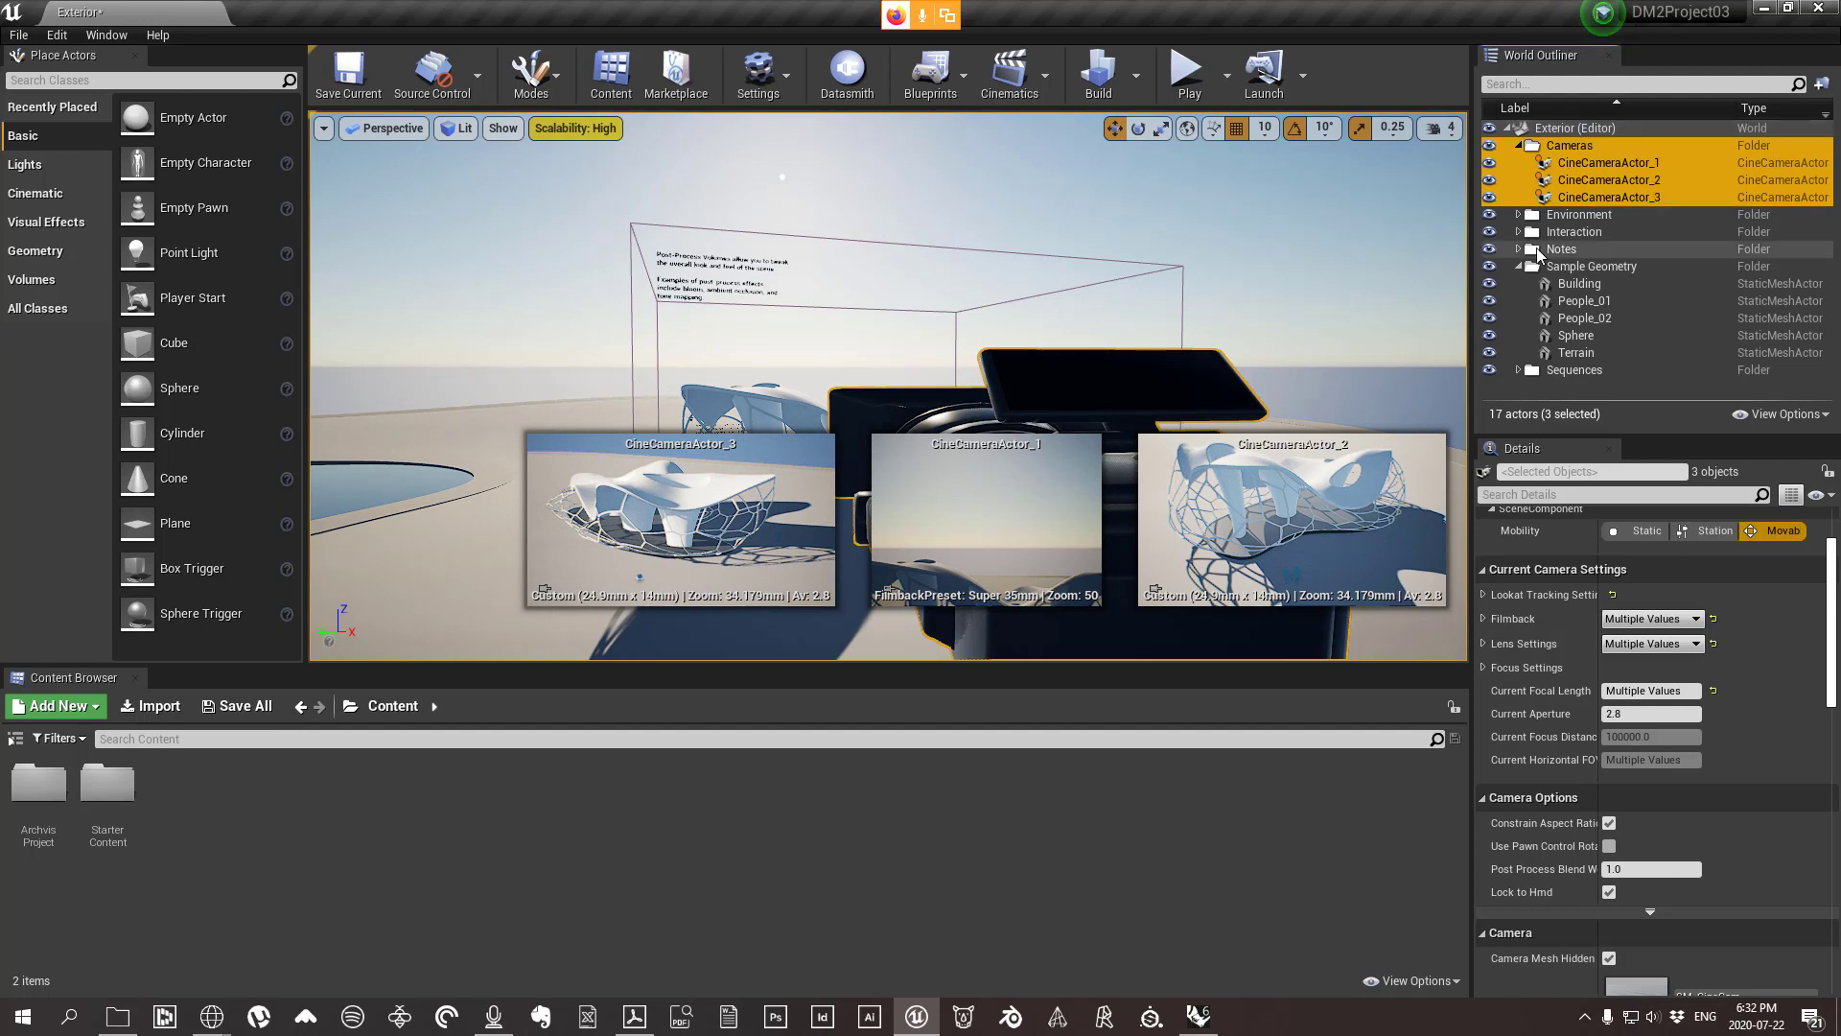
pyautogui.click(1536, 248)
pyautogui.click(1556, 147)
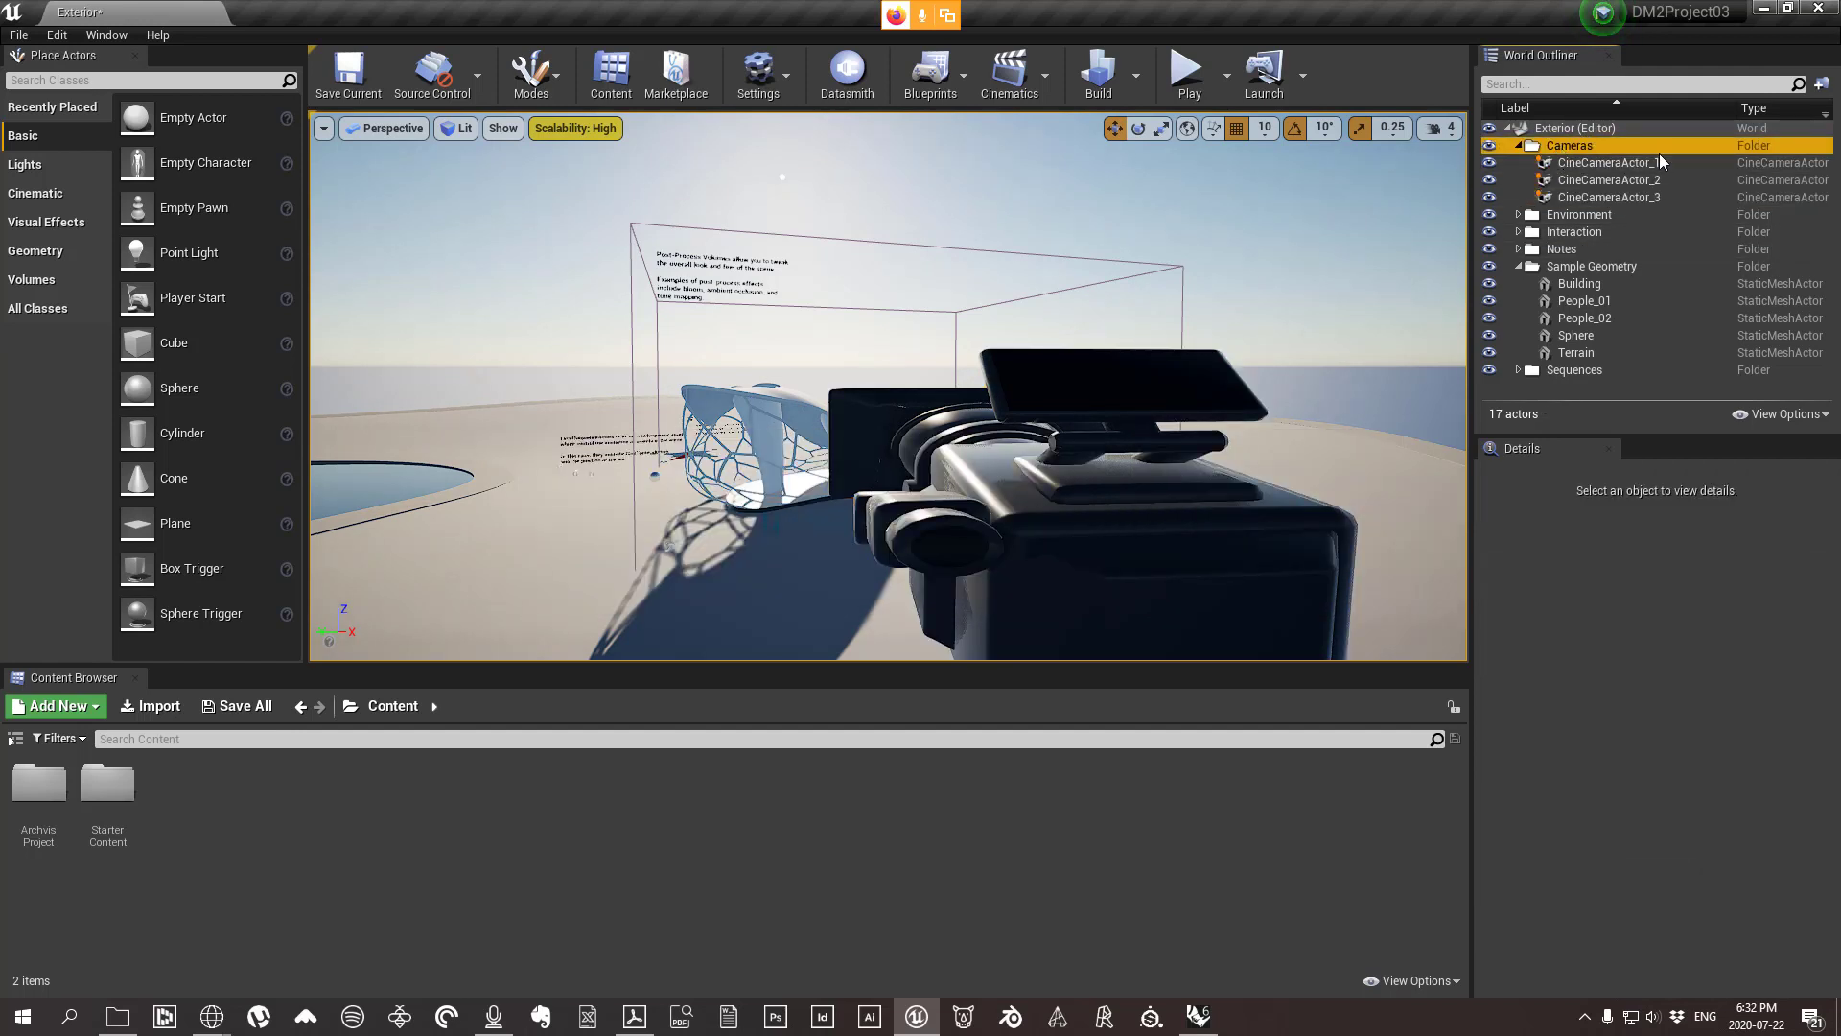
pyautogui.keyDown('ctrl'); pyautogui.click(1593, 197); pyautogui.keyUp('ctrl')
pyautogui.keyDown('shift'); pyautogui.click(1574, 165); pyautogui.keyUp('shift')
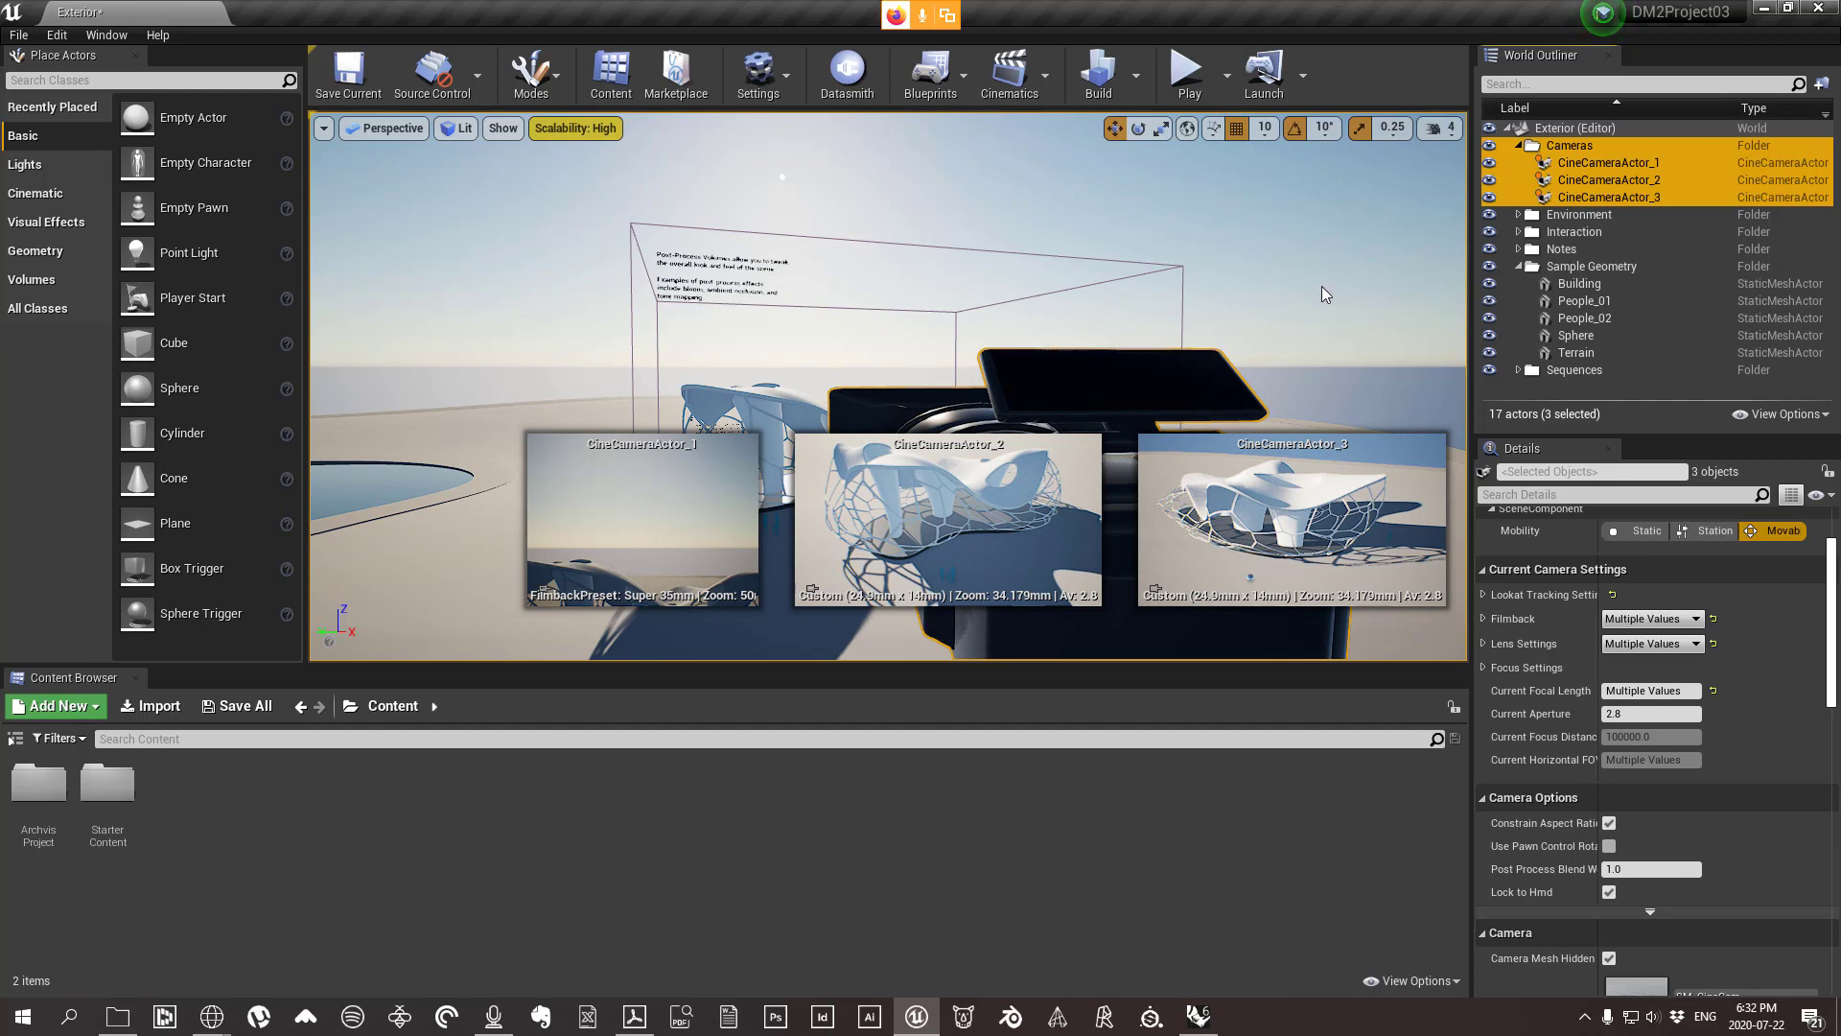
pyautogui.click(1295, 294)
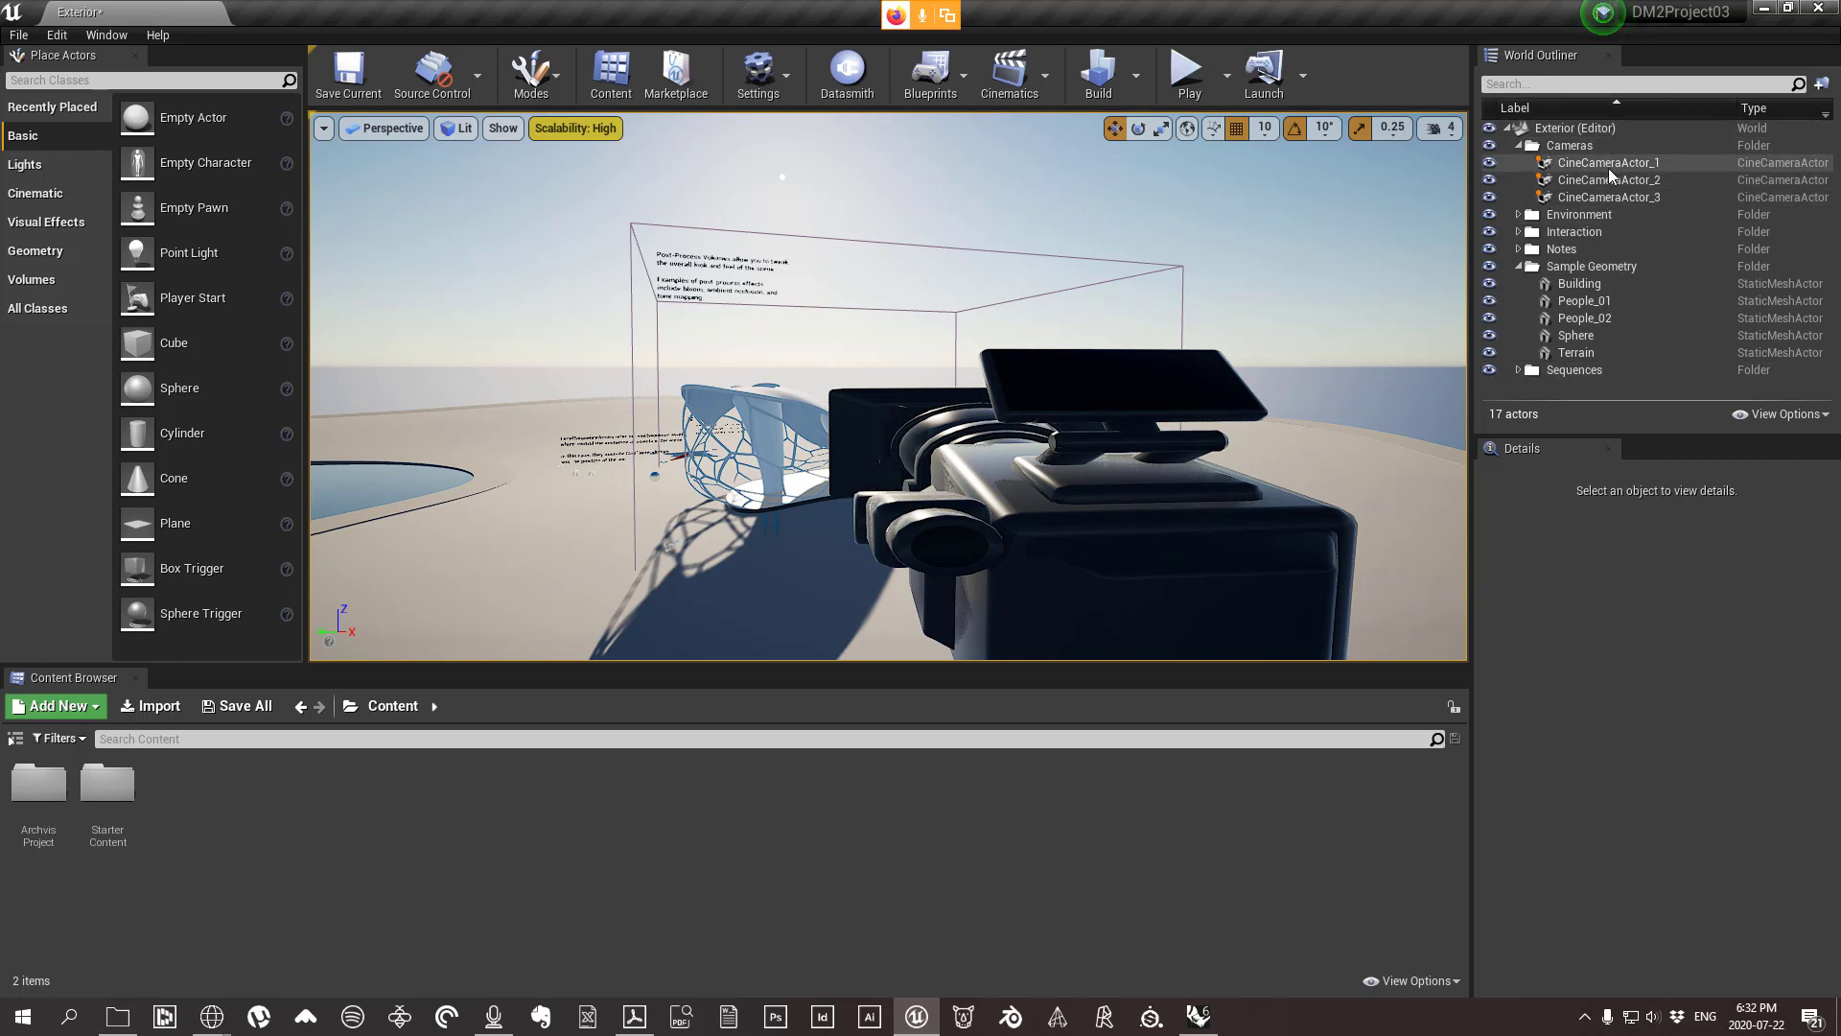
# Play the level in the editor viewport to view the building in the running scene, and stop the session.
pyautogui.click(1186, 77)
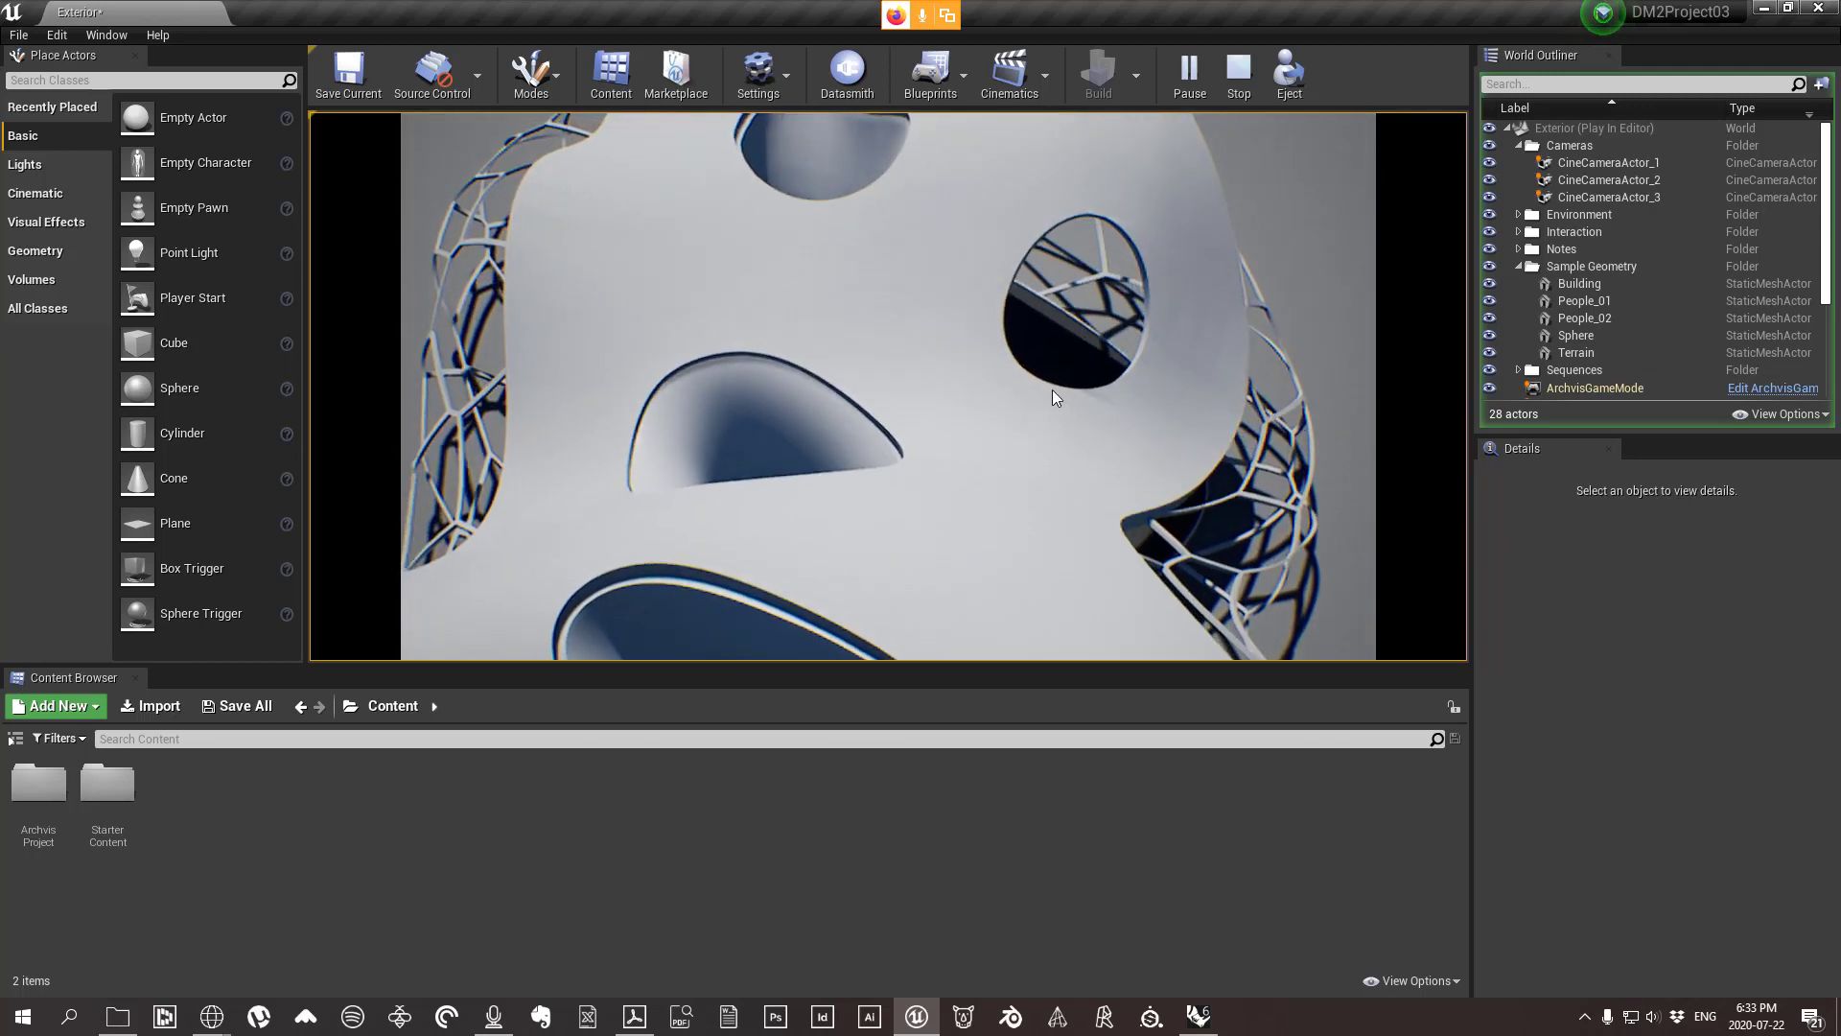
pyautogui.press('Escape')
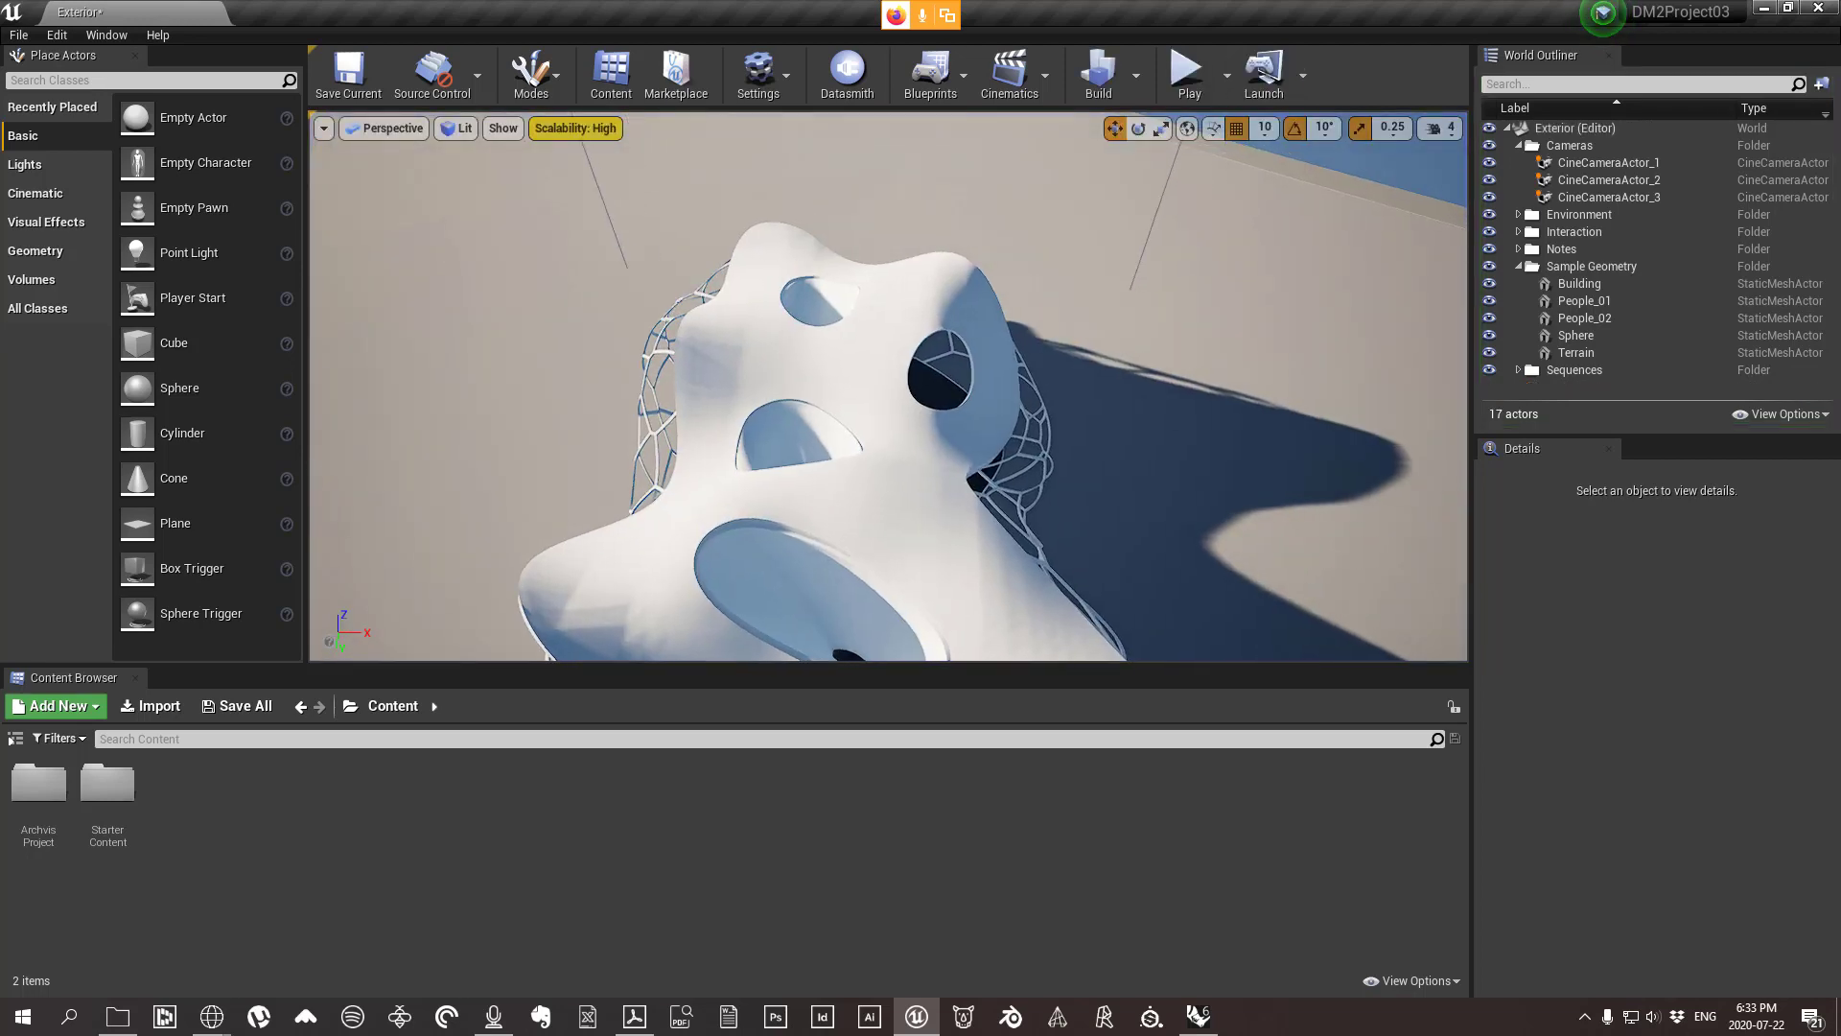
# View the whole building from farther away and select the Cameras folder with all its cine cameras.
pyautogui.scroll(-3, 1052, 517)
pyautogui.moveTo(1051, 518); pyautogui.dragTo(1047, 402, button='right')
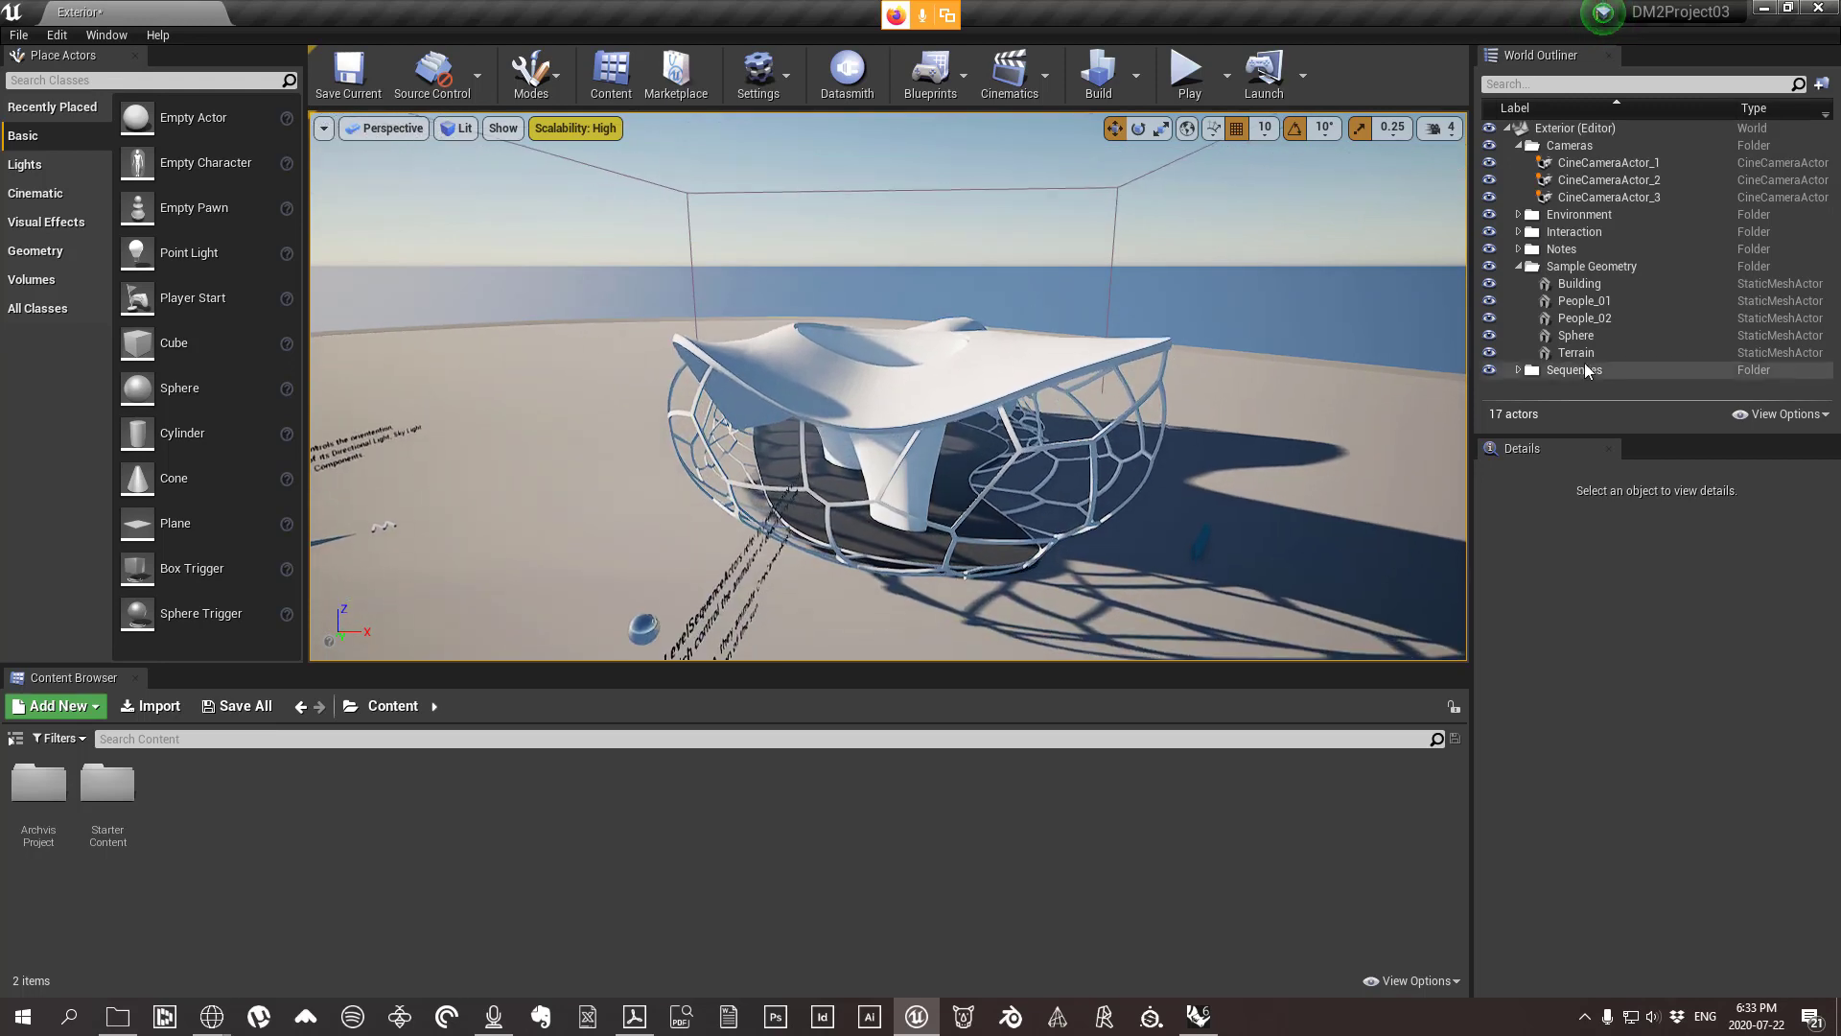
pyautogui.moveTo(806, 404); pyautogui.dragTo(638, 411)
pyautogui.moveTo(861, 389); pyautogui.dragTo(940, 416)
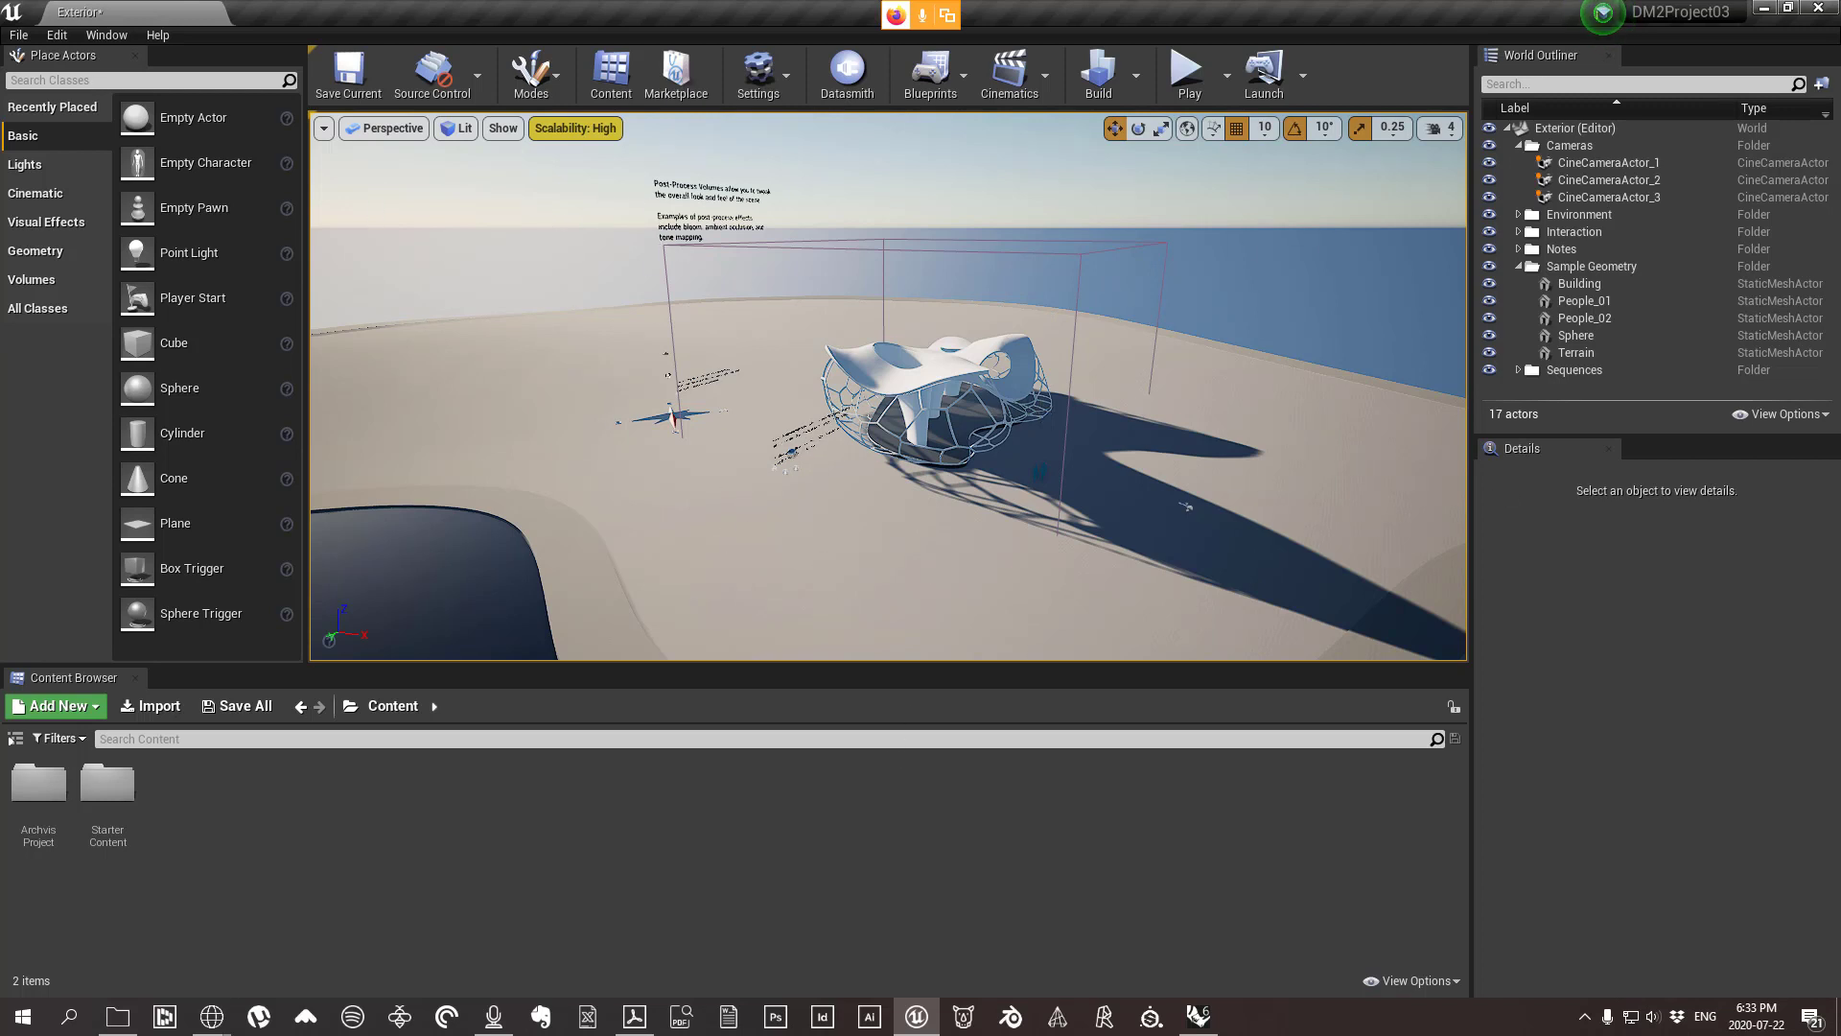
pyautogui.click(1586, 144)
pyautogui.doubleClick(1586, 143)
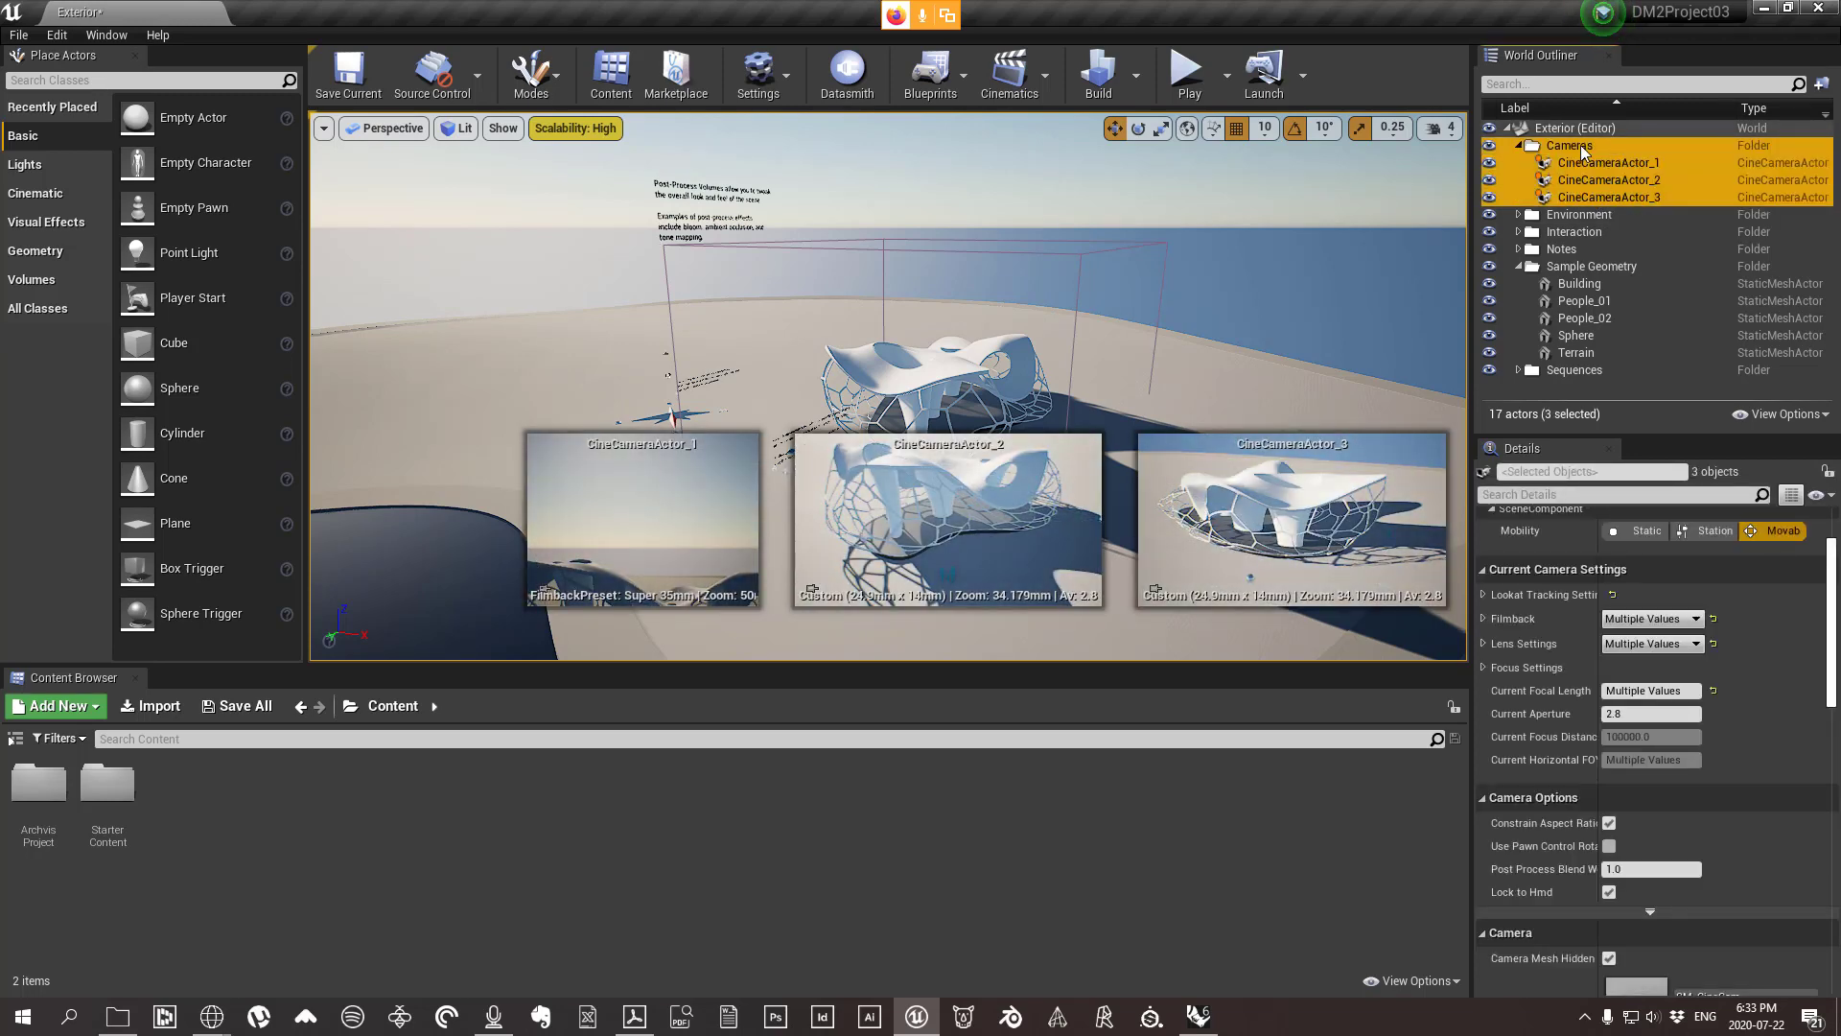
# Delete the Cameras folder with its three cine cameras, accepting the broken references for all of them.
pyautogui.press('Delete')
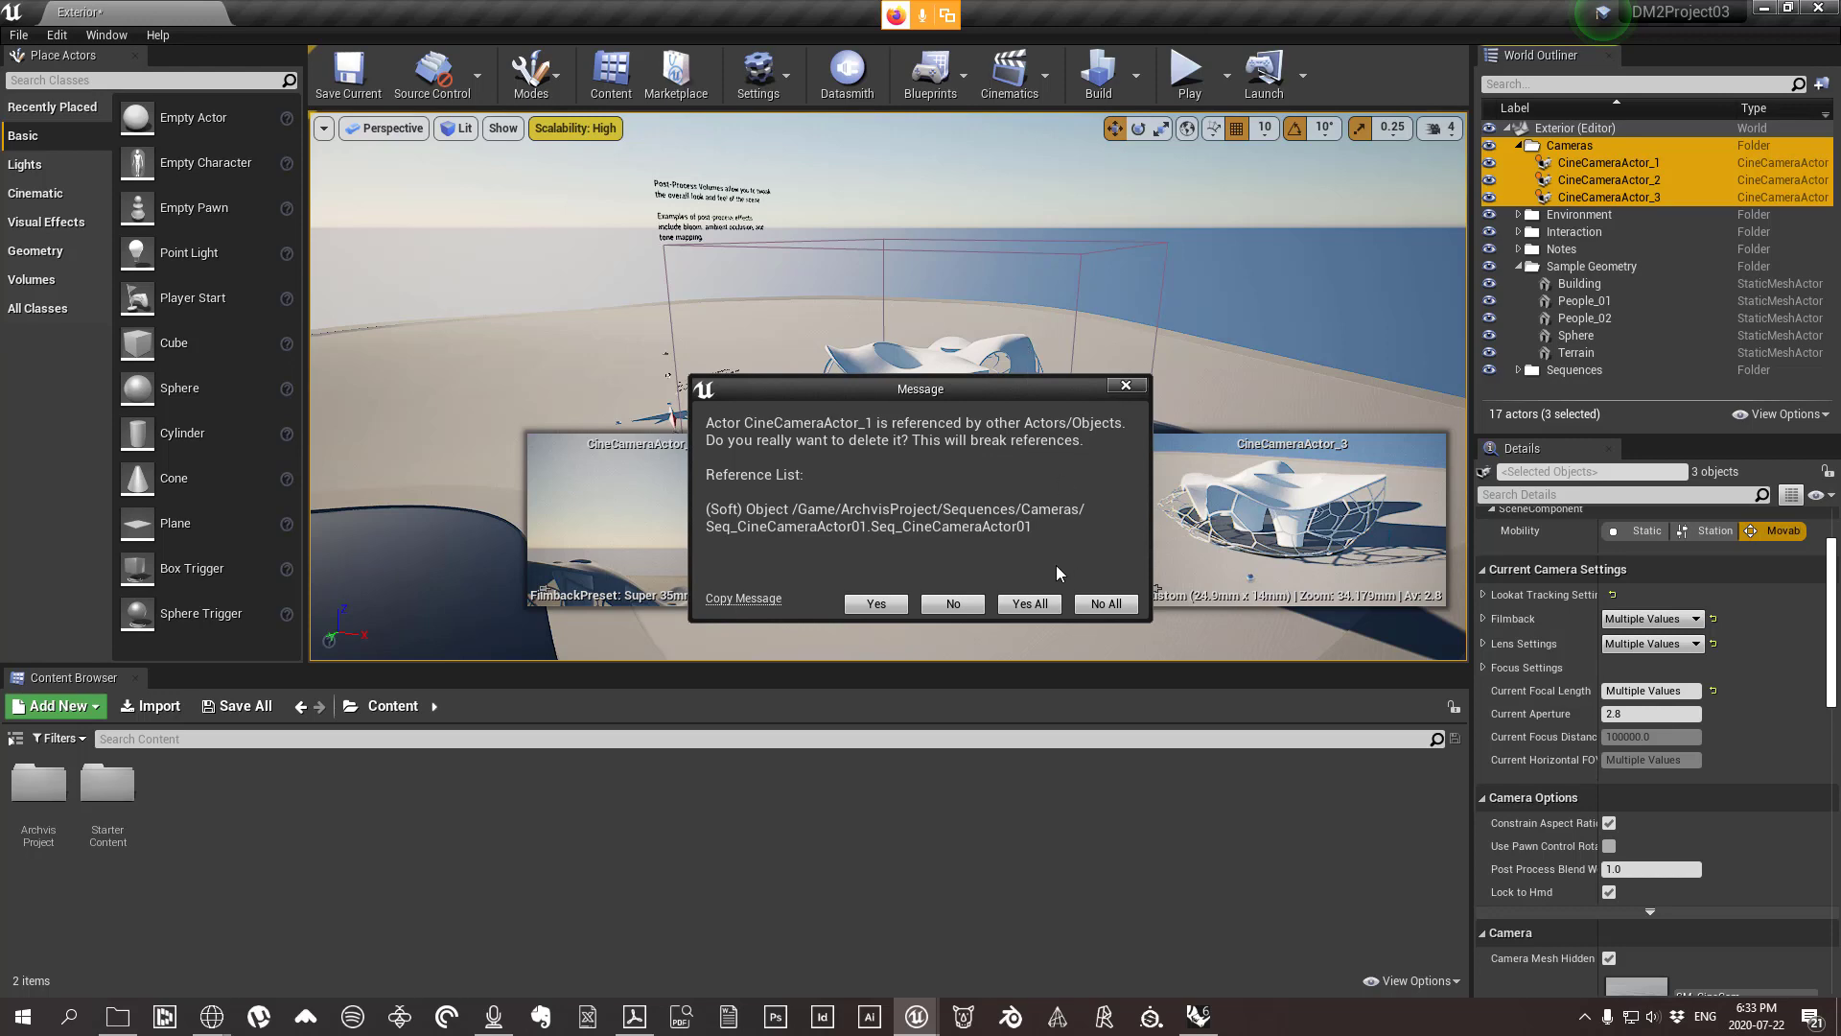
pyautogui.click(1028, 603)
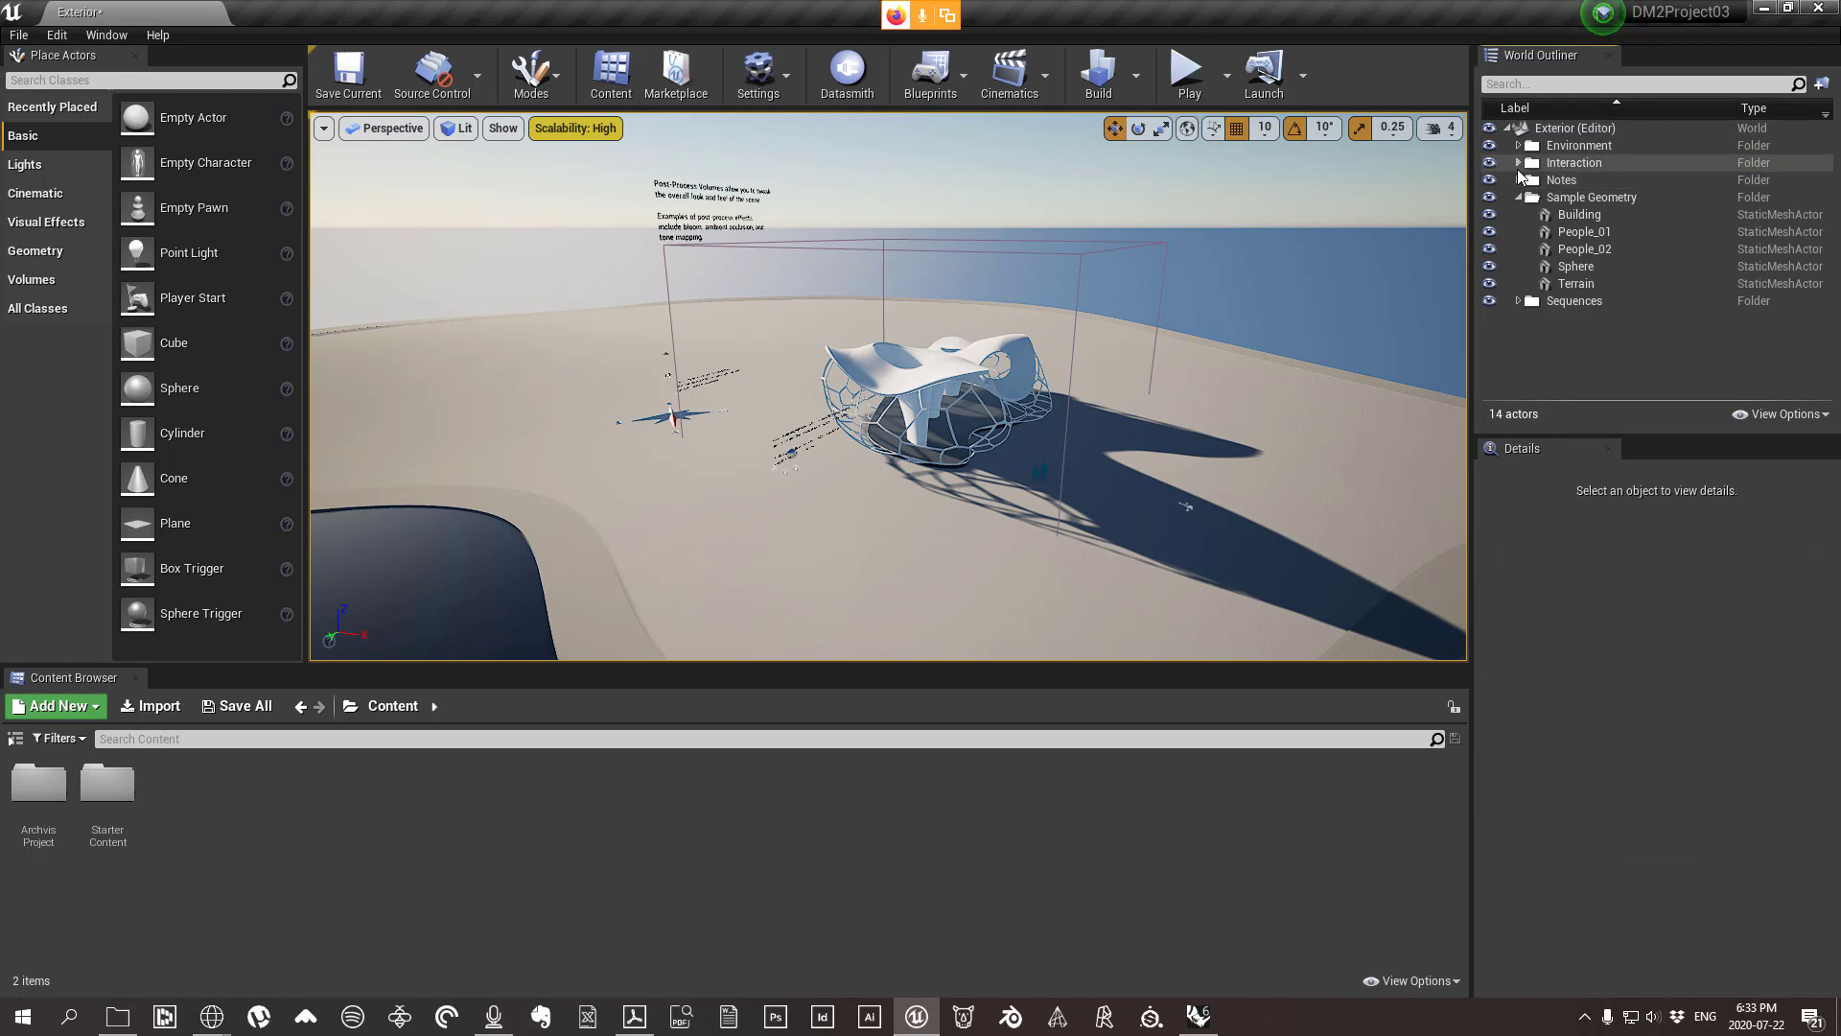
# Remove the Interaction, Notes, Sample Geometry and Sequences folders from the World Outliner.
pyautogui.click(1572, 163)
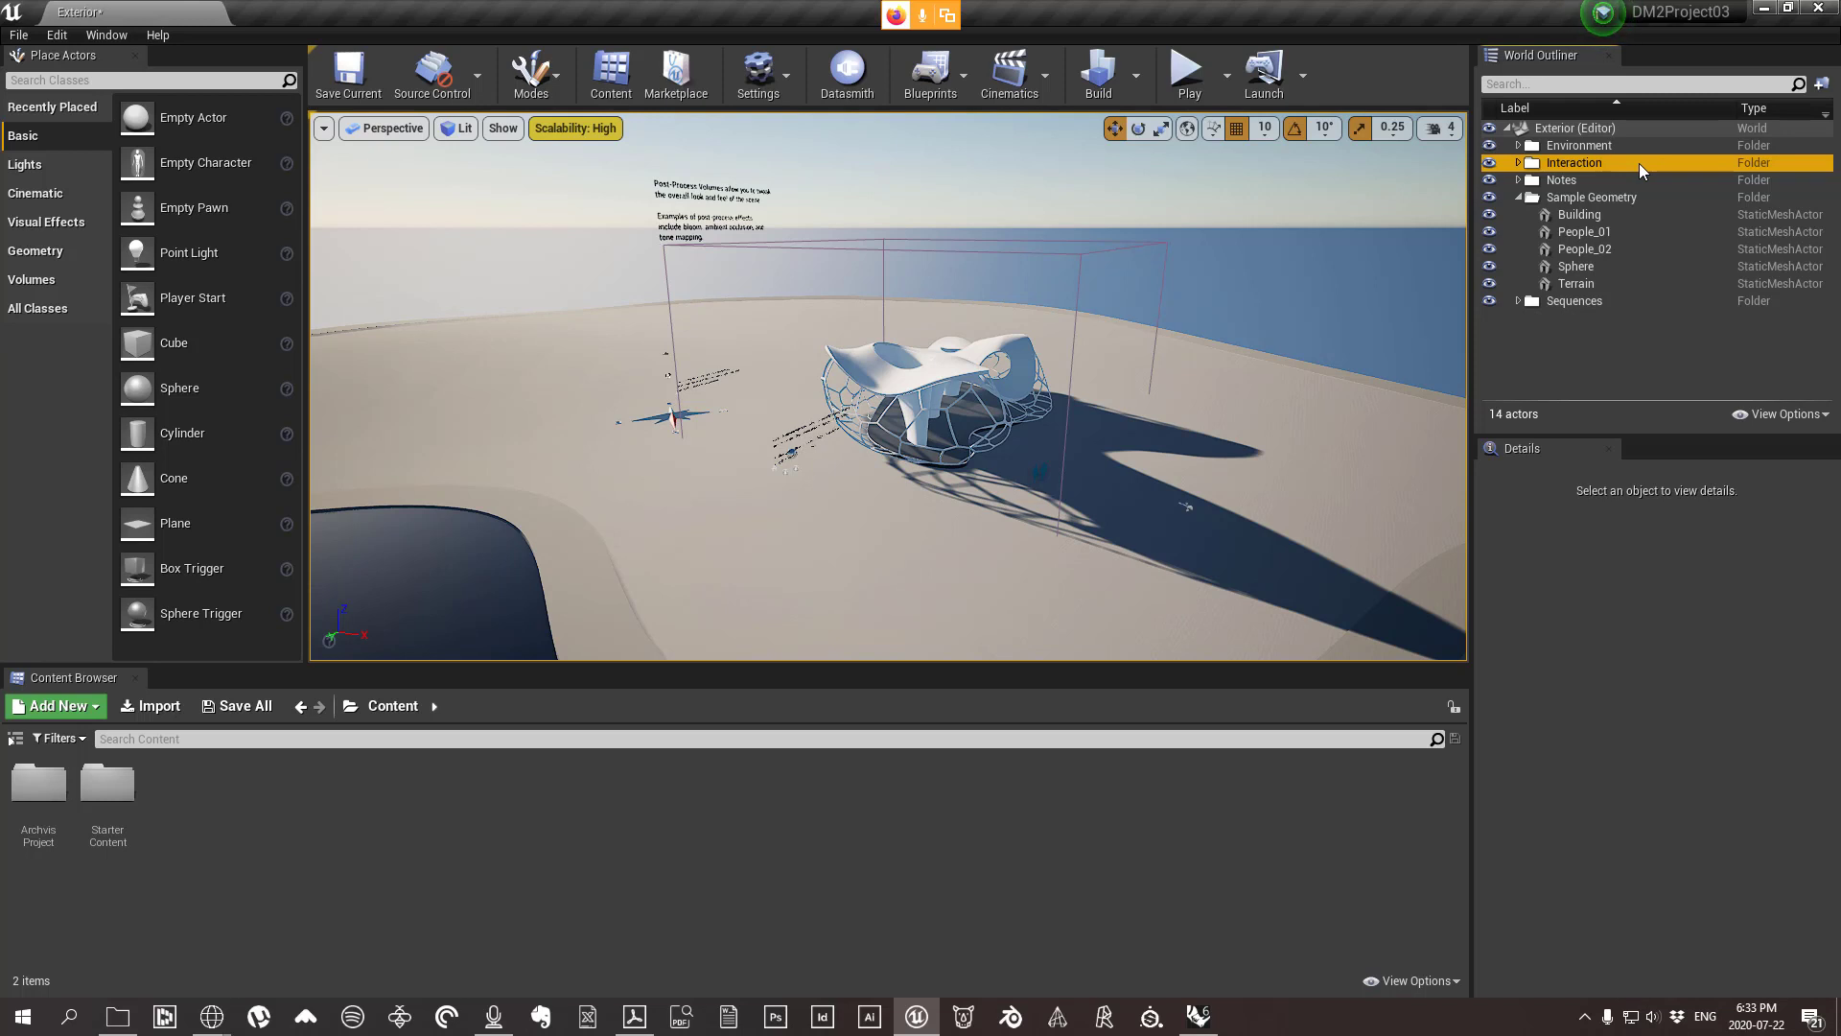
pyautogui.press('Delete')
pyautogui.click(1619, 163)
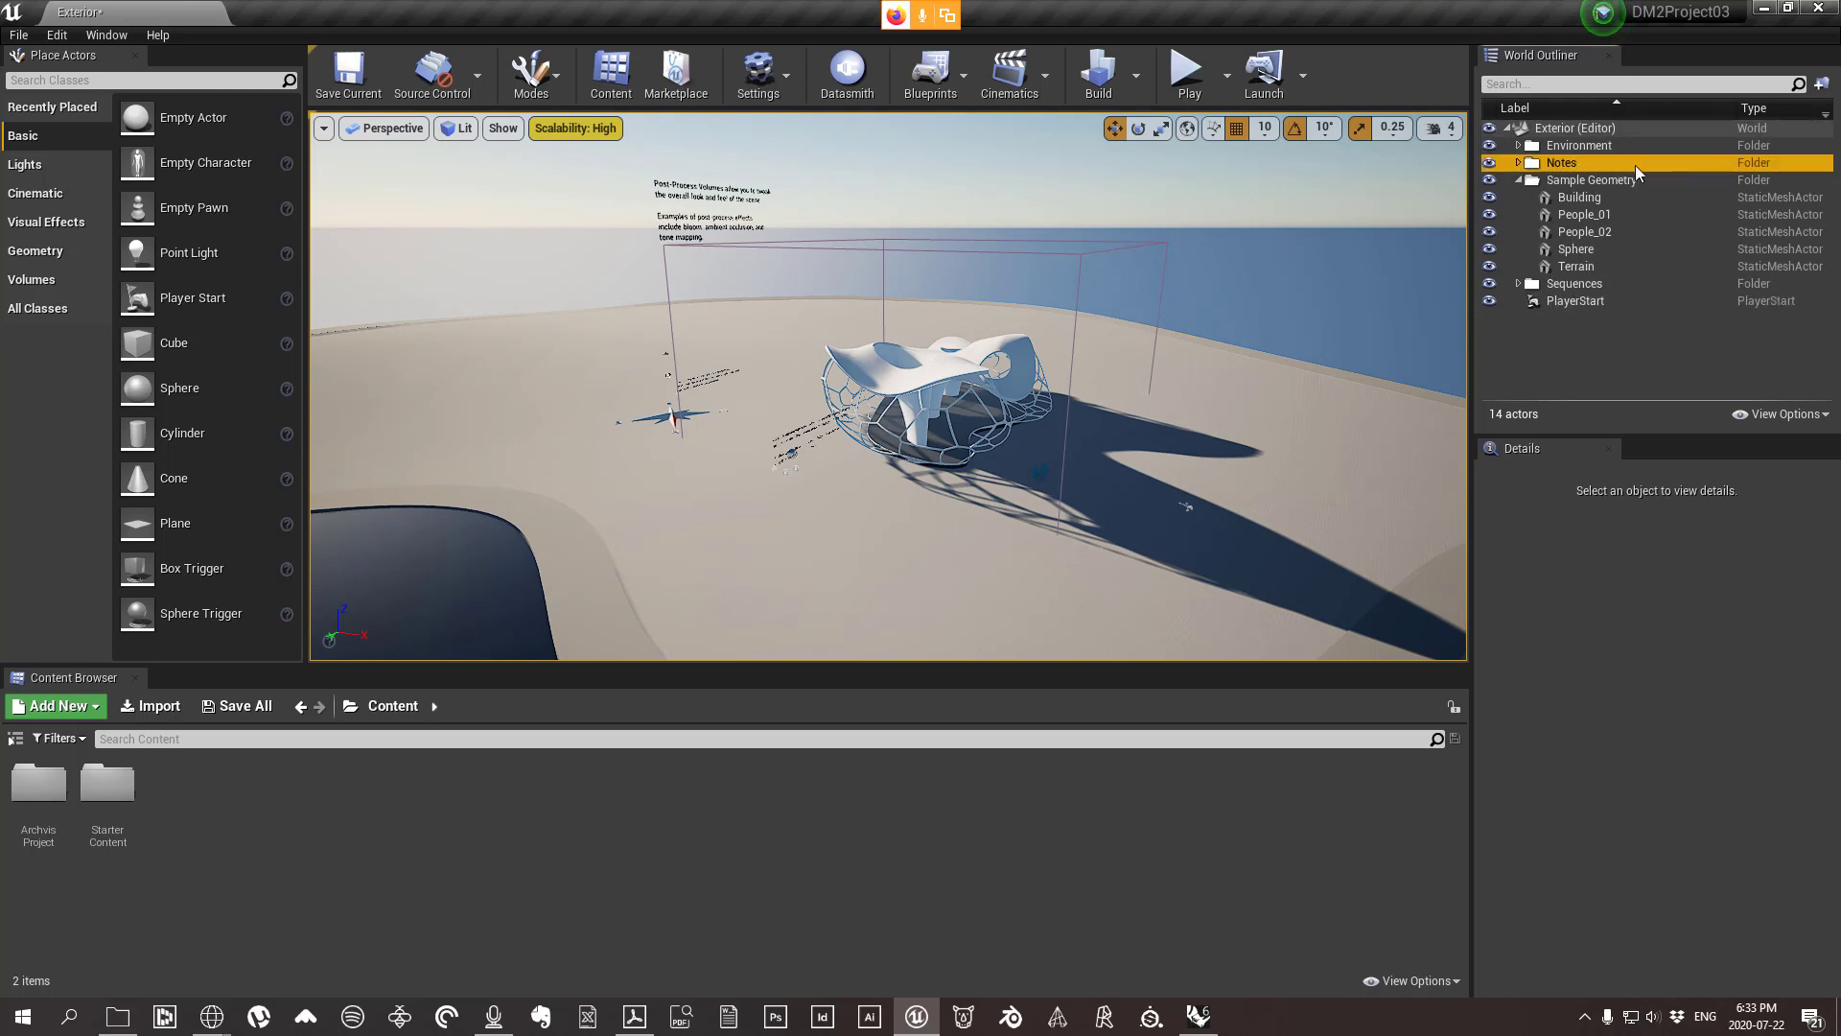
pyautogui.press('Delete')
pyautogui.click(1517, 162)
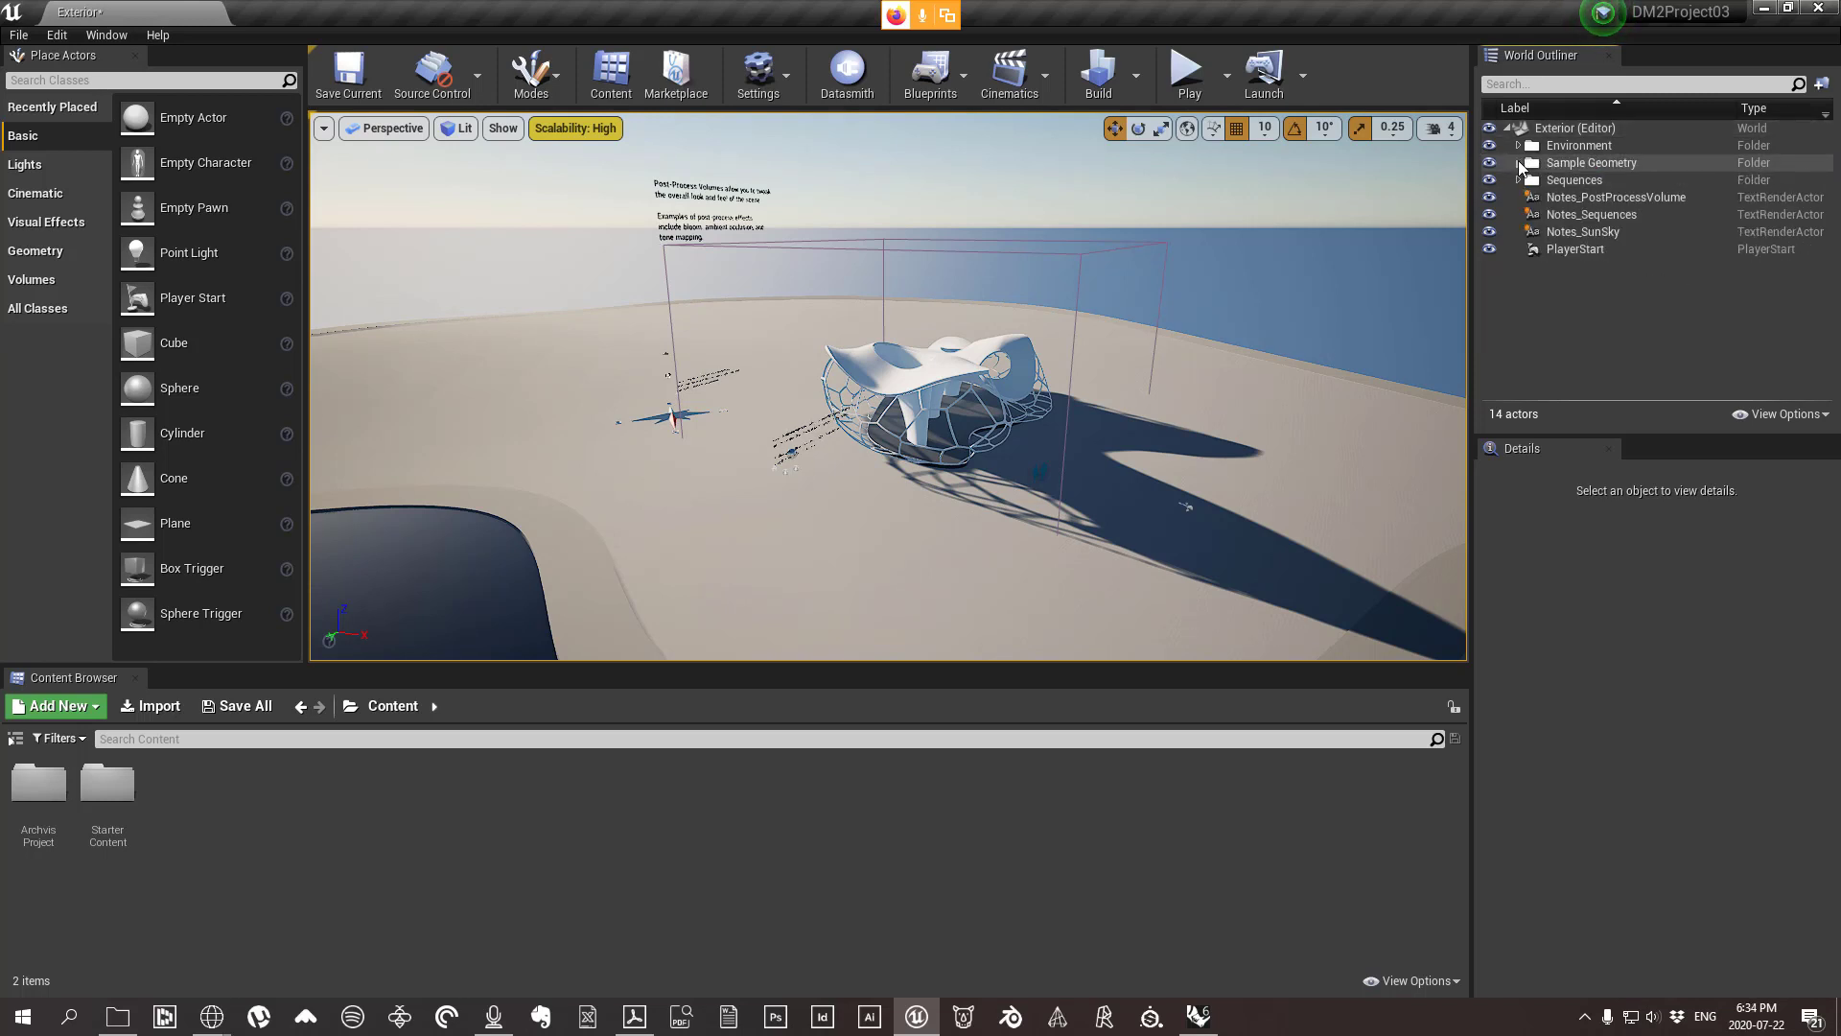
pyautogui.click(1577, 163)
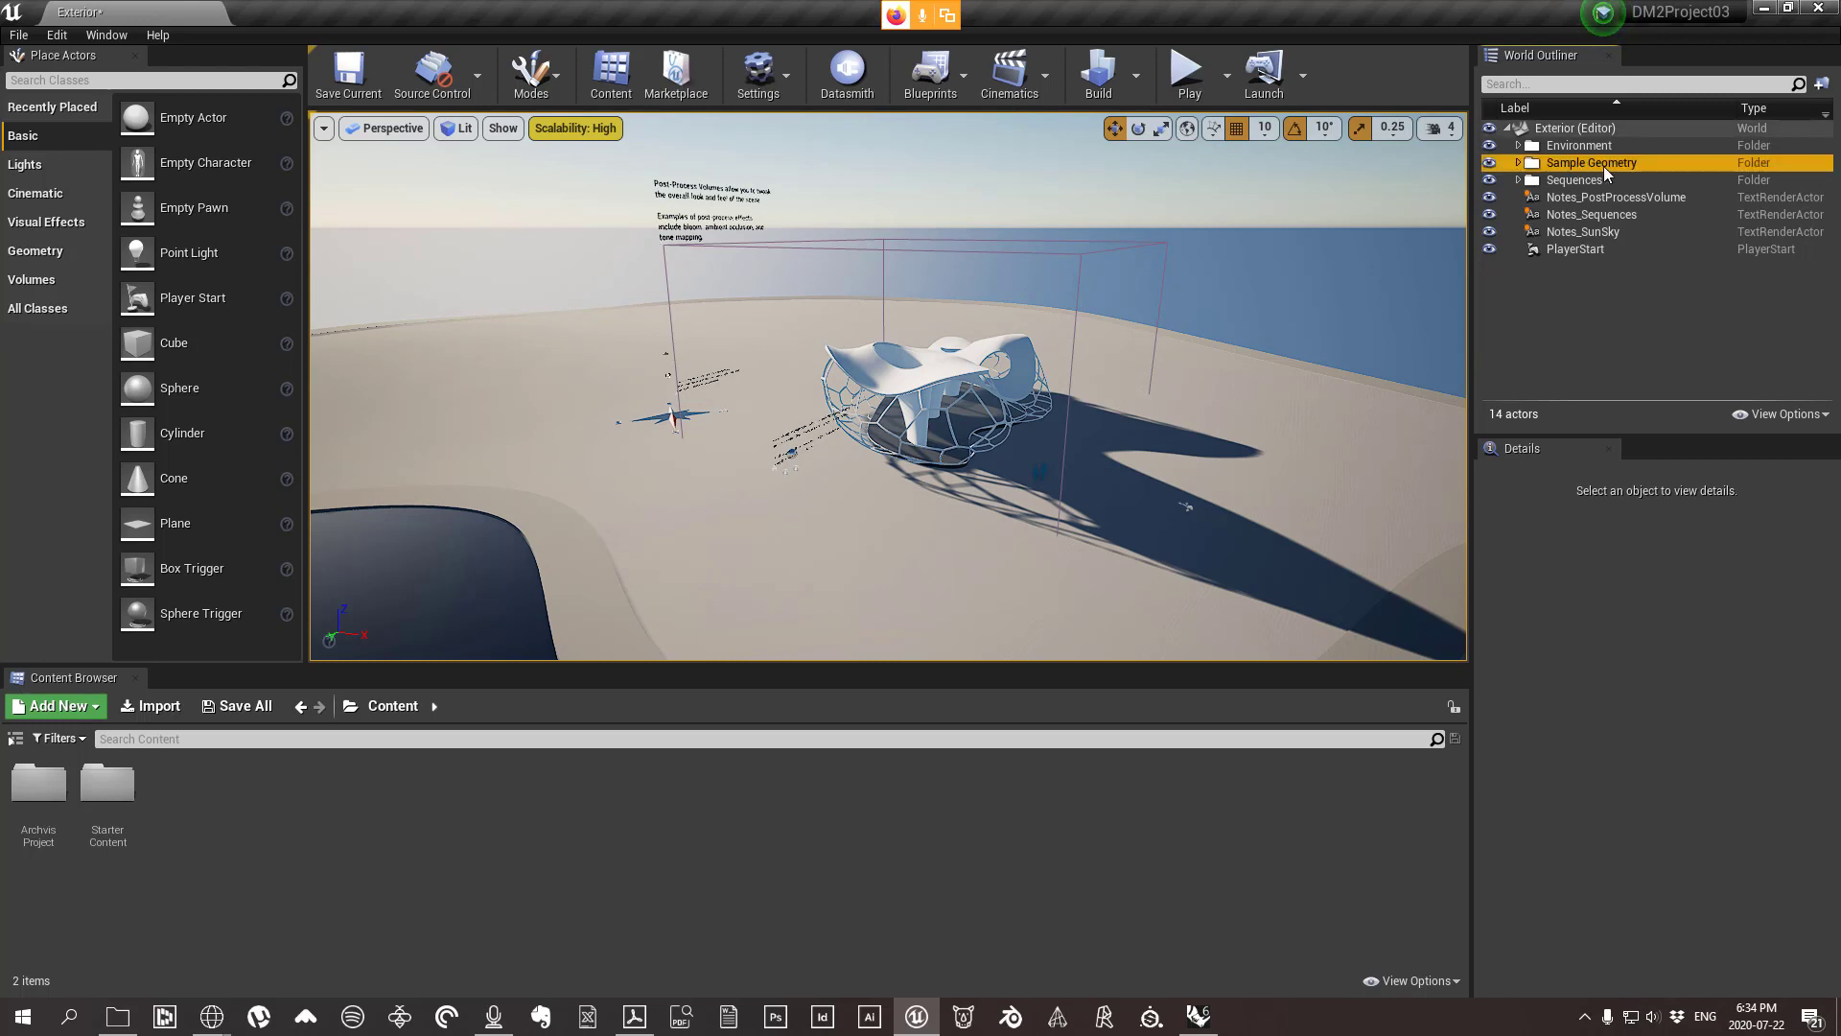
pyautogui.press('Delete')
pyautogui.click(1580, 164)
pyautogui.press('Delete')
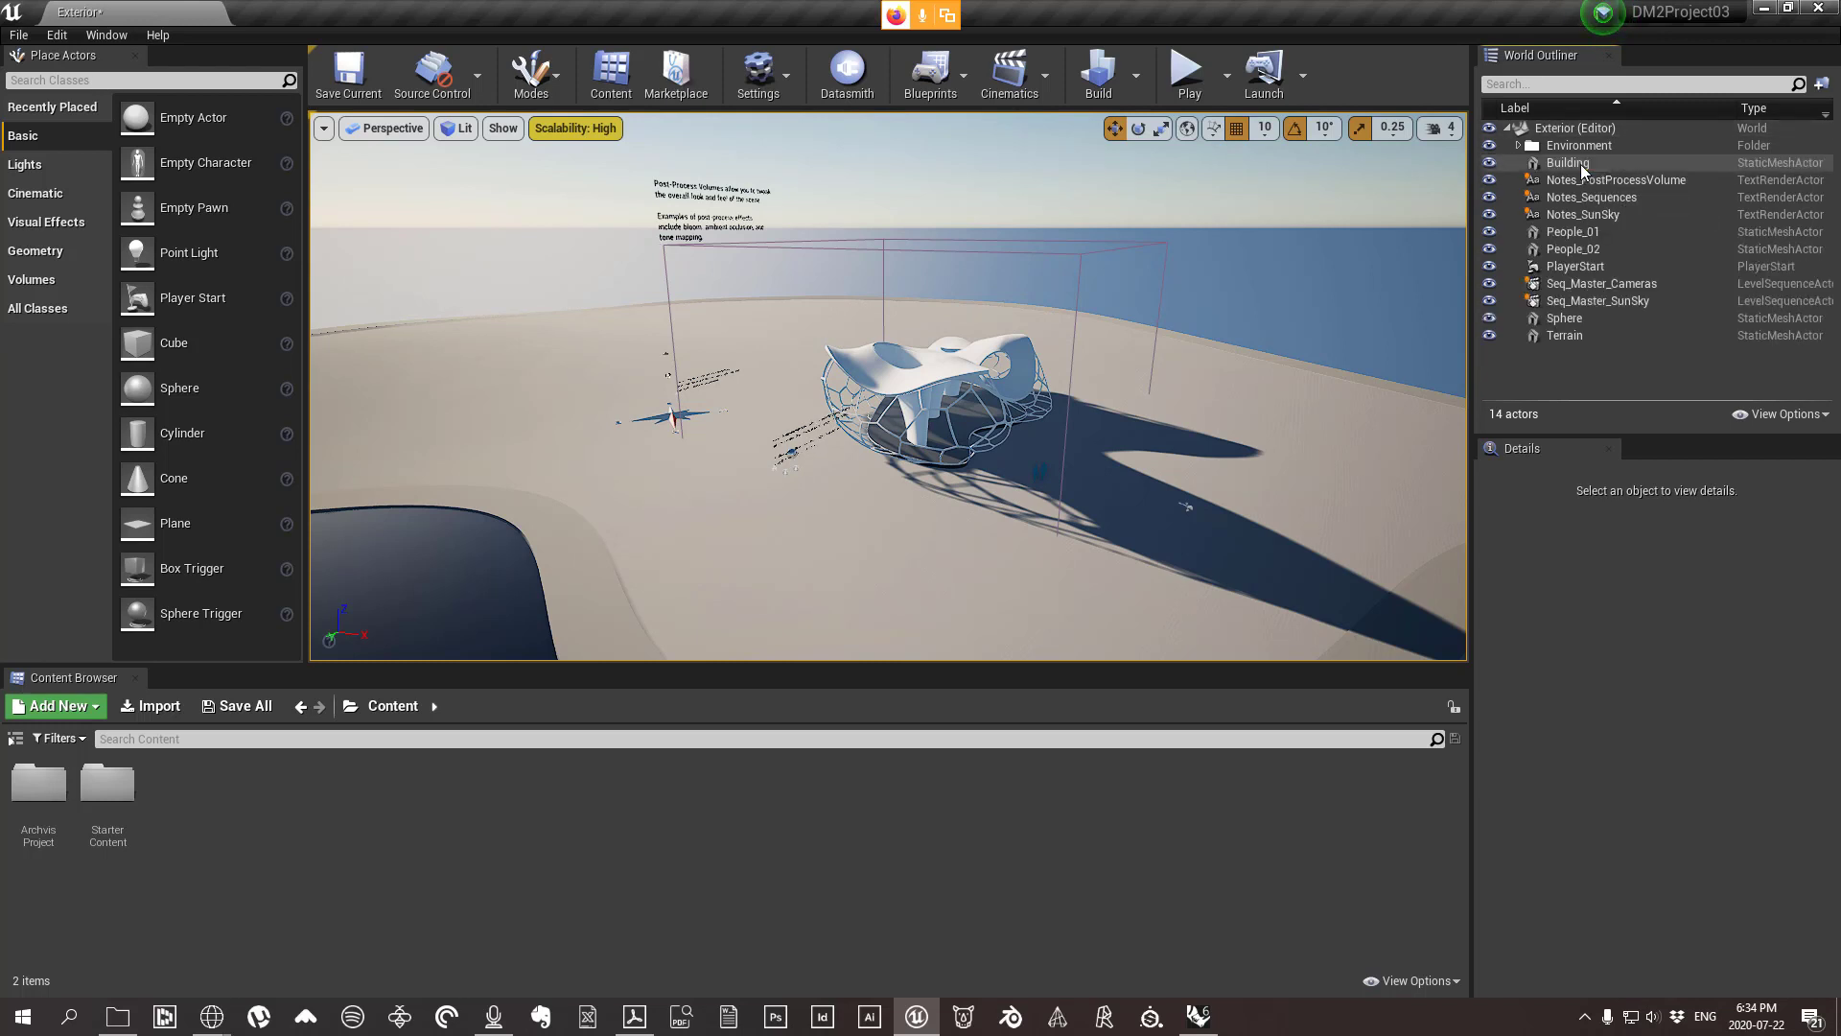
# Delete all actors outside the Environment folder, from Building through Terrain.
pyautogui.click(1577, 165)
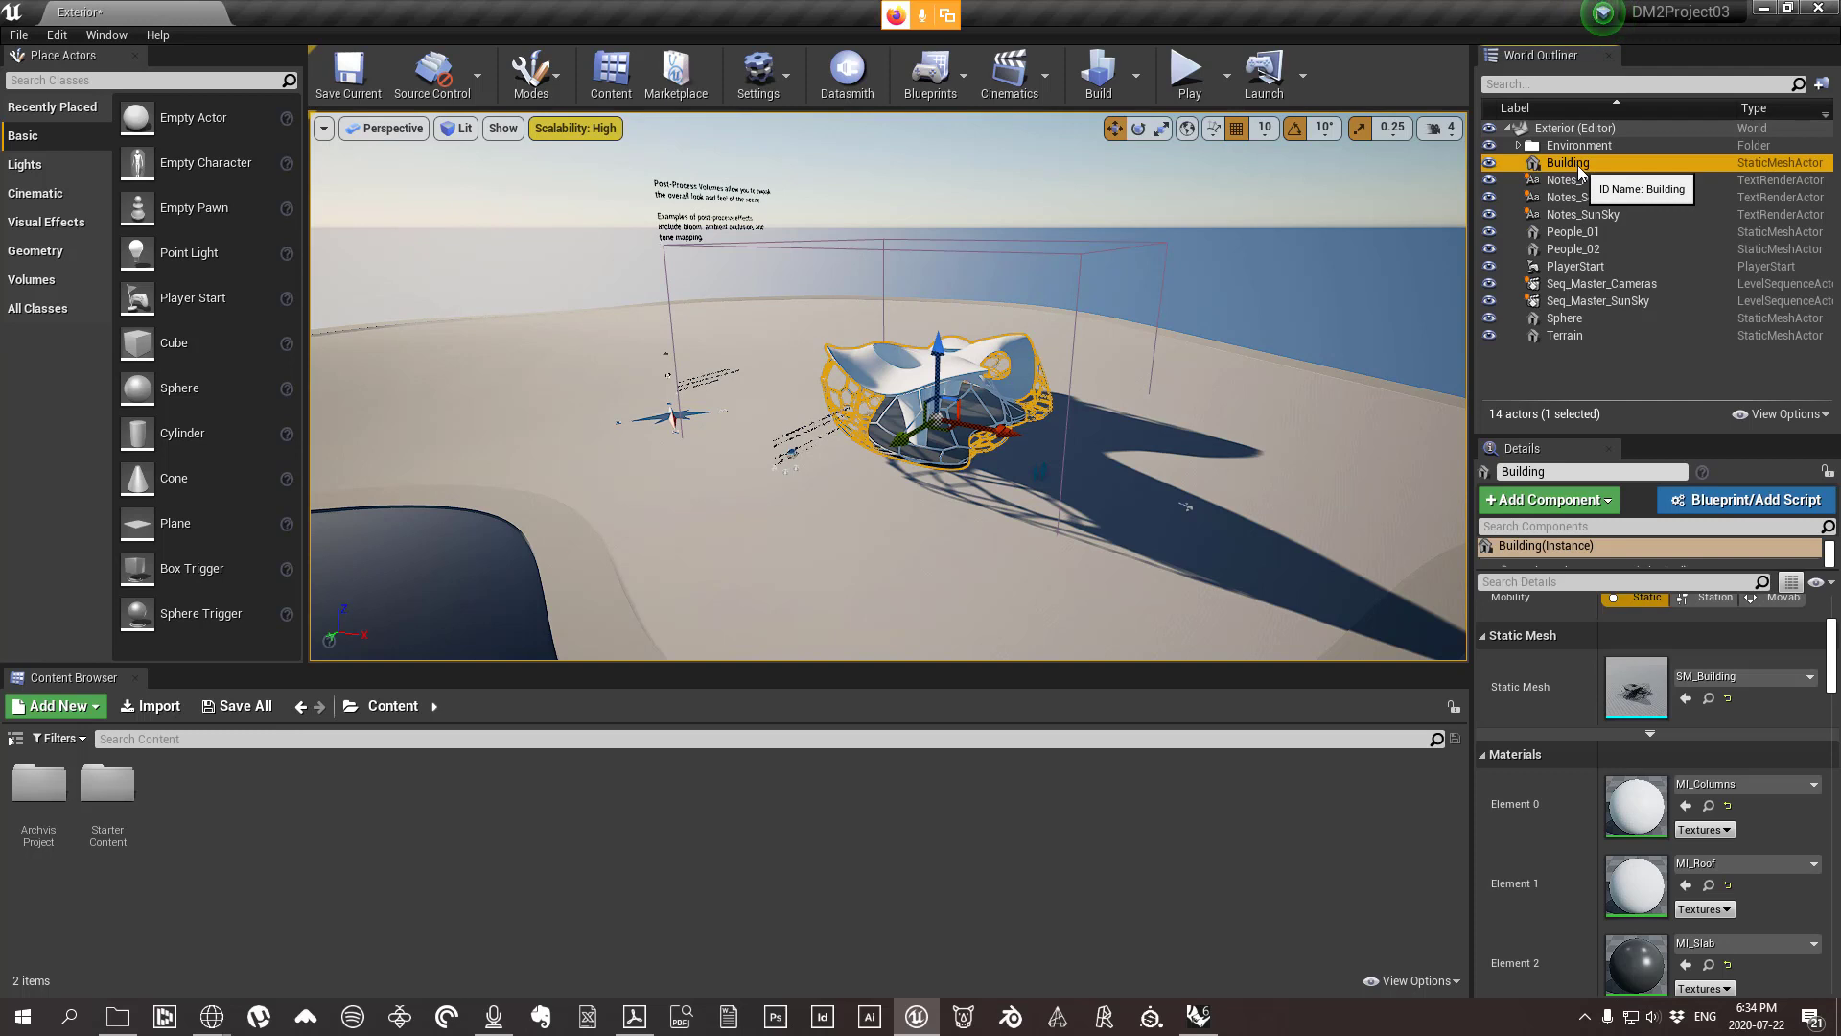
pyautogui.keyDown('shift'); pyautogui.click(1573, 335); pyautogui.keyUp('shift')
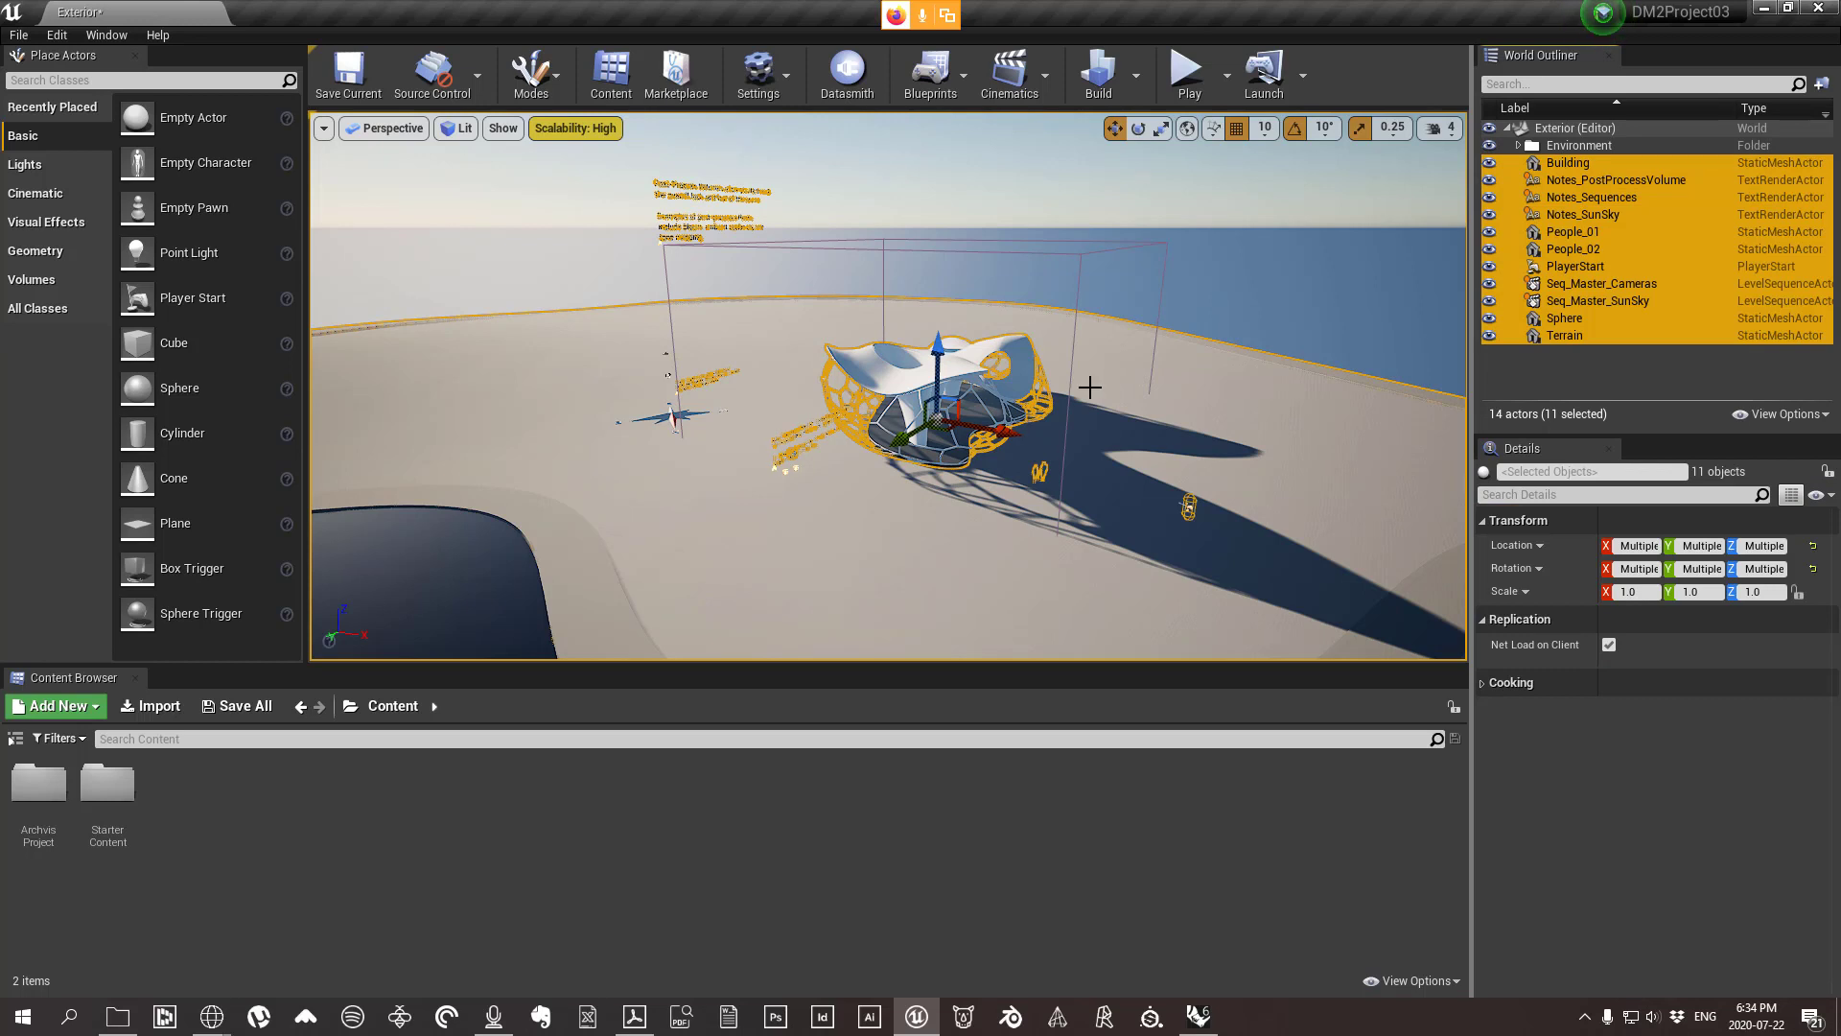
pyautogui.press('Delete')
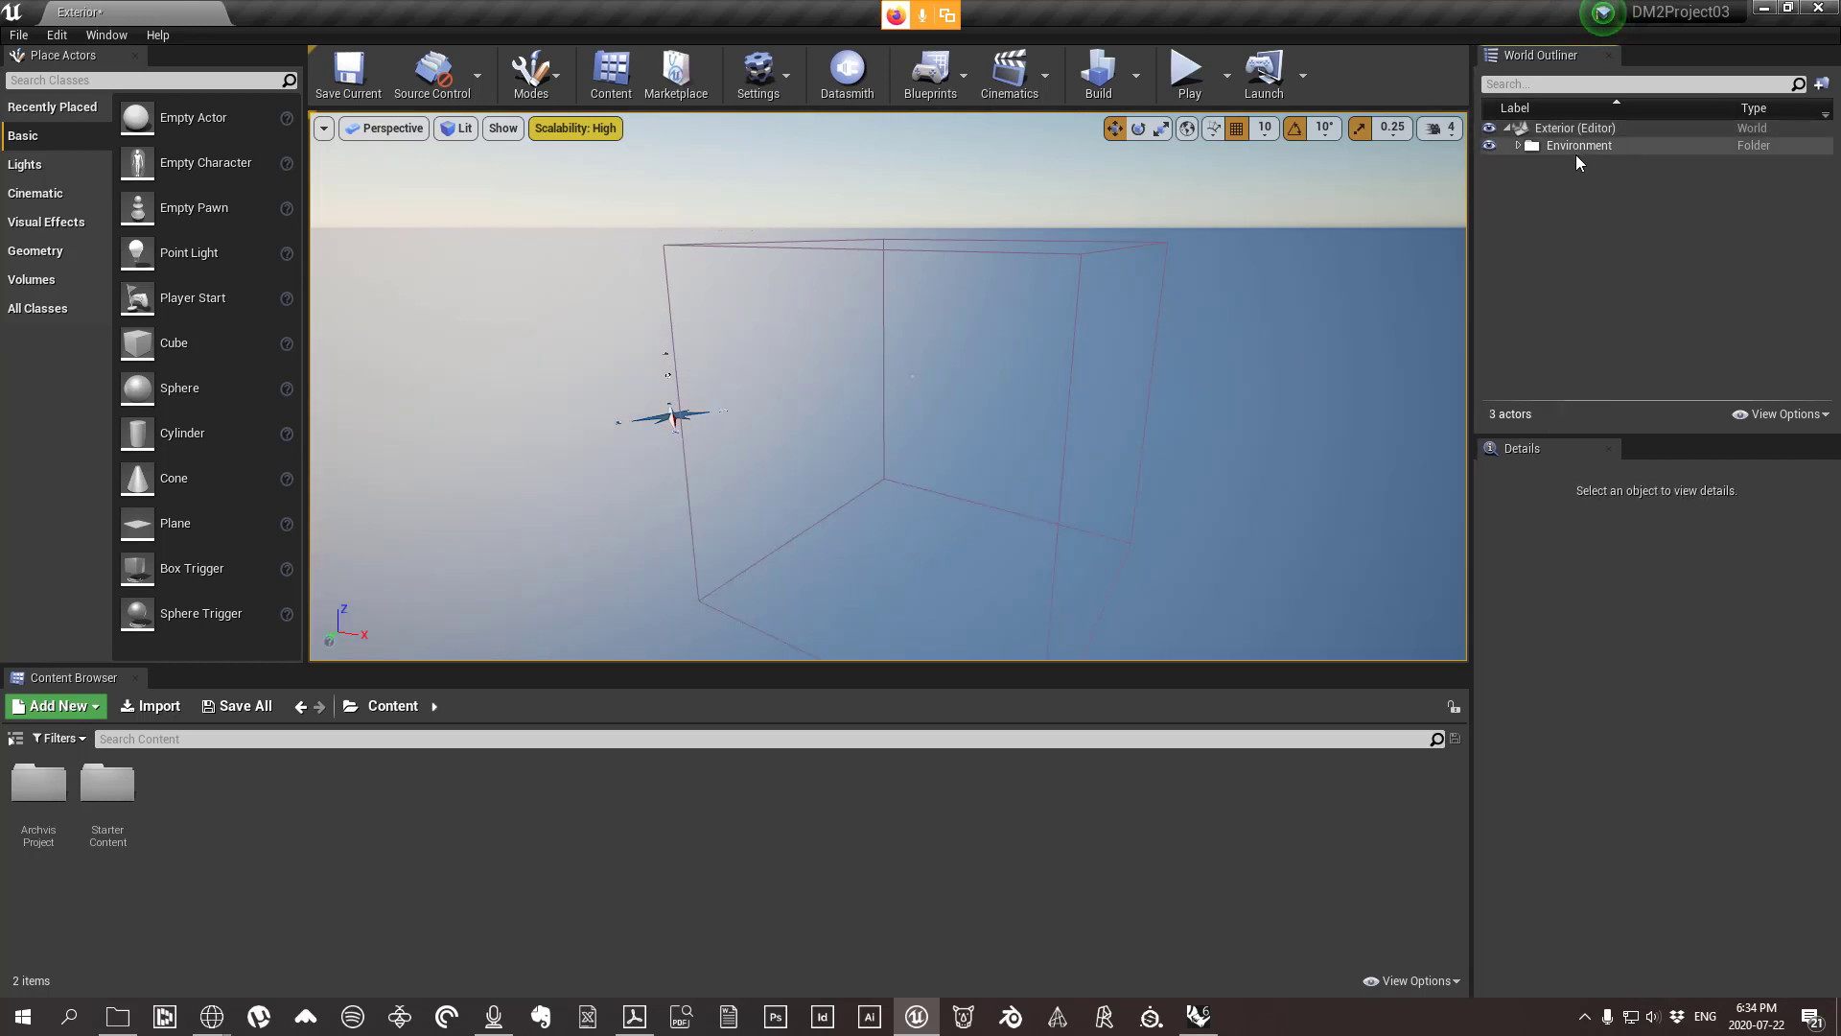
# Expand the Environment folder and toggle the visibility of the Exterior world and the Environment folder off and on.
pyautogui.click(1517, 146)
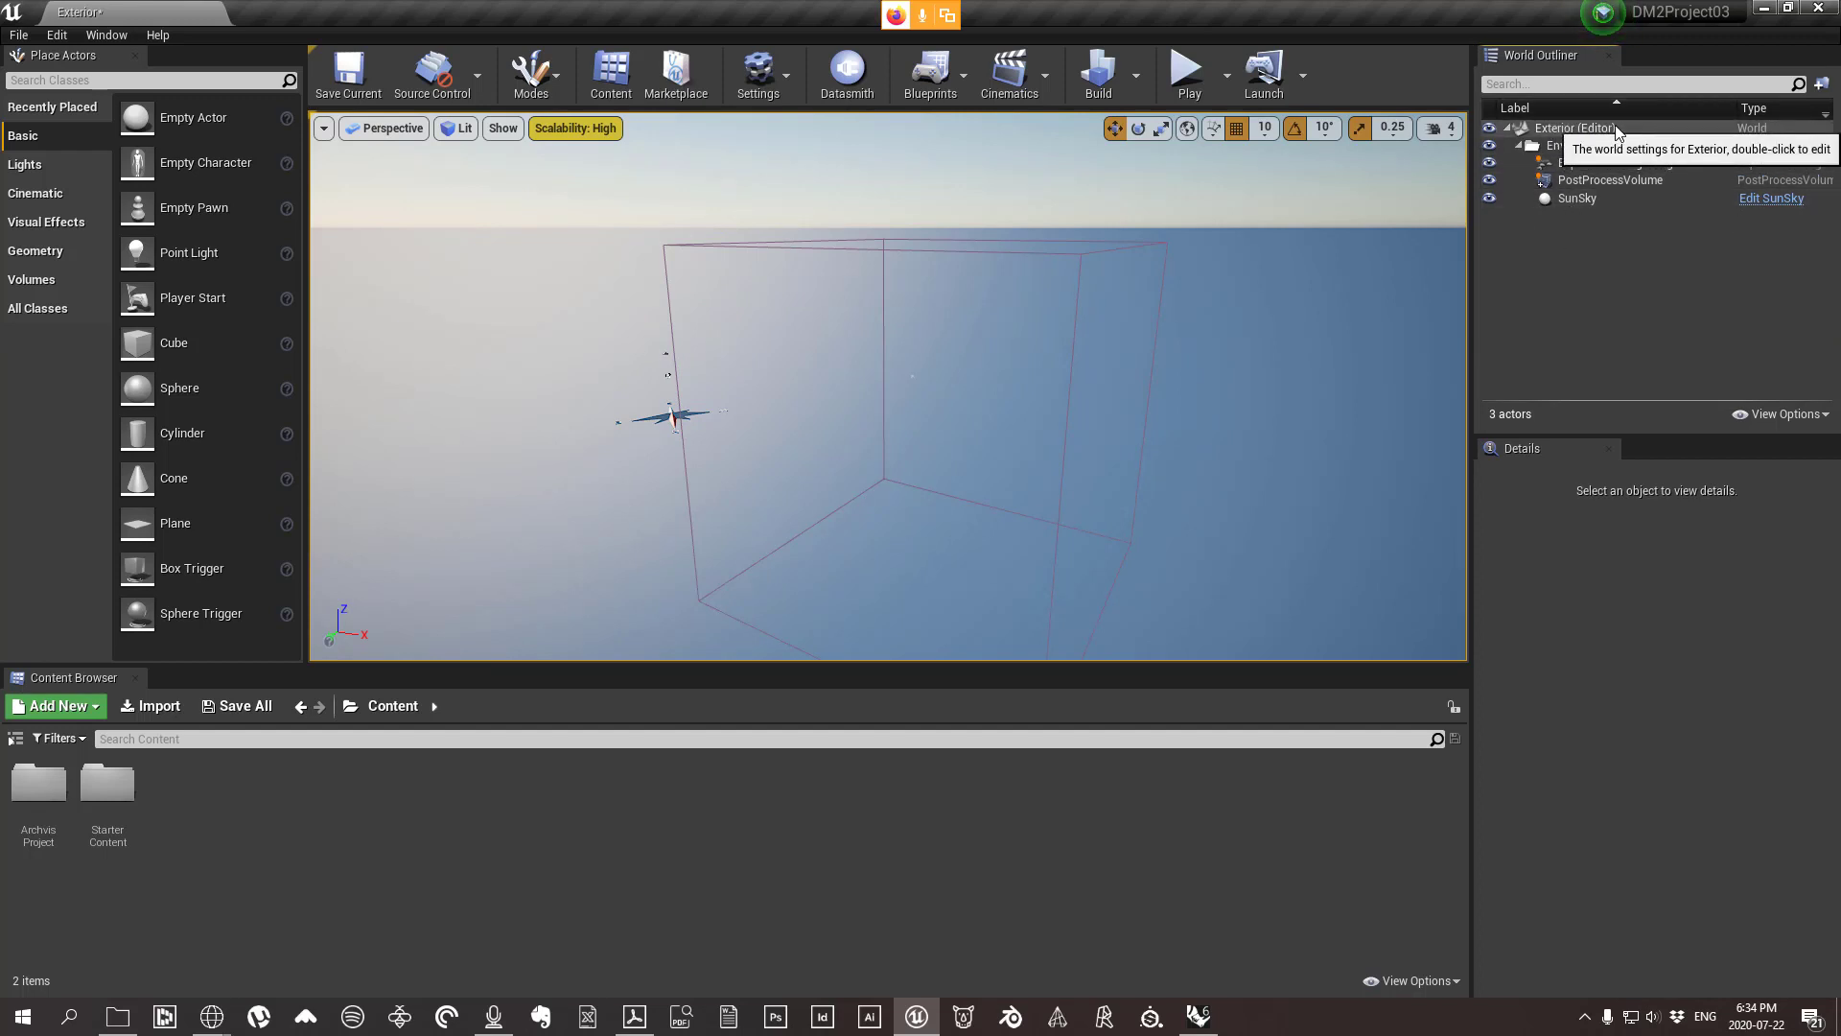
pyautogui.click(1489, 128)
pyautogui.click(1489, 129)
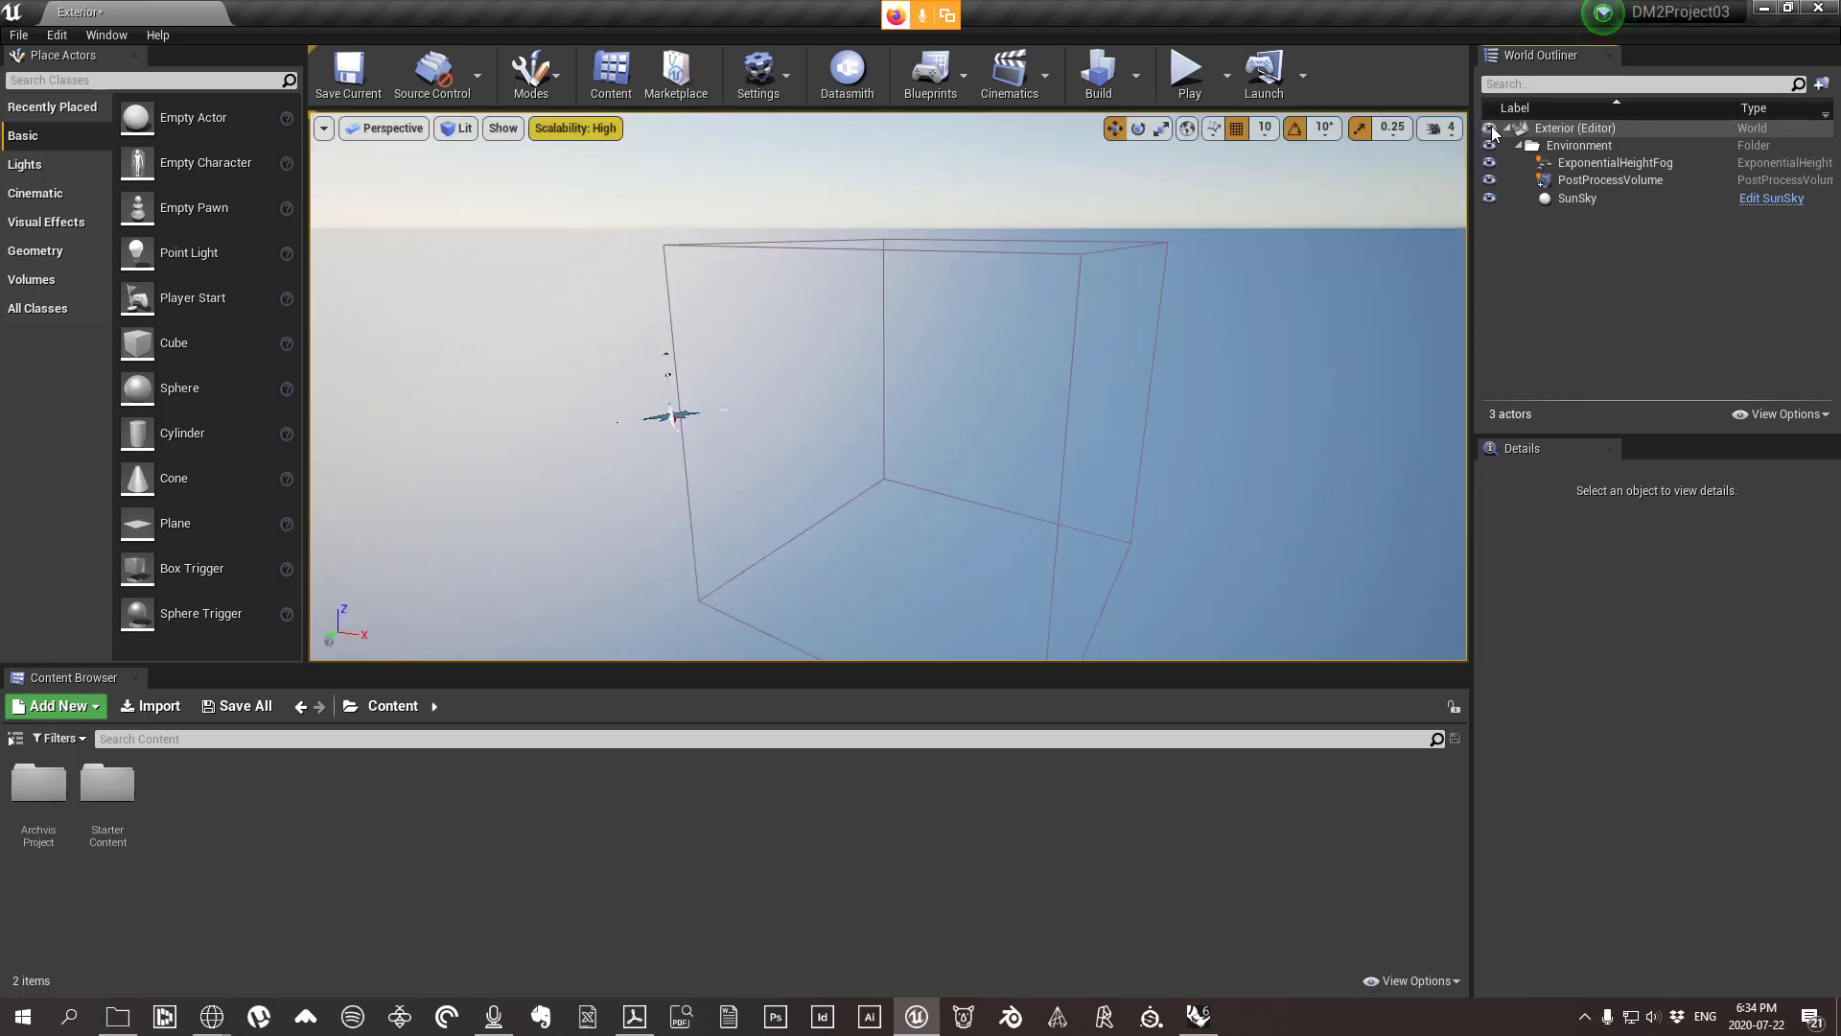
pyautogui.click(1489, 129)
pyautogui.click(1489, 128)
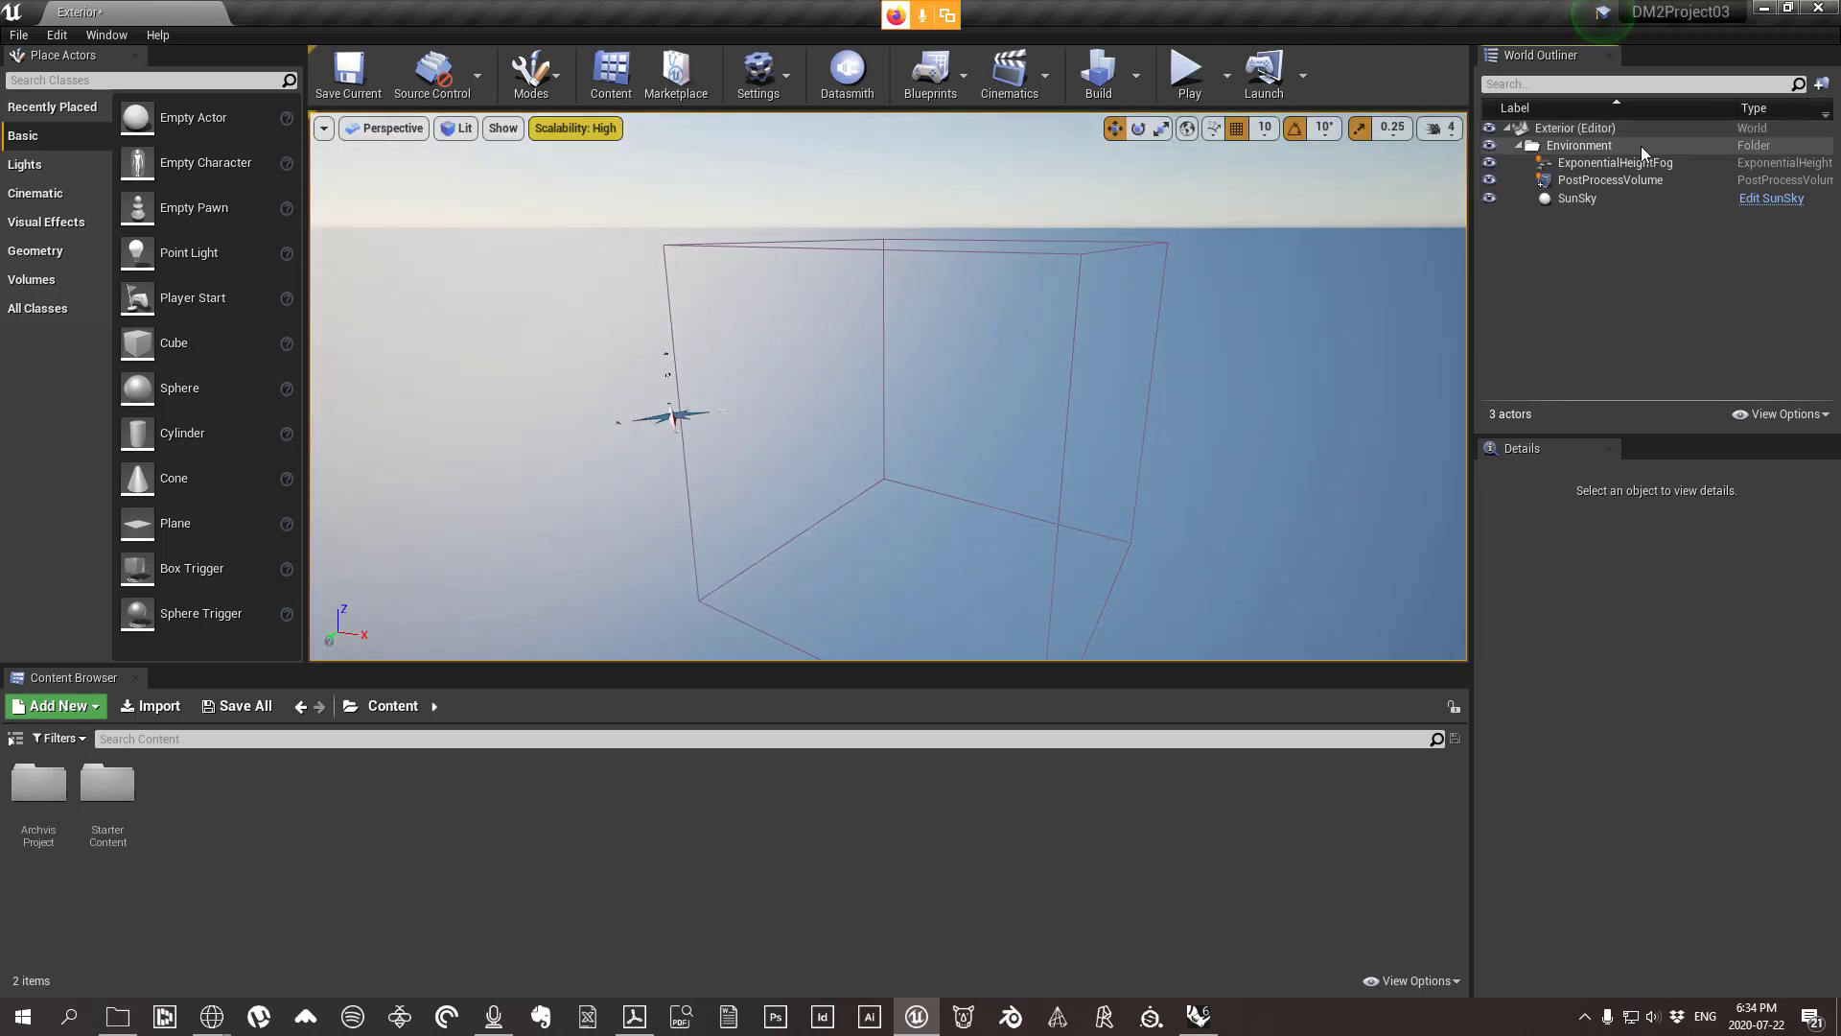
pyautogui.click(1481, 146)
pyautogui.click(1490, 146)
pyautogui.click(1490, 146)
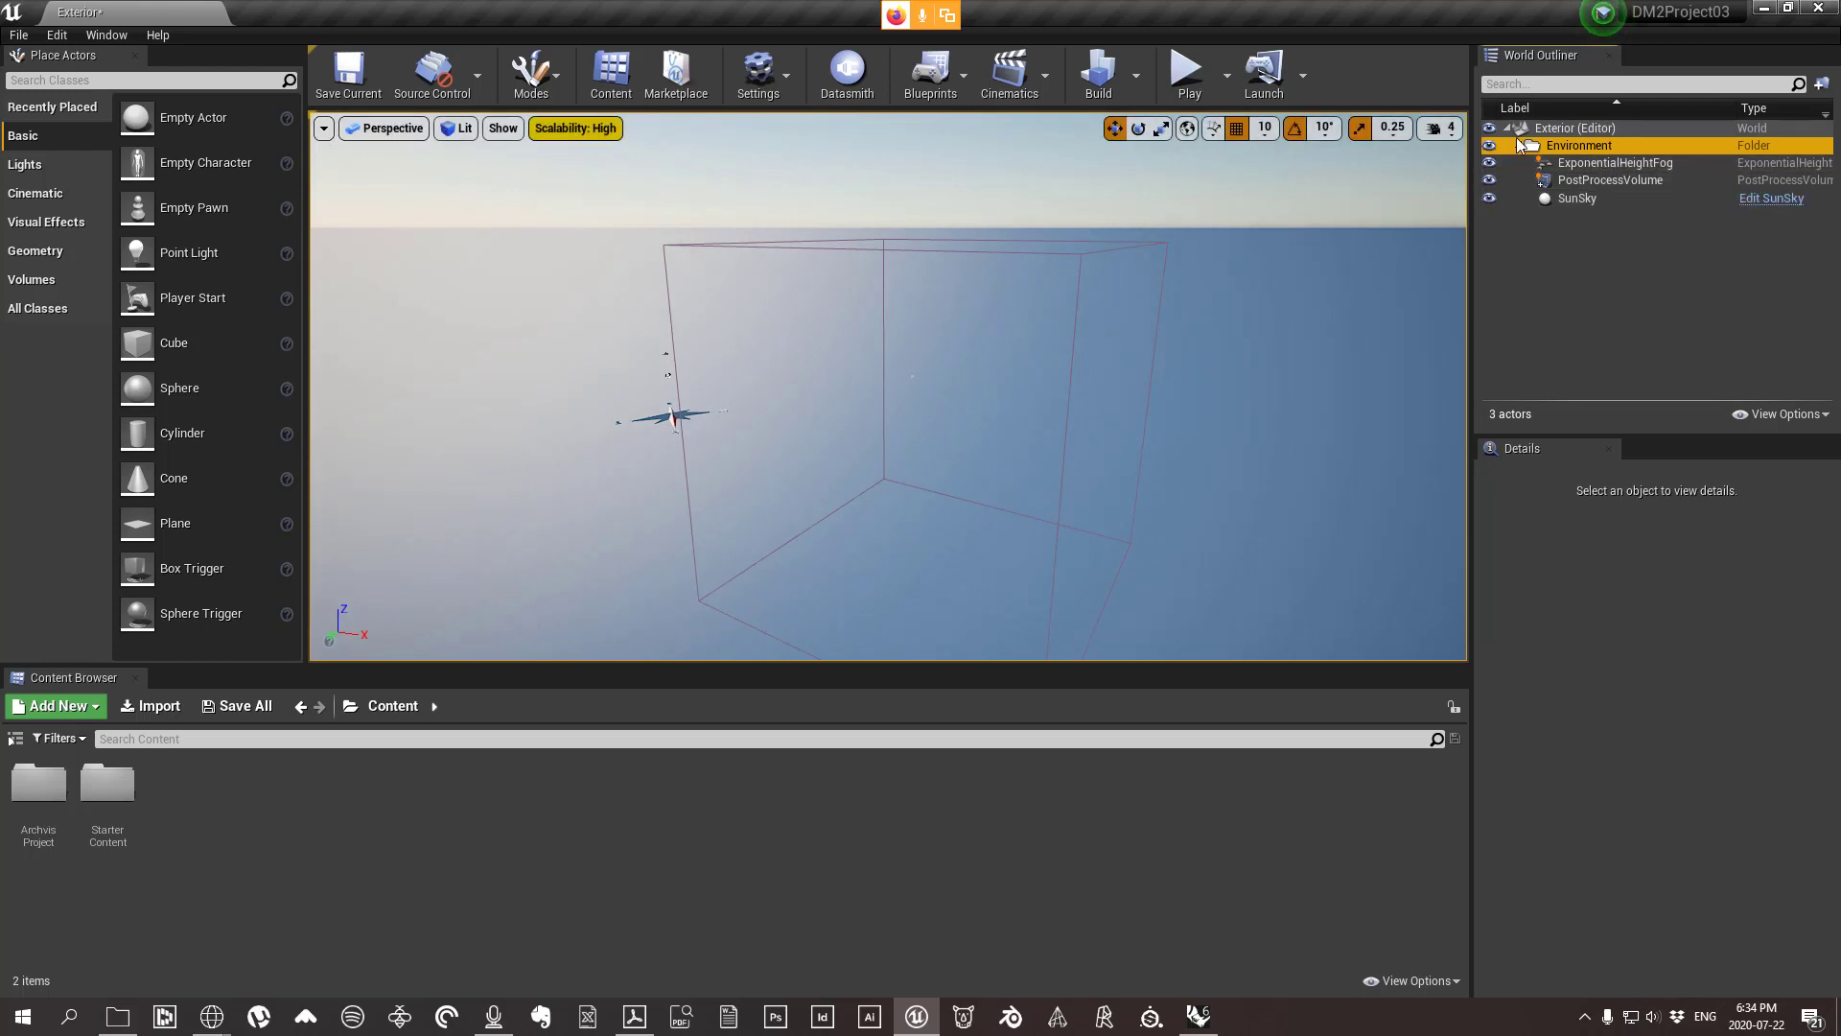
# Toggle the ExponentialHeightFog and SunSky off and on and select the PostProcessVolume to examine what each contributes.
pyautogui.click(1489, 163)
pyautogui.click(1489, 164)
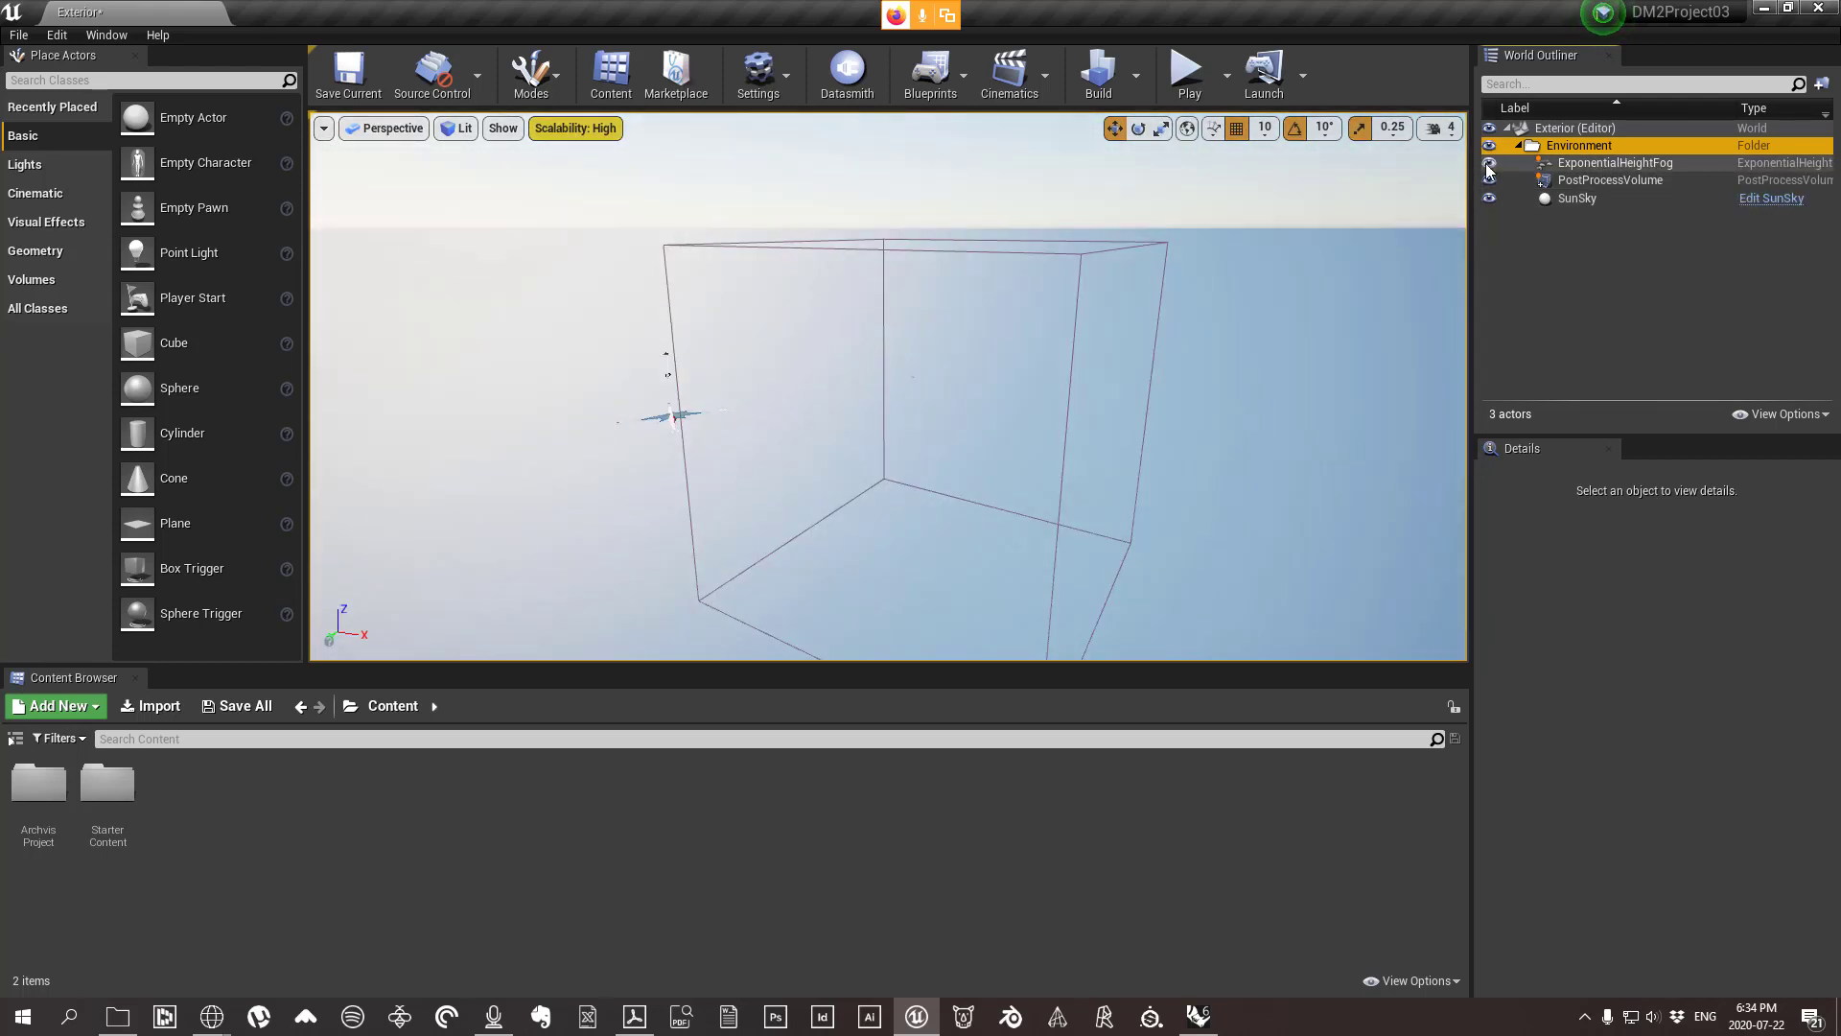
pyautogui.click(1032, 255)
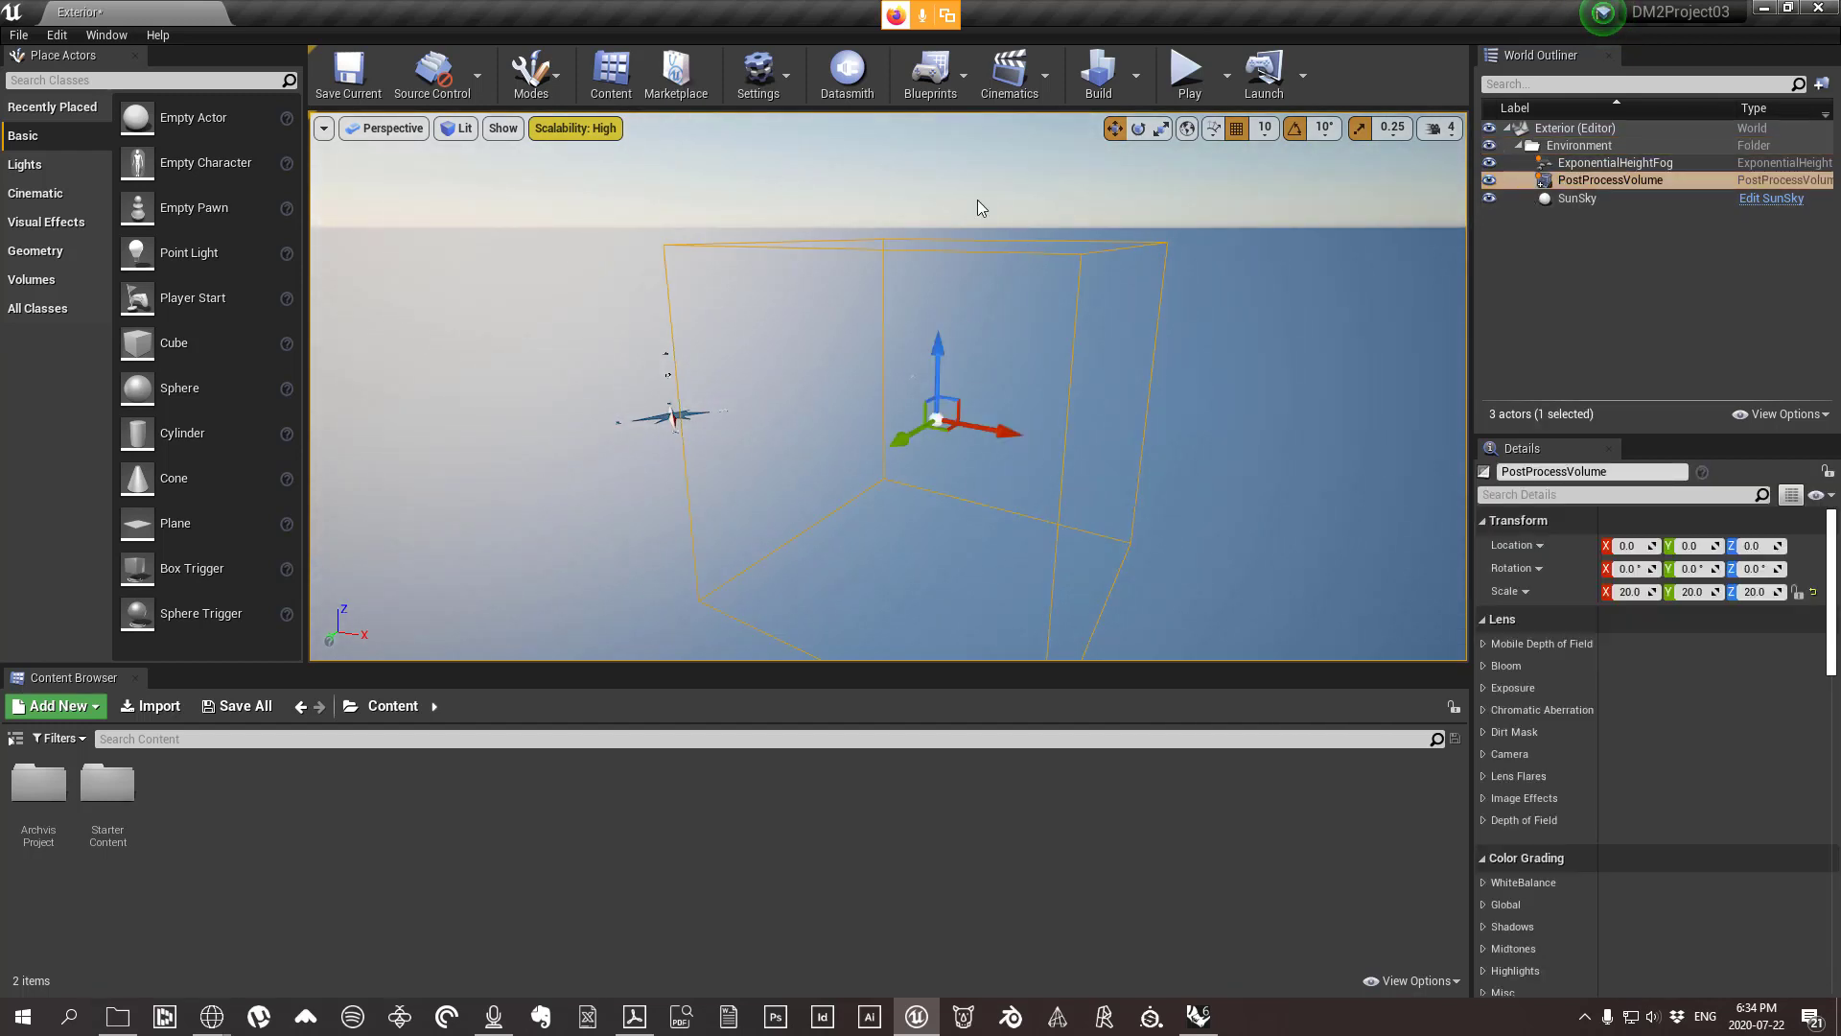
pyautogui.click(1498, 177)
pyautogui.click(1488, 198)
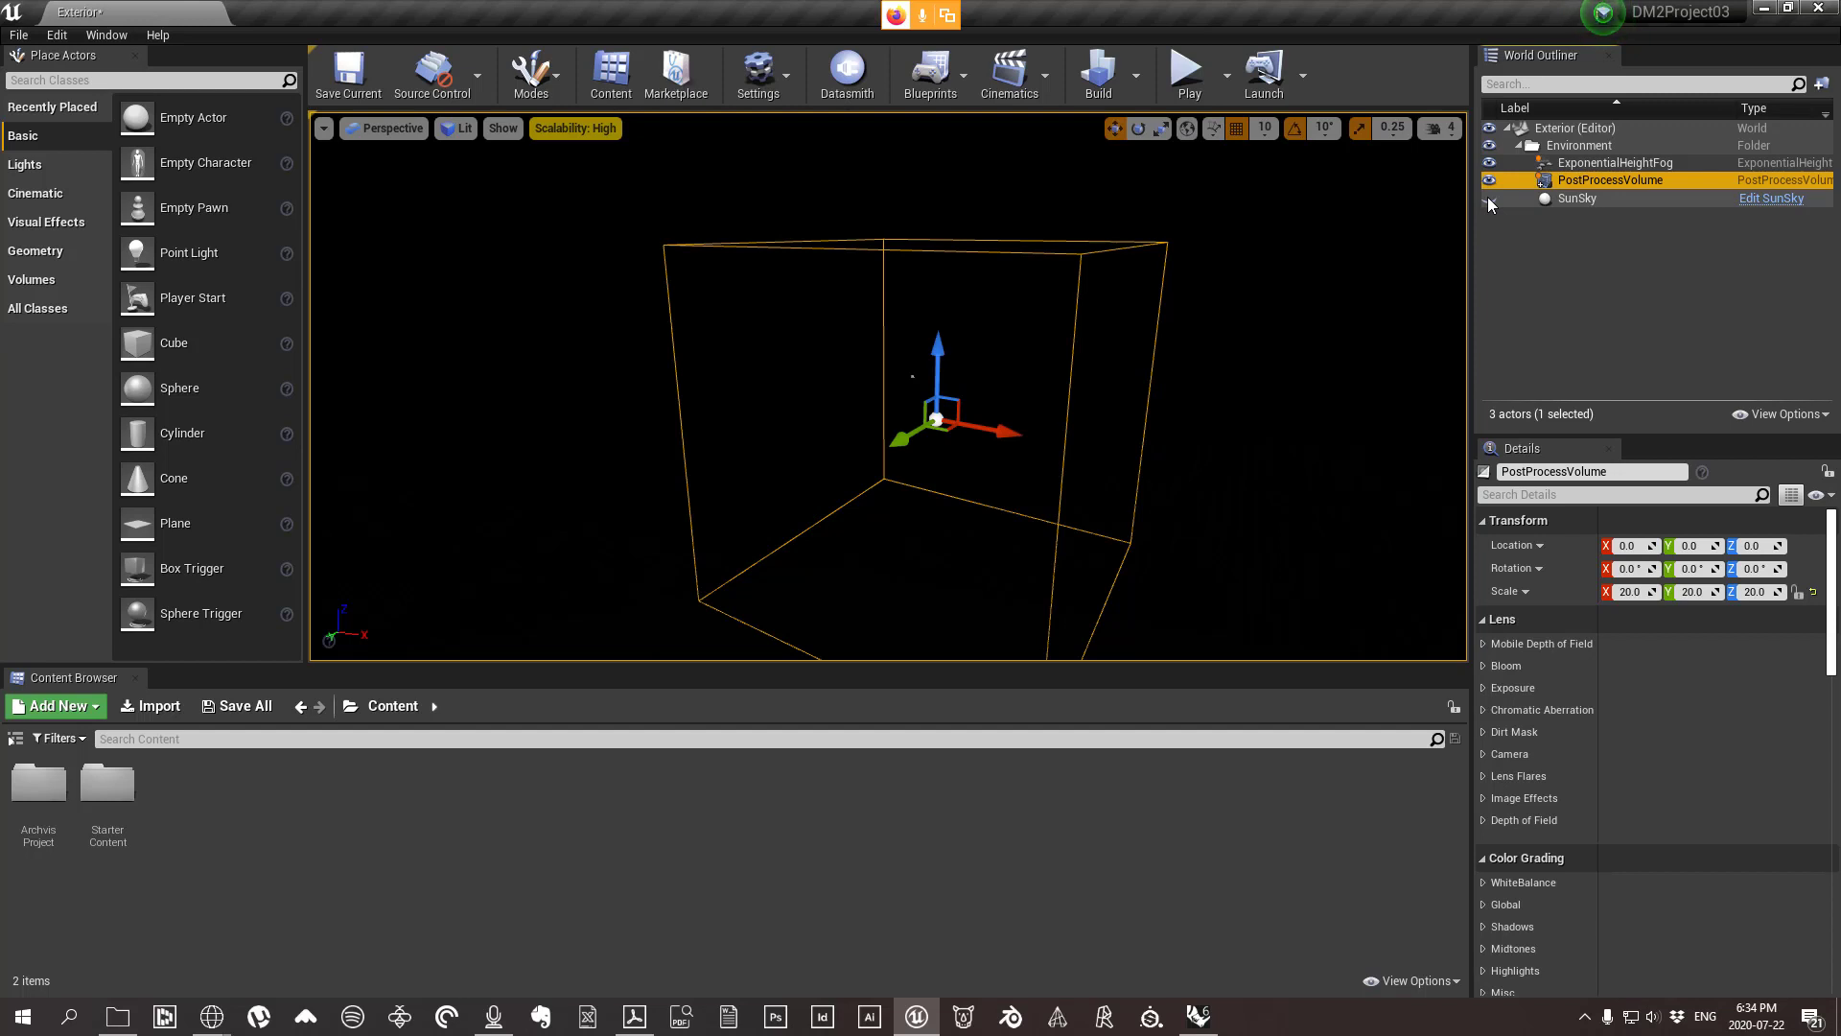
pyautogui.click(1488, 198)
# Vary the SunSky actor's longitude to test the sun position, finishing at about -28.43.
pyautogui.moveTo(936, 422); pyautogui.dragTo(968, 423, button='right')
pyautogui.click(1584, 197)
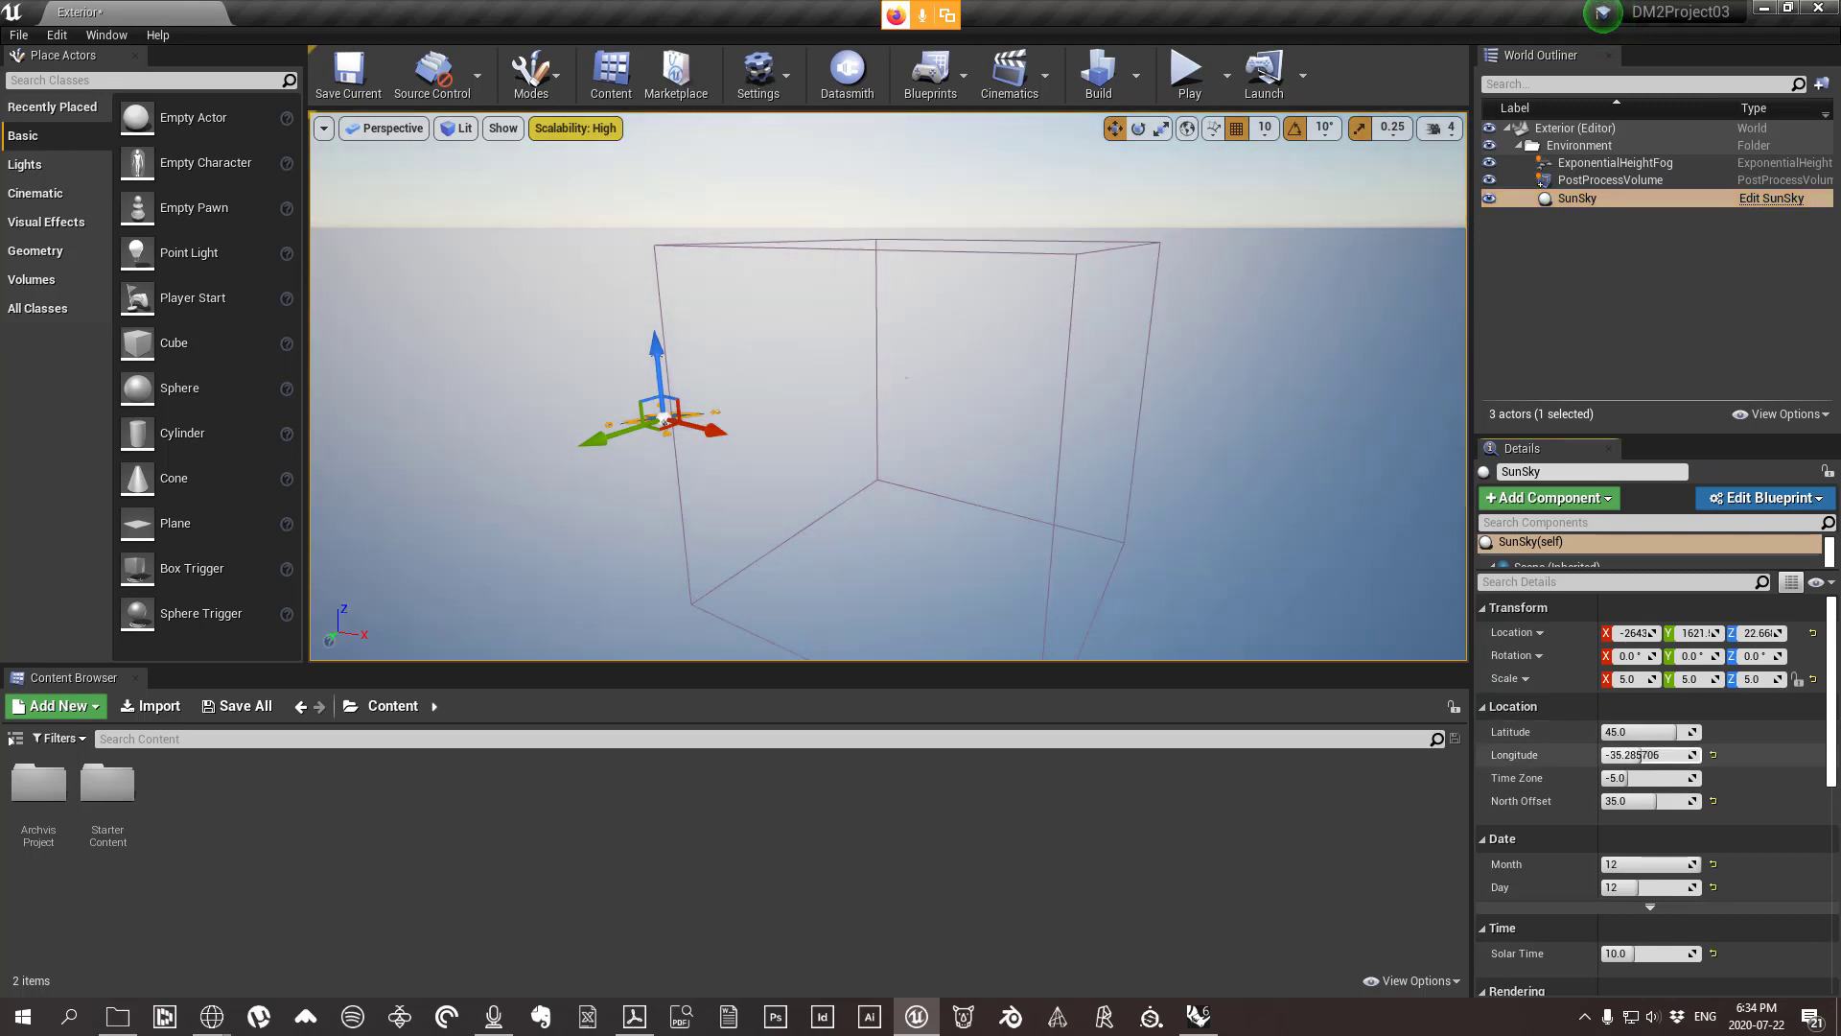
pyautogui.moveTo(1630, 755); pyautogui.dragTo(1686, 756)
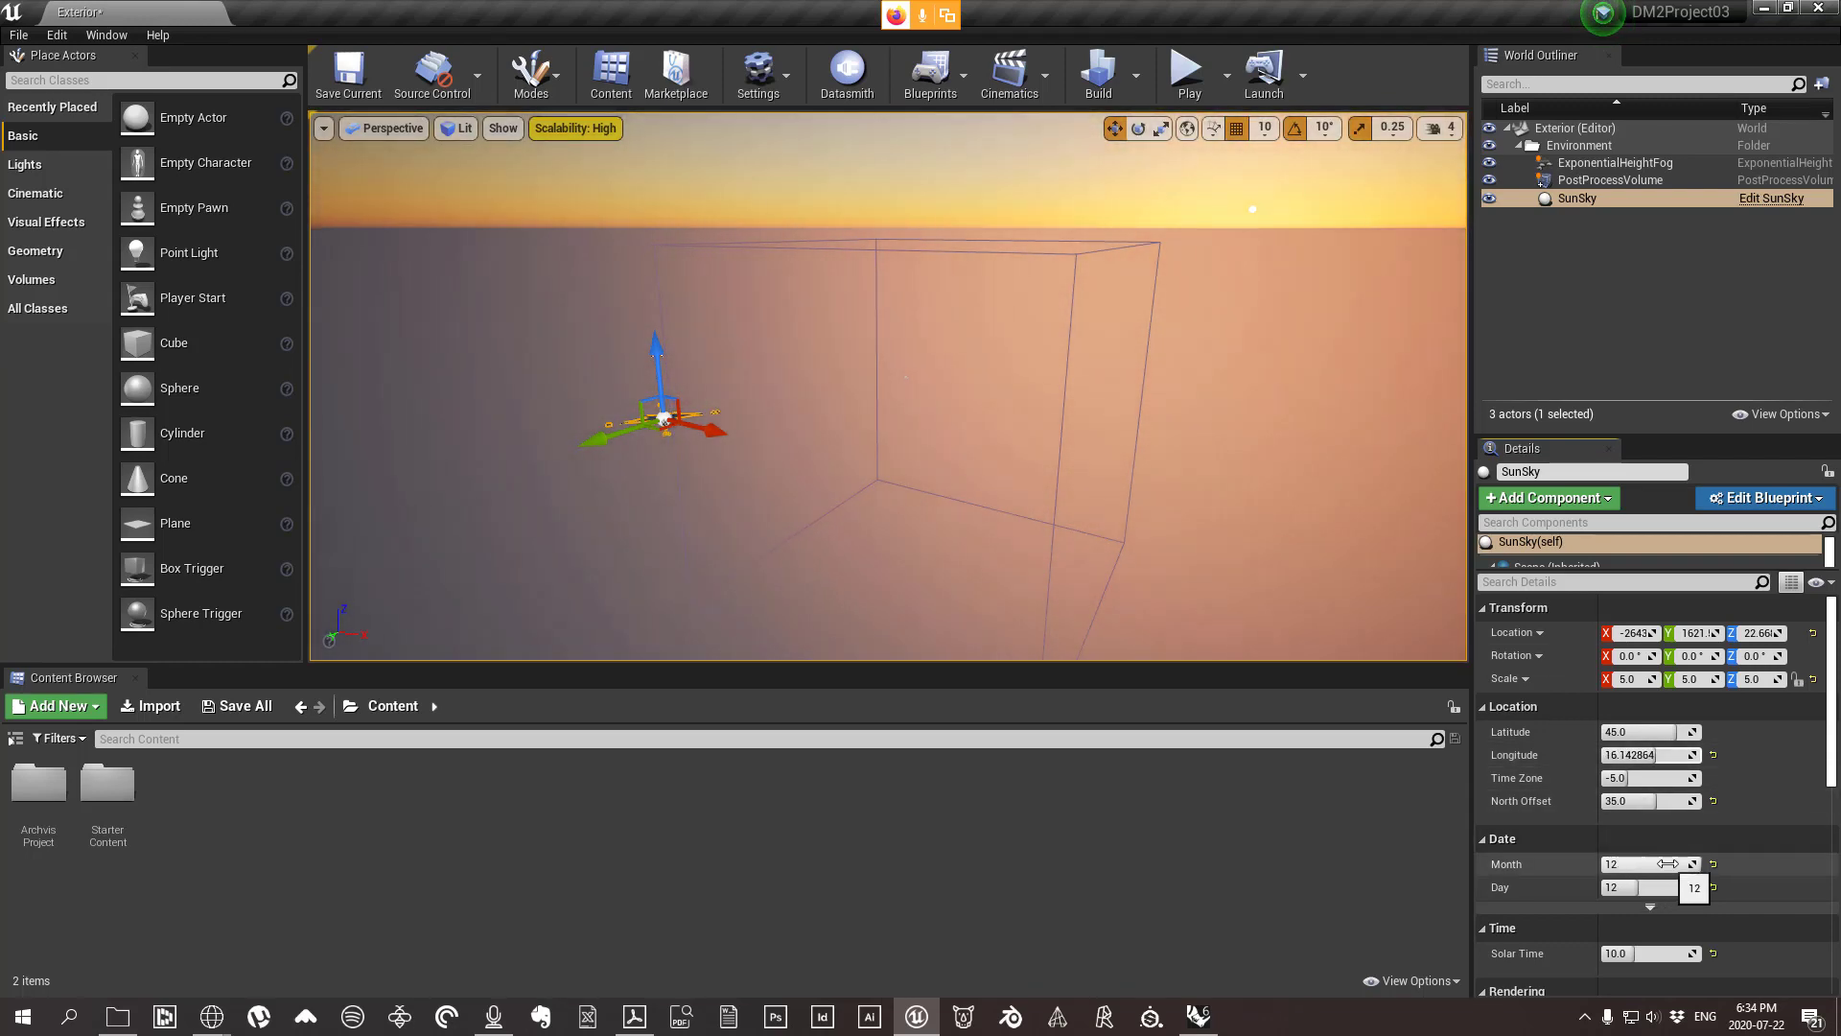
pyautogui.moveTo(1643, 755); pyautogui.dragTo(1643, 755)
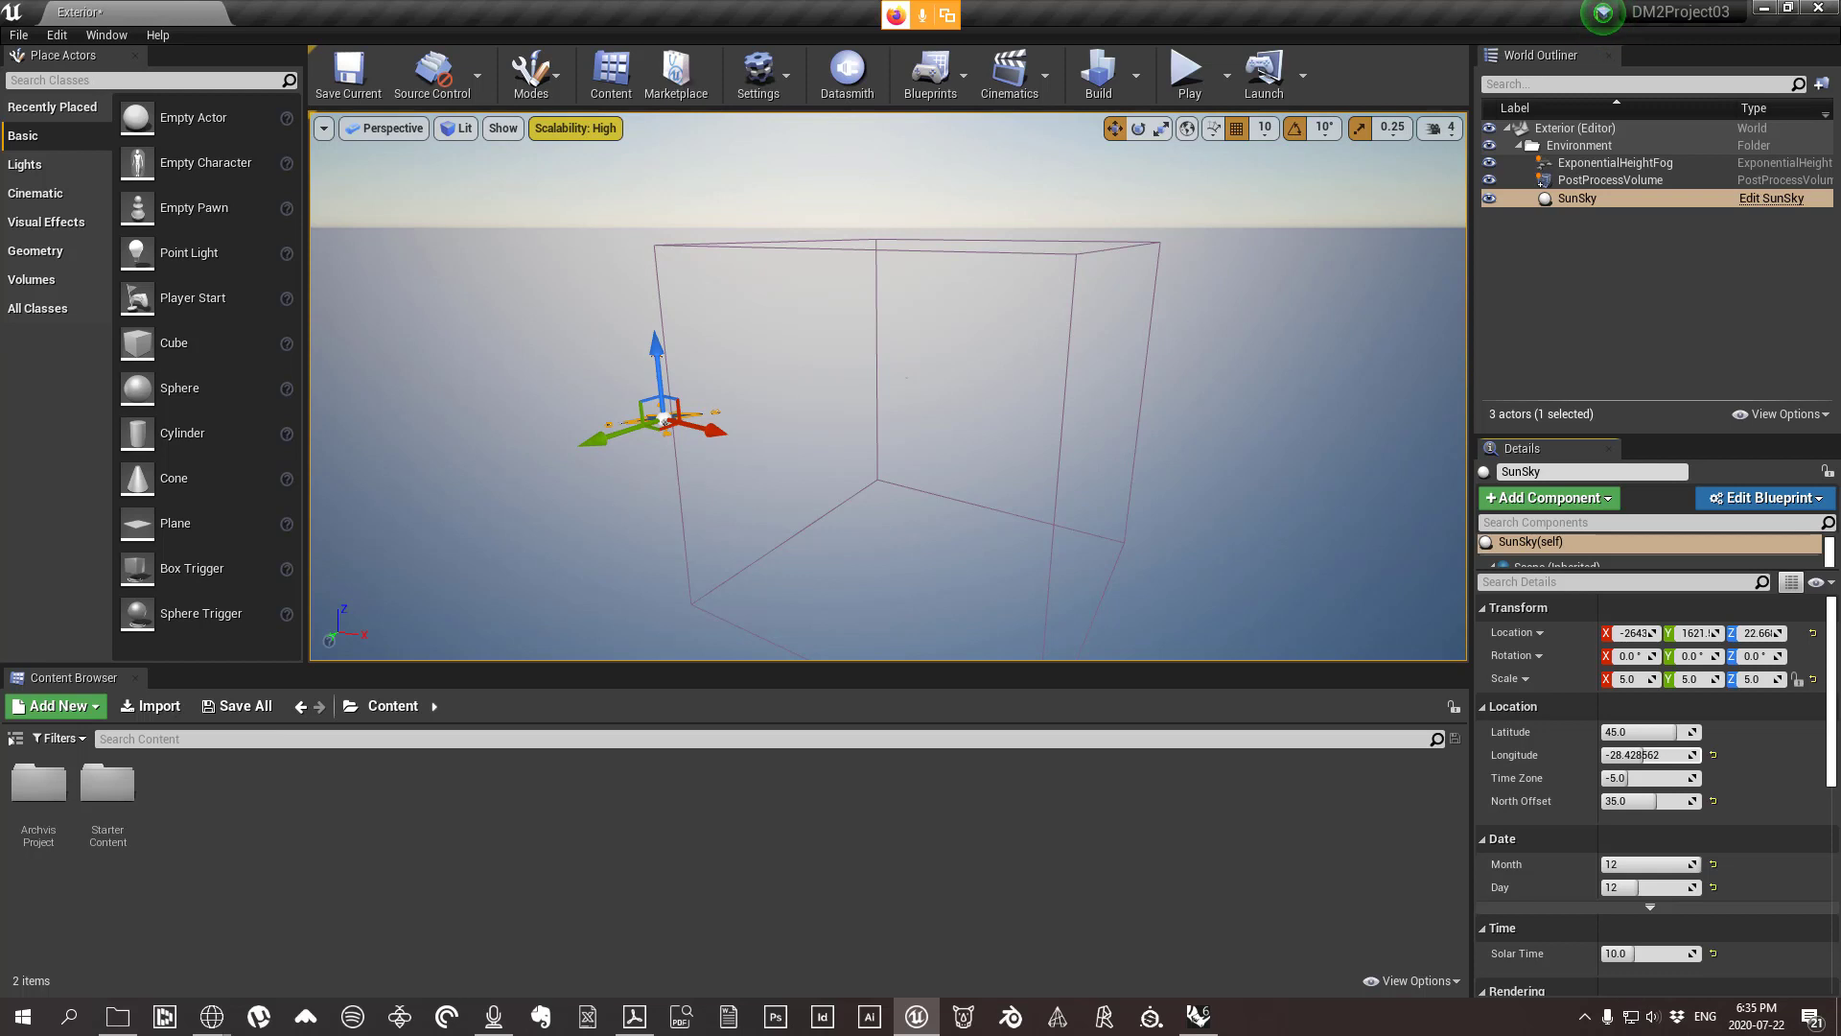
# Place three basic cubes at different spots in the empty level around the post process volume.
pyautogui.moveTo(1170, 407); pyautogui.dragTo(1142, 489)
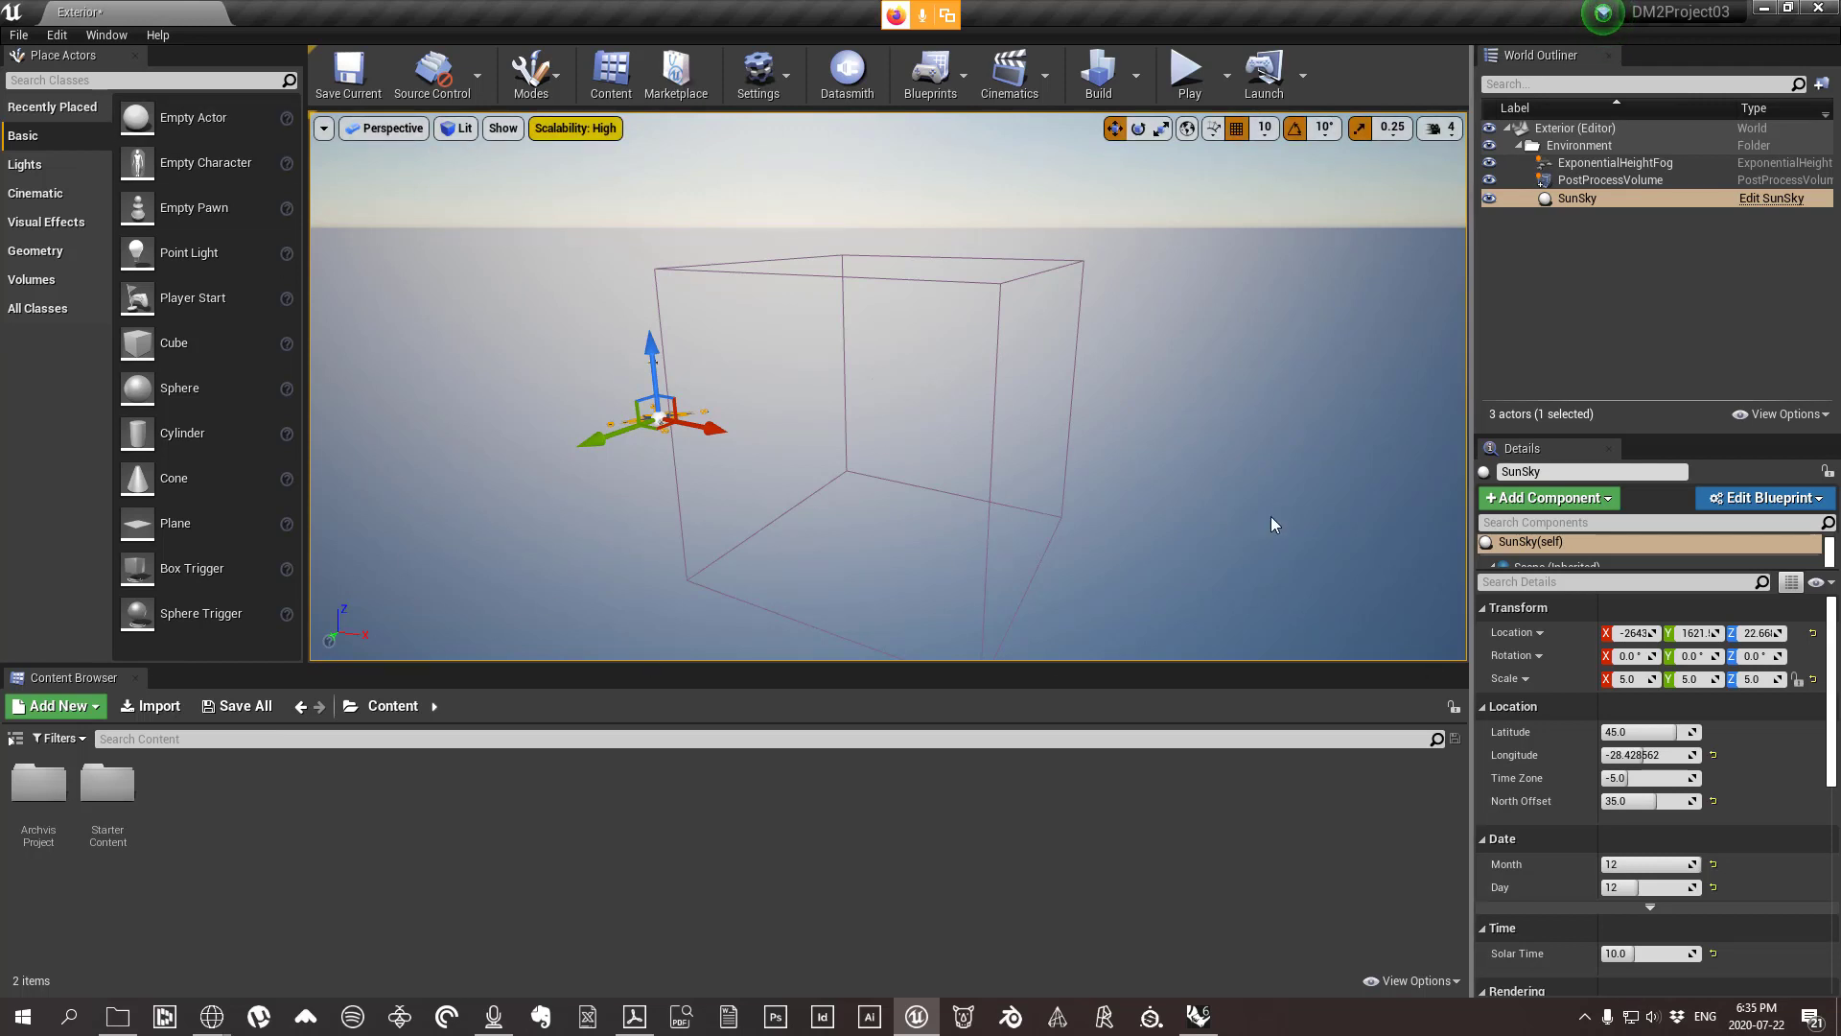
pyautogui.moveTo(1171, 395); pyautogui.dragTo(1086, 373, button='right')
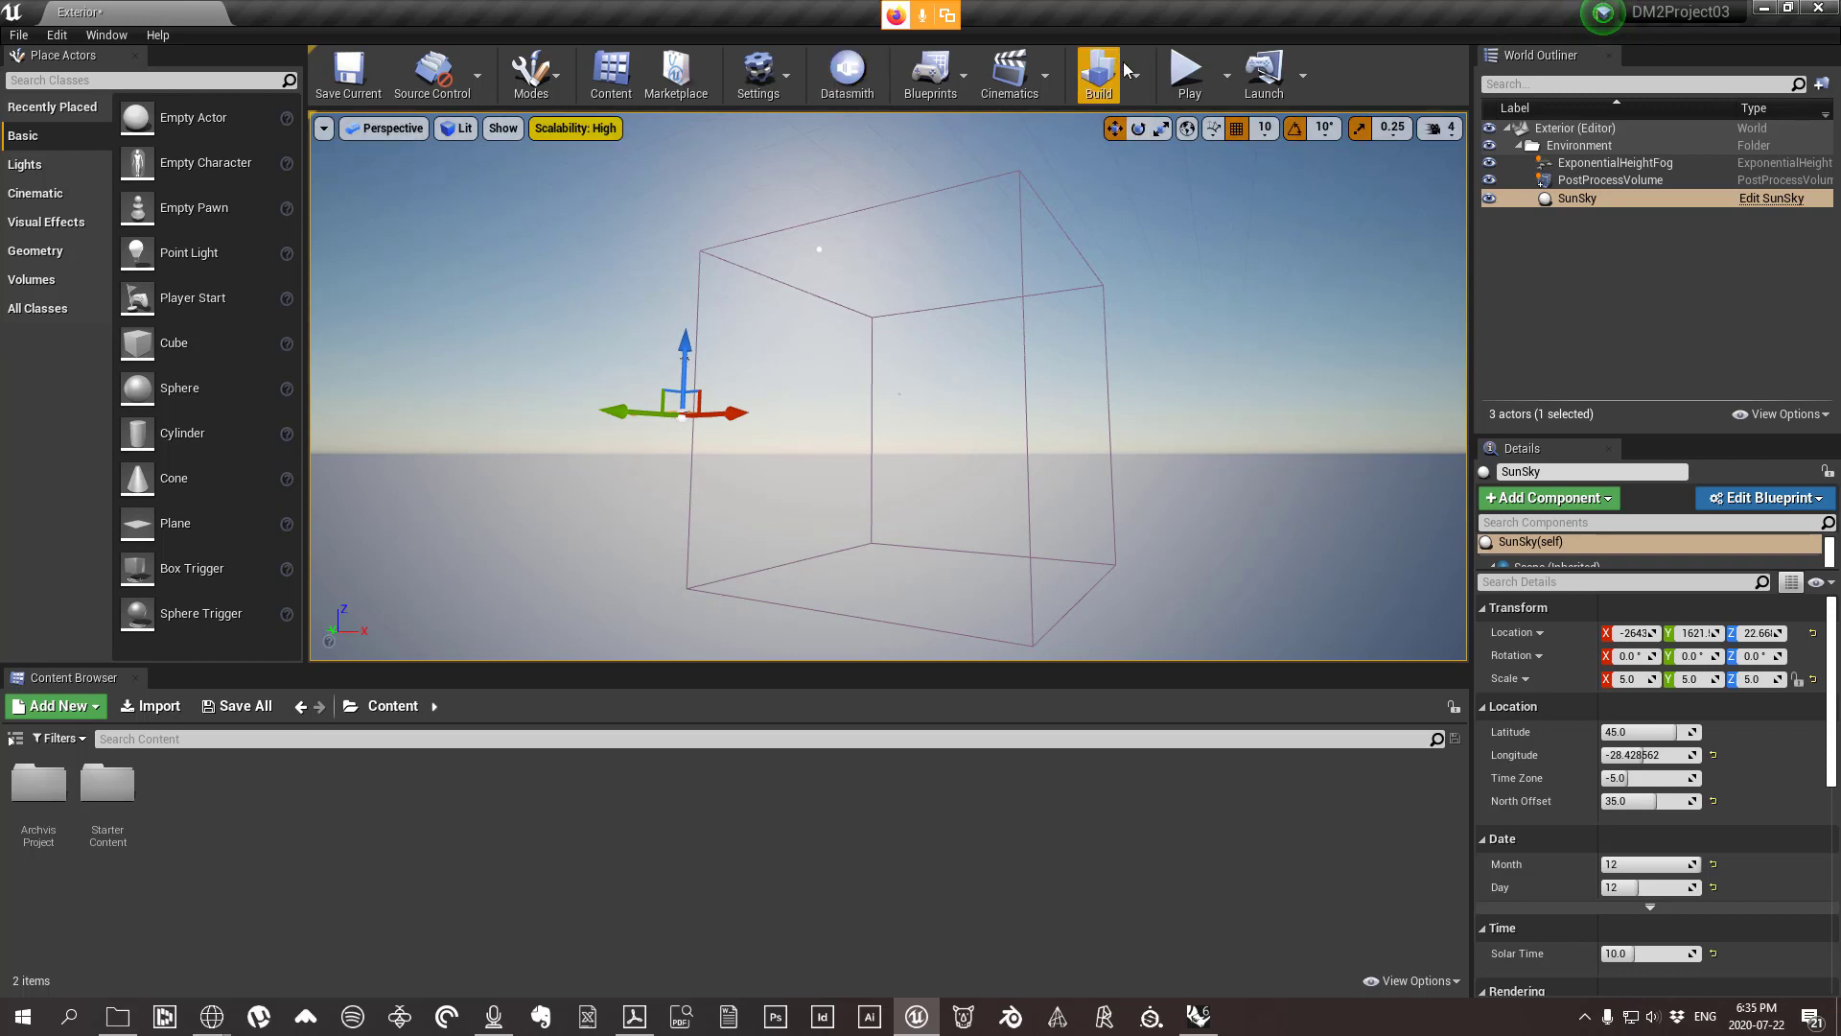
pyautogui.moveTo(1171, 402); pyautogui.dragTo(1122, 408)
pyautogui.moveTo(839, 555); pyautogui.dragTo(901, 555)
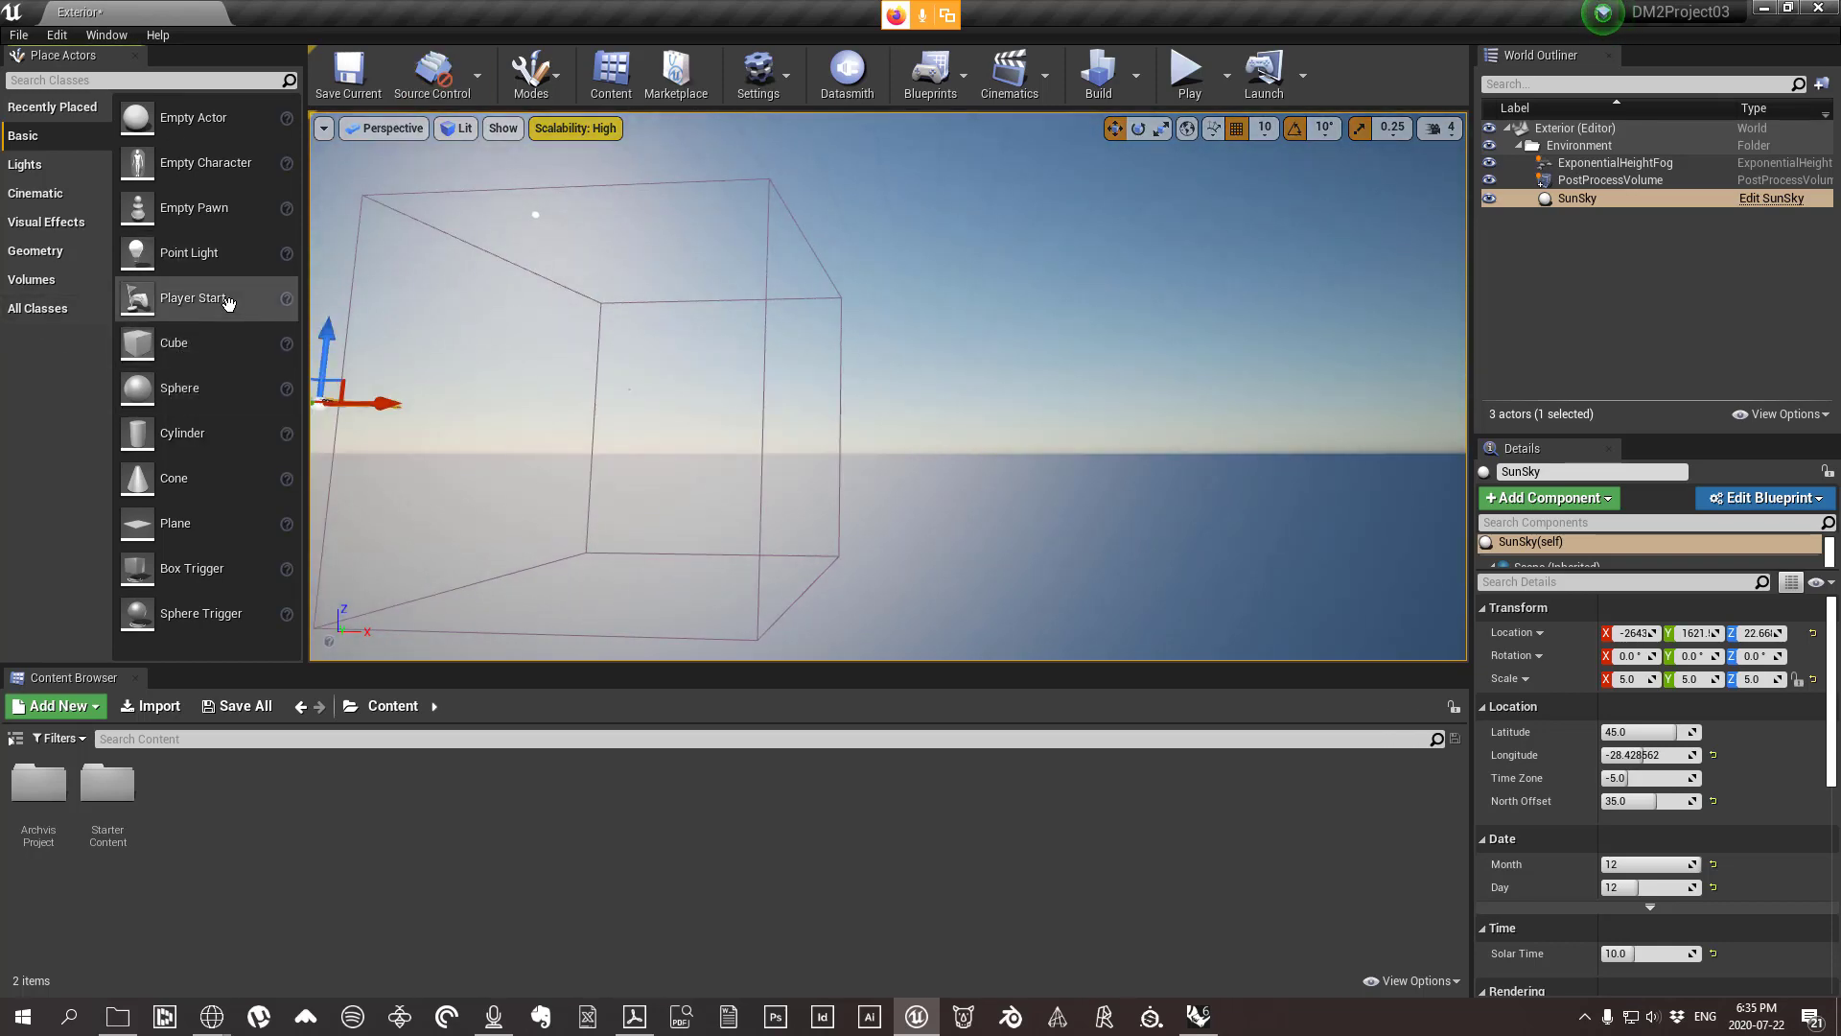
pyautogui.moveTo(238, 345); pyautogui.dragTo(708, 585)
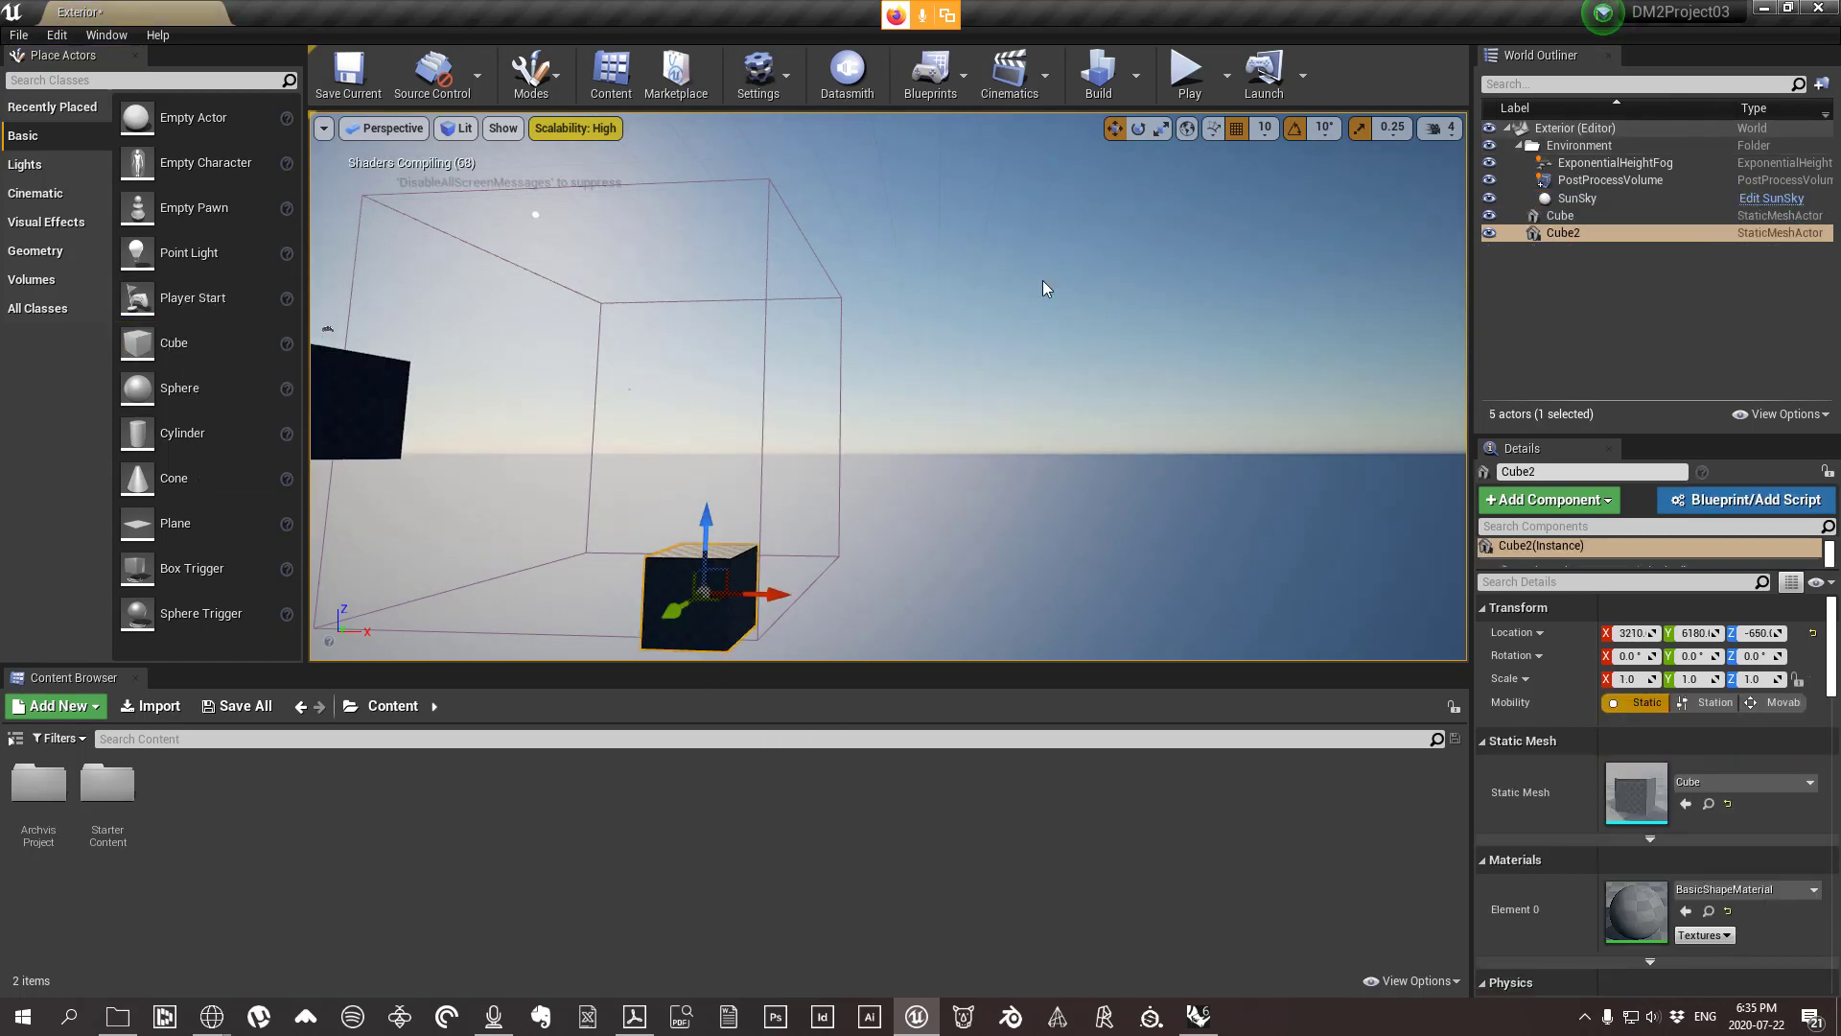
pyautogui.moveTo(1208, 464); pyautogui.dragTo(1080, 514, button='right')
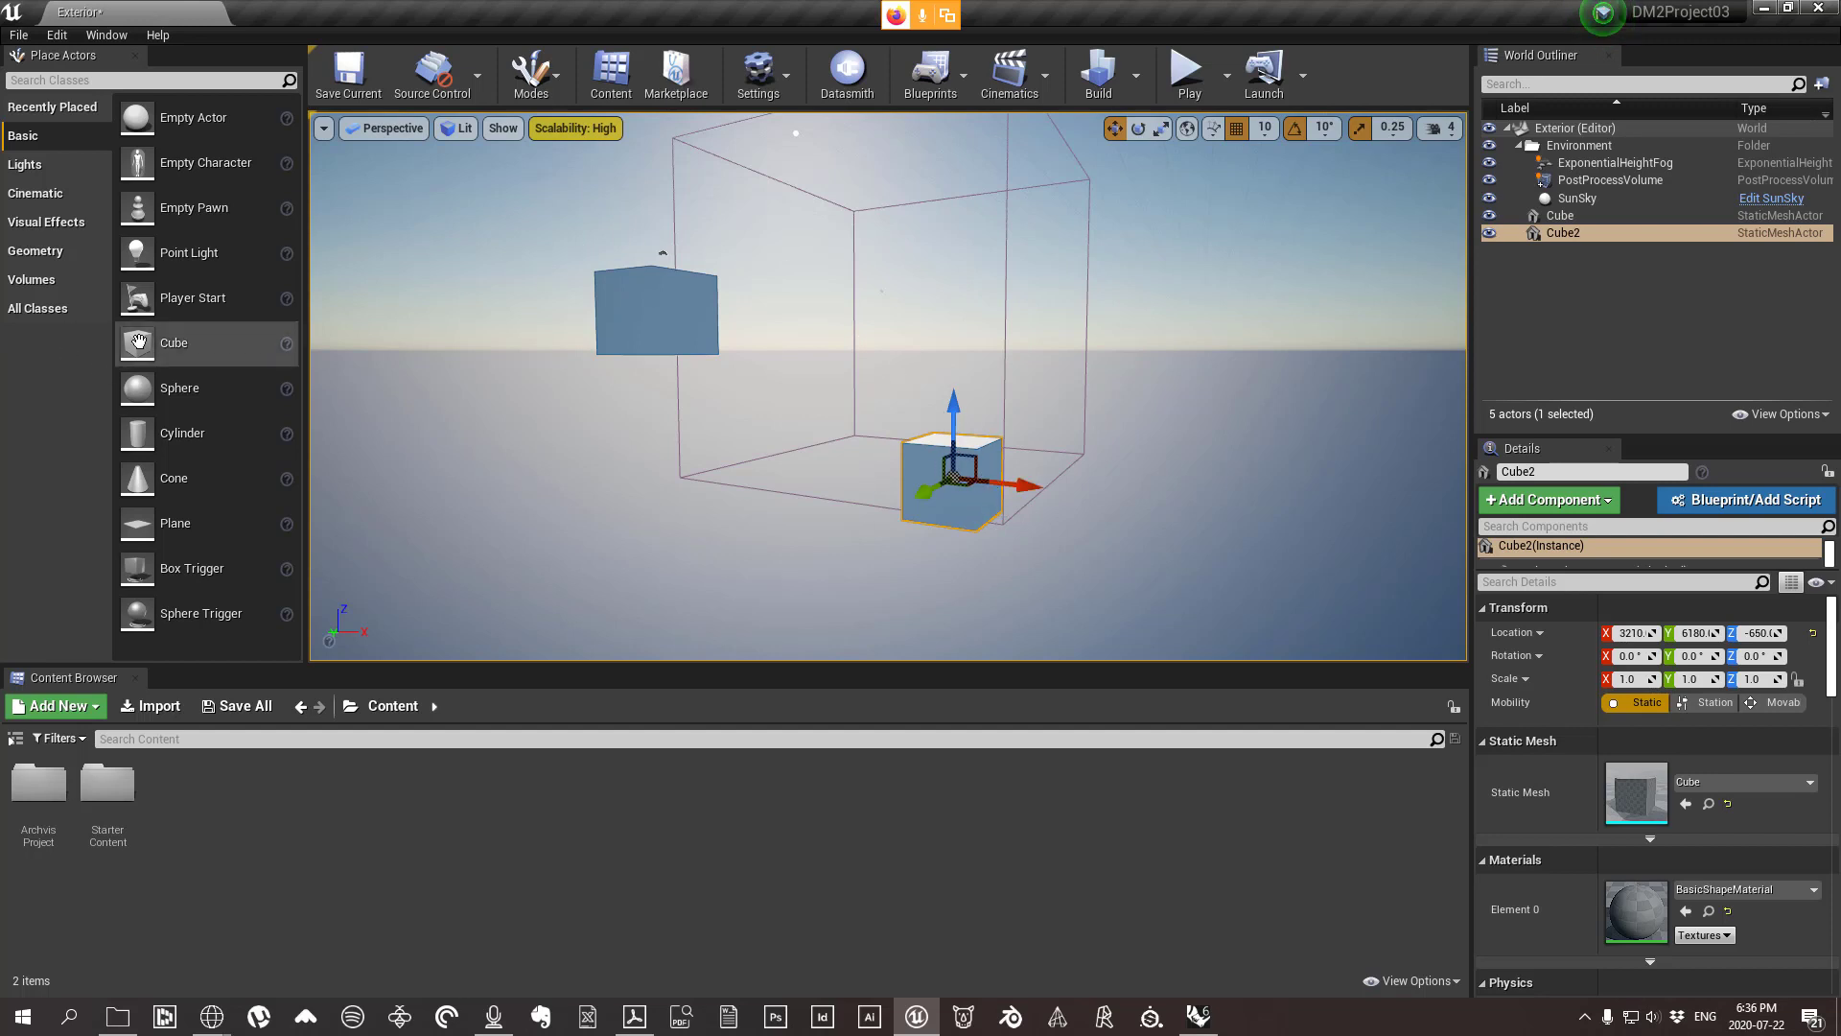
pyautogui.moveTo(139, 342); pyautogui.dragTo(1252, 426)
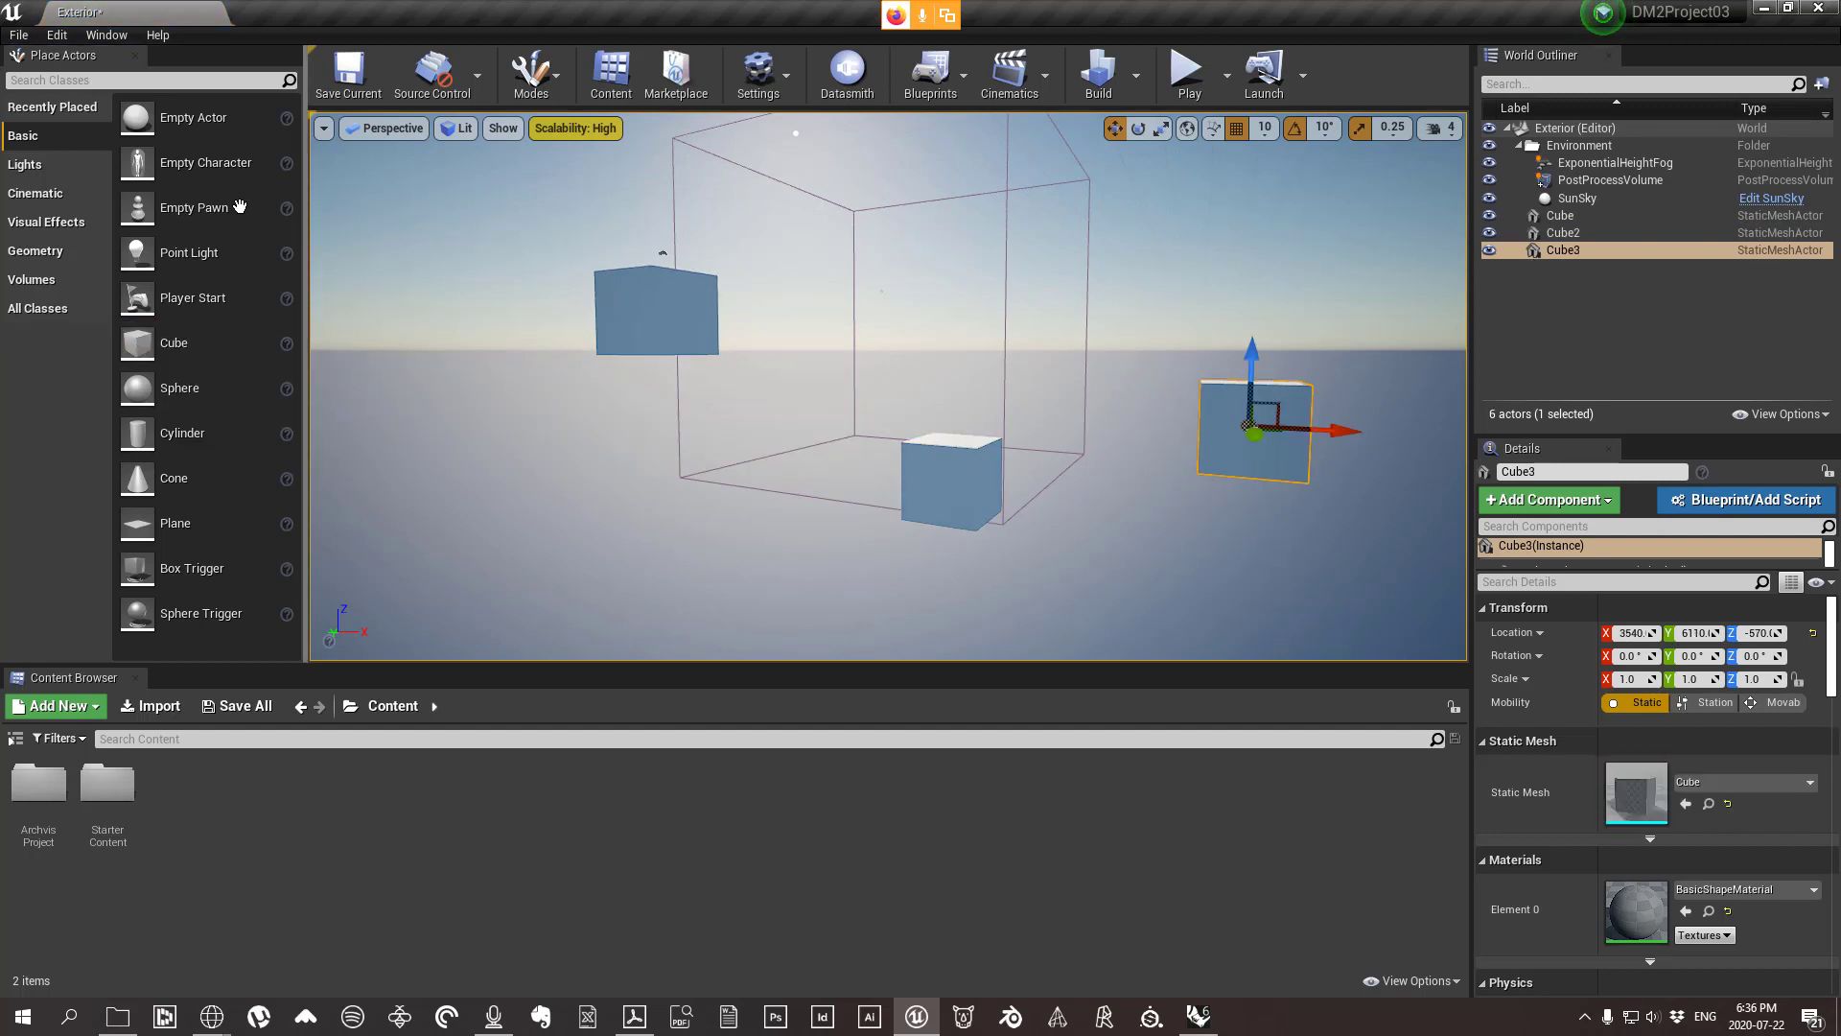
# Add a sphere trigger, a cone, a sphere and a box trigger to the level around the cubes.
pyautogui.scroll(-3, 331, 450)
pyautogui.moveTo(200, 613); pyautogui.dragTo(792, 506)
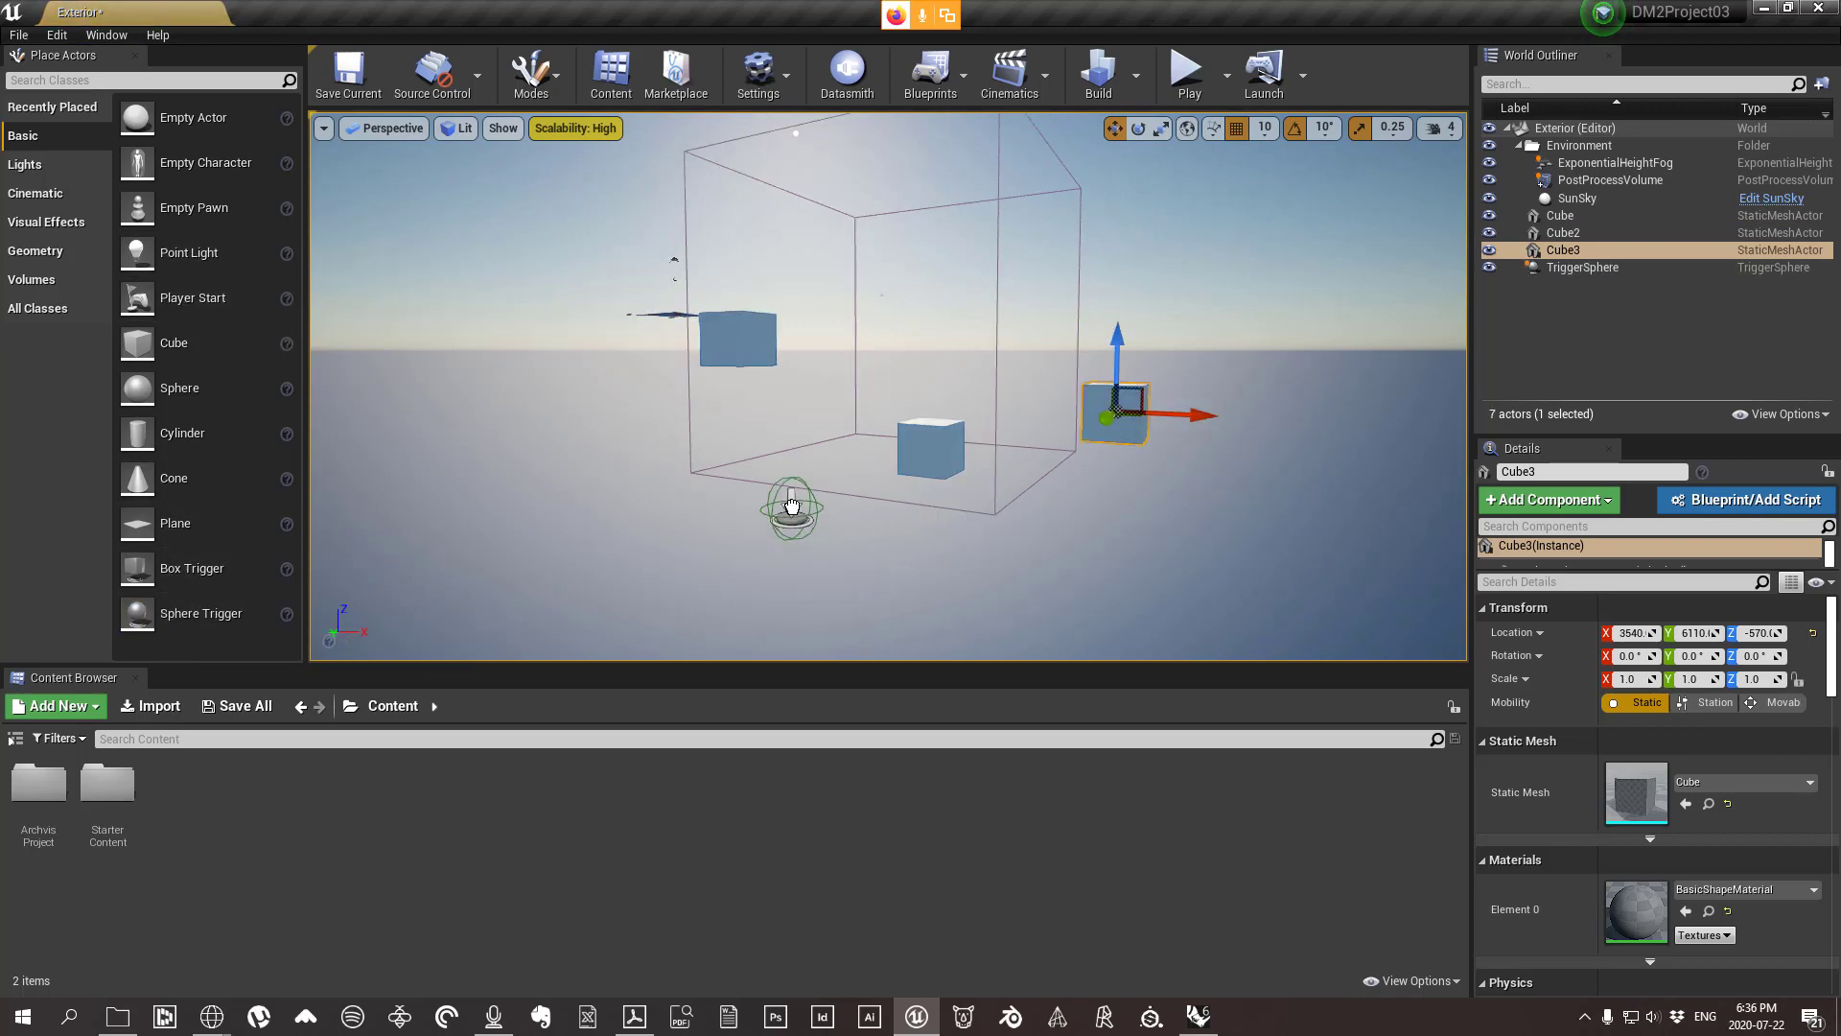
pyautogui.scroll(3, 802, 489)
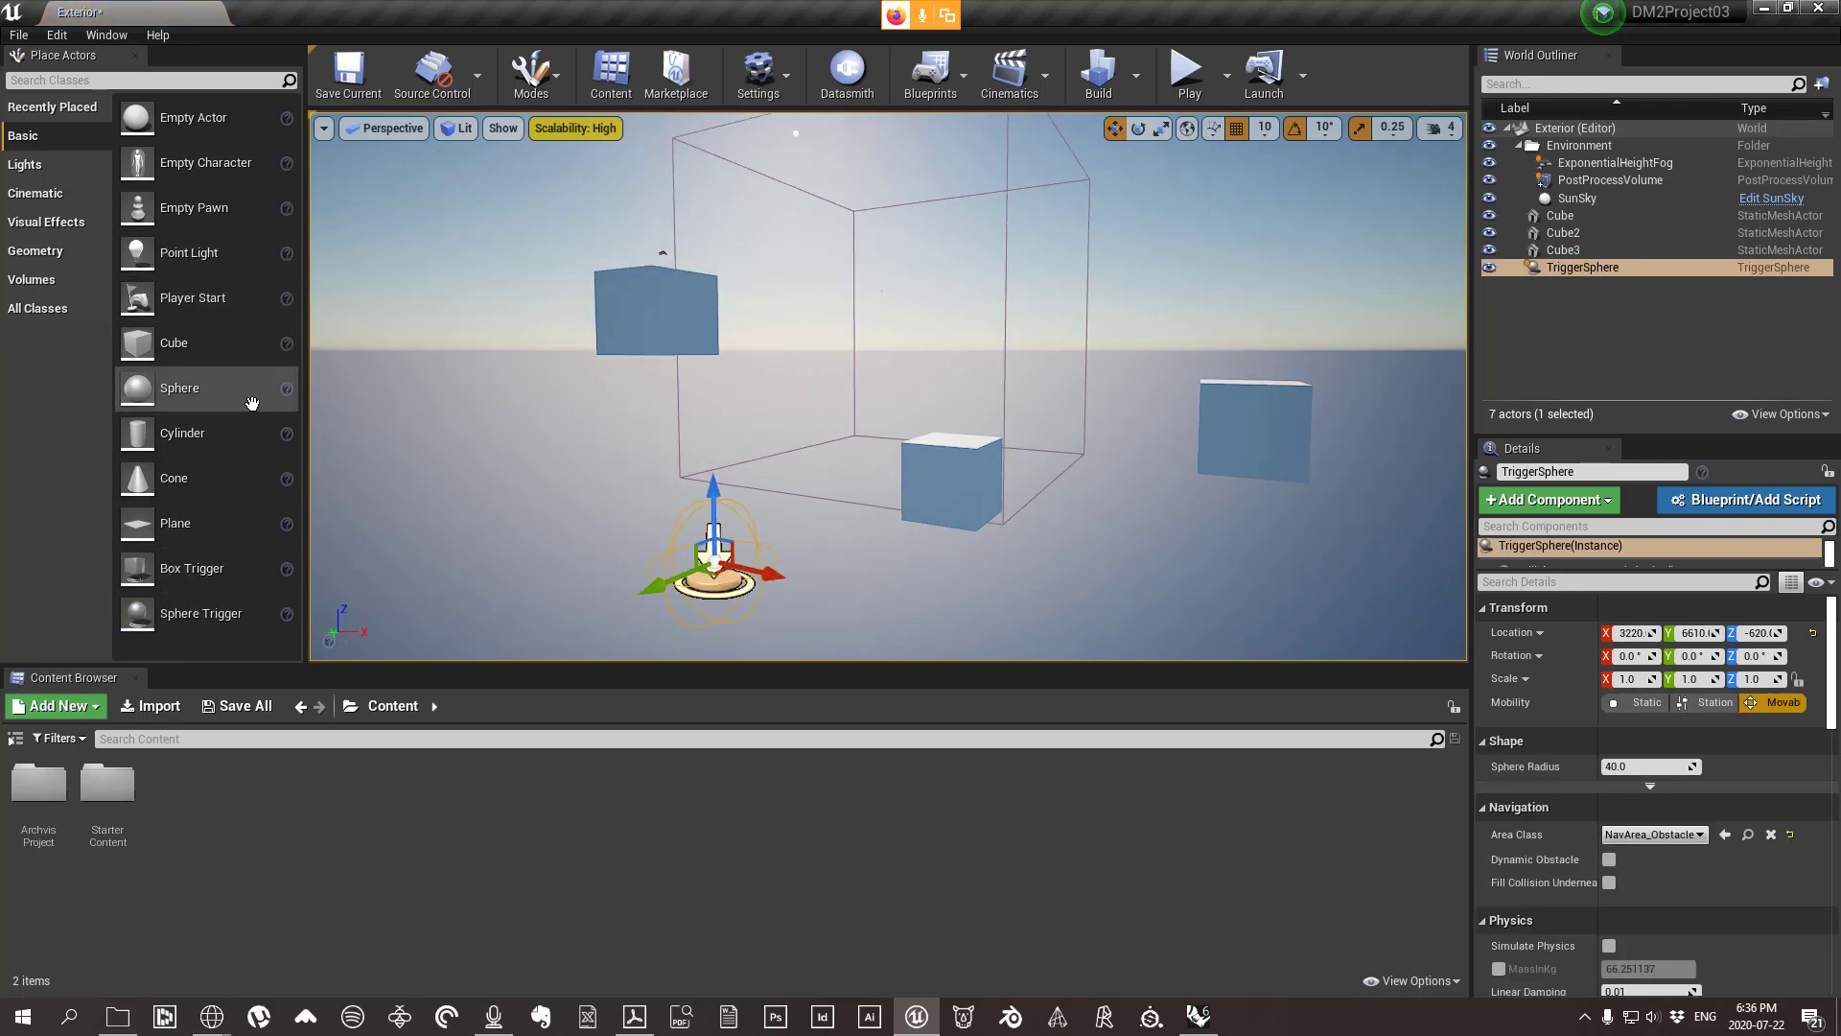
pyautogui.moveTo(139, 477); pyautogui.dragTo(1165, 532)
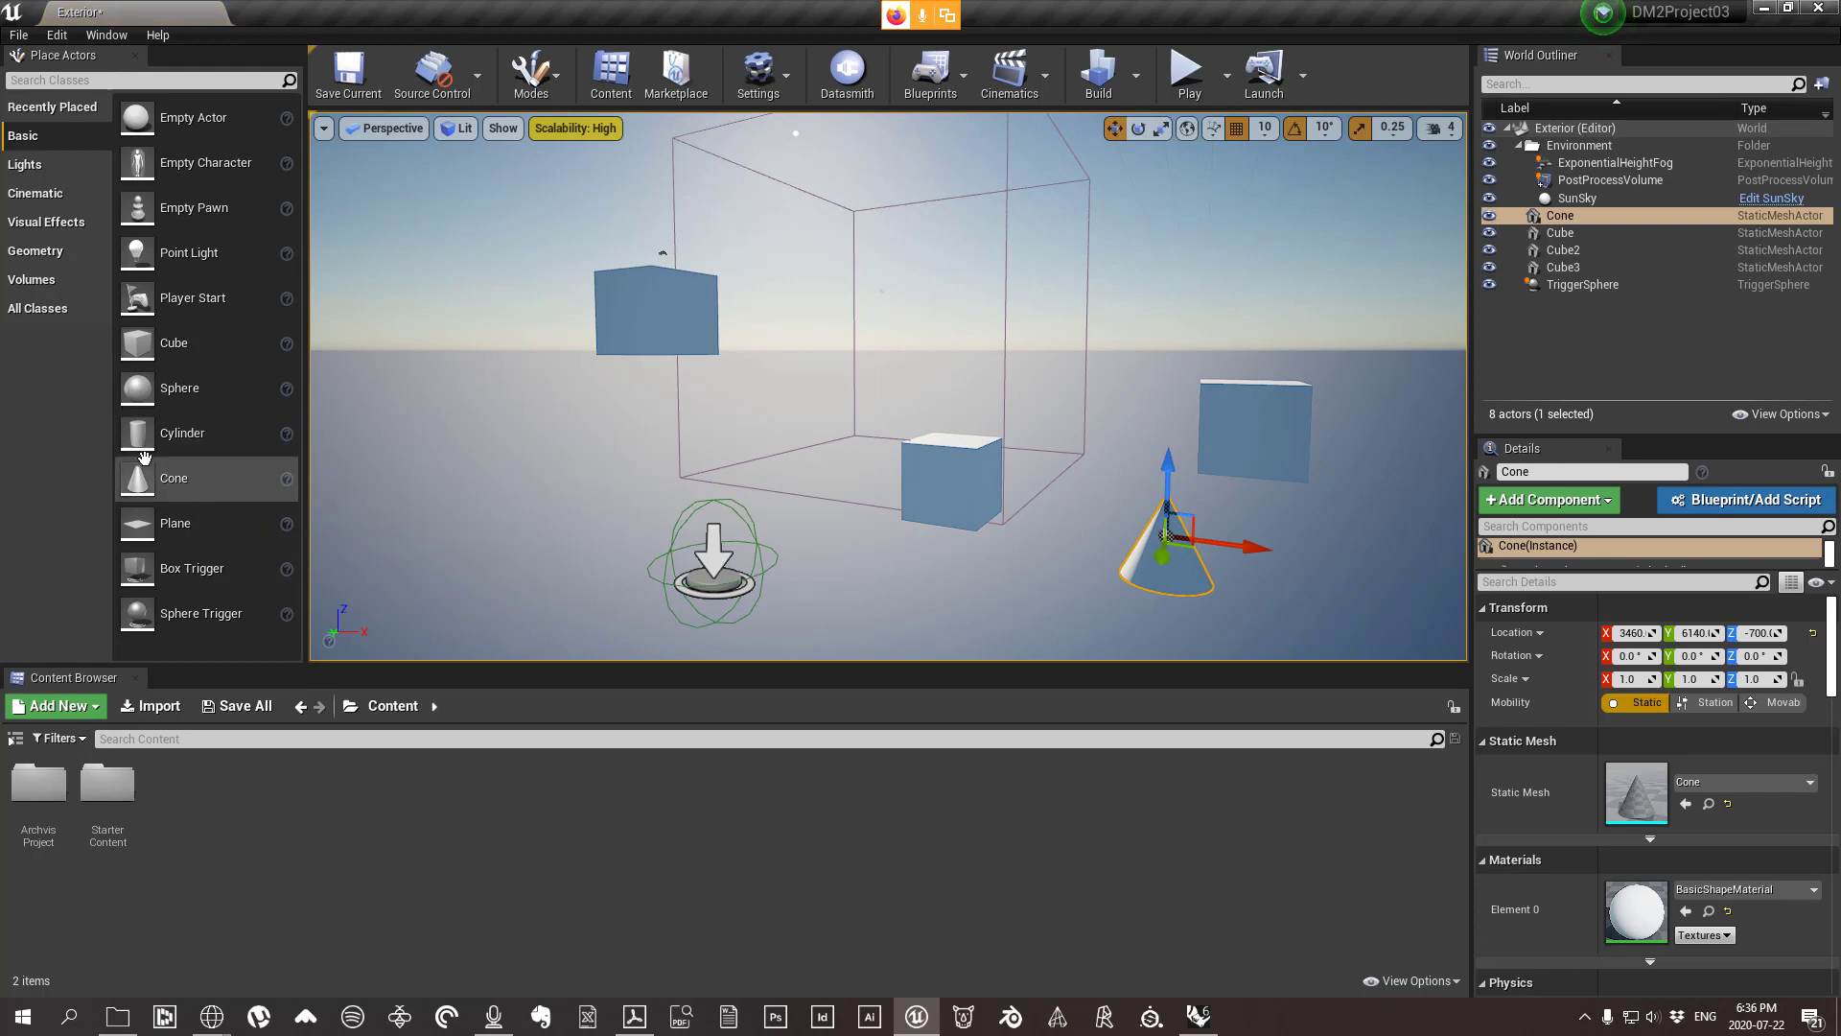
pyautogui.moveTo(139, 387); pyautogui.dragTo(575, 443)
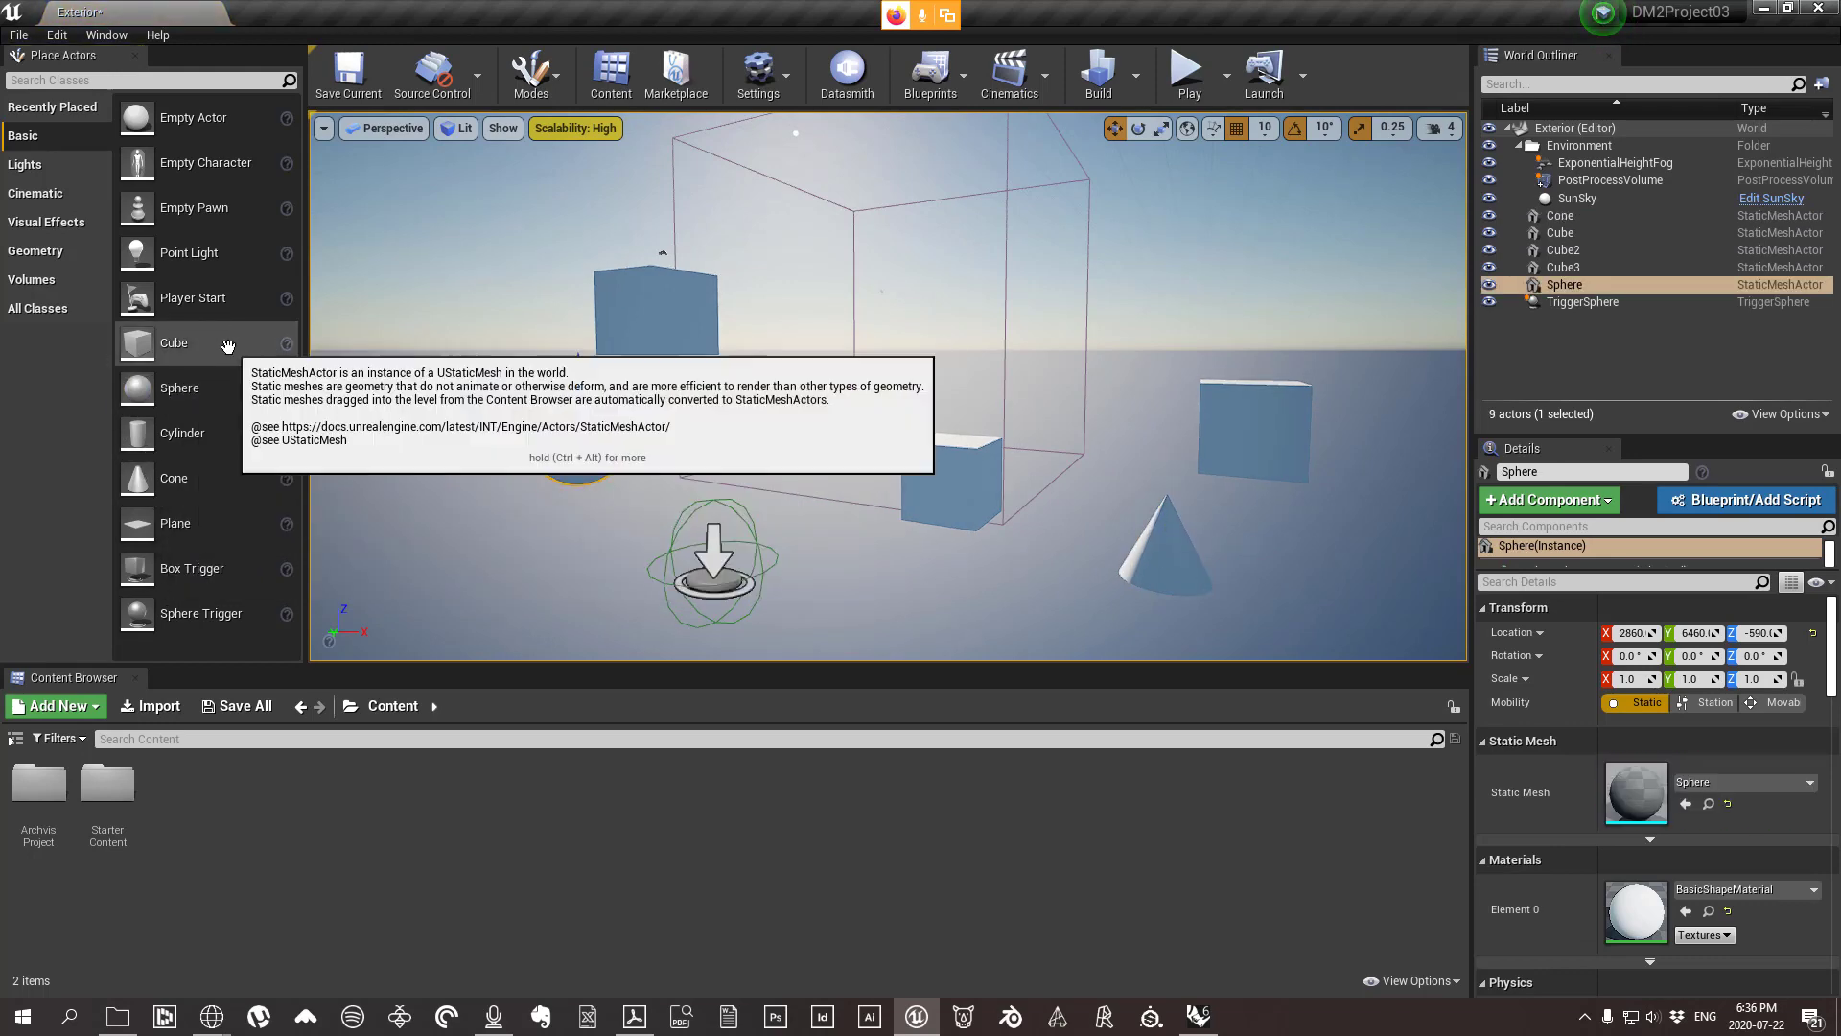
pyautogui.moveTo(192, 568); pyautogui.dragTo(436, 439)
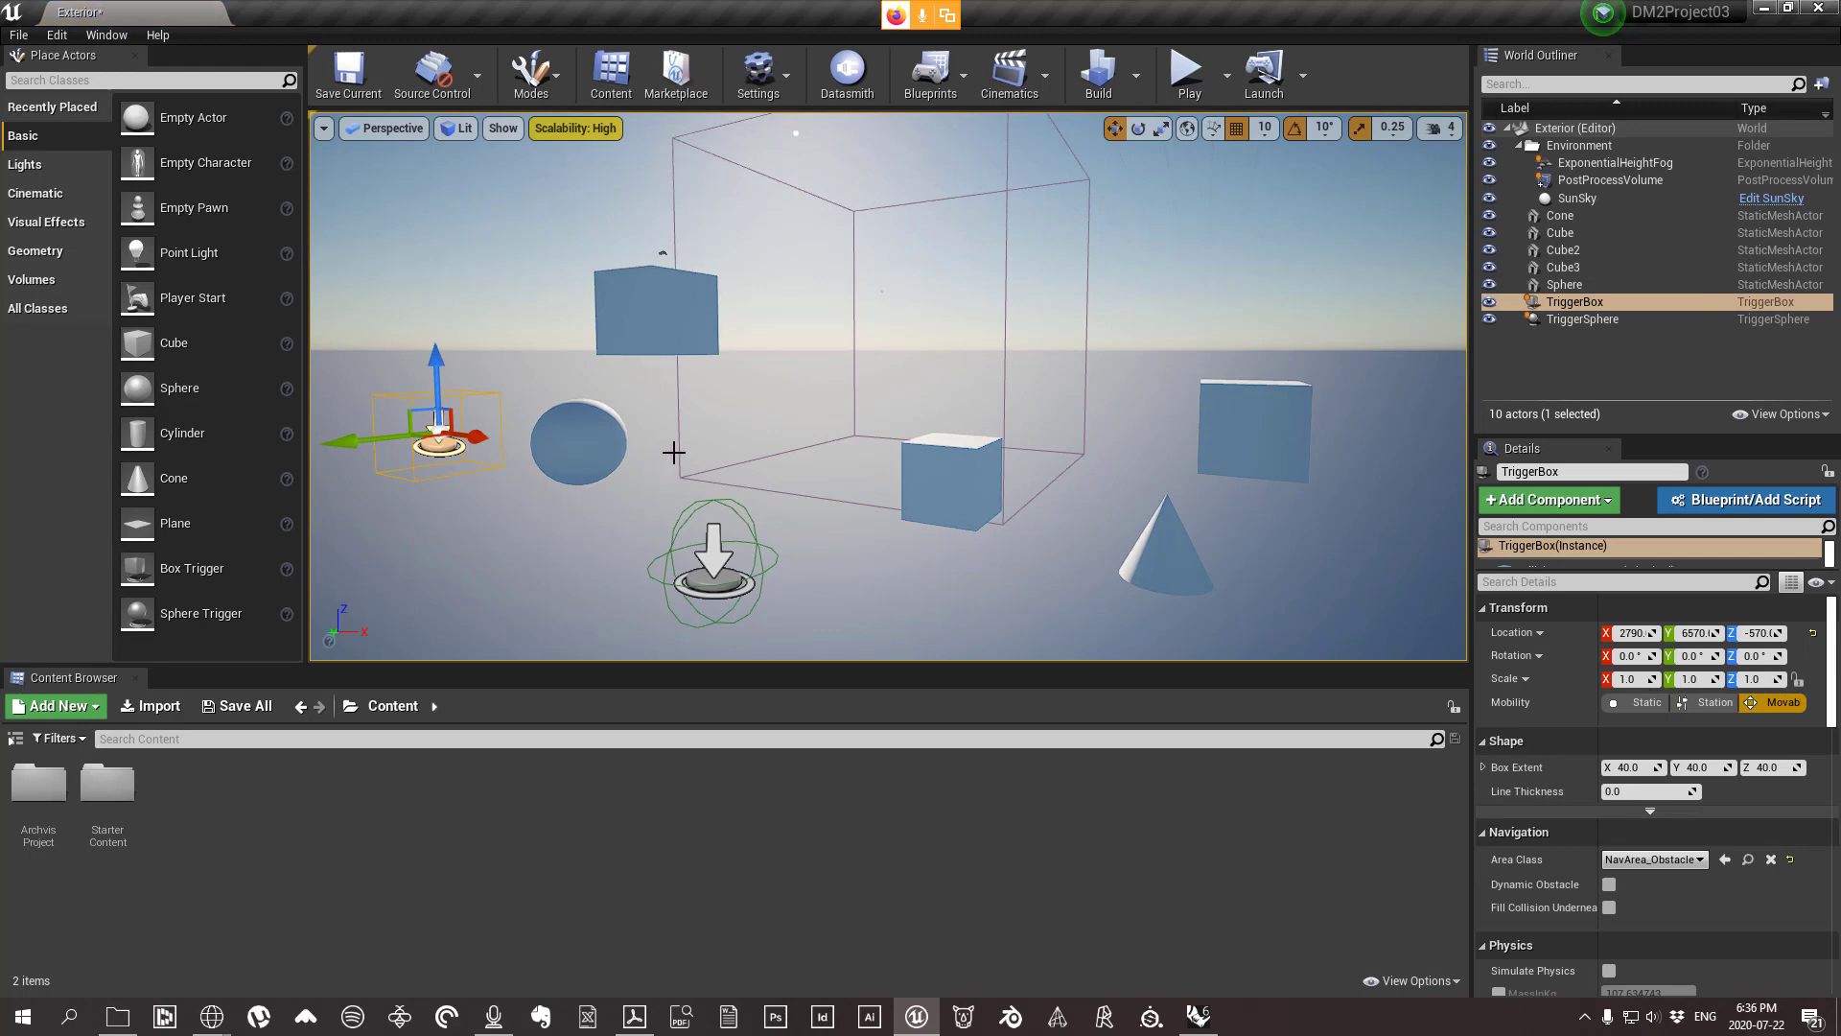
# Delete all the placed test actors: the box trigger, sphere, sphere trigger, cone and three cubes.
pyautogui.press('Delete')
pyautogui.click(599, 446)
pyautogui.press('Delete')
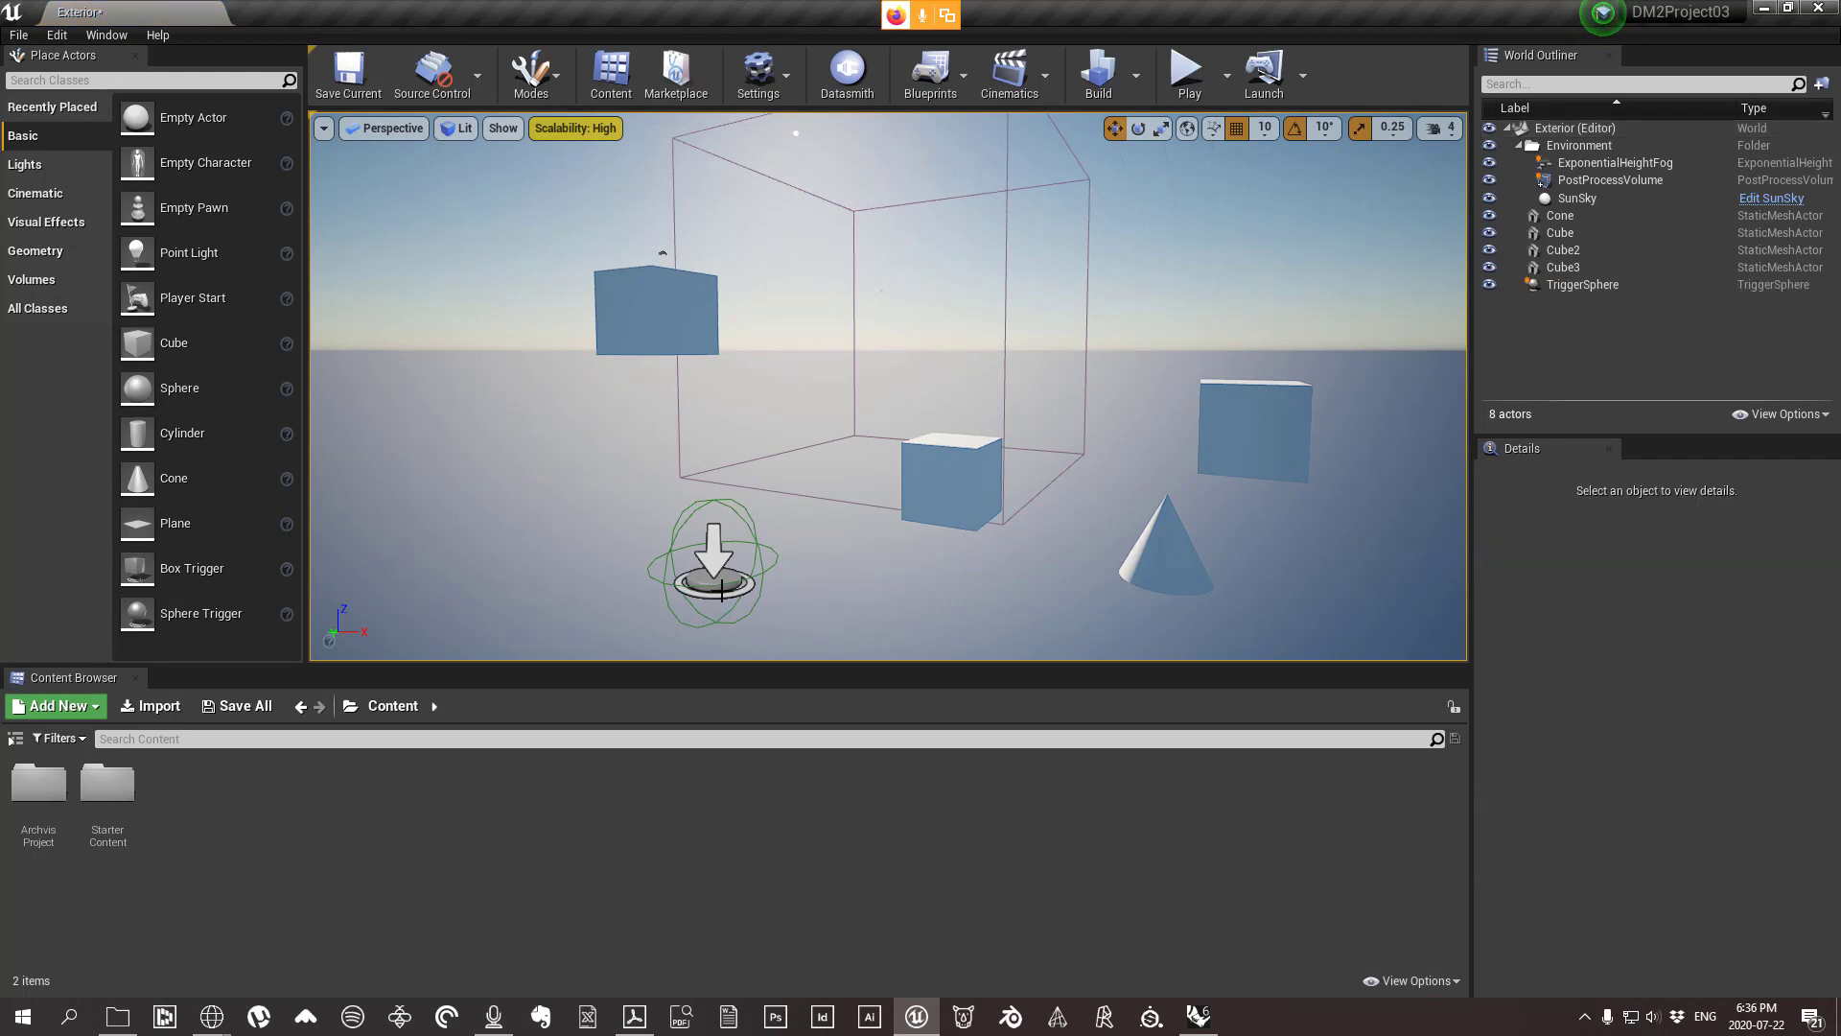
pyautogui.click(721, 590)
pyautogui.press('Delete')
pyautogui.click(911, 518)
pyautogui.press('Delete')
pyautogui.click(691, 328)
pyautogui.press('Delete')
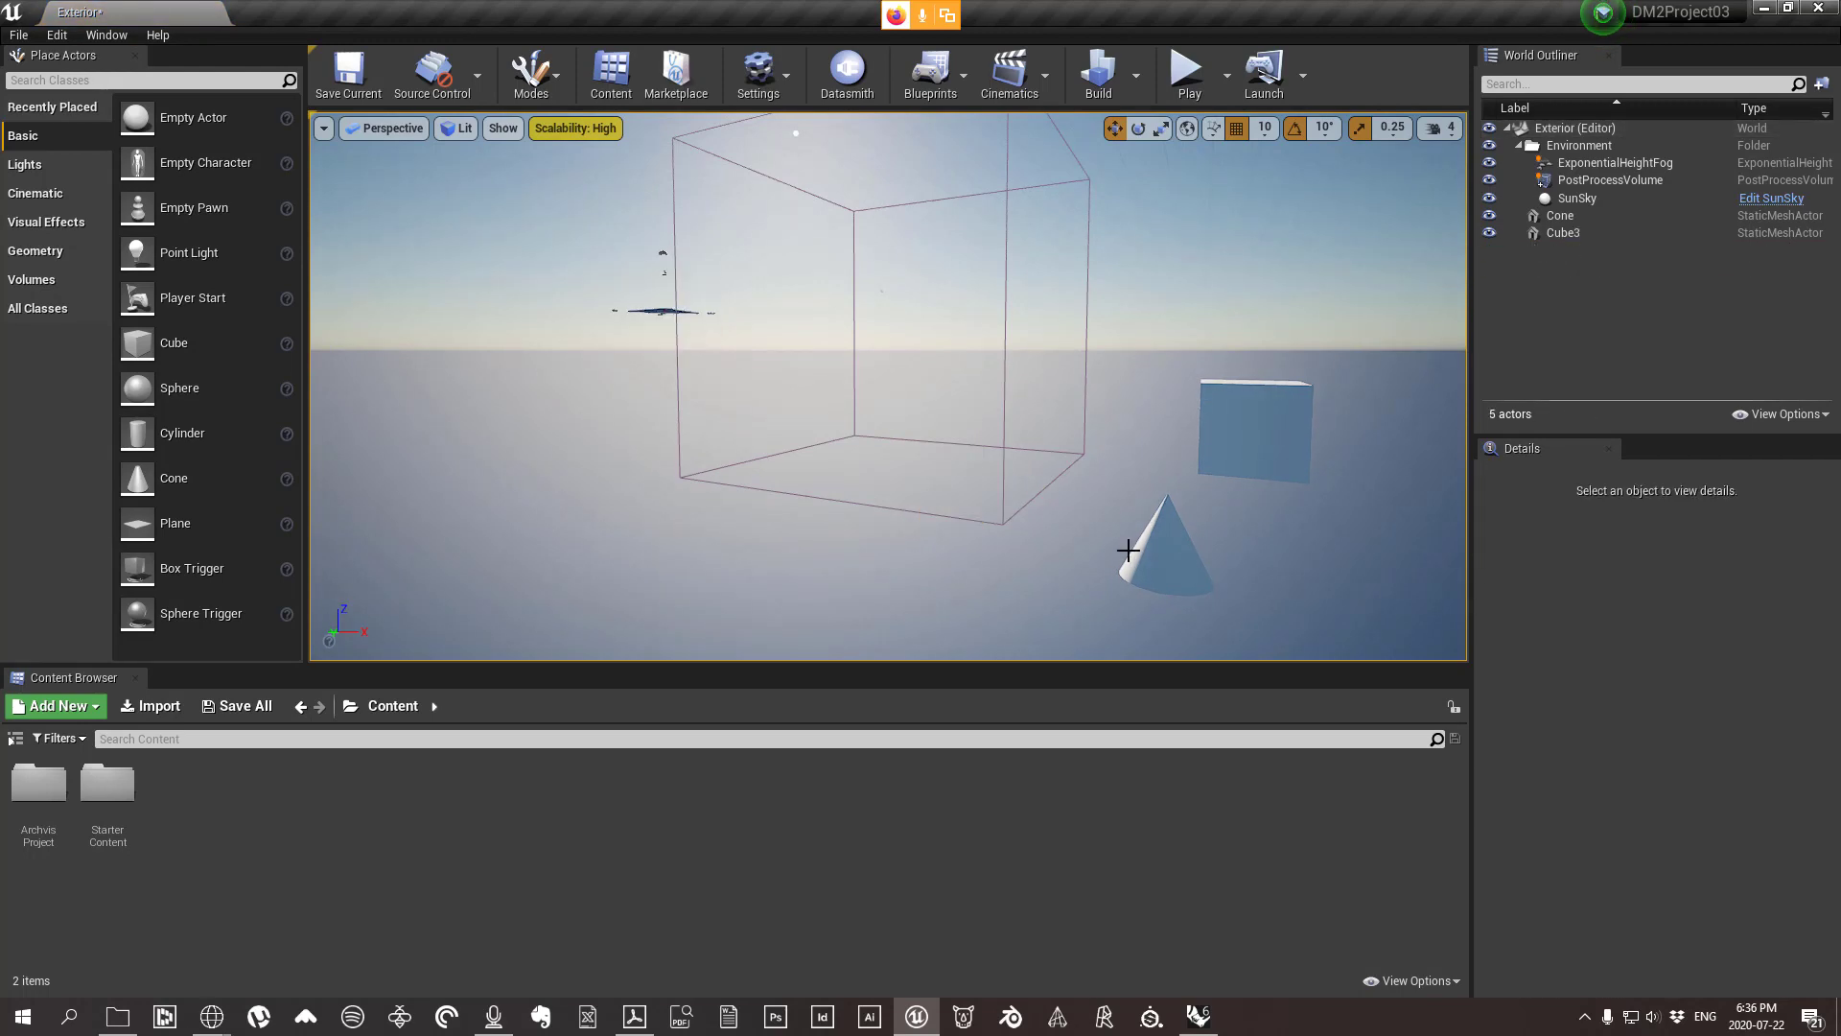
pyautogui.click(1141, 557)
pyautogui.press('Delete')
pyautogui.click(1275, 405)
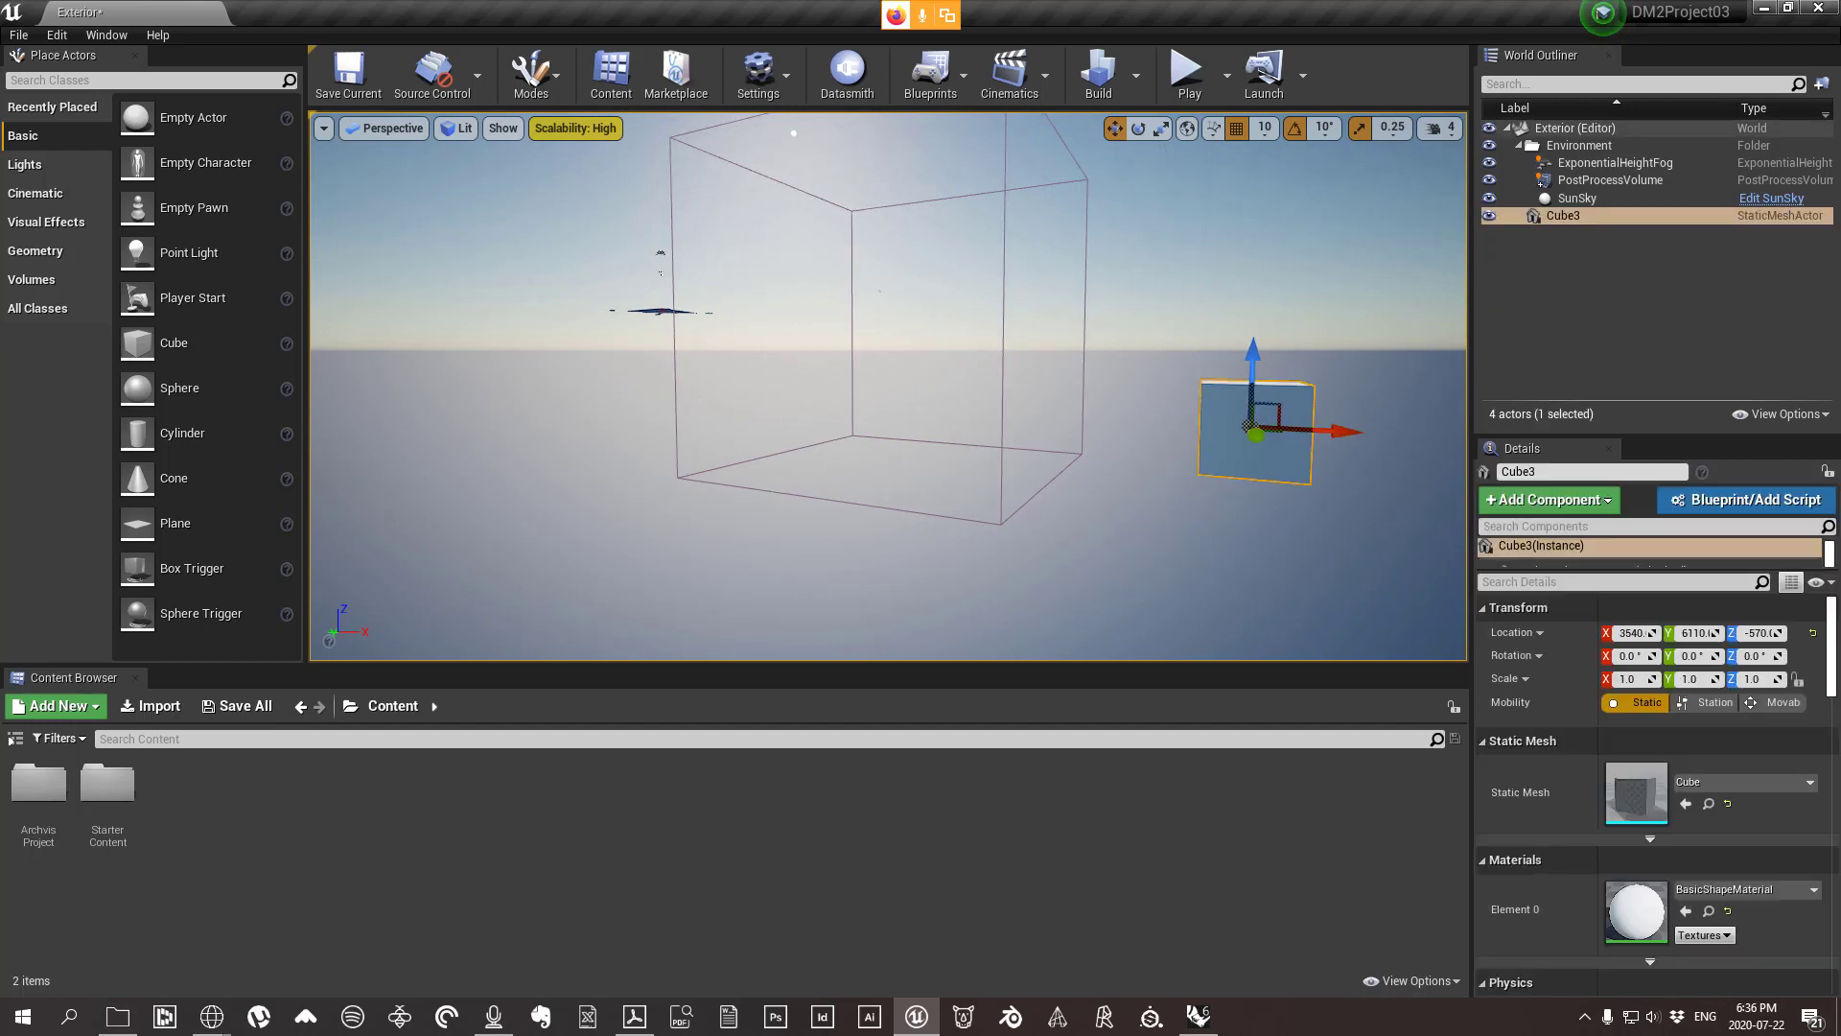
pyautogui.press('Delete')
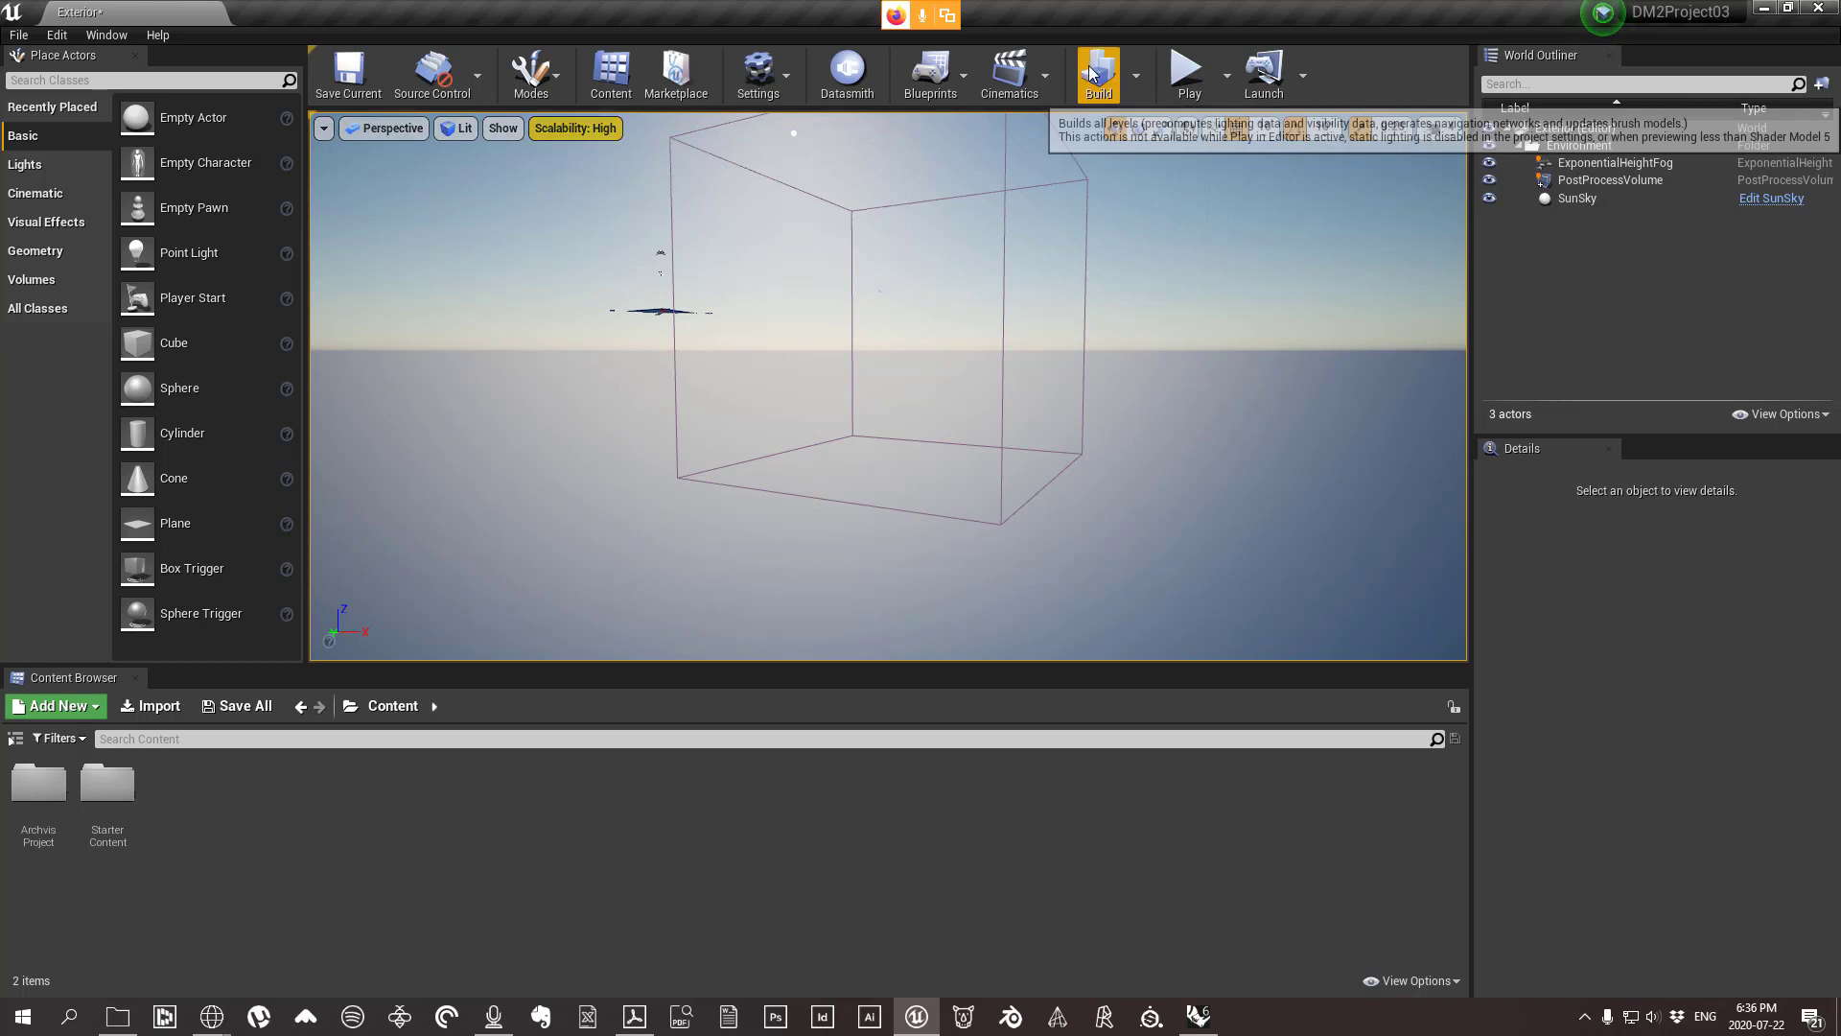
pyautogui.click(1135, 89)
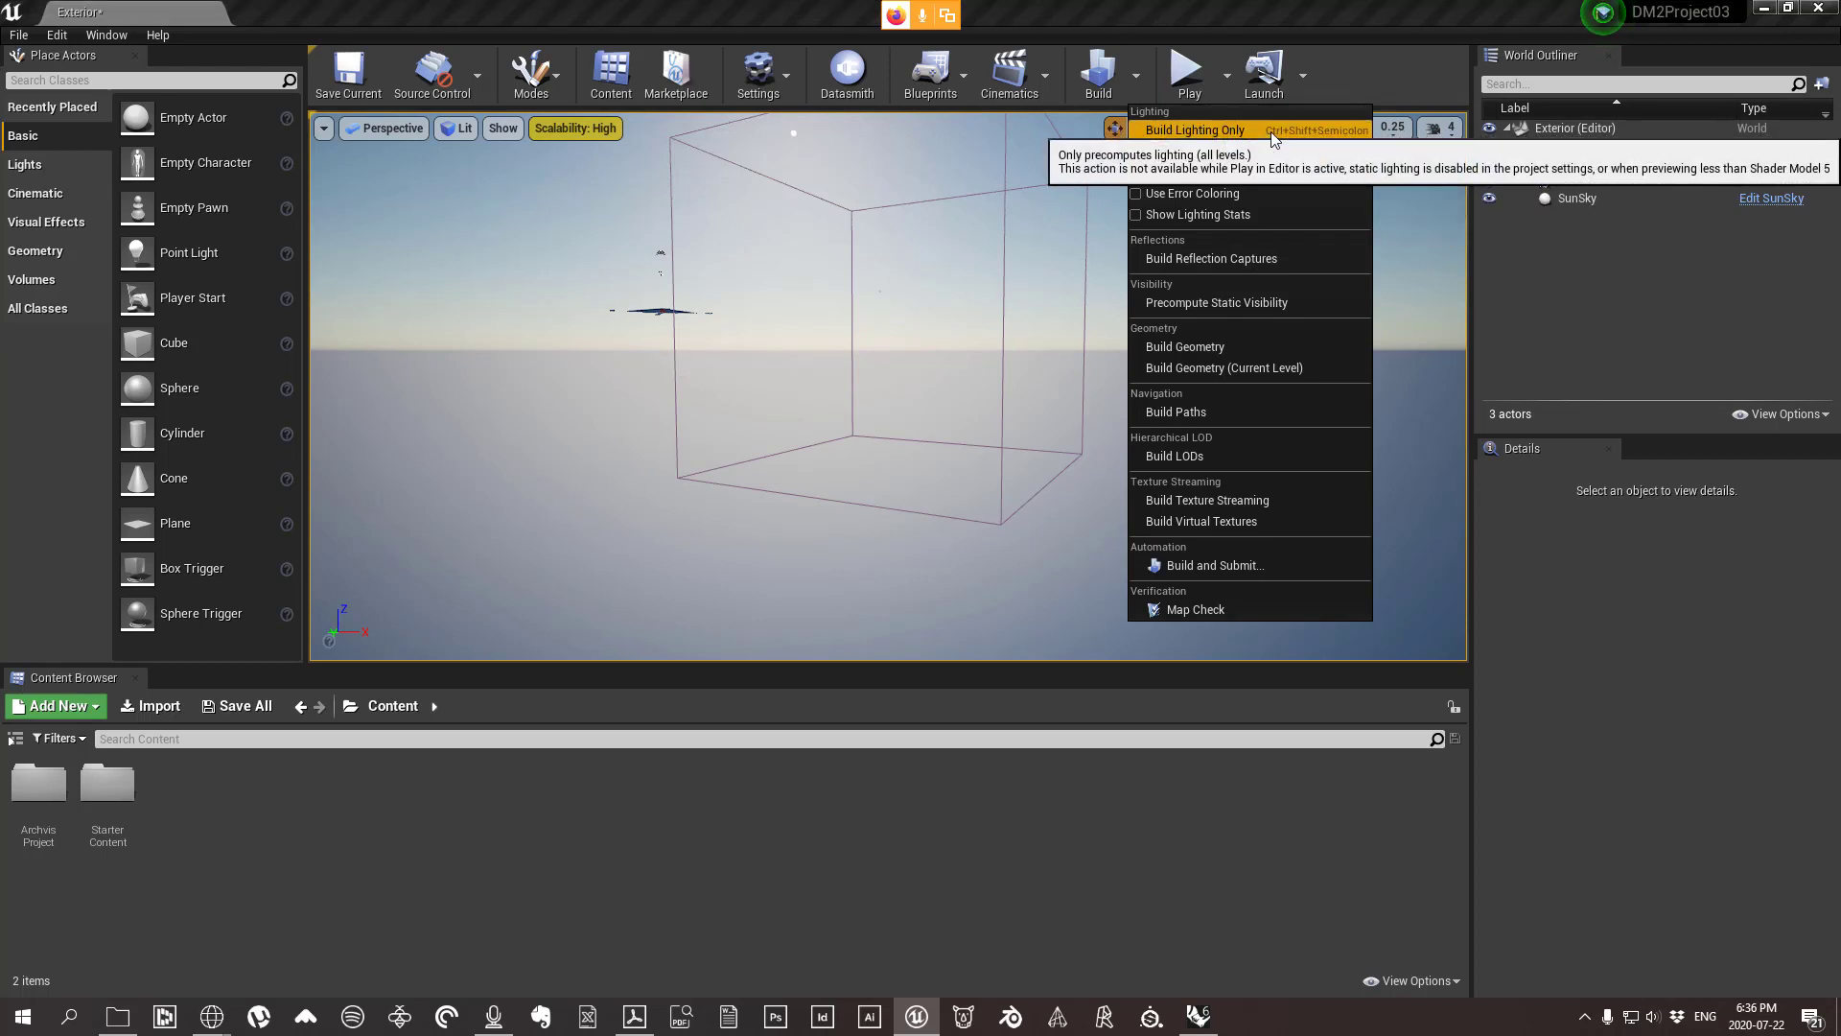
pyautogui.click(1219, 128)
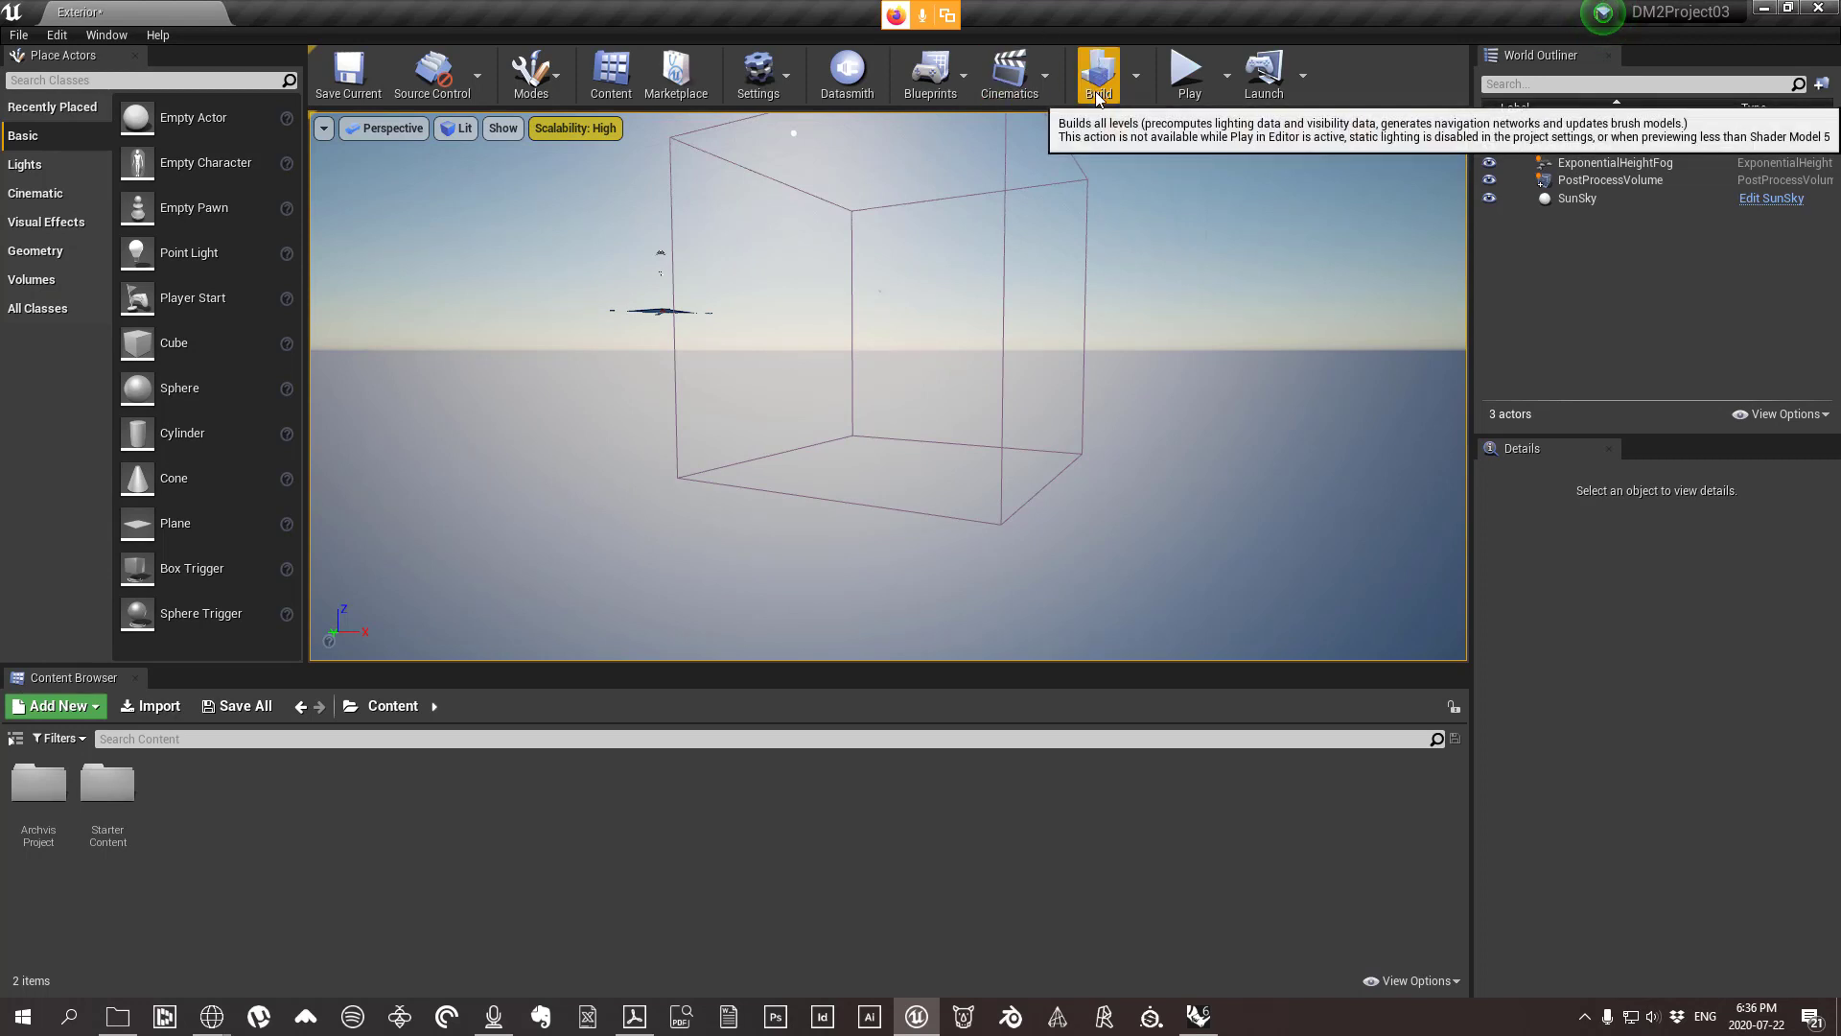
pyautogui.click(1105, 86)
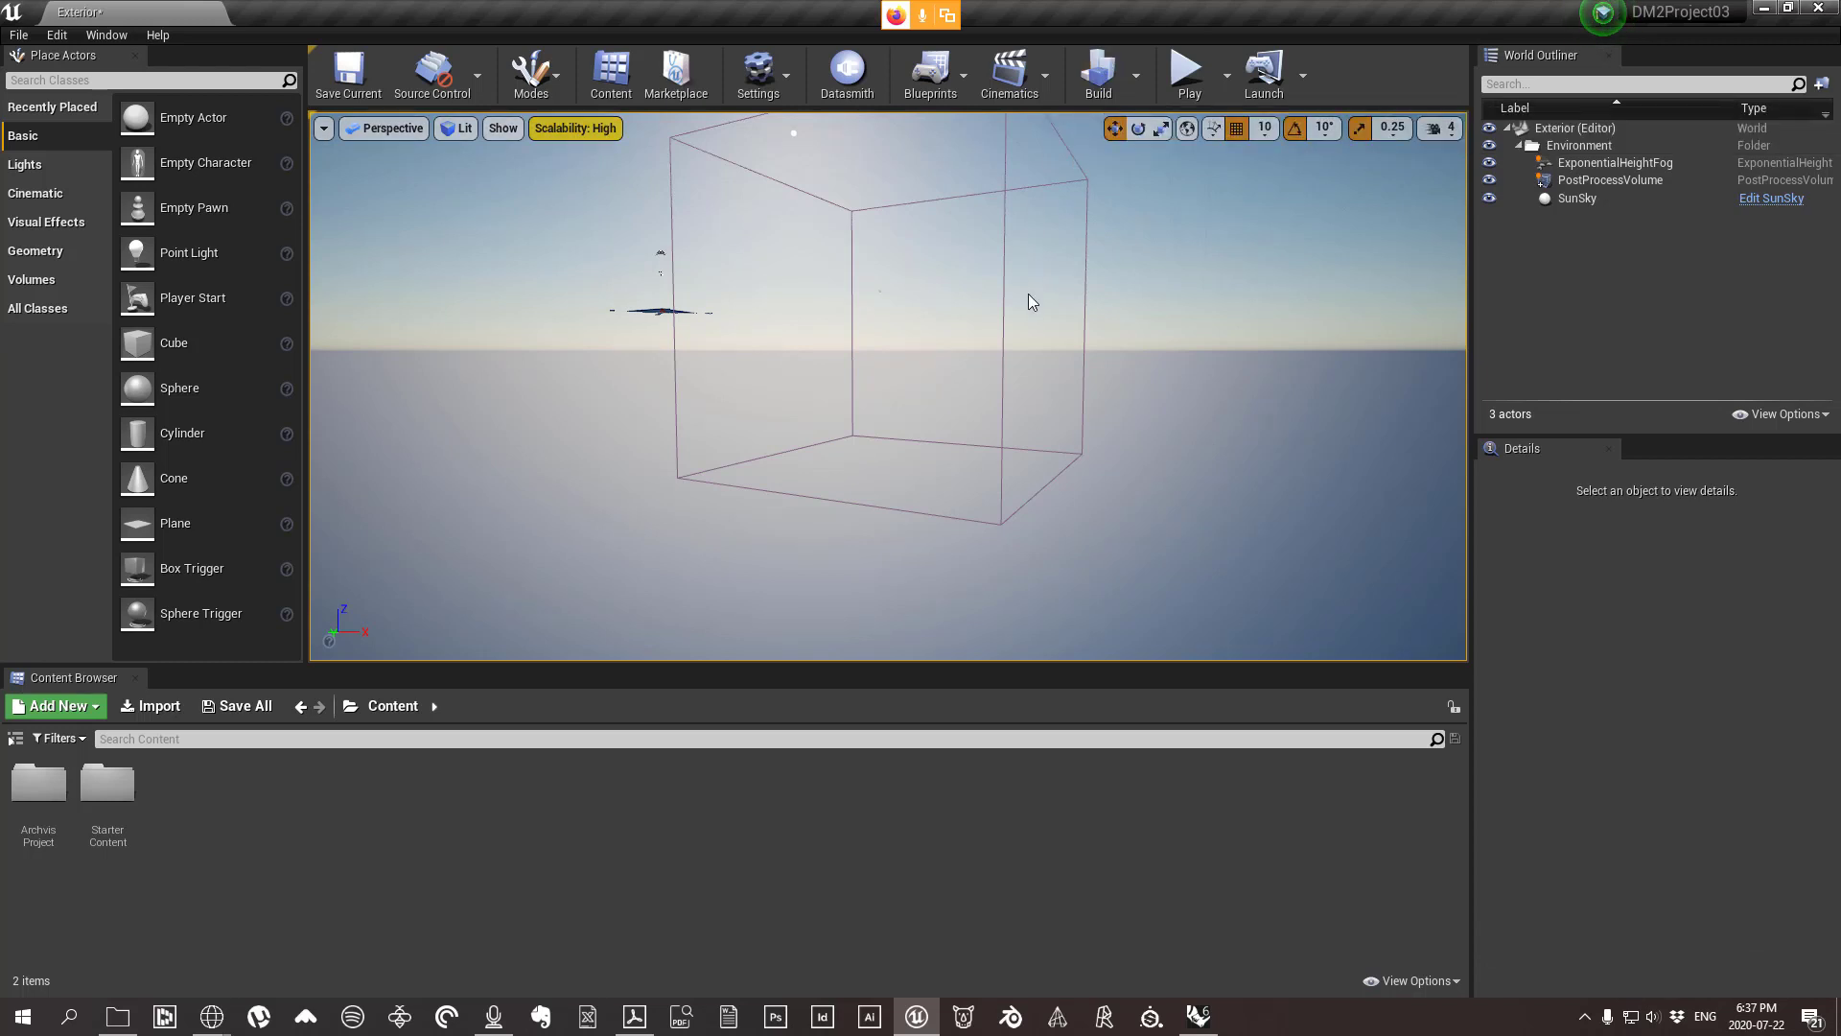
pyautogui.moveTo(1152, 440); pyautogui.dragTo(1141, 398, button='right')
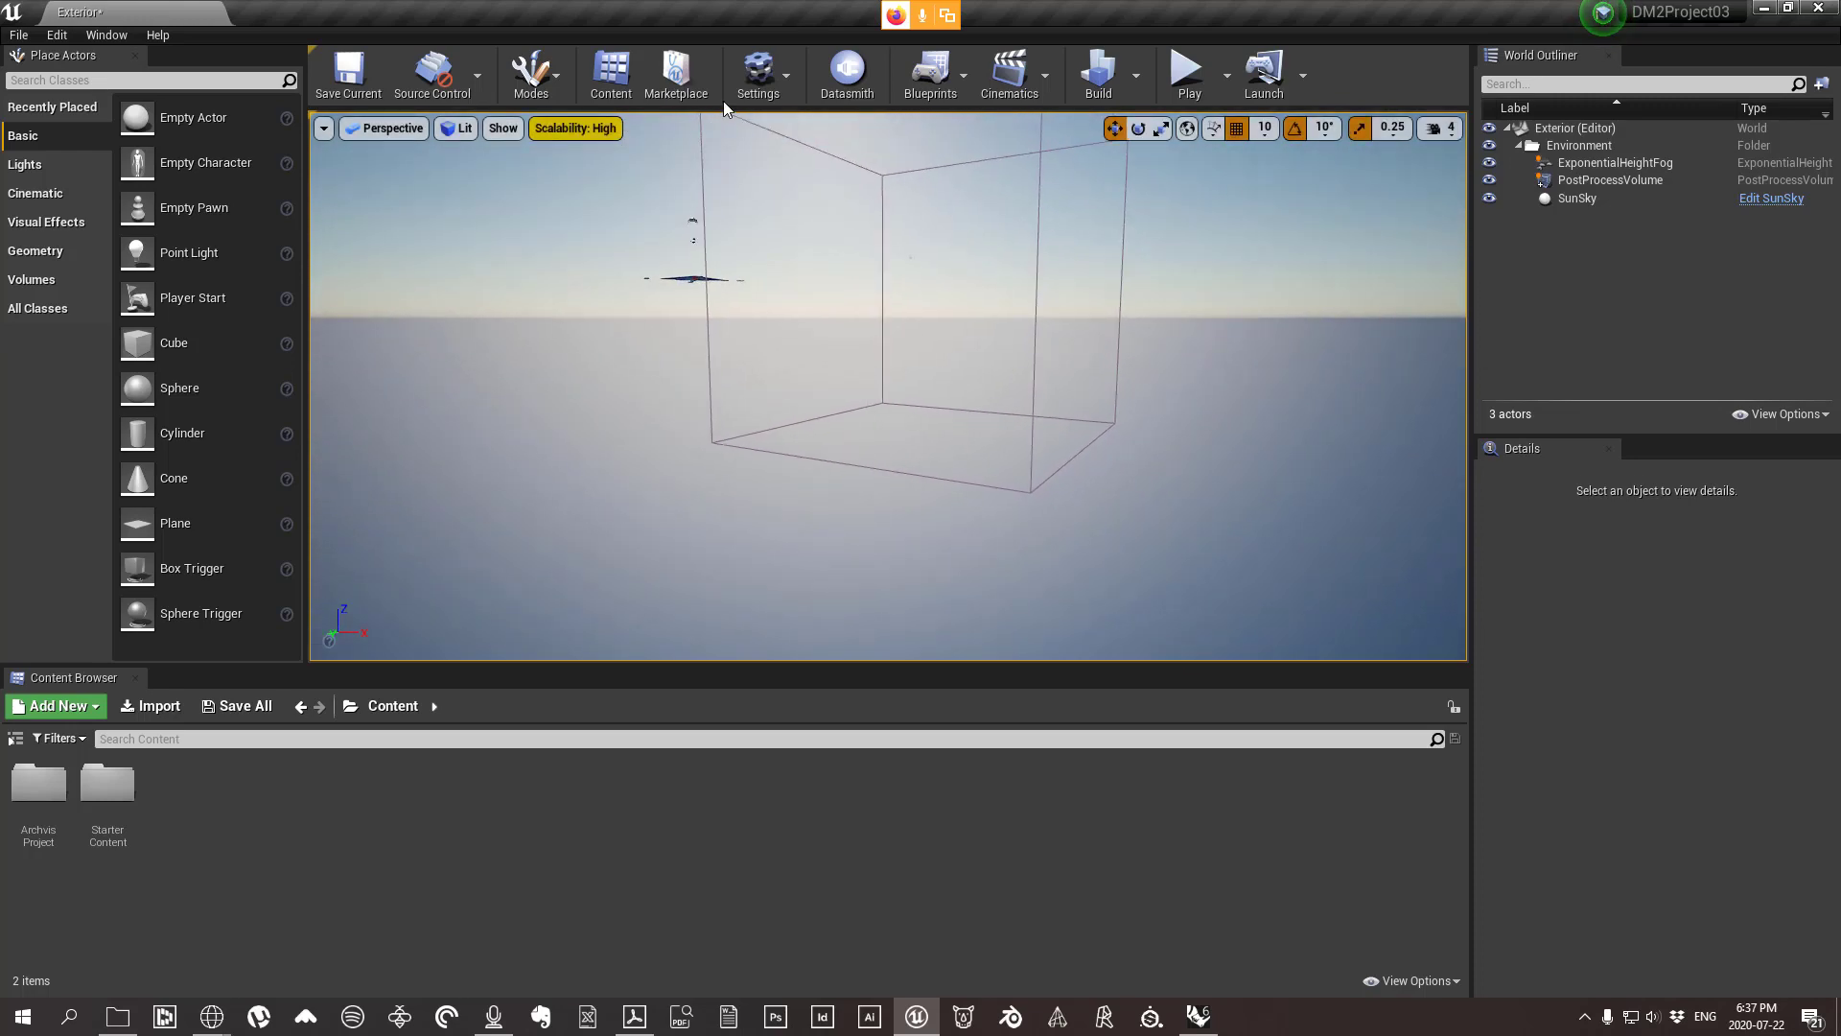
# Search the project's plugins for "datasmith" and disable the Datasmith C4D Importer and Datasmith CAD Importer.
pyautogui.click(790, 78)
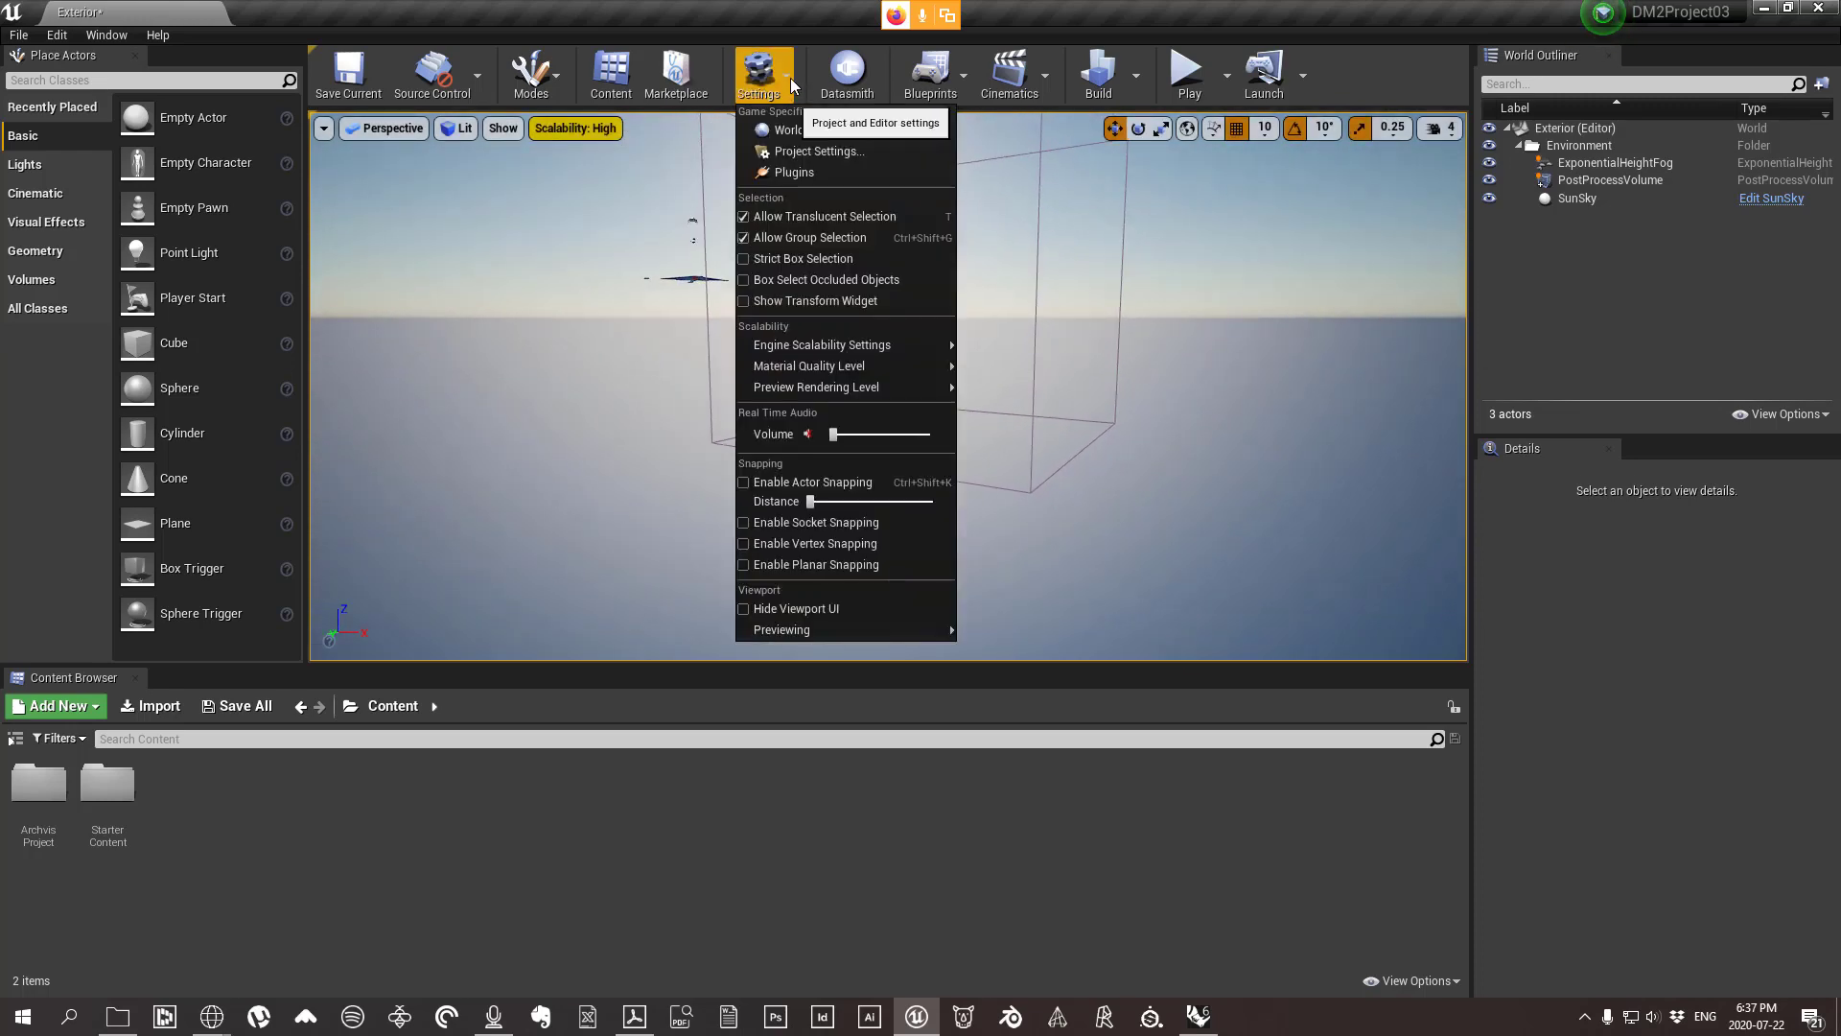
pyautogui.click(802, 176)
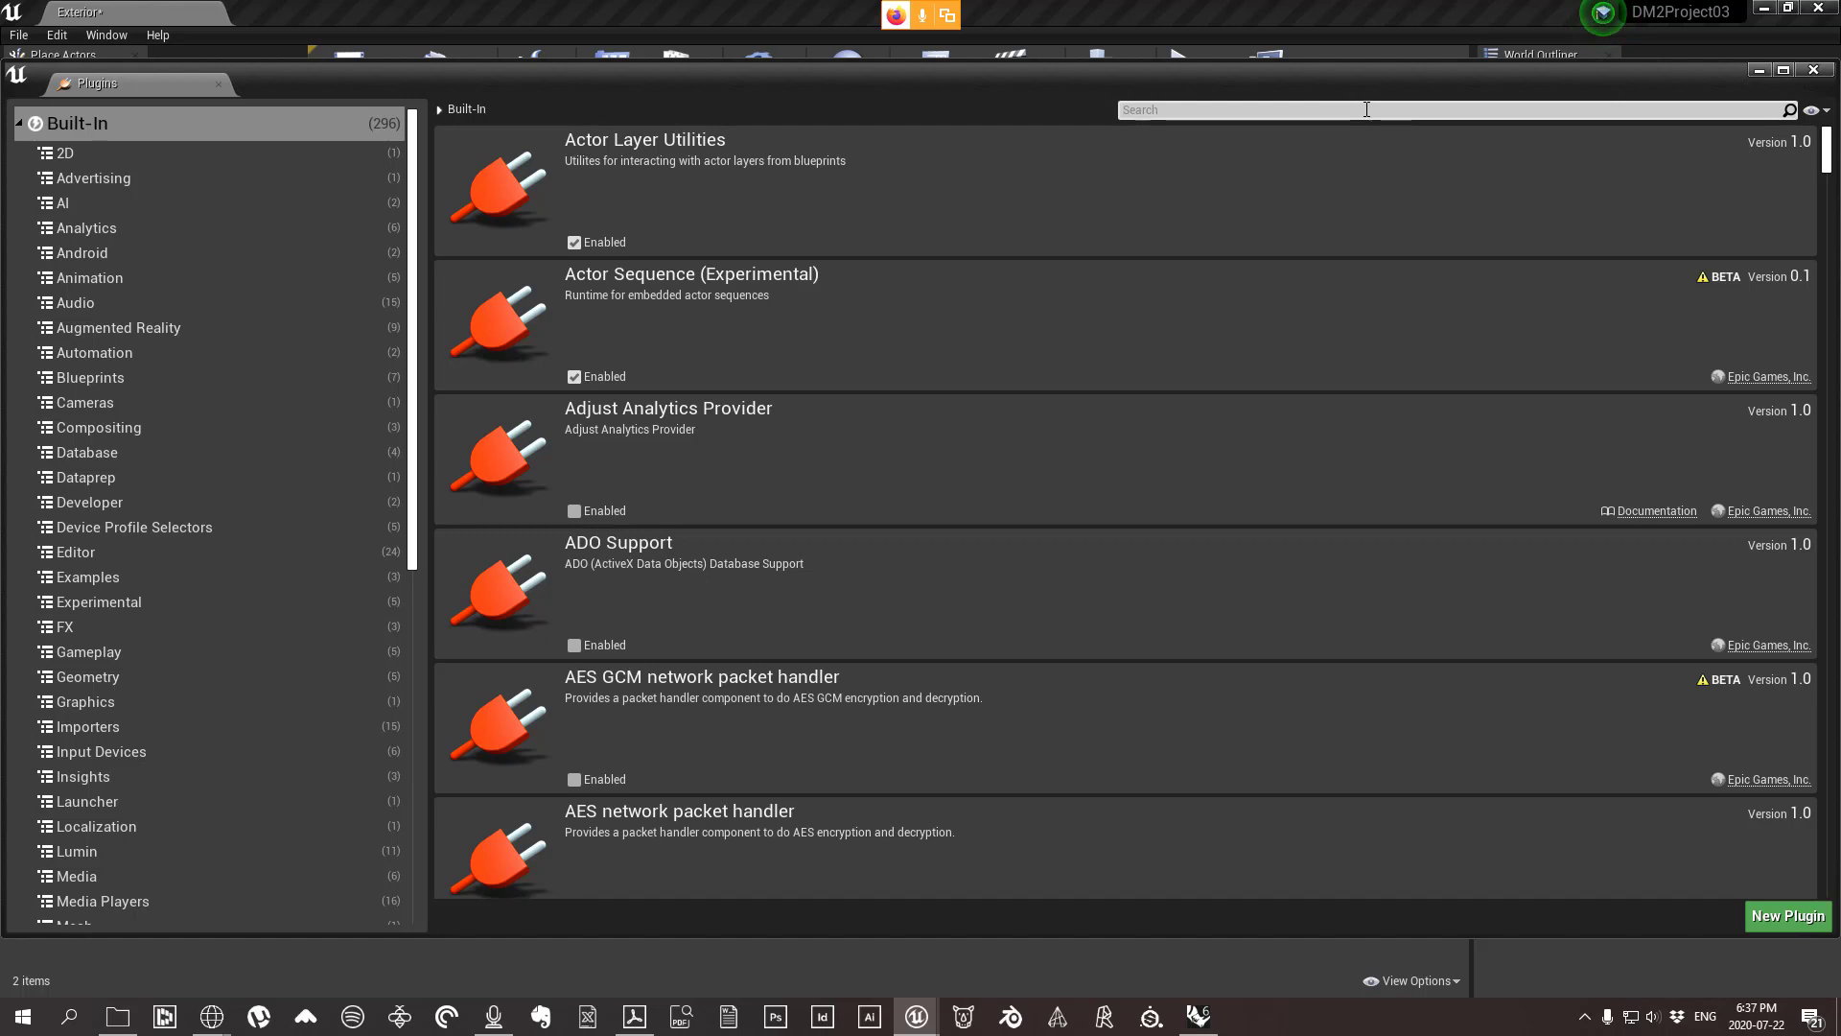
pyautogui.write('datasmith')
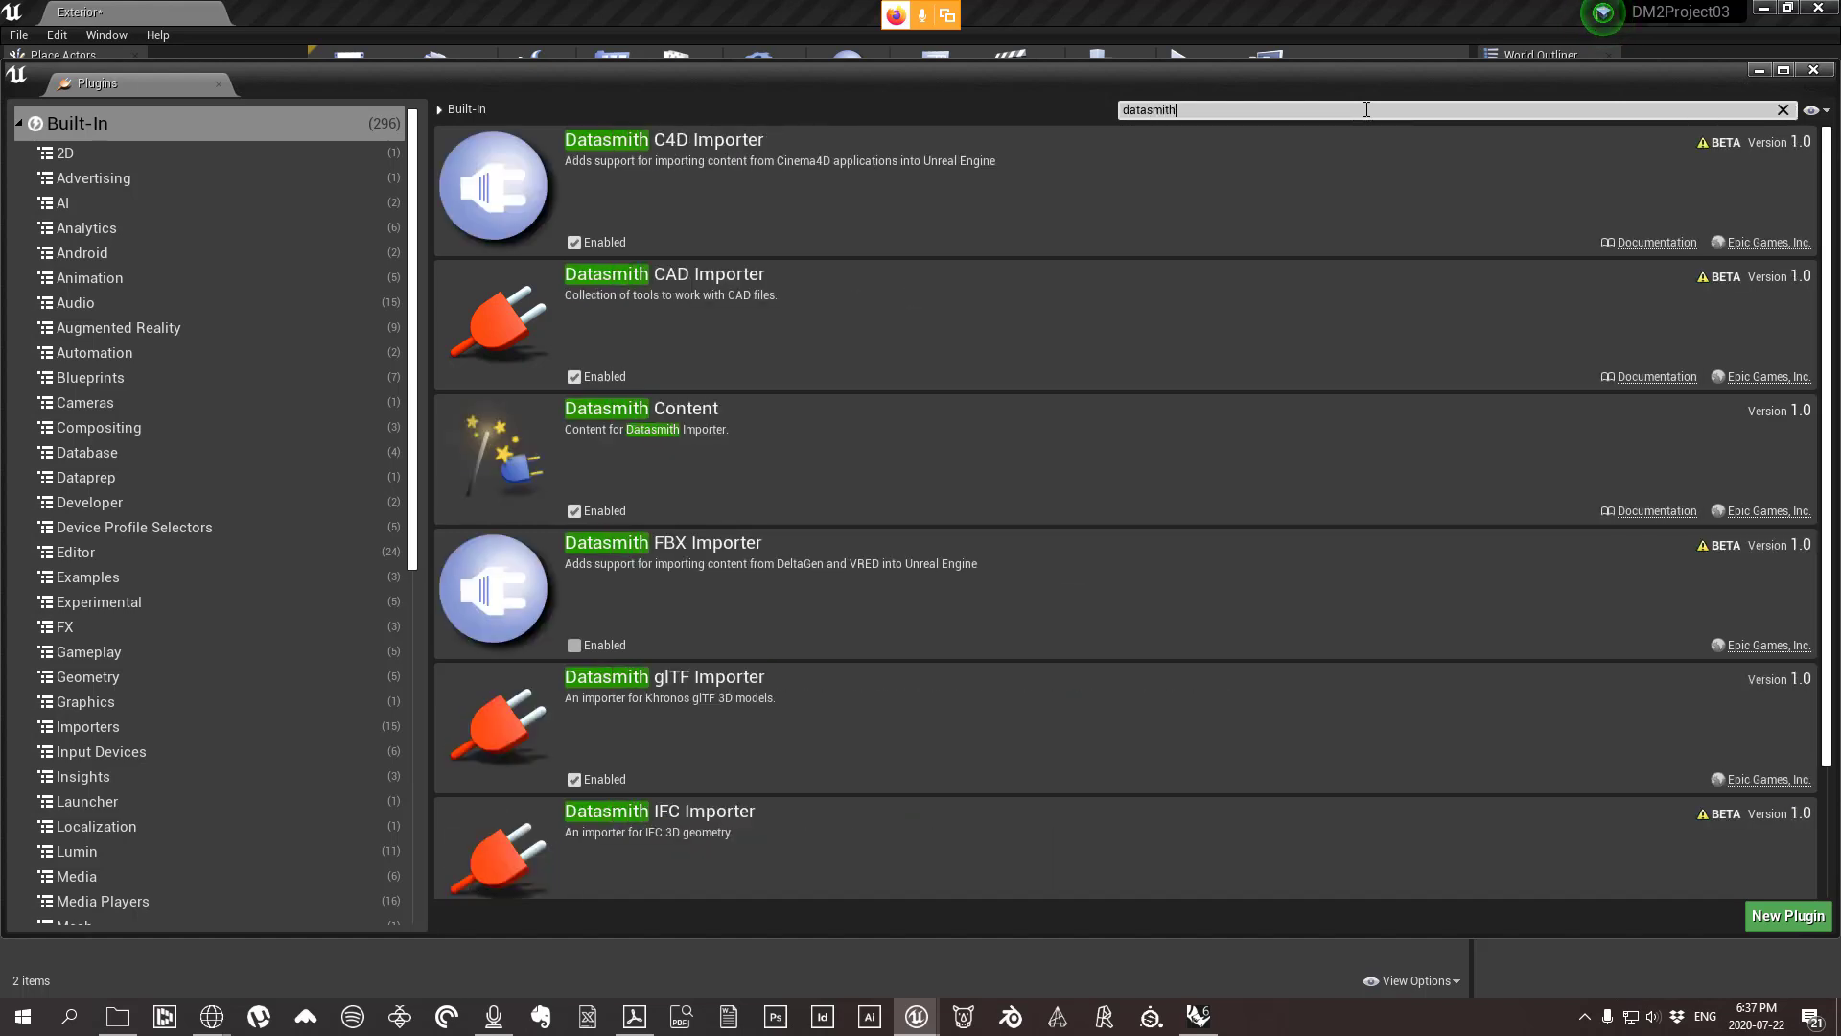
pyautogui.click(579, 244)
pyautogui.click(579, 380)
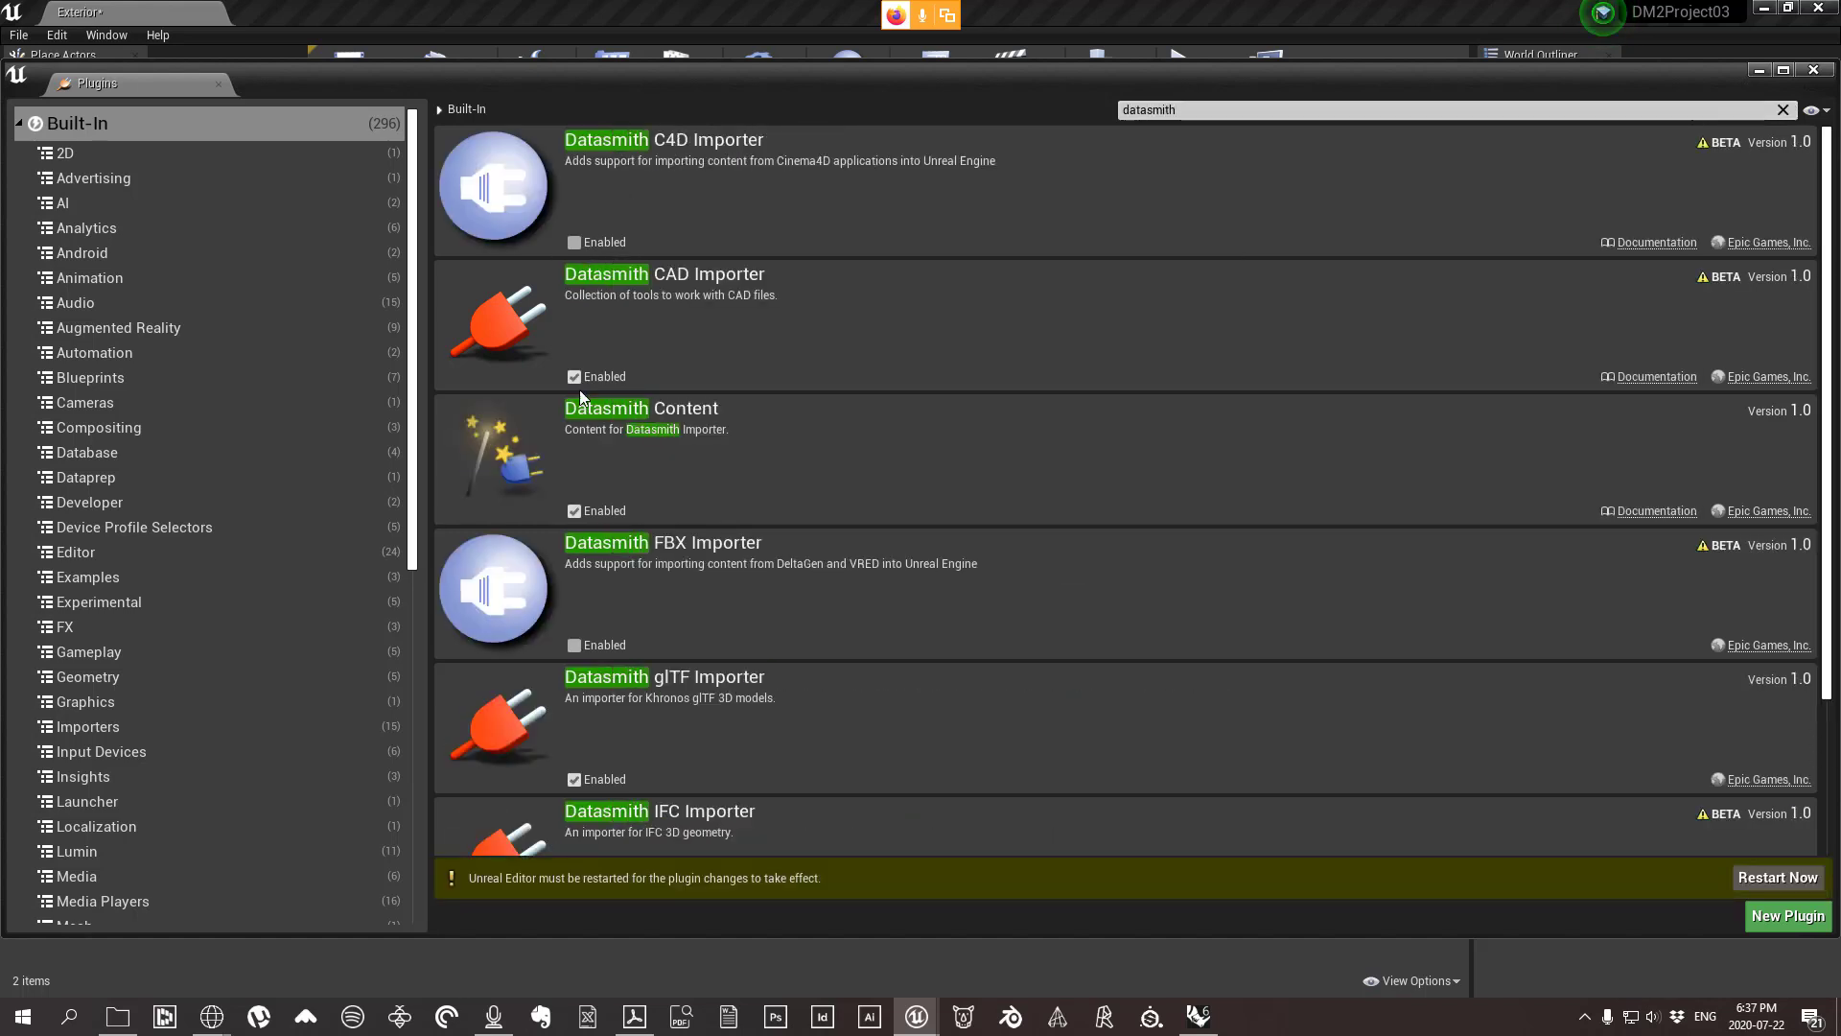
# Disable the Datasmith Content plugin together with all the plugins that depend on it.
pyautogui.click(581, 511)
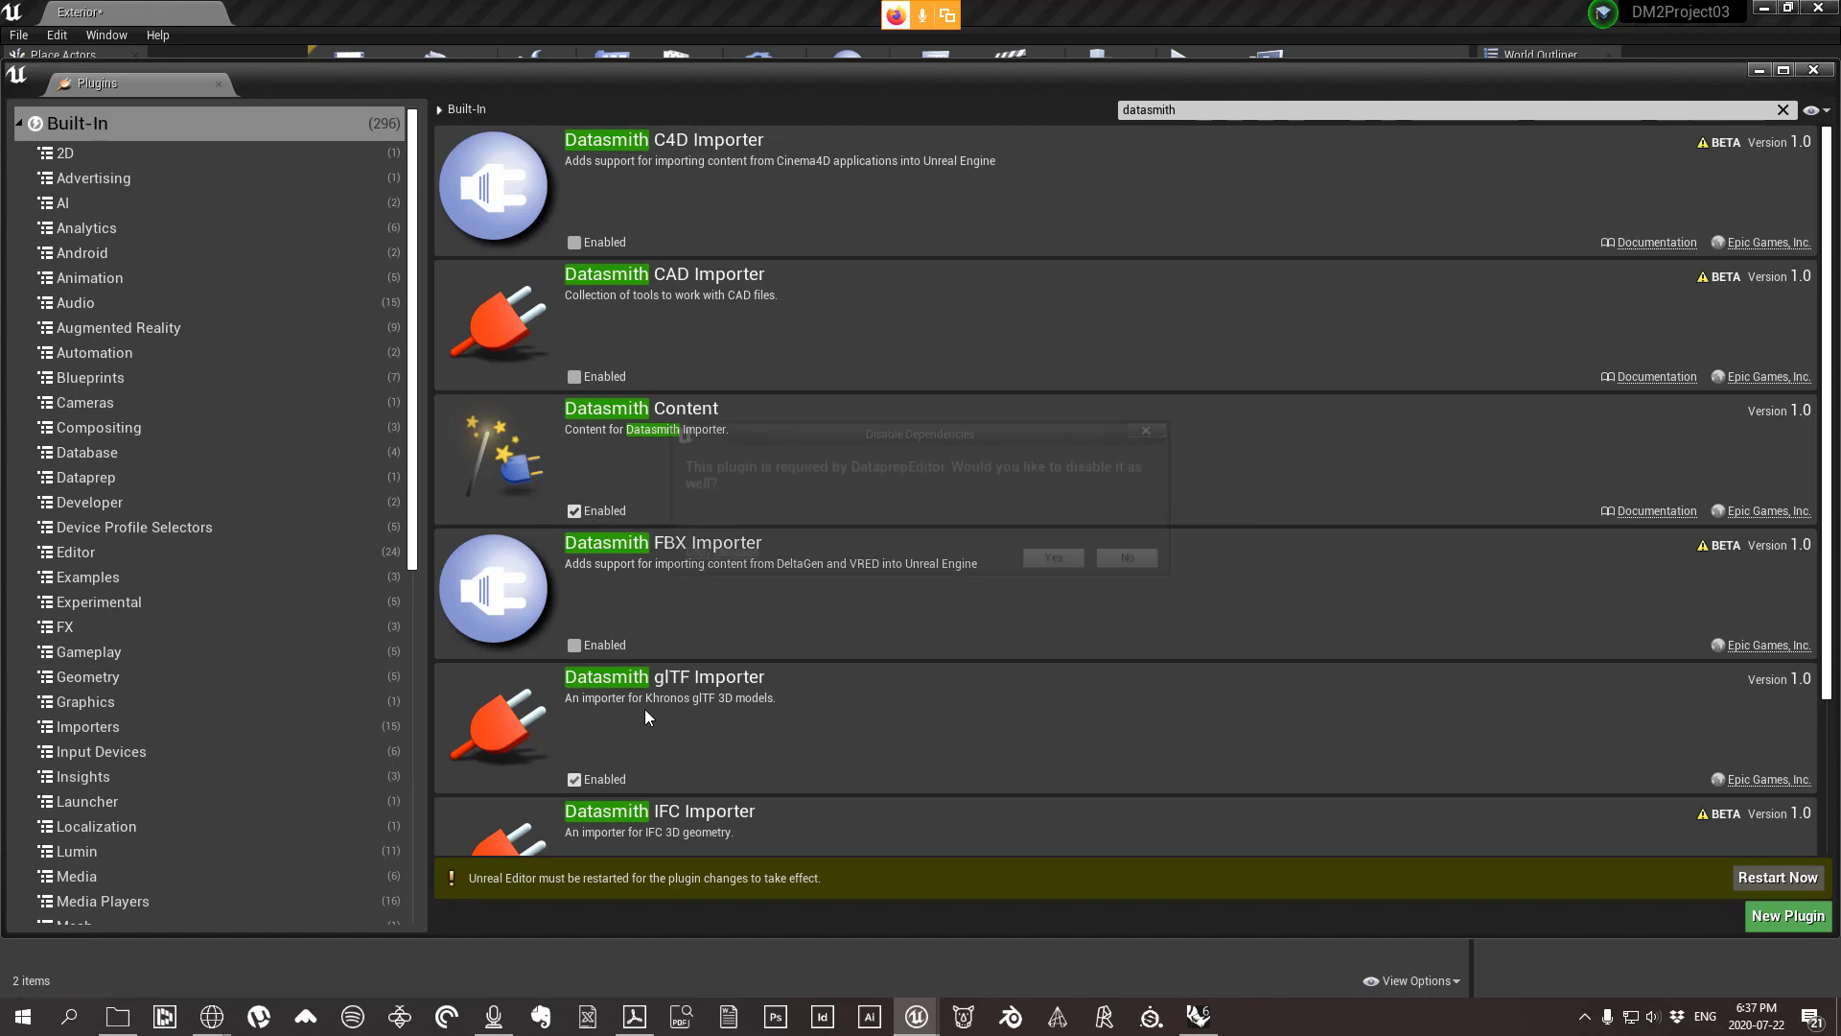
pyautogui.click(1072, 566)
pyautogui.click(1041, 559)
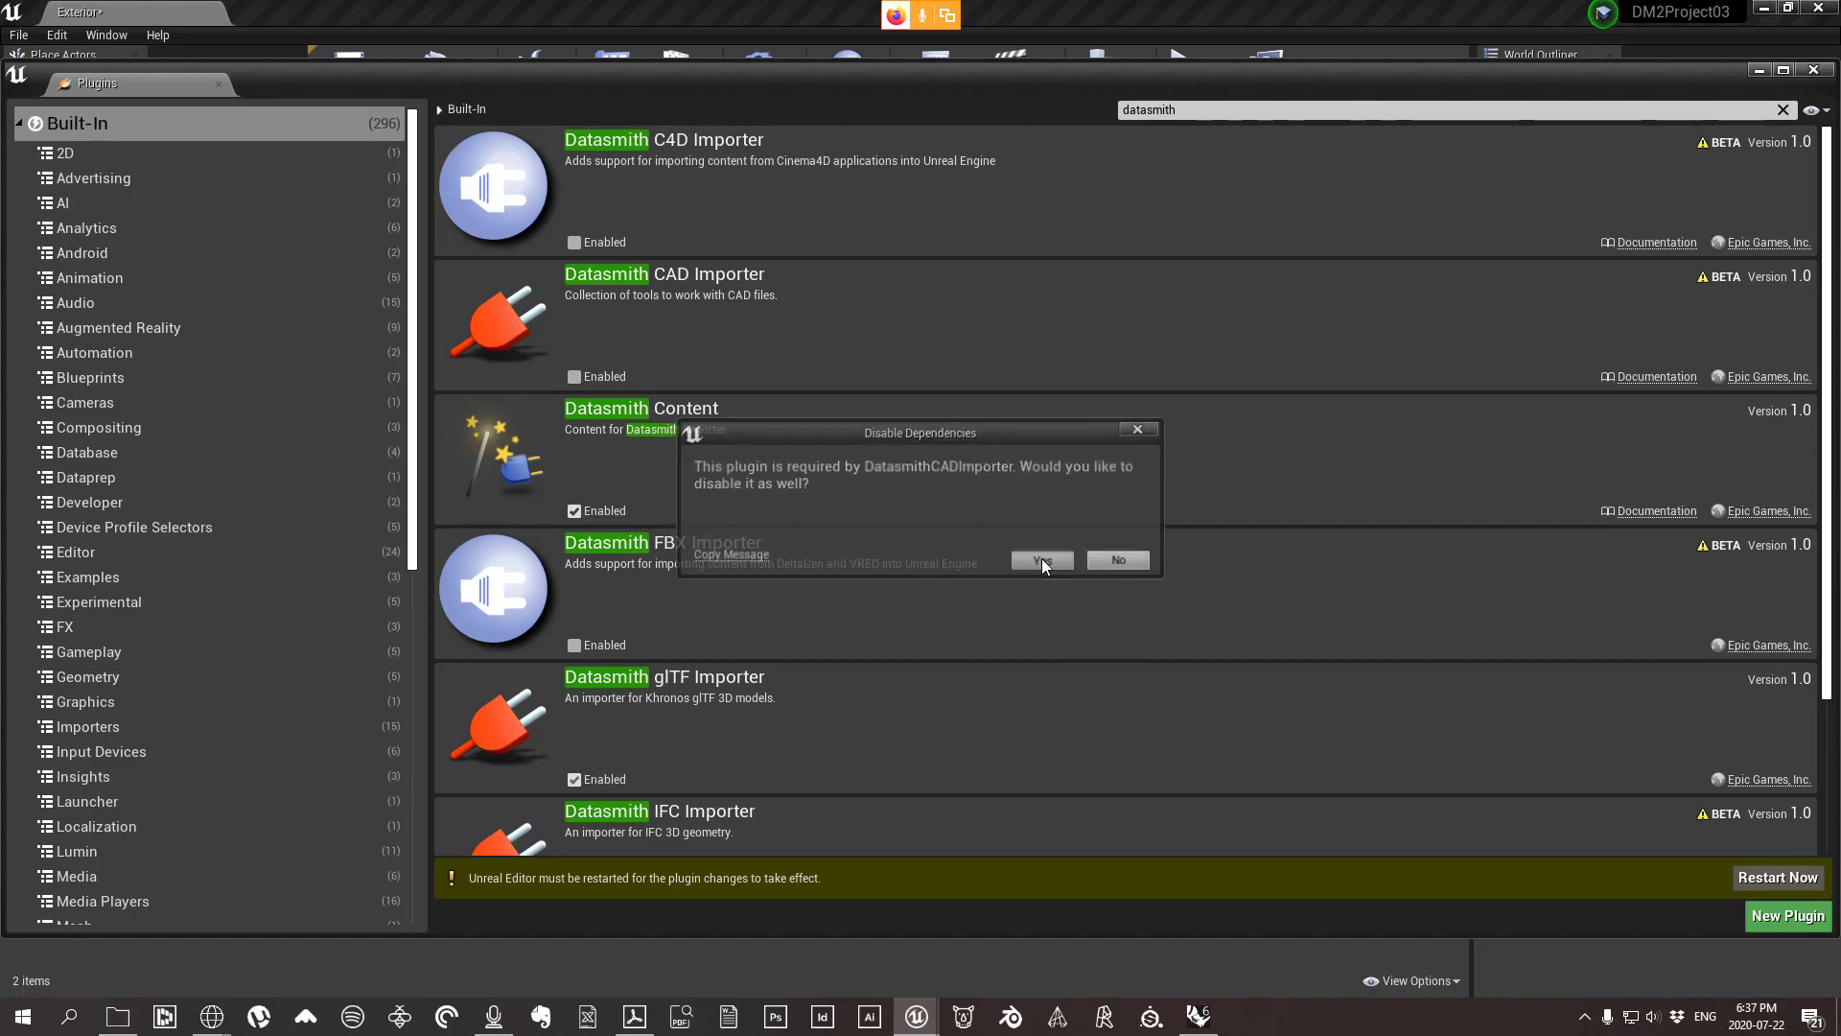
pyautogui.click(1041, 558)
pyautogui.click(1041, 558)
pyautogui.click(1042, 558)
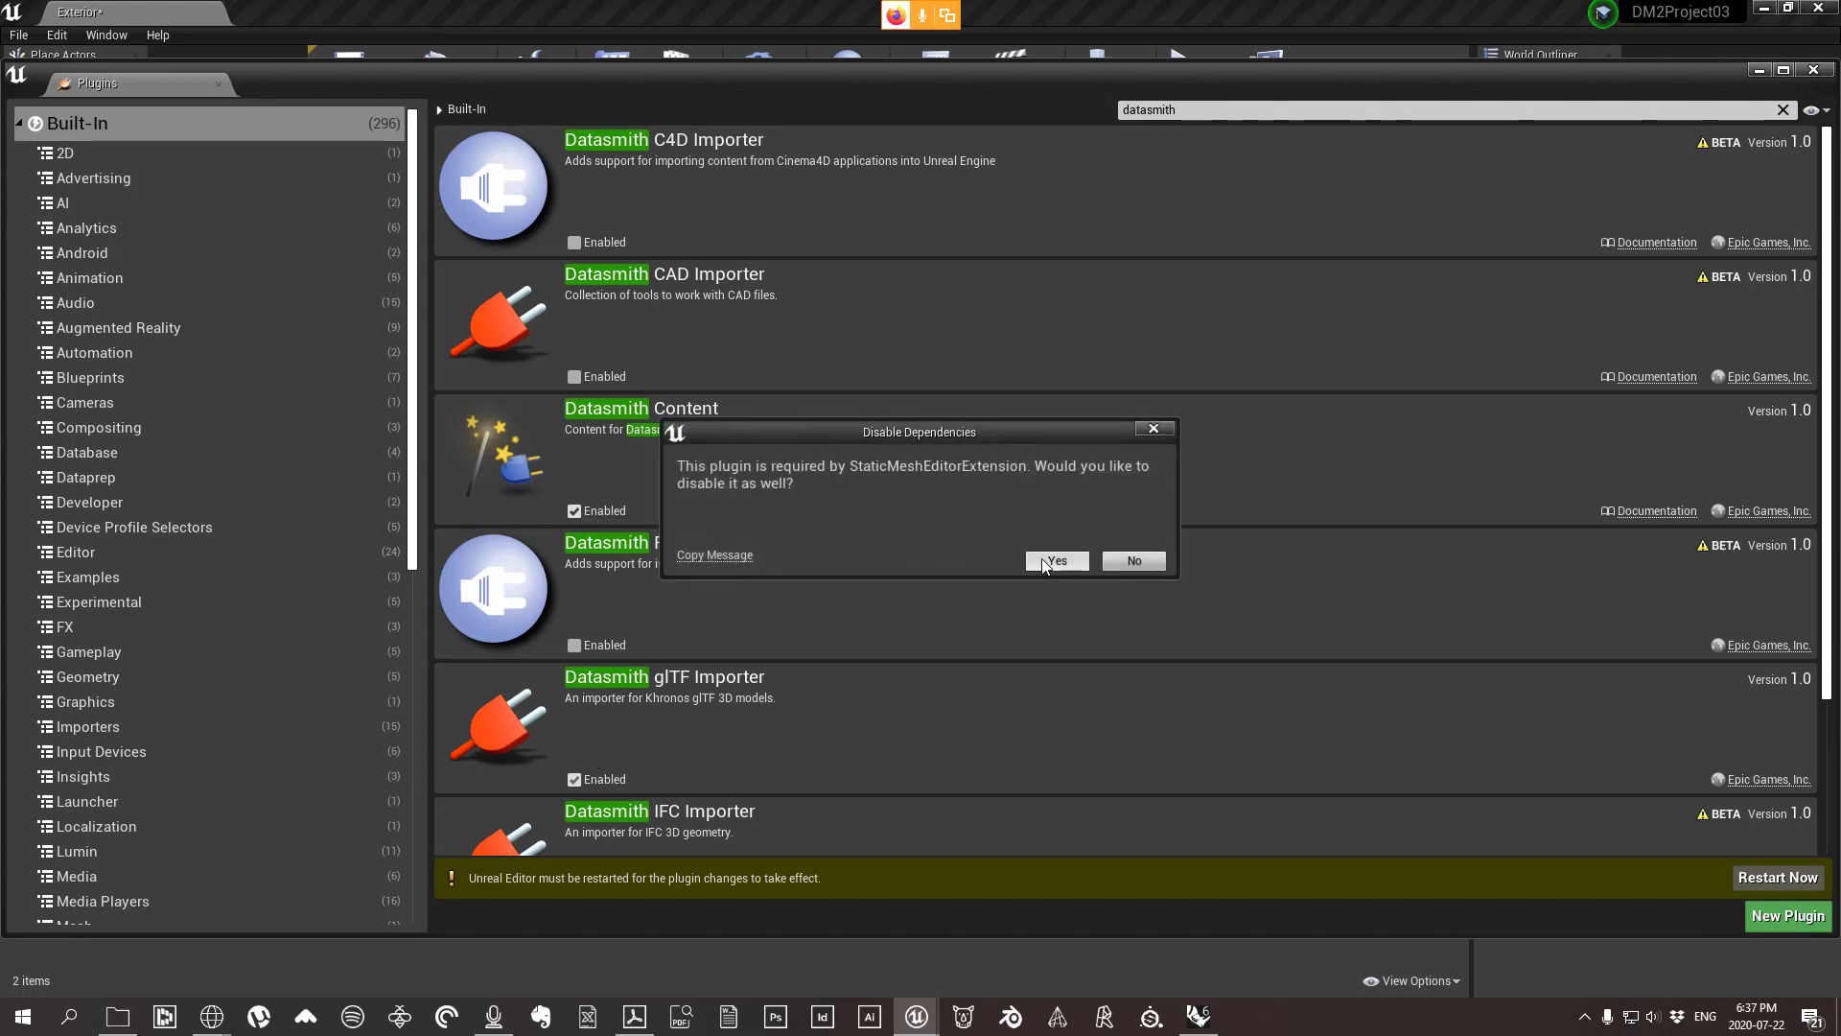
pyautogui.click(1041, 558)
pyautogui.scroll(-3, 552, 775)
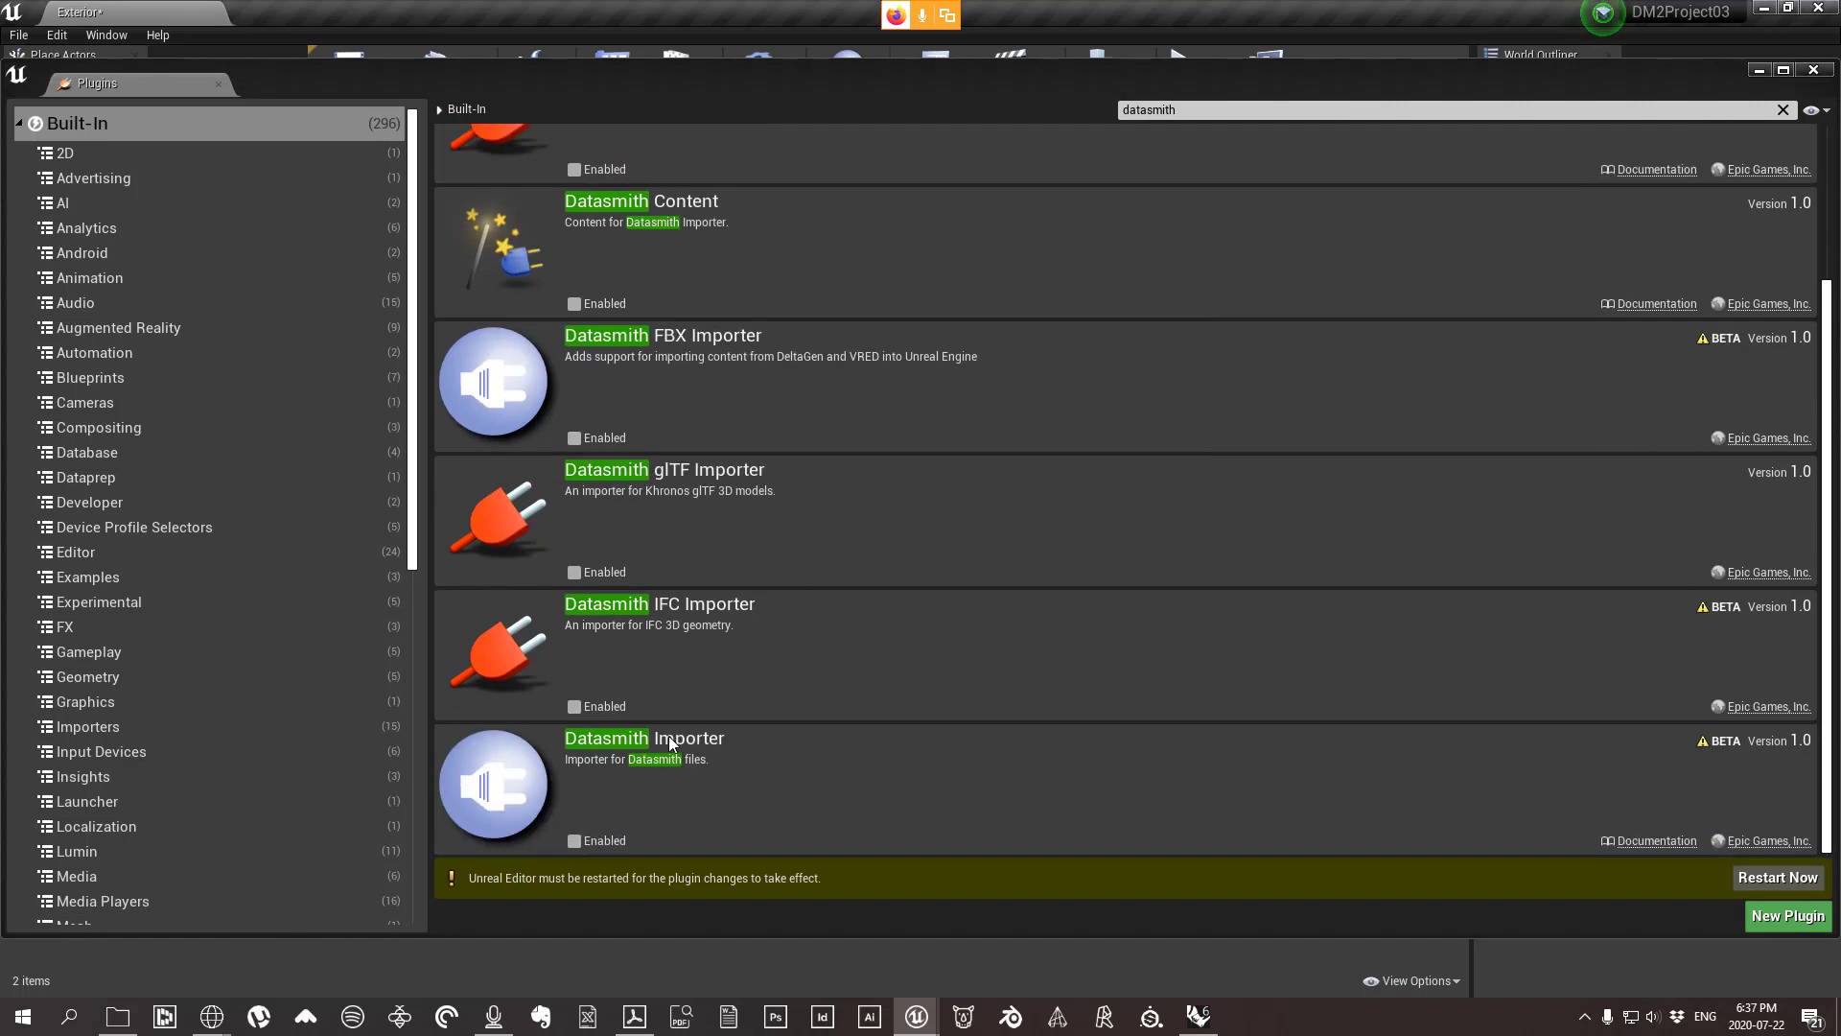
pyautogui.scroll(3, 669, 735)
# Restart the editor to apply the plugin changes, saving the Exterior level, and close the plugins window.
pyautogui.click(1776, 878)
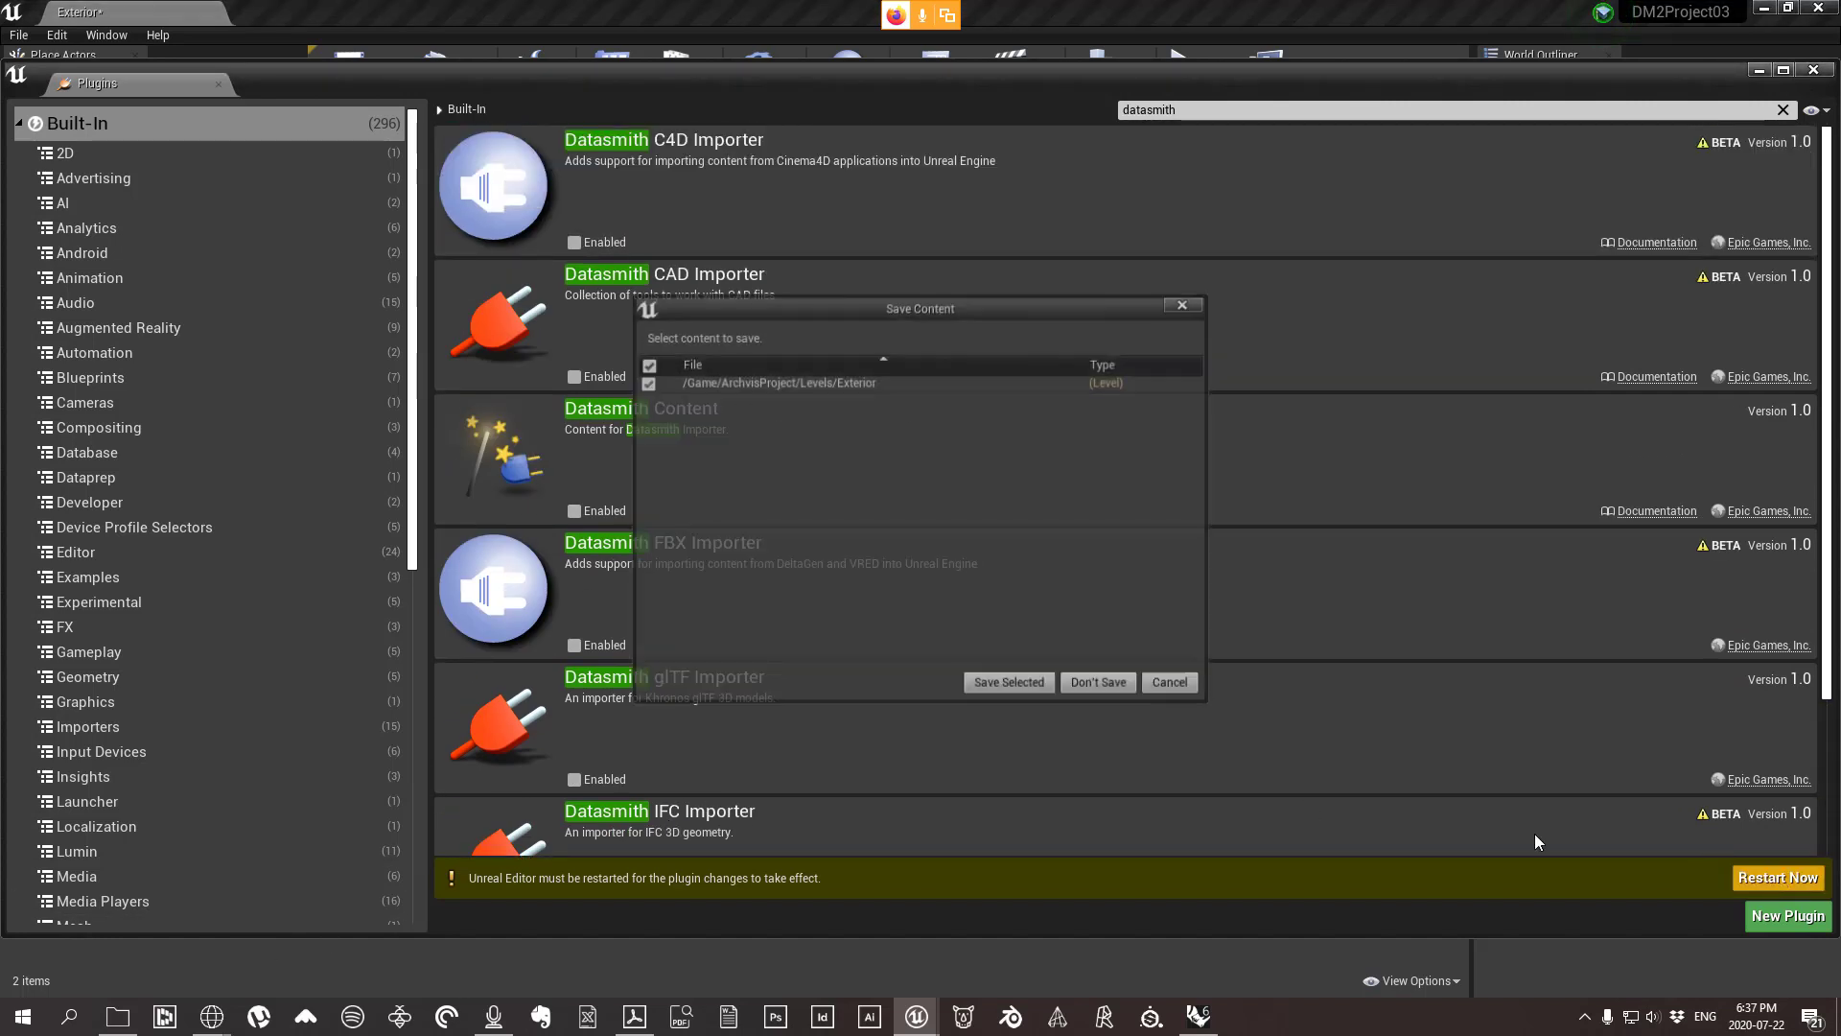
pyautogui.click(1034, 682)
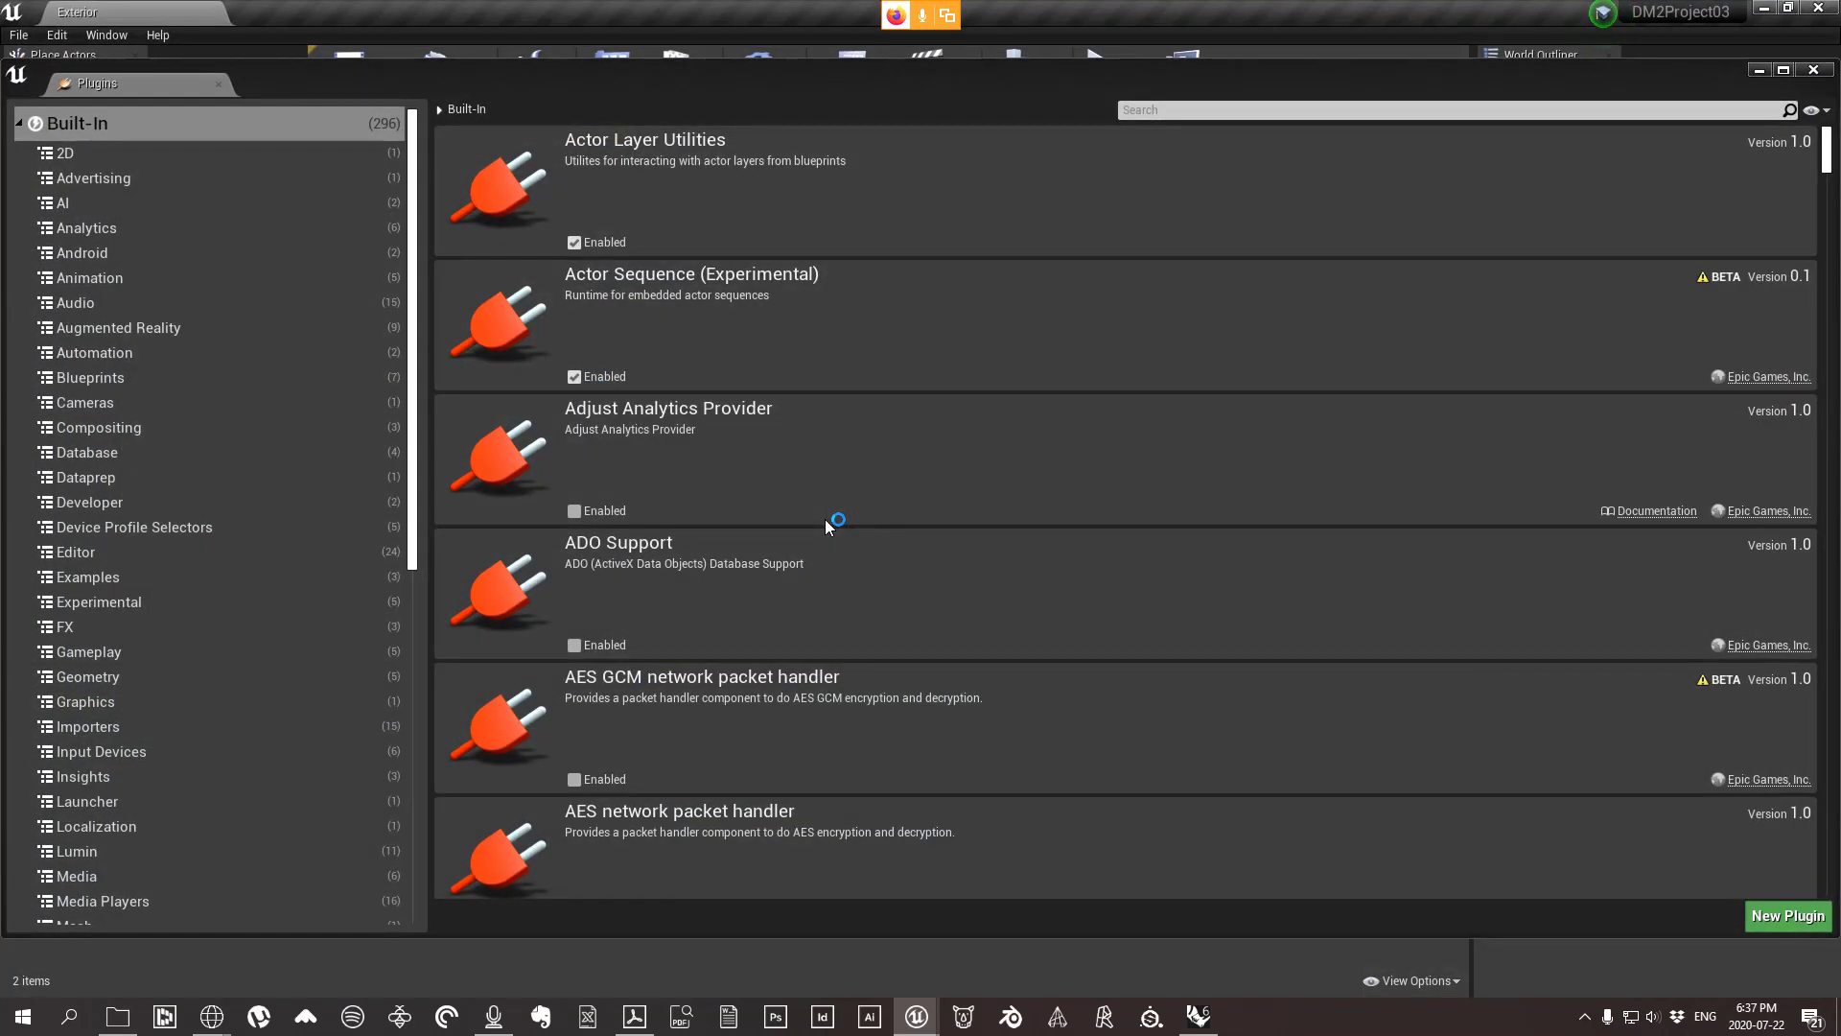
pyautogui.click(1813, 69)
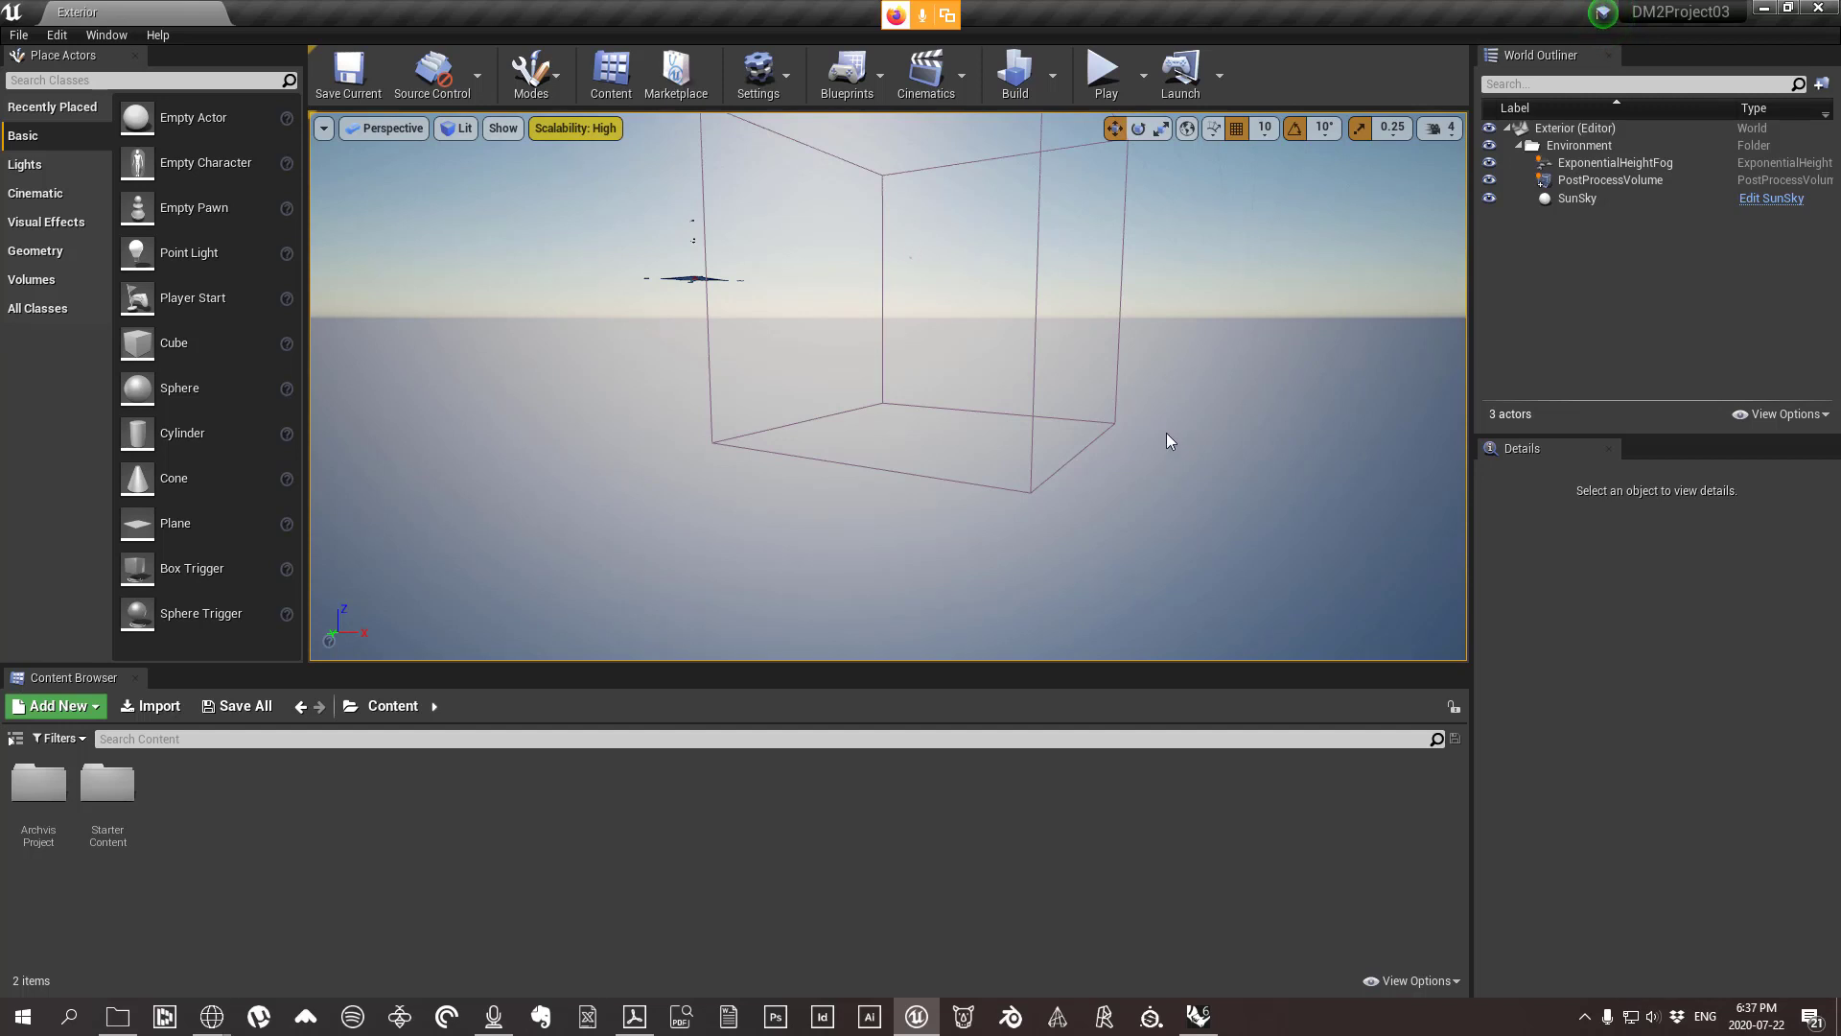
pyautogui.moveTo(1166, 433)
pyautogui.mouseDown(button='right')
pyautogui.moveTo(1323, 427)
pyautogui.moveTo(1165, 434)
pyautogui.moveTo(1113, 383)
pyautogui.moveTo(1160, 422)
pyautogui.moveTo(1146, 407)
pyautogui.moveTo(1148, 453)
pyautogui.mouseUp(button='right')
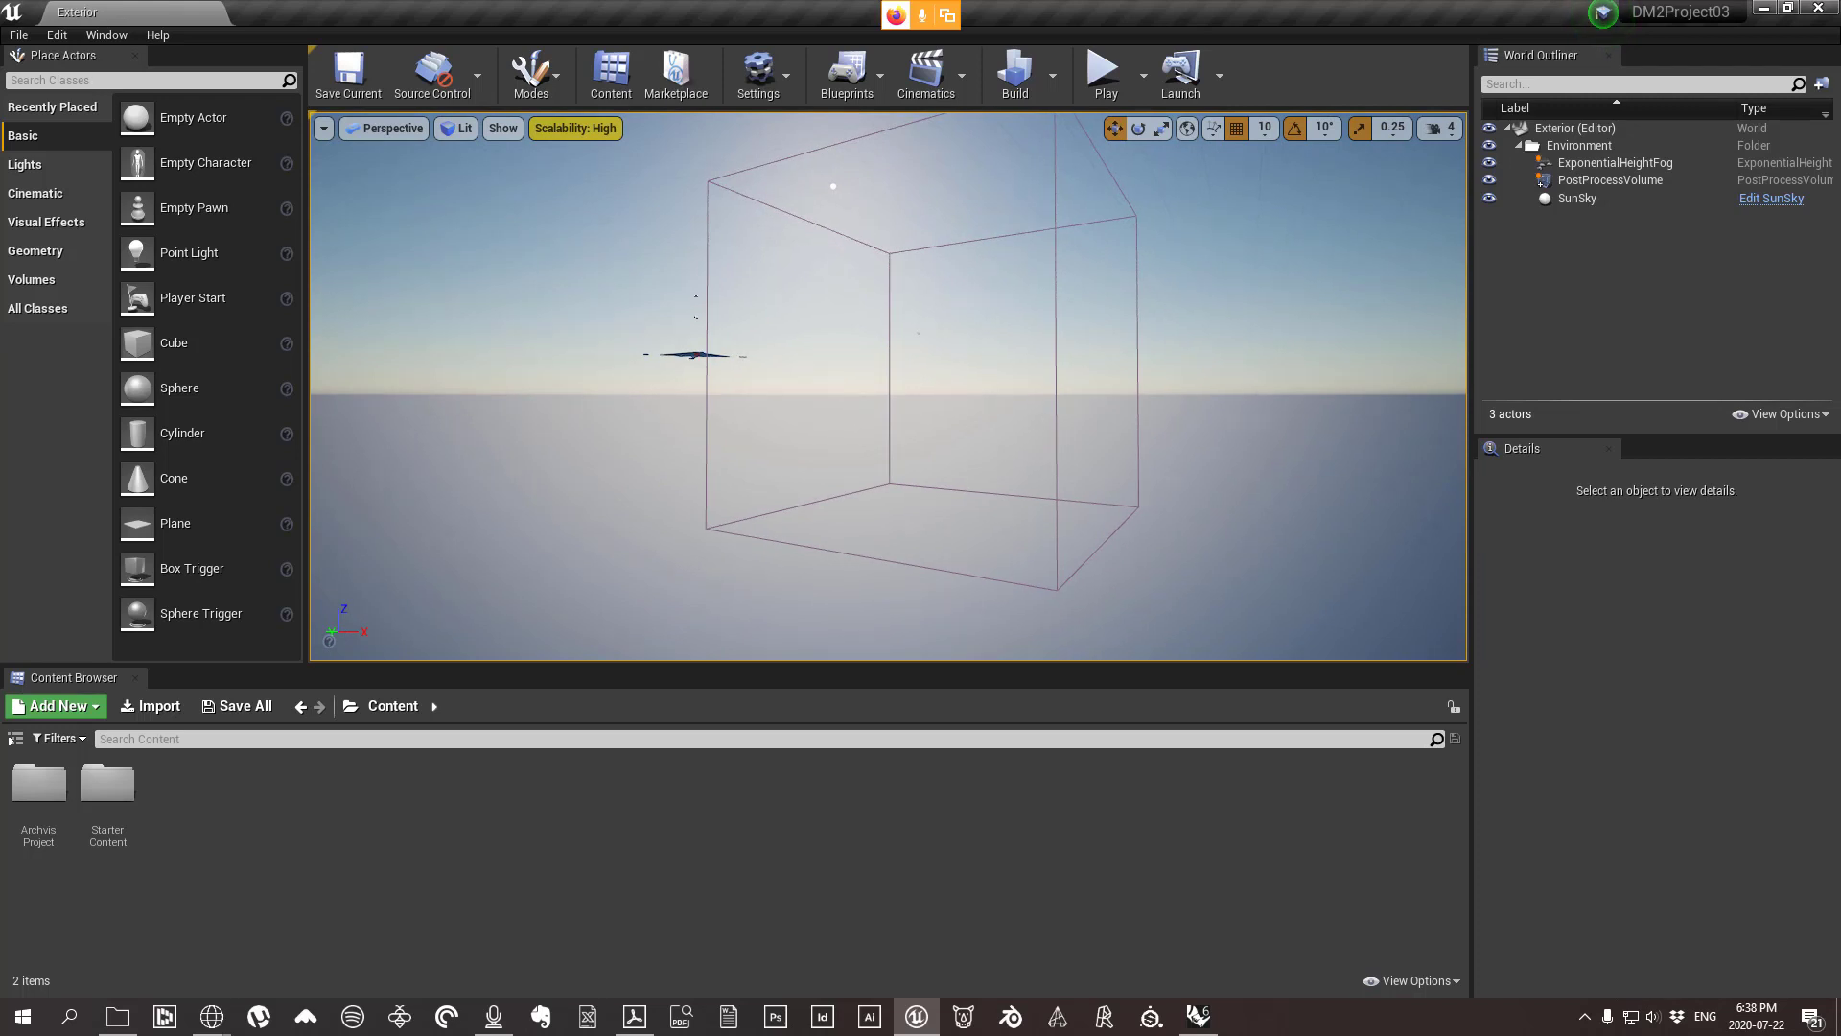
pyautogui.moveTo(1148, 453); pyautogui.dragTo(1151, 446, button='right')
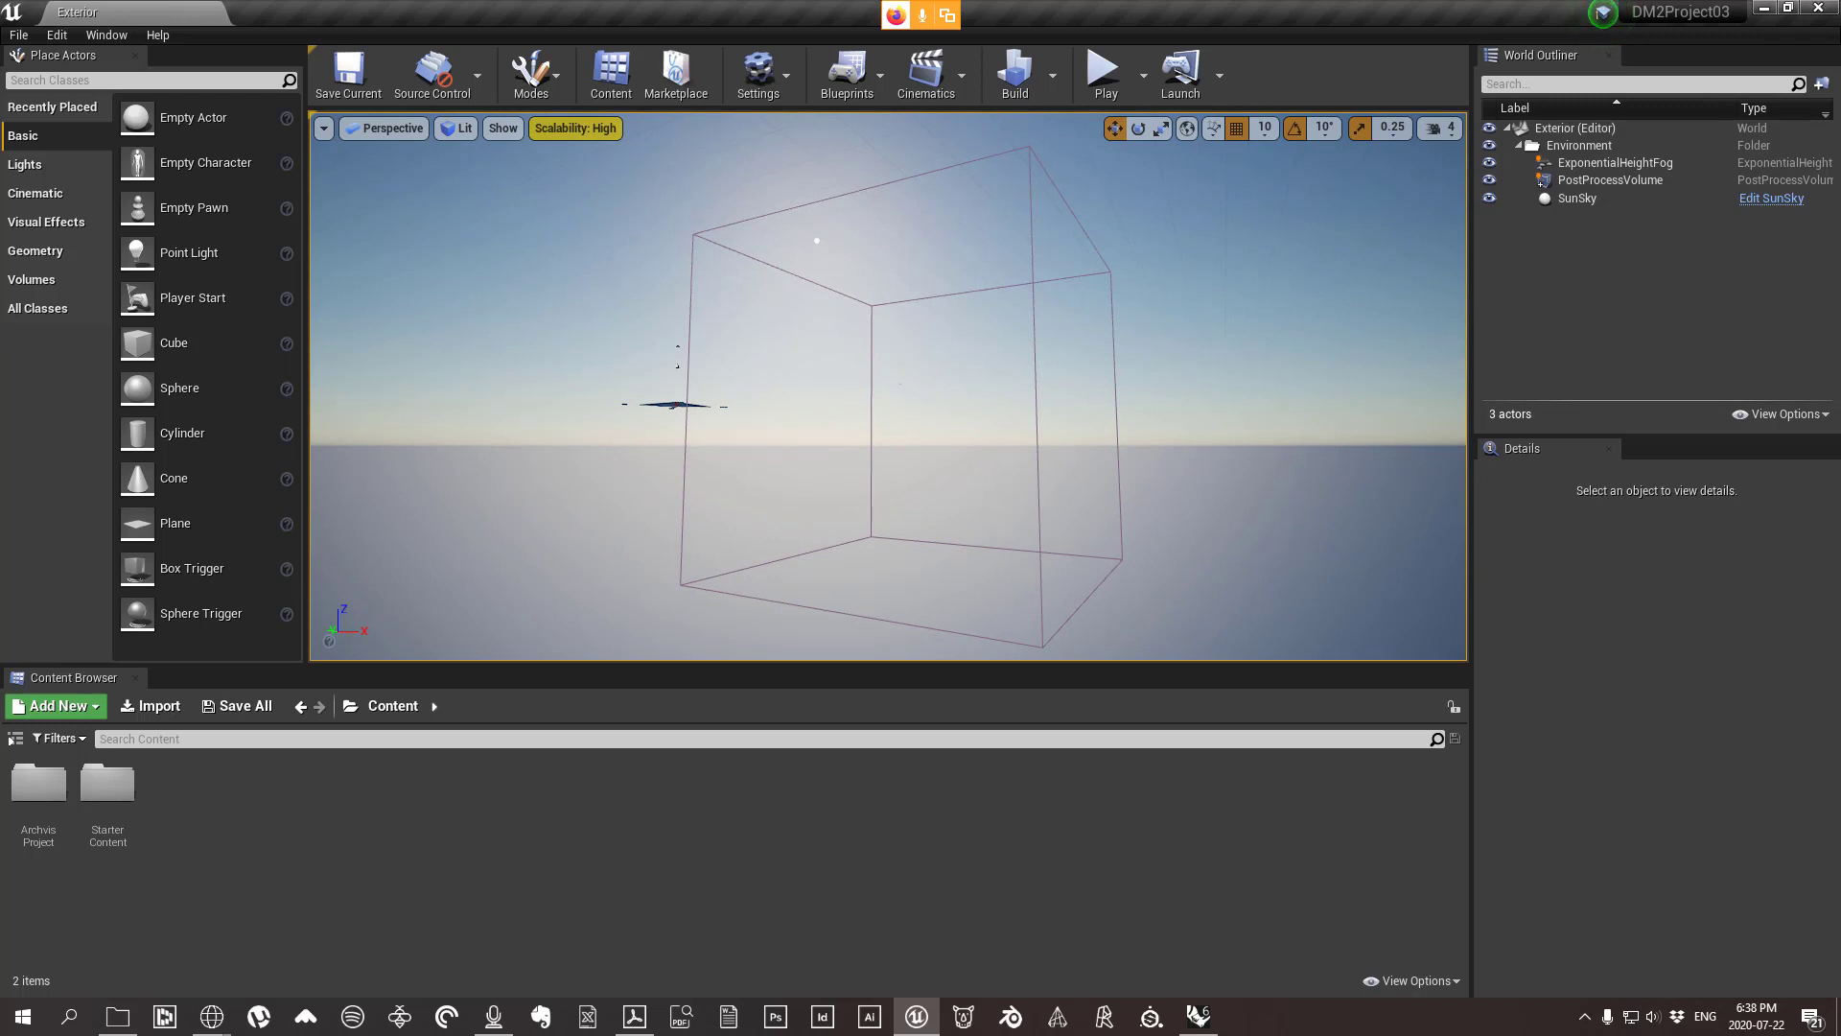
pyautogui.moveTo(1152, 447); pyautogui.dragTo(1154, 448, button='right')
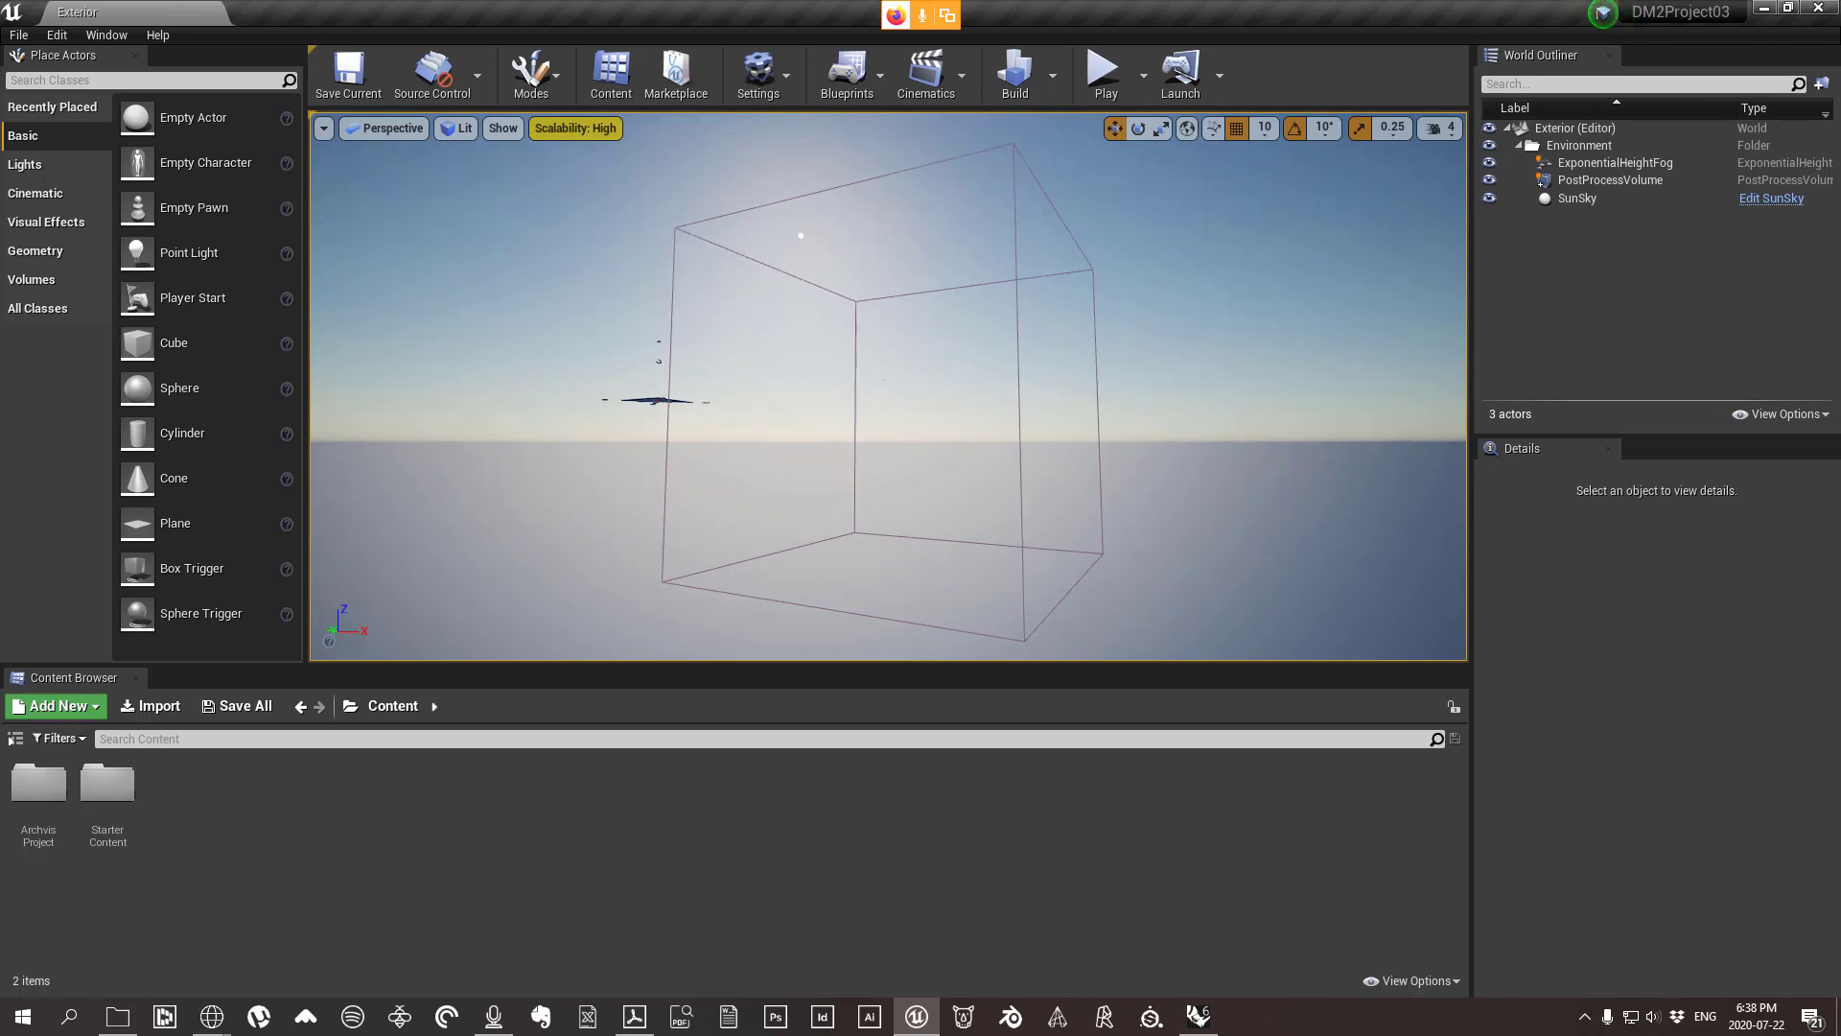
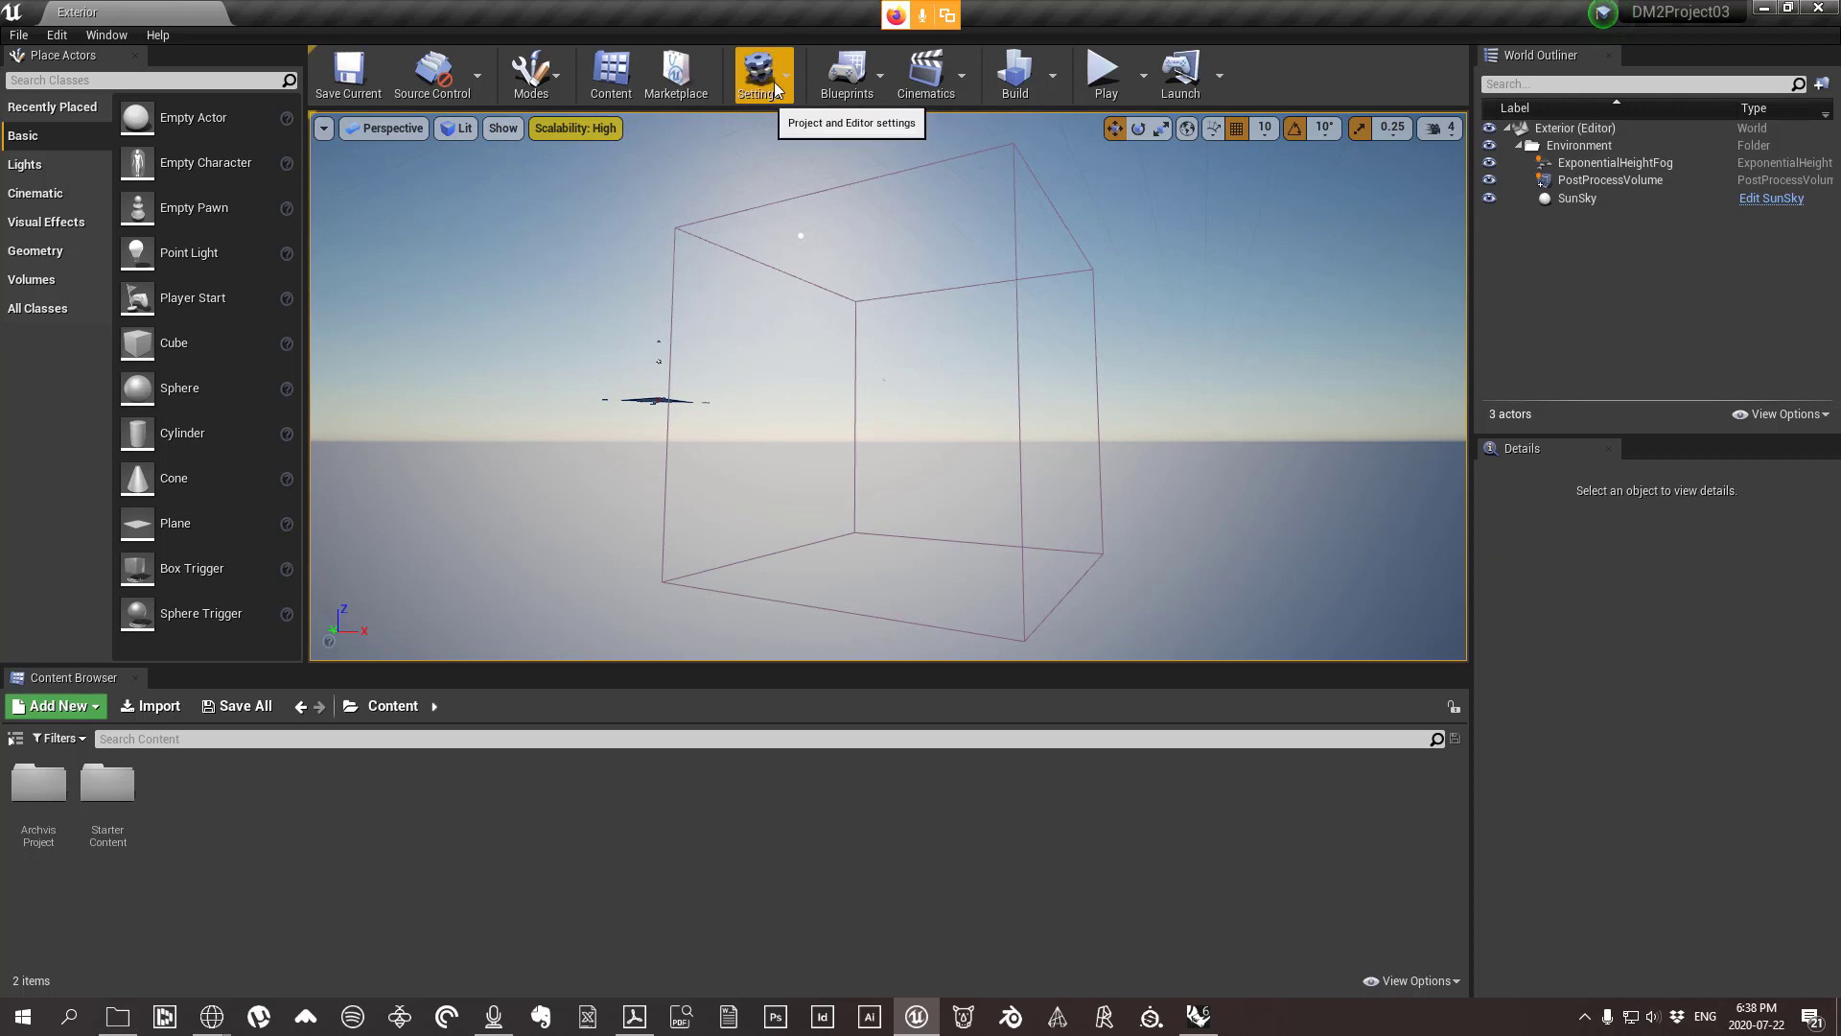
# Search the project's plugins for "datasmith" and enable the beta Datasmith CAD Importer and Datasmith Content.
pyautogui.click(775, 81)
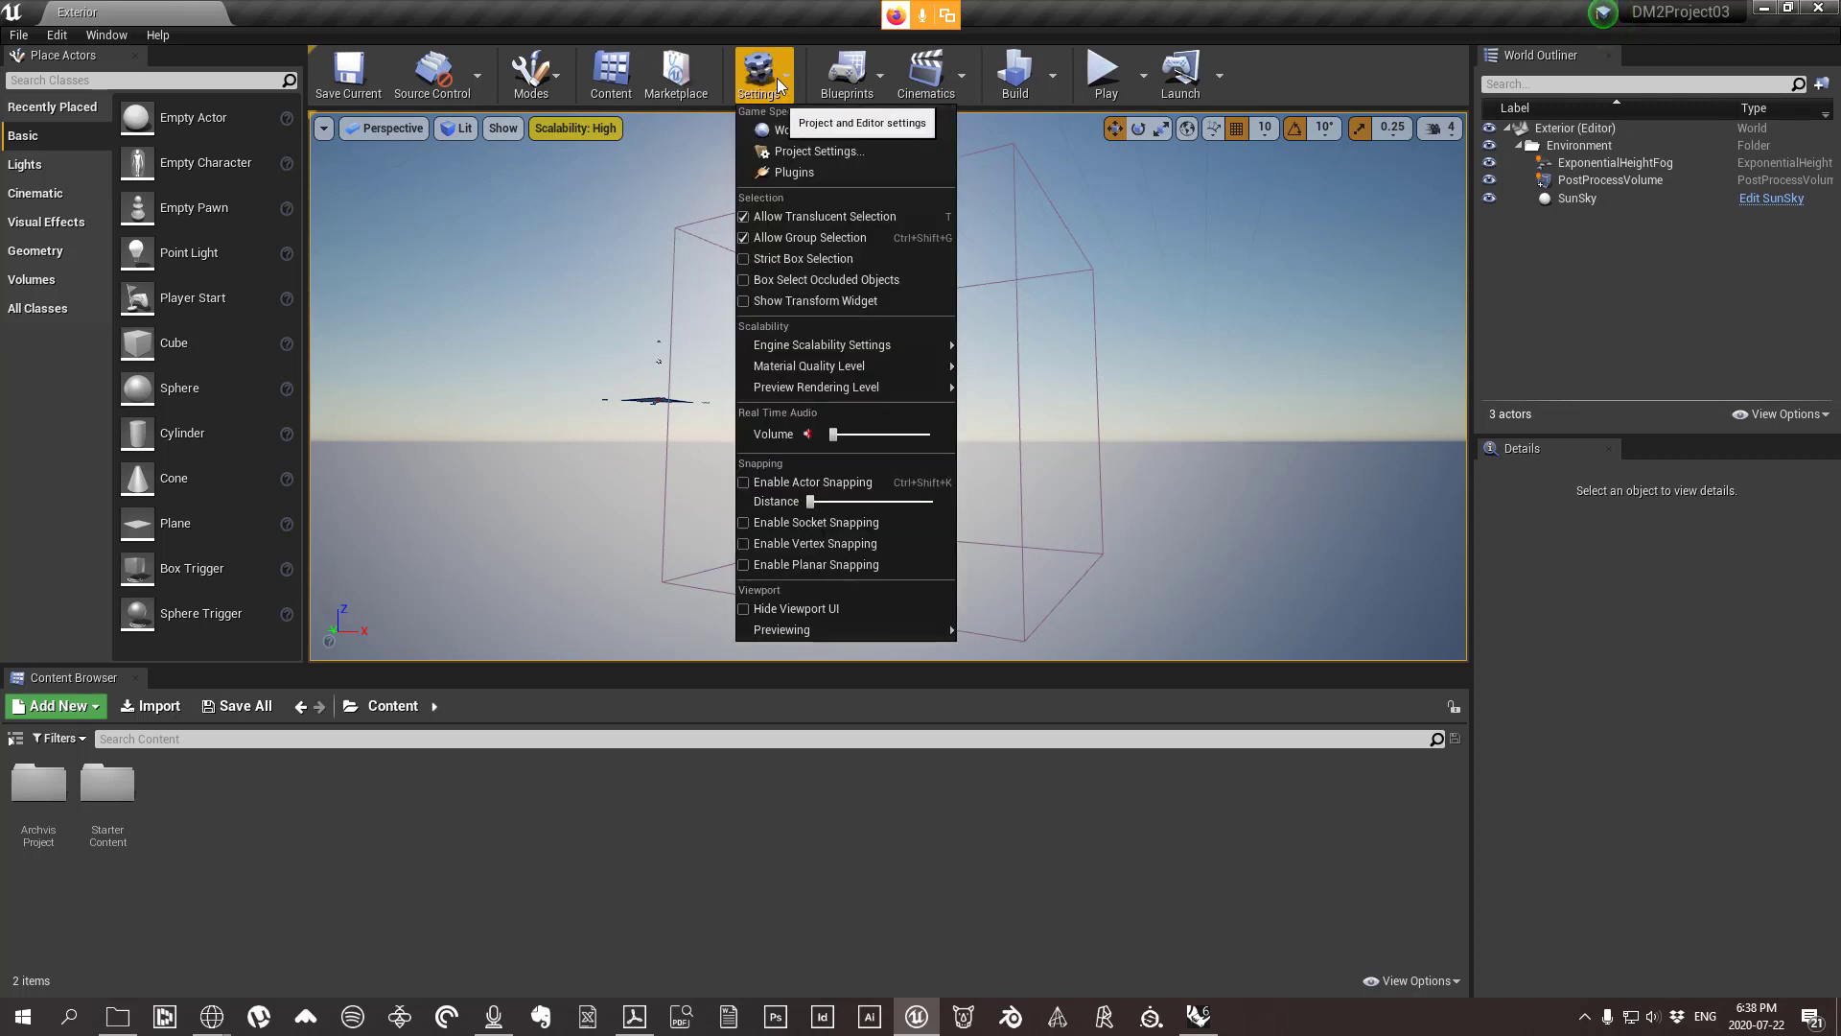
pyautogui.click(815, 171)
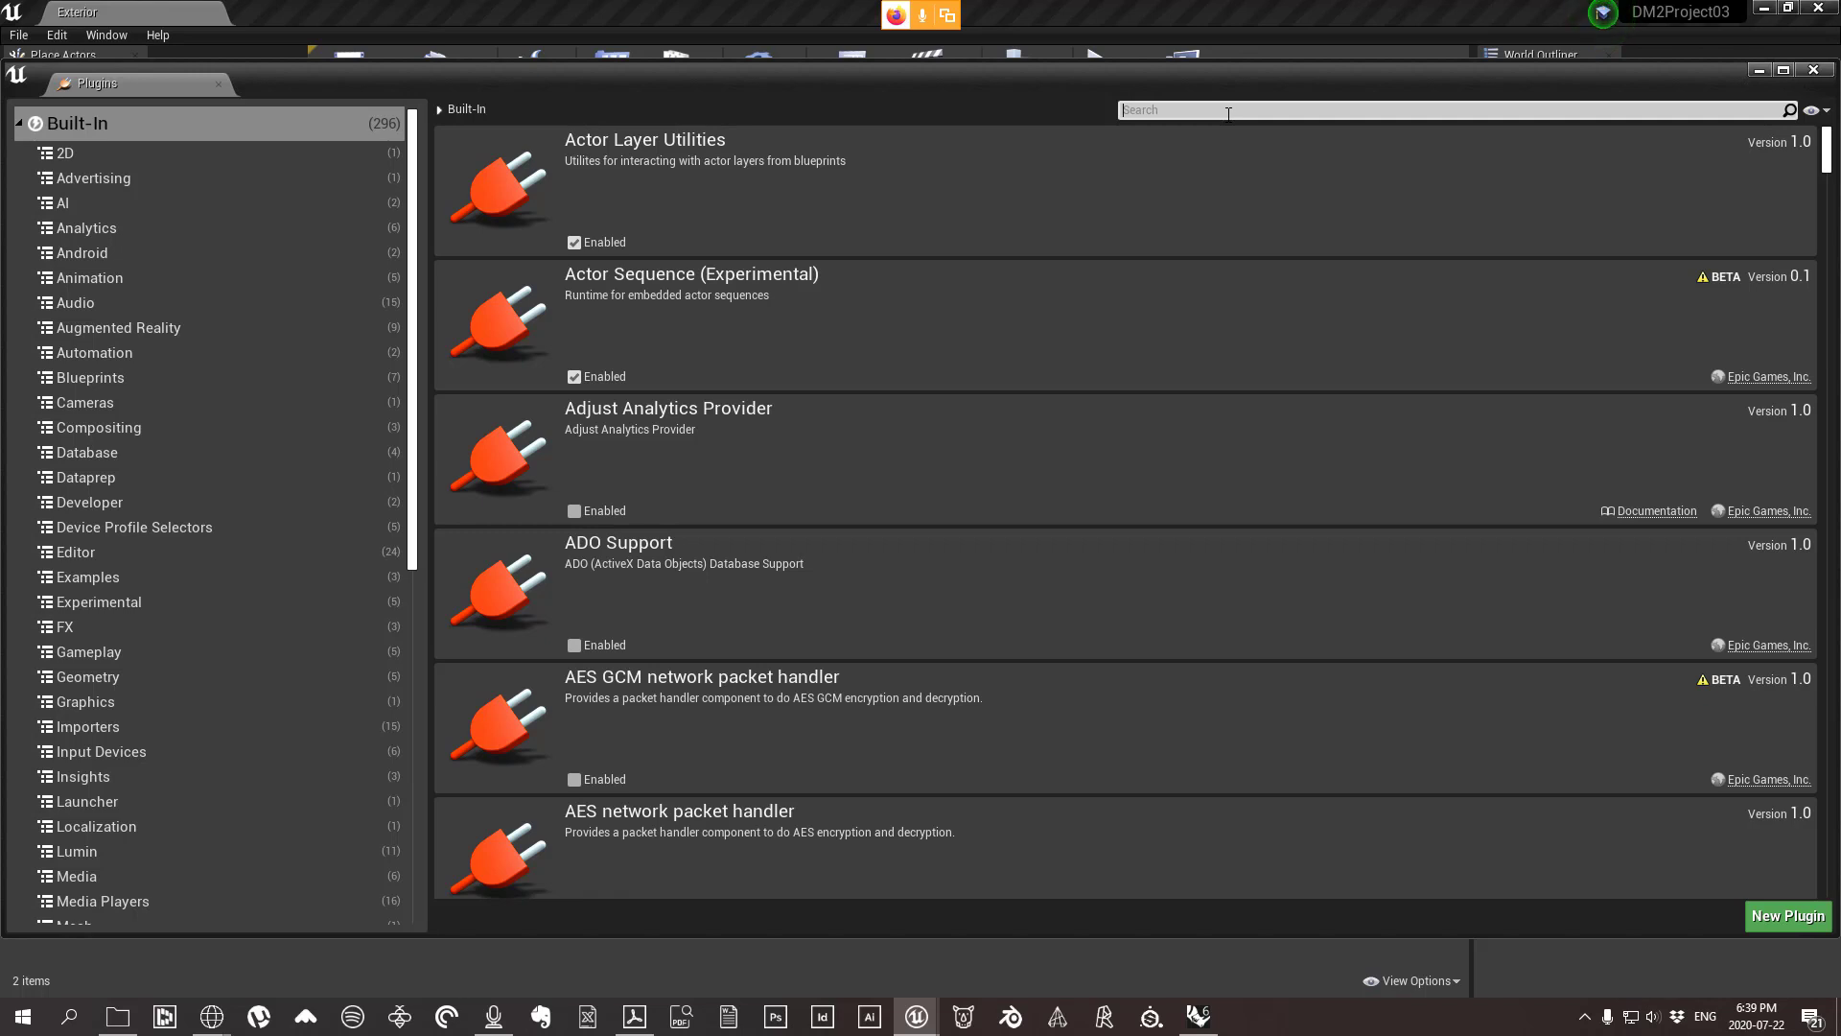
pyautogui.write('datasmith')
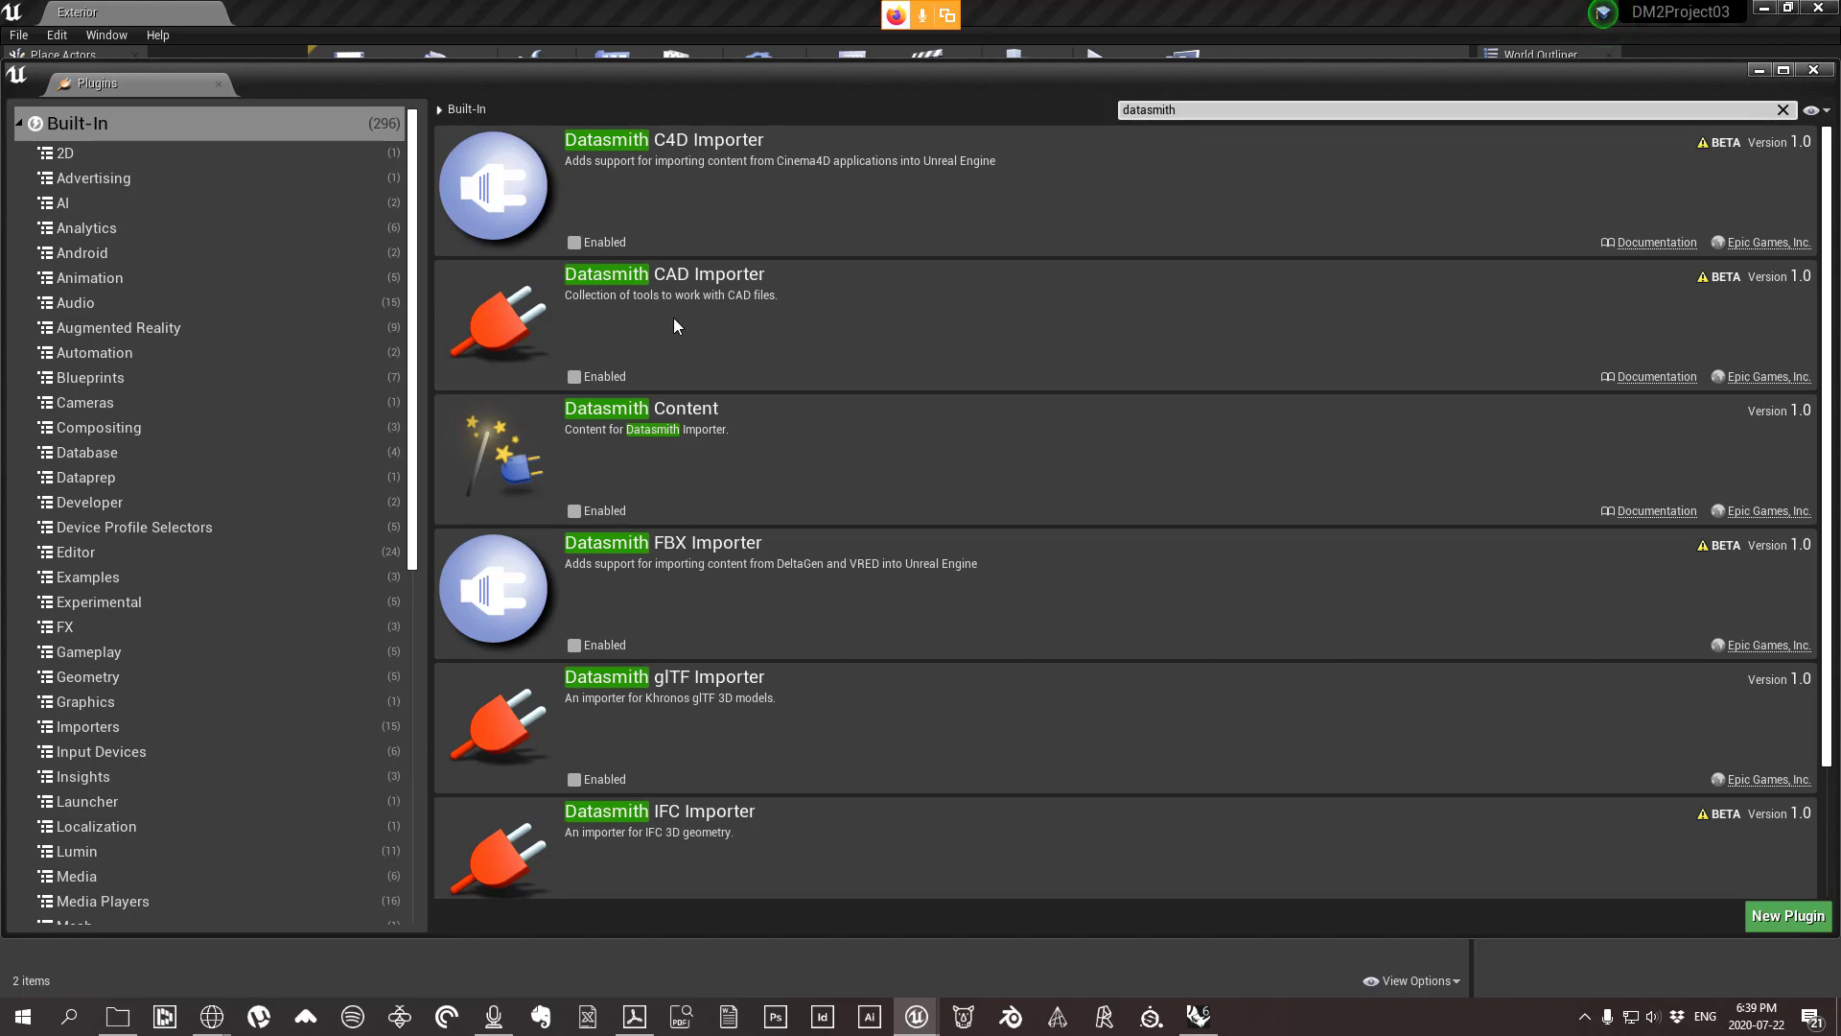
pyautogui.click(573, 377)
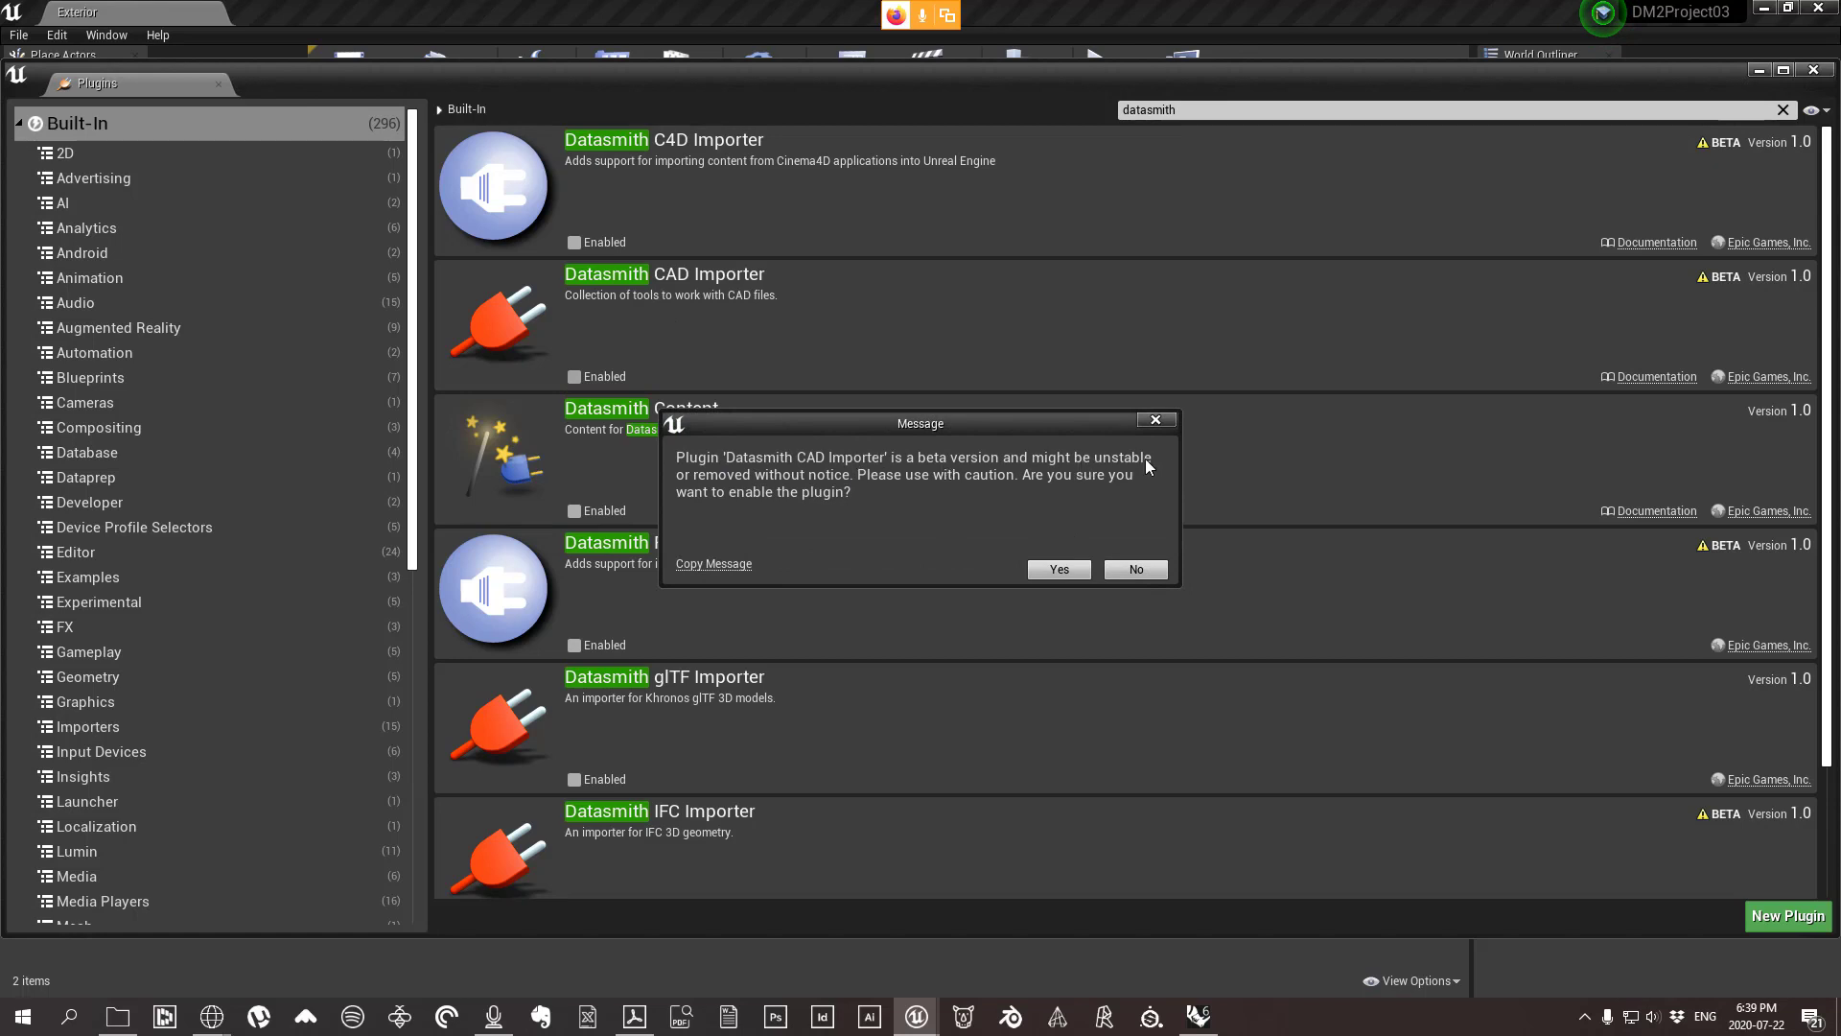
pyautogui.click(1060, 567)
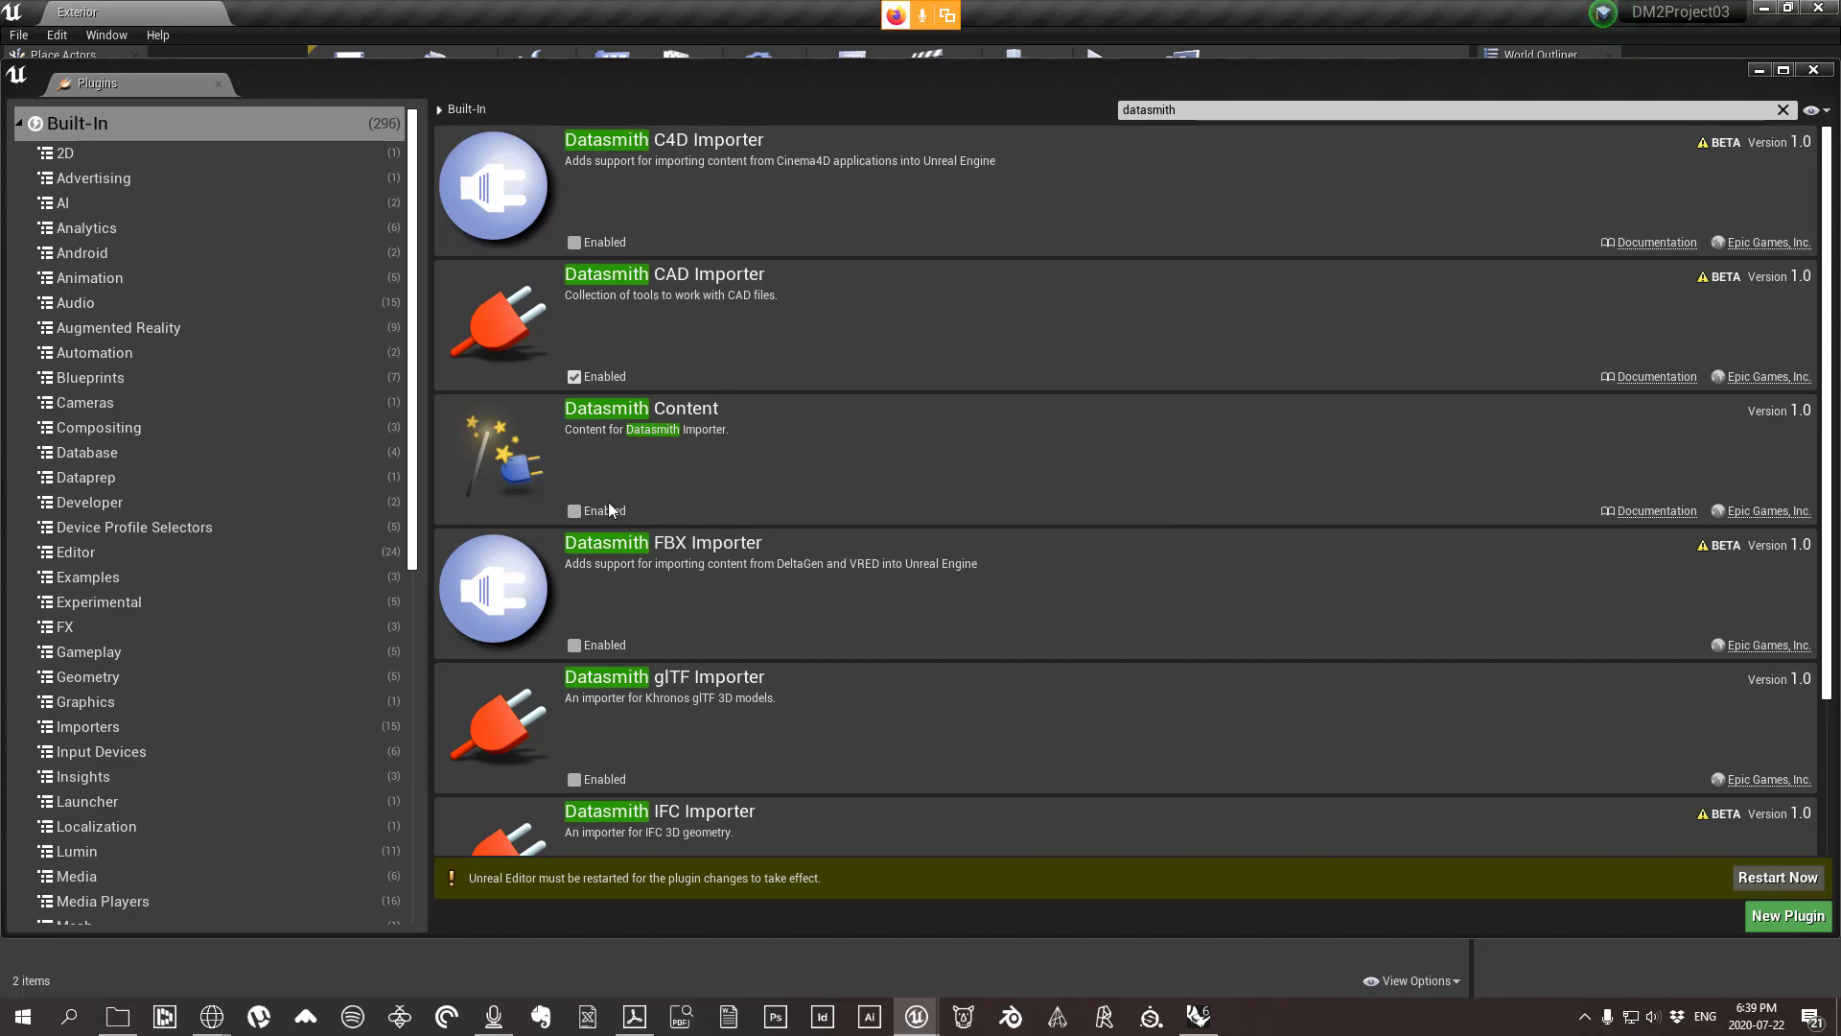
pyautogui.click(574, 511)
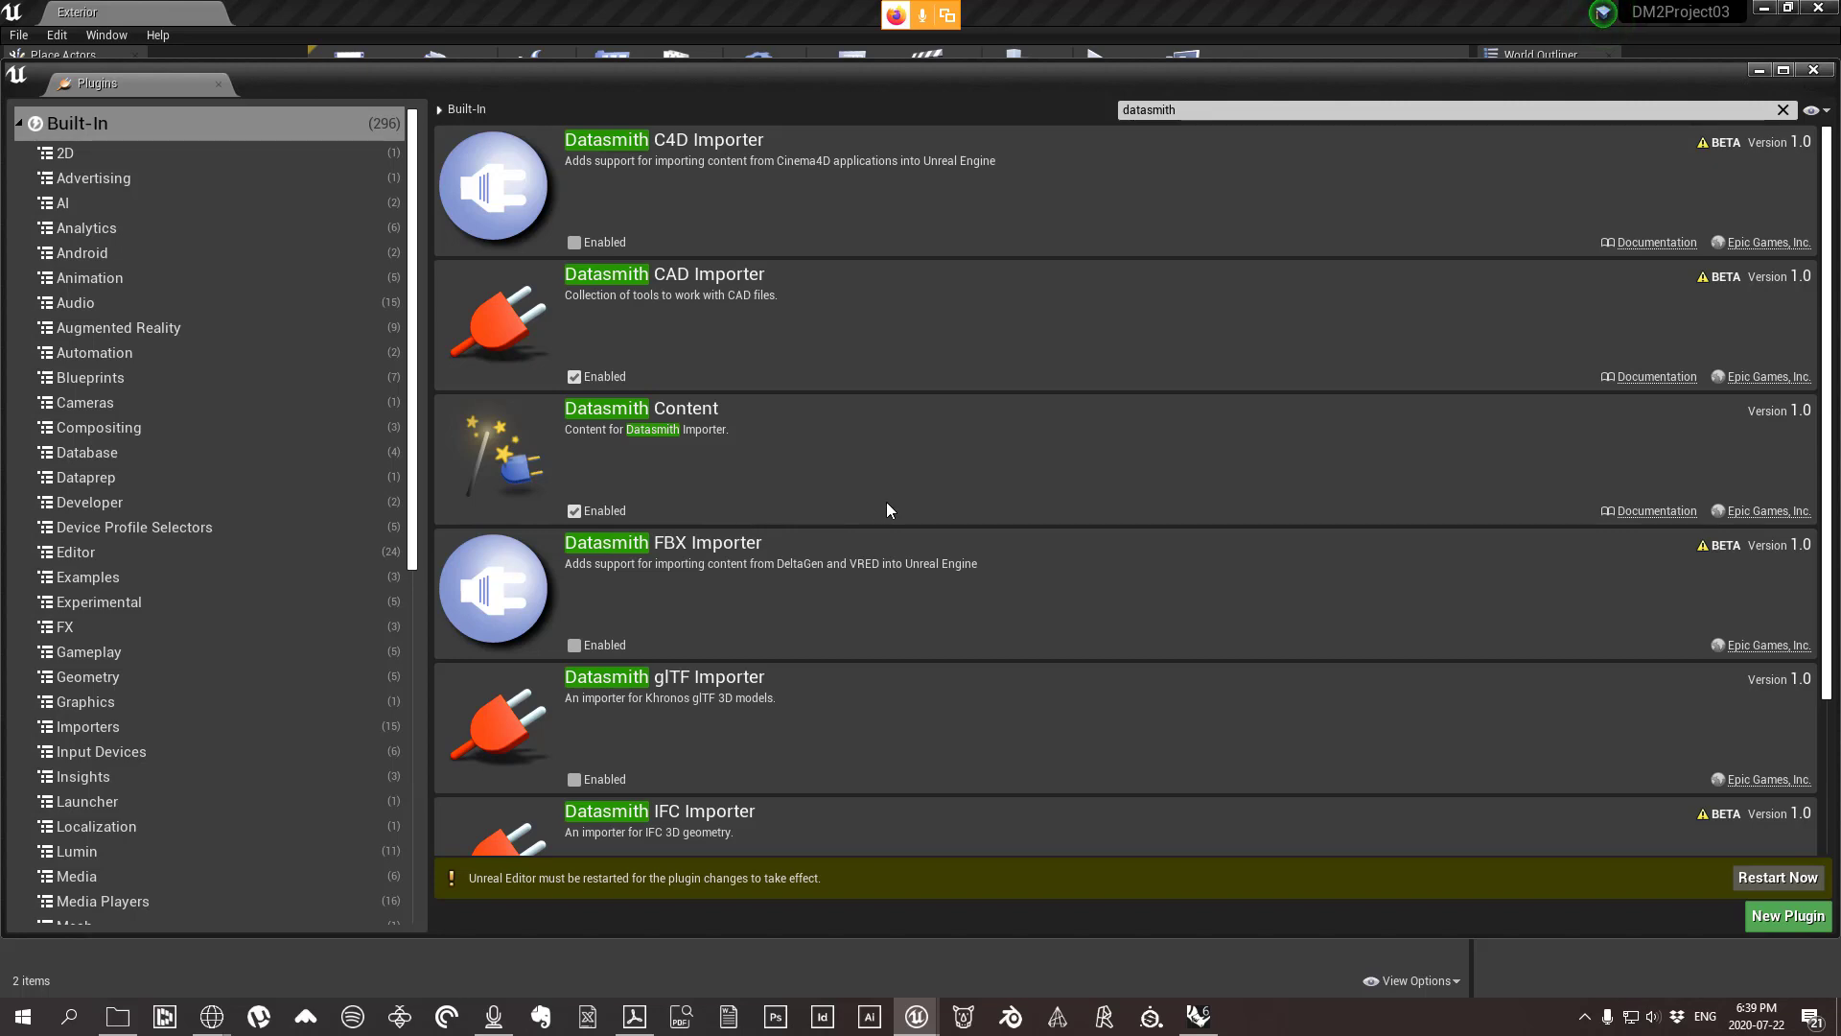
# Enable the beta Datasmith Importer plugin and restart the editor to apply the plugin changes.
pyautogui.scroll(-3, 872, 525)
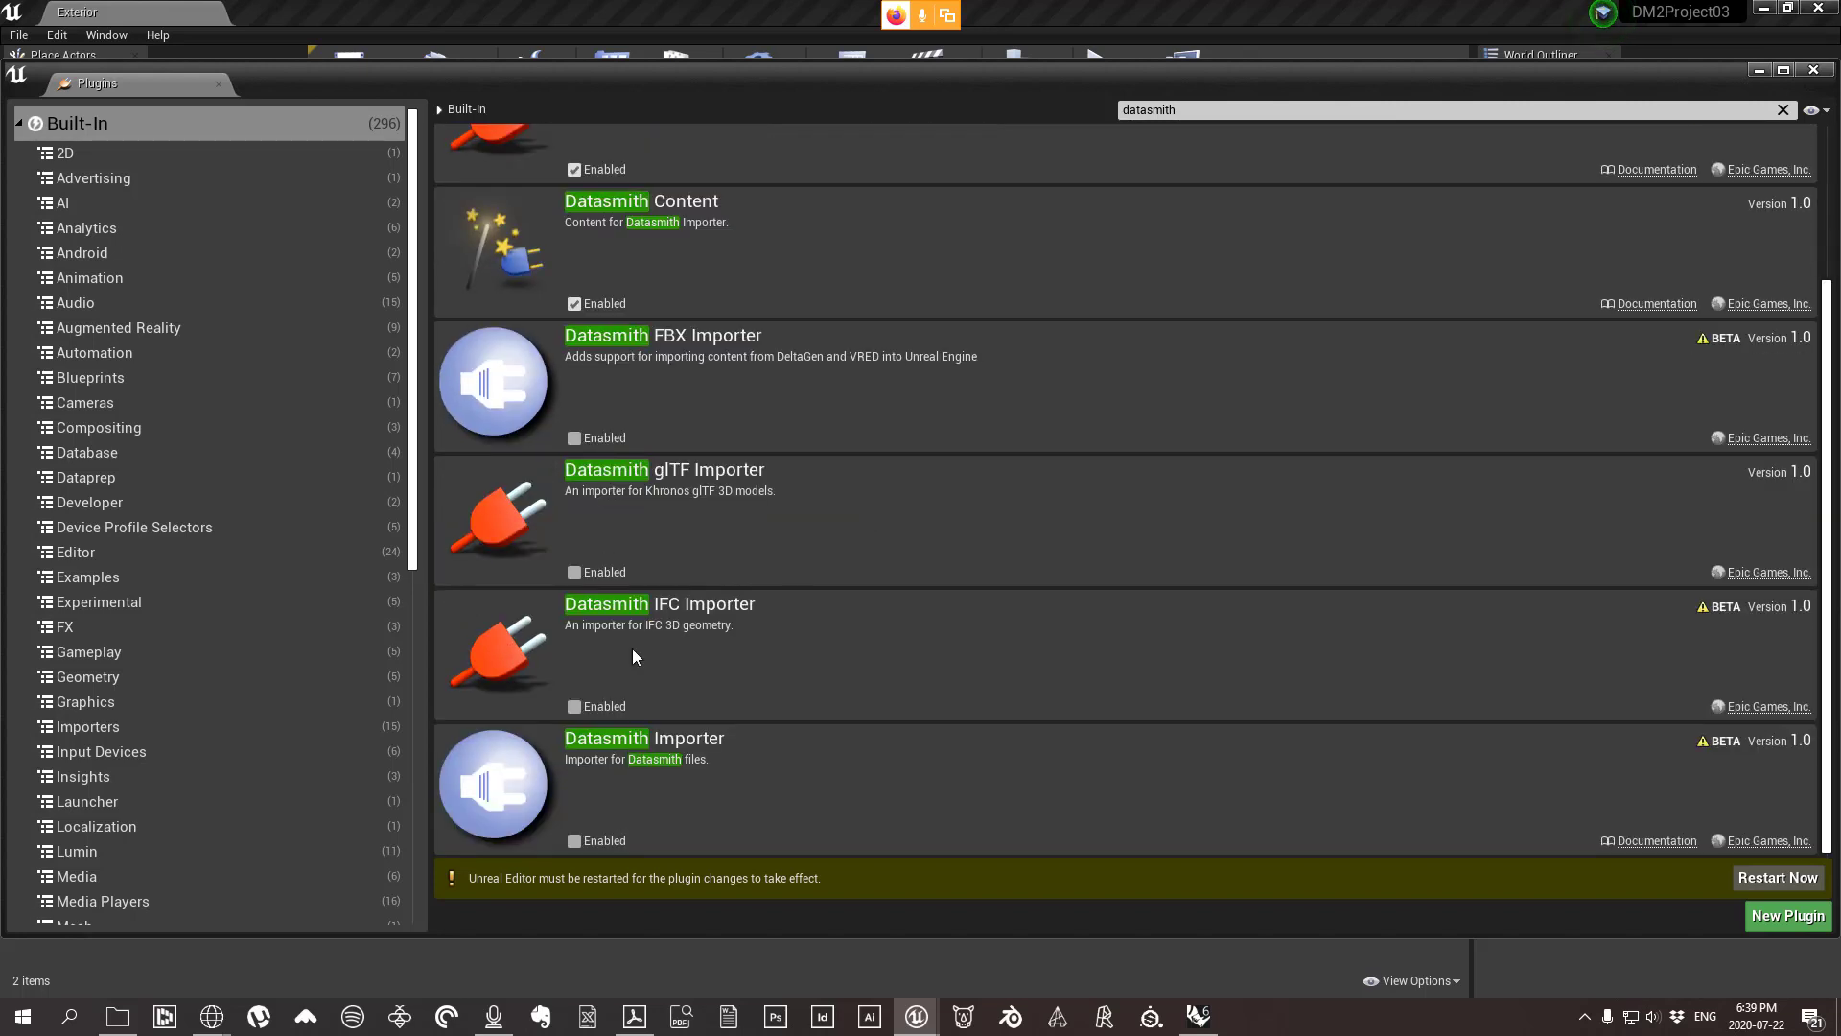
pyautogui.click(576, 841)
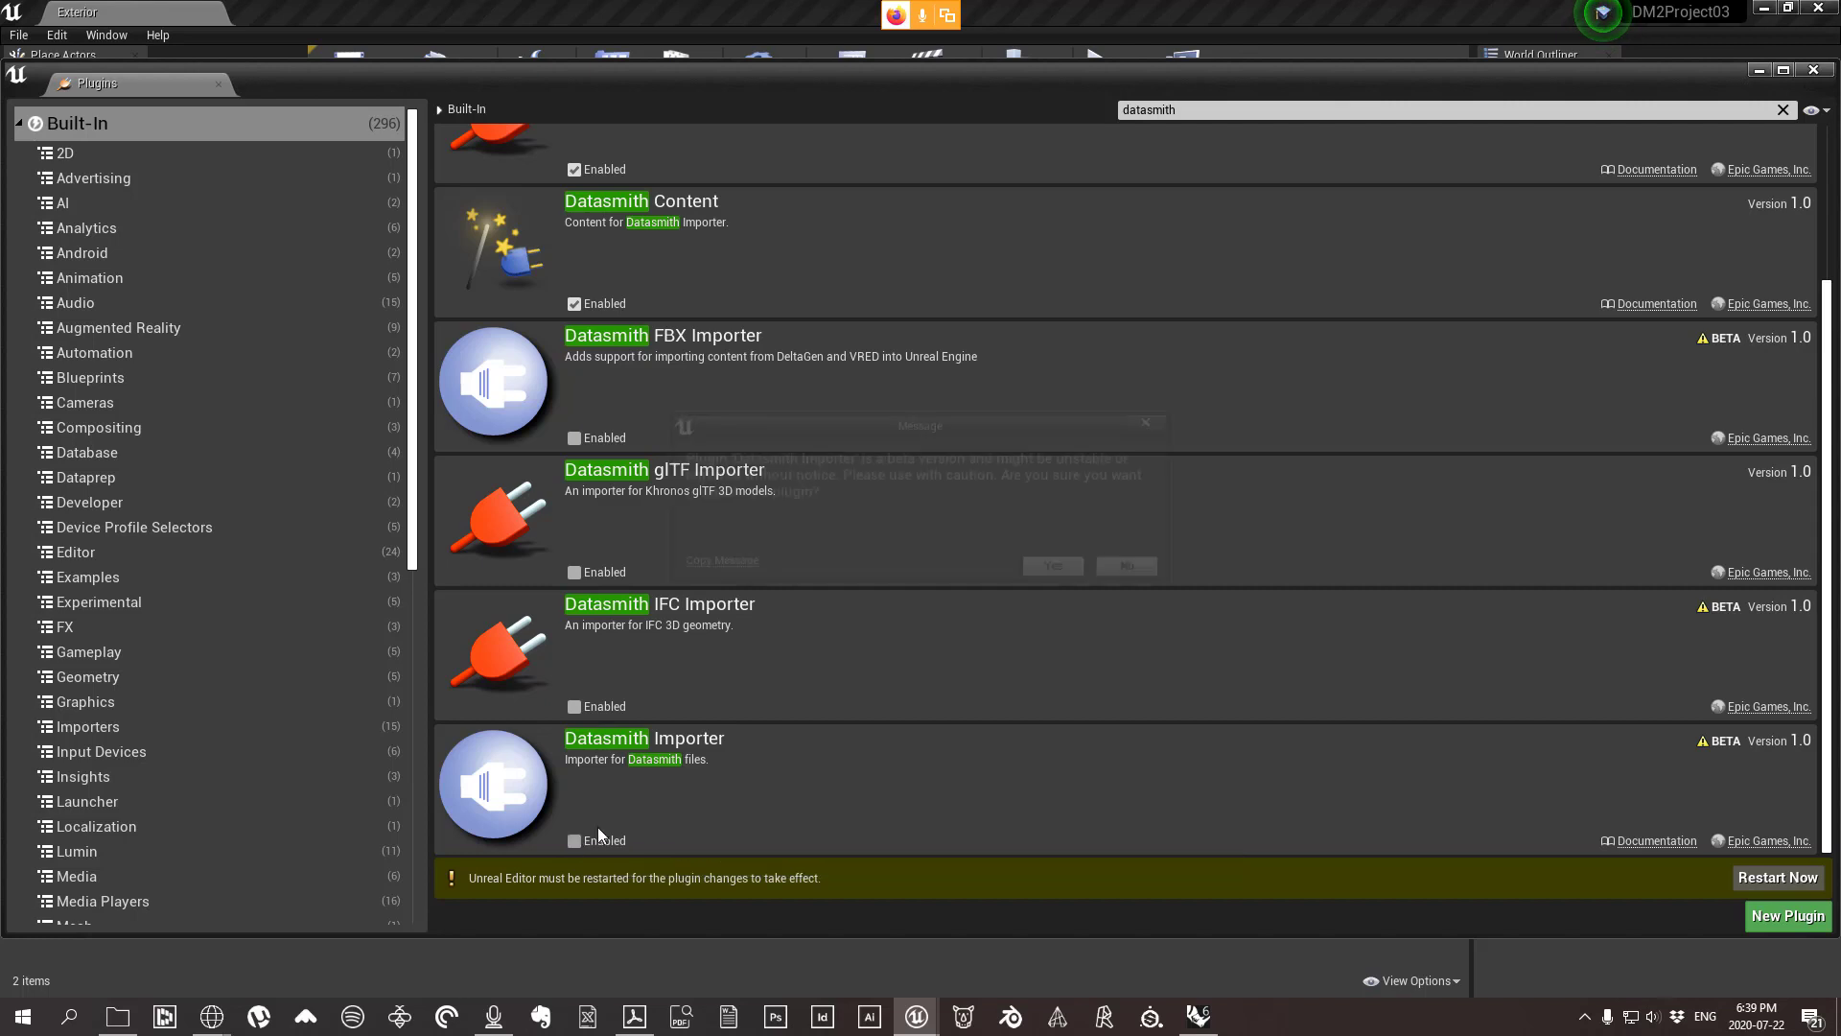
pyautogui.click(1058, 569)
pyautogui.scroll(3, 735, 767)
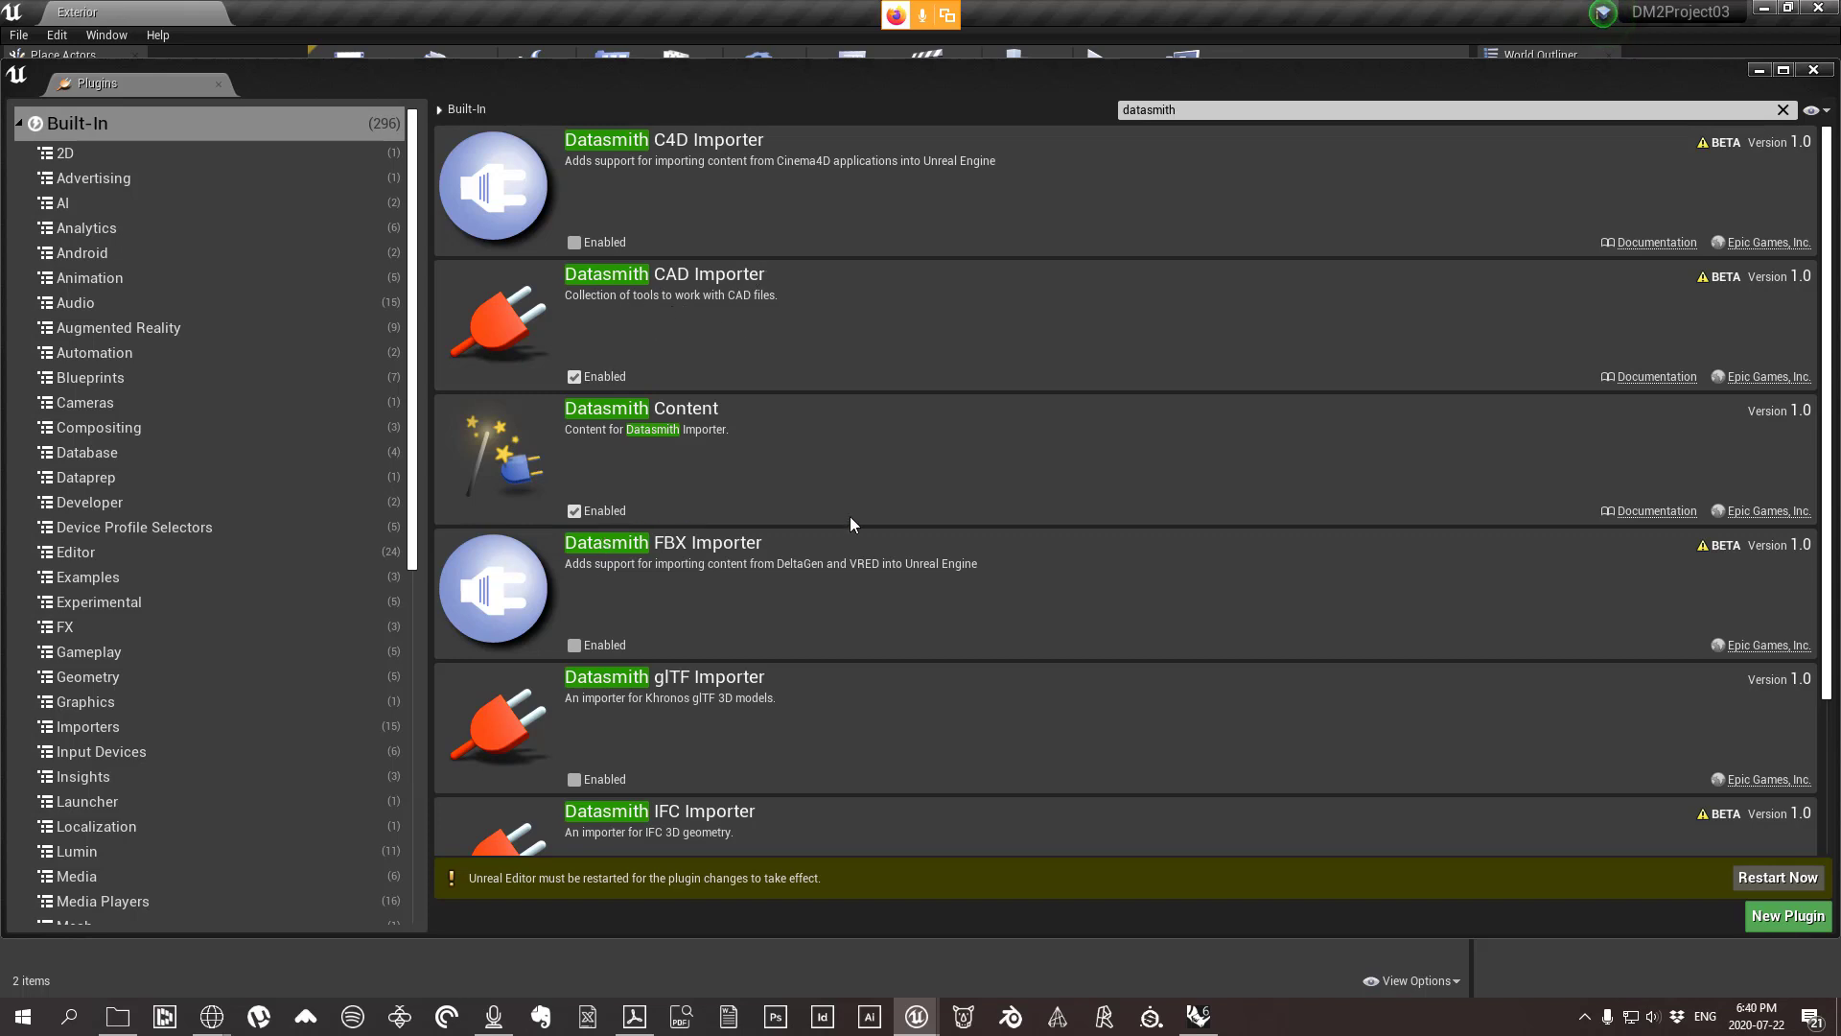
pyautogui.scroll(-3, 614, 504)
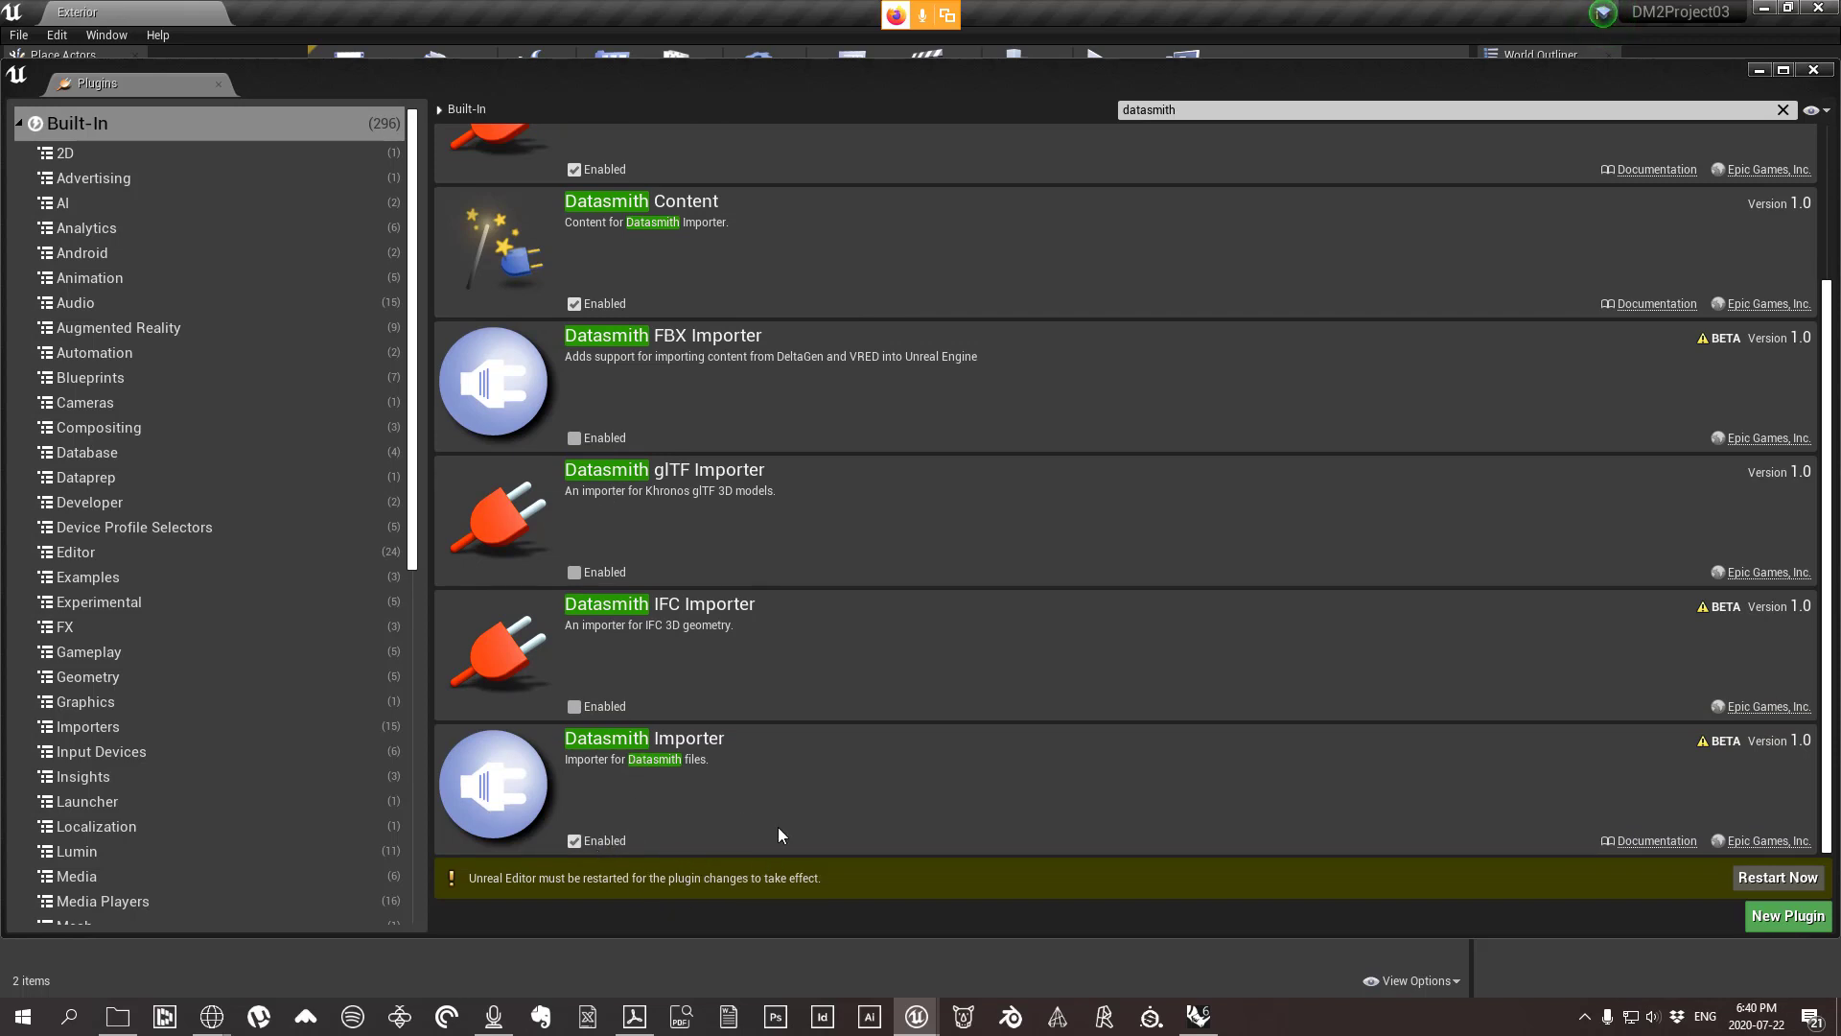
pyautogui.click(1775, 878)
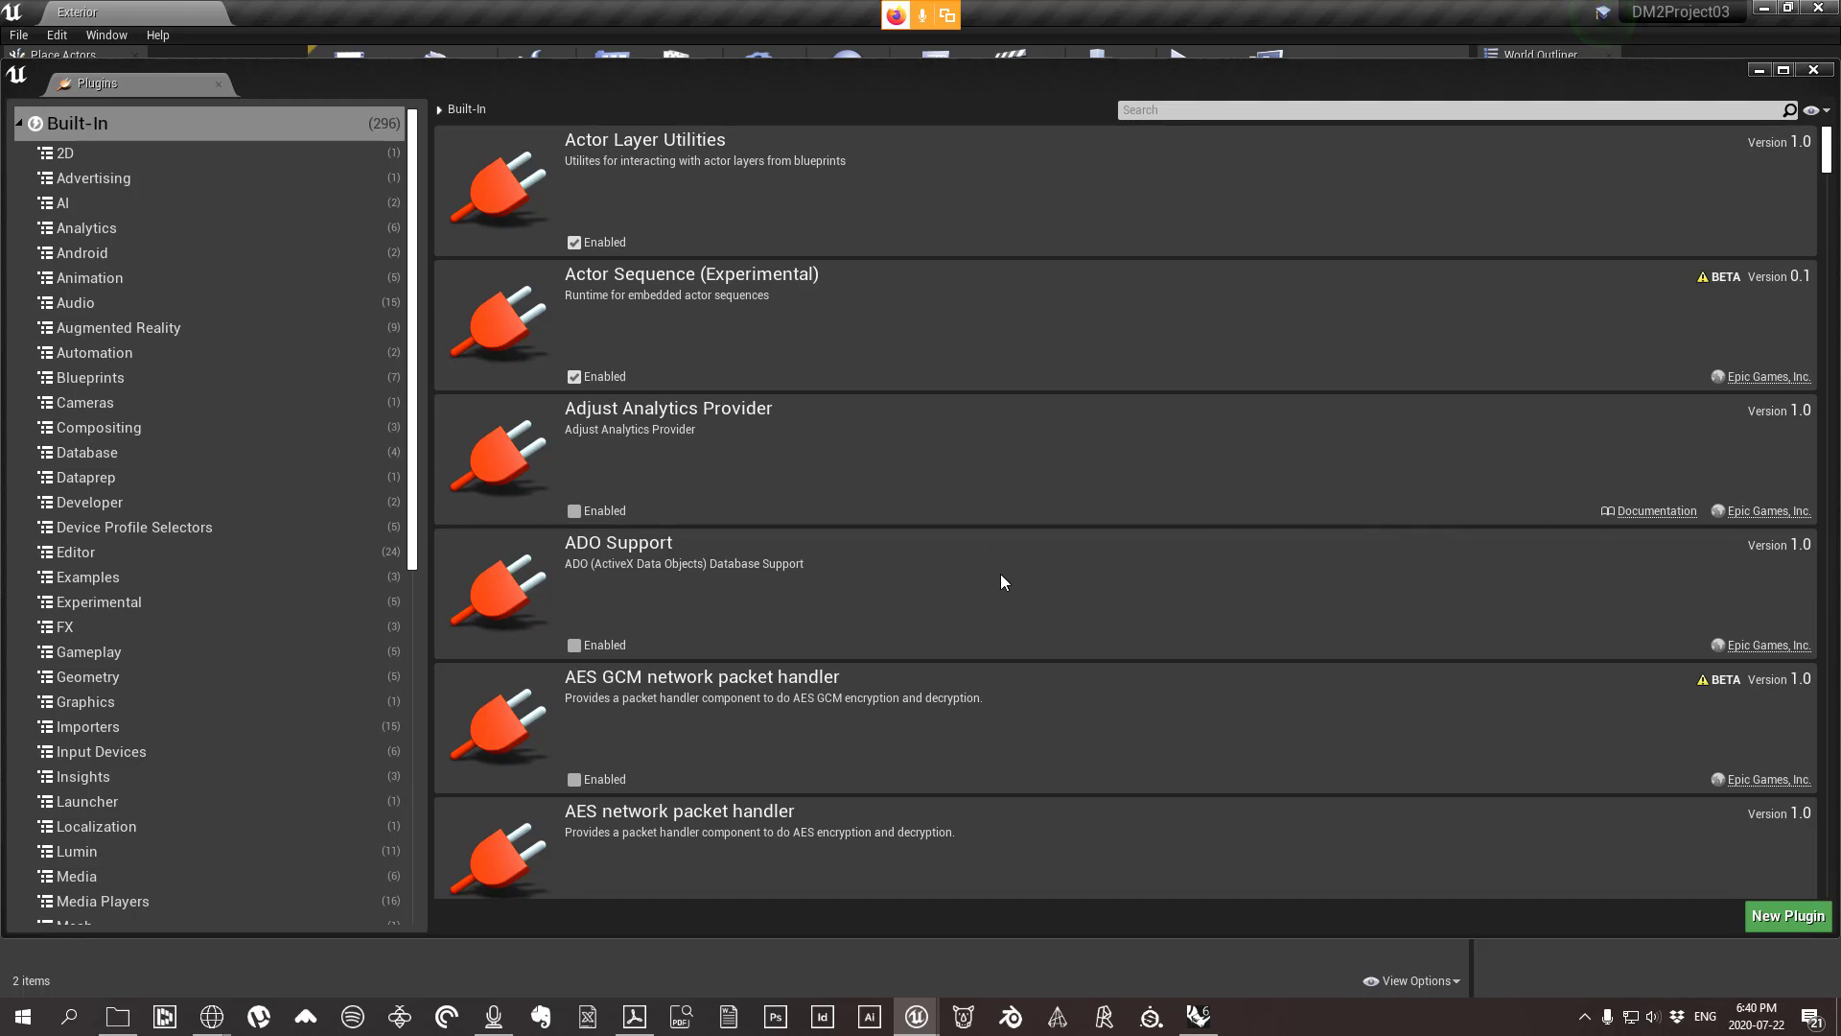
pyautogui.scroll(-5, 820, 584)
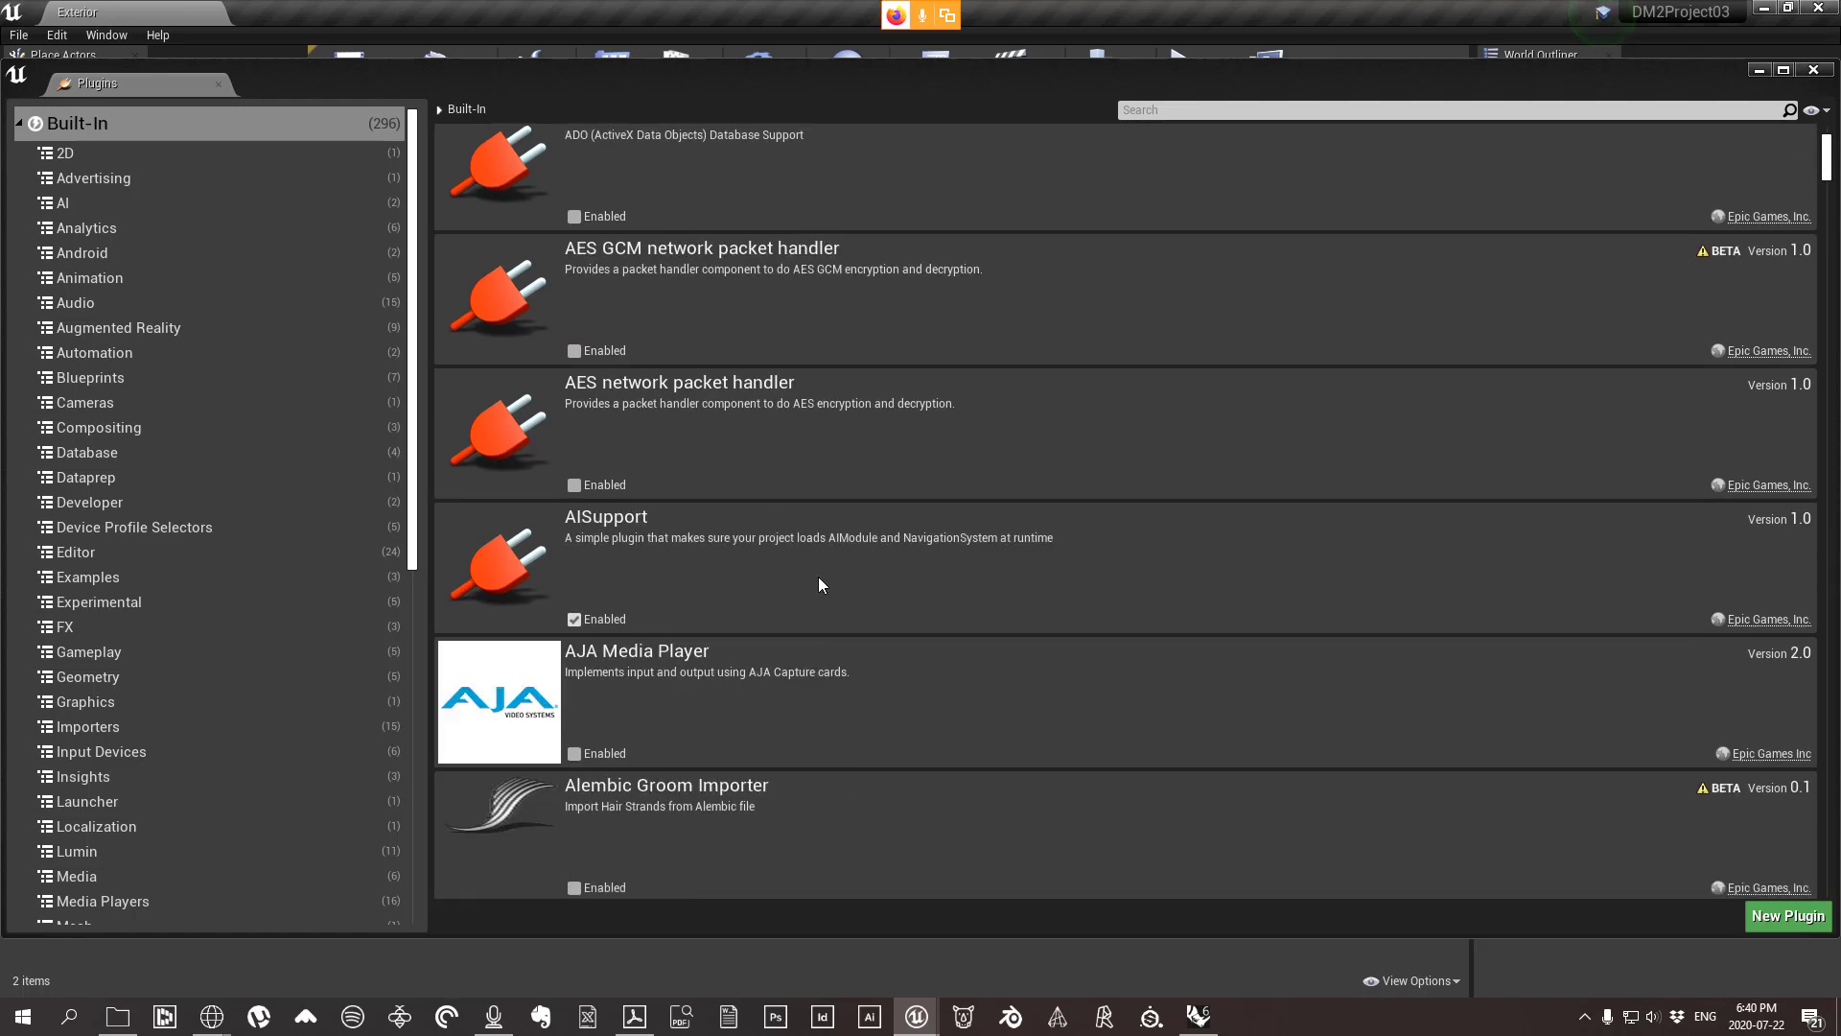
# Browse the list of built-in plugins from Actor Layer Utilities to Apple ARKit and close the plugin window.
pyautogui.scroll(7, 819, 583)
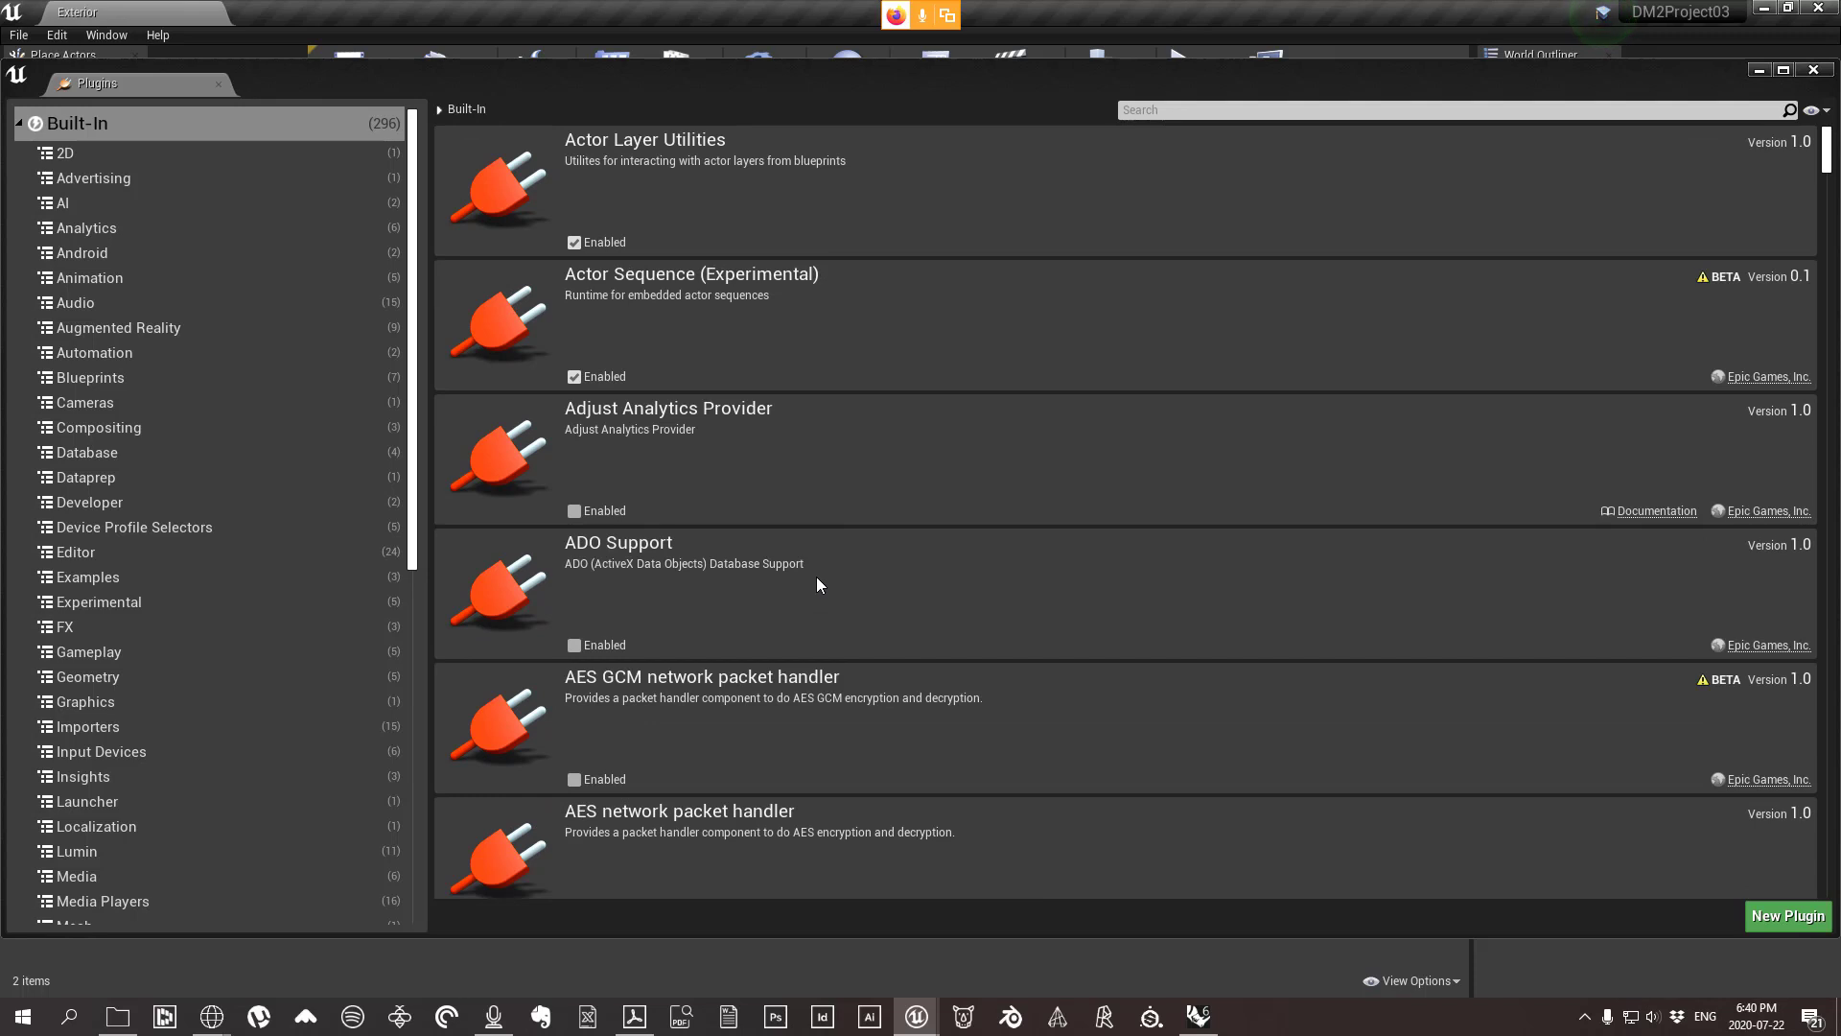
pyautogui.scroll(-13, 816, 584)
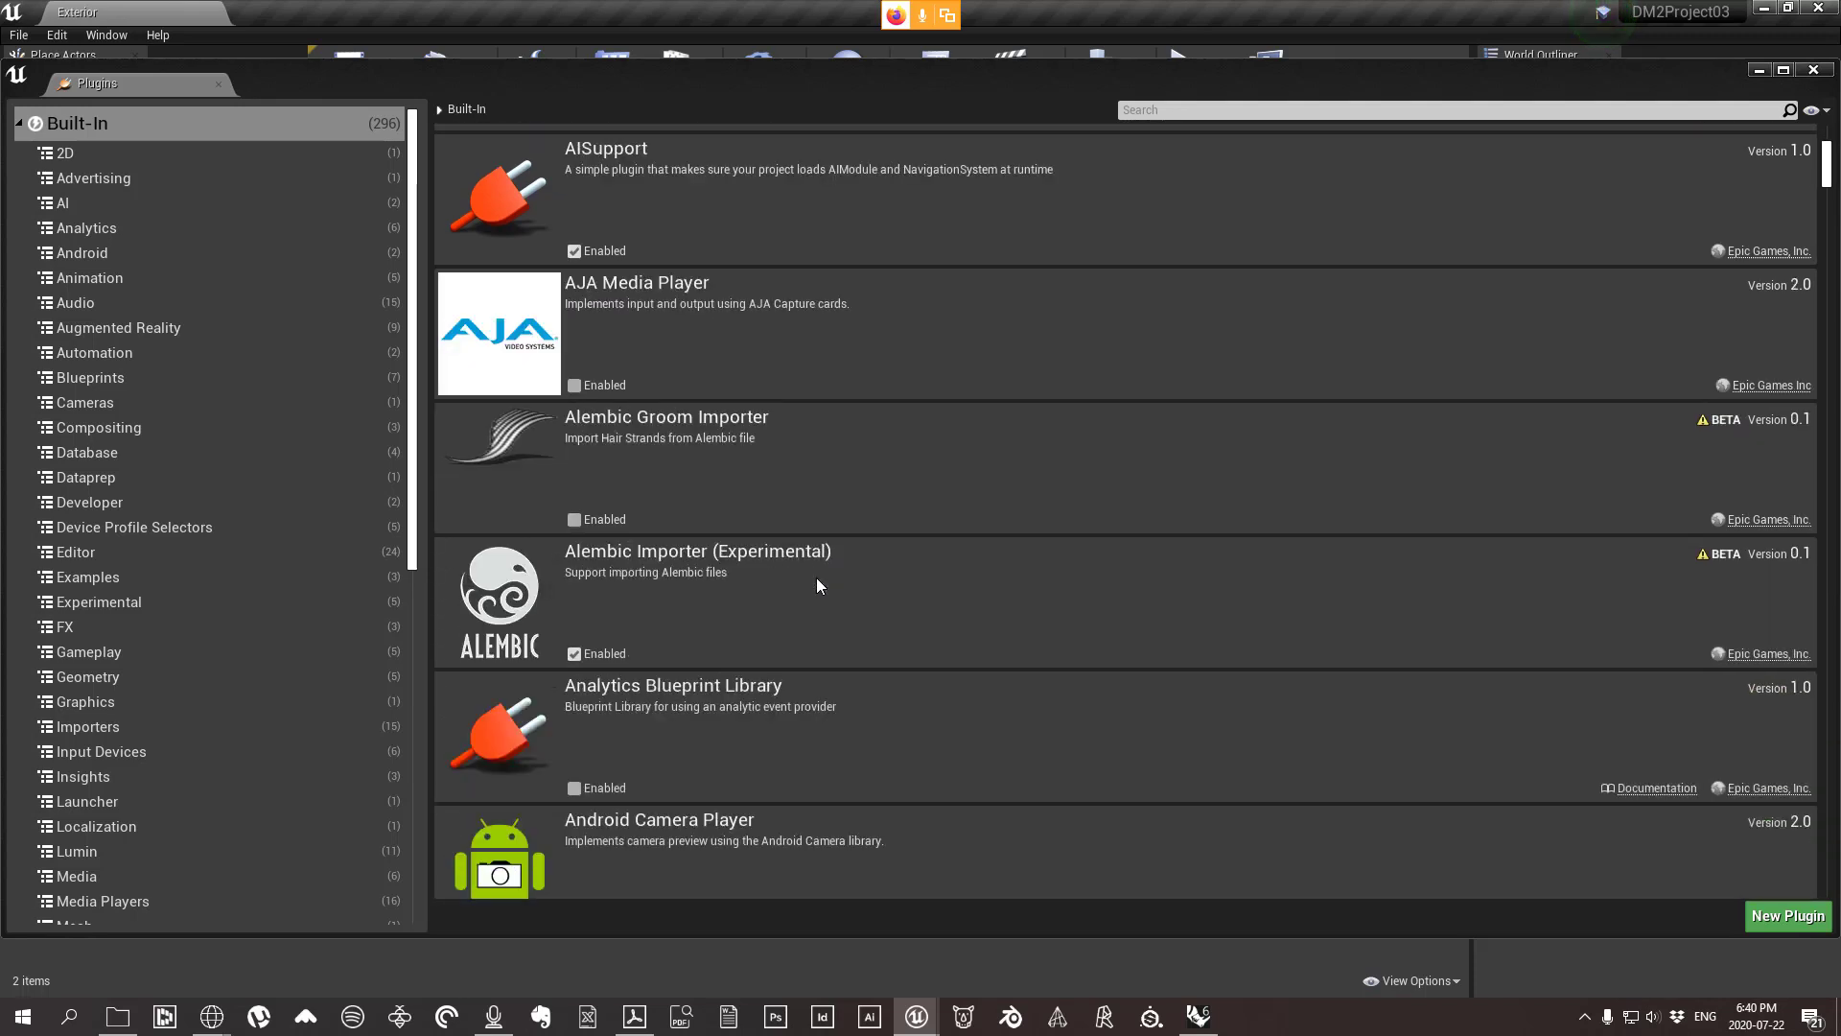
pyautogui.scroll(-5, 815, 577)
pyautogui.scroll(-6, 815, 577)
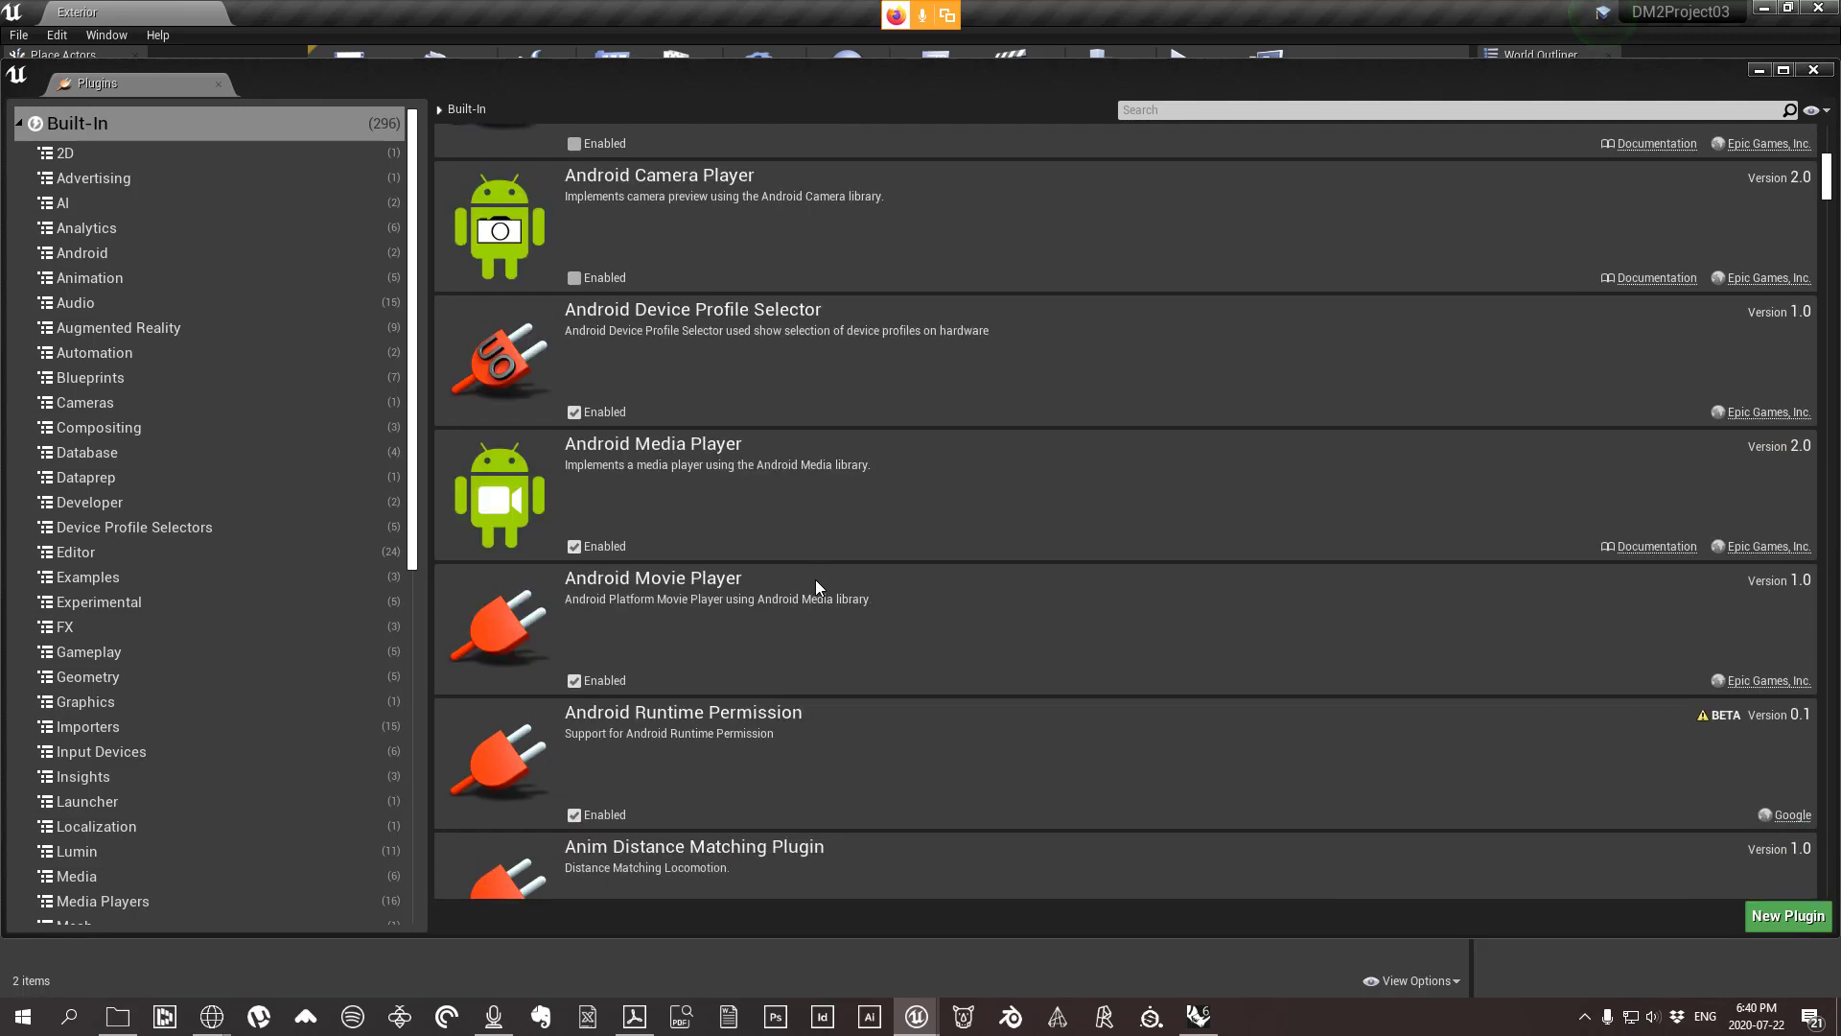
pyautogui.scroll(-7, 815, 580)
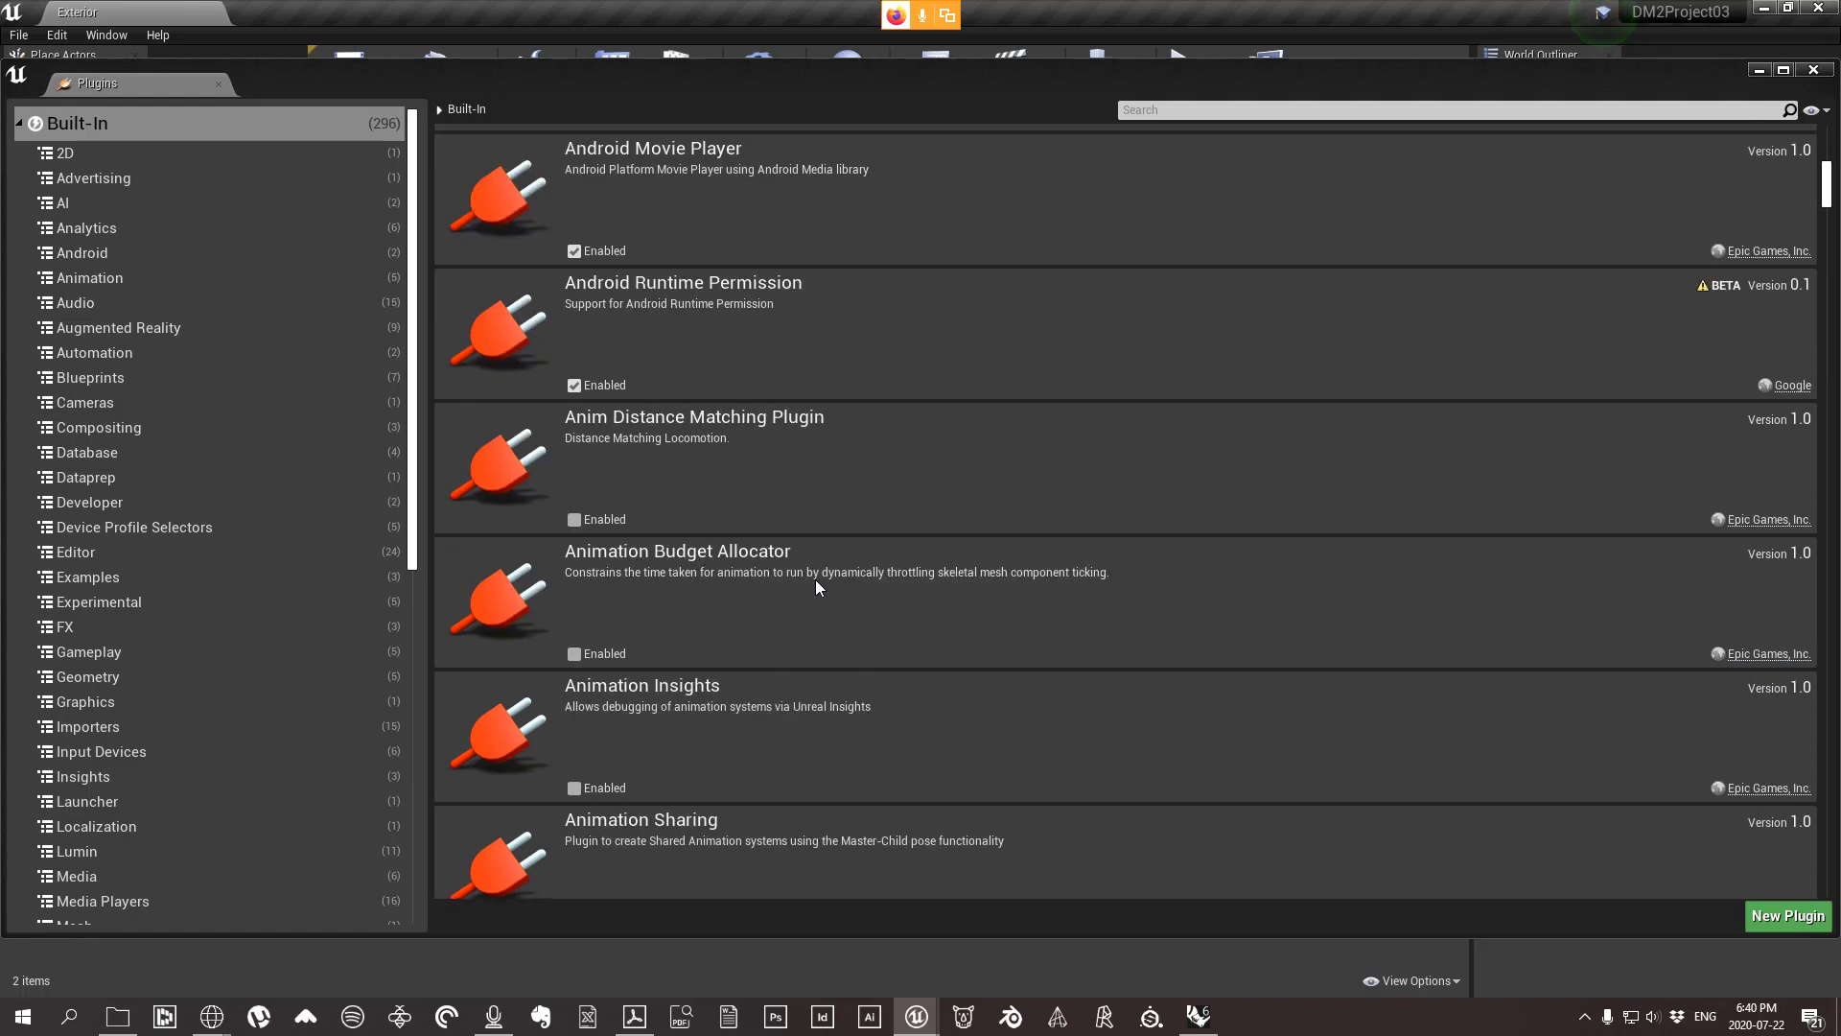
pyautogui.scroll(-4, 814, 579)
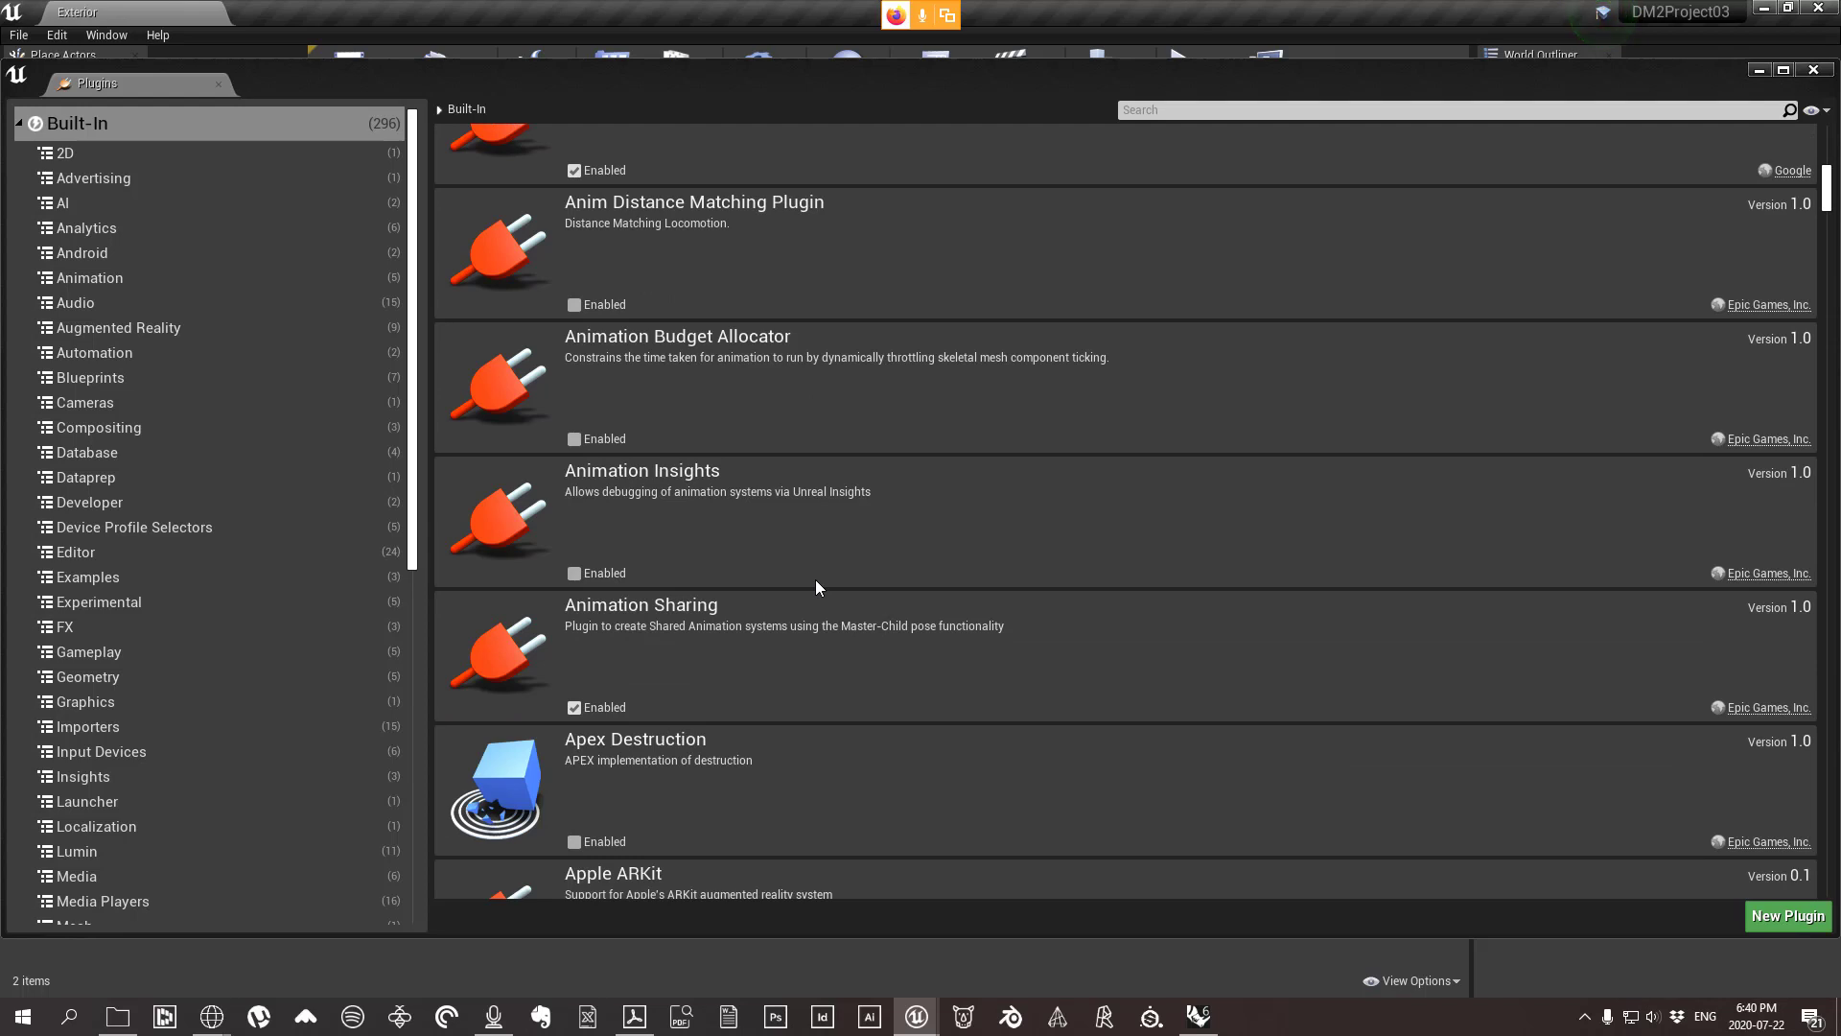
pyautogui.scroll(-4, 816, 581)
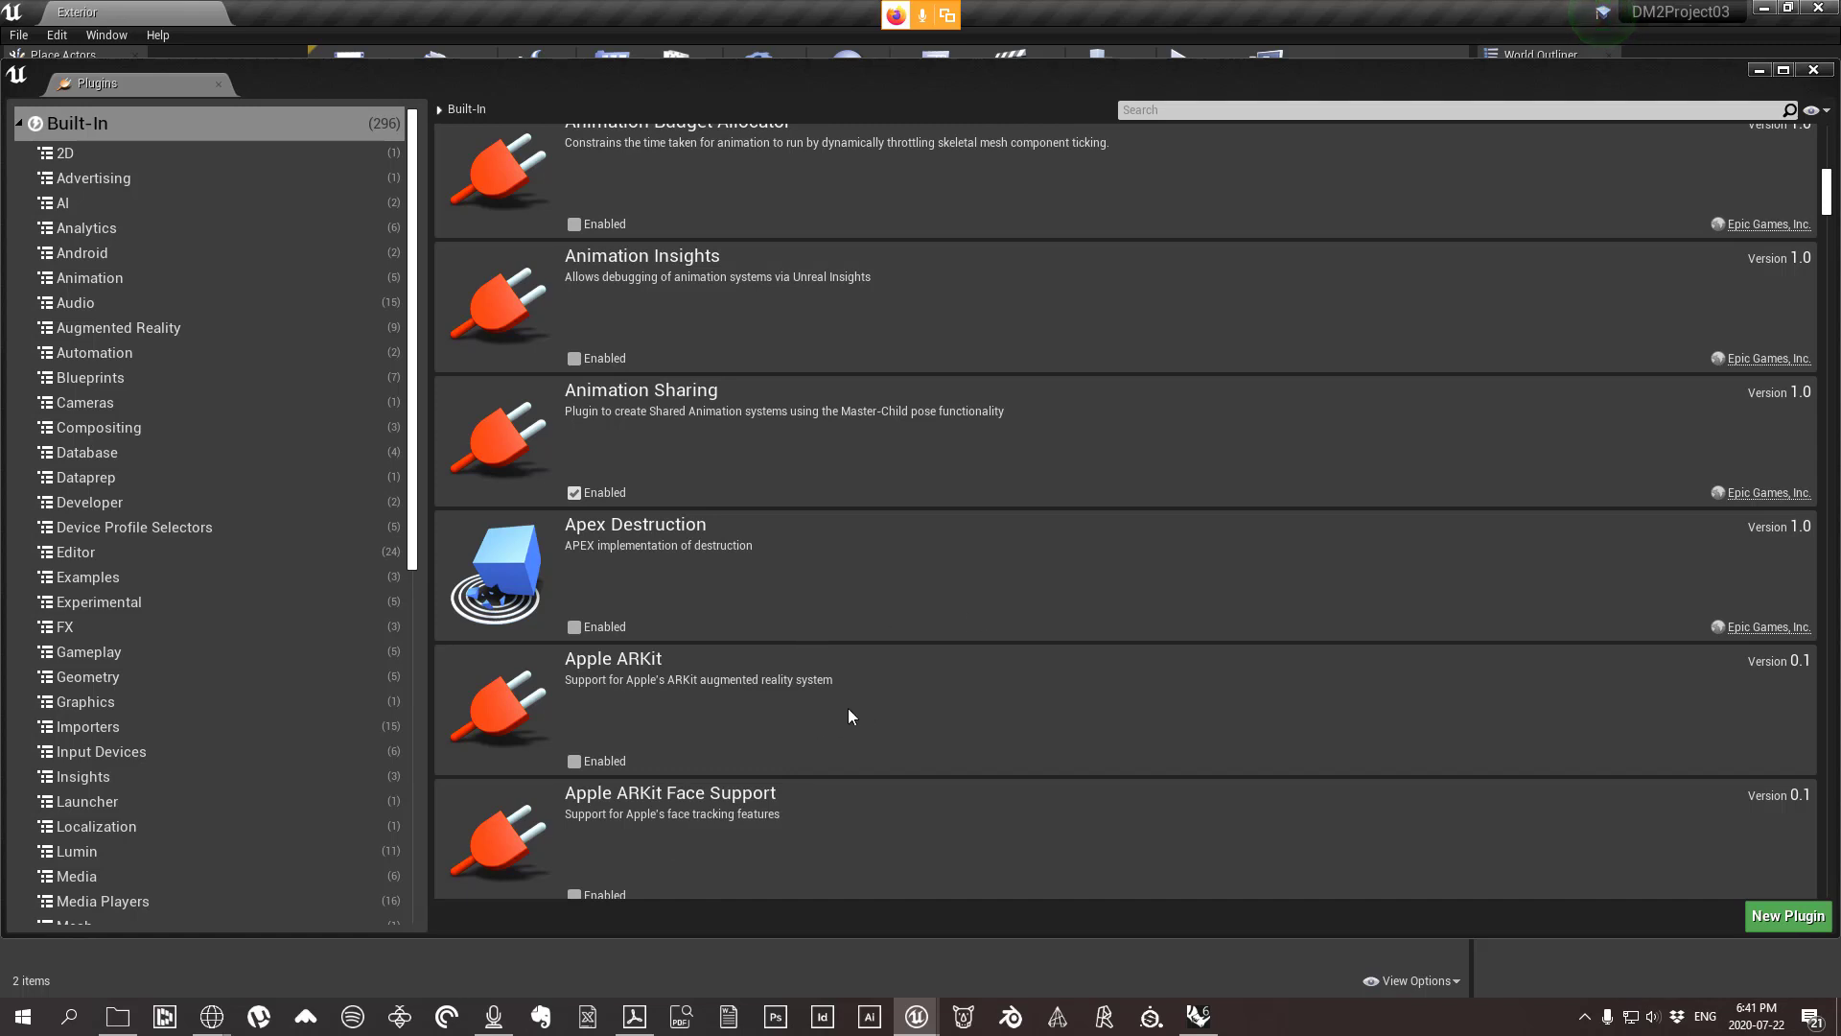
pyautogui.scroll(2, 806, 395)
pyautogui.scroll(4, 806, 394)
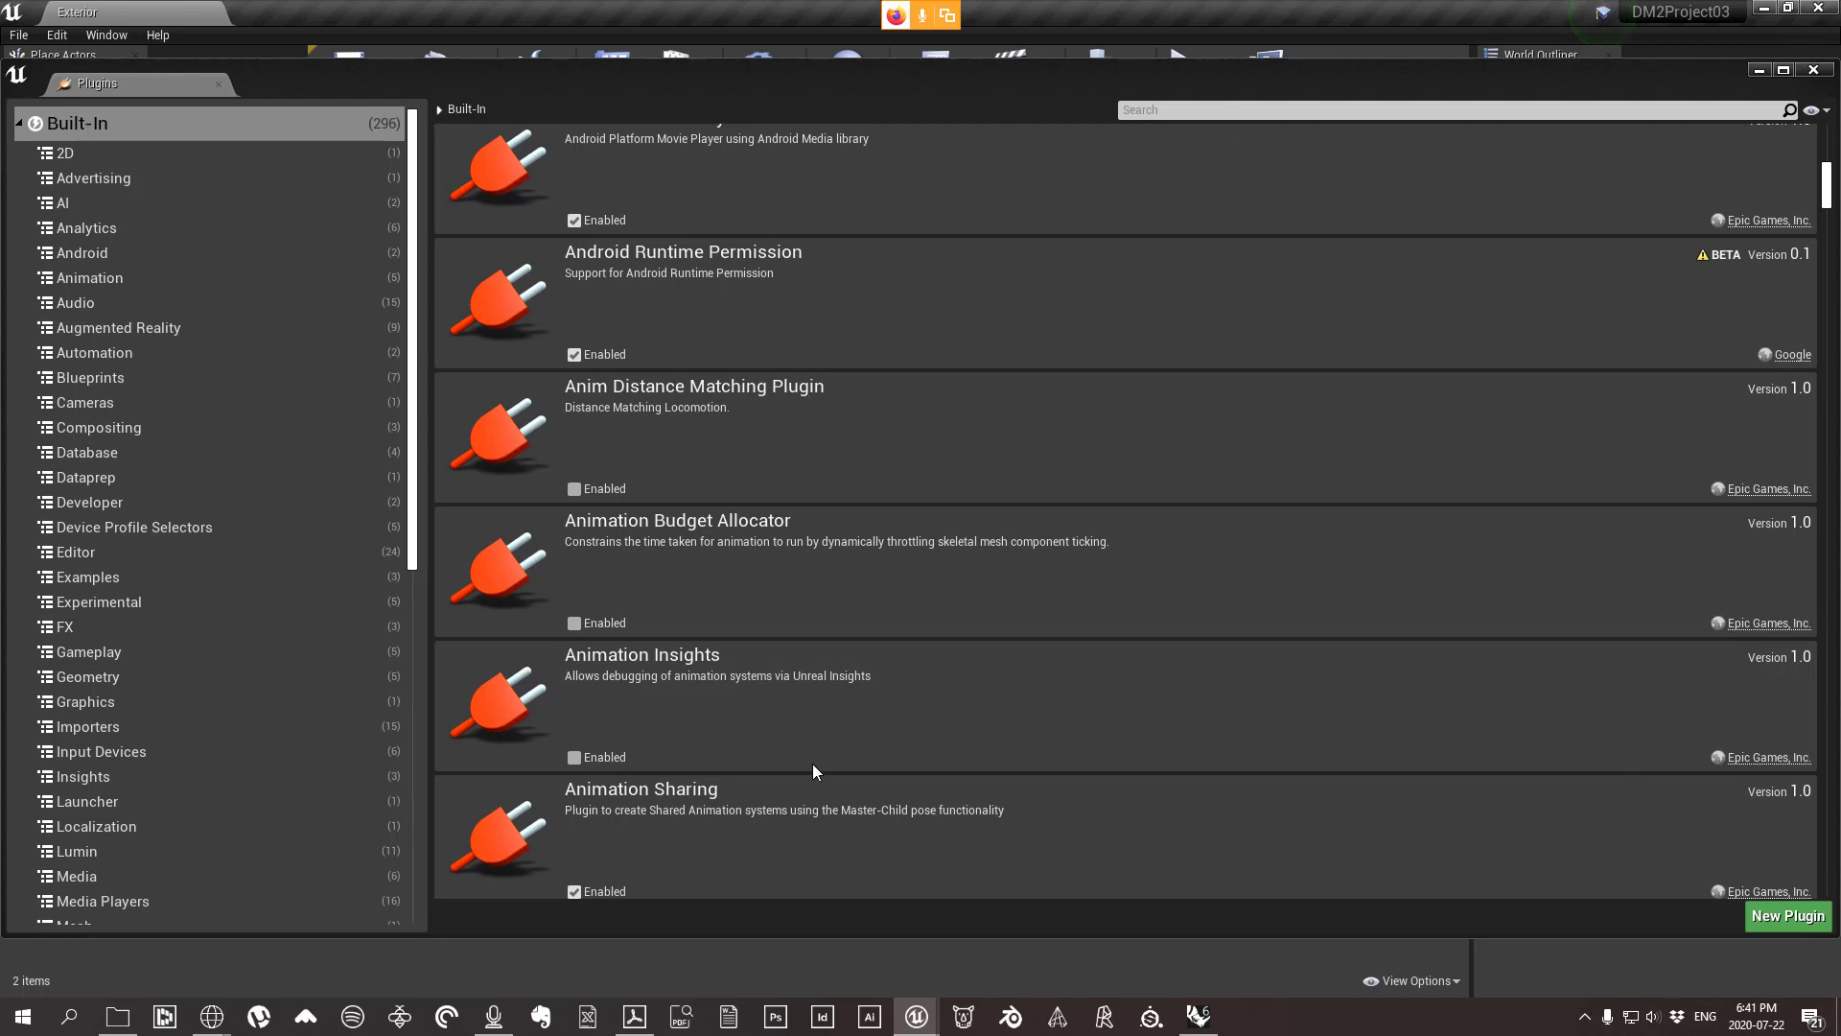
pyautogui.click(1813, 70)
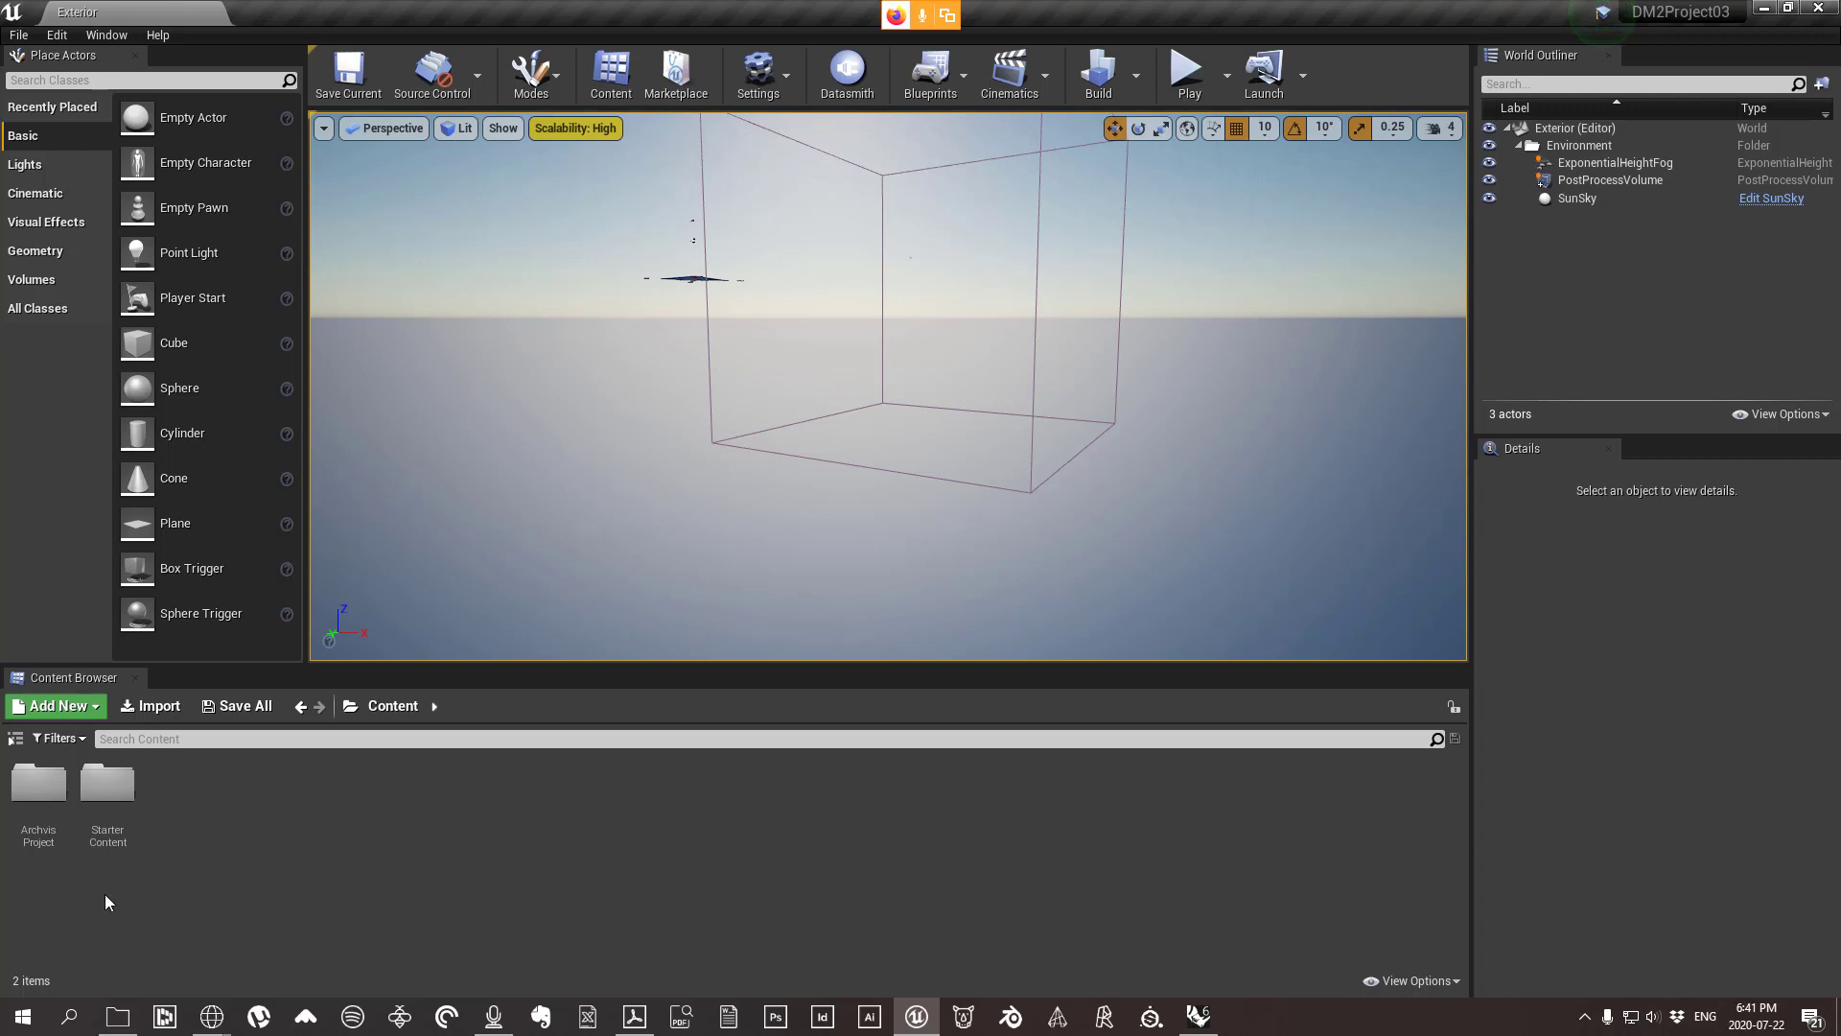
# Switch to File Explorer and open the folder "20-07-22- Unreal Rendering Pt 1" inside Lecture Files of Arch 577C Ends 452F.
pyautogui.click(117, 1016)
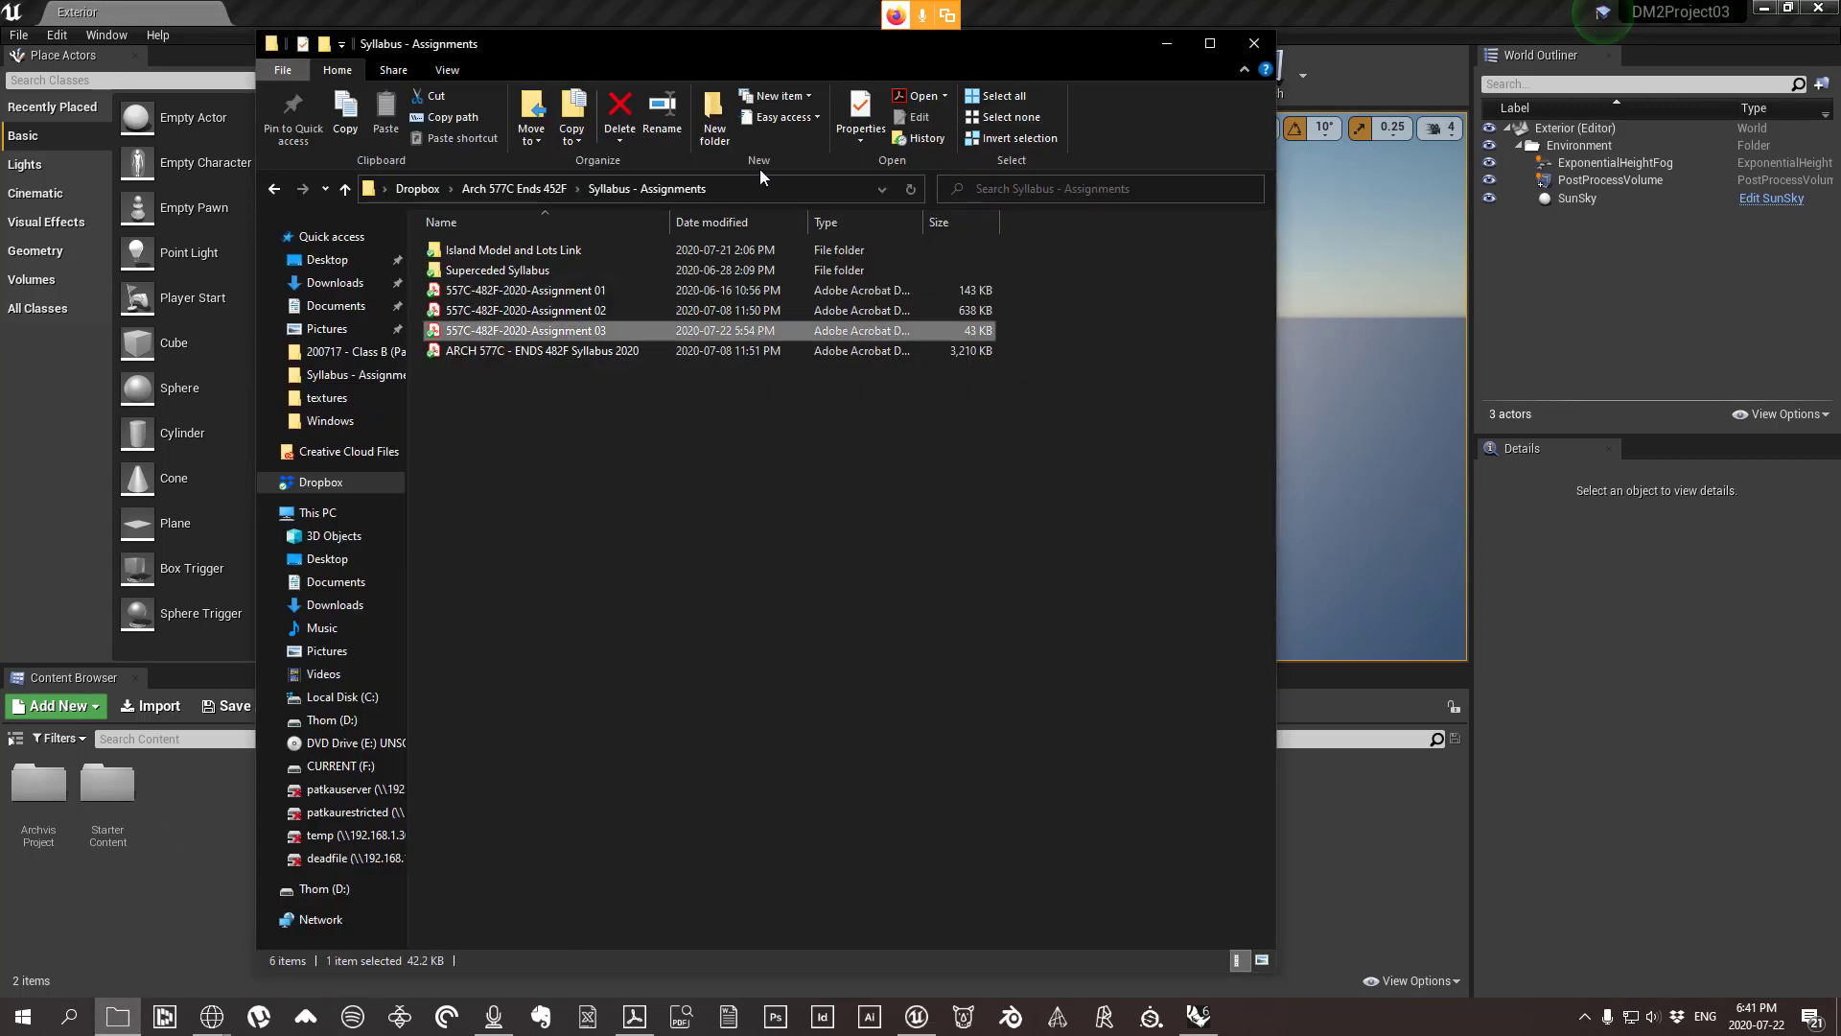
pyautogui.click(515, 189)
pyautogui.doubleClick(468, 253)
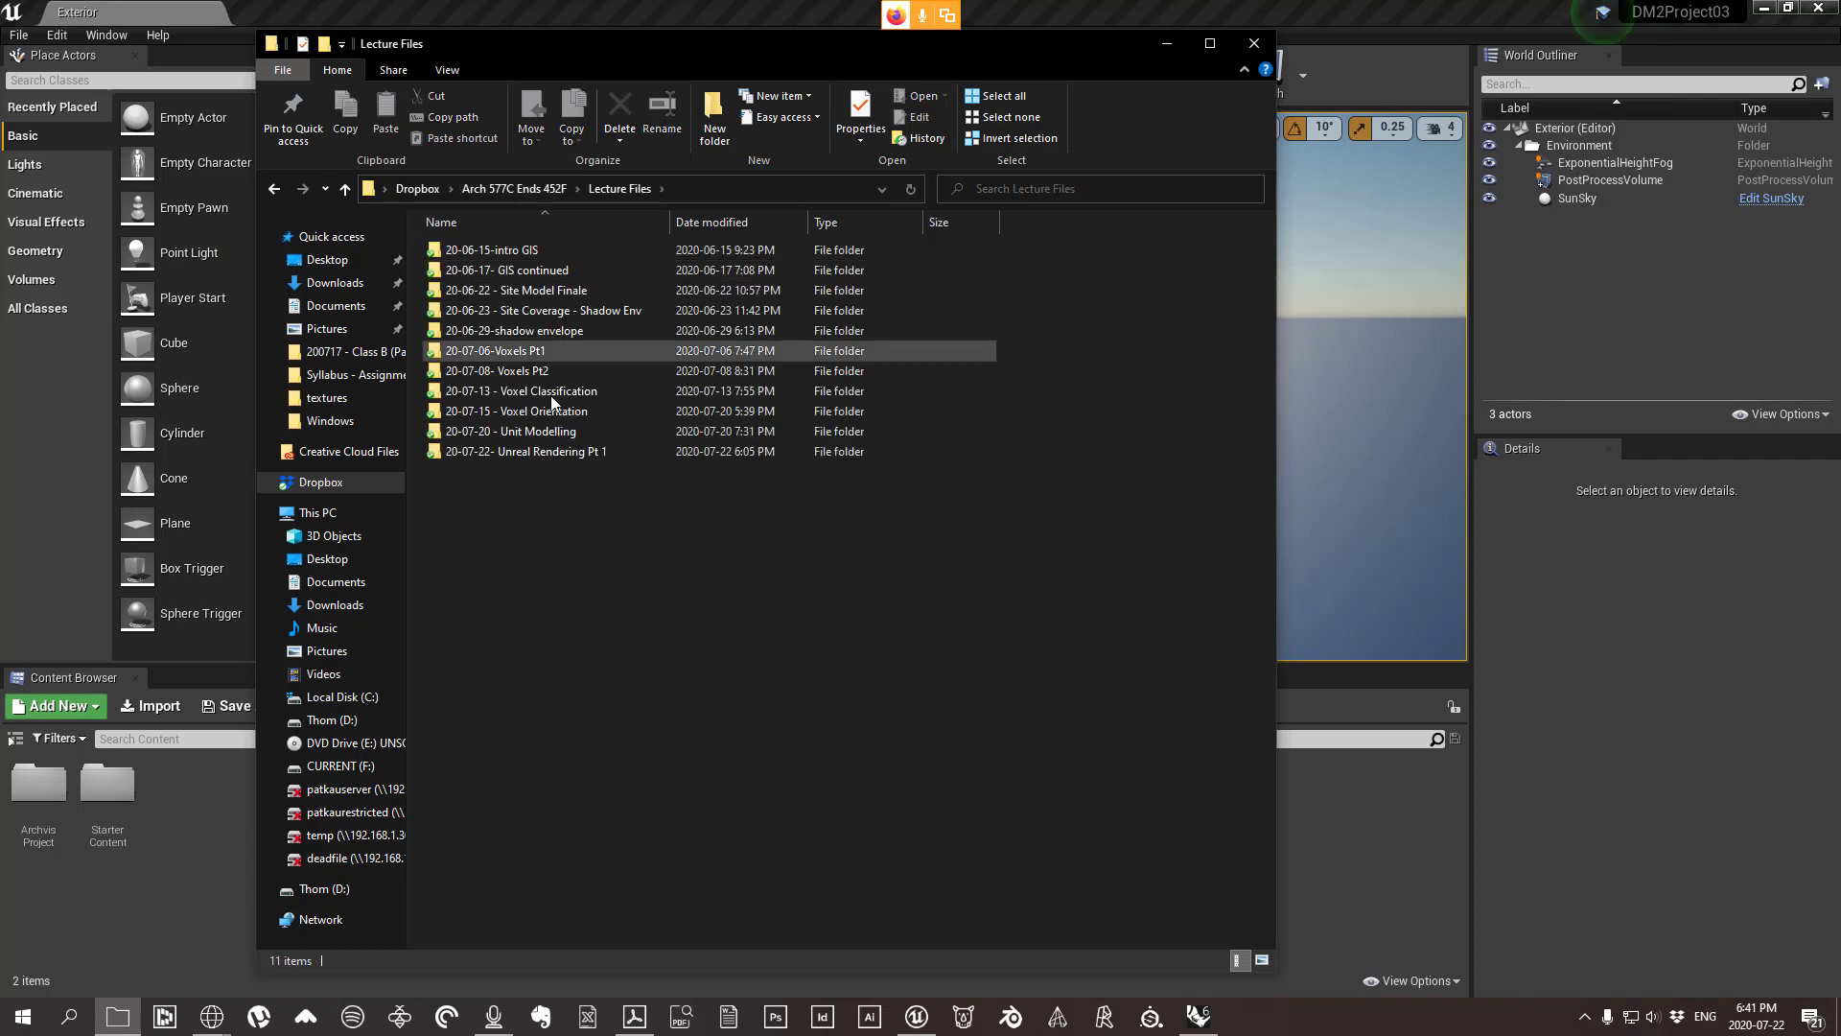
pyautogui.doubleClick(560, 452)
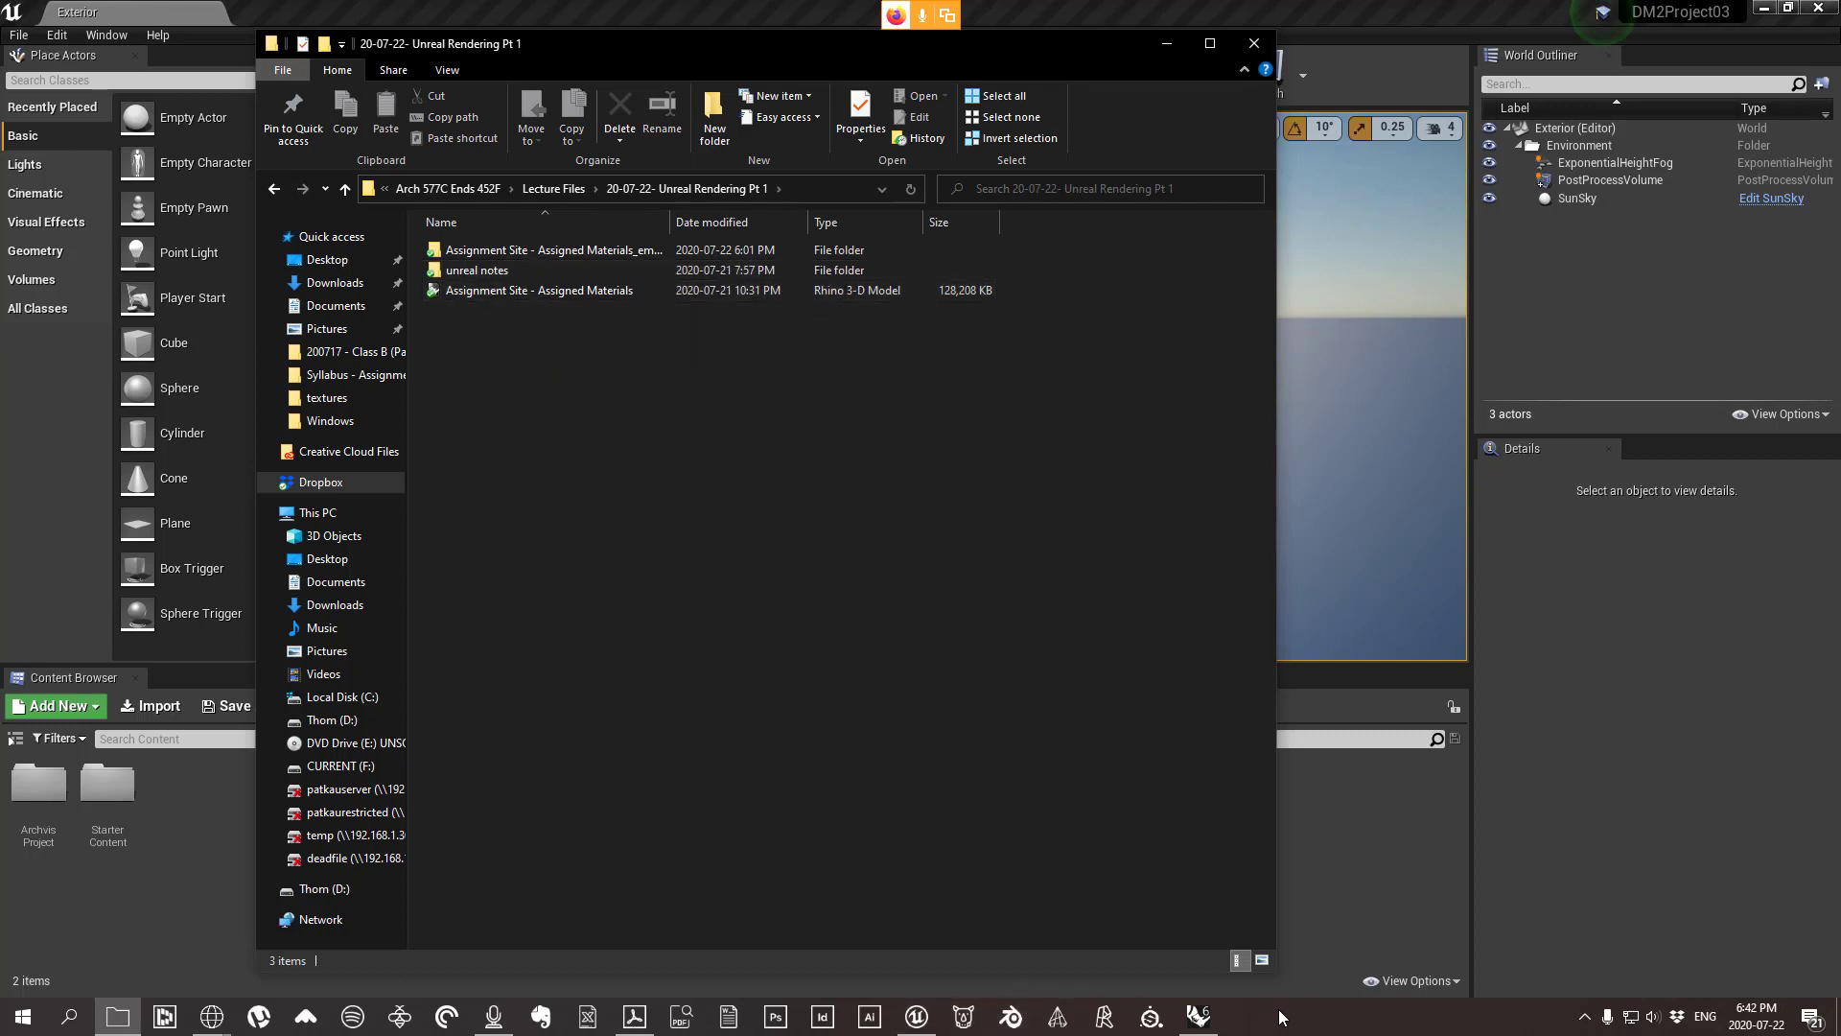
# Switch to Rhino and examine the island site model with its numbered lots and roads.
pyautogui.click(1199, 1017)
pyautogui.moveTo(923, 550); pyautogui.dragTo(671, 403, button='right')
pyautogui.moveTo(534, 734); pyautogui.dragTo(351, 467, button='right')
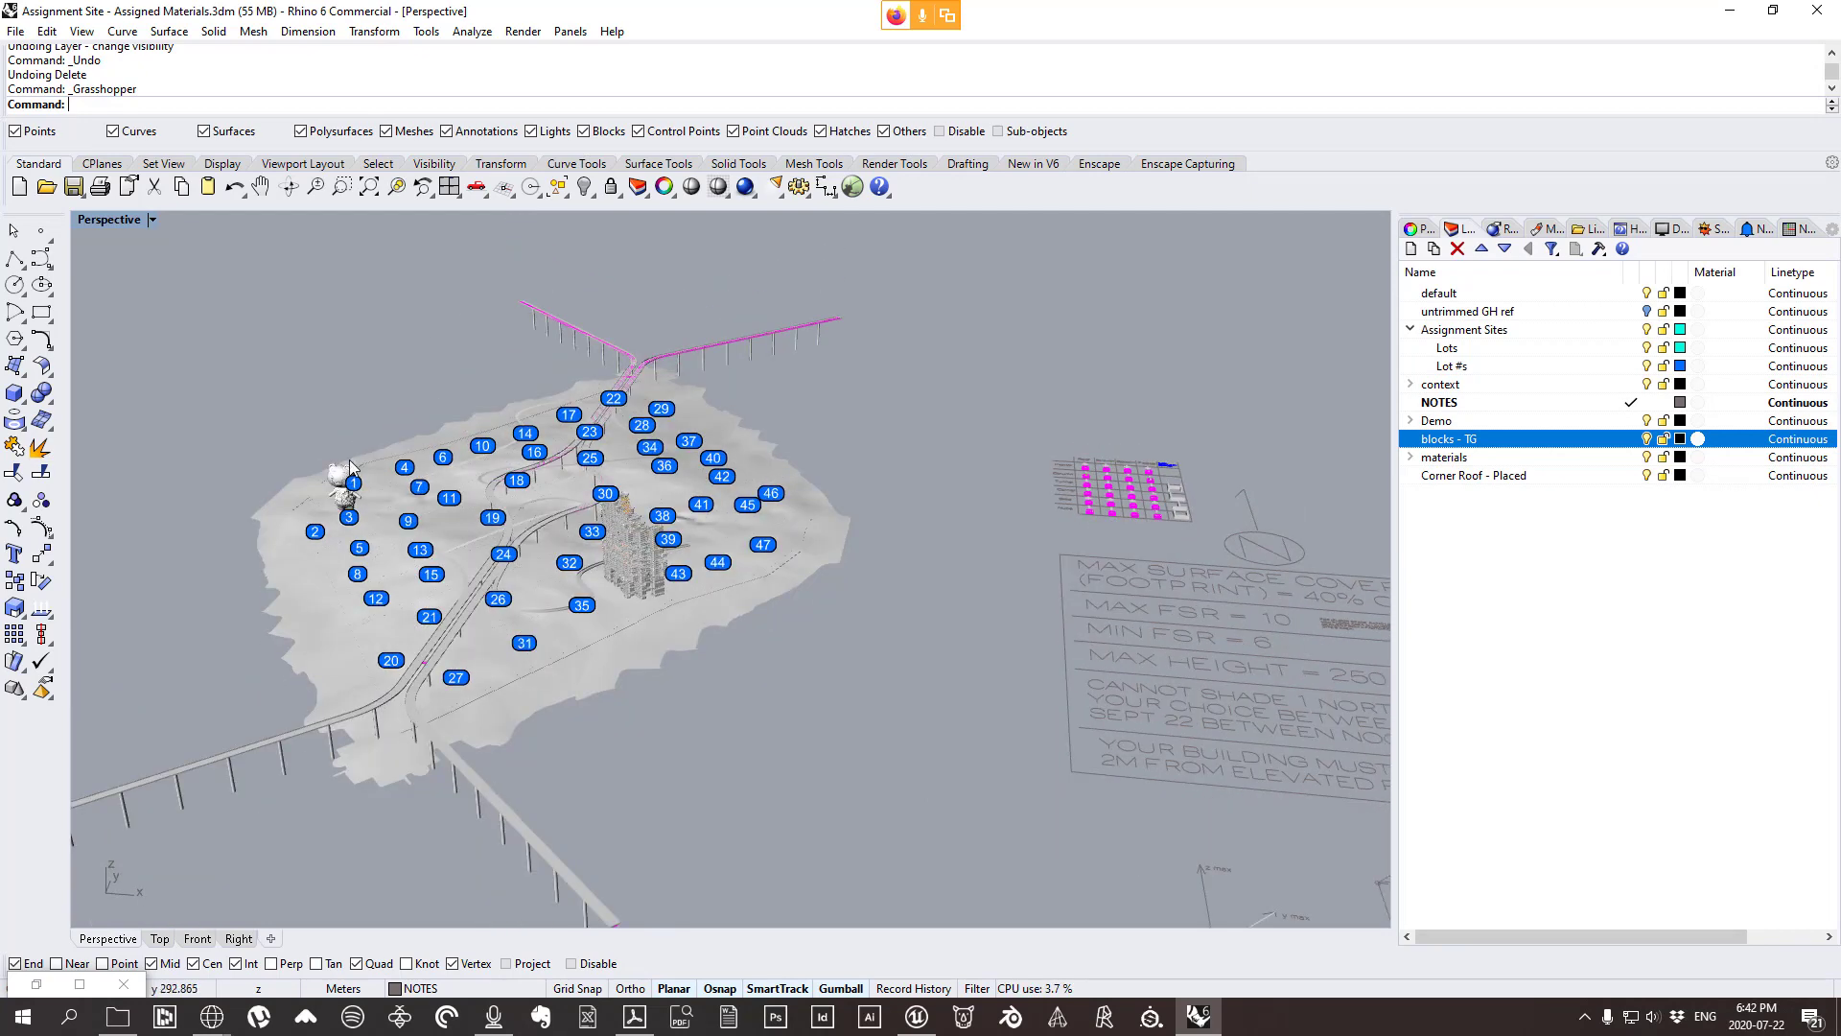
pyautogui.moveTo(840, 557); pyautogui.dragTo(873, 680, button='right')
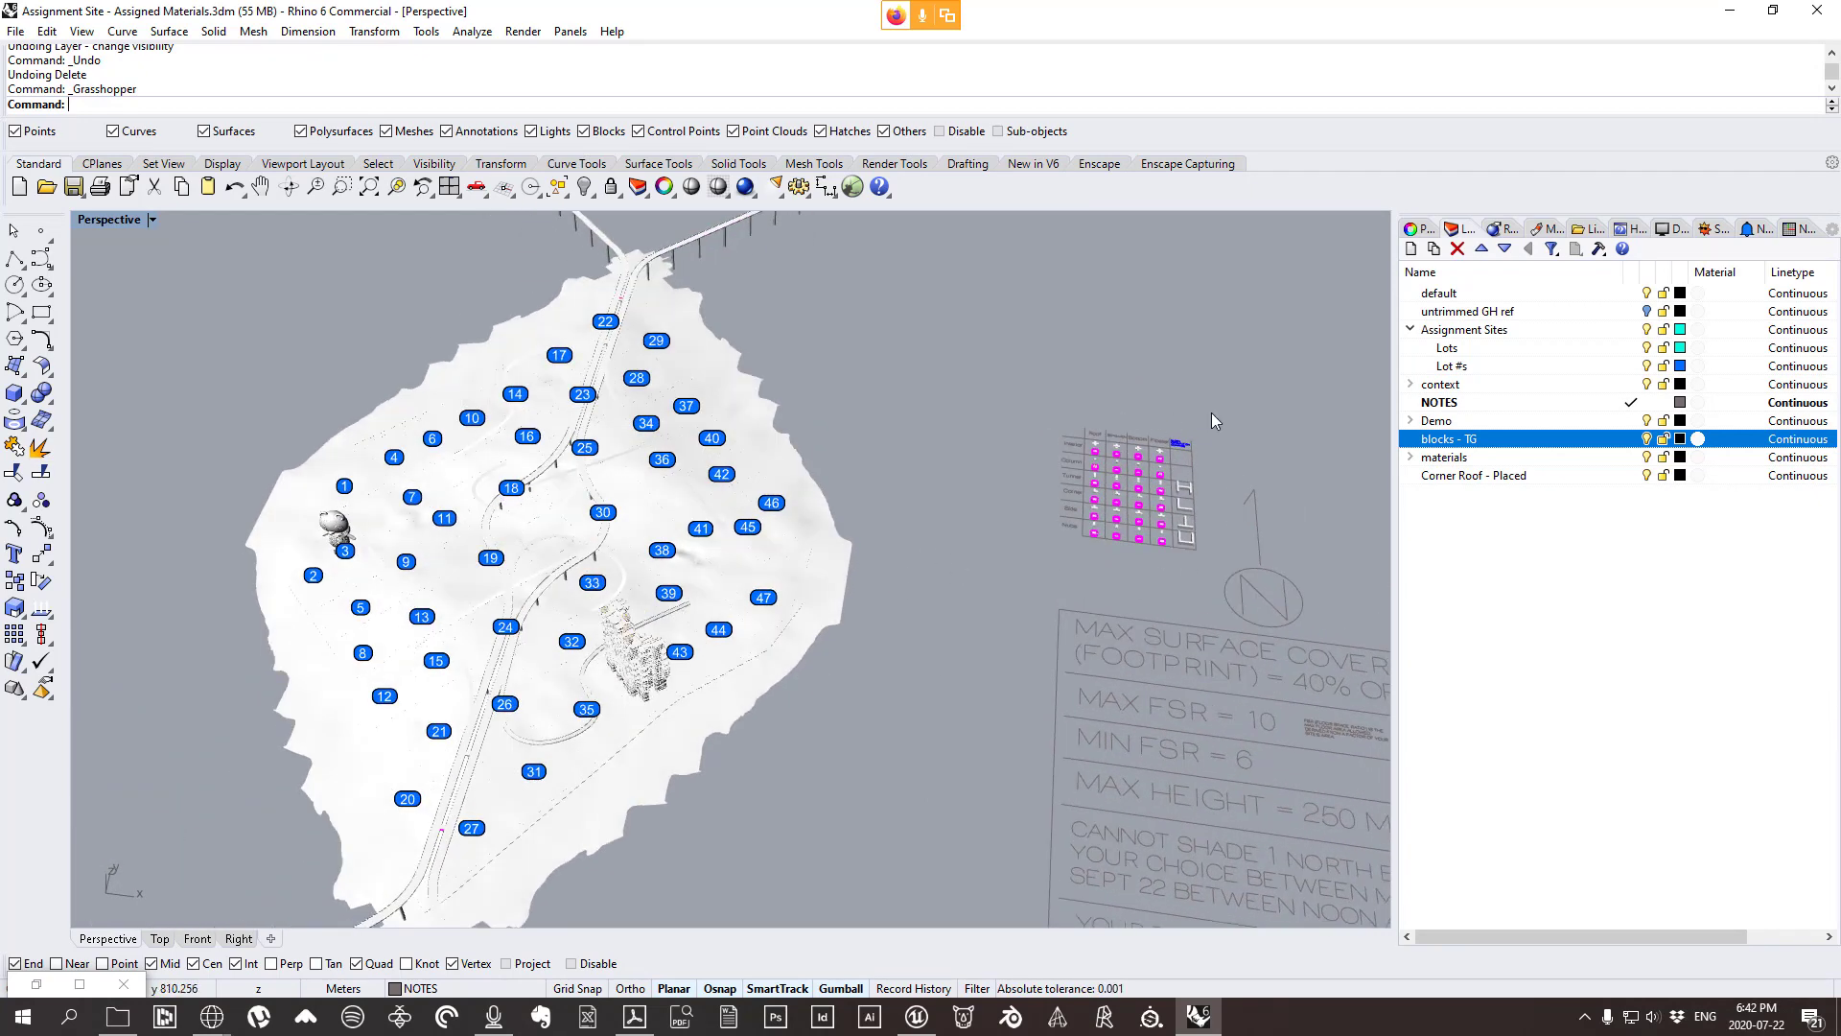
pyautogui.moveTo(788, 598); pyautogui.dragTo(938, 612, button='right')
# Examine the tower up close and as a whole, including its brick units, corner roofs and balconies.
pyautogui.scroll(13, 724, 480)
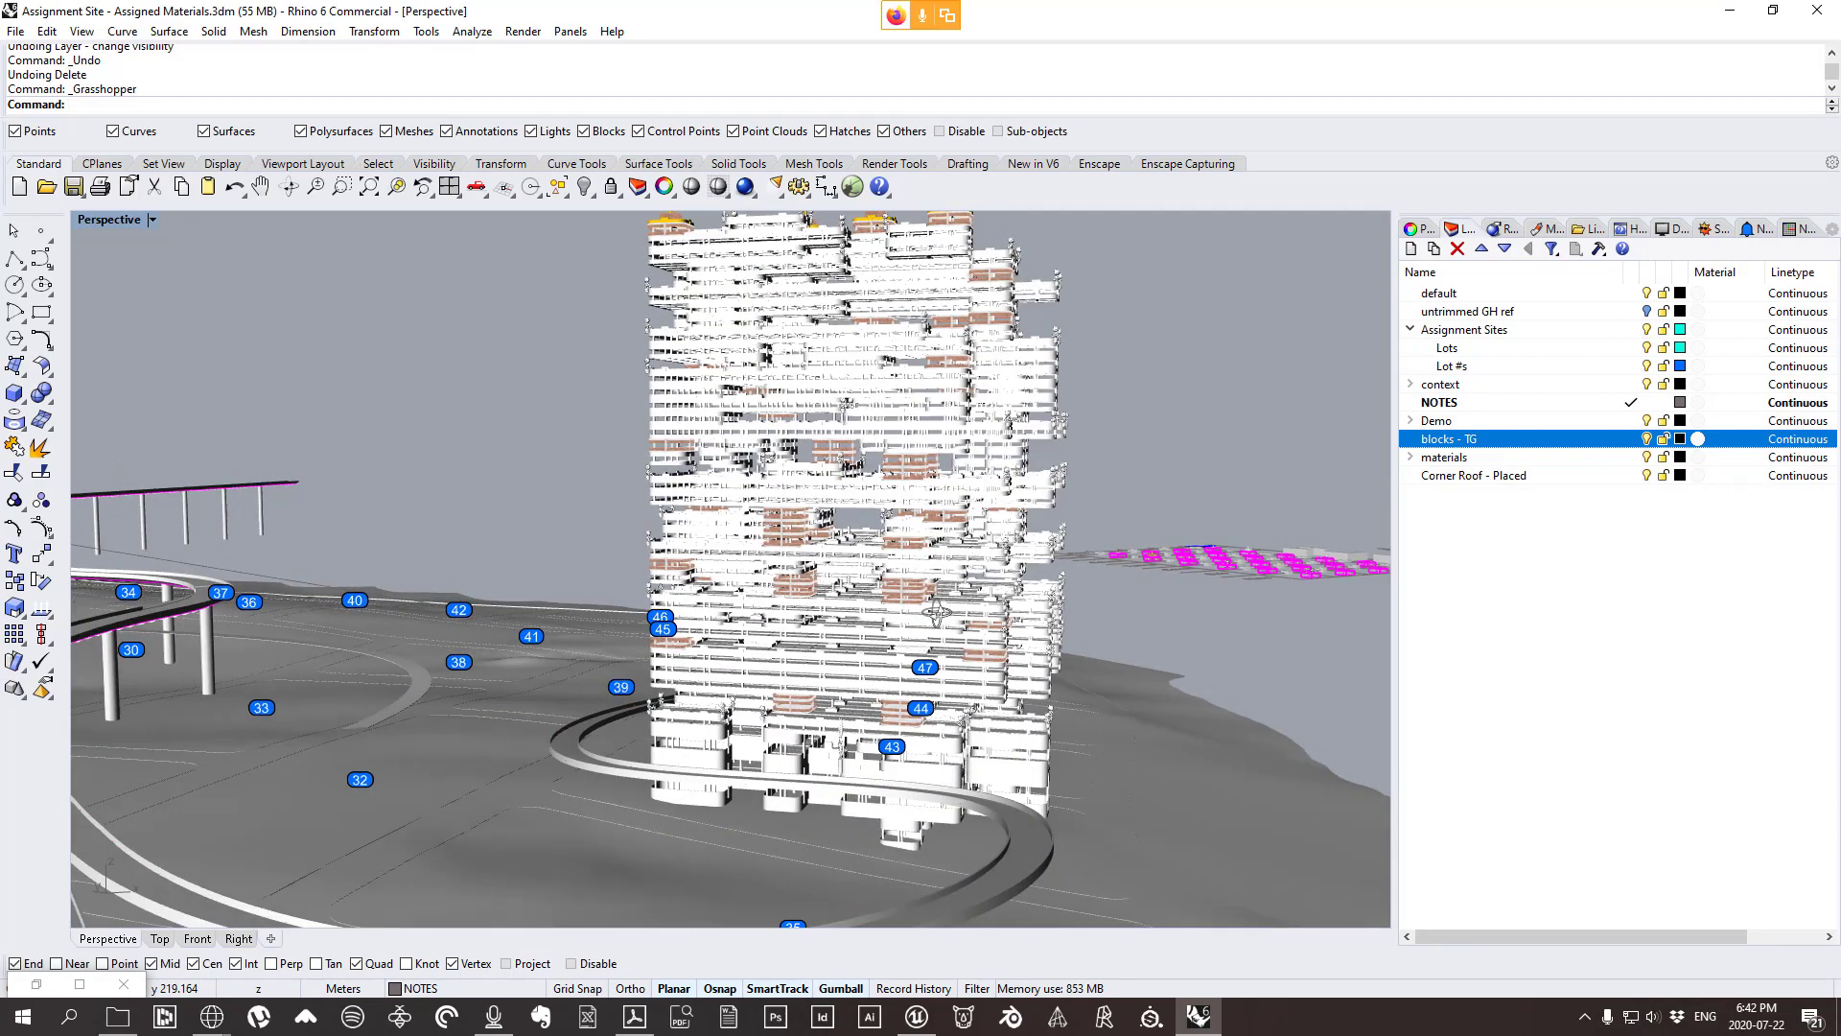
pyautogui.moveTo(936, 441); pyautogui.dragTo(906, 432, button='right')
pyautogui.scroll(6, 901, 436)
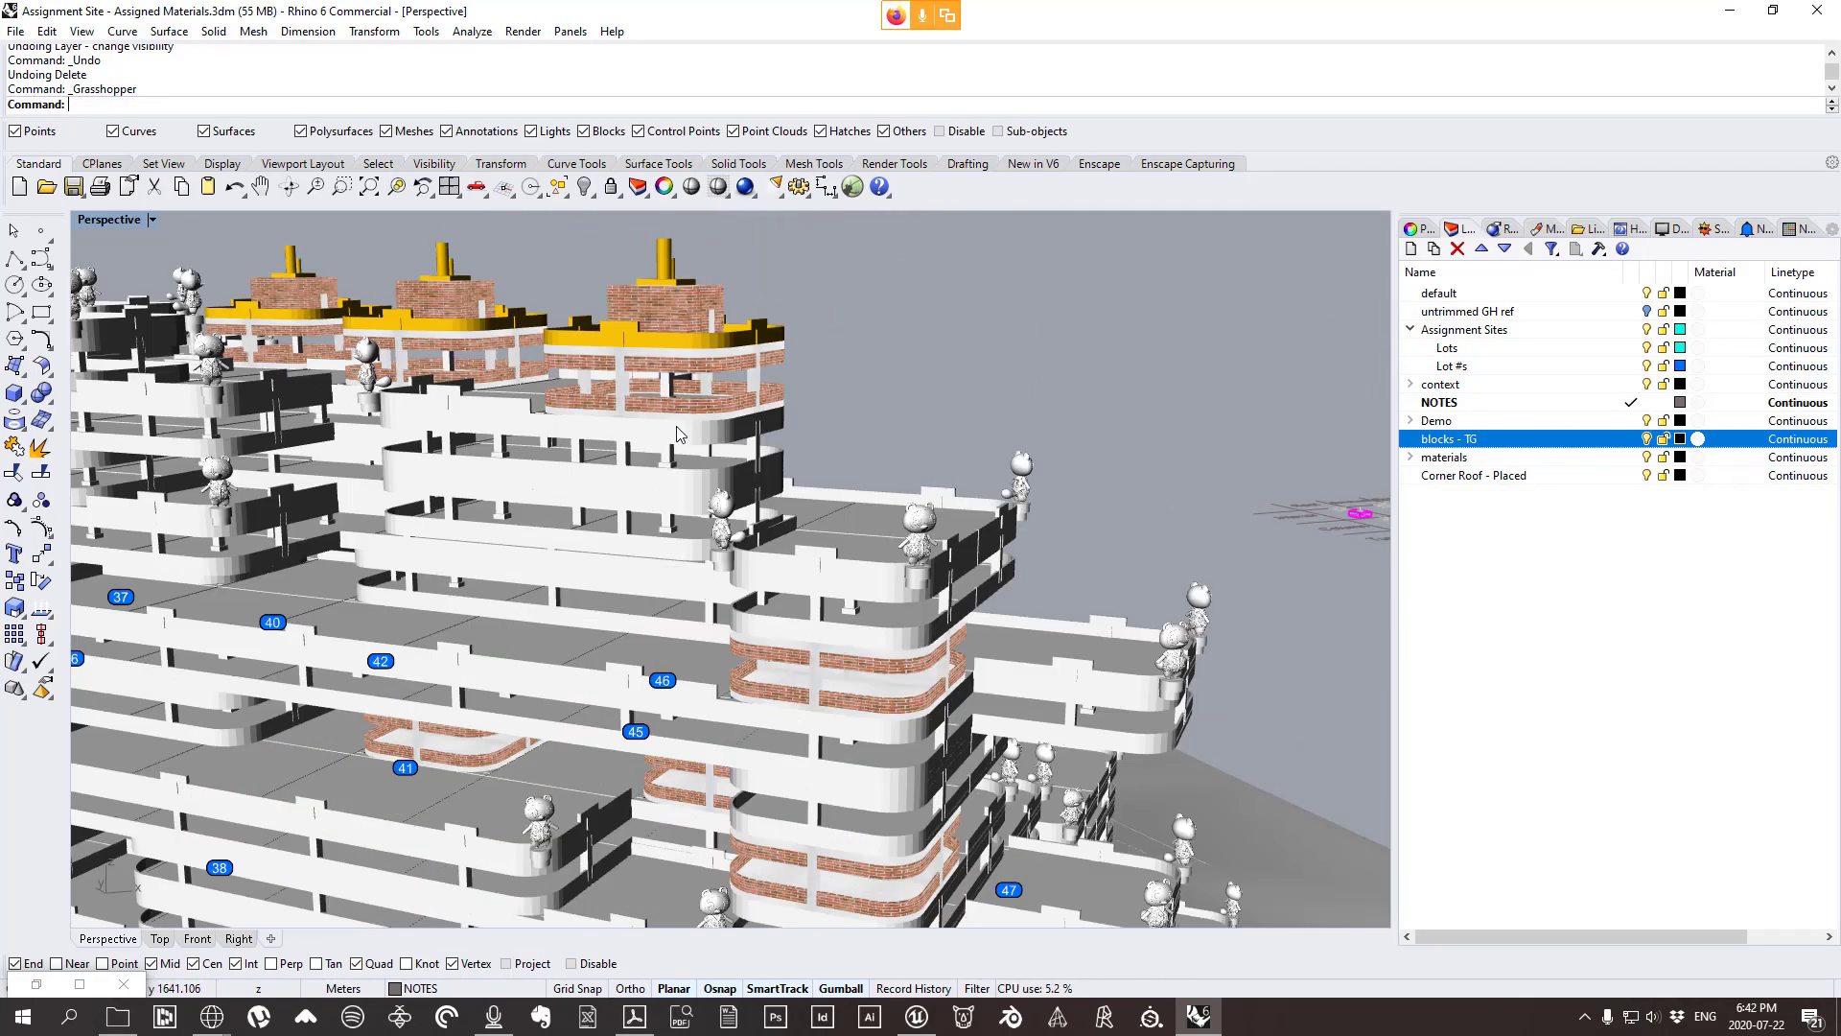
pyautogui.moveTo(674, 370); pyautogui.dragTo(679, 363, button='right')
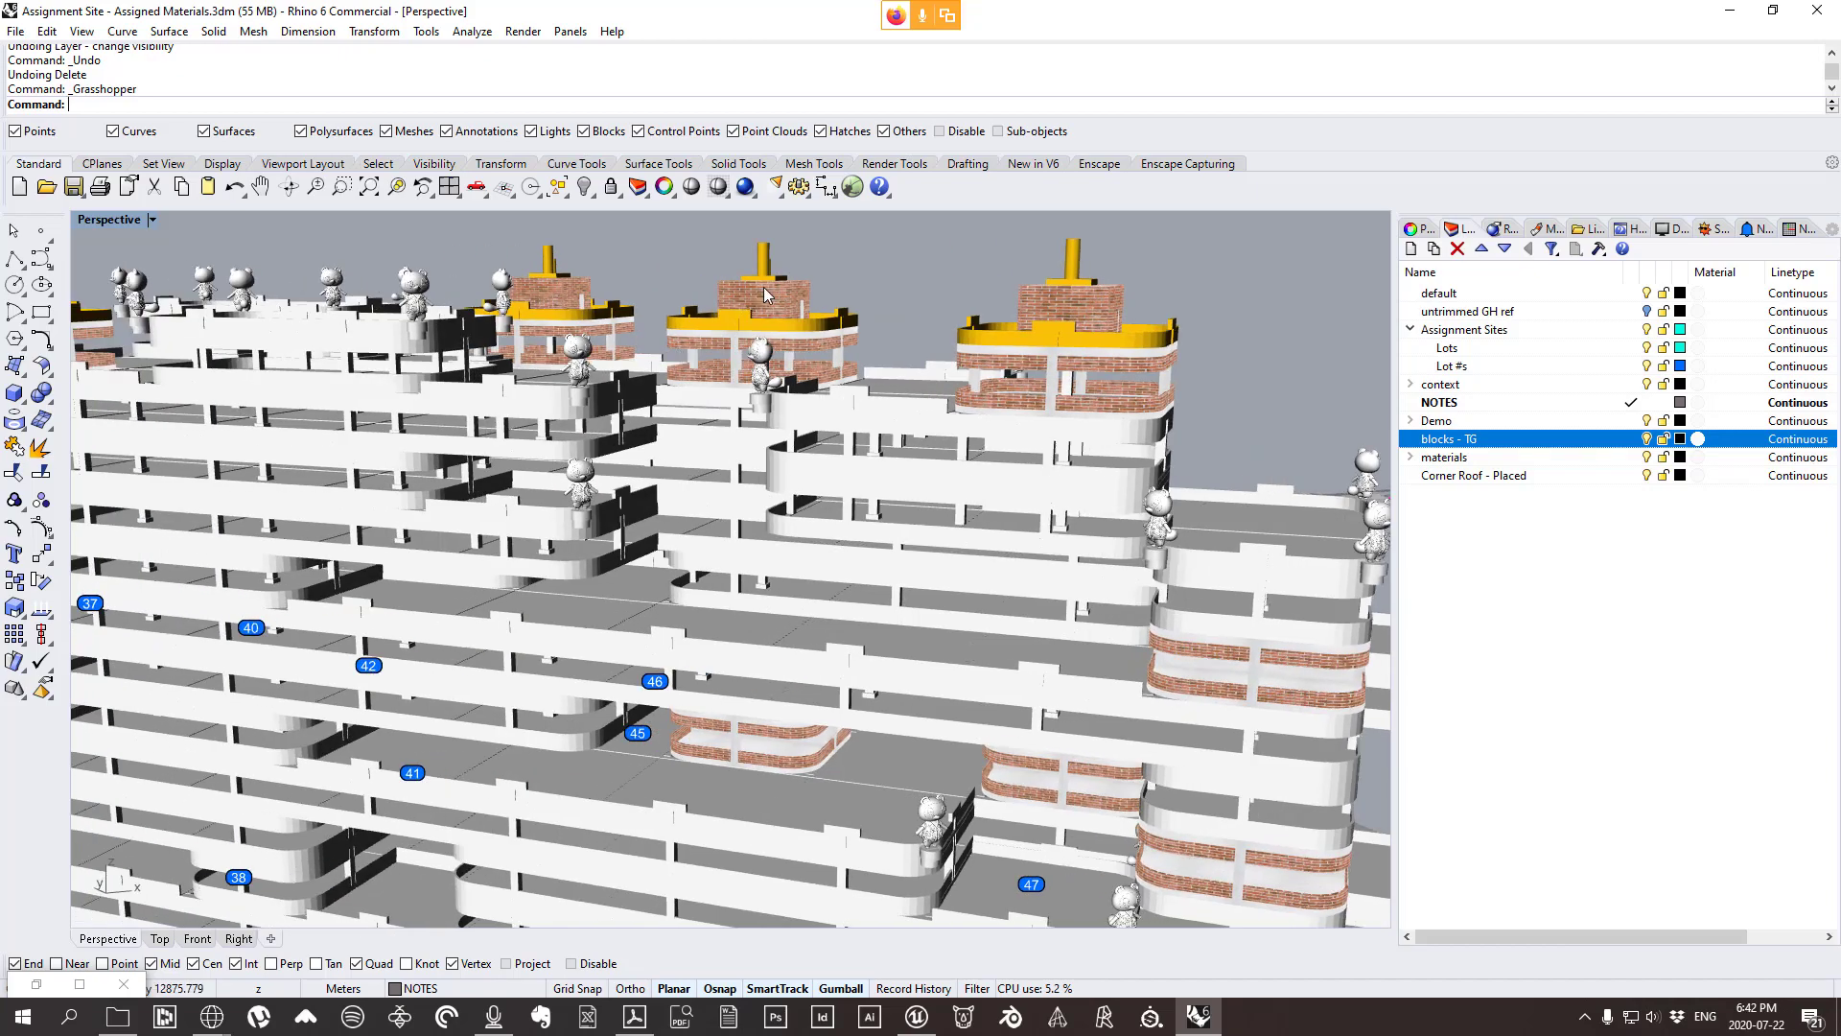
pyautogui.scroll(-5, 763, 286)
pyautogui.moveTo(796, 326); pyautogui.dragTo(809, 298, button='right')
pyautogui.scroll(6, 797, 311)
pyautogui.scroll(3, 899, 499)
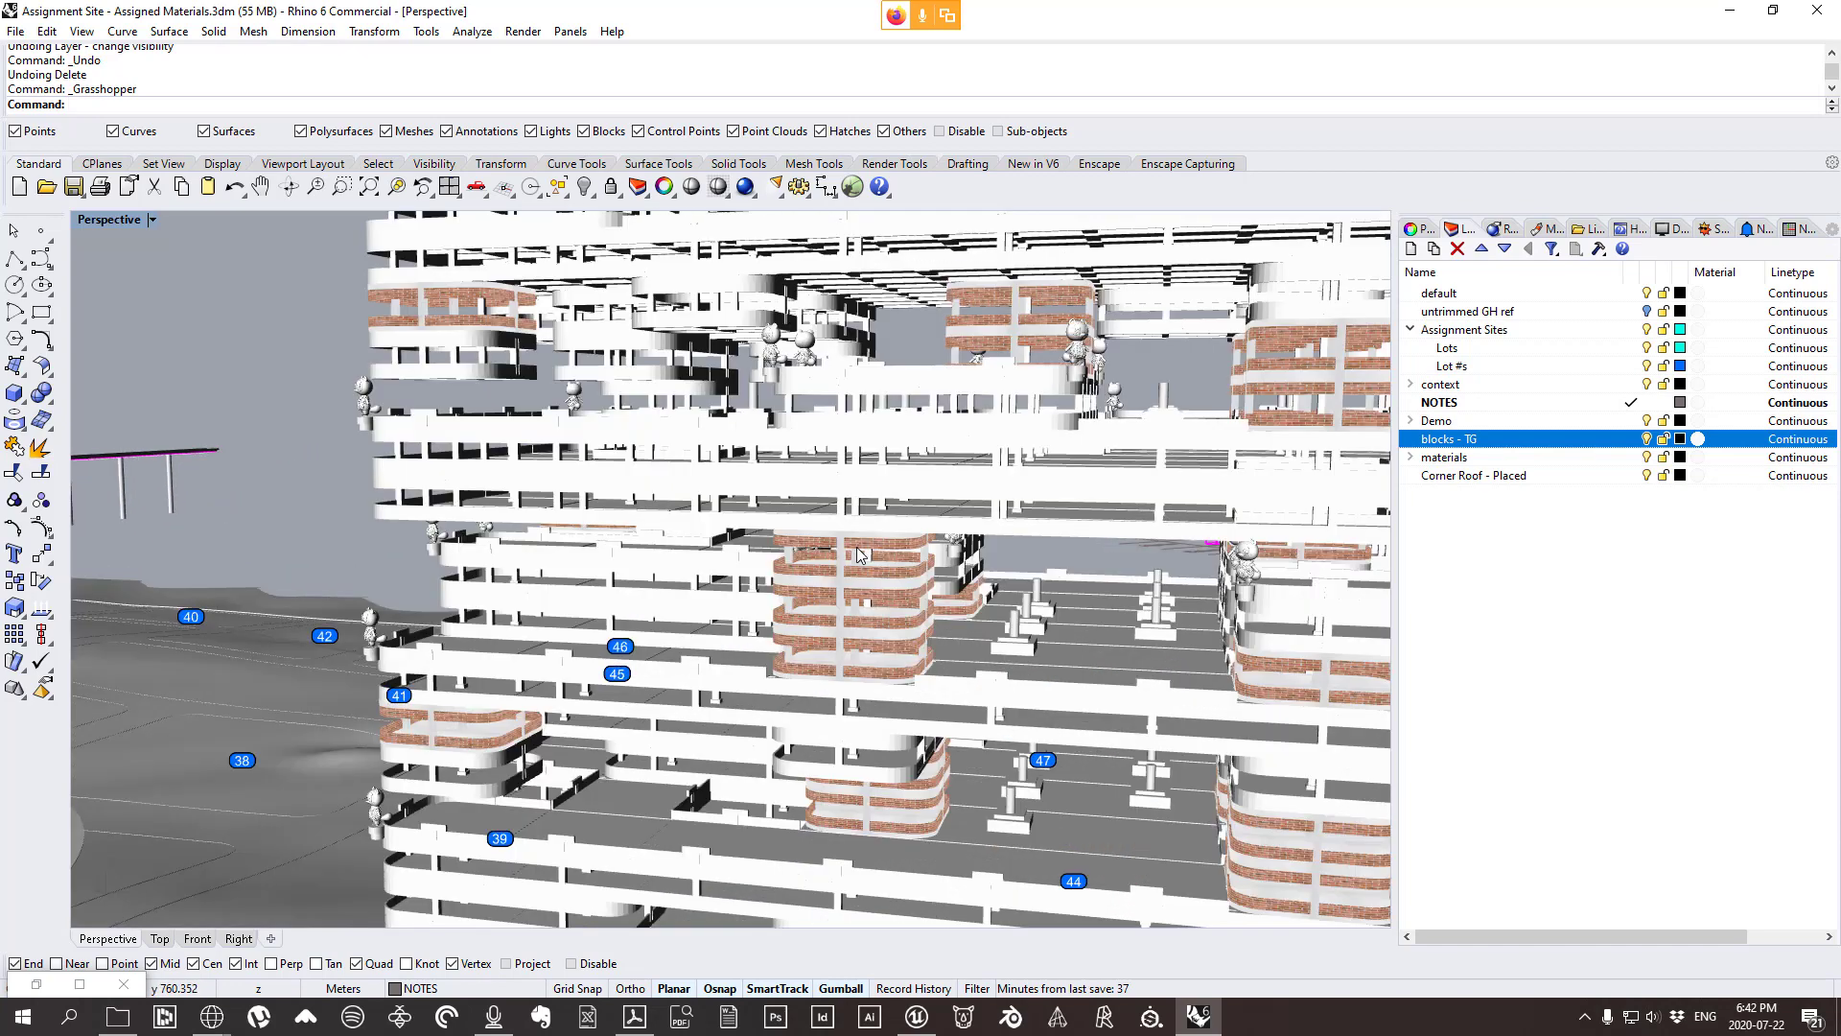
pyautogui.scroll(-5, 825, 579)
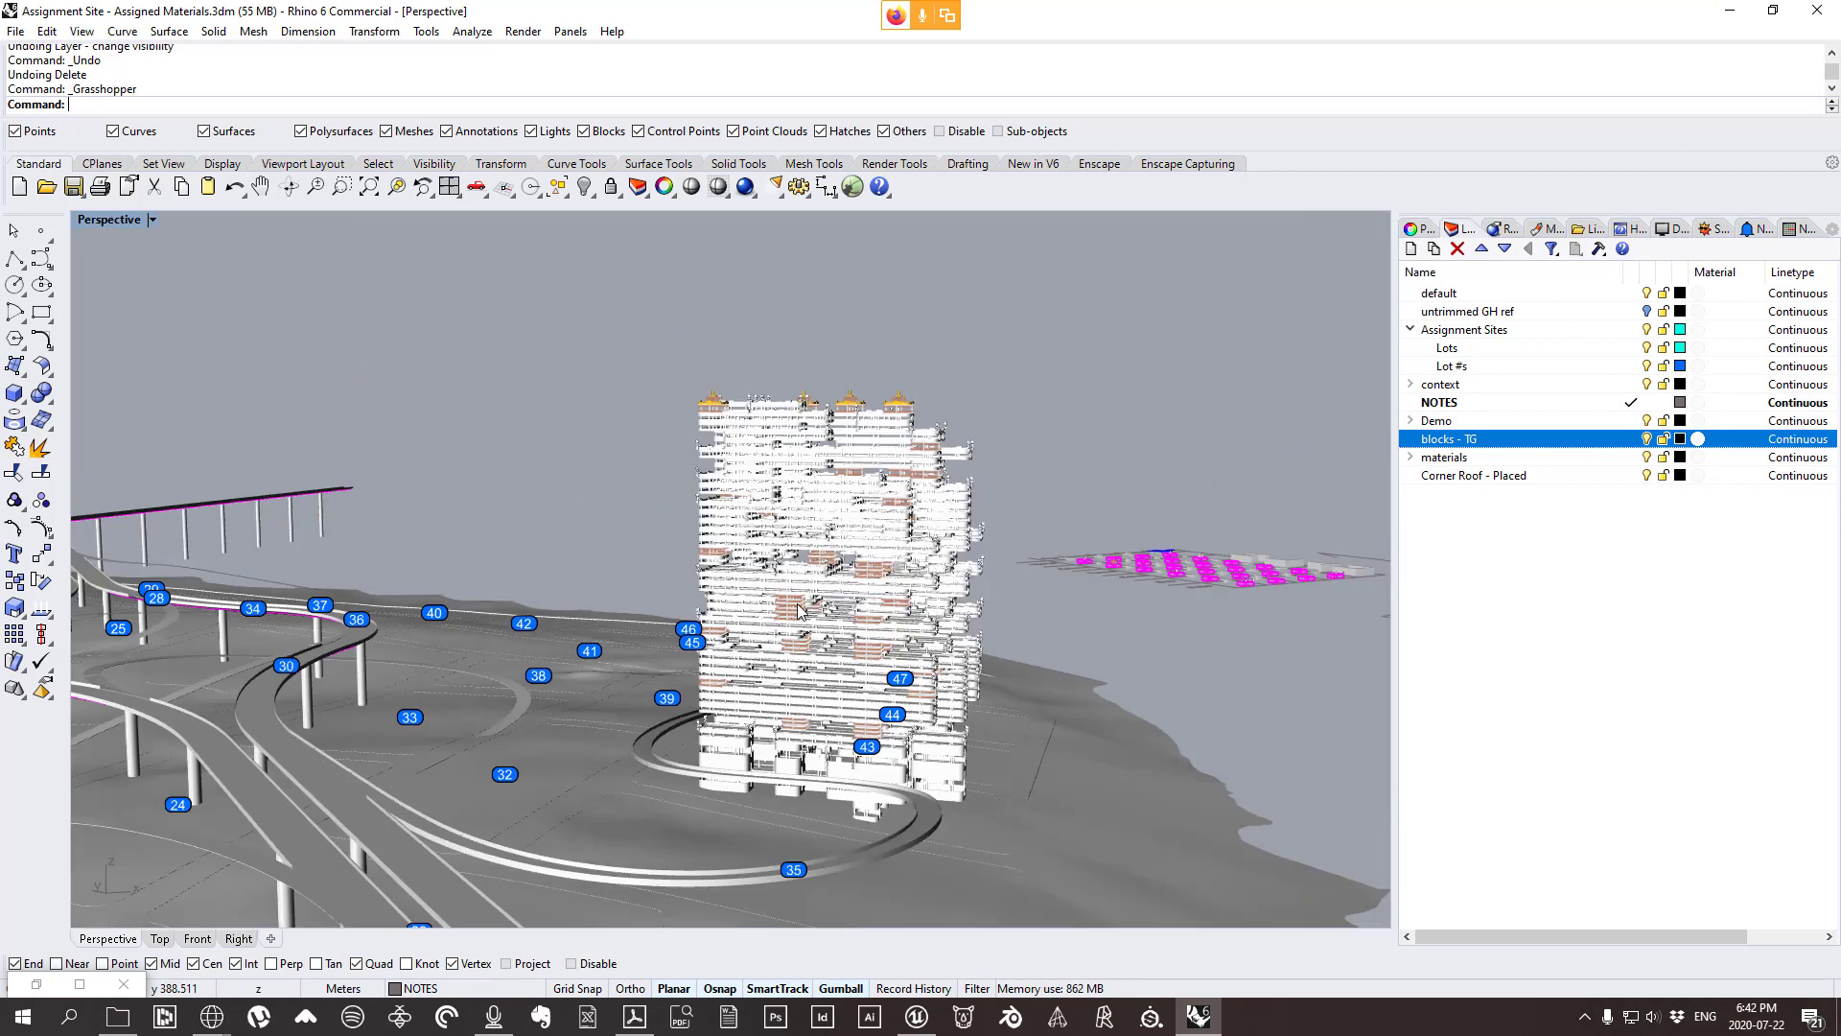
pyautogui.moveTo(826, 579); pyautogui.dragTo(703, 377, button='right')
pyautogui.scroll(3, 703, 377)
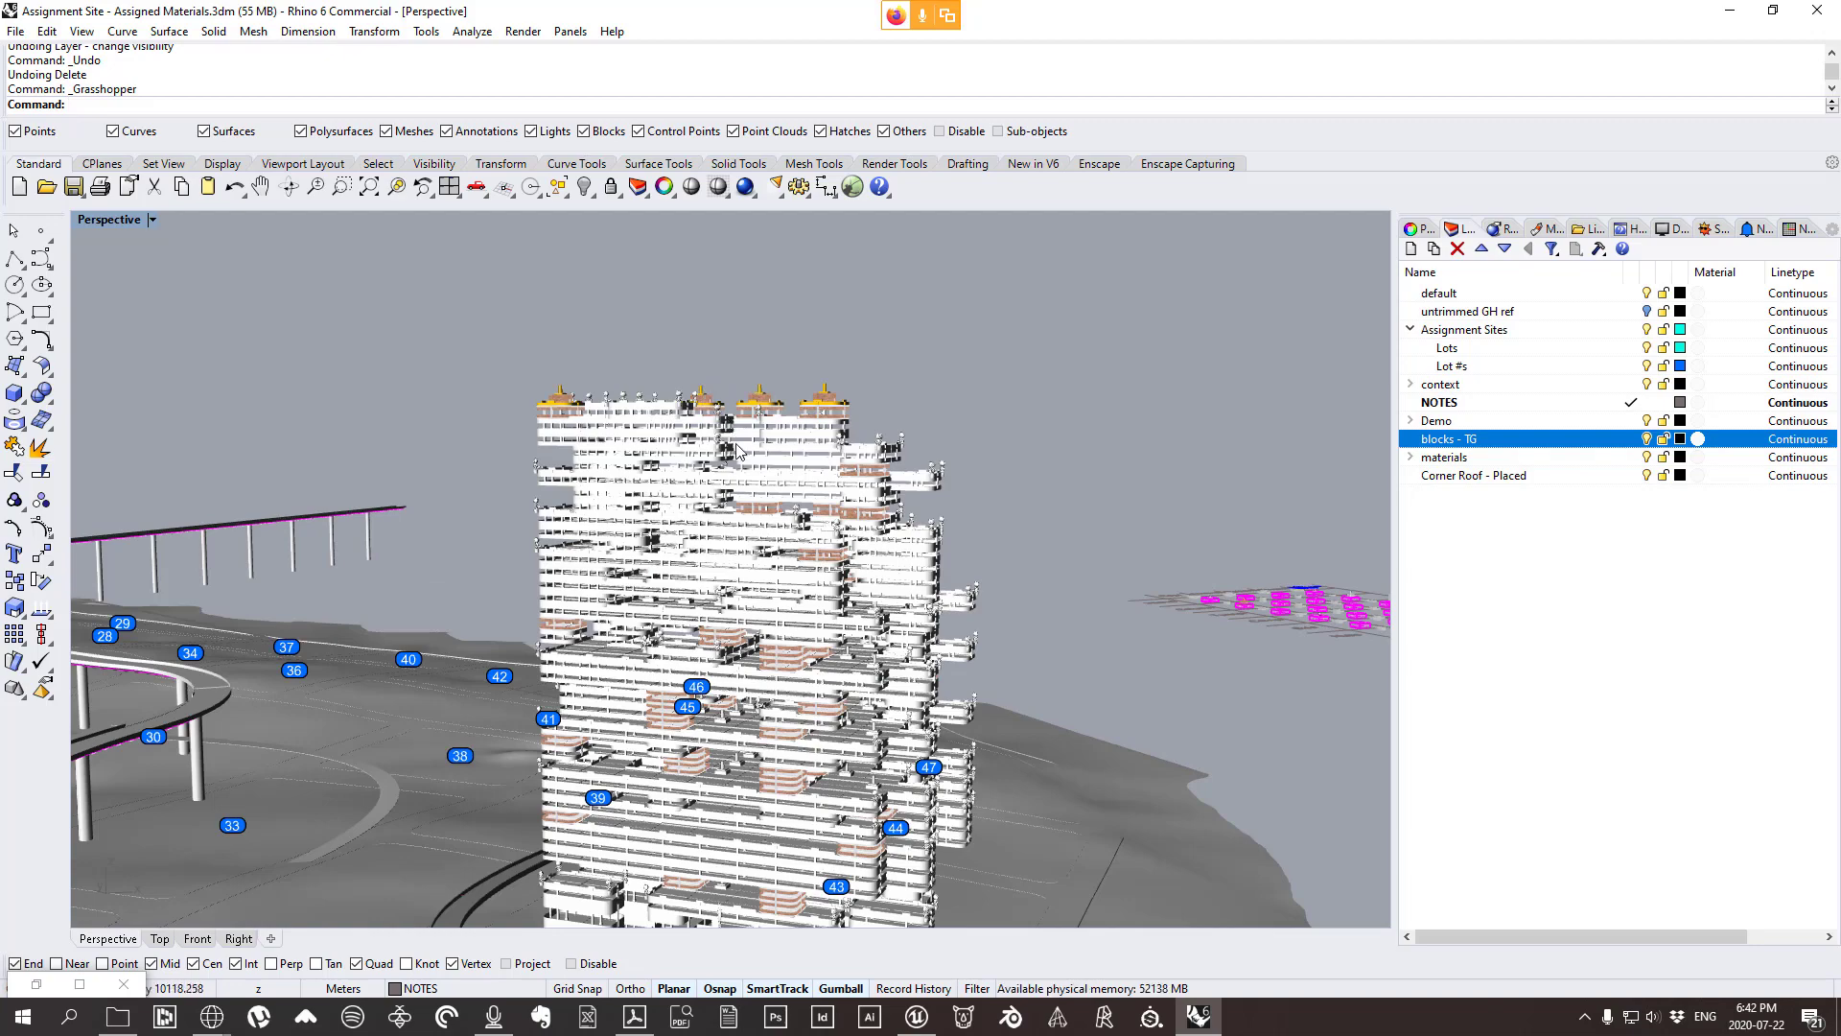
pyautogui.scroll(5, 757, 436)
pyautogui.scroll(-10, 766, 436)
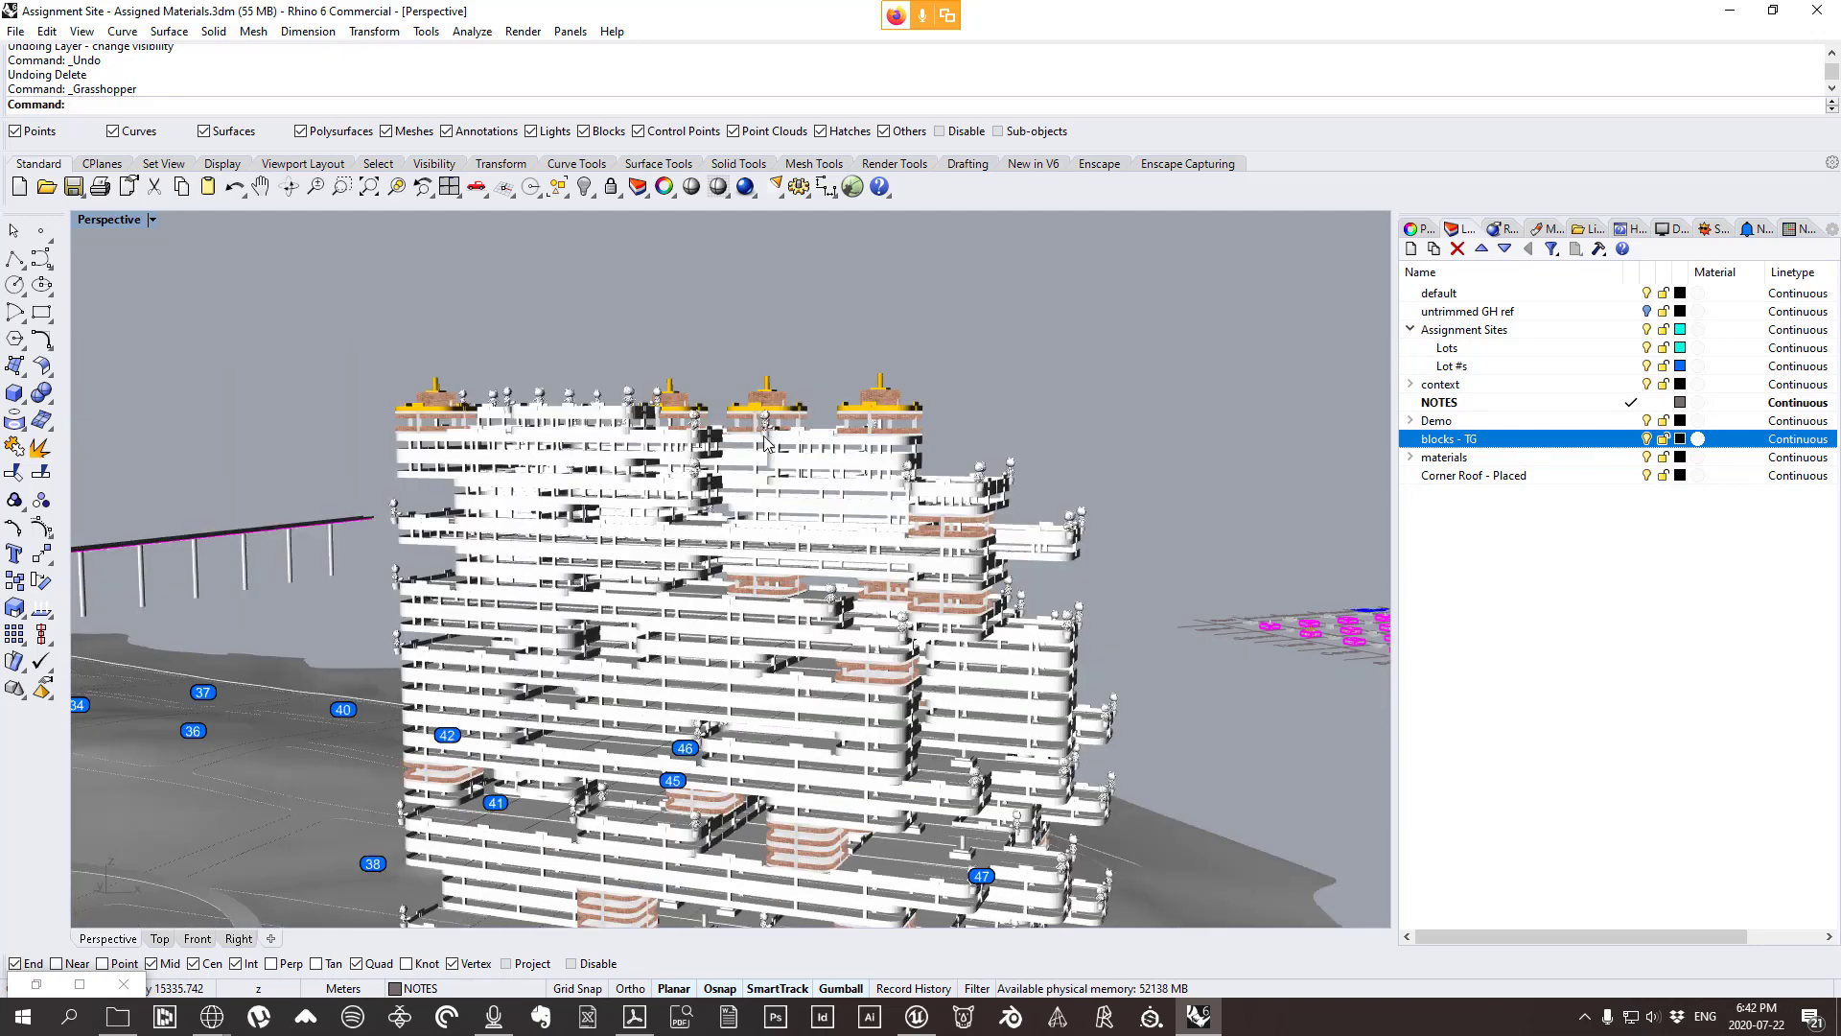
pyautogui.moveTo(763, 435); pyautogui.dragTo(643, 480, button='right')
pyautogui.scroll(6, 439, 683)
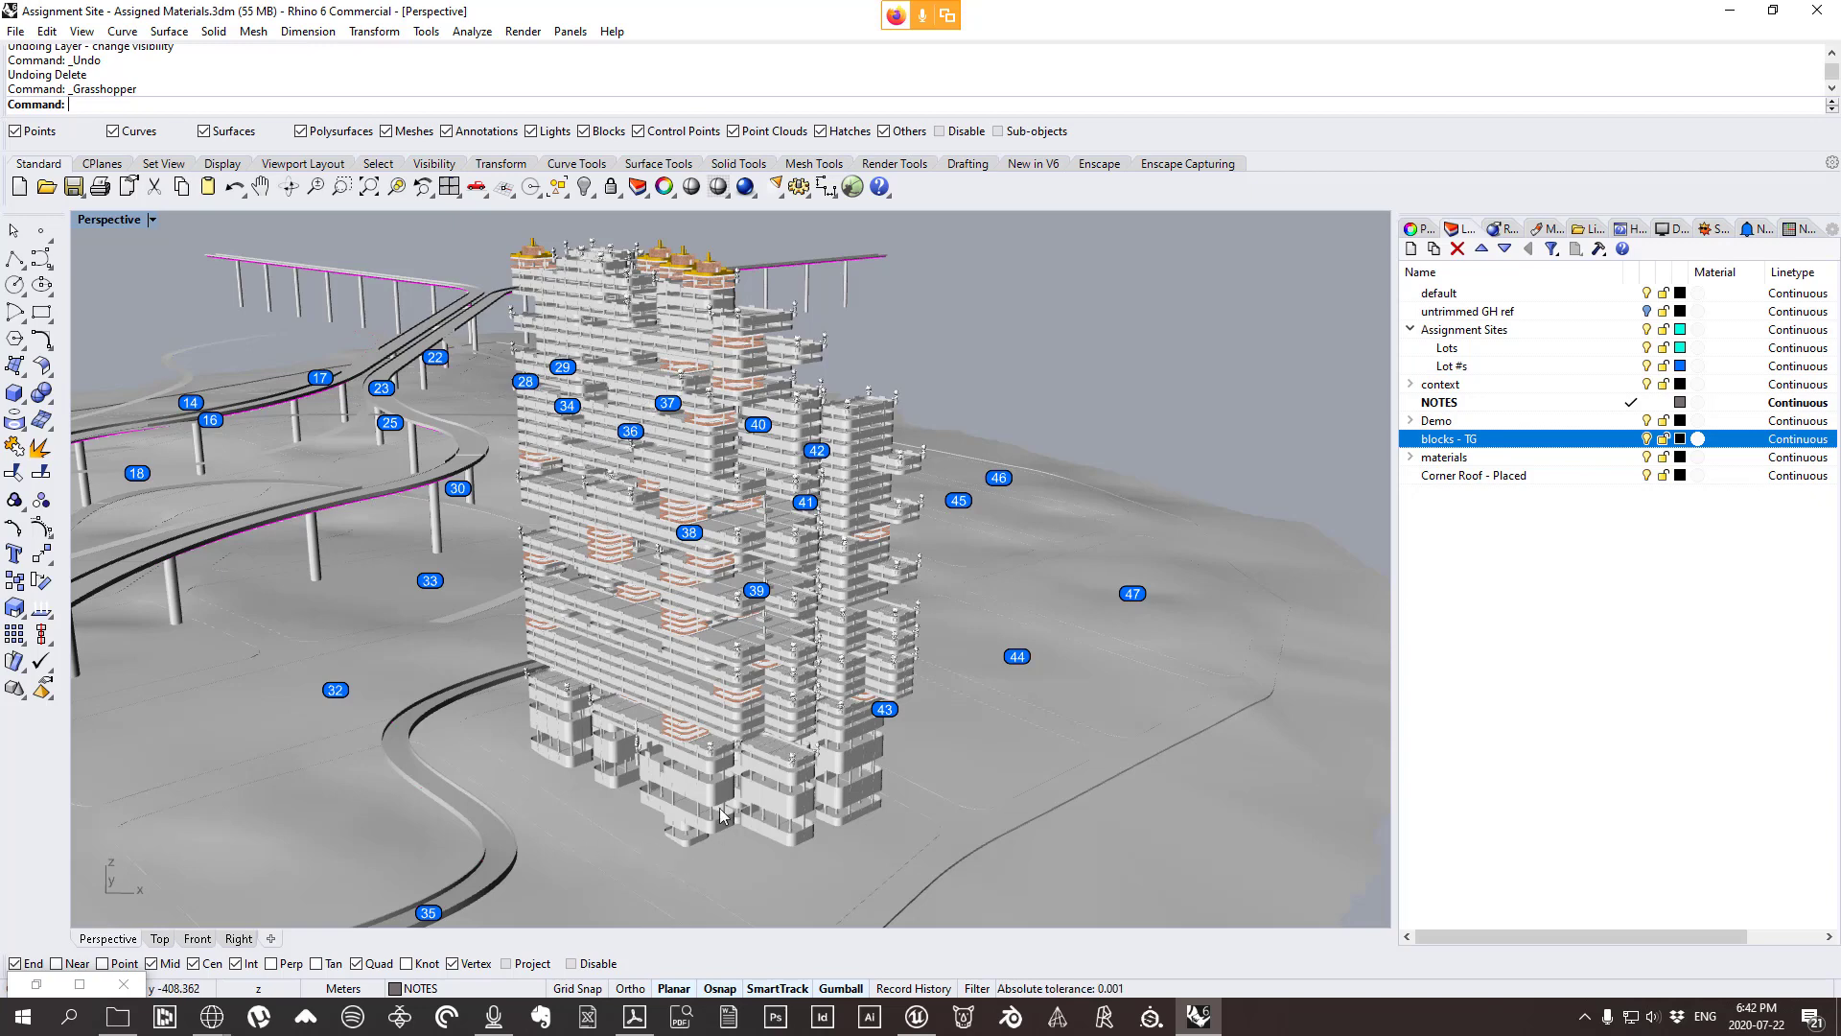
# Select all objects on the "blocks - TG" layer and add the site mesh under the tower to the selection.
pyautogui.rightClick(1469, 443)
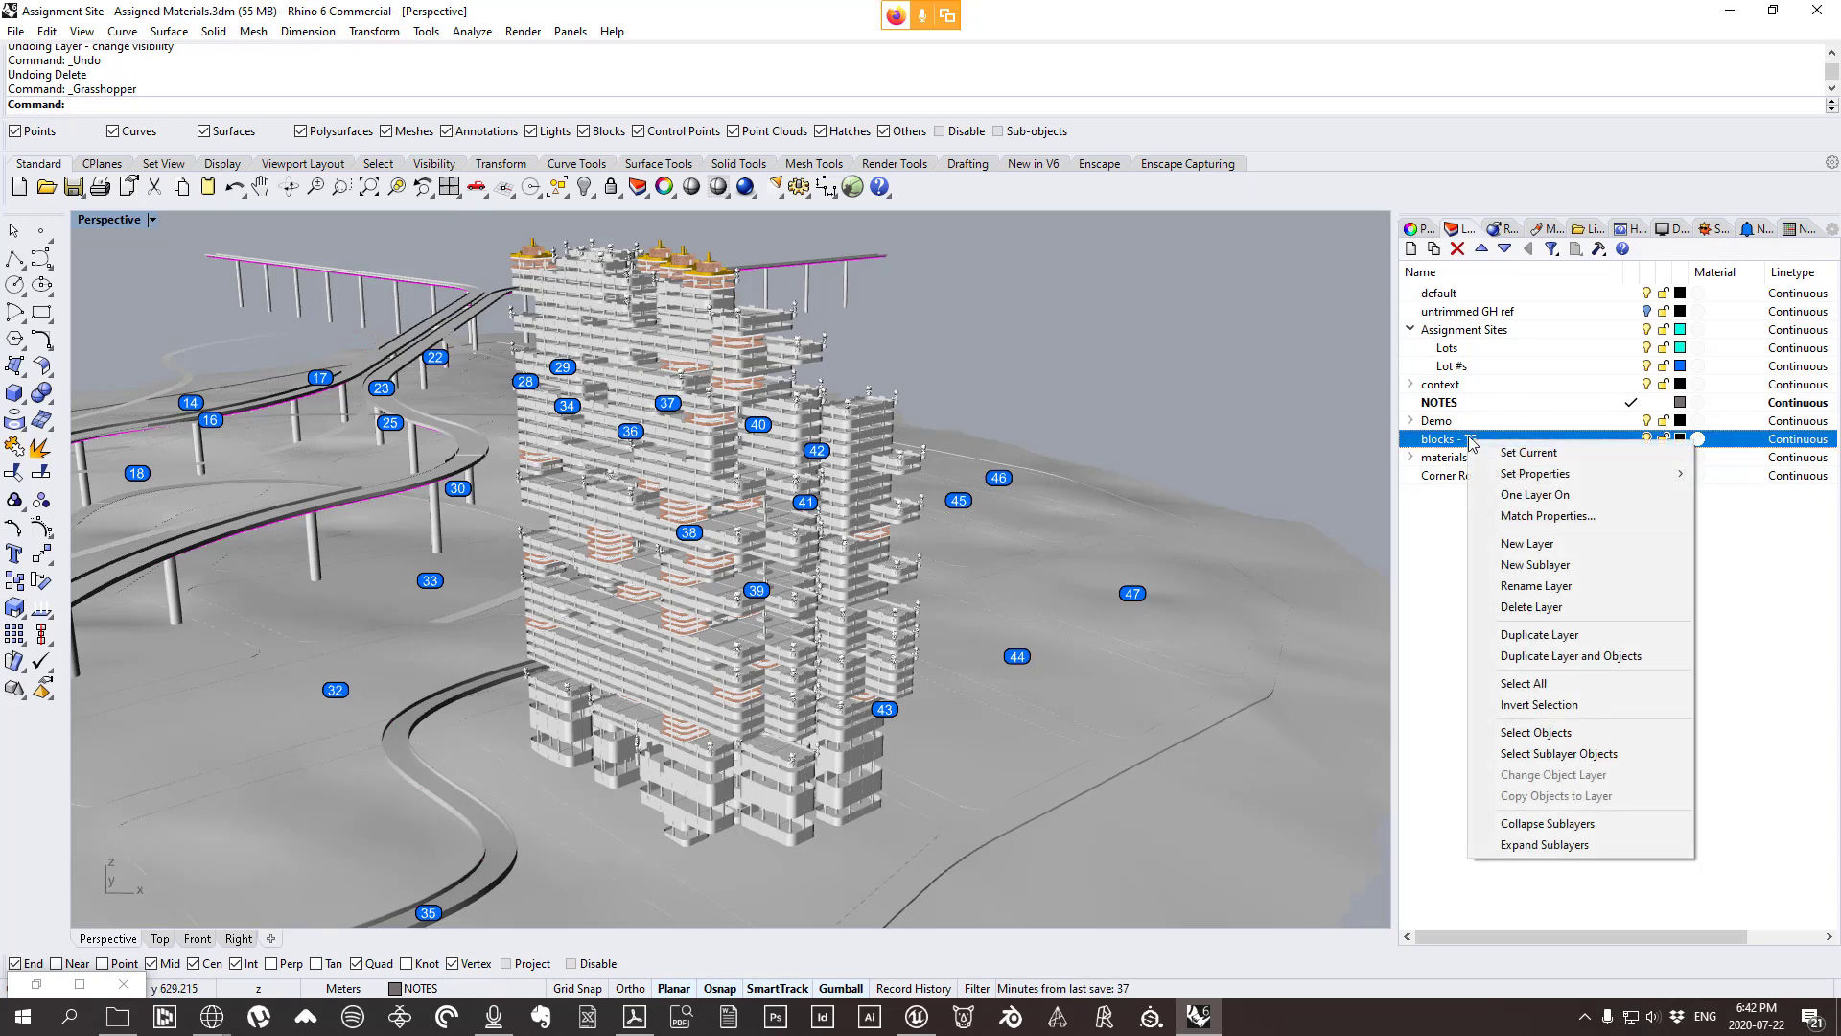
pyautogui.click(1529, 734)
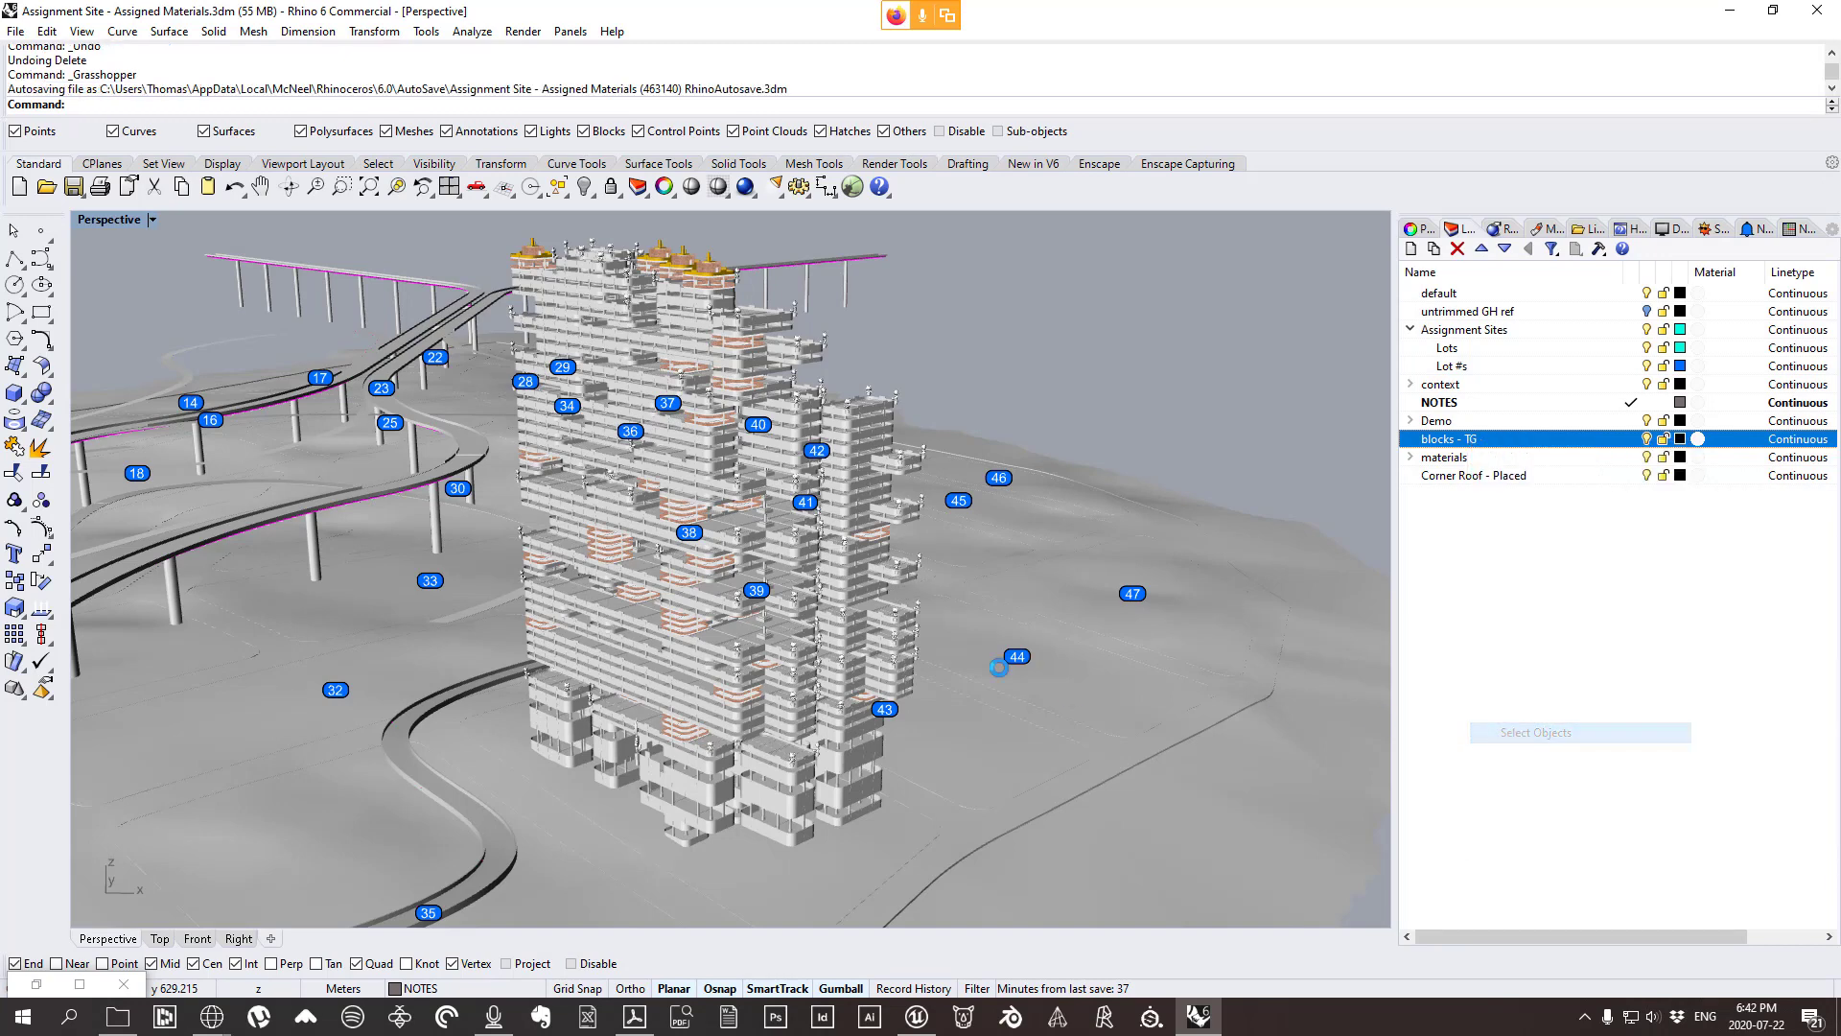
pyautogui.moveTo(977, 527); pyautogui.dragTo(863, 530, button='right')
pyautogui.scroll(-10, 549, 606)
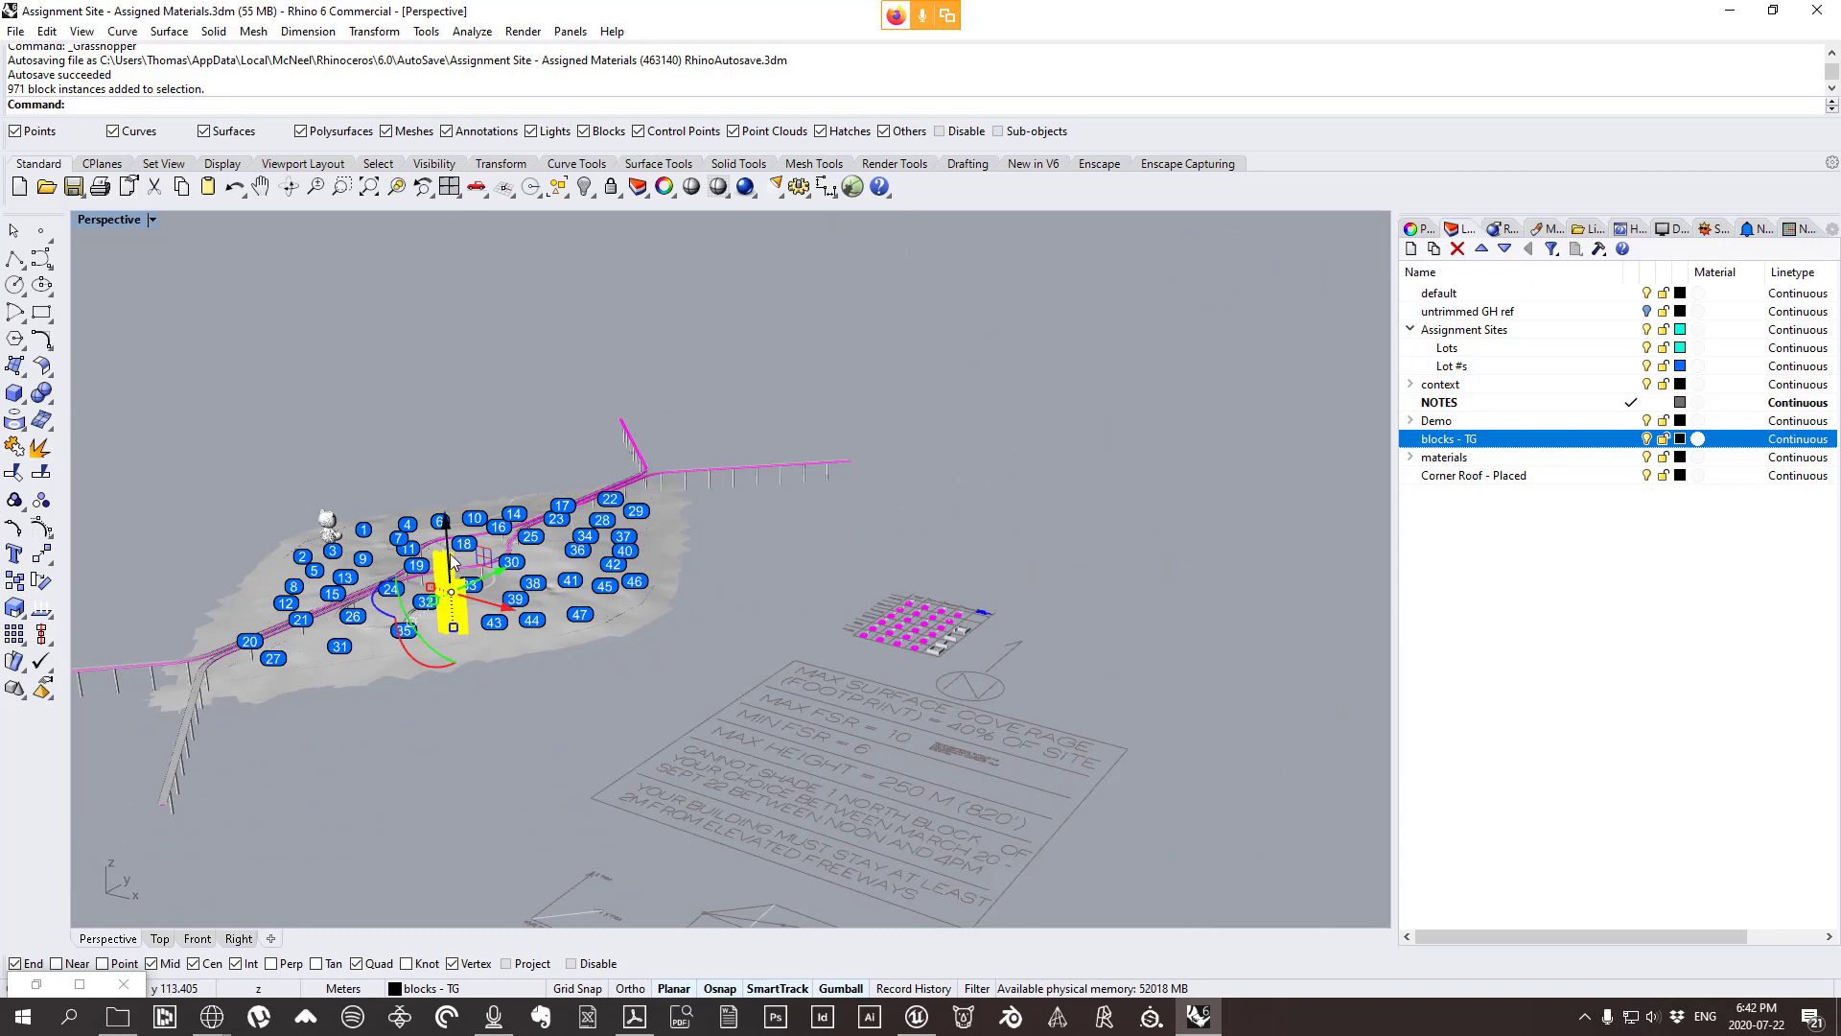
pyautogui.moveTo(508, 664); pyautogui.dragTo(460, 614, button='right')
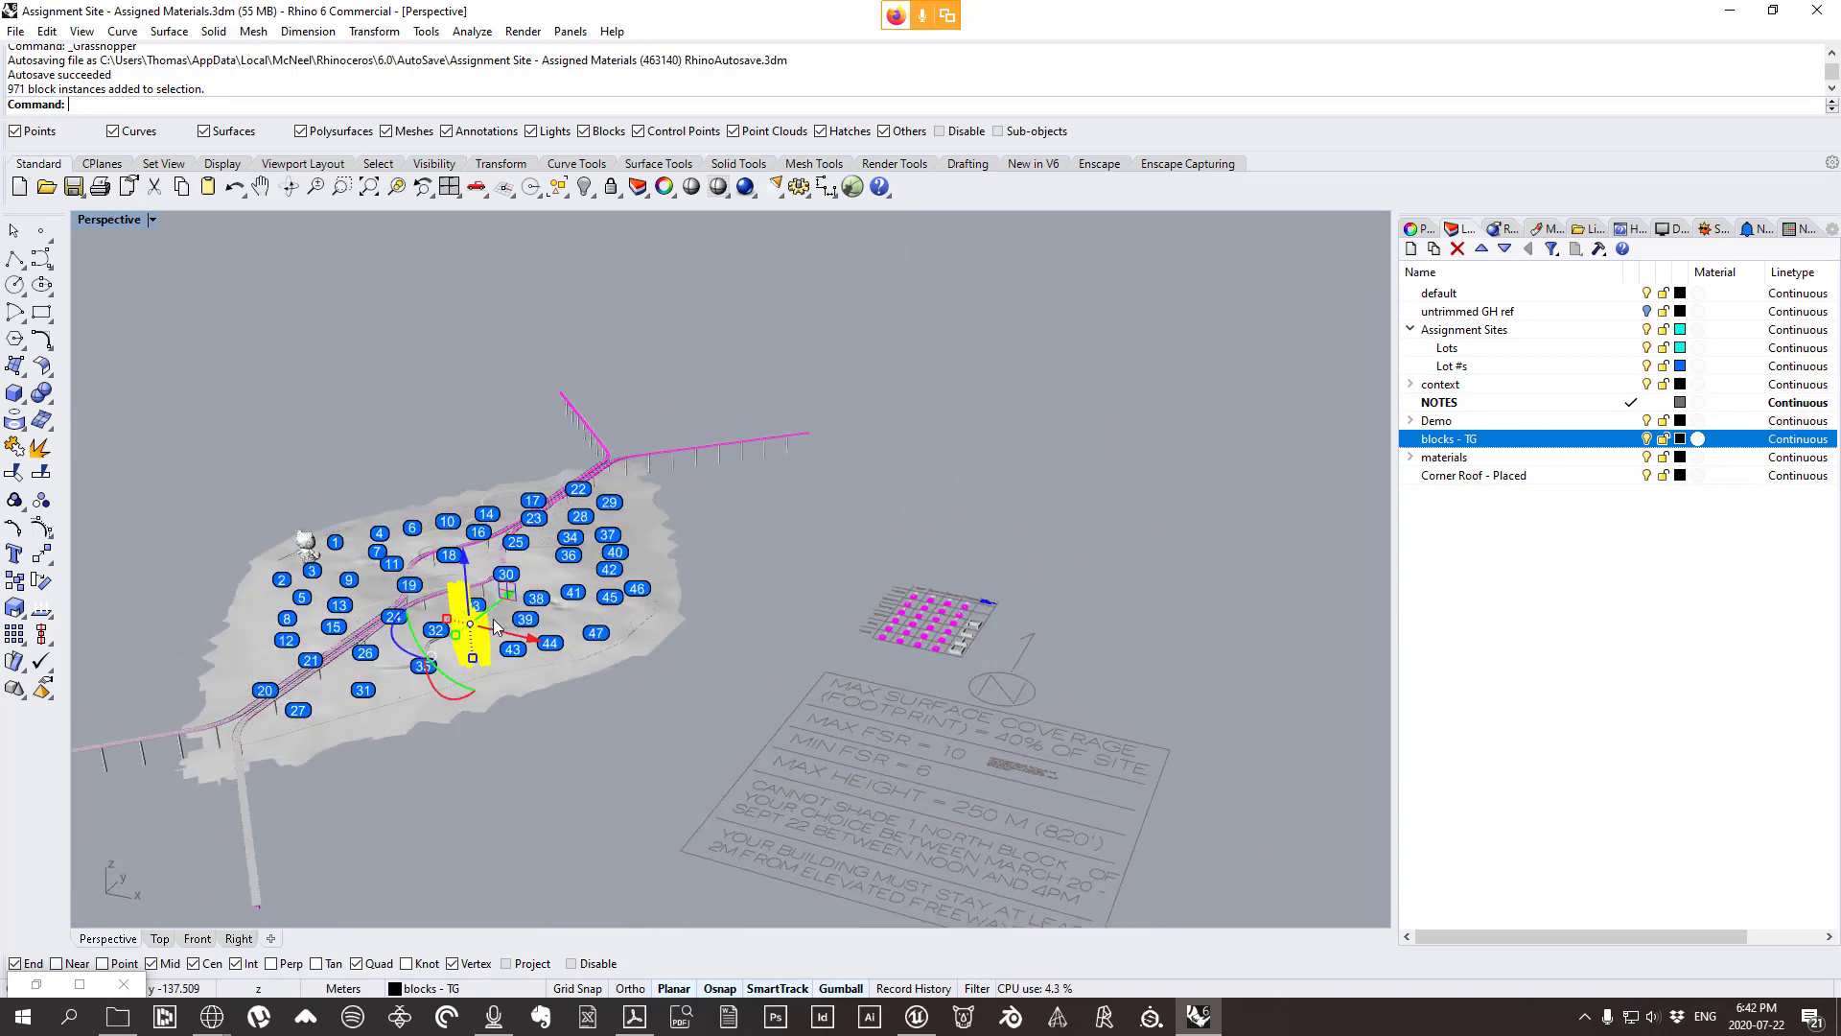
pyautogui.moveTo(453, 589); pyautogui.dragTo(488, 645, button='right')
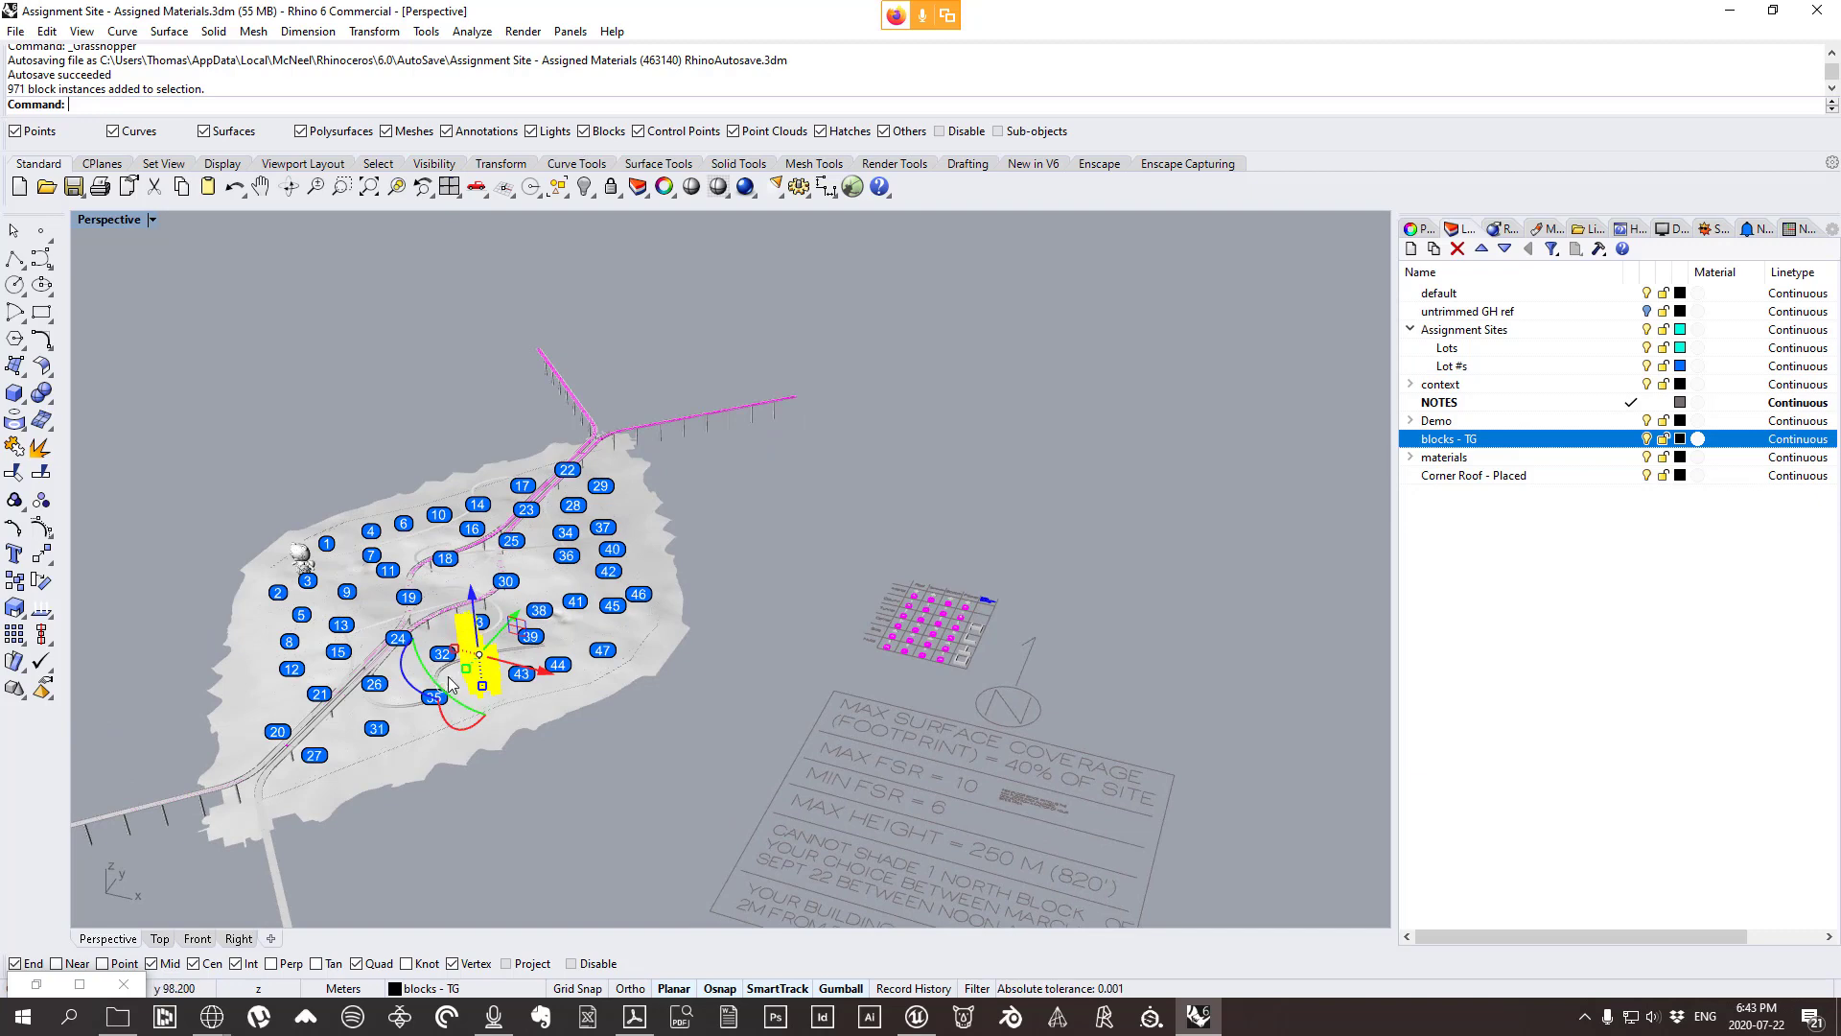
pyautogui.scroll(6, 336, 751)
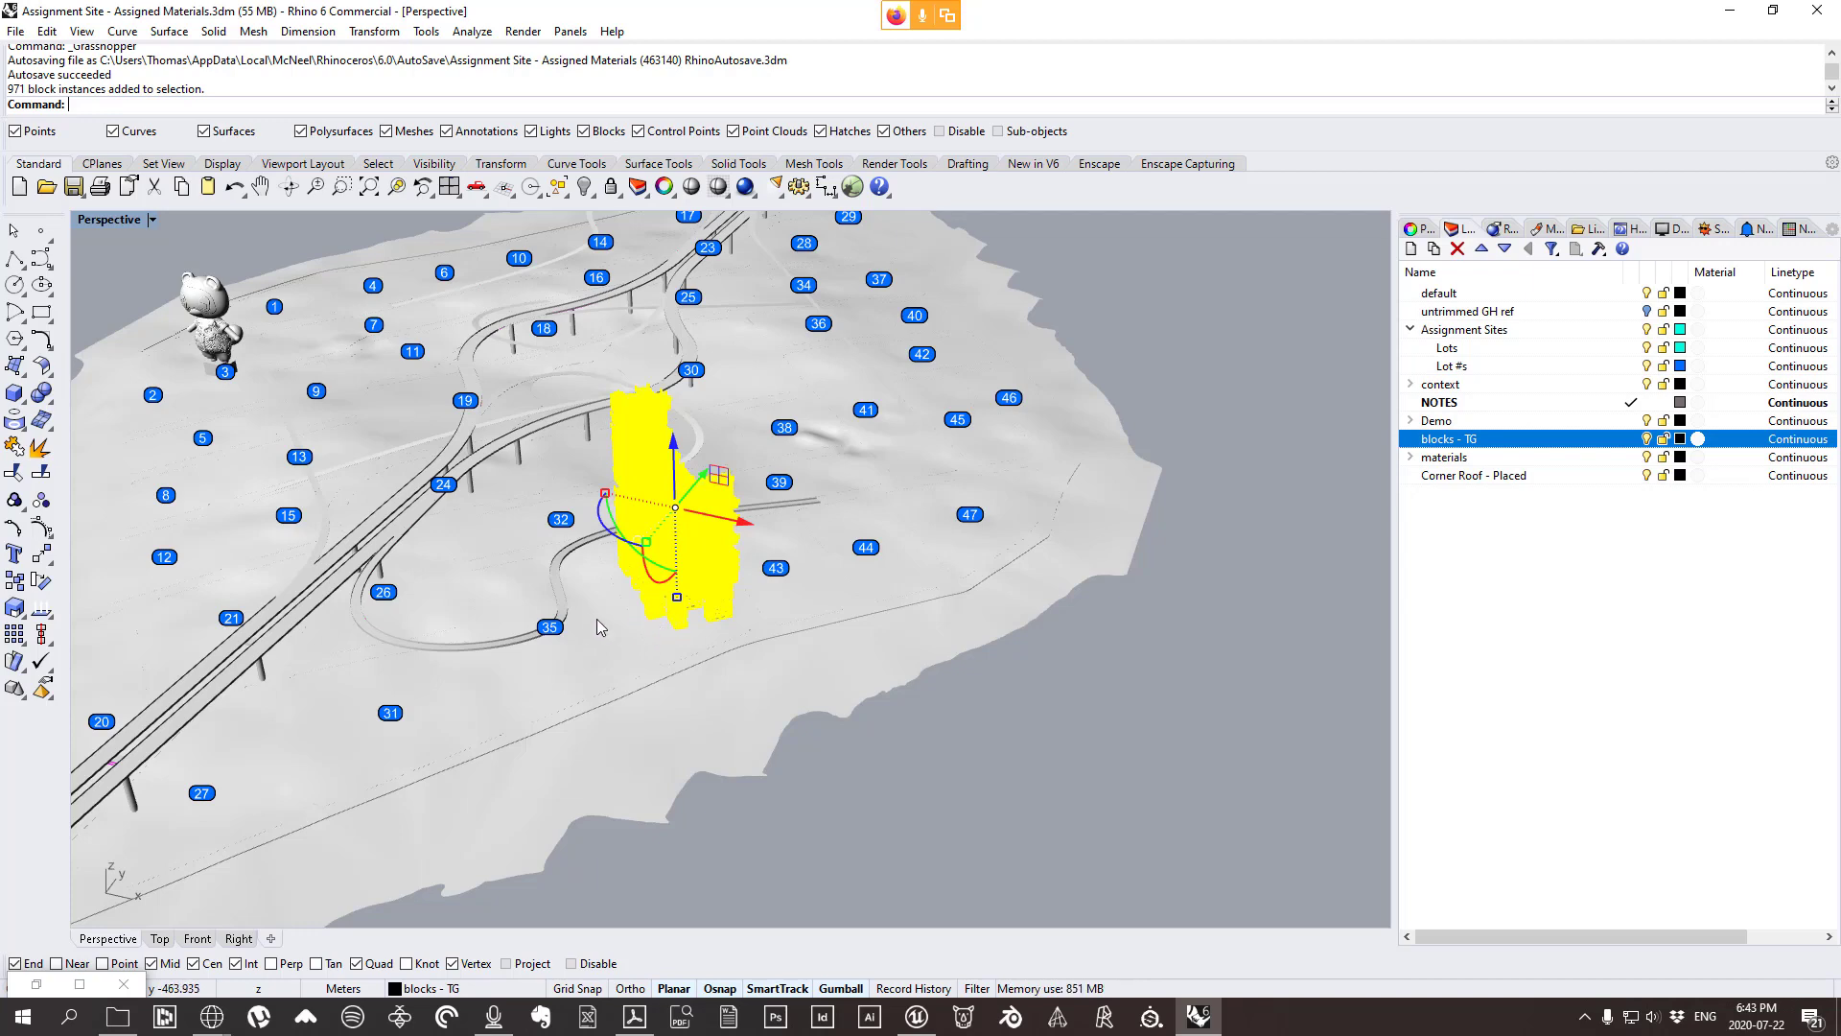
pyautogui.scroll(3, 623, 604)
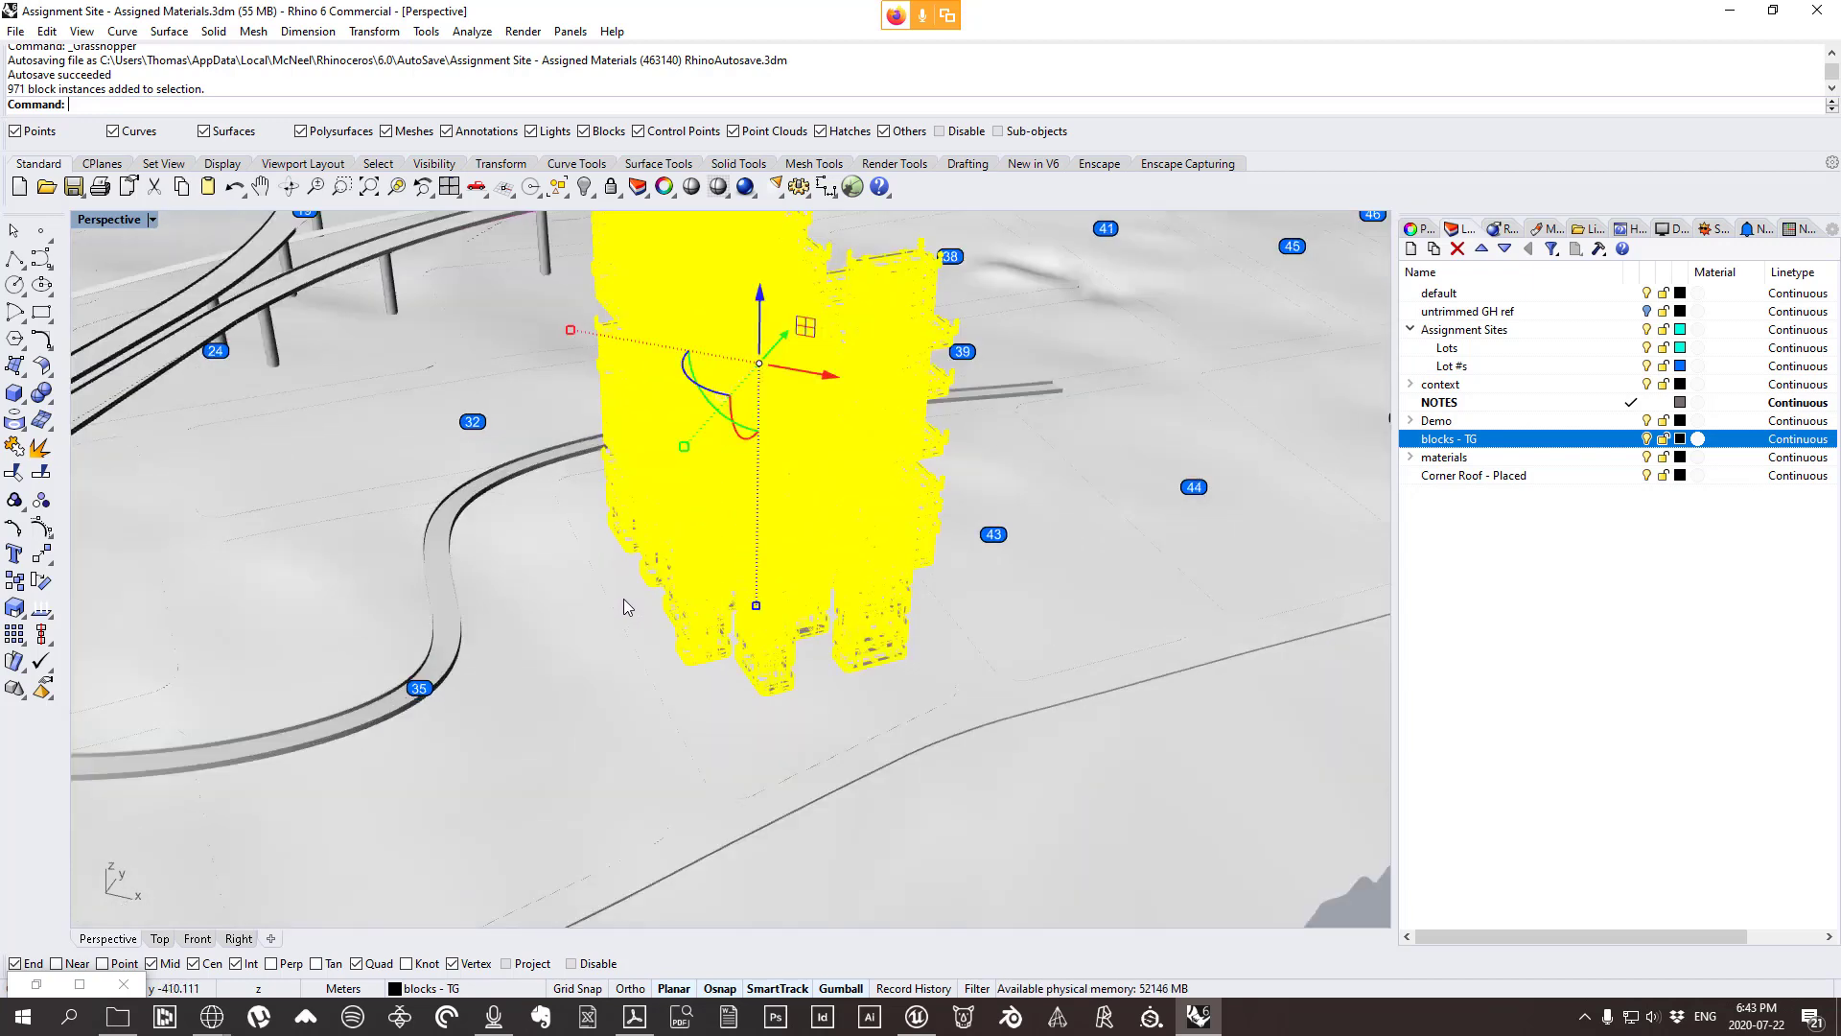
pyautogui.scroll(3, 624, 600)
pyautogui.click(648, 608)
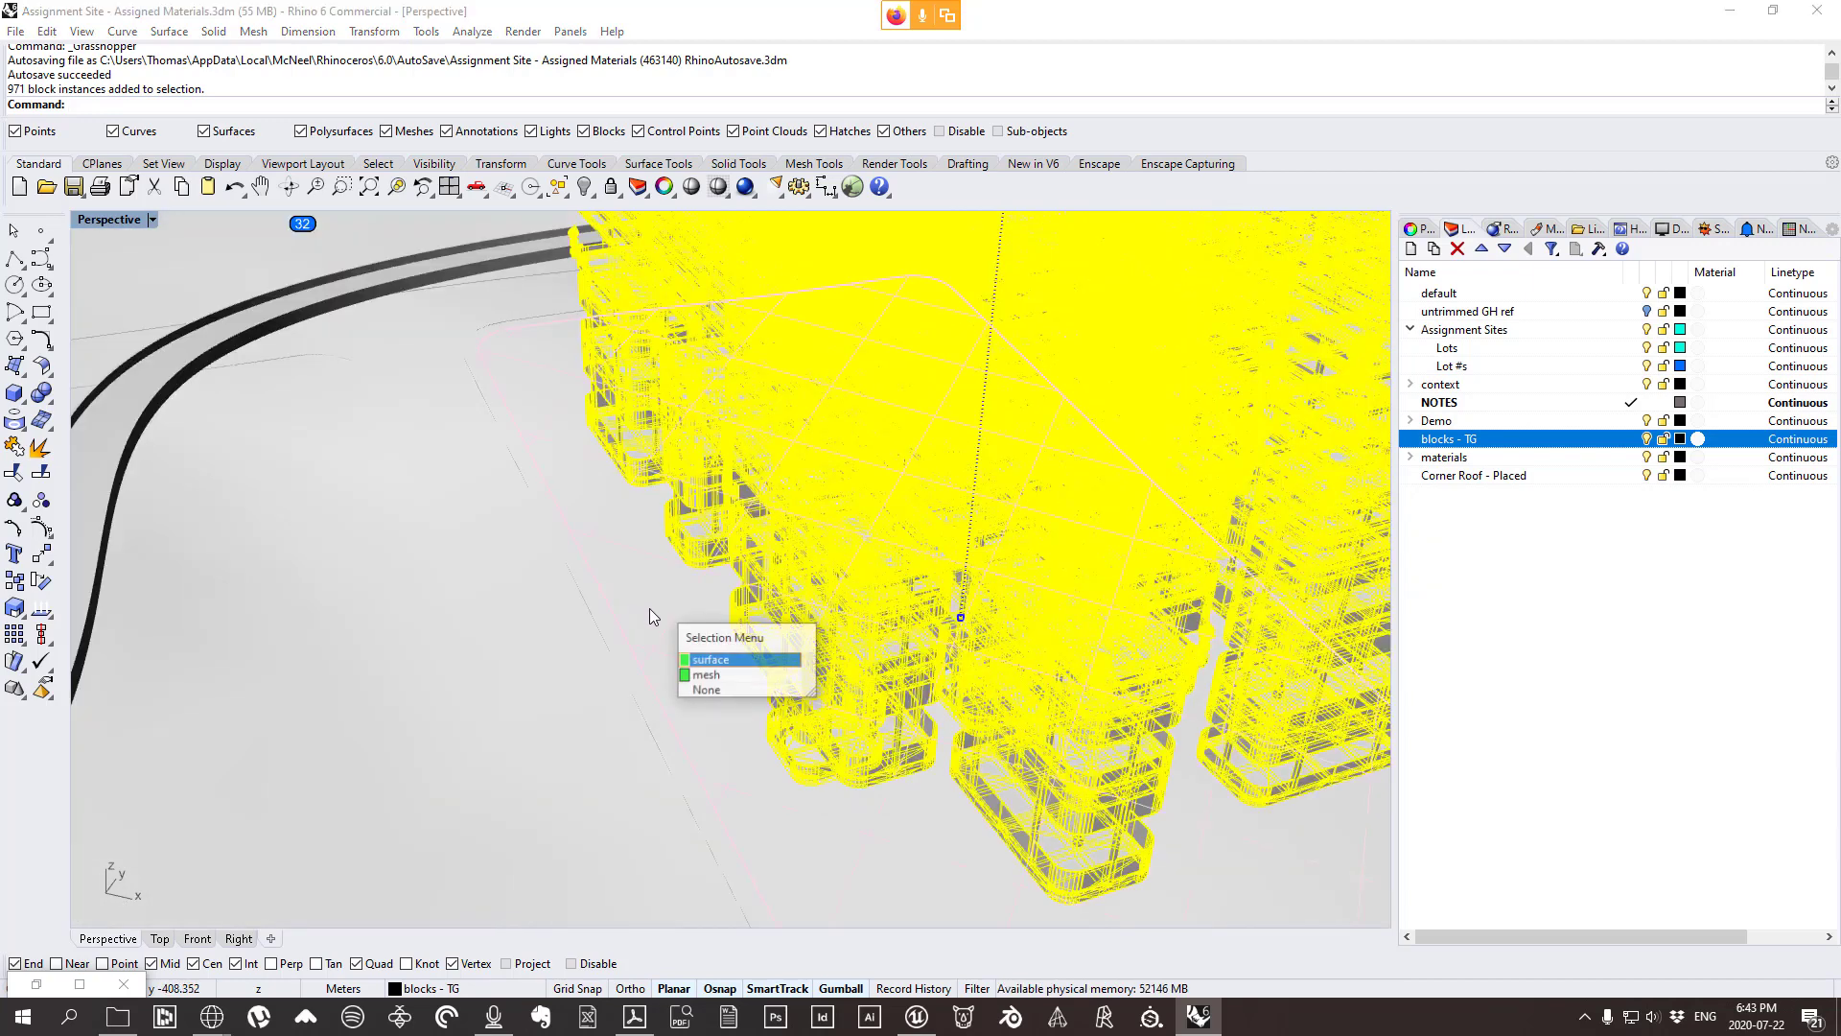
pyautogui.click(746, 676)
# Examine the selected tower and its site mesh within the island, and the table of unit modules beside the site.
pyautogui.scroll(-6, 844, 657)
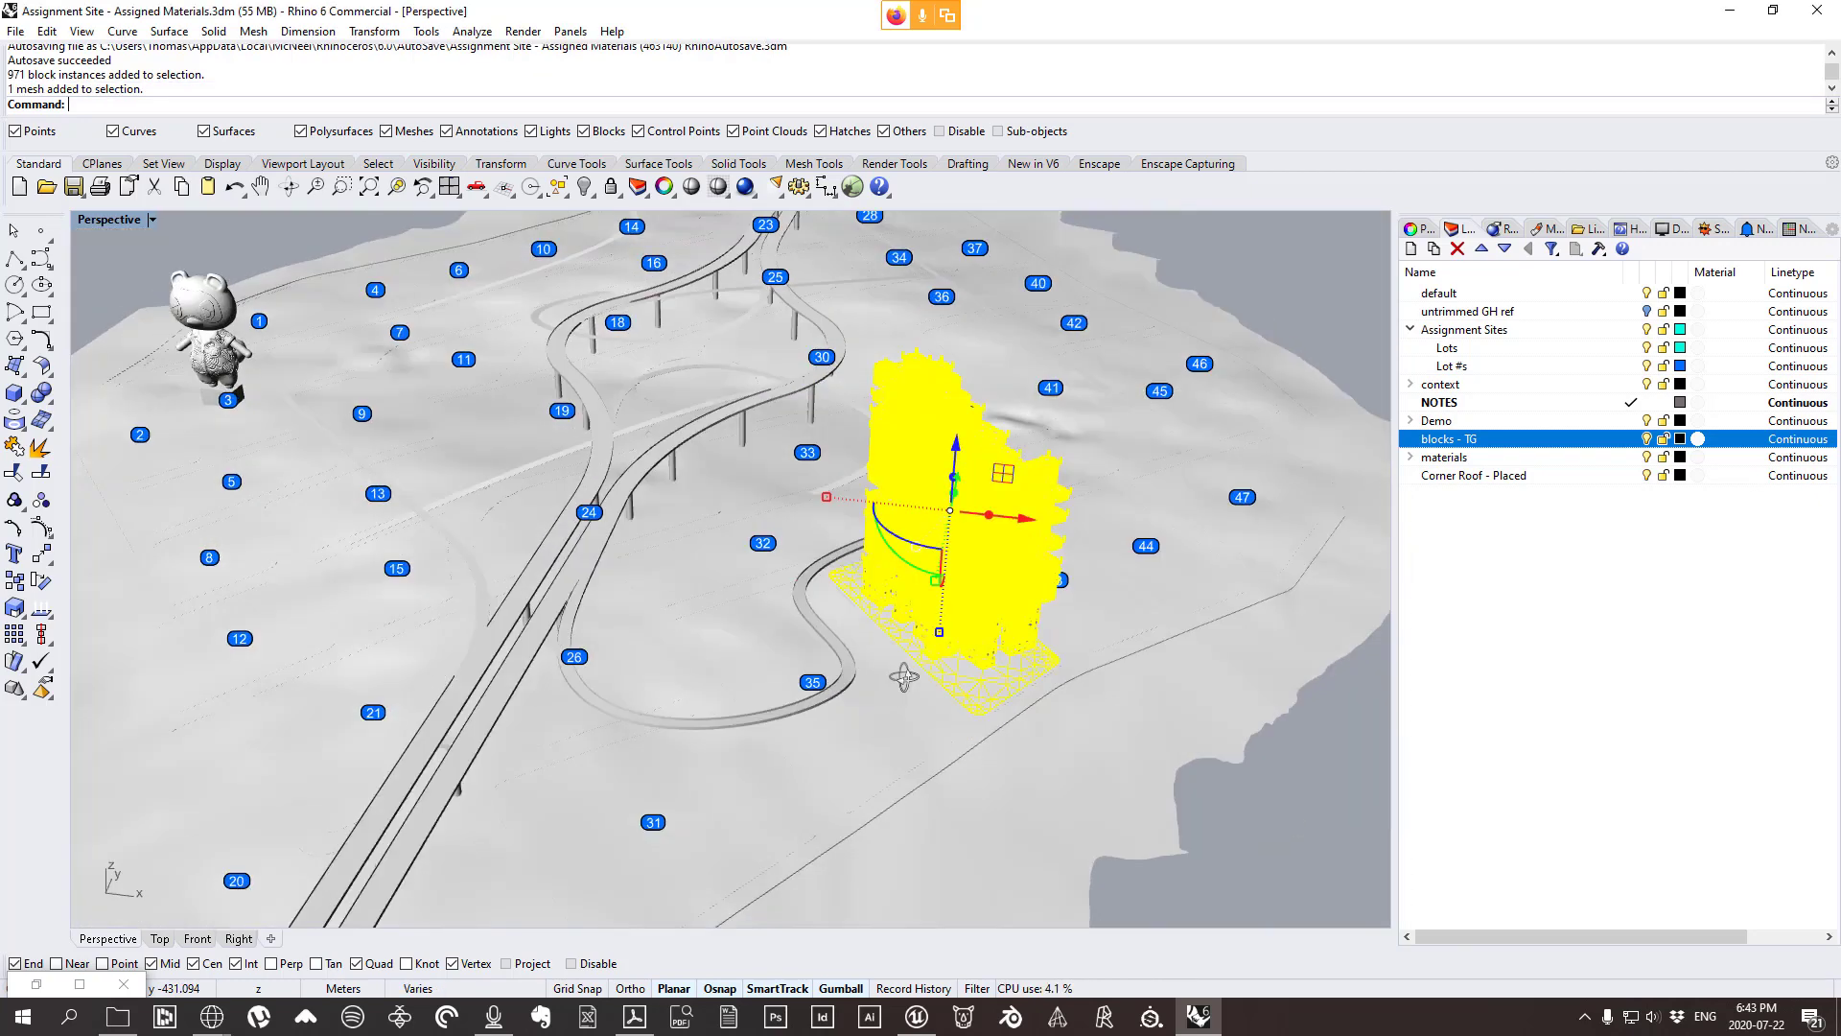
pyautogui.moveTo(903, 677); pyautogui.dragTo(970, 450, button='right')
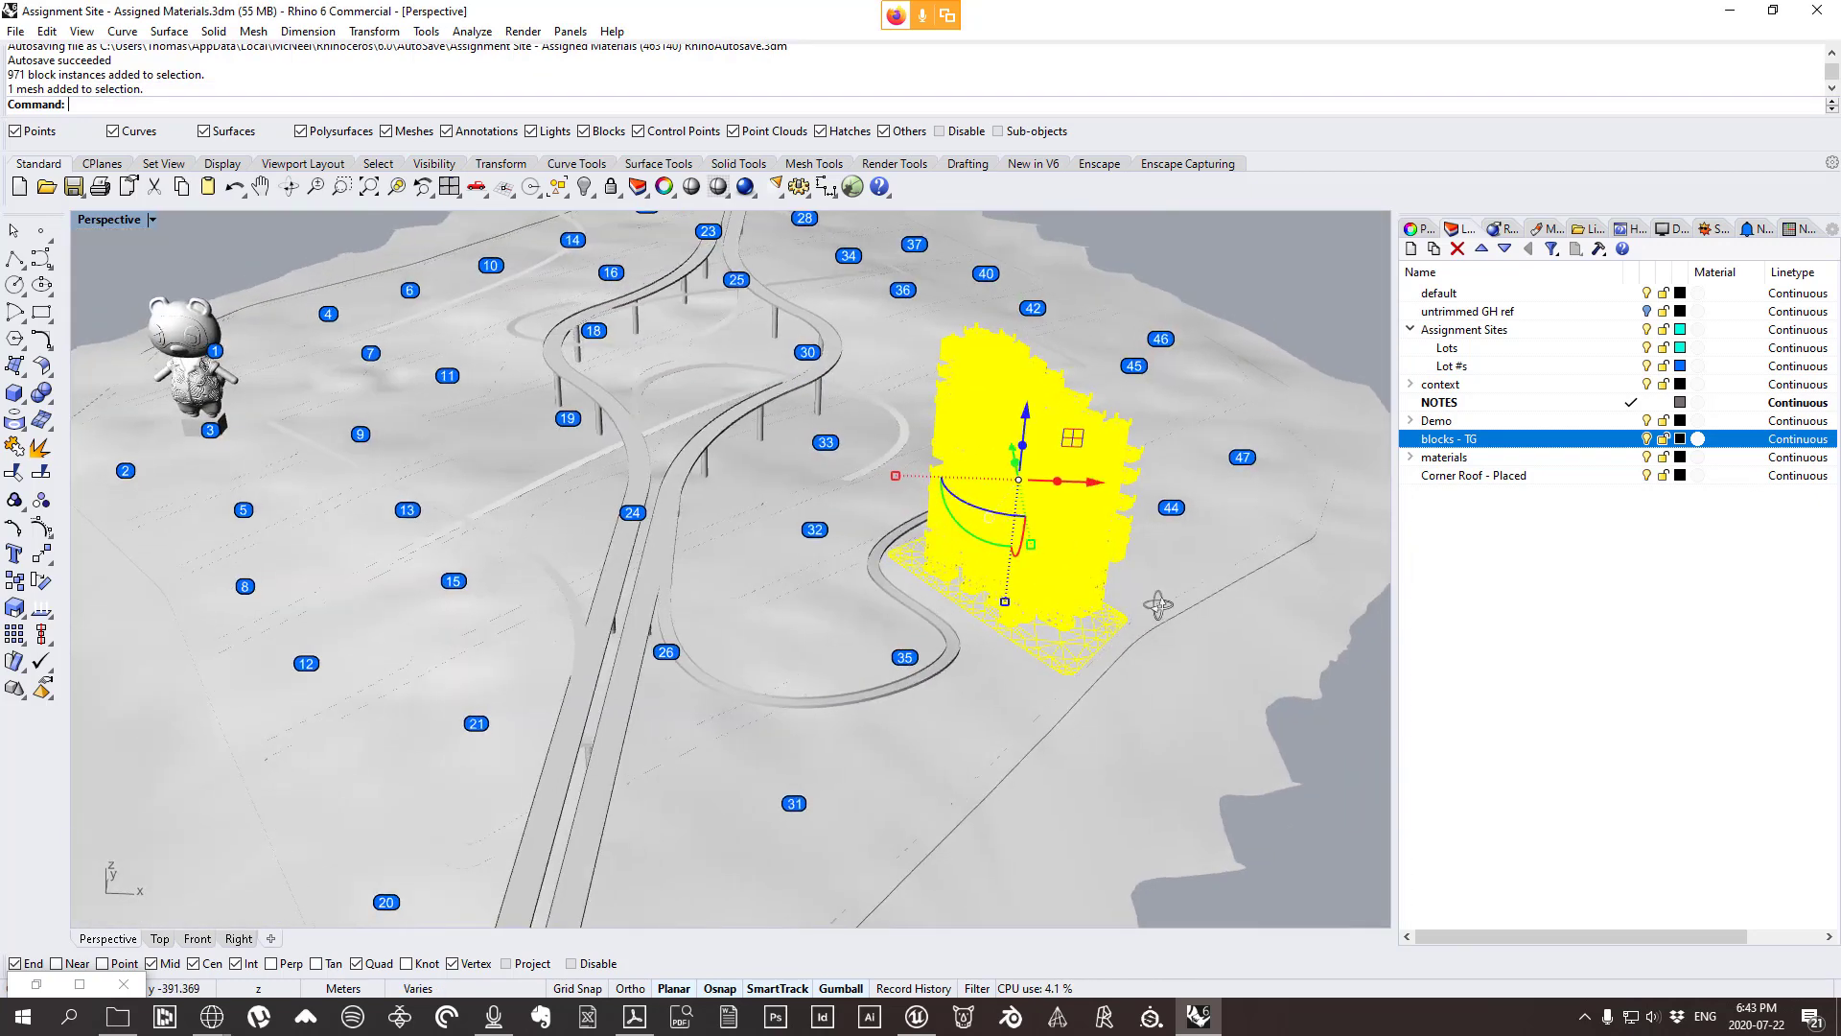
pyautogui.moveTo(1161, 609); pyautogui.dragTo(860, 564, button='right')
pyautogui.moveTo(1120, 636); pyautogui.dragTo(880, 537, button='right')
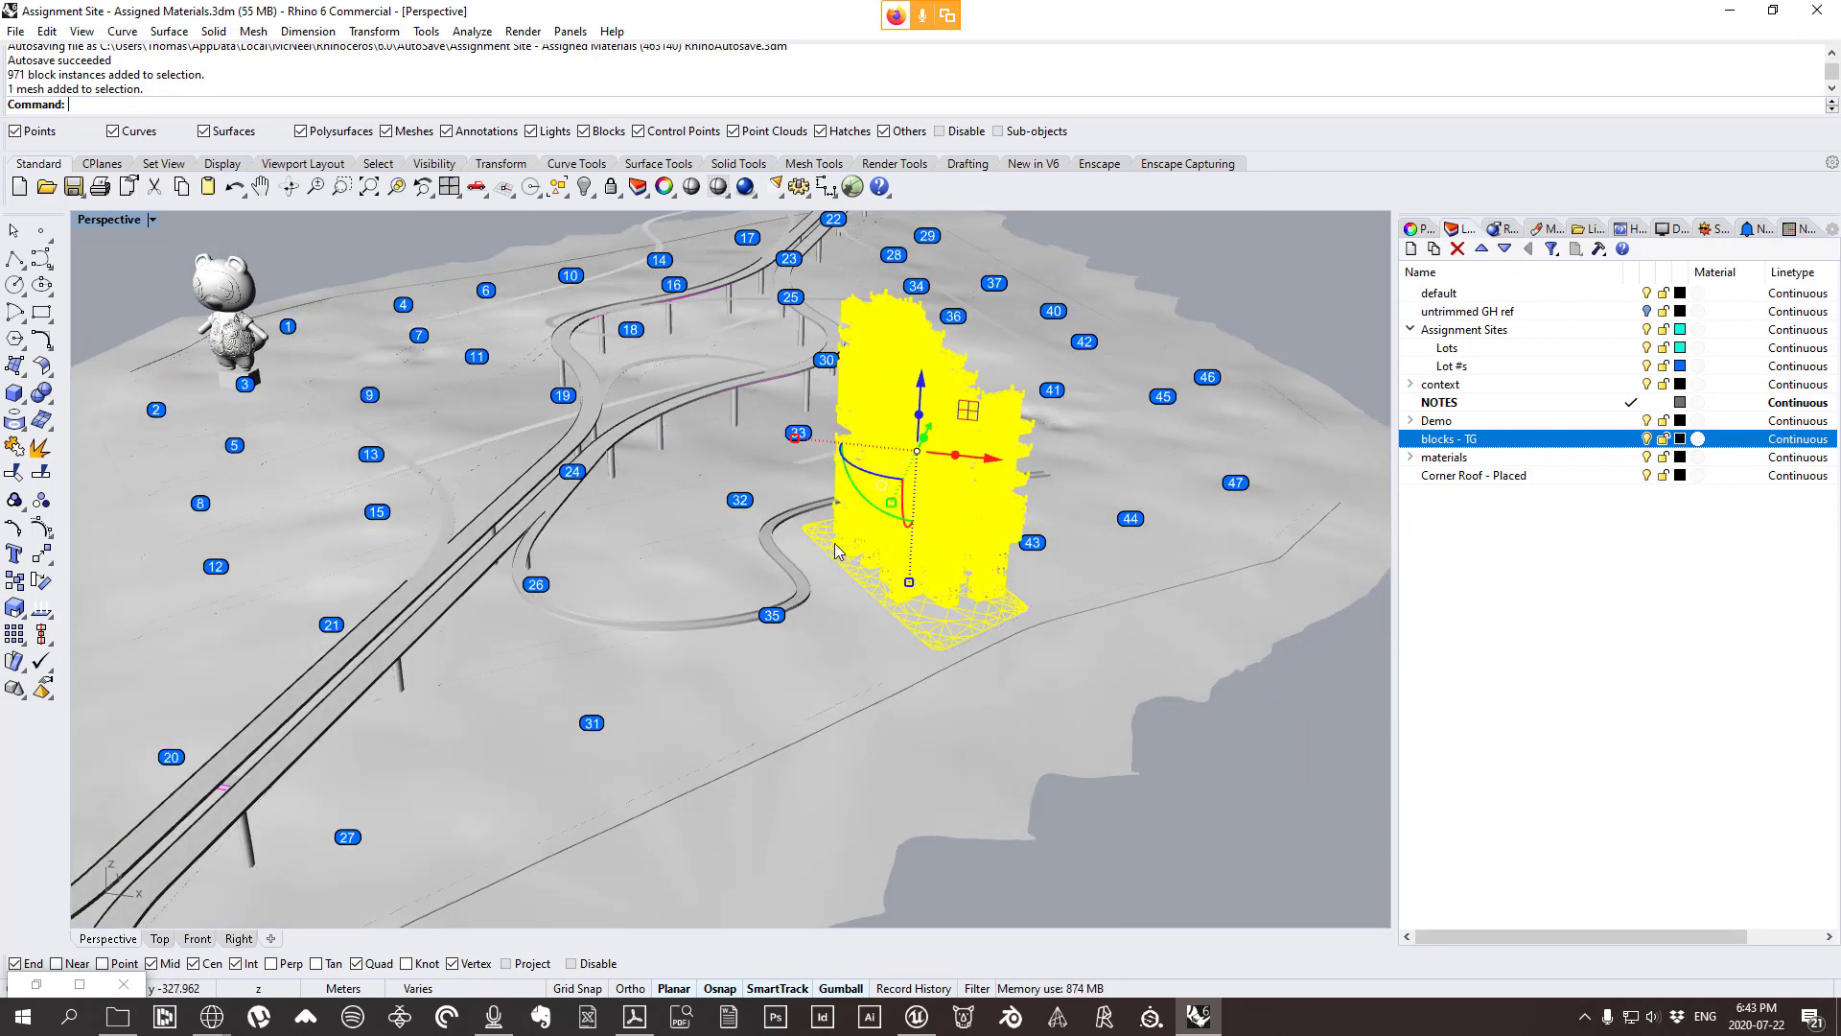
pyautogui.scroll(-6, 788, 625)
pyautogui.moveTo(891, 599); pyautogui.dragTo(1208, 376, button='right')
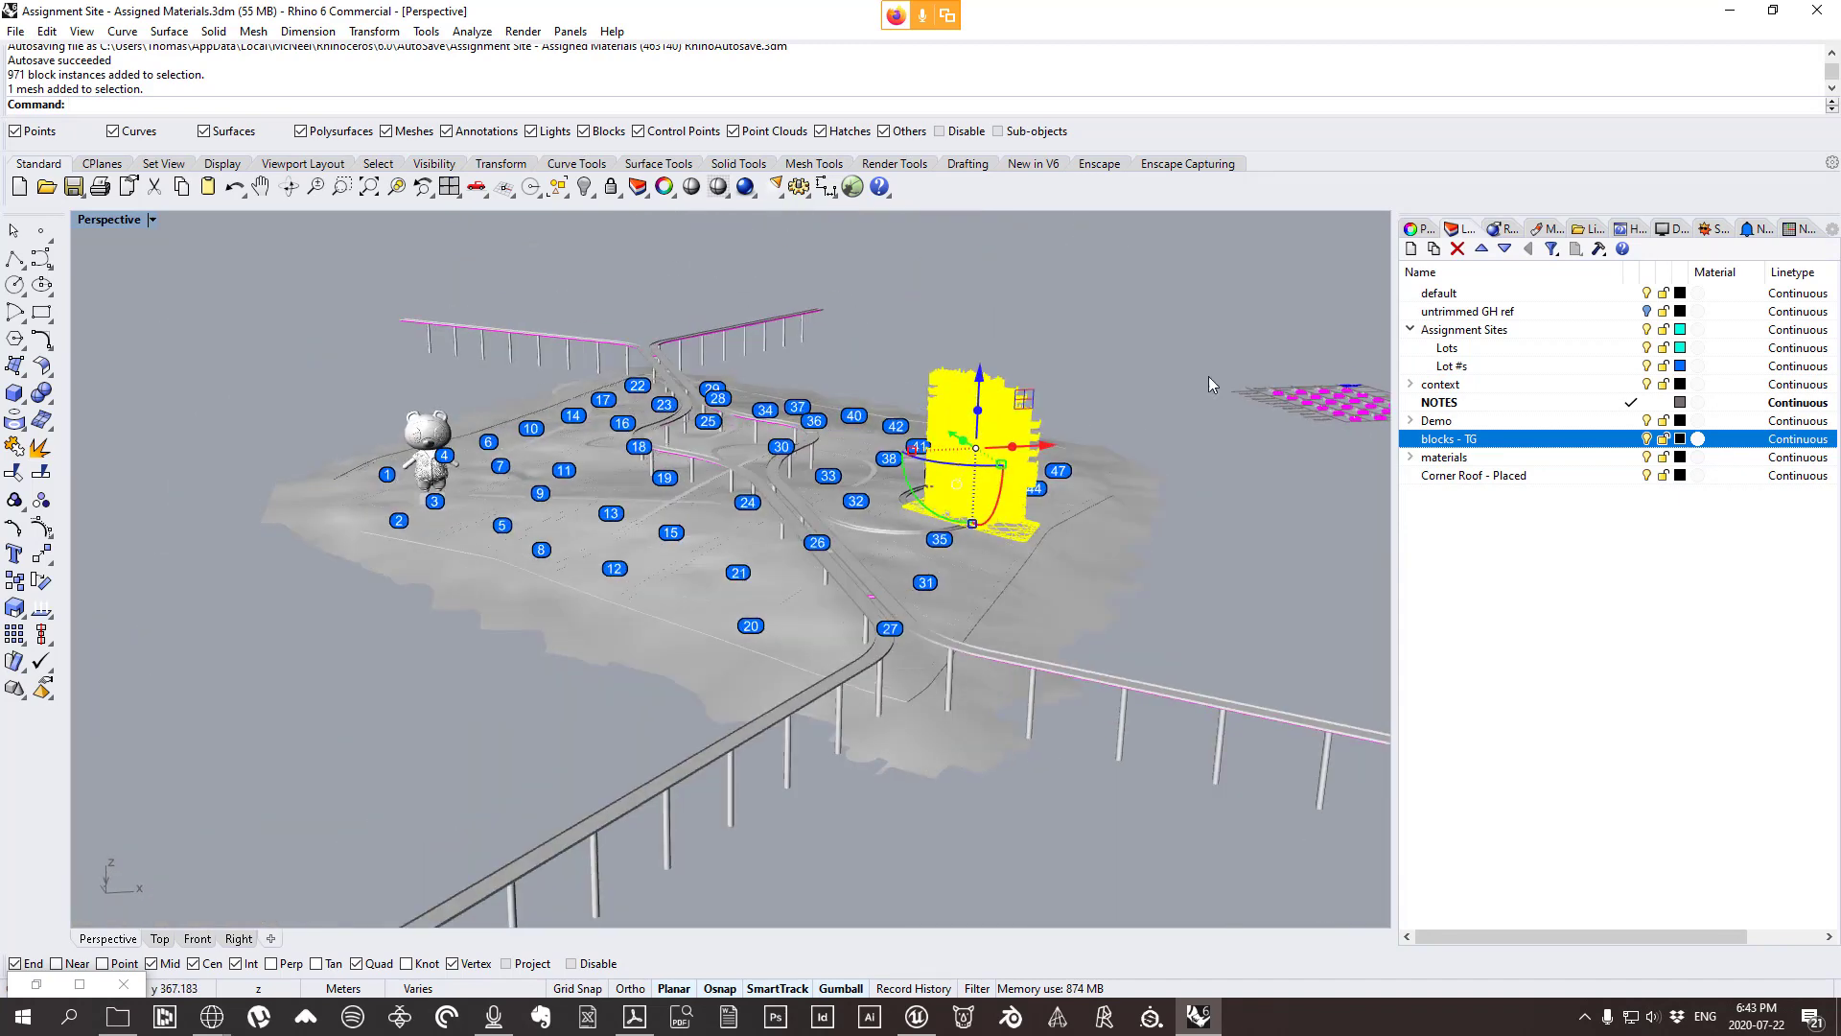
pyautogui.scroll(9, 1154, 368)
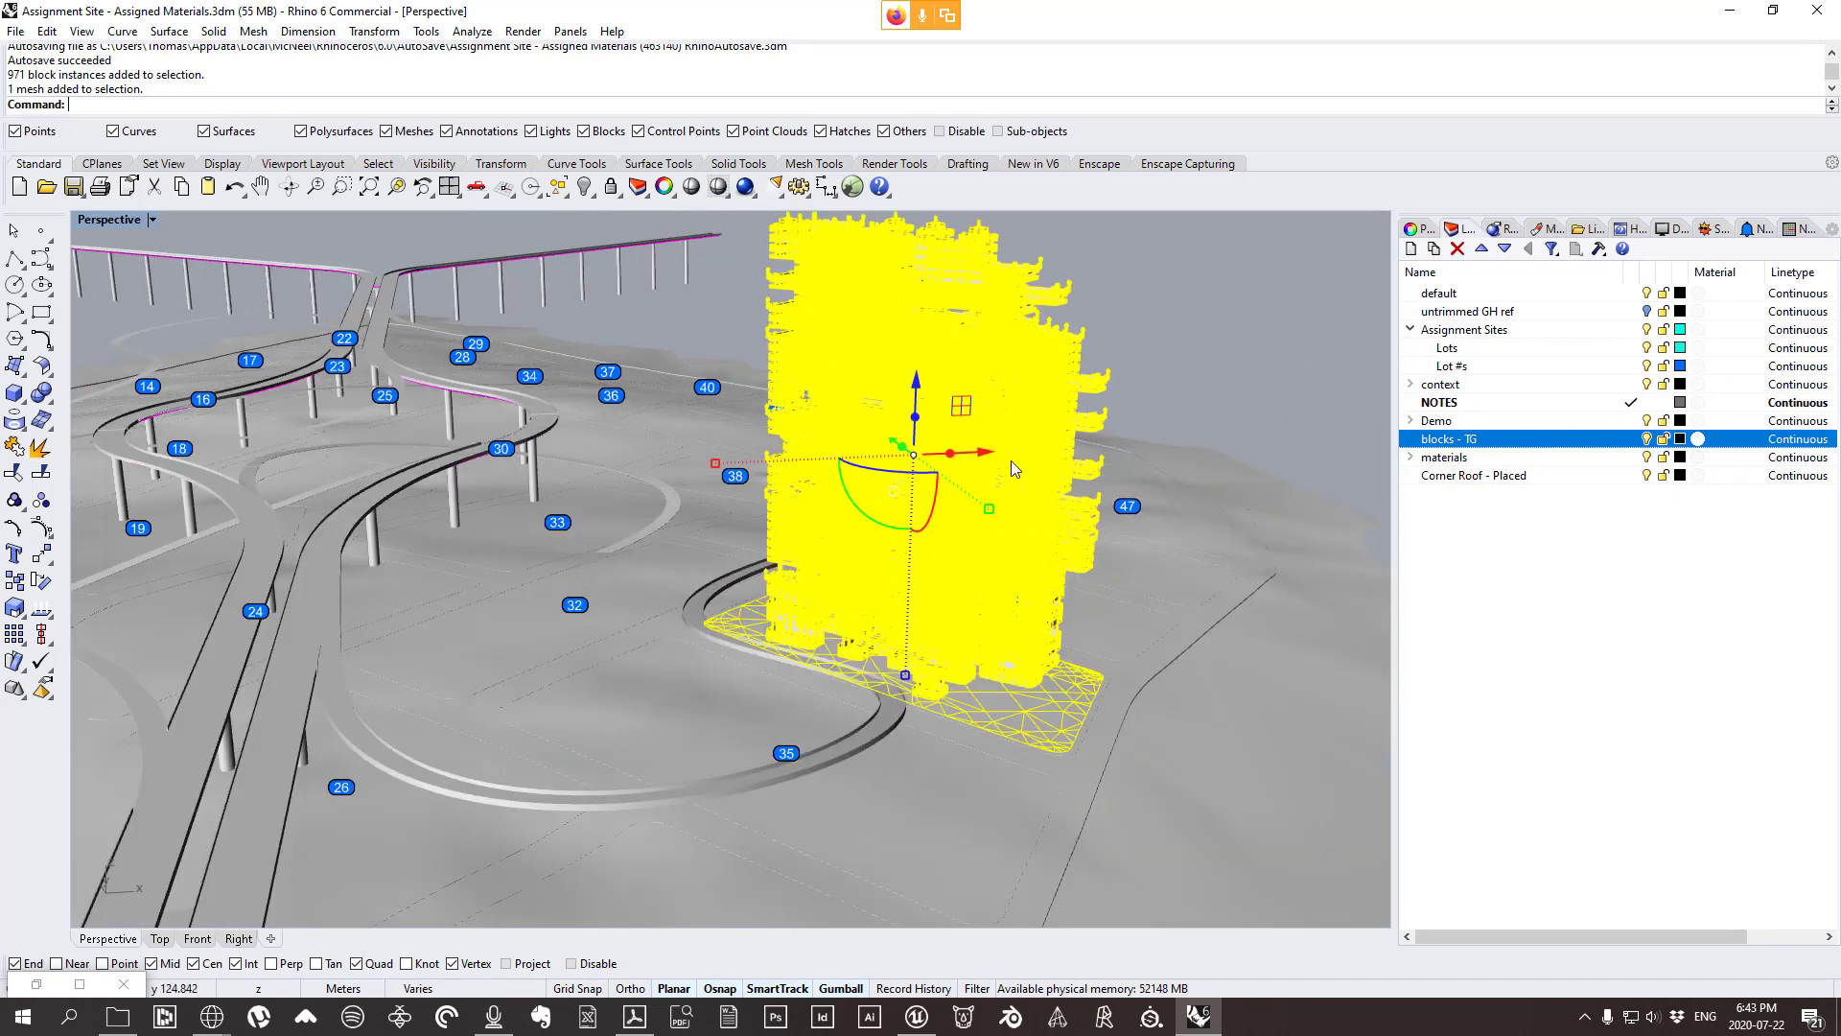
pyautogui.scroll(-10, 1010, 460)
pyautogui.moveTo(470, 625); pyautogui.dragTo(898, 606, button='right')
pyautogui.scroll(8, 1056, 519)
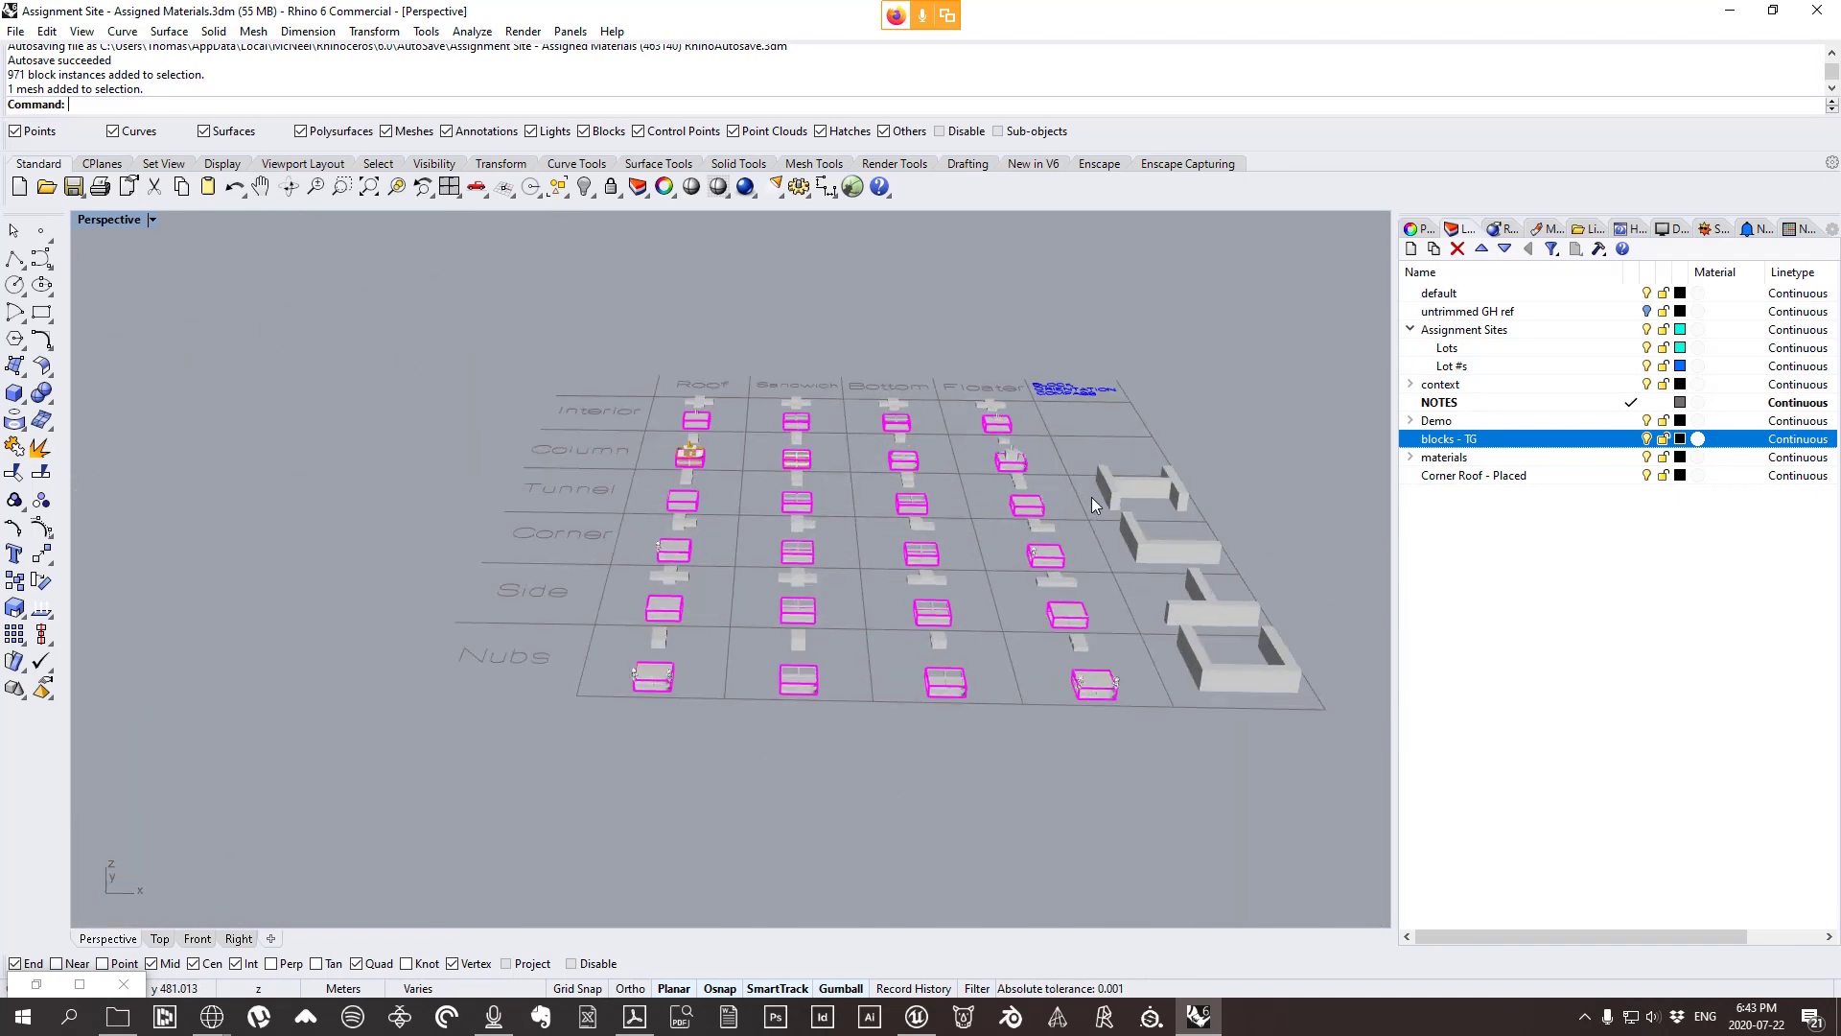
# Return from the unit module table to the tower, clear the selection and select only the site mesh beneath it.
pyautogui.scroll(-2, 1086, 498)
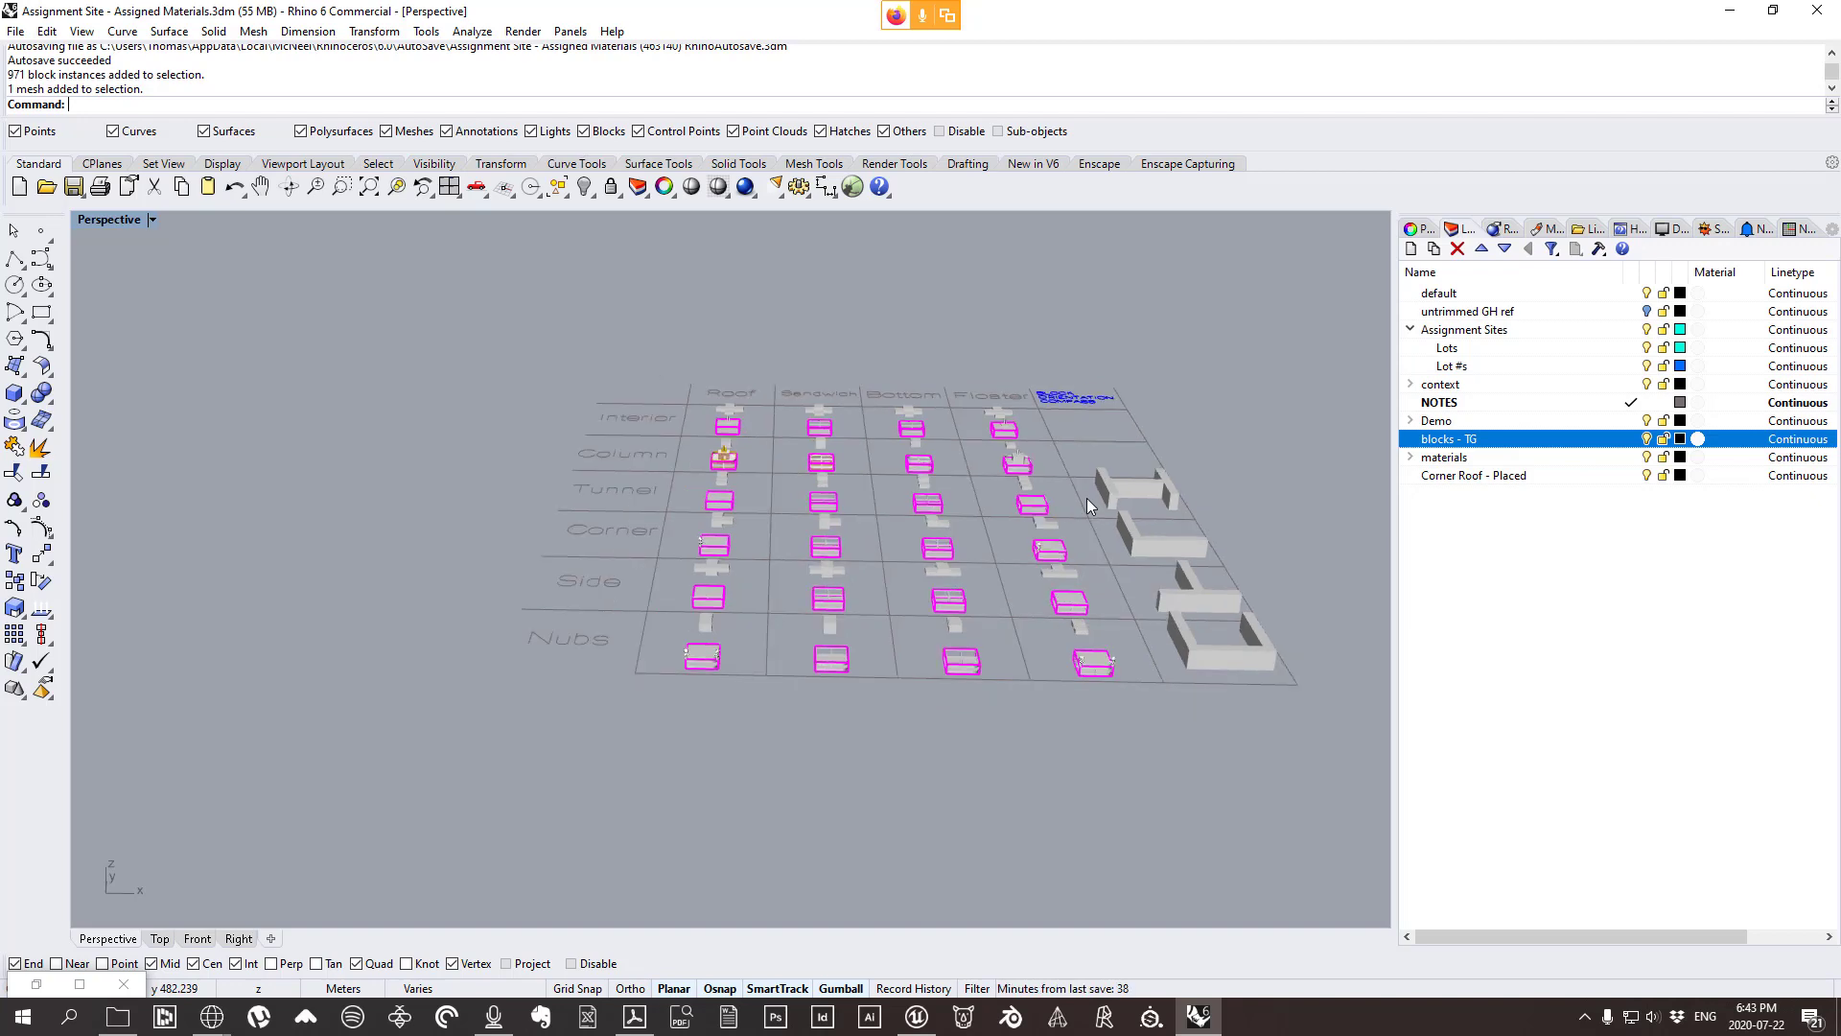
pyautogui.scroll(2, 677, 445)
pyautogui.scroll(-4, 1148, 487)
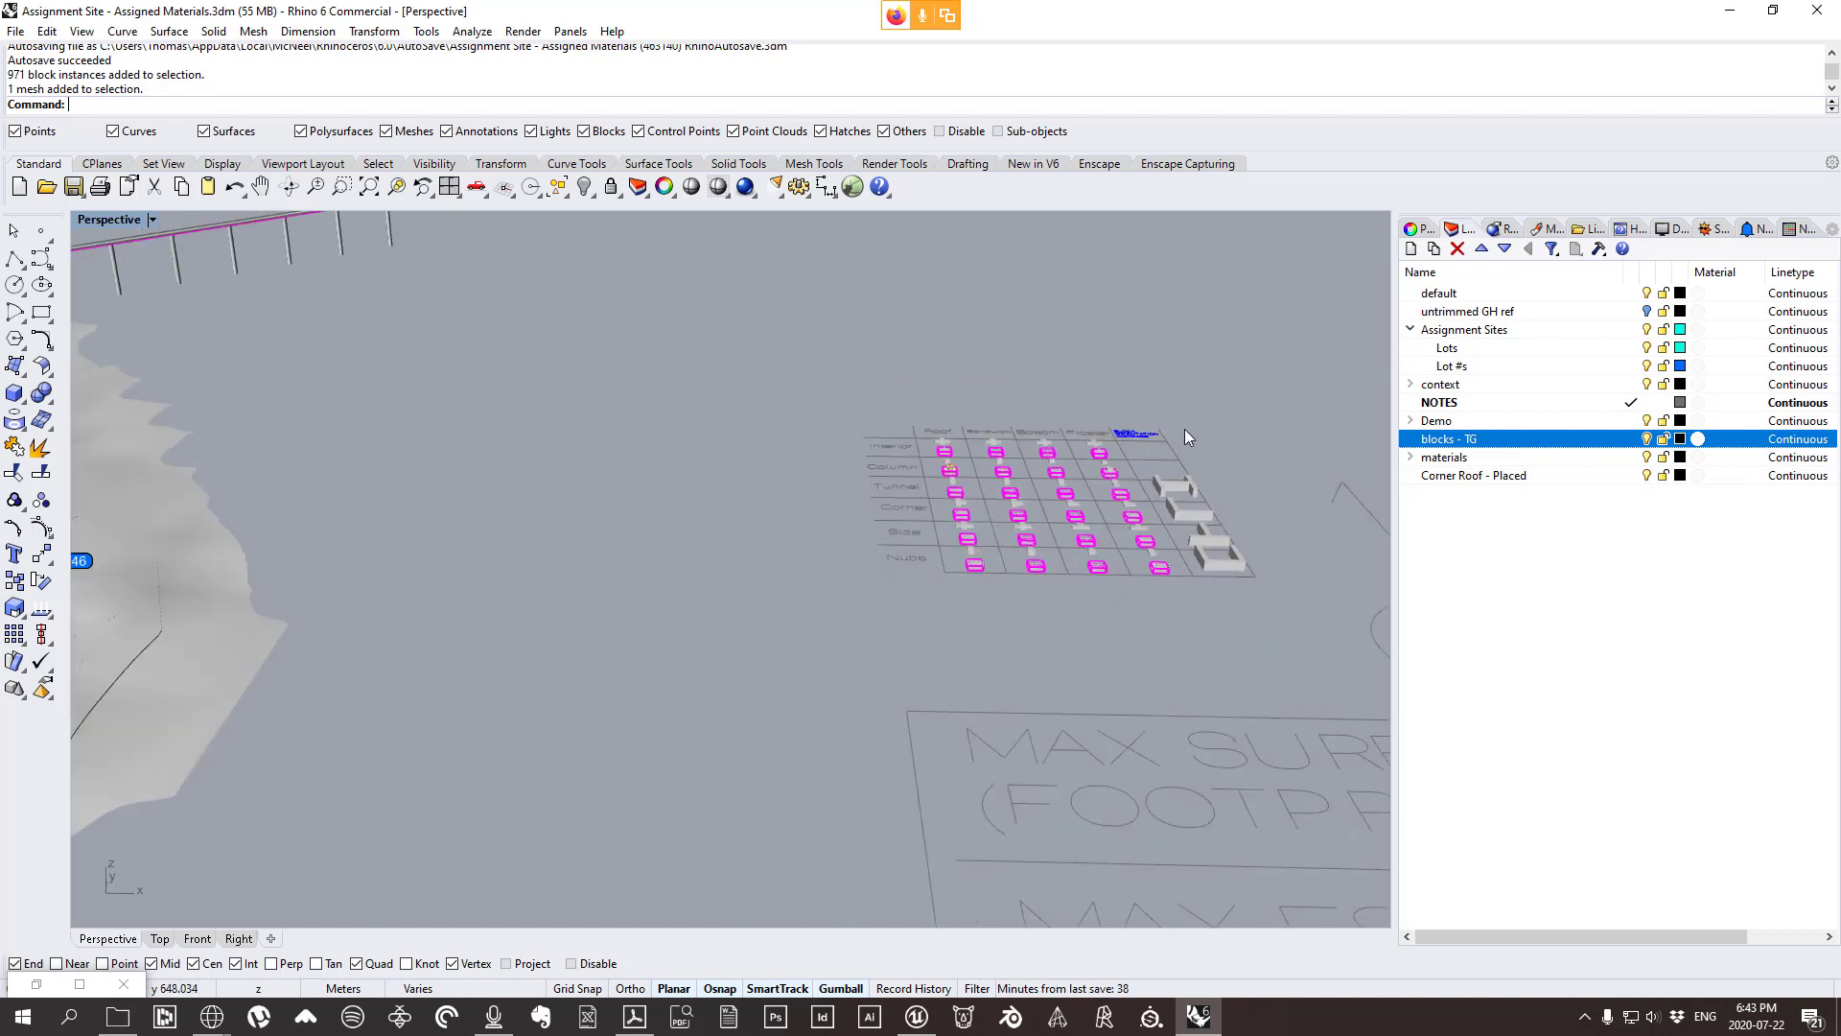
pyautogui.scroll(3, 709, 498)
pyautogui.scroll(2, 863, 512)
pyautogui.scroll(2, 1237, 583)
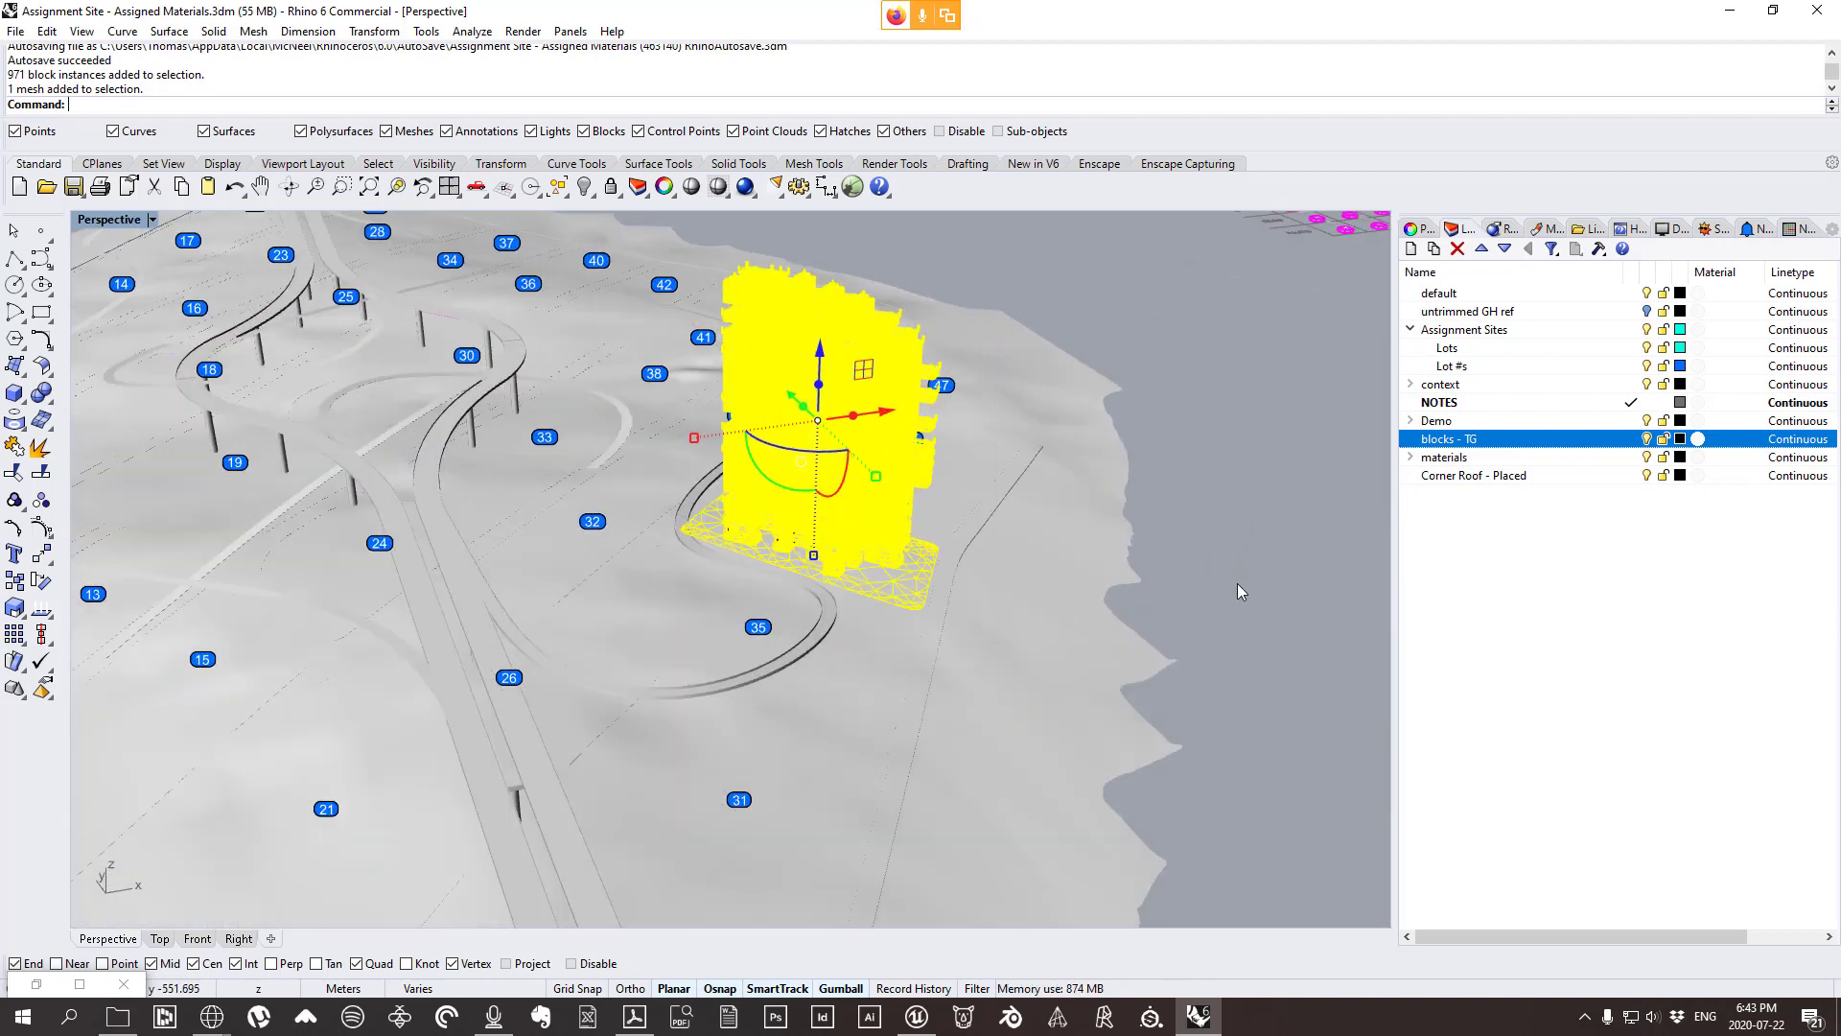
pyautogui.press('Escape')
pyautogui.scroll(3, 990, 562)
pyautogui.click(888, 596)
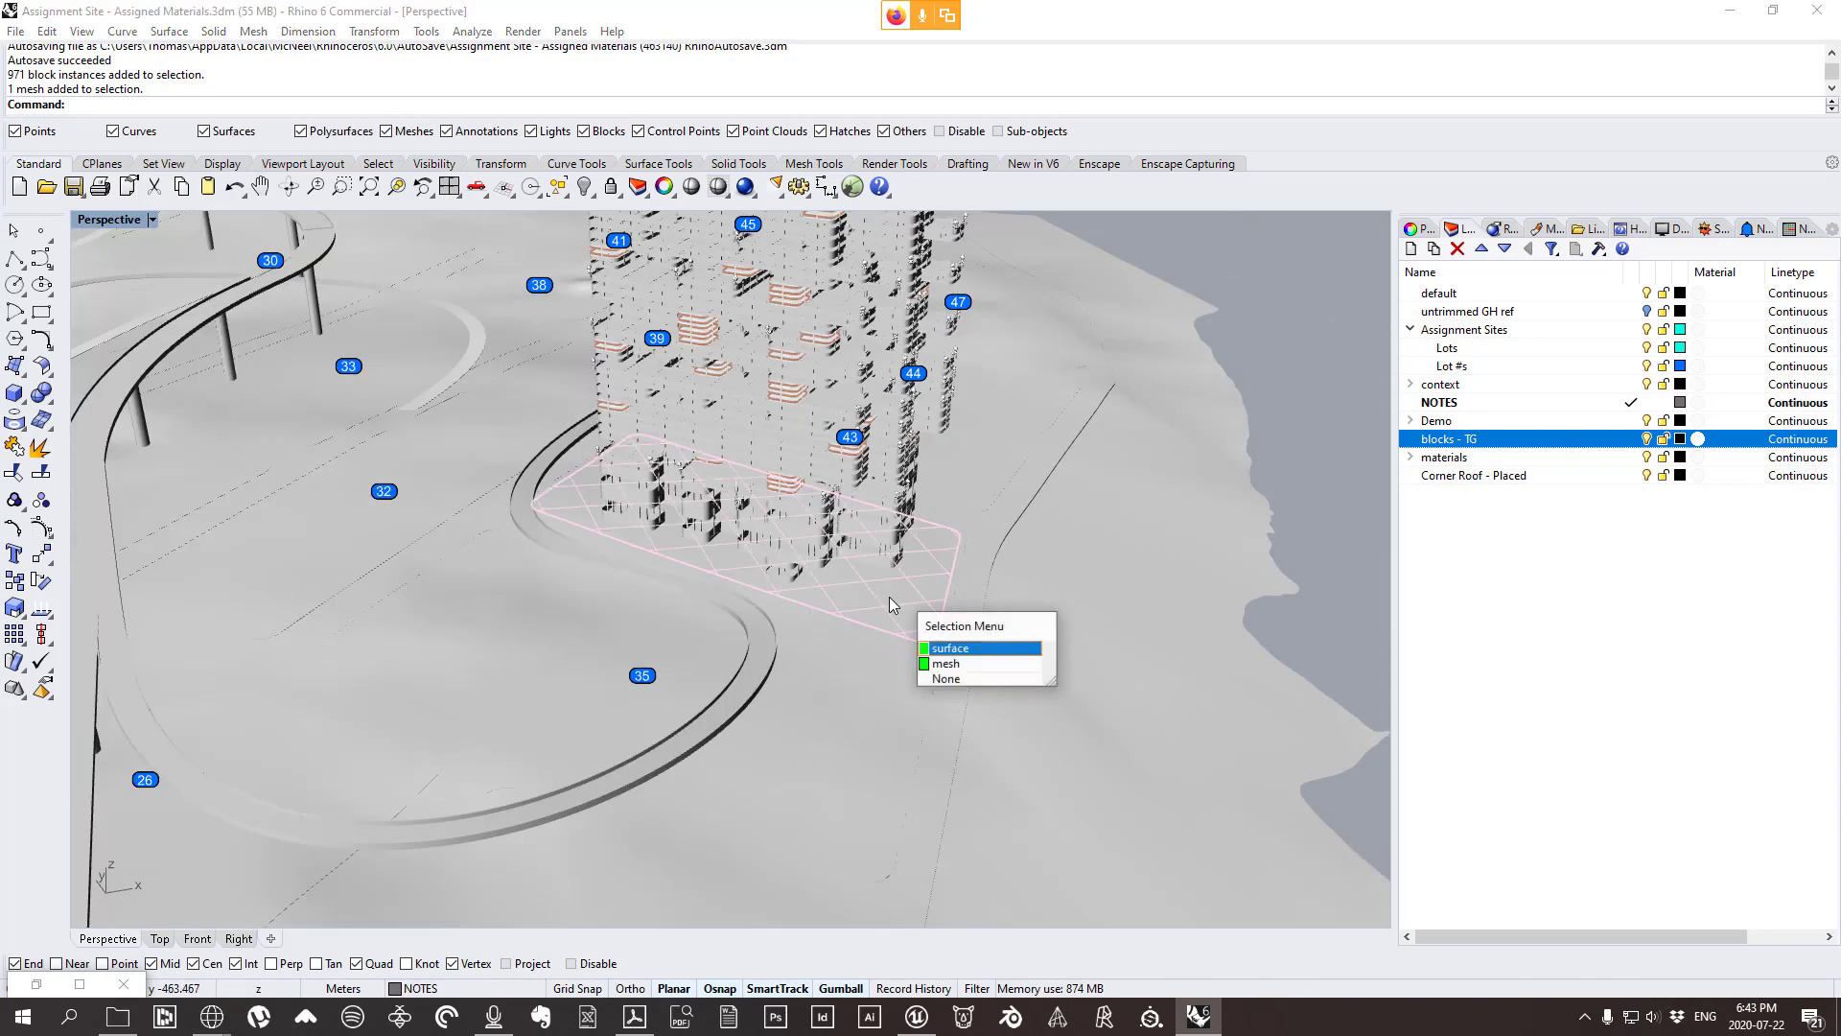
pyautogui.click(945, 662)
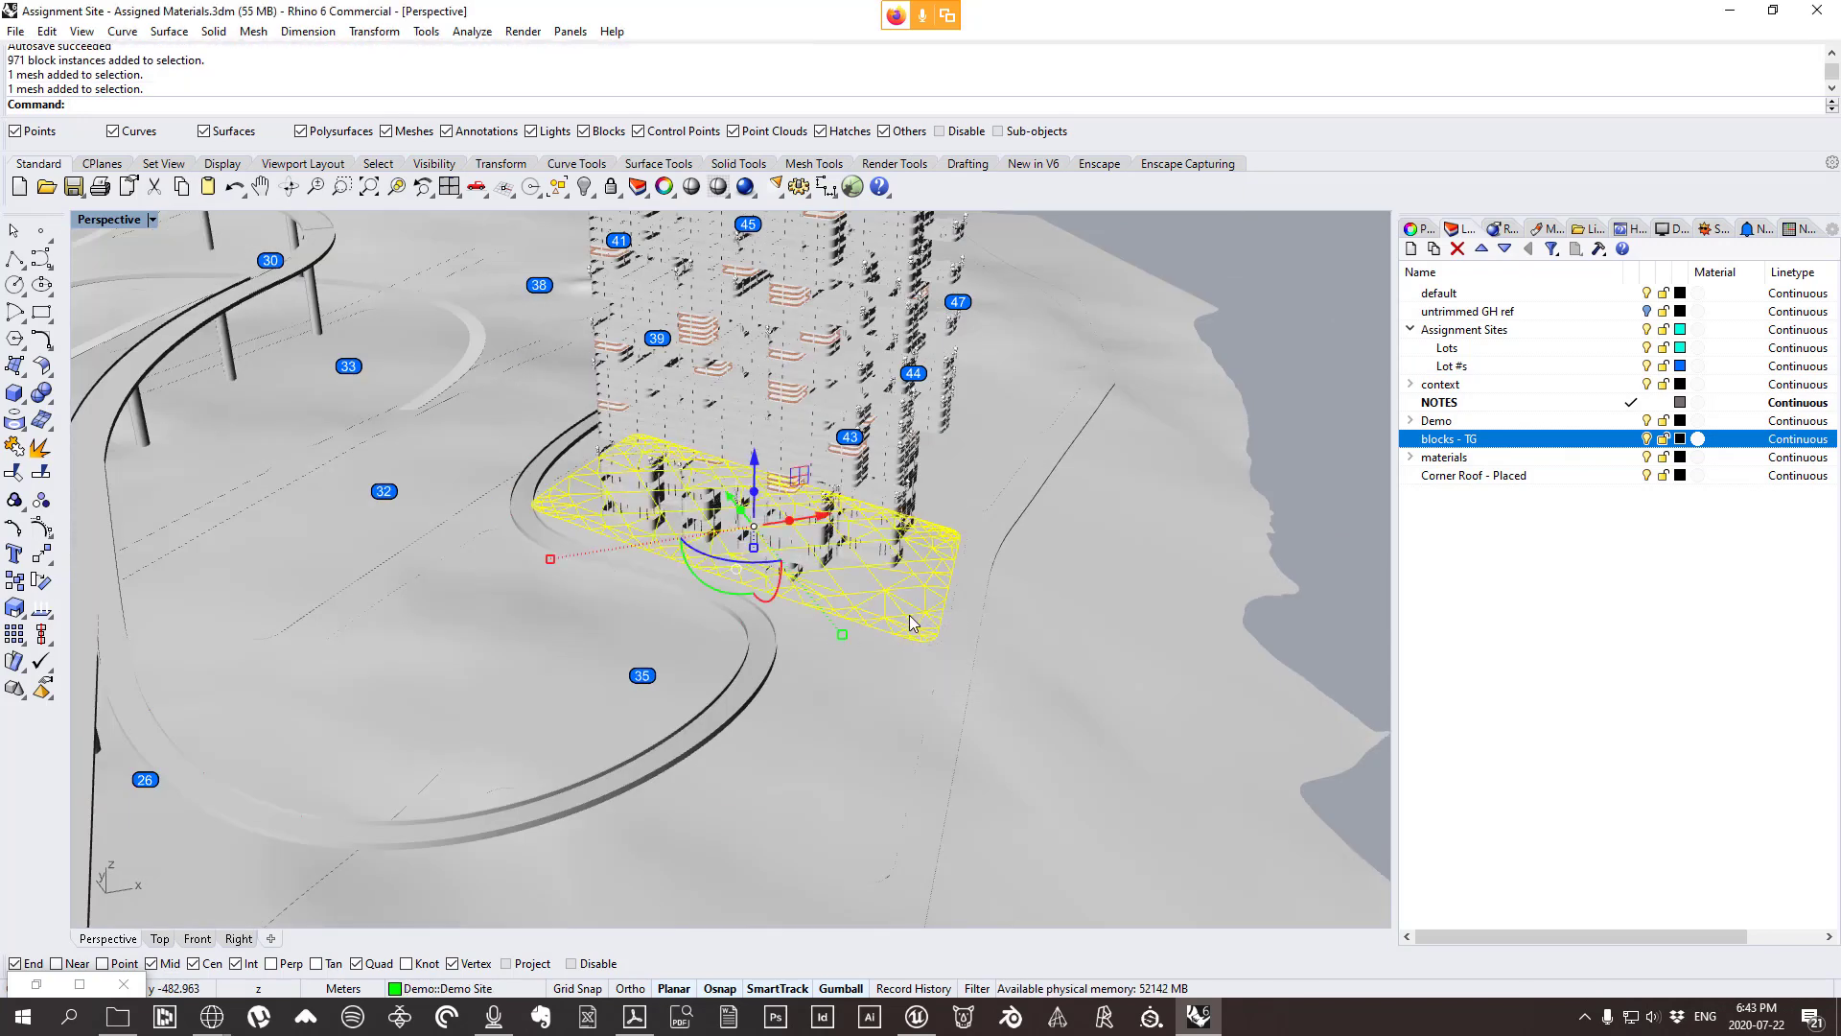
# Examine the selected site mesh around the tower's base units, and clear the selection.
pyautogui.moveTo(903, 618); pyautogui.dragTo(805, 598, button='right')
pyautogui.scroll(-2, 841, 729)
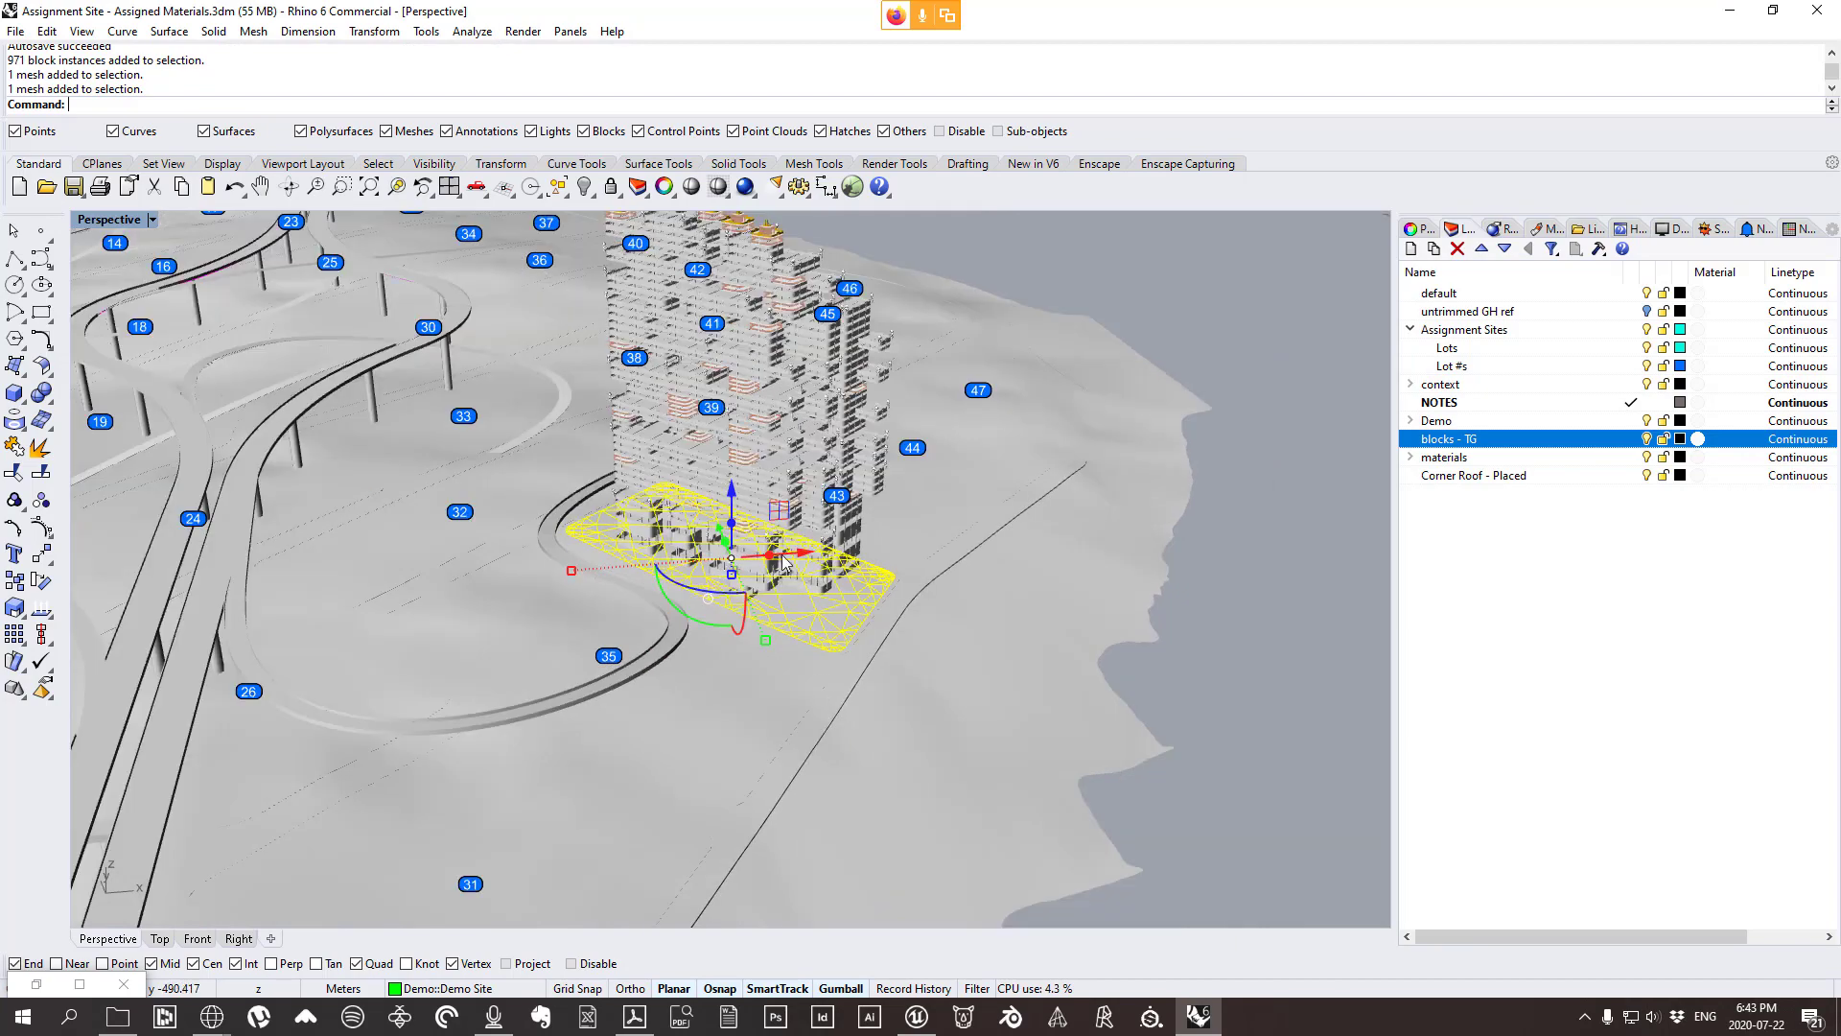
pyautogui.scroll(4, 867, 610)
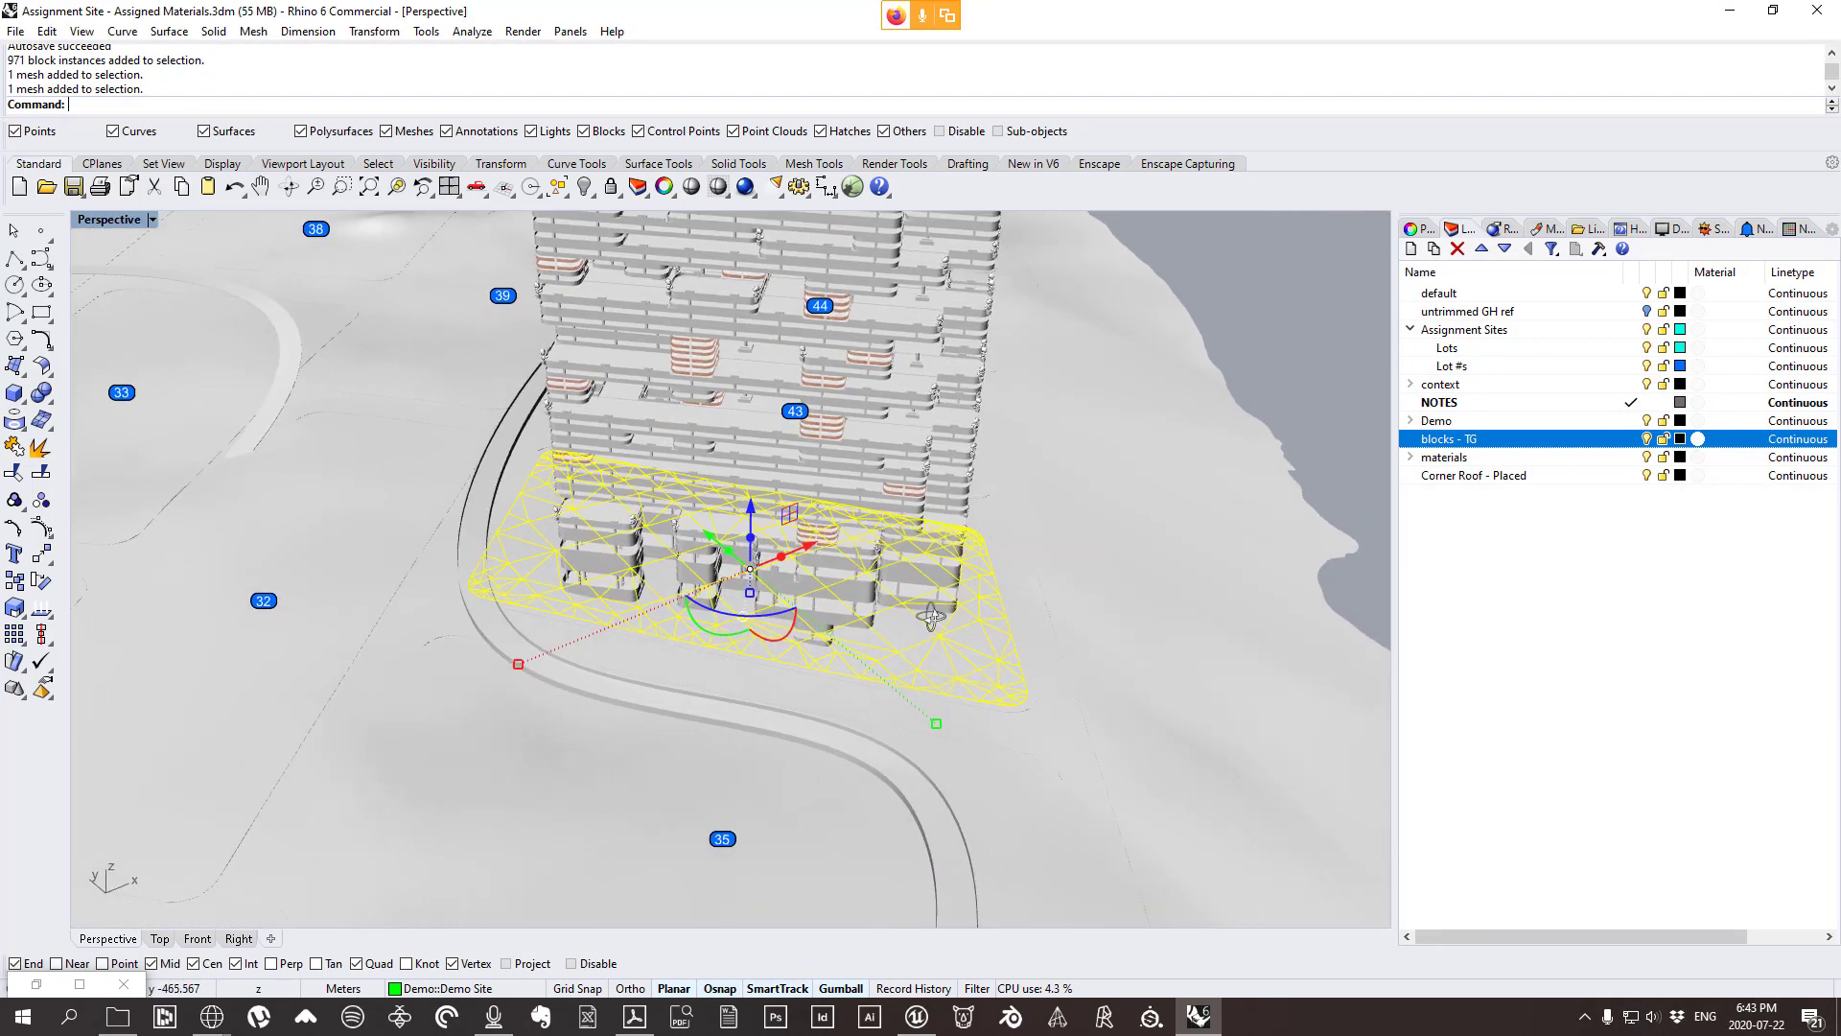
pyautogui.moveTo(867, 610); pyautogui.dragTo(818, 623, button='right')
pyautogui.scroll(3, 499, 652)
pyautogui.scroll(-5, 844, 637)
pyautogui.press('Delete')
# Delete the corner unit block one level above the lowest units at the tower's base.
pyautogui.scroll(8, 822, 432)
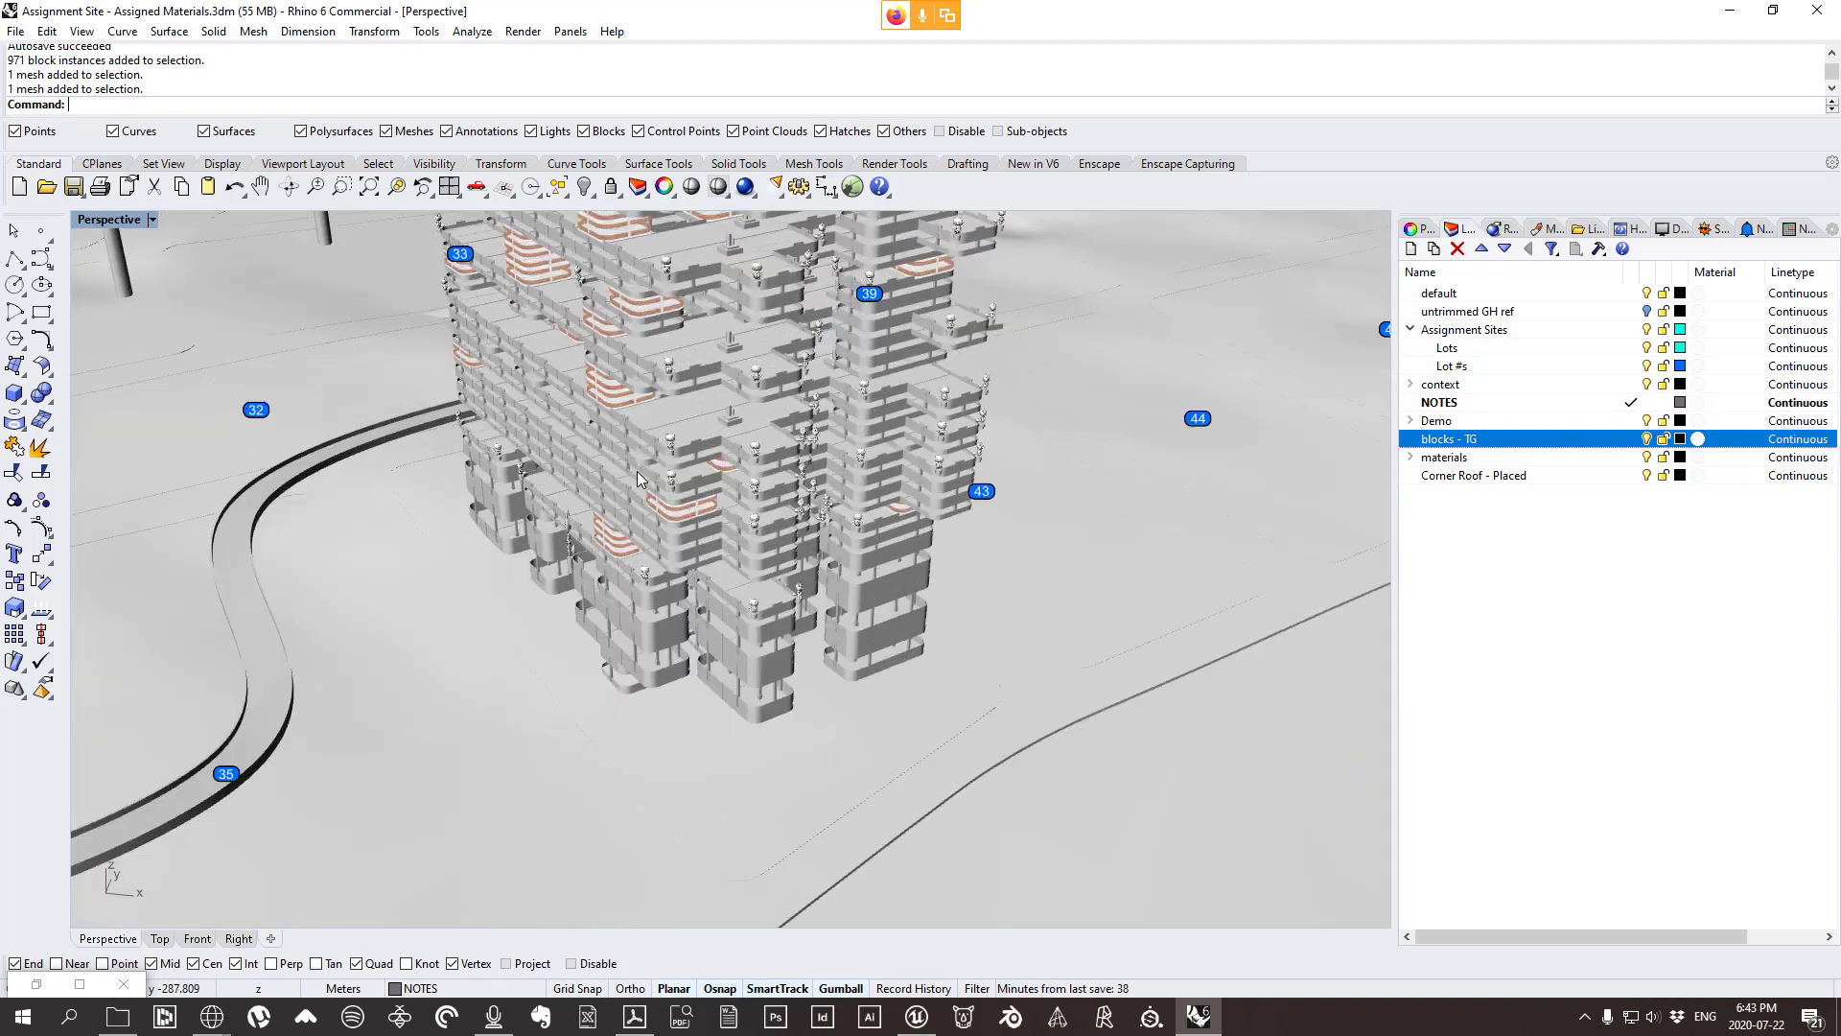
pyautogui.click(735, 637)
pyautogui.click(740, 675)
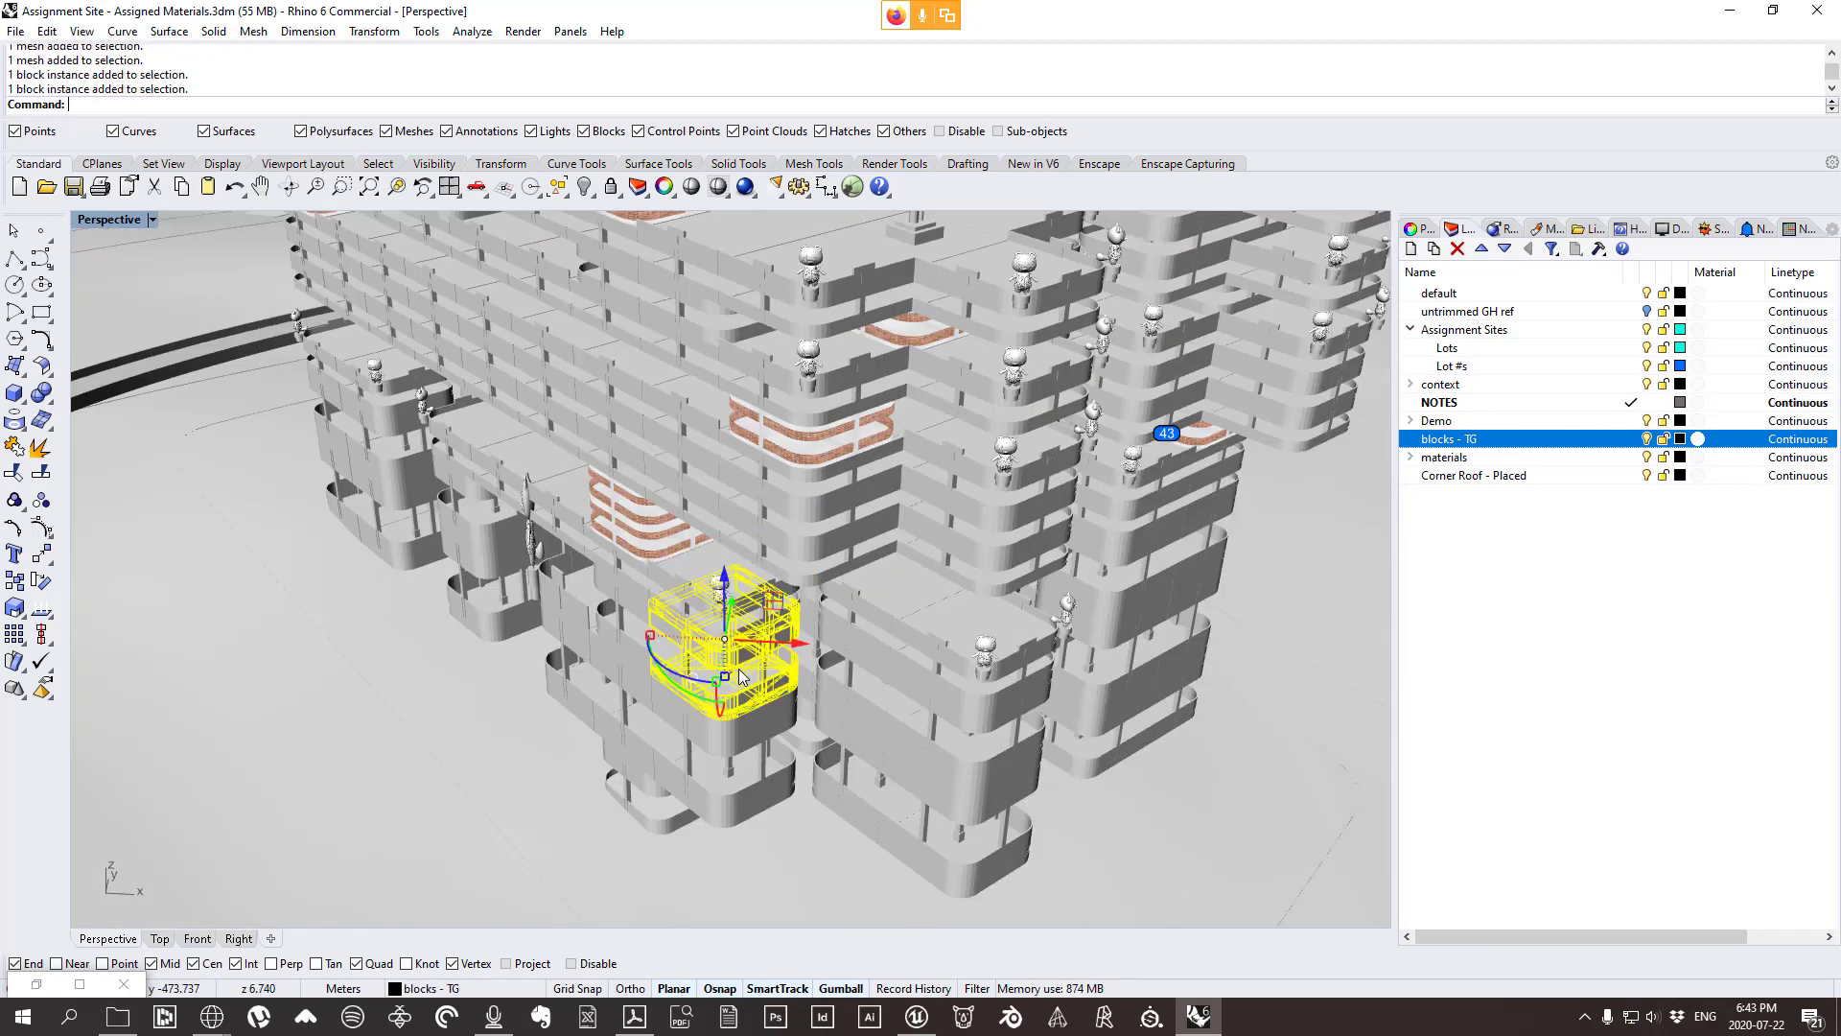
pyautogui.press('Delete')
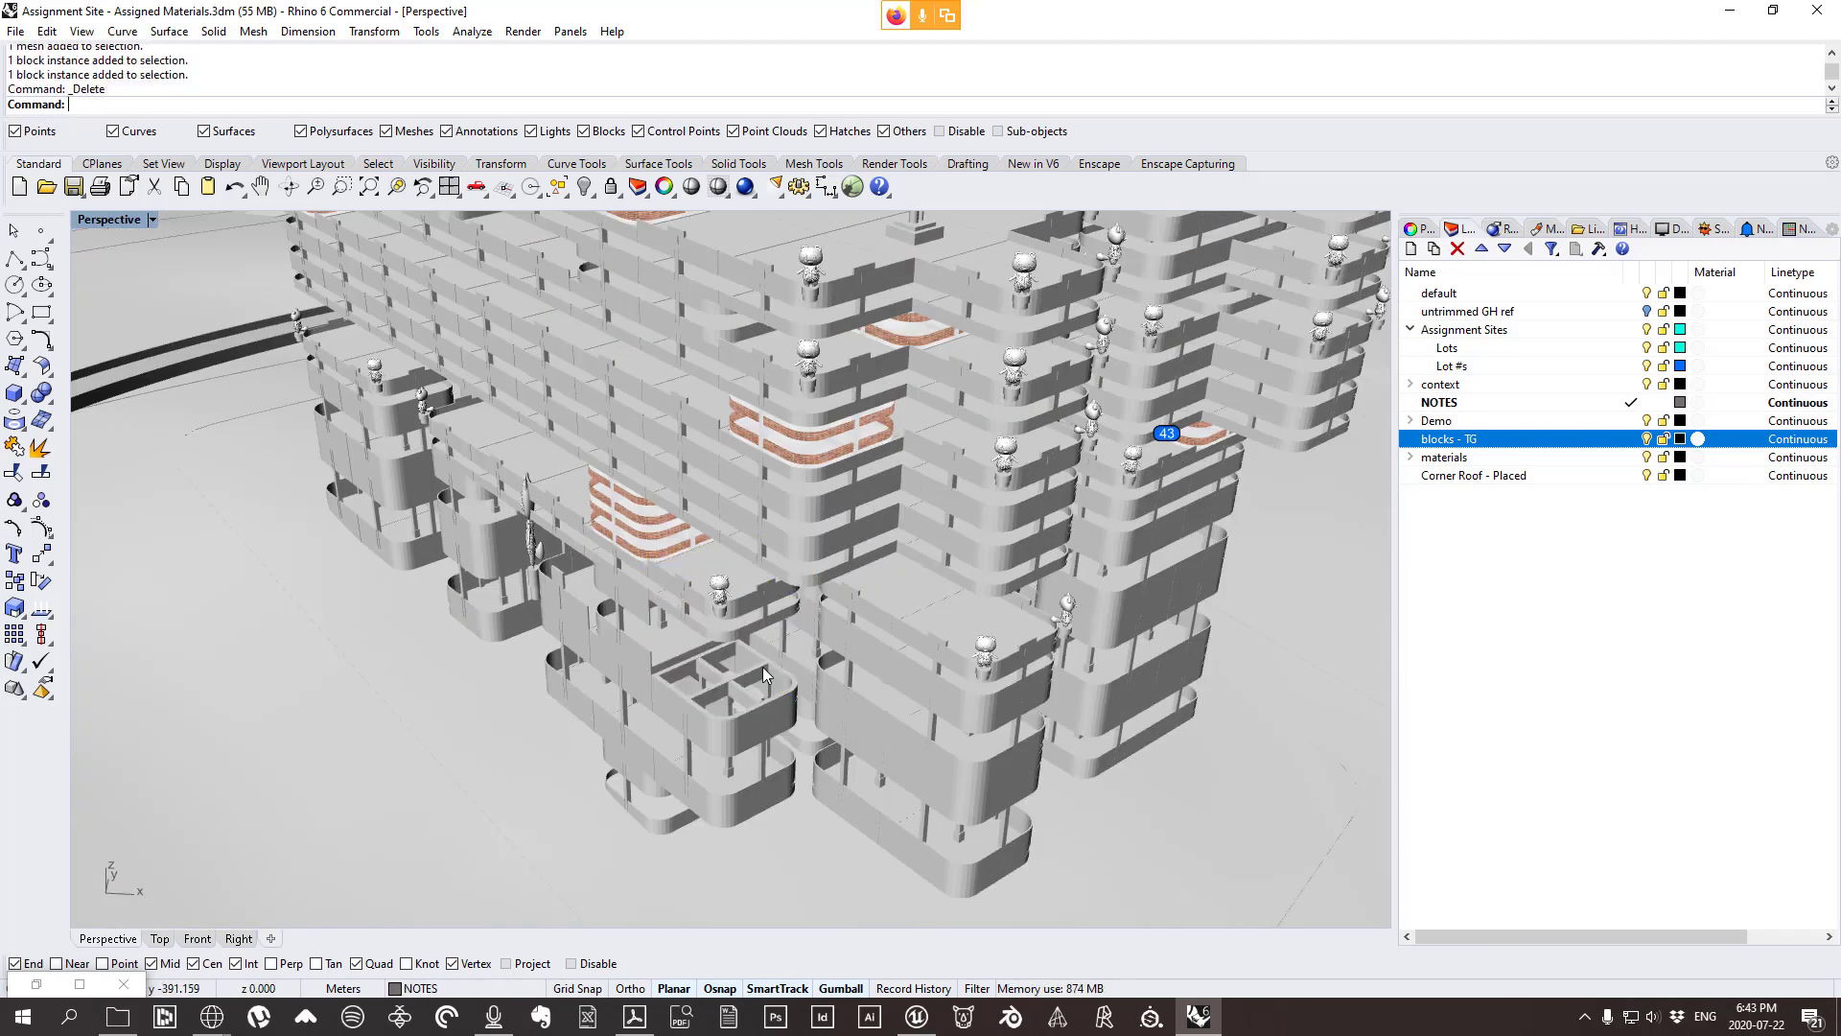
# Select the unit block directly beneath the deleted one and examine its exposed partition walls.
pyautogui.click(732, 740)
pyautogui.moveTo(737, 804); pyautogui.dragTo(743, 781, button='right')
pyautogui.scroll(9, 767, 638)
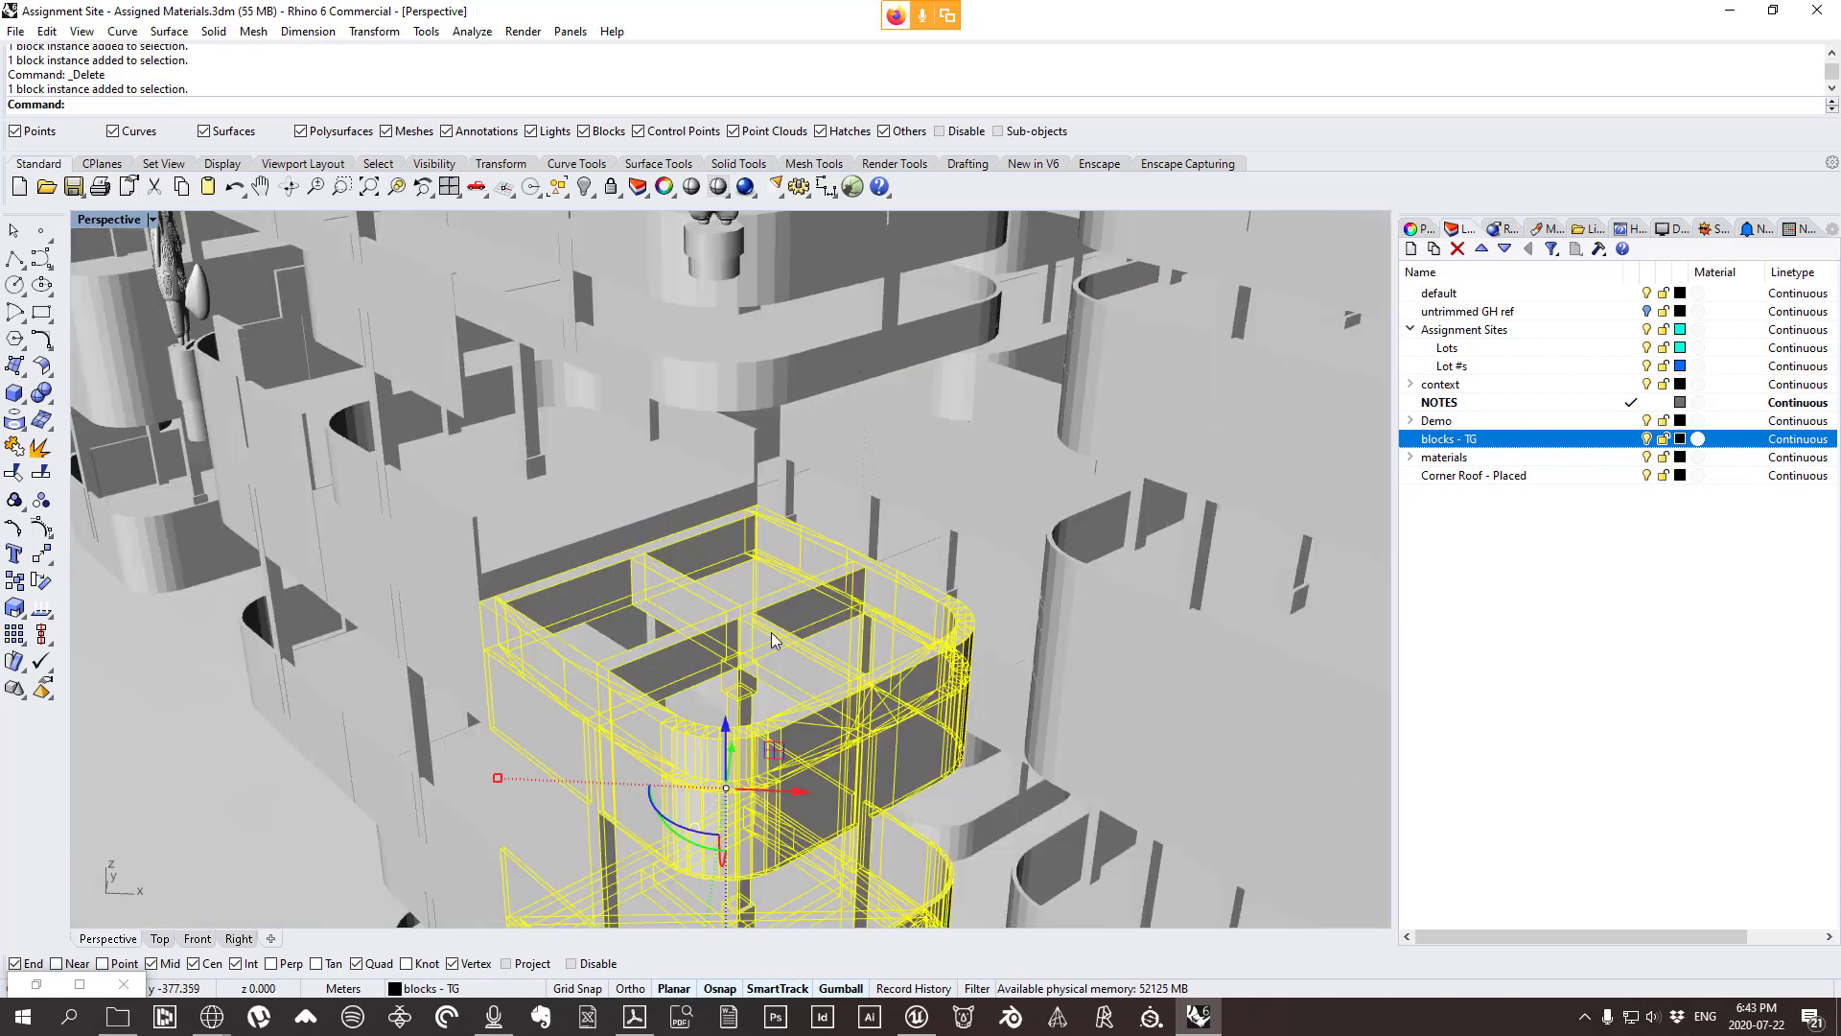
pyautogui.scroll(-6, 804, 622)
pyautogui.click(41, 312)
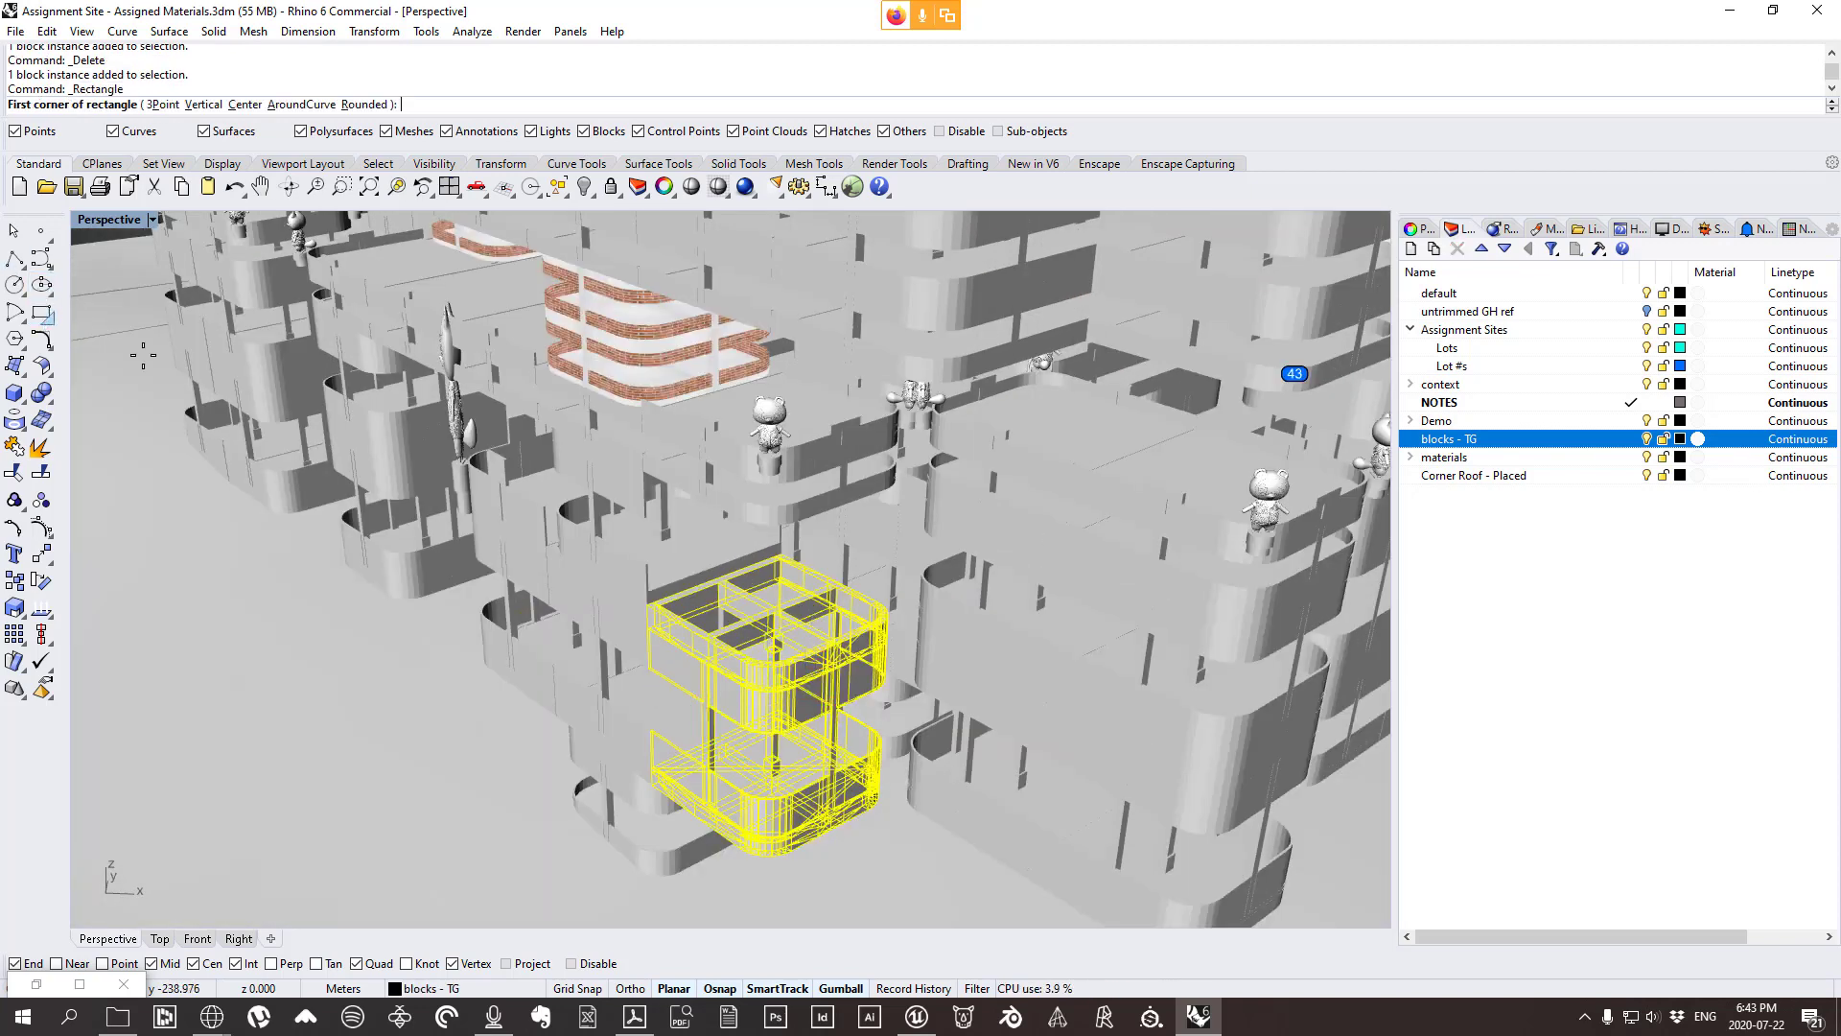
pyautogui.click(639, 610)
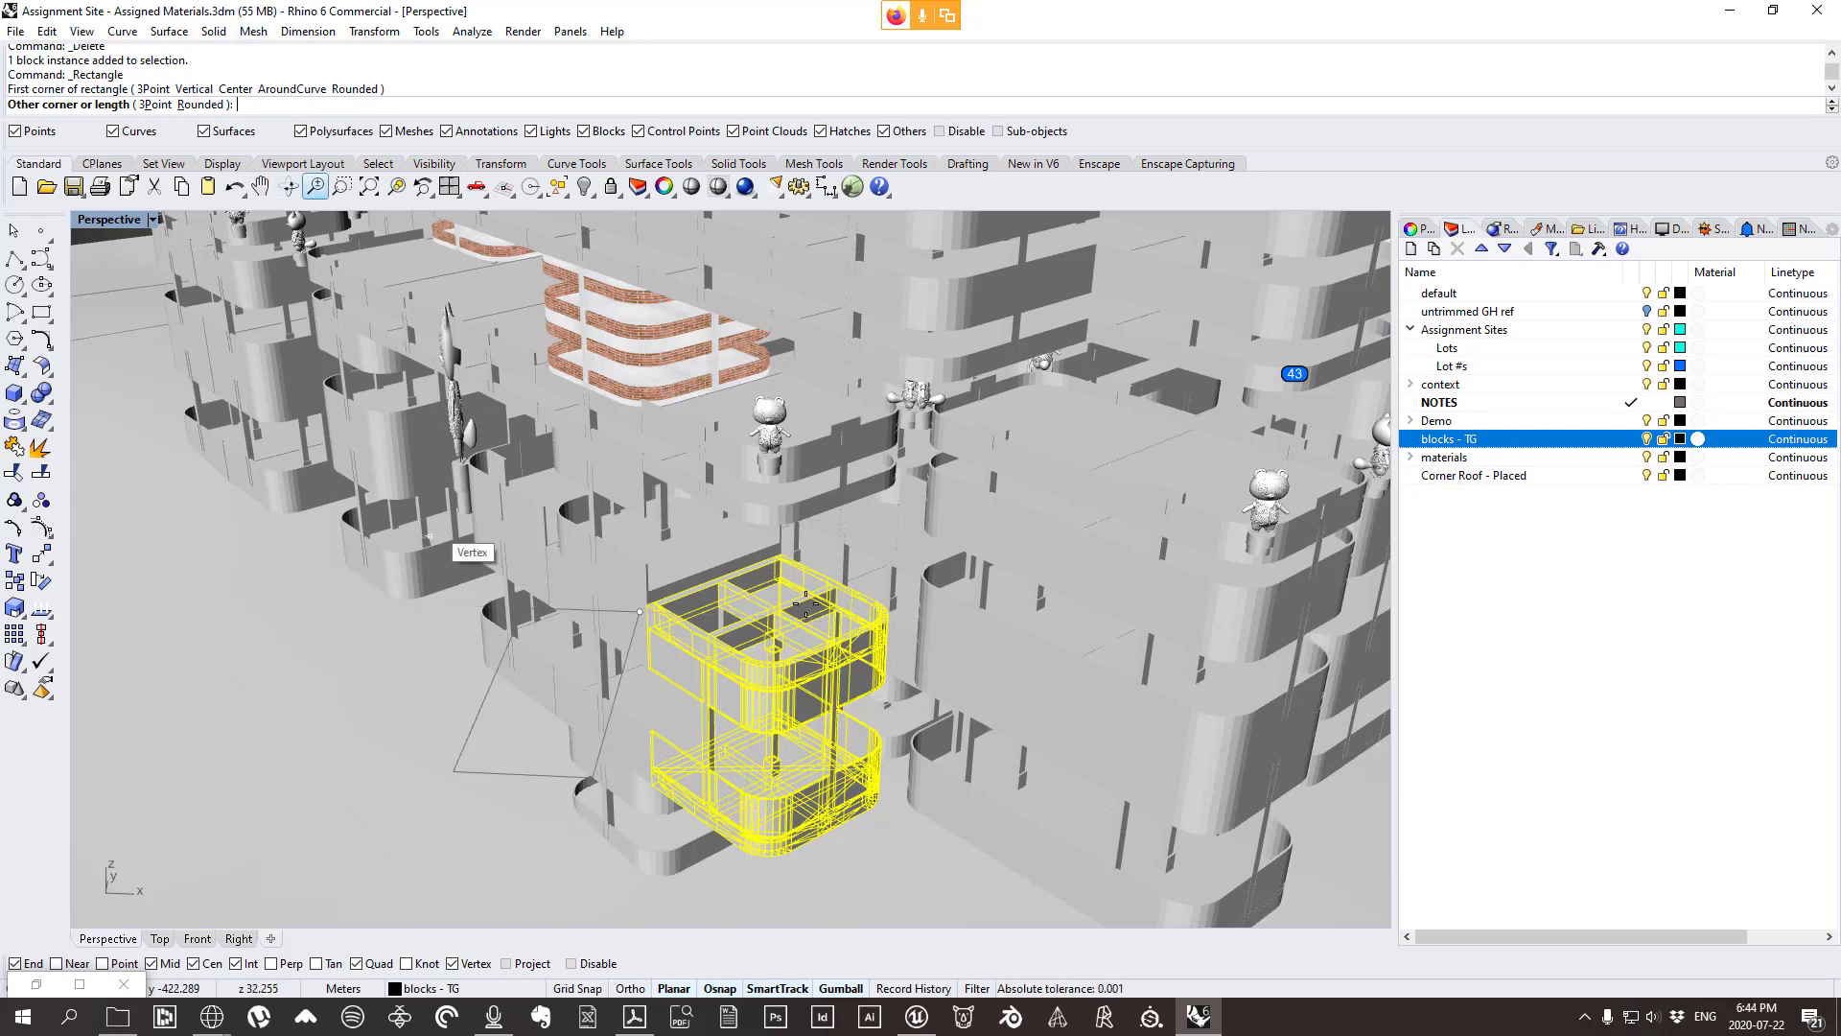
pyautogui.scroll(-3, 816, 704)
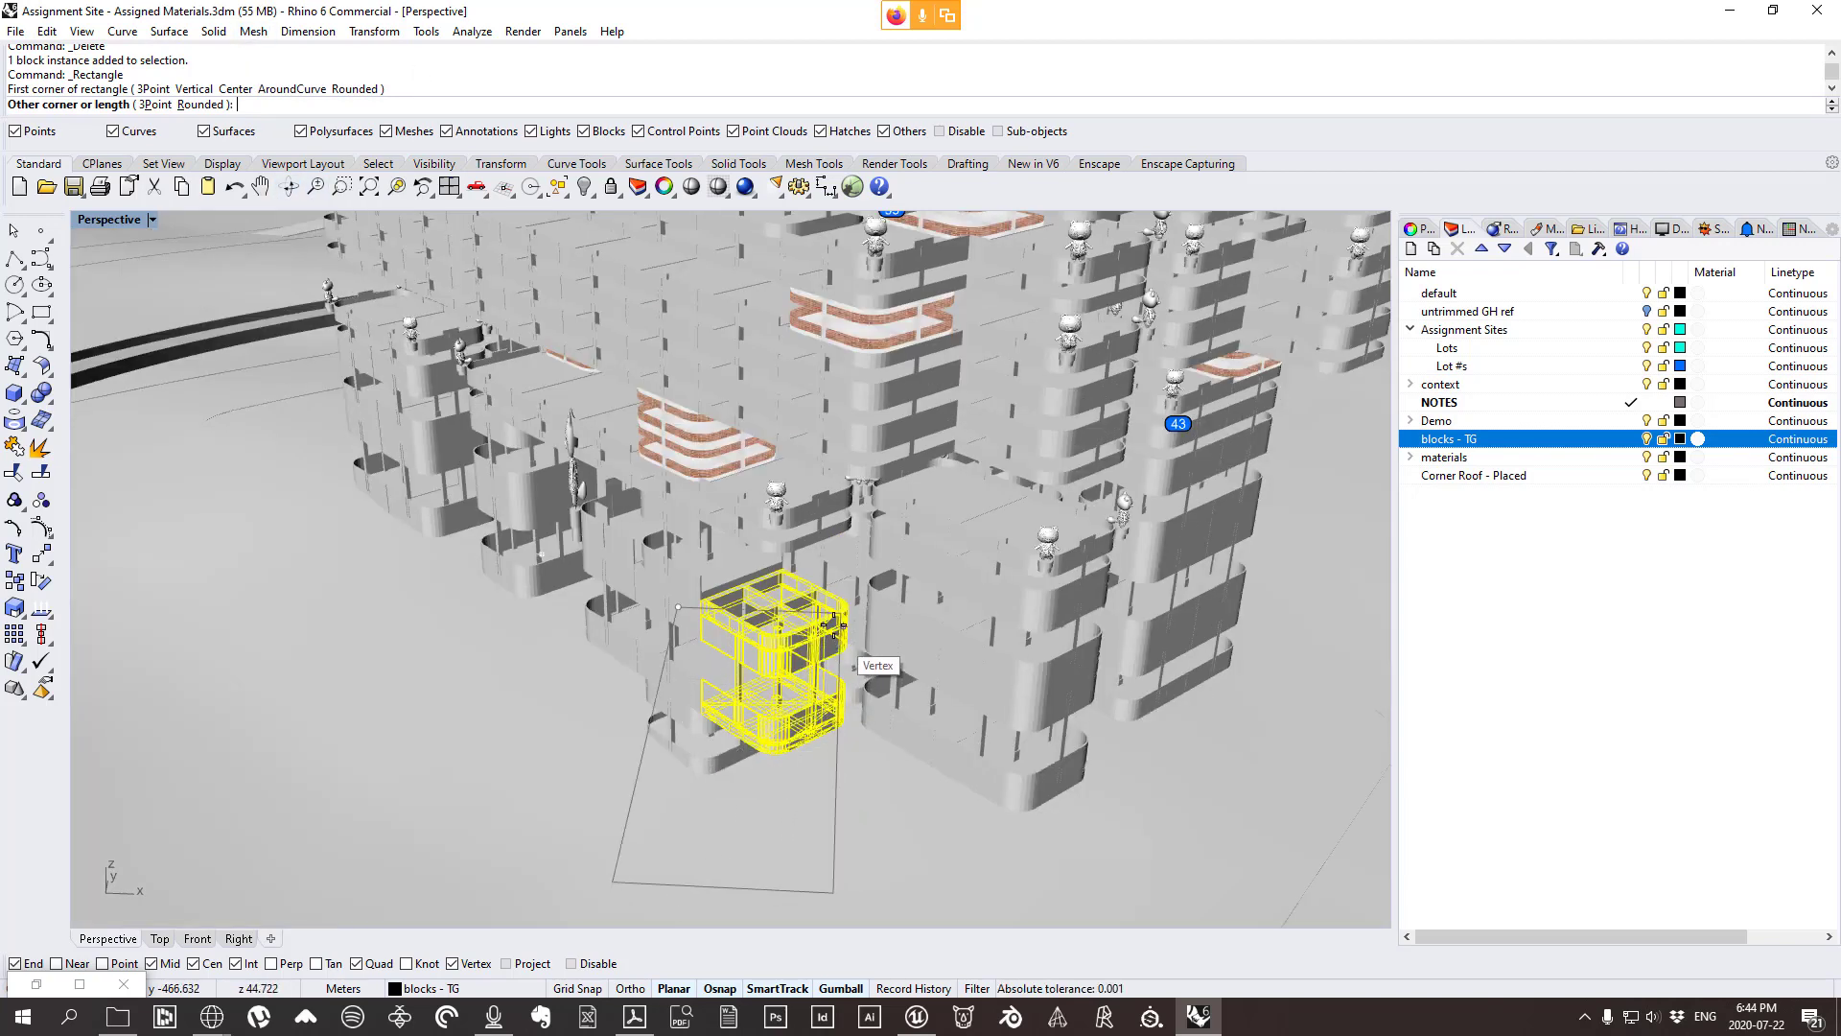
pyautogui.press('Escape')
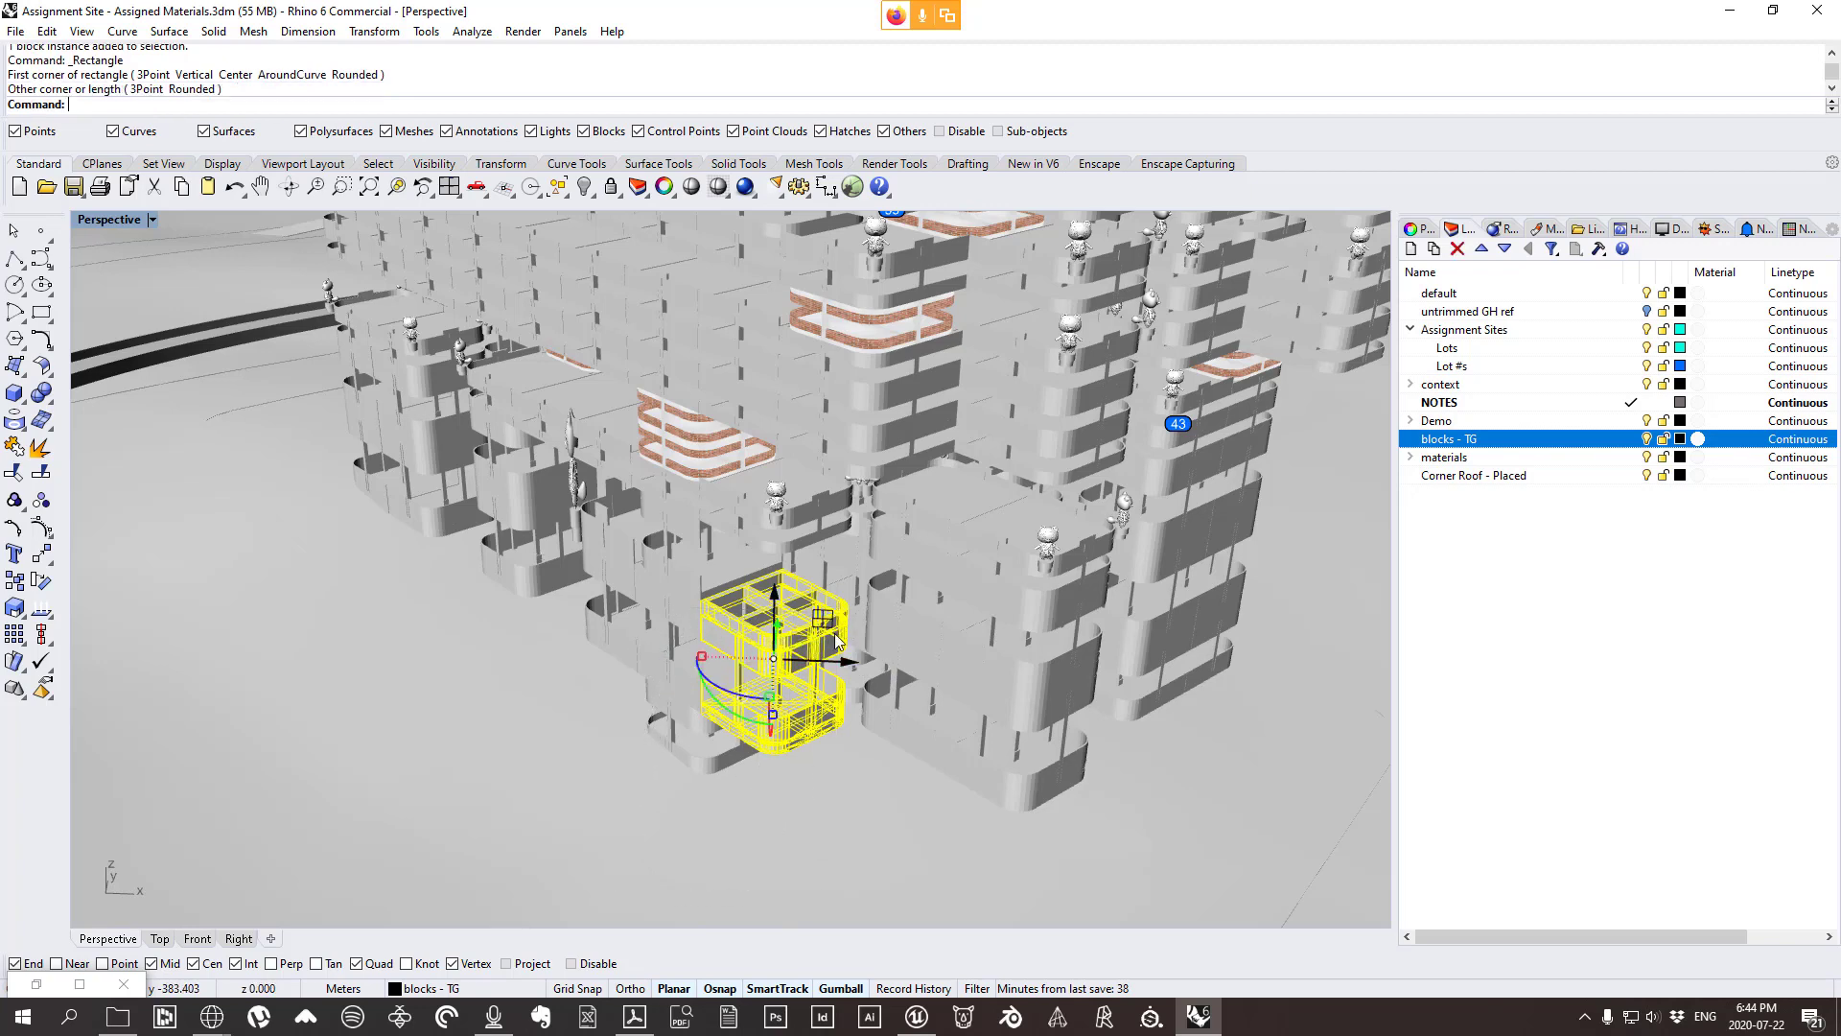
# Set the perspective viewport to Wireframe display and clear the unit block selection.
pyautogui.moveTo(778, 658); pyautogui.dragTo(822, 626, button='right')
pyautogui.click(82, 31)
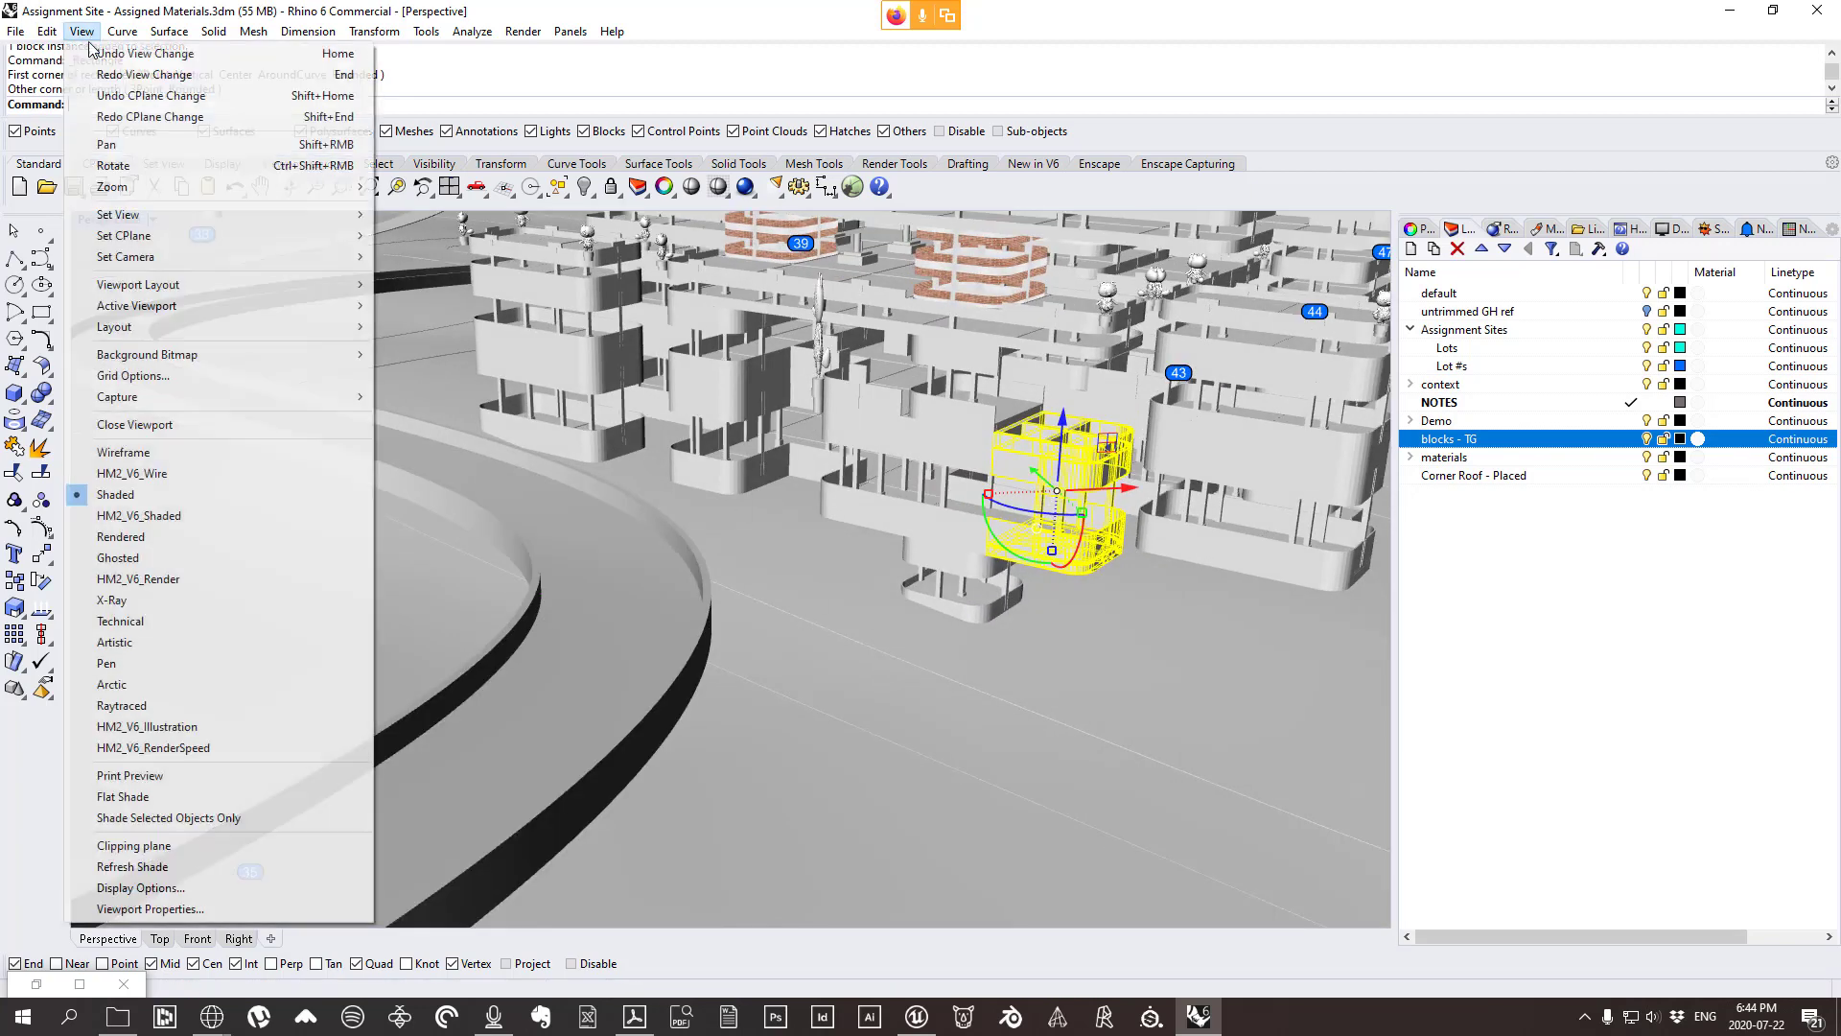
pyautogui.click(209, 455)
pyautogui.press('Escape')
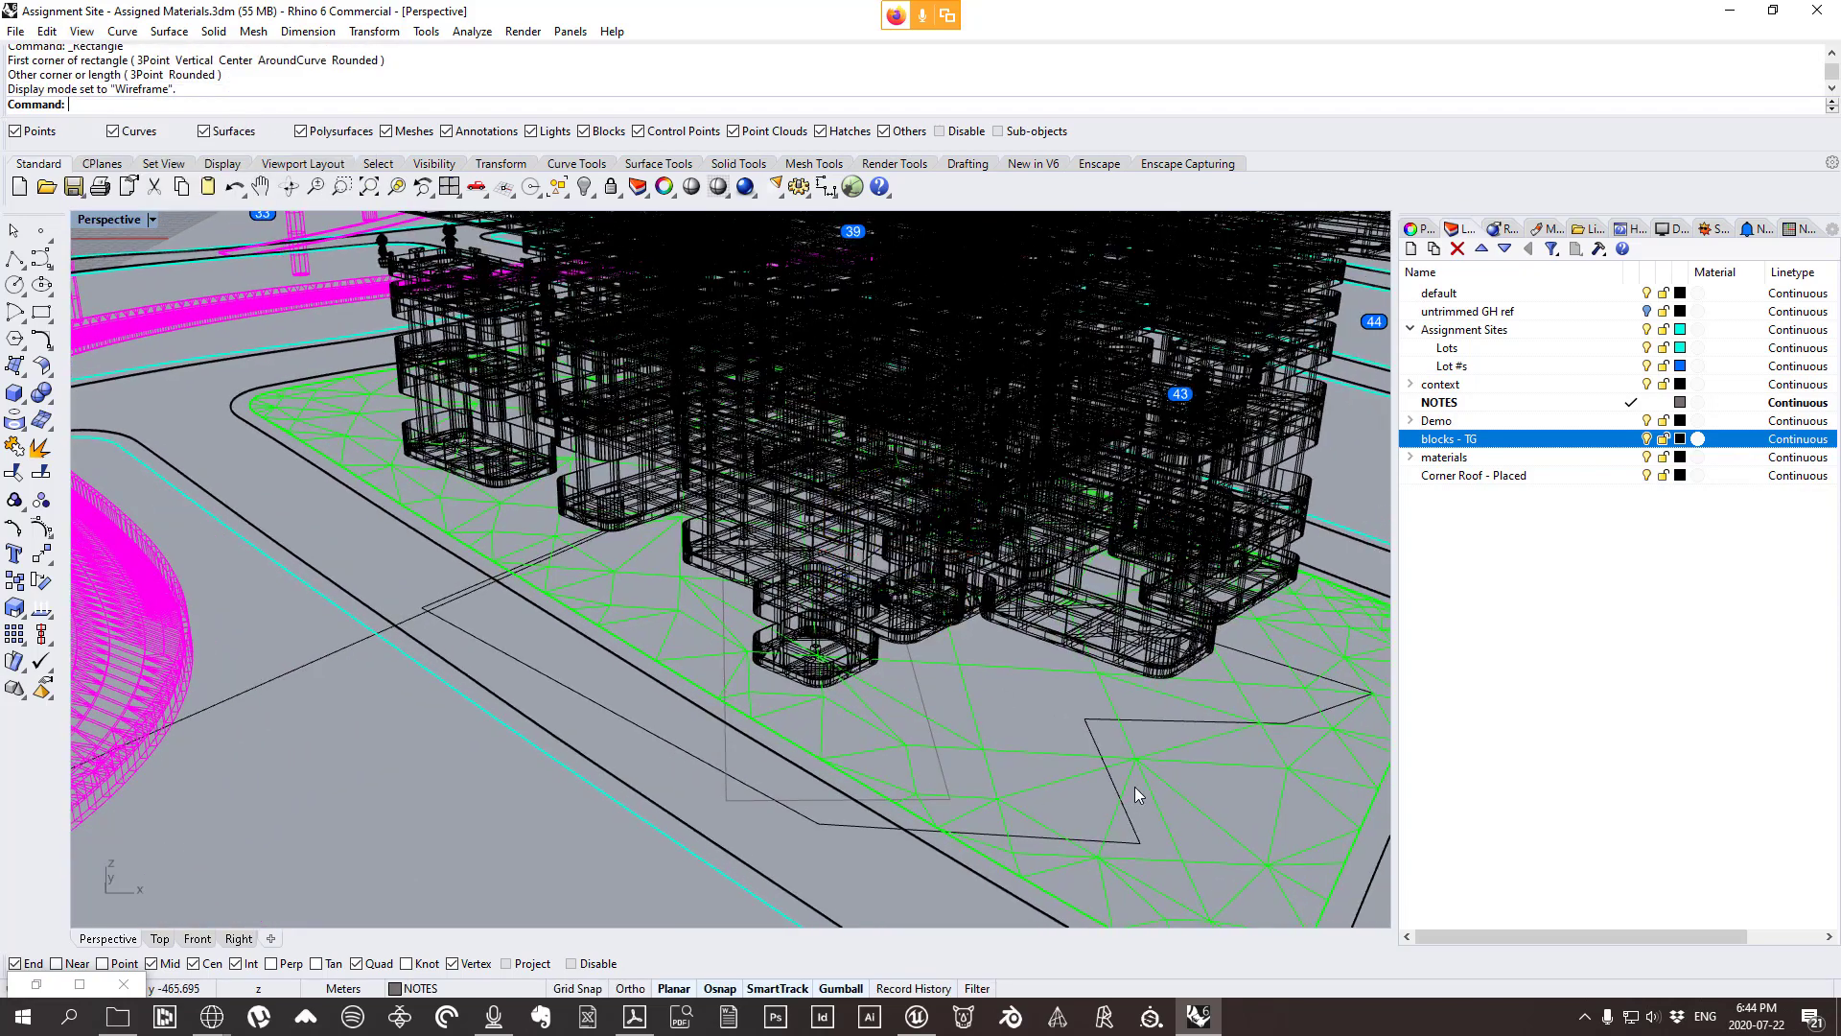
# Extrude the zigzag closed curve around the tower's base into a solid about 58 m high.
pyautogui.click(1091, 735)
pyautogui.click(213, 32)
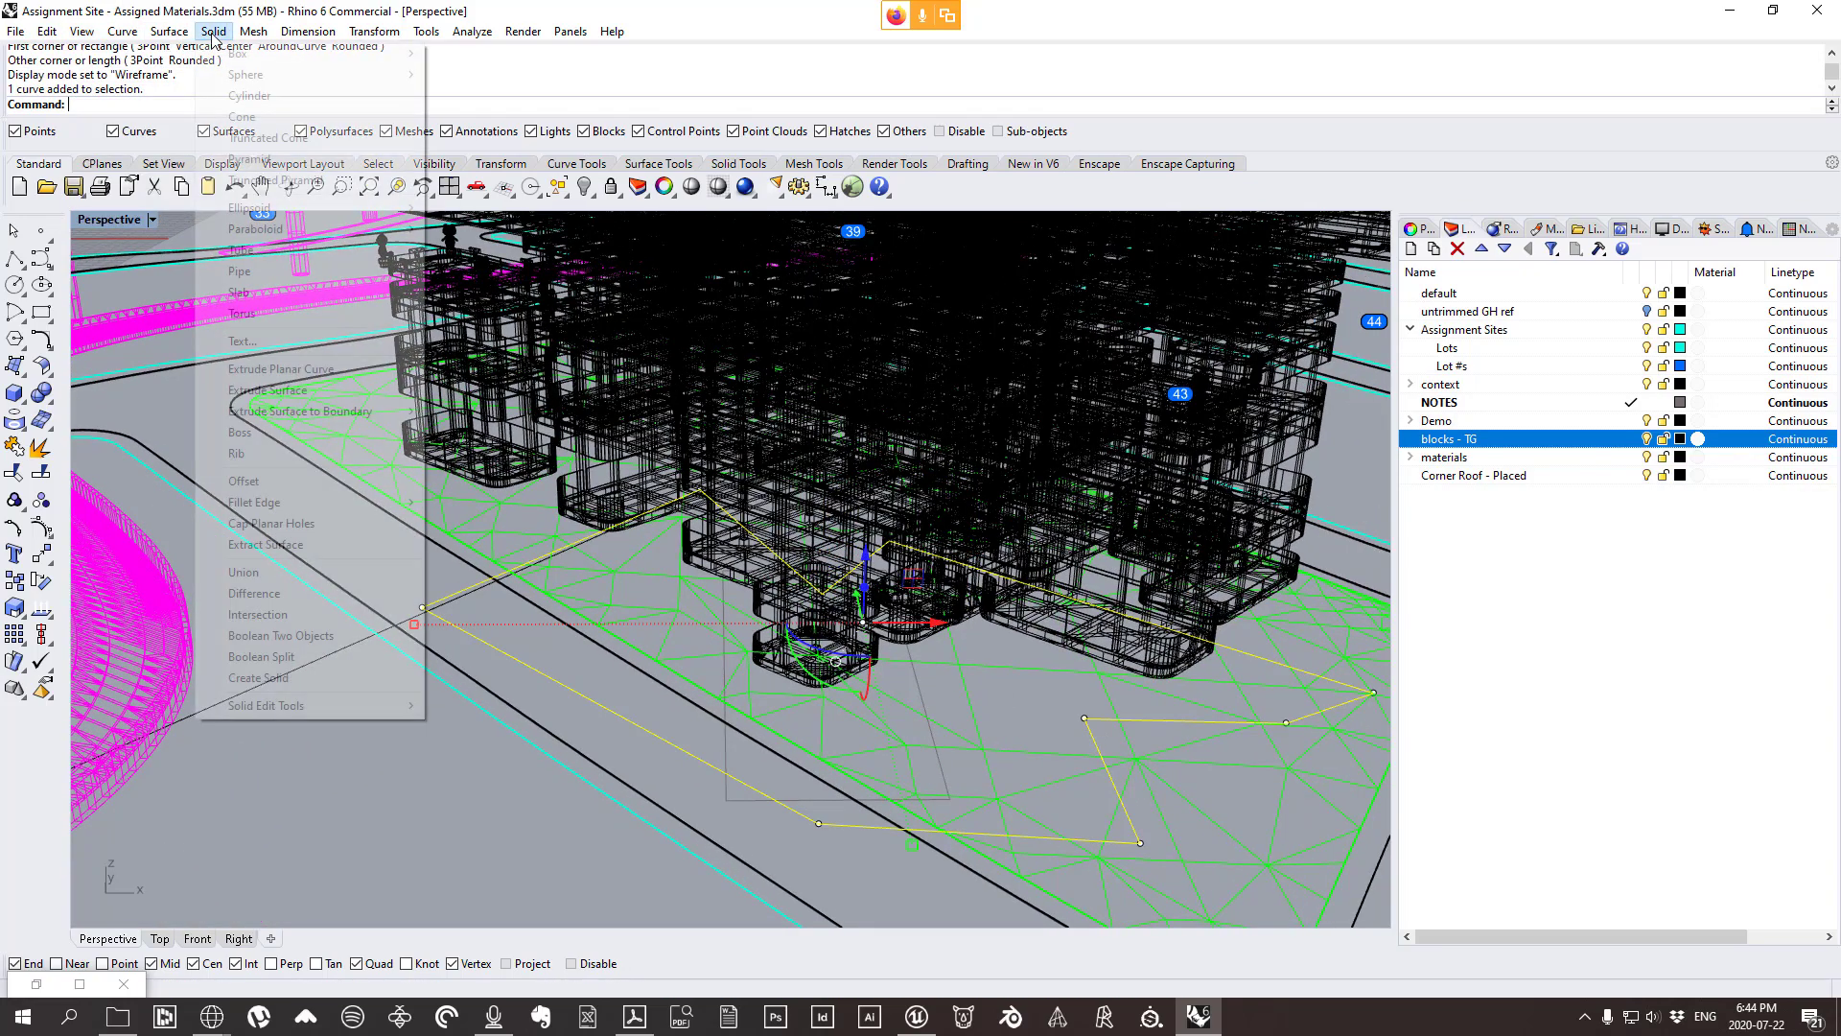
pyautogui.click(381, 372)
pyautogui.click(462, 371)
pyautogui.scroll(-5, 509, 398)
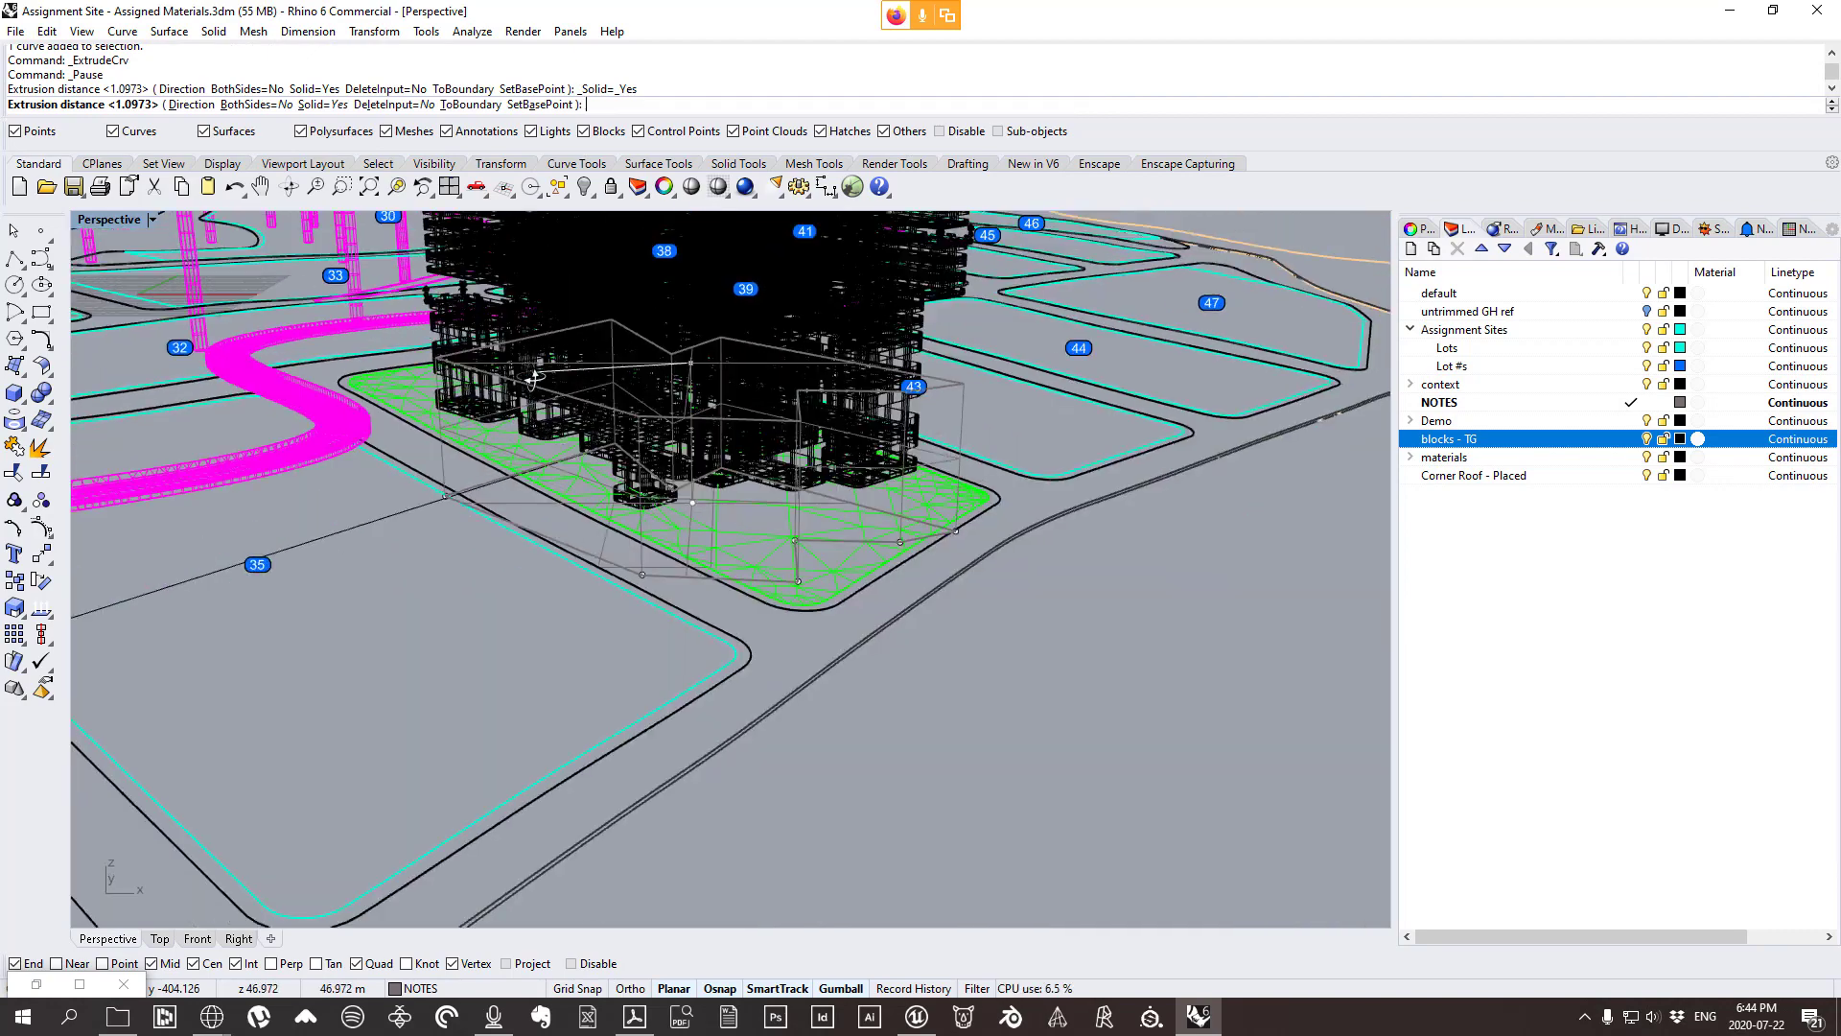
pyautogui.moveTo(516, 460); pyautogui.dragTo(525, 364, button='right')
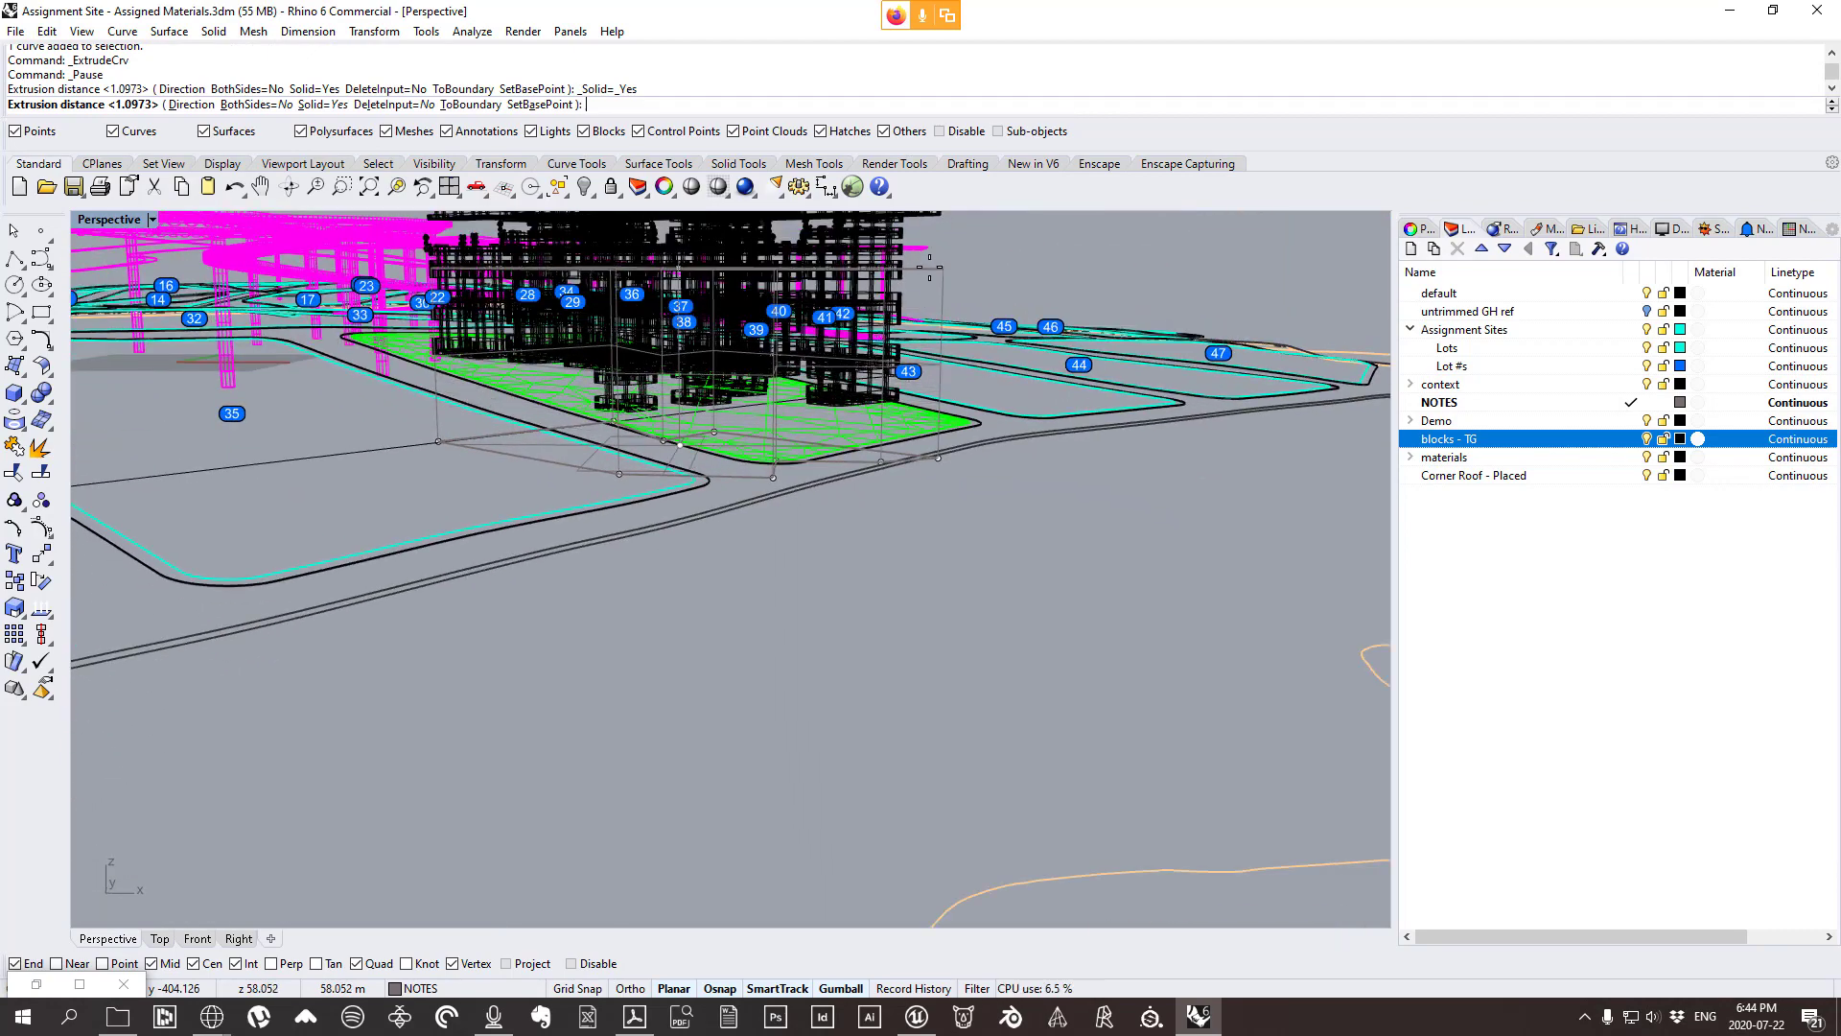
pyautogui.press('Escape')
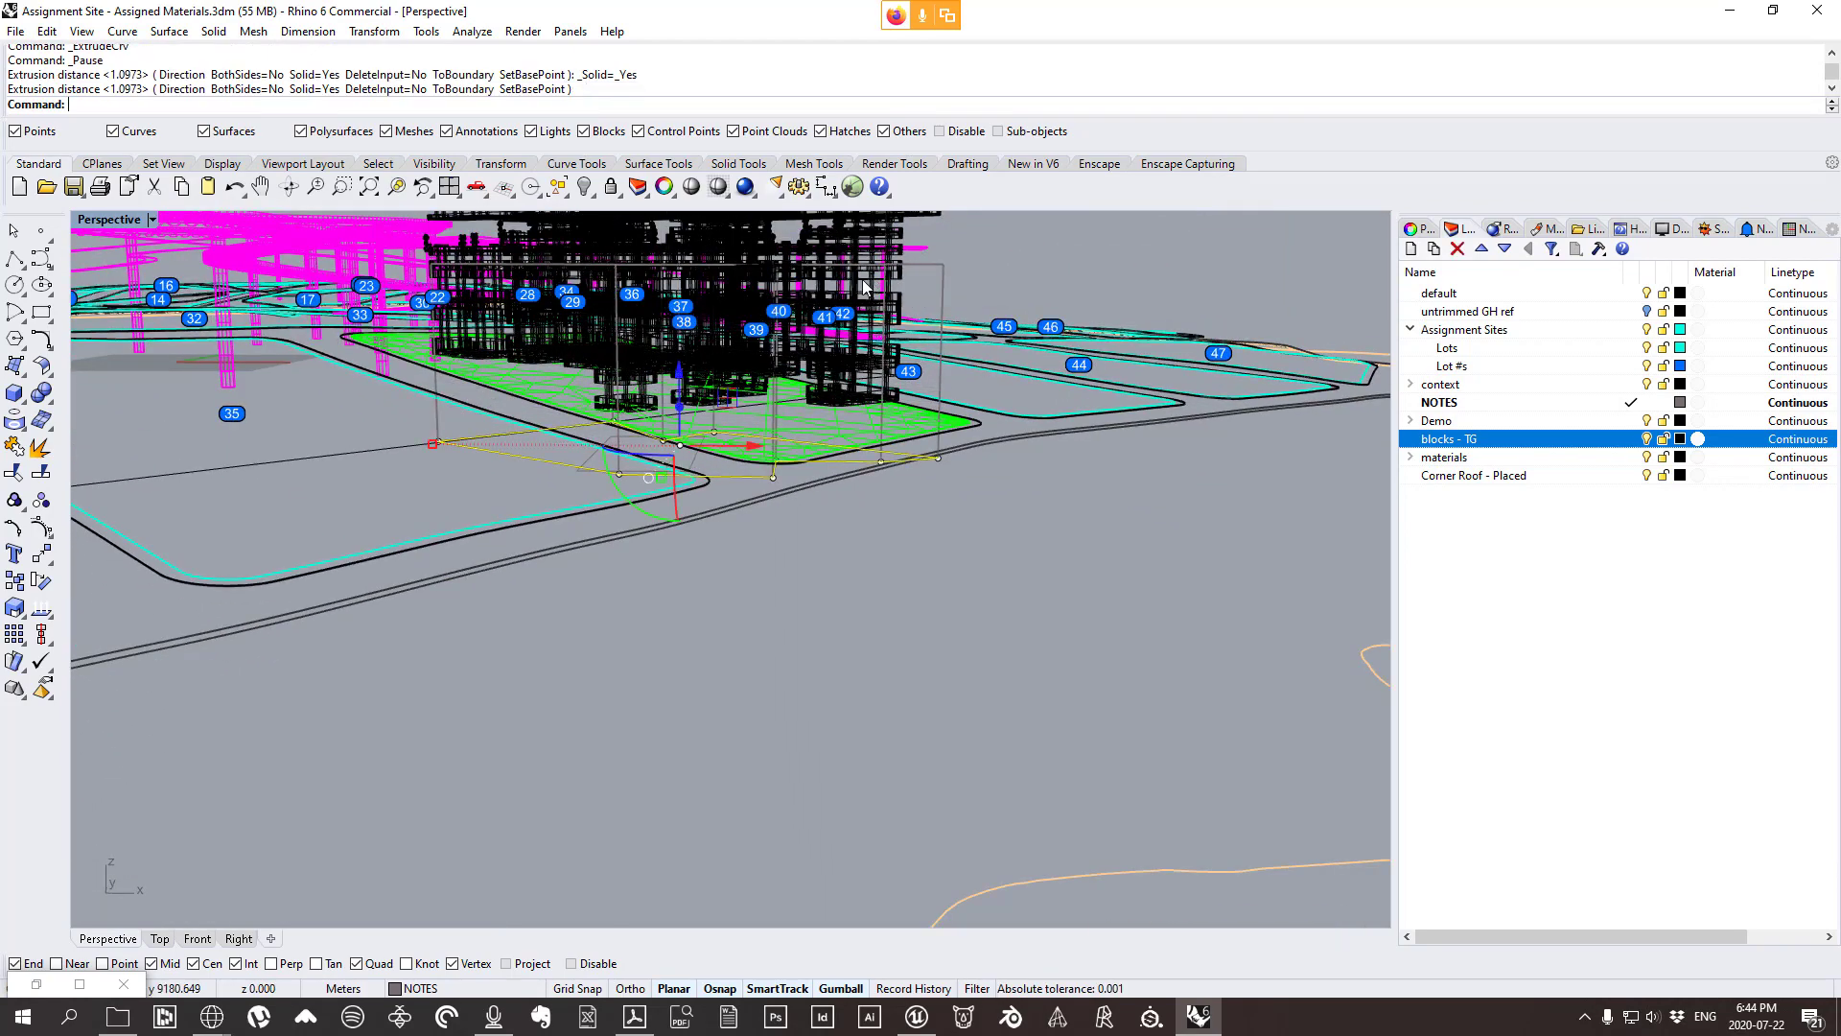
# Delete the extrusion's base curve and set the viewport back to Shaded display.
pyautogui.moveTo(927, 269); pyautogui.dragTo(784, 310, button='right')
pyautogui.press('Delete')
pyautogui.click(151, 220)
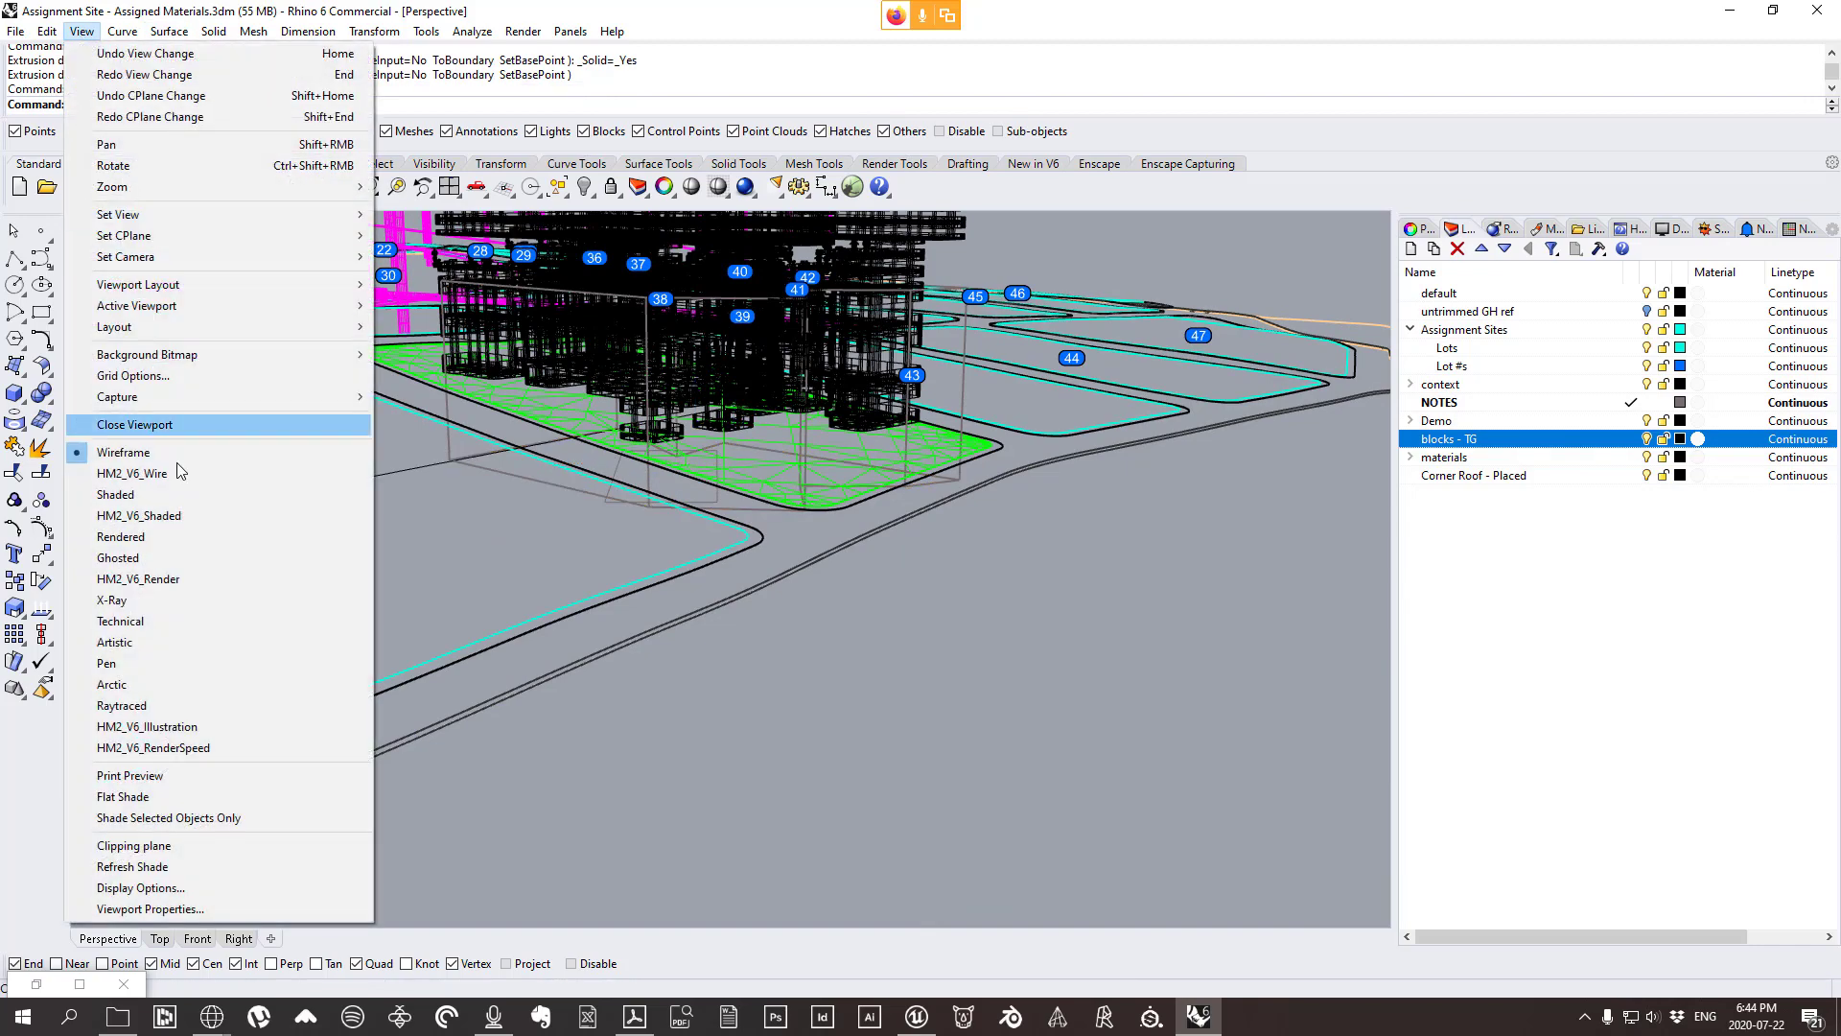
pyautogui.click(115, 496)
# Examine the extruded base volume from all sides, including how it encloses the tower's lower units.
pyautogui.moveTo(912, 470); pyautogui.dragTo(714, 552, button='right')
pyautogui.scroll(-5, 646, 455)
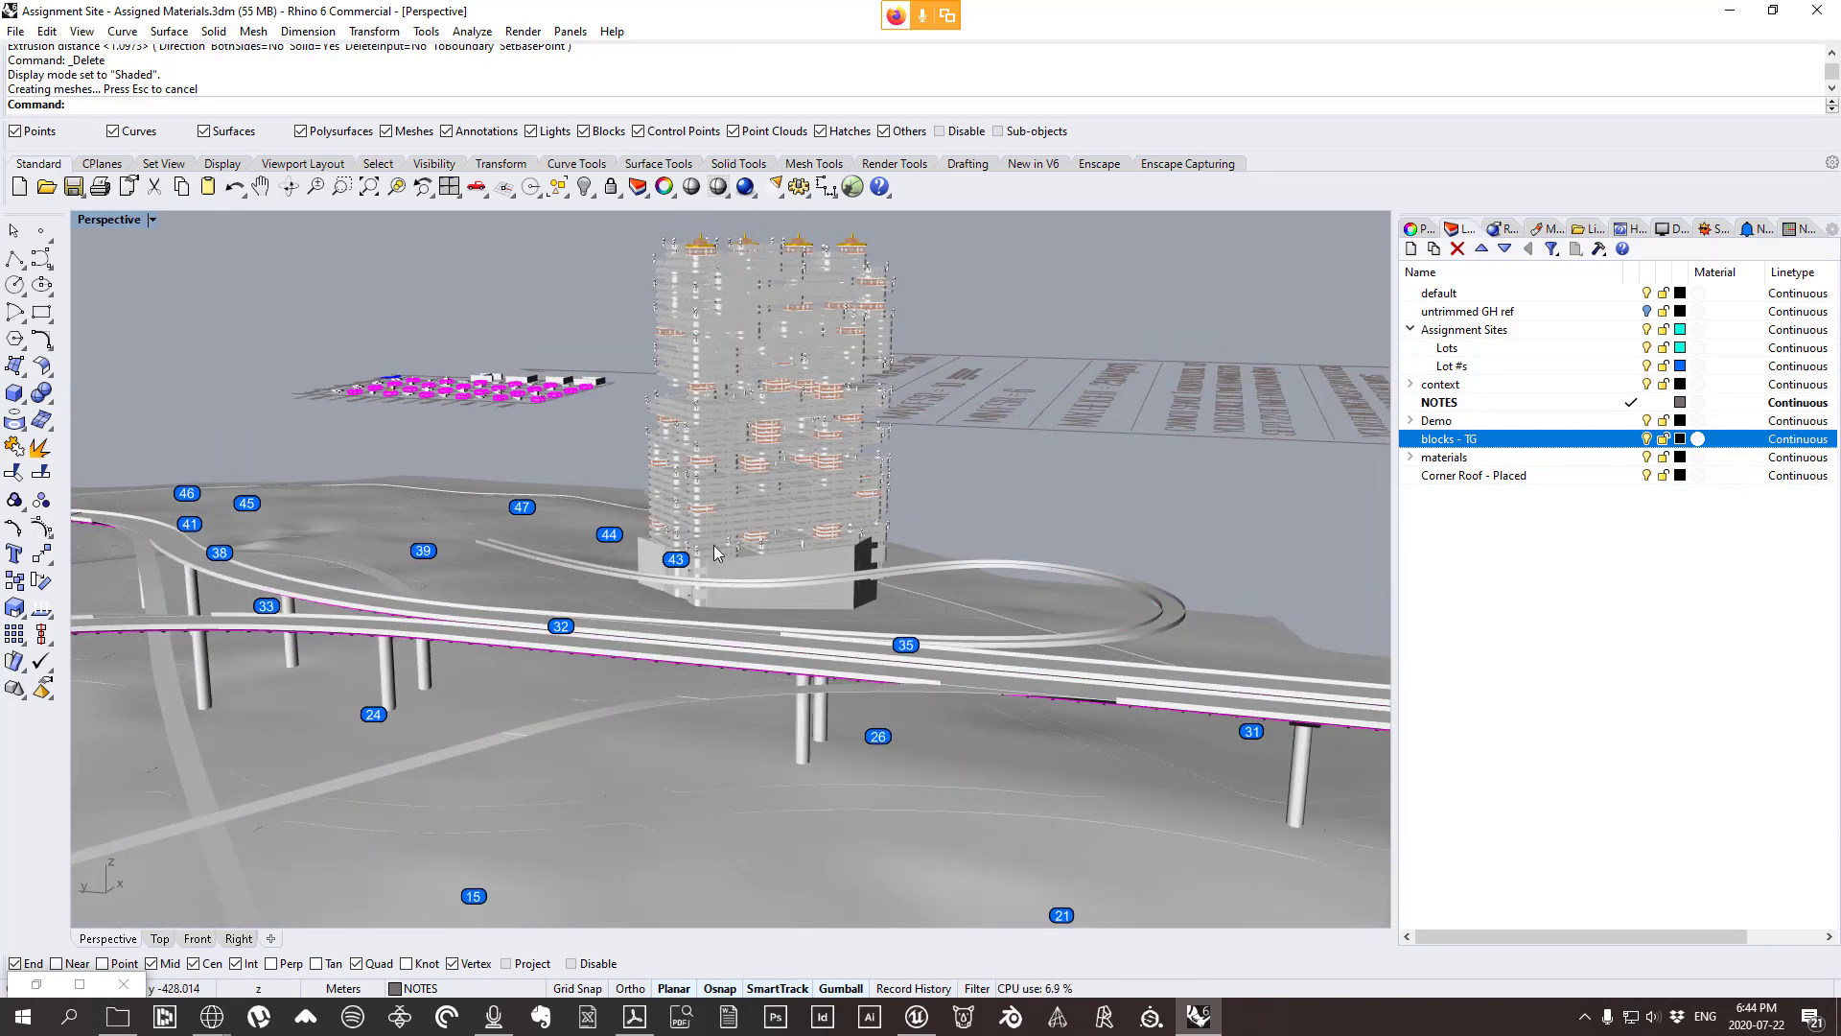
pyautogui.moveTo(623, 808); pyautogui.dragTo(719, 513, button='right')
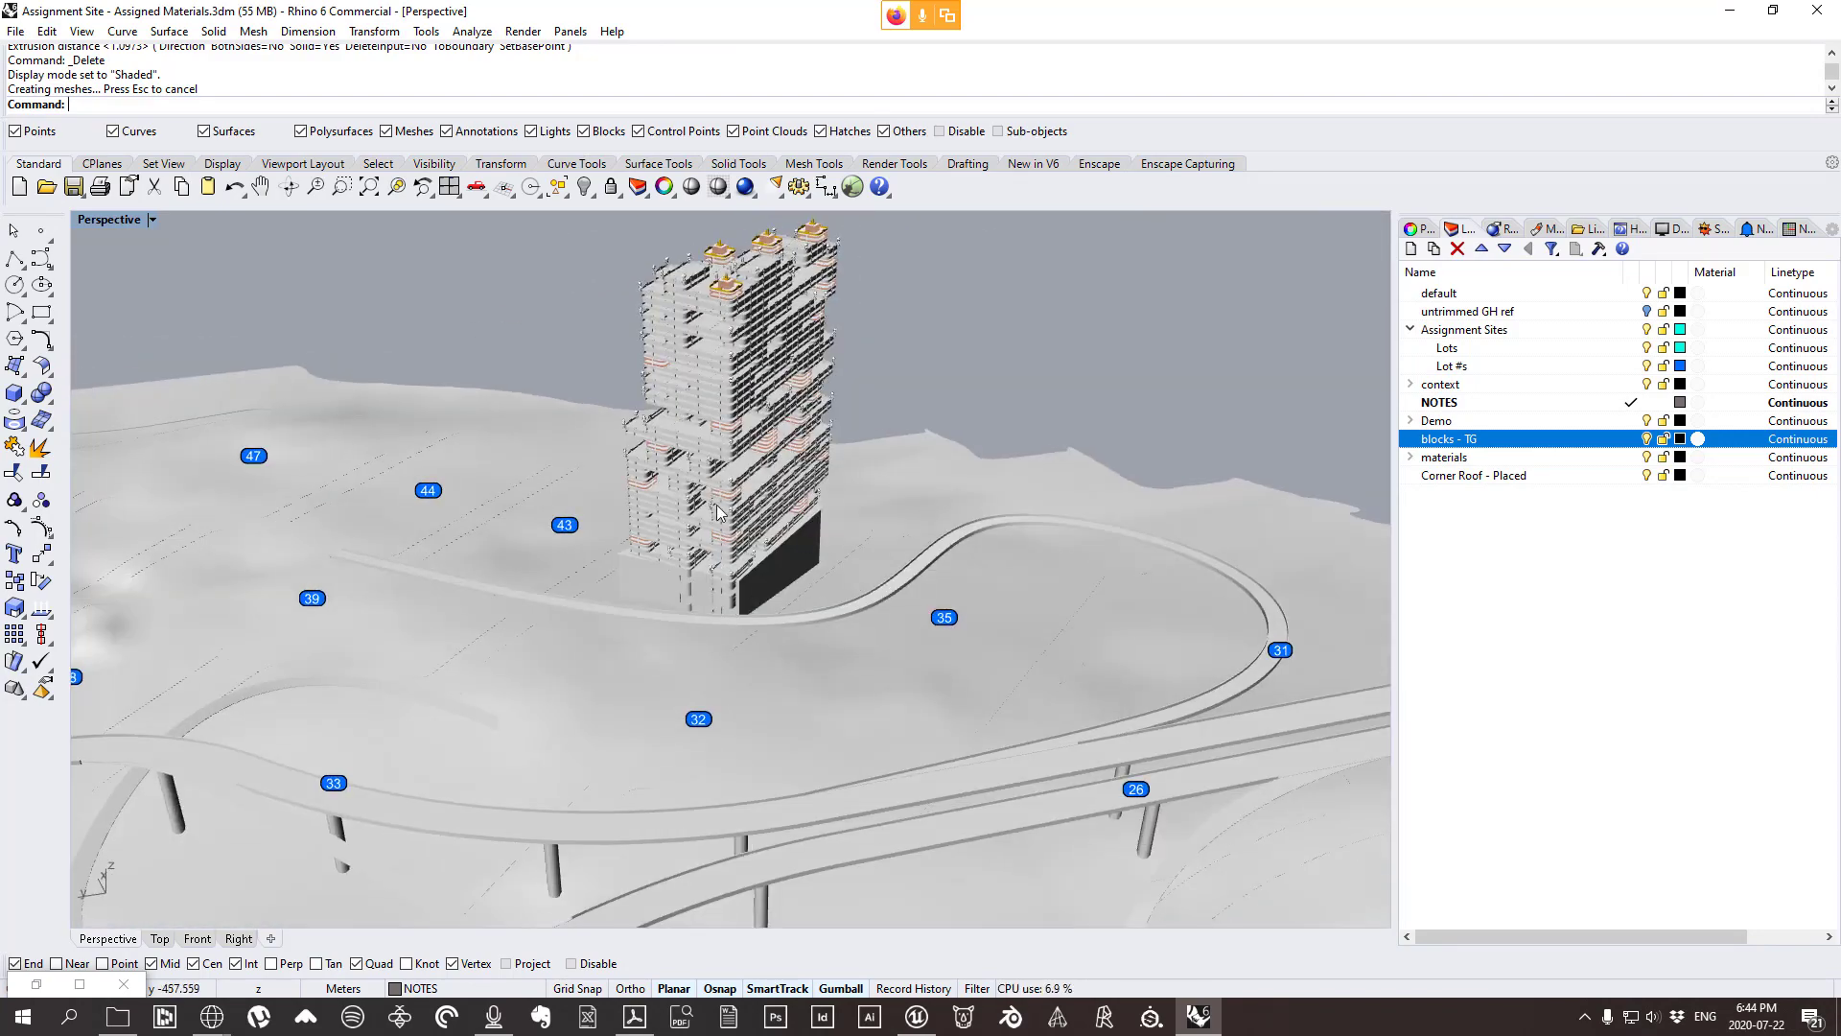
pyautogui.moveTo(560, 485); pyautogui.dragTo(716, 493, button='right')
pyautogui.scroll(5, 675, 601)
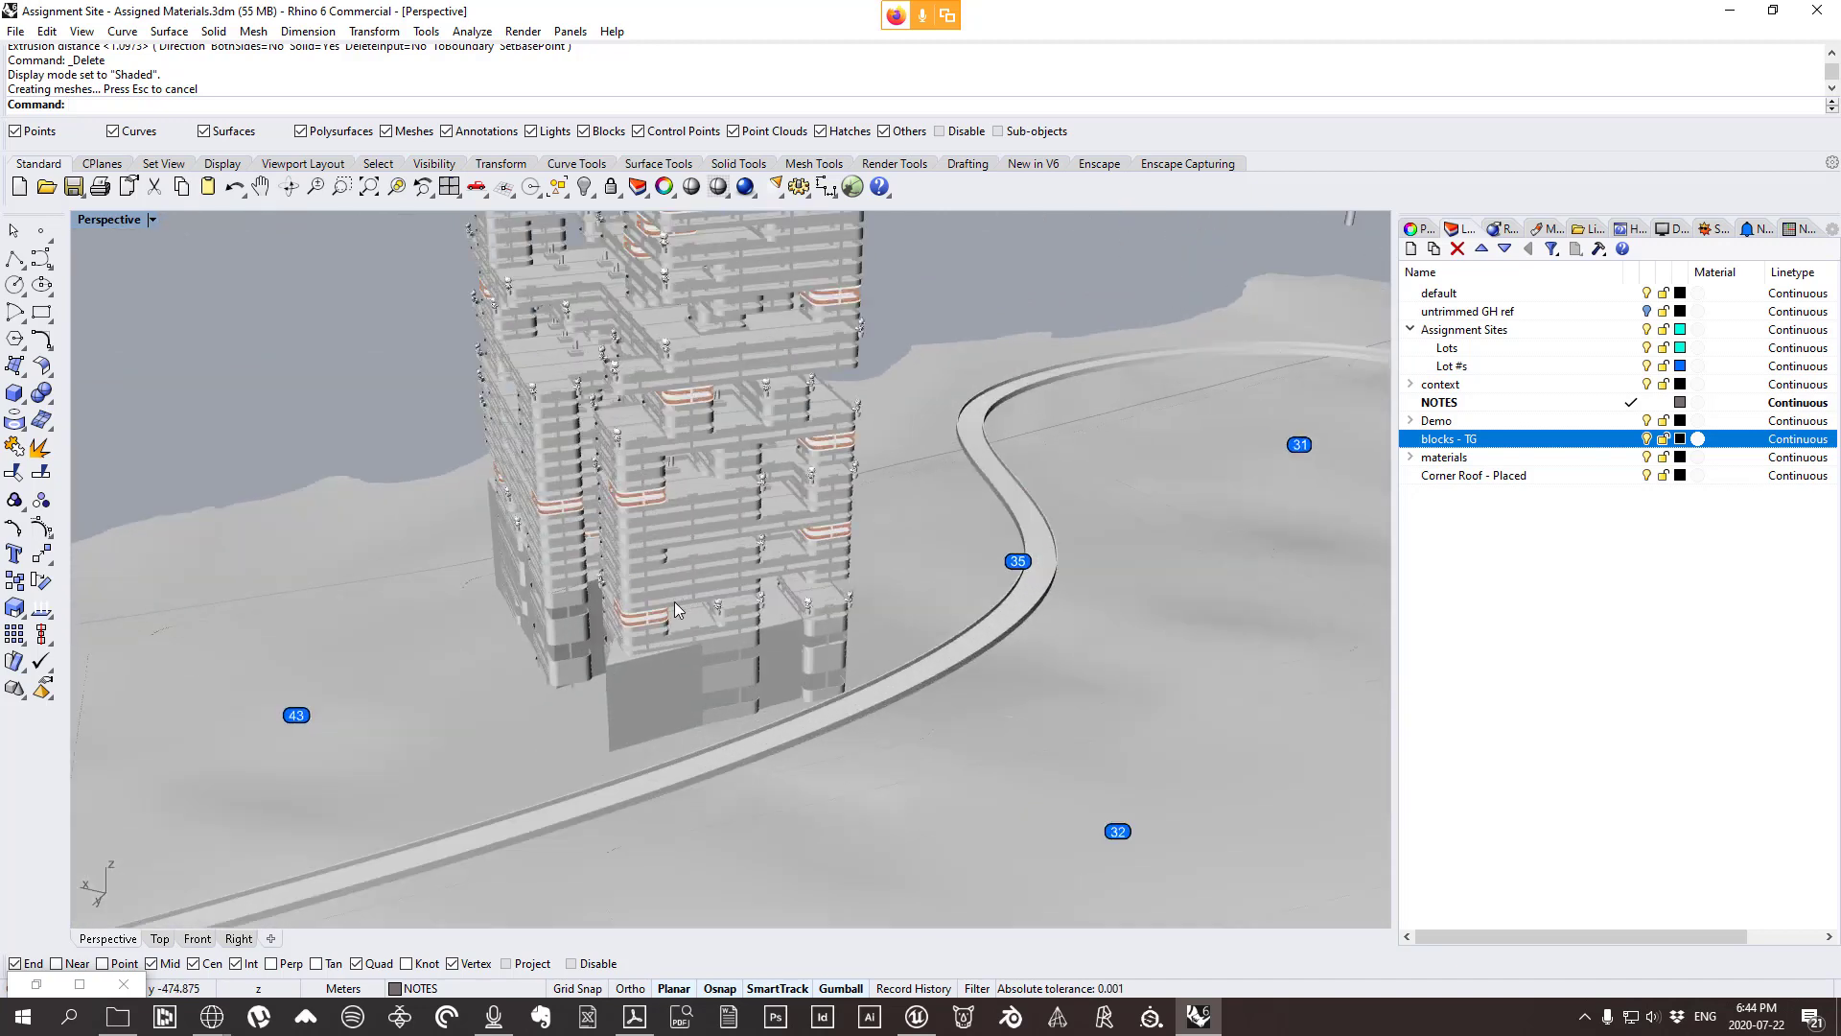
pyautogui.scroll(-4, 790, 688)
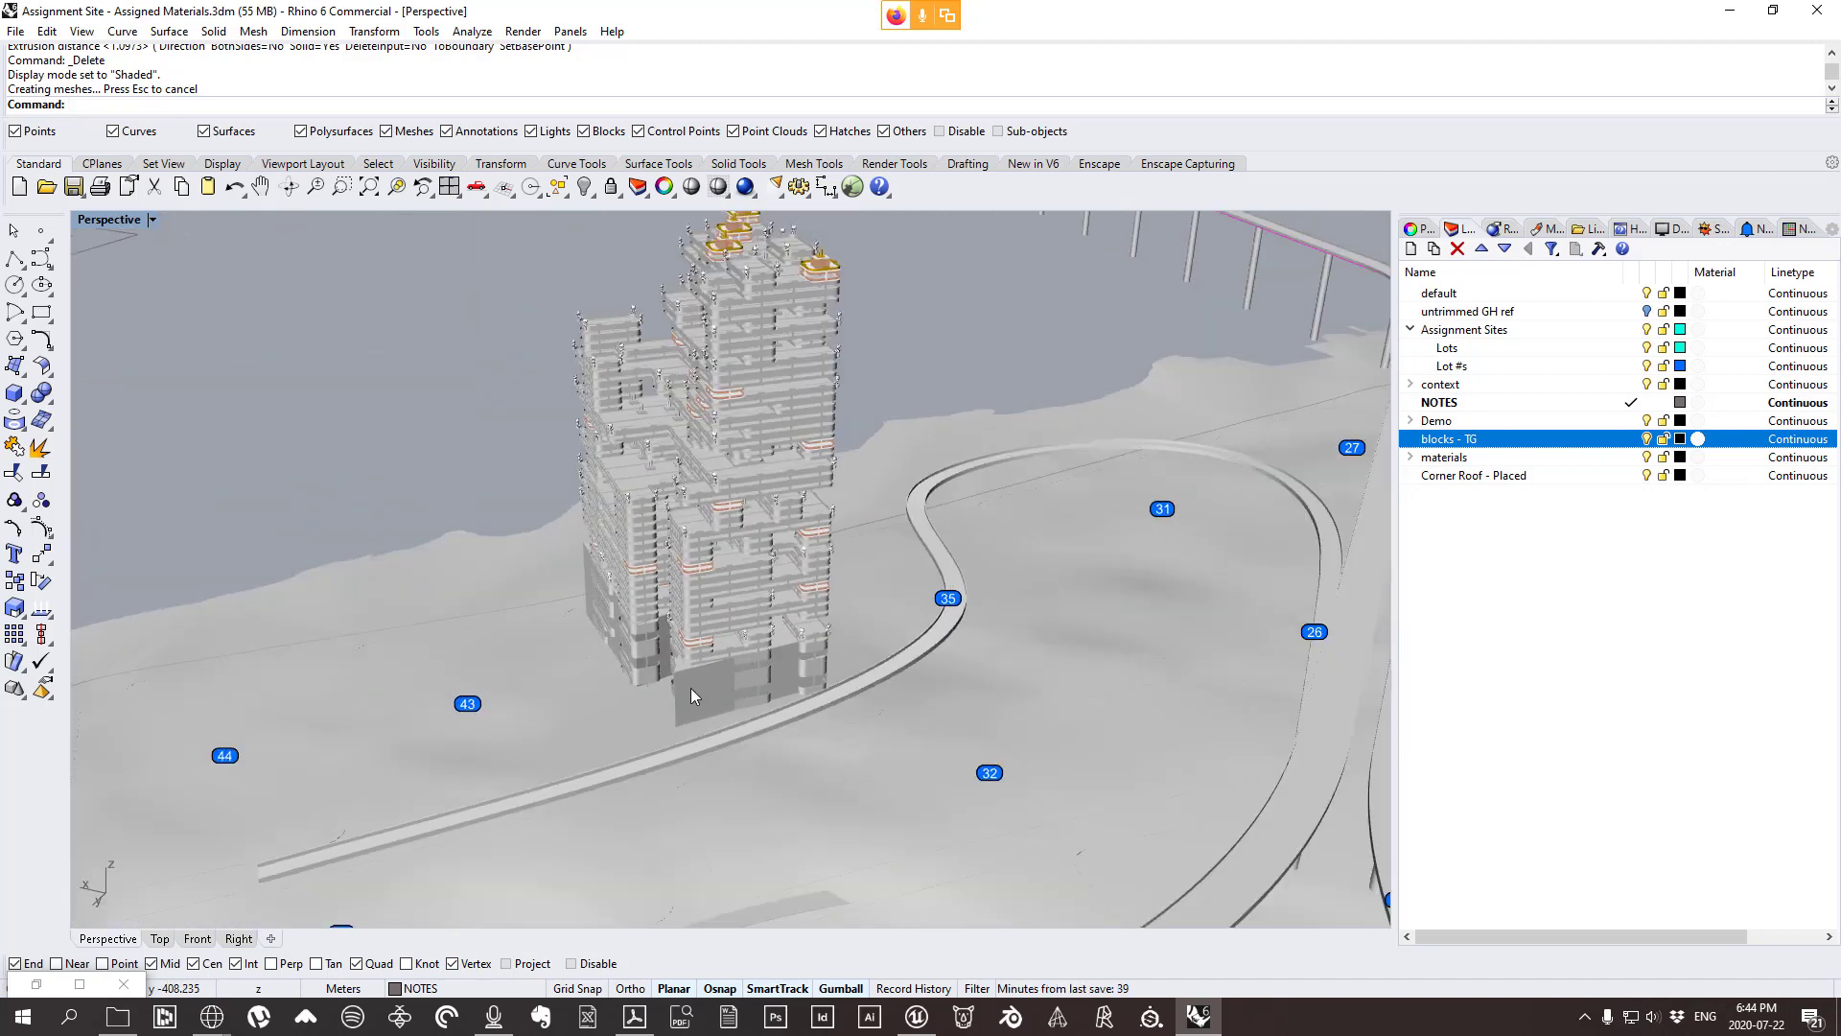
pyautogui.moveTo(691, 687); pyautogui.dragTo(765, 788, button='right')
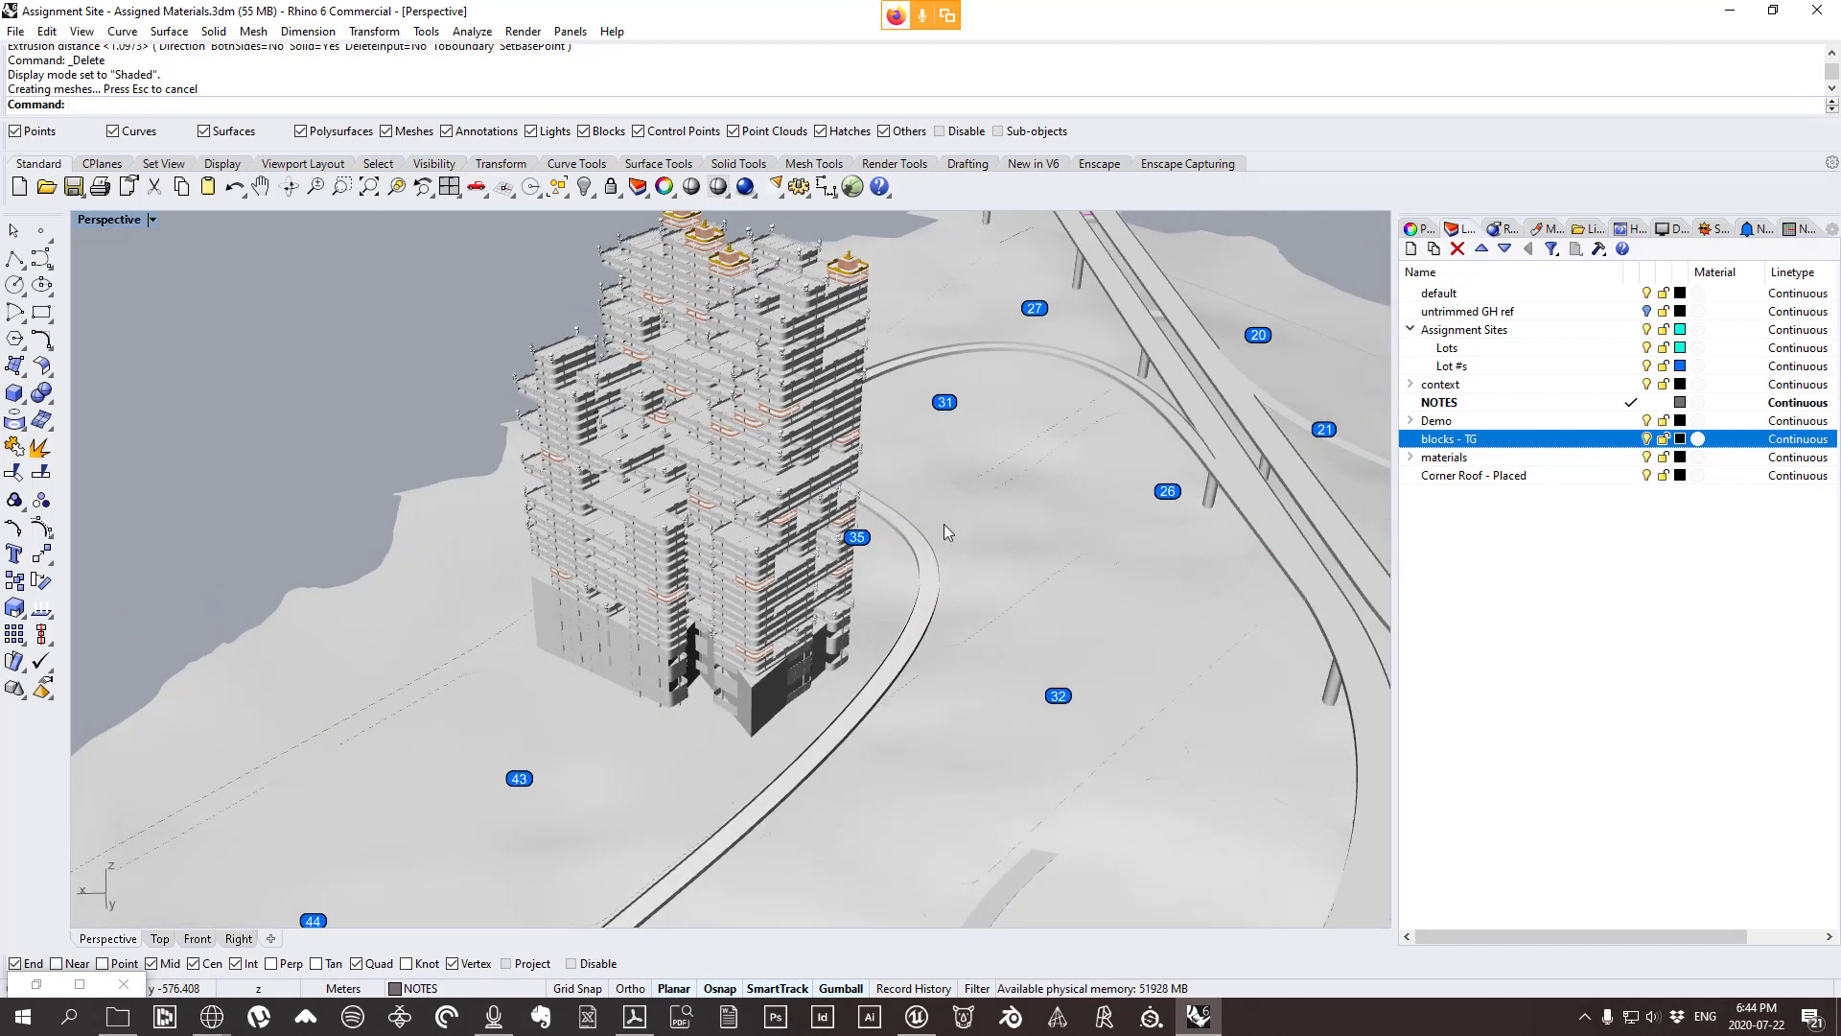
pyautogui.moveTo(842, 494); pyautogui.dragTo(953, 498, button='right')
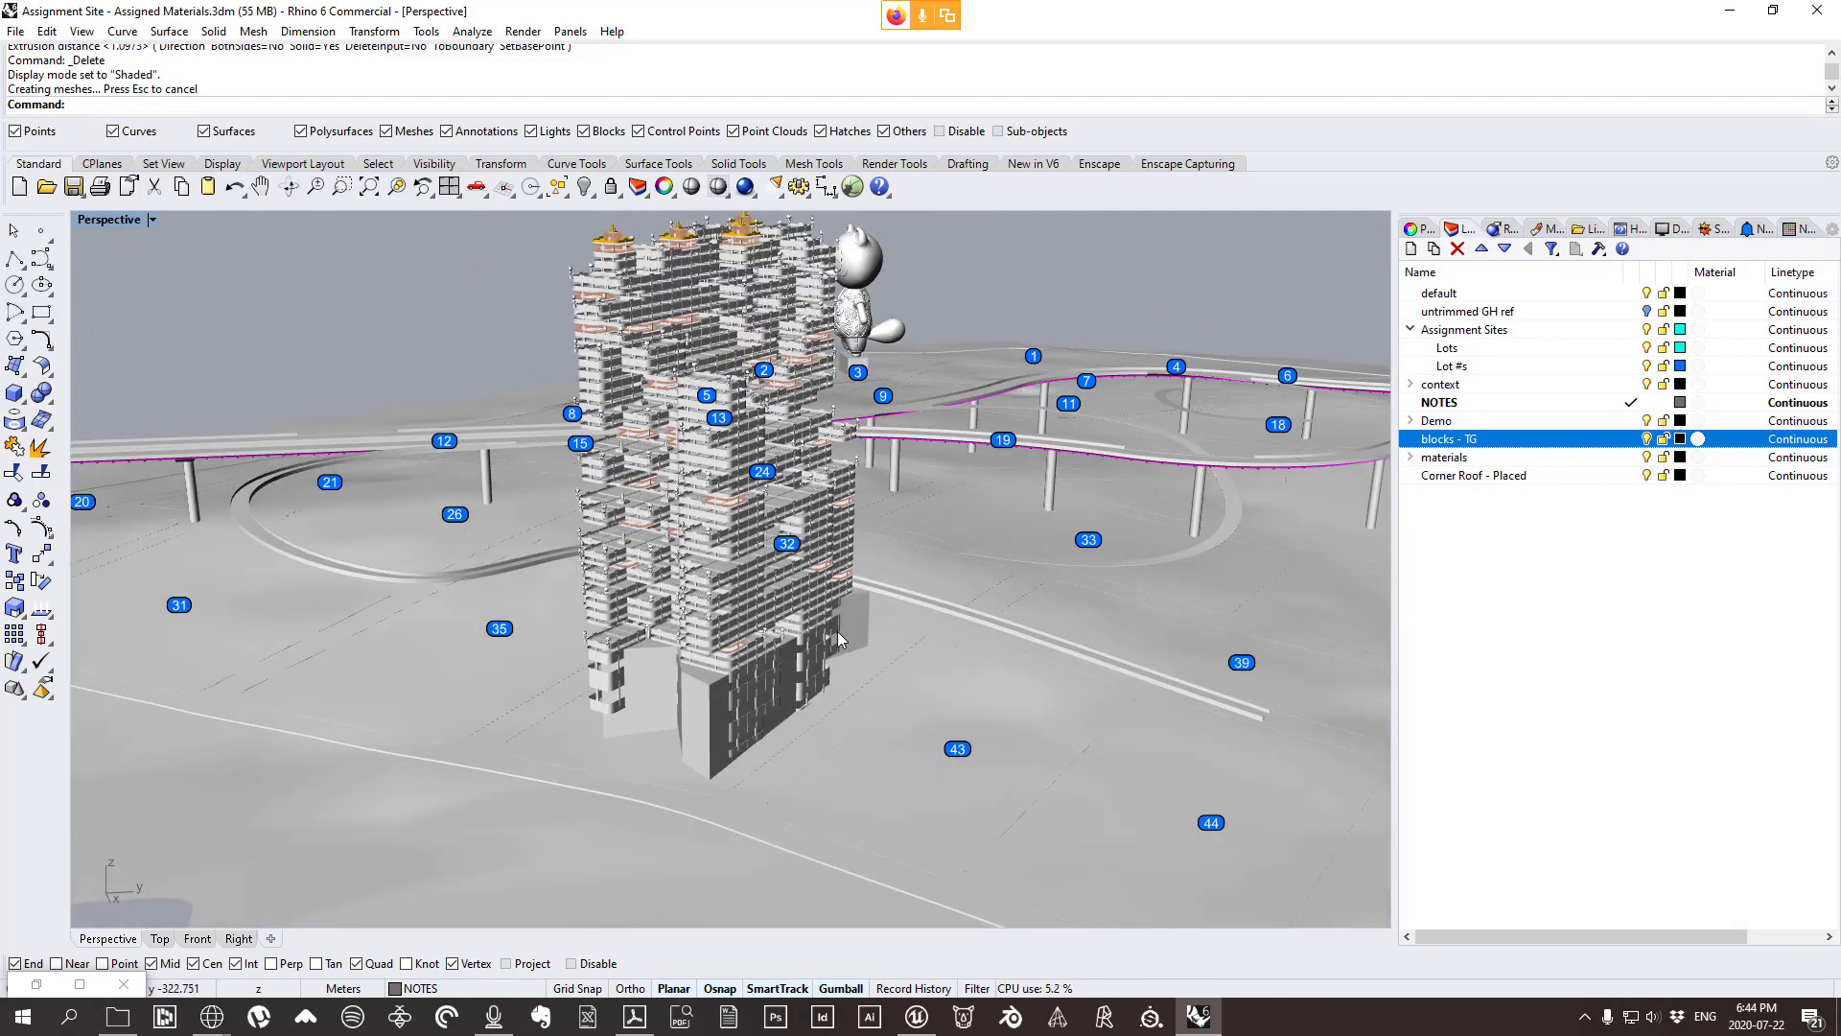
pyautogui.moveTo(865, 625); pyautogui.dragTo(583, 646, button='right')
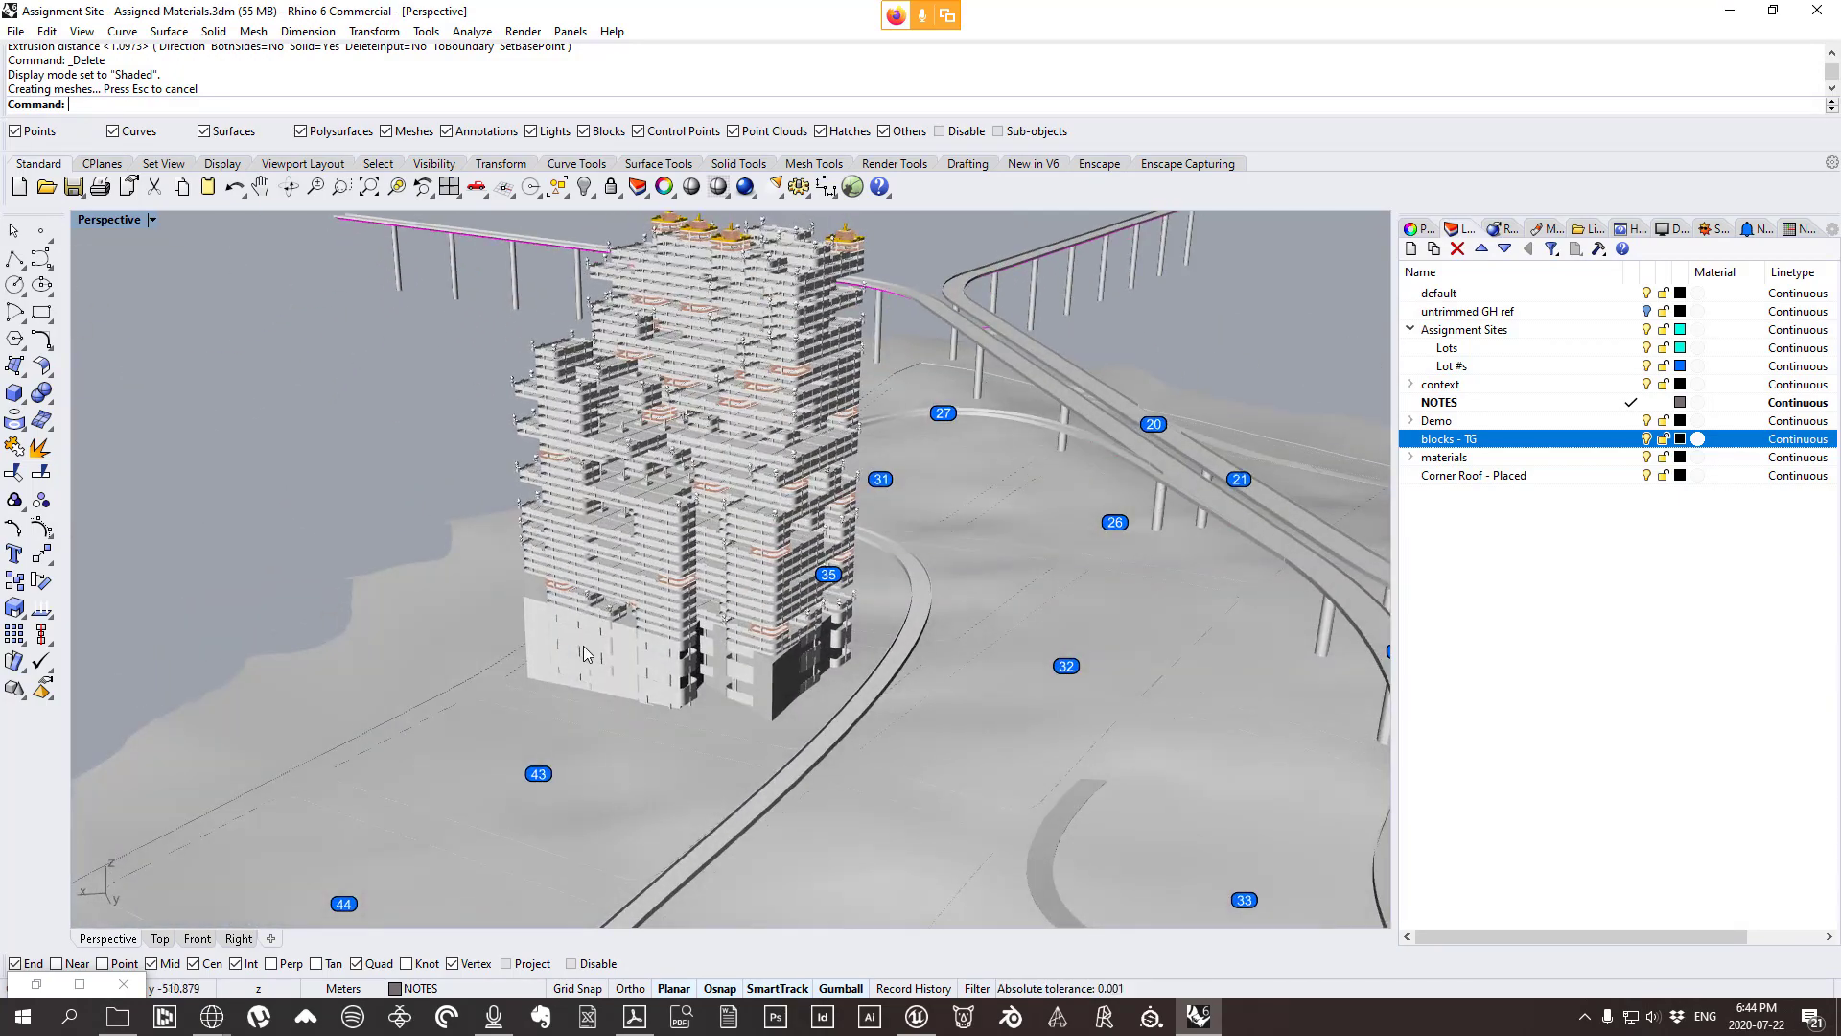
# Create a polygon mesh from the extruded base volume using the default polygon density.
pyautogui.click(768, 697)
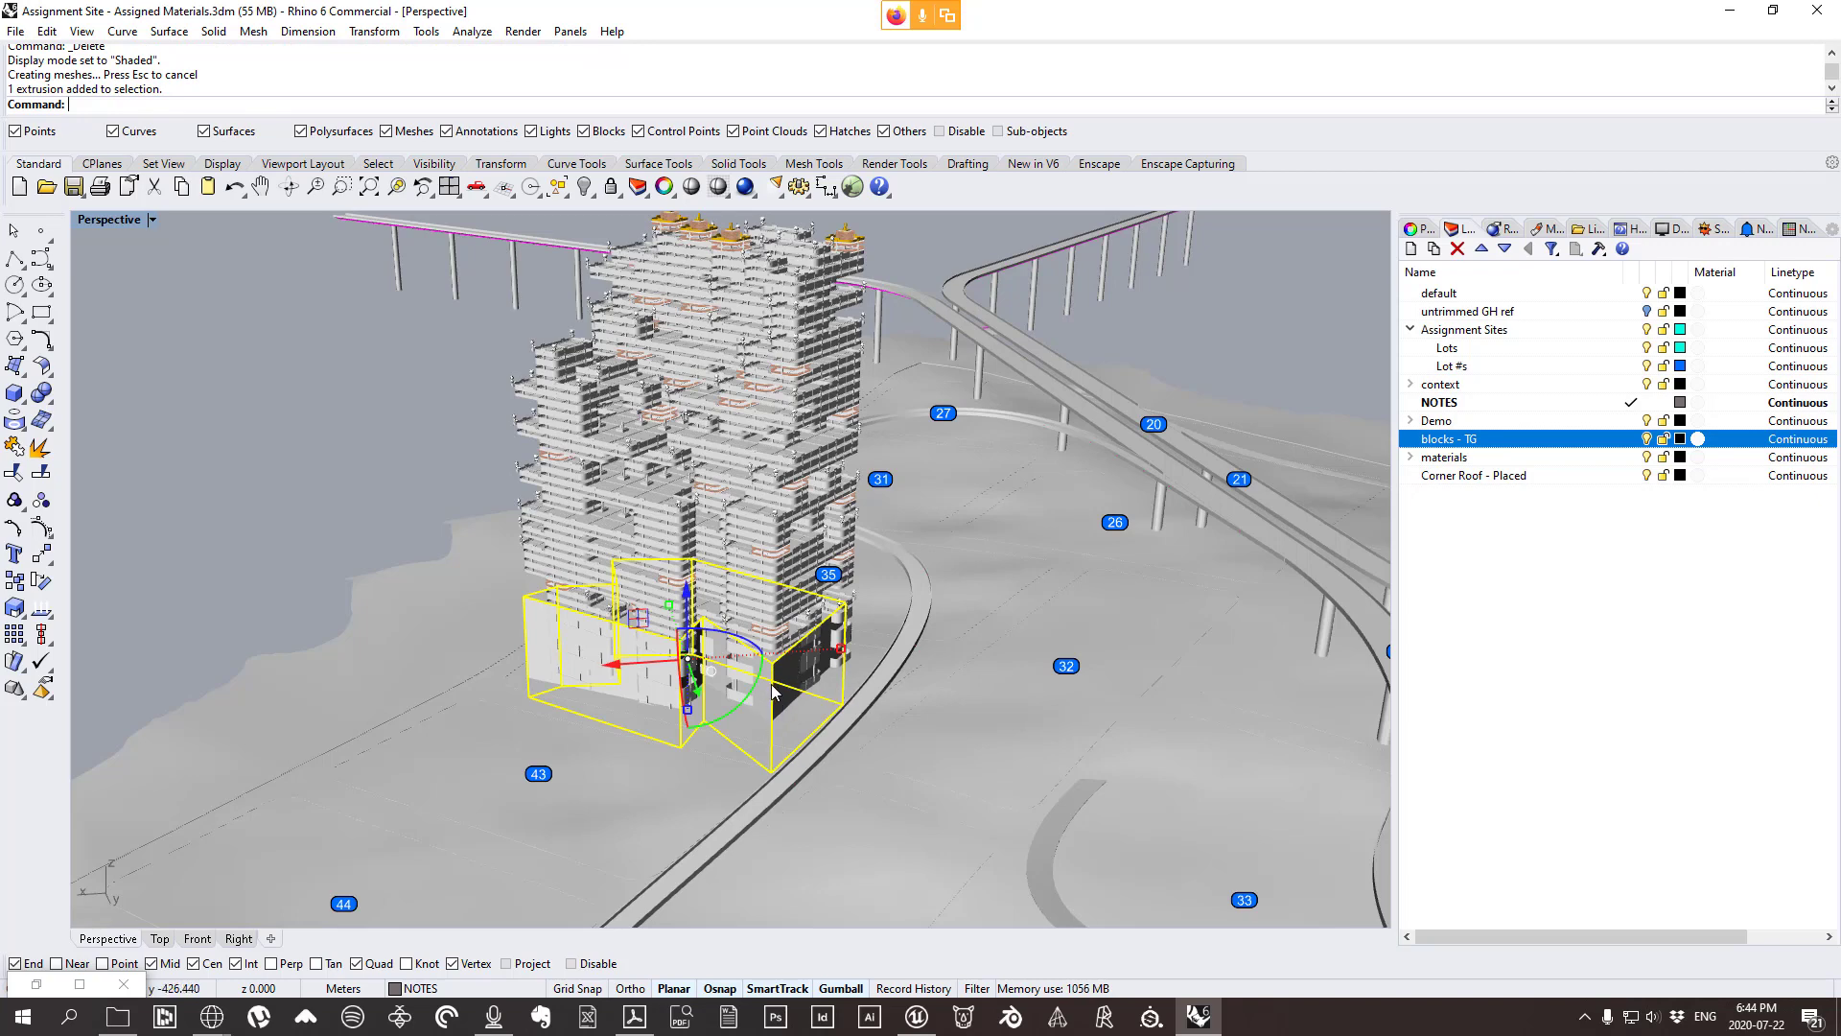
pyautogui.click(254, 30)
pyautogui.click(297, 54)
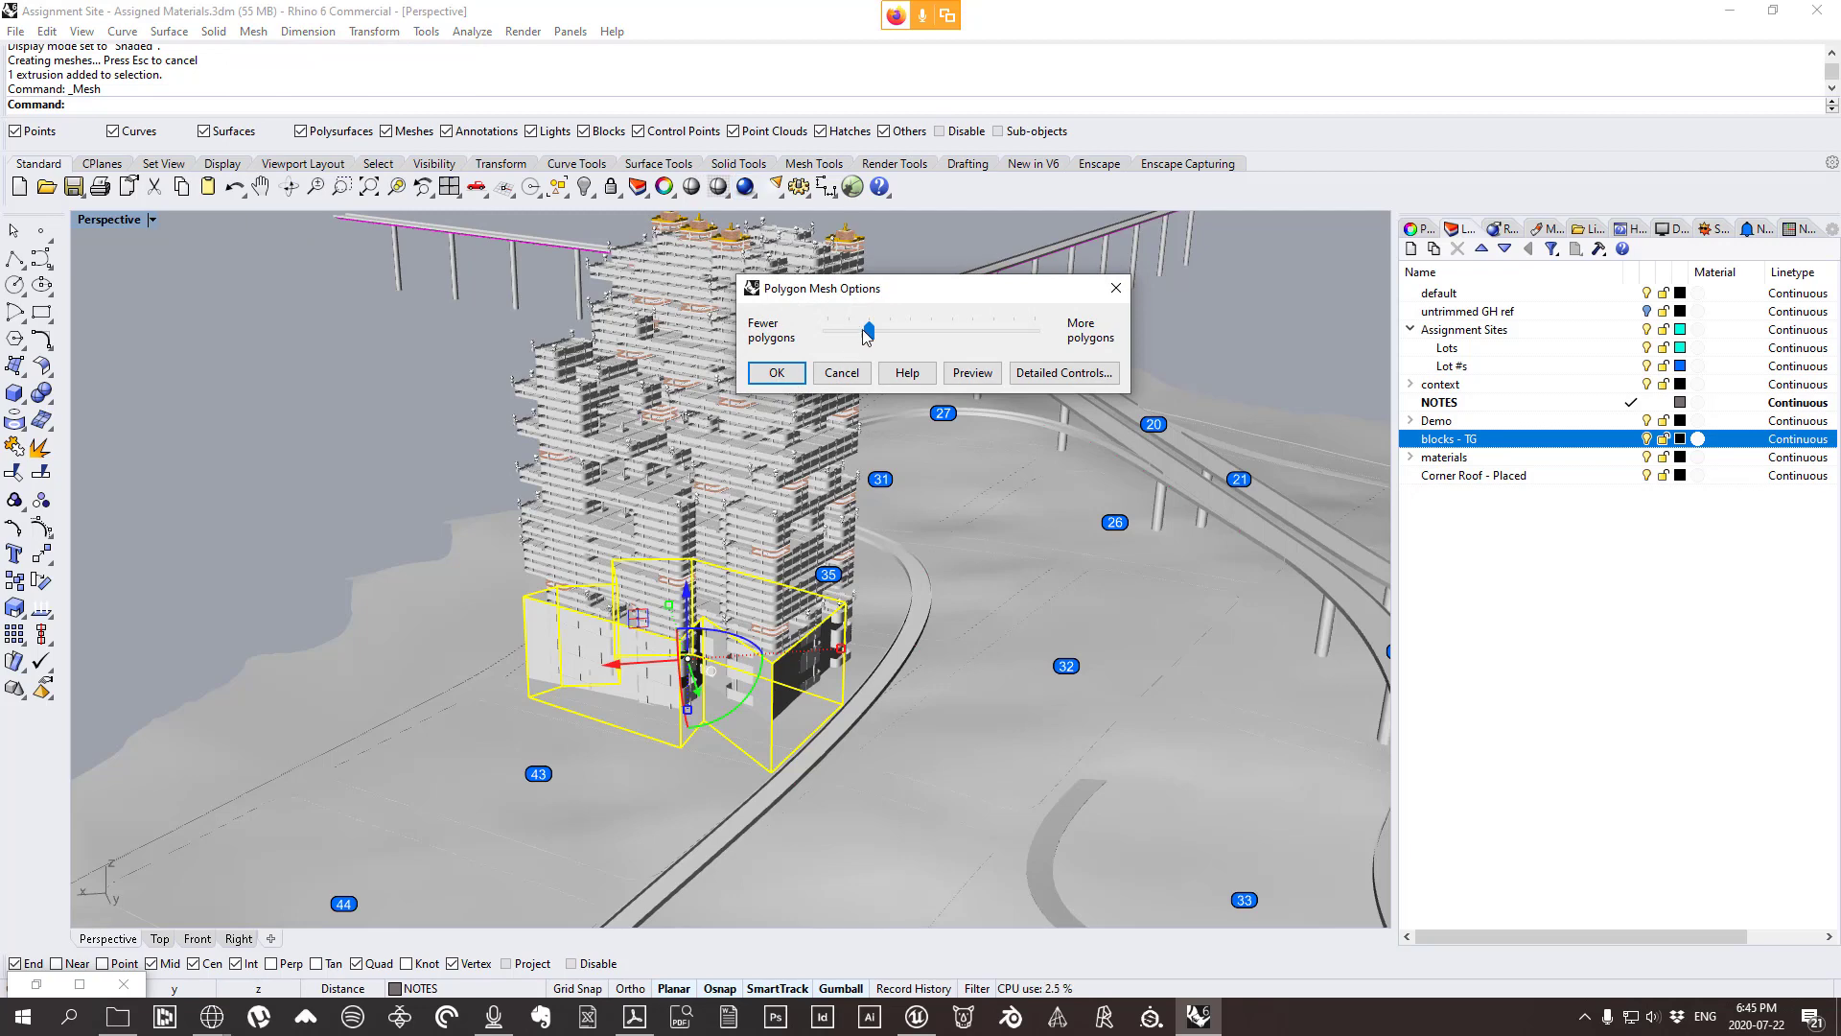
pyautogui.click(777, 372)
# Delete the original base extrusion and select the mesh copy that replaces it.
pyautogui.scroll(4, 779, 677)
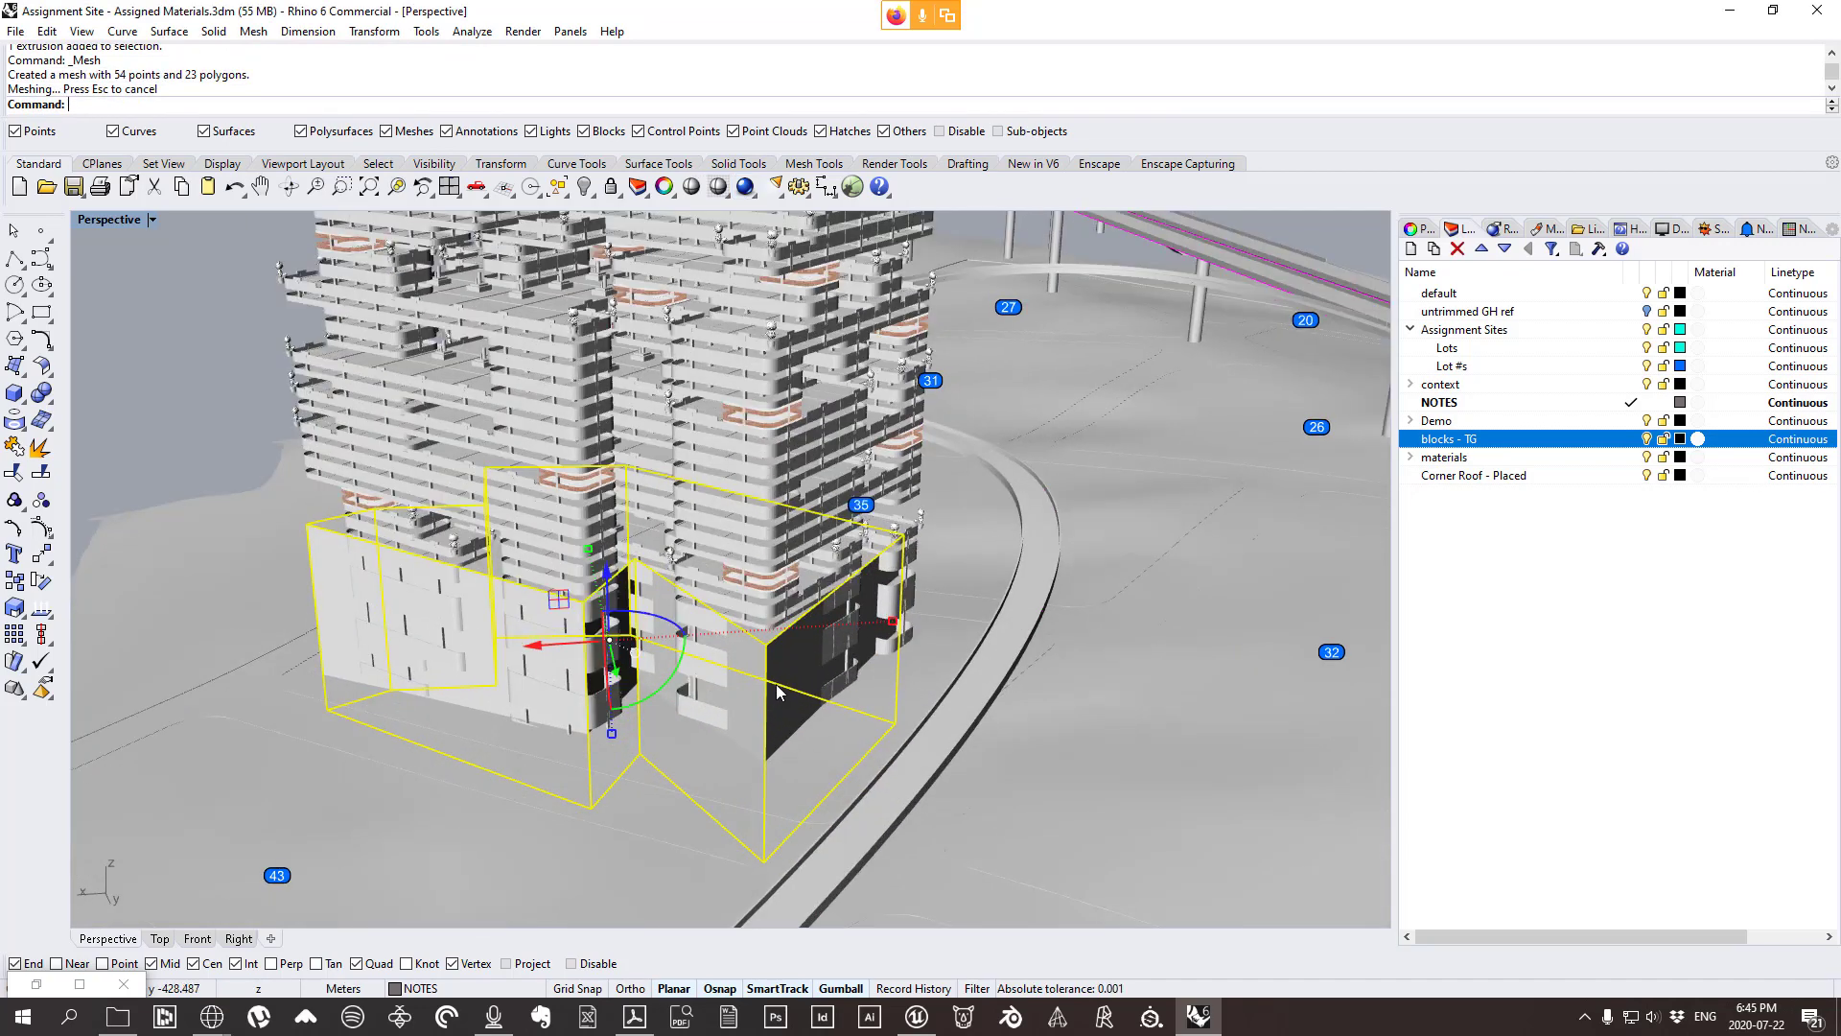
pyautogui.press('Delete')
pyautogui.click(775, 677)
# Examine the selected base mesh with the whole tower, and the brick corner roof unit at its top.
pyautogui.moveTo(774, 676); pyautogui.dragTo(695, 671, button='right')
pyautogui.scroll(-5, 916, 551)
pyautogui.moveTo(806, 518); pyautogui.dragTo(951, 474, button='right')
pyautogui.scroll(-5, 1004, 533)
pyautogui.scroll(5, 951, 475)
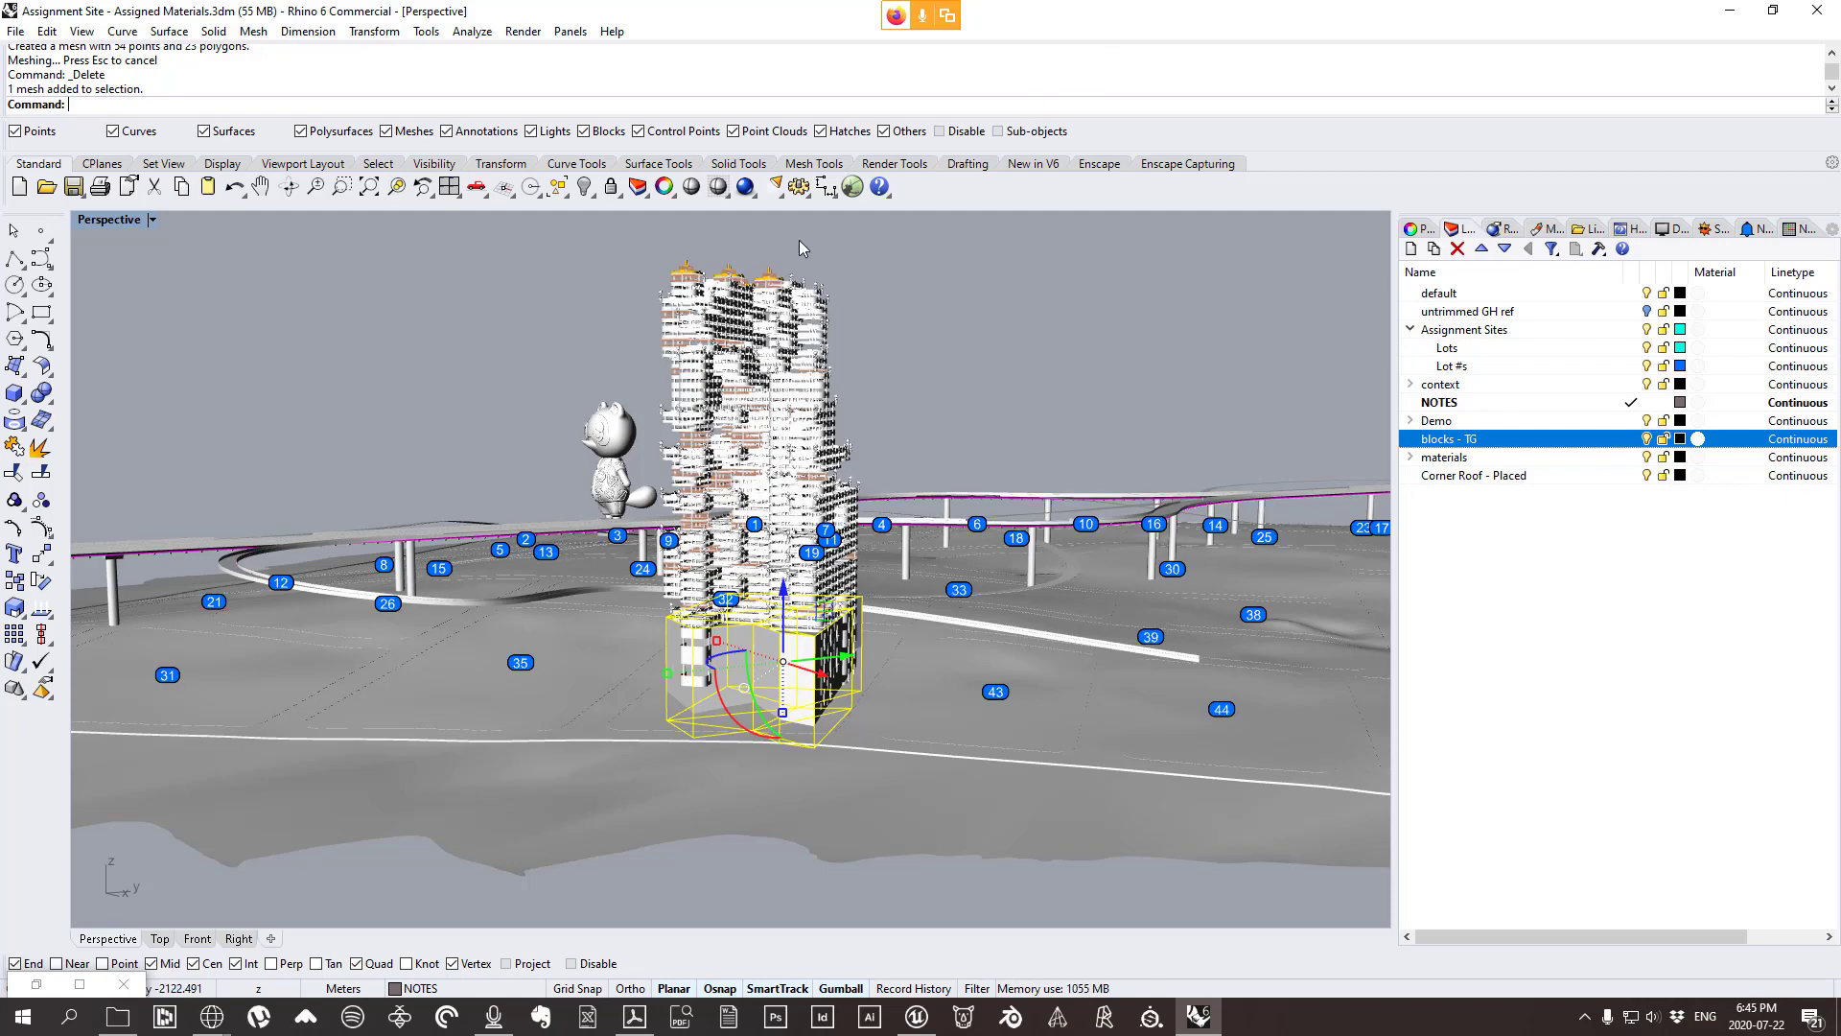
pyautogui.scroll(5, 760, 263)
pyautogui.scroll(6, 790, 284)
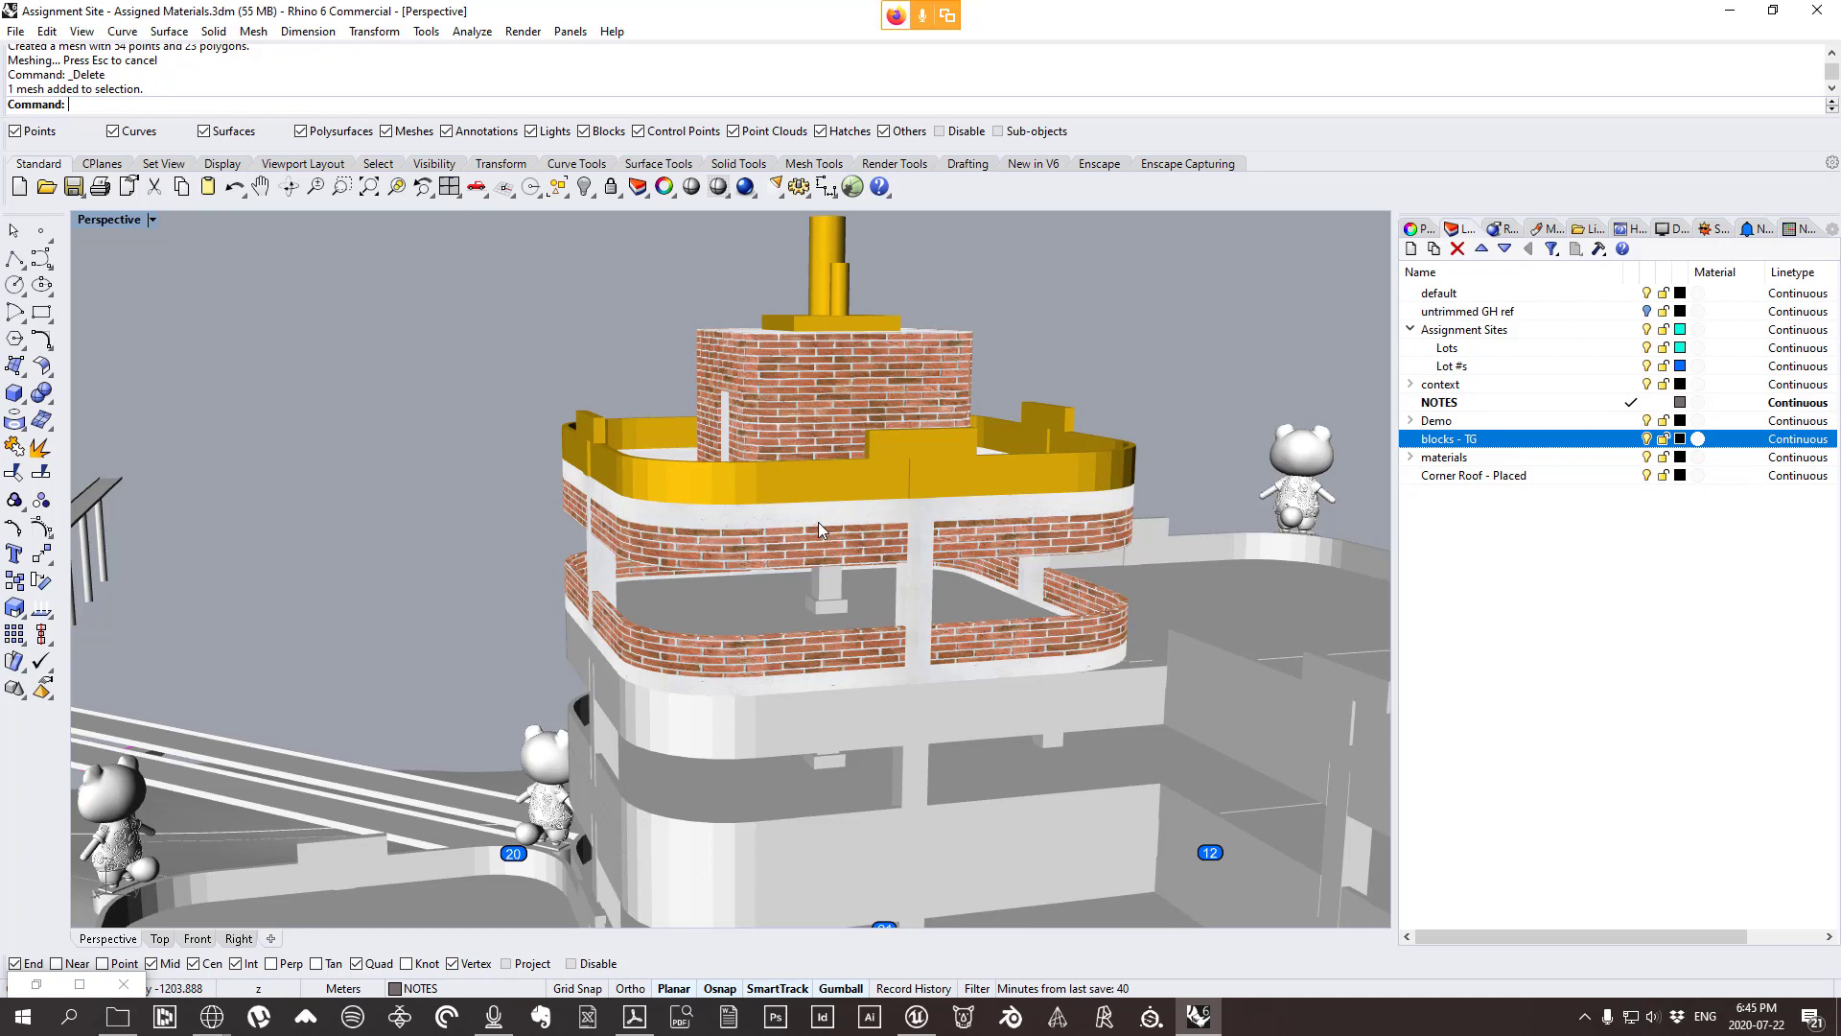
pyautogui.moveTo(825, 514); pyautogui.dragTo(868, 504, button='right')
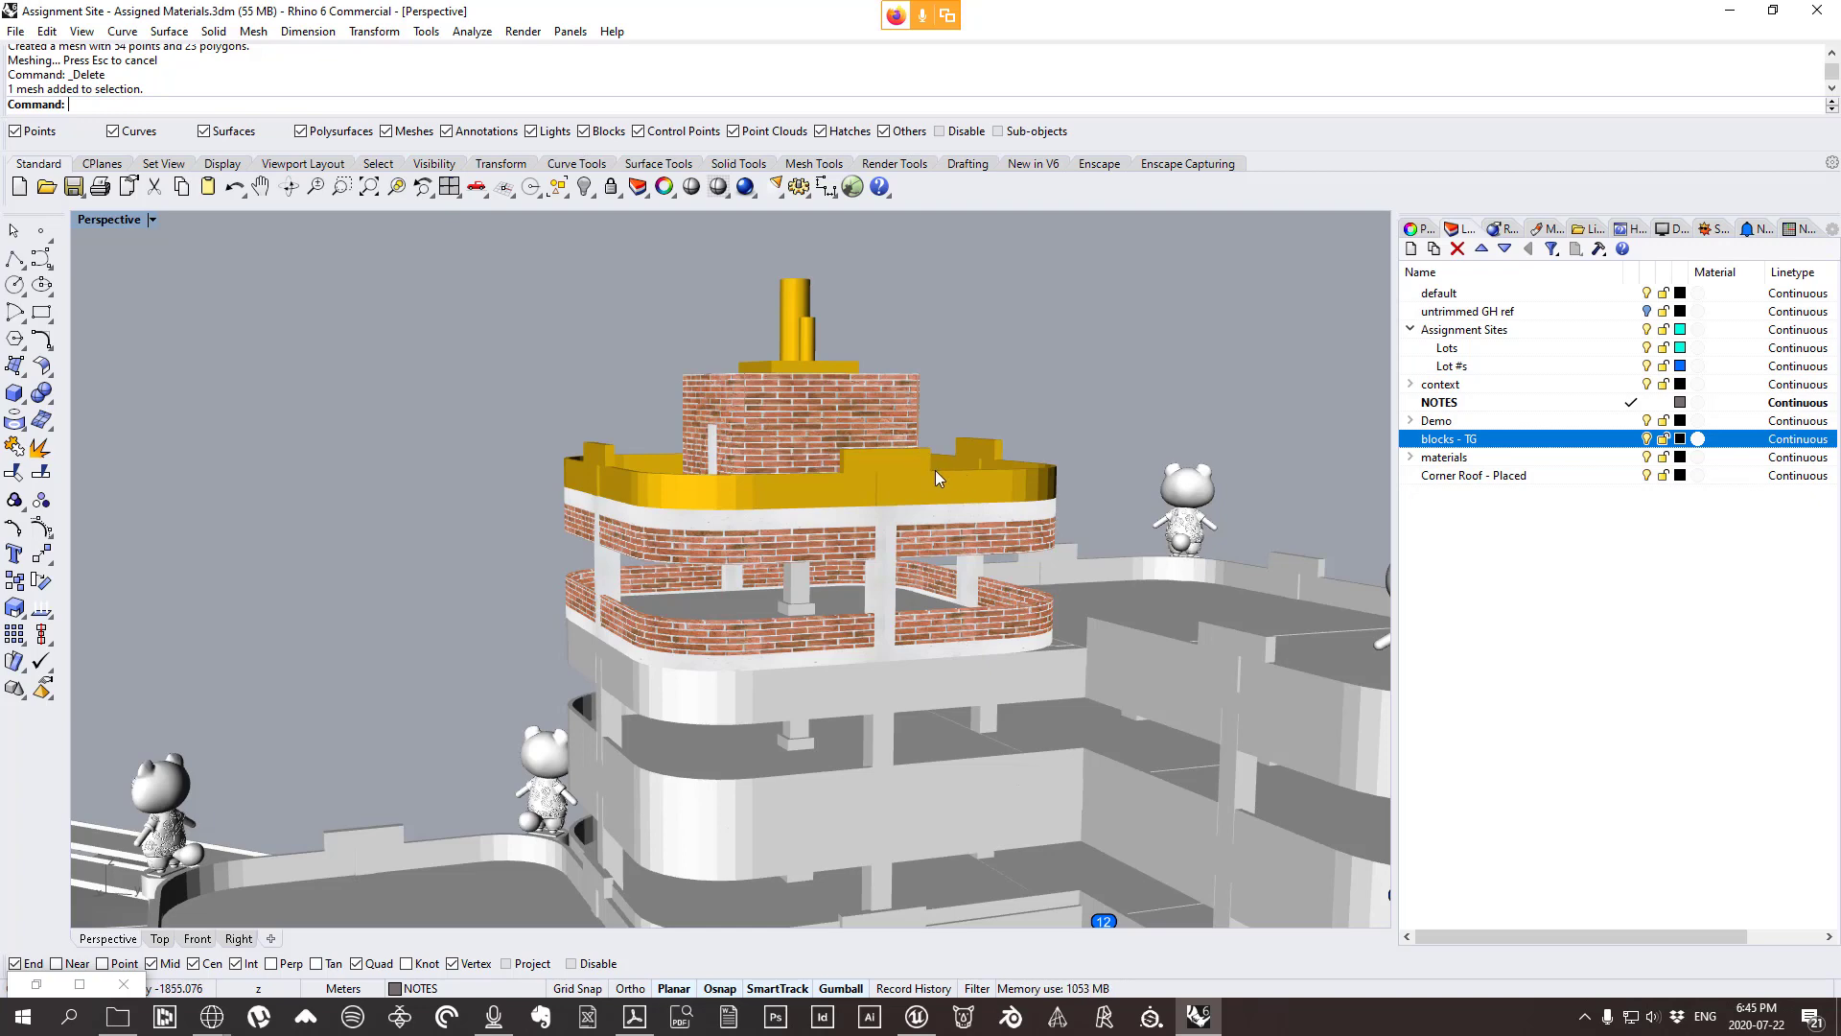
# Delete the selected base mesh that encloses the tower's lower units.
pyautogui.scroll(-10, 934, 468)
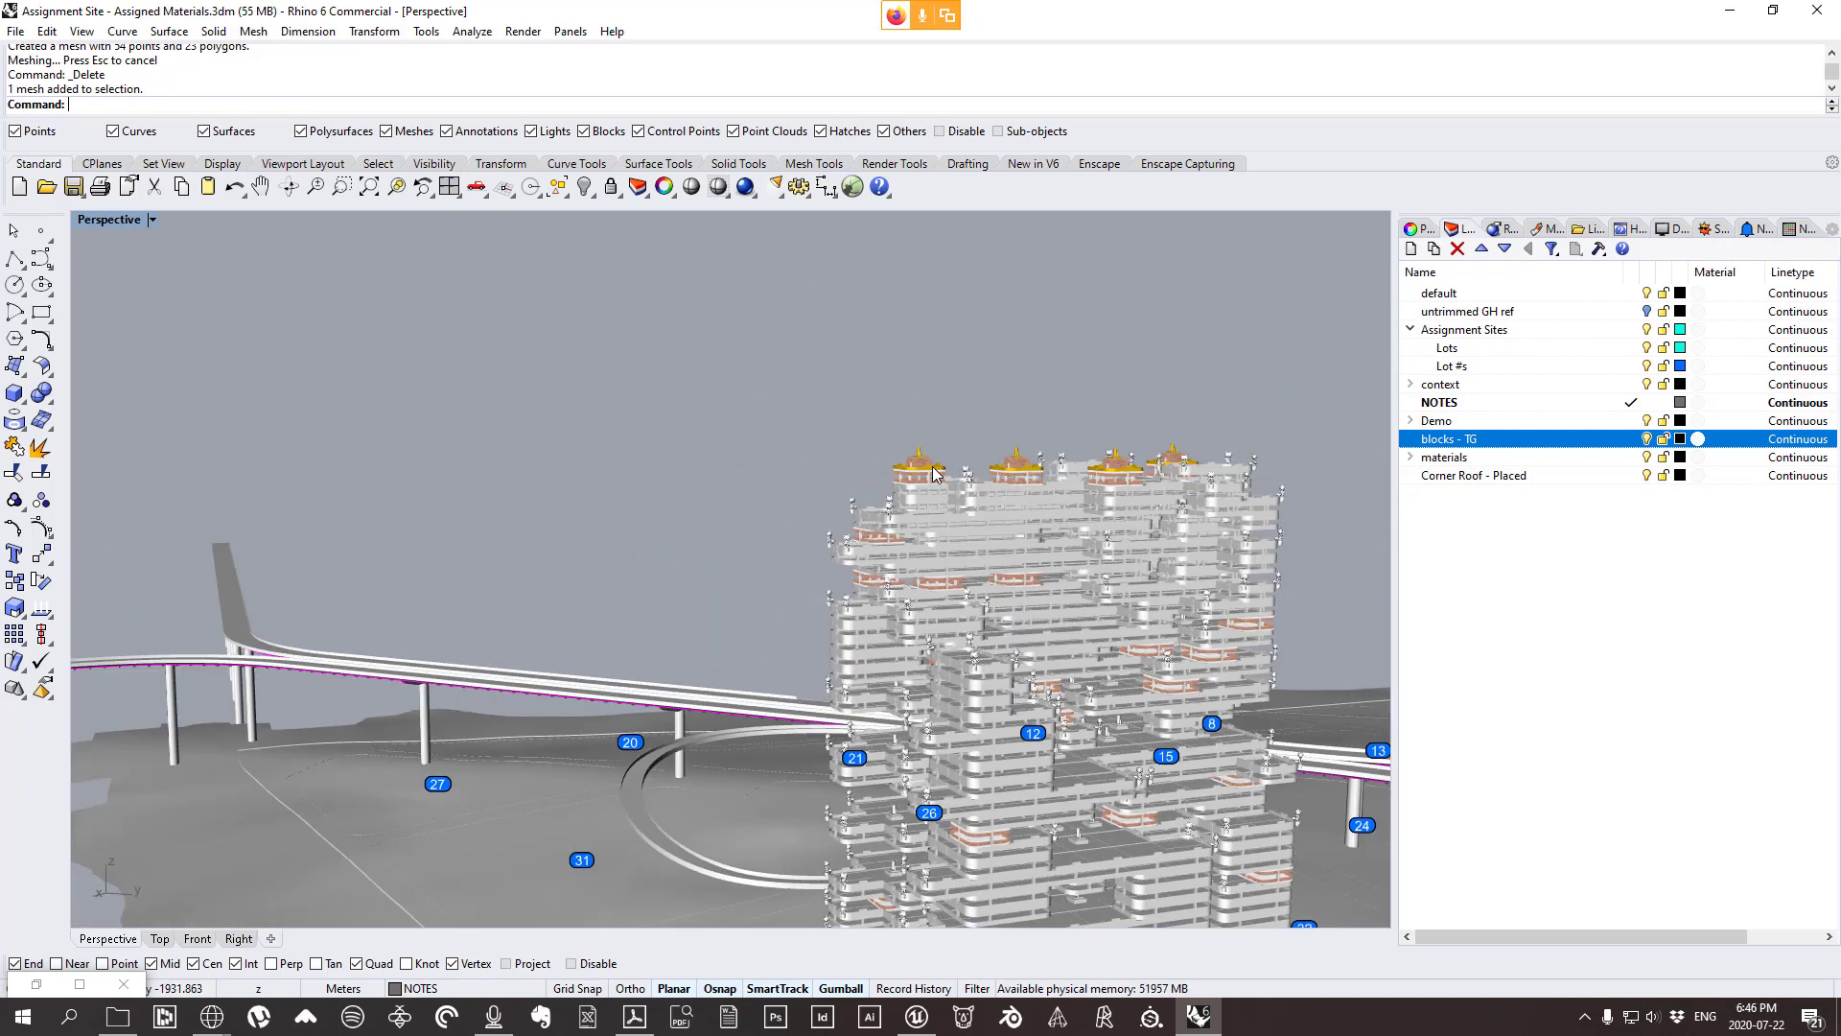
pyautogui.scroll(10, 571, 575)
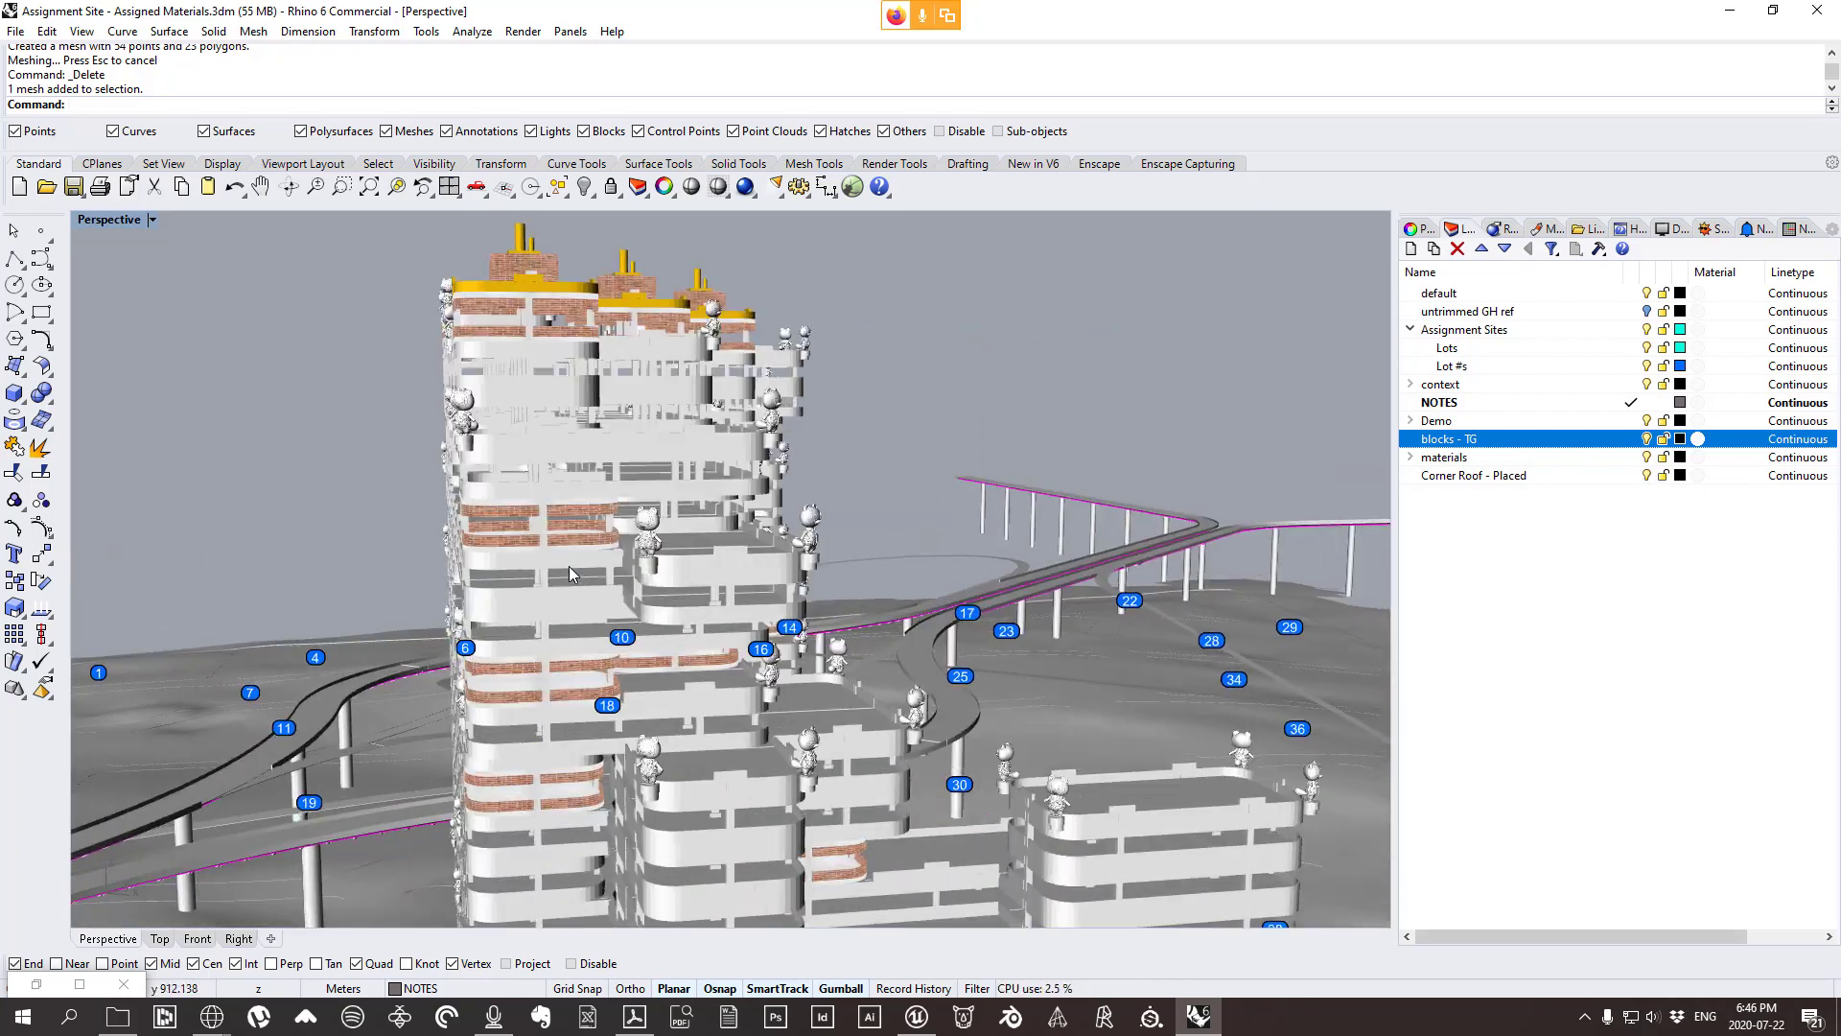
pyautogui.scroll(-9, 571, 576)
pyautogui.scroll(-5, 873, 551)
pyautogui.moveTo(652, 585); pyautogui.dragTo(849, 630, button='right')
pyautogui.scroll(8, 725, 863)
pyautogui.moveTo(726, 863); pyautogui.dragTo(832, 835, button='right')
pyautogui.scroll(-8, 803, 844)
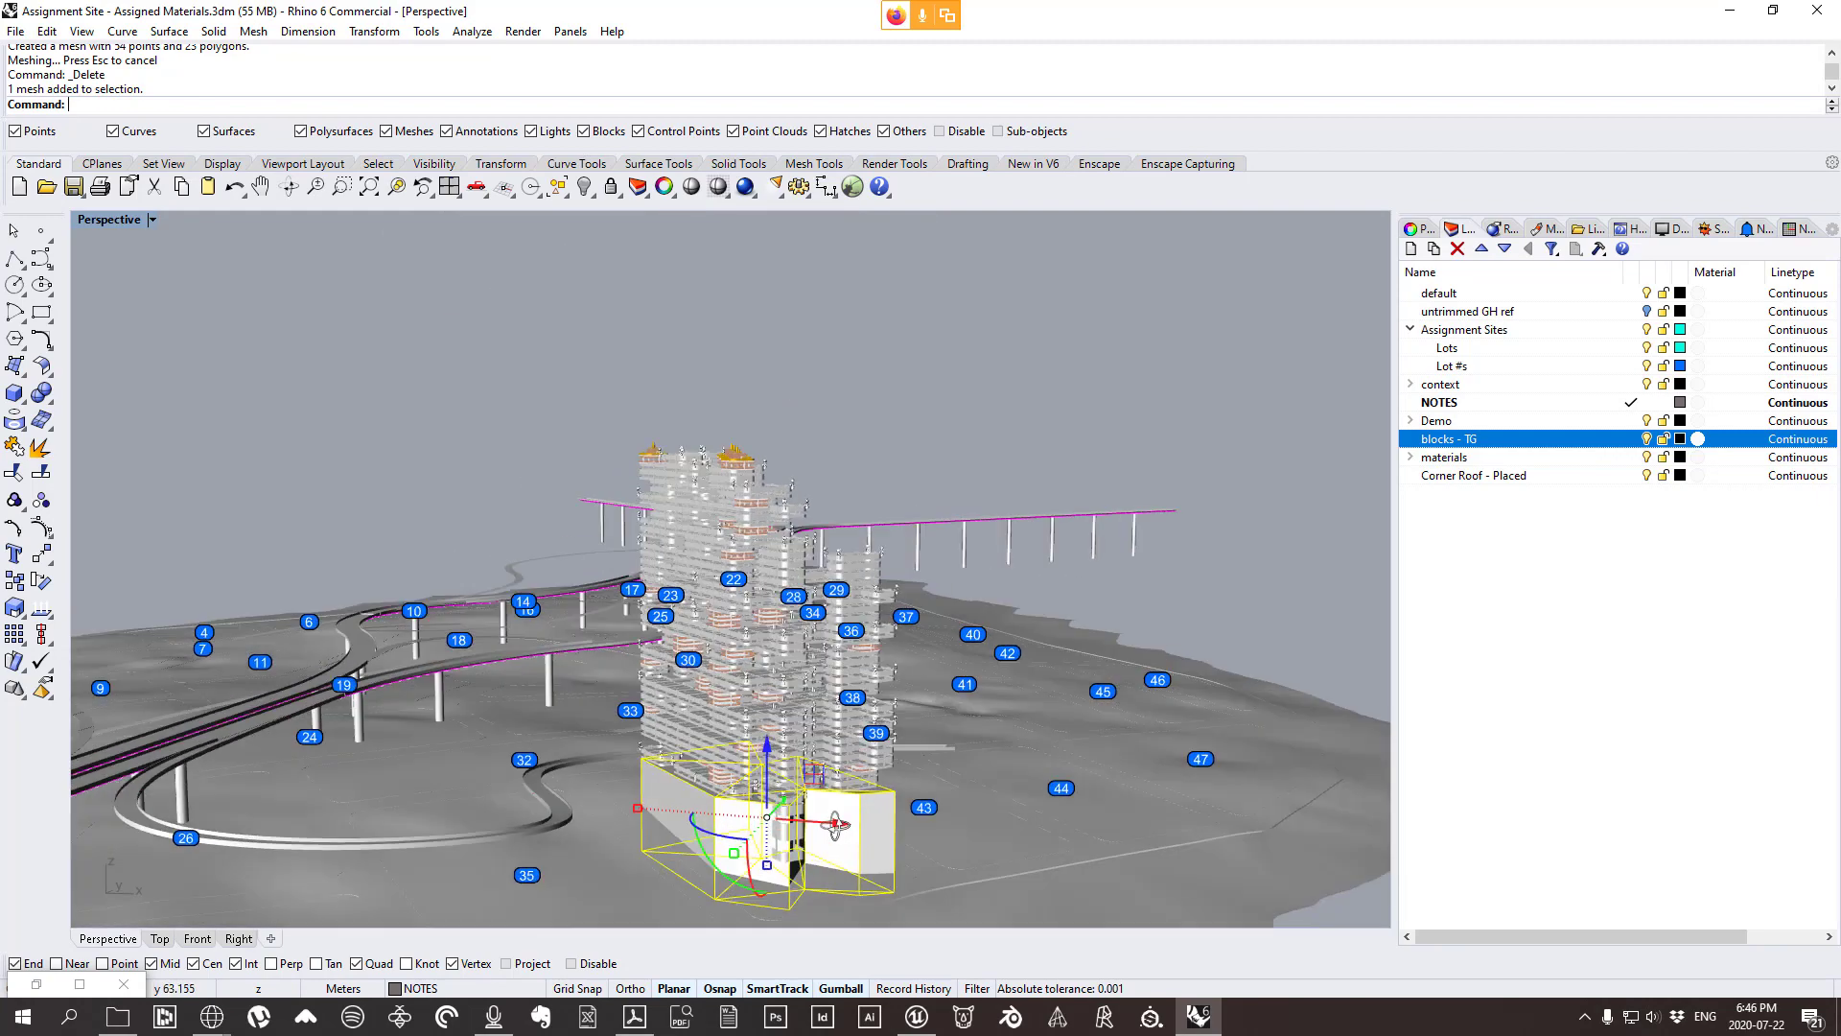
pyautogui.scroll(4, 804, 882)
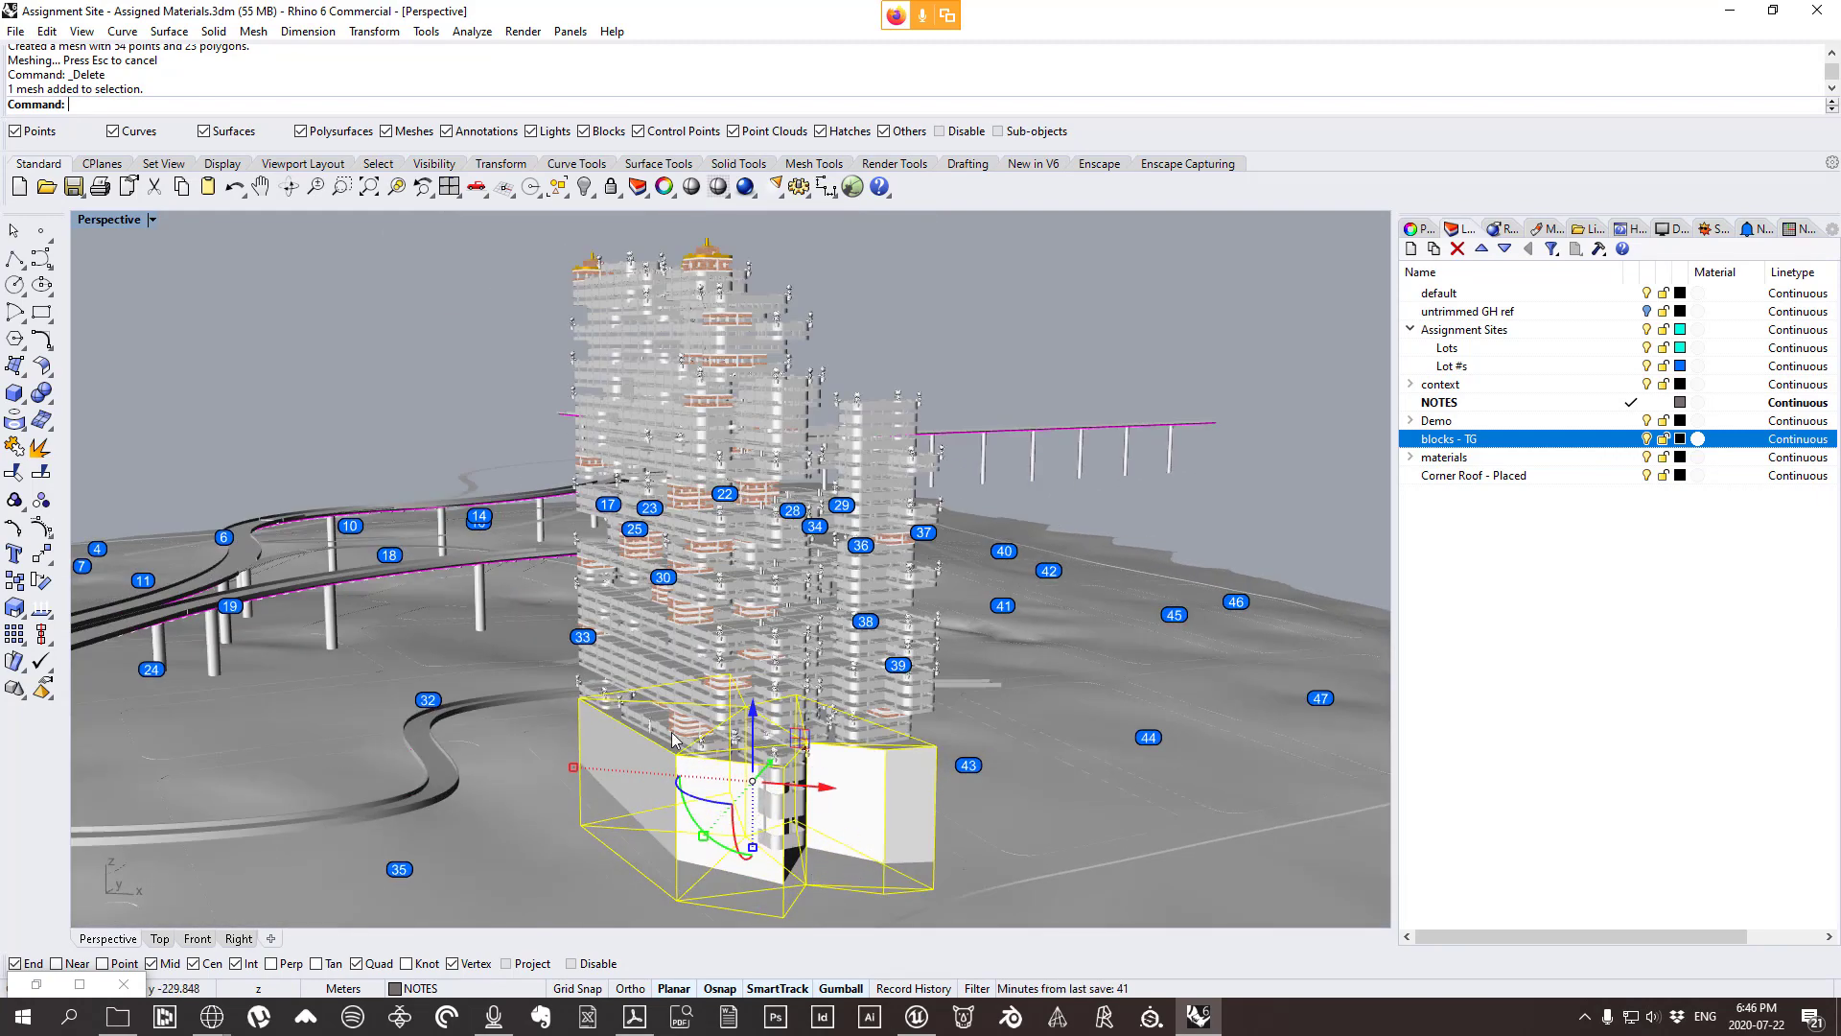
pyautogui.press('Delete')
# Select a run of adjoining block units along one floor near the foot of the tower.
pyautogui.moveTo(1137, 656); pyautogui.dragTo(765, 693, button='right')
pyautogui.moveTo(916, 703); pyautogui.dragTo(1019, 812, button='right')
pyautogui.scroll(9, 918, 876)
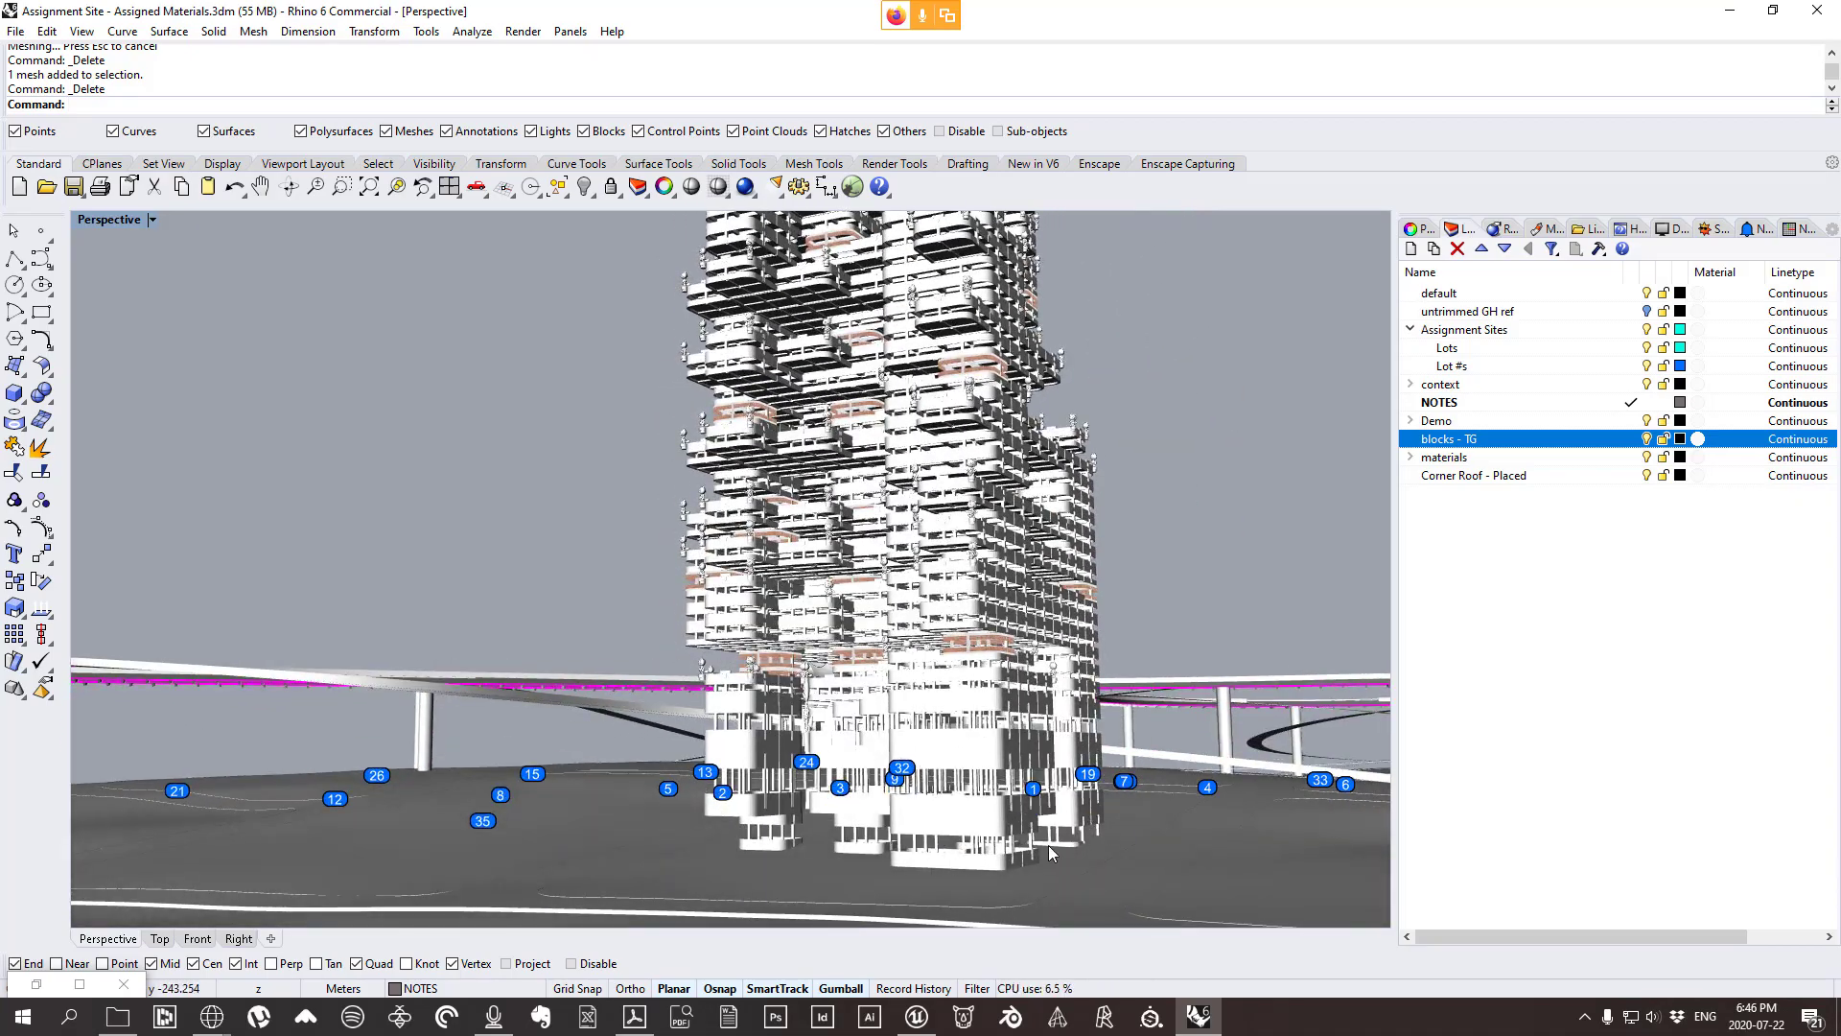
pyautogui.moveTo(917, 705); pyautogui.dragTo(637, 696, button='right')
pyautogui.scroll(5, 921, 811)
pyautogui.scroll(-5, 635, 698)
pyautogui.scroll(2, 647, 742)
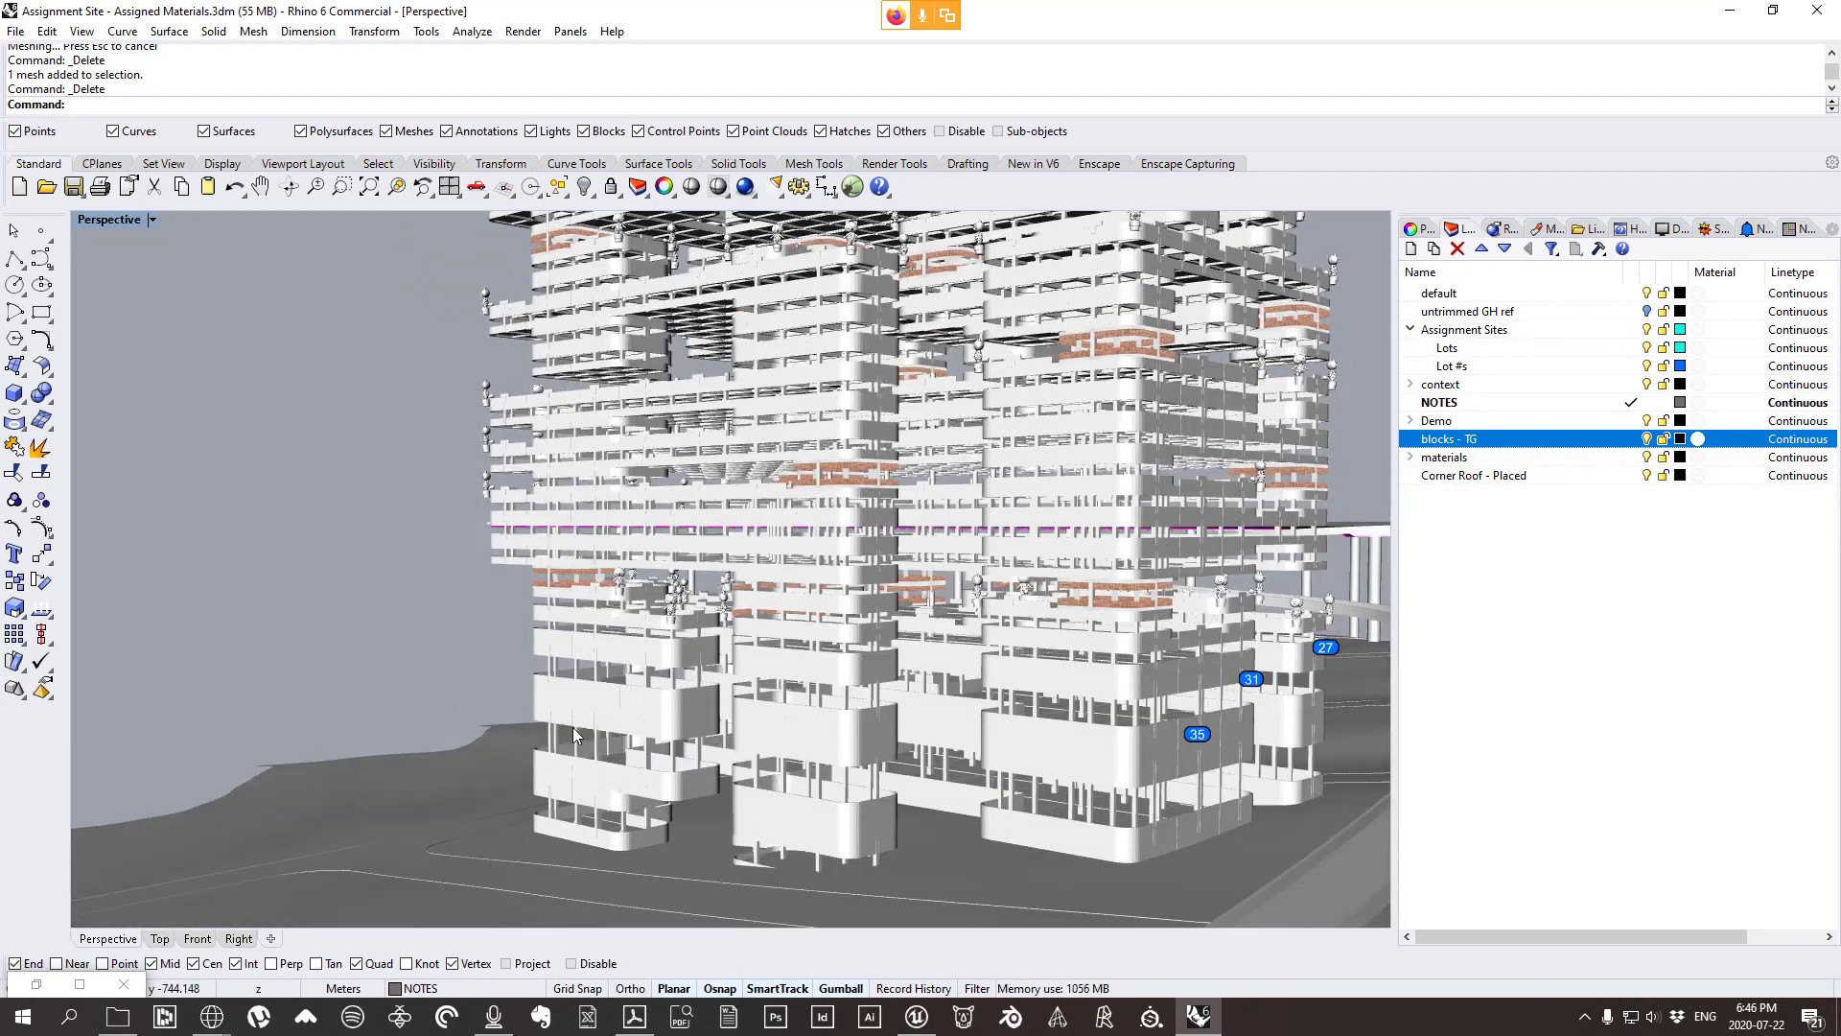
pyautogui.scroll(3, 631, 734)
pyautogui.click(595, 758)
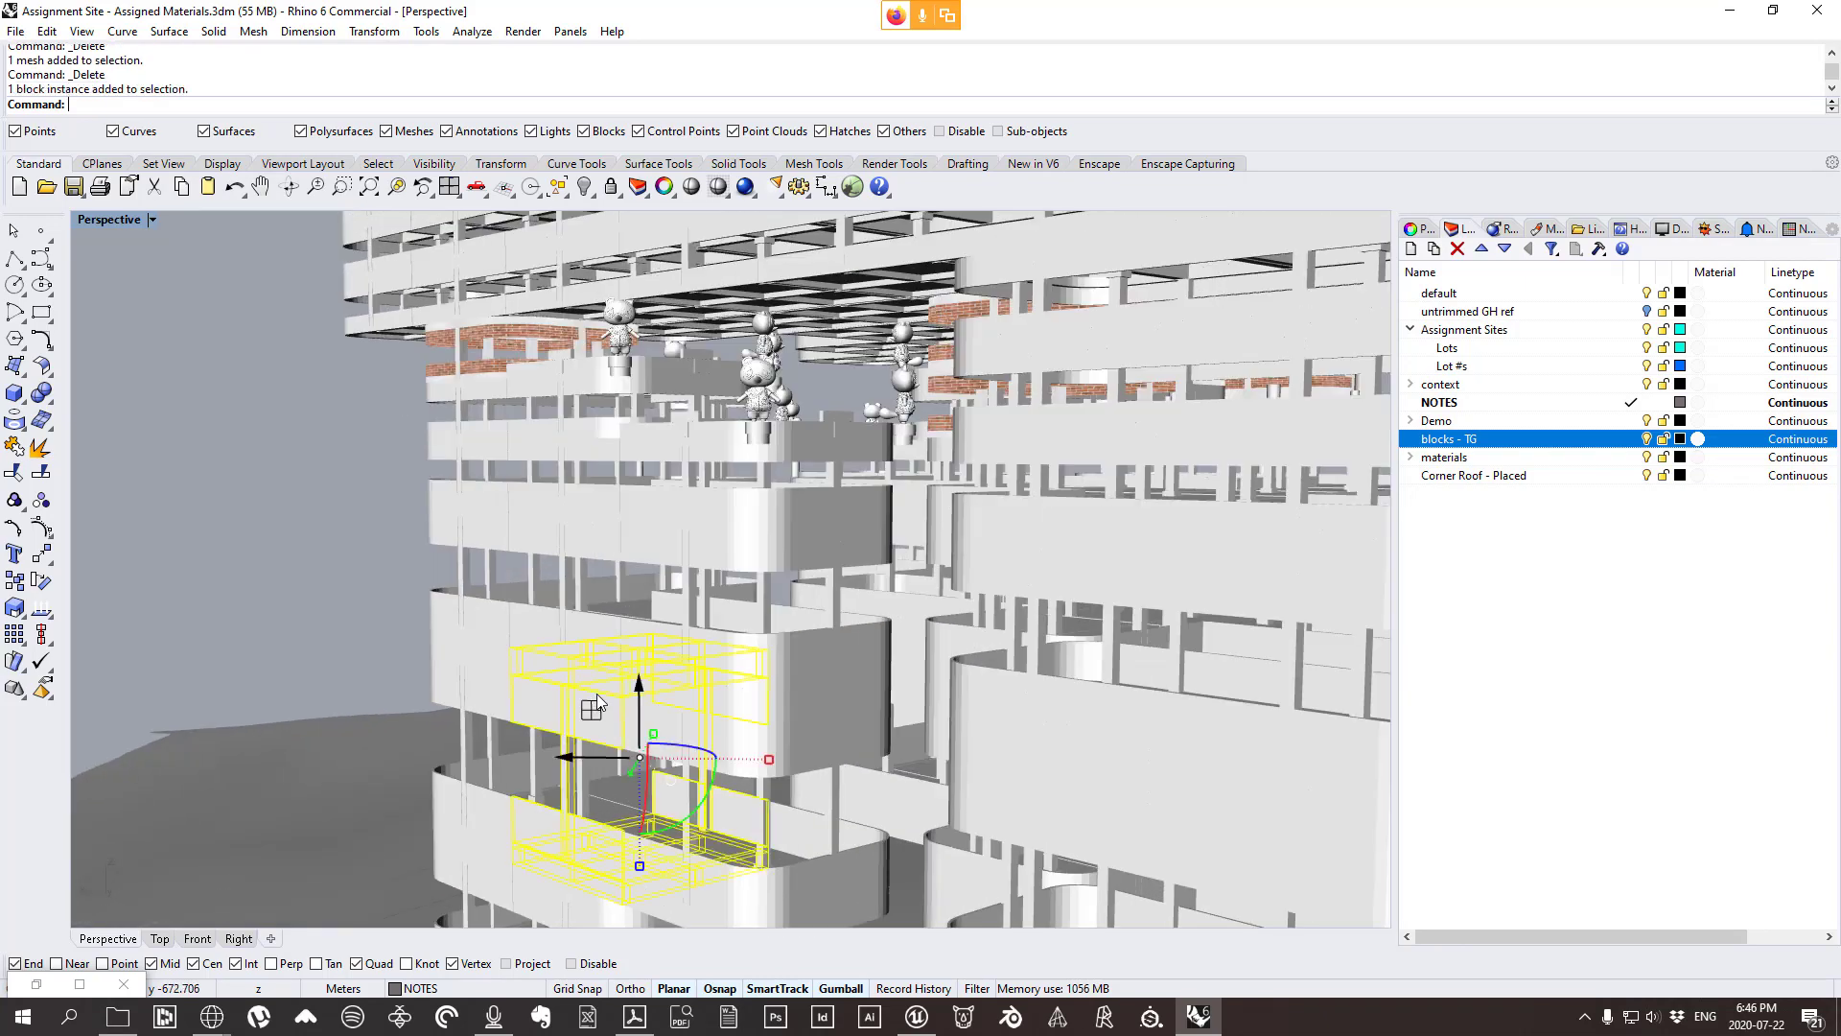
pyautogui.scroll(2, 595, 757)
pyautogui.click(480, 602)
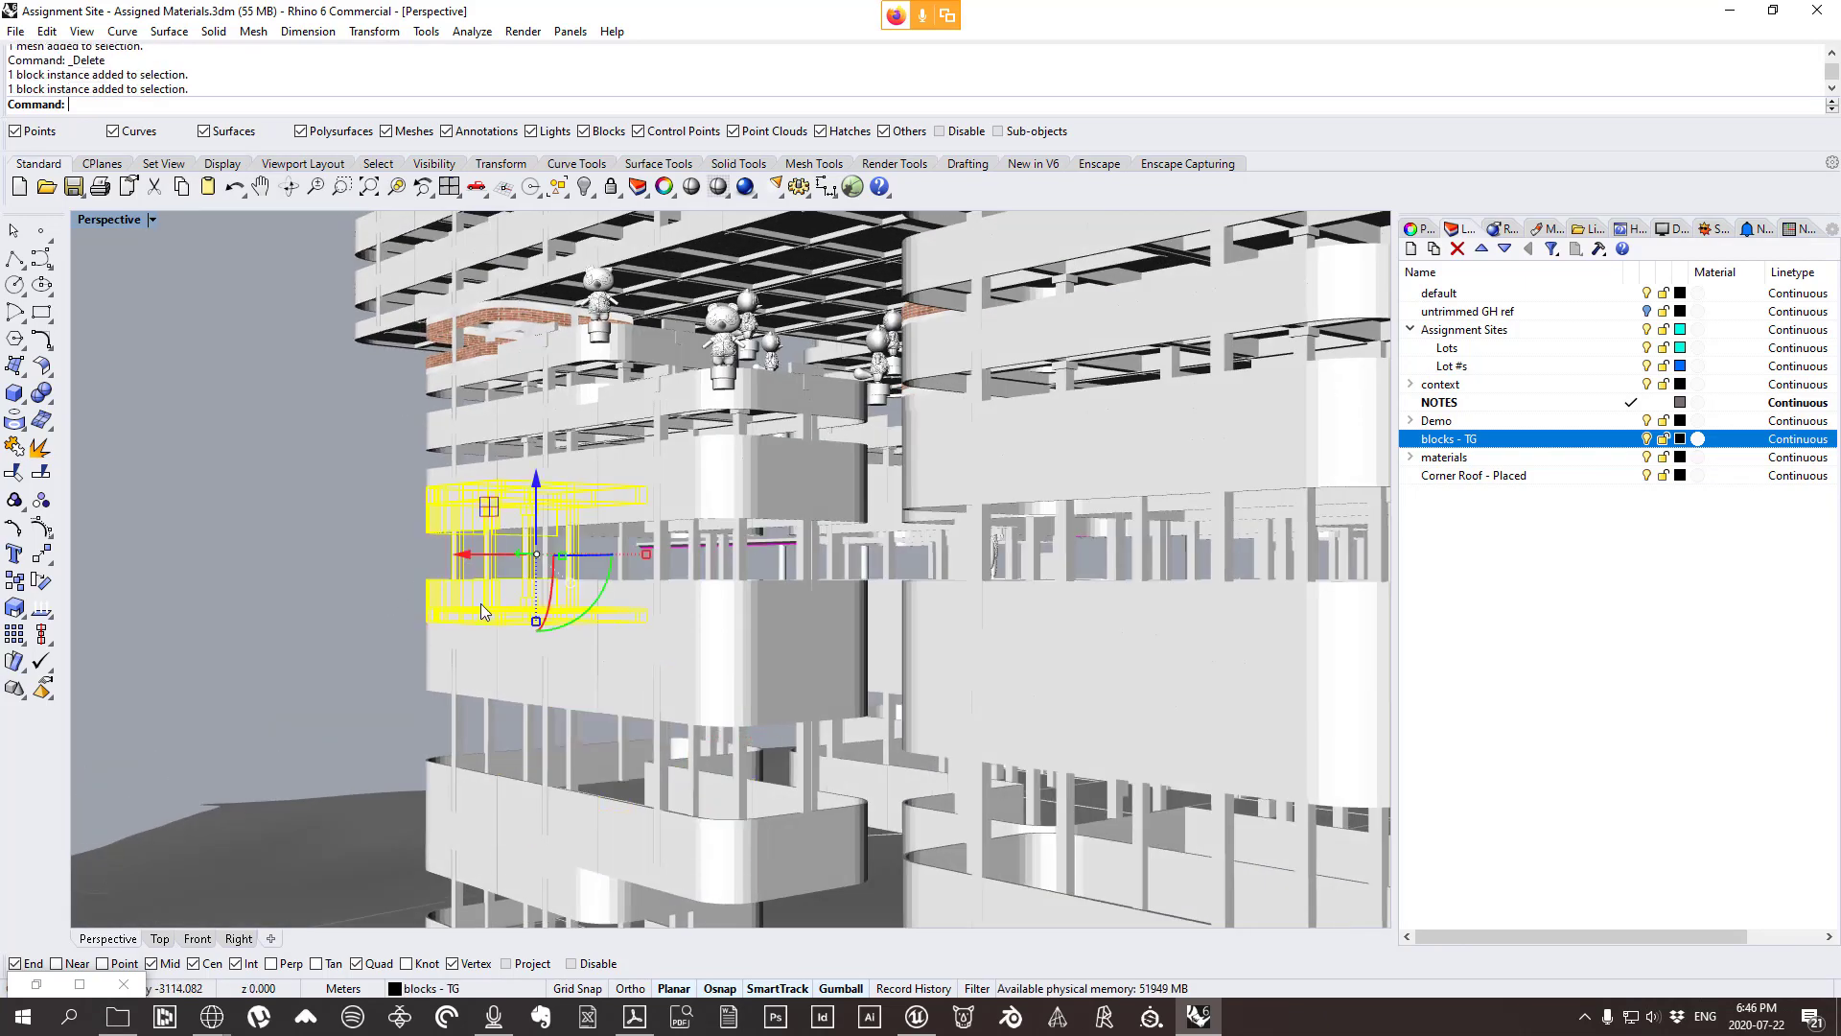
pyautogui.keyDown('shift'); pyautogui.click(658, 603); pyautogui.keyUp('shift')
pyautogui.keyDown('shift'); pyautogui.click(542, 608); pyautogui.keyUp('shift')
# Try to shorten the selected units vertically with Scale1D, from their upper corner as base point and their lower corner as first reference.
pyautogui.write('Scale1D')
pyautogui.scroll(4, 420, 530)
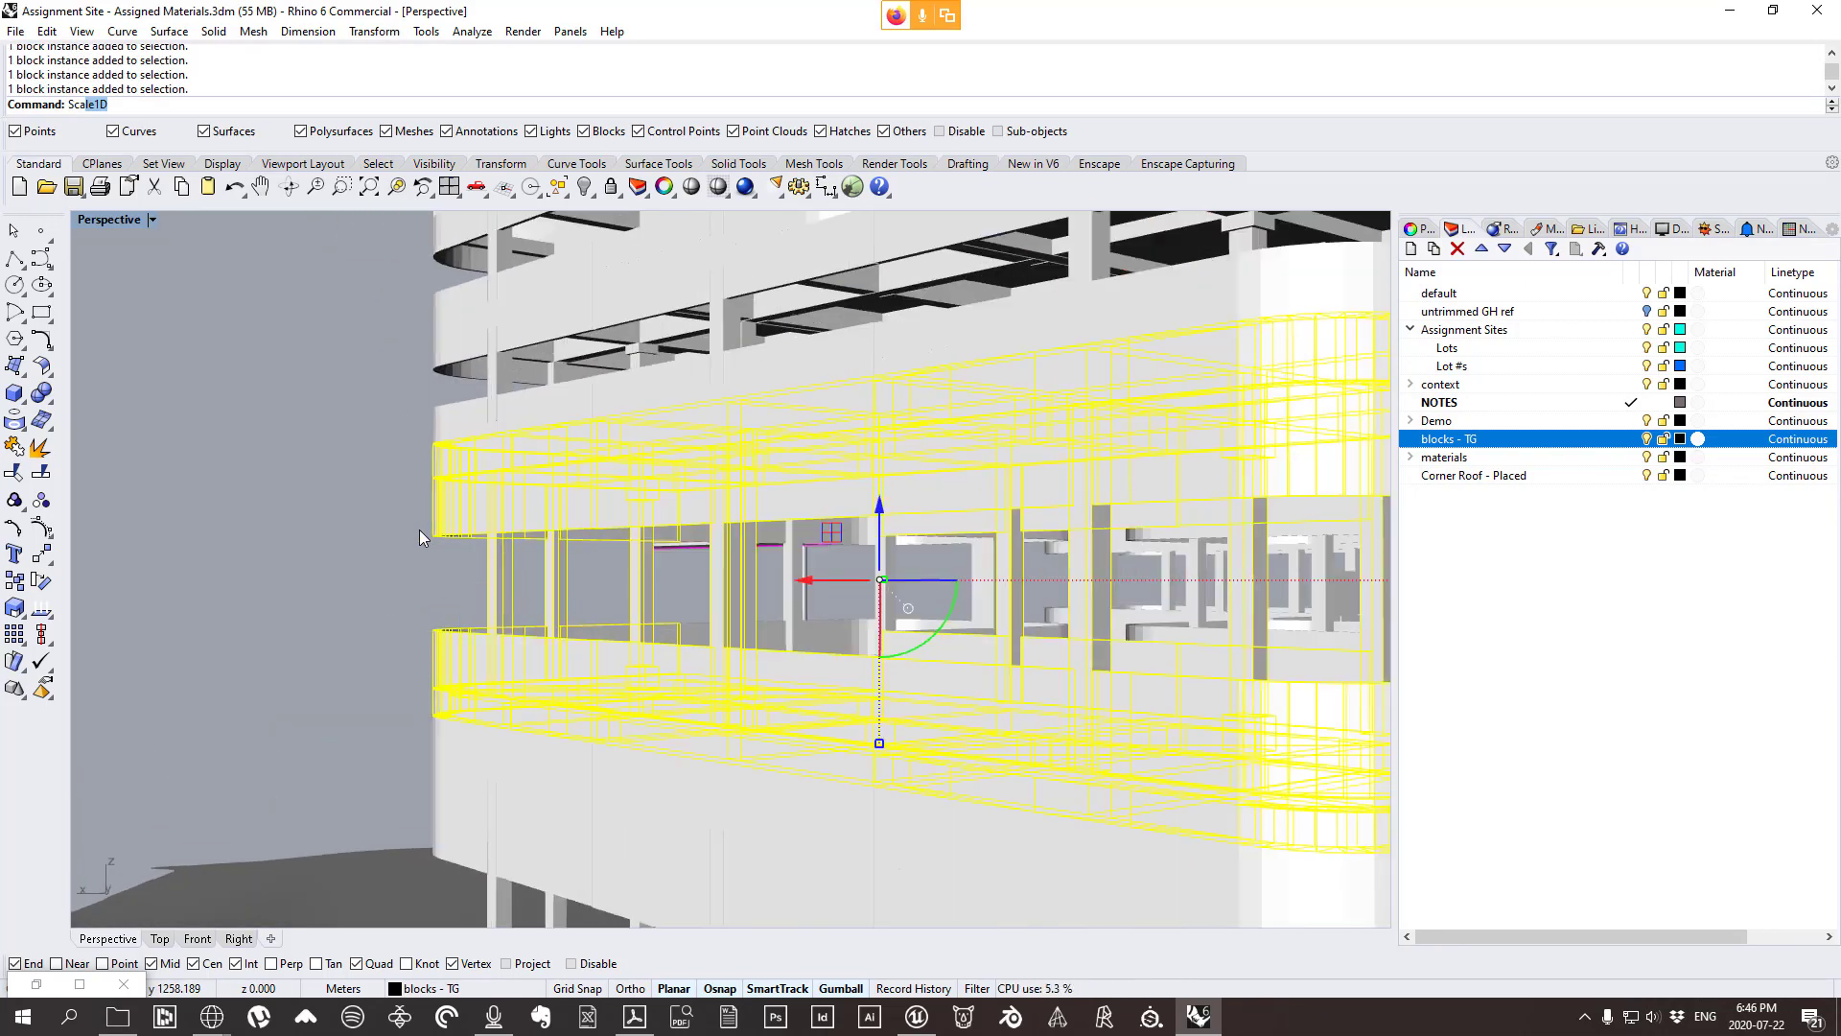
pyautogui.press('Return')
pyautogui.click(436, 443)
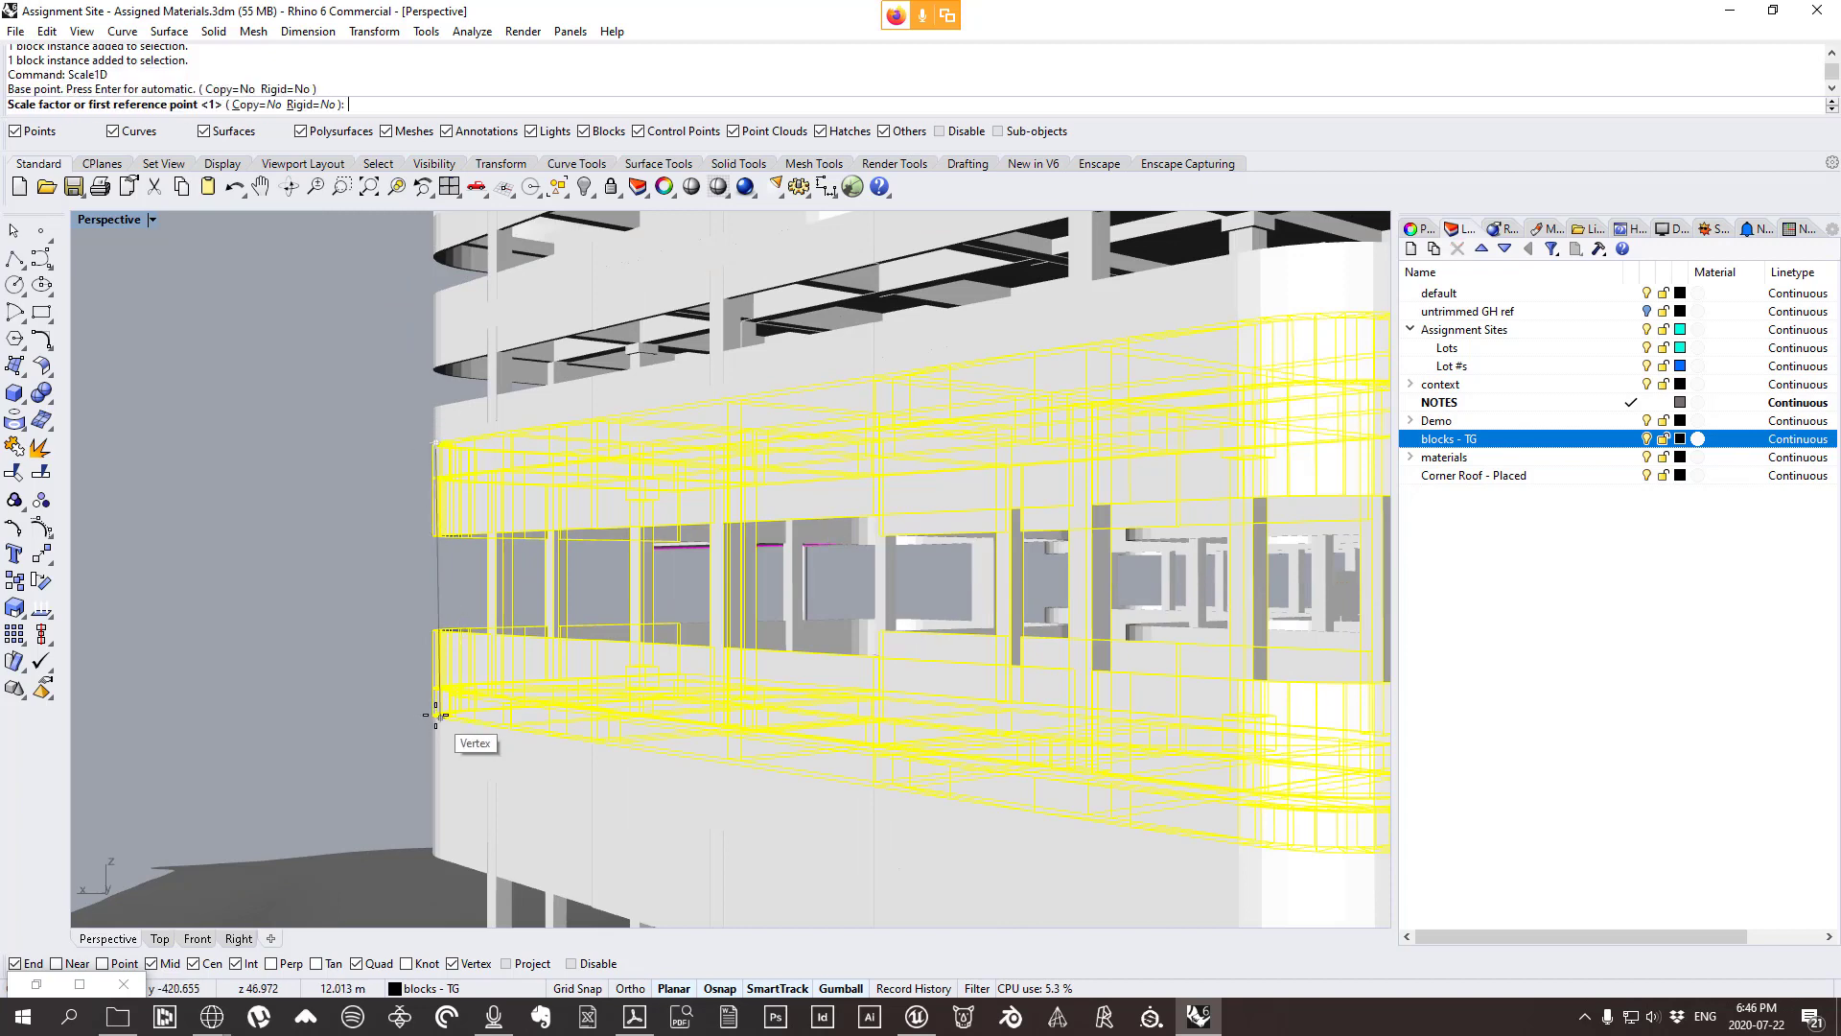
pyautogui.click(436, 714)
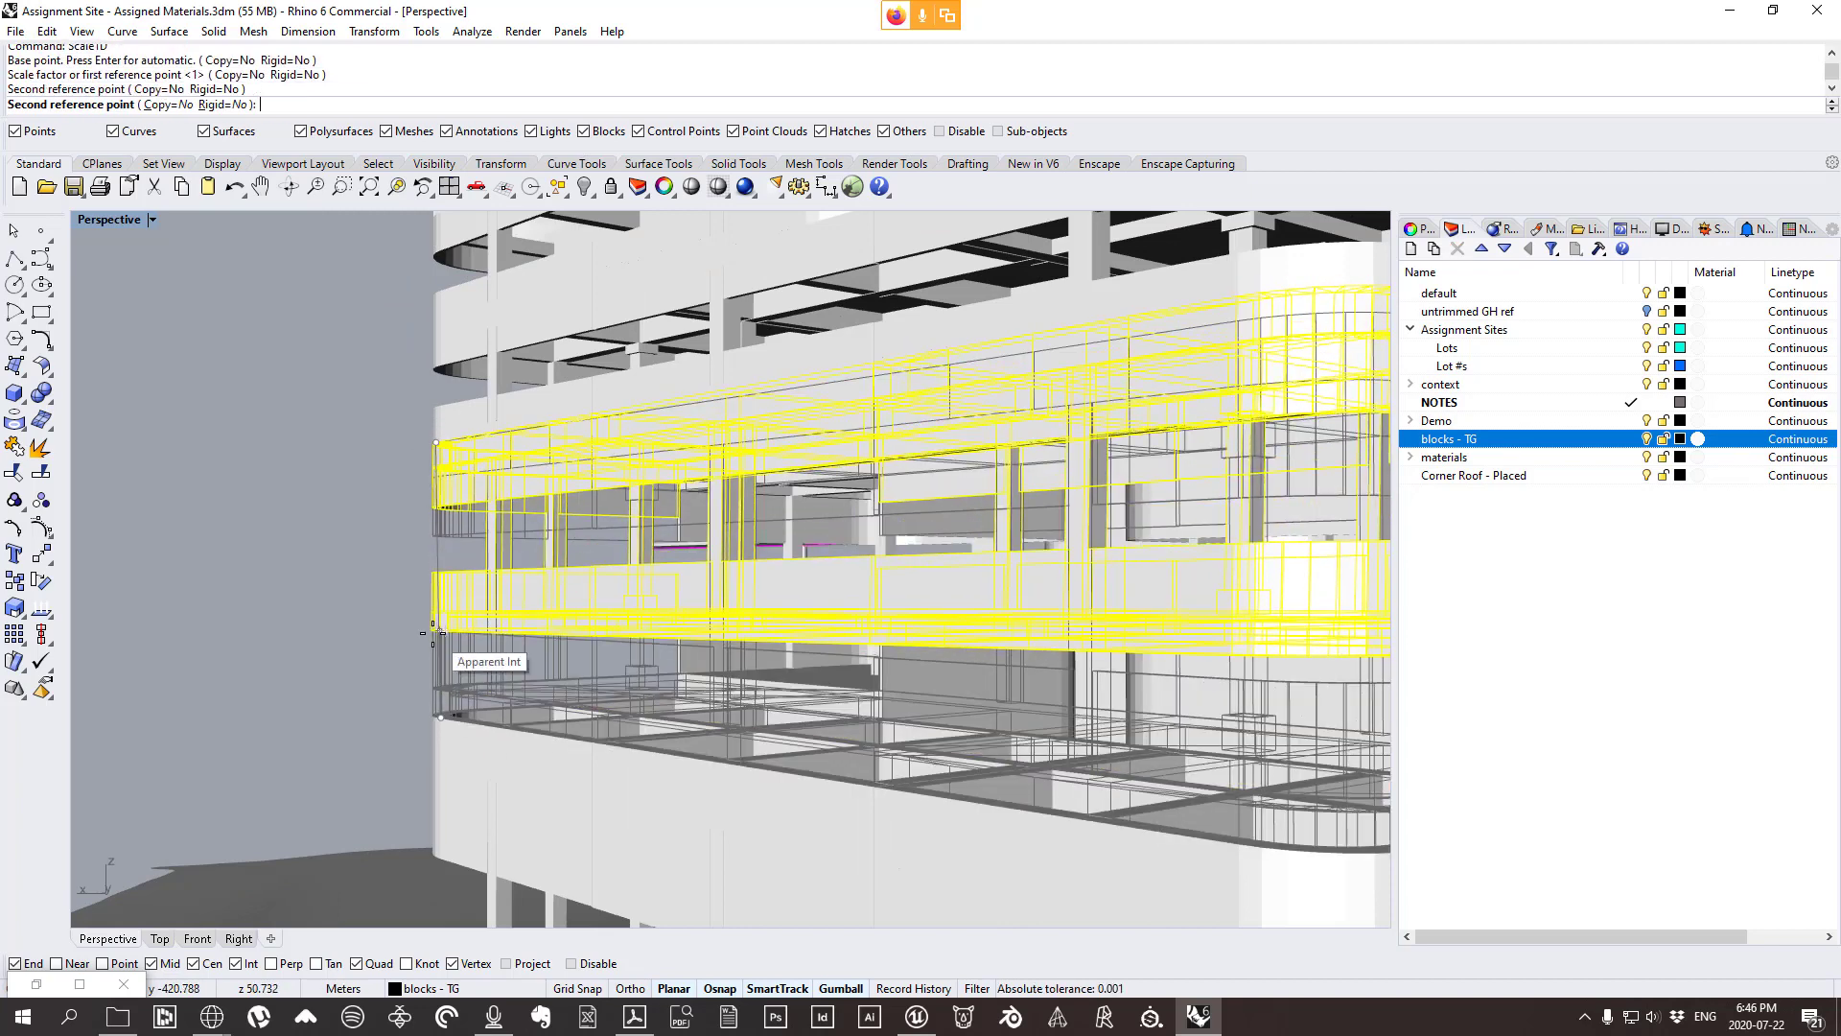
pyautogui.click(434, 633)
pyautogui.press('Escape')
# Undo the one-directional scaling of the floor units.
pyautogui.scroll(-8, 532, 606)
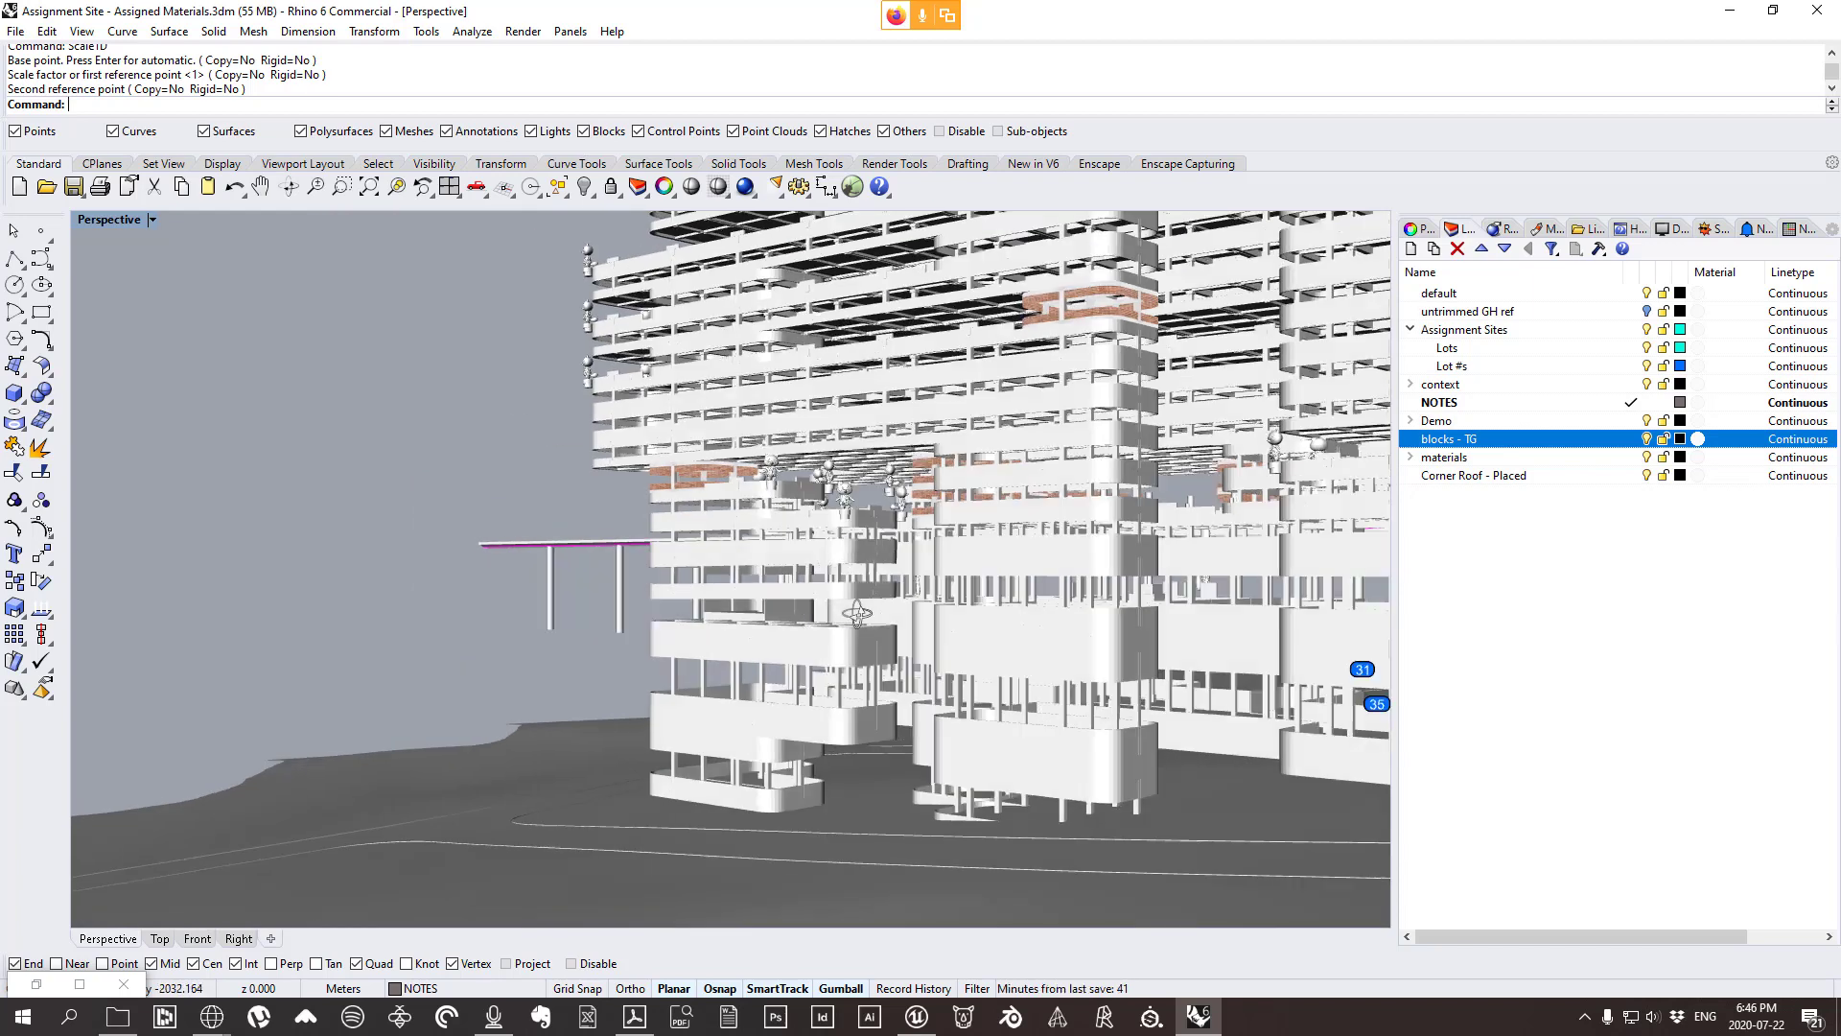
pyautogui.moveTo(857, 614); pyautogui.dragTo(754, 580, button='right')
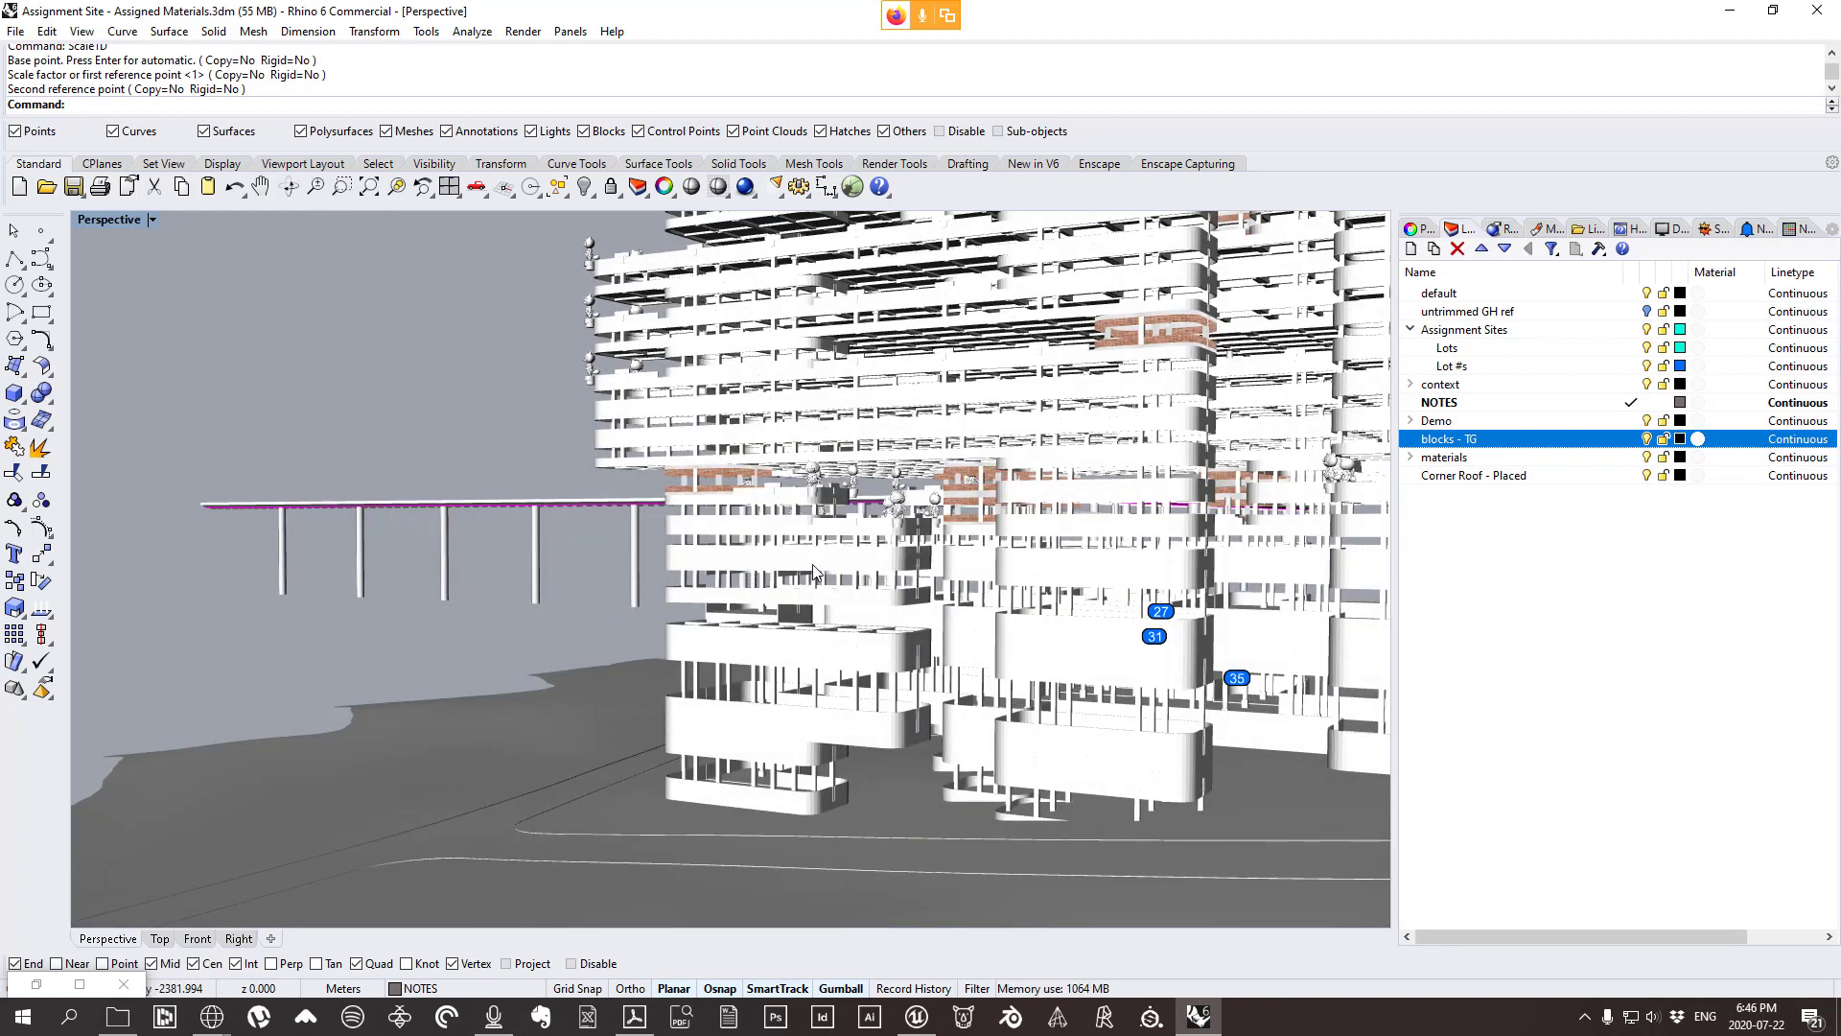
pyautogui.hotkey('ctrl', 'z')
pyautogui.moveTo(814, 568); pyautogui.dragTo(869, 587, button='right')
pyautogui.click(417, 635)
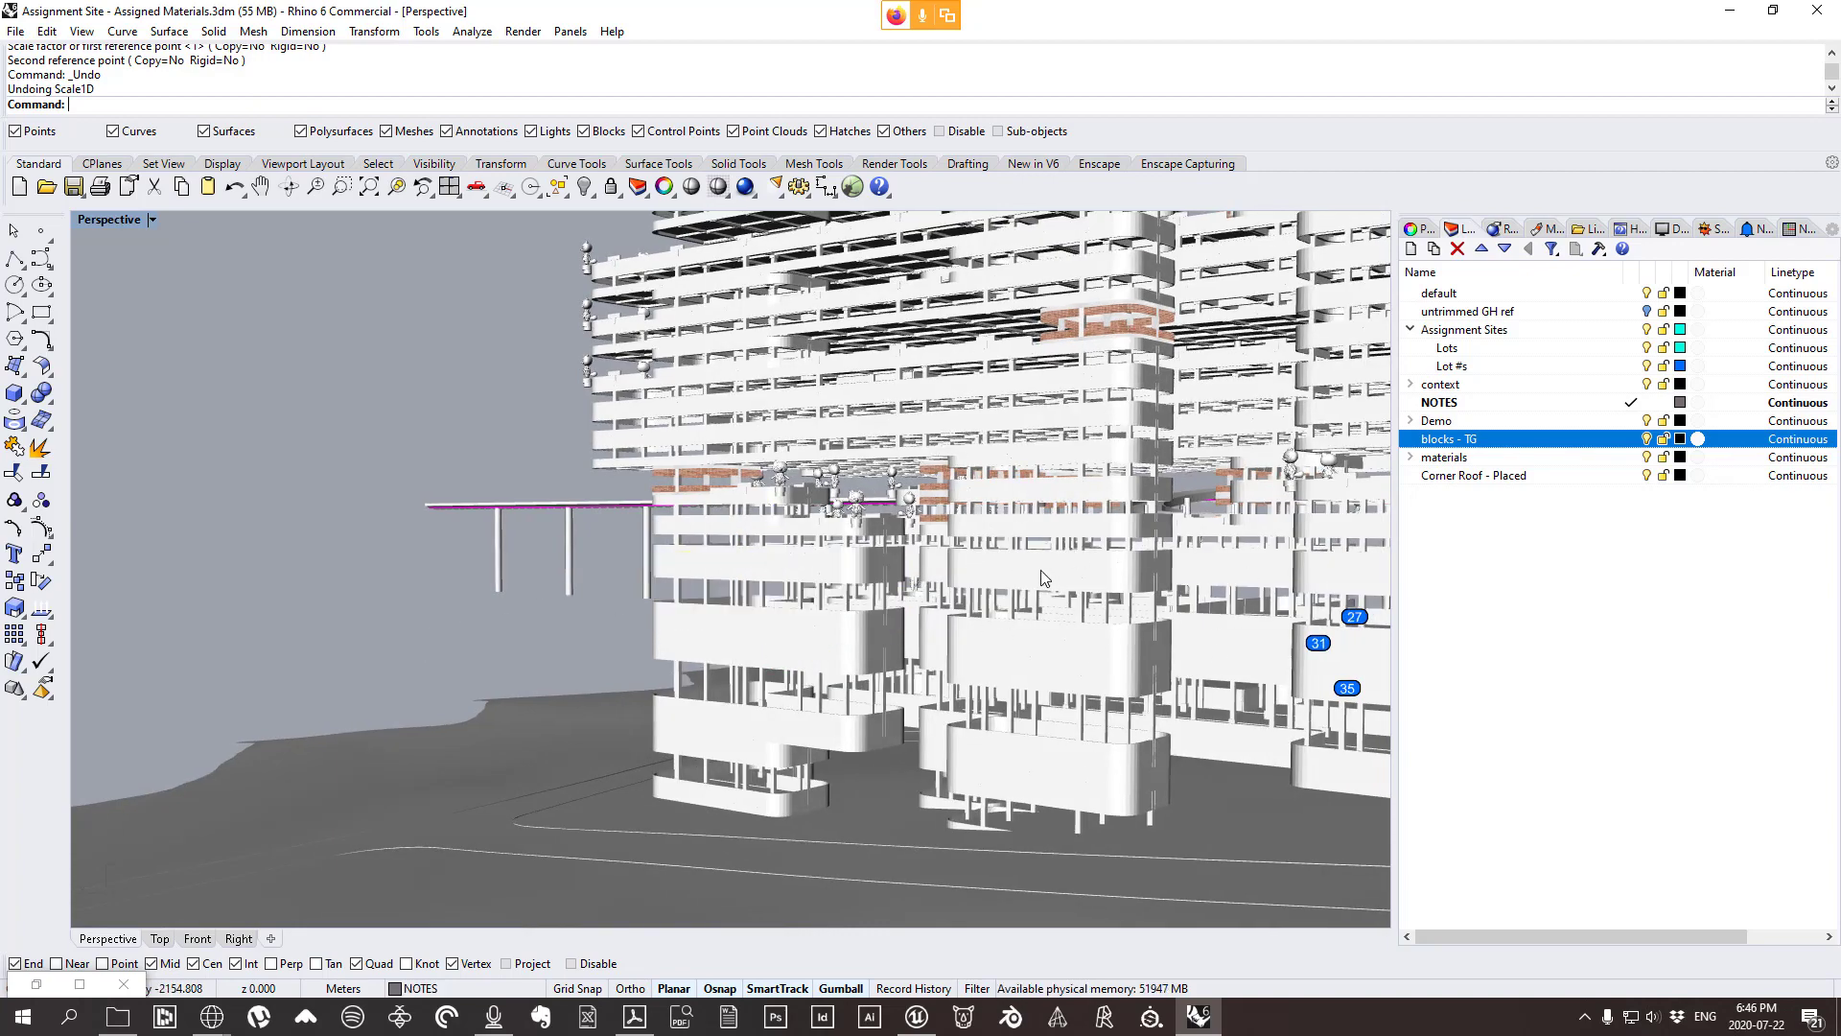
# Examine the tower's base units from several sides and the tower's place within the whole site.
pyautogui.moveTo(696, 572); pyautogui.dragTo(1135, 675, button='right')
pyautogui.moveTo(745, 711); pyautogui.dragTo(1092, 636, button='right')
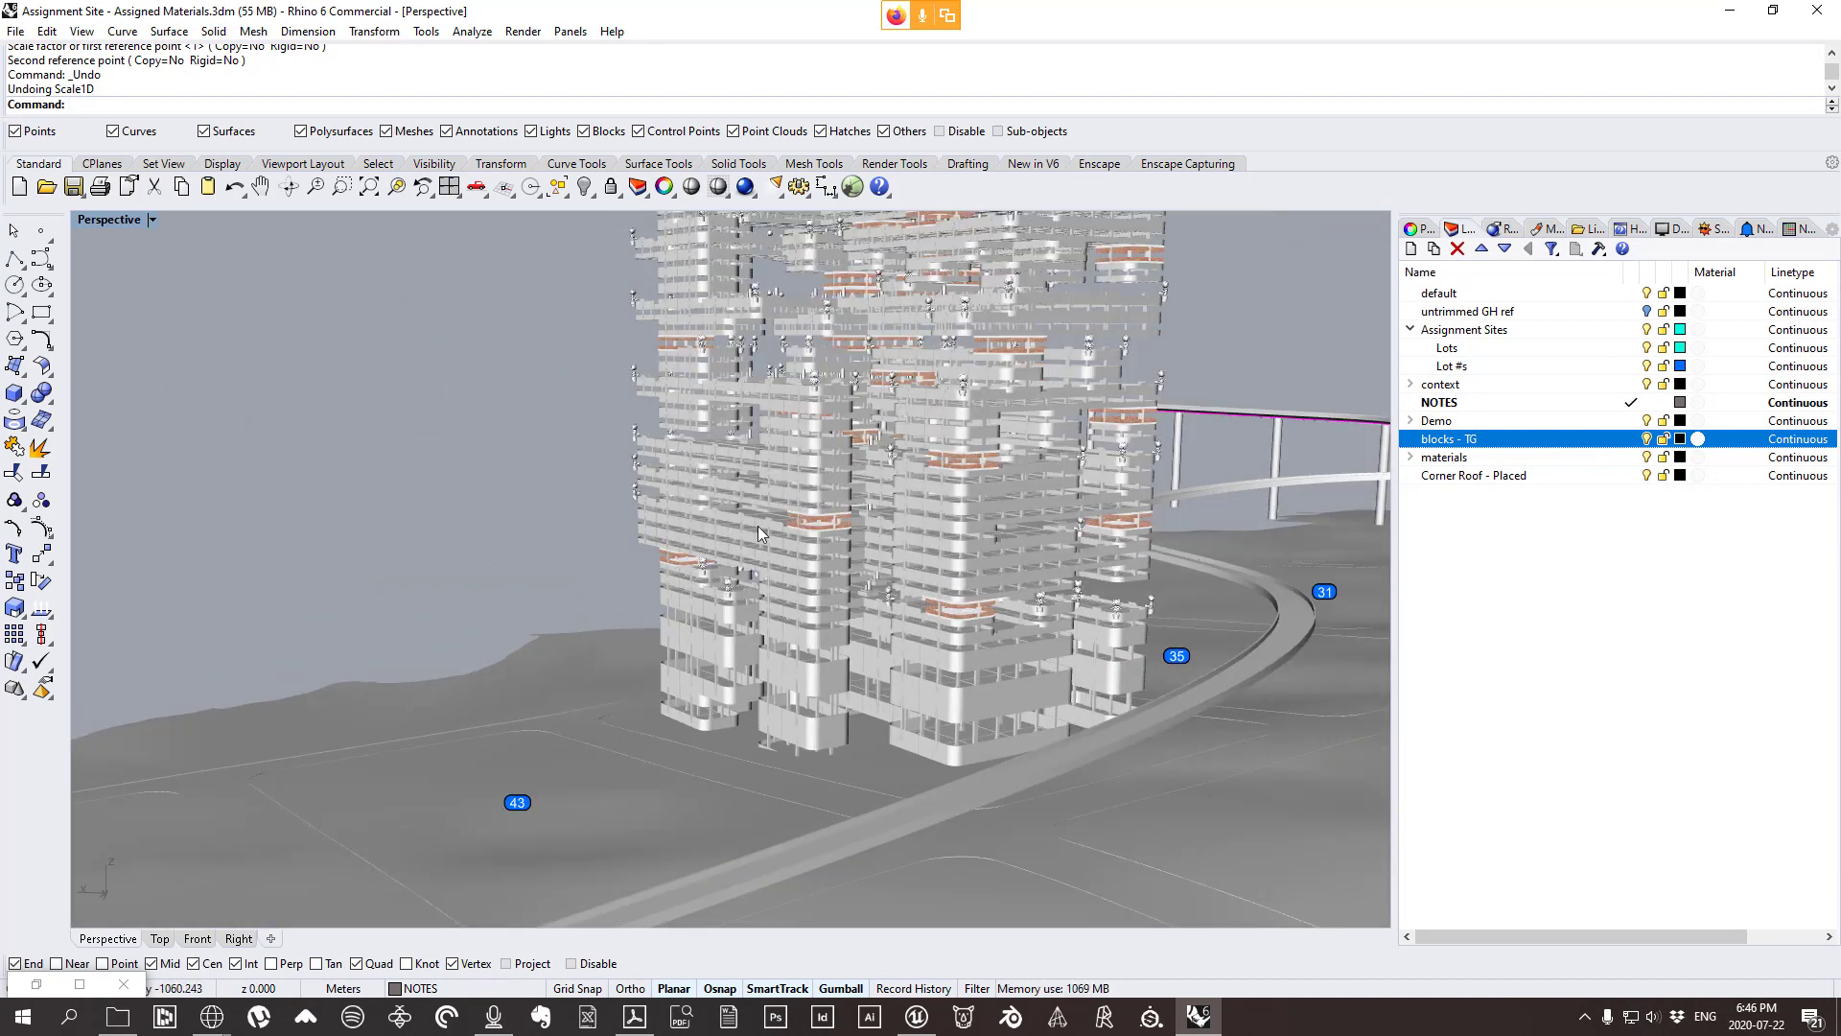
pyautogui.moveTo(813, 612); pyautogui.dragTo(1103, 635, button='right')
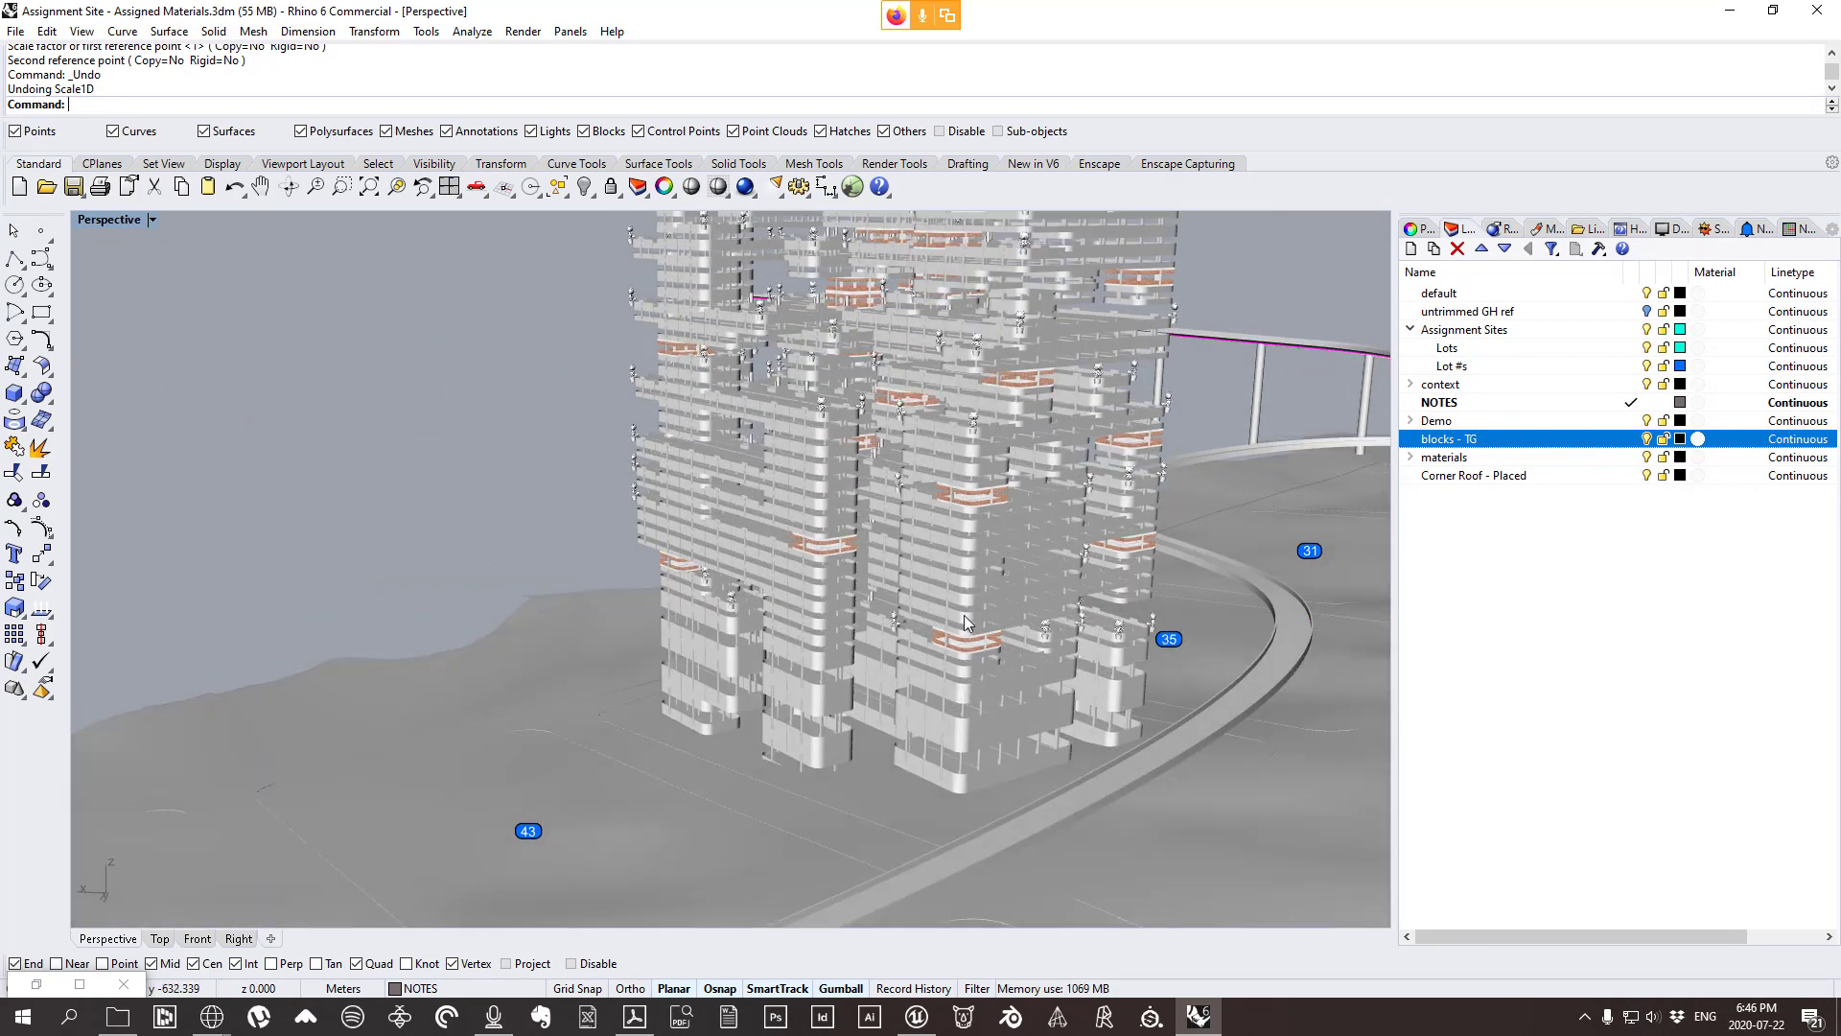
pyautogui.moveTo(838, 675); pyautogui.dragTo(815, 705, button='right')
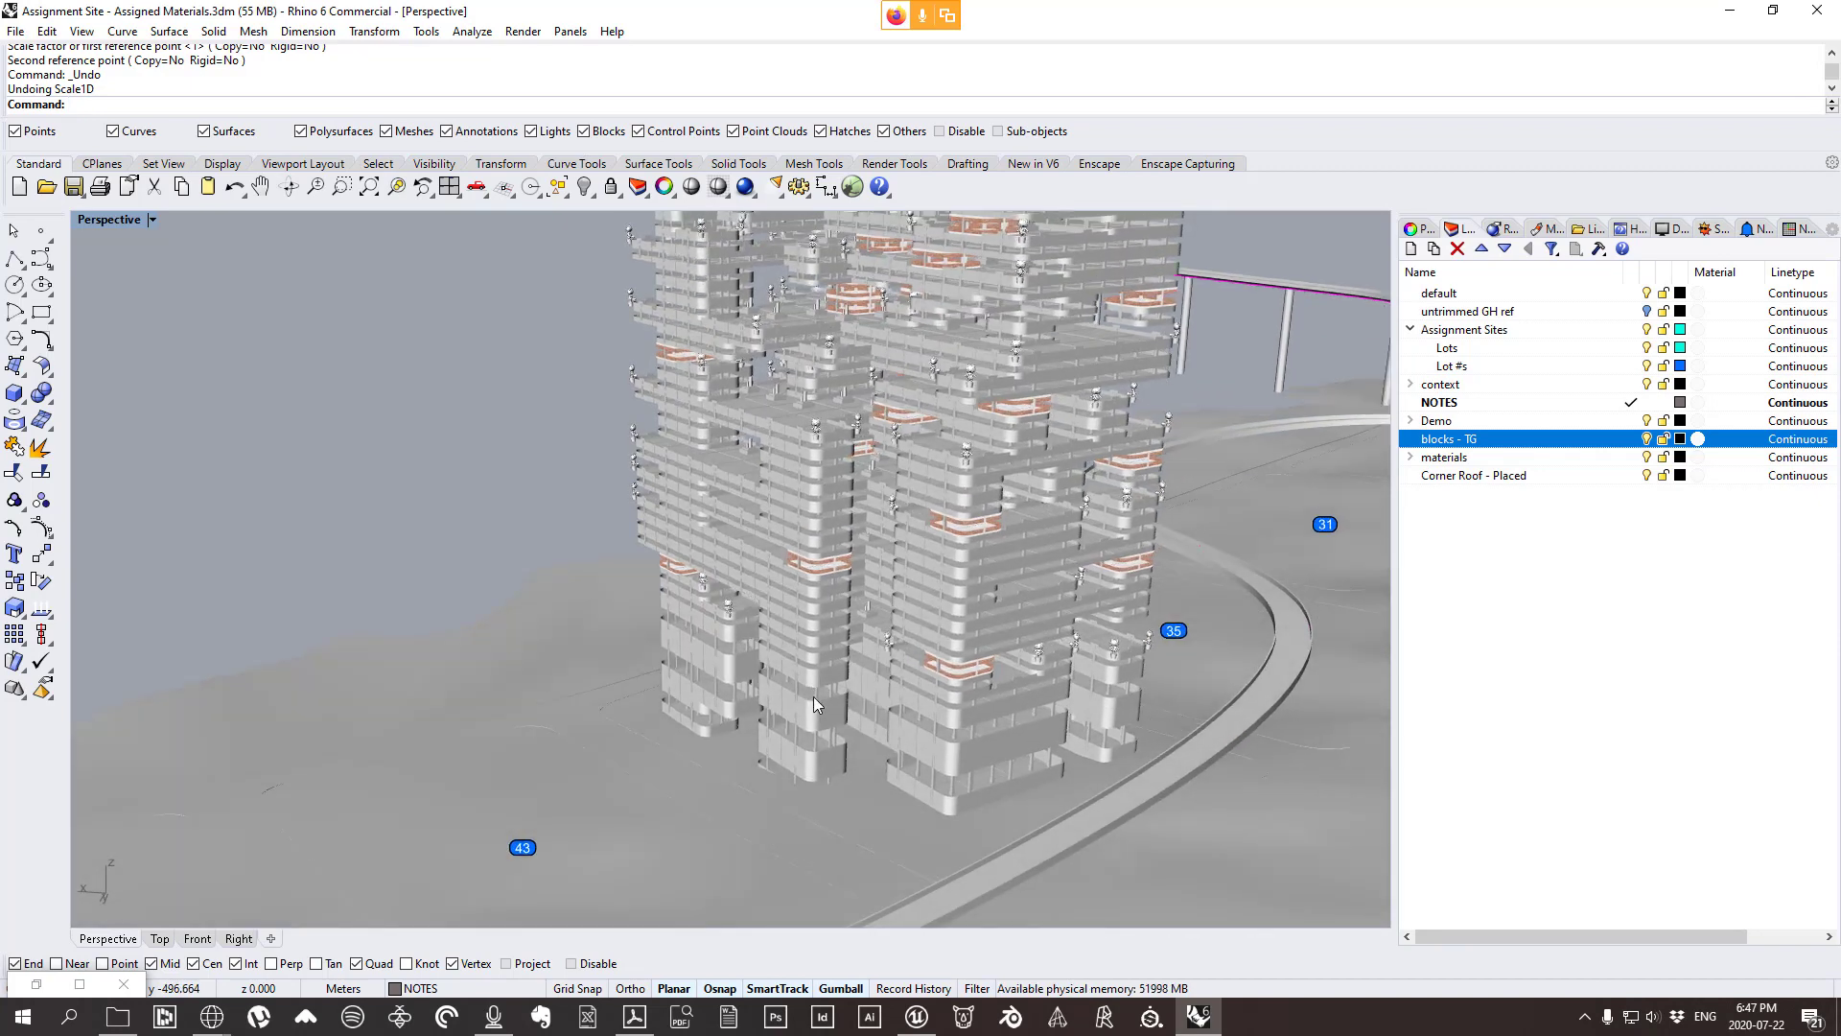
pyautogui.scroll(-10, 779, 715)
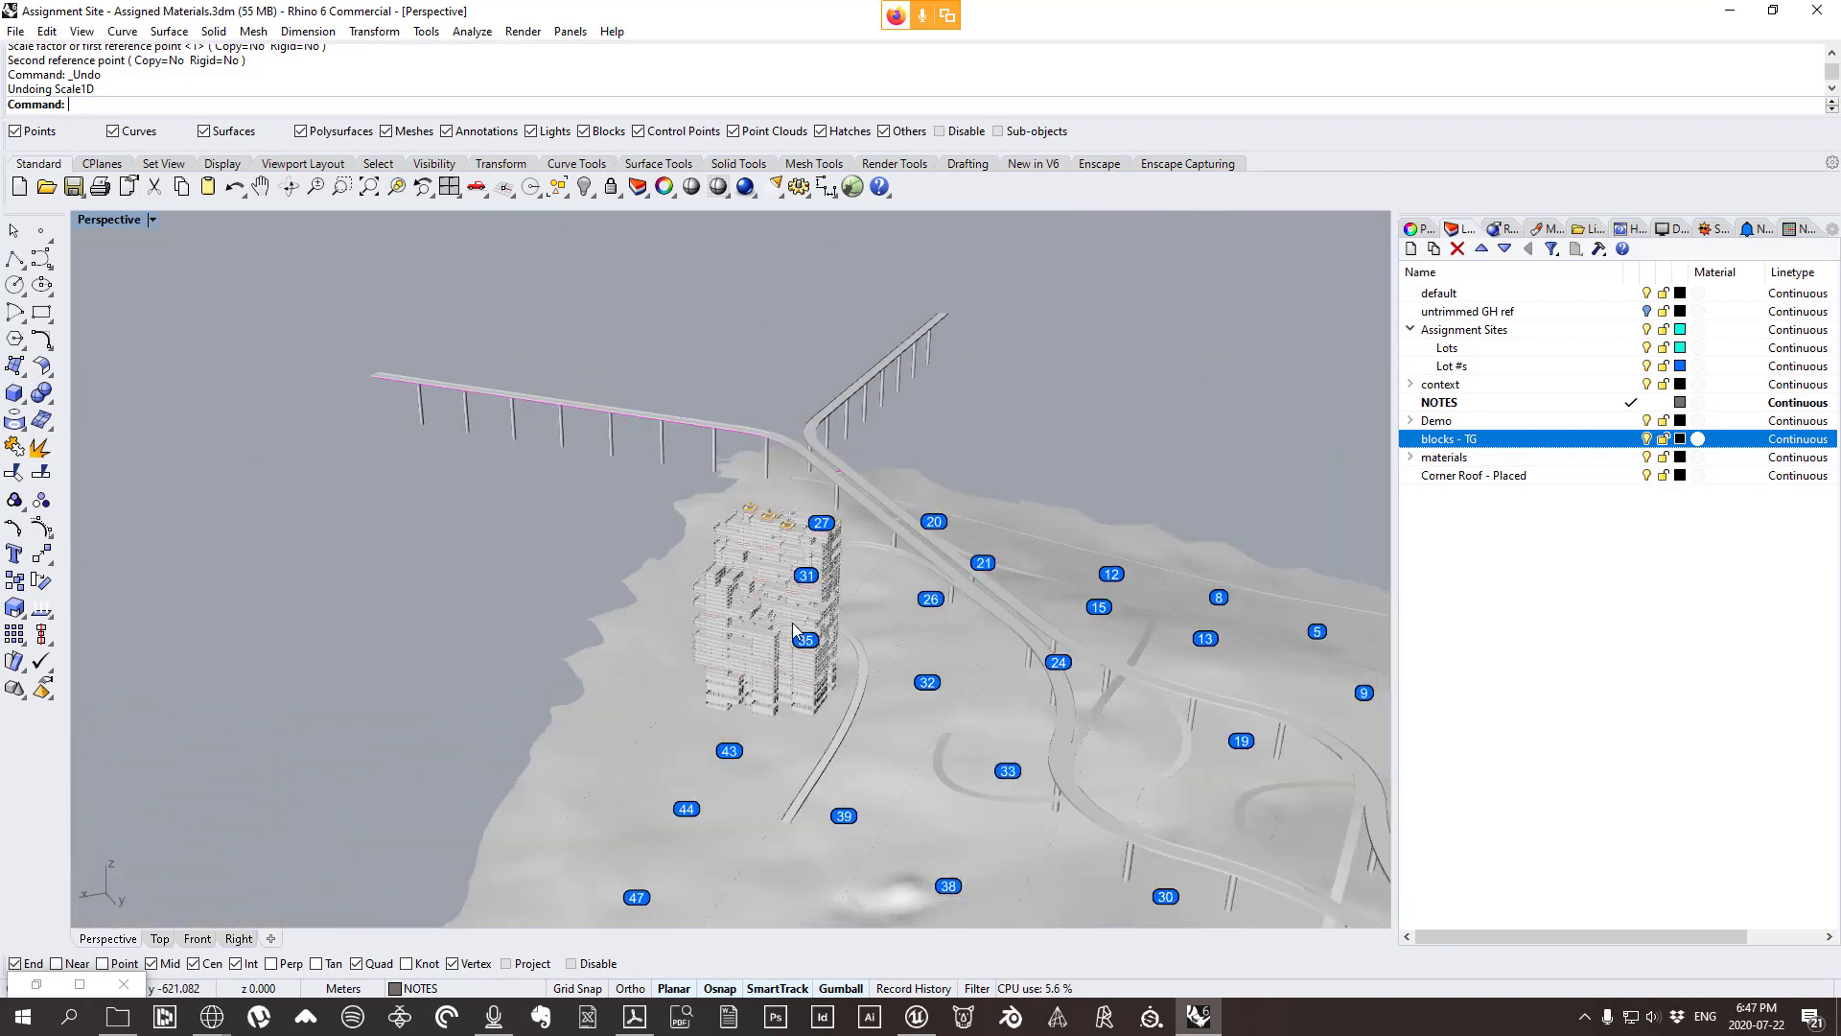
pyautogui.moveTo(791, 623); pyautogui.dragTo(744, 610, button='right')
pyautogui.scroll(-5, 792, 583)
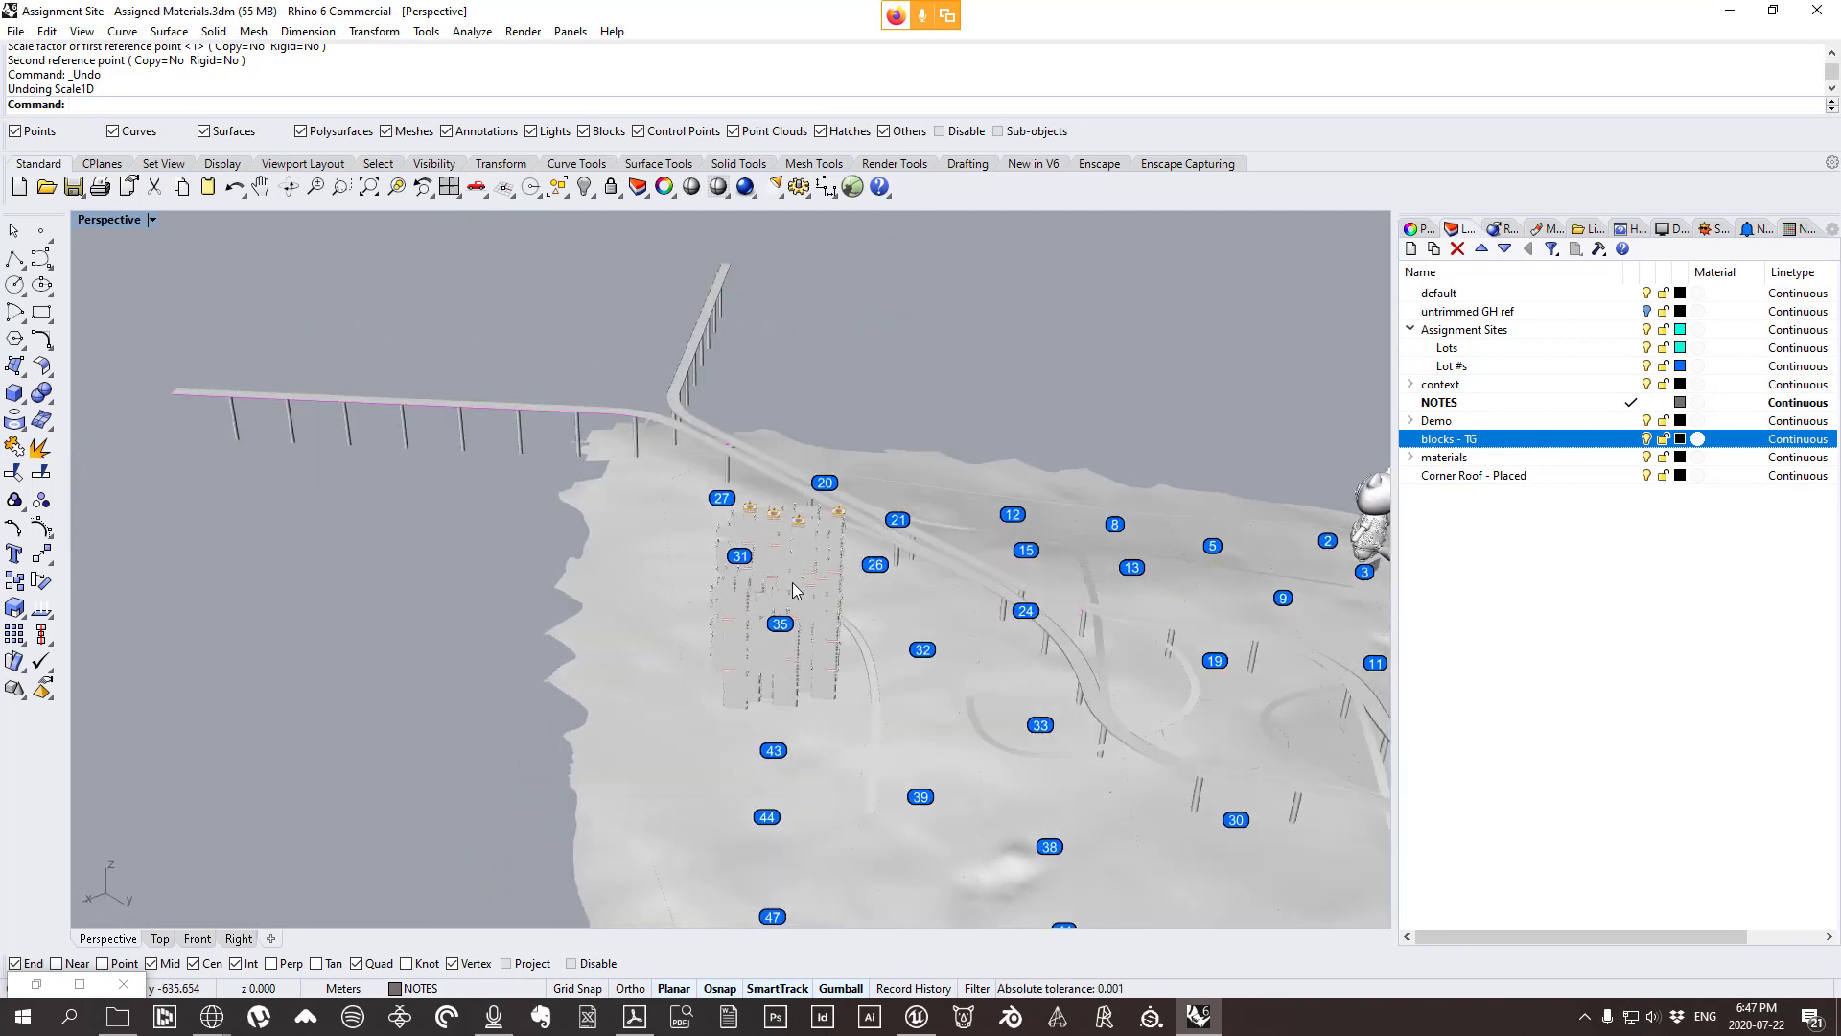
pyautogui.scroll(-3, 808, 573)
pyautogui.scroll(-5, 808, 574)
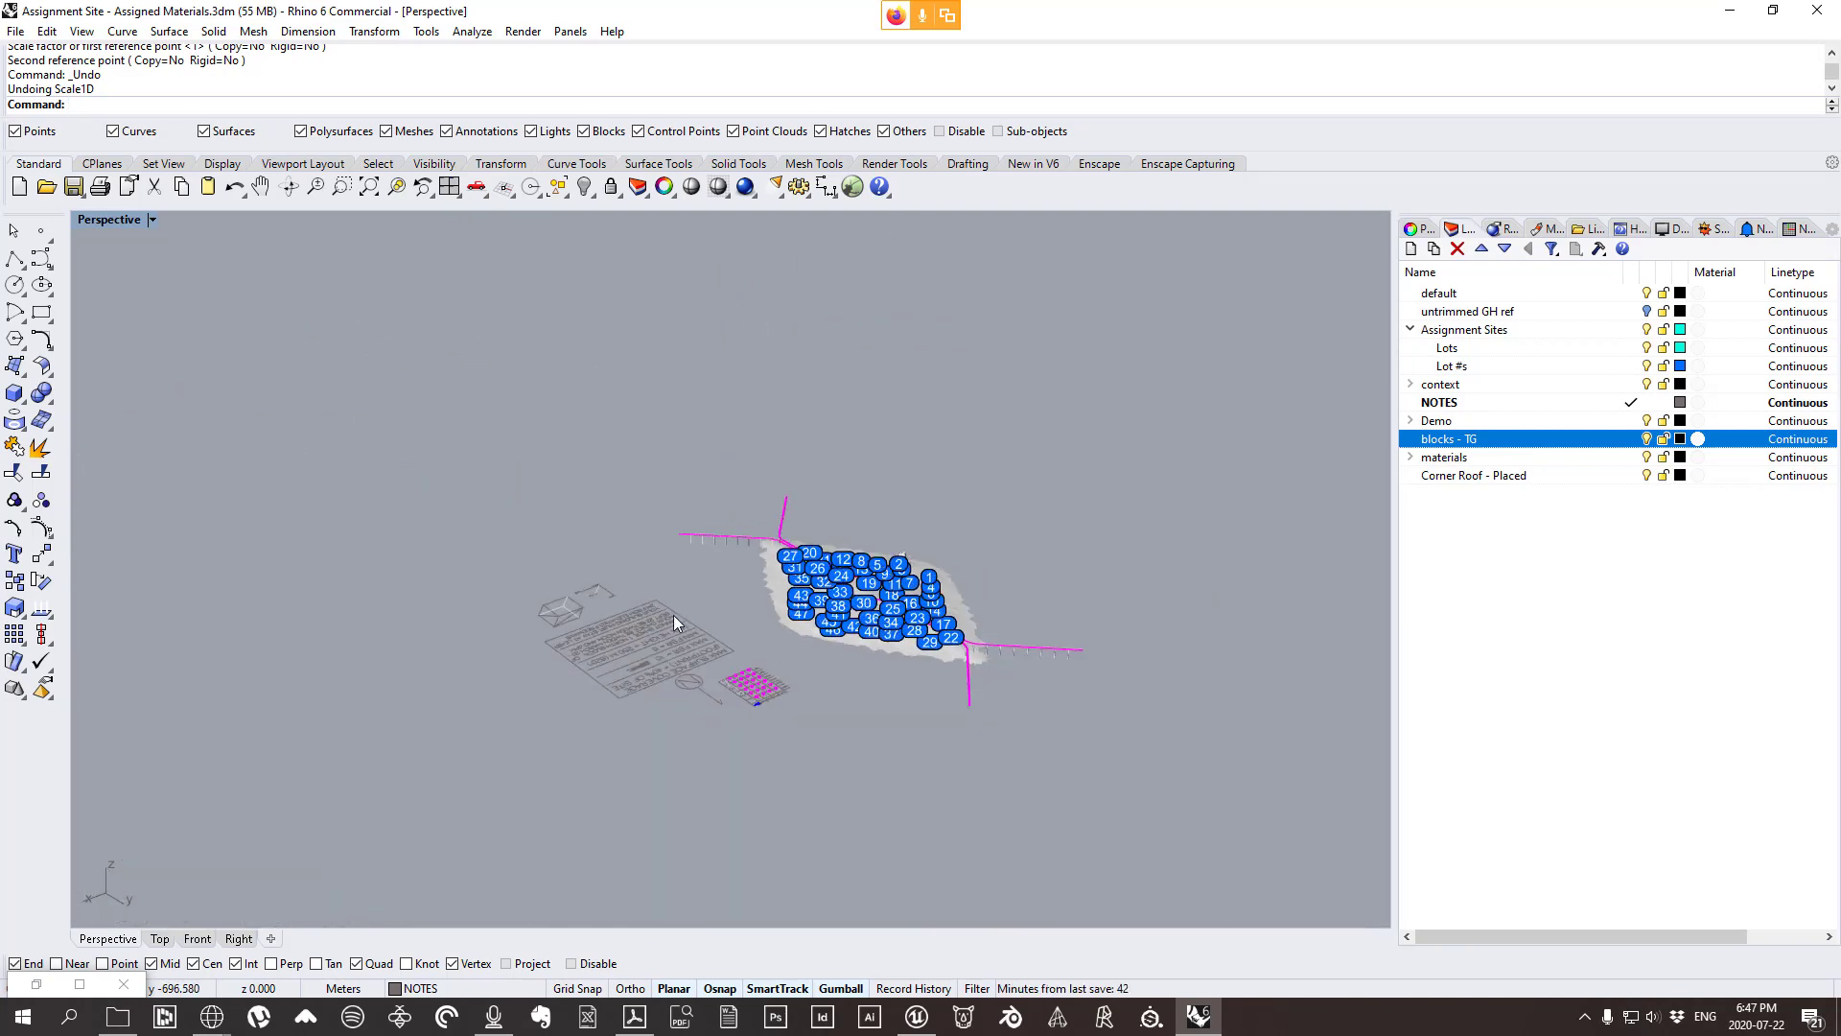
# Select the column roof unit in the block chart beside the site and zoom the view to it.
pyautogui.moveTo(673, 614); pyautogui.dragTo(1064, 662, button='right')
pyautogui.scroll(4, 860, 533)
pyautogui.scroll(4, 786, 563)
pyautogui.scroll(6, 783, 562)
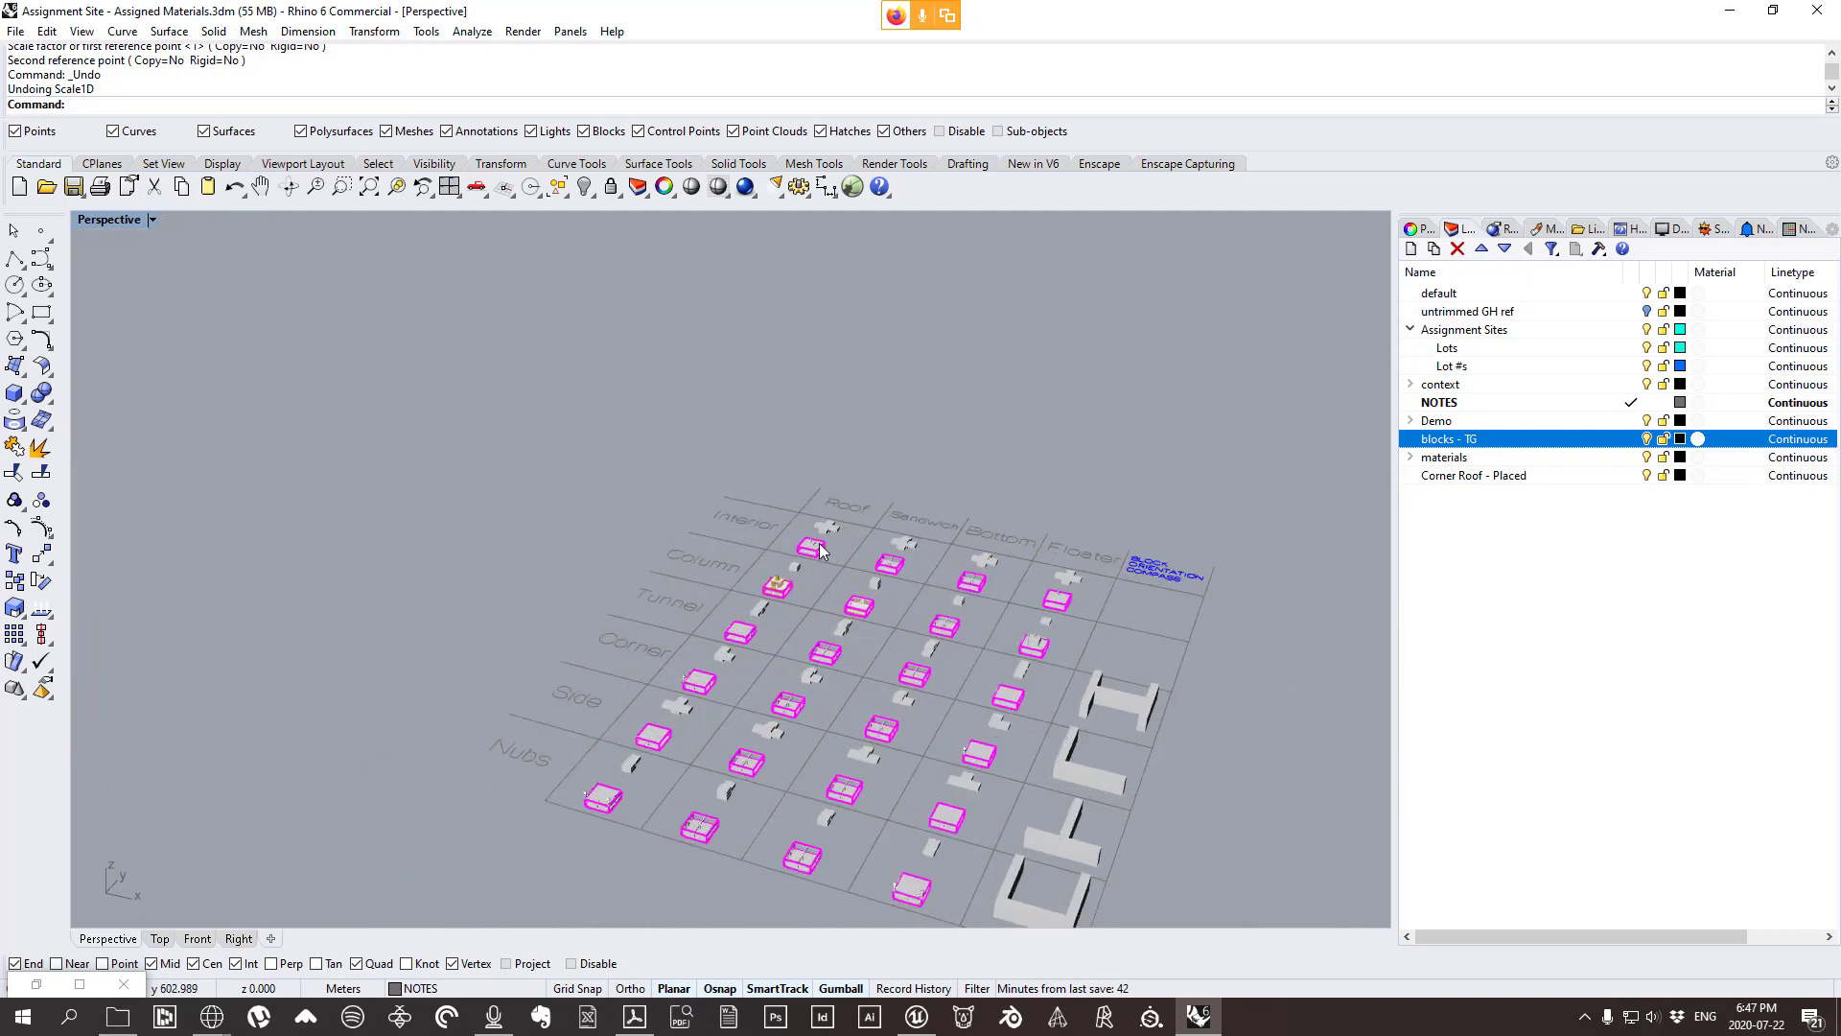
pyautogui.scroll(1, 803, 556)
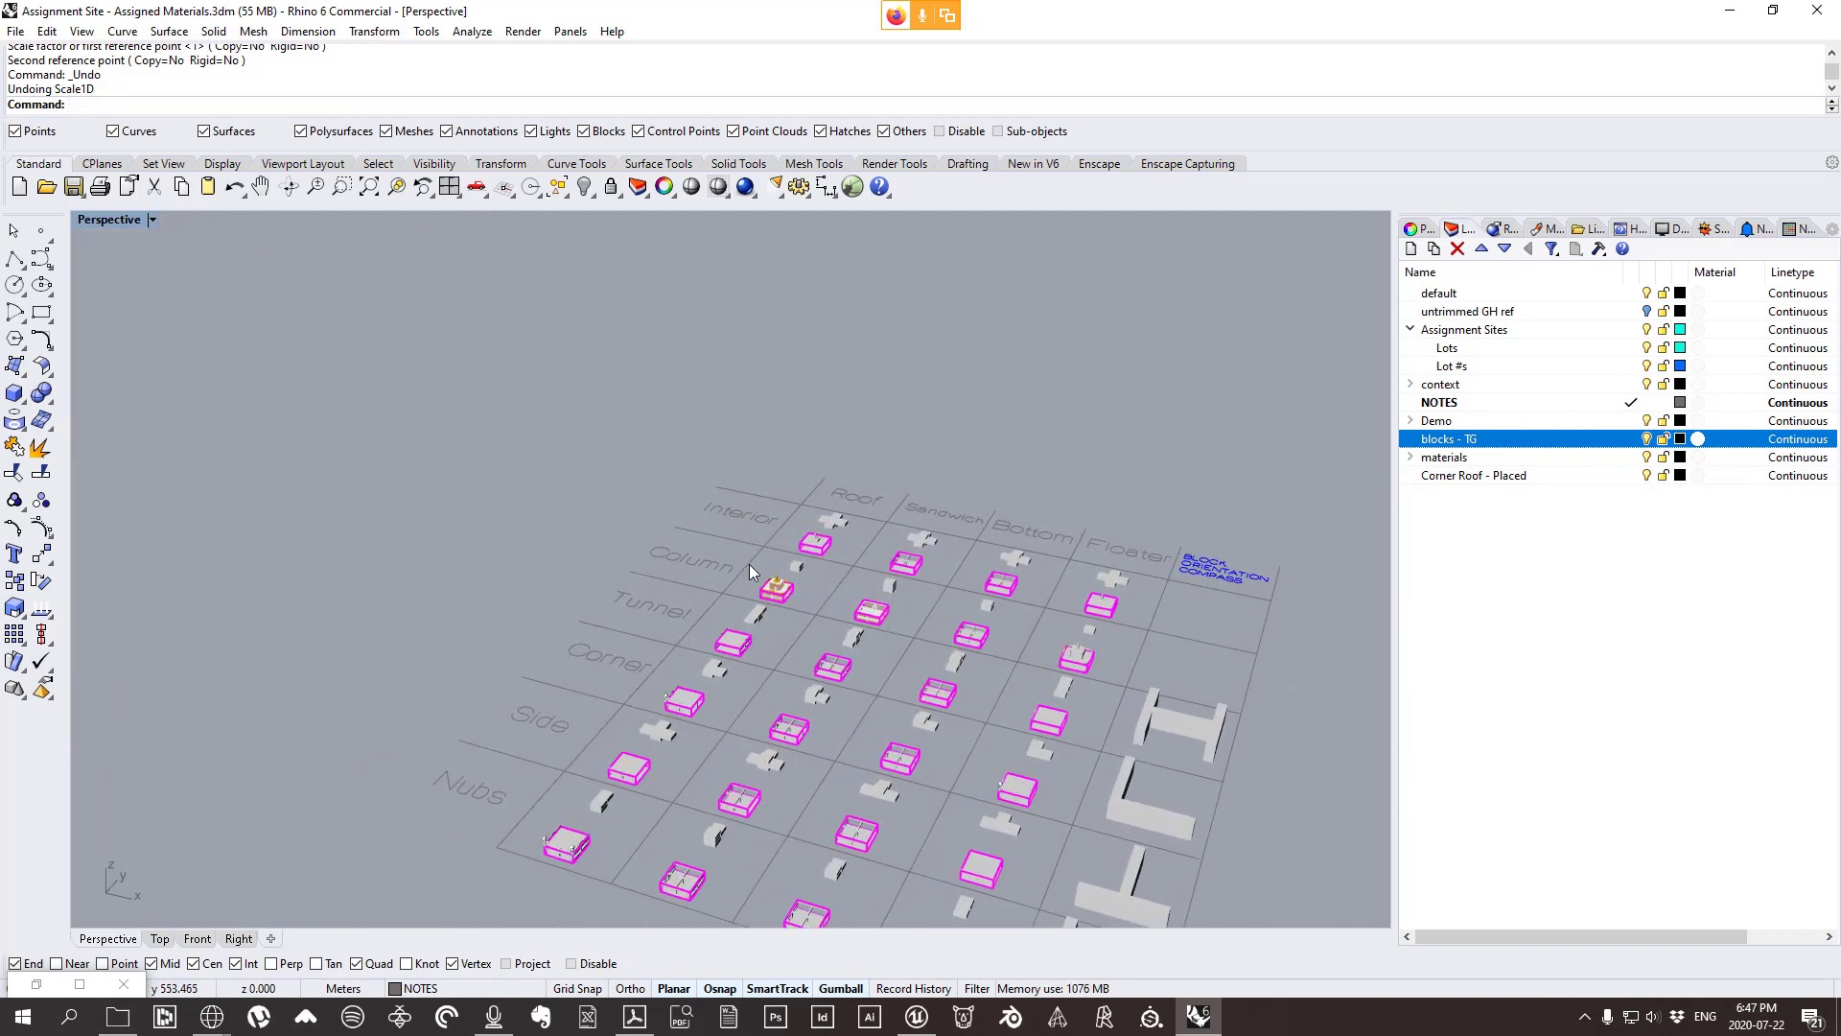
pyautogui.moveTo(737, 552); pyautogui.dragTo(836, 615)
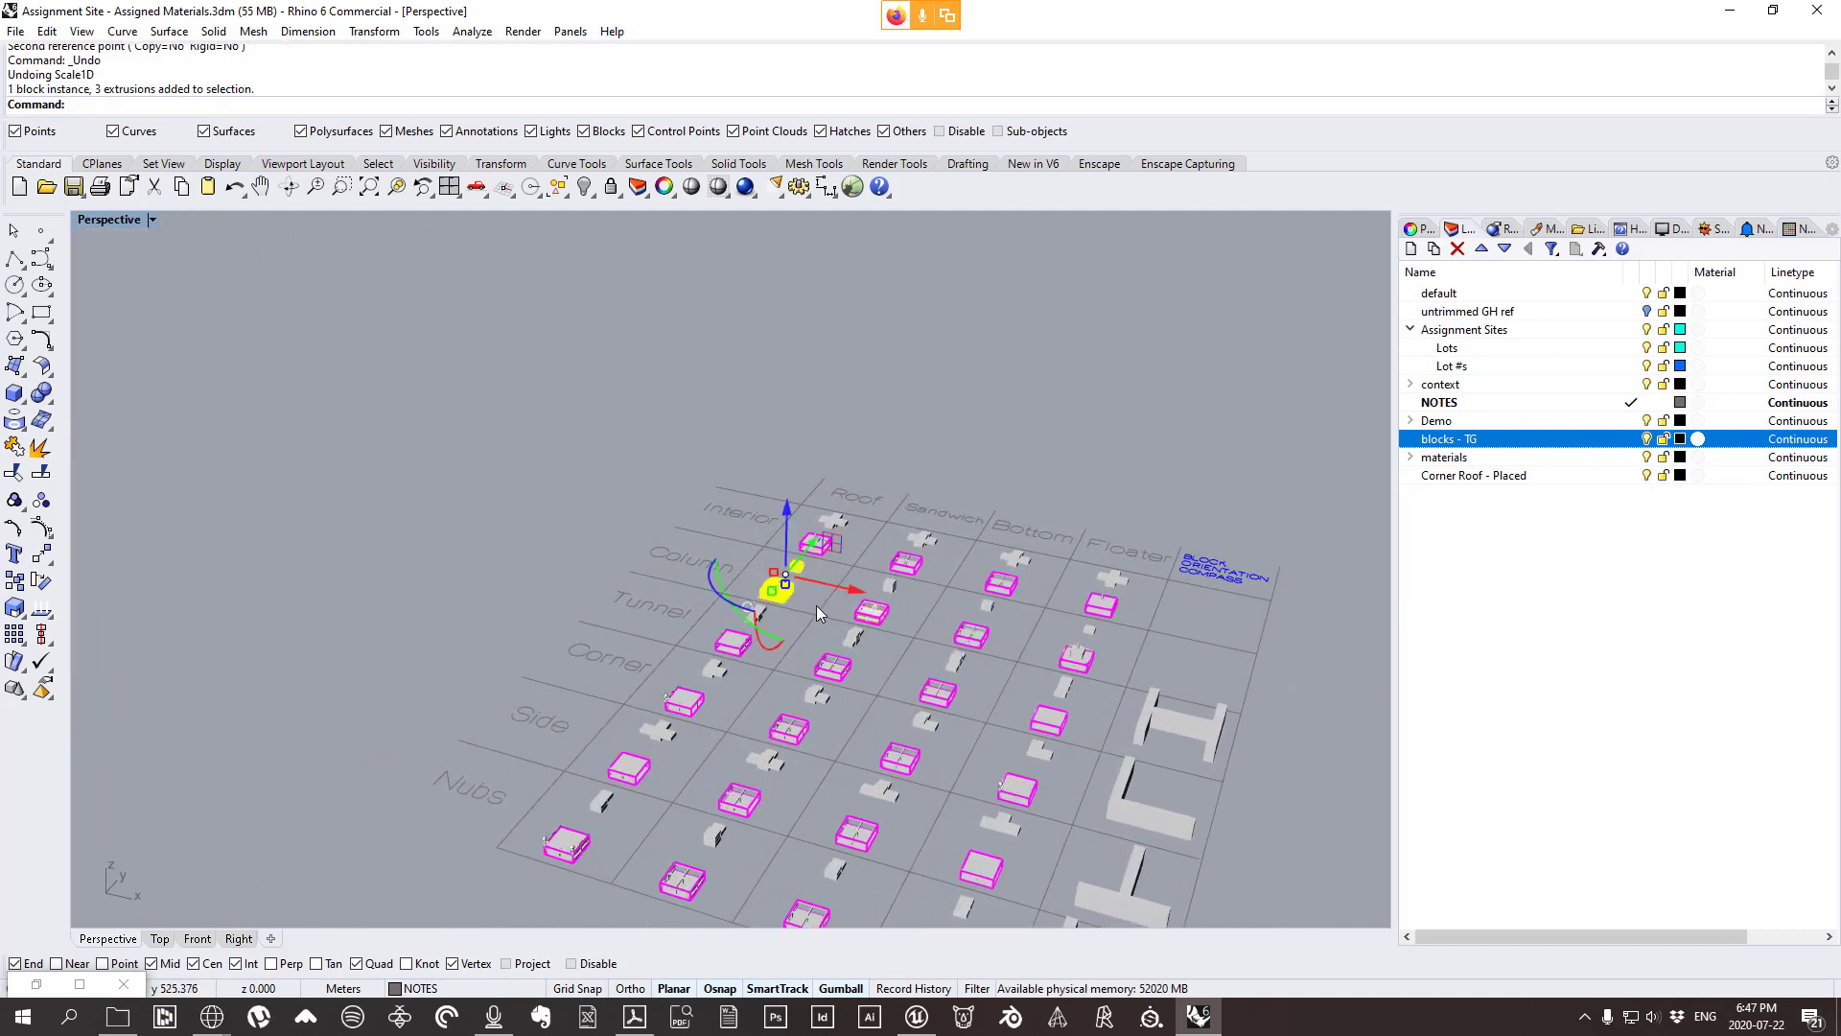
pyautogui.click(81, 31)
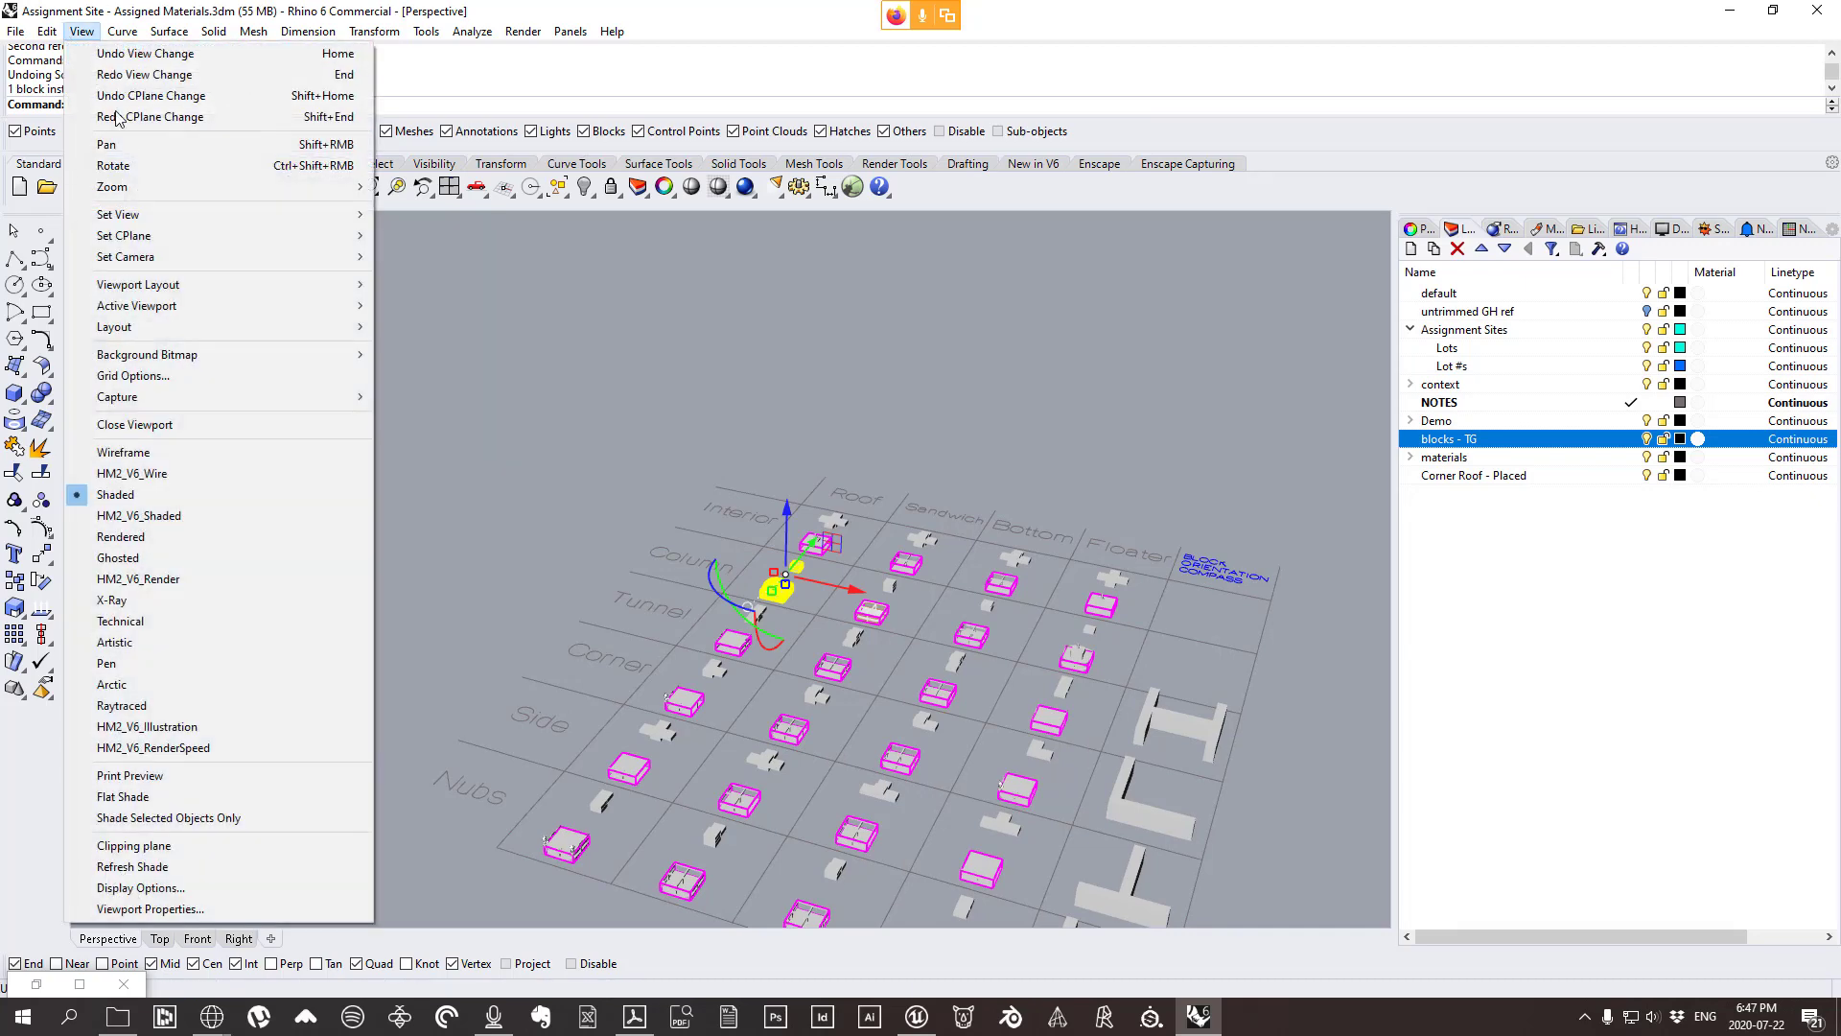
pyautogui.moveTo(192, 189)
pyautogui.click(494, 346)
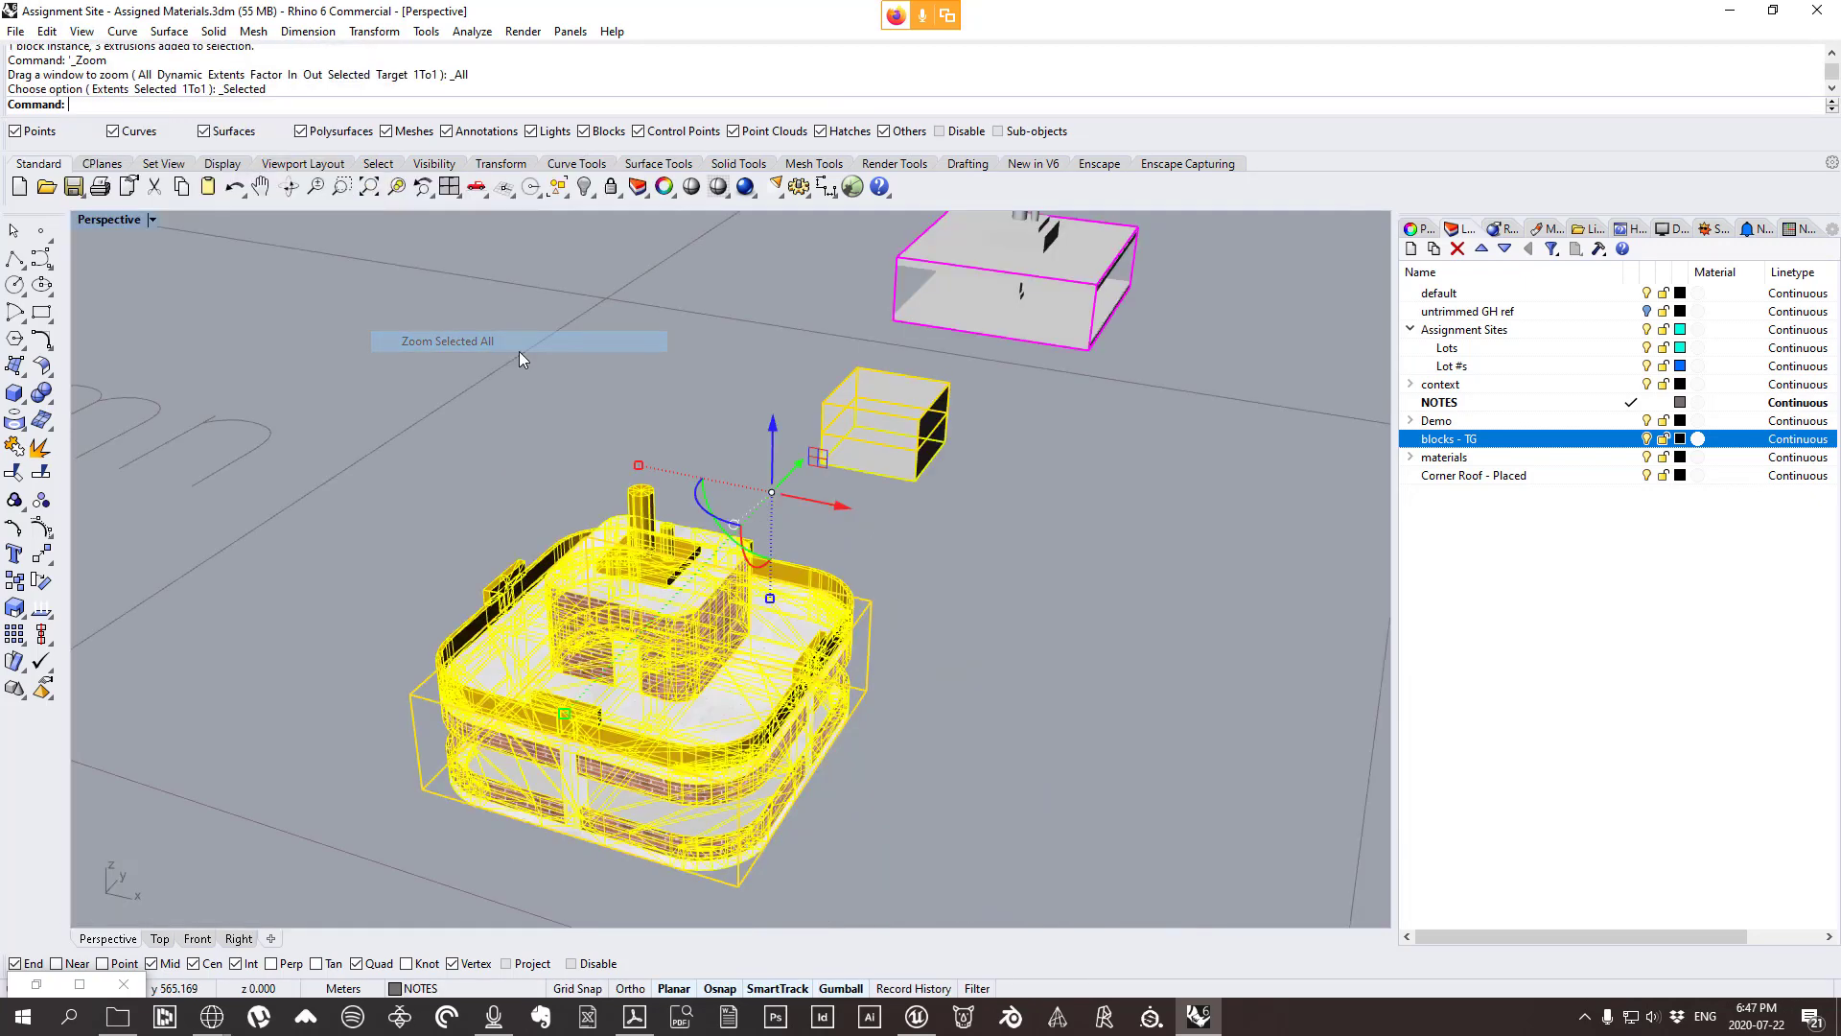
# Open the brick column roof block for in-place editing with BlockEdit.
pyautogui.click(1172, 579)
pyautogui.moveTo(899, 644); pyautogui.dragTo(746, 562, button='right')
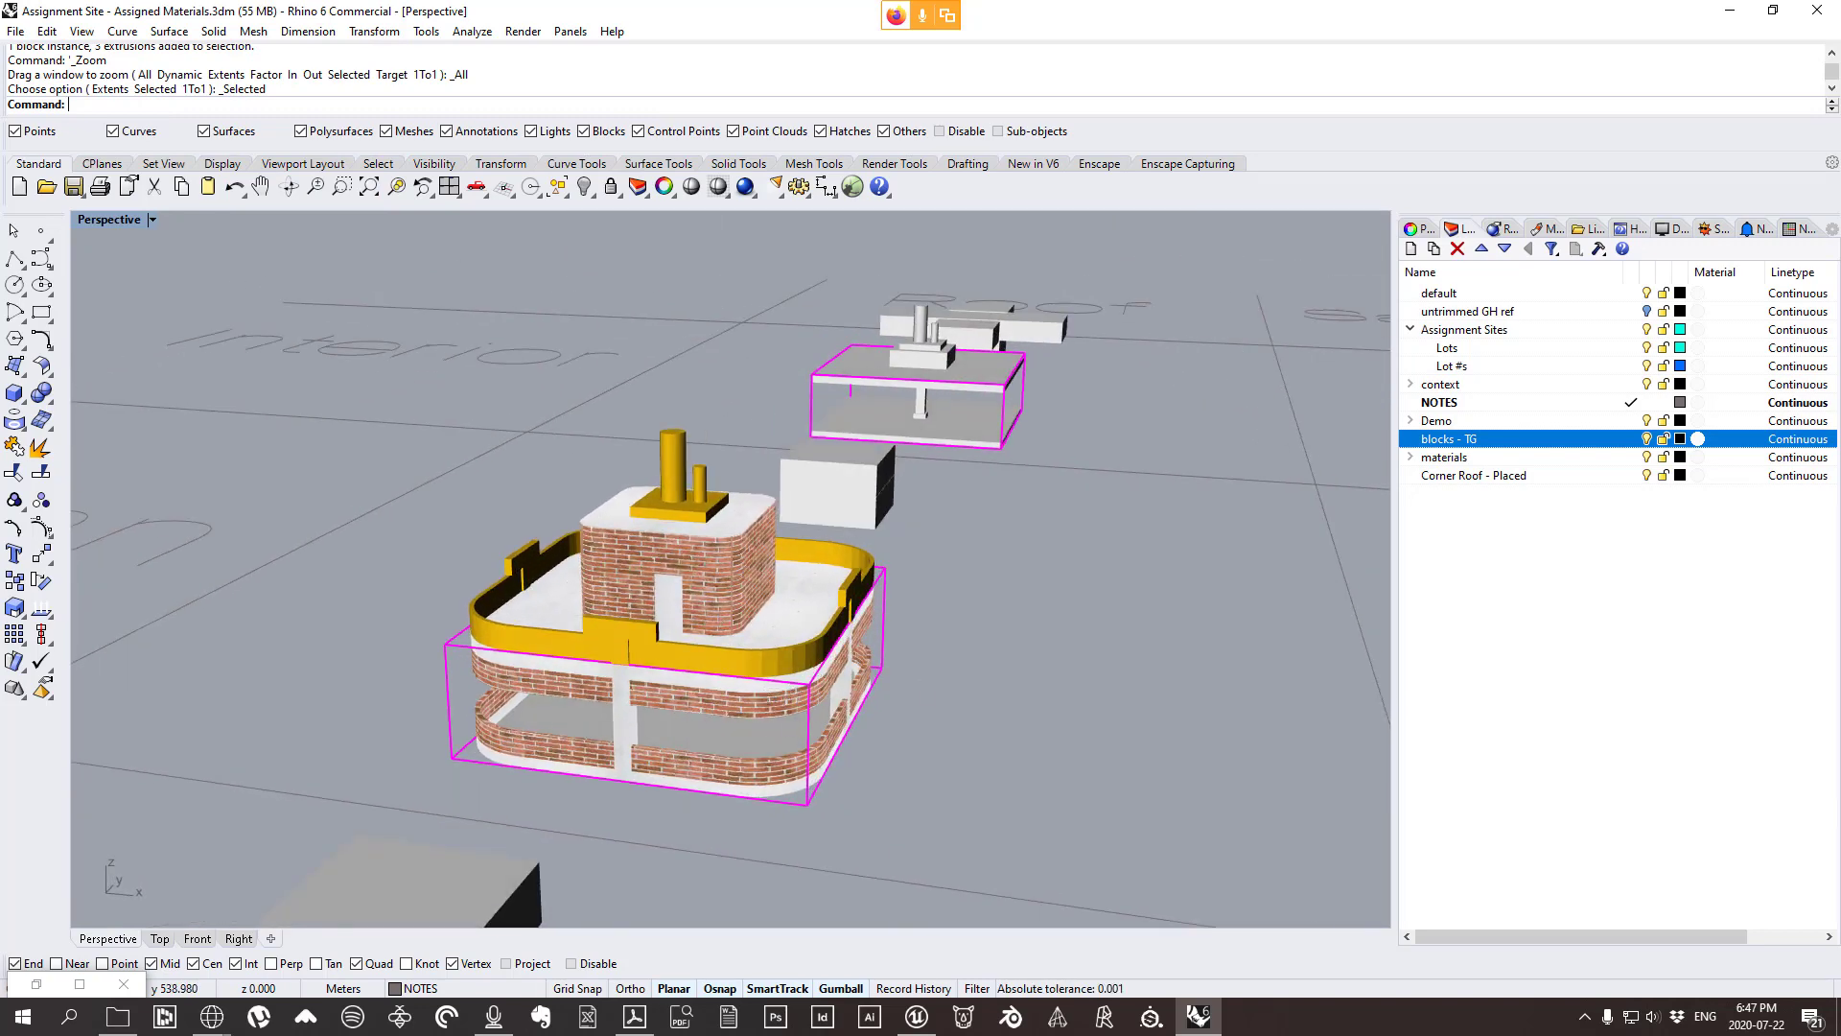
pyautogui.click(781, 718)
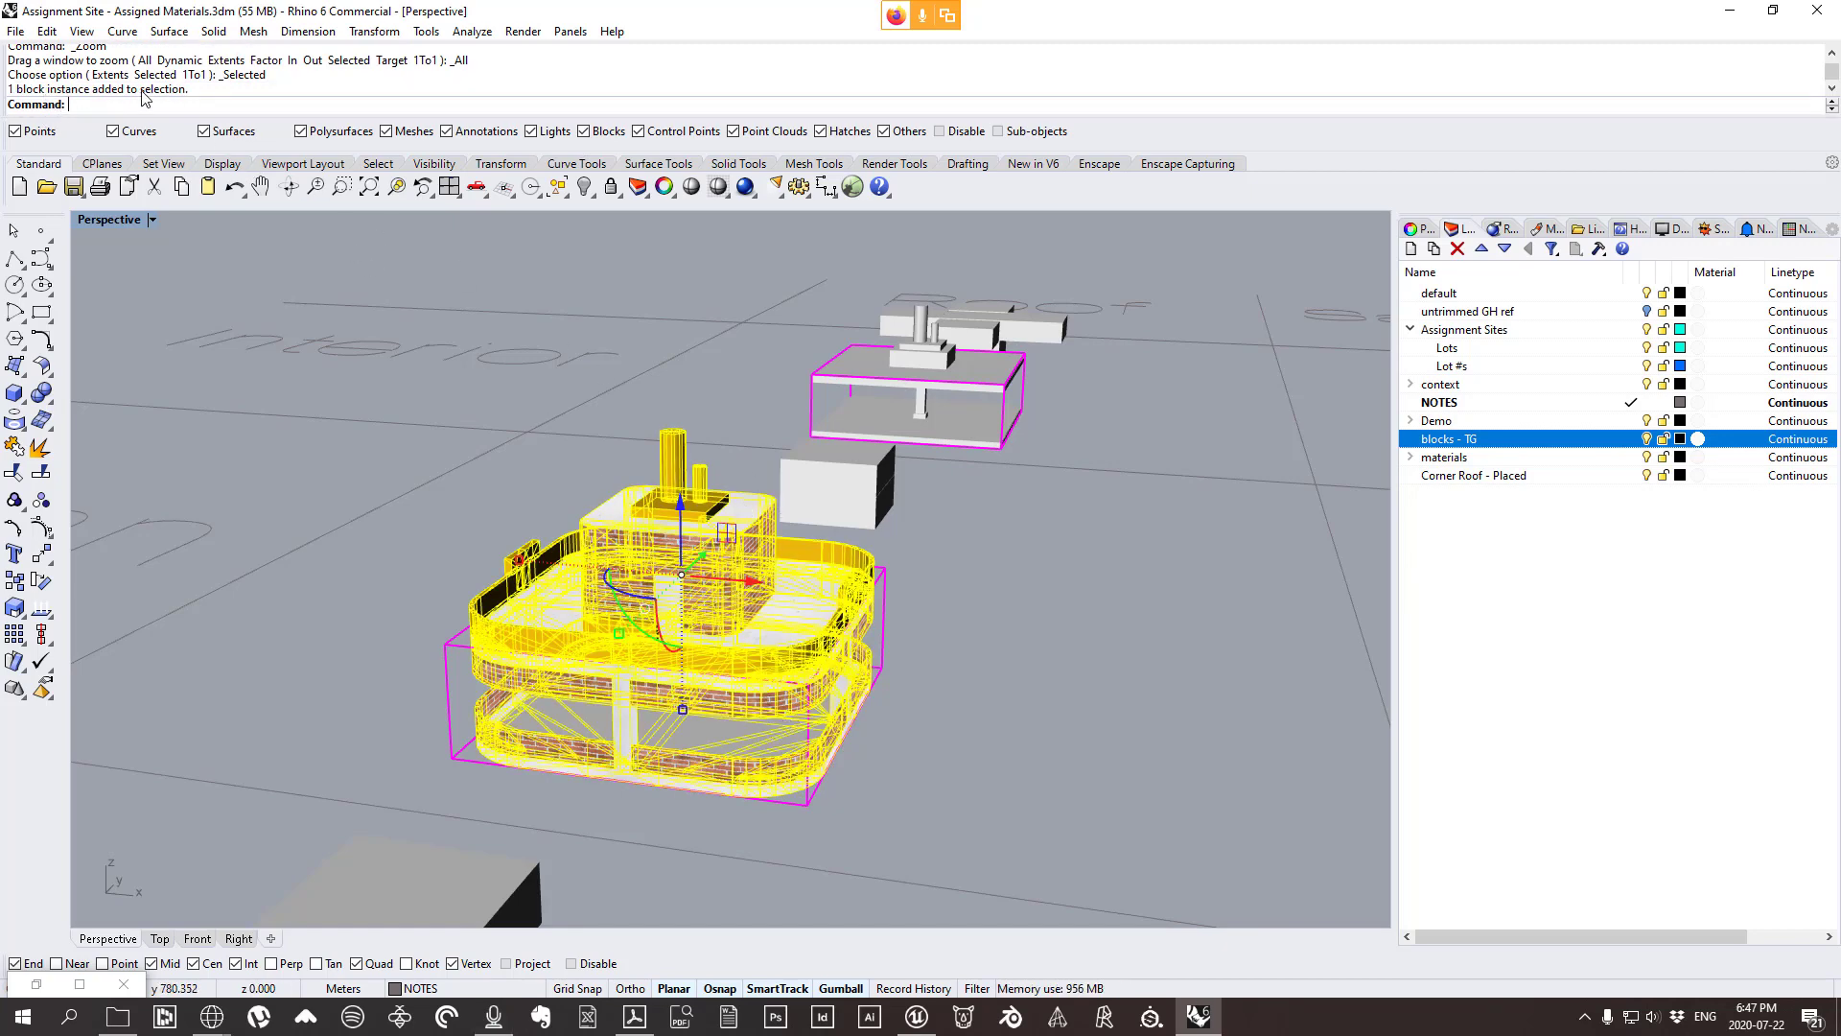
pyautogui.scroll(1, 698, 631)
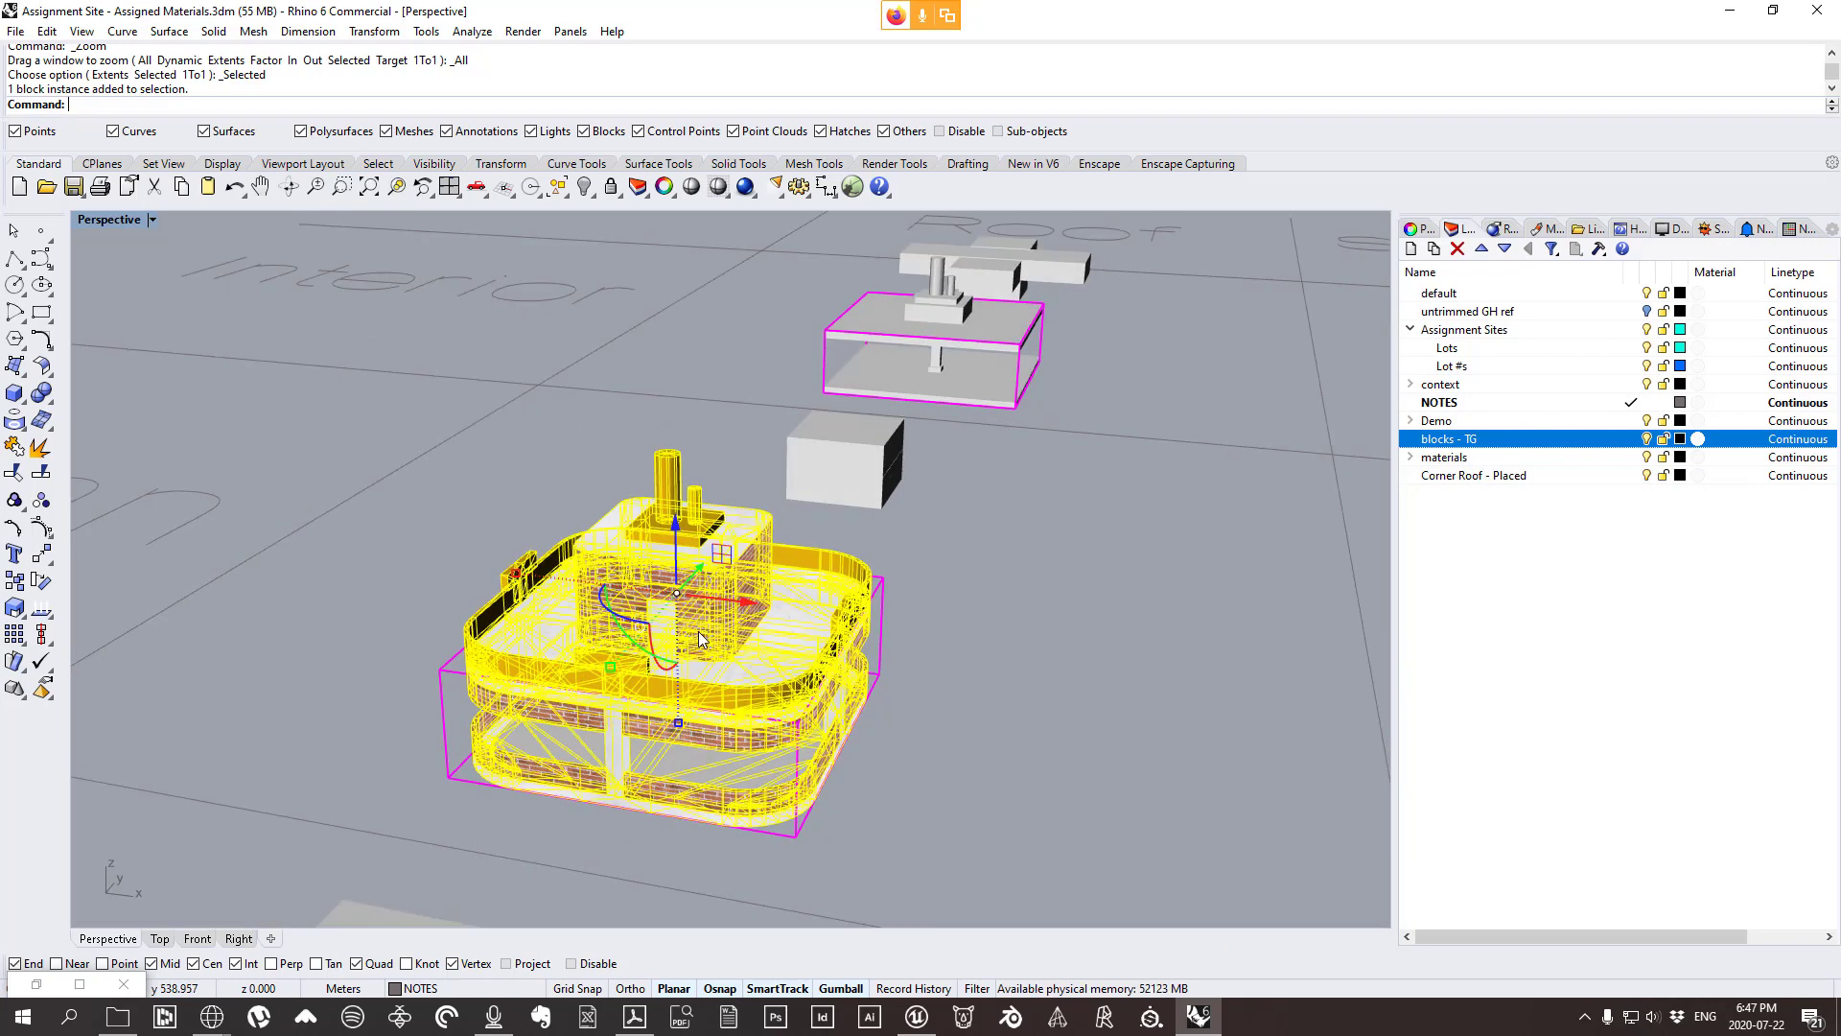
pyautogui.write('BlockEdit')
pyautogui.press('Return')
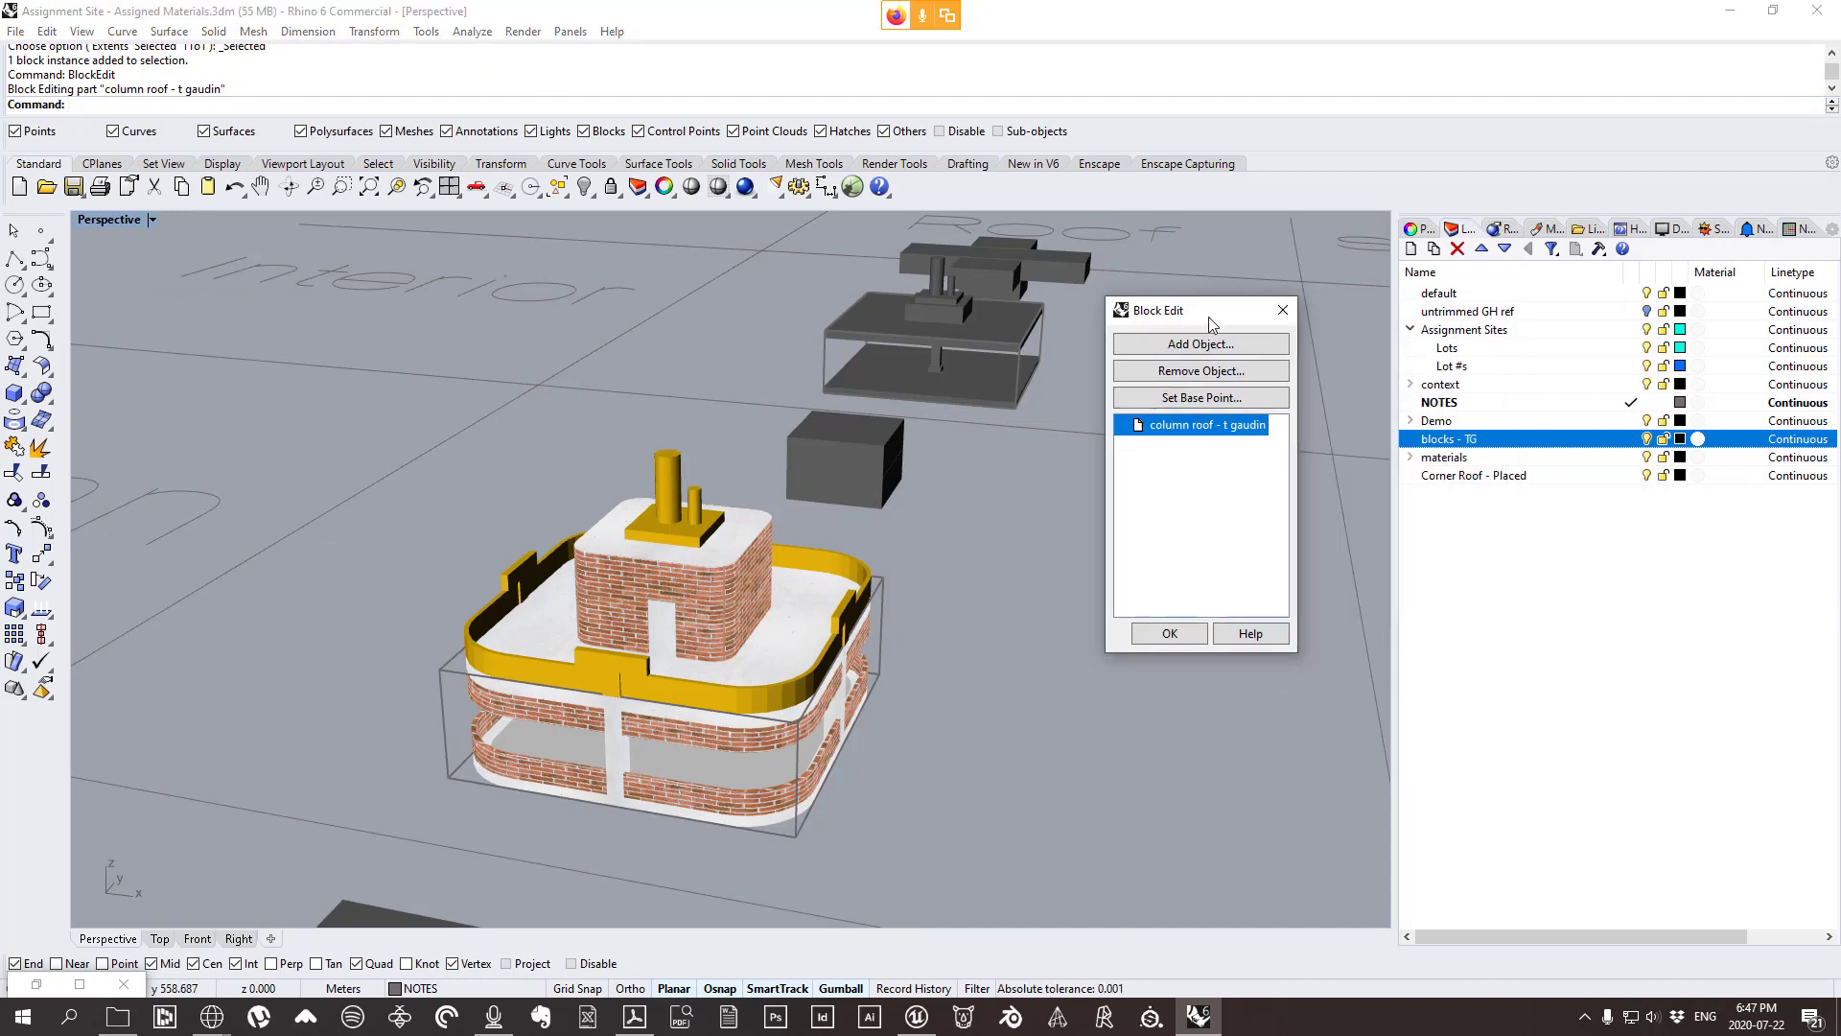
pyautogui.click(1282, 310)
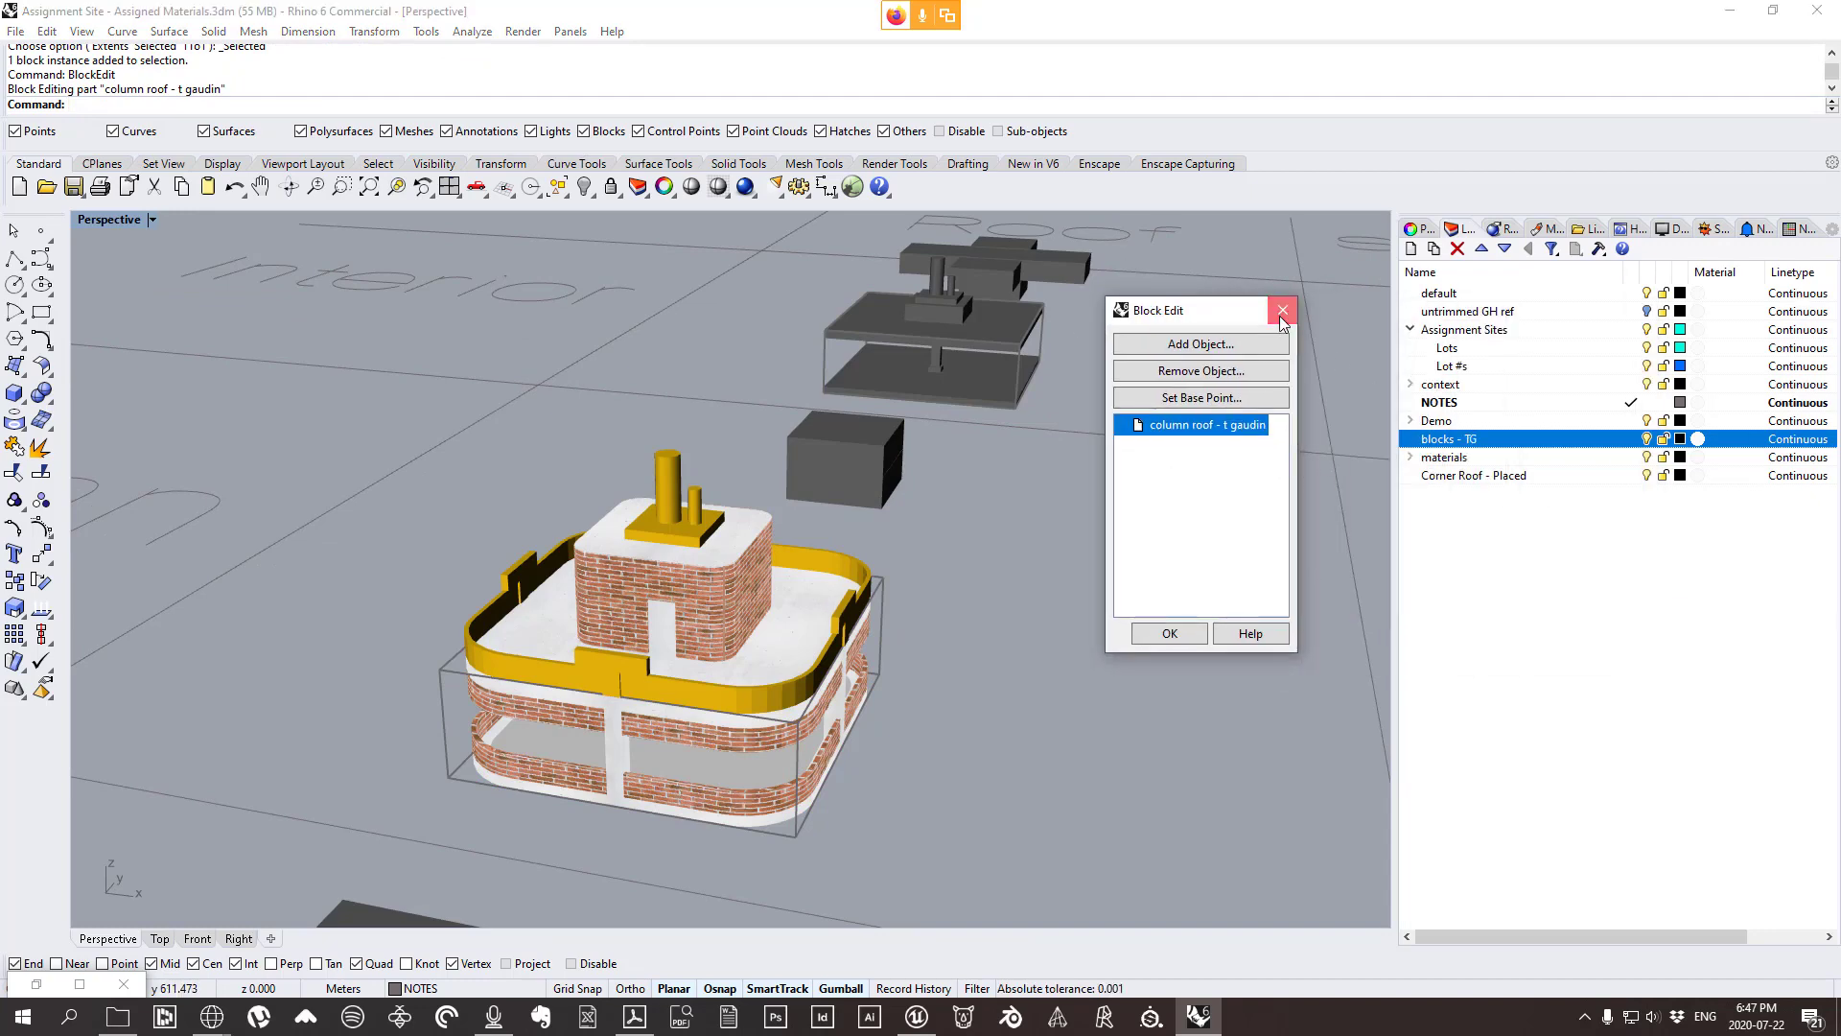
pyautogui.doubleClick(787, 642)
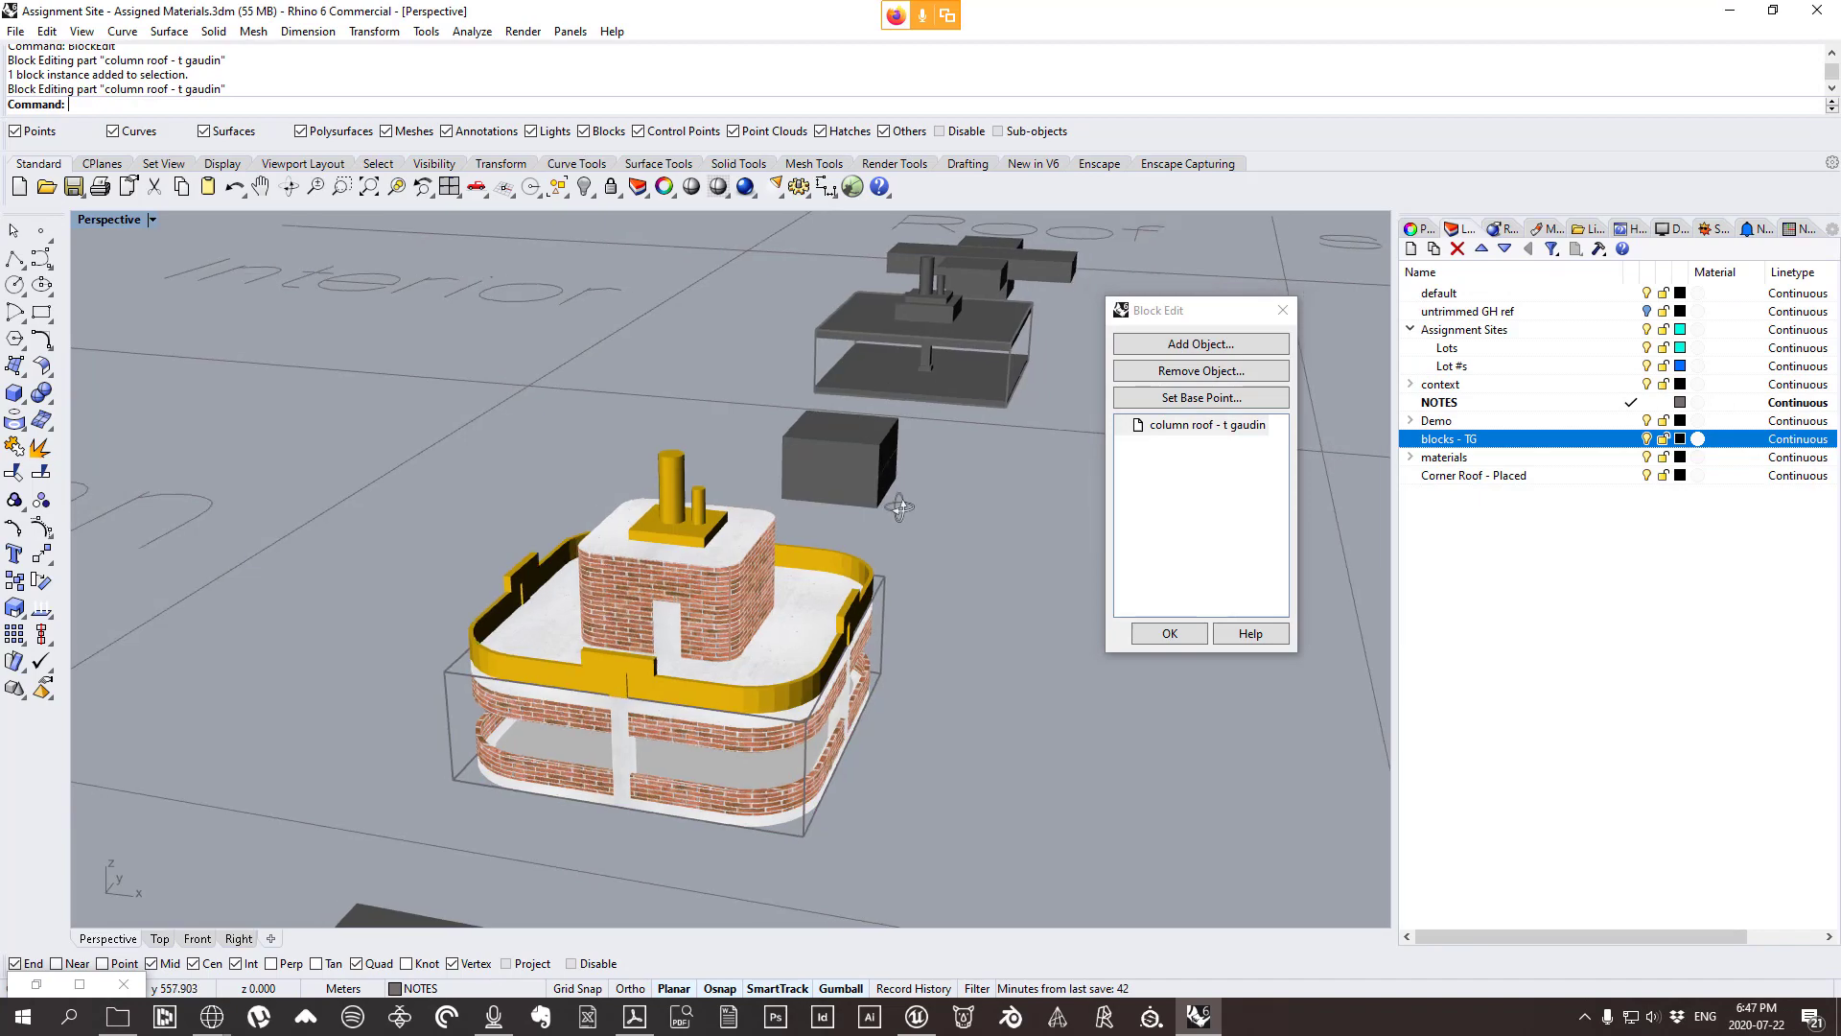
# Select the brick mesh inside the column roof block being edited and look through the available mesh operations.
pyautogui.moveTo(899, 507); pyautogui.dragTo(934, 489, button='right')
pyautogui.scroll(4, 807, 668)
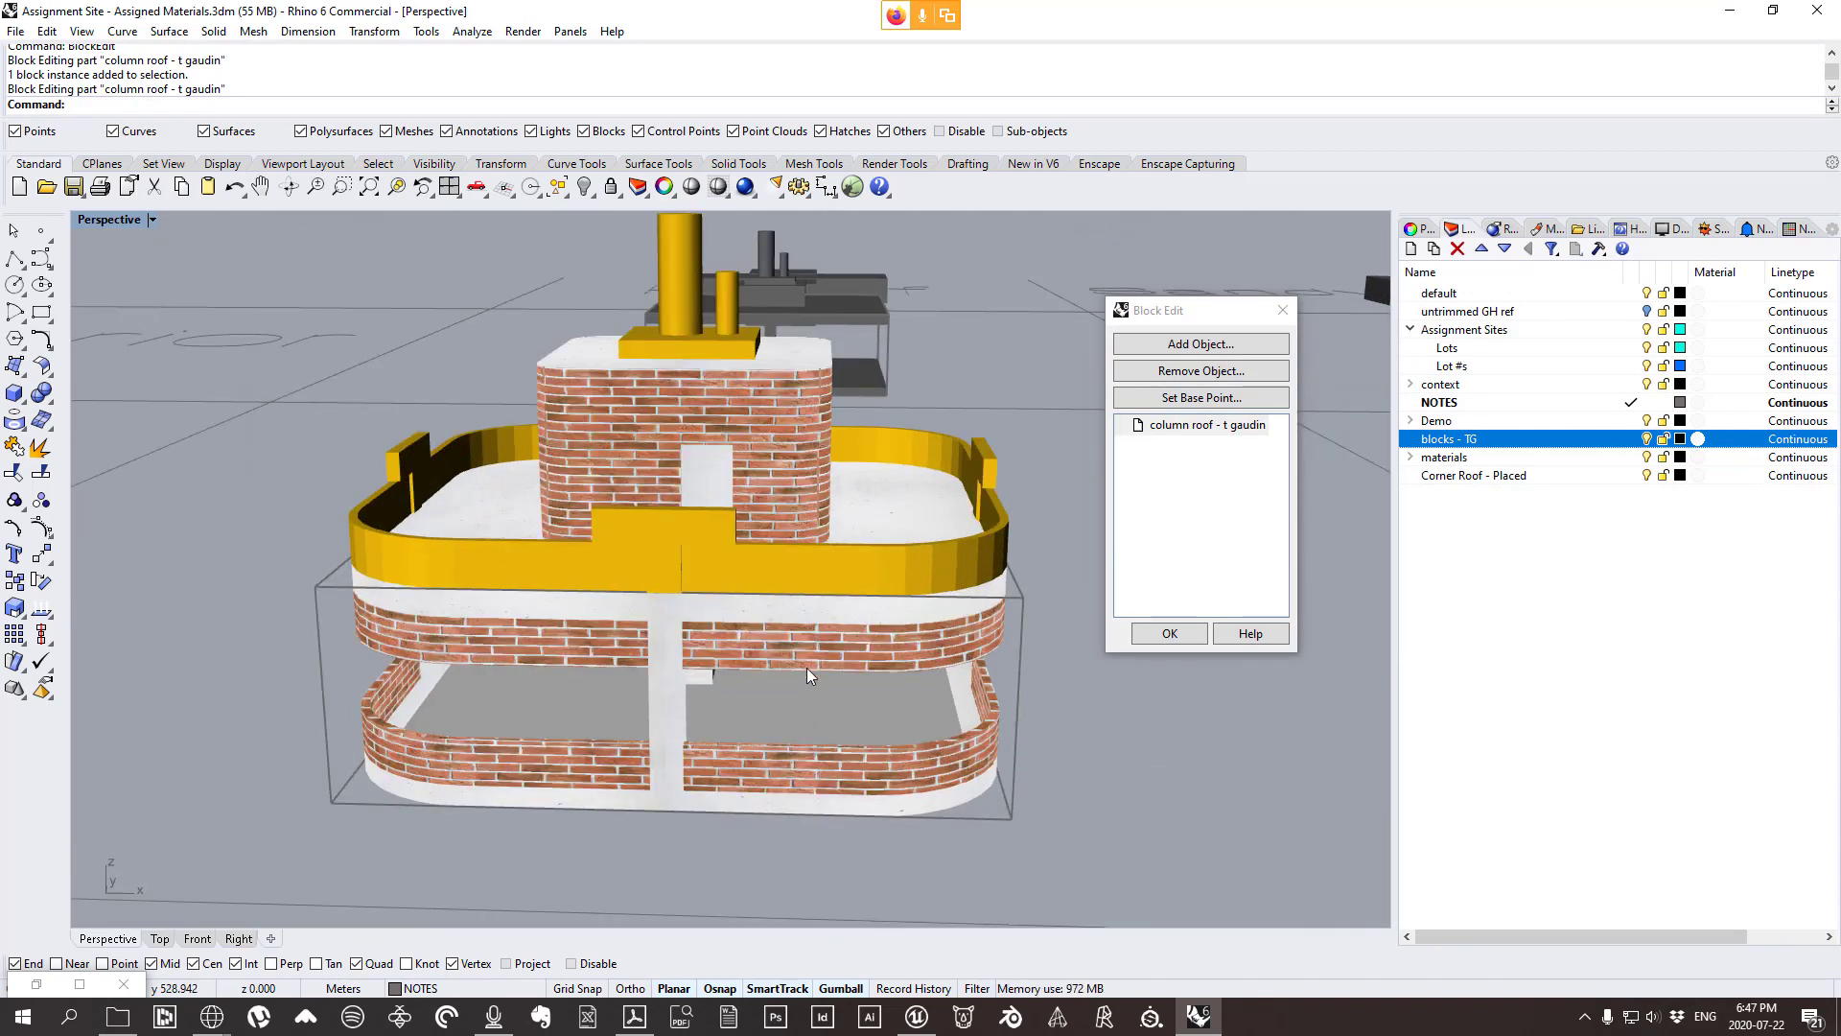
pyautogui.click(808, 668)
pyautogui.moveTo(827, 642); pyautogui.dragTo(879, 662, button='right')
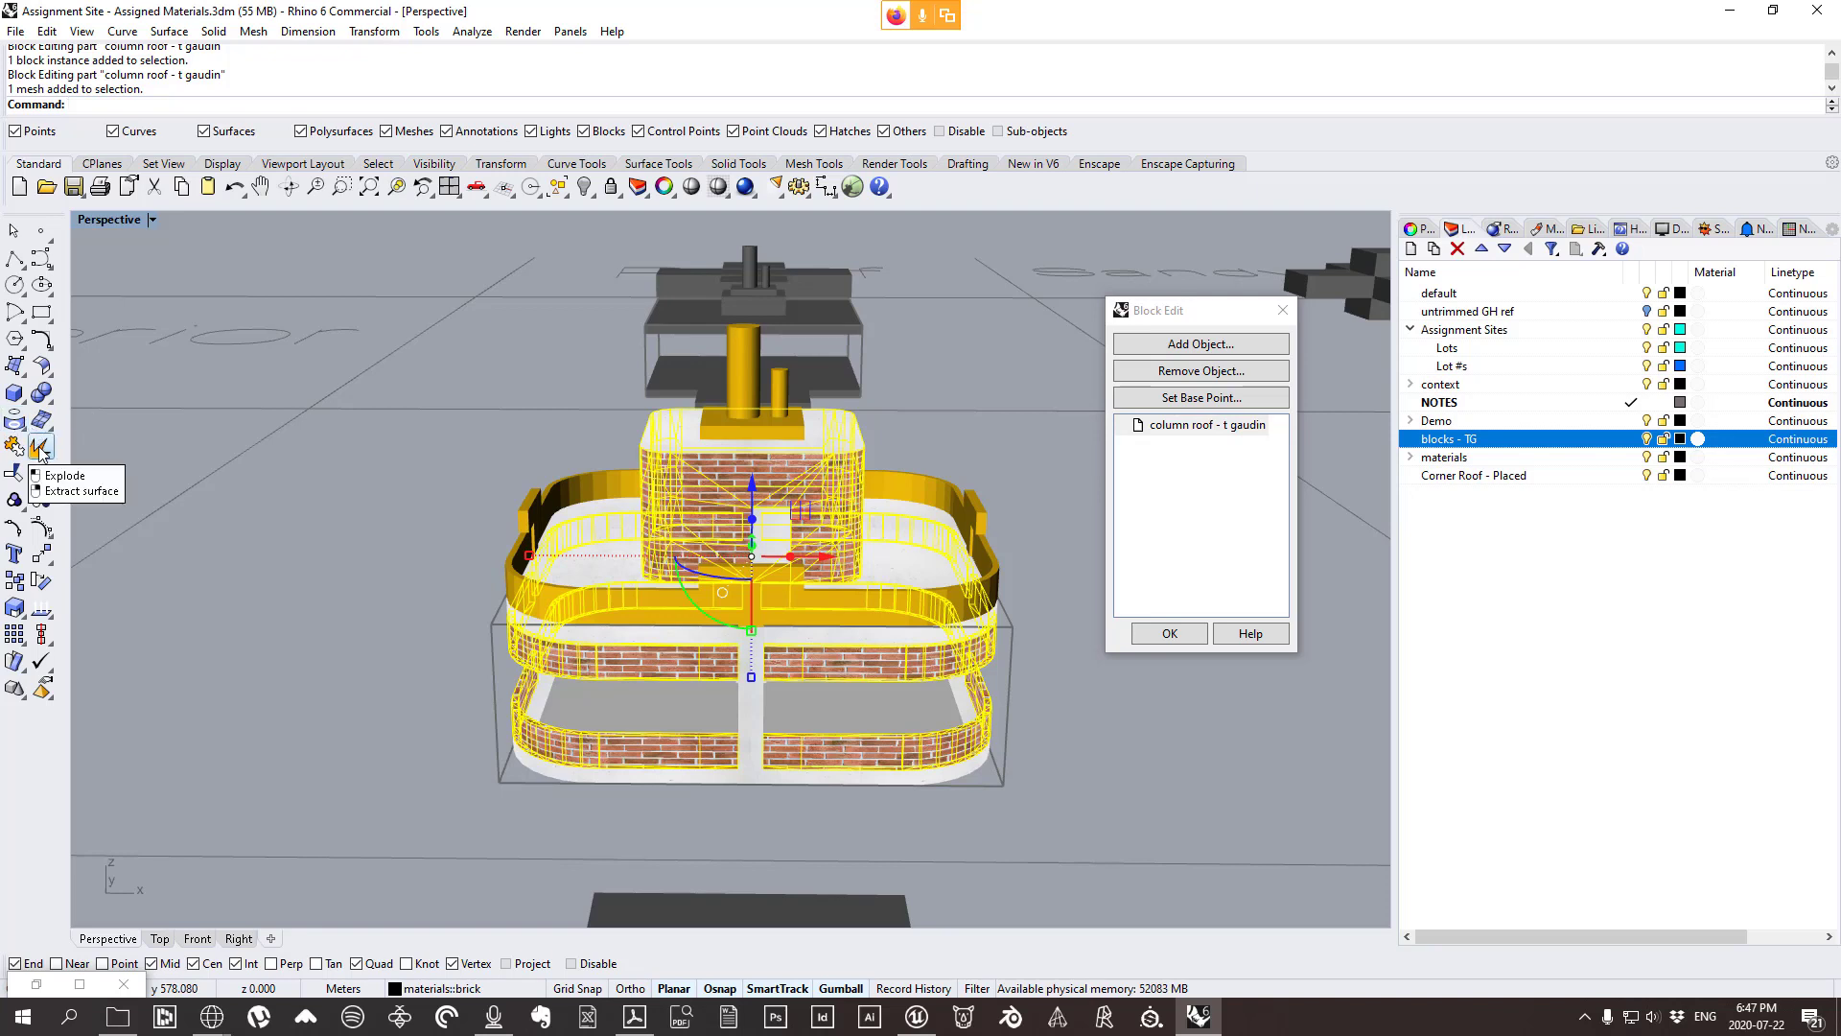
pyautogui.click(253, 31)
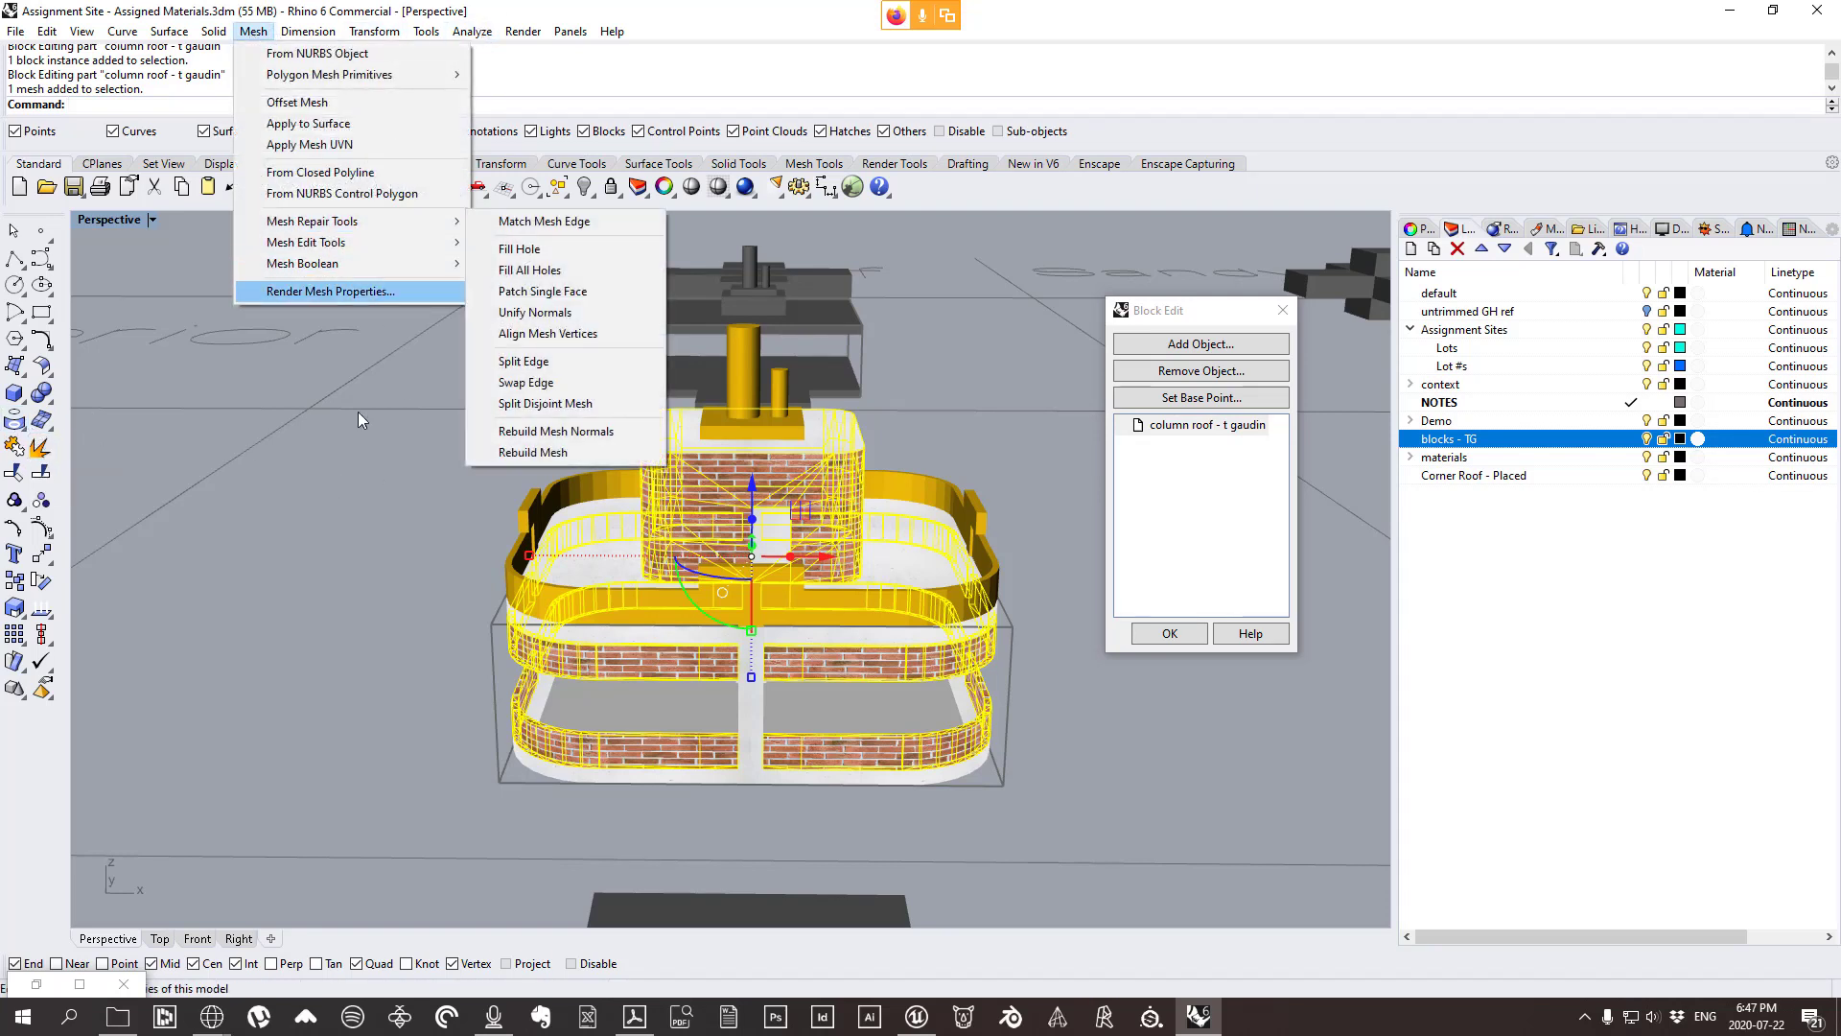
pyautogui.click(378, 689)
pyautogui.click(676, 663)
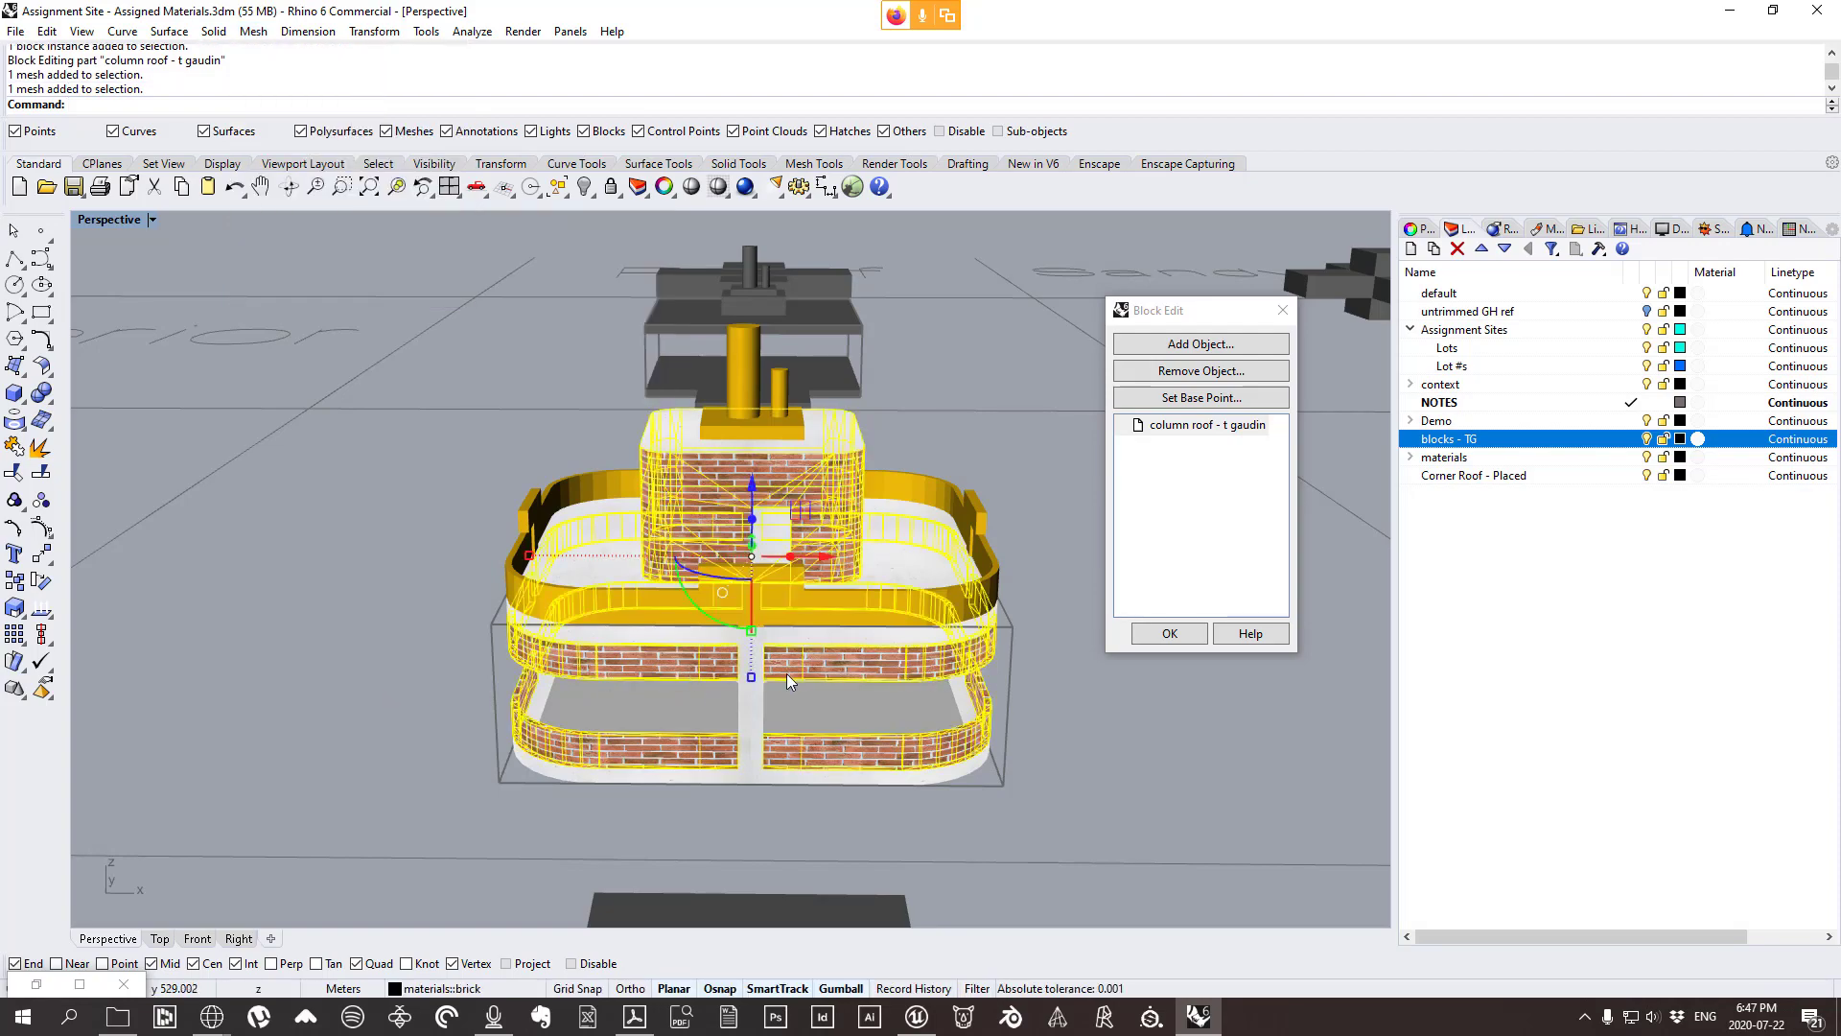
# Isolate the selected brick mesh inside the column roof block with Isolate and deselect it.
pyautogui.moveTo(786, 673)
pyautogui.mouseDown(button='right')
pyautogui.moveTo(758, 679)
pyautogui.moveTo(782, 685)
pyautogui.mouseUp(button='right')
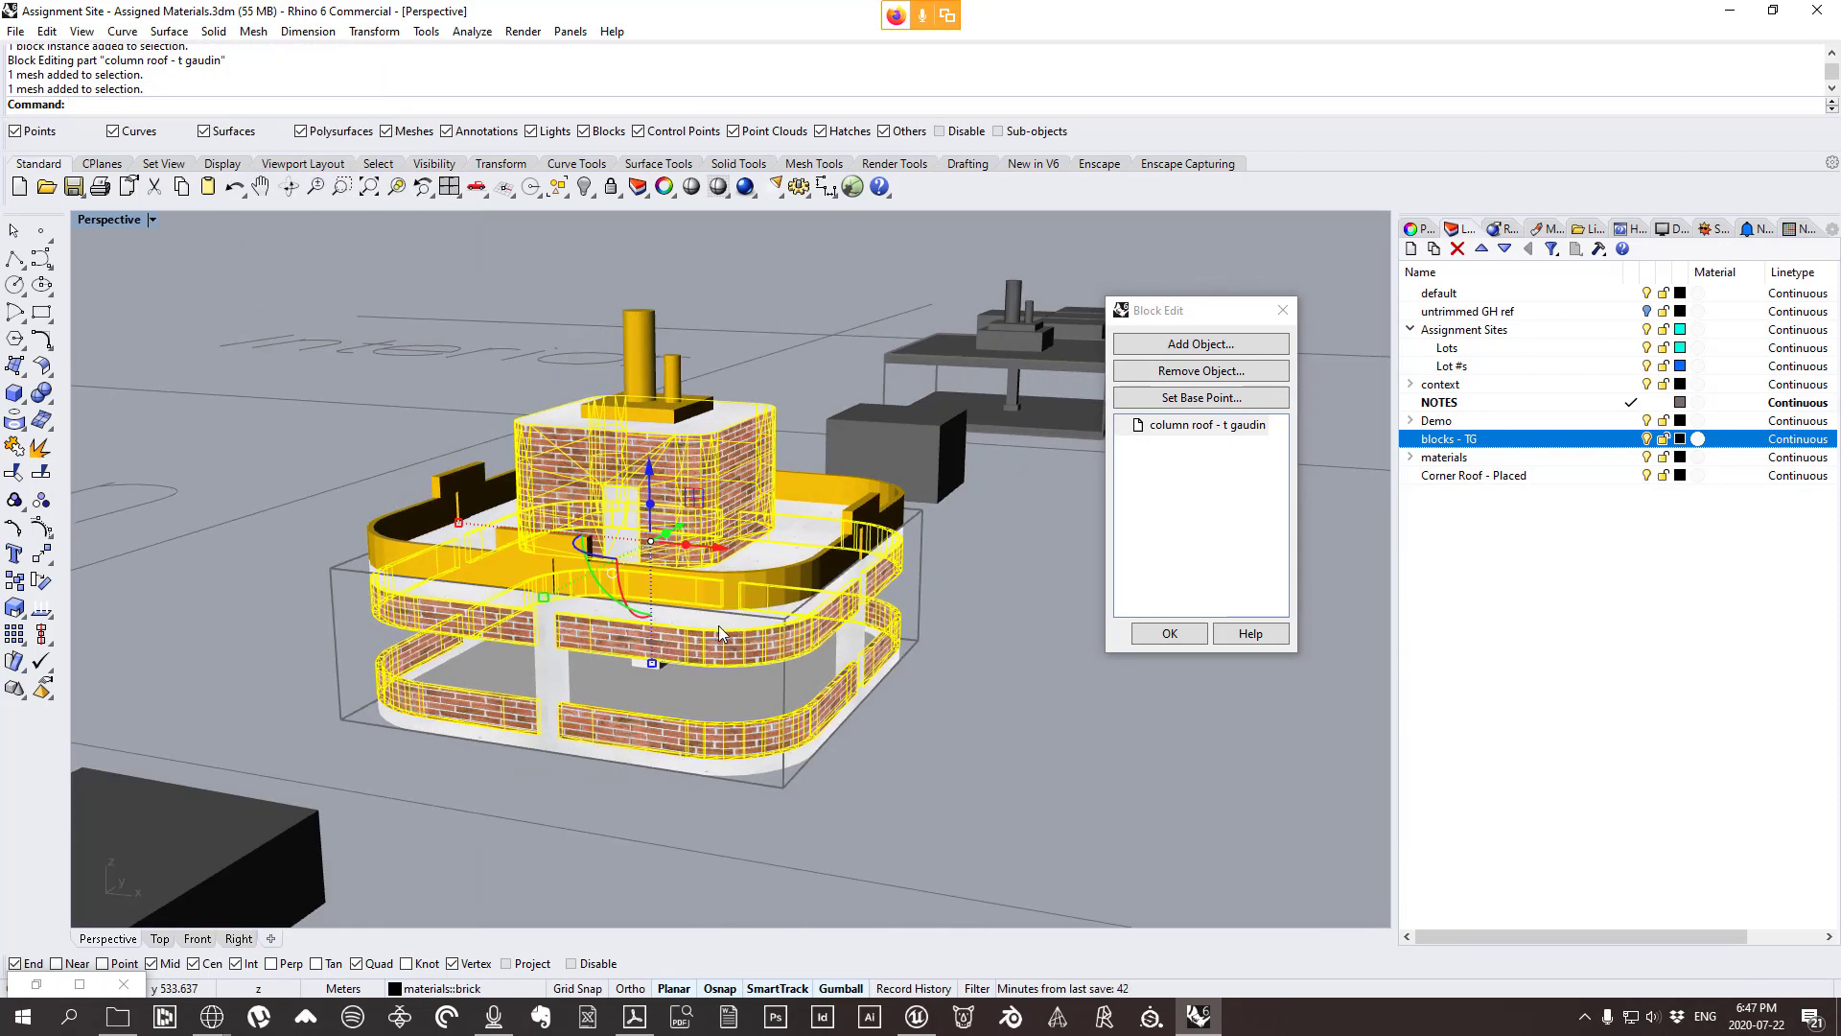
pyautogui.moveTo(716, 578); pyautogui.dragTo(834, 604, button='right')
pyautogui.moveTo(957, 694); pyautogui.dragTo(967, 671, button='right')
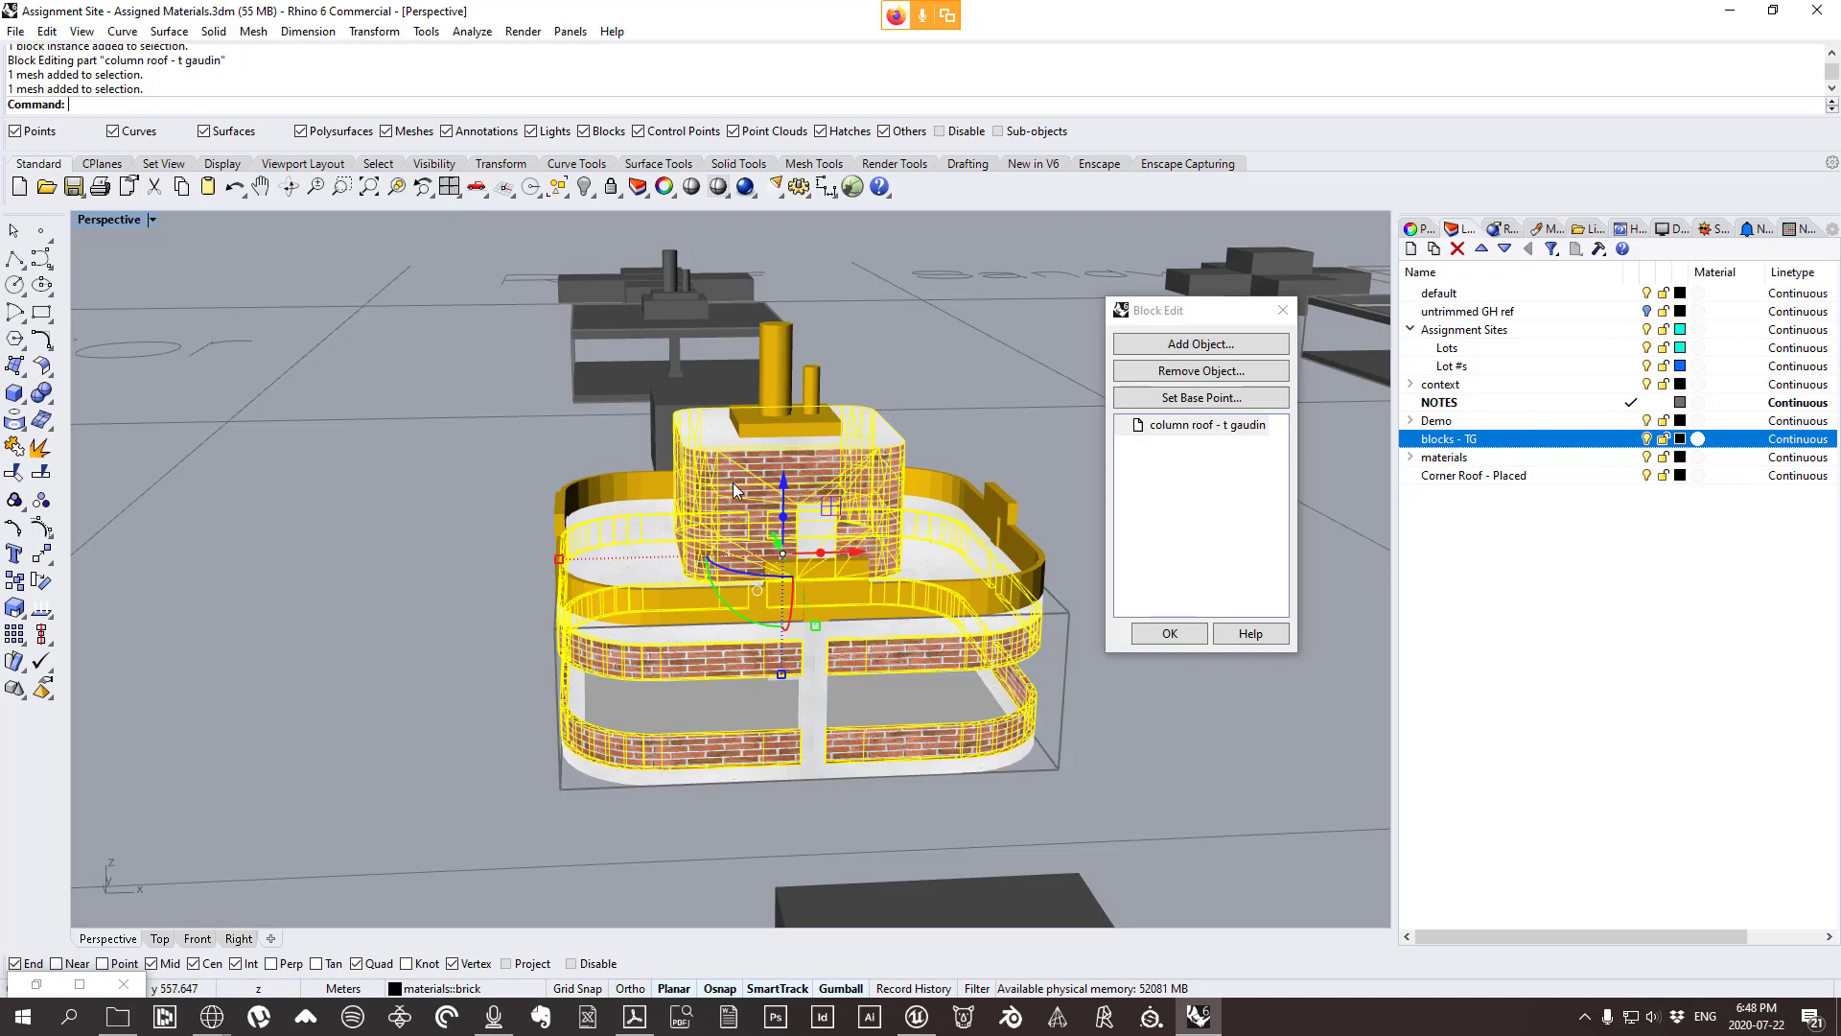
pyautogui.write('Isolate')
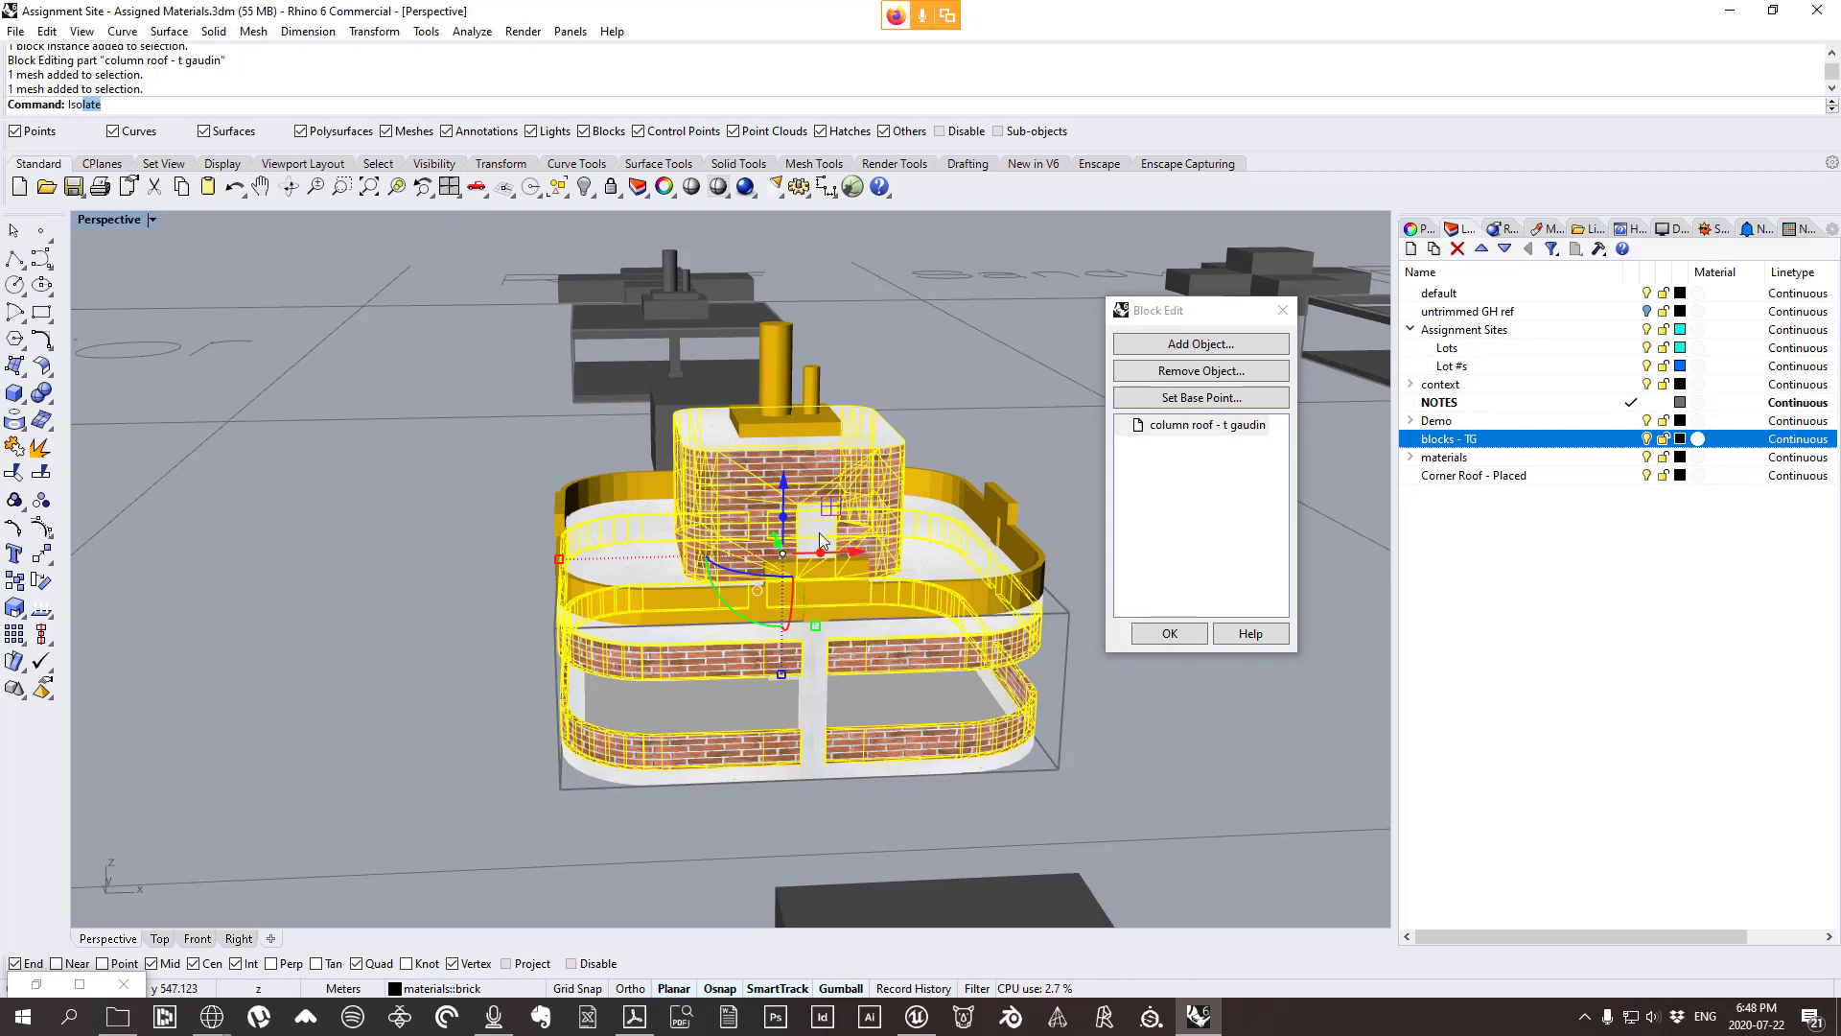
pyautogui.press('Return')
pyautogui.press('Escape')
# Select the isolated brick mesh, view its object properties, and undo the isolation.
pyautogui.moveTo(451, 621); pyautogui.dragTo(555, 619, button='right')
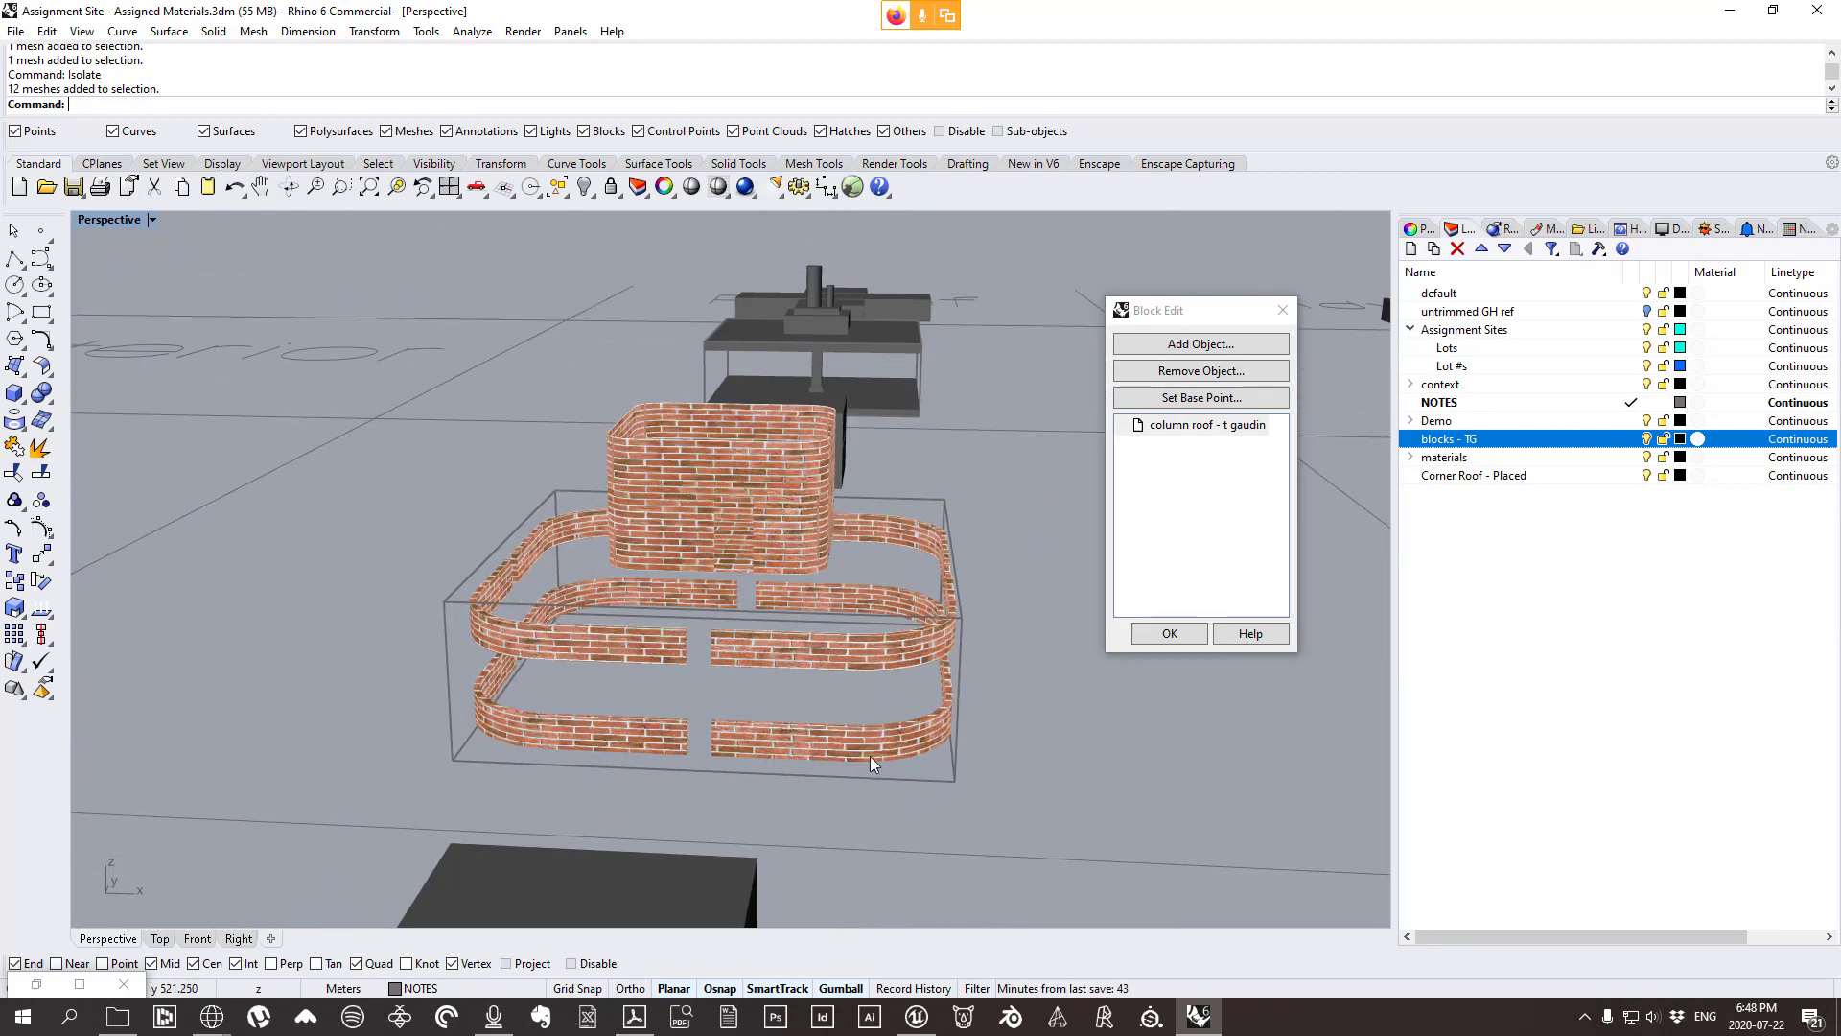
pyautogui.moveTo(871, 756); pyautogui.dragTo(646, 612, button='right')
pyautogui.click(692, 687)
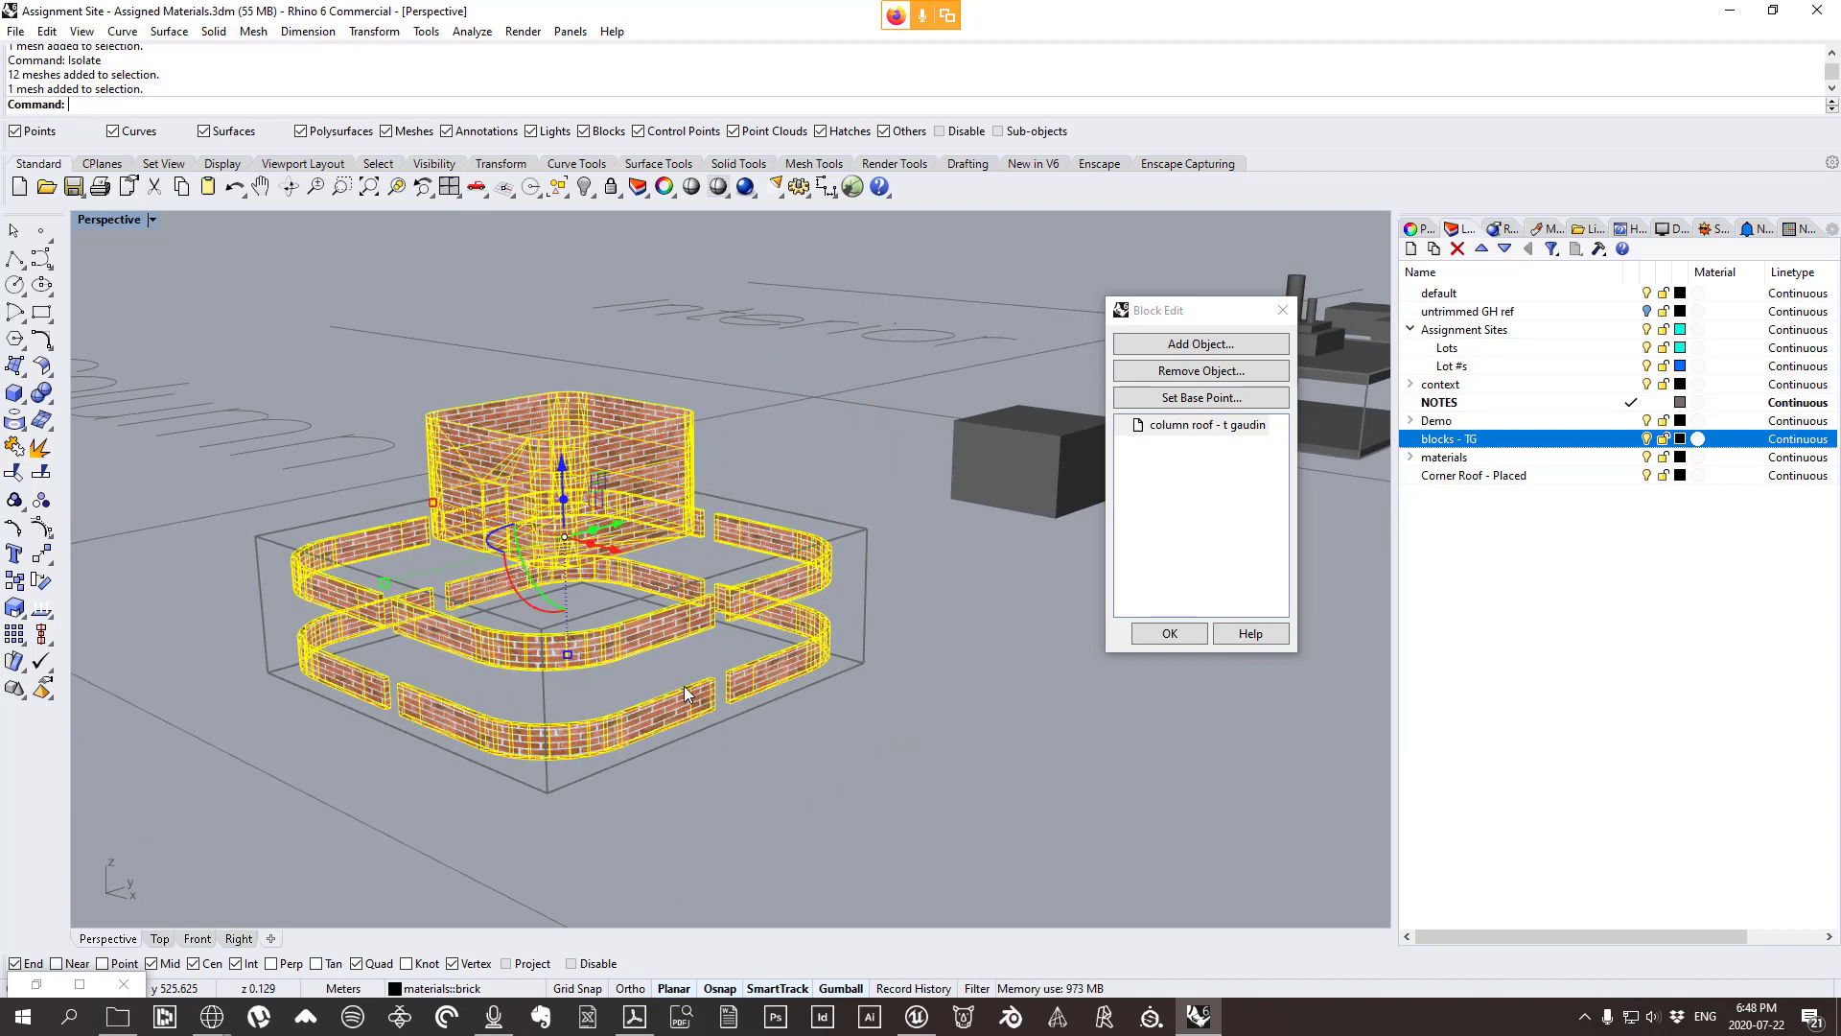
pyautogui.click(1415, 228)
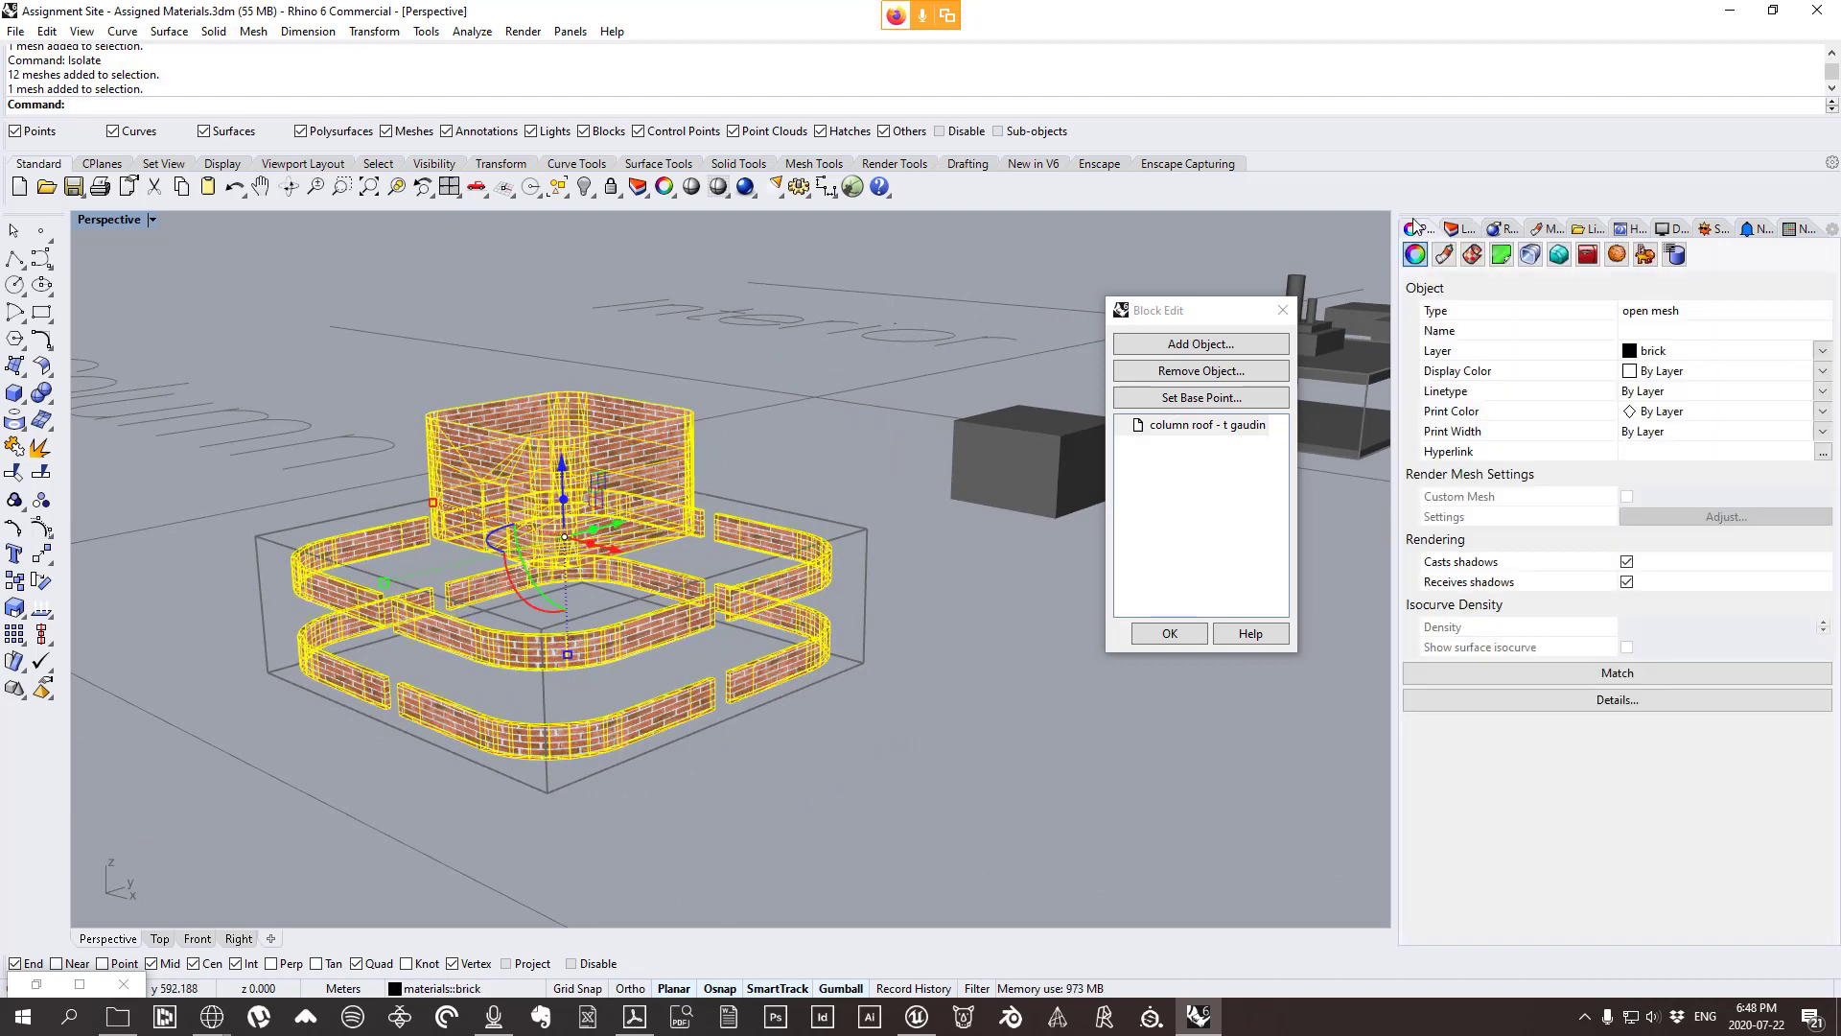
pyautogui.moveTo(889, 466); pyautogui.dragTo(815, 532, button='right')
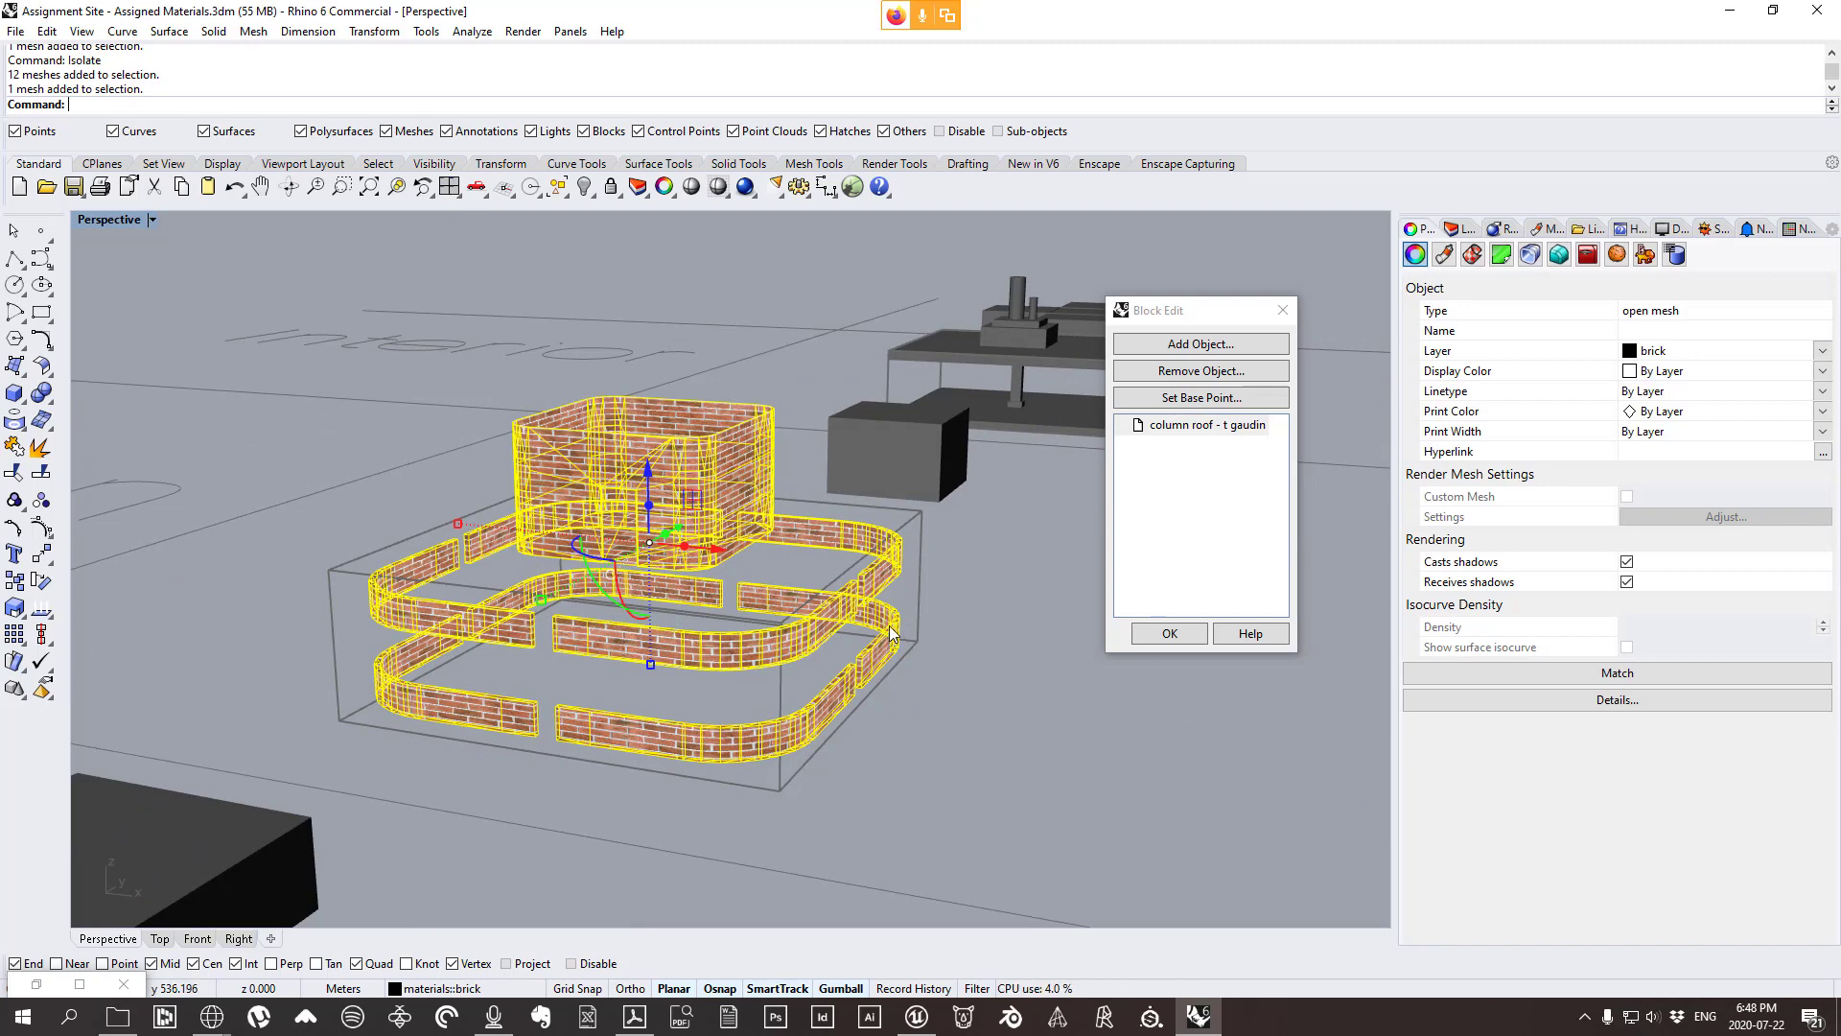
pyautogui.moveTo(889, 625); pyautogui.dragTo(890, 716, button='right')
pyautogui.hotkey('ctrl', 'z')
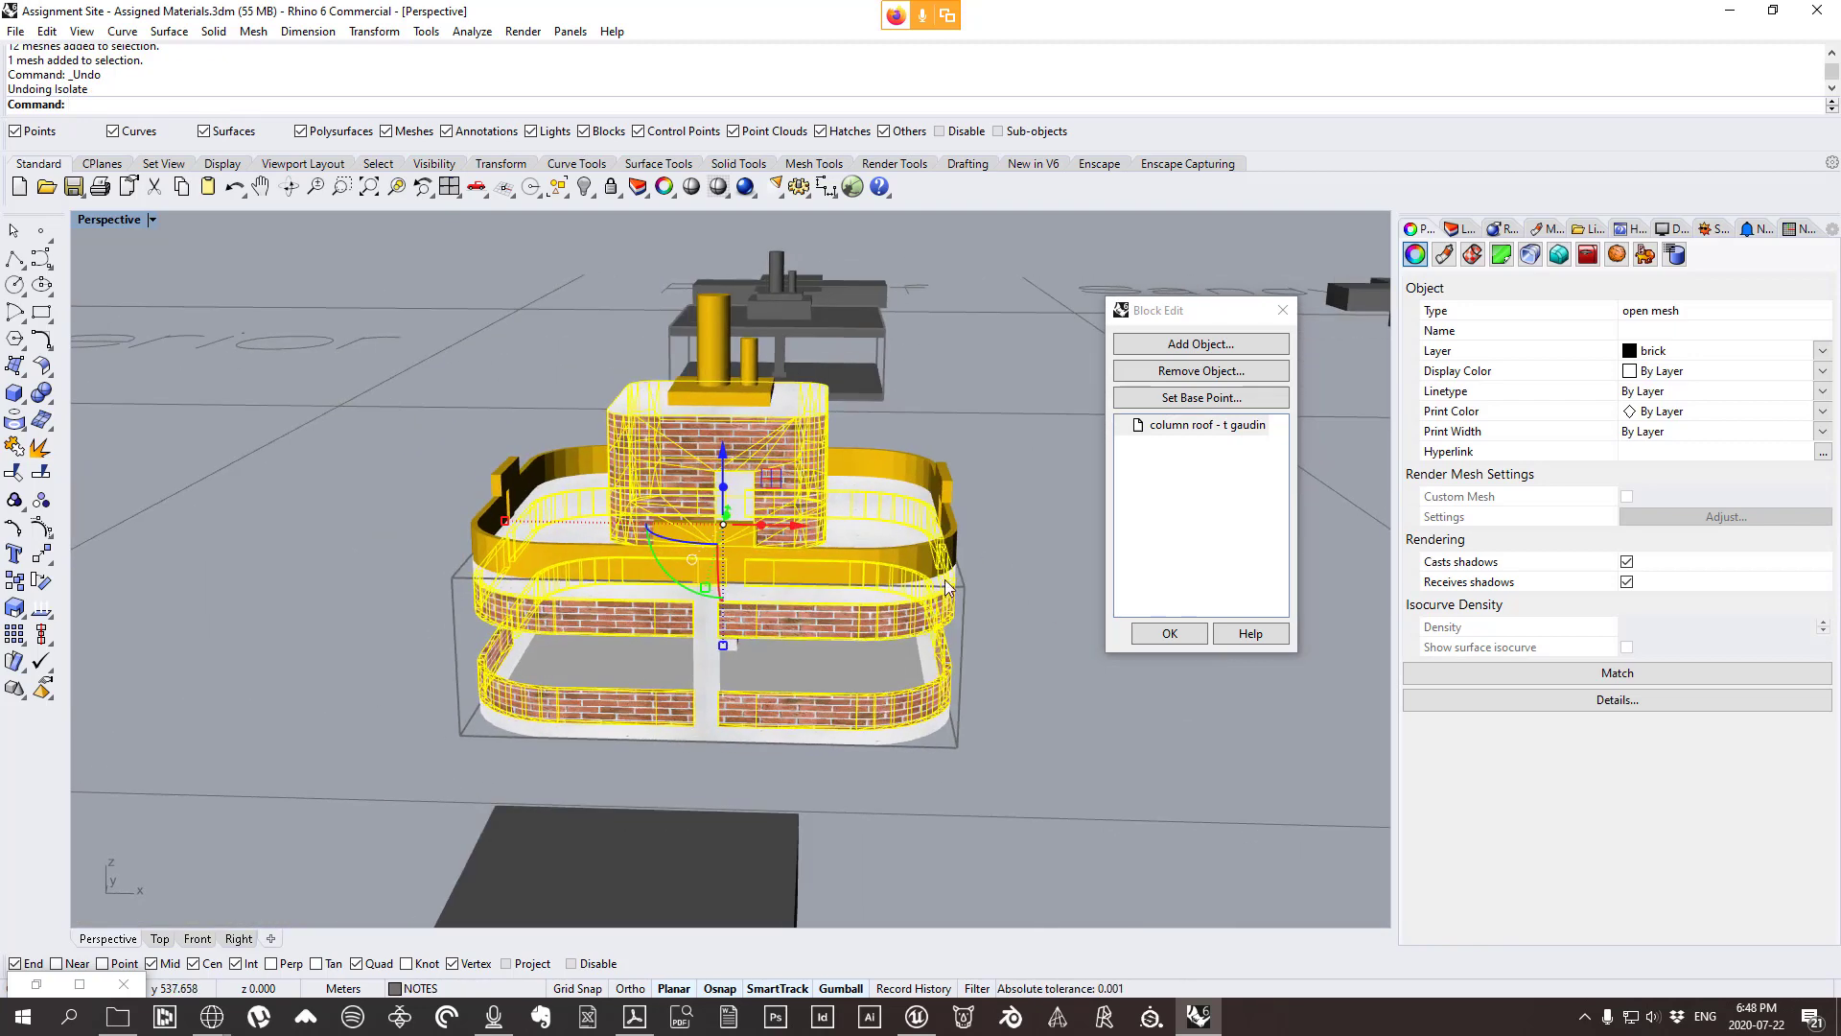
# Explode the column roof block's brick mesh into separate meshes and clear the selection.
pyautogui.moveTo(946, 587); pyautogui.dragTo(900, 625, button='right')
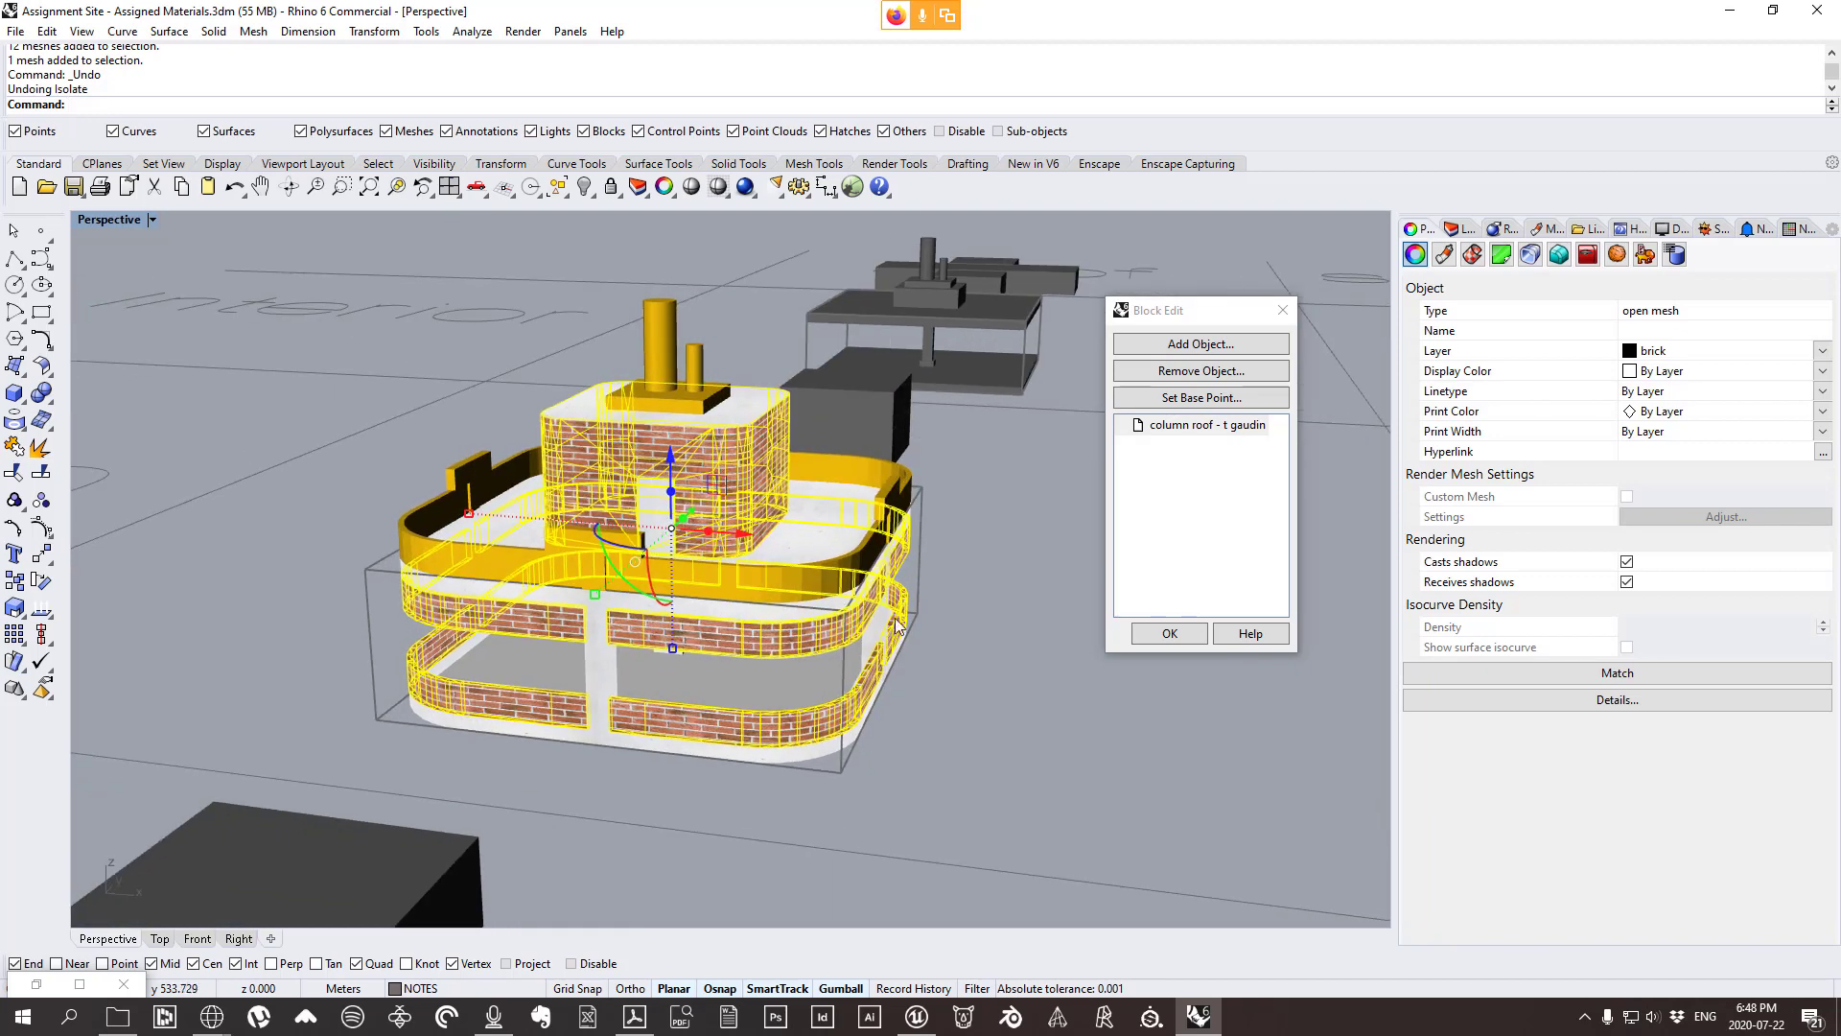
pyautogui.click(39, 447)
pyautogui.moveTo(403, 614); pyautogui.dragTo(349, 642, button='right')
pyautogui.click(349, 643)
# Pick individual exploded brick pieces on the front bands and examine how the brickwork is split up.
pyautogui.click(561, 622)
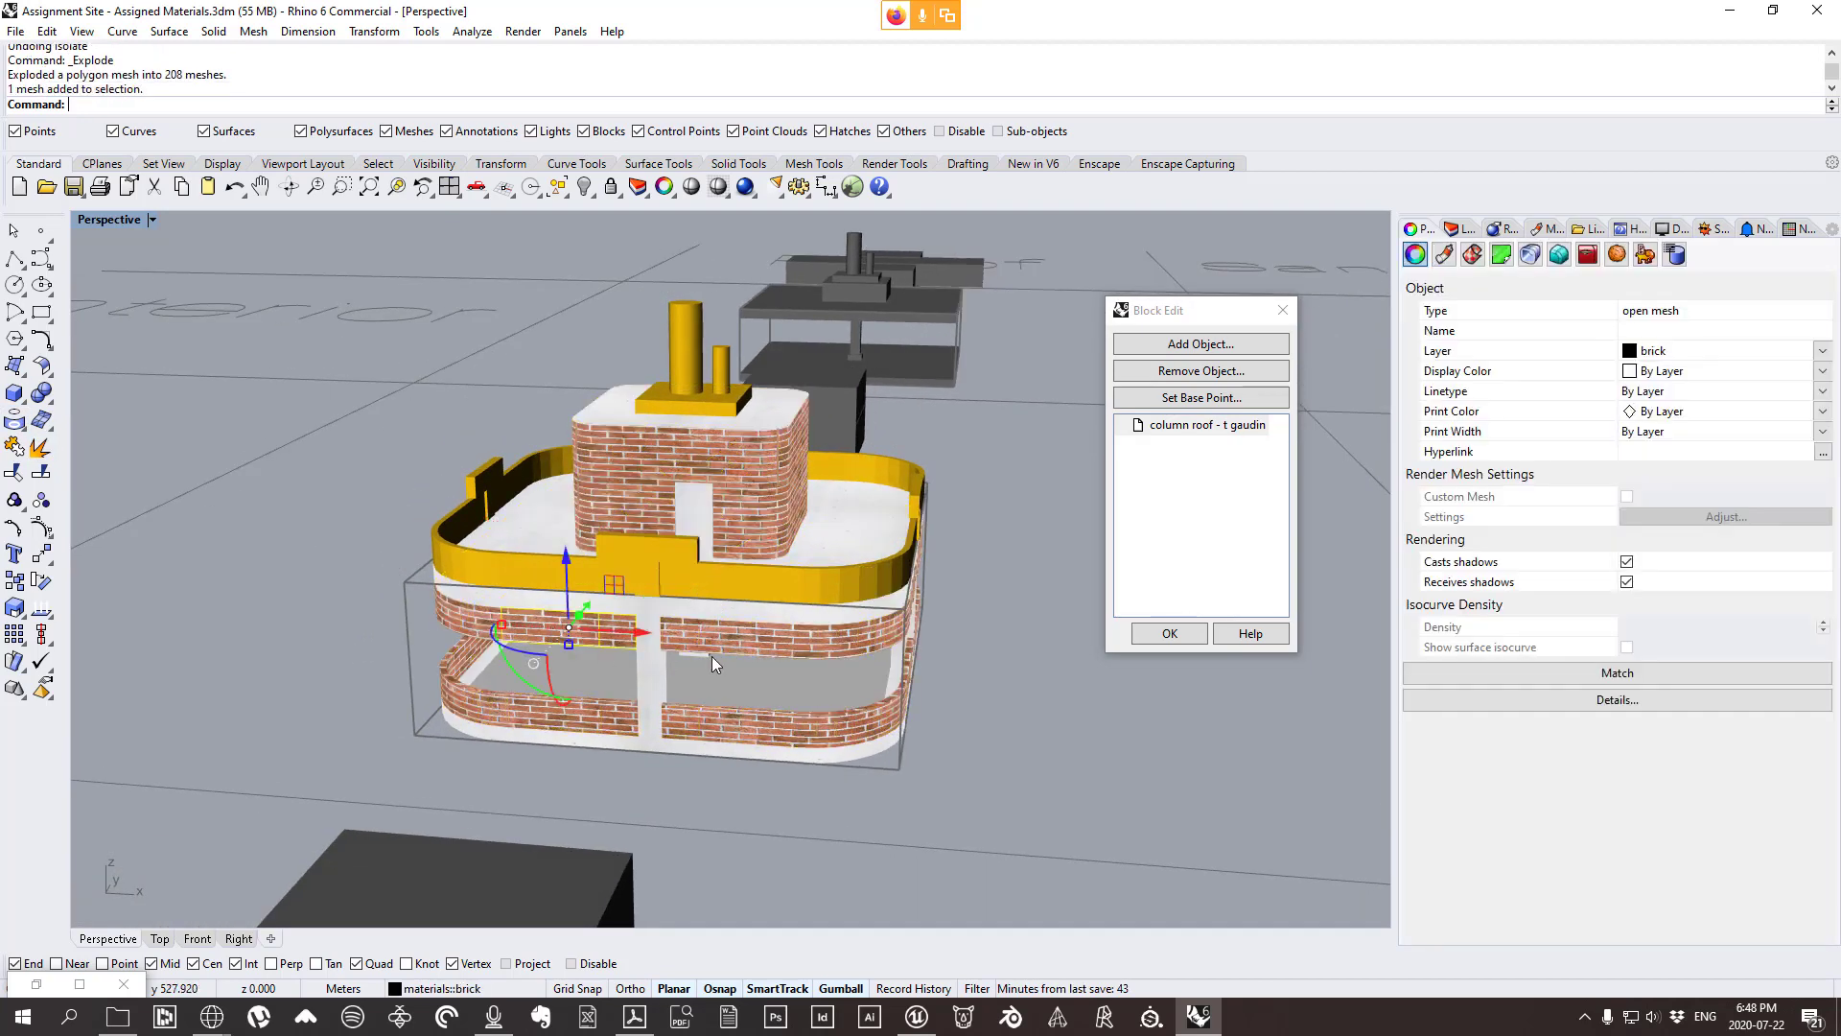
pyautogui.click(863, 641)
pyautogui.click(968, 698)
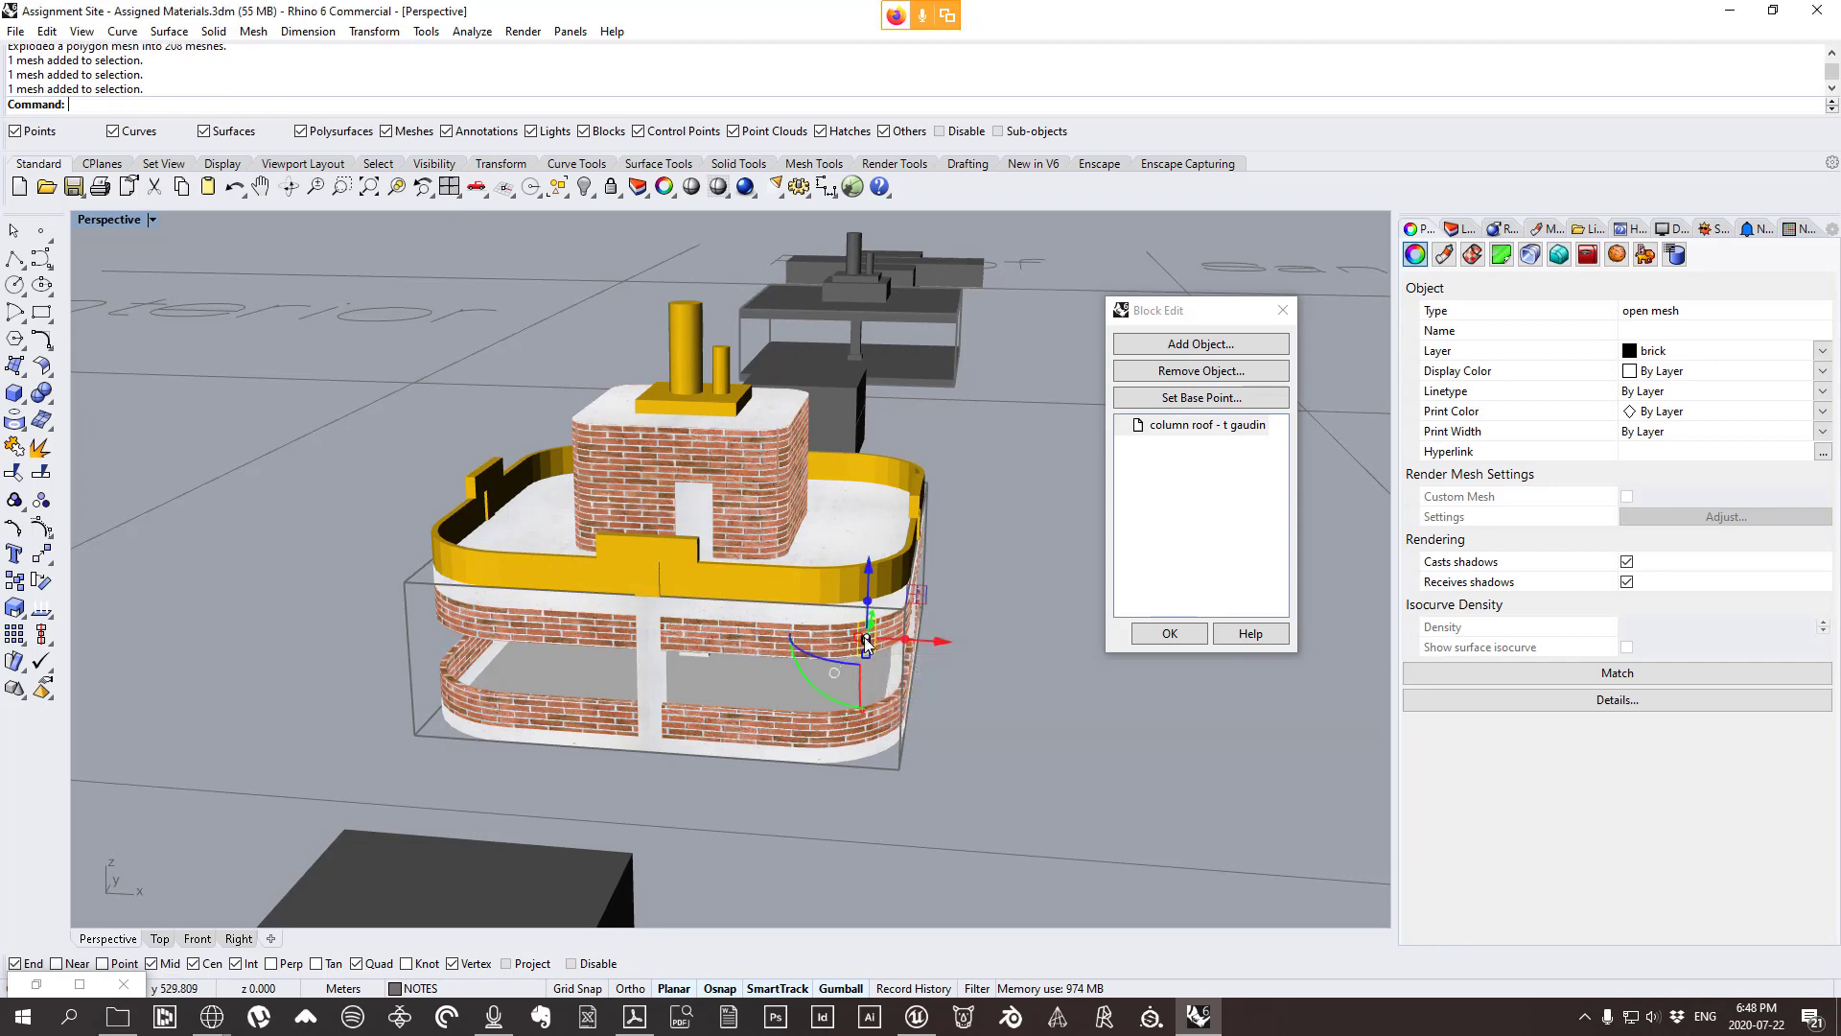
pyautogui.scroll(5, 863, 643)
pyautogui.scroll(-4, 824, 641)
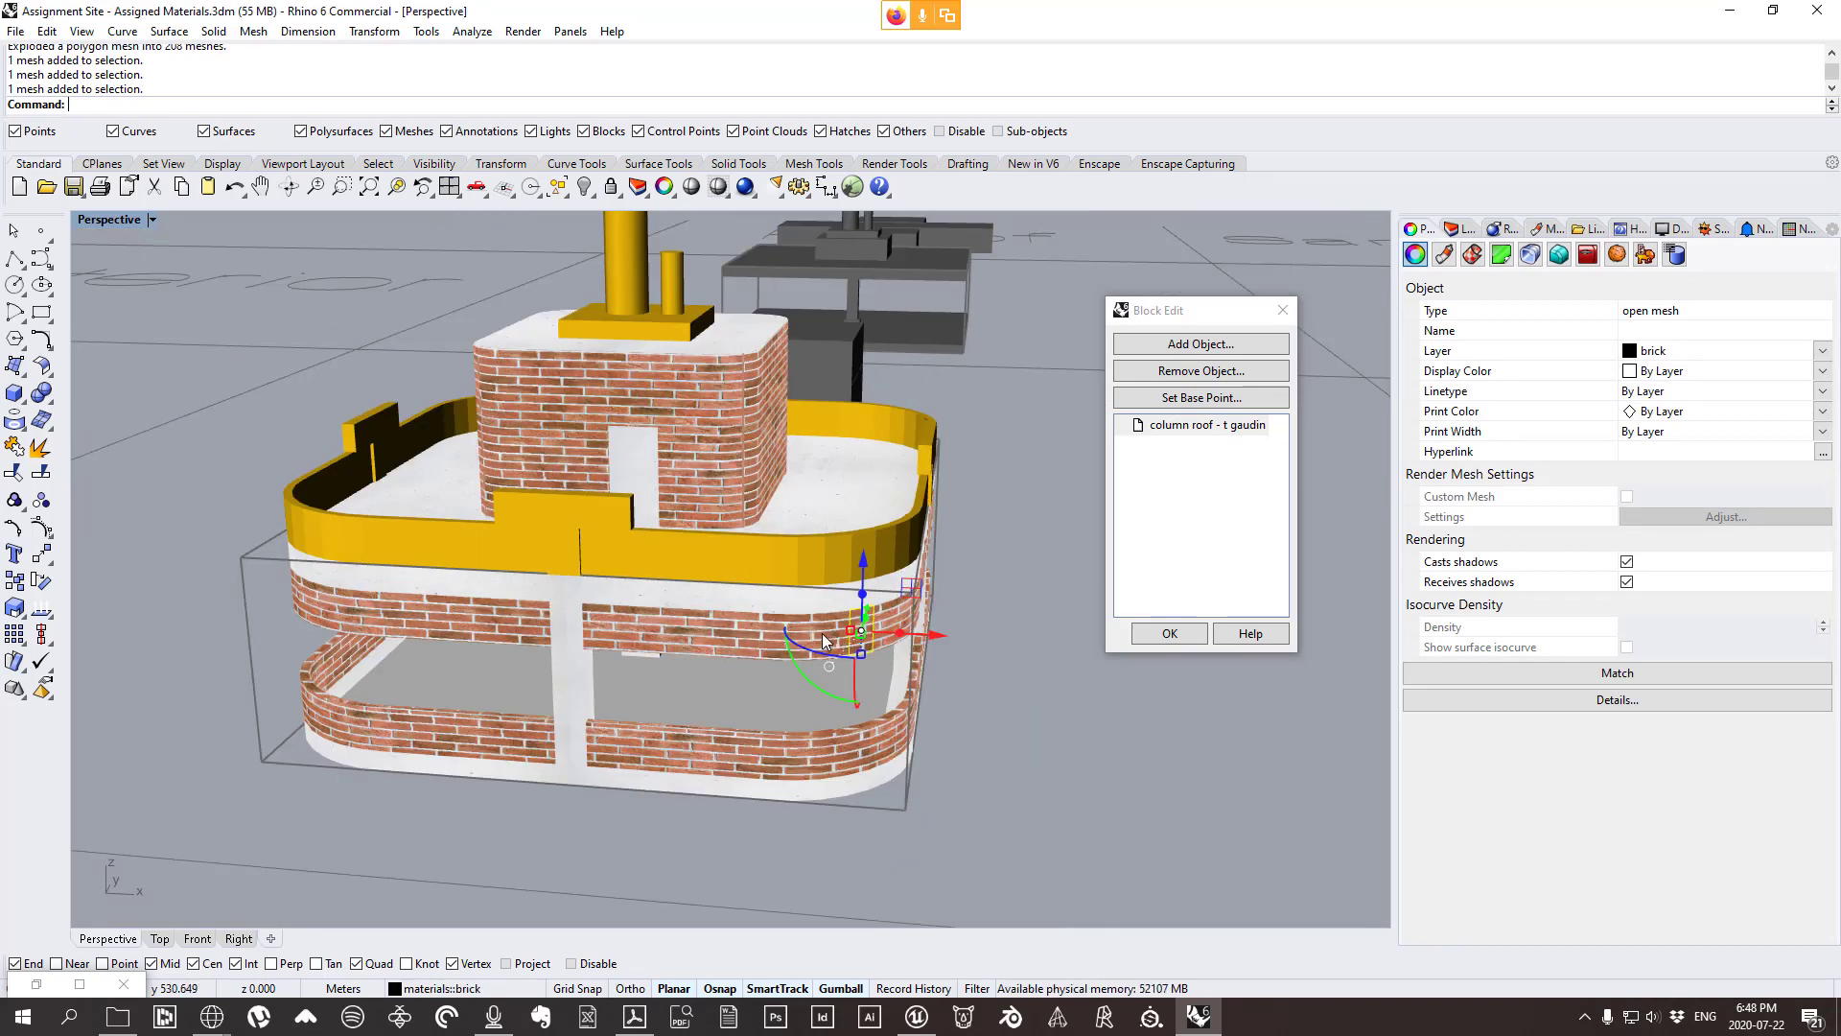
pyautogui.moveTo(824, 640); pyautogui.dragTo(947, 542, button='right')
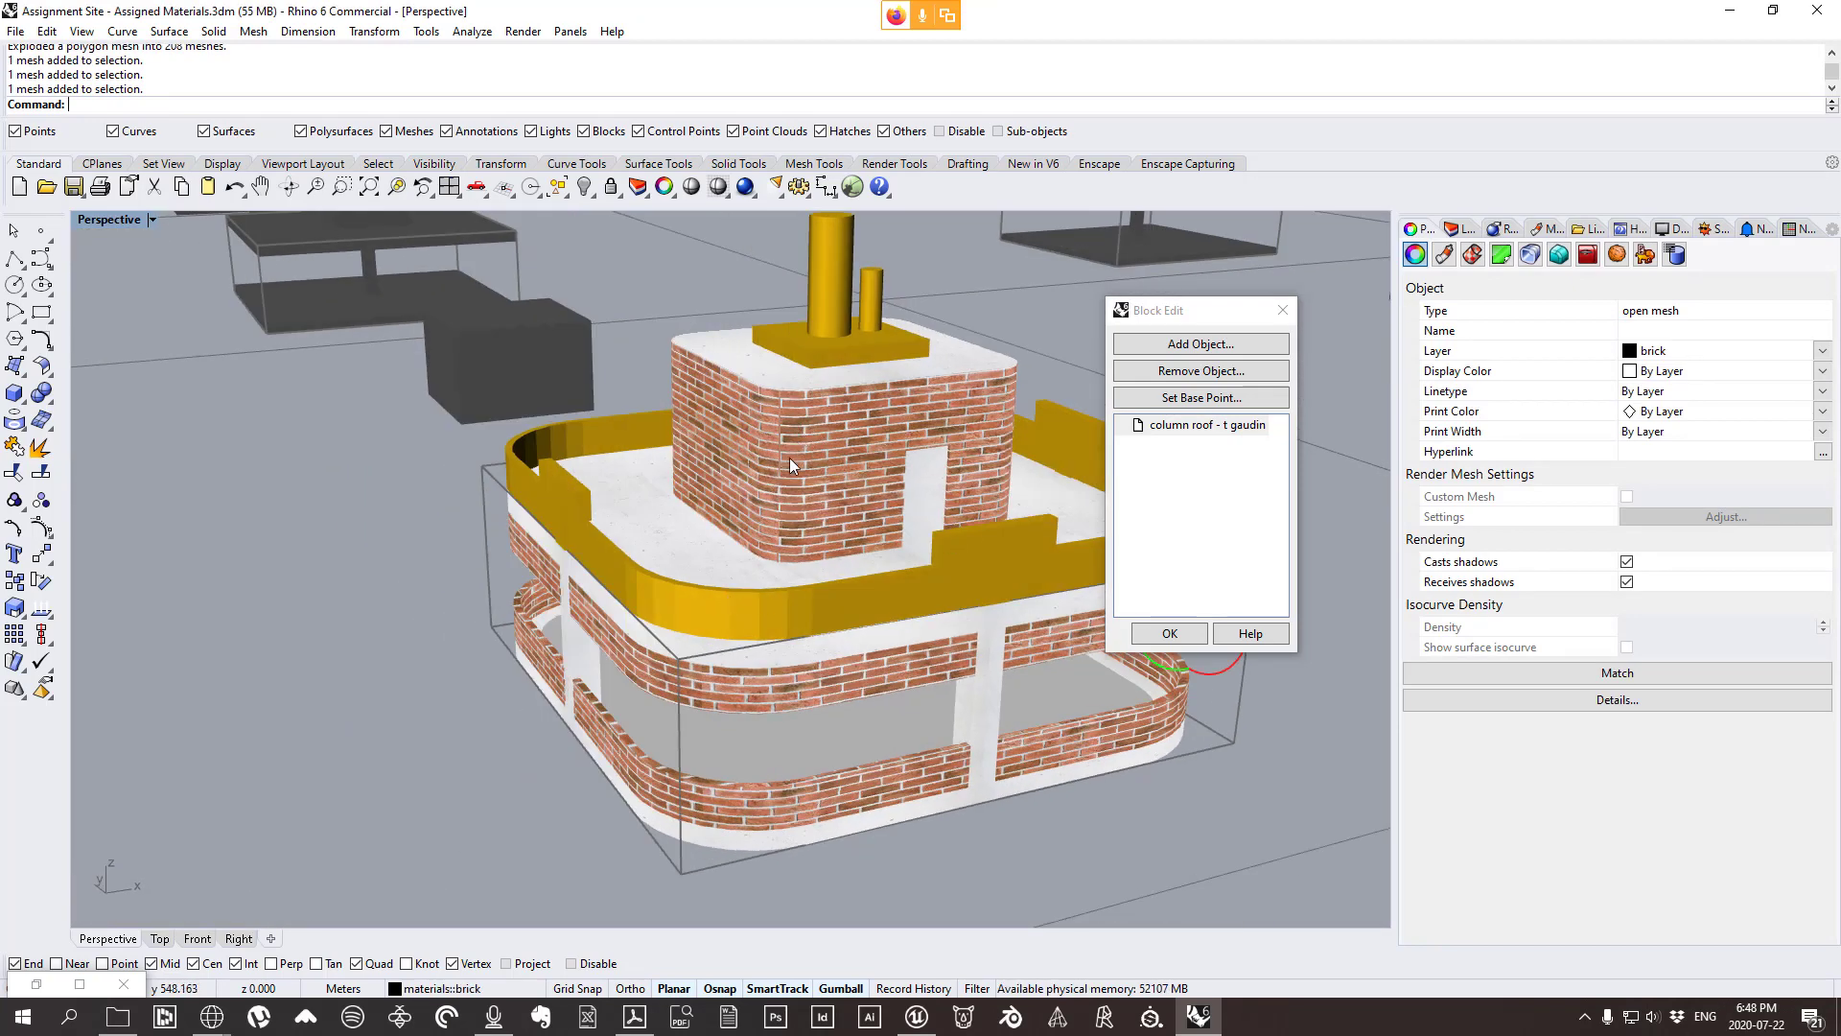
# Select all objects on the brick sublayer of the materials layer and join them into a single mesh with Join.
pyautogui.click(1461, 228)
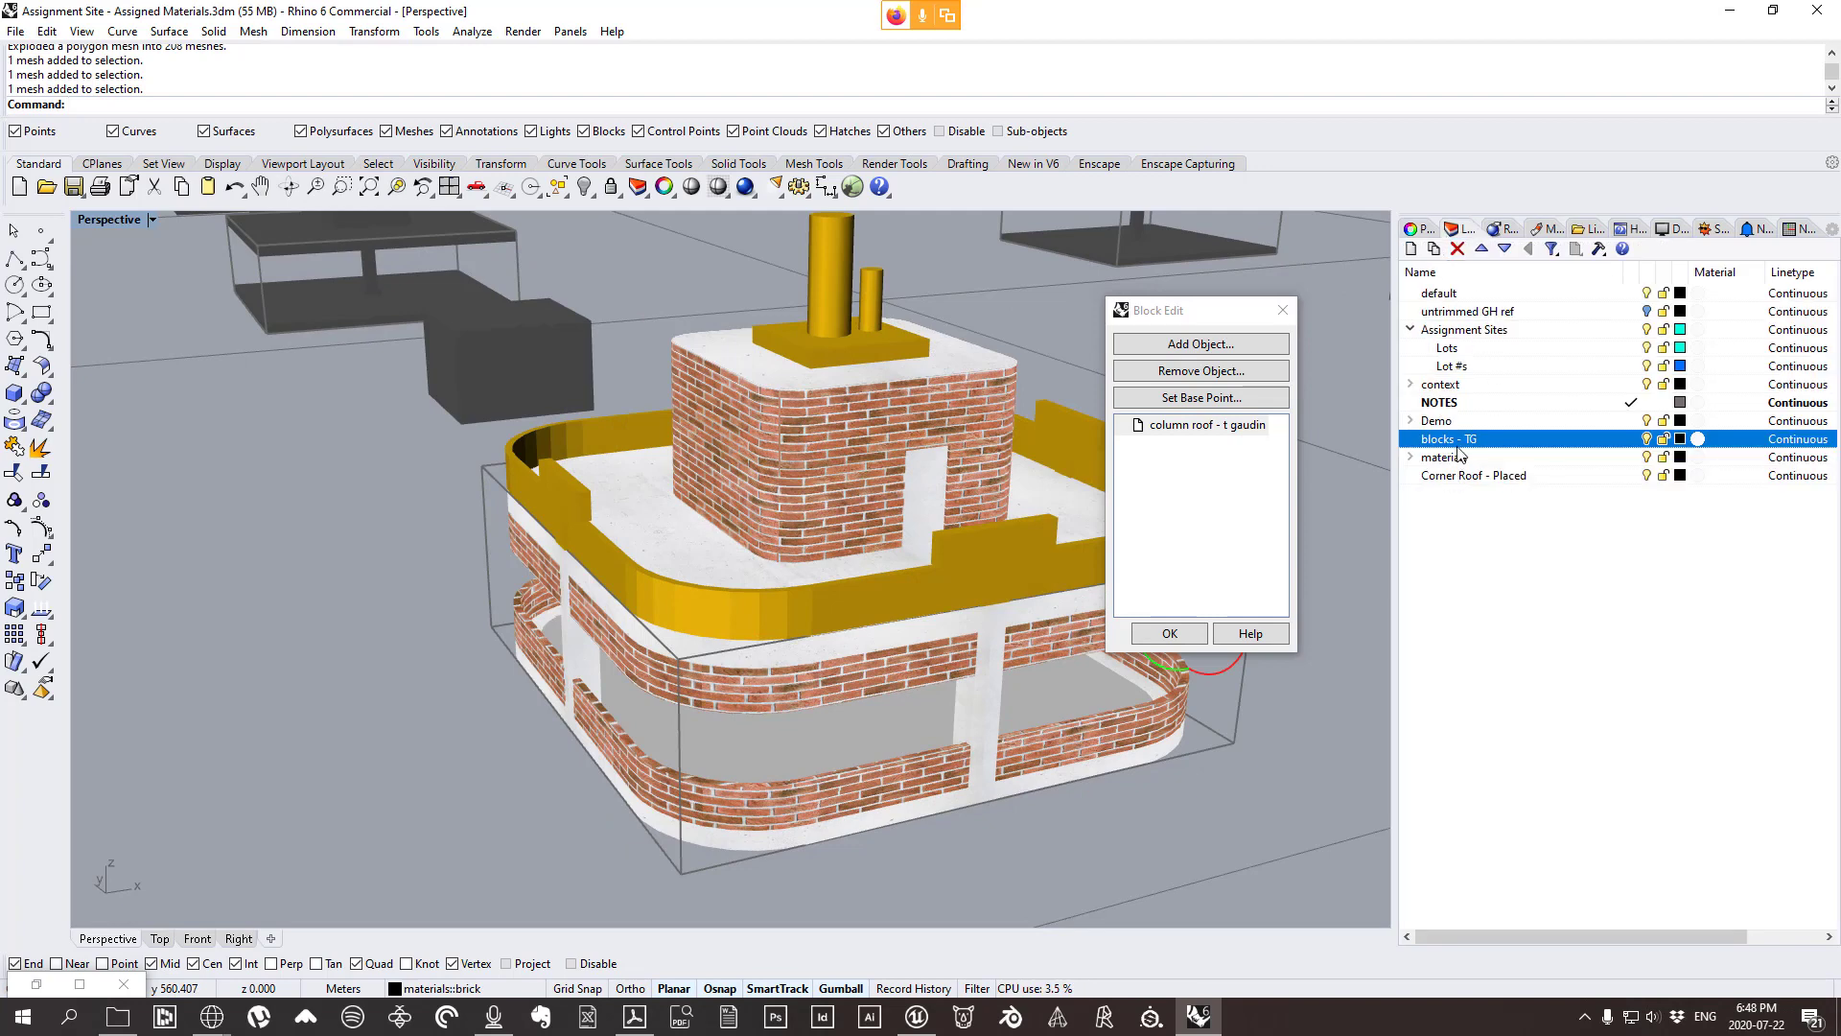
pyautogui.click(1410, 459)
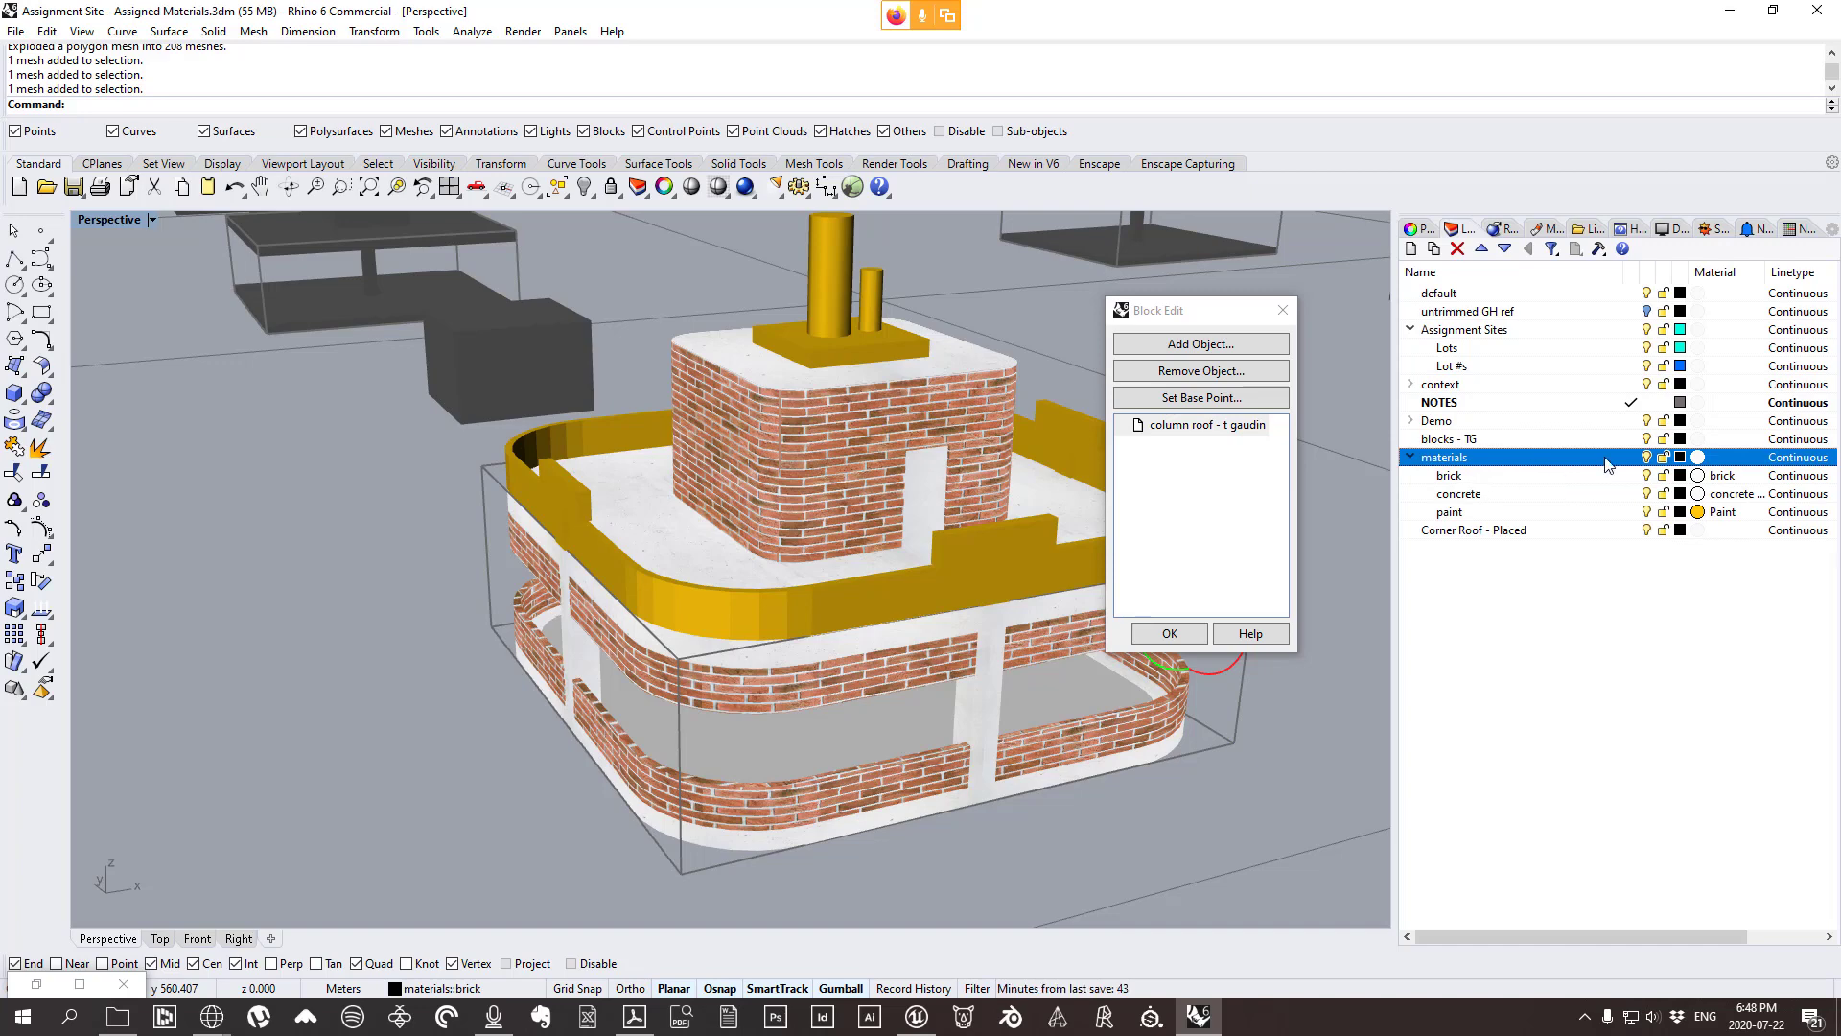
pyautogui.rightClick(1481, 477)
pyautogui.click(1541, 773)
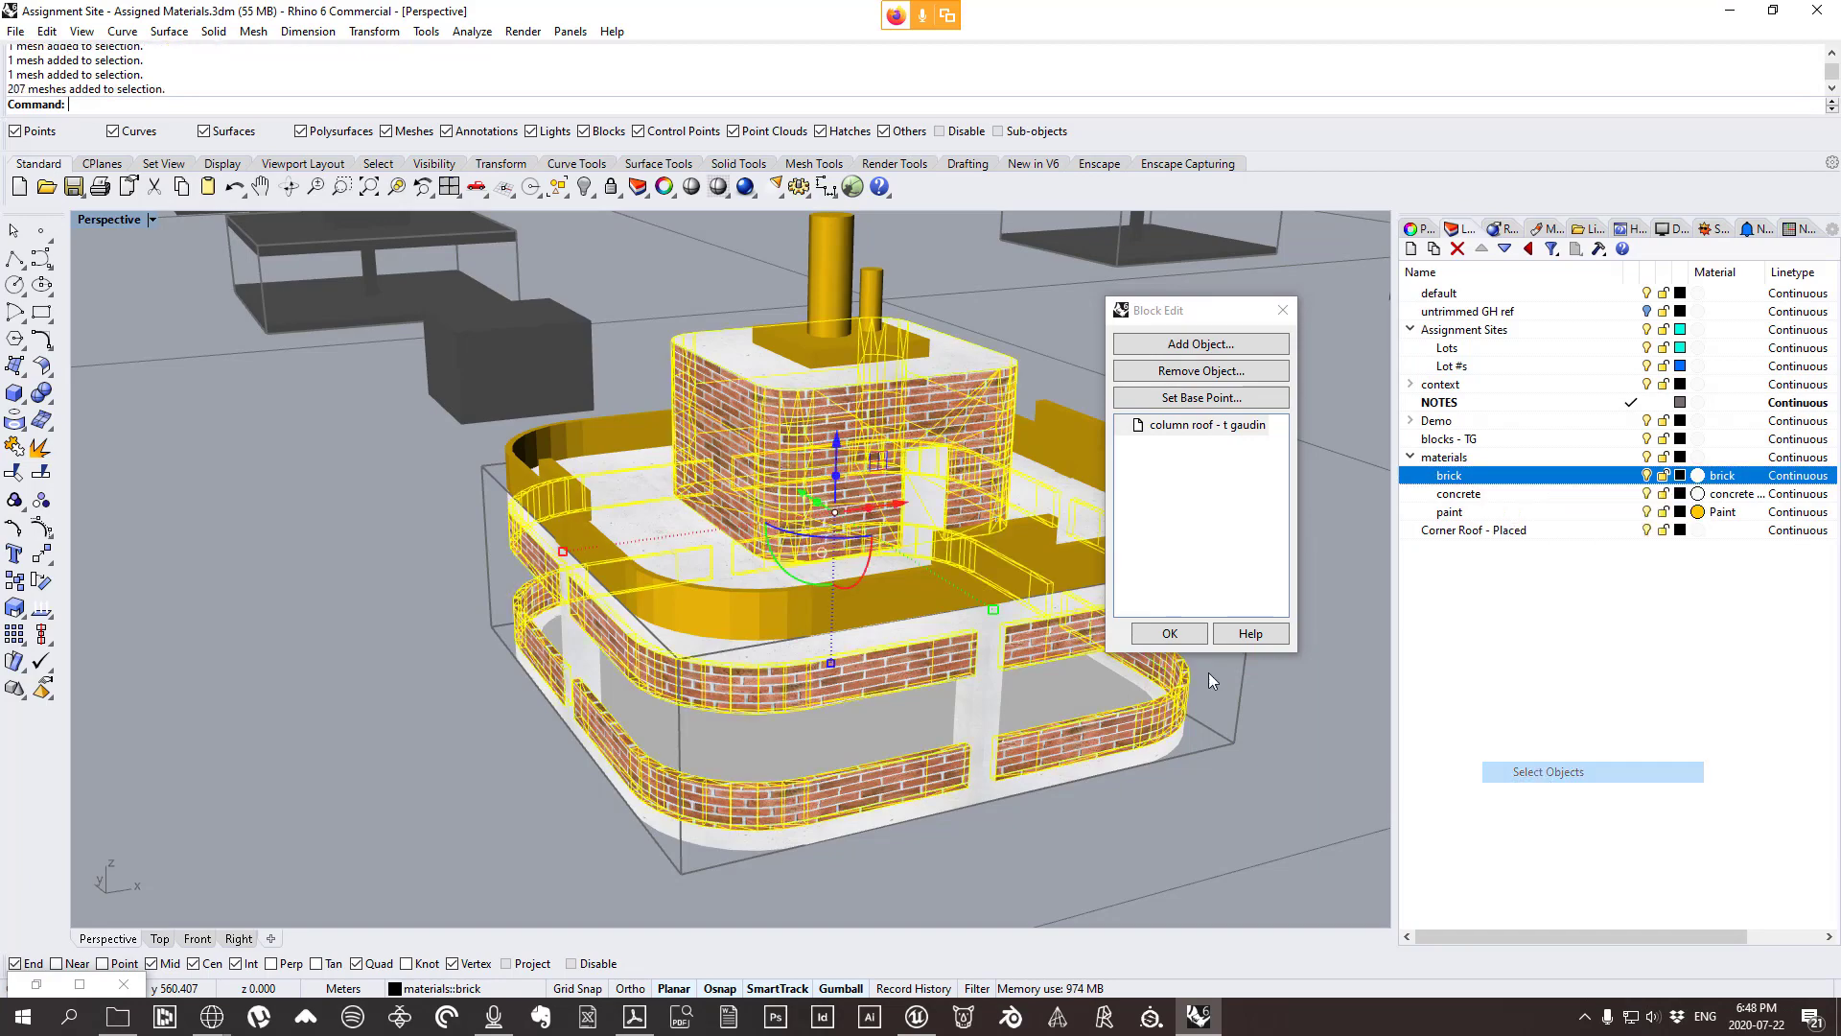
pyautogui.scroll(-5, 571, 480)
pyautogui.write('Join')
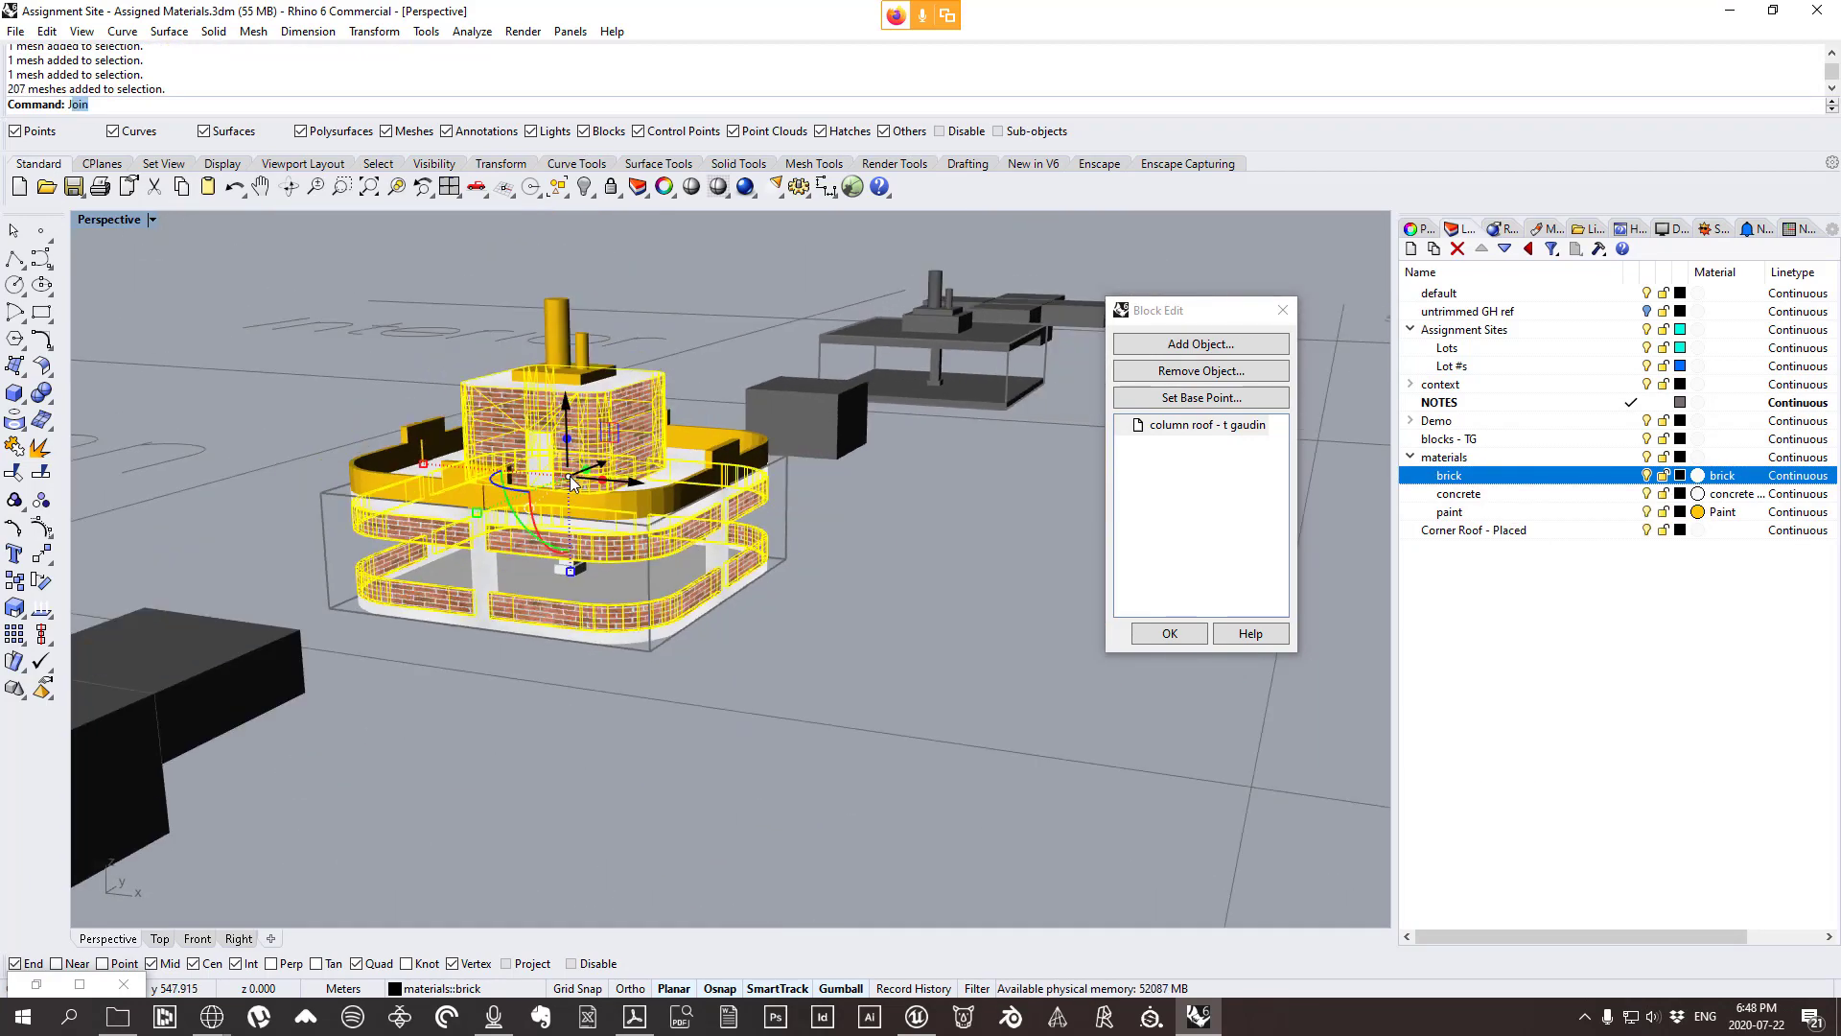
pyautogui.press('Return')
# Select the joined brick mesh and examine its extent from several sides of the column roof unit.
pyautogui.click(571, 479)
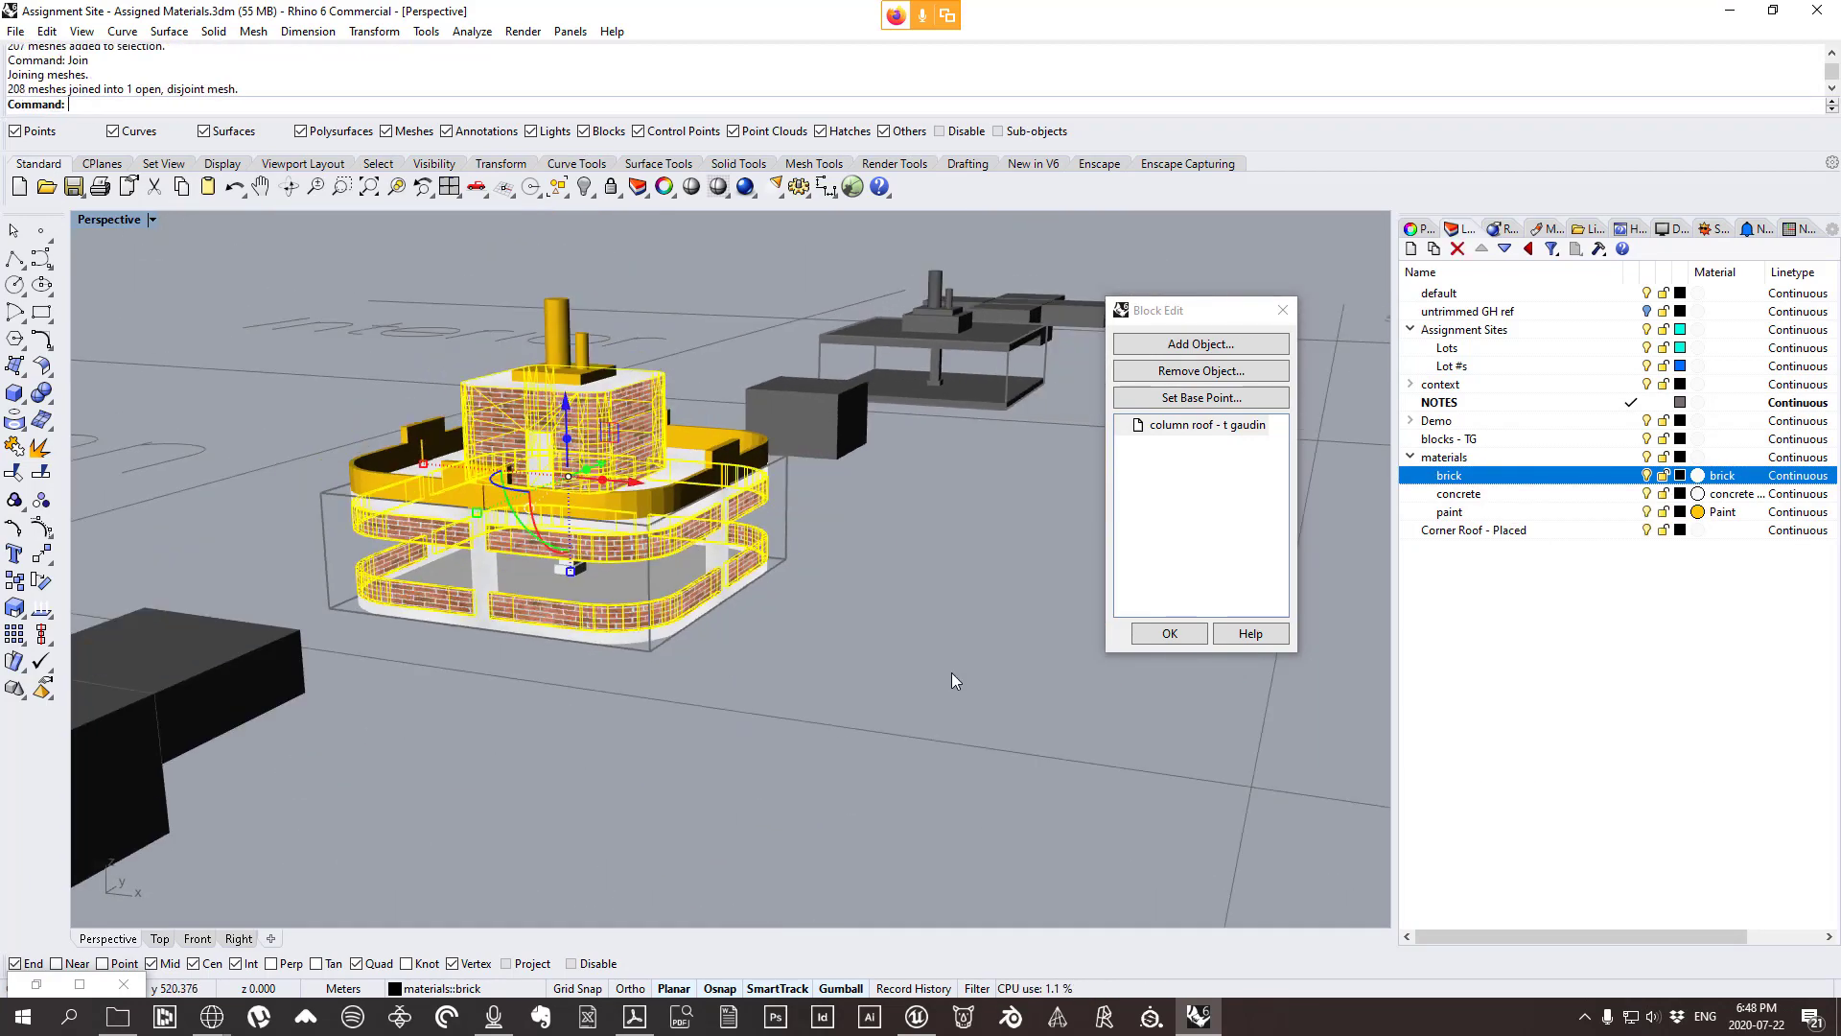
pyautogui.scroll(5, 764, 580)
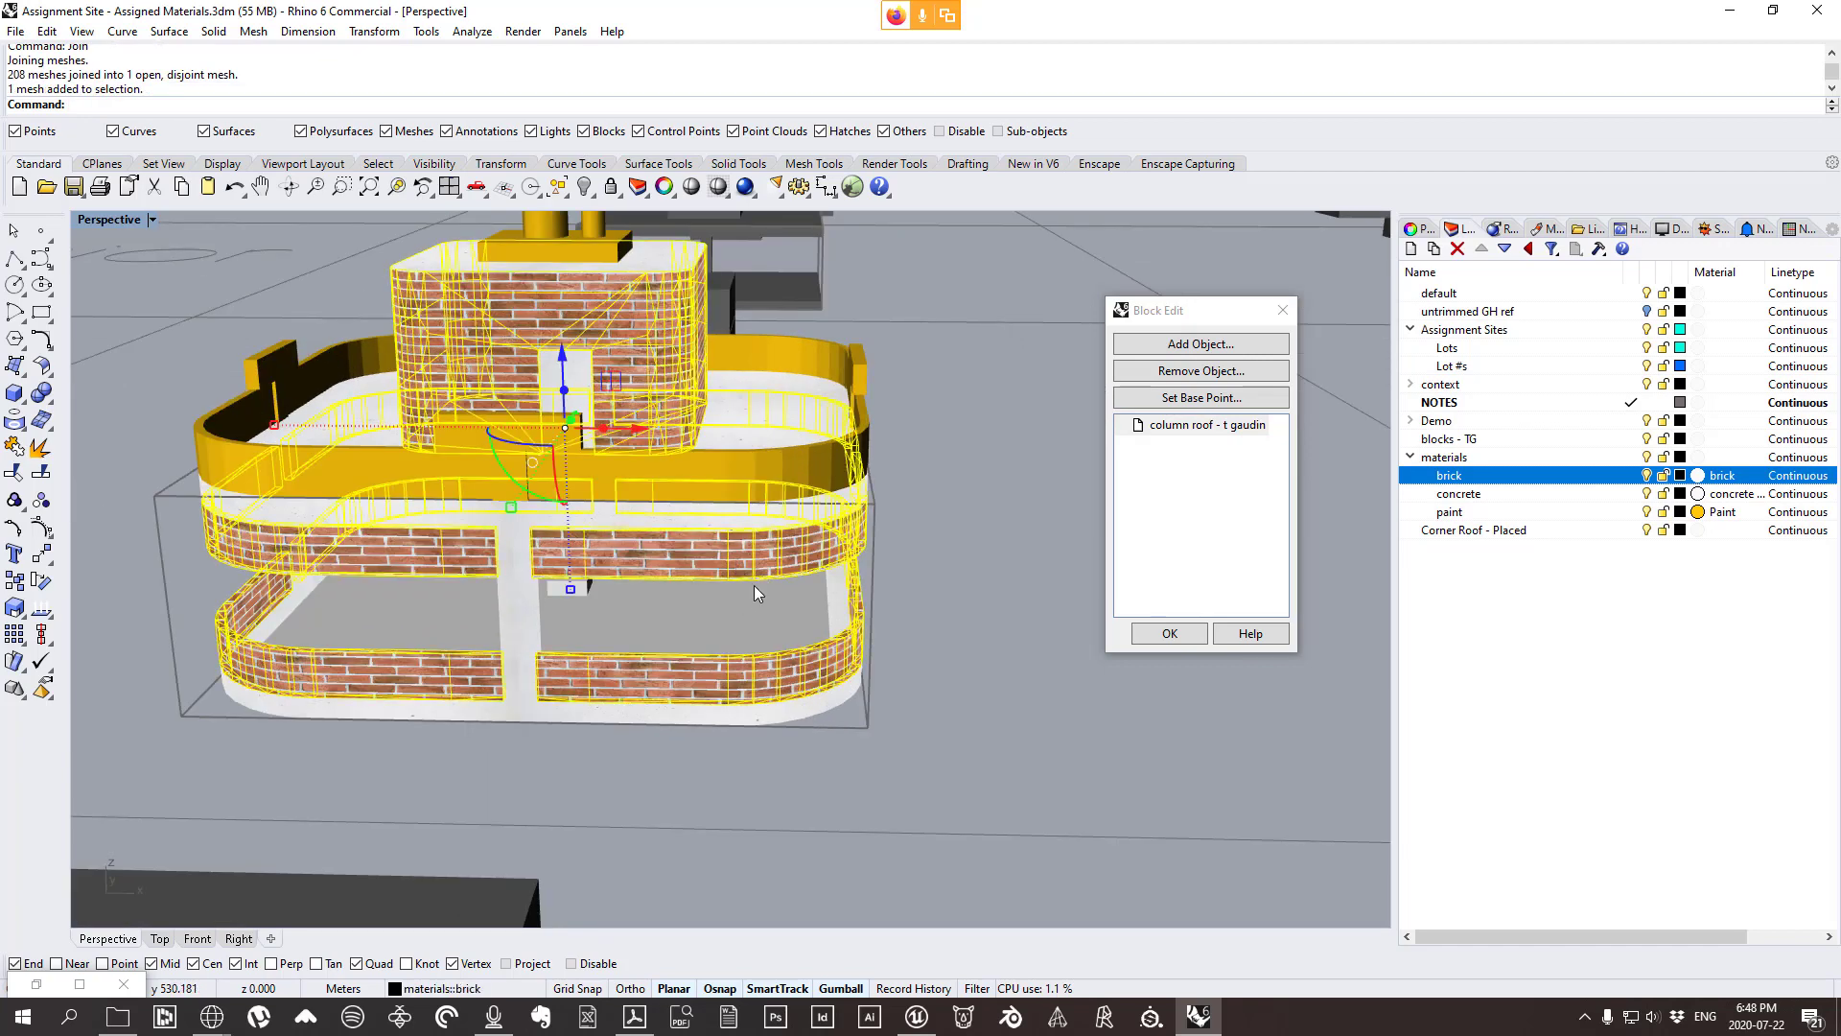
pyautogui.scroll(-3, 759, 593)
pyautogui.moveTo(821, 545); pyautogui.dragTo(774, 614, button='right')
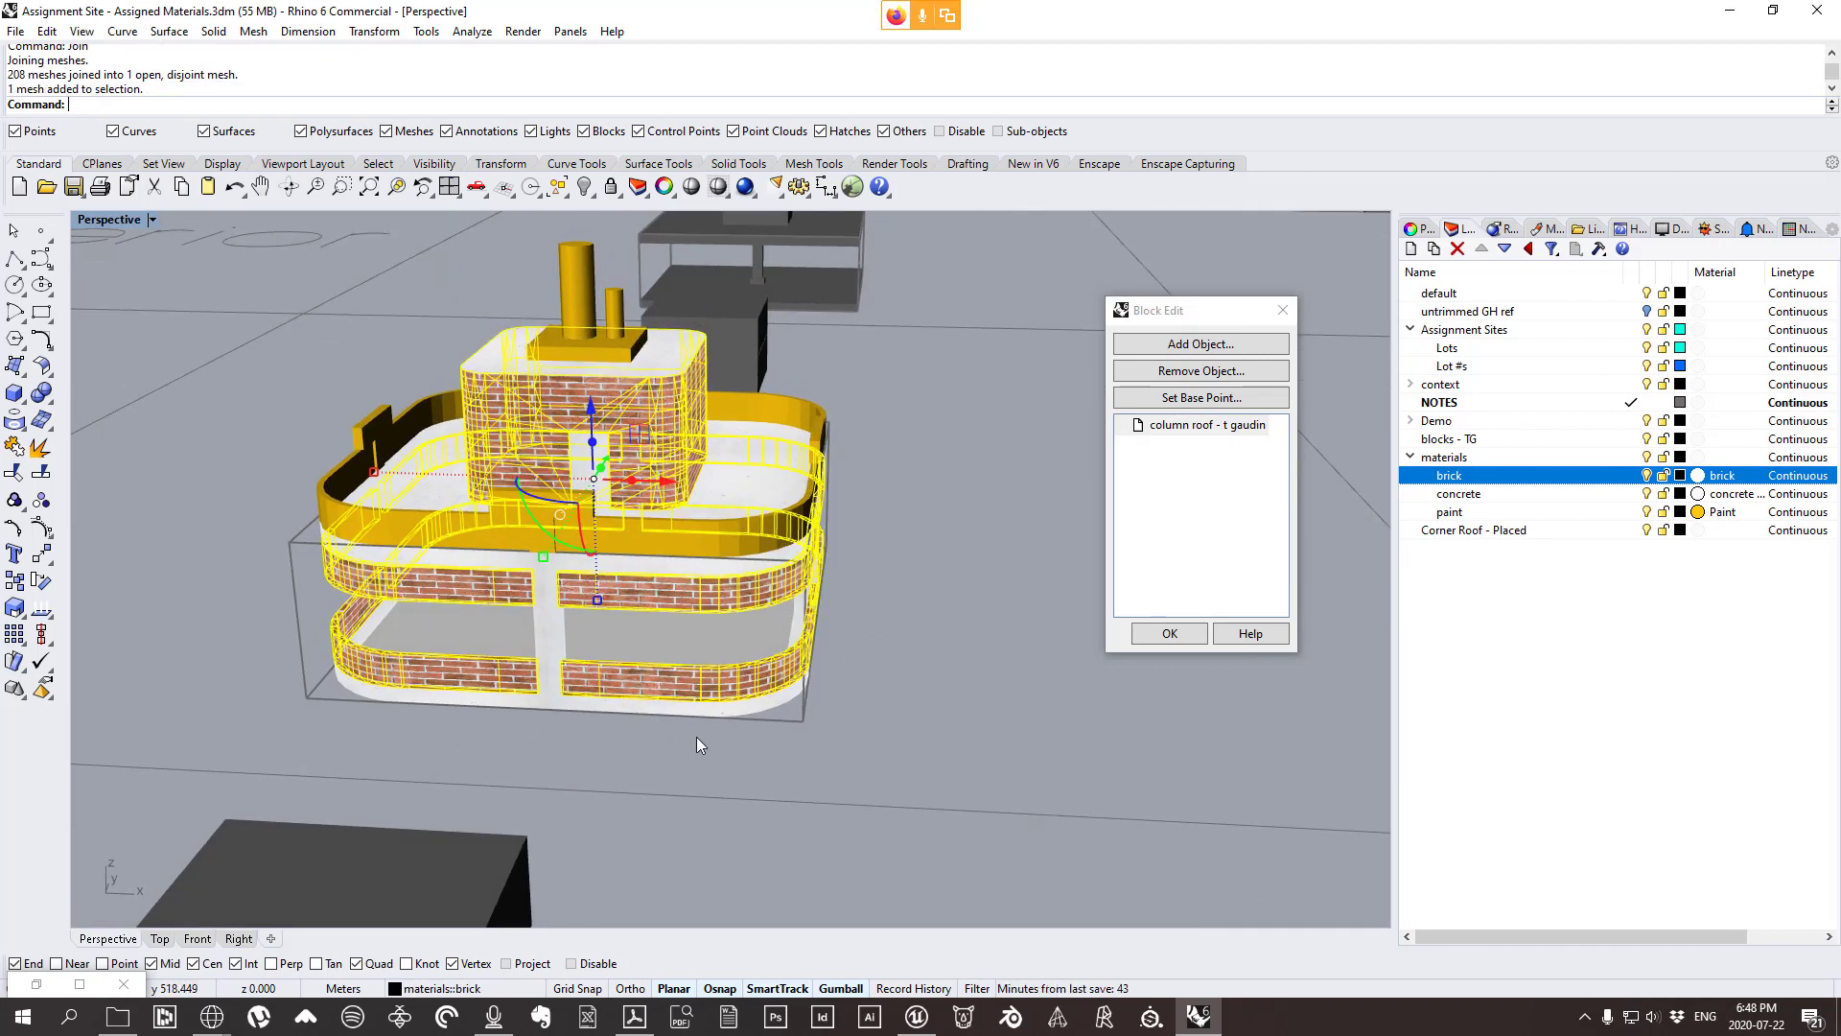
pyautogui.moveTo(696, 736); pyautogui.dragTo(555, 548, button='right')
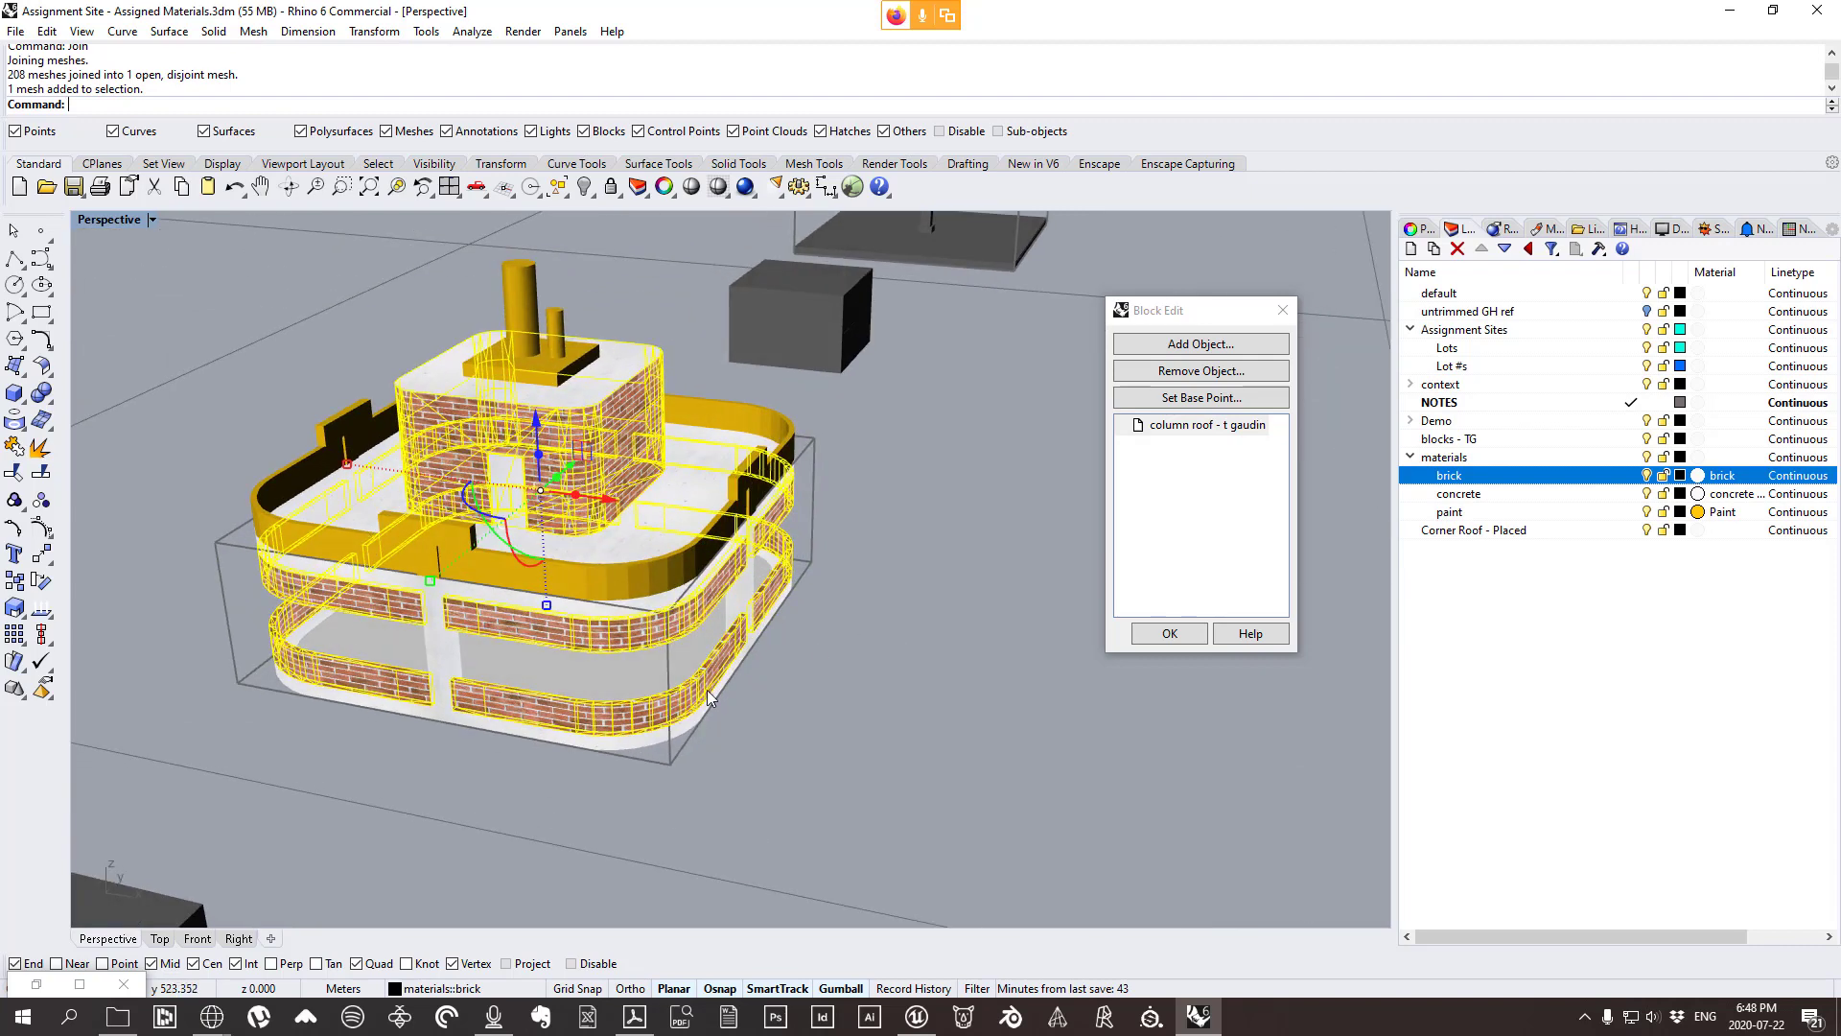
pyautogui.moveTo(729, 661); pyautogui.dragTo(594, 599, button='right')
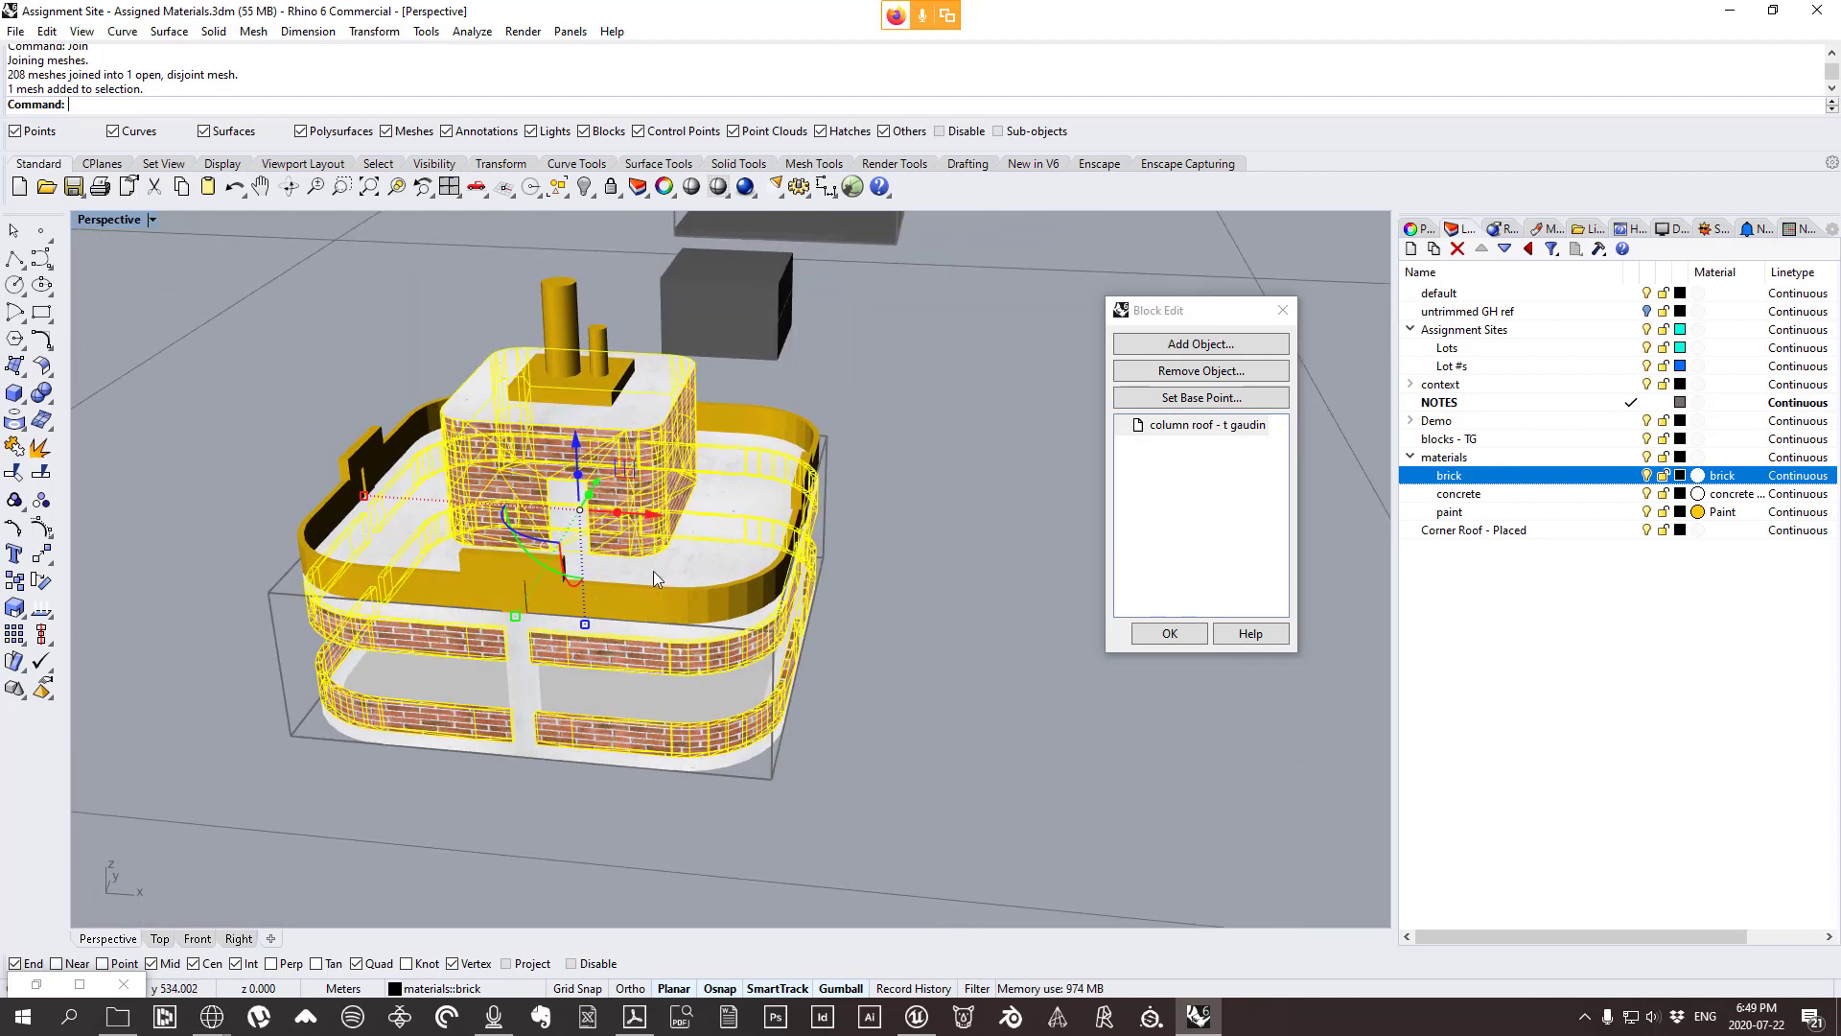
pyautogui.scroll(3, 825, 604)
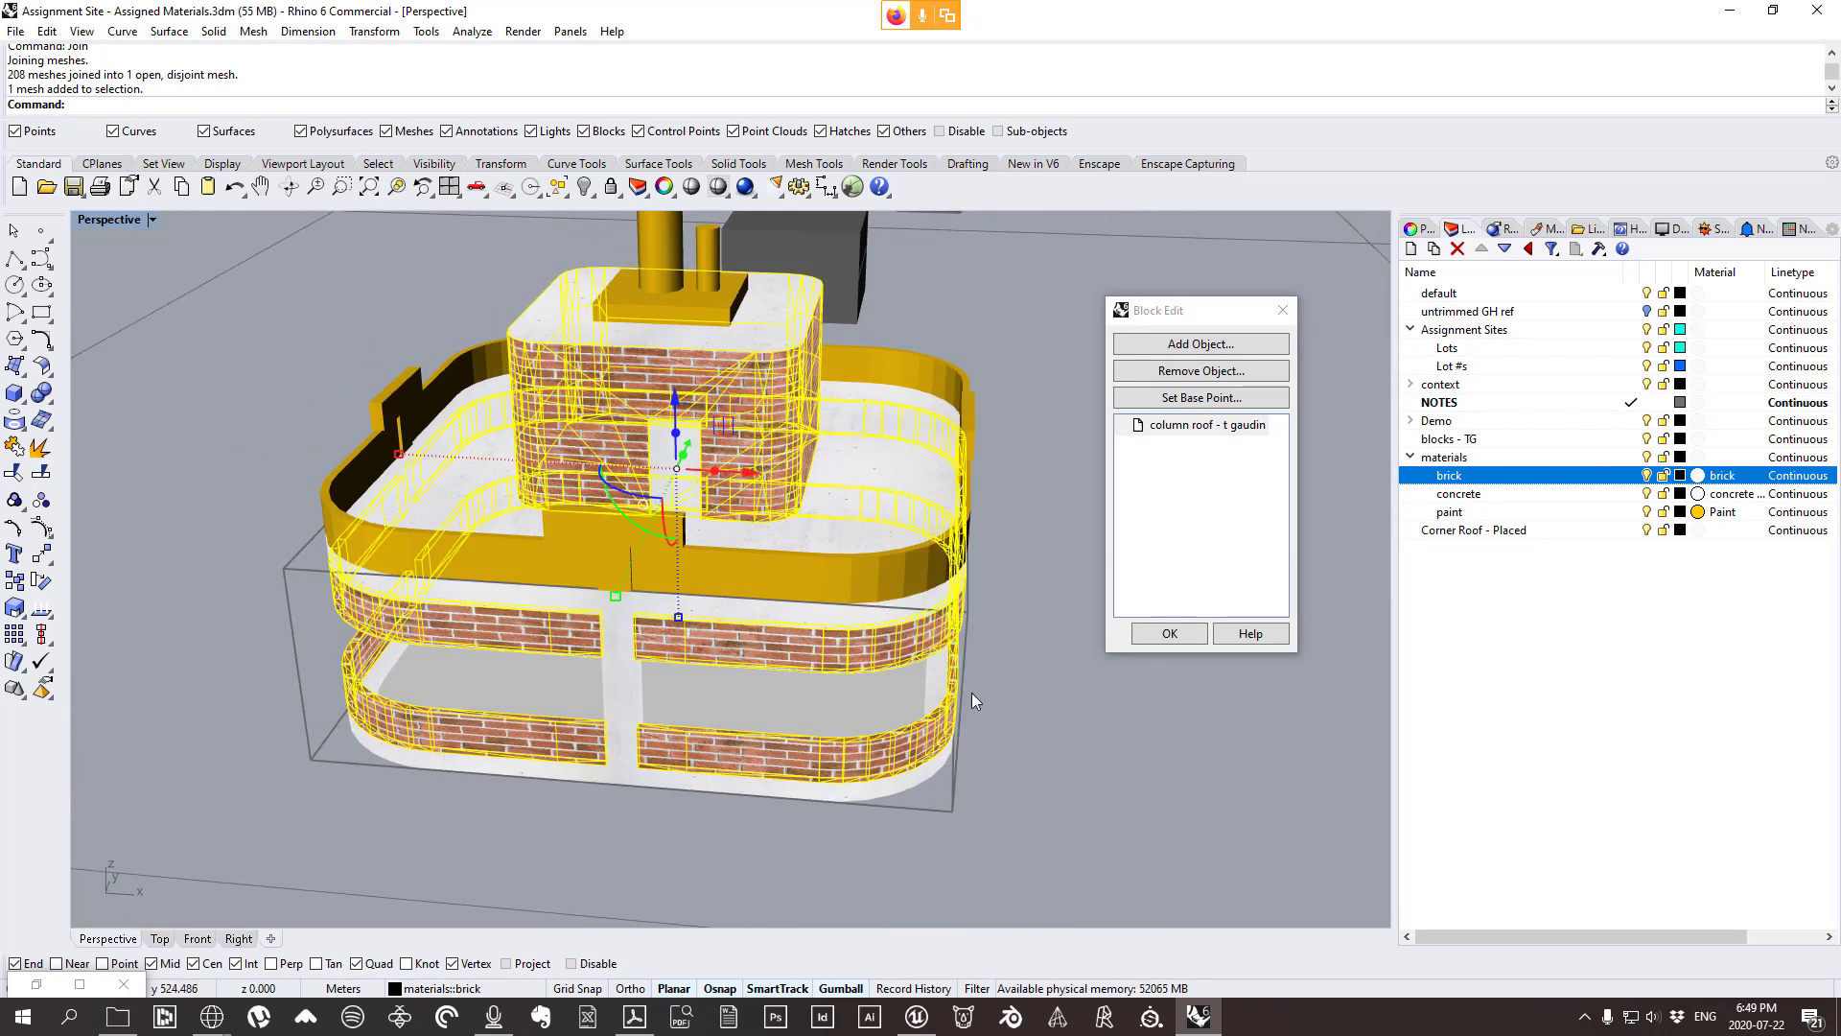
pyautogui.moveTo(971, 693)
pyautogui.mouseDown(button='right')
pyautogui.moveTo(1007, 676)
pyautogui.moveTo(980, 657)
pyautogui.mouseUp(button='right')
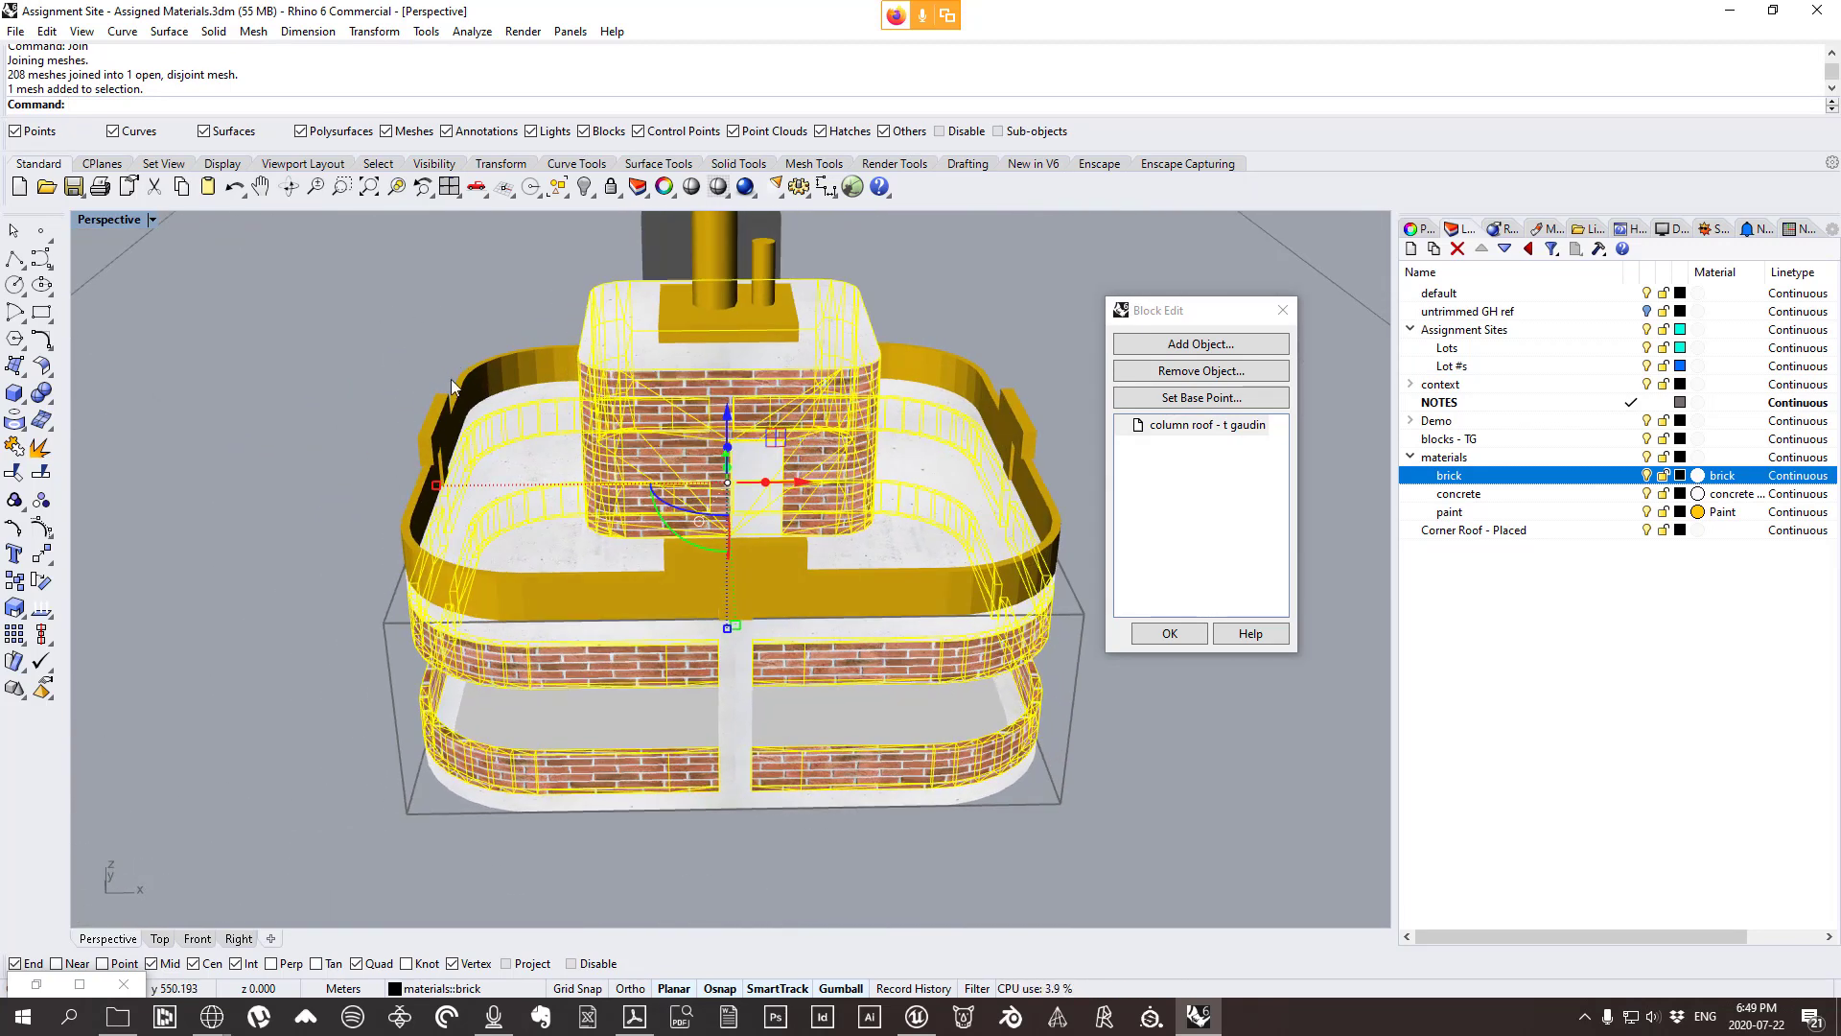
pyautogui.scroll(-3, 934, 579)
# Select the yellow painted parapet and chimney mesh and try the Join command on it.
pyautogui.press('Escape')
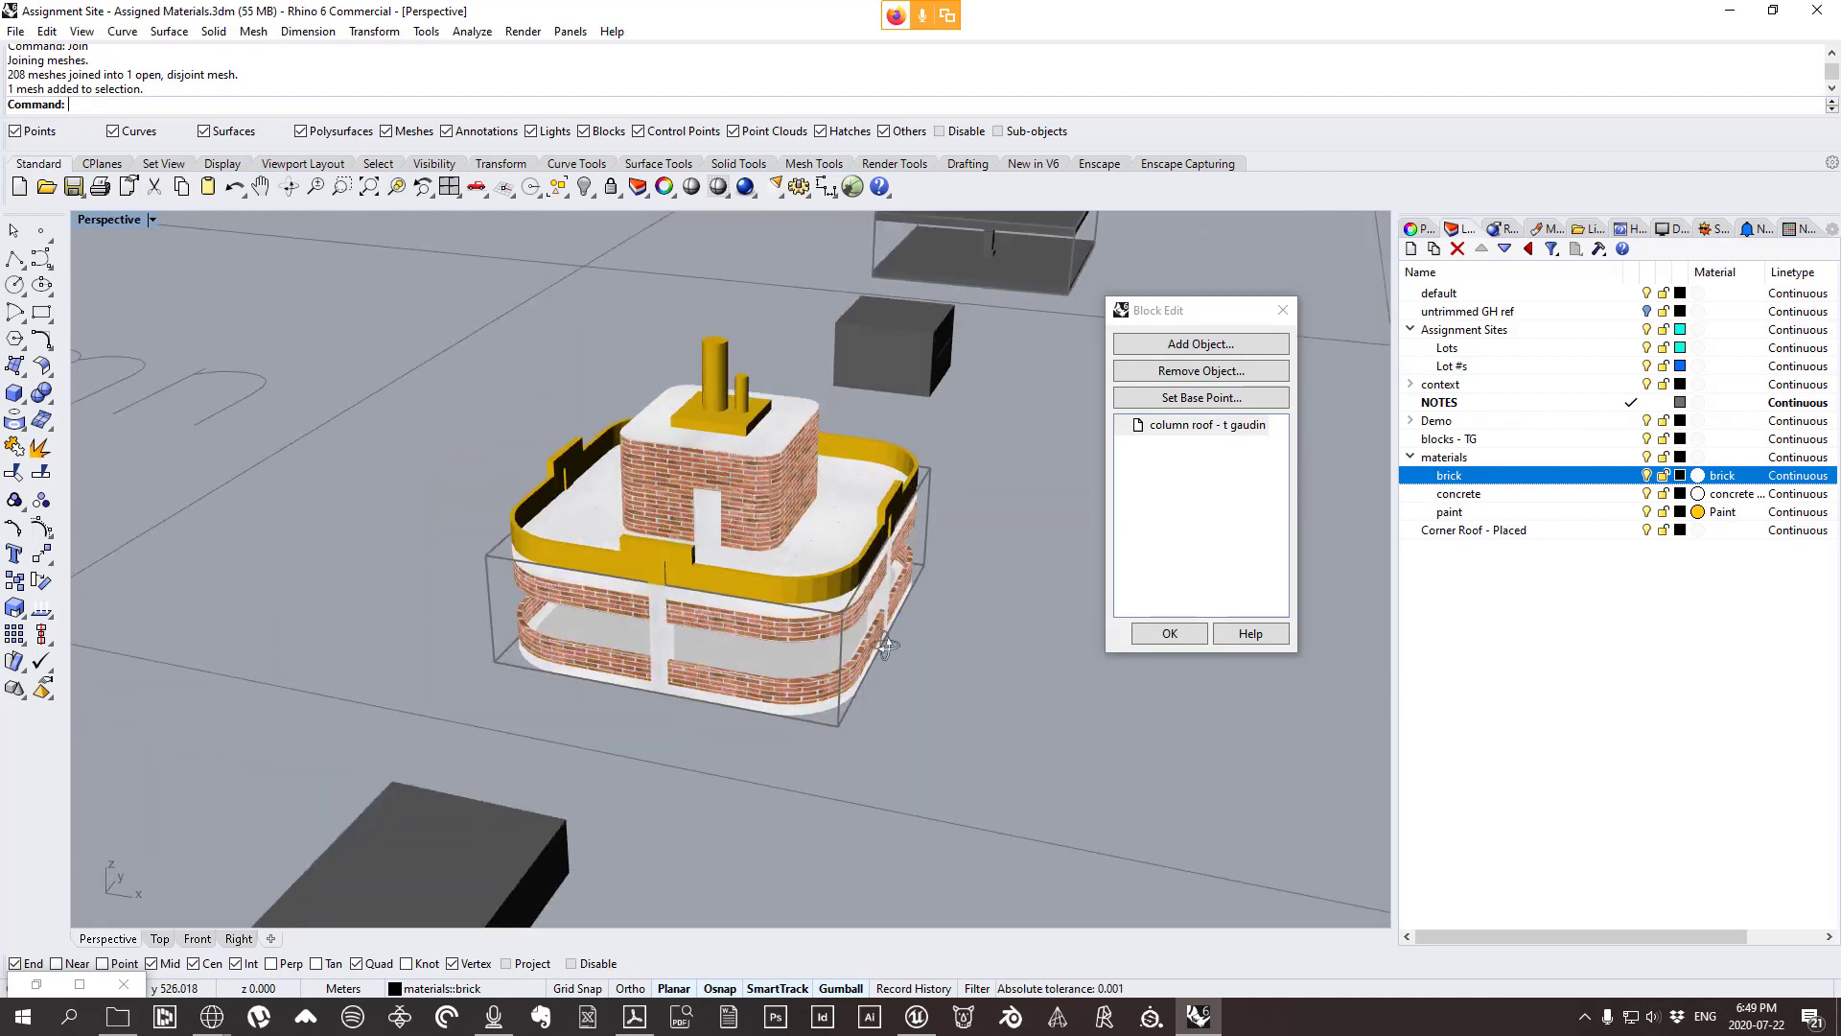
pyautogui.moveTo(887, 589); pyautogui.dragTo(808, 451, button='right')
pyautogui.scroll(2, 672, 393)
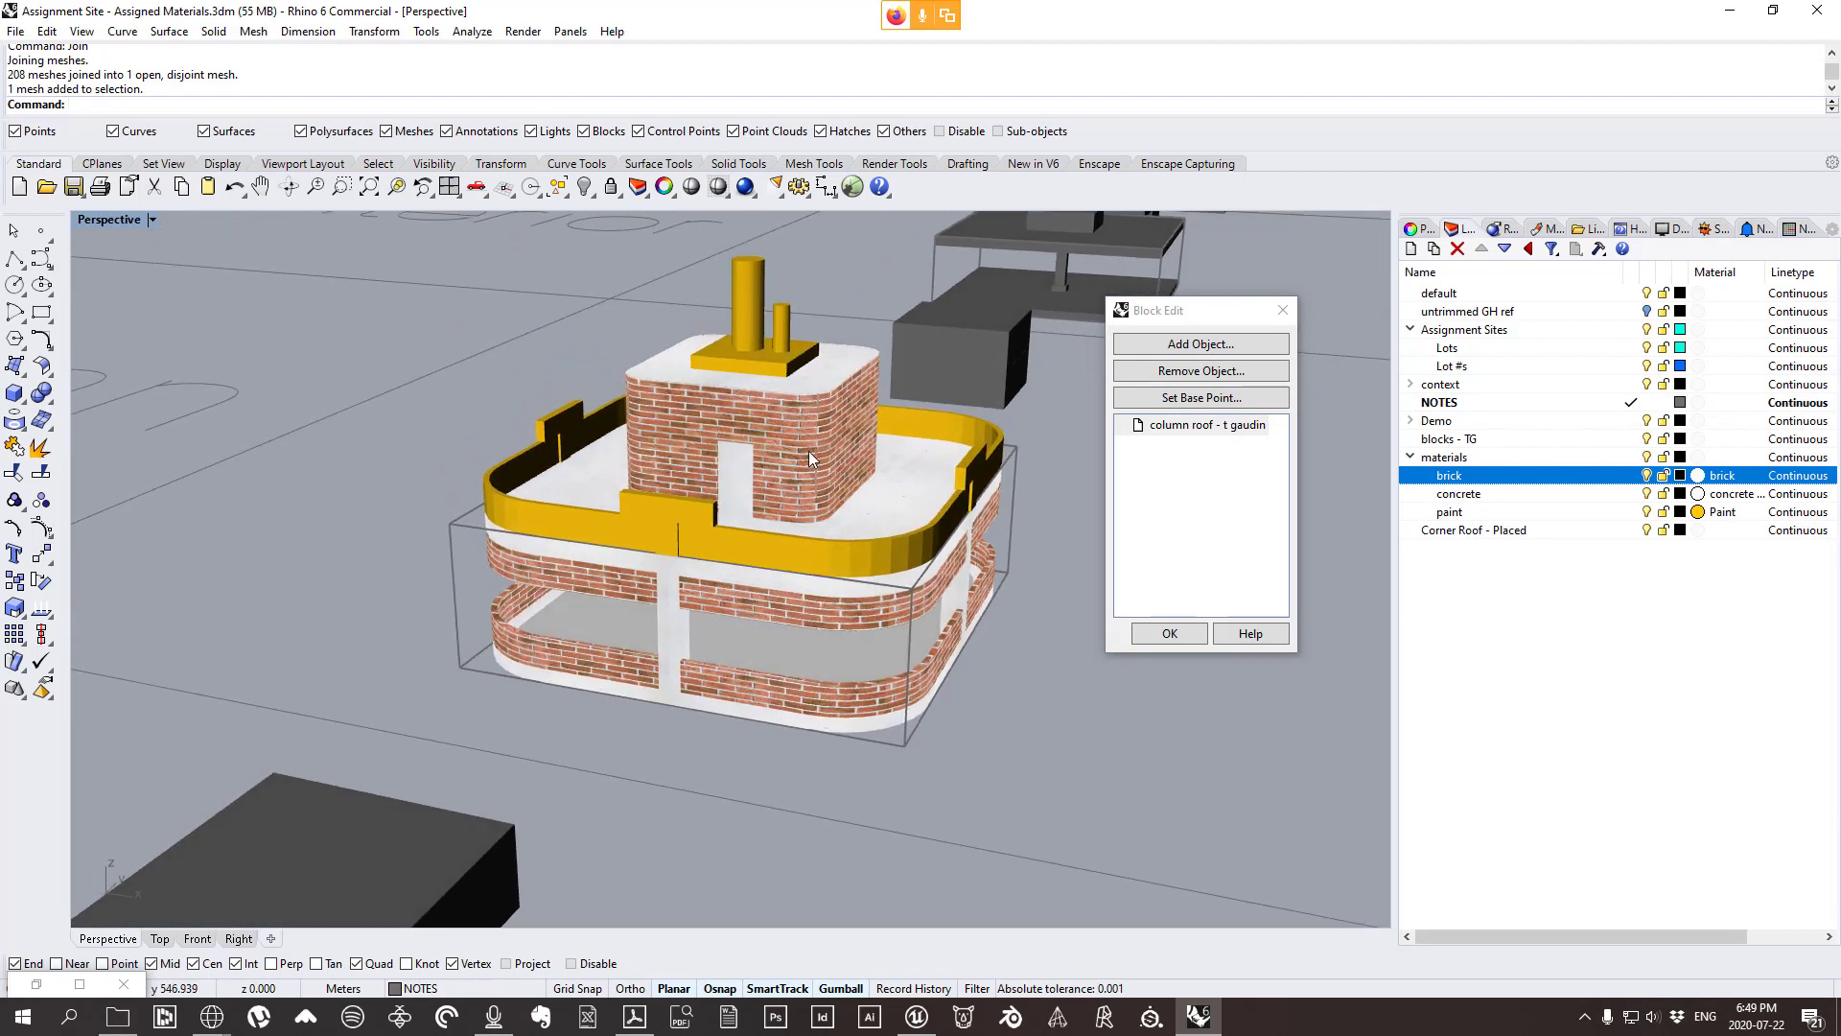
pyautogui.scroll(3, 808, 450)
pyautogui.click(696, 530)
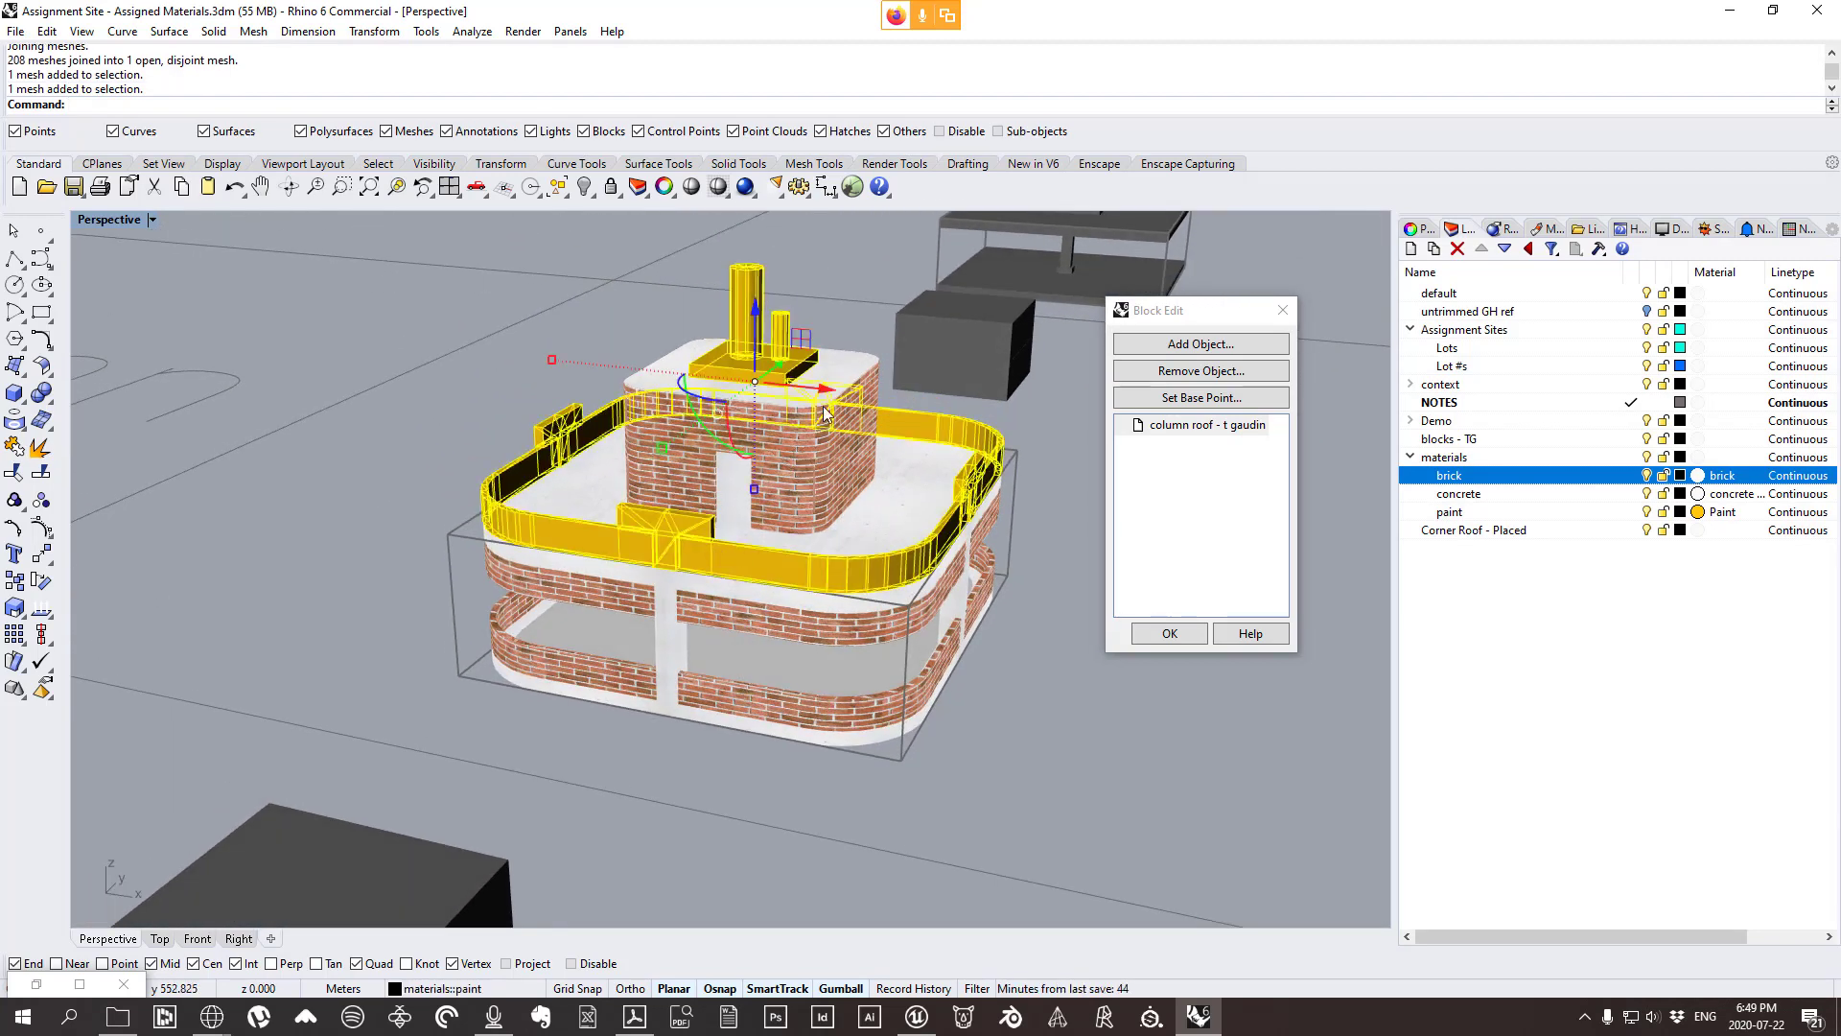
pyautogui.scroll(1, 779, 313)
pyautogui.moveTo(780, 314); pyautogui.dragTo(698, 273, button='right')
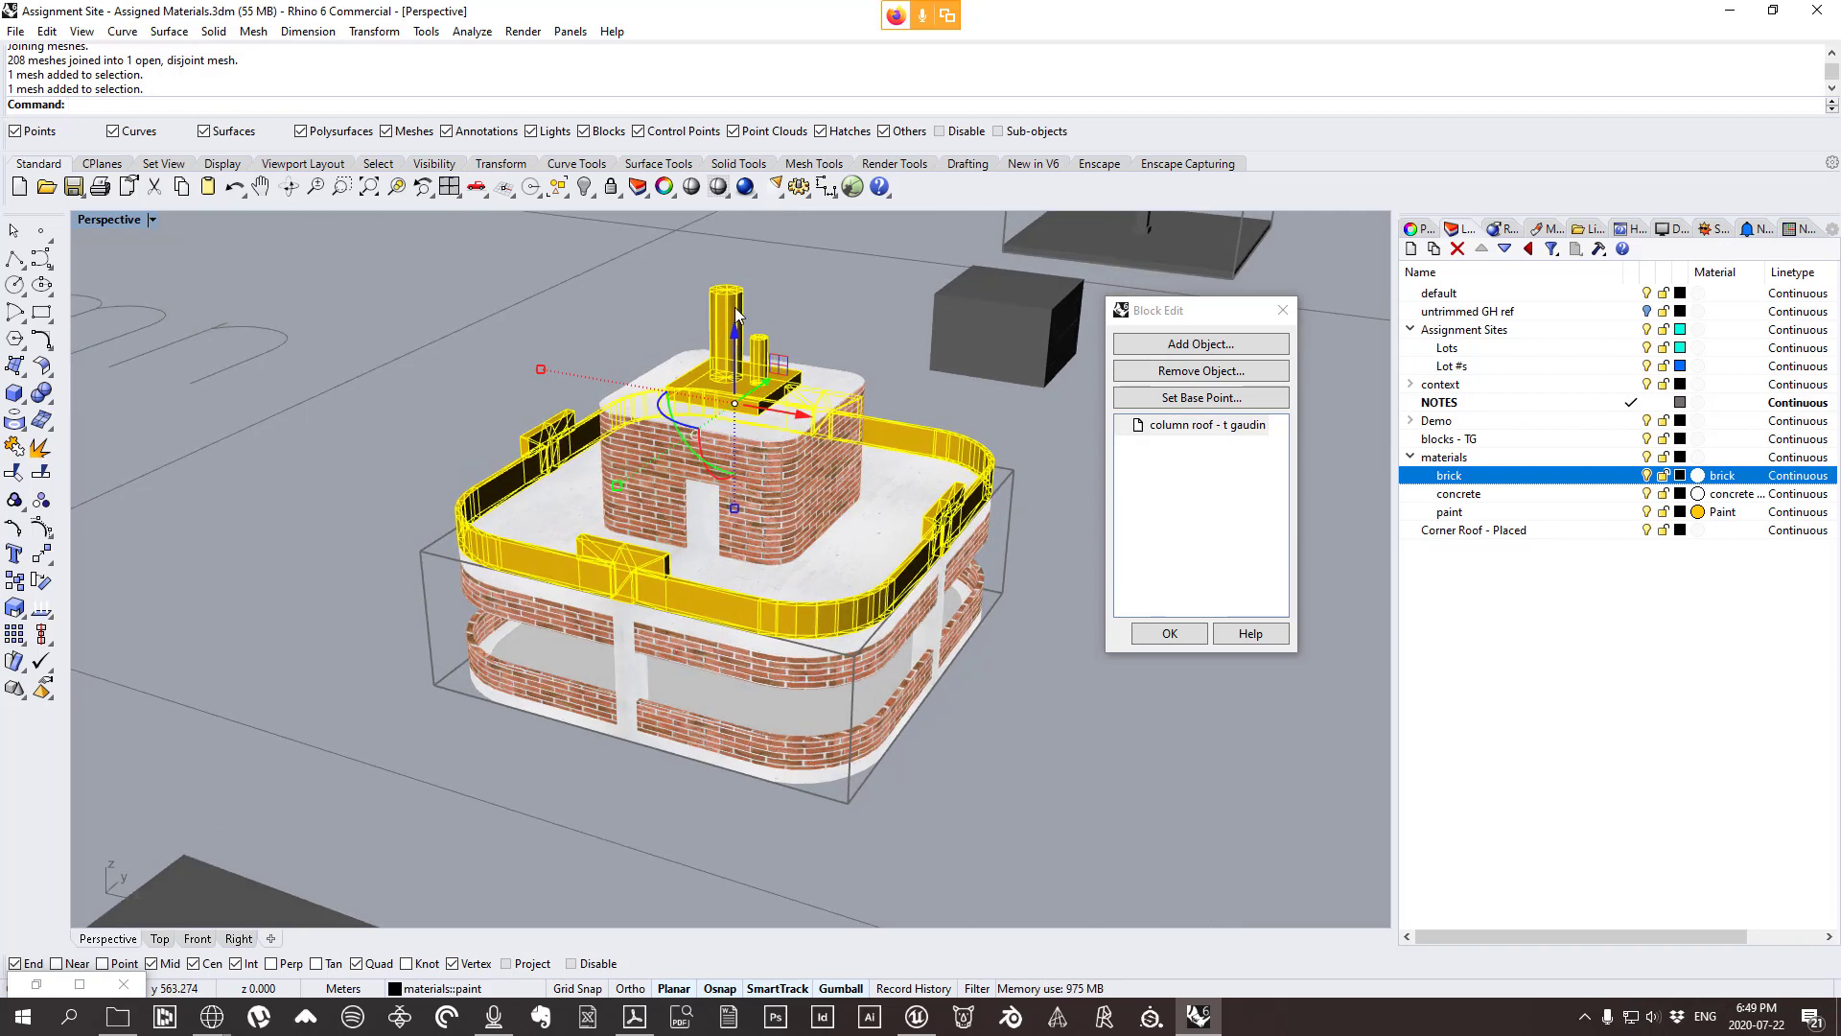
pyautogui.scroll(1, 738, 355)
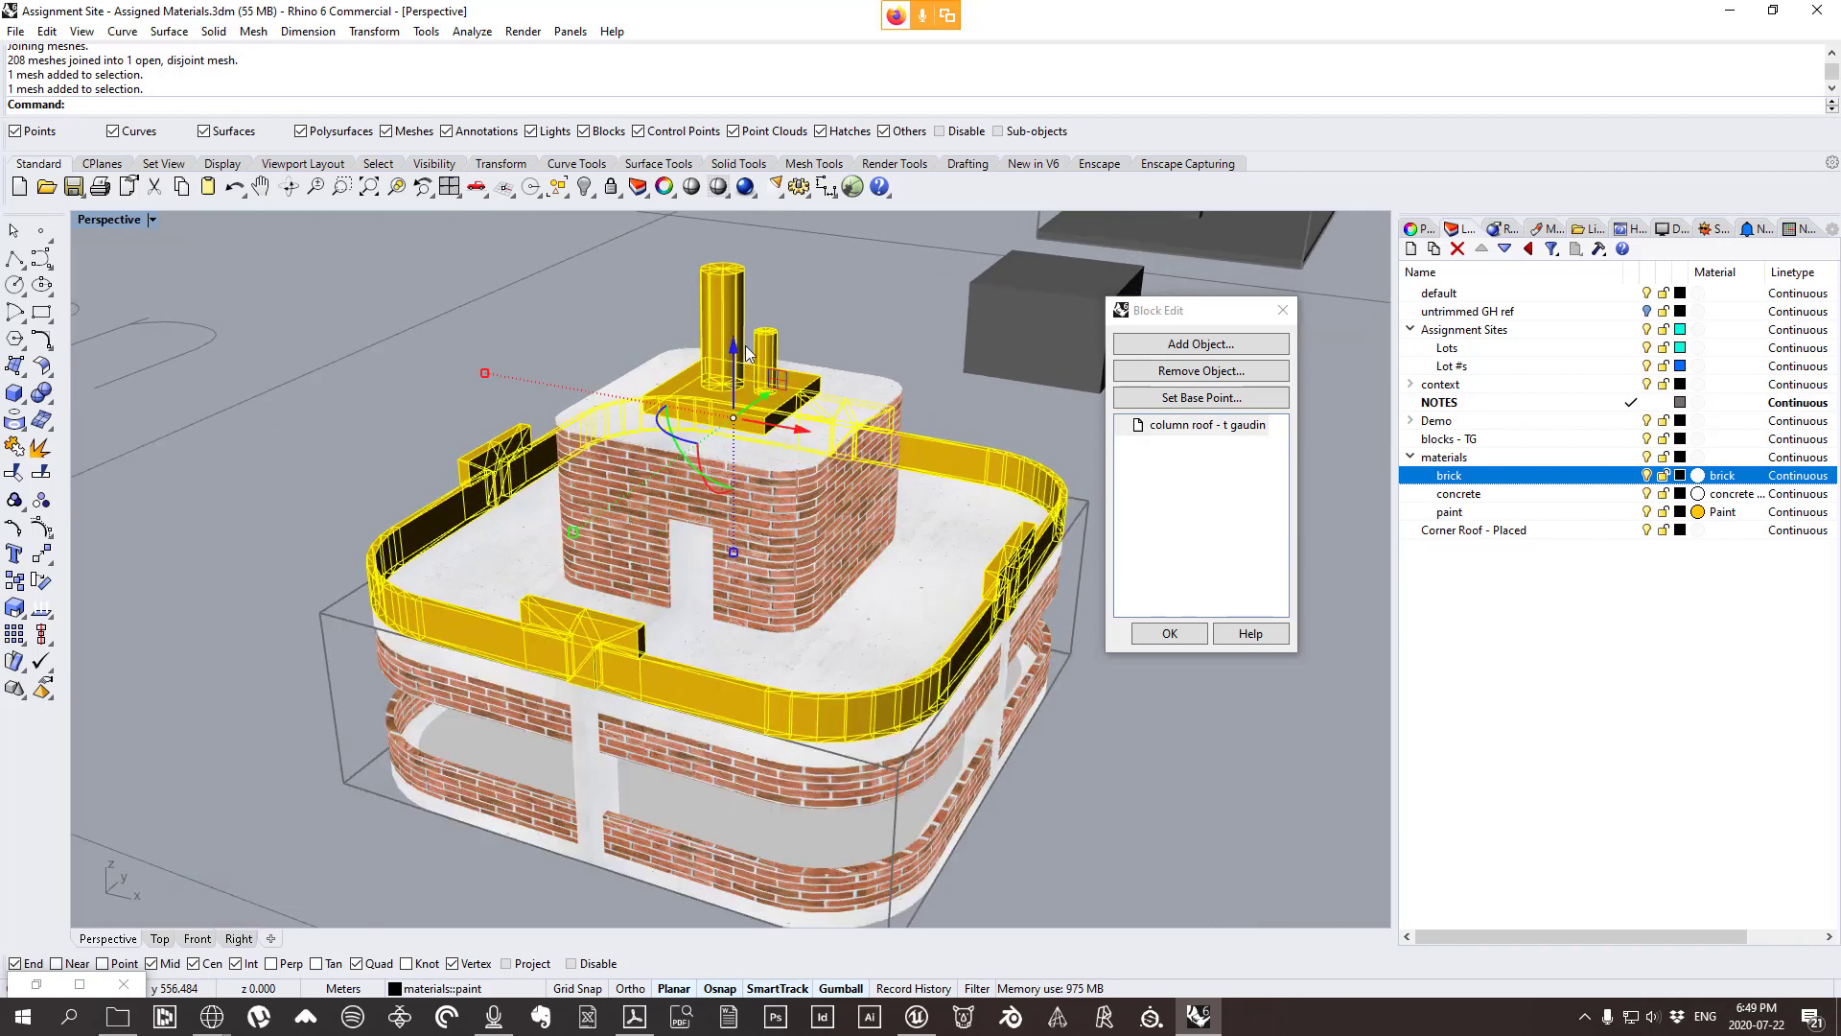
pyautogui.press('Return')
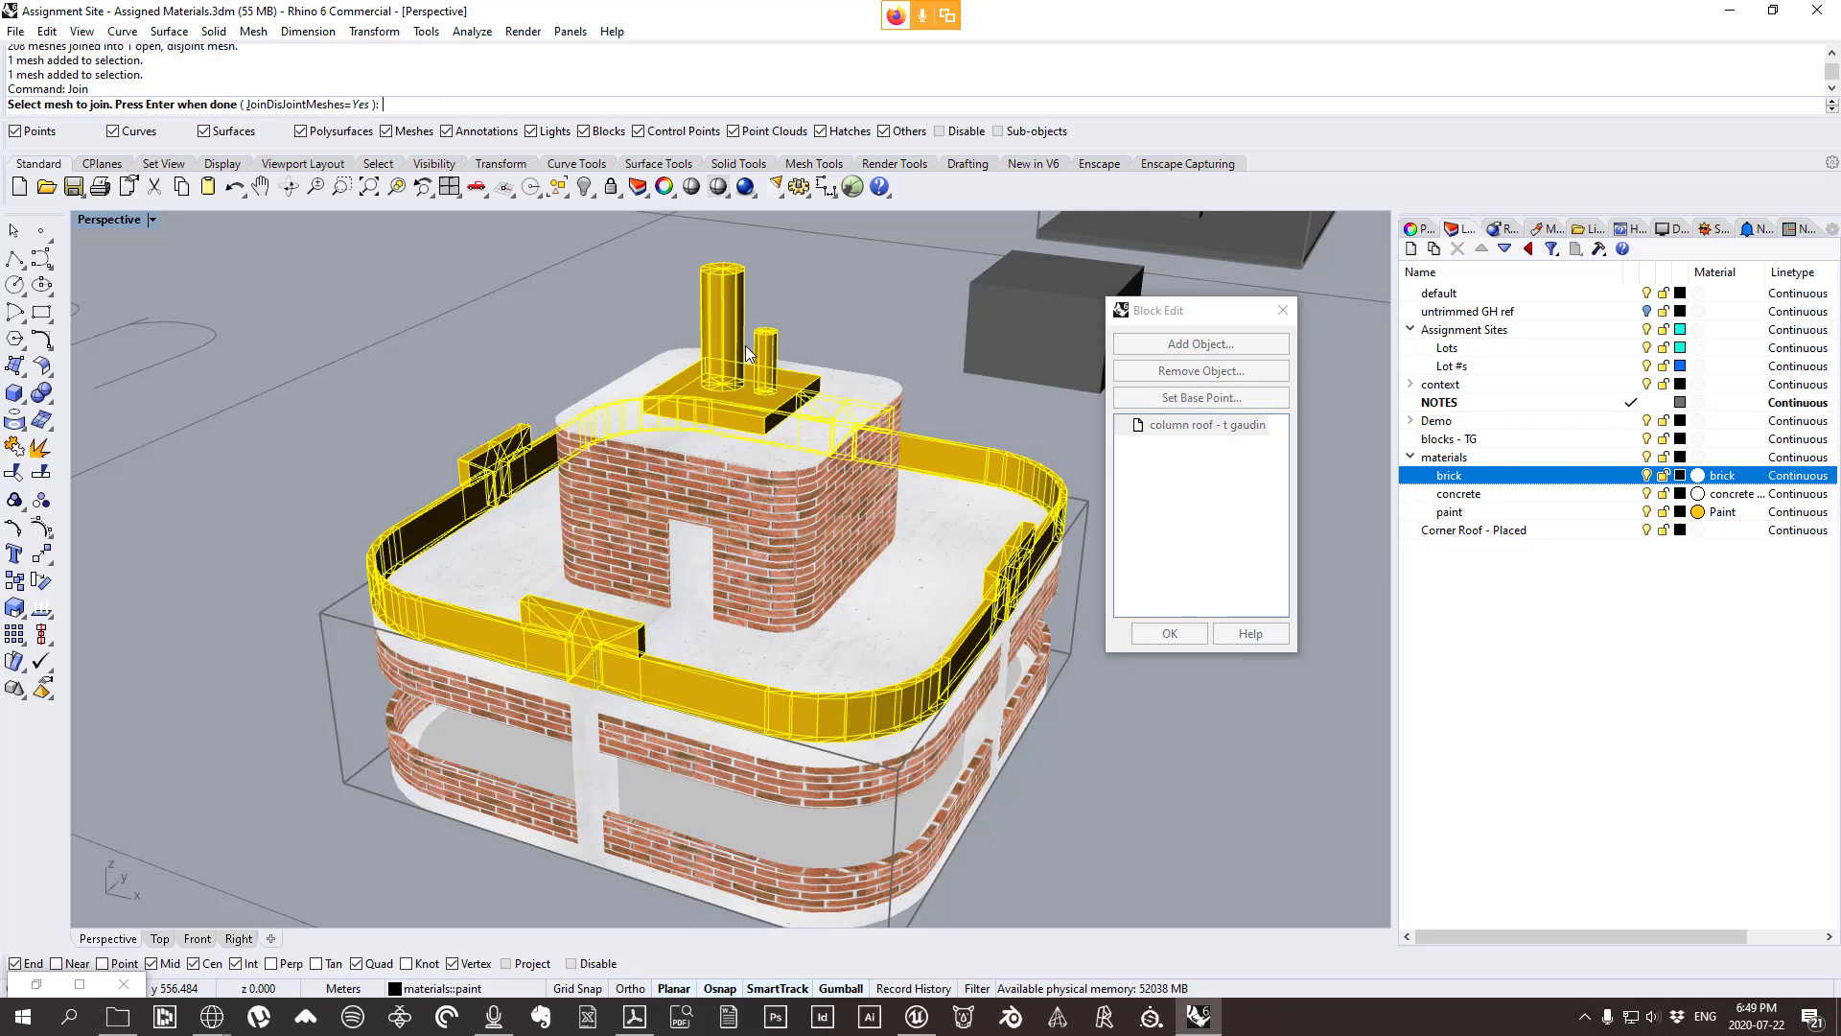
pyautogui.press('Escape')
# Select the concrete mesh and the brick mesh in turn to check that each material is one mesh.
pyautogui.click(886, 633)
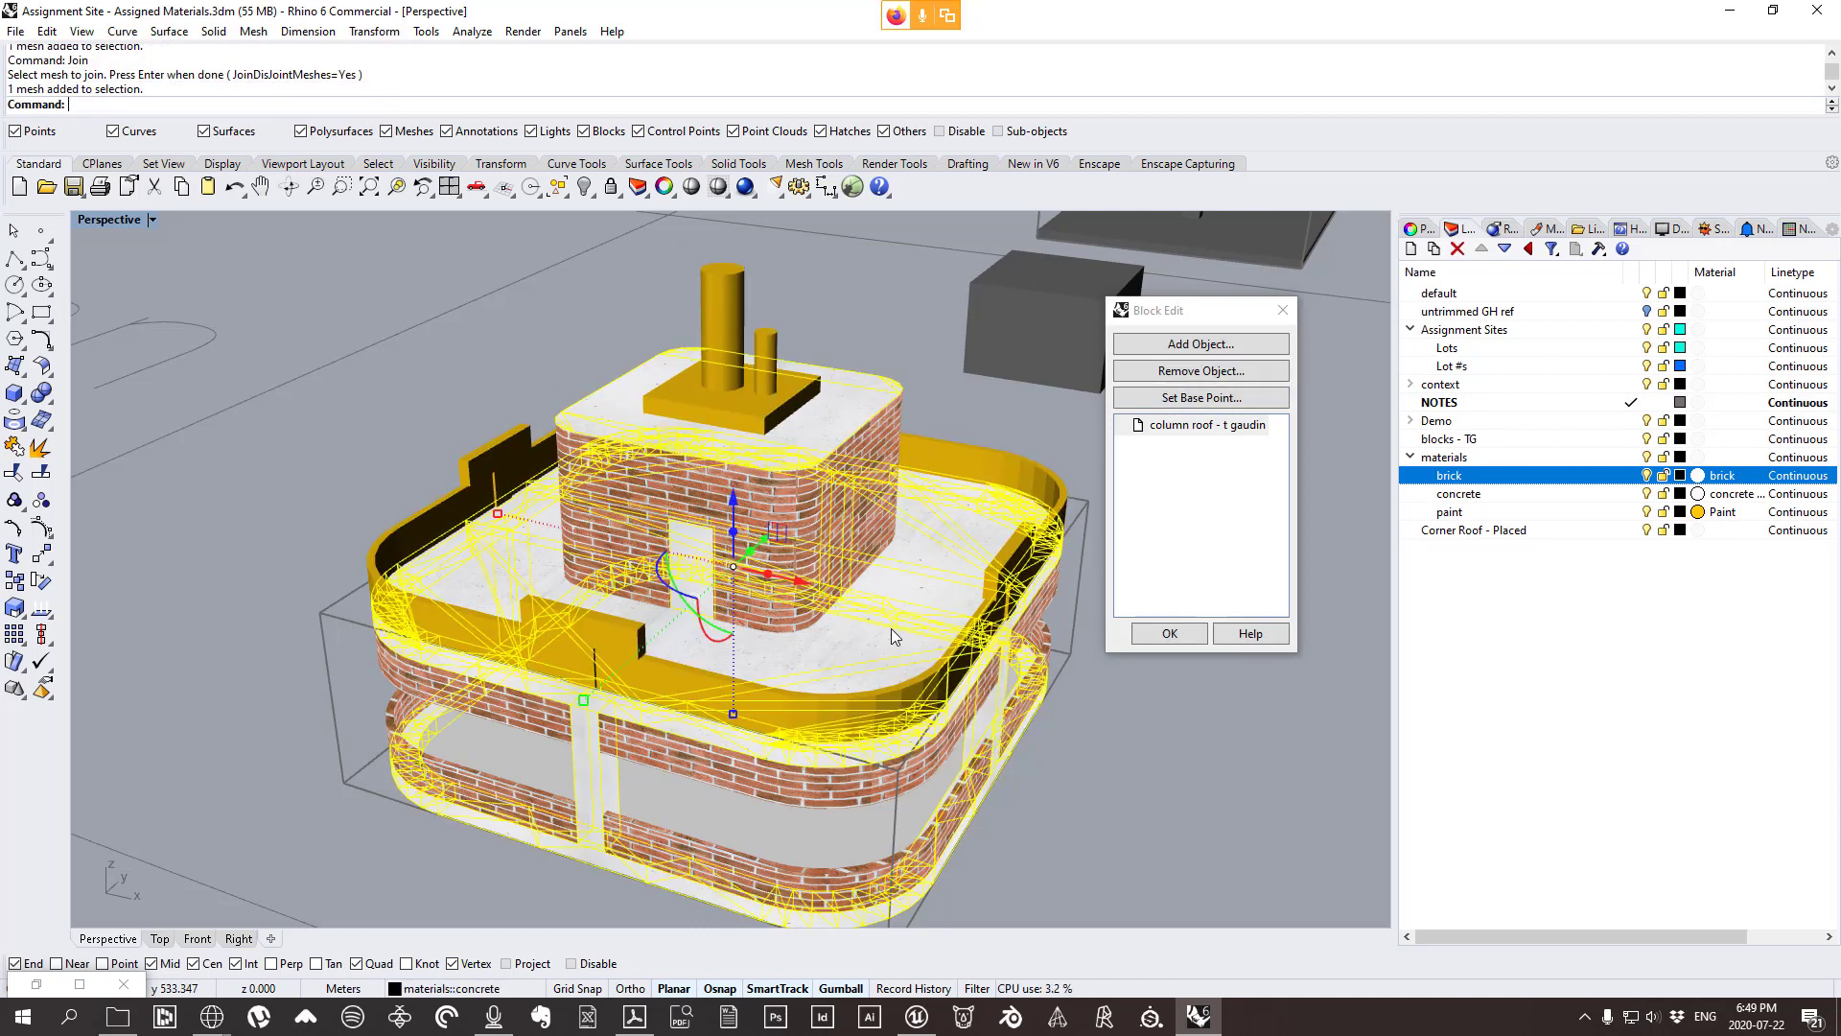
pyautogui.moveTo(889, 629); pyautogui.dragTo(642, 573, button='right')
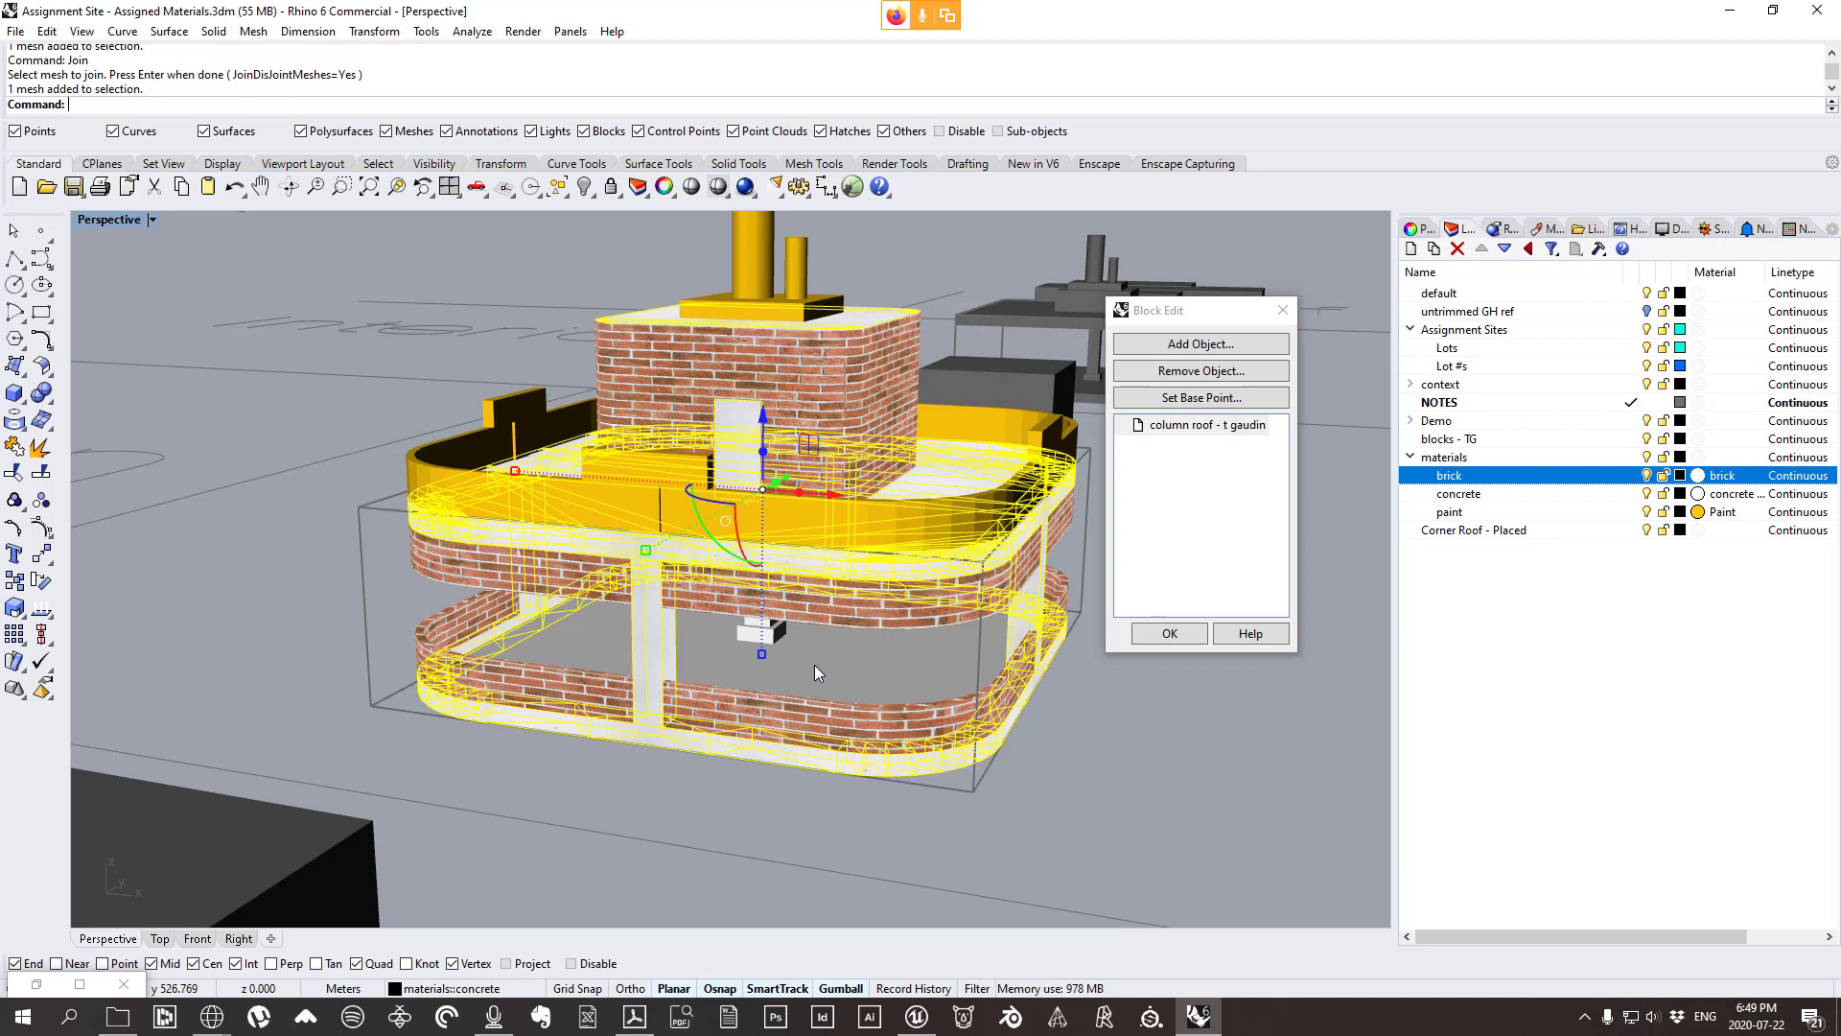
pyautogui.moveTo(814, 665); pyautogui.dragTo(822, 683, button='right')
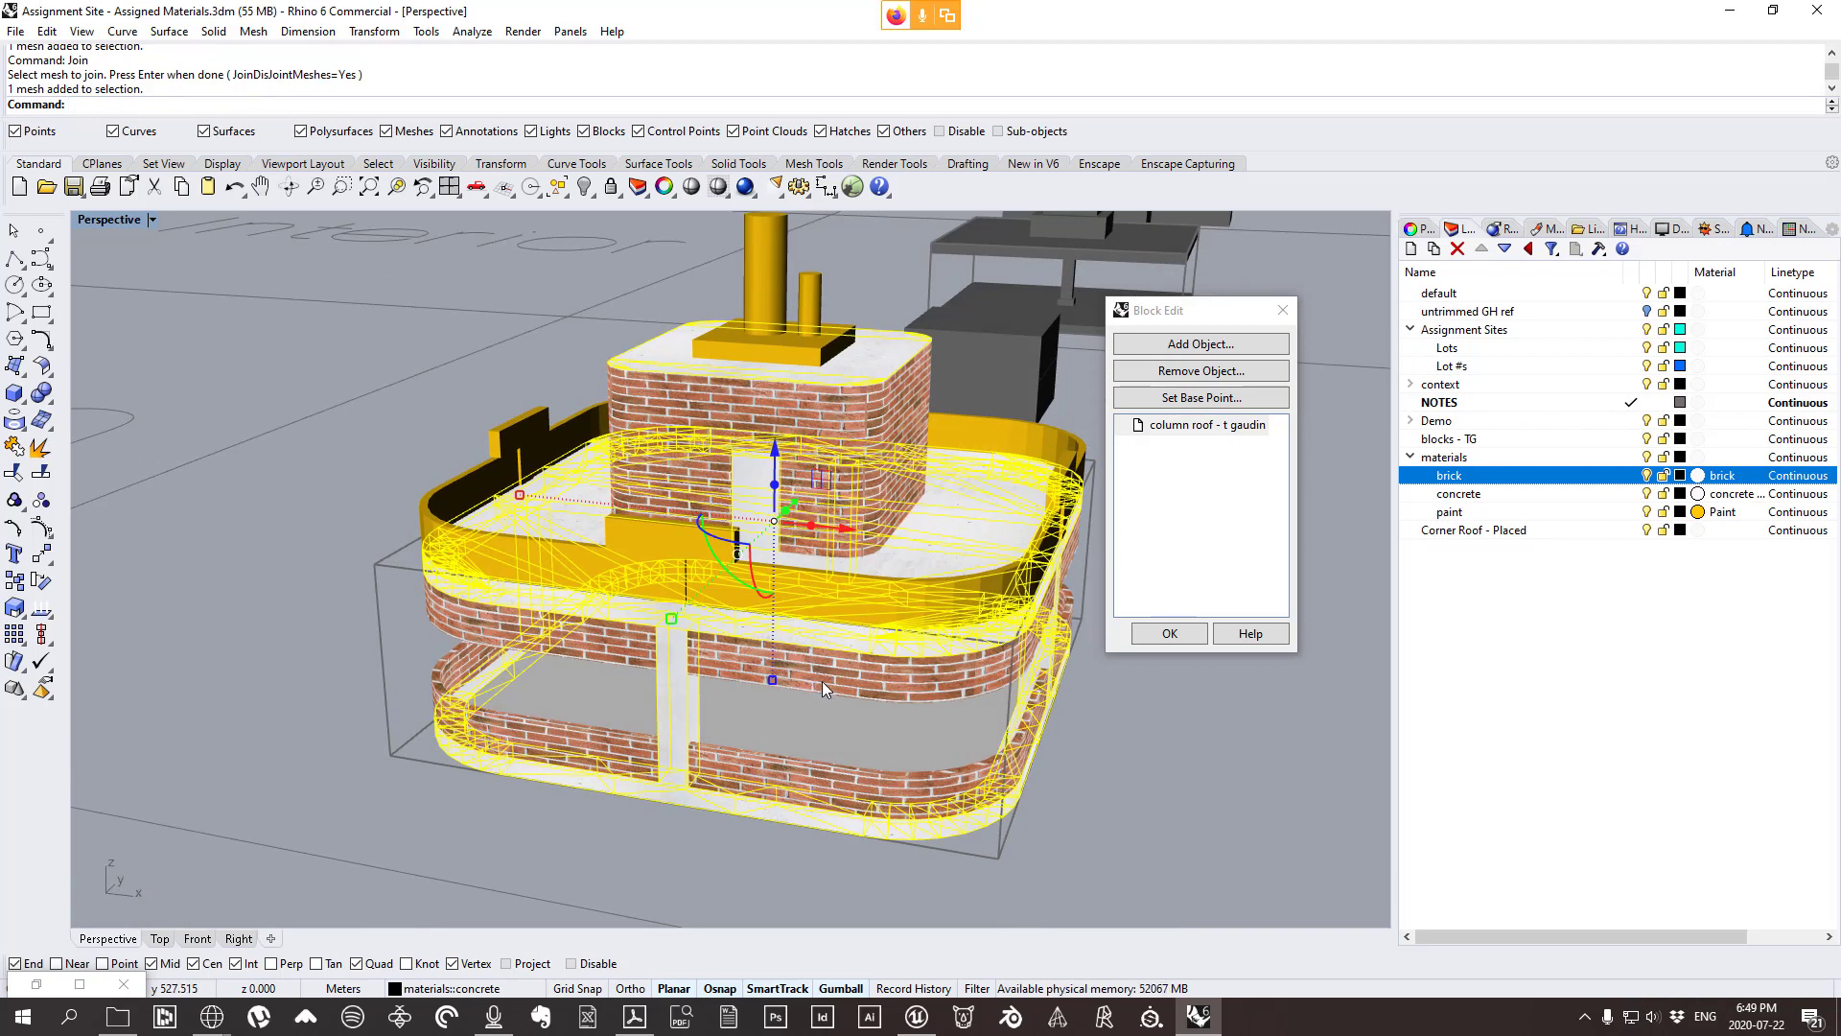
pyautogui.click(762, 669)
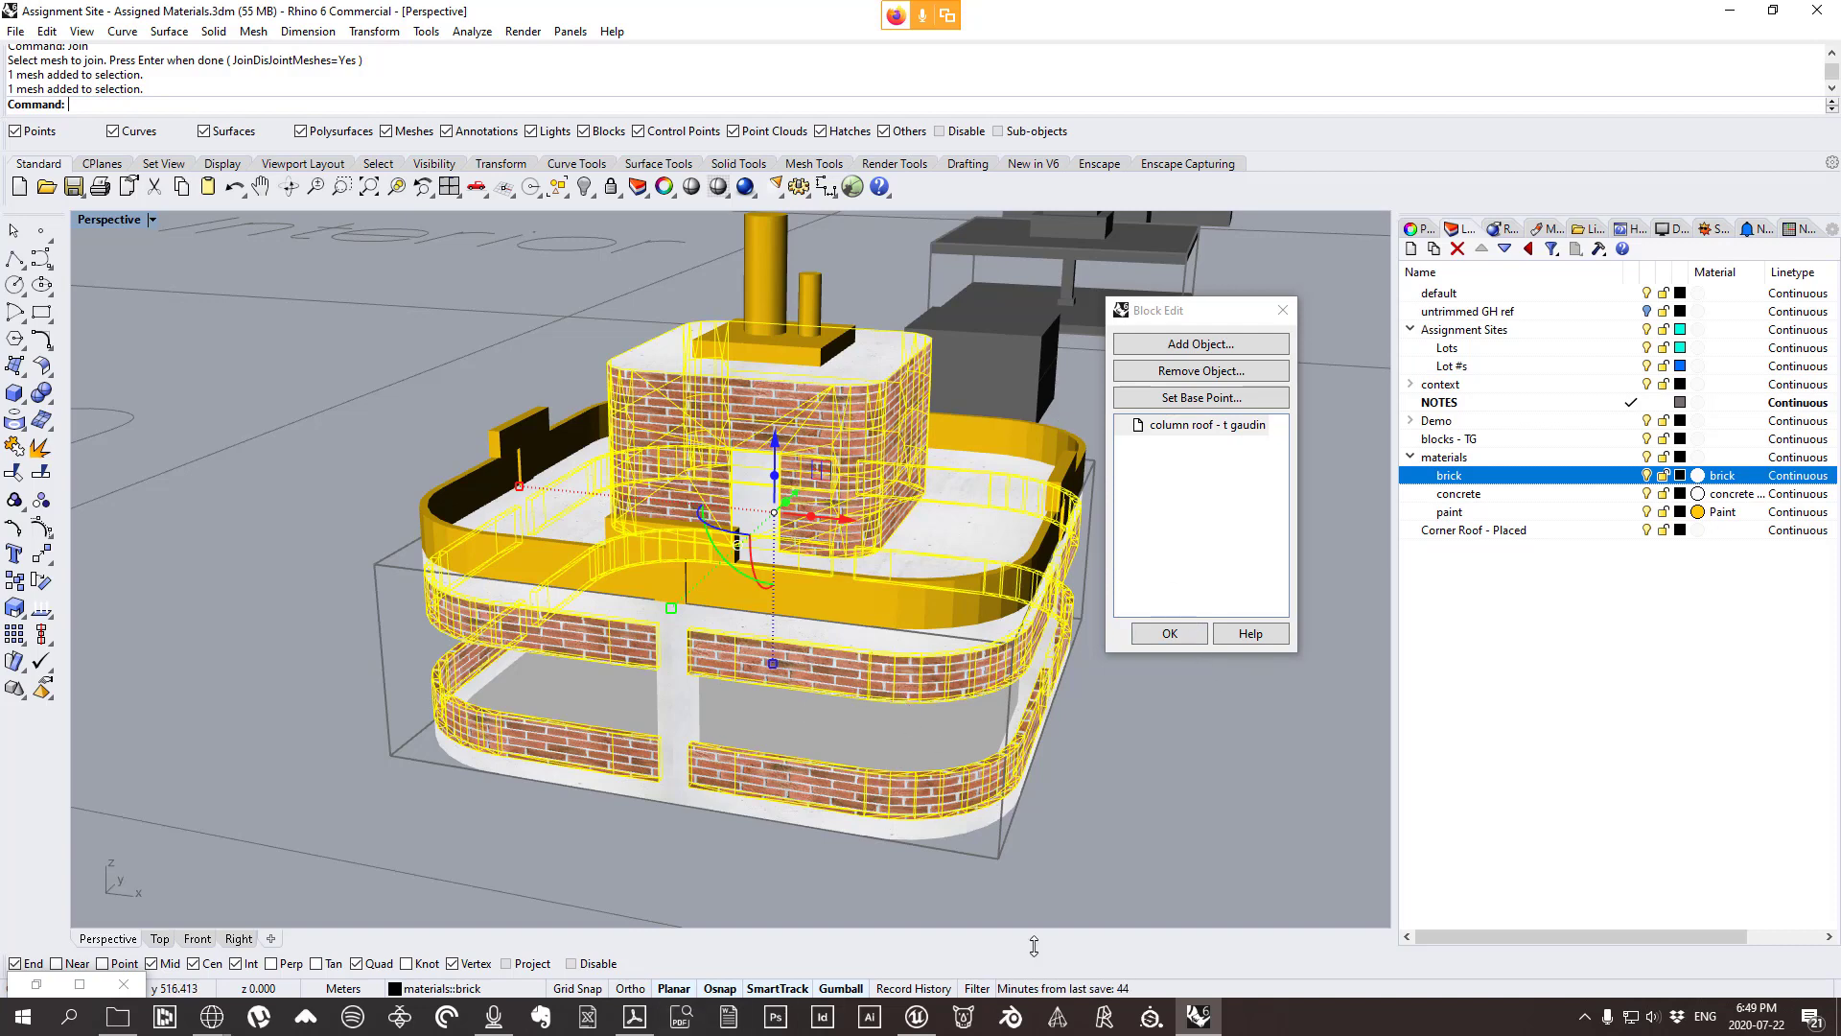
# Open the recent 557C-482F-2020-Assignment 03 PDF in Acrobat, read the part 1 marking criteria, and minimize it to return to Rhino.
pyautogui.click(637, 1017)
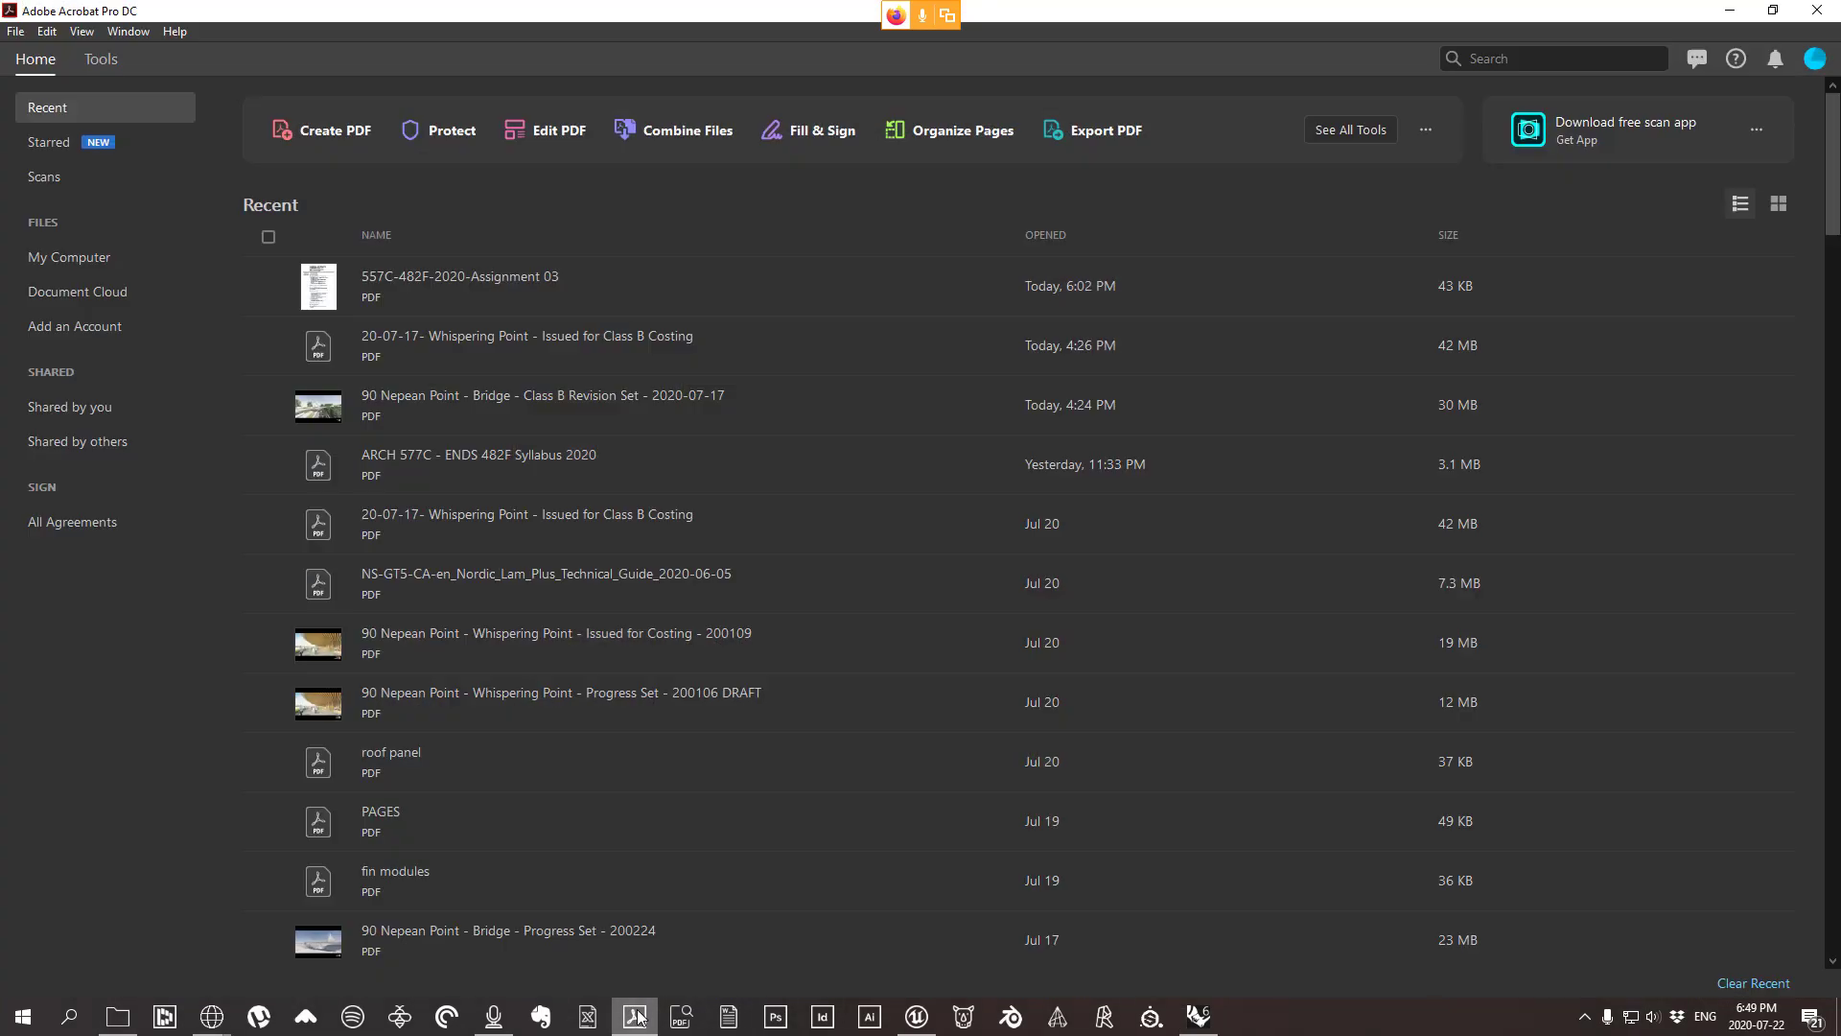
pyautogui.click(477, 286)
pyautogui.scroll(-6, 714, 648)
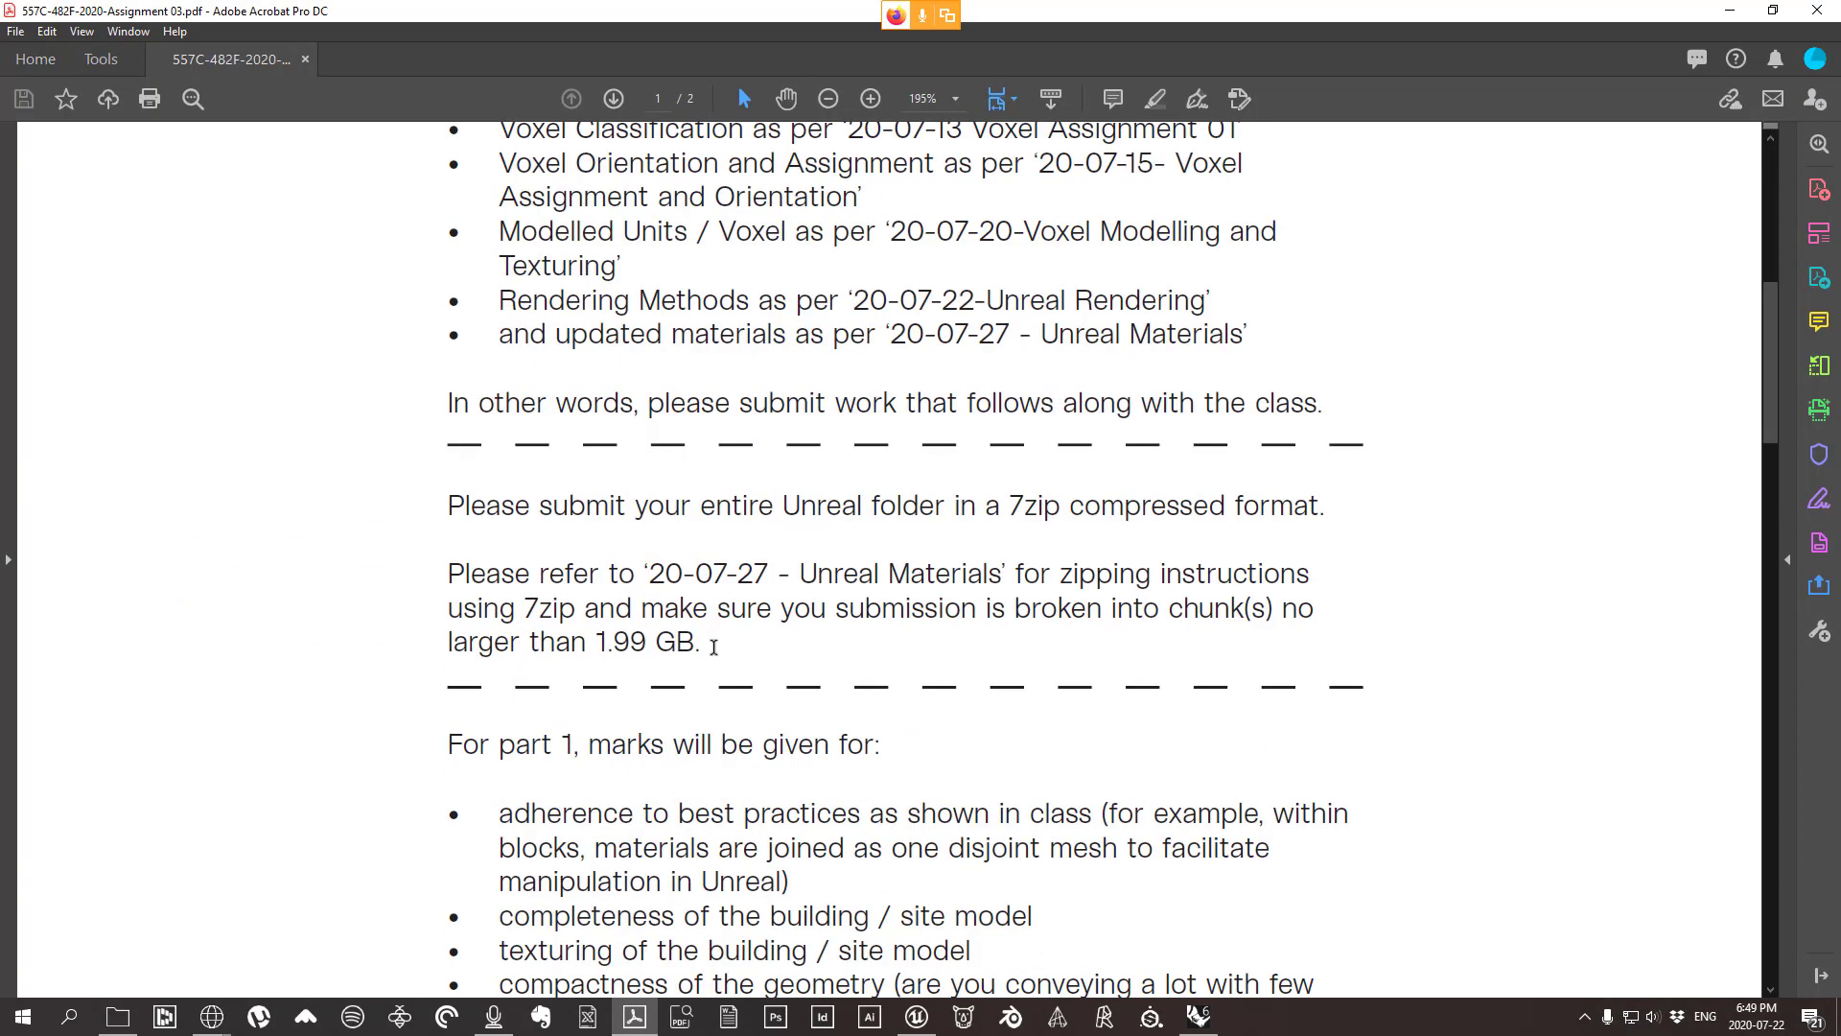
pyautogui.scroll(-10, 714, 647)
pyautogui.scroll(5, 707, 423)
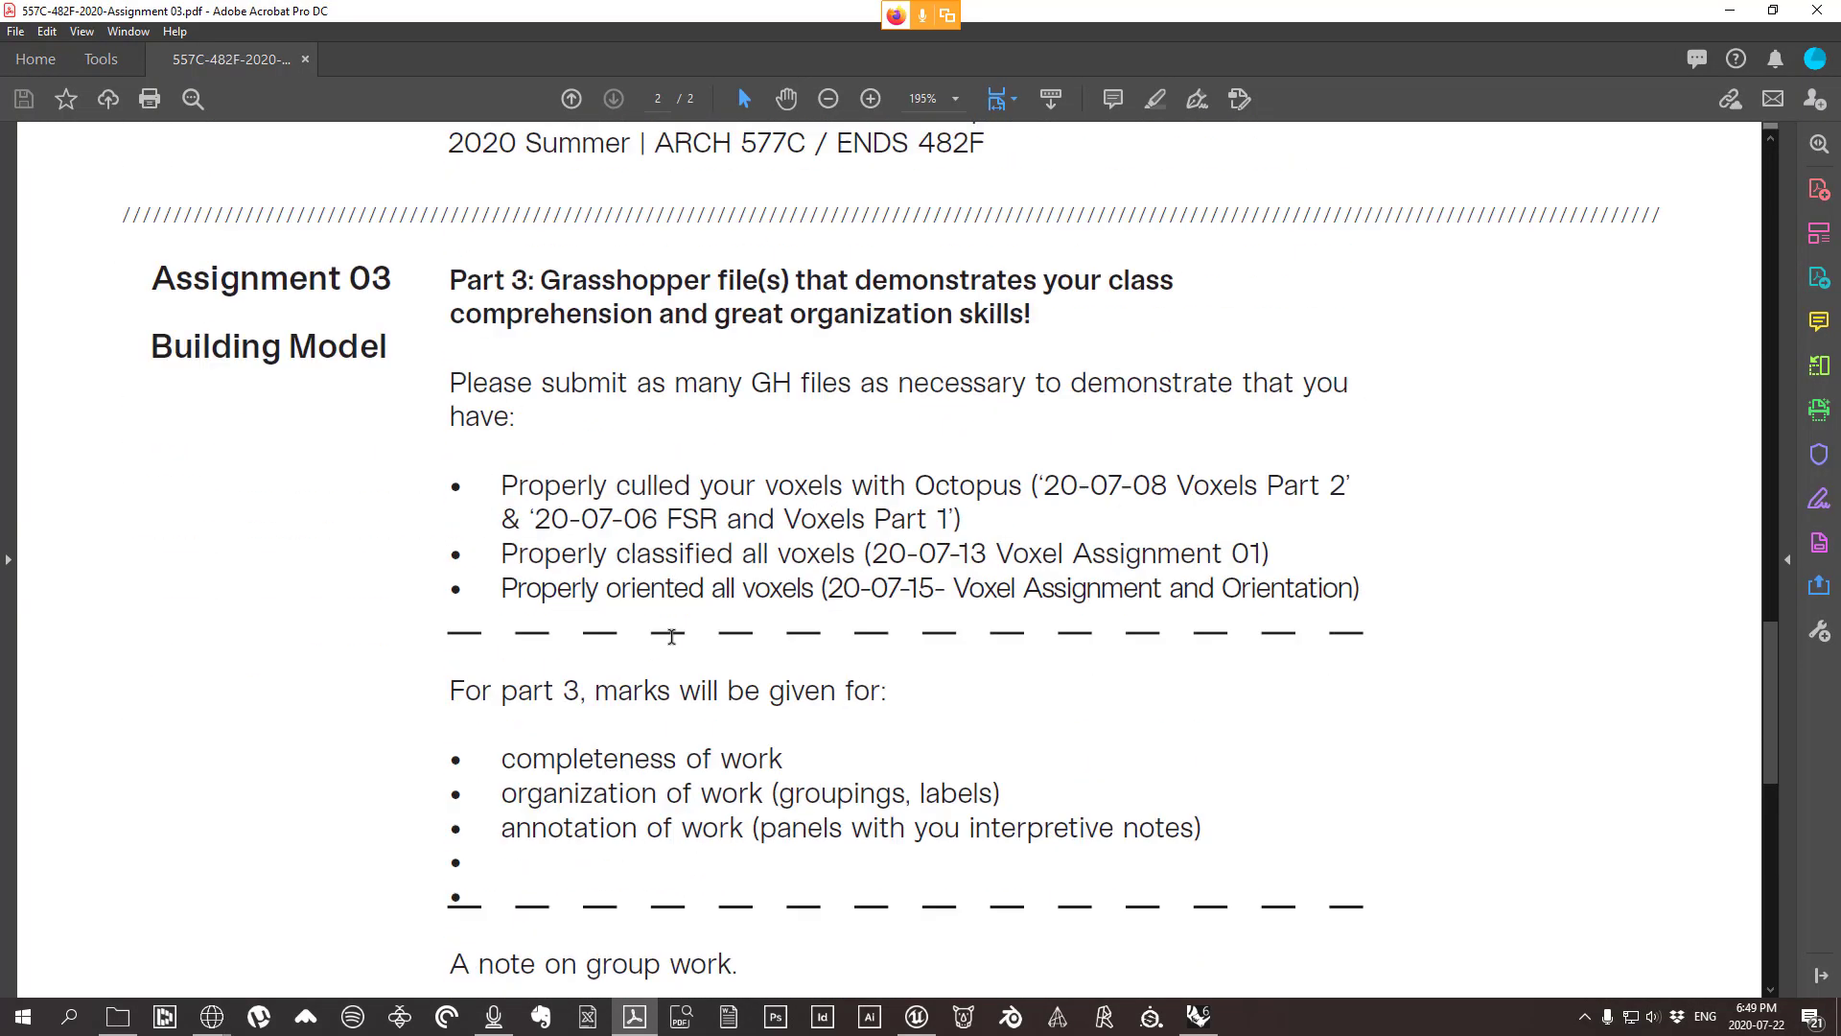
pyautogui.scroll(12, 672, 636)
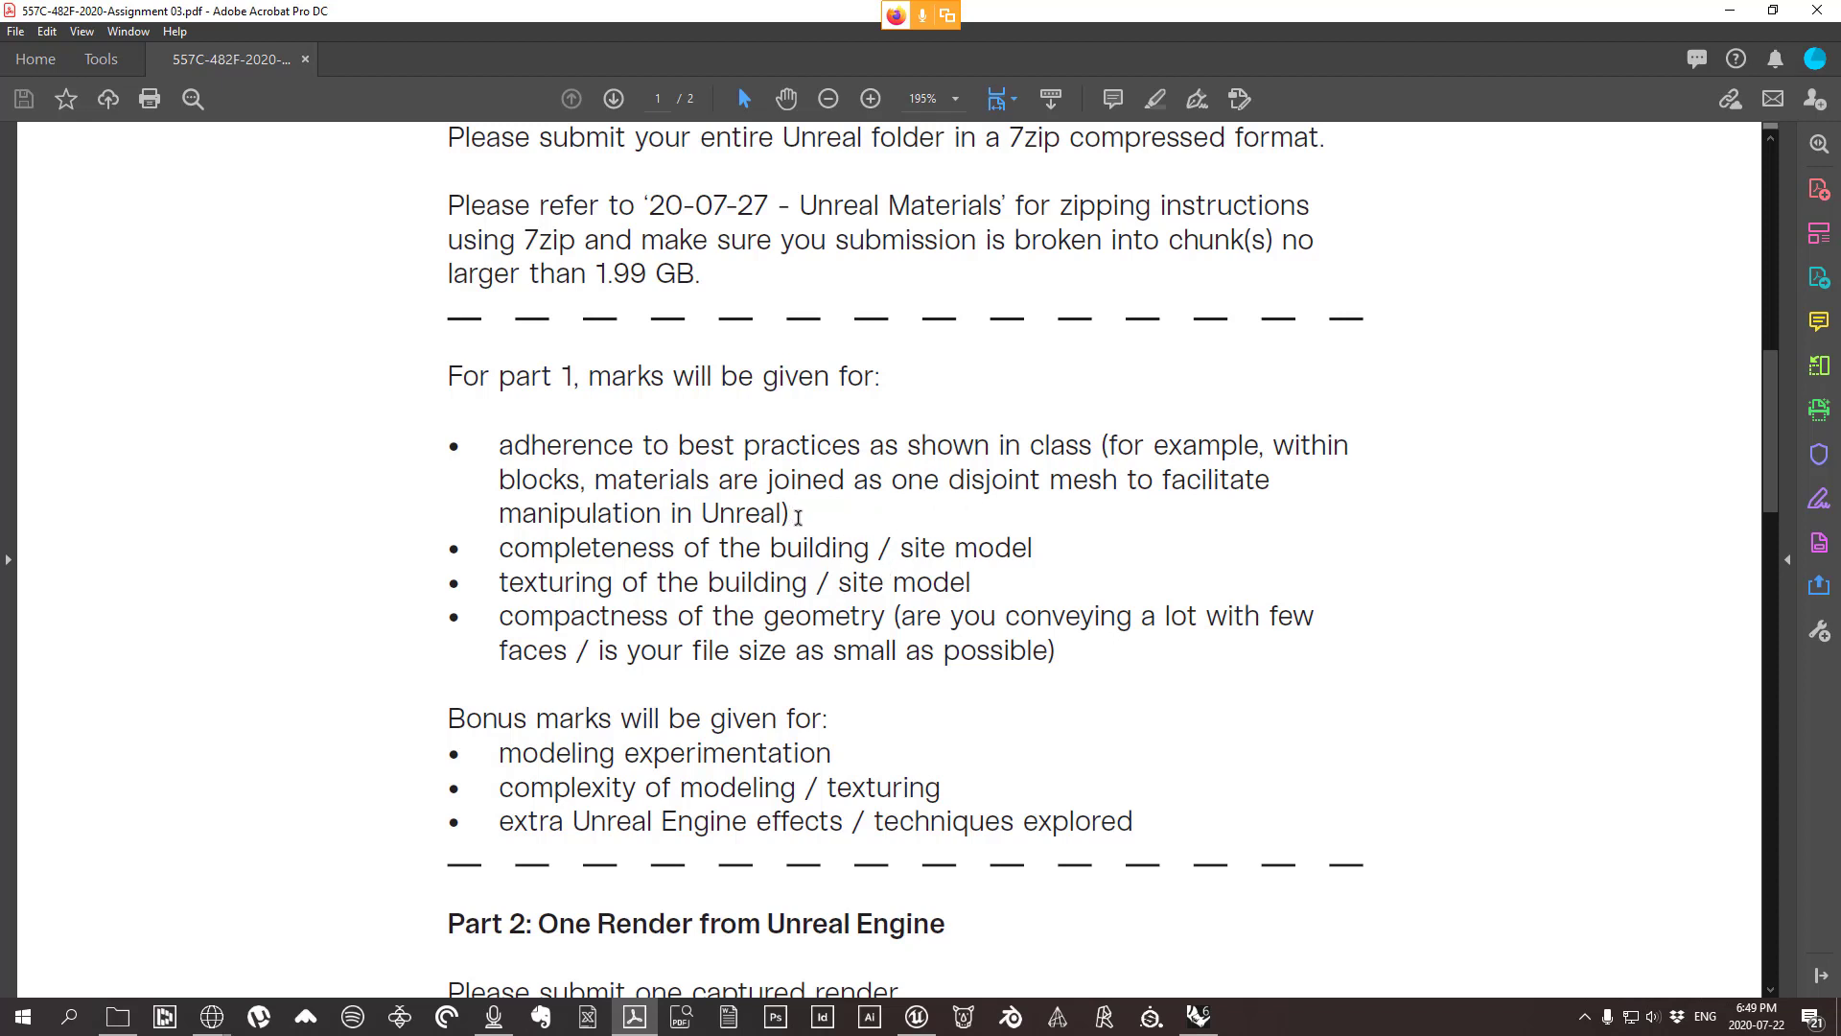
pyautogui.click(1730, 11)
# Deselect everything and finish editing the column roof block, keeping its joined meshes.
pyautogui.press('Escape')
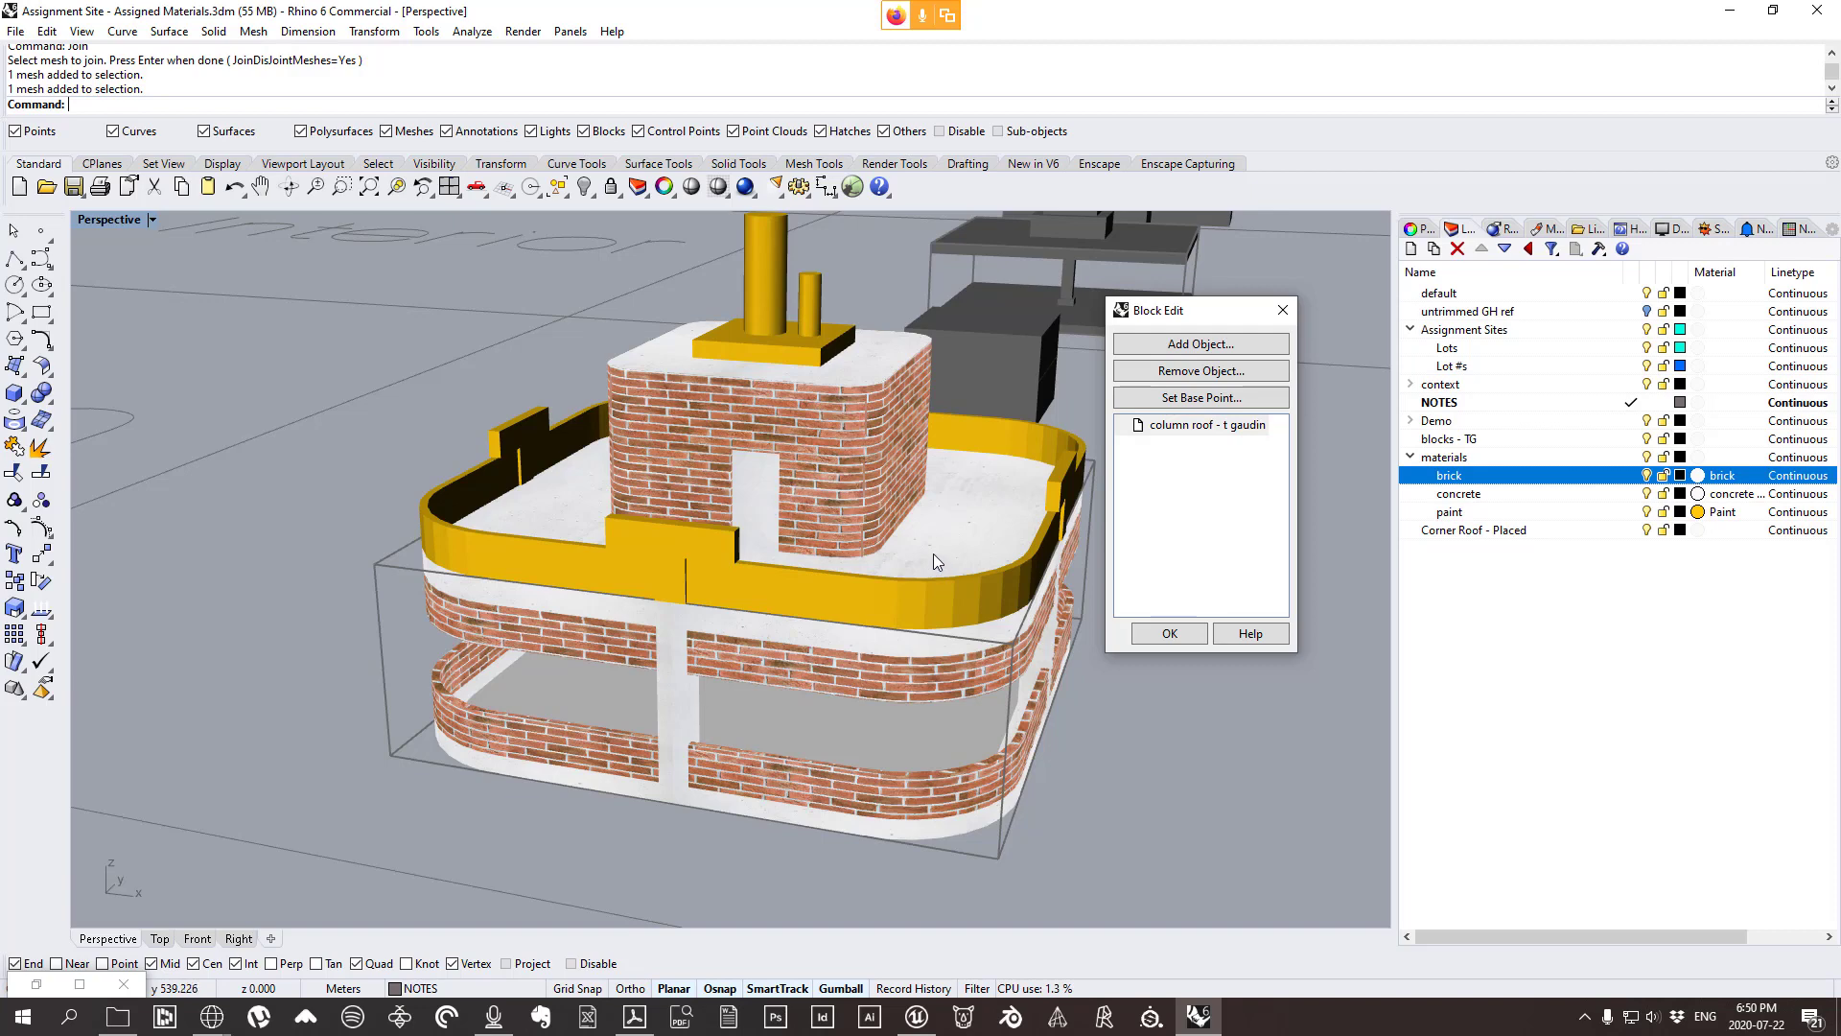
pyautogui.moveTo(861, 543); pyautogui.dragTo(999, 629, button='right')
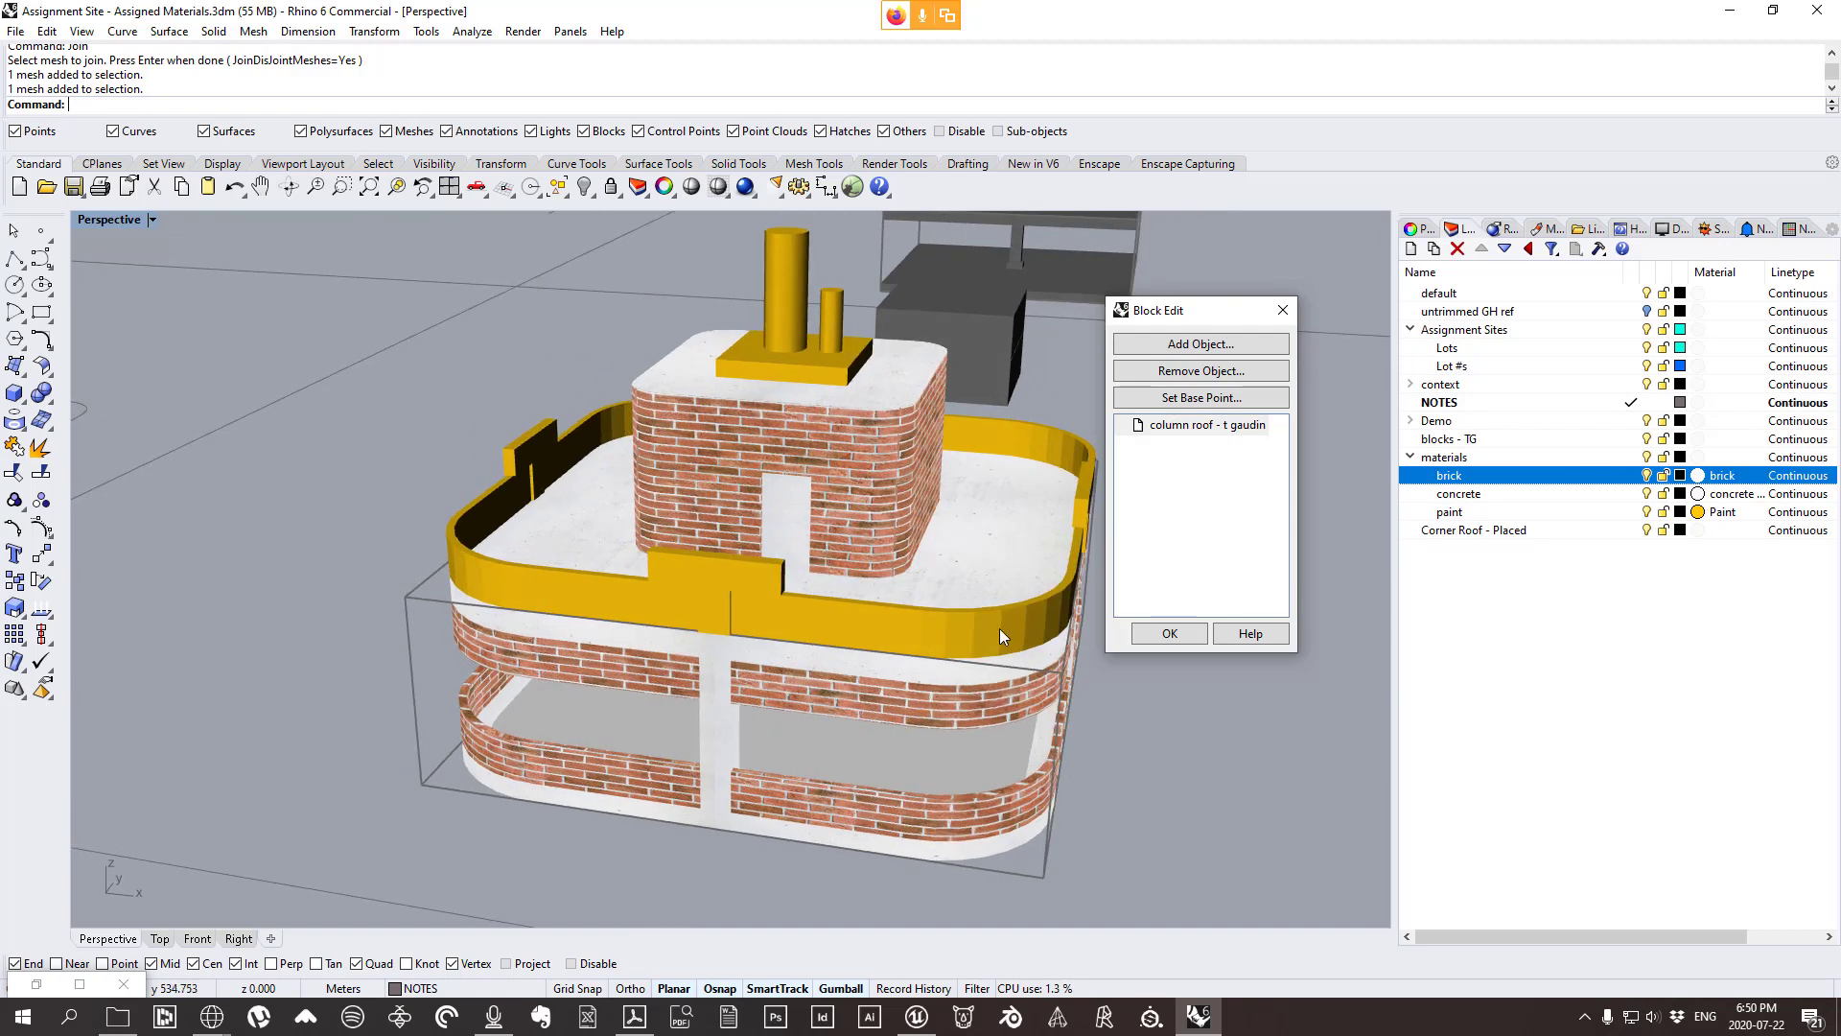
pyautogui.click(1162, 632)
# Collapse the materials layer and select all objects on the blocks - TG layer, covering the whole tower.
pyautogui.scroll(-15, 1152, 630)
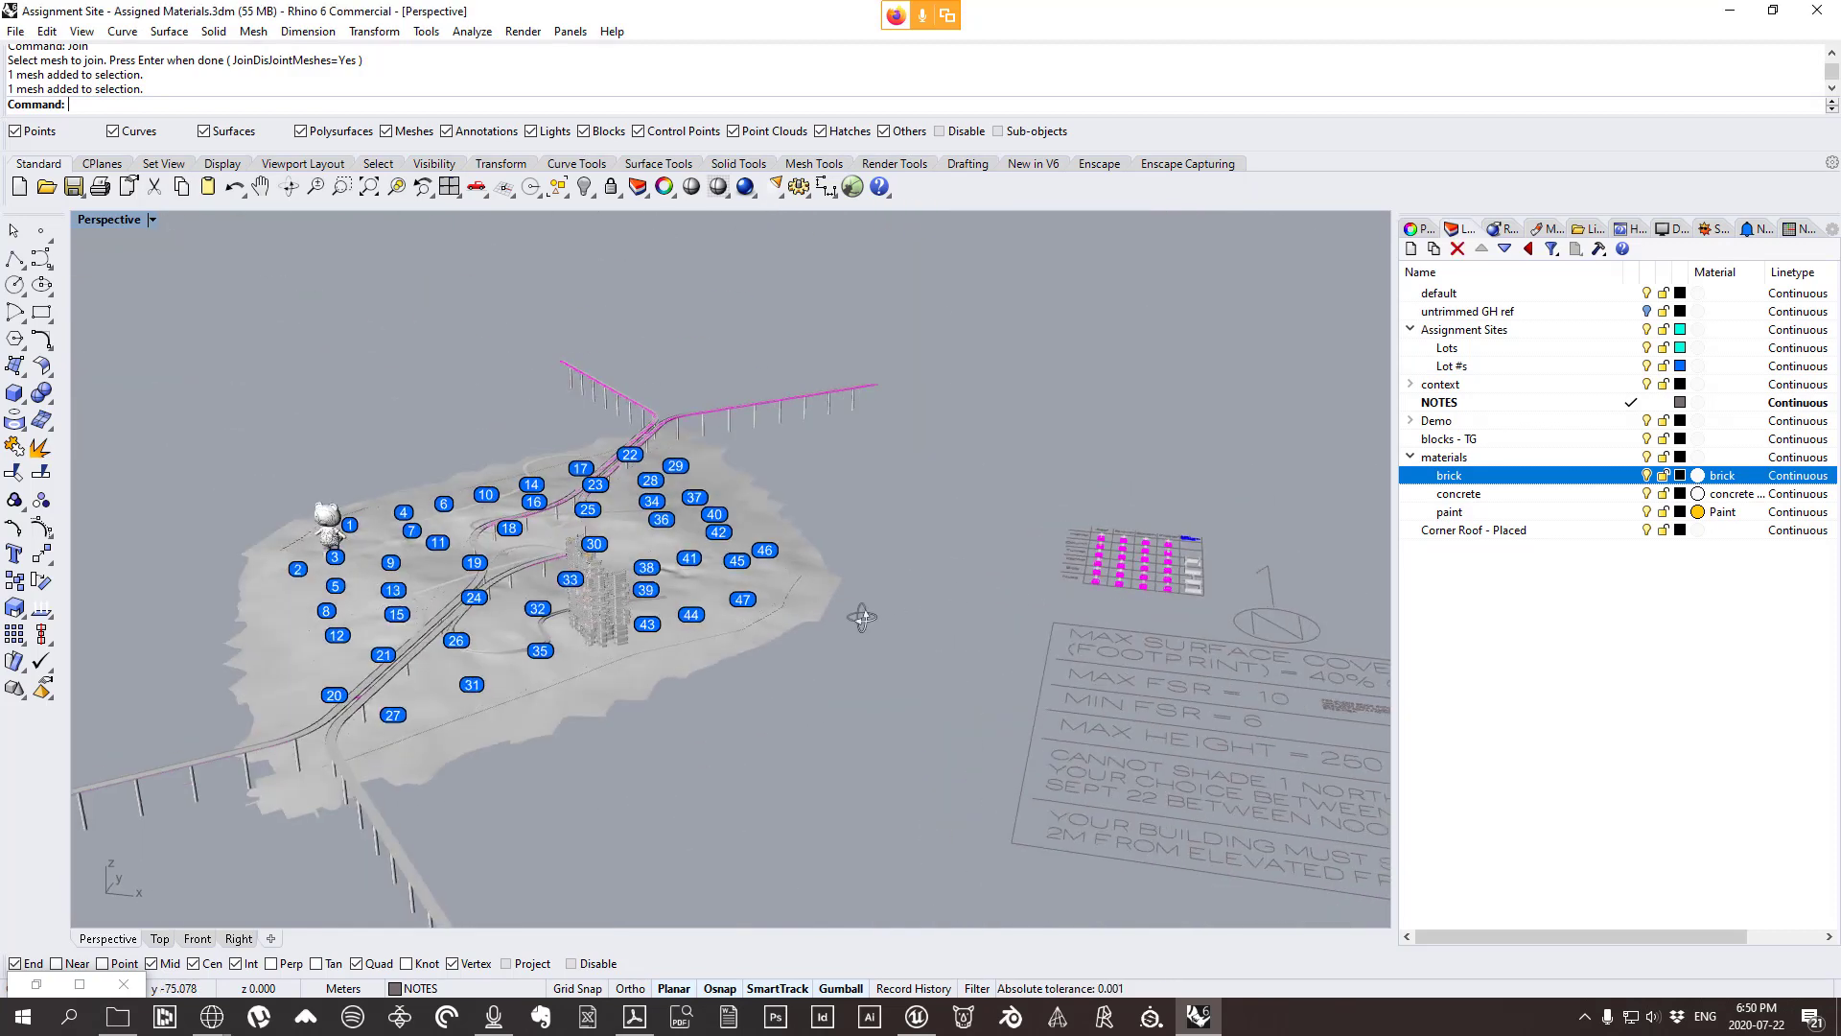
pyautogui.scroll(6, 718, 610)
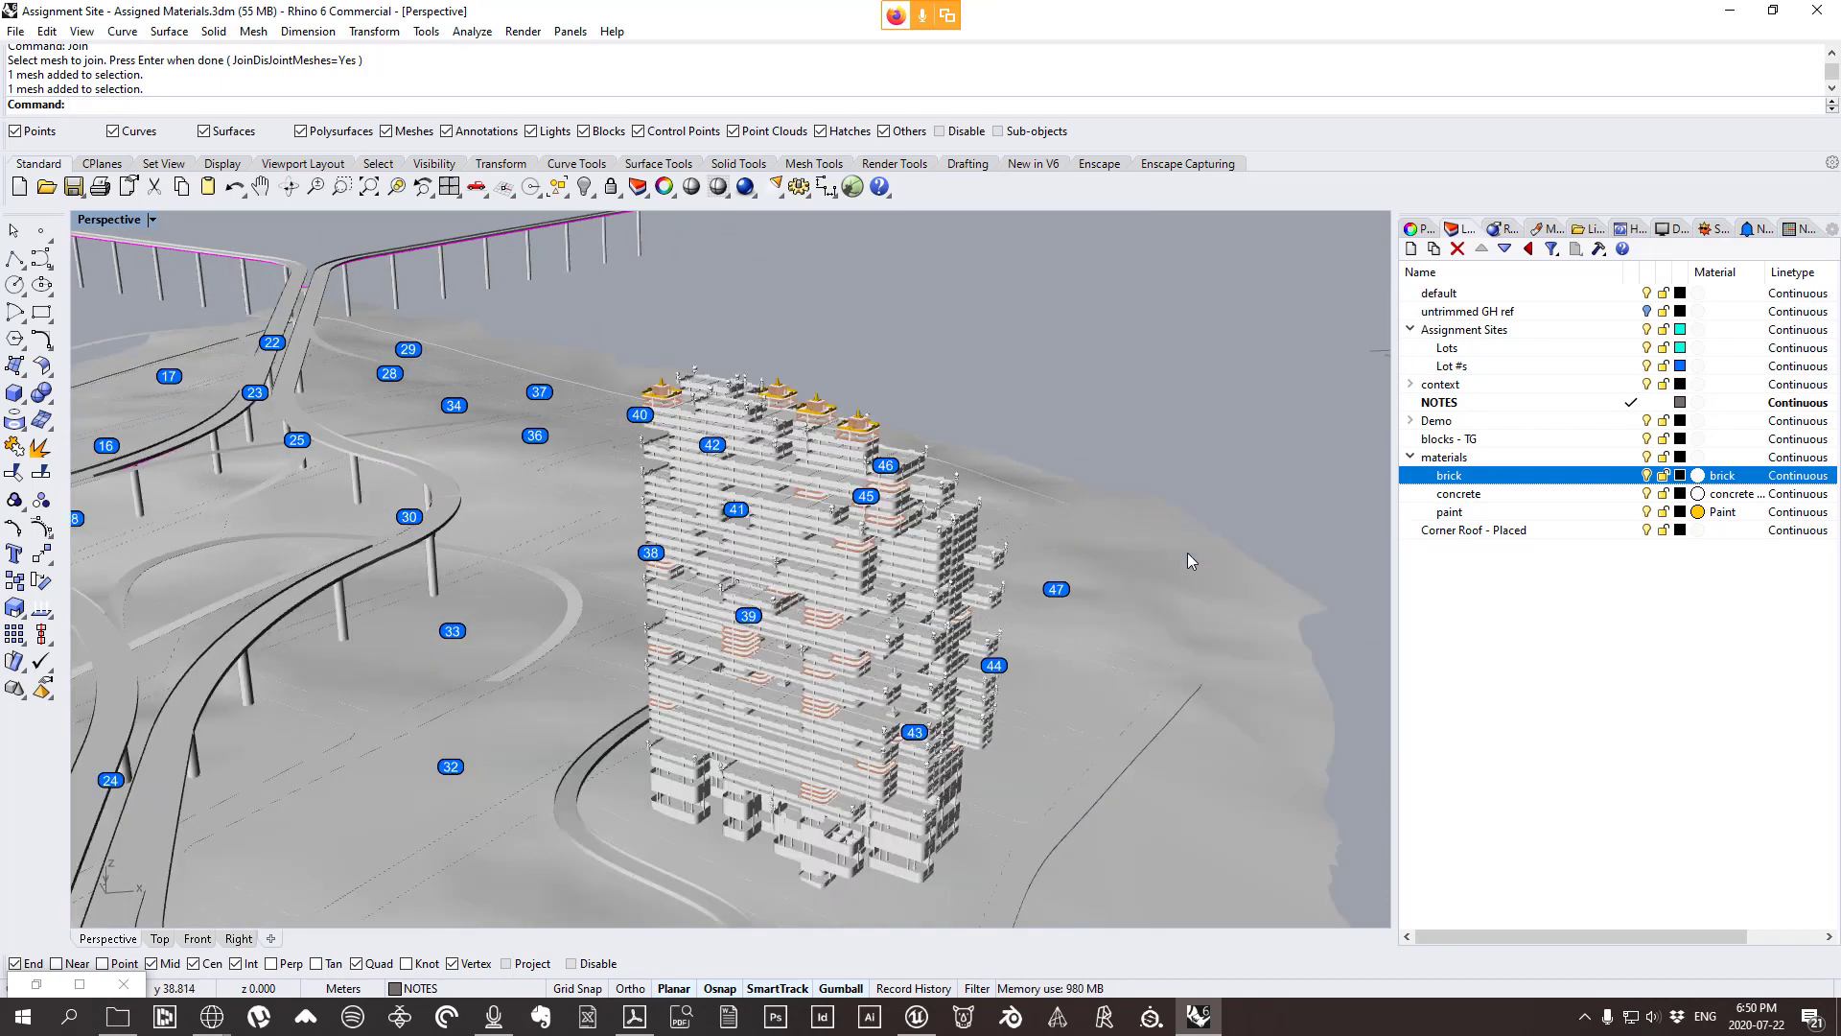
pyautogui.moveTo(1110, 659); pyautogui.dragTo(1106, 604, button='right')
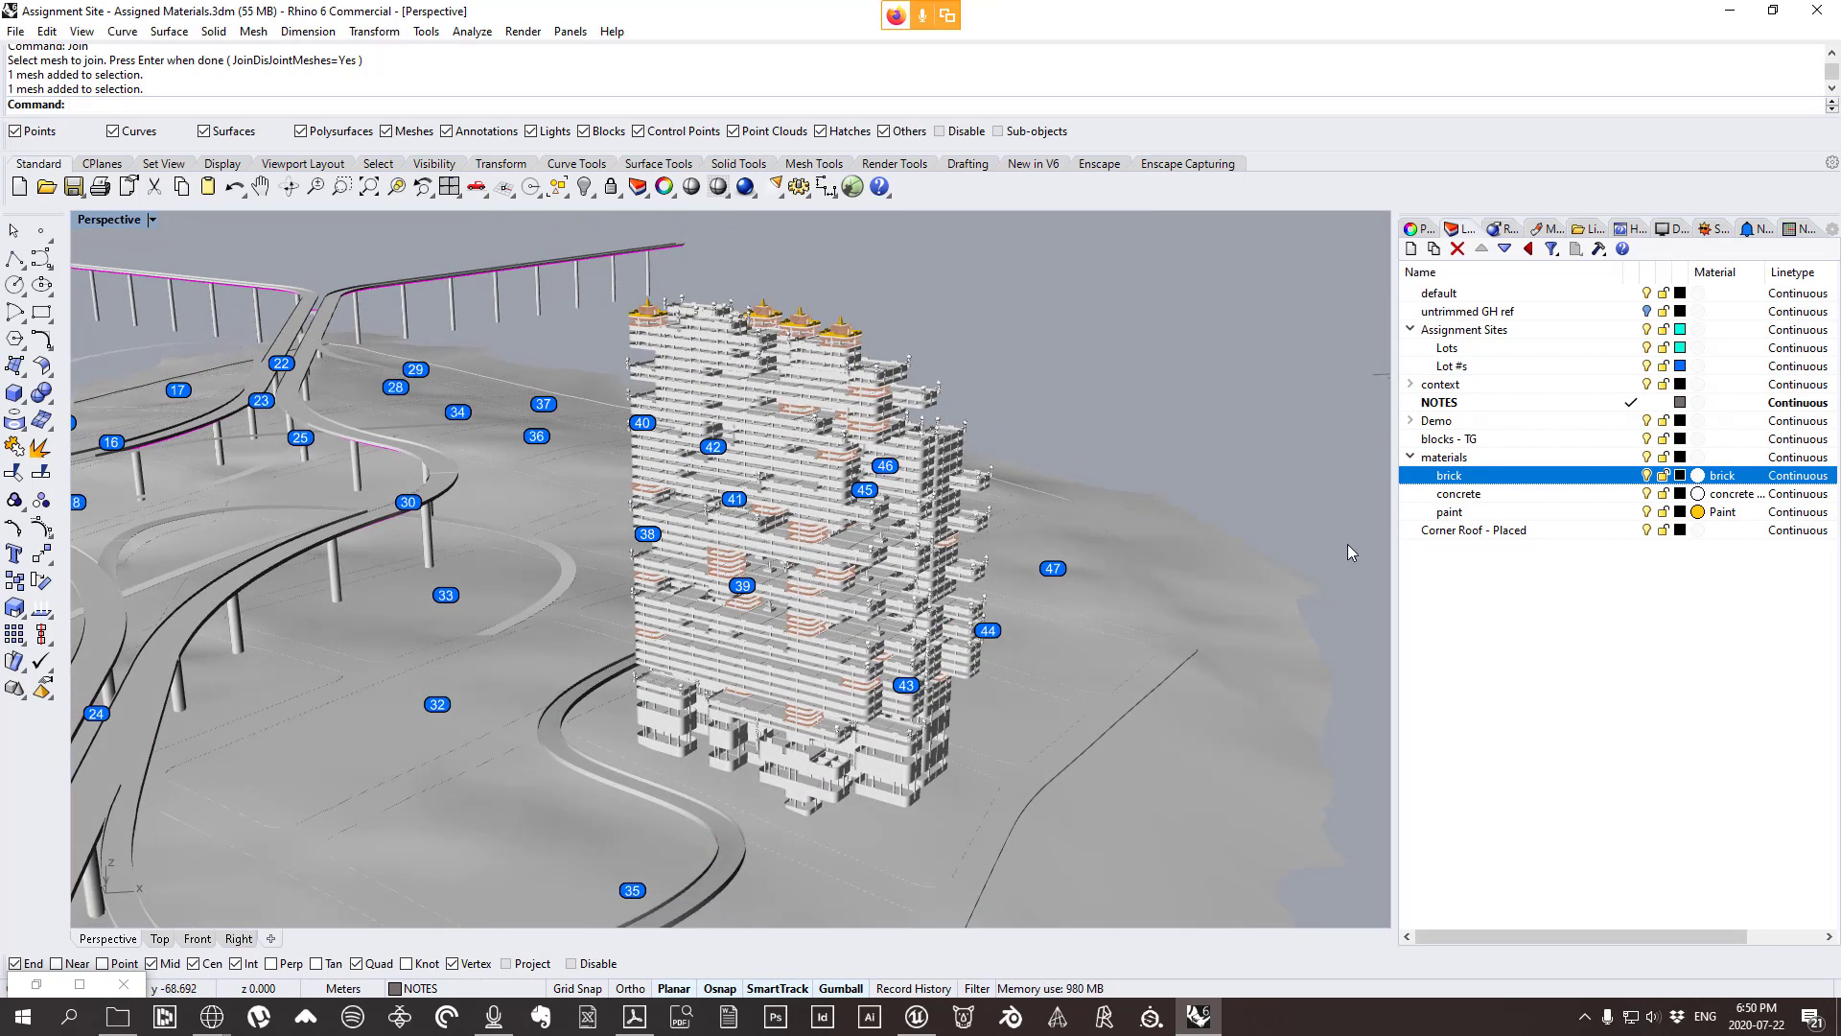
pyautogui.click(1411, 457)
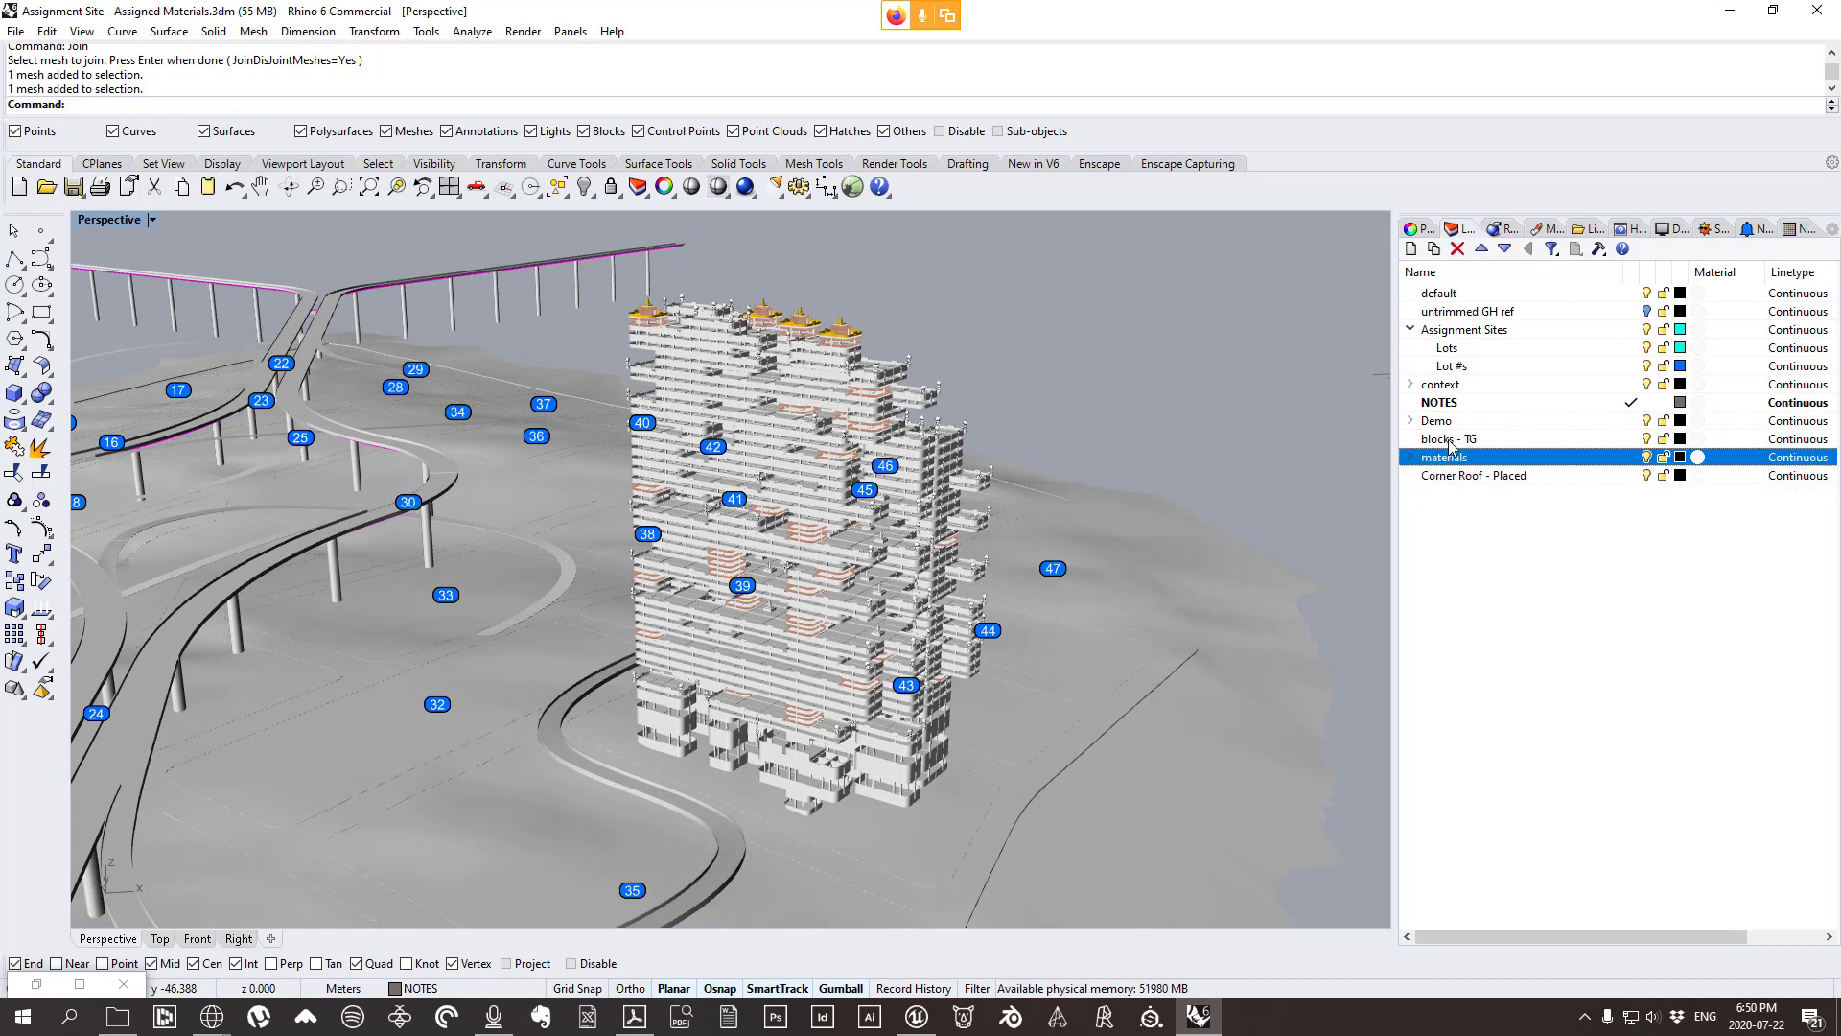
pyautogui.click(1459, 441)
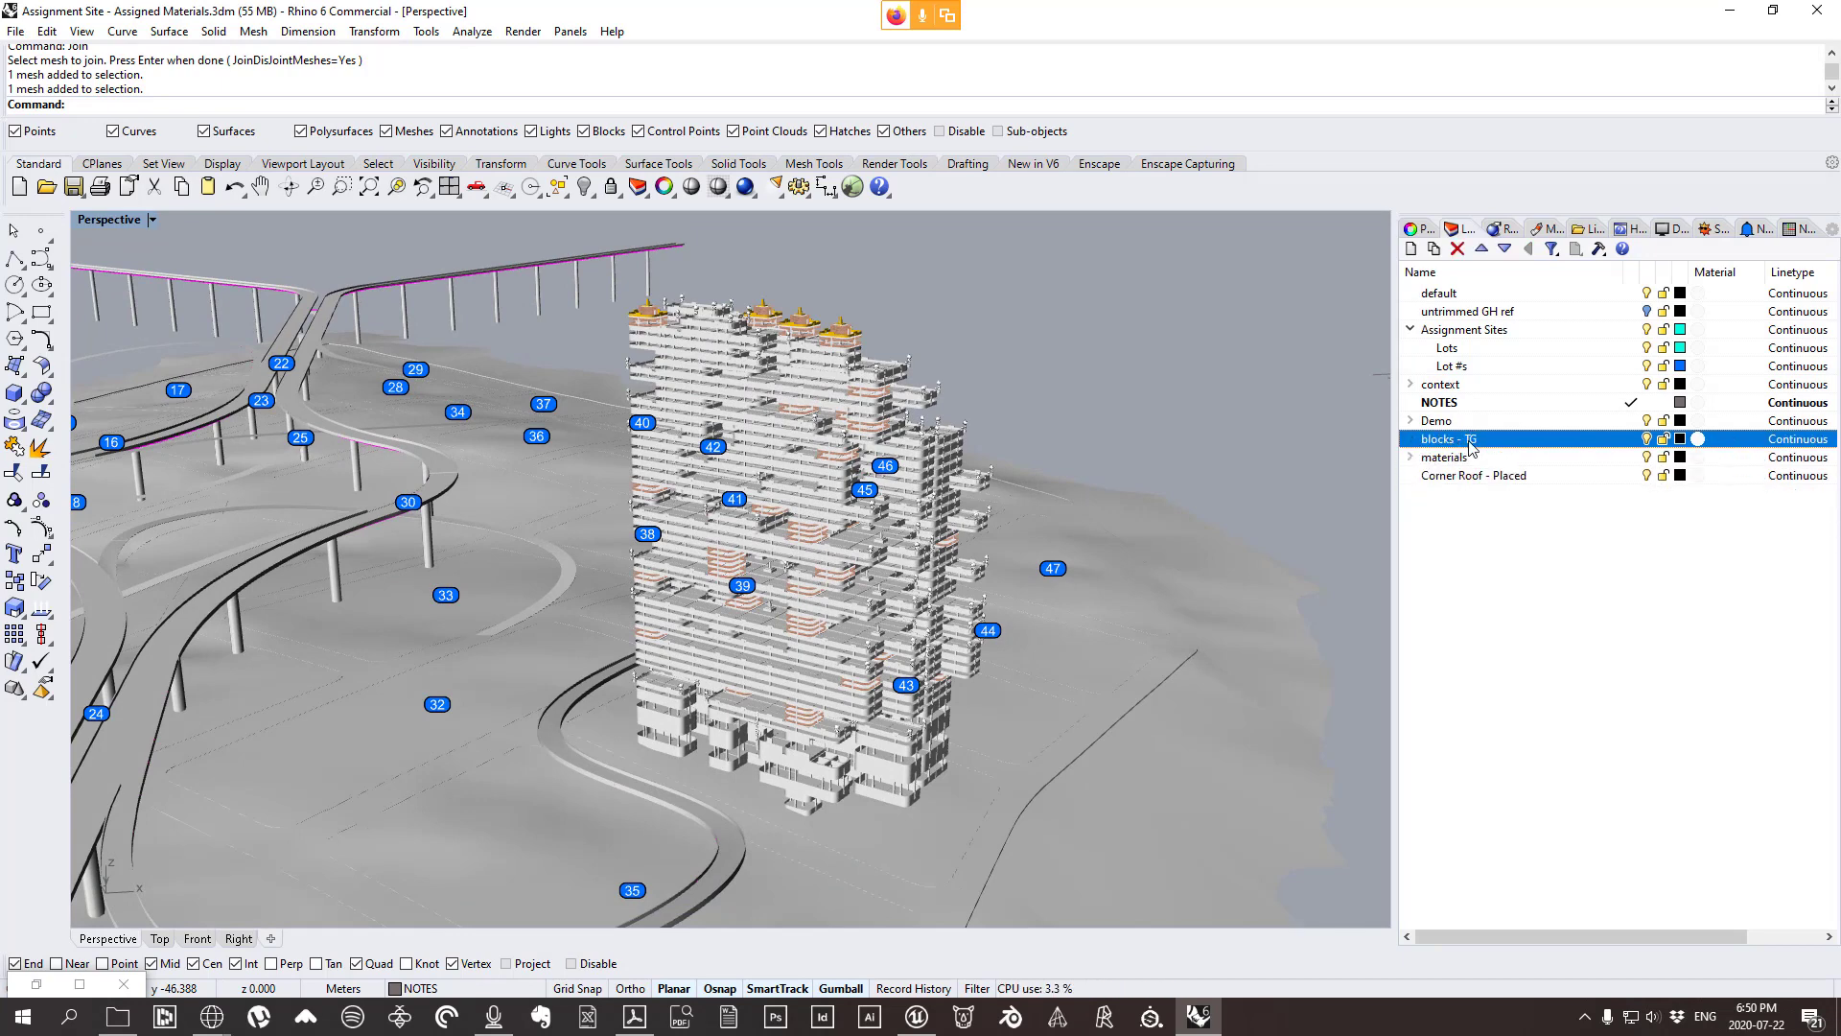
pyautogui.rightClick(1471, 448)
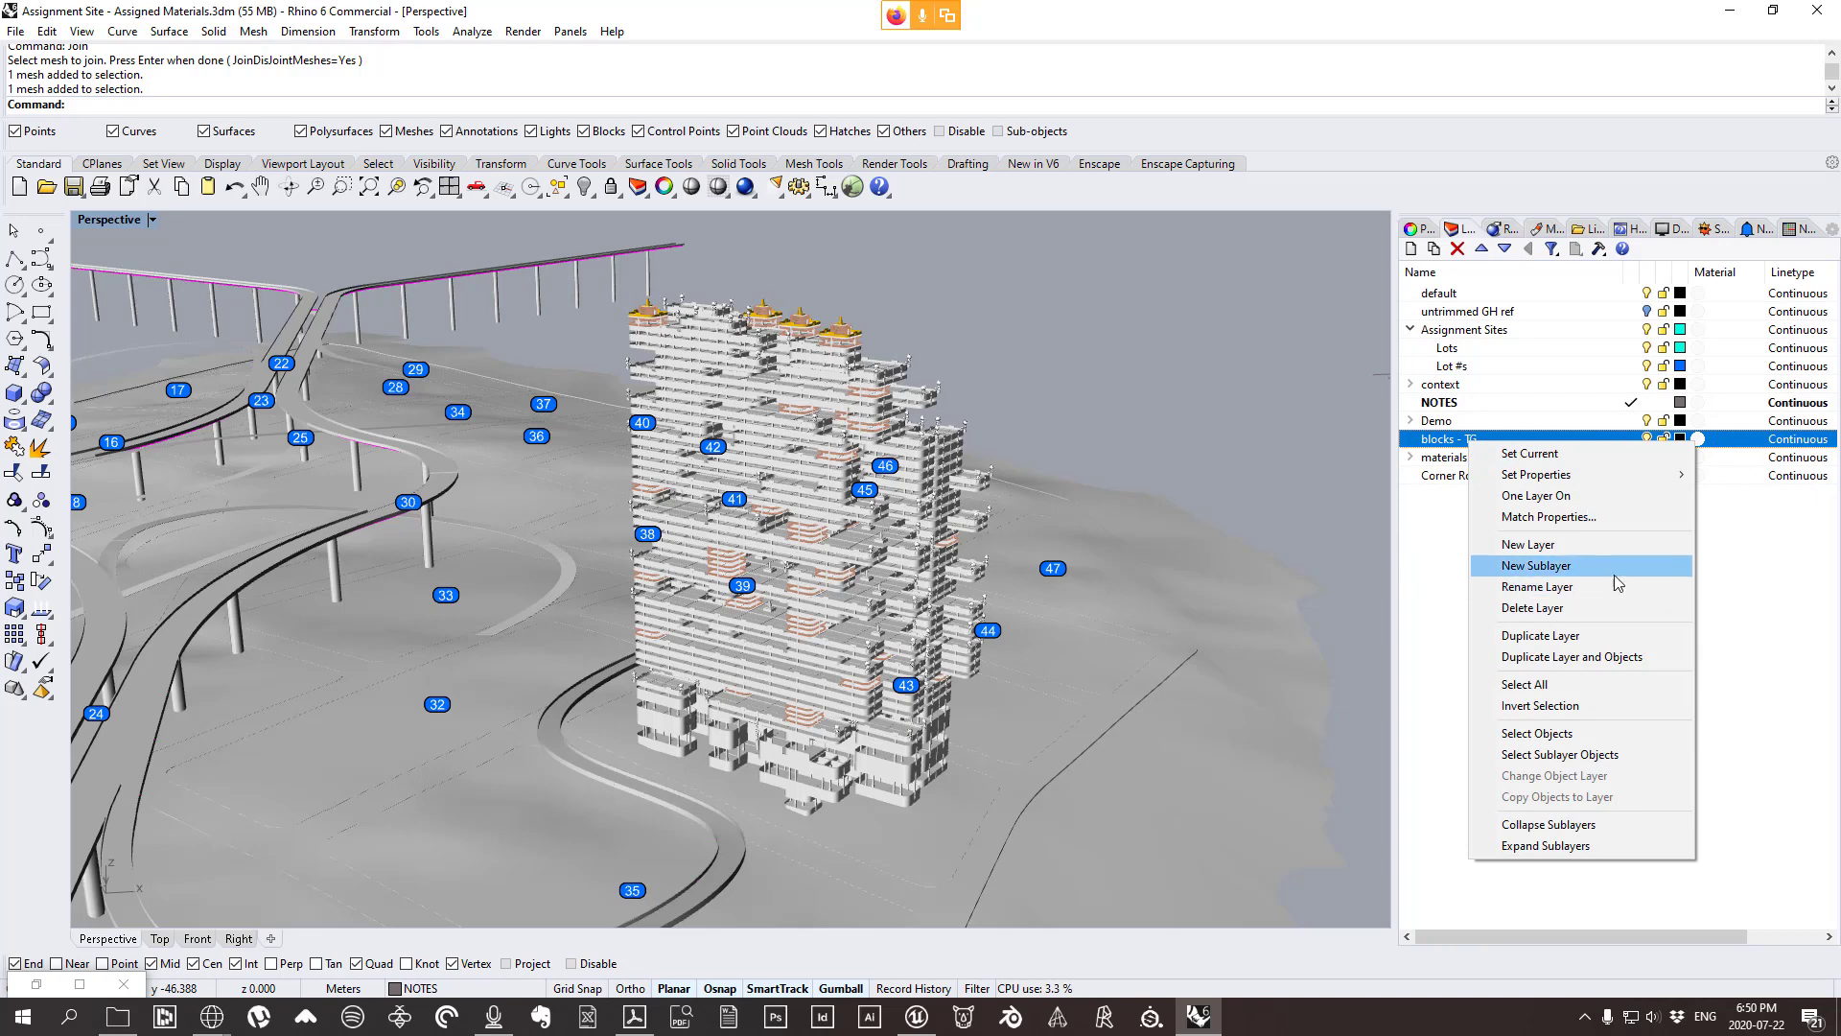
pyautogui.click(1537, 732)
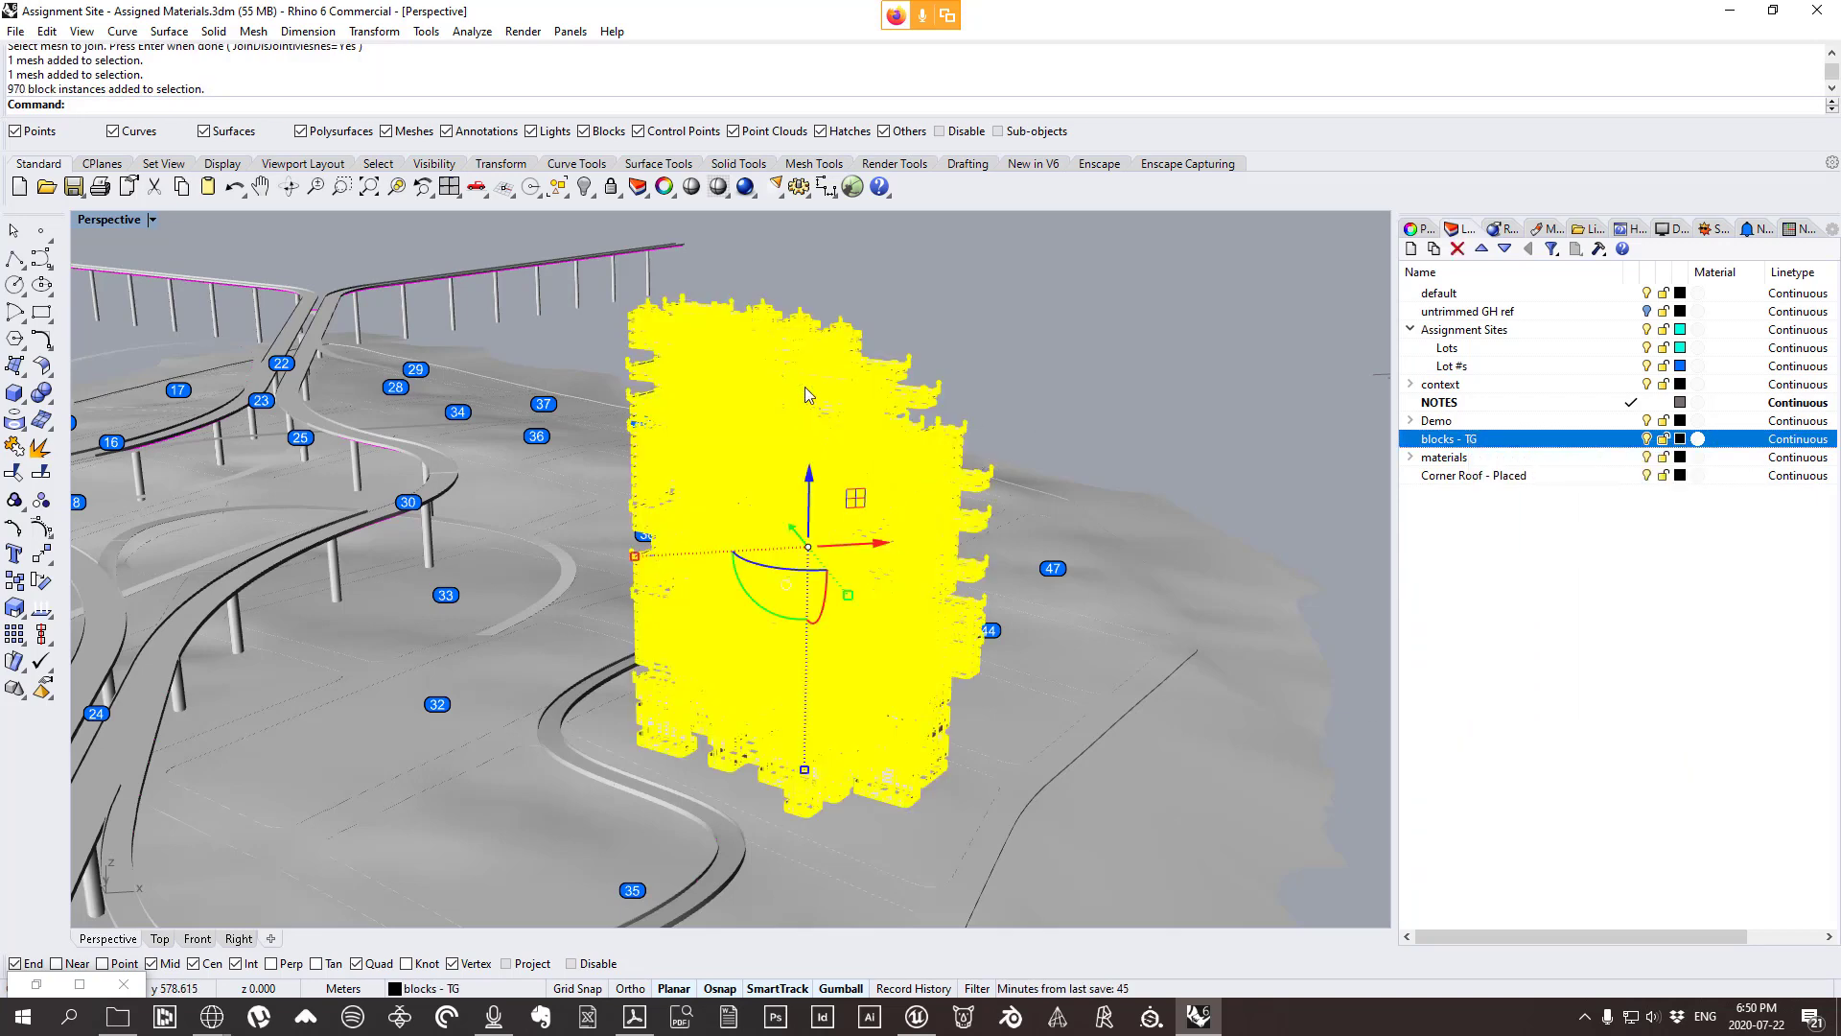
# Export the selected tower blocks to the Desktop as a Rhino 6 3dm file named 200722-Tower, and clear the selection.
pyautogui.click(14, 31)
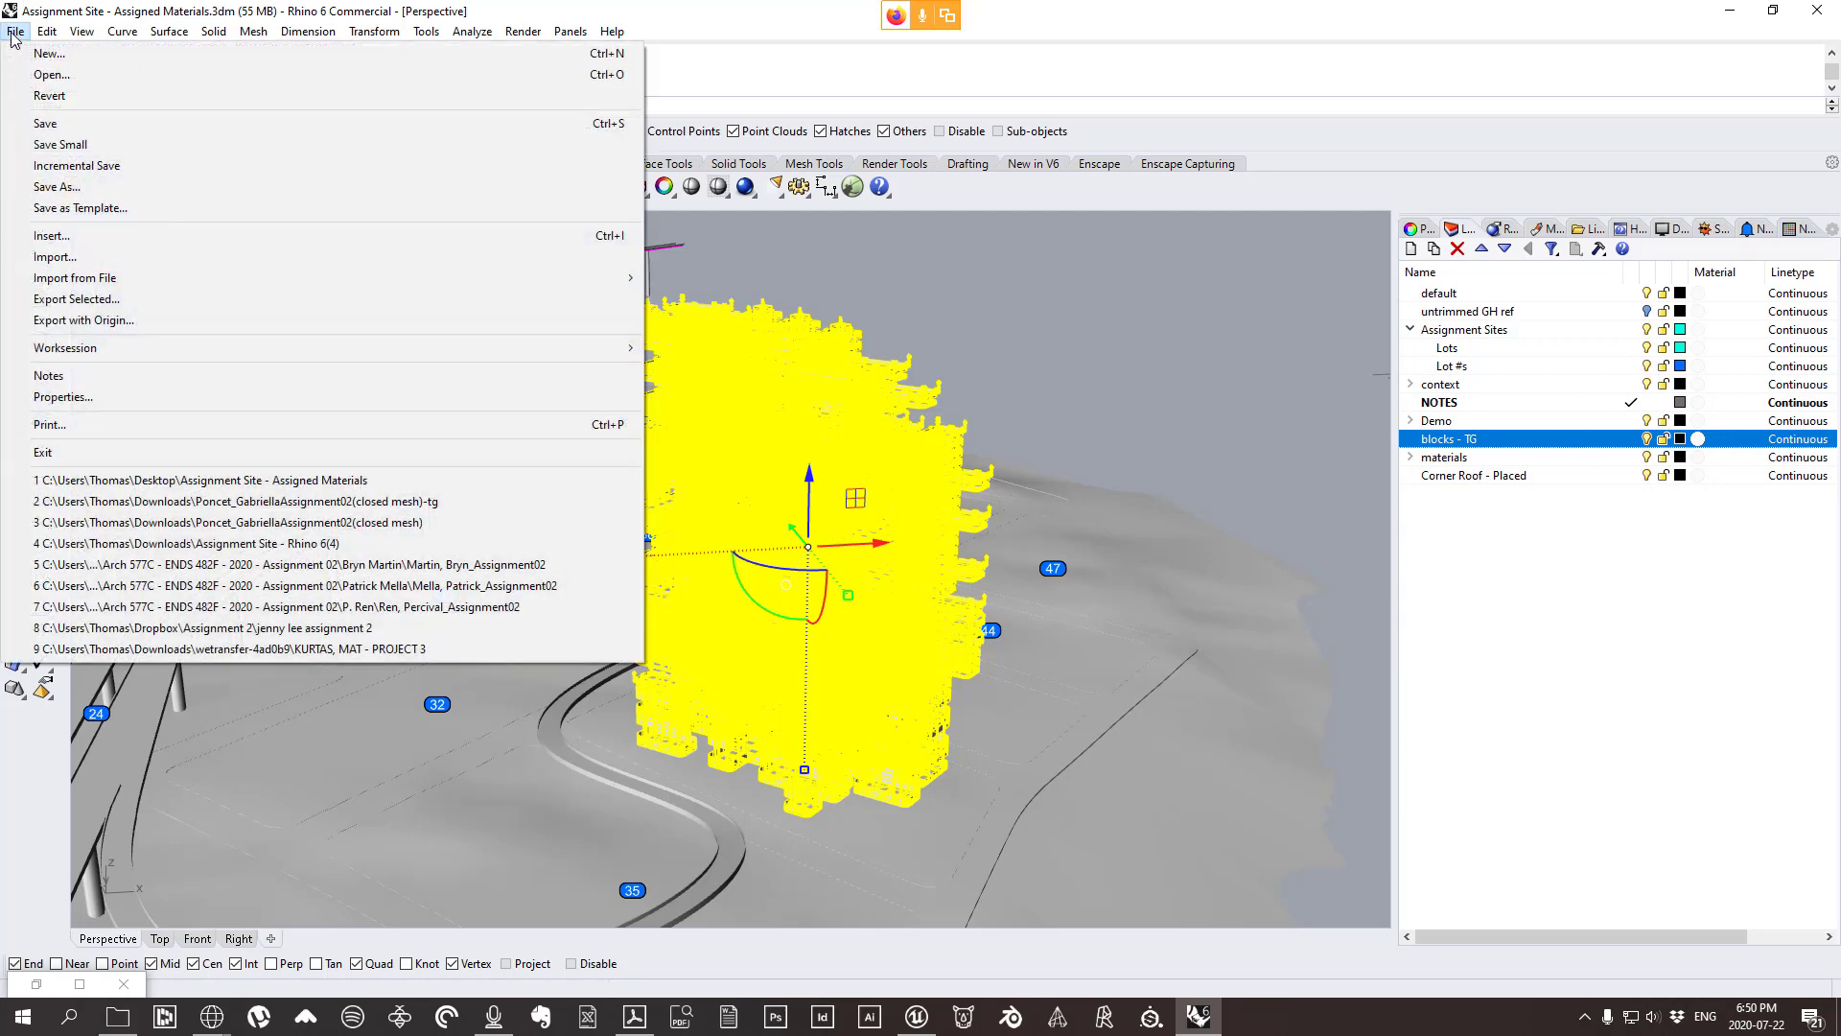
pyautogui.click(140, 299)
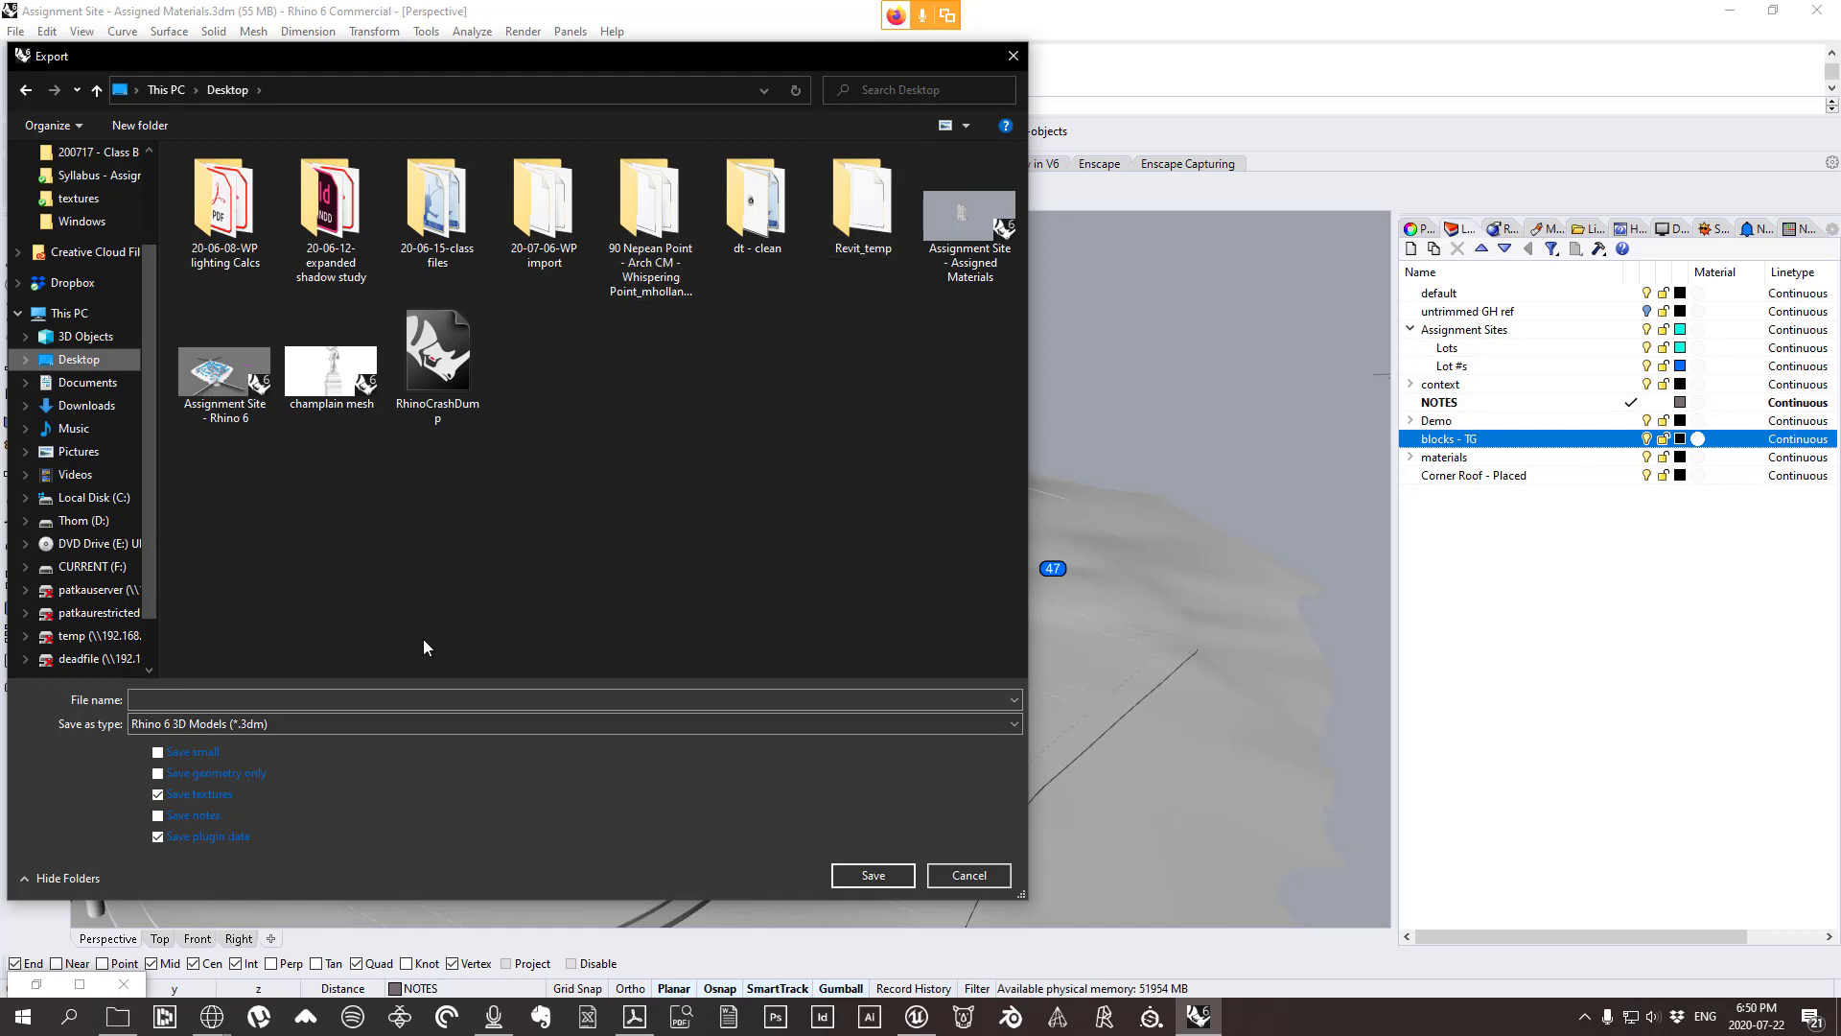
pyautogui.click(311, 696)
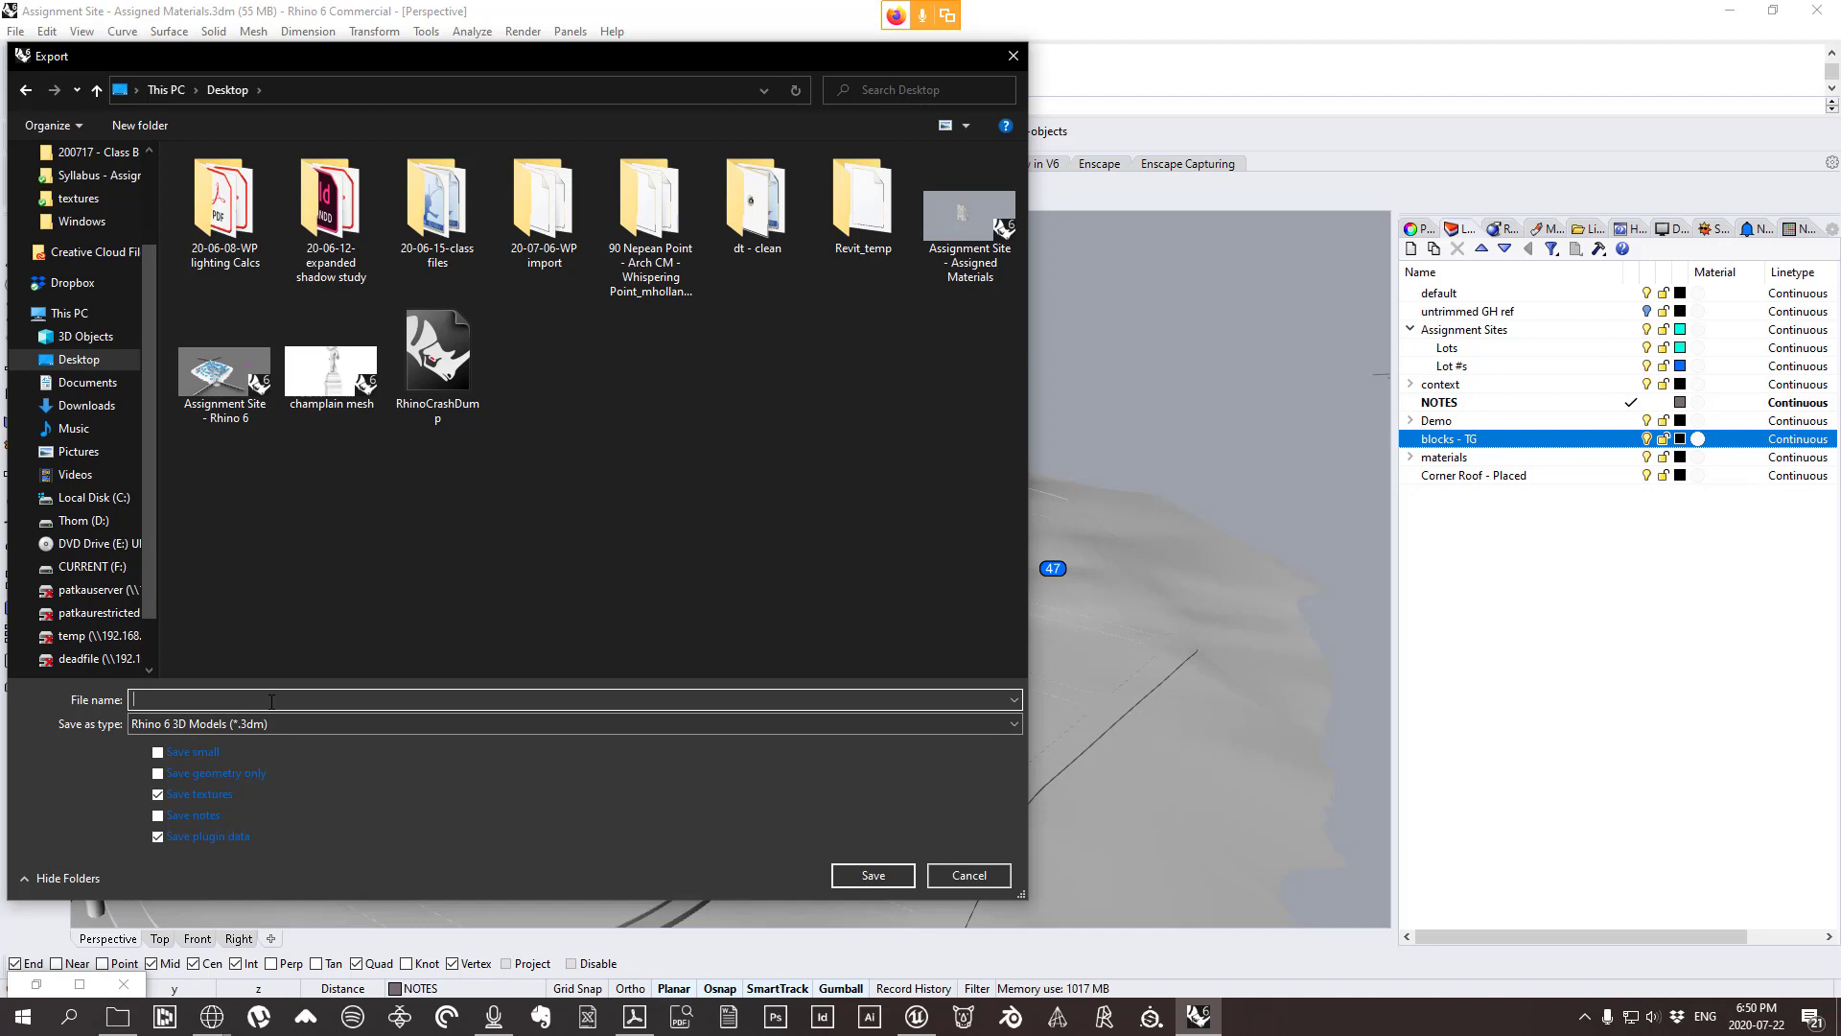
pyautogui.write('20')
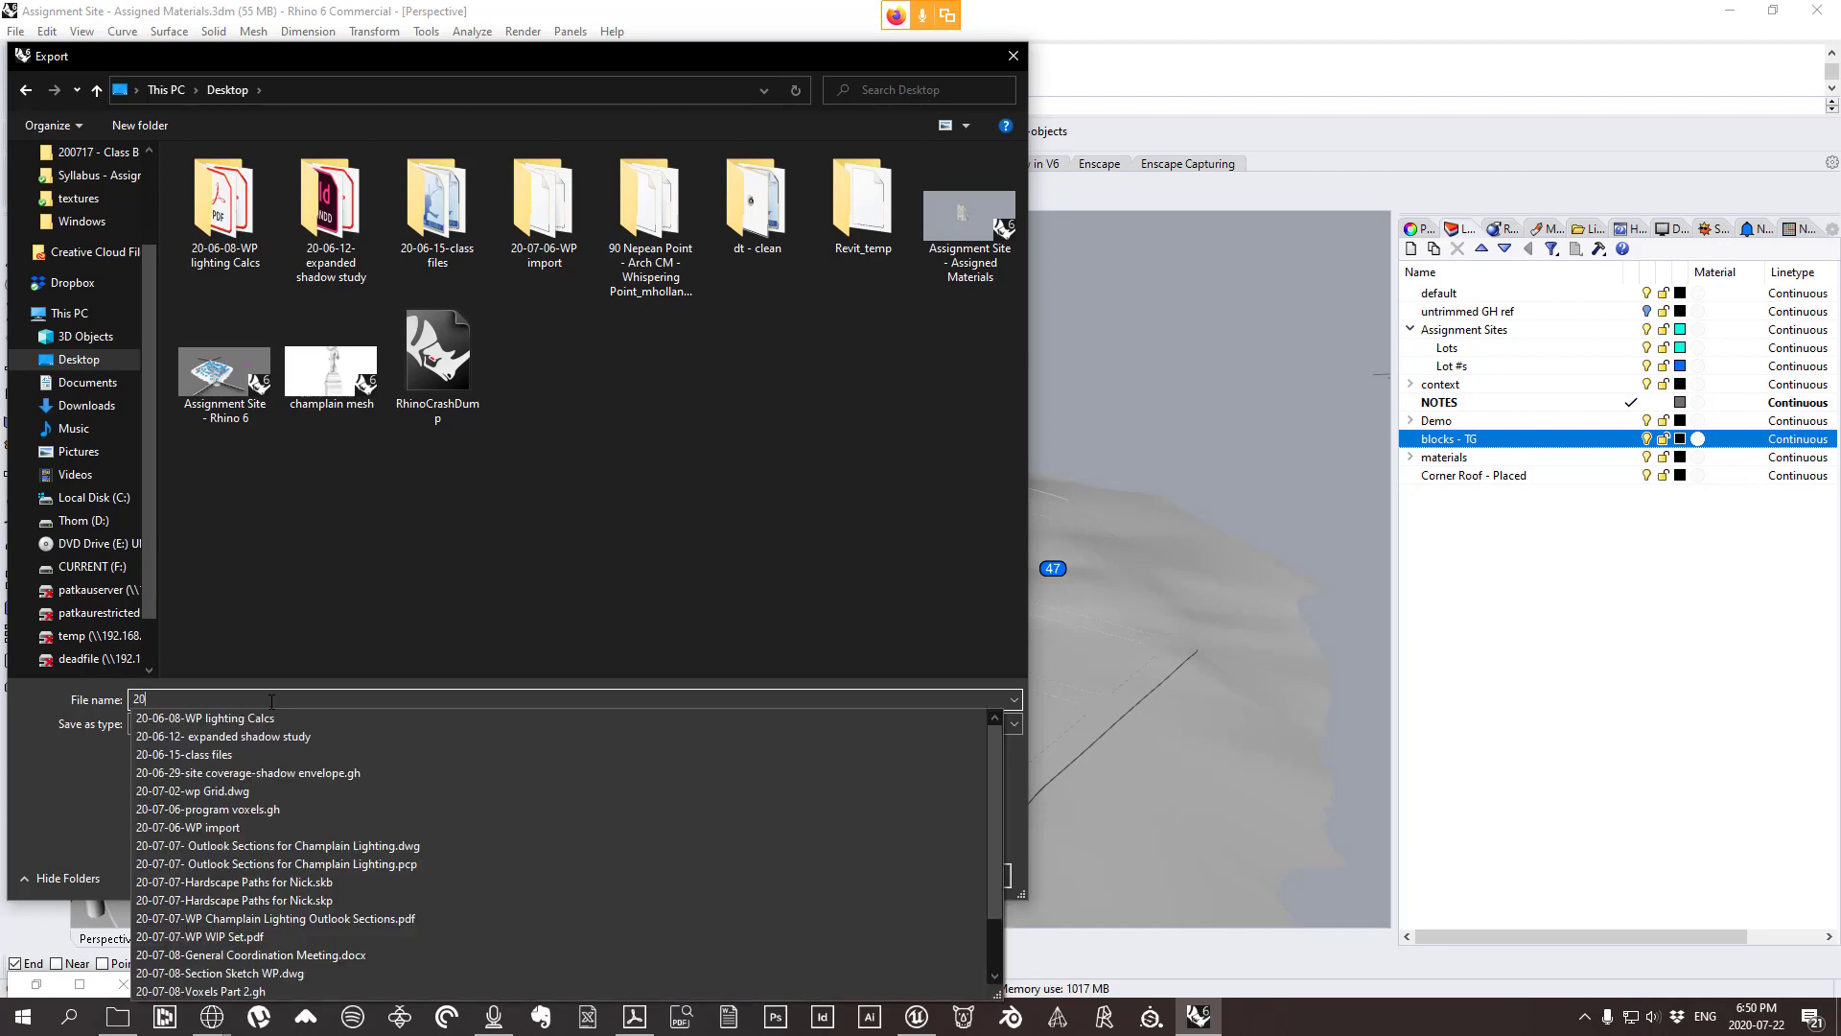
pyautogui.write('0722-Tower')
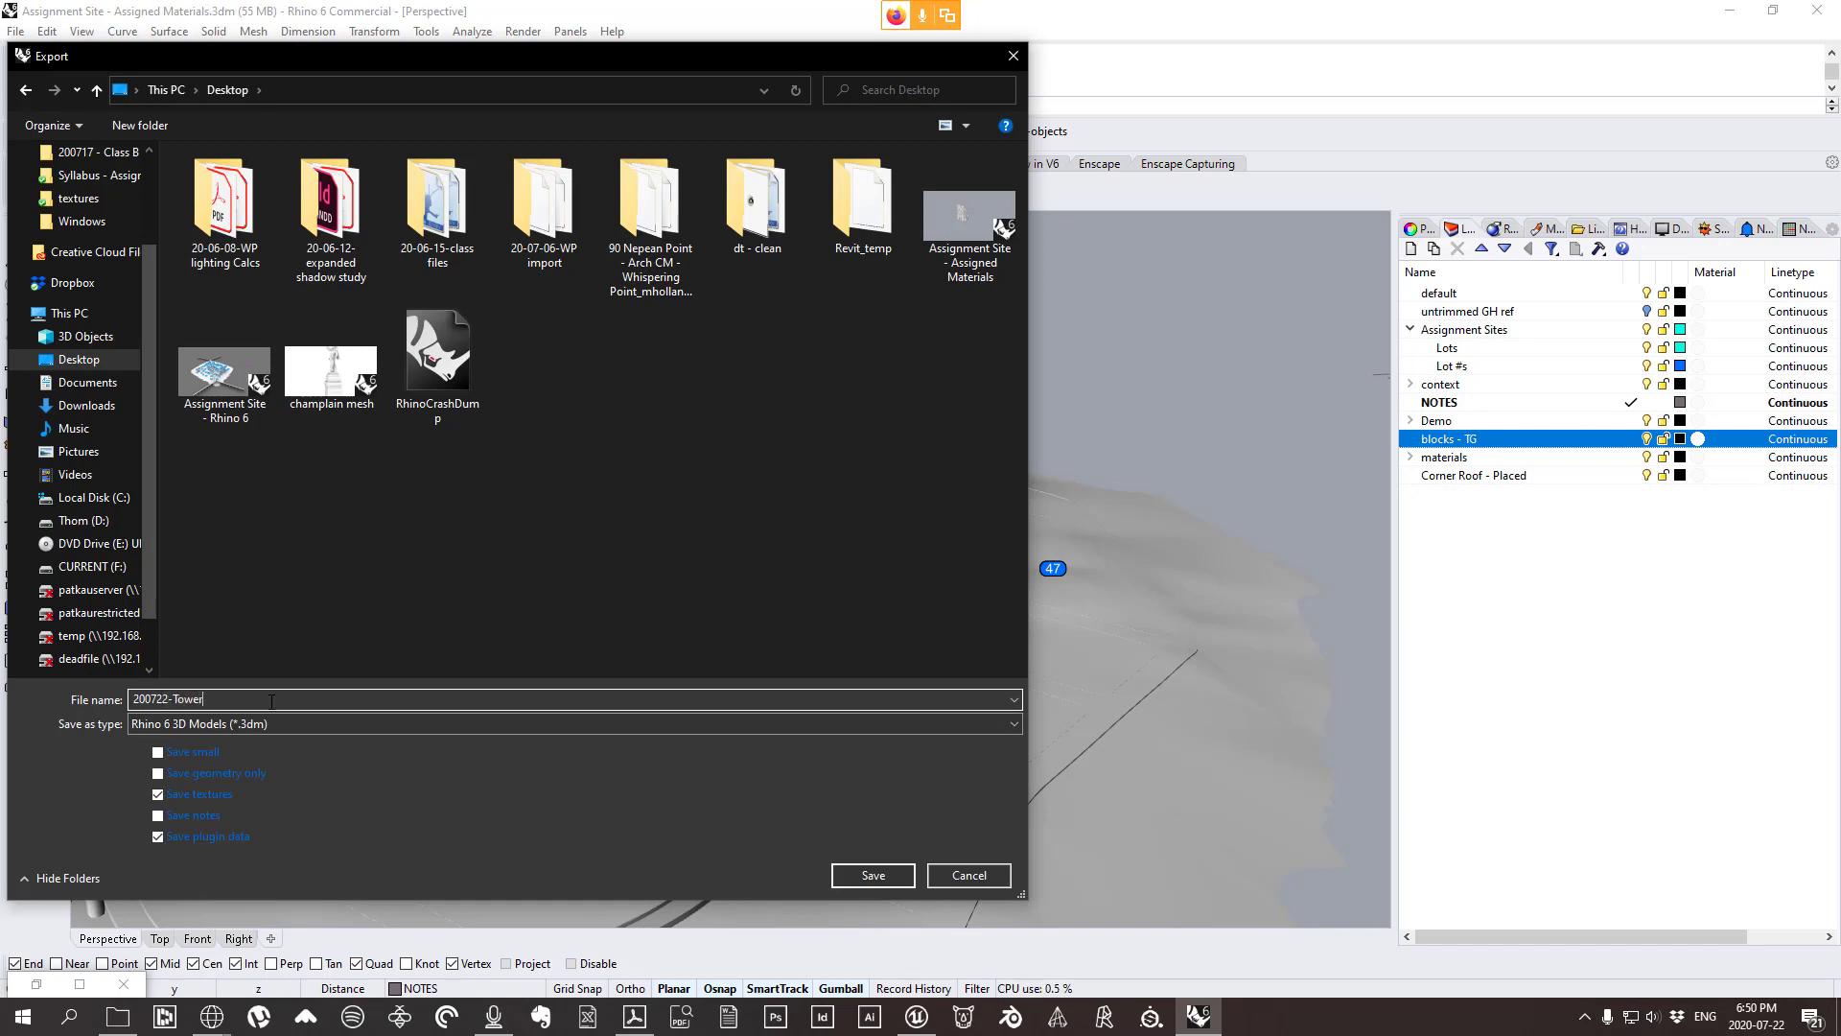
pyautogui.press('Return')
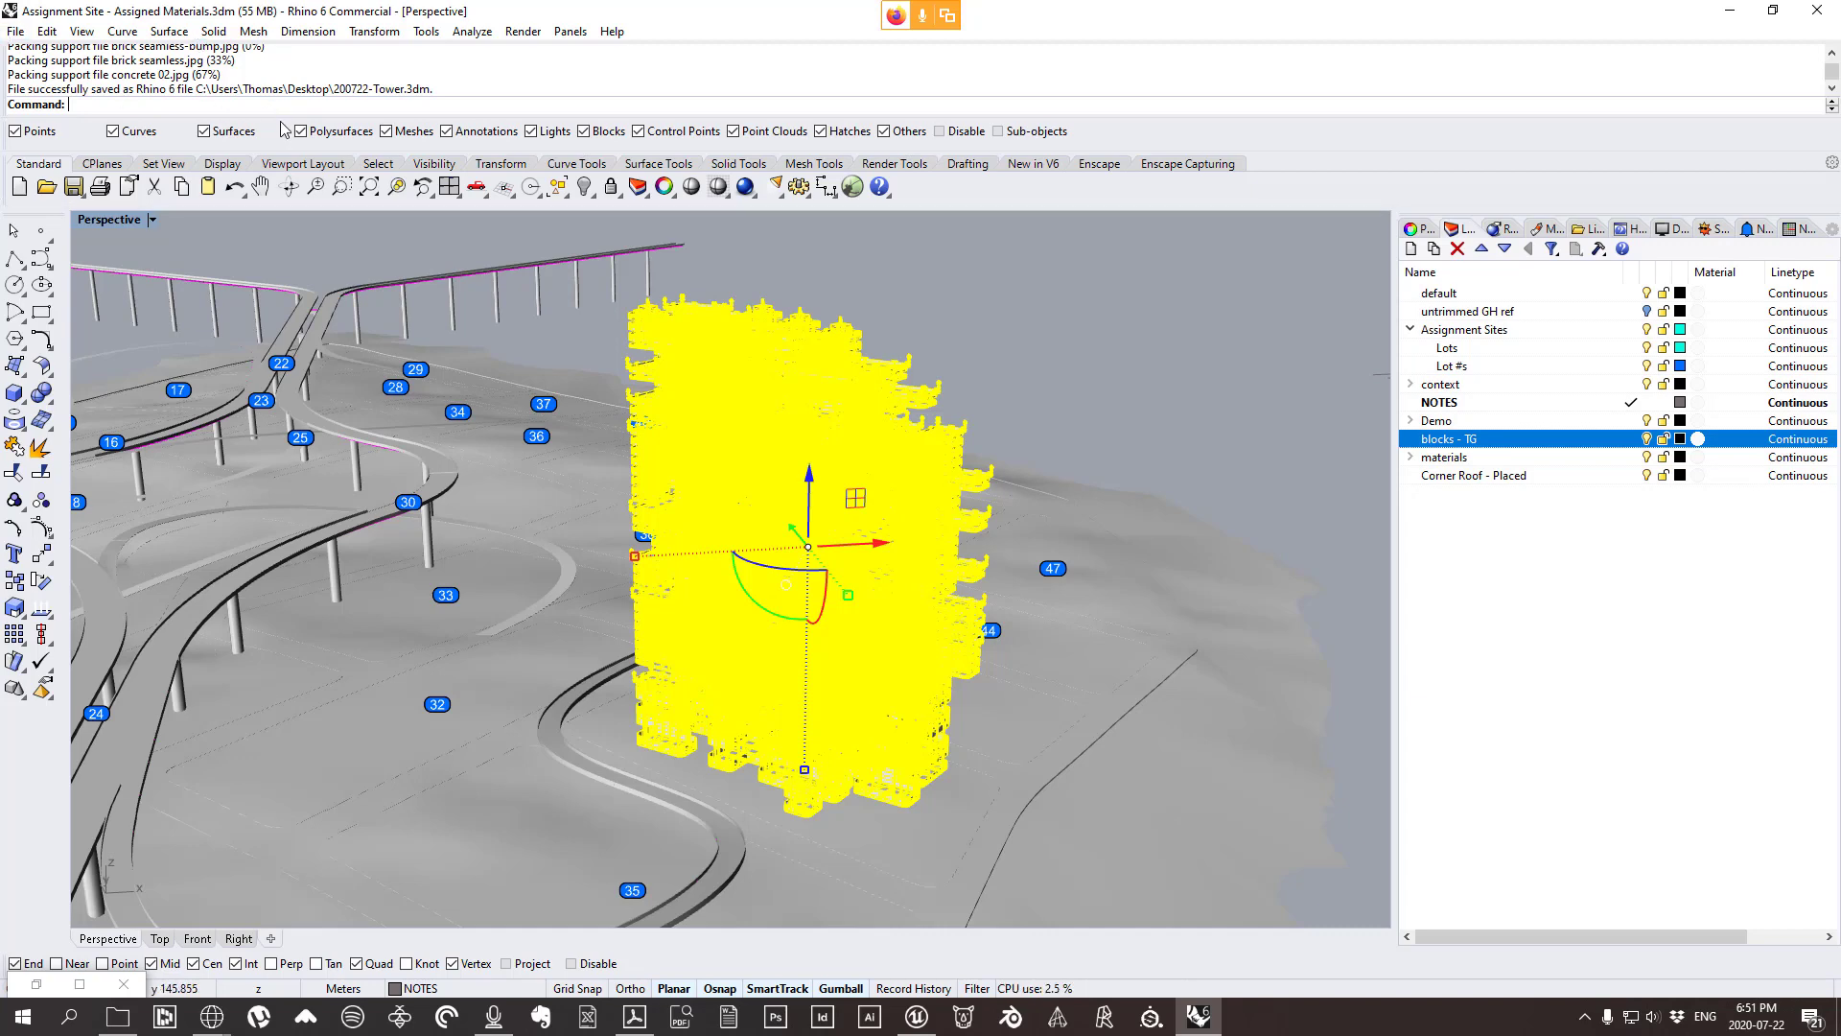
pyautogui.press('Escape')
pyautogui.moveTo(997, 314); pyautogui.dragTo(815, 403, button='right')
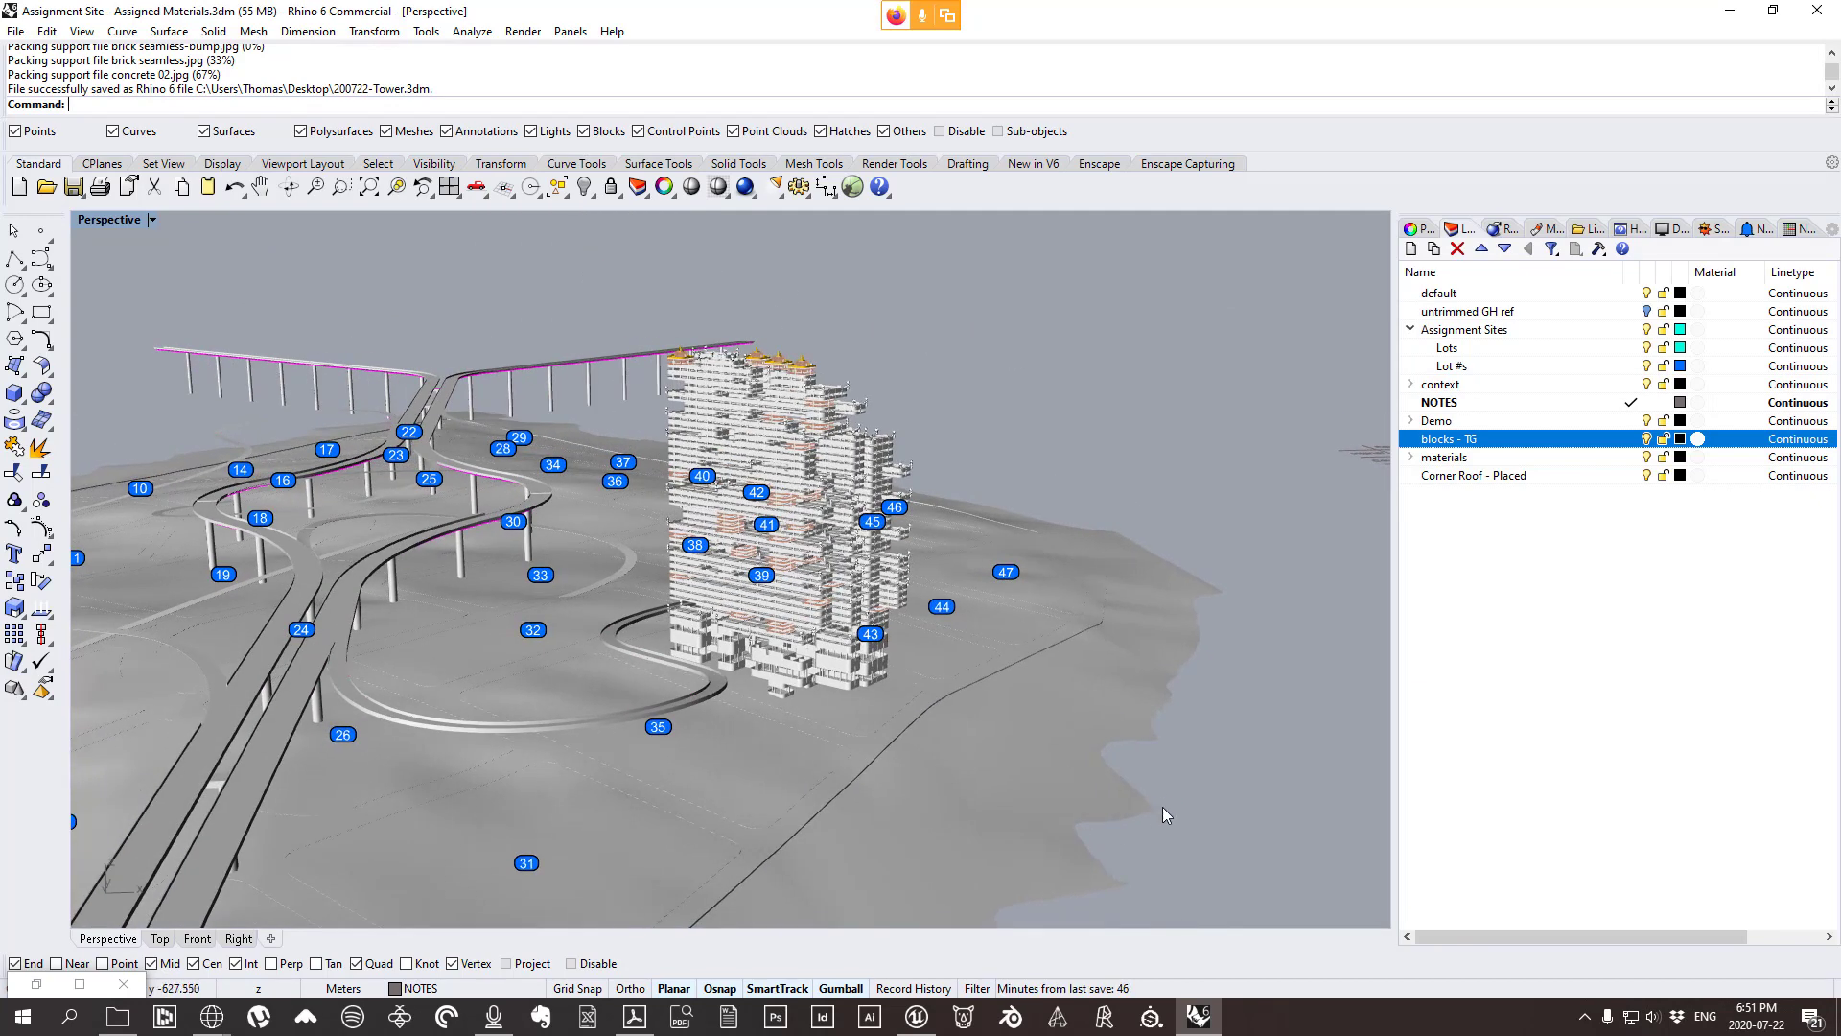
# Switch to Unreal Engine and start a Datasmith import of the 200722-Tower file from the Desktop.
pyautogui.click(915, 1016)
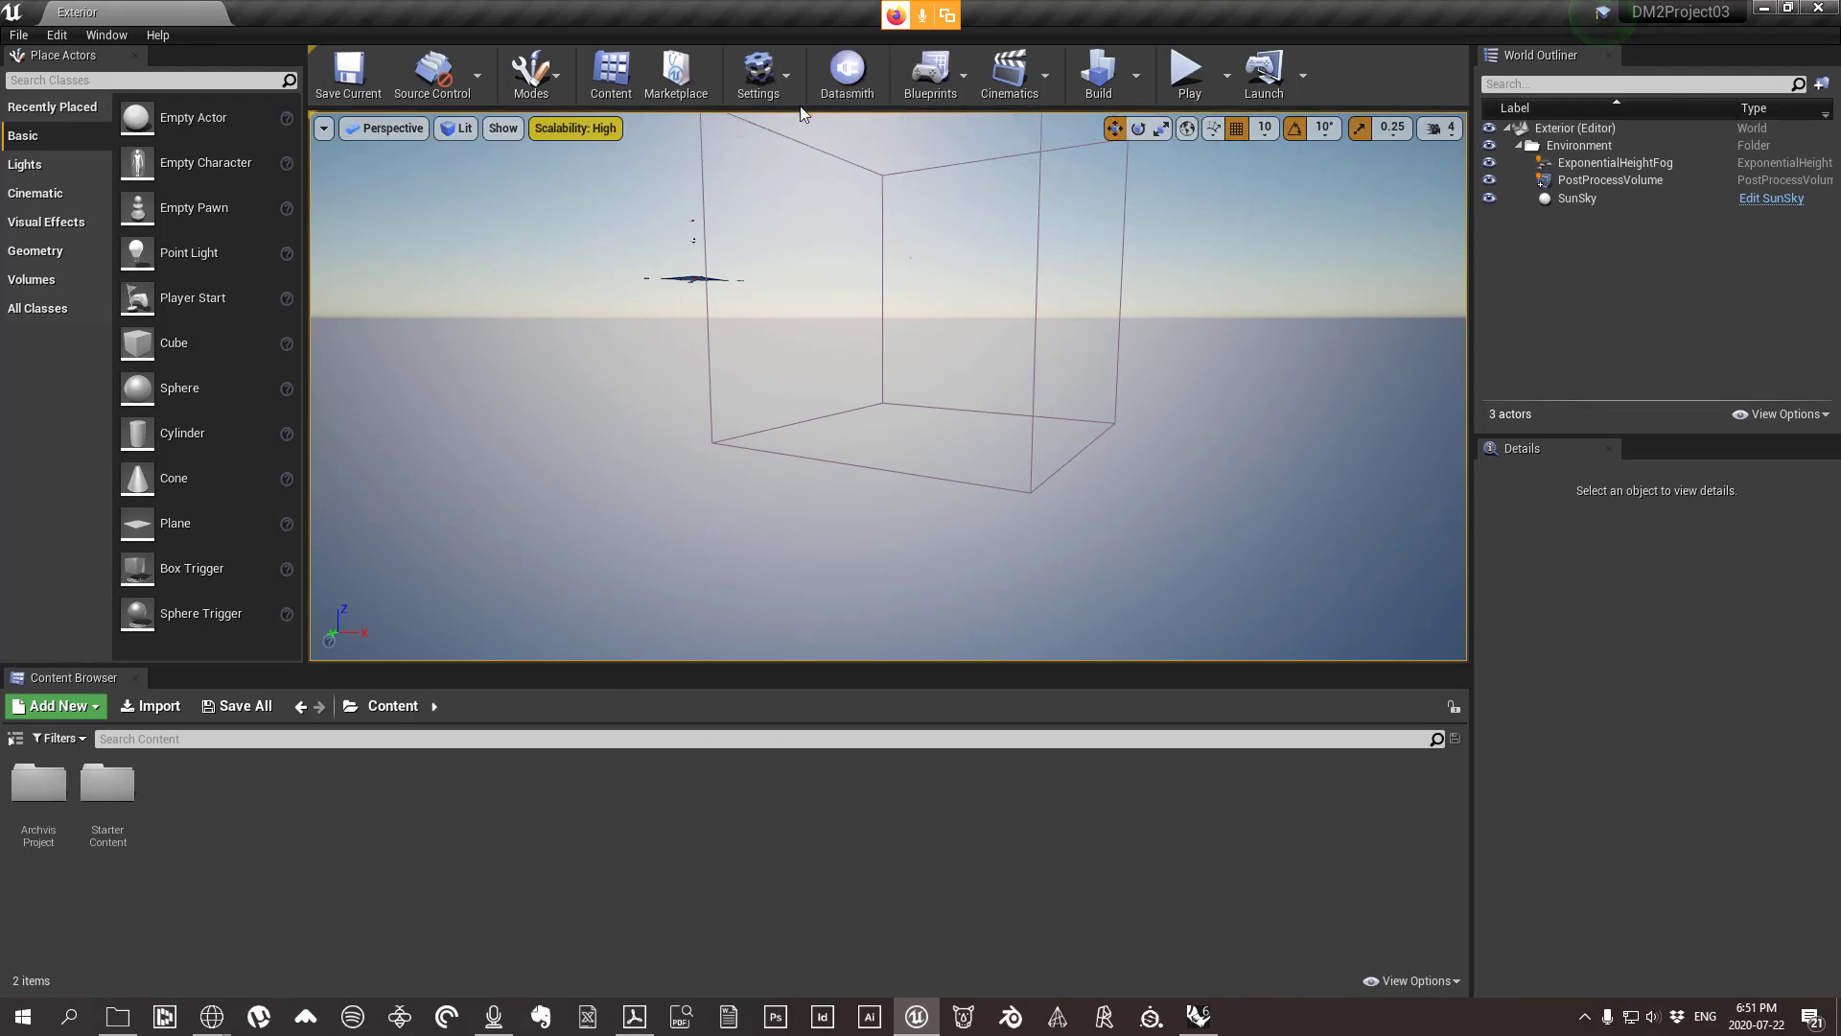
pyautogui.click(842, 73)
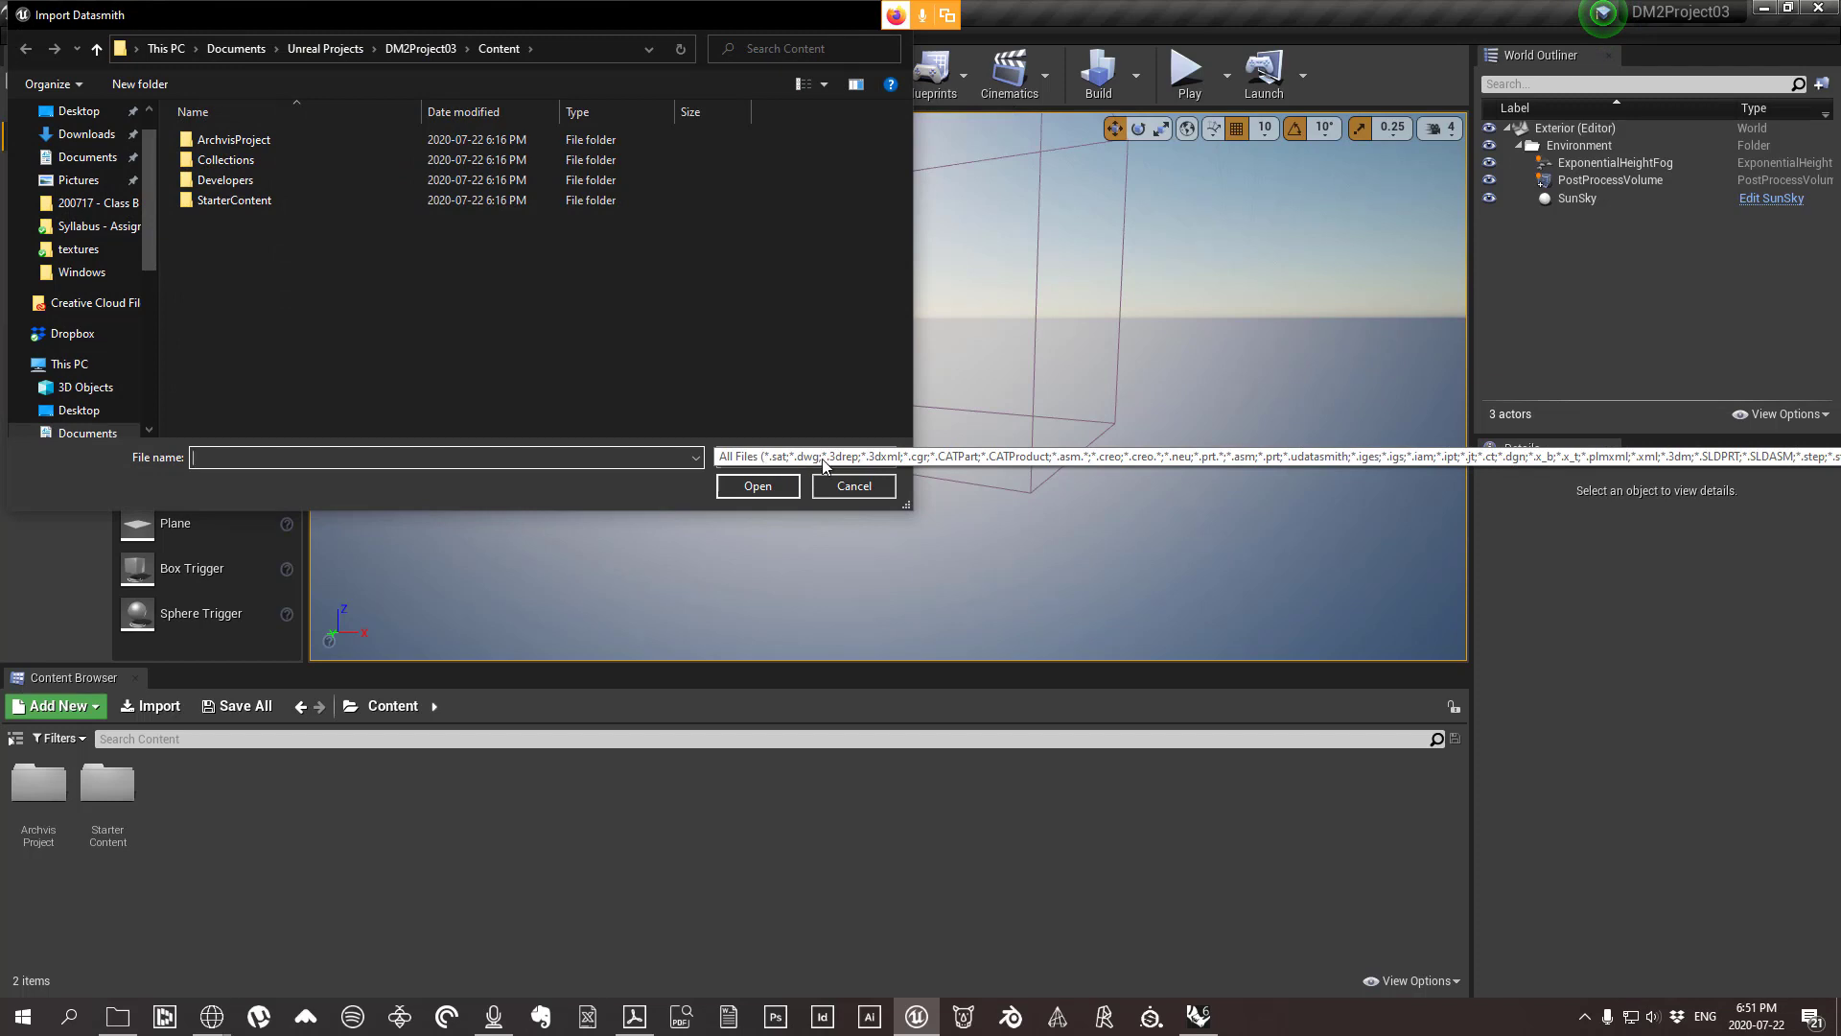
pyautogui.click(810, 464)
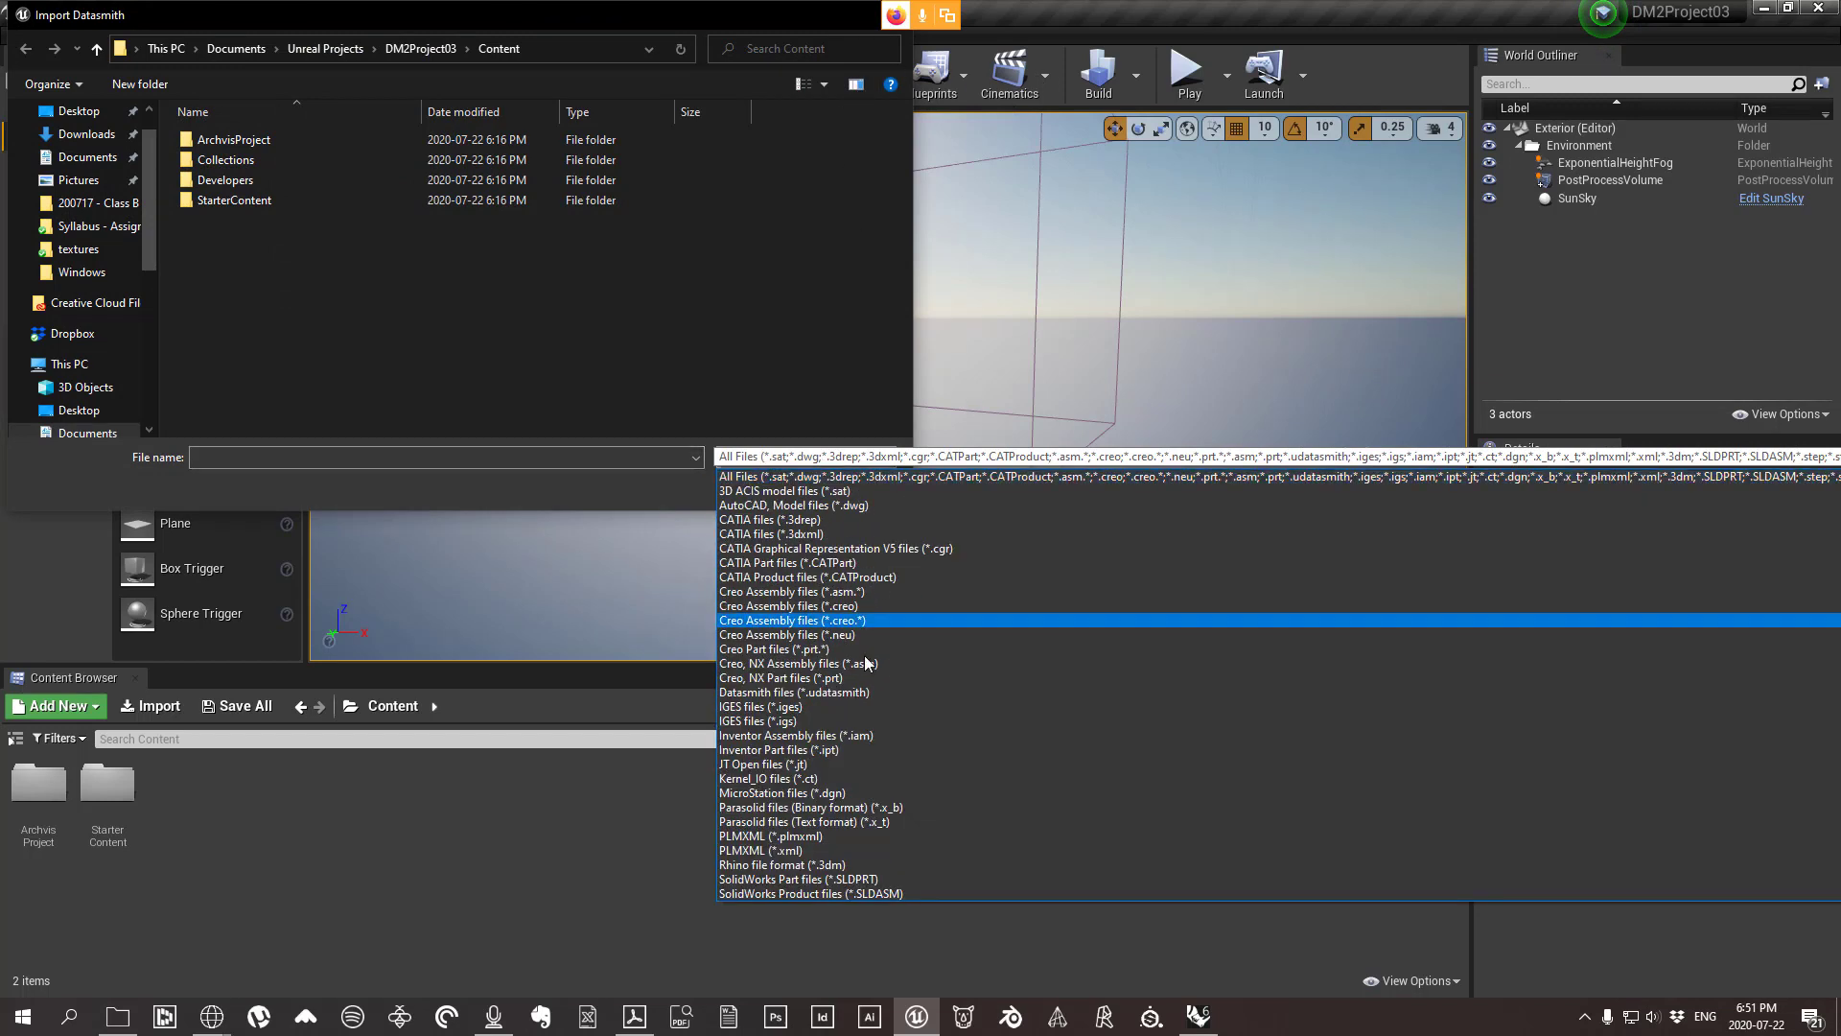
pyautogui.scroll(-2, 813, 810)
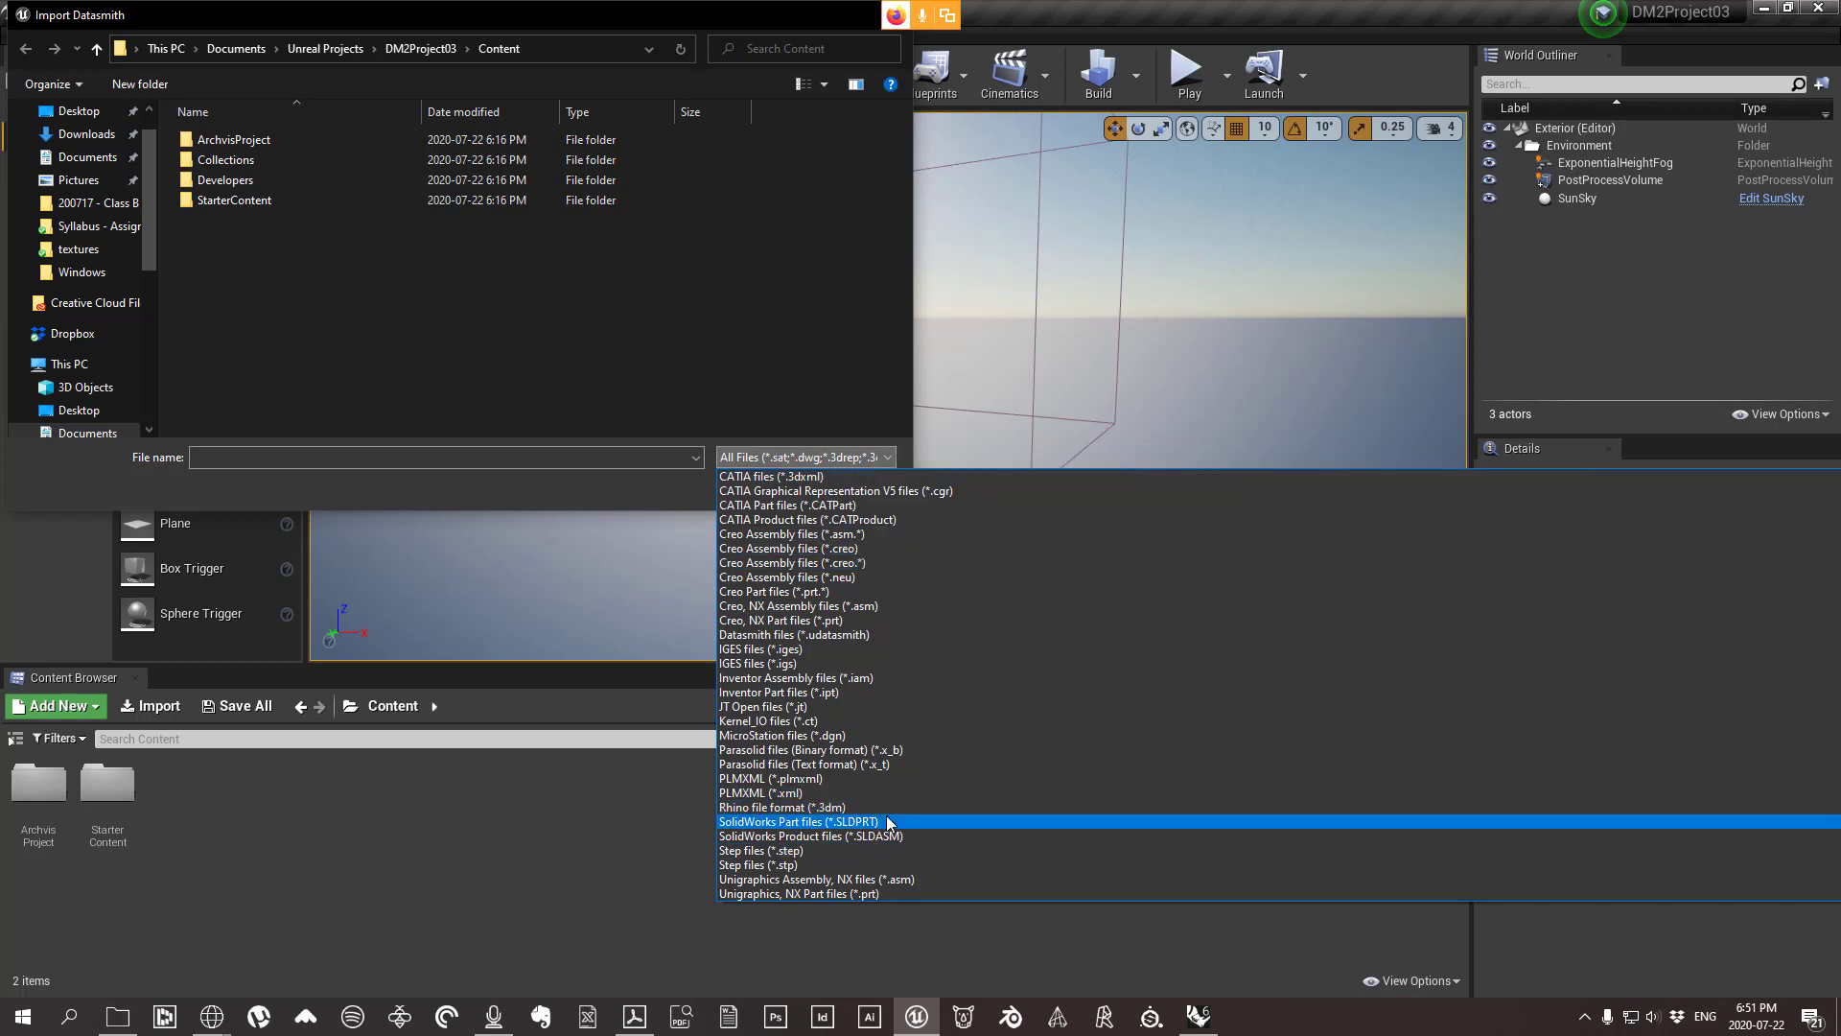
pyautogui.click(616, 239)
pyautogui.click(82, 112)
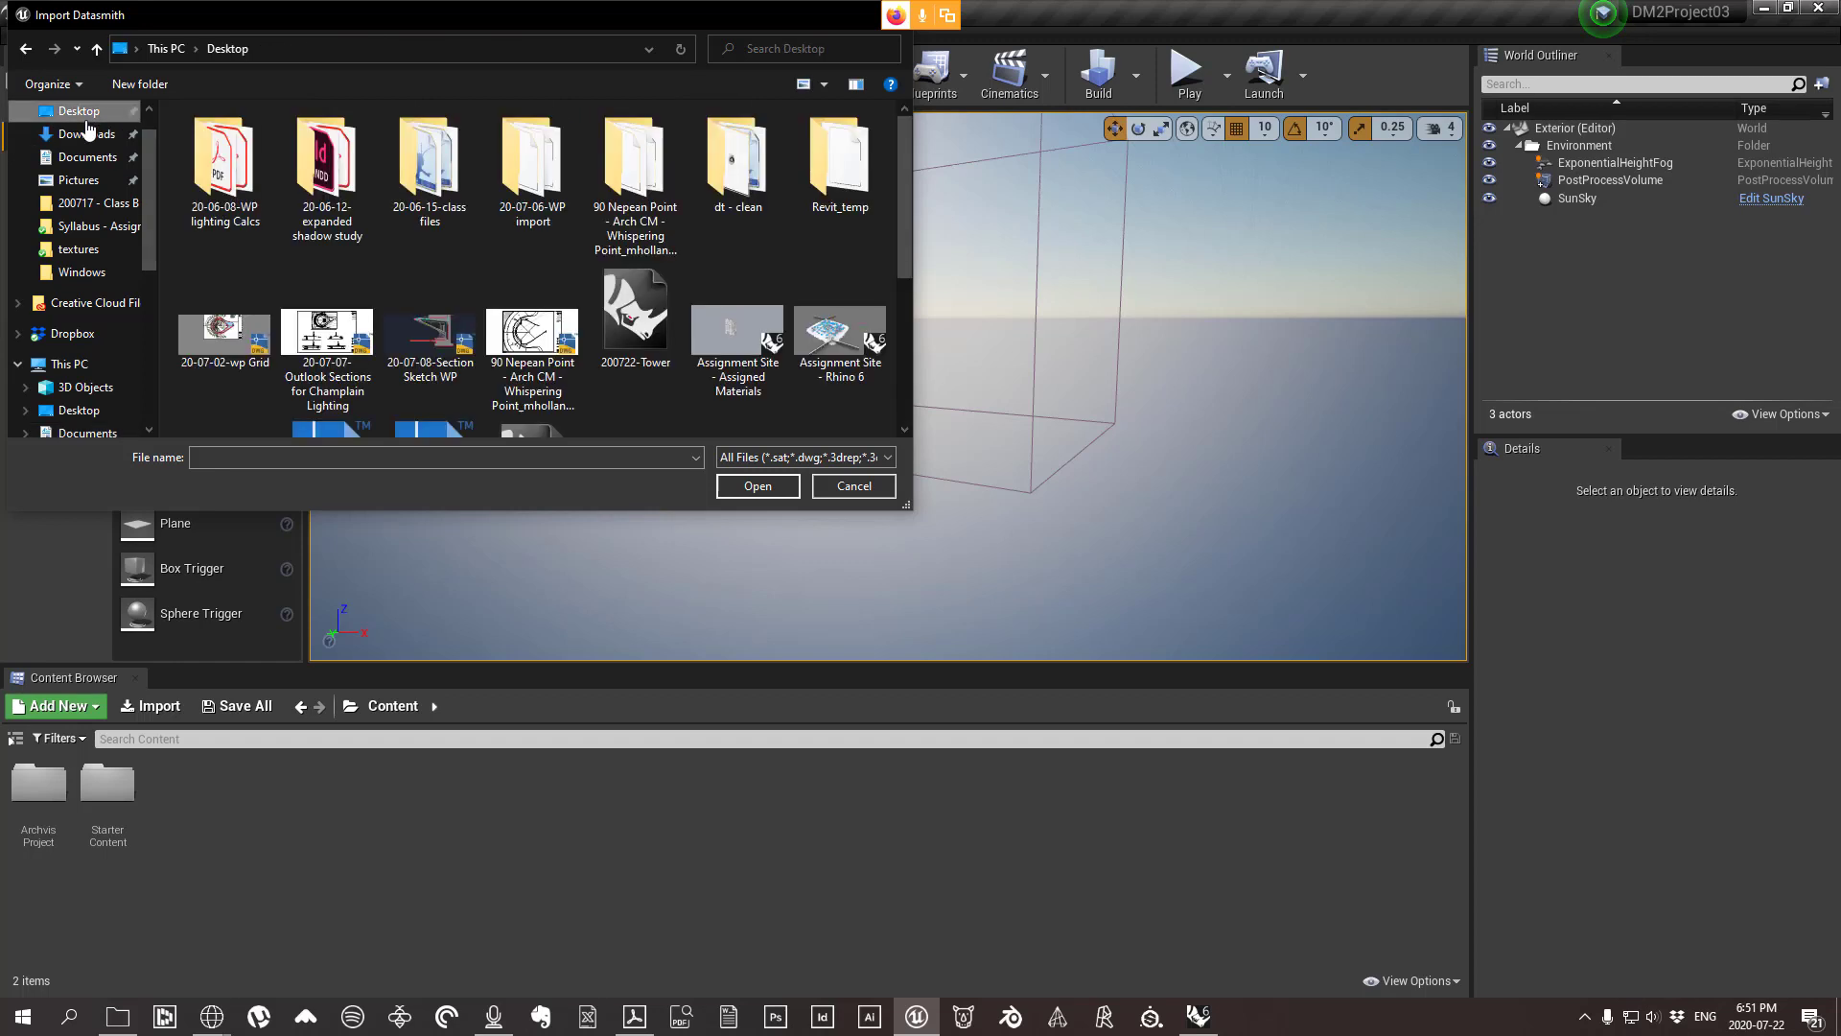
pyautogui.click(635, 331)
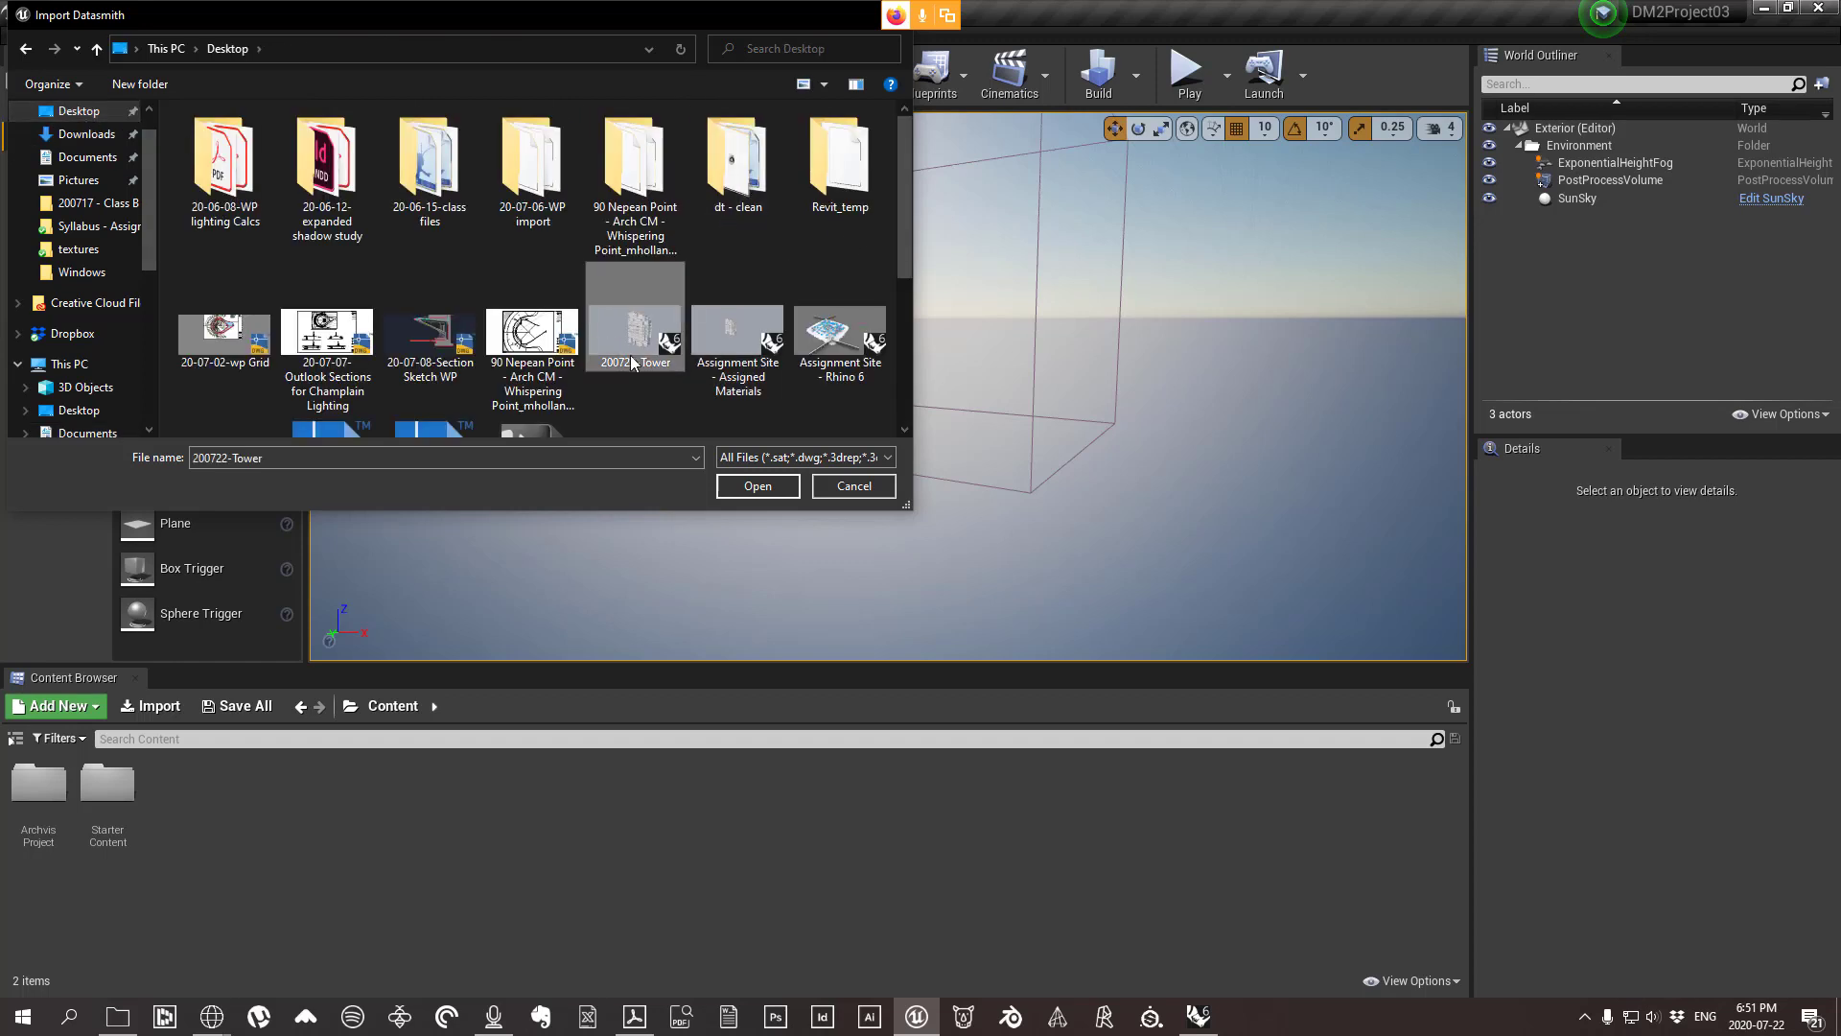
pyautogui.click(753, 486)
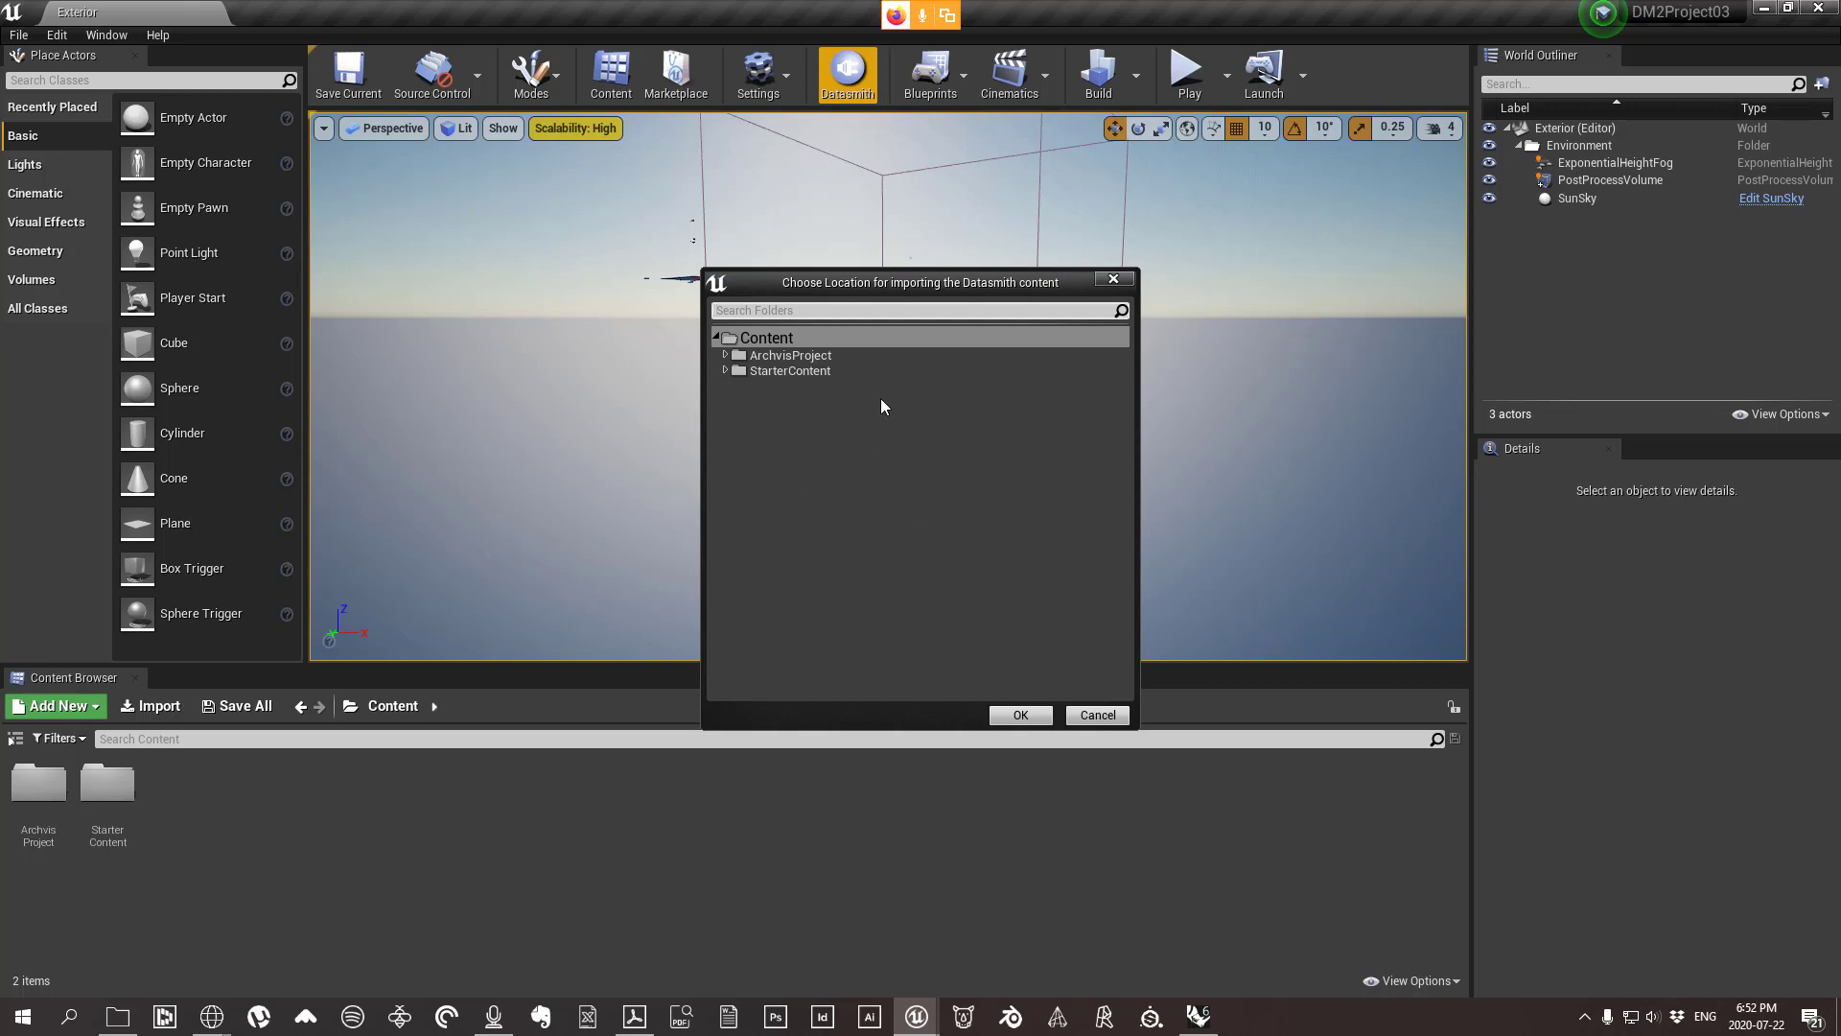
# Create a RhinoImport folder inside Content and choose it as the location for the imported Datasmith content.
pyautogui.rightClick(857, 342)
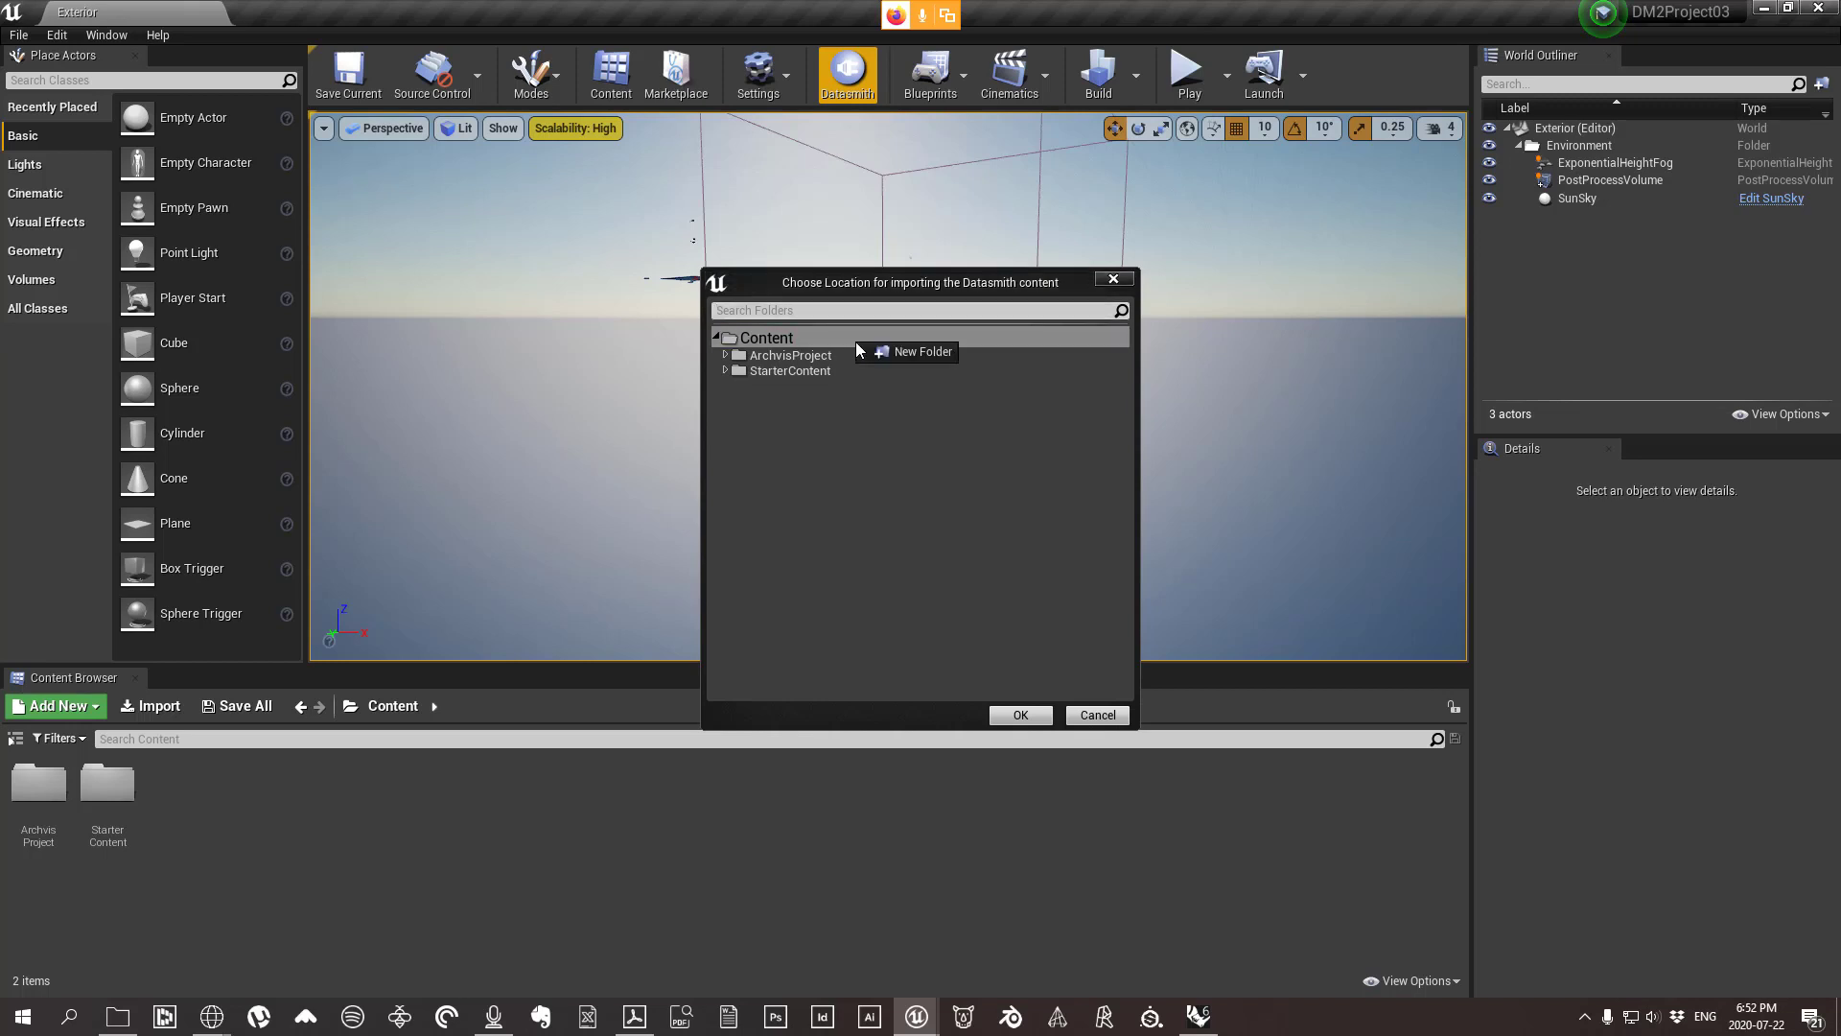
pyautogui.click(923, 355)
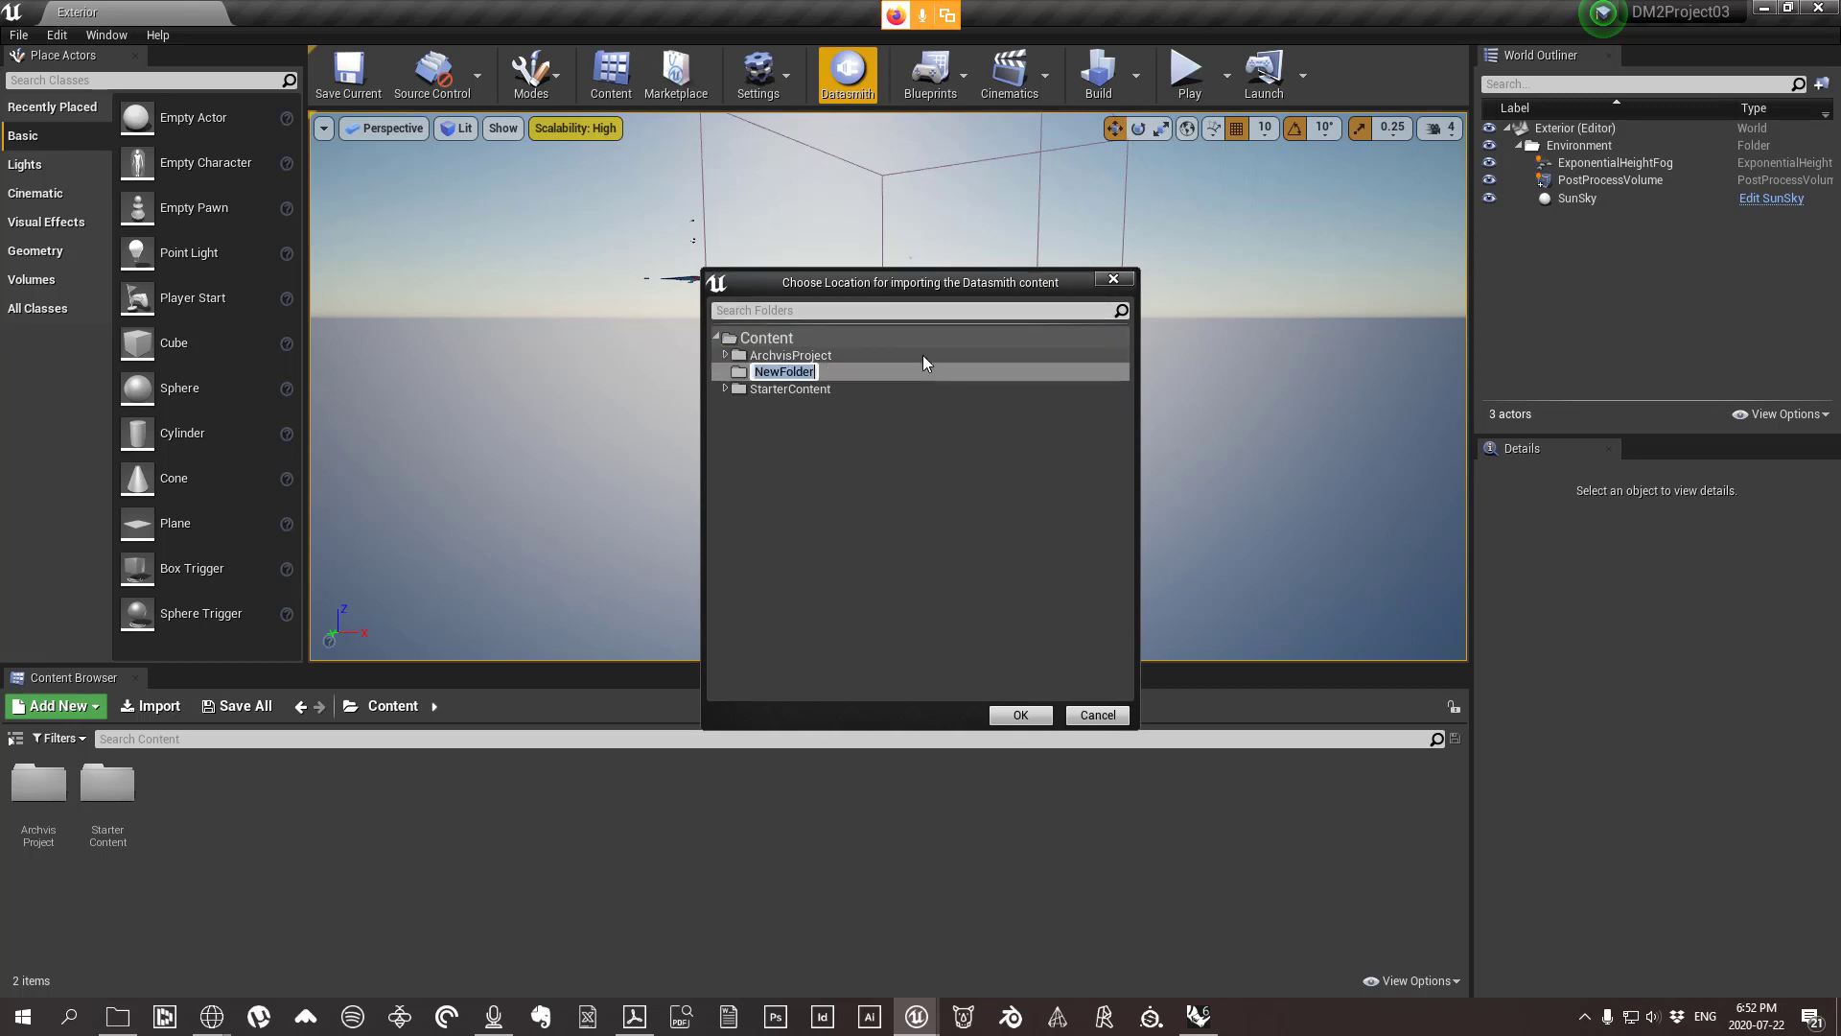
pyautogui.write('Rhino Im')
pyautogui.press('BackSpace')
pyautogui.press('BackSpace')
pyautogui.press('BackSpace')
pyautogui.write('Import')
pyautogui.press('Return')
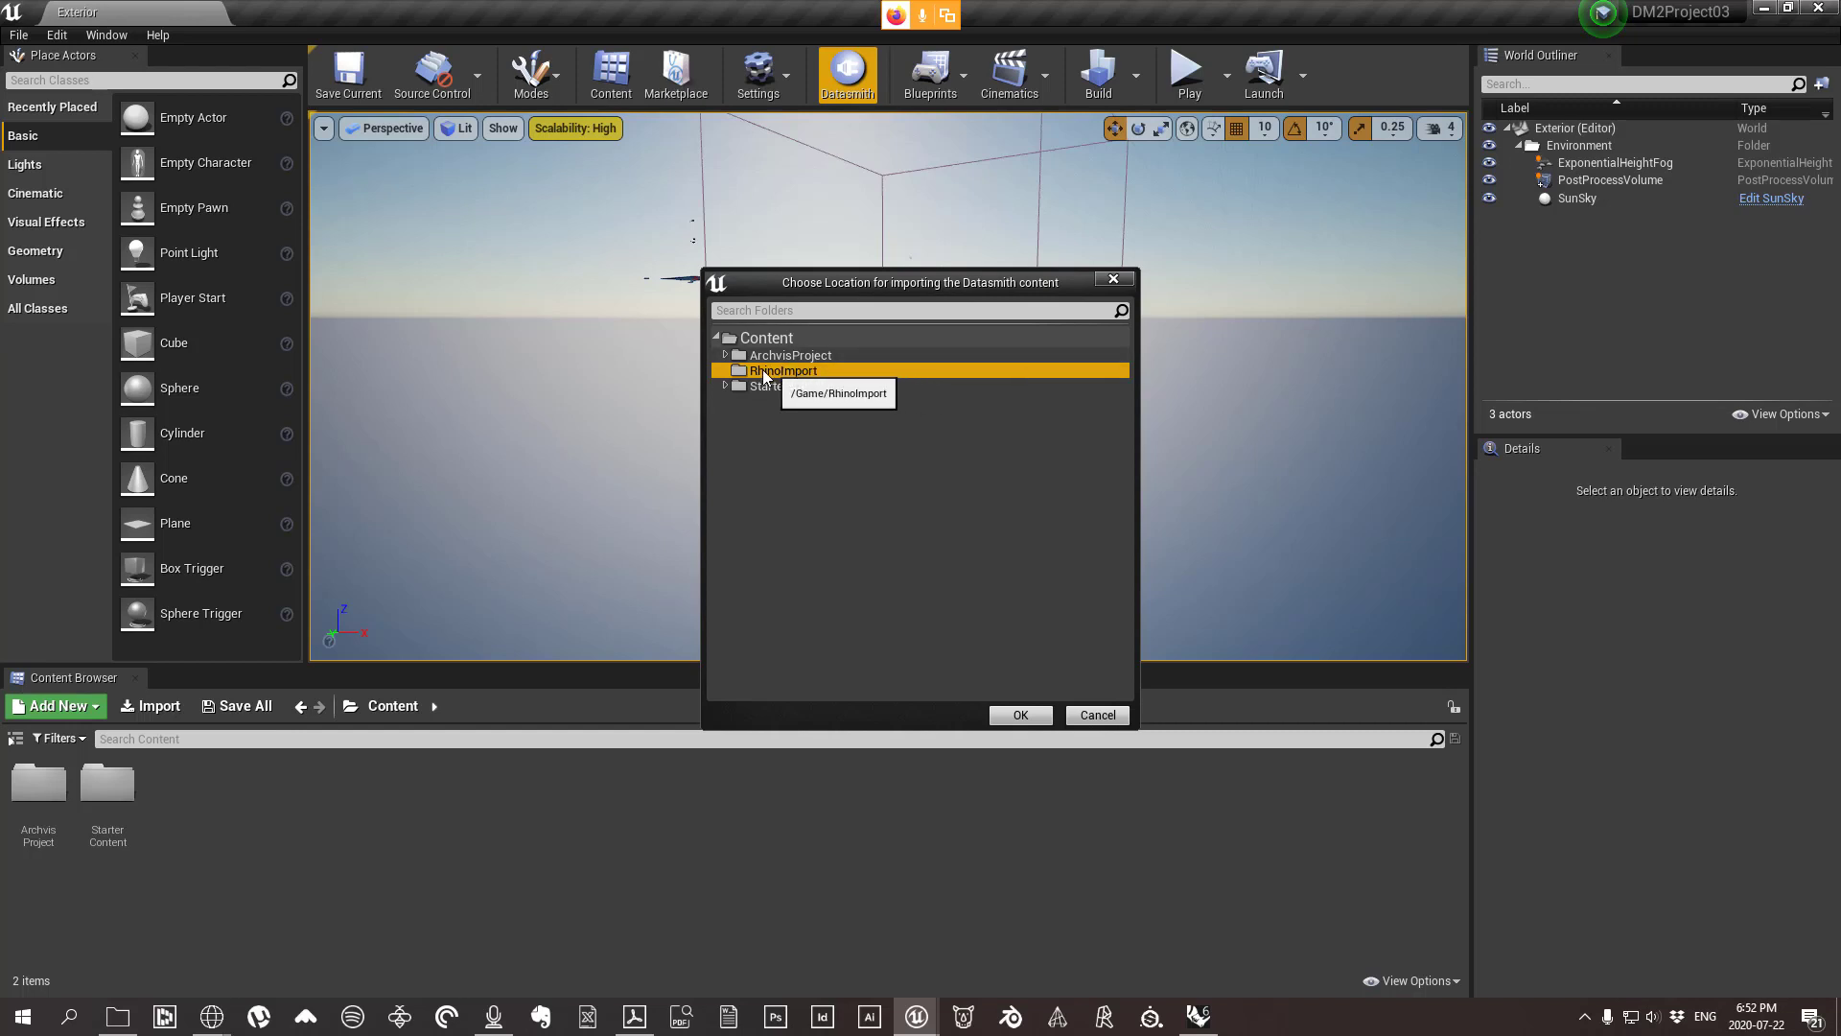
pyautogui.click(1014, 716)
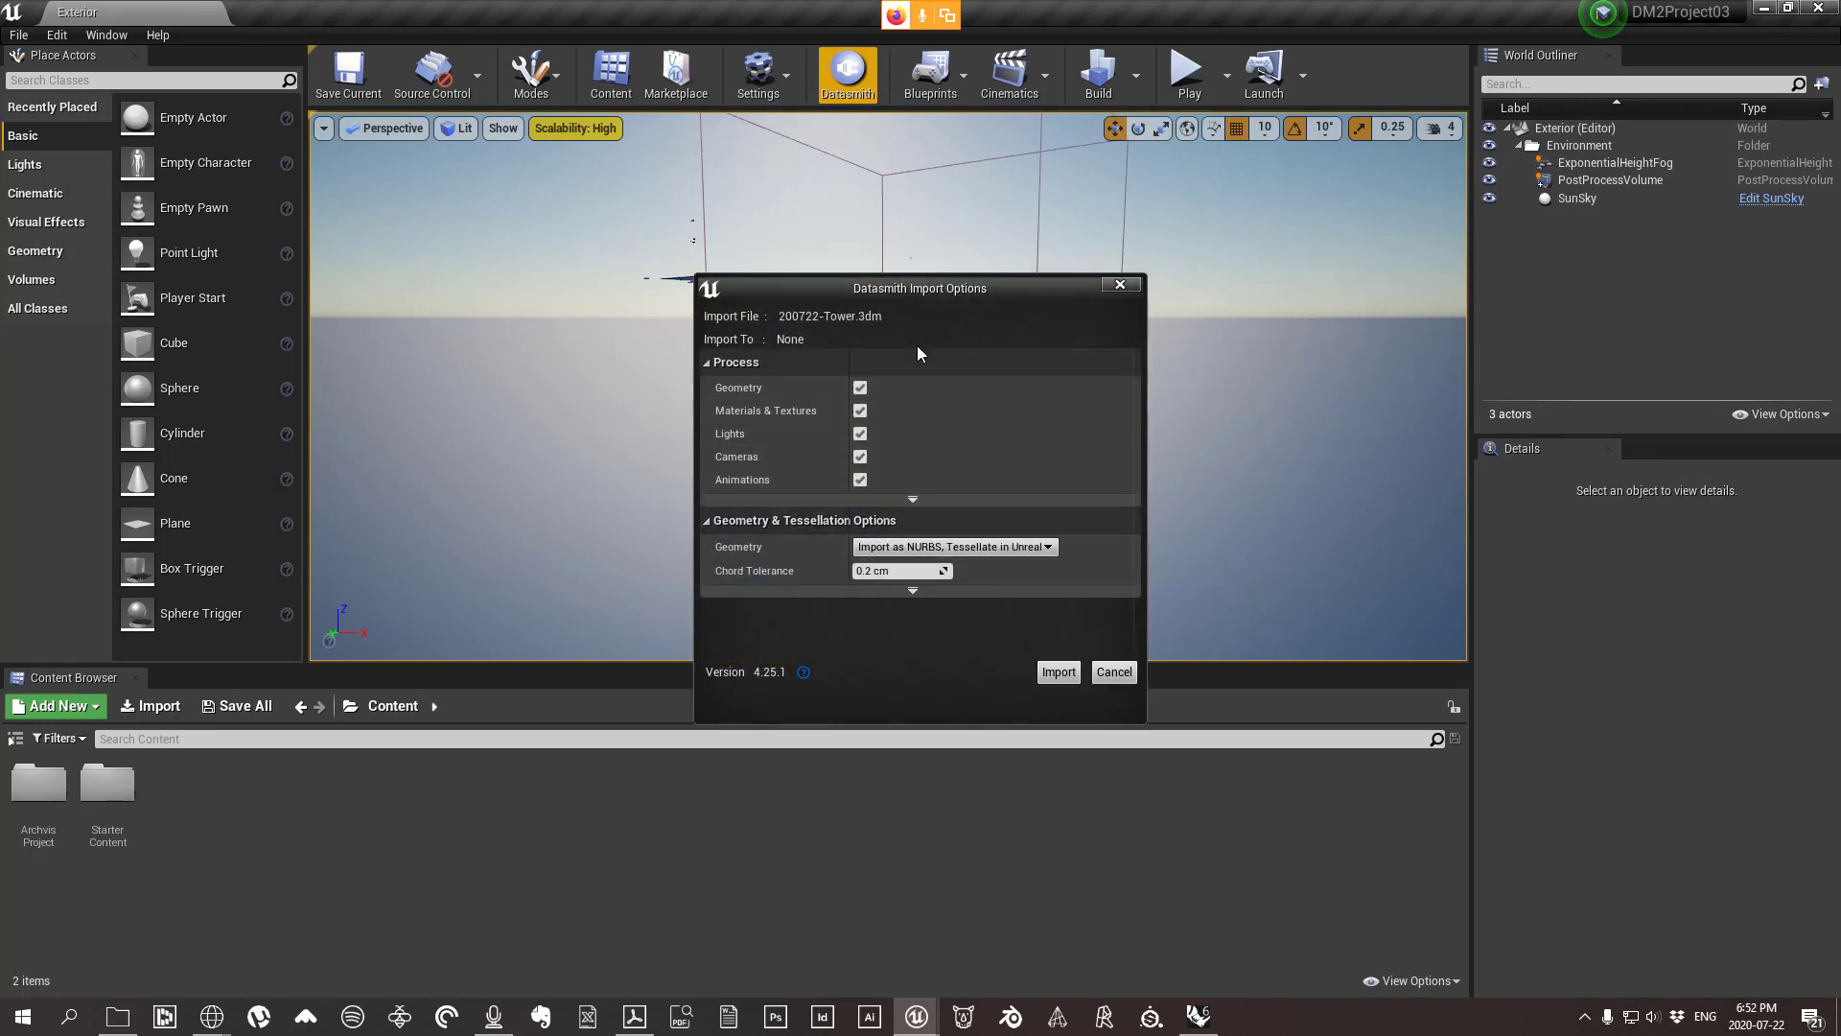
# Exclude lights, cameras and animations from the Datasmith import and set the geometry option to Import Rhino Meshes and UVs.
pyautogui.moveTo(918, 296); pyautogui.dragTo(914, 236)
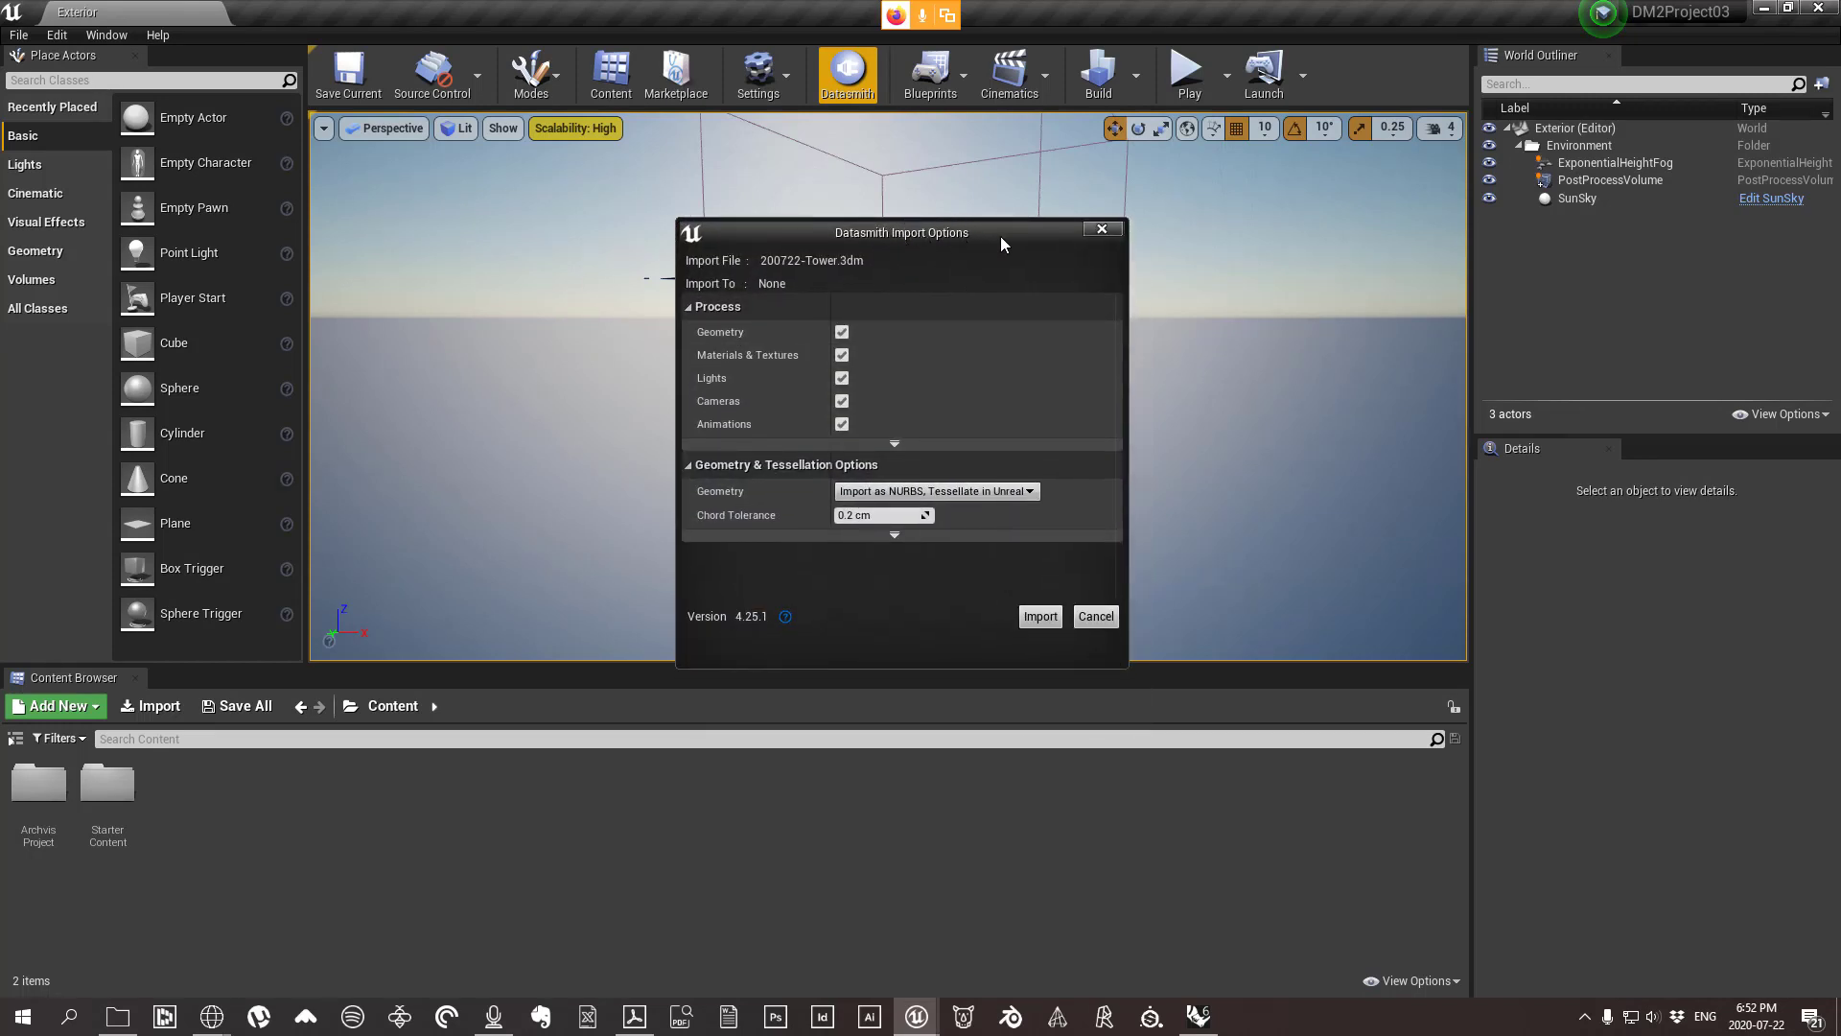
pyautogui.click(841, 378)
pyautogui.click(842, 400)
pyautogui.click(842, 424)
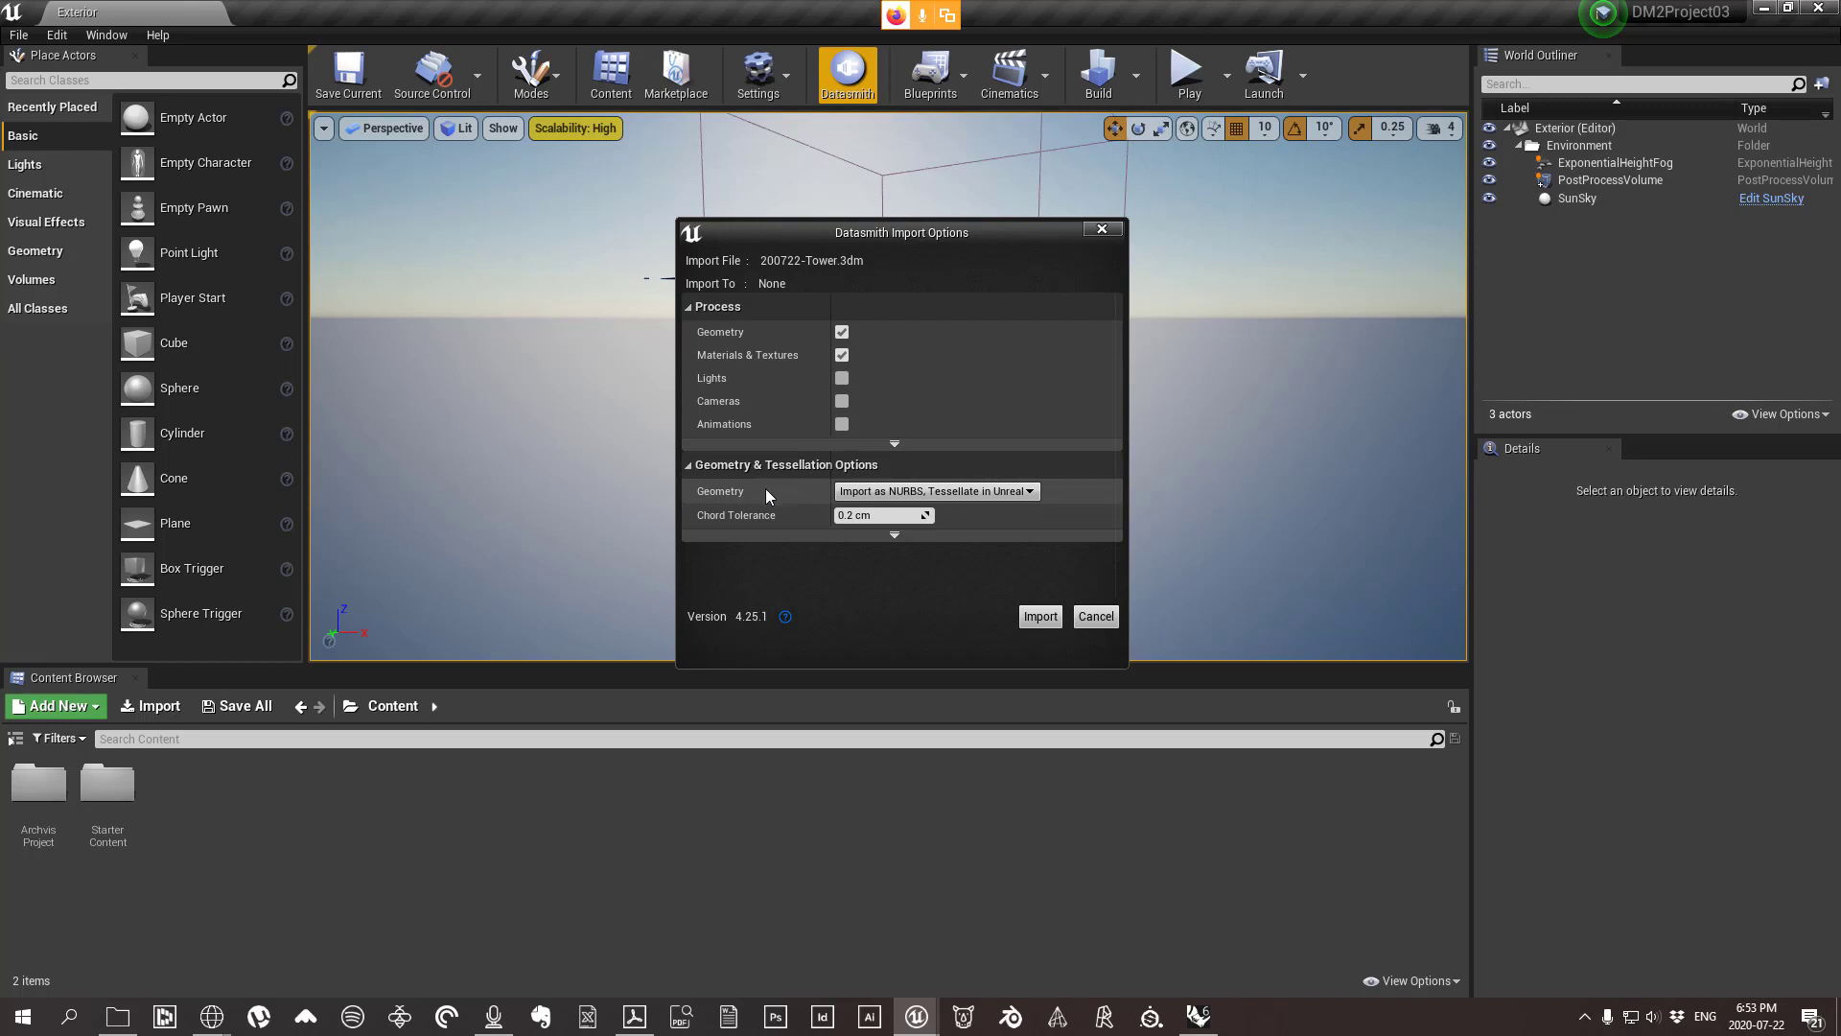
pyautogui.click(881, 493)
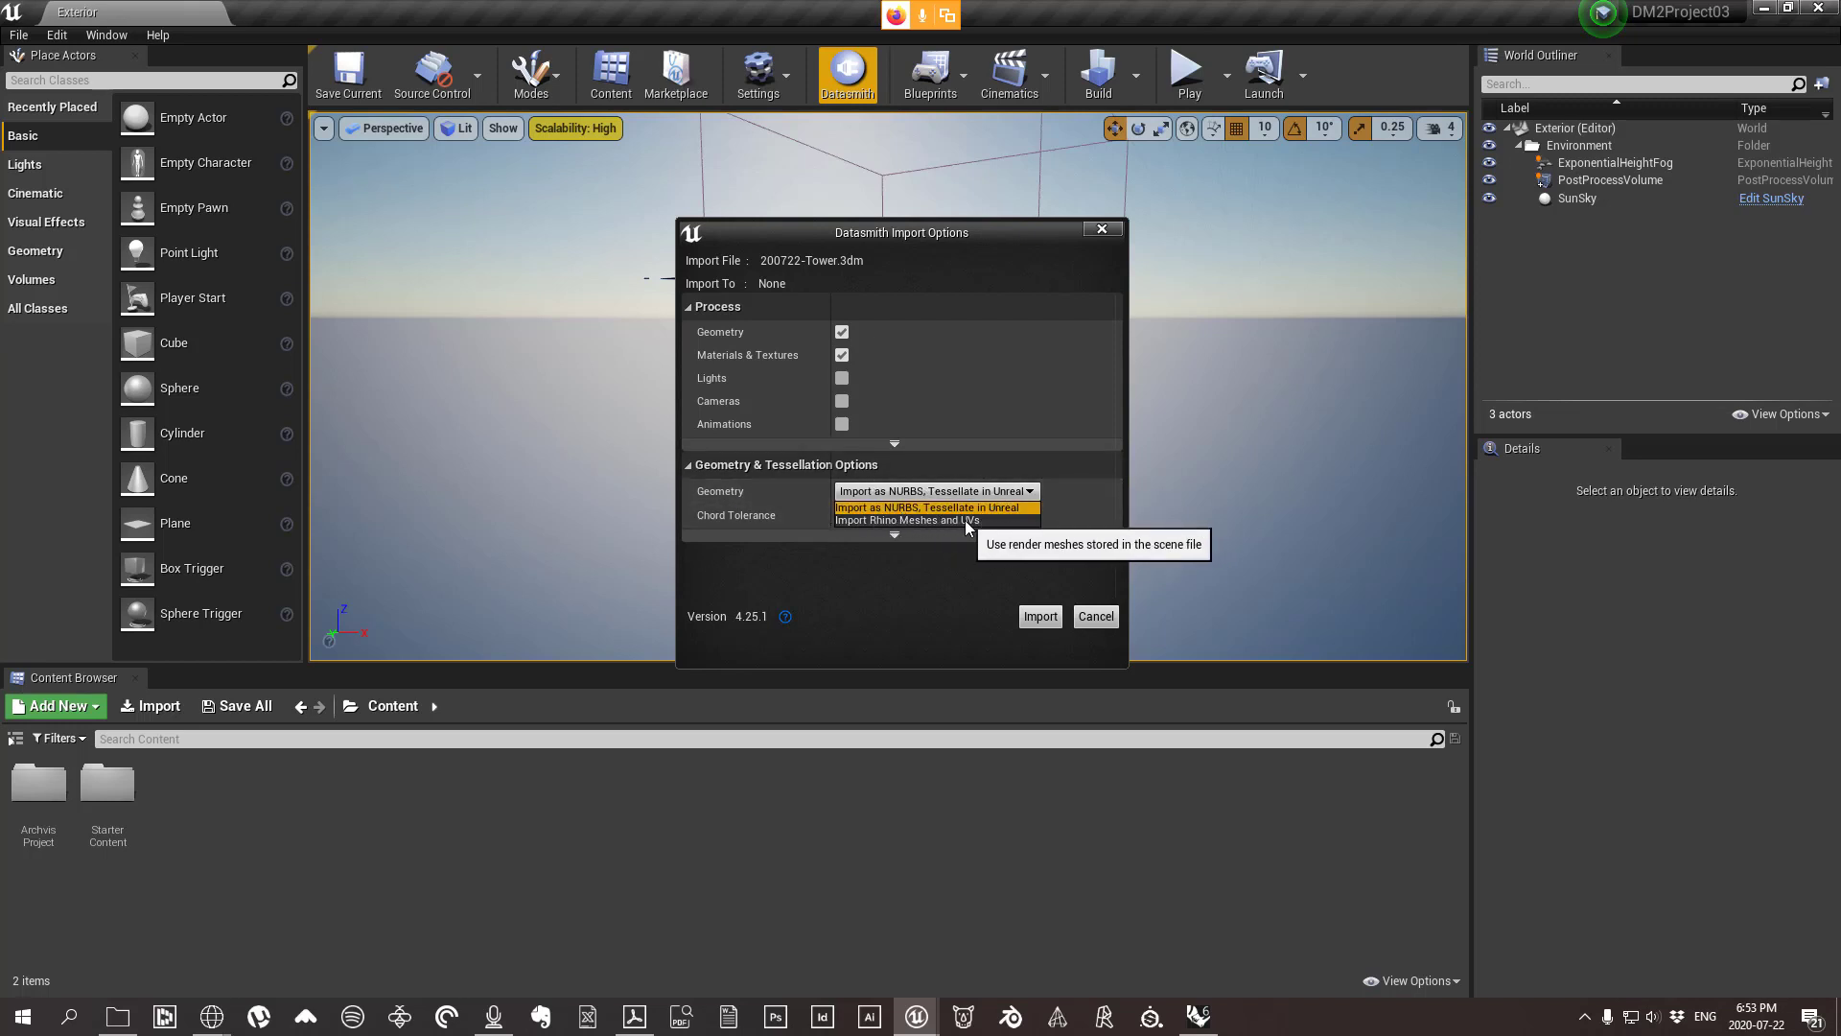
pyautogui.click(965, 520)
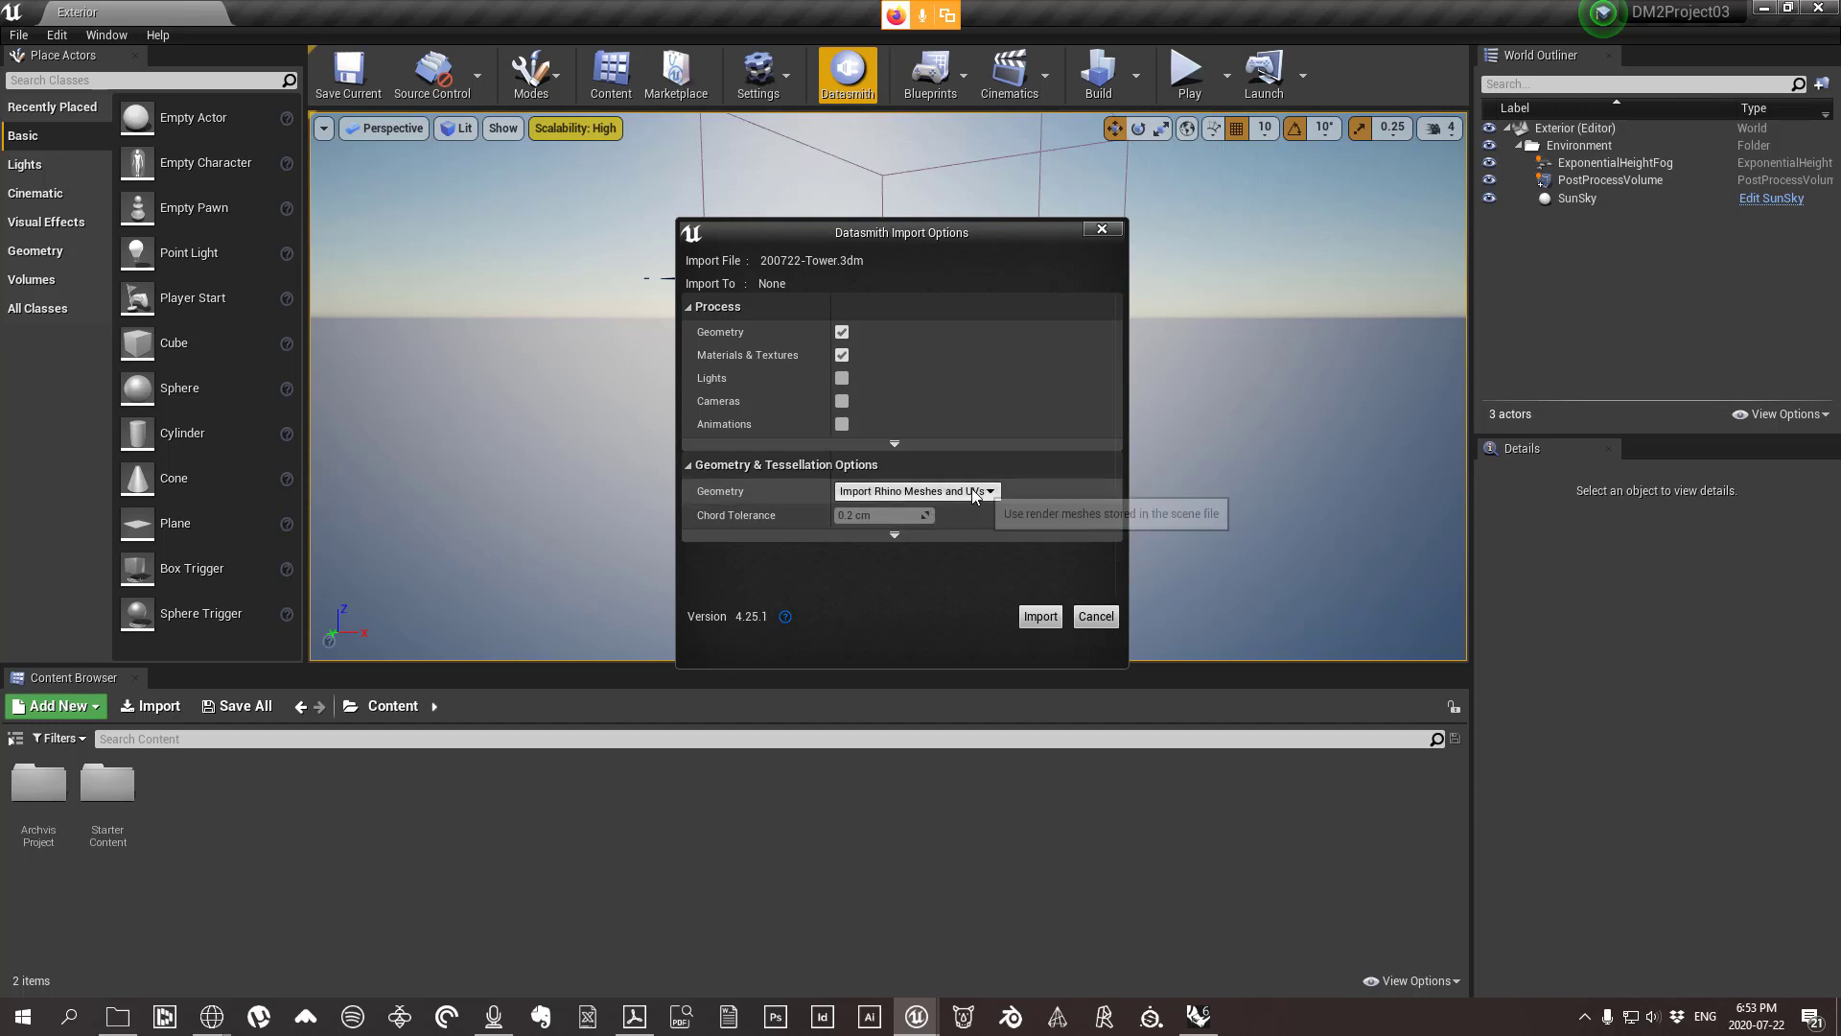
# Try the Import as NURBS, Tessellate in Unreal geometry option and reveal the advanced tessellation settings.
pyautogui.click(974, 491)
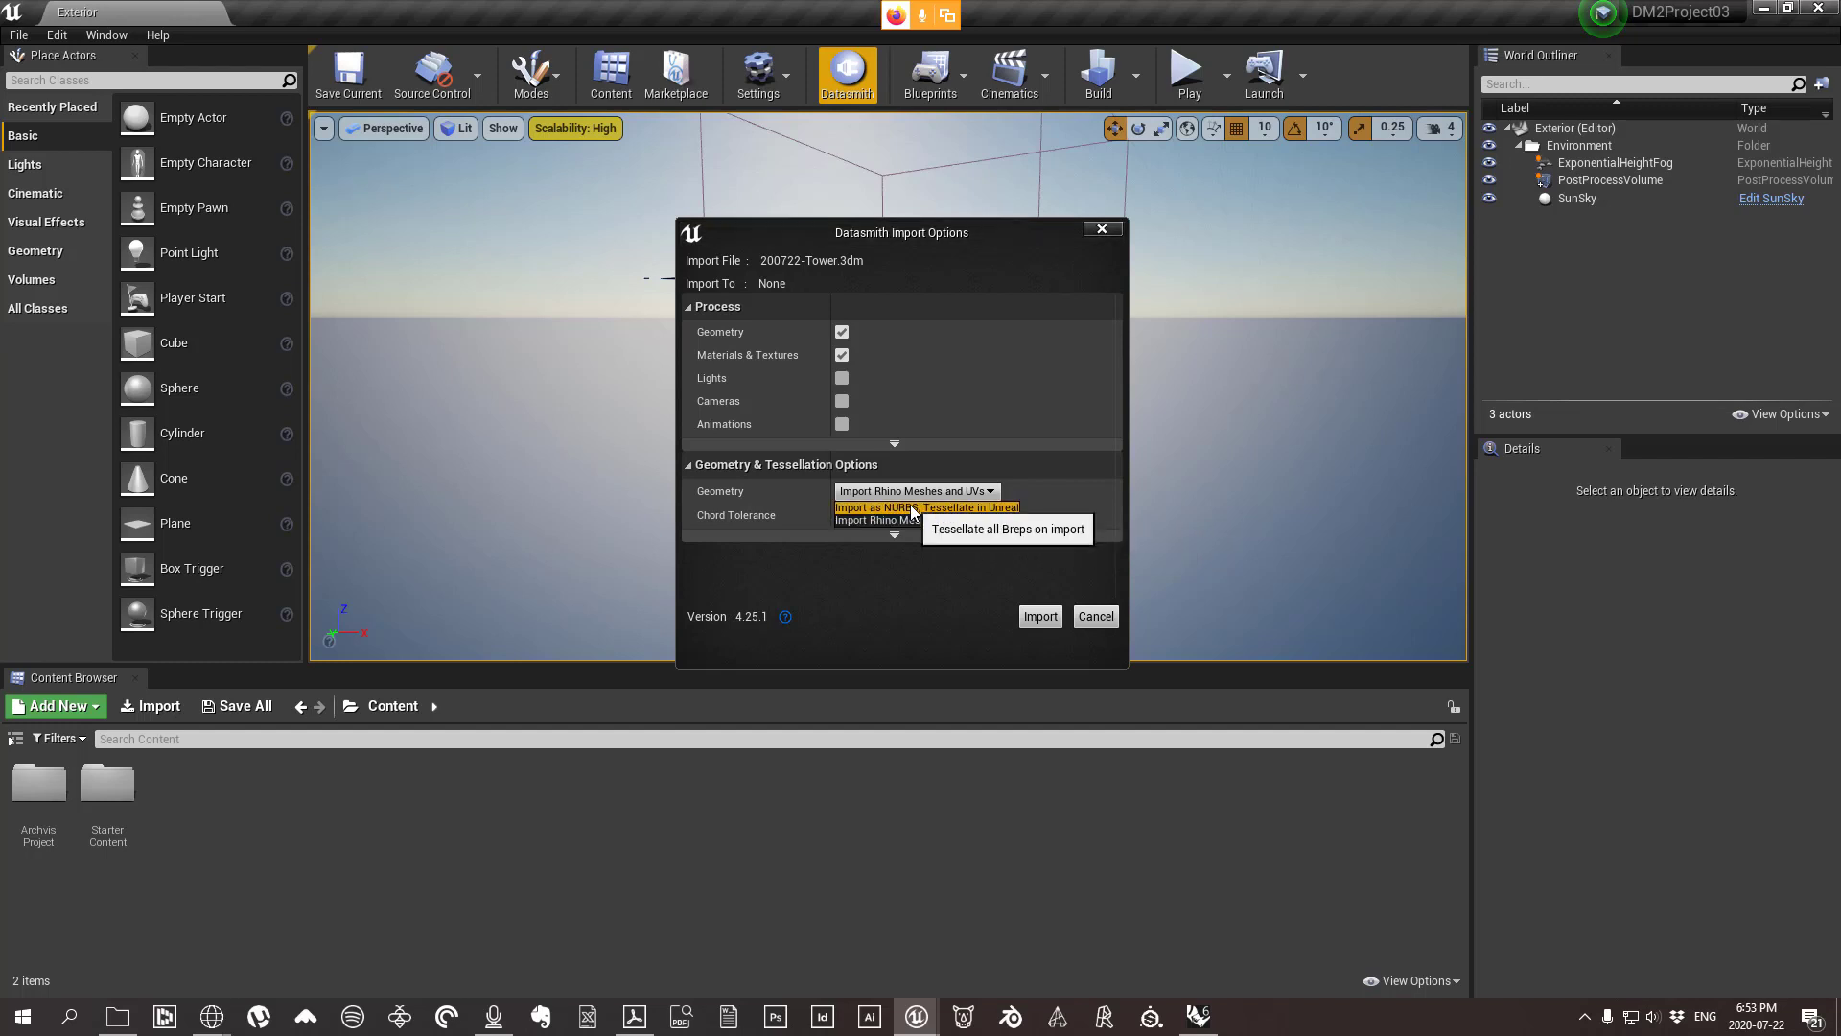
pyautogui.click(872, 508)
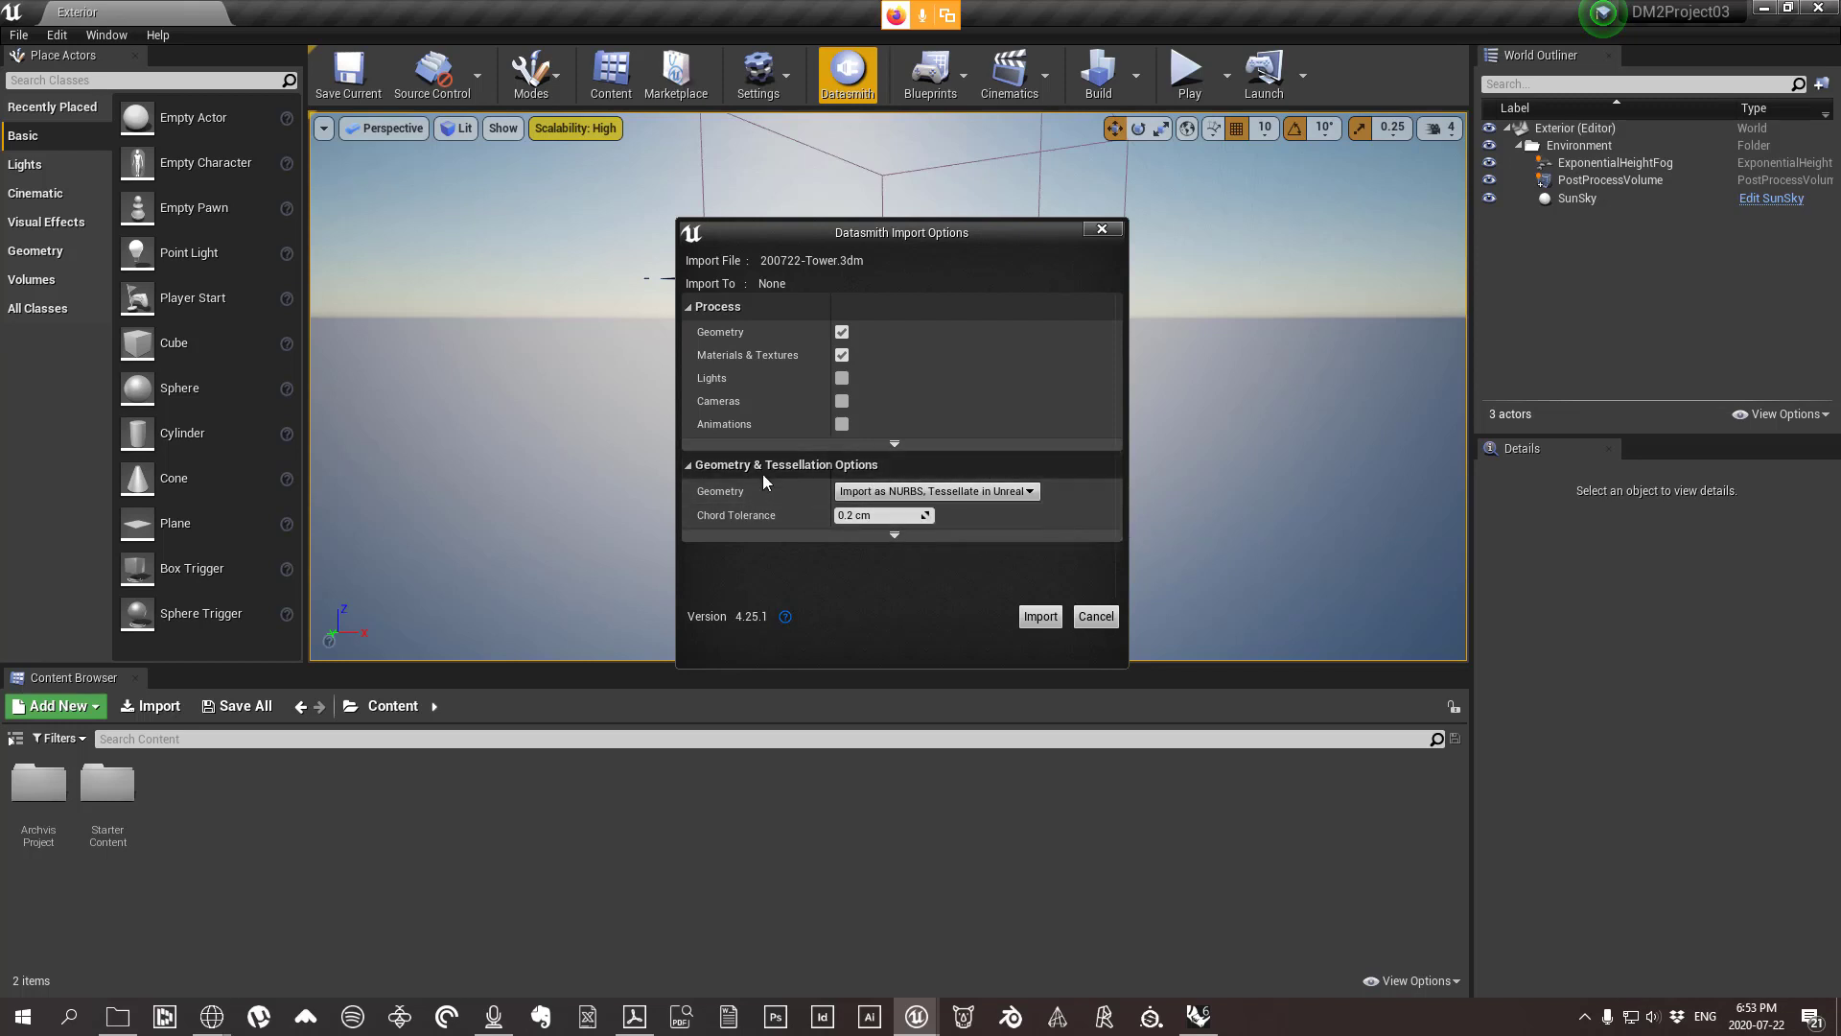
pyautogui.click(963, 491)
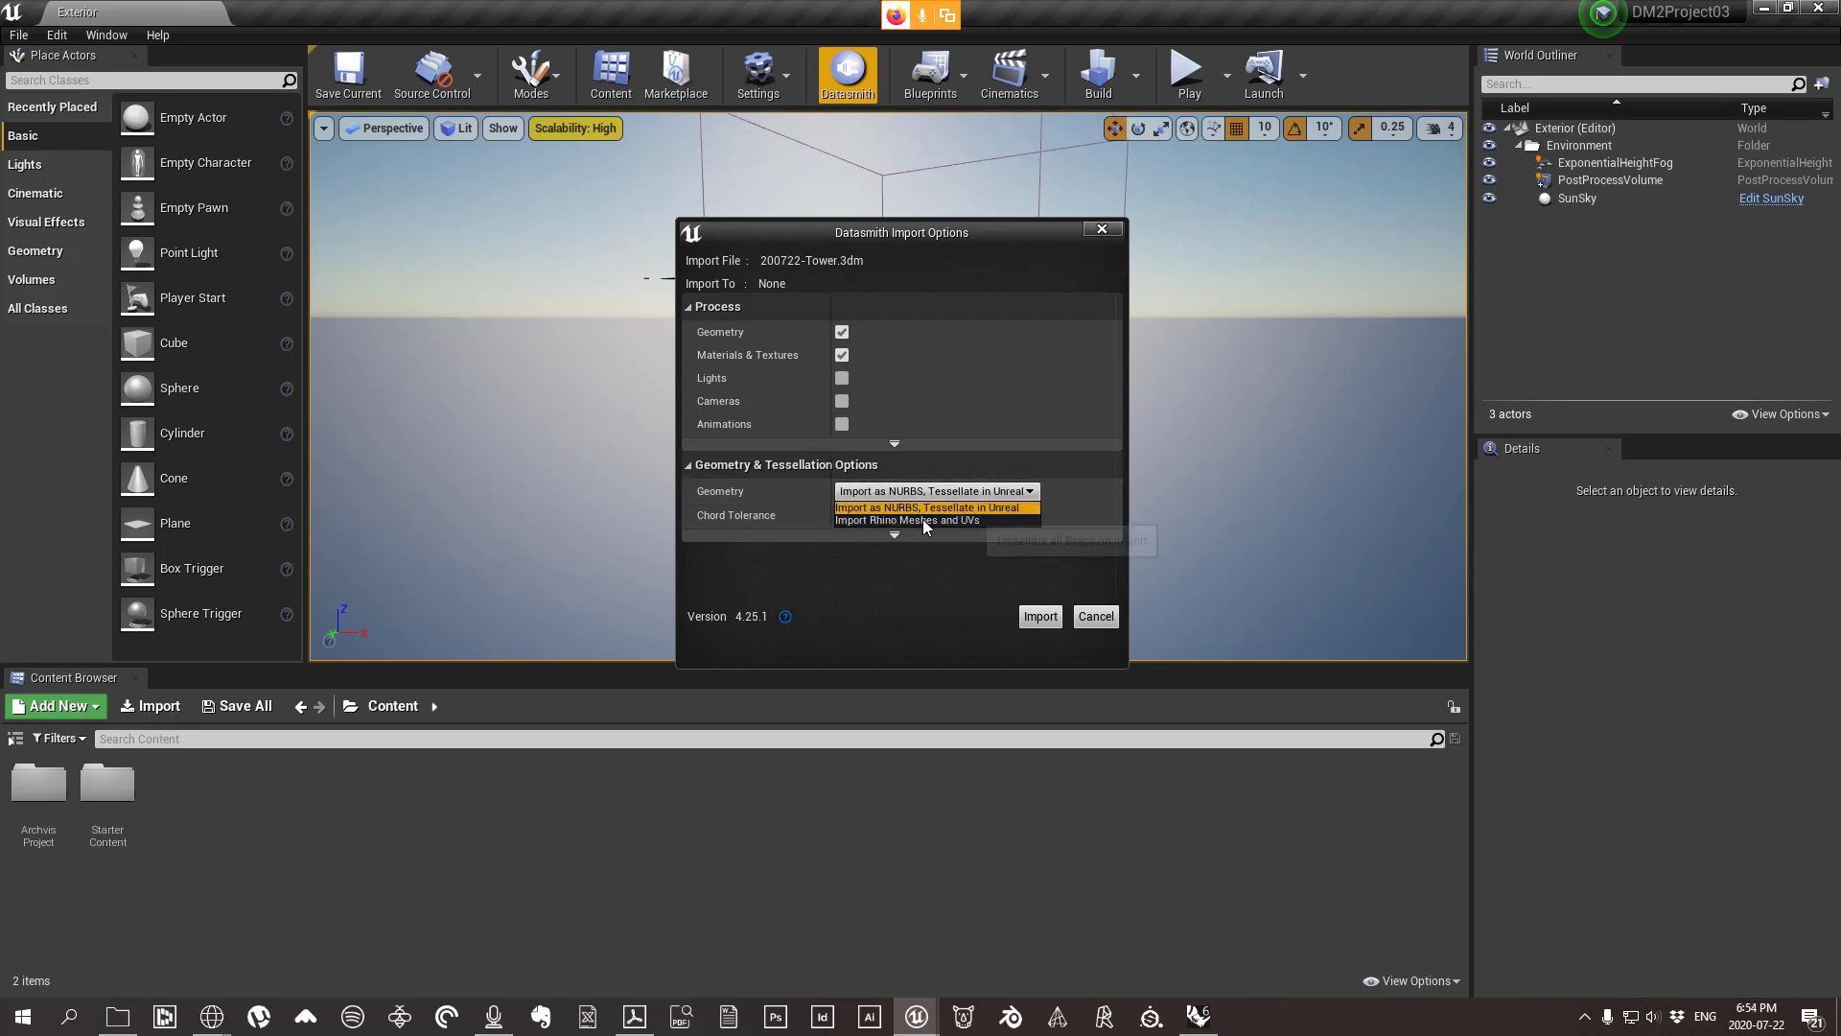
pyautogui.click(897, 520)
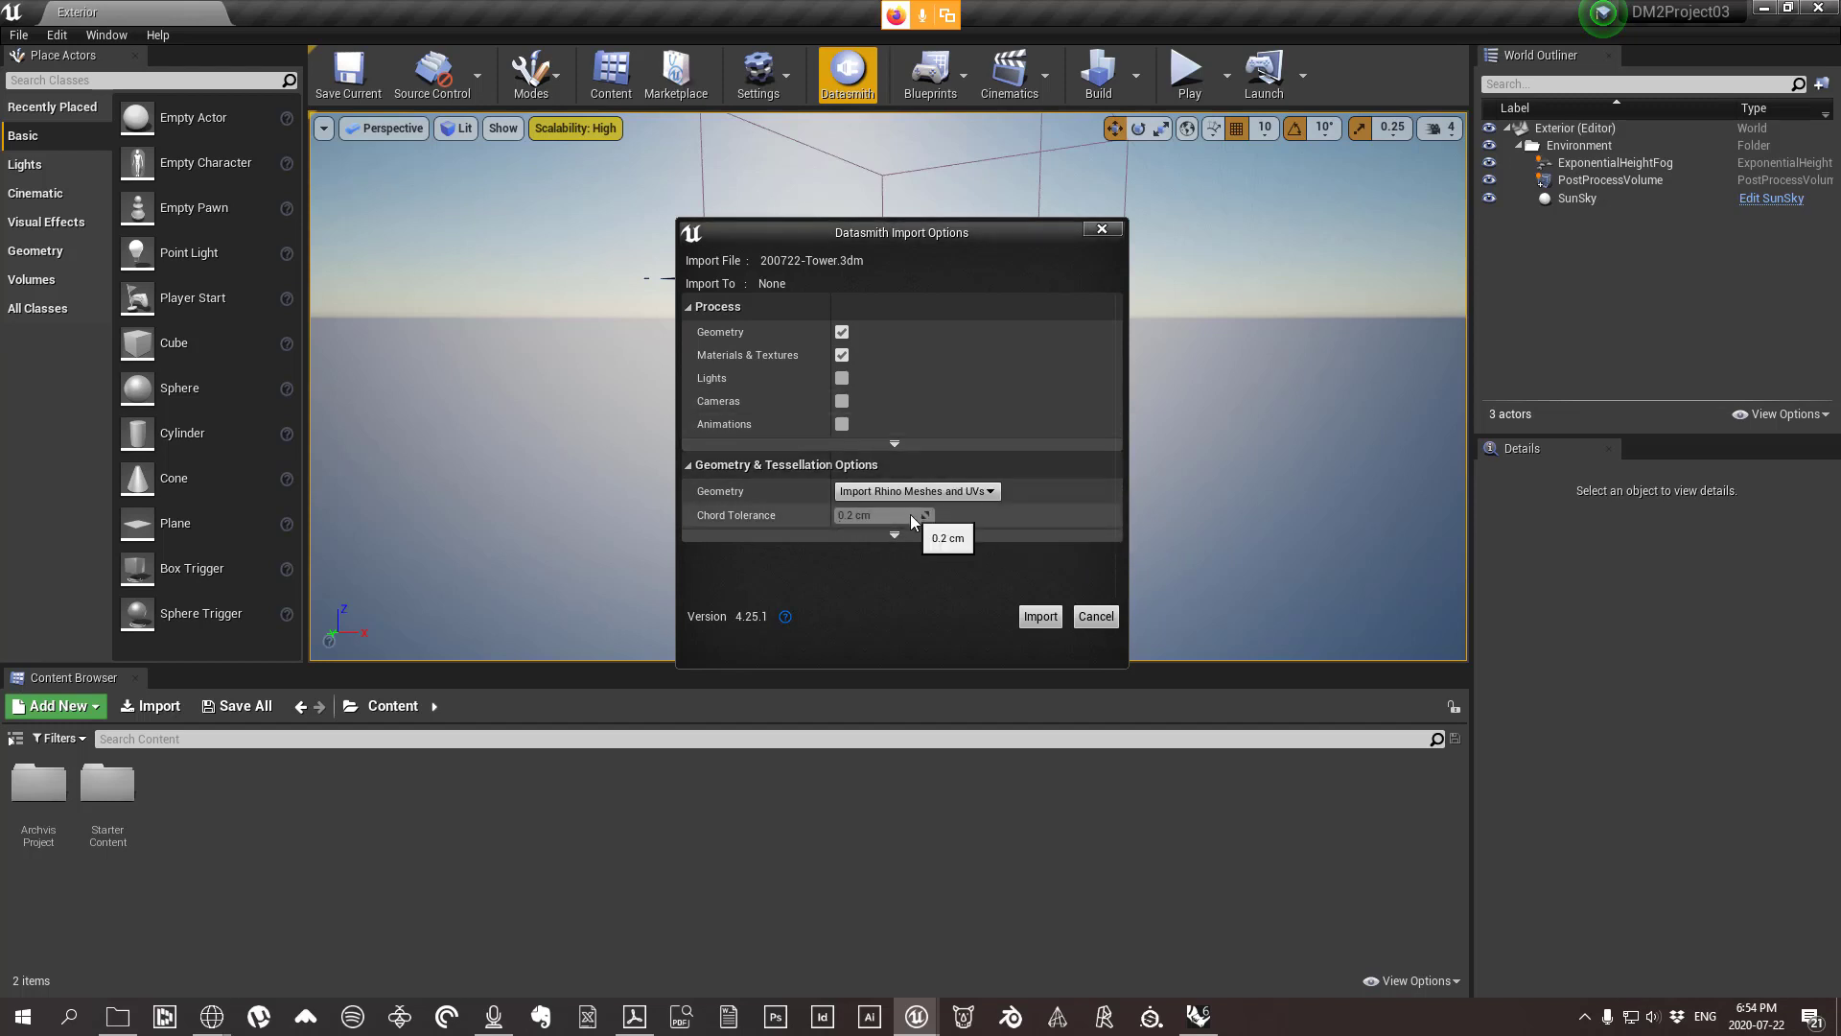
pyautogui.click(894, 537)
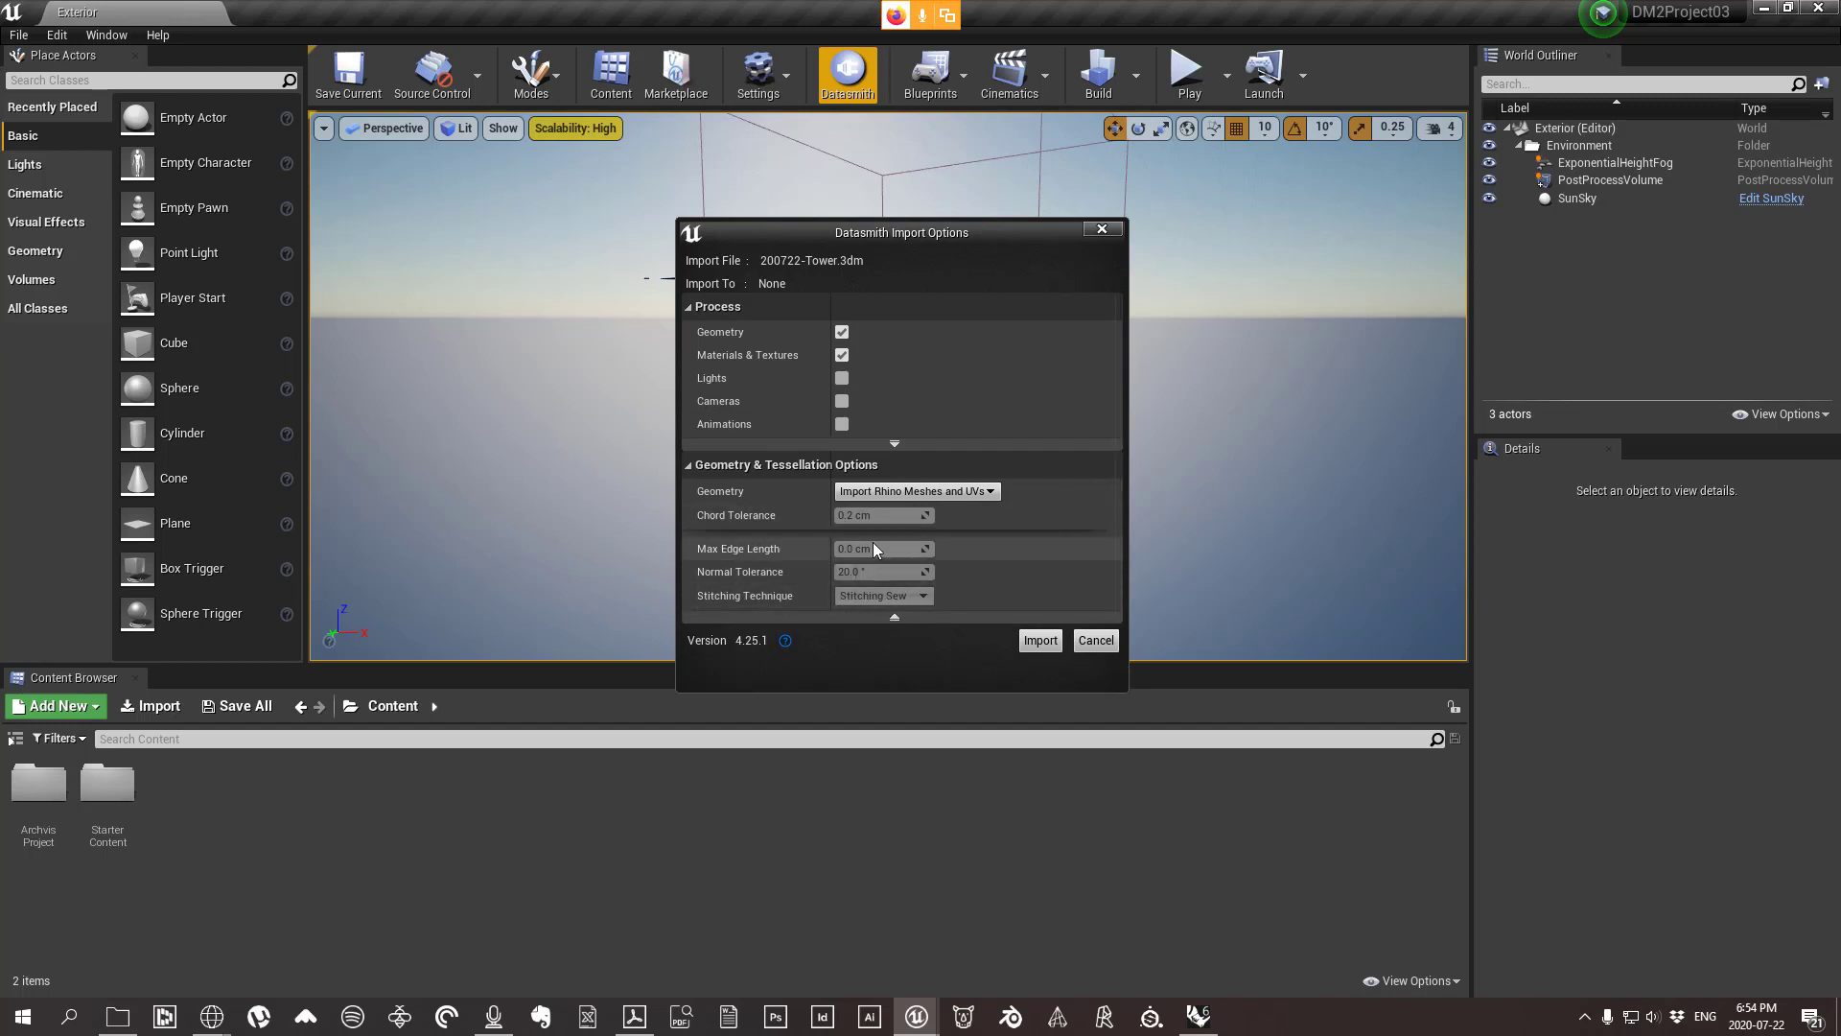
pyautogui.click(925, 494)
pyautogui.click(902, 513)
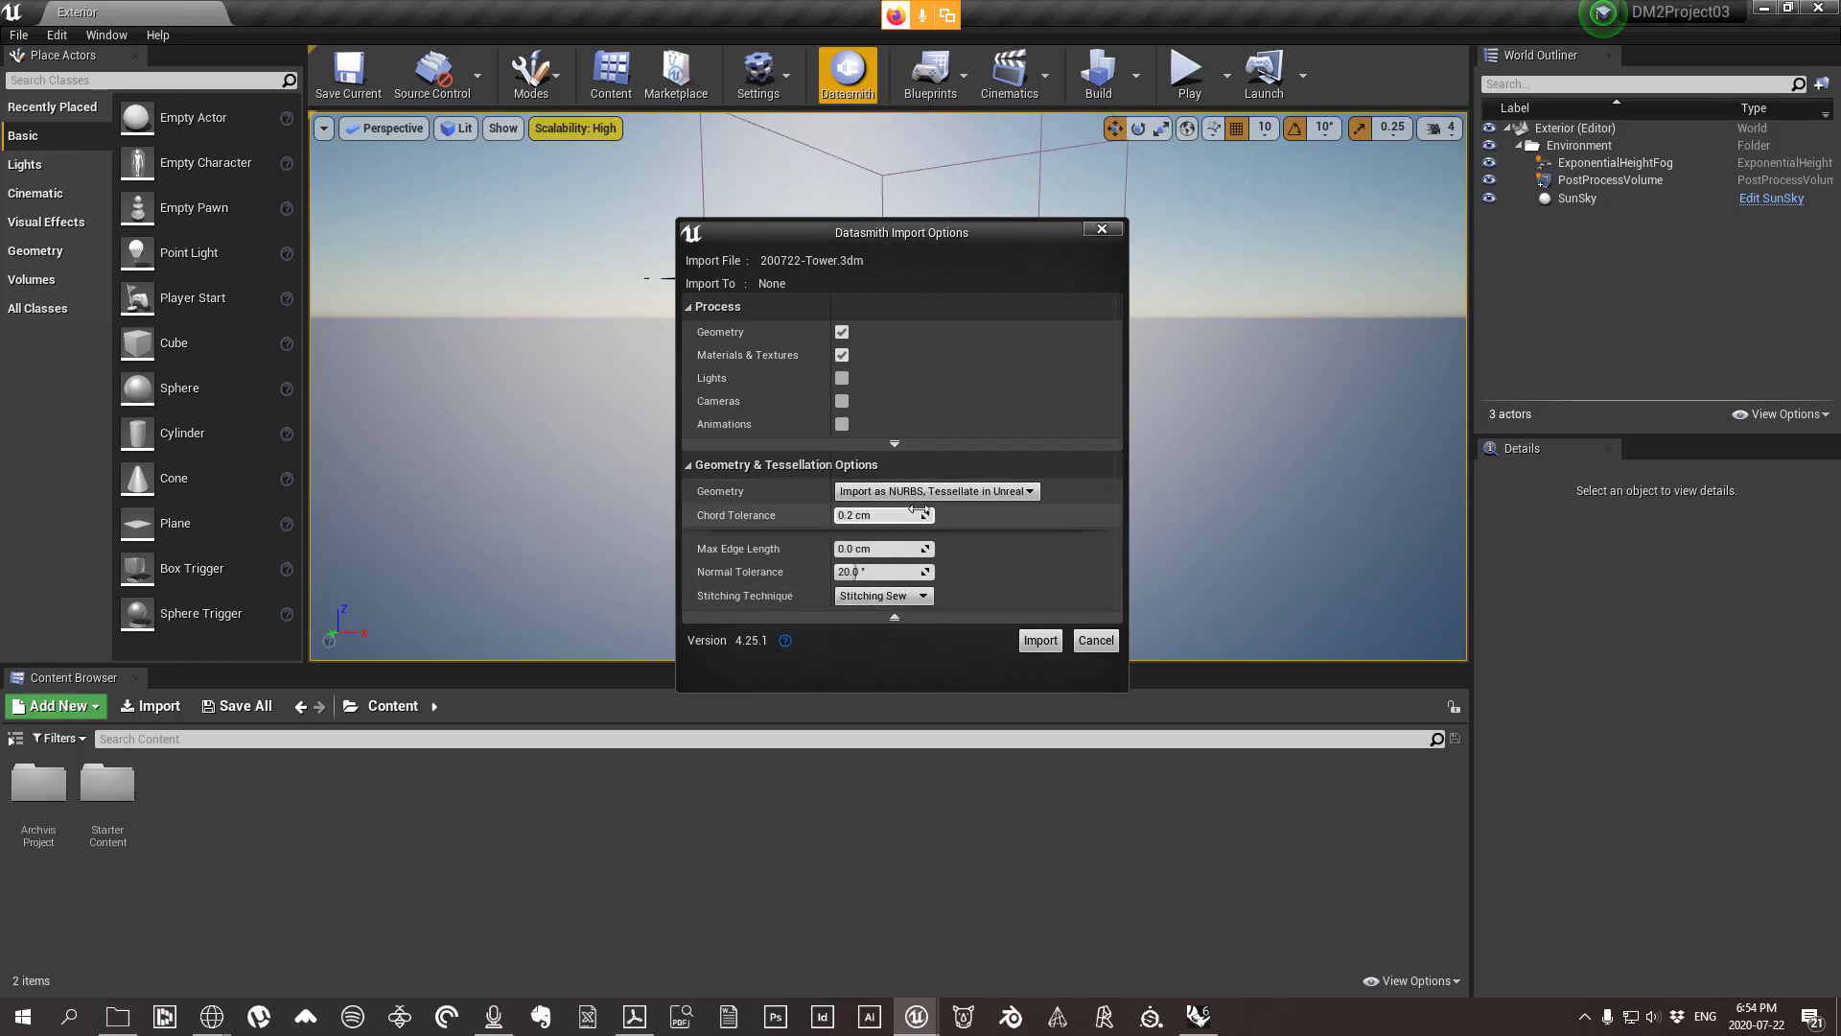
# Set the geometry option to Import Rhino Meshes and UVs and run the Datasmith import of the tower.
pyautogui.click(949, 491)
pyautogui.click(960, 527)
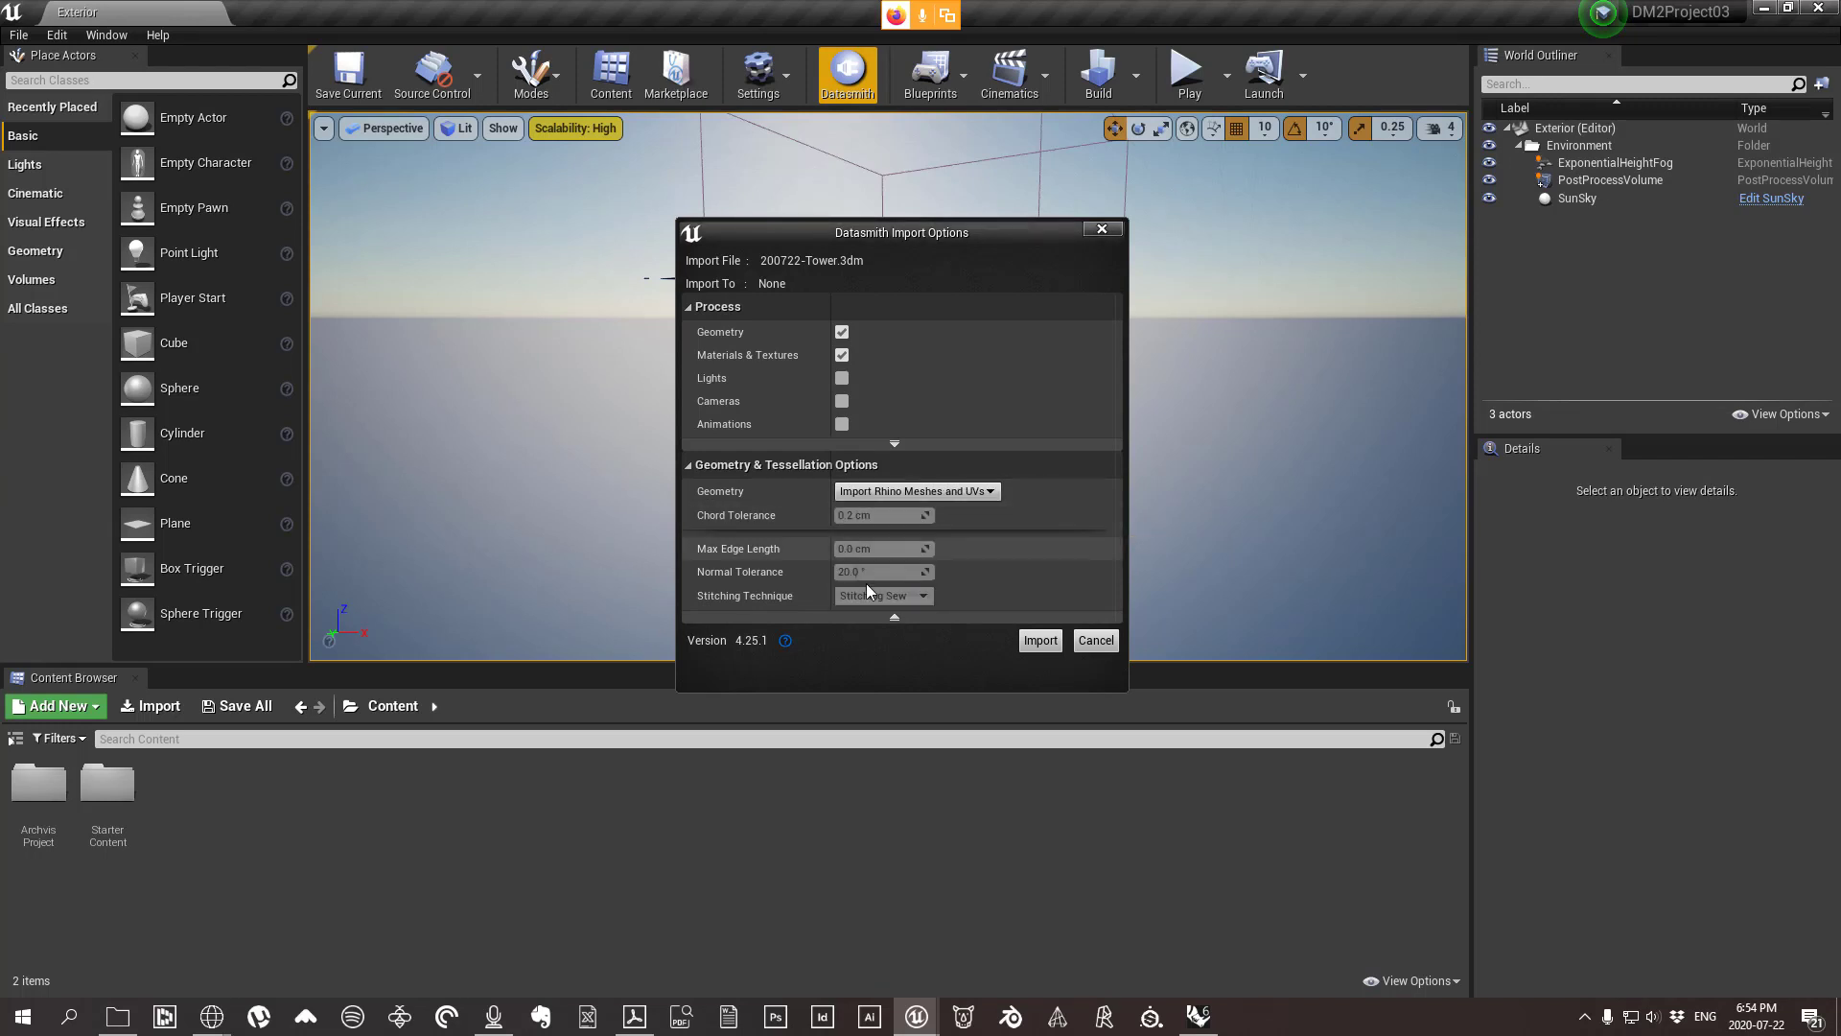
pyautogui.click(1041, 640)
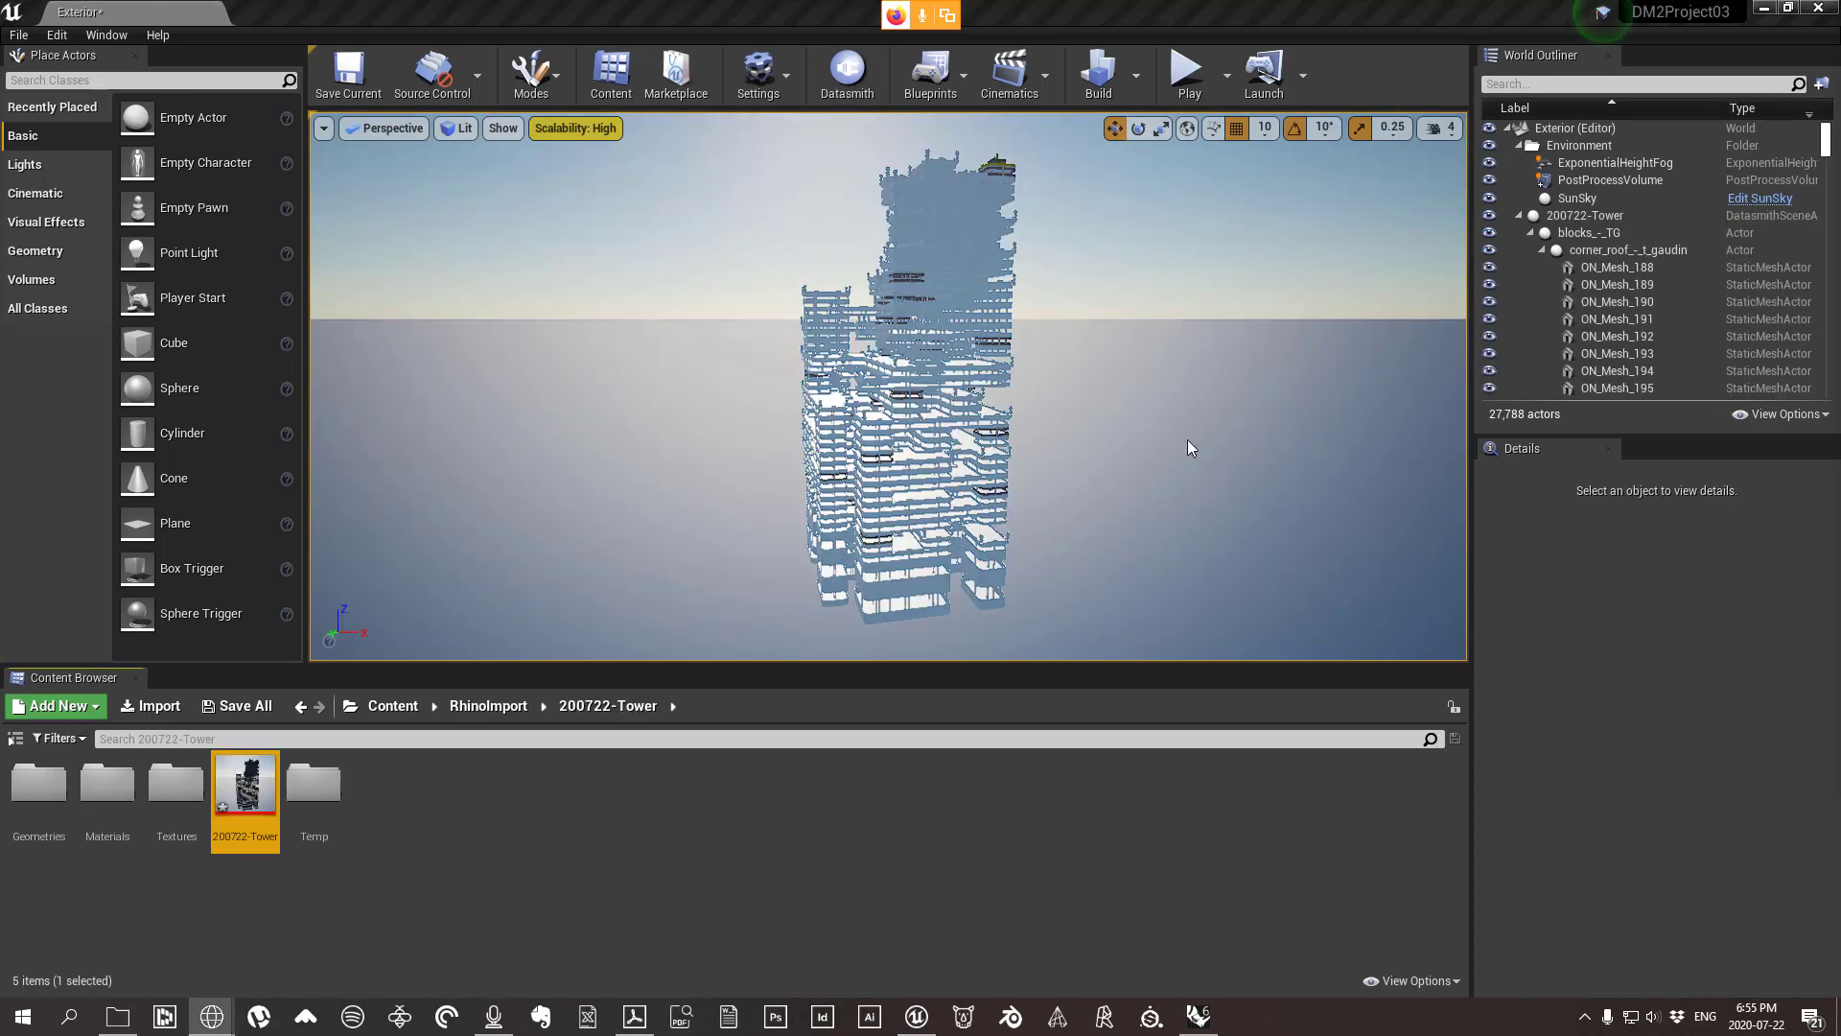
# Examine the imported tower, focusing on the yellow-roofed block at its top and the floors below.
pyautogui.moveTo(1168, 435)
pyautogui.mouseDown()
pyautogui.moveTo(1141, 384)
pyautogui.moveTo(1179, 451)
pyautogui.moveTo(1168, 435)
pyautogui.mouseUp()
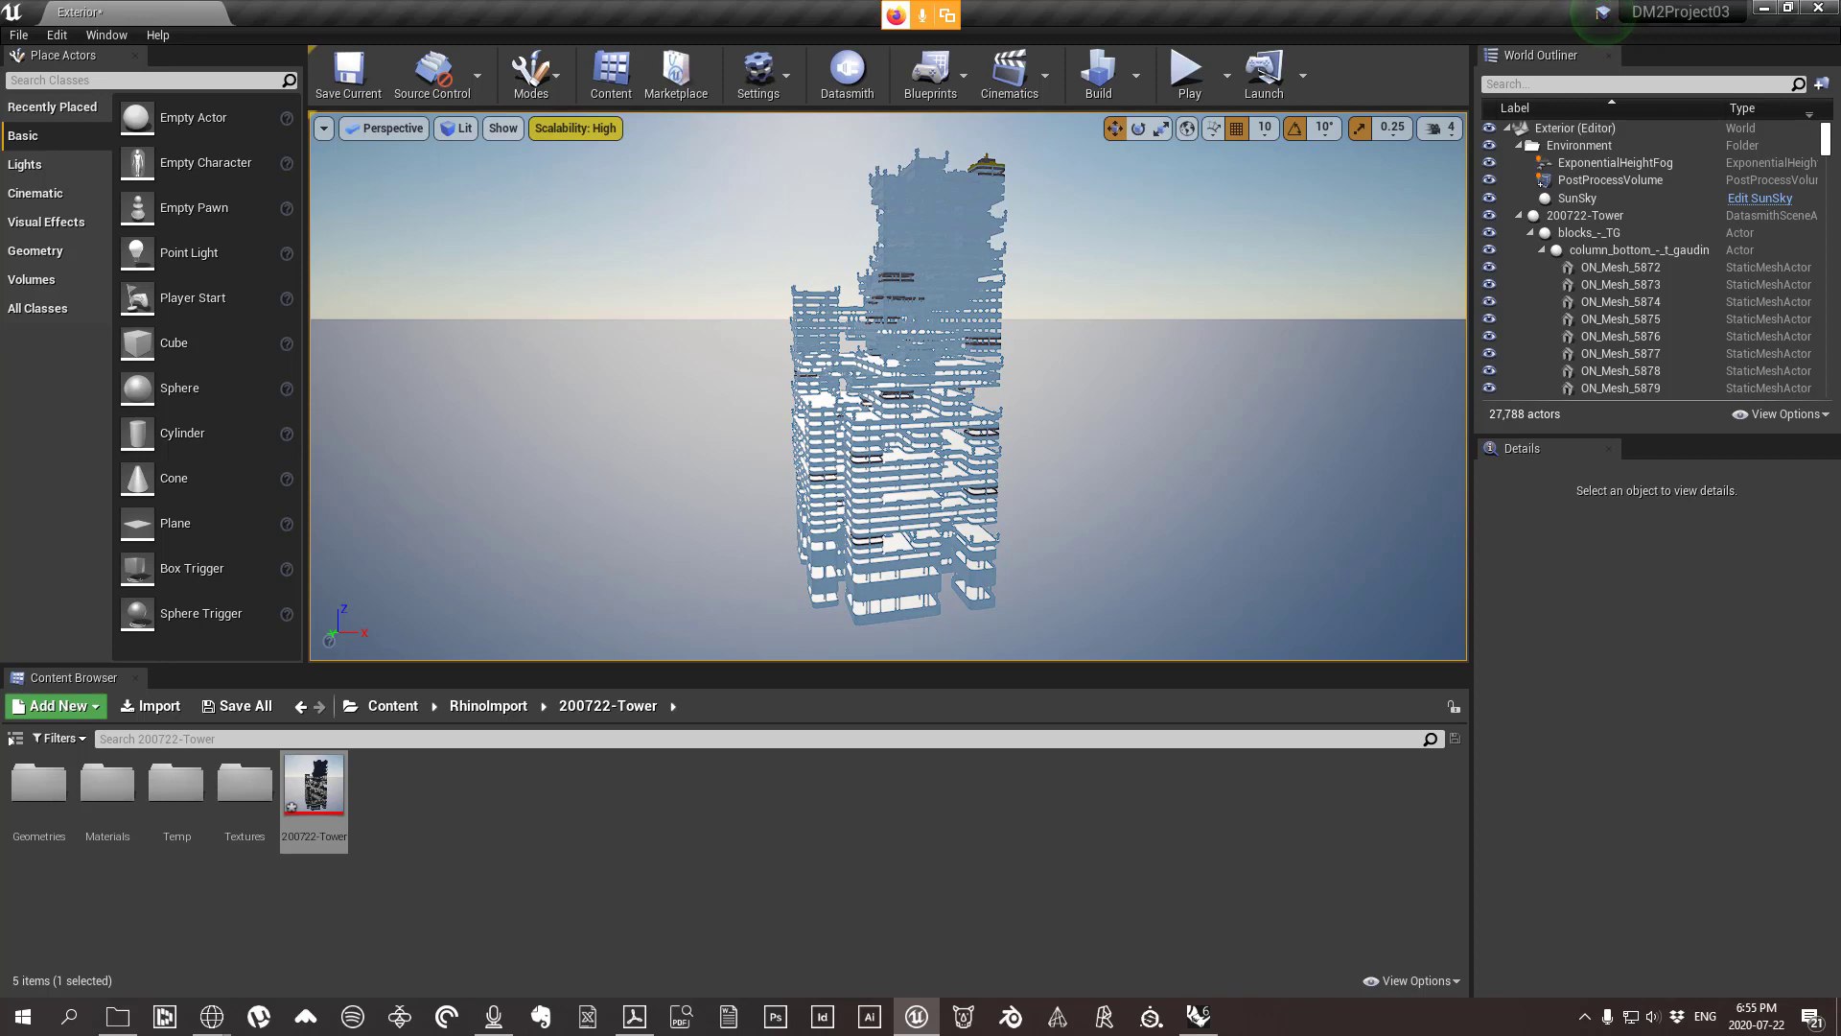
pyautogui.moveTo(1067, 370)
pyautogui.mouseDown(button='right')
pyautogui.moveTo(1112, 372)
pyautogui.moveTo(1074, 353)
pyautogui.moveTo(1093, 372)
pyautogui.moveTo(1059, 387)
pyautogui.moveTo(1102, 390)
pyautogui.moveTo(1103, 372)
pyautogui.mouseUp(button='right')
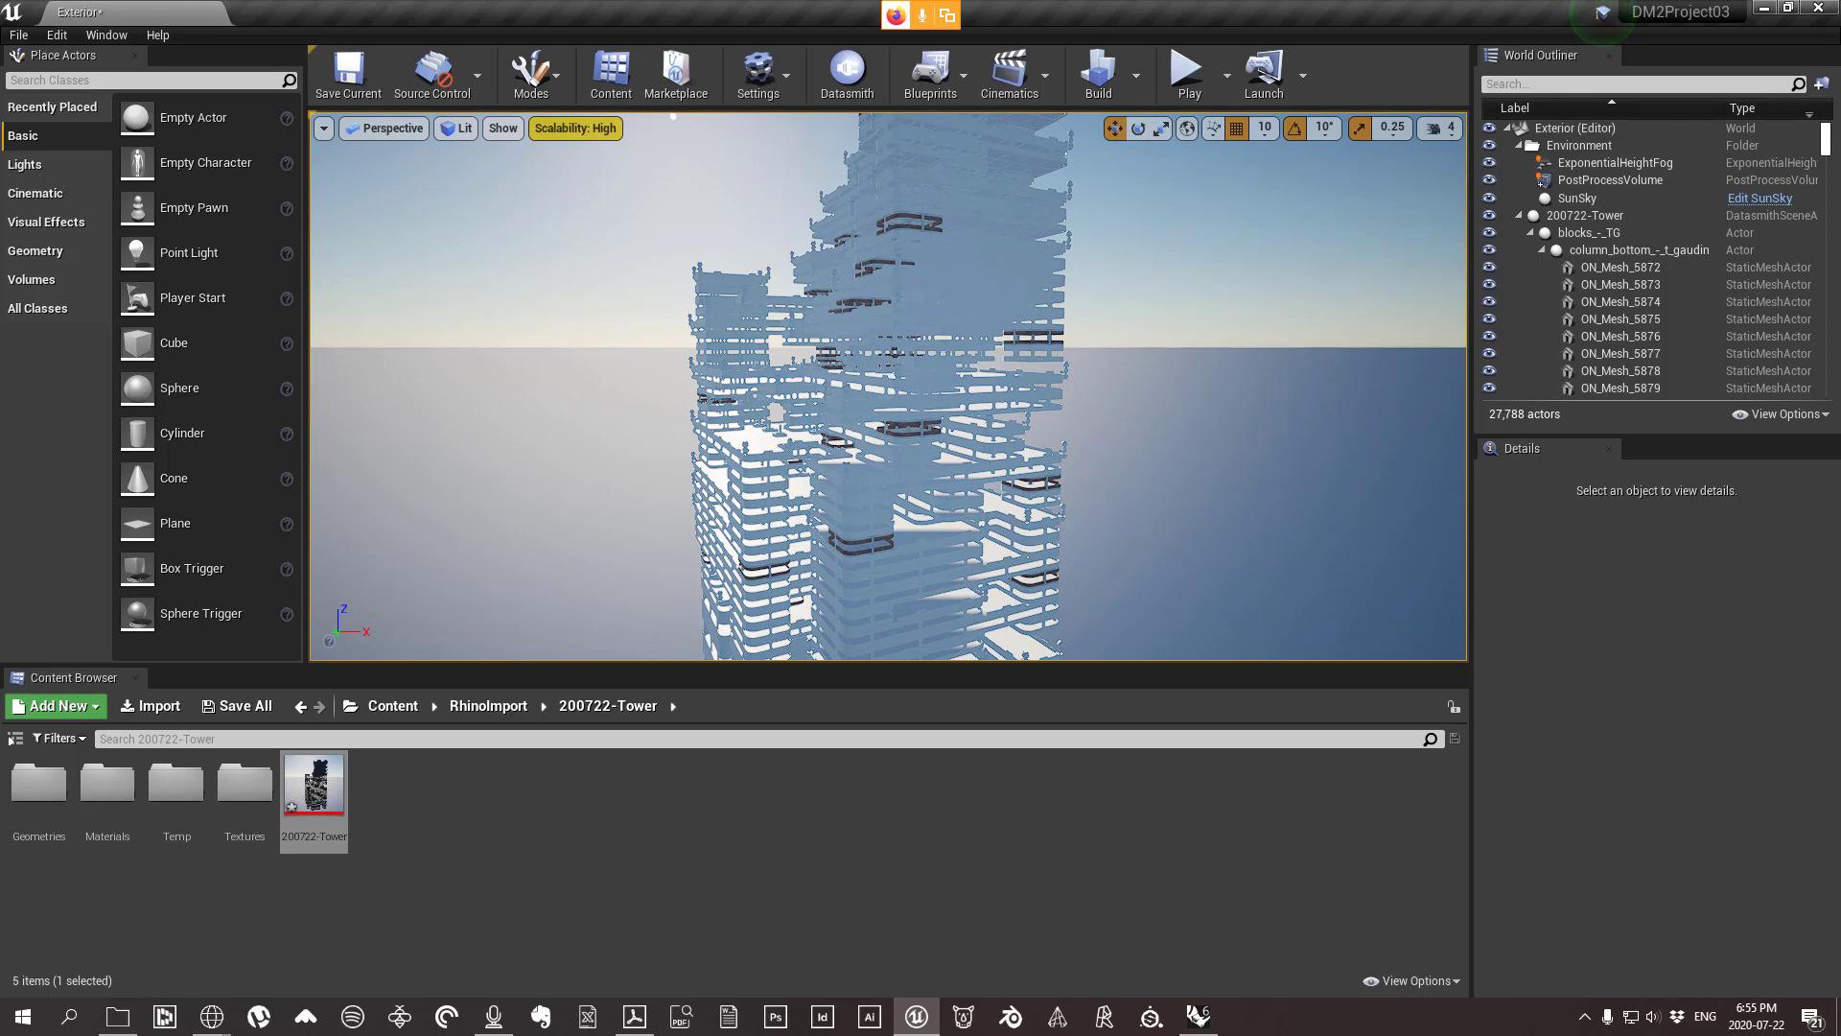
pyautogui.moveTo(1102, 372); pyautogui.dragTo(939, 335, button='right')
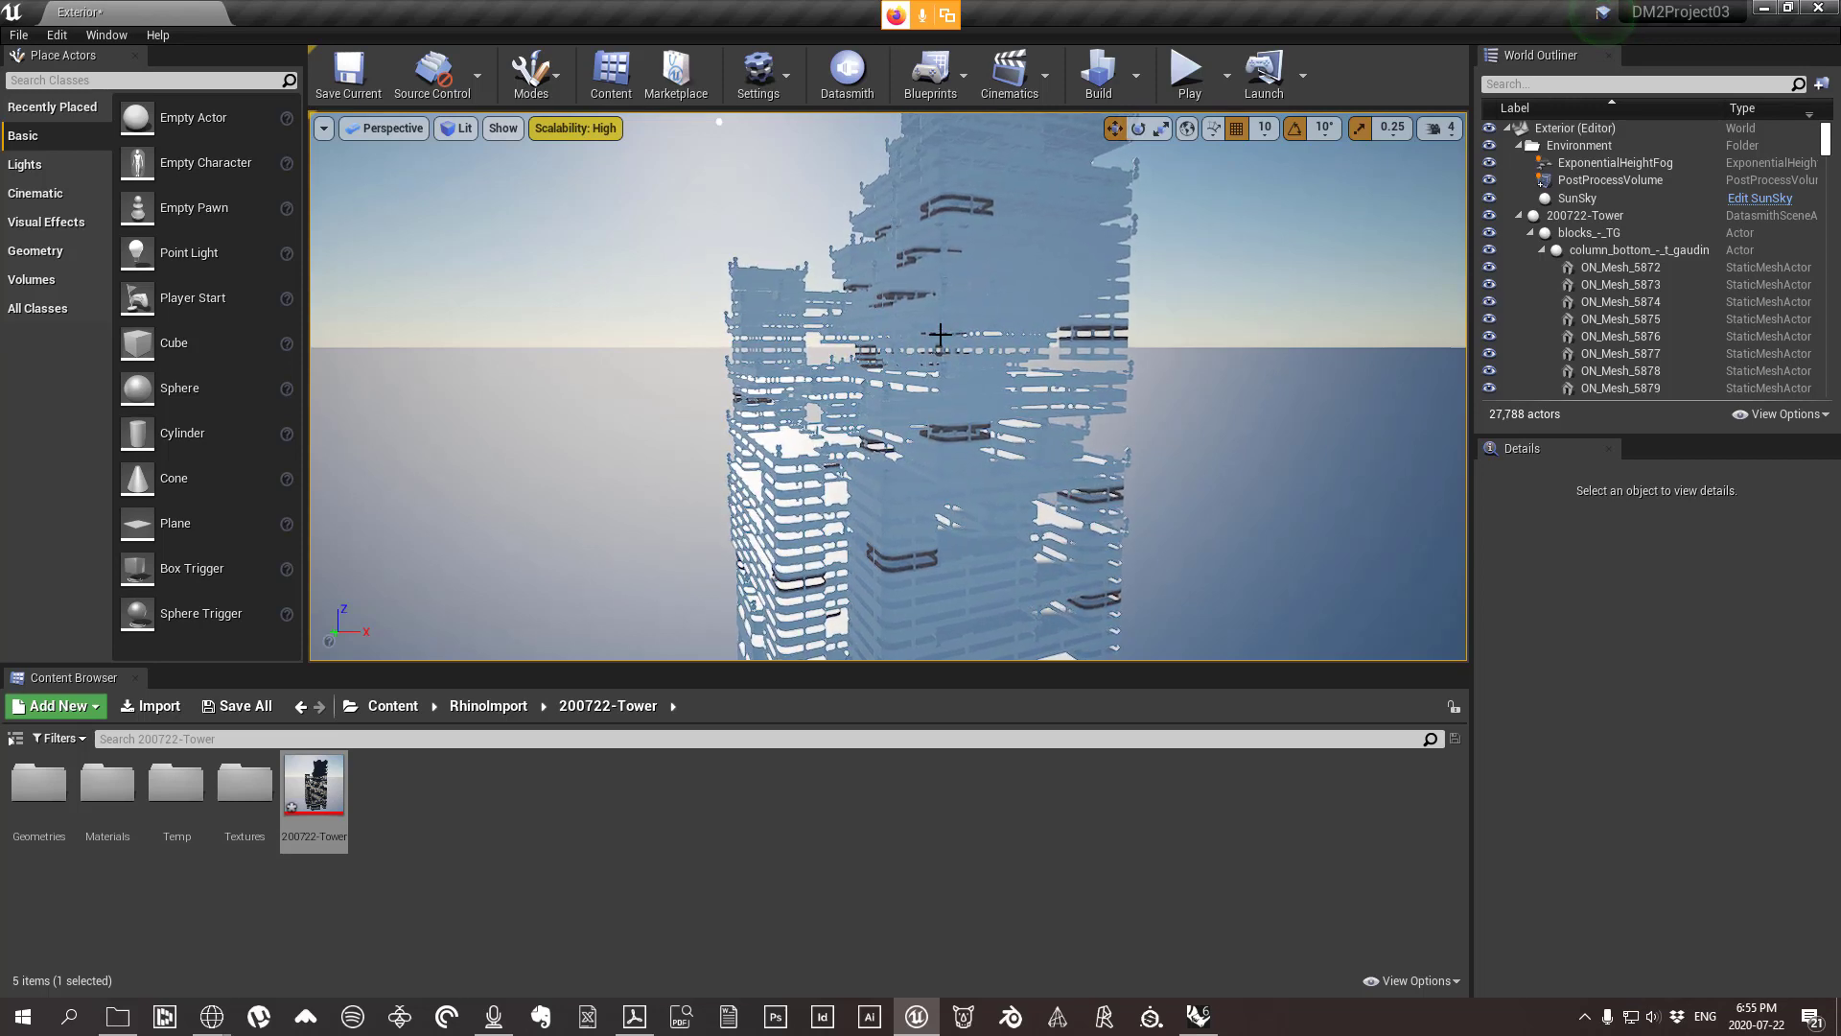
pyautogui.moveTo(1175, 470); pyautogui.dragTo(1088, 155, button='right')
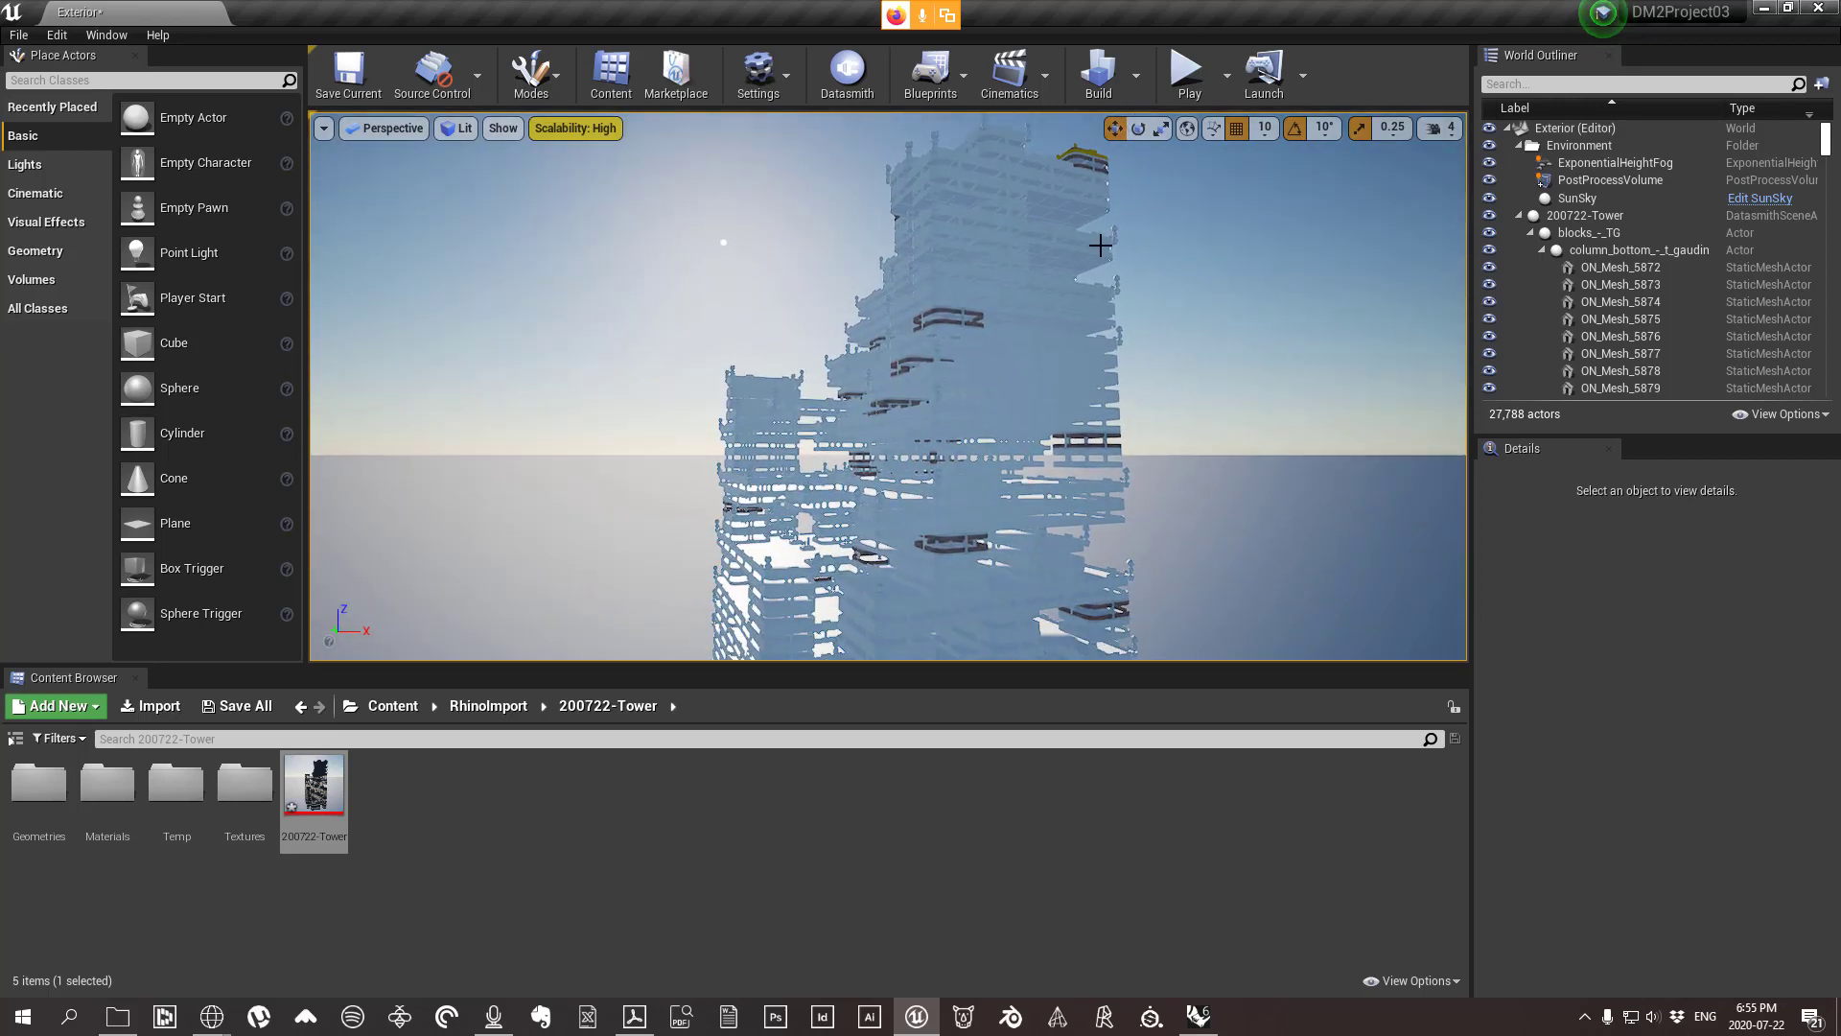
pyautogui.click(1088, 155)
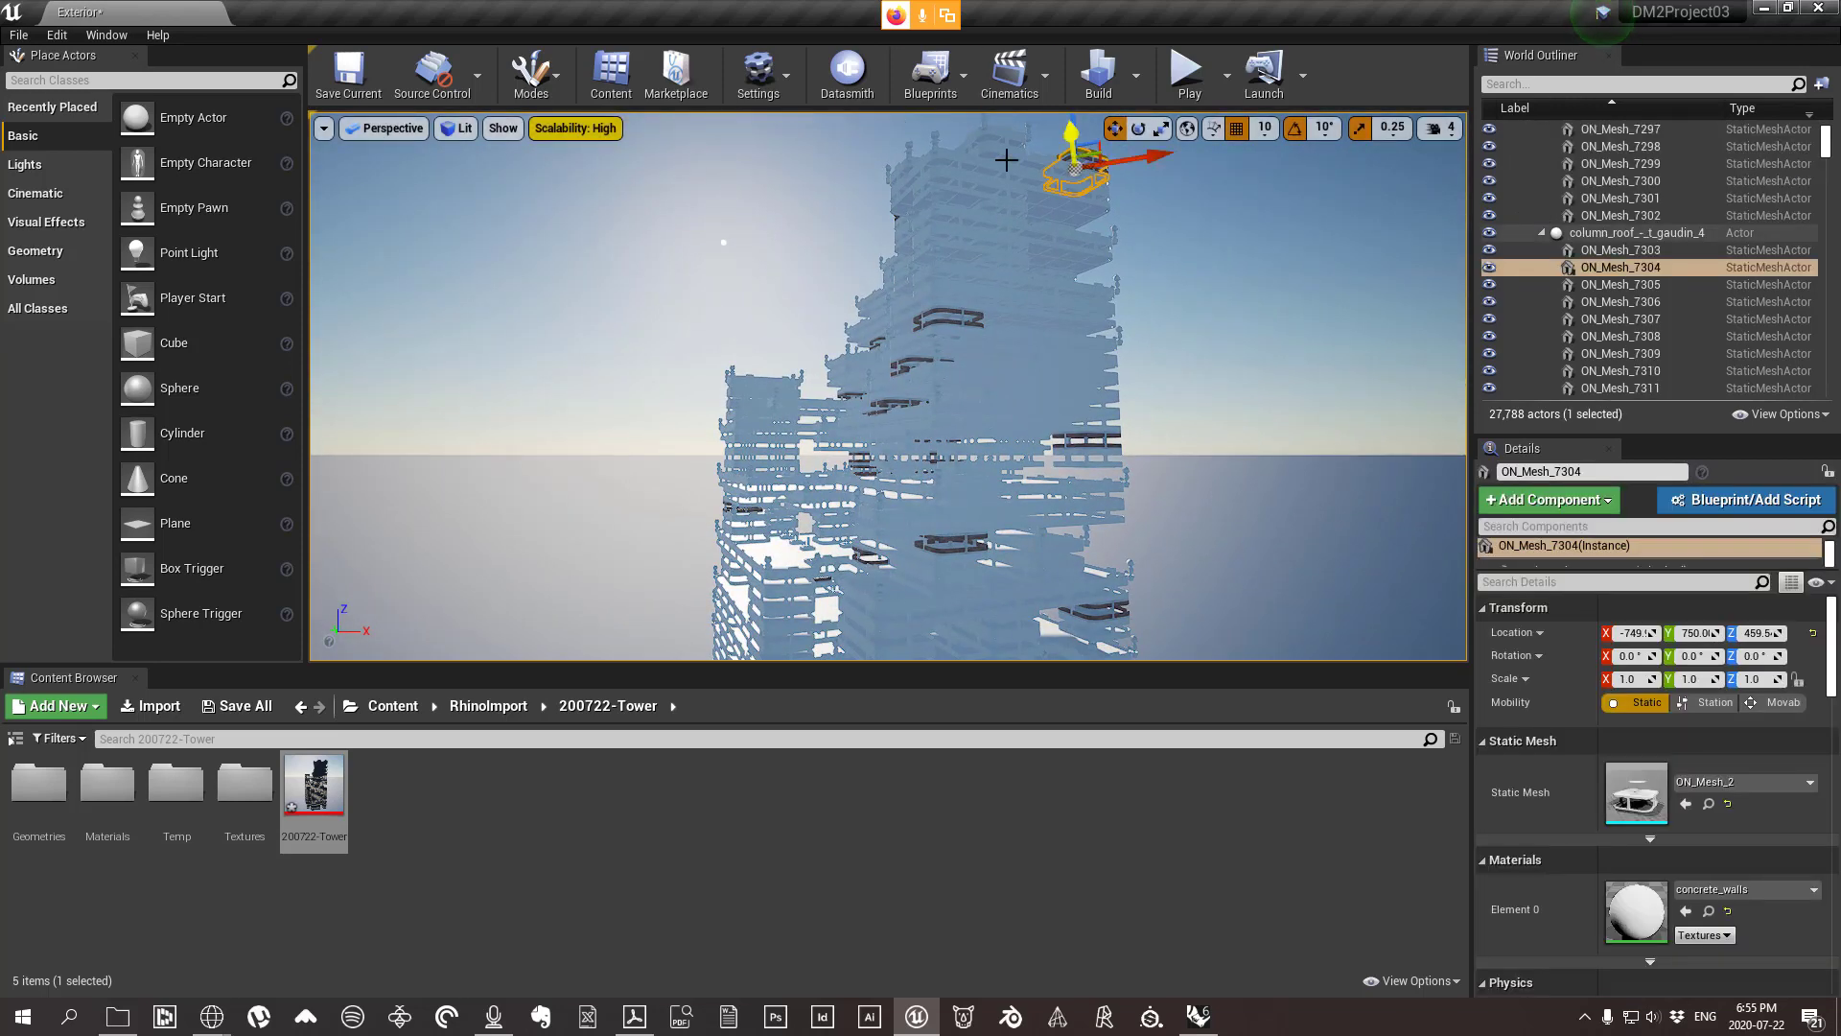
pyautogui.press('f')
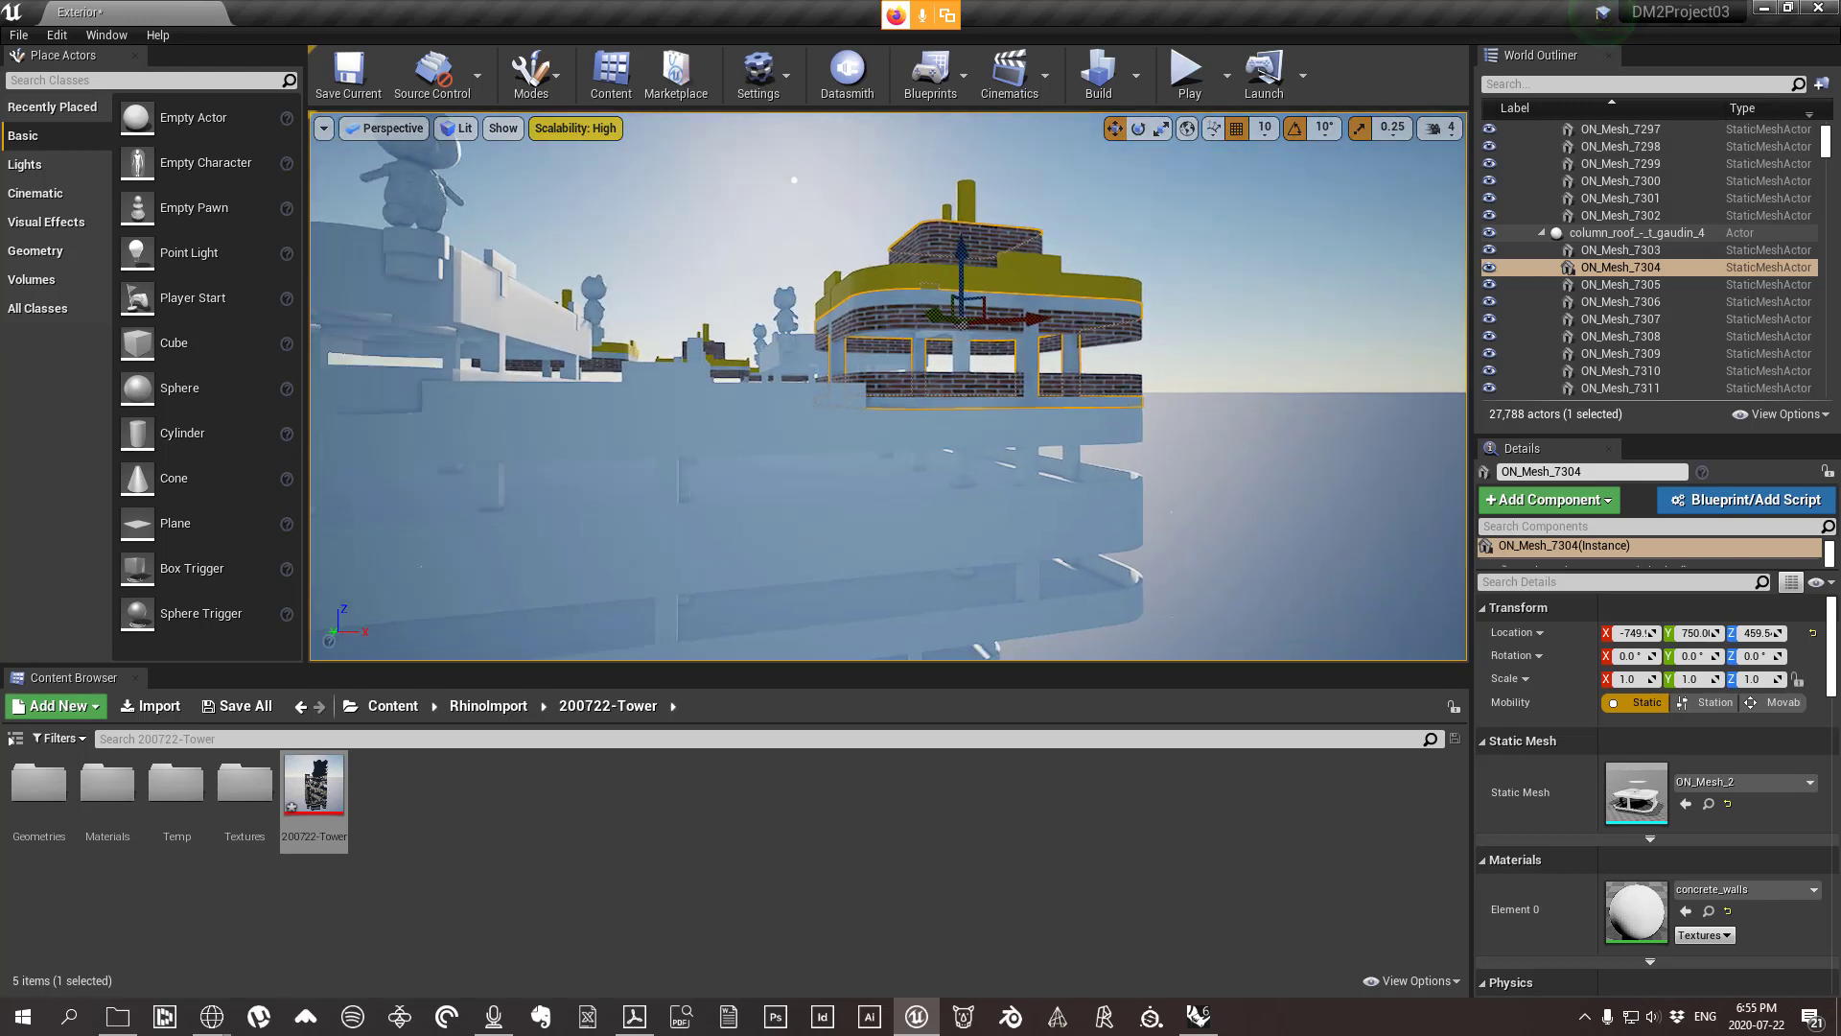
pyautogui.moveTo(1135, 397); pyautogui.dragTo(1002, 522, button='right')
# Set the viewport camera speed to 6 and inspect the rooftop statues and the whole tower.
pyautogui.click(1439, 127)
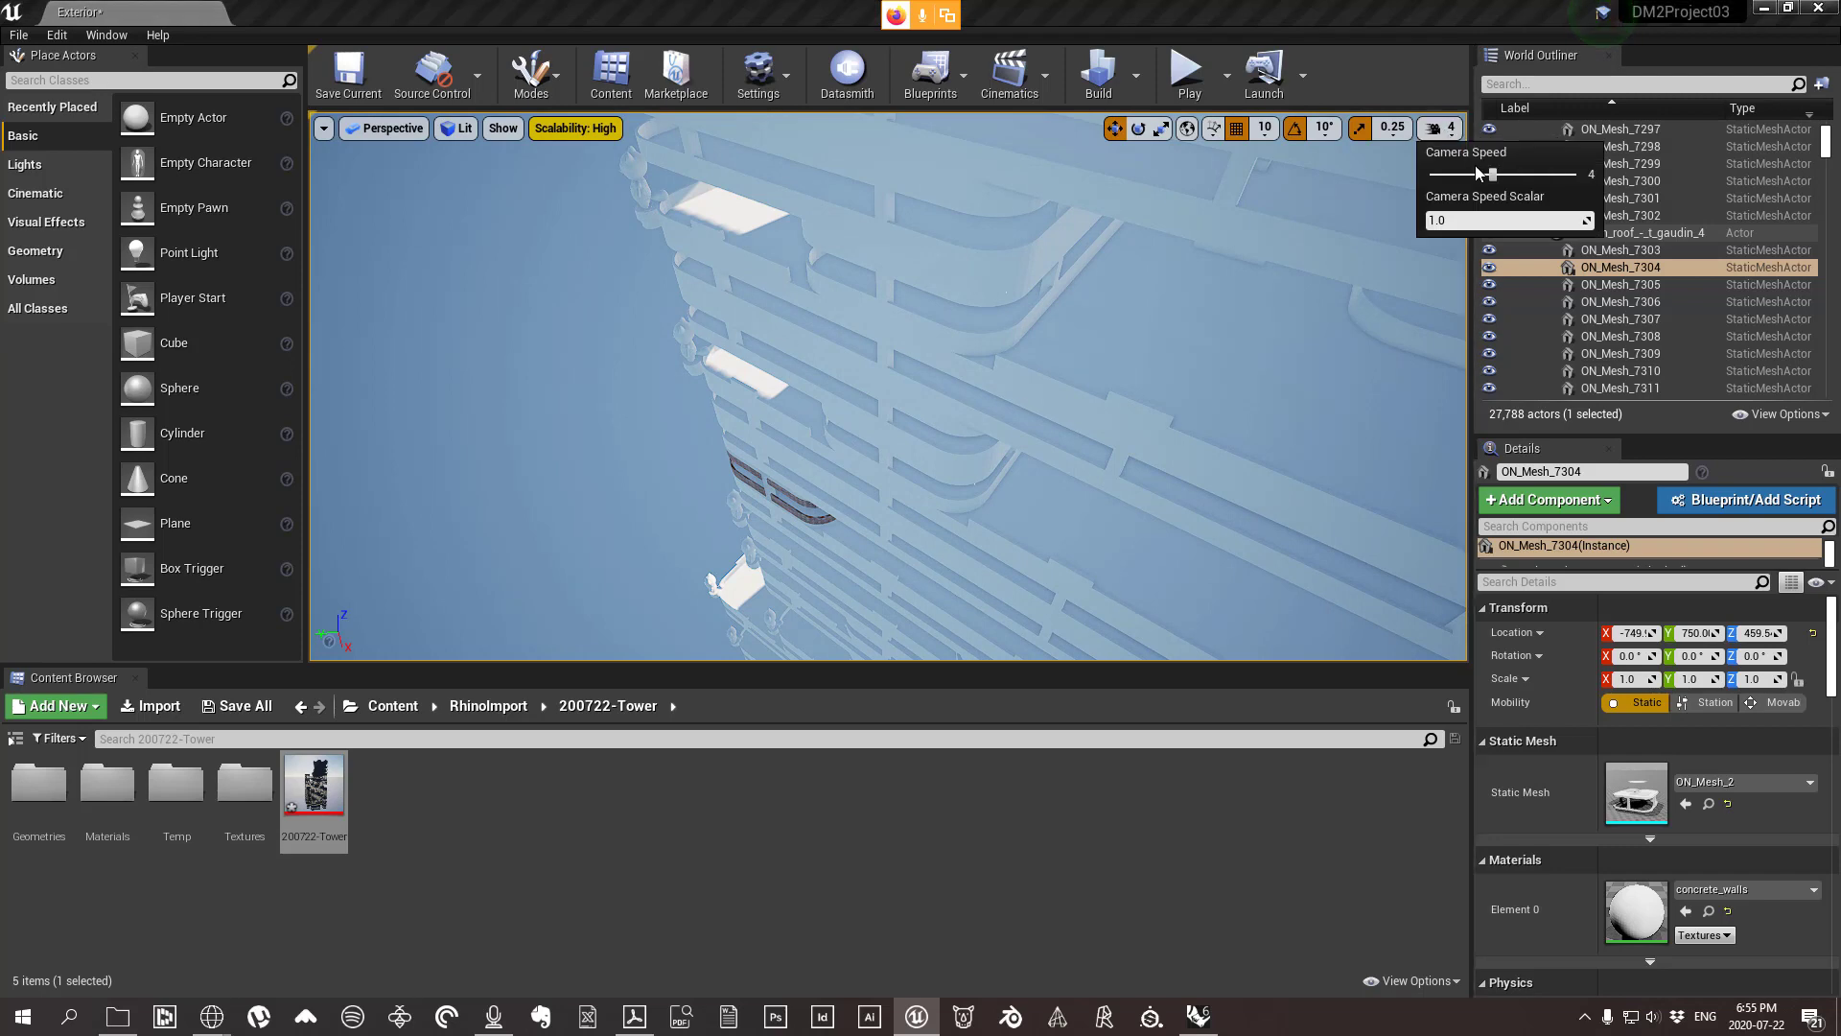
pyautogui.moveTo(1242, 308); pyautogui.dragTo(947, 480, button='right')
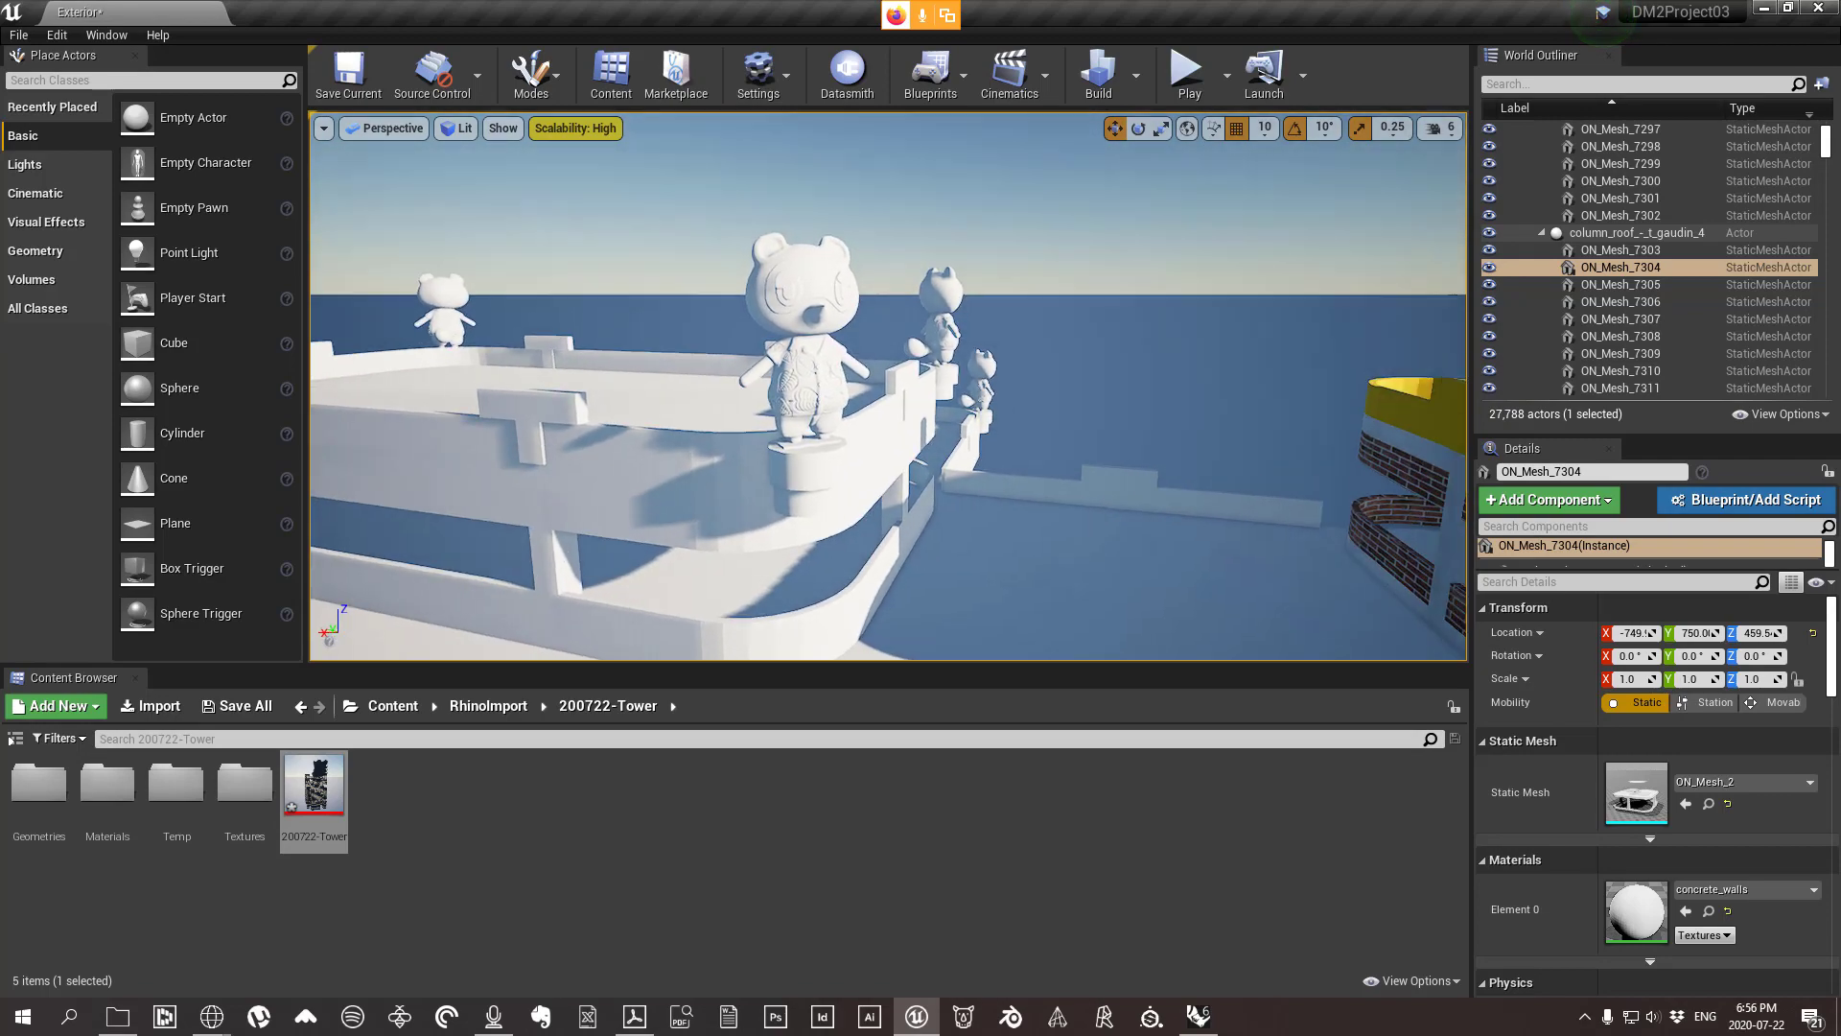
pyautogui.press('f')
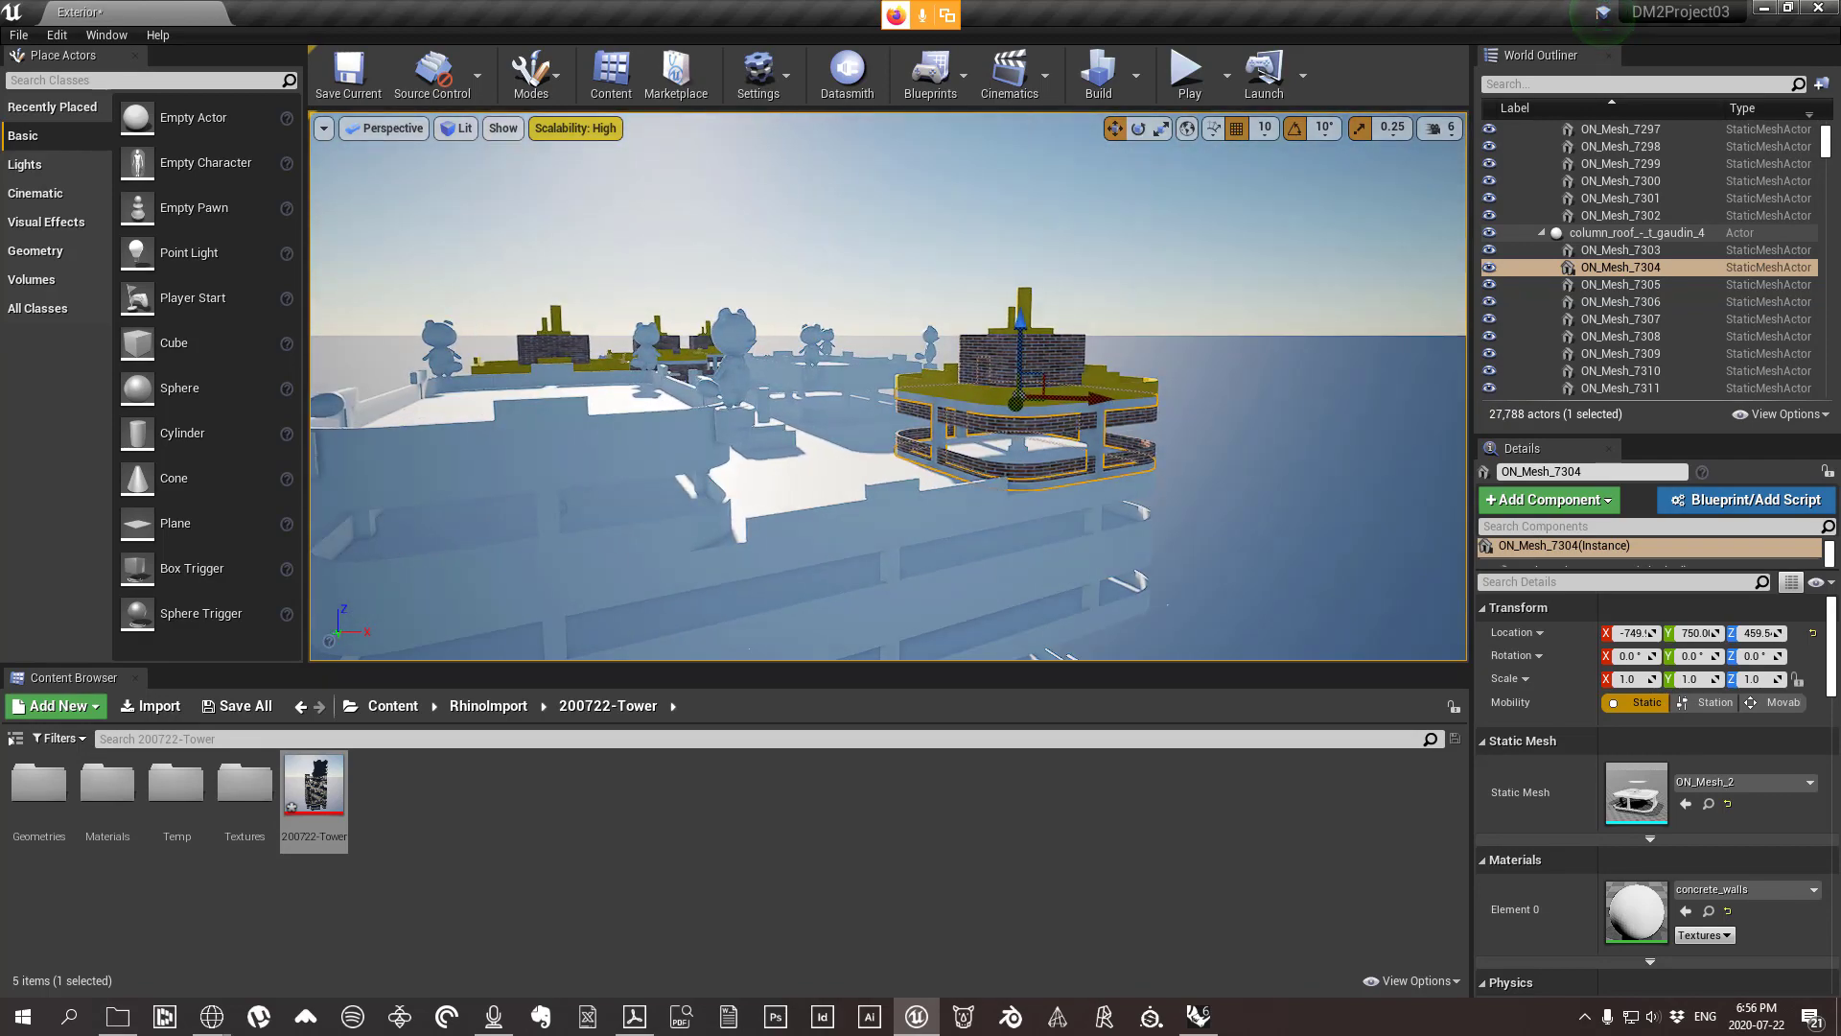
pyautogui.moveTo(947, 479); pyautogui.dragTo(850, 499, button='right')
pyautogui.press('f')
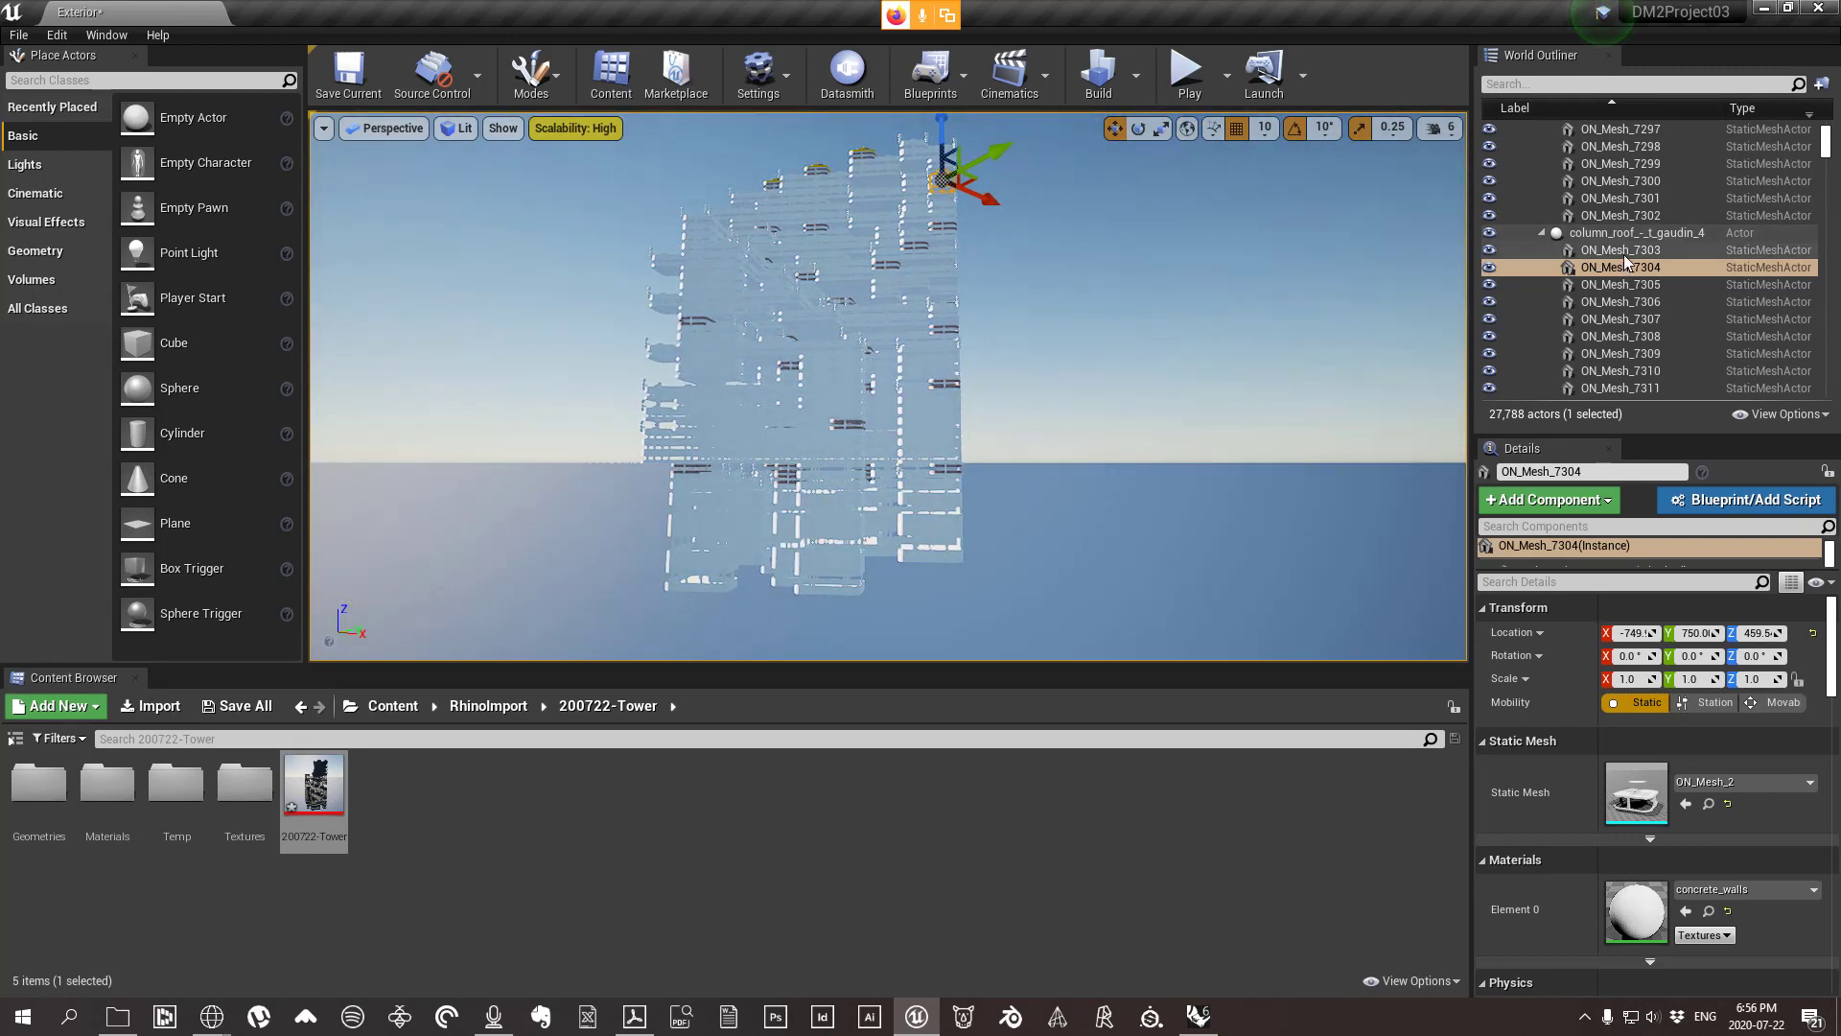
# Inspect the first column-bottom block and several of its individual meshes in the imported scene hierarchy.
pyautogui.scroll(8, 1676, 290)
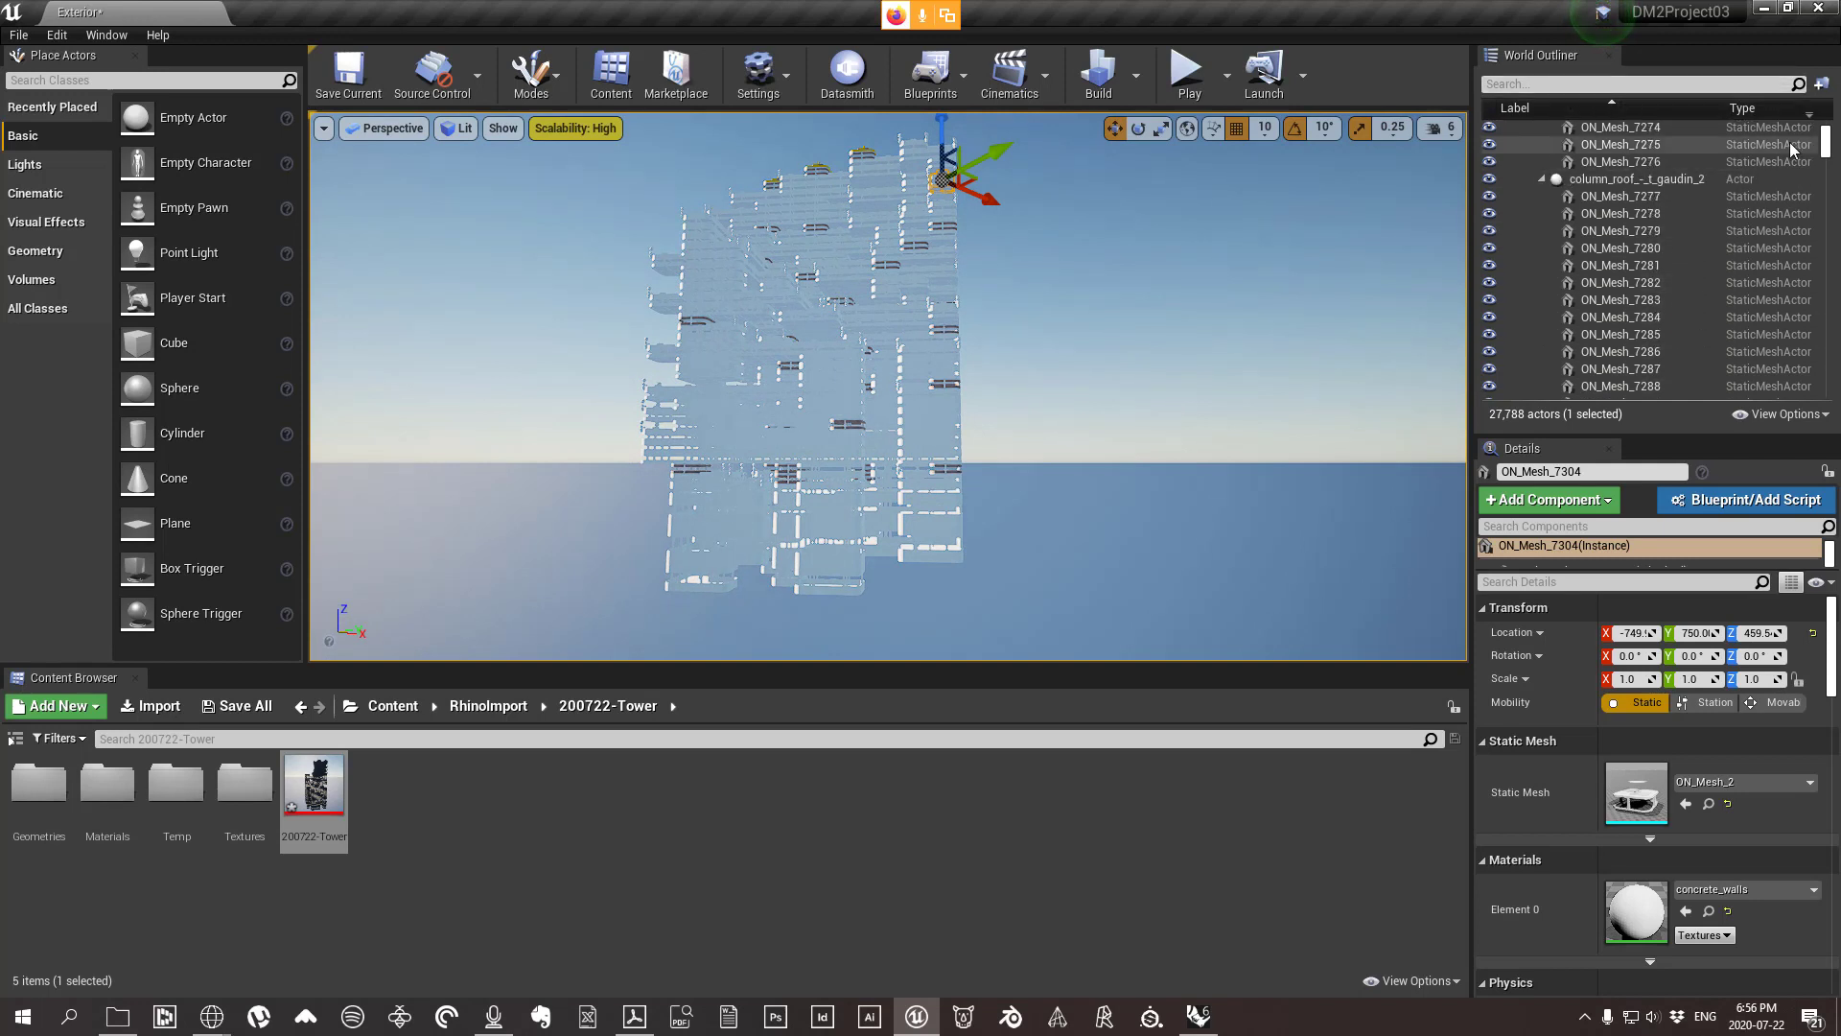
pyautogui.moveTo(1826, 146); pyautogui.dragTo(1829, 137)
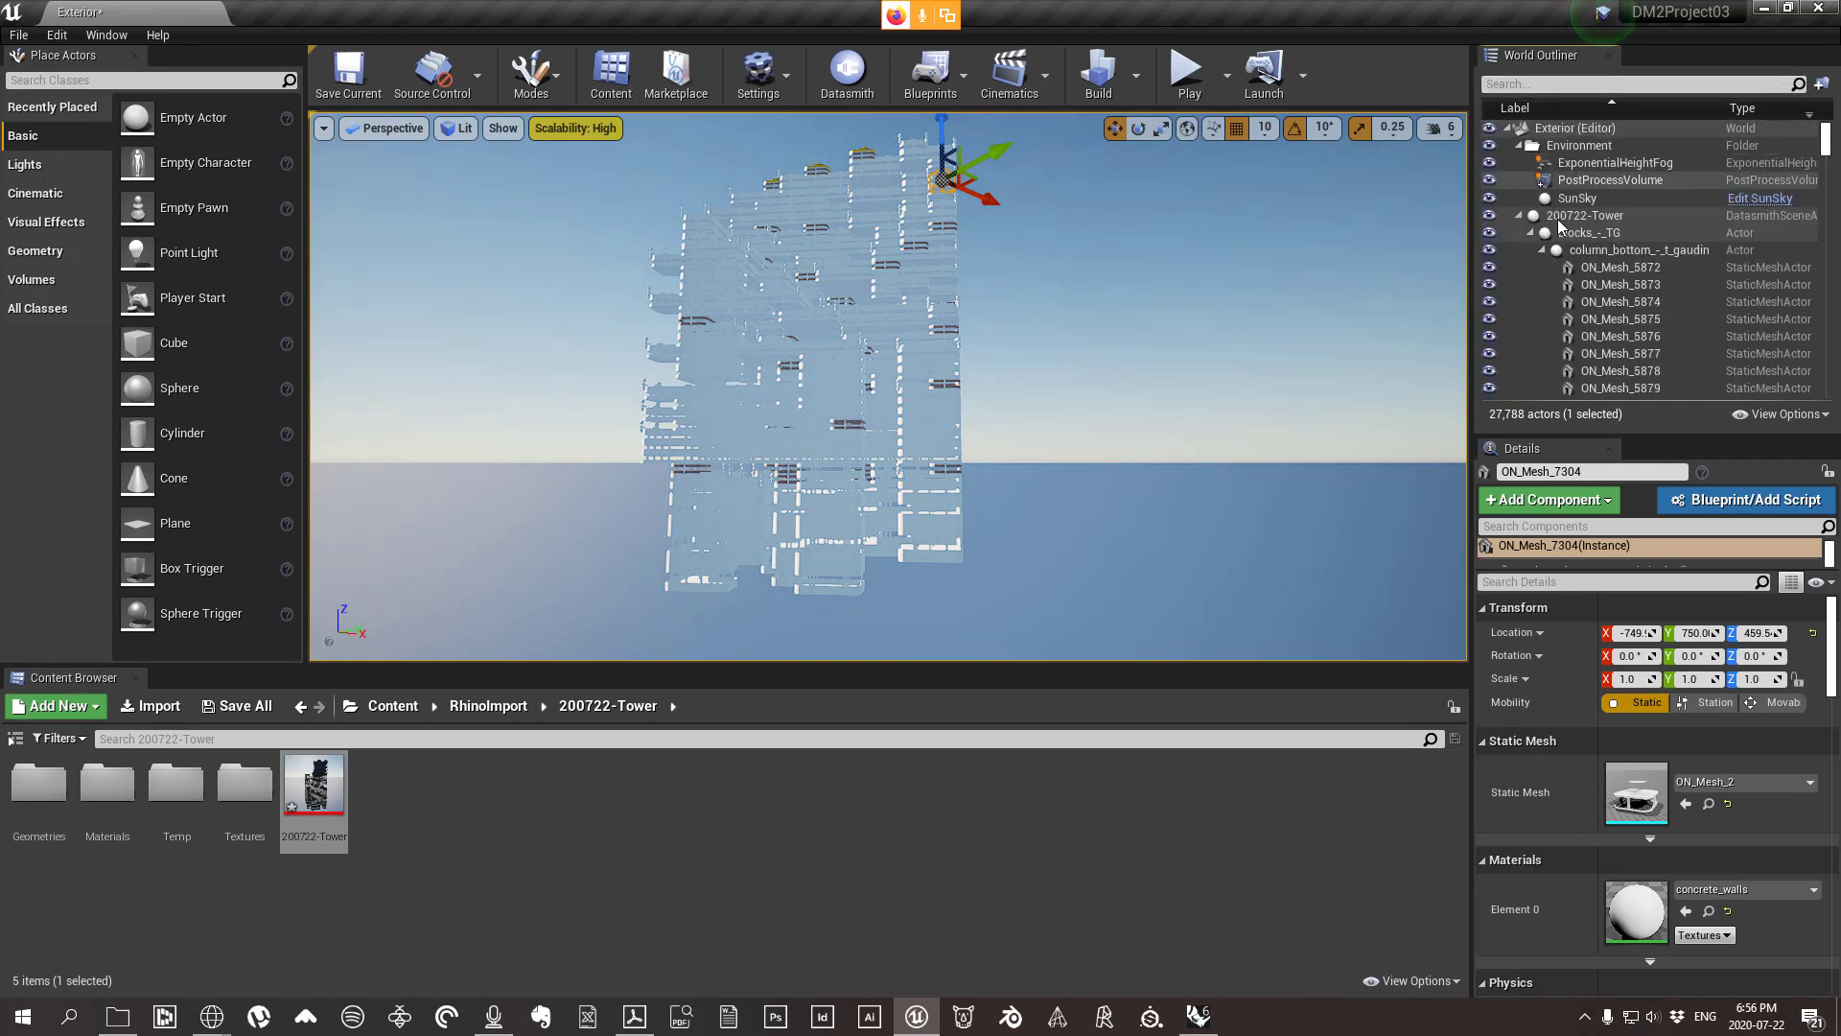
pyautogui.click(1579, 251)
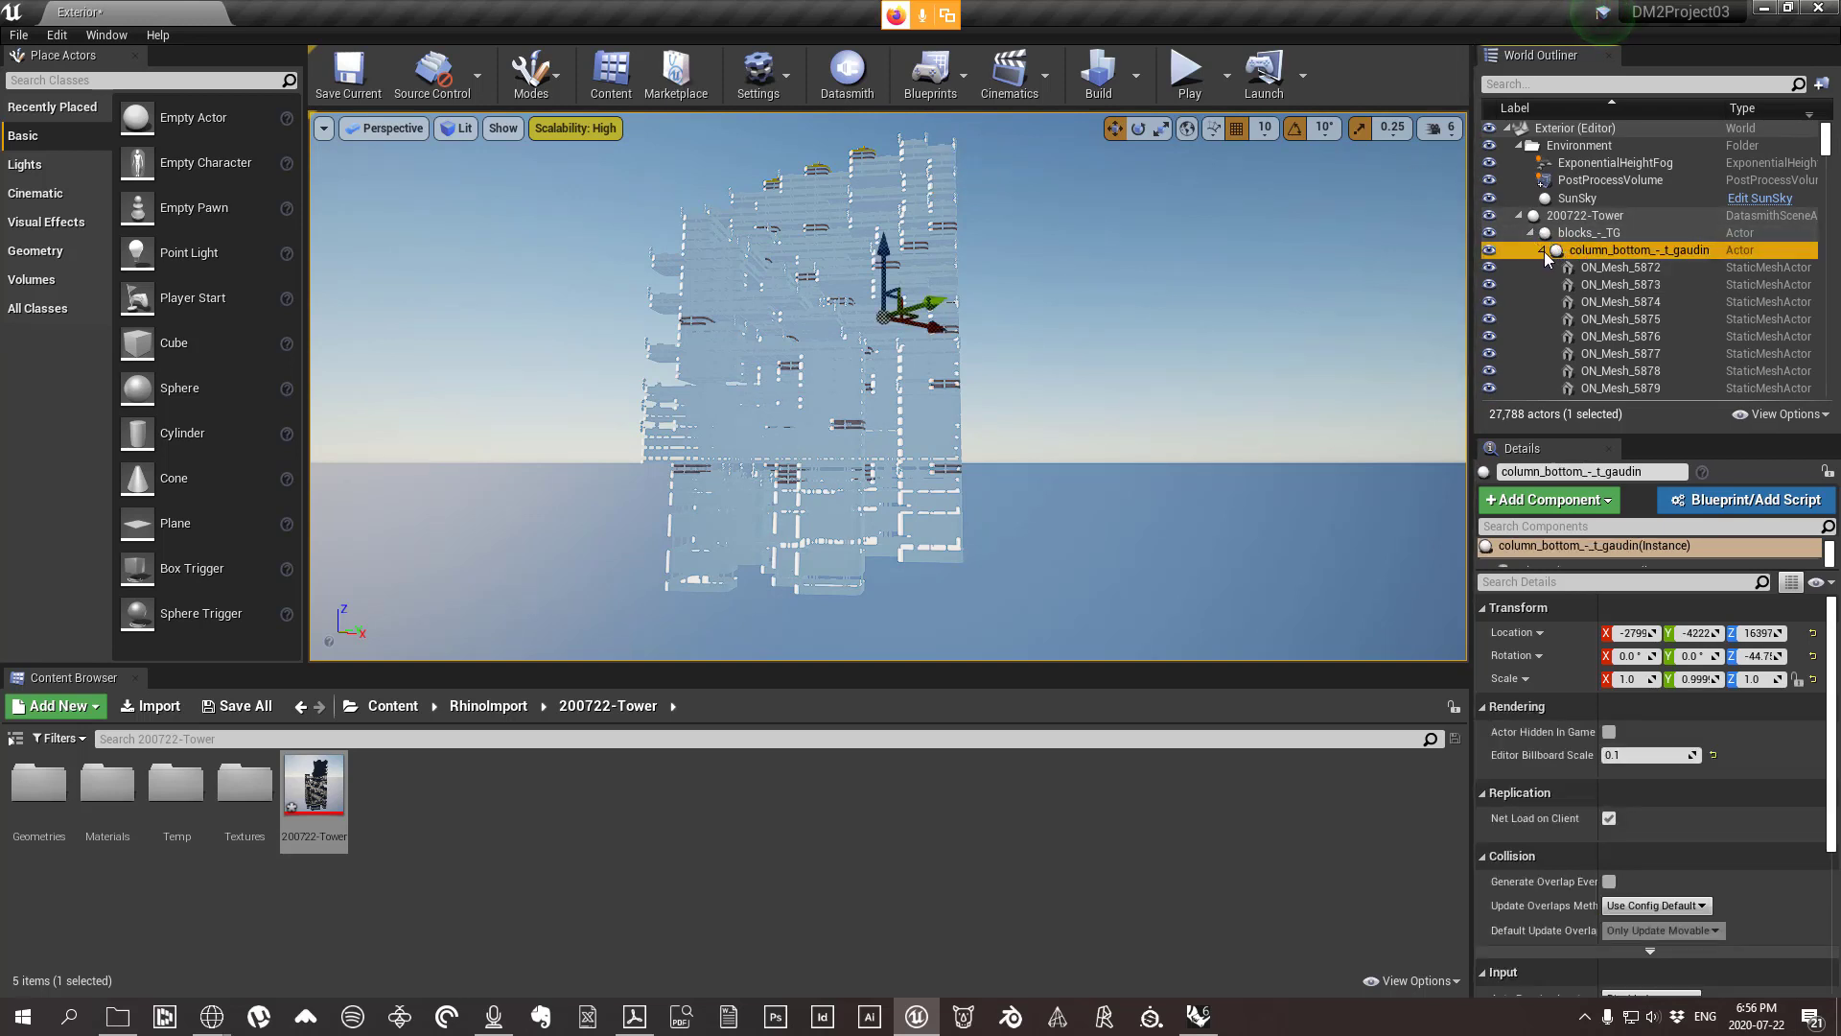
pyautogui.click(1613, 280)
pyautogui.click(1614, 323)
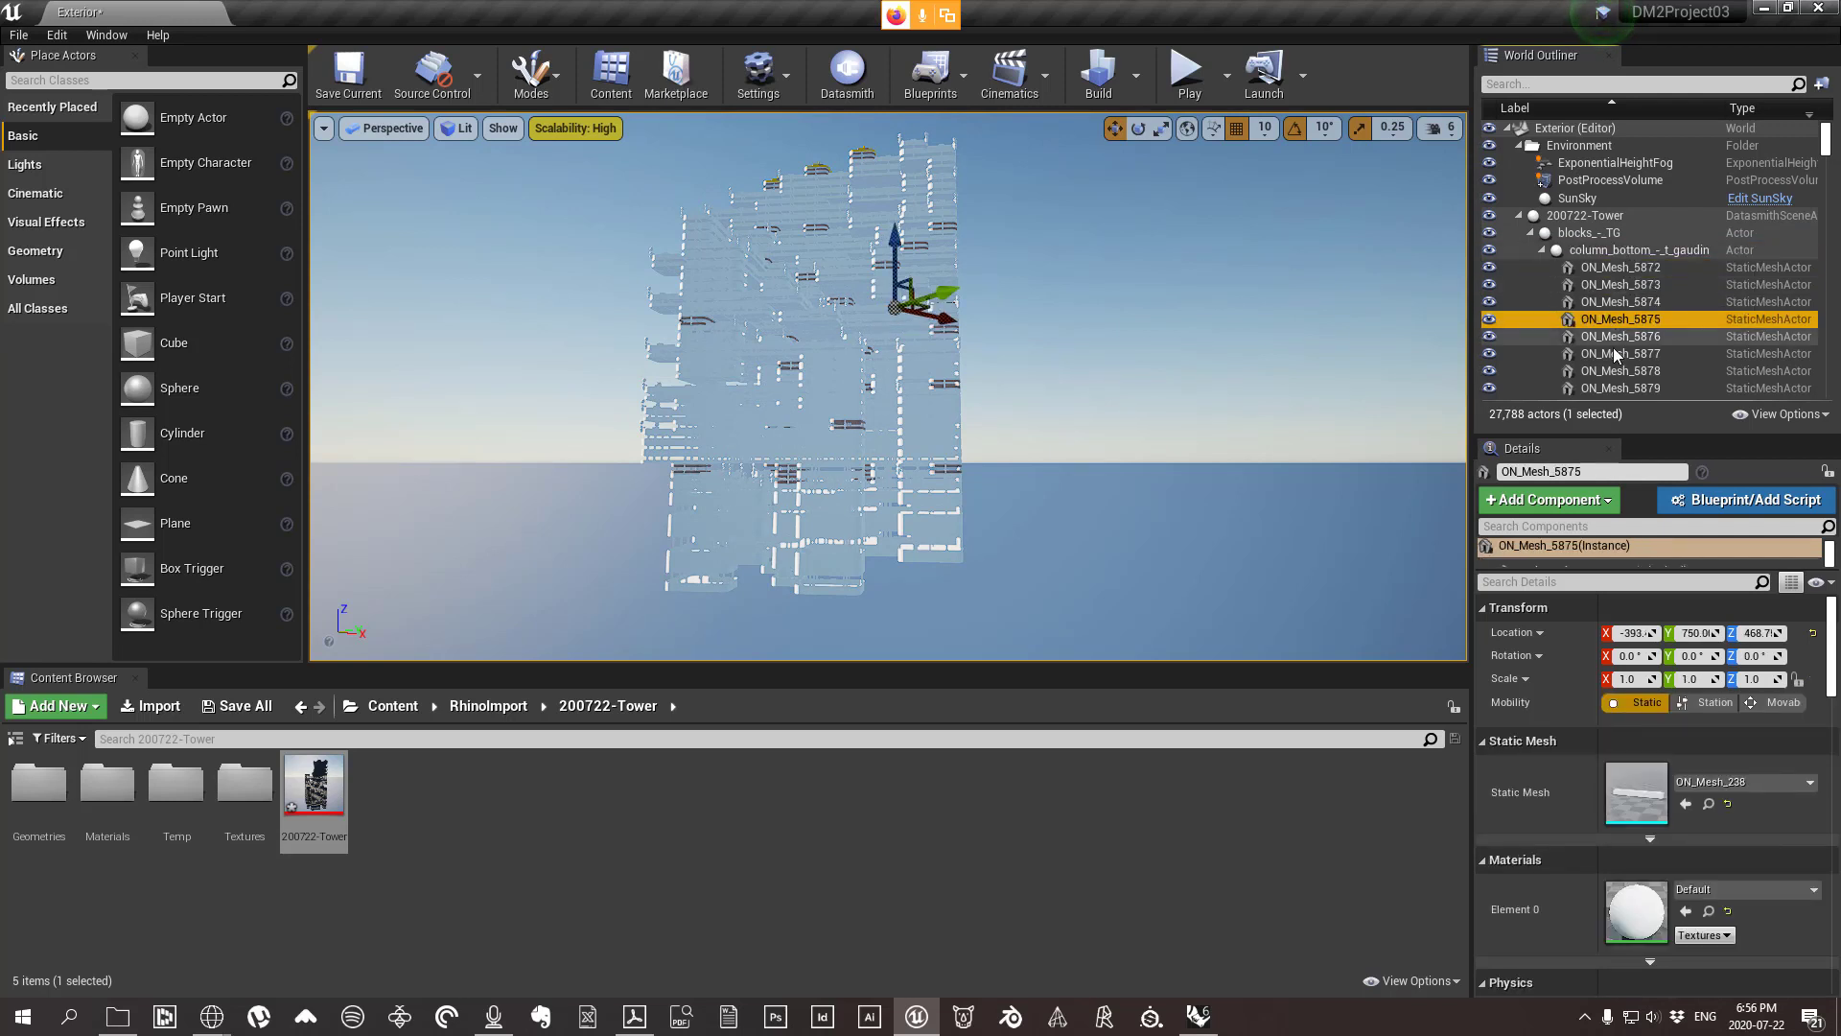
pyautogui.click(1615, 355)
# Collapse the column-bottom blocks, the tower's blocks group and the Demo group in the scene hierarchy.
pyautogui.click(1542, 249)
pyautogui.click(1542, 267)
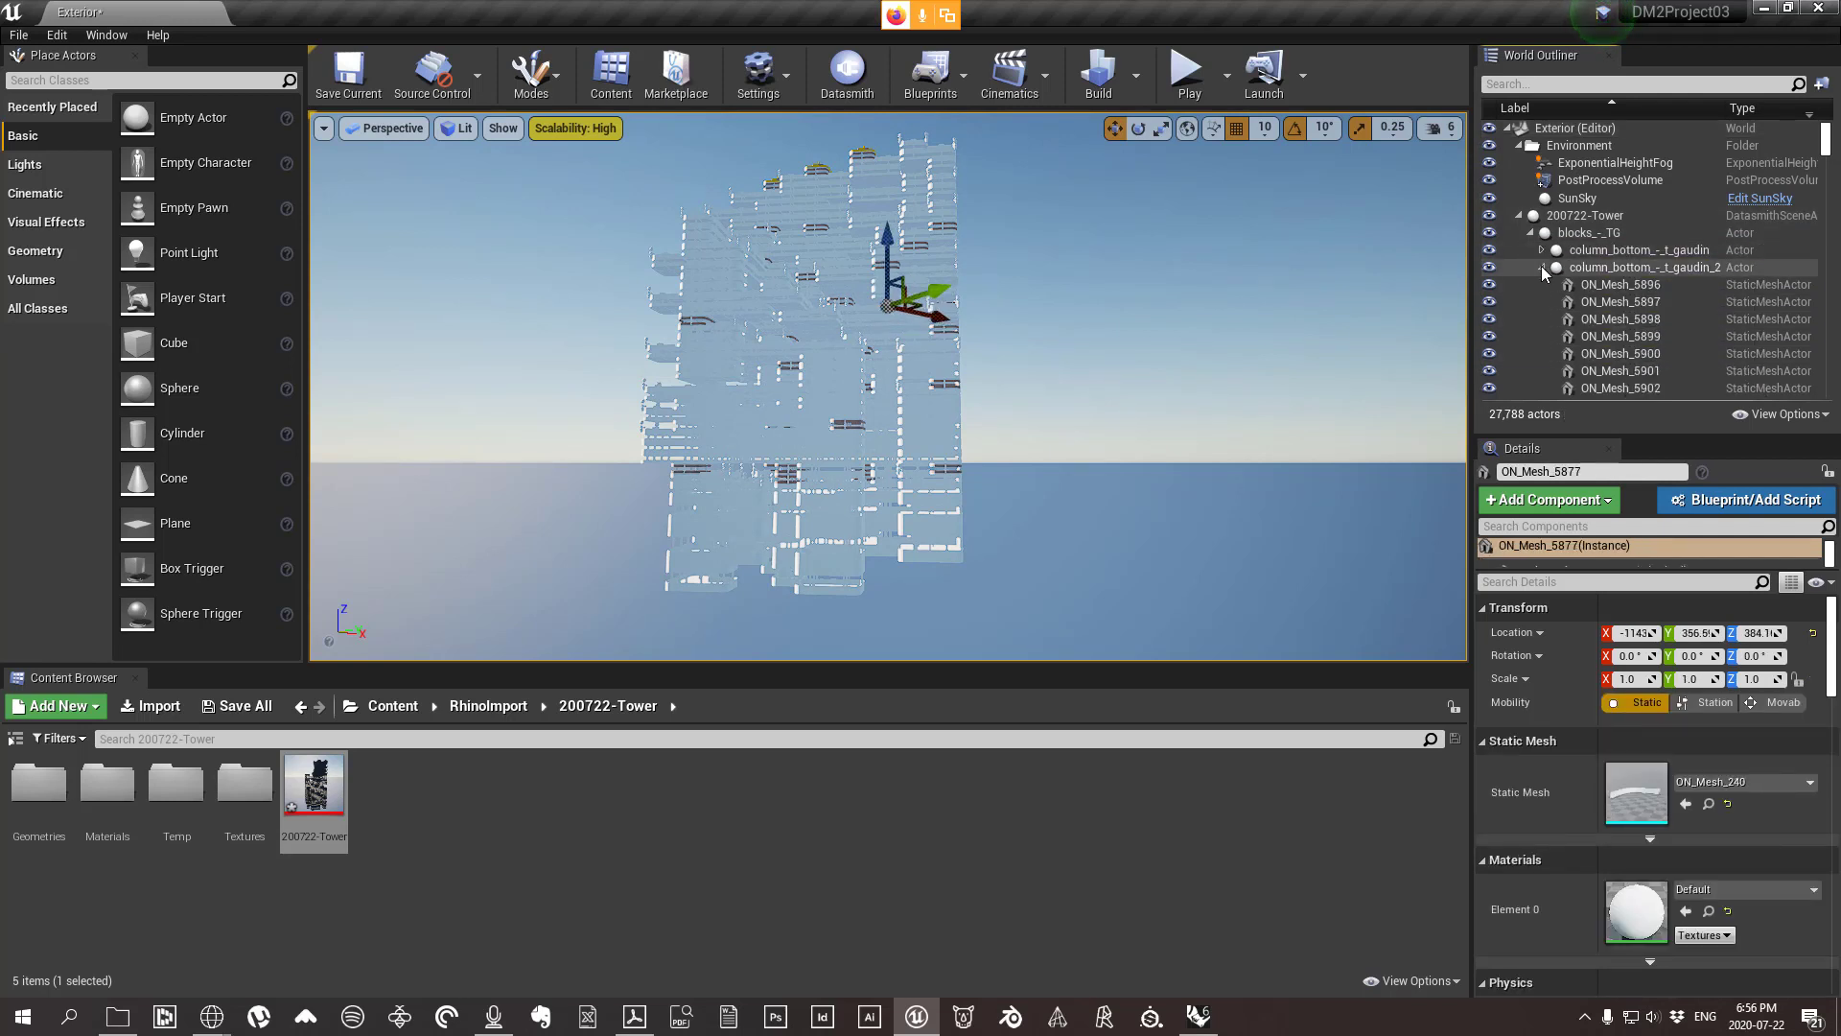
pyautogui.click(1541, 268)
pyautogui.click(1542, 285)
pyautogui.click(1541, 301)
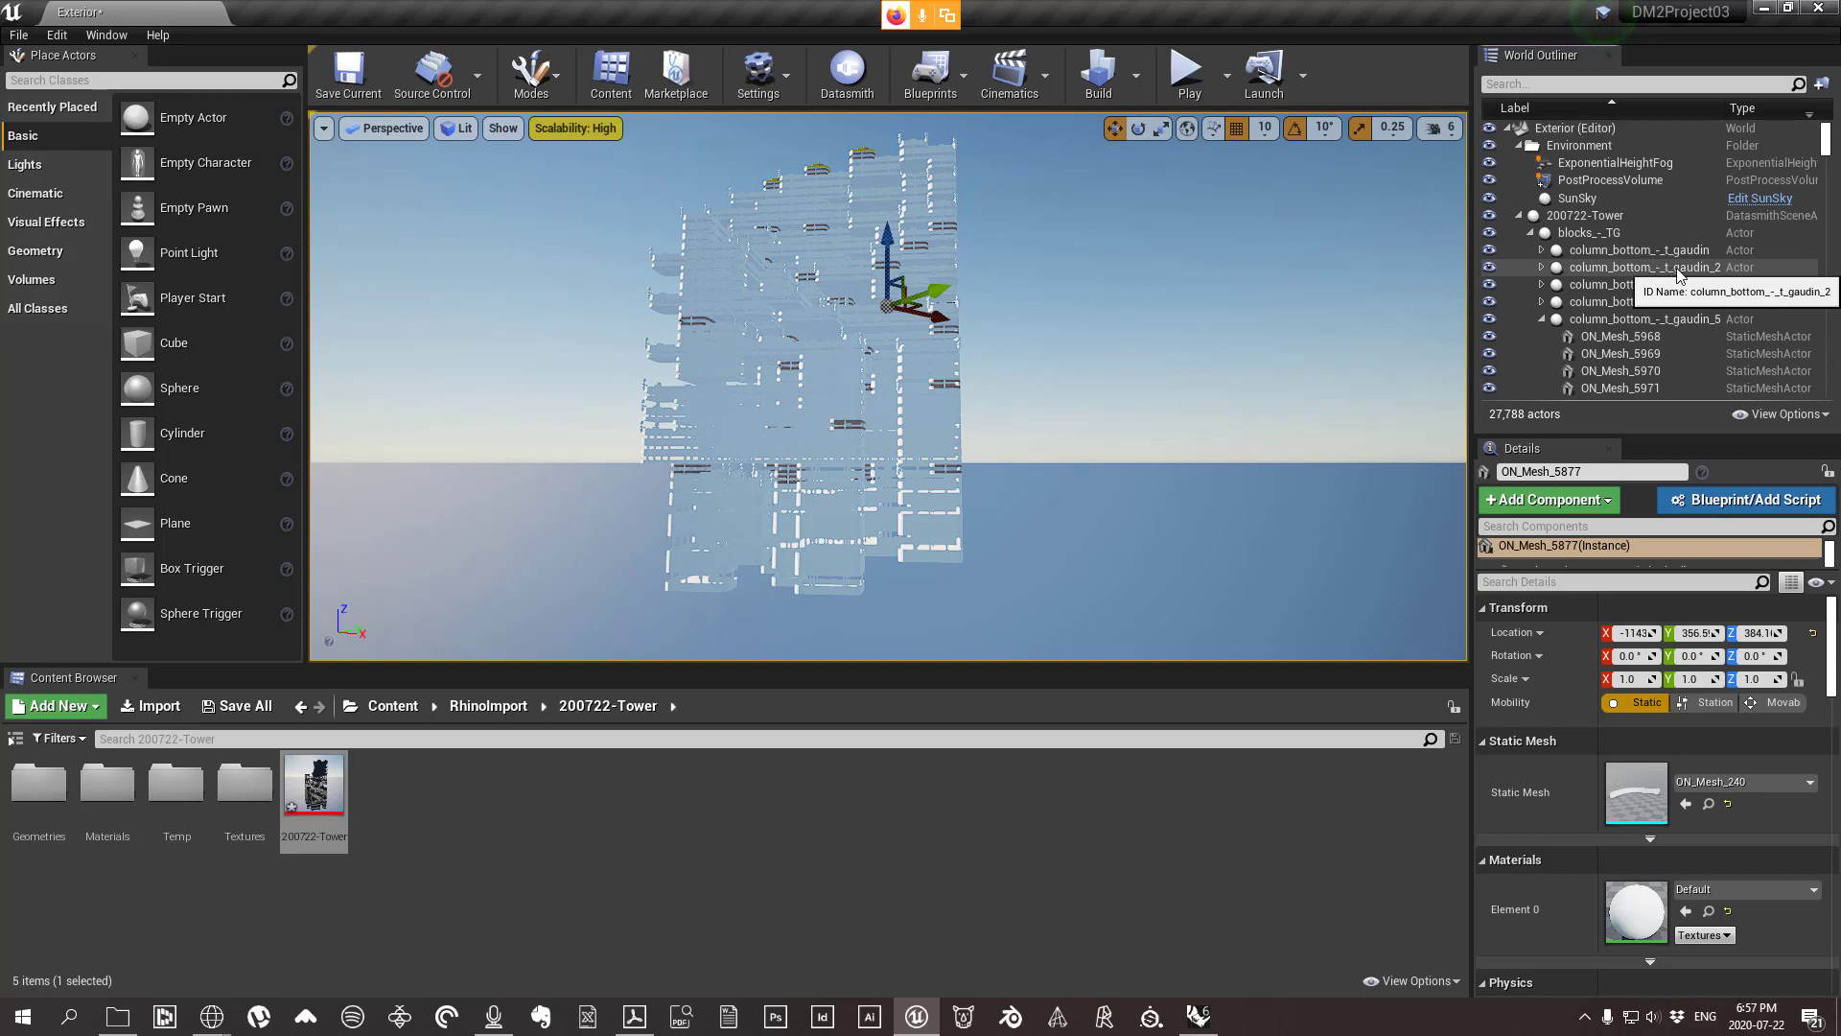
pyautogui.click(1544, 319)
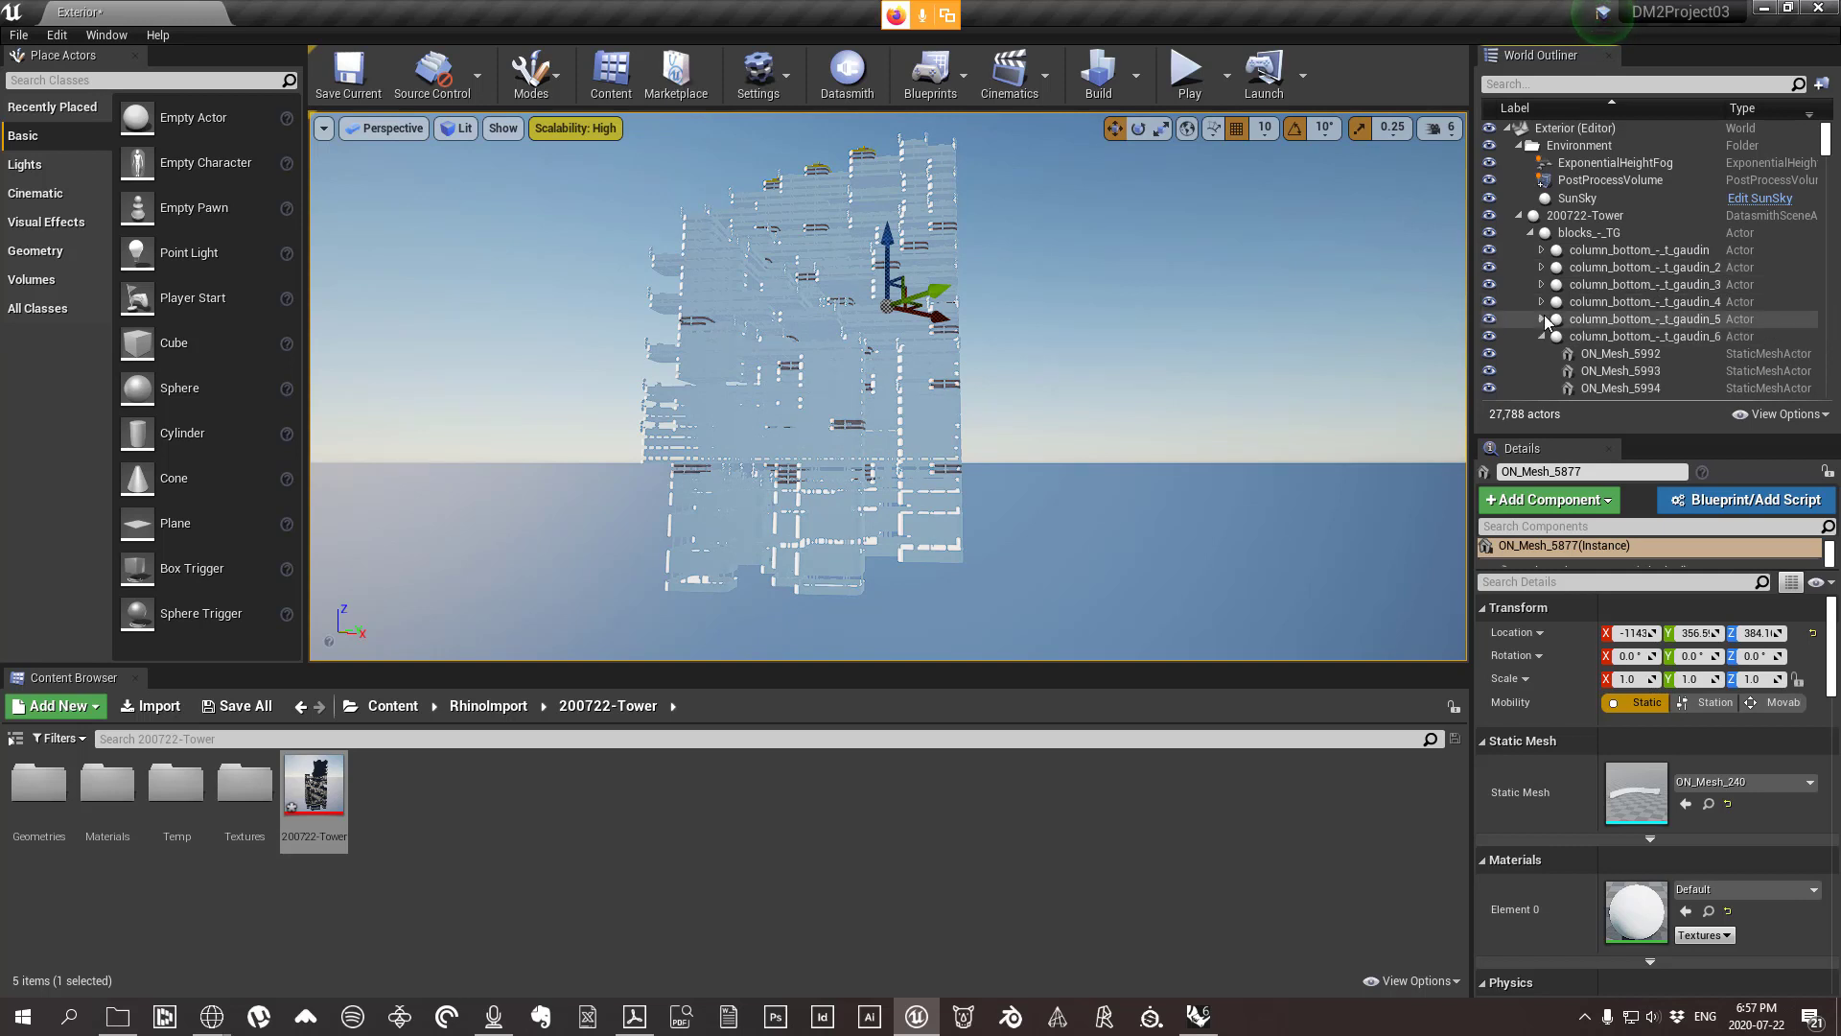
pyautogui.click(1544, 336)
pyautogui.click(1543, 353)
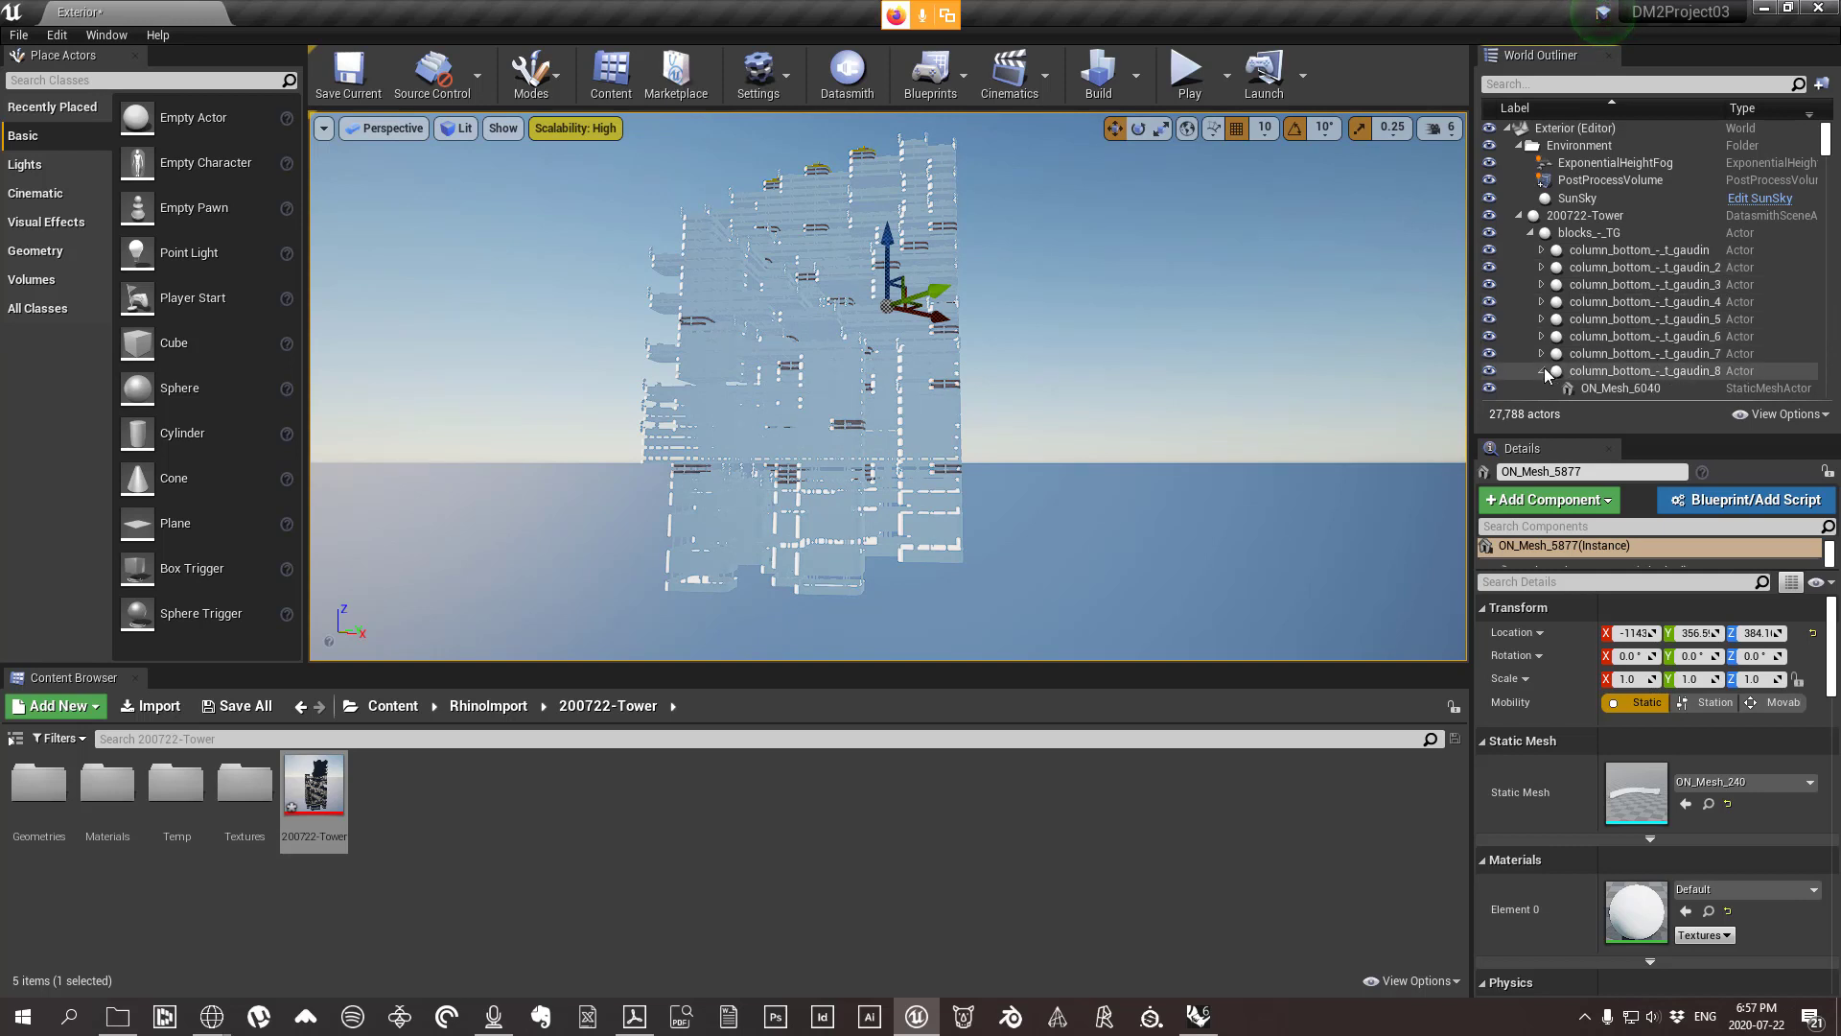
pyautogui.click(1532, 233)
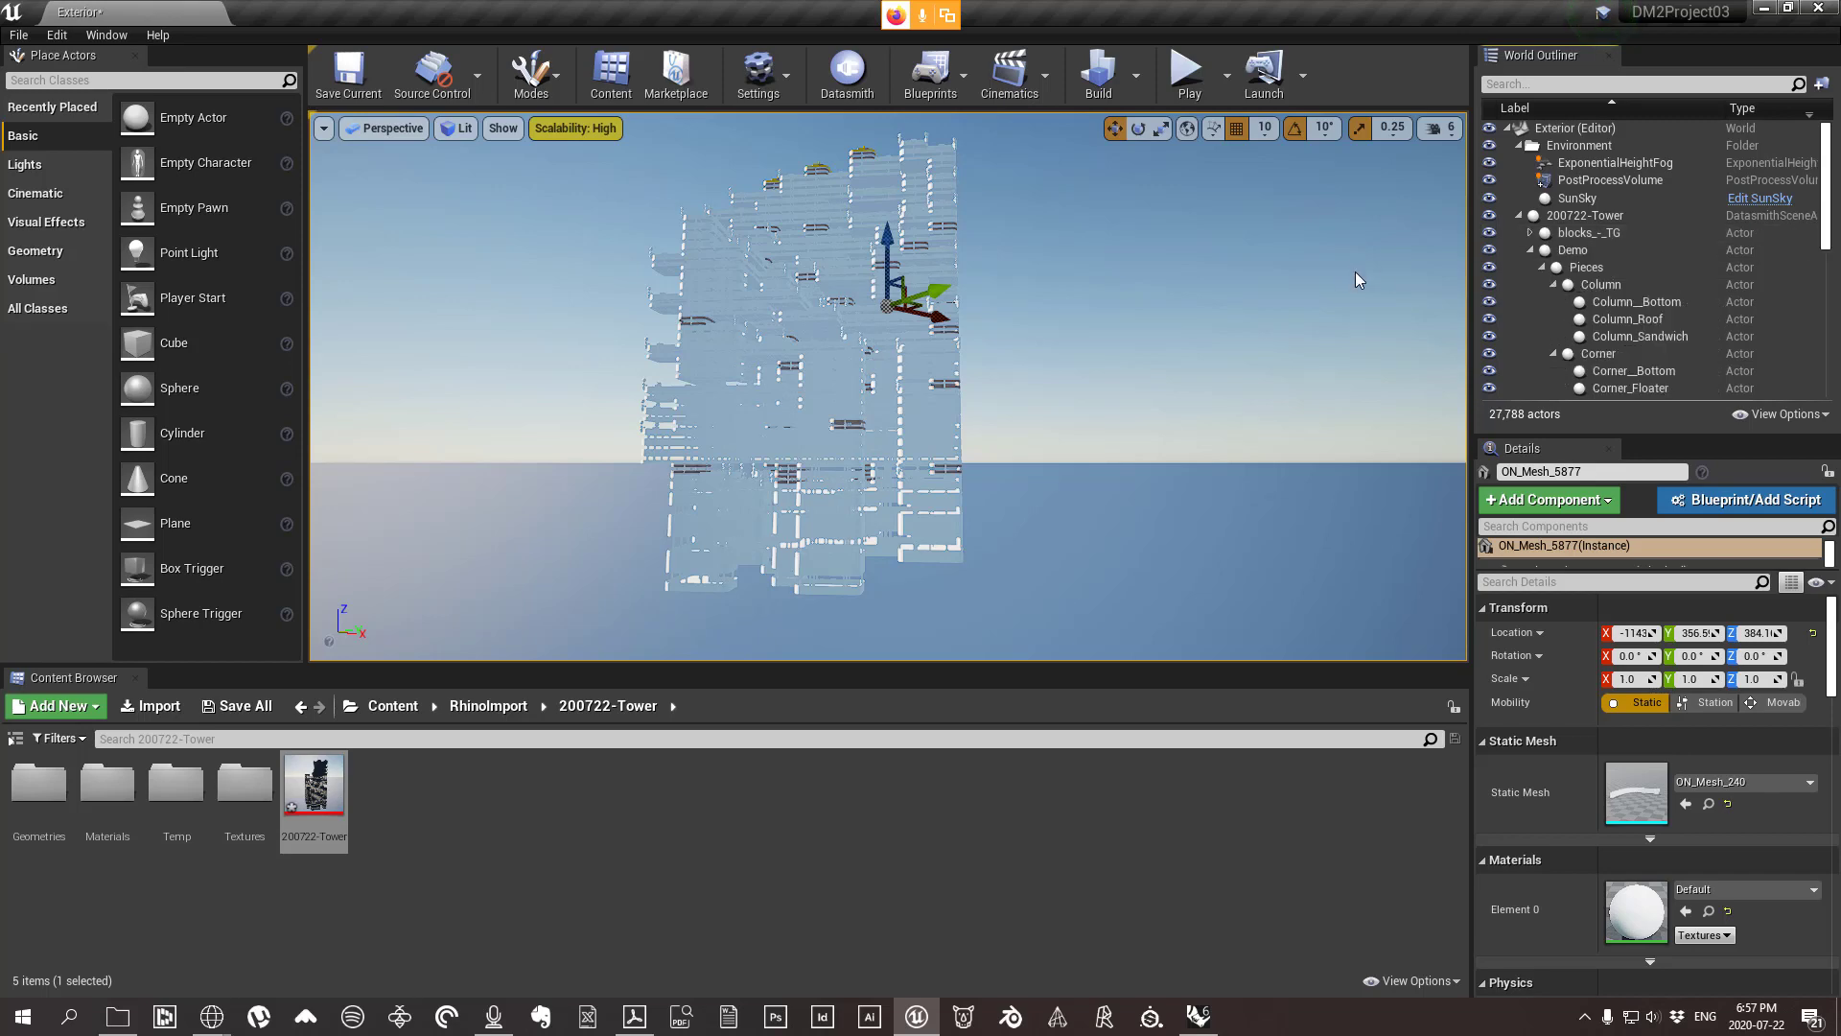
pyautogui.click(1531, 250)
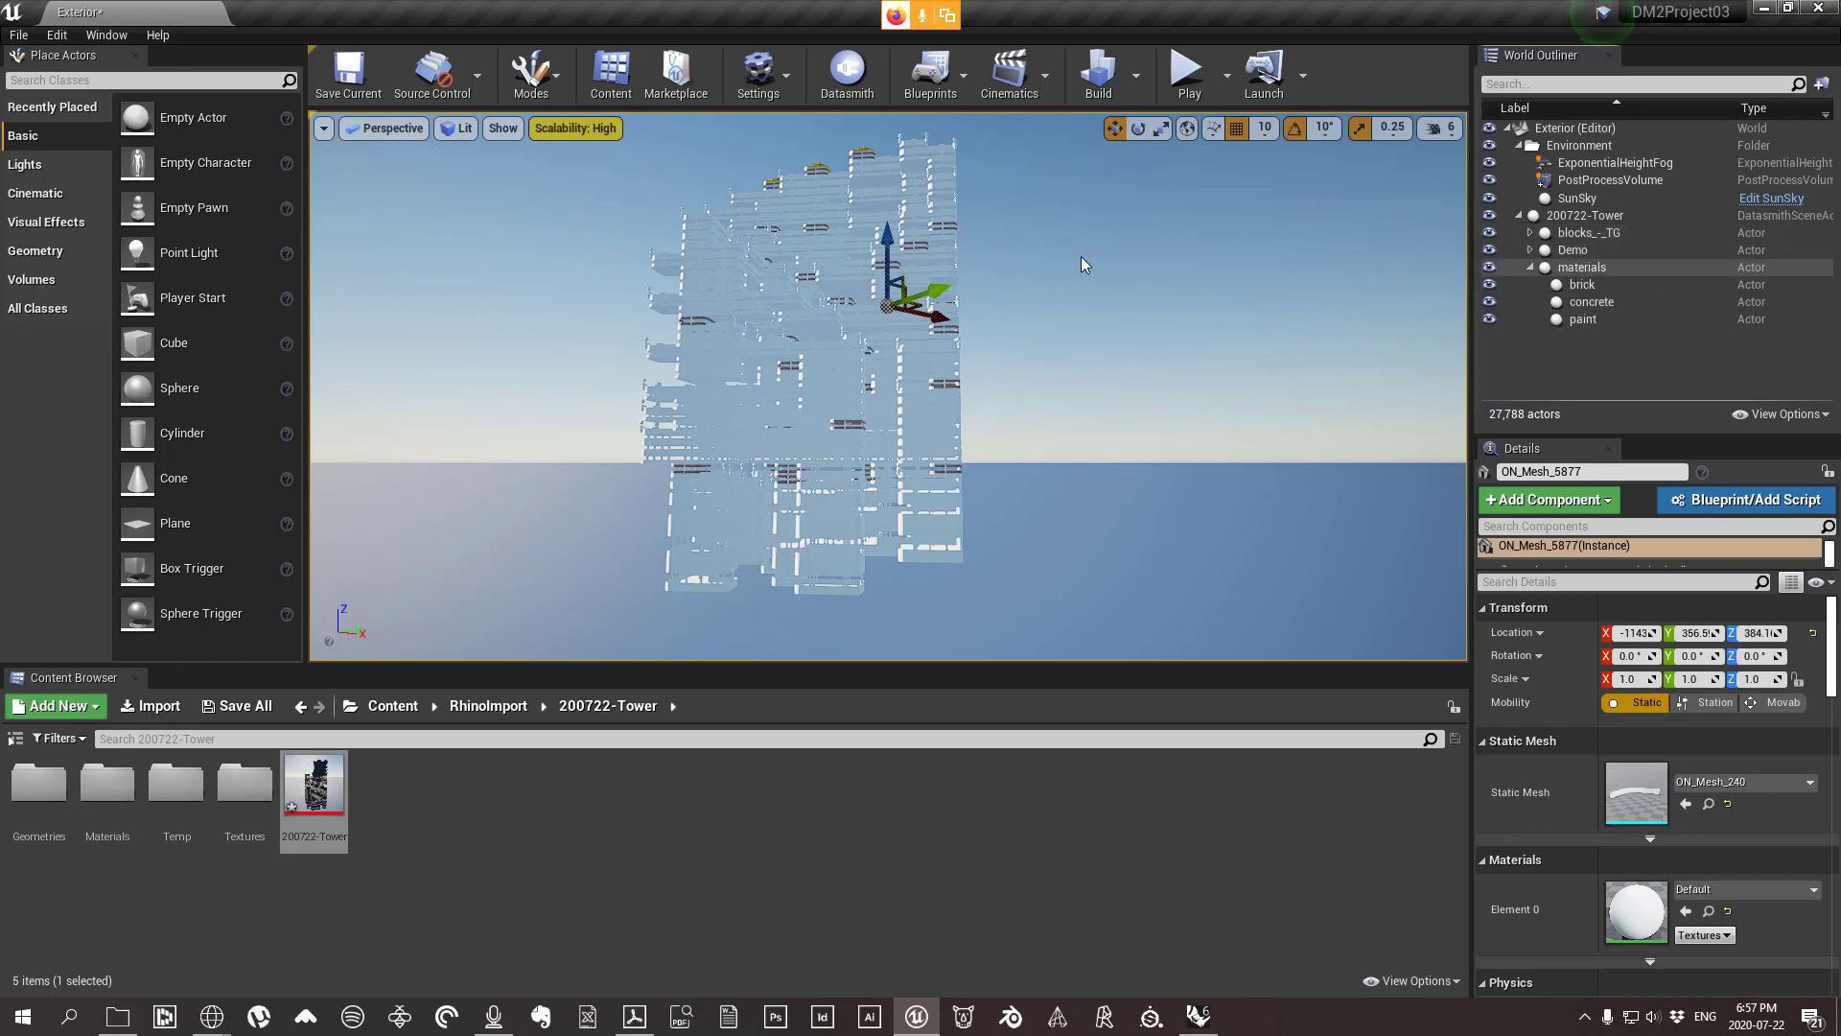
# Inspect the tower's walls up close and the imported meshes in the Geometries folder, and switch to Rhino.
pyautogui.moveTo(1055, 350); pyautogui.dragTo(949, 155)
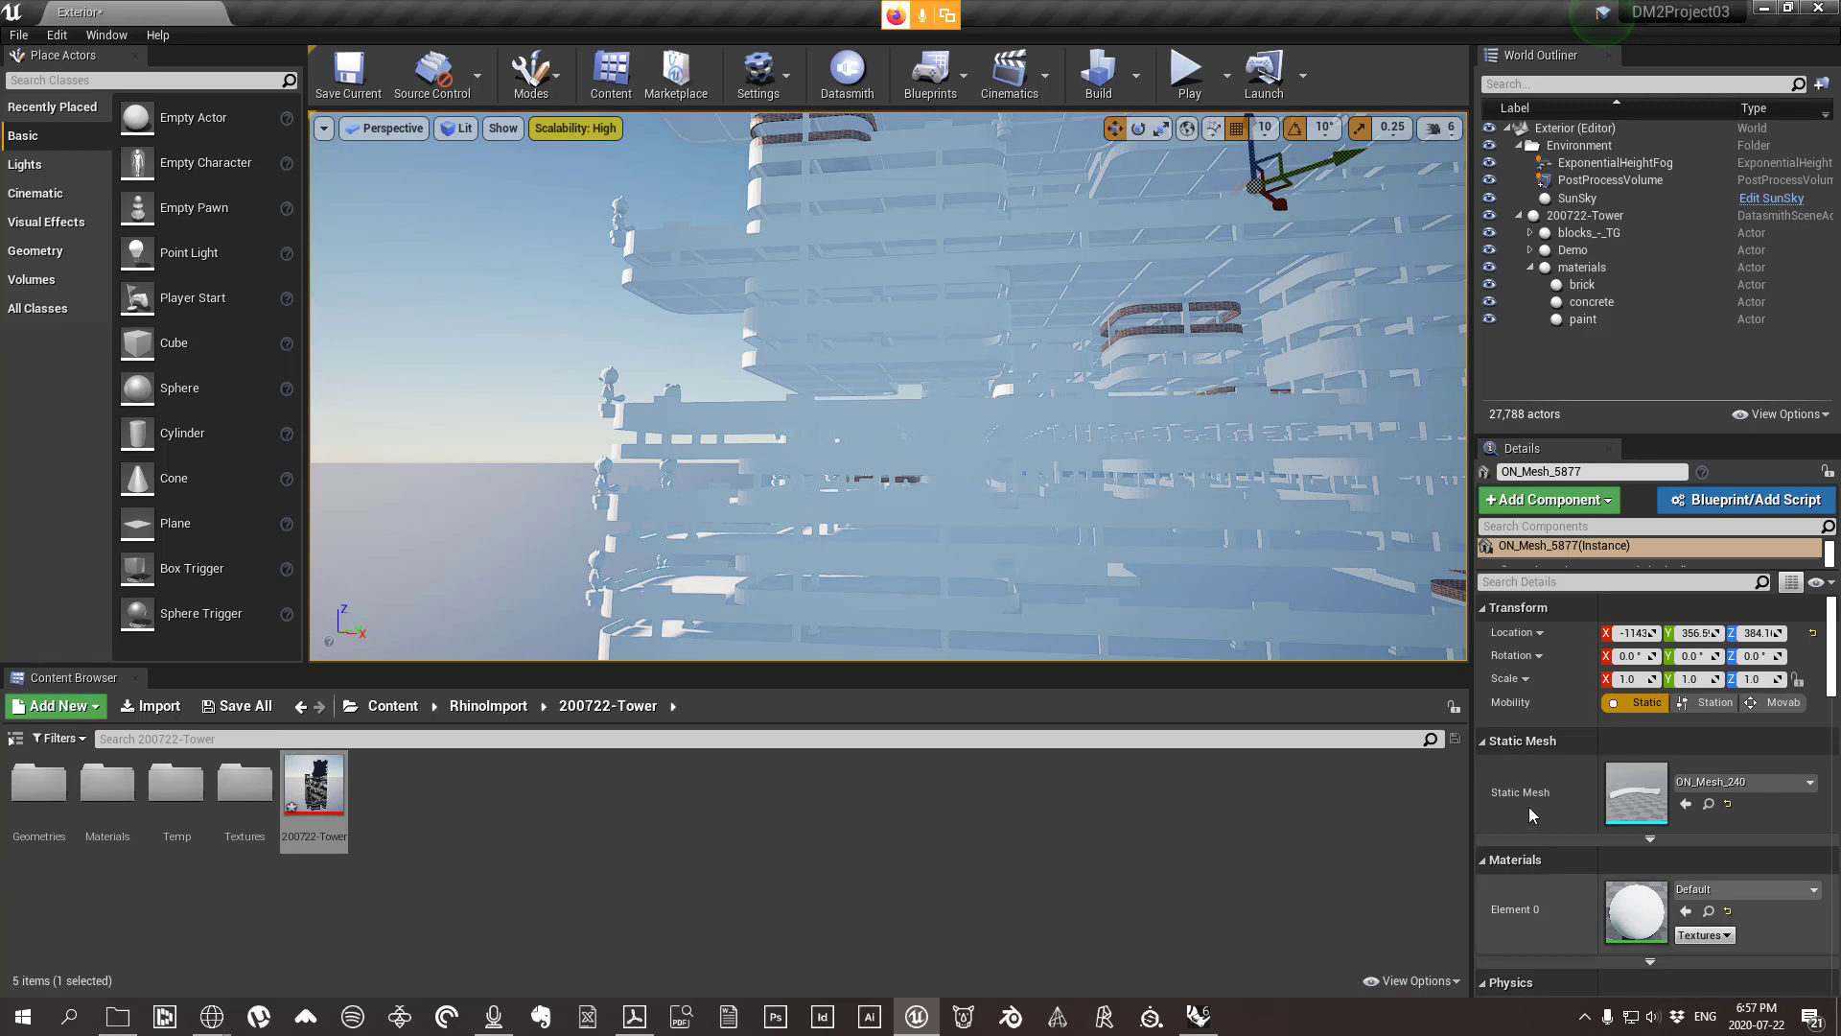
pyautogui.moveTo(1160, 424); pyautogui.dragTo(1209, 389)
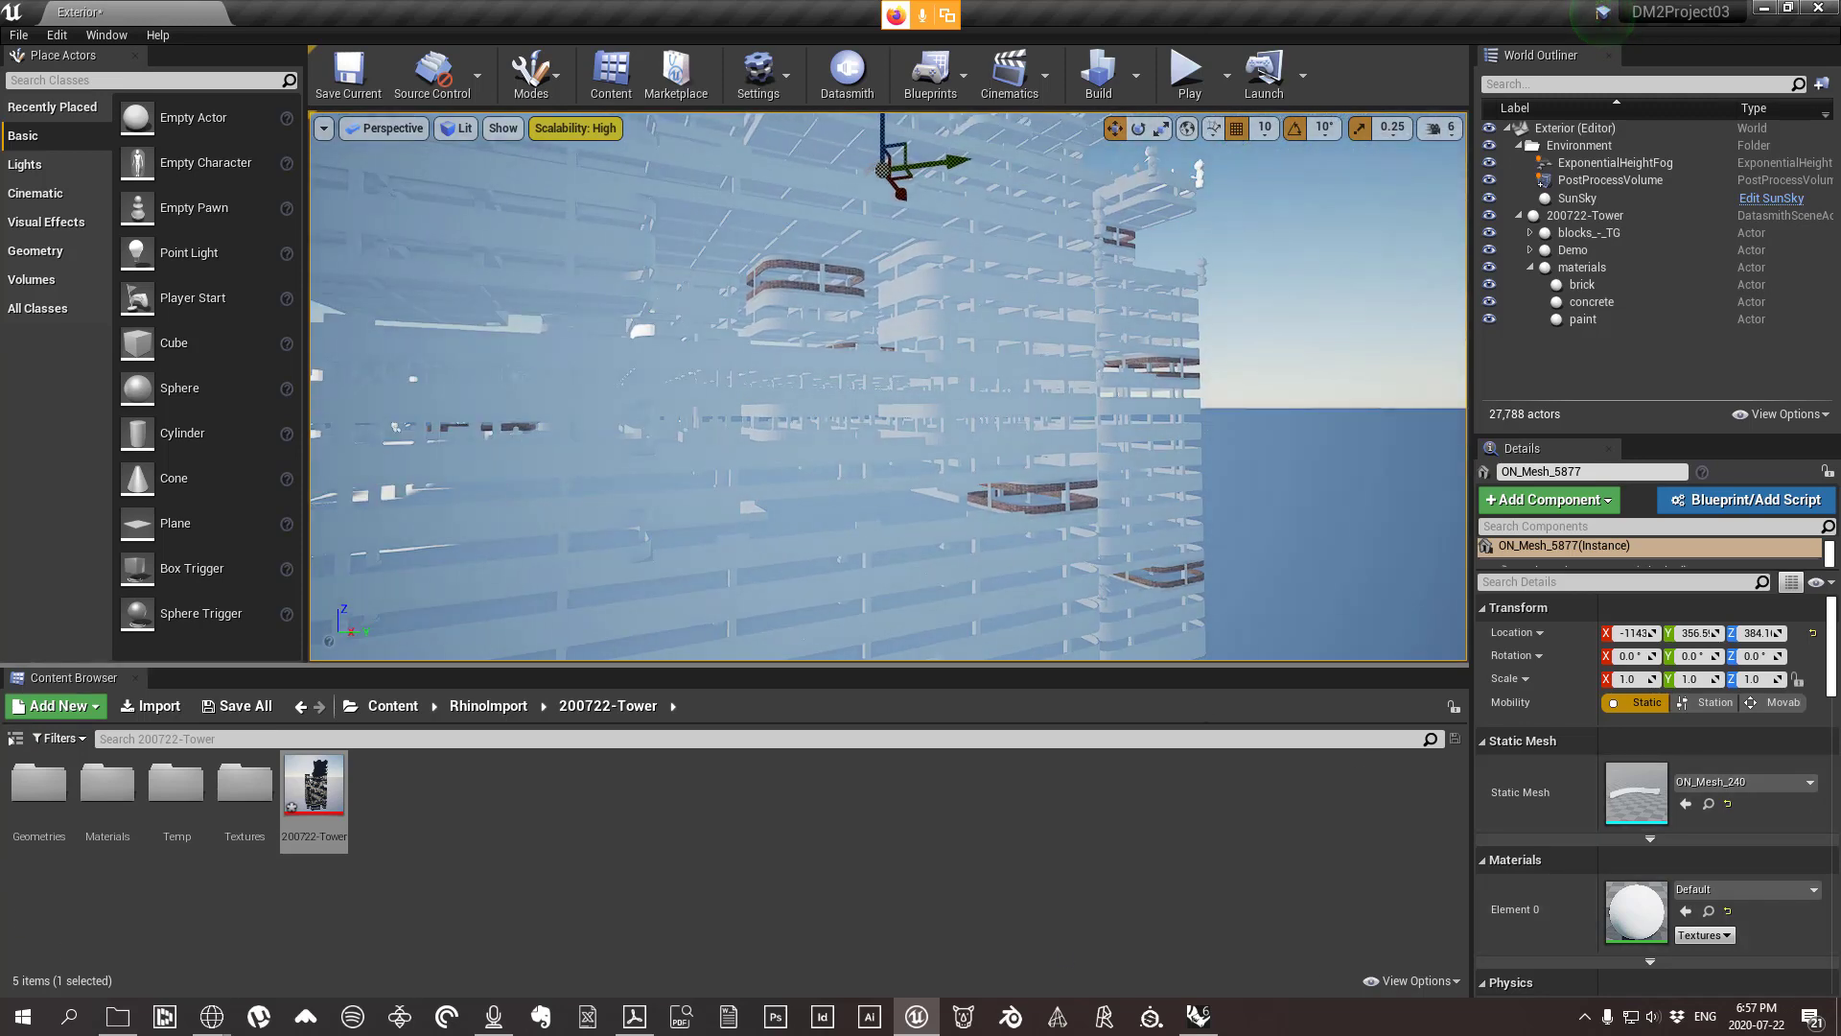
pyautogui.moveTo(1209, 388); pyautogui.dragTo(1156, 373, button='right')
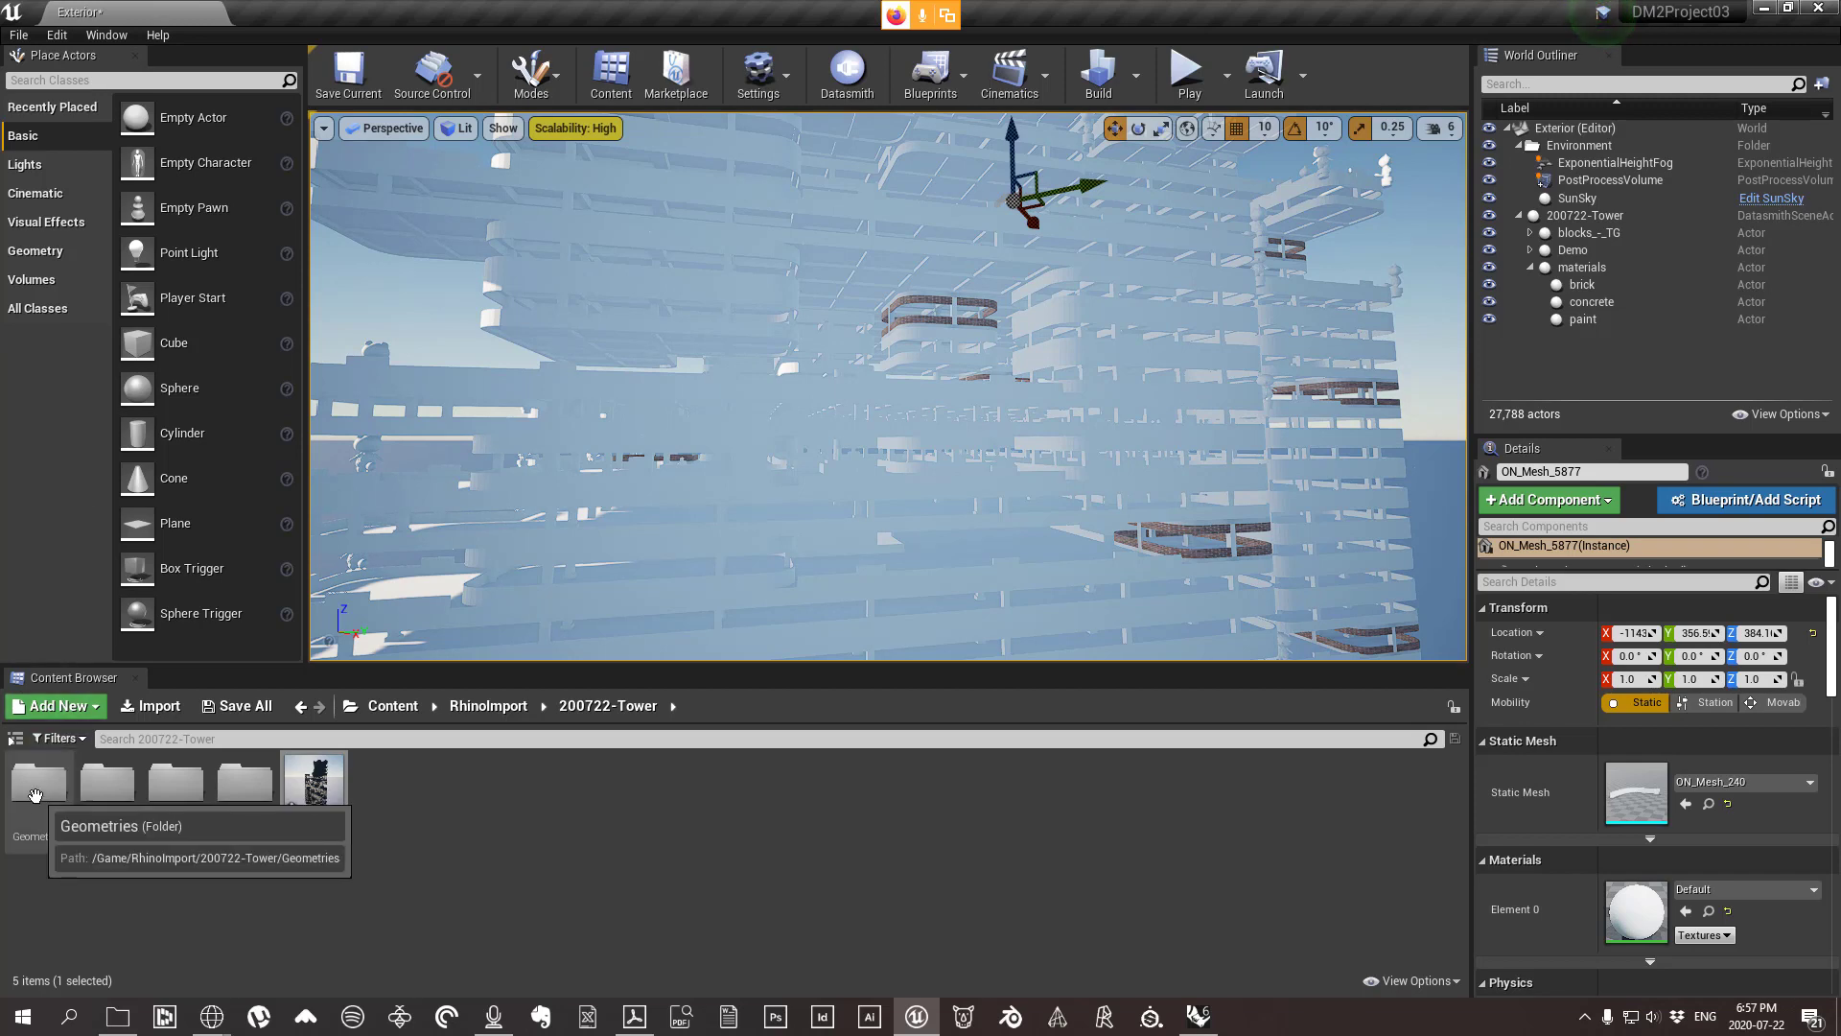
pyautogui.doubleClick(39, 787)
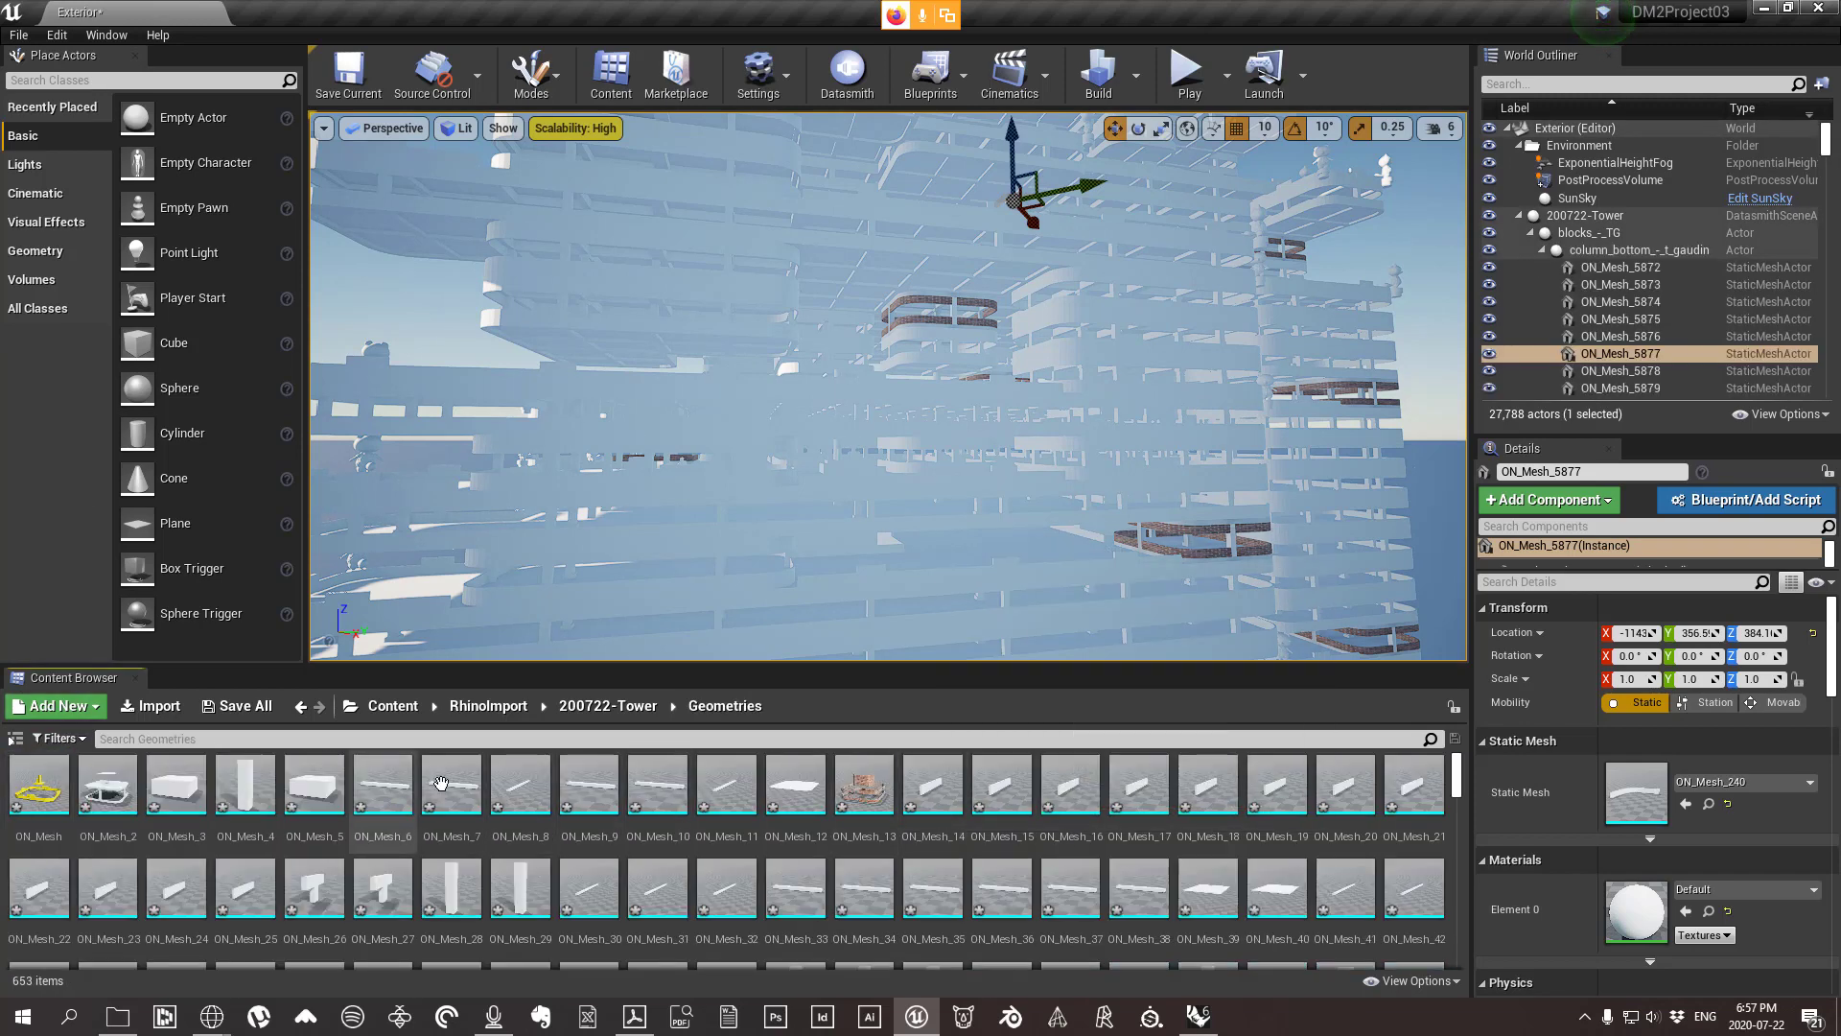
pyautogui.scroll(-6, 858, 816)
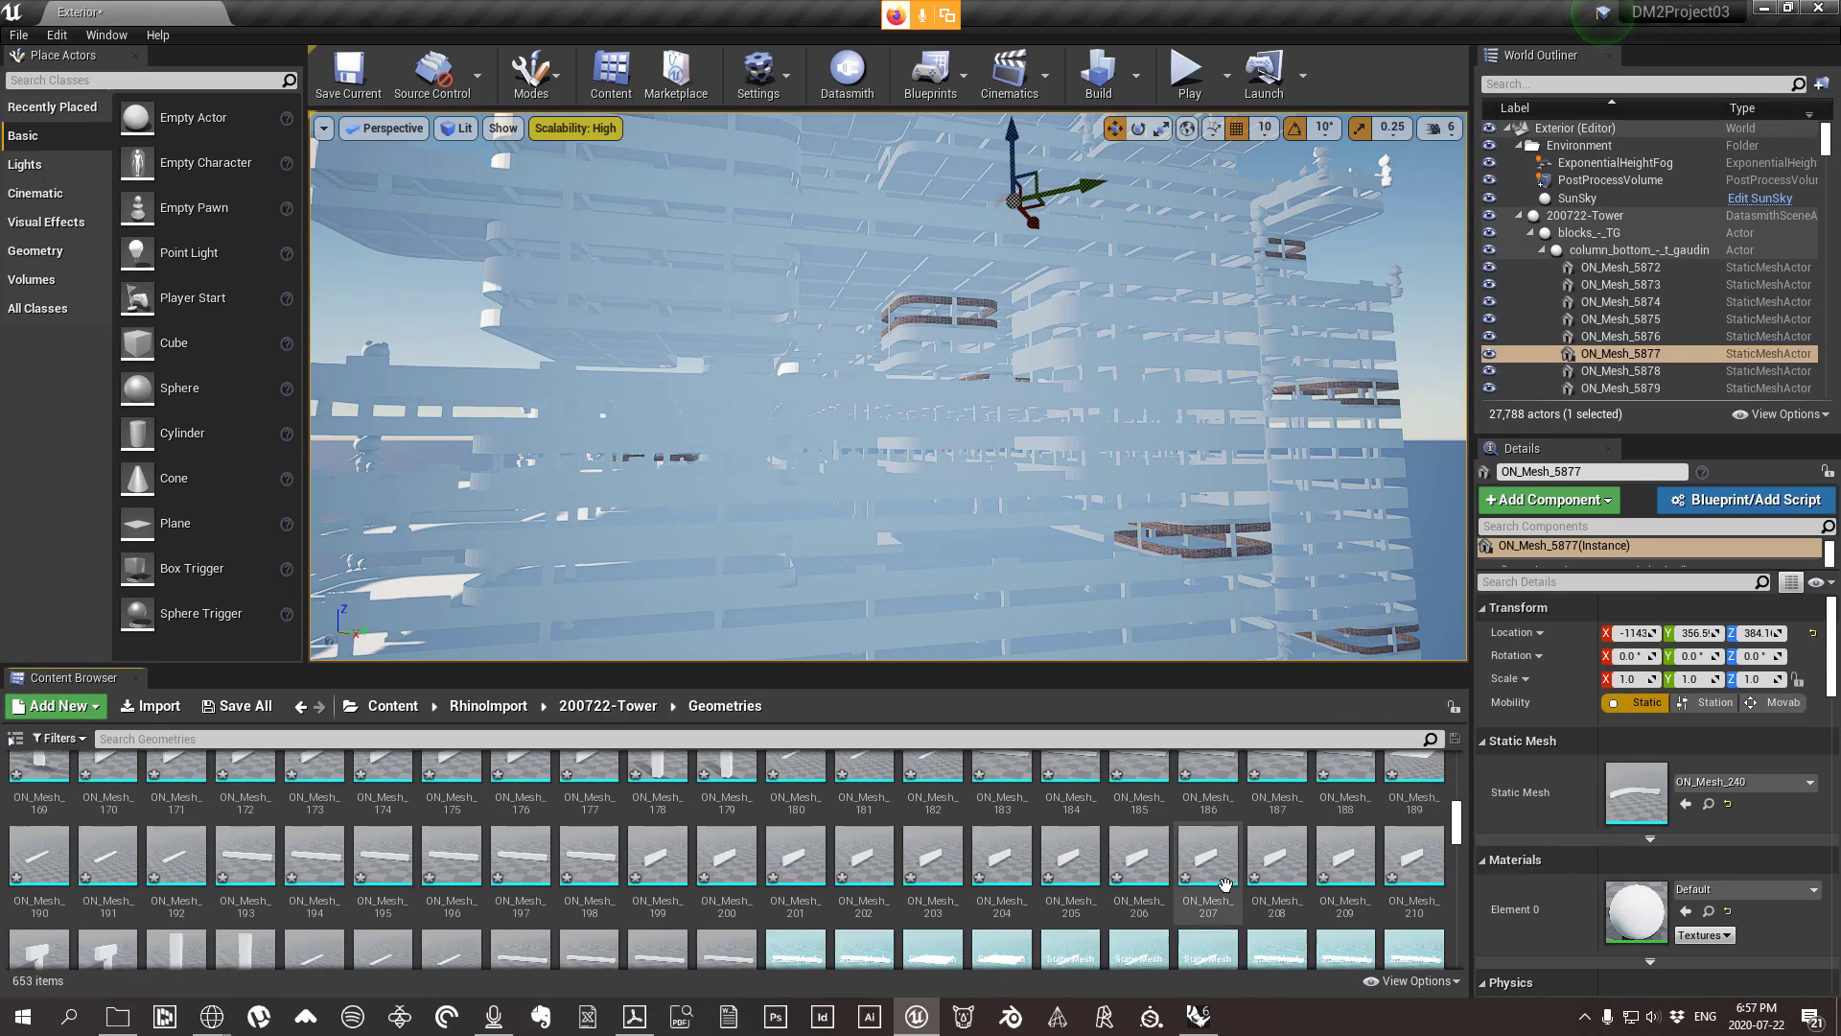
pyautogui.scroll(6, 1134, 884)
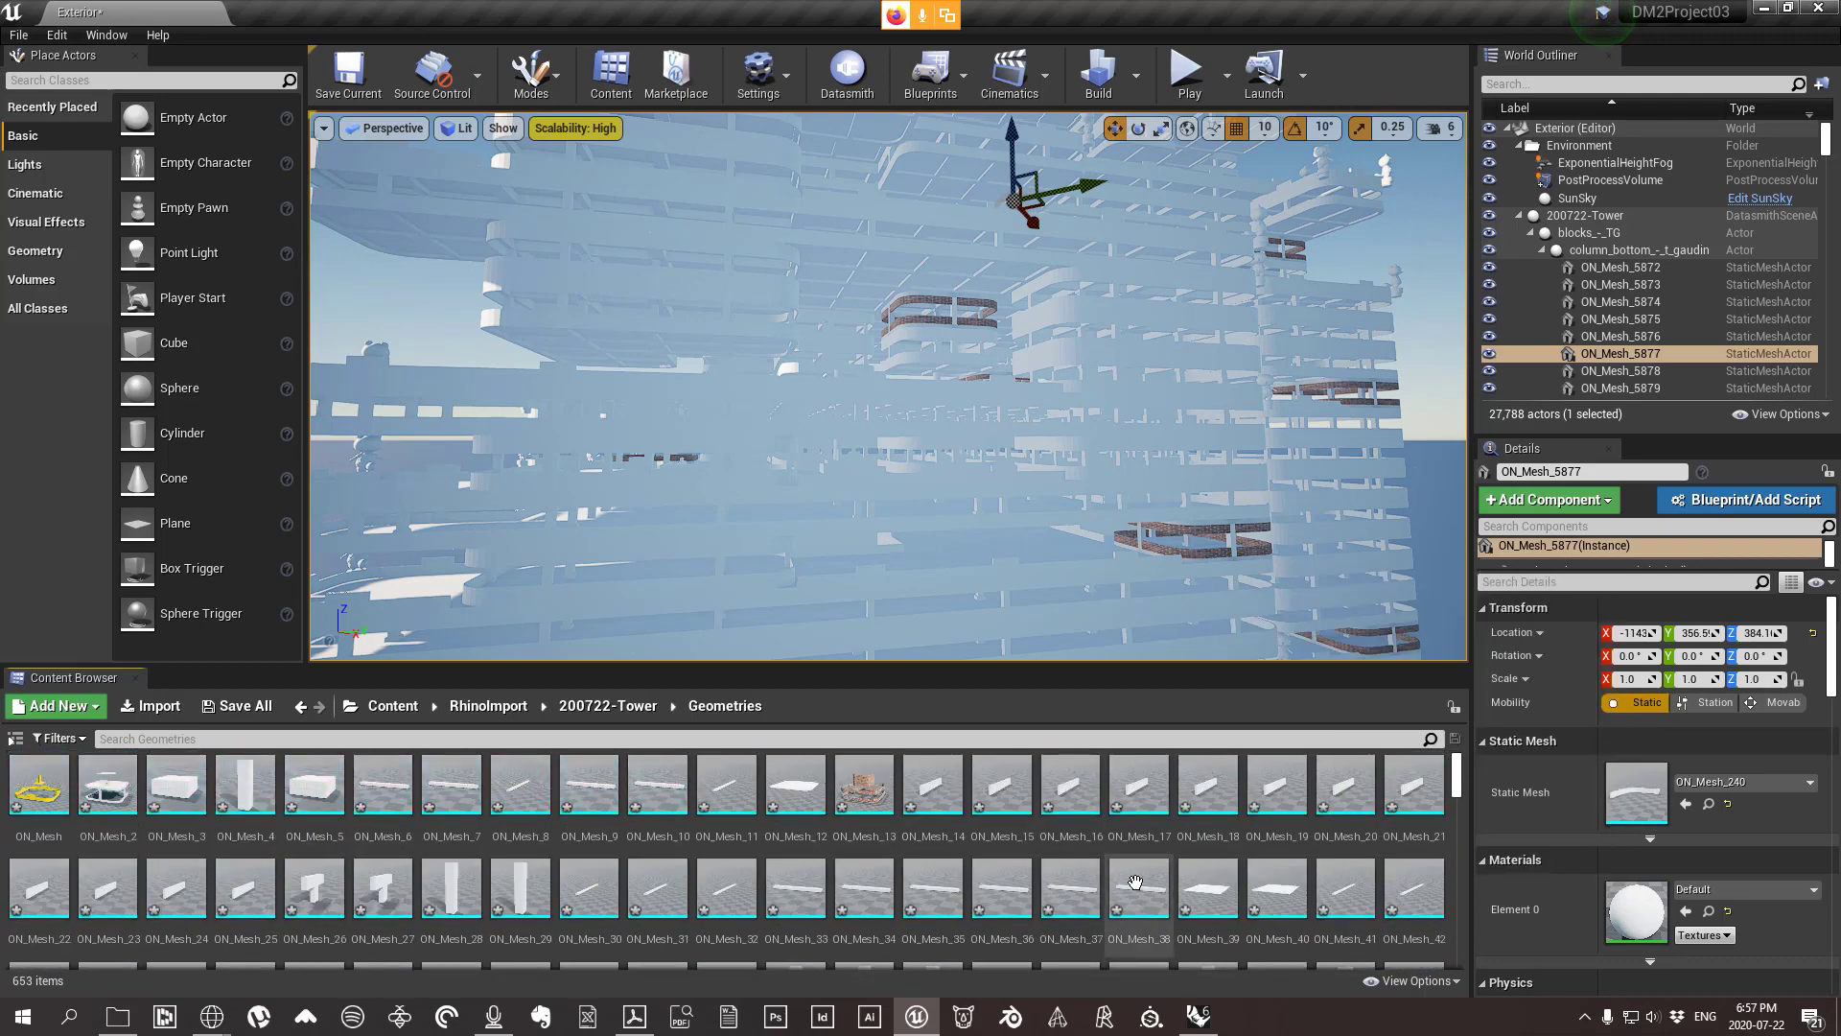
pyautogui.click(1197, 1015)
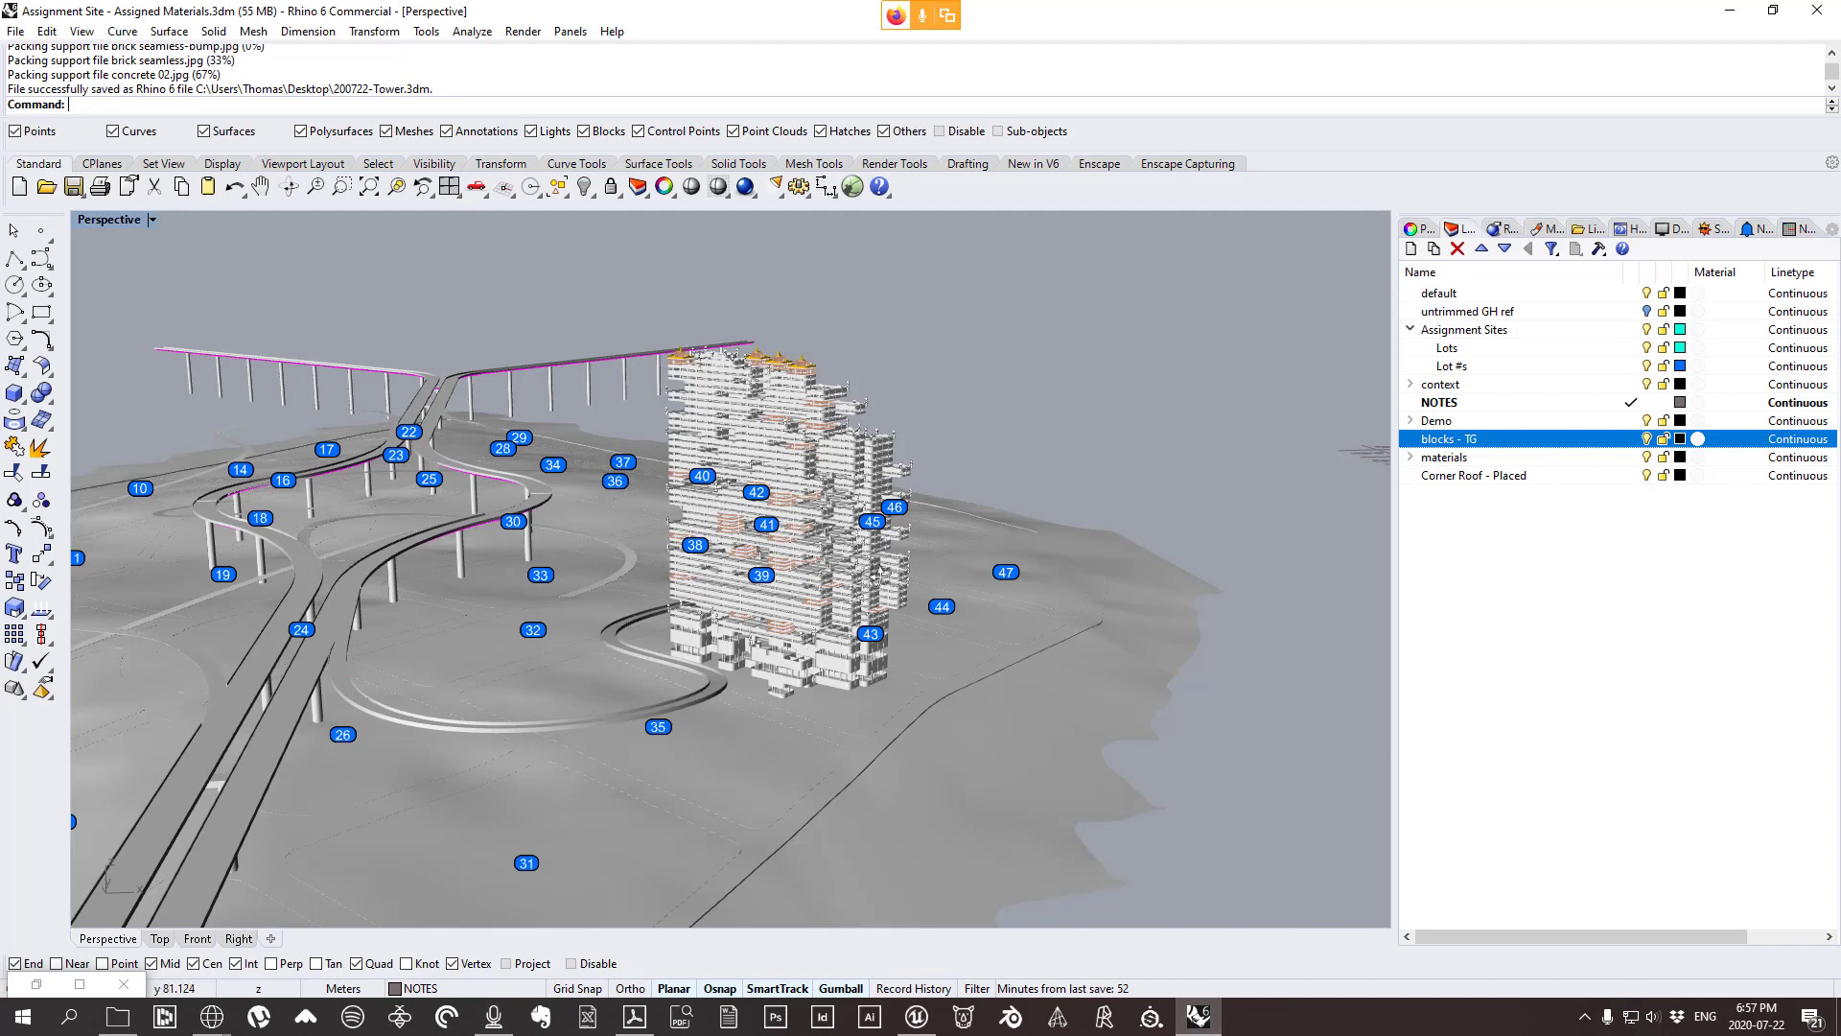
# Inspect the grid of modelled tower blocks in Rhino and switch back to Unreal Engine.
pyautogui.scroll(12, 1125, 540)
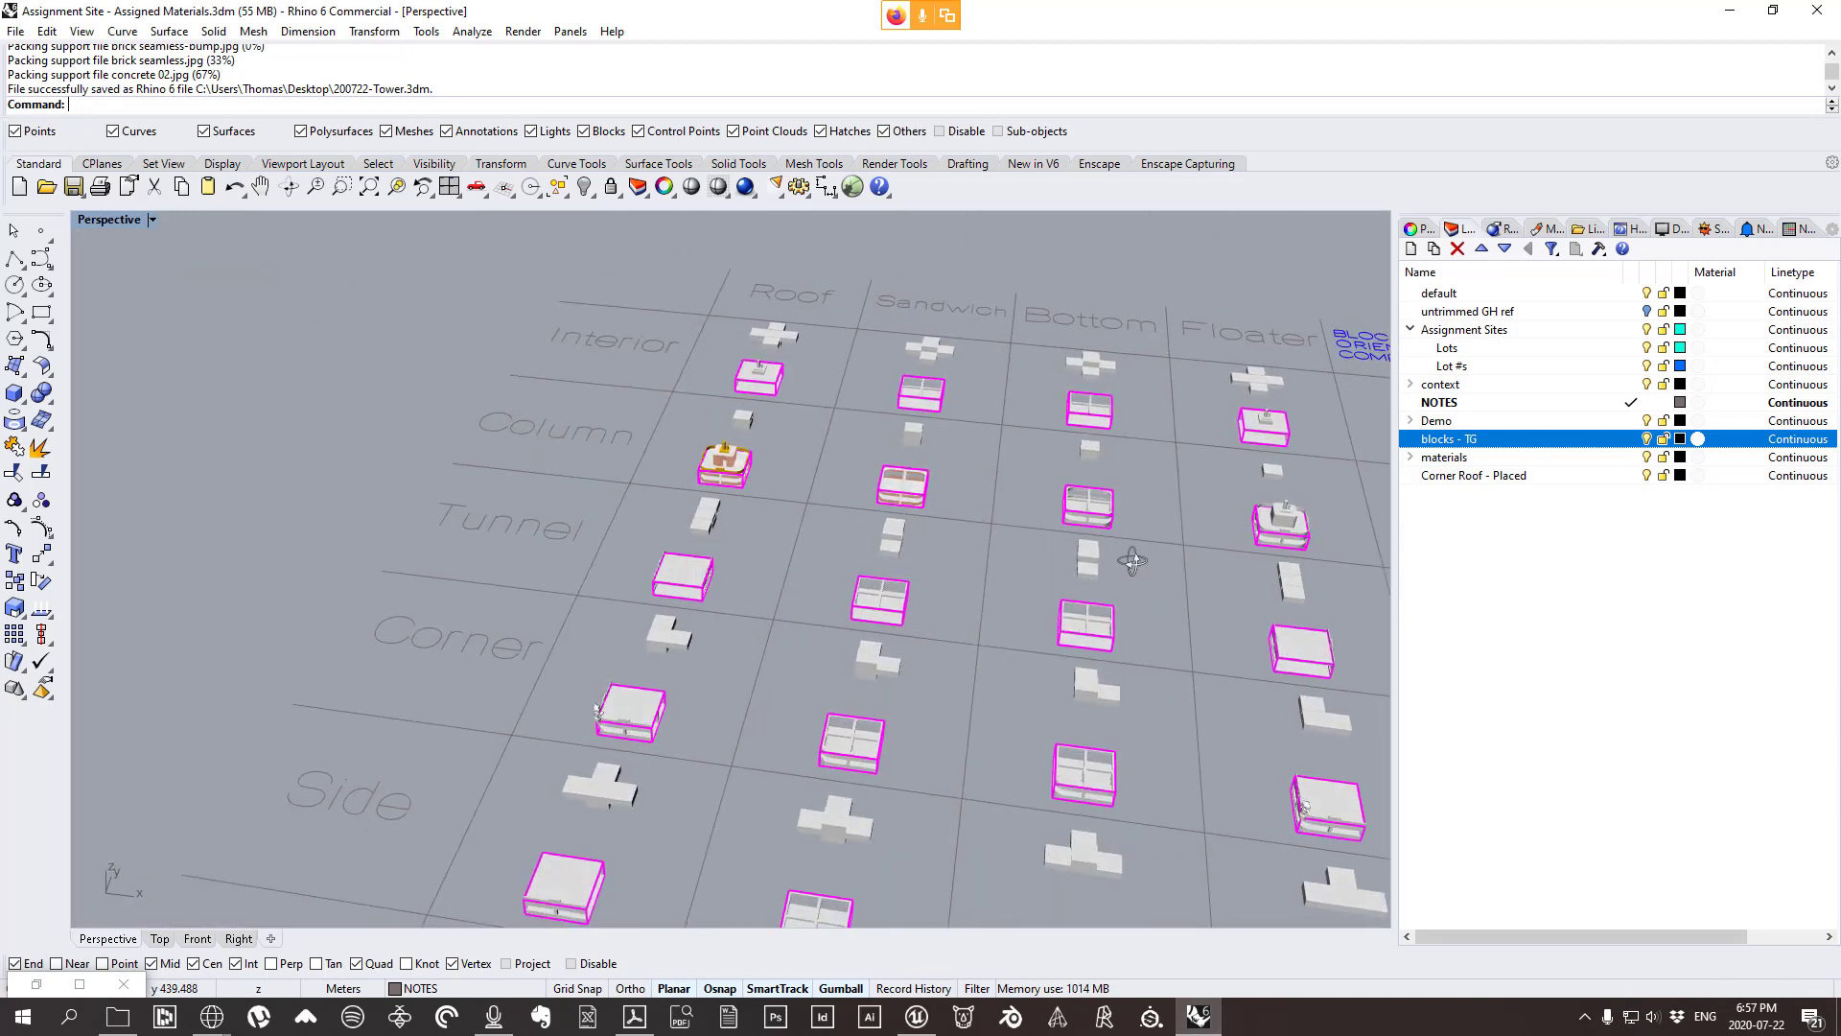
pyautogui.scroll(-2, 1056, 362)
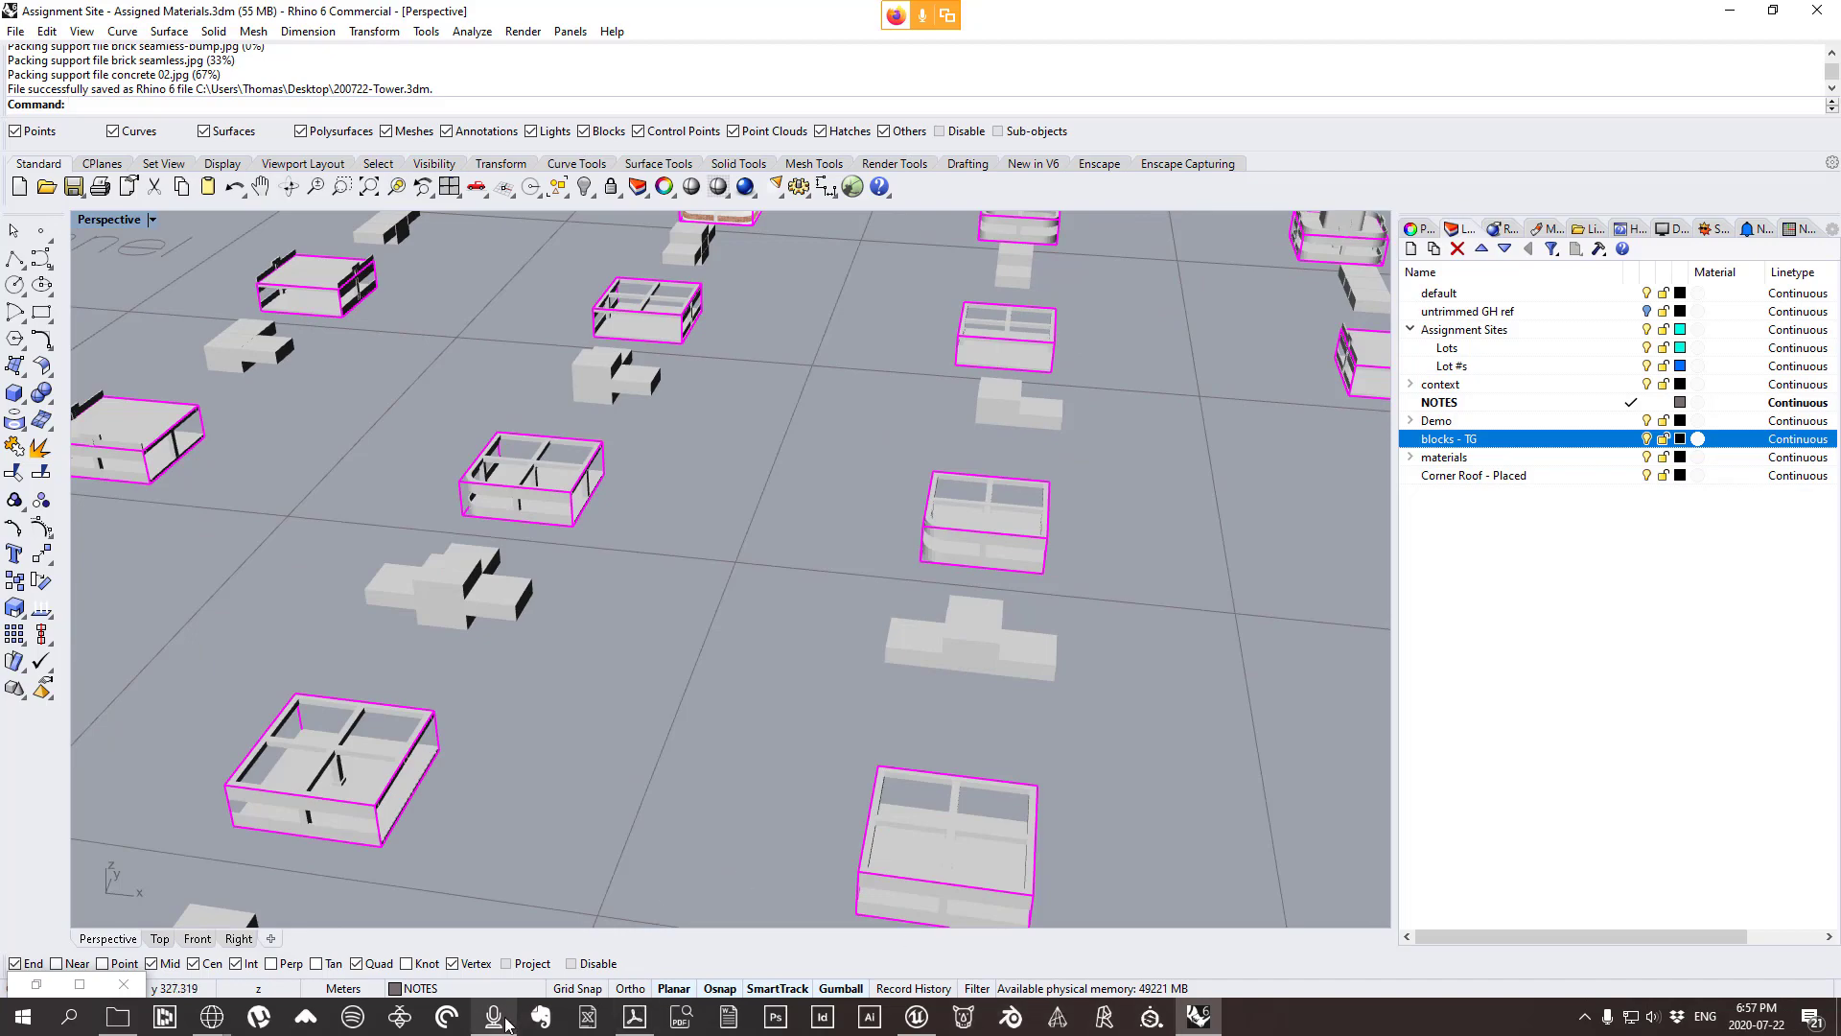
pyautogui.click(938, 1022)
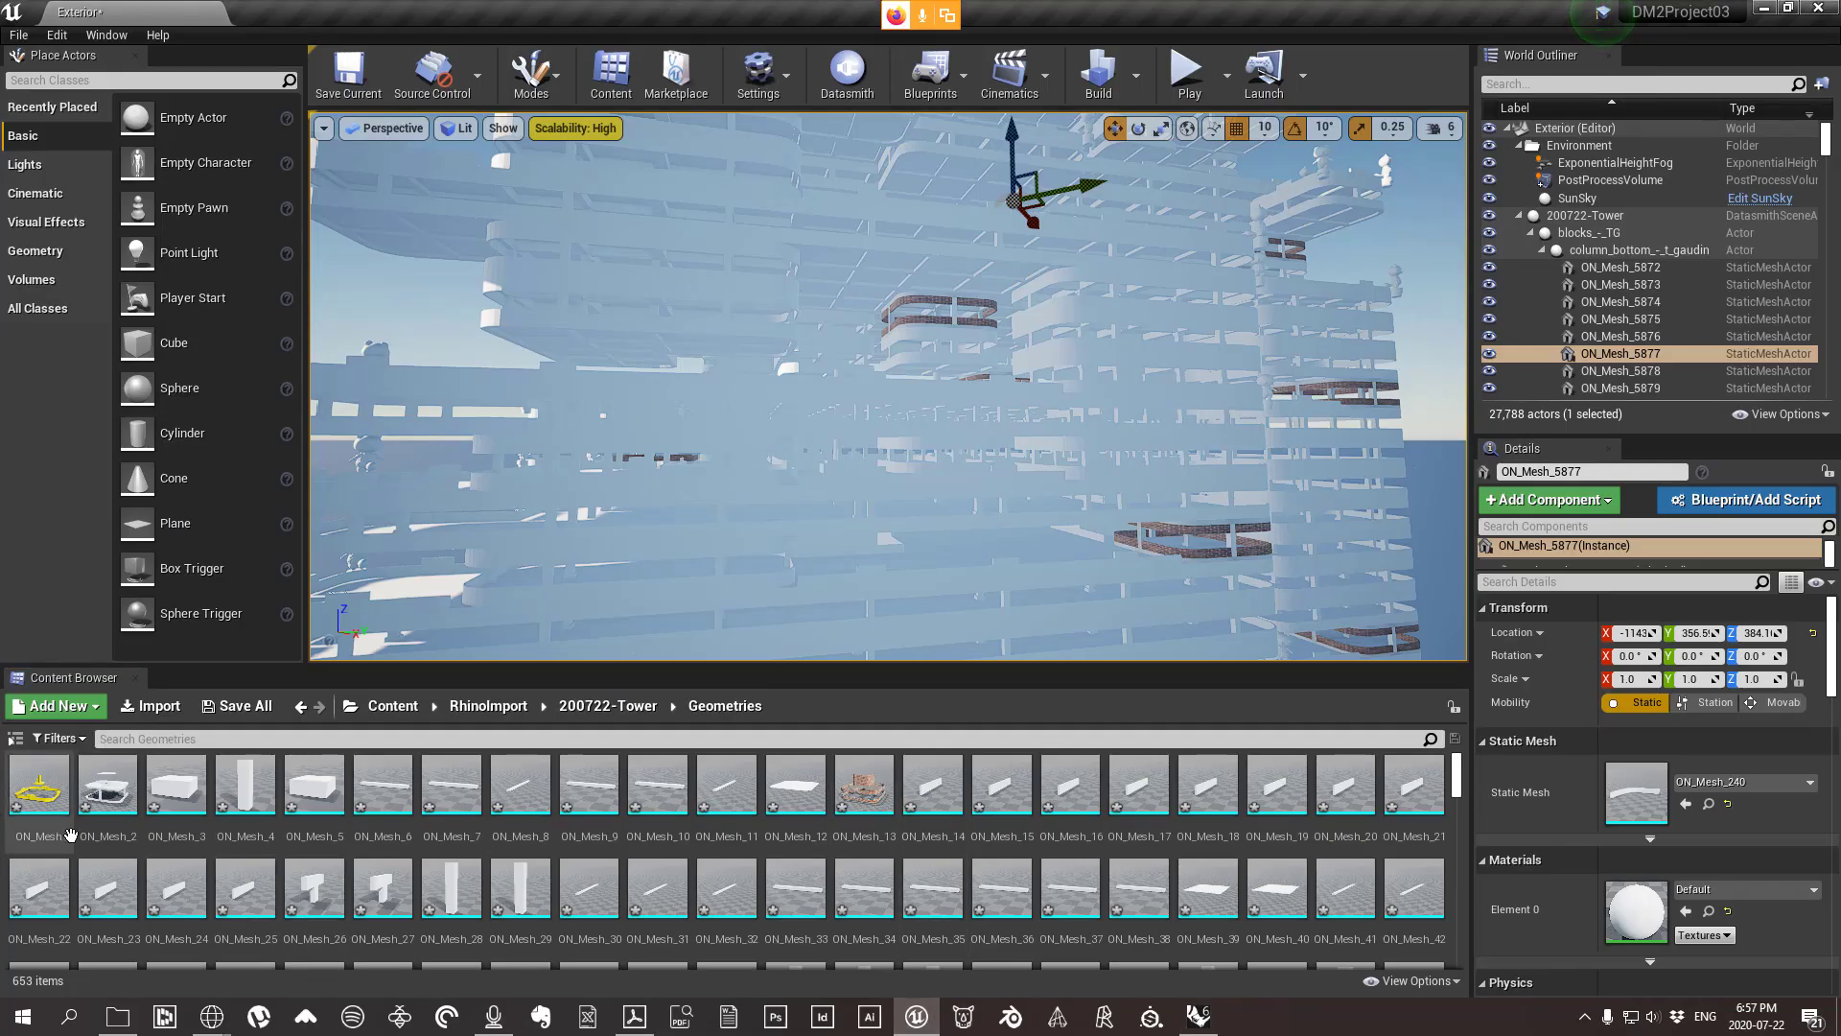
# Open the ON_Mesh_13 brick mesh from the Geometries folder, inspect it from several sides, and close its editor.
pyautogui.click(868, 805)
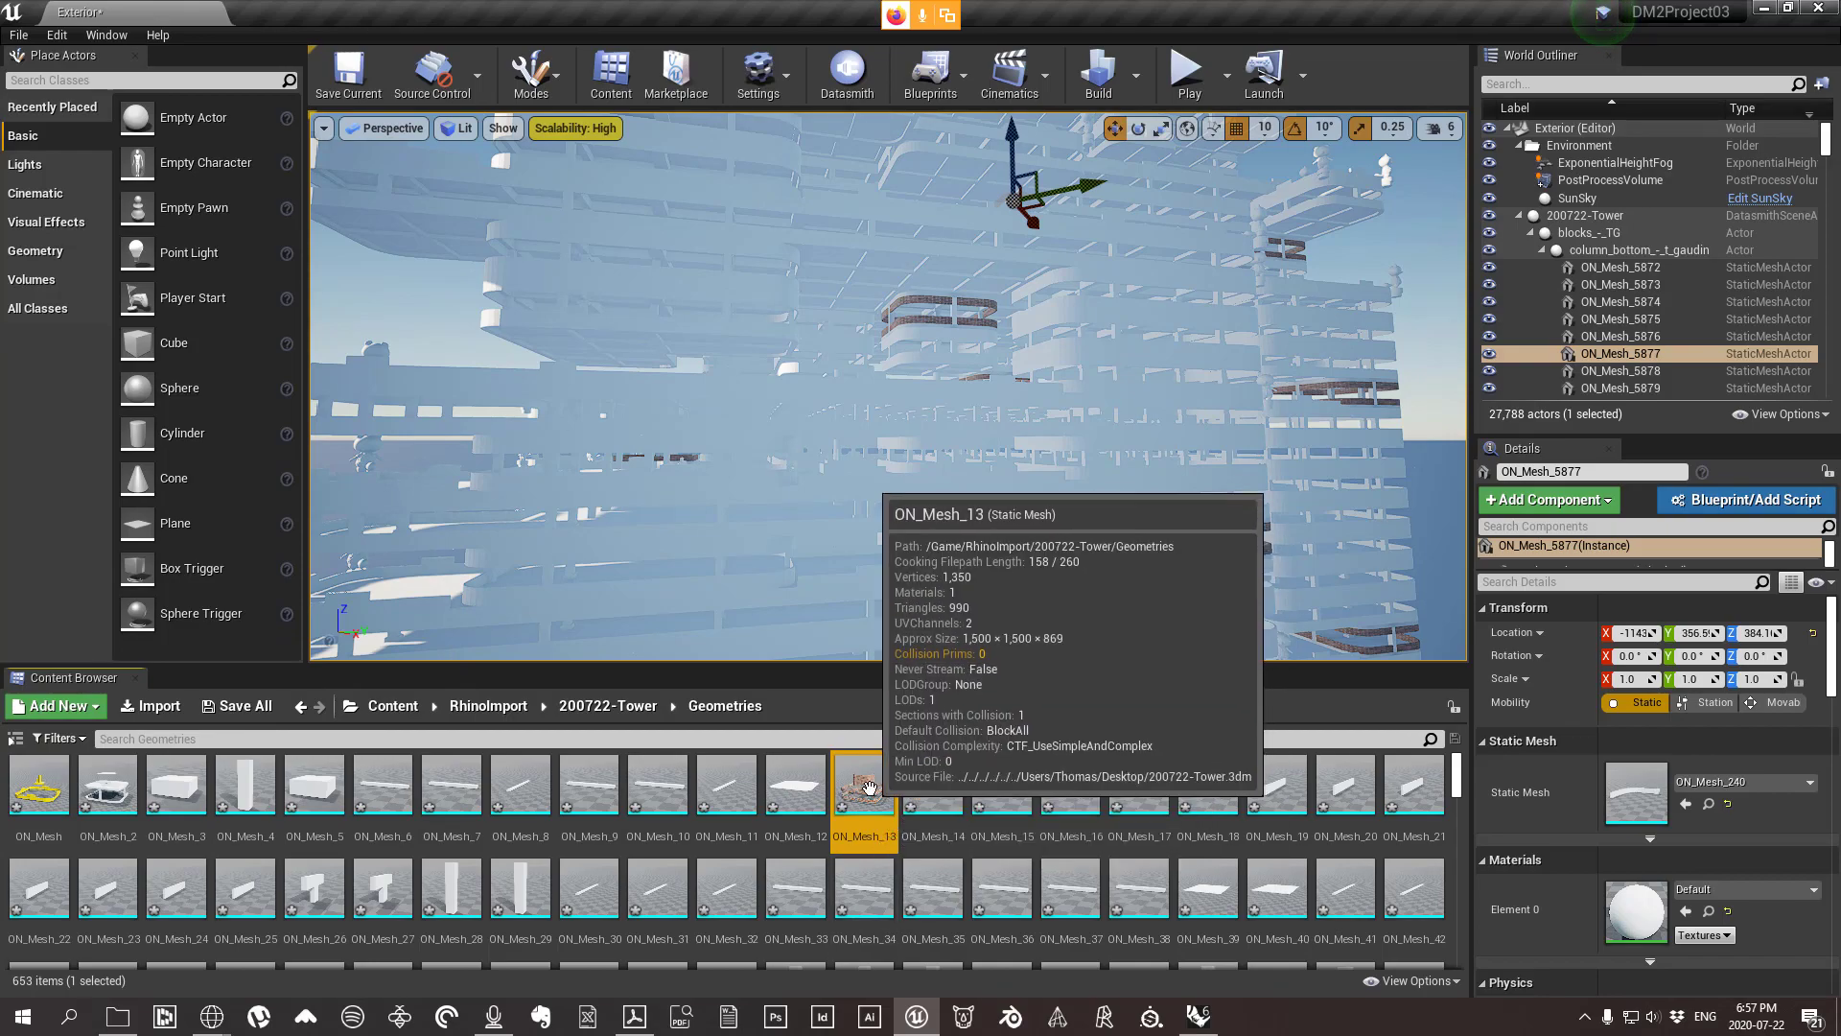
pyautogui.doubleClick(873, 796)
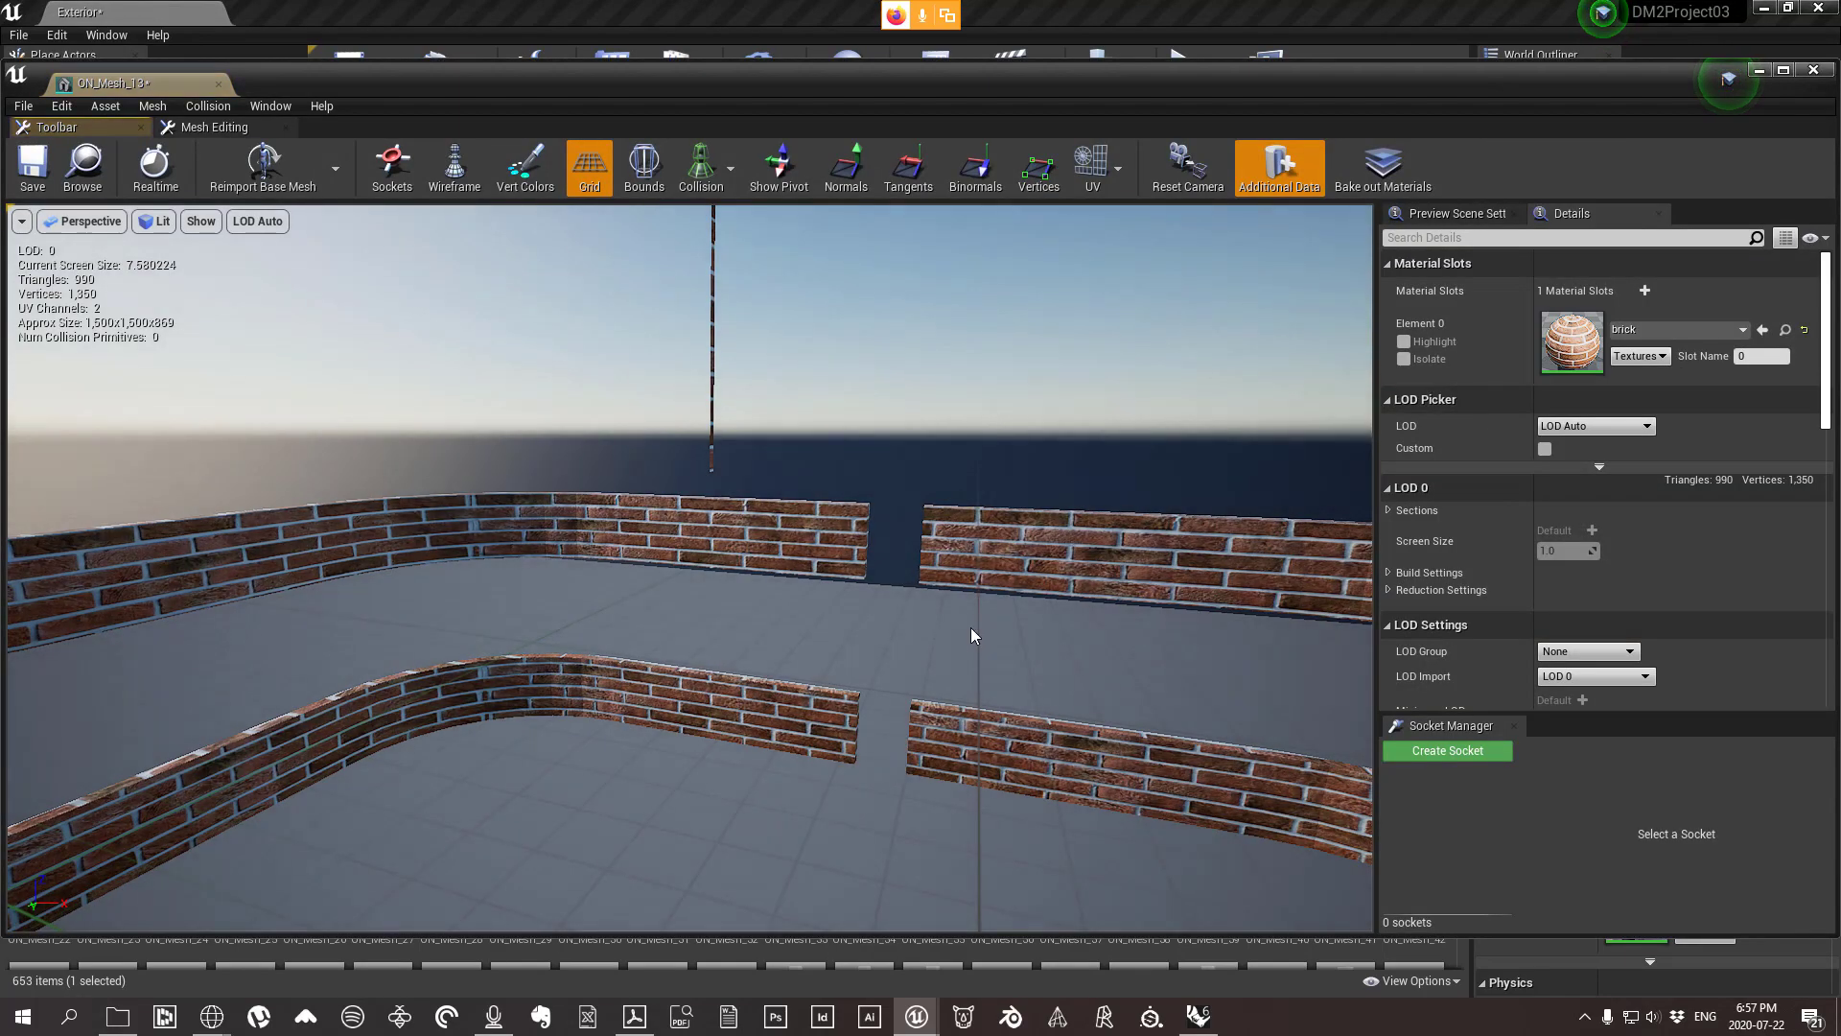
pyautogui.moveTo(971, 627); pyautogui.dragTo(949, 537)
pyautogui.press('f')
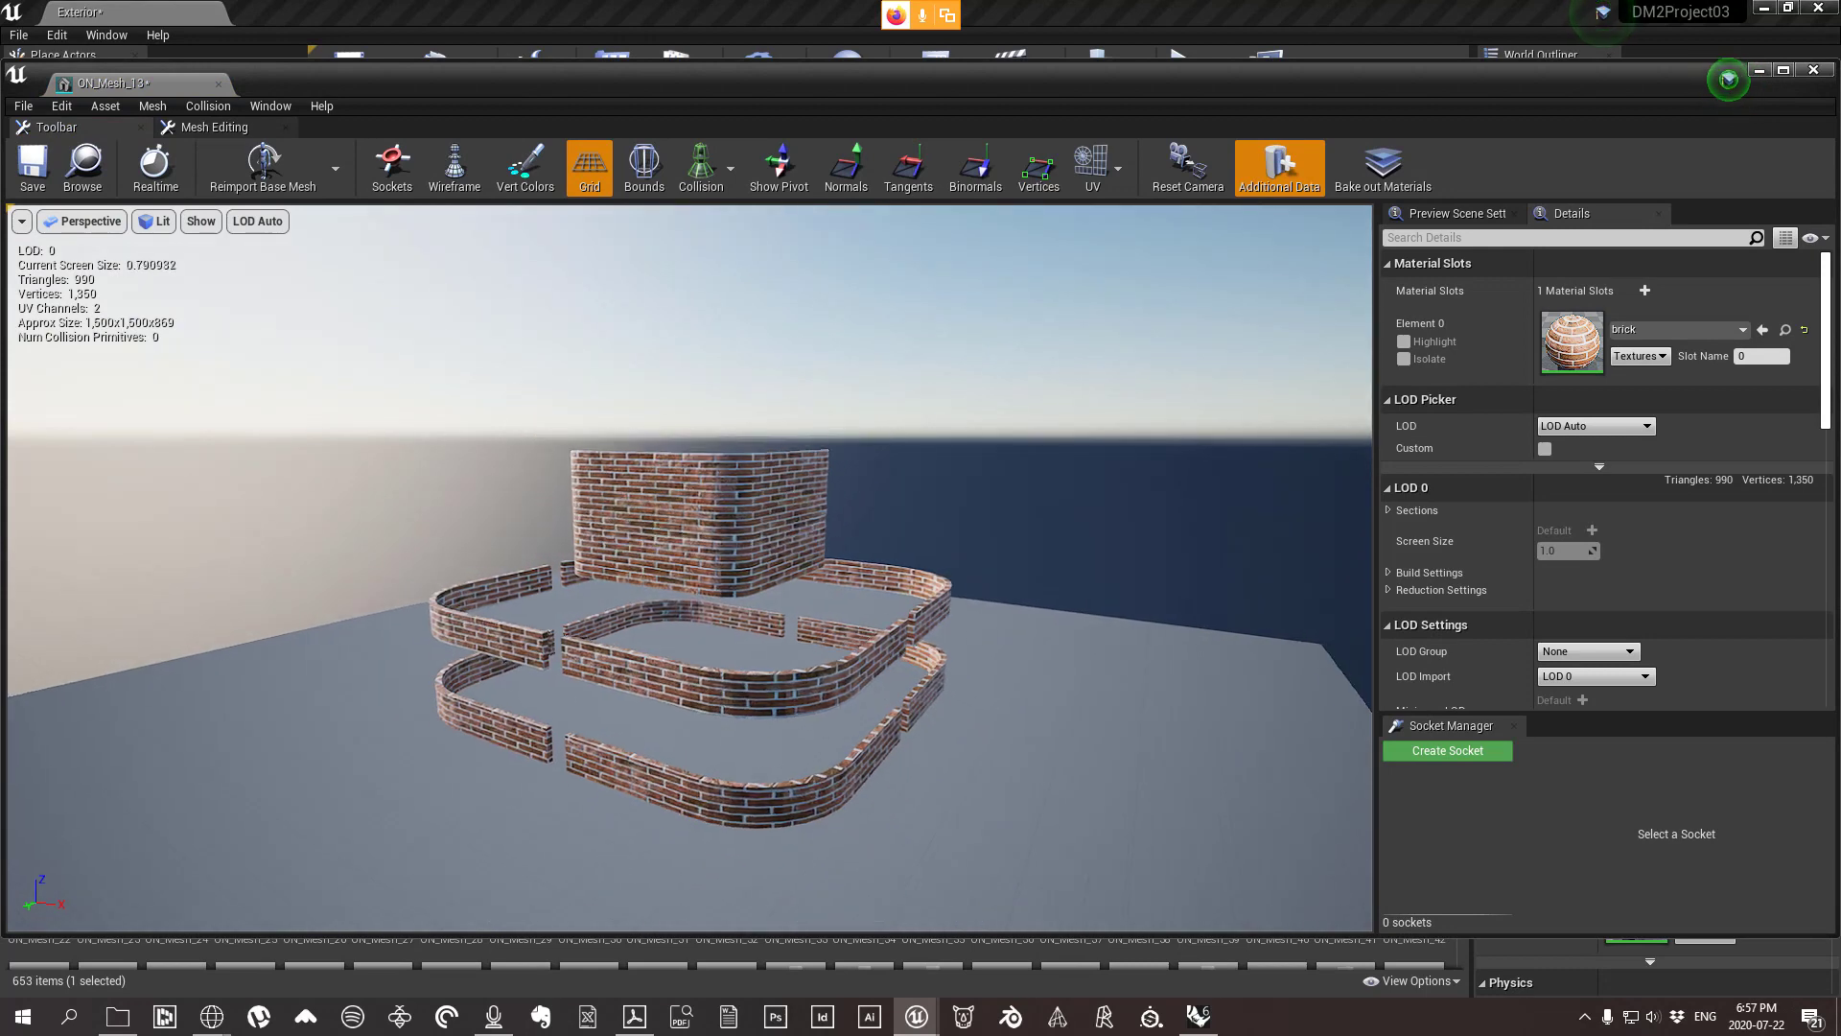
pyautogui.moveTo(690, 566); pyautogui.dragTo(375, 802)
pyautogui.moveTo(886, 725); pyautogui.dragTo(824, 727)
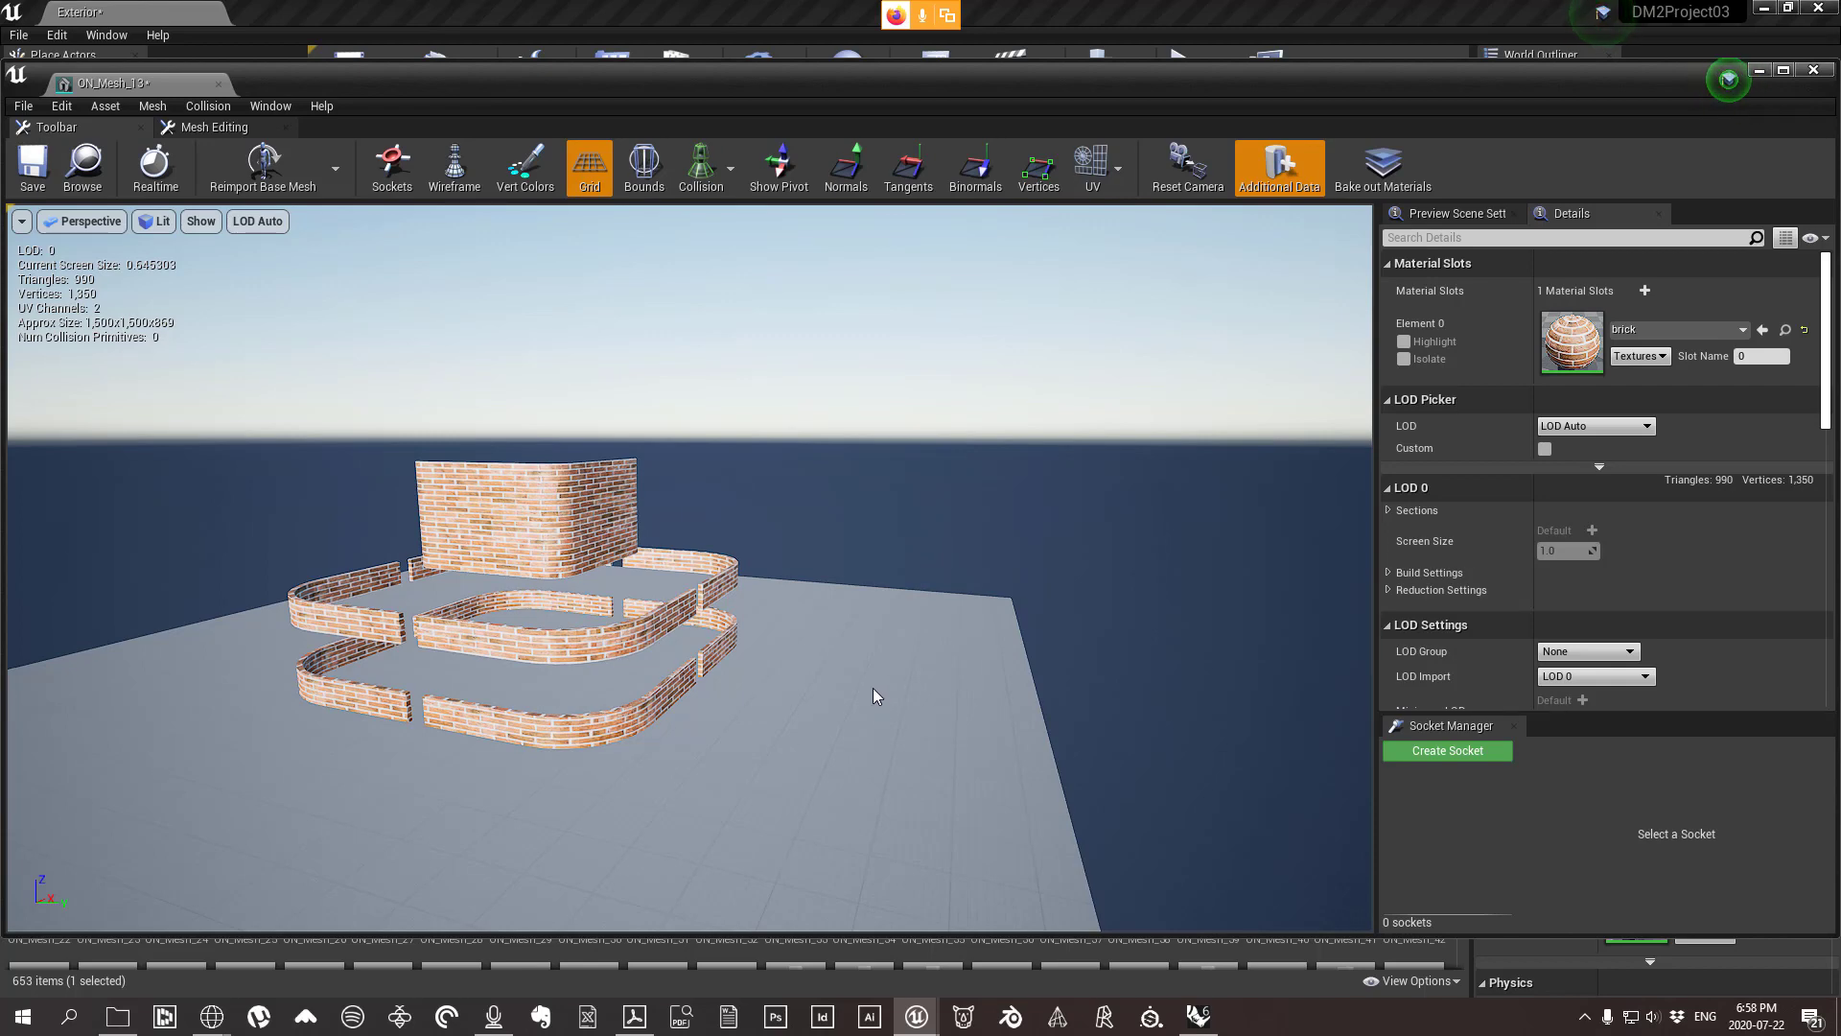
pyautogui.moveTo(813, 644); pyautogui.dragTo(679, 606)
pyautogui.click(1813, 69)
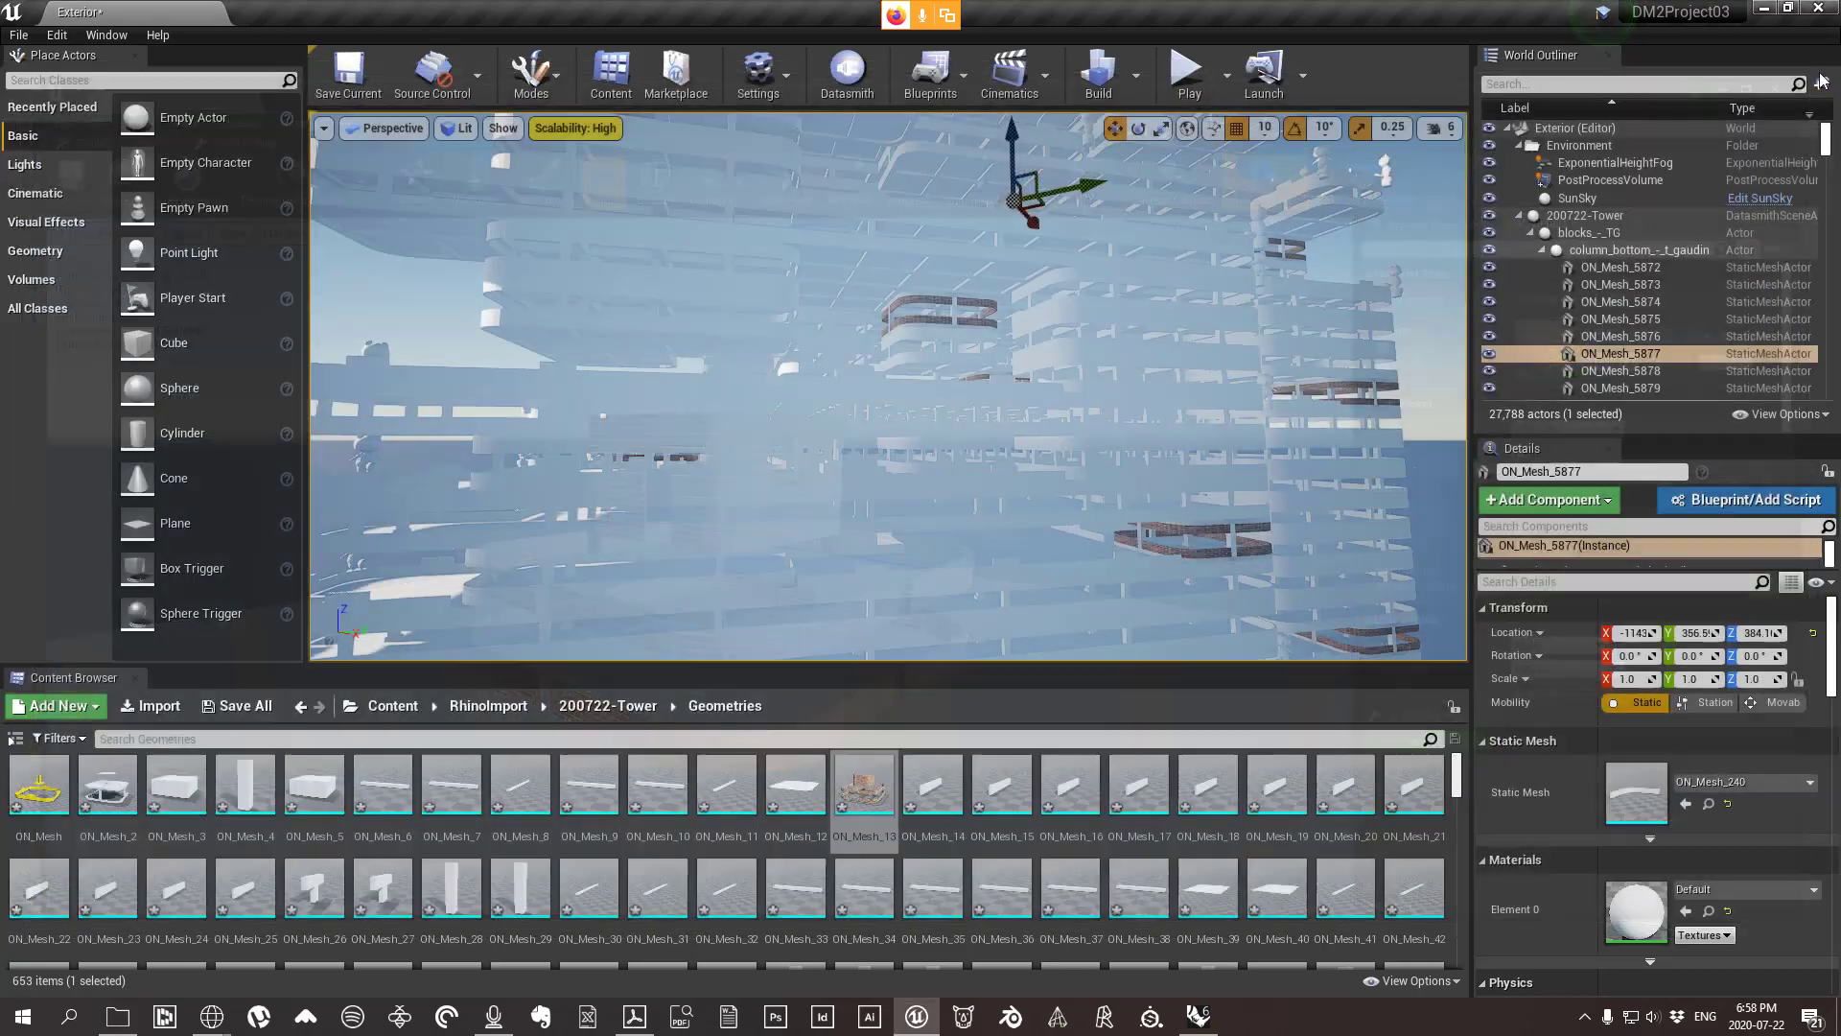
# Open the yellow ON_Mesh static mesh from the Geometries folder, inspect its whole shape, and close its editor.
pyautogui.moveTo(961, 477); pyautogui.dragTo(988, 420)
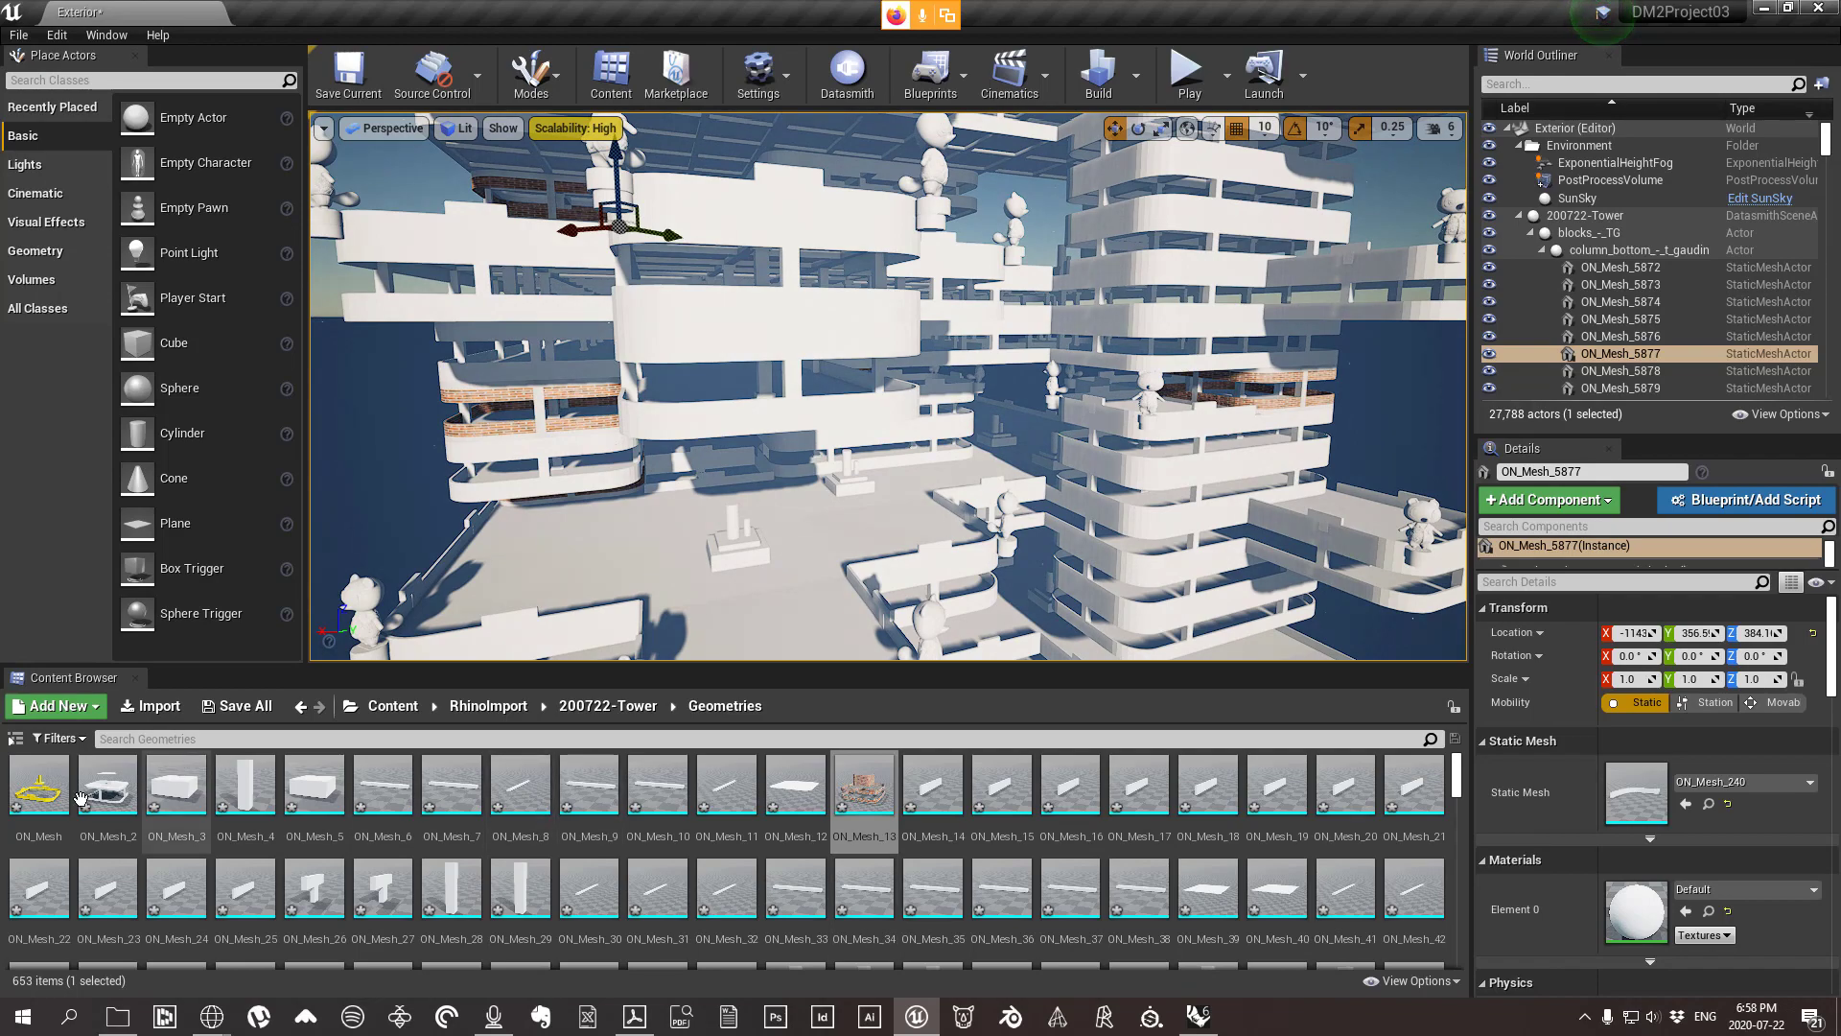
pyautogui.doubleClick(43, 794)
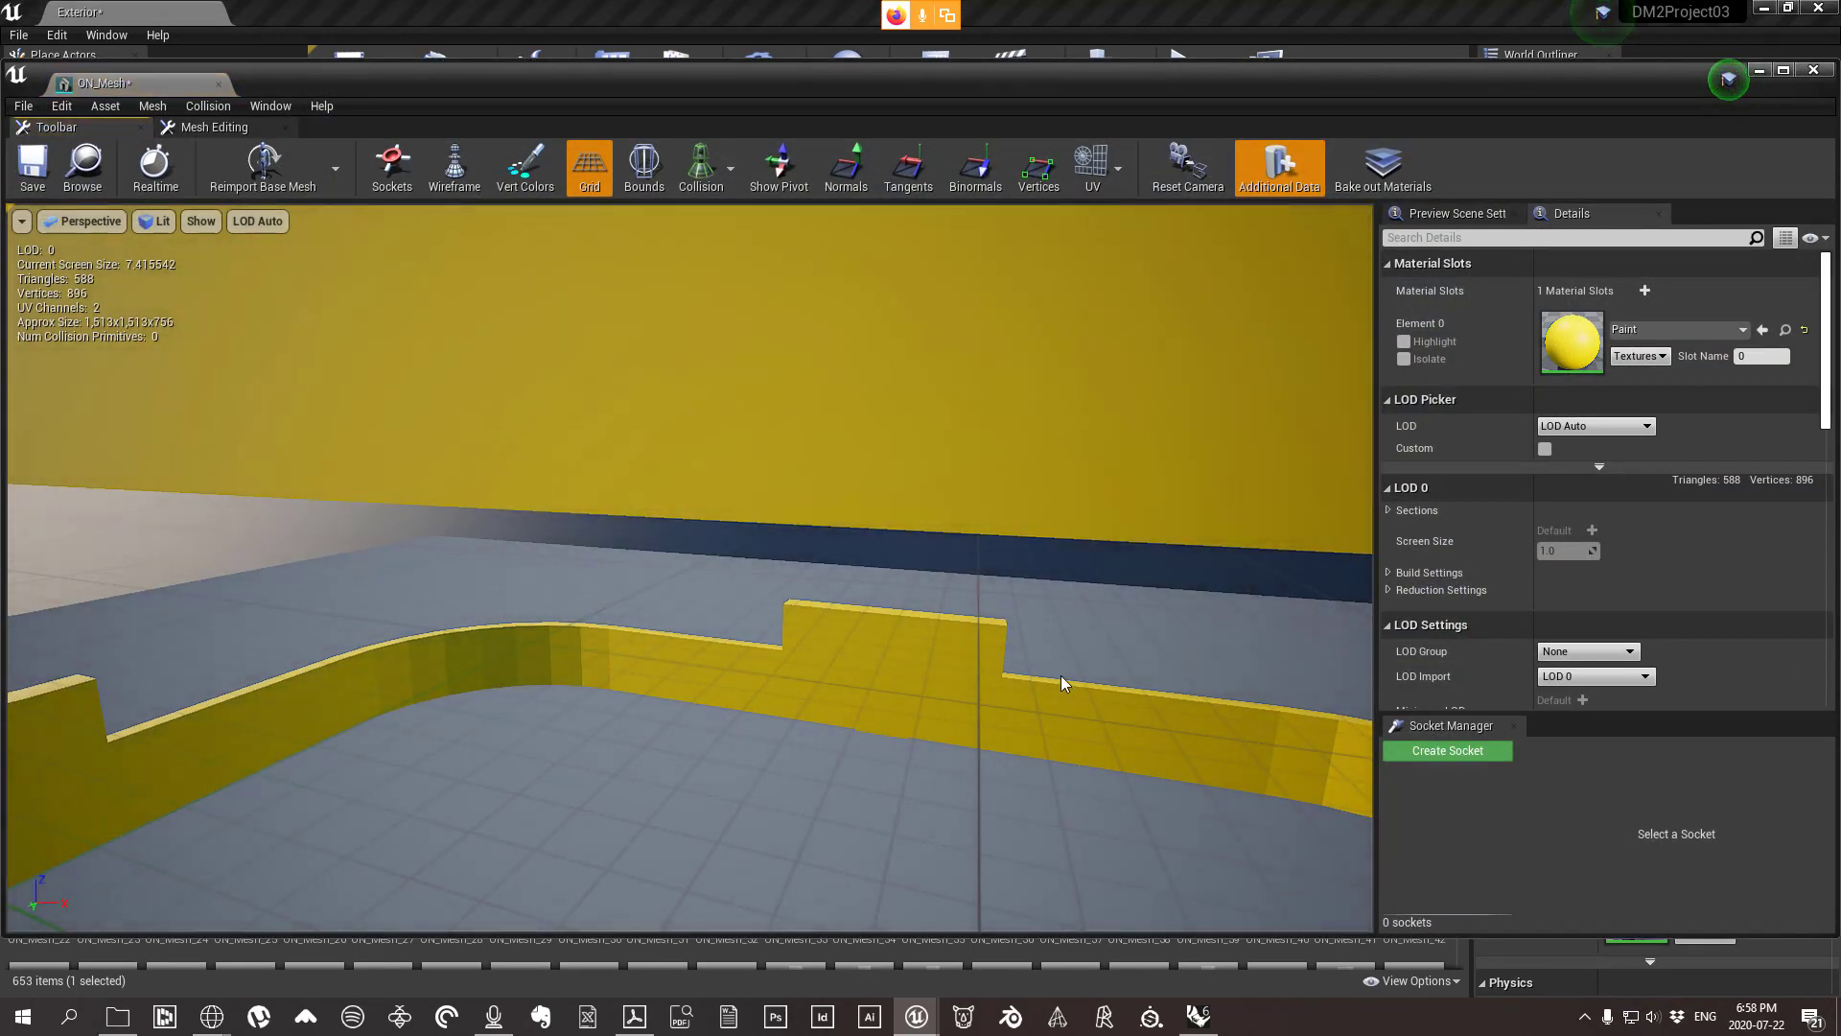
pyautogui.moveTo(1060, 675); pyautogui.dragTo(1061, 712)
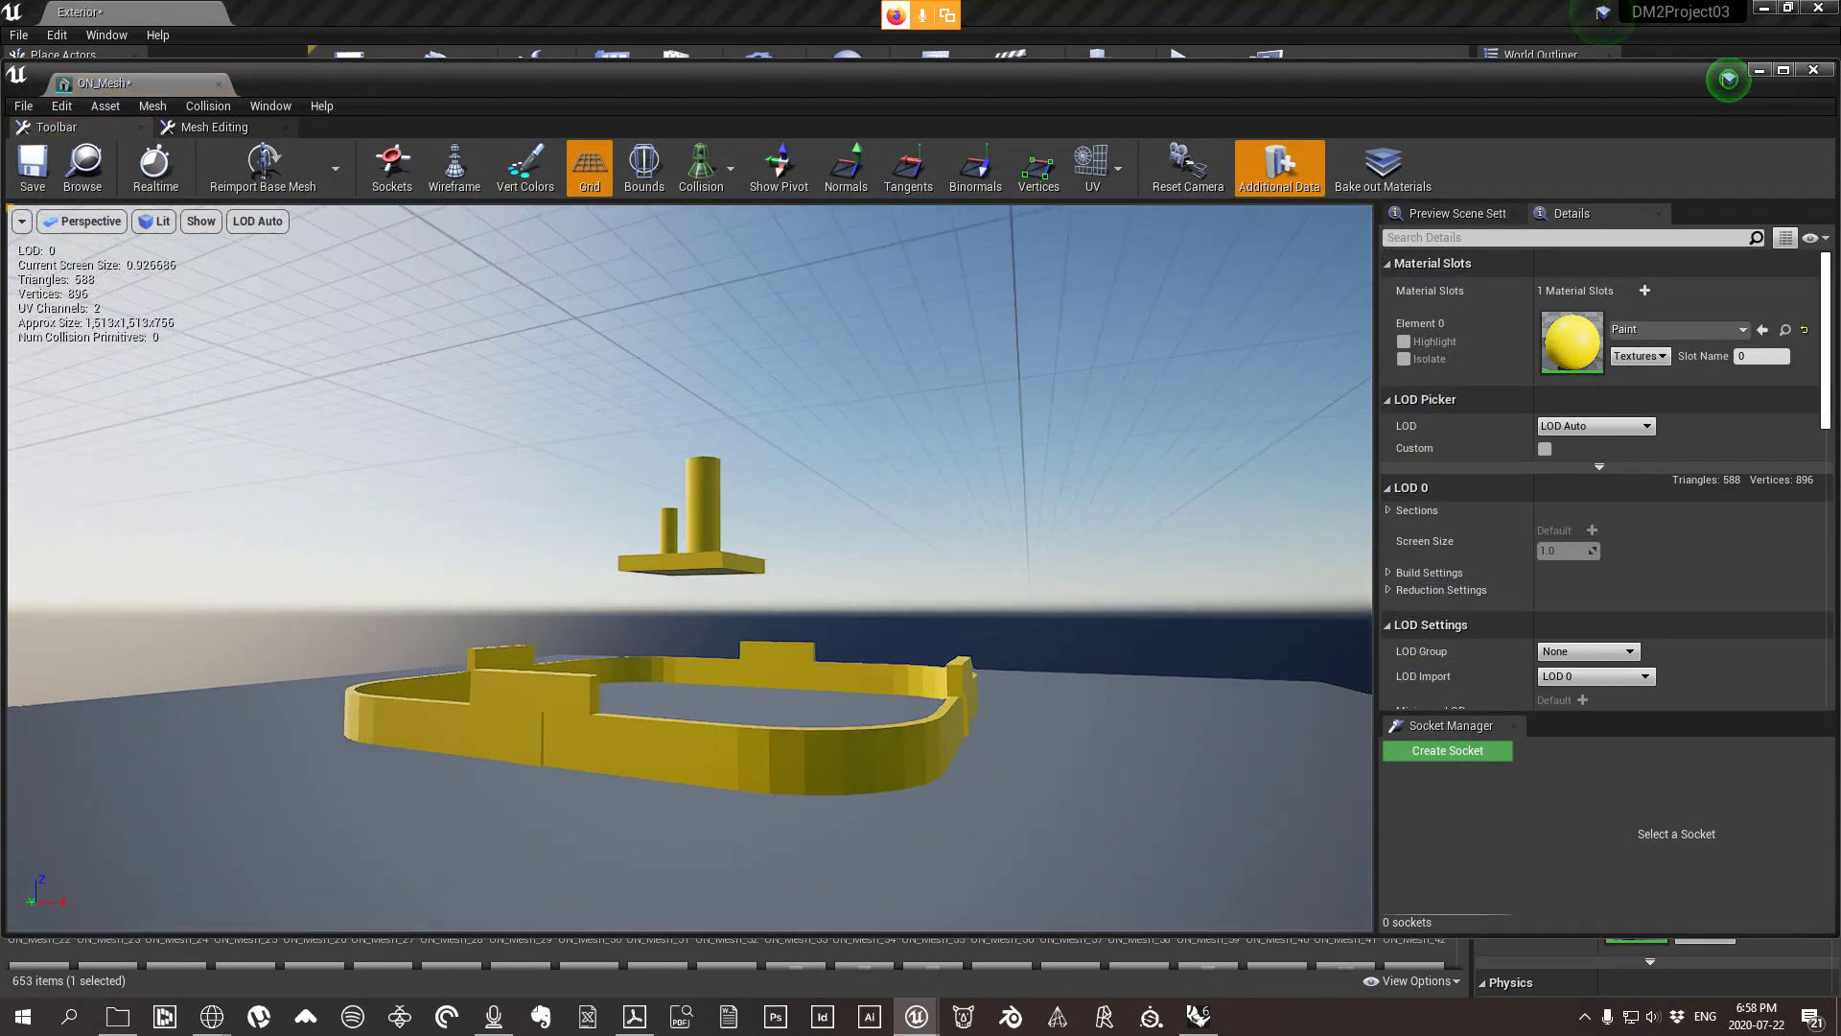
pyautogui.moveTo(1103, 589); pyautogui.dragTo(1103, 589)
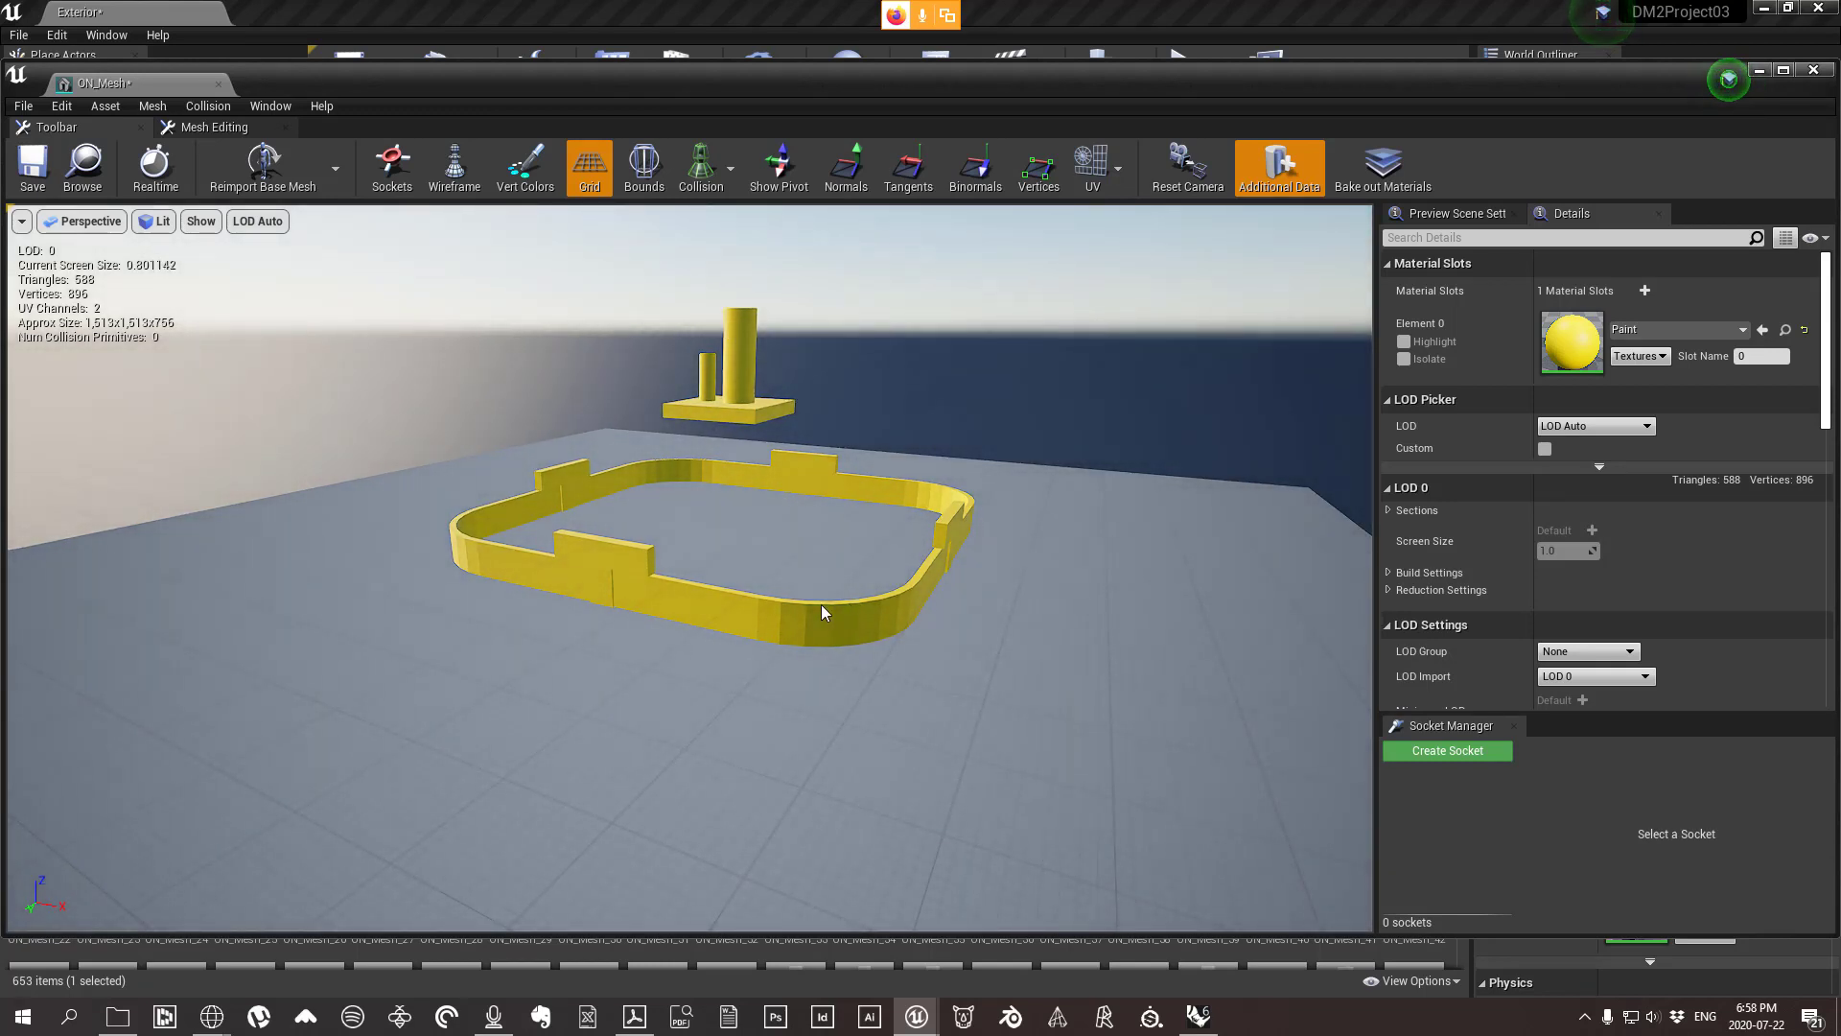
pyautogui.click(1813, 71)
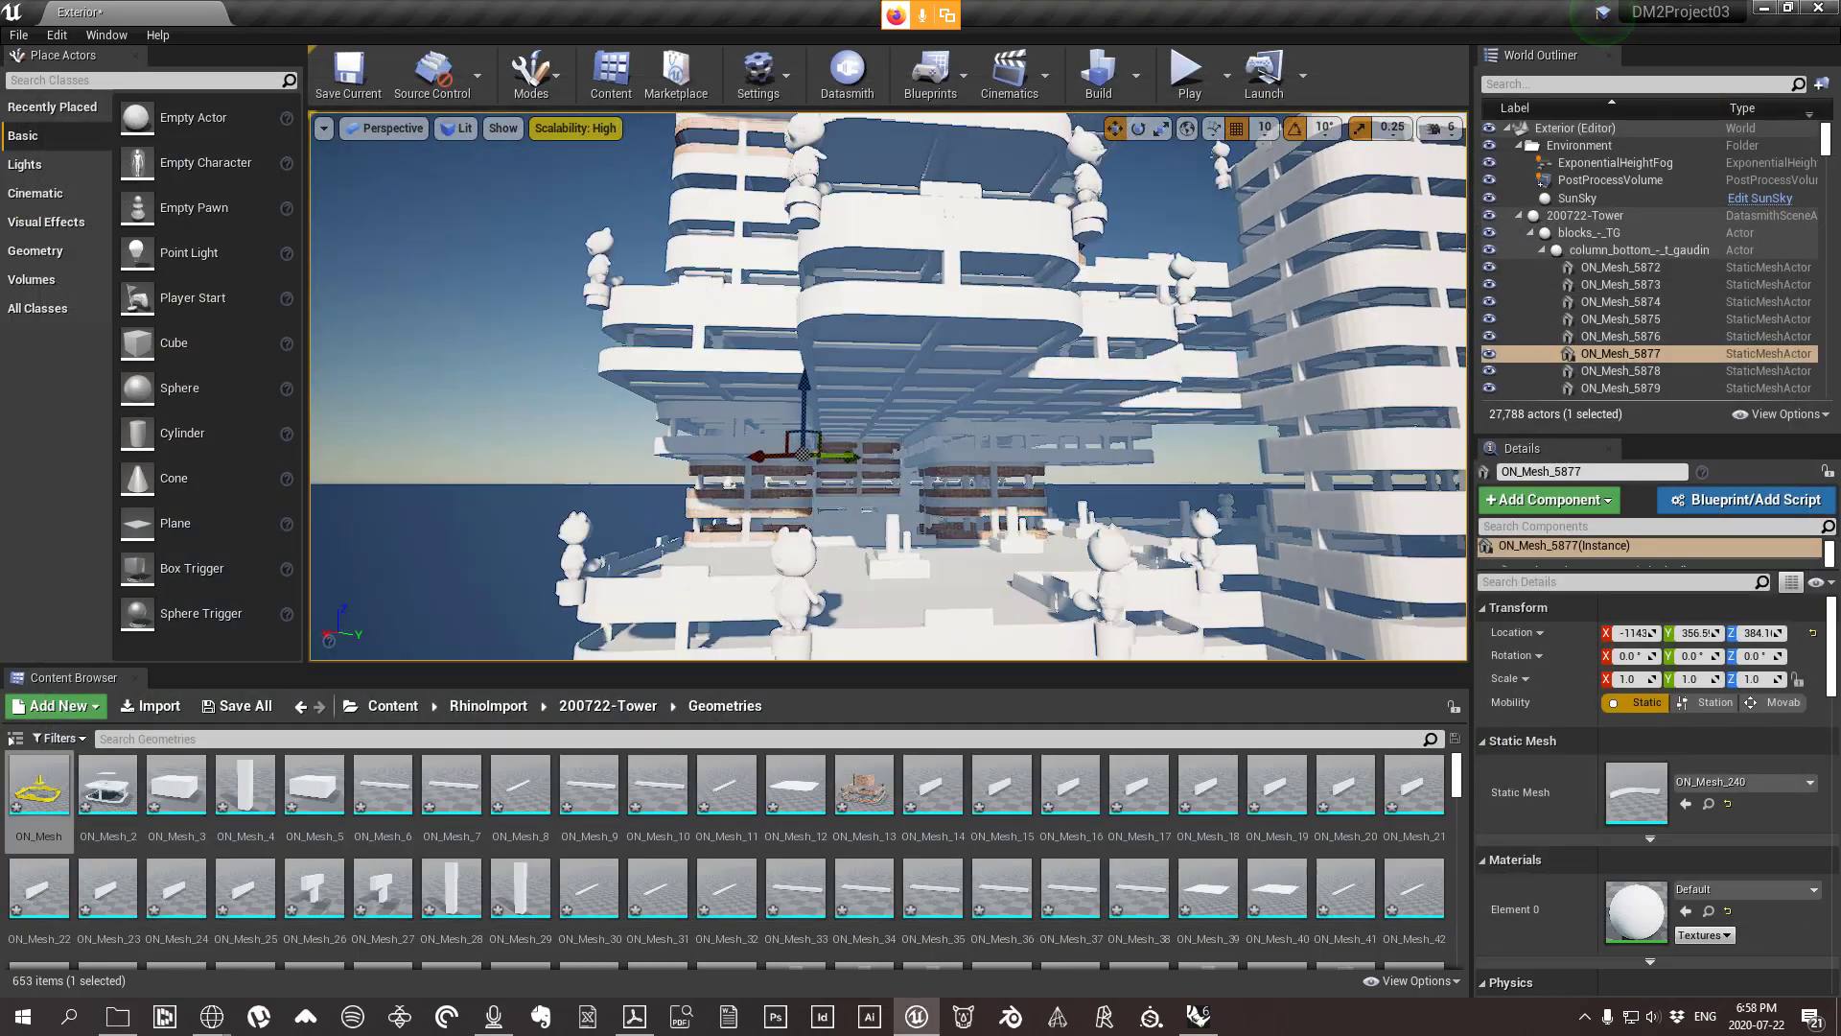
# Collapse the 200722-Tower scene and the Environment folder in the scene hierarchy.
pyautogui.moveTo(887, 386); pyautogui.dragTo(887, 432, button='right')
pyautogui.moveTo(888, 402); pyautogui.dragTo(934, 509, button='right')
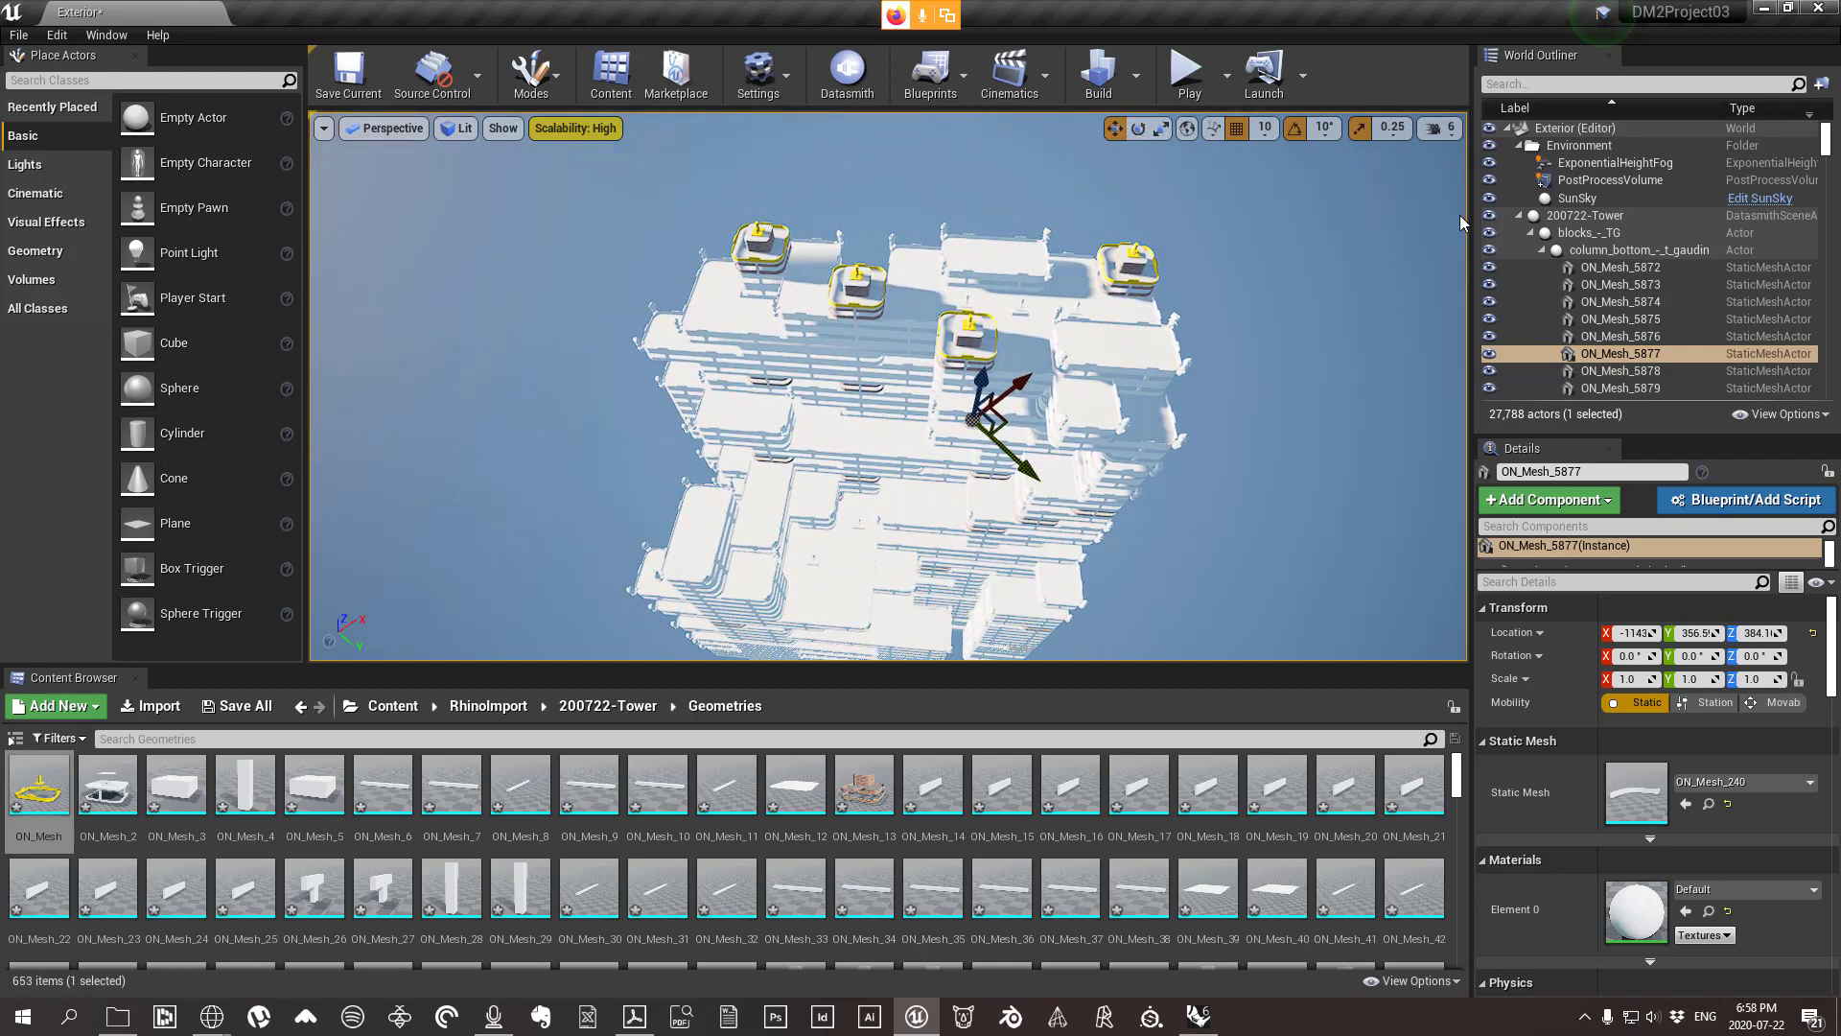
pyautogui.click(1518, 216)
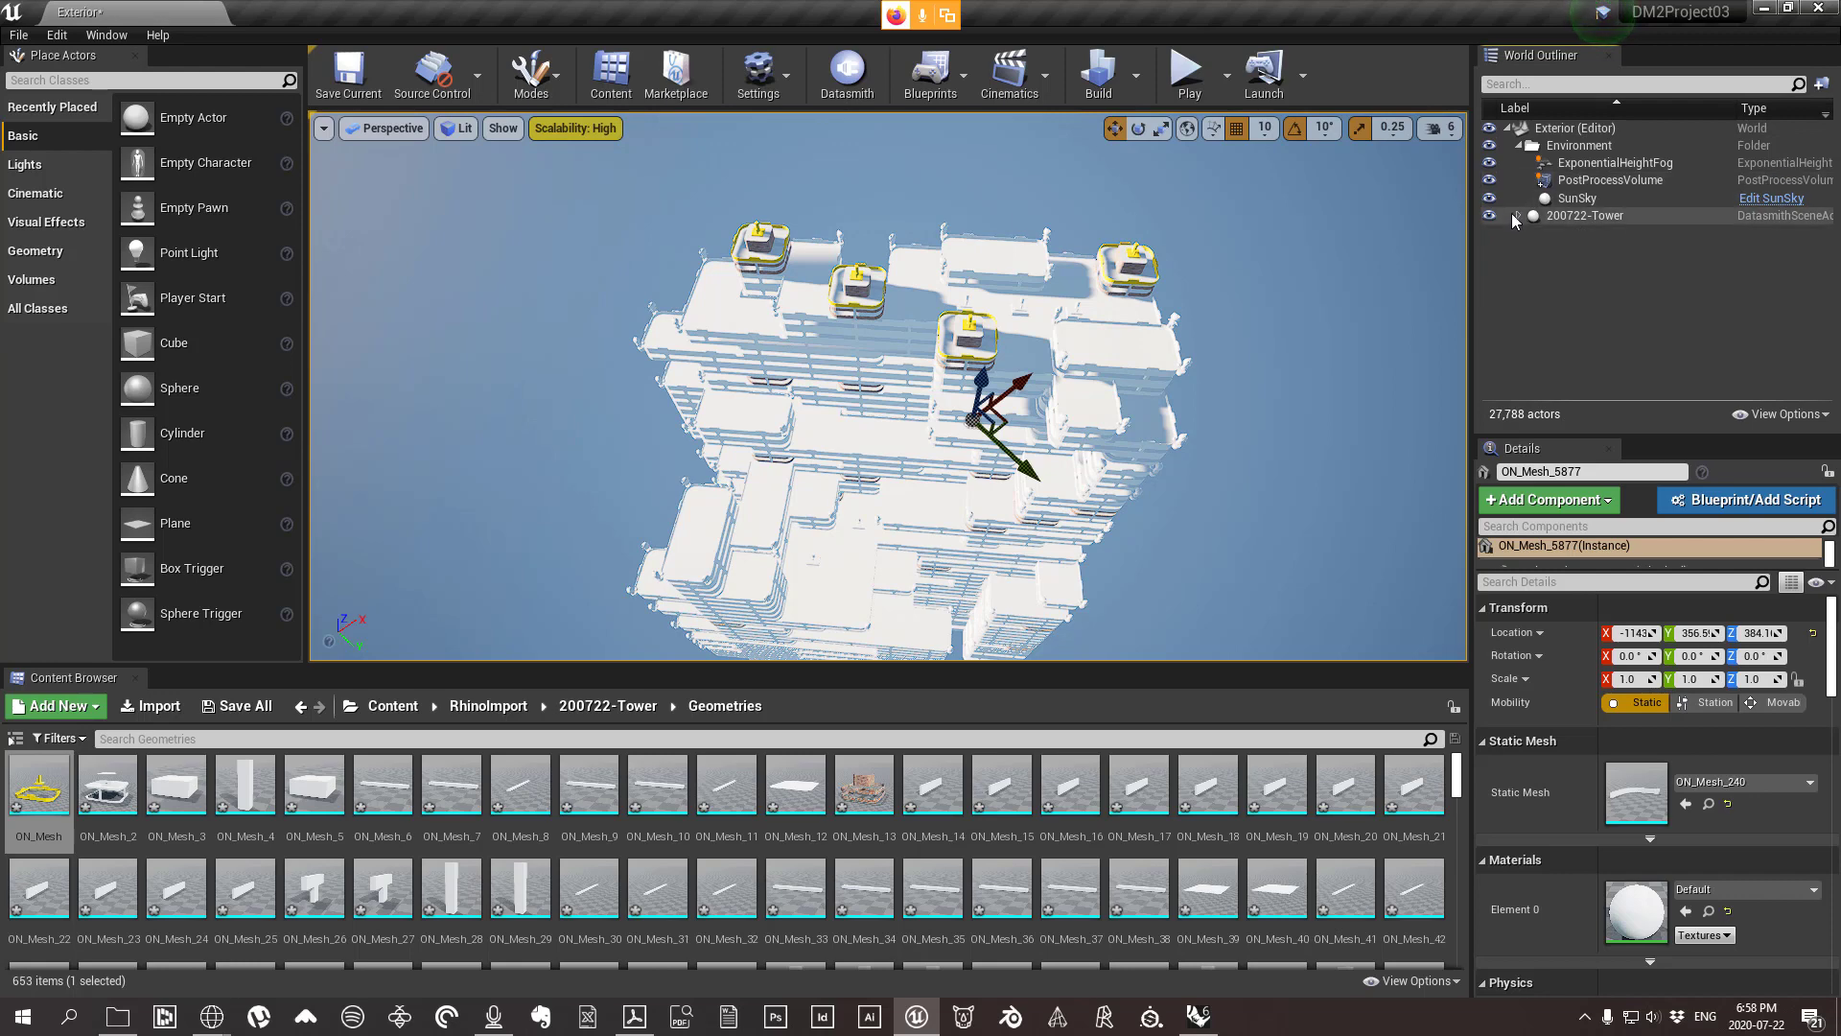
pyautogui.click(1519, 217)
pyautogui.click(1518, 217)
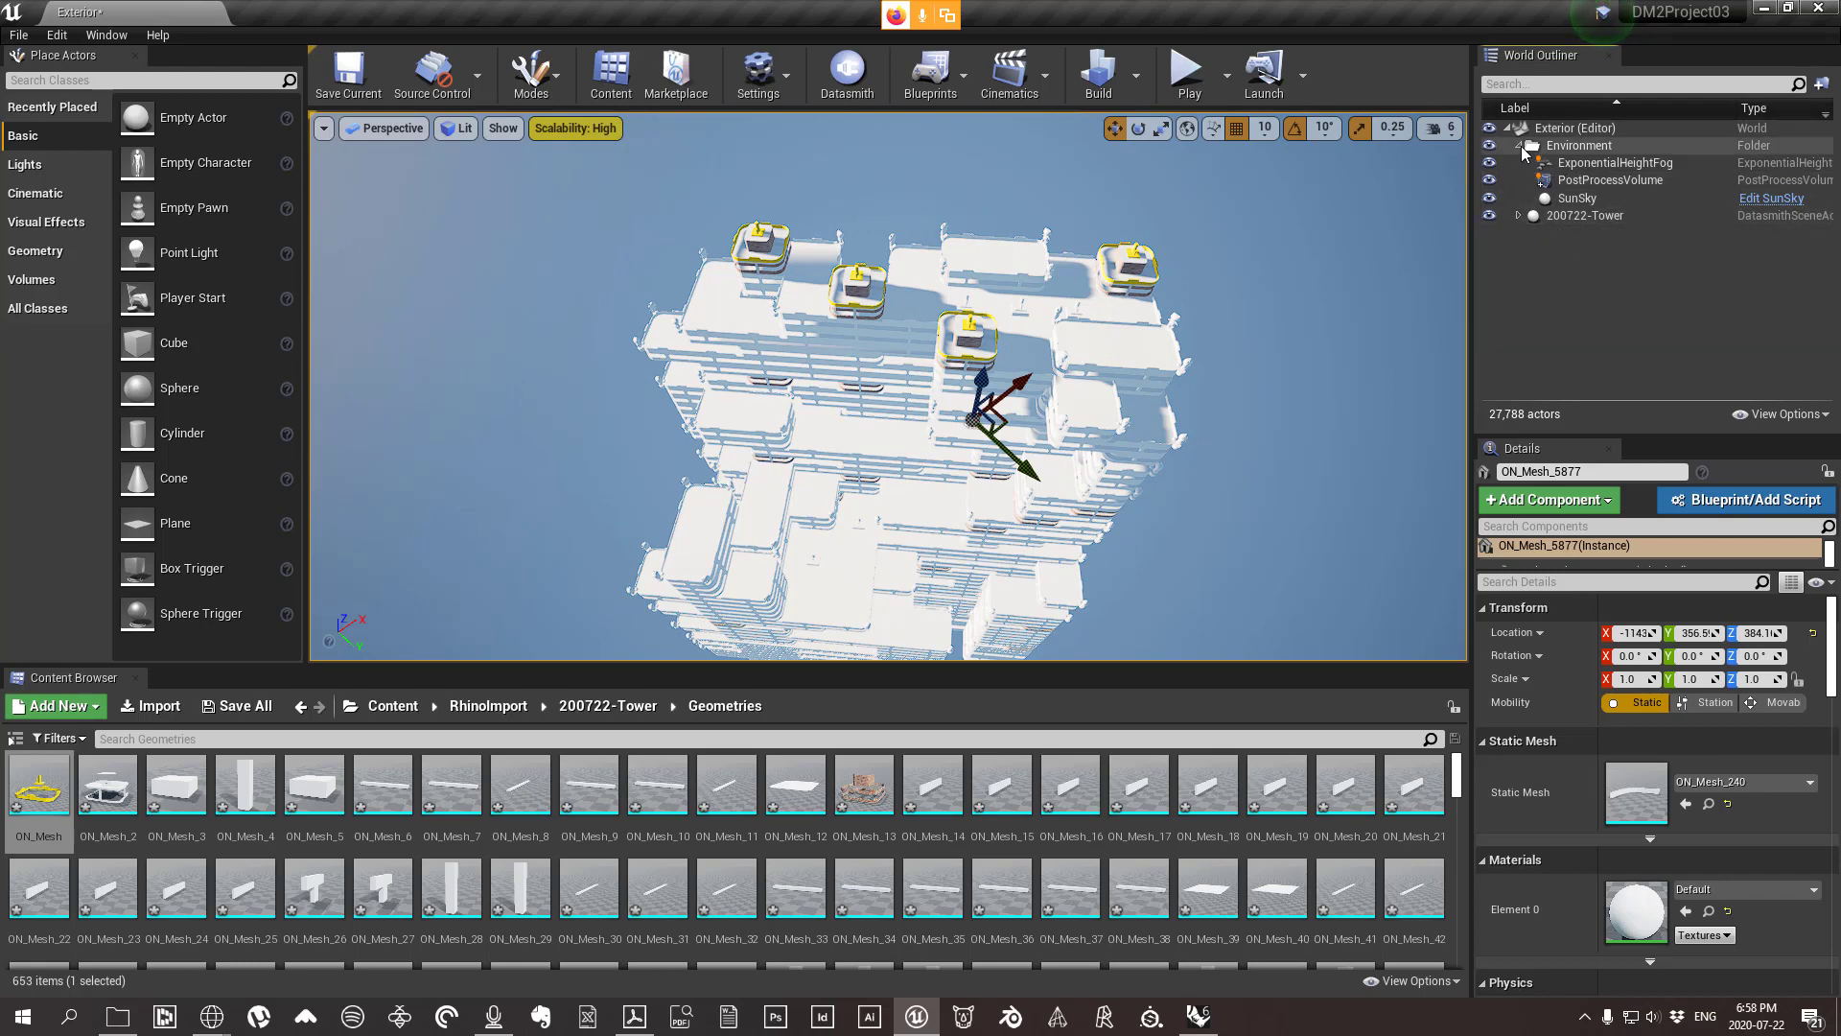
pyautogui.click(1519, 147)
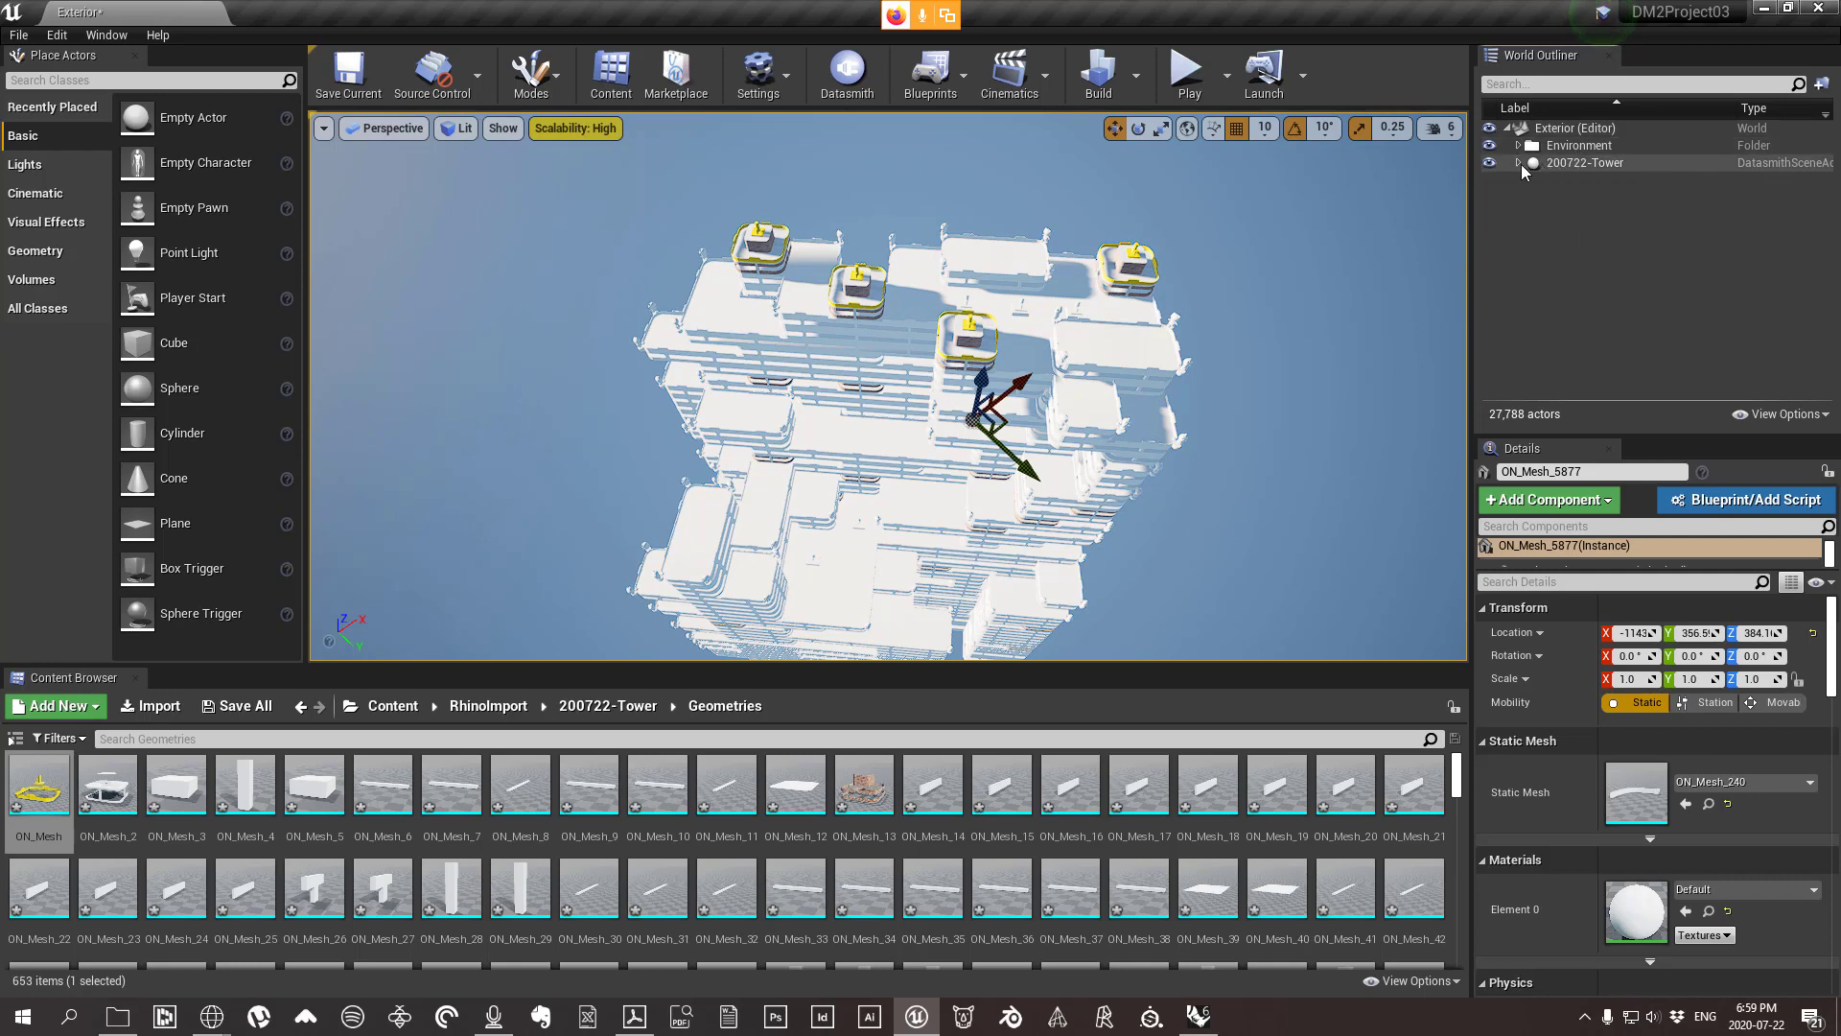
pyautogui.click(1520, 164)
pyautogui.click(1520, 164)
pyautogui.click(1519, 164)
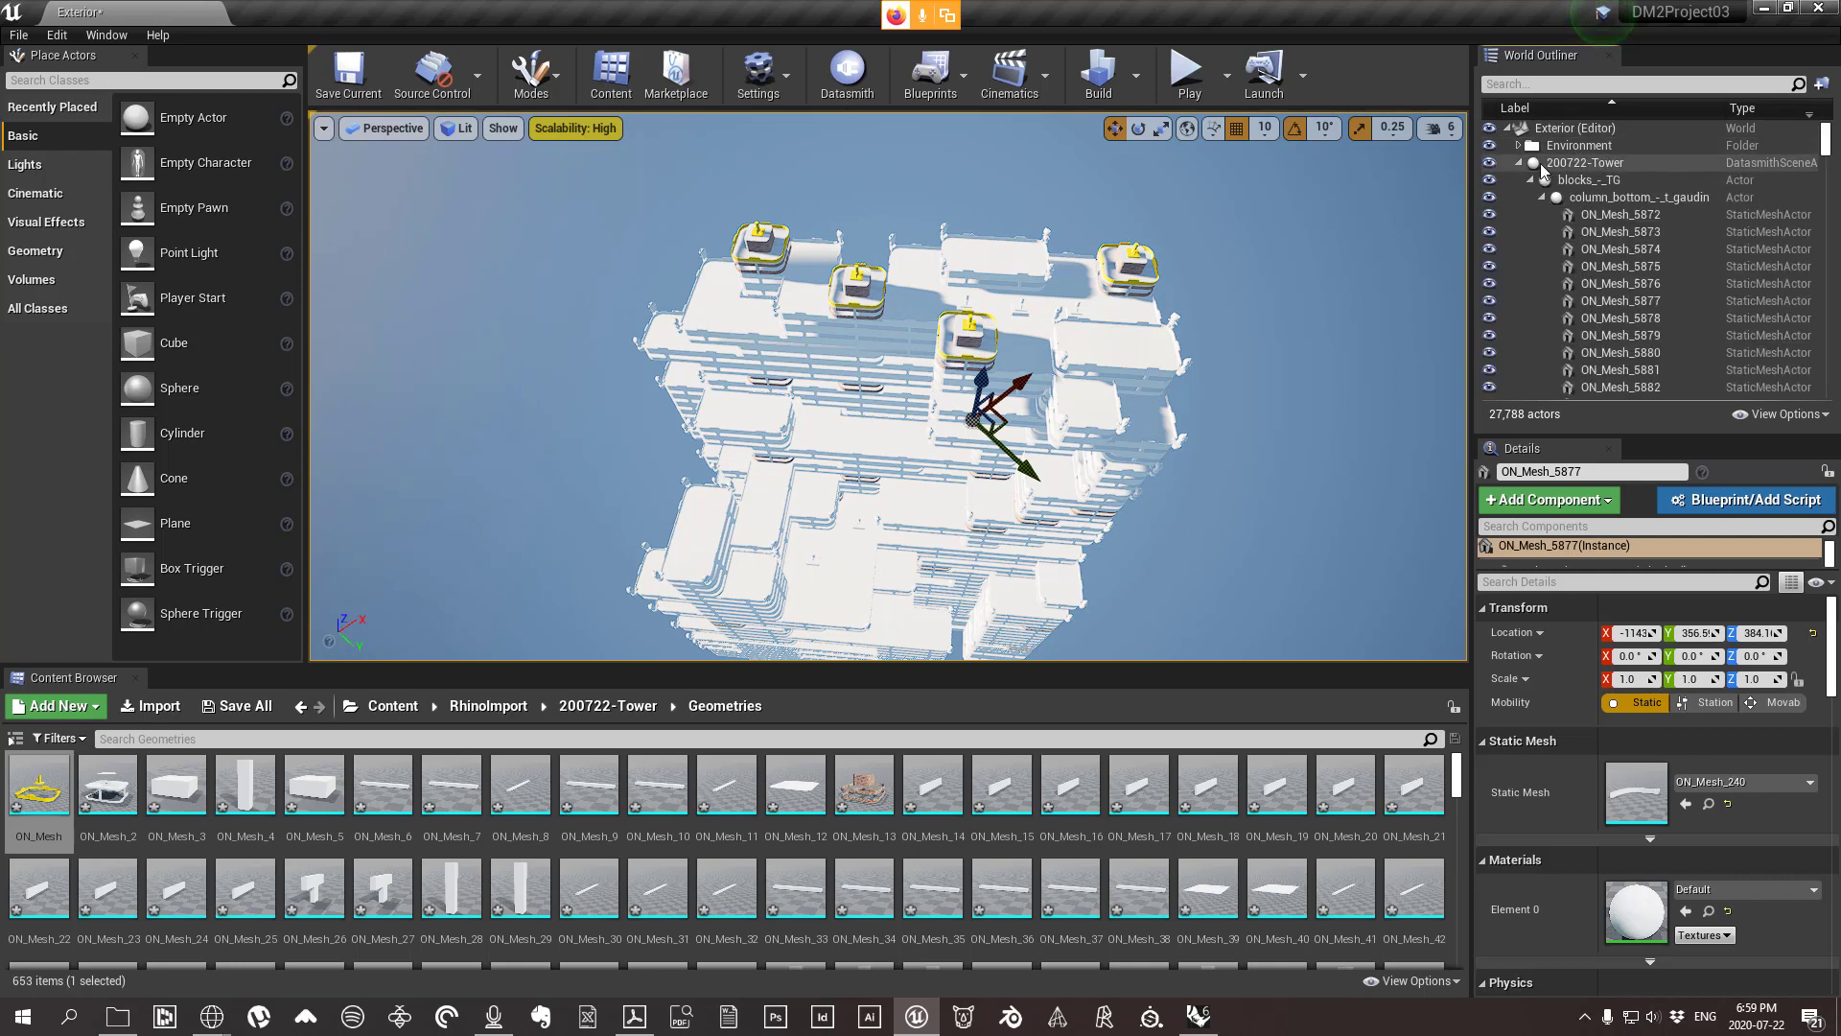
pyautogui.click(1520, 163)
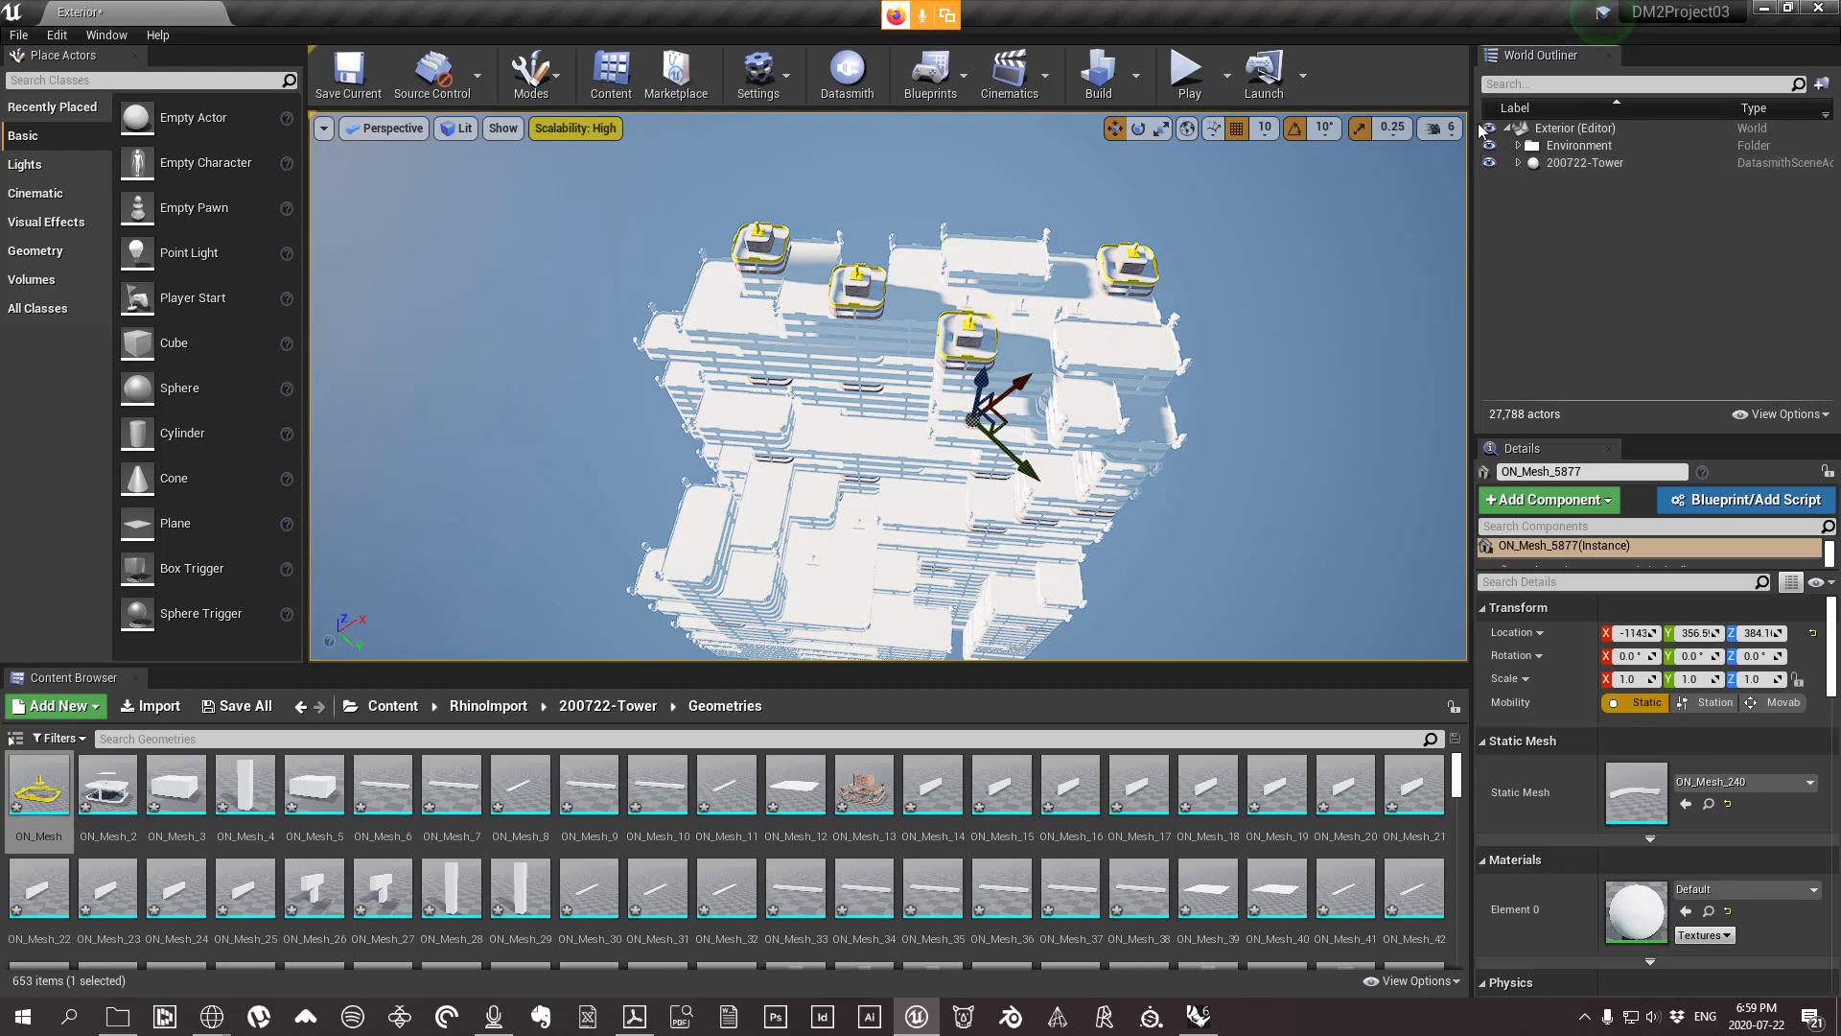
# Create a folder named Rhino Import in the scene hierarchy and clear the selection.
pyautogui.rightClick(1556, 213)
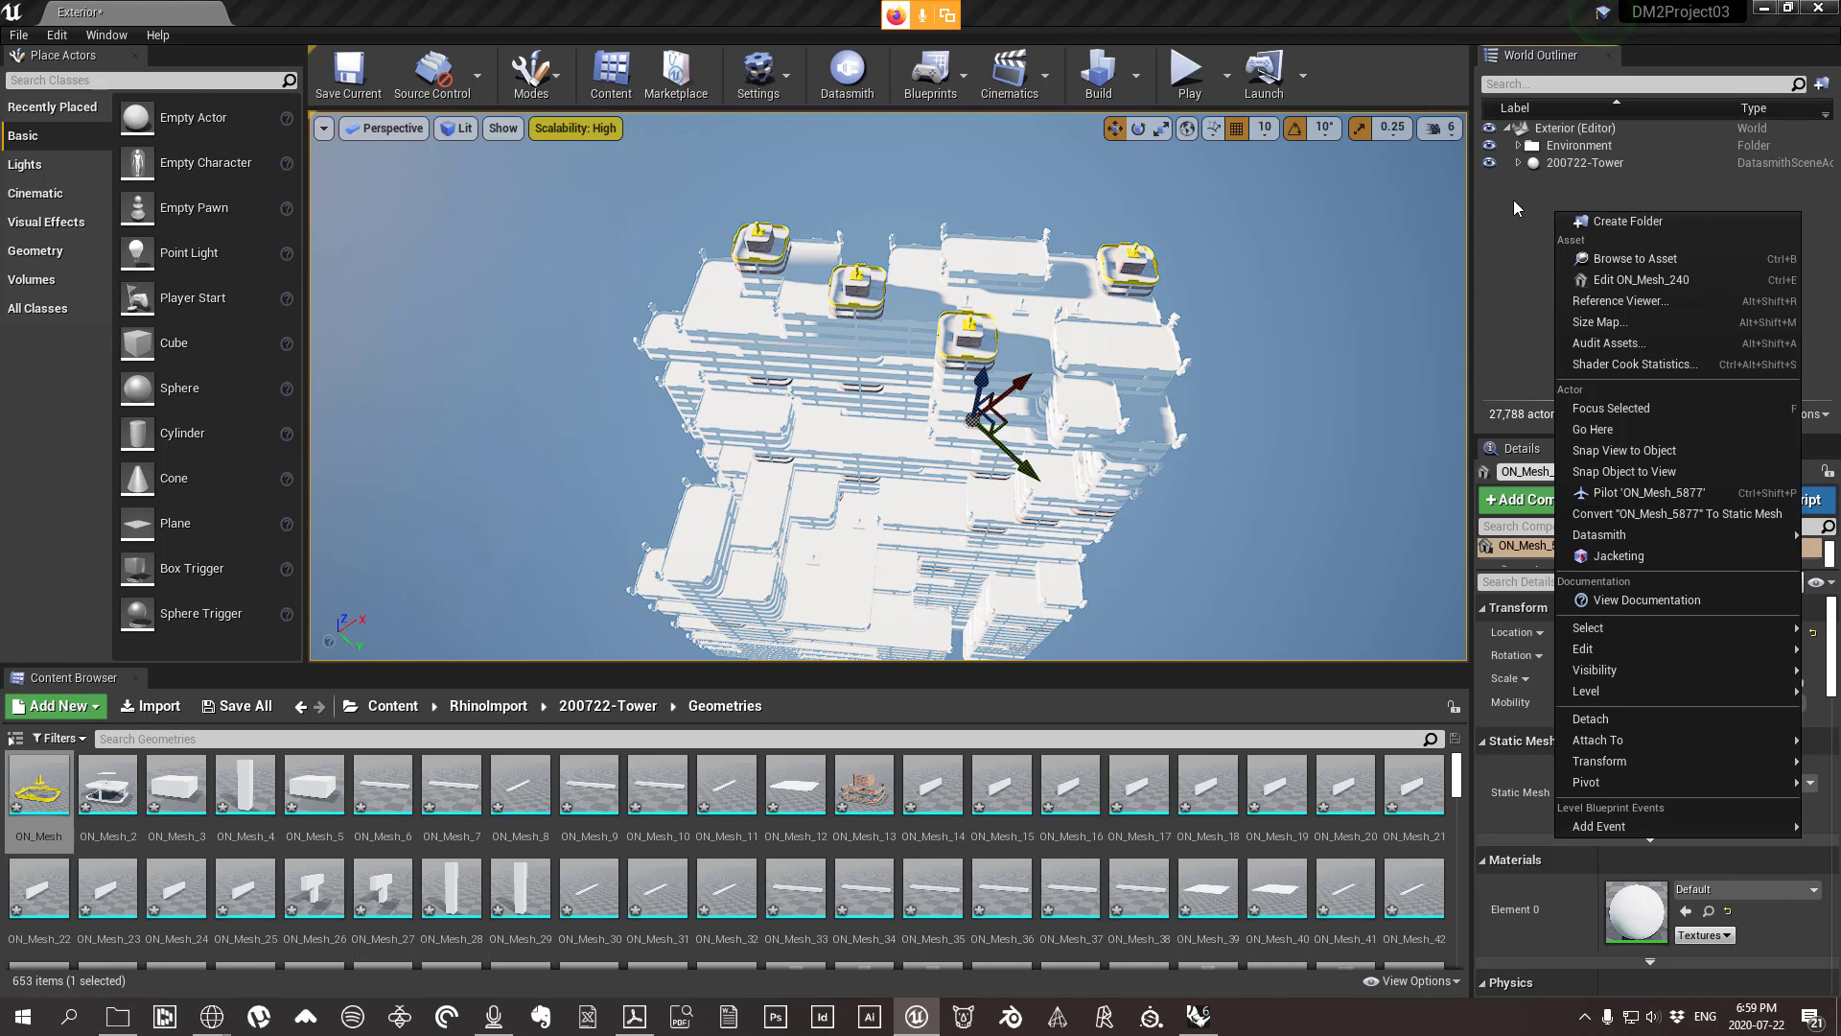
pyautogui.click(1603, 221)
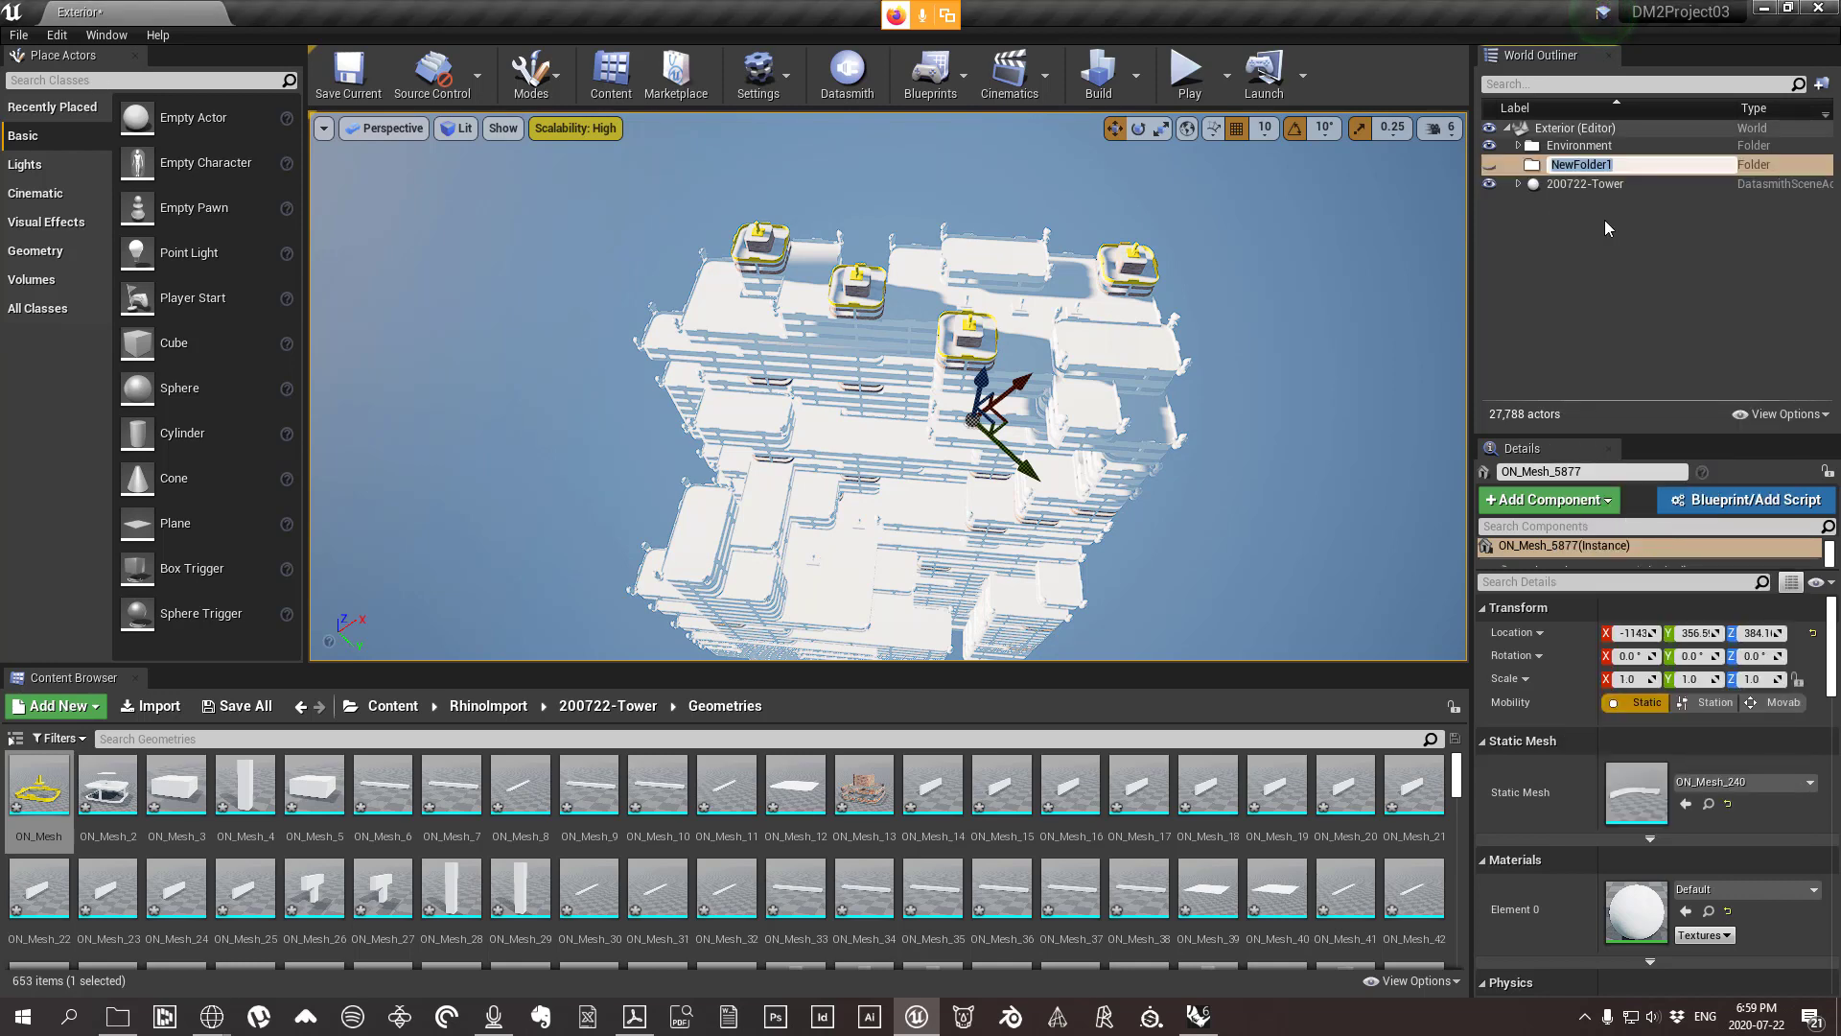
pyautogui.write('Rhino Import')
pyautogui.click(1603, 220)
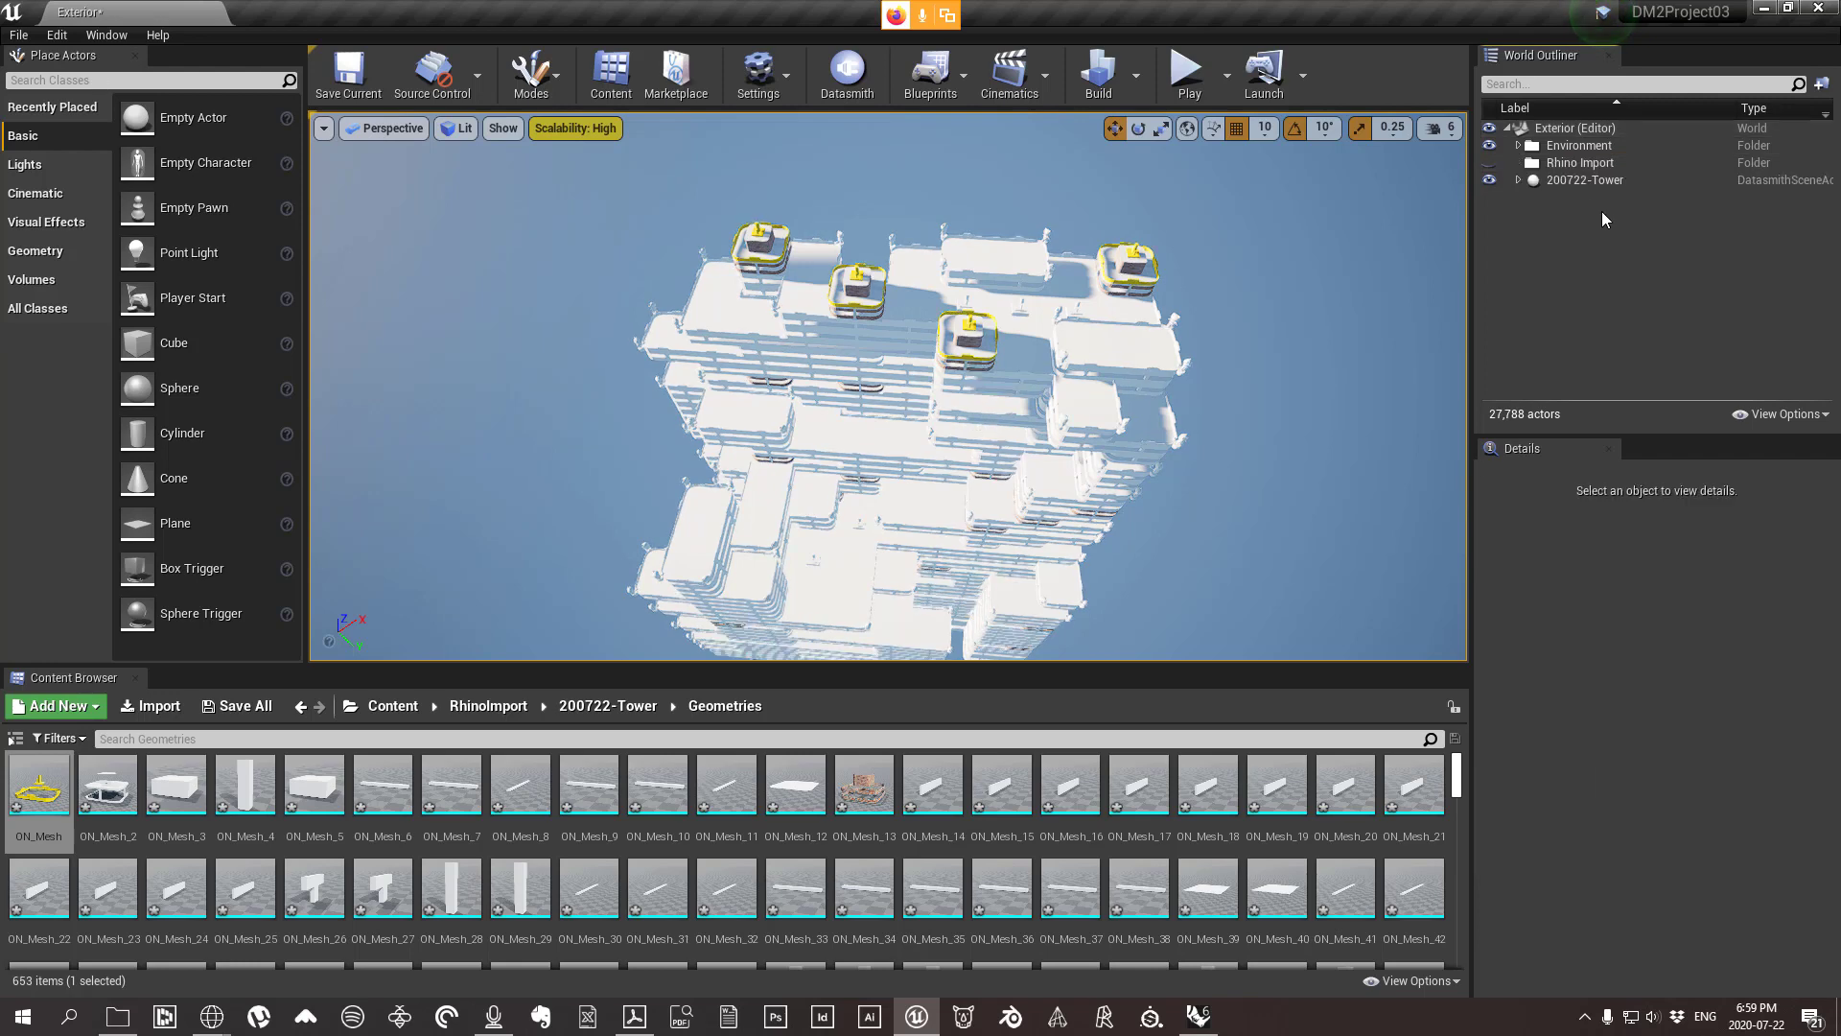
# Try to move the 200722-Tower scene into the Rhino Import folder.
pyautogui.click(1577, 182)
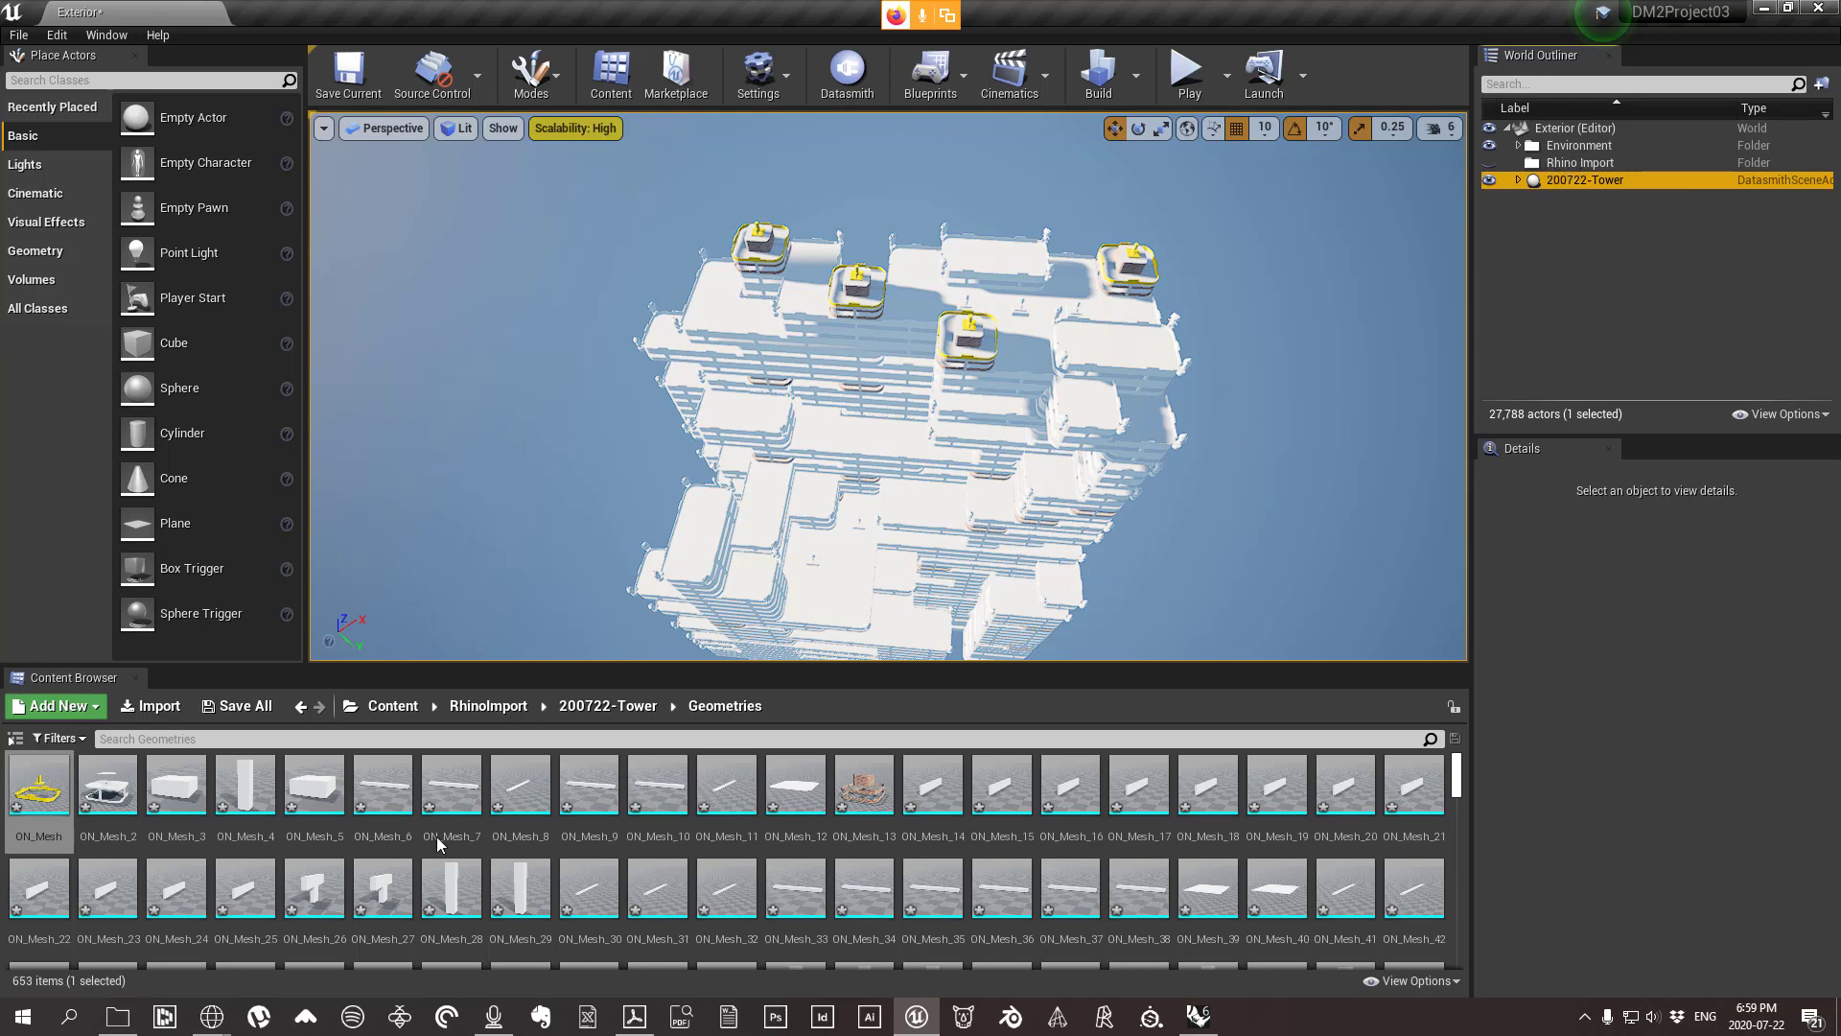
pyautogui.moveTo(1545, 190); pyautogui.dragTo(1572, 163)
pyautogui.click(1493, 164)
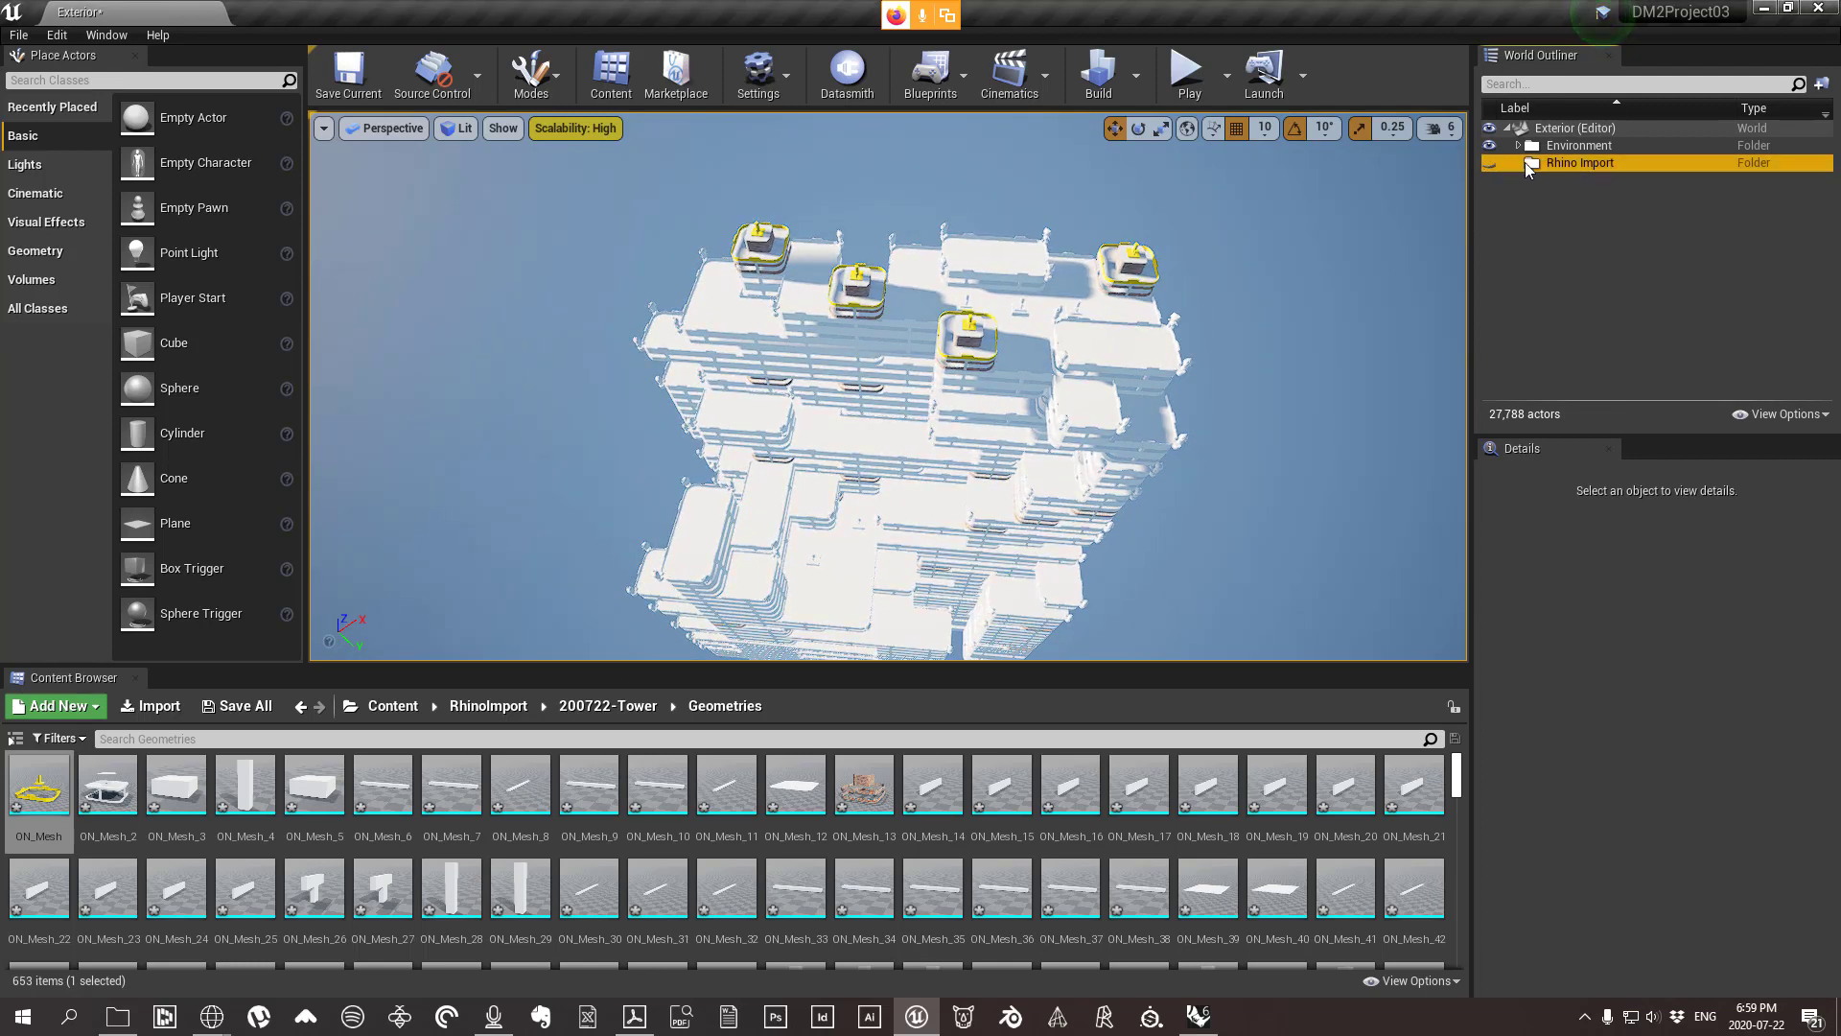
pyautogui.click(1529, 234)
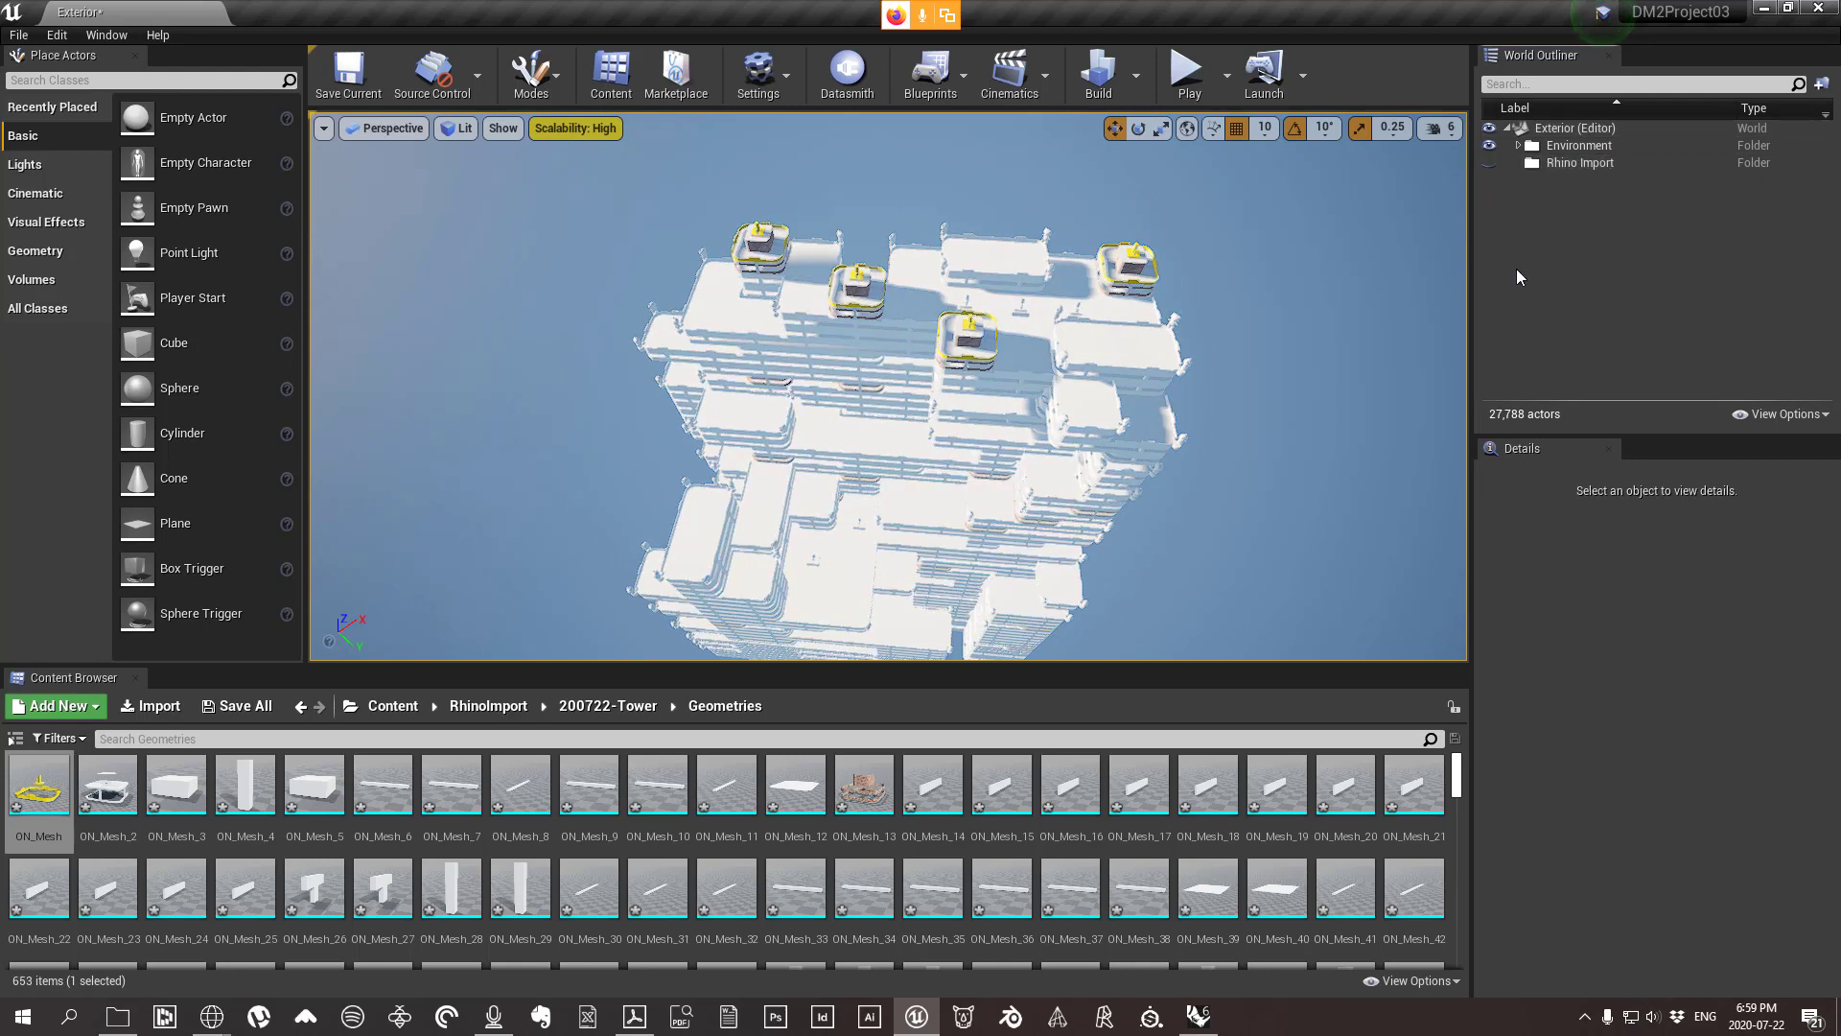
# Move the 200722-Tower scene out of the Environment folder into the Rhino Import folder.
pyautogui.click(1579, 164)
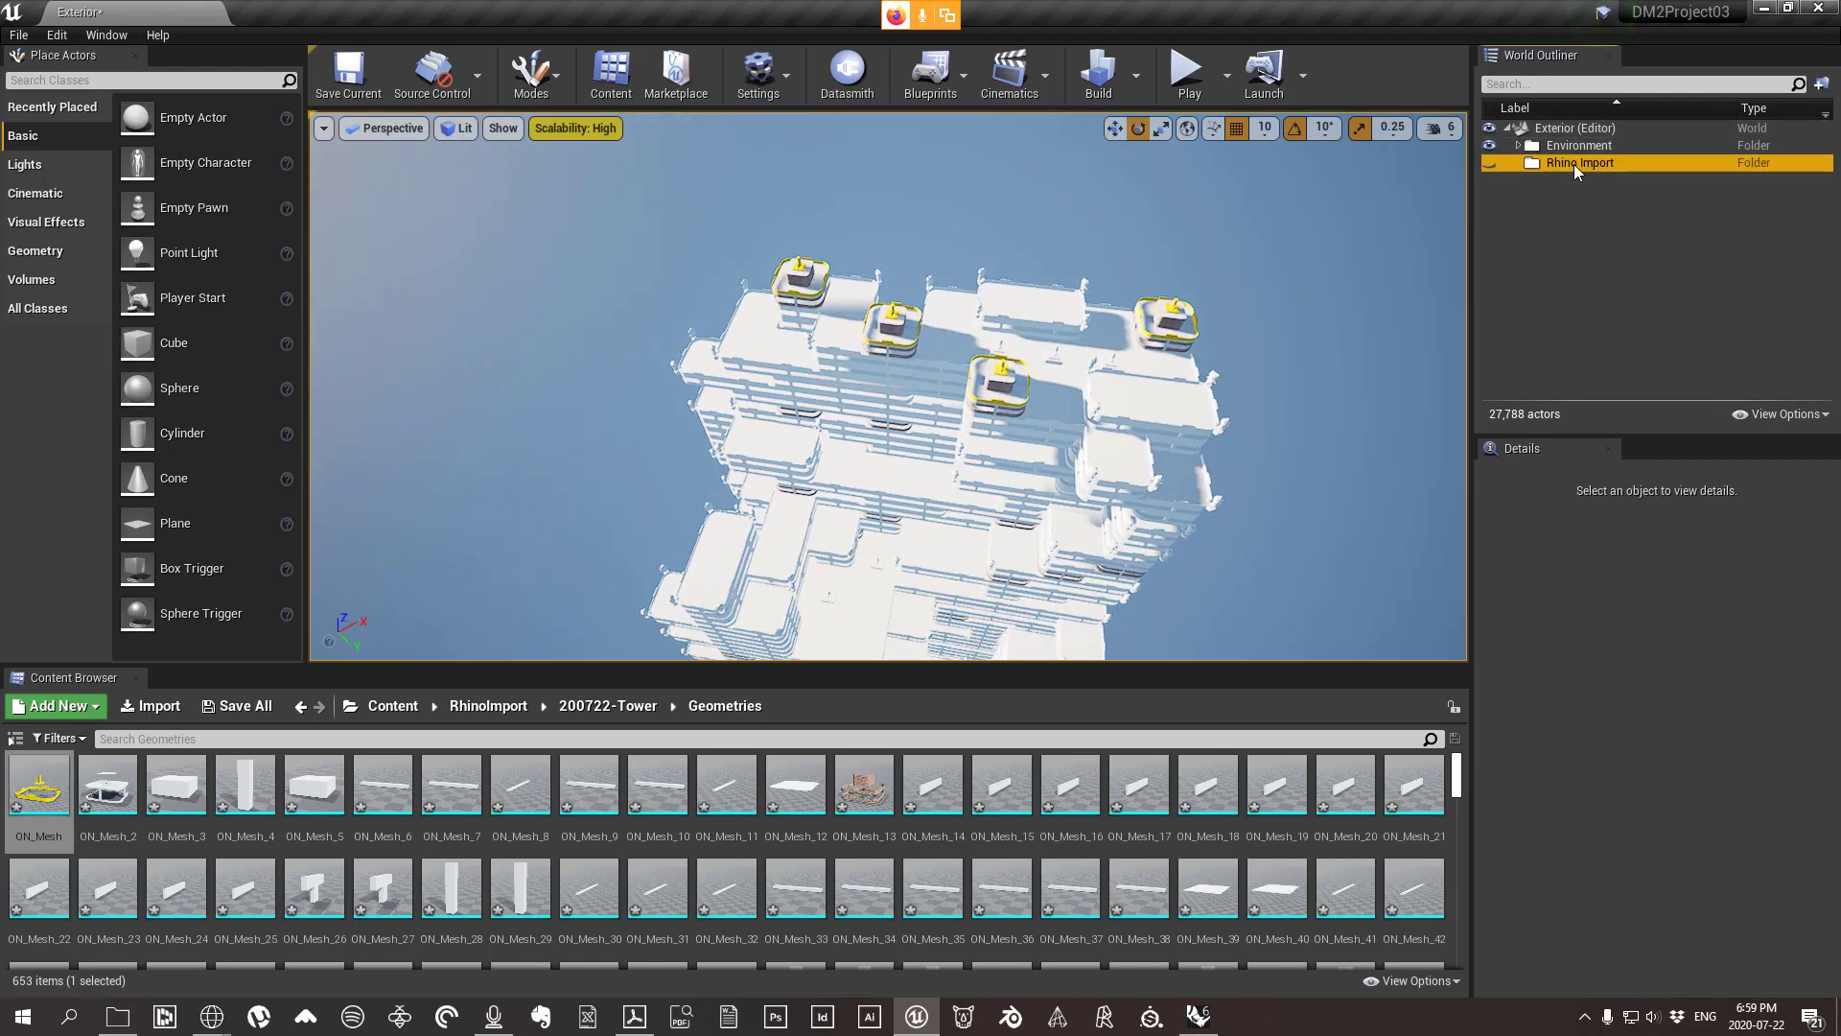
pyautogui.click(1518, 146)
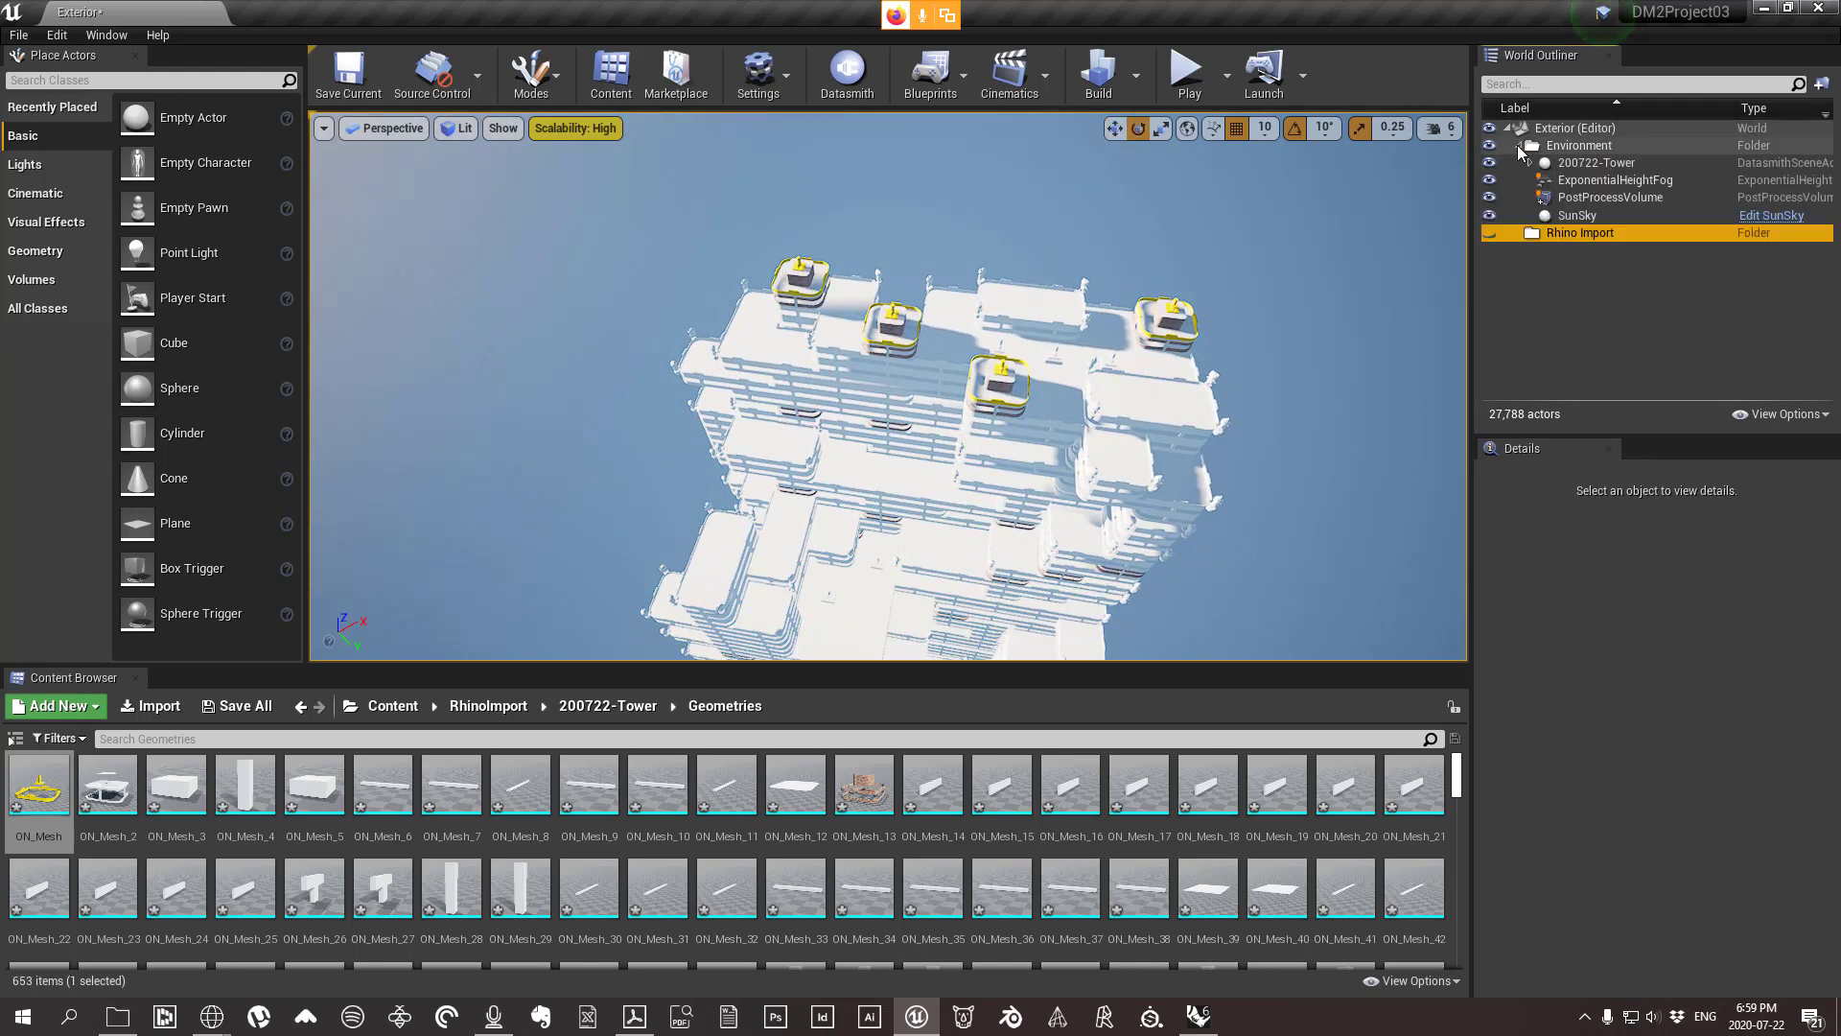
pyautogui.click(1582, 164)
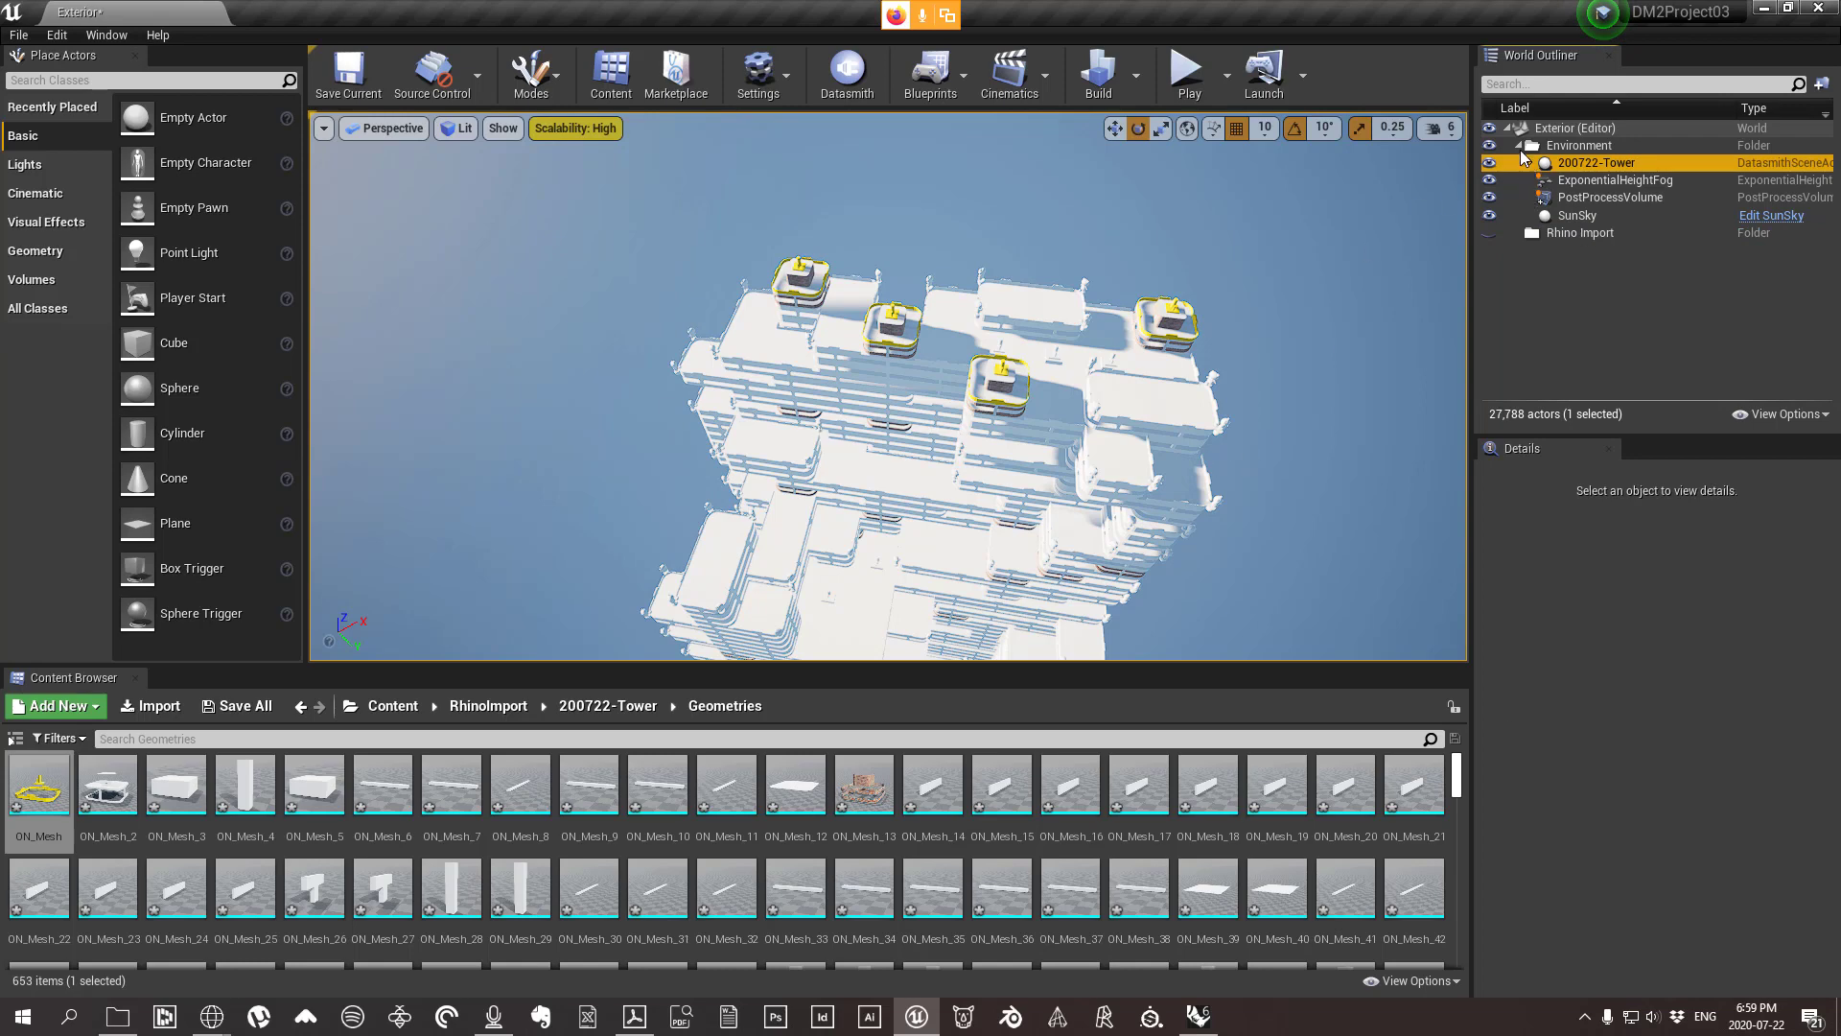
pyautogui.moveTo(1563, 157); pyautogui.dragTo(1582, 232)
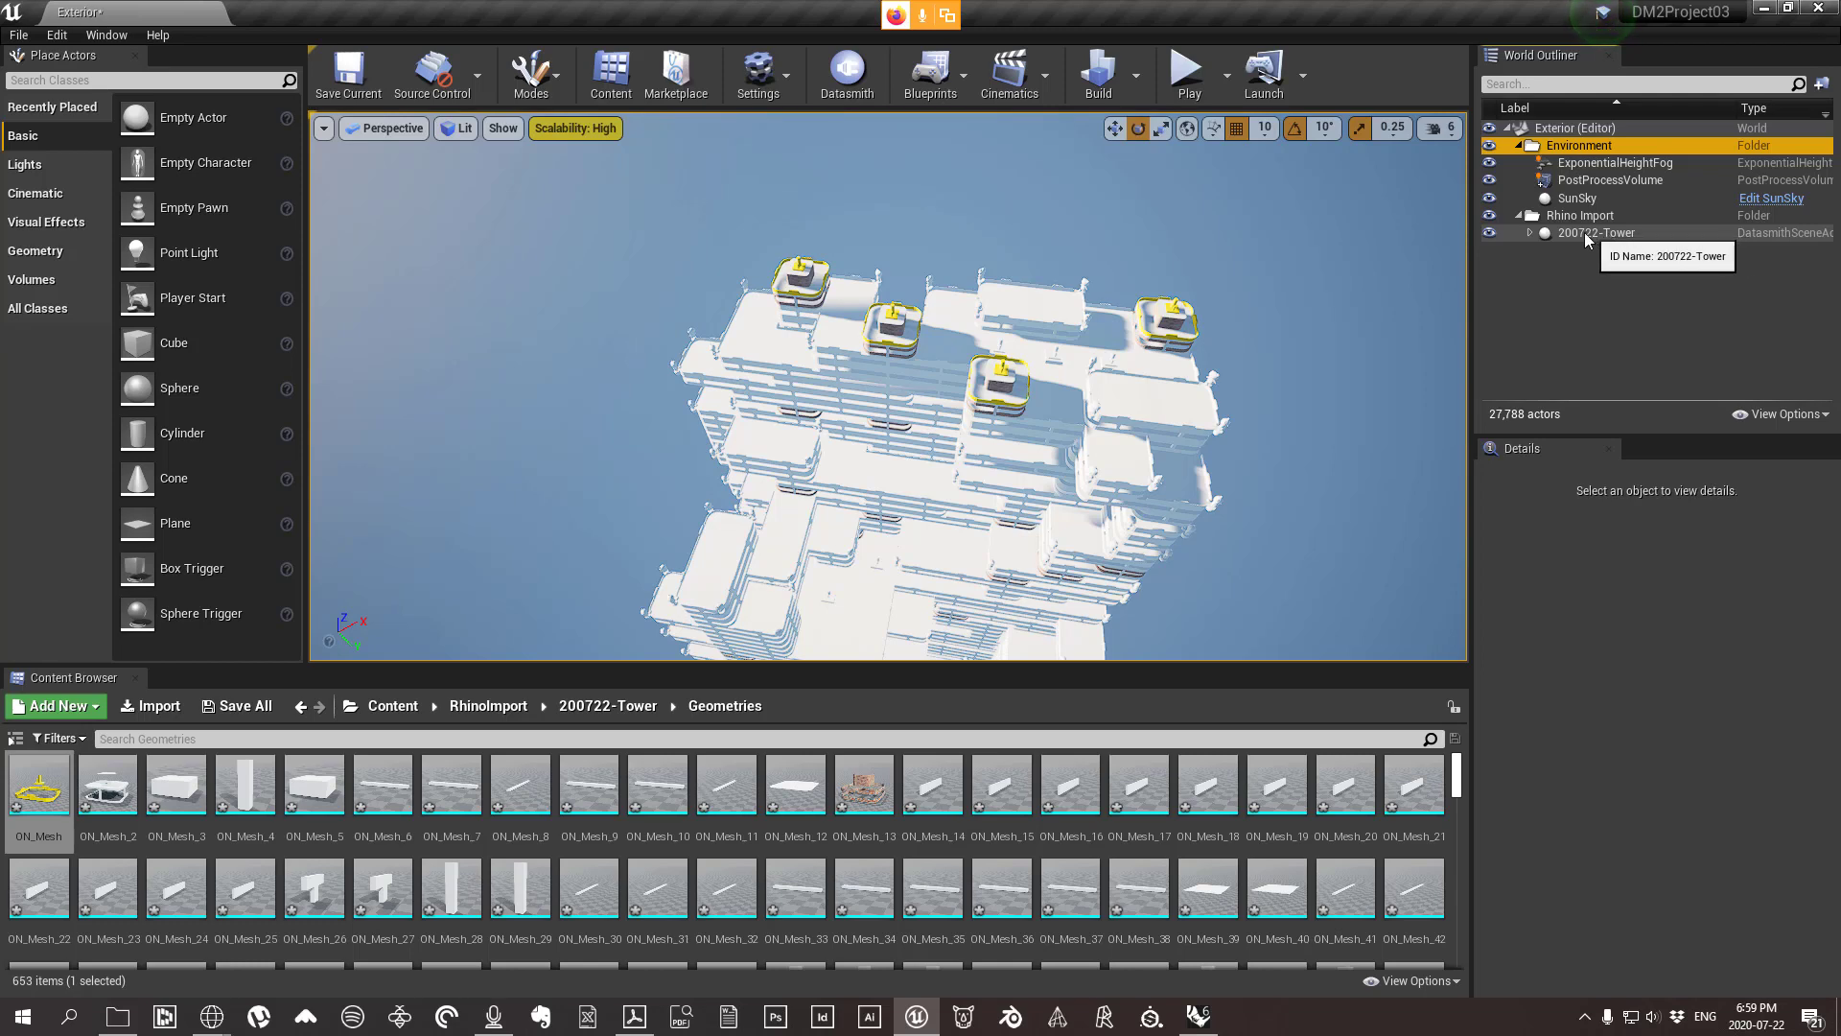
pyautogui.moveTo(1059, 455)
pyautogui.mouseDown(button='right')
pyautogui.moveTo(1095, 446)
pyautogui.moveTo(1075, 455)
pyautogui.mouseUp(button='right')
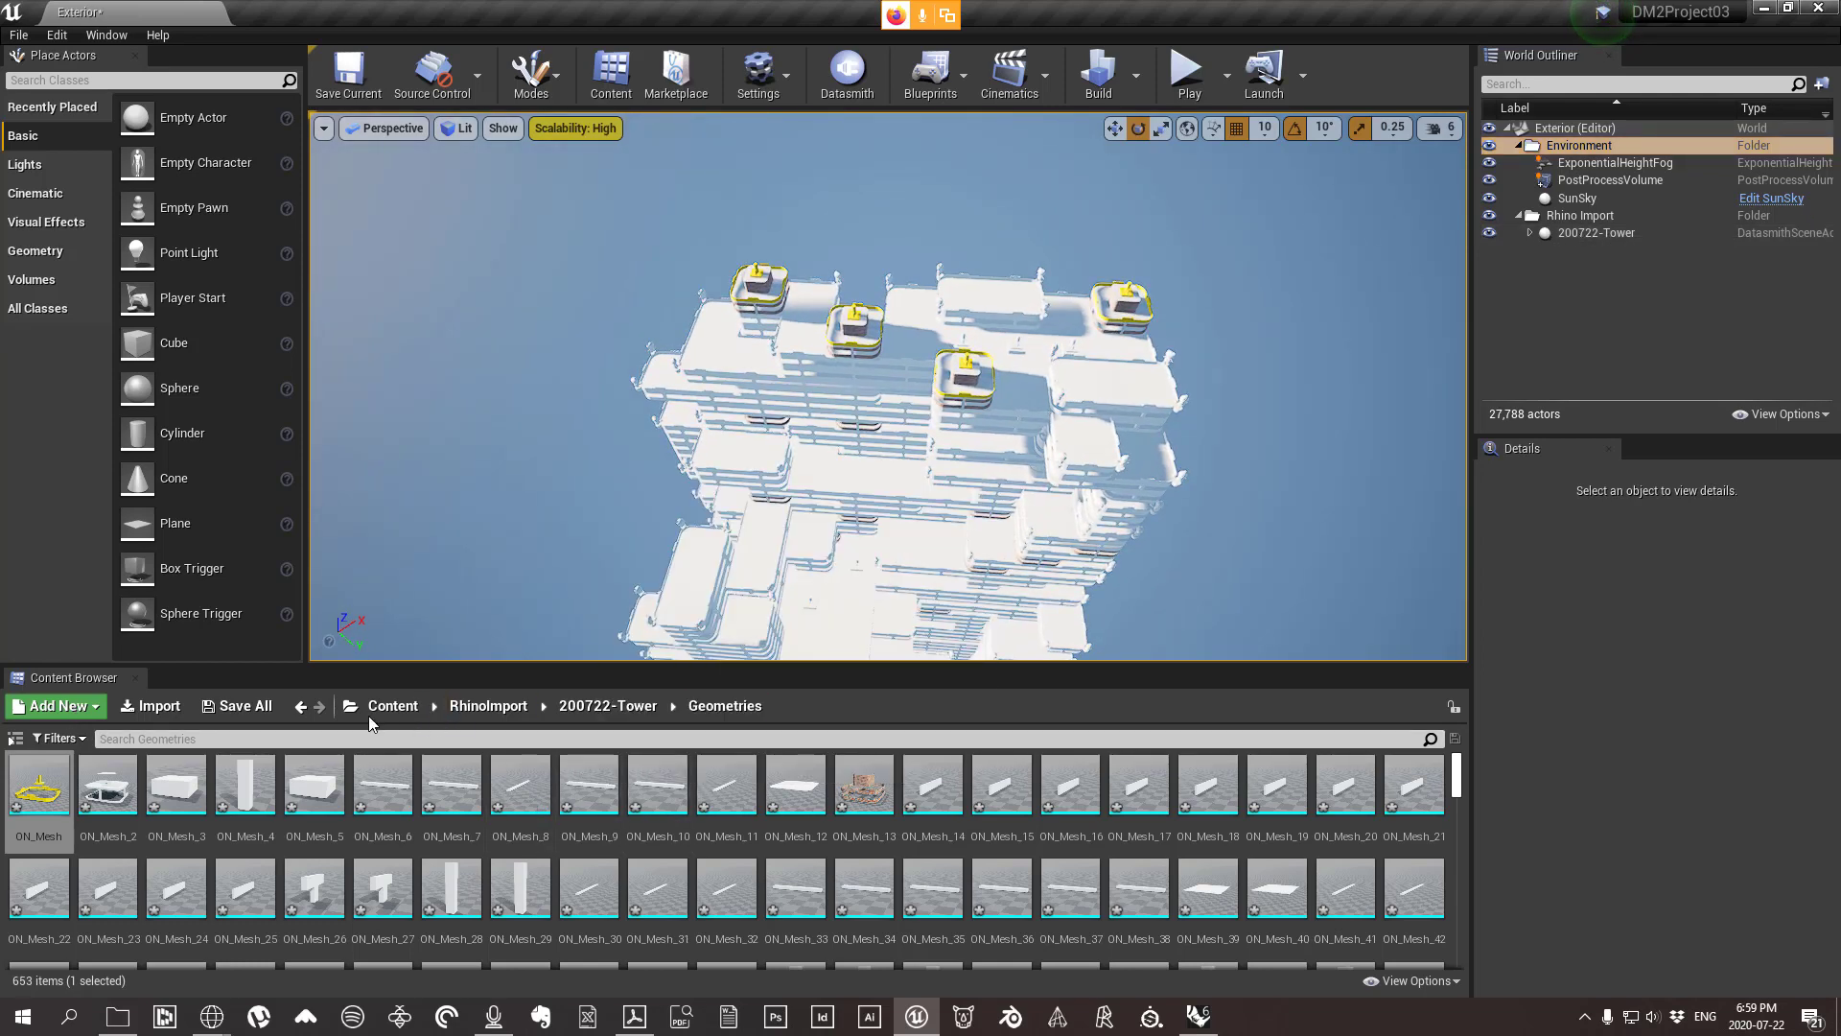
# Return the asset browser to the top-level Content folder and save the current Exterior level.
pyautogui.click(403, 705)
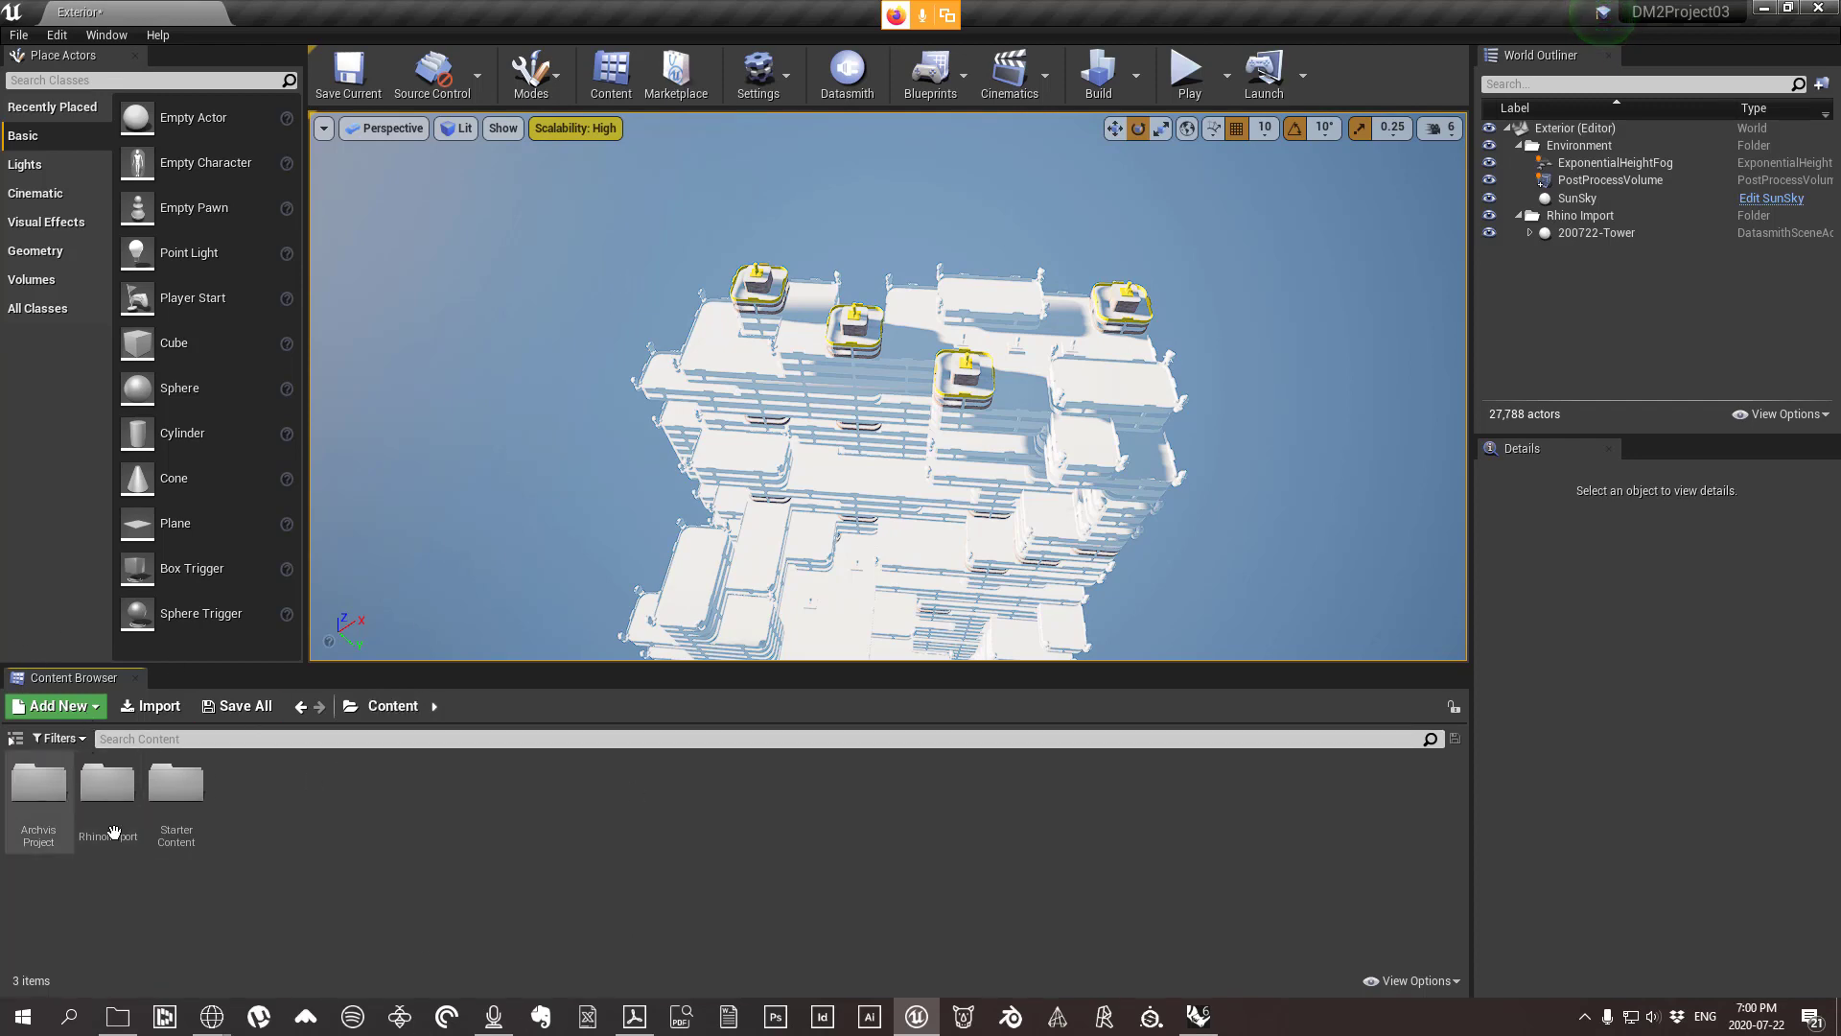
pyautogui.moveTo(1105, 548); pyautogui.dragTo(1309, 495, button='right')
pyautogui.press('w')
pyautogui.press('s')
pyautogui.press('q')
pyautogui.press('s')
pyautogui.press('e')
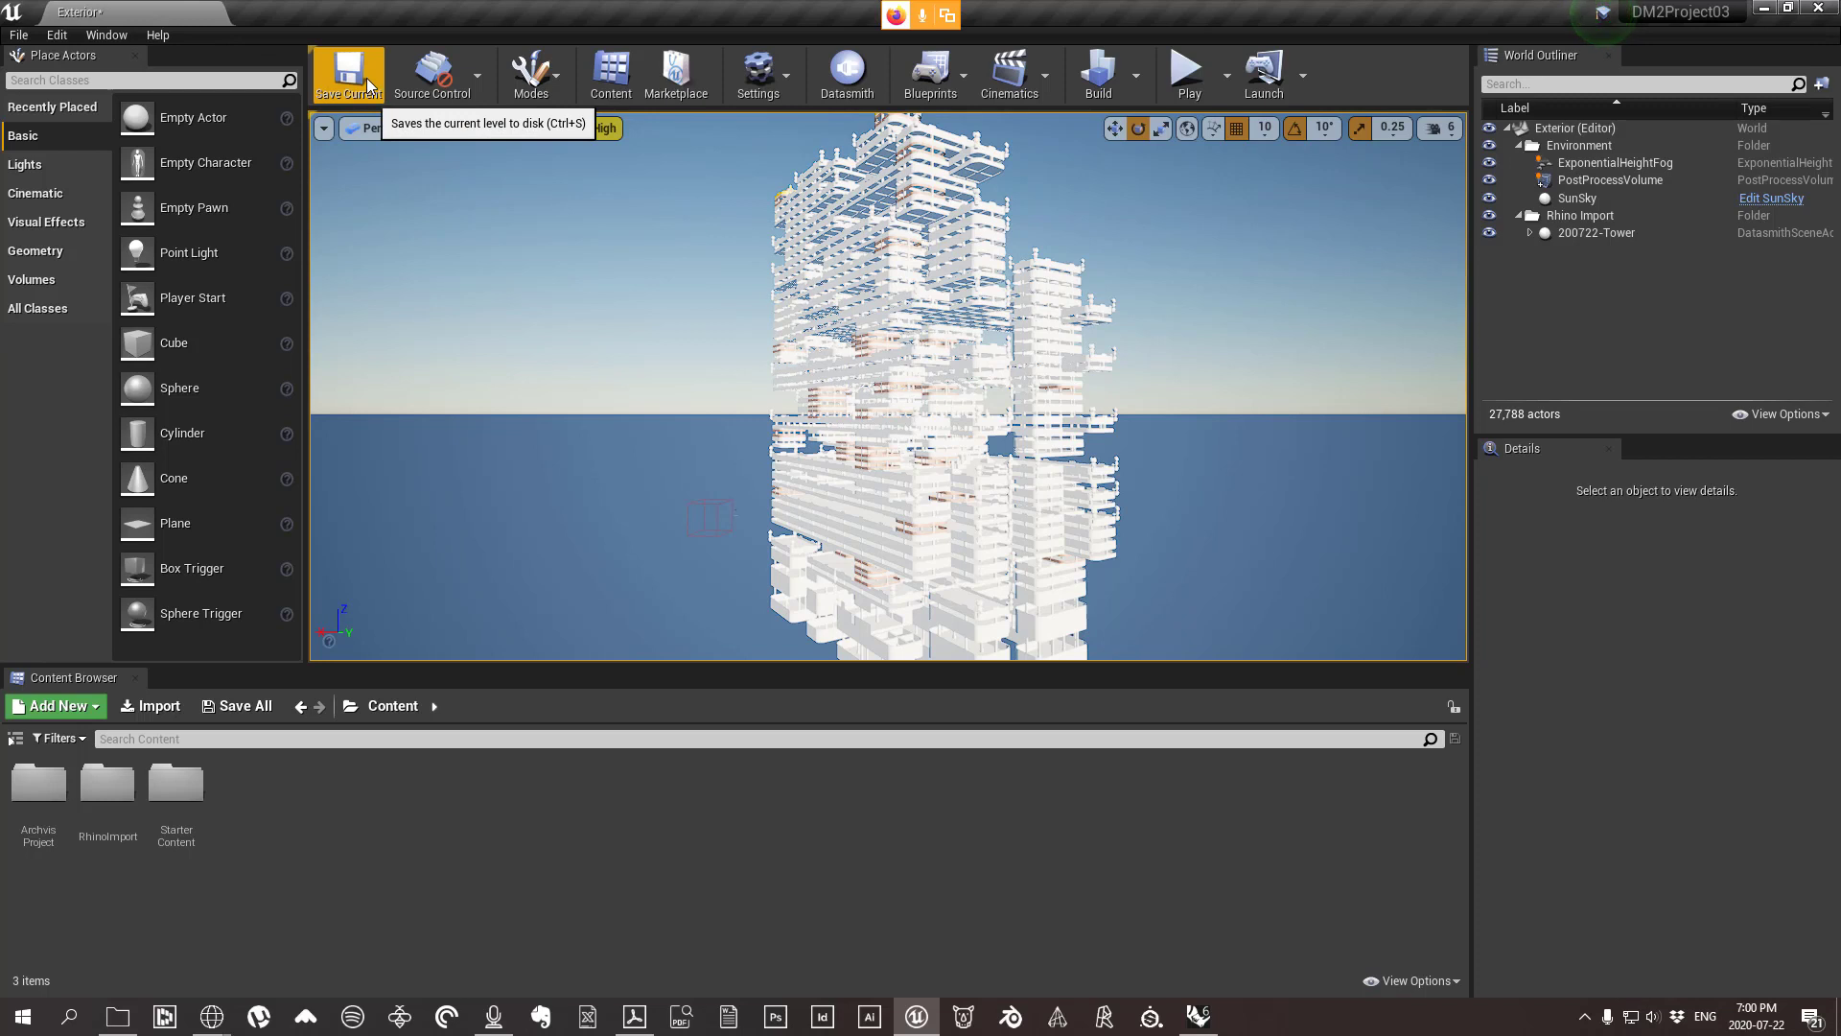
pyautogui.click(18, 36)
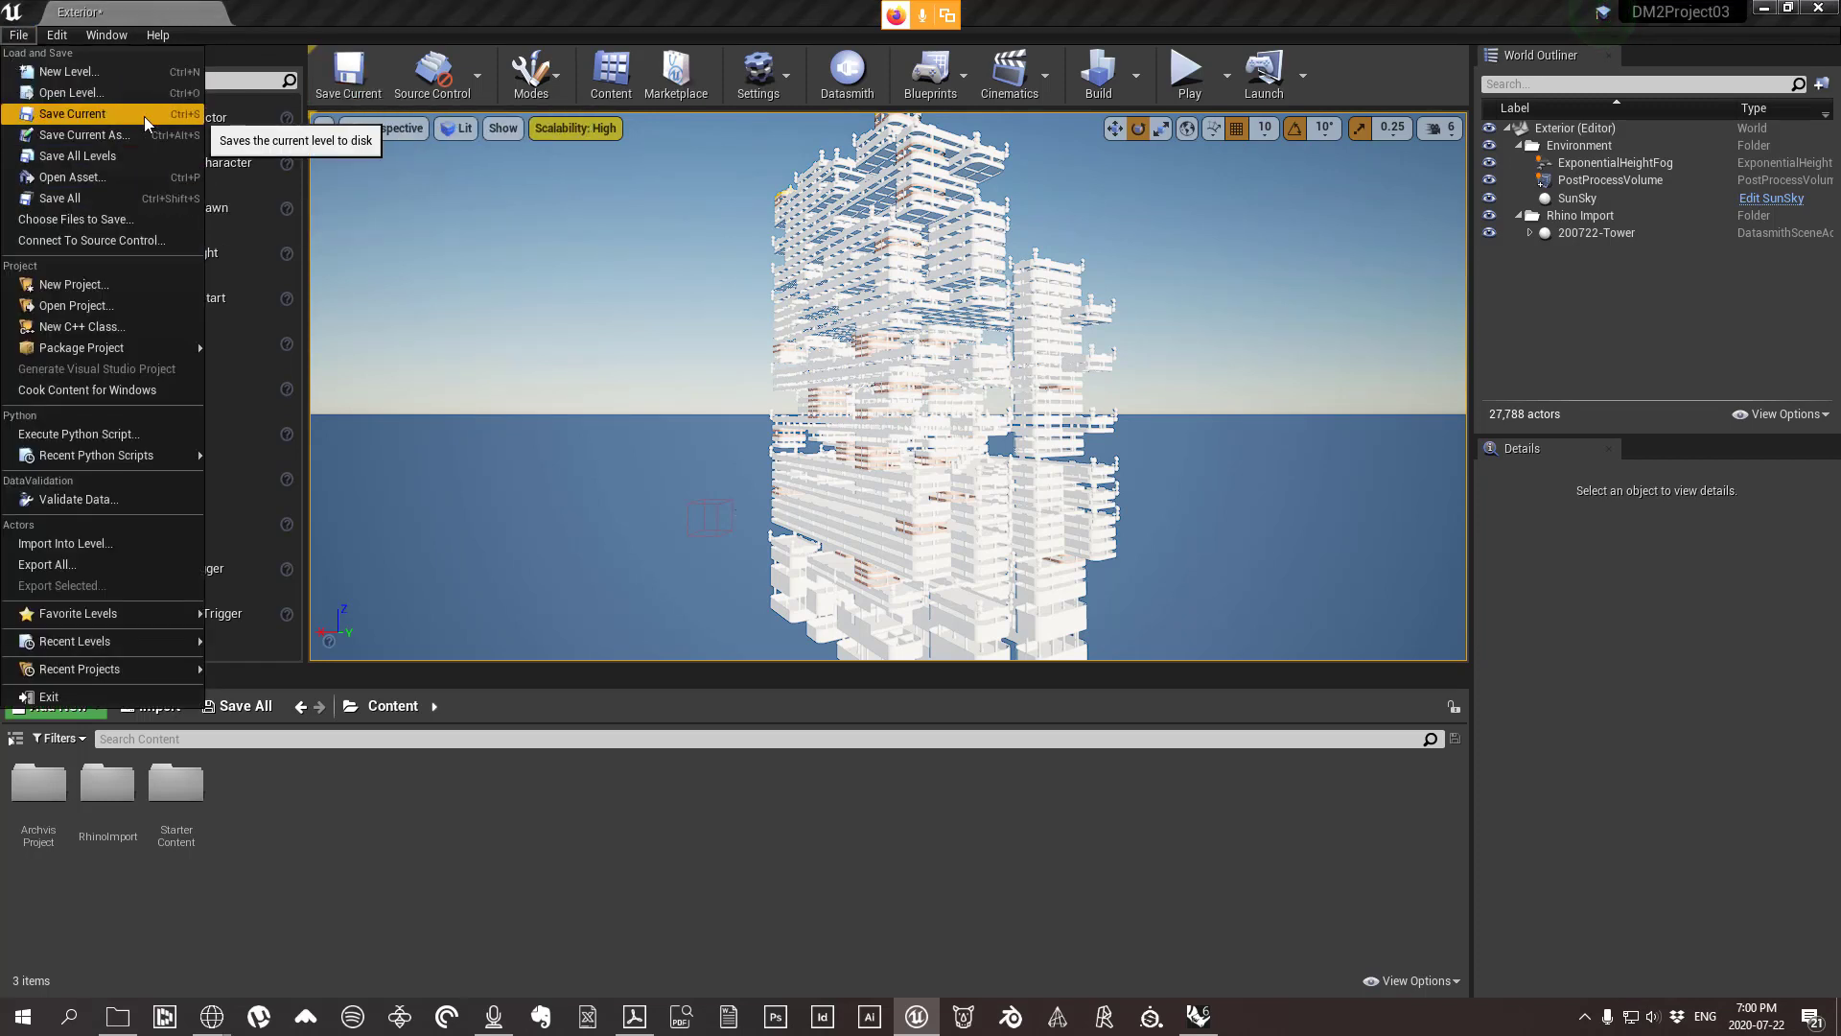
pyautogui.click(351, 86)
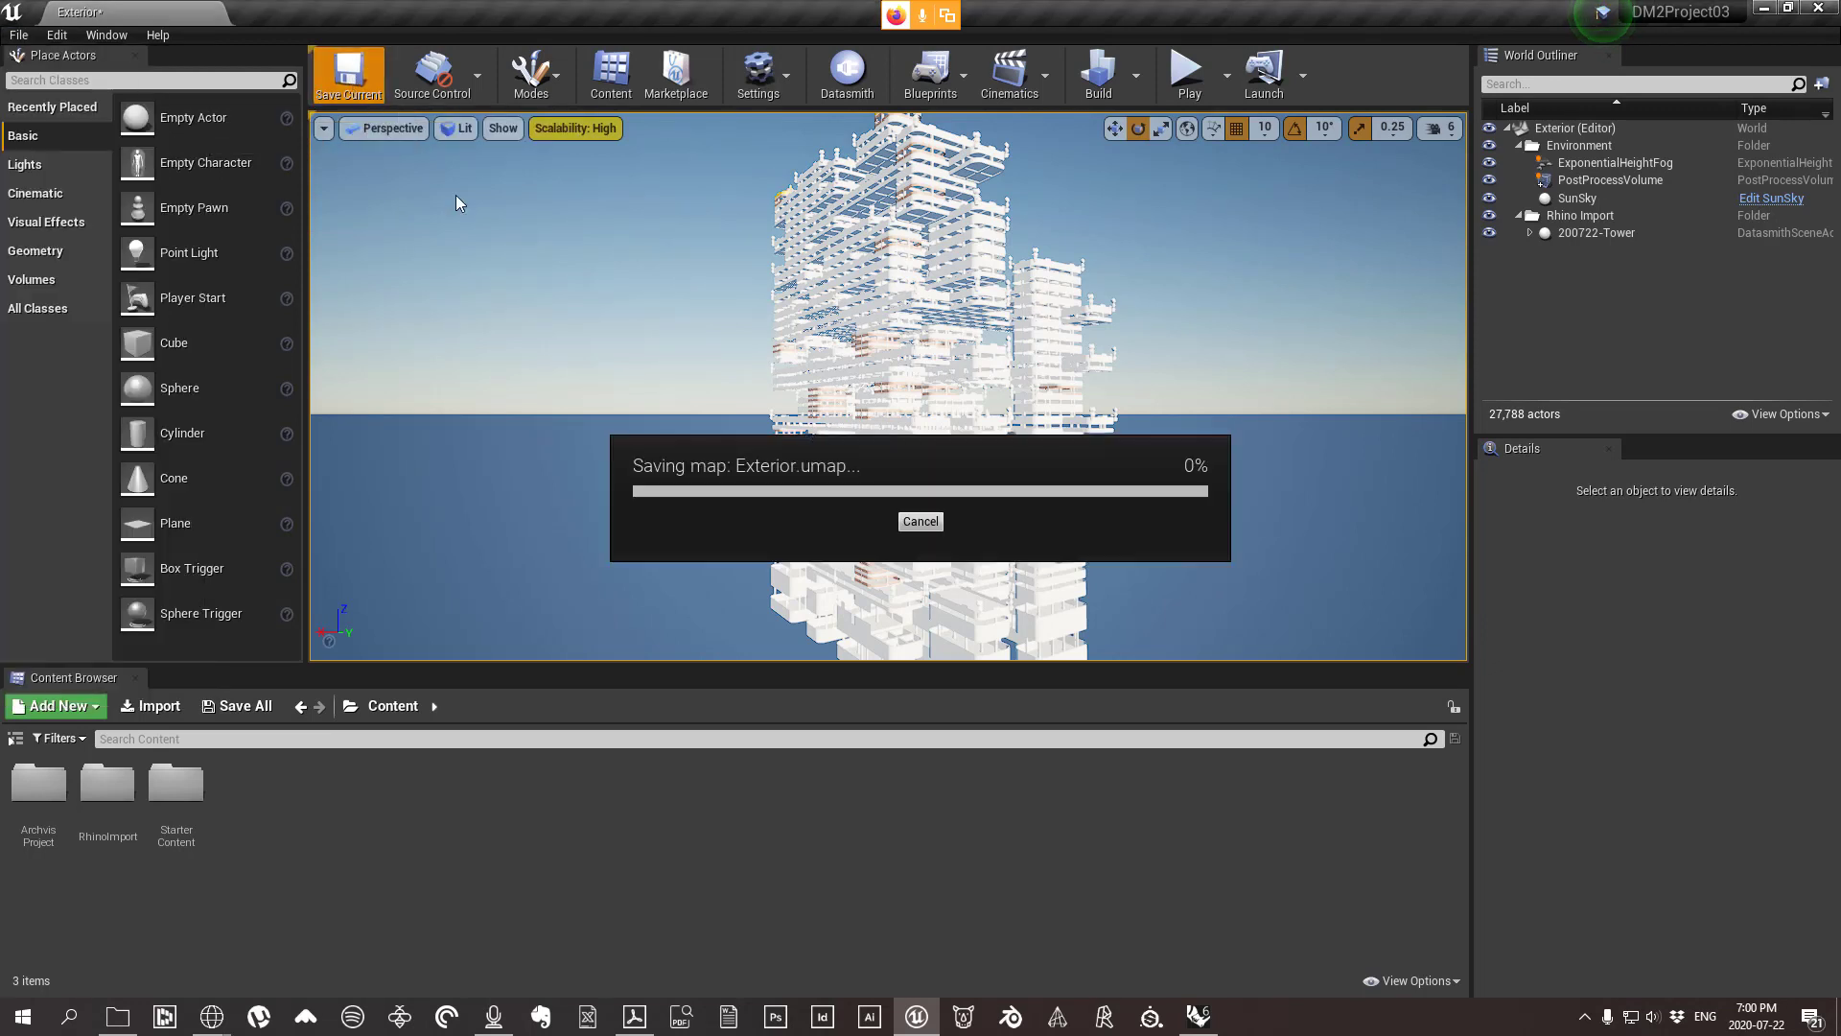
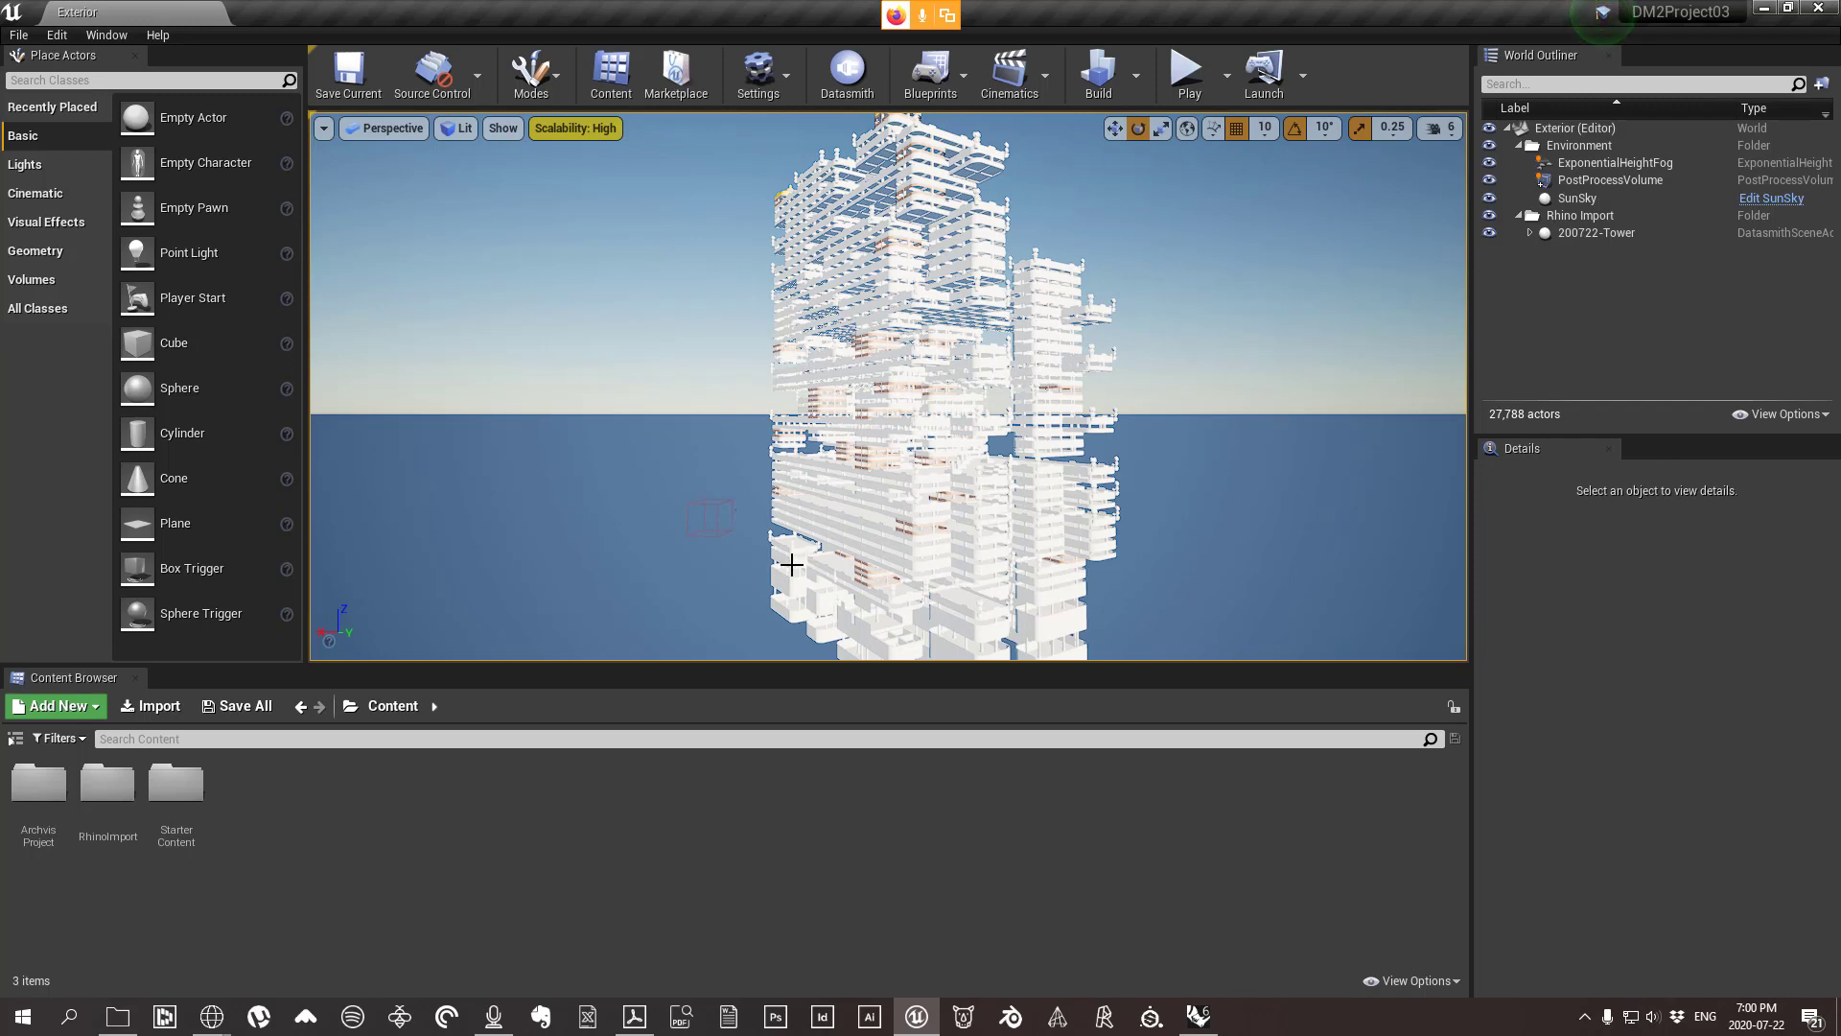
# Select the SunSky actor and examine its compass and sun symbols in relation to the rest of the scene.
pyautogui.moveTo(722, 584); pyautogui.dragTo(630, 484)
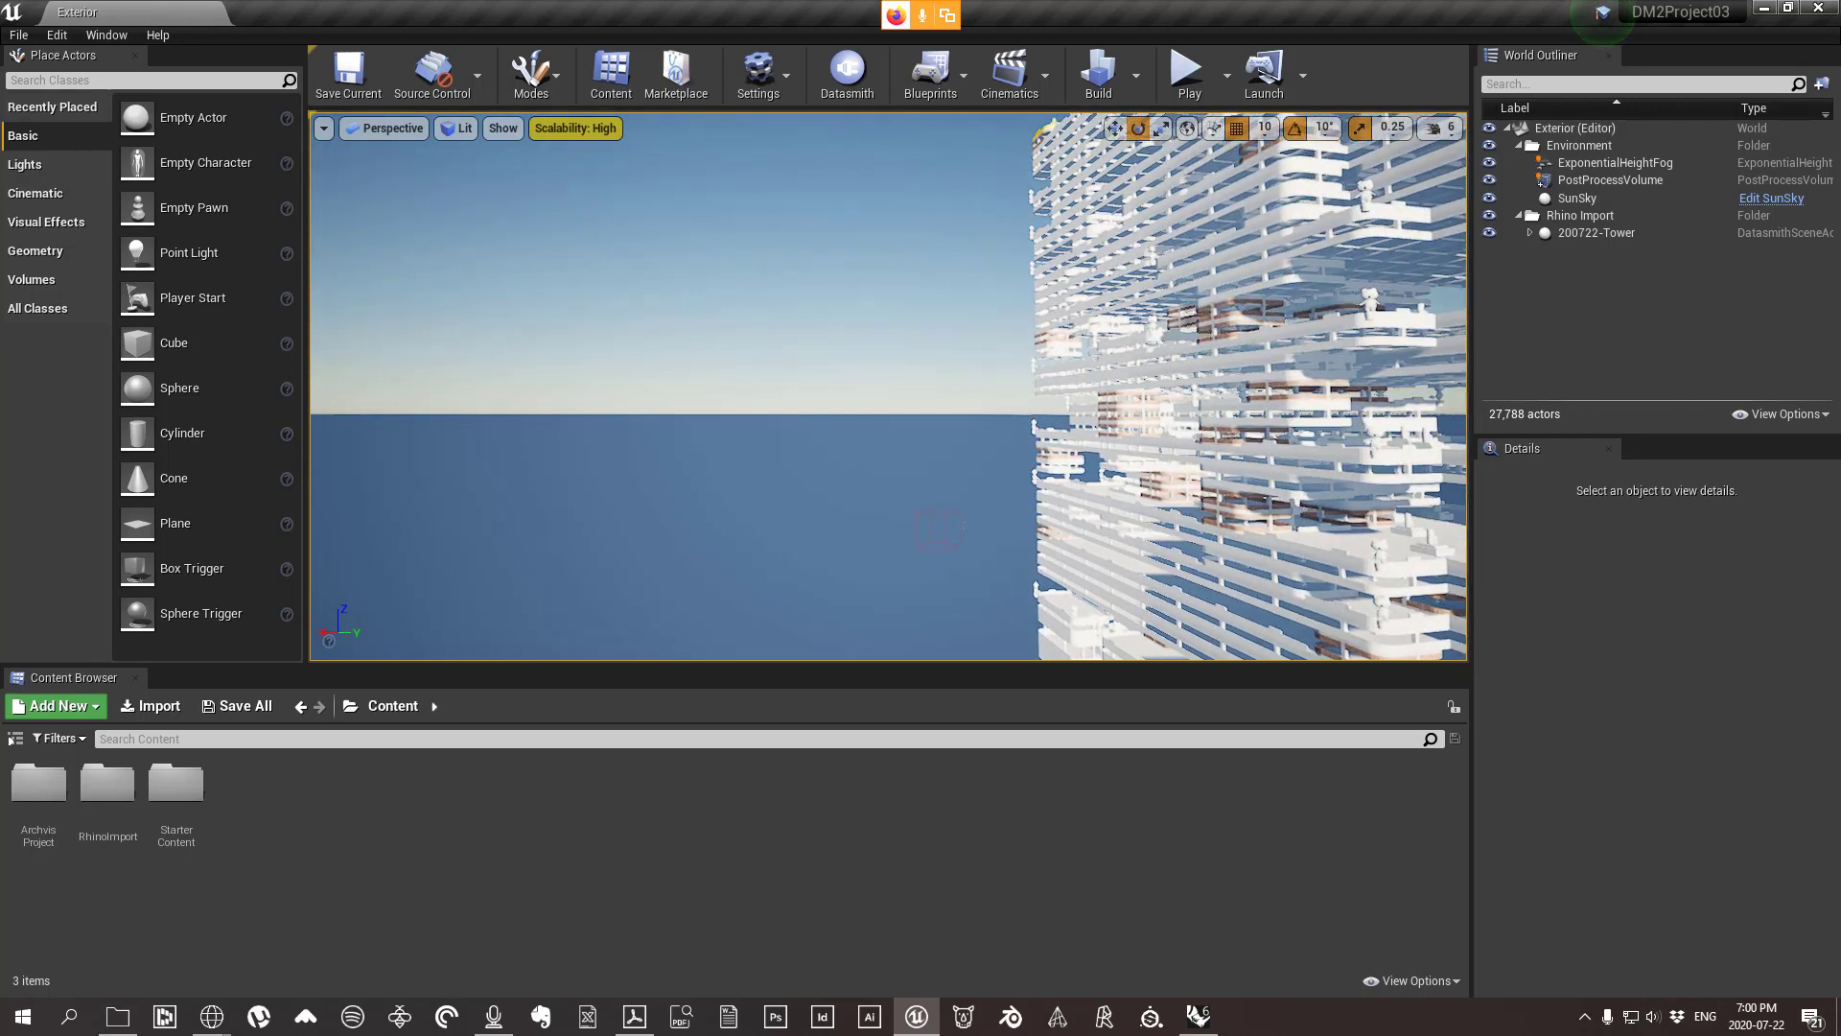
pyautogui.moveTo(752, 485); pyautogui.dragTo(751, 464)
pyautogui.moveTo(875, 501); pyautogui.dragTo(921, 567, button='right')
pyautogui.press('w')
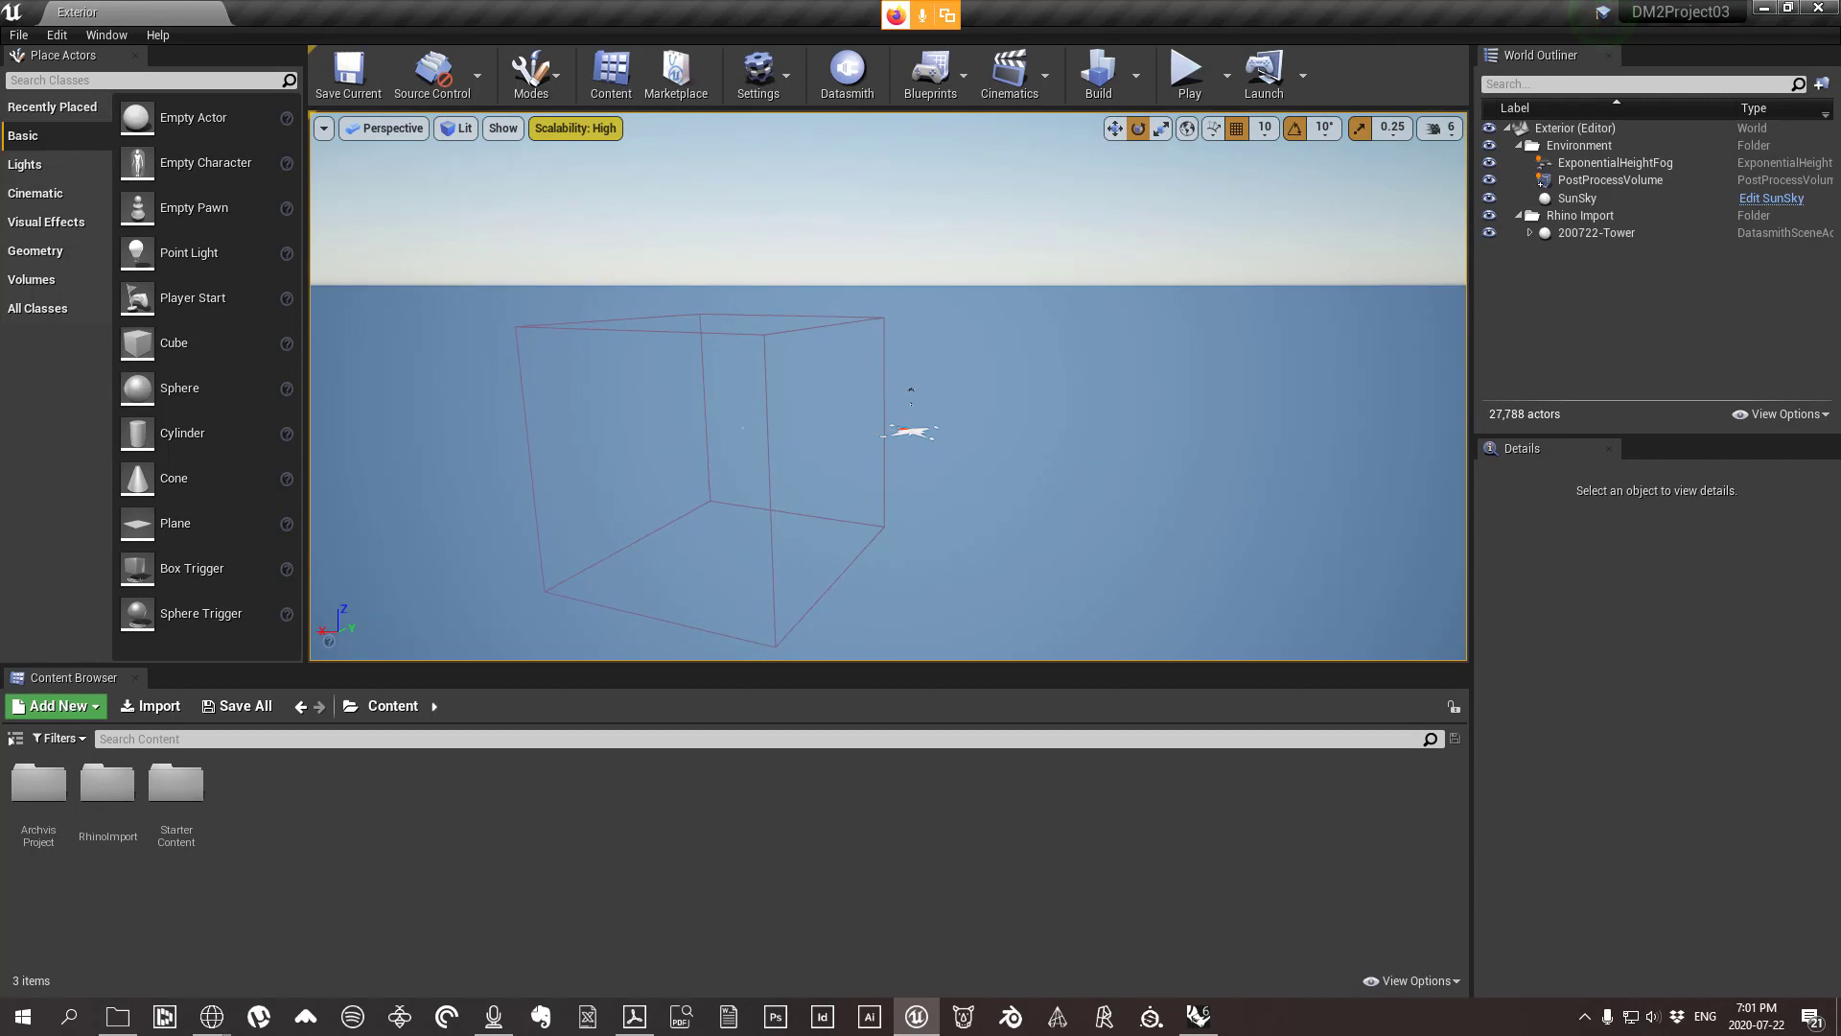
pyautogui.click(906, 432)
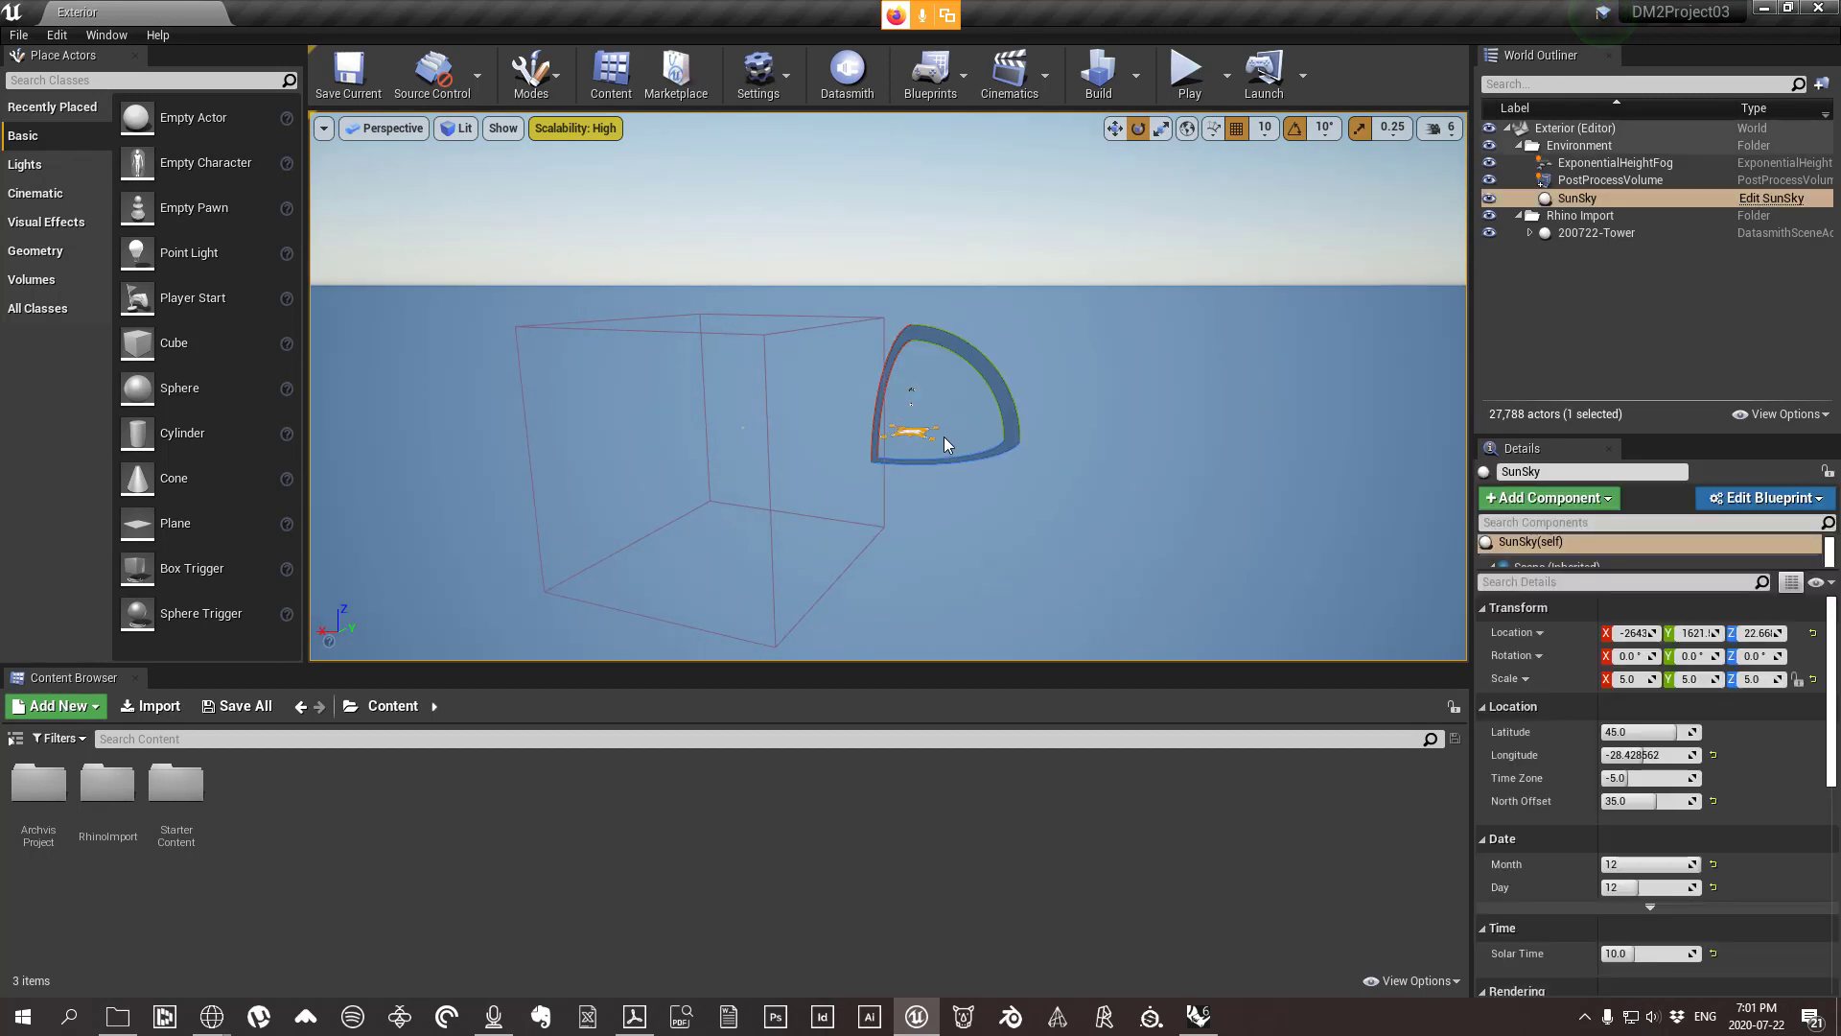
pyautogui.press('w')
pyautogui.moveTo(943, 436); pyautogui.dragTo(953, 441, button='right')
pyautogui.scroll(4, 695, 390)
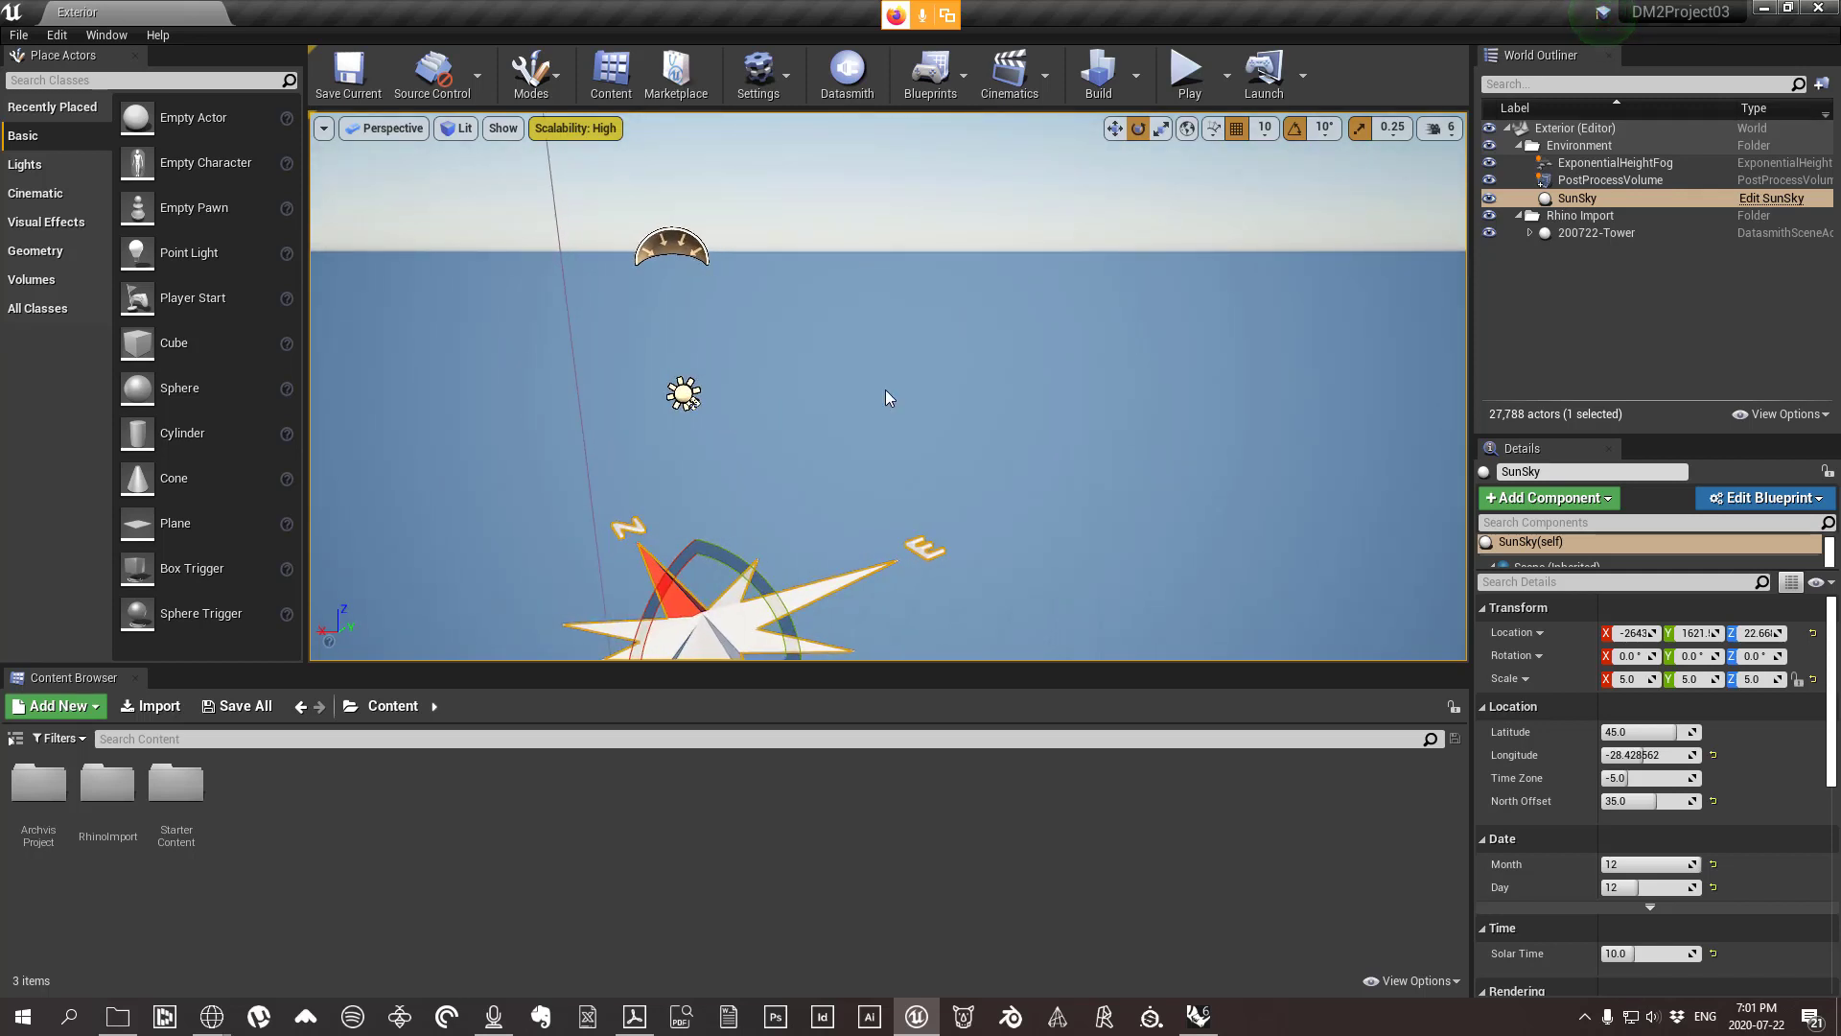
pyautogui.moveTo(883, 398); pyautogui.dragTo(879, 498, button='right')
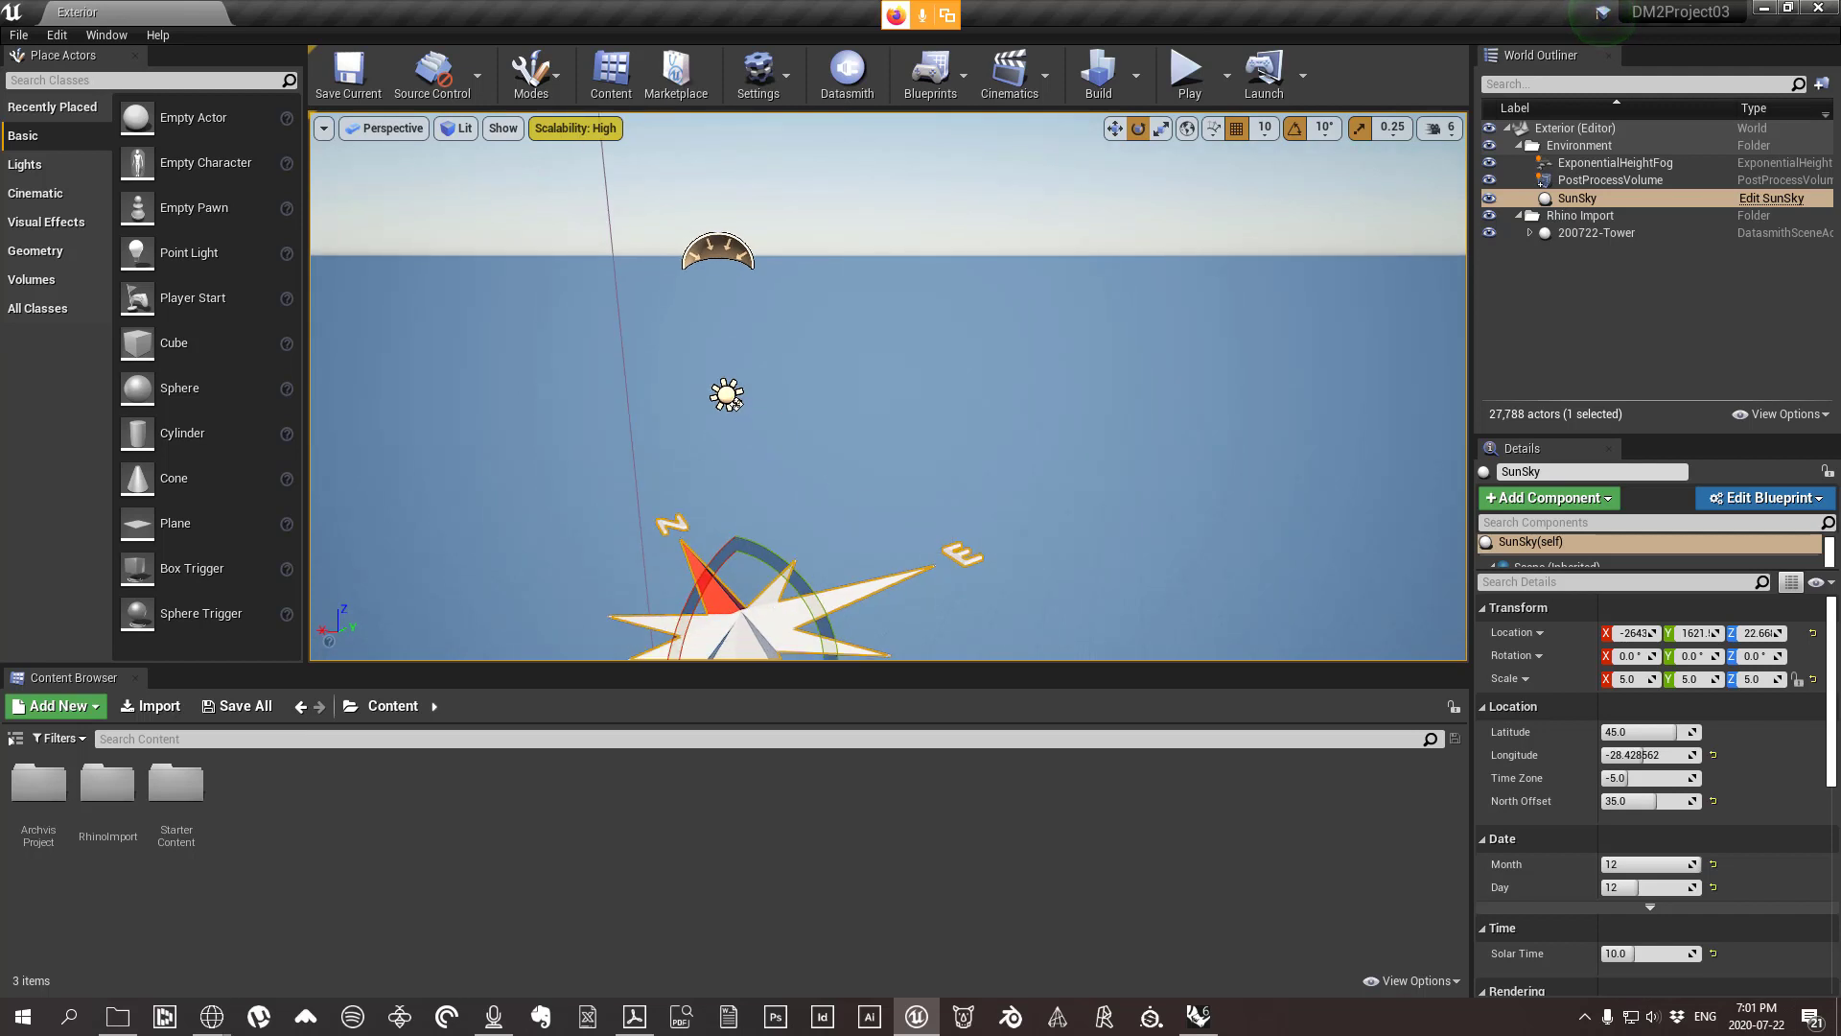
pyautogui.moveTo(805, 580); pyautogui.dragTo(790, 599, button='right')
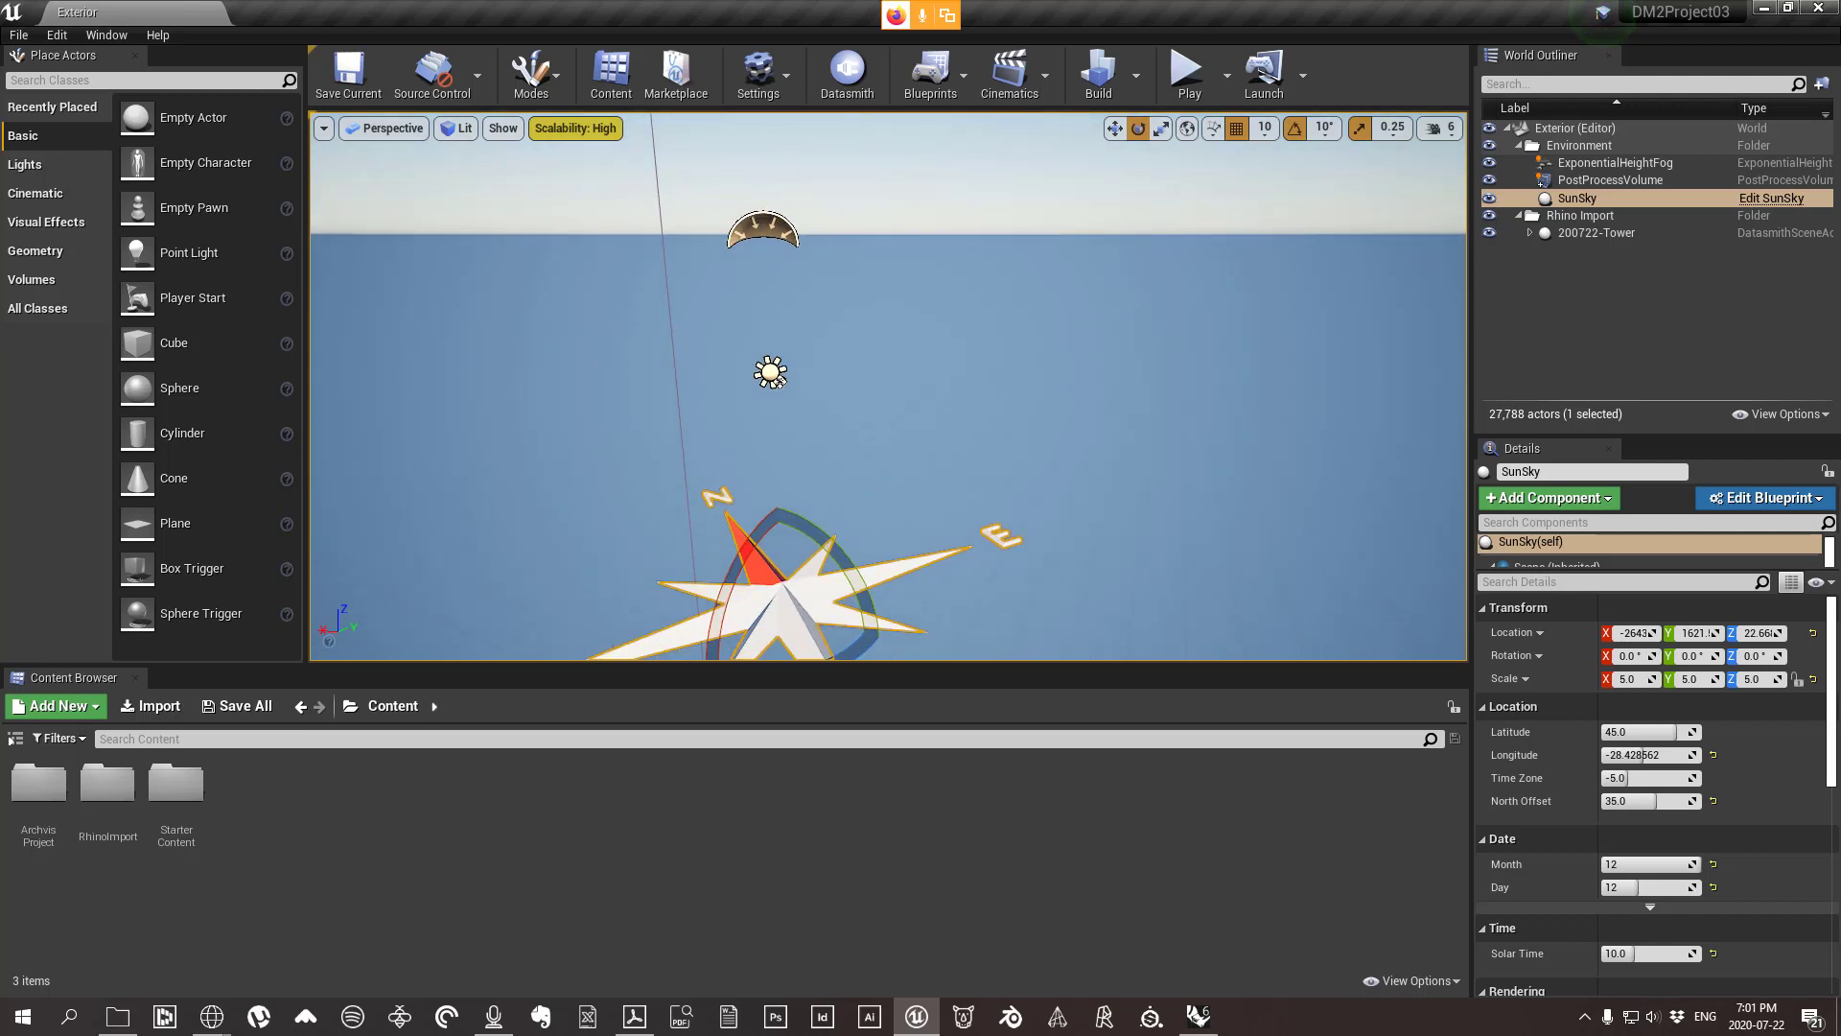
pyautogui.scroll(-8, 770, 372)
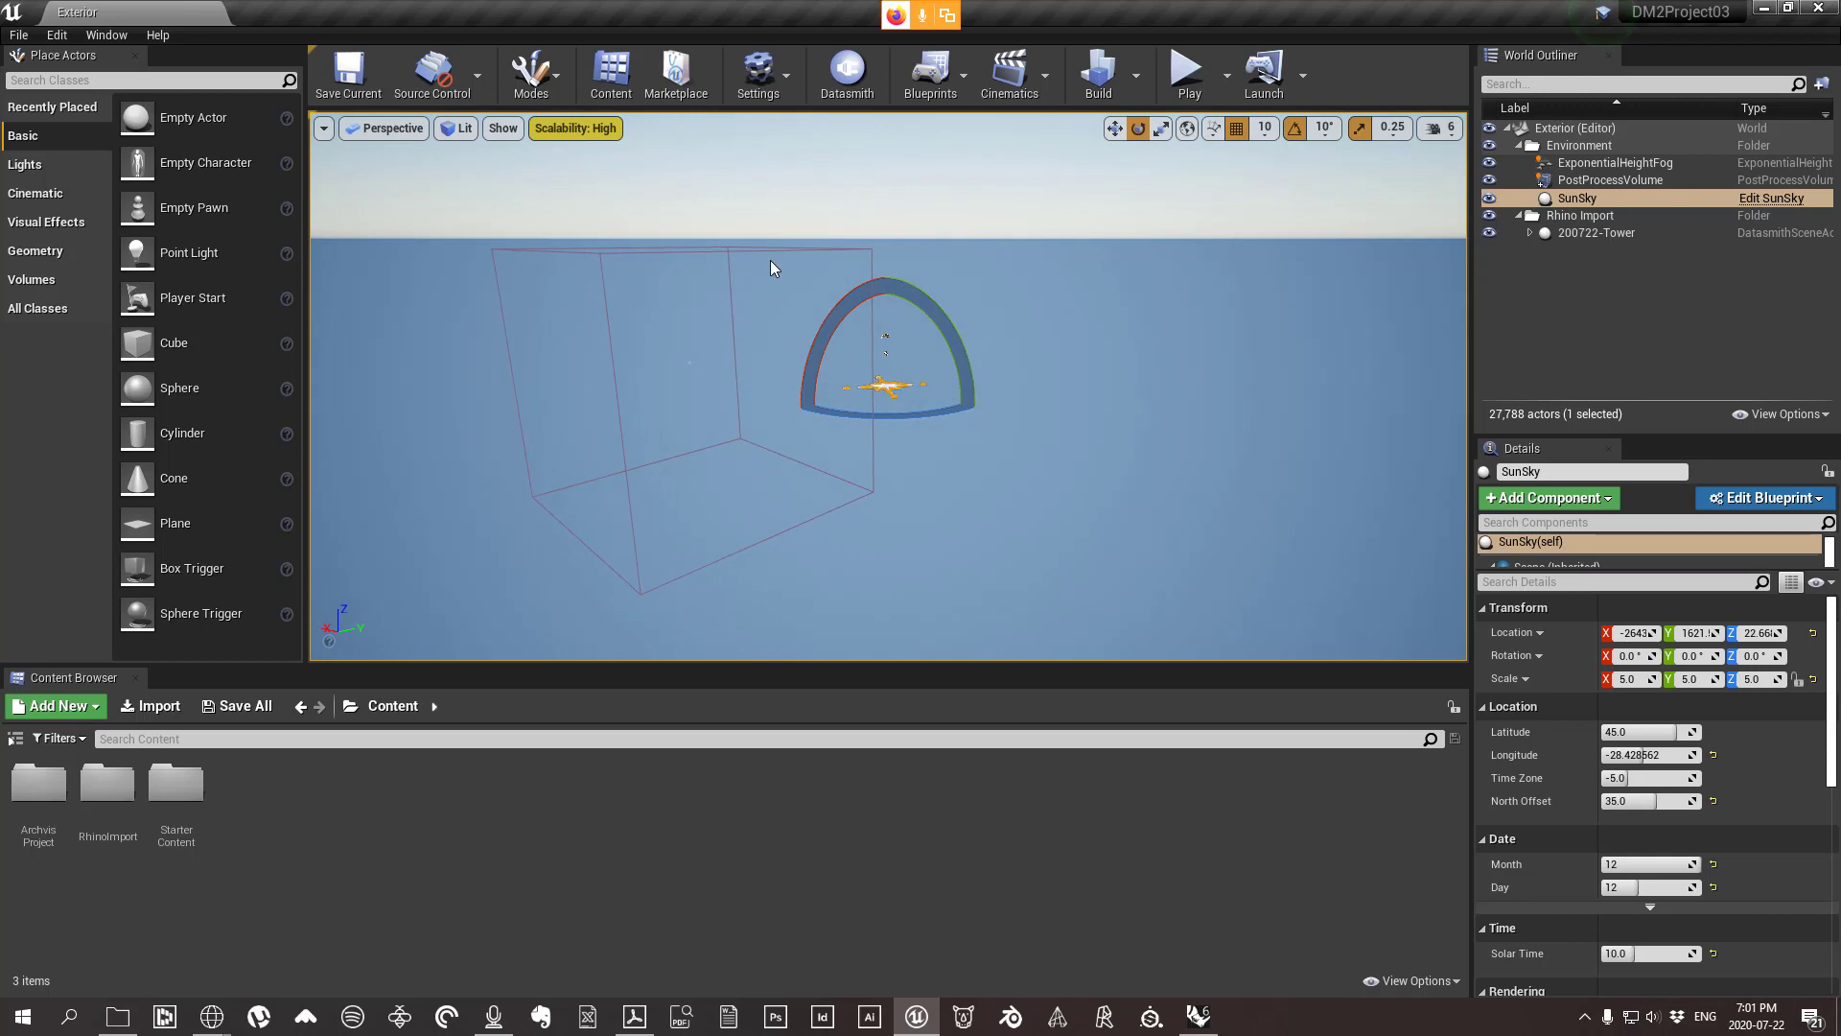
# Select the PostProcessVolume and the ExponentialHeightFog in turn and check where they sit relative to the tower.
pyautogui.click(774, 268)
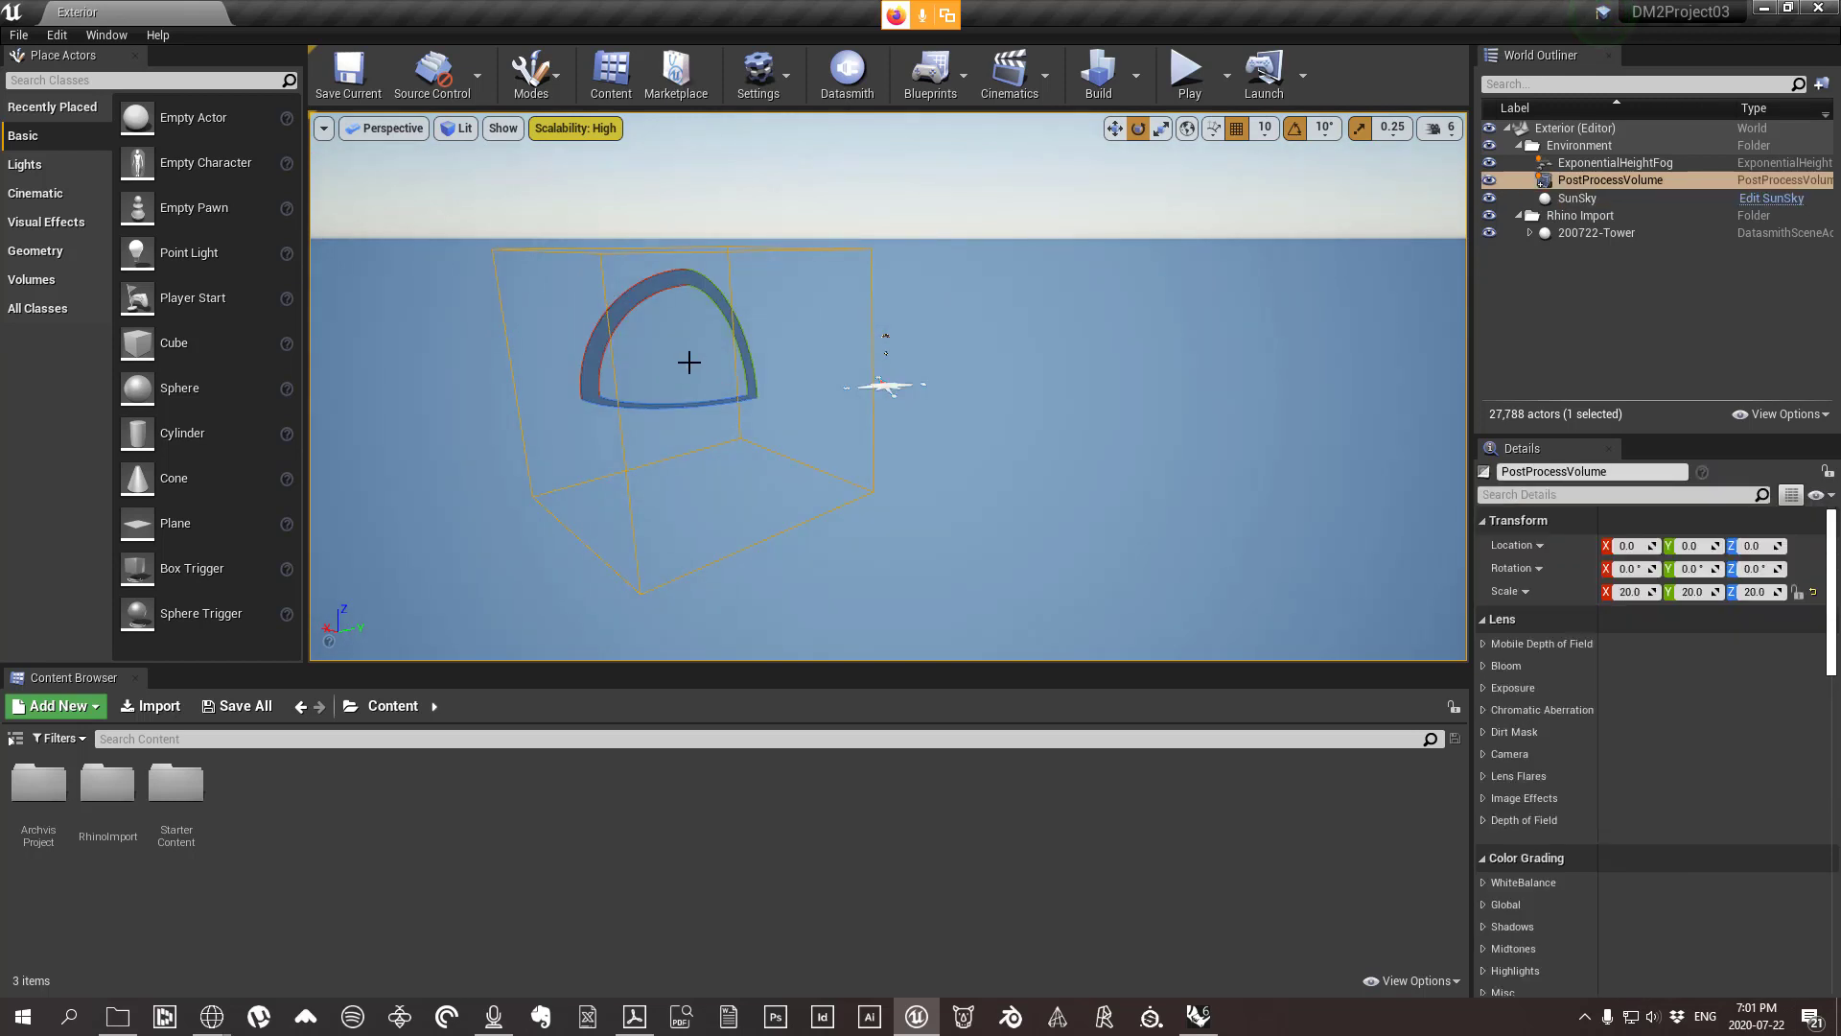
pyautogui.click(688, 361)
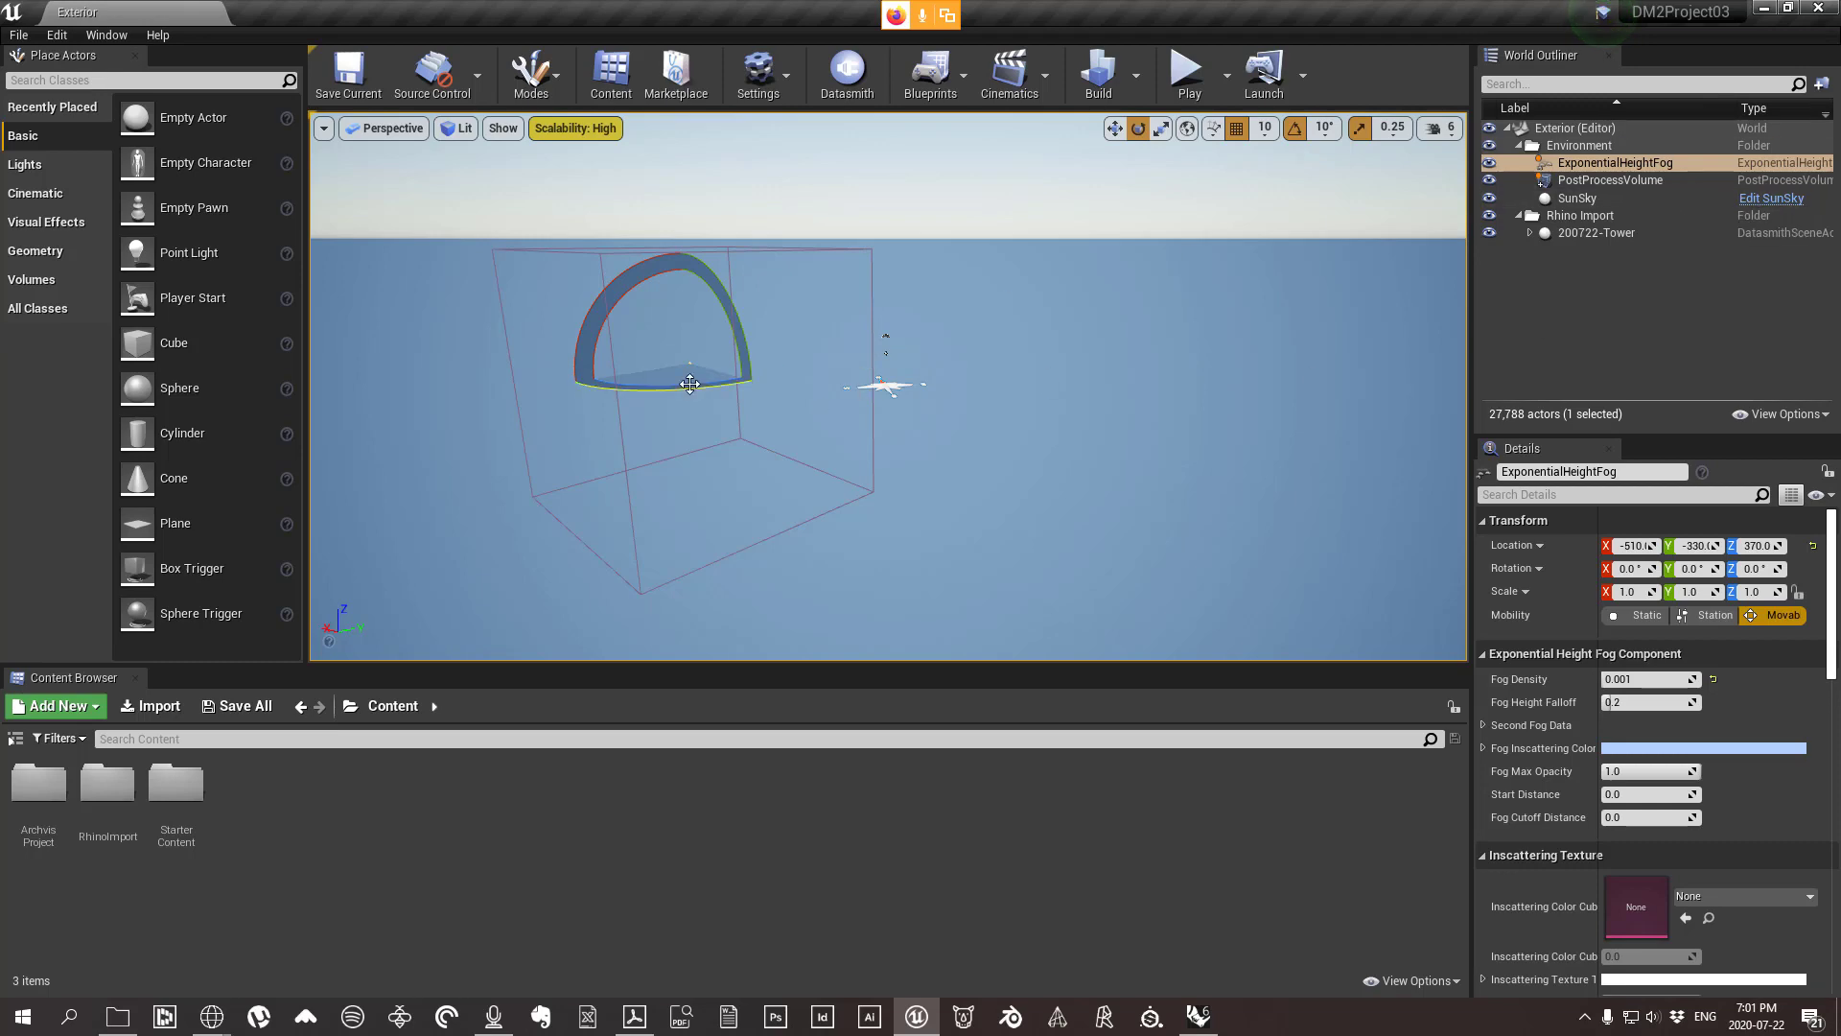
pyautogui.moveTo(691, 358); pyautogui.dragTo(634, 428, button='right')
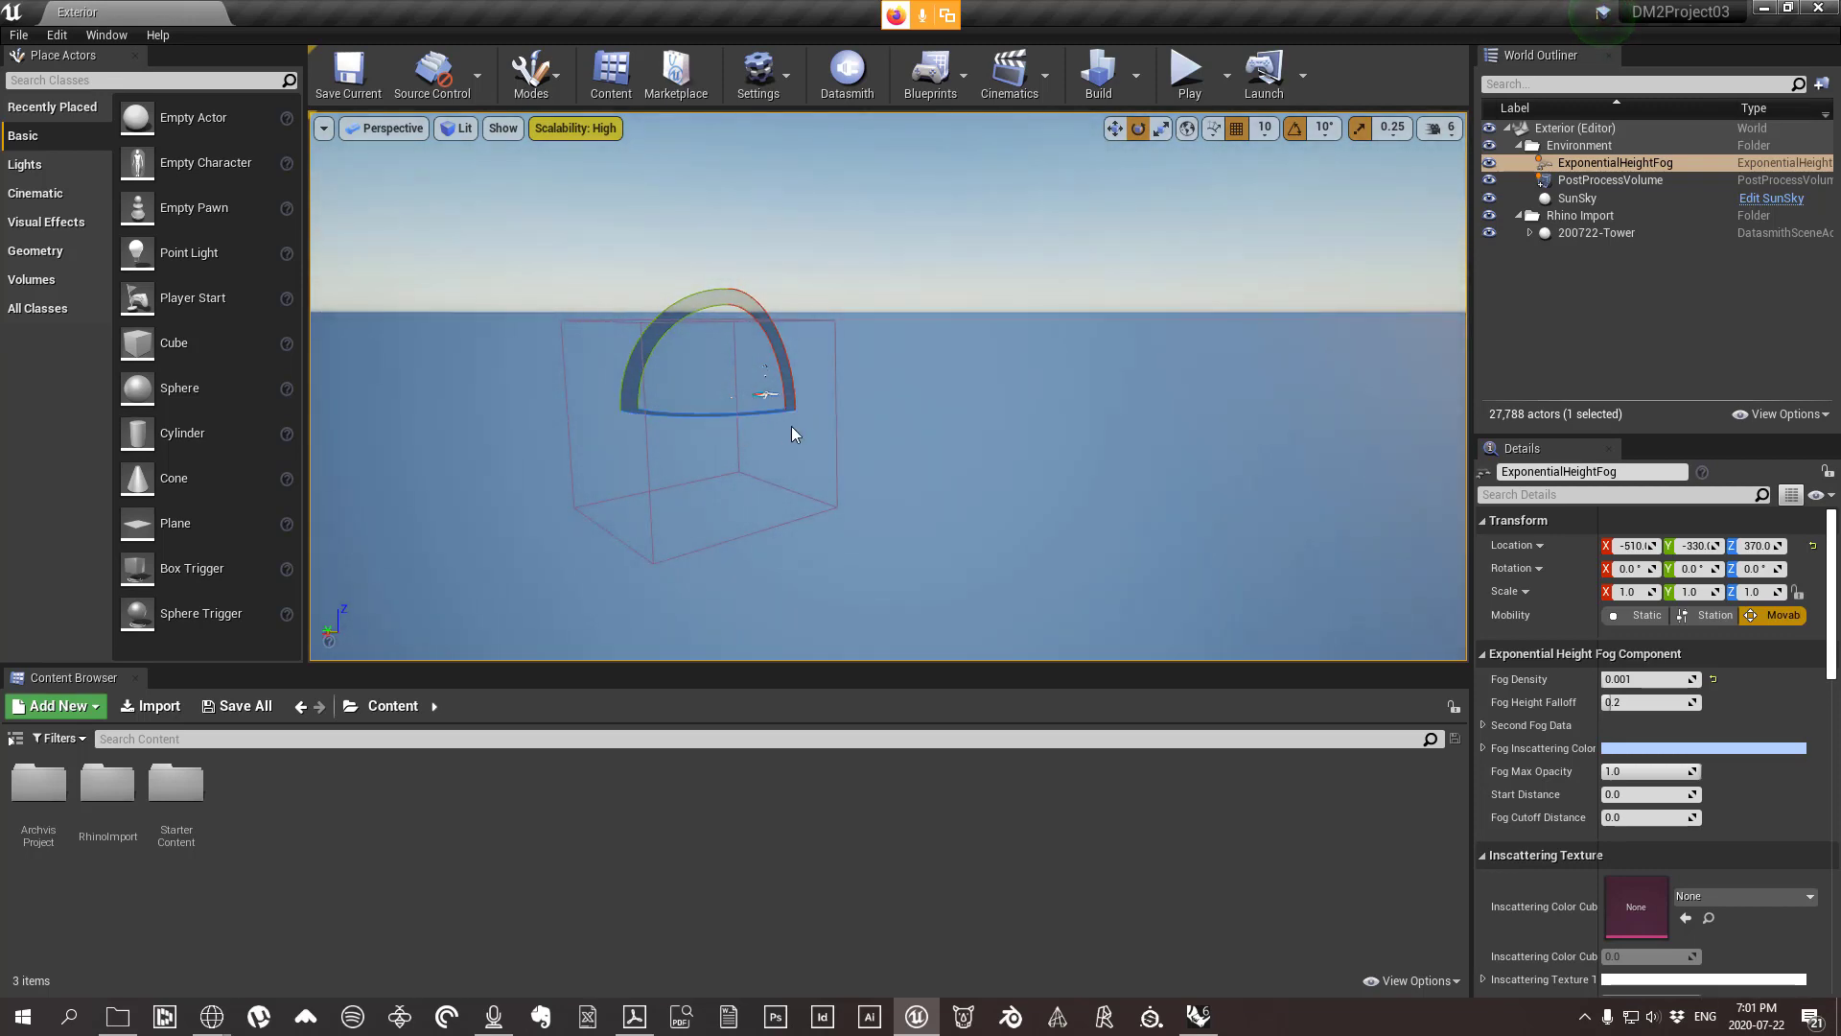
pyautogui.moveTo(819, 477); pyautogui.dragTo(906, 508, button='right')
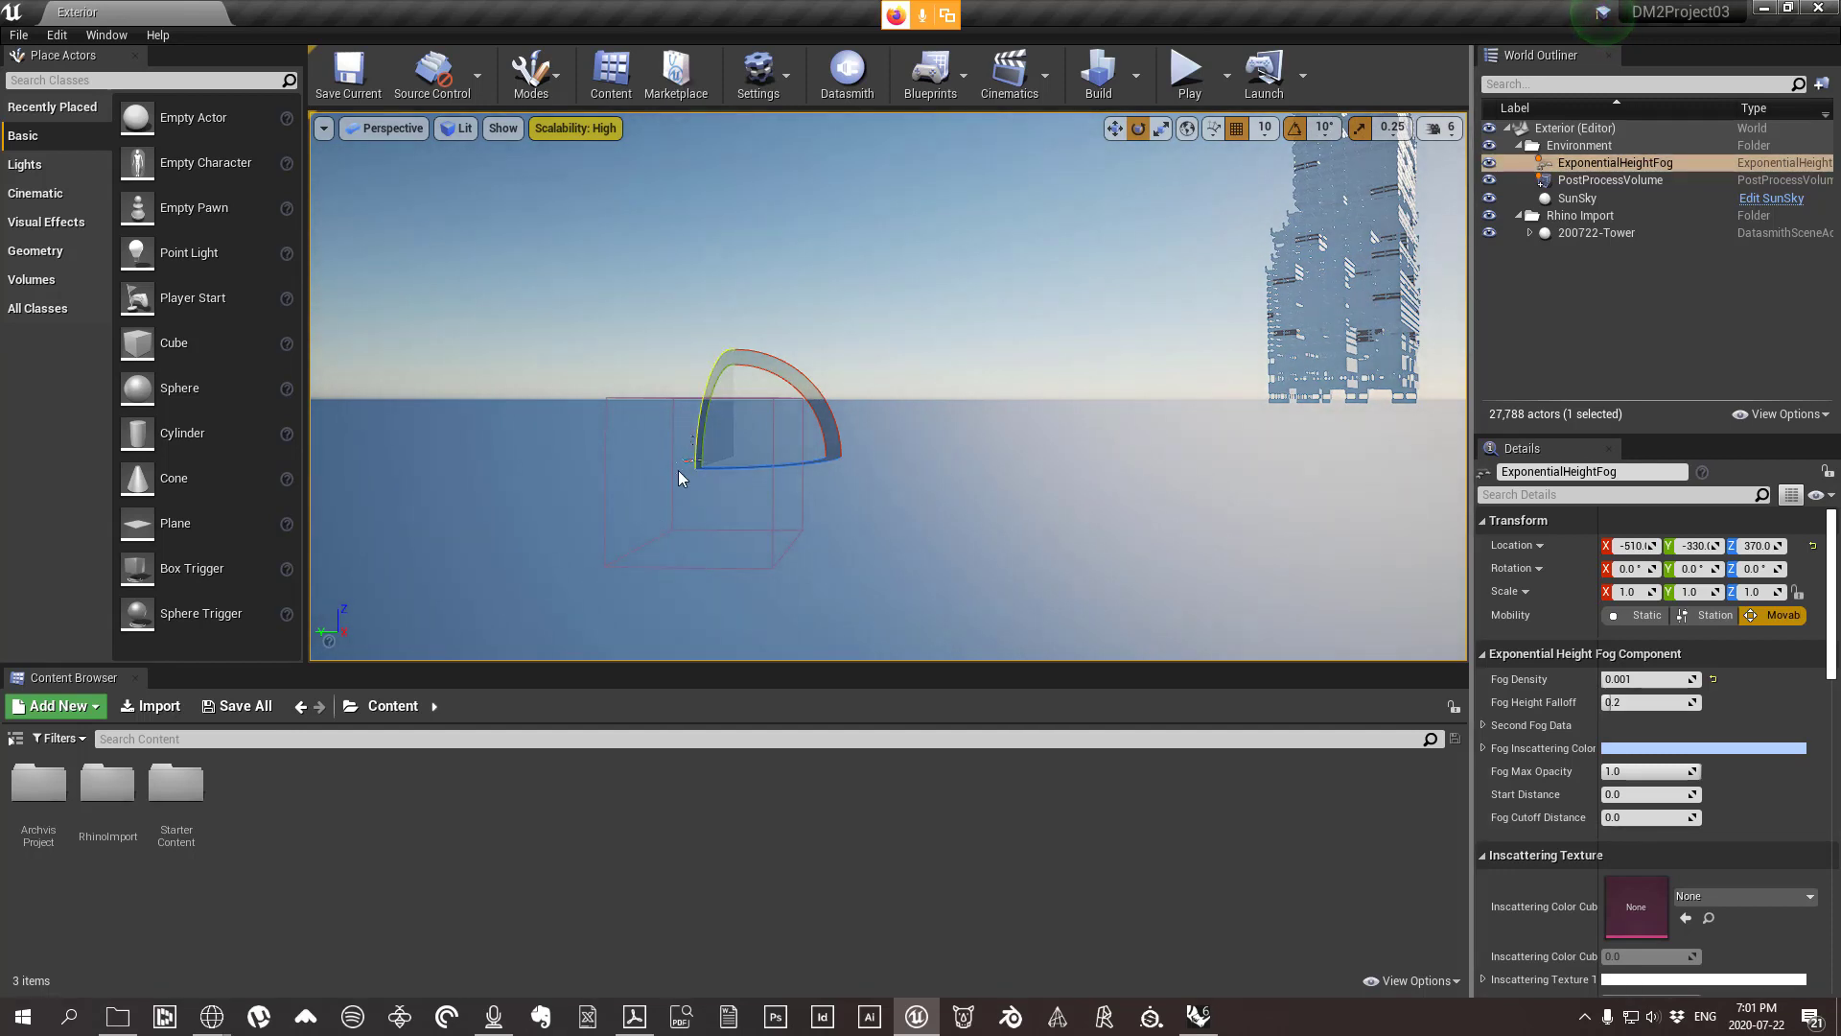
# Switch to Rhino to compare the tower's position on the site model with the Unreal scene, and return to Unreal Engine.
pyautogui.click(1198, 1017)
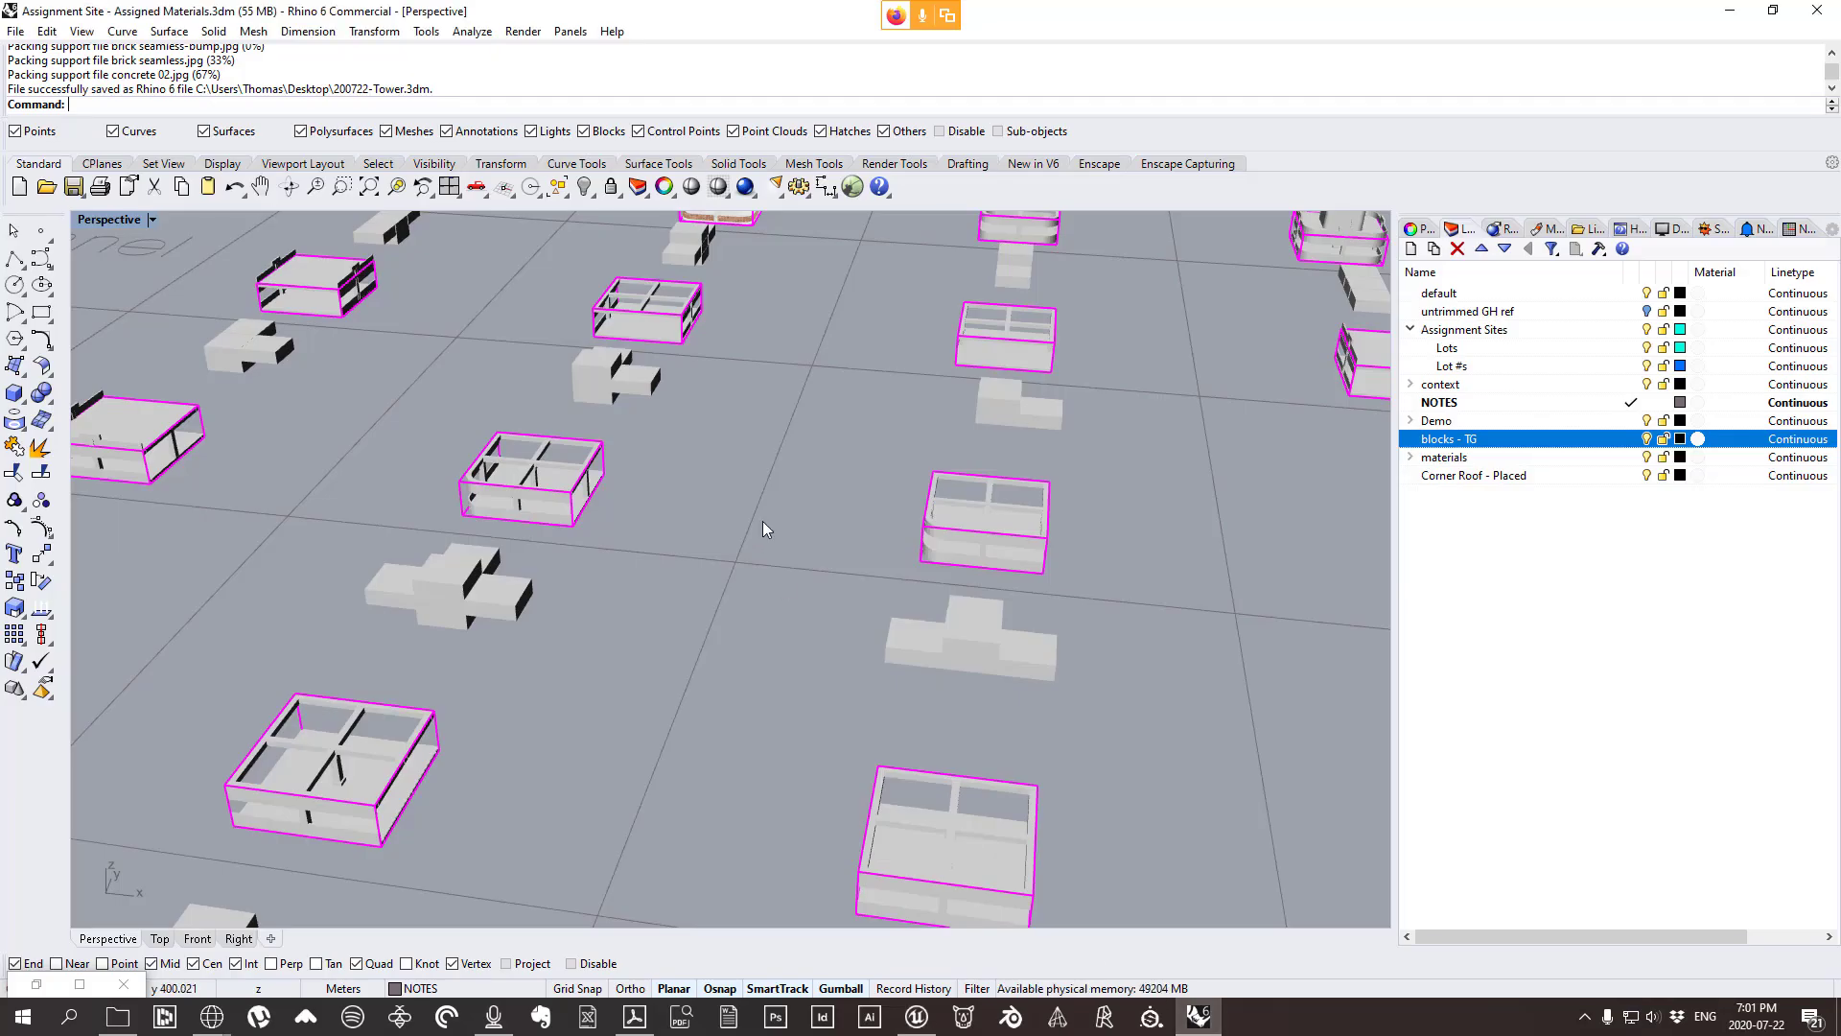
pyautogui.scroll(-15, 879, 525)
pyautogui.moveTo(604, 712); pyautogui.dragTo(662, 680, button='right')
pyautogui.scroll(5, 661, 681)
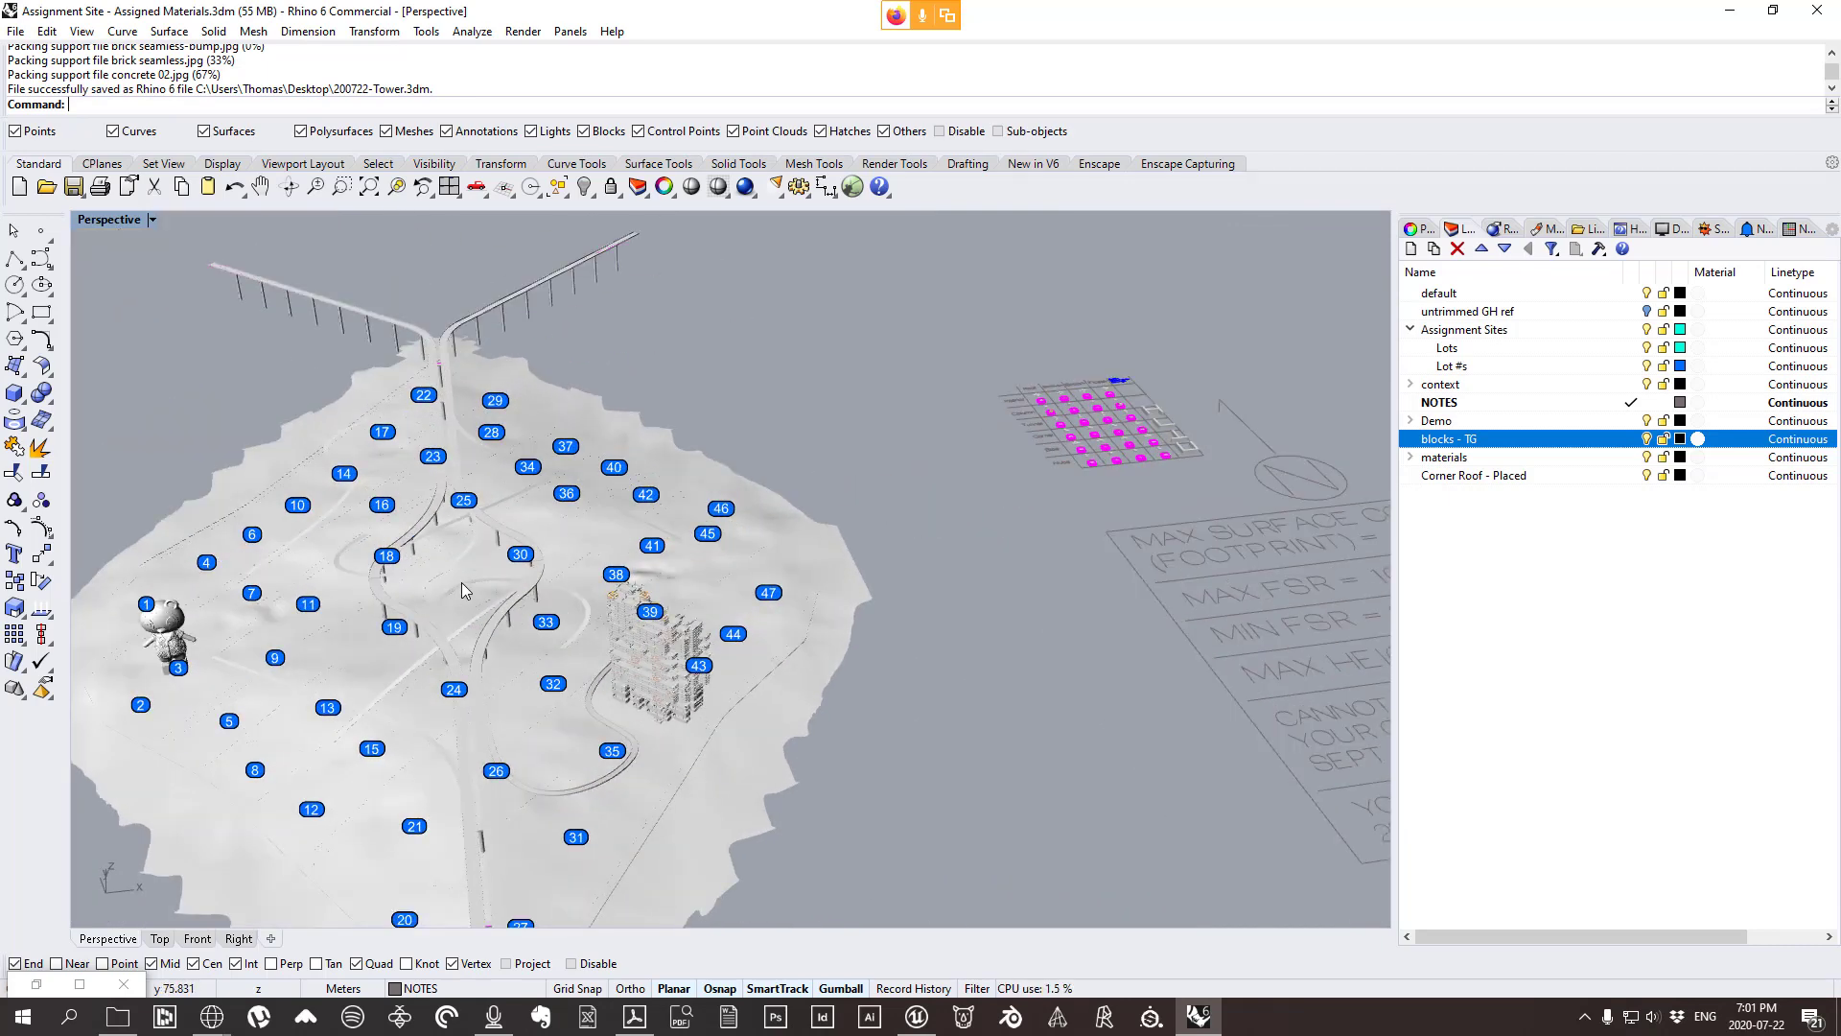
pyautogui.scroll(5, 462, 587)
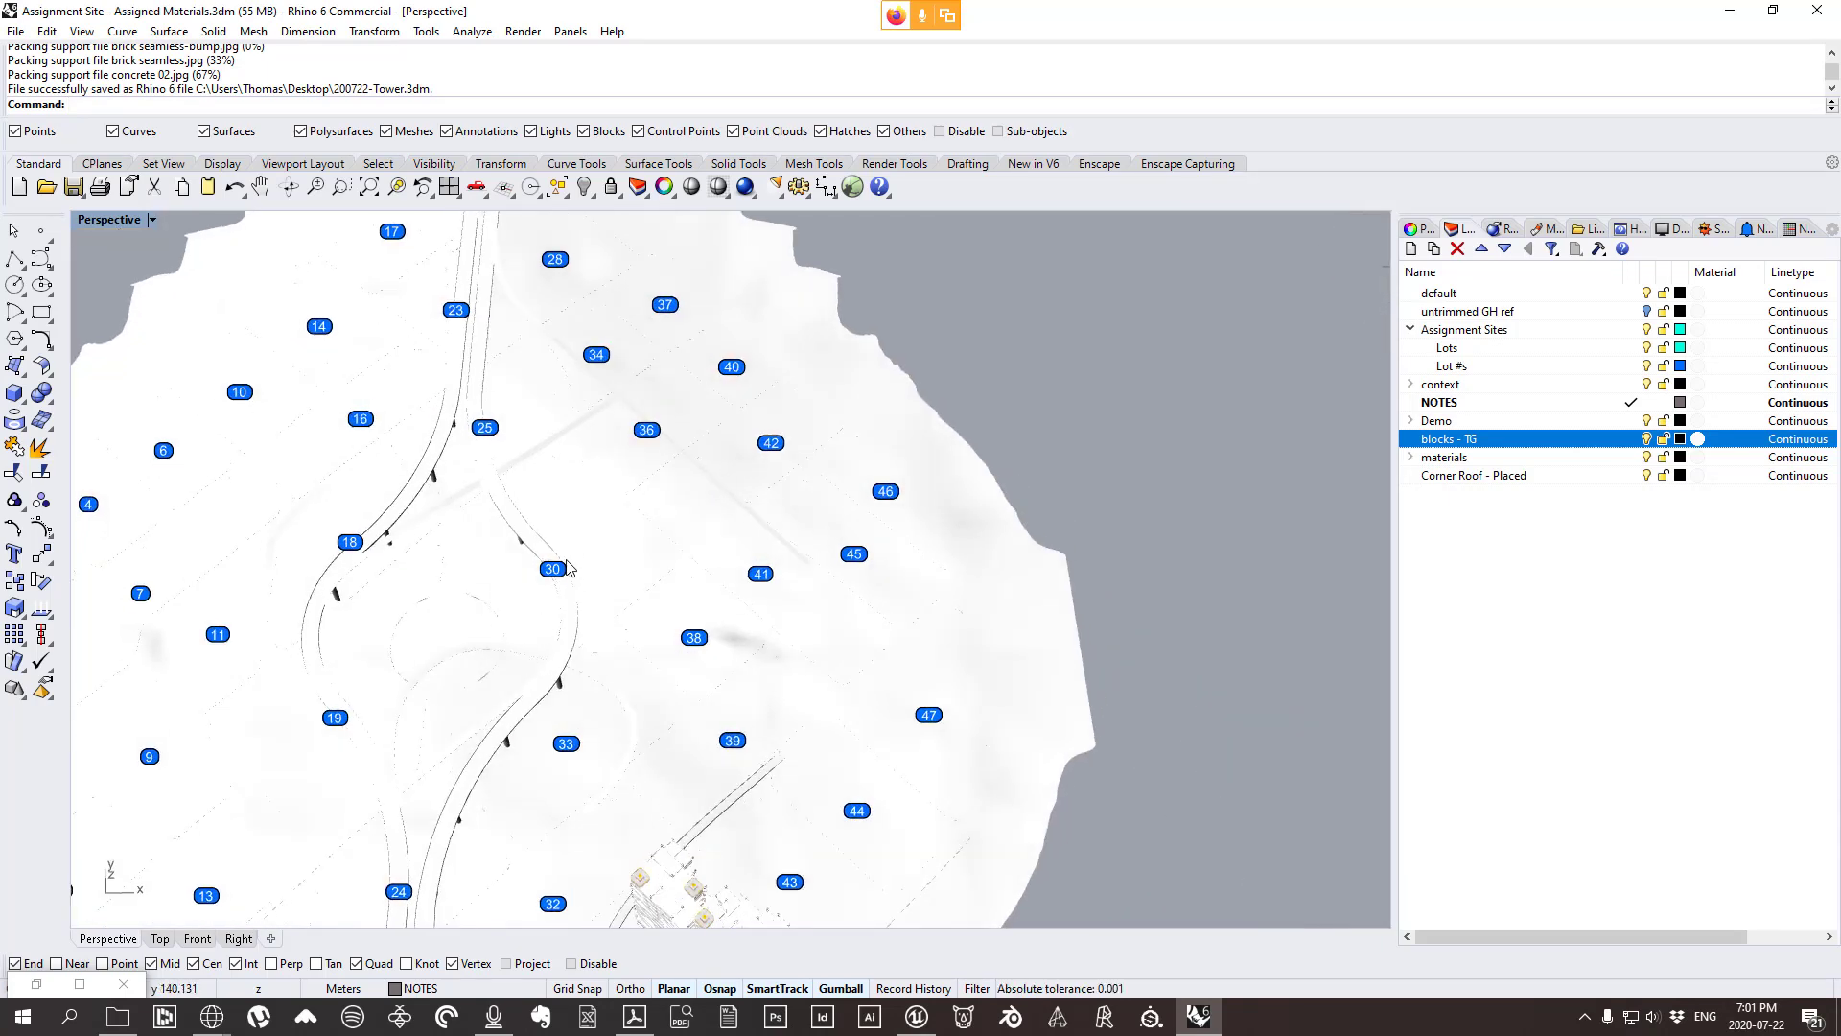
pyautogui.click(916, 1016)
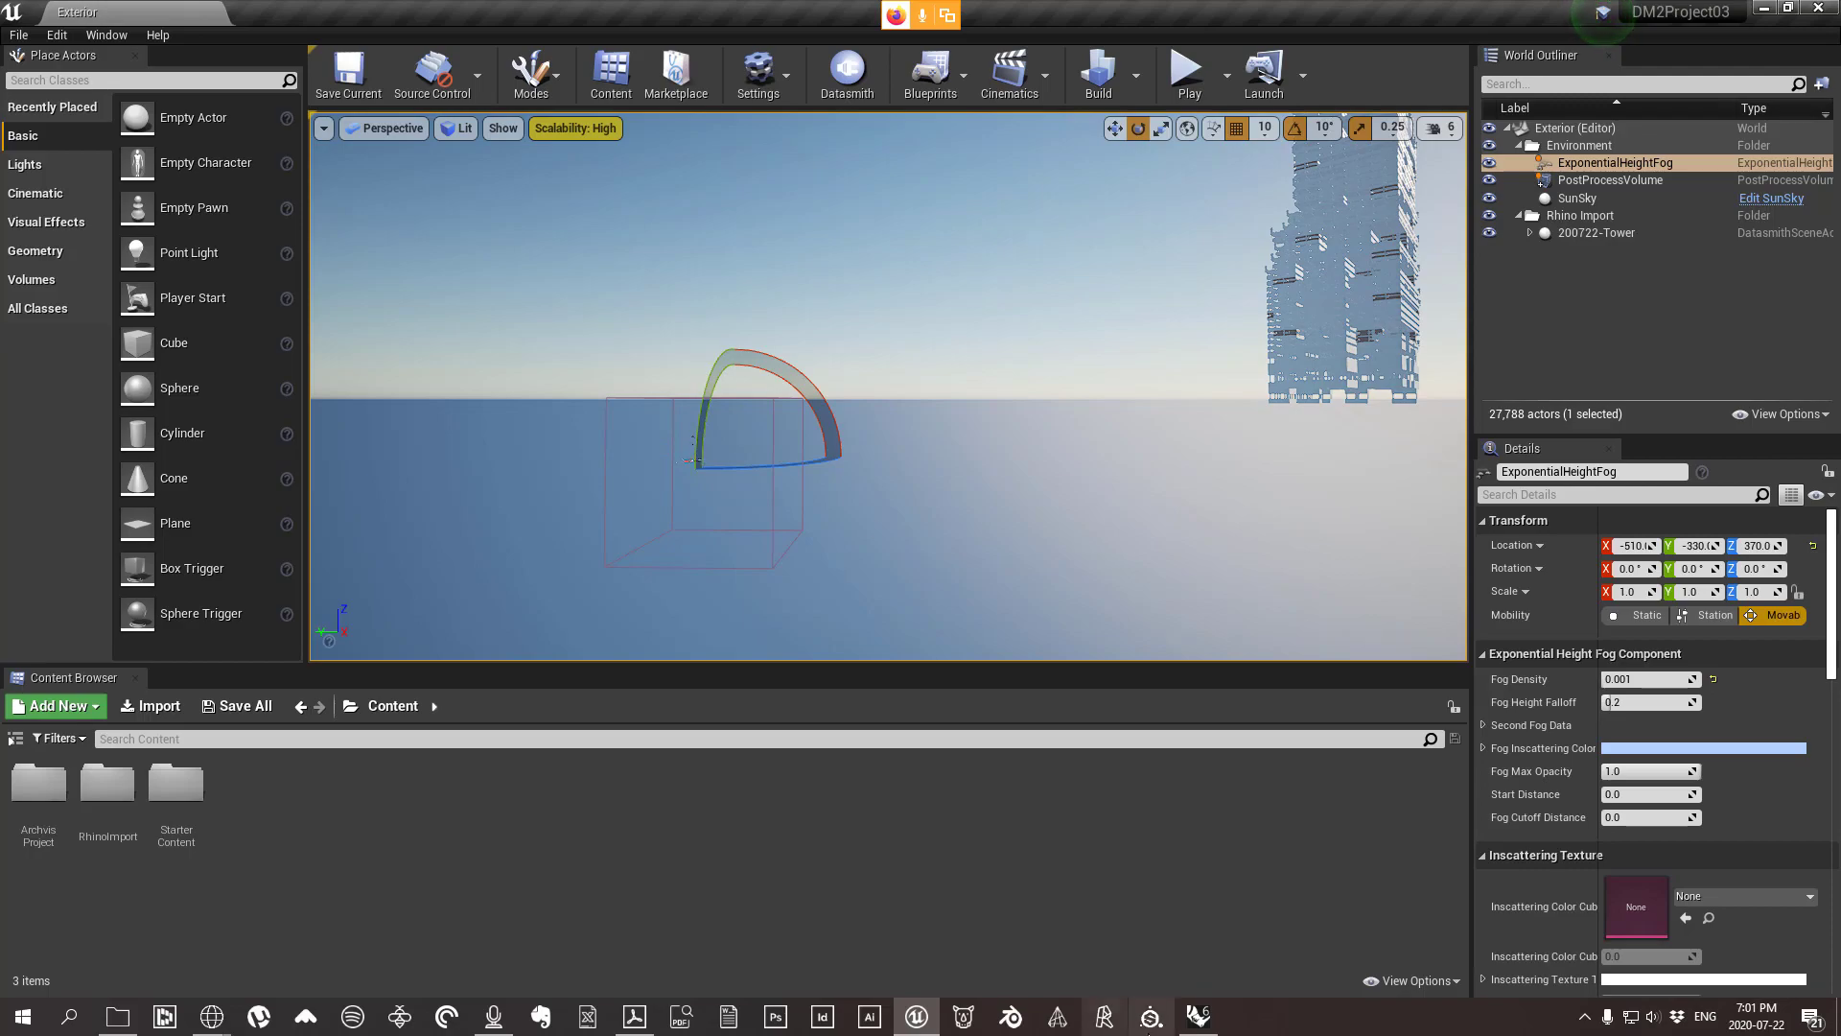
pyautogui.click(1198, 1017)
pyautogui.scroll(-10, 671, 369)
pyautogui.moveTo(671, 369); pyautogui.dragTo(871, 570, button='right')
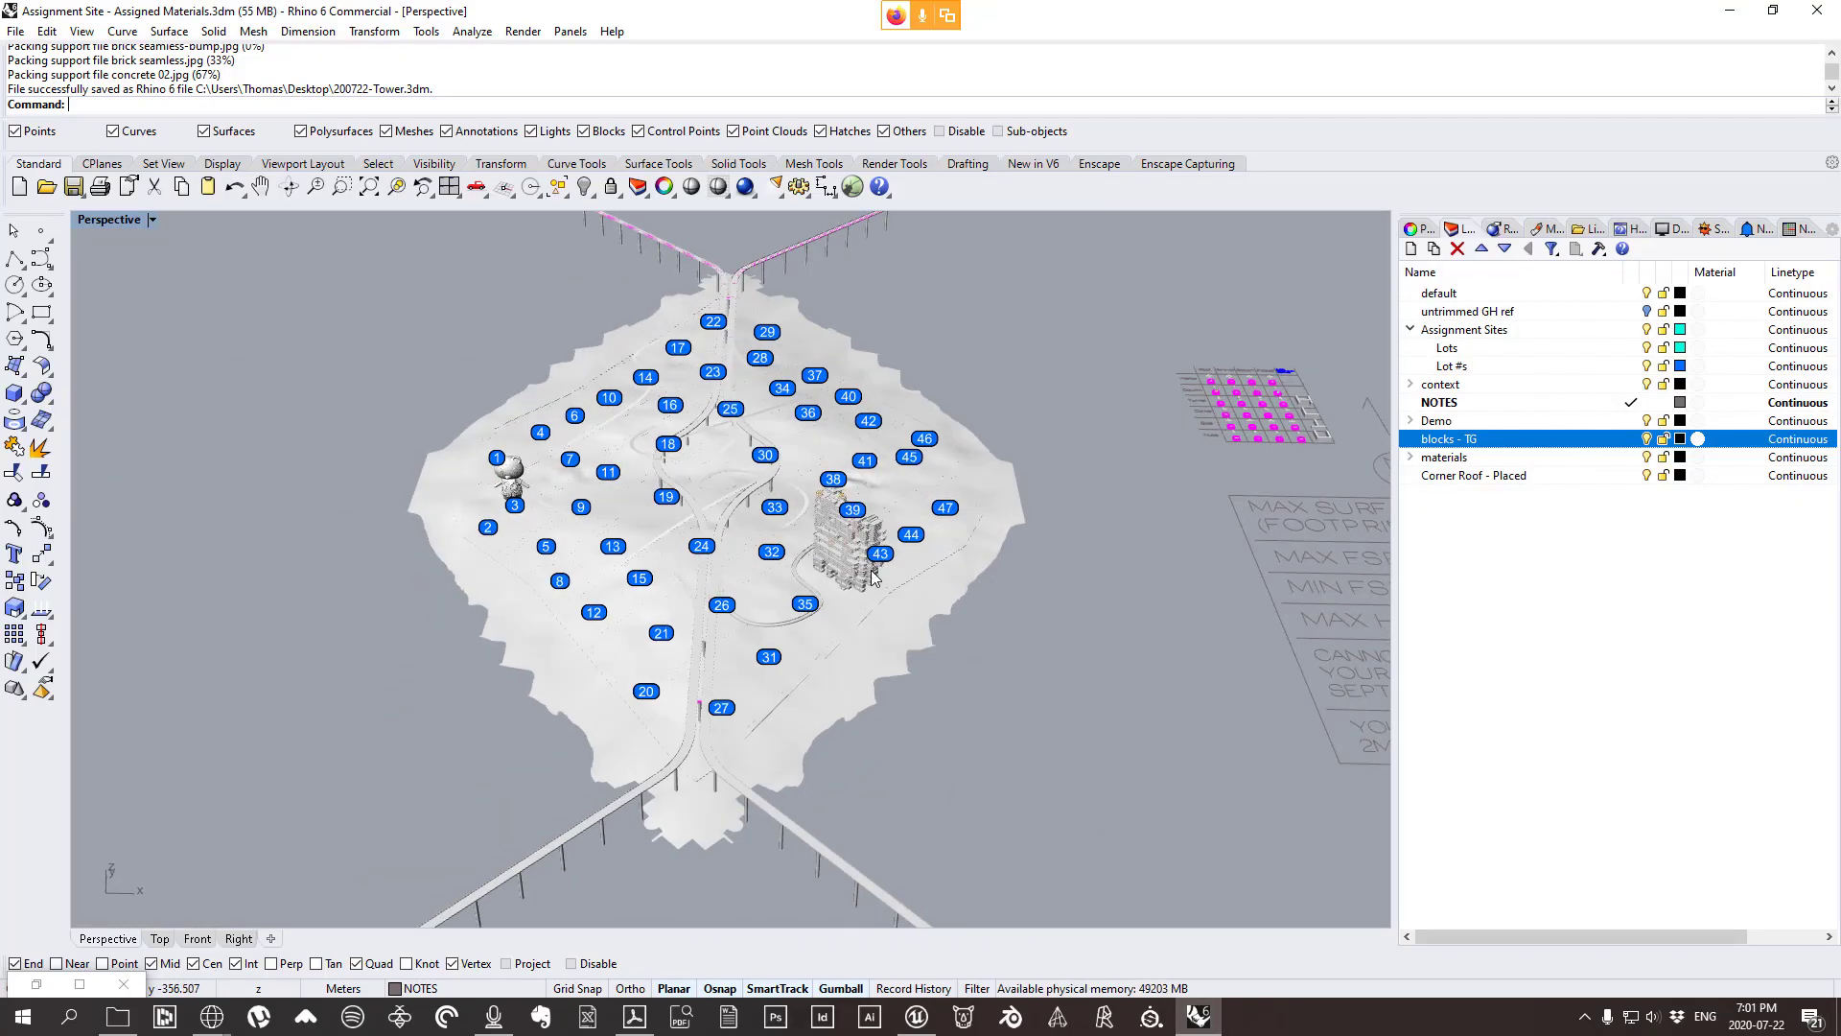
pyautogui.click(917, 1016)
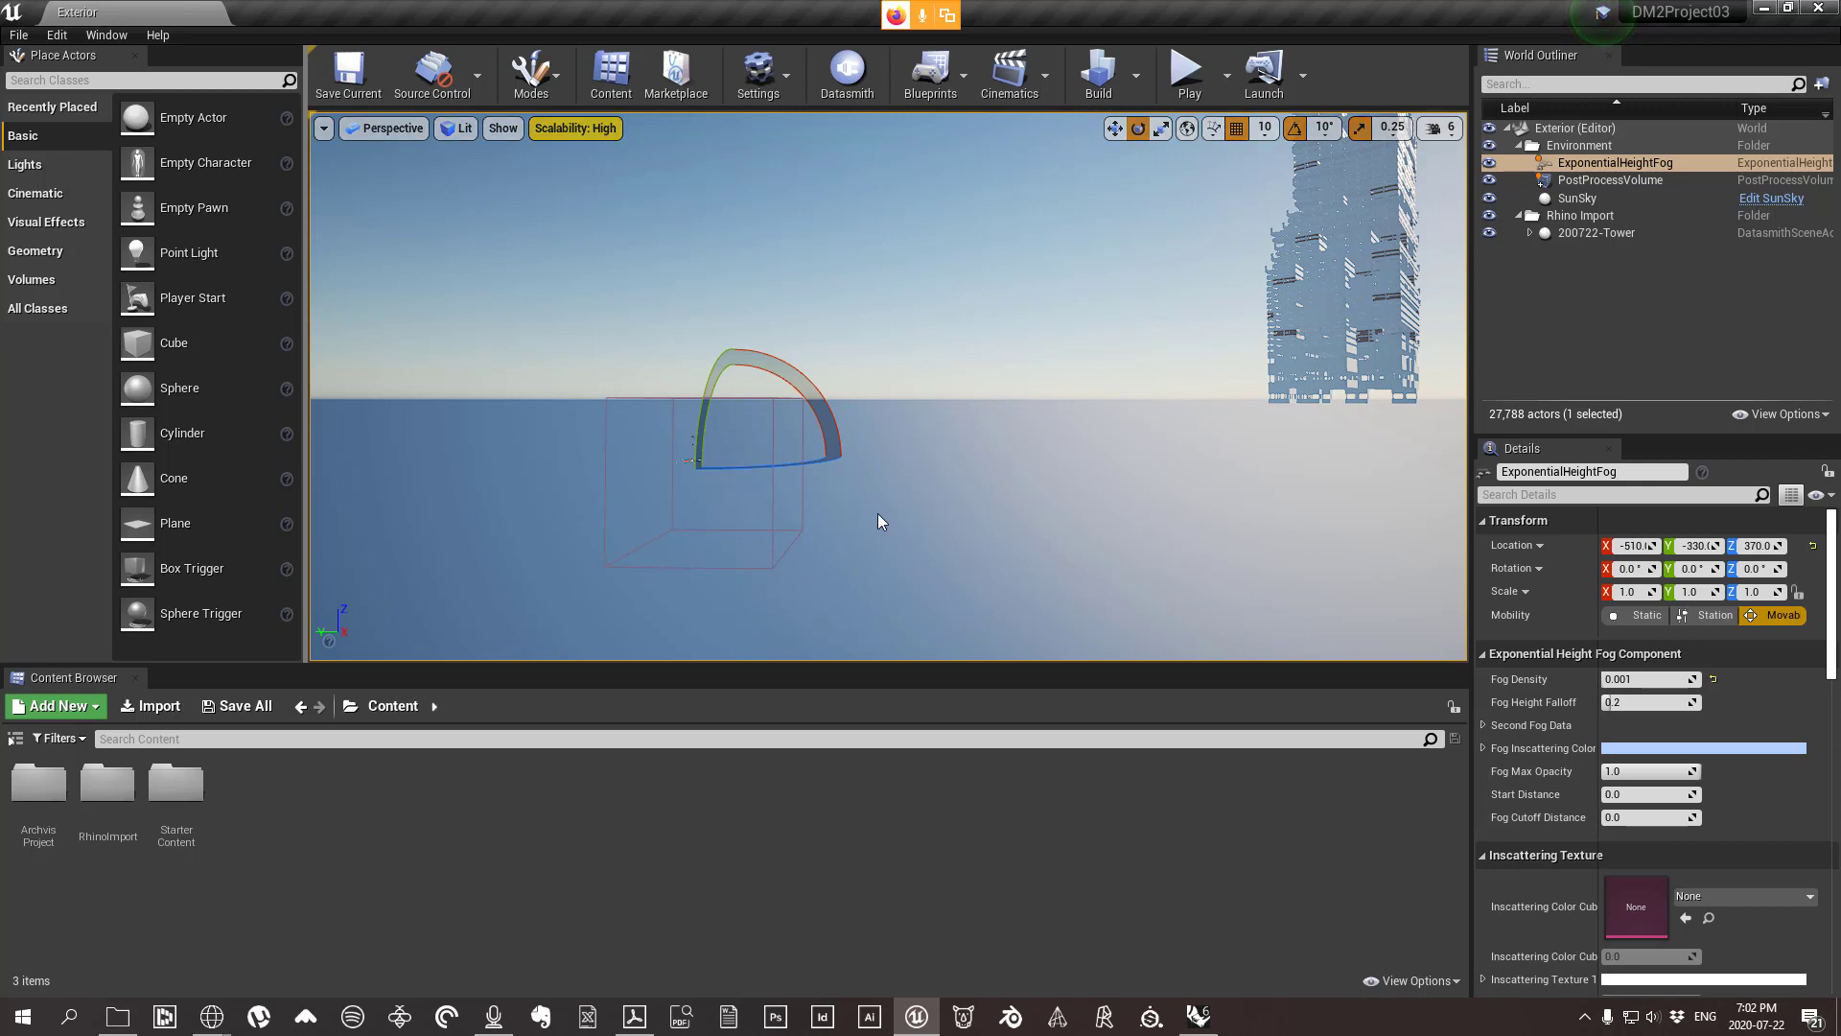
# Scale the ExponentialHeightFog to 2.5 on Z and move it to about Z 5950 and Y -3260.
pyautogui.moveTo(744, 484); pyautogui.dragTo(686, 463)
pyautogui.click(680, 451)
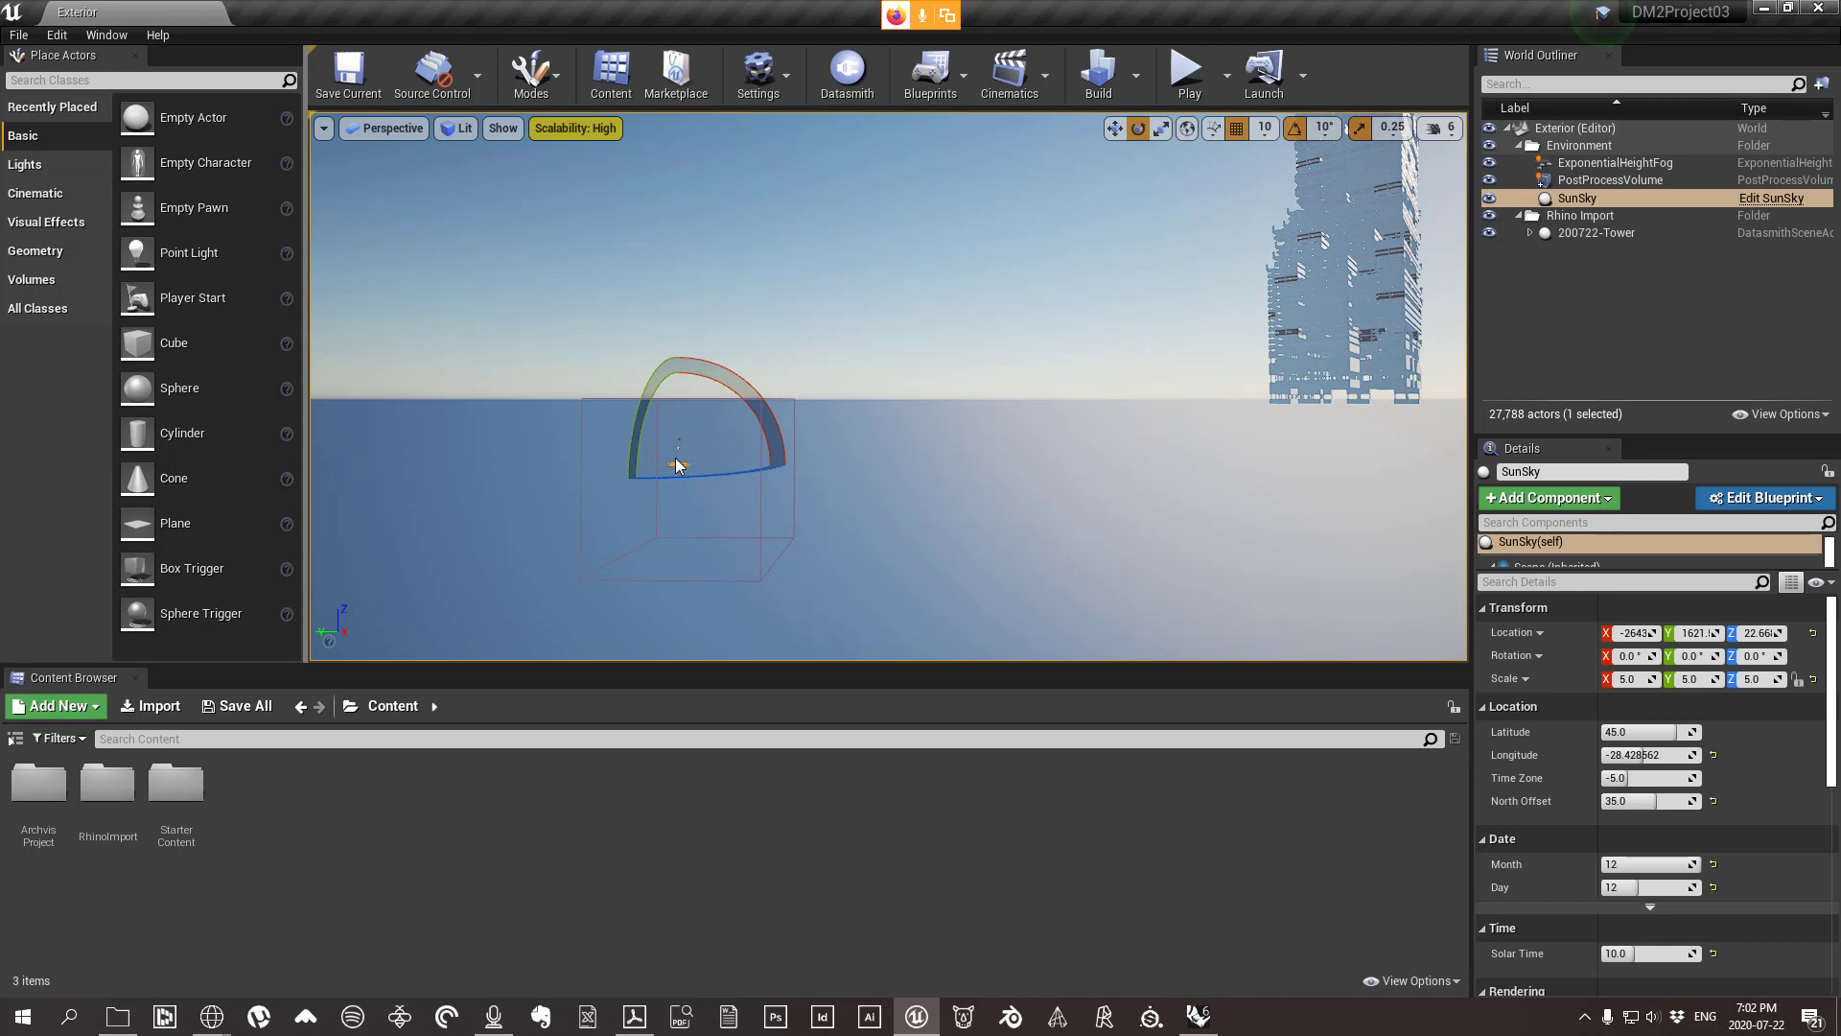
pyautogui.click(1592, 163)
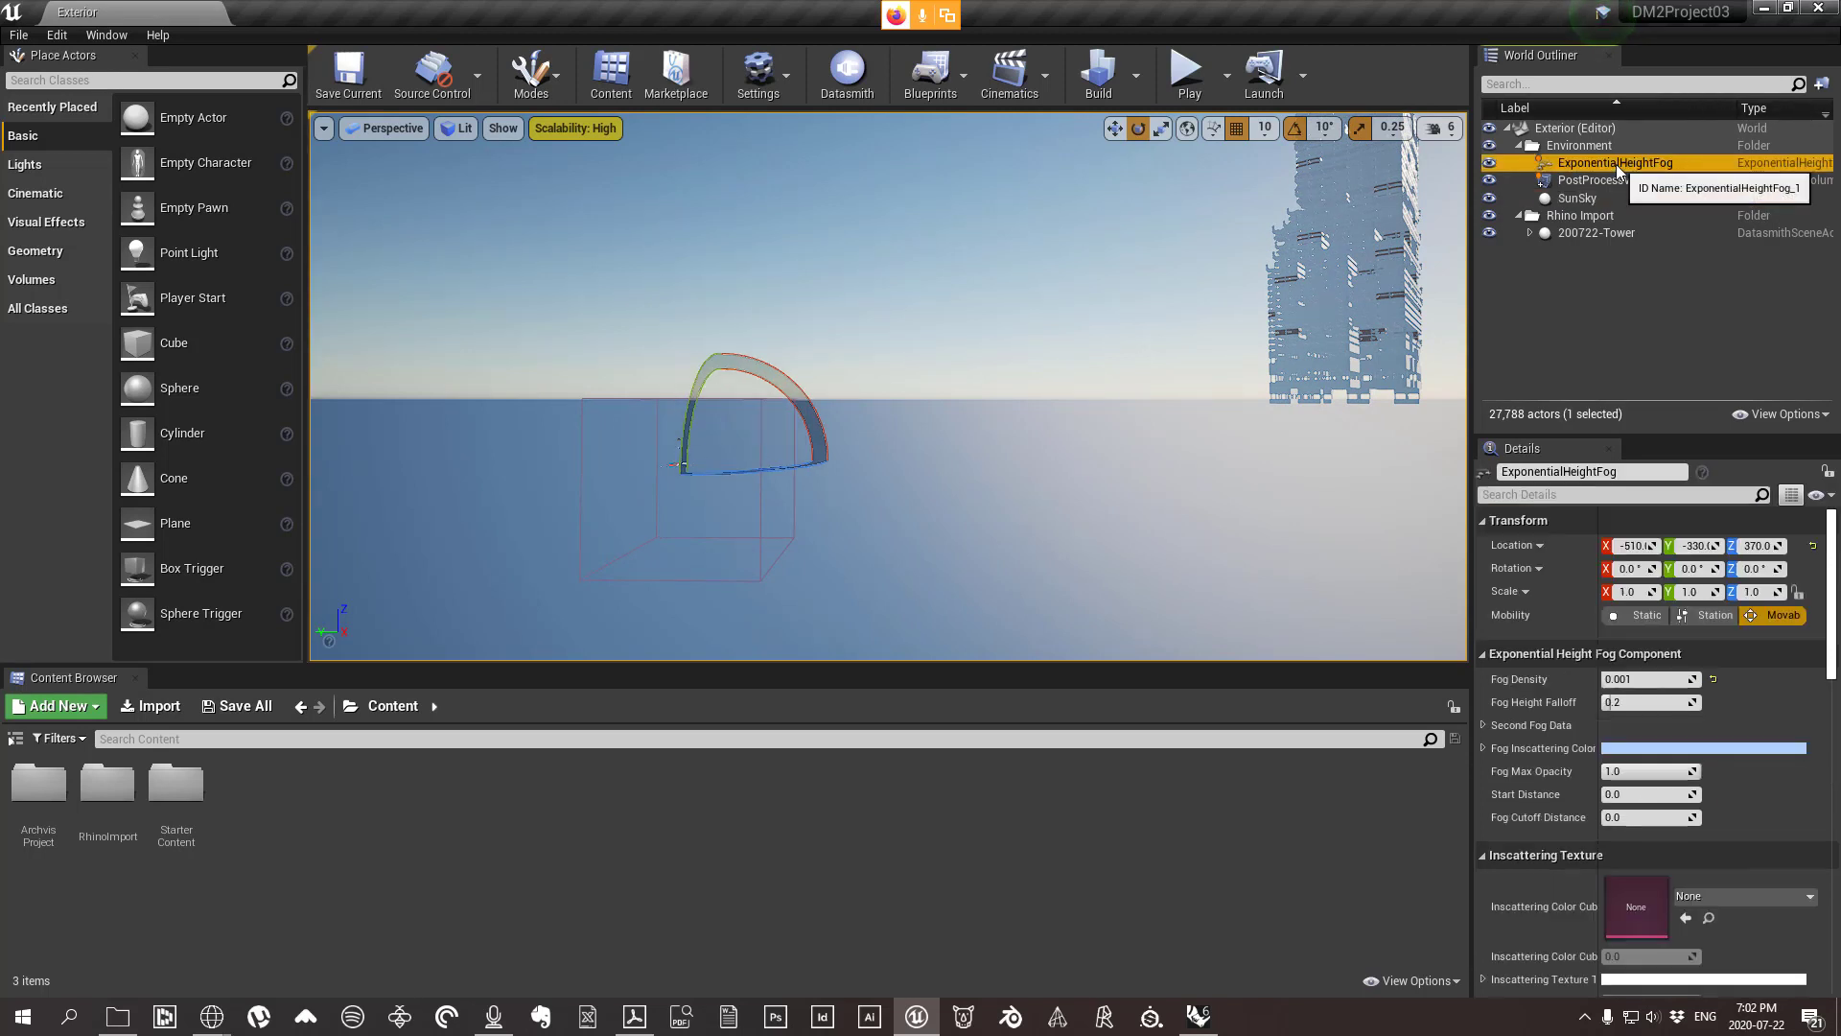
pyautogui.click(1160, 127)
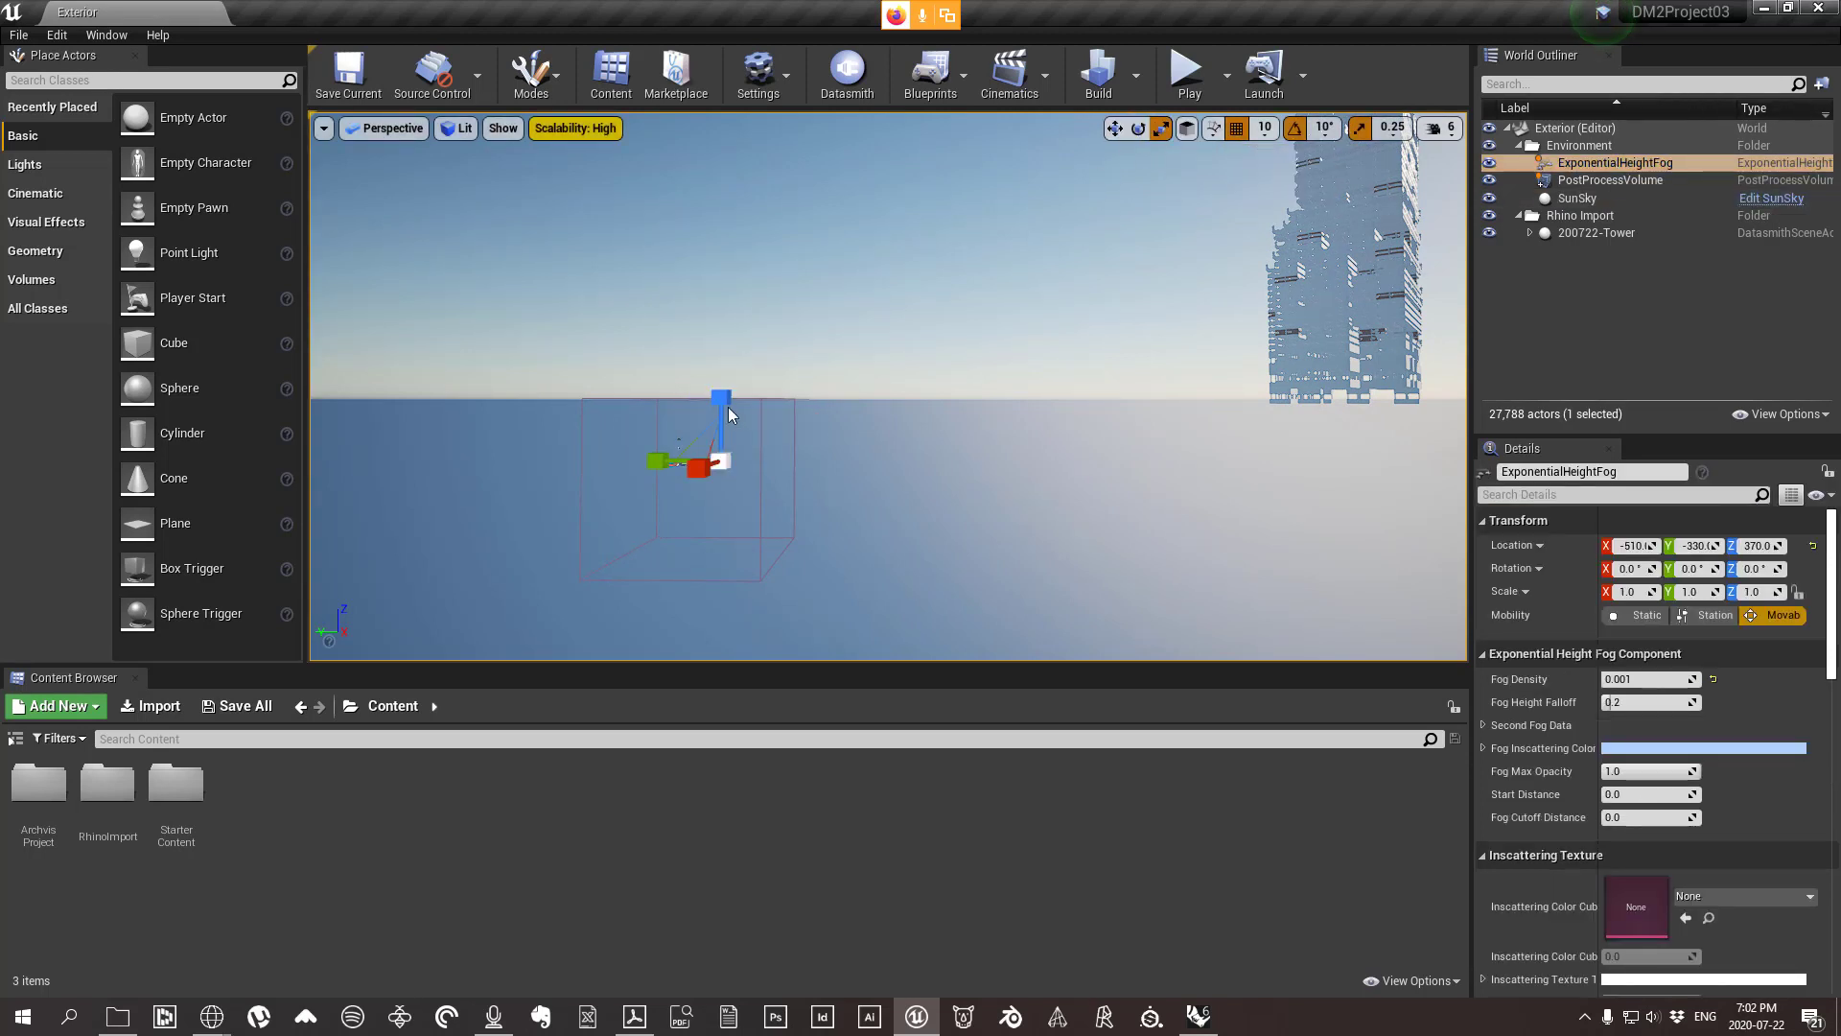
pyautogui.moveTo(721, 397); pyautogui.dragTo(726, 184)
pyautogui.press('w')
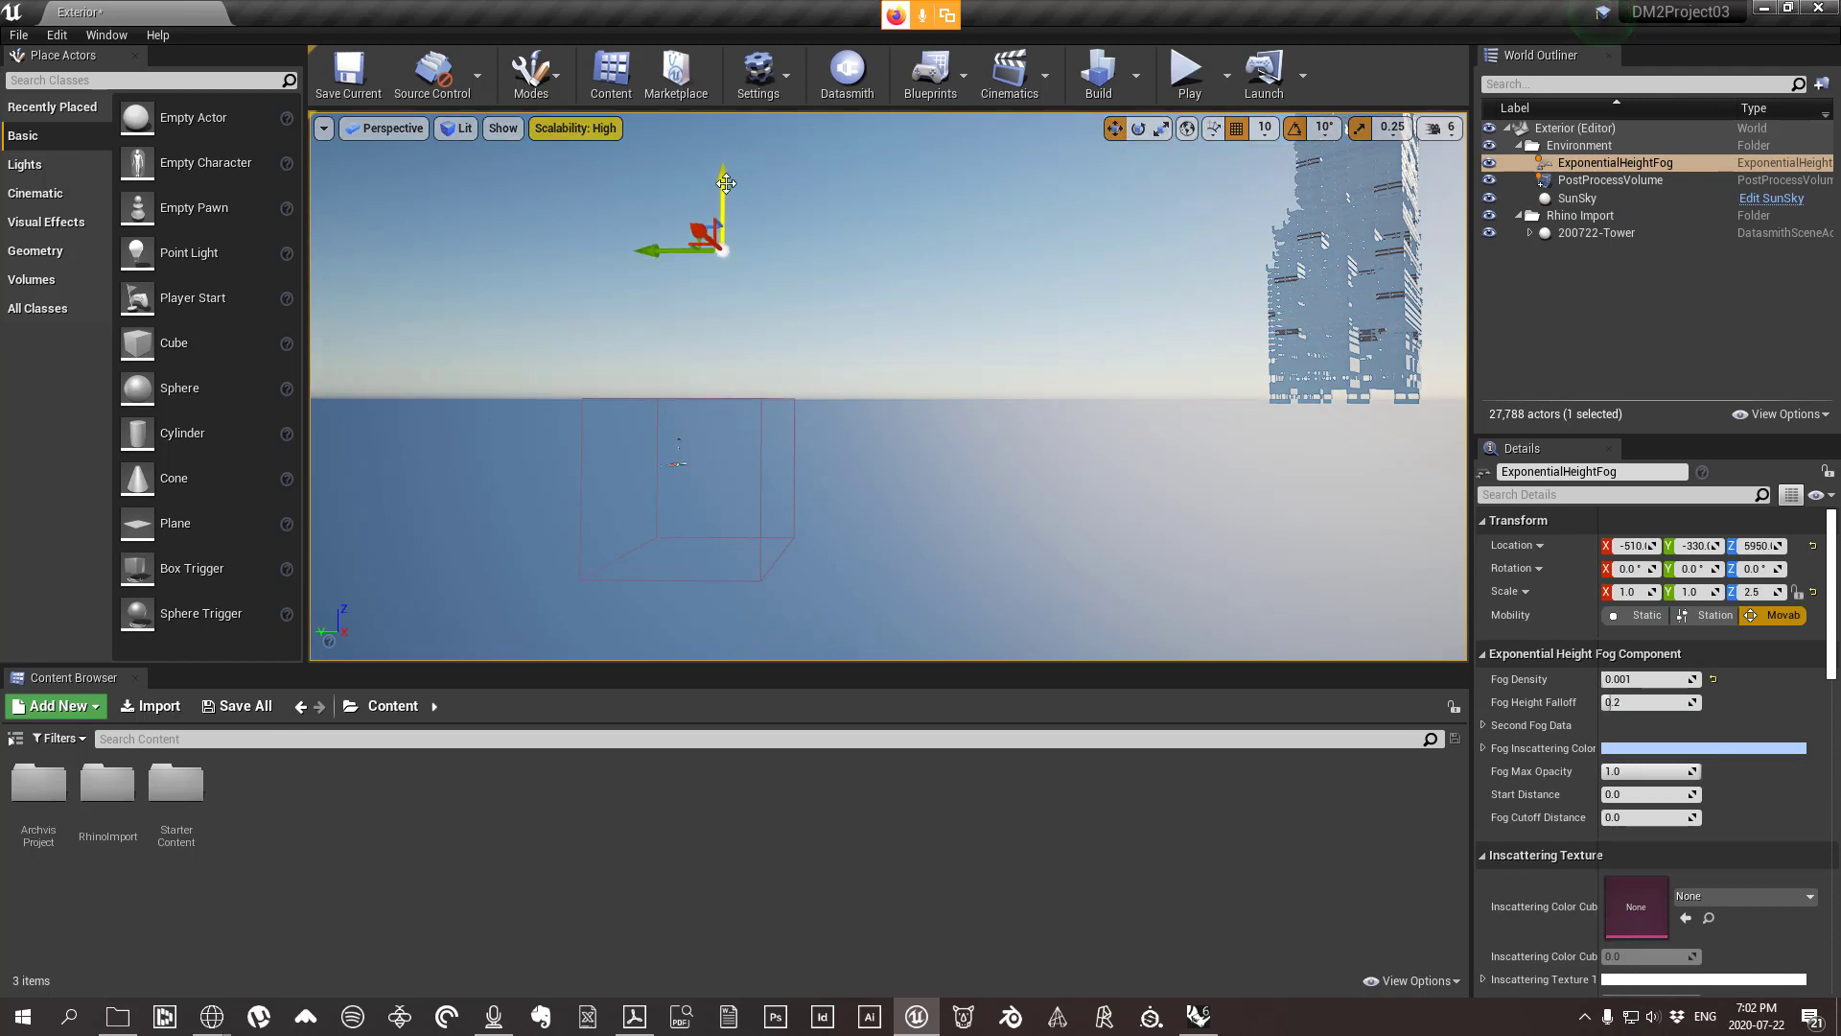
pyautogui.moveTo(648, 243); pyautogui.dragTo(757, 247)
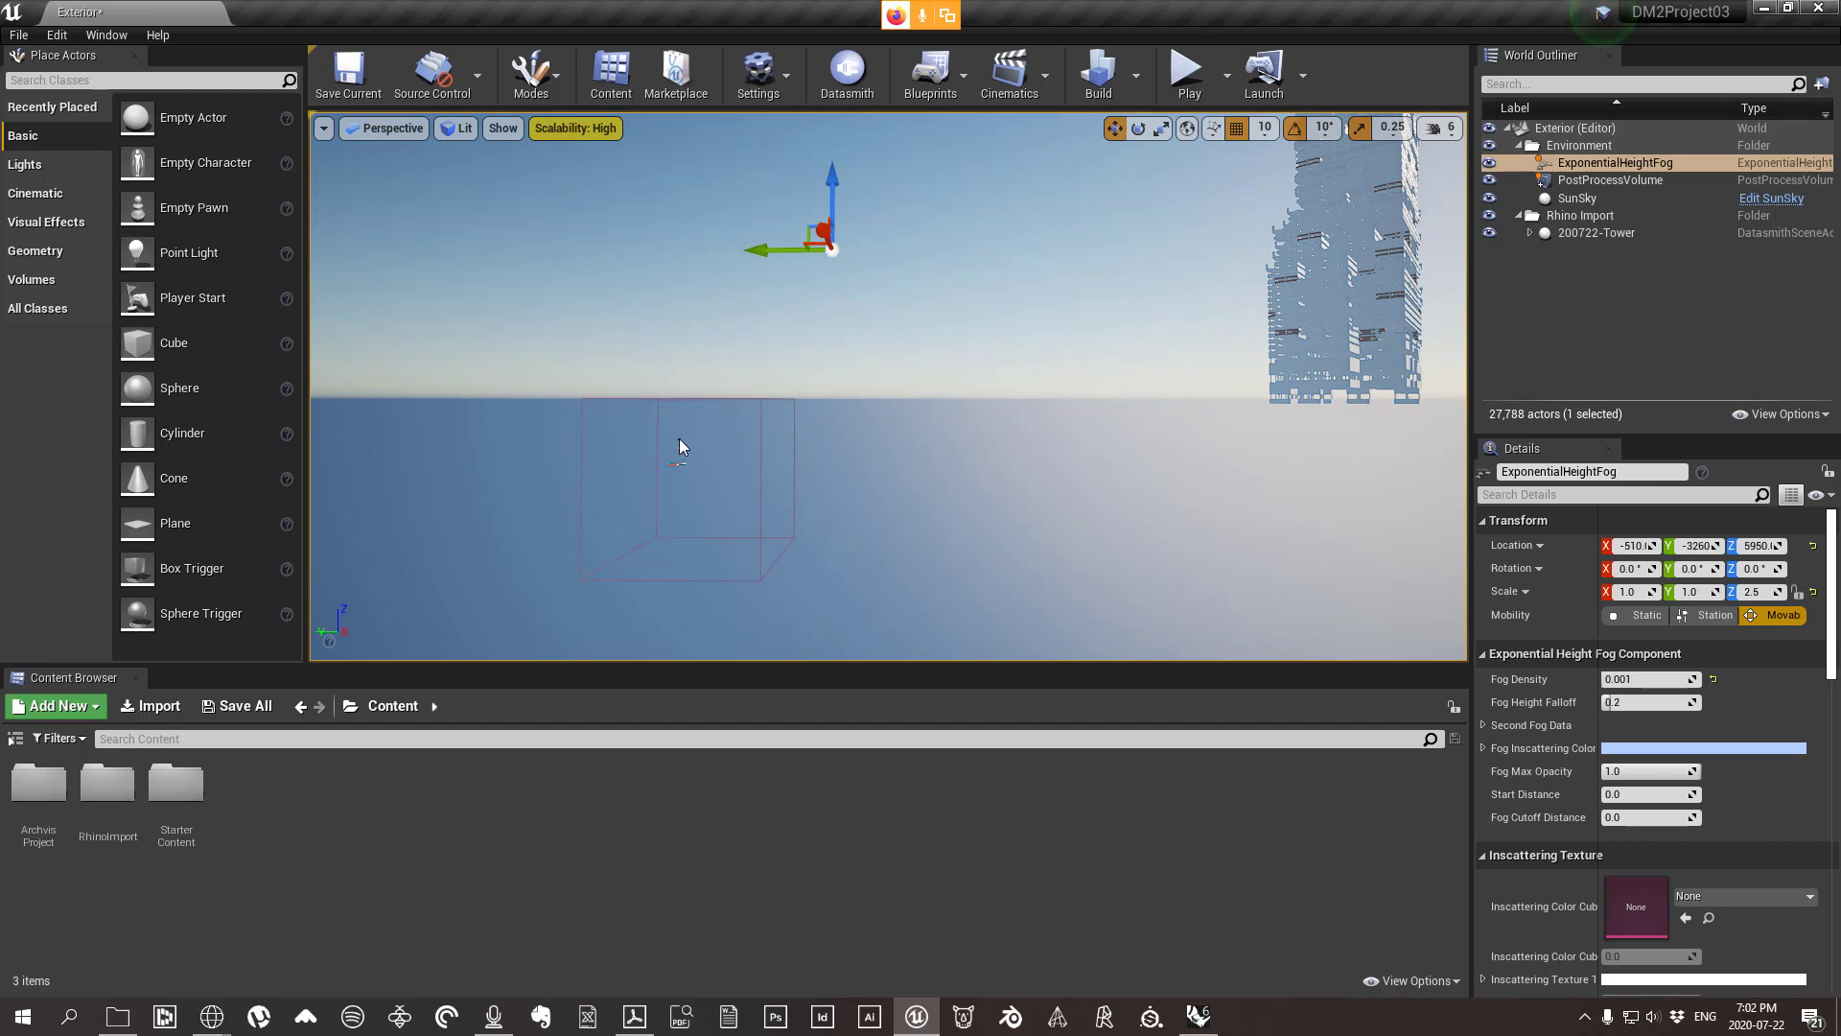
# Raise the SunSky actor to about Z 5272, undoing the two further trial moves.
pyautogui.click(1628, 183)
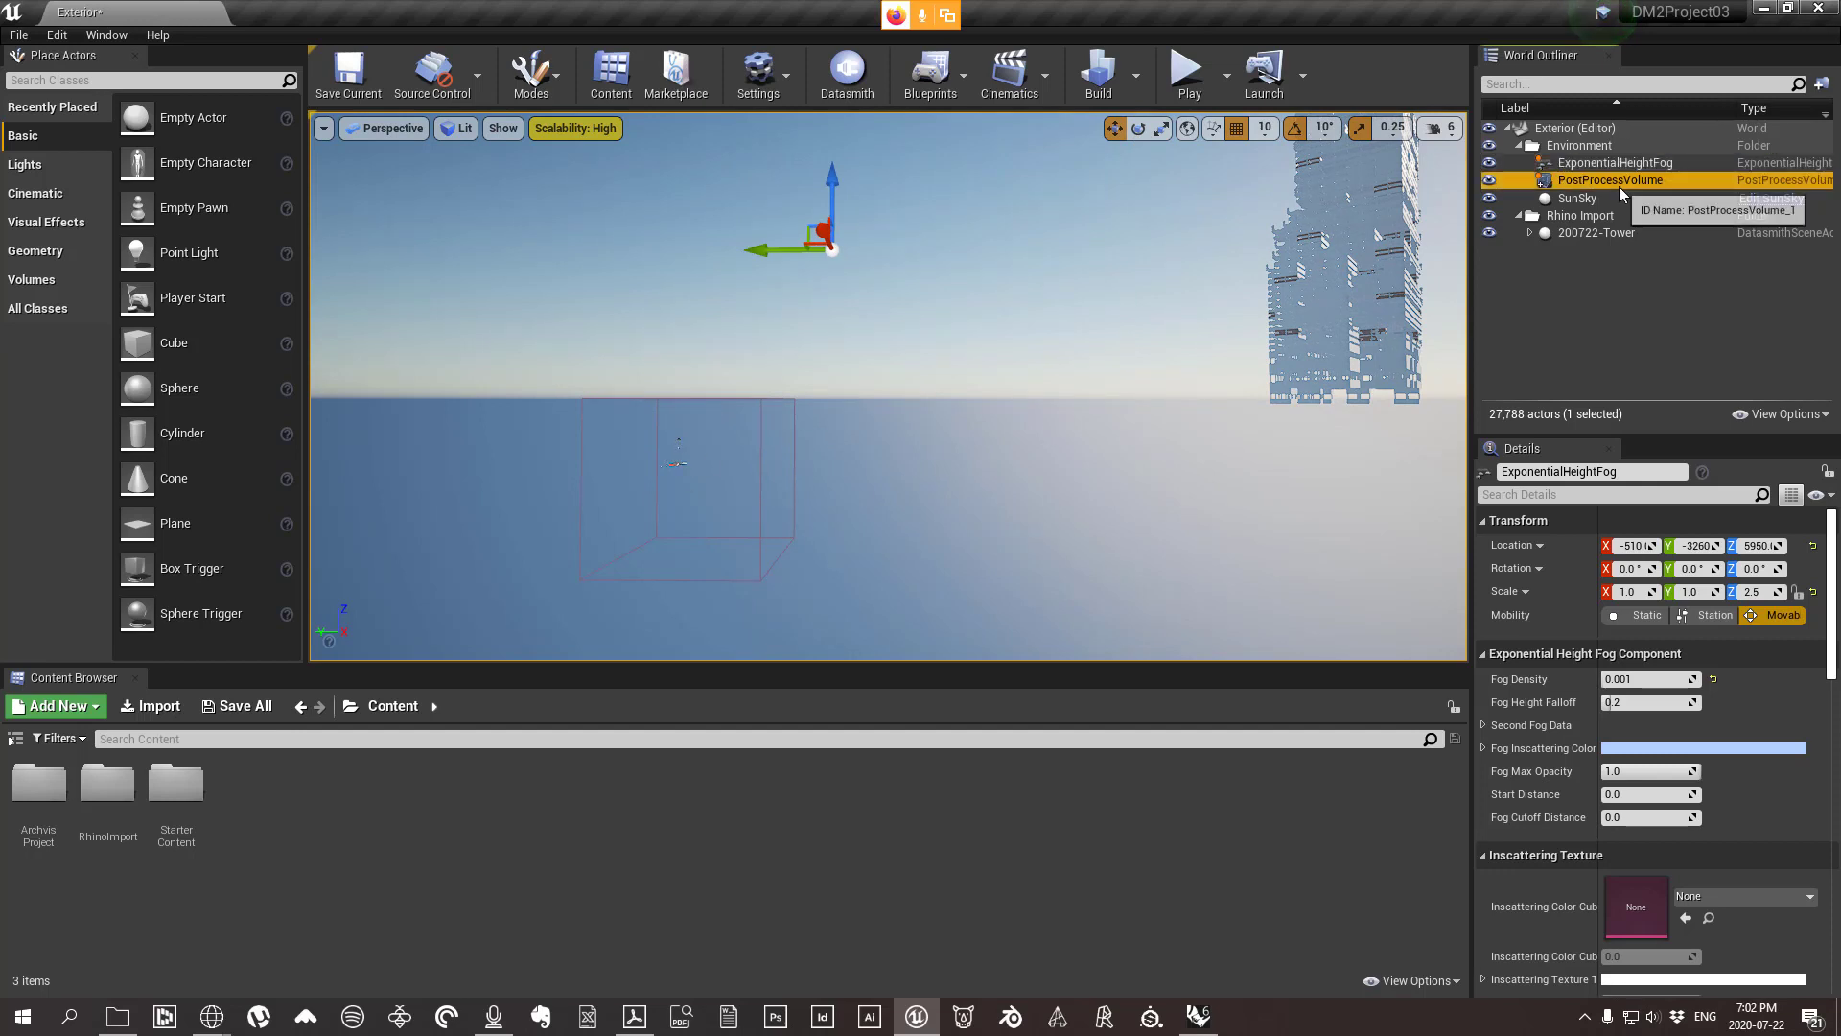
pyautogui.click(1586, 201)
pyautogui.moveTo(681, 390); pyautogui.dragTo(680, 344)
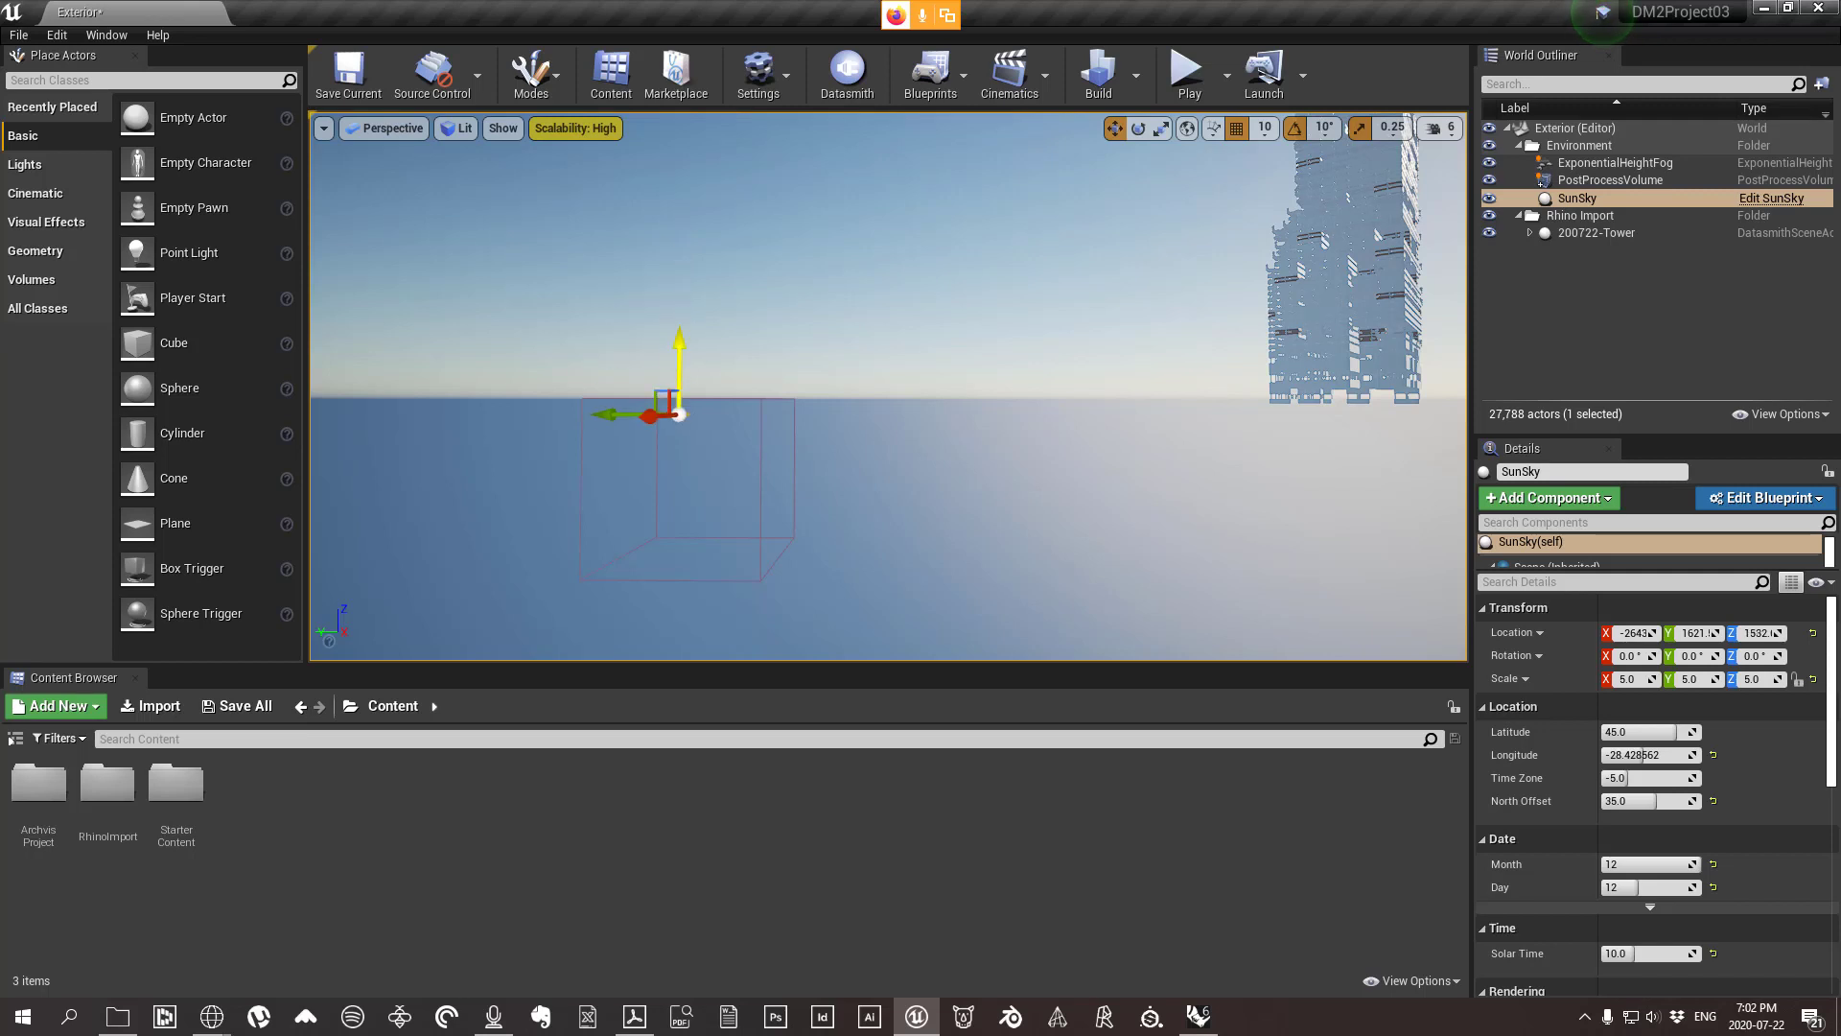
pyautogui.moveTo(624, 413); pyautogui.dragTo(942, 414)
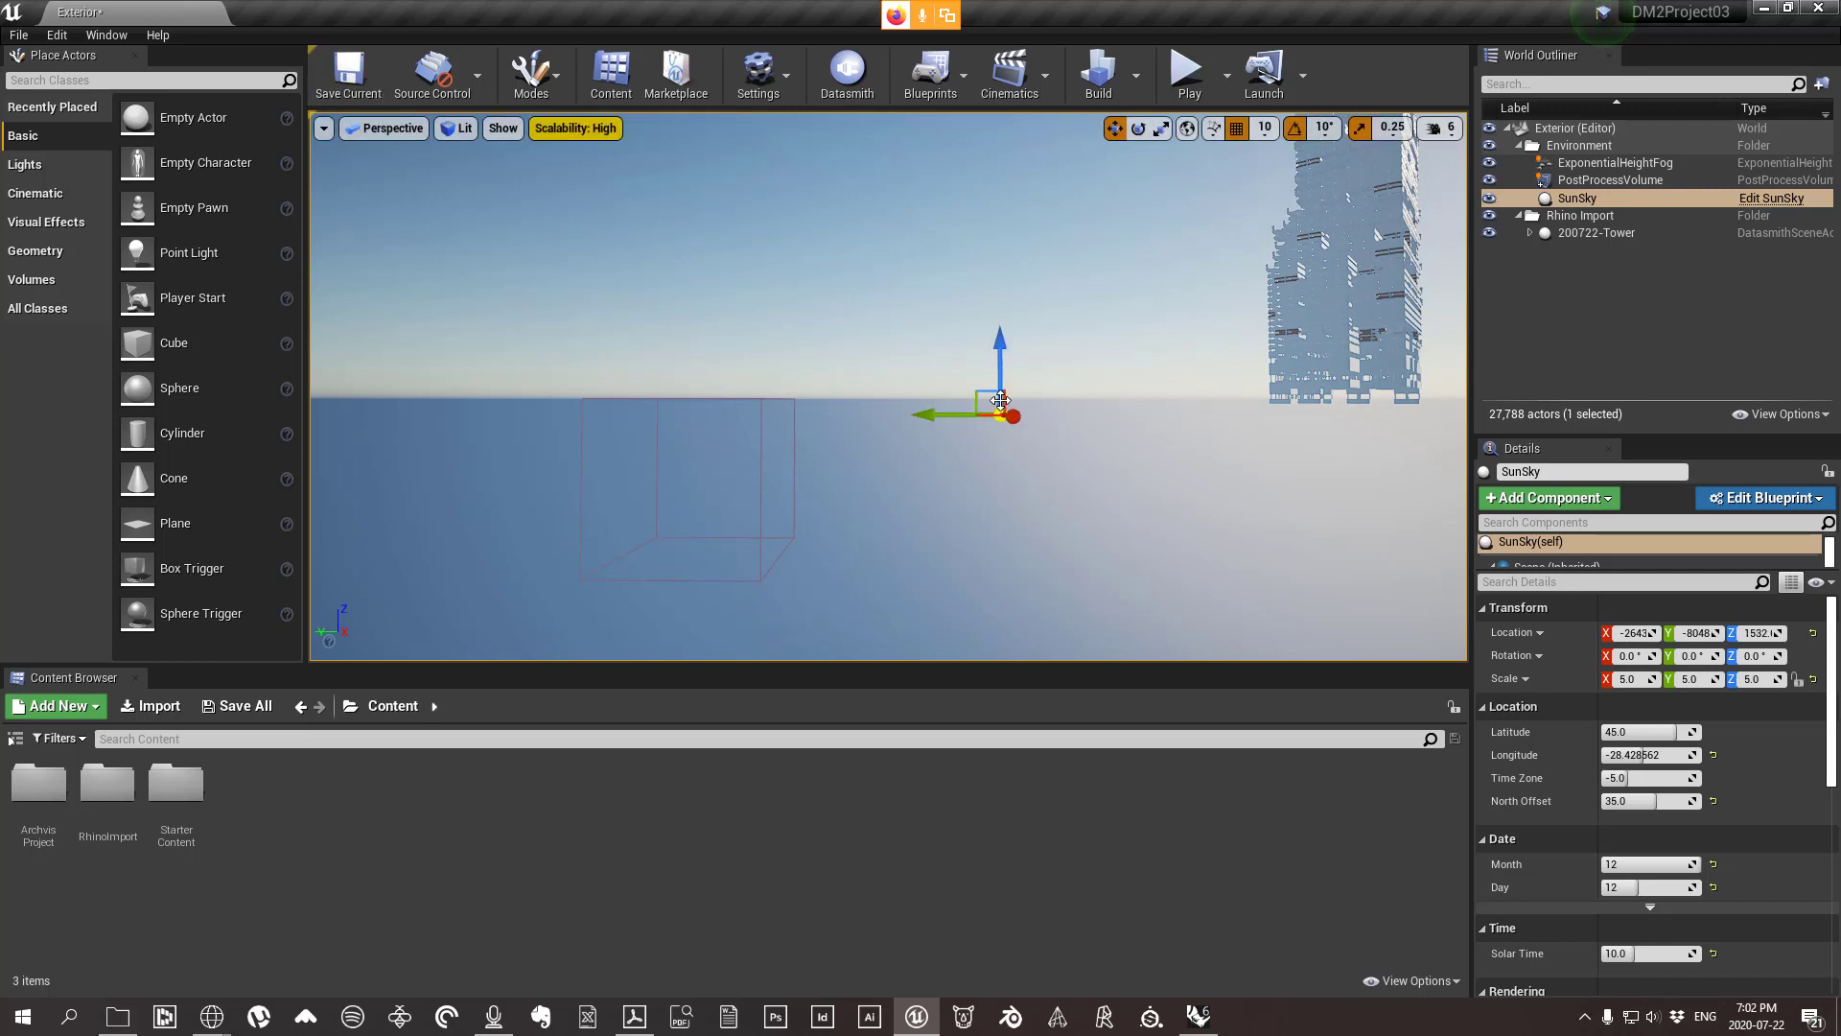
pyautogui.hotkey('ctrl', 'z')
pyautogui.hotkey('ctrl', 'z')
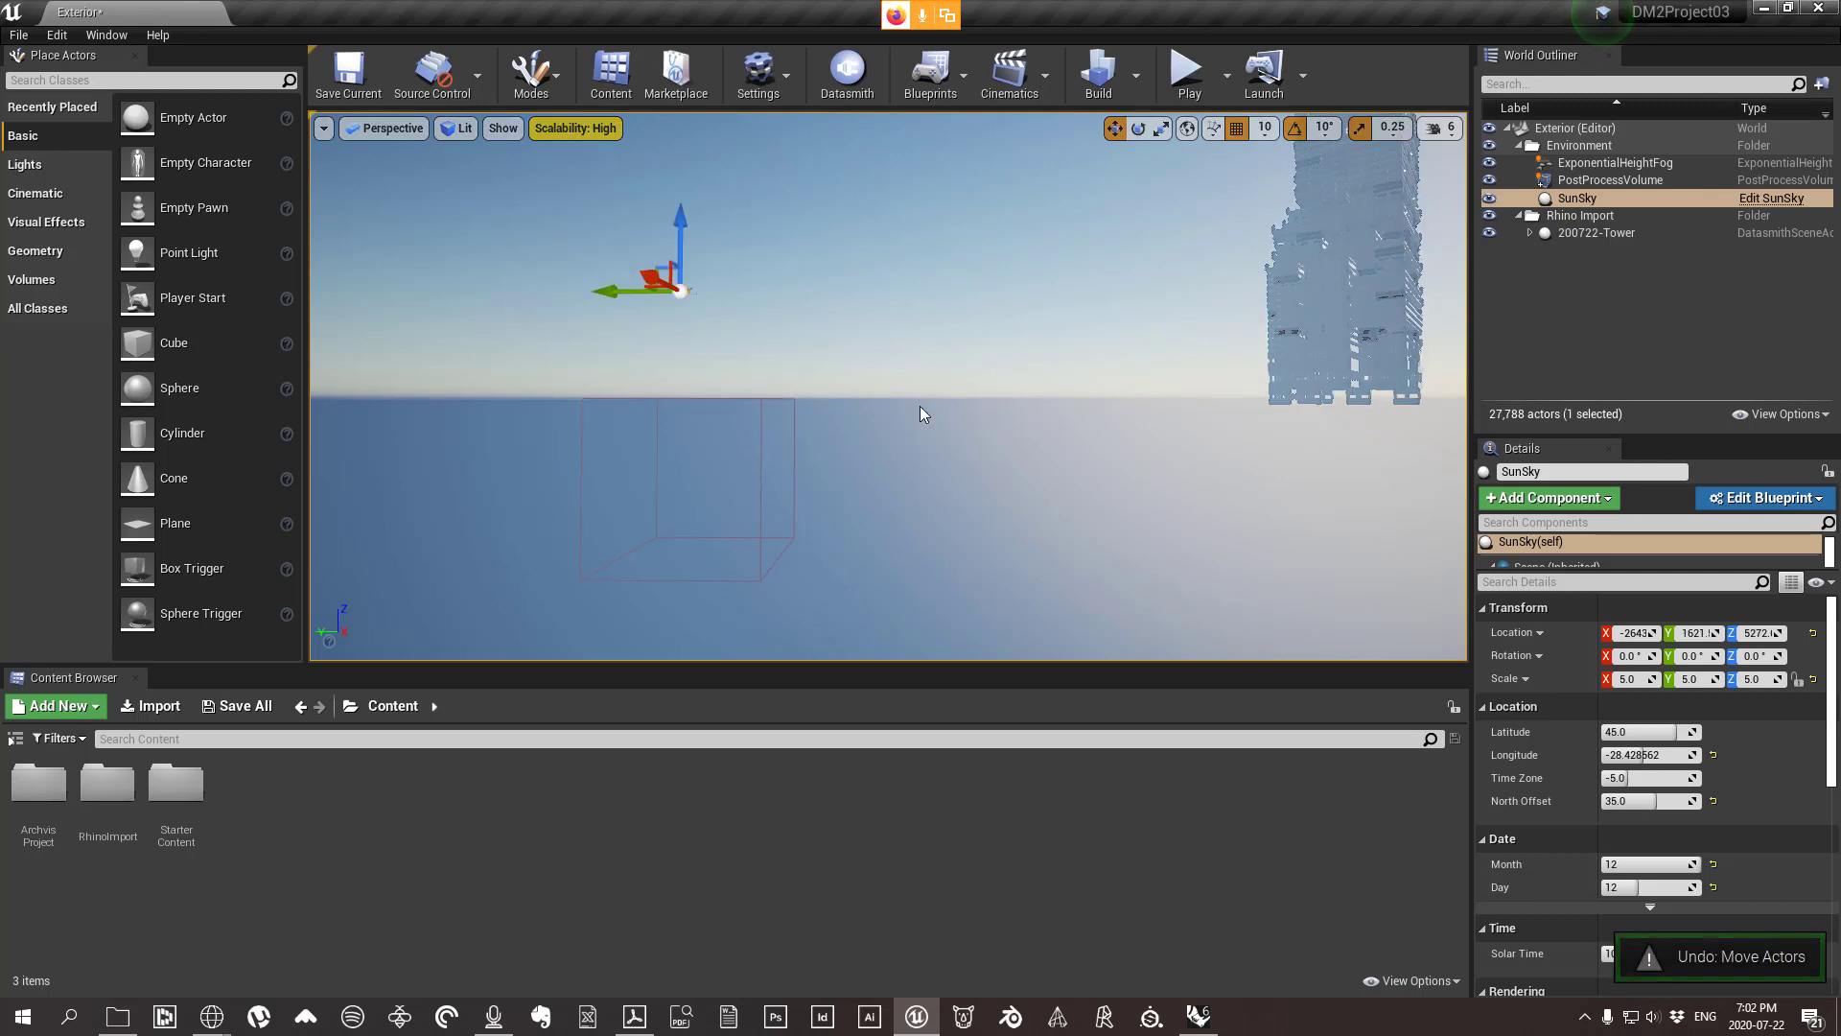
# Switch the viewport to the four-pane layout with equal quadrants.
pyautogui.click(323, 127)
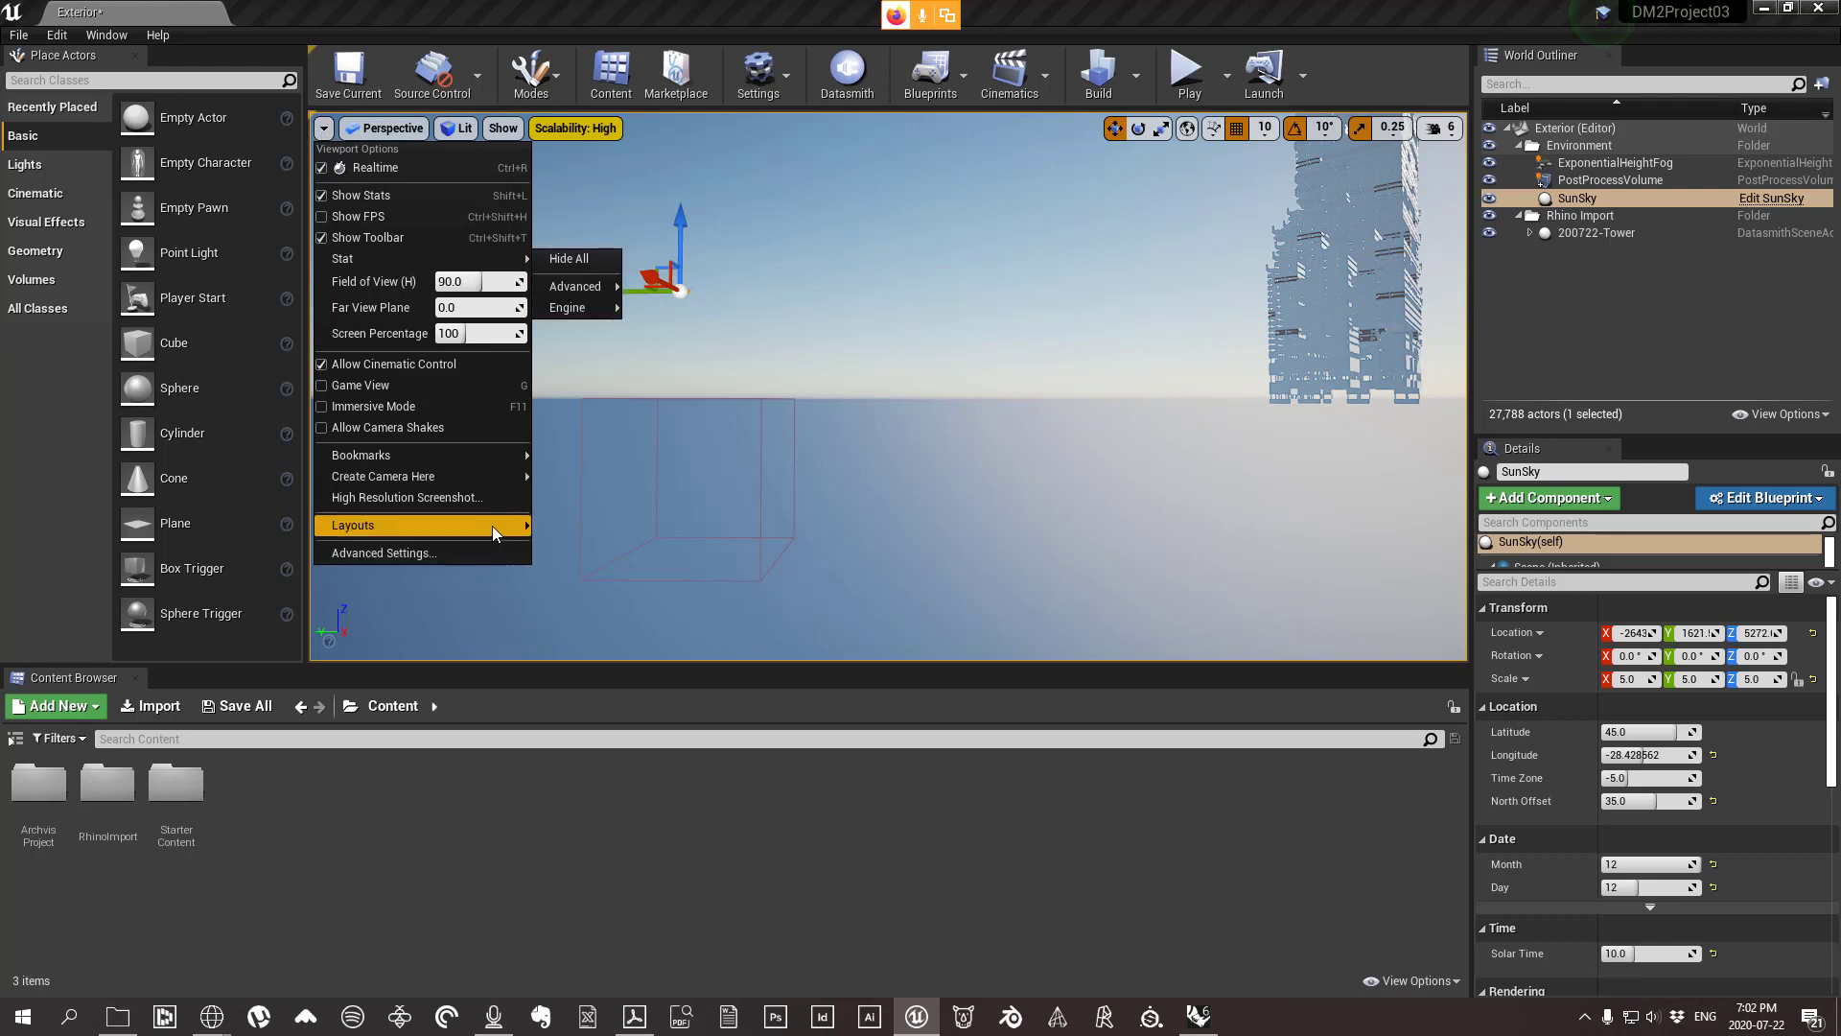
pyautogui.moveTo(493, 525)
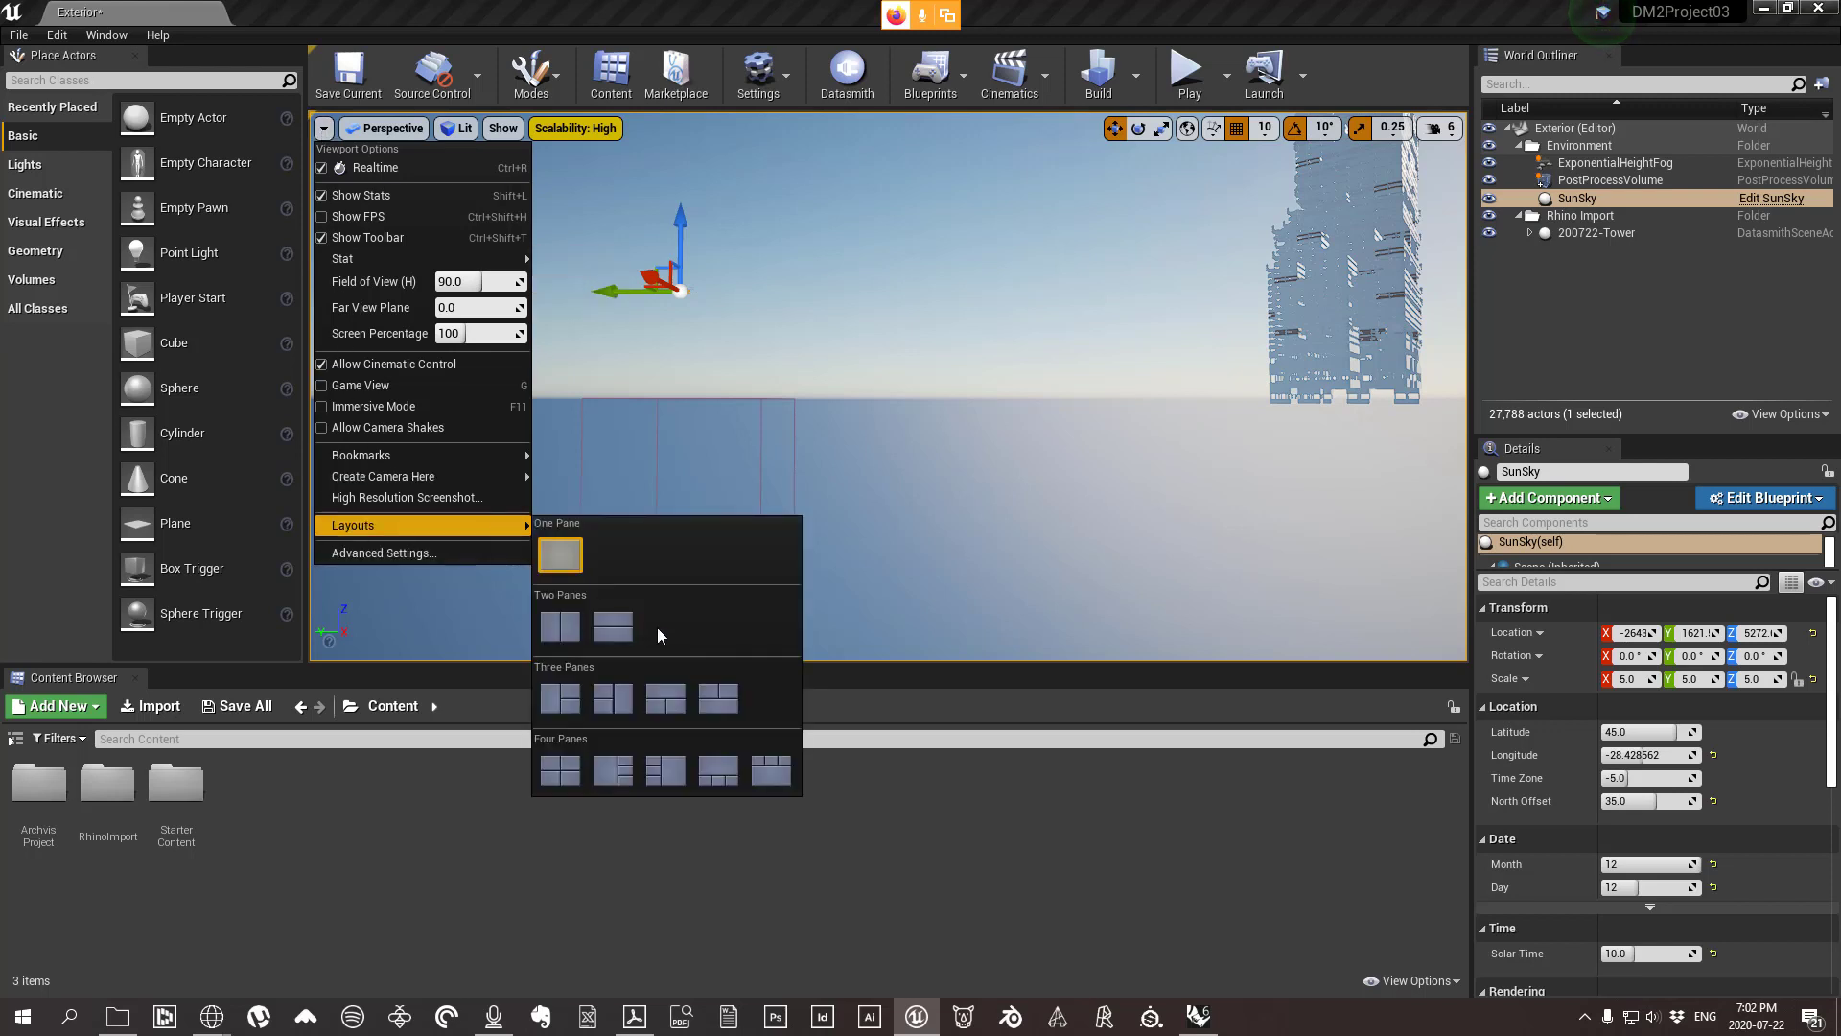
pyautogui.click(560, 770)
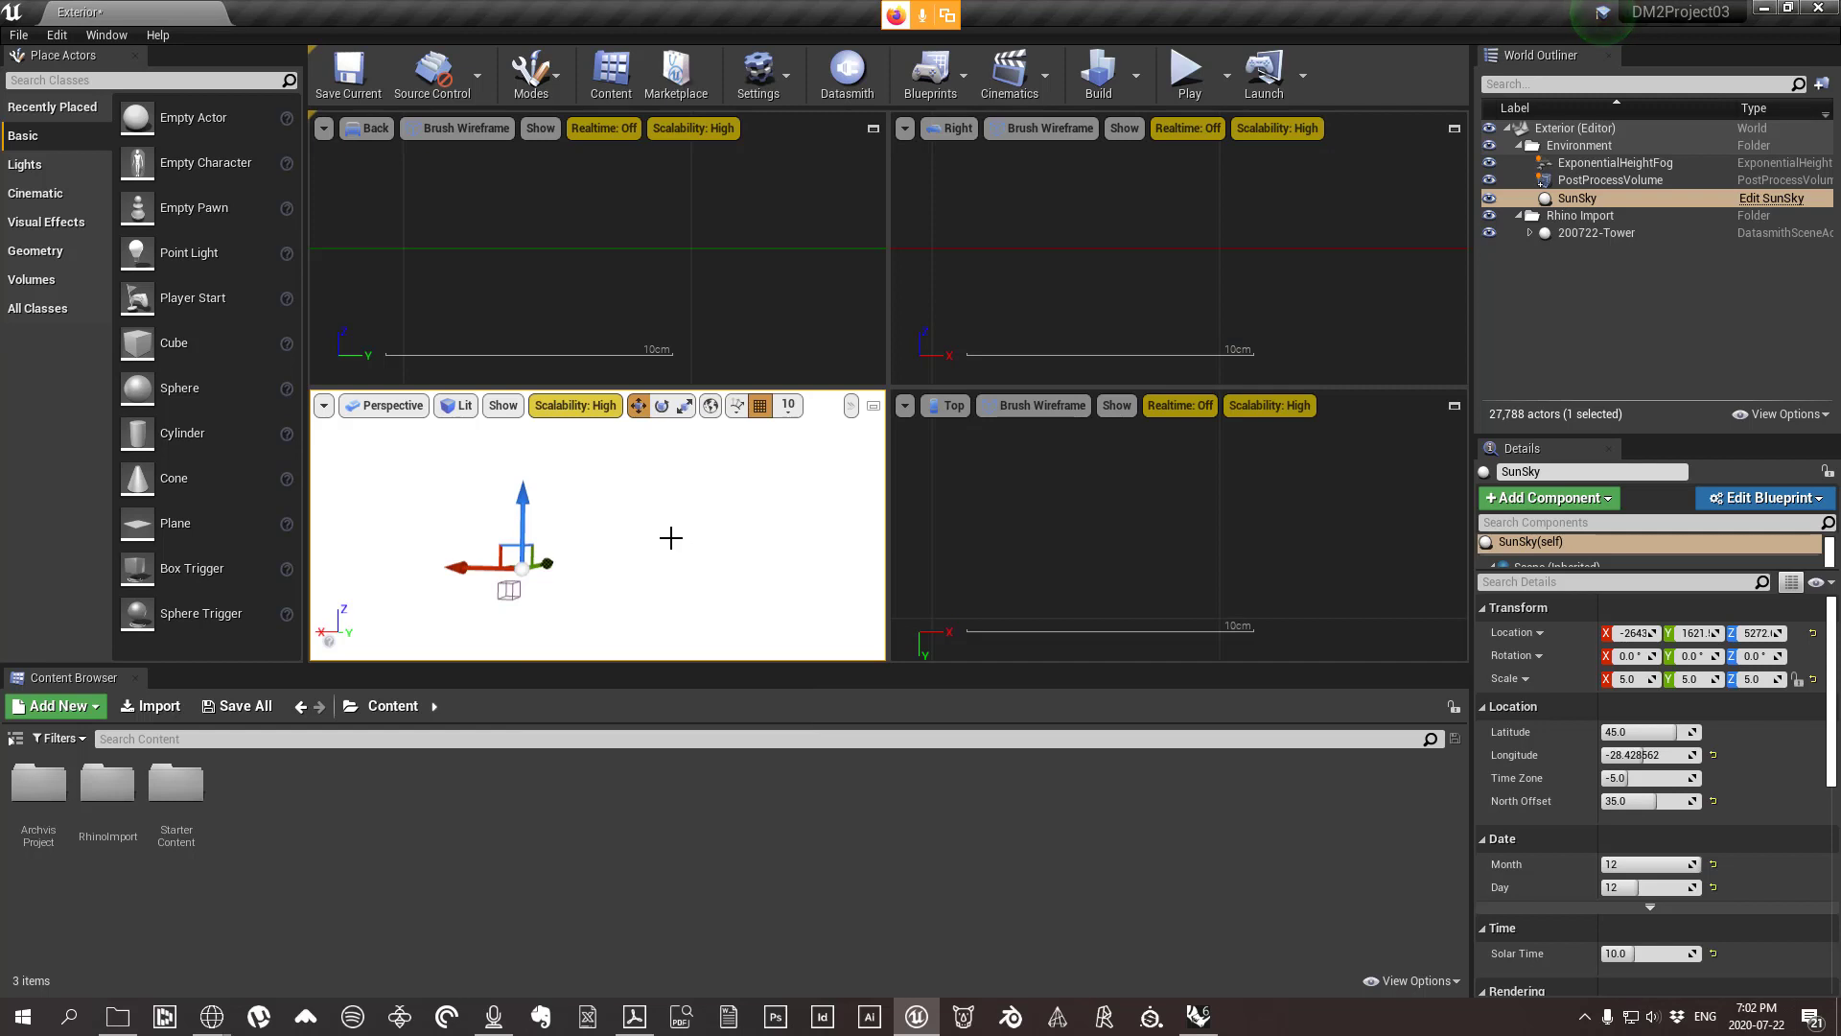
# Select the ExponentialHeightFog, PostProcessVolume and SunSky together and frame them in the orthographic views.
pyautogui.click(698, 319)
pyautogui.scroll(-5, 700, 309)
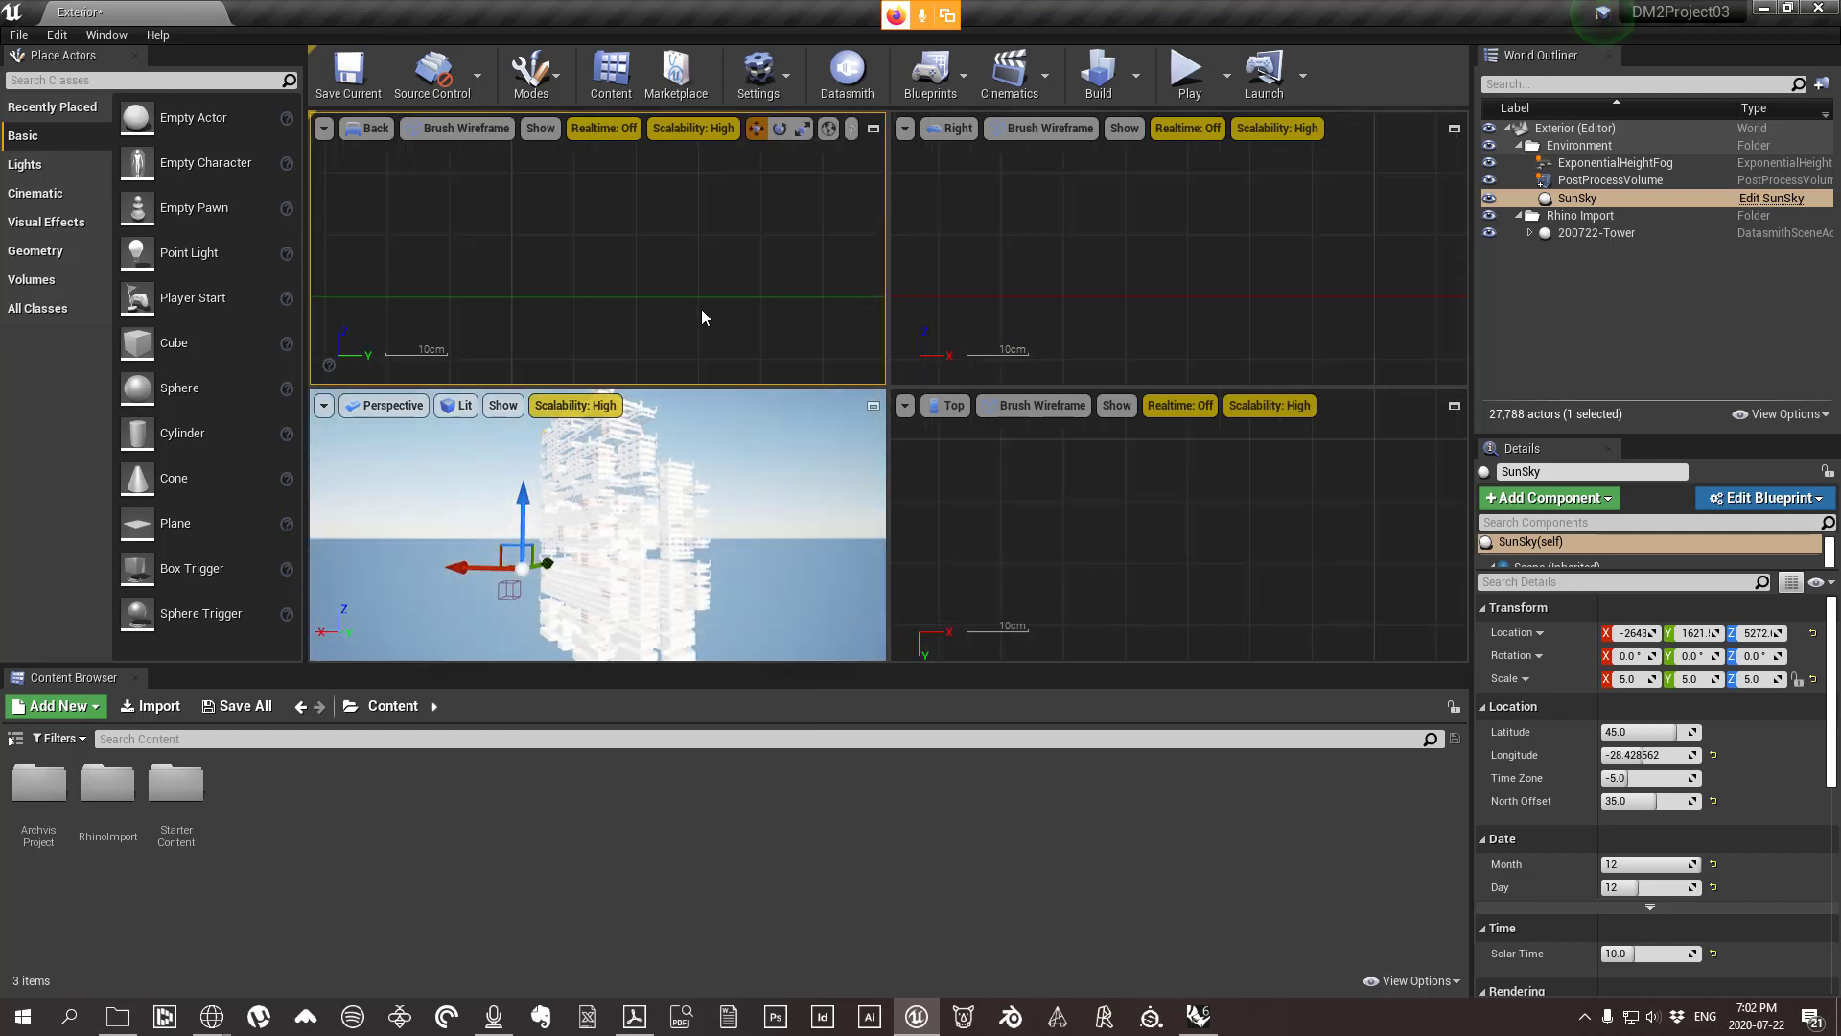
pyautogui.scroll(-2, 700, 318)
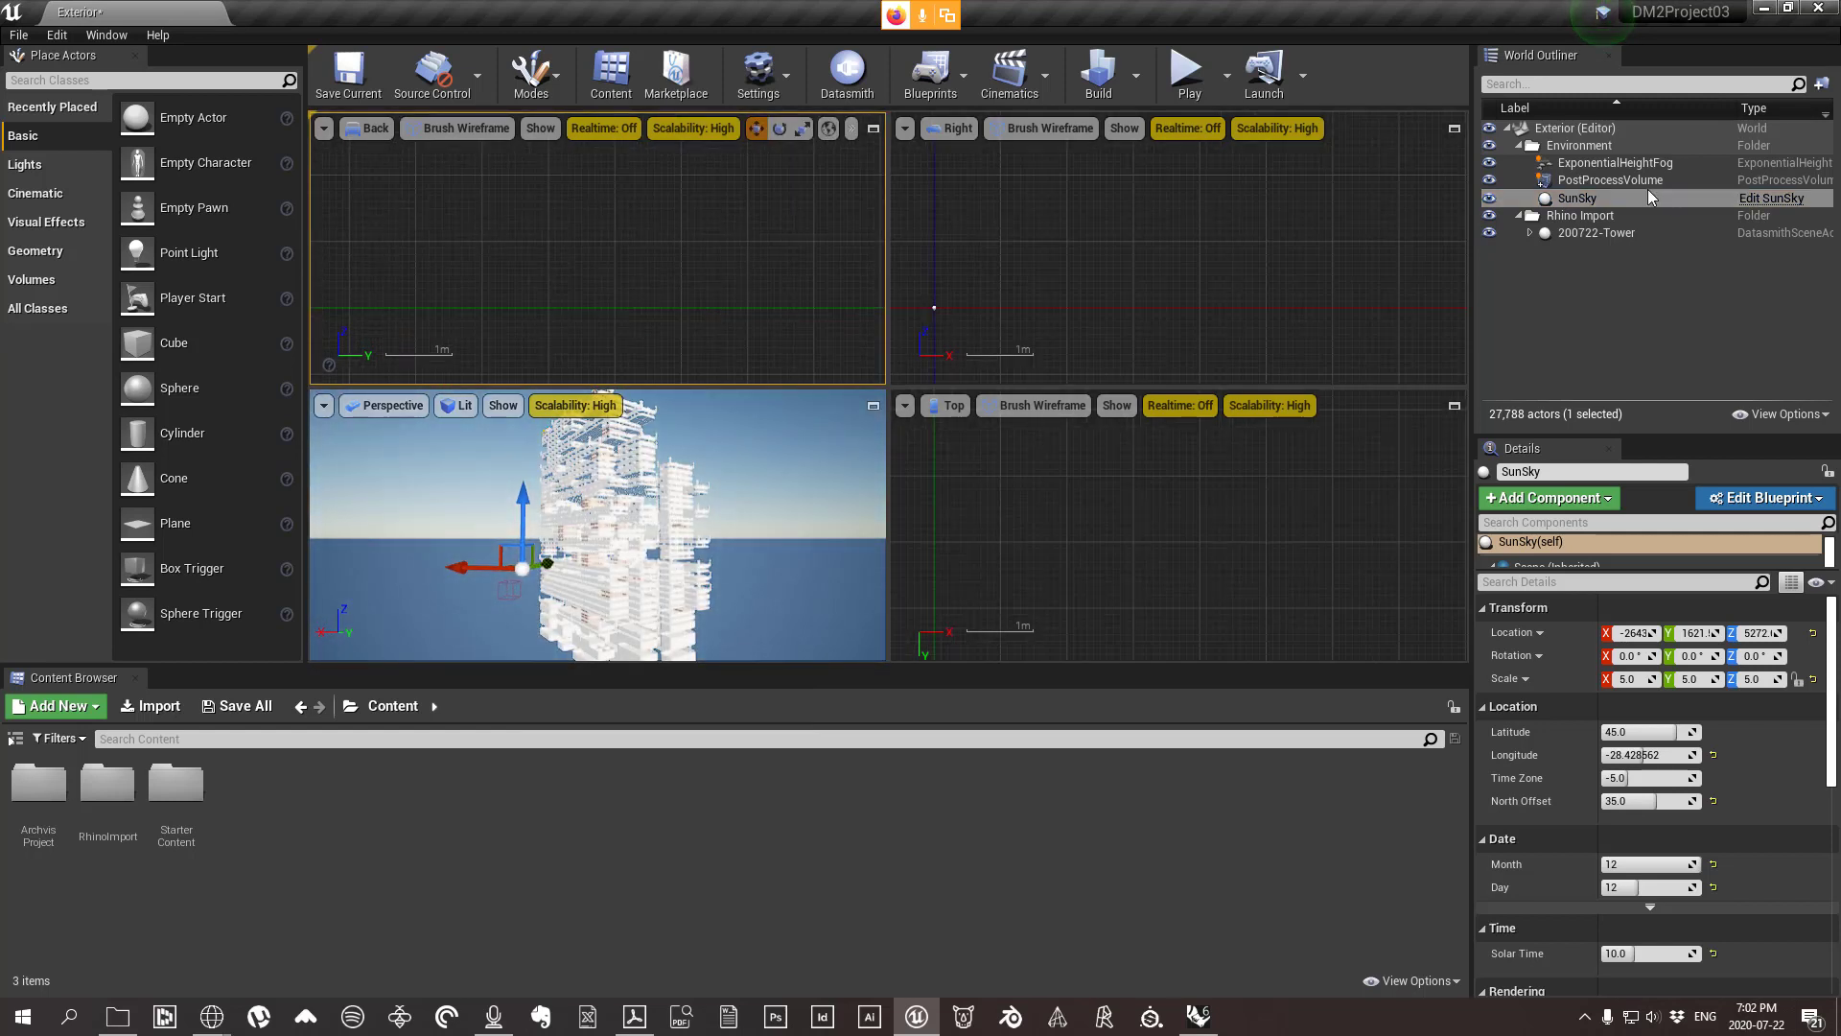
pyautogui.click(1615, 162)
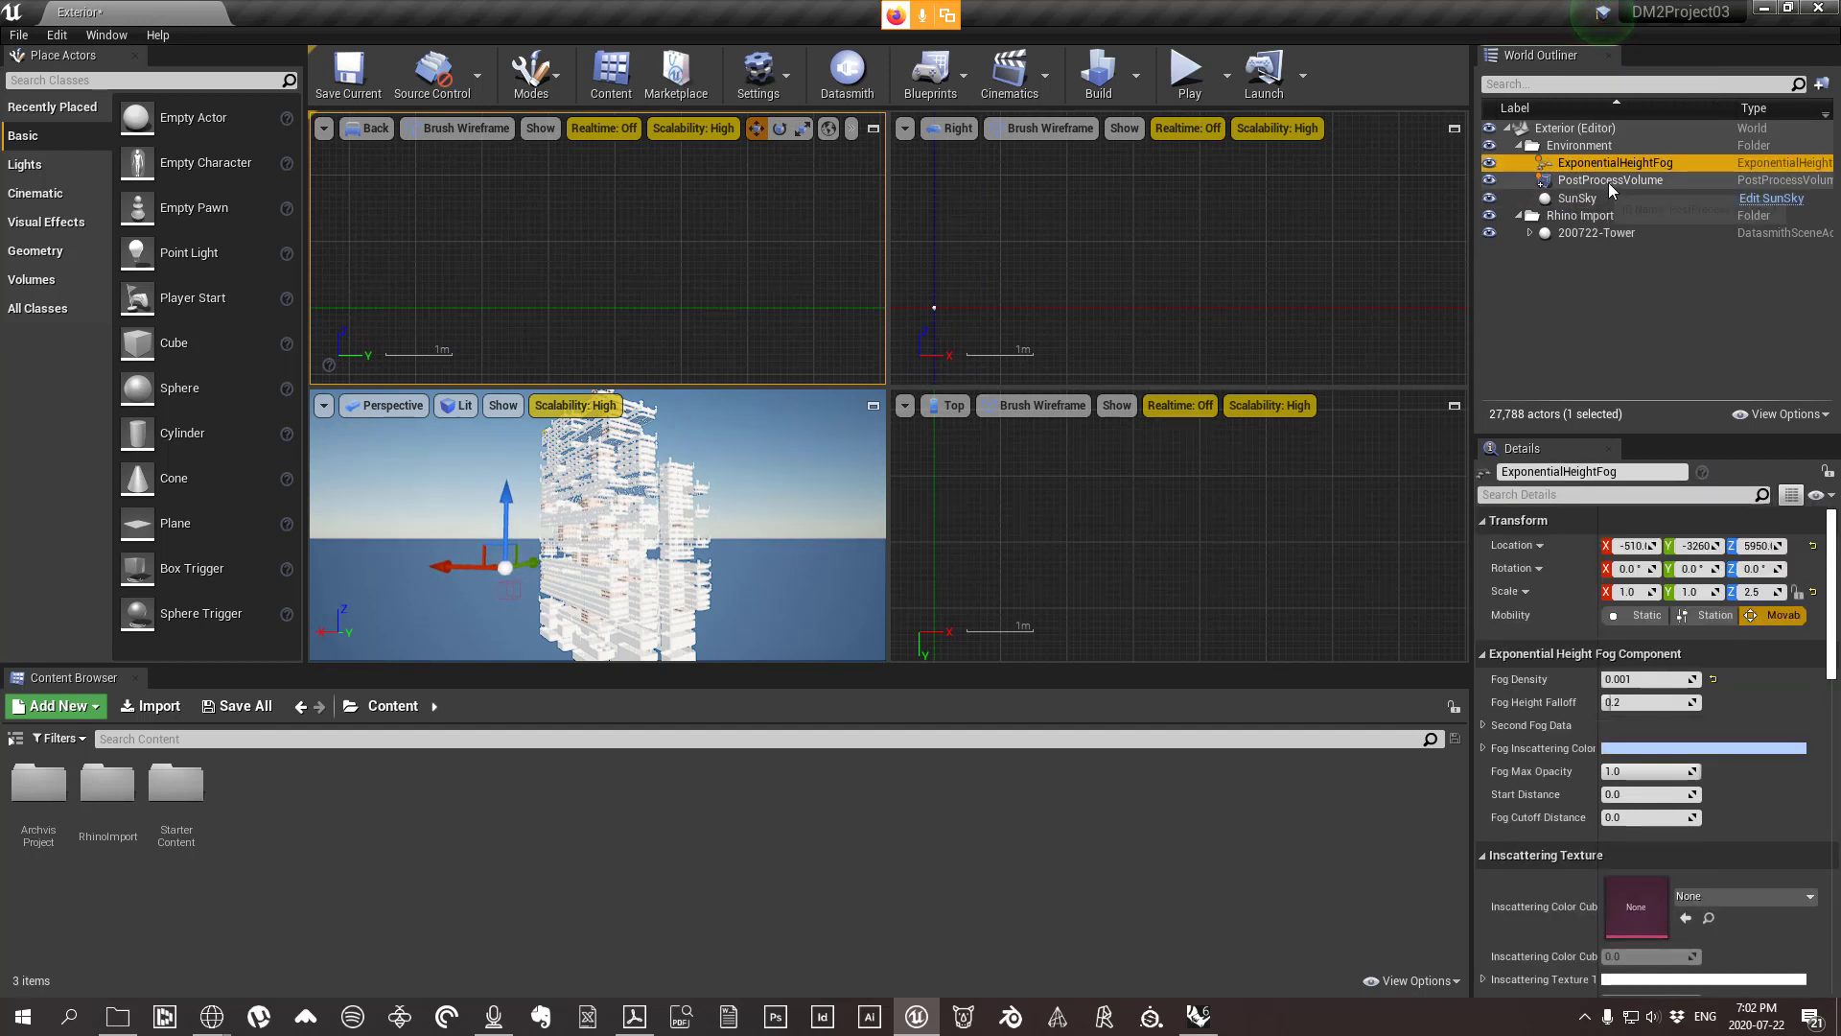
pyautogui.keyDown('shift'); pyautogui.click(1577, 199); pyautogui.keyUp('shift')
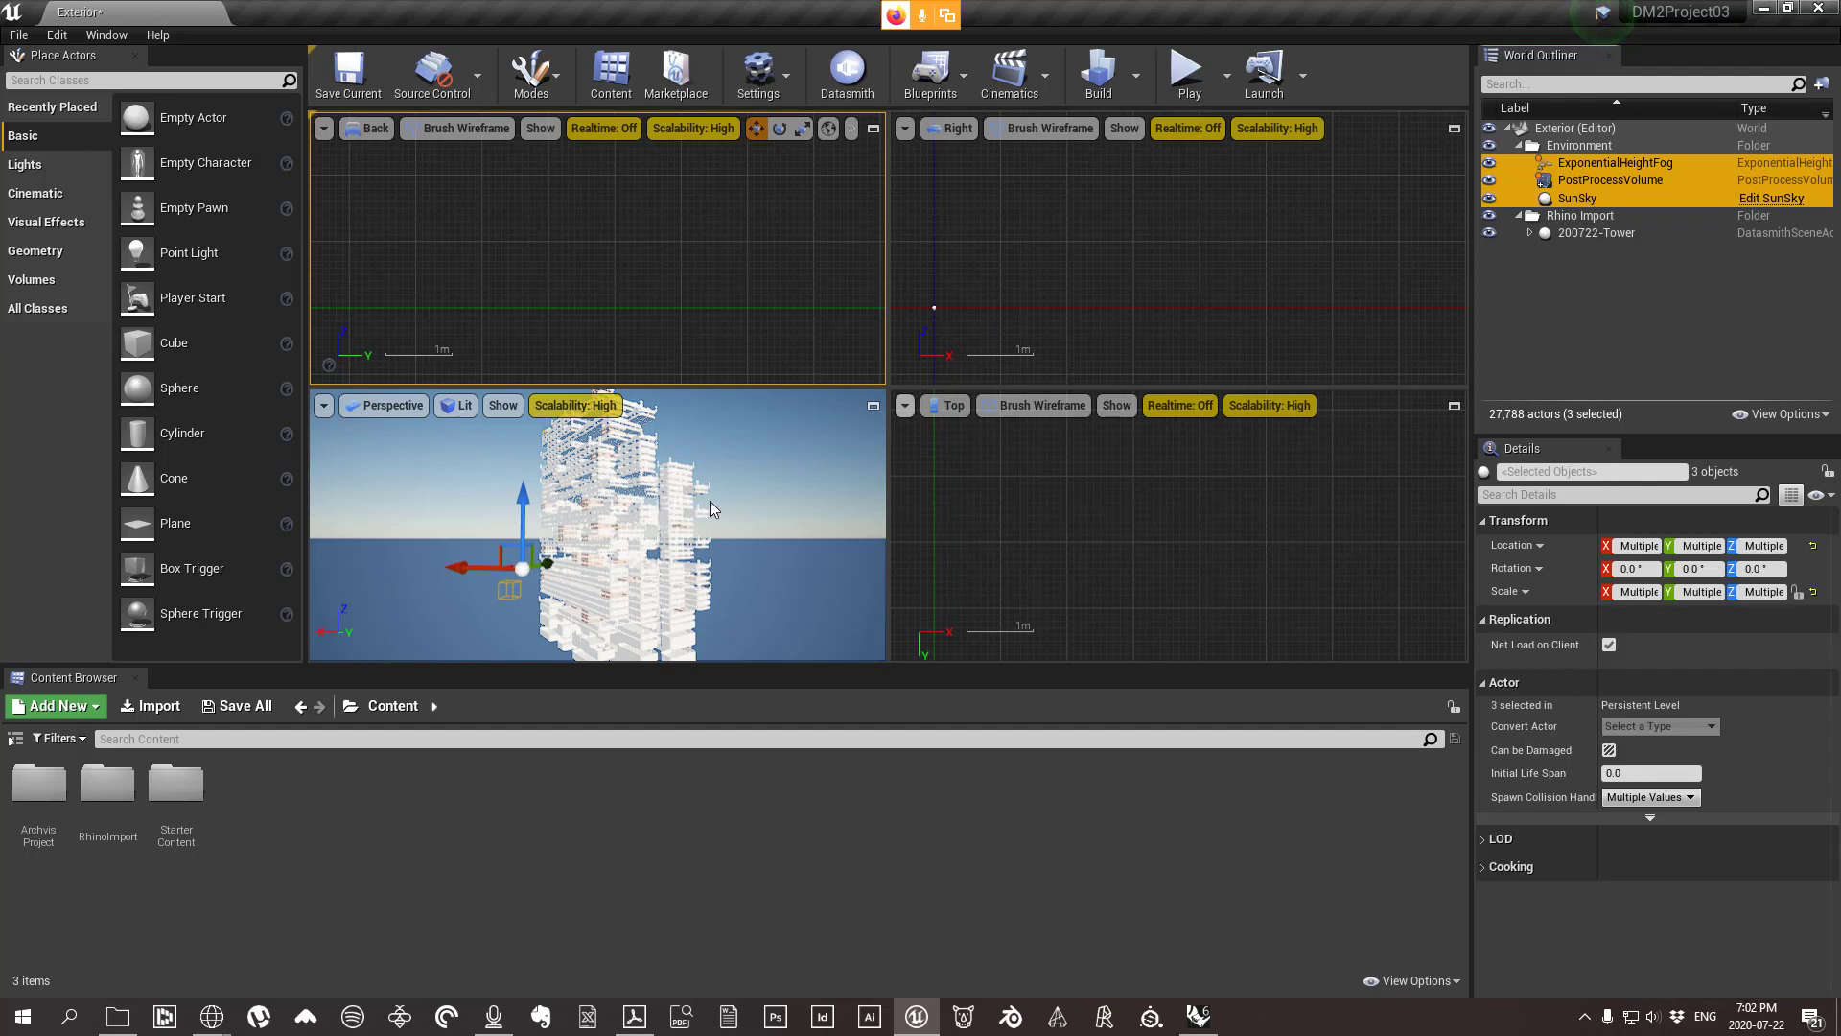
pyautogui.press('f')
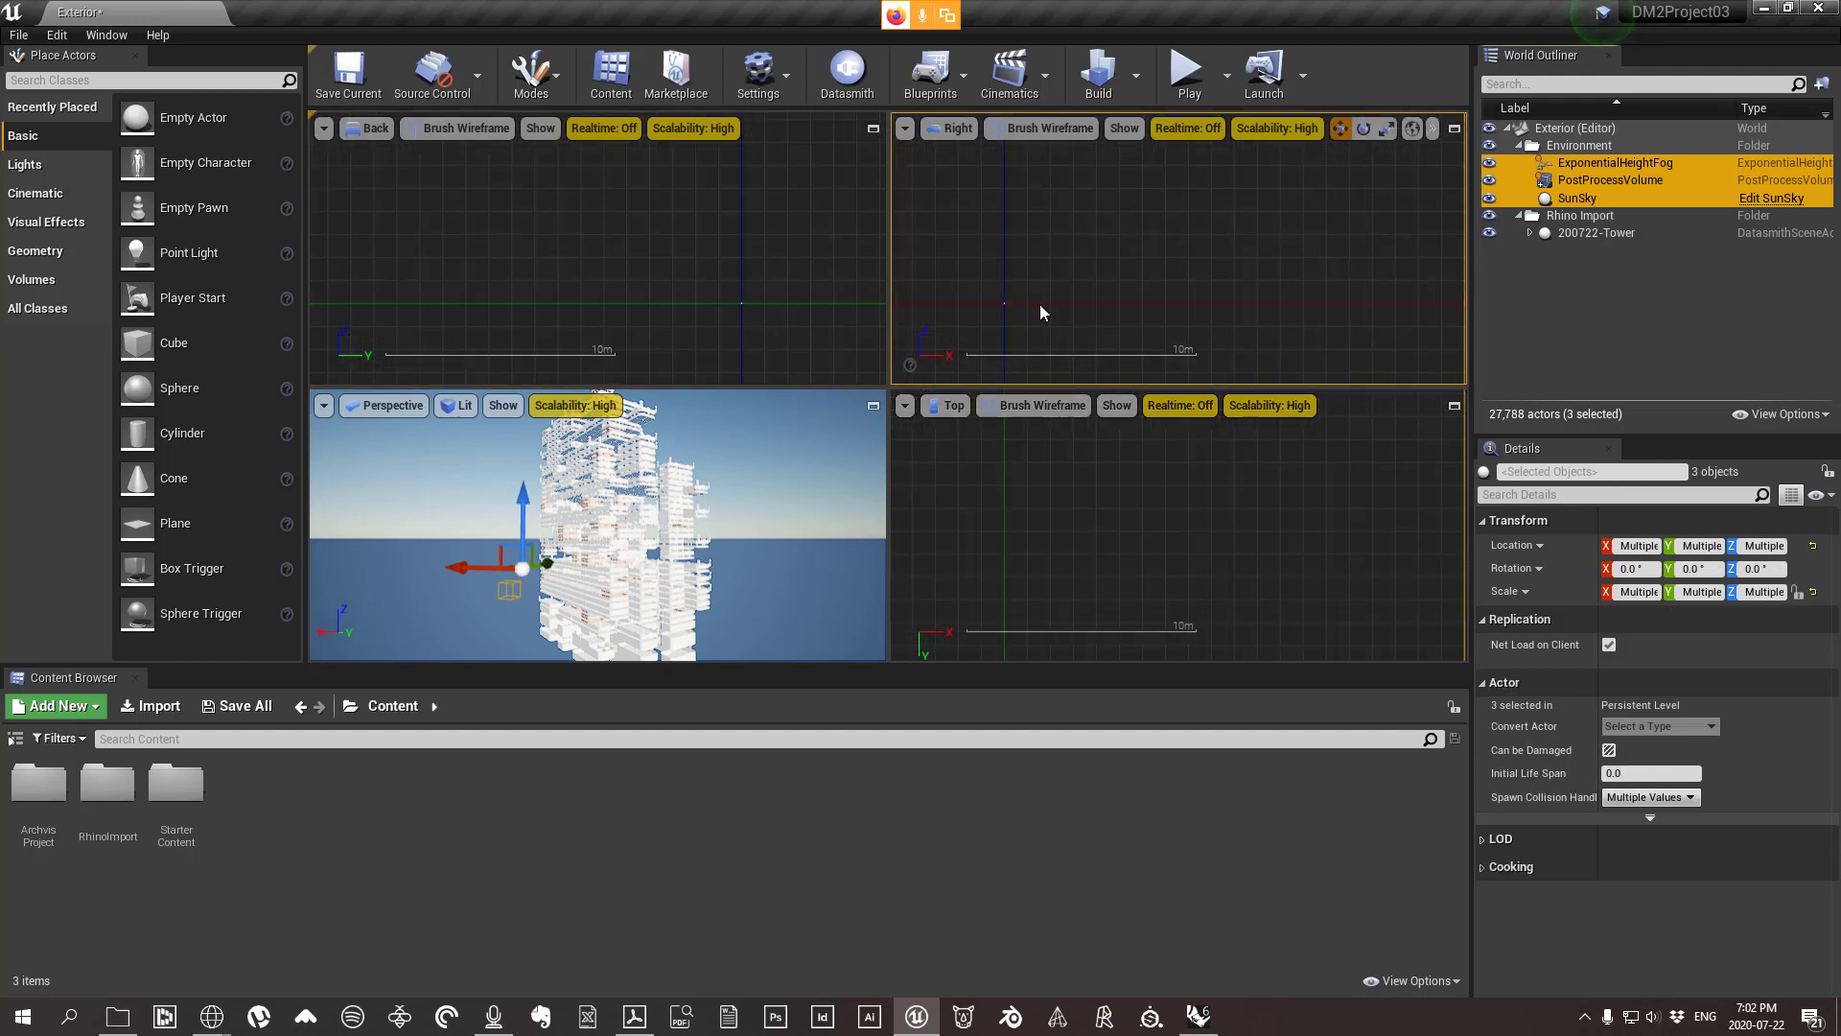
pyautogui.scroll(-5, 1087, 327)
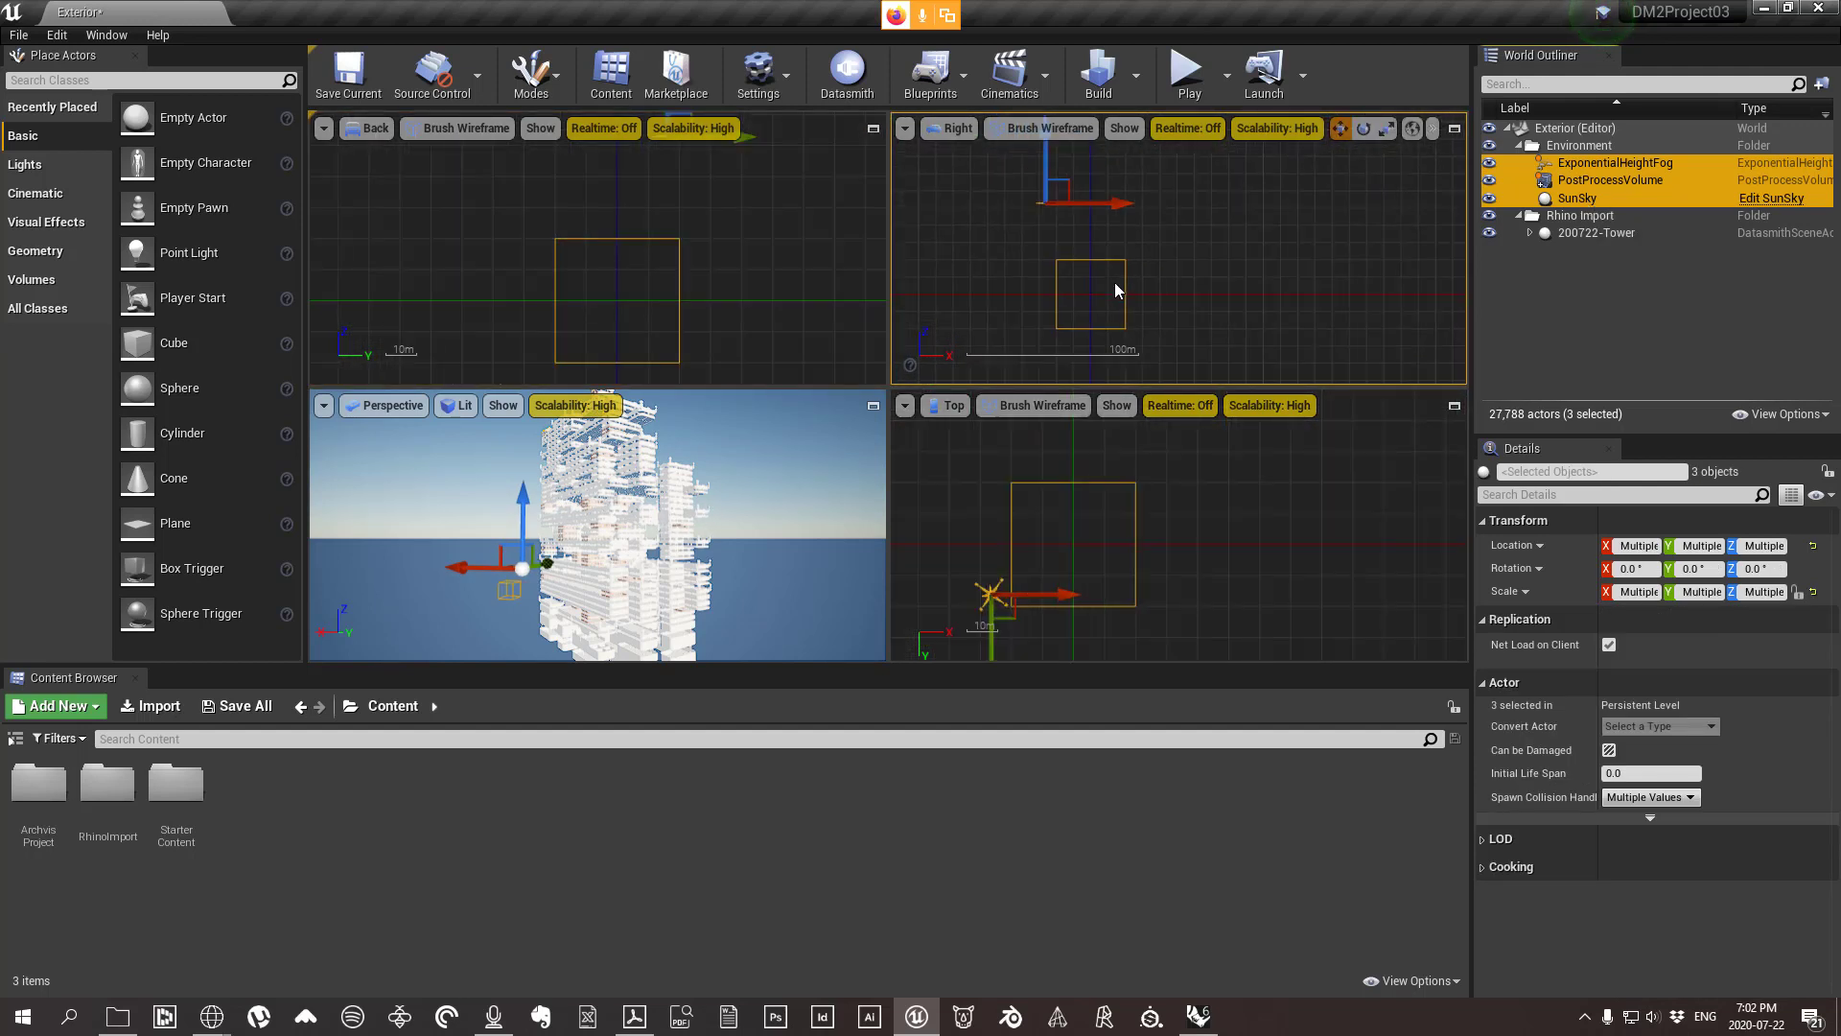
# Move only the ExponentialHeightFog and SunSky together along X and Y to the tower and lower them to ground level.
pyautogui.scroll(2, 1118, 299)
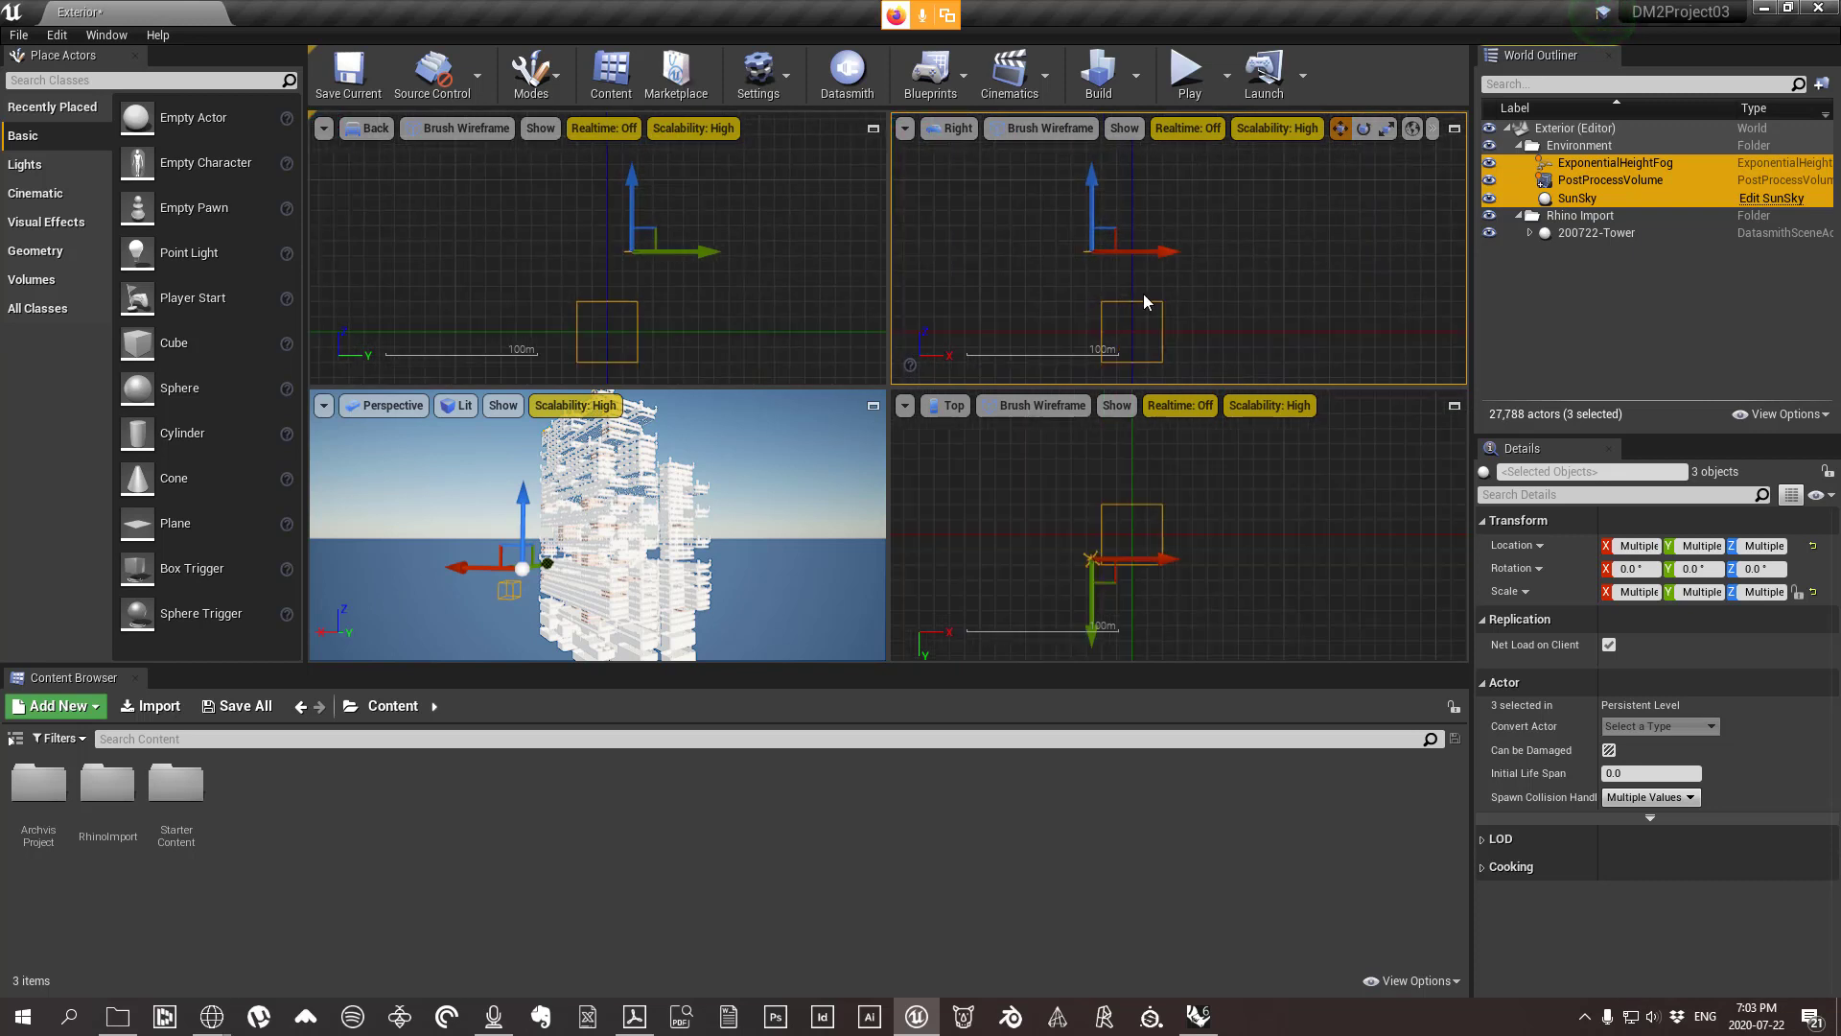
pyautogui.scroll(-1, 1118, 290)
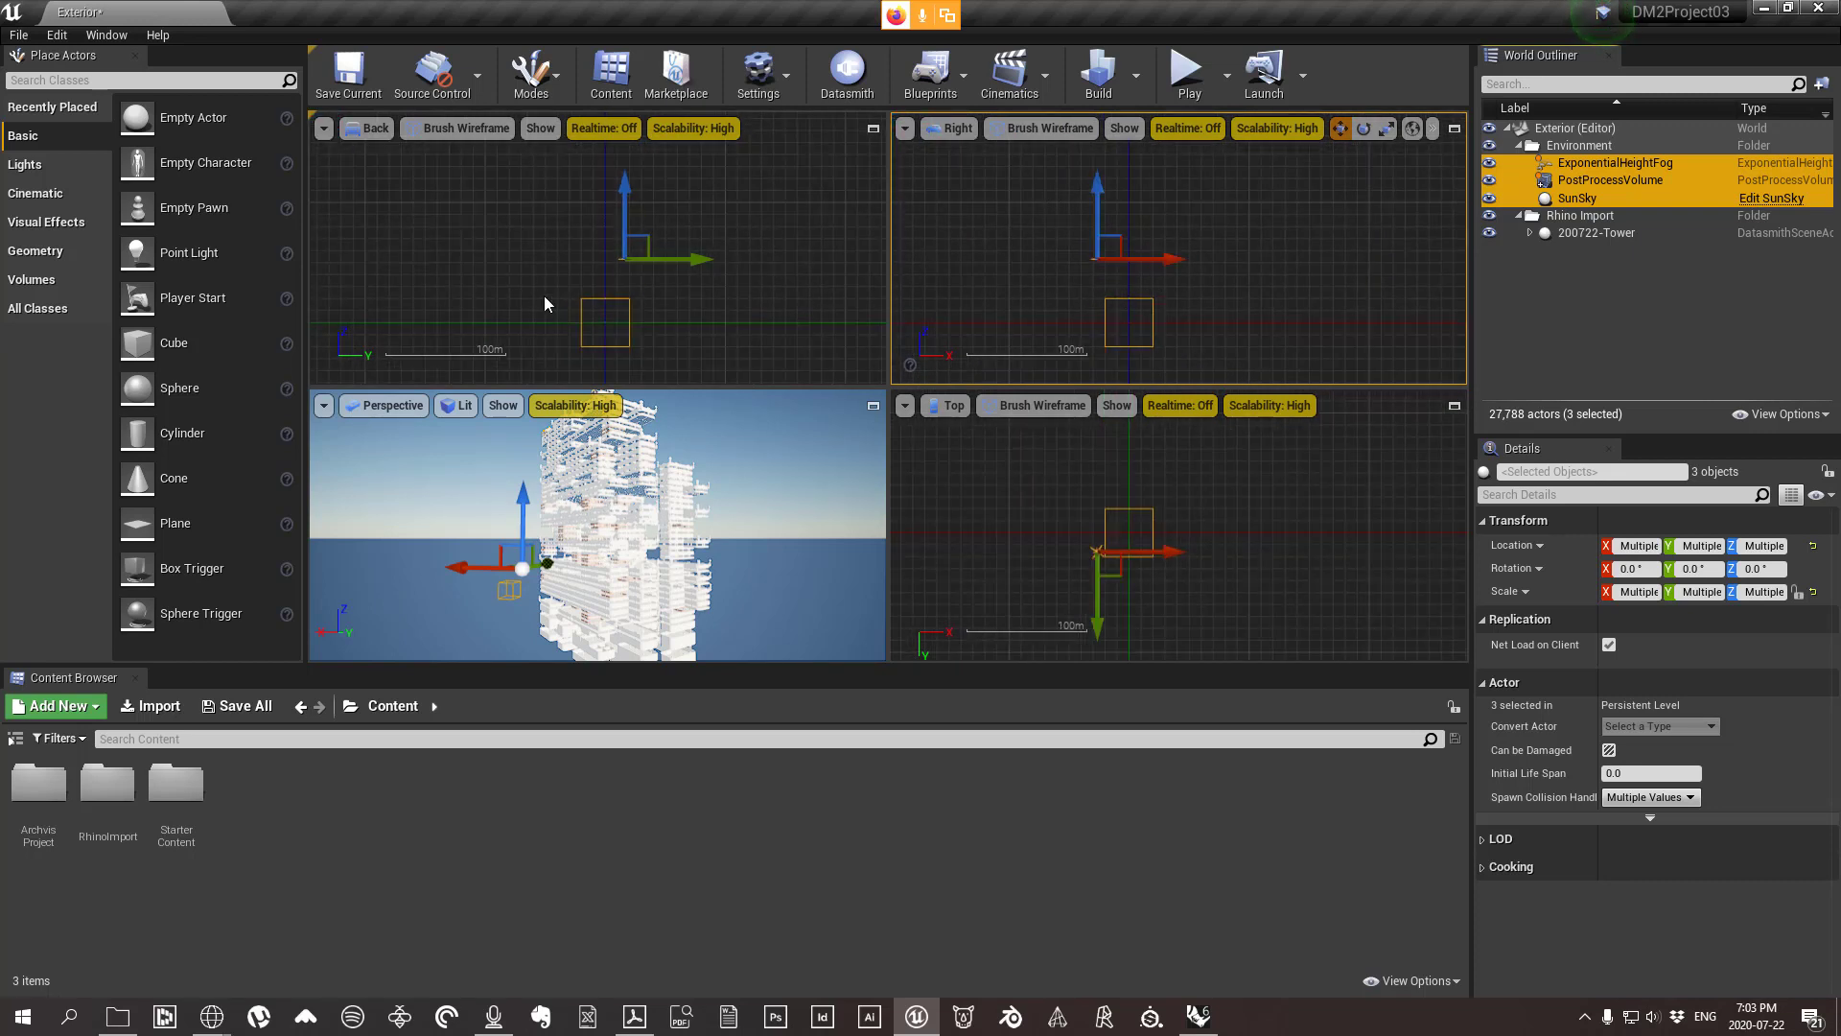
pyautogui.click(1055, 241)
pyautogui.moveTo(1131, 279); pyautogui.dragTo(1132, 274)
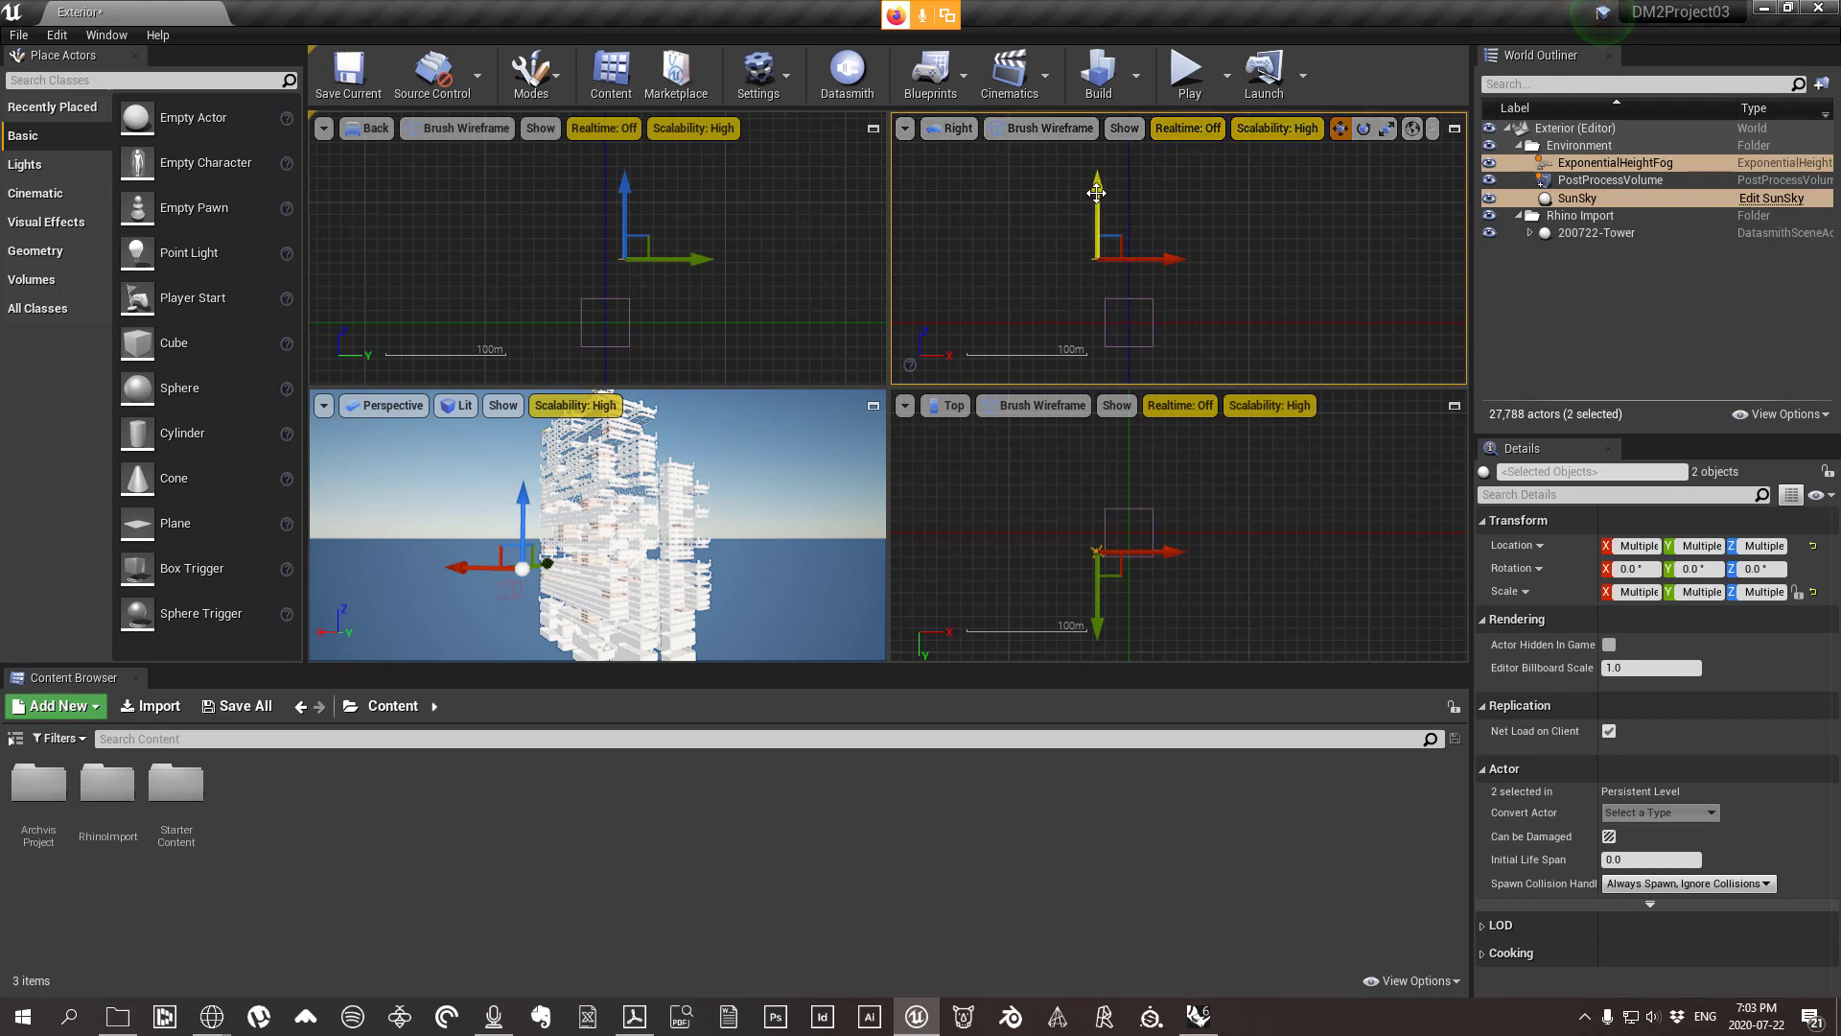
pyautogui.scroll(-2, 1269, 290)
pyautogui.scroll(-3, 1270, 290)
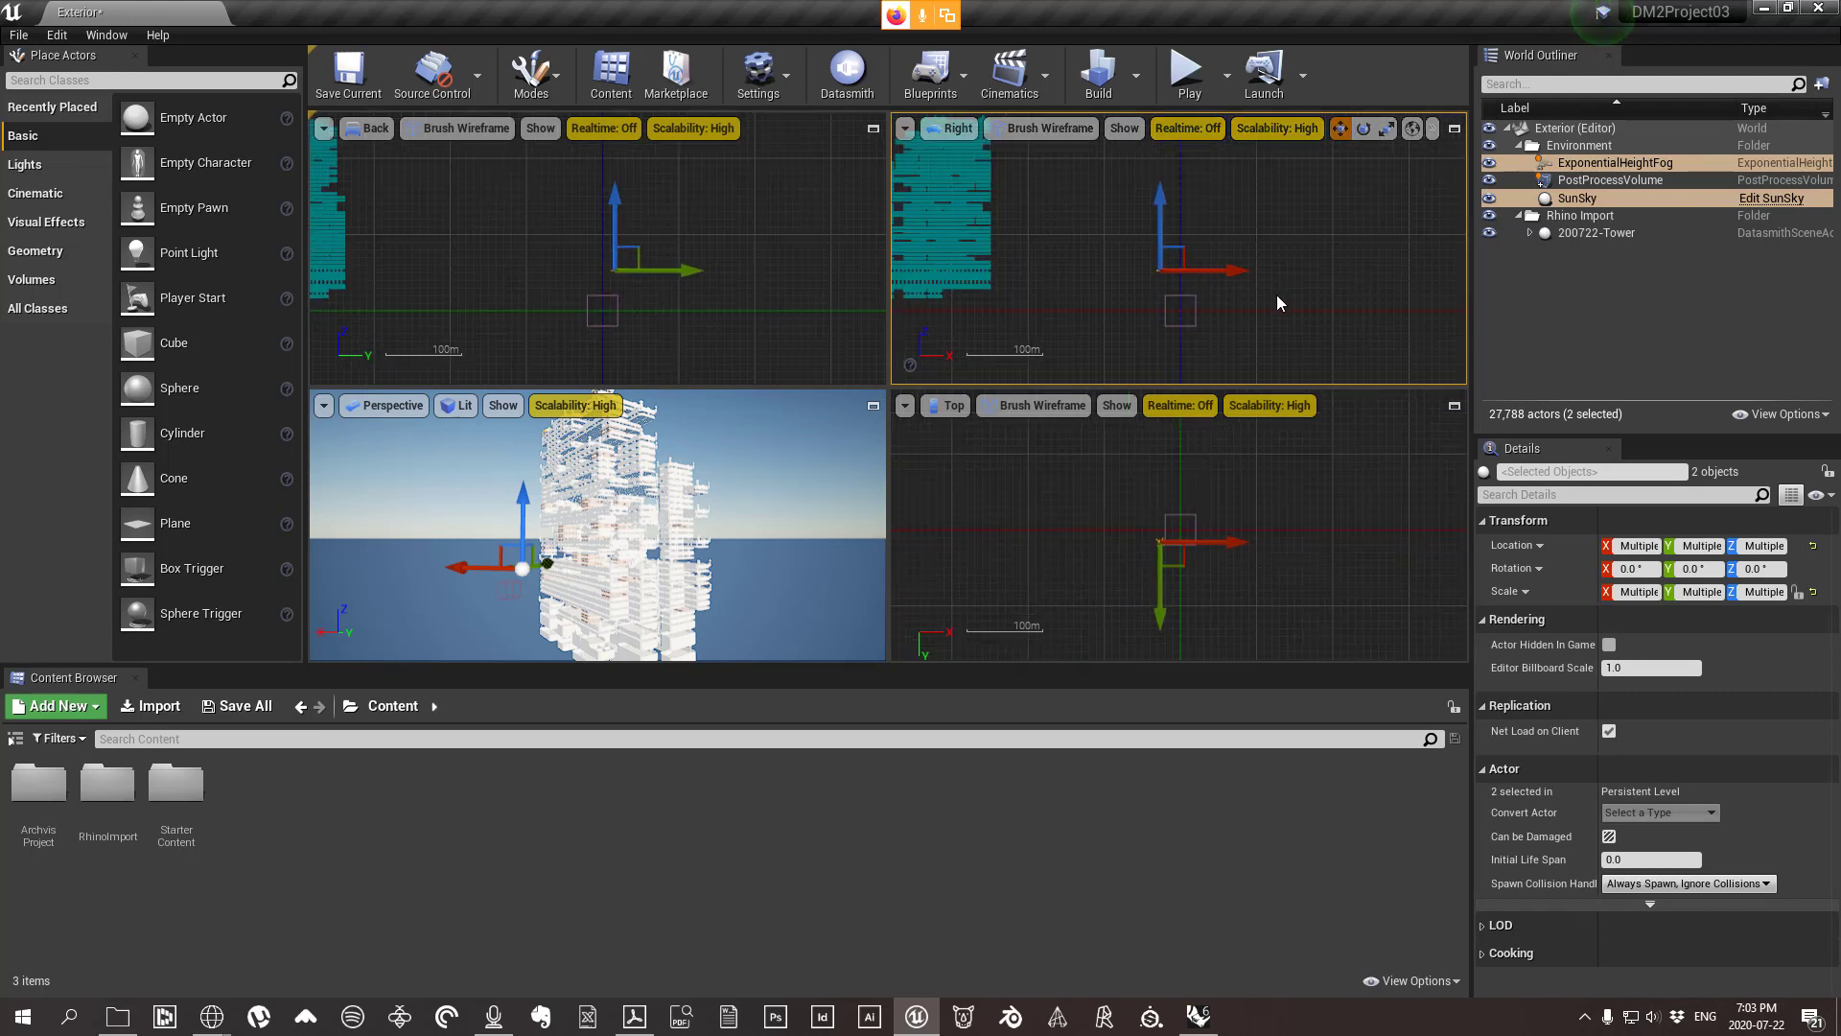
pyautogui.scroll(-1, 1262, 311)
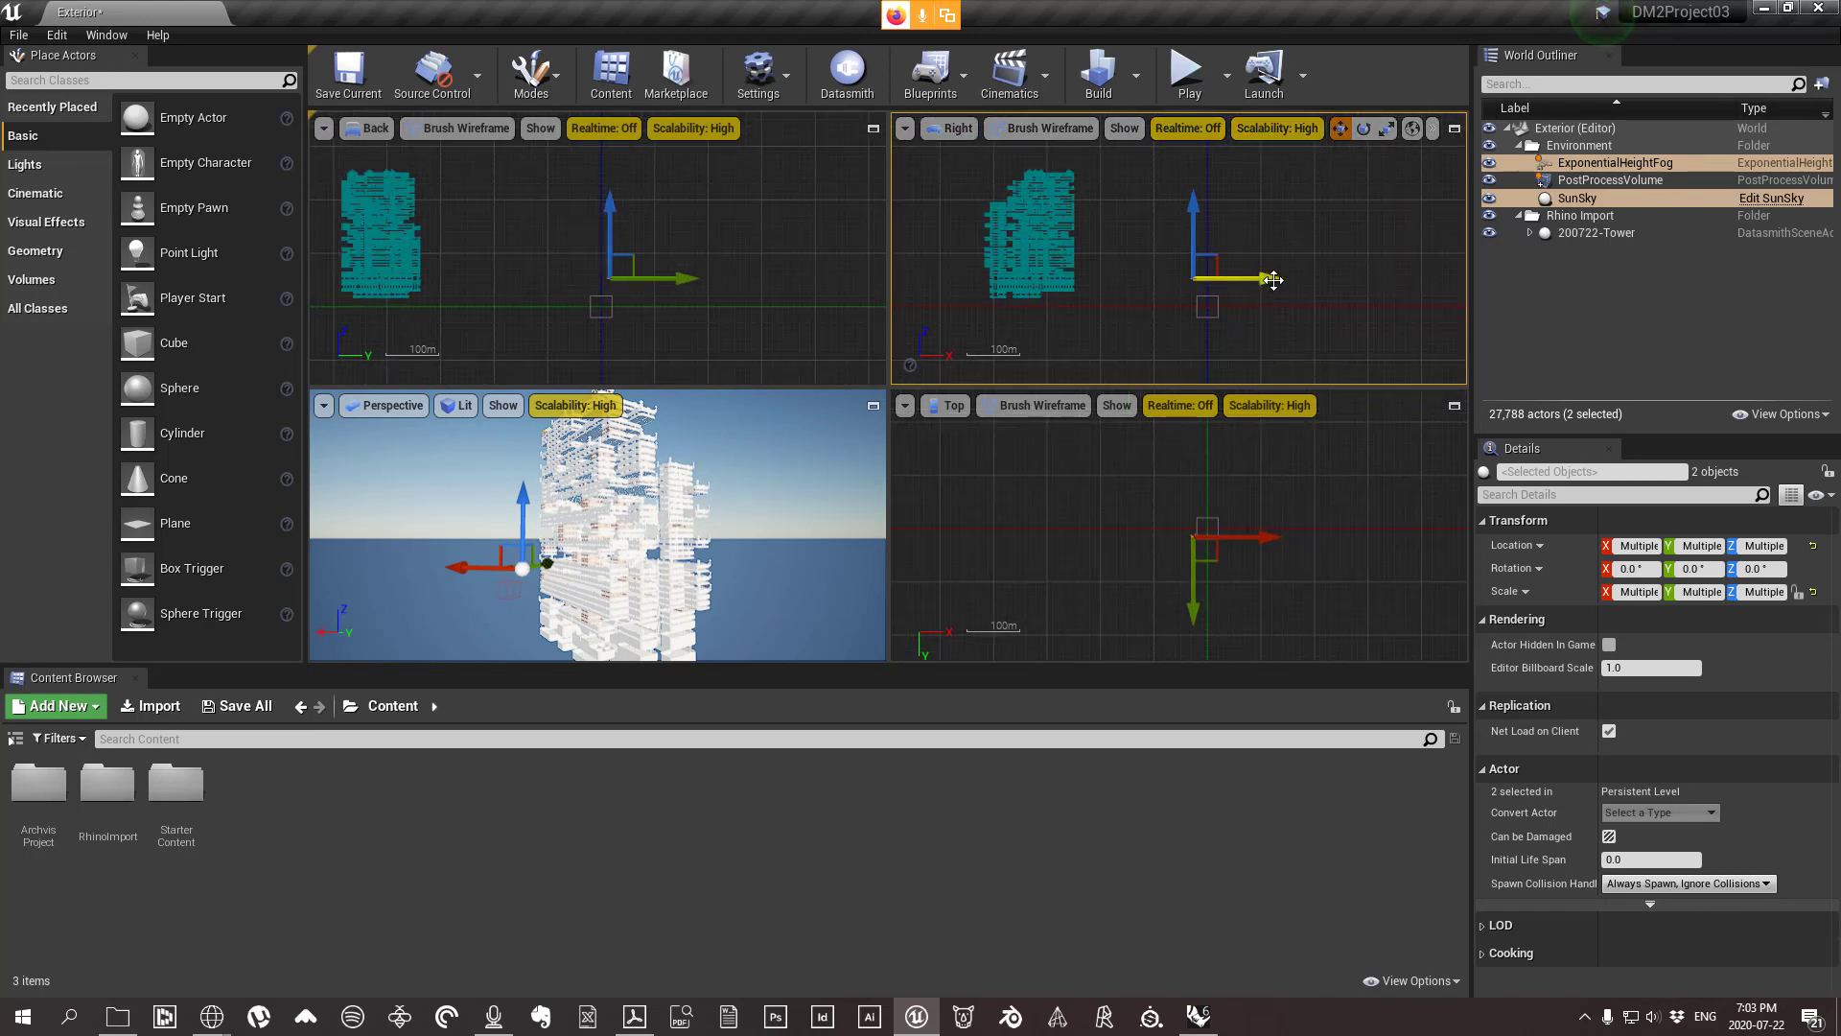
pyautogui.moveTo(1270, 278); pyautogui.dragTo(1086, 279)
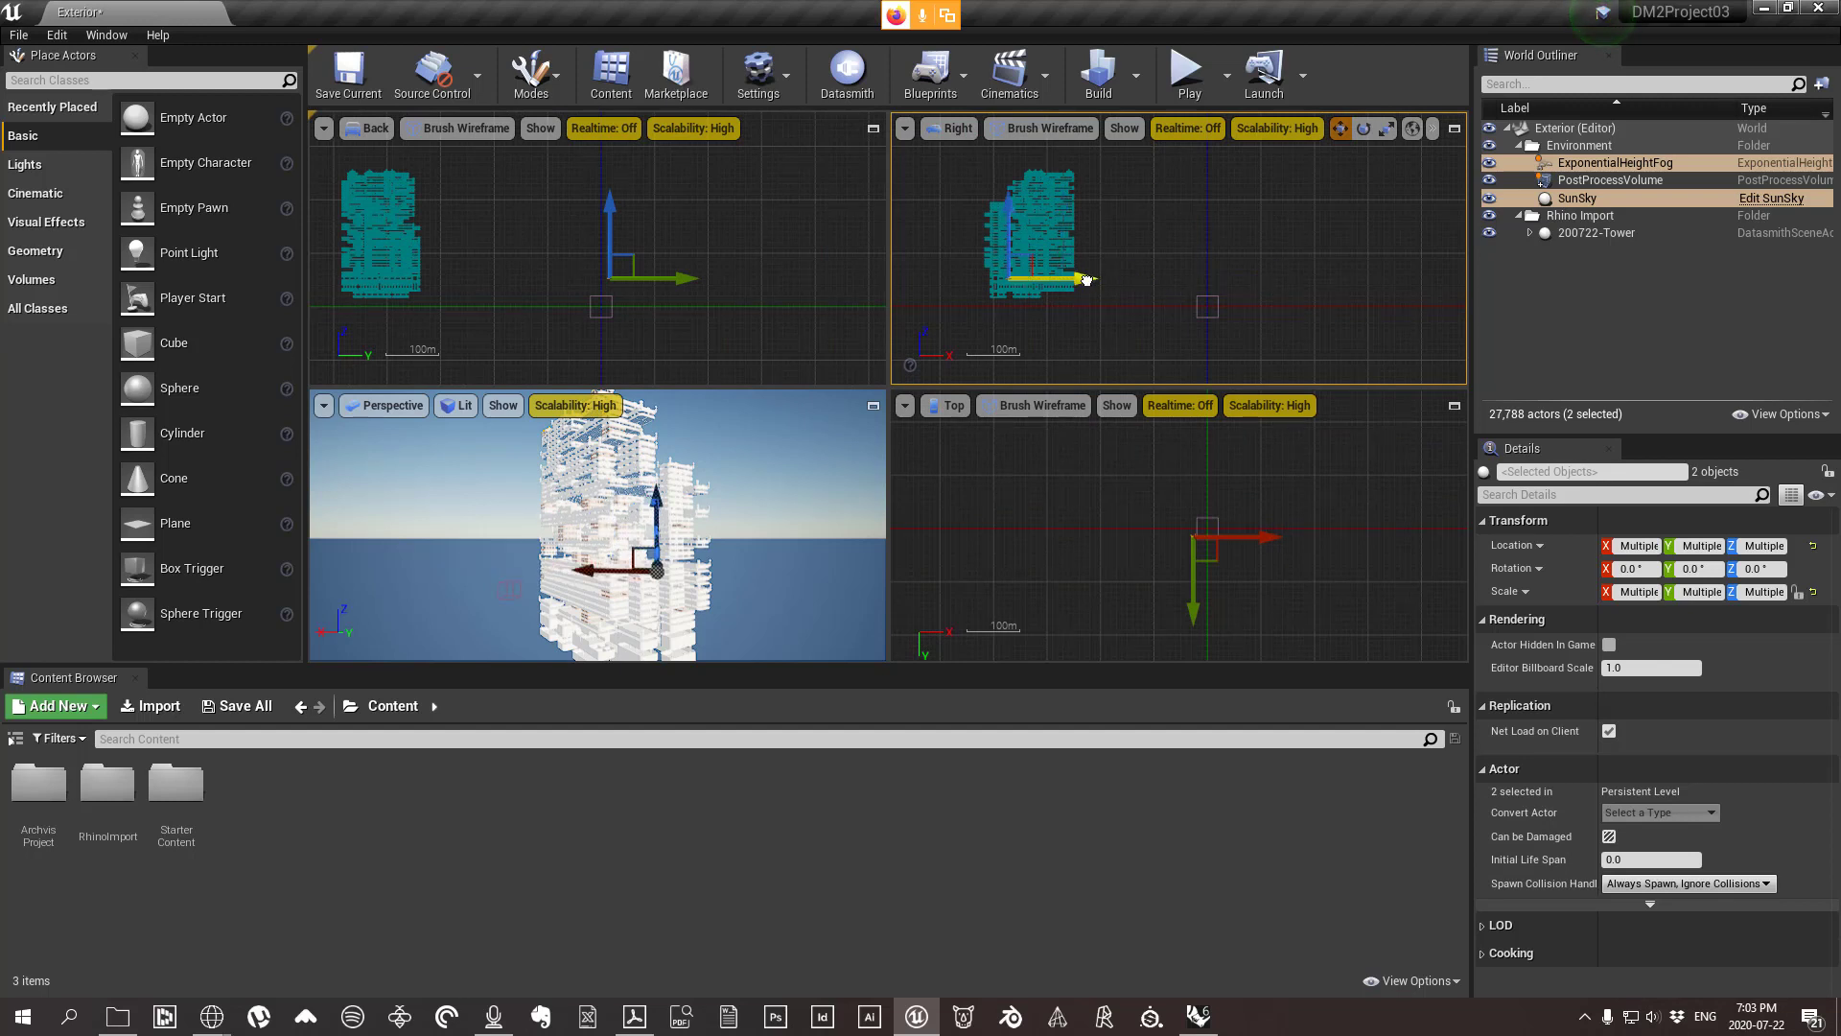
pyautogui.moveTo(1006, 213); pyautogui.dragTo(1007, 234)
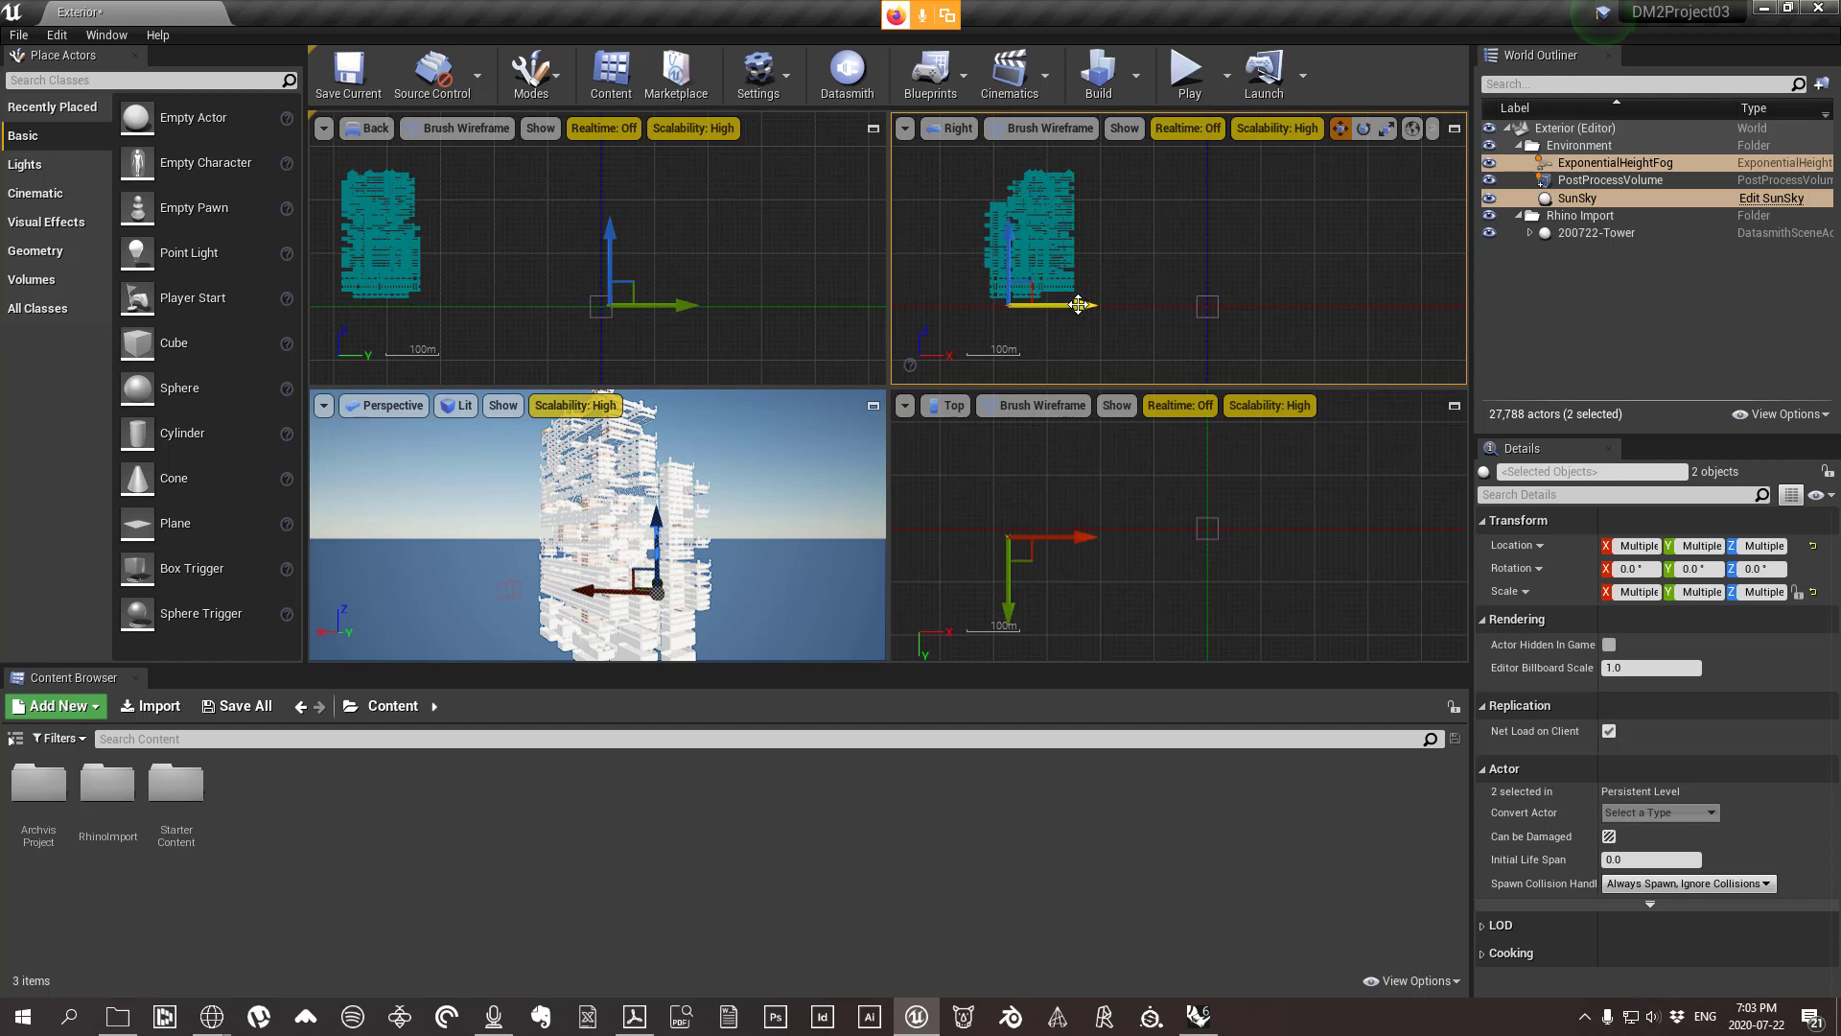
pyautogui.moveTo(1078, 305); pyautogui.dragTo(1096, 305)
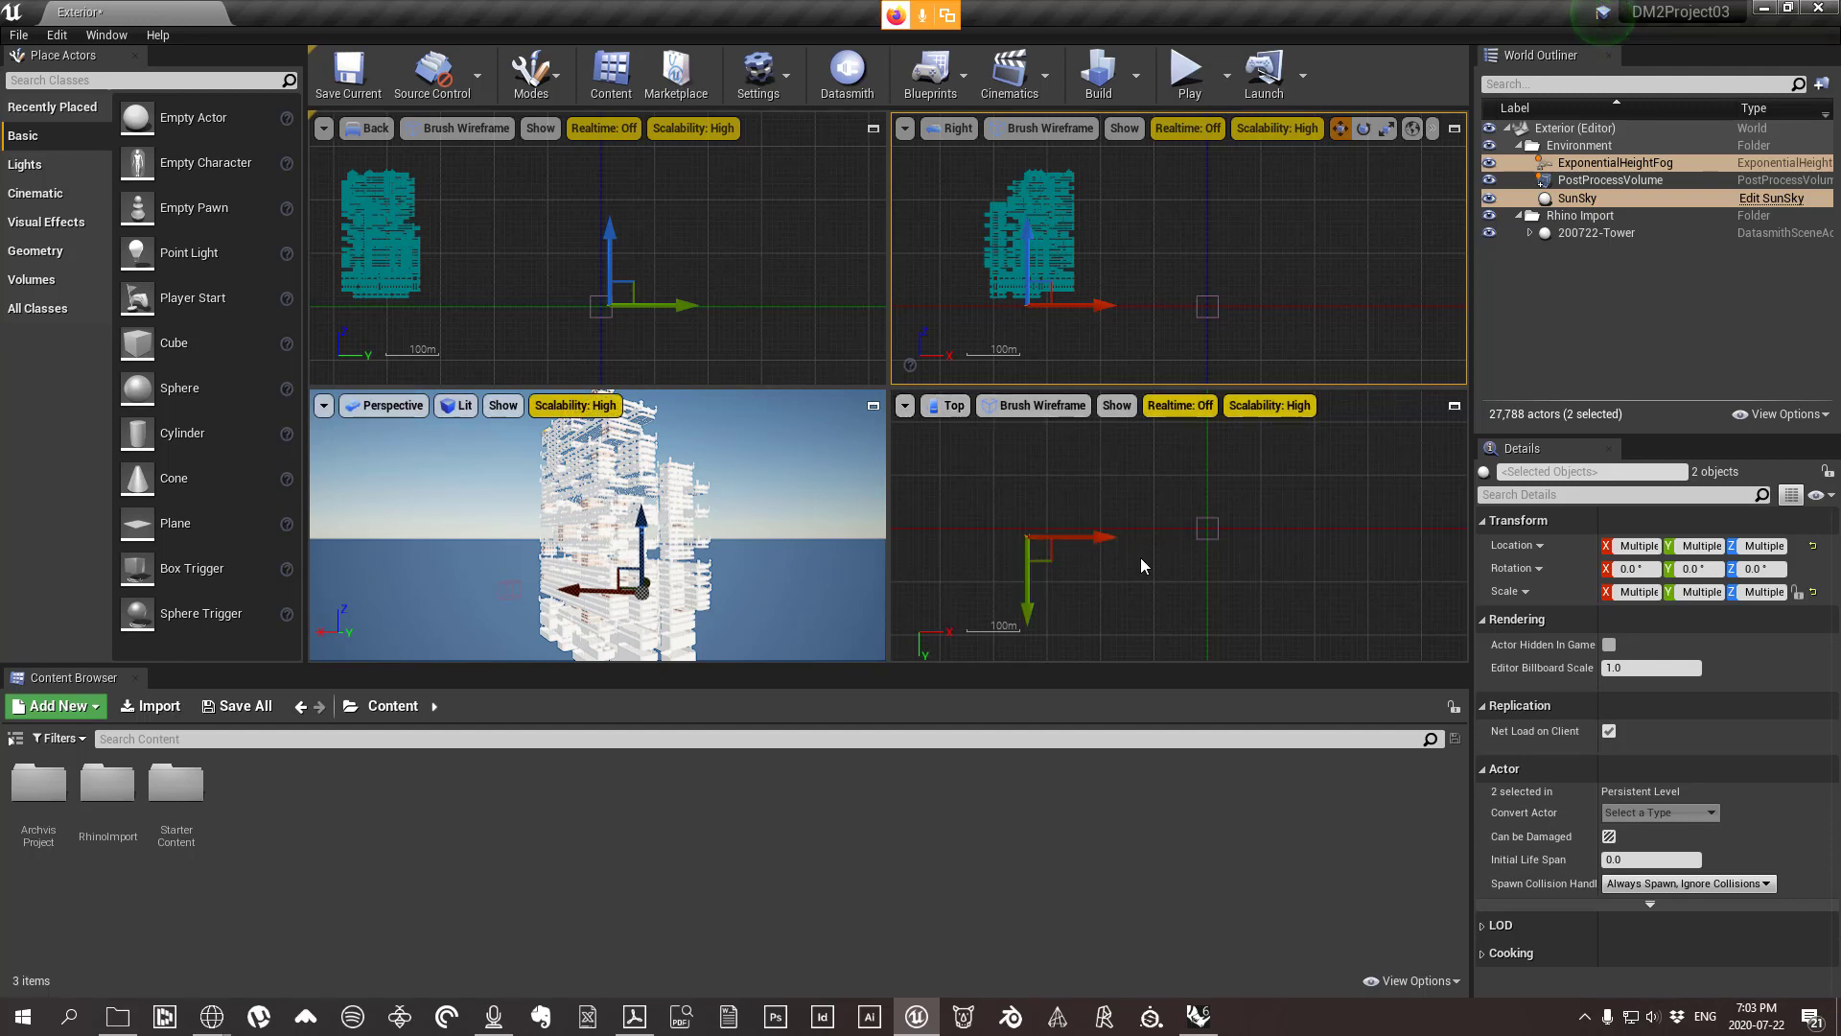
pyautogui.scroll(-1, 1141, 556)
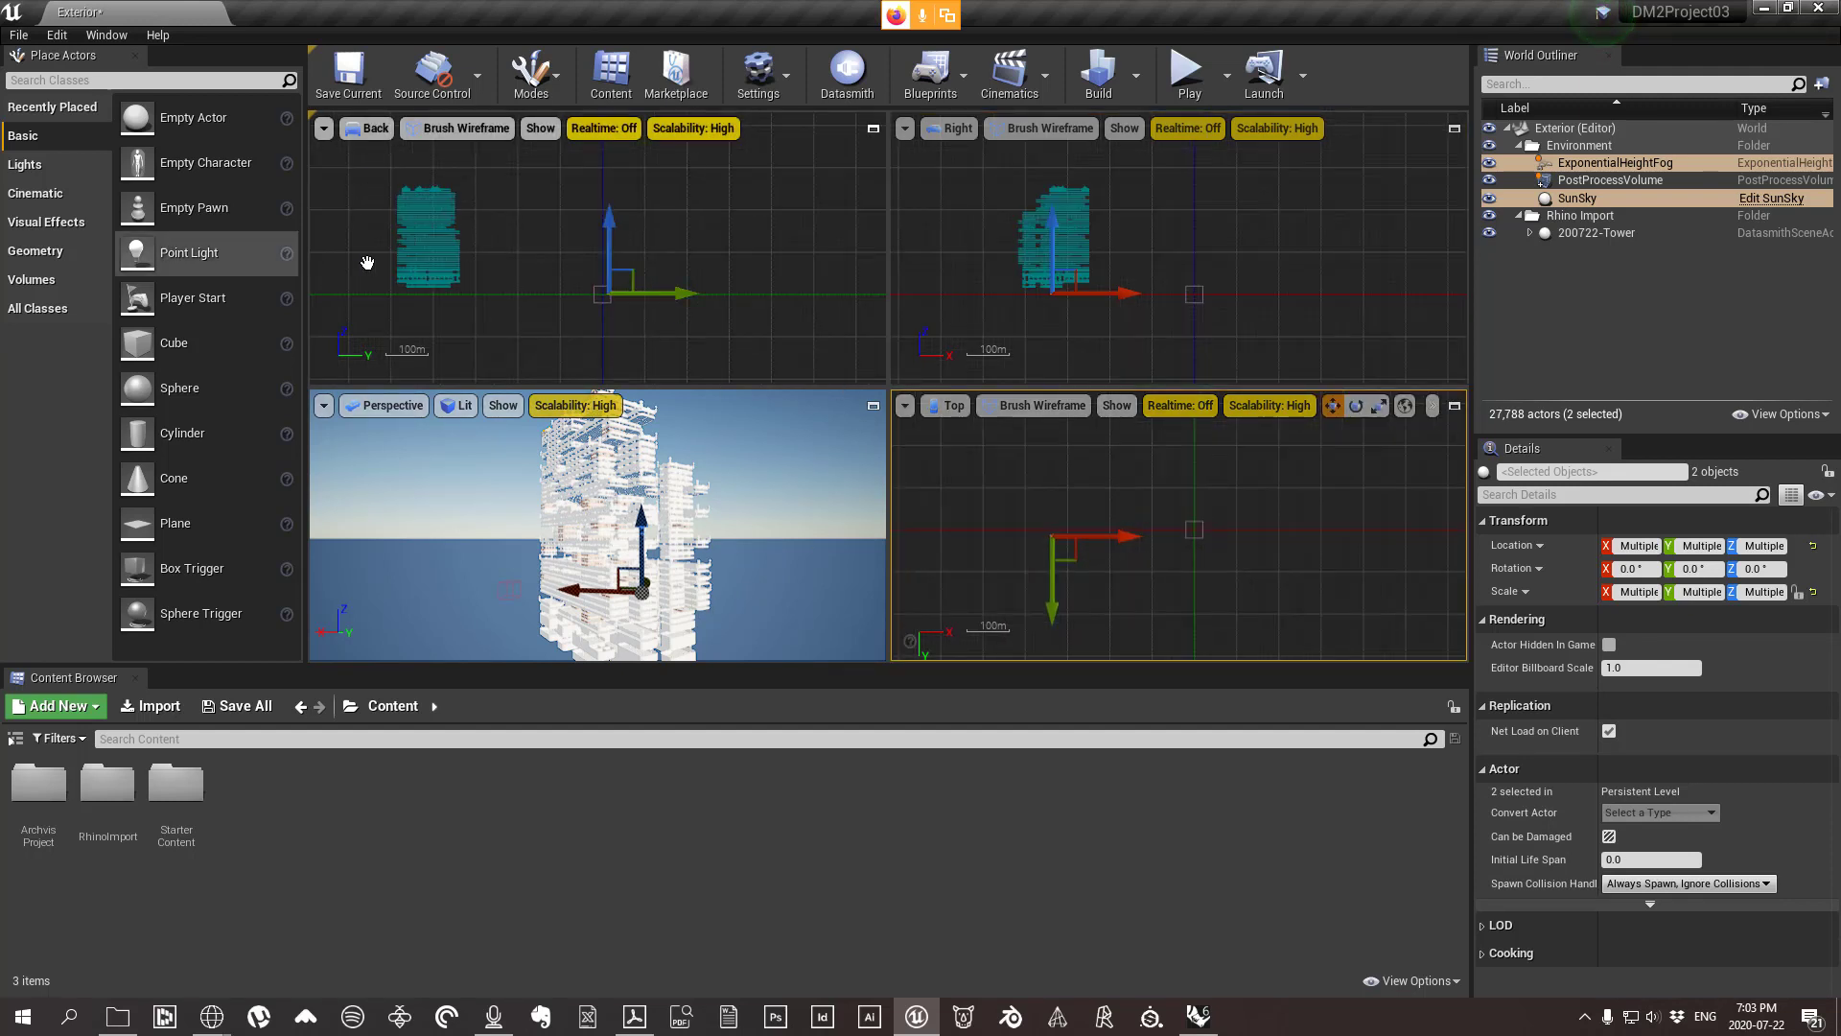
pyautogui.moveTo(670, 291); pyautogui.dragTo(503, 313)
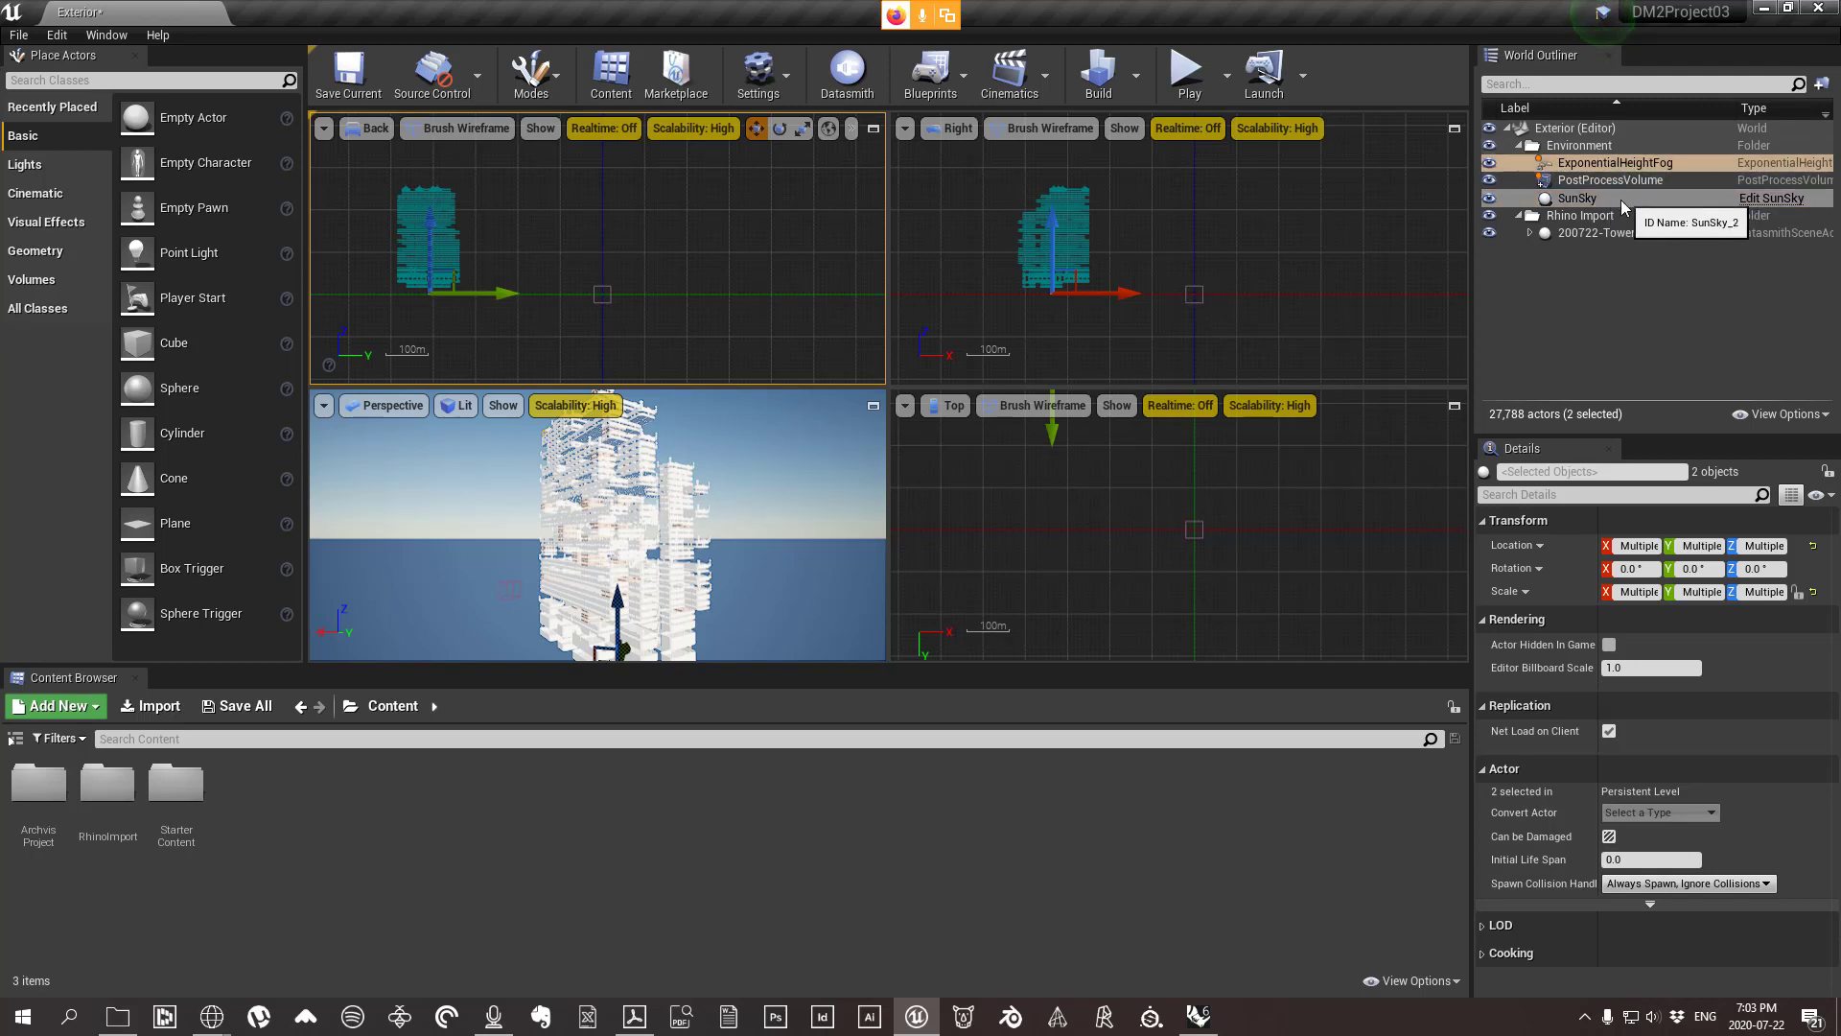
# Move the PostProcessVolume along X and Y to the base of the tower and check its position in the top and perspective views.
pyautogui.click(1594, 182)
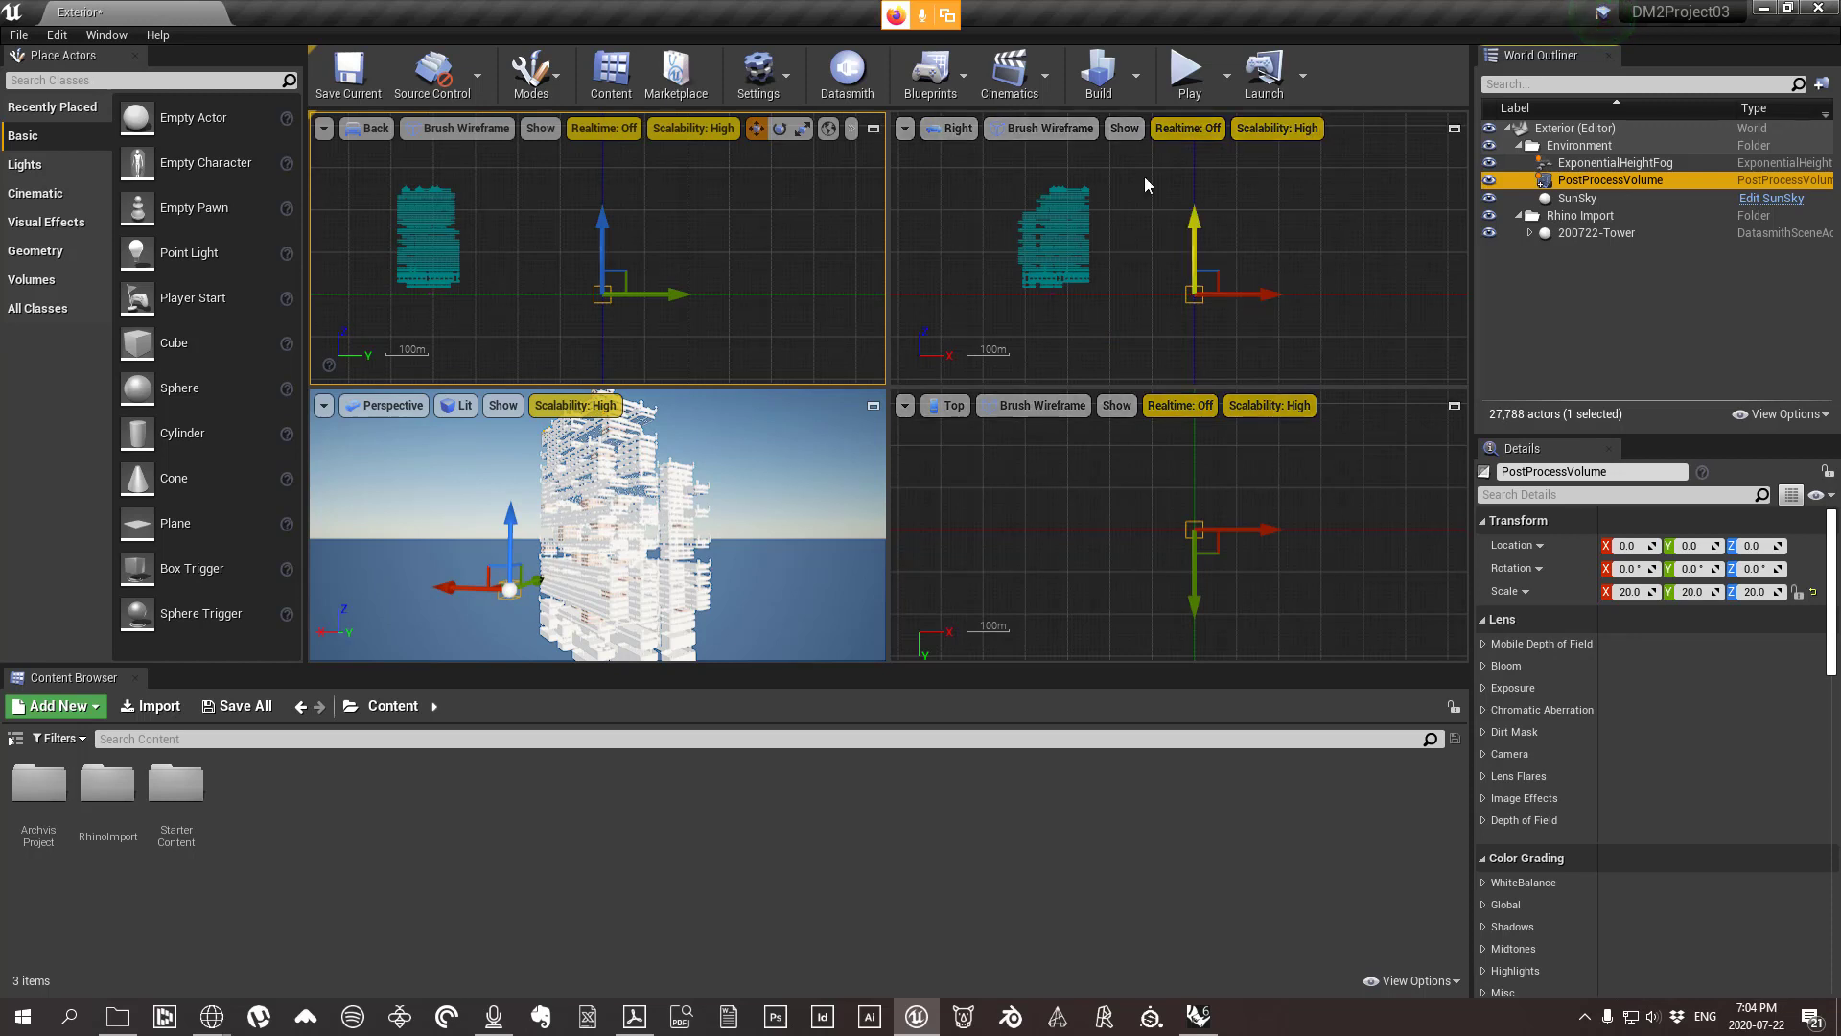
pyautogui.moveTo(1279, 295); pyautogui.dragTo(1134, 301)
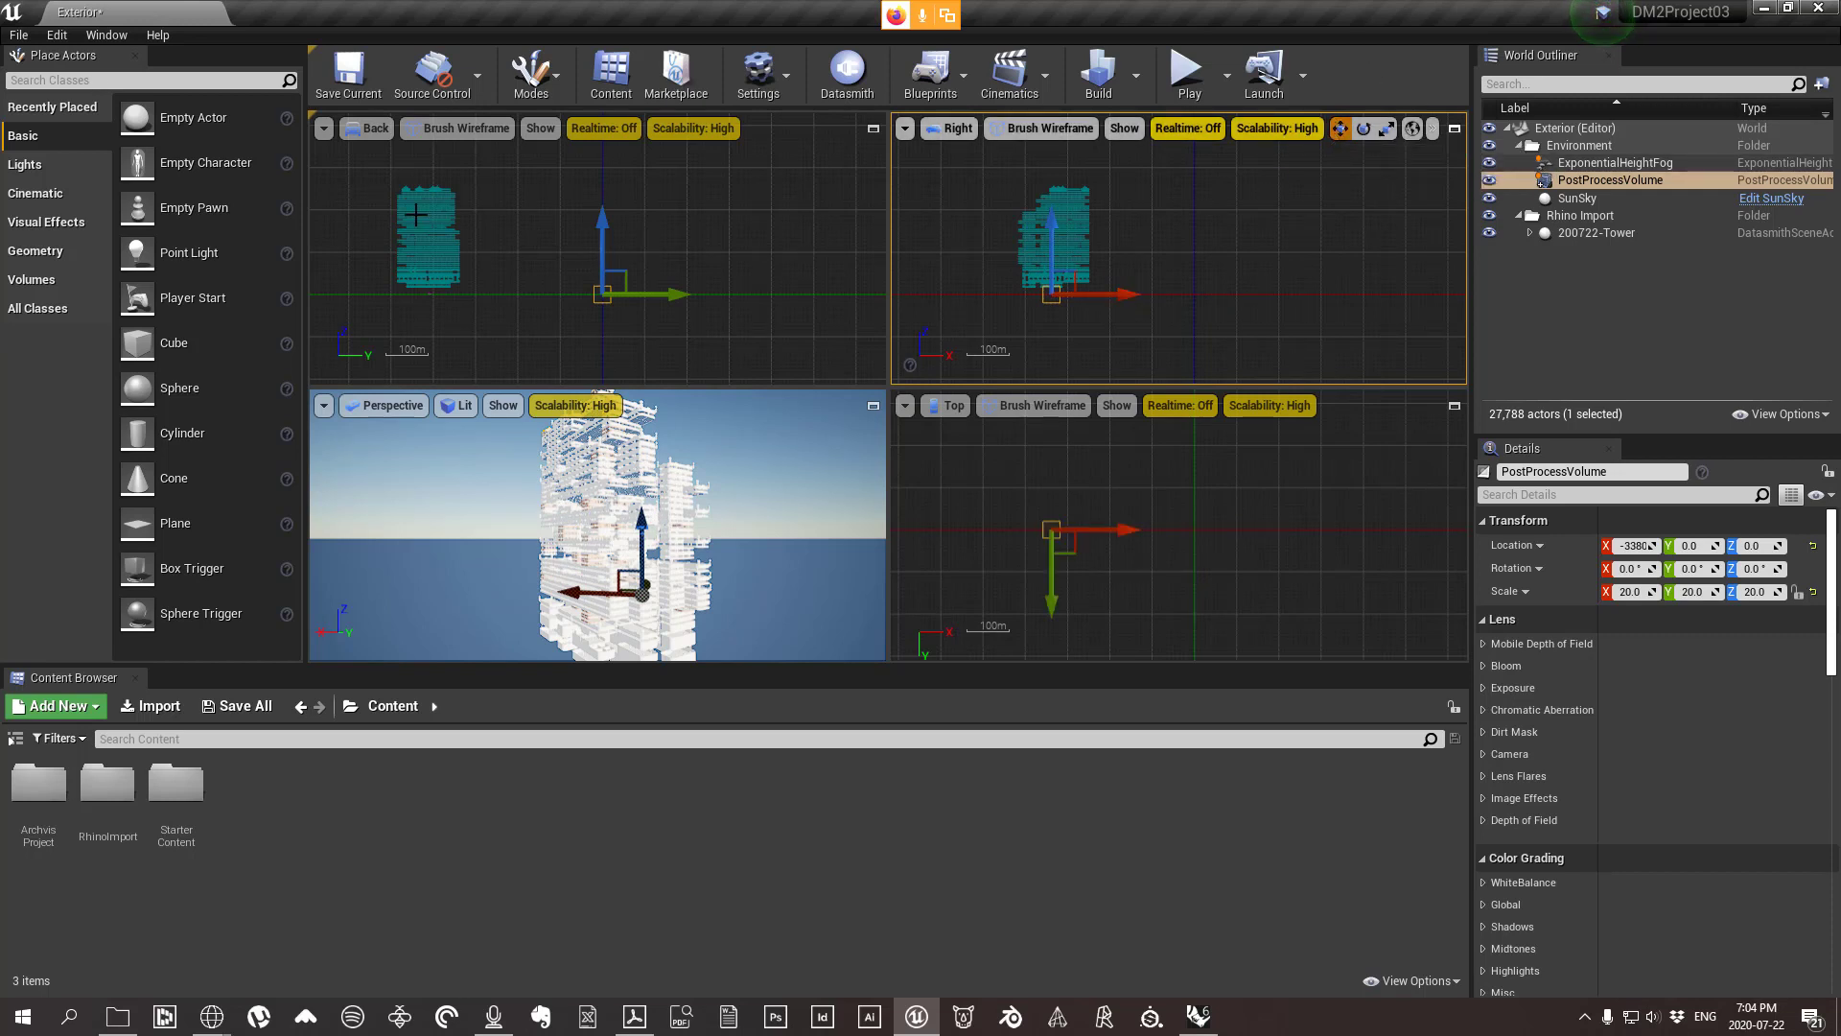
pyautogui.moveTo(676, 309); pyautogui.dragTo(508, 319)
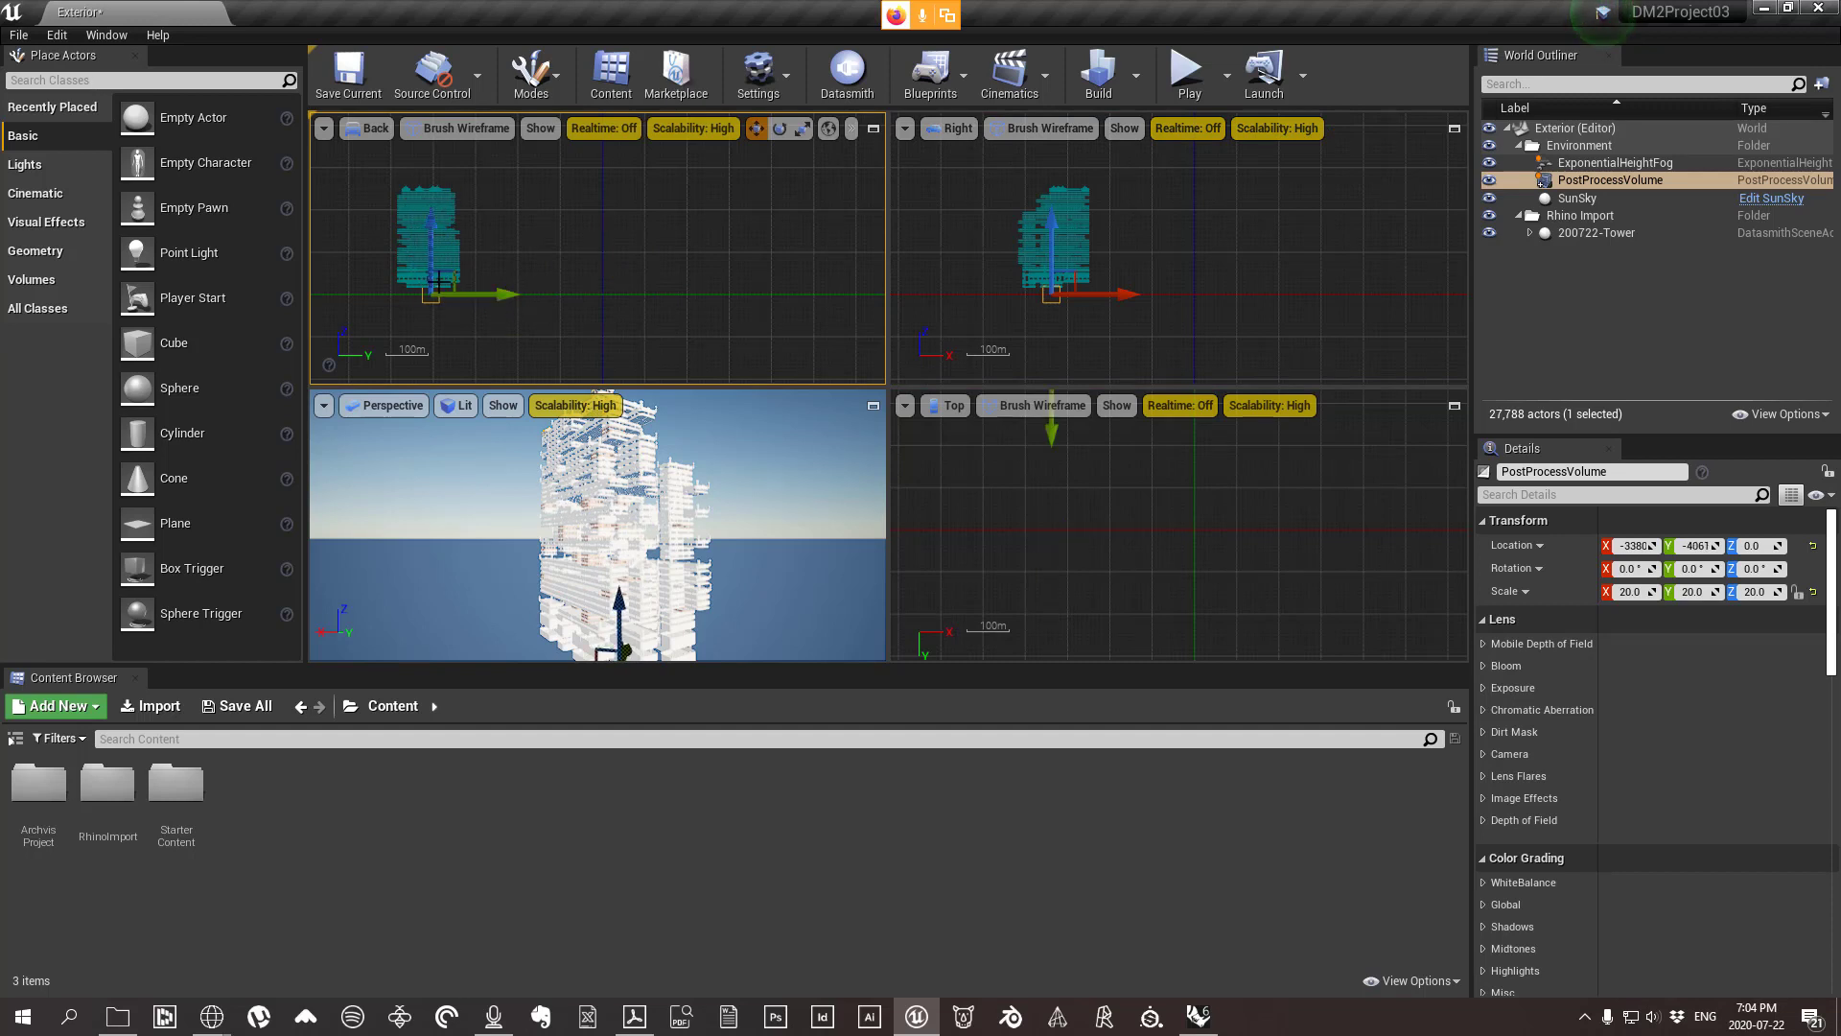
pyautogui.click(1094, 570)
pyautogui.press('f')
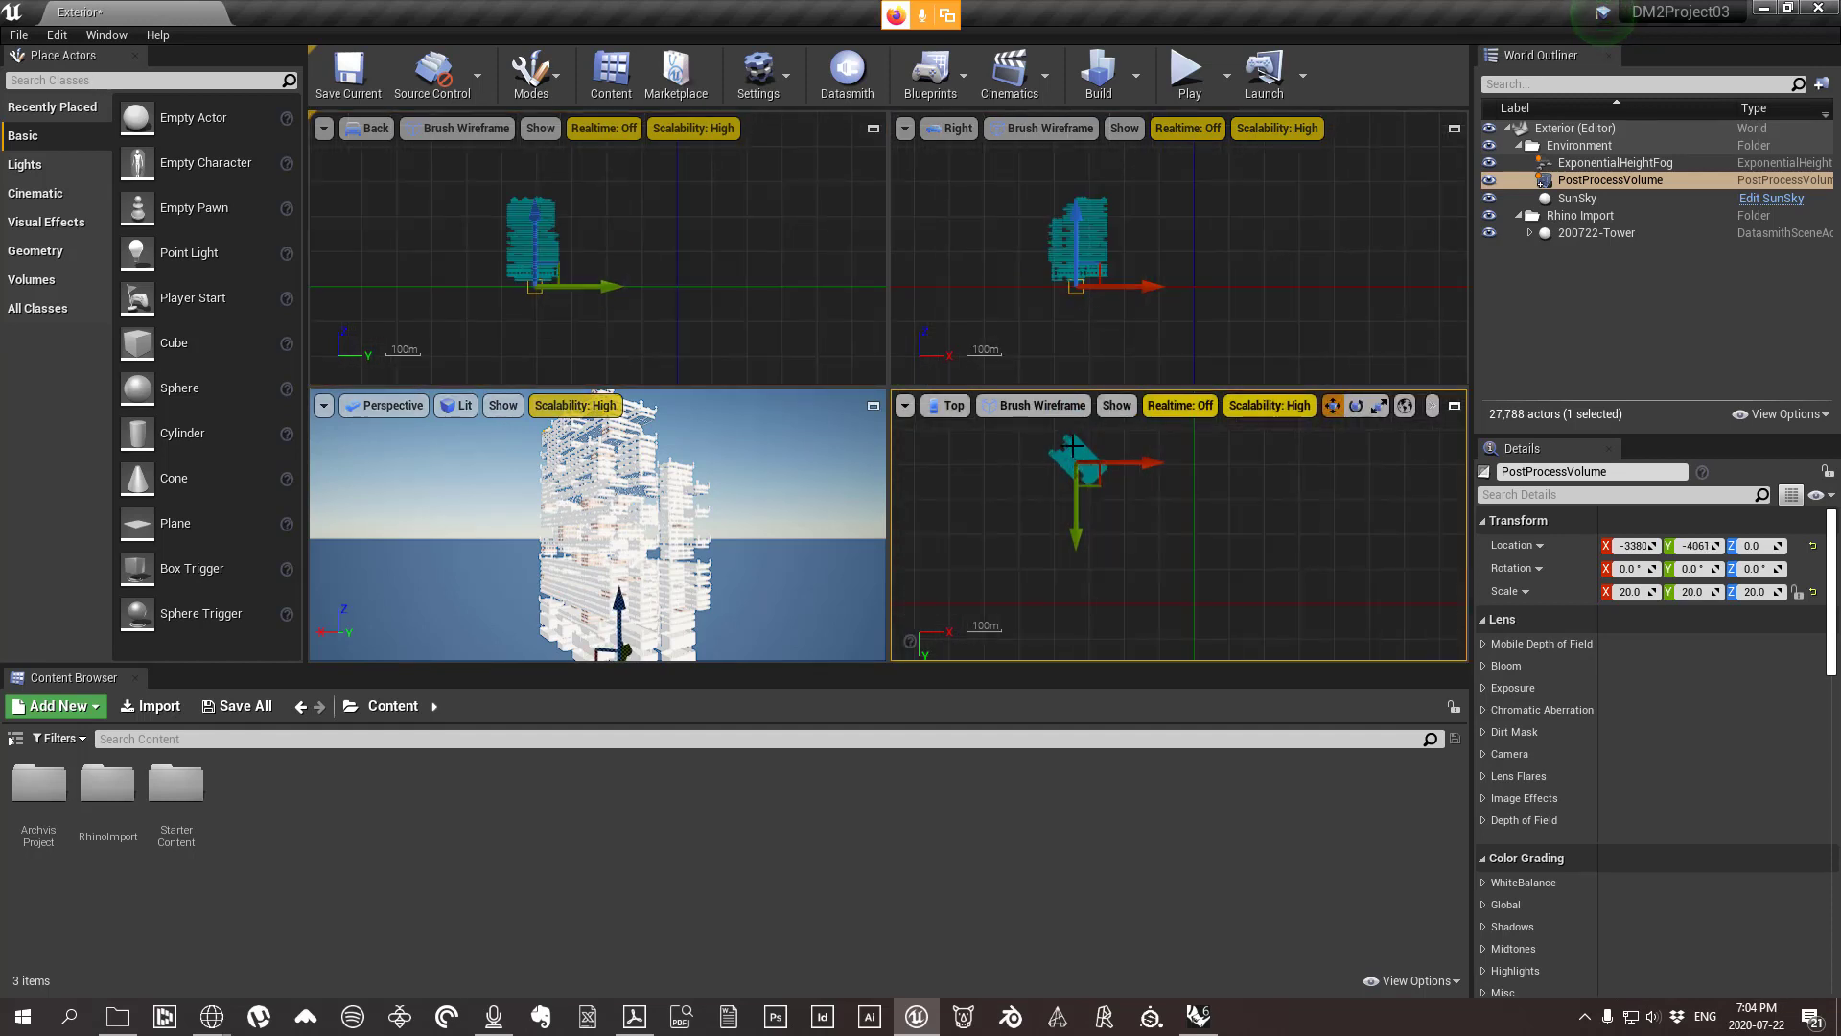
pyautogui.scroll(3, 1074, 451)
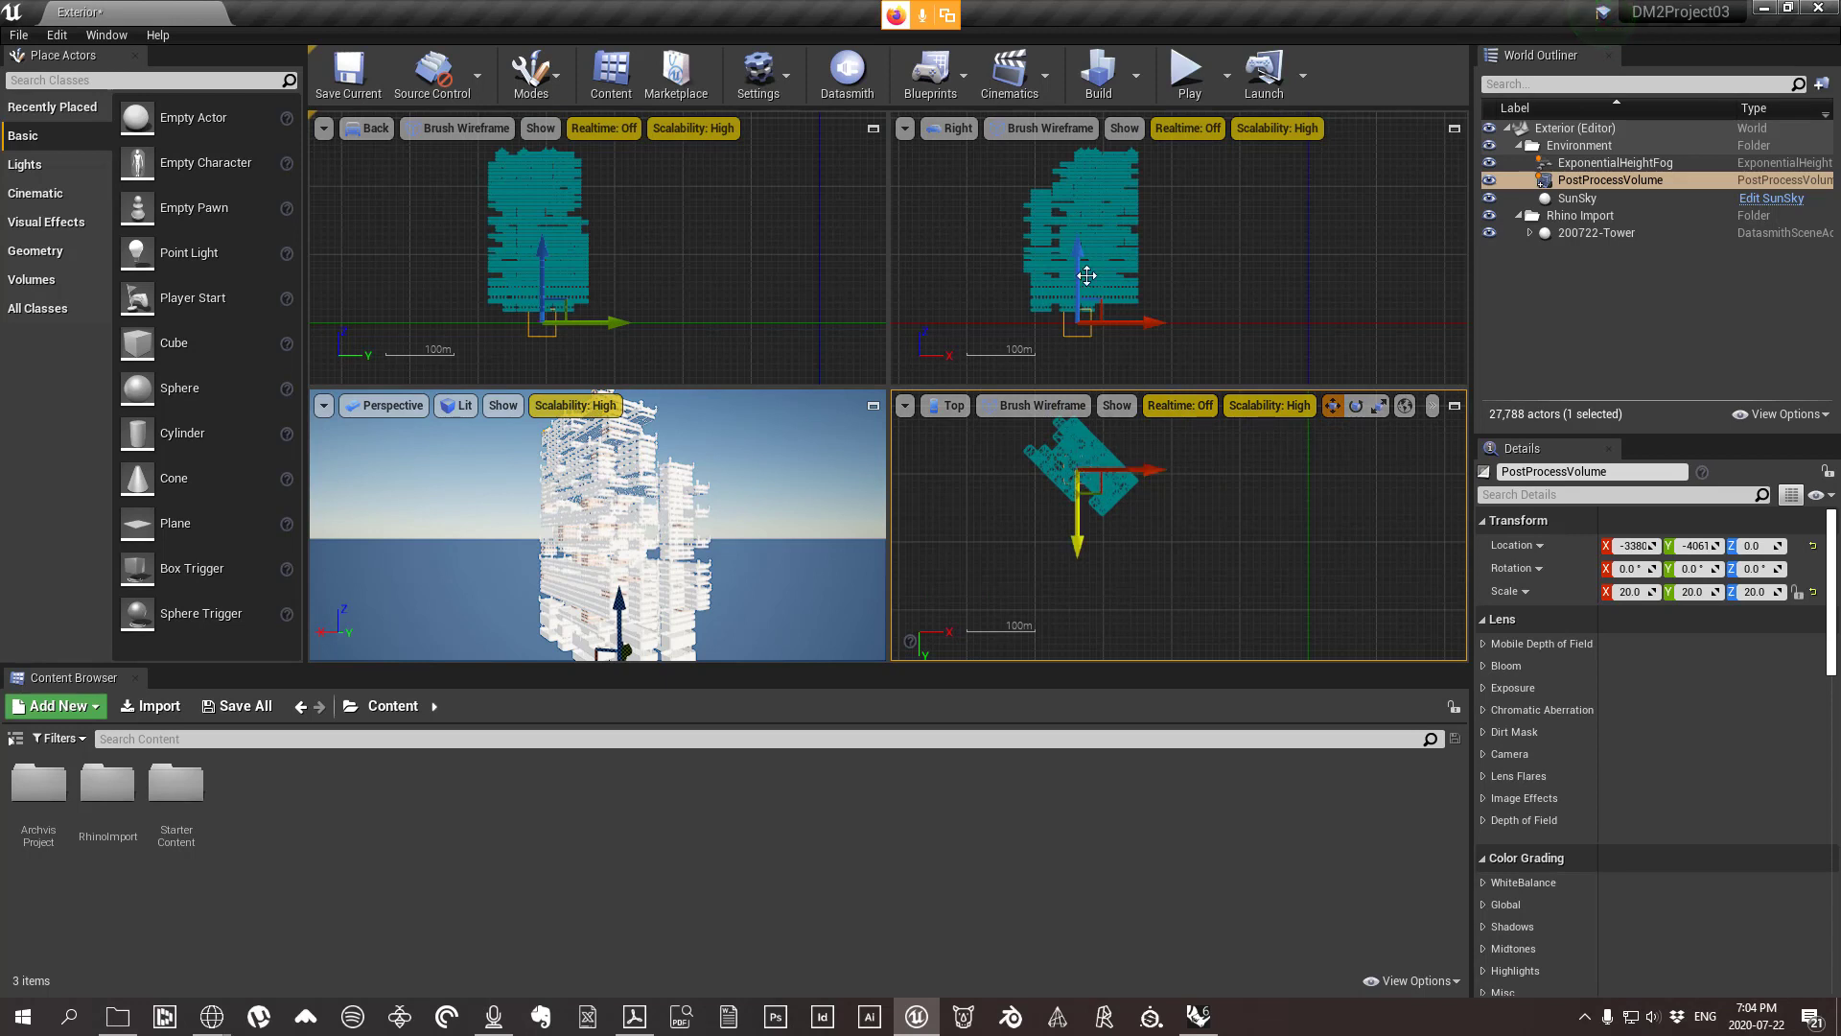
pyautogui.moveTo(729, 523)
pyautogui.mouseDown(button='right')
pyautogui.moveTo(729, 551)
pyautogui.moveTo(729, 522)
pyautogui.mouseUp(button='right')
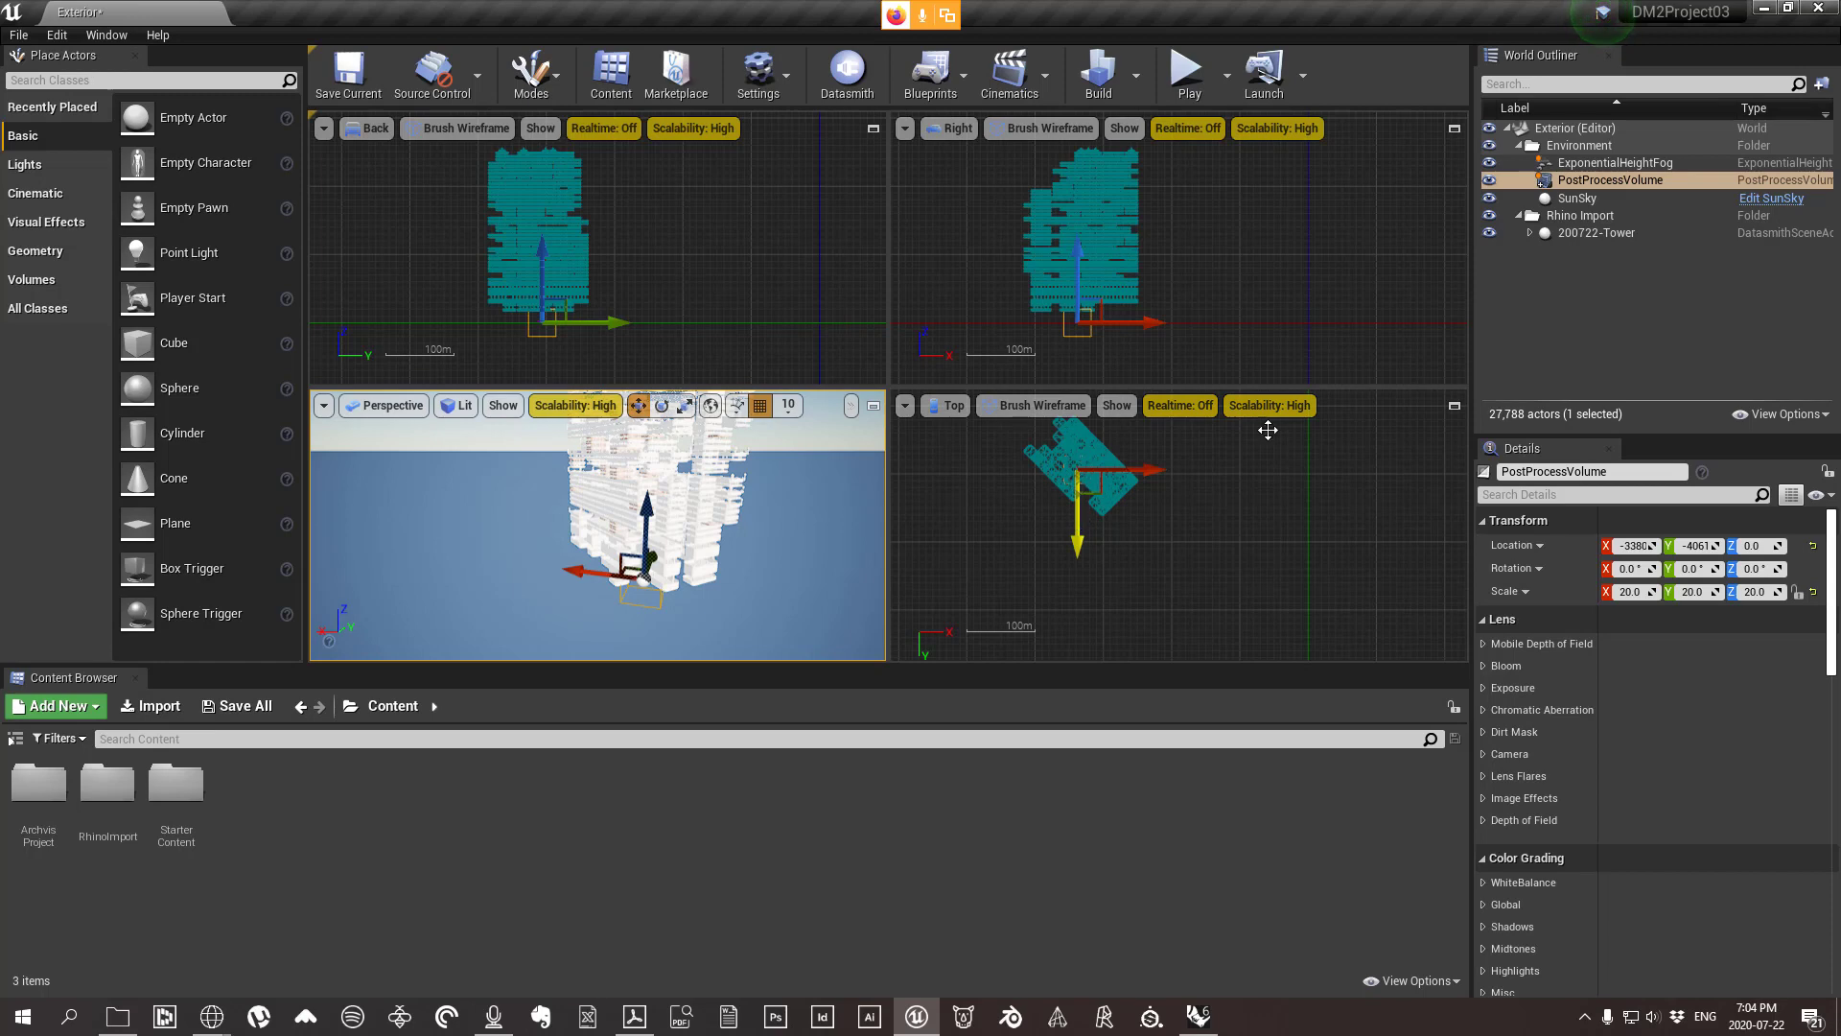
pyautogui.click(1139, 479)
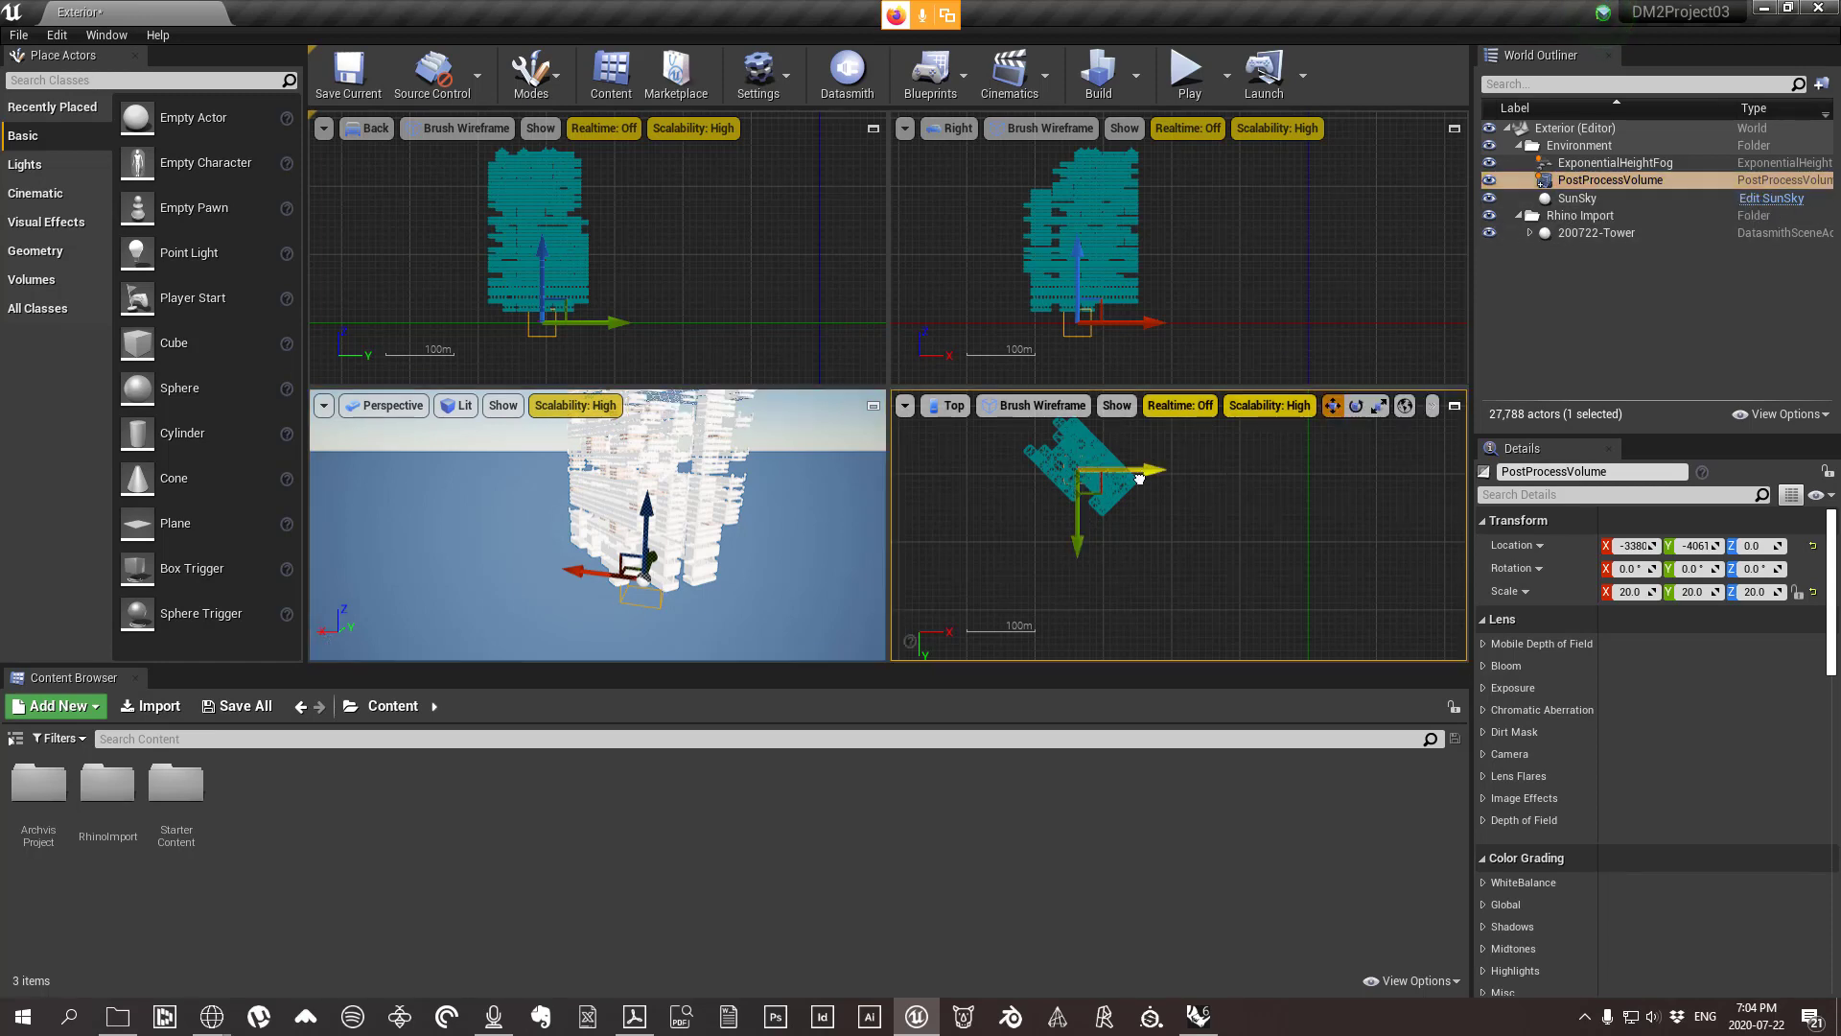
pyautogui.click(1140, 479)
pyautogui.hotkey('ctrl', 'z')
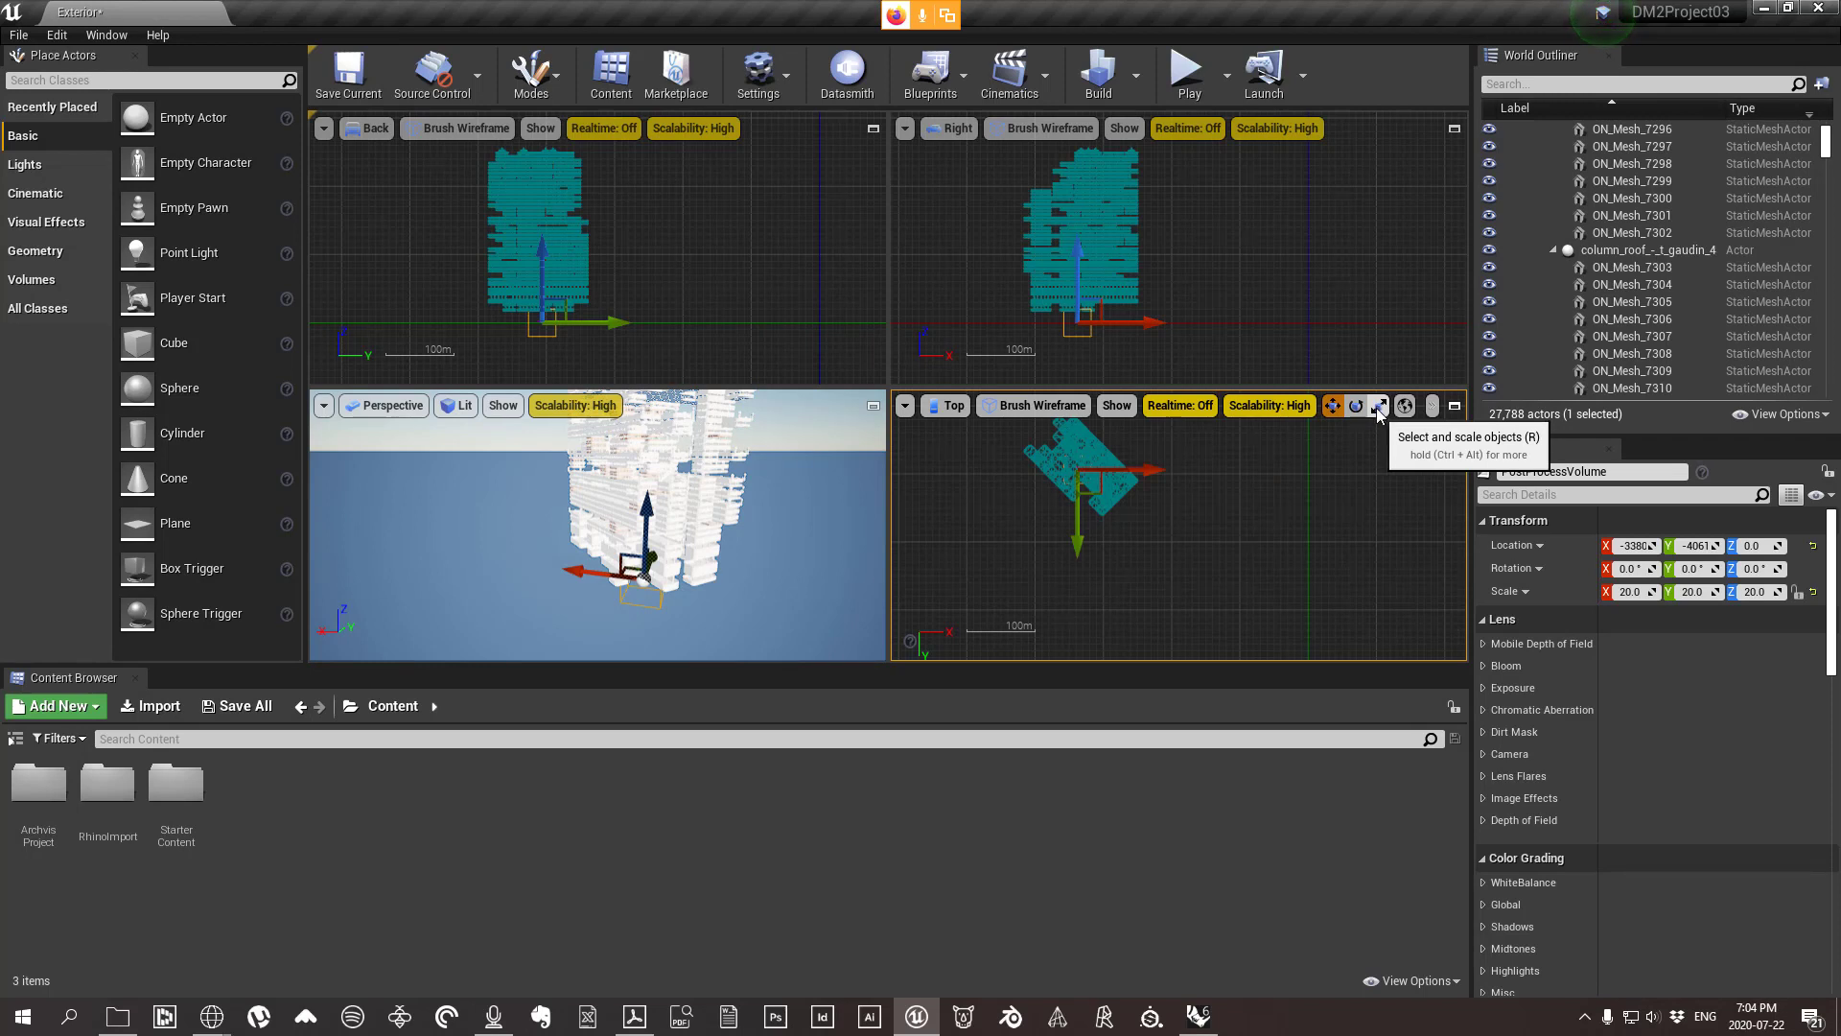
# Scale the PostProcessVolume to about 21.25 on X, 108.5 on Y and 25.75 on Z.
pyautogui.click(1383, 407)
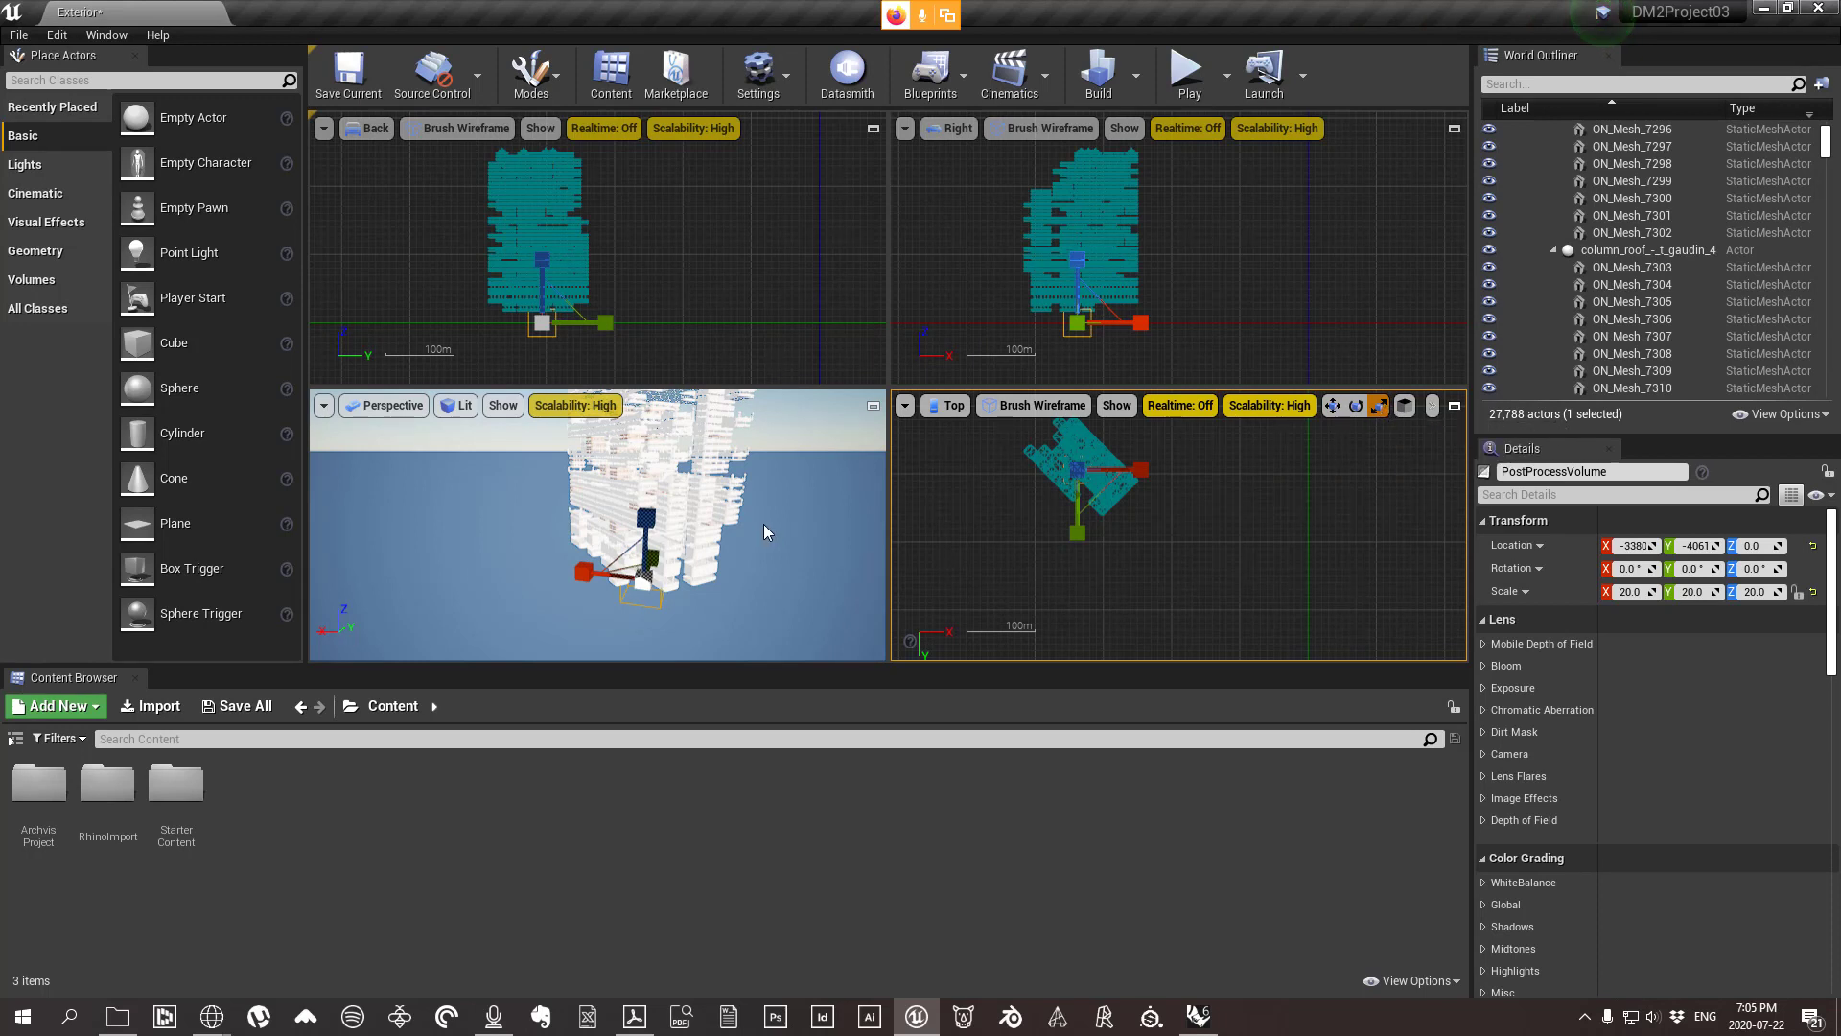
pyautogui.scroll(-3, 700, 297)
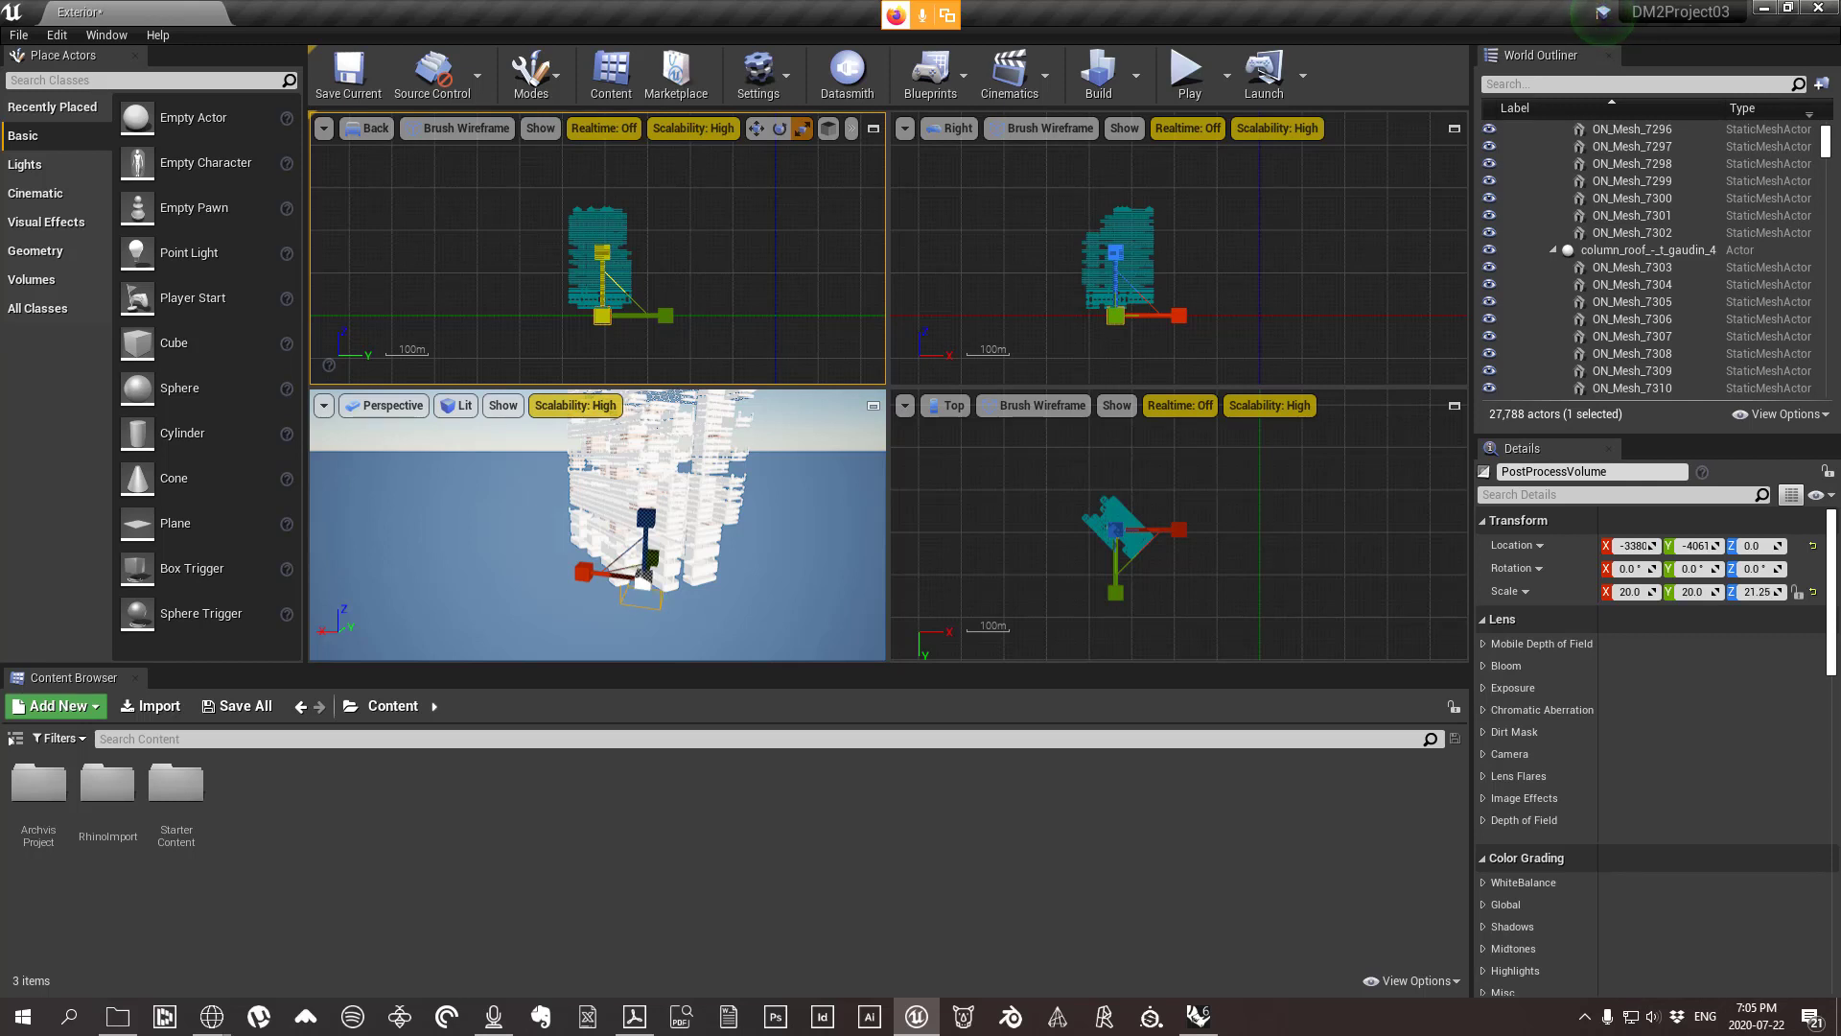
pyautogui.moveTo(602, 252); pyautogui.dragTo(598, 257)
pyautogui.scroll(-2, 1186, 494)
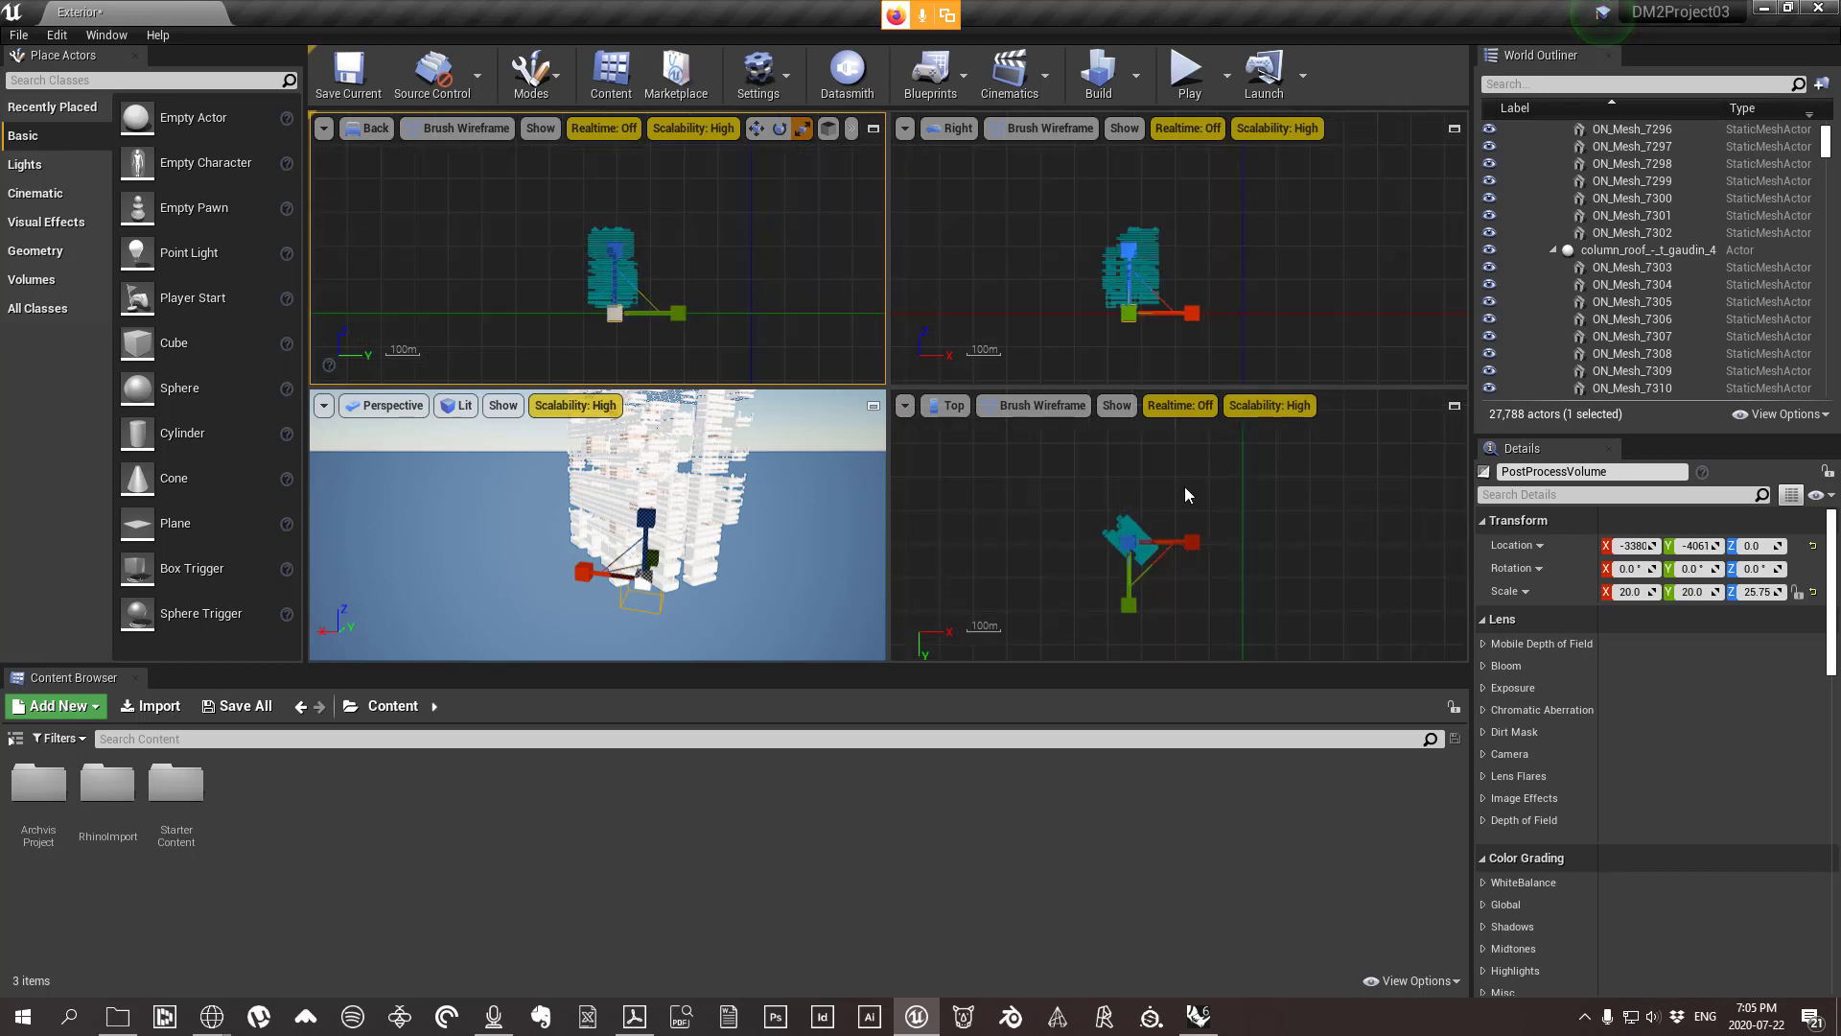
pyautogui.moveTo(1192, 543); pyautogui.dragTo(1127, 604)
pyautogui.moveTo(1692, 592); pyautogui.dragTo(1755, 592)
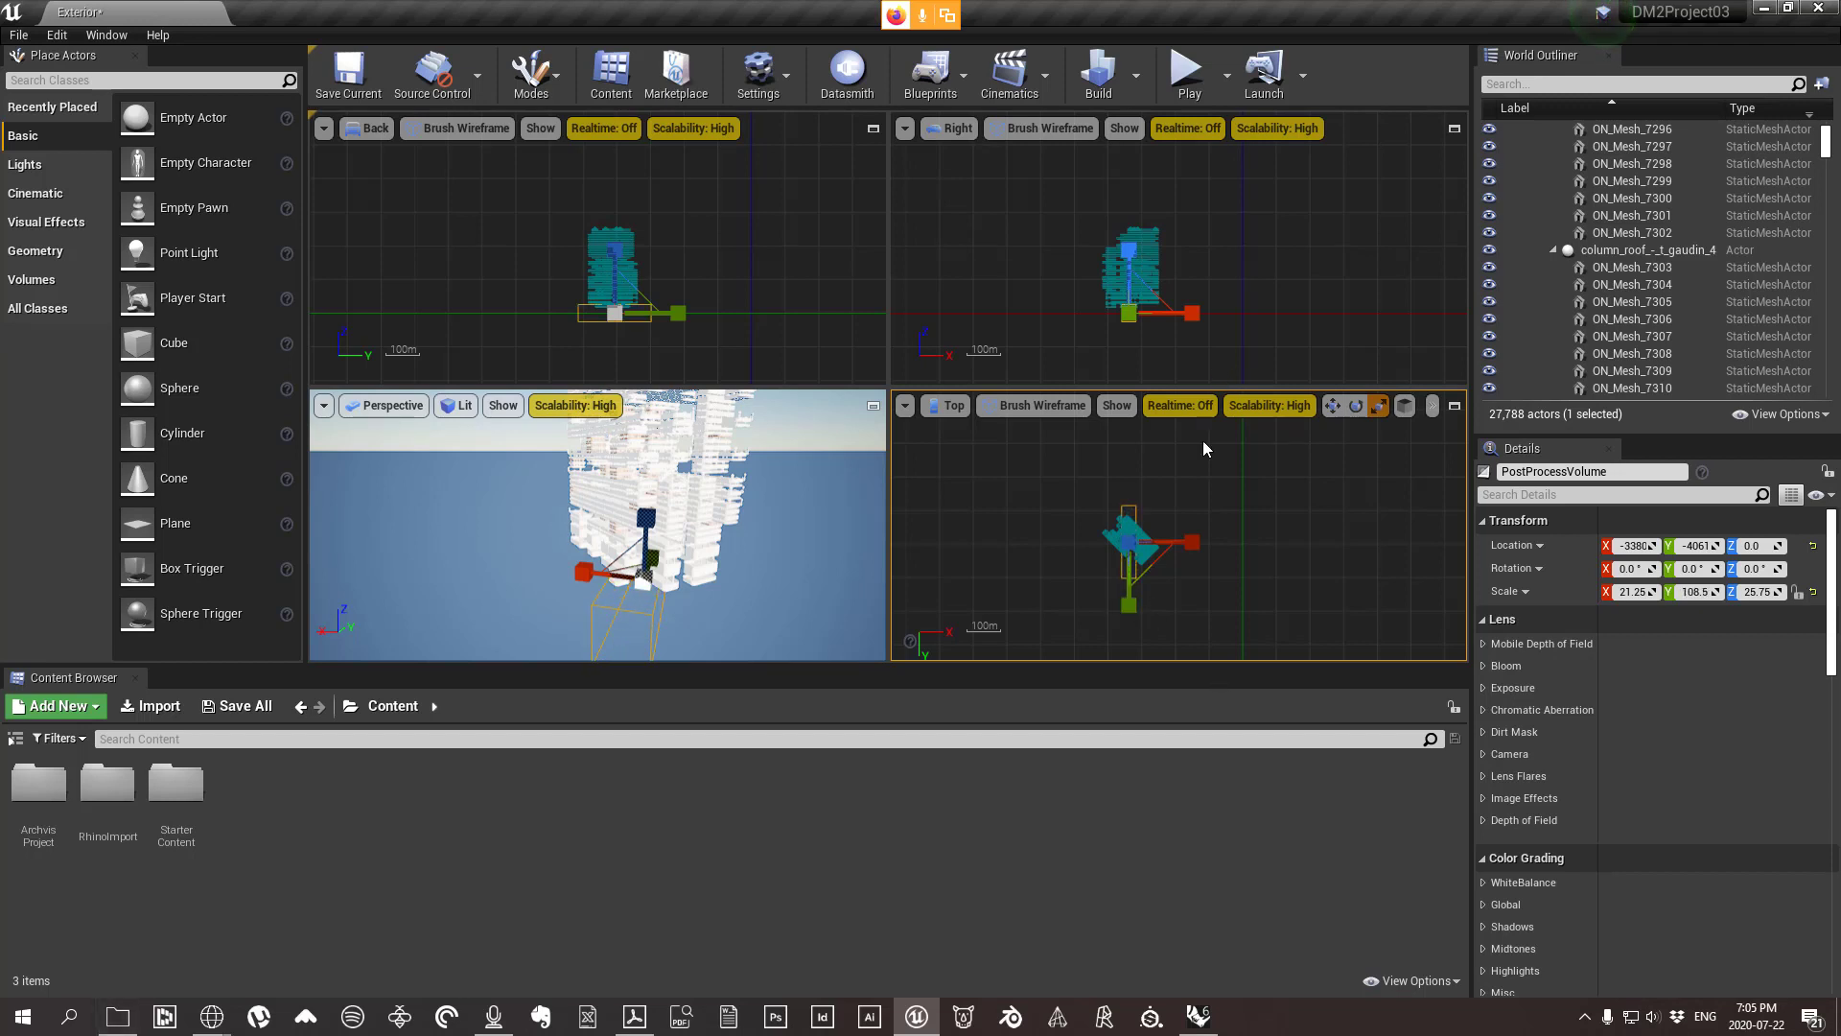
# Scale the PostProcessVolume along X to about 95.25 in the Top view and reselect it in the scene hierarchy.
pyautogui.moveTo(1181, 543); pyautogui.dragTo(1270, 543)
pyautogui.press('Escape')
pyautogui.click(1160, 326)
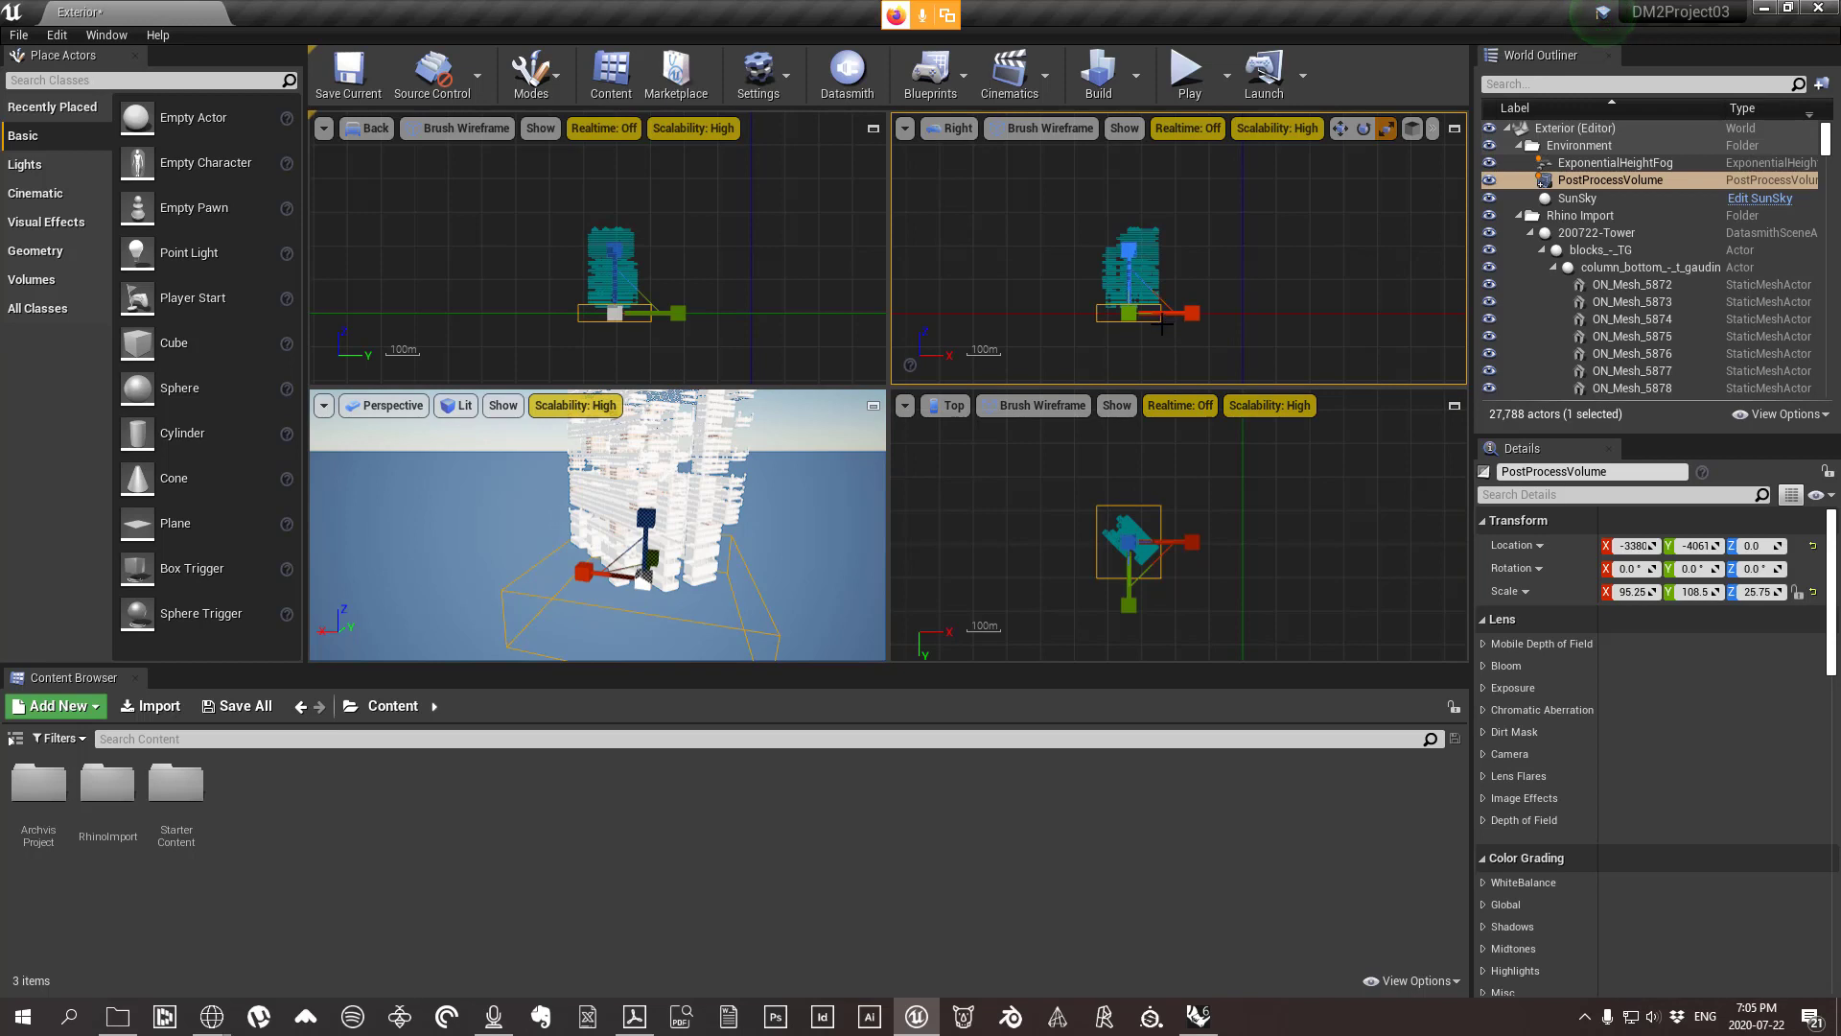
pyautogui.click(1596, 163)
pyautogui.click(1671, 180)
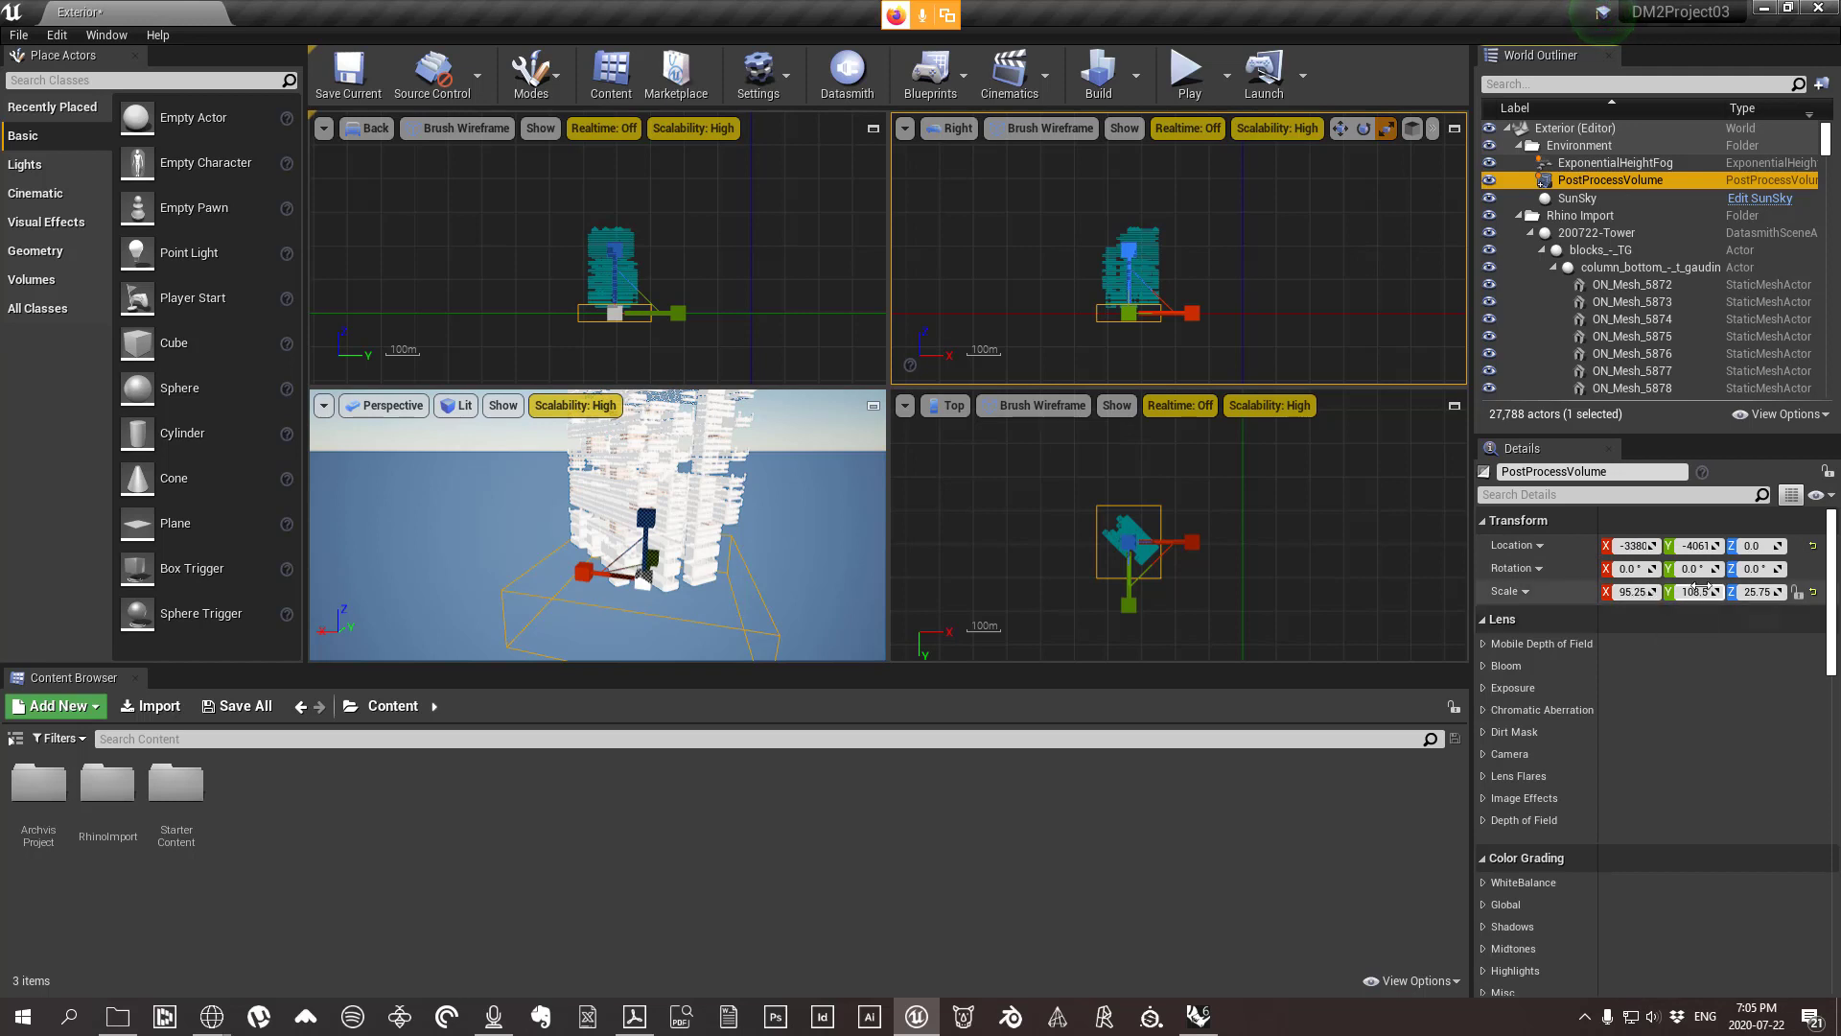
# Try a Y scale of 200 on the PostProcessVolume and reduce it to 100.
pyautogui.moveTo(1700, 591); pyautogui.dragTo(1659, 592)
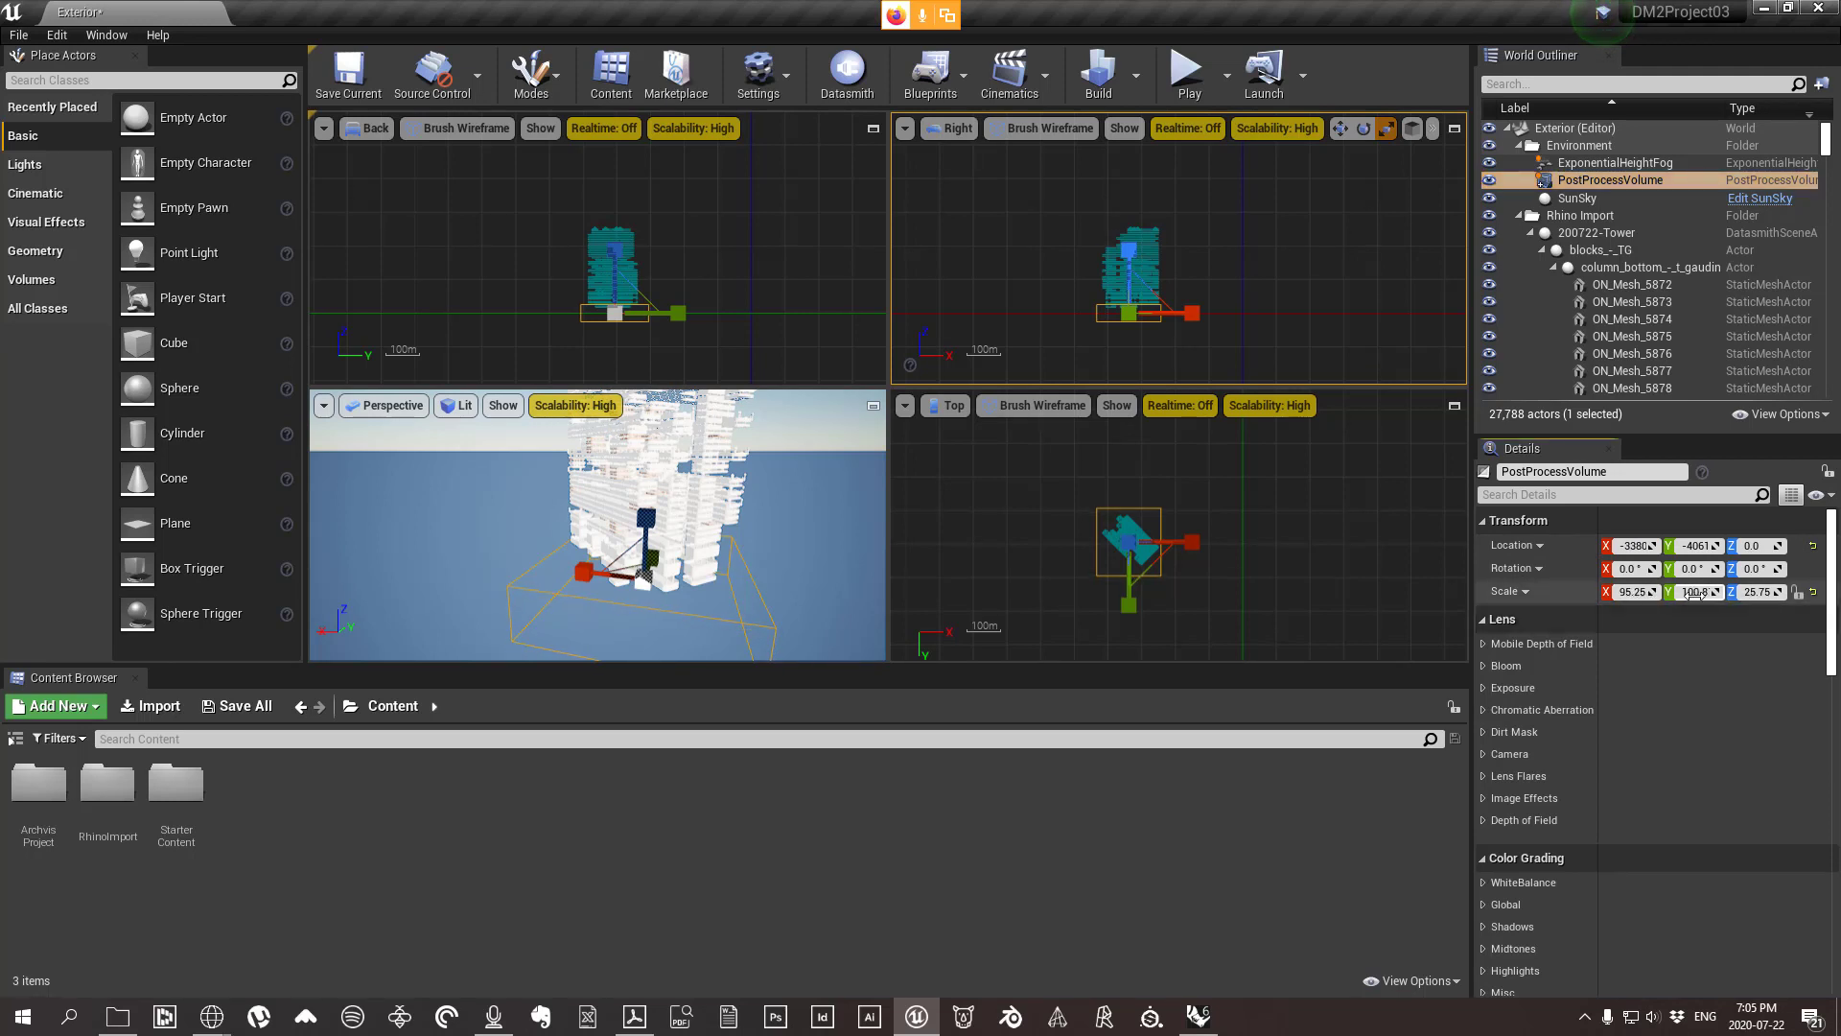
pyautogui.click(1697, 591)
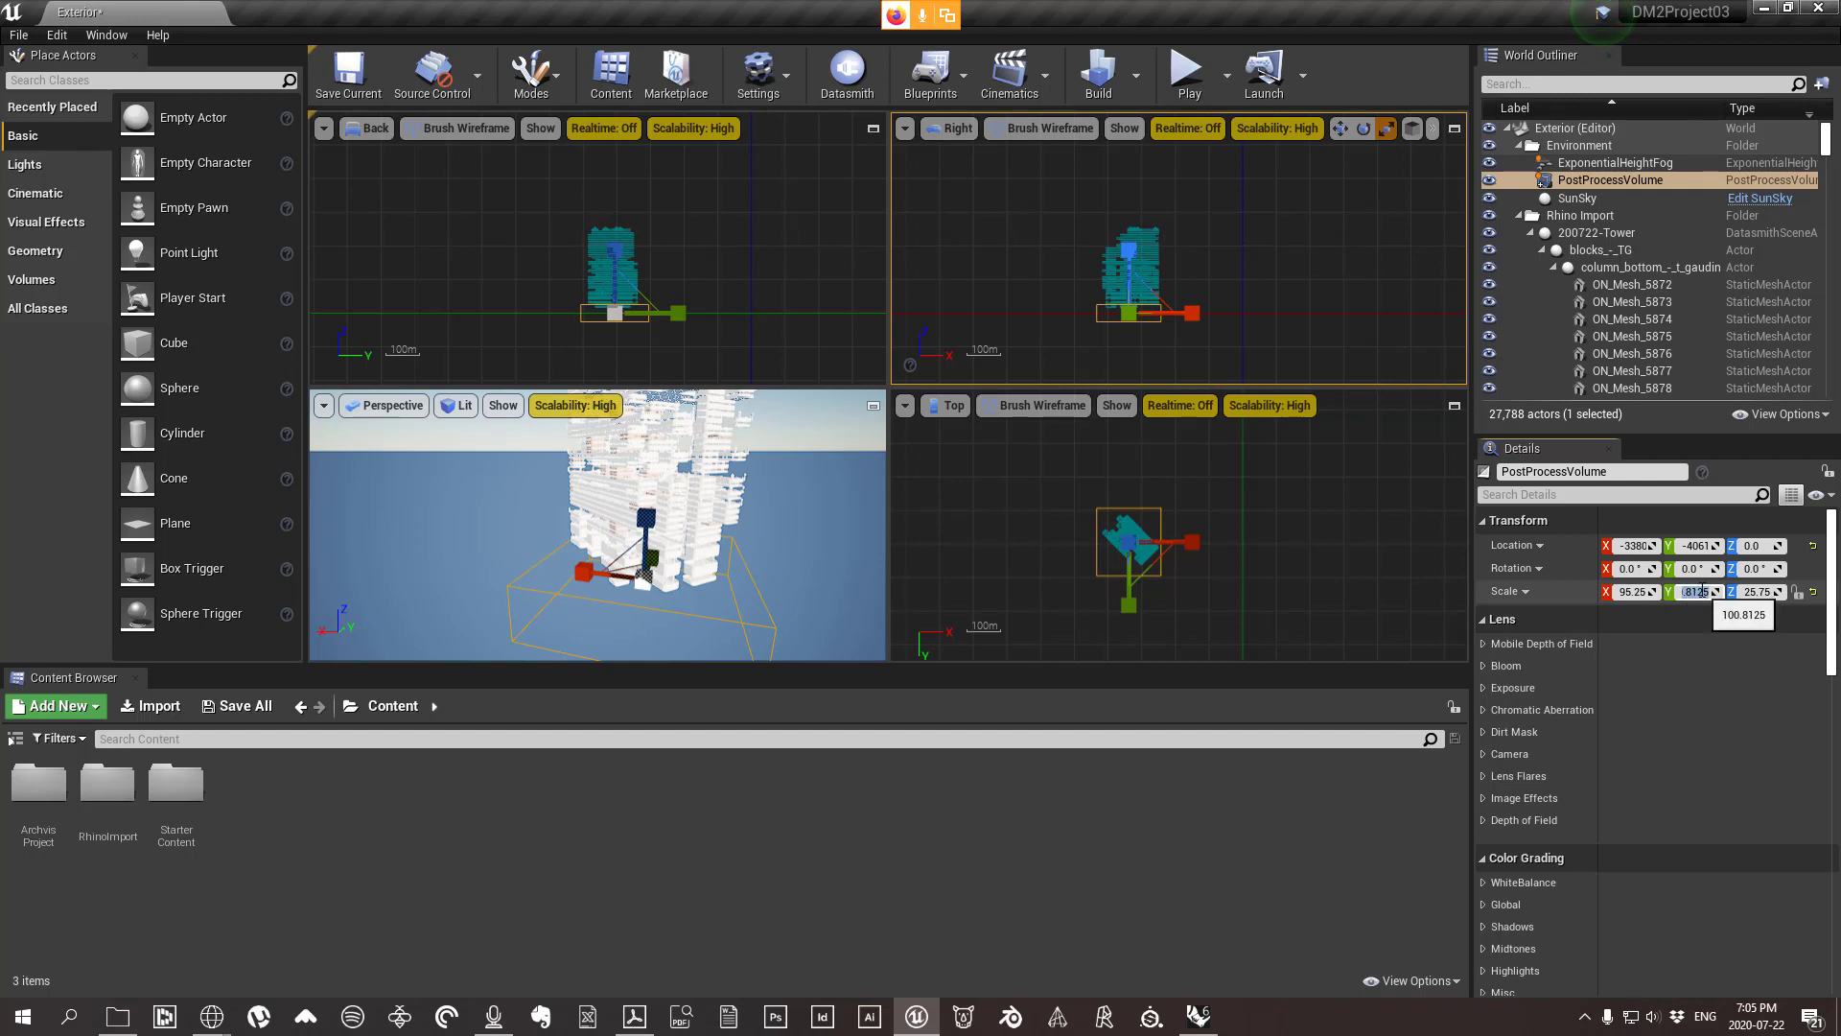
pyautogui.write('200')
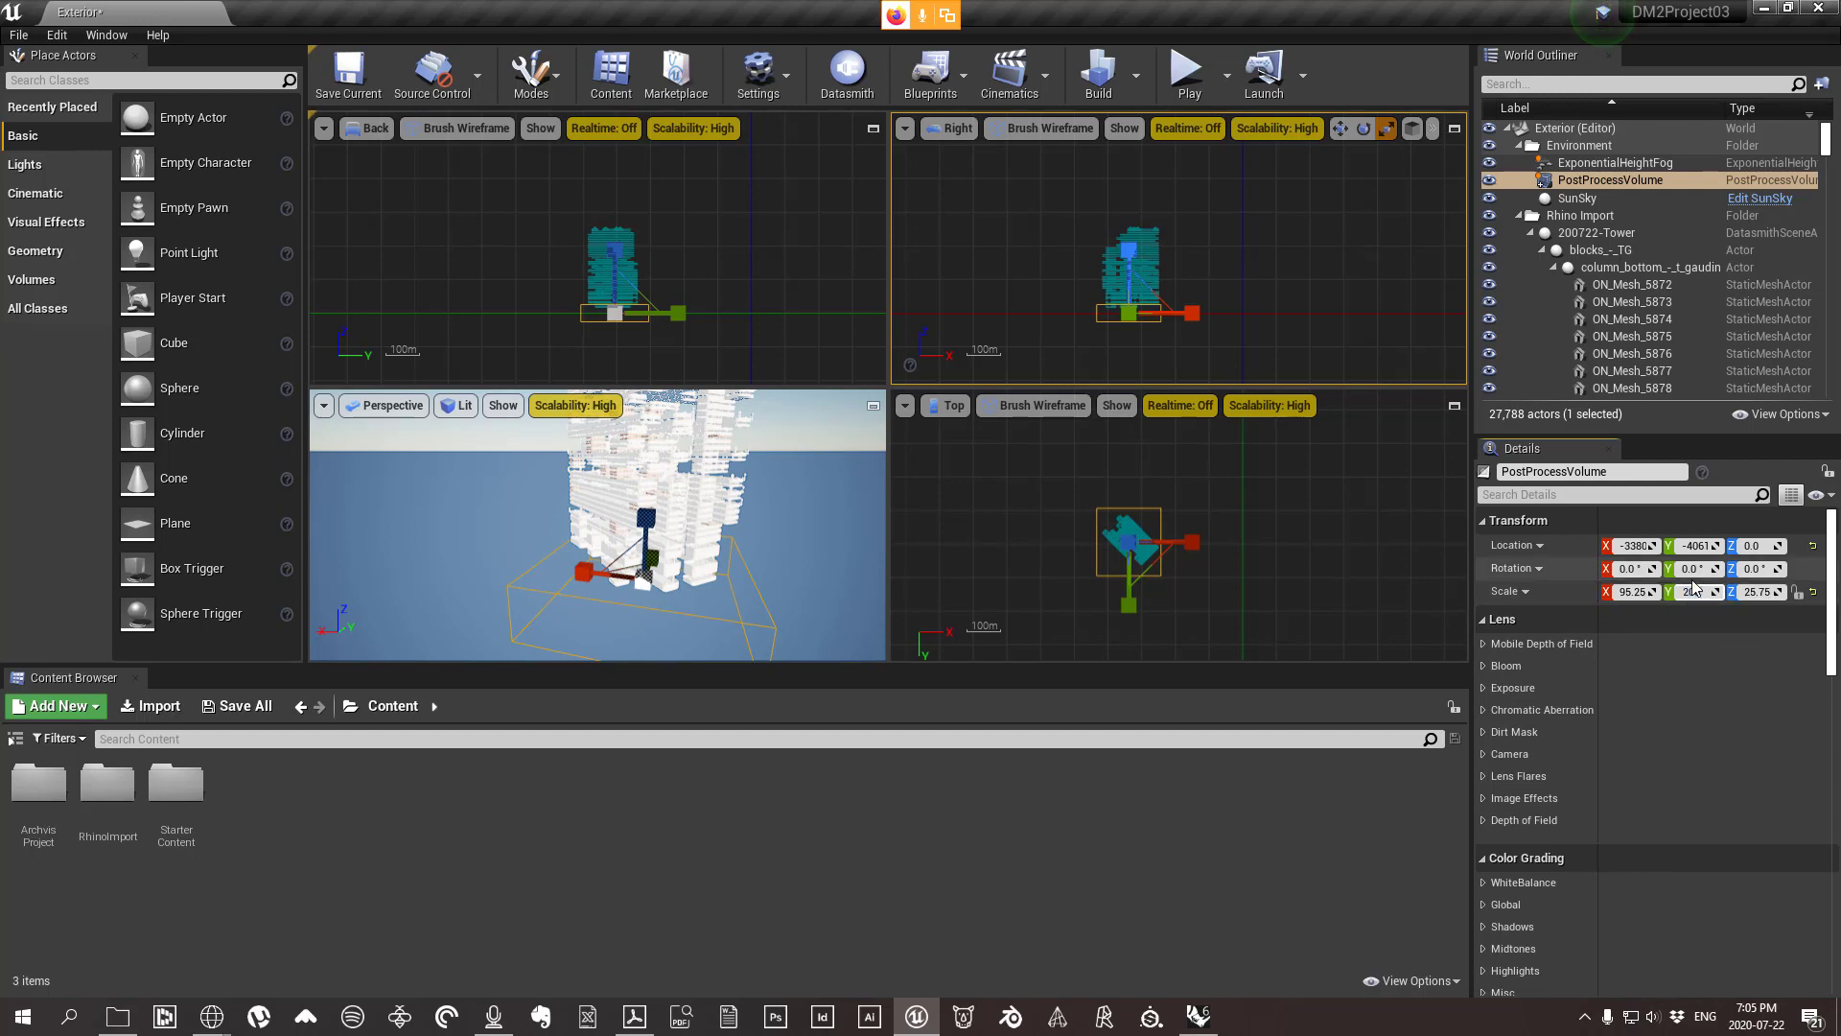
pyautogui.press('Return')
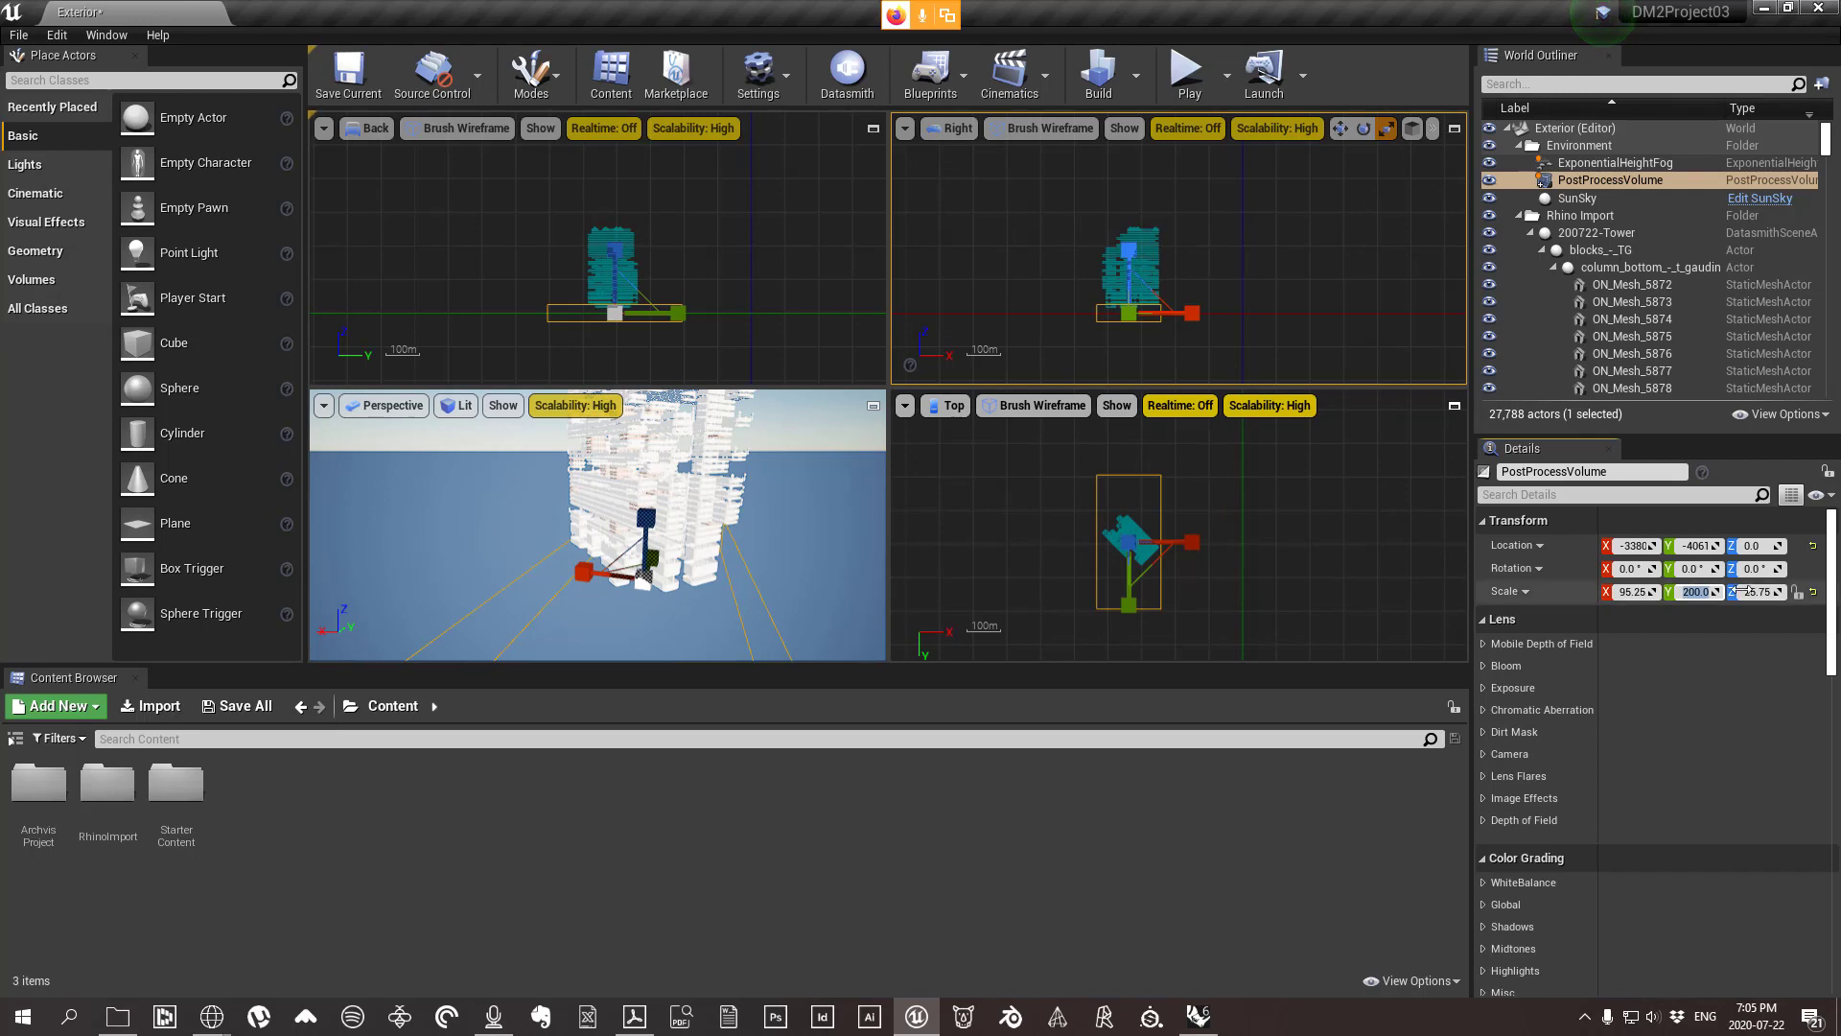
pyautogui.click(1702, 592)
pyautogui.write('100')
pyautogui.press('Return')
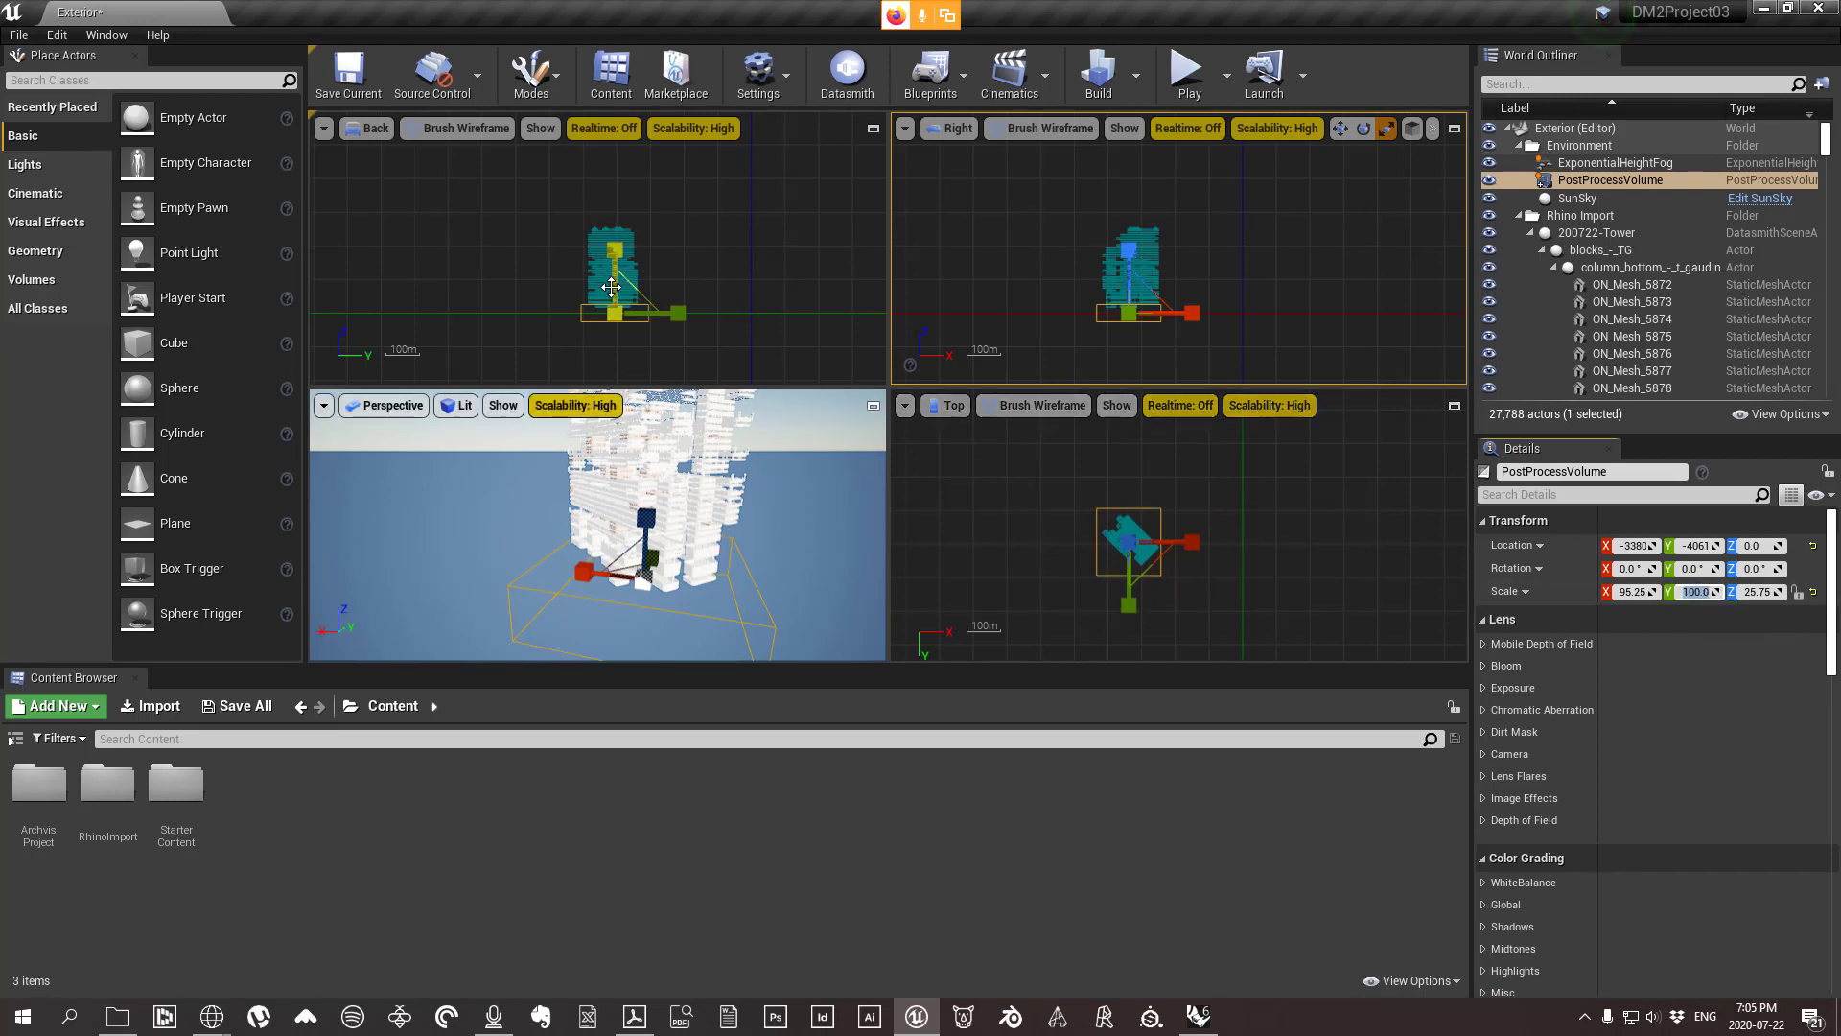
# Set the PostProcessVolume's Z scale to 150 and raise it to a Z location of about 13380 so it encloses the tower.
pyautogui.click(1763, 591)
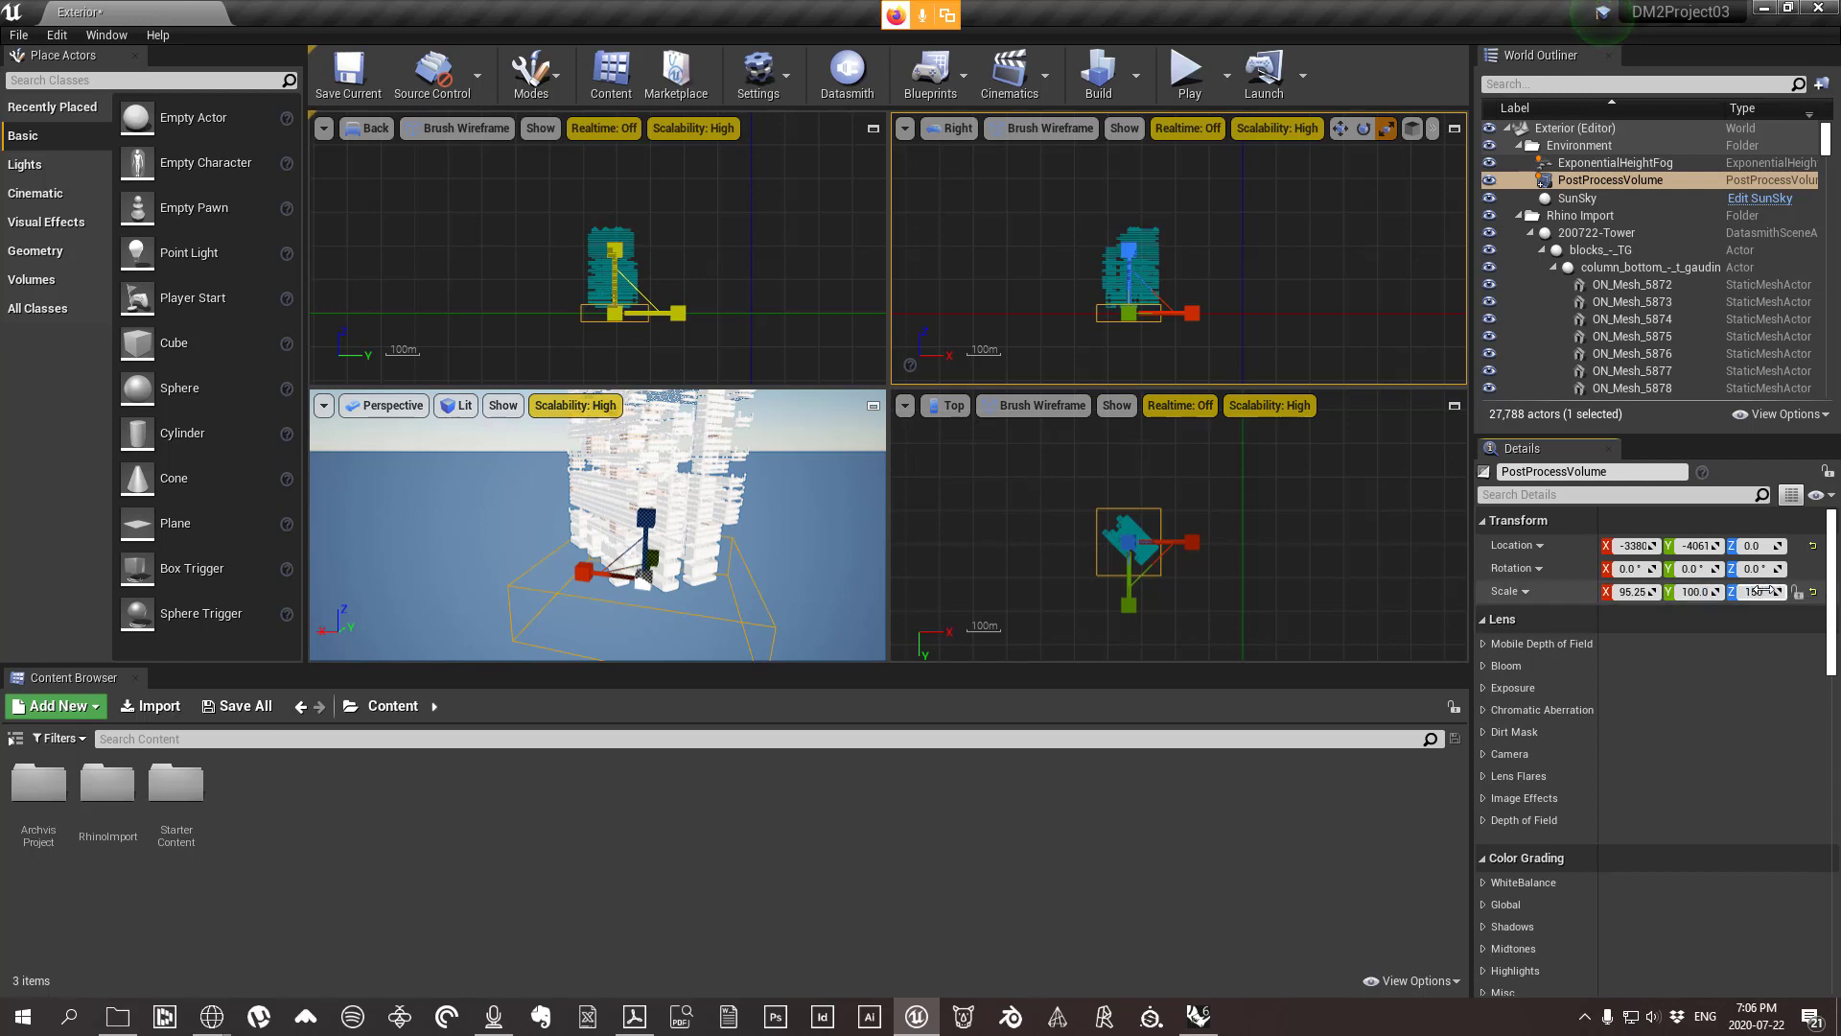
pyautogui.press('Return')
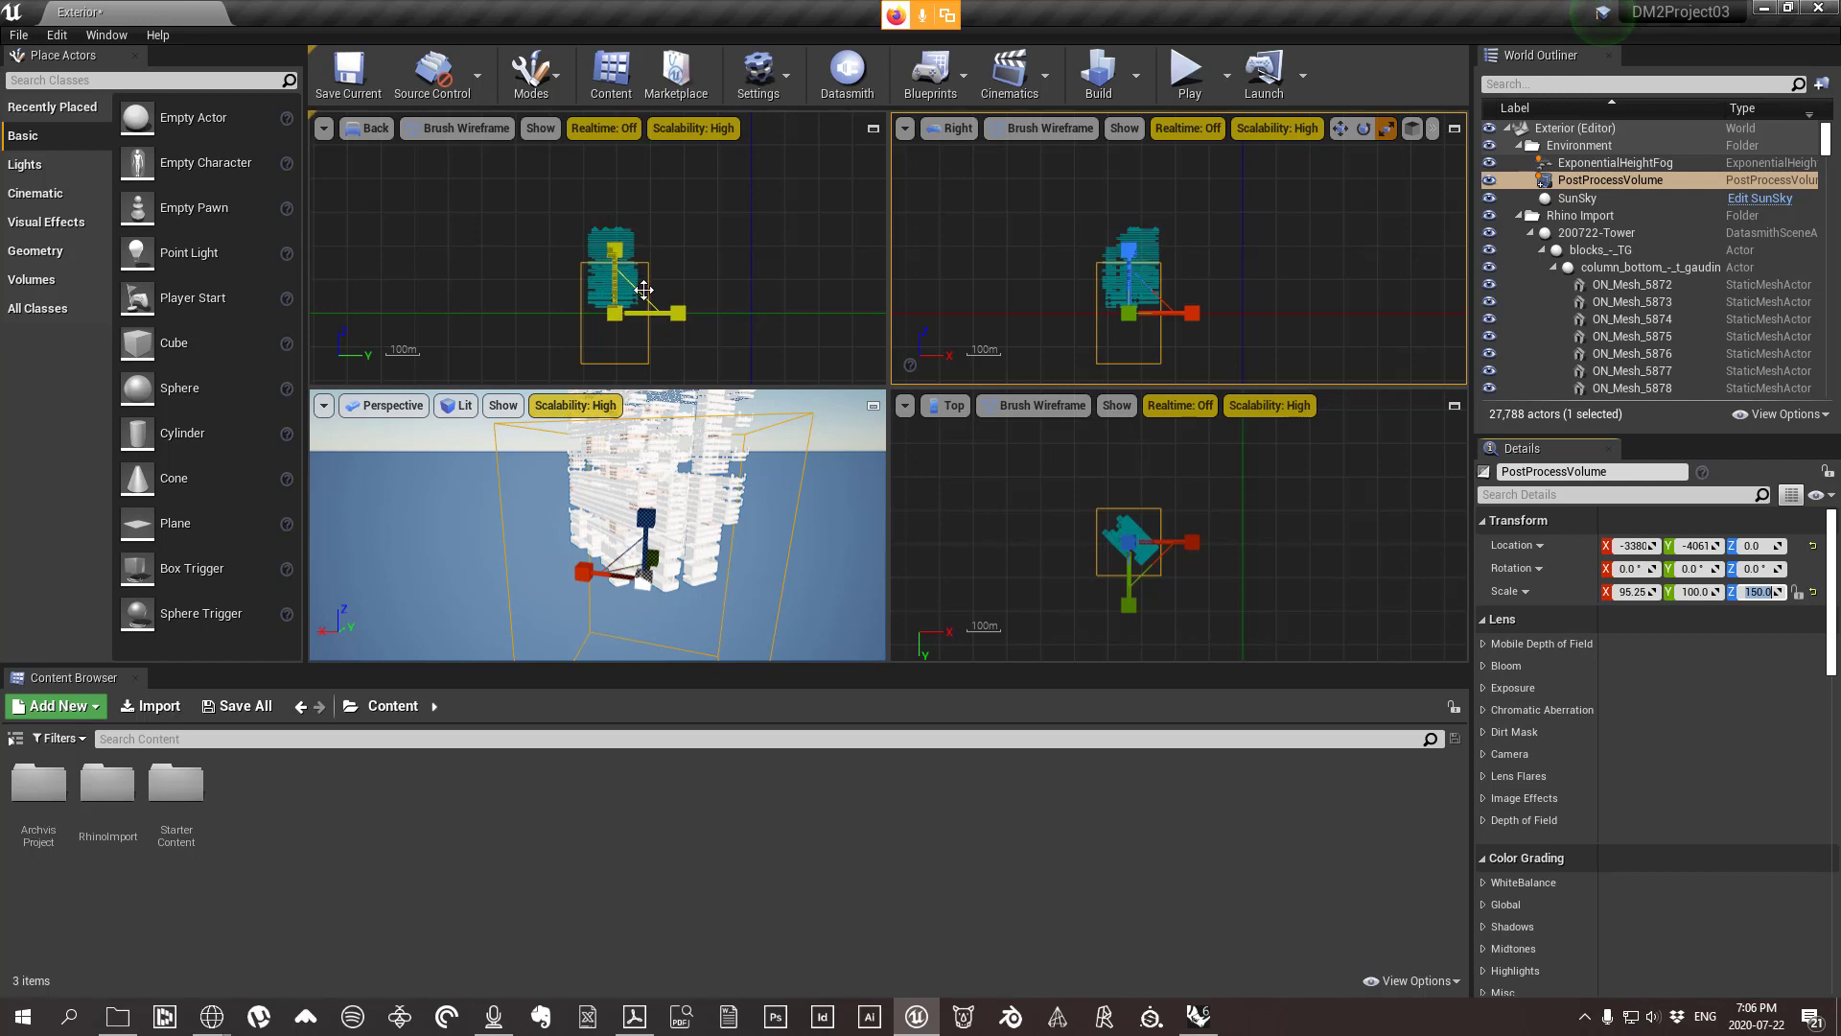
pyautogui.click(1339, 127)
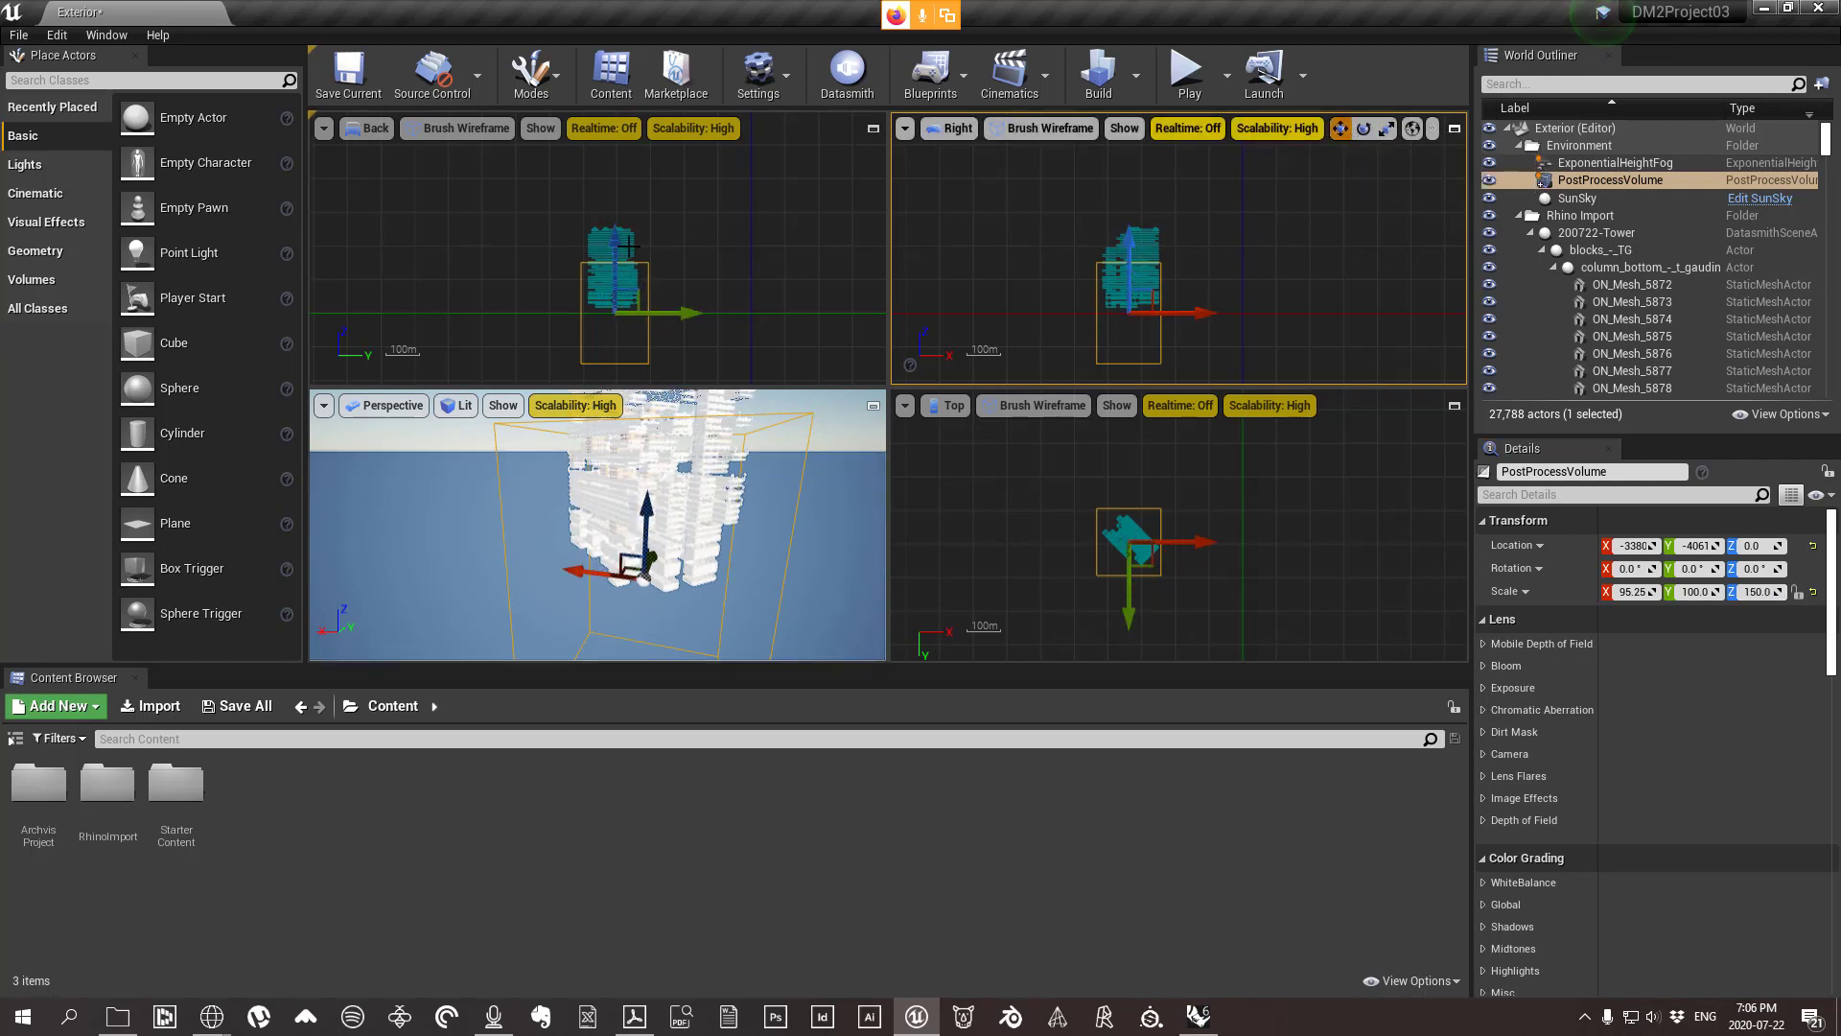
pyautogui.moveTo(618, 239); pyautogui.dragTo(634, 195)
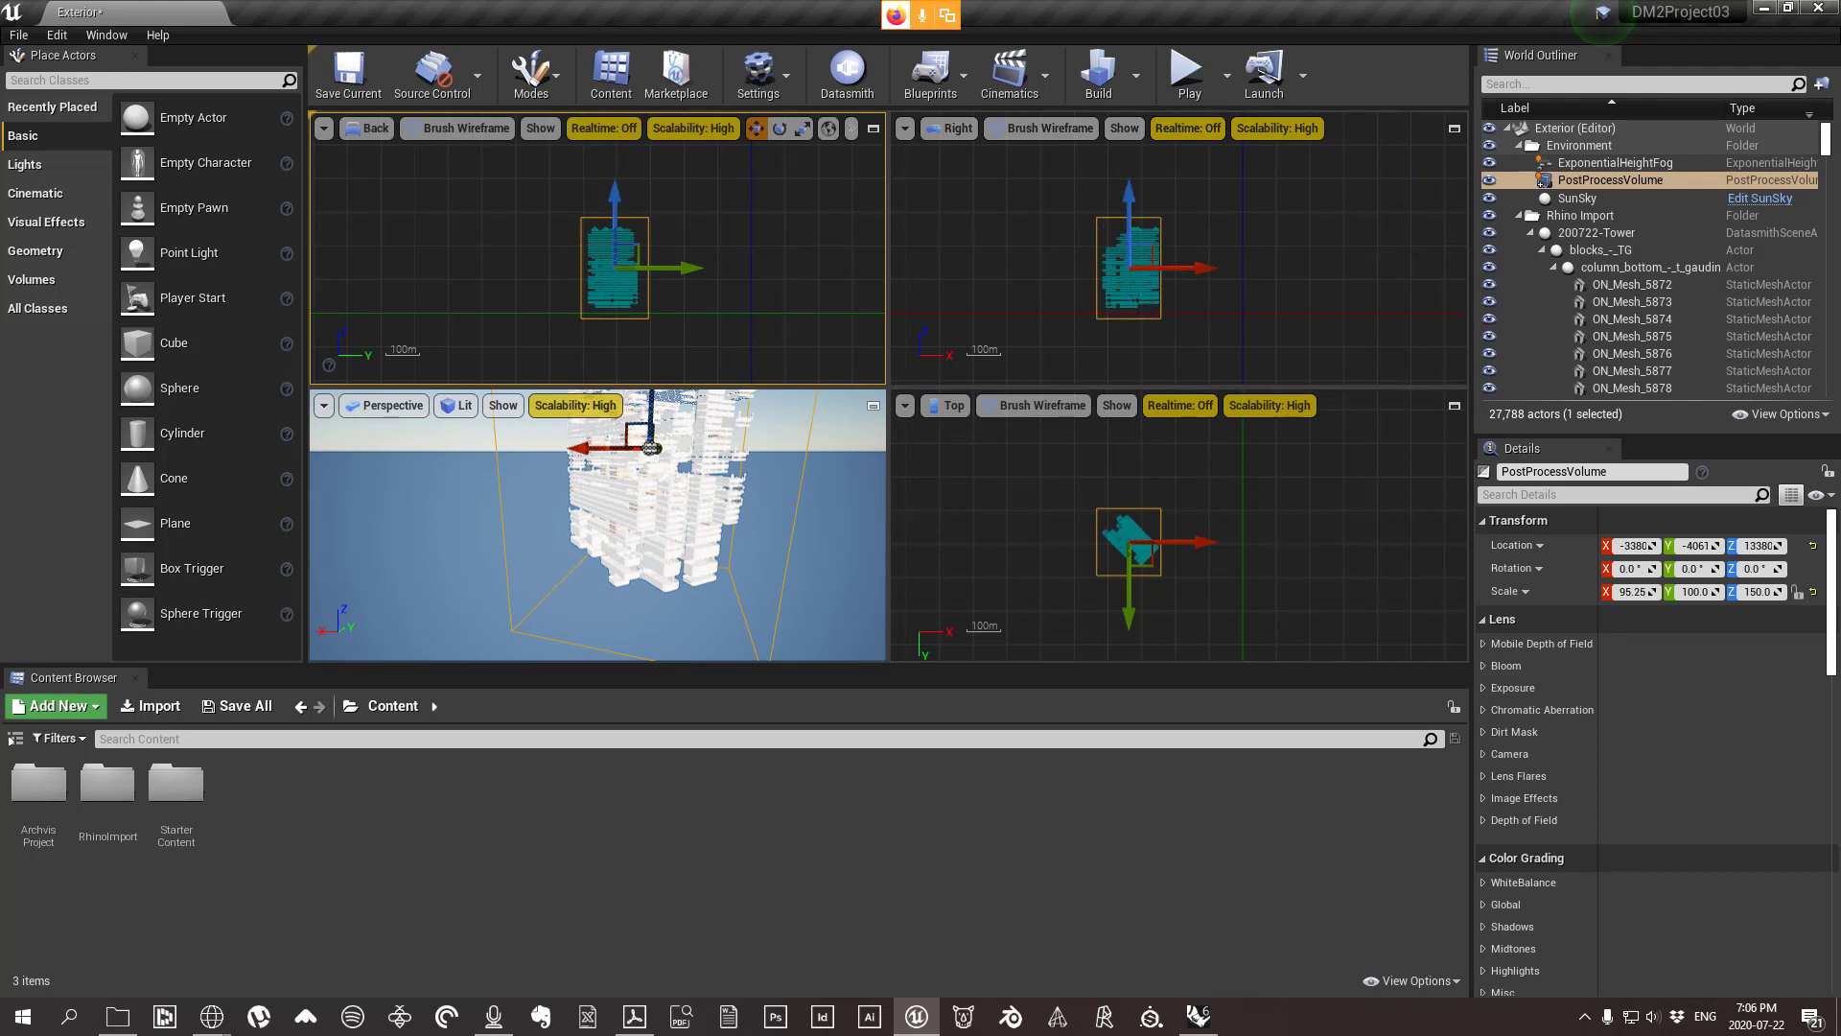
# Examine from several sides in the perspective view how the PostProcessVolume encloses the tower.
pyautogui.moveTo(623, 537); pyautogui.dragTo(764, 423, button='right')
pyautogui.scroll(-5, 613, 432)
pyautogui.press('a')
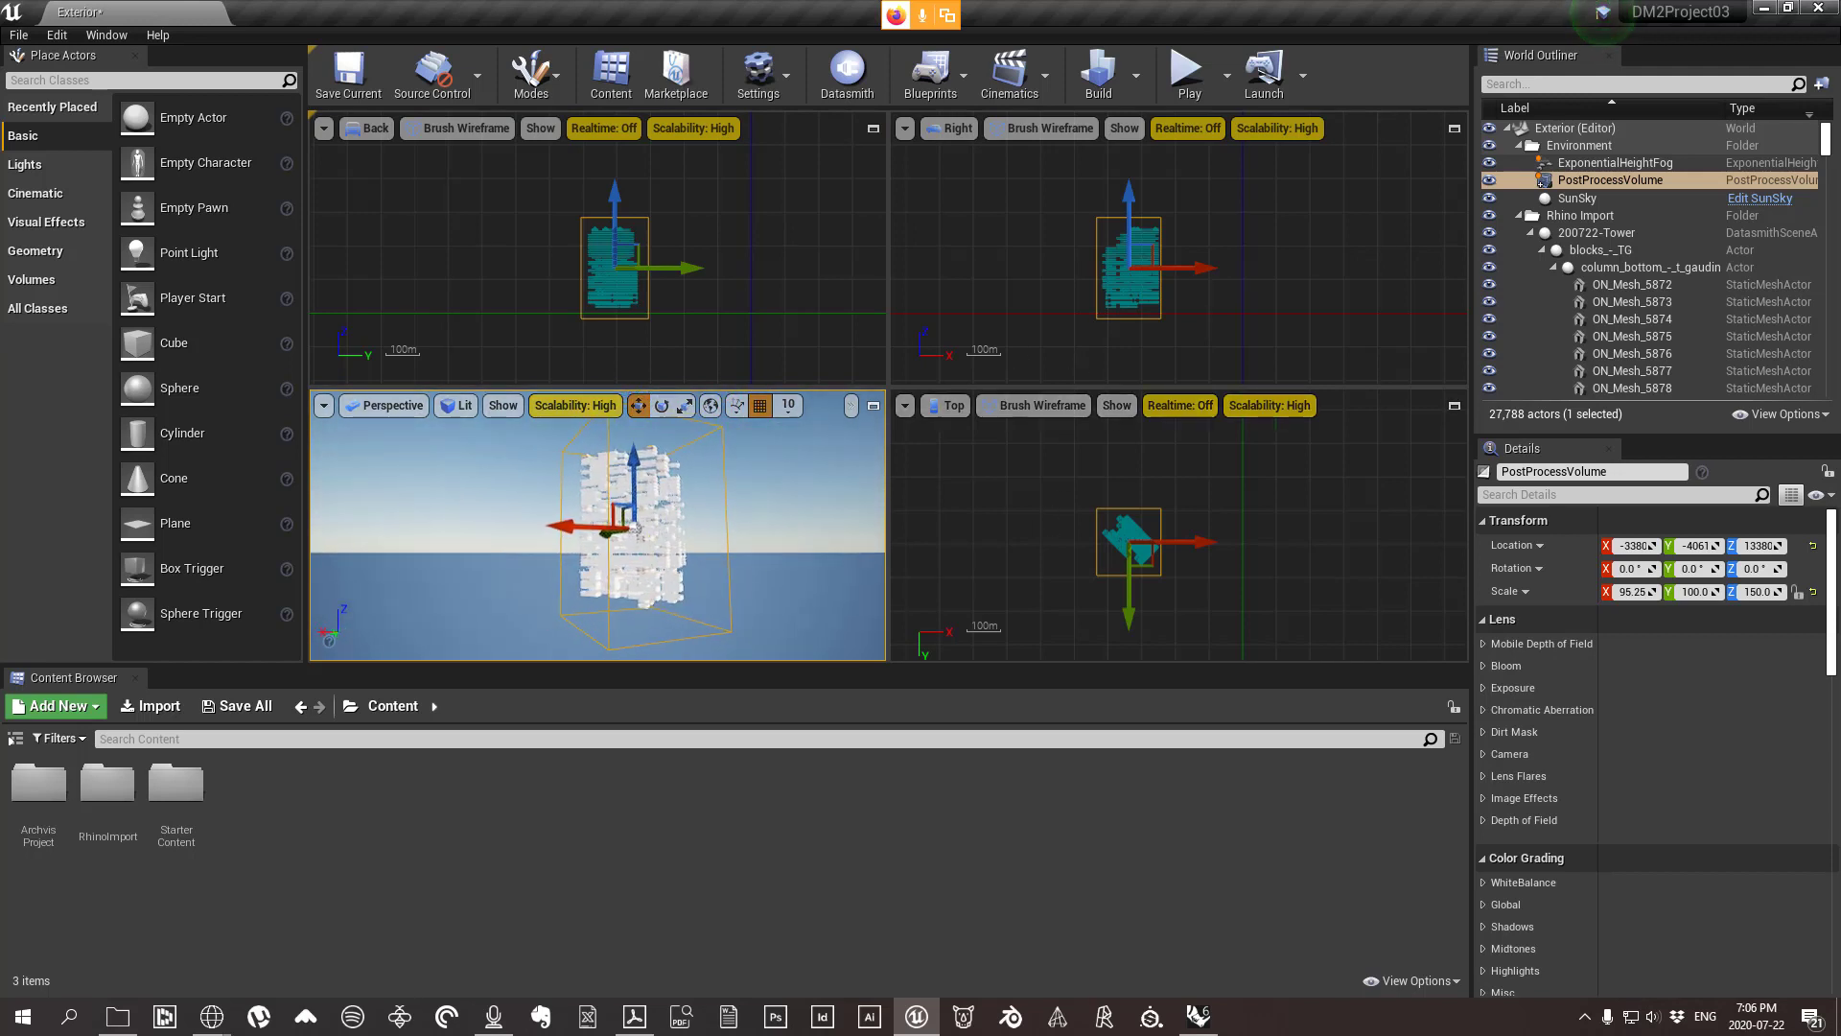
pyautogui.scroll(5, 597, 527)
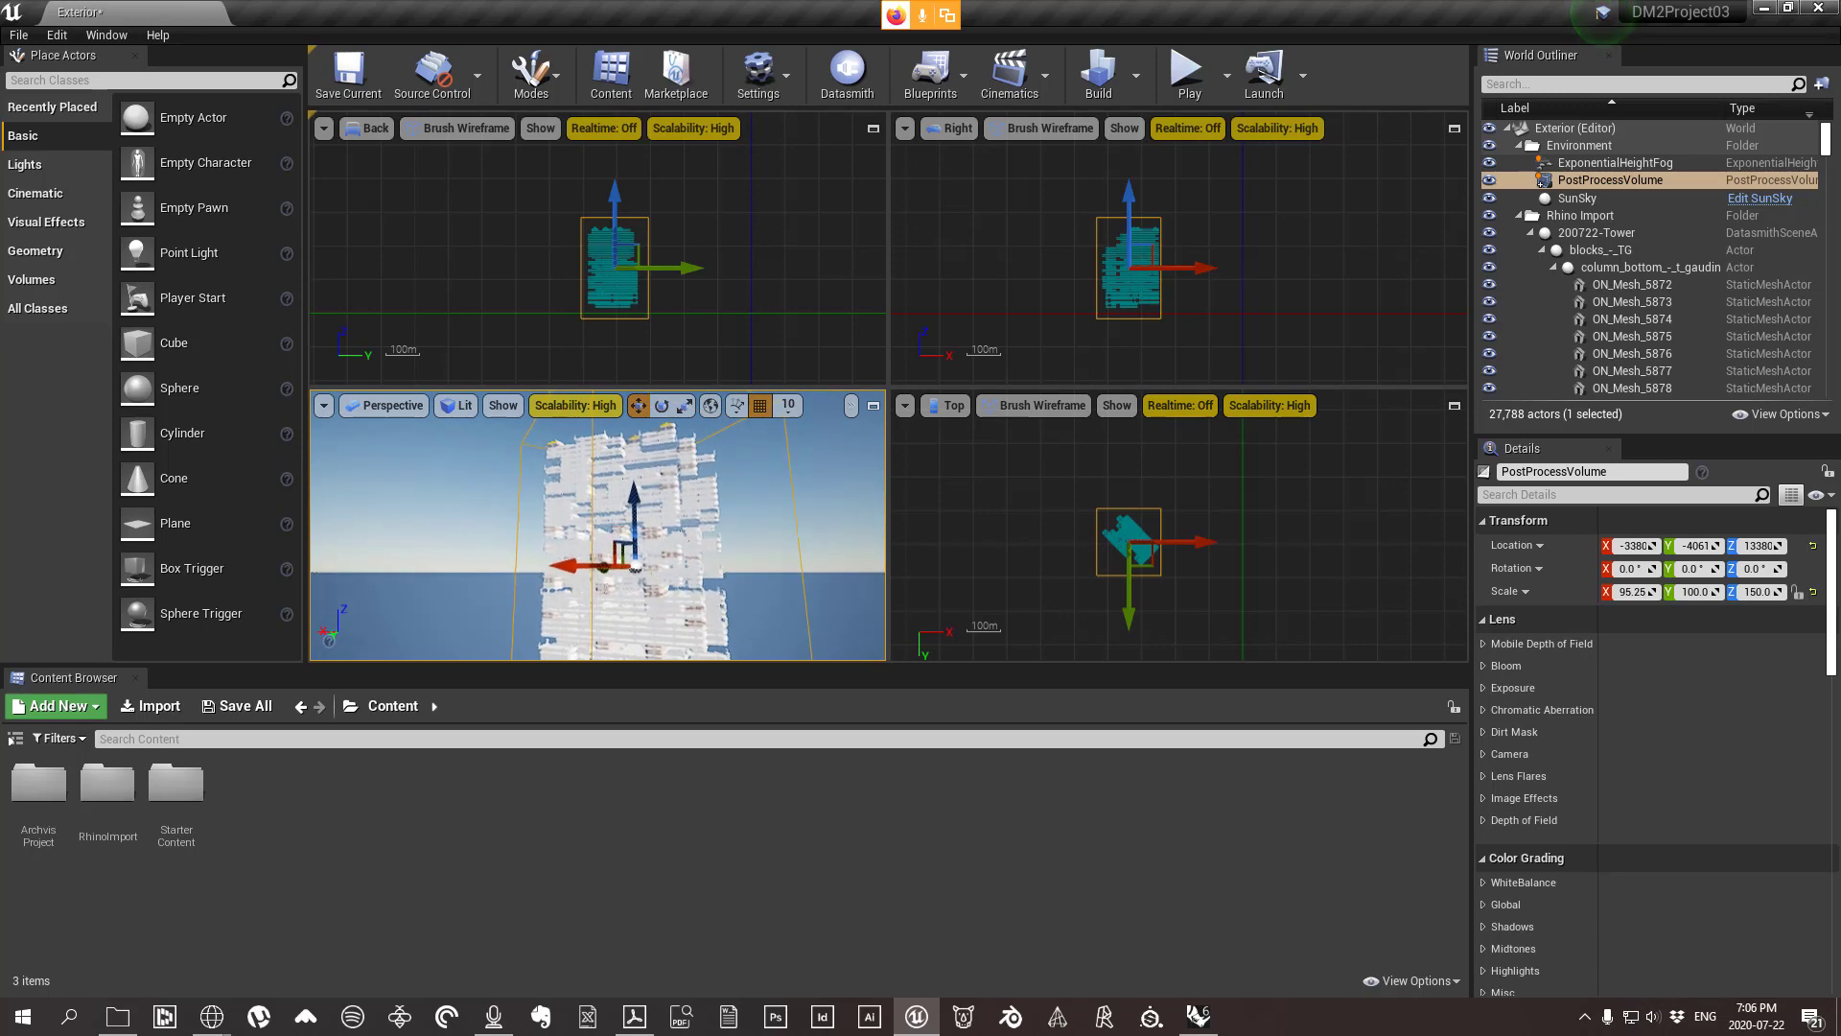
pyautogui.press('w')
pyautogui.moveTo(614, 527)
pyautogui.mouseDown(button='right')
pyautogui.moveTo(597, 482)
pyautogui.moveTo(587, 532)
pyautogui.moveTo(823, 527)
pyautogui.mouseUp(button='right')
pyautogui.press('d')
pyautogui.press('s')
# Set the PostProcessVolume's scale to 300 in X, 400 in Y and 400 in Z, and deselect it.
pyautogui.scroll(-3, 698, 213)
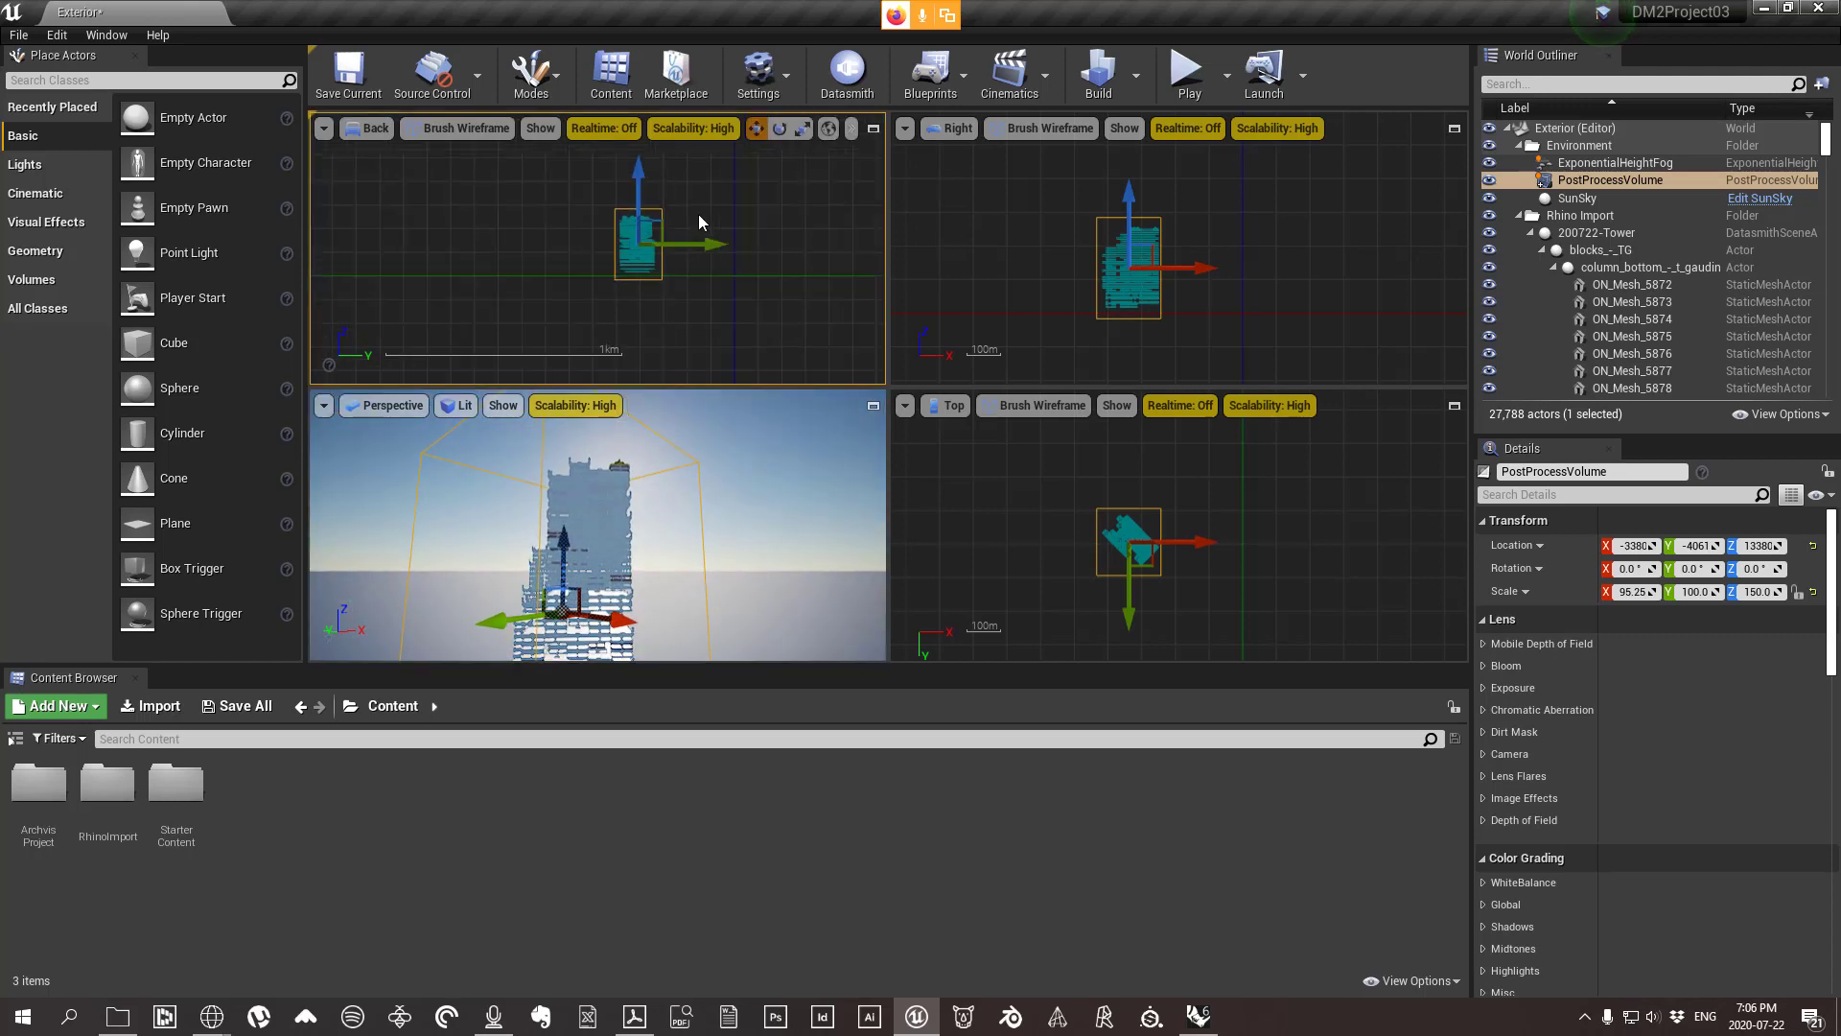
pyautogui.scroll(-2, 699, 230)
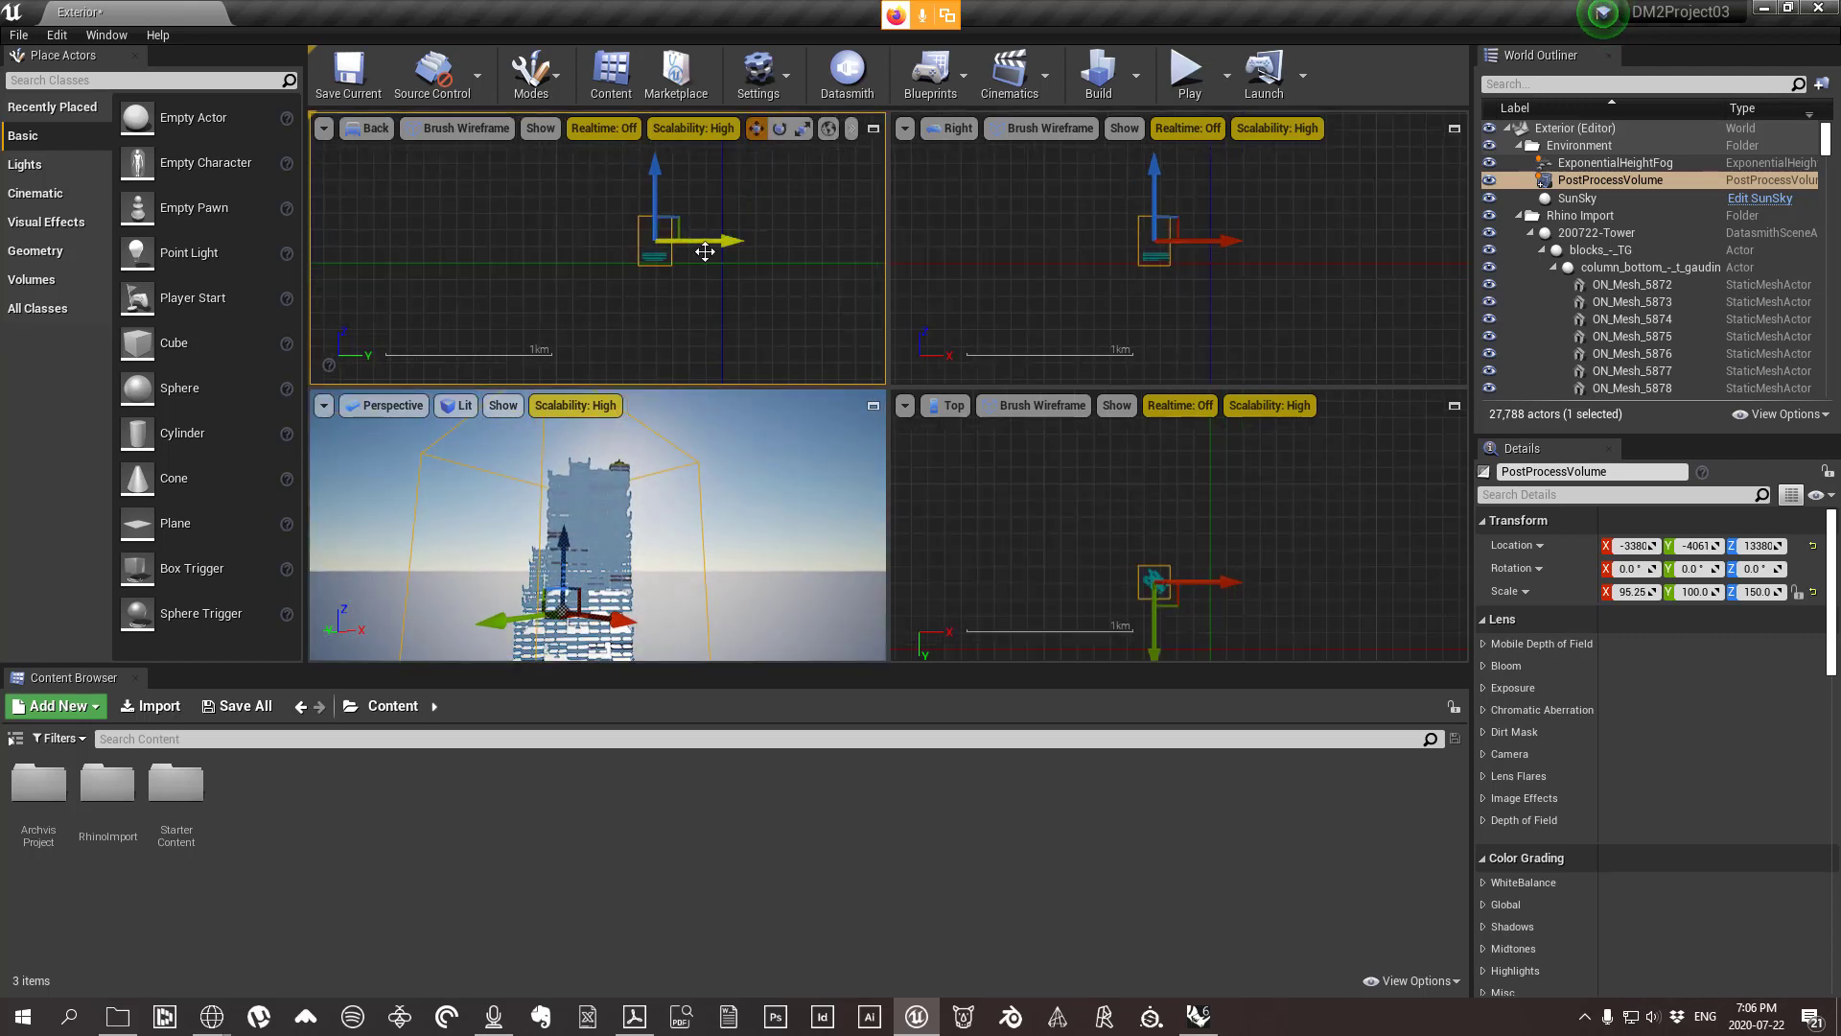
pyautogui.click(1707, 592)
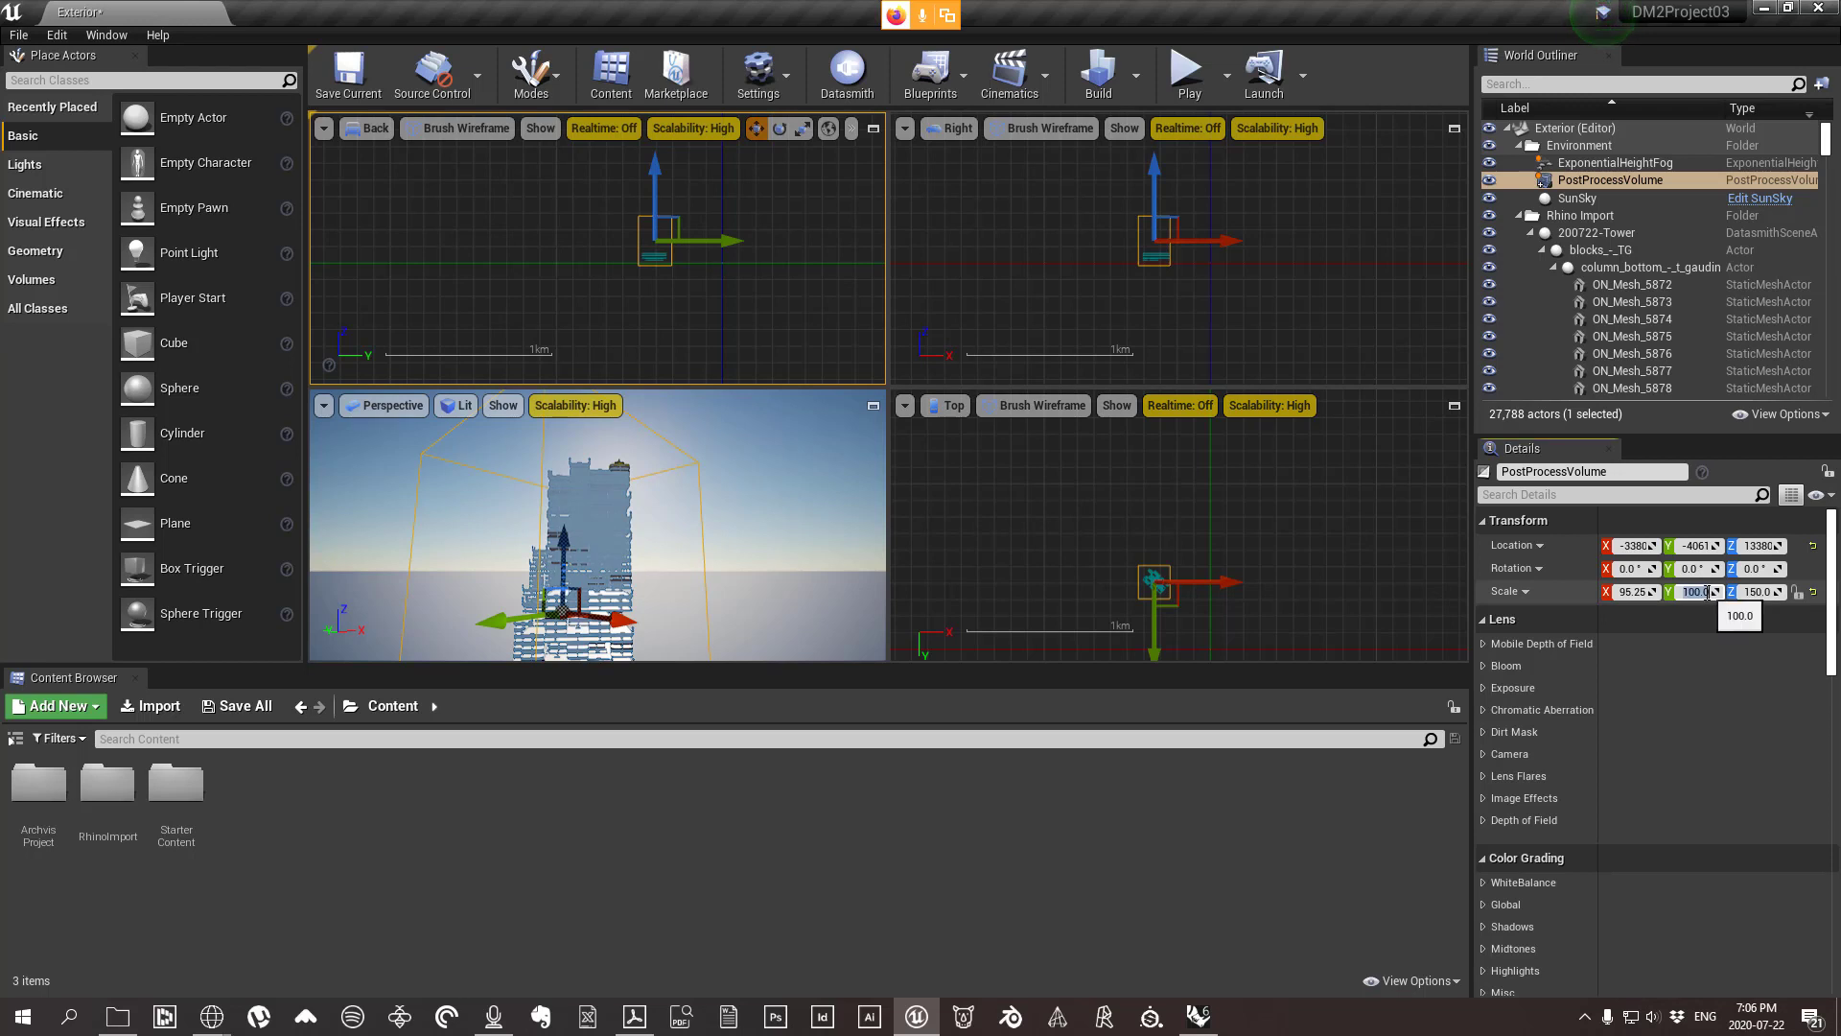
pyautogui.write('400')
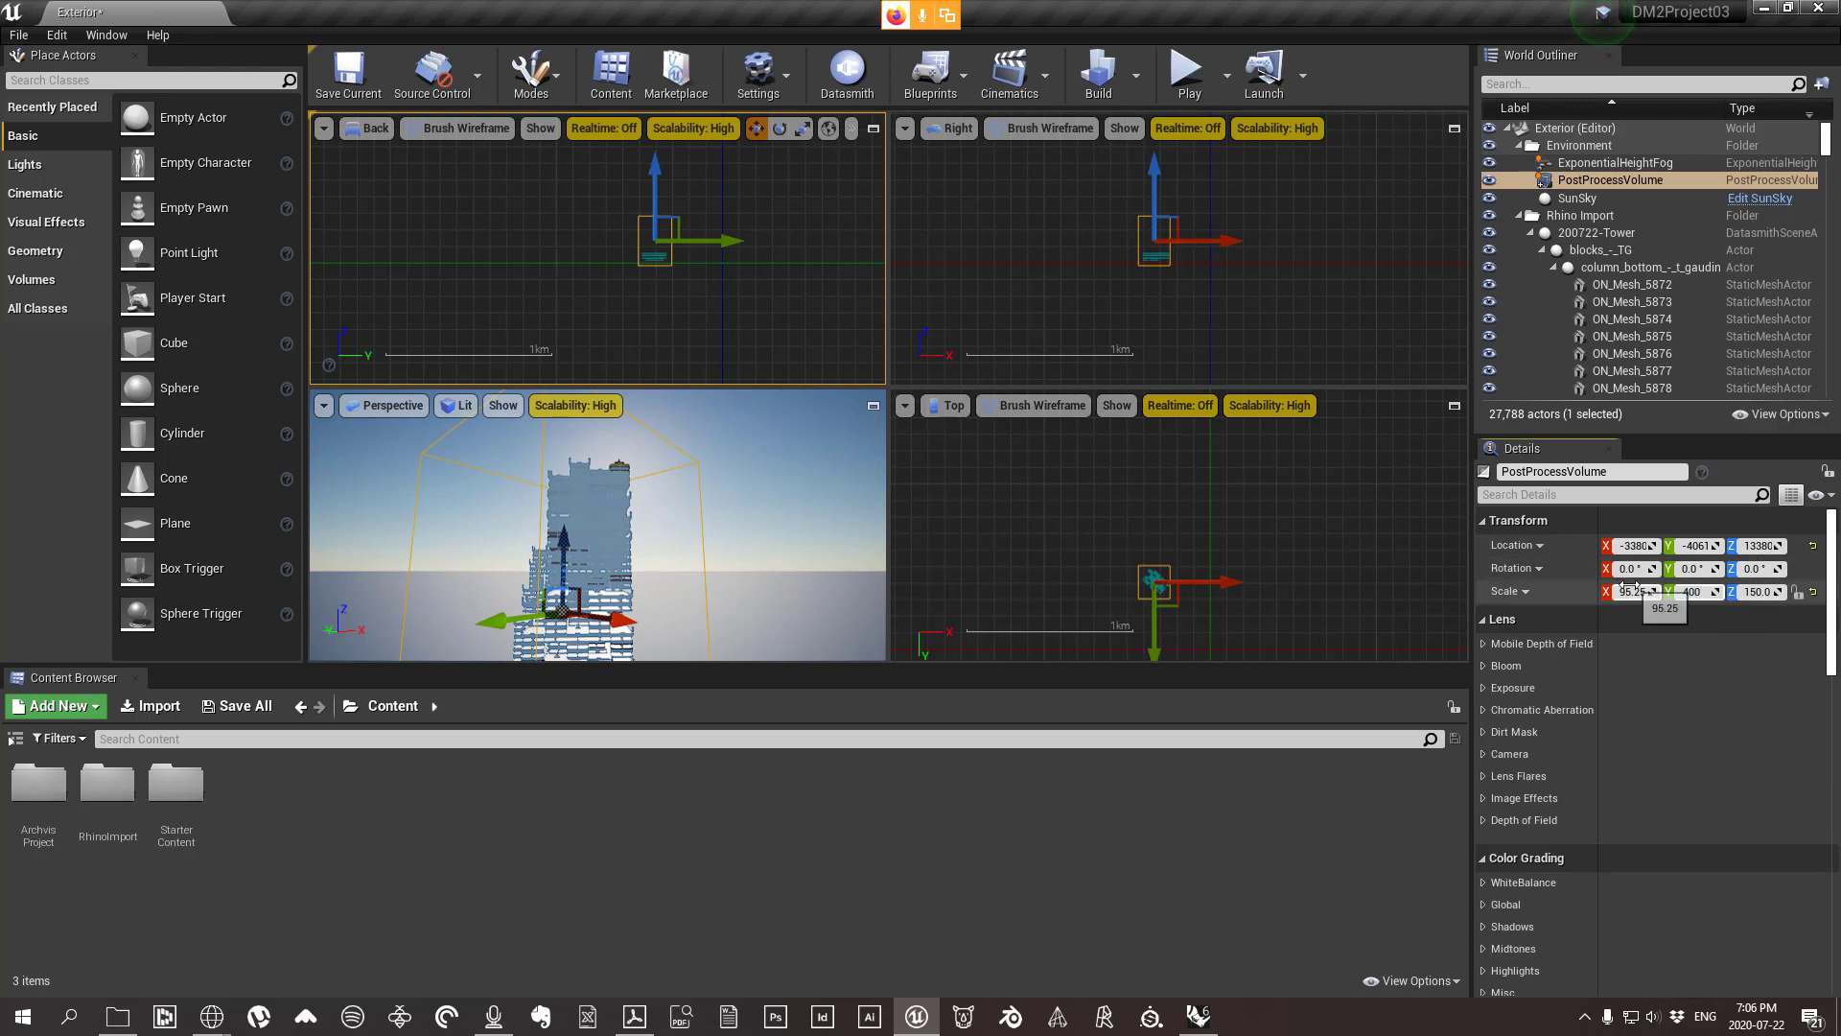
pyautogui.click(1631, 590)
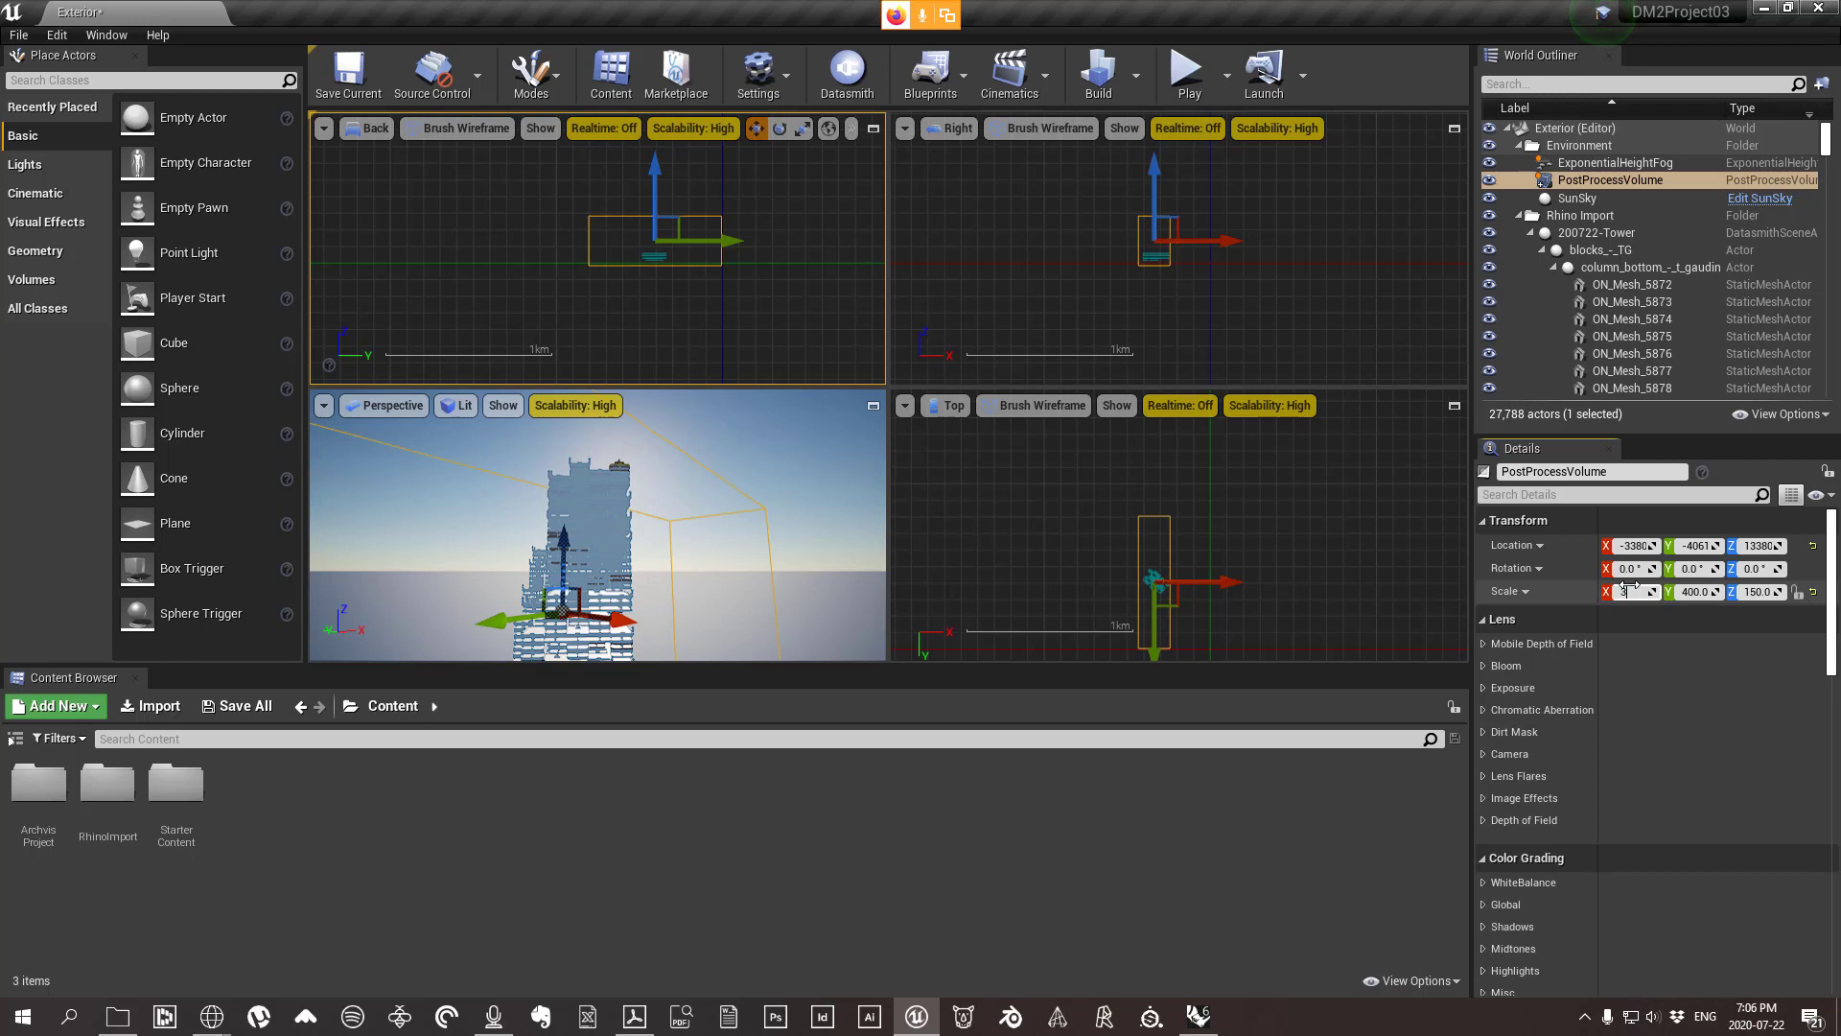
pyautogui.click(1740, 591)
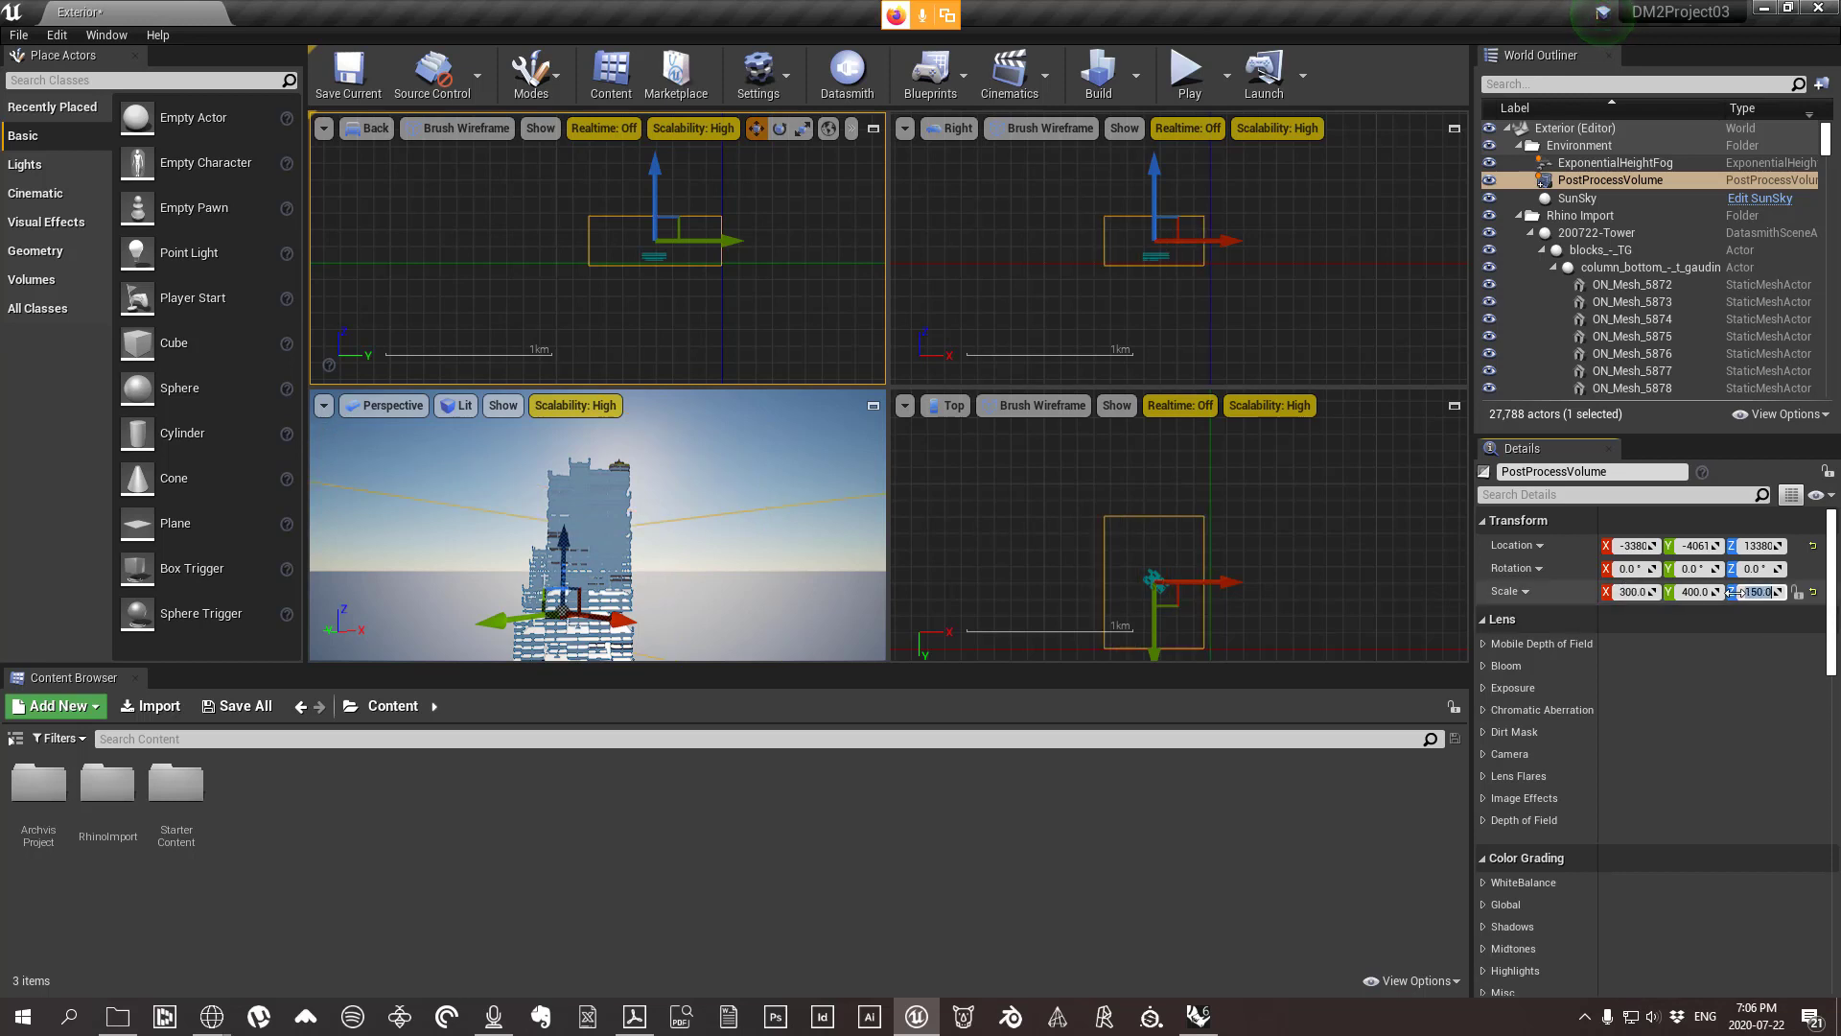
pyautogui.write('400')
pyautogui.press('Return')
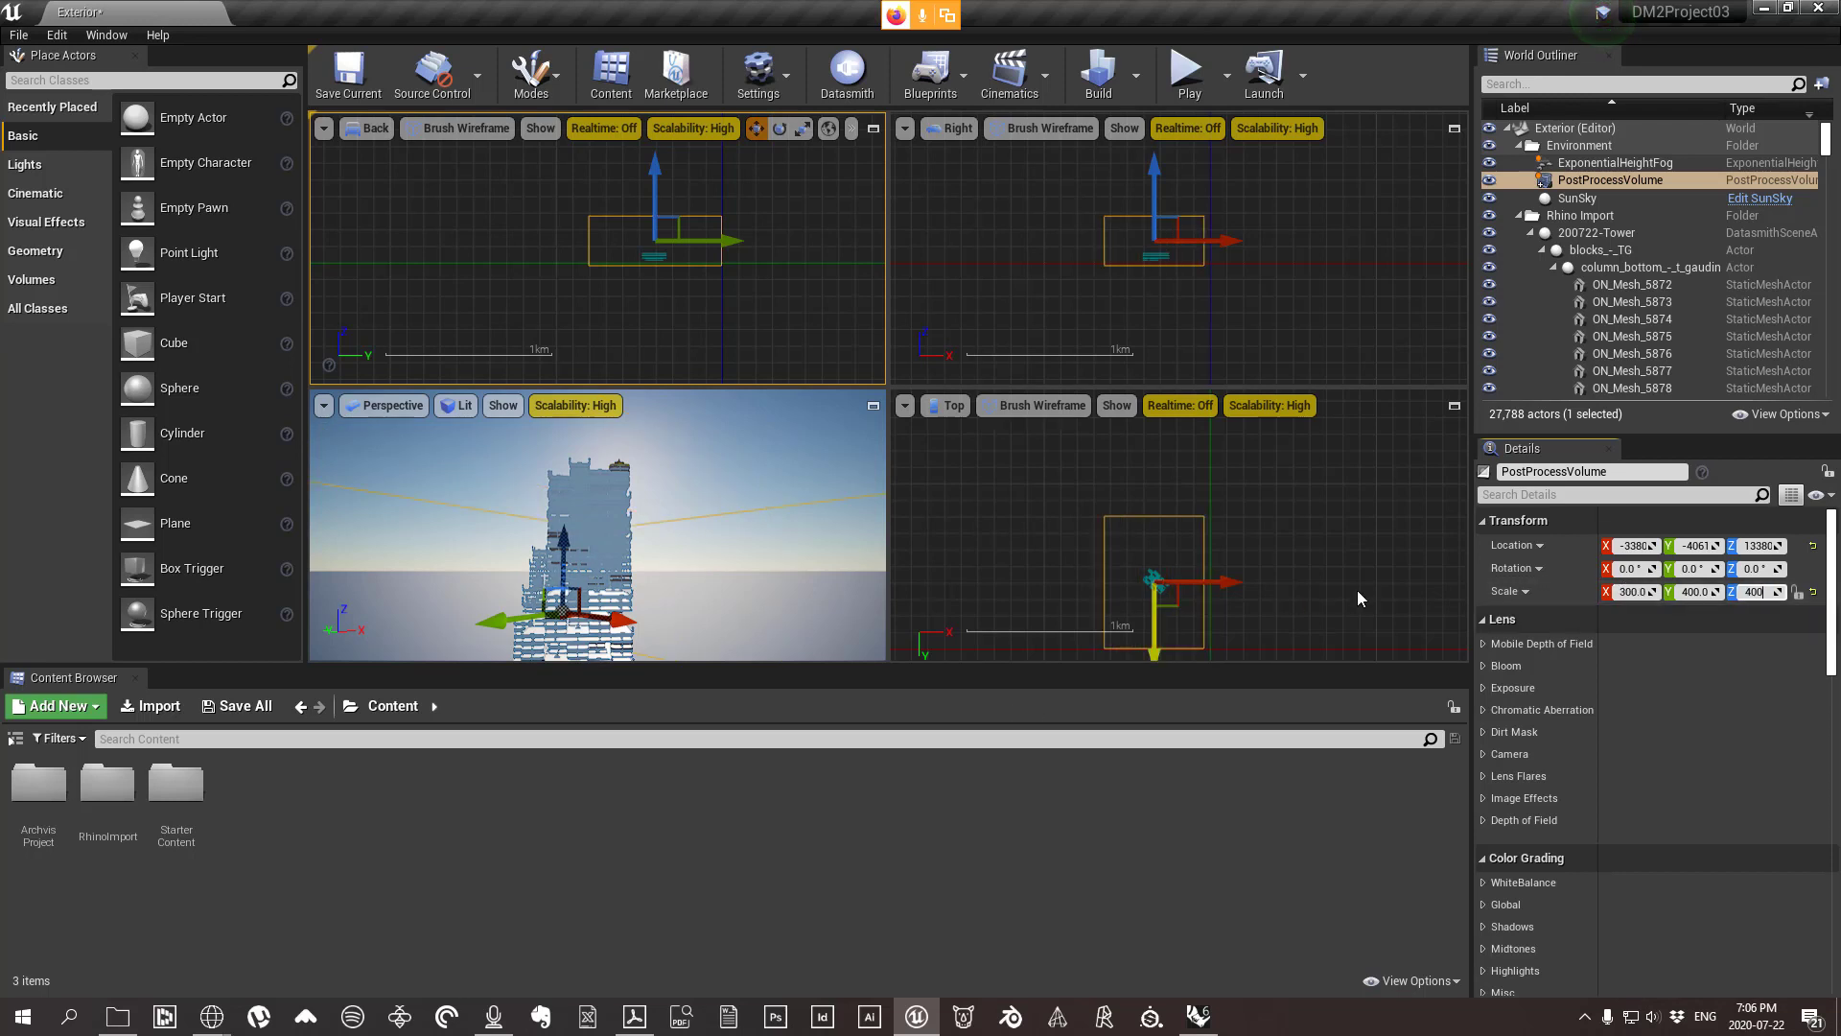
pyautogui.click(1360, 585)
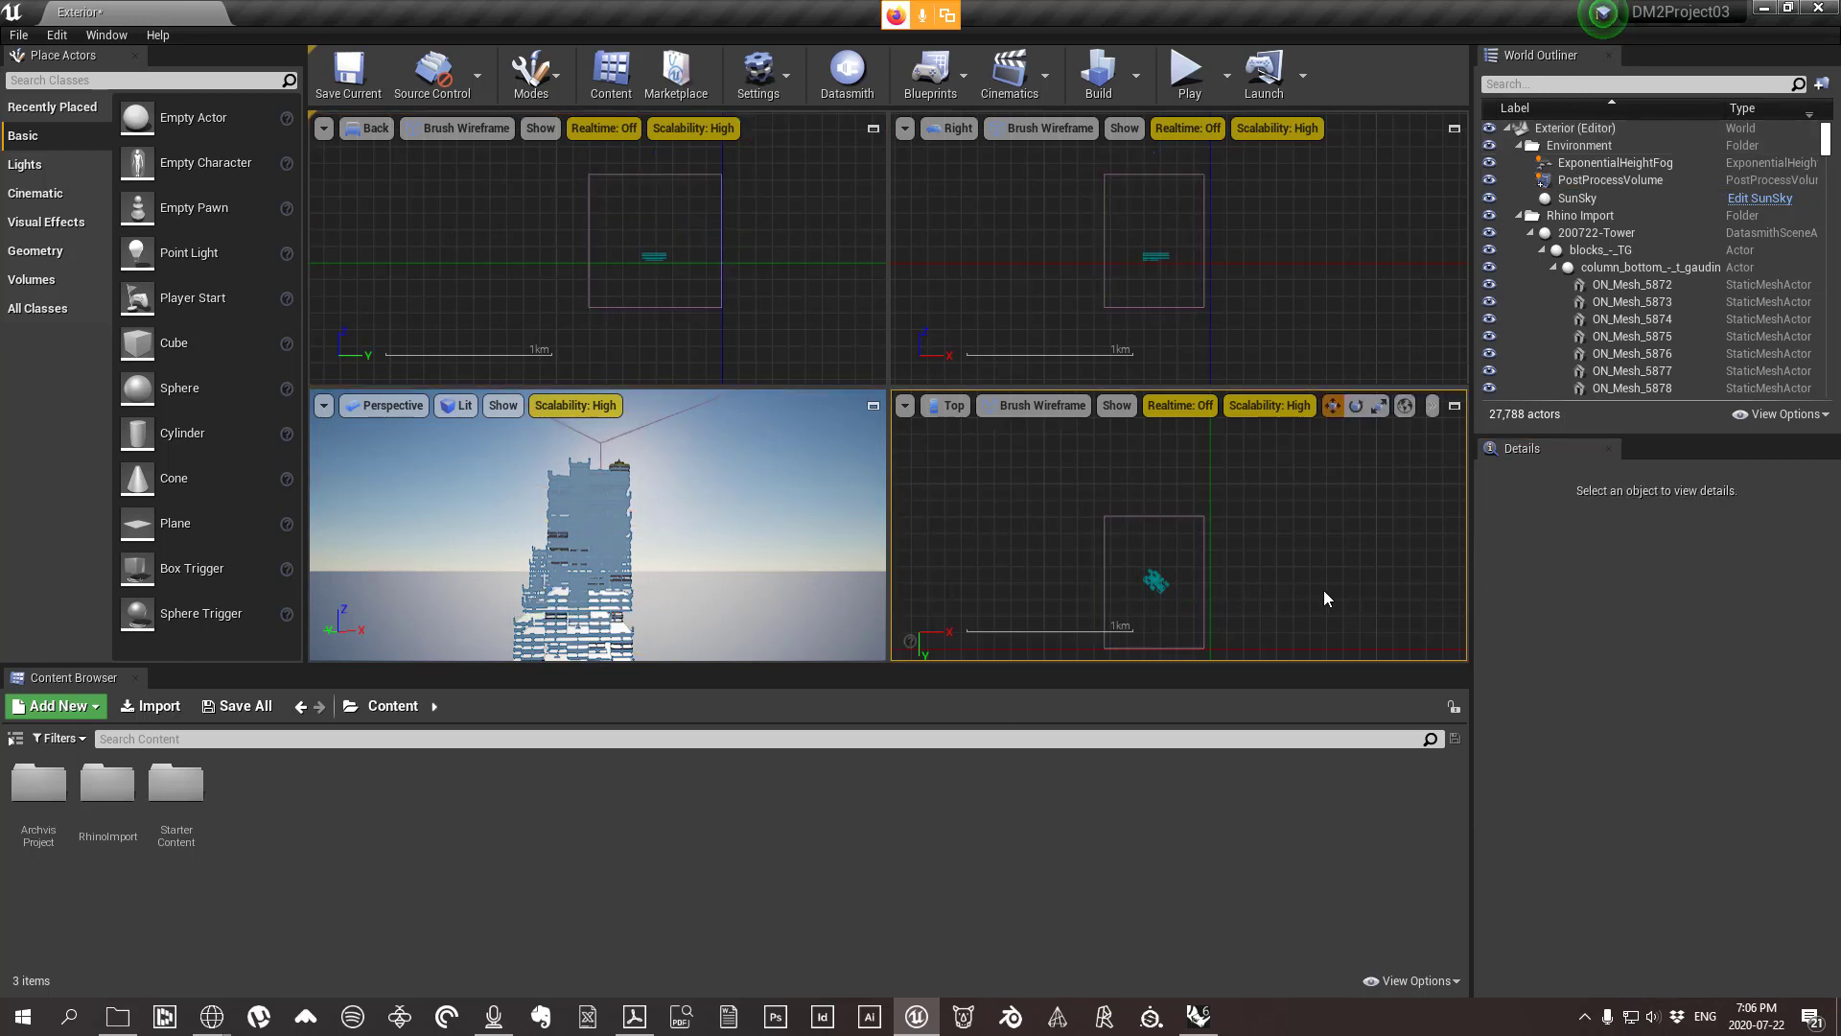
pyautogui.click(666, 427)
pyautogui.click(641, 436)
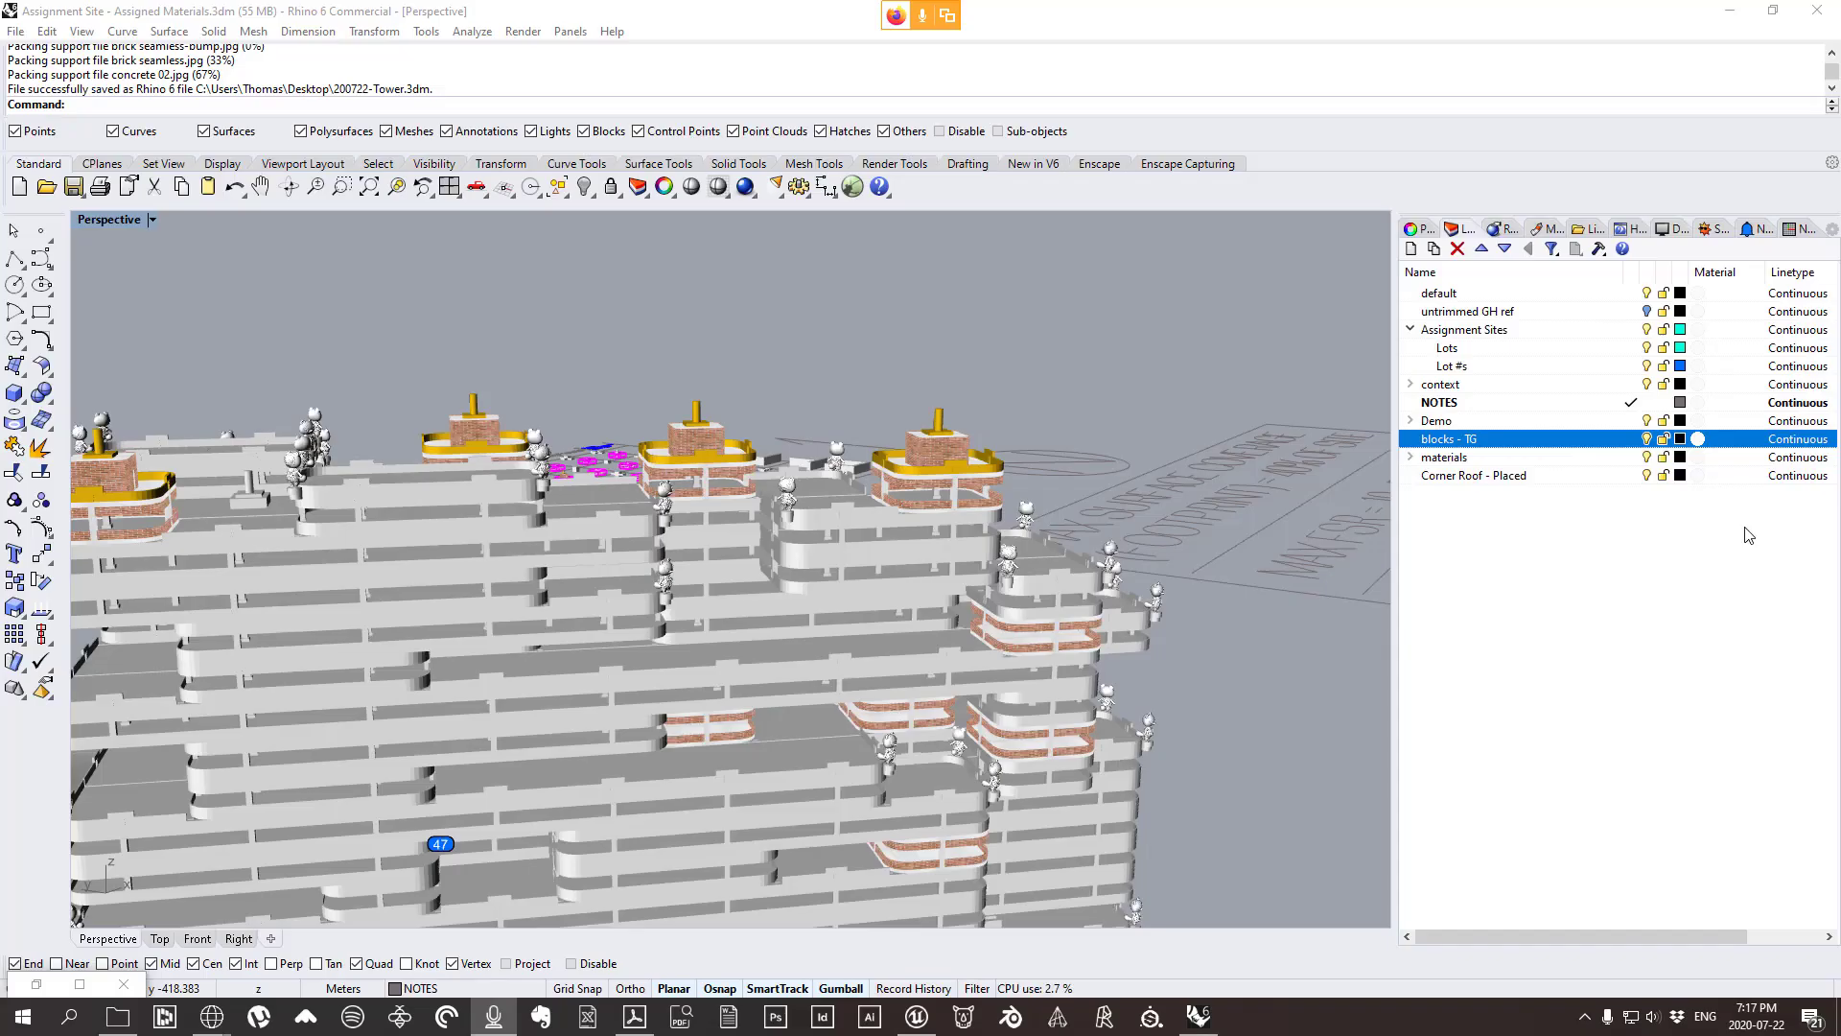
# Zoom out over the site in Rhino, switch to Unreal Editor and view the whole tower under the sun lighting.
pyautogui.scroll(-10, 1183, 514)
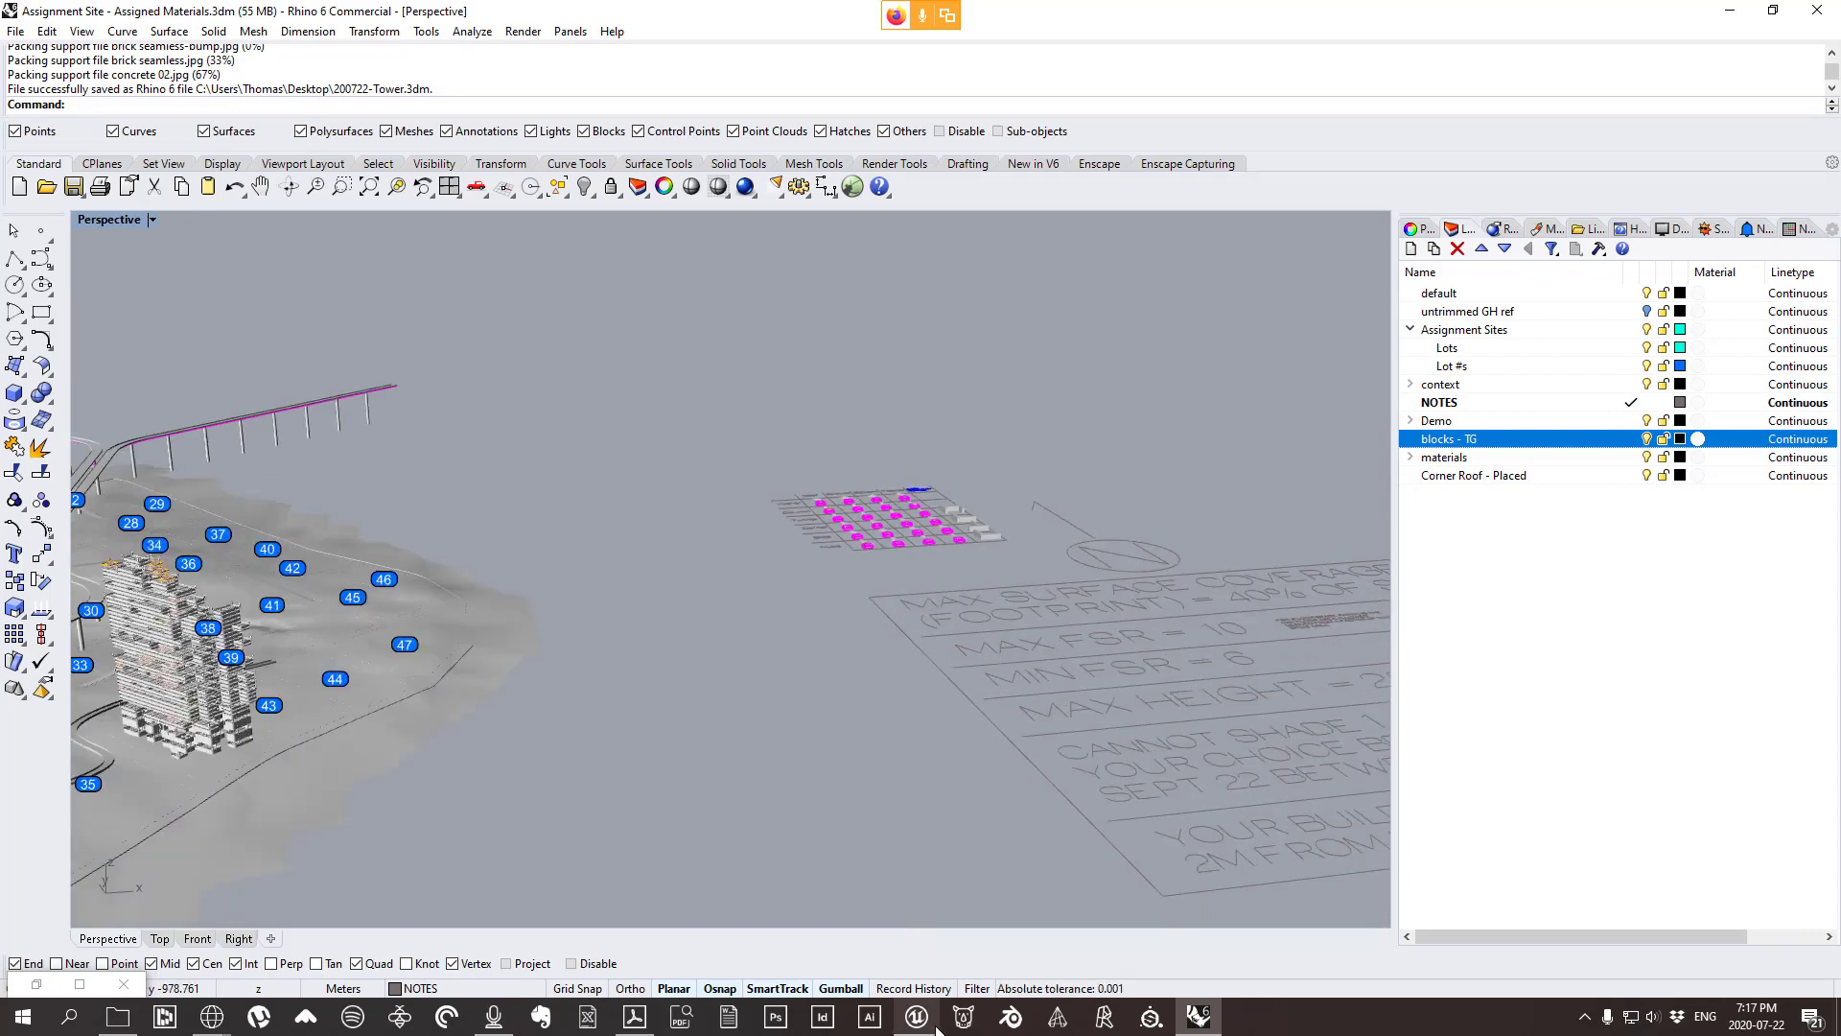
pyautogui.click(935, 1024)
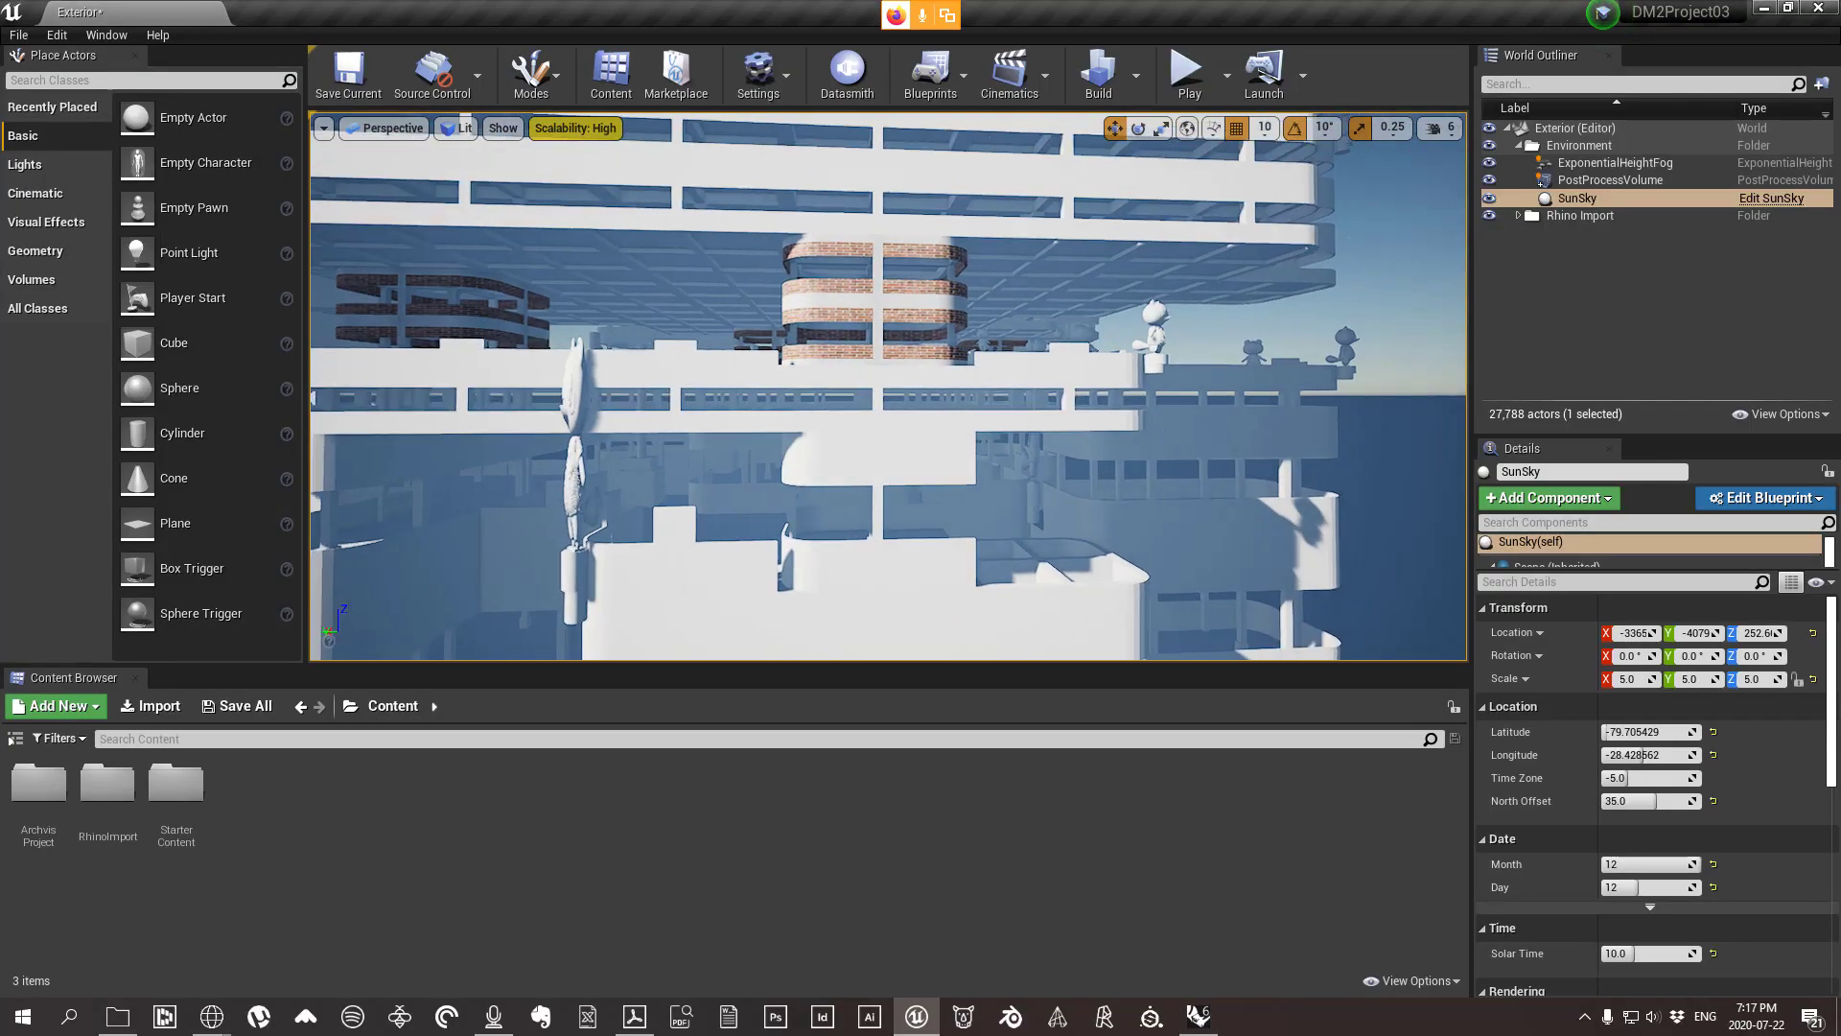
pyautogui.scroll(-10, 888, 386)
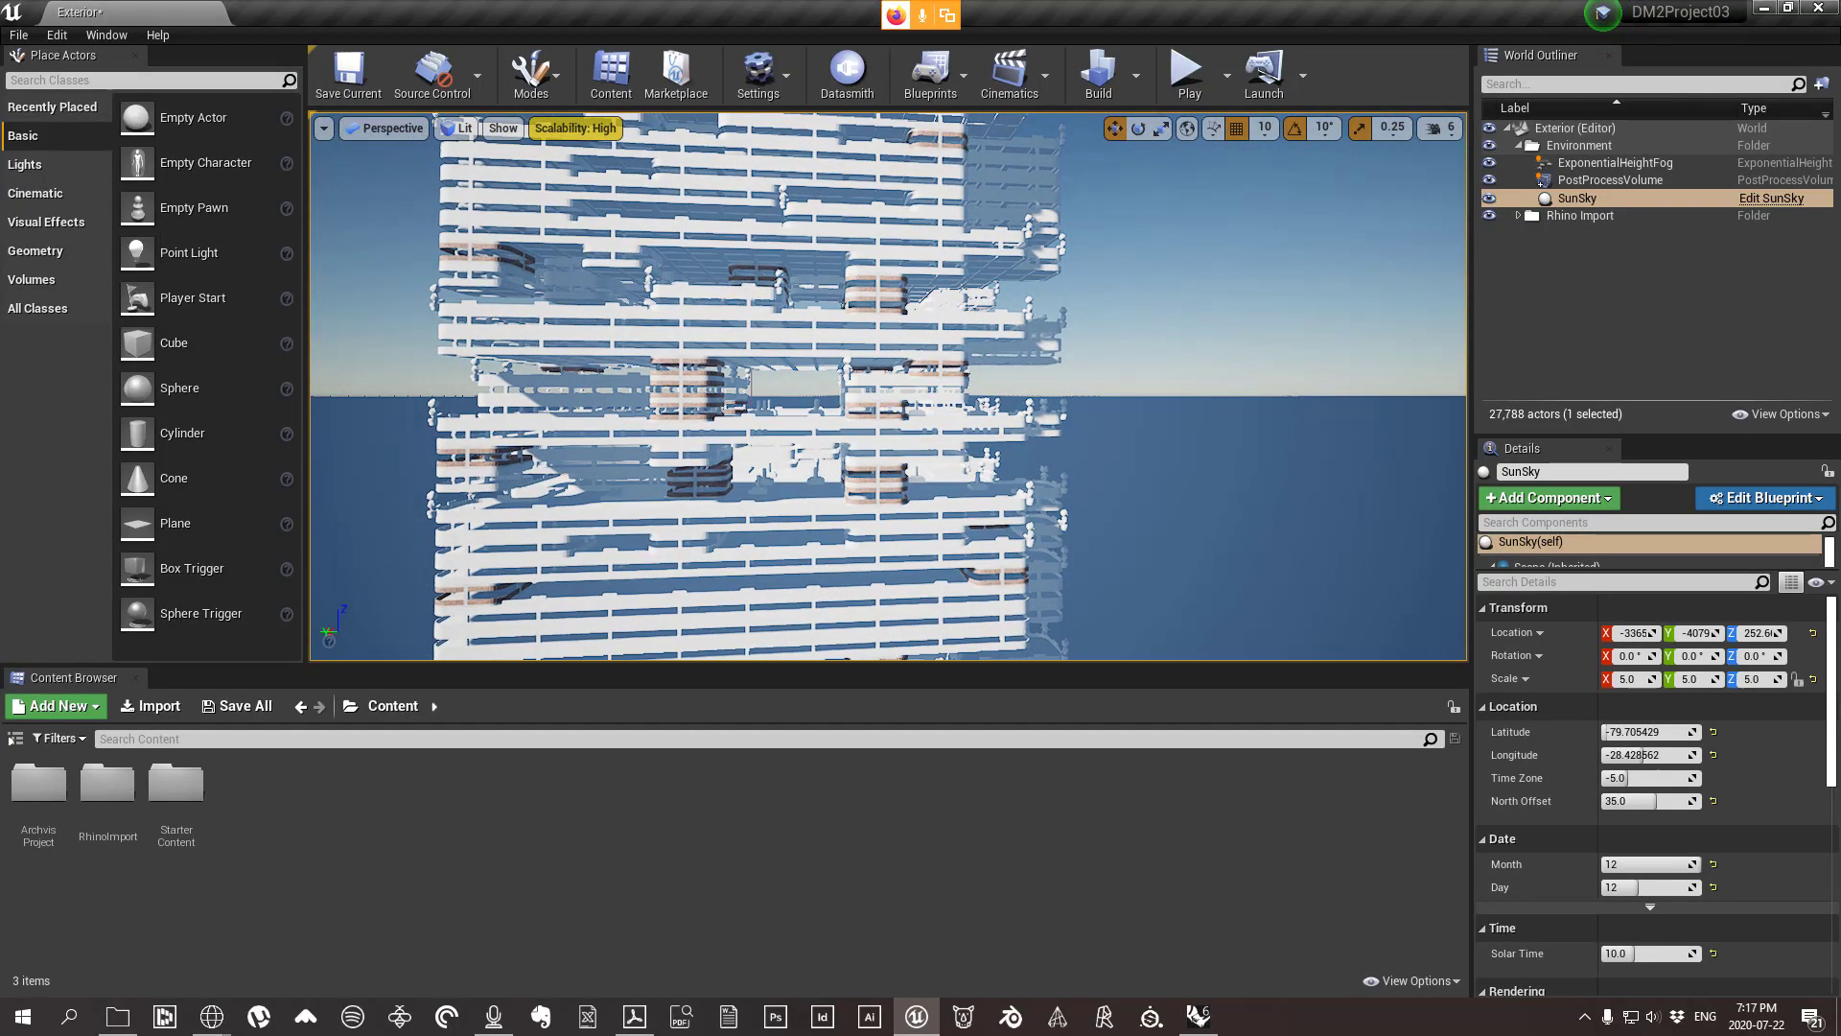
pyautogui.moveTo(888, 386); pyautogui.dragTo(1422, 213, button='right')
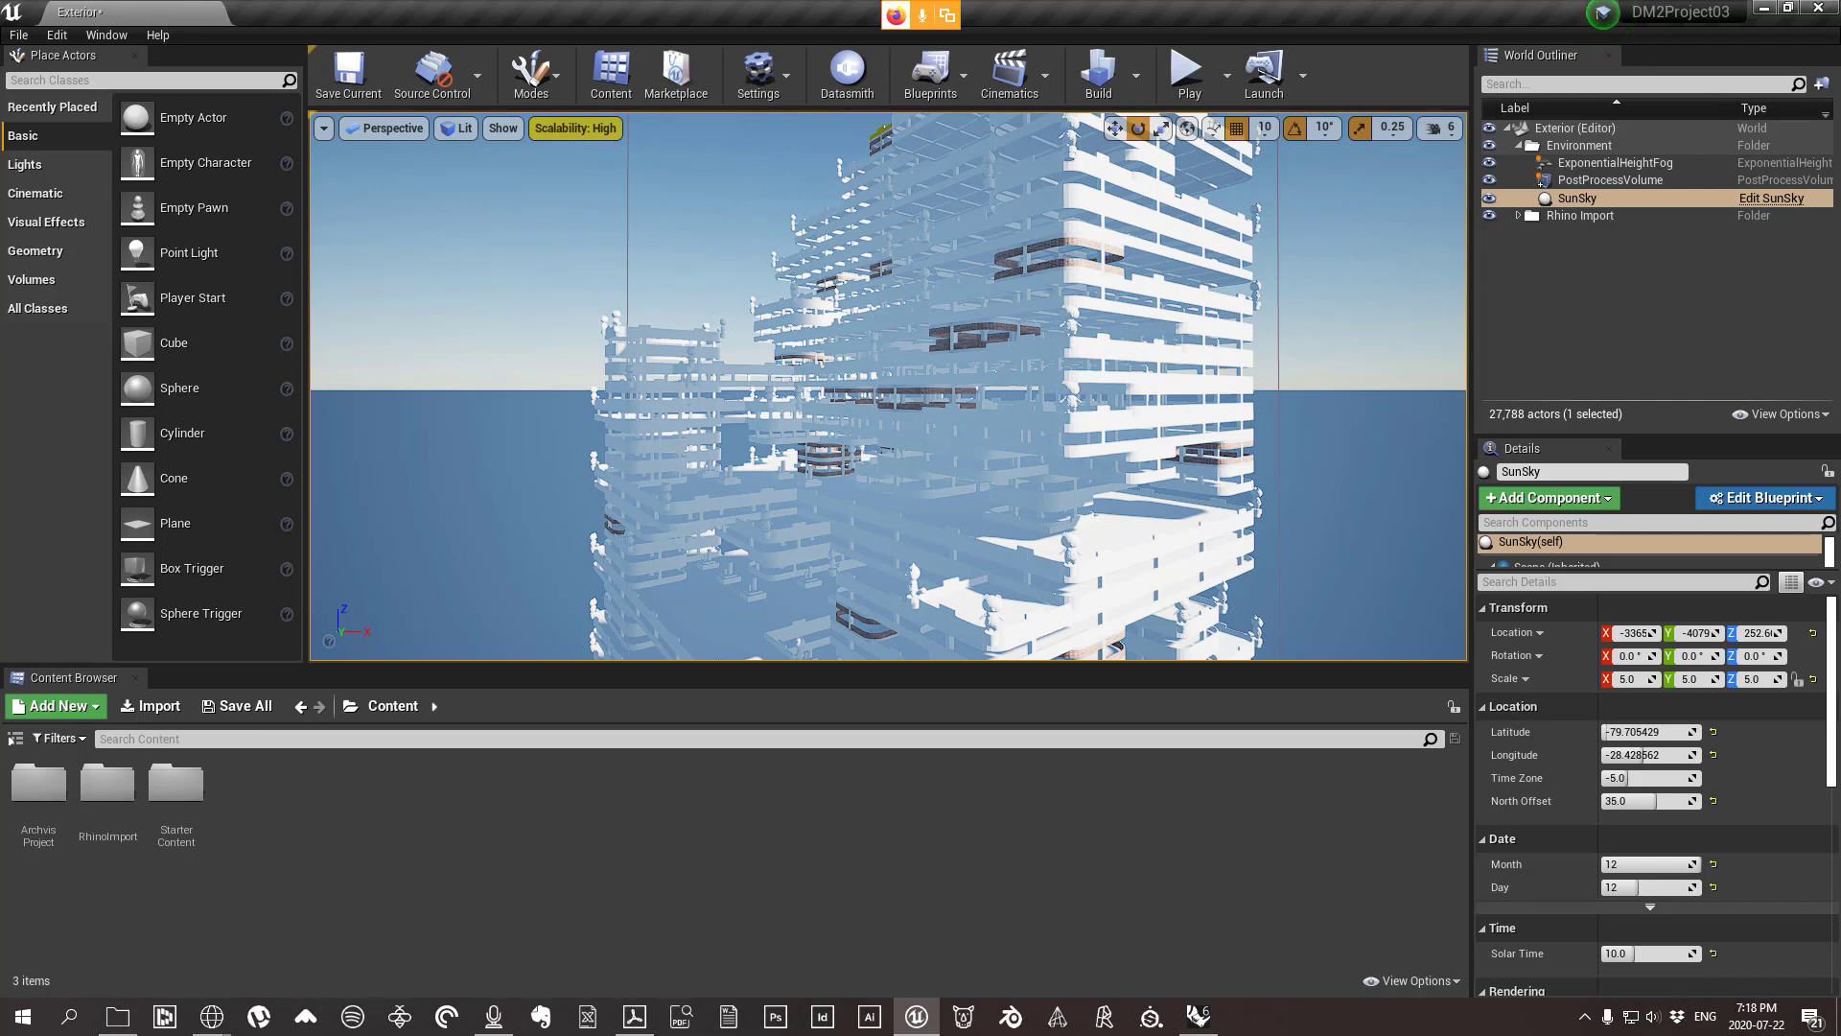
# Examine the tower's sunlit and shaded sides, roofs and brick bands up close and from afar, with SunSky deselected.
pyautogui.moveTo(723, 365); pyautogui.dragTo(754, 391, button='right')
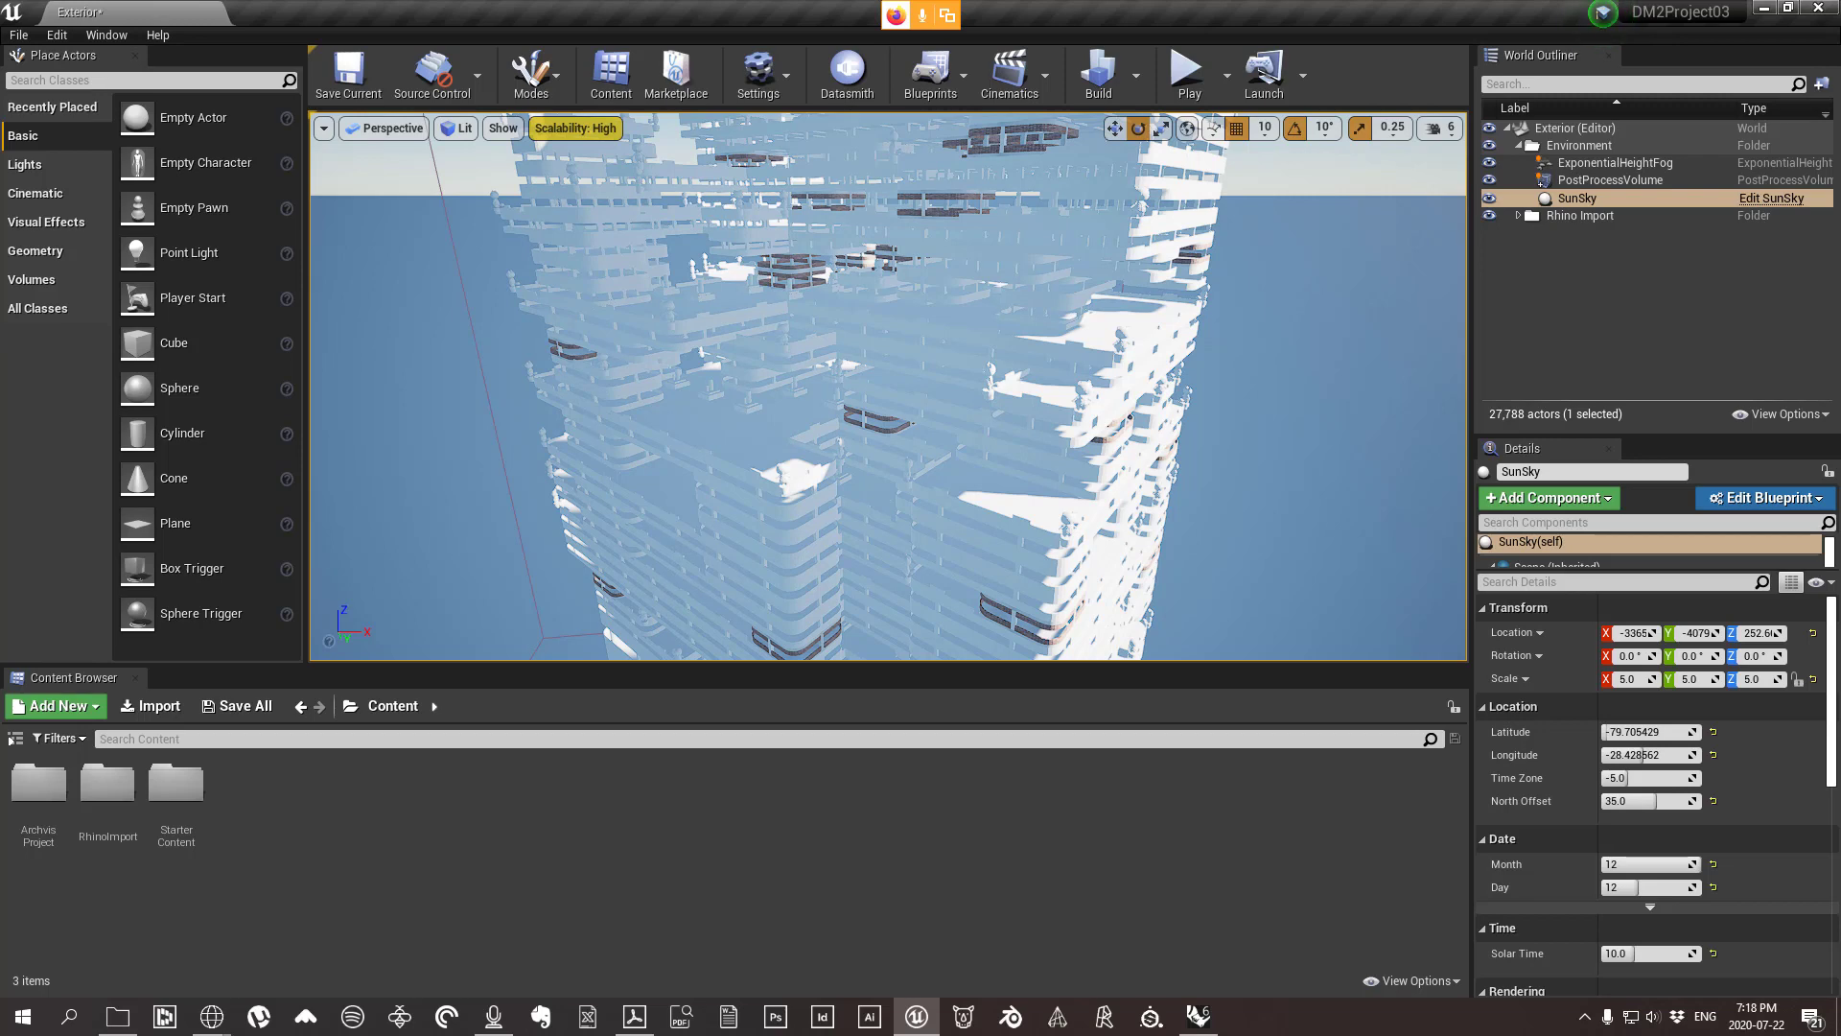
pyautogui.moveTo(1244, 532); pyautogui.dragTo(1245, 531, button='right')
pyautogui.click(1274, 556)
pyautogui.moveTo(1292, 564); pyautogui.dragTo(1292, 545, button='right')
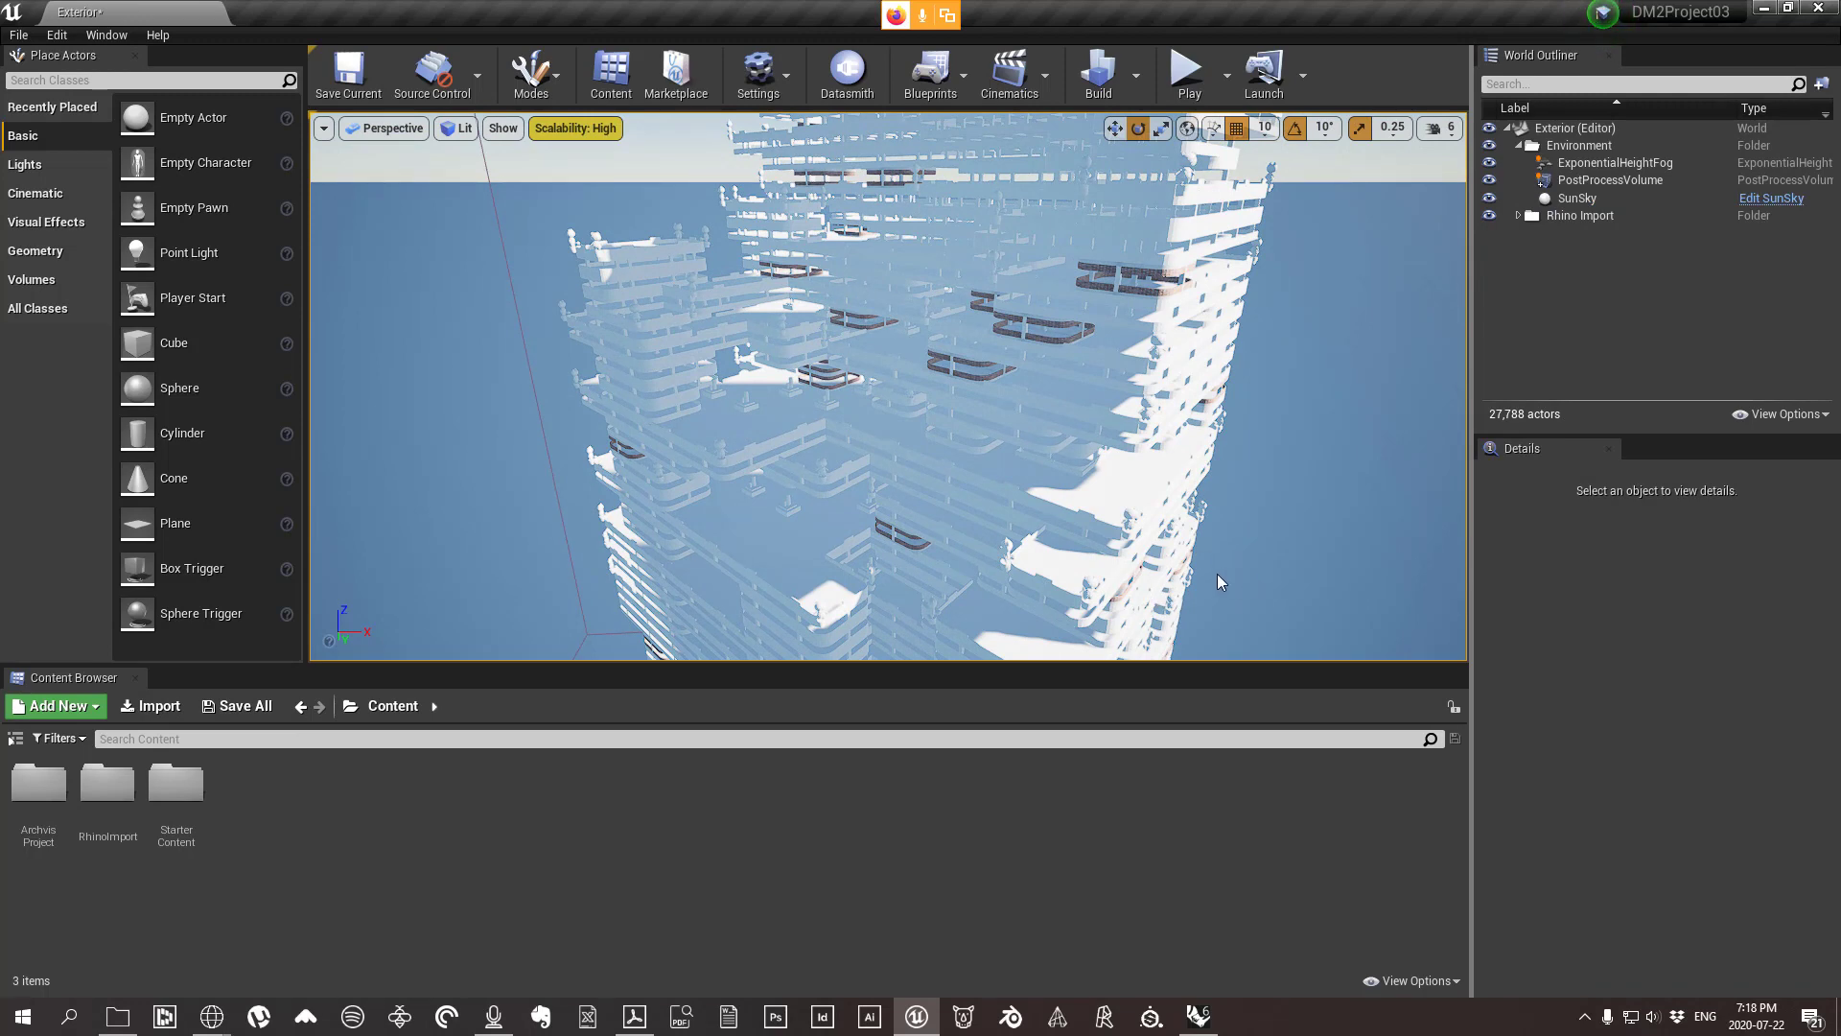
pyautogui.moveTo(1228, 586); pyautogui.dragTo(1227, 624, button='right')
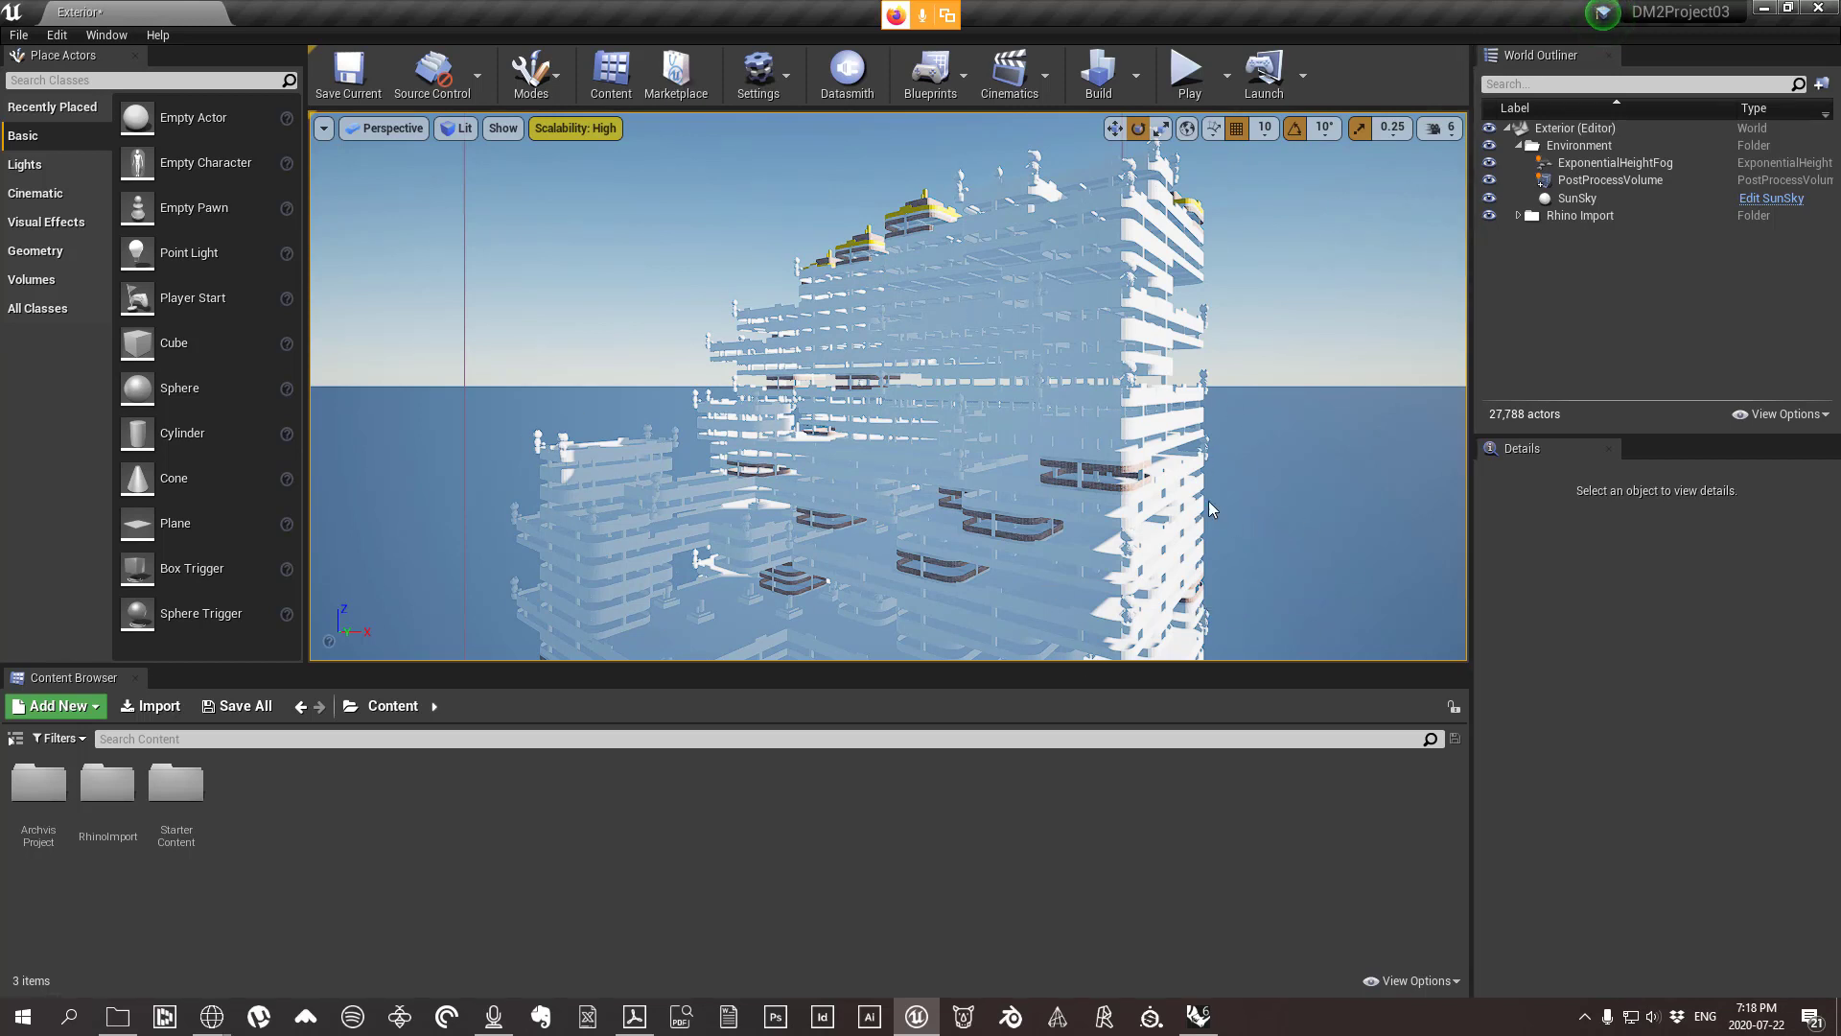
pyautogui.moveTo(1211, 508); pyautogui.dragTo(1109, 335, button='right')
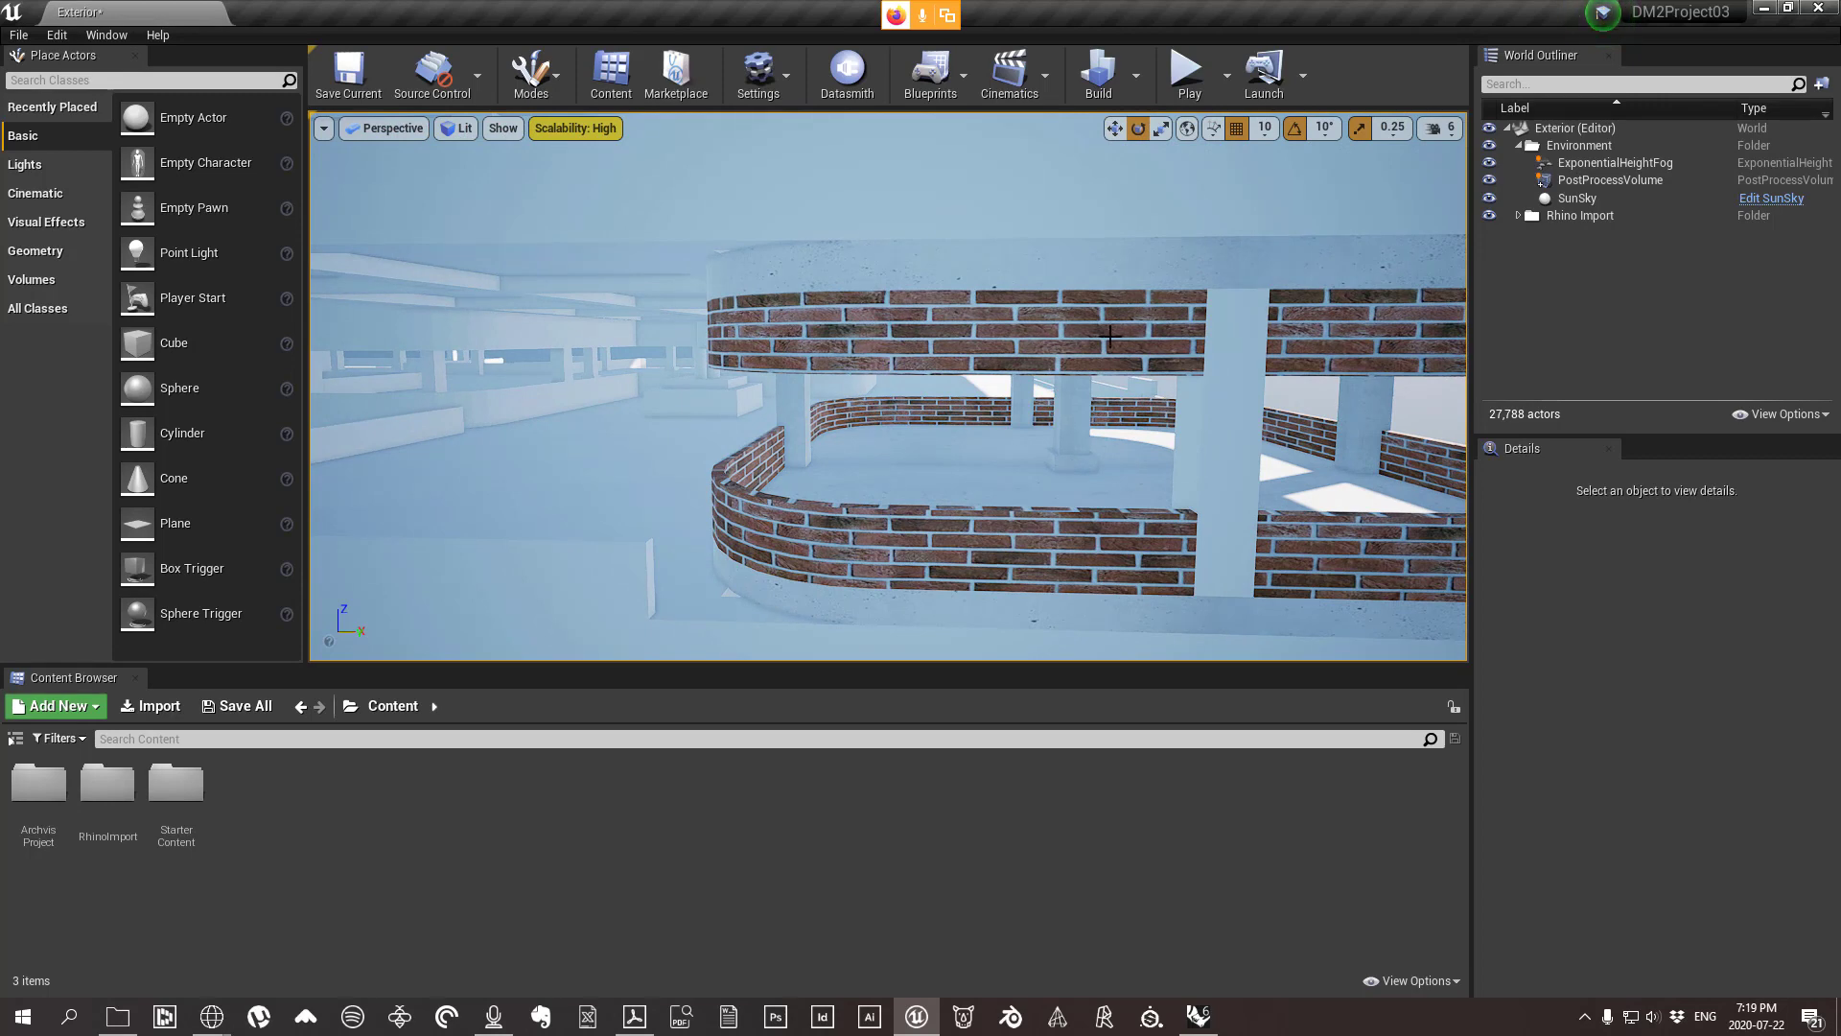
pyautogui.moveTo(987, 351); pyautogui.dragTo(928, 376, button='right')
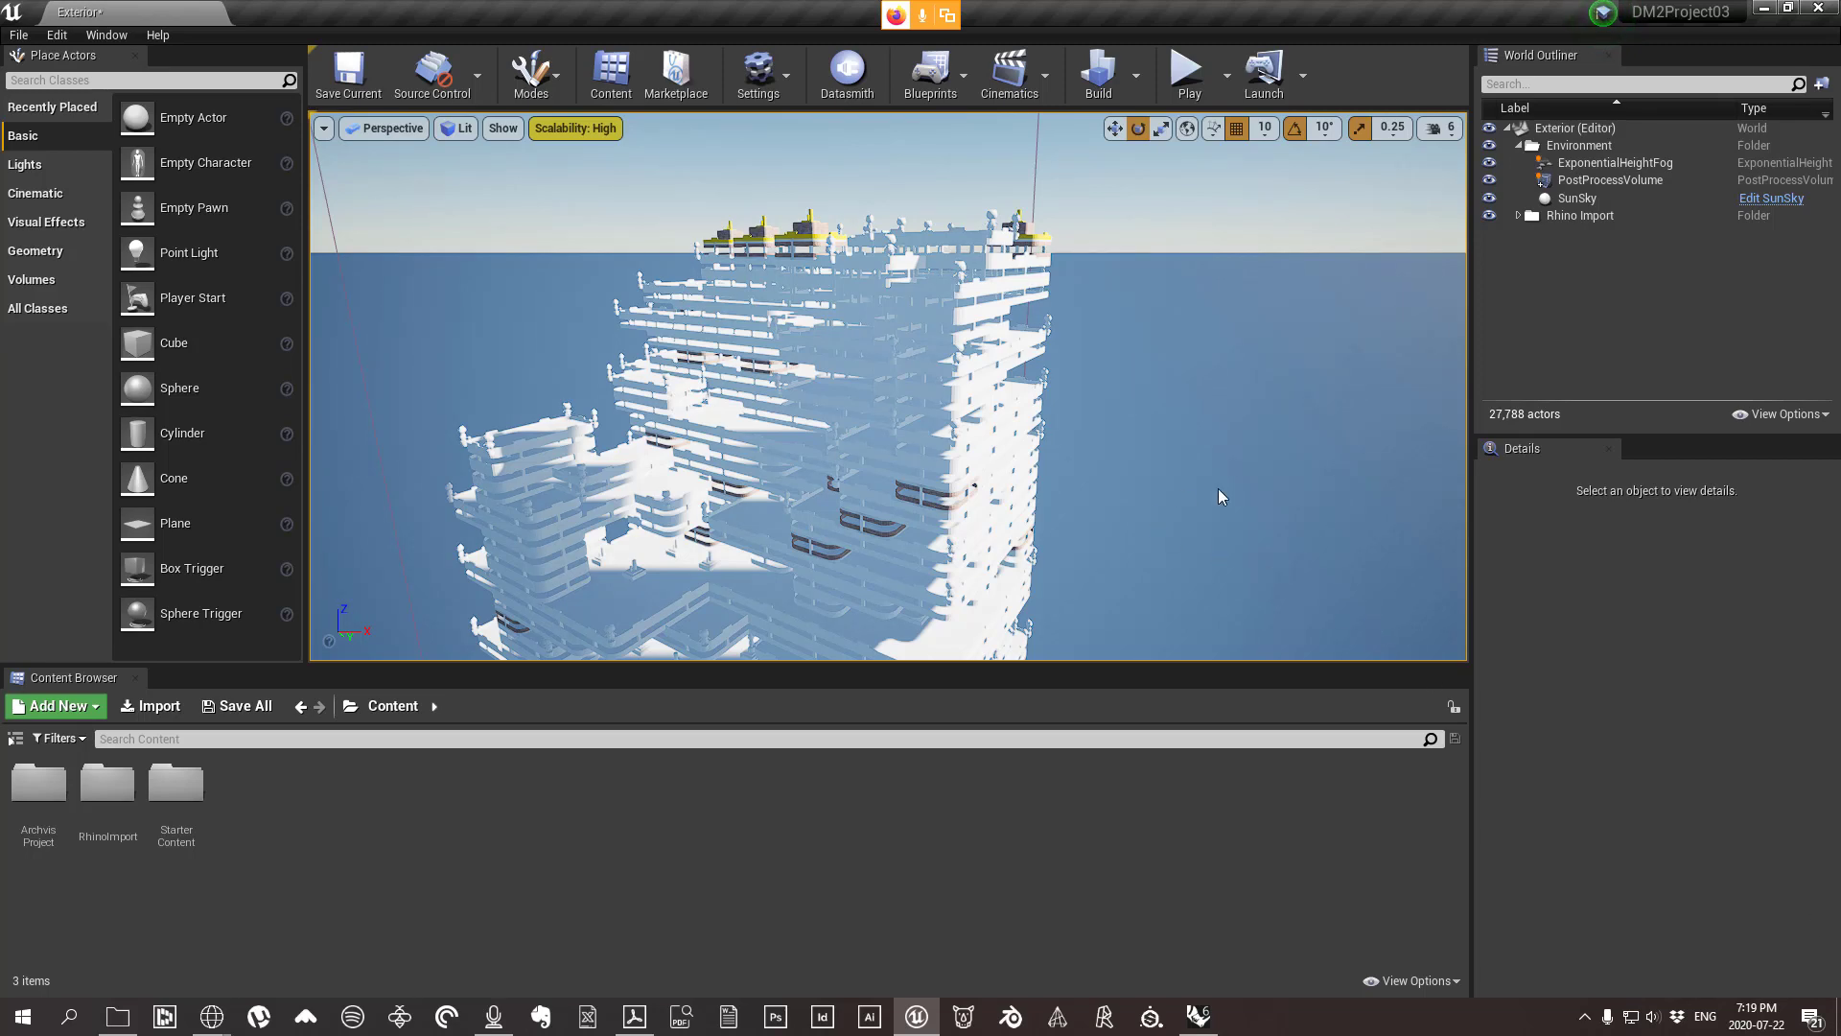
pyautogui.moveTo(1324, 543); pyautogui.dragTo(1324, 543, button='right')
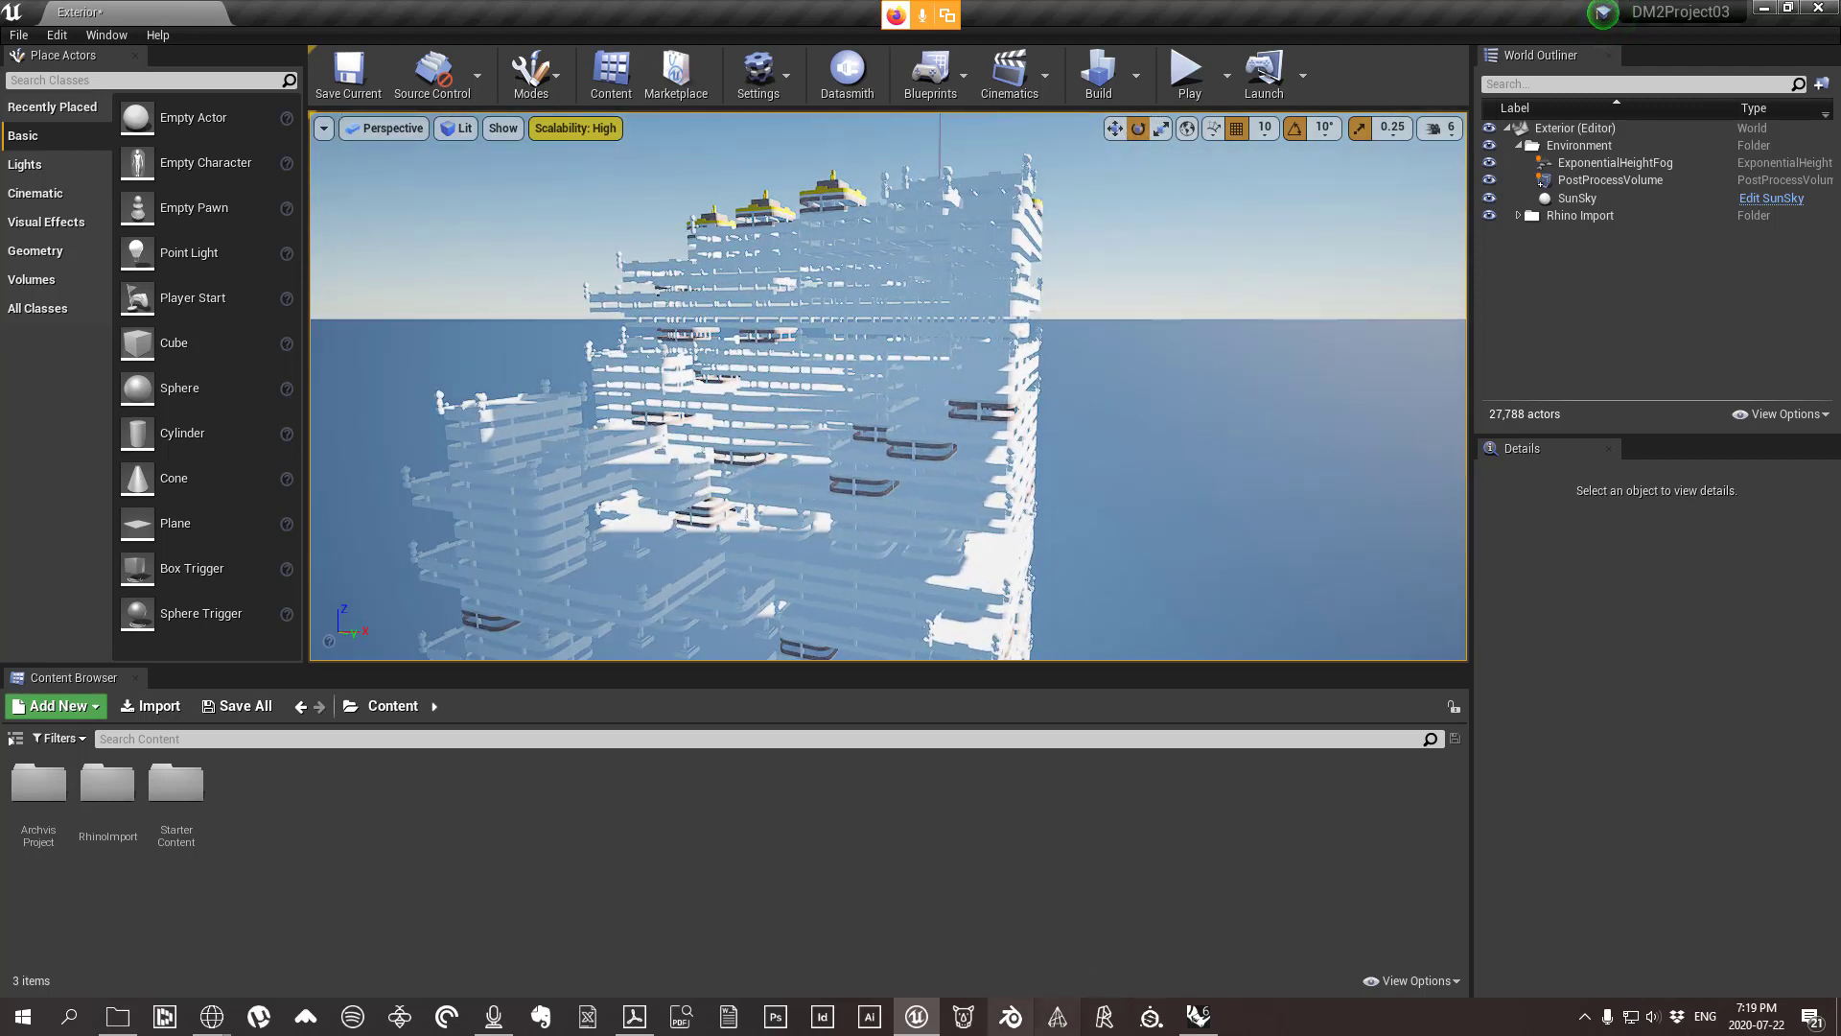
# Switch to Rhino, frame the tower closely in the Perspective view and bring up the Enscape tools.
pyautogui.click(1199, 1016)
pyautogui.moveTo(737, 571); pyautogui.dragTo(942, 570, button='right')
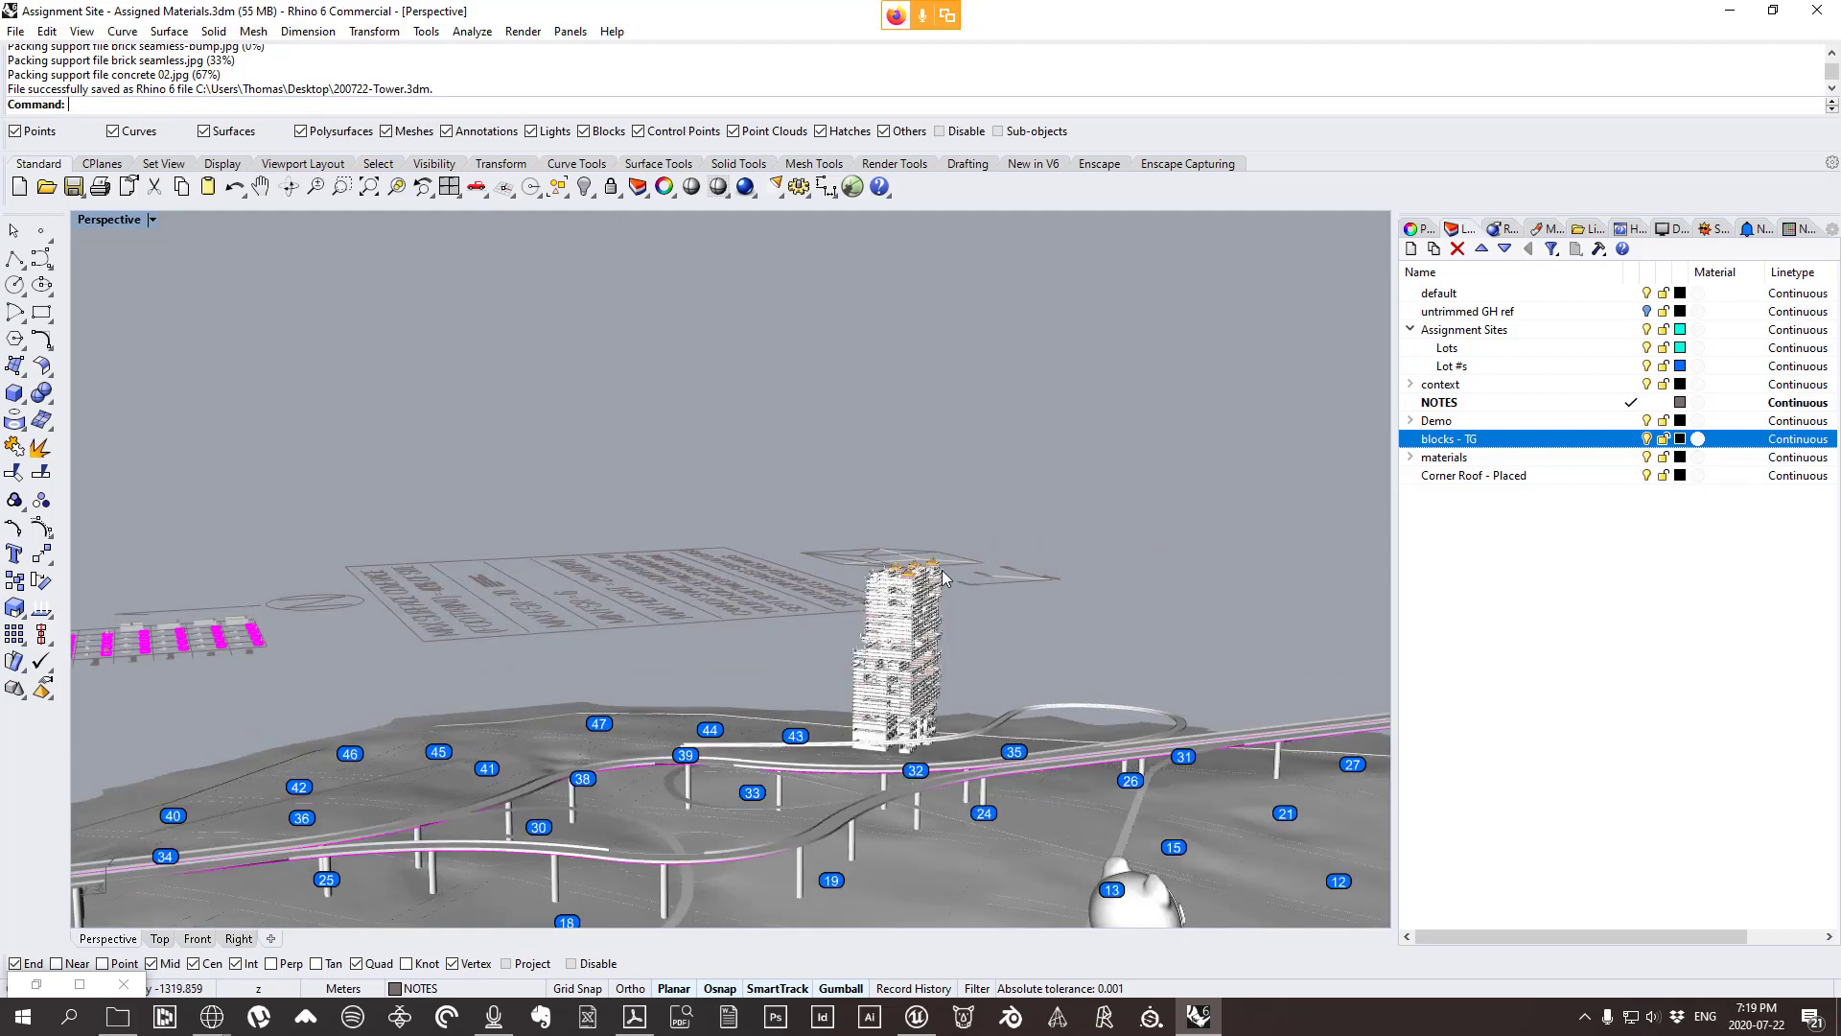
pyautogui.scroll(10, 945, 575)
pyautogui.scroll(10, 949, 568)
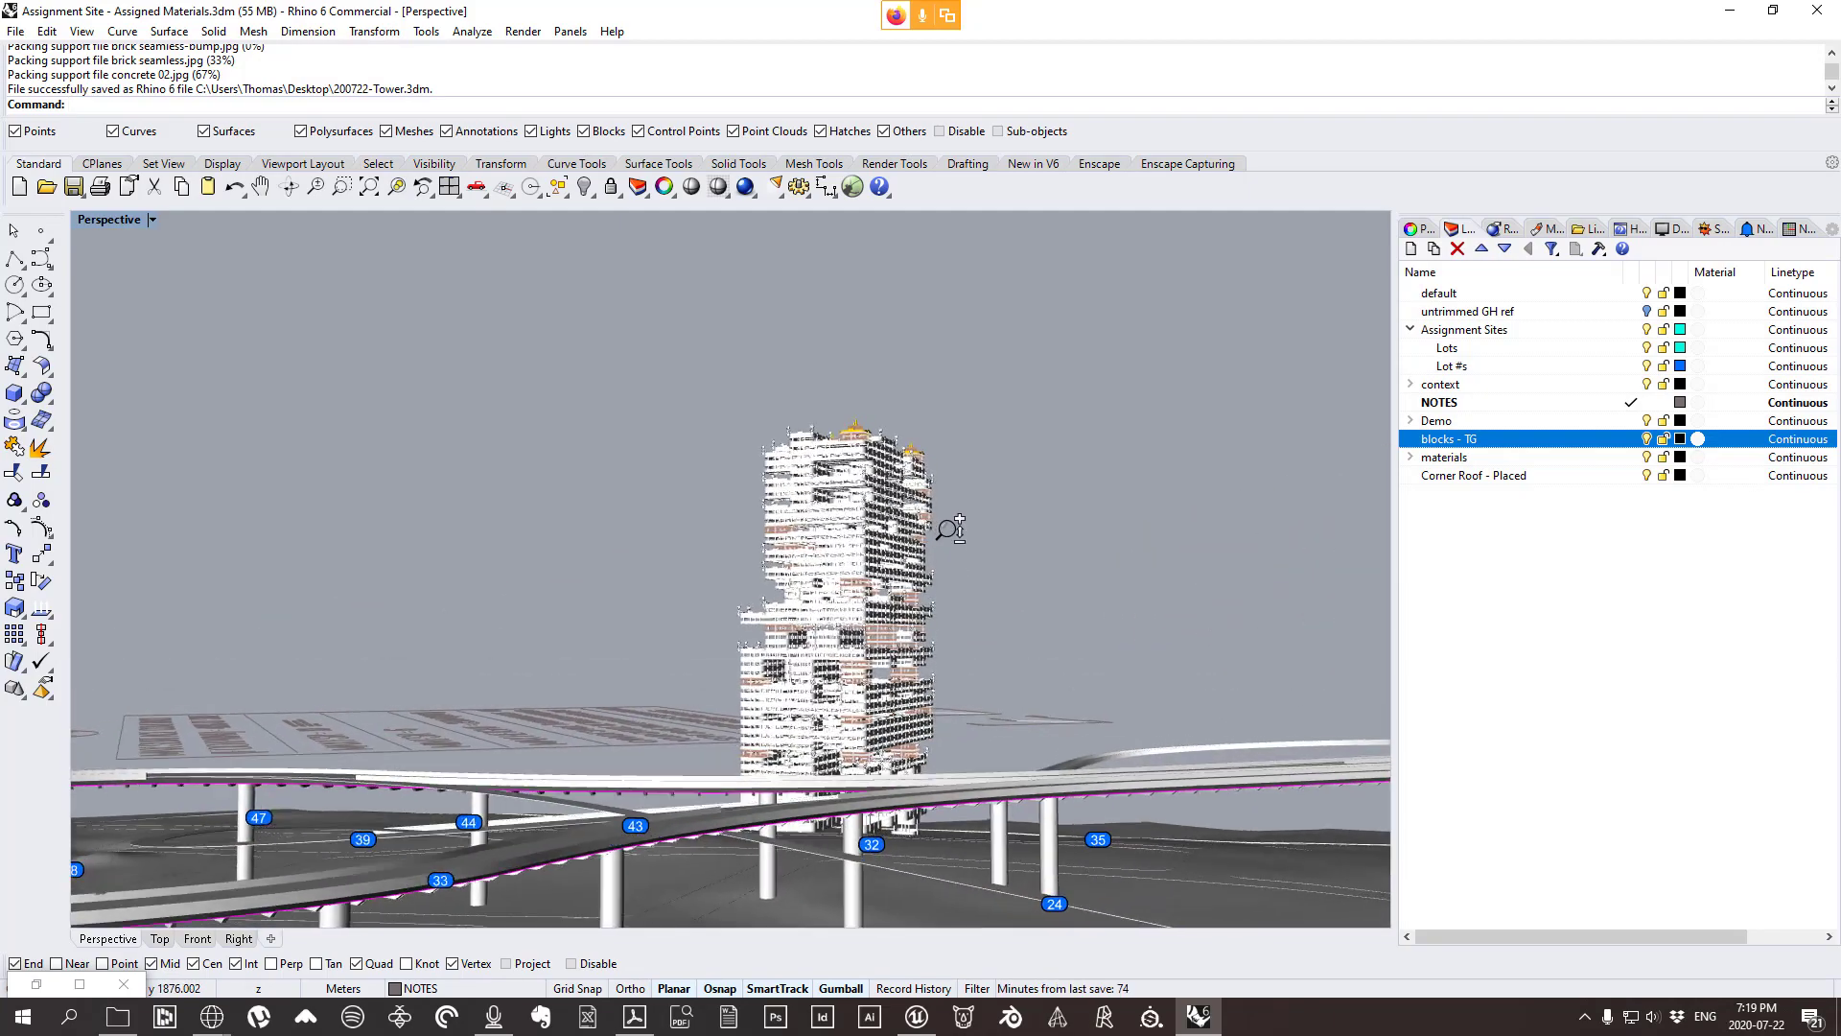
pyautogui.keyDown('shift'); pyautogui.moveTo(993, 531); pyautogui.dragTo(1062, 497, button='right'); pyautogui.keyUp('shift')
pyautogui.click(1098, 163)
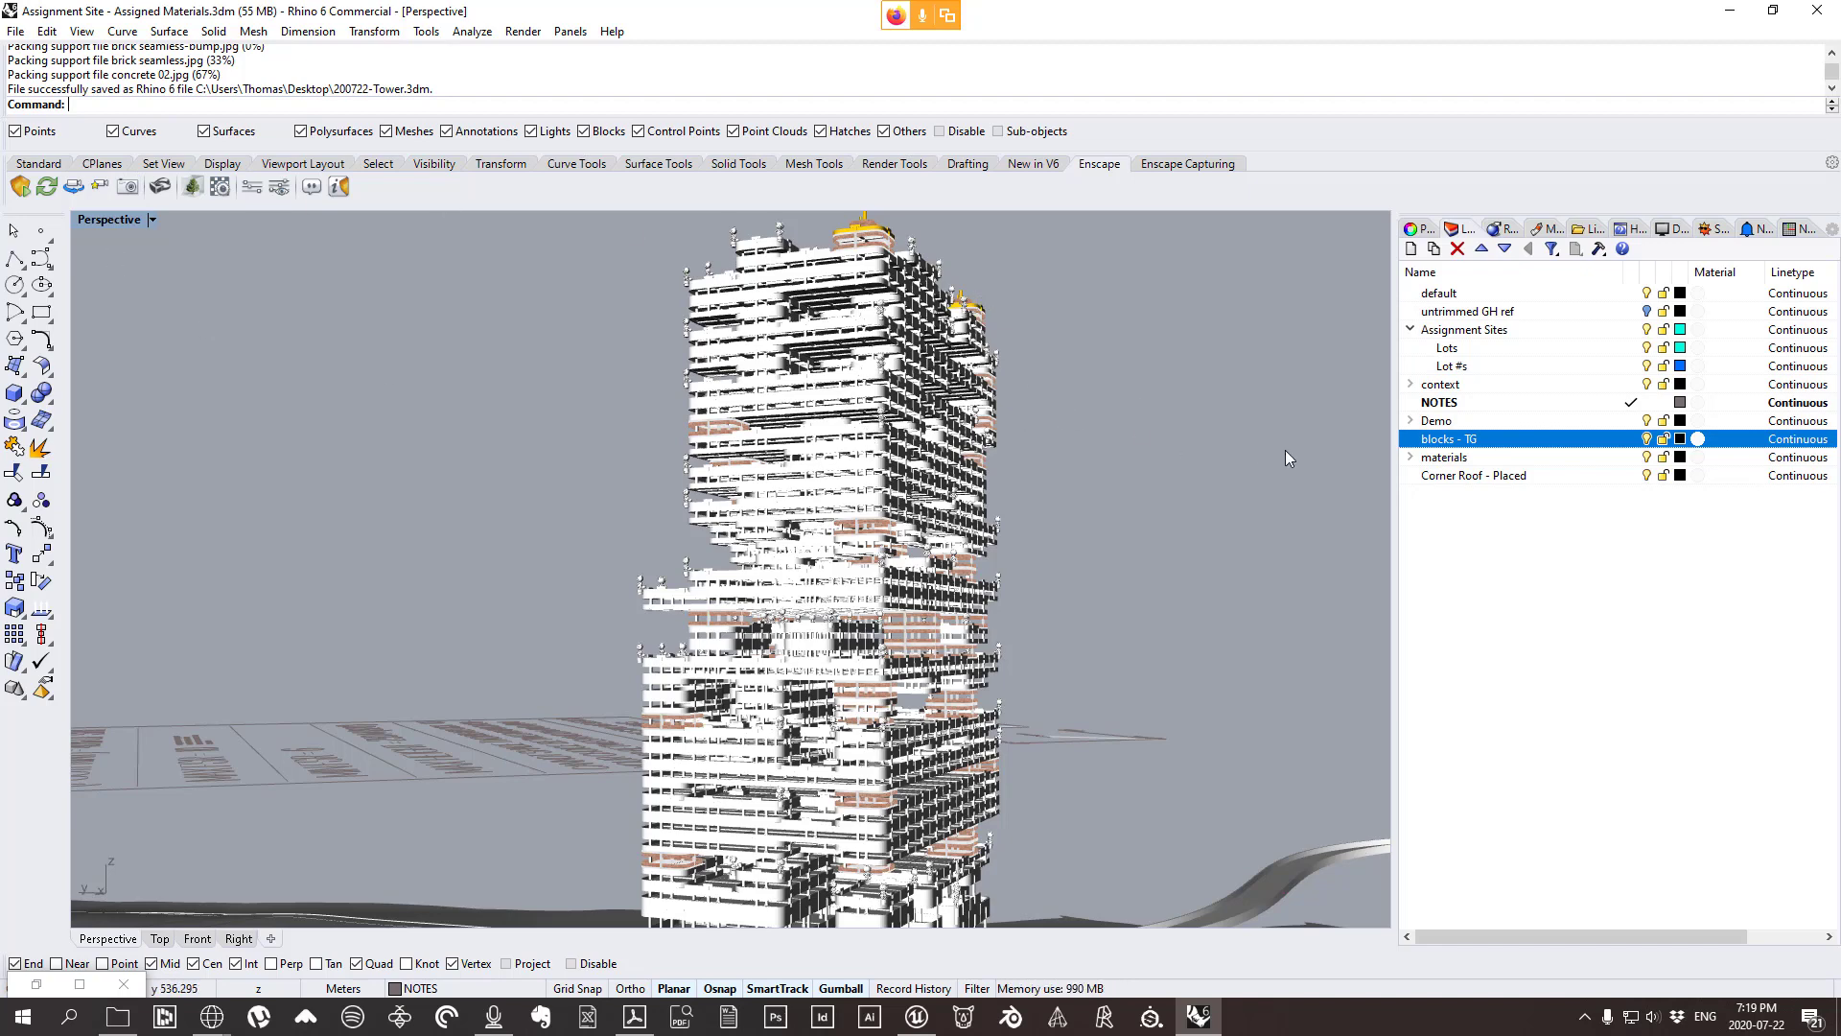
# Show the Named Views list and save the current perspective view as "render 01".
pyautogui.click(1831, 228)
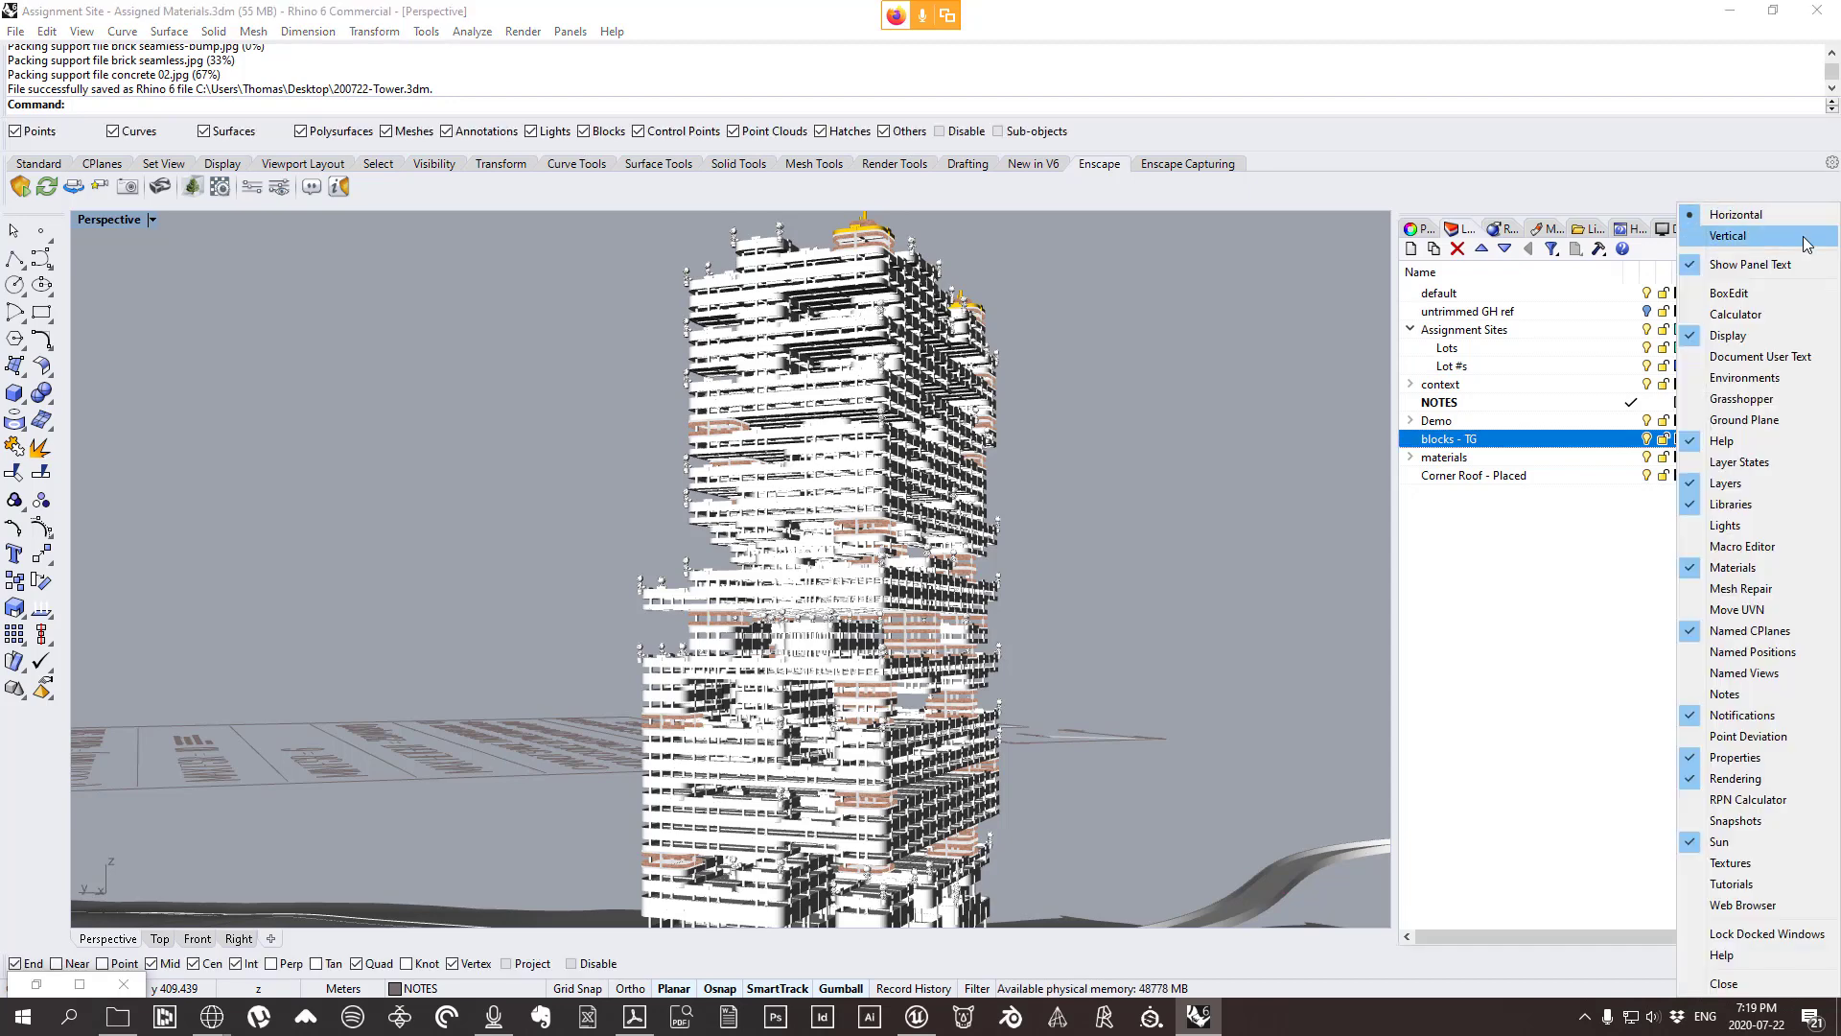
pyautogui.click(1741, 676)
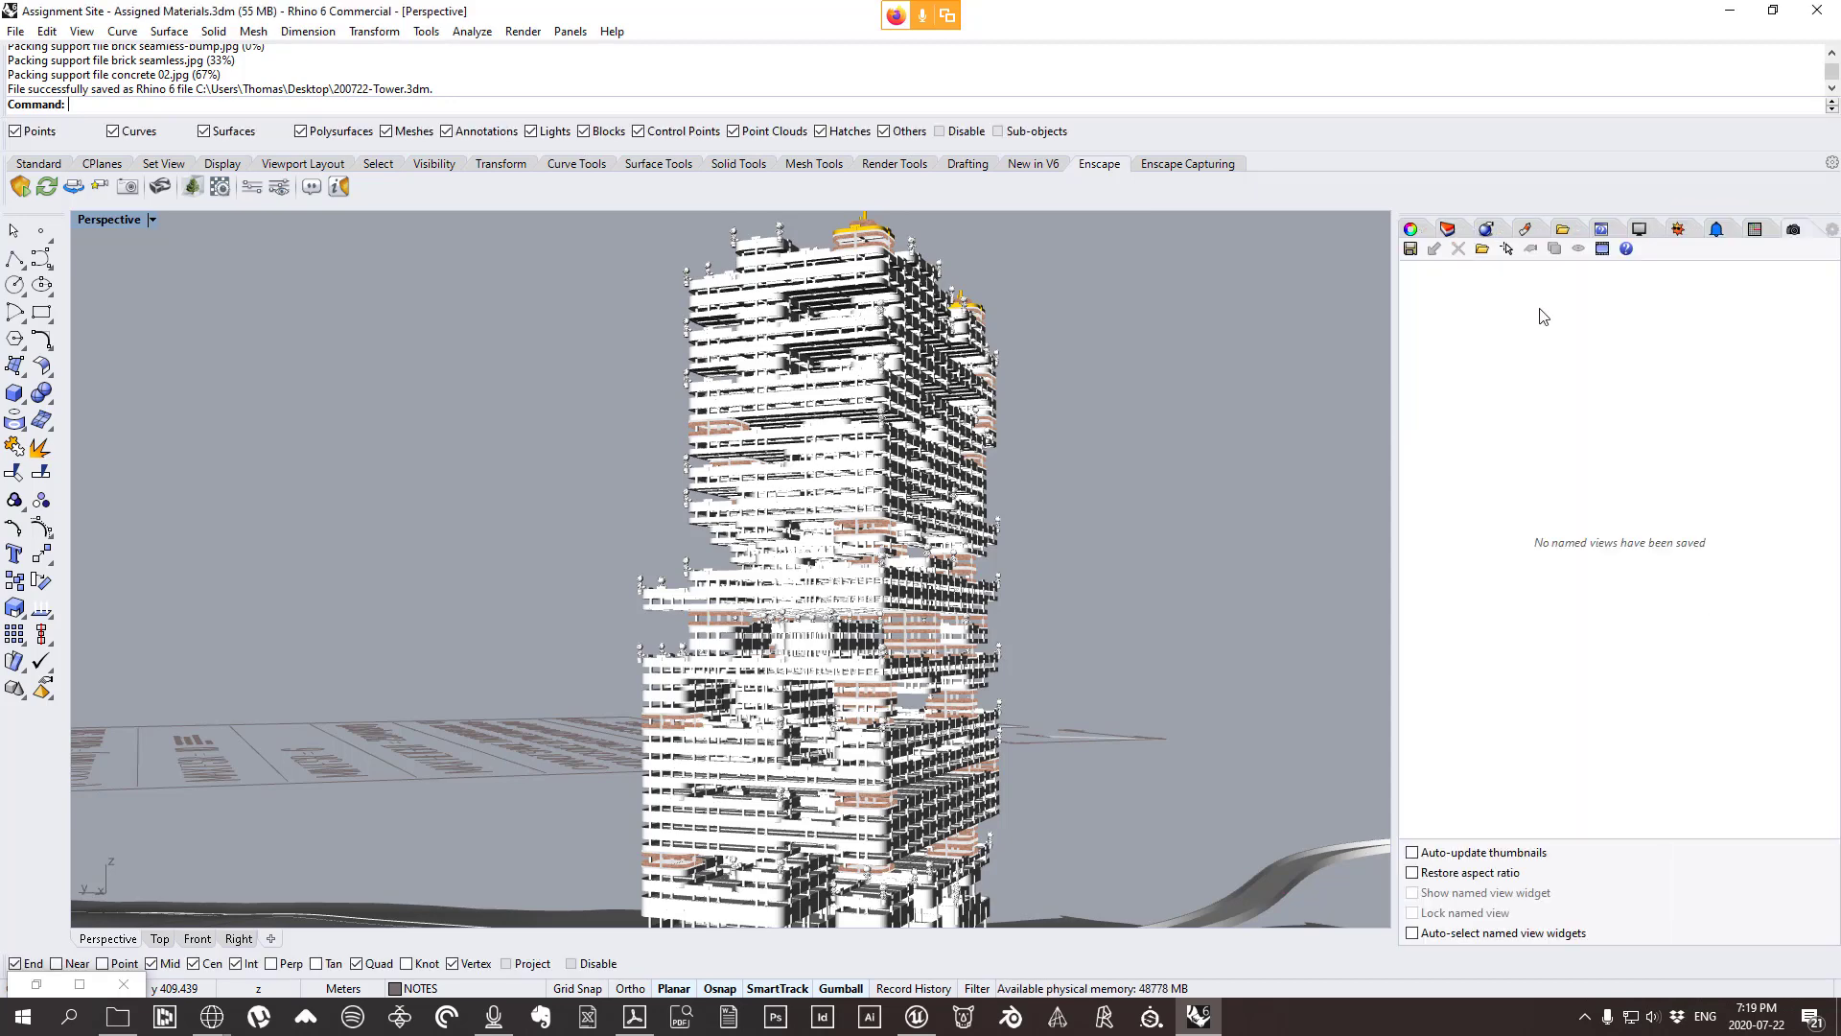
pyautogui.click(1410, 248)
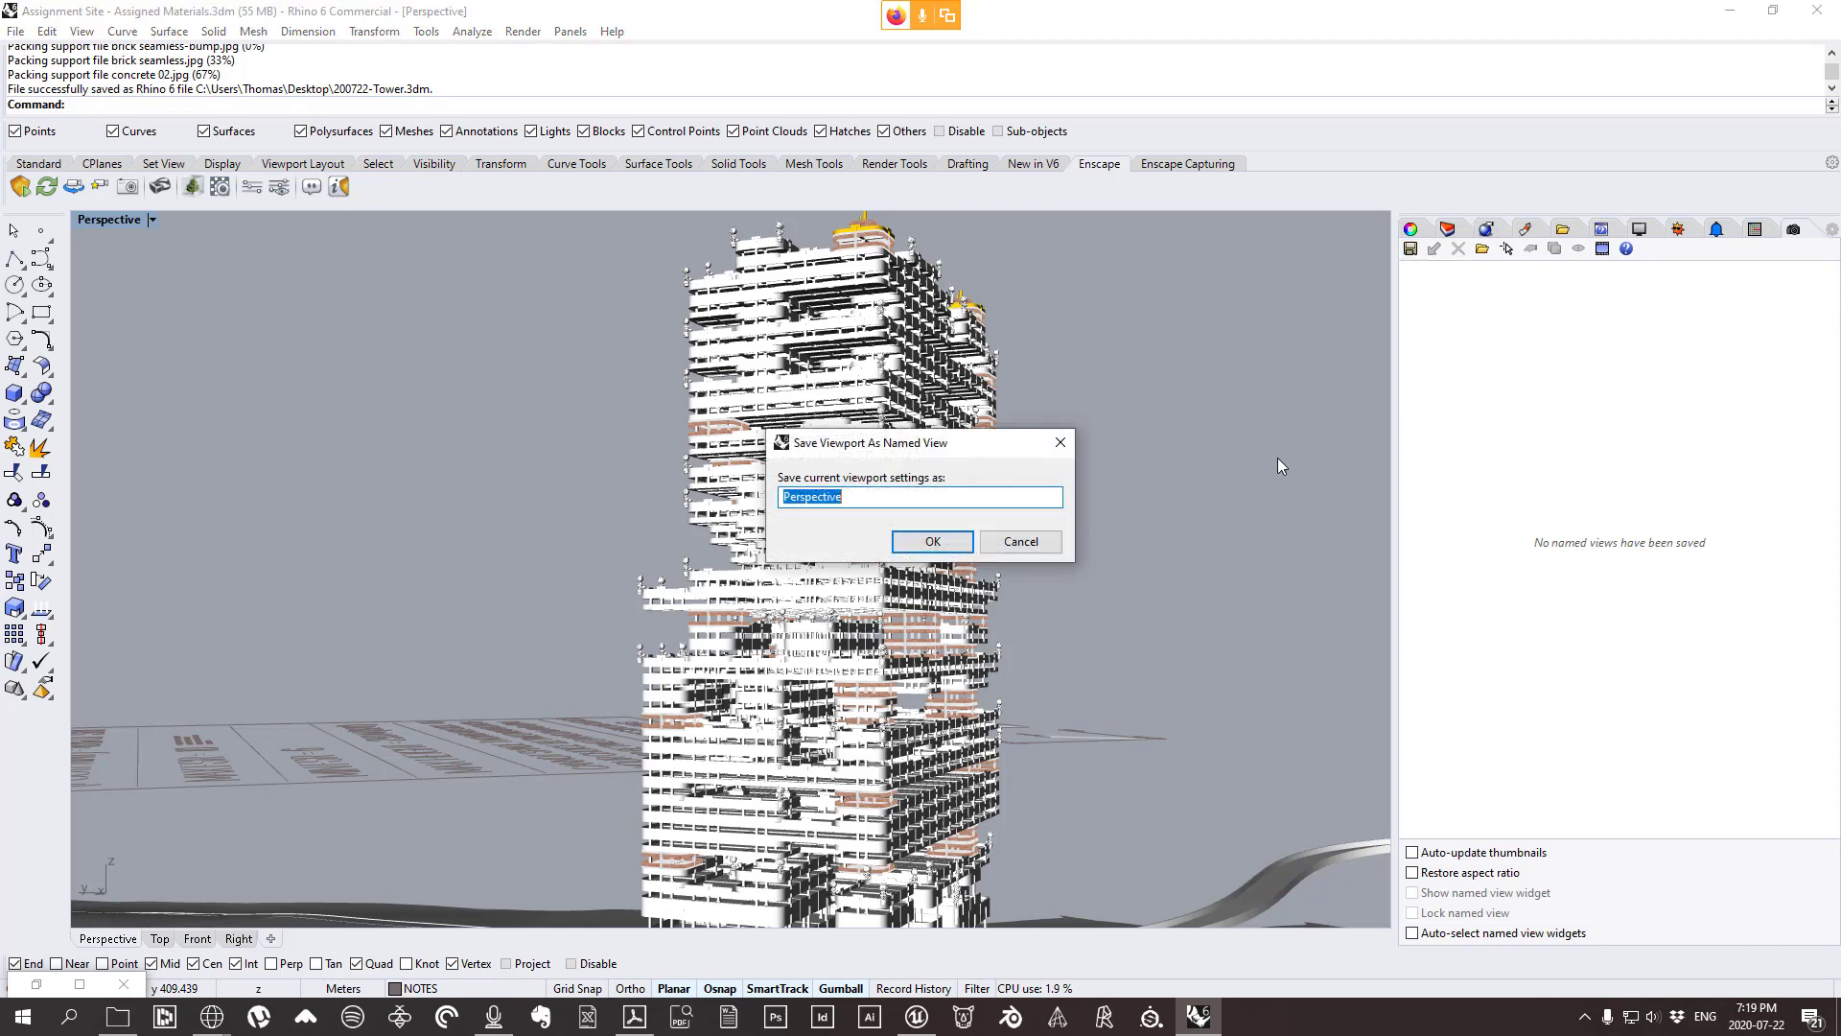
pyautogui.write('render 01')
pyautogui.click(916, 540)
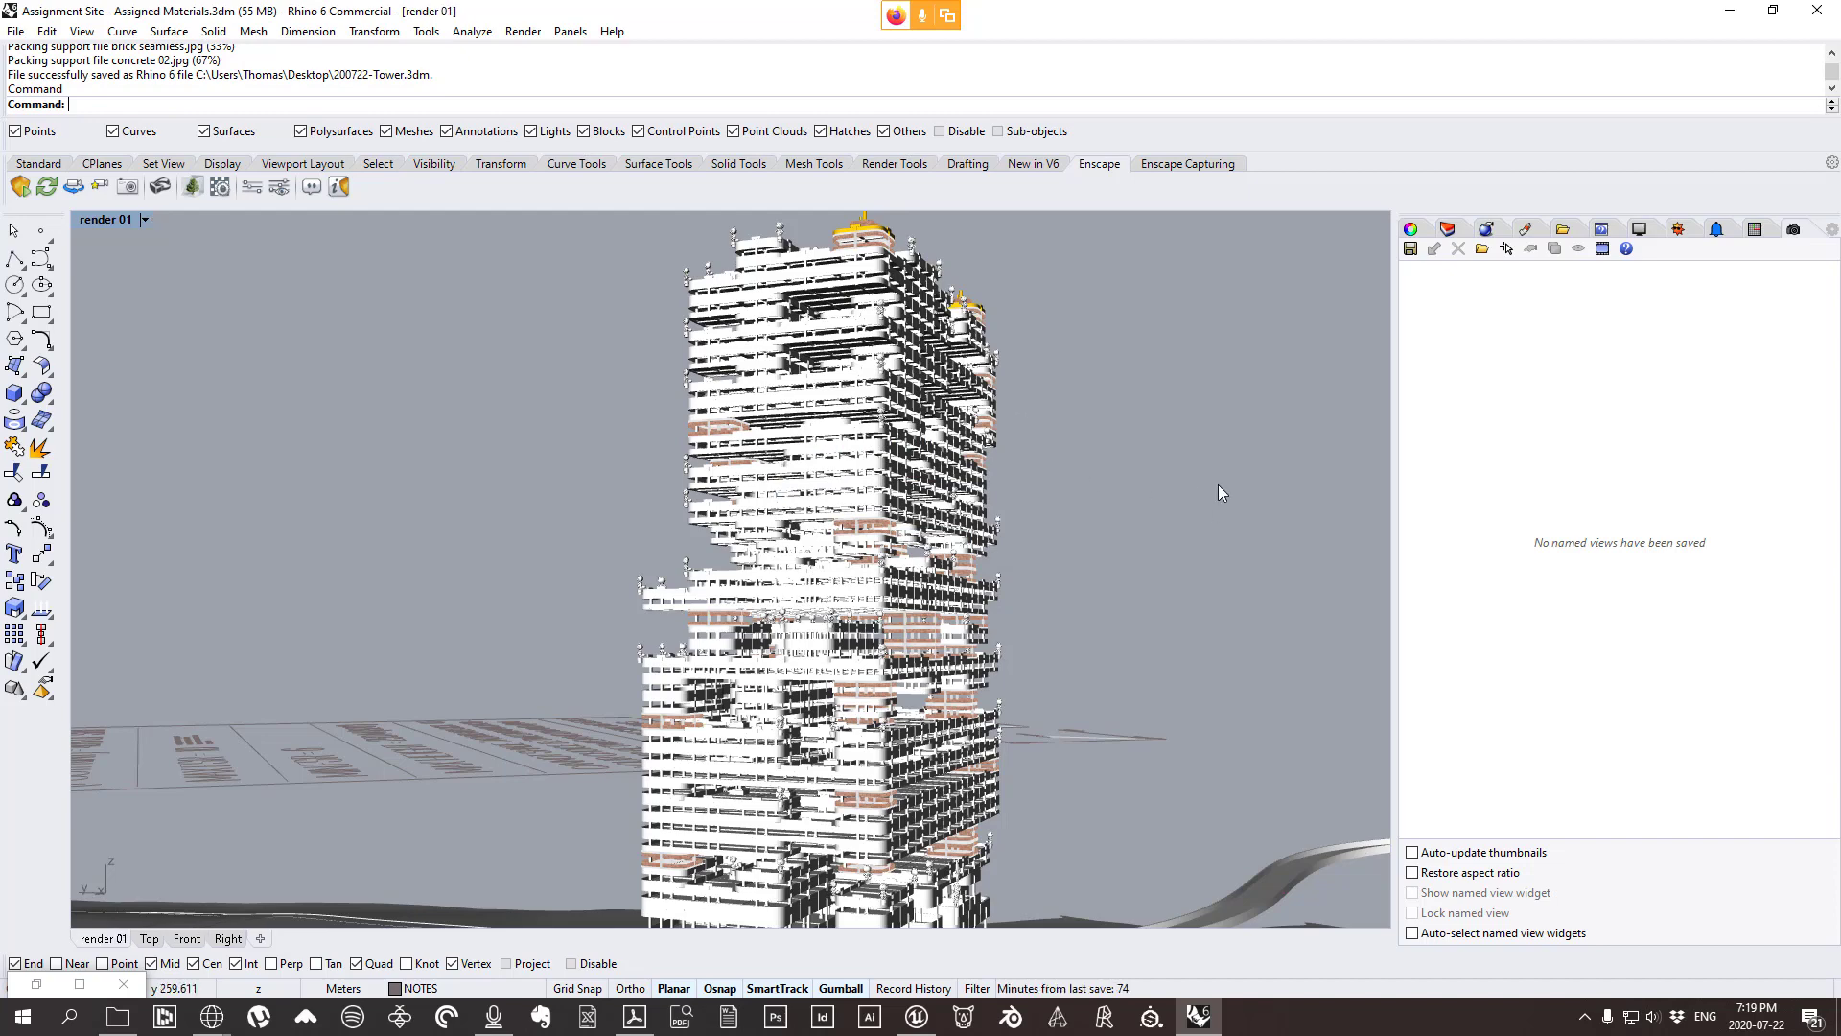
# Test the render 01 named view by moving away and restoring it, and look over the tower within its site.
pyautogui.moveTo(1218, 485); pyautogui.dragTo(1049, 540, button='right')
pyautogui.scroll(-5, 952, 591)
pyautogui.doubleClick(1453, 321)
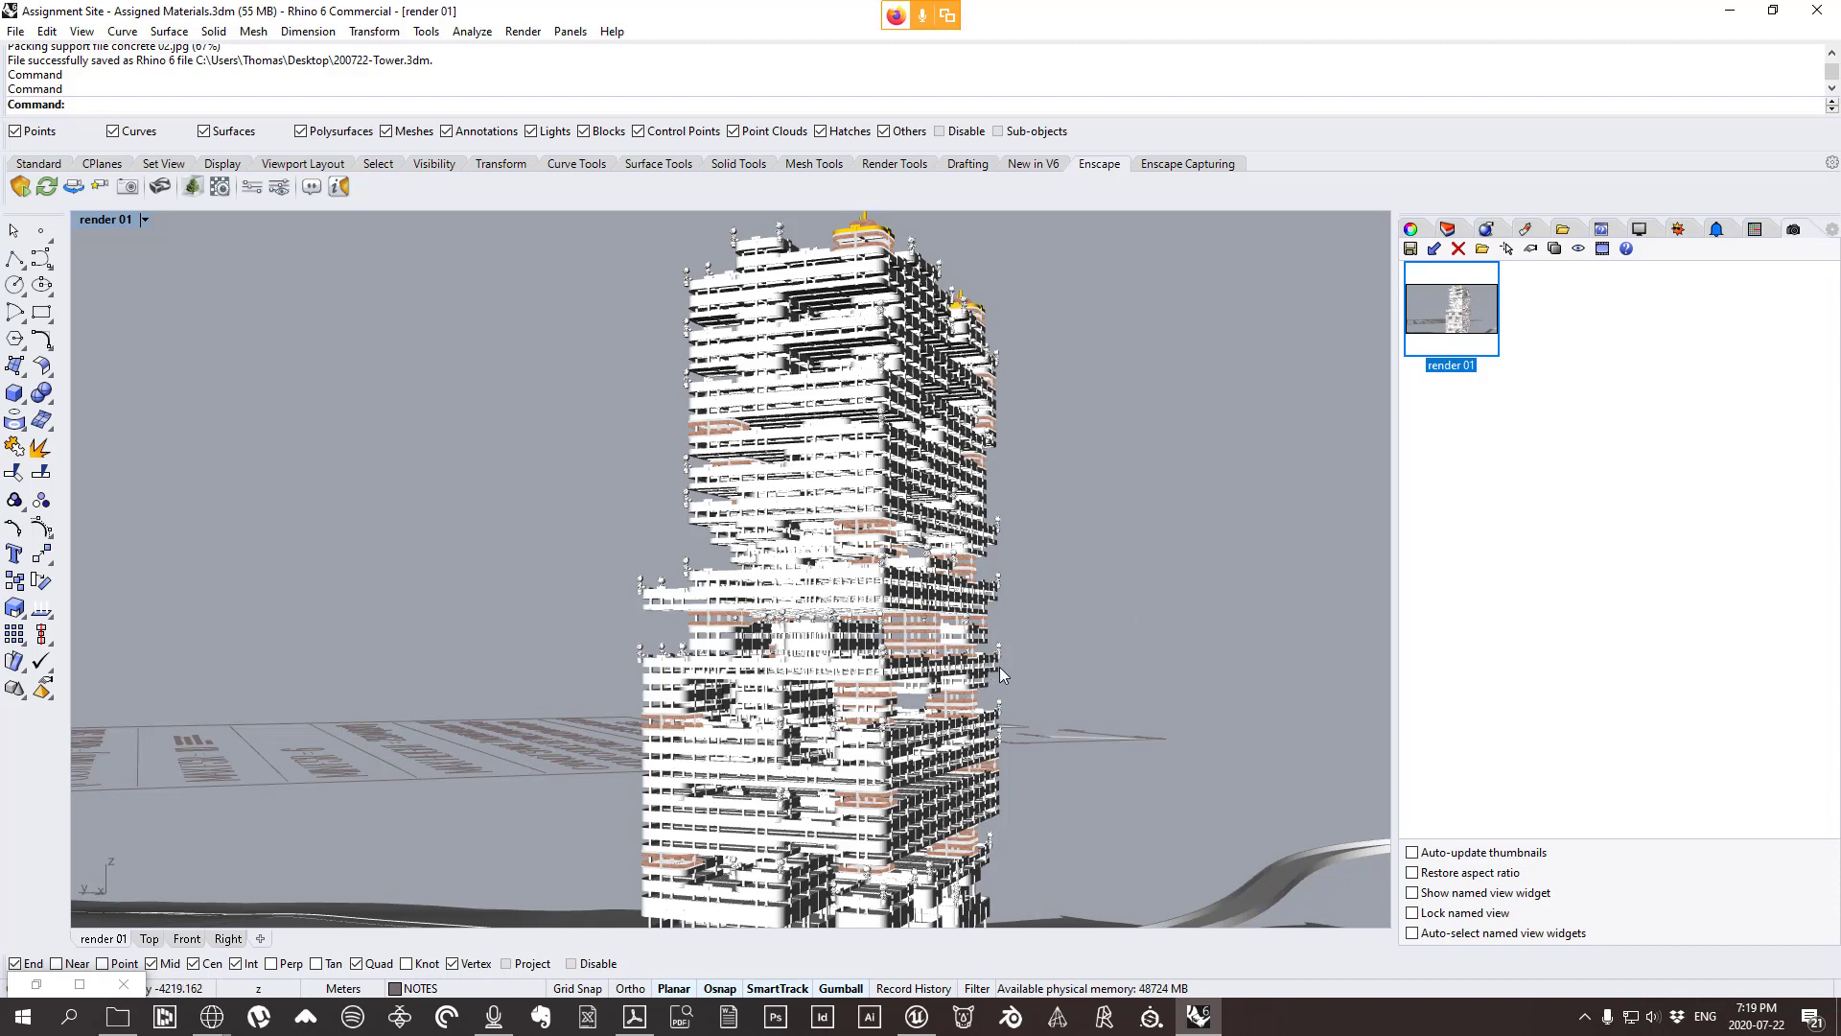
pyautogui.moveTo(901, 618); pyautogui.dragTo(901, 692, button='right')
pyautogui.scroll(-6, 899, 691)
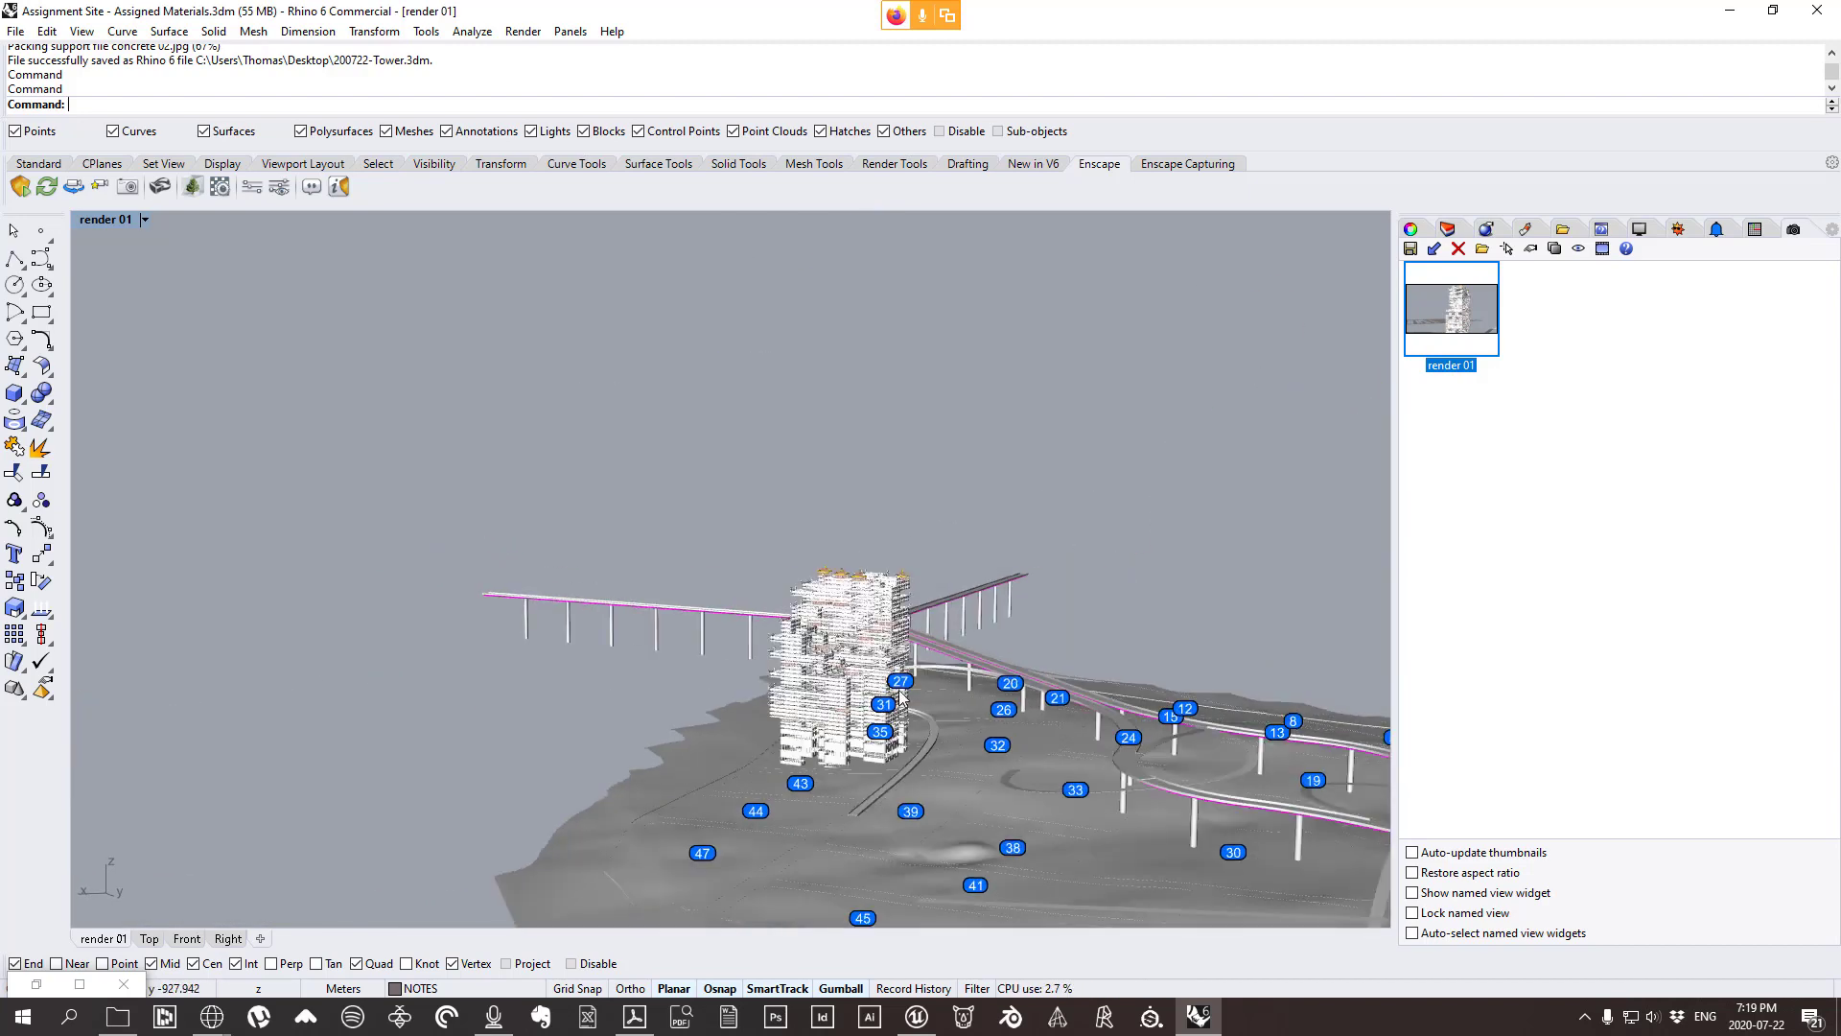
pyautogui.scroll(3, 899, 692)
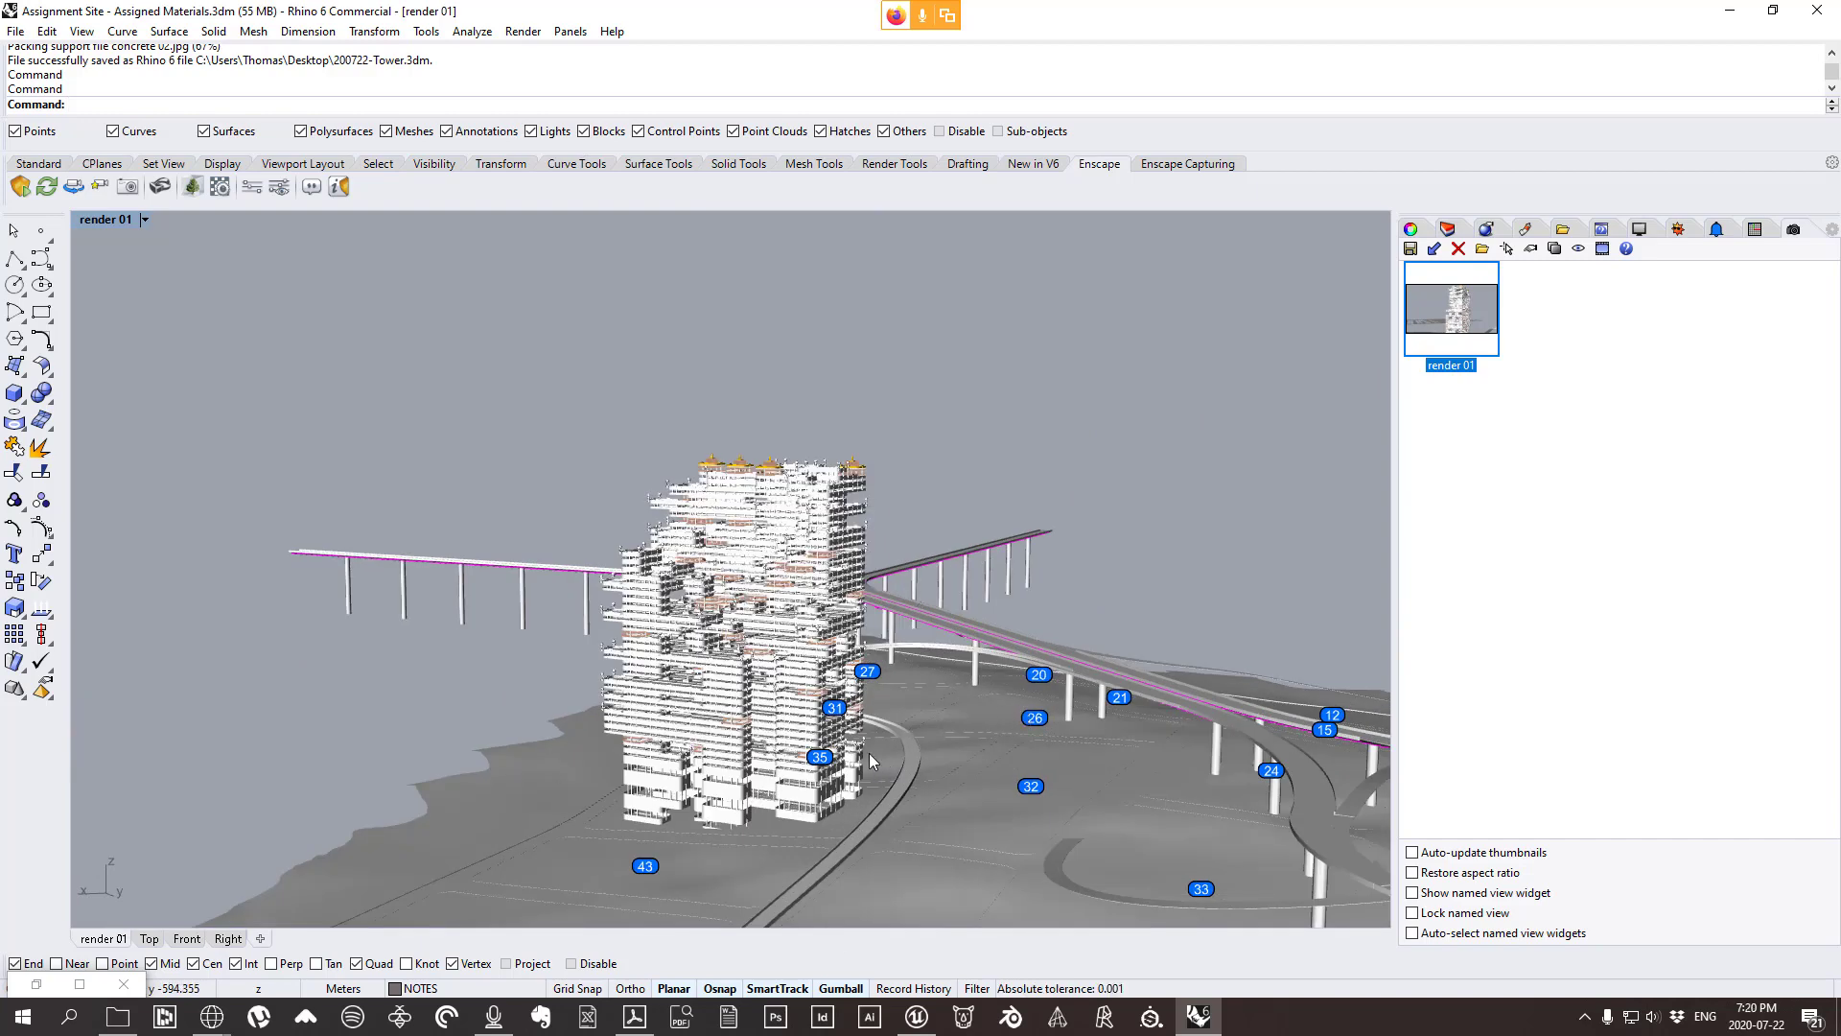
# Switch to Unreal Editor and frame the tower from a low viewpoint looking up at it.
pyautogui.click(916, 1016)
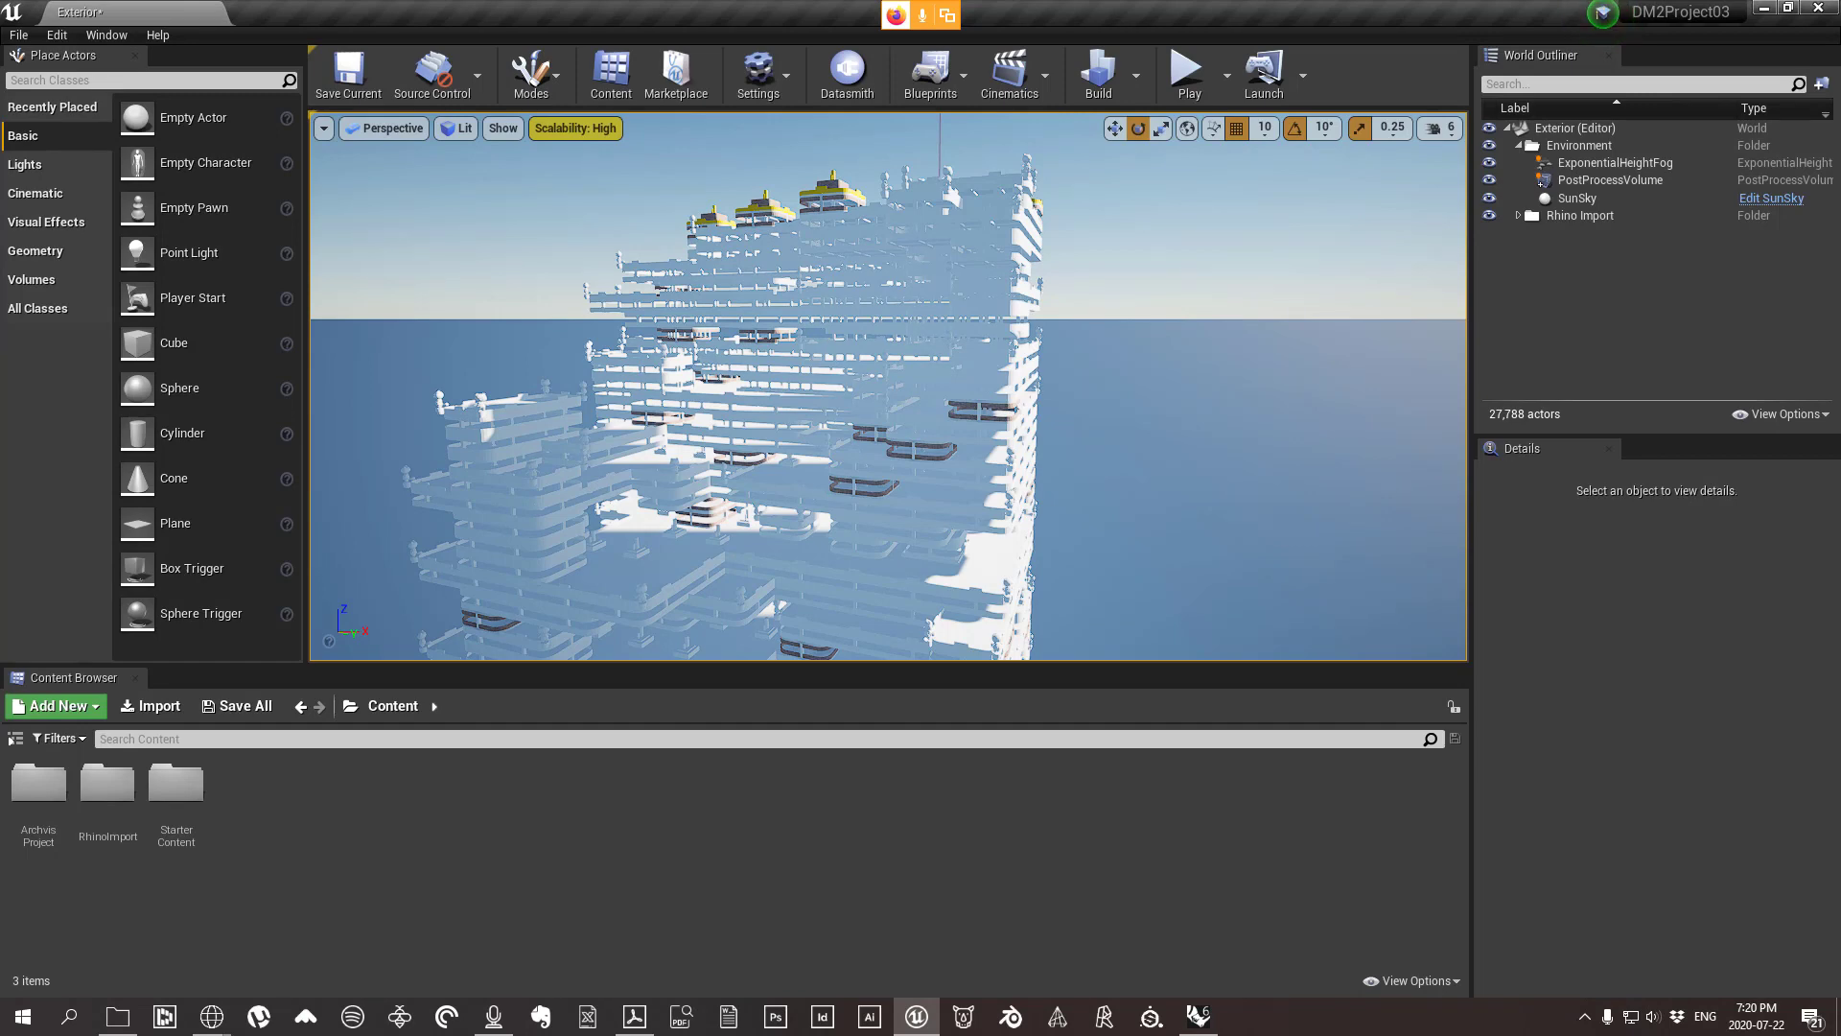
pyautogui.moveTo(1251, 553); pyautogui.dragTo(1076, 514, button='right')
pyautogui.press('w')
pyautogui.press('s')
pyautogui.press('s')
pyautogui.press('w')
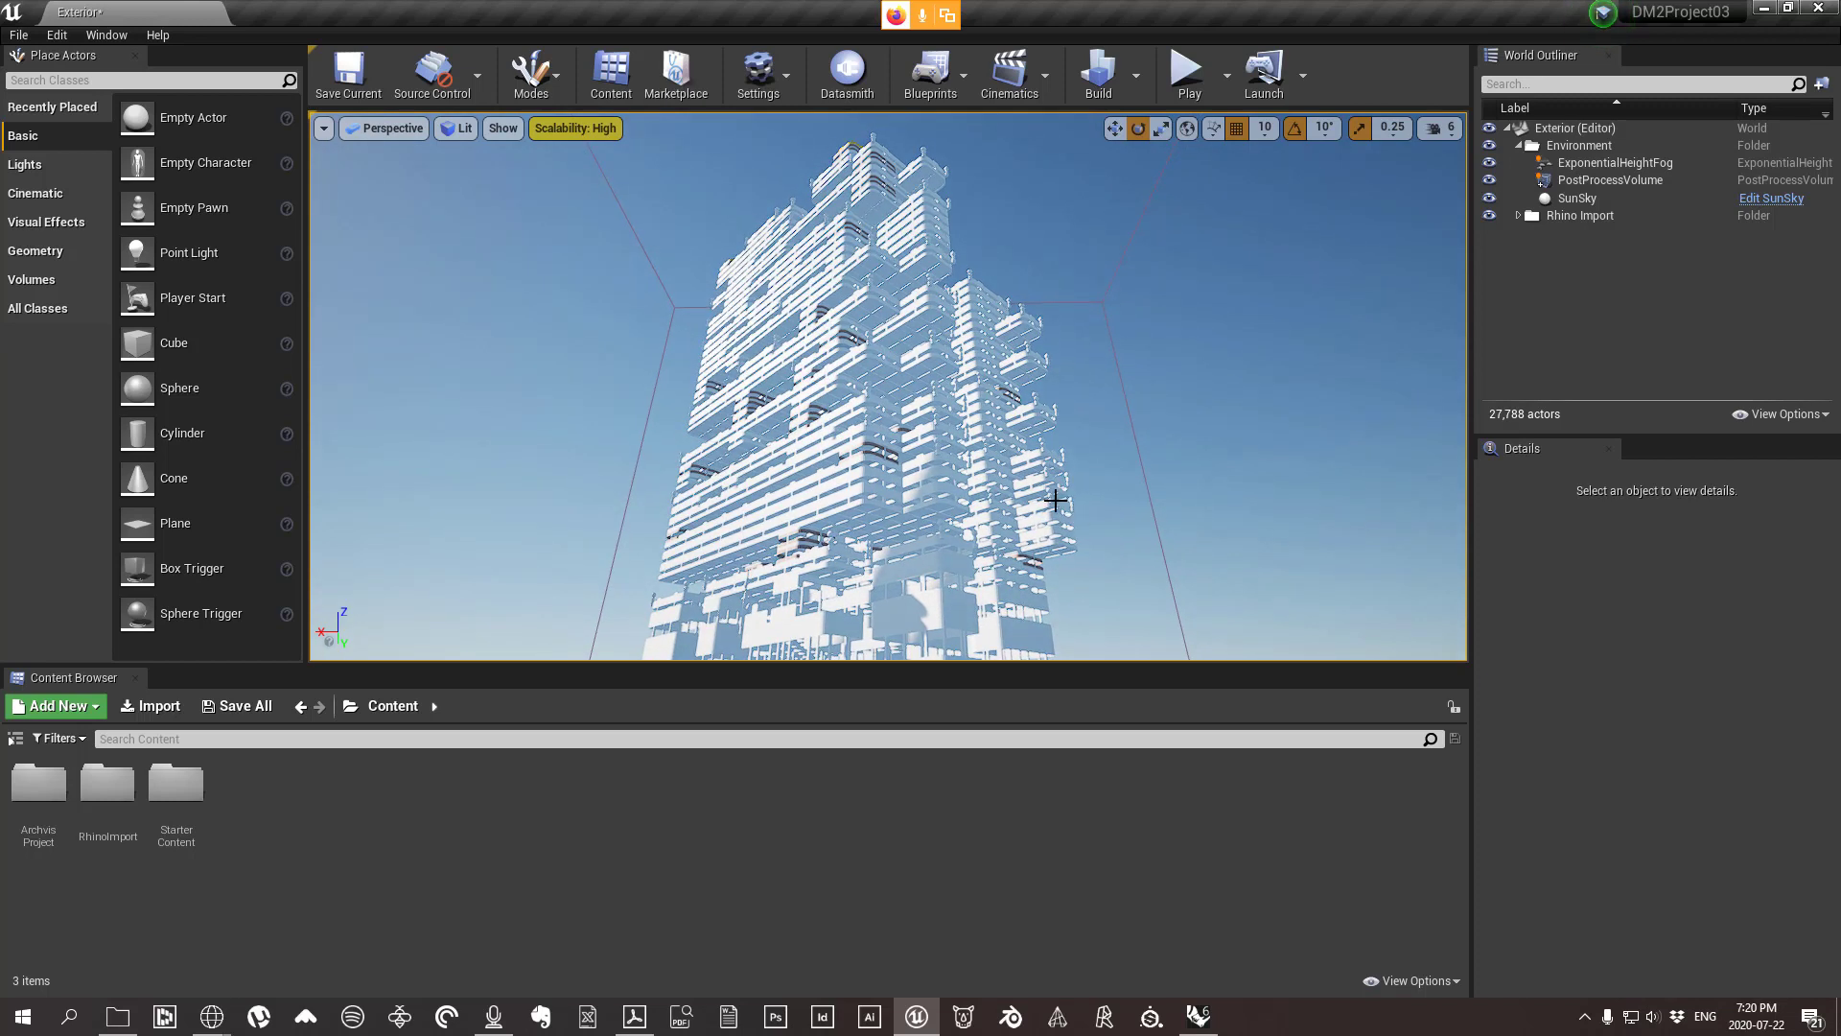
# Widen the viewport's horizontal field of view to about 118.85 and reframe the tower from below with the sun in view.
pyautogui.click(324, 129)
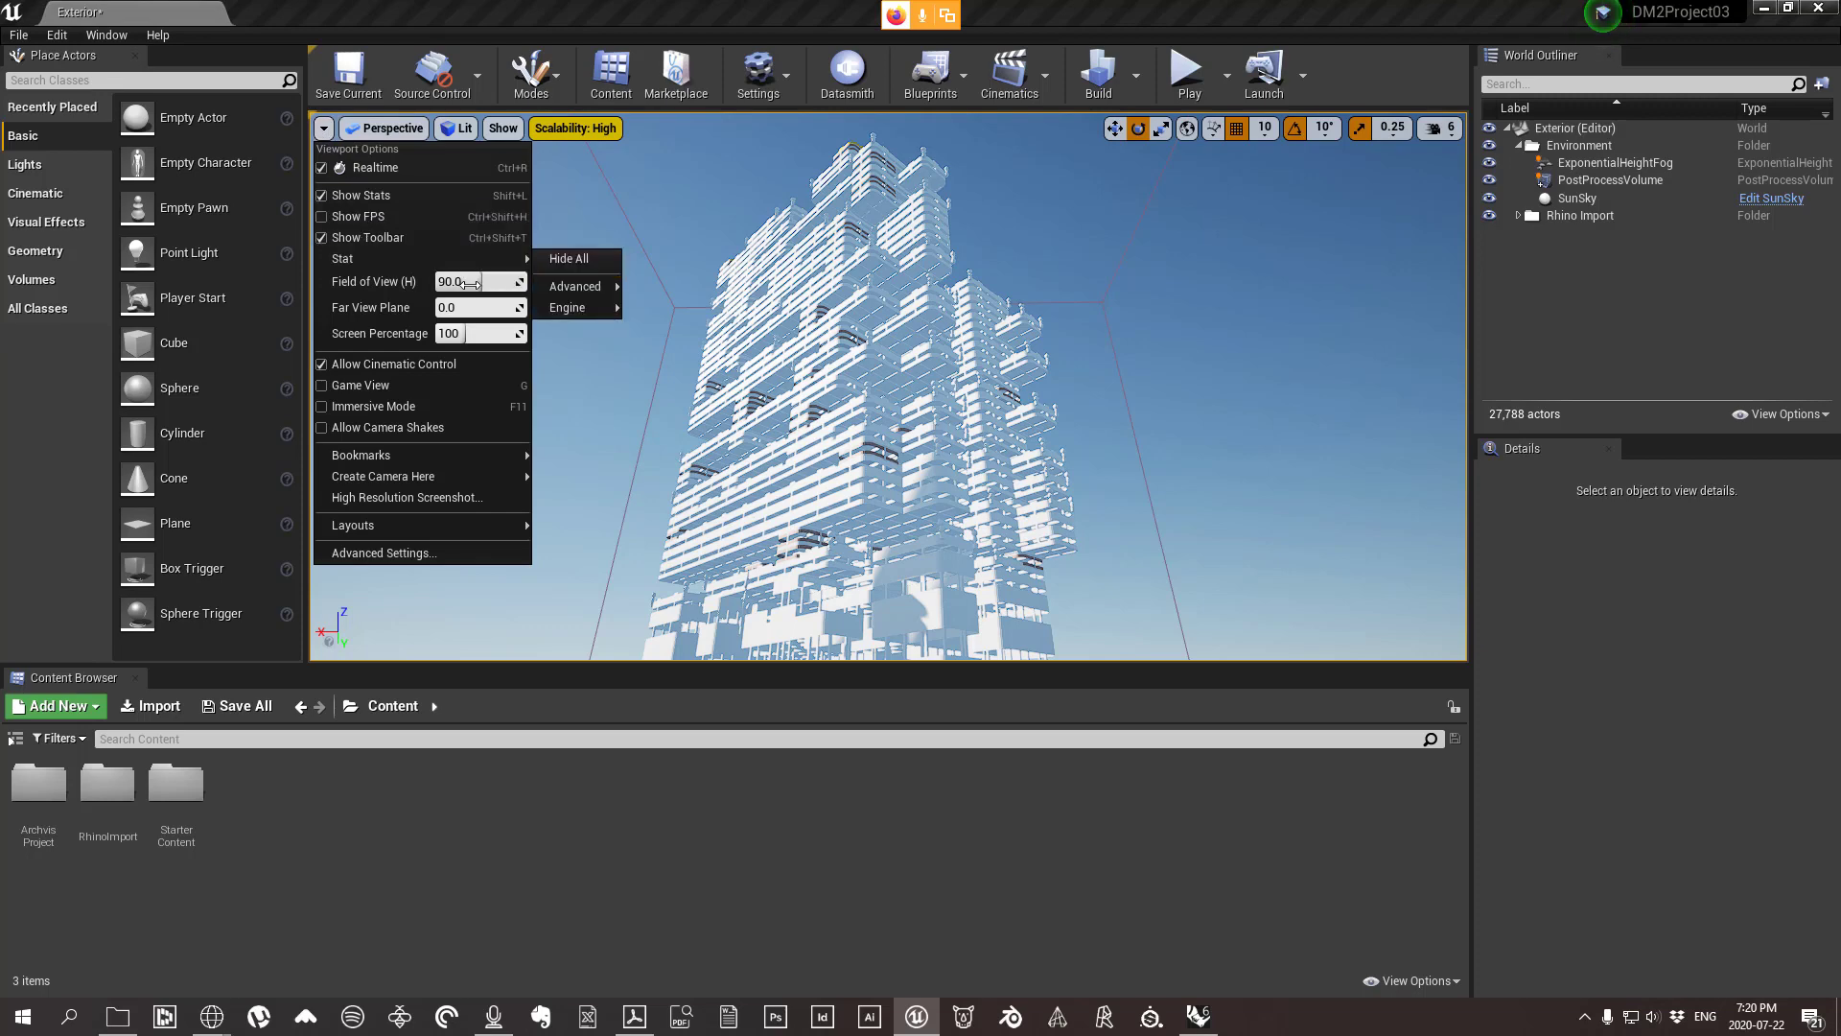
pyautogui.moveTo(470, 284)
pyautogui.mouseDown()
pyautogui.moveTo(451, 284)
pyautogui.moveTo(526, 284)
pyautogui.moveTo(464, 284)
pyautogui.moveTo(491, 284)
pyautogui.mouseUp()
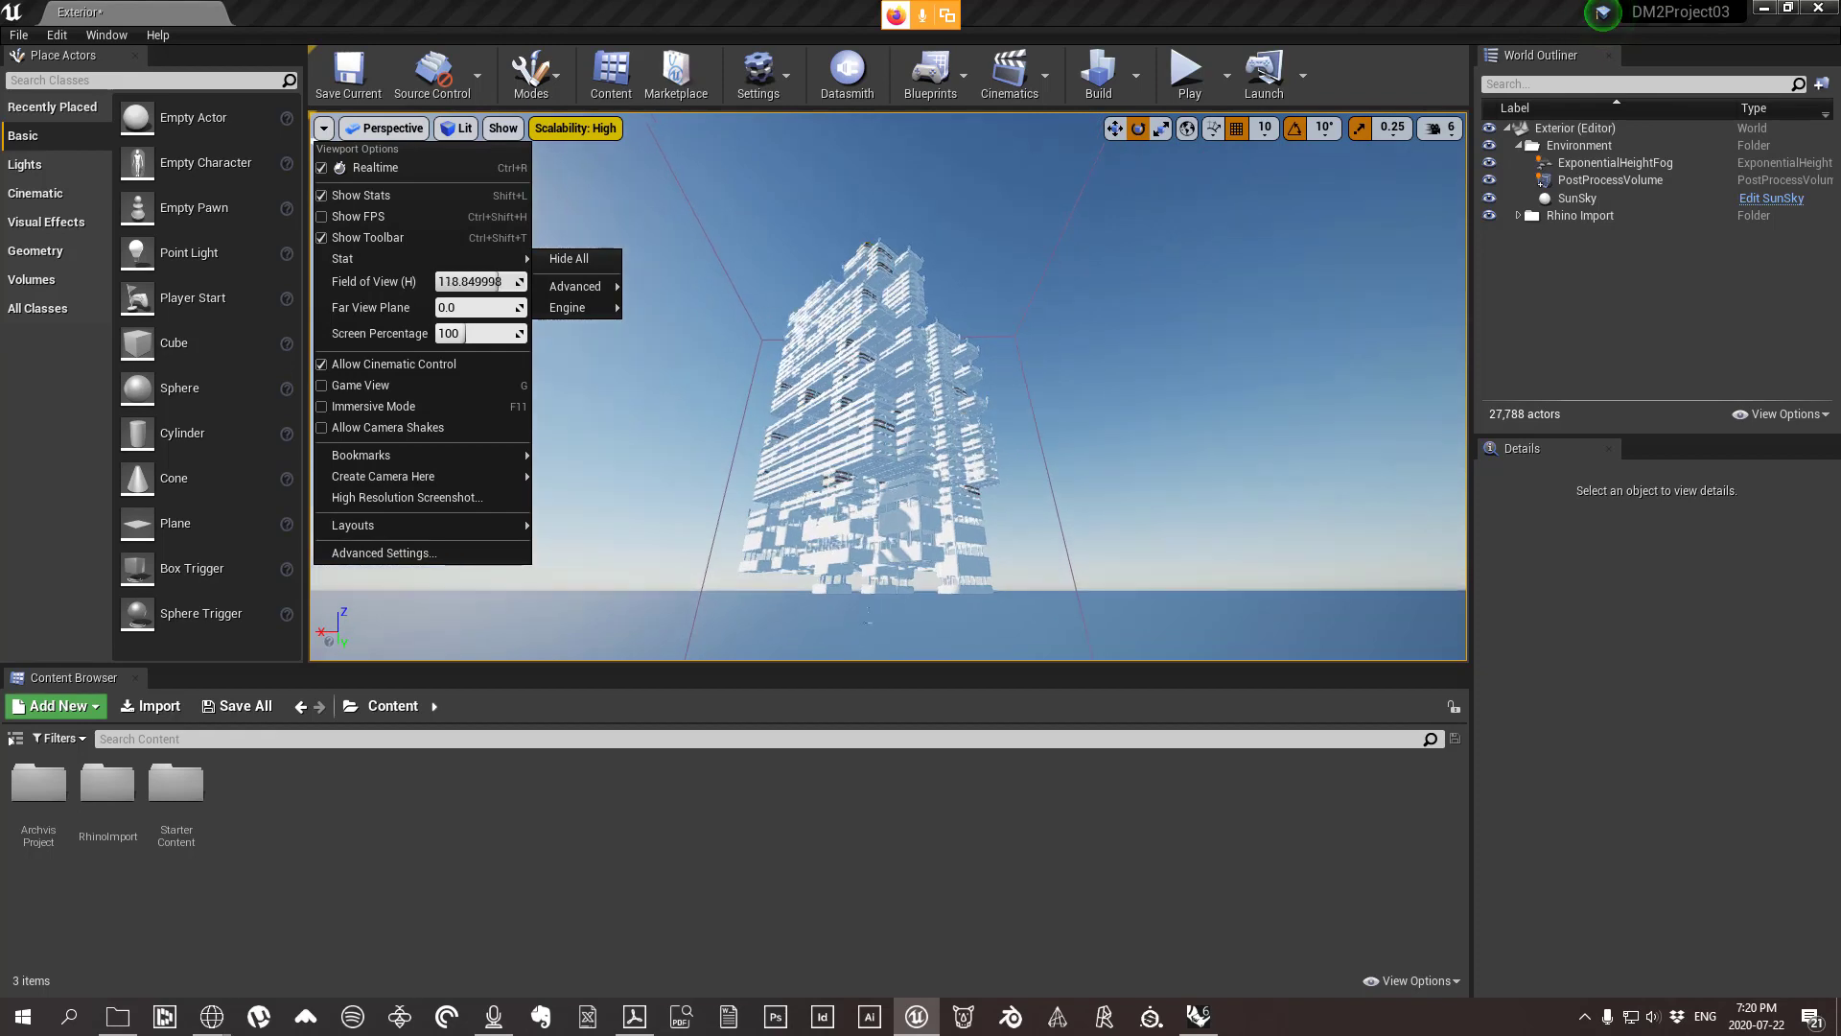
pyautogui.moveTo(881, 353); pyautogui.dragTo(1338, 453)
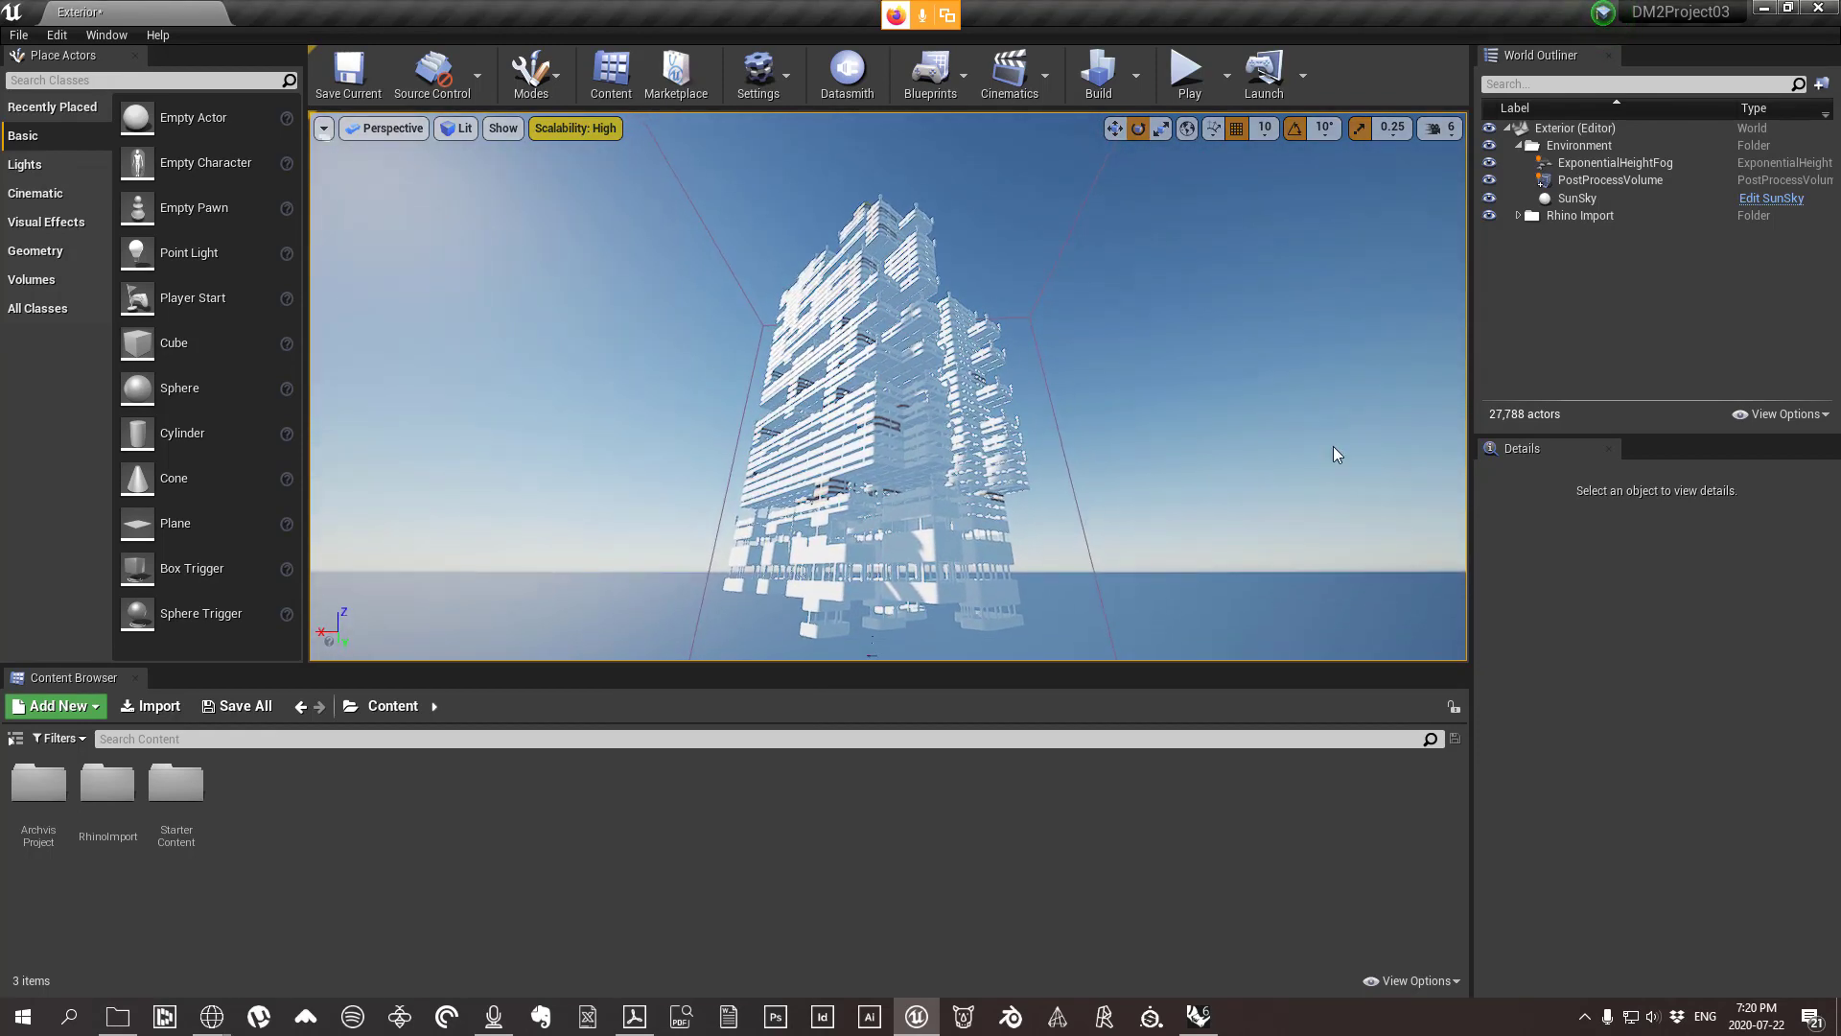
pyautogui.moveTo(1246, 461); pyautogui.dragTo(1180, 439, button='right')
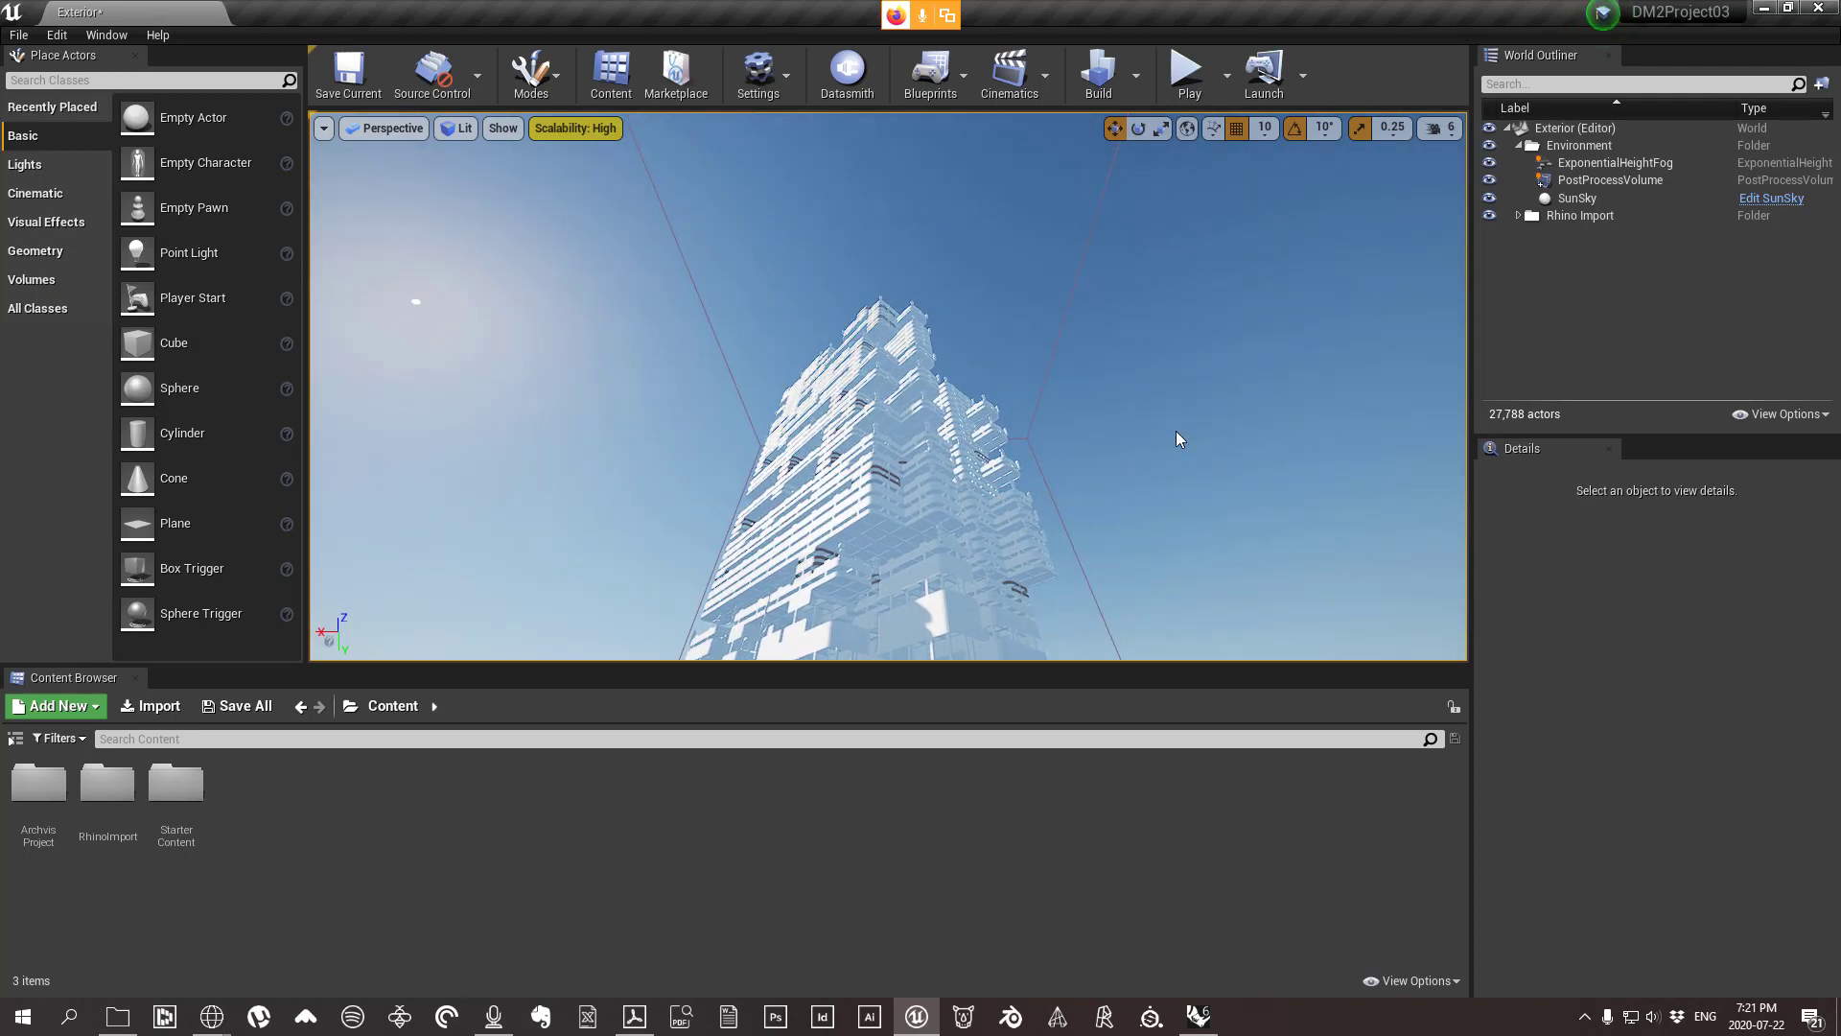
pyautogui.moveTo(856, 331); pyautogui.dragTo(884, 358, button='right')
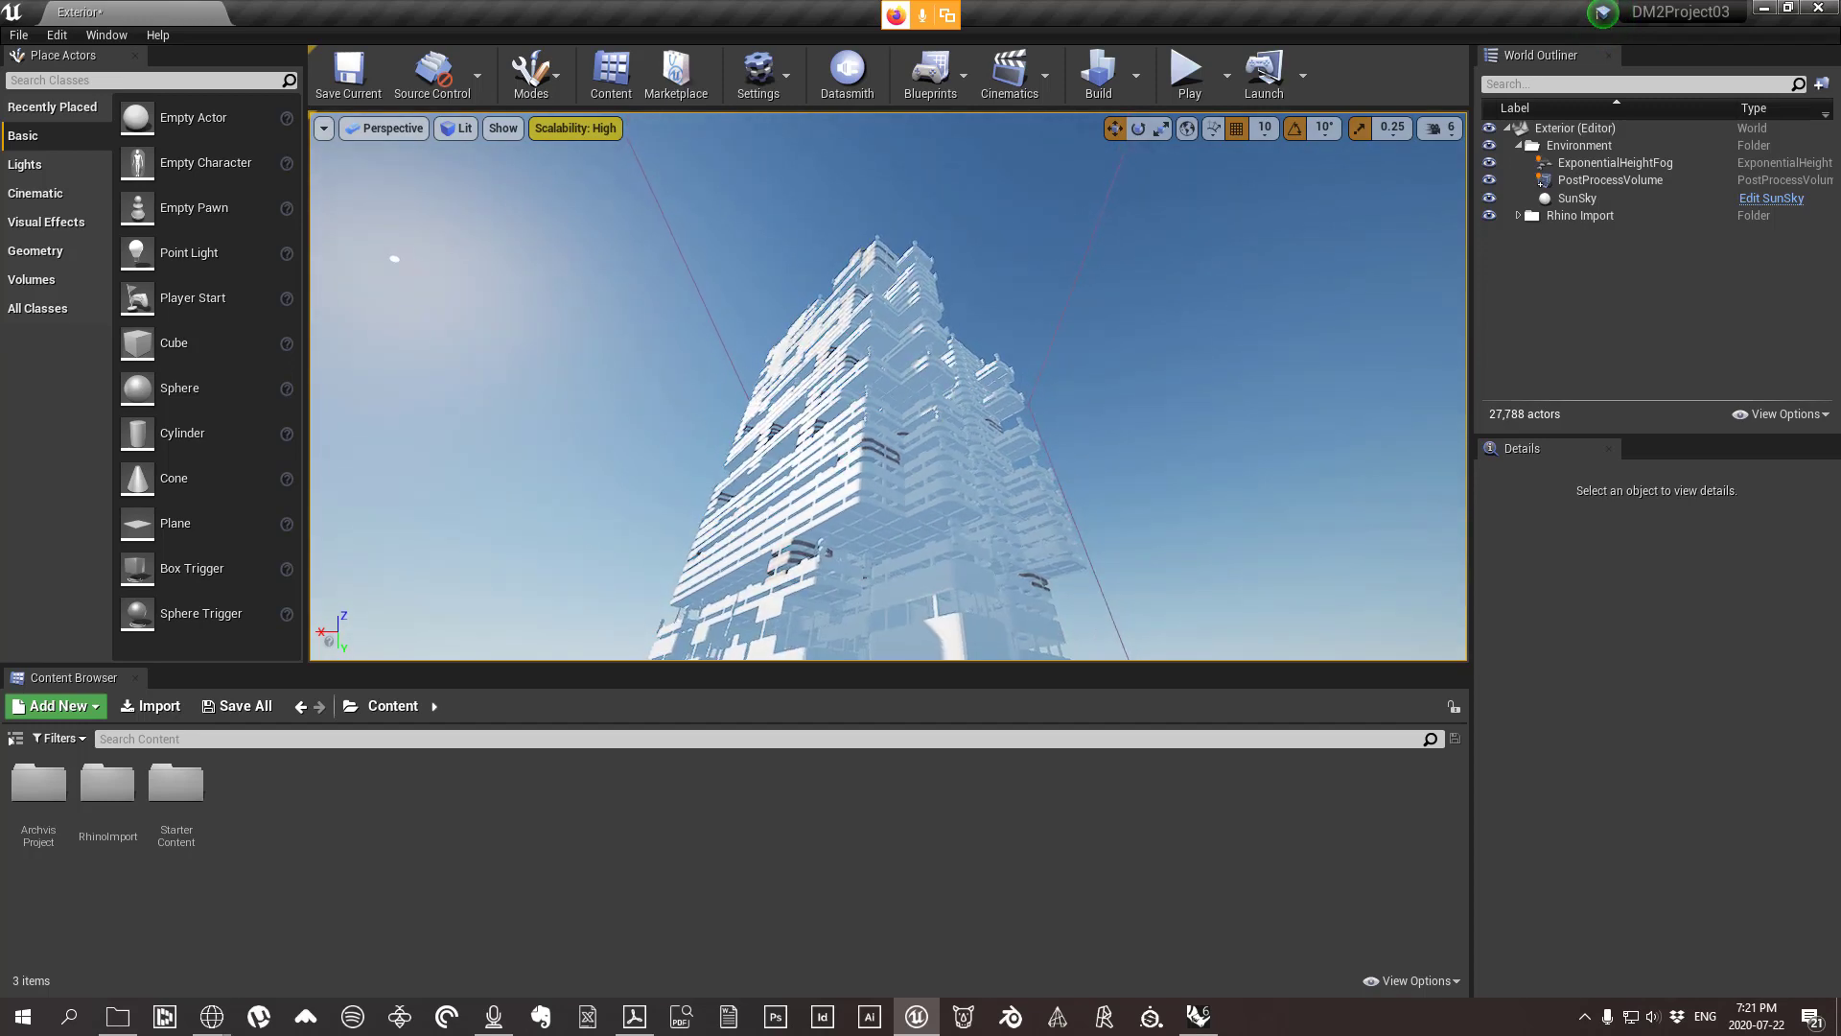
# Read the Part 2 render submission requirements in the Assignment 03 PDF in Acrobat and return to Unreal Editor.
pyautogui.click(324, 127)
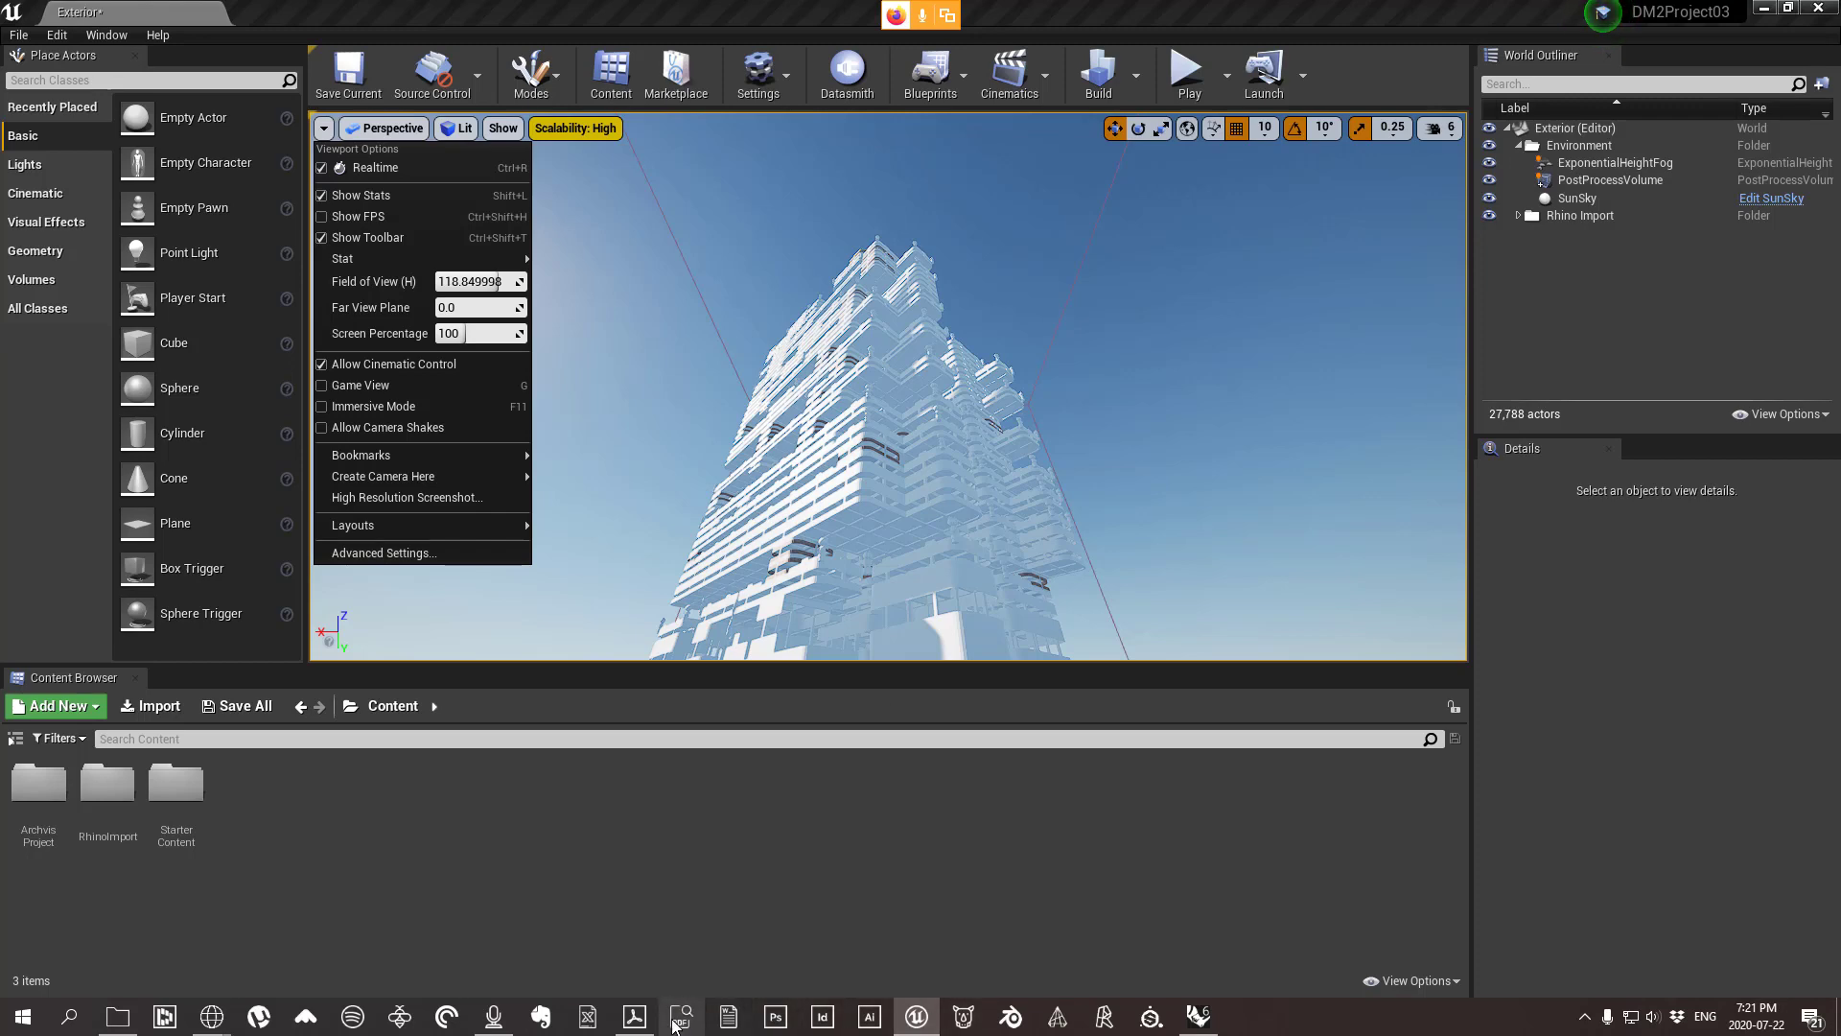
pyautogui.click(648, 1027)
pyautogui.scroll(-4, 867, 534)
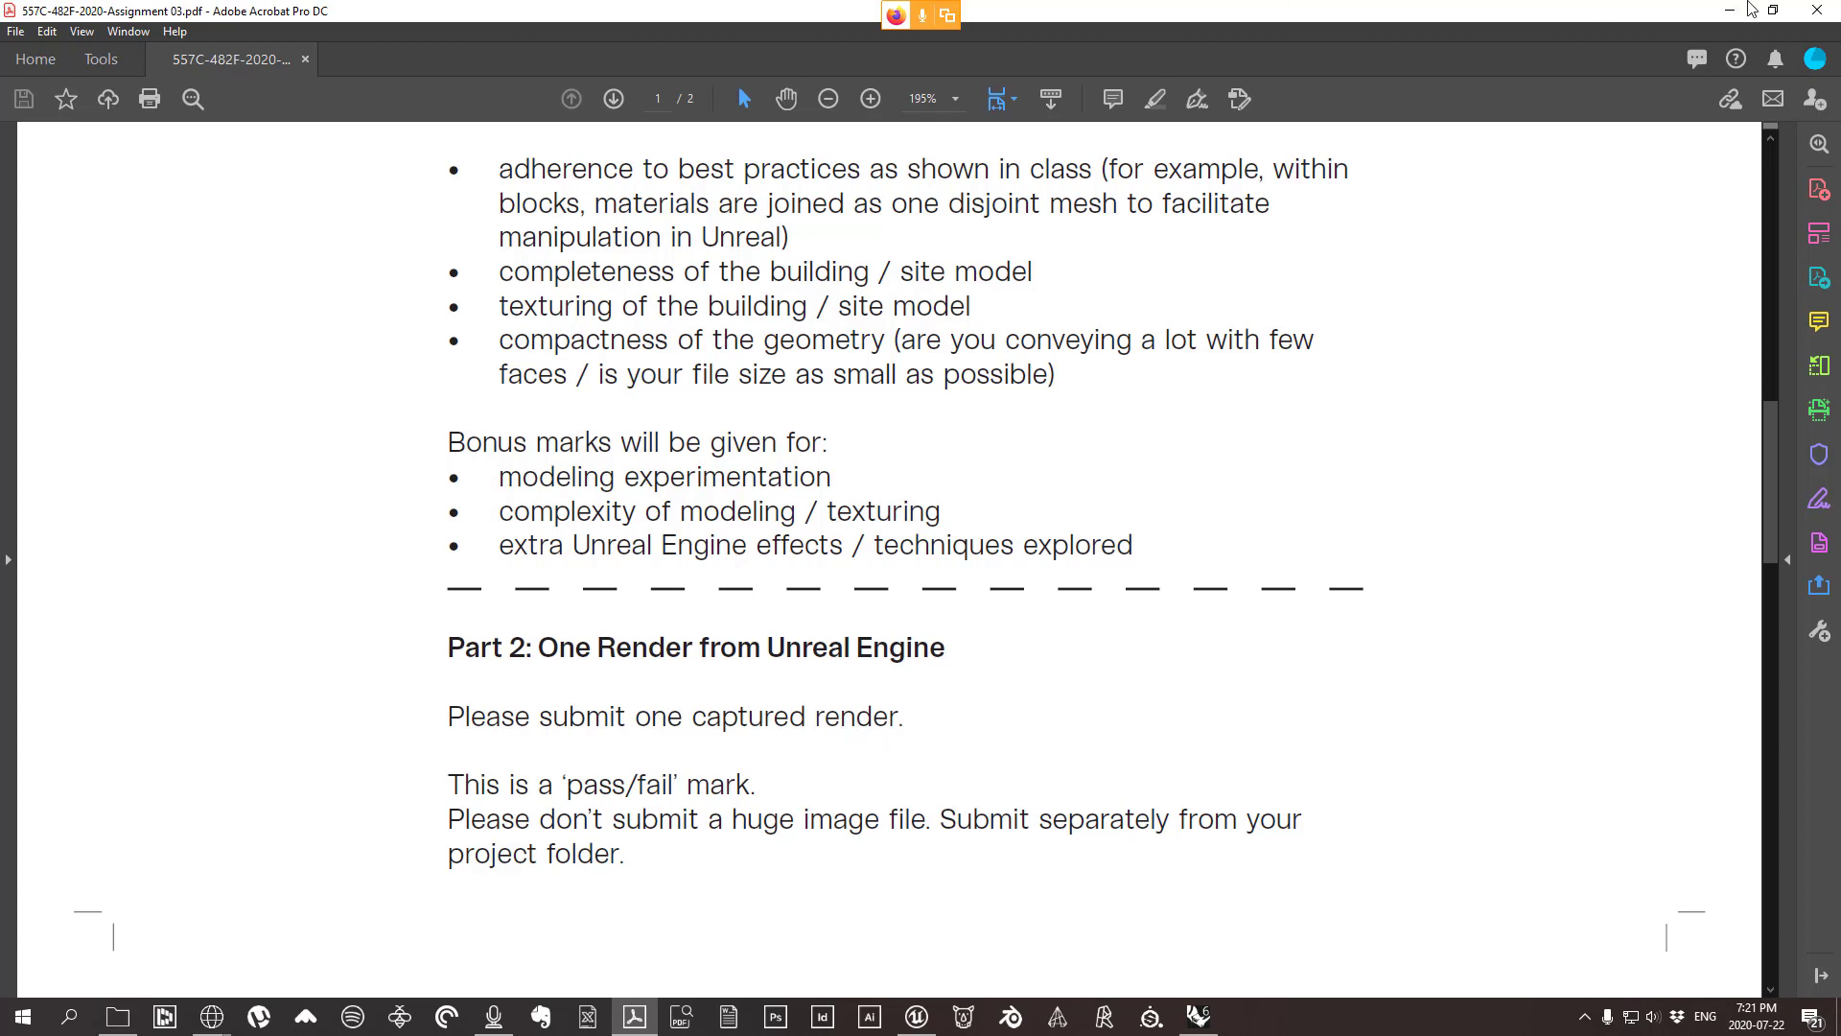
pyautogui.click(1731, 10)
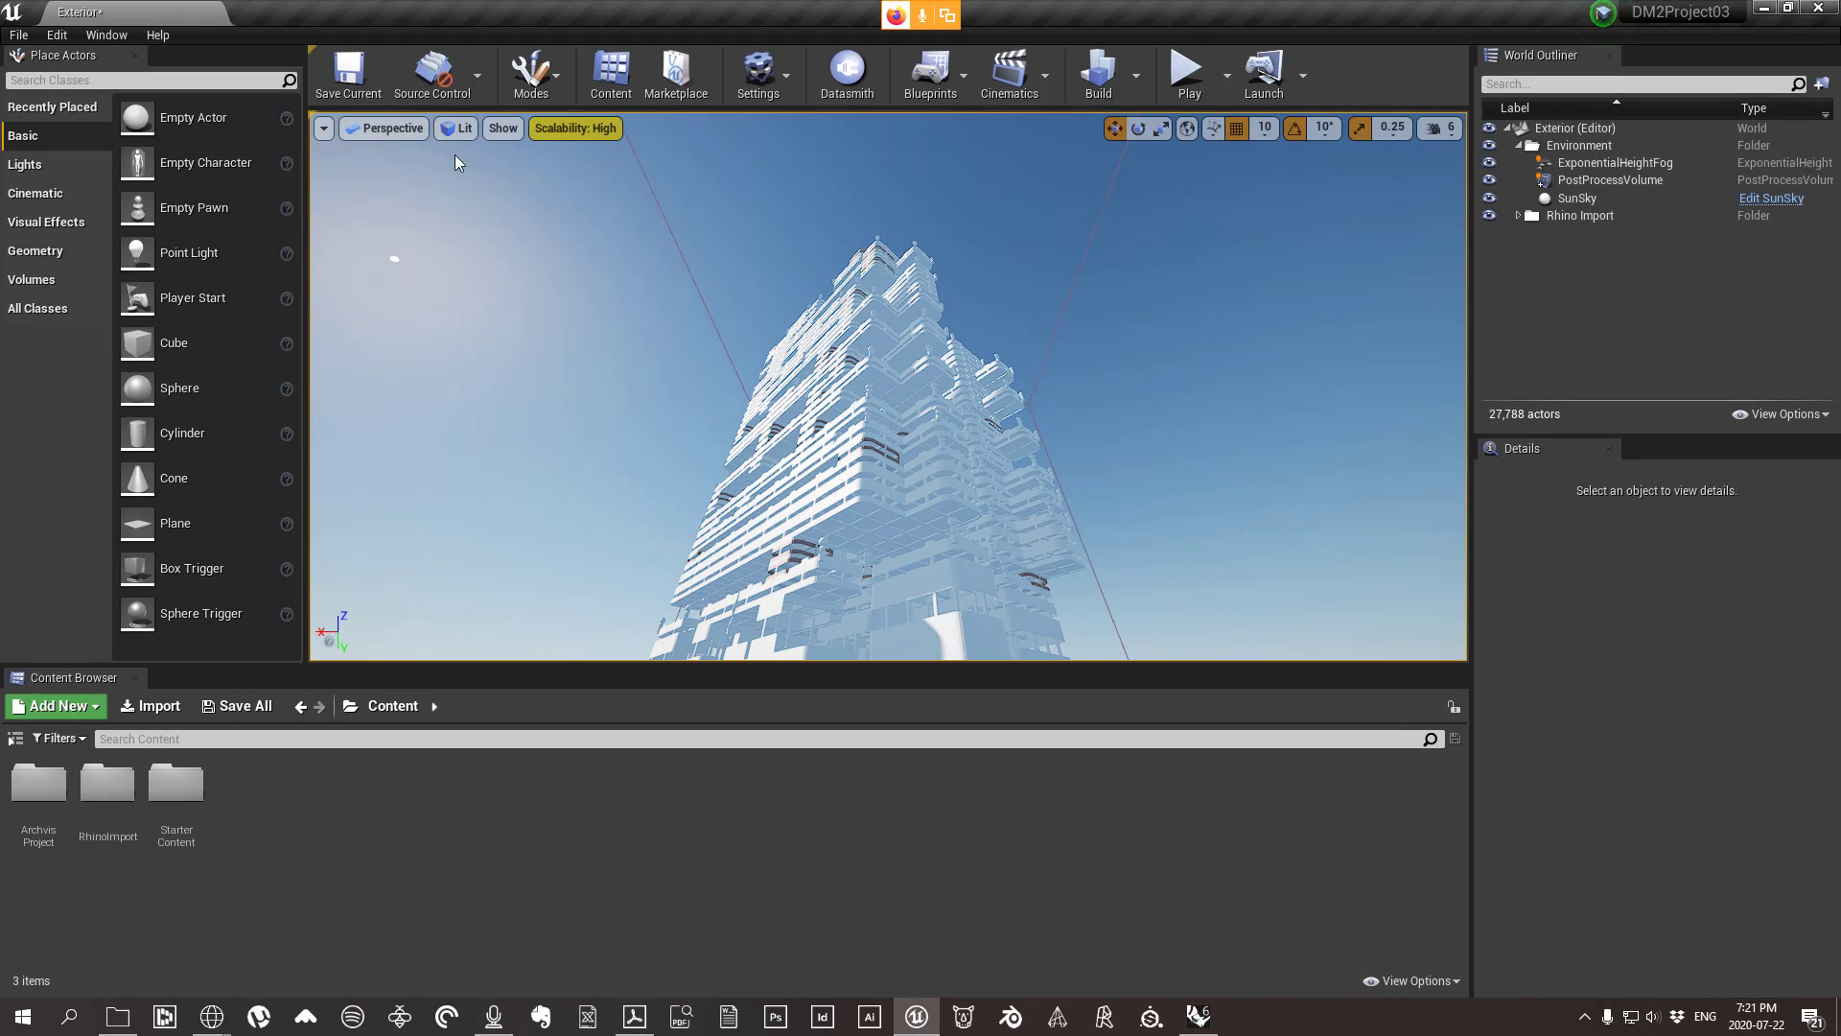
# Create a CameraActor at the current viewpoint of the tower.
pyautogui.click(323, 130)
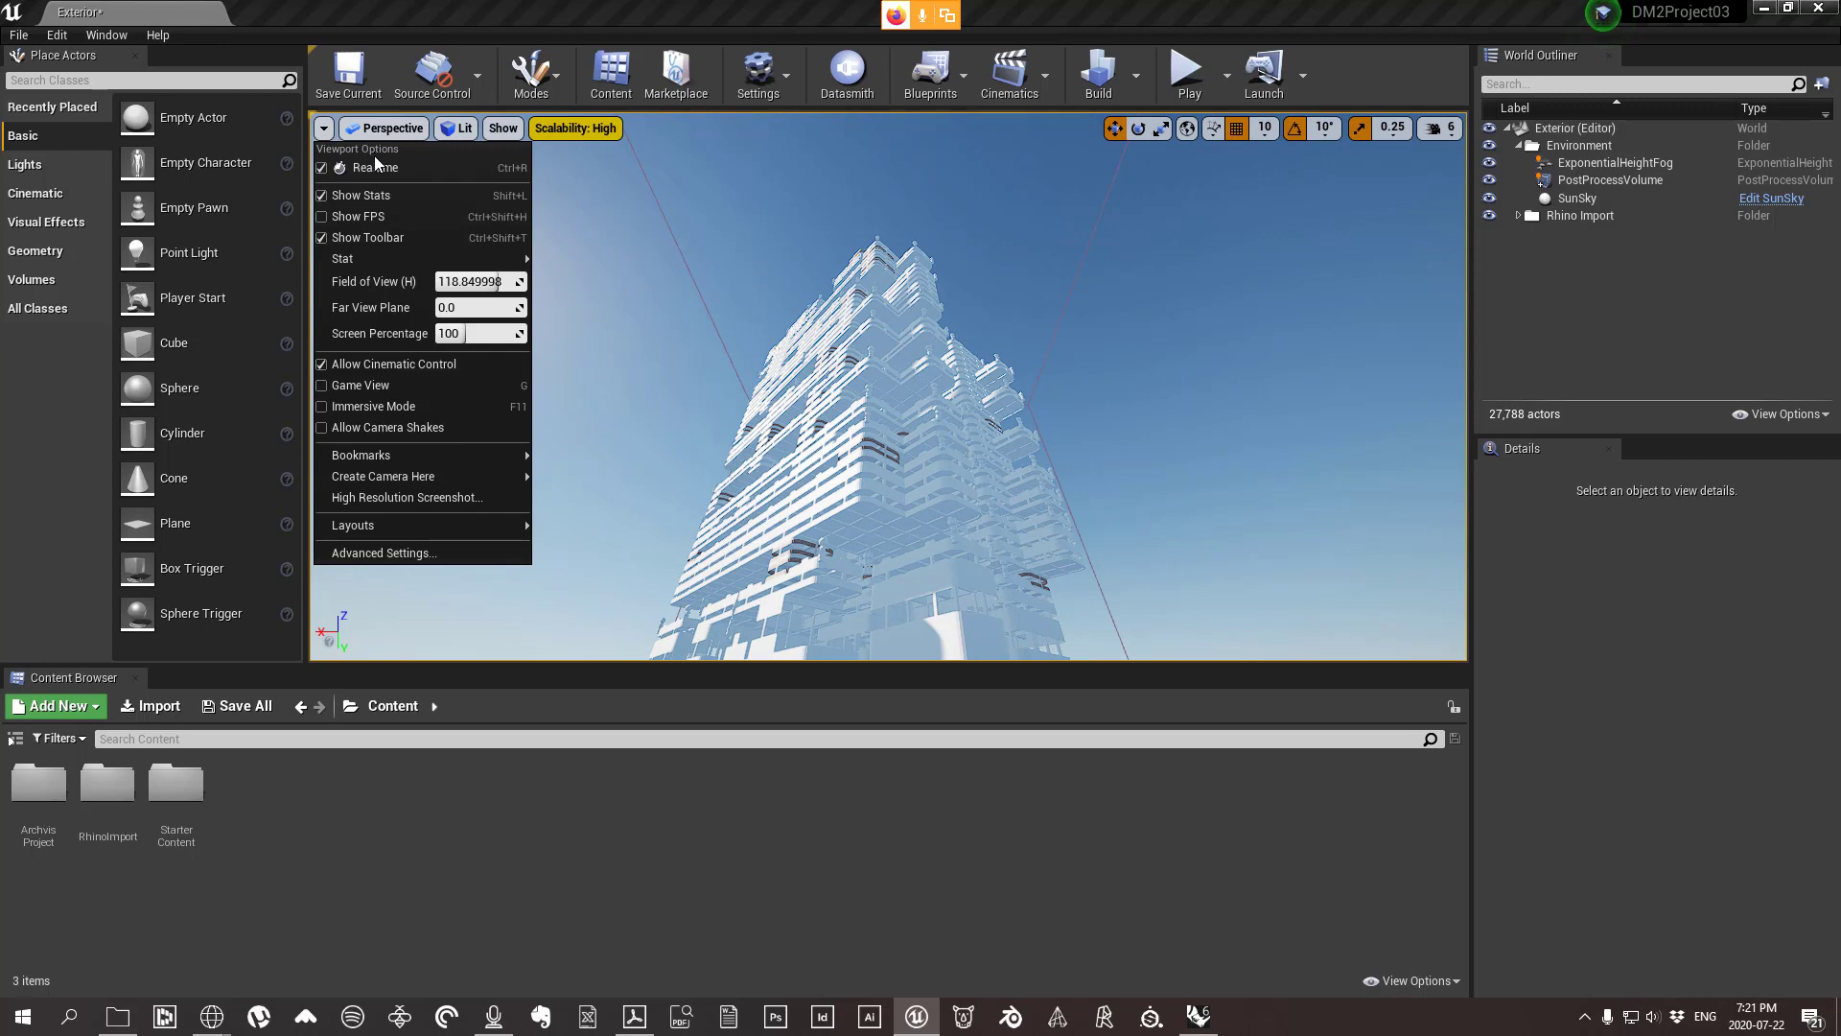
pyautogui.moveTo(477, 475)
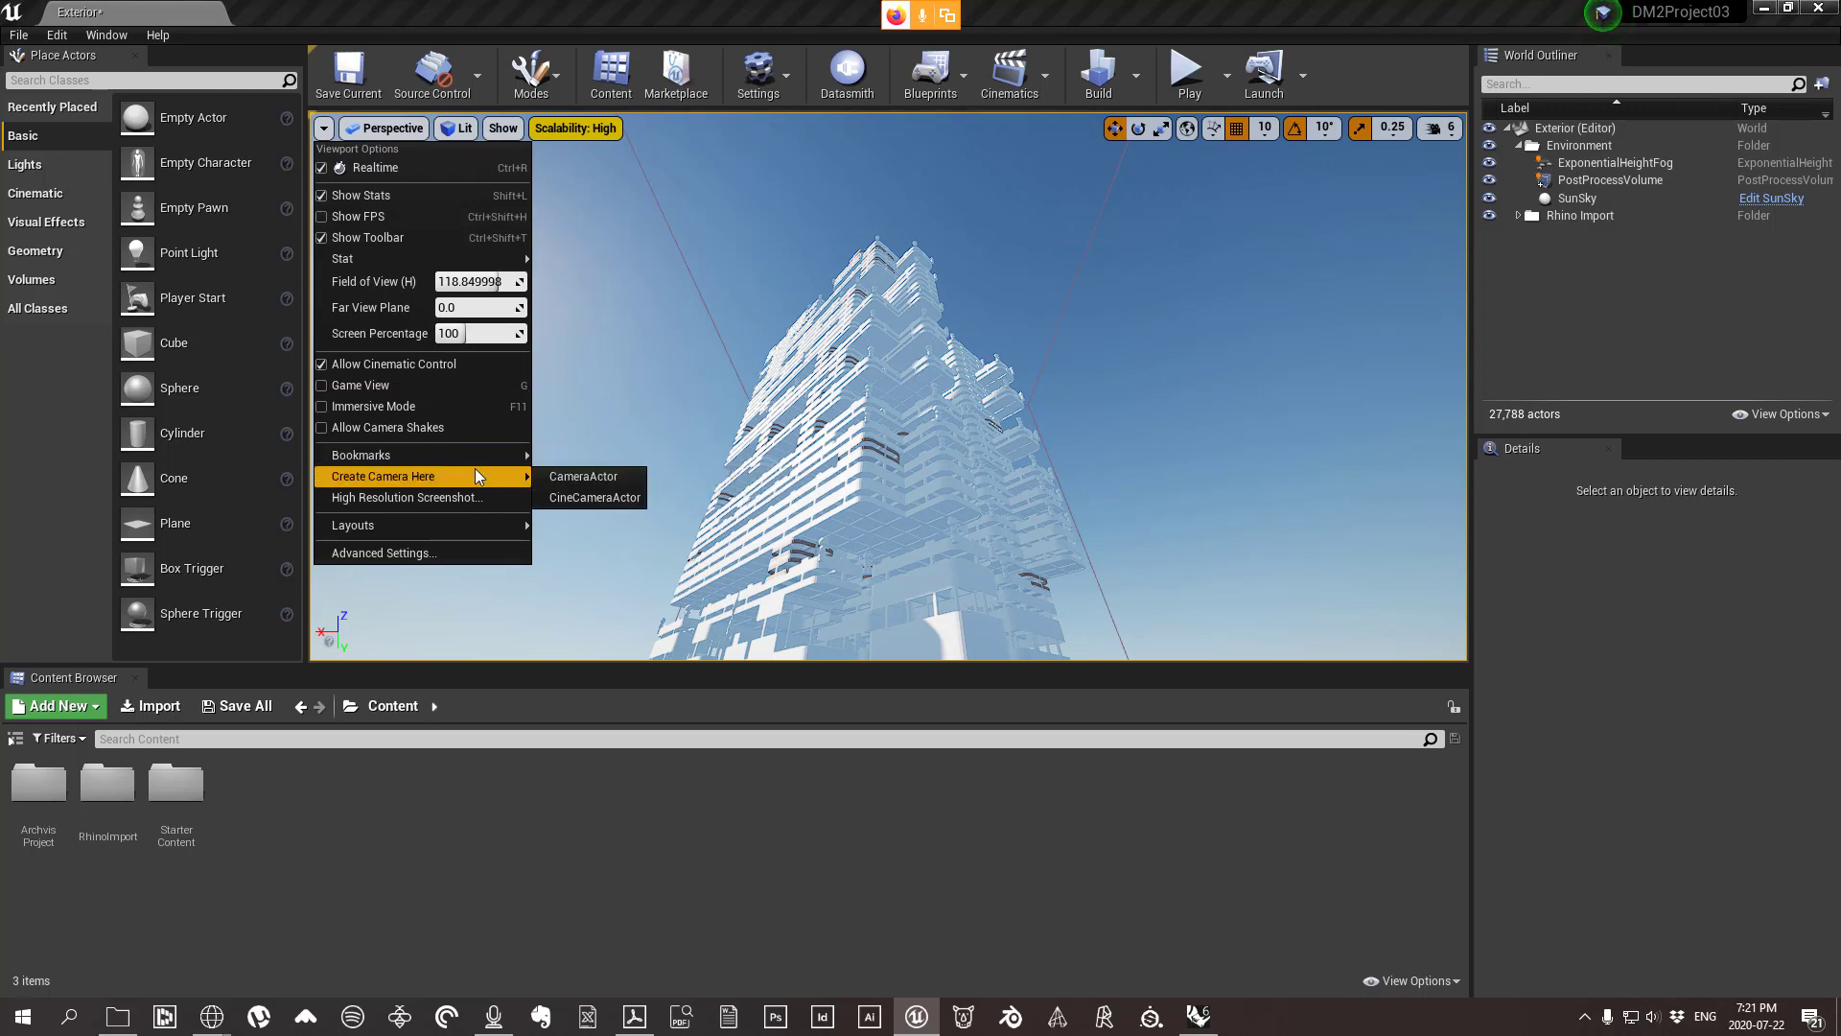
pyautogui.click(589, 475)
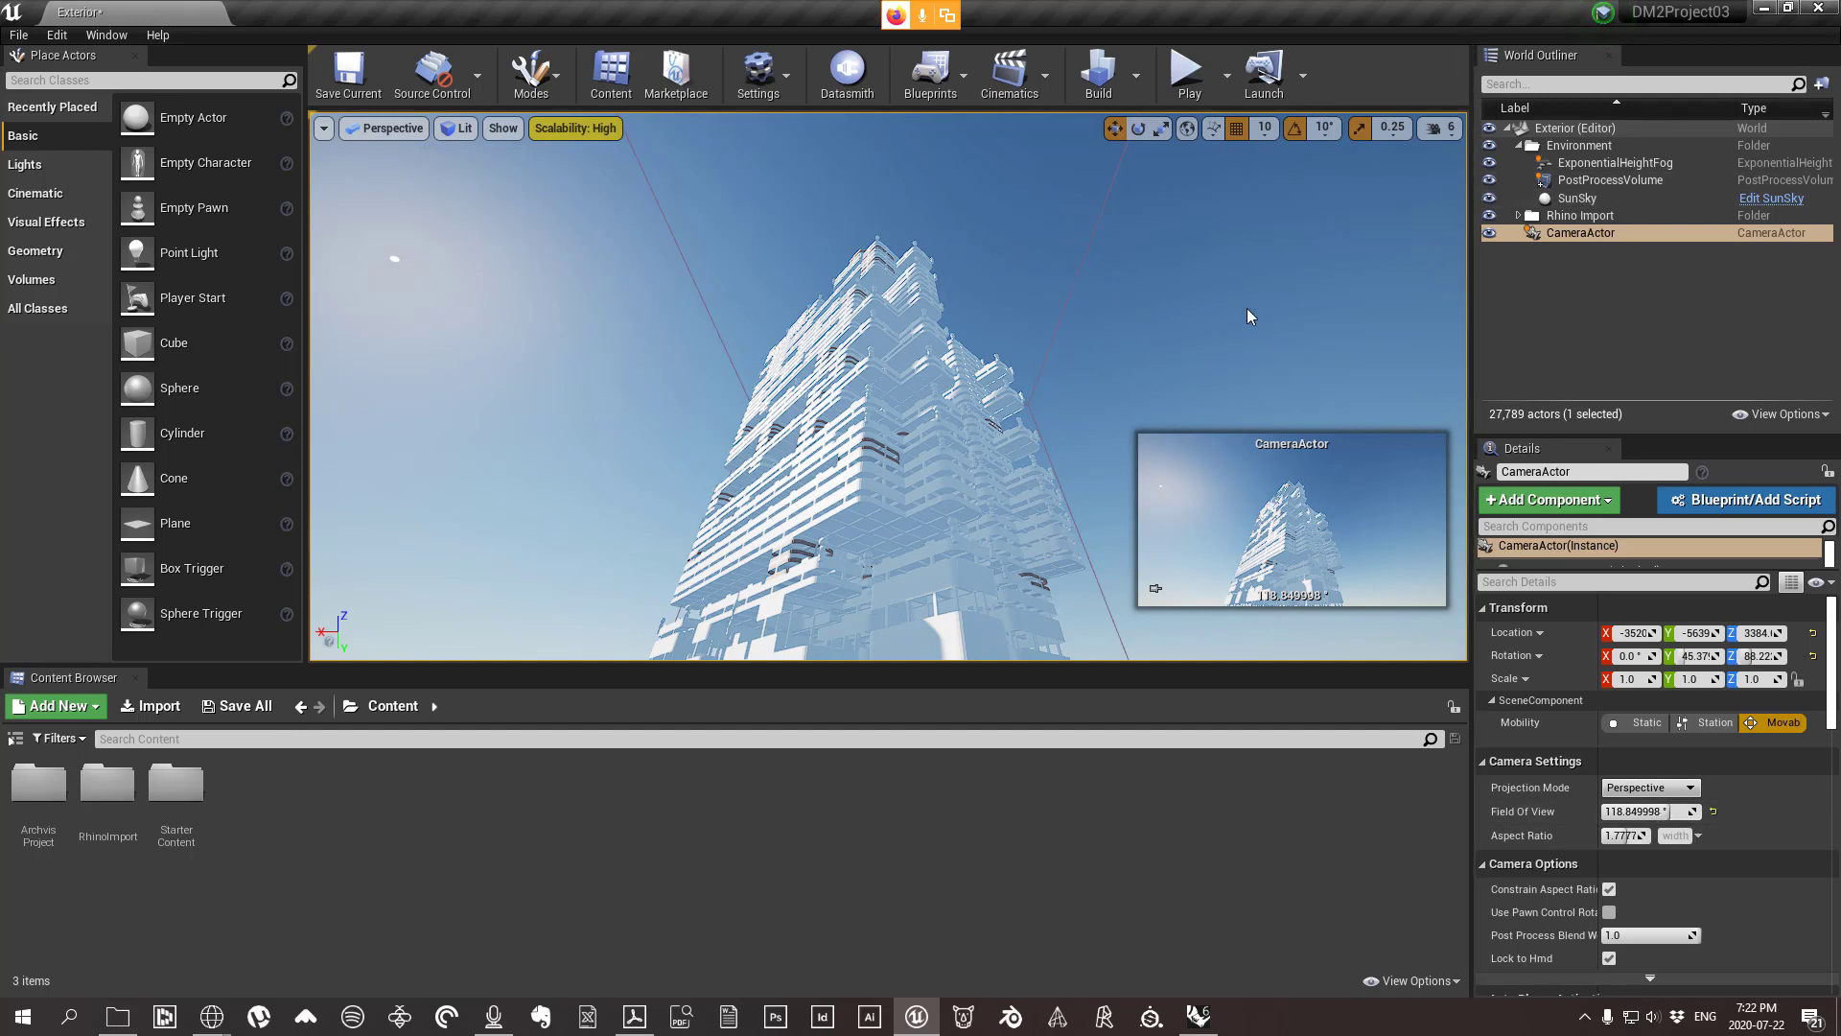
# Shift the viewport off the camera's viewpoint and reselect the CameraActor to check its preview of the tower.
pyautogui.moveTo(1216, 320); pyautogui.dragTo(1223, 321, button='right')
pyautogui.click(1258, 344)
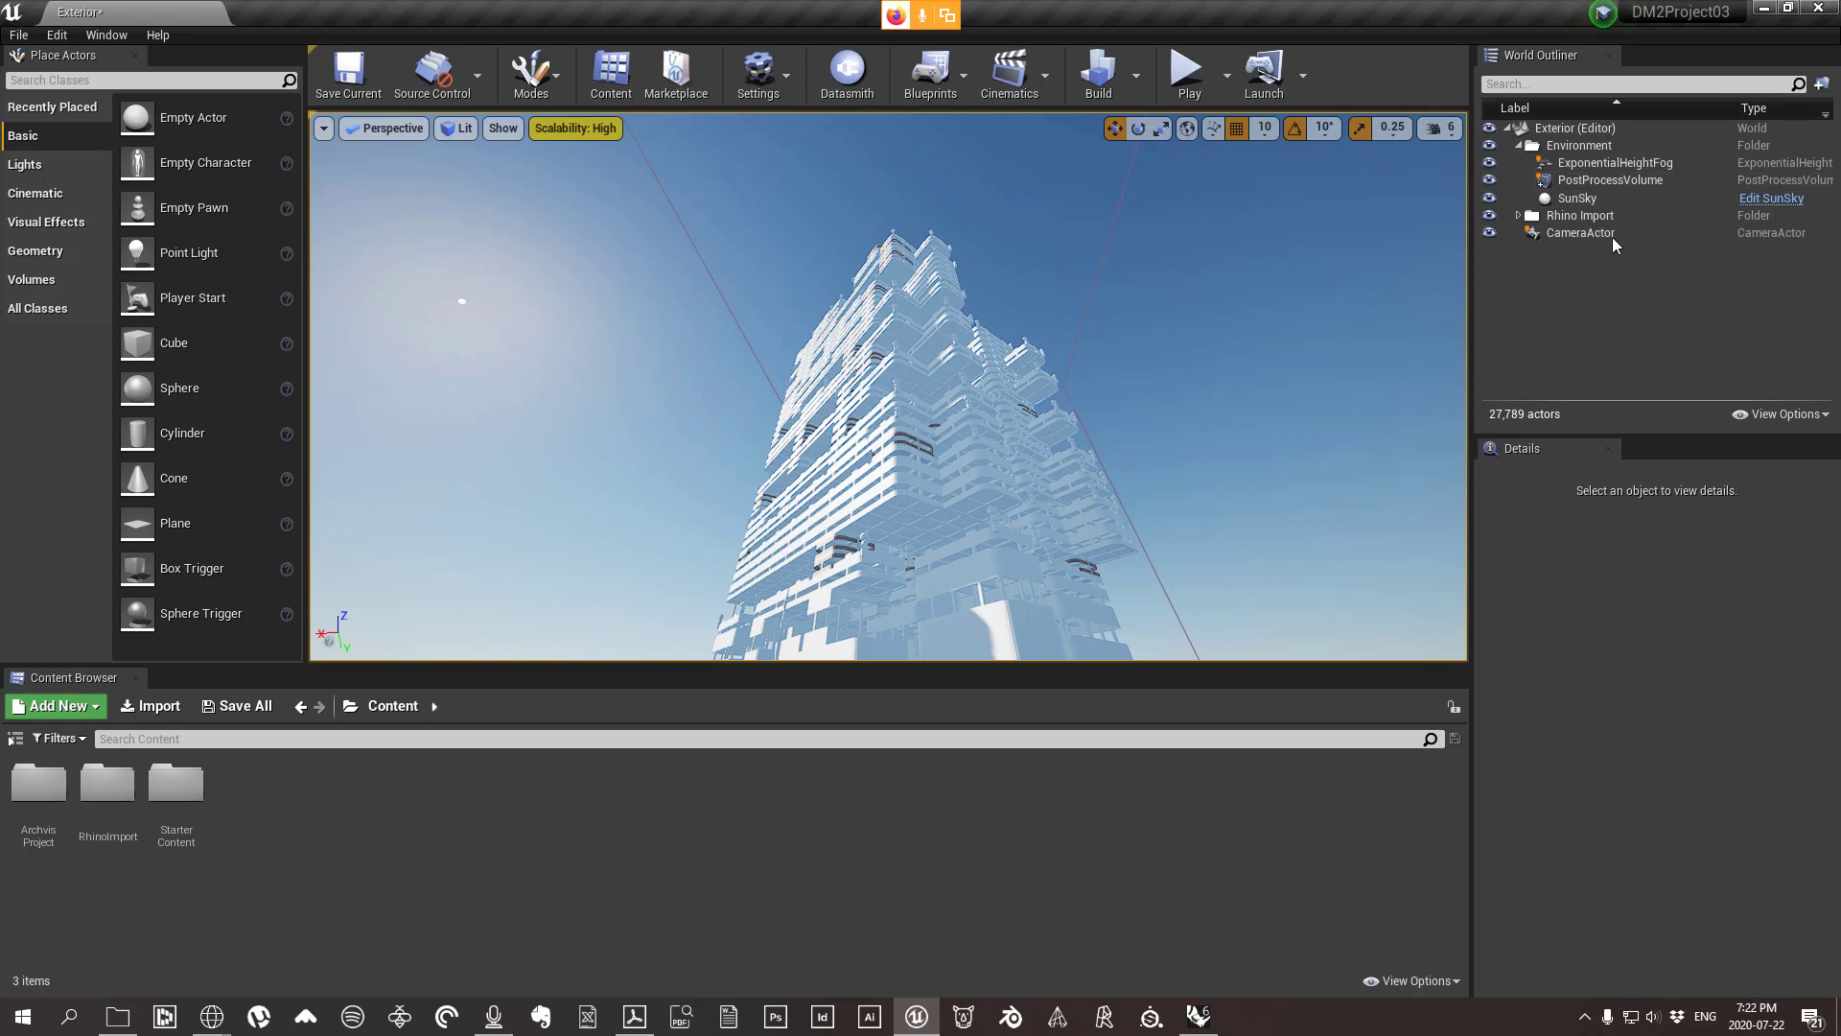
pyautogui.click(1580, 234)
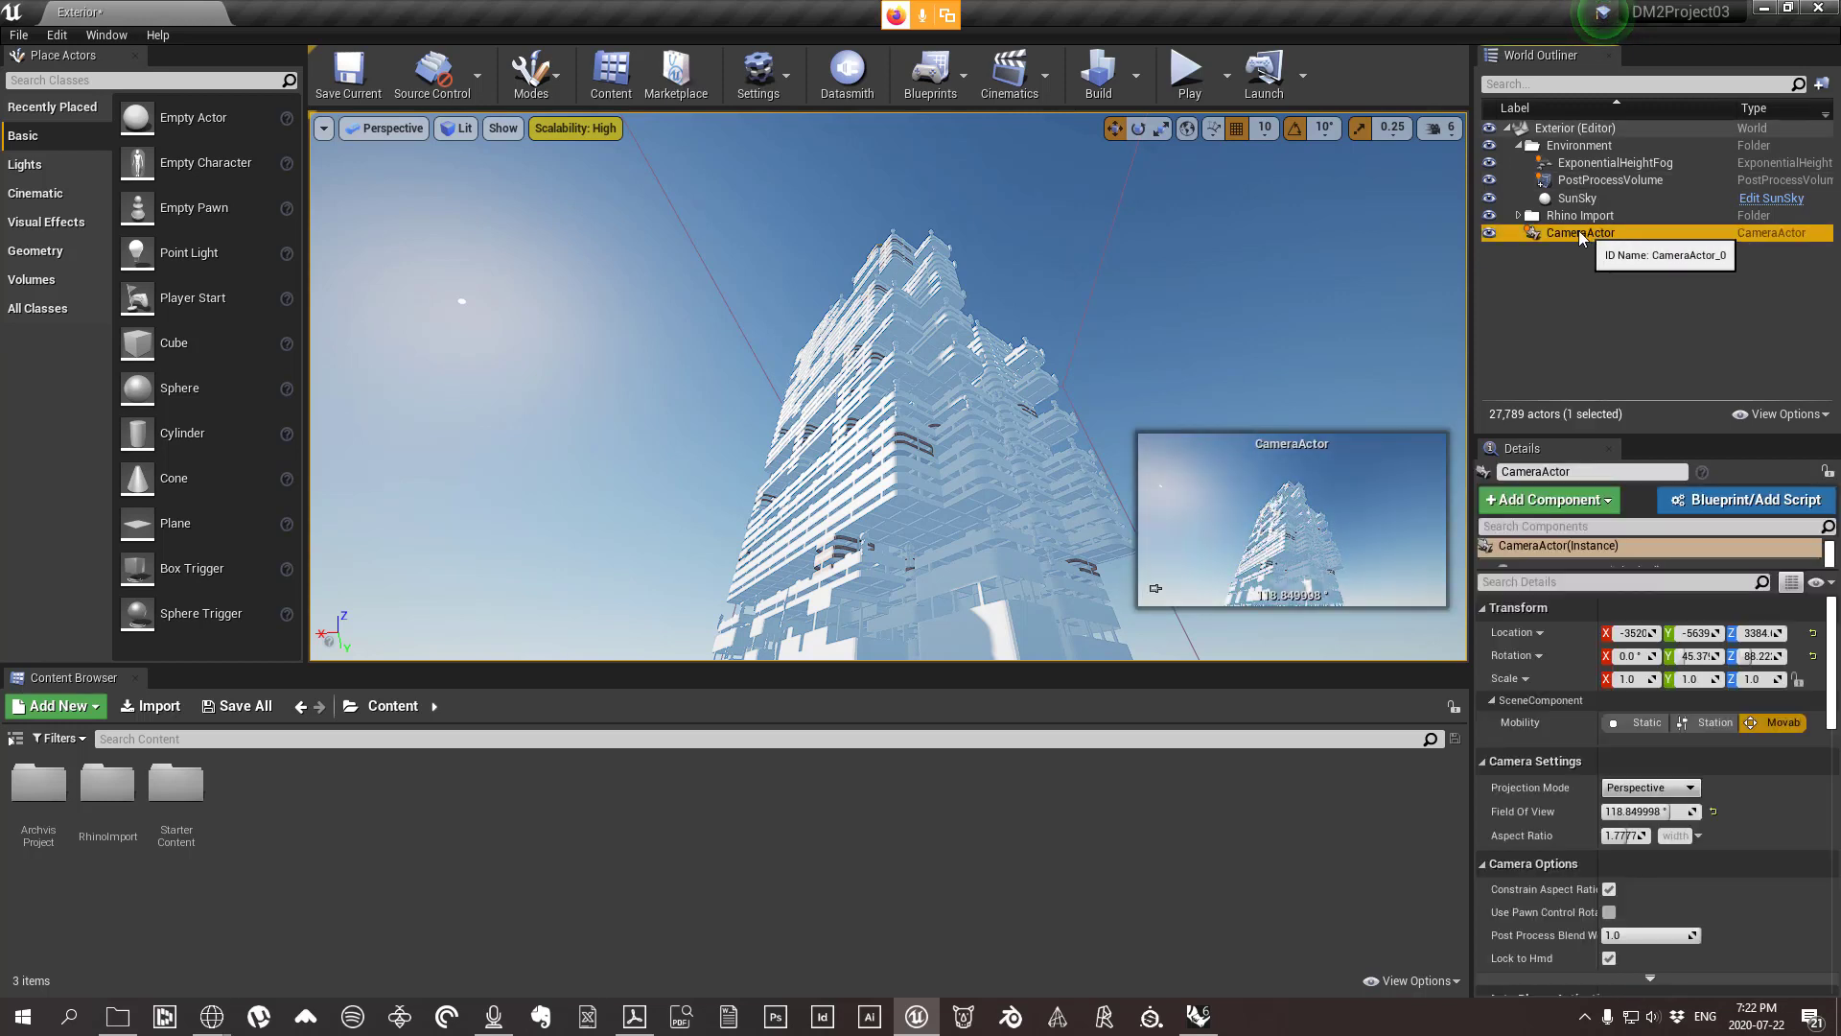
pyautogui.click(1345, 288)
pyautogui.click(1577, 234)
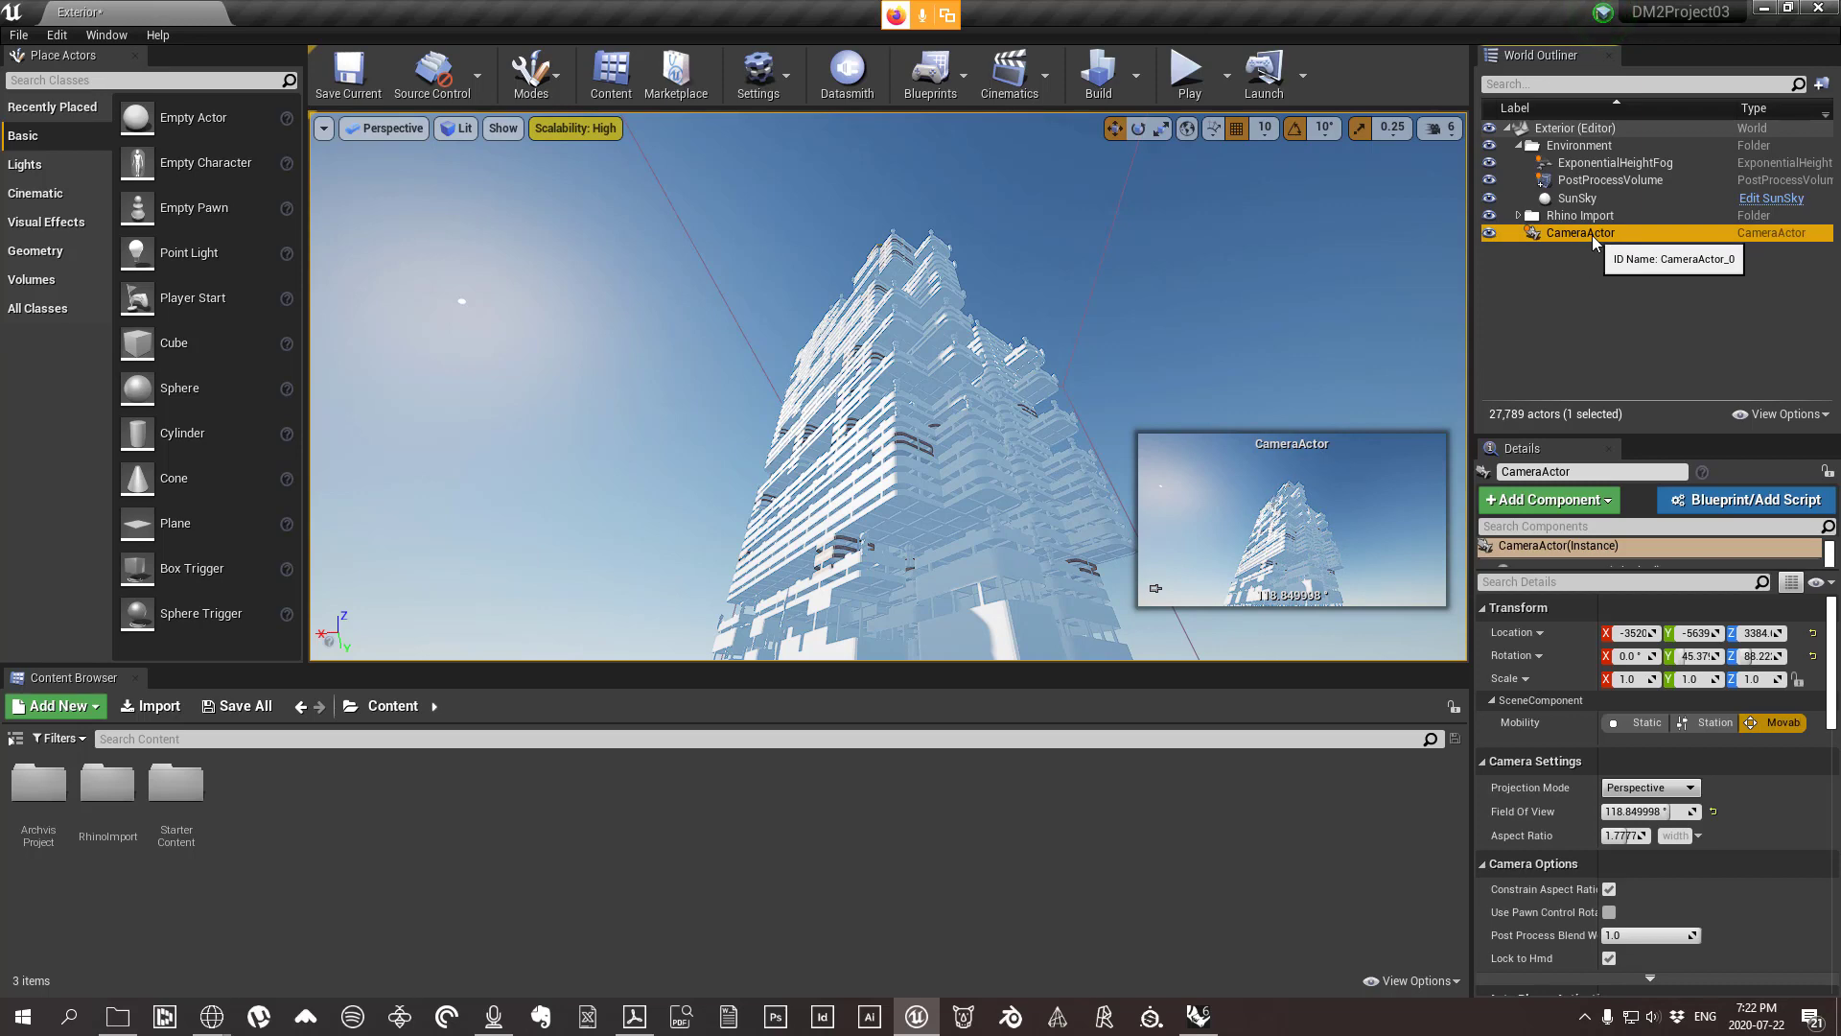
# View the CameraActor from outside beside the tower, checking it selected and deselected.
pyautogui.press('f')
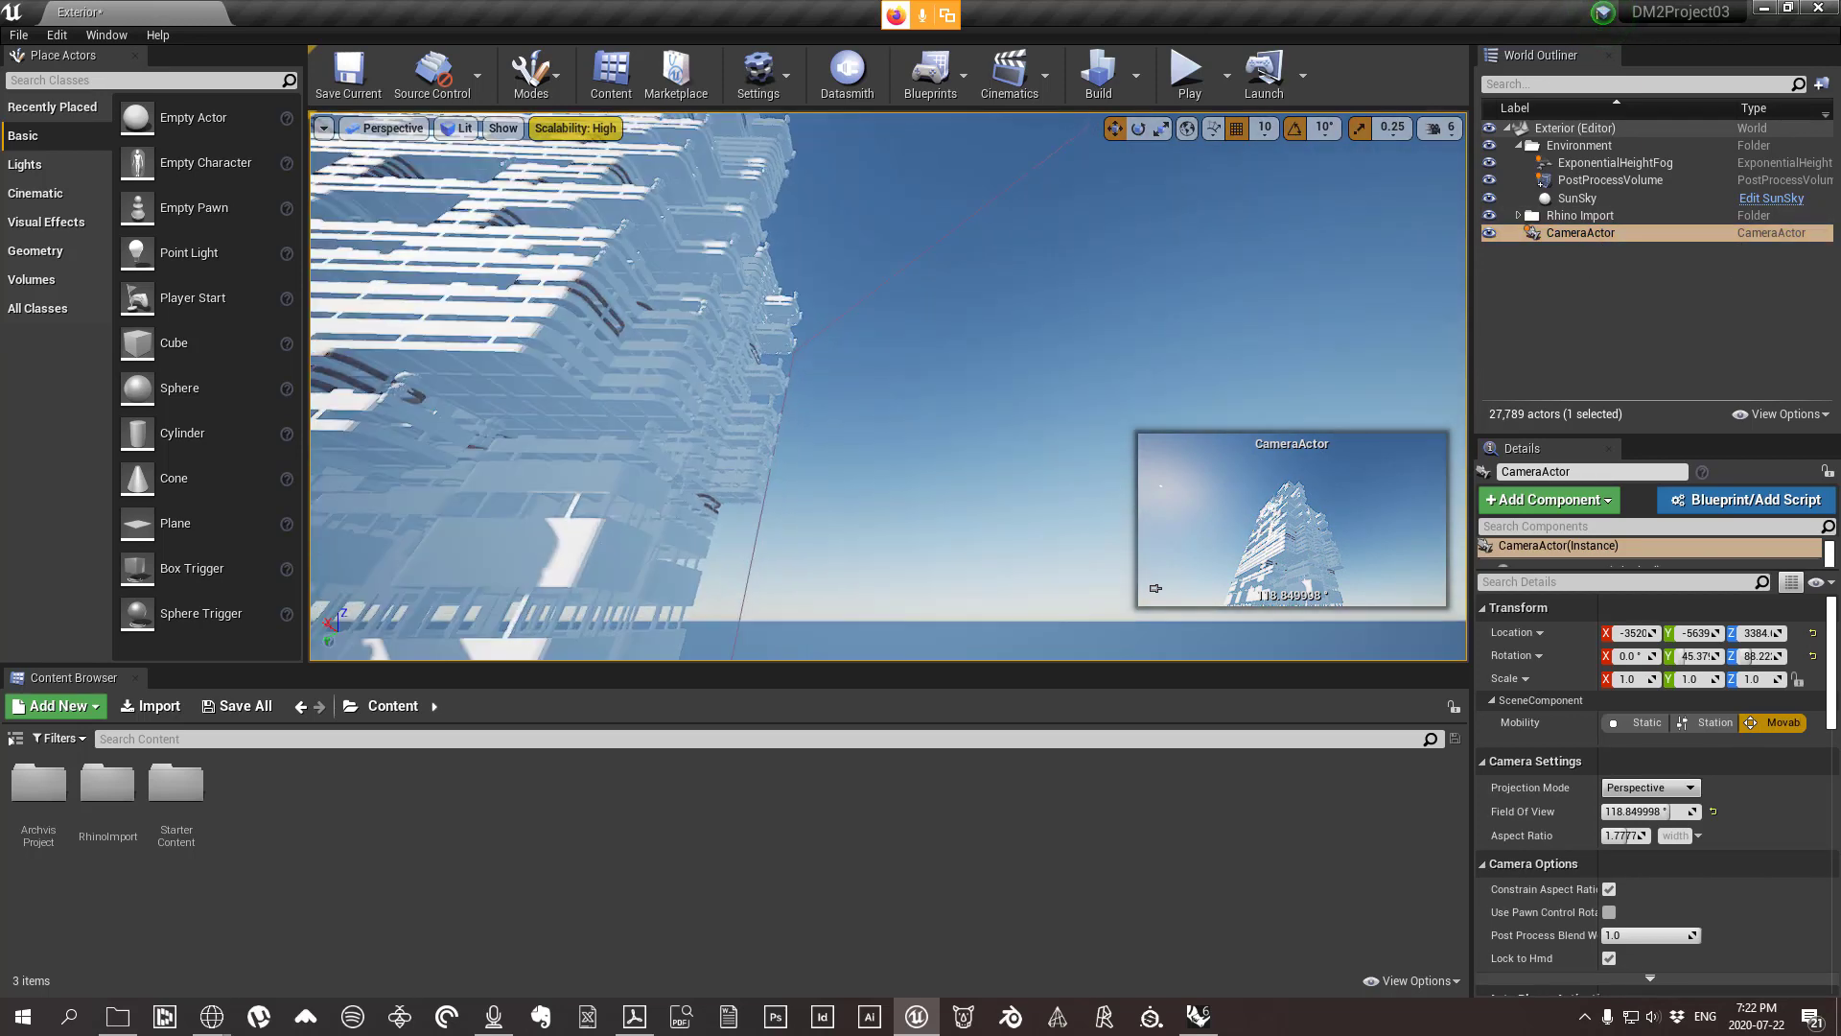
pyautogui.moveTo(968, 234); pyautogui.dragTo(1069, 255, button='right')
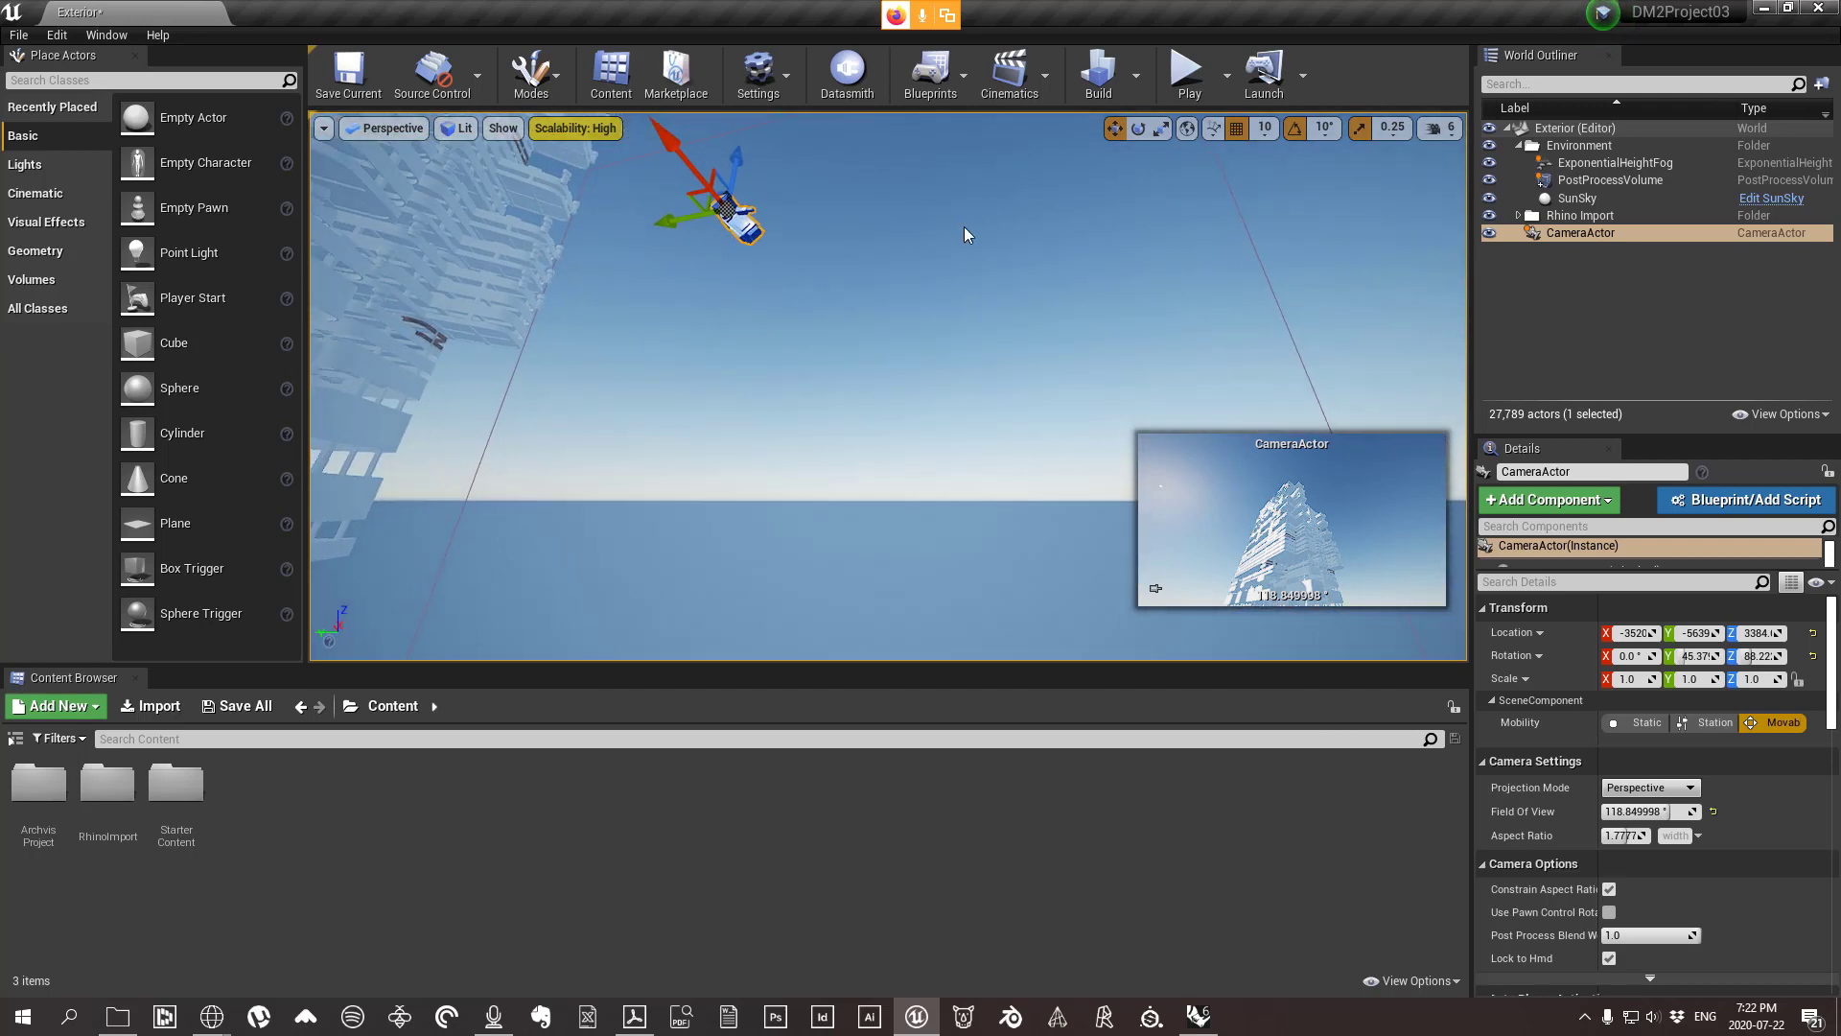
pyautogui.click(953, 240)
pyautogui.click(761, 227)
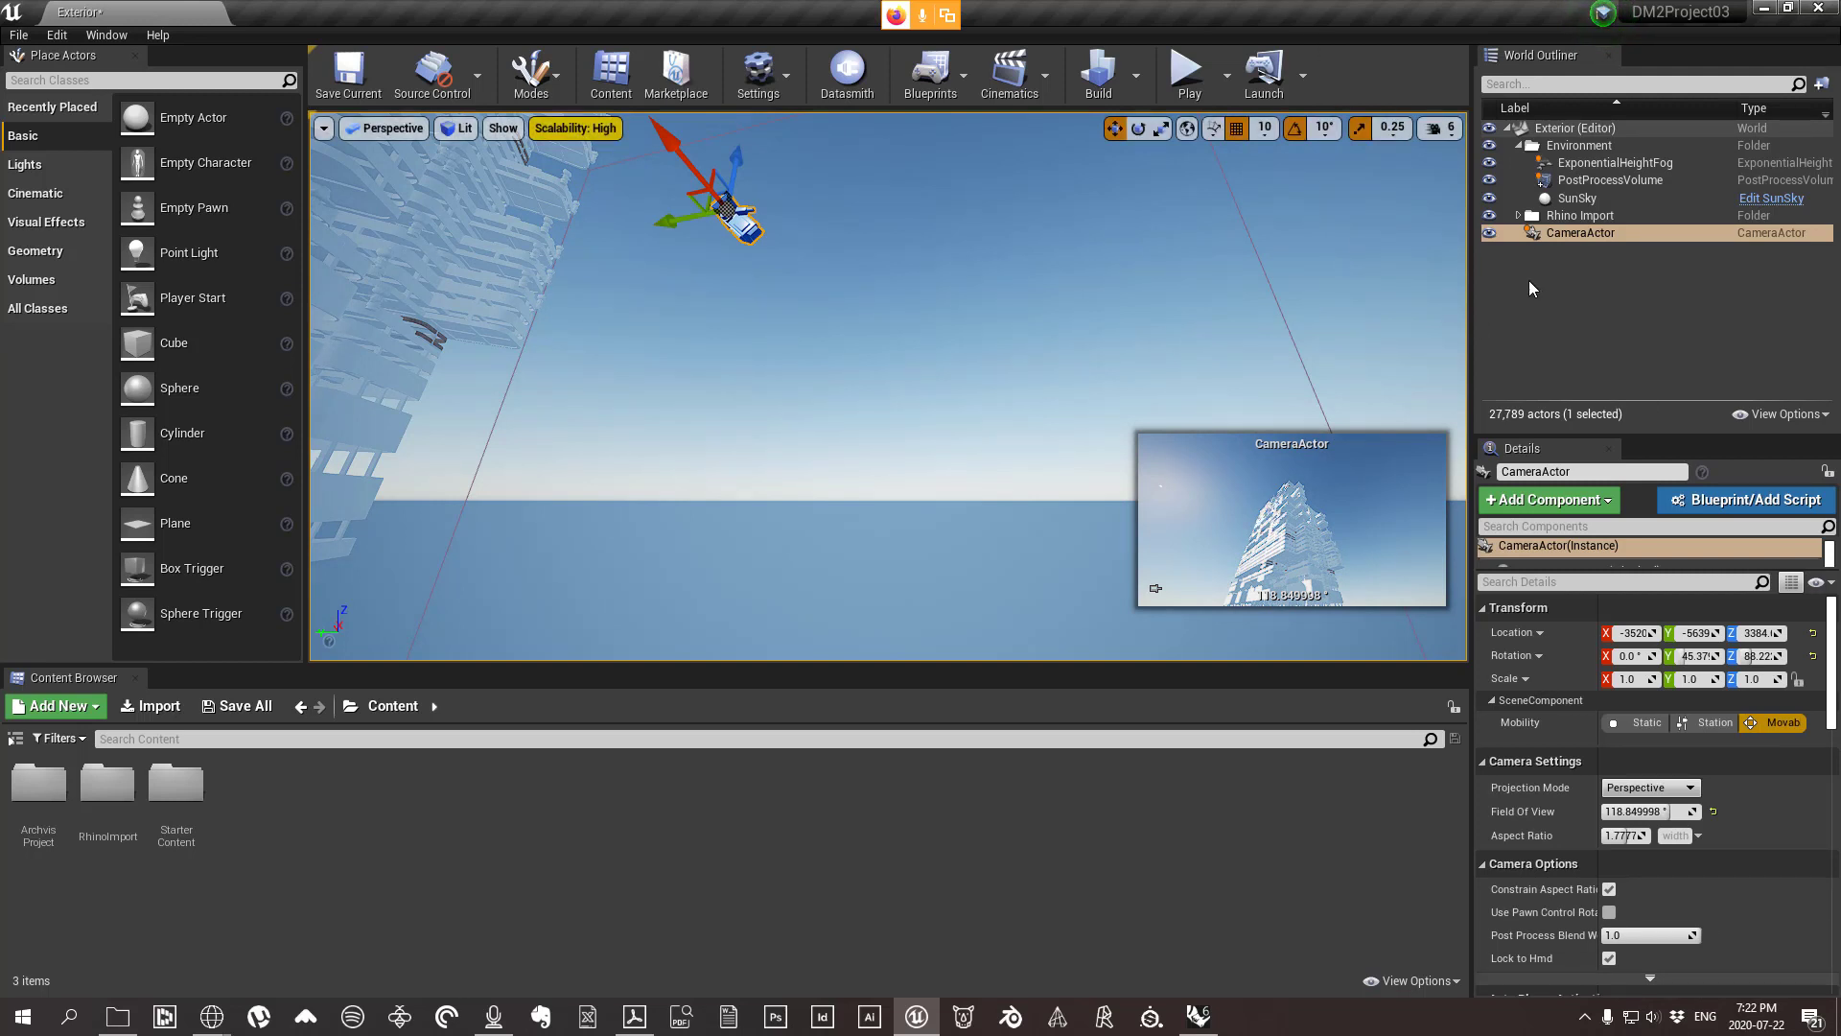
pyautogui.click(1125, 309)
pyautogui.moveTo(1125, 308); pyautogui.dragTo(1079, 335)
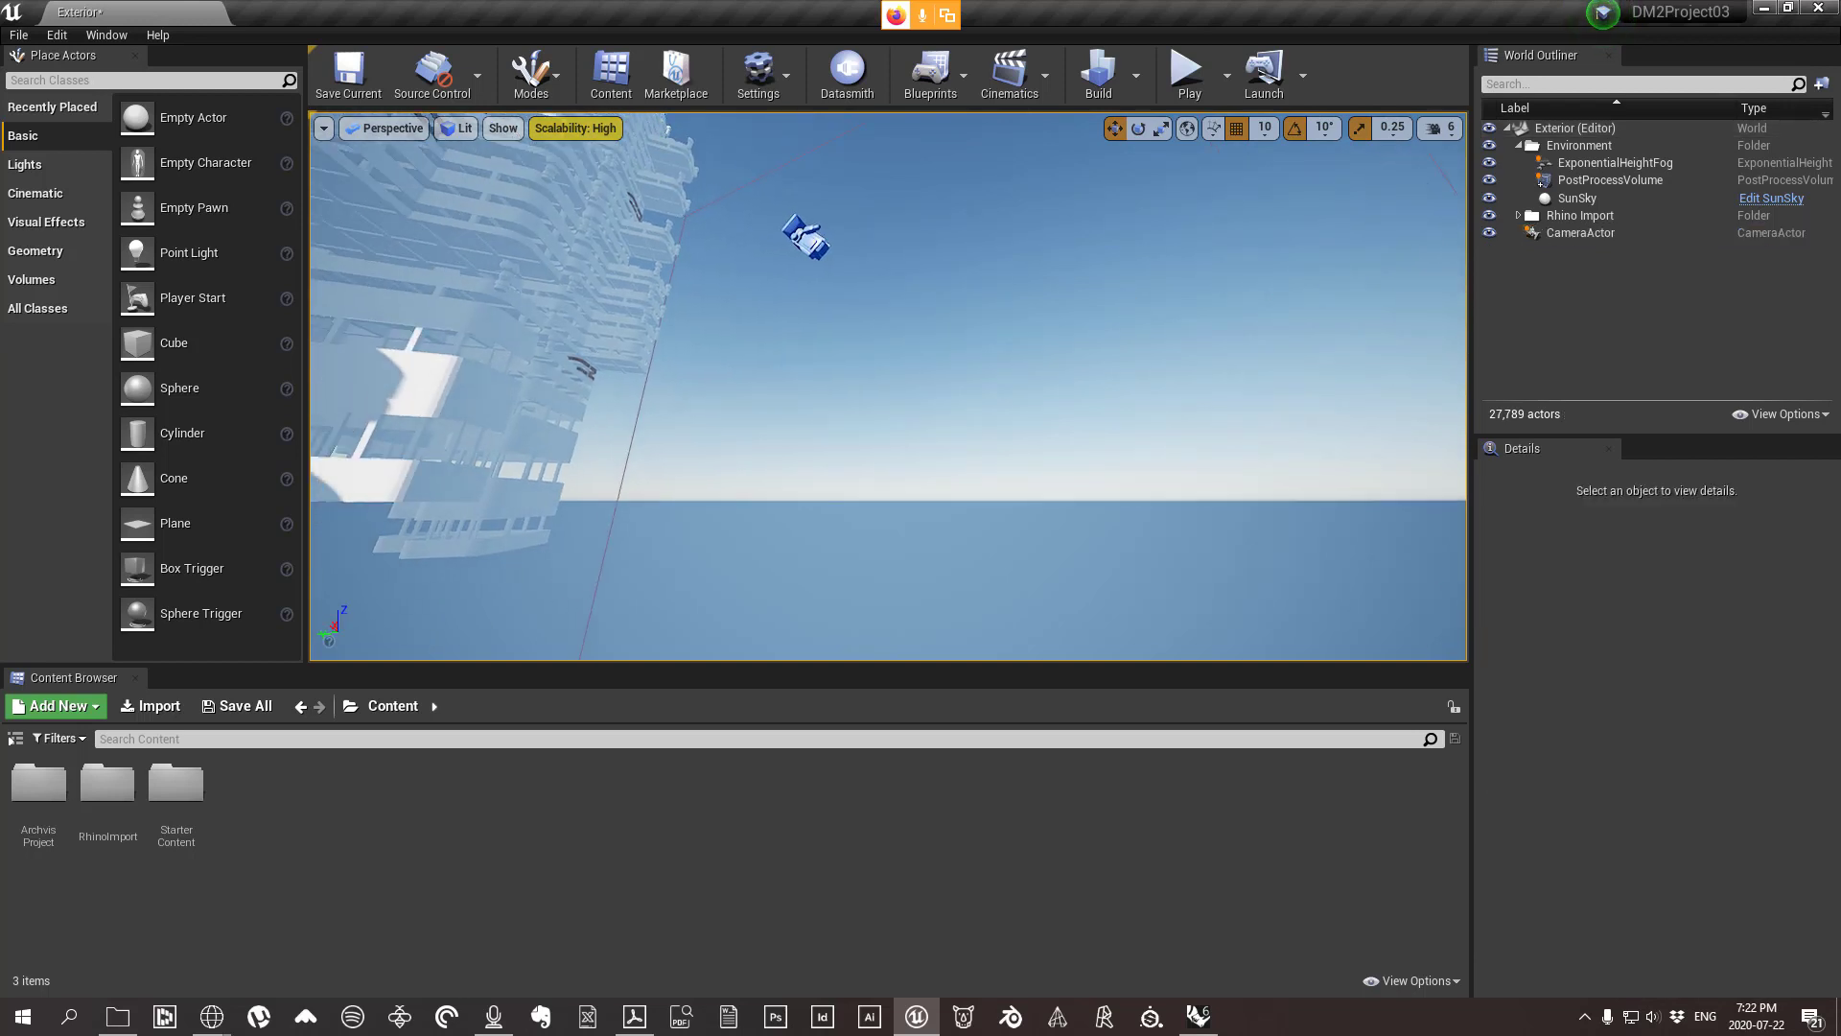
# Collapse the Environment folder, create an outliner folder named Cameras and move the CameraActor into it.
pyautogui.click(1518, 145)
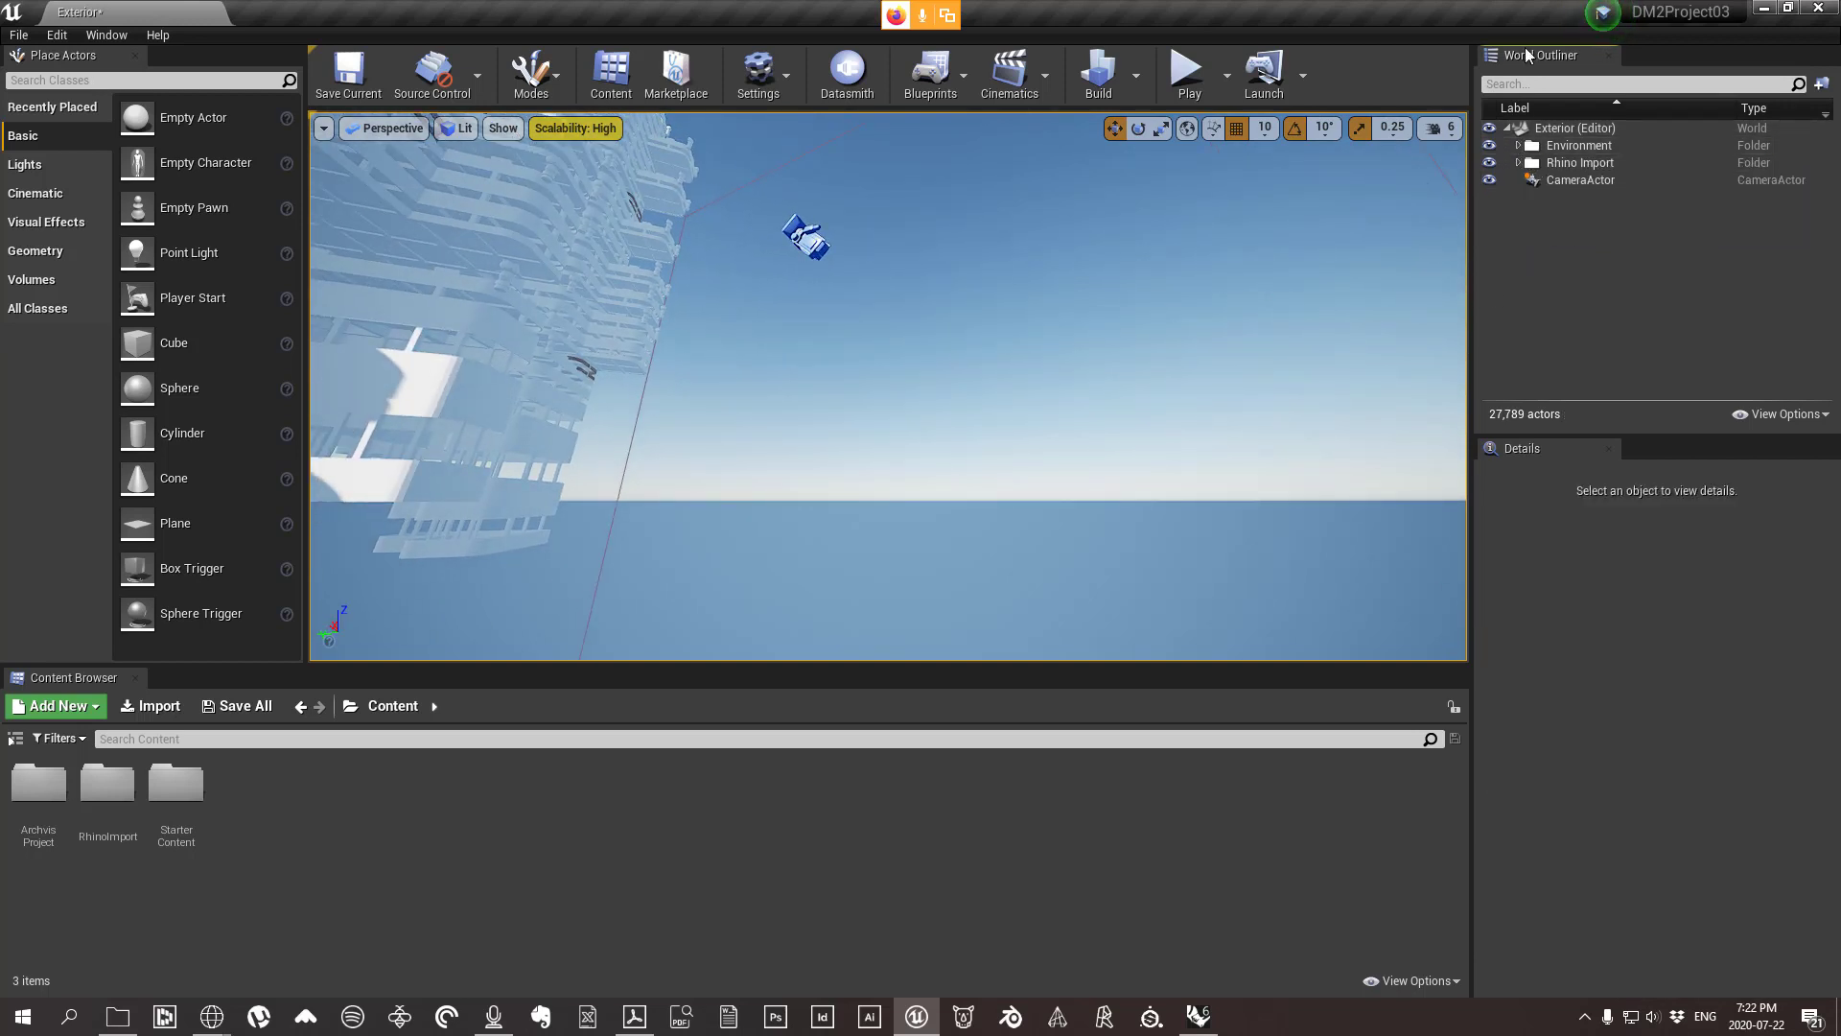
pyautogui.rightClick(1548, 248)
pyautogui.click(1619, 256)
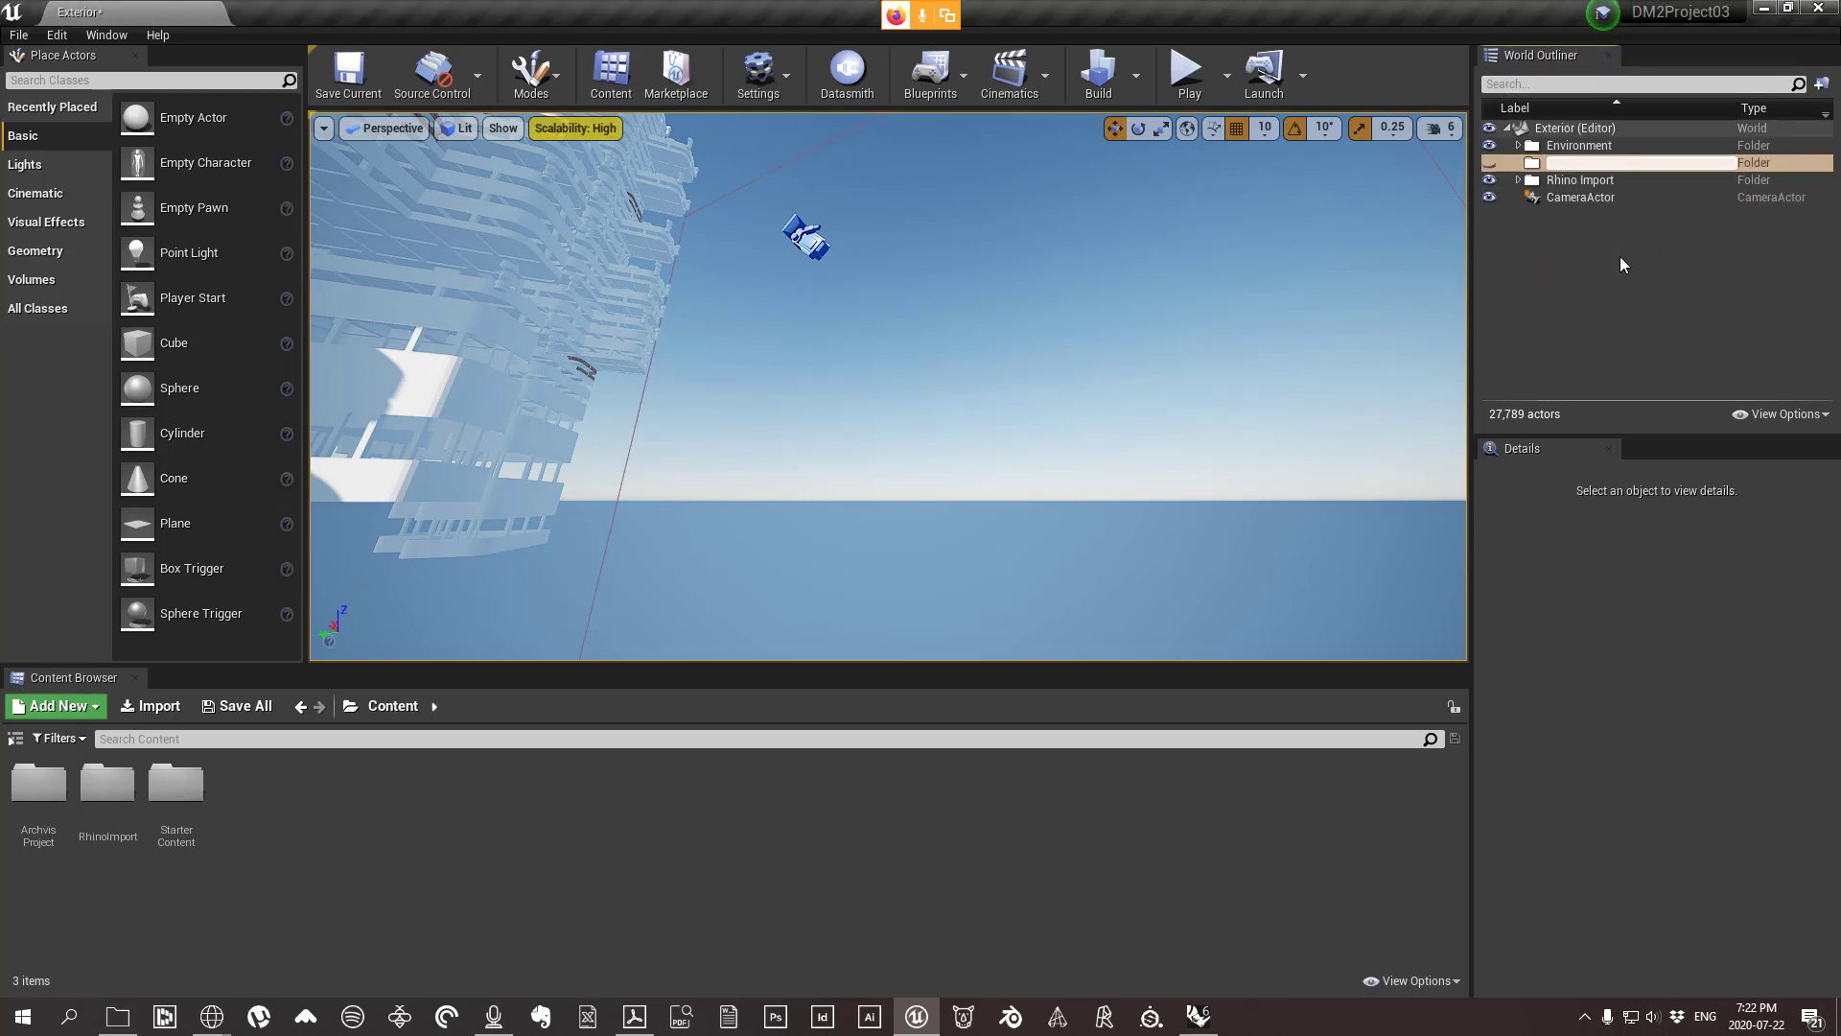
pyautogui.write('Came')
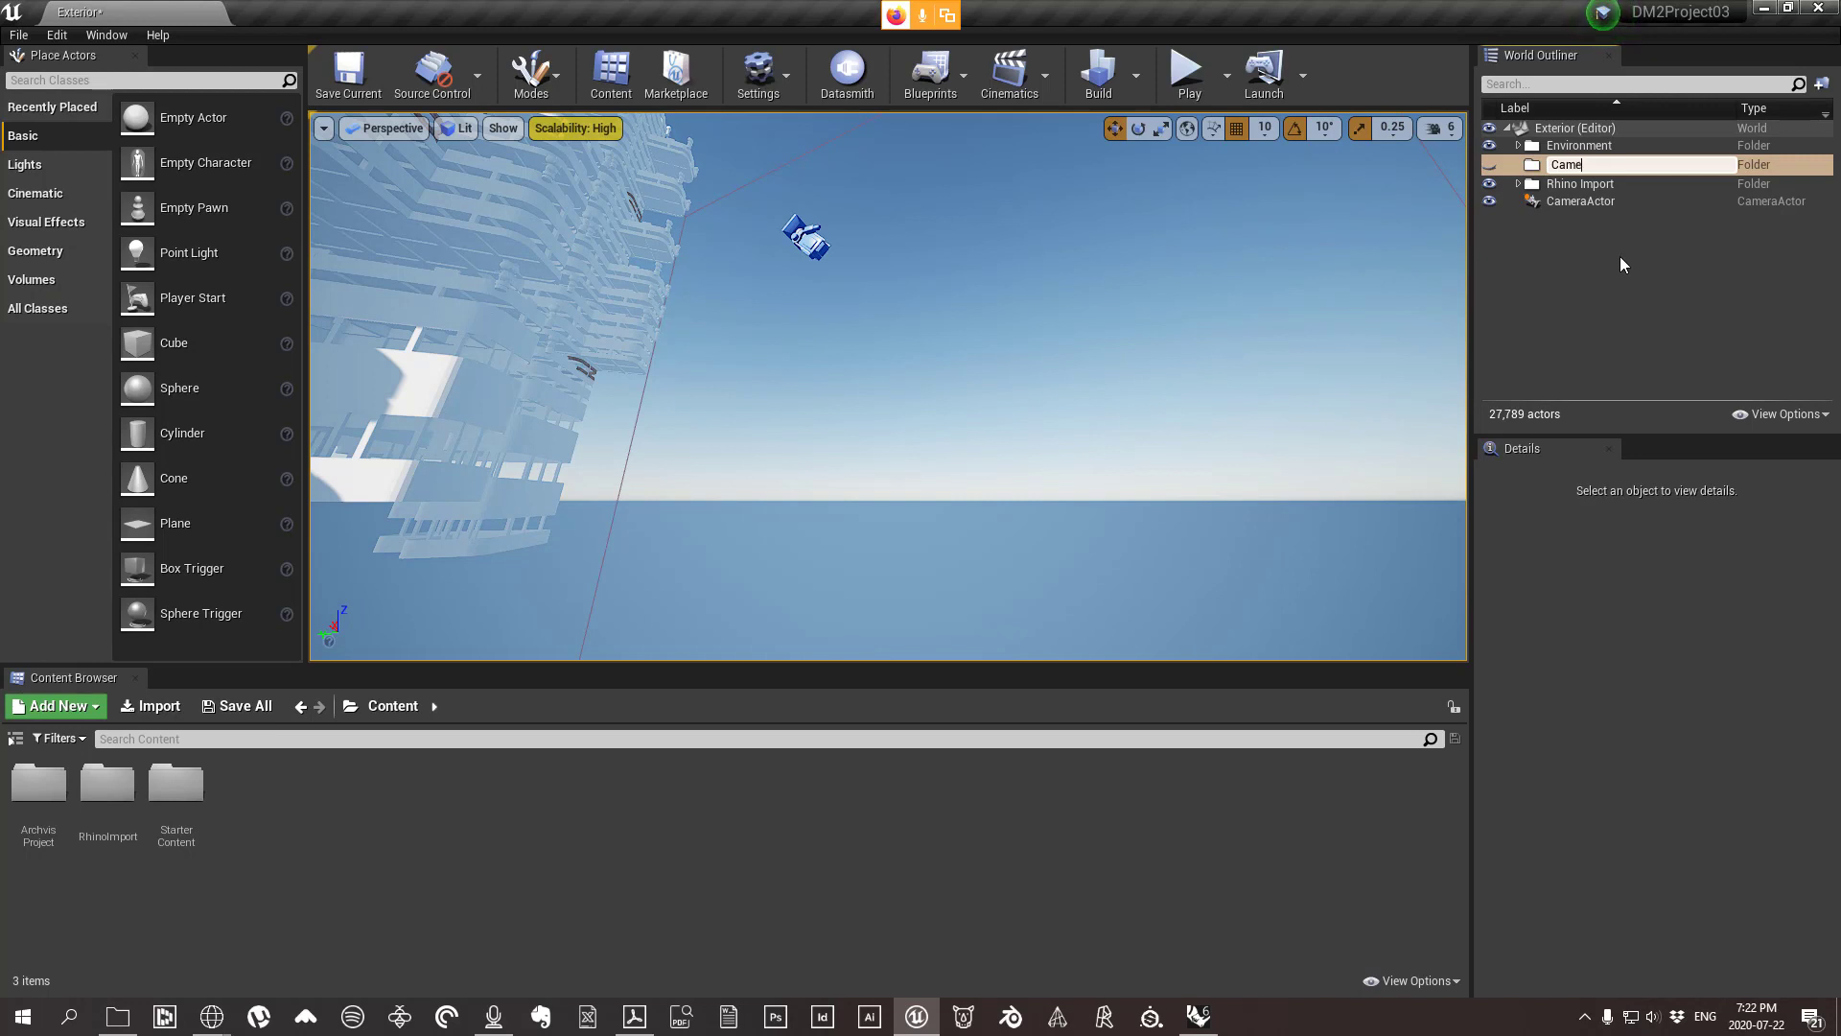
pyautogui.write('ras')
pyautogui.press('Return')
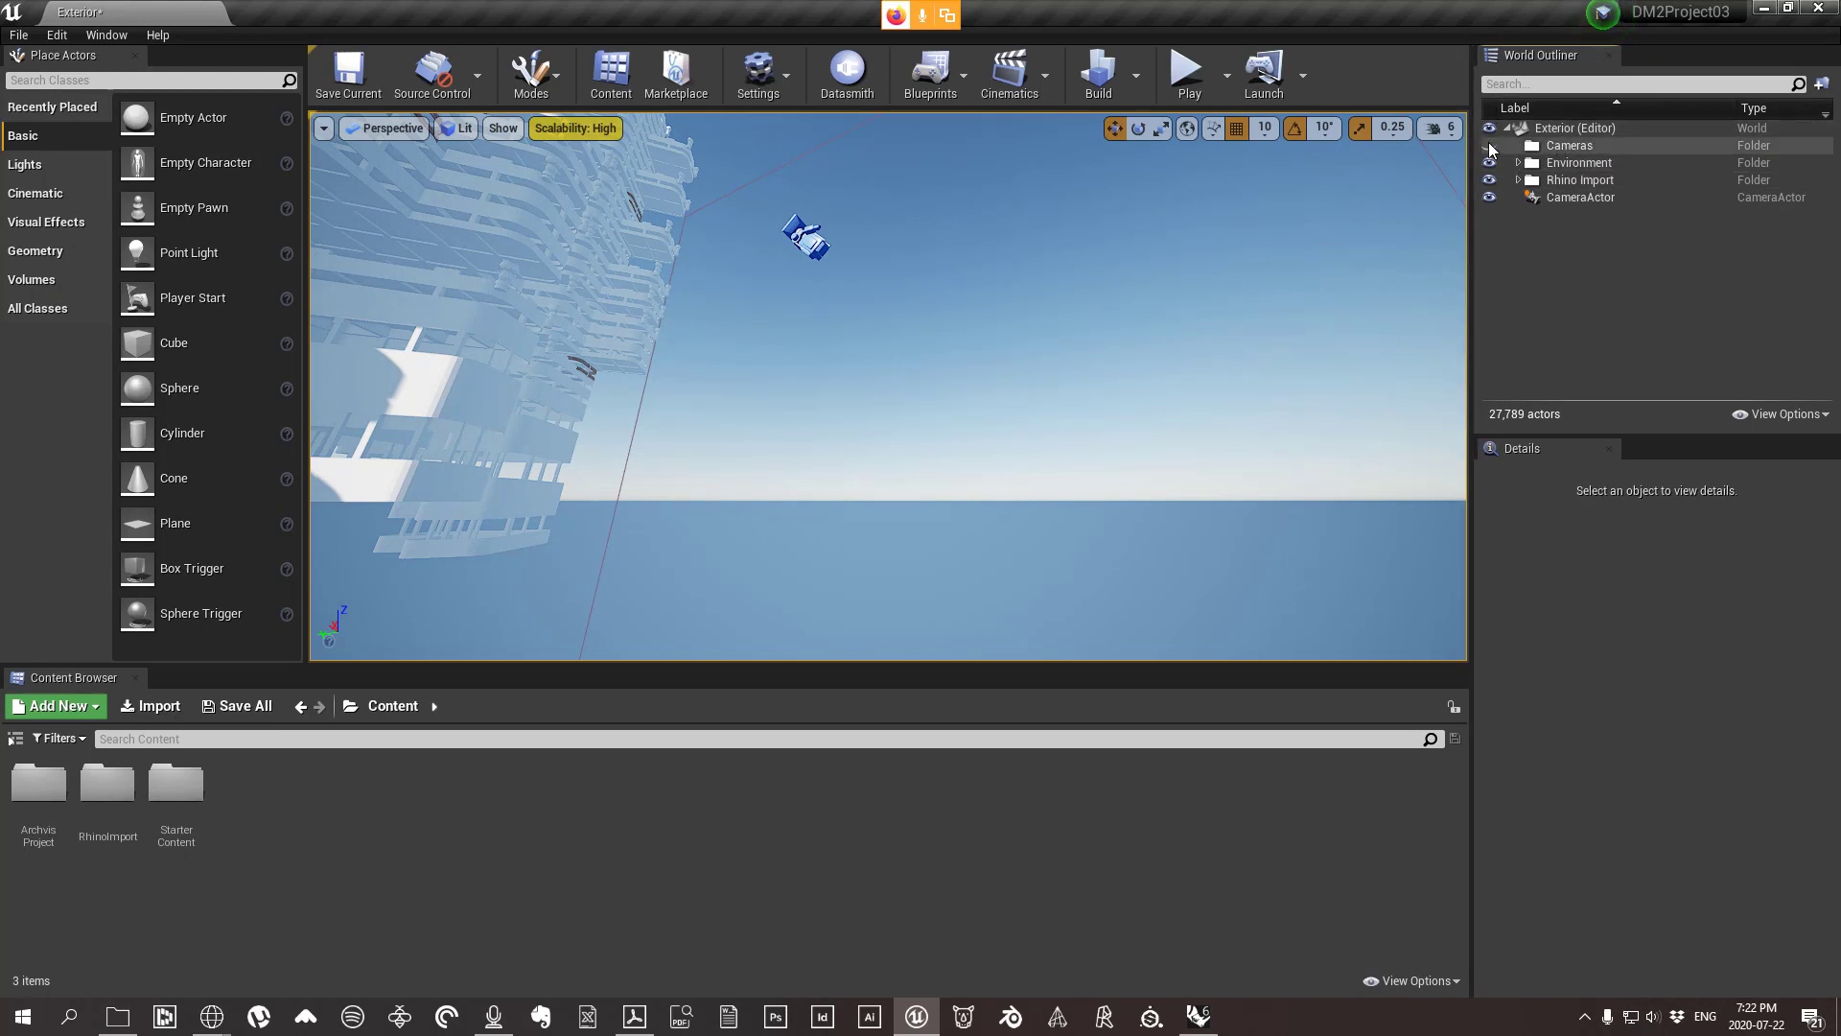
pyautogui.moveTo(1577, 197); pyautogui.dragTo(1570, 146)
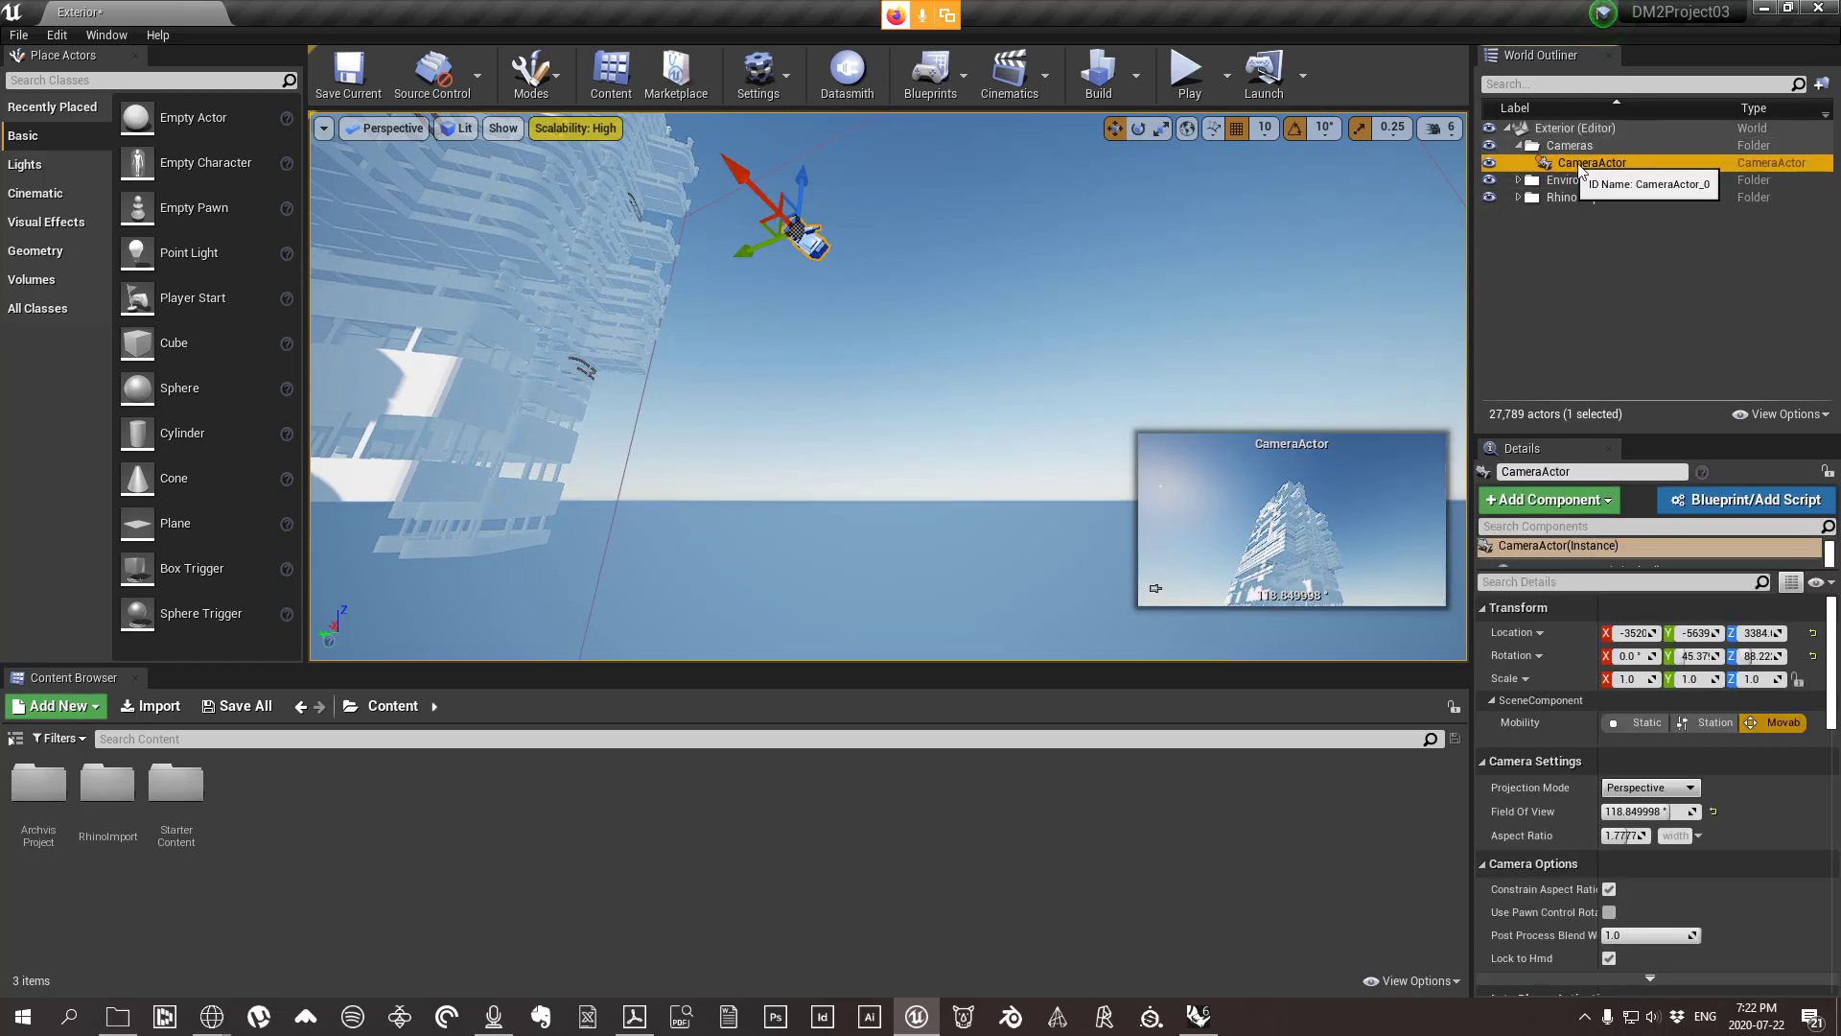
pyautogui.rightClick(1611, 163)
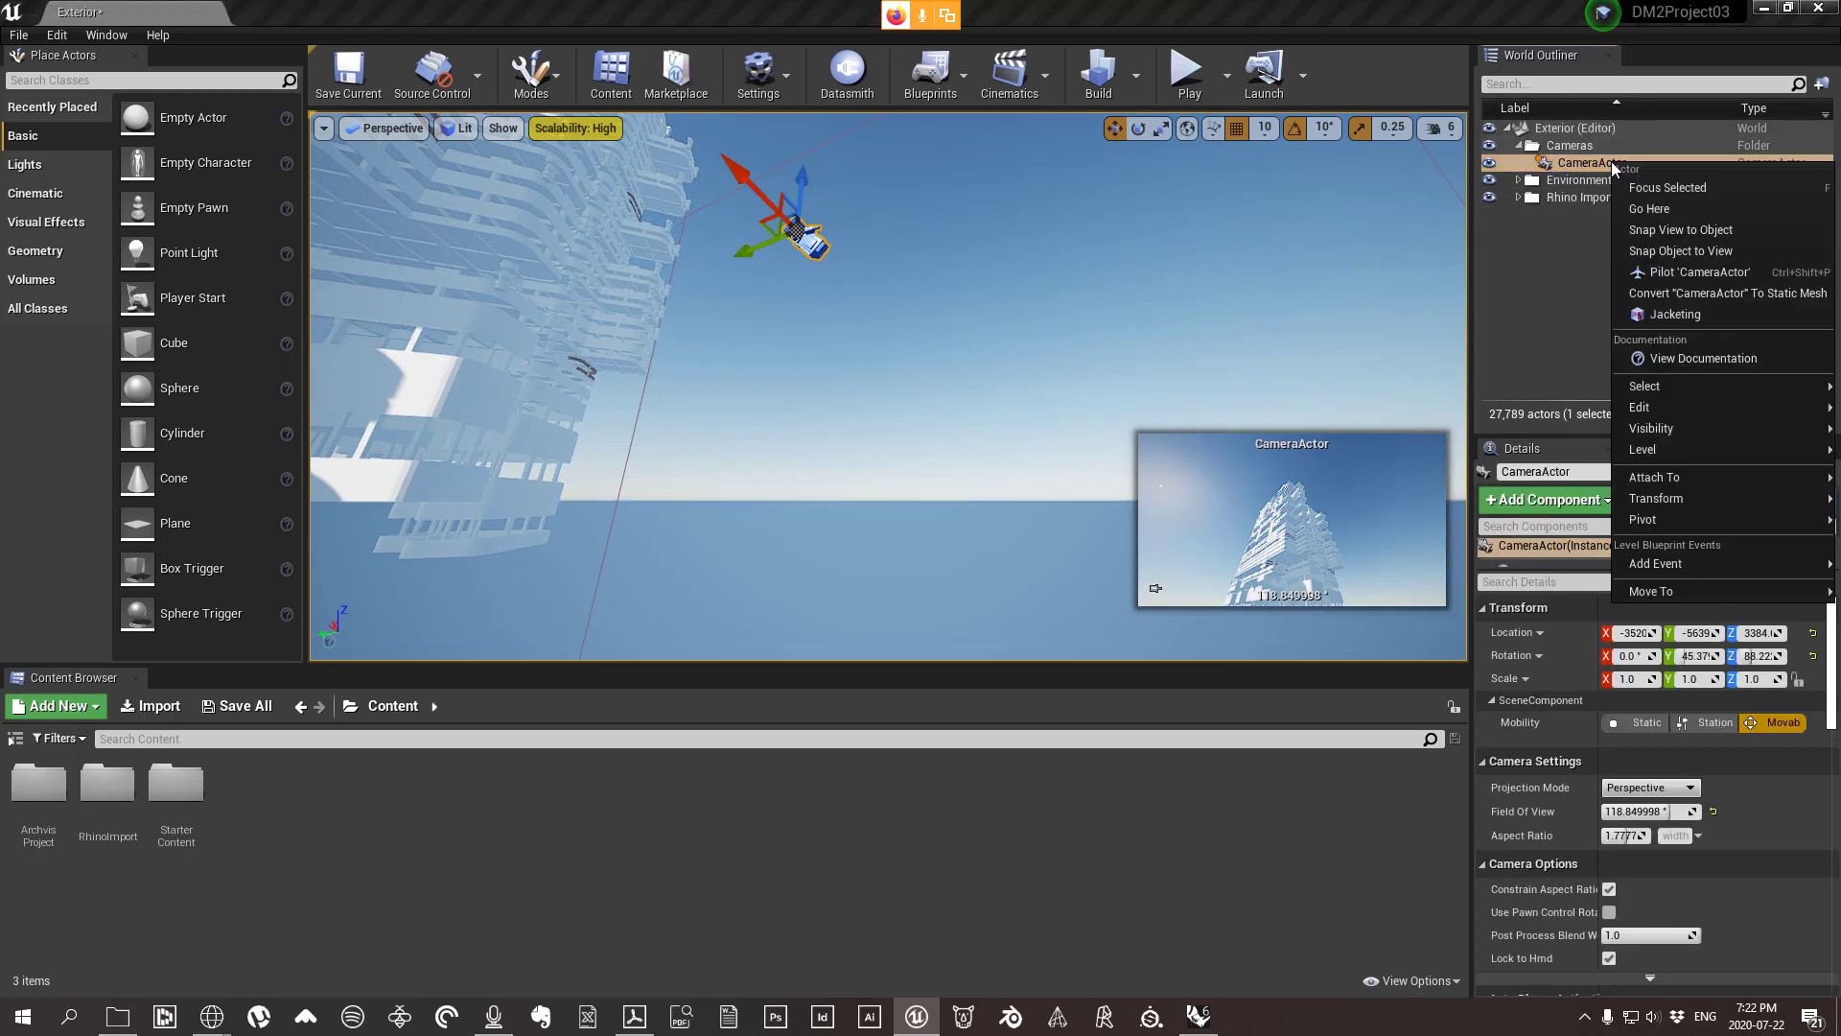
pyautogui.click(1582, 165)
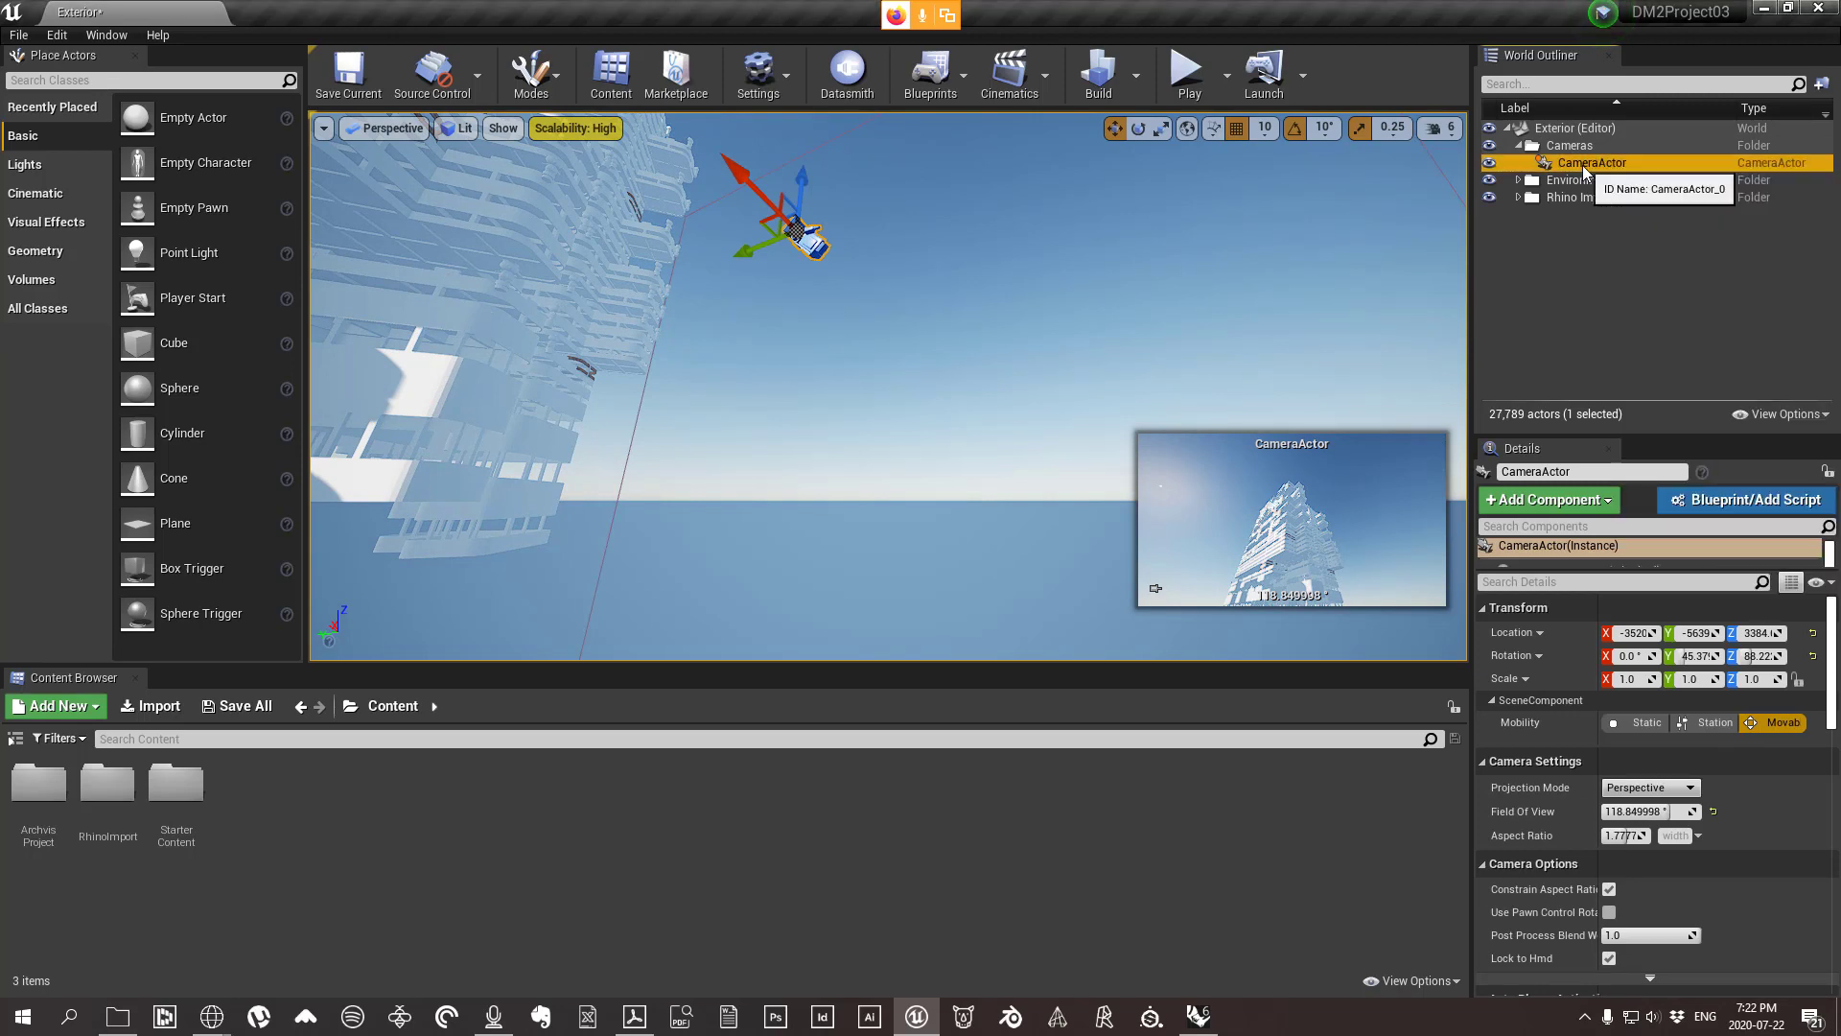
pyautogui.doubleClick(1583, 168)
pyautogui.rightClick(1597, 158)
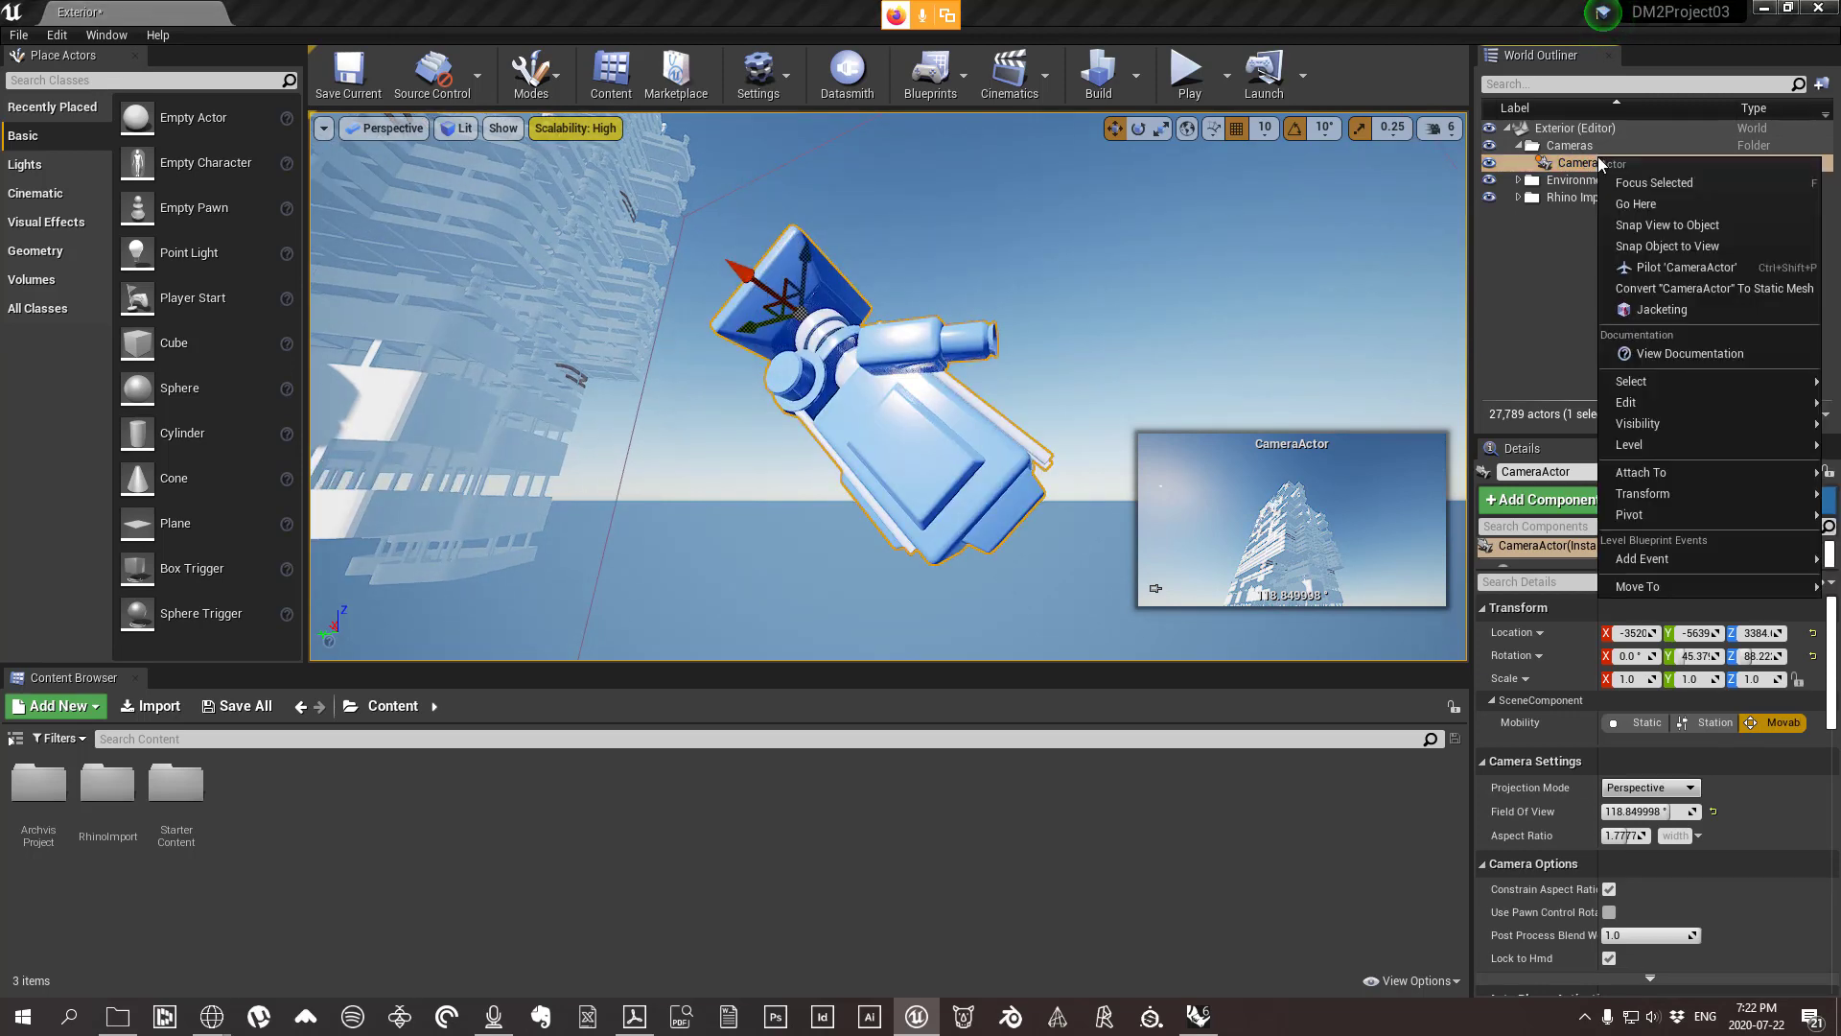
pyautogui.moveTo(1717, 401)
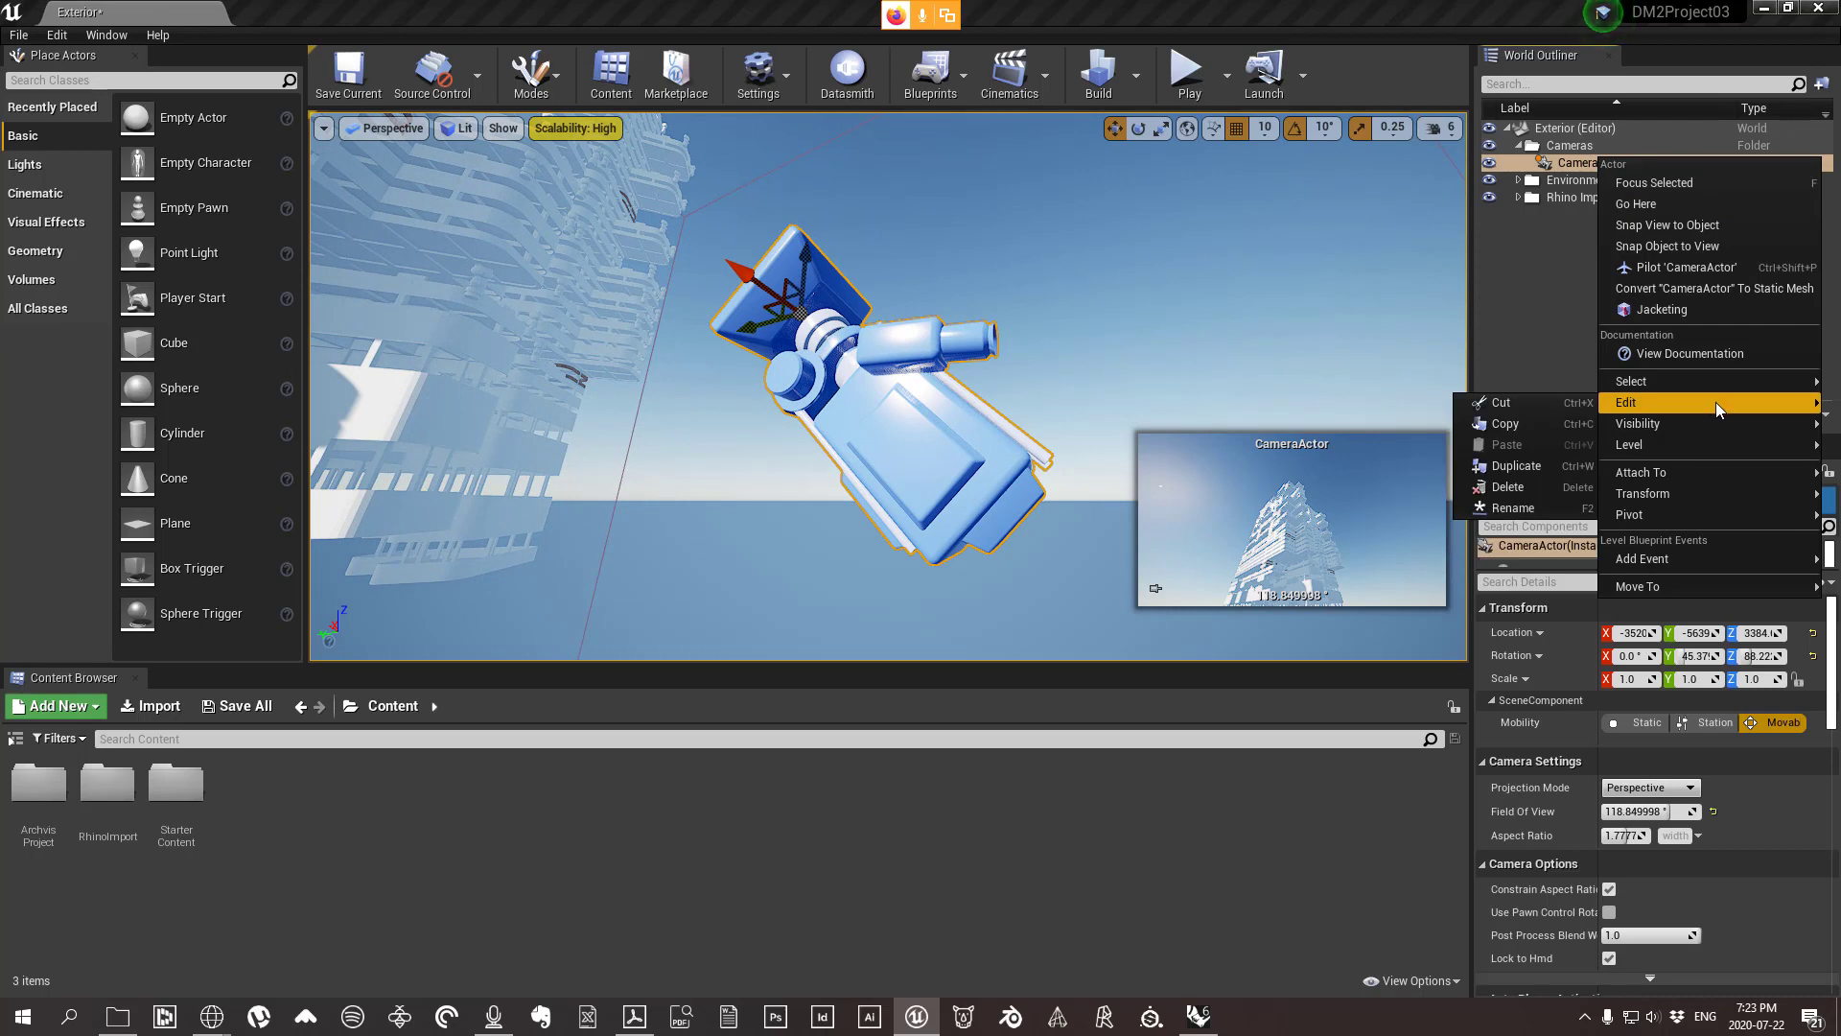
pyautogui.click(1570, 238)
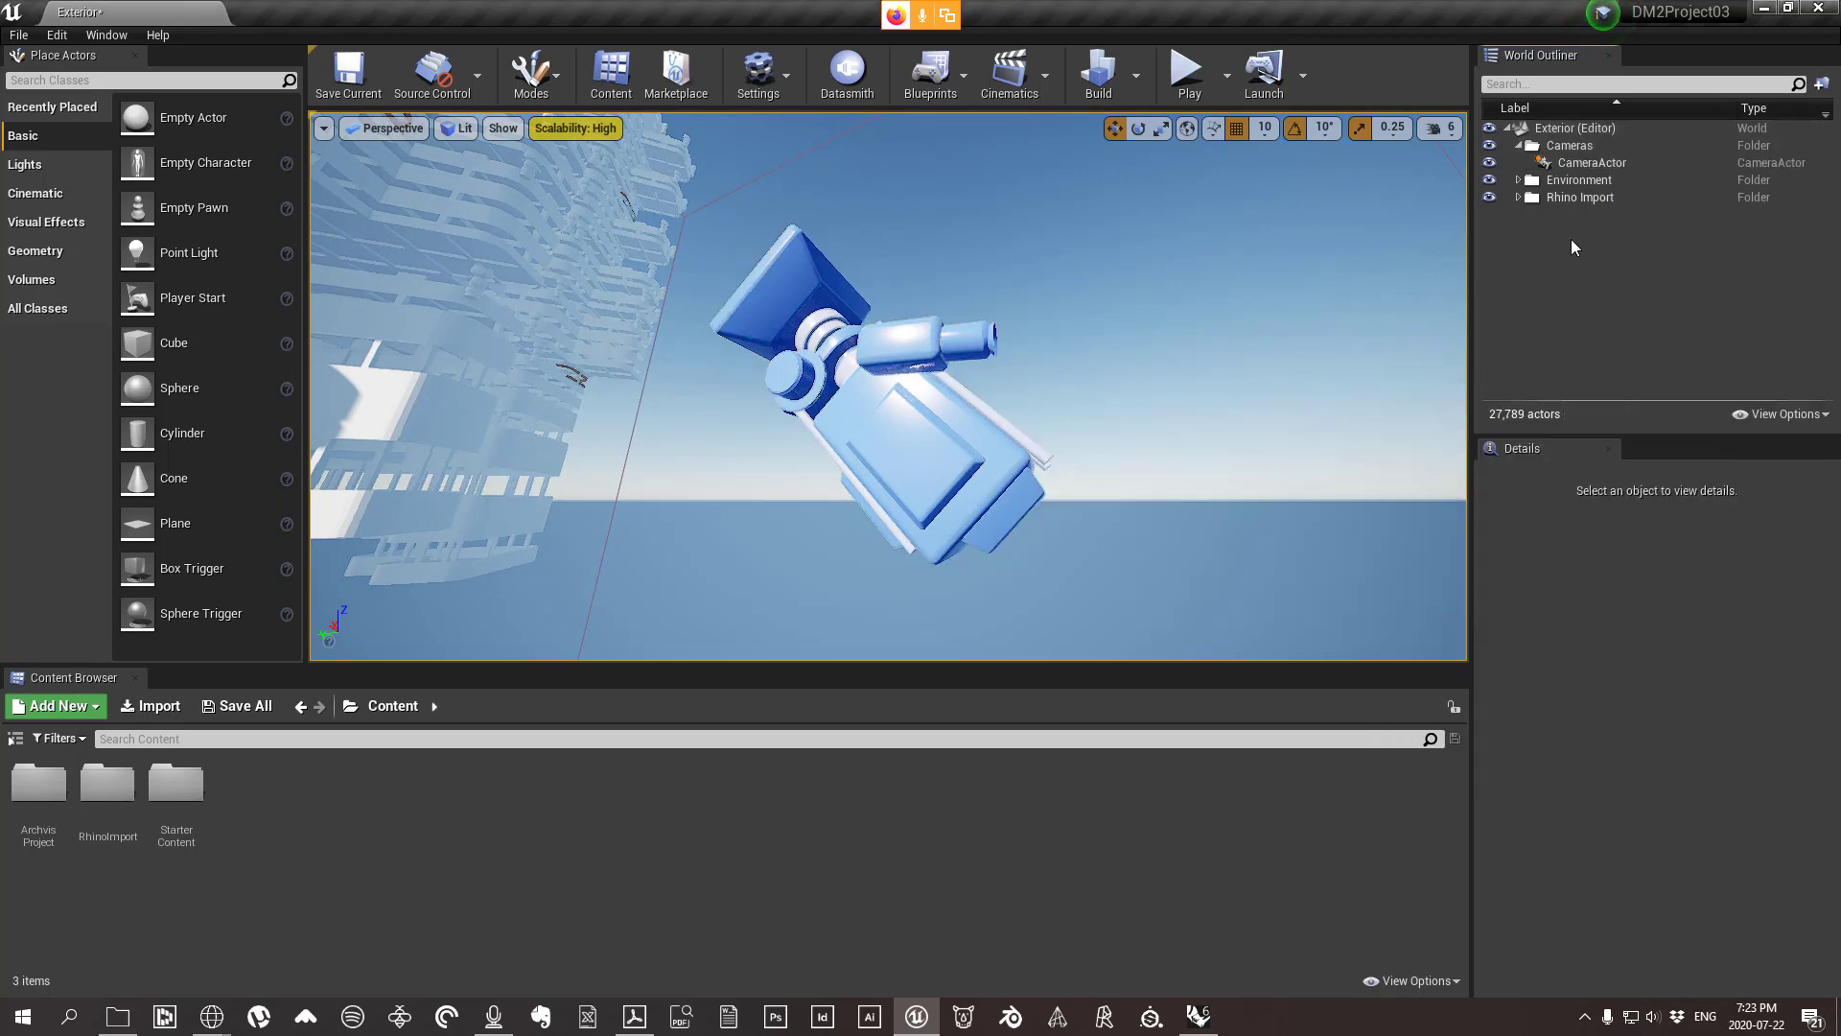
# Rename the CameraActor in the Cameras folder as "looking up at tower".
pyautogui.rightClick(1586, 159)
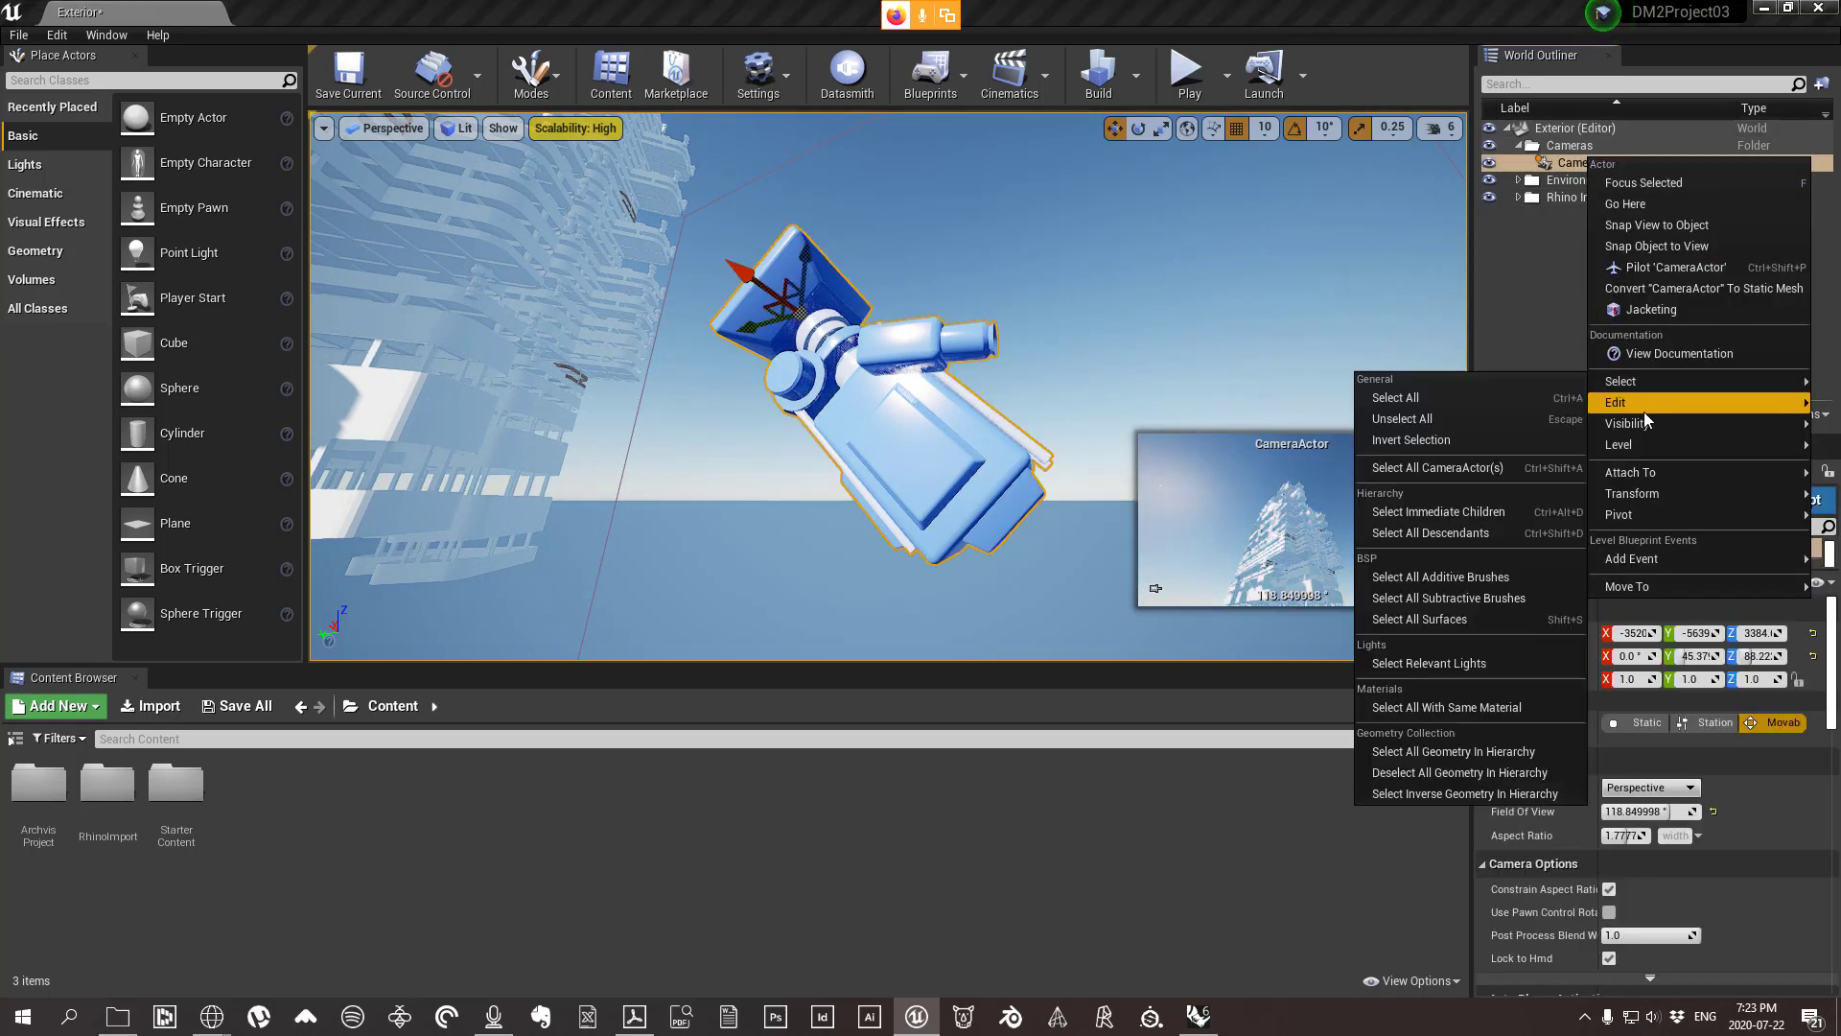
pyautogui.moveTo(1646, 401)
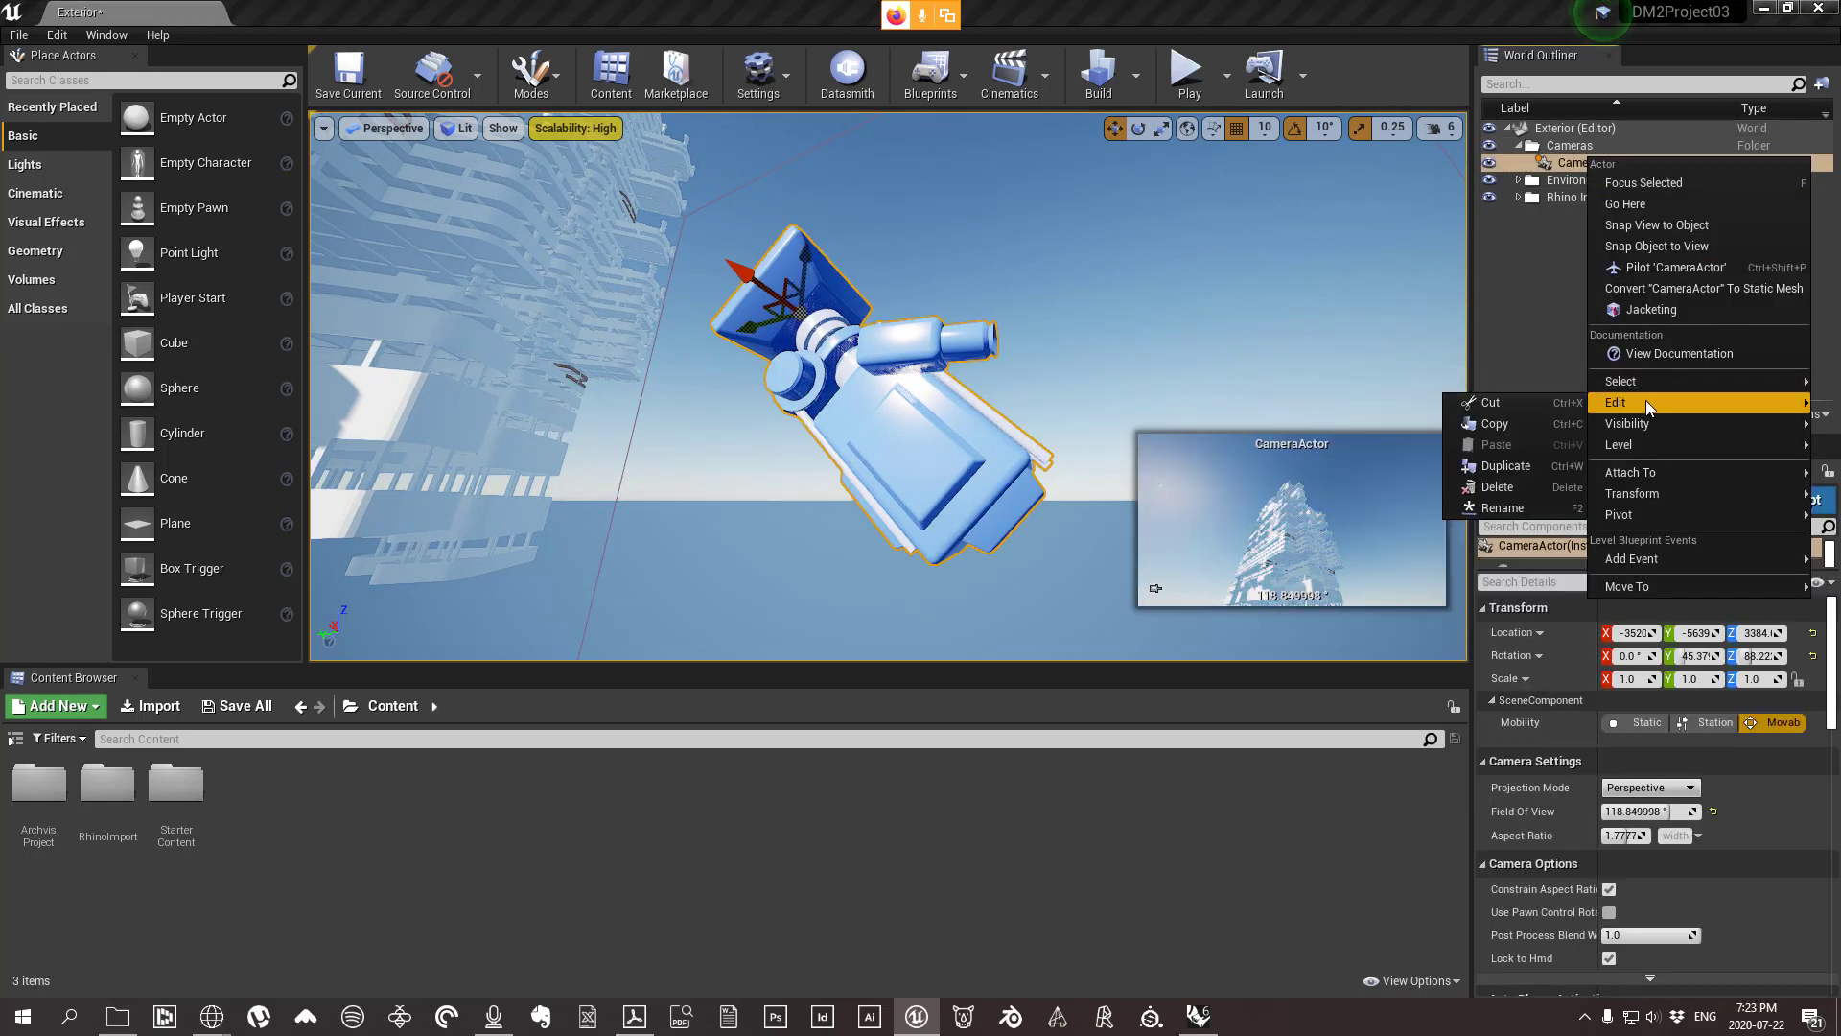
pyautogui.click(1500, 508)
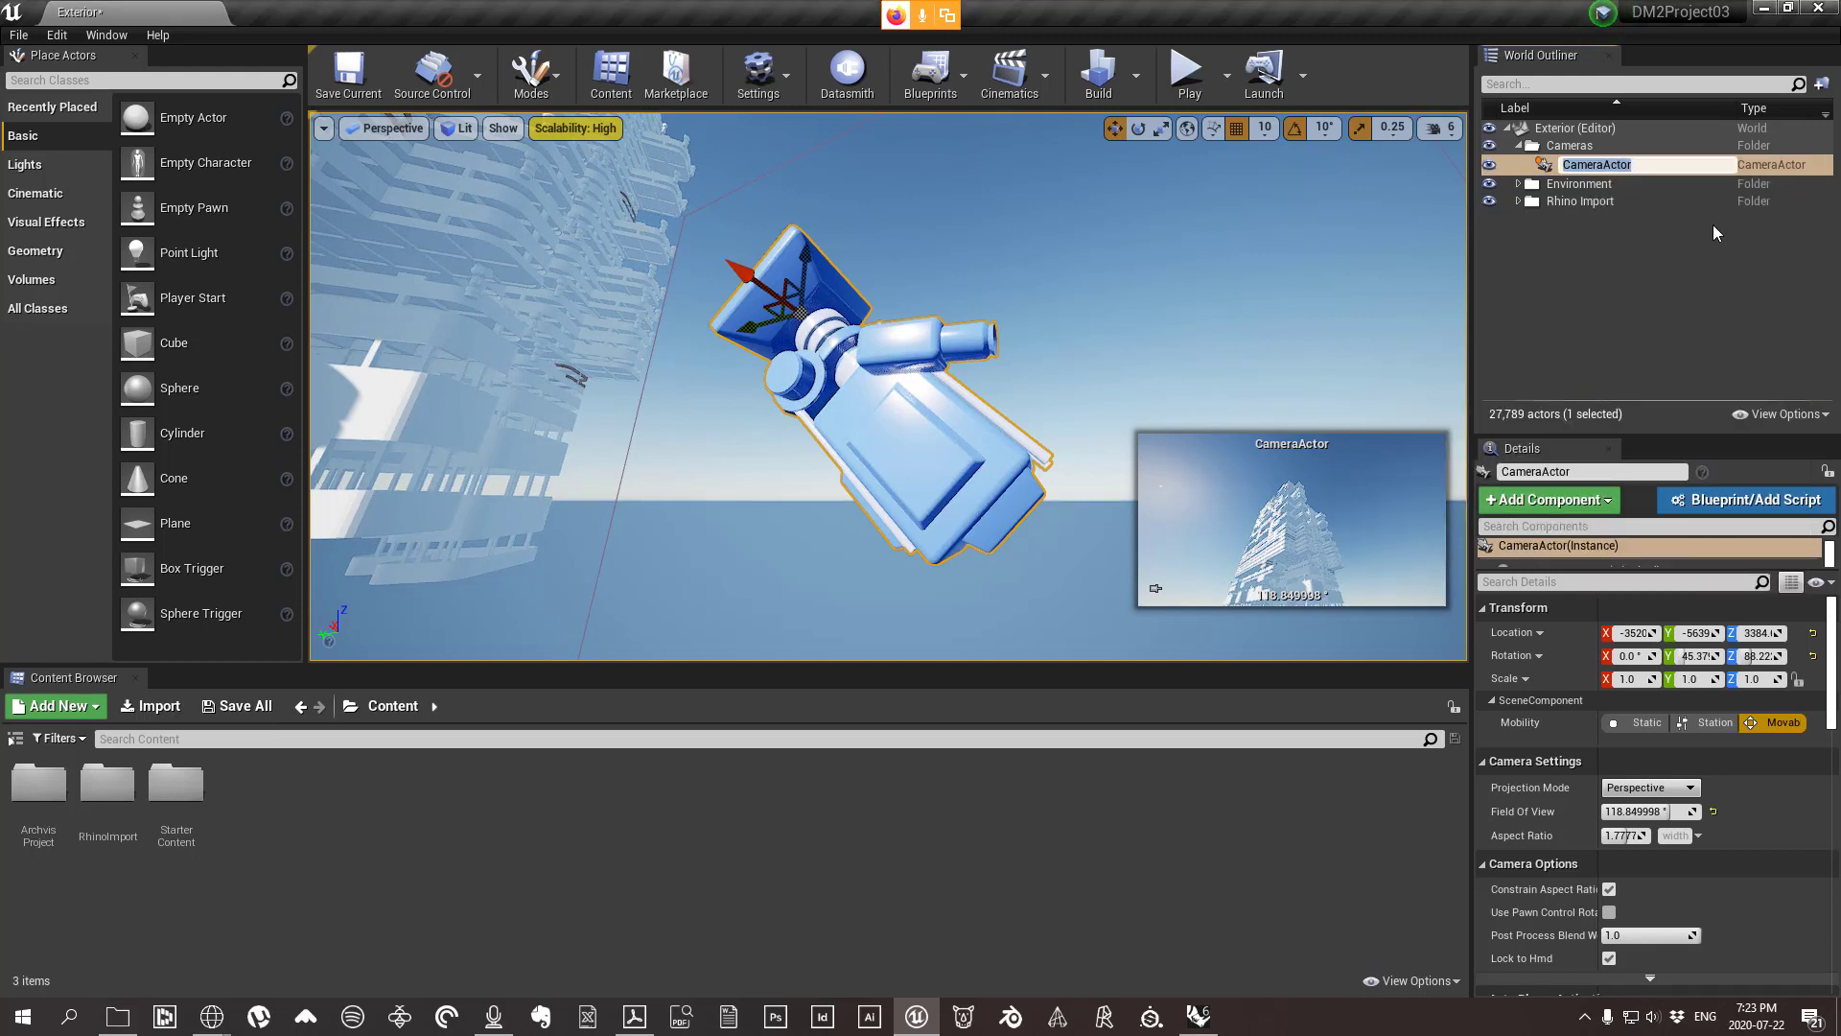
pyautogui.write('looking up at tower')
pyautogui.click(1631, 262)
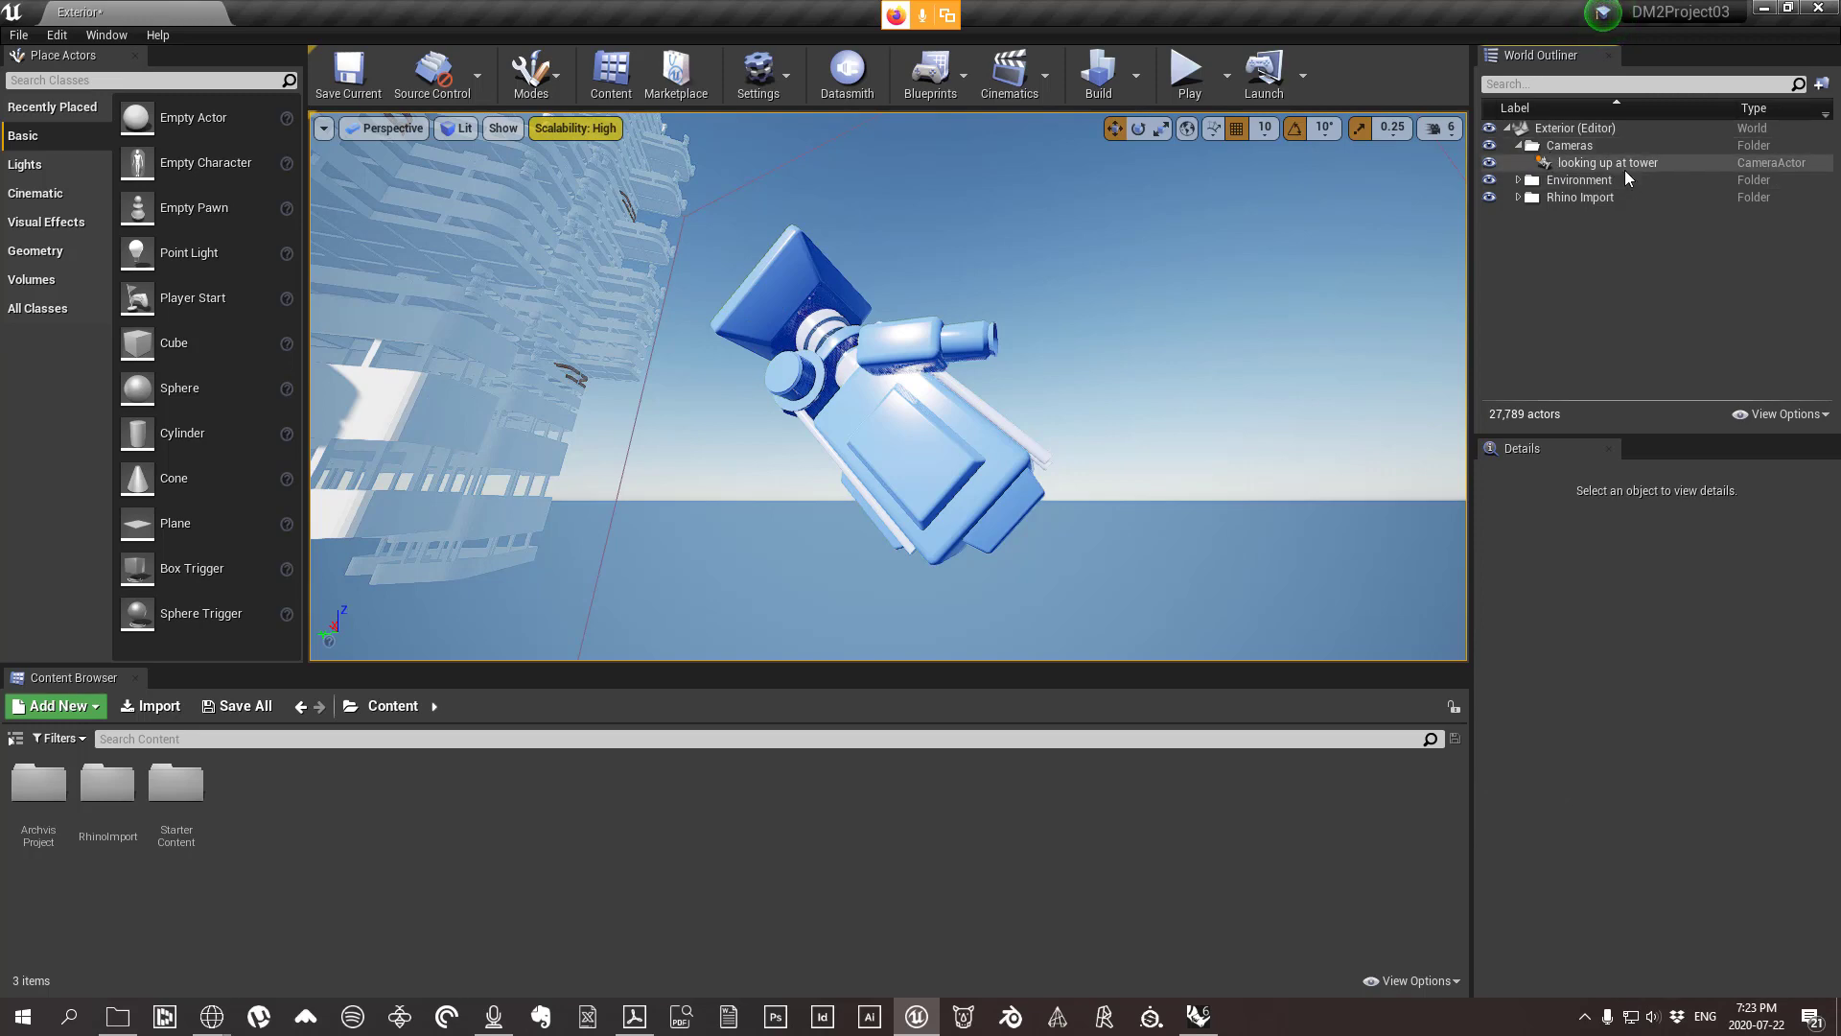
pyautogui.click(1621, 165)
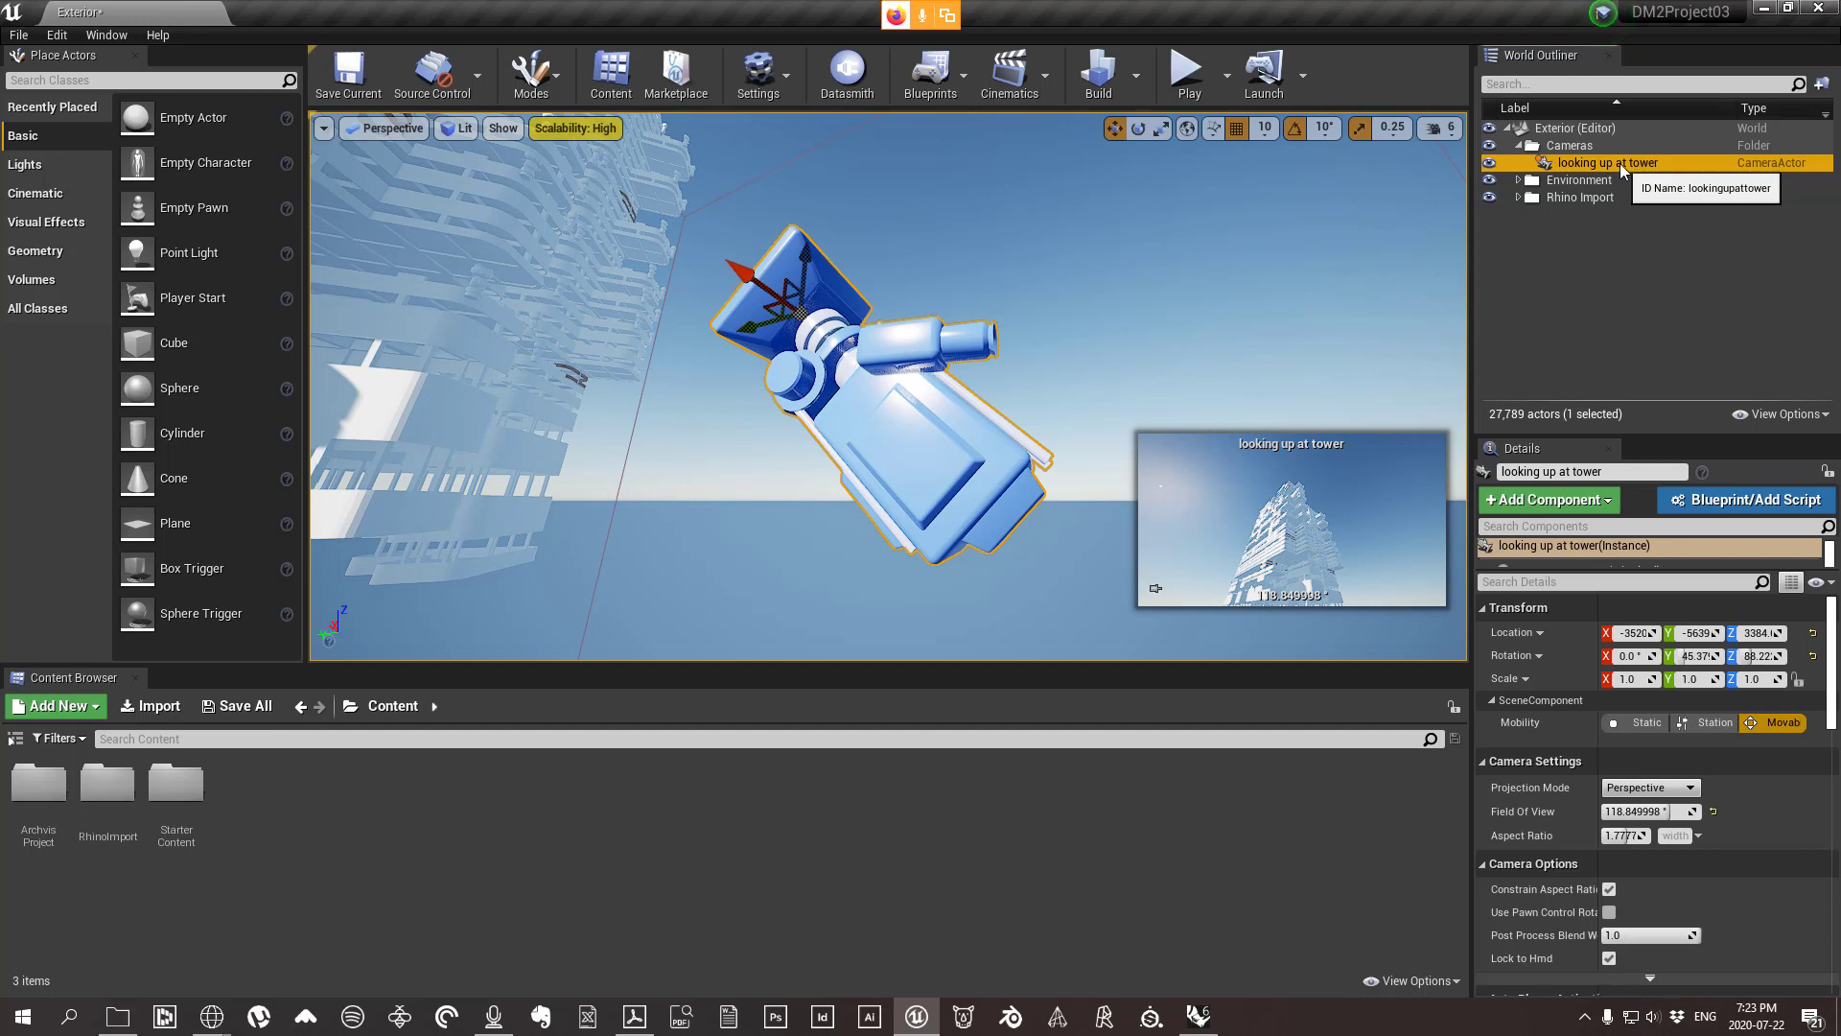
pyautogui.rightClick(1620, 163)
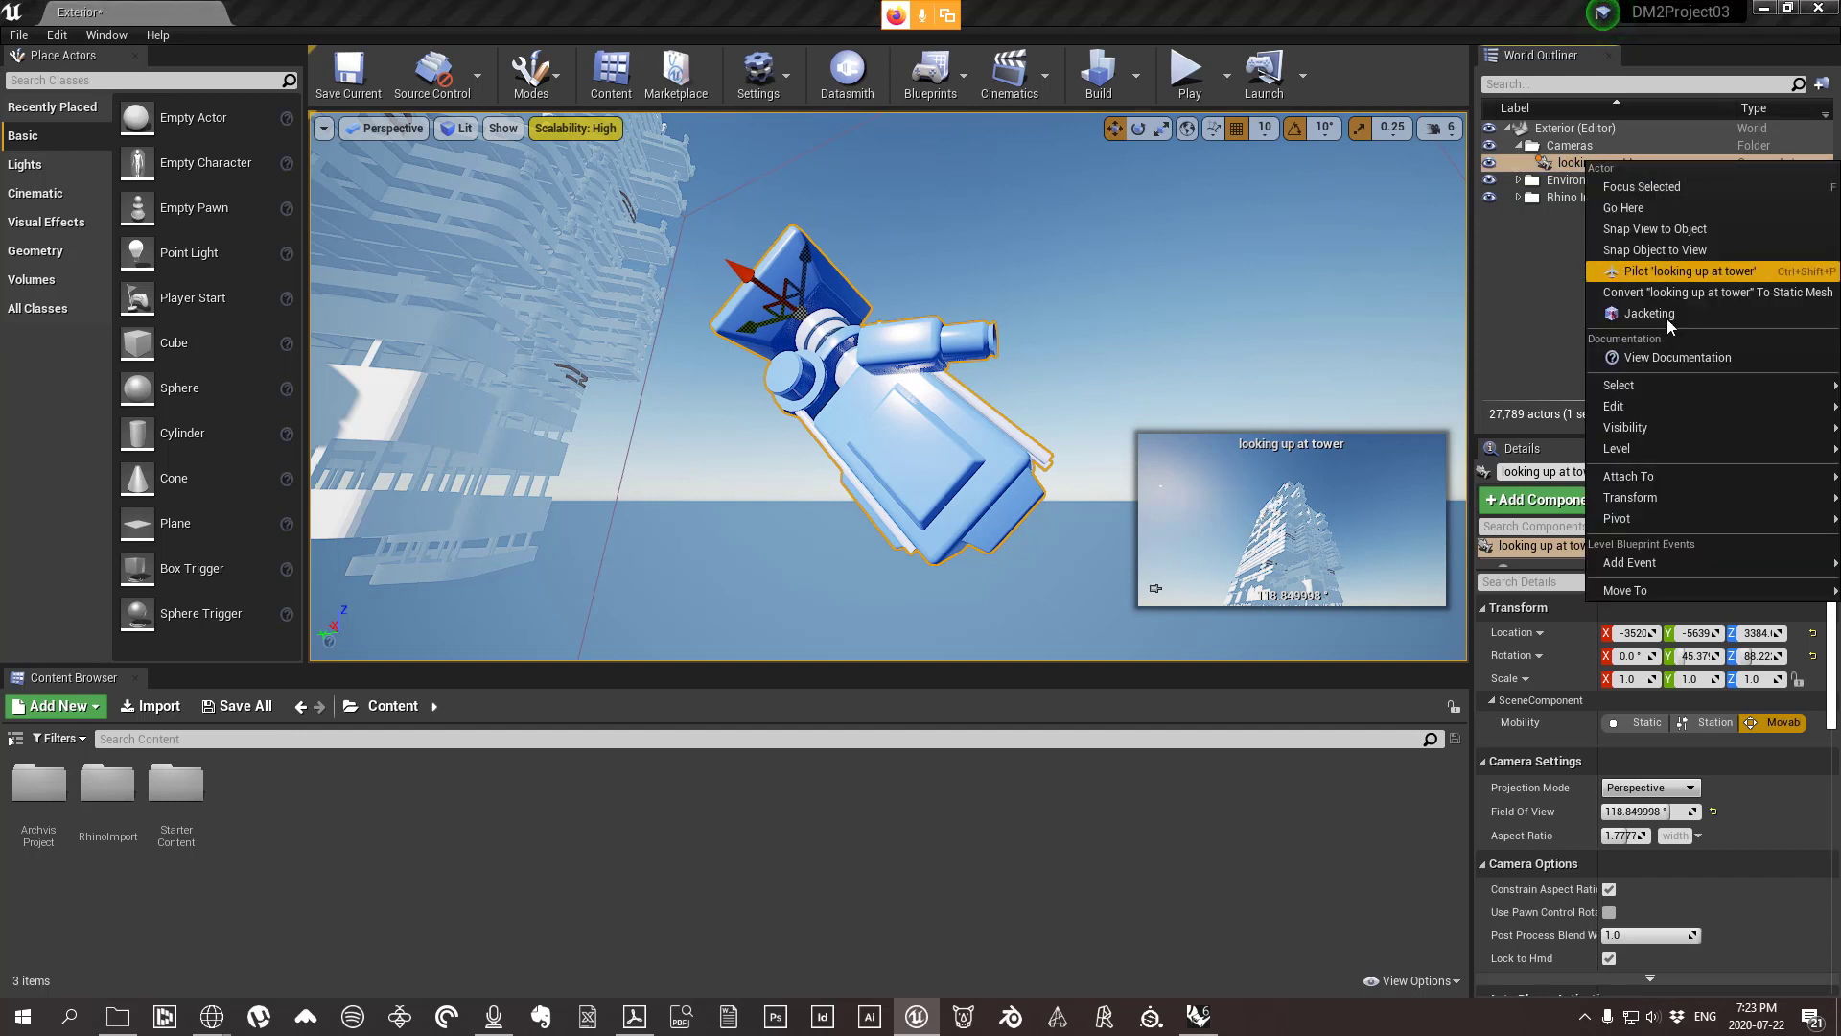
pyautogui.moveTo(1626, 407)
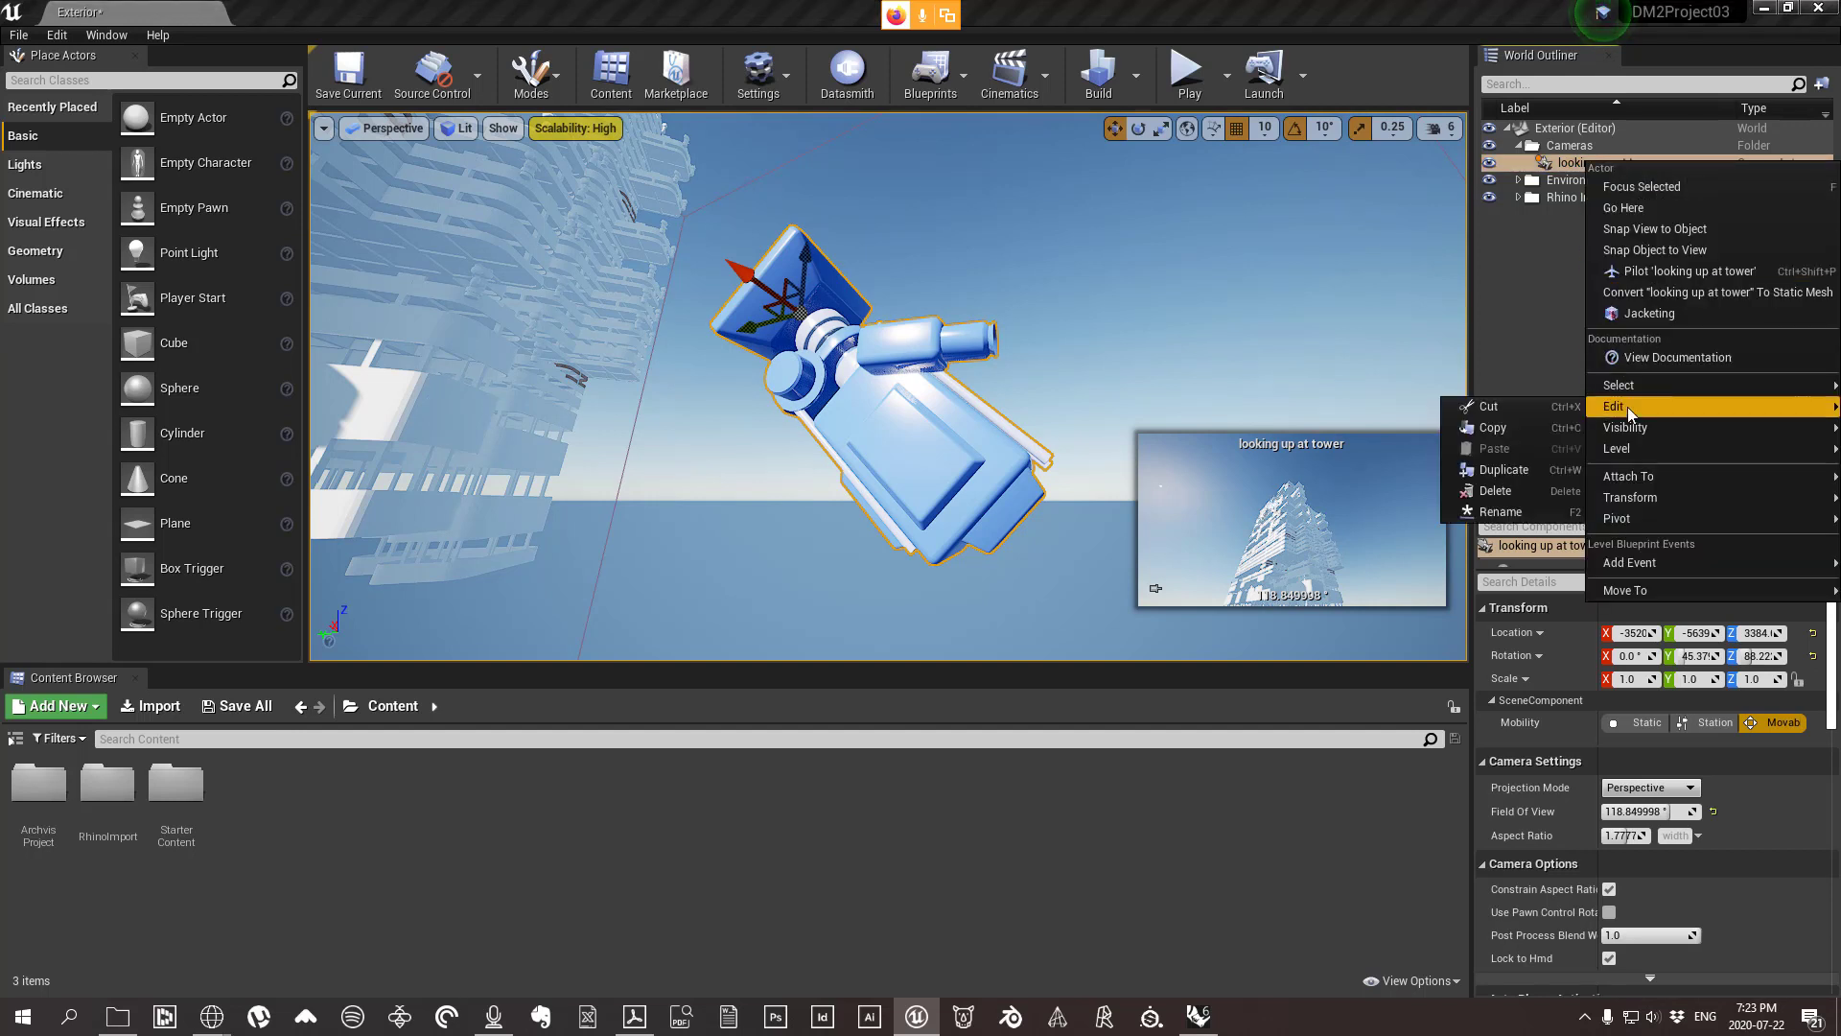
pyautogui.click(1520, 511)
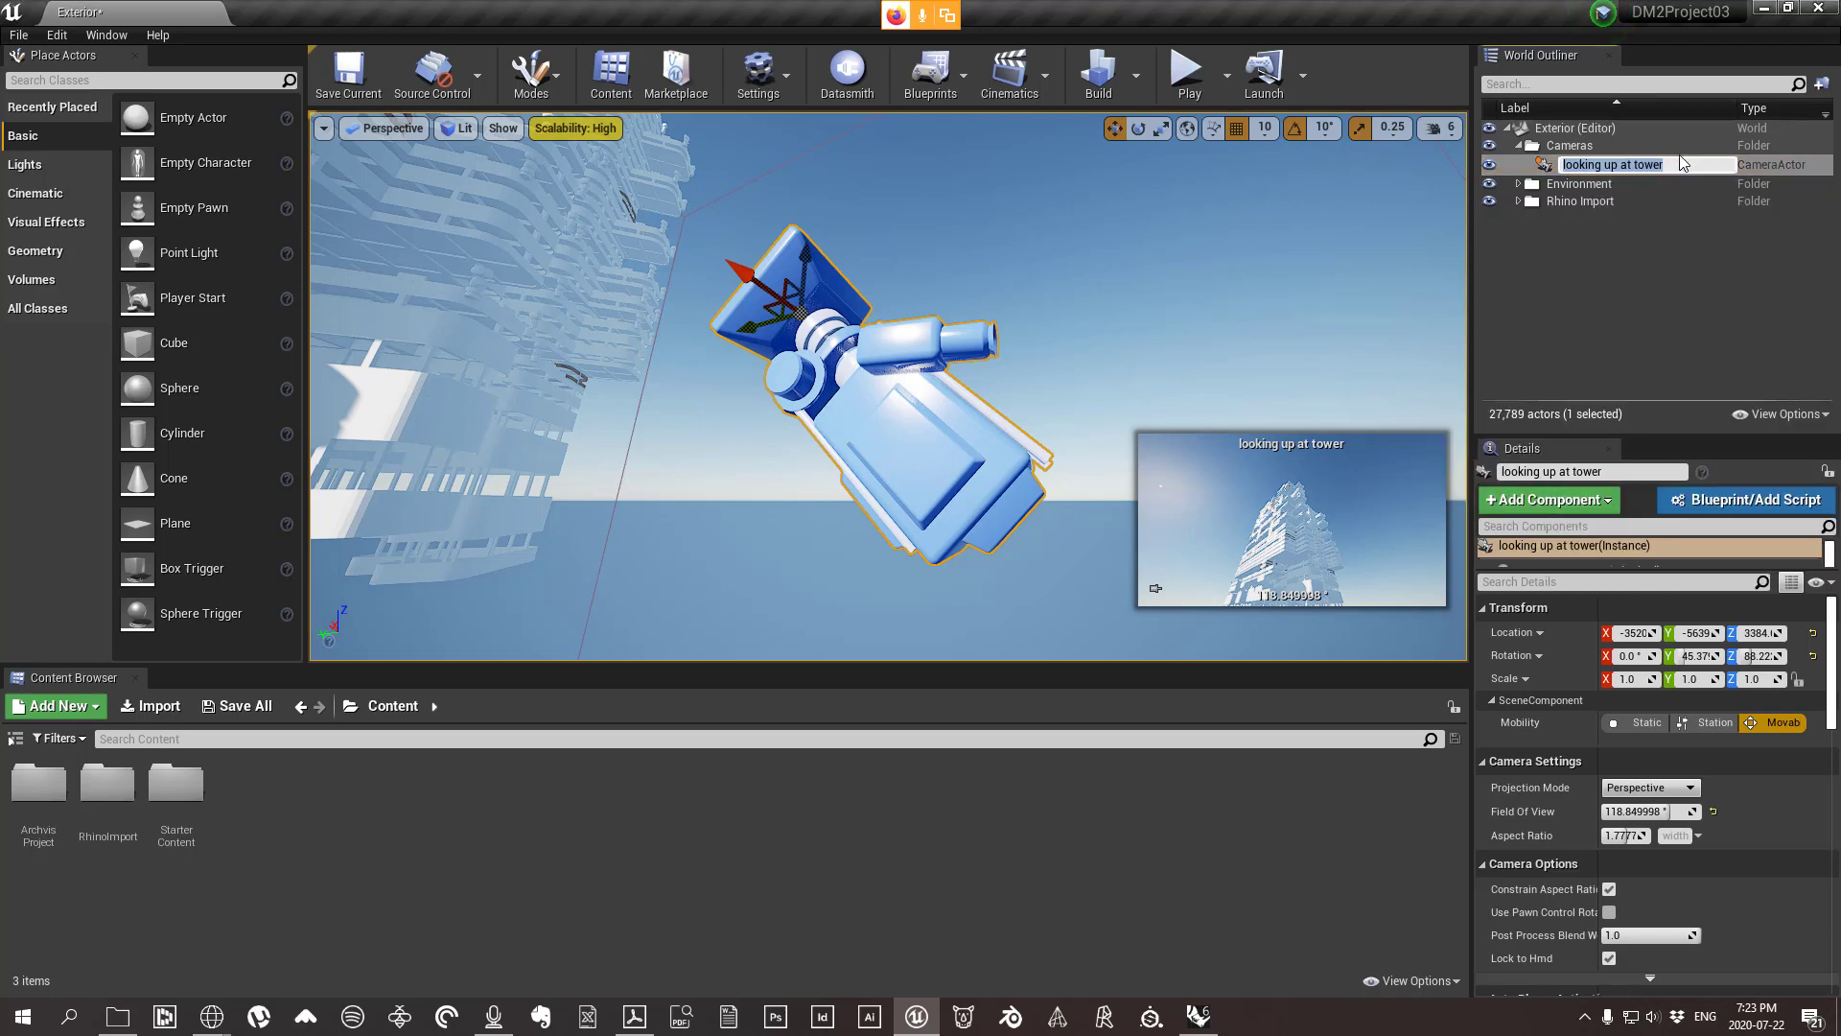
pyautogui.click(1632, 376)
pyautogui.click(1626, 165)
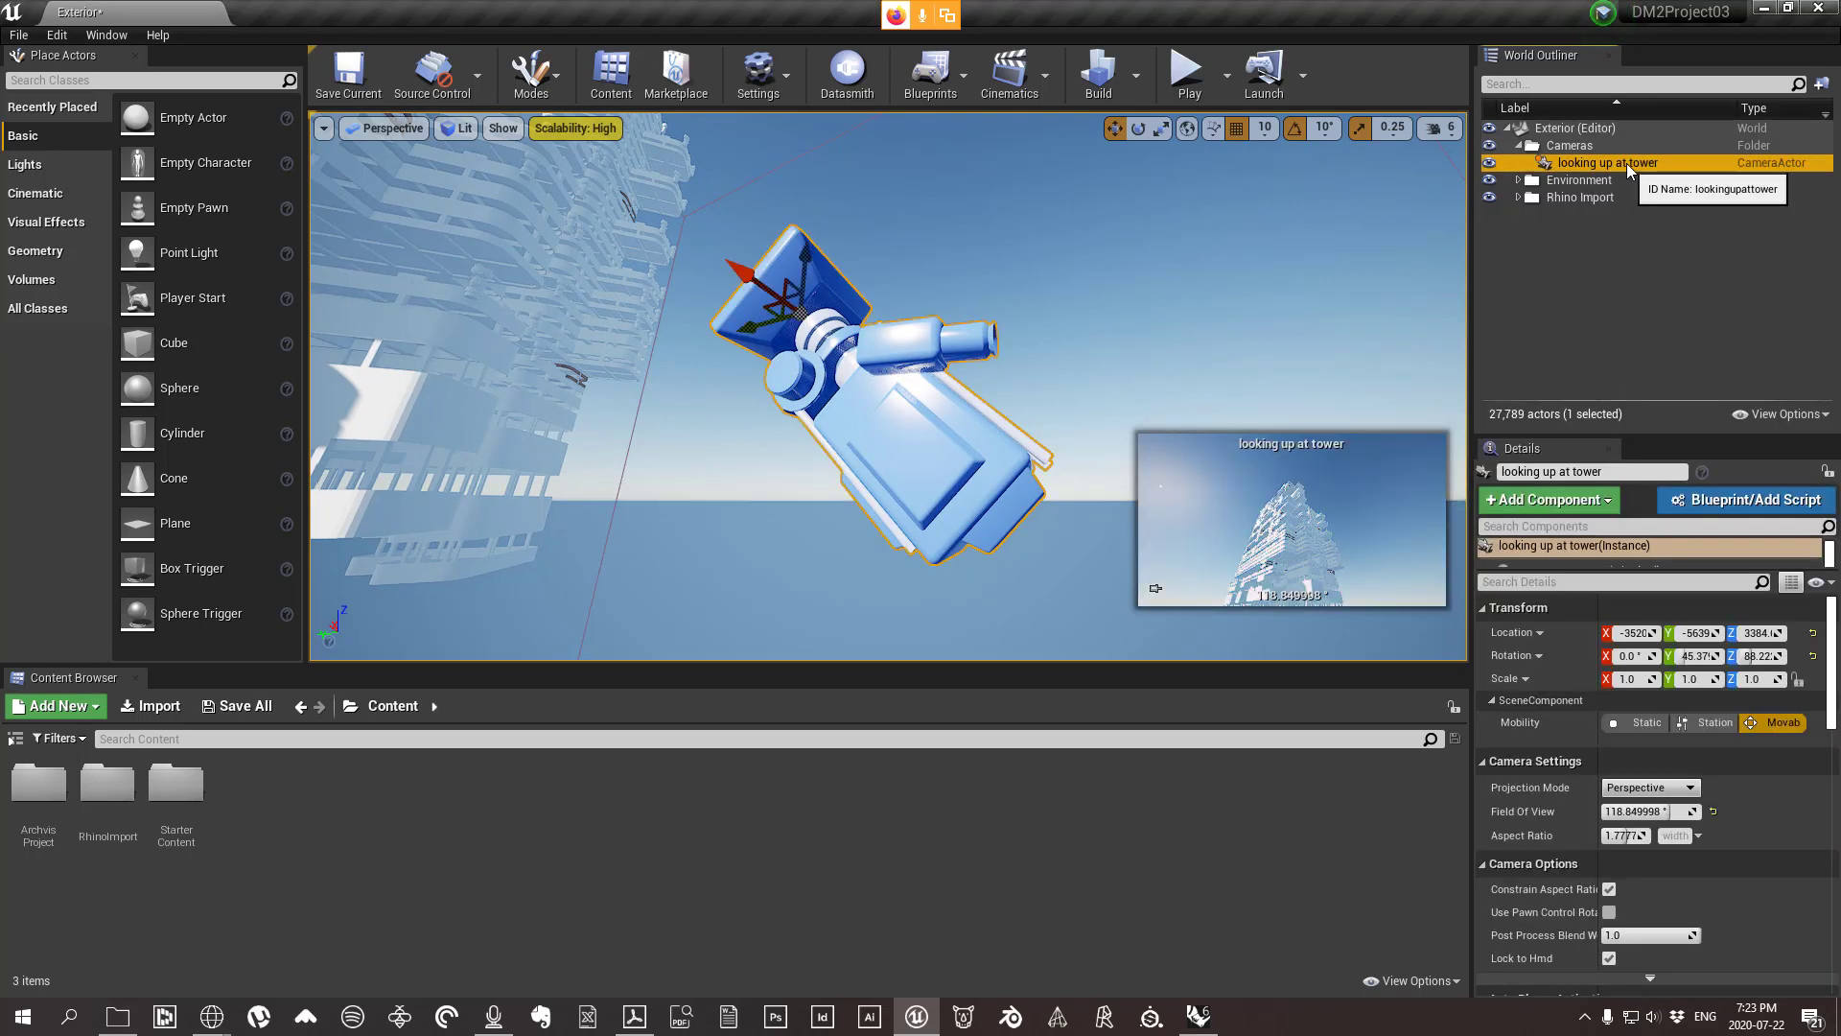
# Reselect the "looking up at tower" camera, focus on it and view it from farther back beside the tower.
pyautogui.click(1079, 414)
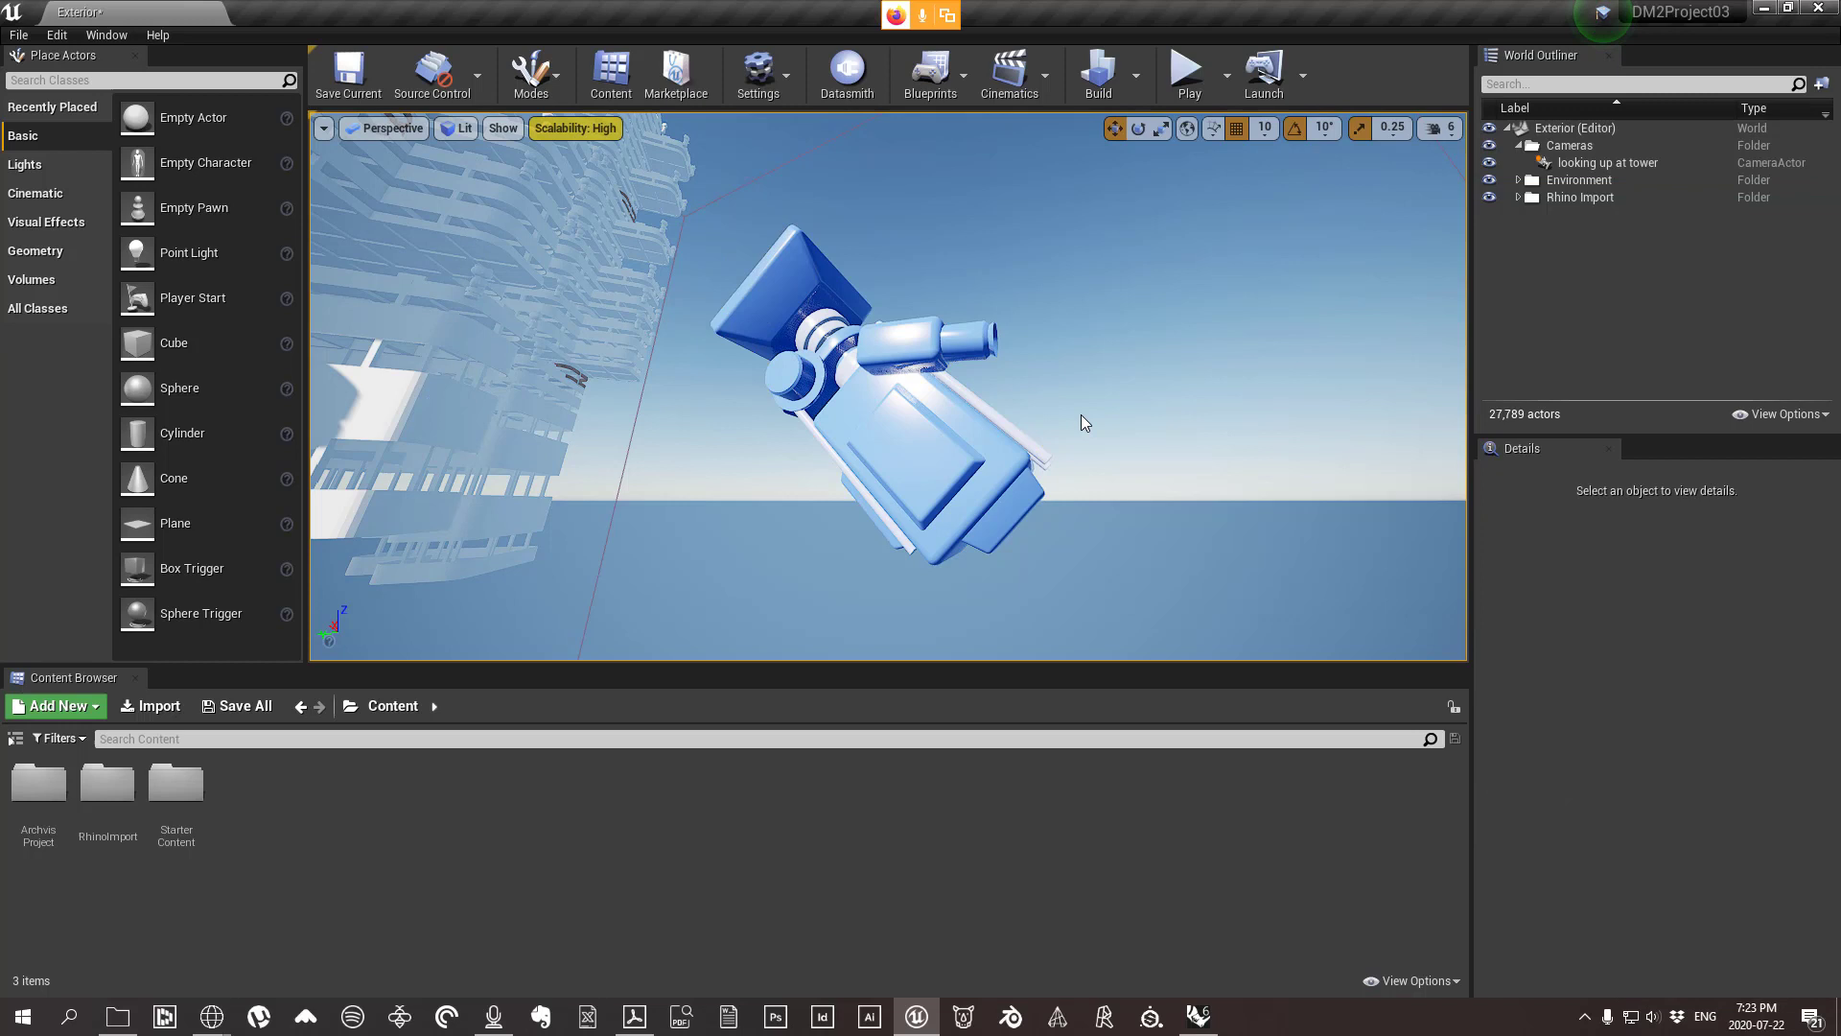
pyautogui.click(1005, 420)
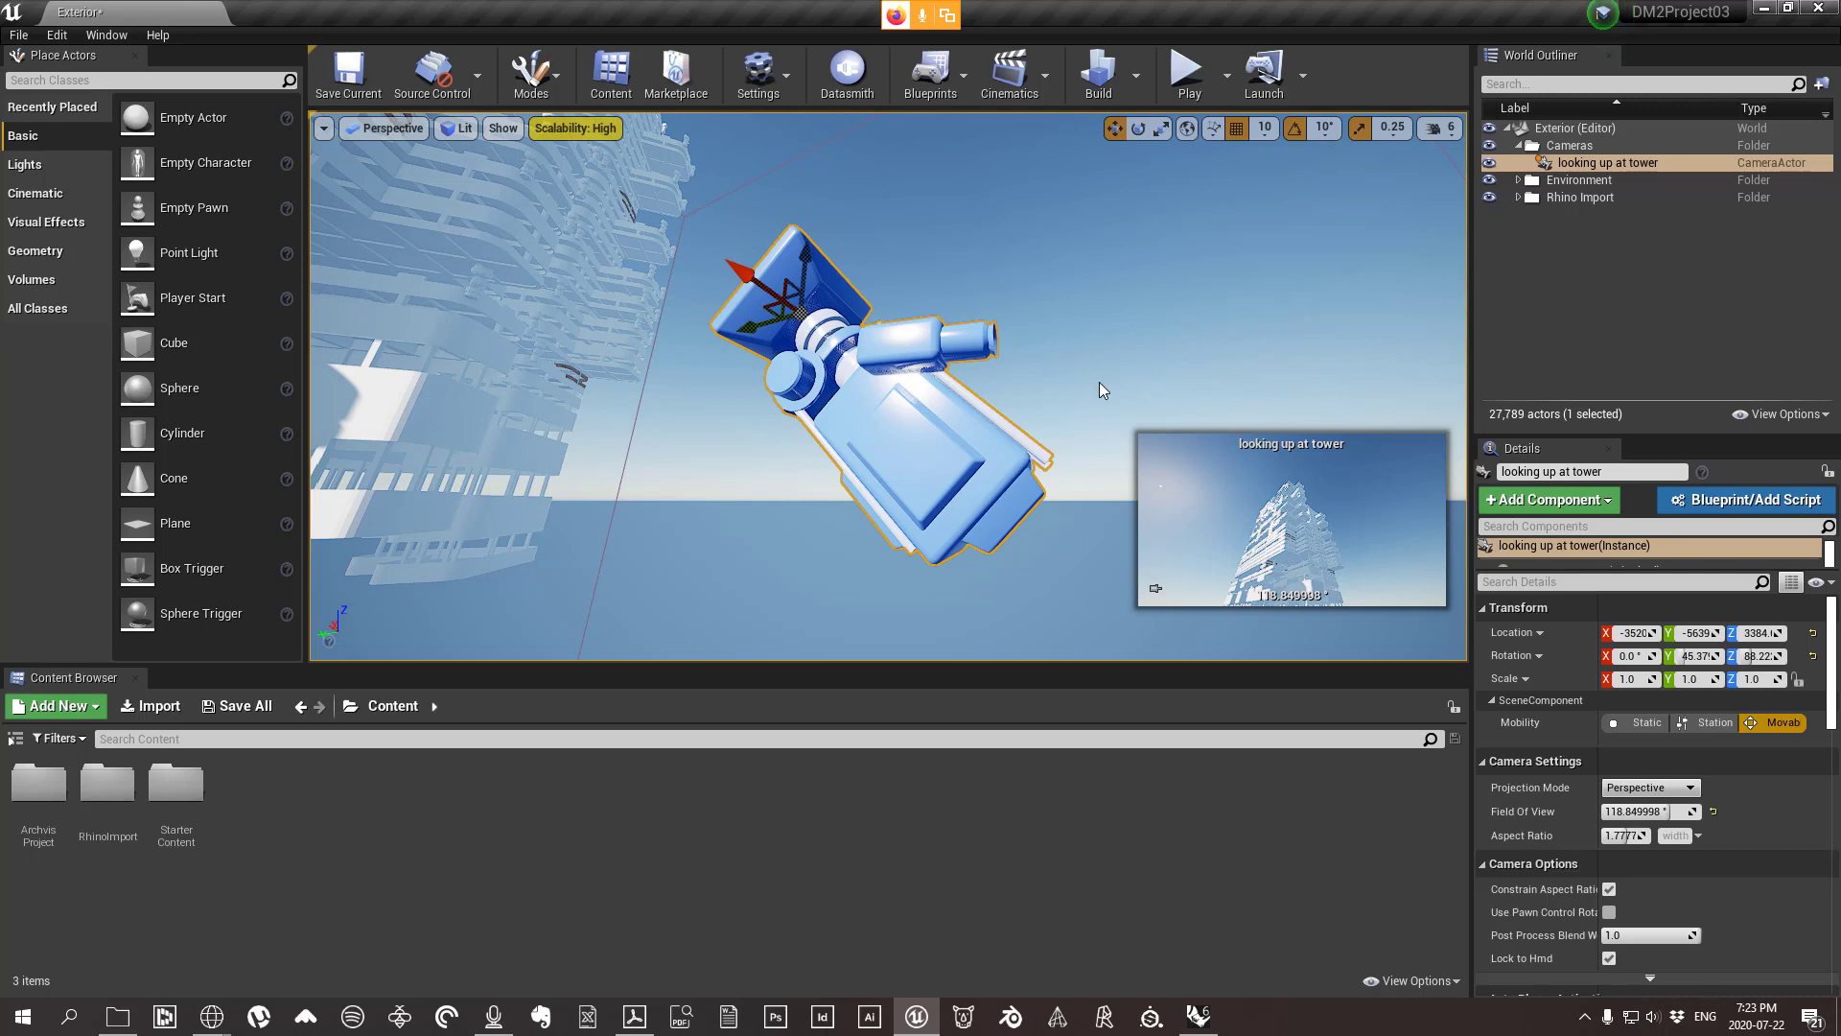
pyautogui.press('f')
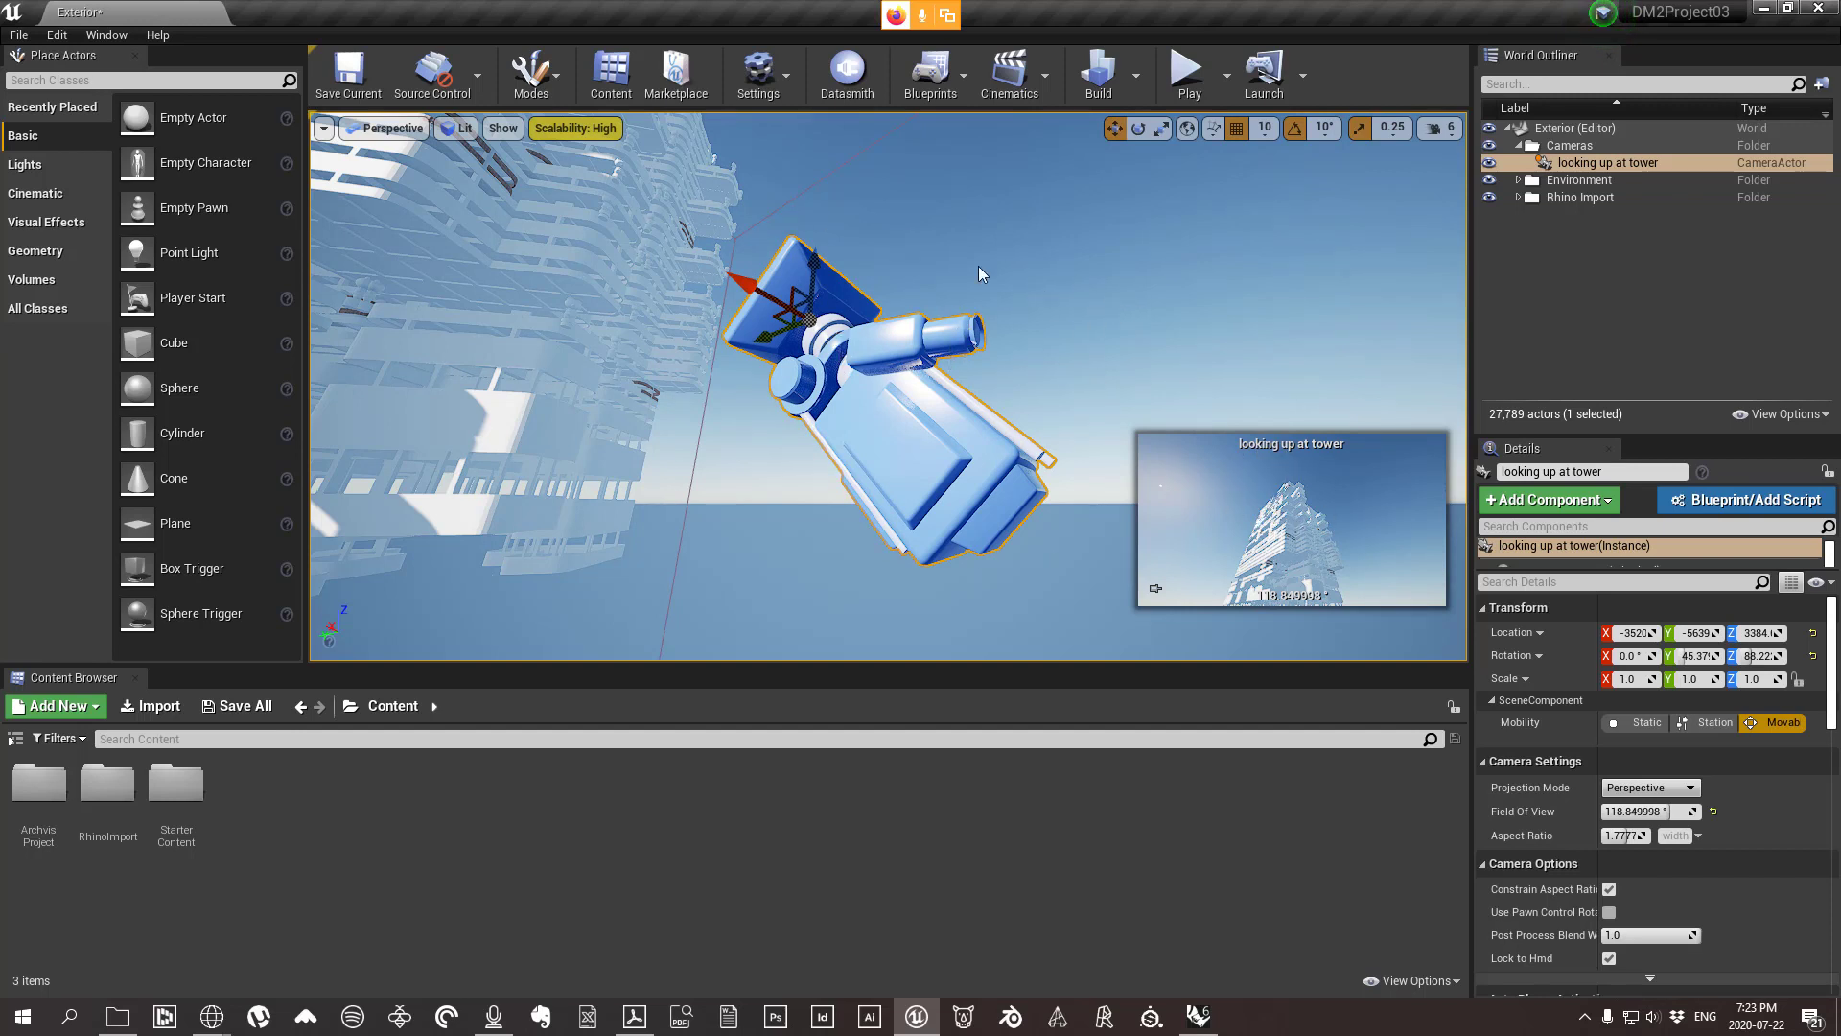
pyautogui.moveTo(1139, 367); pyautogui.dragTo(1123, 376, button='right')
pyautogui.press('s')
pyautogui.press('q')
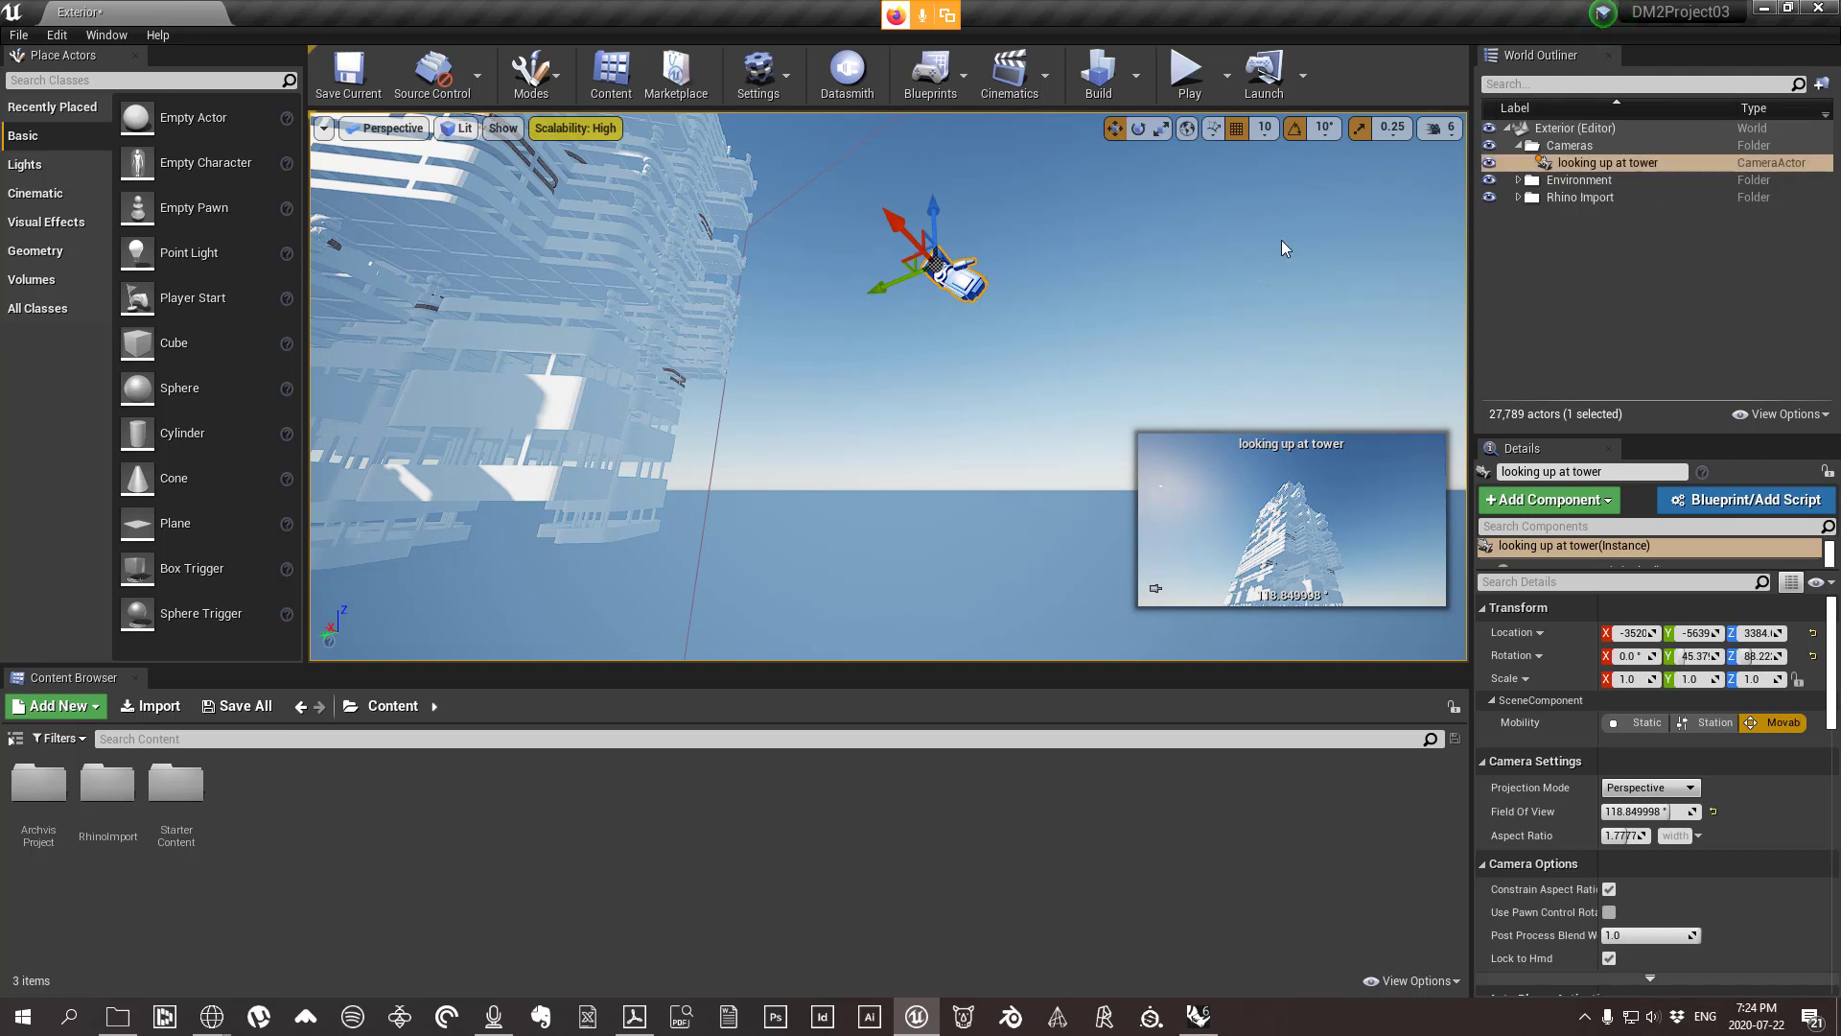
# Pilot the "looking up at tower" camera to level its view onto the tower's lower floors, and check its preview after ending the piloting.
pyautogui.rightClick(1586, 164)
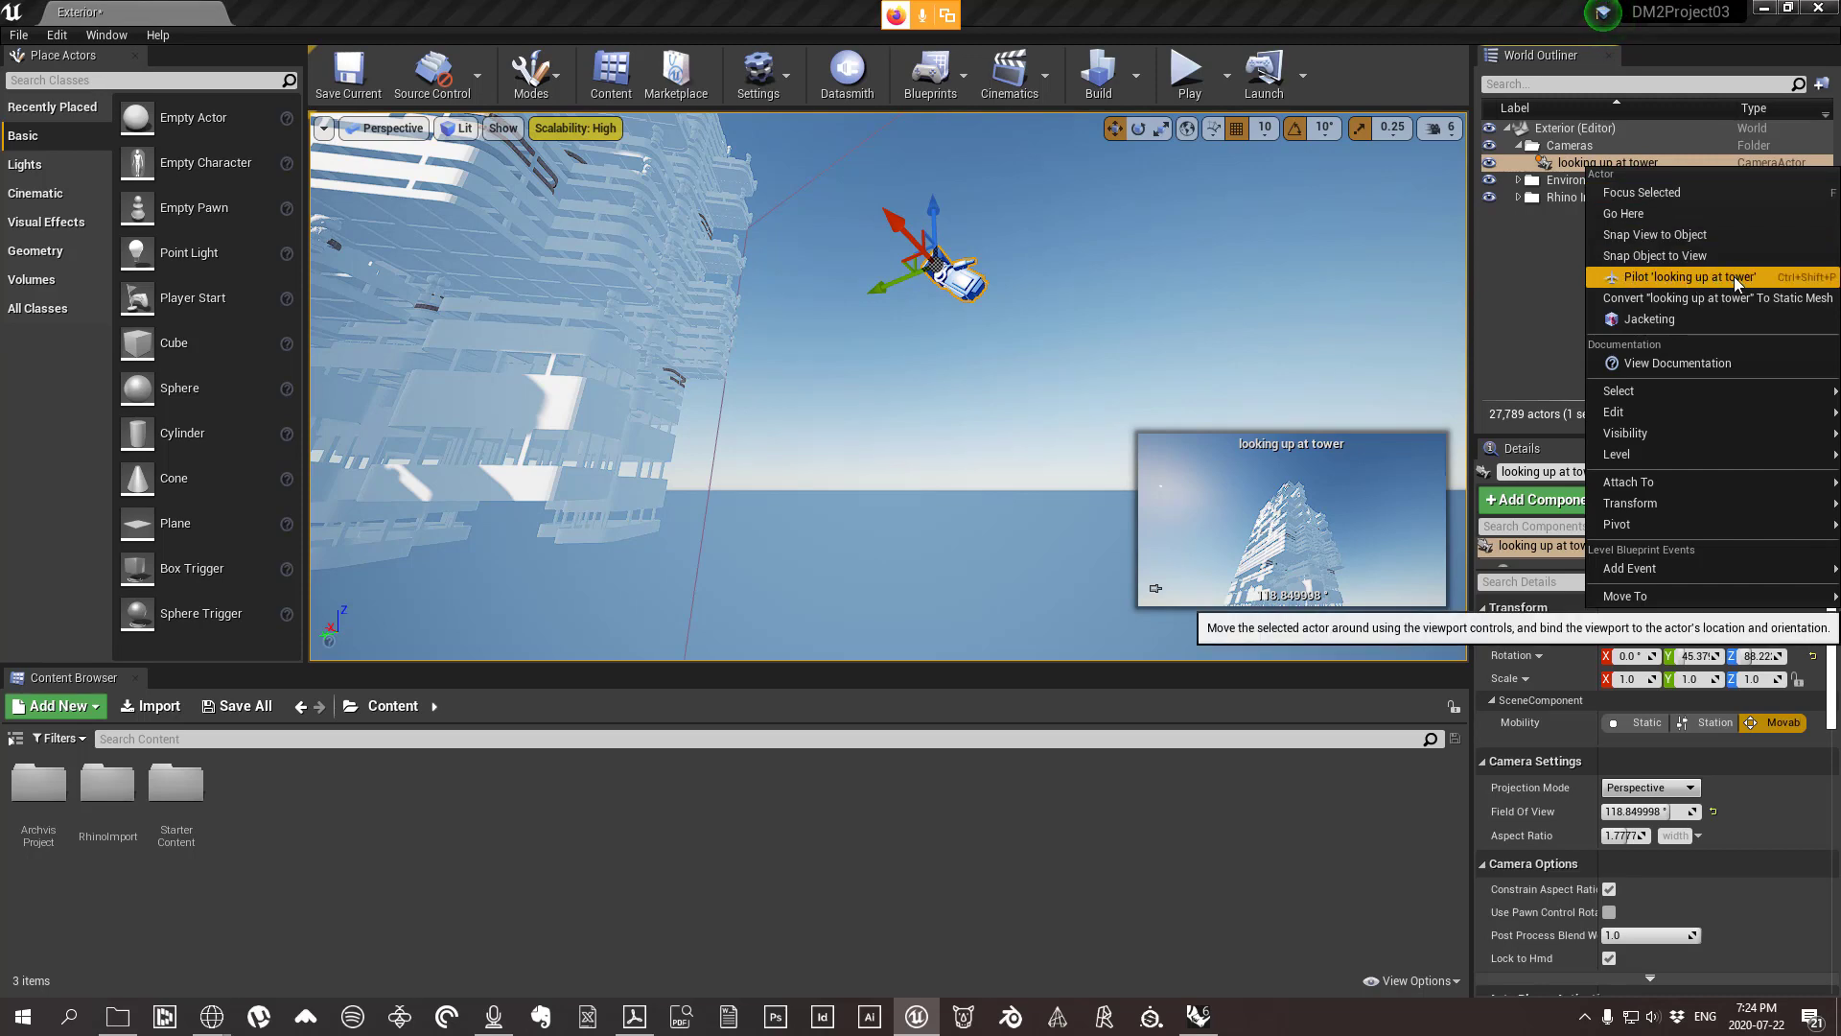
pyautogui.click(1676, 278)
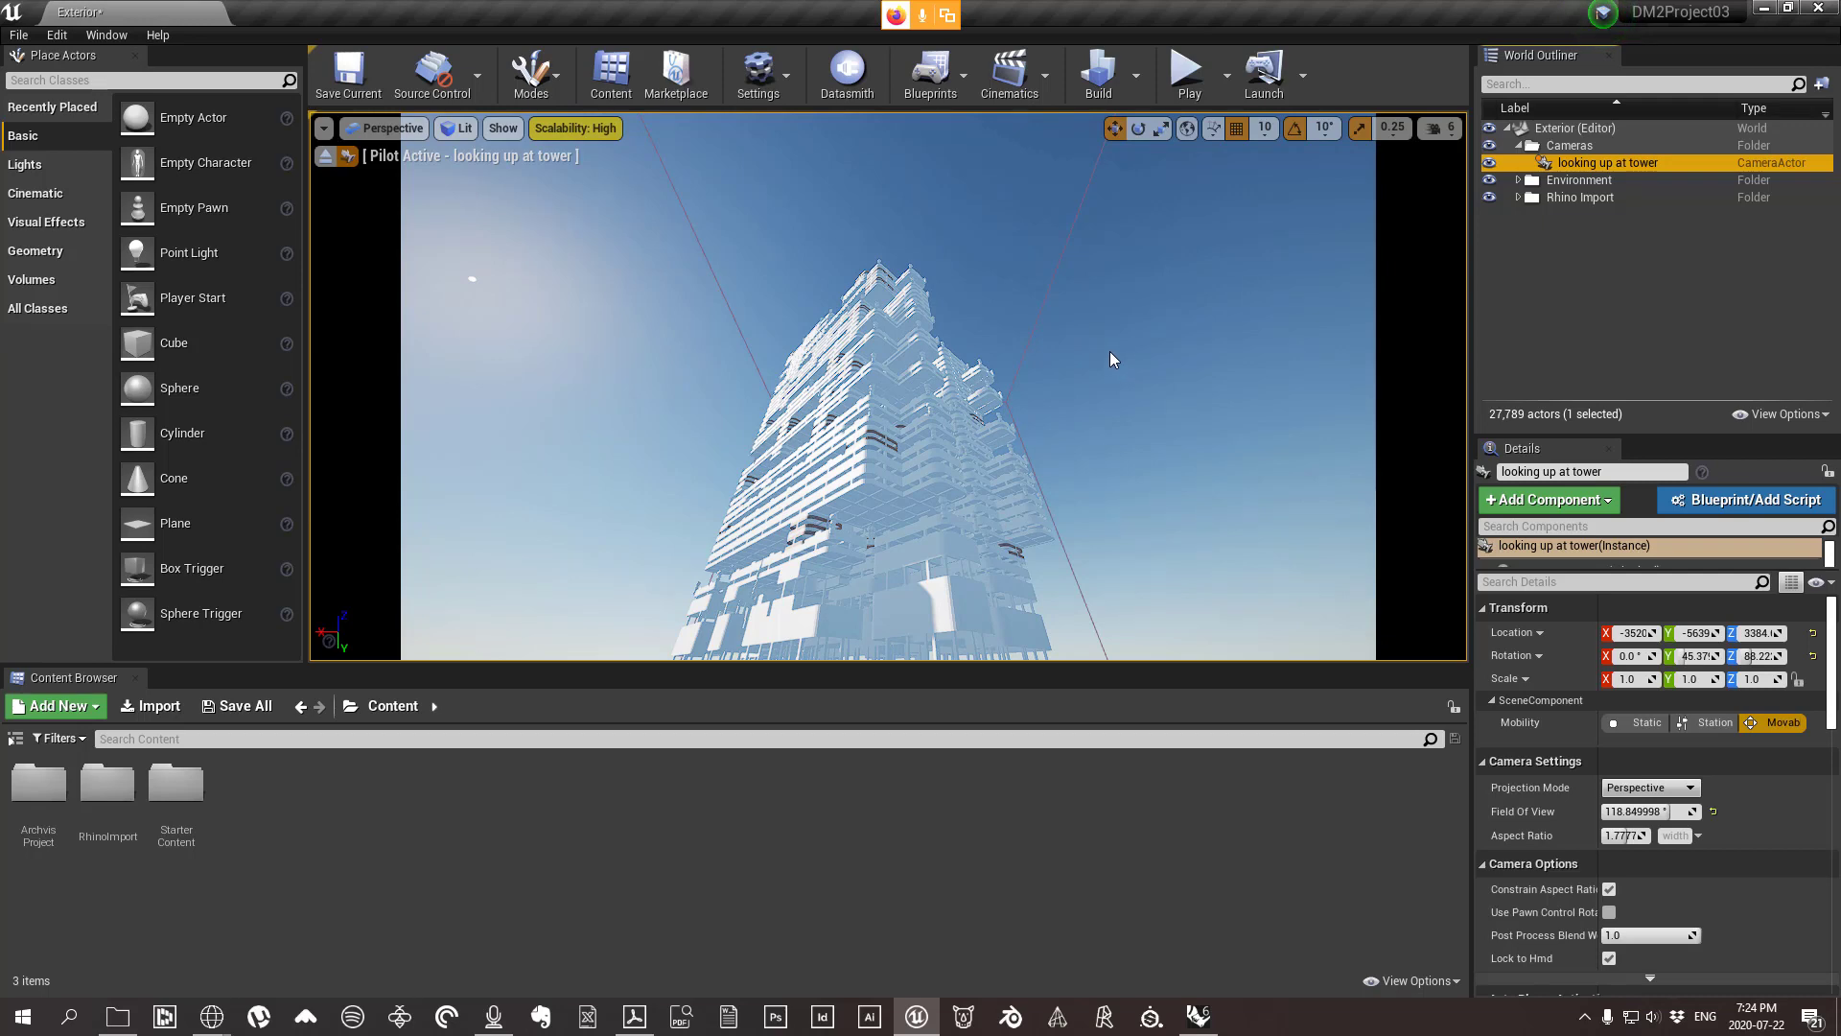
pyautogui.moveTo(1109, 359); pyautogui.dragTo(1169, 517, button='right')
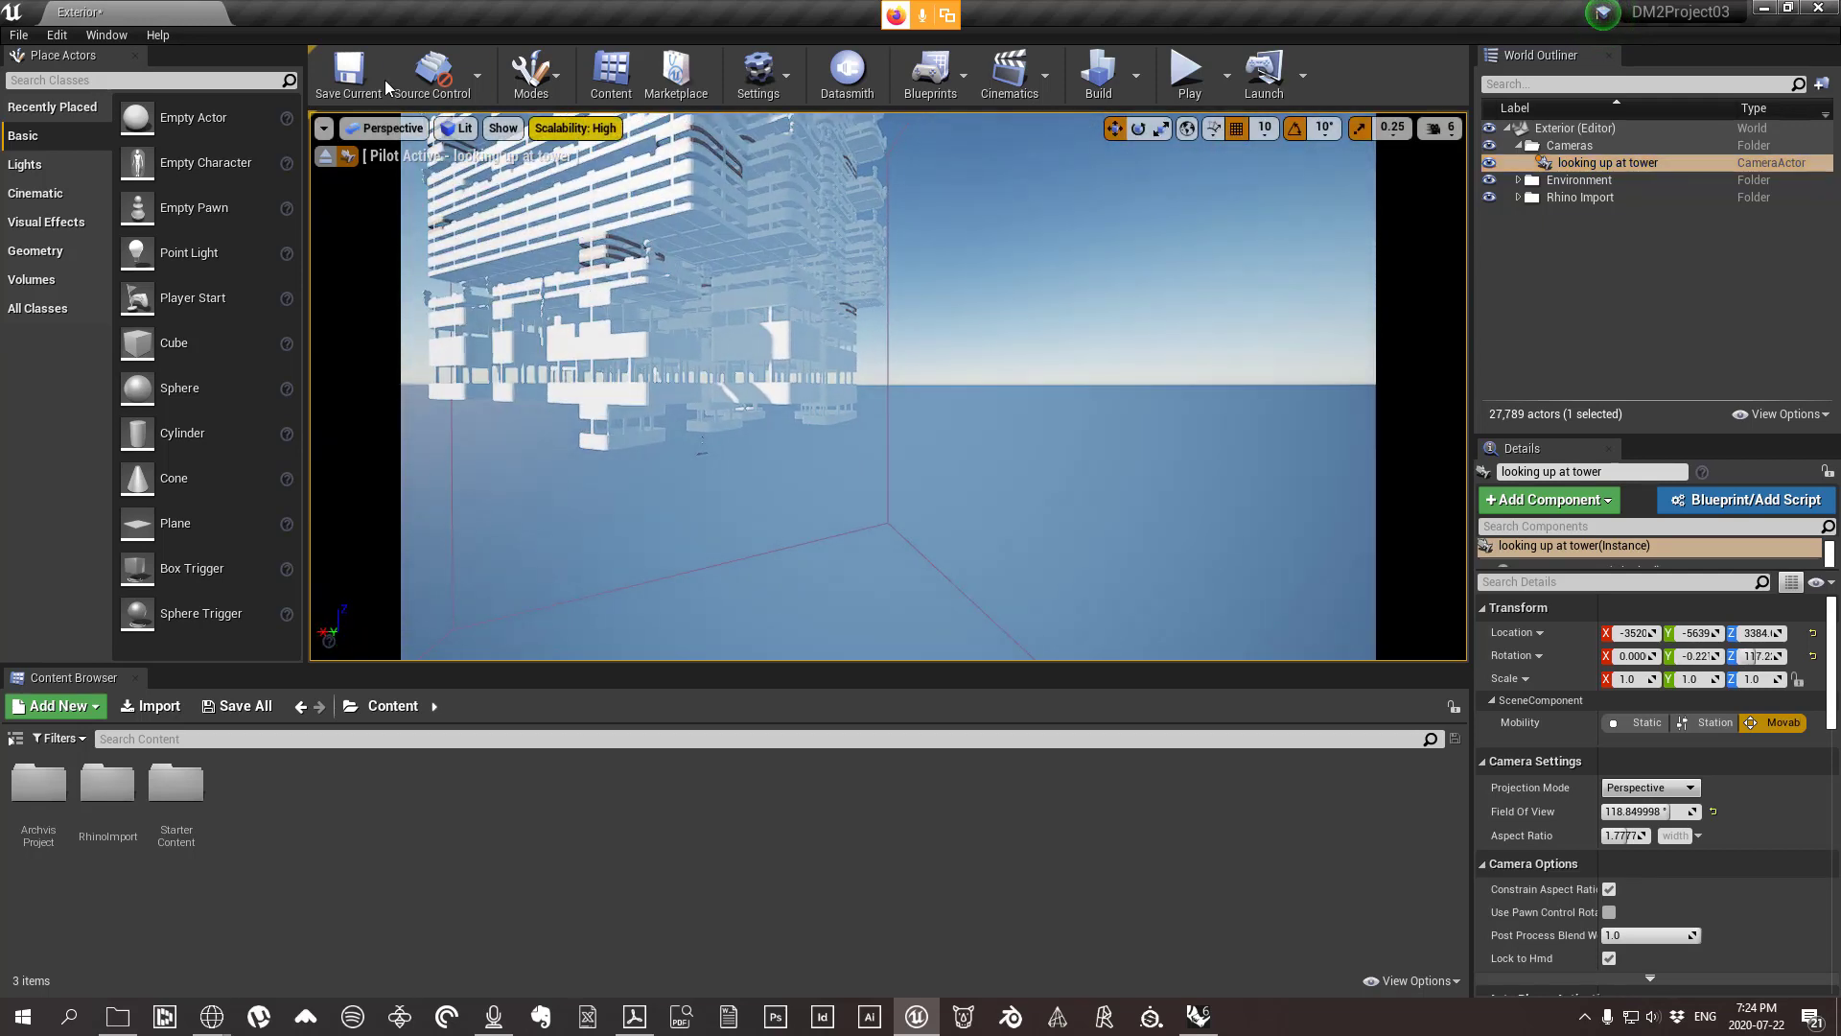
pyautogui.click(325, 157)
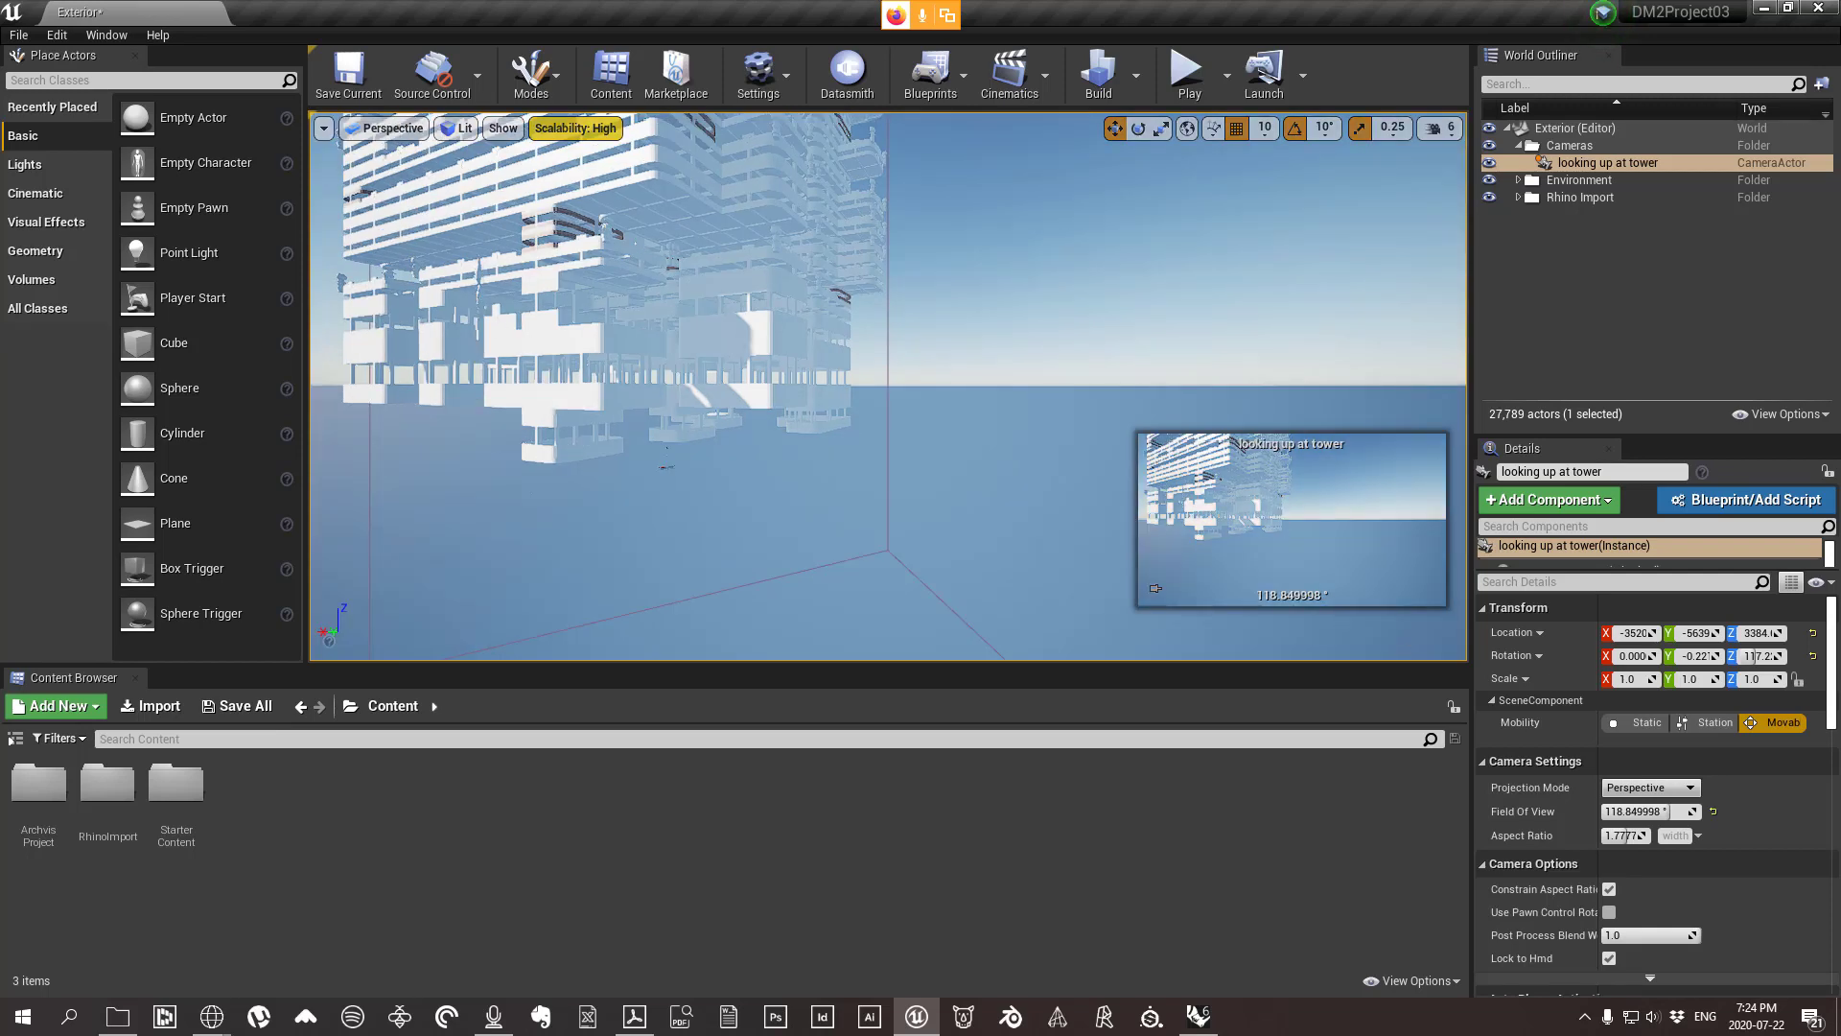
pyautogui.click(1262, 527)
pyautogui.click(1593, 165)
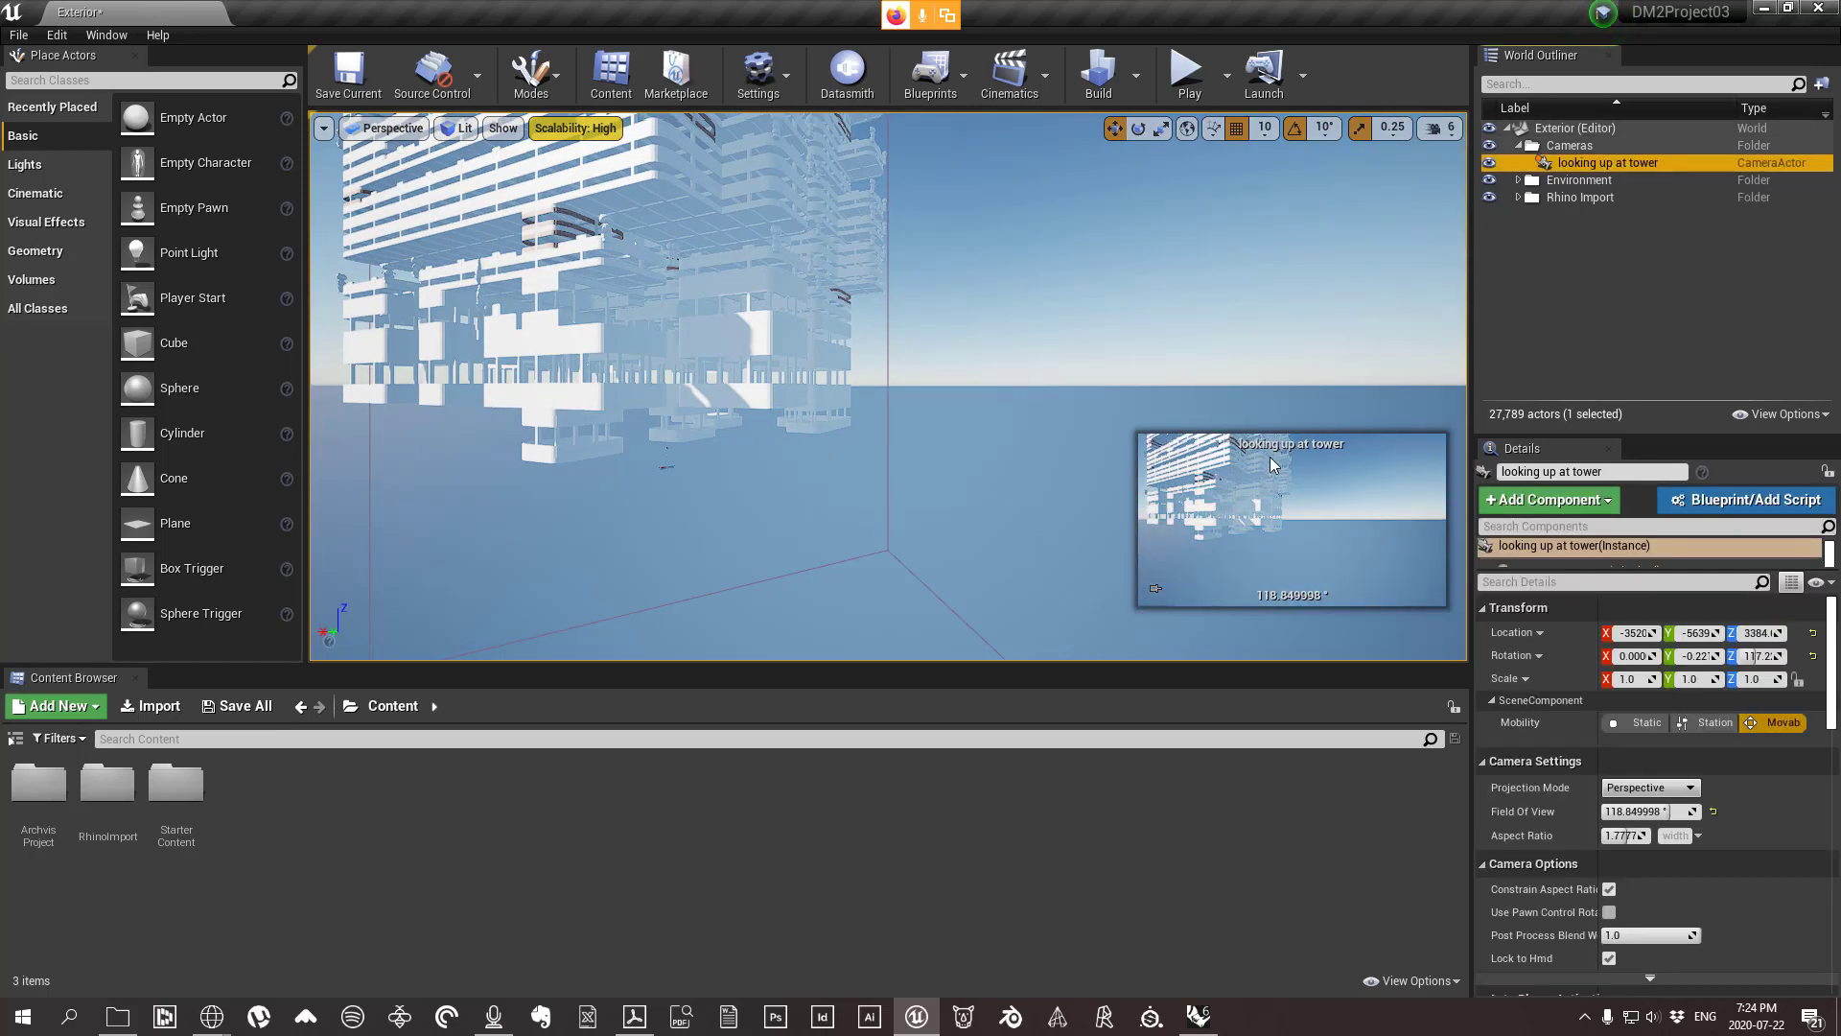
# Undo the rotation made while piloting the "looking up at tower" camera.
pyautogui.hotkey('ctrl', 'z')
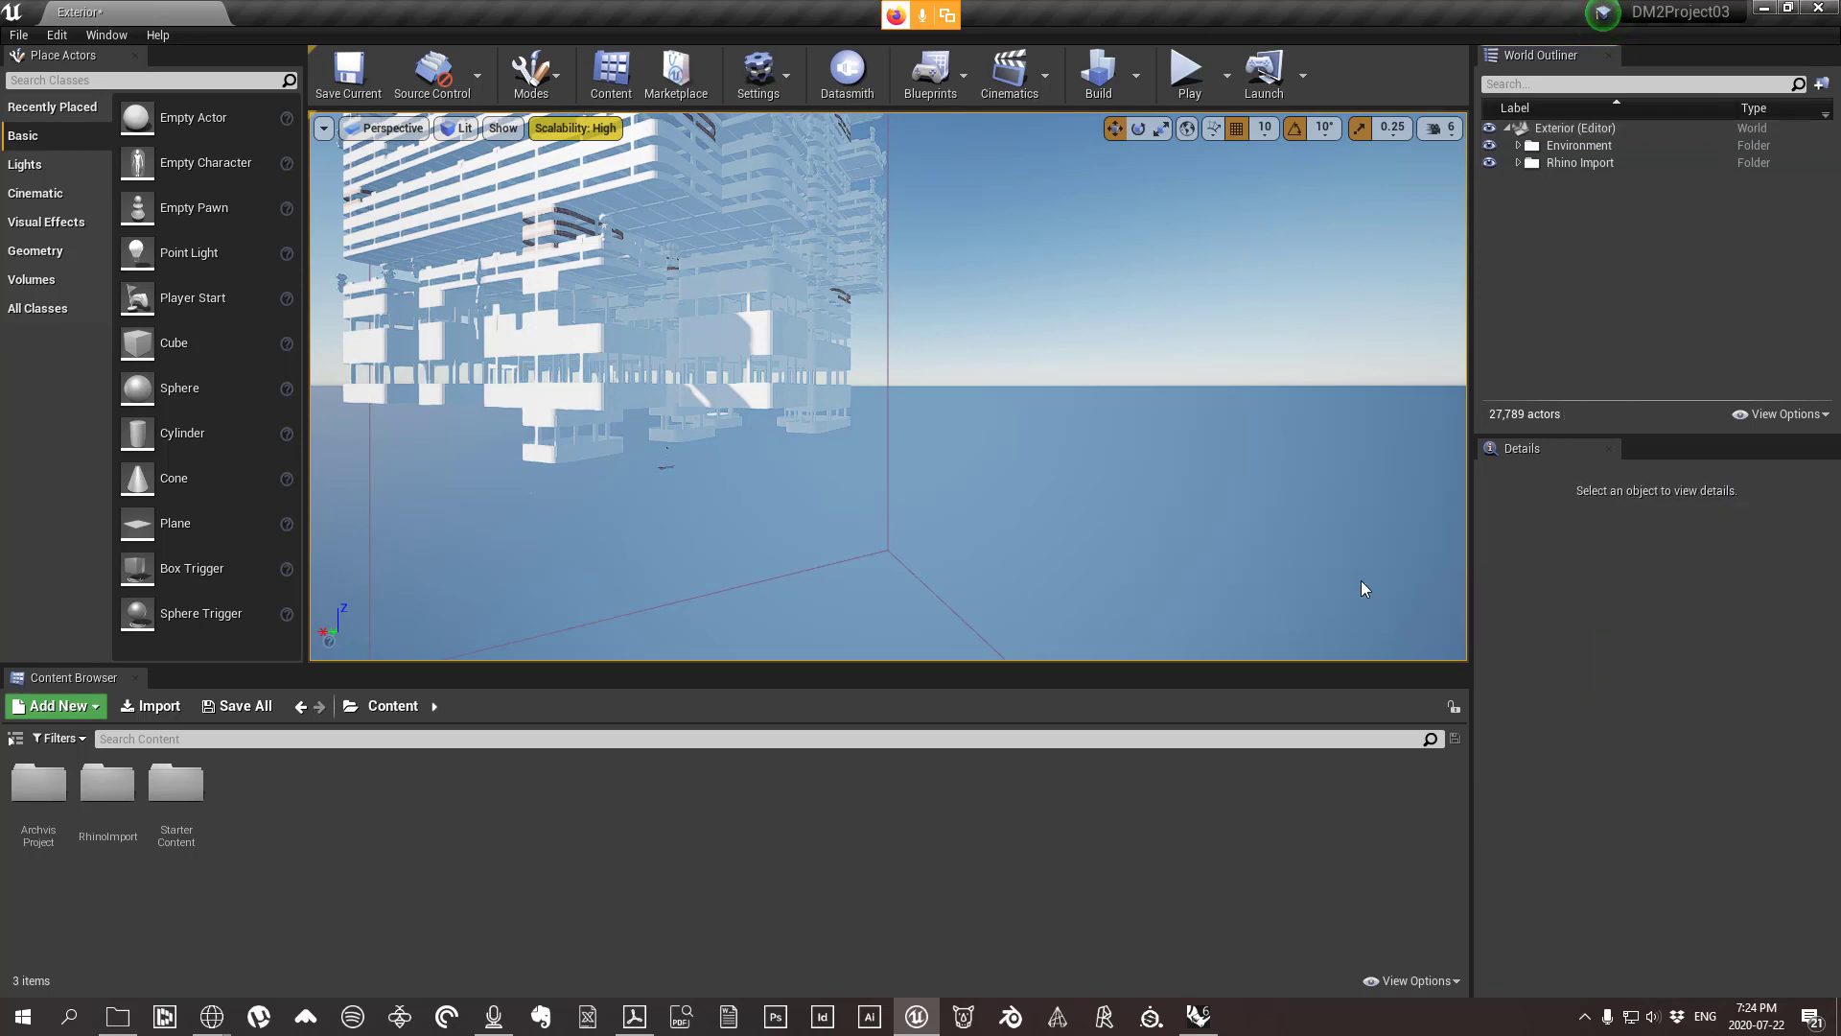
pyautogui.click(1563, 161)
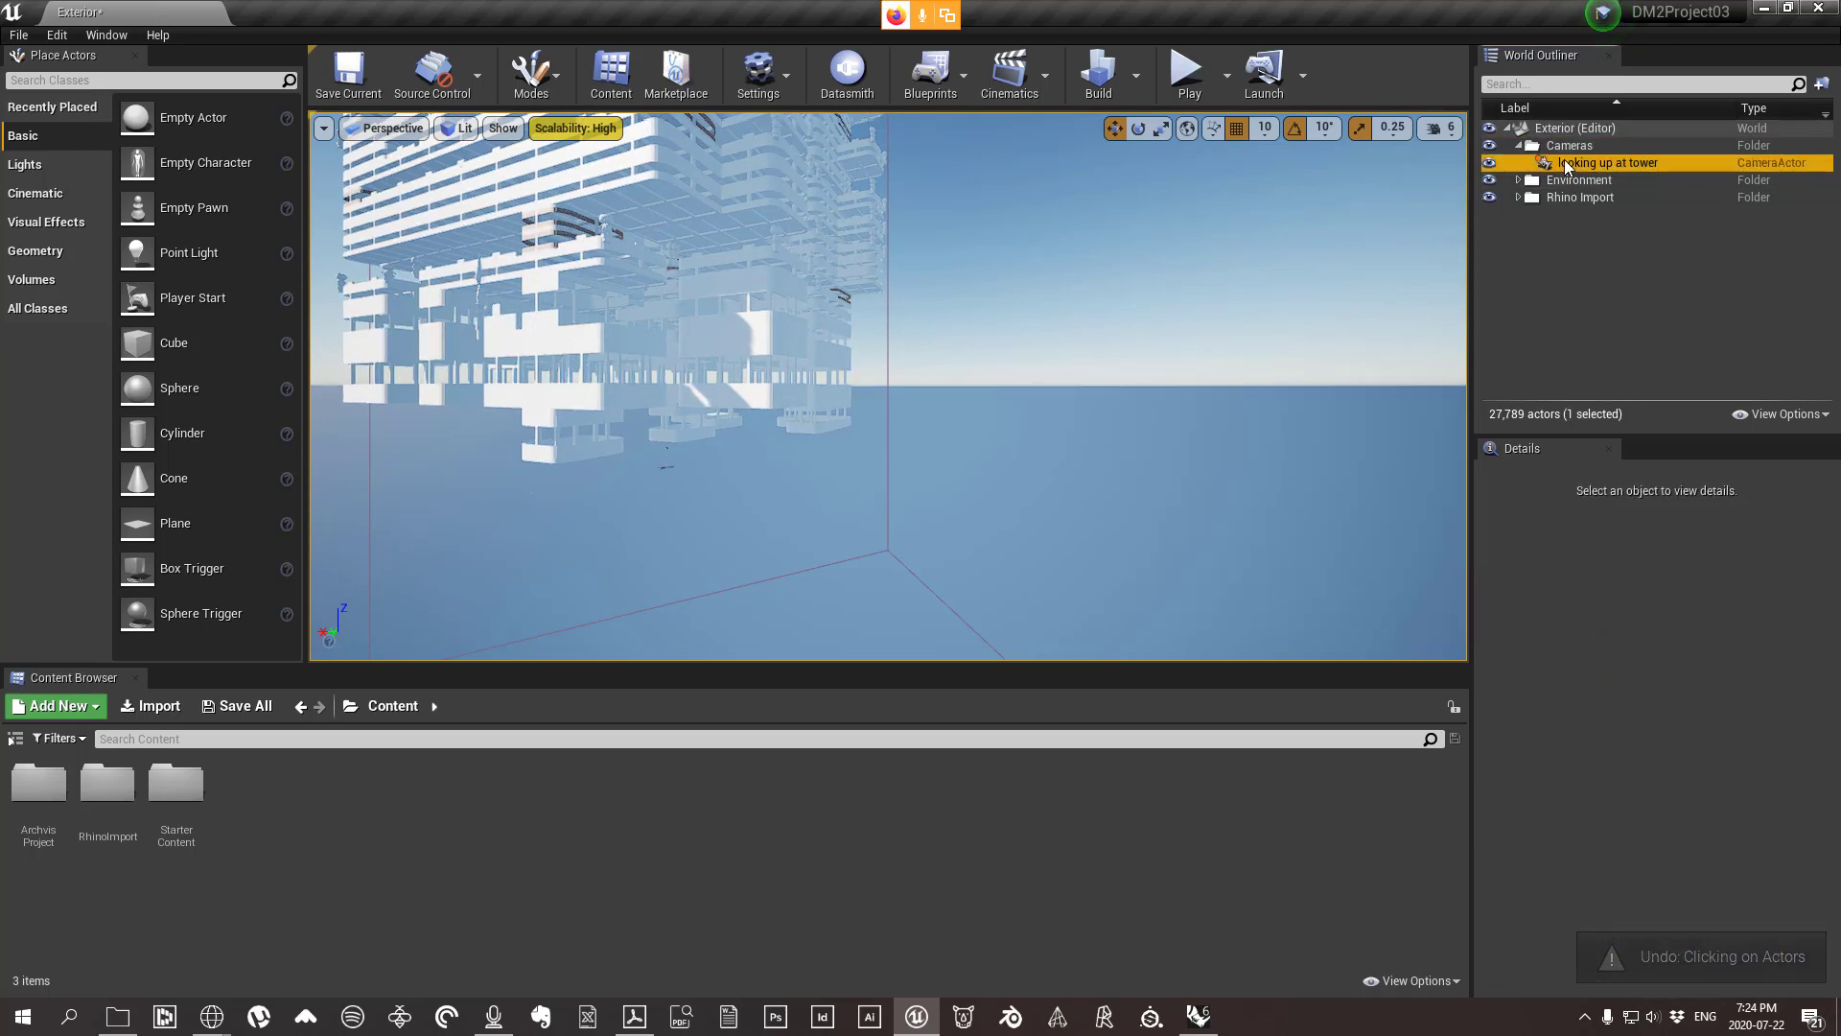
pyautogui.hotkey('ctrl', 'z')
pyautogui.hotkey('ctrl', 'z')
pyautogui.hotkey('ctrl', 'z')
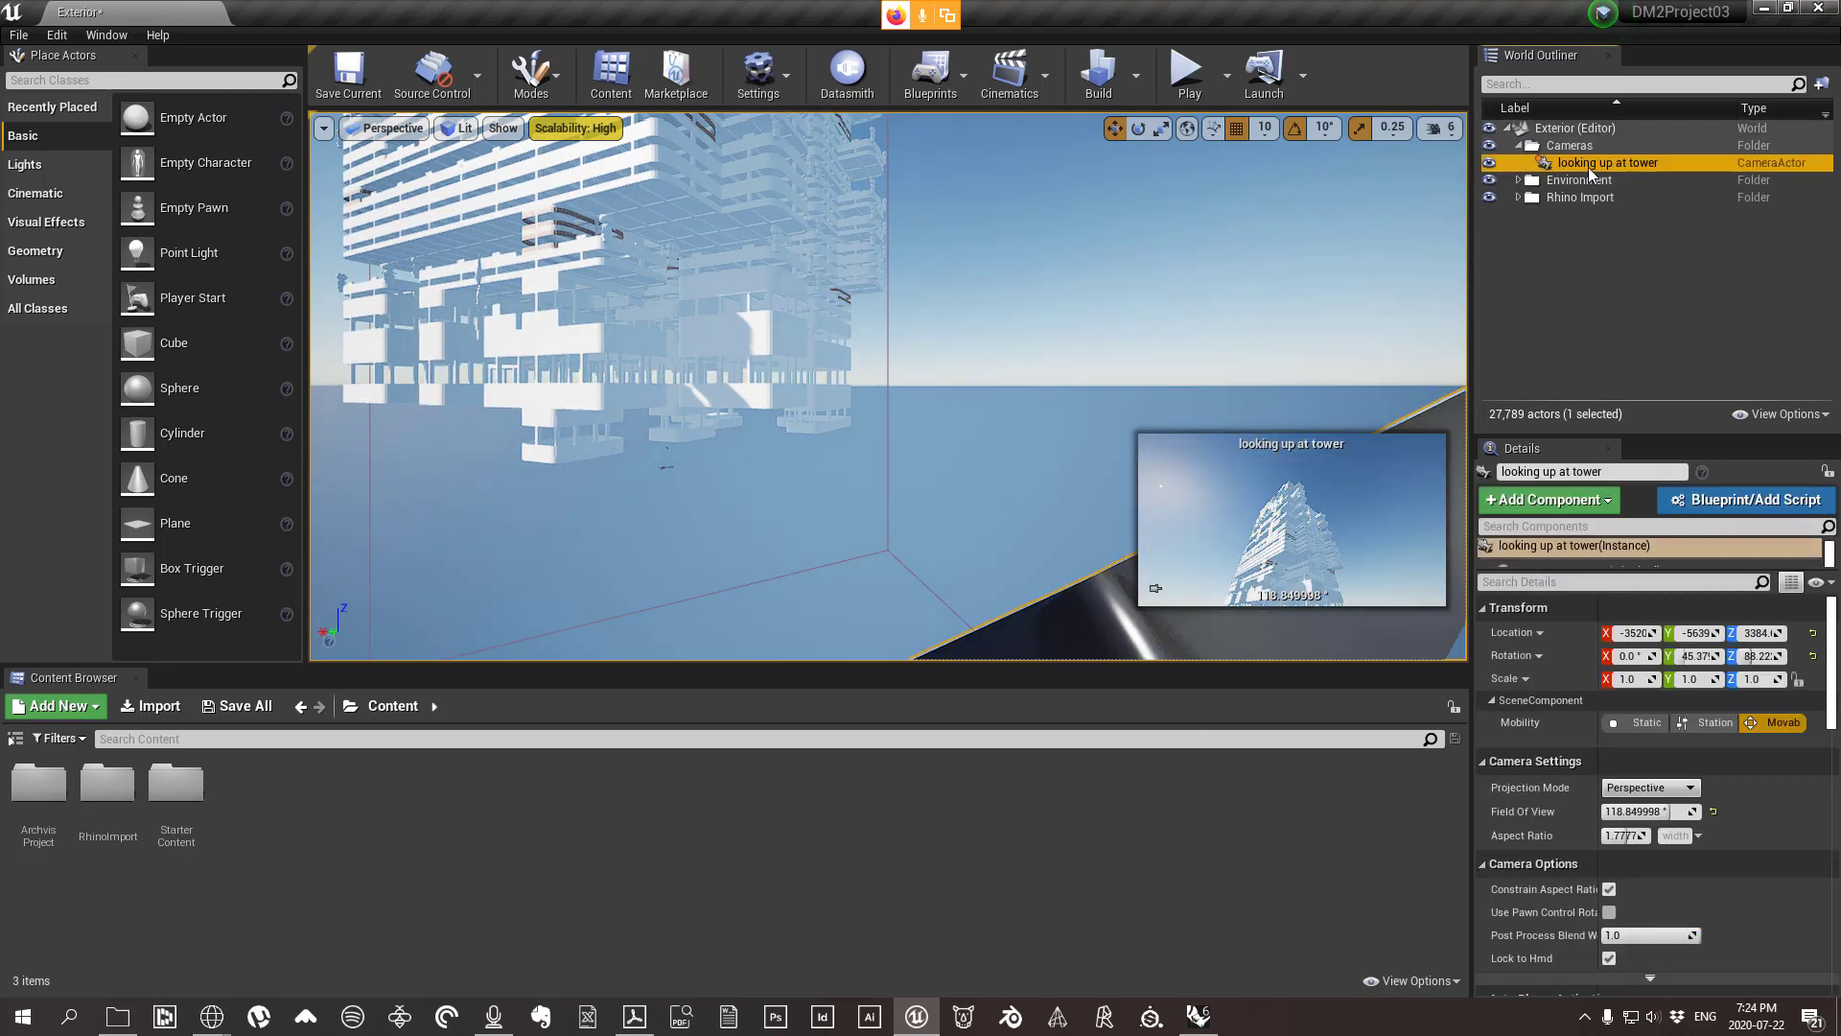
# Start piloting the "looking up at tower" camera from its restored upward view.
pyautogui.click(1588, 167)
pyautogui.rightClick(1590, 167)
pyautogui.click(1757, 256)
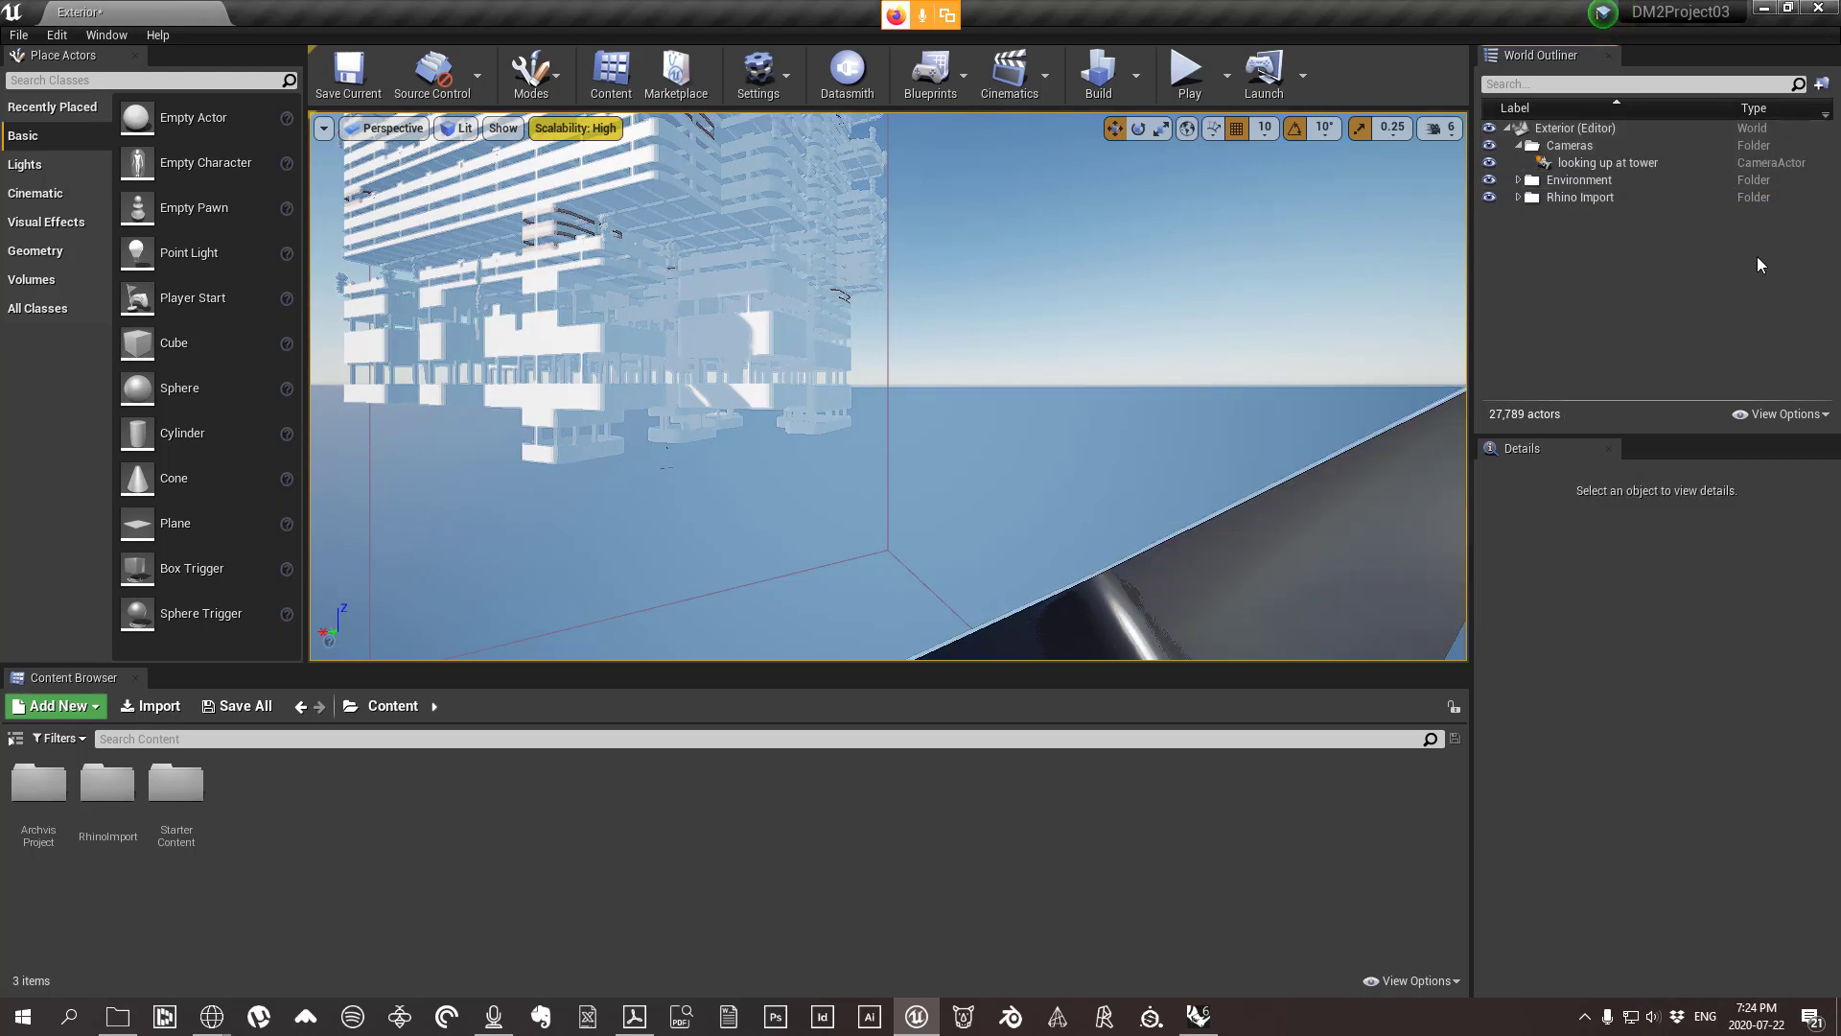
pyautogui.click(1647, 165)
pyautogui.rightClick(1647, 163)
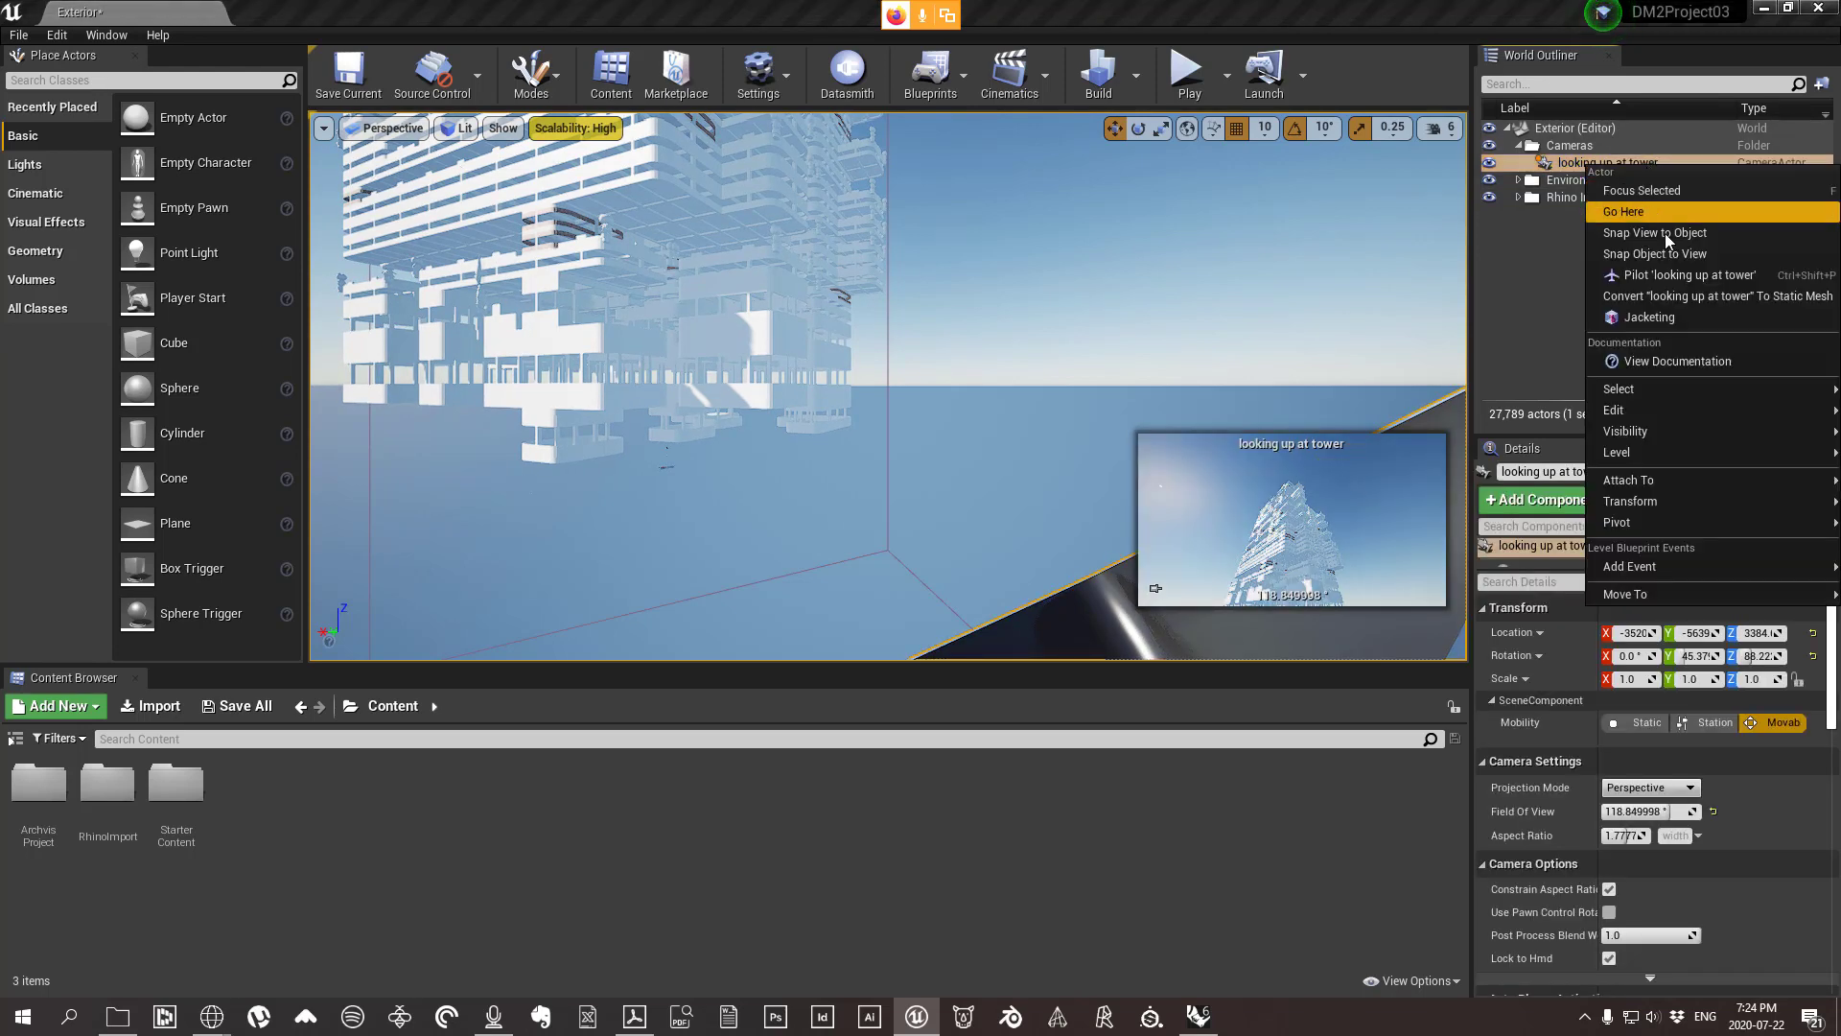
pyautogui.click(1666, 273)
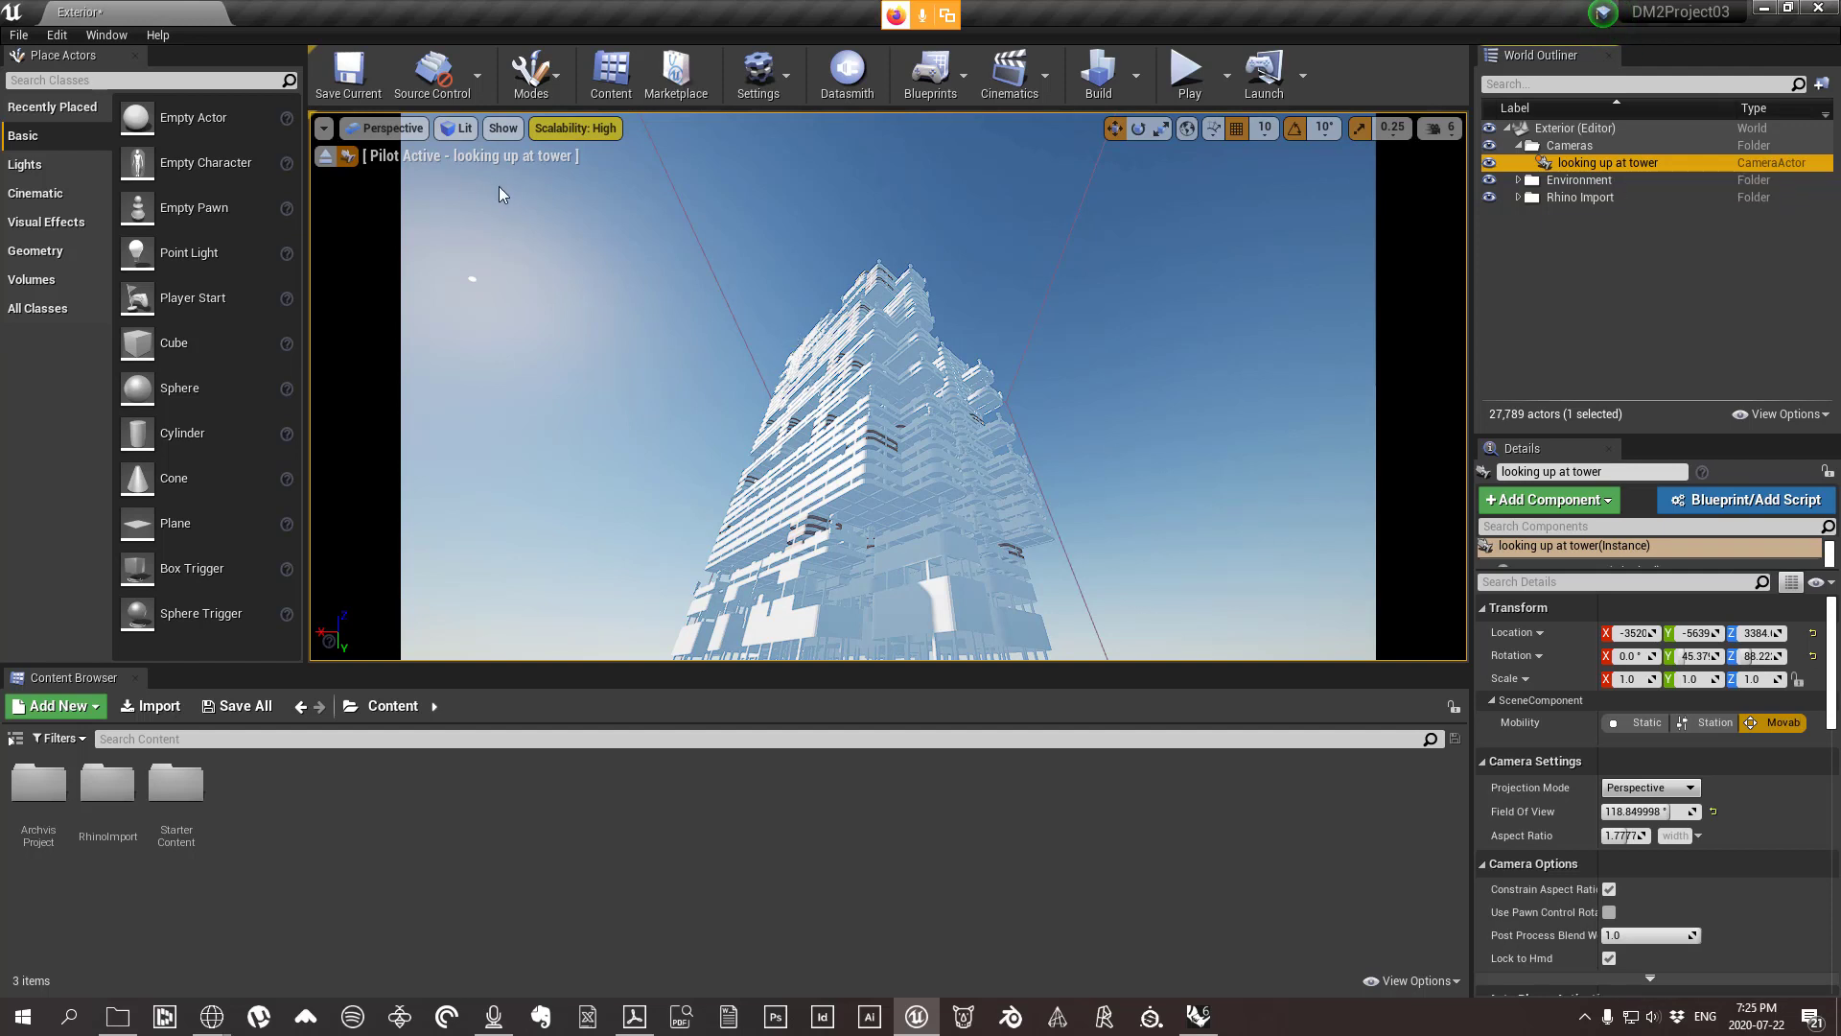
# Duplicate the "looking up at tower" camera within the Cameras folder.
pyautogui.rightClick(1653, 161)
pyautogui.moveTo(1667, 405)
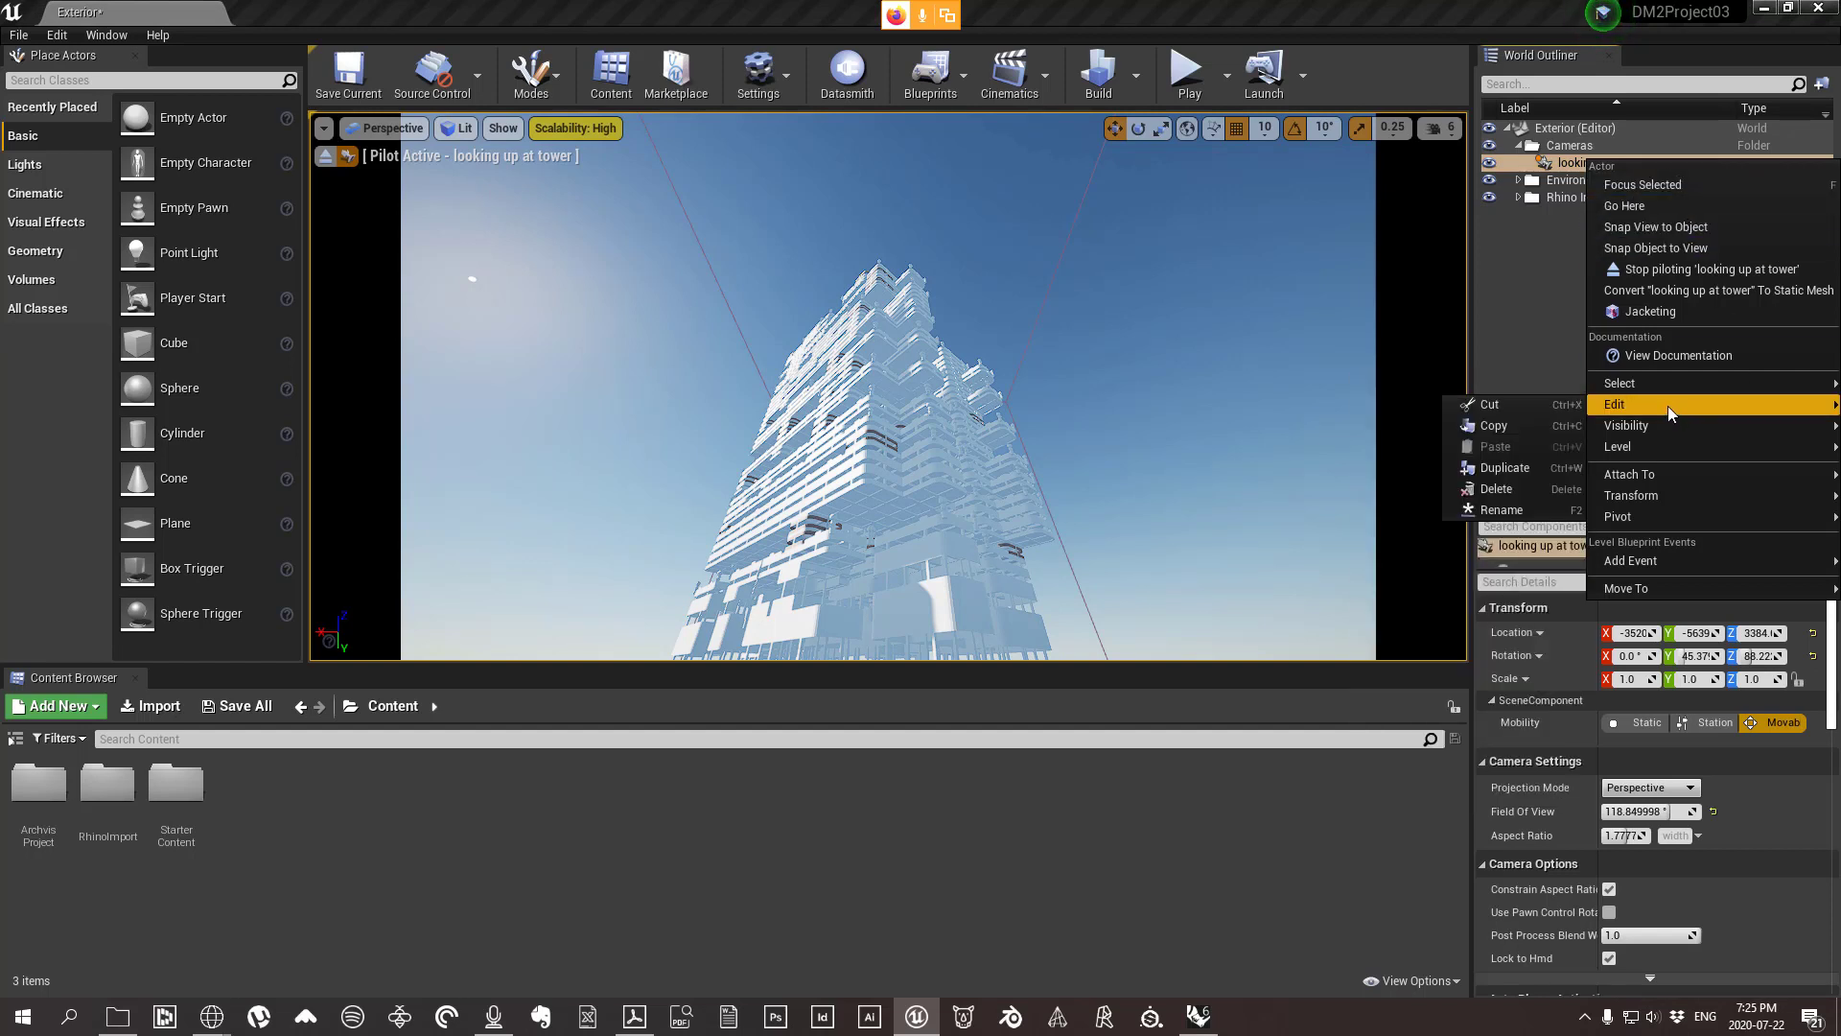
pyautogui.click(1536, 469)
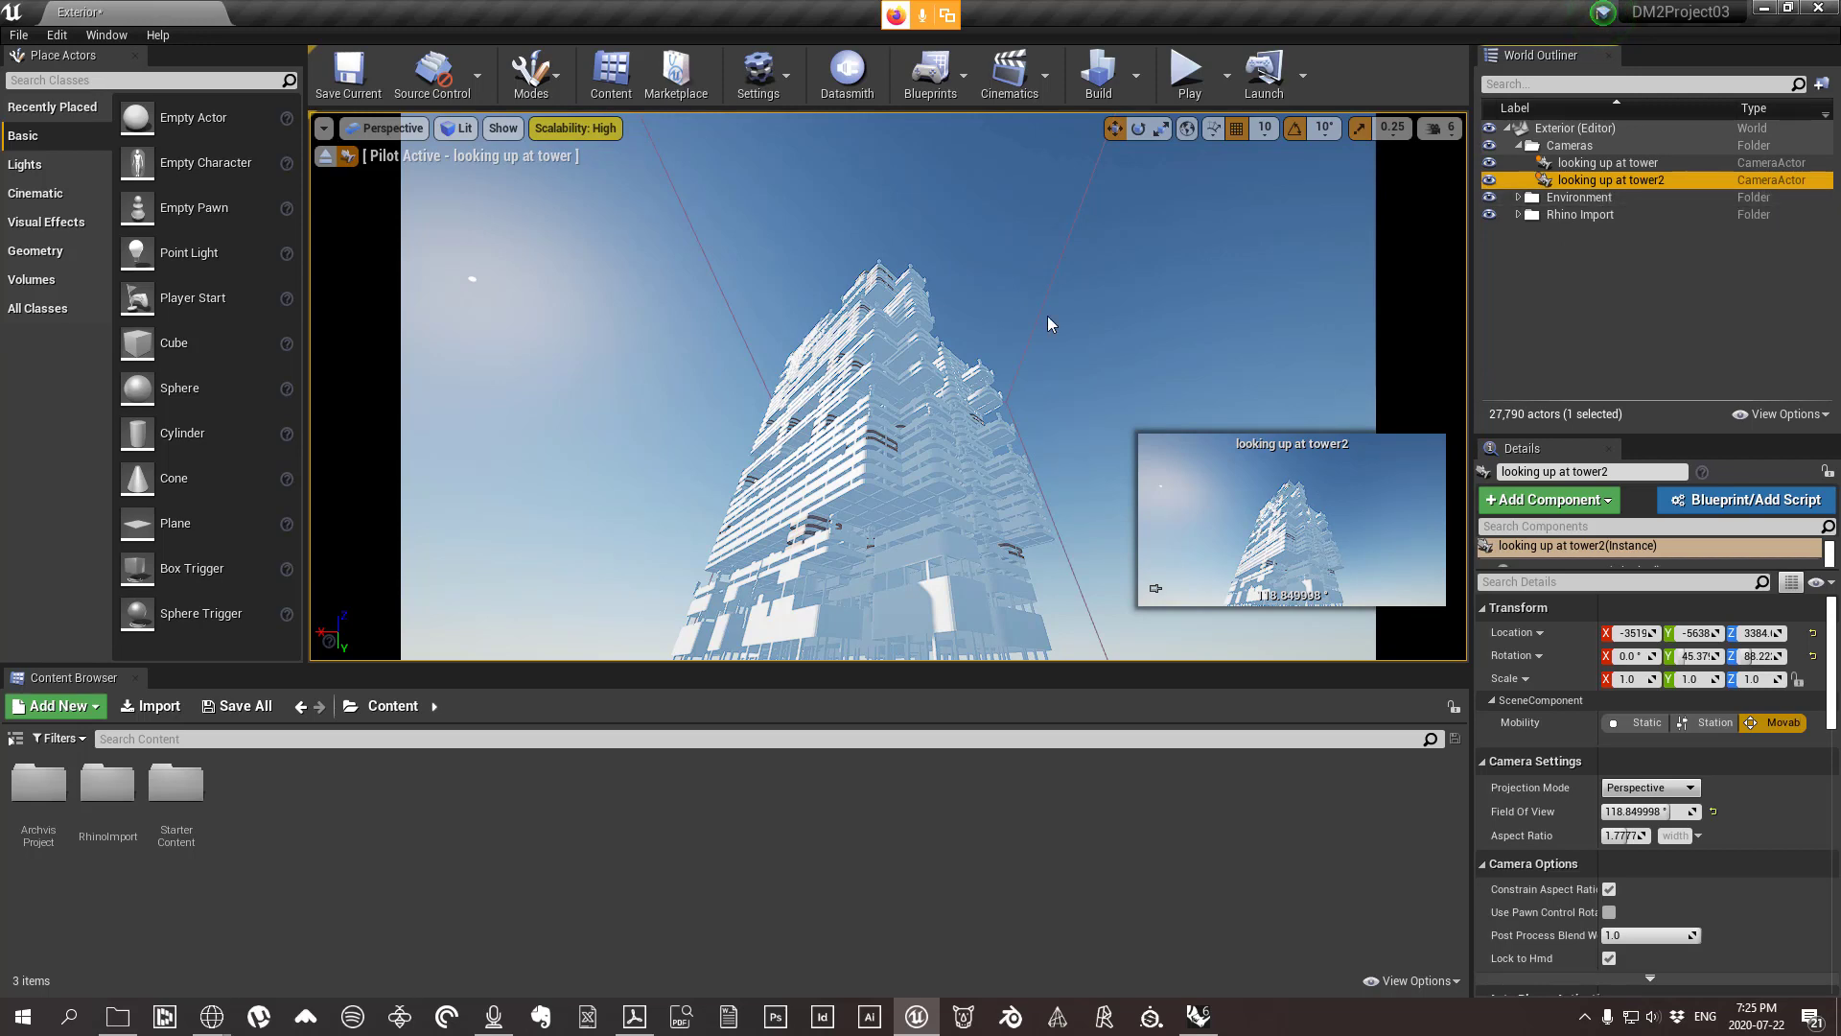
# Move the piloted original camera to face the tower's broad side, stop piloting and select the duplicate camera to check its preview.
pyautogui.moveTo(1052, 324); pyautogui.dragTo(1003, 327, button='right')
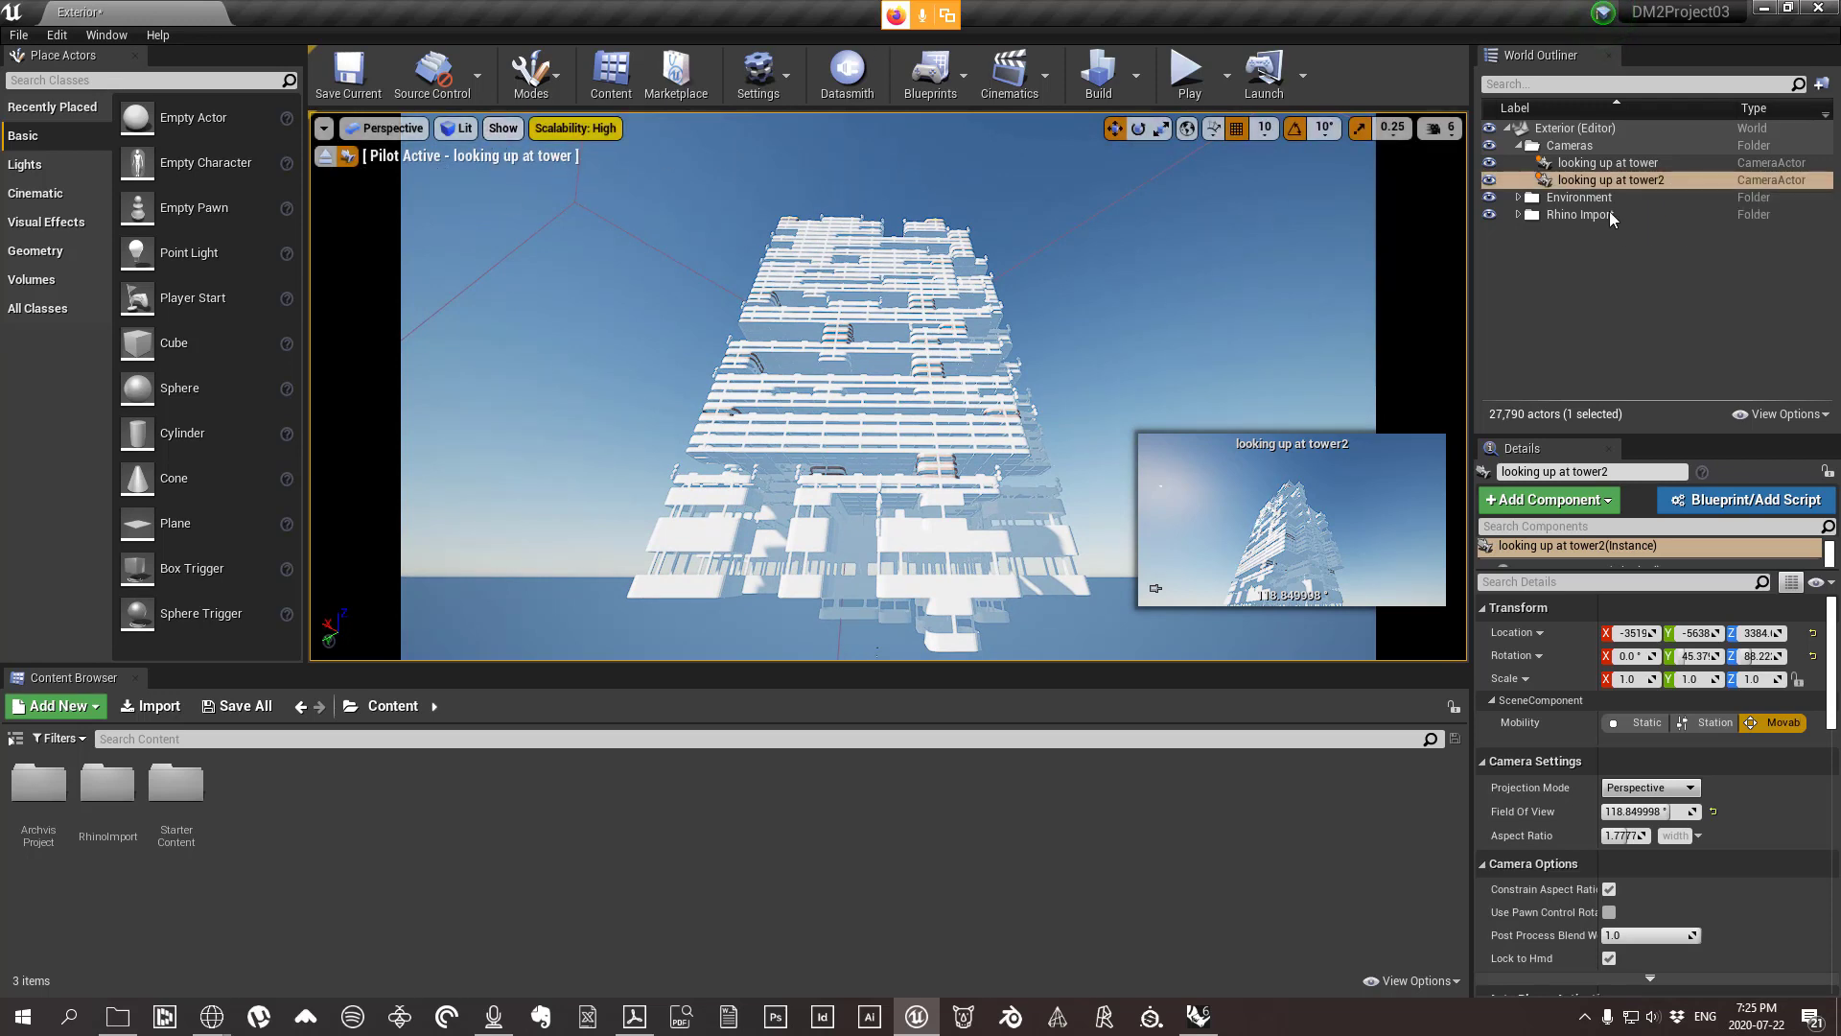
pyautogui.click(1607, 163)
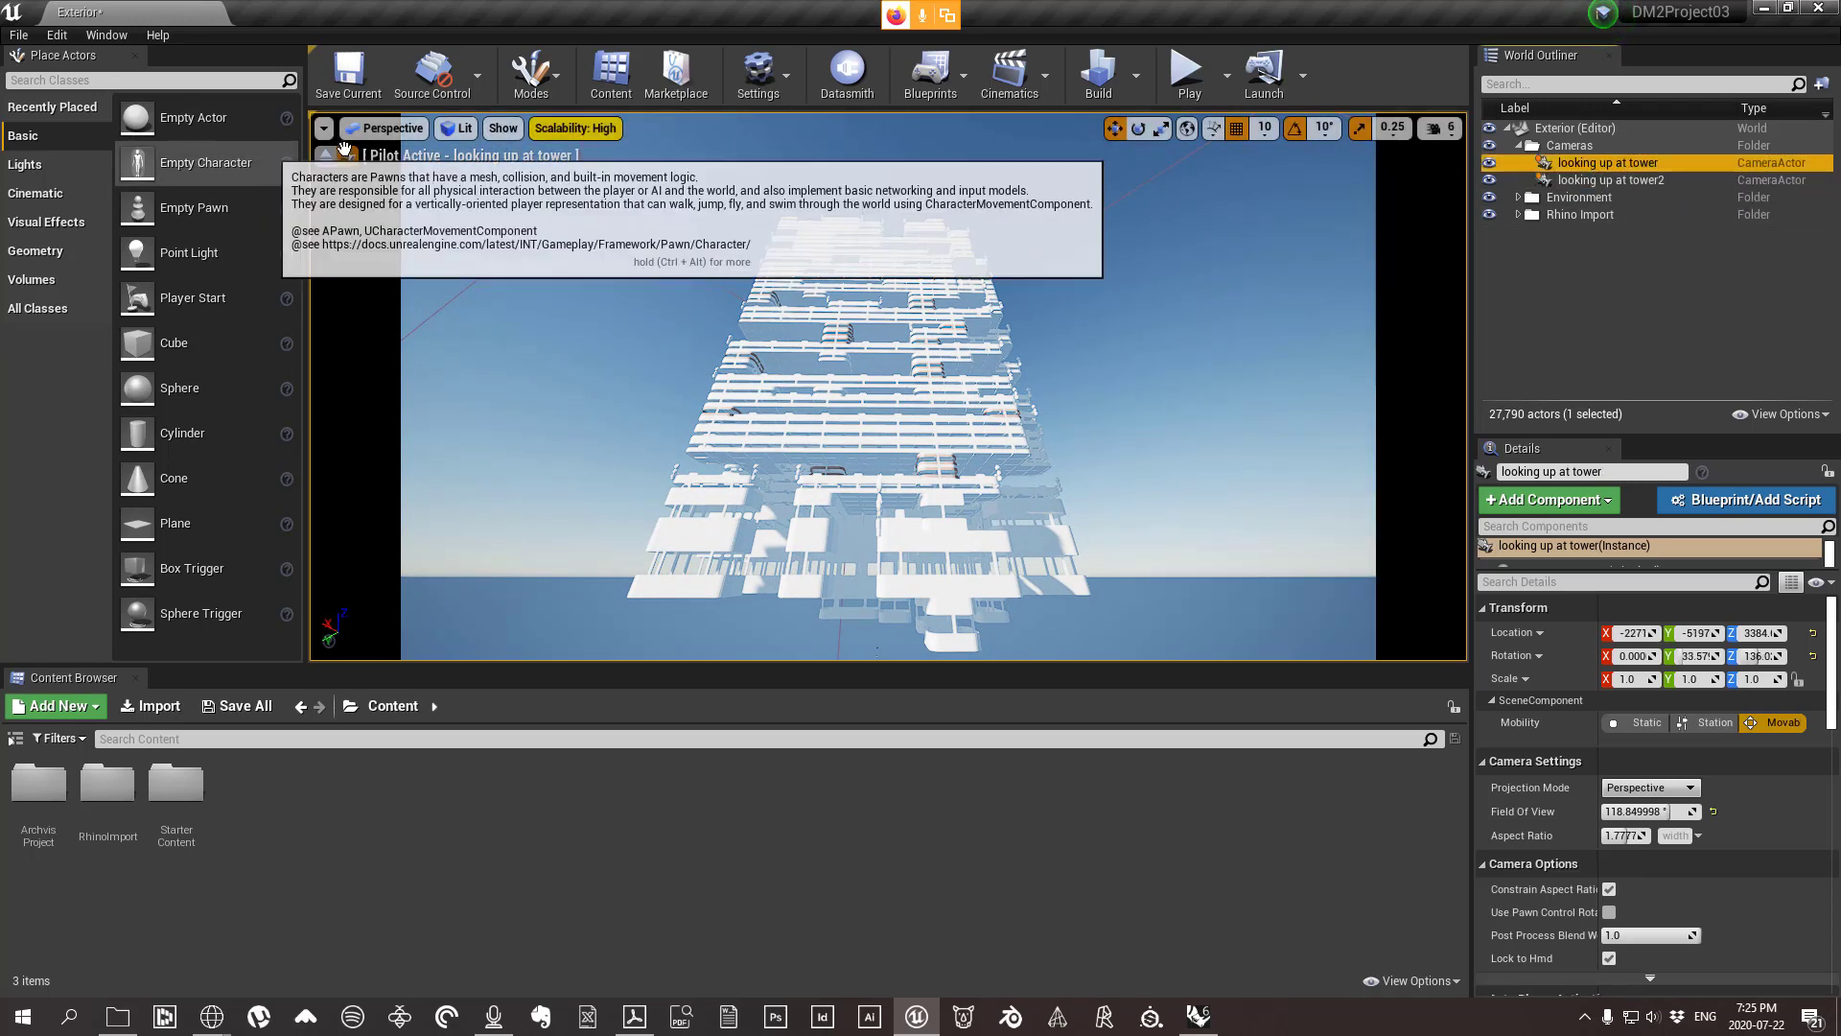
pyautogui.click(327, 154)
pyautogui.click(1625, 197)
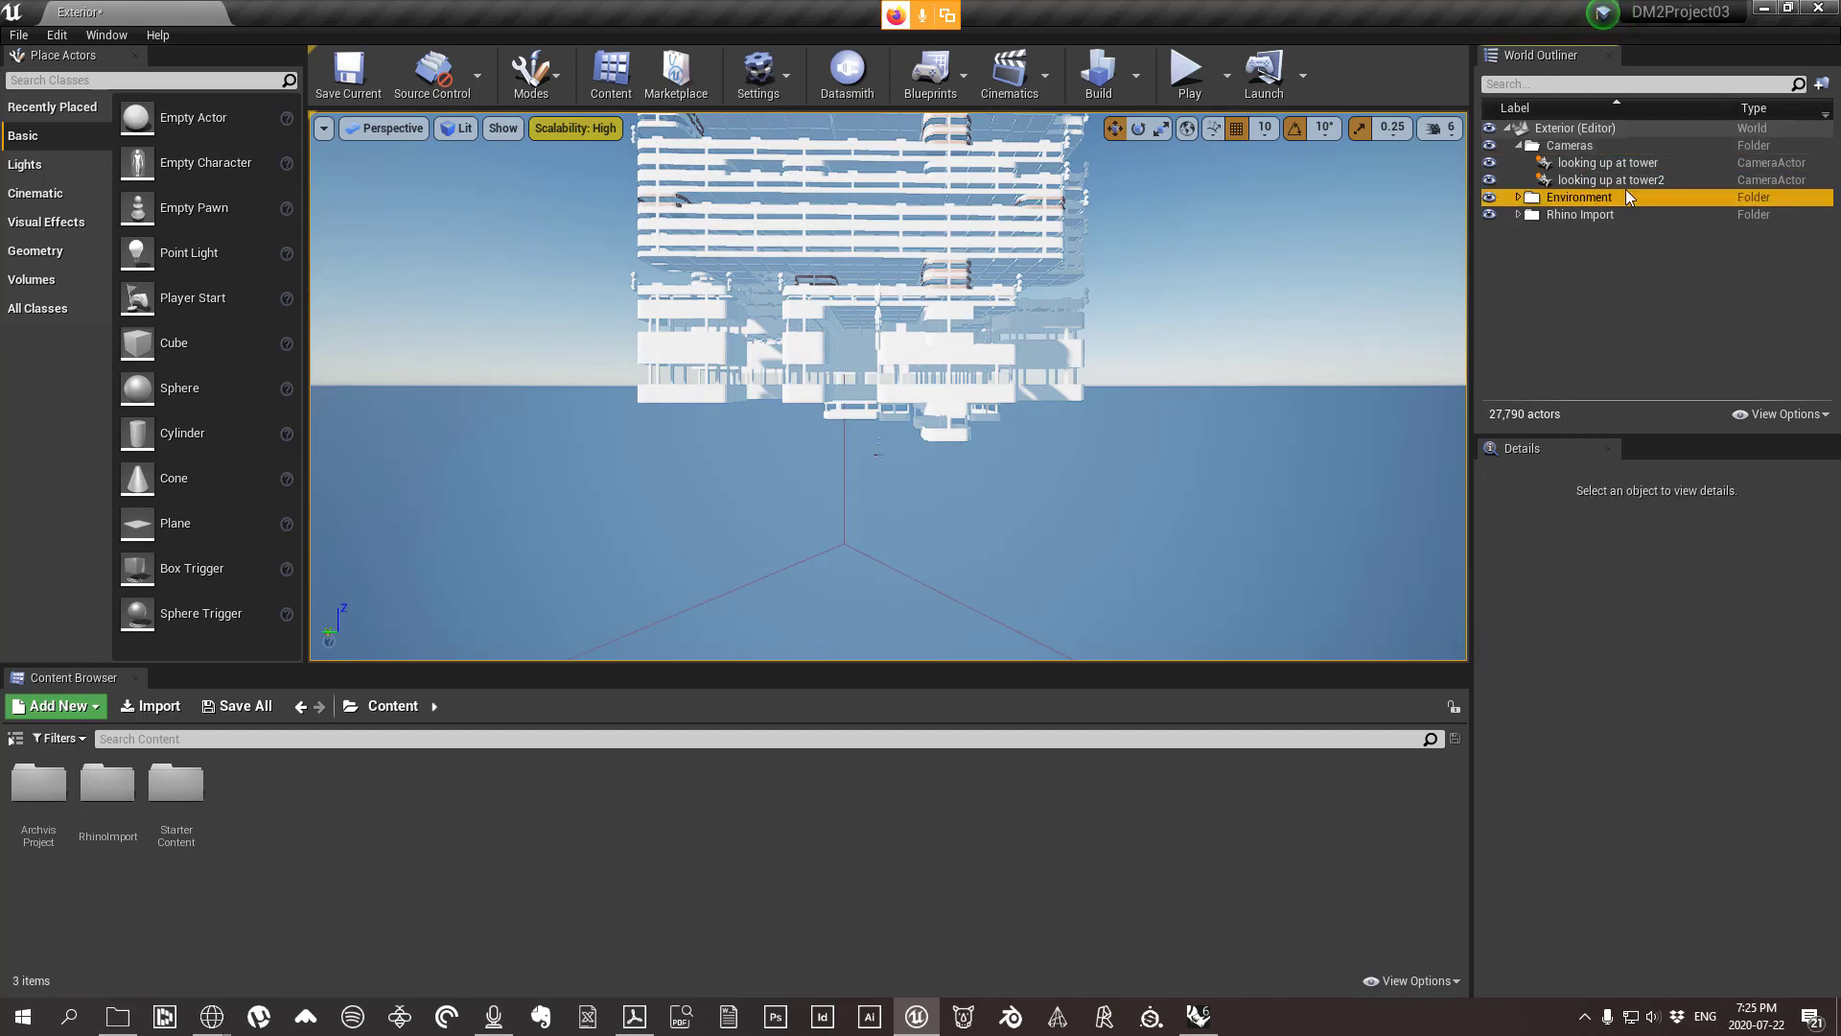
pyautogui.click(1630, 179)
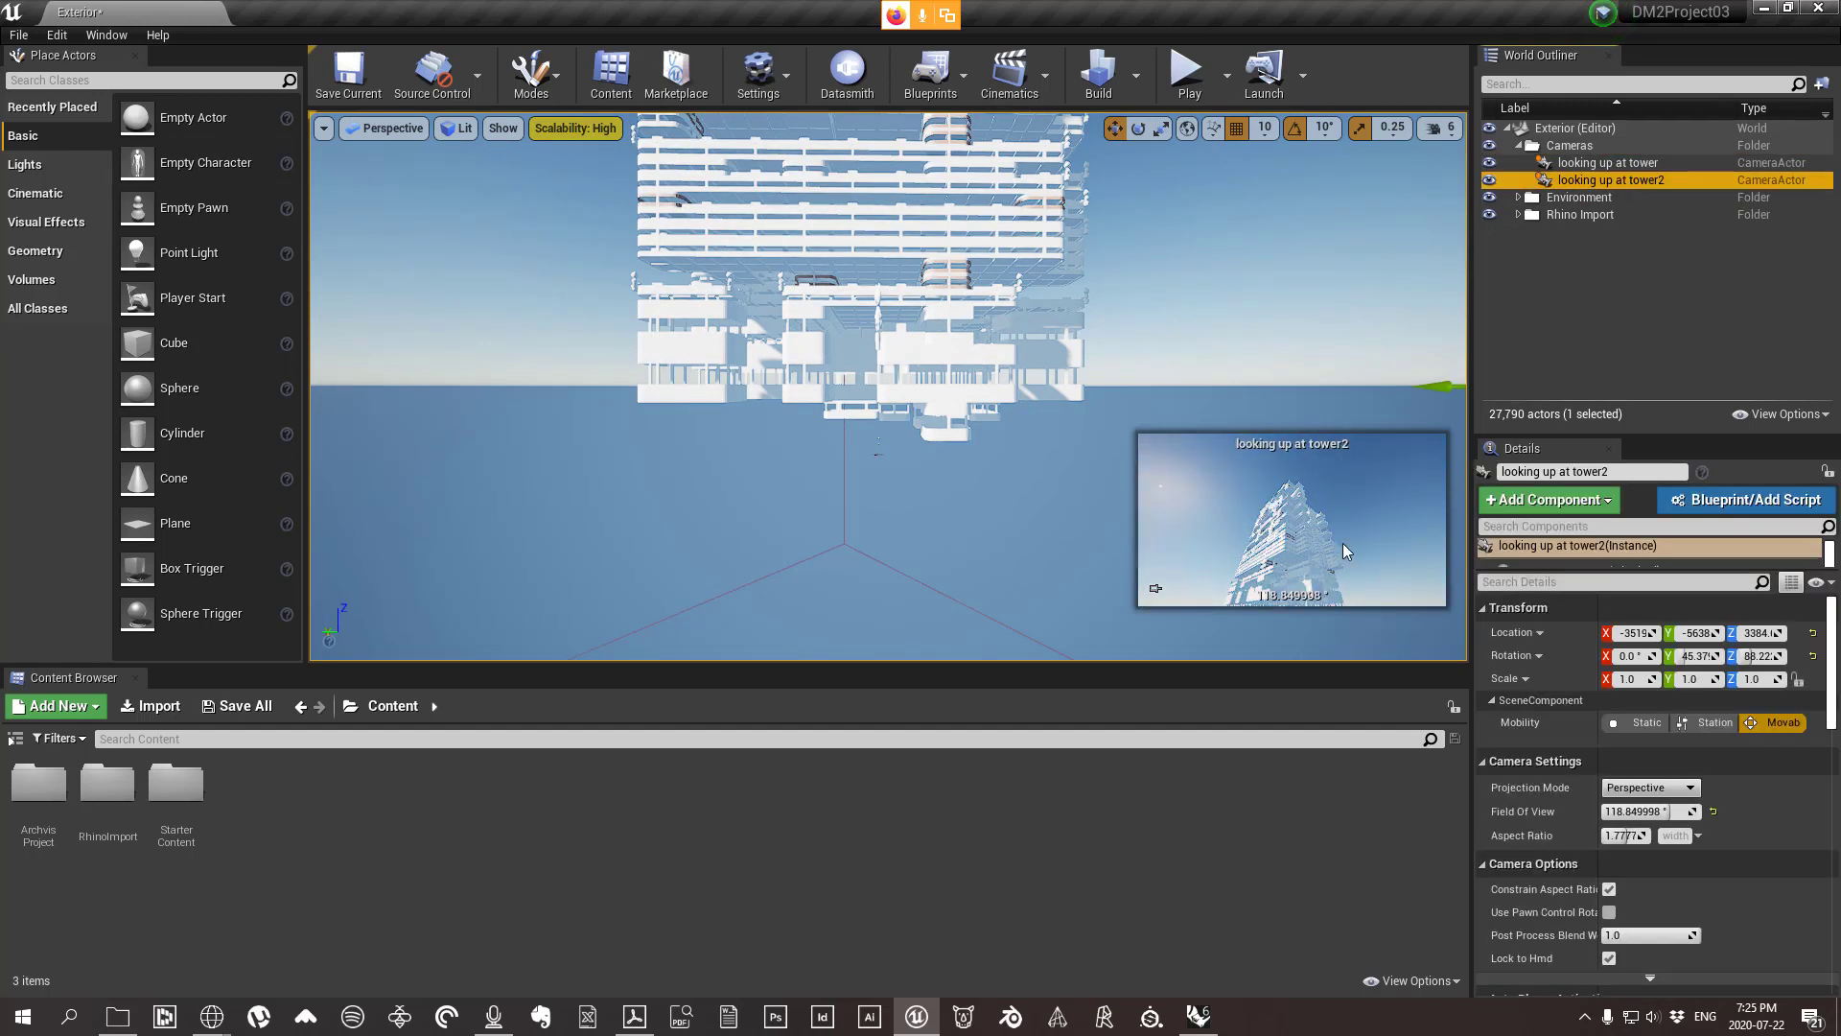
# Compare the preview images of the "looking up at tower" and "looking up at tower2" cameras.
pyautogui.click(1599, 164)
pyautogui.click(1599, 182)
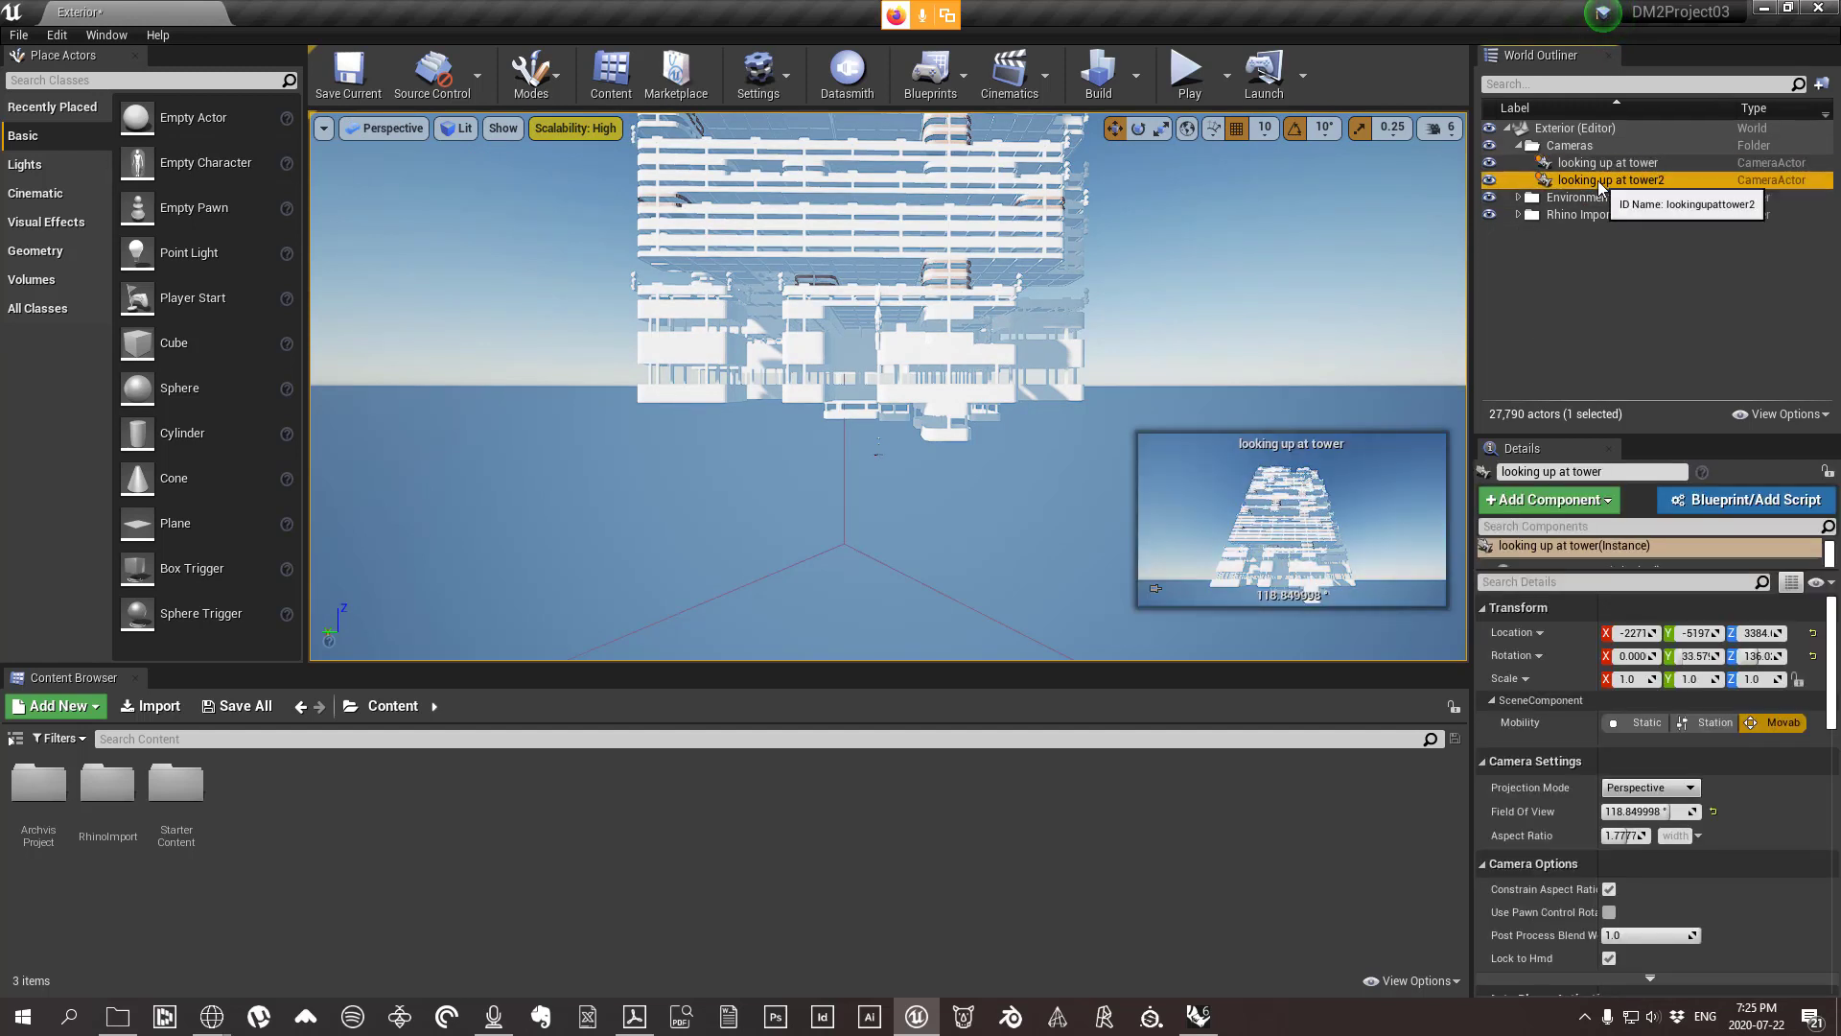
pyautogui.click(1599, 164)
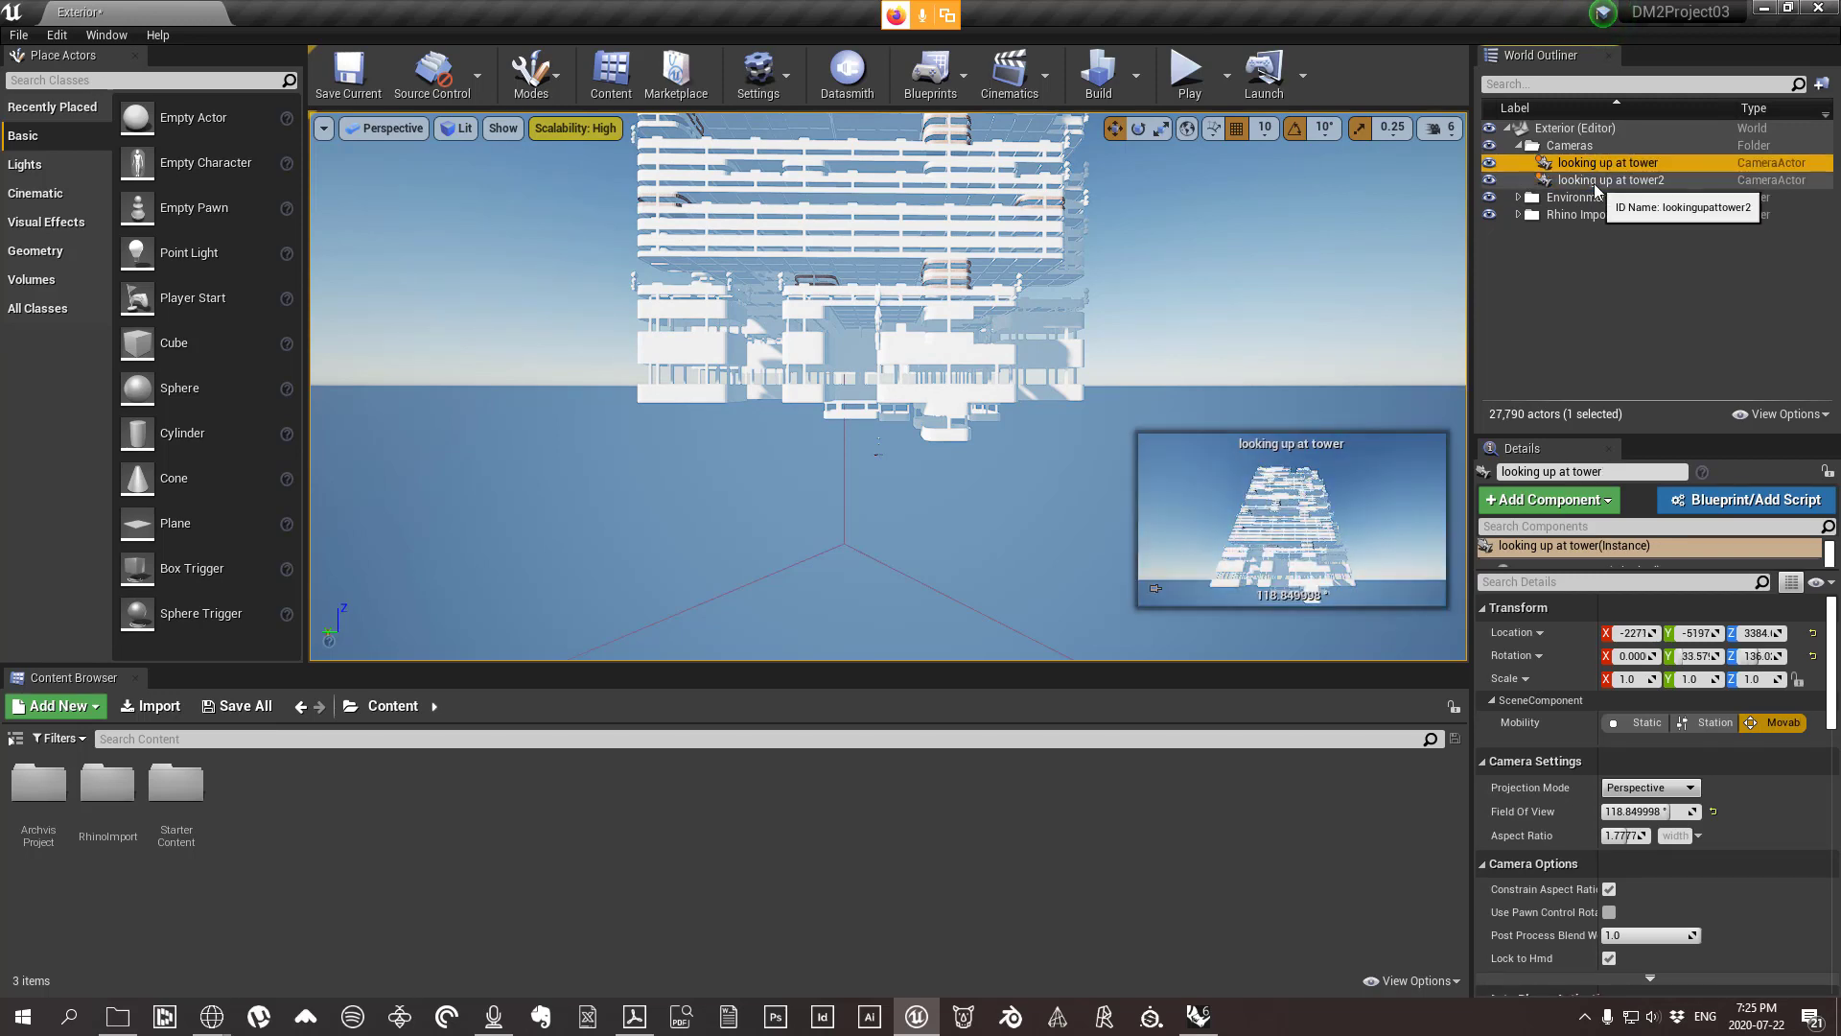
# Pilot the "looking up at tower2" camera to view its exact framing, and stop piloting.
pyautogui.click(1597, 182)
pyautogui.rightClick(1596, 183)
pyautogui.click(1647, 295)
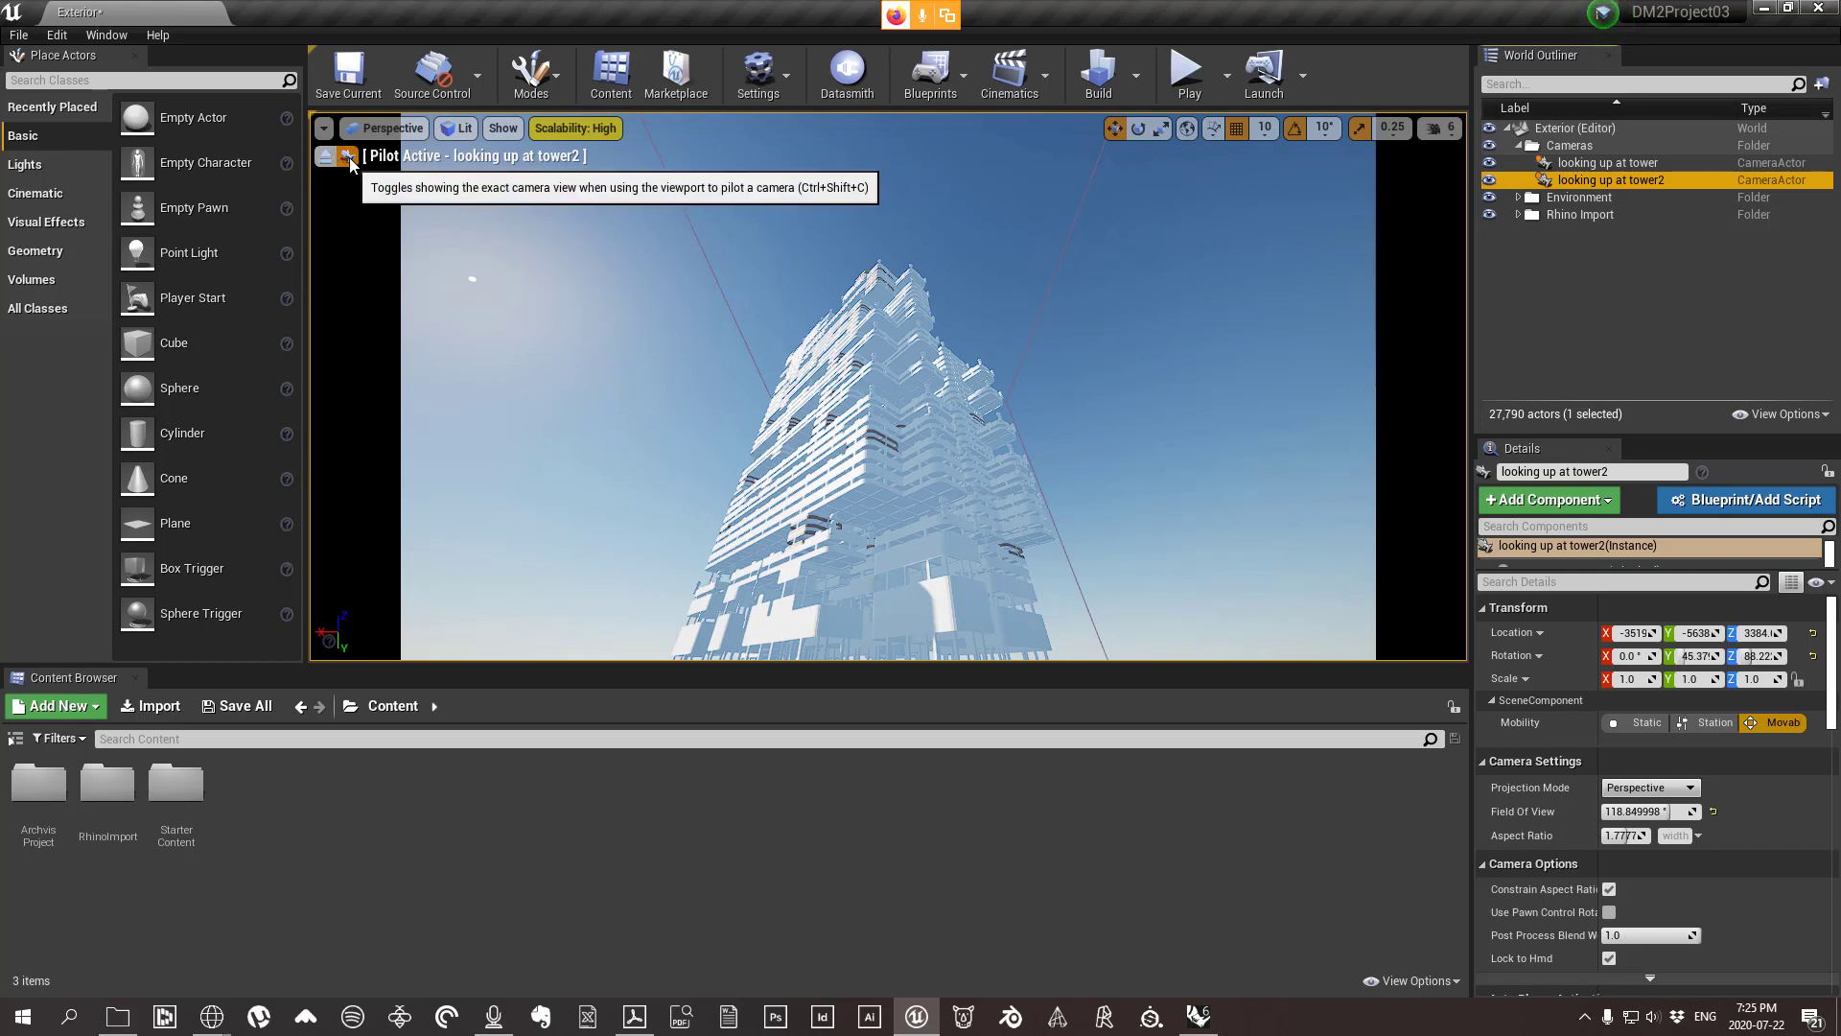
pyautogui.click(326, 155)
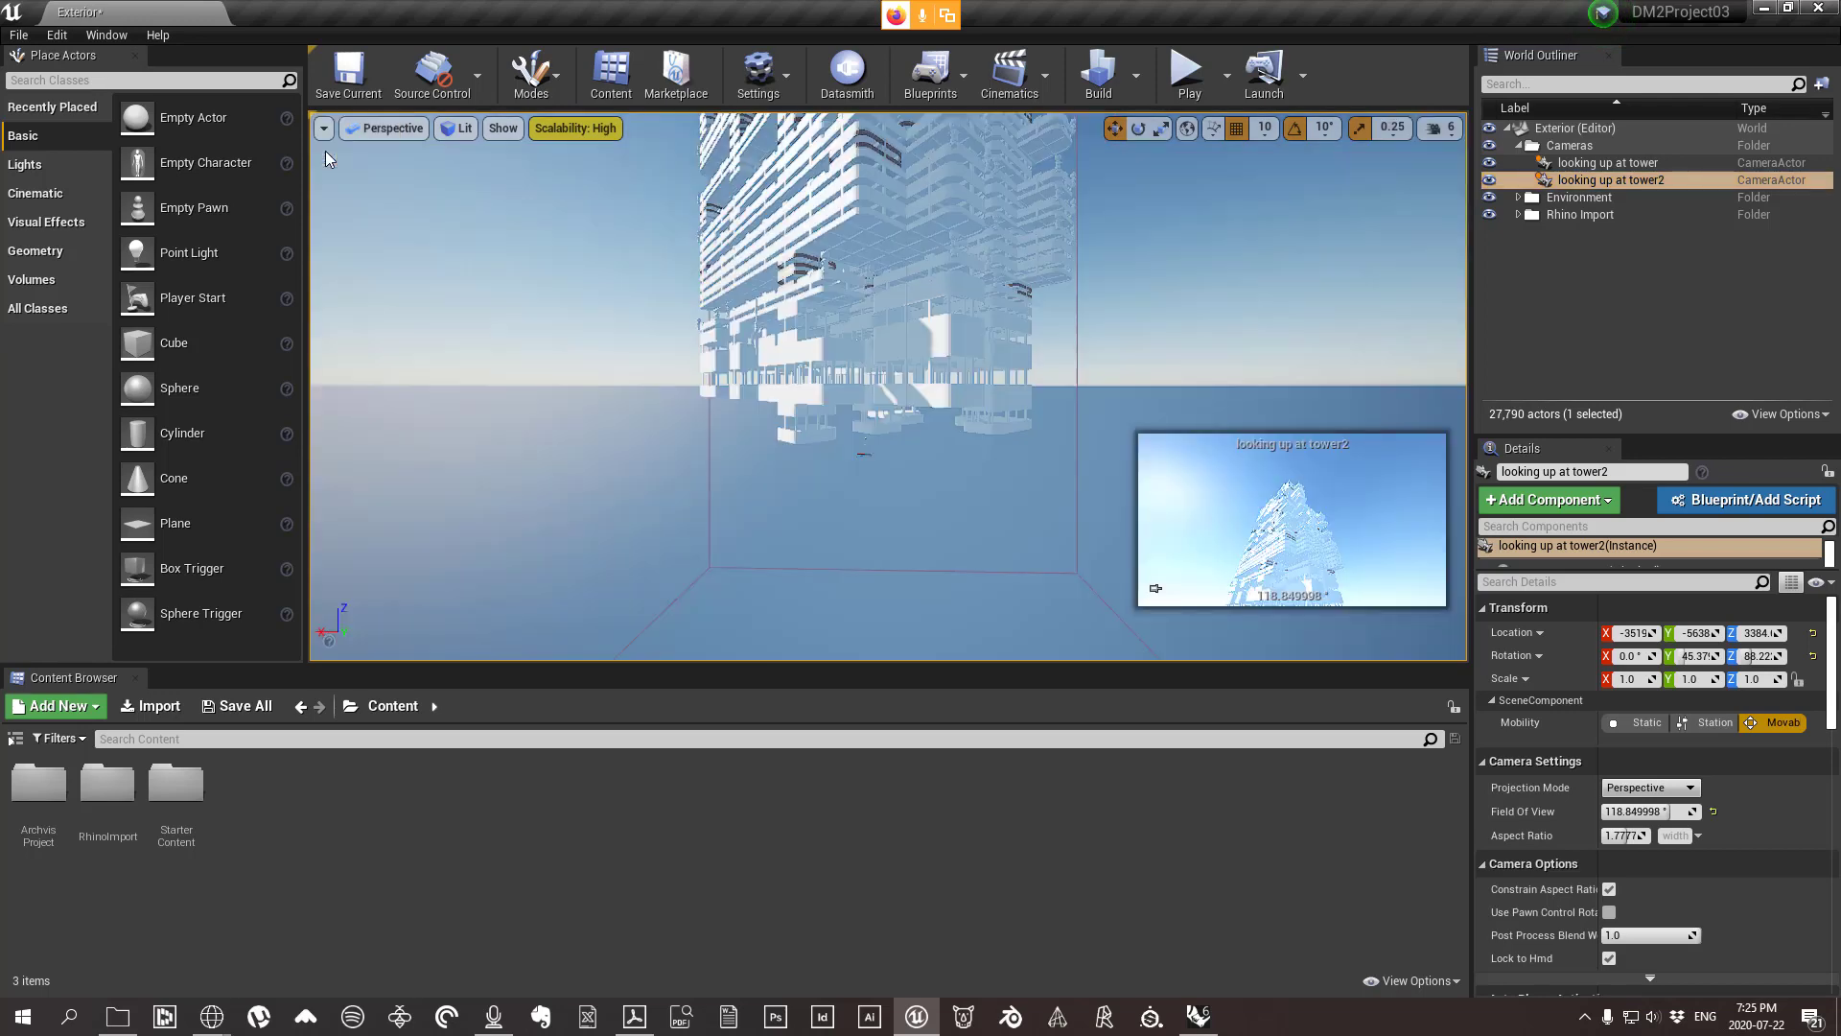
pyautogui.press('w')
pyautogui.moveTo(888, 385); pyautogui.dragTo(882, 308, button='right')
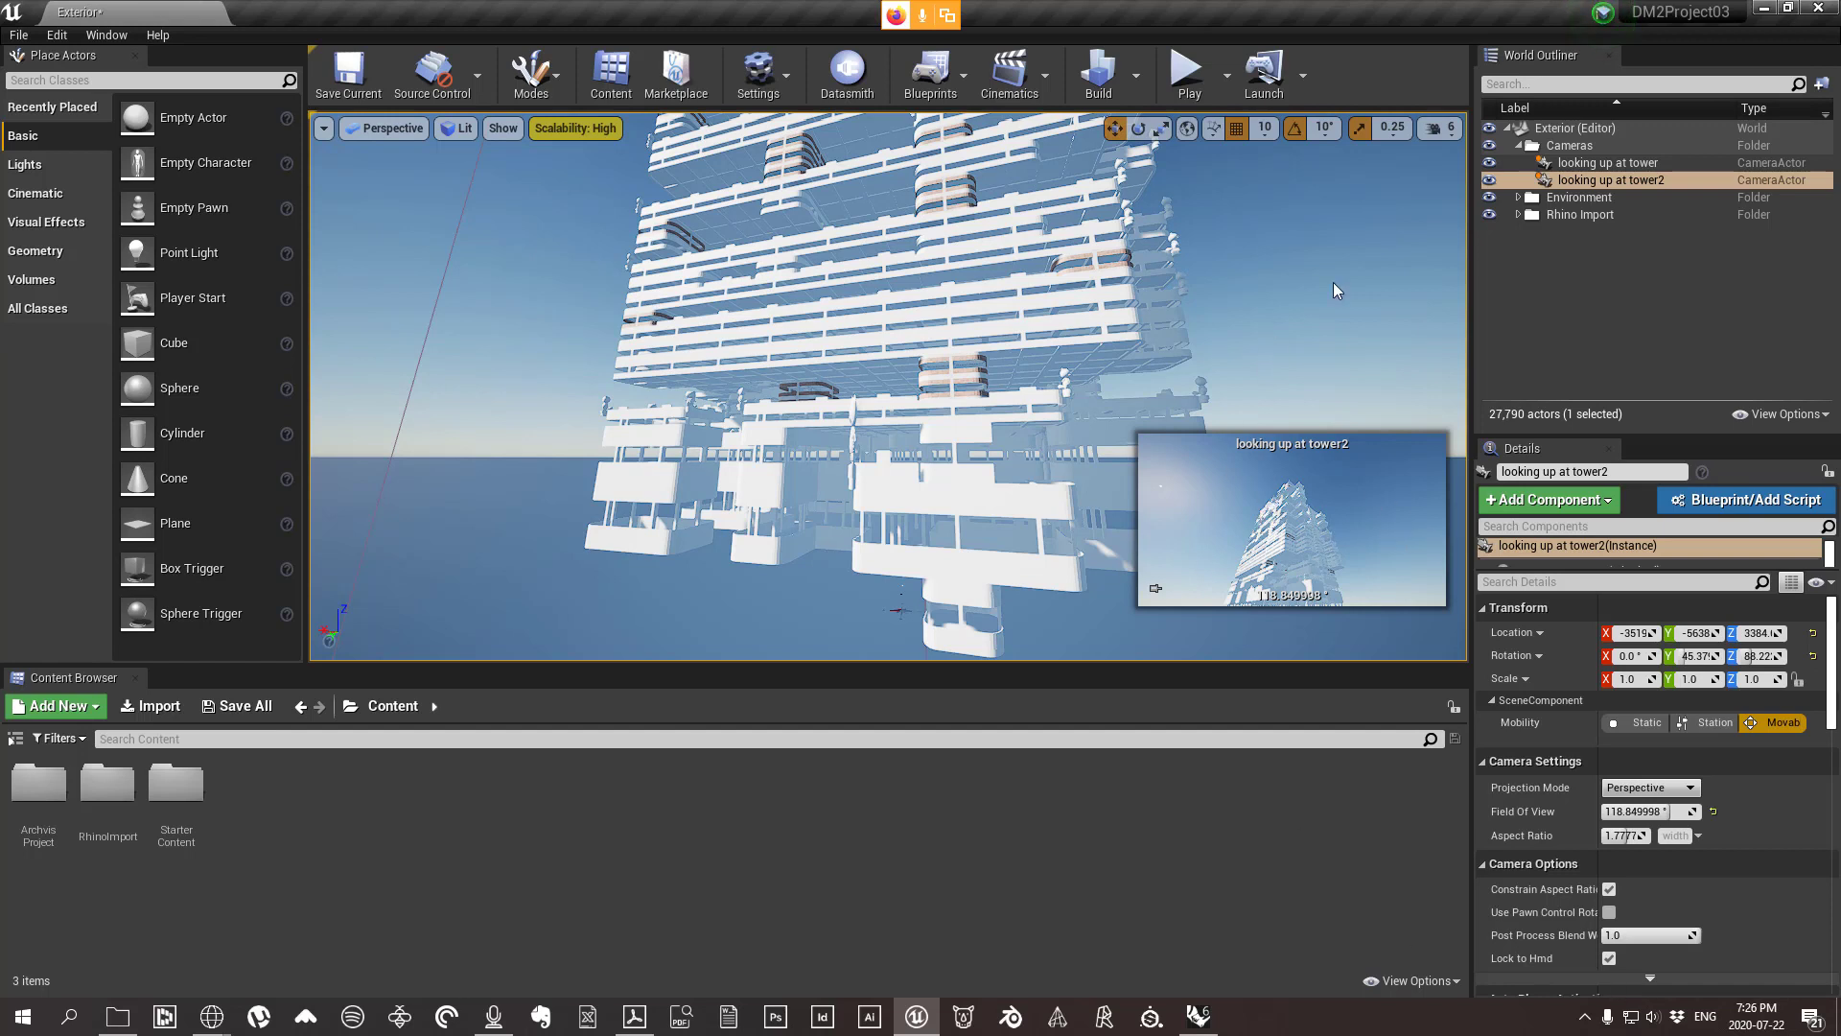
pyautogui.click(1348, 348)
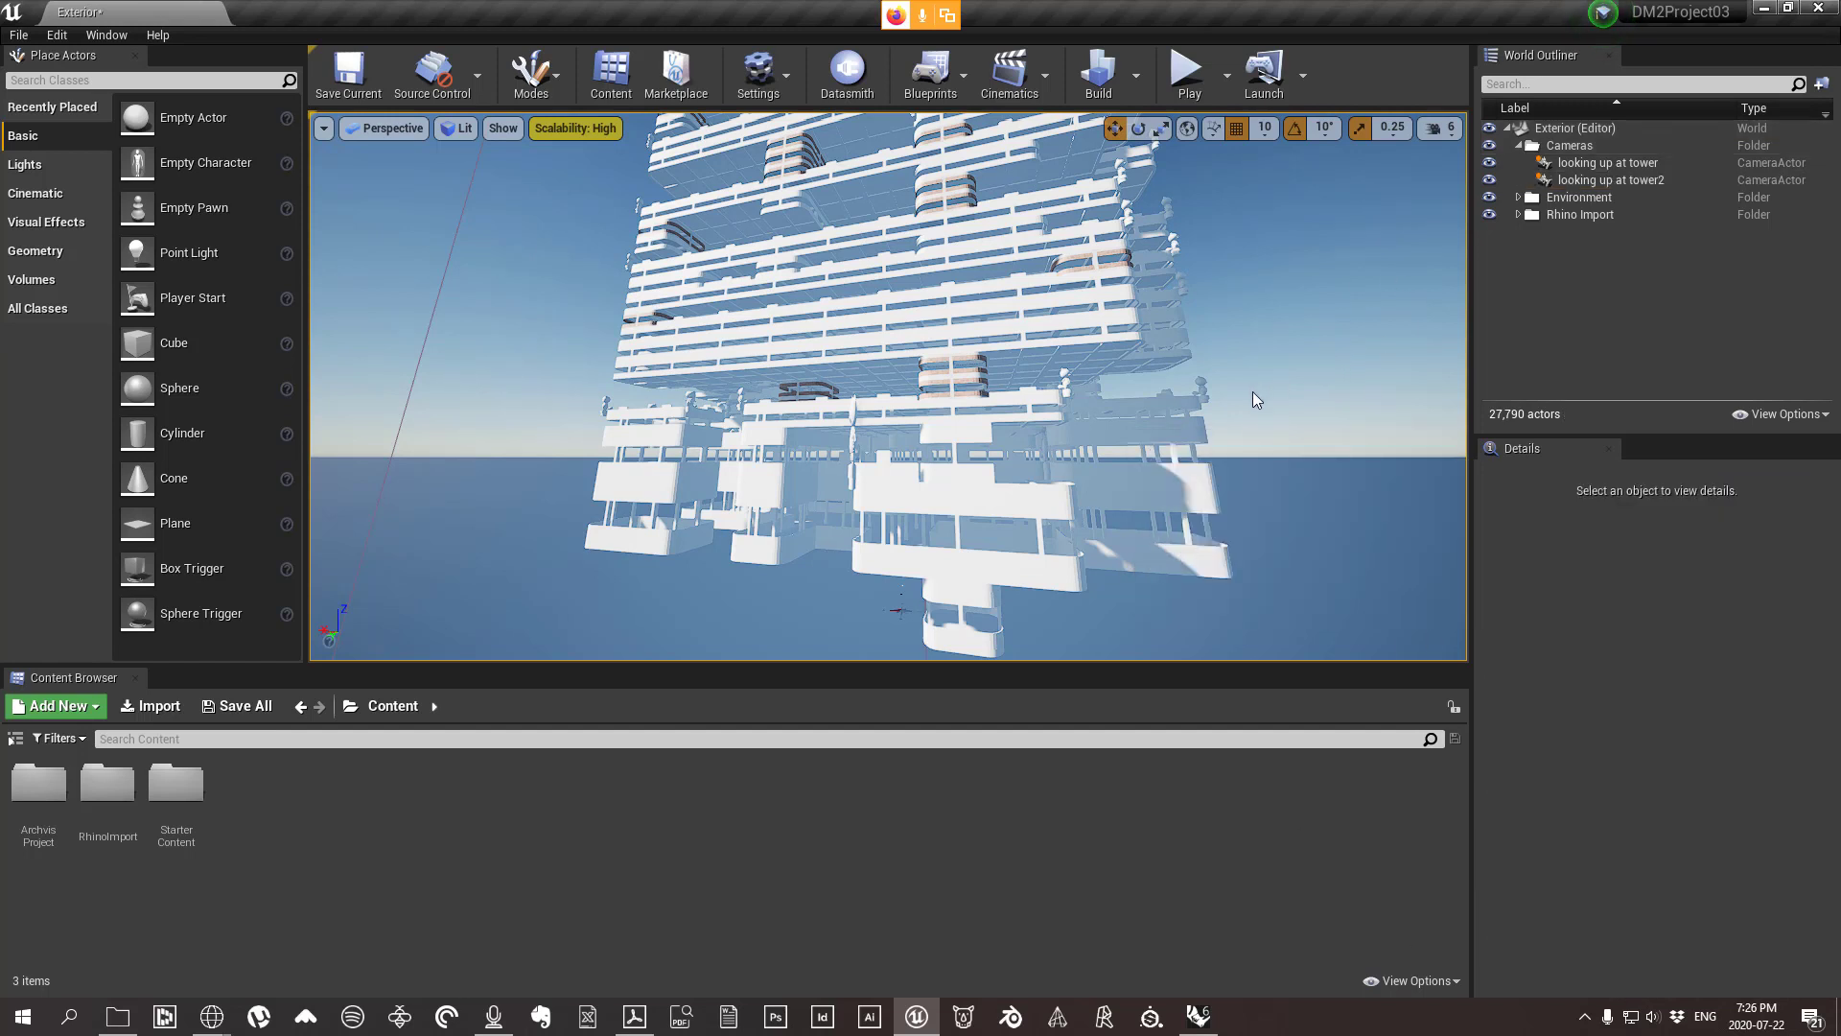
pyautogui.moveTo(1129, 389); pyautogui.dragTo(1247, 336, button='right')
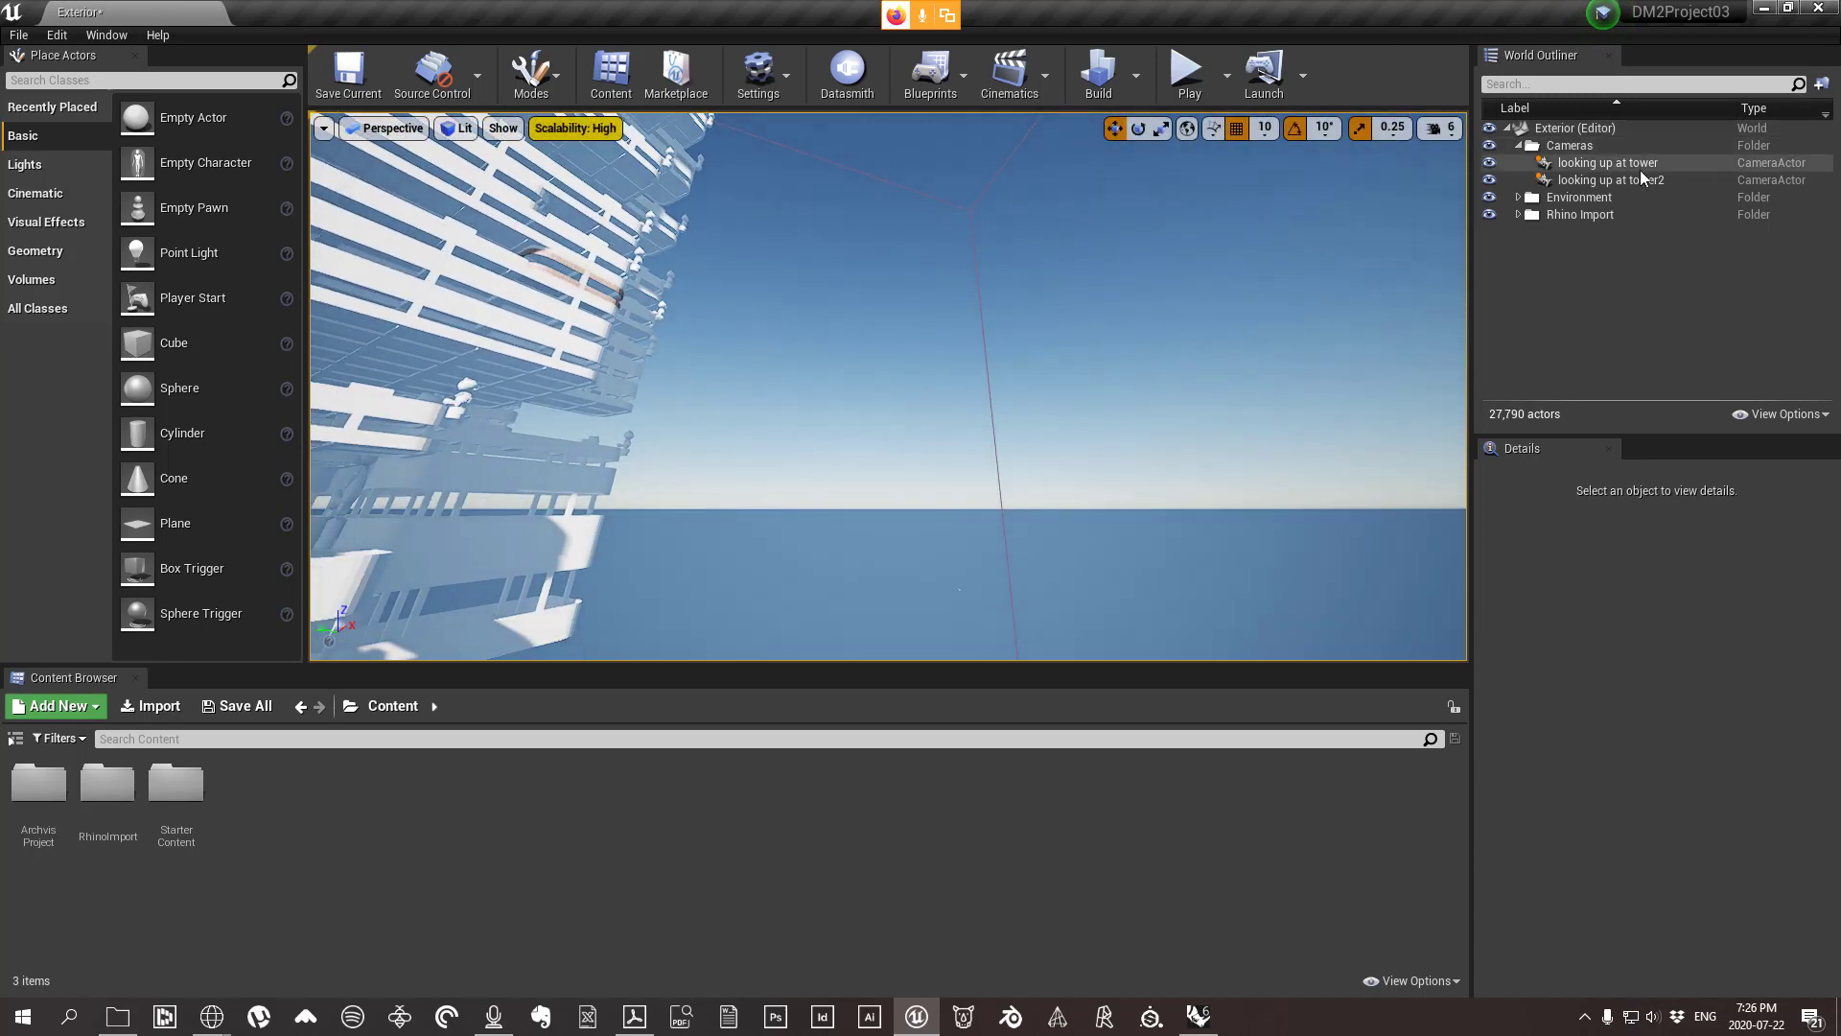
# Focus the view on the "looking up at tower2" camera and reduce its field of view to about 104.7 degrees.
pyautogui.click(1639, 168)
pyautogui.click(1614, 181)
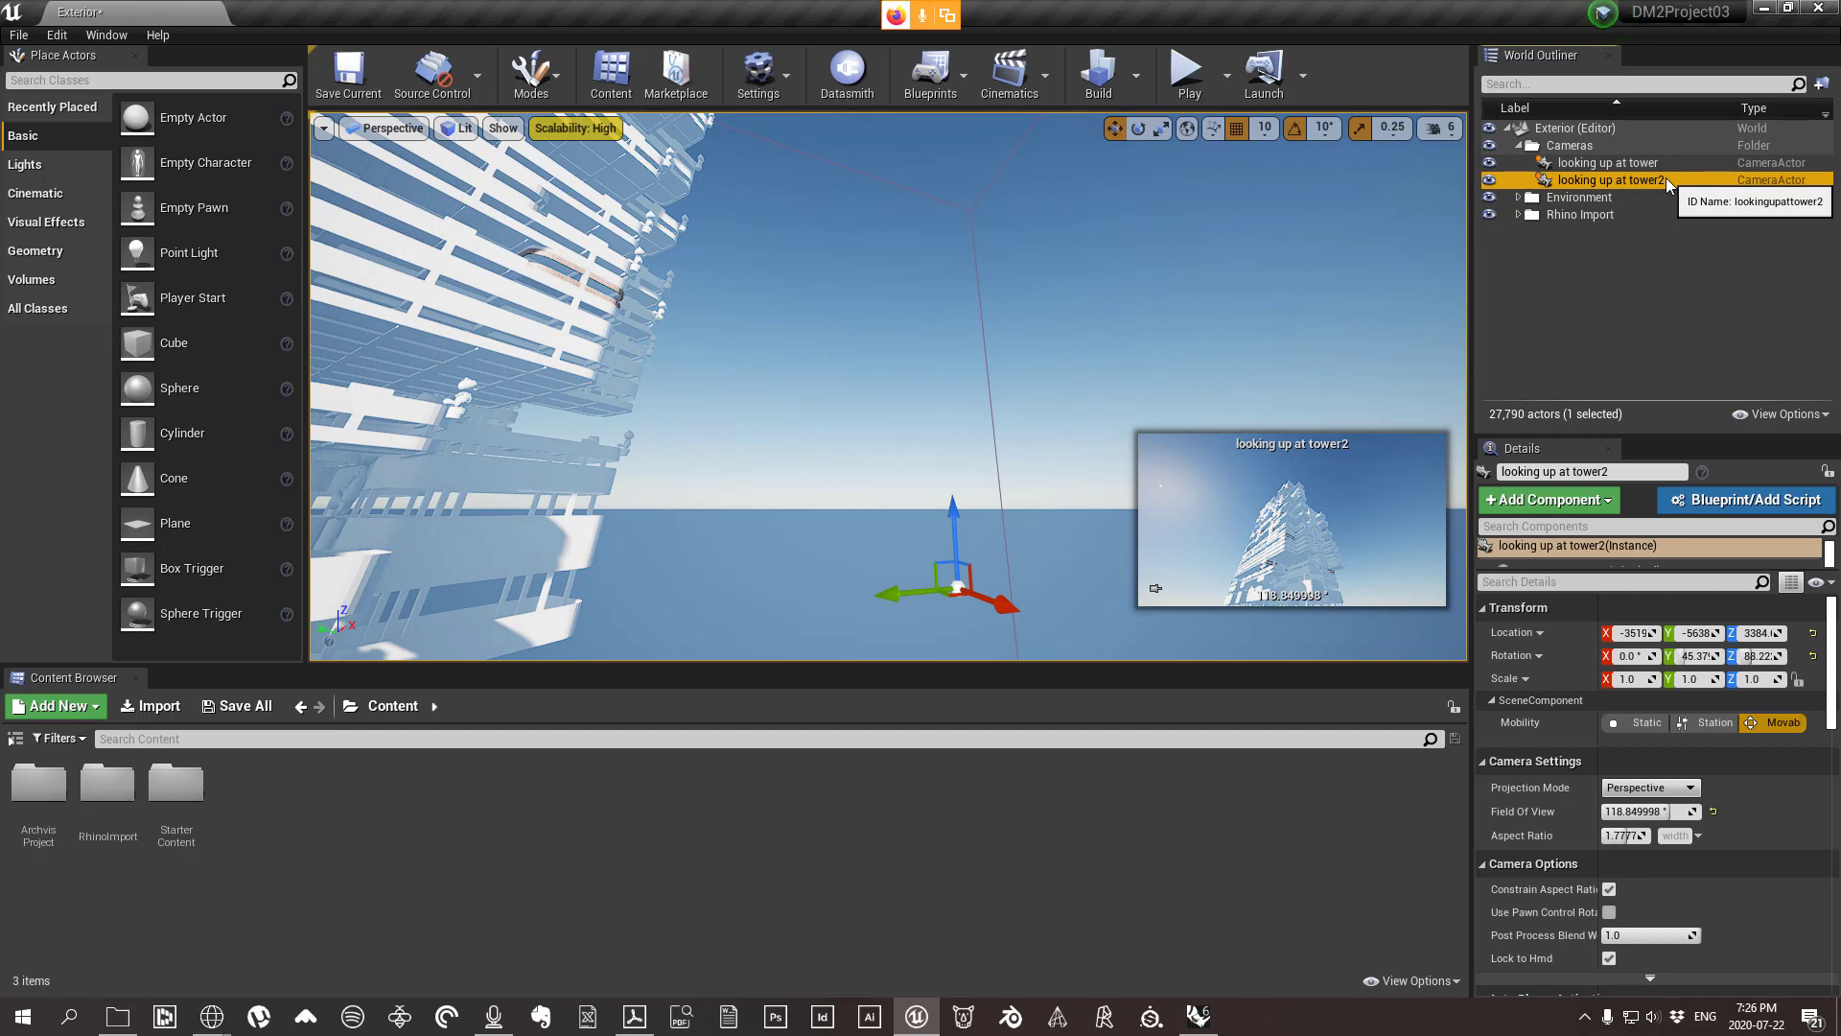
pyautogui.press('f')
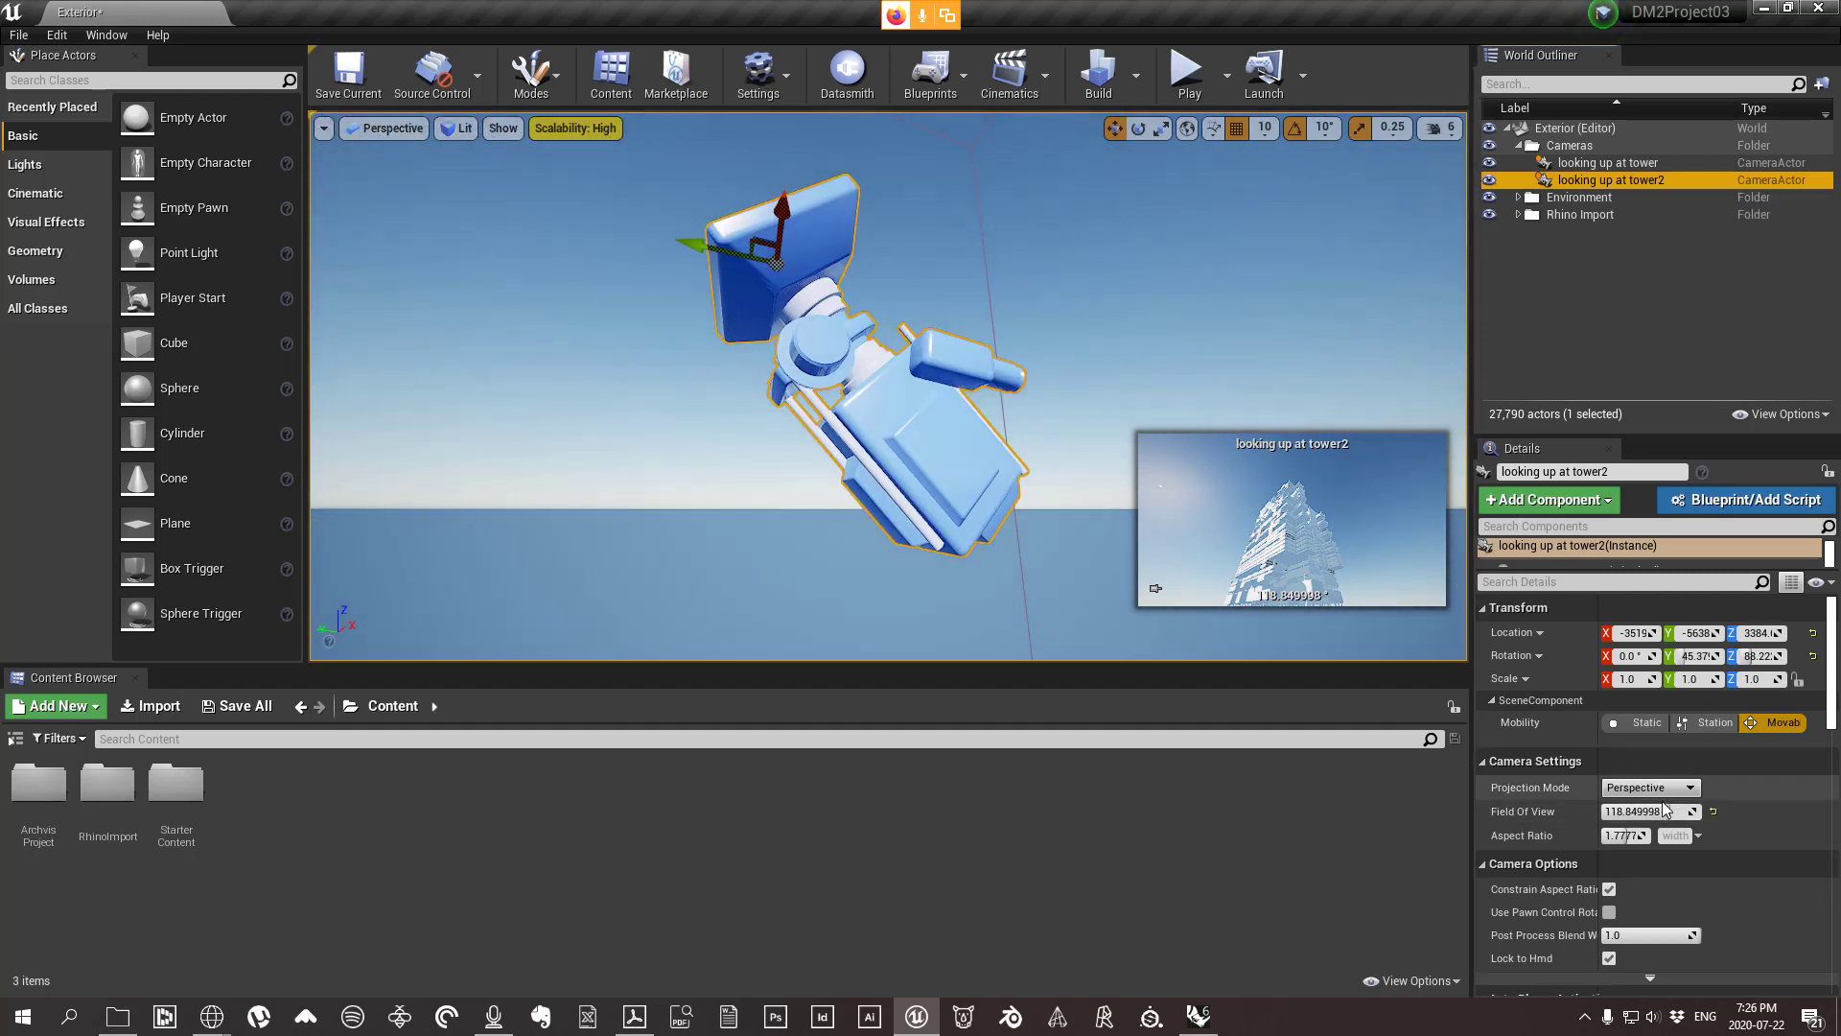
pyautogui.moveTo(1661, 812)
pyautogui.mouseDown()
pyautogui.moveTo(1573, 812)
pyautogui.moveTo(1726, 812)
pyautogui.moveTo(1644, 812)
pyautogui.mouseUp()
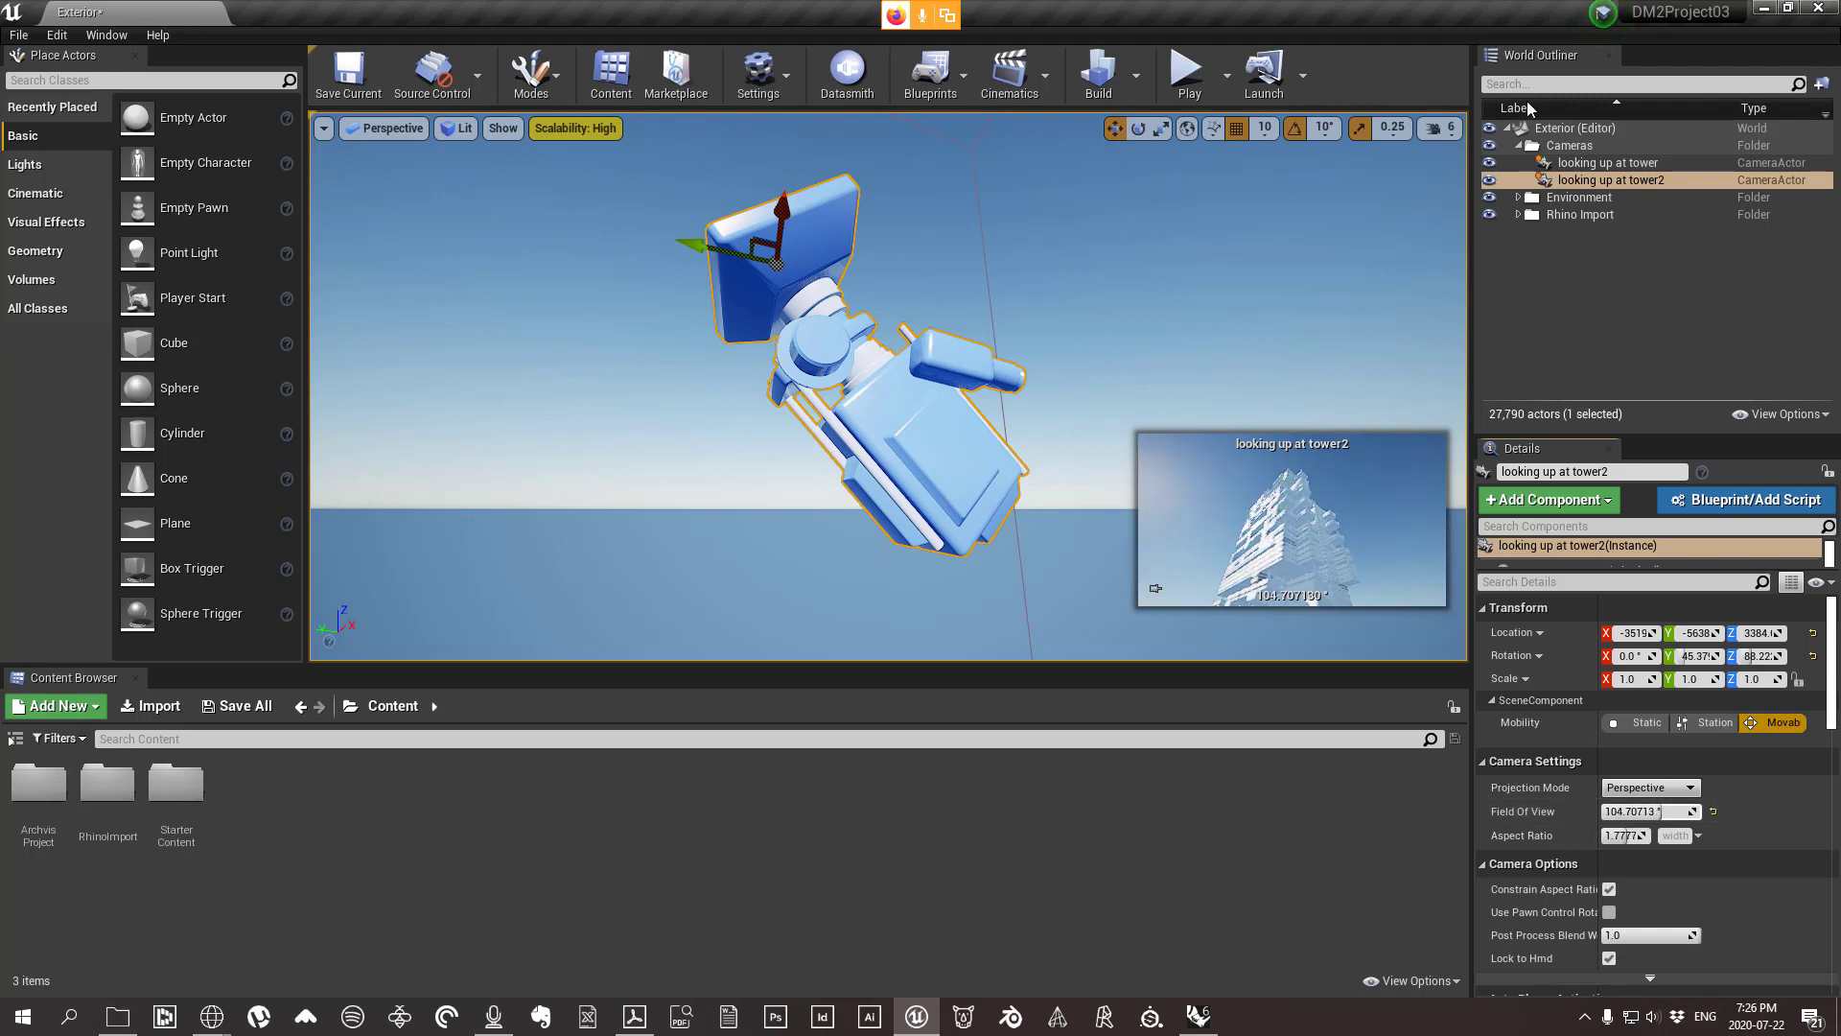
# Pilot the original camera, switch to piloting "looking up at tower2" and set that camera's field of view to about 106.3 degrees.
pyautogui.rightClick(1585, 170)
pyautogui.click(1645, 283)
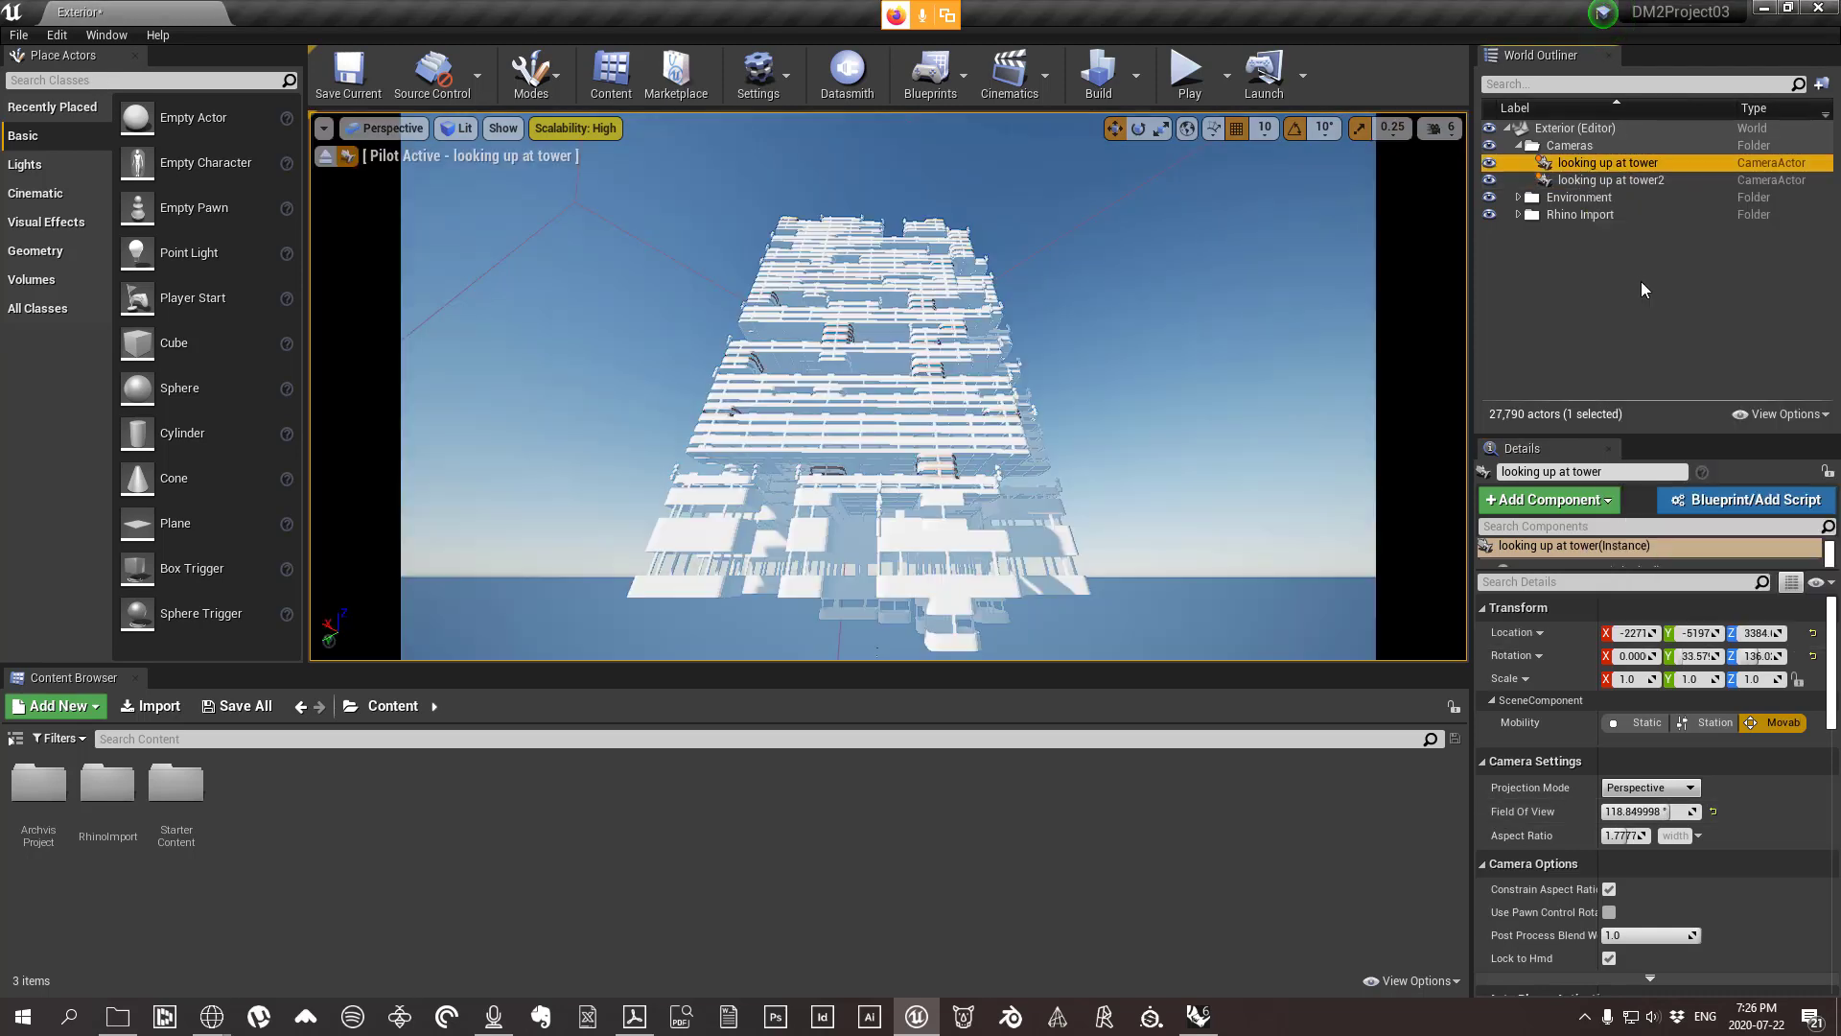
pyautogui.click(1620, 182)
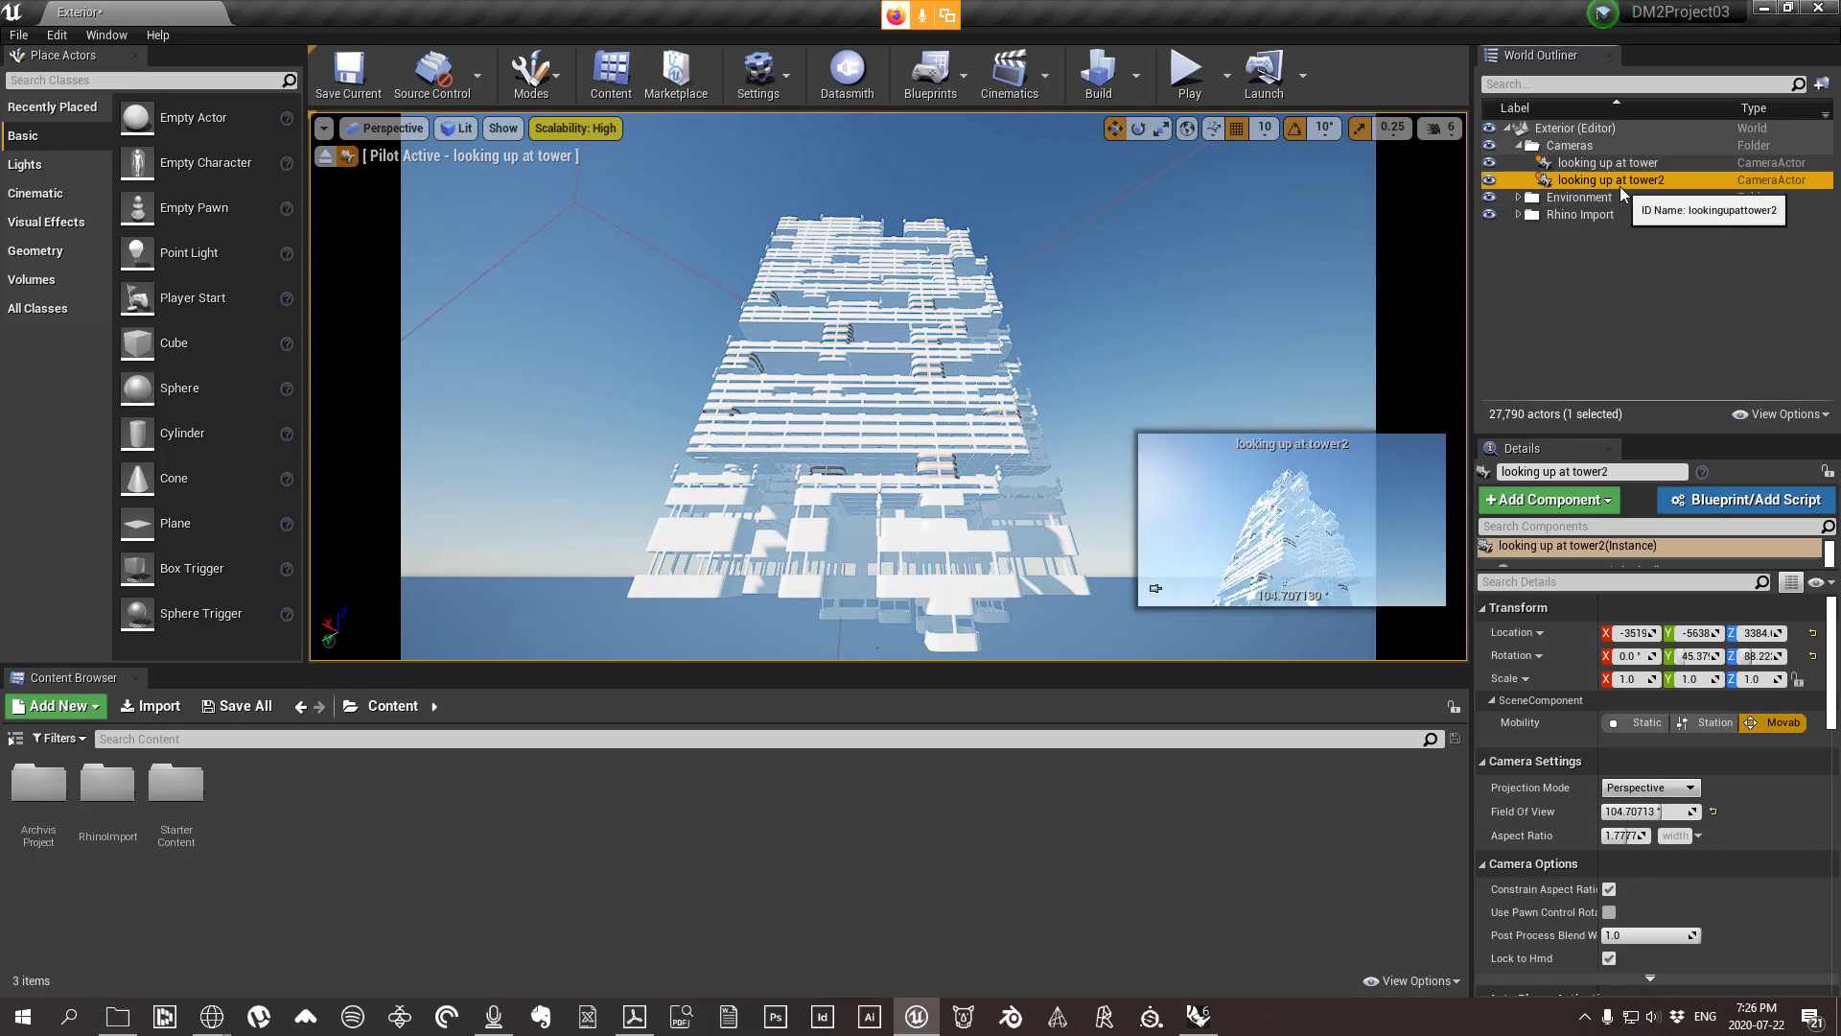
pyautogui.rightClick(1620, 184)
pyautogui.click(1658, 296)
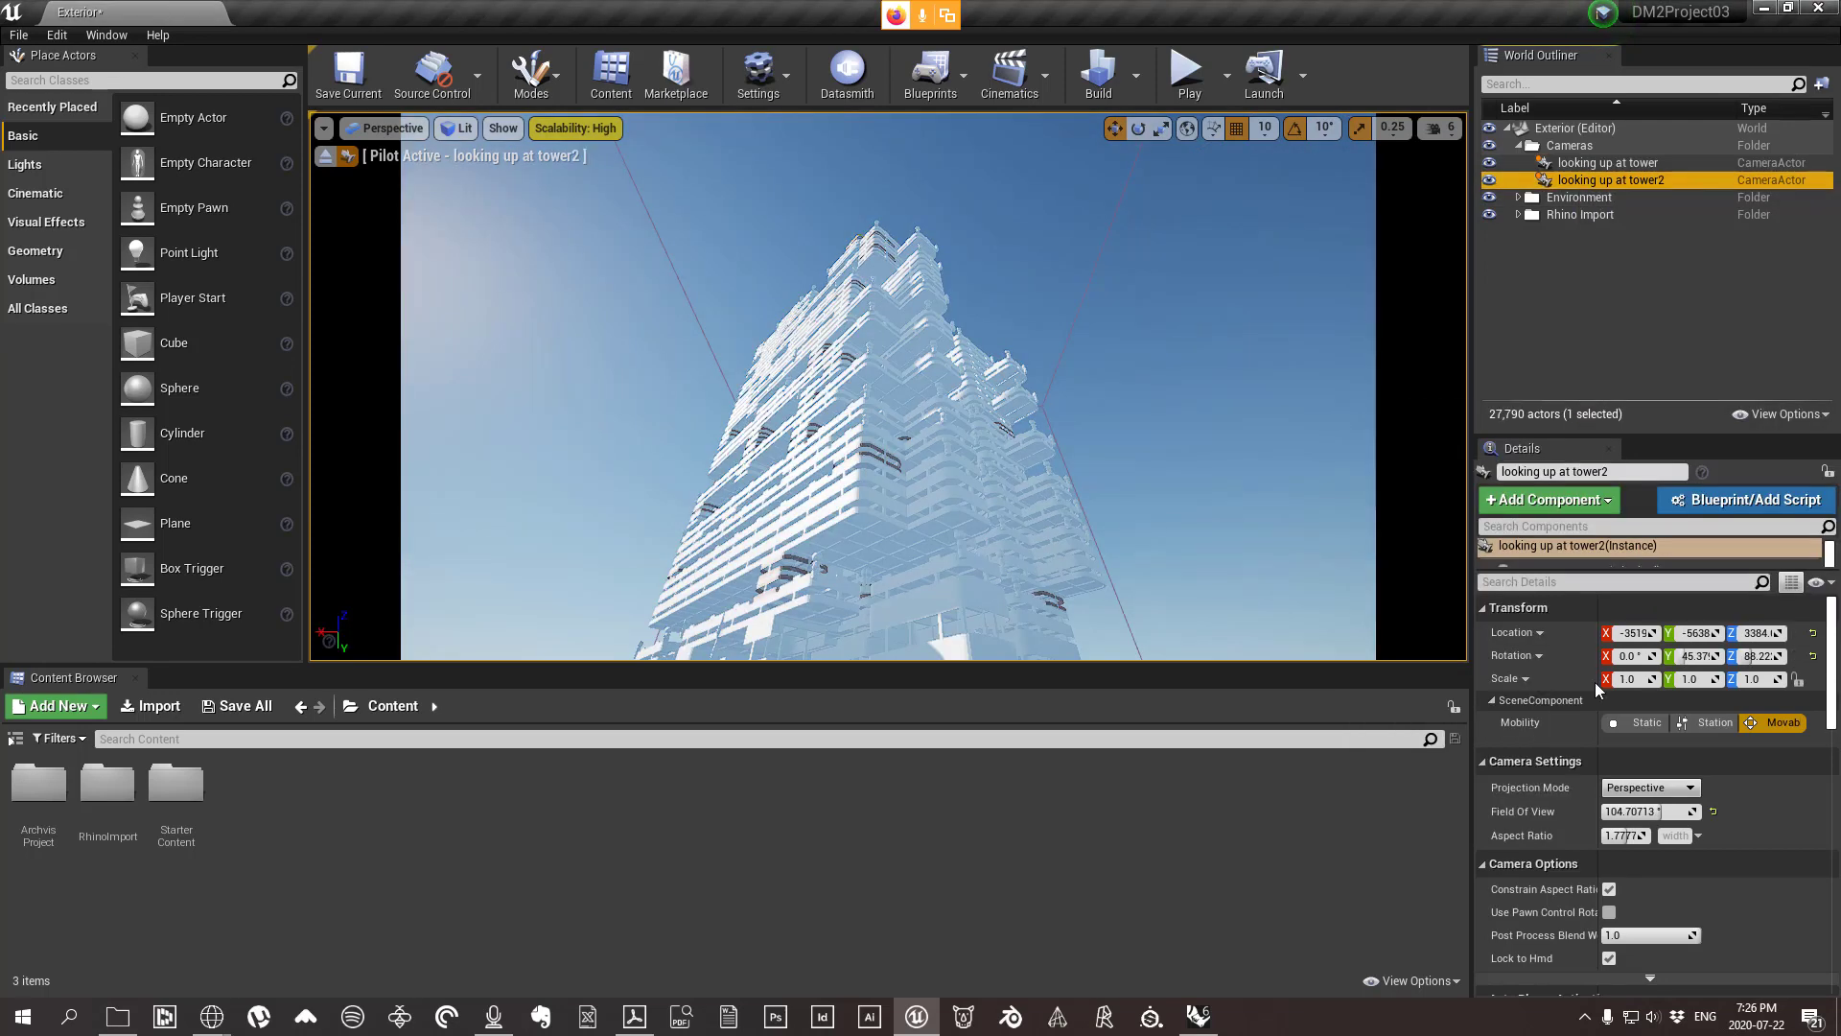
pyautogui.moveTo(1665, 811)
pyautogui.mouseDown()
pyautogui.moveTo(1716, 811)
pyautogui.moveTo(1653, 811)
pyautogui.mouseUp()
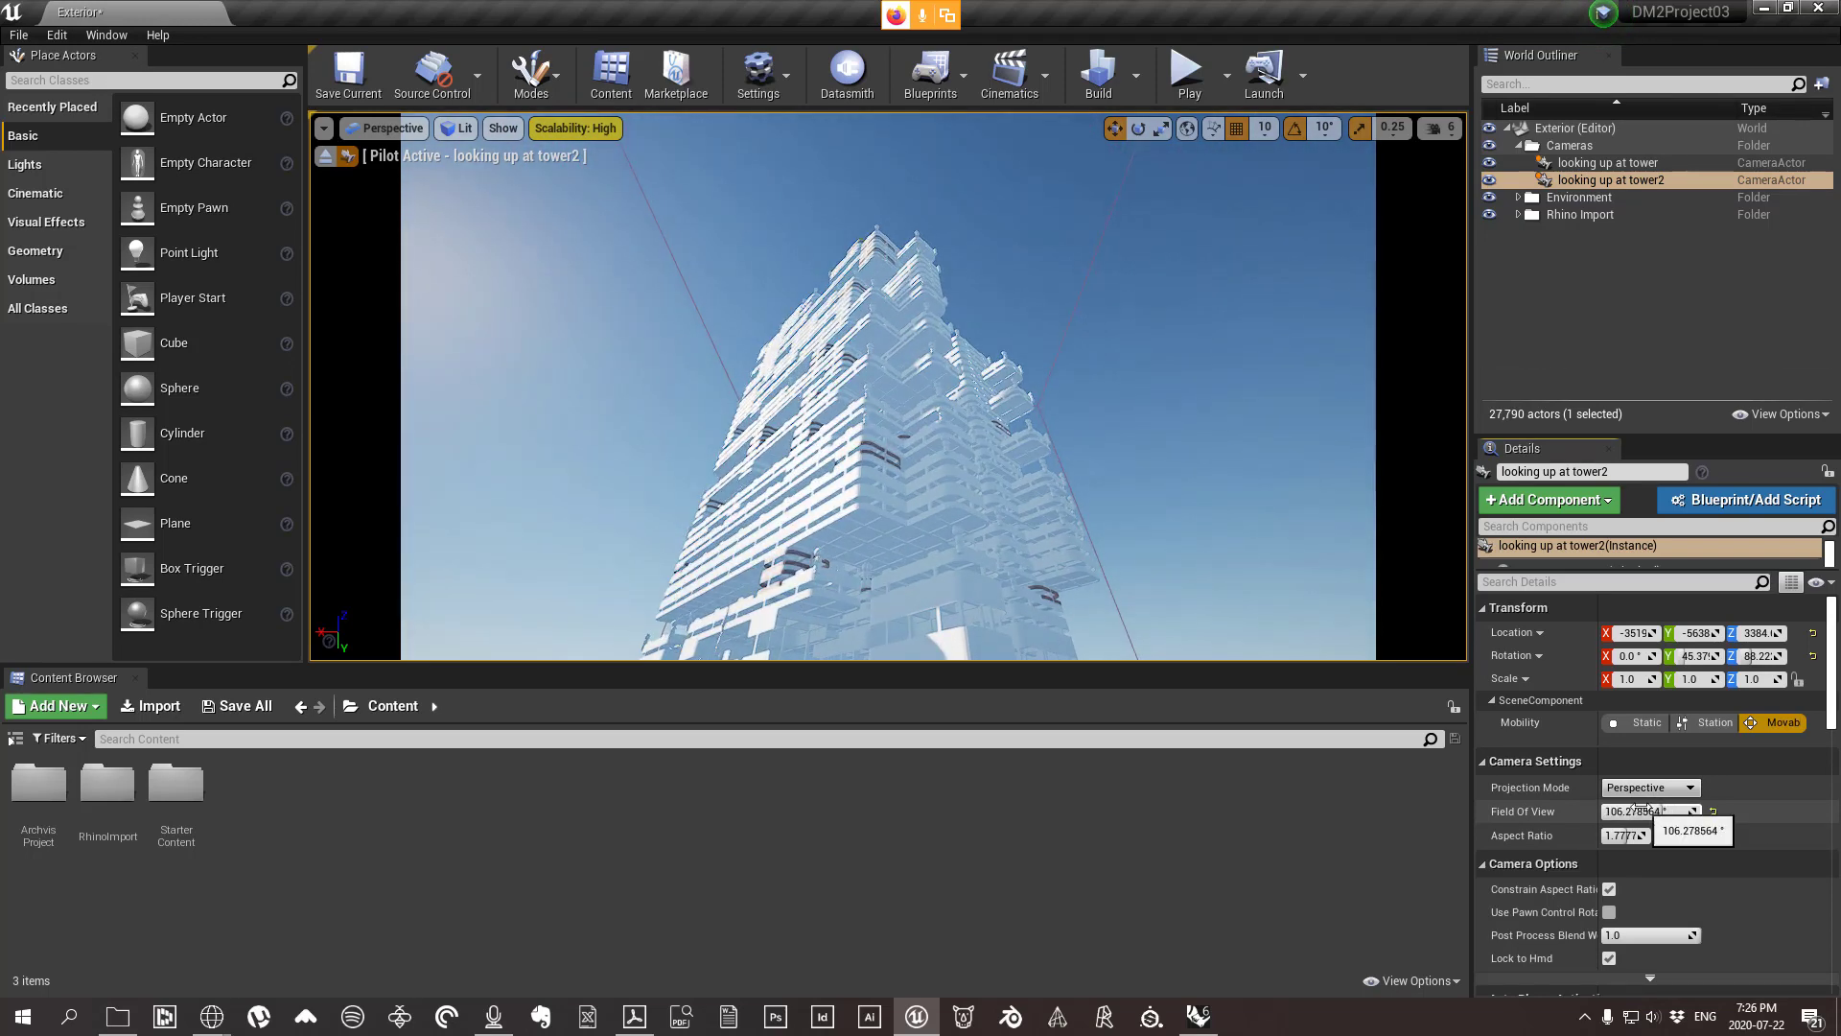
# Override the "looking up at tower2" camera's lens bloom with the Convolution method and an intensity of about 2.29.
pyautogui.scroll(-3, 1754, 887)
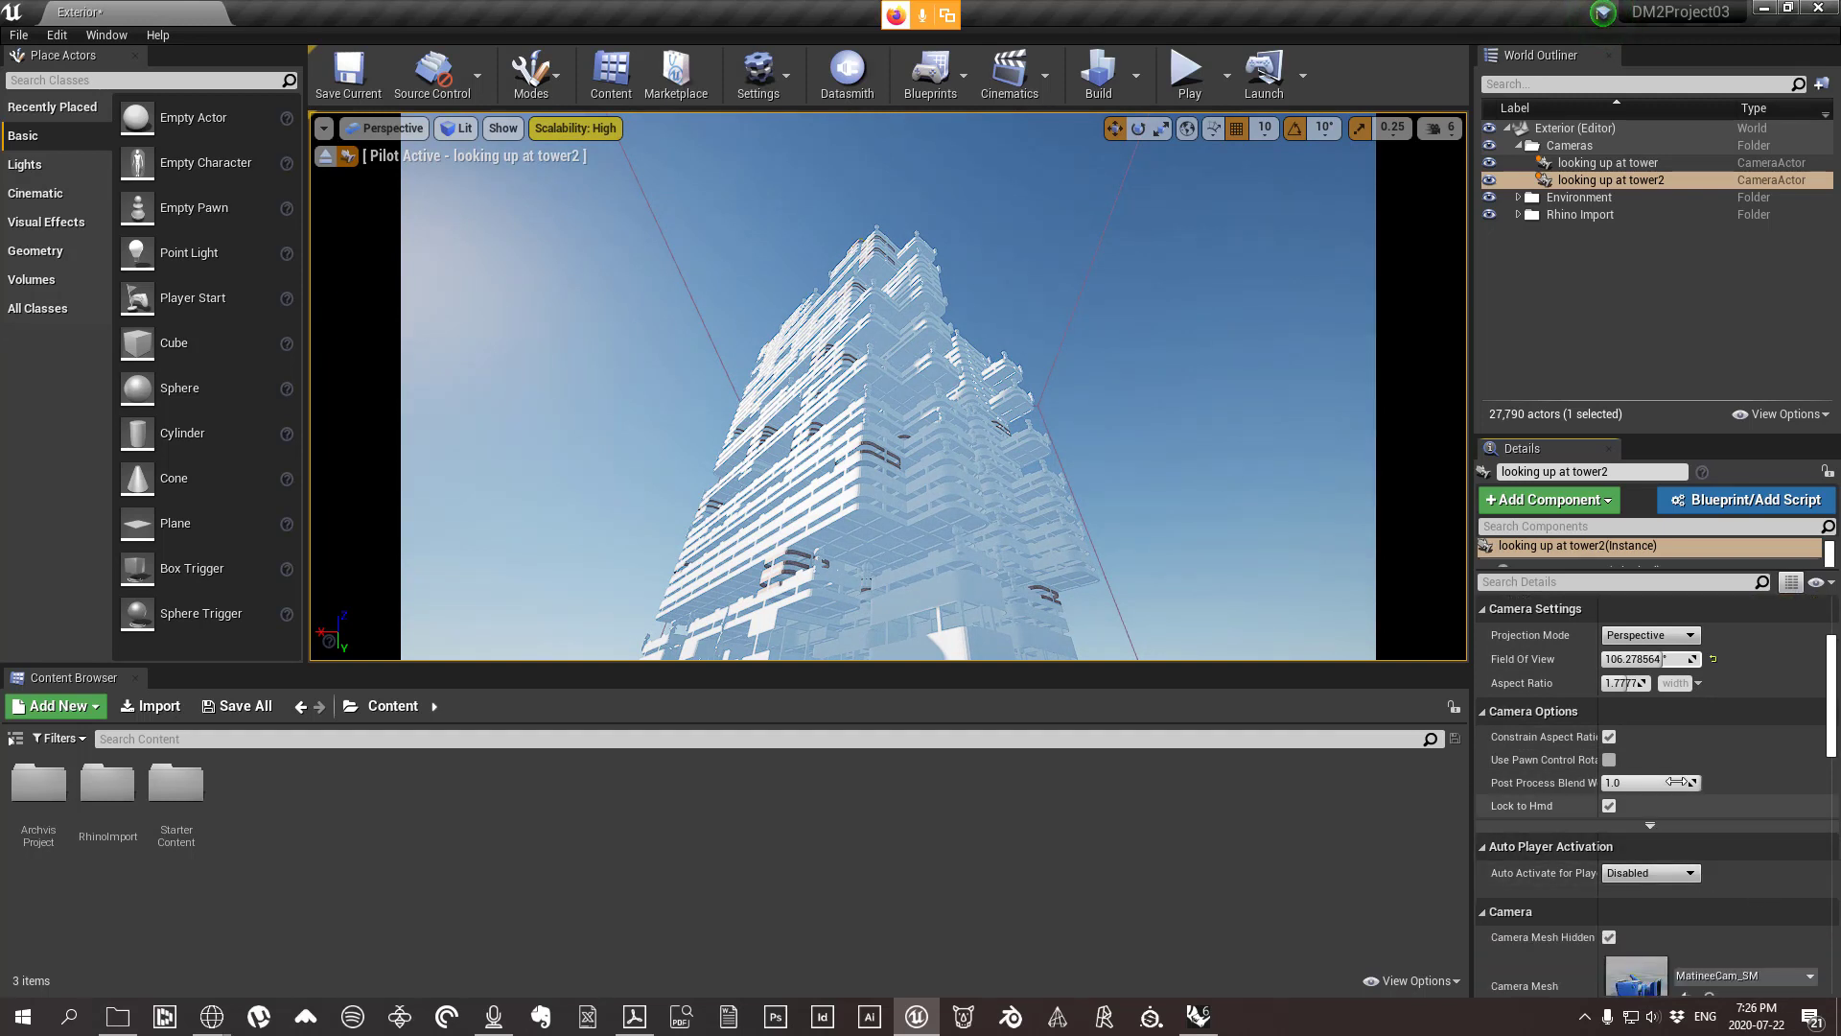
pyautogui.scroll(-5, 1751, 782)
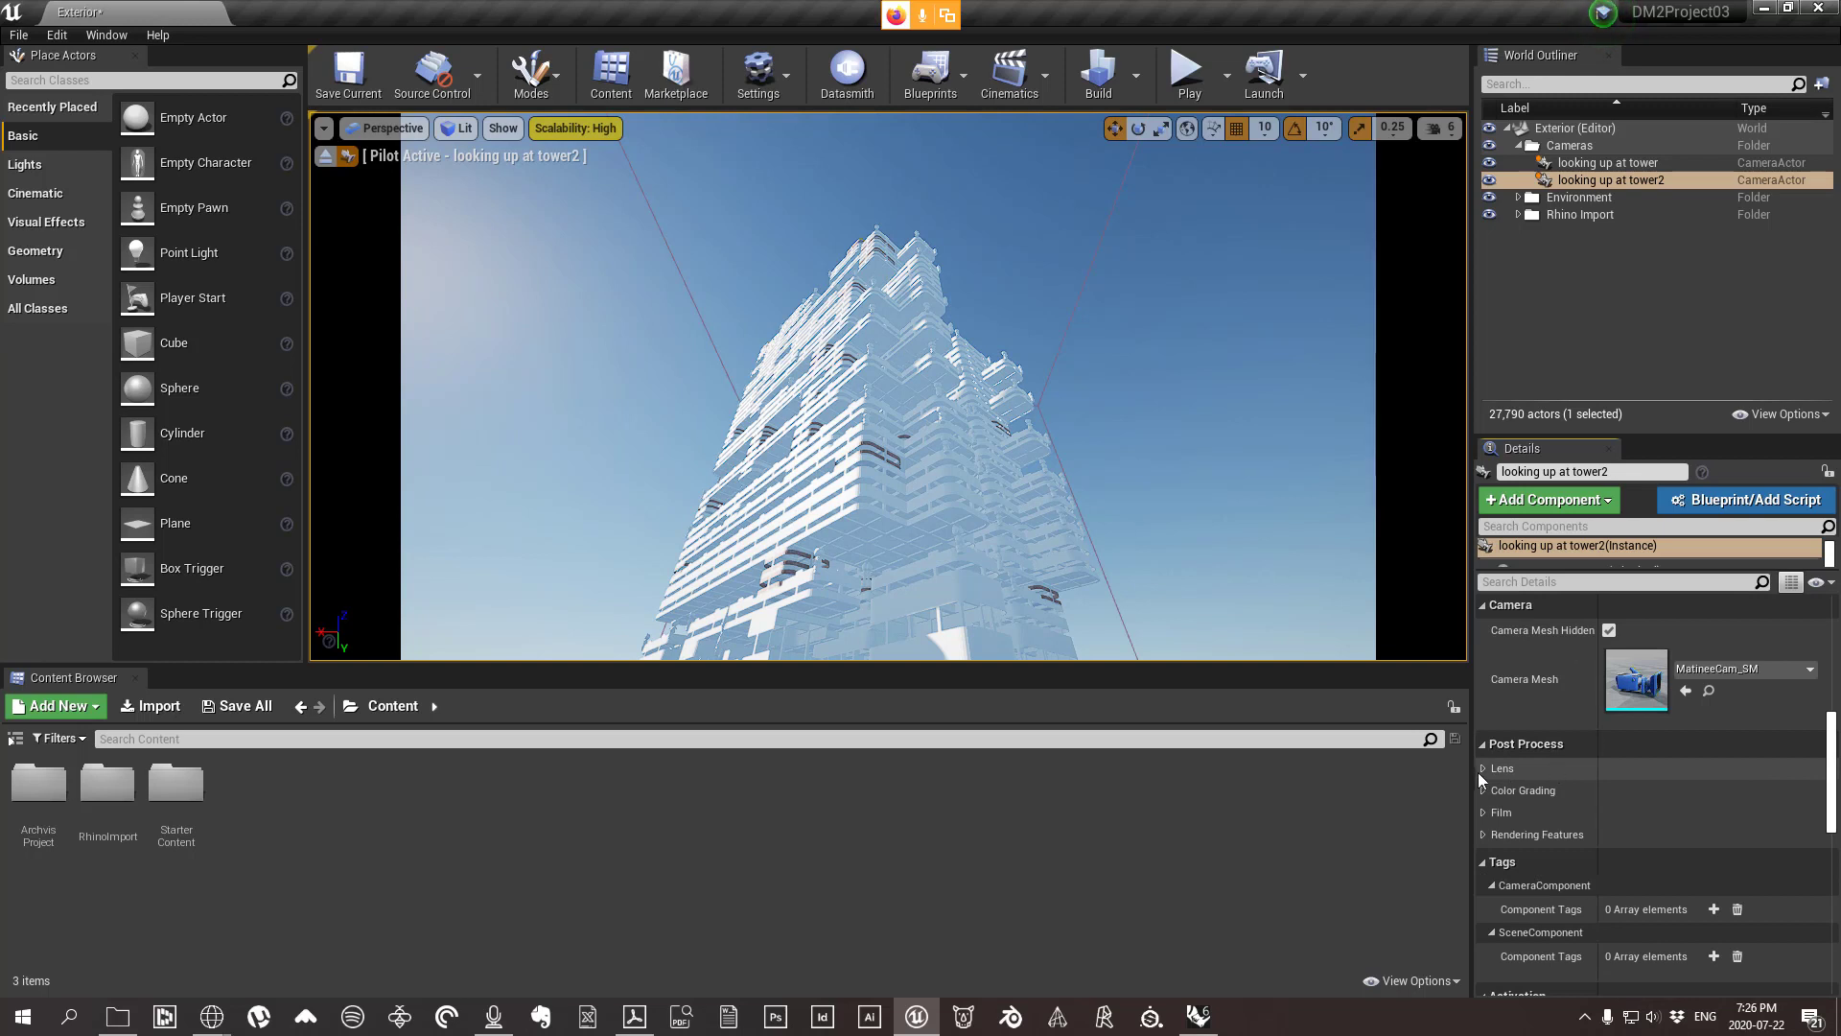
pyautogui.click(1482, 769)
pyautogui.click(1491, 791)
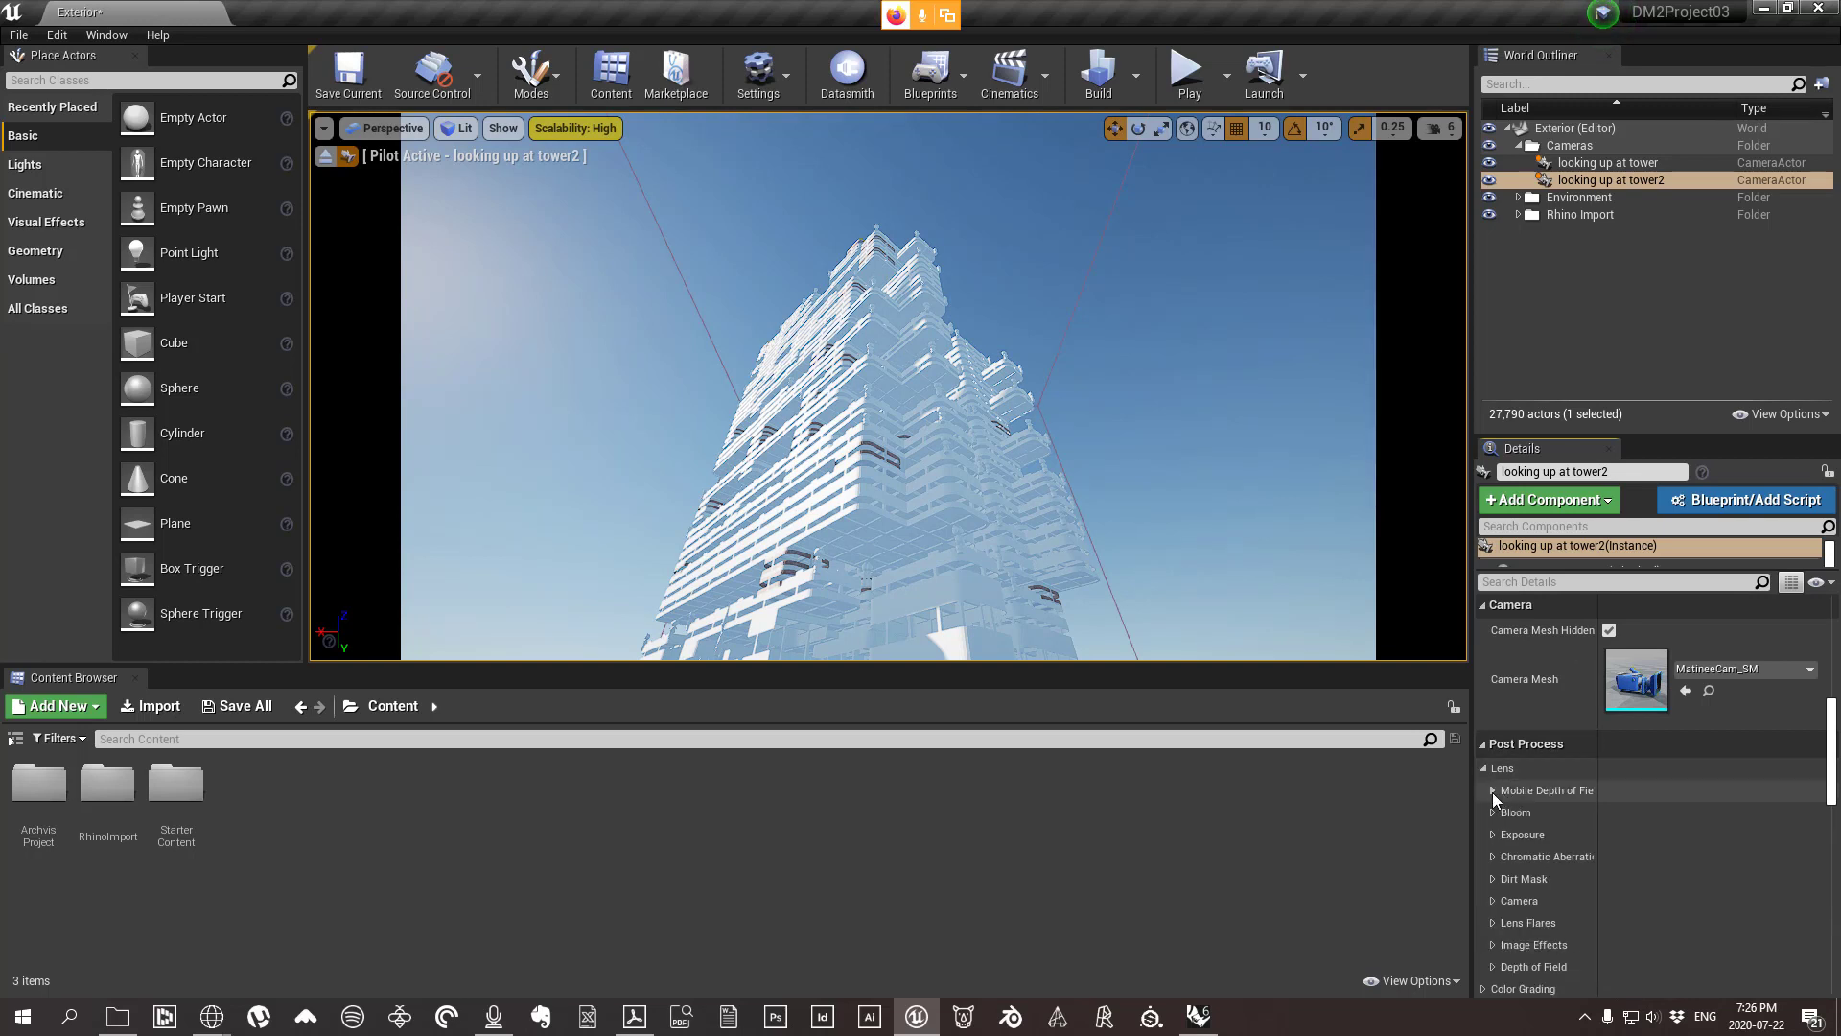
pyautogui.click(1491, 792)
pyautogui.click(1492, 811)
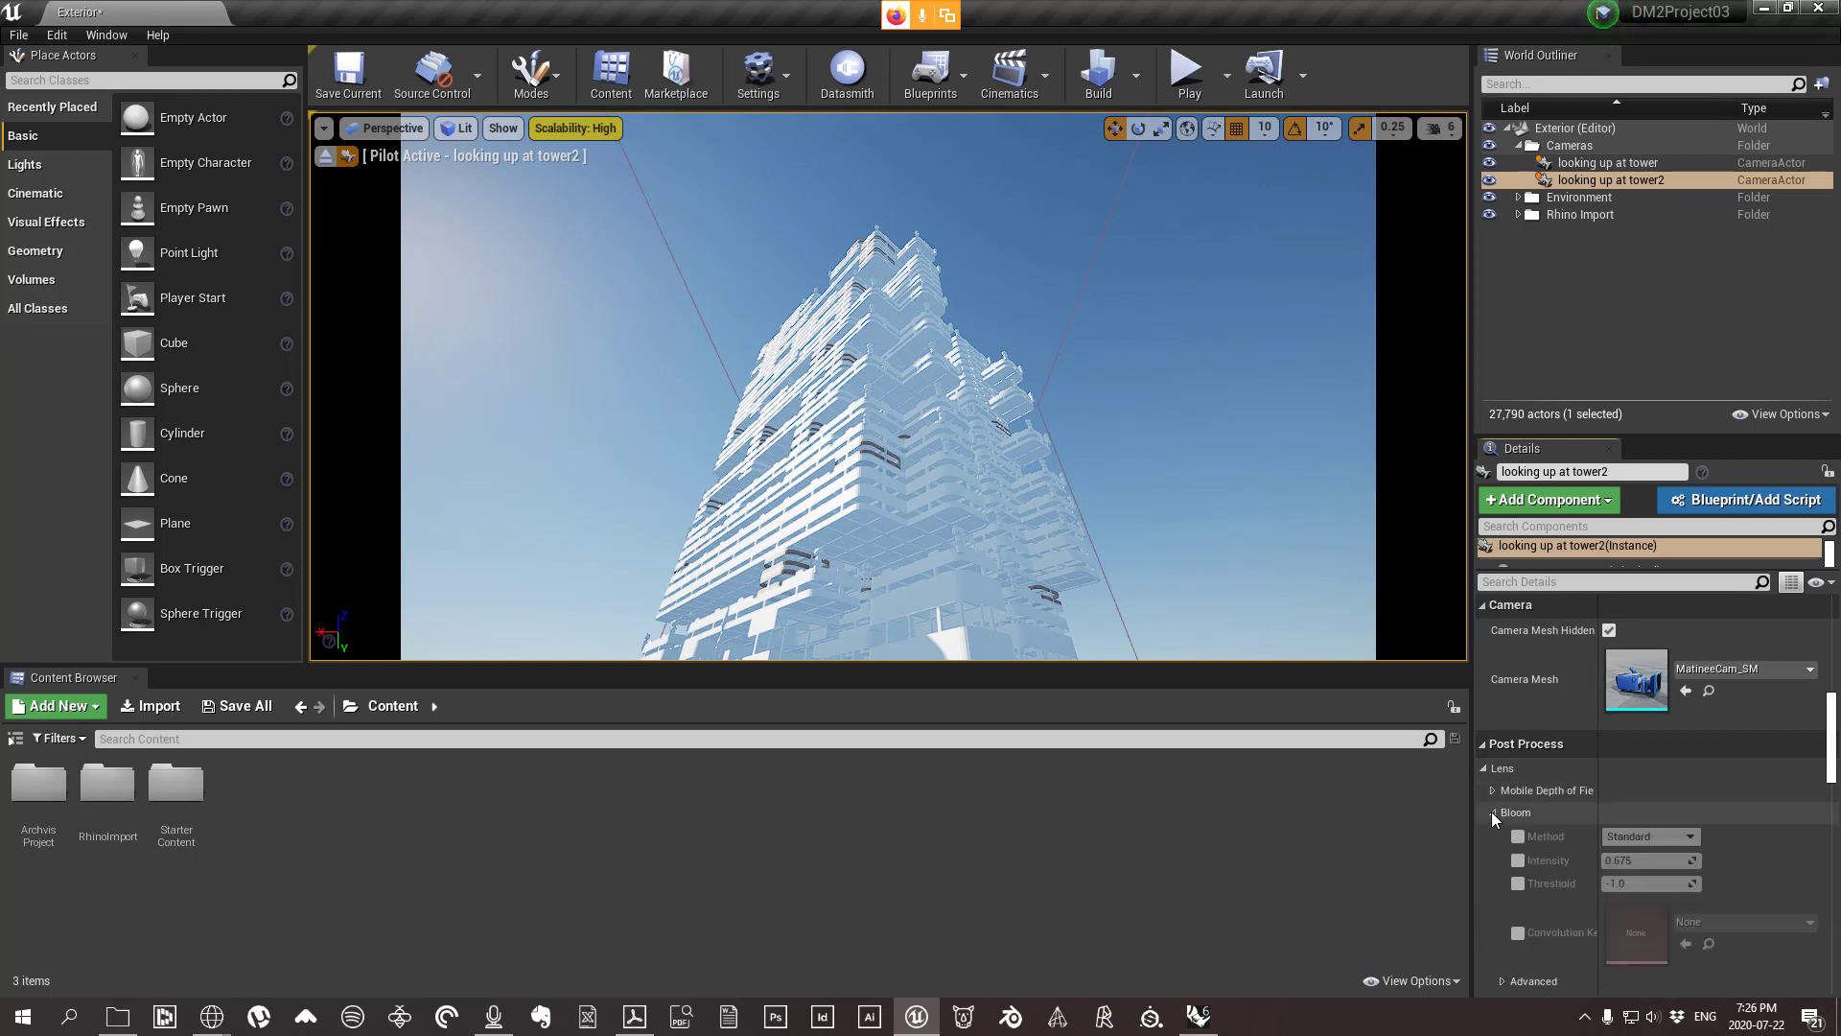
pyautogui.click(1517, 836)
pyautogui.click(1644, 863)
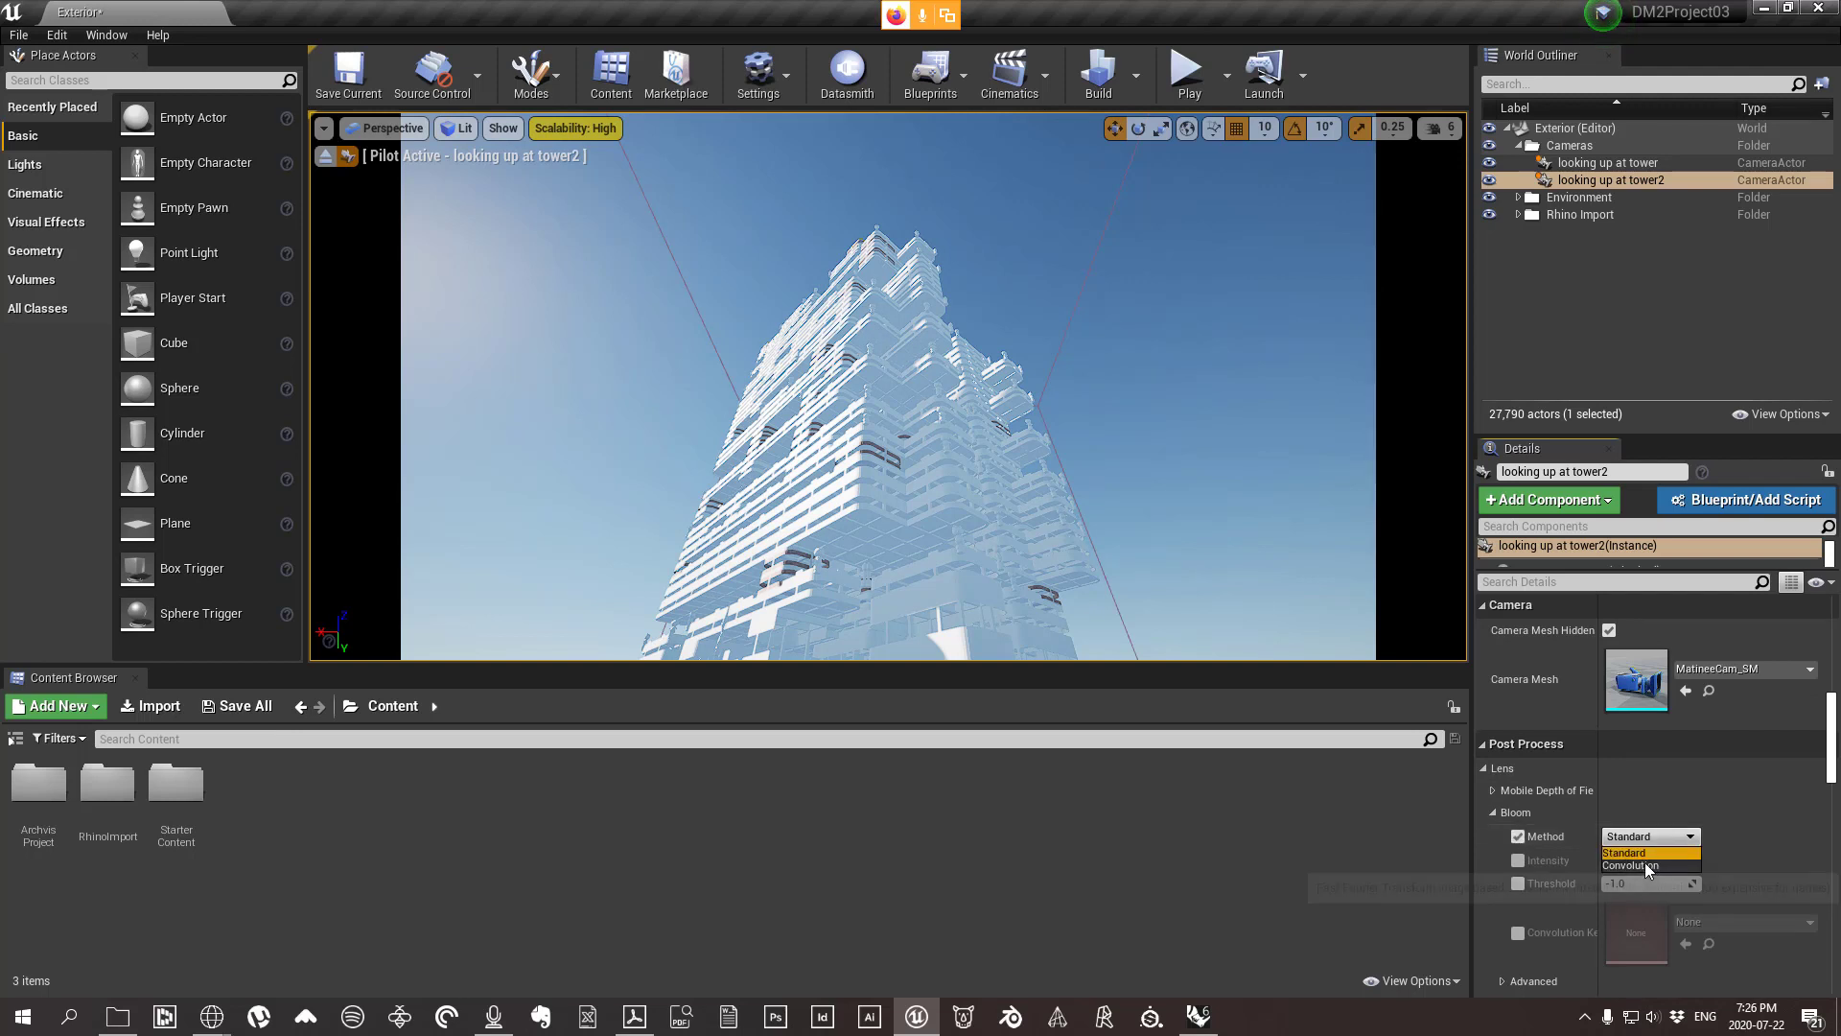
pyautogui.click(1517, 860)
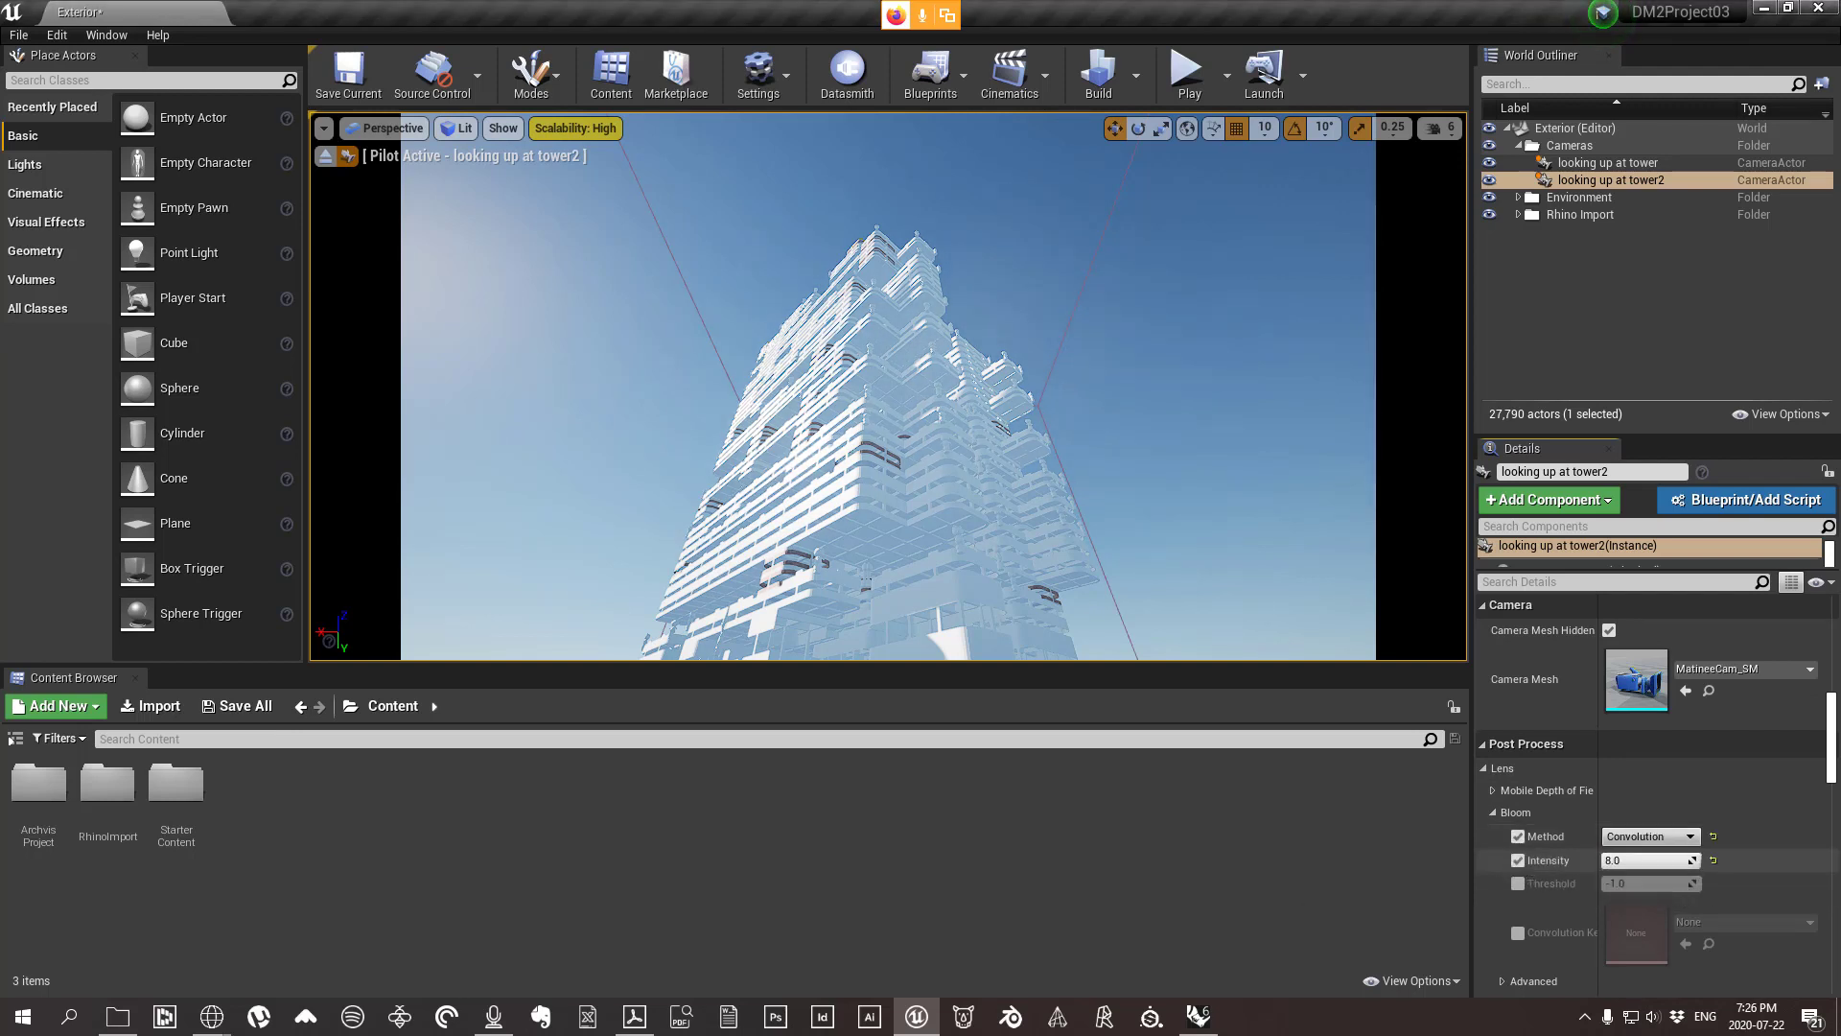
pyautogui.moveTo(1700, 860); pyautogui.dragTo(1630, 860)
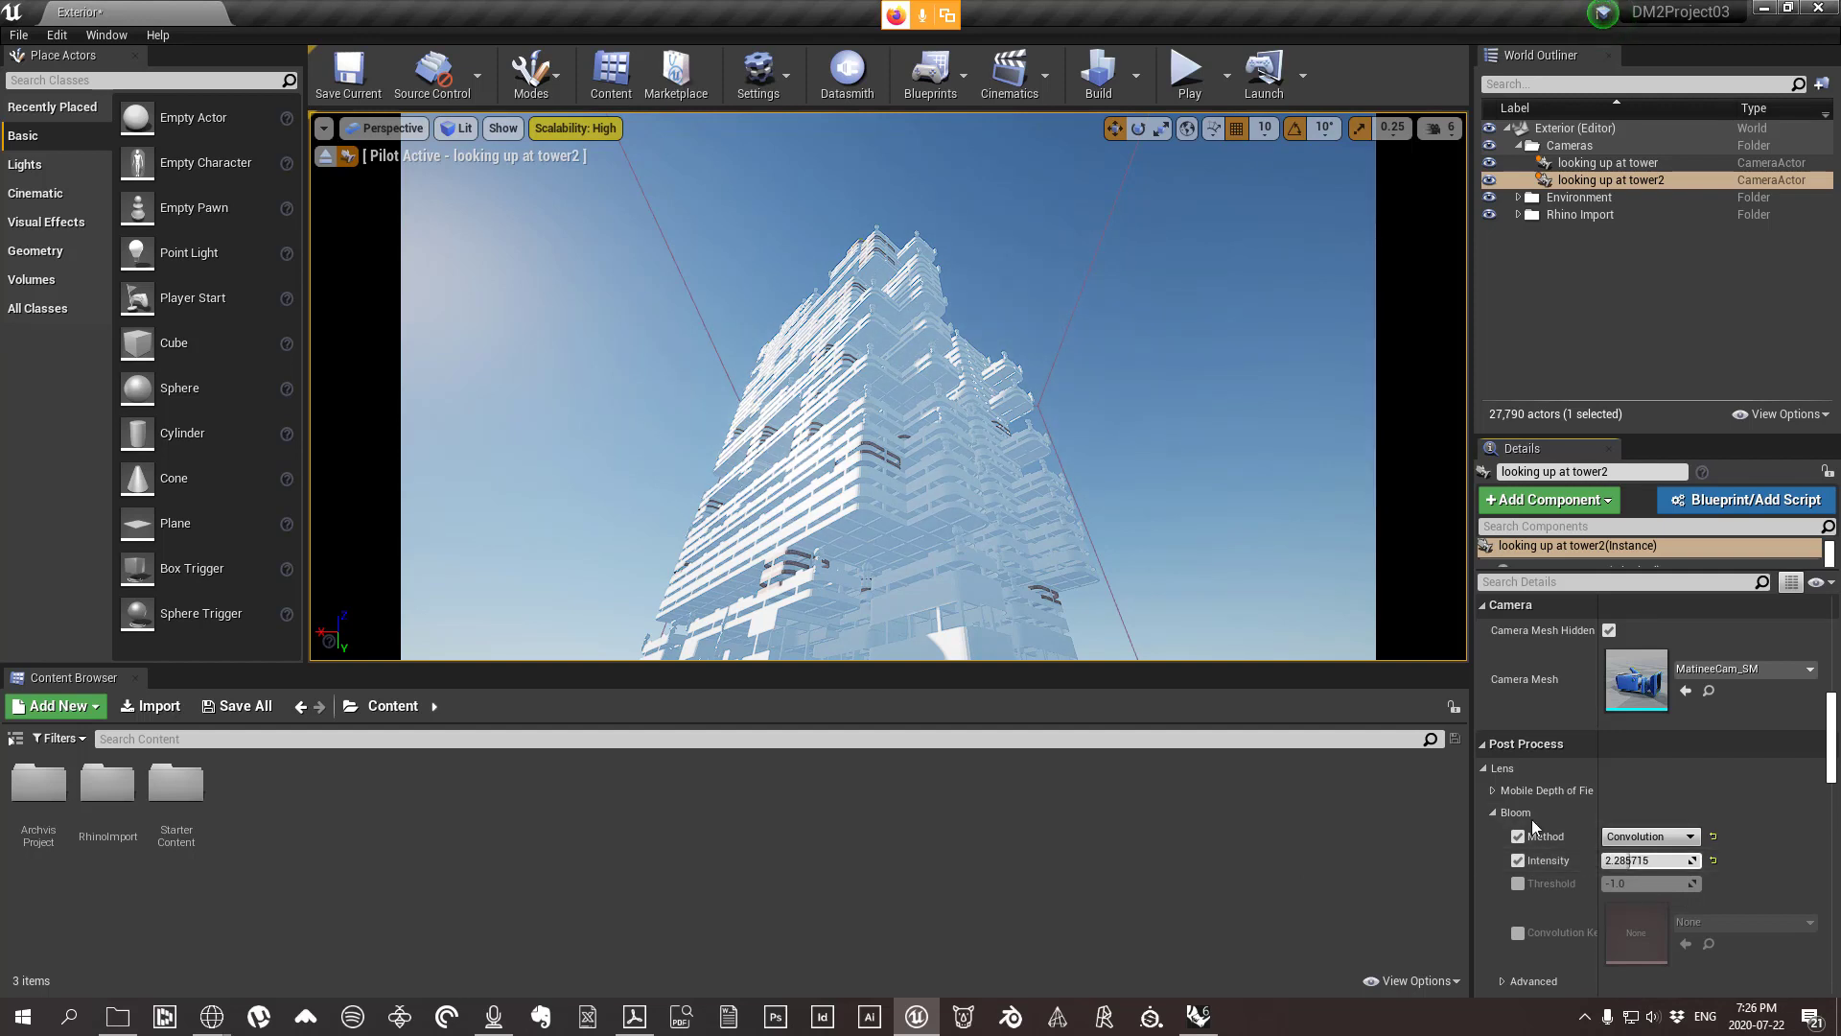
pyautogui.click(1492, 813)
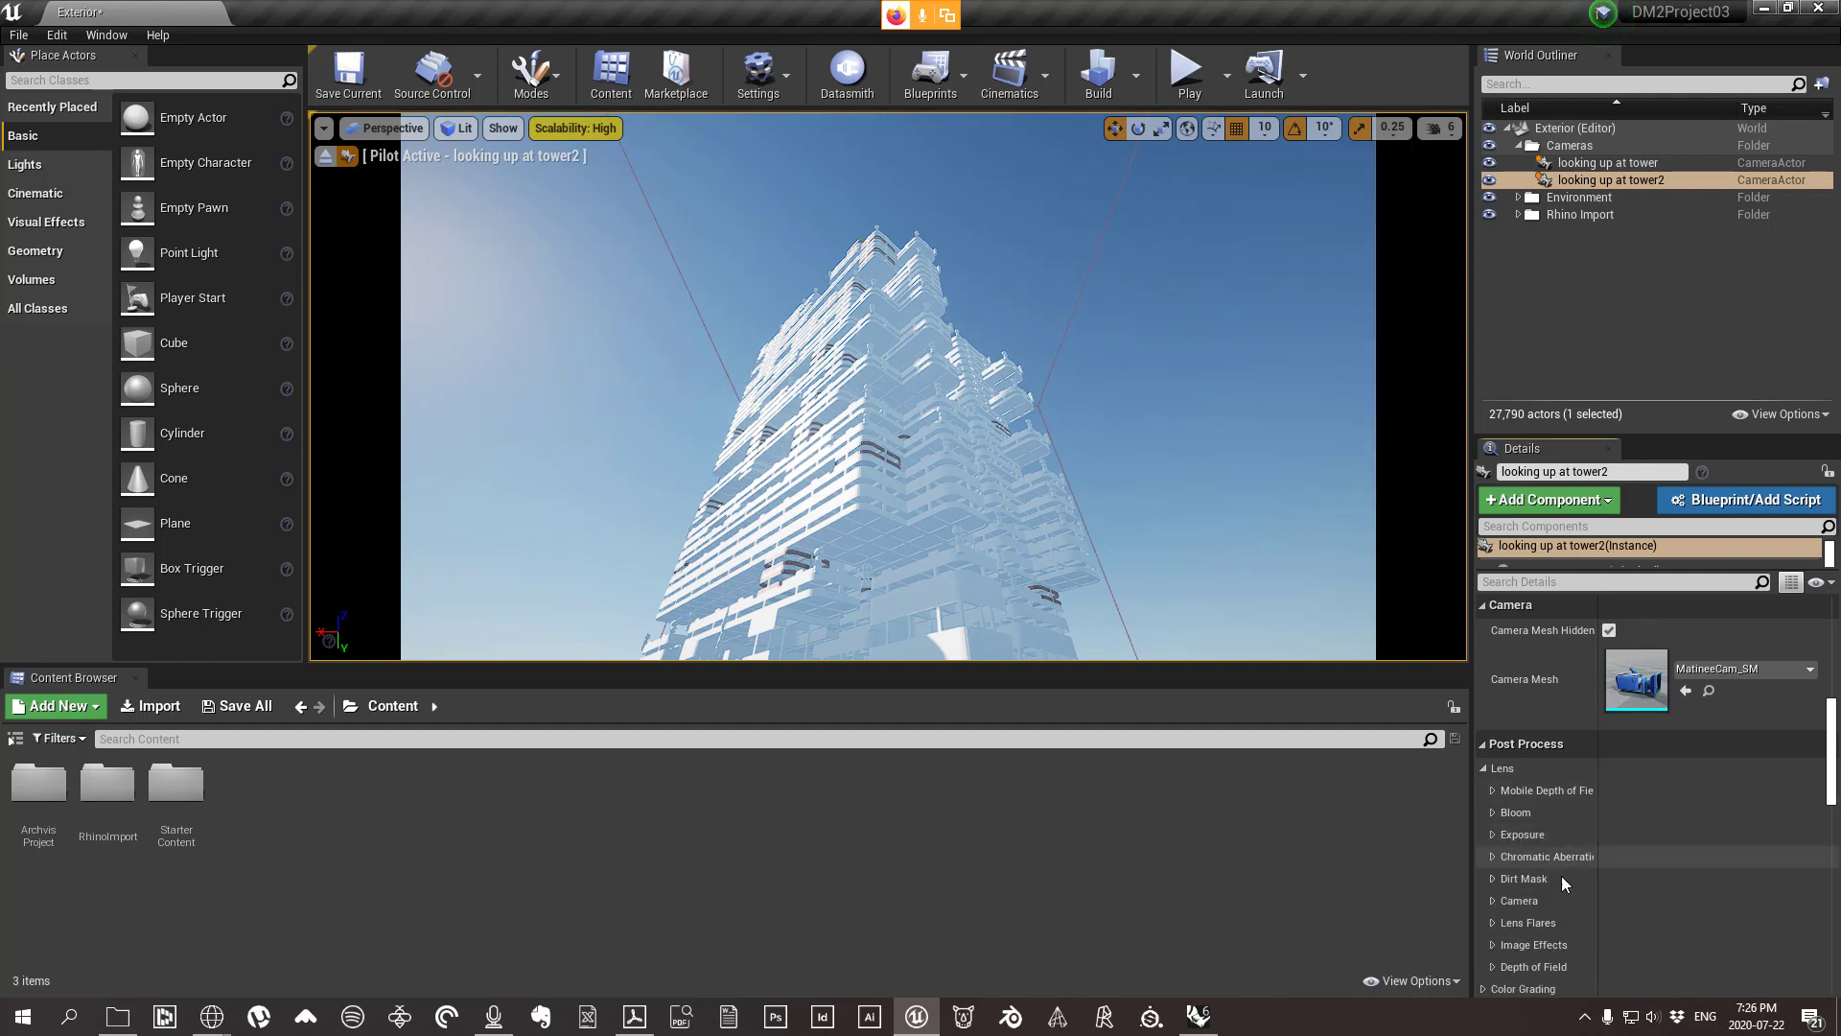
# Enable the vignette intensity override in the "looking up at tower2" camera's image effects and set it to 1.0.
pyautogui.scroll(5, 1559, 880)
pyautogui.scroll(-2, 1534, 874)
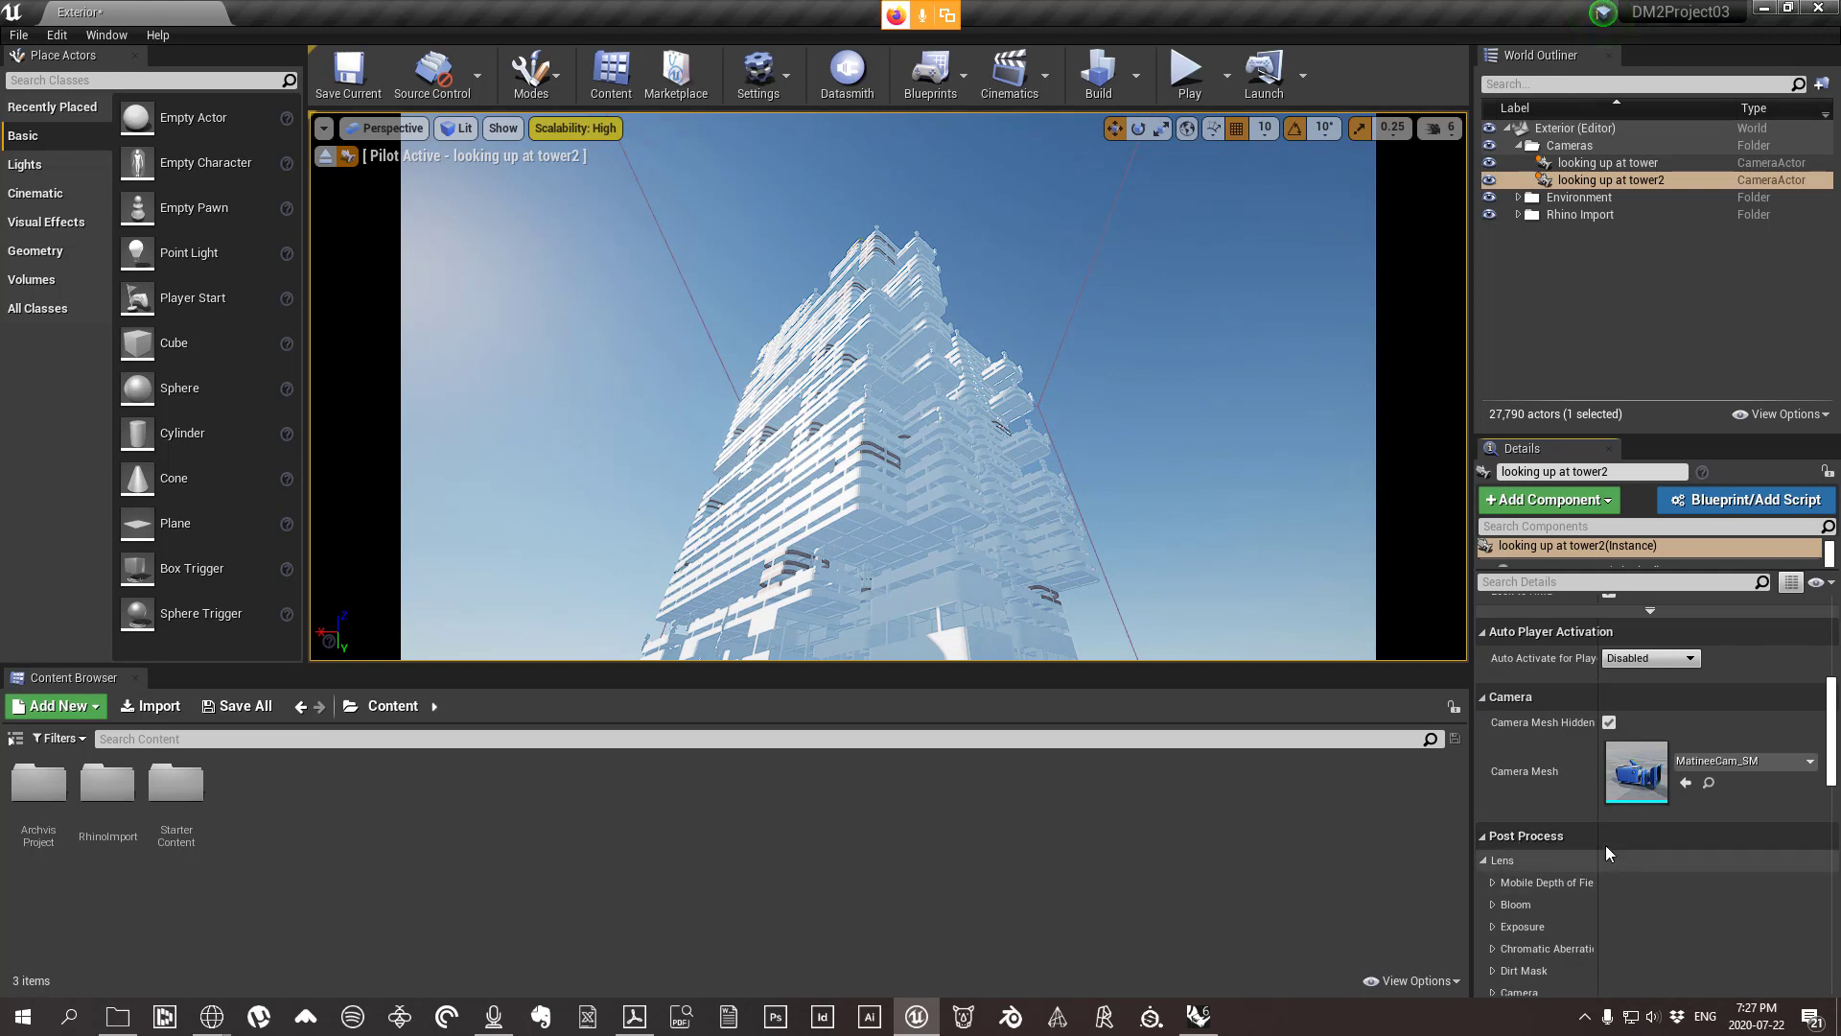
pyautogui.scroll(5, 1591, 826)
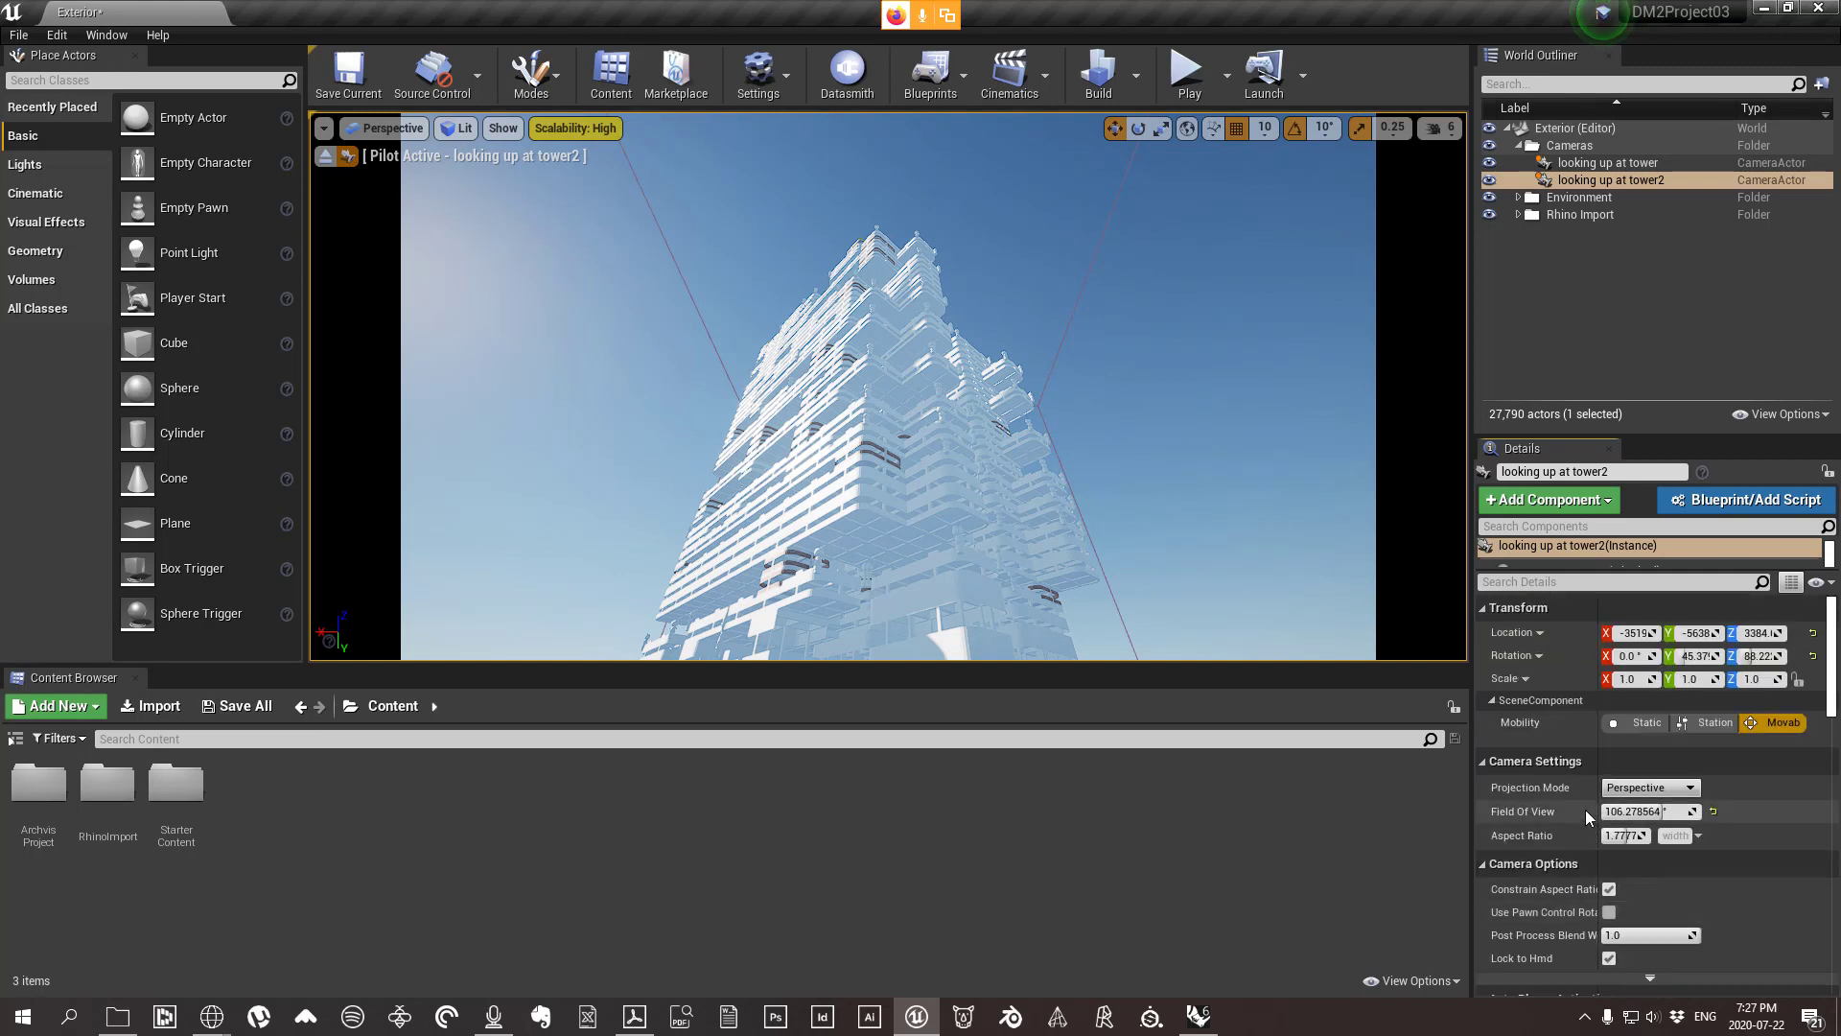
pyautogui.click(1647, 180)
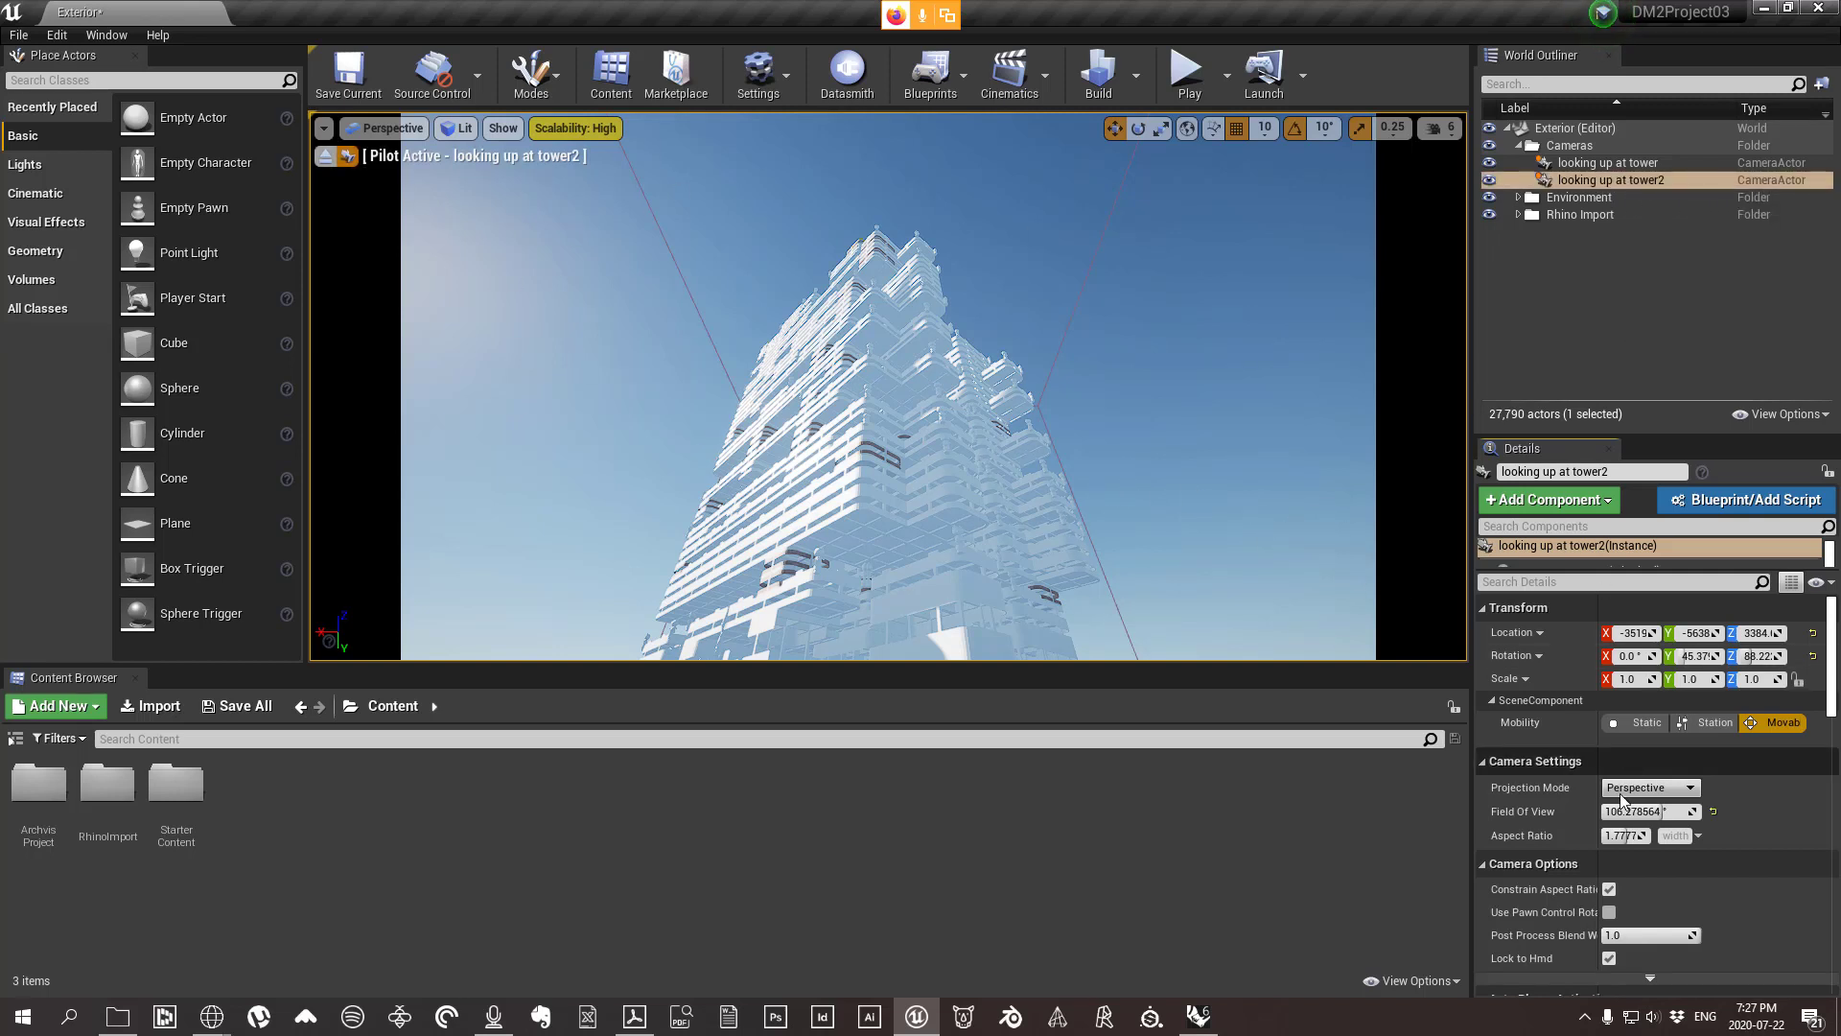
pyautogui.scroll(-5, 1576, 799)
pyautogui.scroll(-4, 1576, 810)
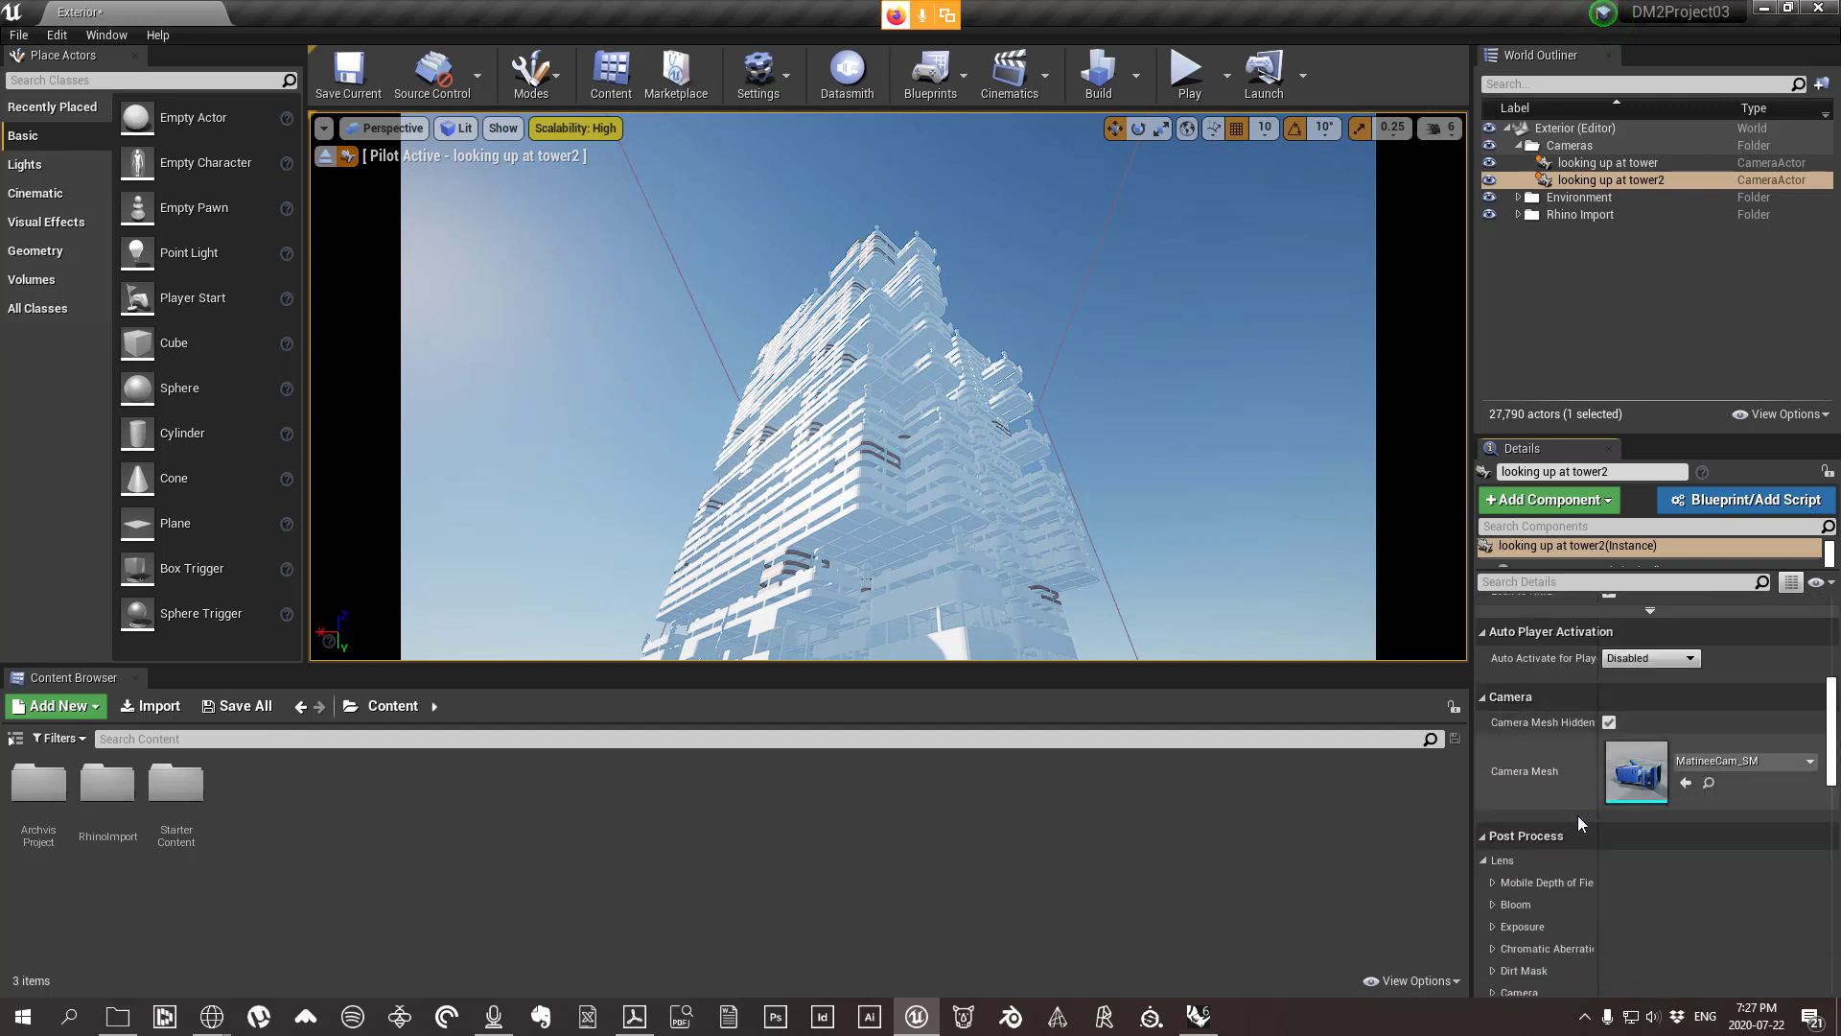
pyautogui.scroll(-2, 1545, 859)
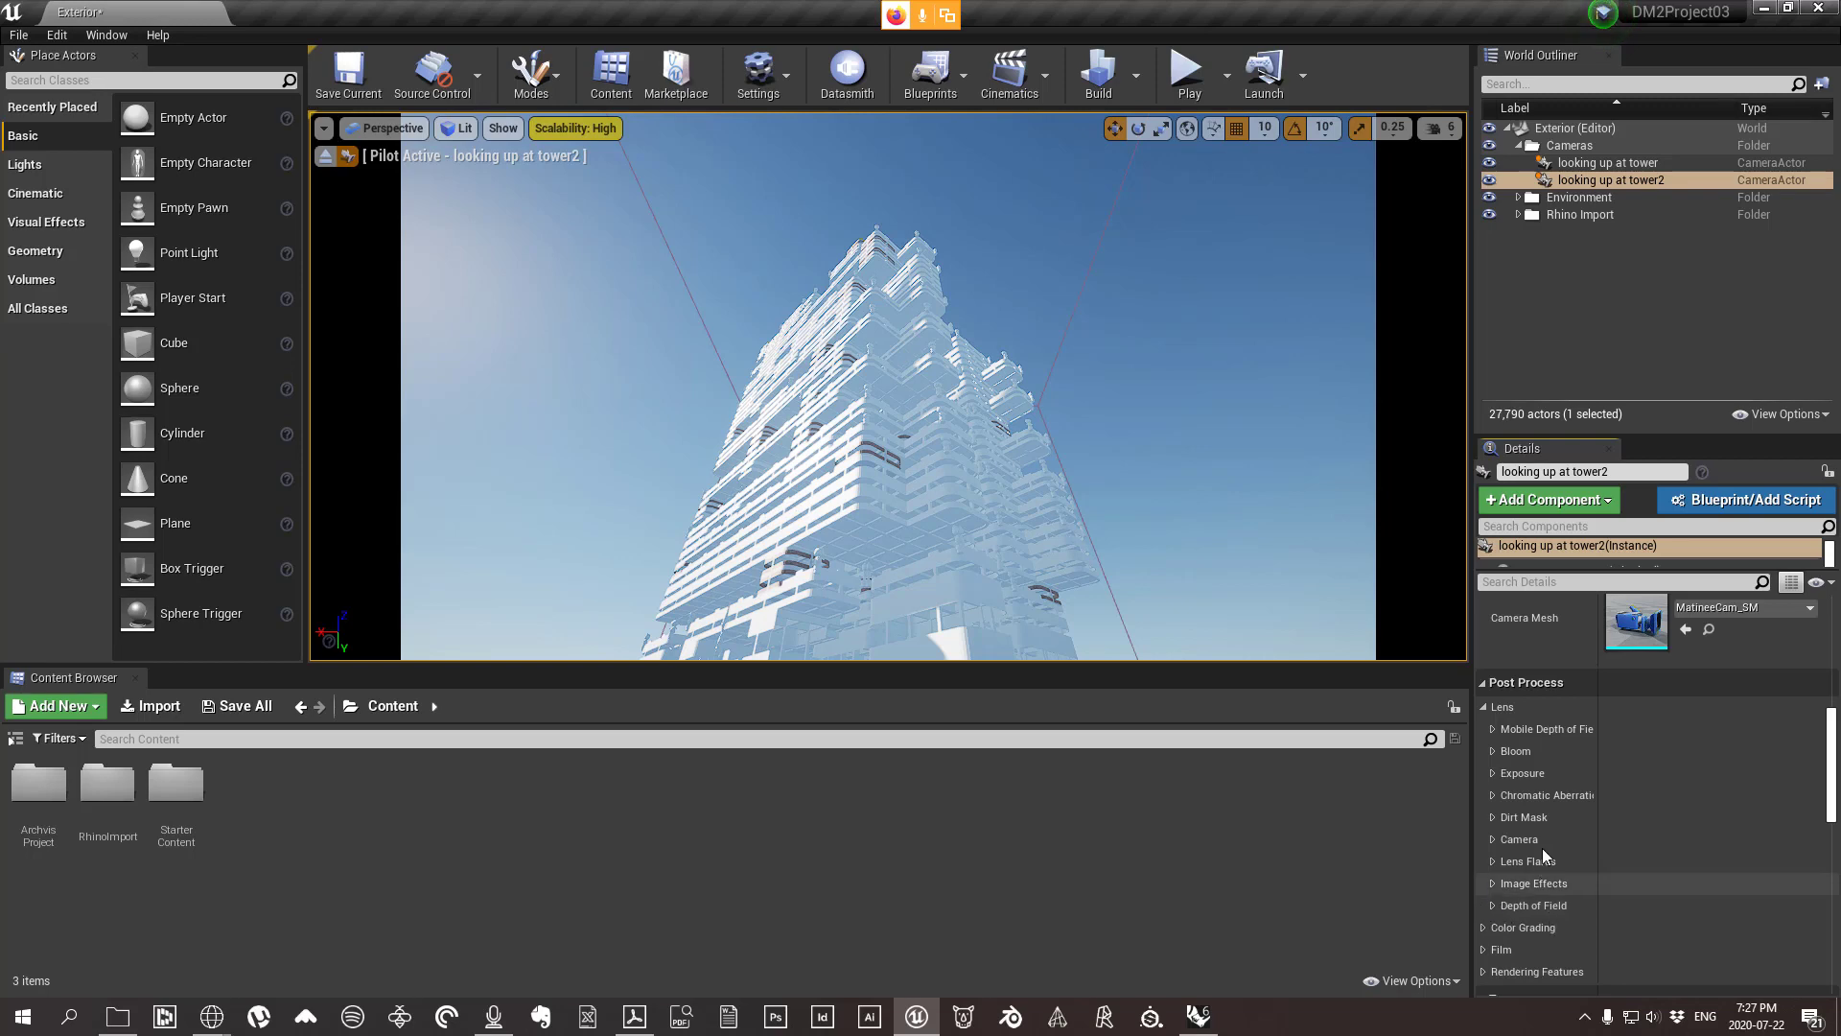
pyautogui.click(1492, 884)
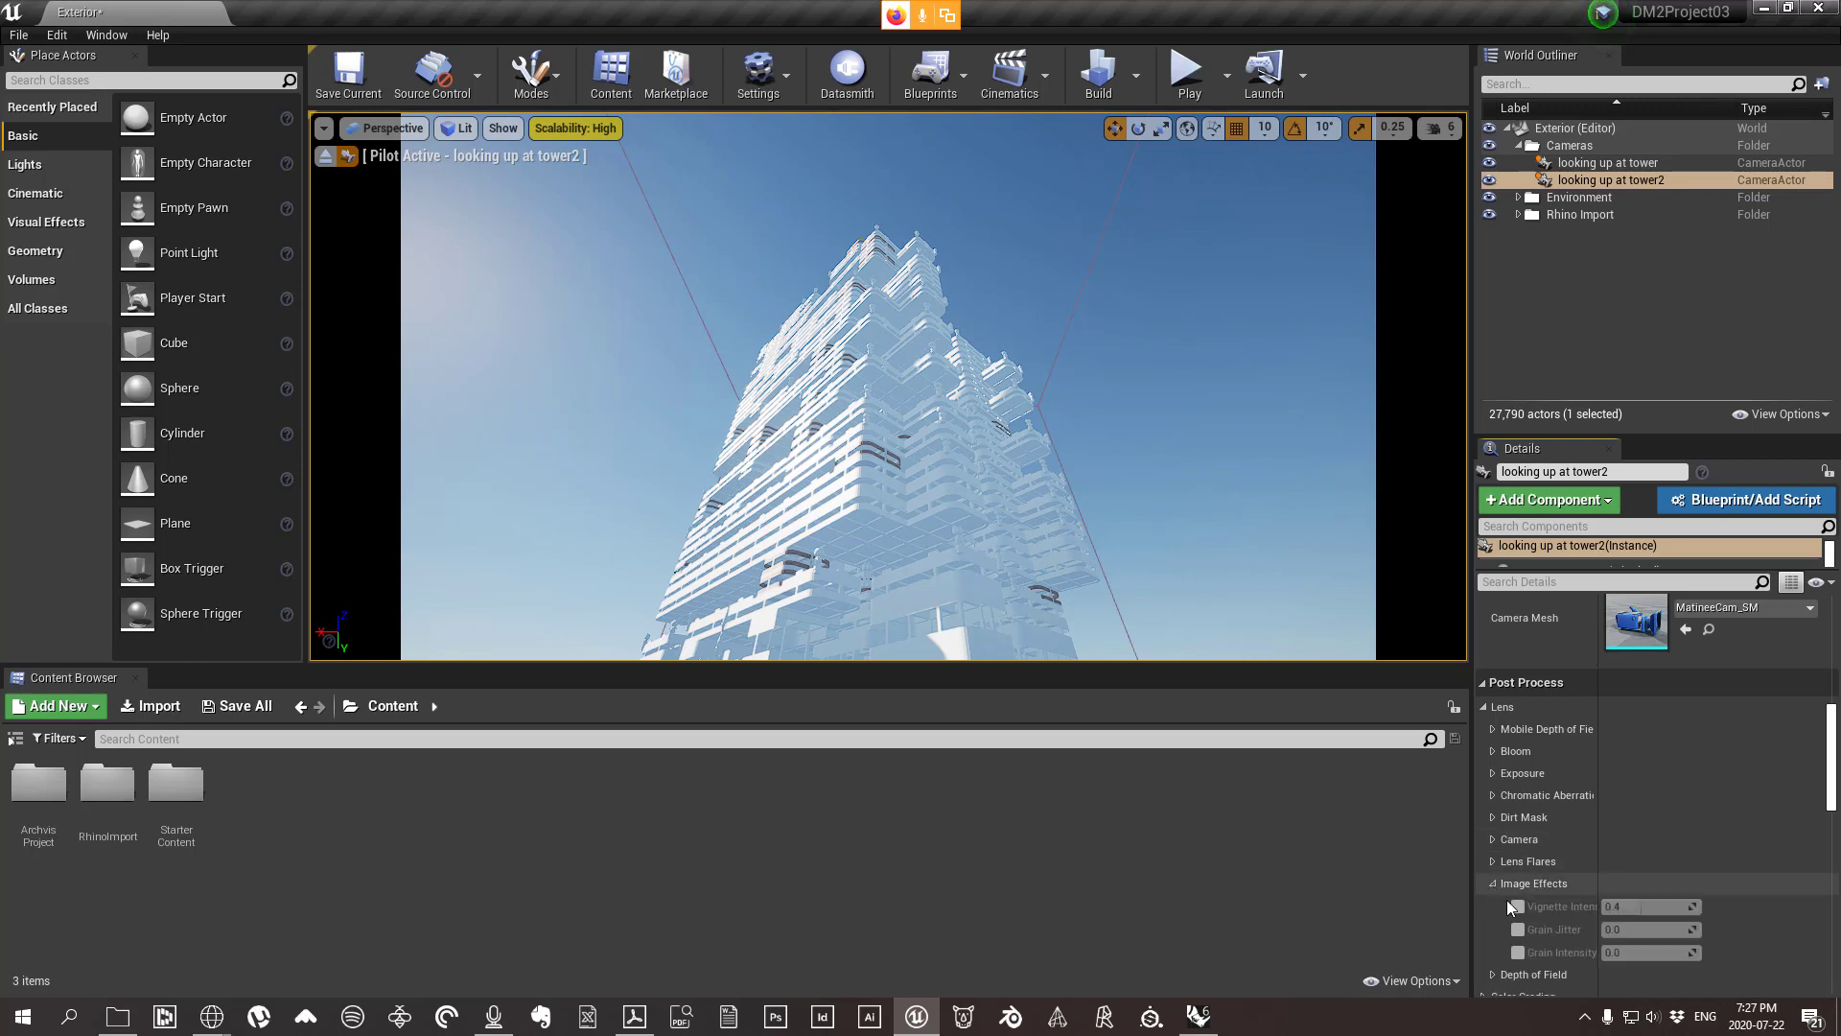
pyautogui.click(1519, 905)
pyautogui.moveTo(1639, 909); pyautogui.dragTo(1700, 909)
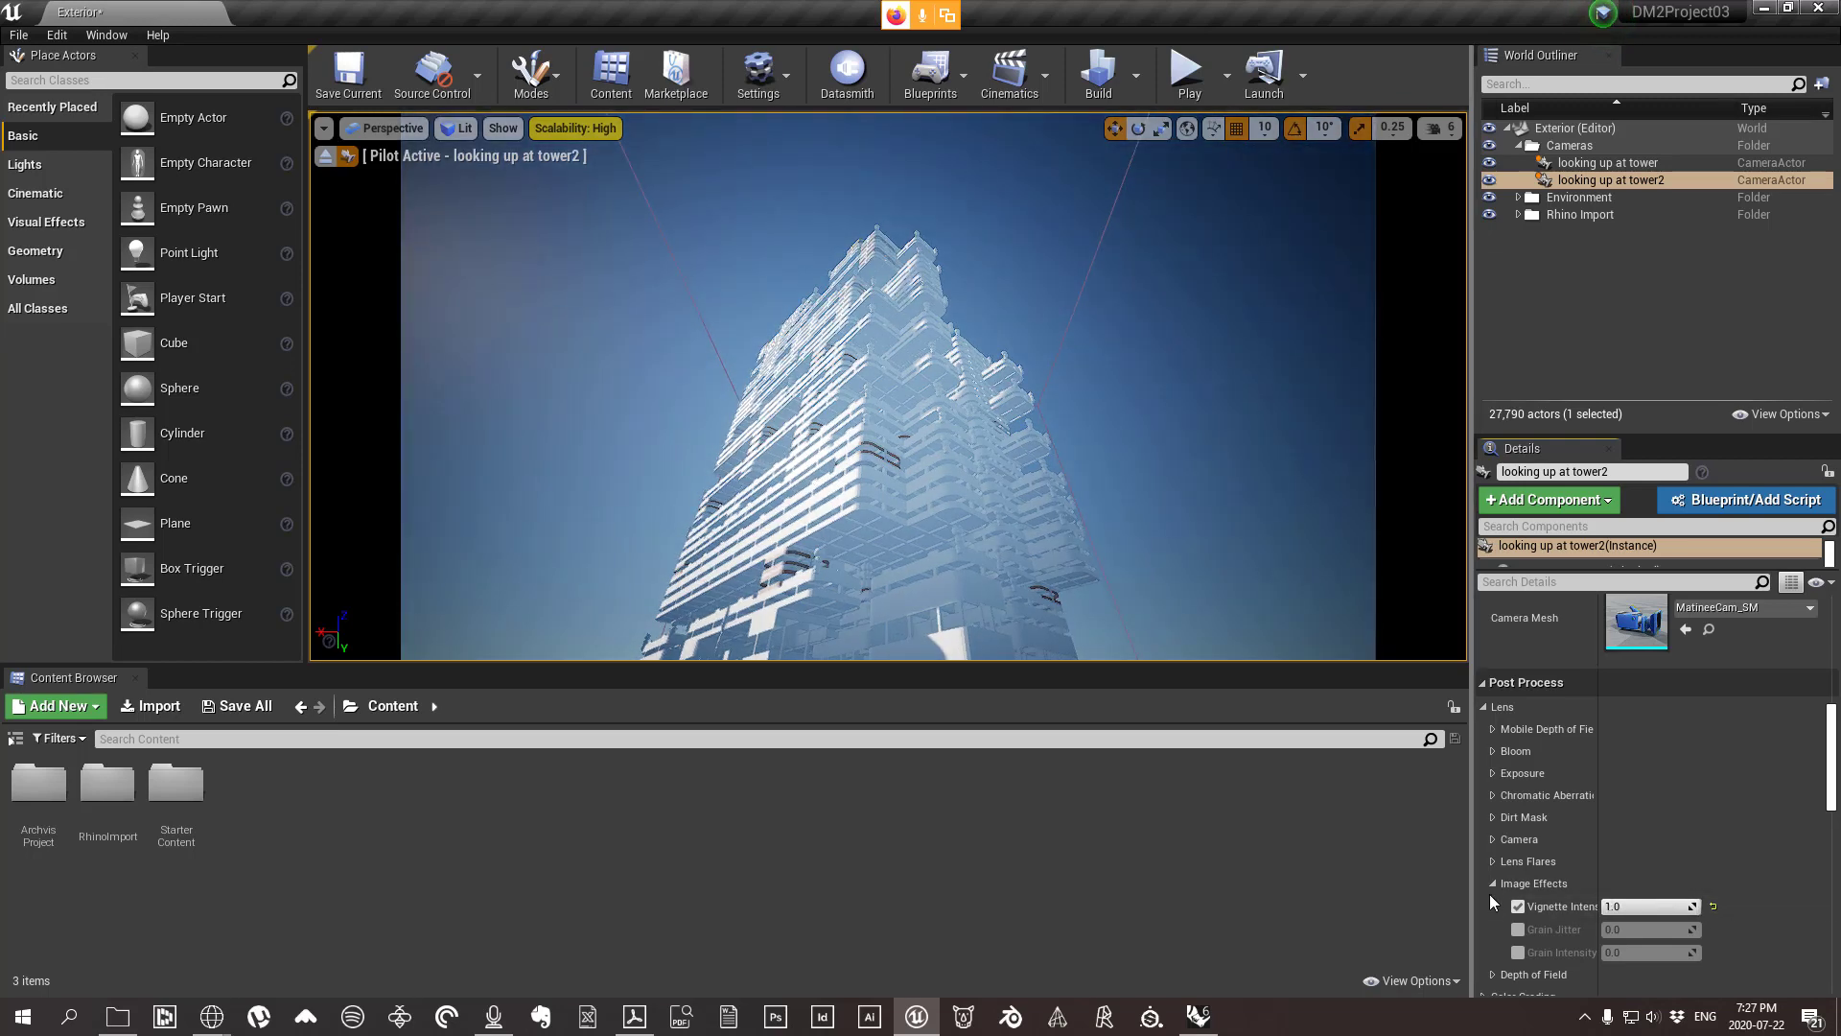
# Enable the lens flare intensity override on the "looking up at tower2" camera and set it to about 0.3.
pyautogui.click(1491, 861)
pyautogui.click(1518, 884)
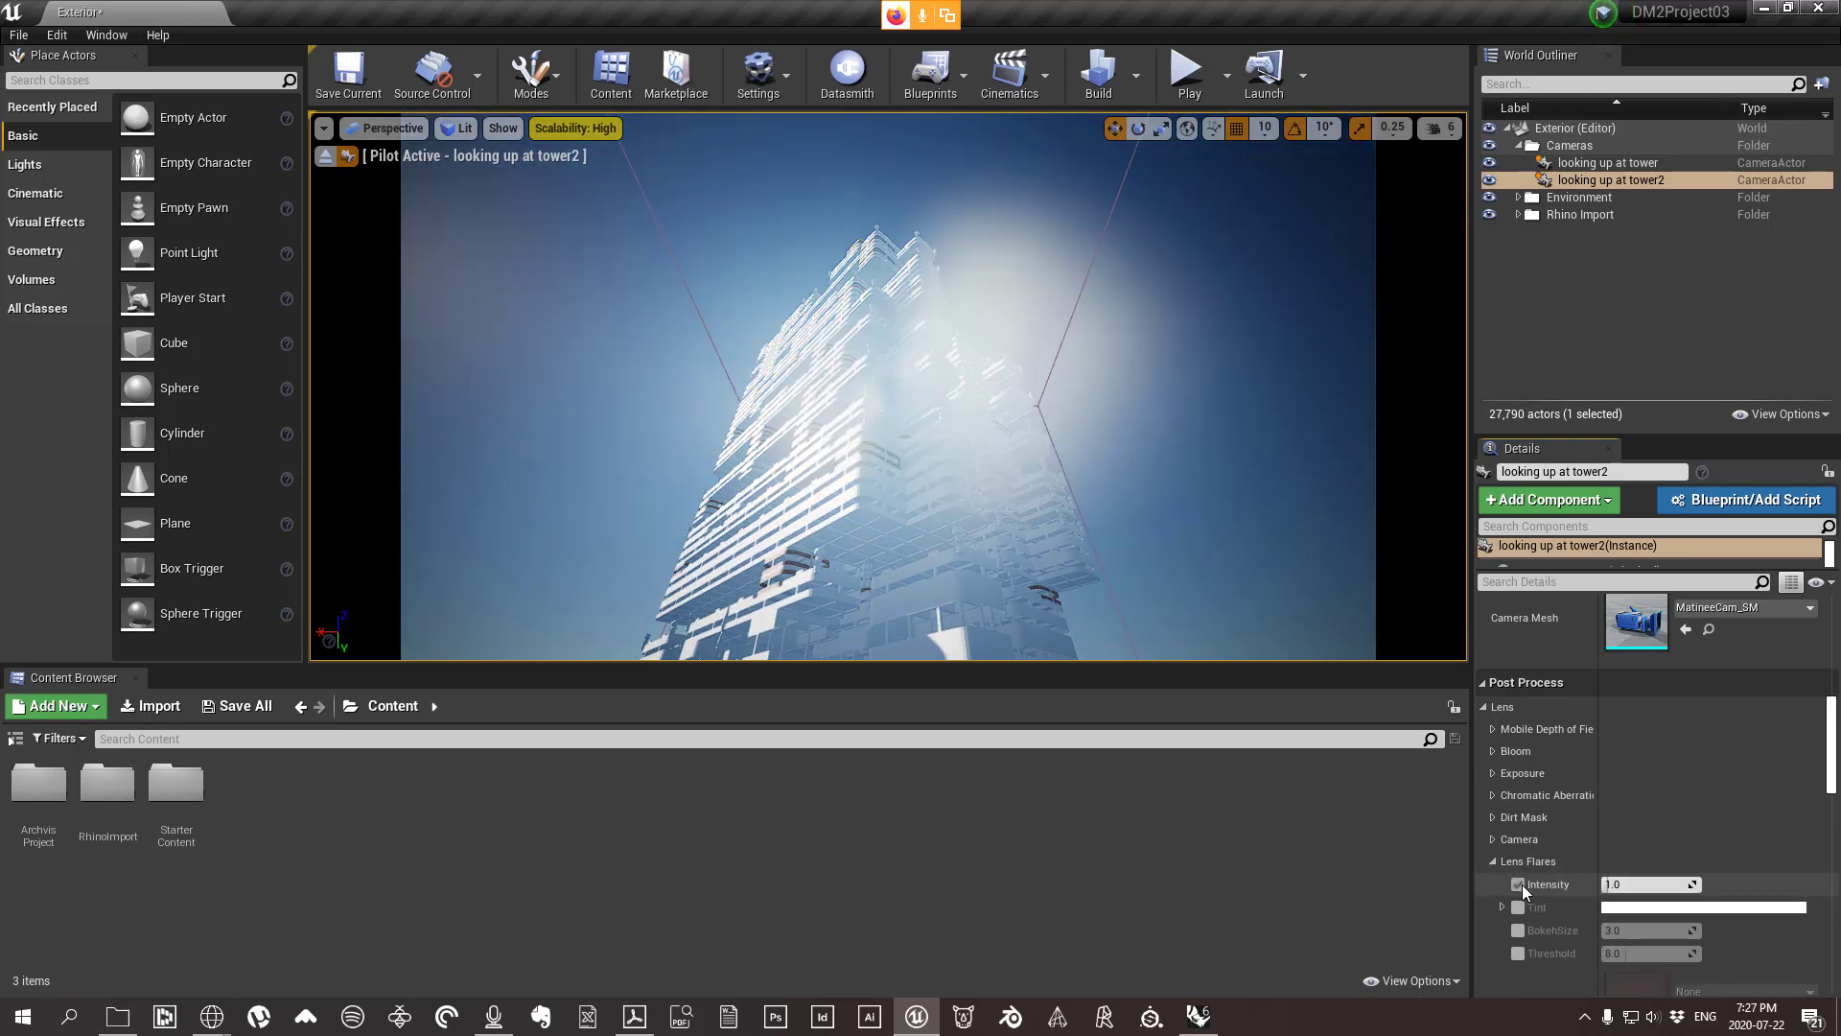
pyautogui.moveTo(1604, 888); pyautogui.dragTo(1582, 888)
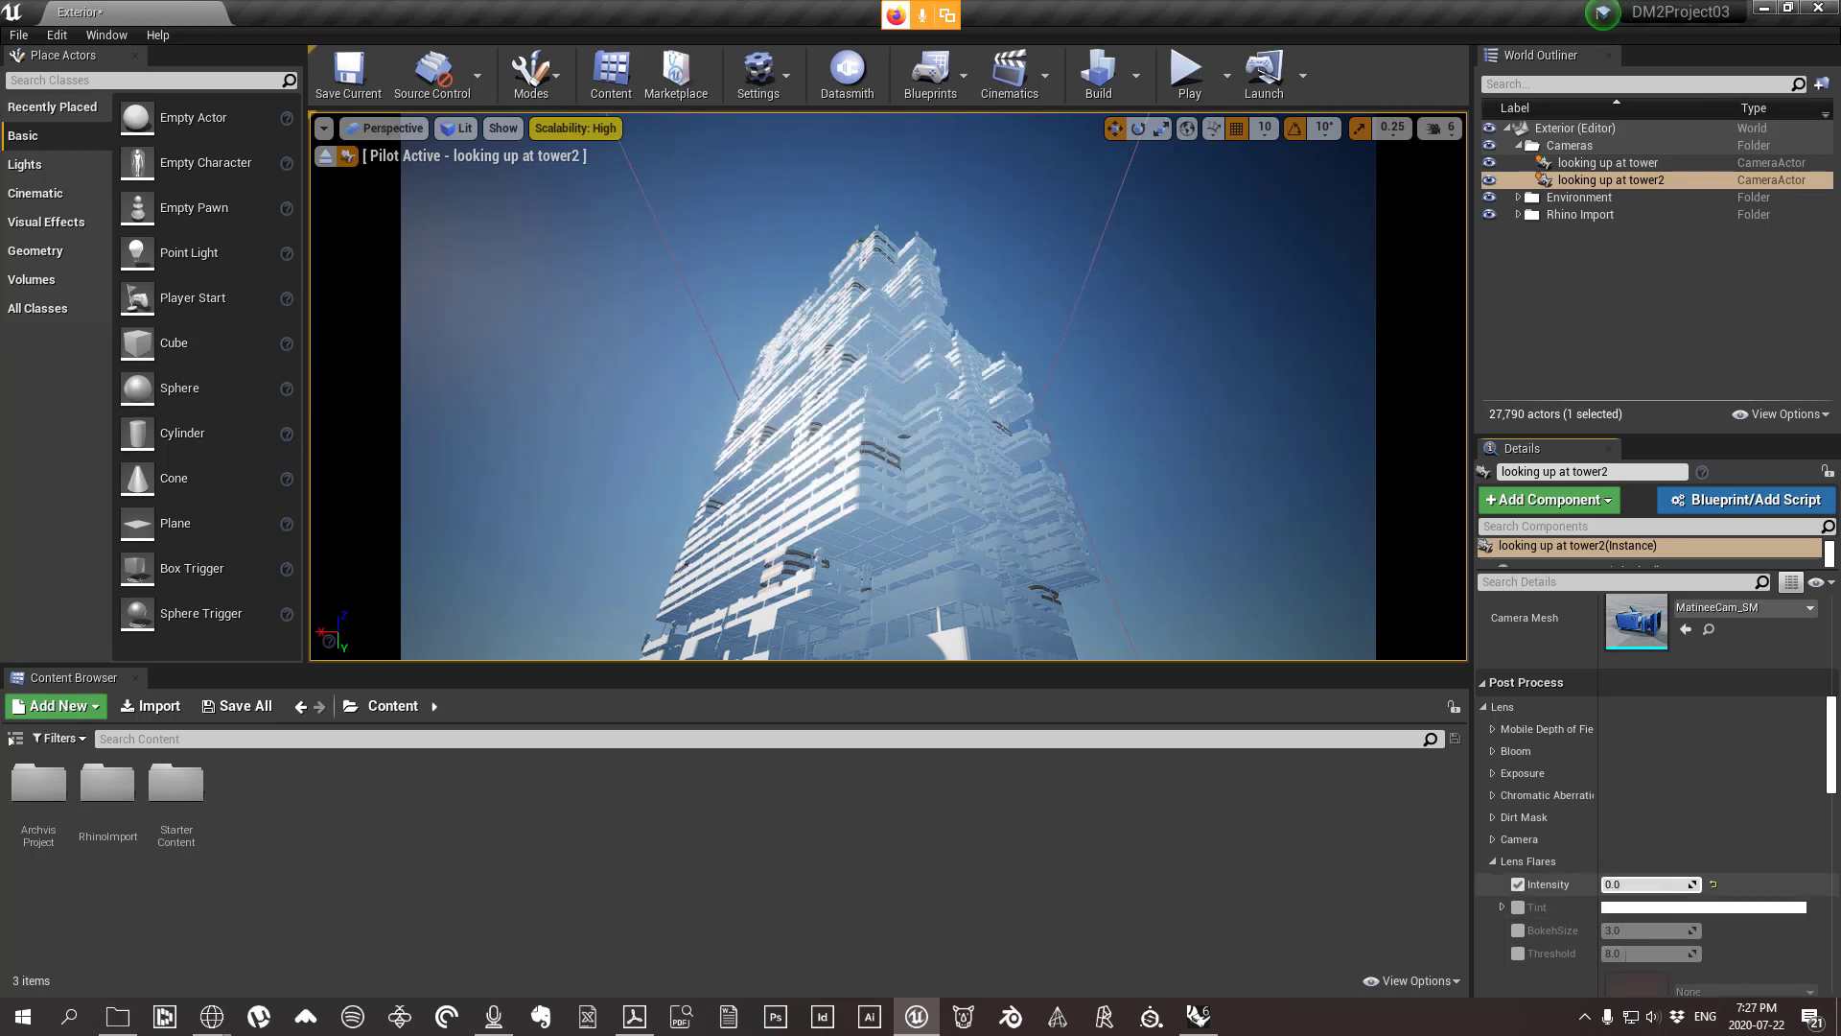
# Override the lens flare bokeh size with about 1.52 and turn off the lens flare intensity override.
pyautogui.click(1517, 930)
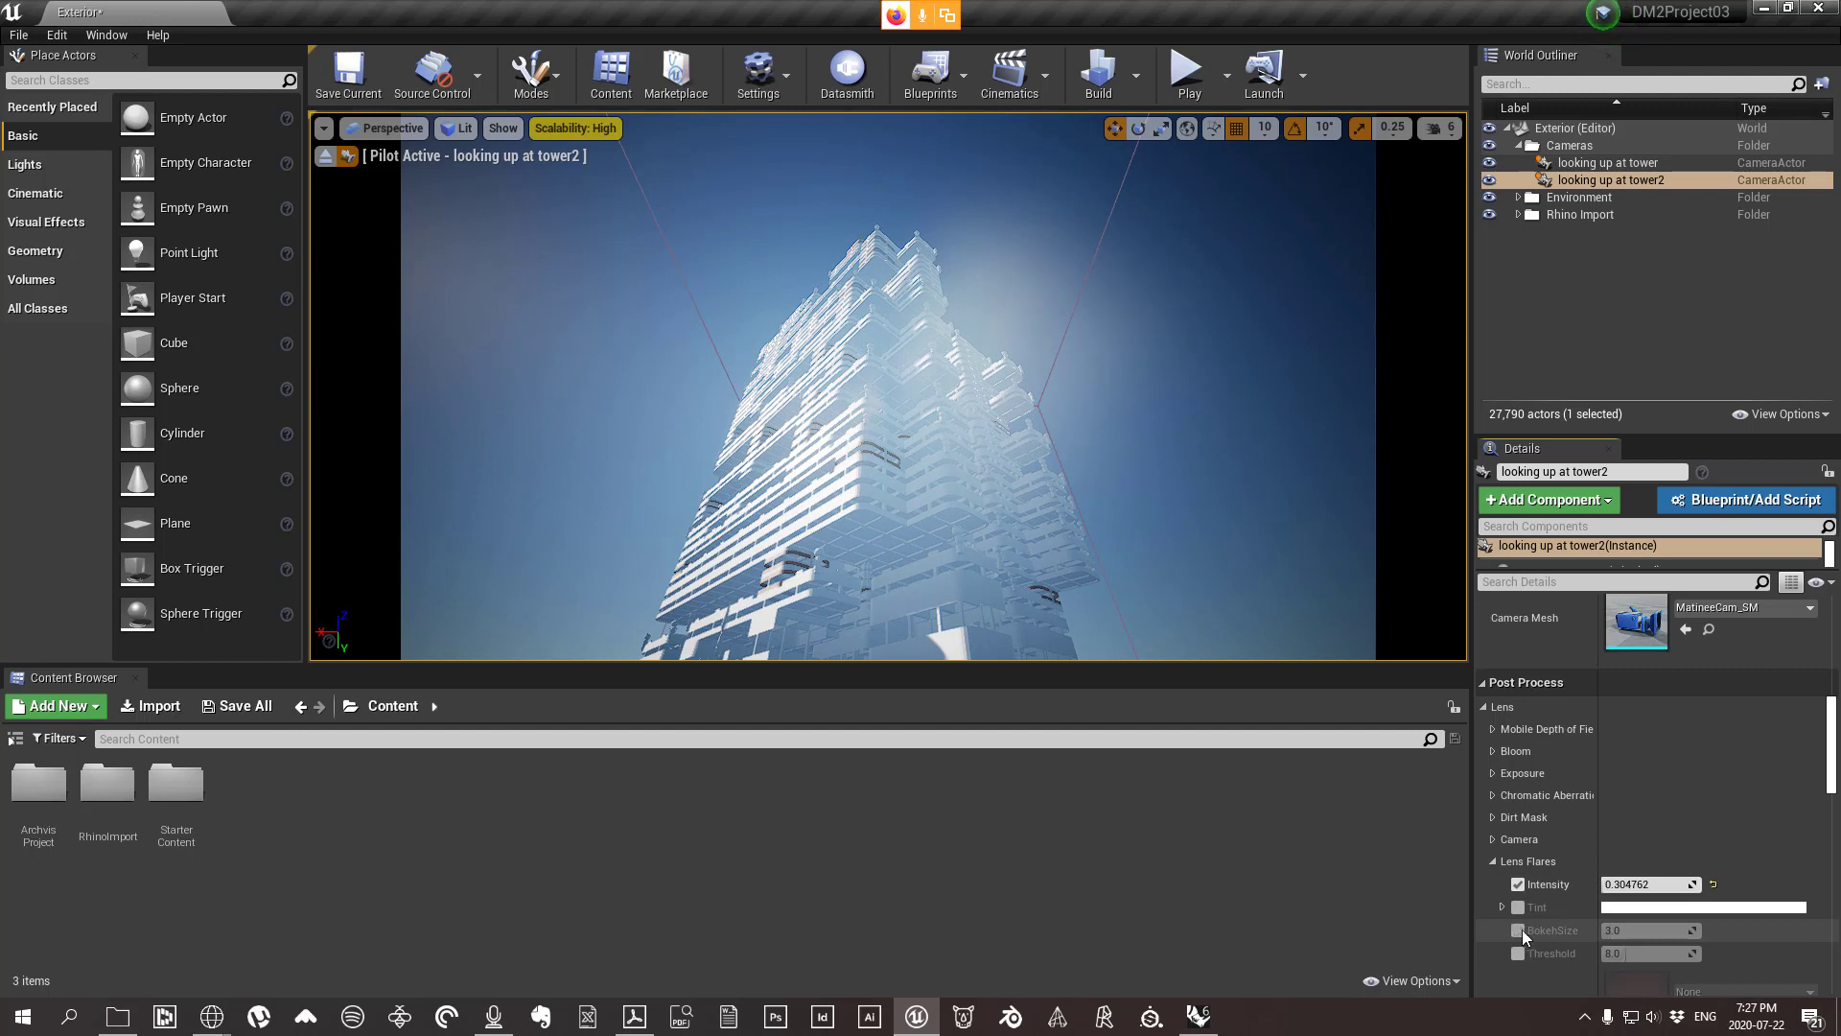
pyautogui.moveTo(1610, 930)
pyautogui.mouseDown()
pyautogui.moveTo(1678, 930)
pyautogui.moveTo(1607, 930)
pyautogui.mouseUp()
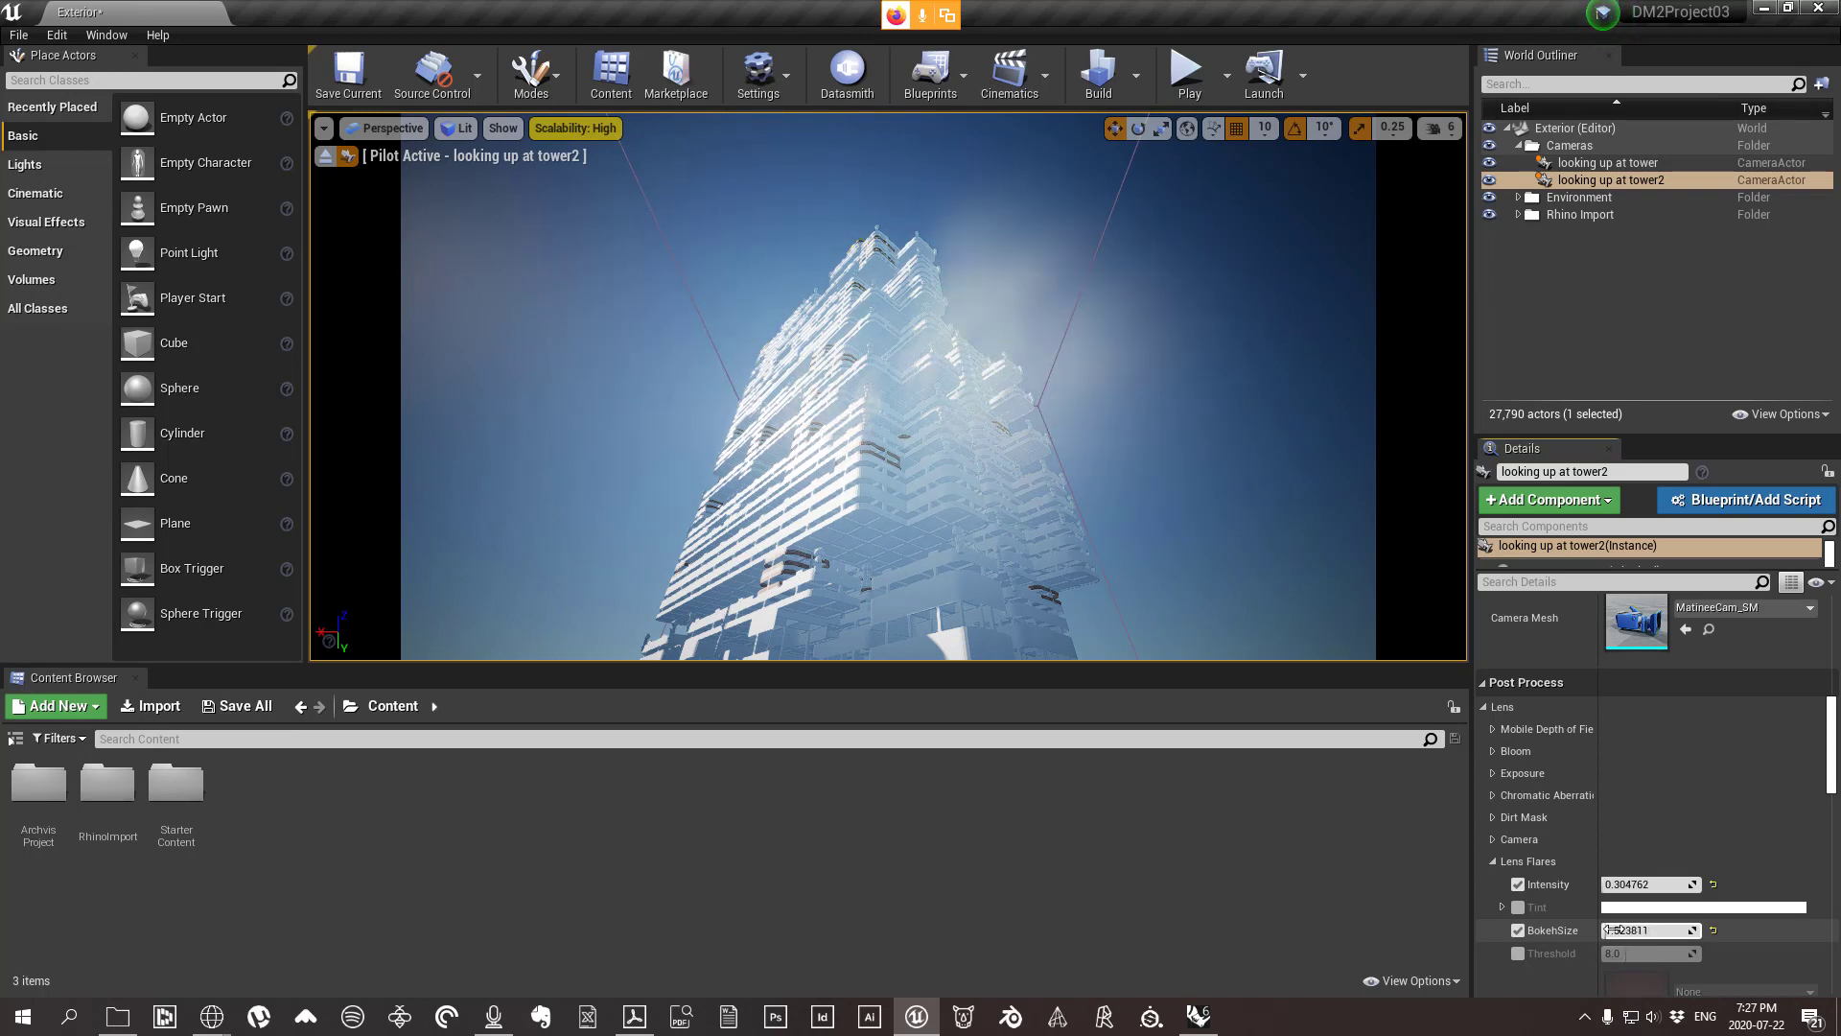
pyautogui.click(1518, 884)
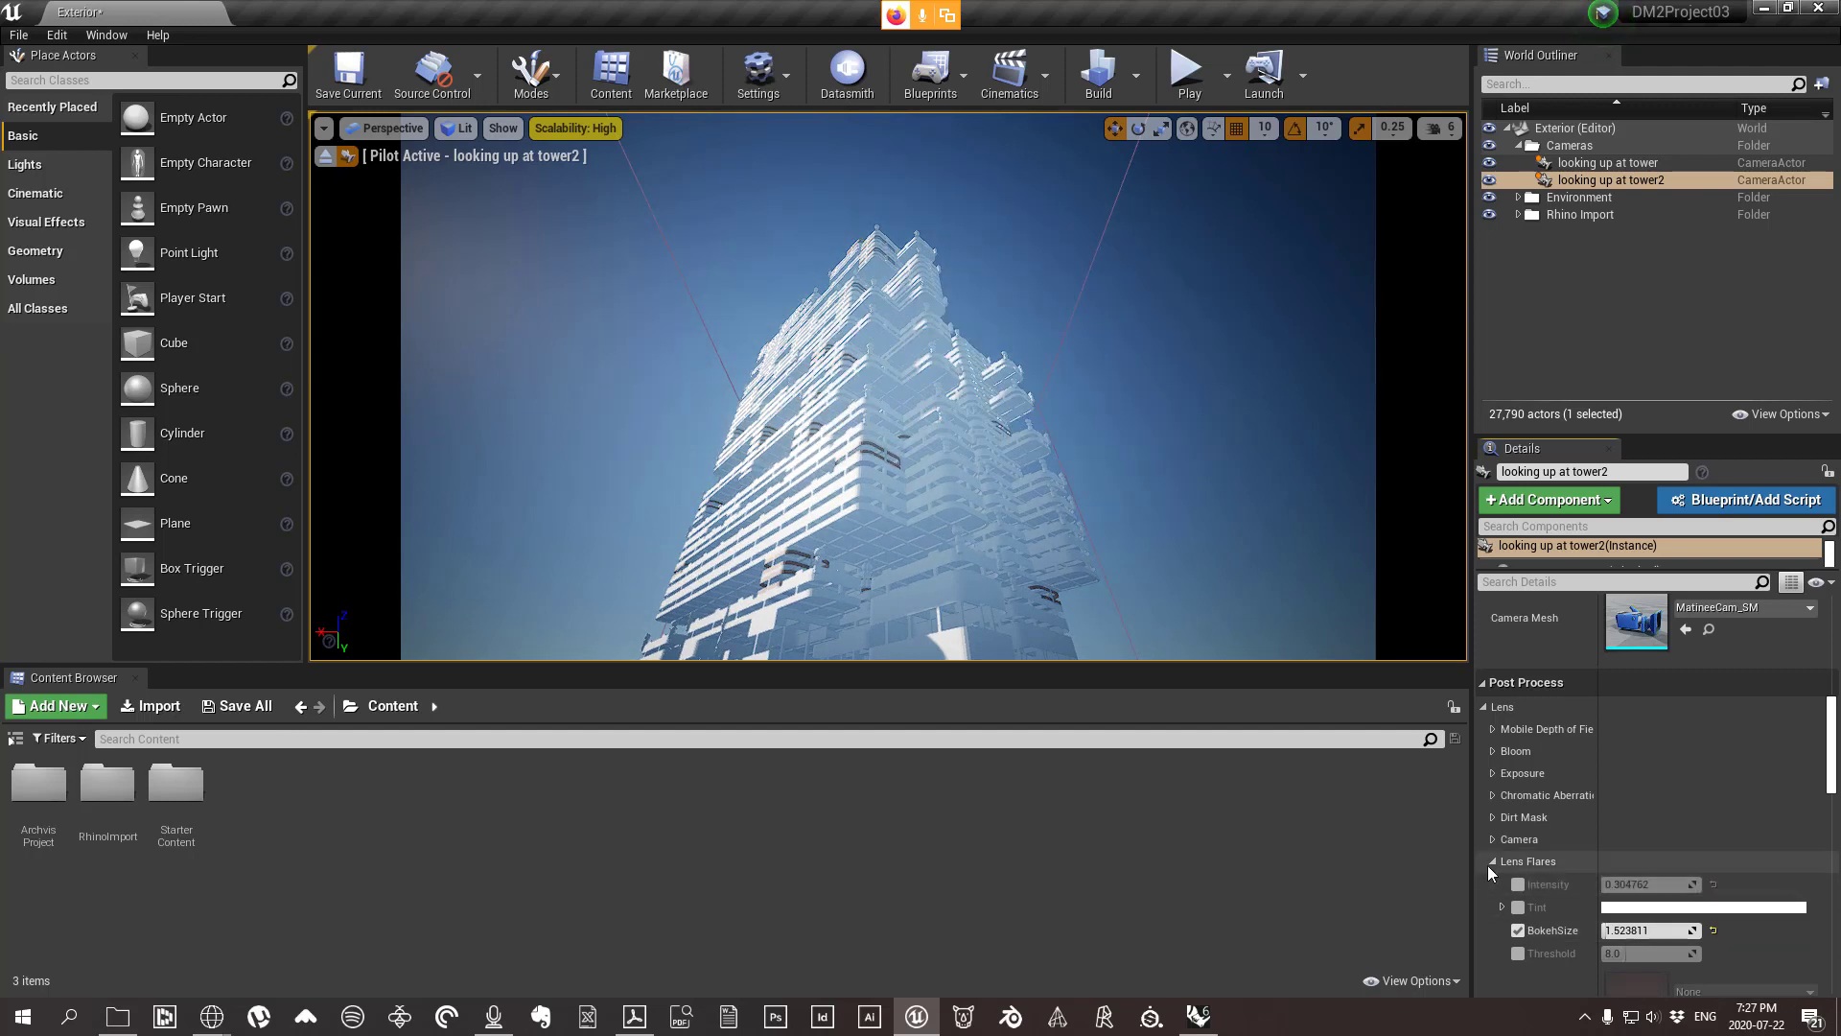
pyautogui.click(1499, 859)
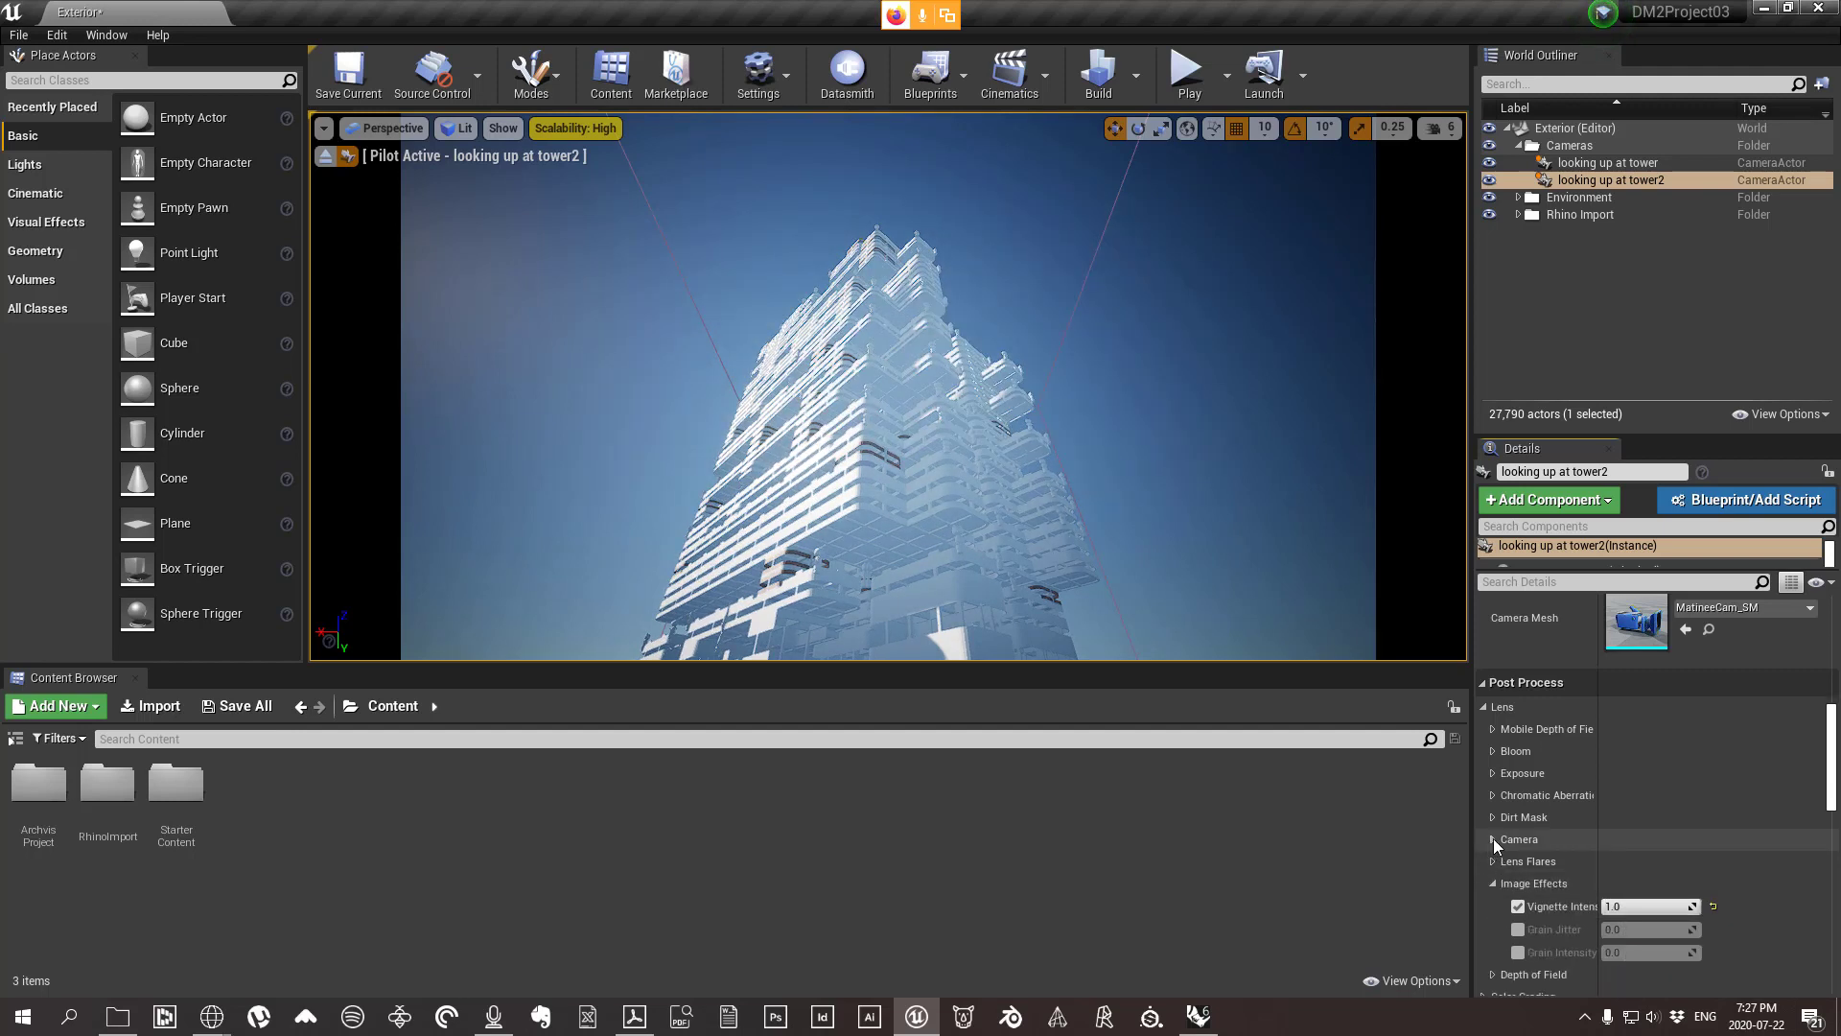
# Try an ISO override of about 1301 in the "looking up at tower2" camera's lens settings and turn it off again.
pyautogui.click(1493, 838)
pyautogui.click(1519, 884)
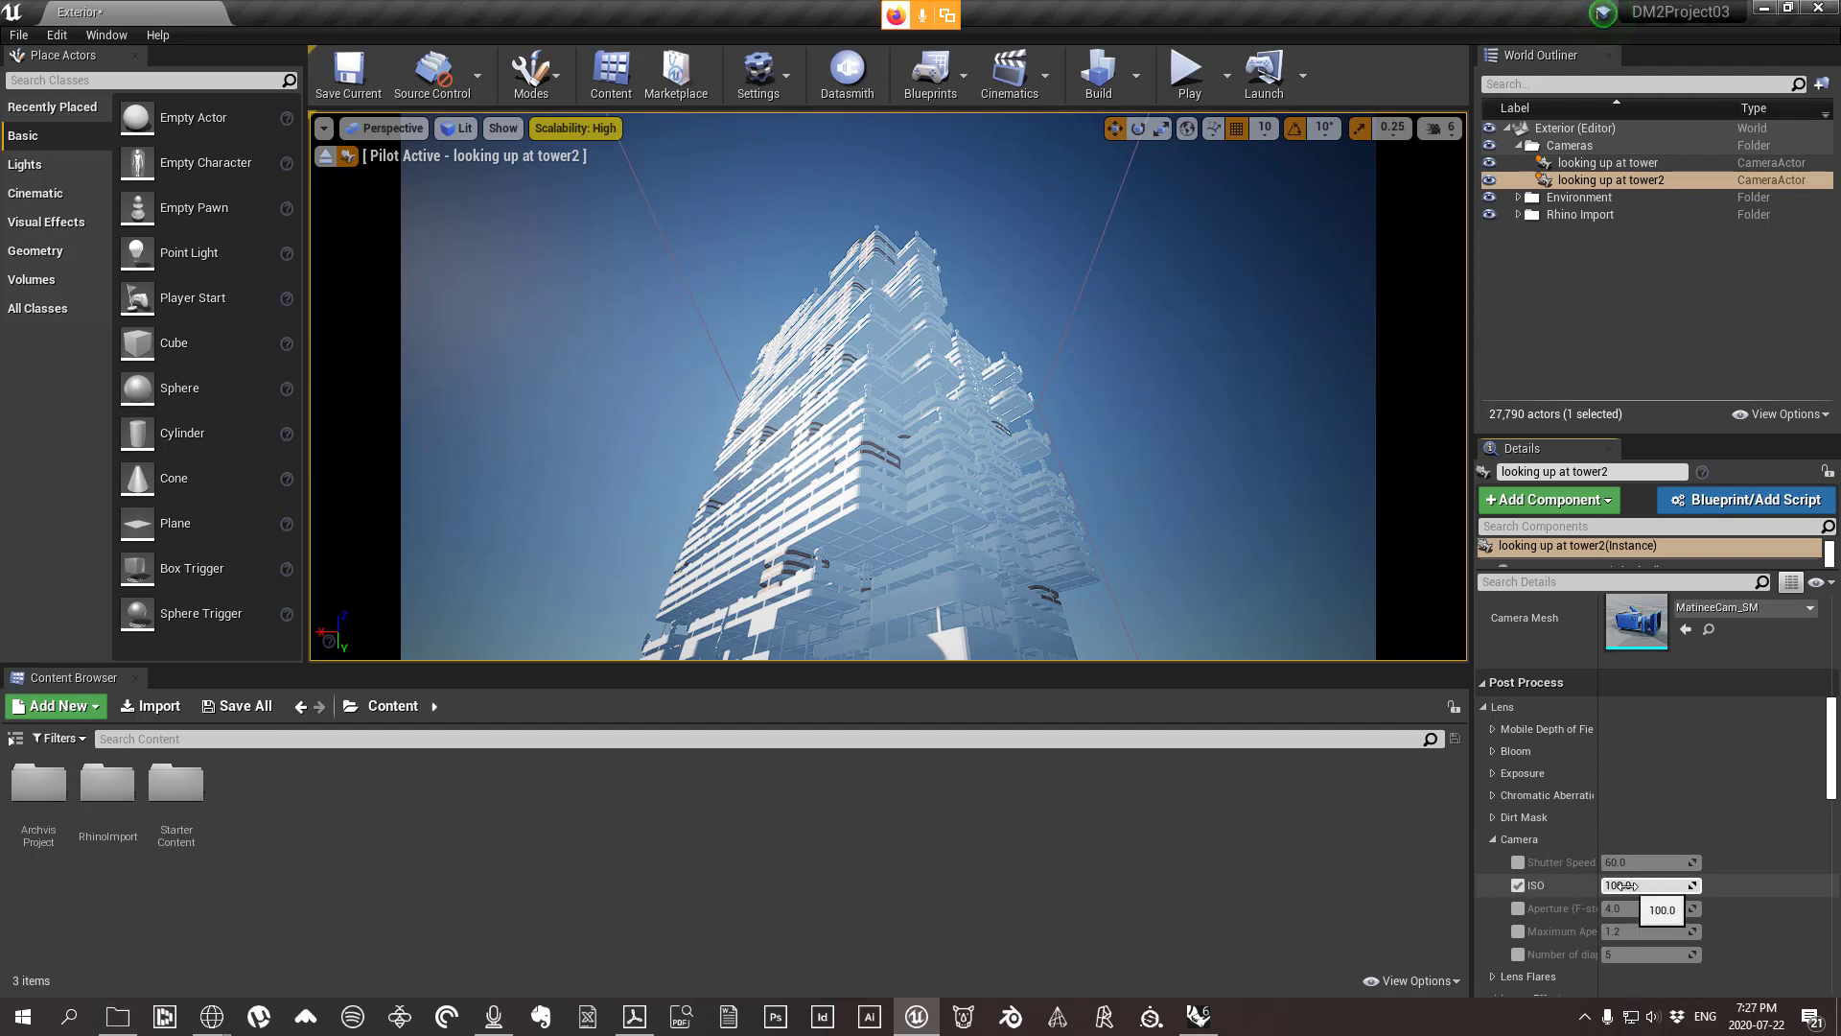
pyautogui.moveTo(1621, 884); pyautogui.dragTo(1555, 890)
pyautogui.click(1518, 885)
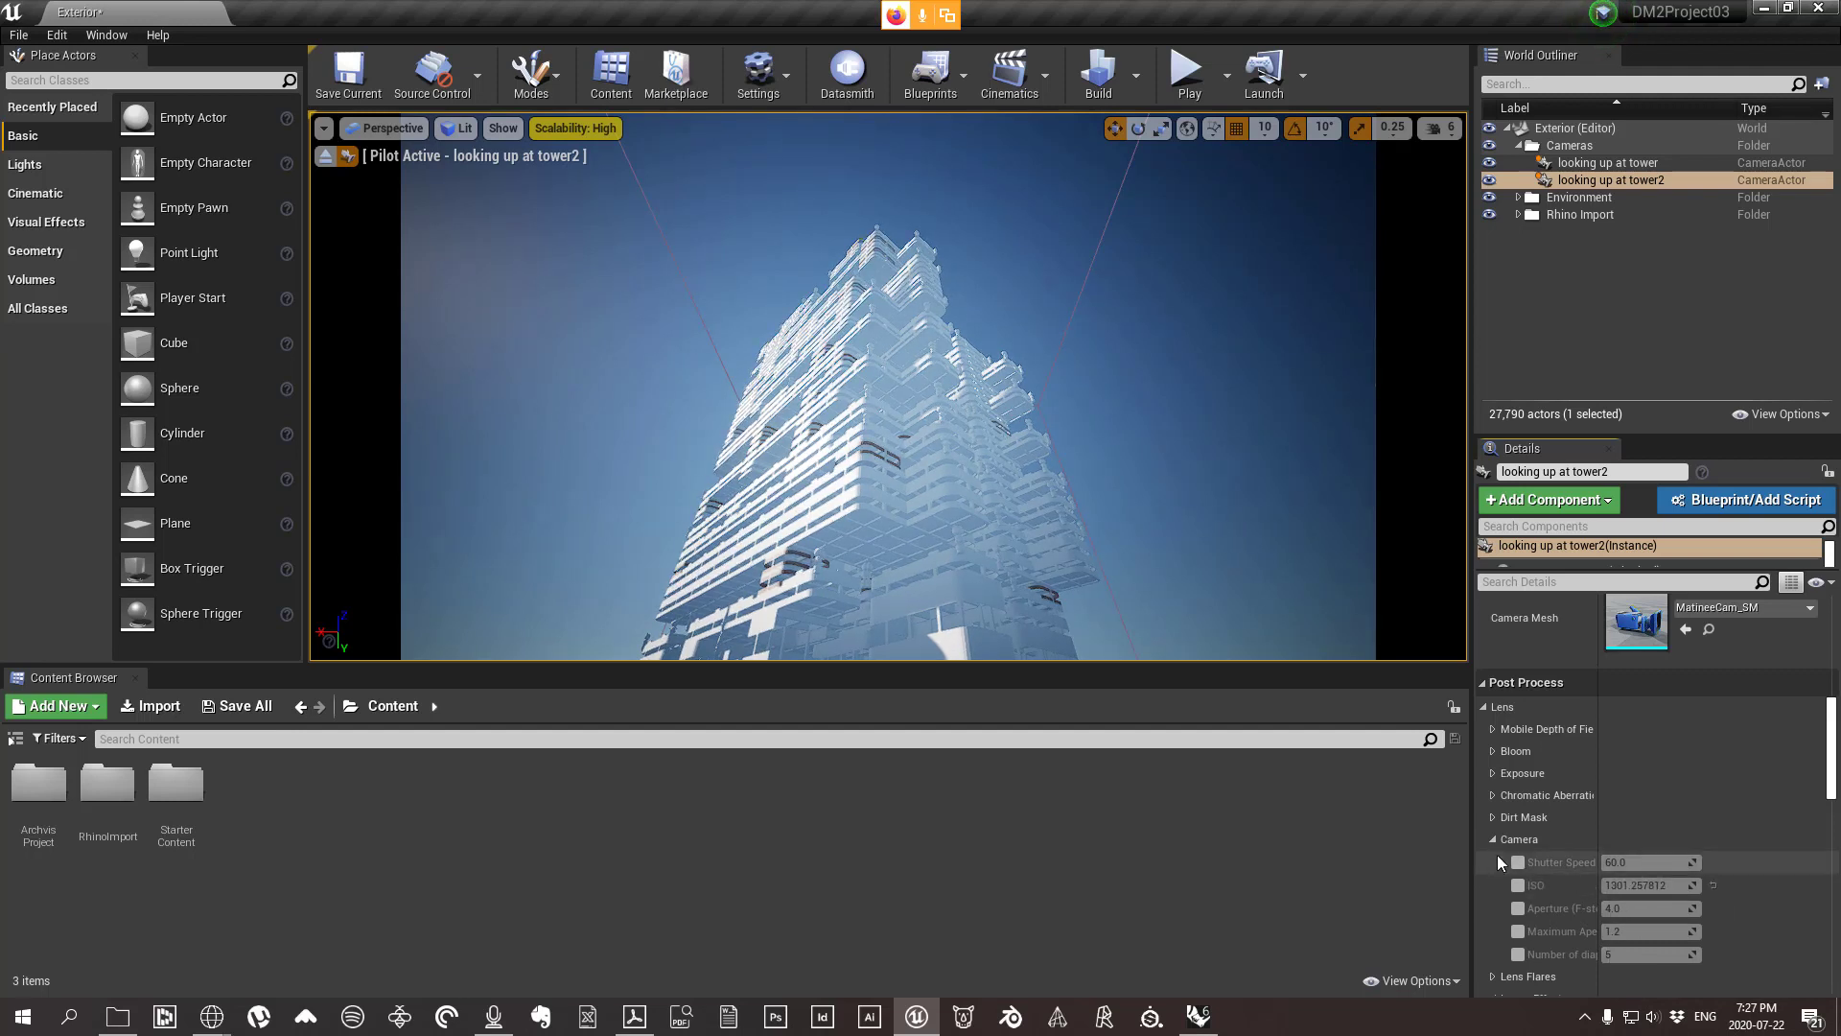
pyautogui.click(1493, 840)
# Try a chromatic aberration intensity override of about 0.24 and about 0.05 on the camera, and switch the override off.
pyautogui.click(1493, 795)
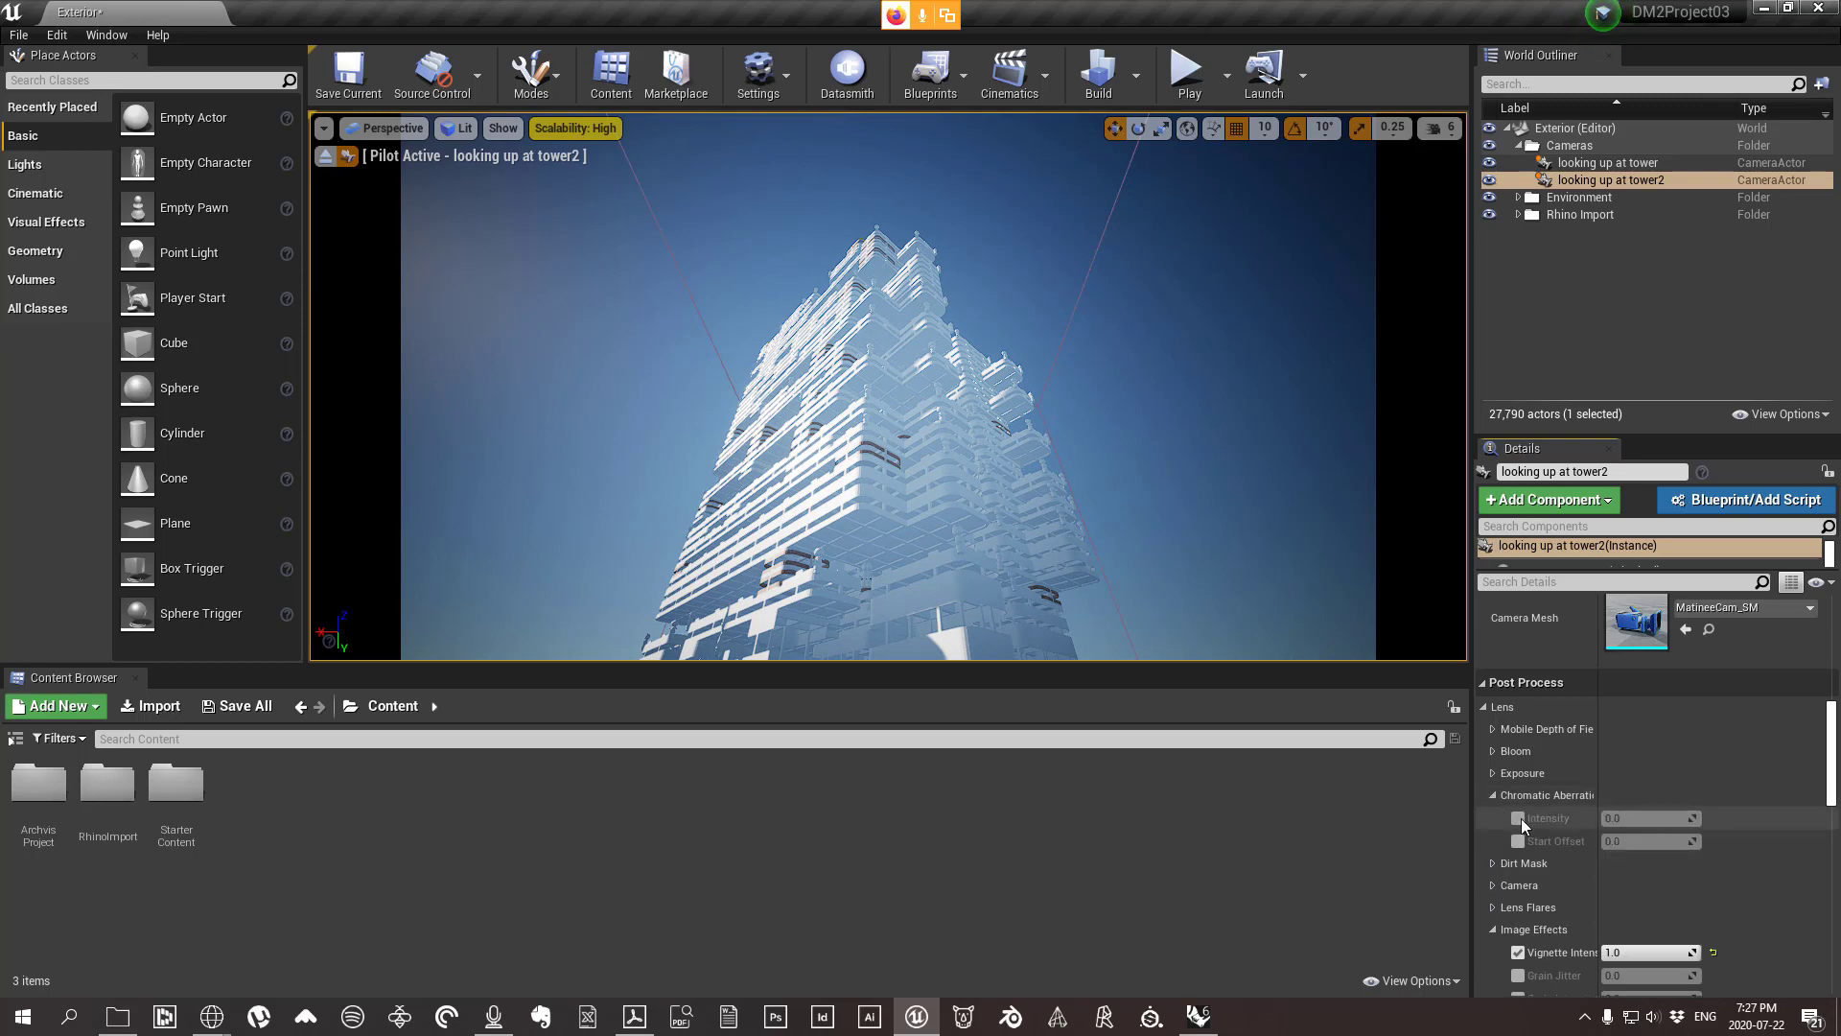
pyautogui.moveTo(1613, 818)
pyautogui.mouseDown()
pyautogui.moveTo(1654, 818)
pyautogui.moveTo(1613, 818)
pyautogui.mouseUp()
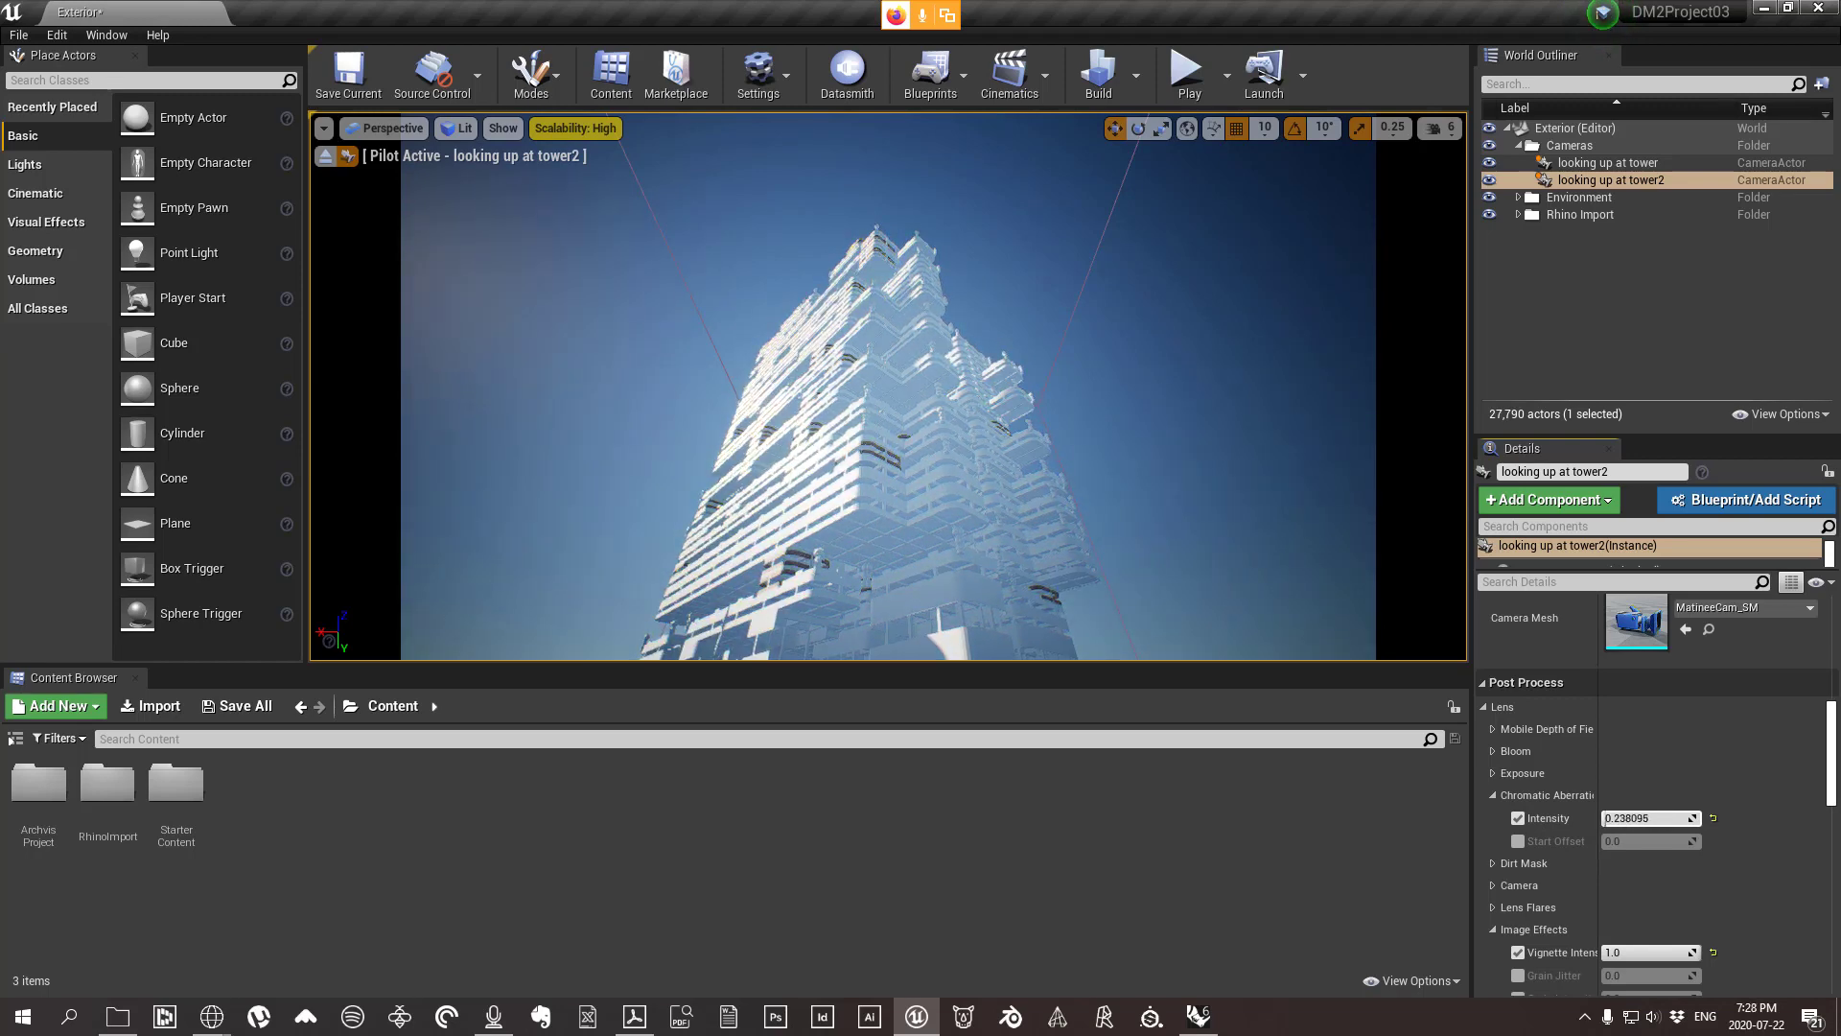
pyautogui.moveTo(1614, 818)
pyautogui.mouseDown()
pyautogui.moveTo(1563, 872)
pyautogui.moveTo(1654, 841)
pyautogui.moveTo(1630, 841)
pyautogui.mouseUp()
pyautogui.click(1516, 841)
pyautogui.click(1517, 841)
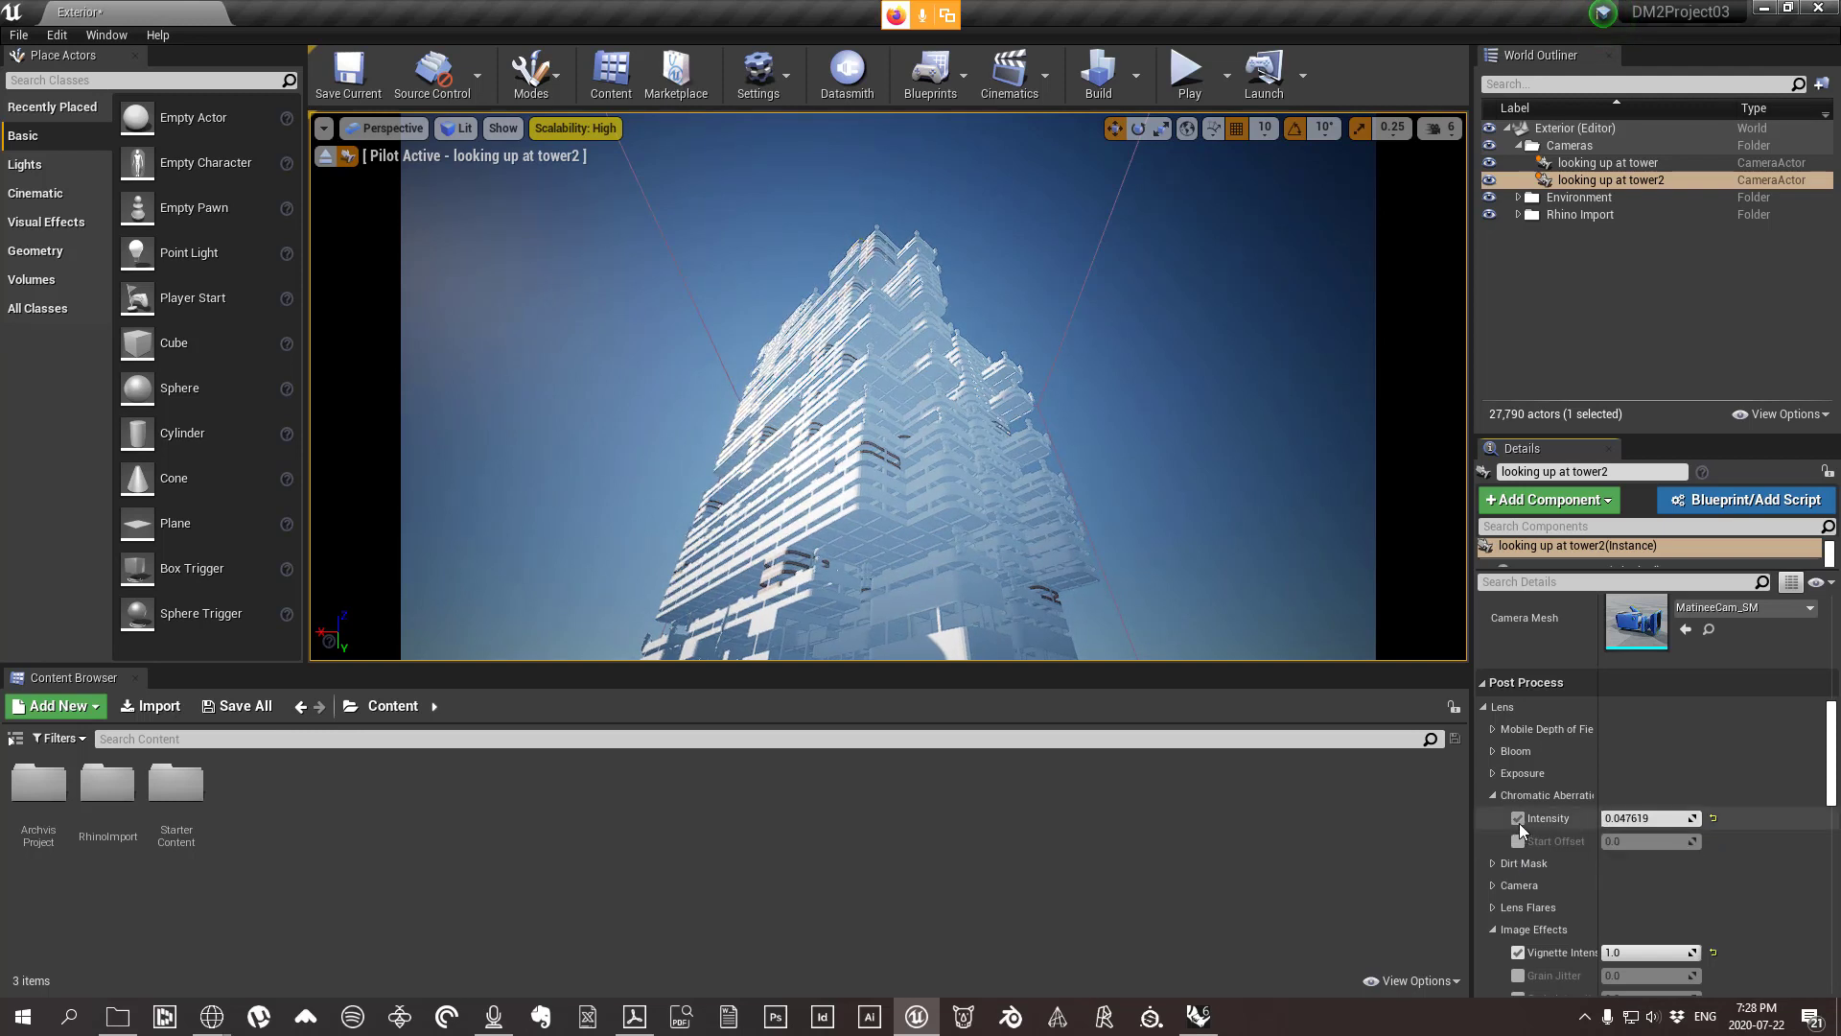
pyautogui.click(1516, 818)
pyautogui.click(1493, 796)
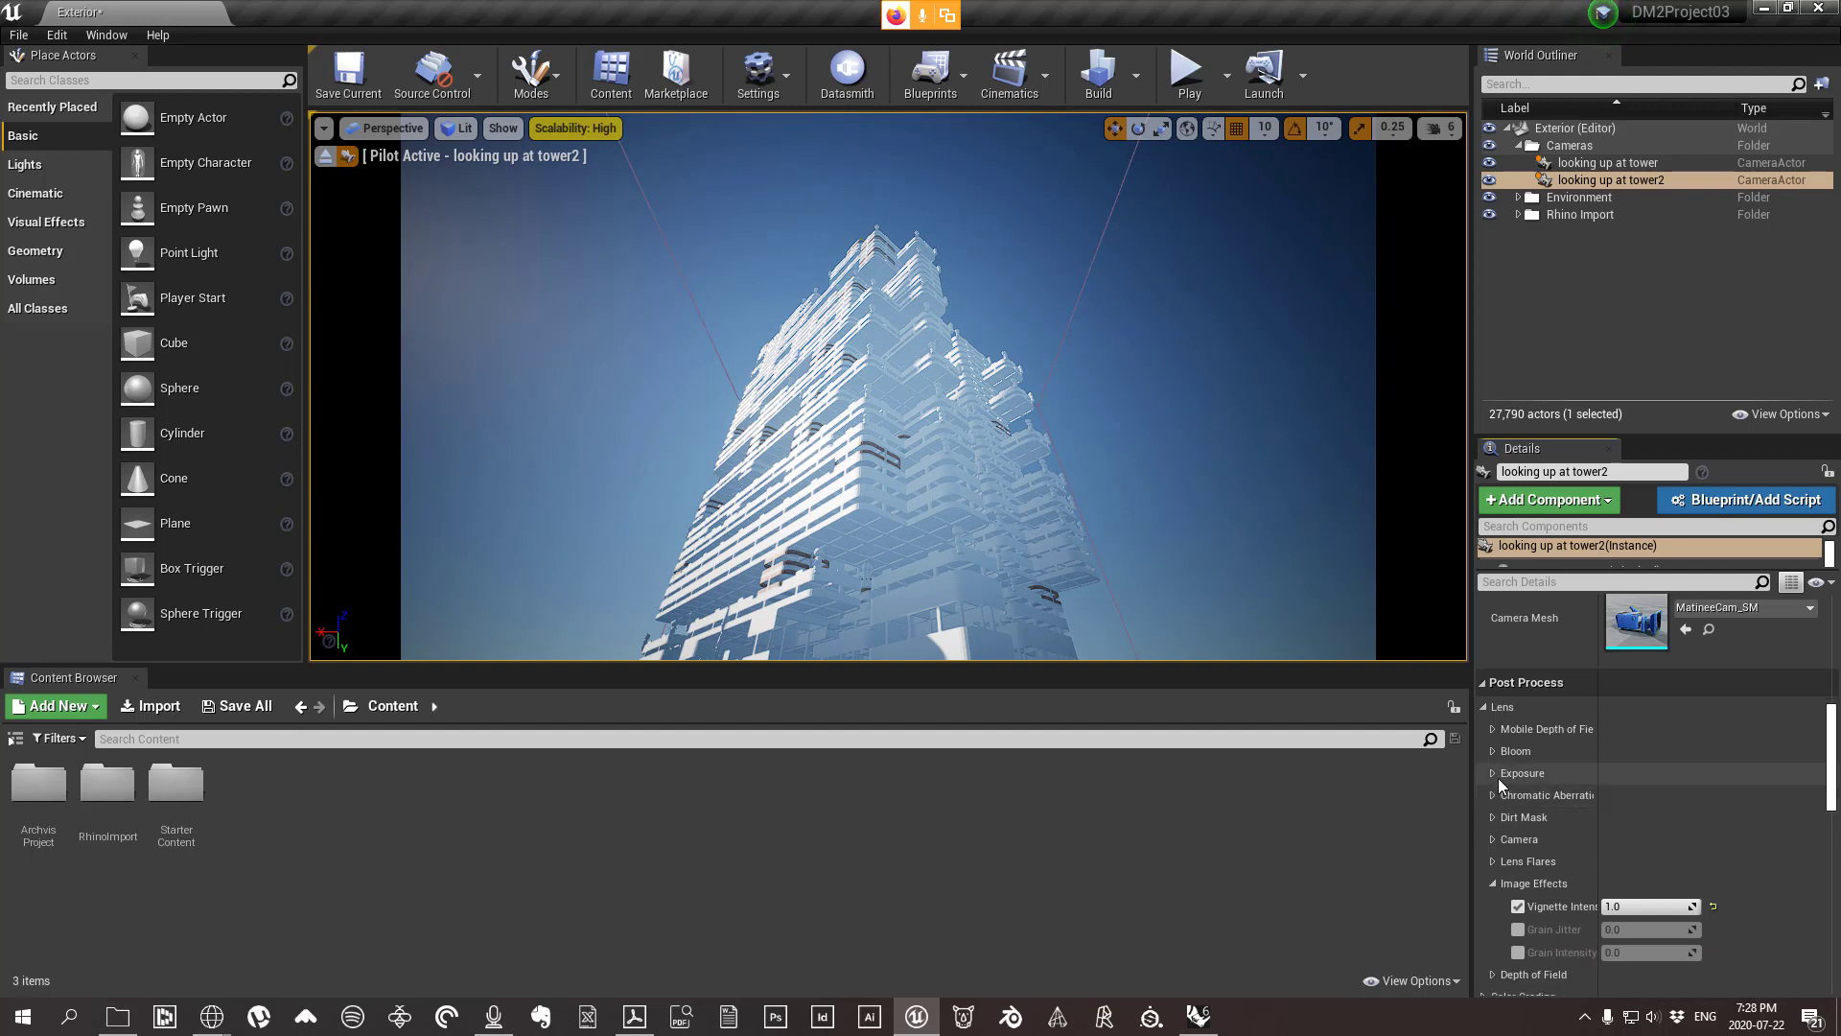
# Override the camera's exposure metering mode, trying Auto Exposure Basic and Manual.
pyautogui.click(1490, 773)
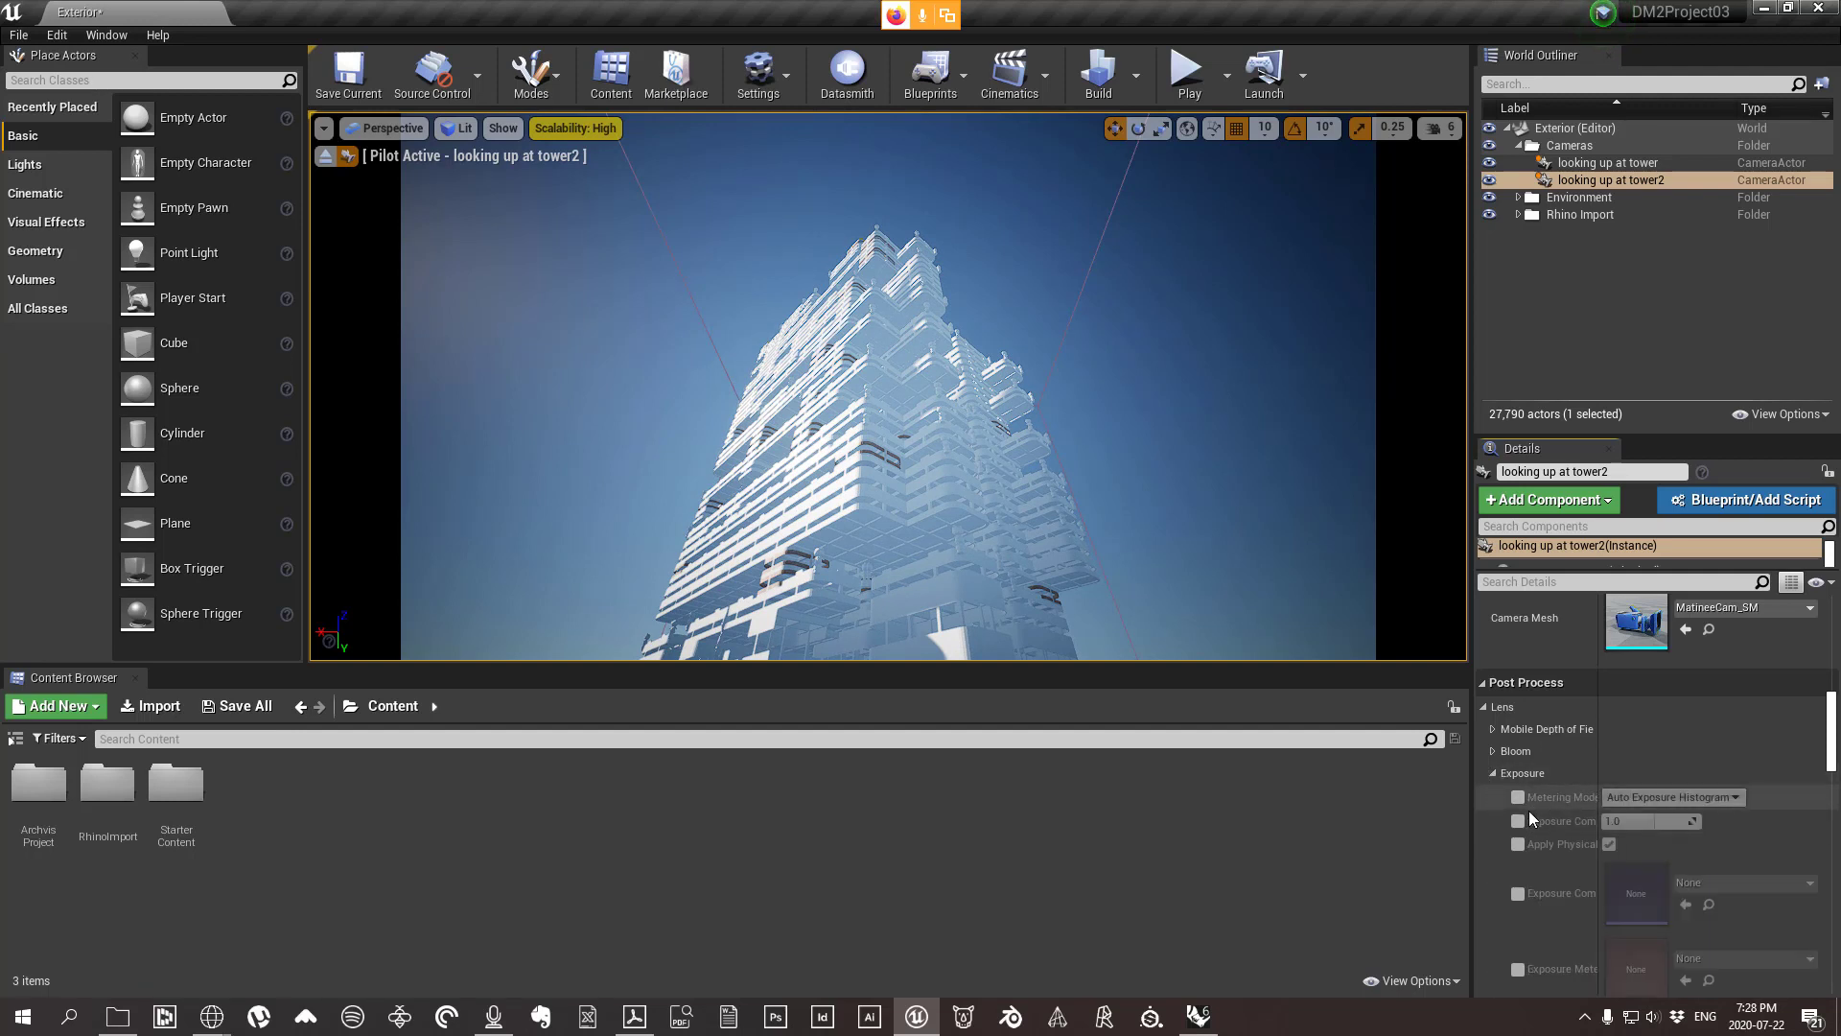
pyautogui.click(1518, 797)
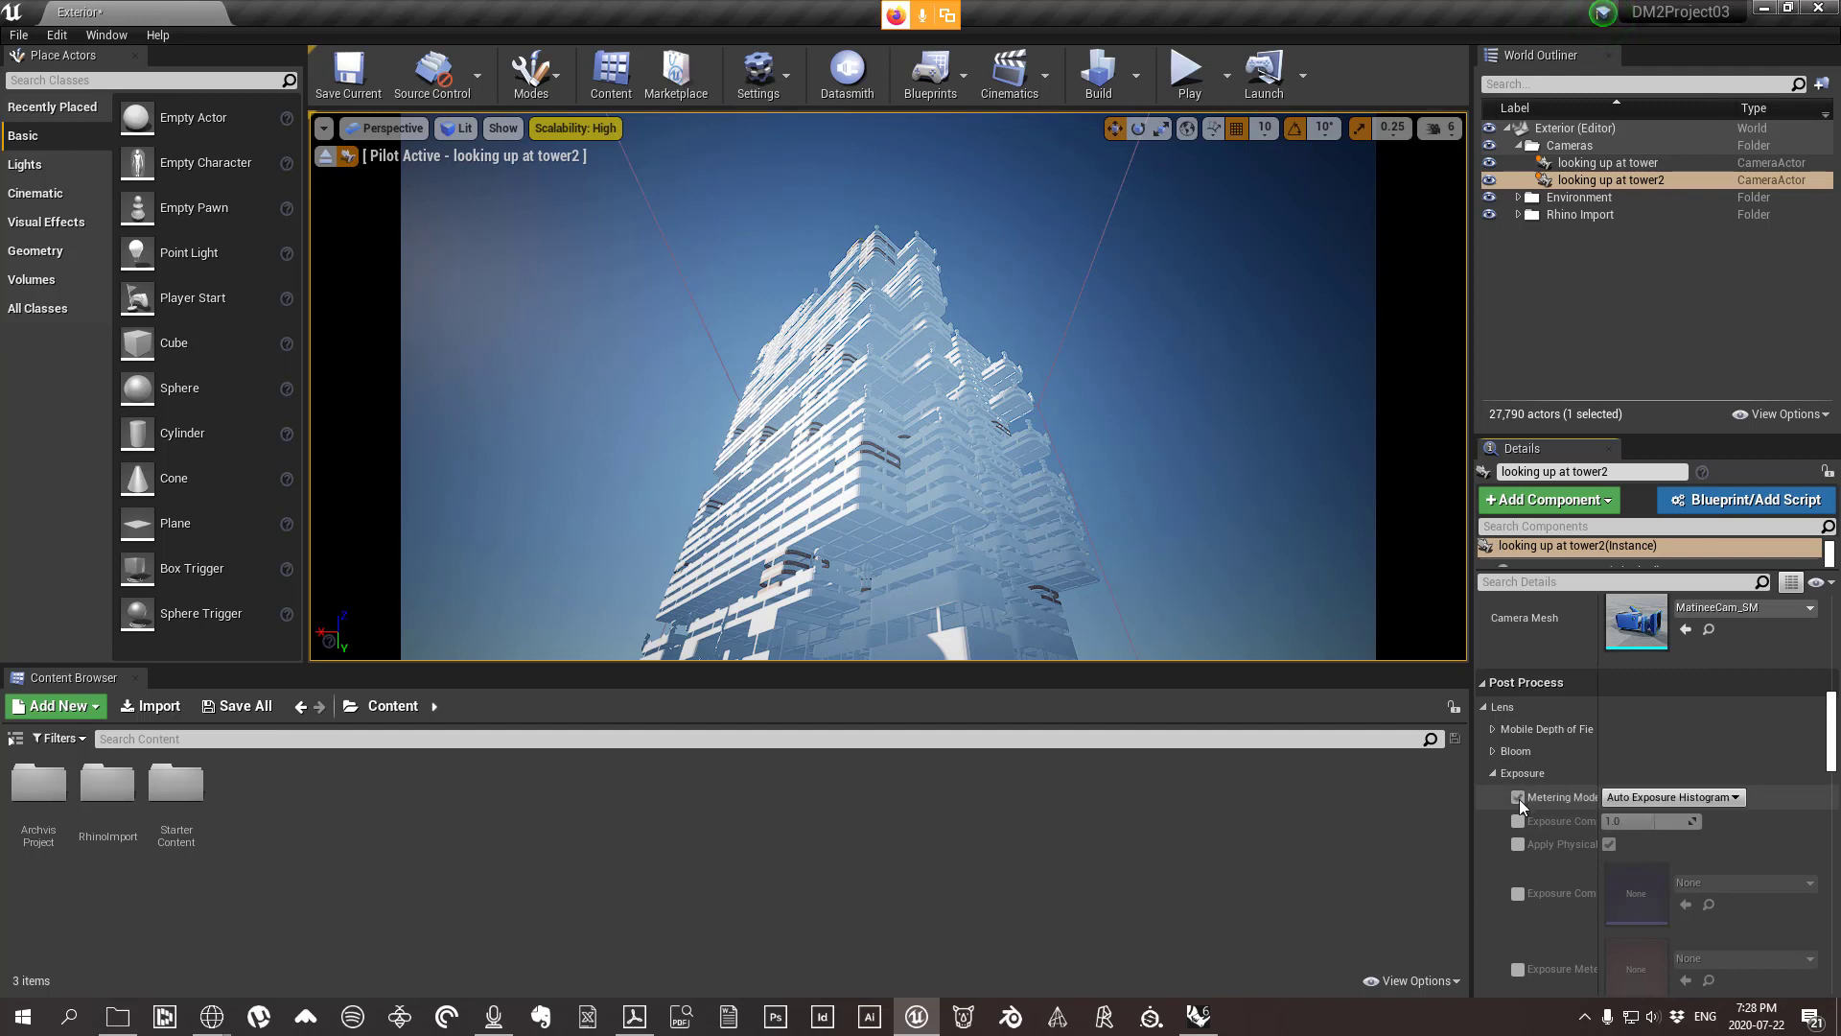
pyautogui.click(1673, 797)
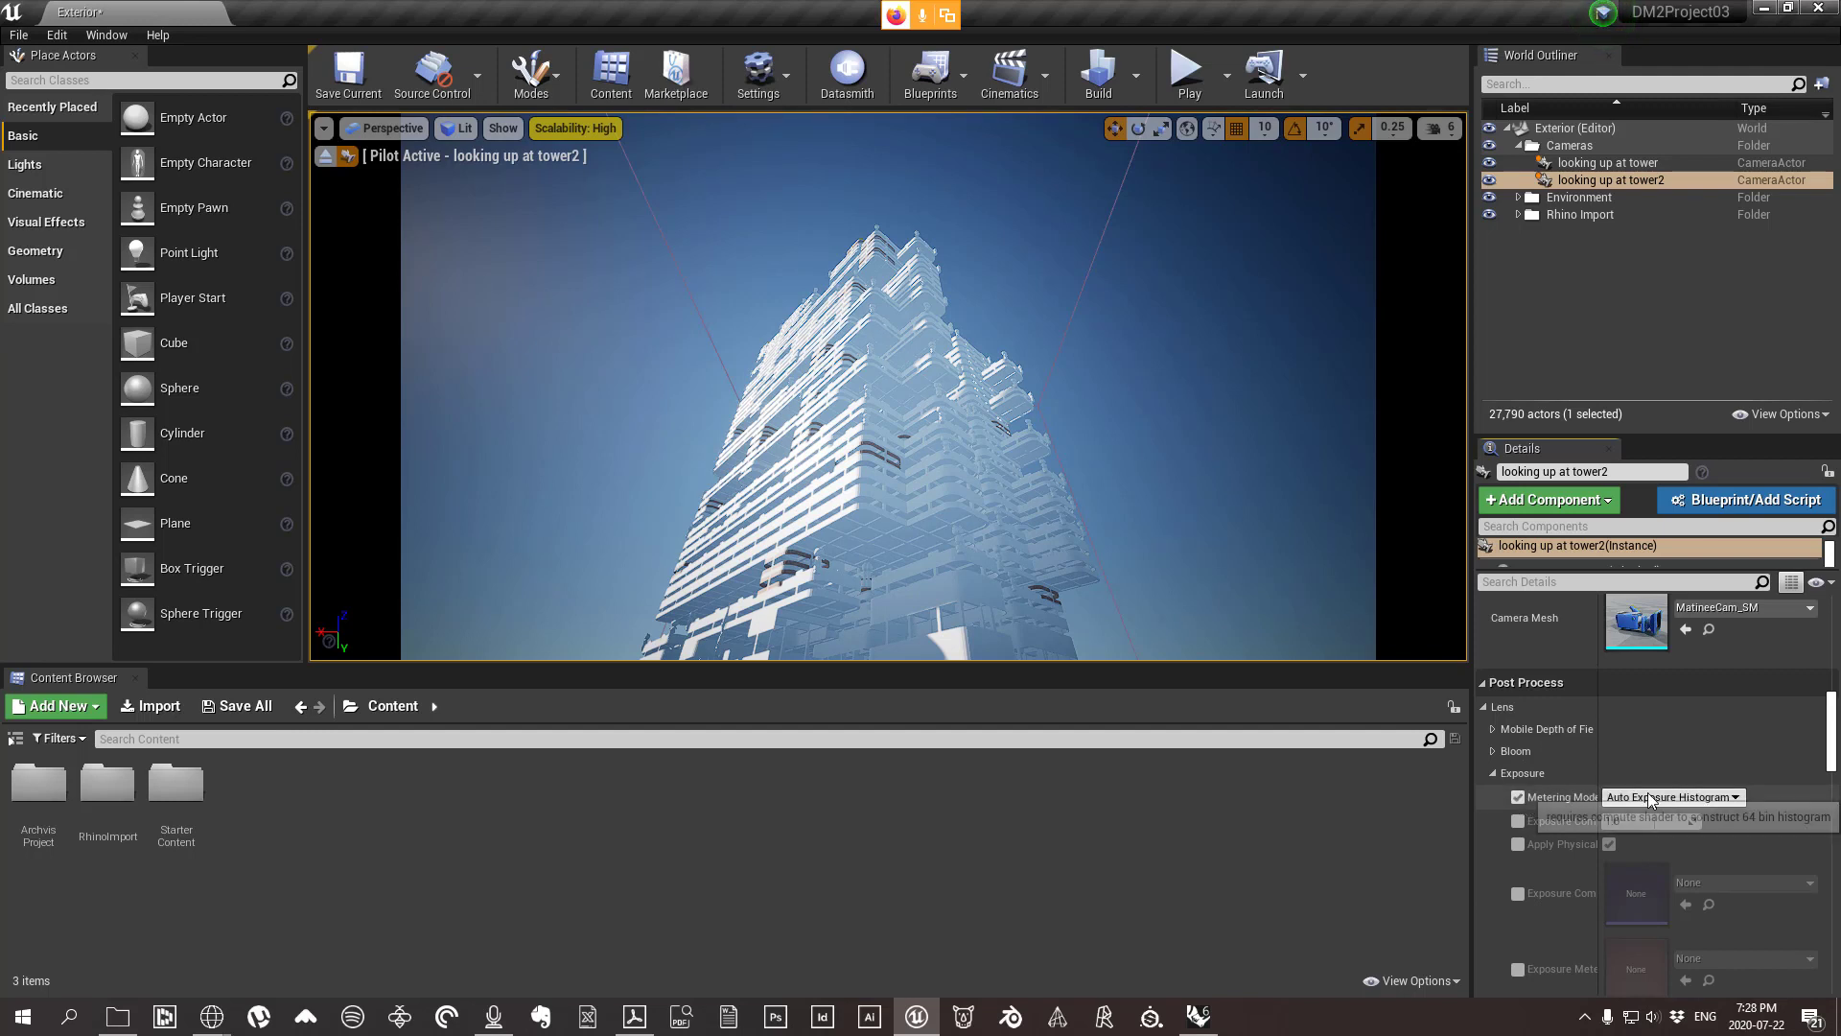
pyautogui.click(1633, 826)
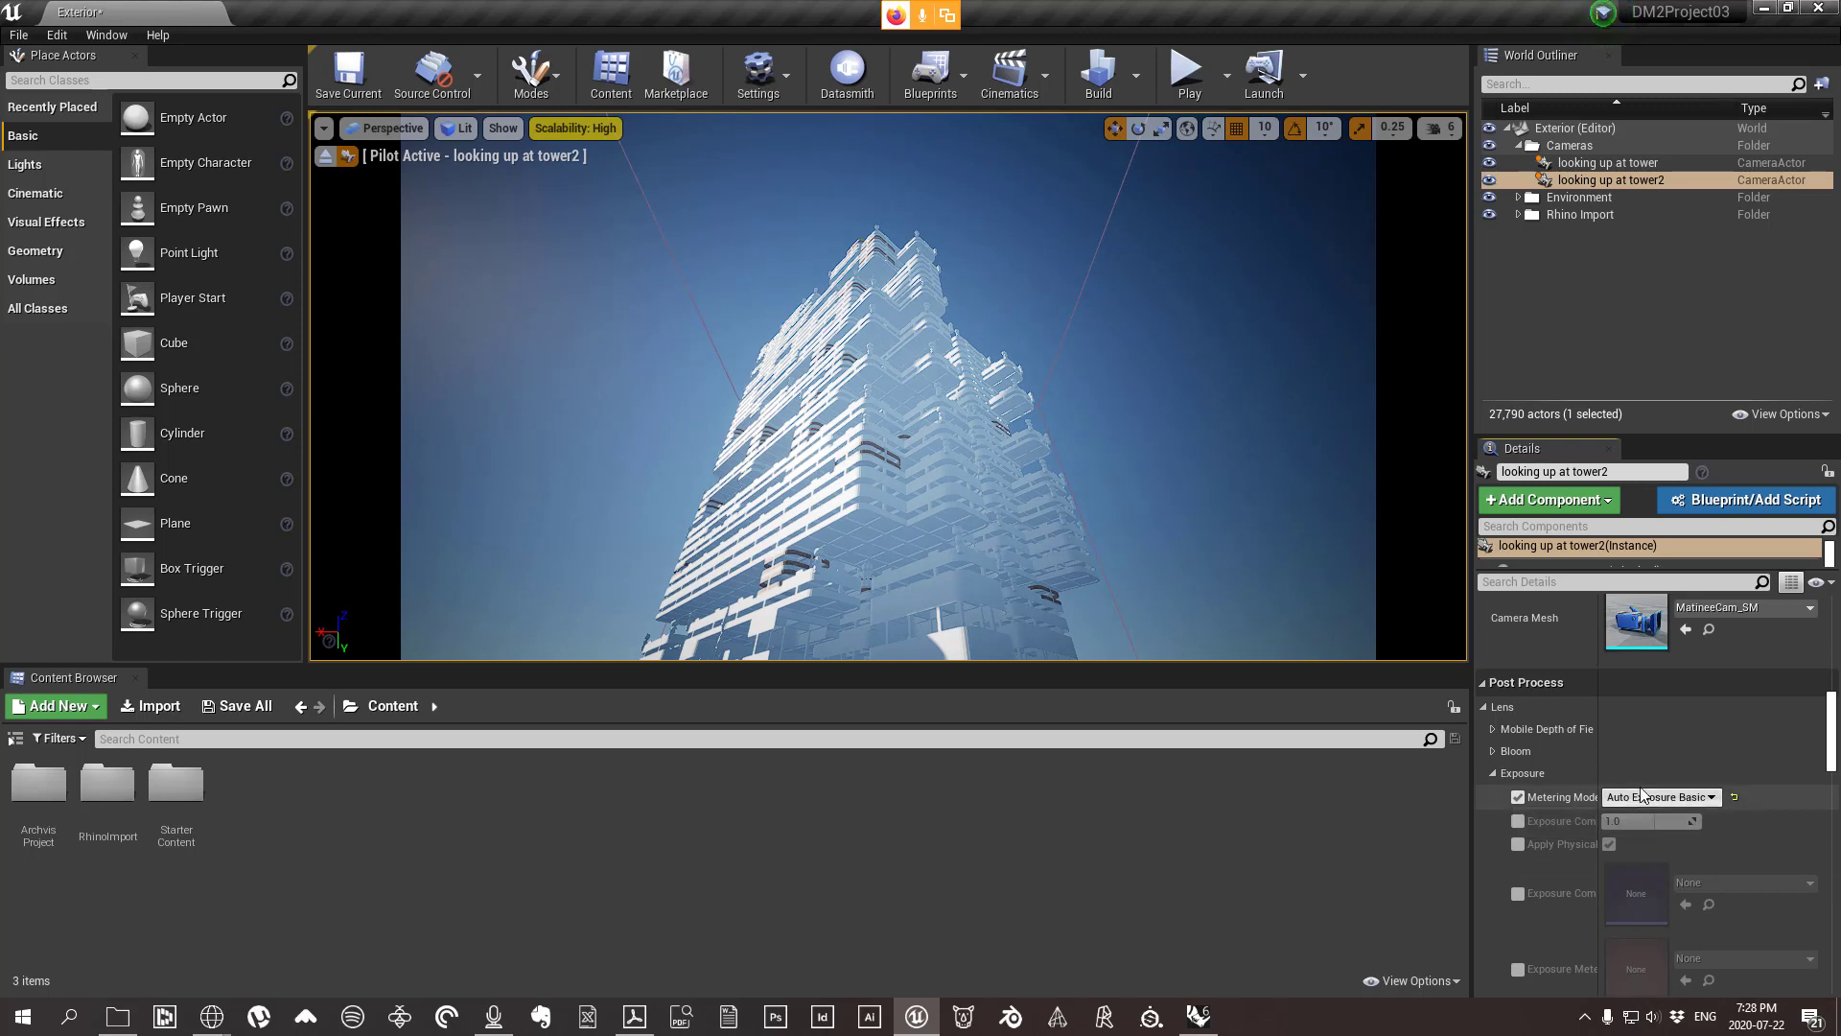
pyautogui.click(1638, 797)
pyautogui.click(1627, 838)
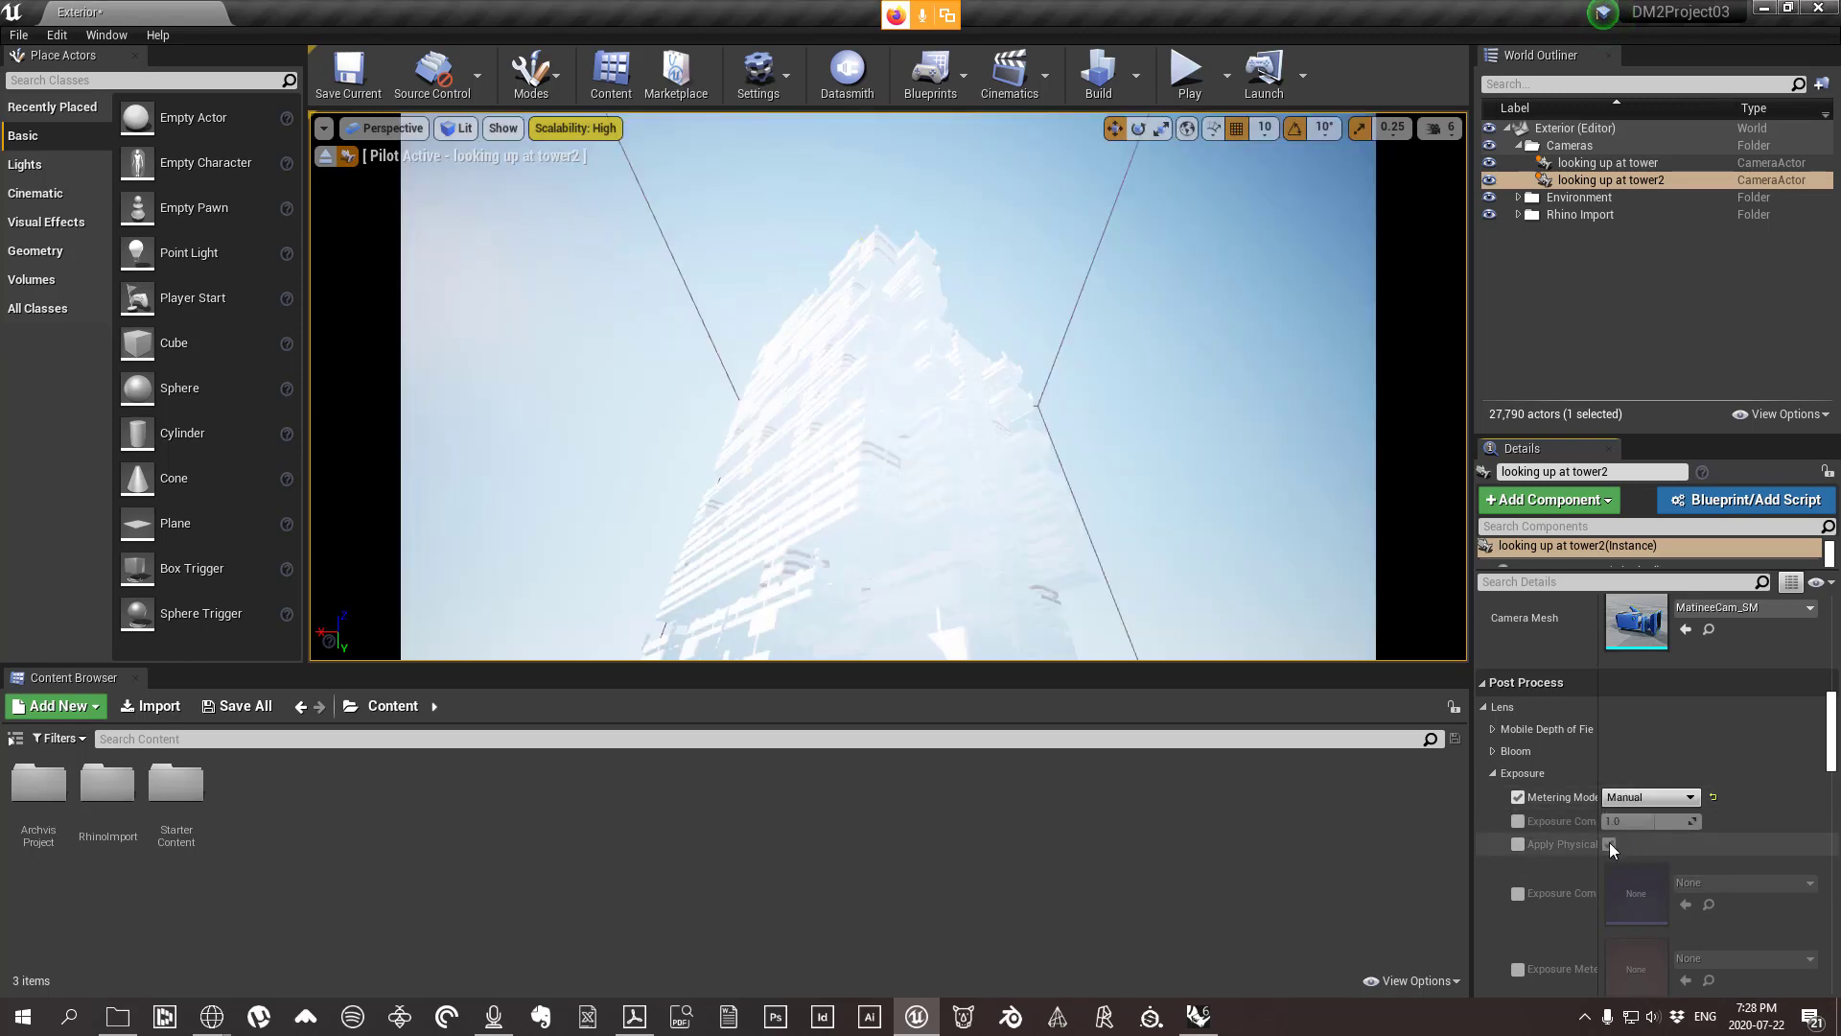
# Try an exposure compensation override of about -2.14 and turn off both the compensation and metering mode overrides.
pyautogui.click(1515, 821)
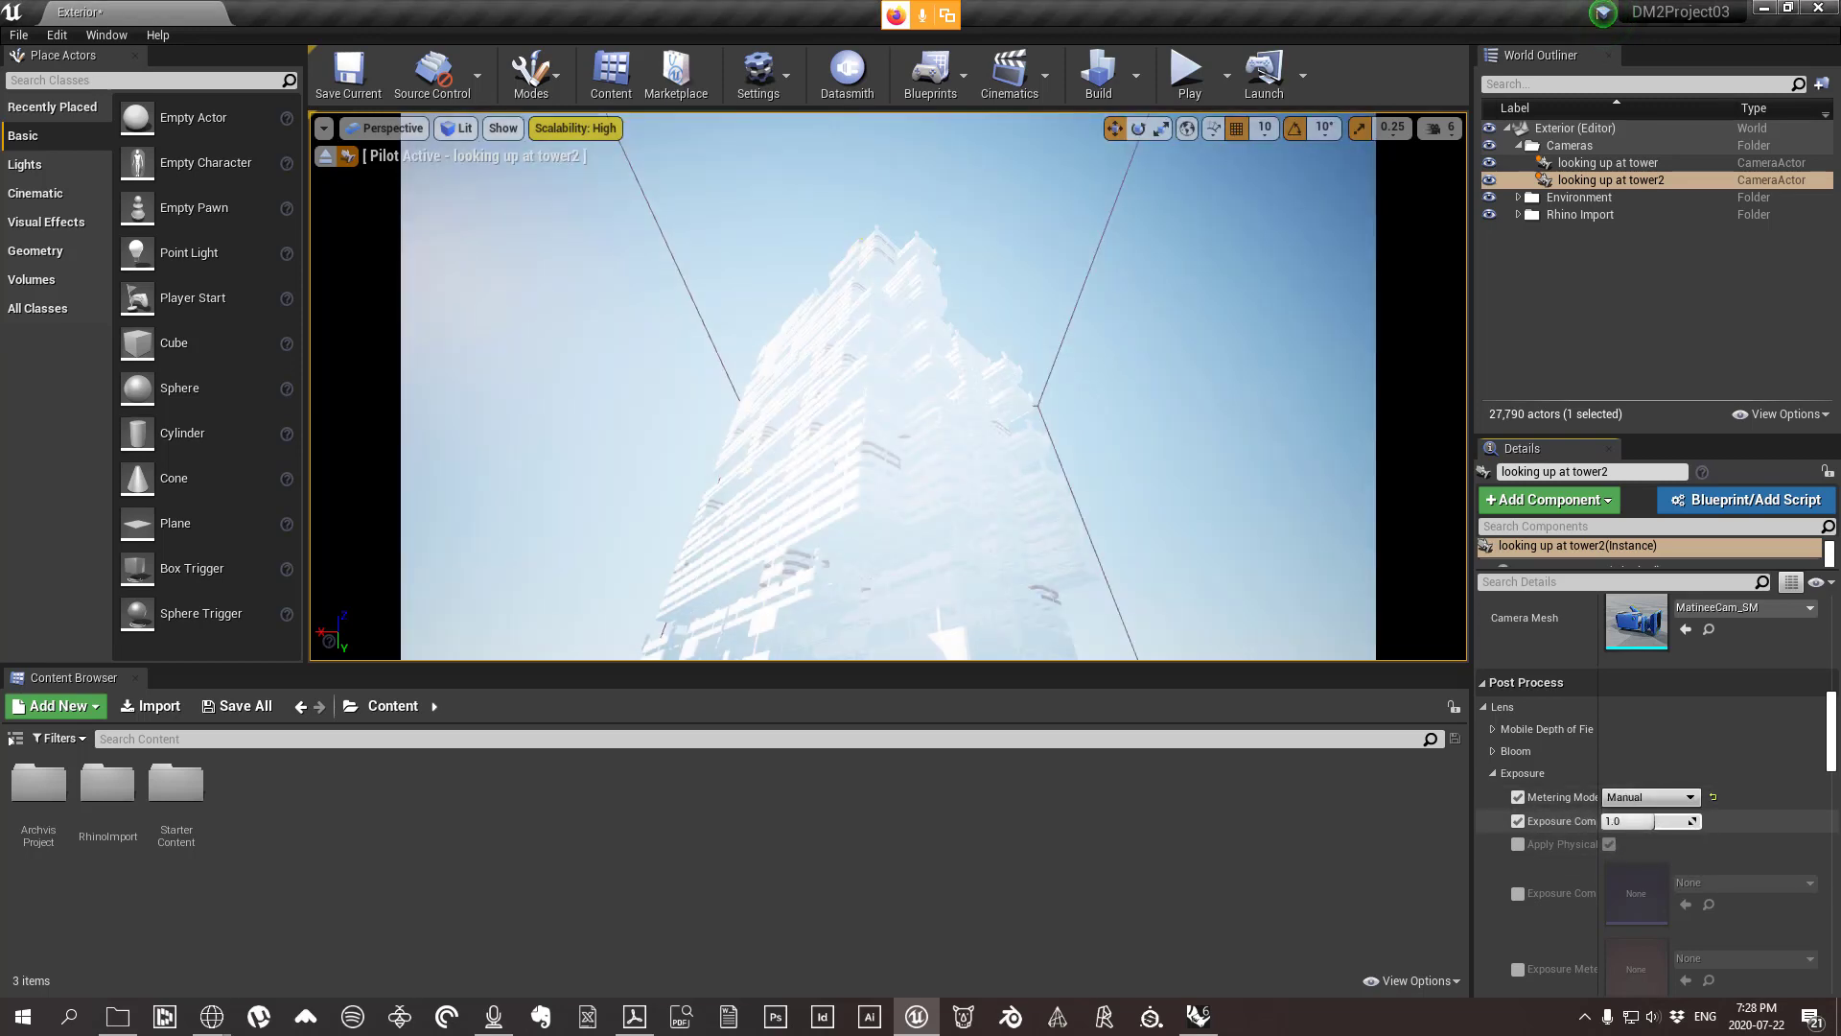
pyautogui.moveTo(1649, 821)
pyautogui.mouseDown()
pyautogui.moveTo(1665, 821)
pyautogui.moveTo(1620, 821)
pyautogui.moveTo(1658, 822)
pyautogui.mouseUp()
pyautogui.click(1517, 821)
pyautogui.click(1516, 797)
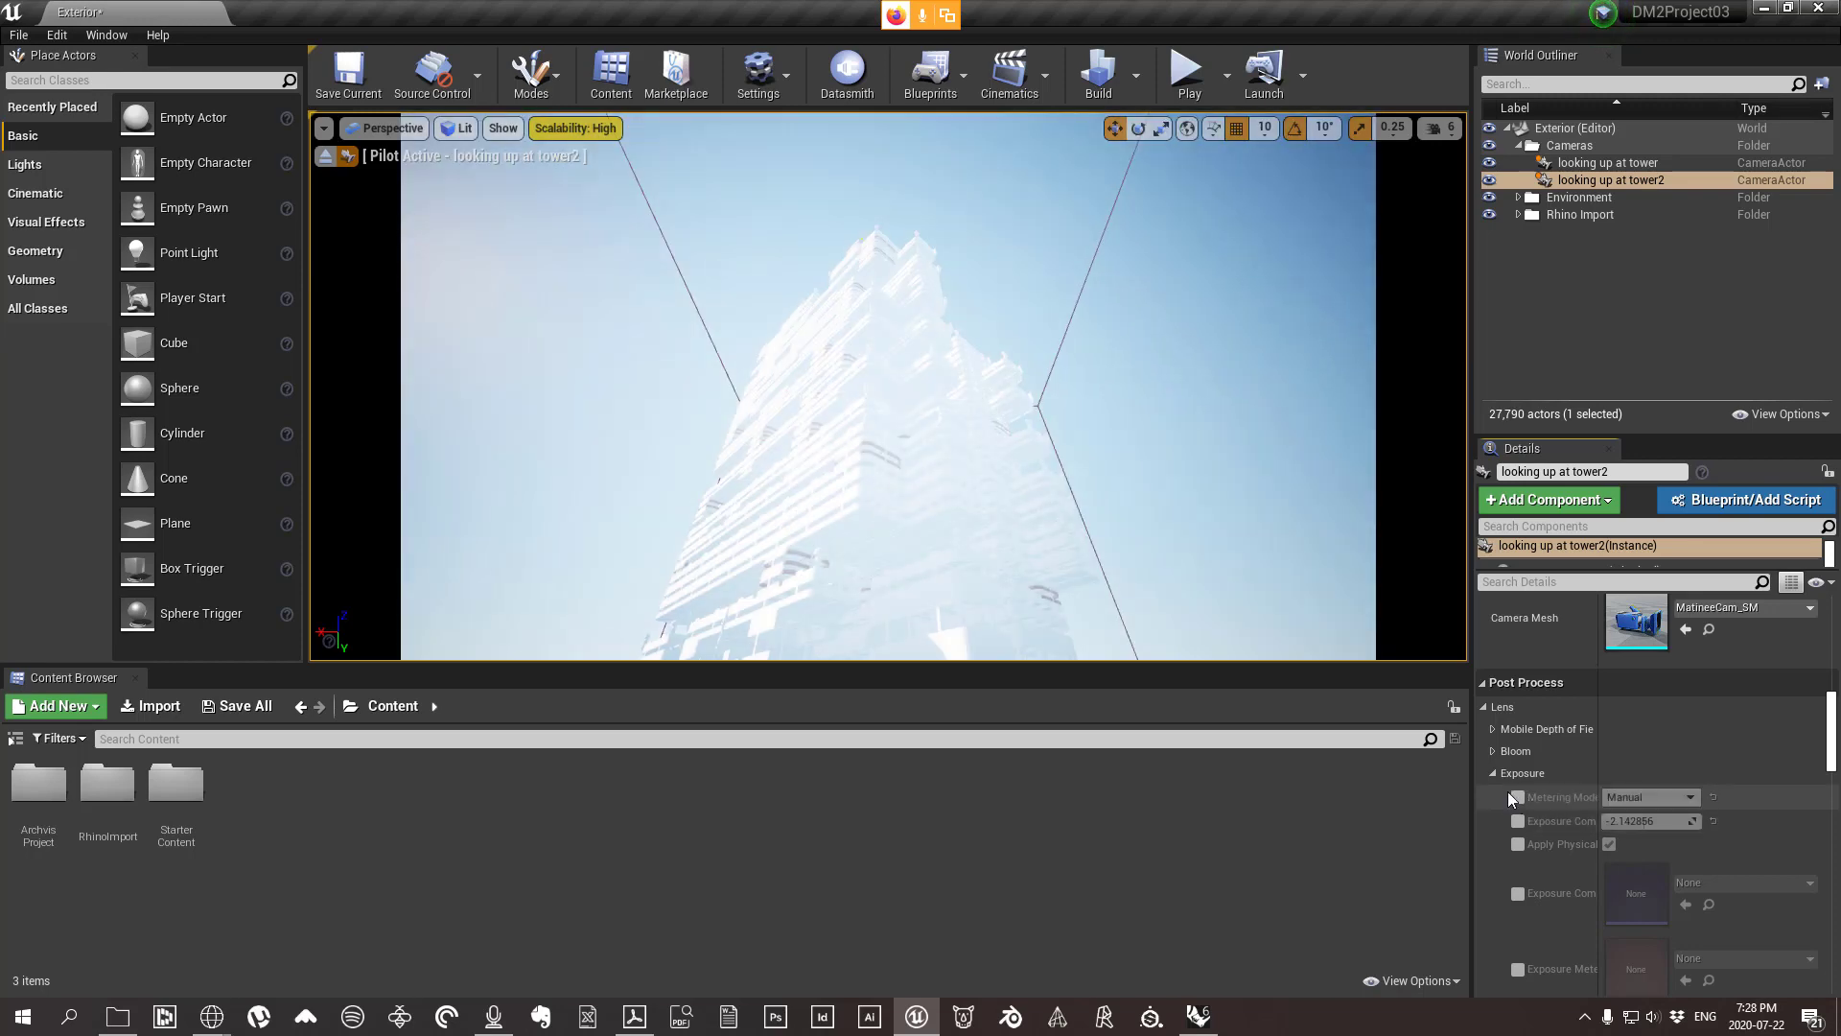
pyautogui.click(1493, 773)
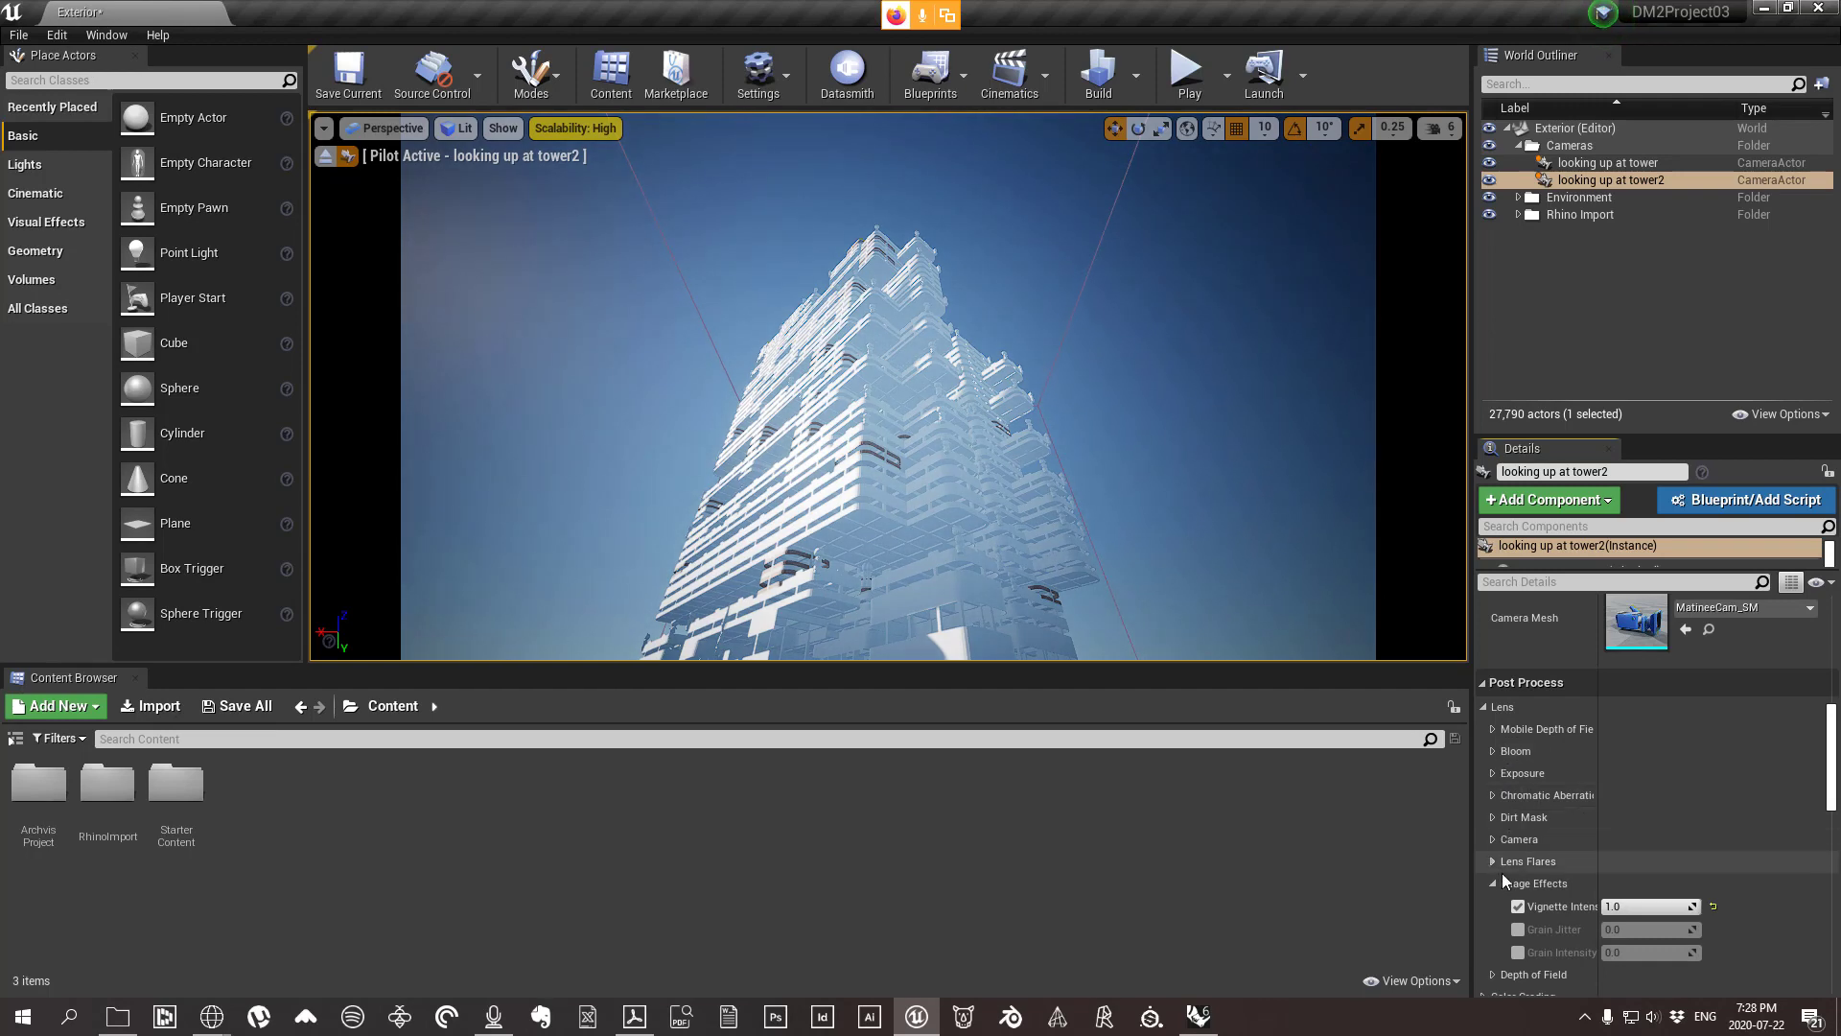
# Override the film slope of the "looking up at tower2" camera with about 0.93.
pyautogui.click(1493, 883)
pyautogui.scroll(-3, 1488, 853)
pyautogui.click(1483, 797)
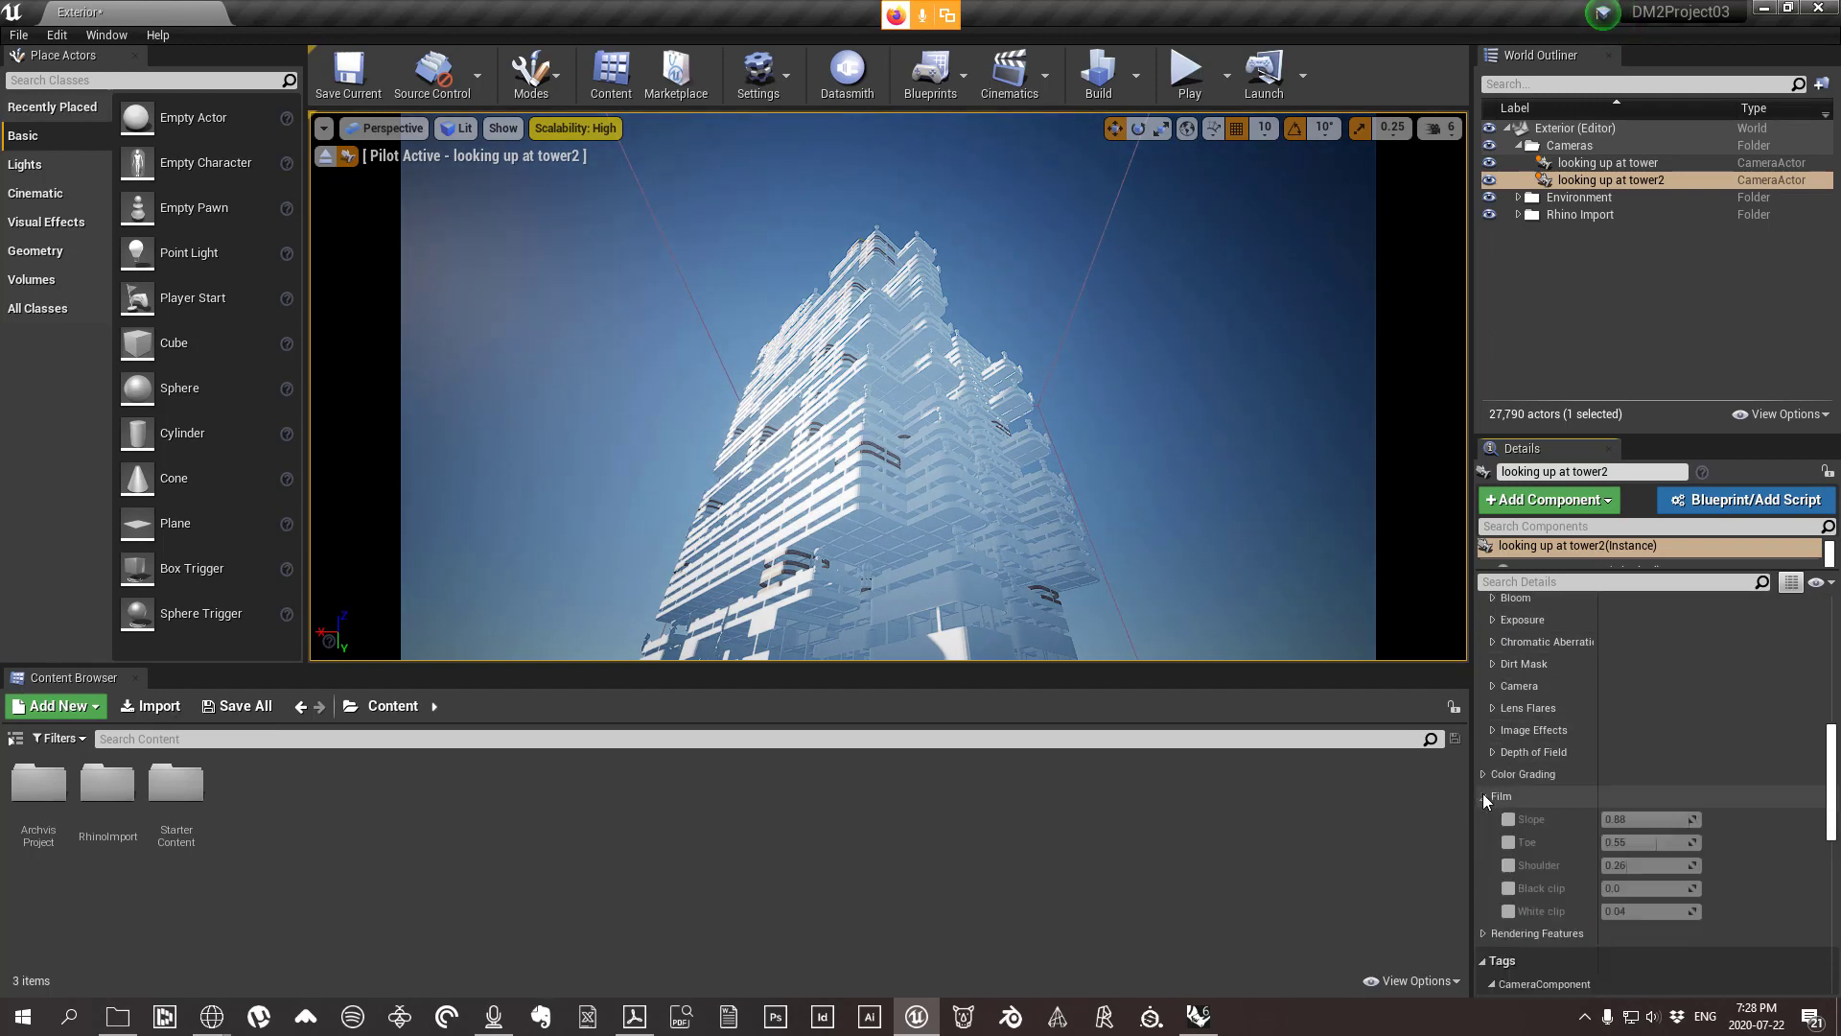
pyautogui.click(1507, 819)
pyautogui.moveTo(1649, 819)
pyautogui.mouseDown()
pyautogui.moveTo(1598, 819)
pyautogui.moveTo(1649, 819)
pyautogui.mouseUp()
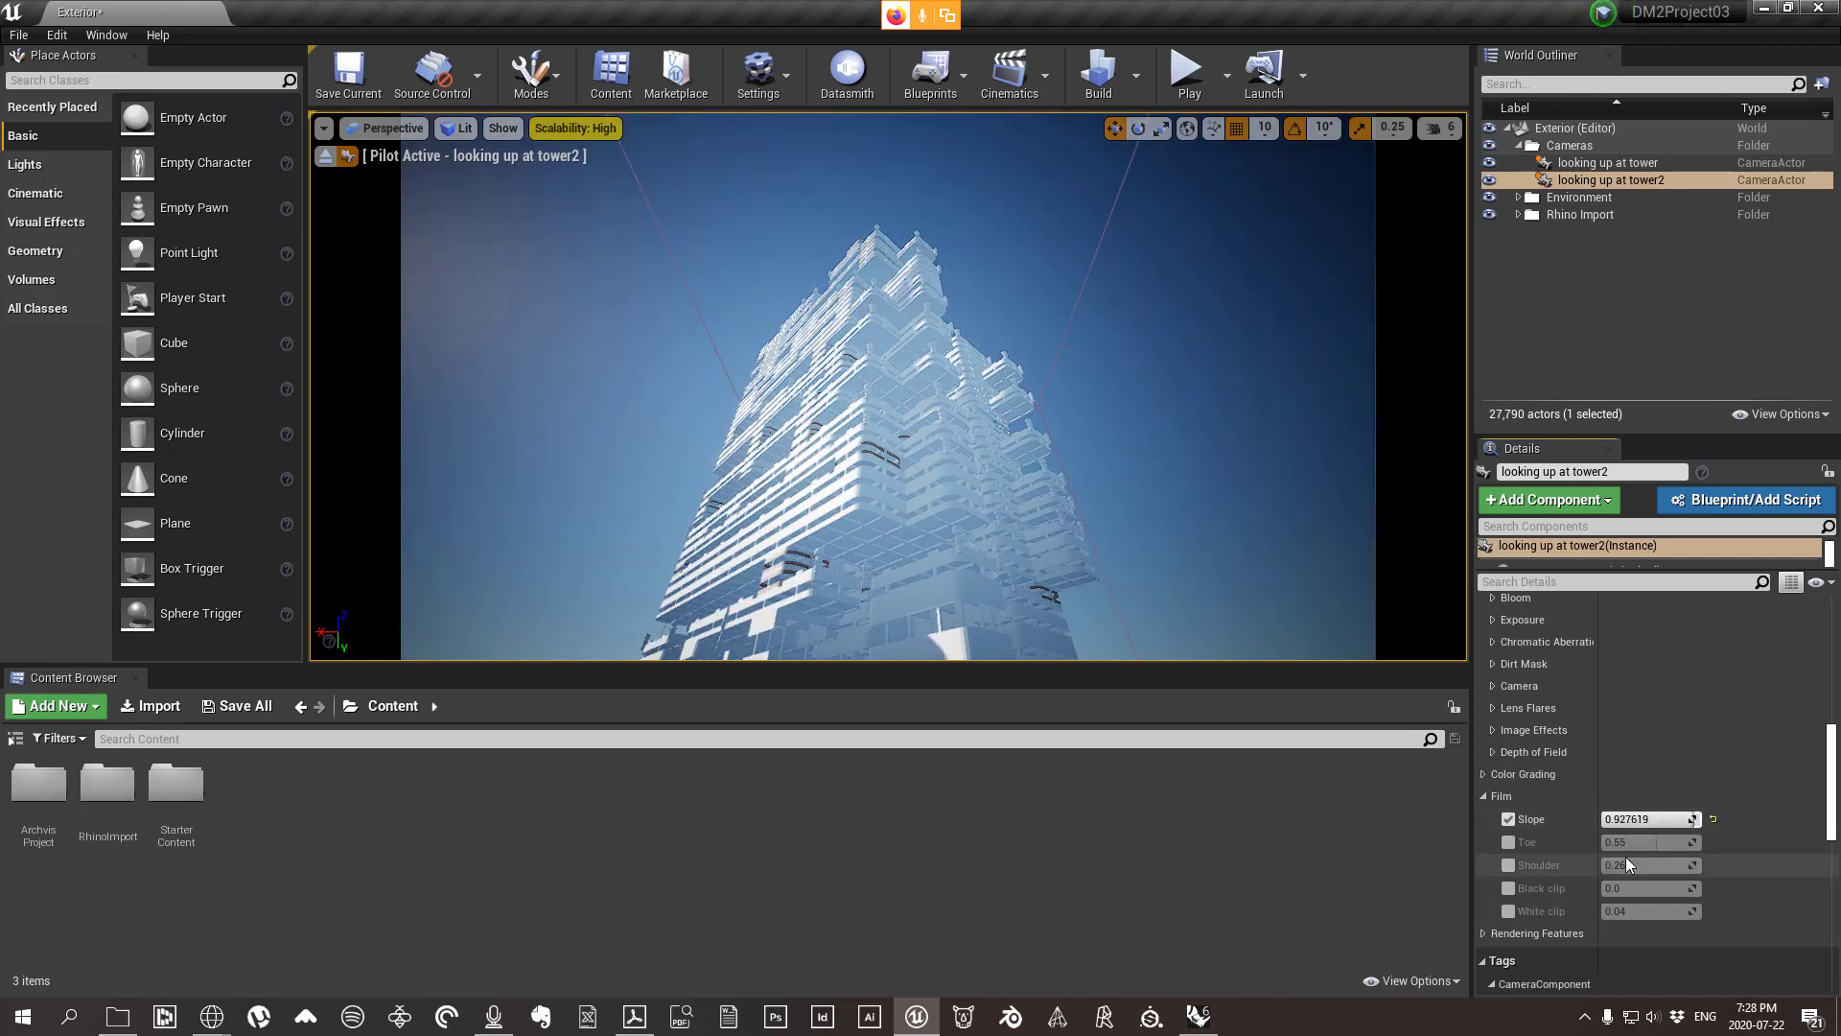
pyautogui.click(1483, 797)
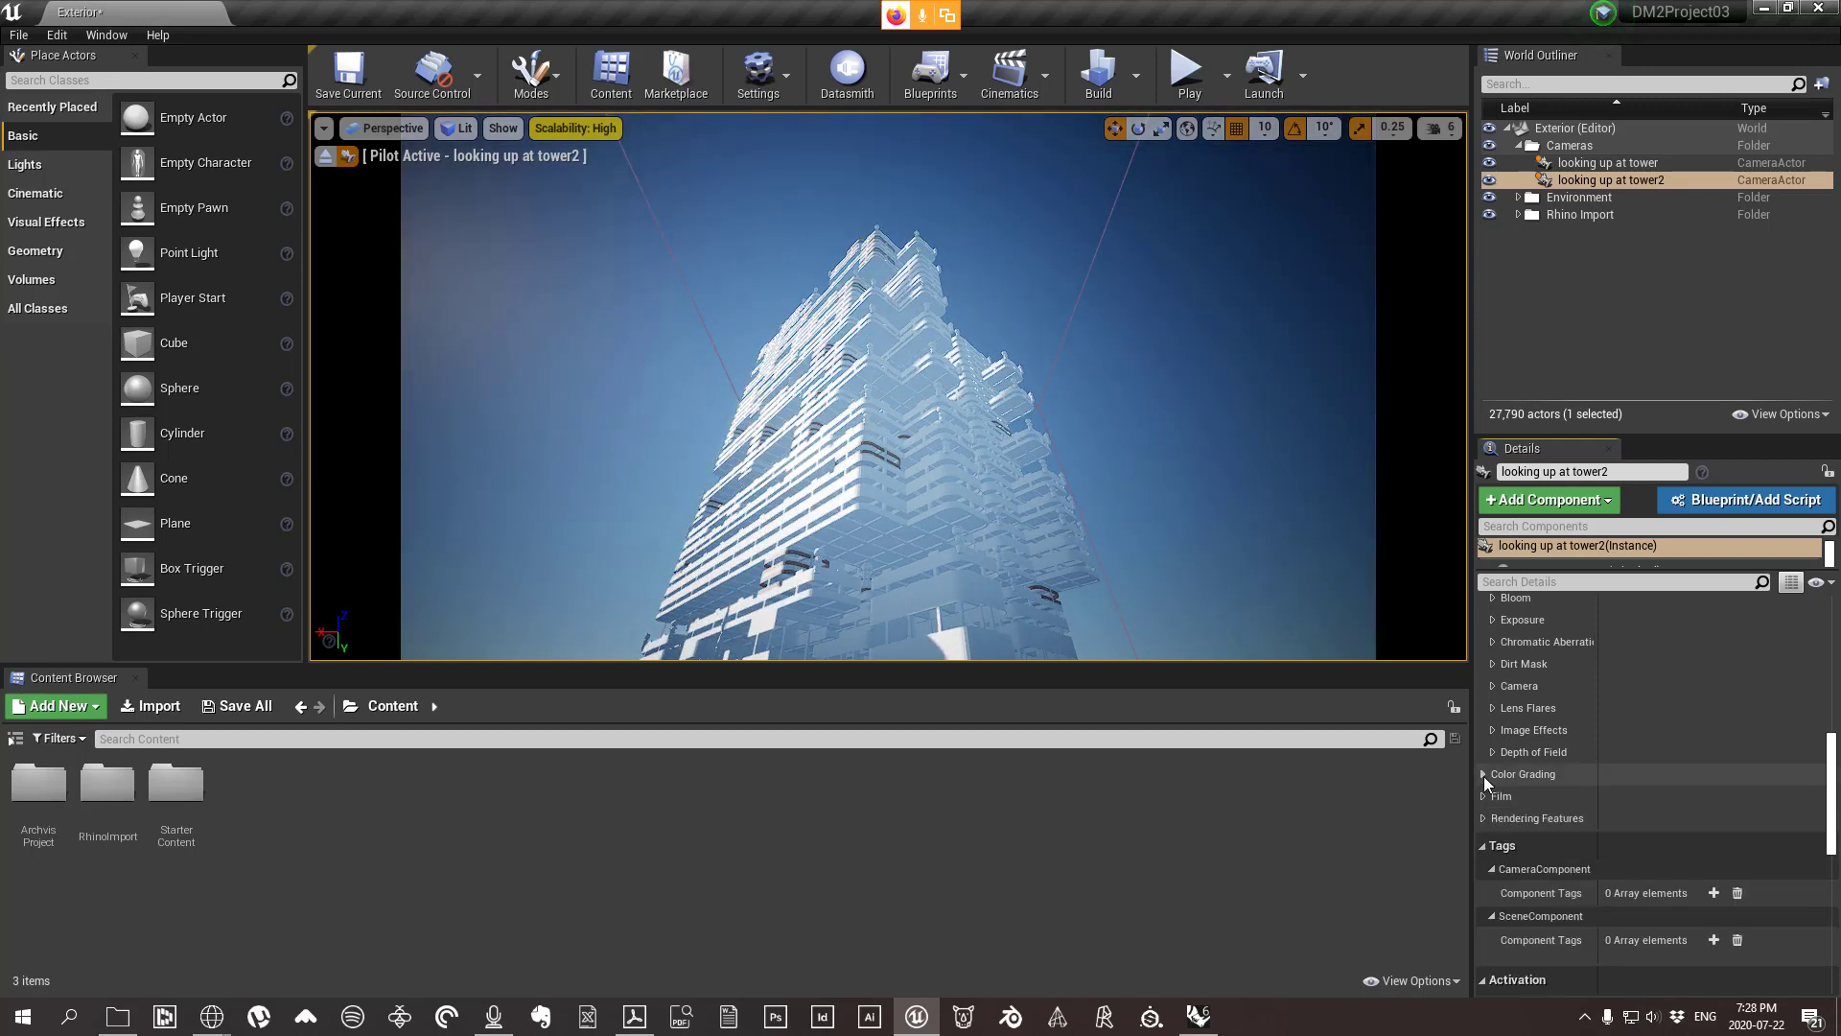
# Review the color grading categories and the remaining detail settings of the "looking up at tower2" camera.
pyautogui.click(1483, 775)
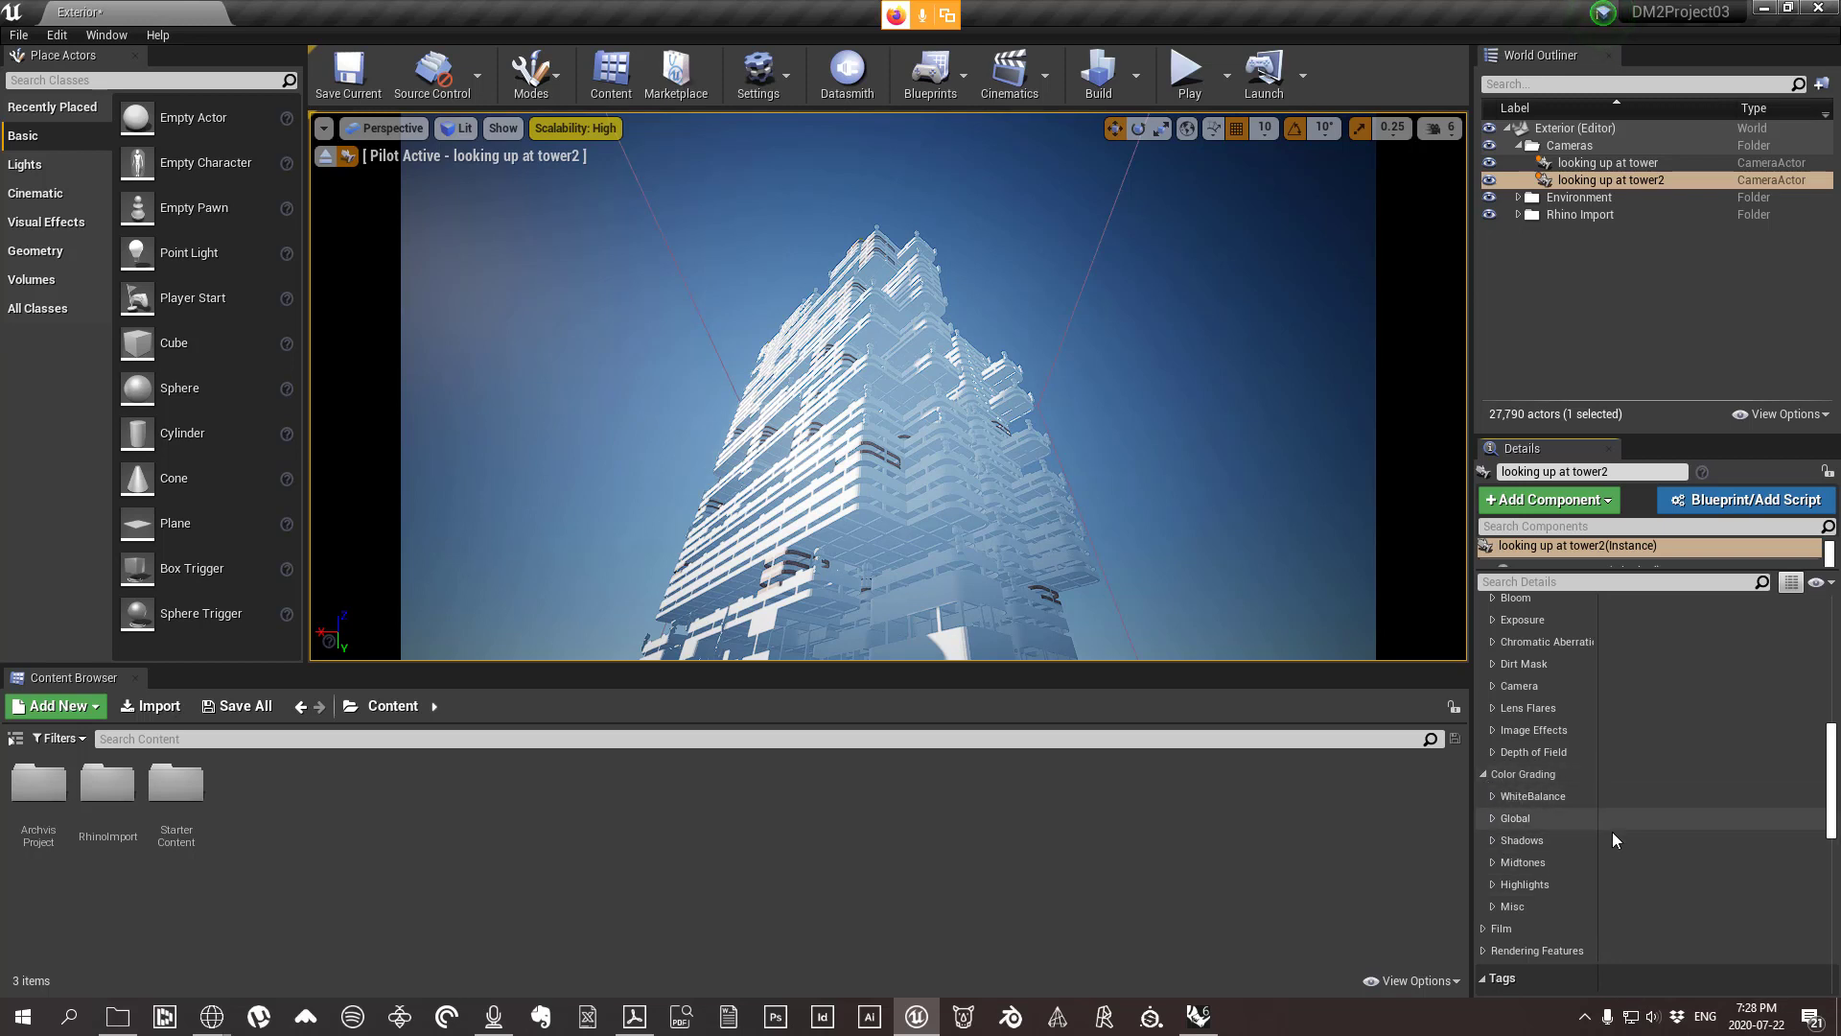
pyautogui.scroll(-4, 1613, 831)
pyautogui.scroll(-6, 1605, 750)
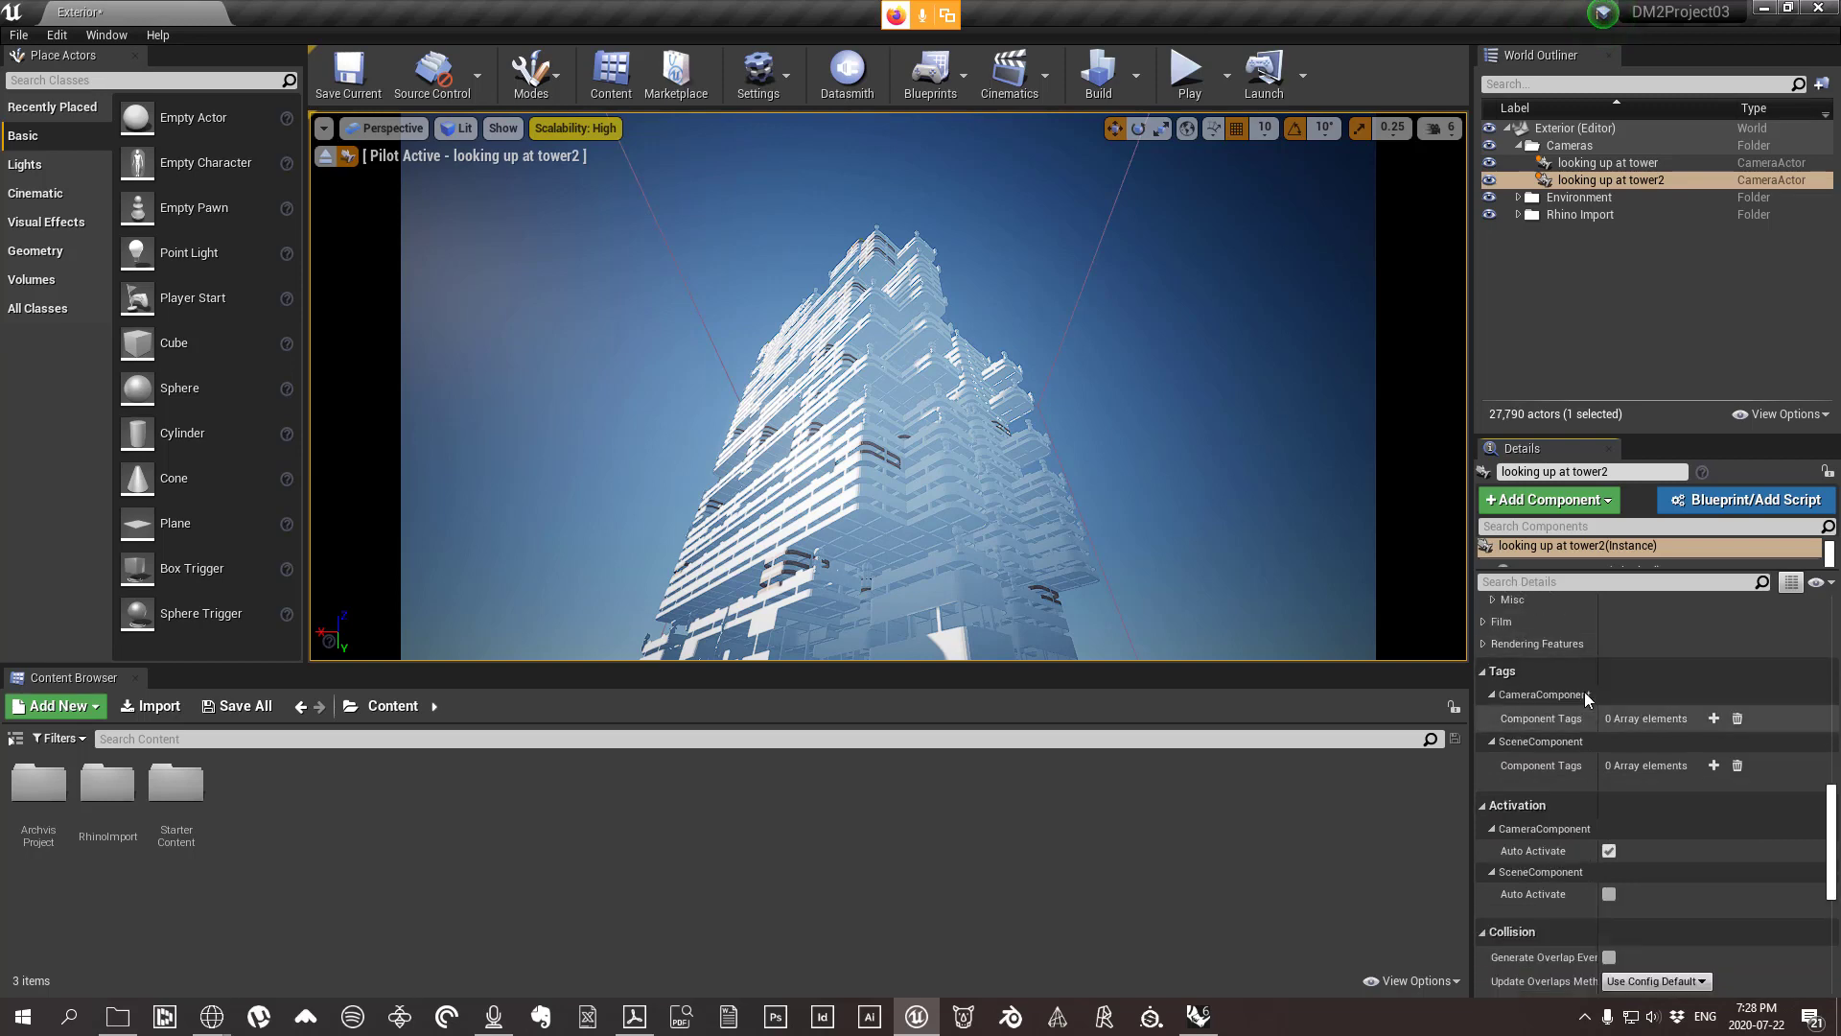
pyautogui.scroll(-3, 1580, 705)
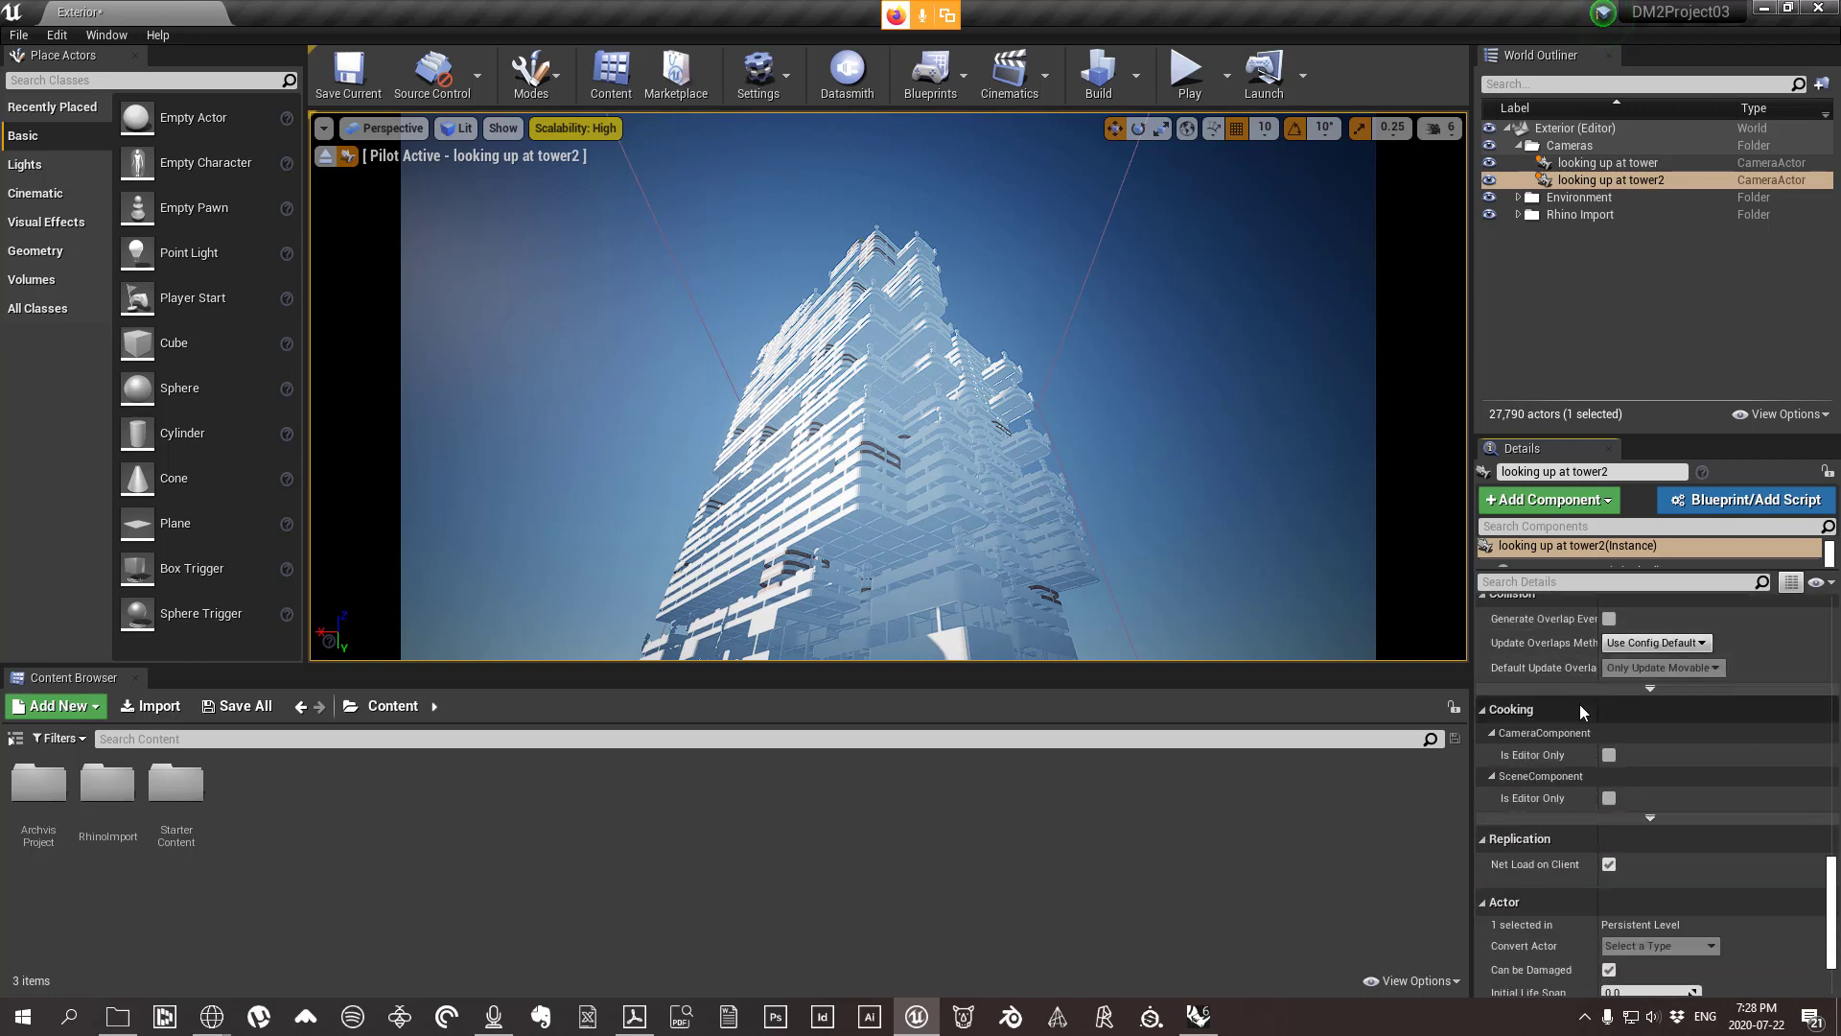
pyautogui.scroll(10, 1582, 712)
pyautogui.scroll(15, 1577, 724)
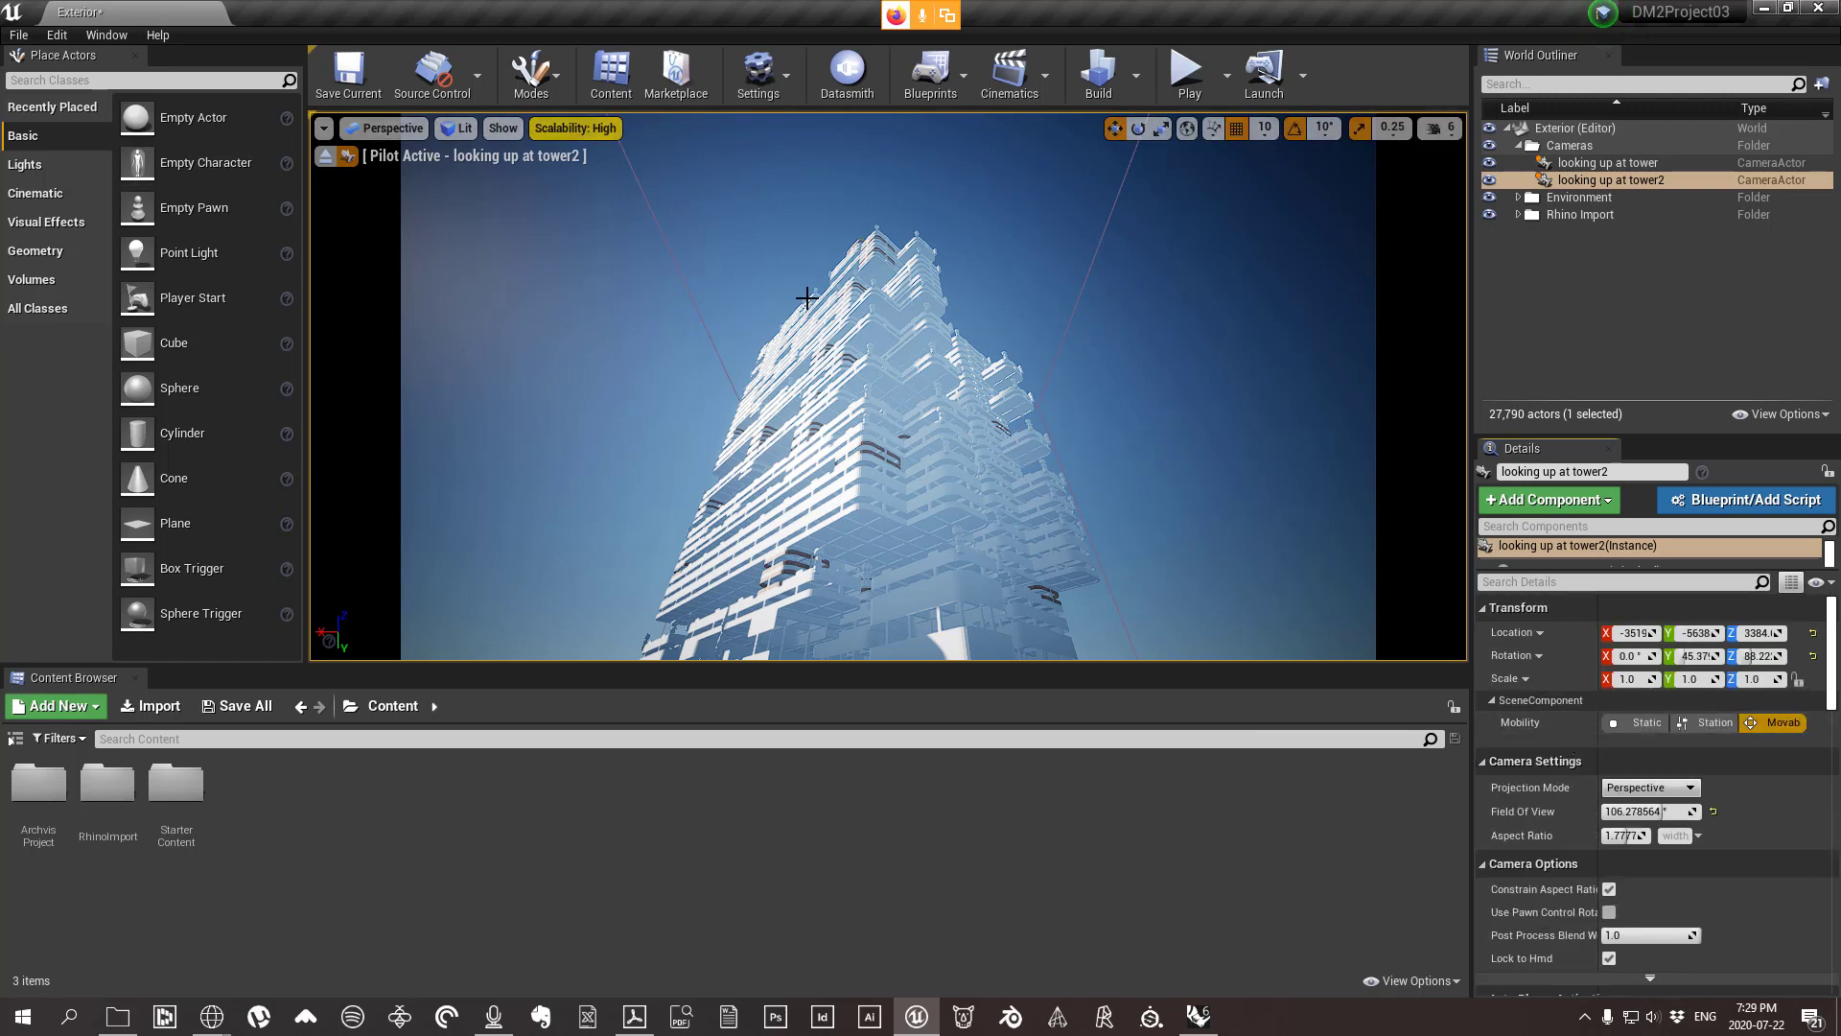
pyautogui.scroll(-8, 1553, 863)
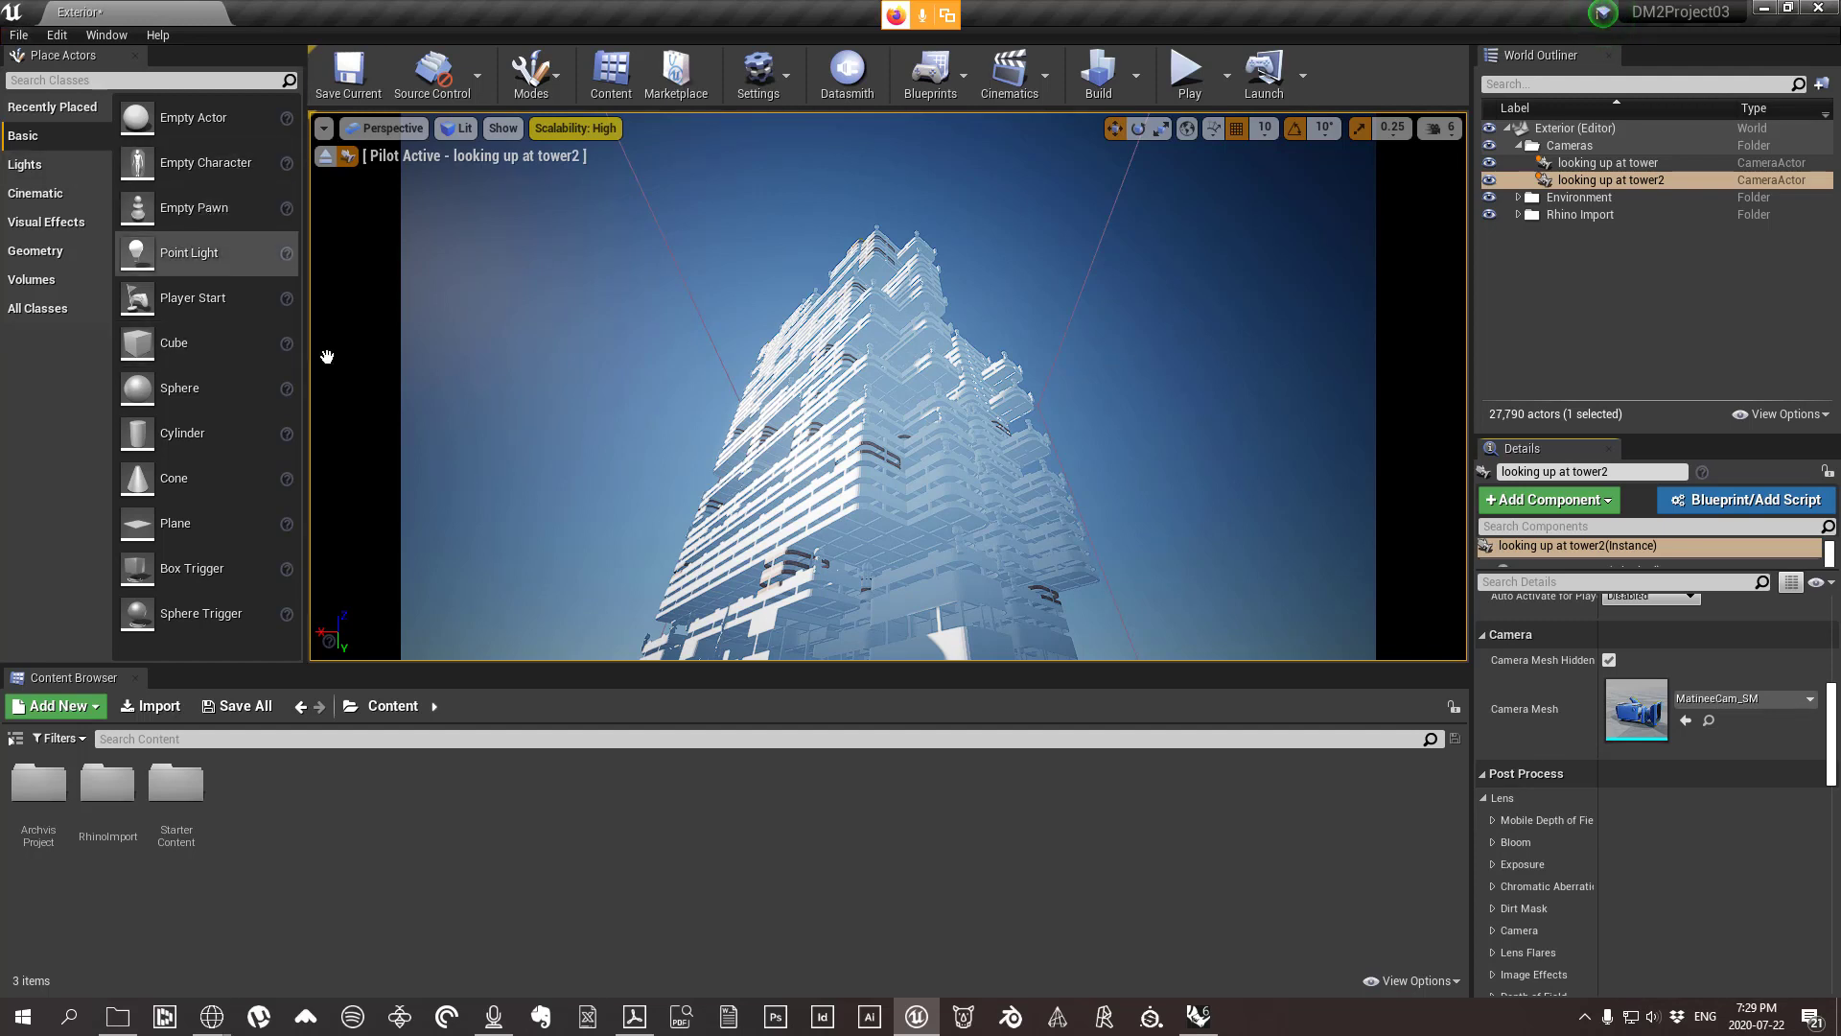
# Open the High Resolution Screenshot settings, set the size multiplier to 5.0 and try the capture region option.
pyautogui.click(325, 129)
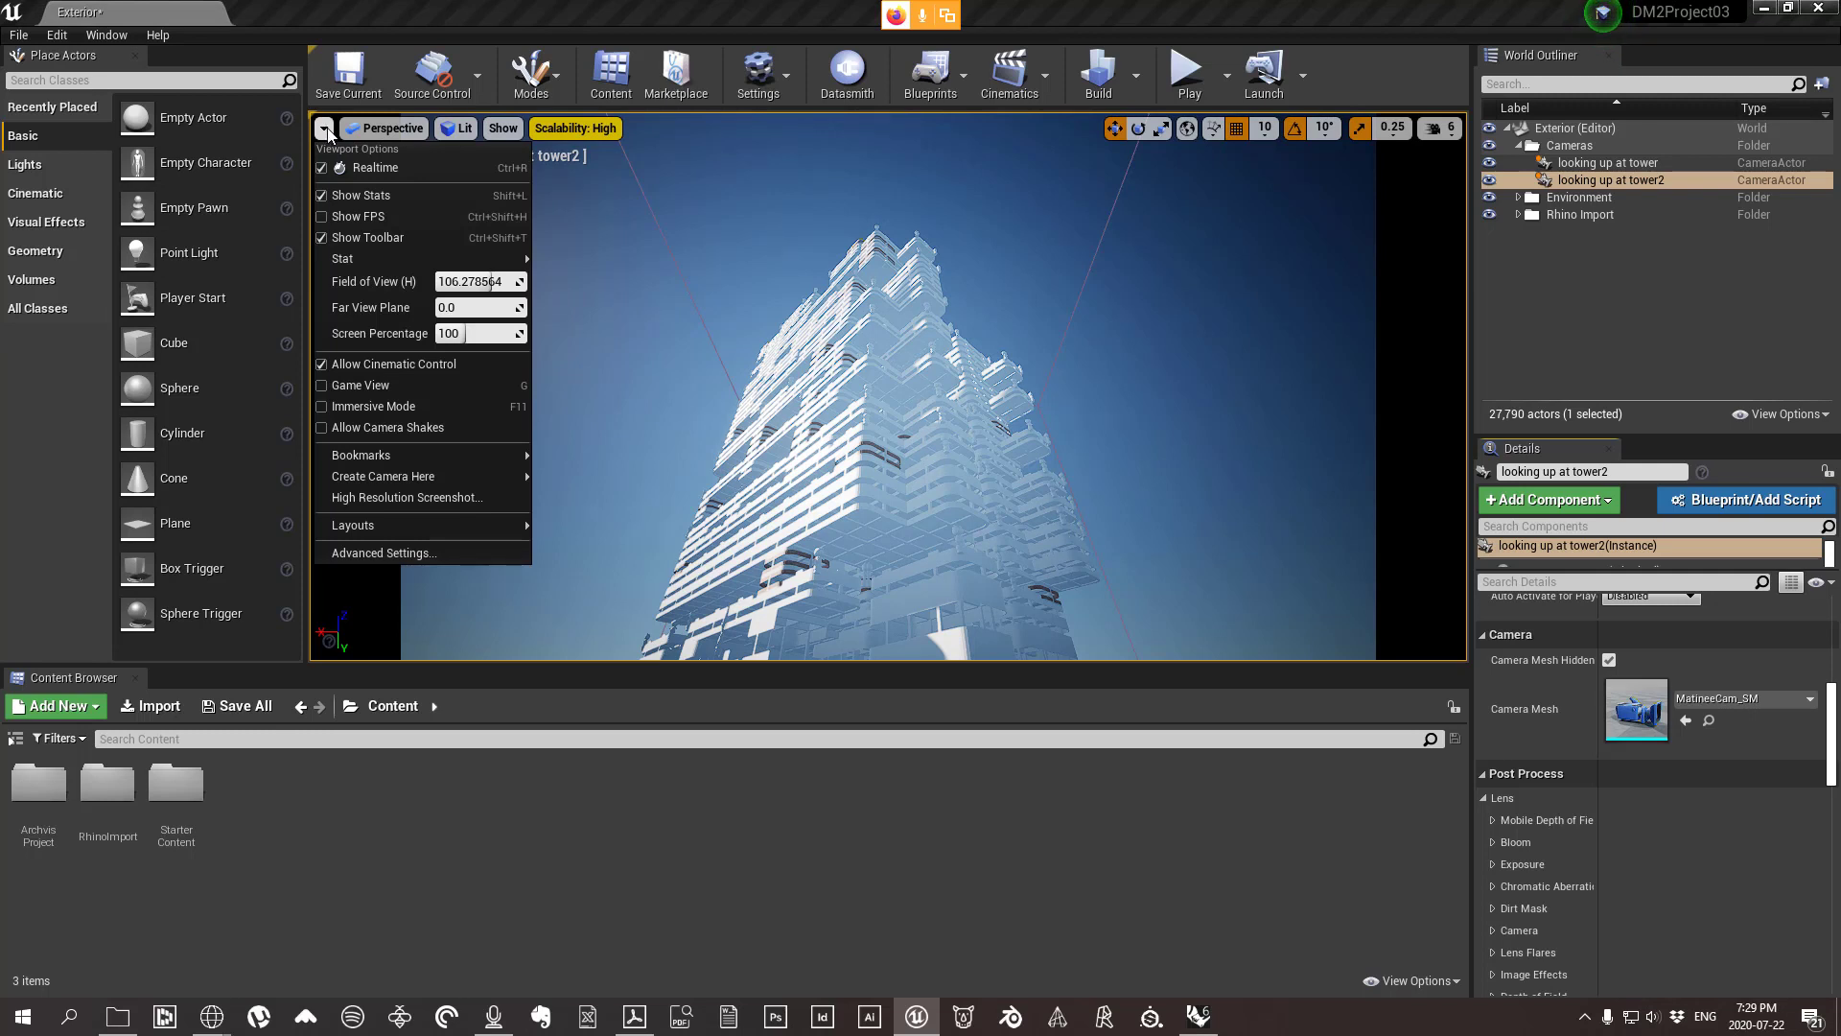
pyautogui.click(467, 500)
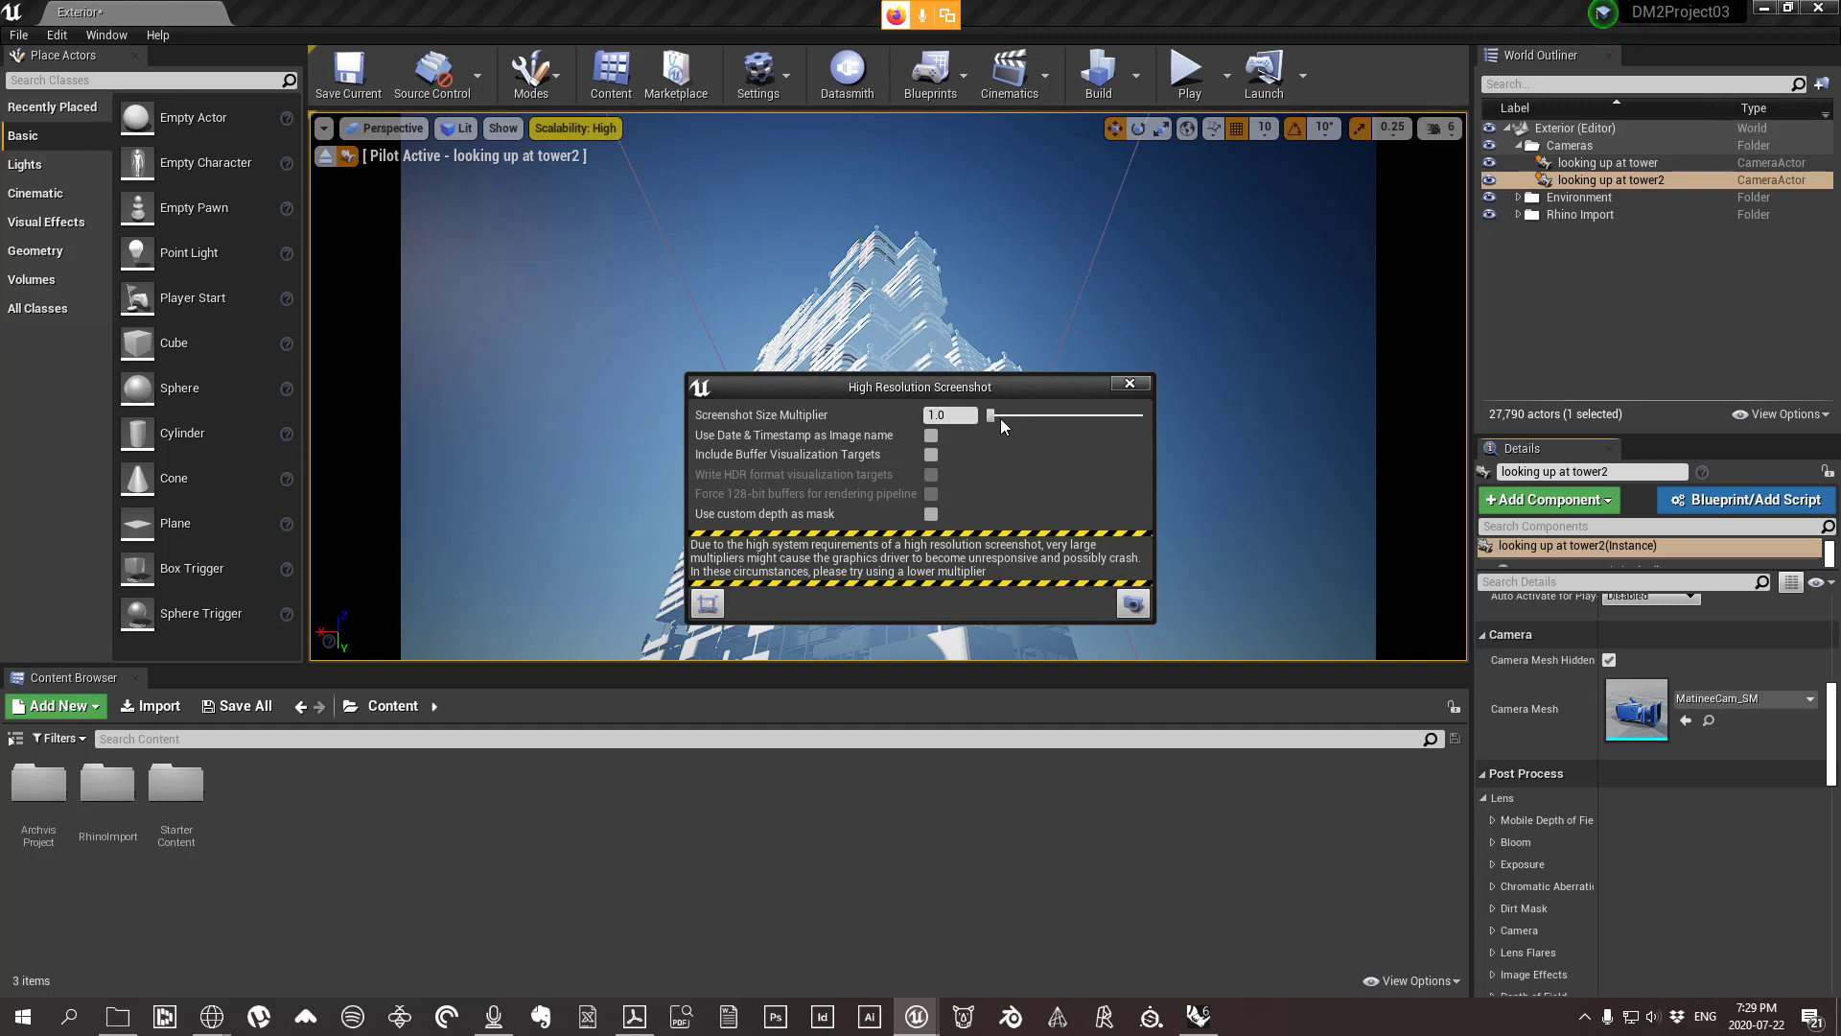
pyautogui.moveTo(991, 417); pyautogui.dragTo(1047, 429)
pyautogui.click(706, 603)
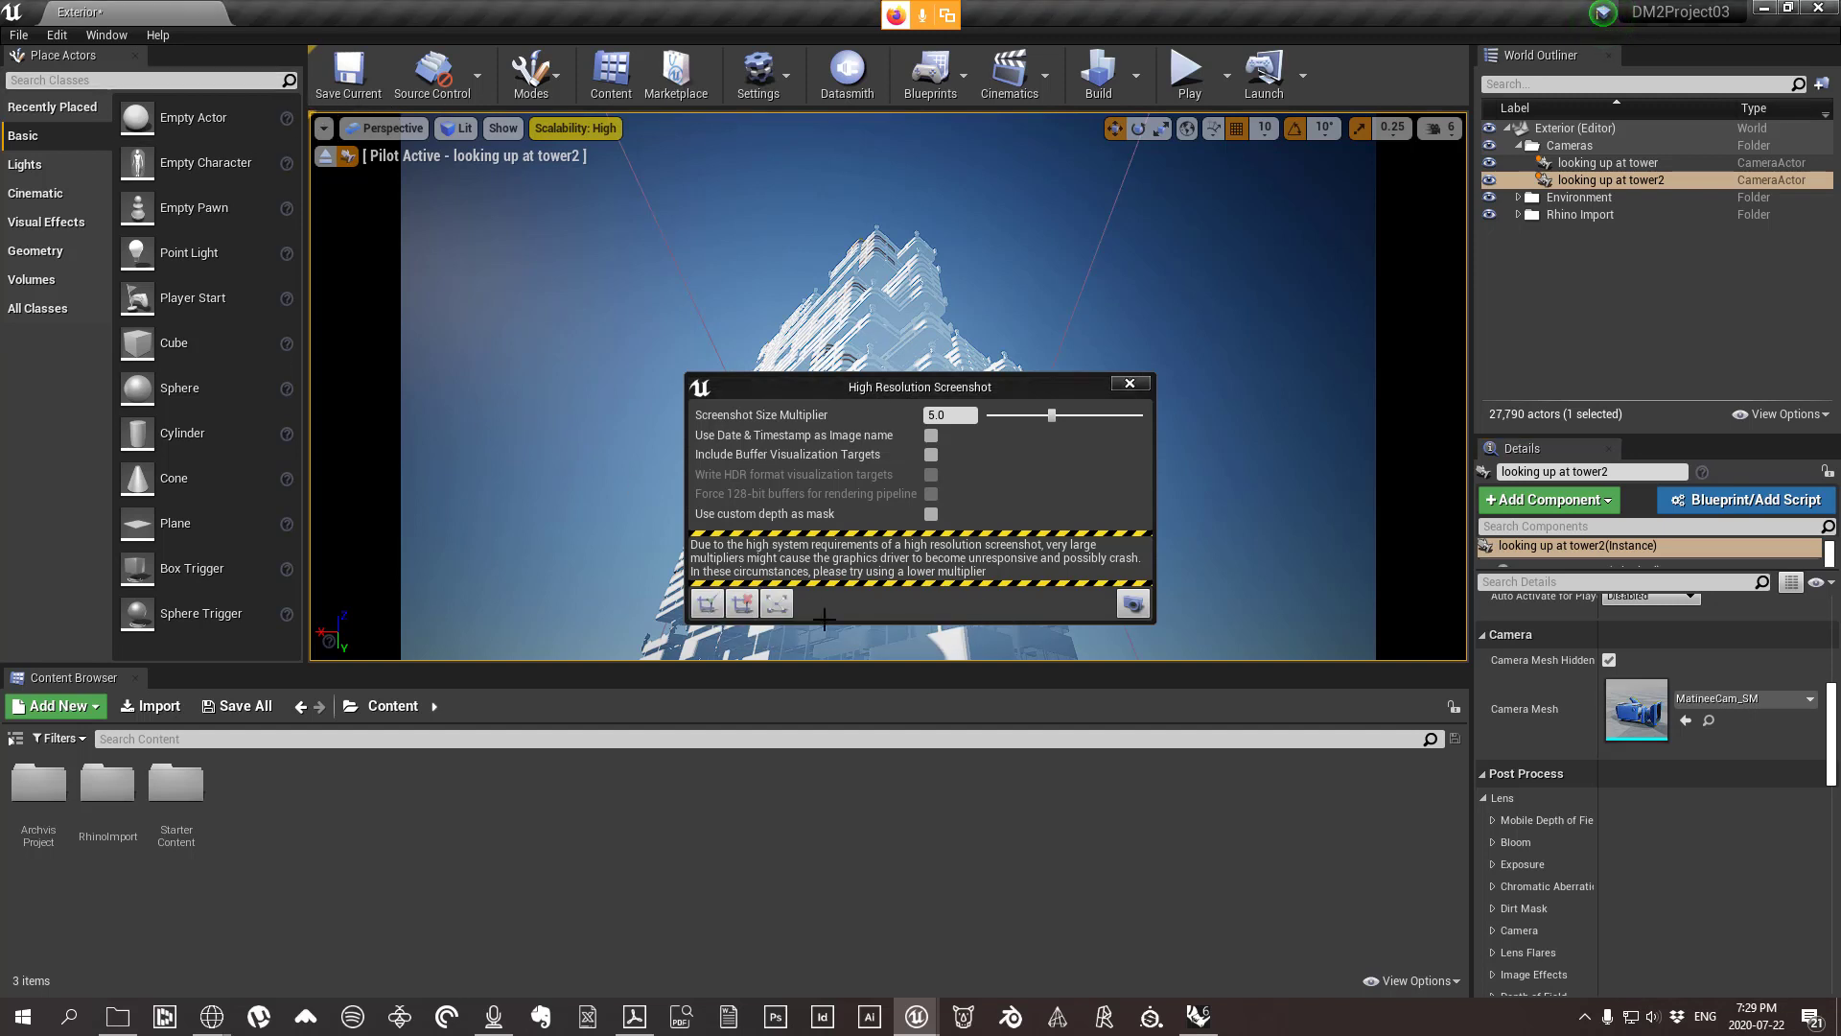
pyautogui.click(710, 612)
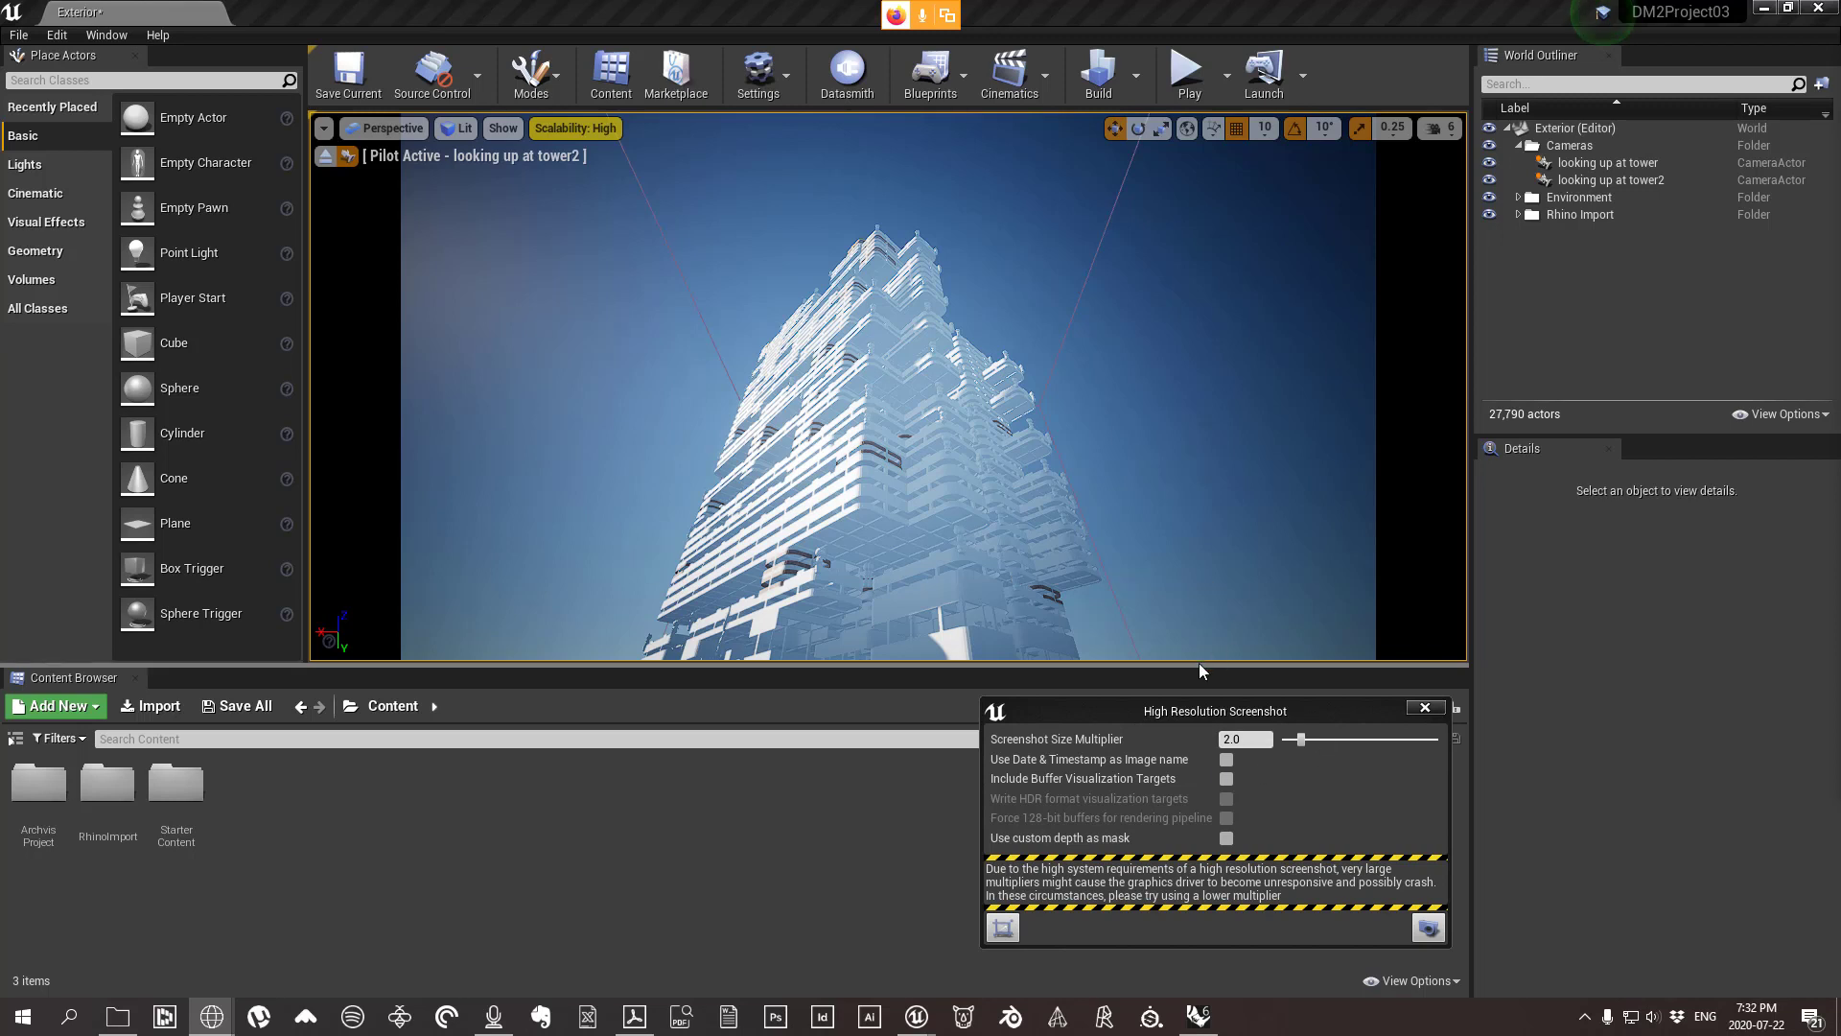
# Capture a high resolution screenshot with a size multiplier of 2.0 and check the saved image in its output folder.
pyautogui.moveTo(1300, 744)
pyautogui.mouseDown()
pyautogui.moveTo(1334, 745)
pyautogui.moveTo(1308, 753)
pyautogui.mouseUp()
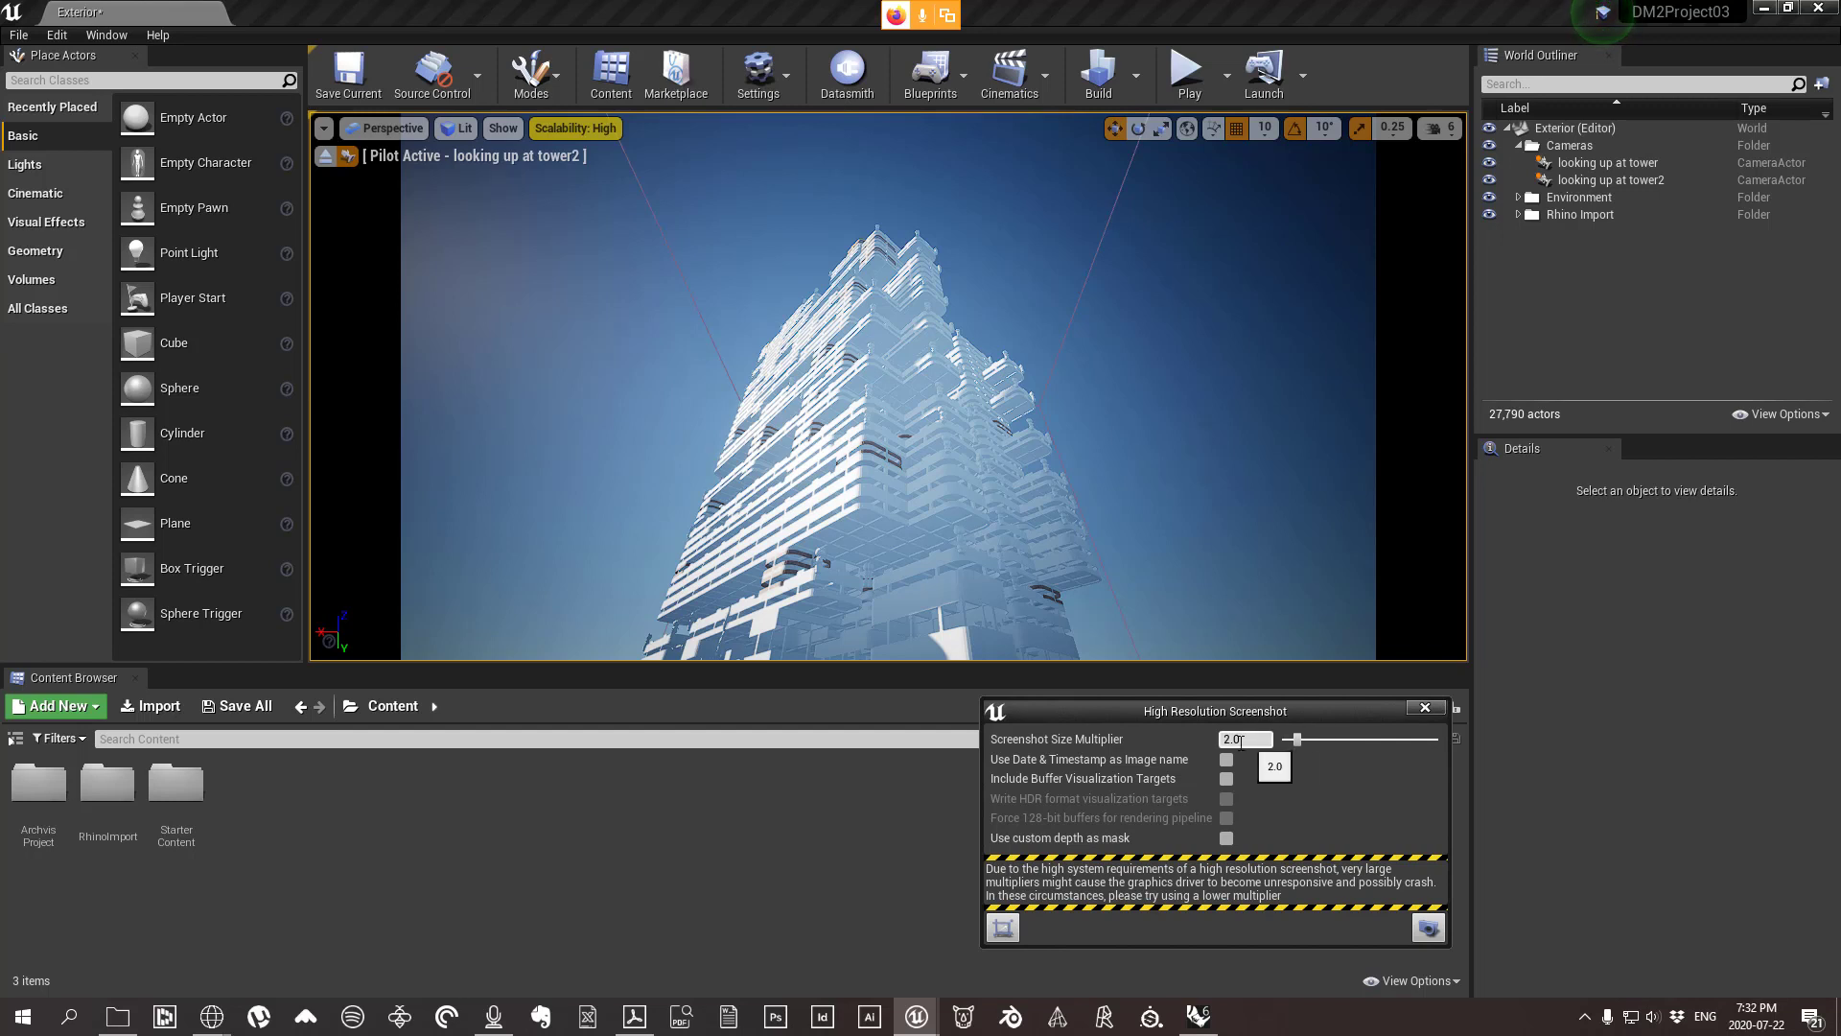
pyautogui.click(1426, 935)
pyautogui.click(1429, 929)
pyautogui.click(1355, 967)
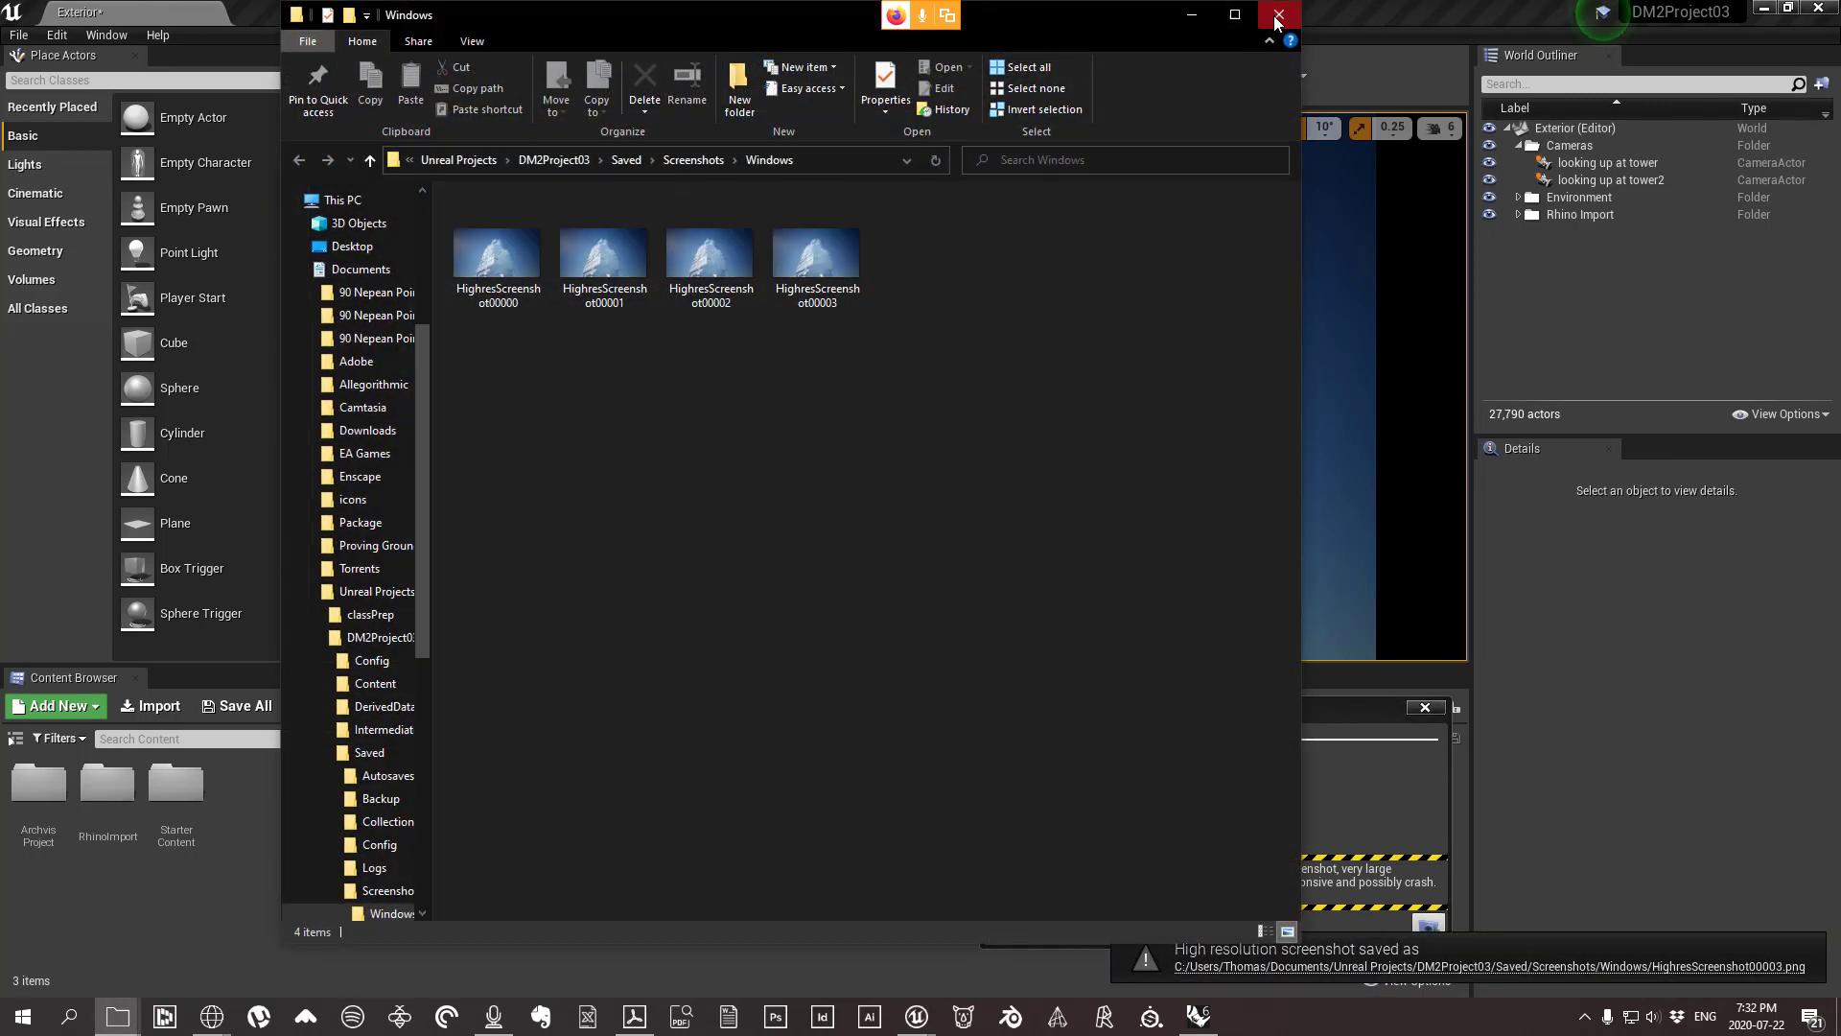
pyautogui.click(1279, 14)
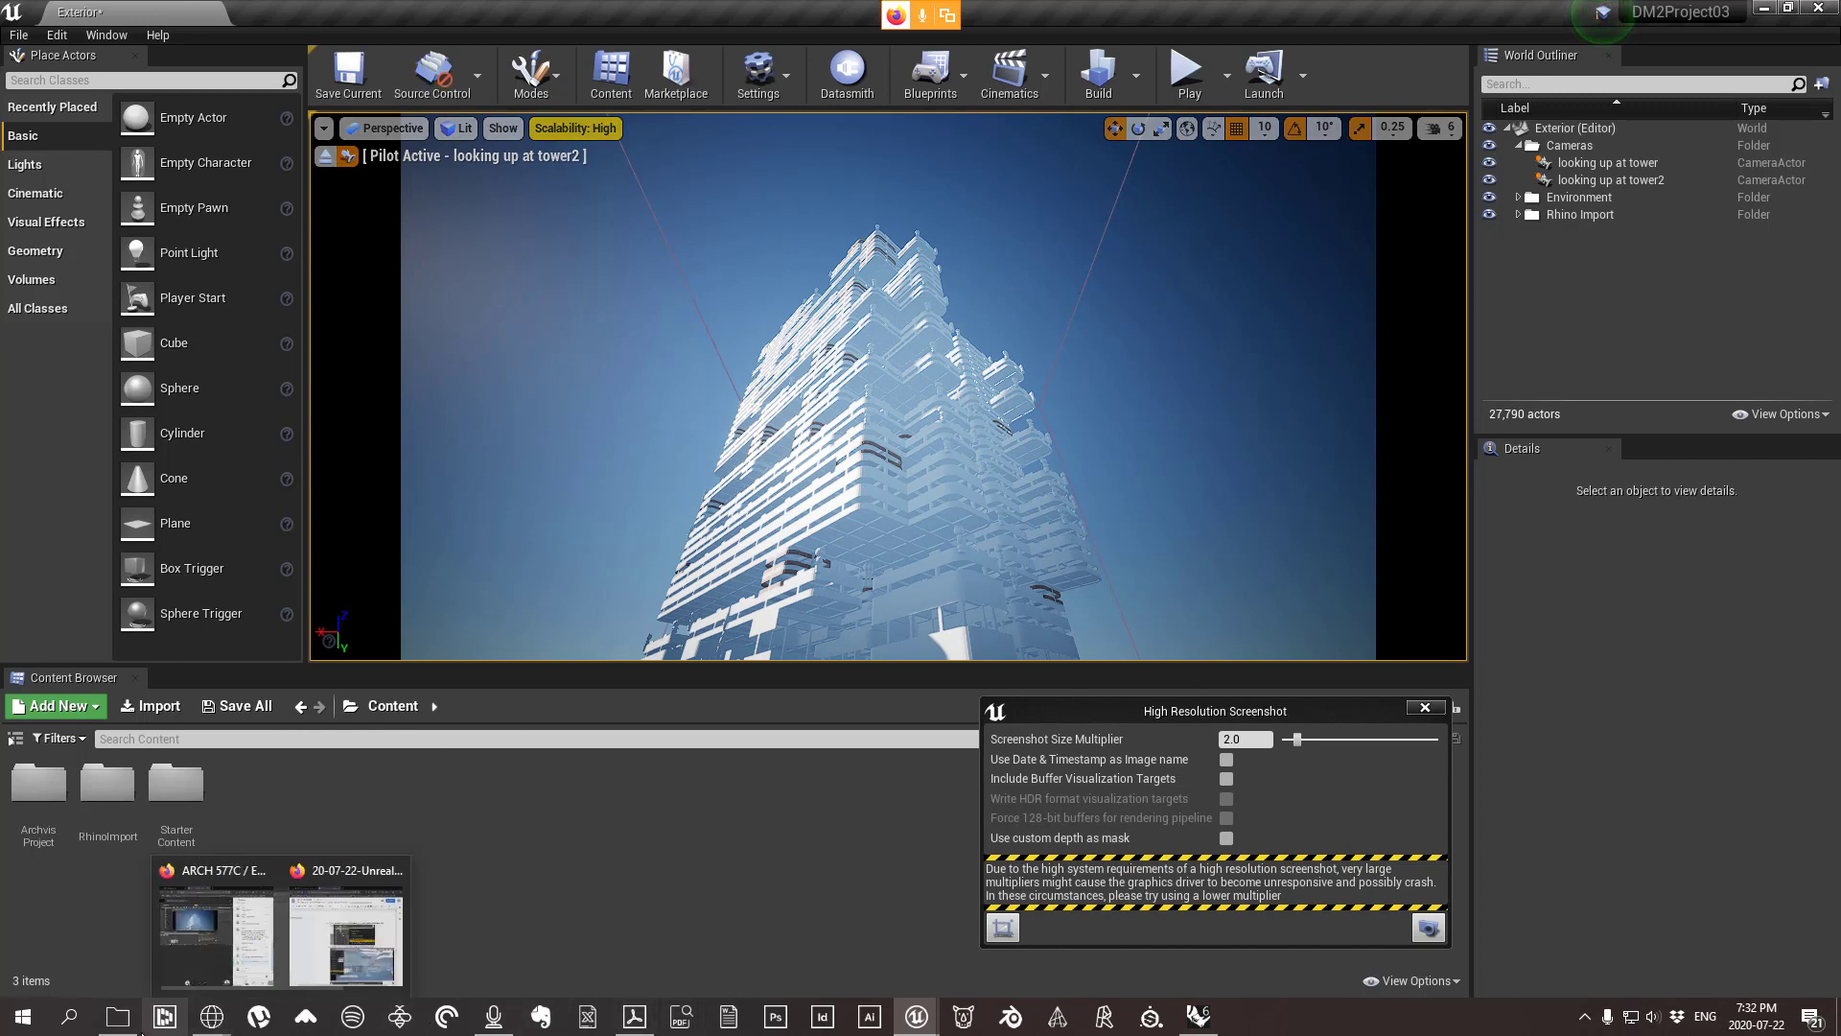
# Browse in File Explorer to the Unreal Projects folder in Documents and open DM2Project03's Saved > Screenshots > Windows folder.
pyautogui.click(112, 1028)
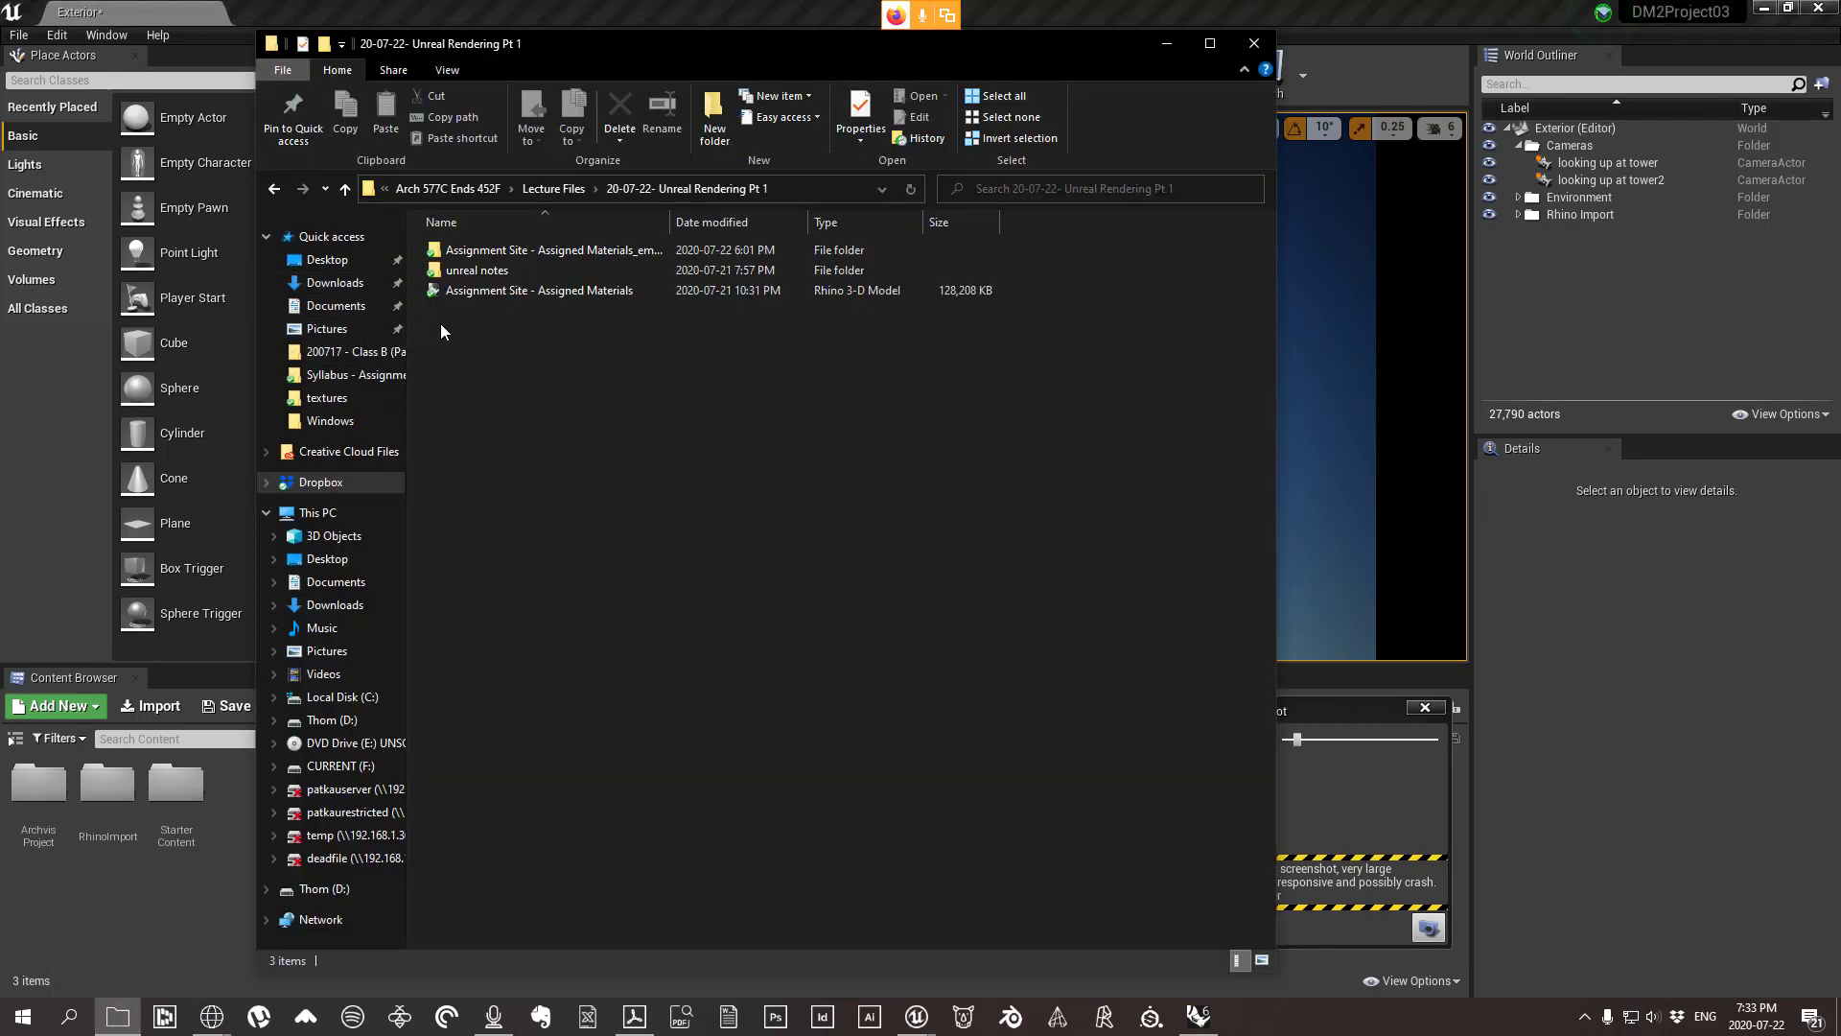
pyautogui.click(335, 306)
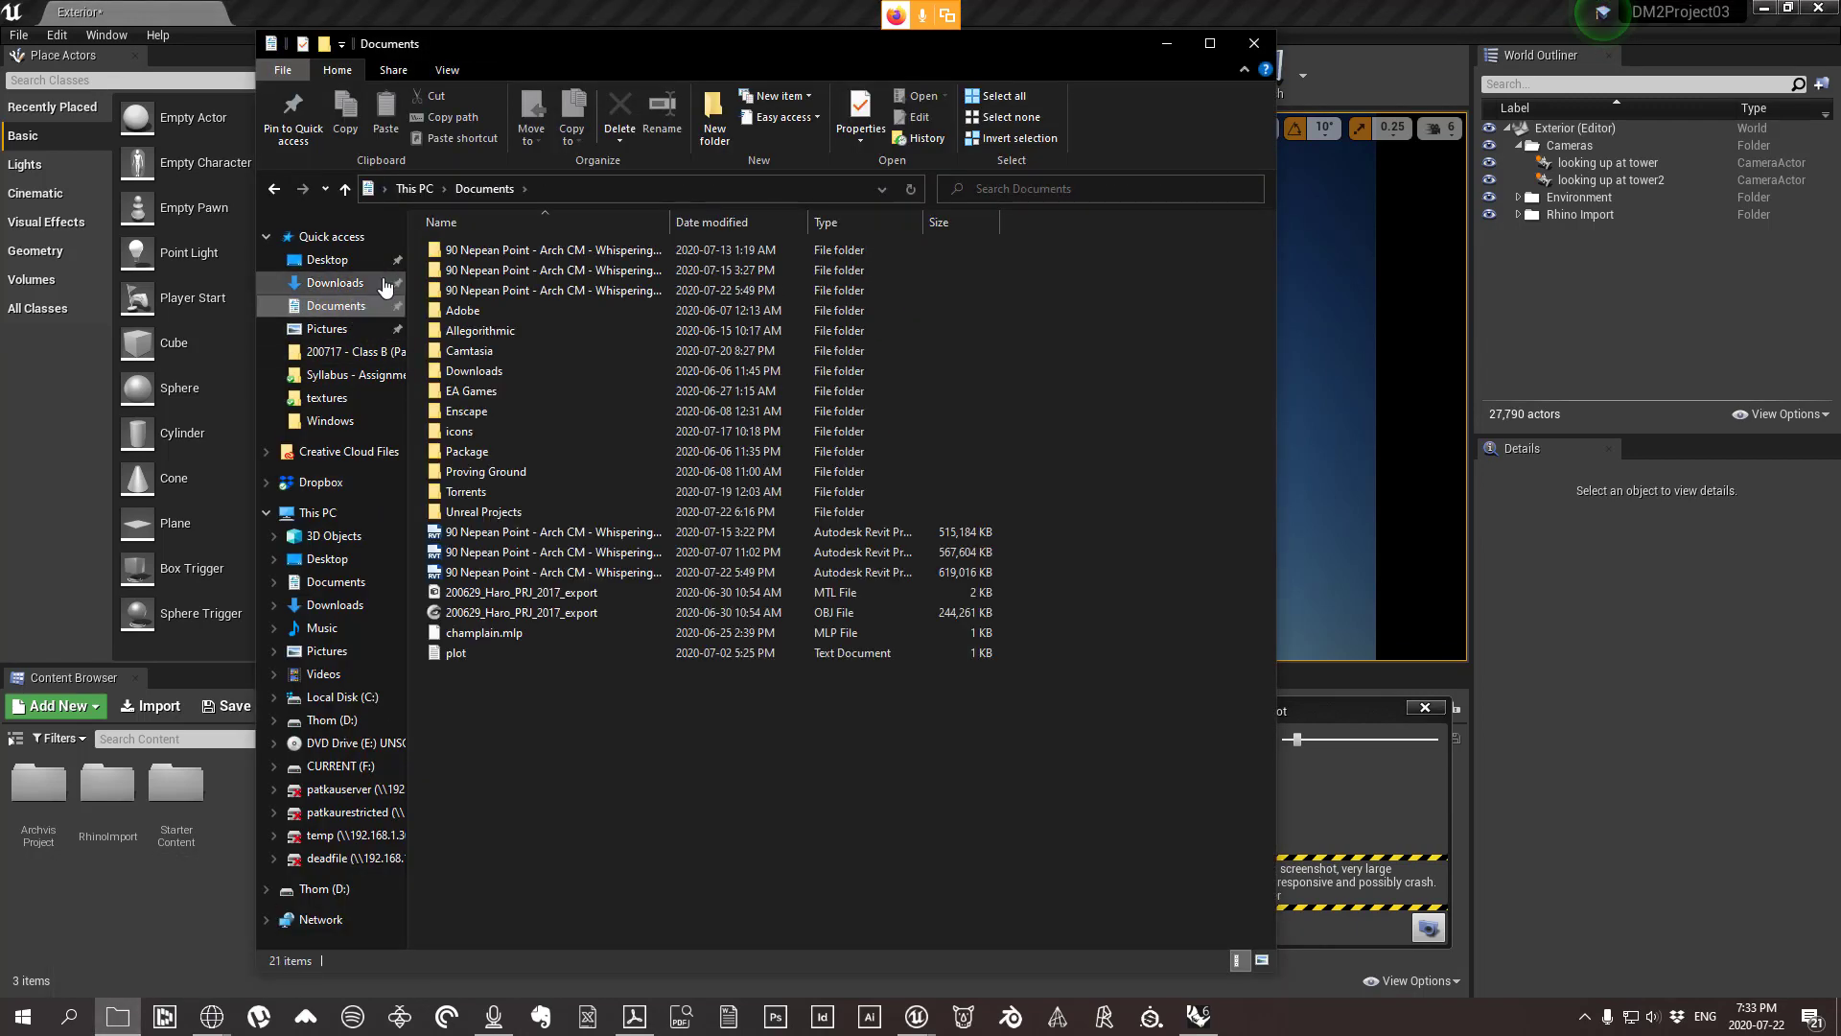
pyautogui.doubleClick(508, 514)
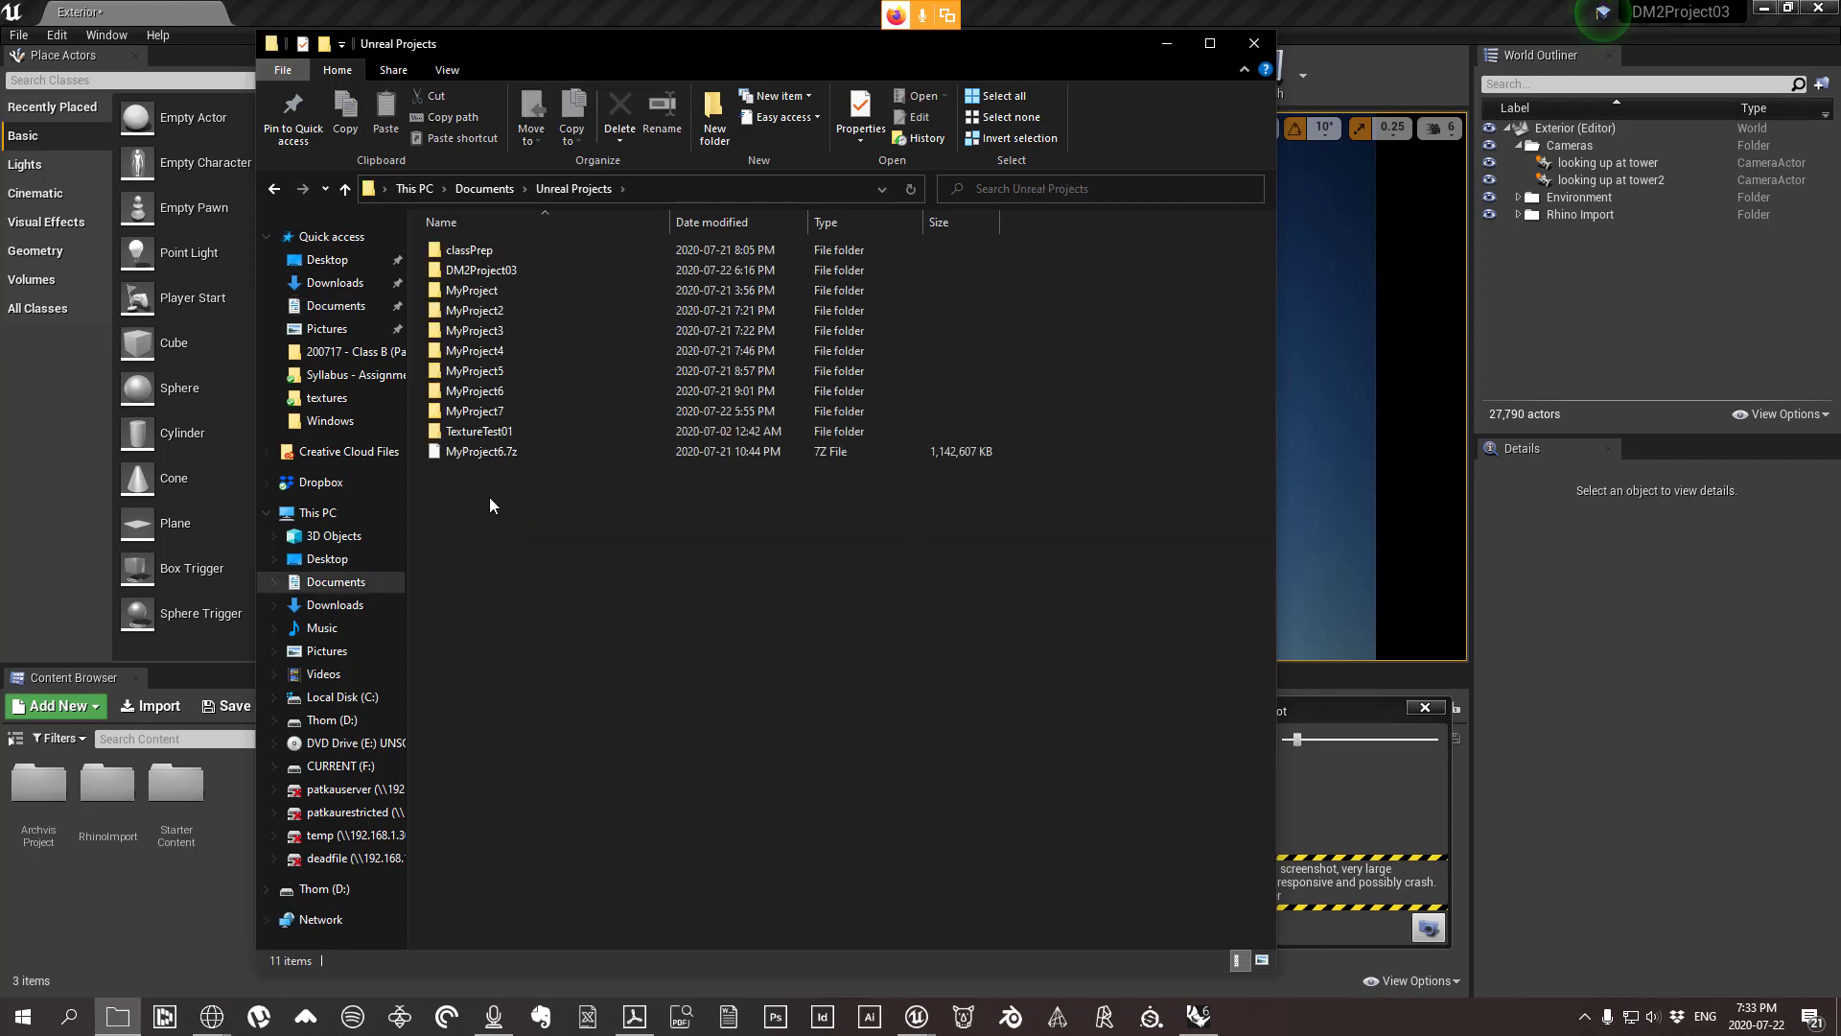
pyautogui.doubleClick(495, 273)
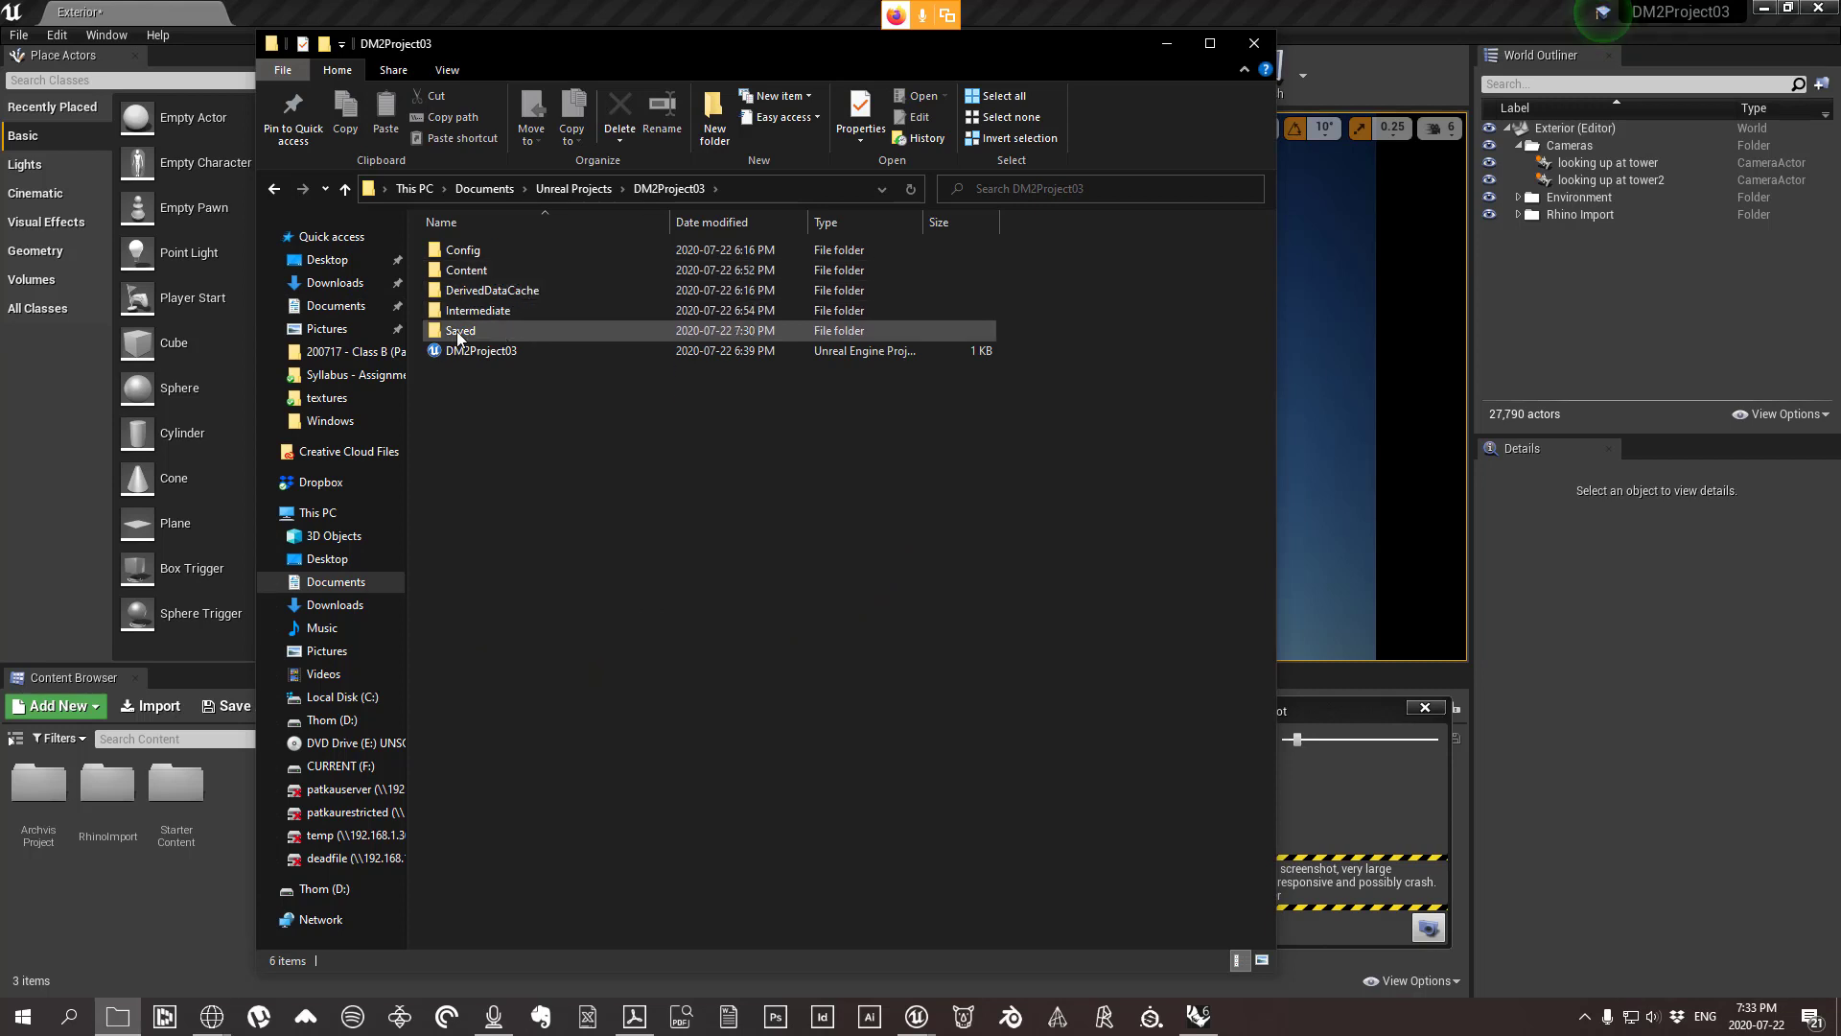
pyautogui.doubleClick(468, 331)
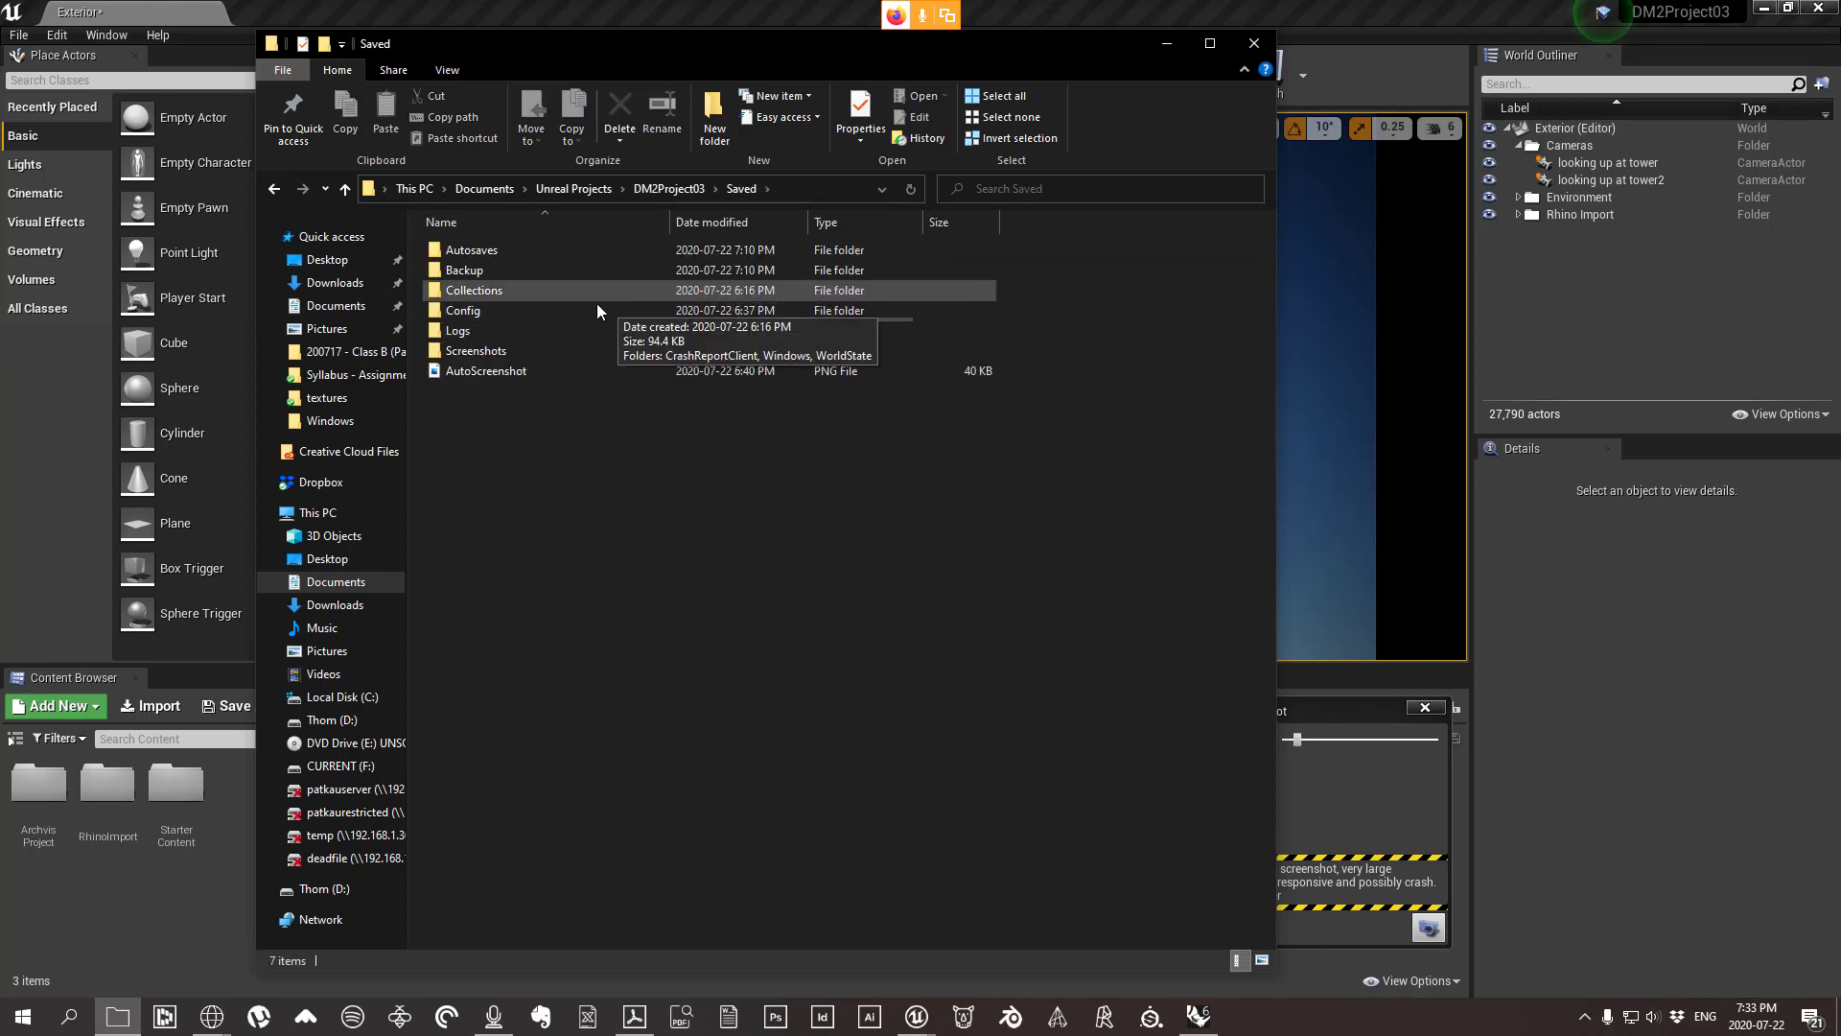
pyautogui.doubleClick(510, 353)
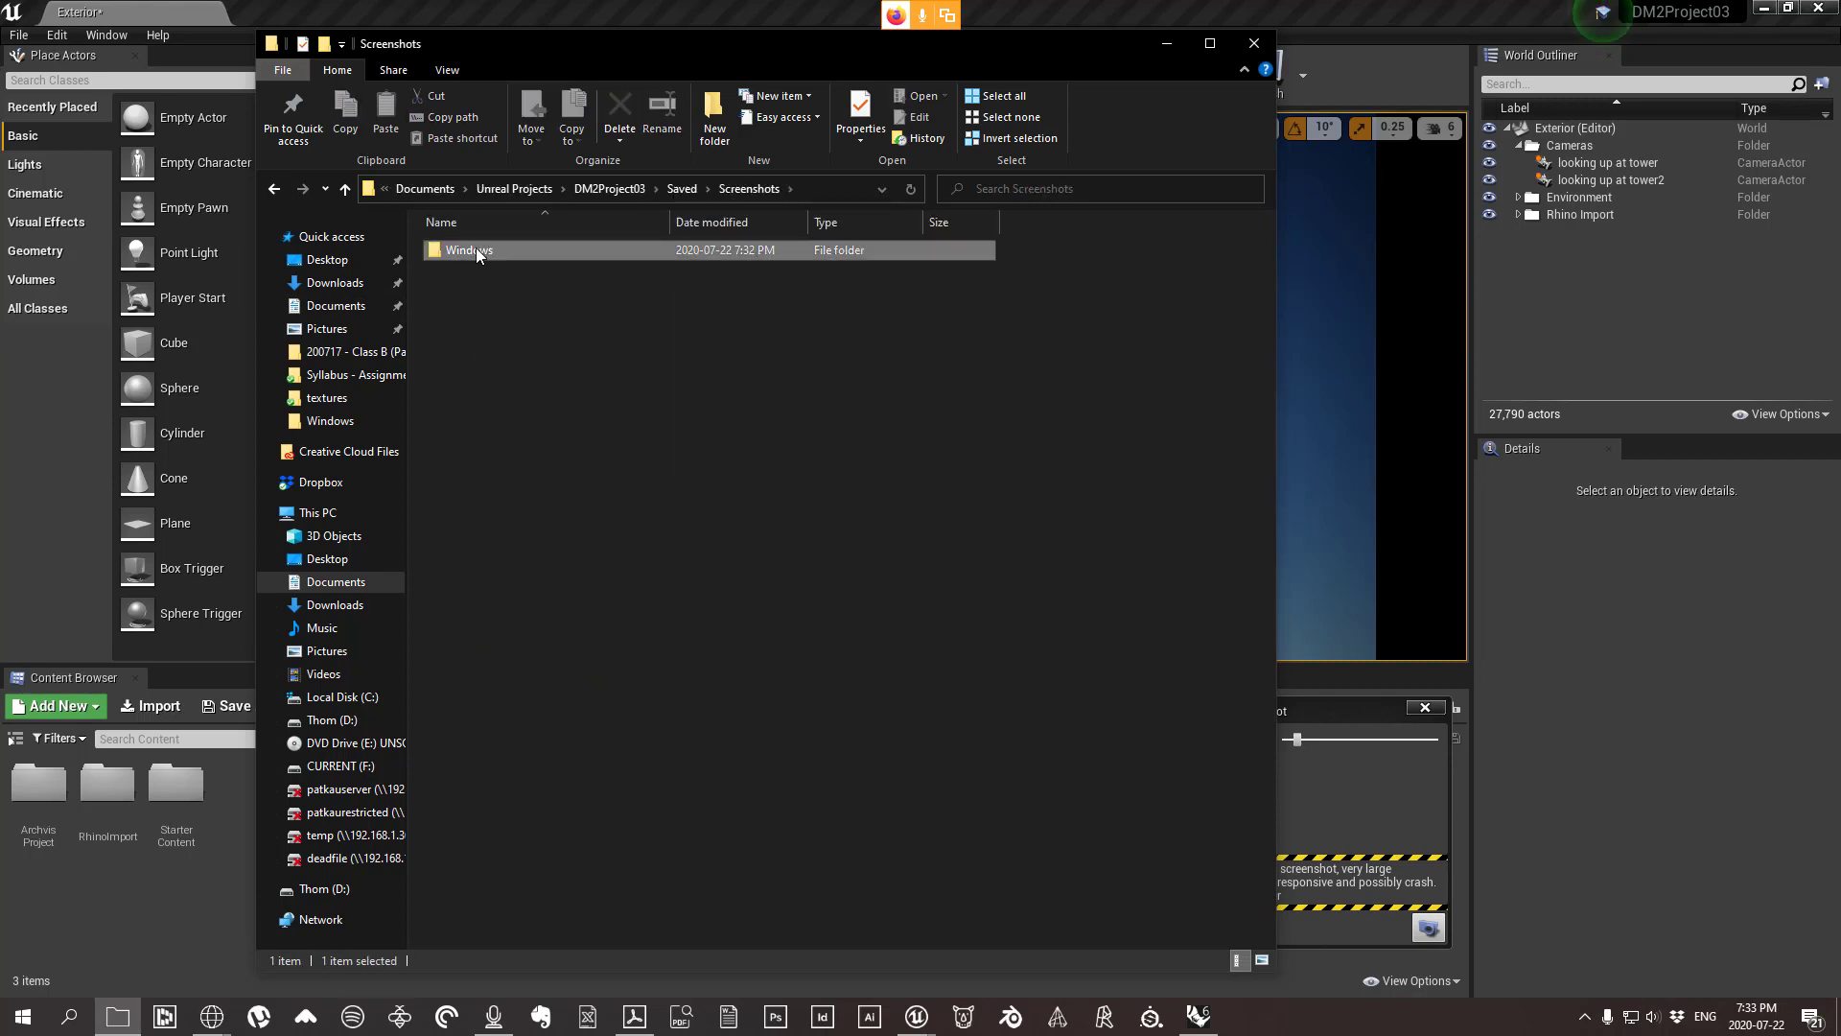
pyautogui.doubleClick(476, 248)
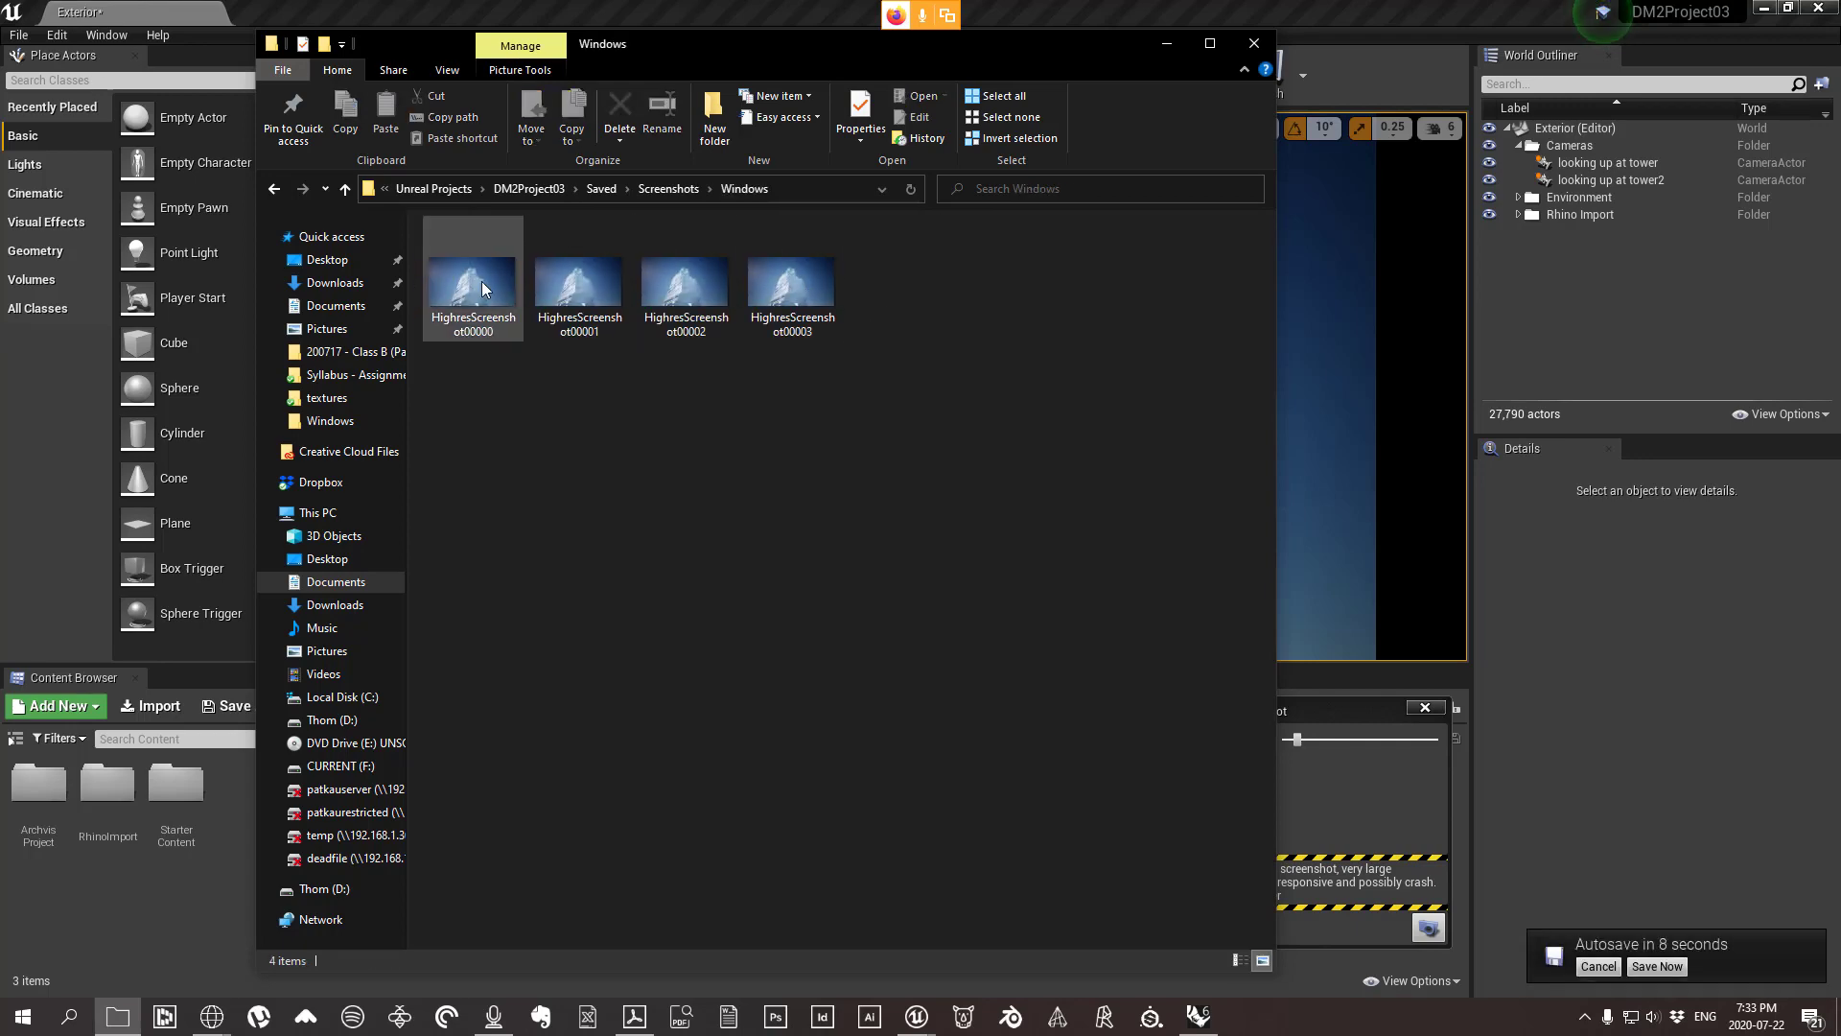
# View HighresScreenshot00000 in Photos, compare it with the other screenshots in the folder, and return to the Unreal editor.
pyautogui.rightClick(481, 280)
pyautogui.moveTo(709, 699)
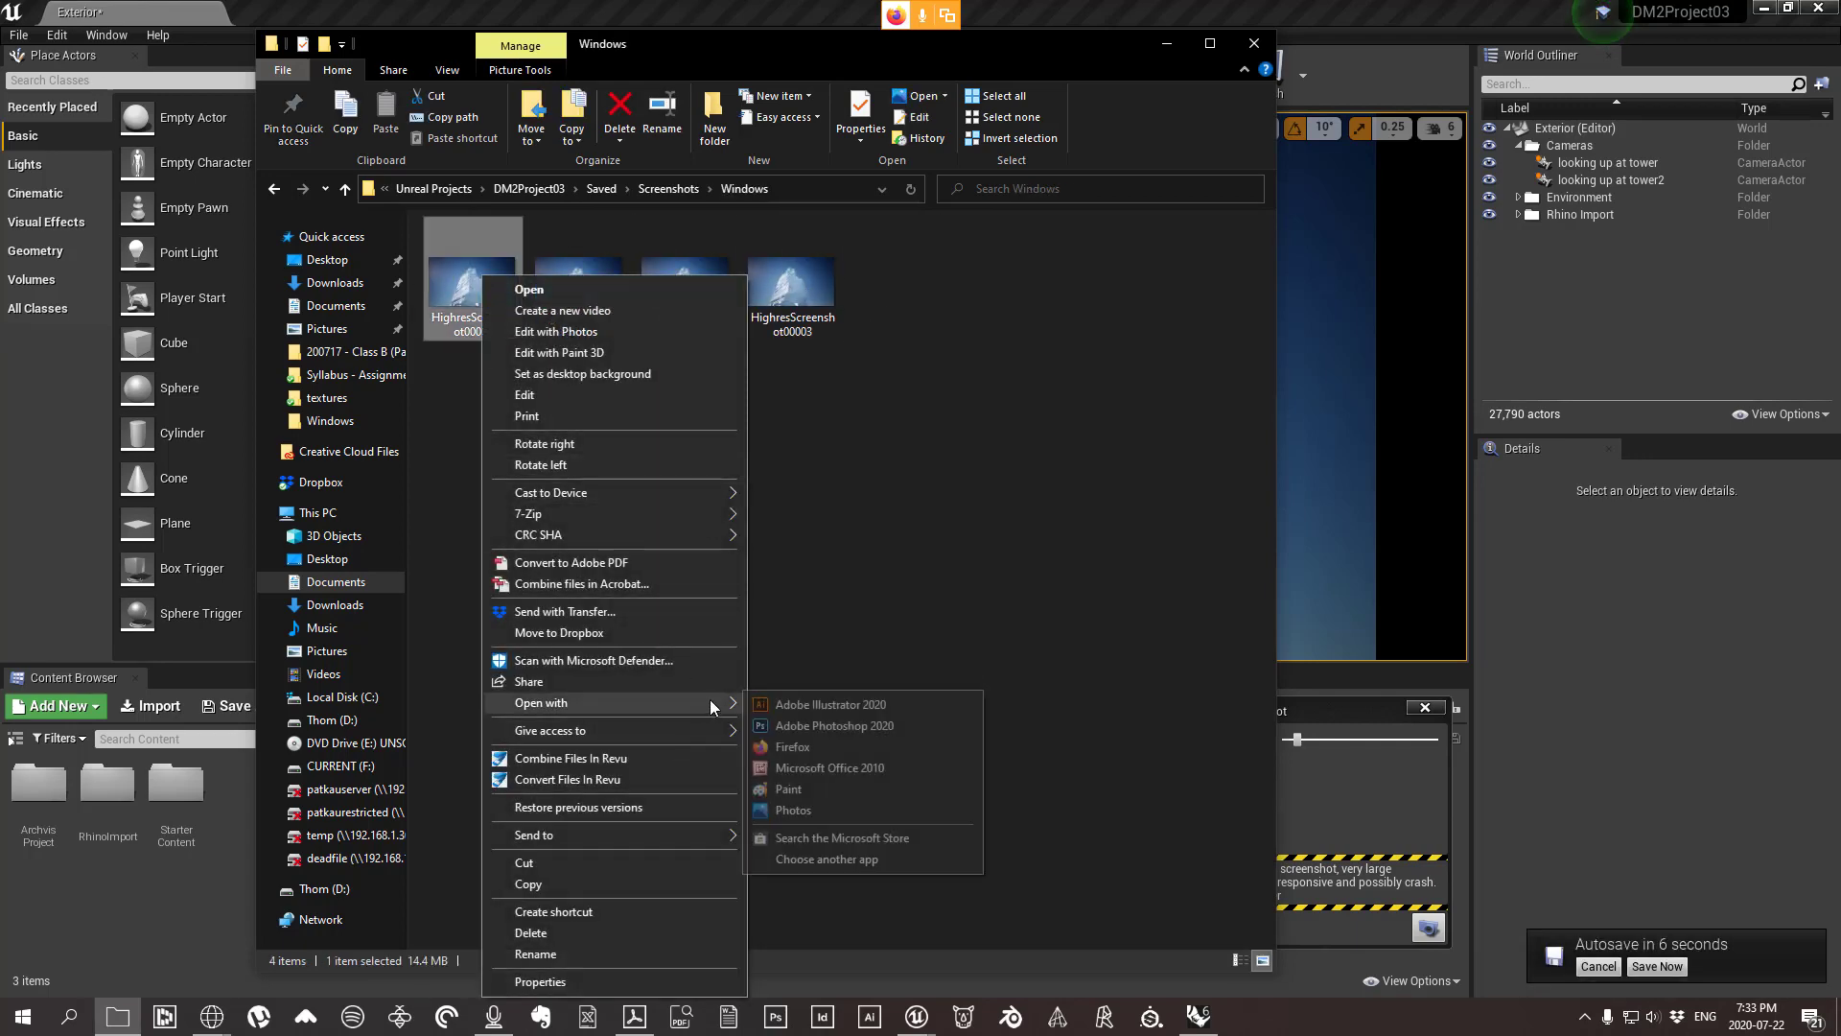
pyautogui.click(806, 810)
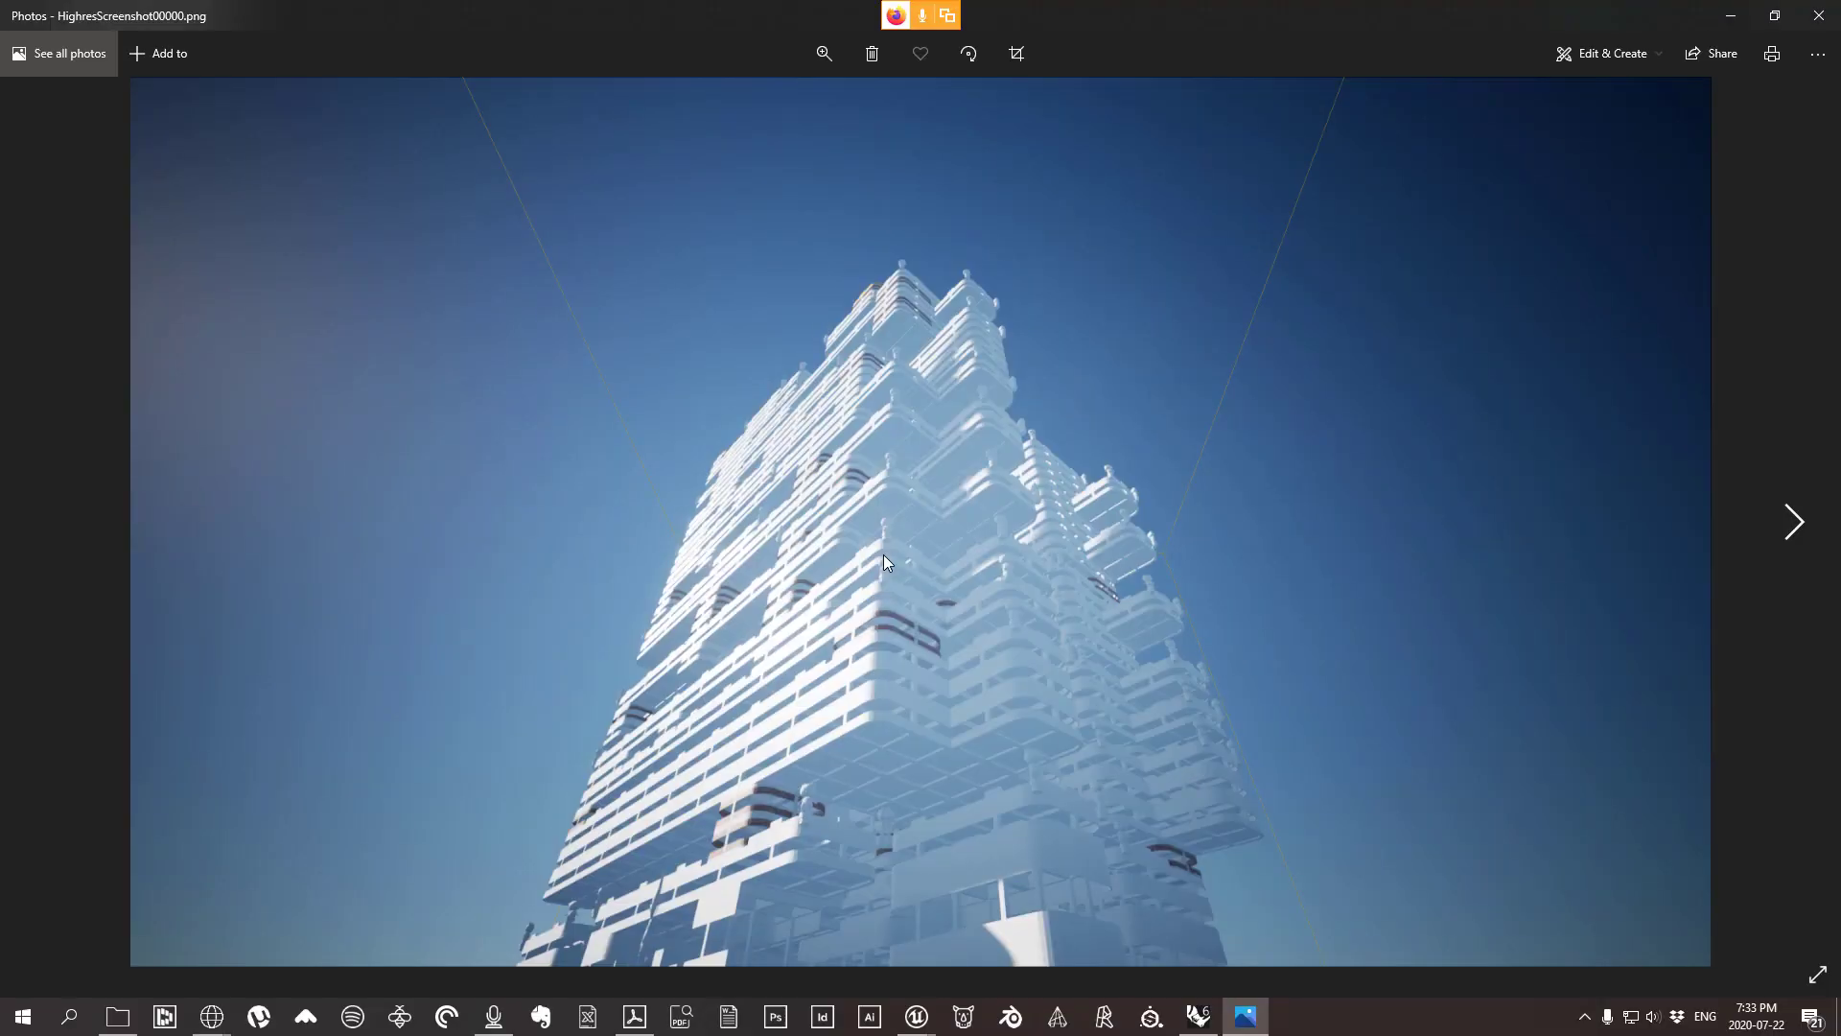
pyautogui.press('Right')
pyautogui.press('Right')
pyautogui.press('Right')
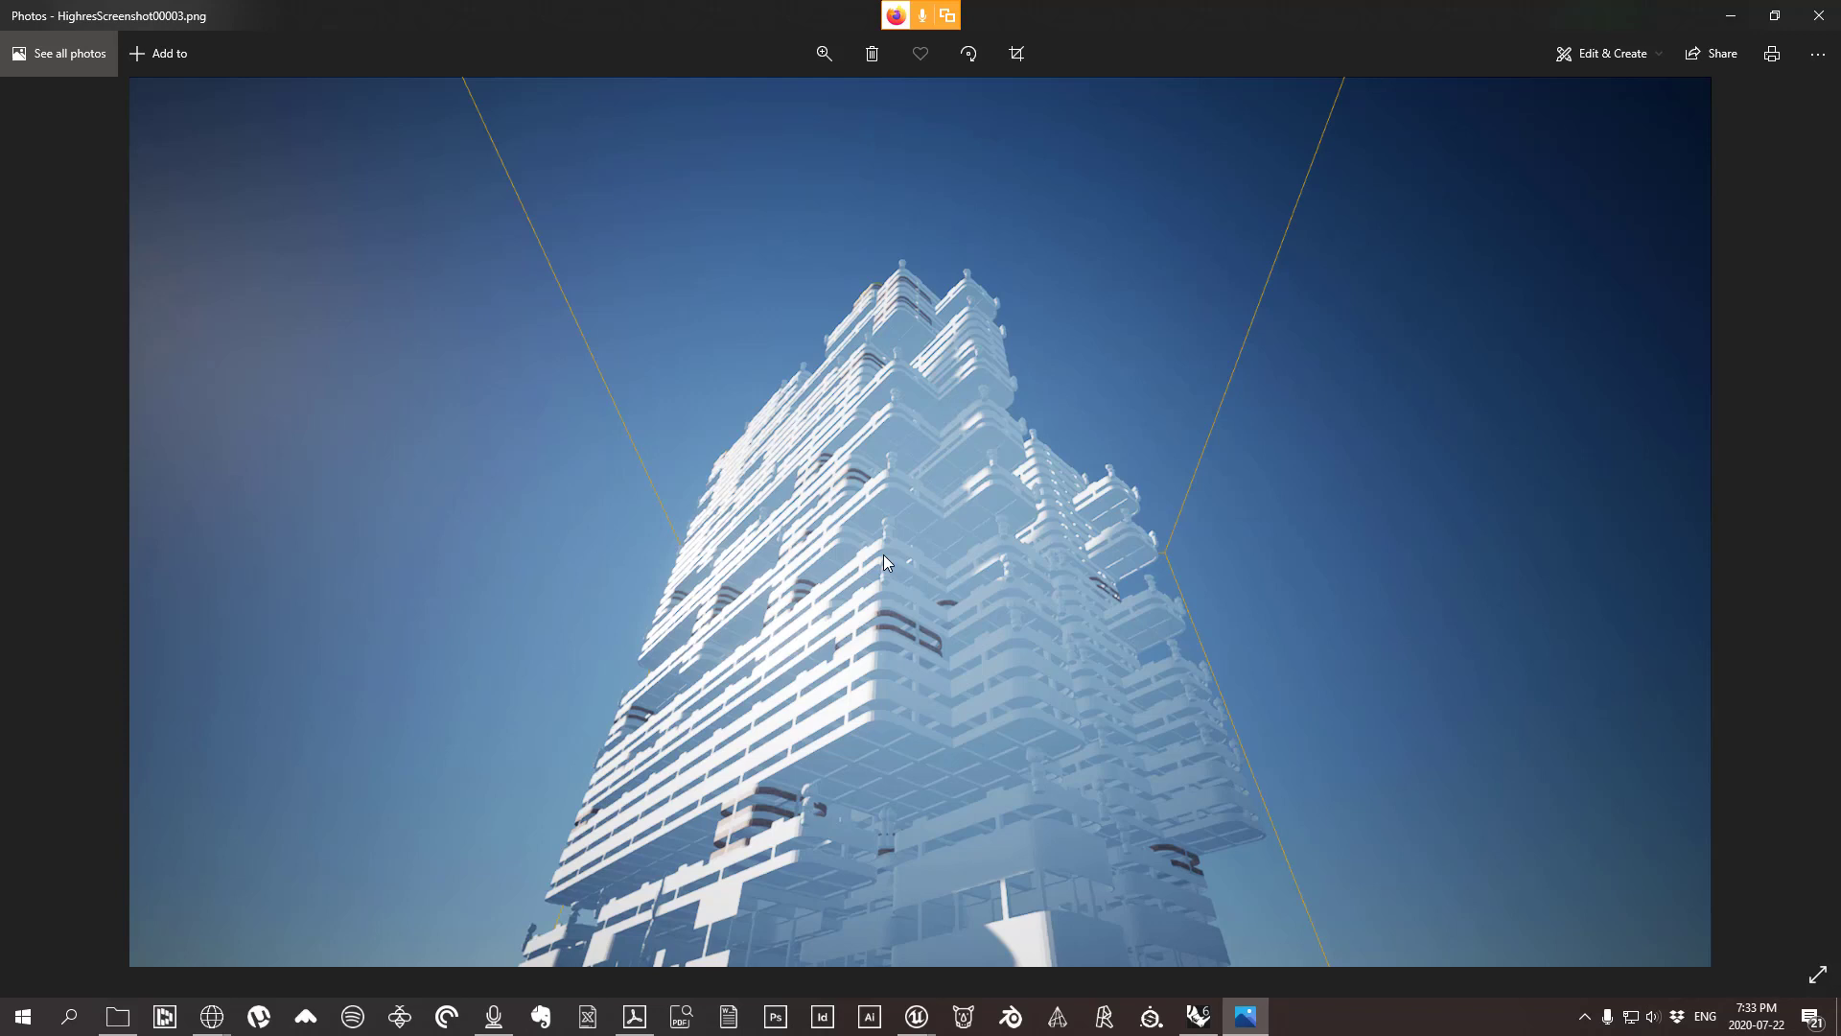
pyautogui.press('Left')
pyautogui.press('Left')
pyautogui.press('Left')
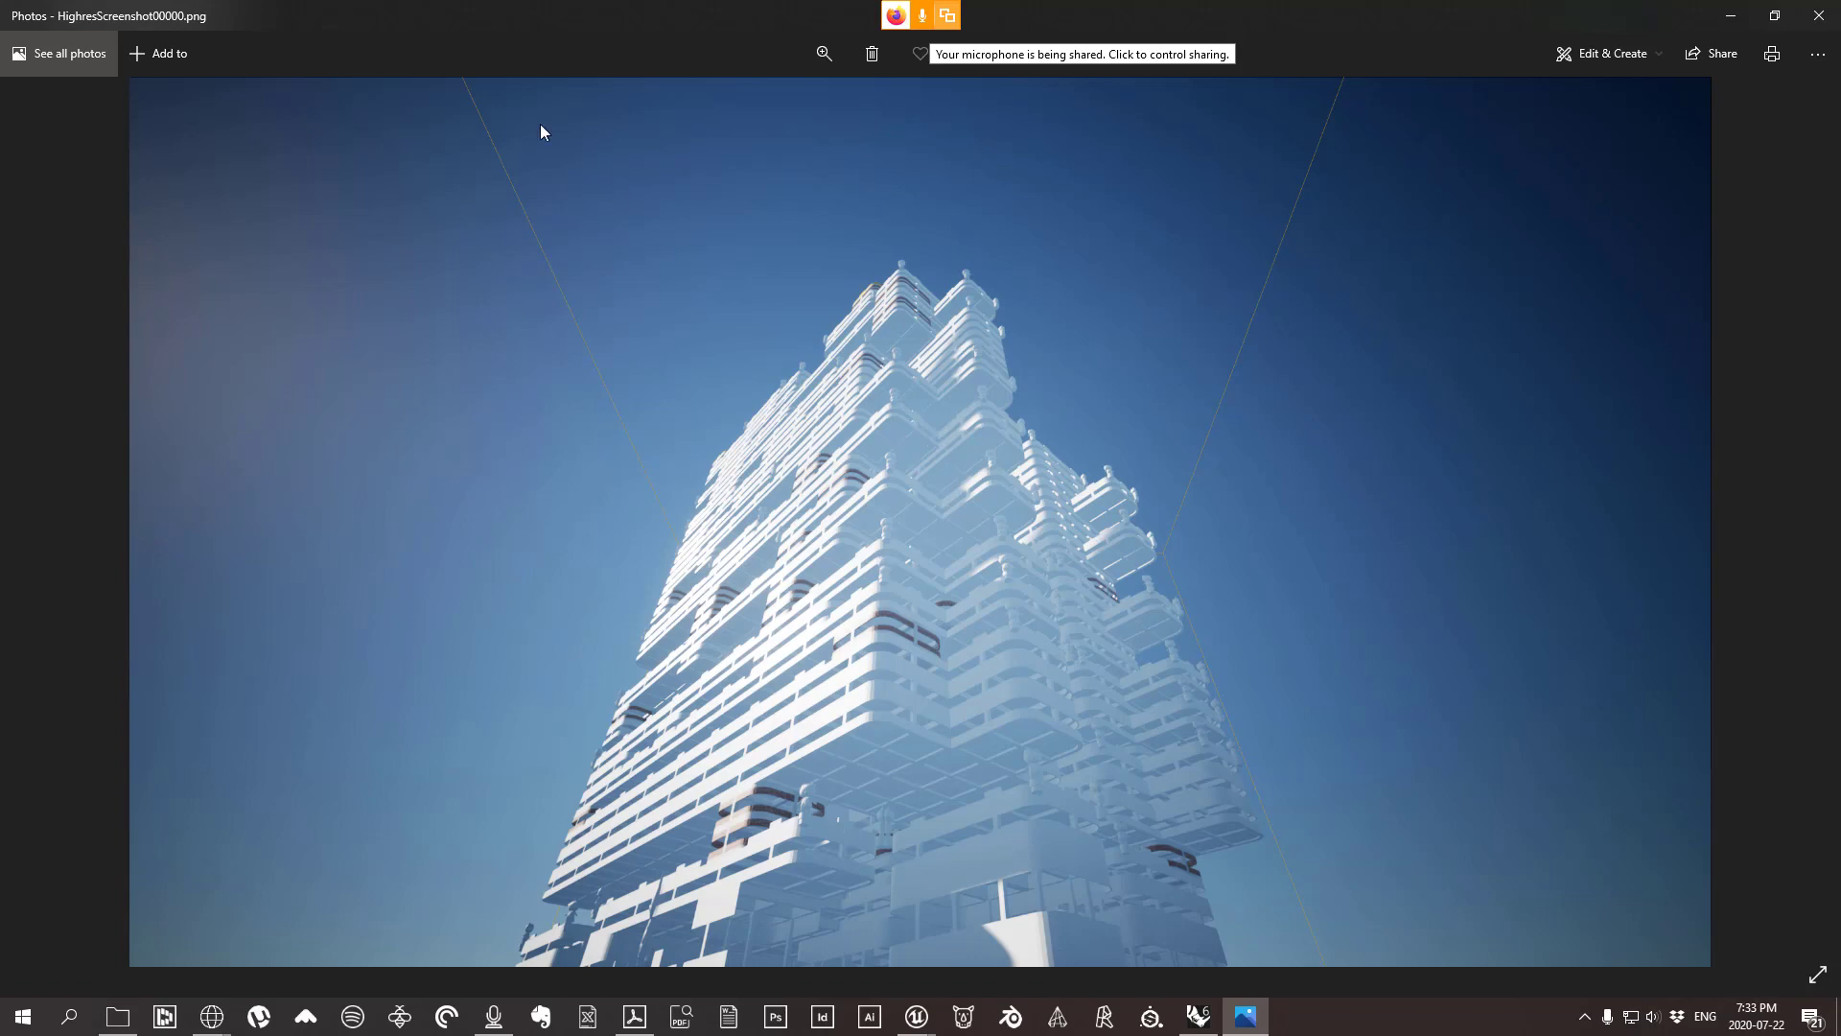
pyautogui.click(1732, 17)
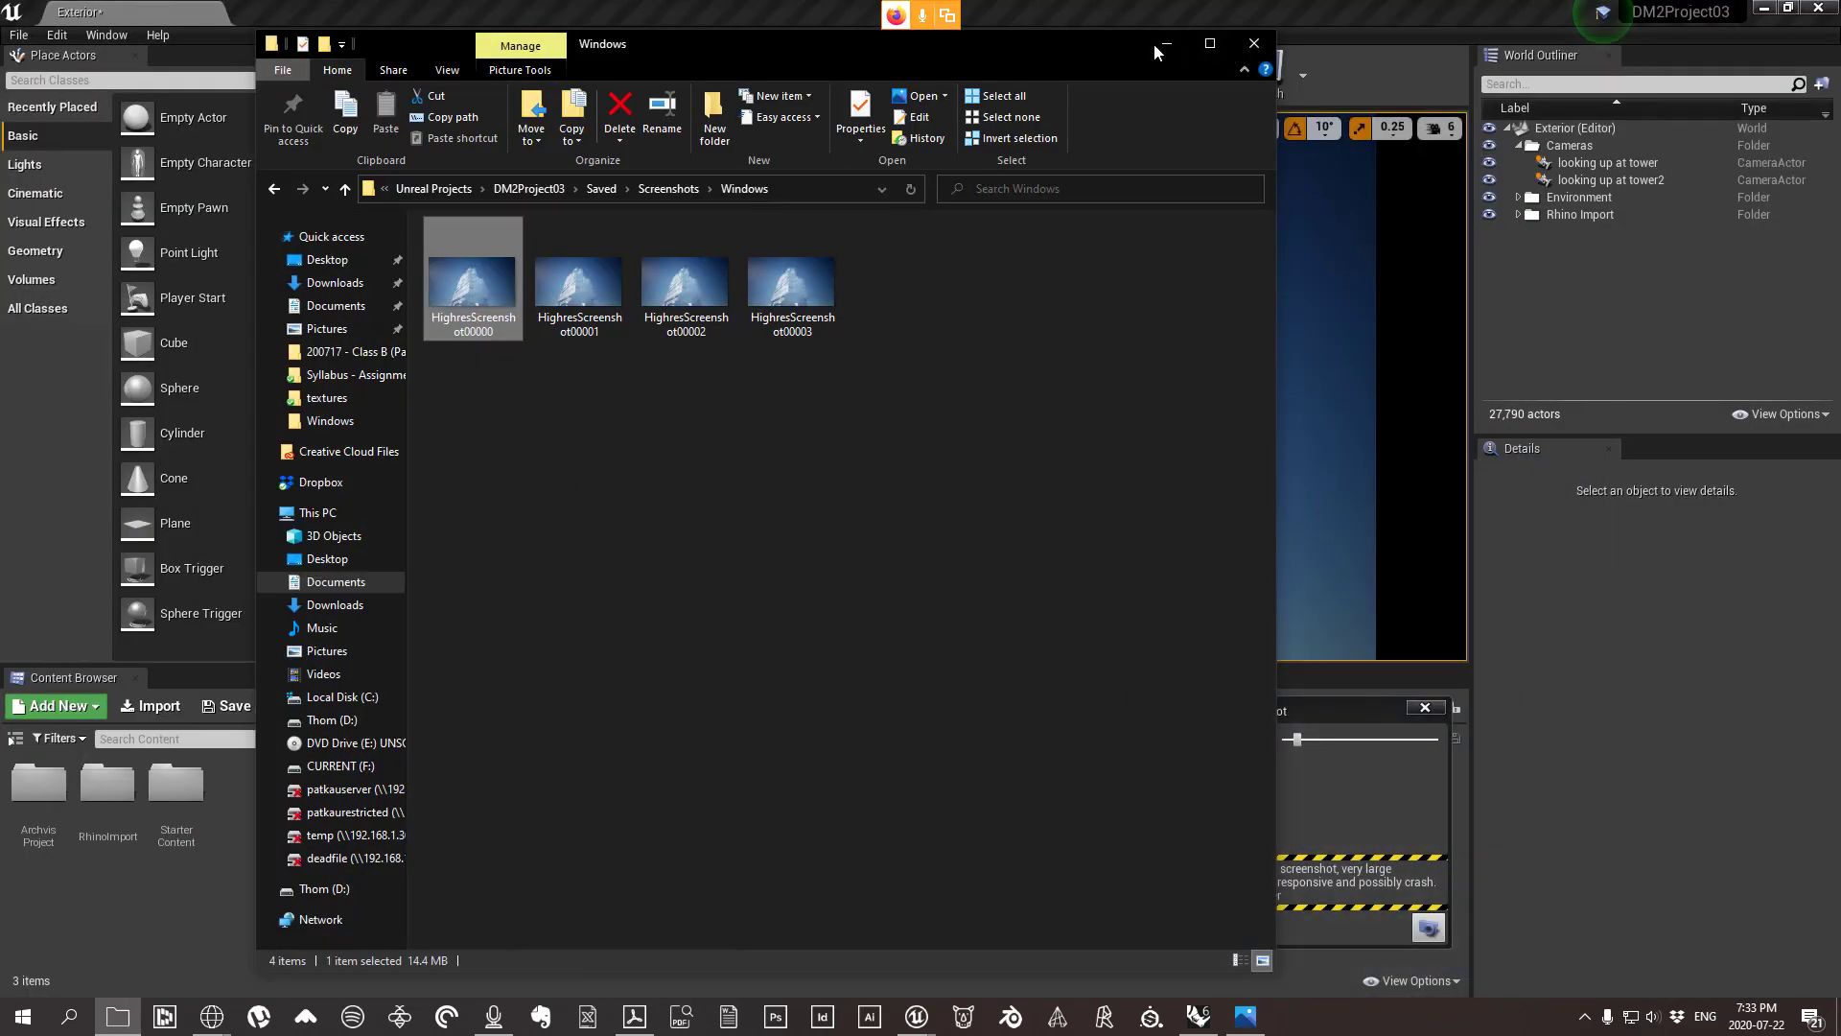
pyautogui.click(1164, 44)
# Hide the PostProcessVolume and show it again to check its outline in the view, and close the High Resolution Screenshot settings.
pyautogui.click(1099, 244)
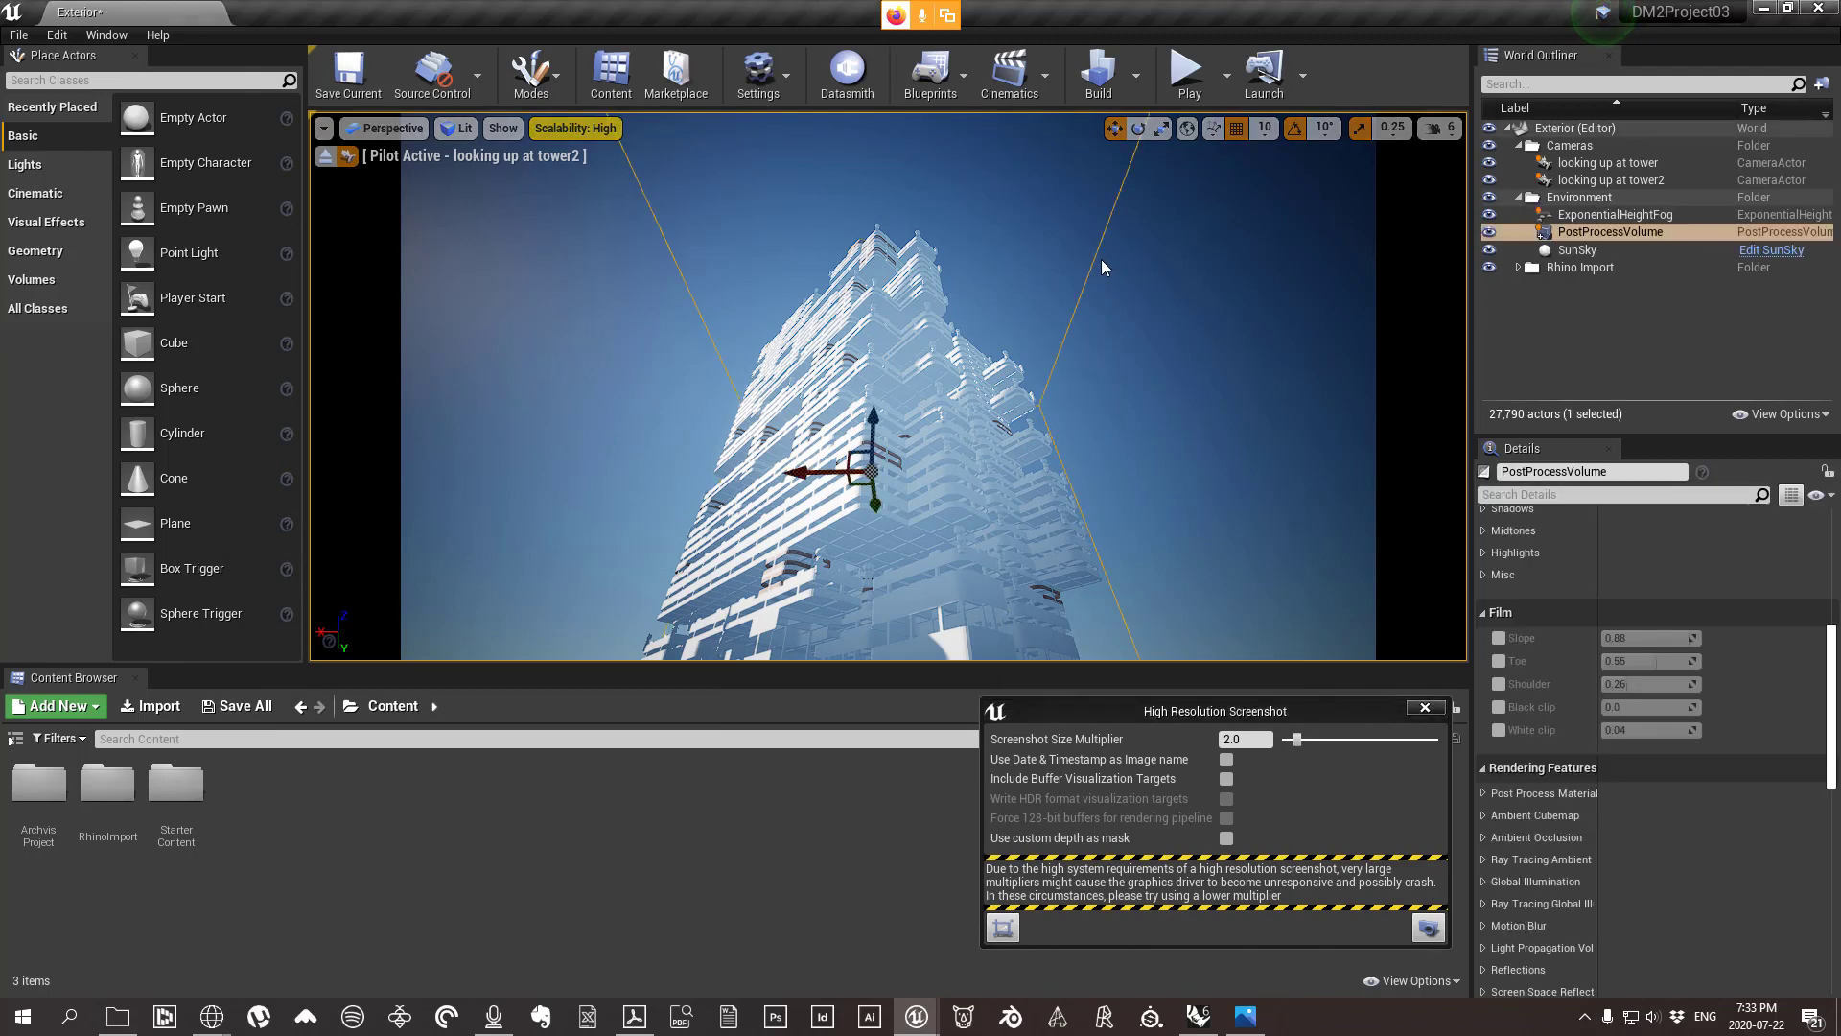
pyautogui.click(1502, 233)
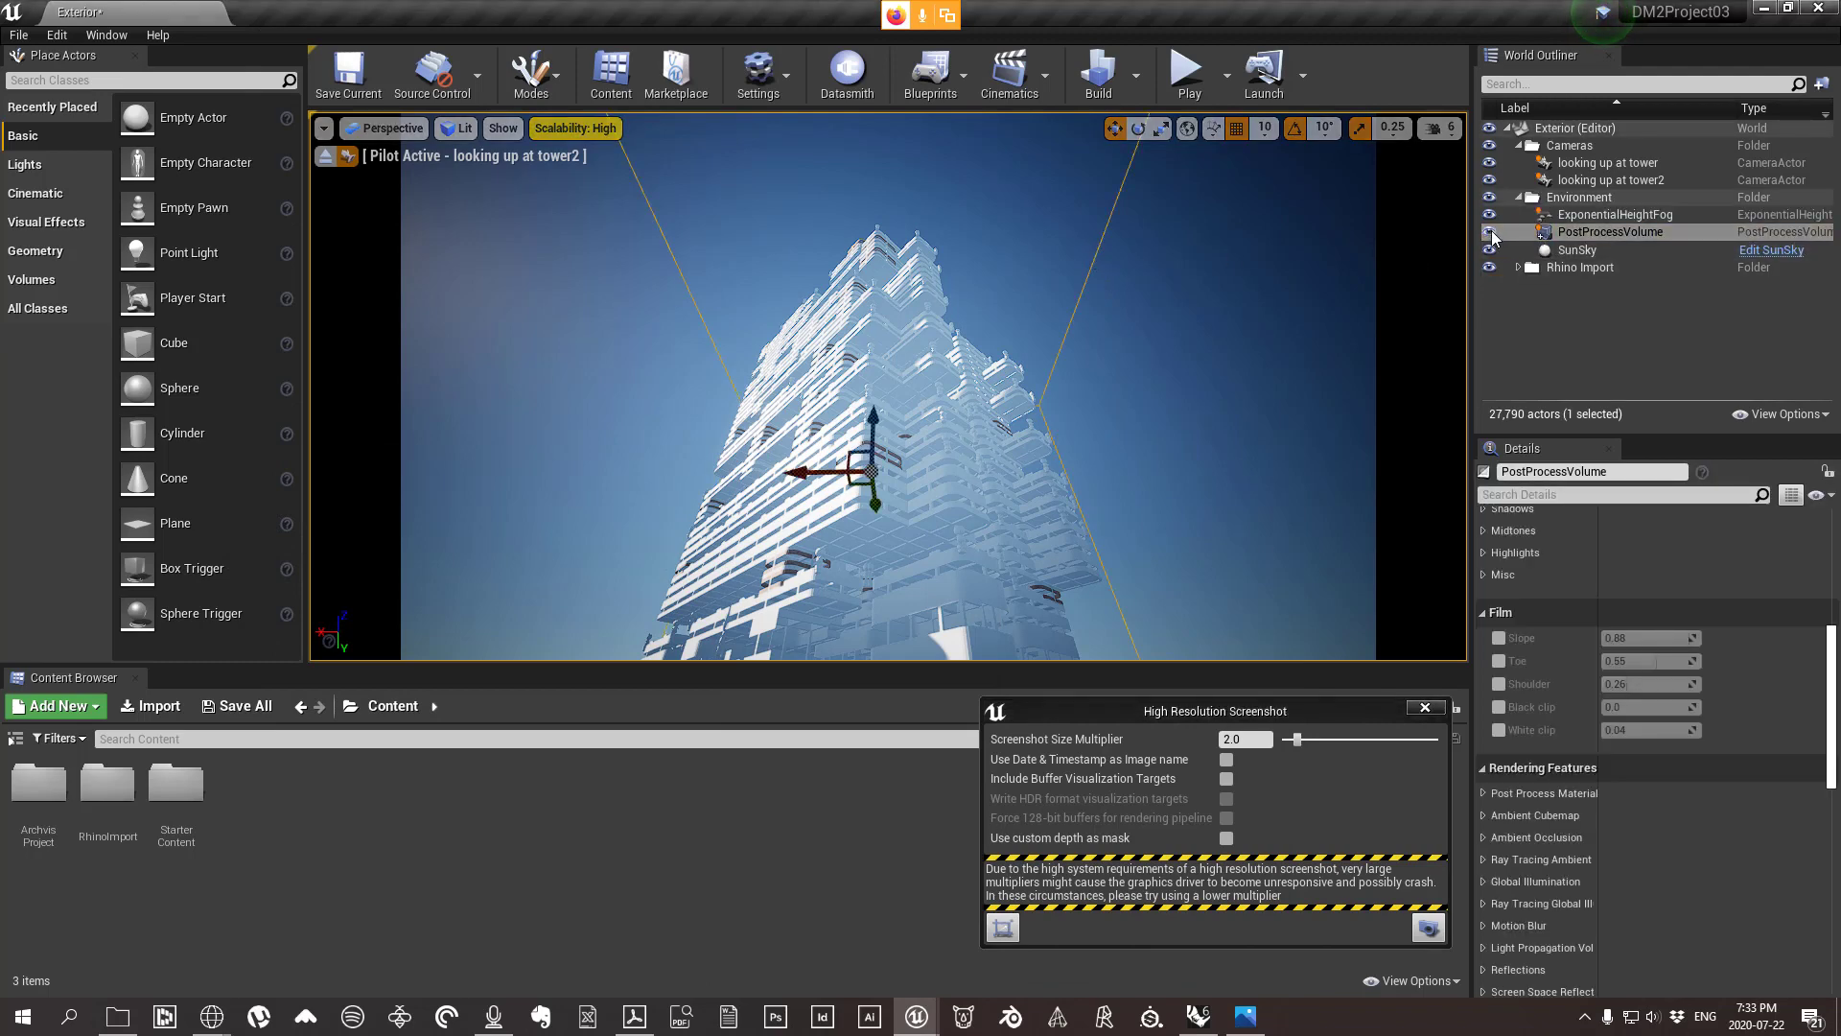
pyautogui.click(1490, 232)
pyautogui.click(1490, 233)
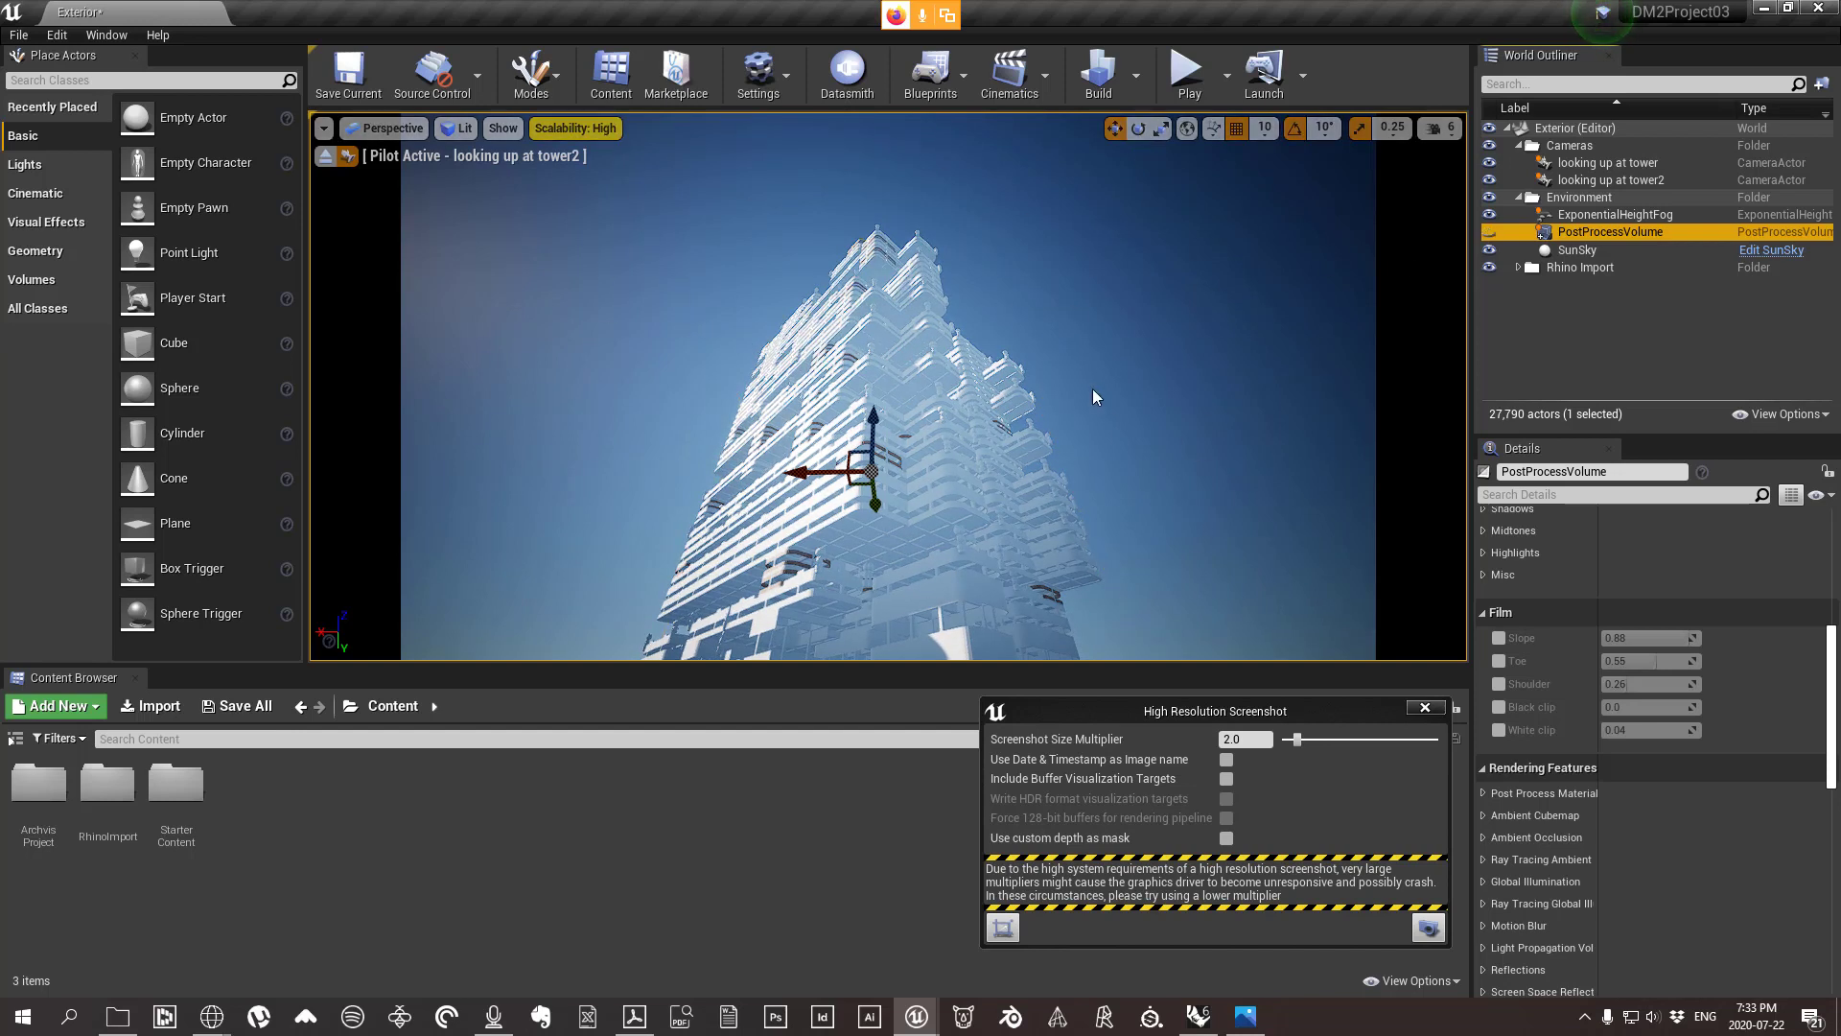
pyautogui.click(1490, 233)
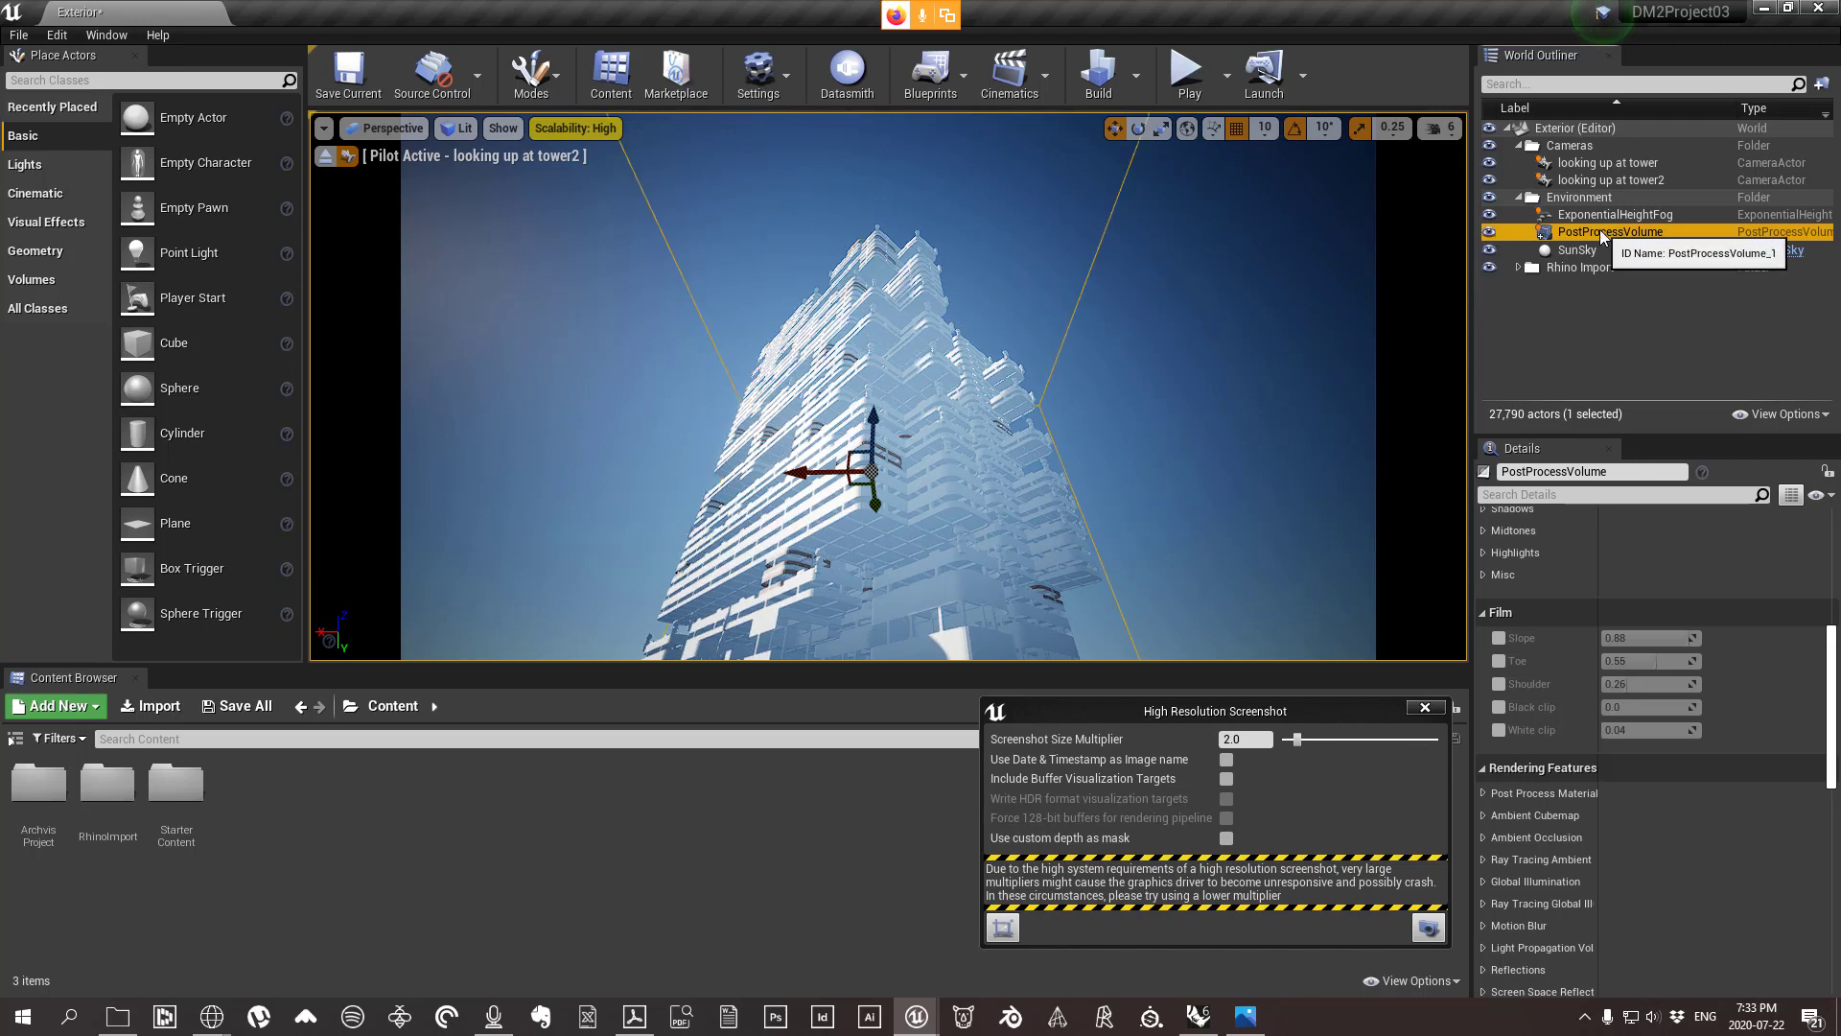
pyautogui.click(1425, 707)
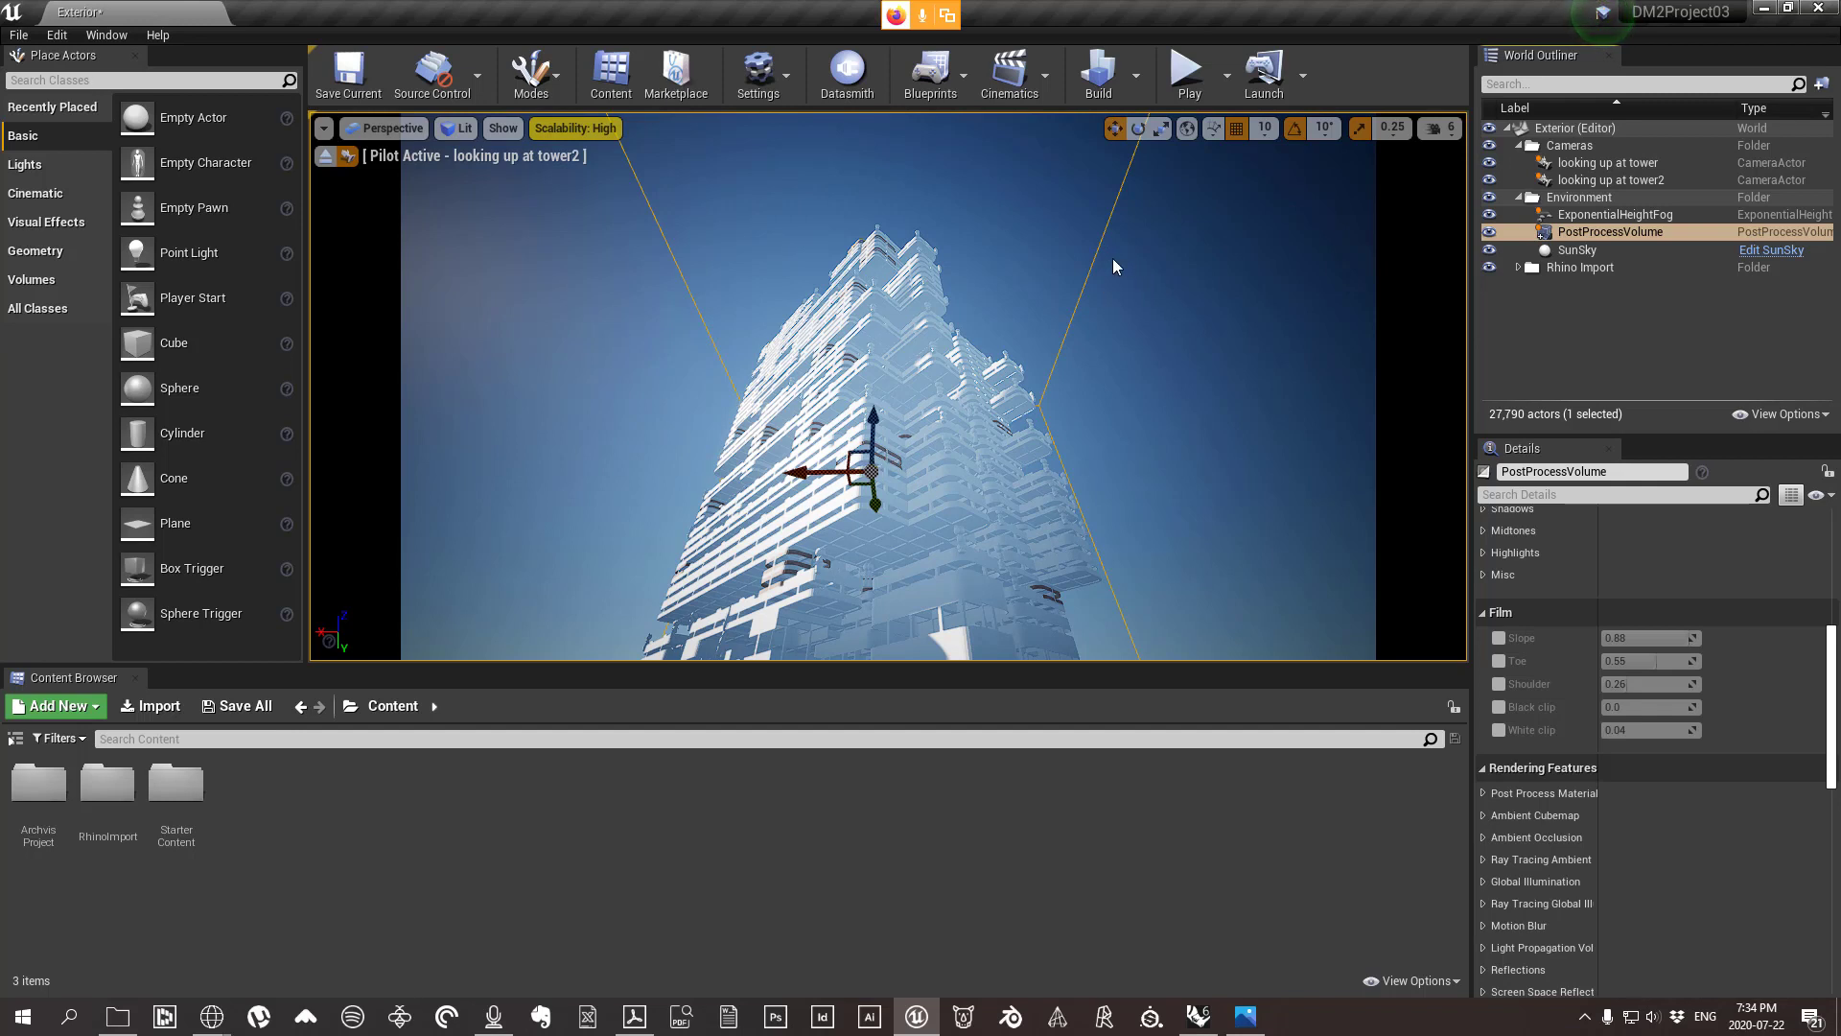
# Try a depth of field focal distance of 1.0 on the PostProcessVolume and switch that override off again.
pyautogui.click(1100, 284)
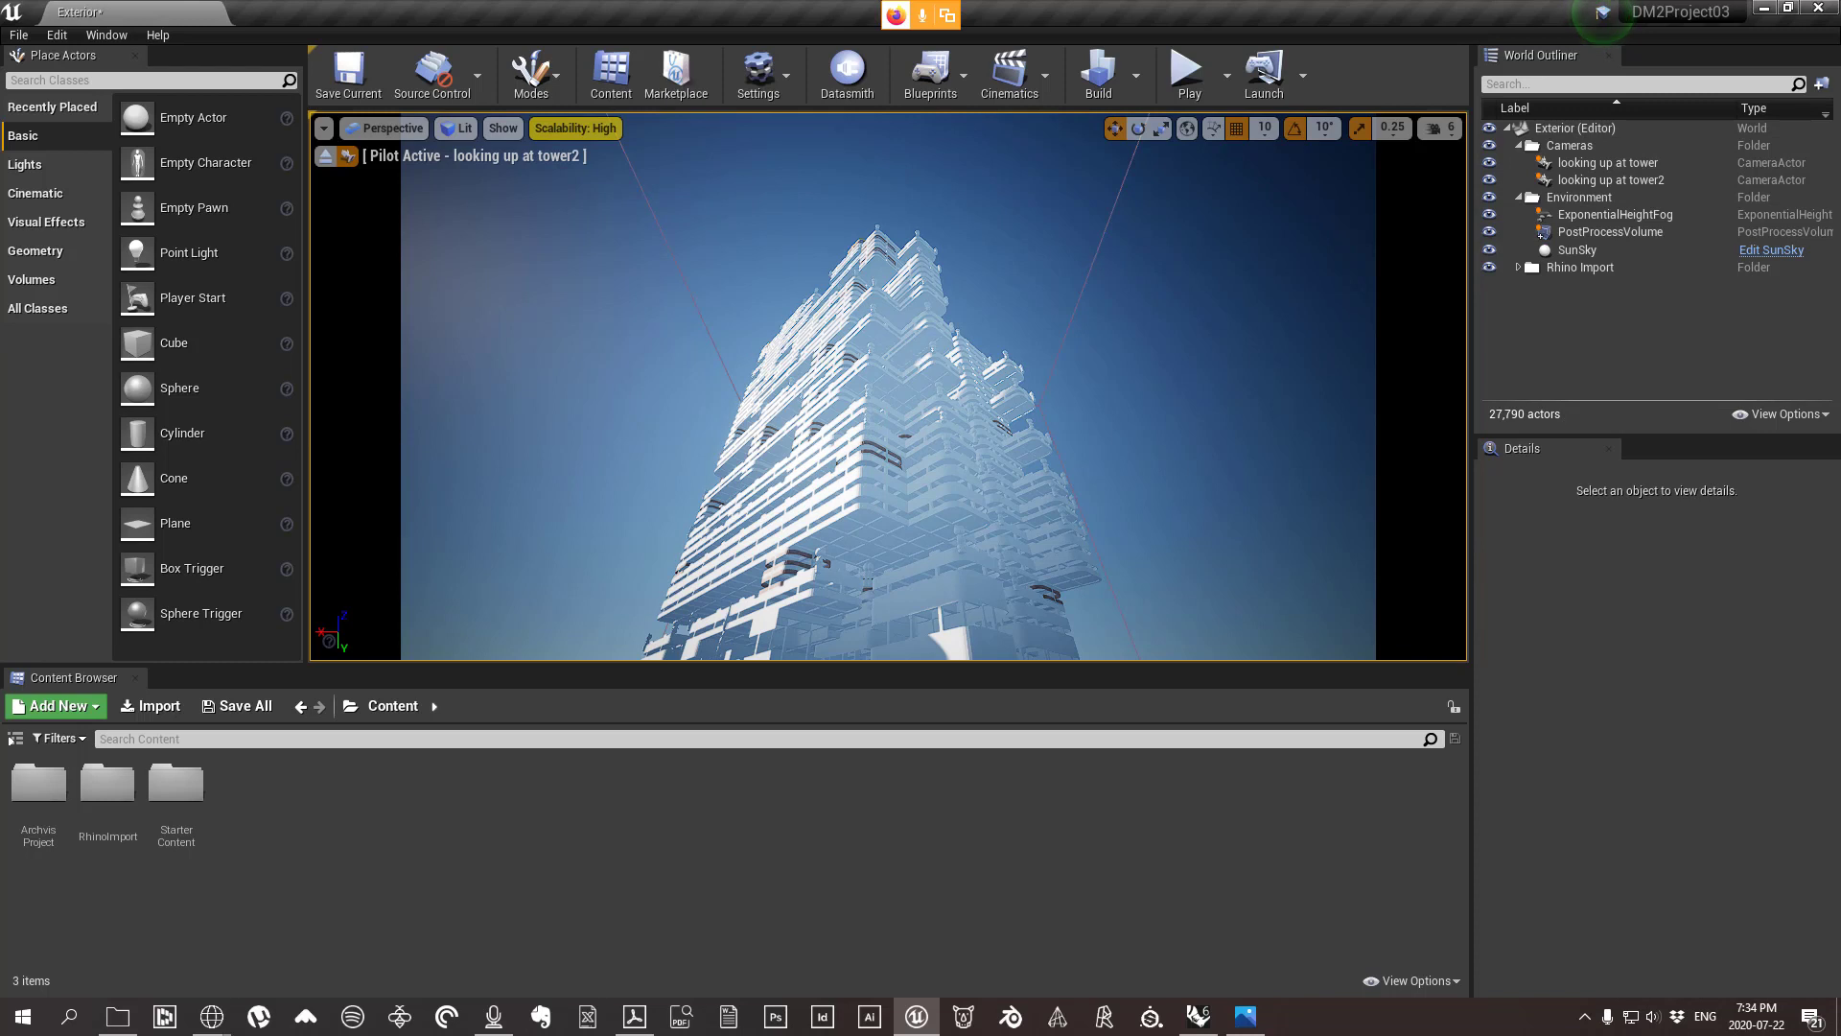
pyautogui.click(1092, 255)
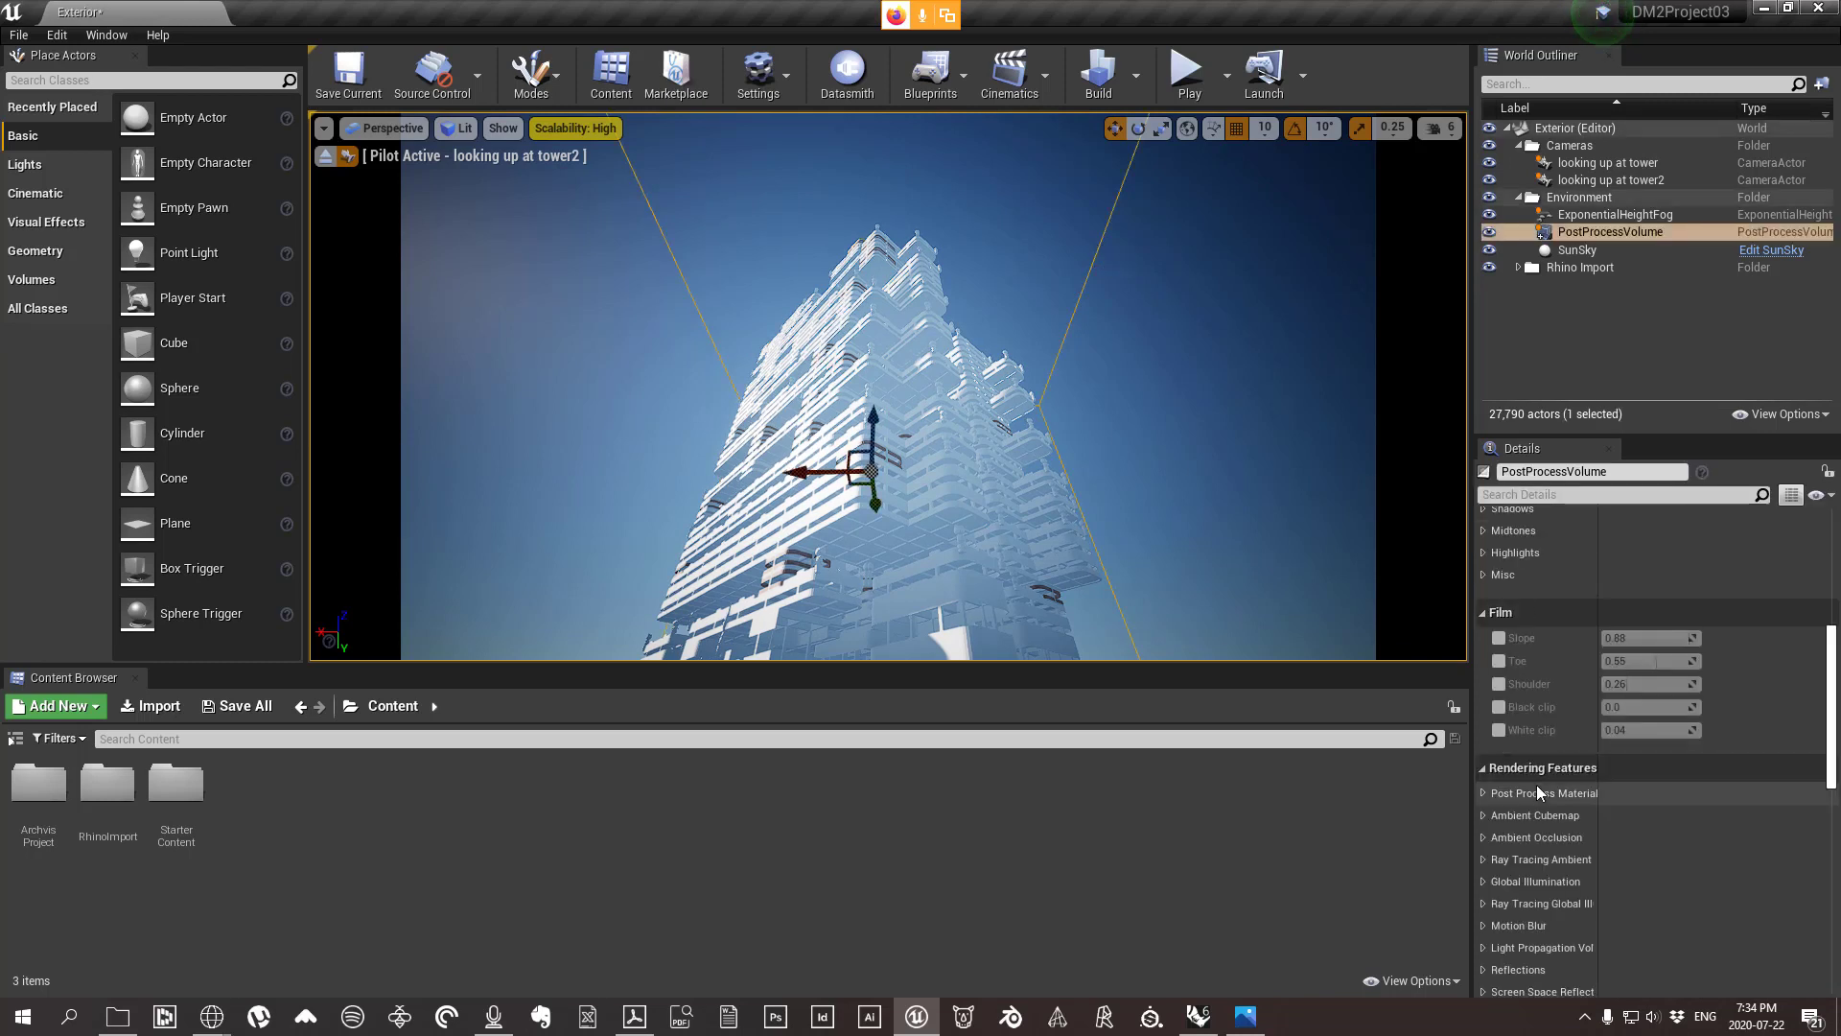
pyautogui.click(1636, 231)
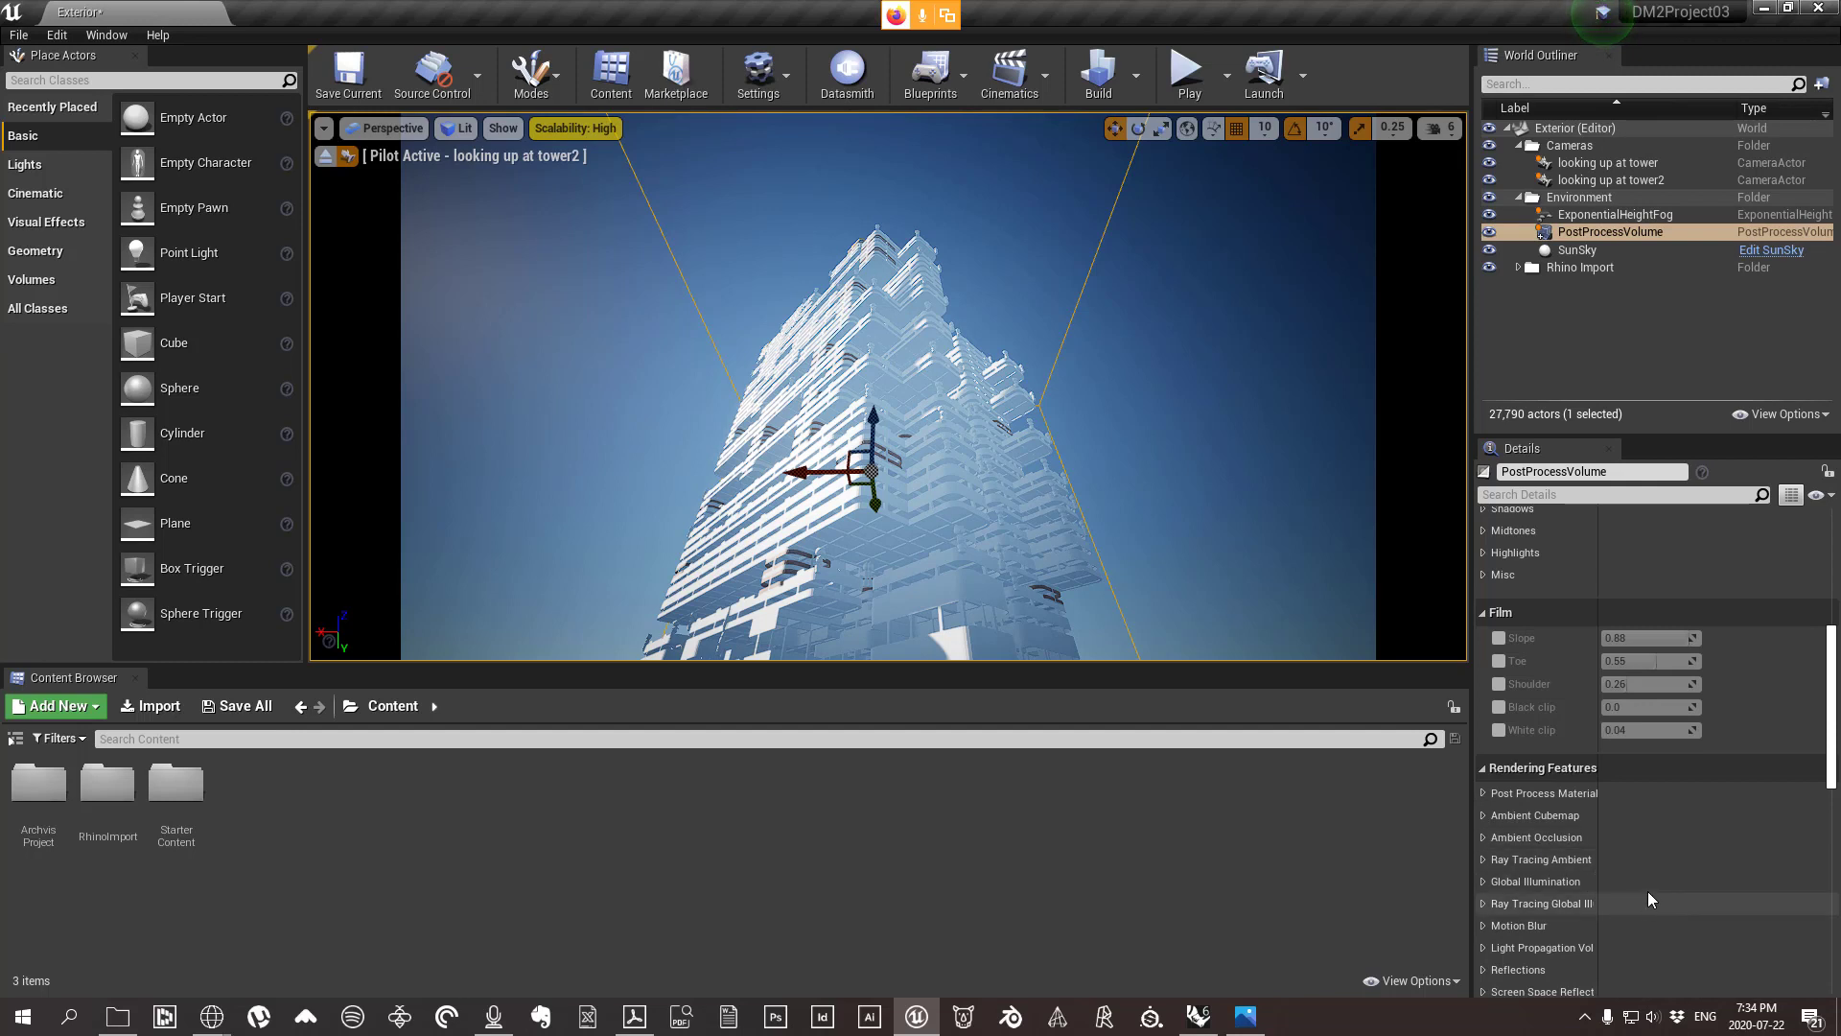
pyautogui.scroll(6, 1649, 844)
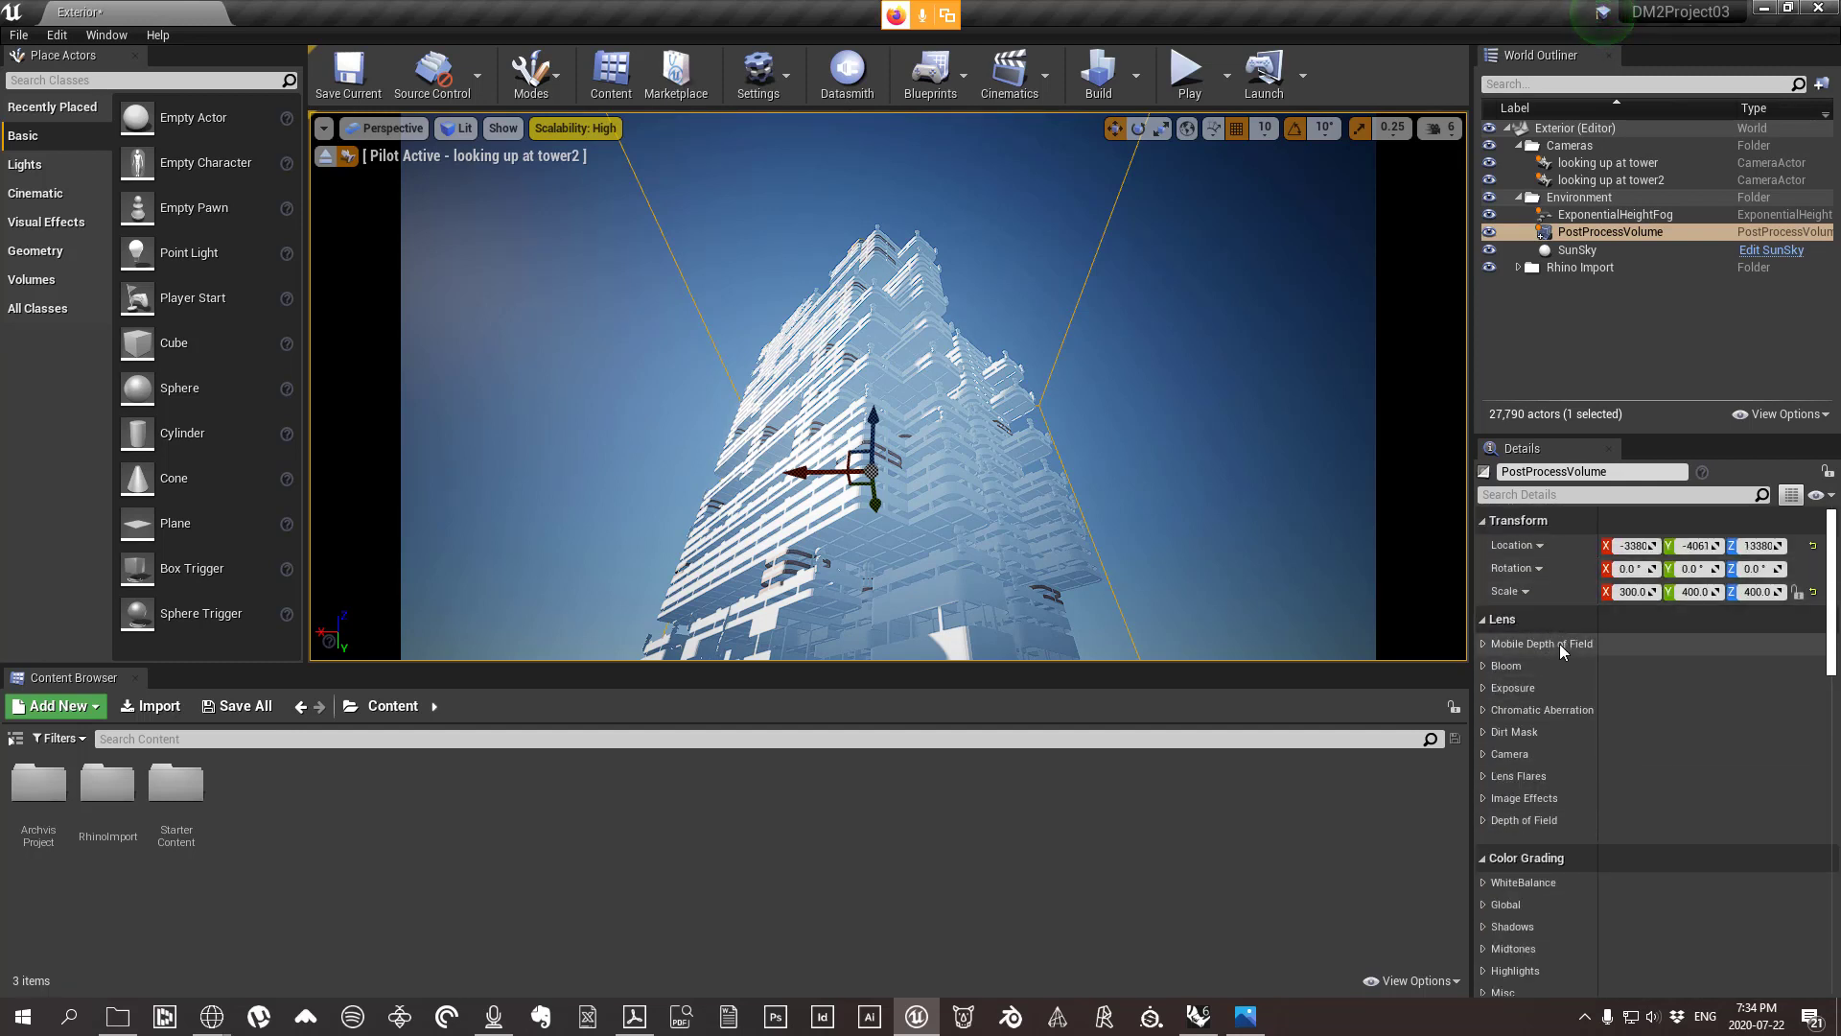
pyautogui.click(1481, 820)
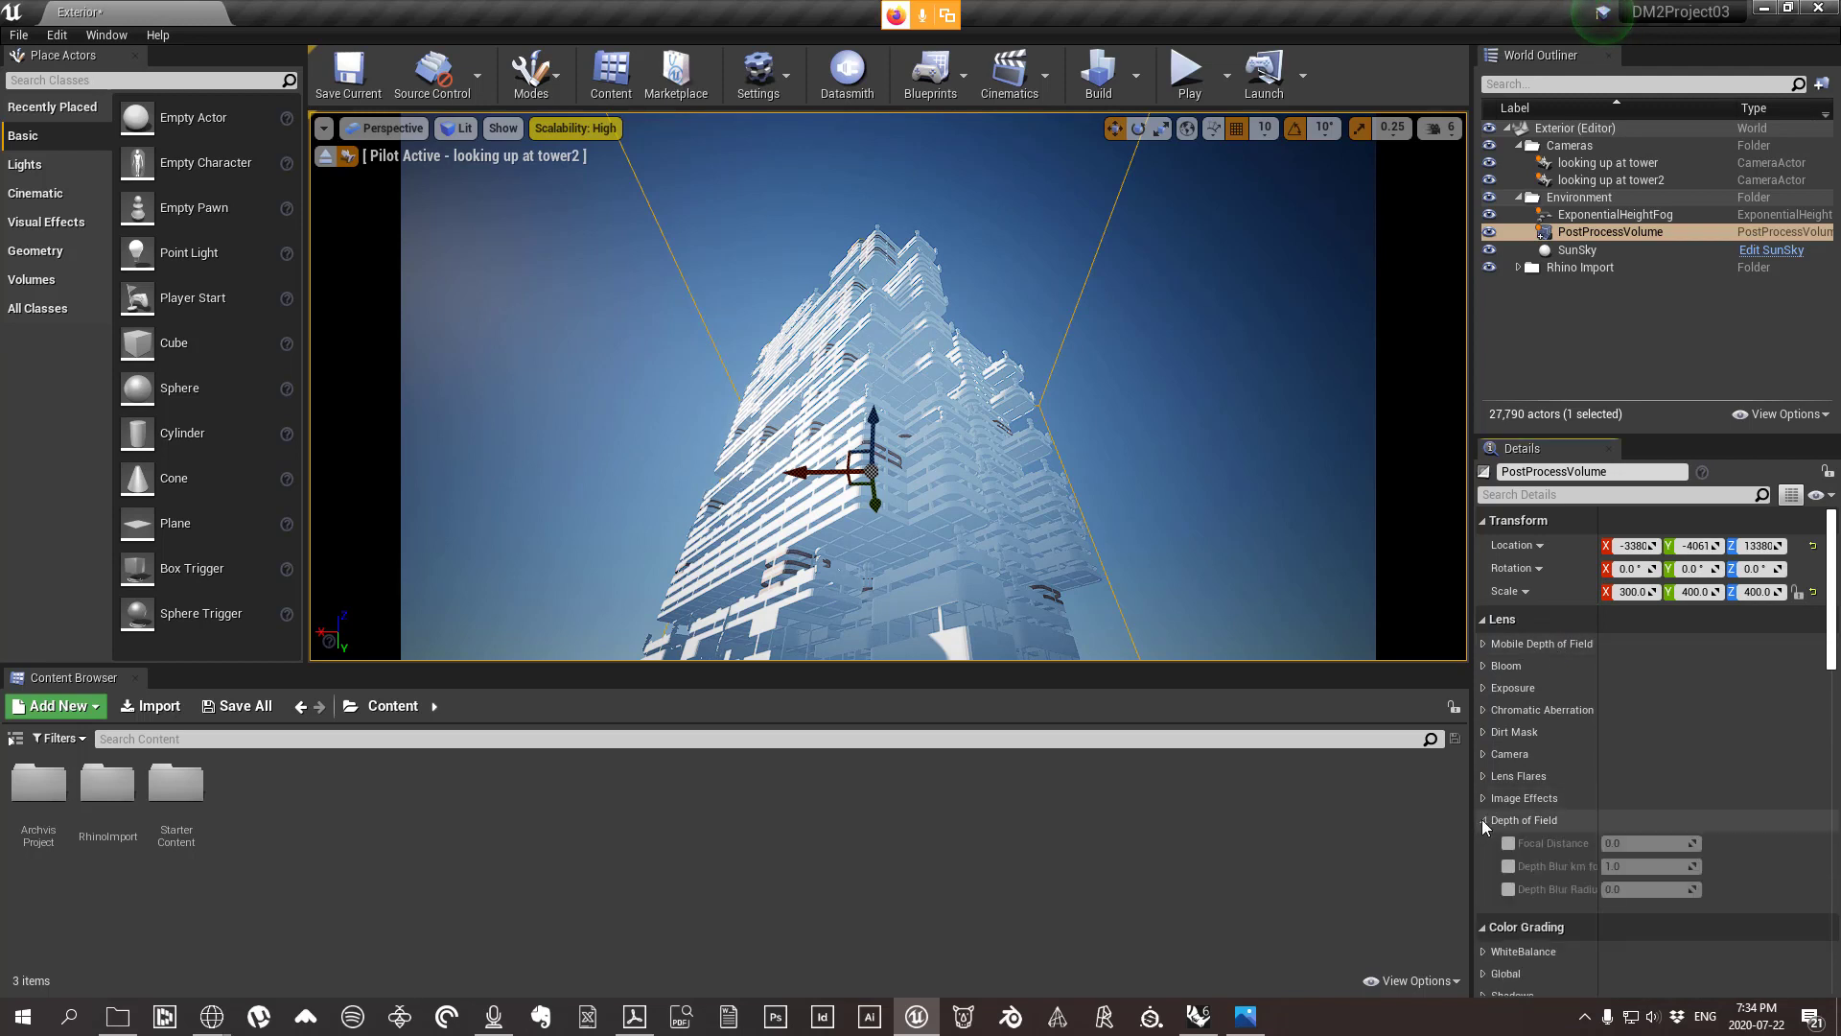
pyautogui.click(1508, 843)
pyautogui.moveTo(1611, 843); pyautogui.dragTo(1573, 842)
pyautogui.click(1508, 843)
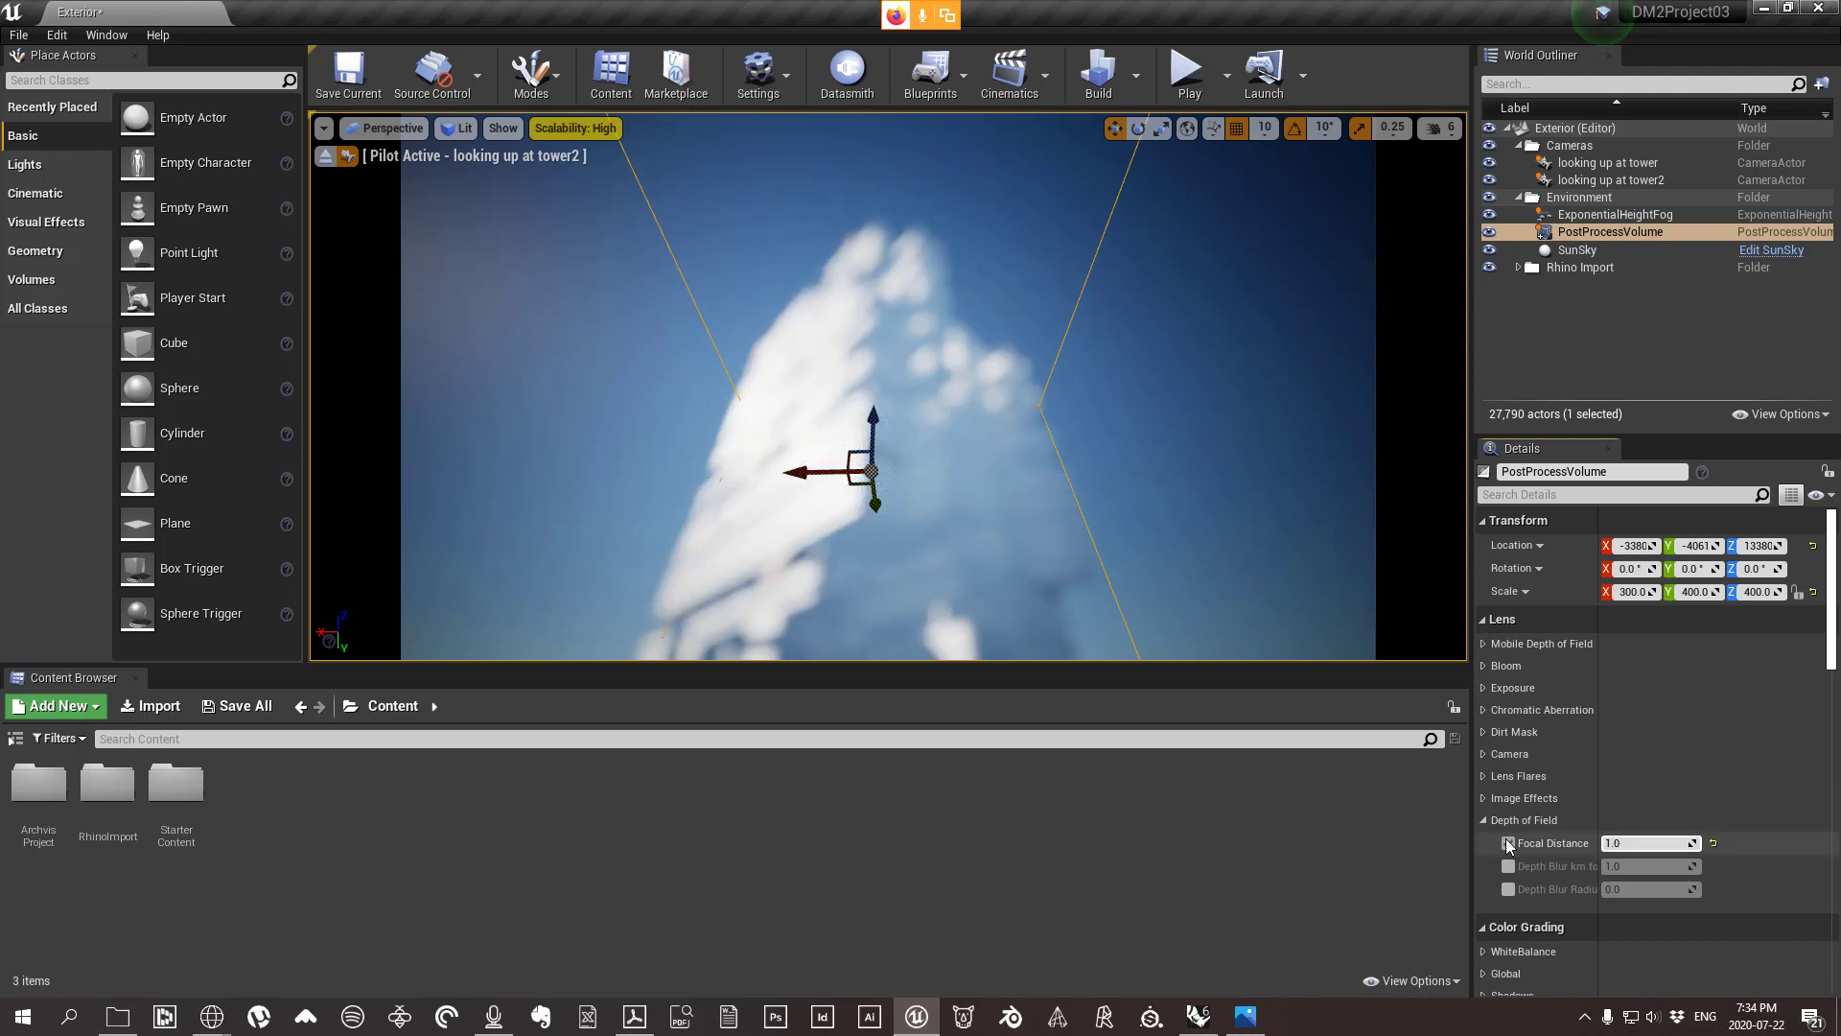
pyautogui.click(1485, 821)
# Override the PostProcessVolume's vignette intensity with about 0.96 in its image effects.
pyautogui.click(1483, 798)
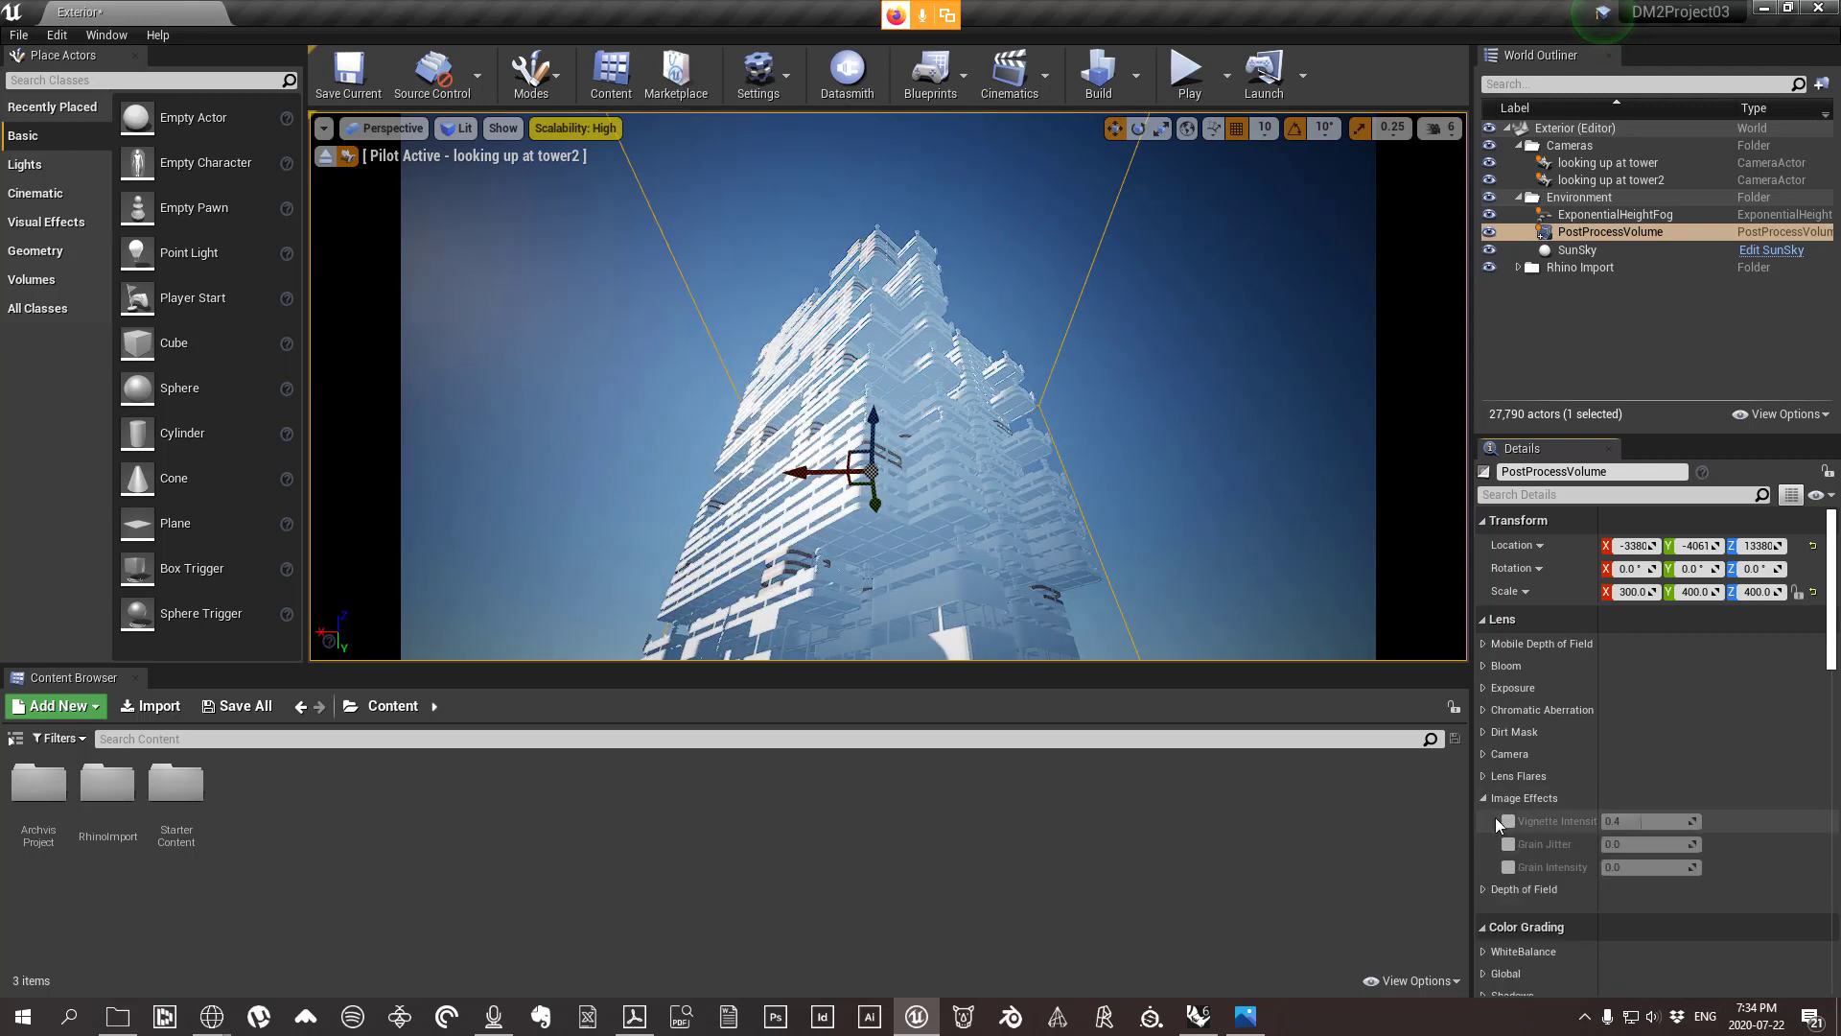
pyautogui.click(1508, 821)
pyautogui.moveTo(1642, 820); pyautogui.dragTo(1698, 820)
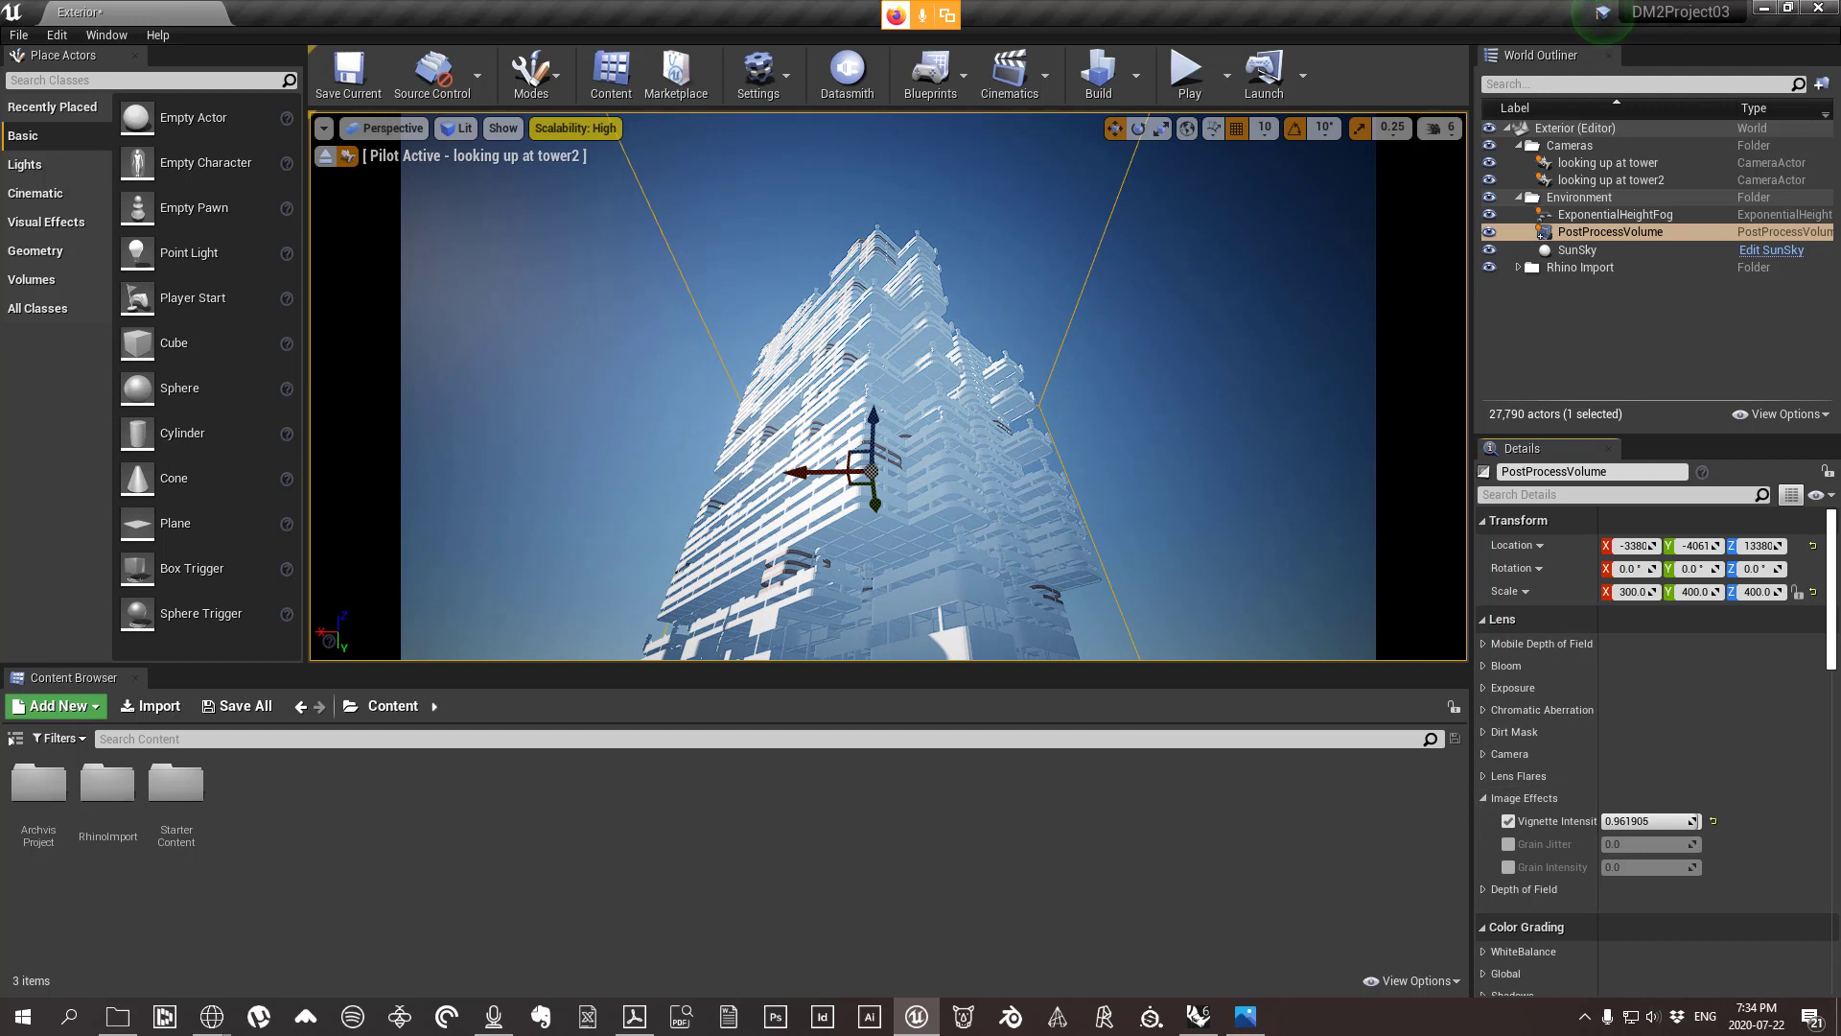
pyautogui.hotkey('alt', 'Tab')
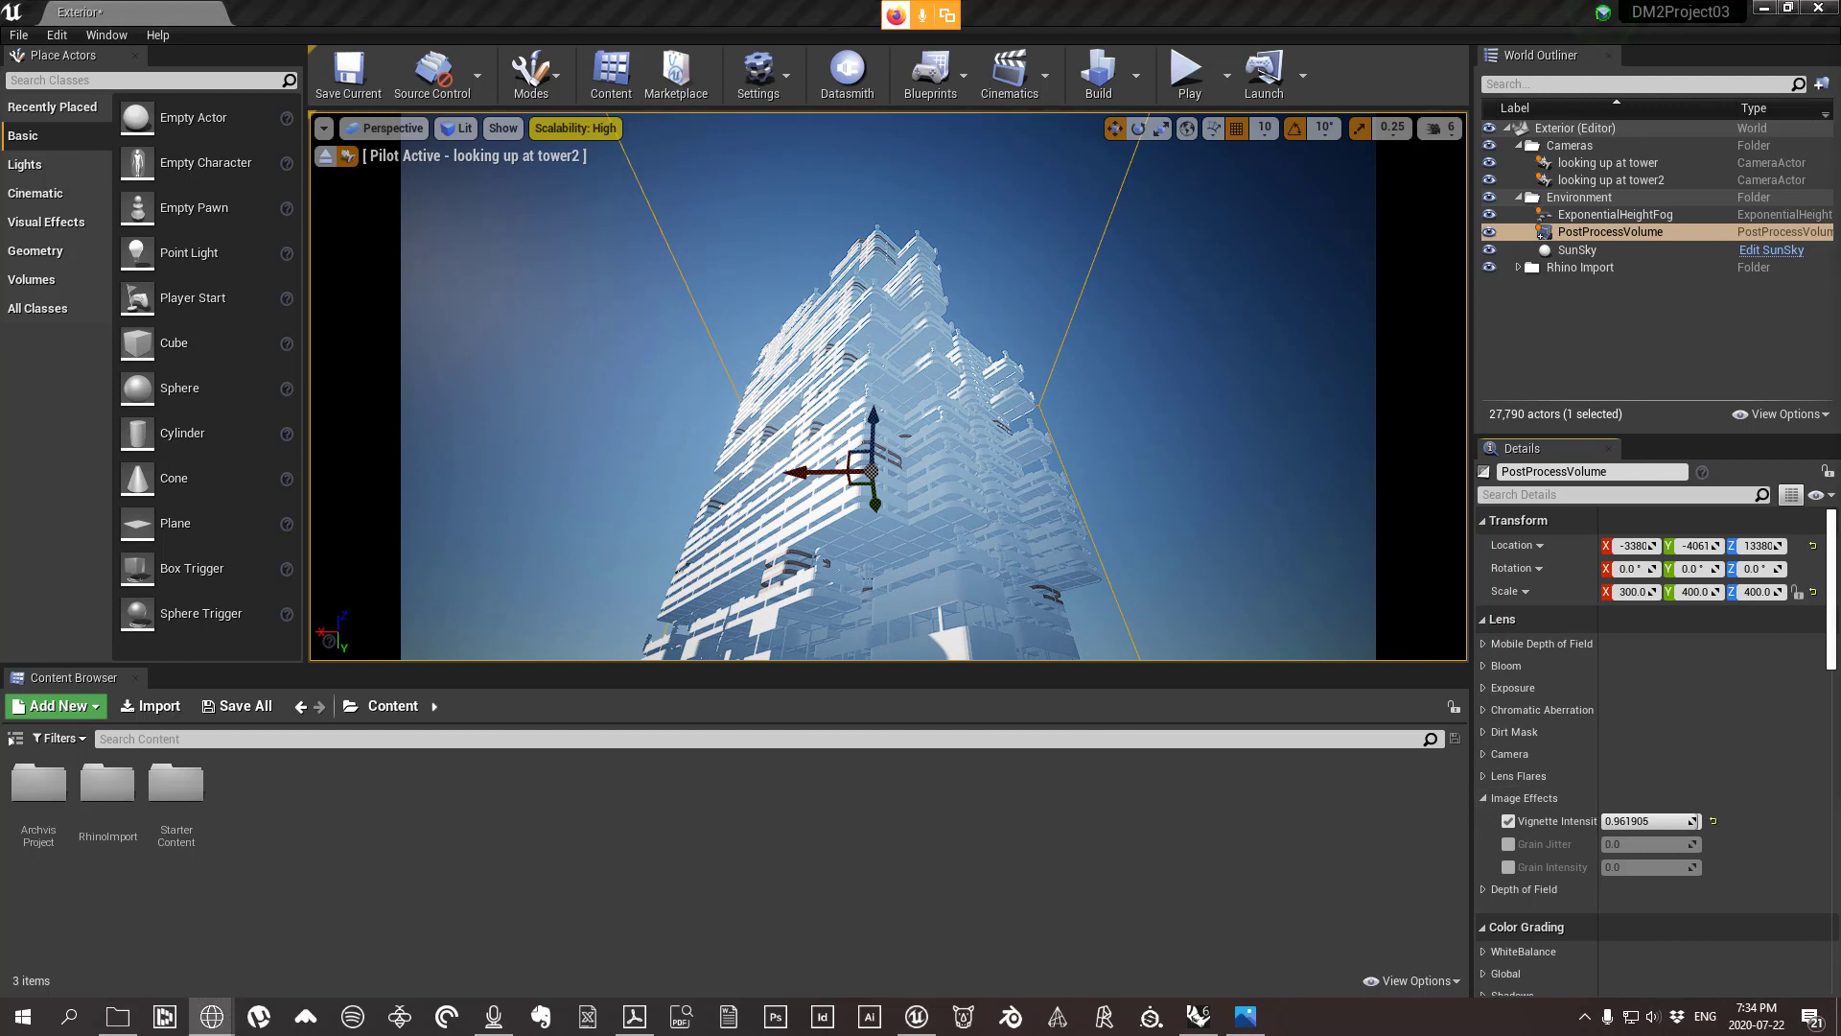
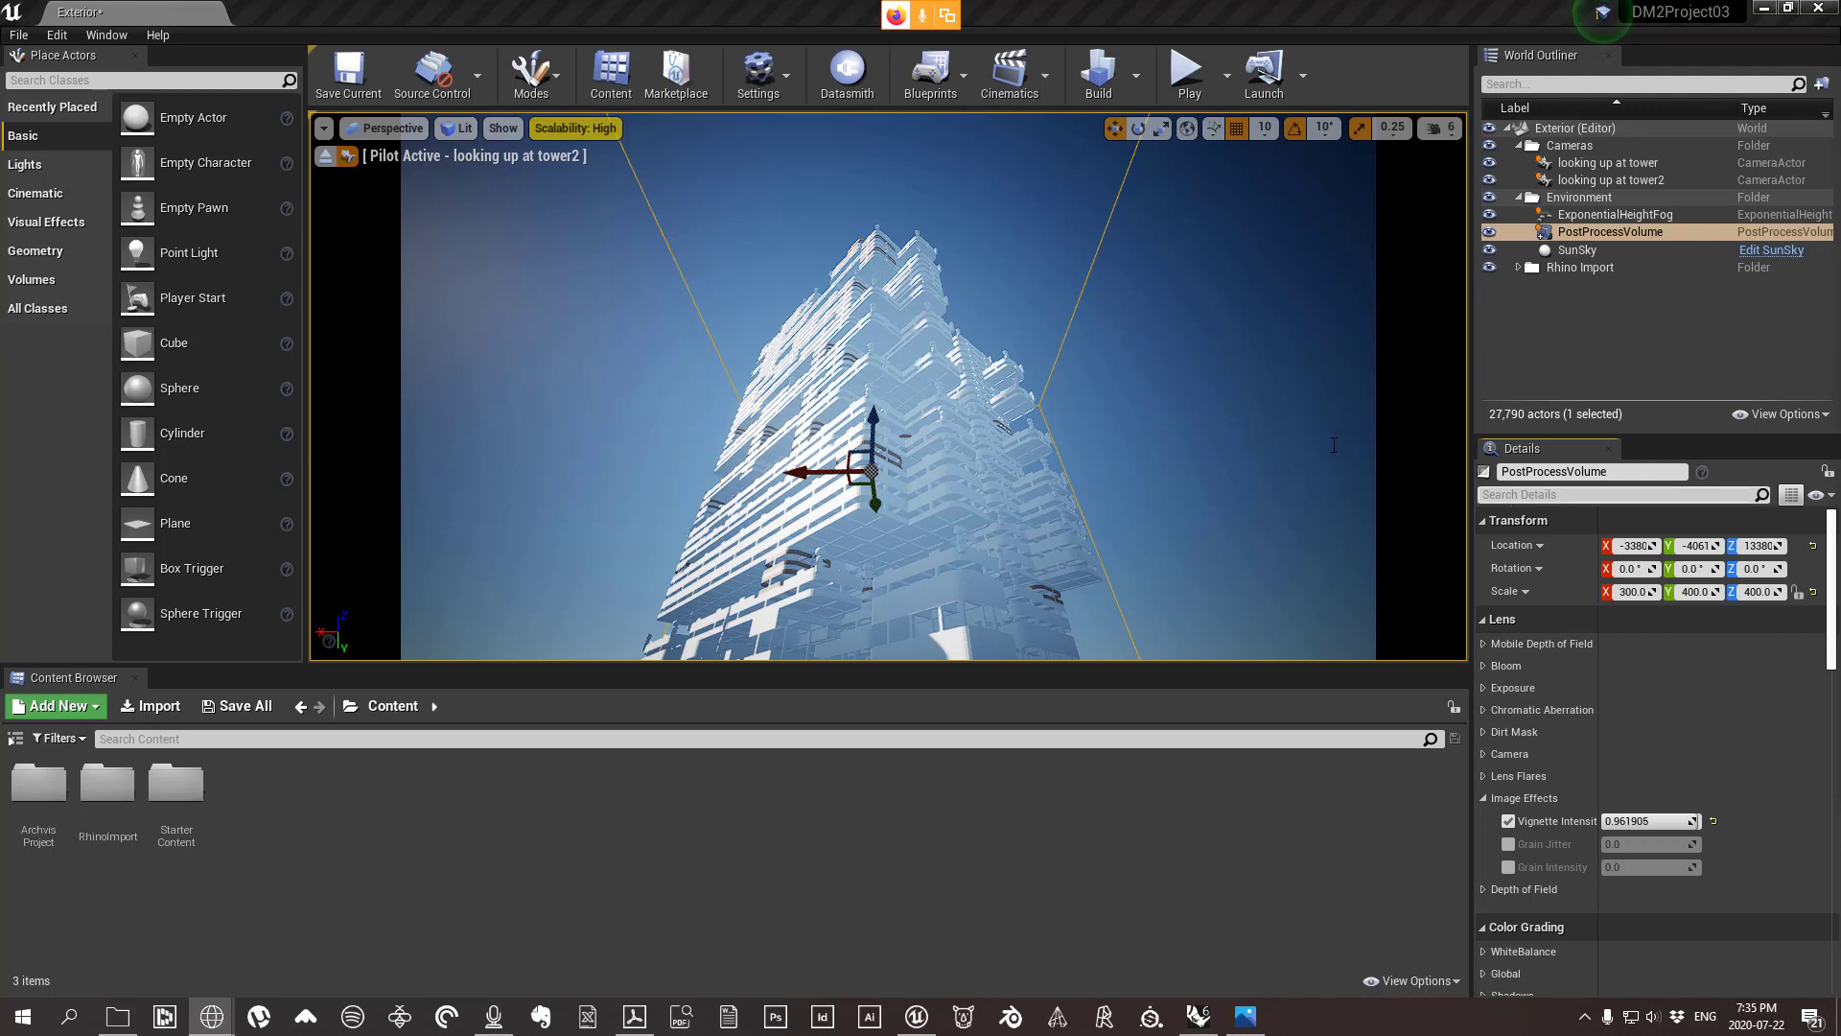
pyautogui.click(1483, 799)
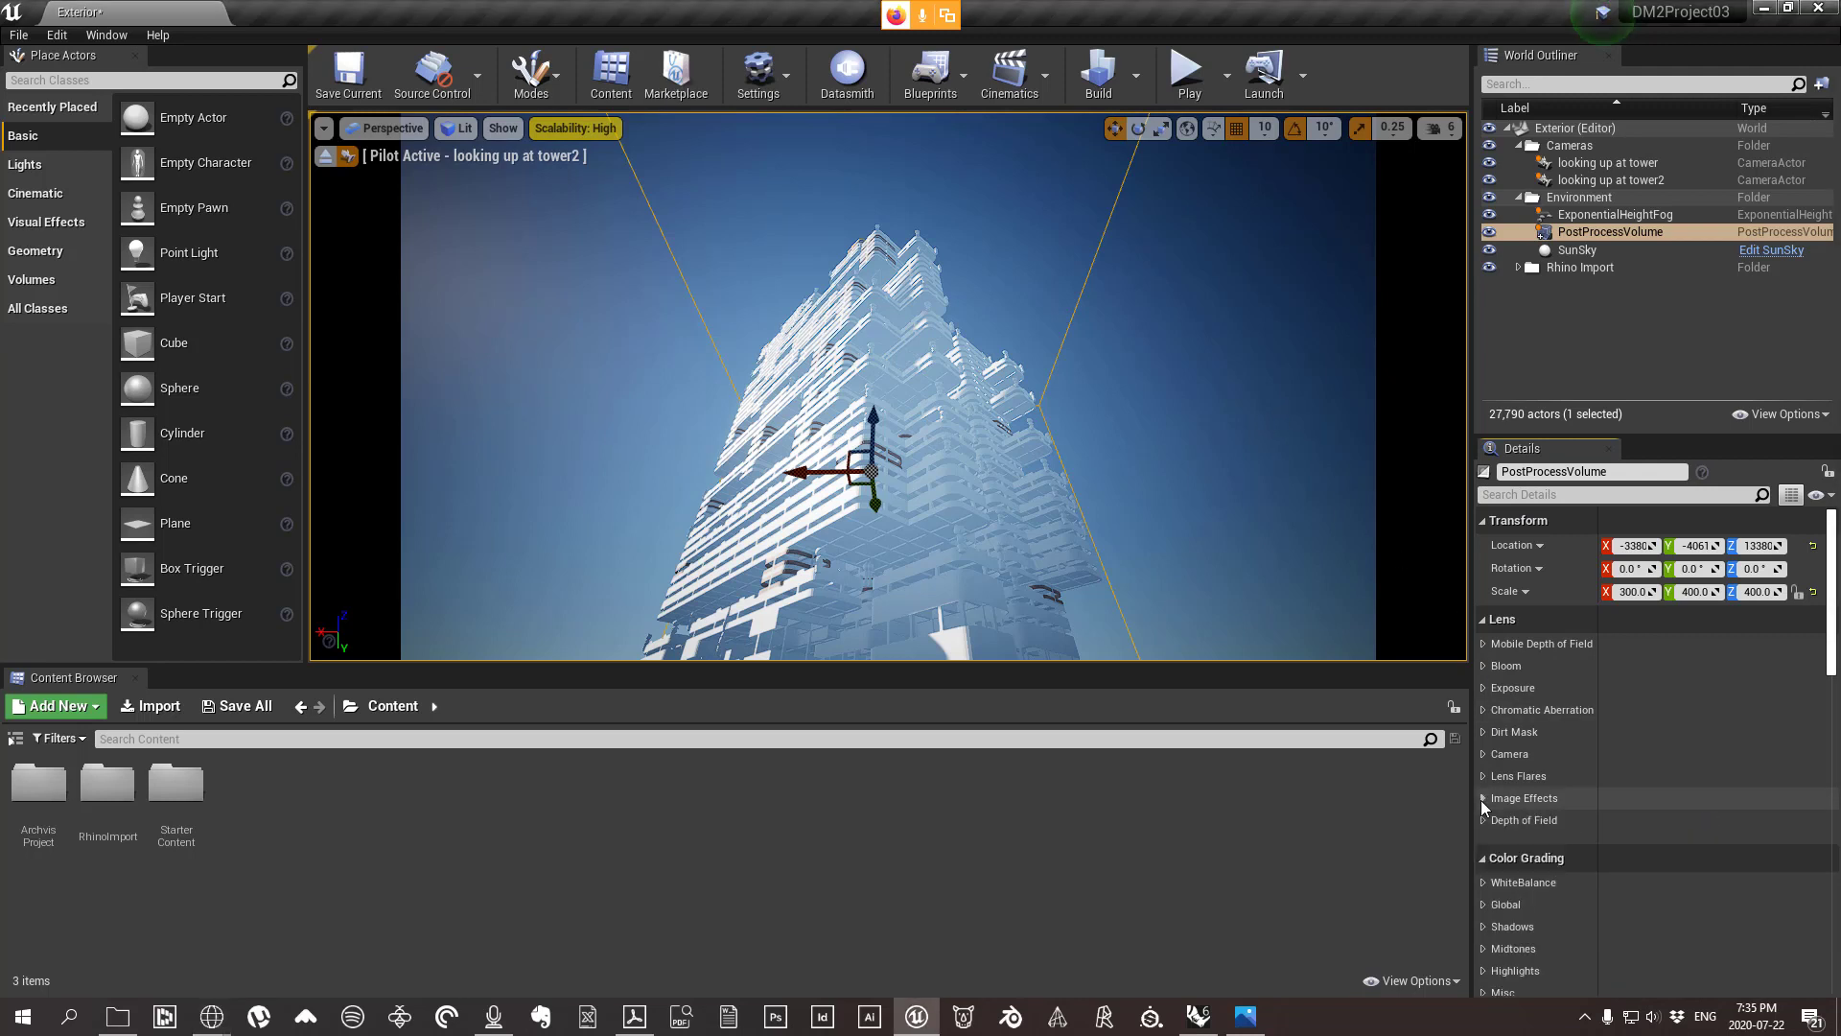
# Open the world settings of the Exterior level and reselect the PostProcessVolume.
pyautogui.click(1228, 395)
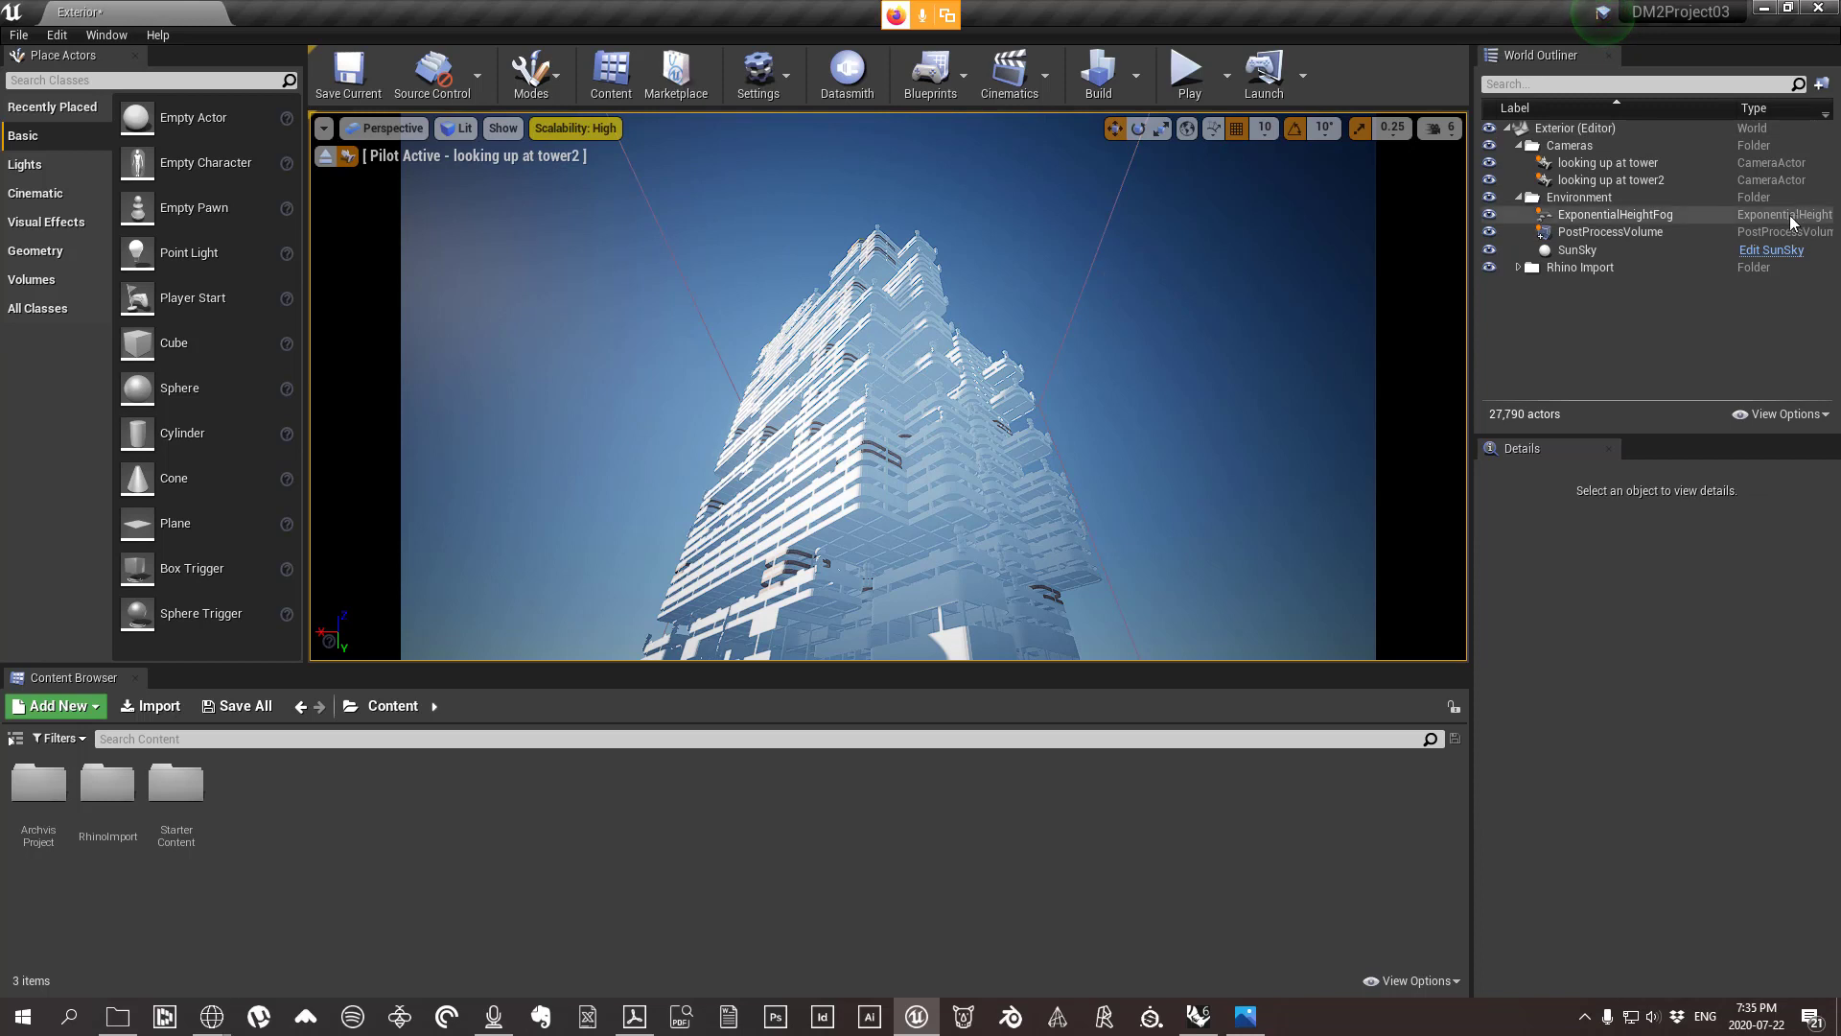
pyautogui.click(1582, 131)
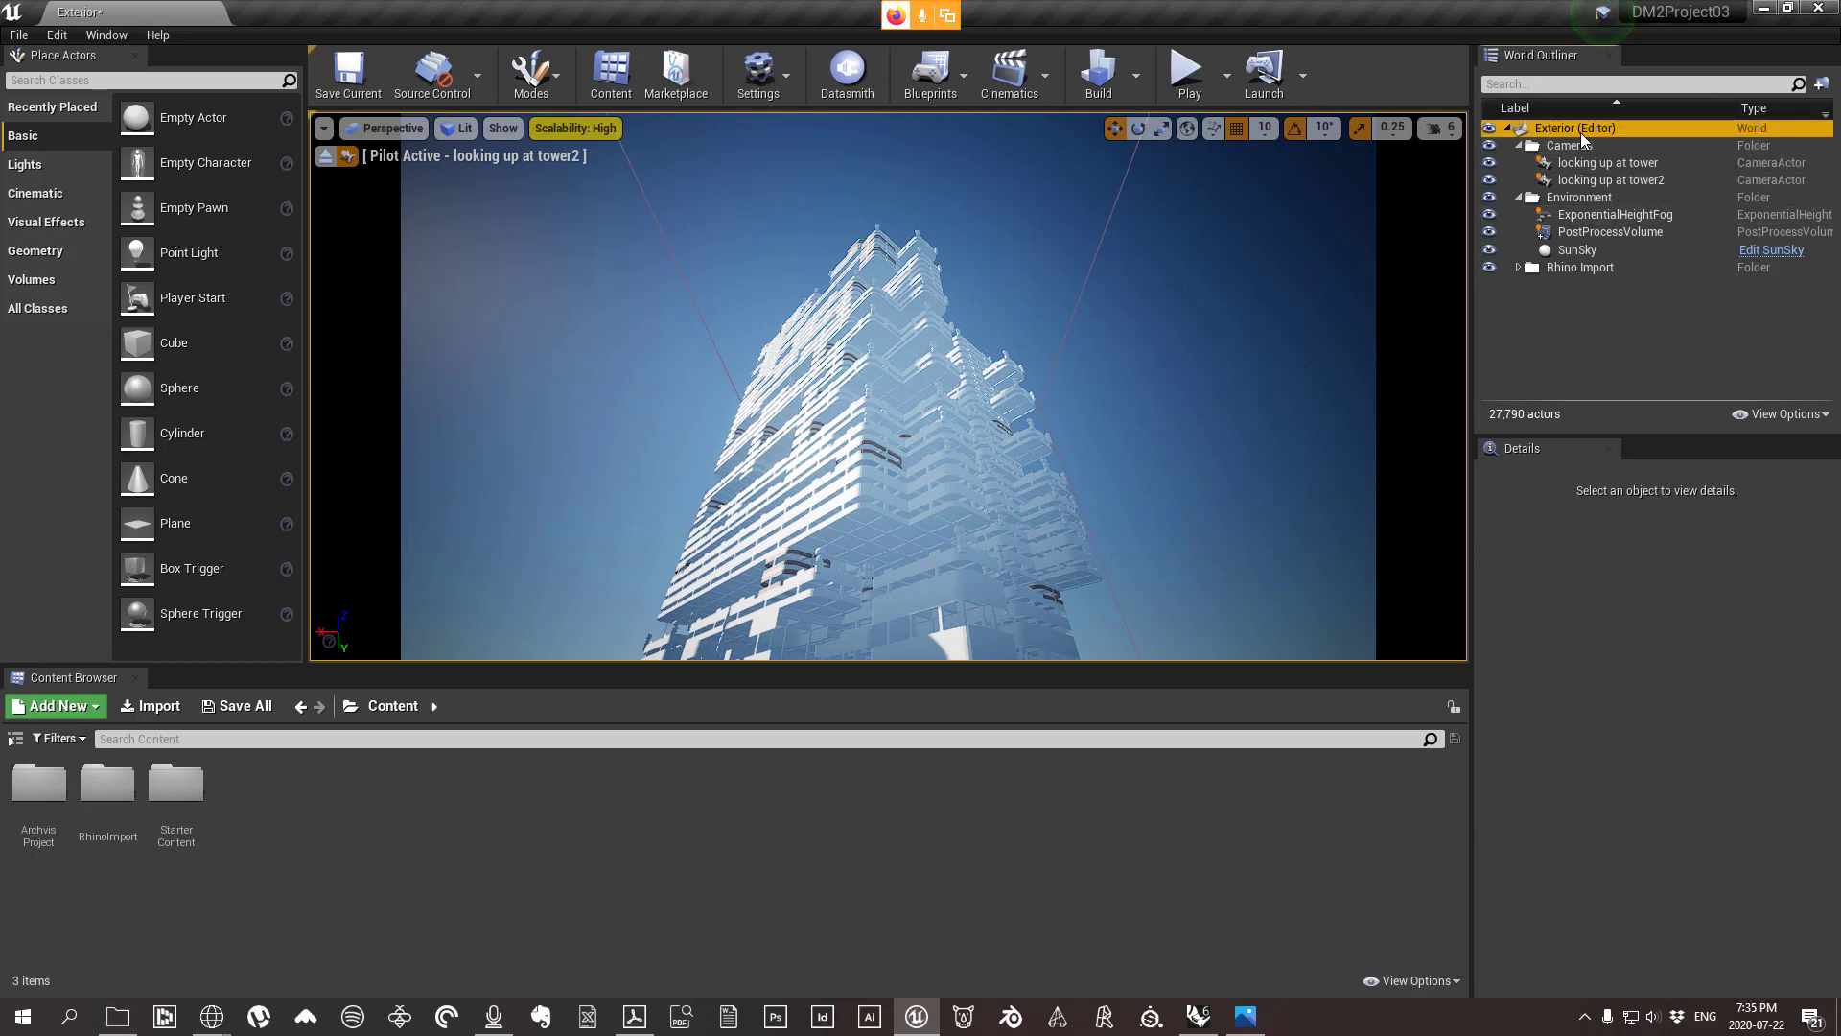
pyautogui.doubleClick(1581, 132)
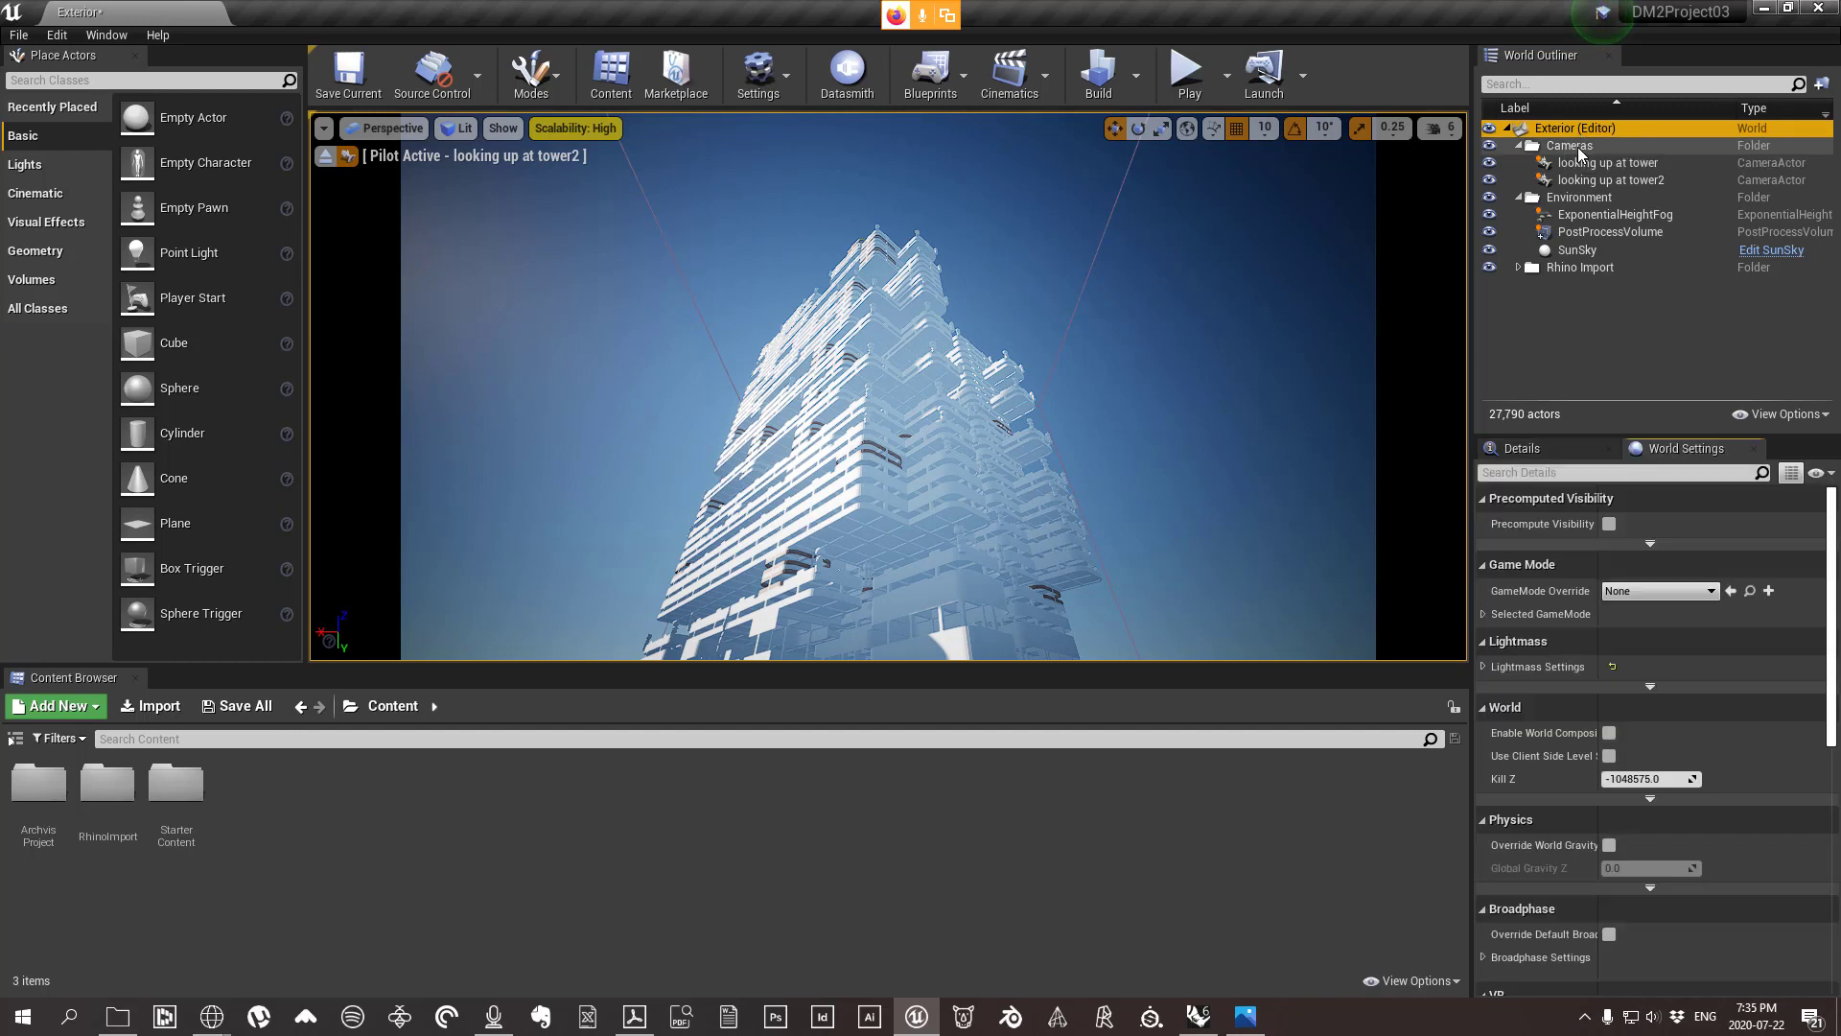
pyautogui.click(1100, 245)
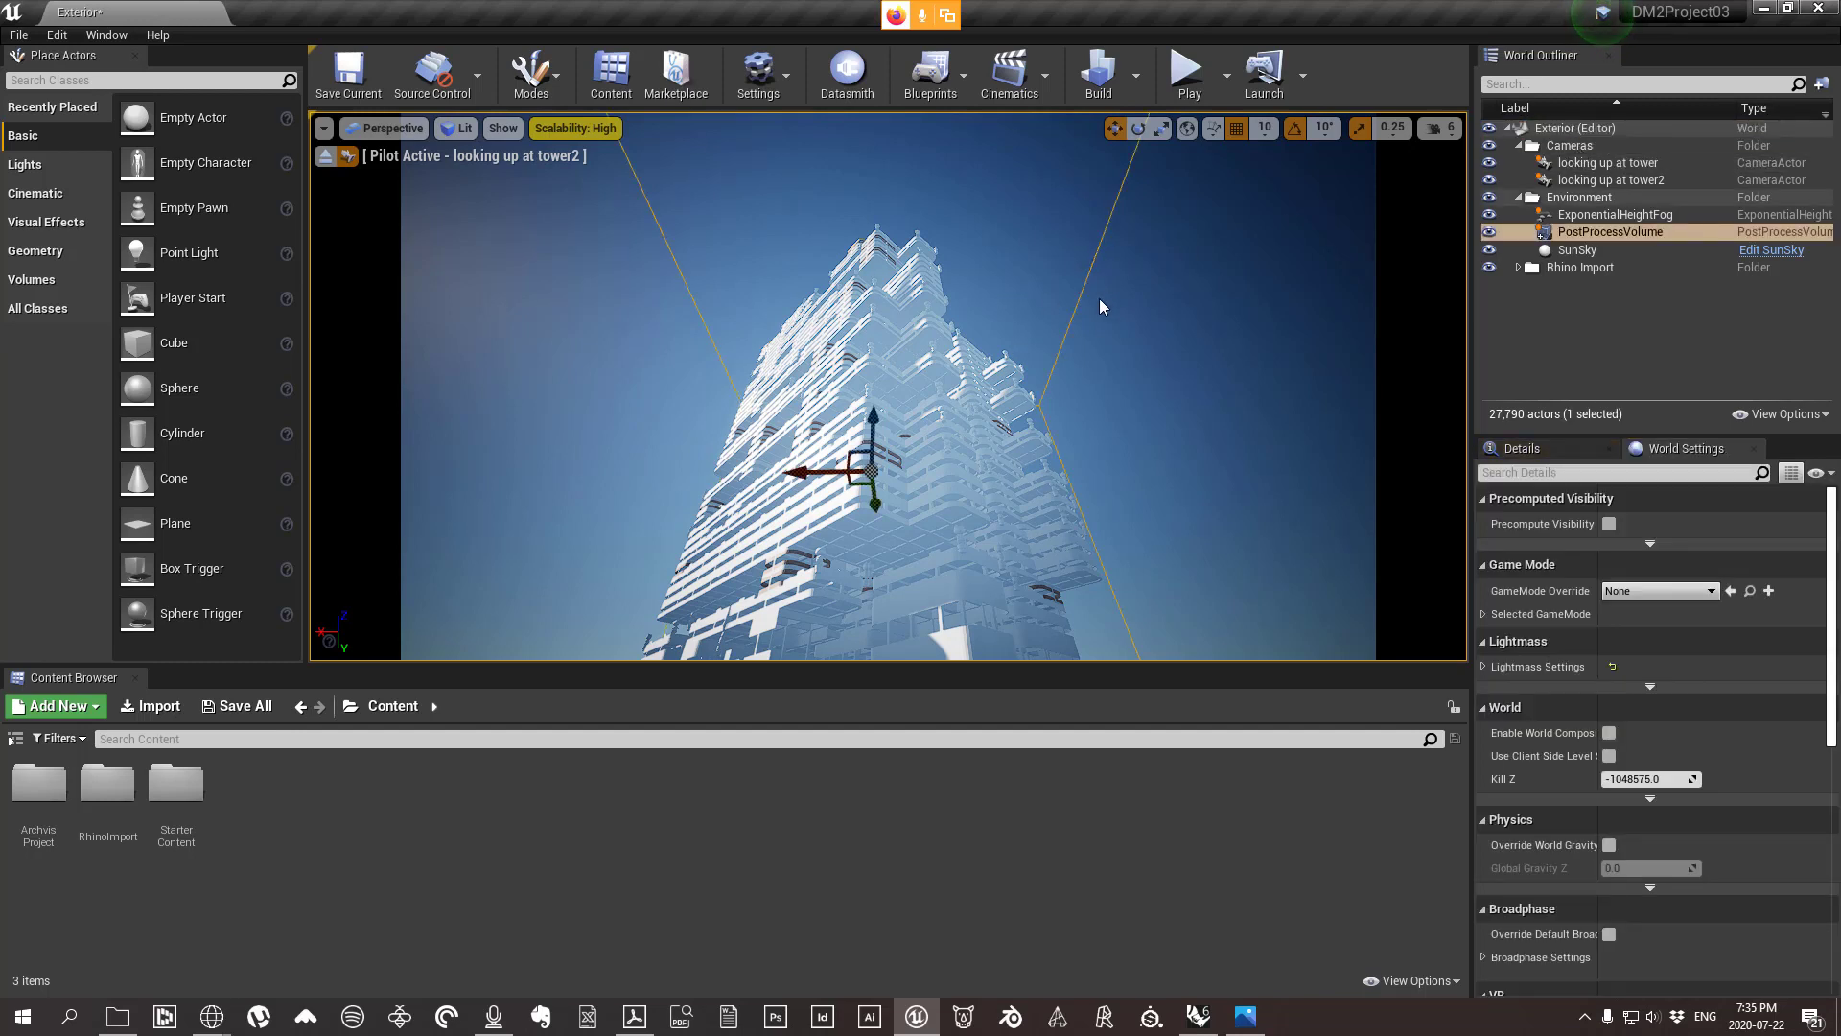
# Pilot the "looking up at tower" camera.
pyautogui.click(1607, 163)
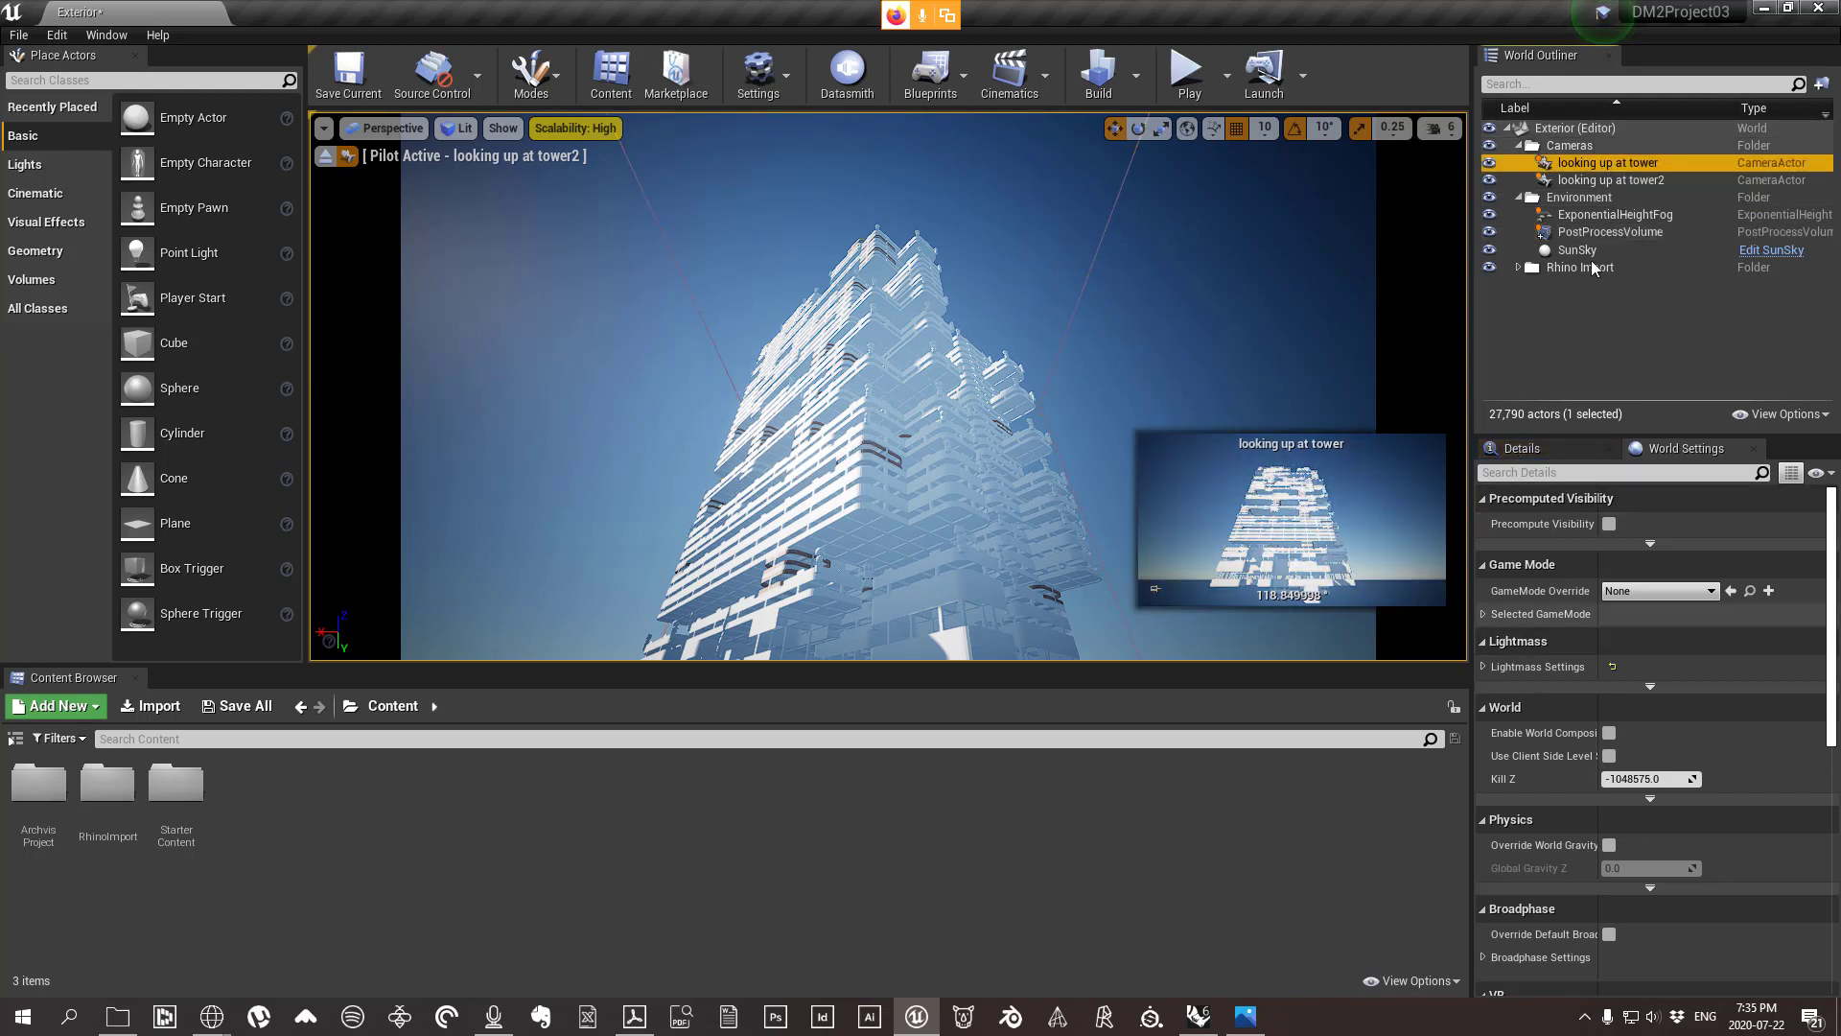
pyautogui.rightClick(1654, 165)
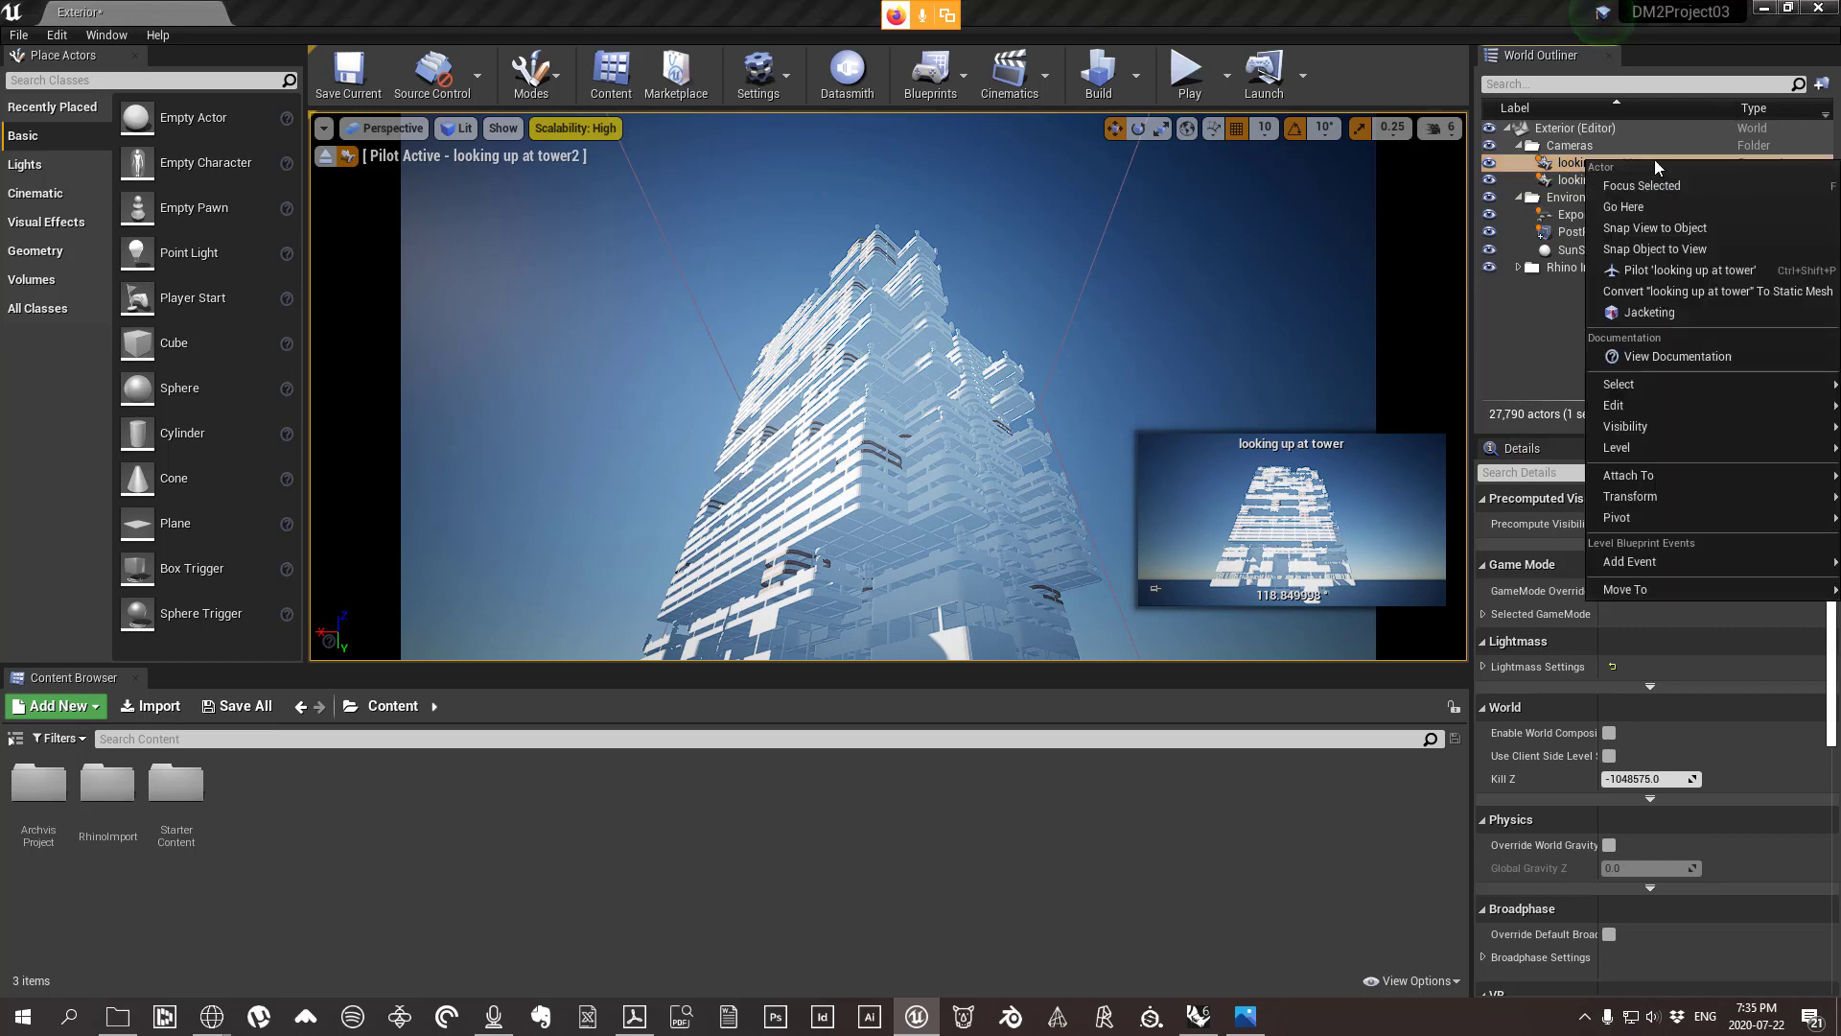
pyautogui.click(1669, 280)
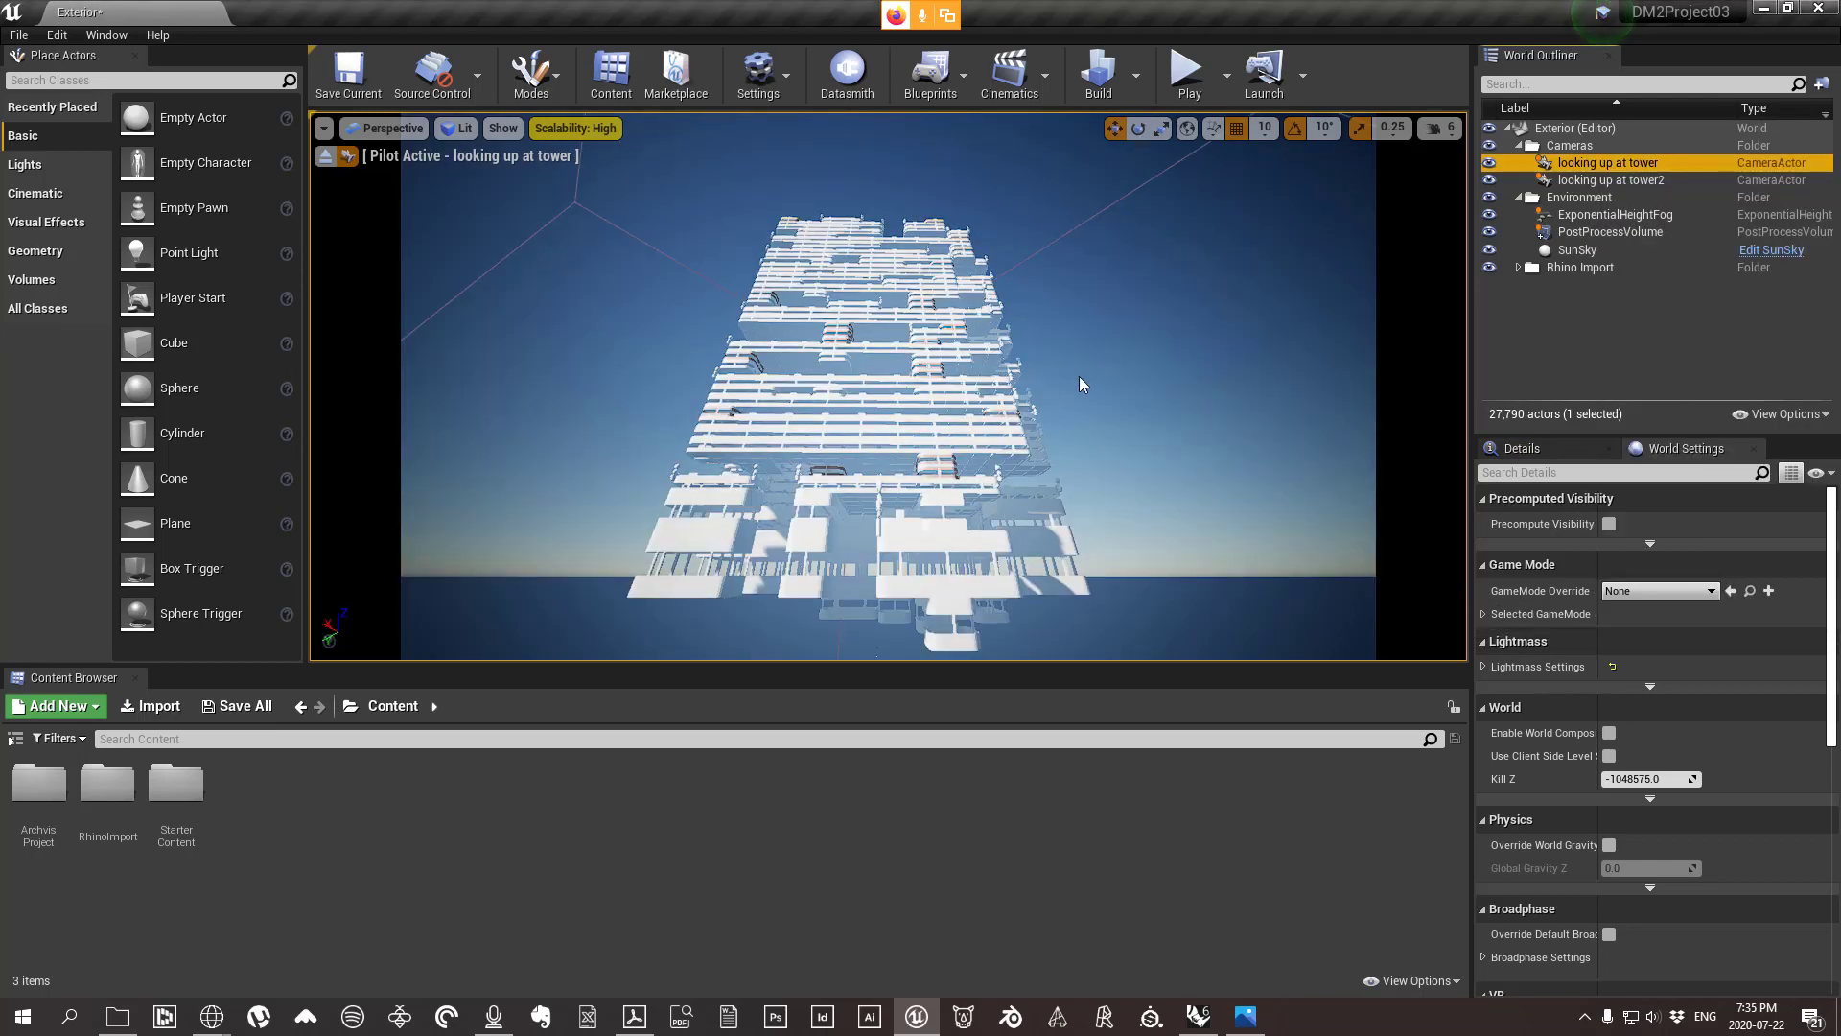
# Stop piloting the "looking up at tower" camera and view the tower from a free viewpoint farther back.
pyautogui.click(1610, 180)
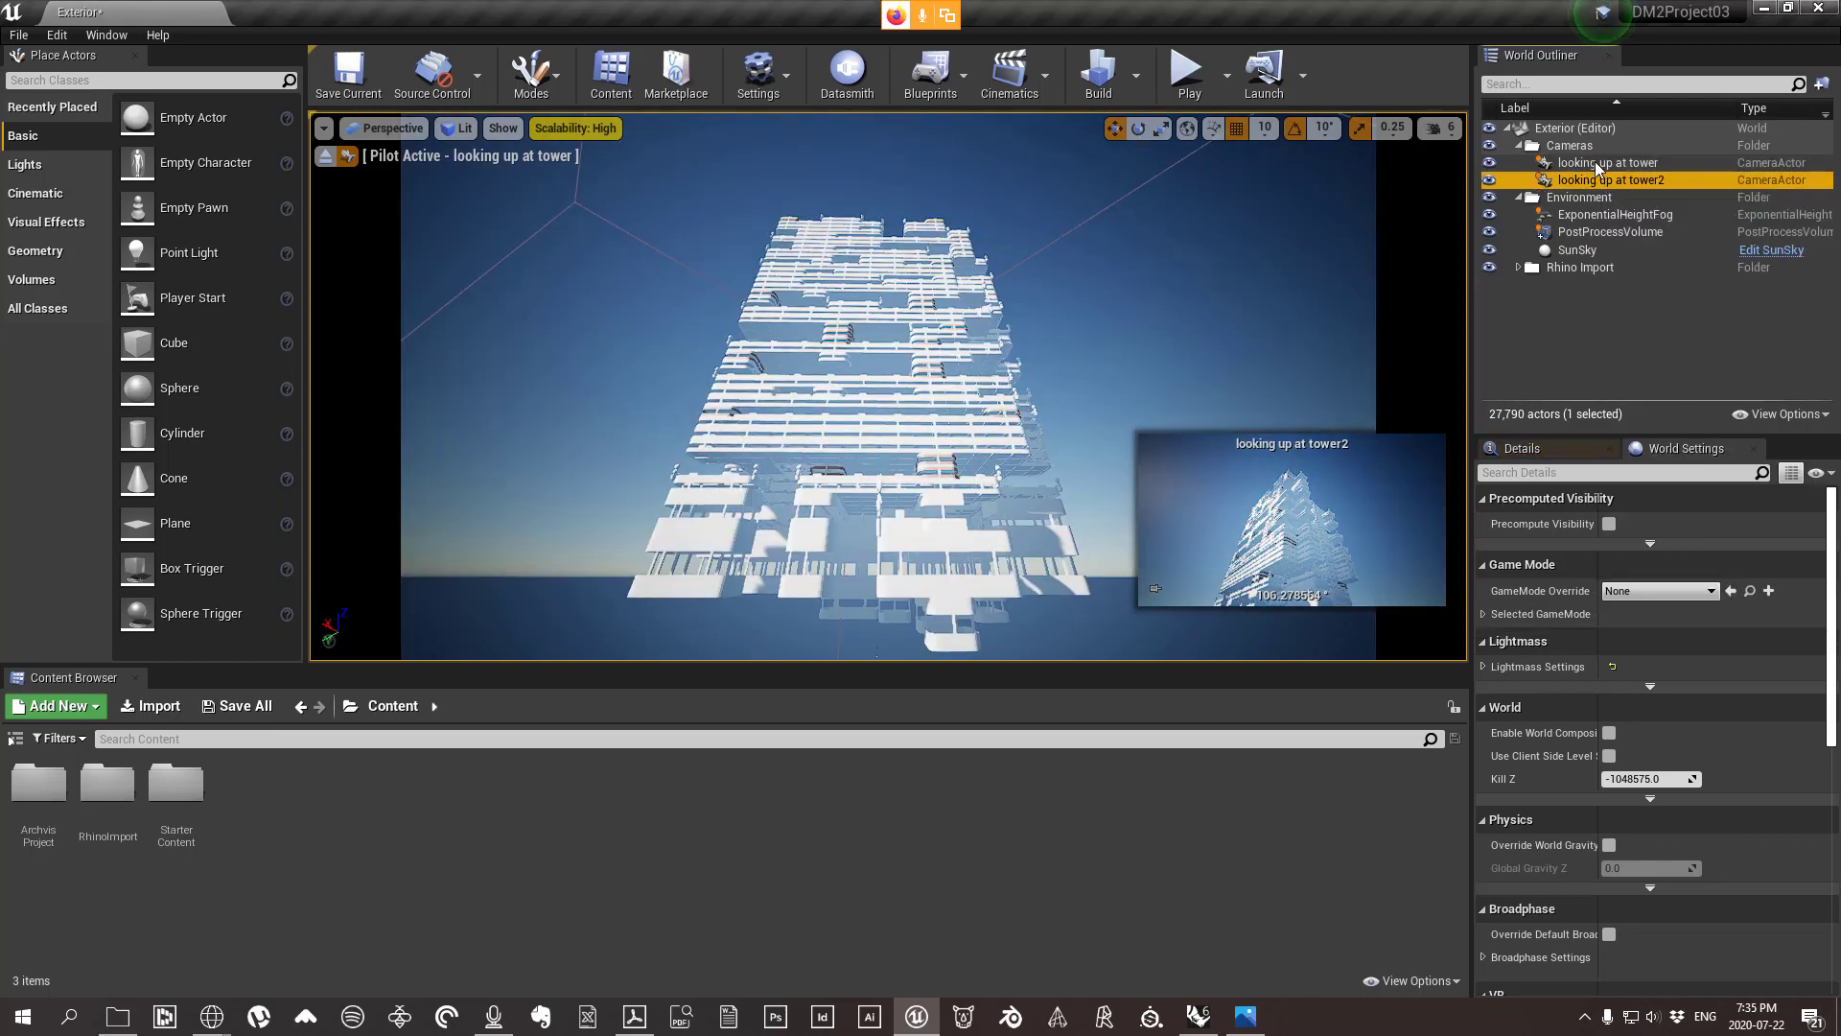
pyautogui.click(325, 155)
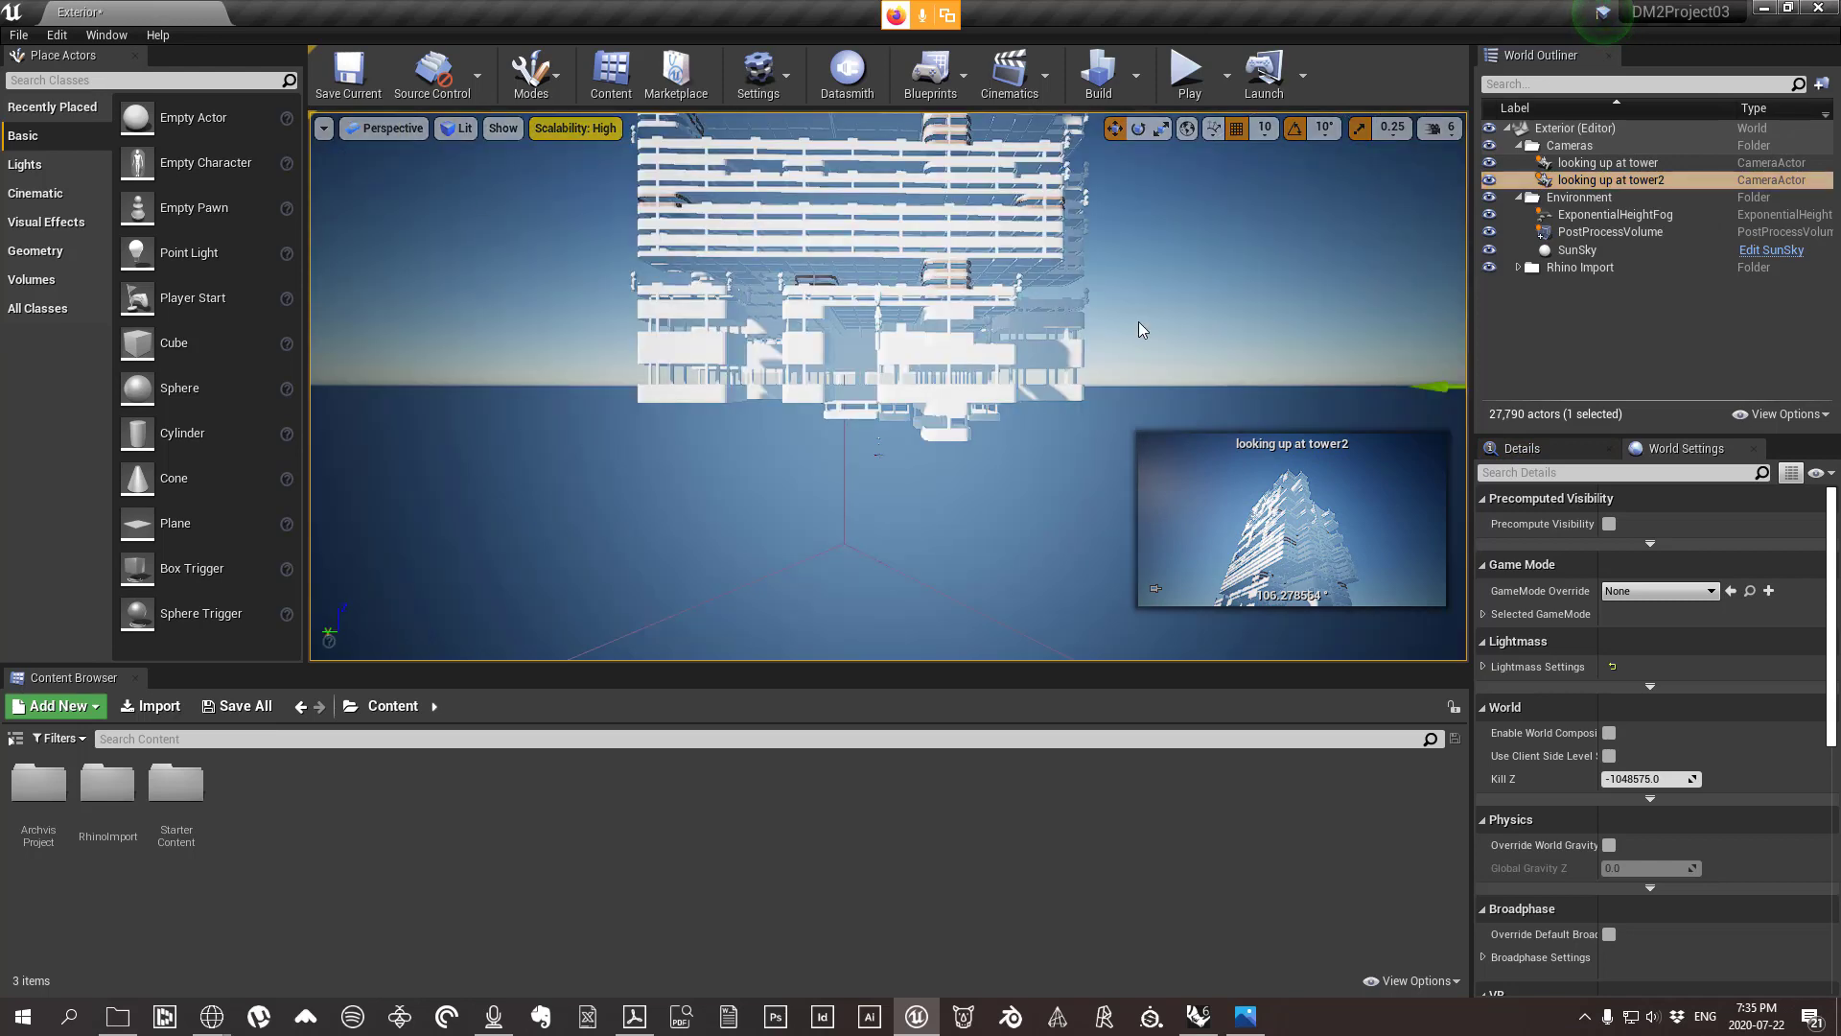
pyautogui.moveTo(888, 386); pyautogui.dragTo(867, 342, button='right')
pyautogui.press('s')
pyautogui.press('q')
pyautogui.press('w')
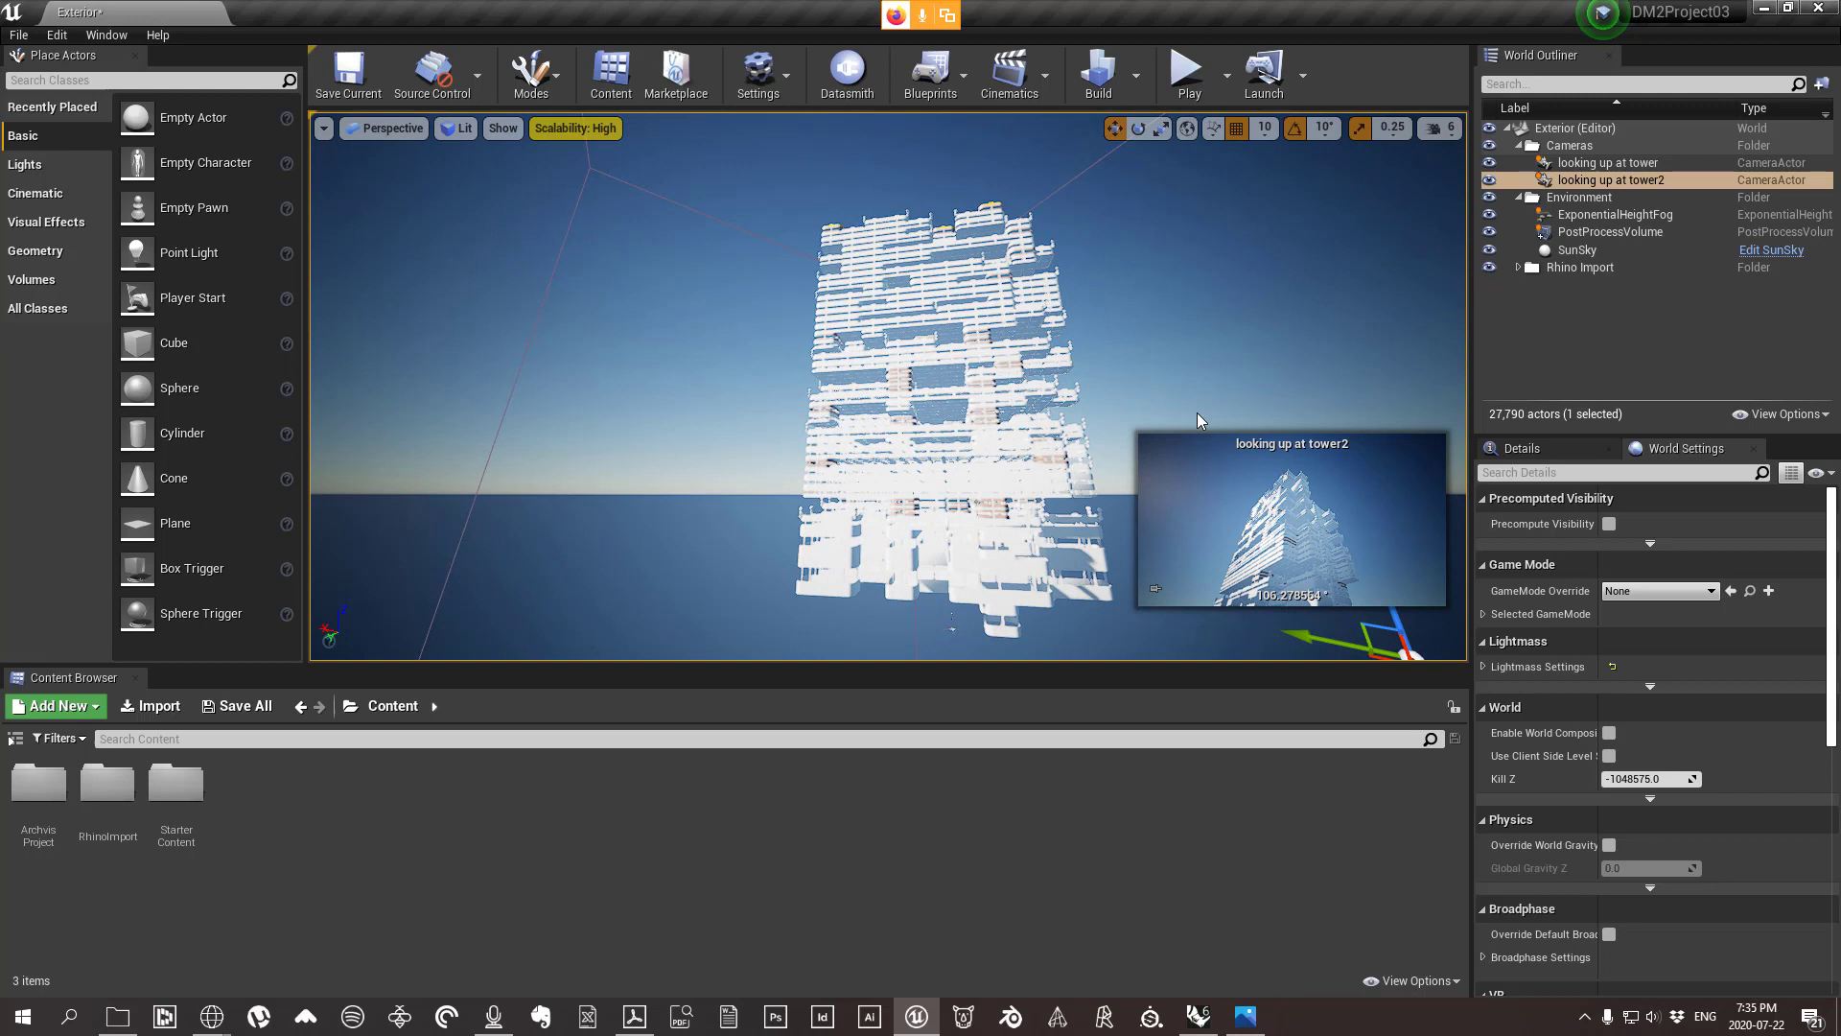
# Clear the selection and toggle the PostProcessVolume's visibility off and on again to compare the scene.
pyautogui.click(1275, 353)
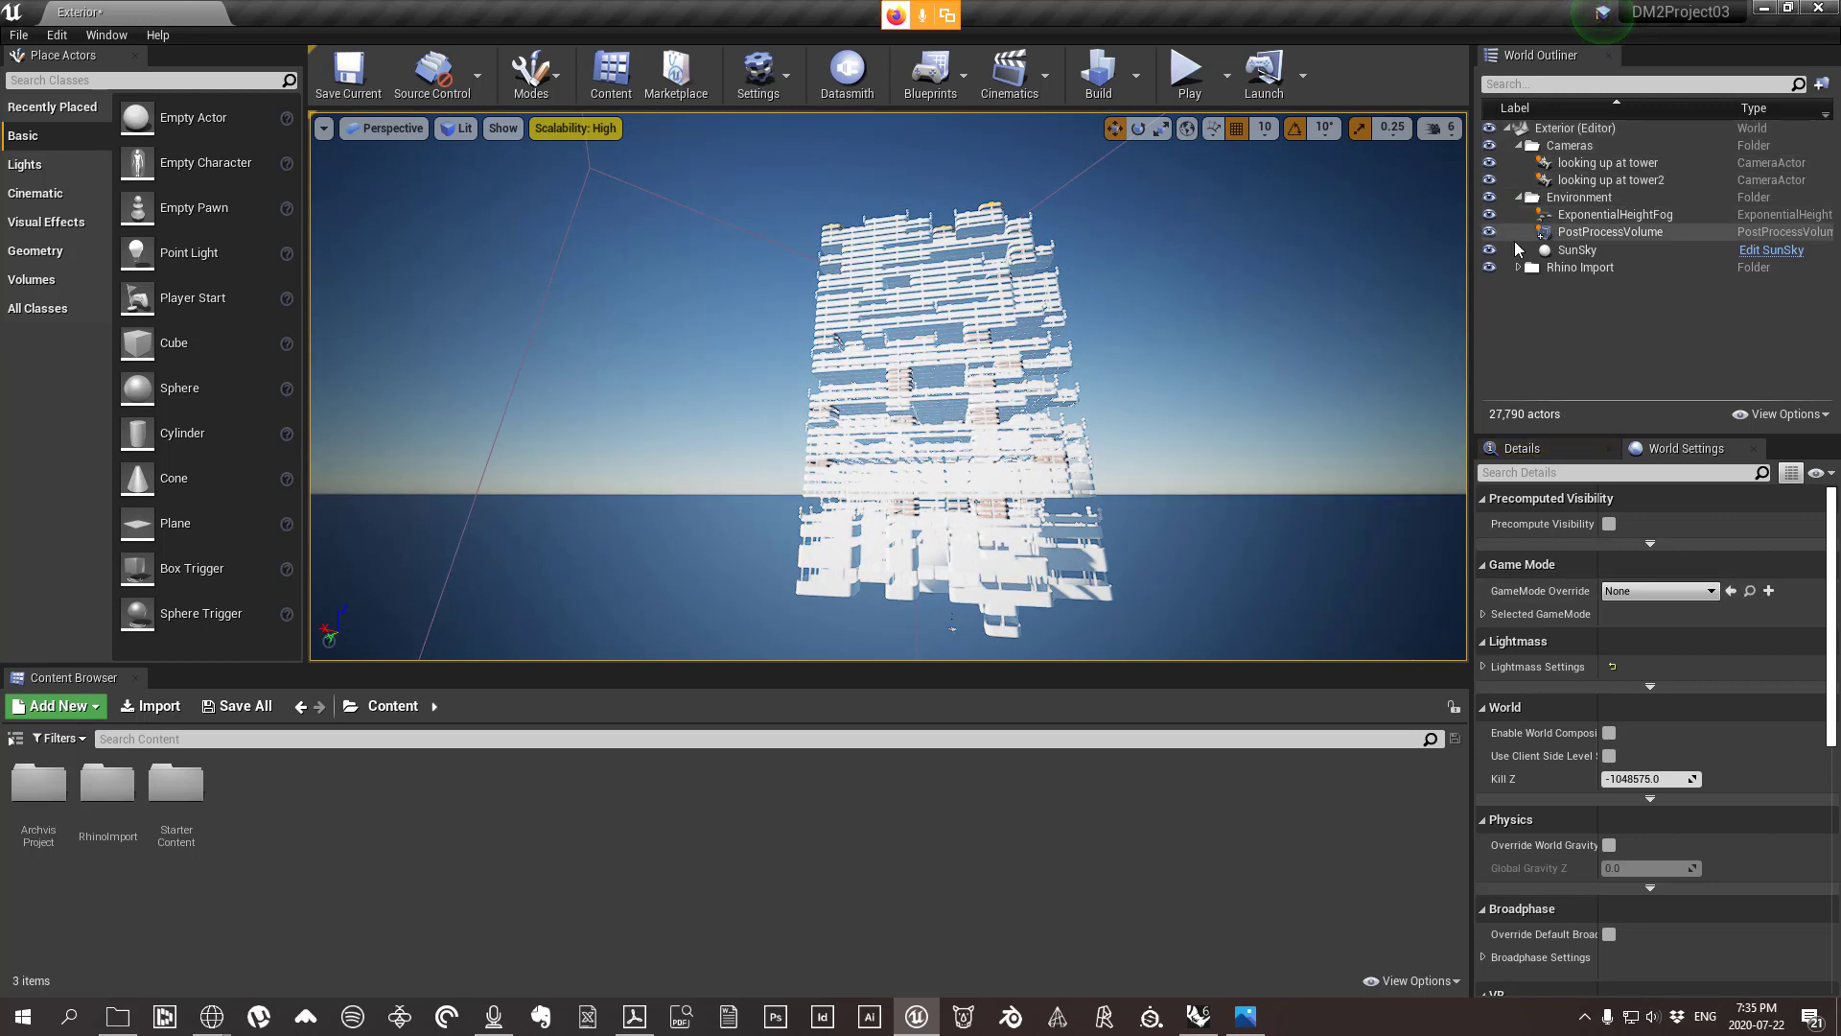
pyautogui.click(1489, 232)
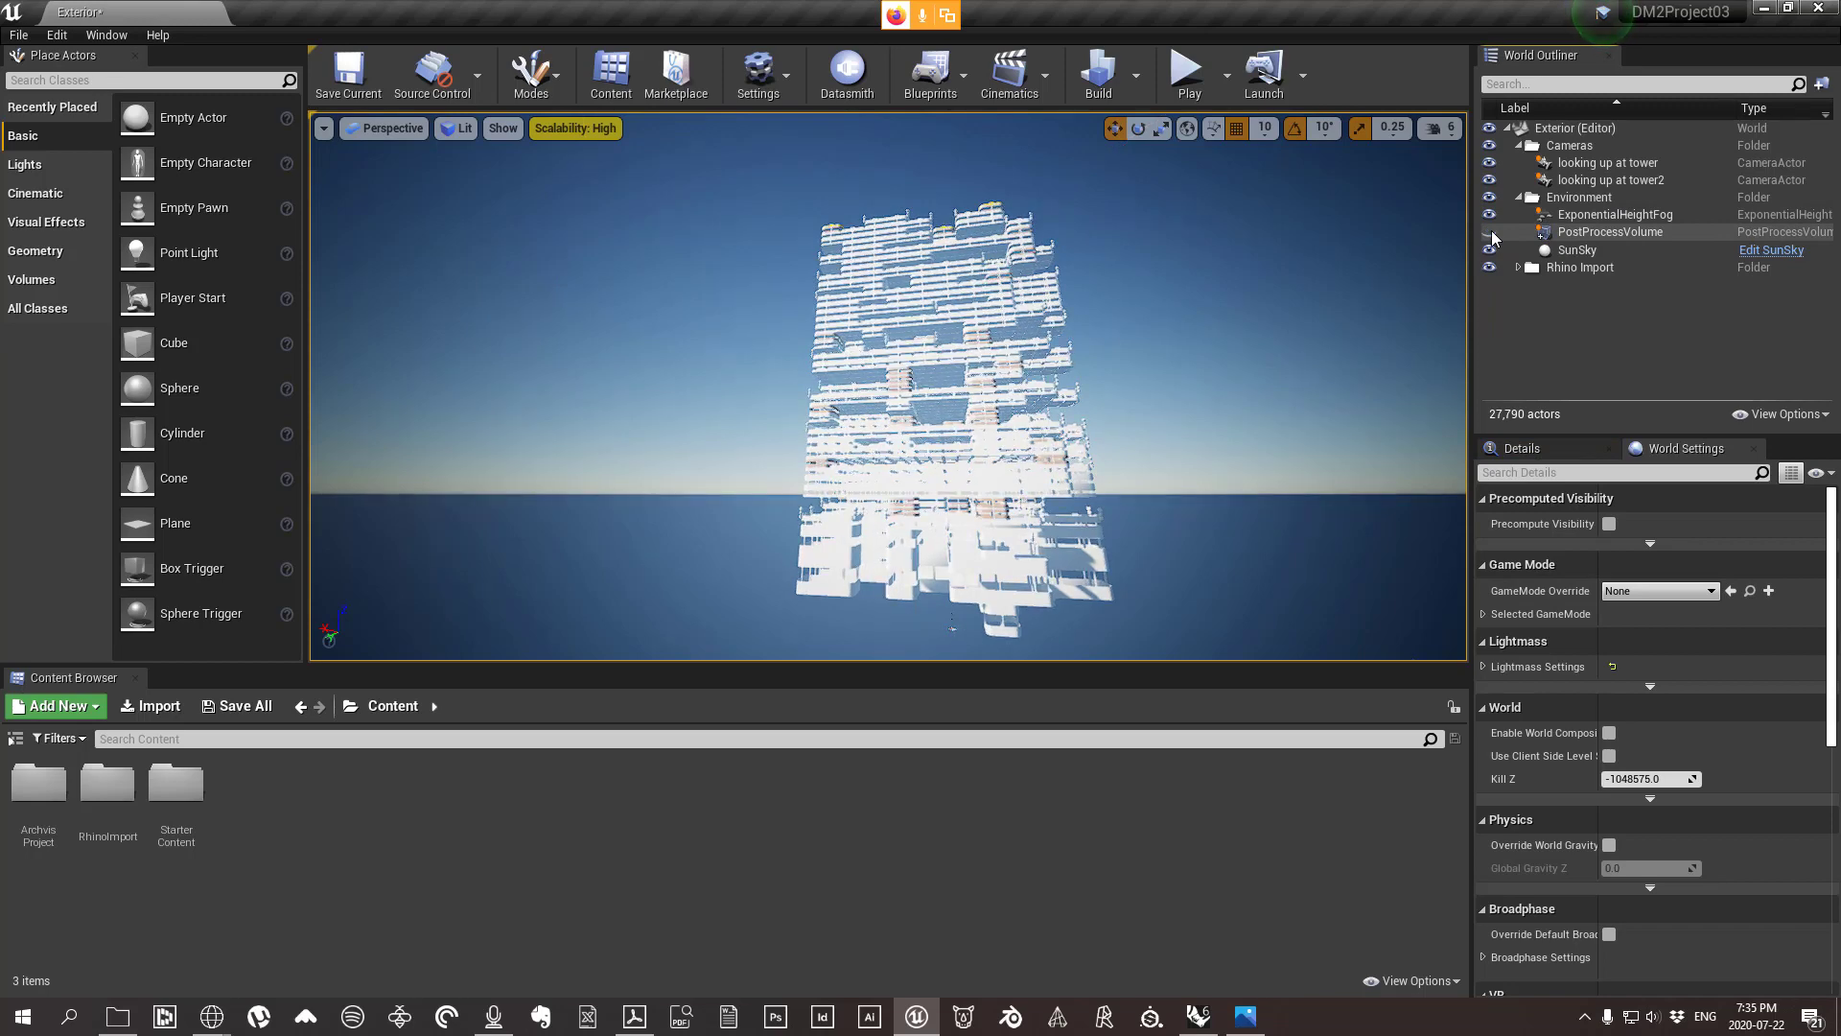
pyautogui.click(1489, 232)
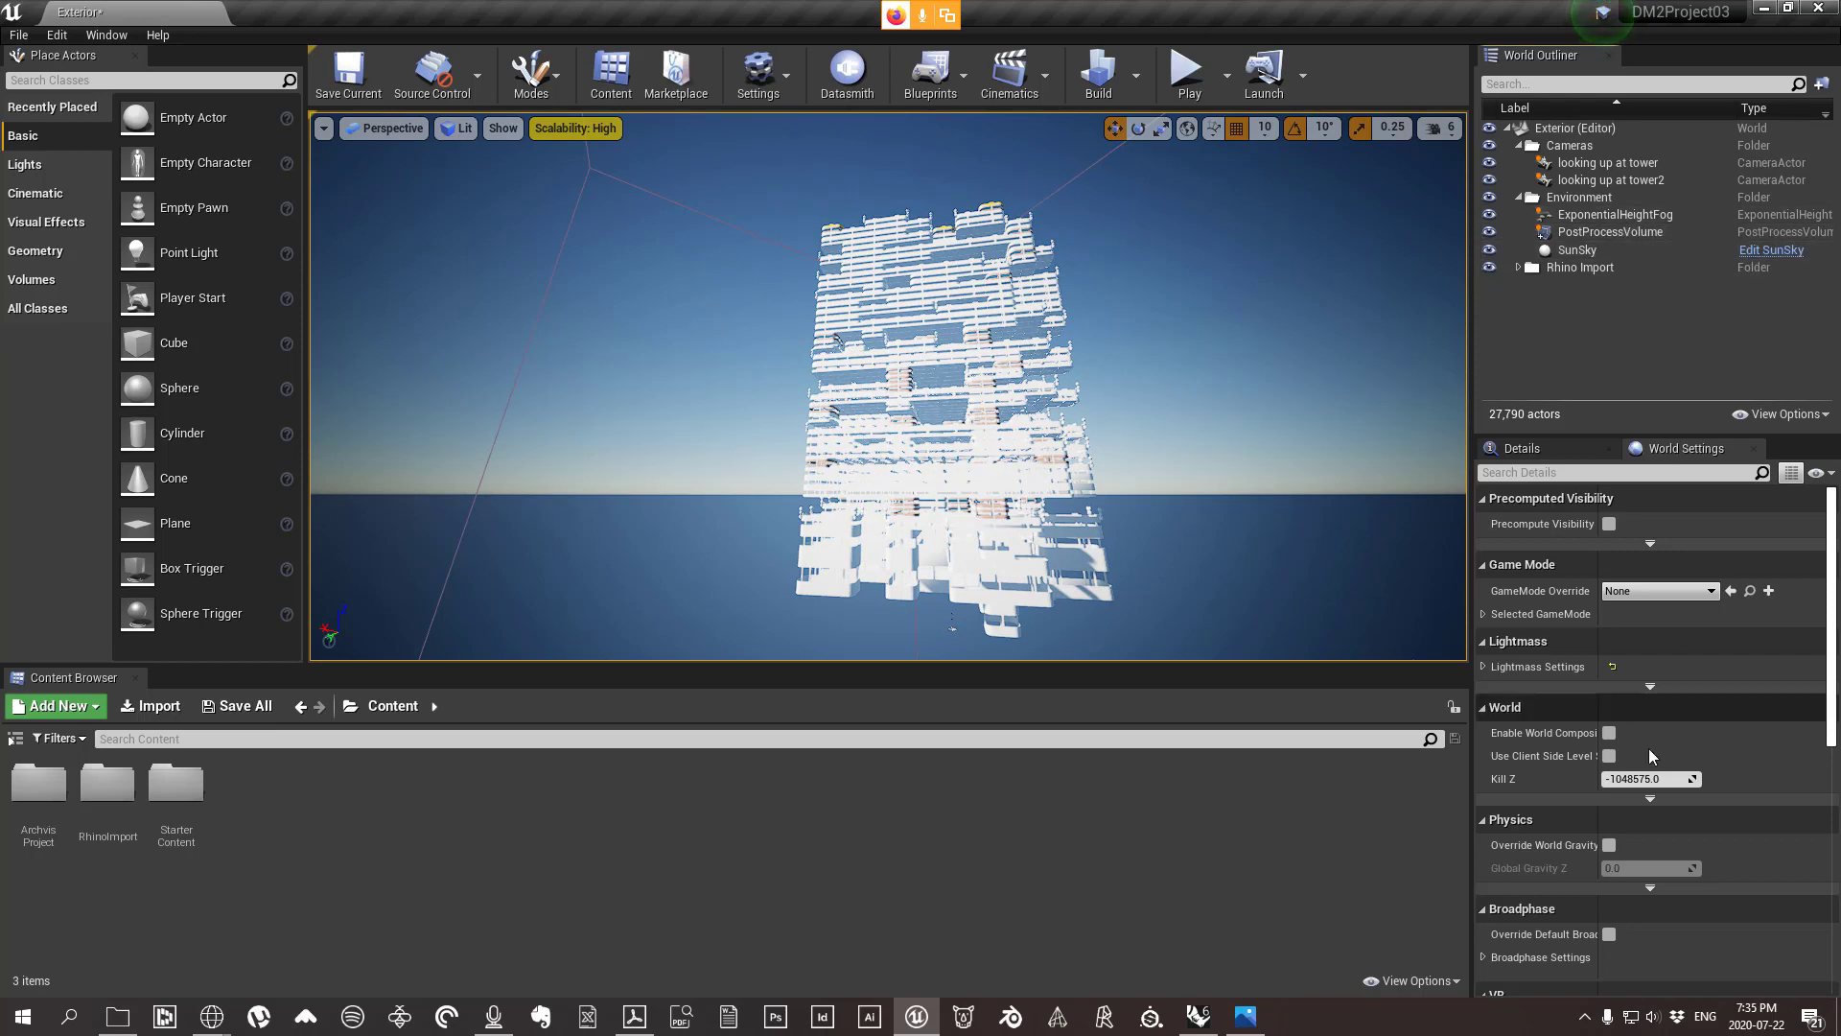
# Select the PostProcessVolume, look through the level's world settings and bring up the volume's own details.
pyautogui.click(1056, 187)
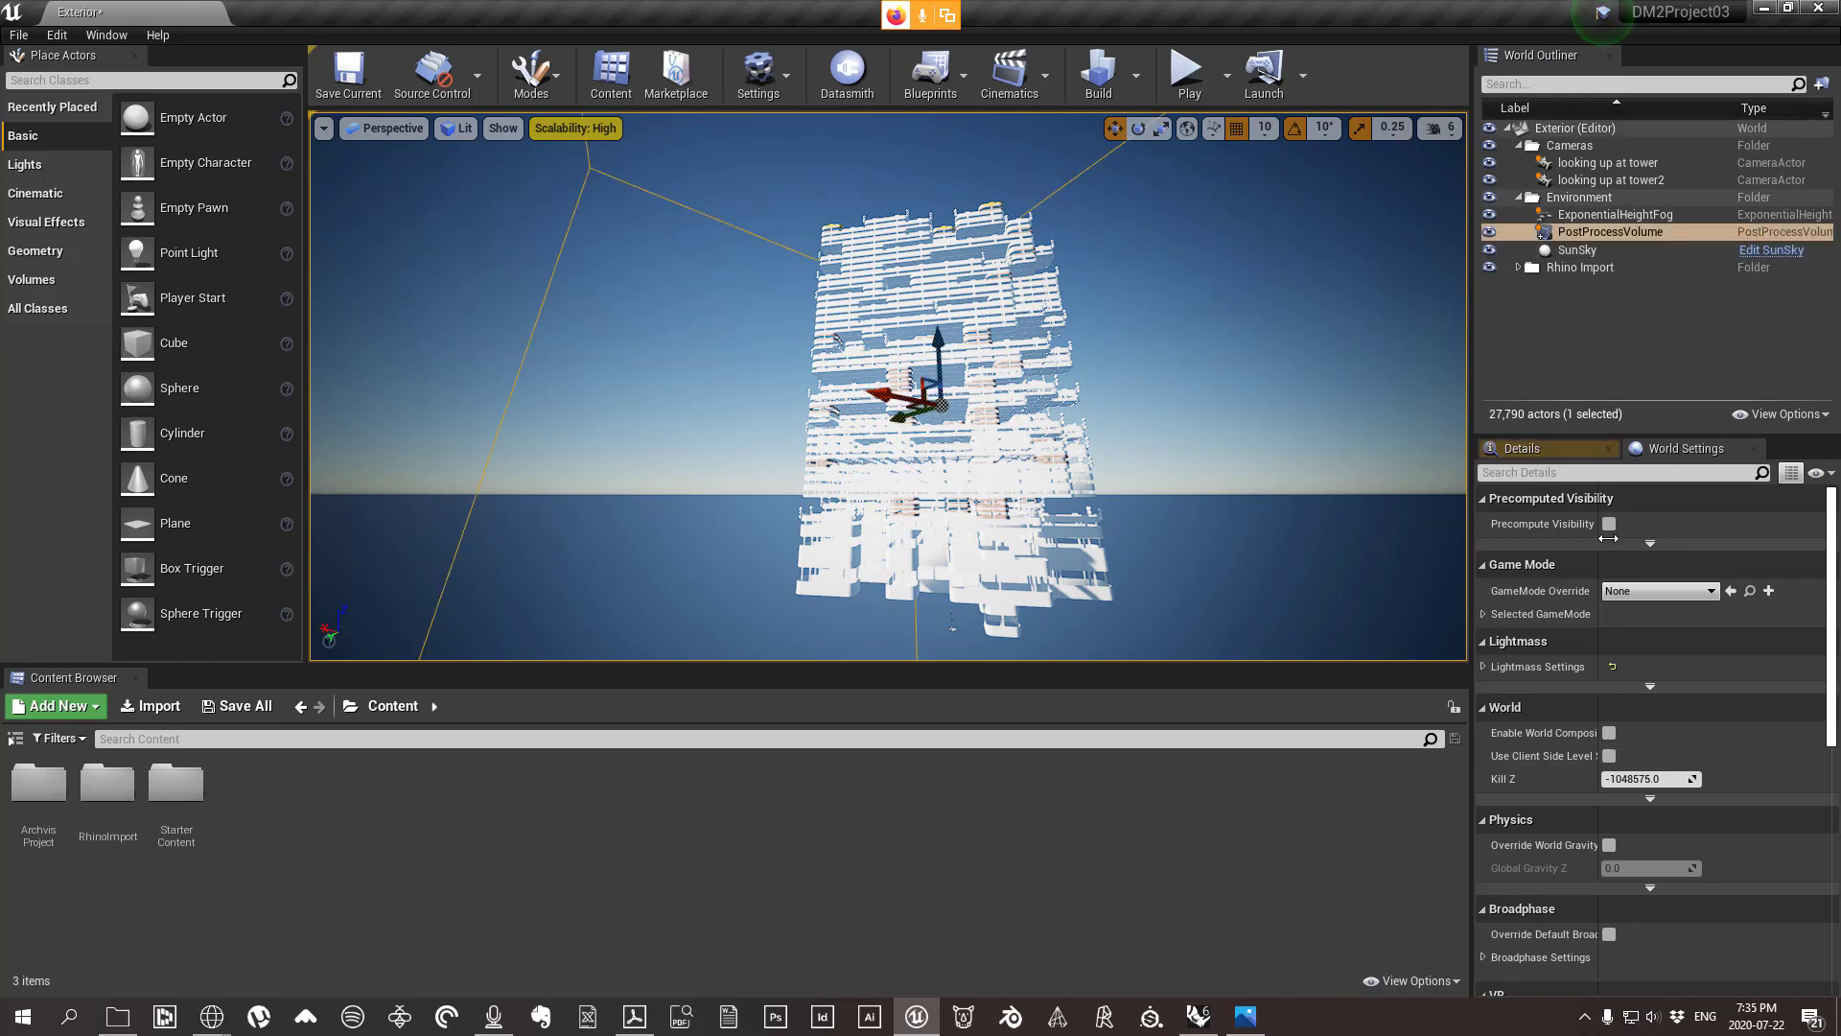
pyautogui.scroll(-8, 1596, 734)
pyautogui.scroll(-5, 1602, 734)
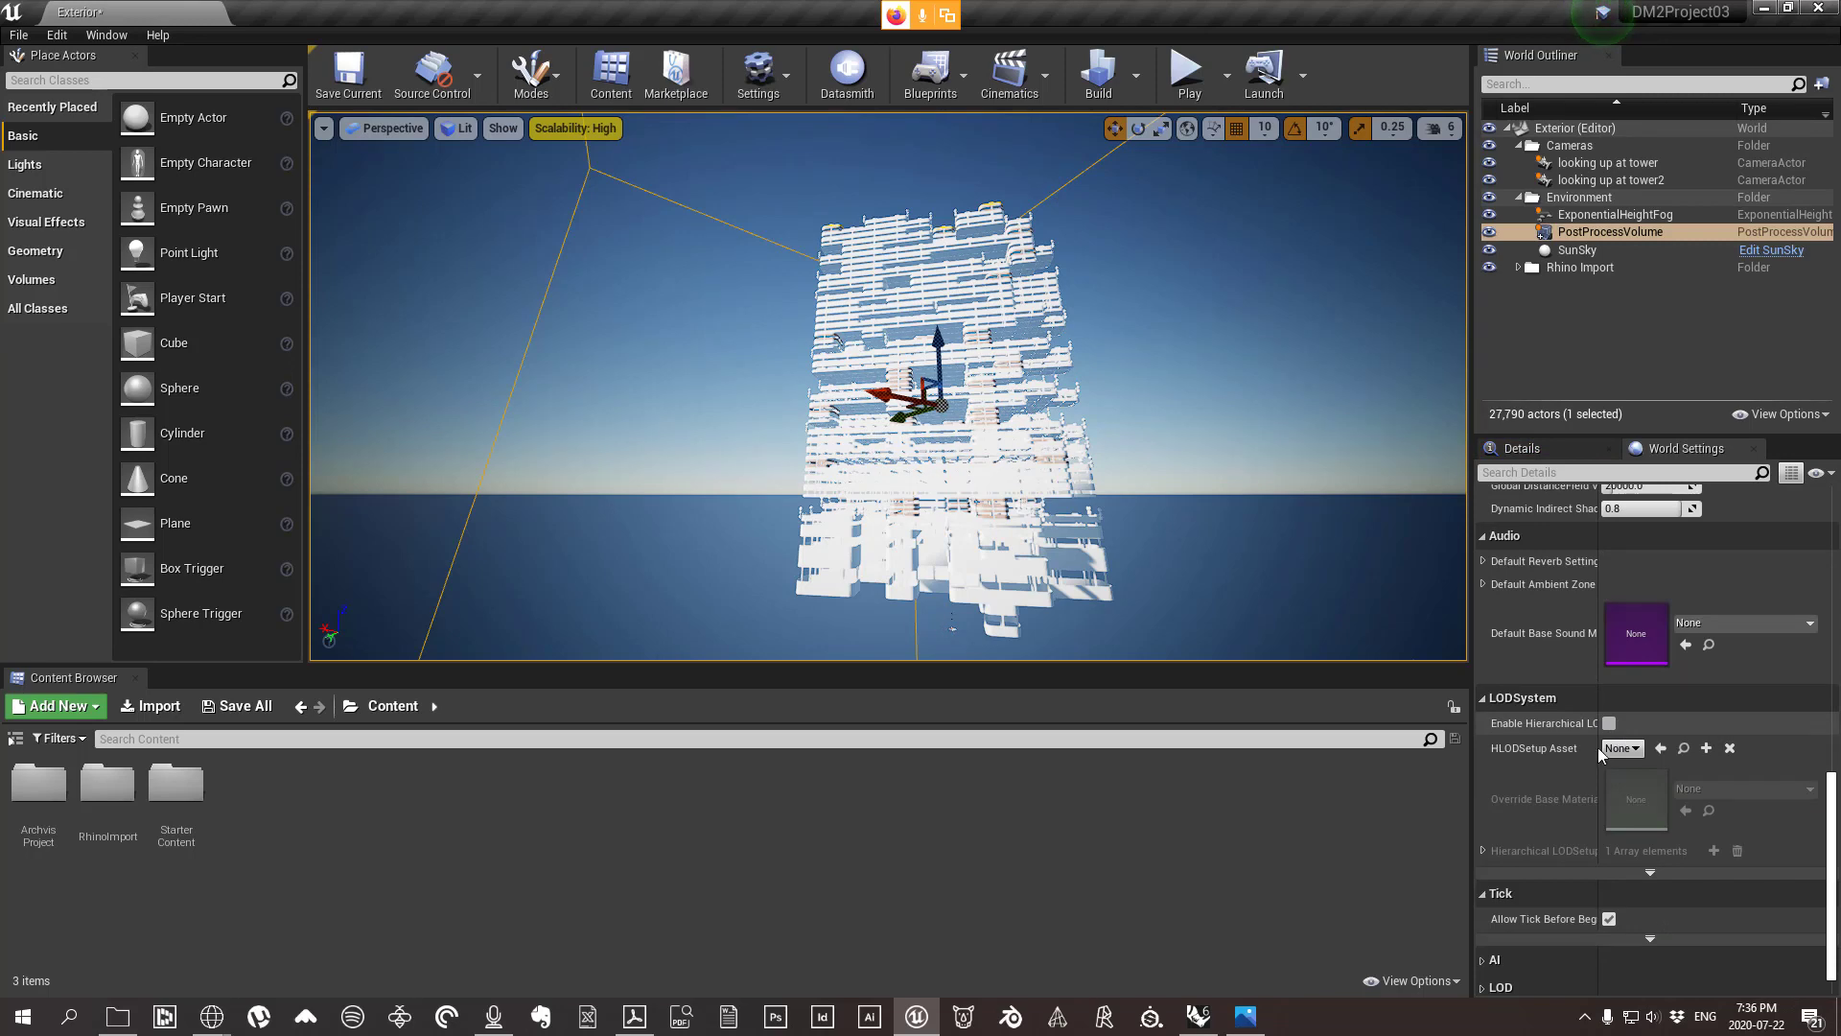
pyautogui.scroll(8, 1645, 744)
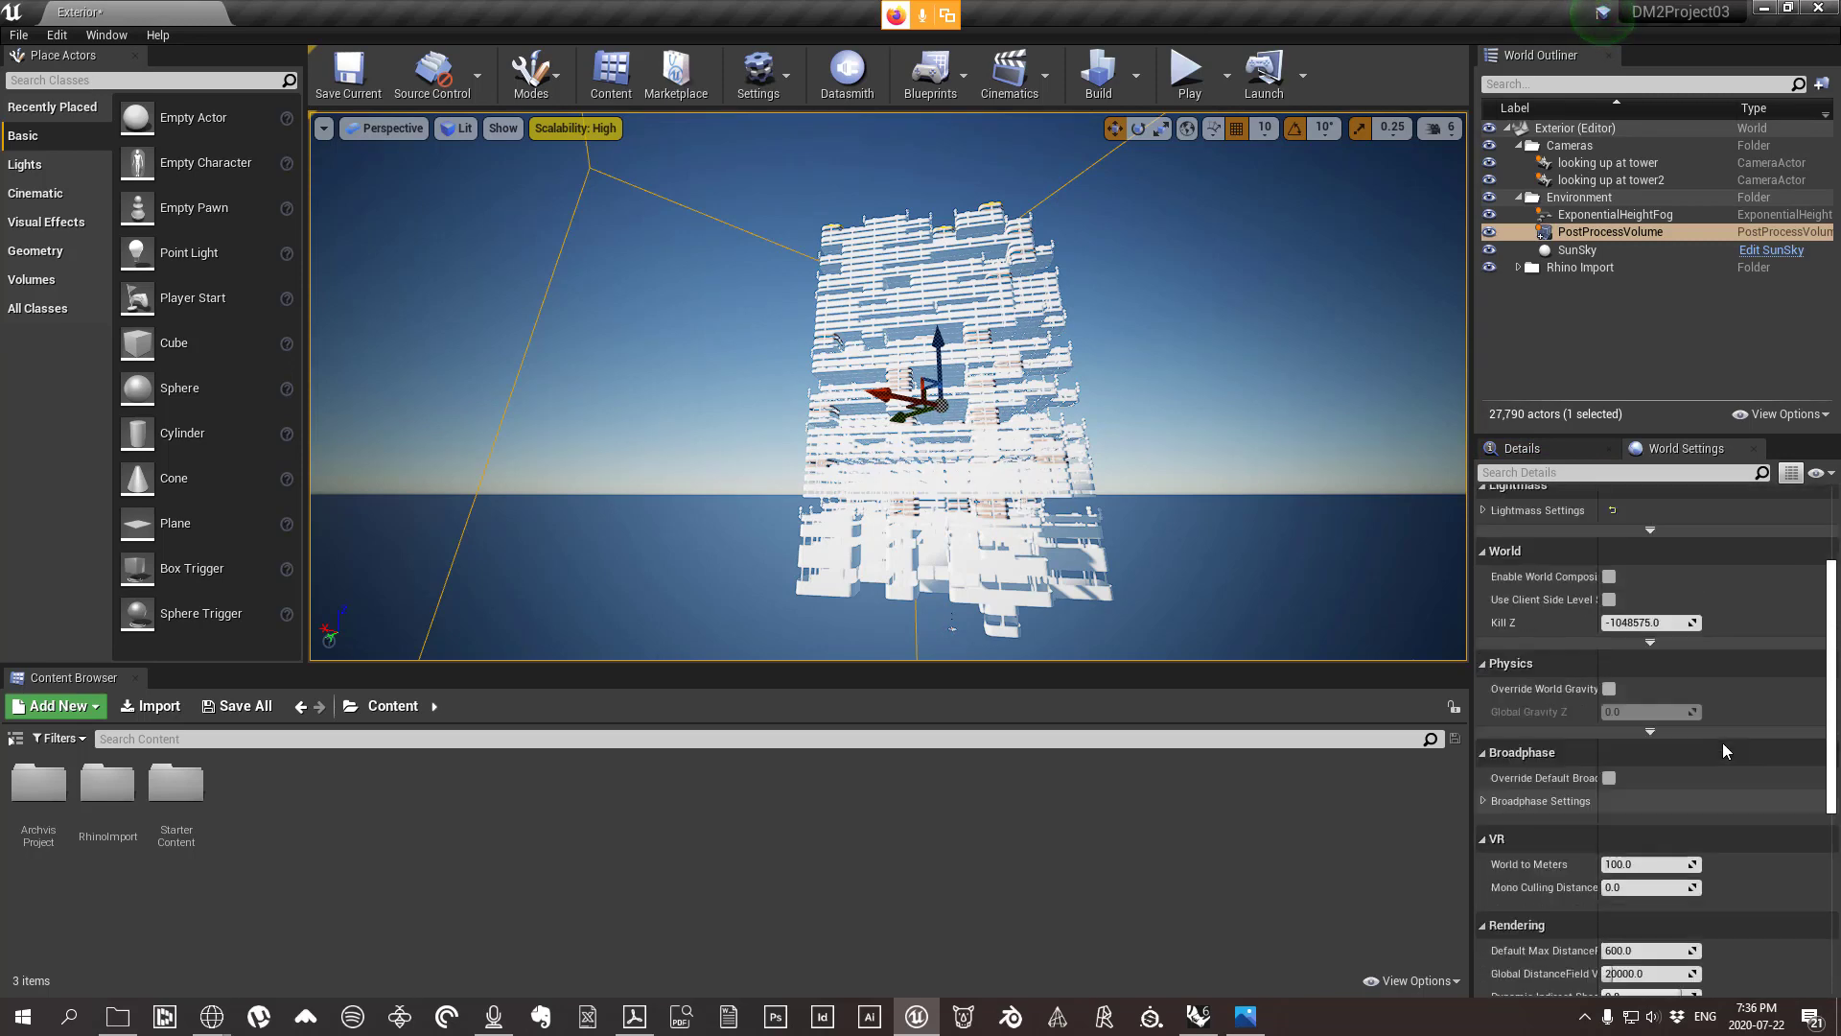
pyautogui.scroll(3, 1723, 751)
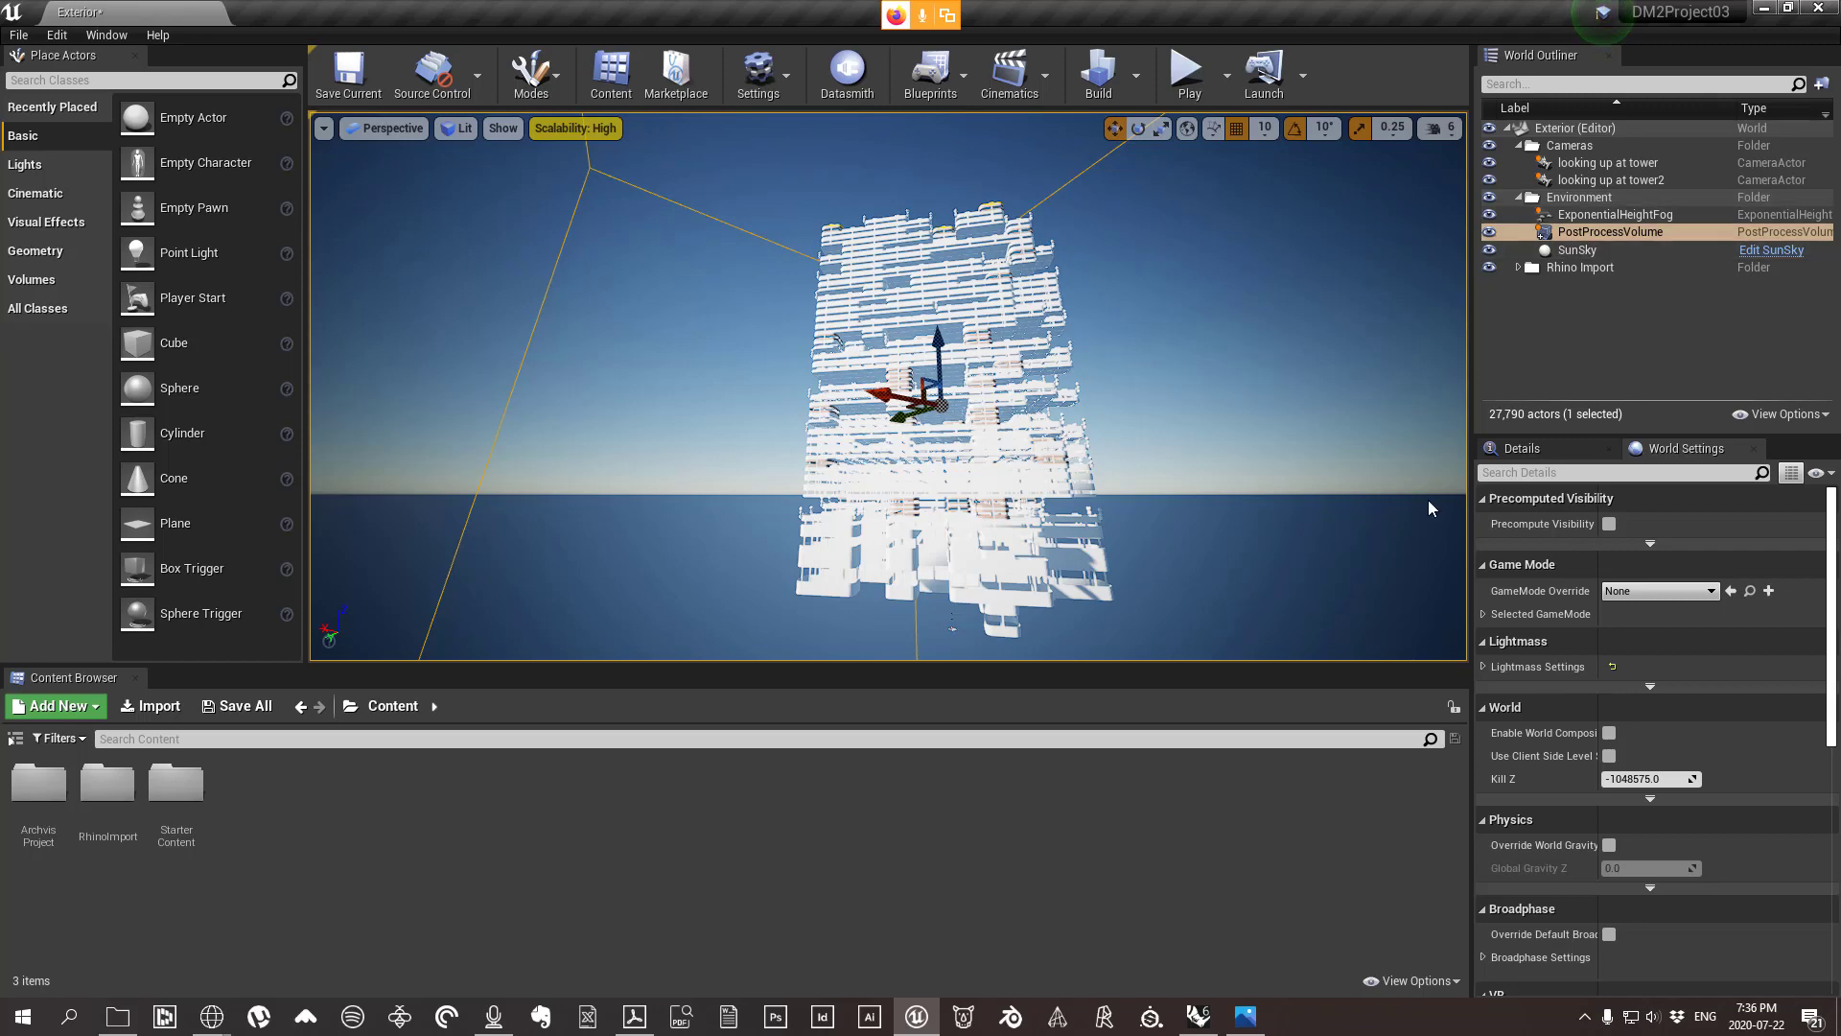
pyautogui.scroll(-3, 1756, 635)
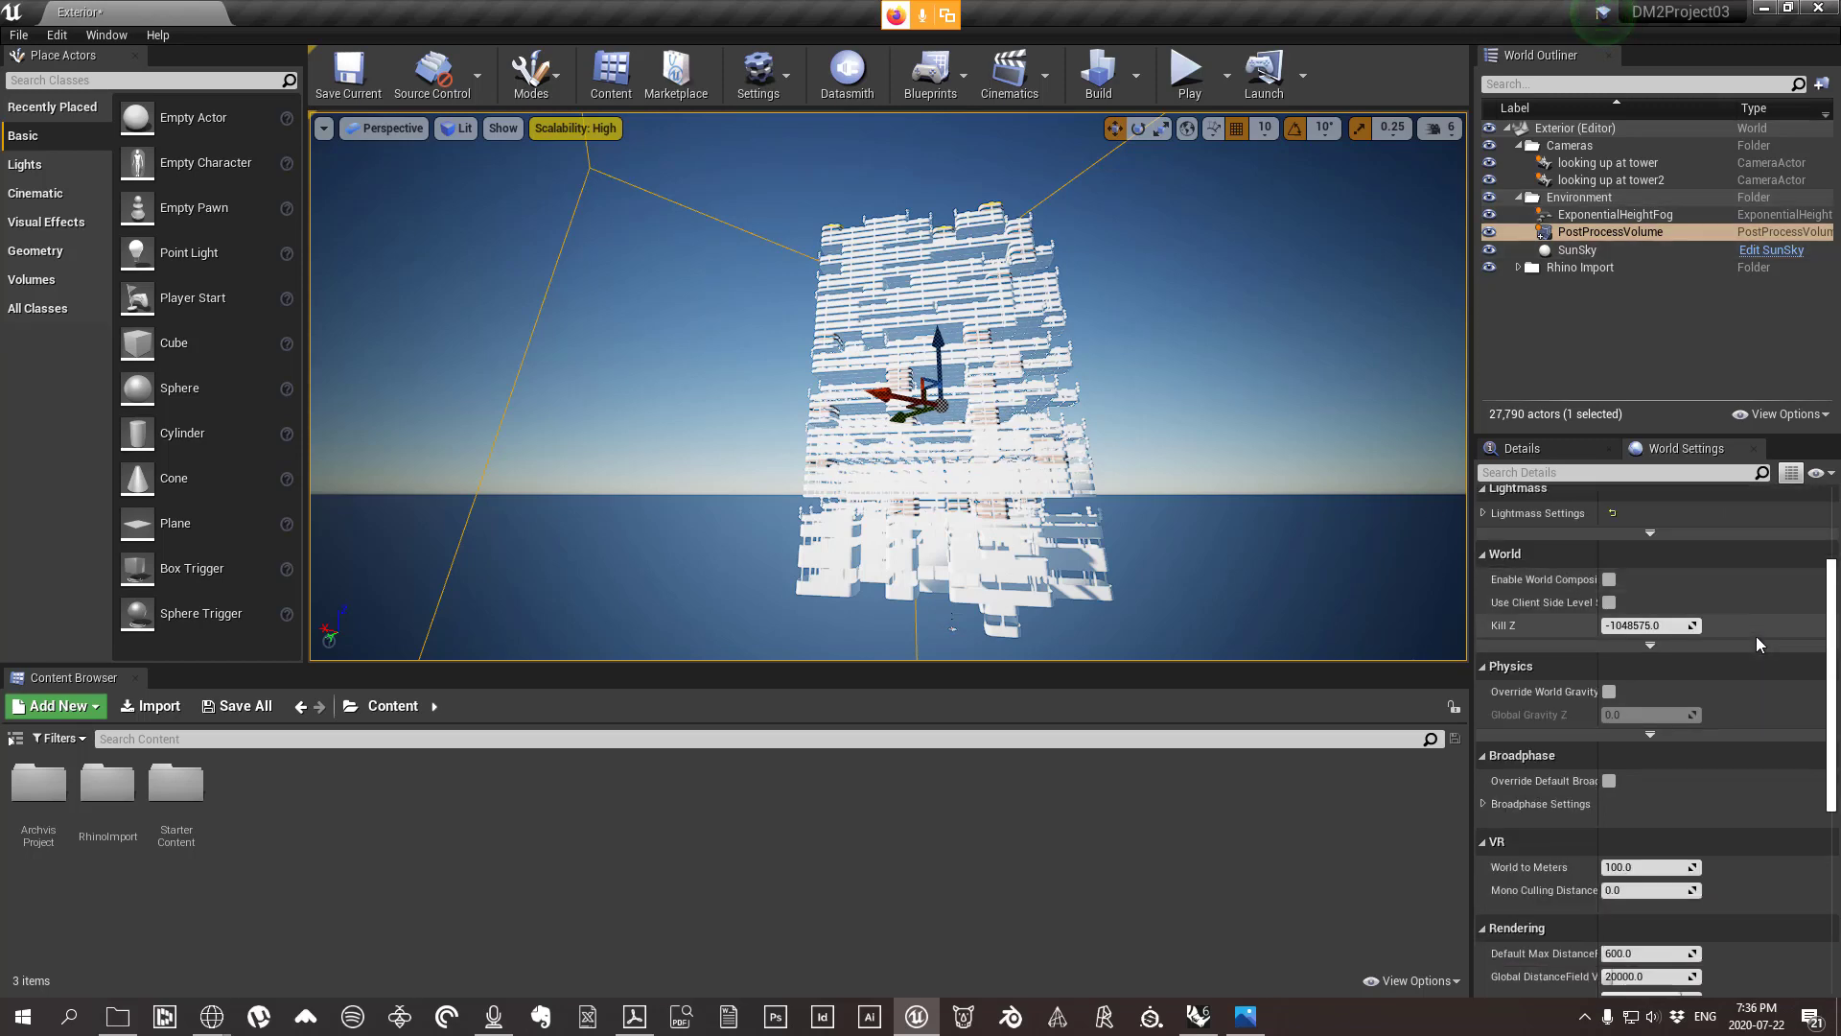
pyautogui.scroll(-10, 1757, 636)
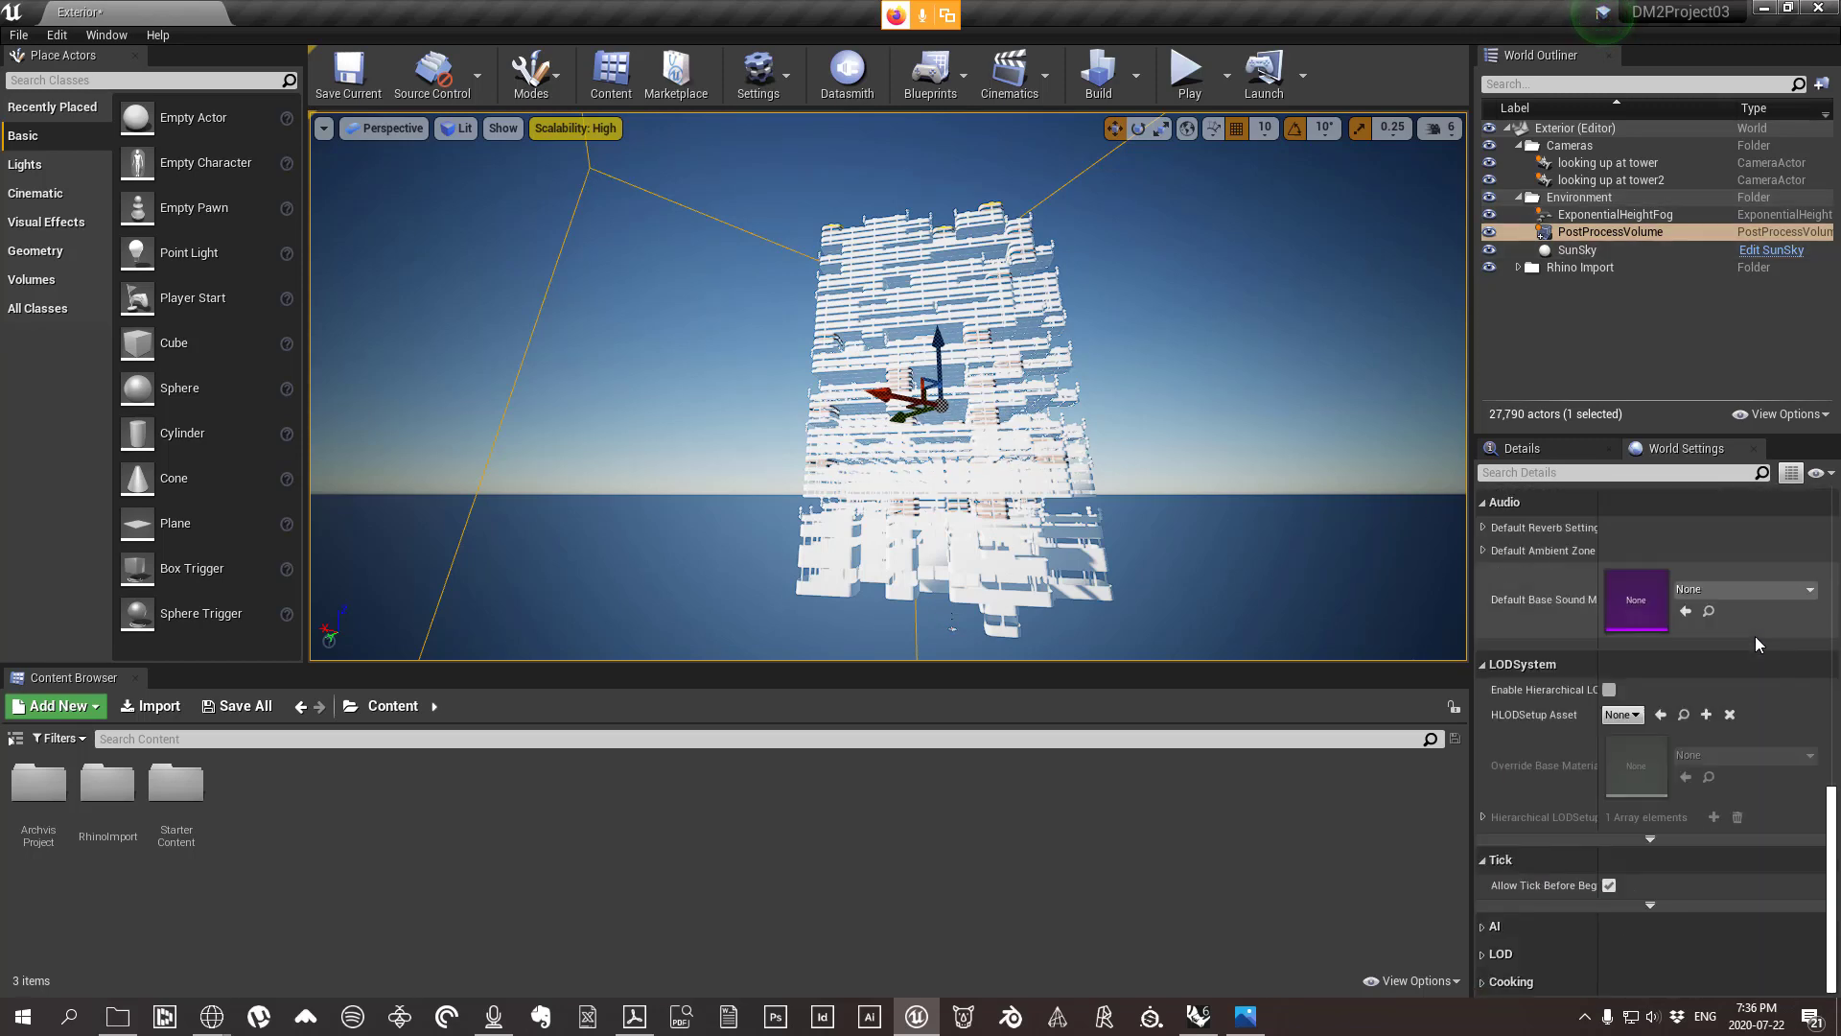
pyautogui.moveTo(1573, 437); pyautogui.dragTo(1570, 444)
pyautogui.click(1570, 447)
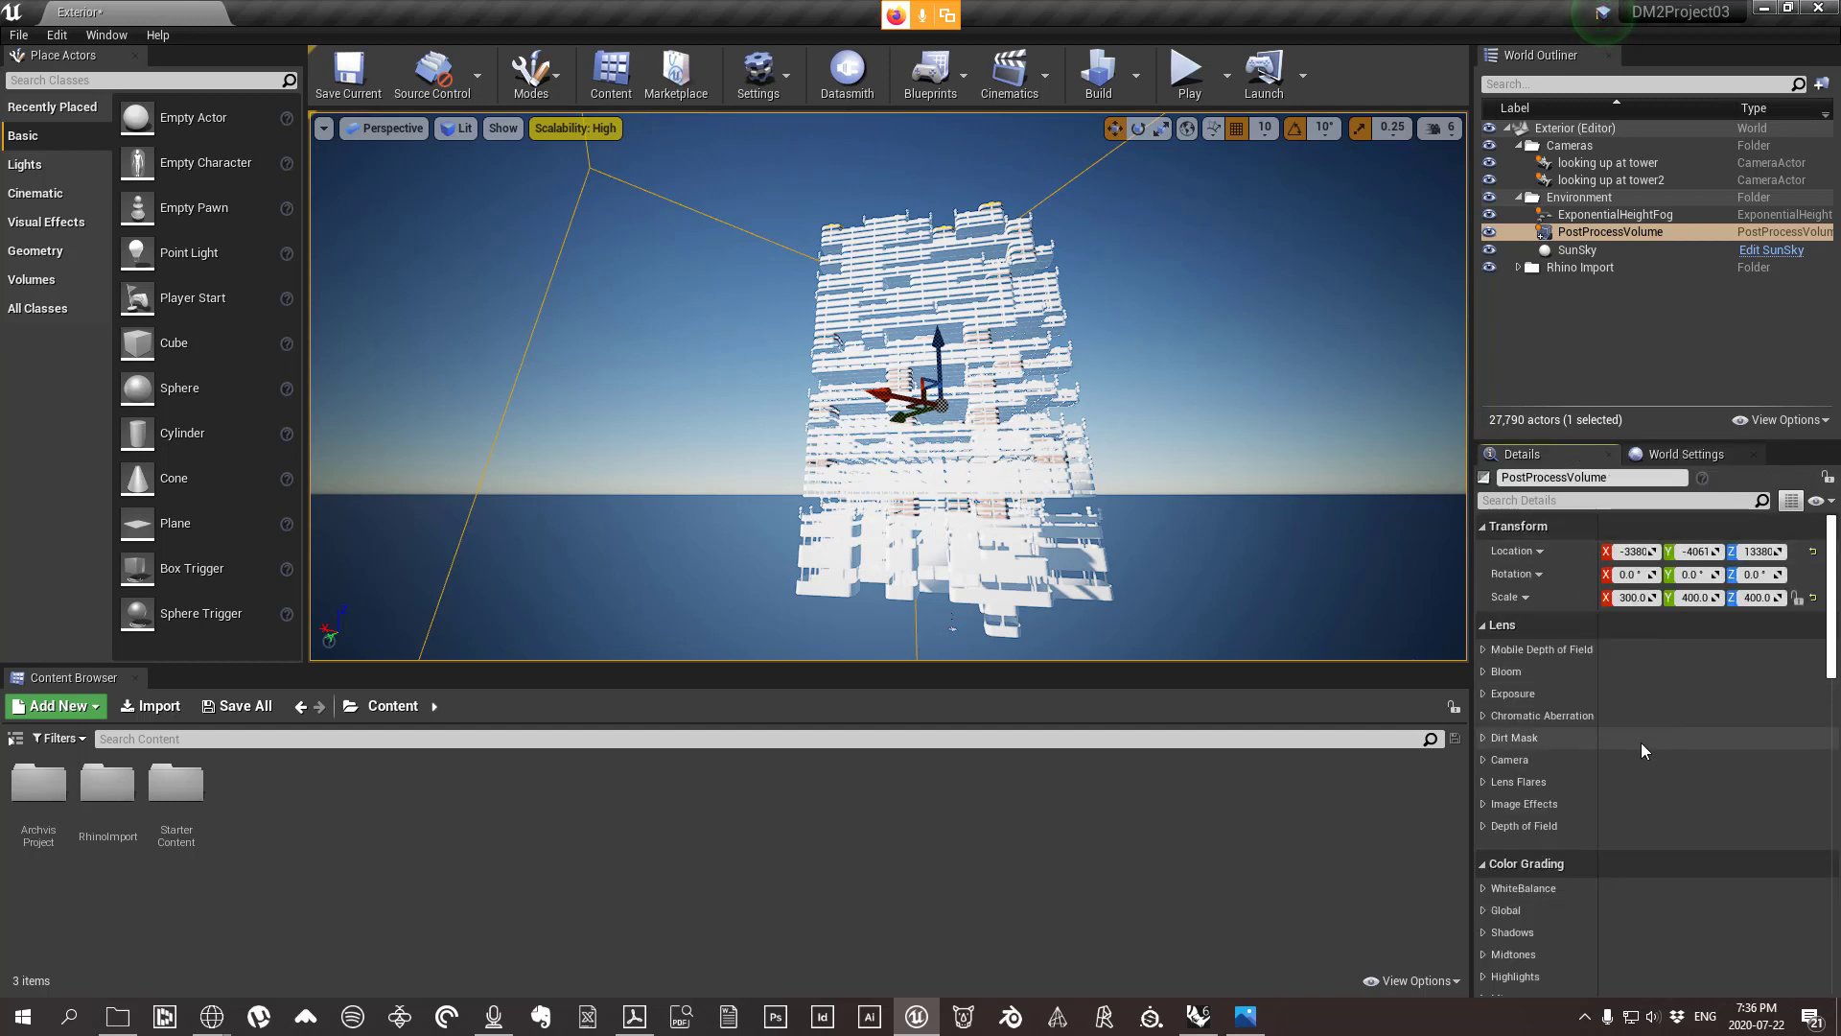
# Examine the PostProcessVolume's film, rendering features, volume and brush settings, including translucency, ambient occlusion and global illumination.
pyautogui.scroll(-2, 1630, 762)
pyautogui.scroll(-5, 1625, 767)
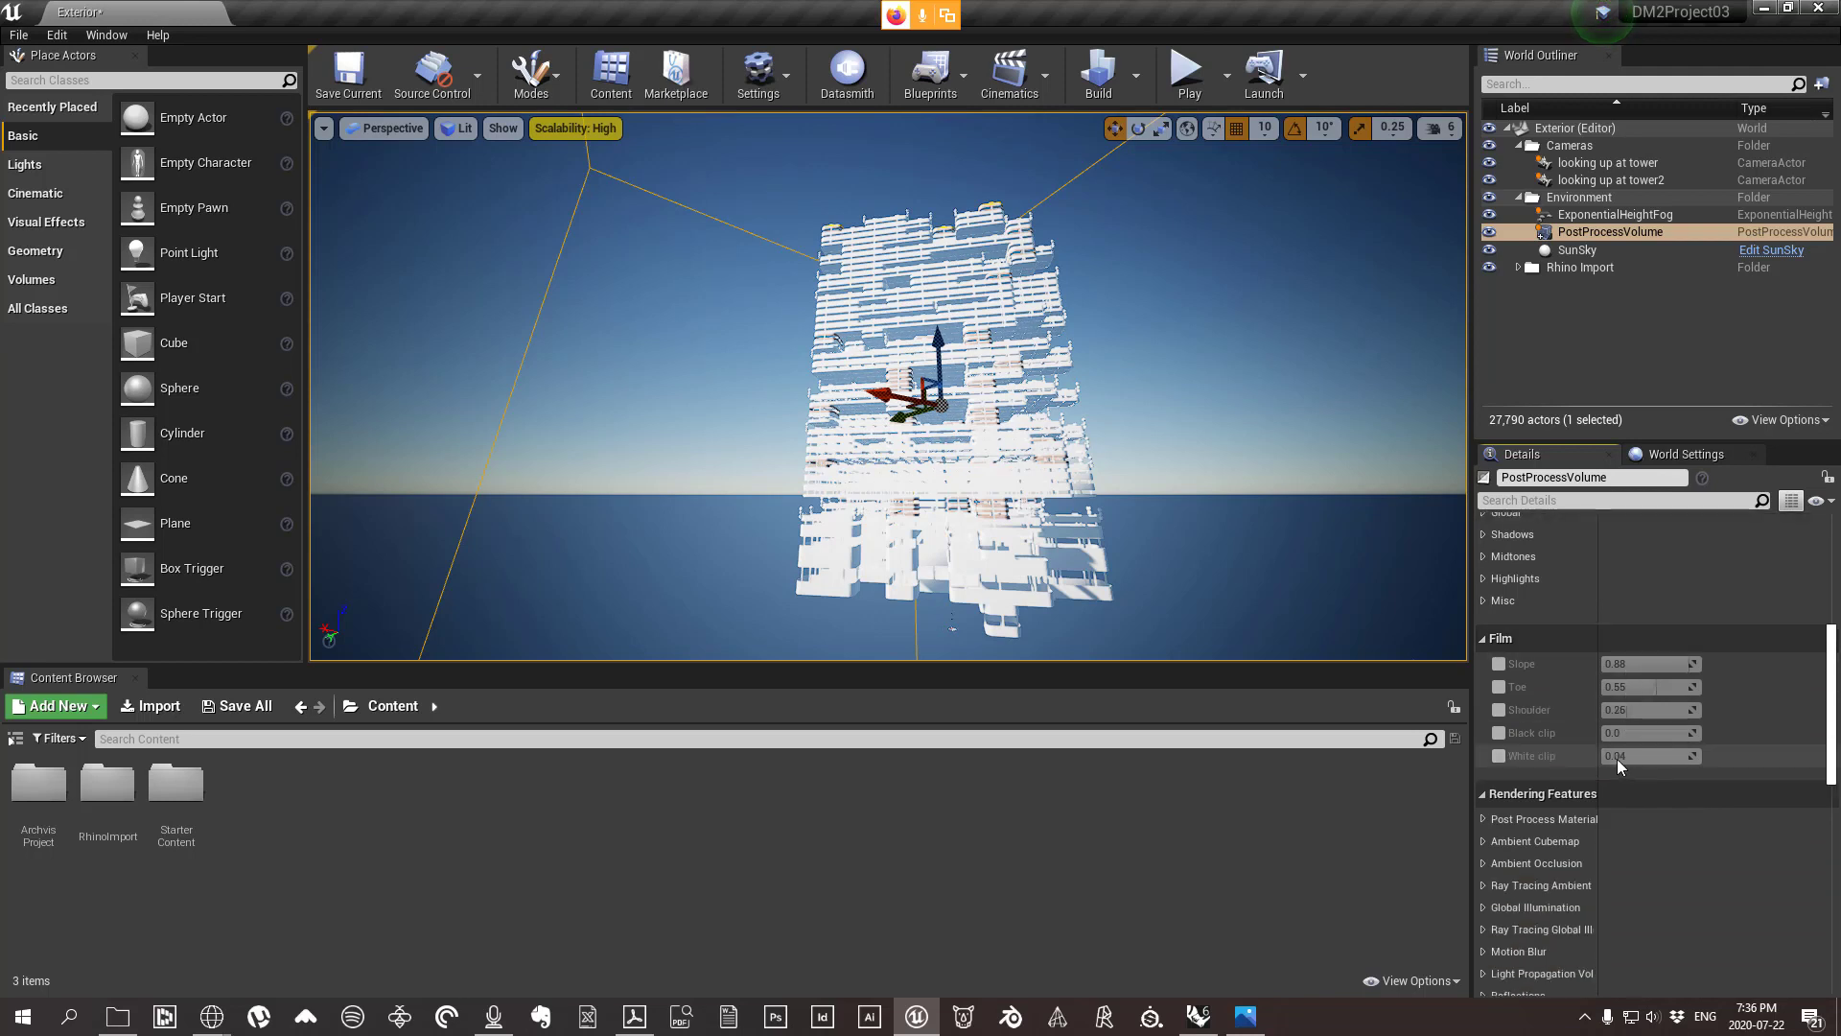
pyautogui.scroll(-2, 1617, 757)
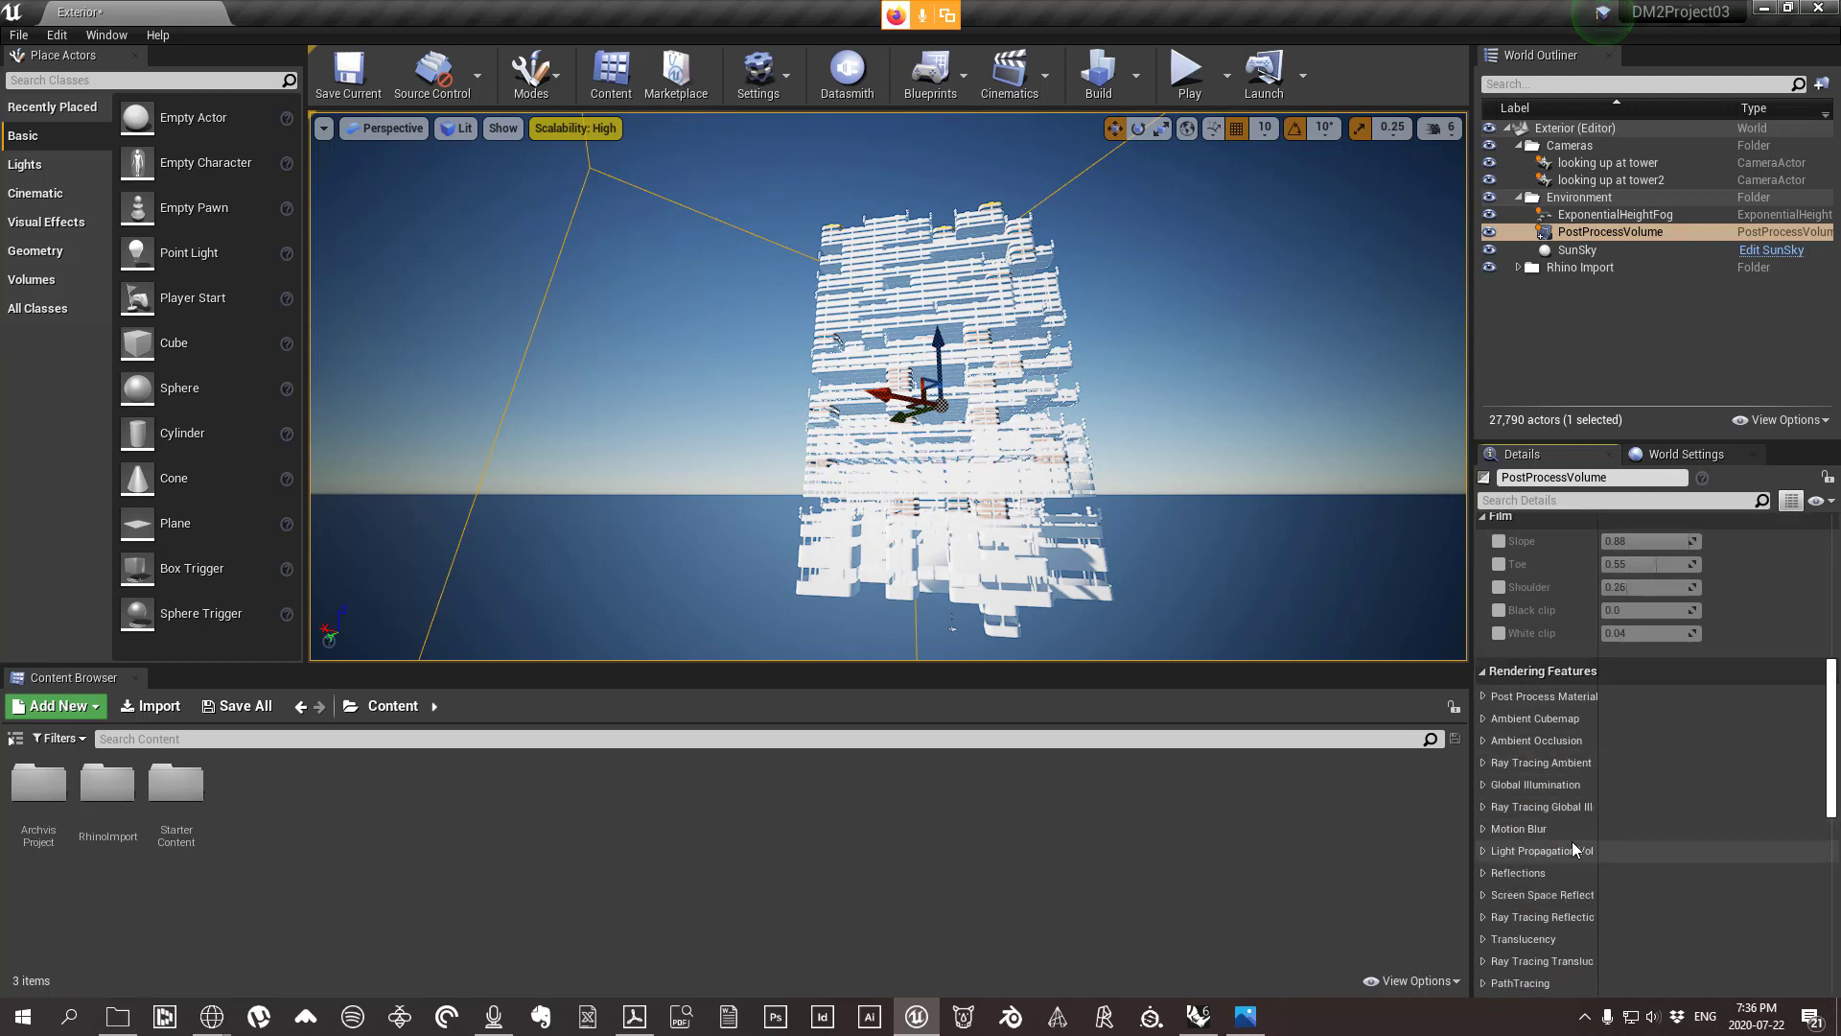
pyautogui.click(1483, 941)
pyautogui.scroll(-3, 1487, 930)
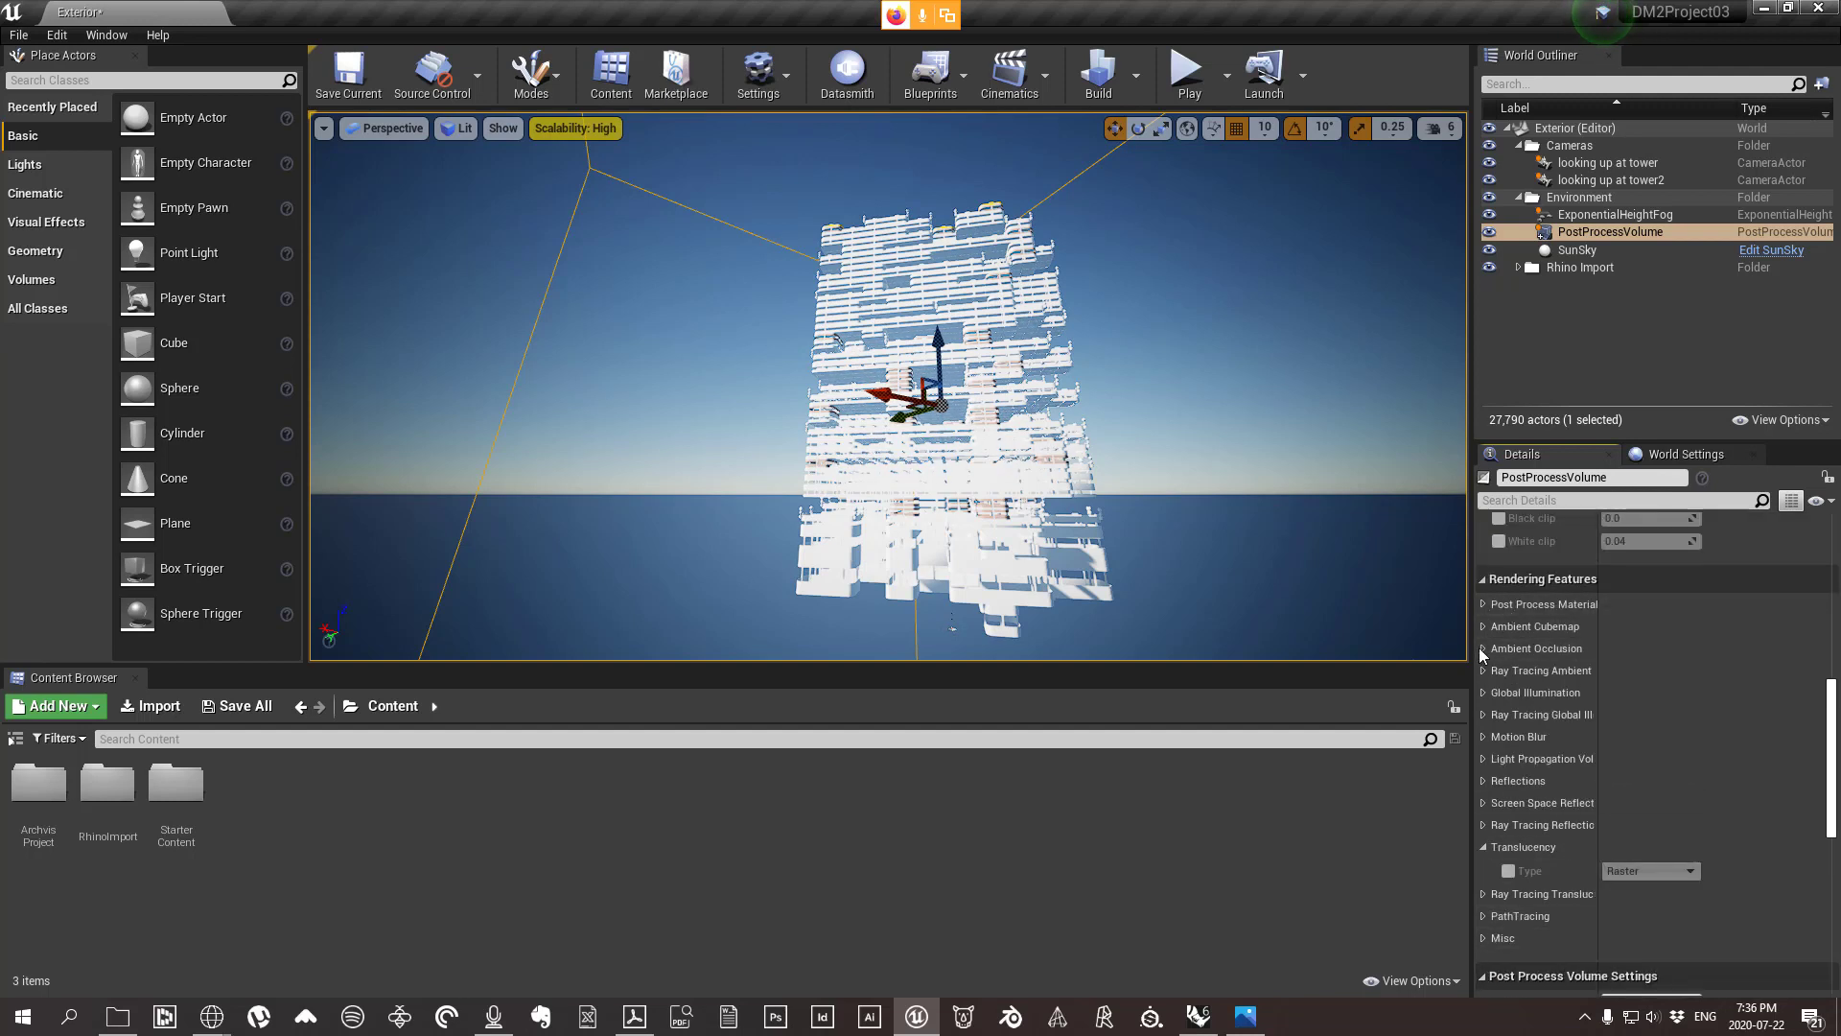
pyautogui.click(1484, 648)
pyautogui.click(1485, 648)
pyautogui.click(1484, 692)
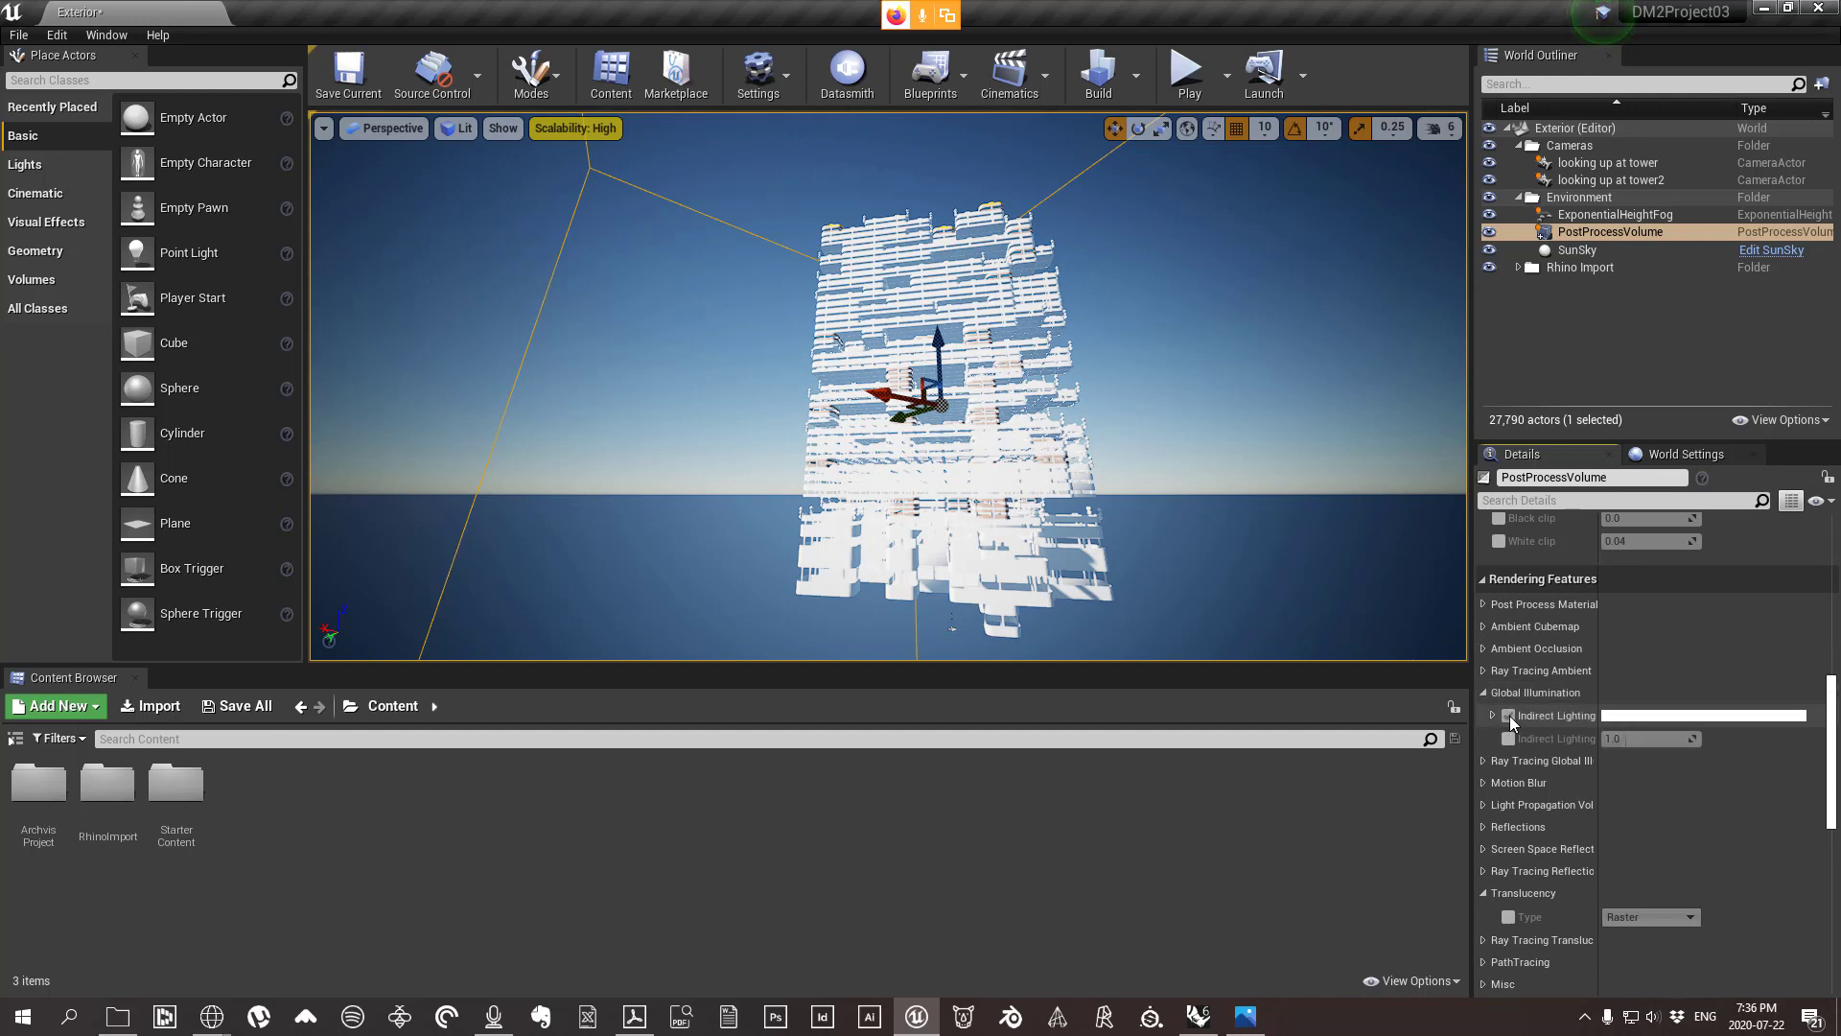
pyautogui.click(1482, 692)
pyautogui.scroll(-4, 1483, 692)
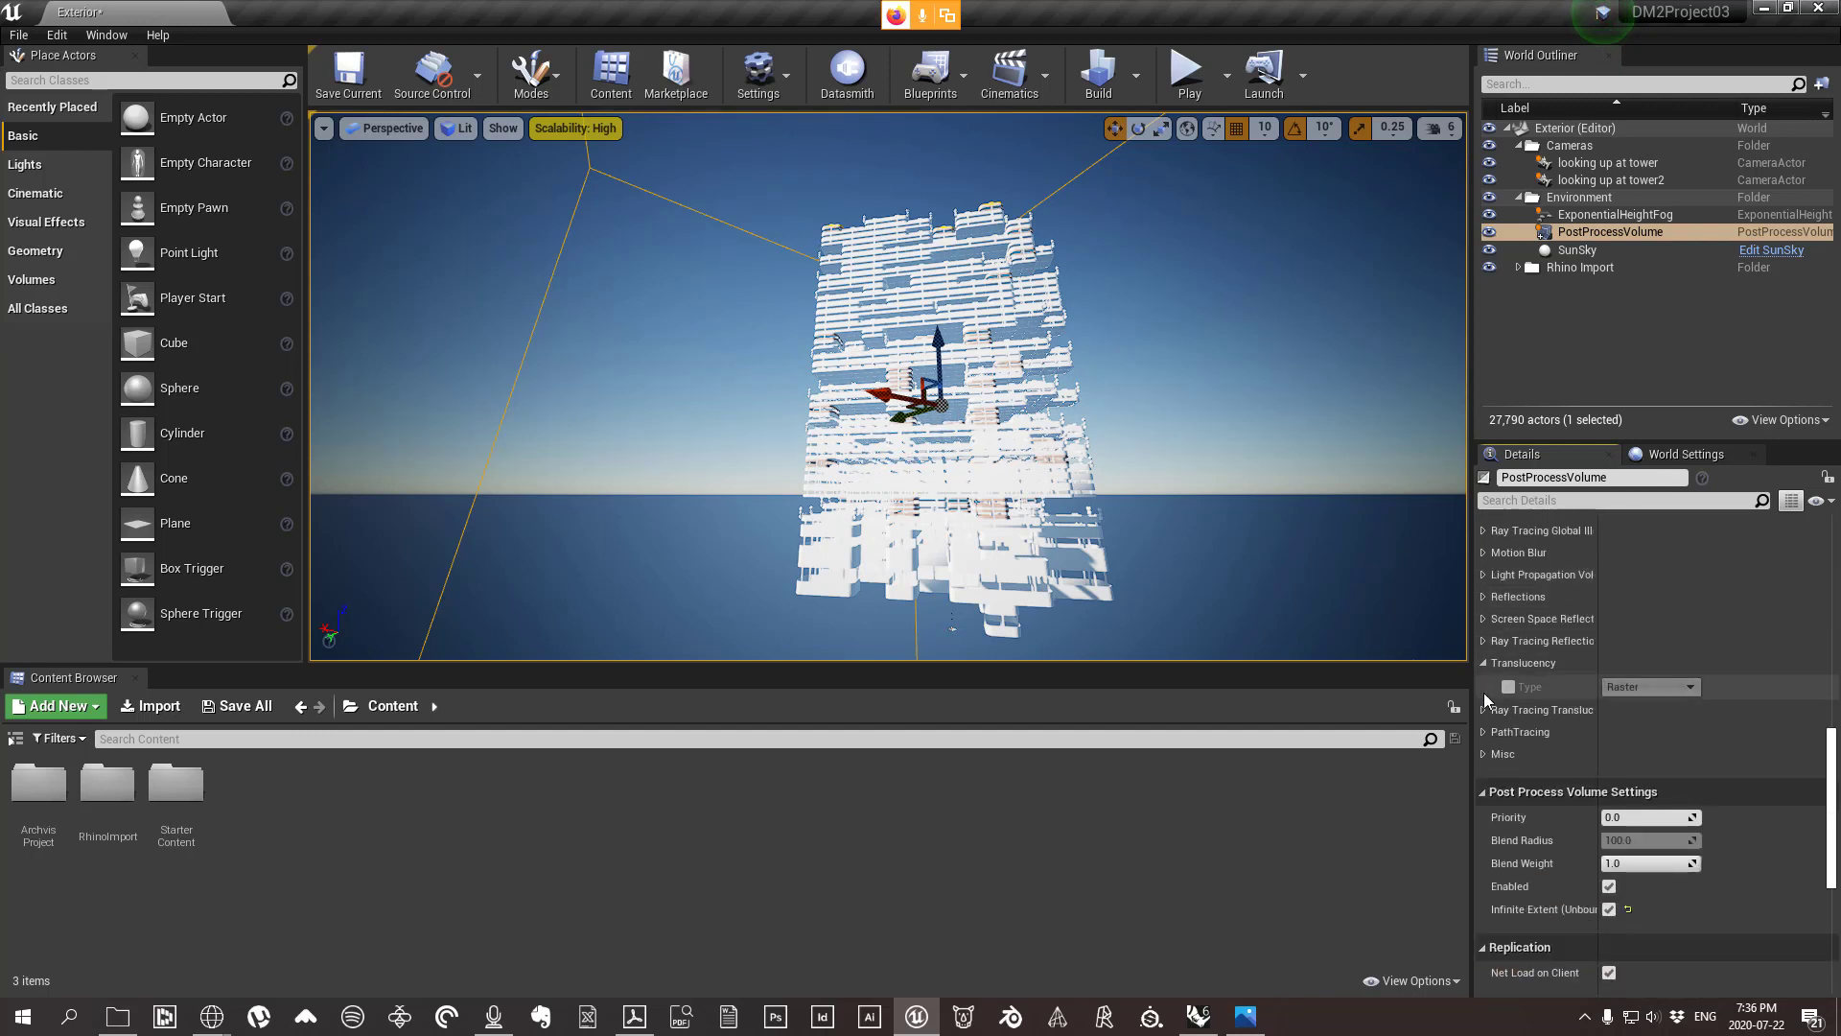
pyautogui.scroll(-5, 1483, 691)
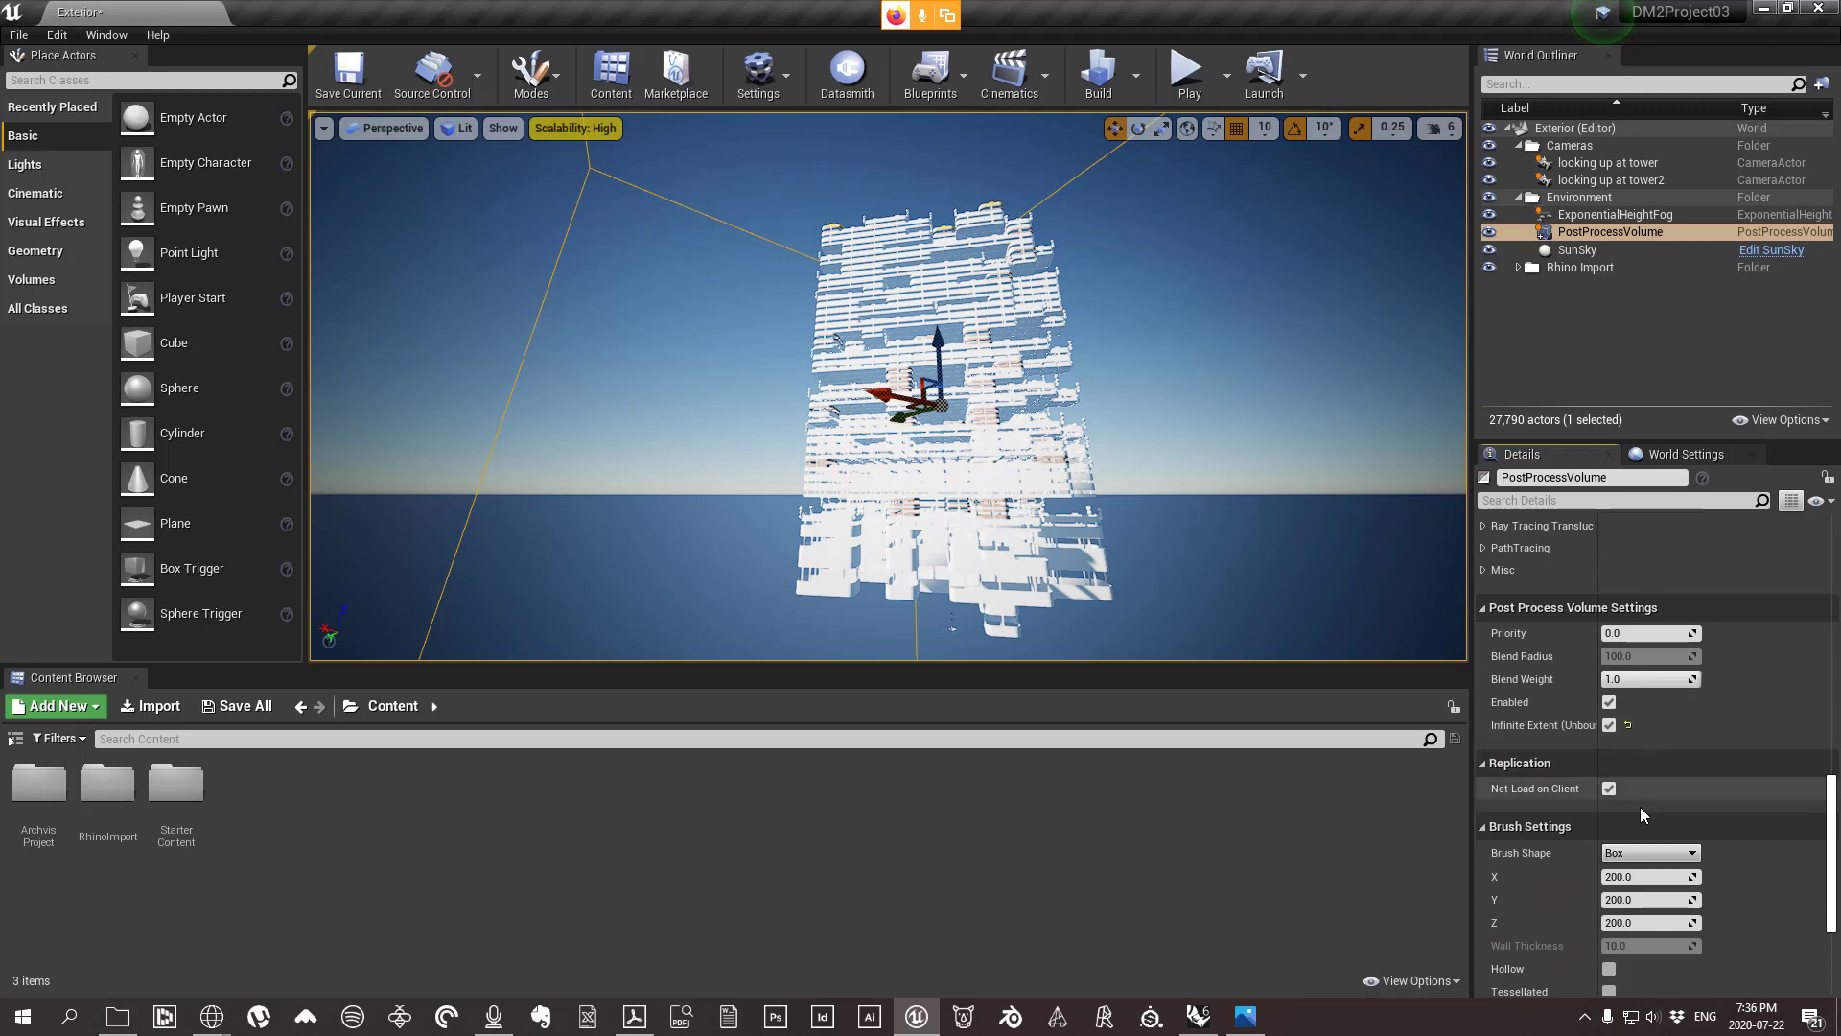
pyautogui.scroll(-2, 1640, 810)
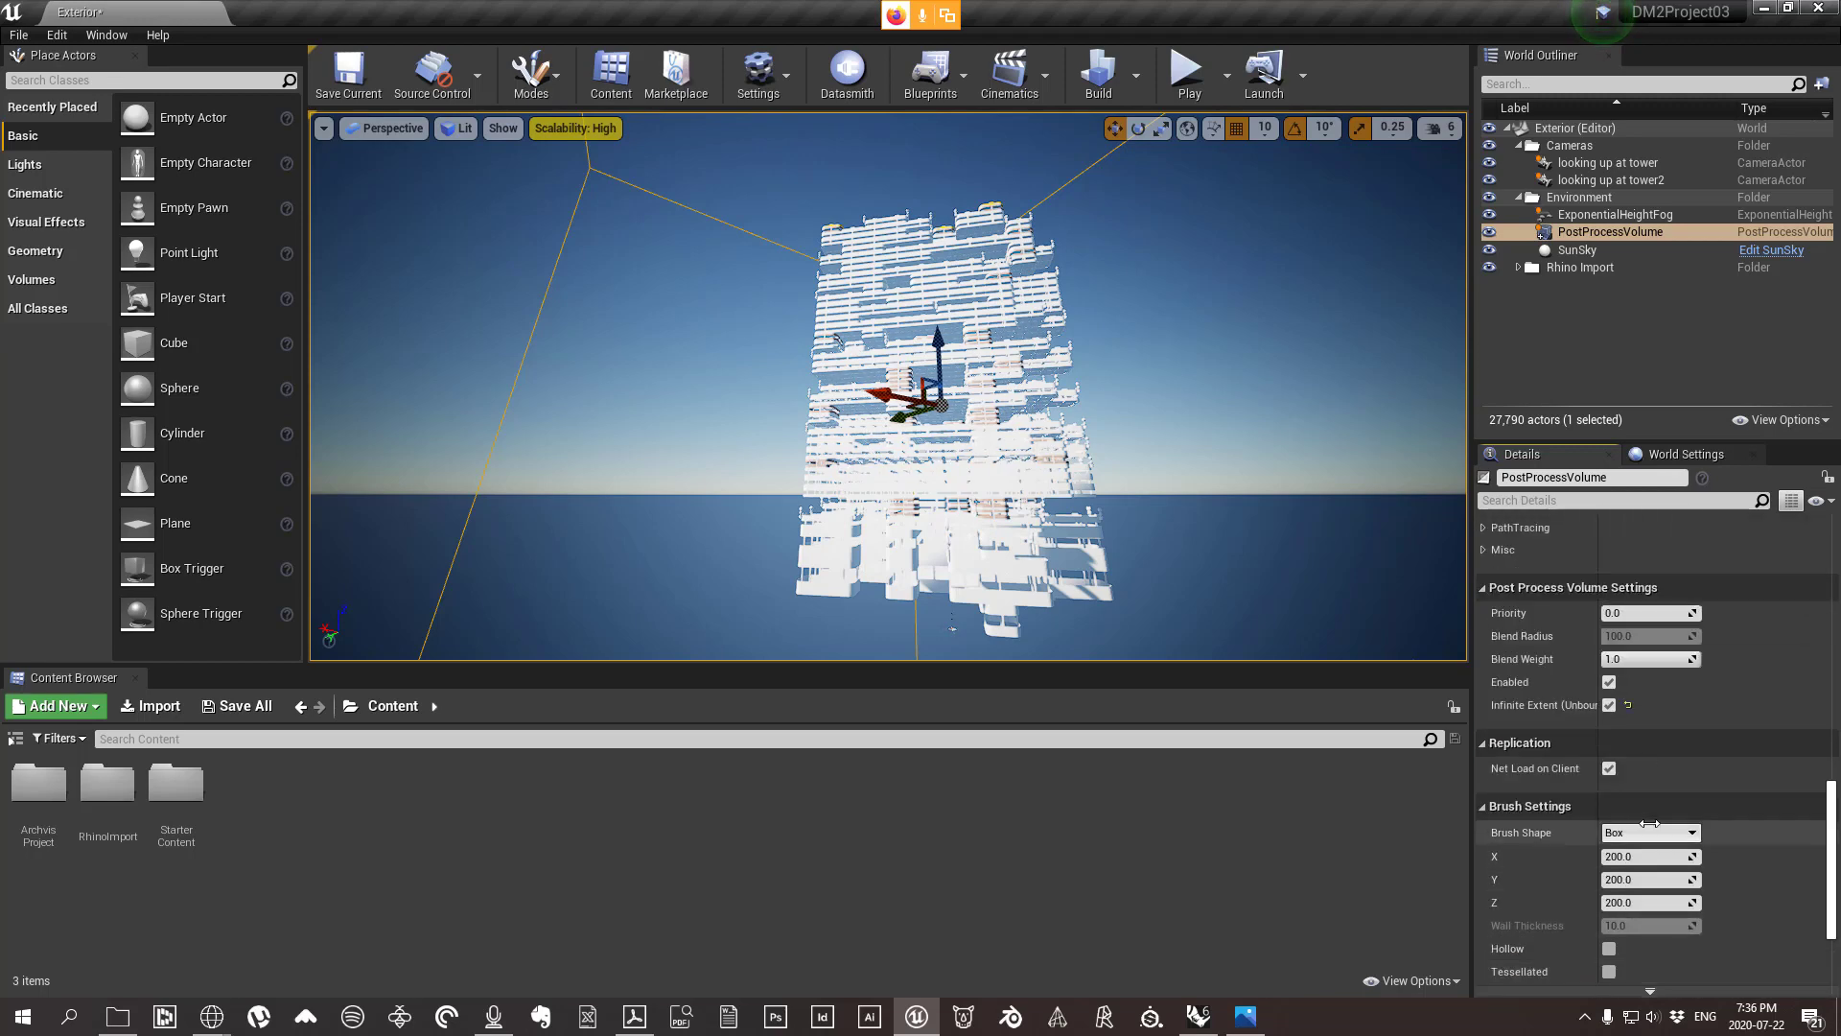
pyautogui.scroll(15, 1647, 823)
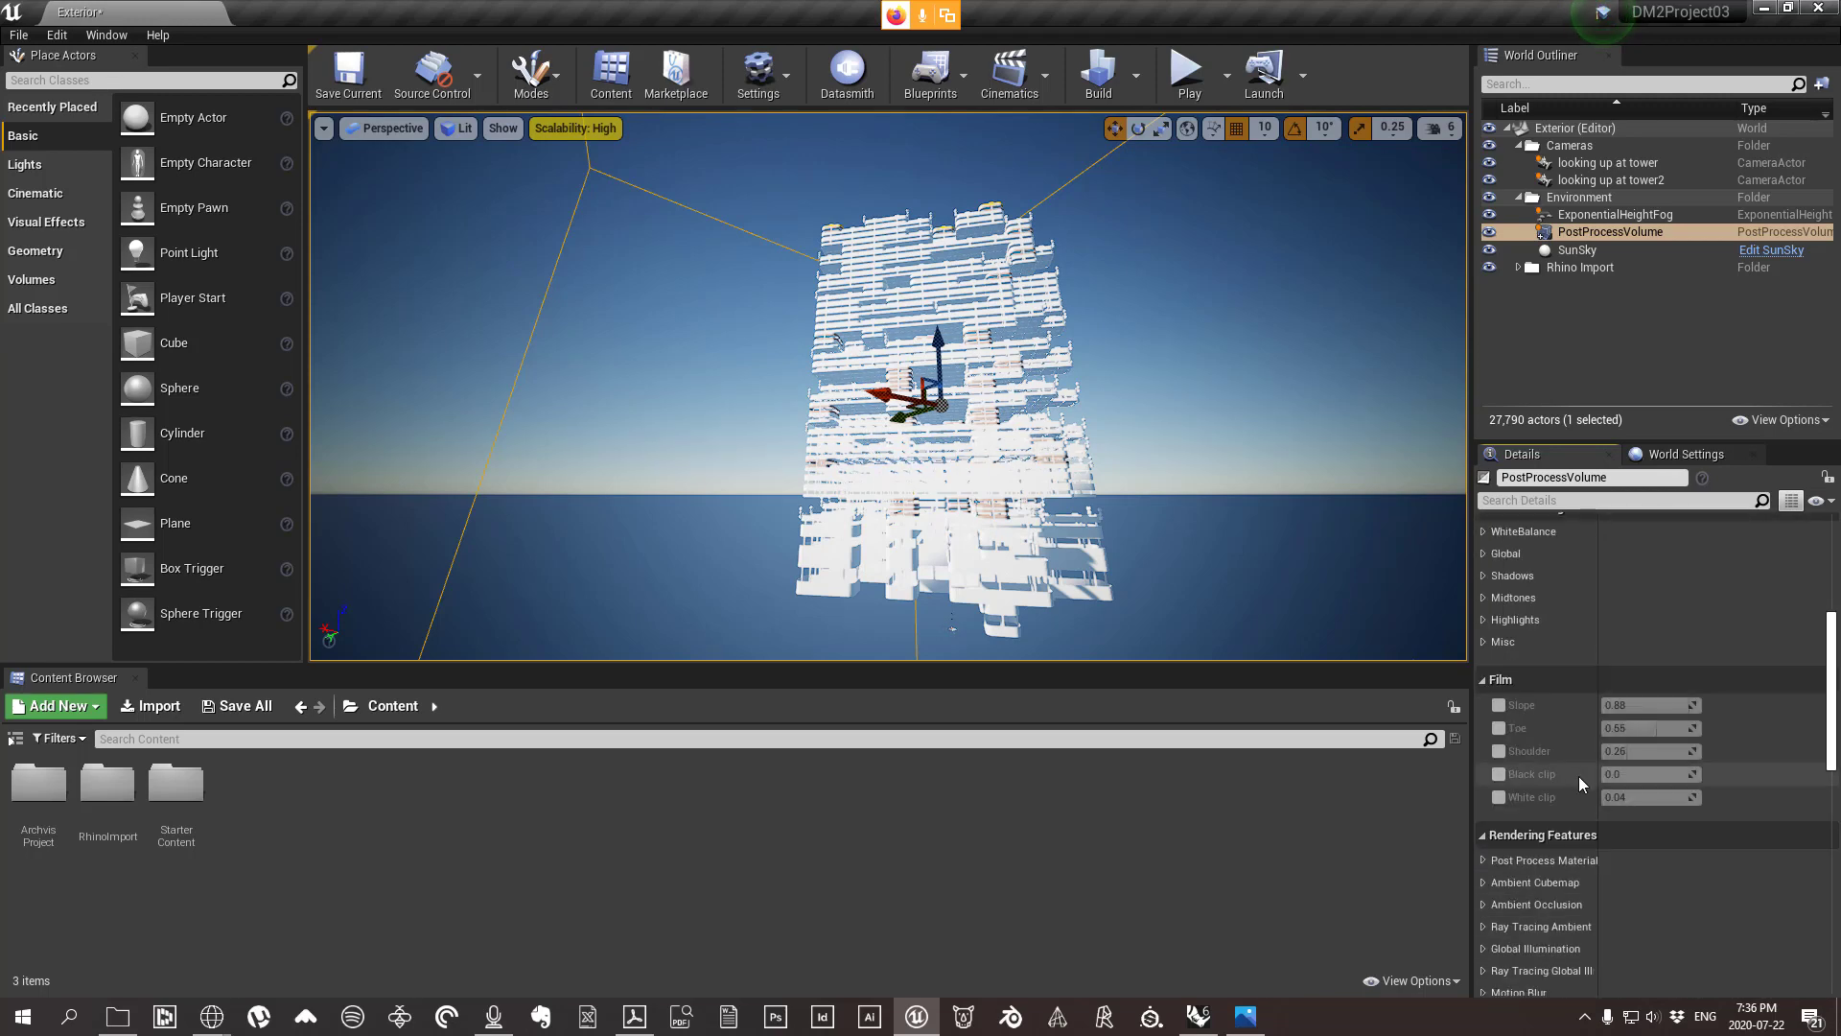
# Try a film slope of about 0.59 on the PostProcessVolume and switch that override off again.
pyautogui.click(1499, 705)
pyautogui.moveTo(1678, 705)
pyautogui.mouseDown()
pyautogui.moveTo(1610, 704)
pyautogui.moveTo(1683, 705)
pyautogui.moveTo(1662, 705)
pyautogui.mouseUp()
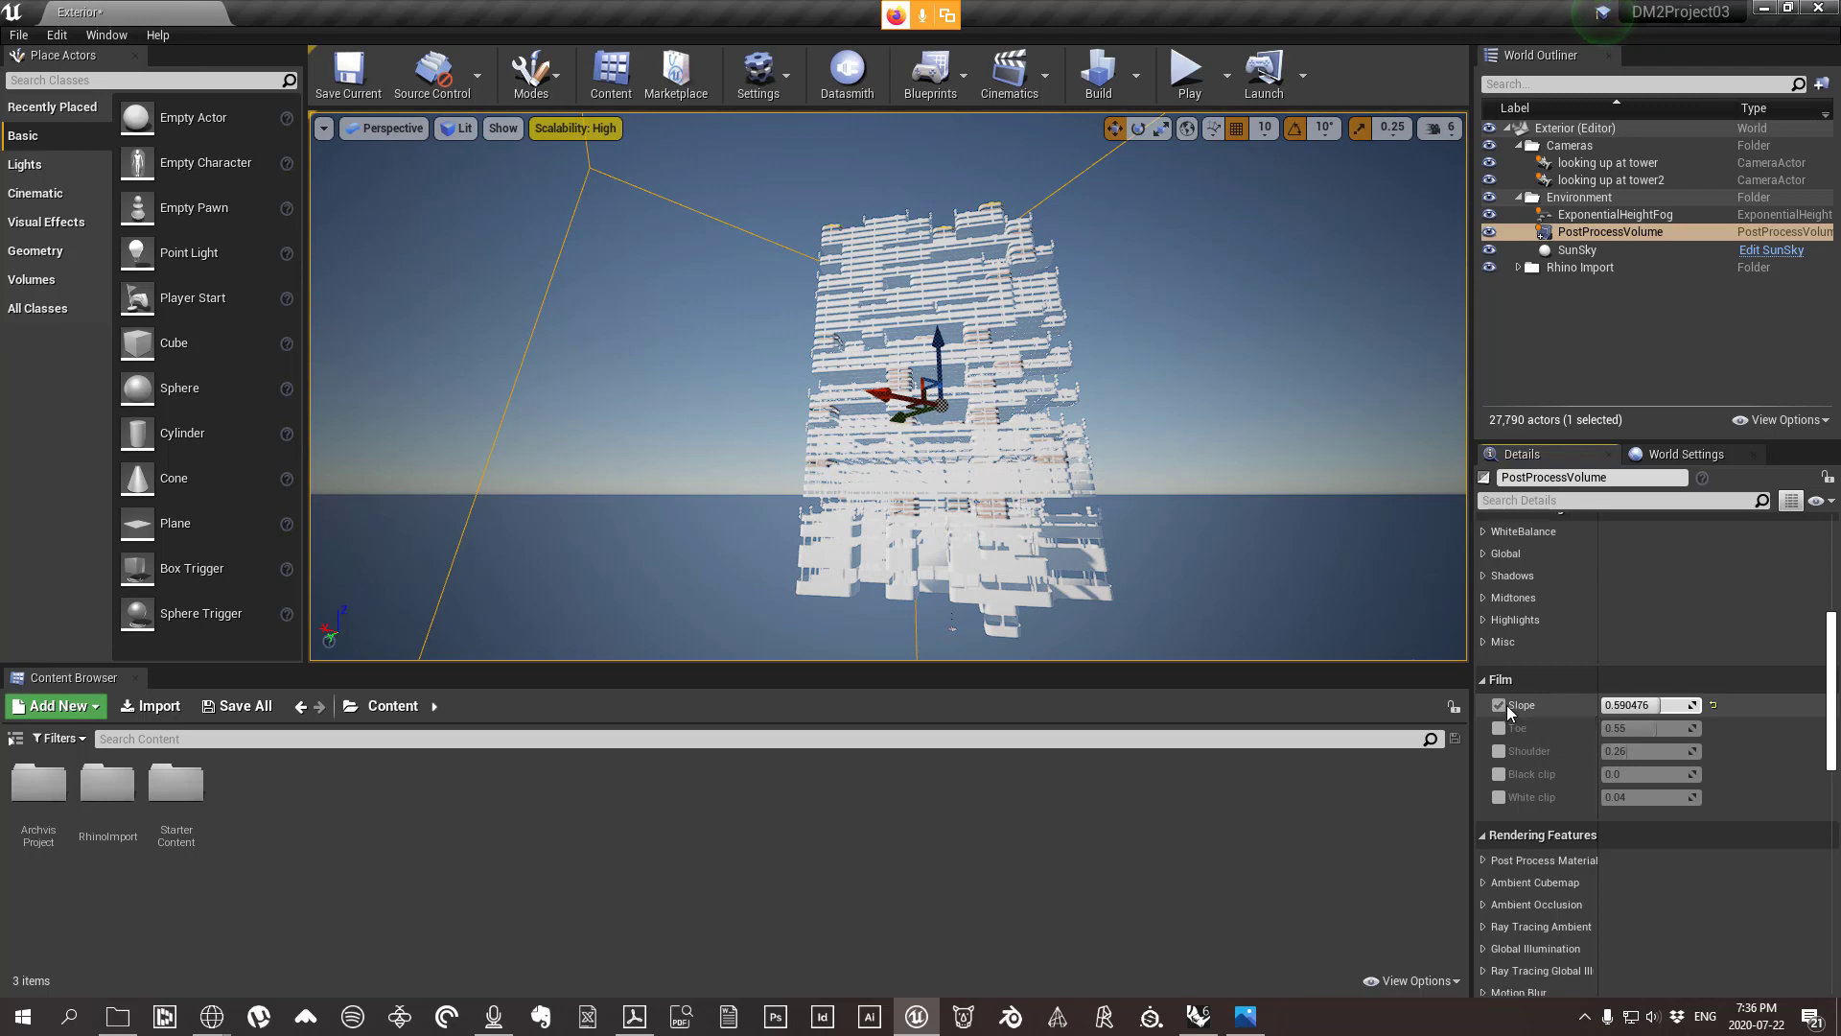
pyautogui.click(1501, 704)
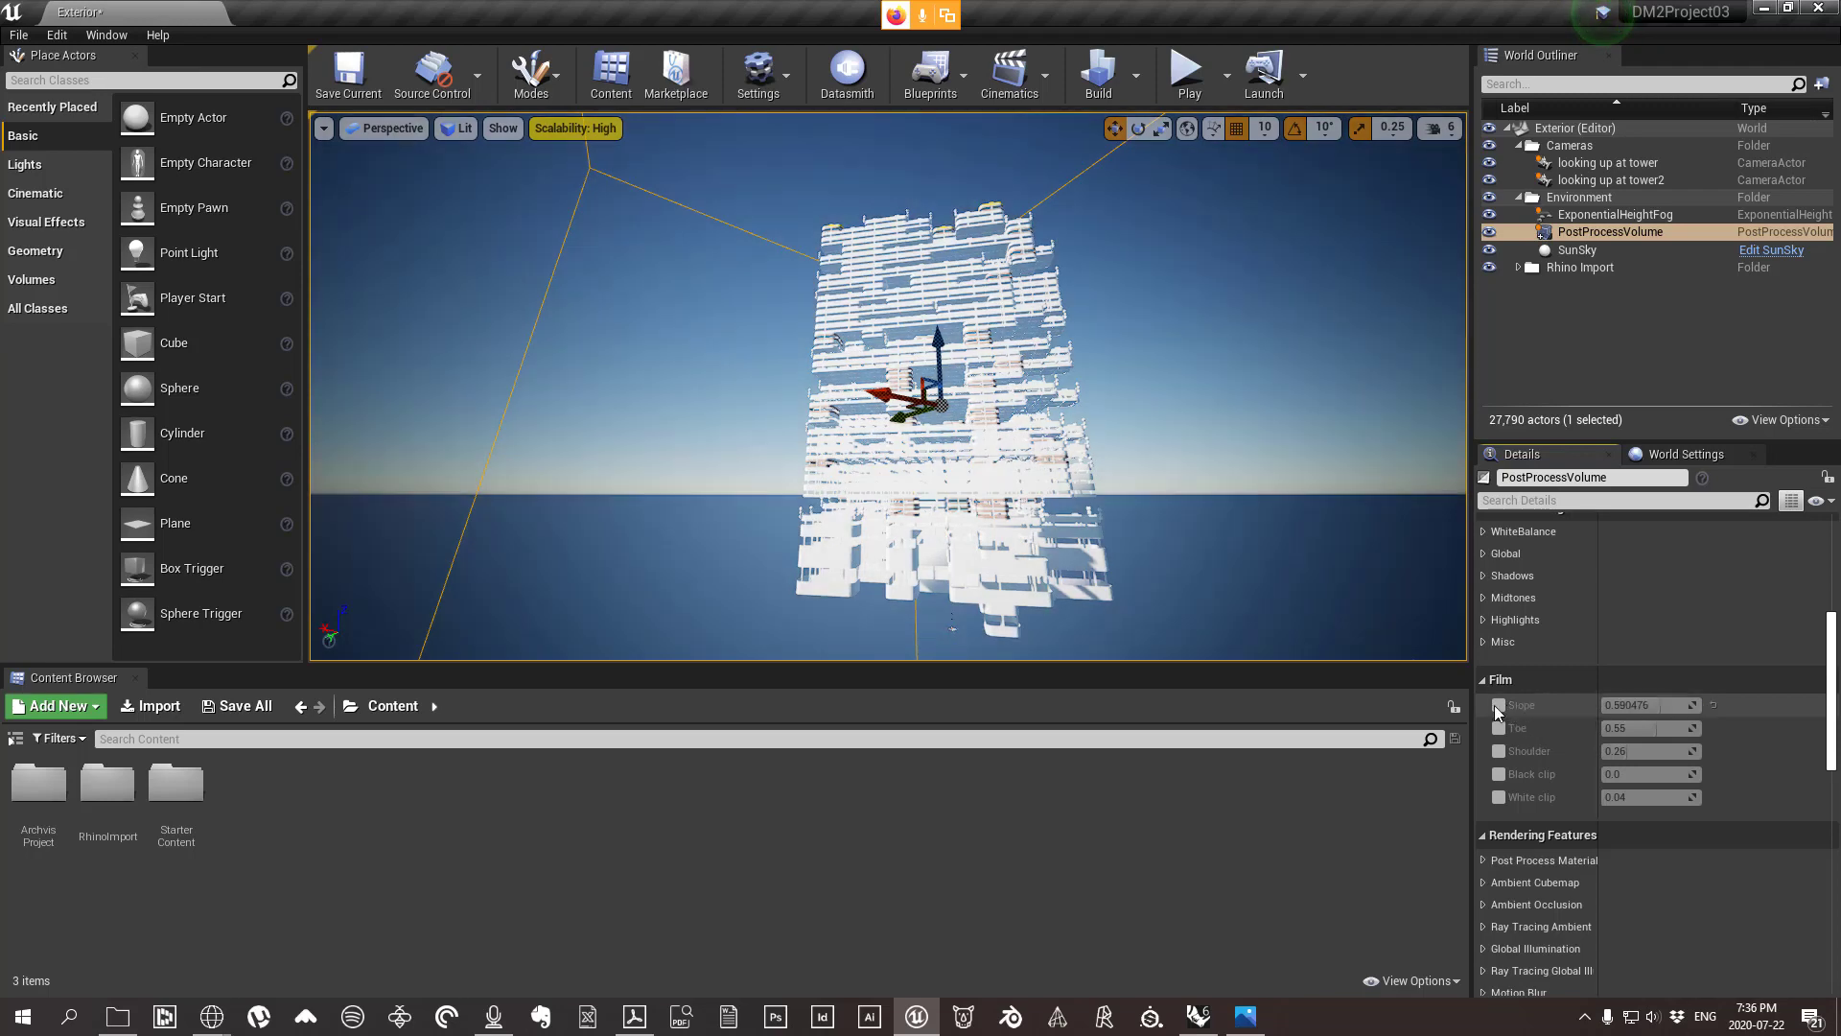
# Set the PostProcessVolume's scale to 4000 in X, 4000 in Y and 40000 in Z.
pyautogui.click(1108, 180)
pyautogui.moveTo(1156, 297); pyautogui.dragTo(1108, 325)
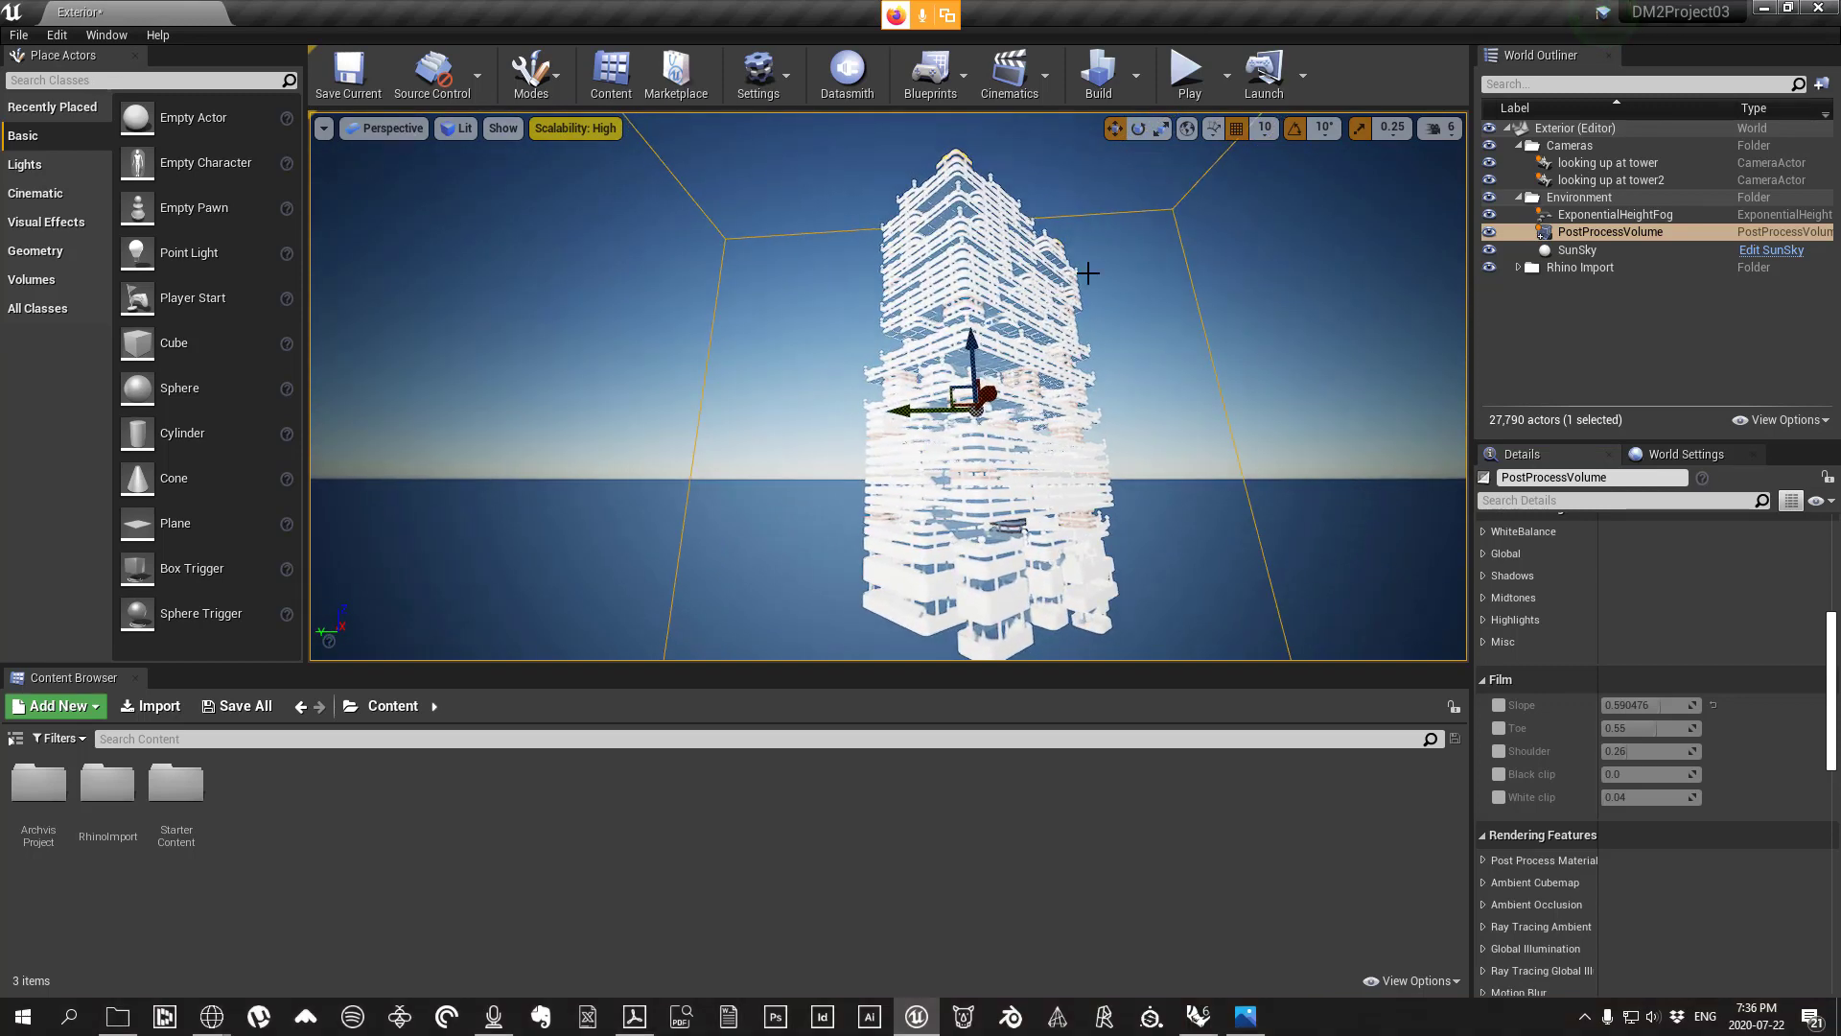
pyautogui.scroll(5, 1768, 733)
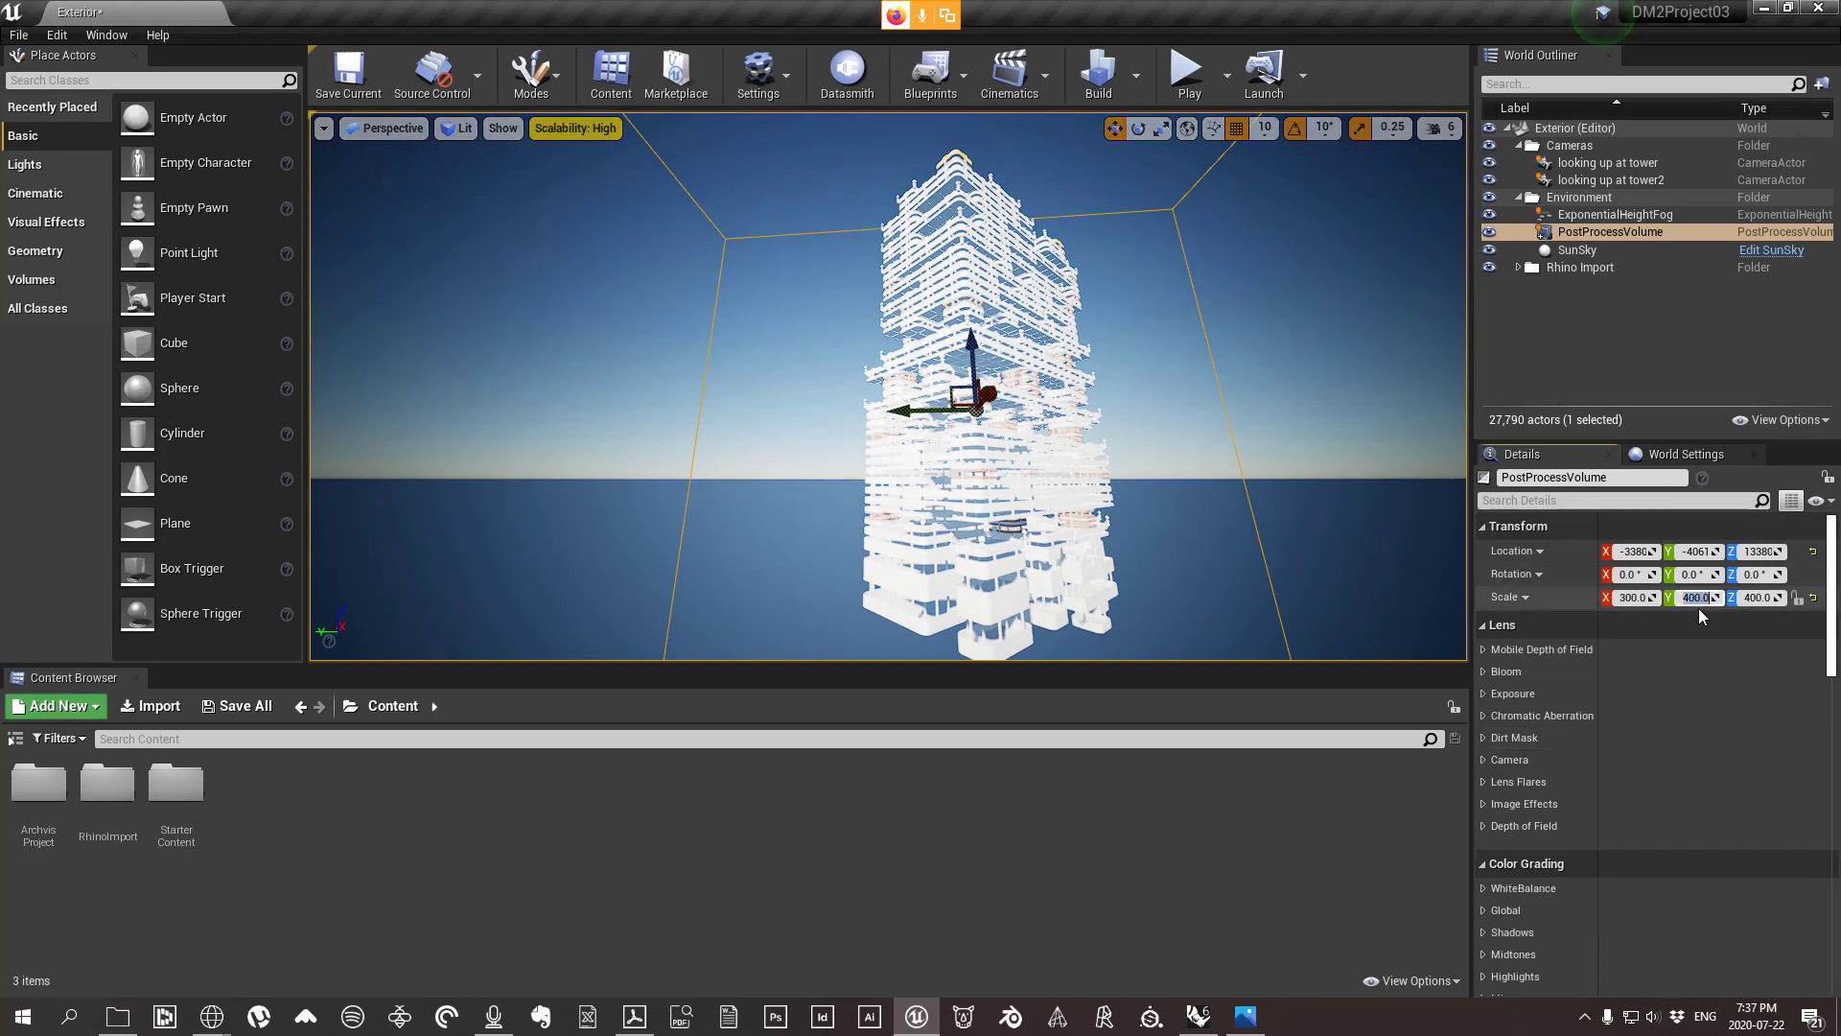
pyautogui.write('00')
pyautogui.click(1634, 597)
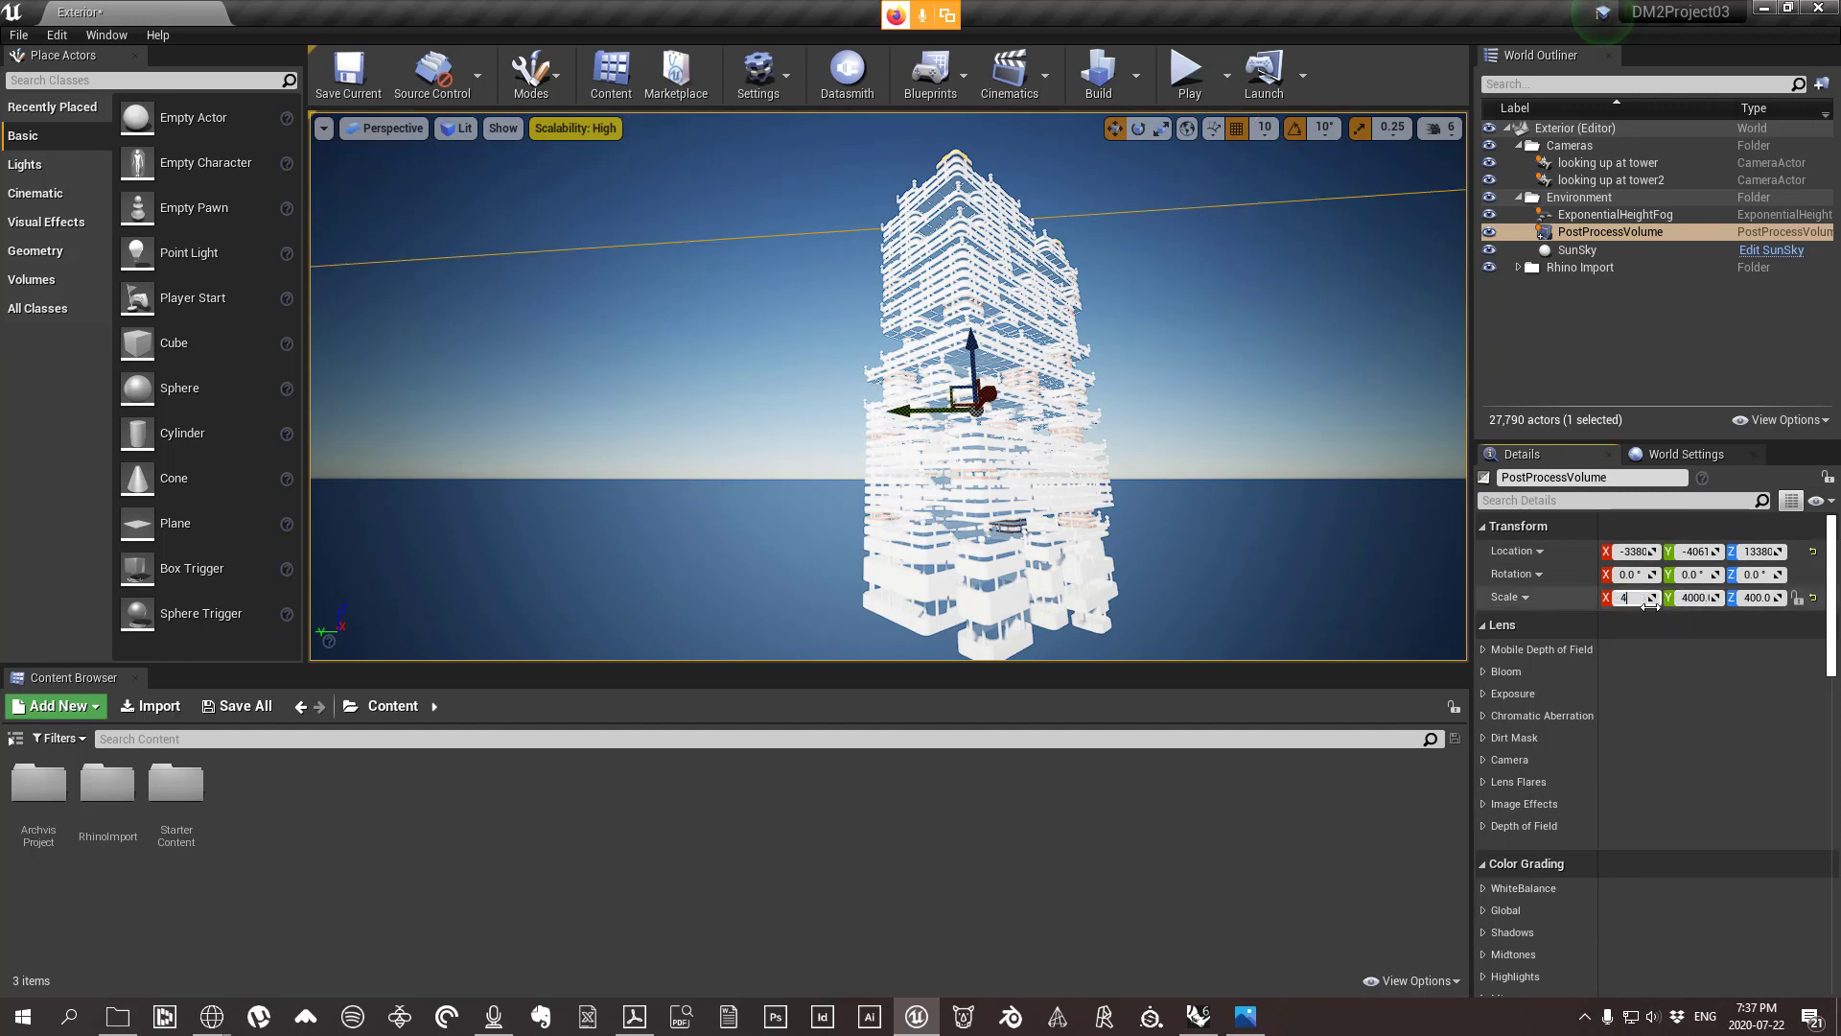
pyautogui.press('Tab')
pyautogui.press('Tab')
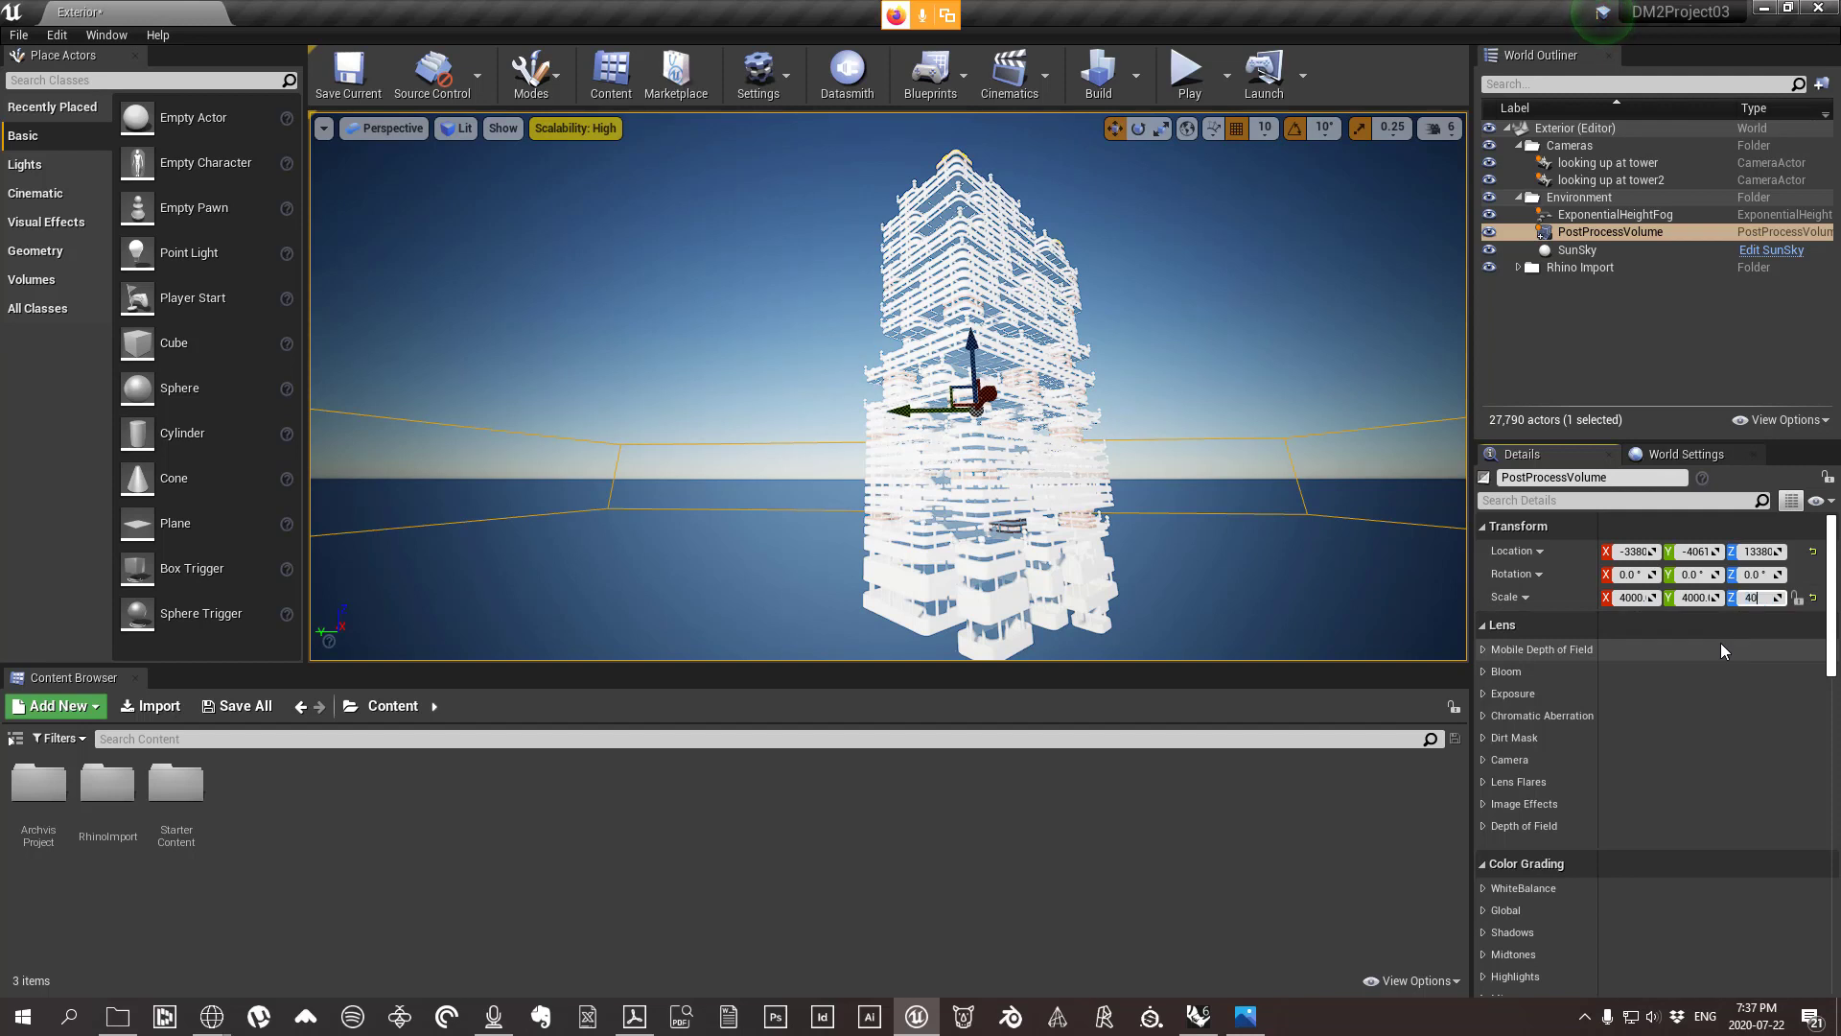
pyautogui.write('30000')
pyautogui.press('Return')
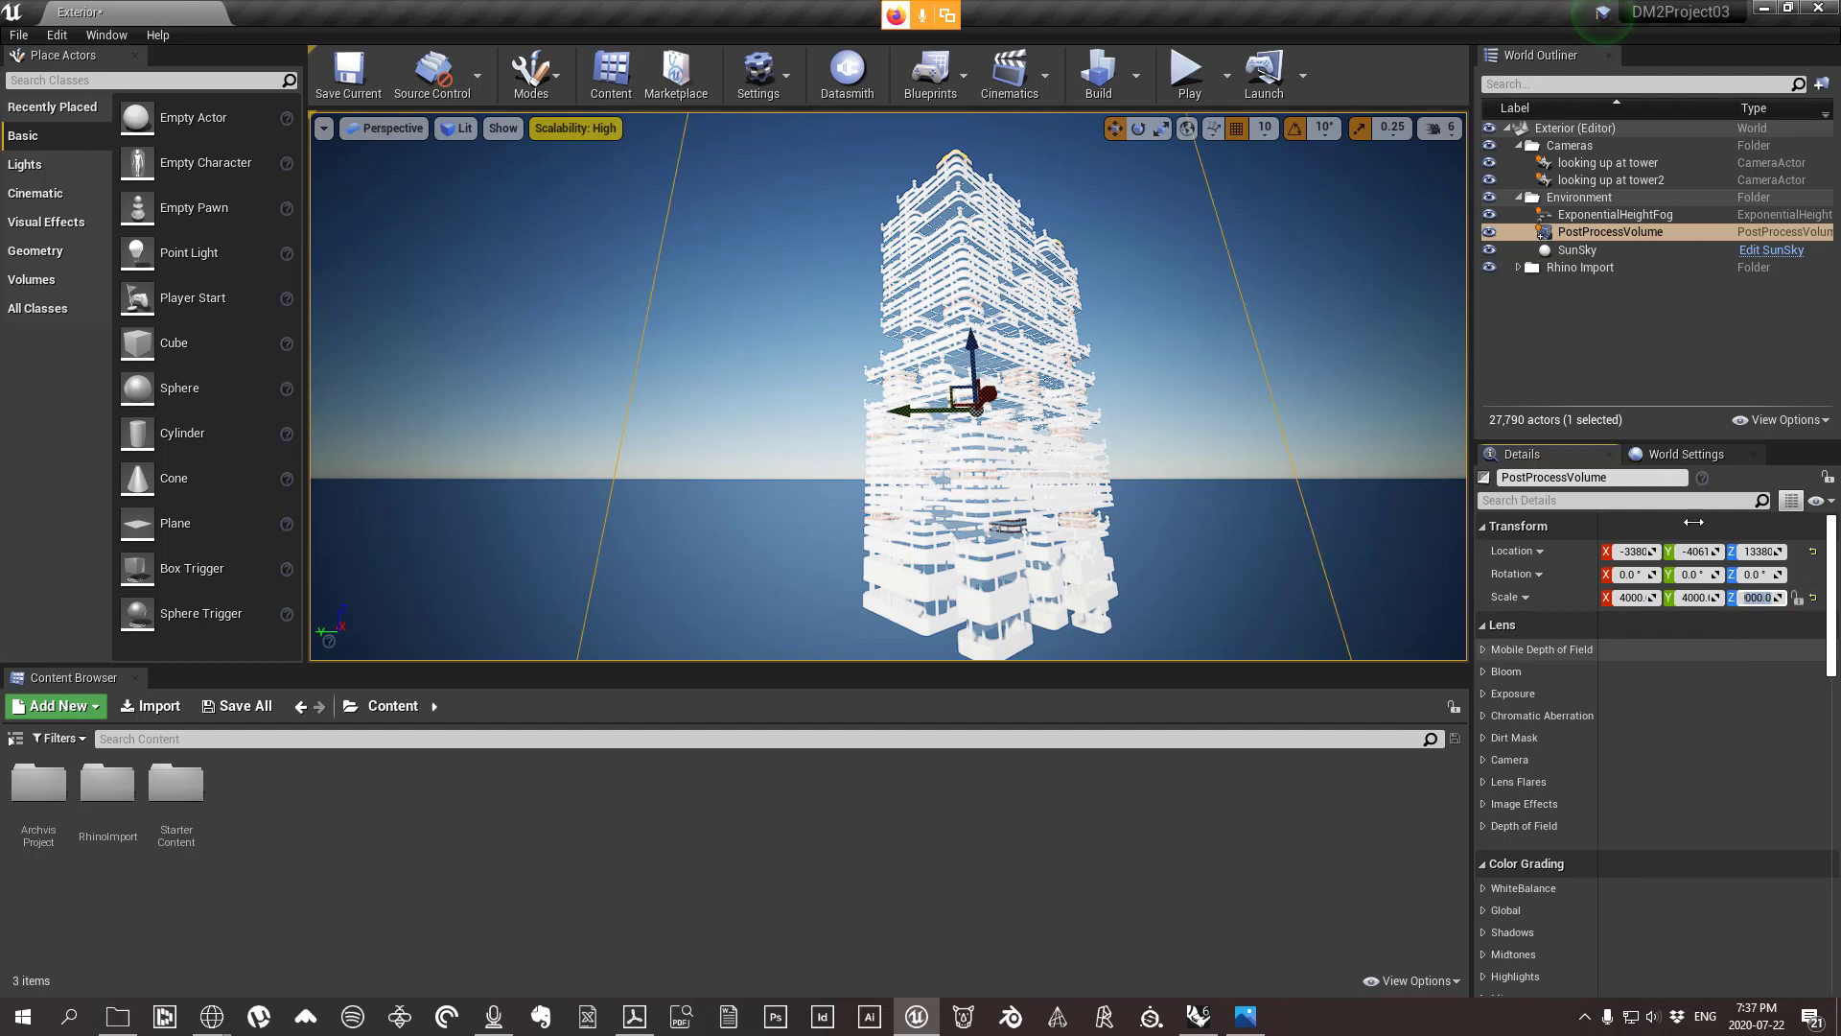
# Check the enlarged volume around the tower, reselect it and set its X scale to 40000 and Y scale to 0.
pyautogui.click(1270, 362)
pyautogui.moveTo(1269, 363); pyautogui.dragTo(629, 168)
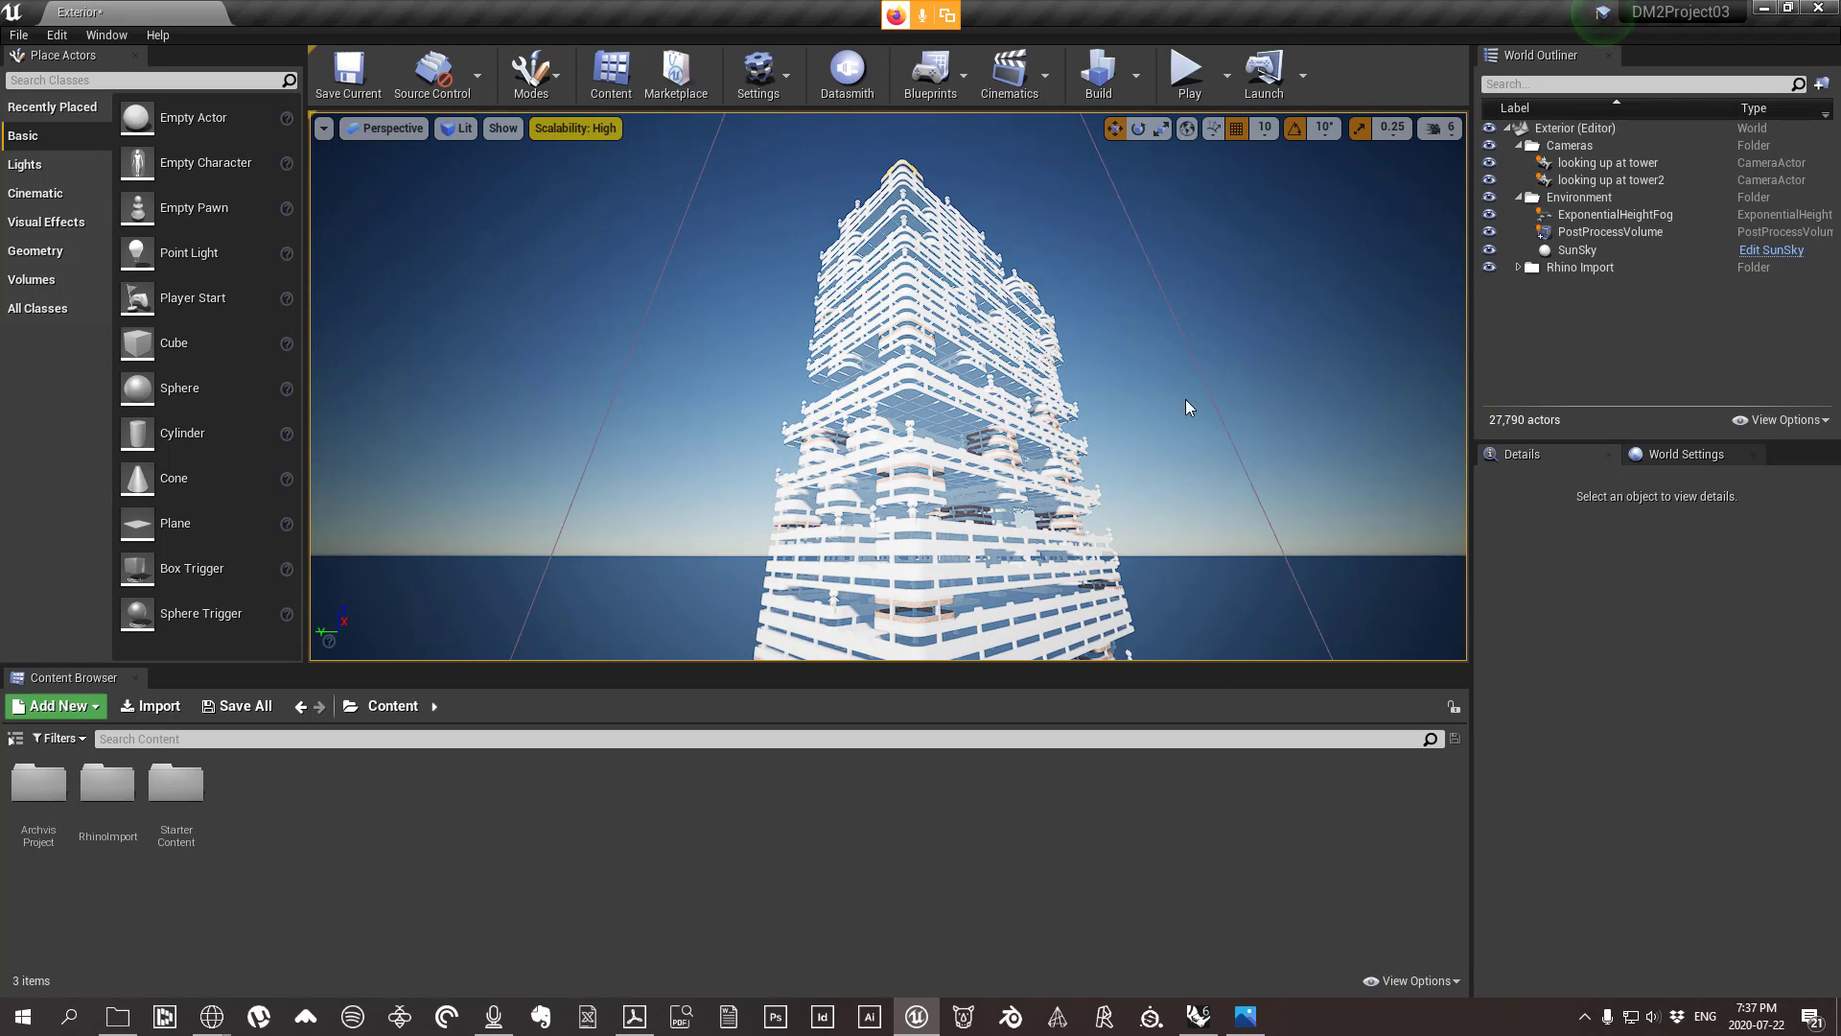
pyautogui.click(1261, 498)
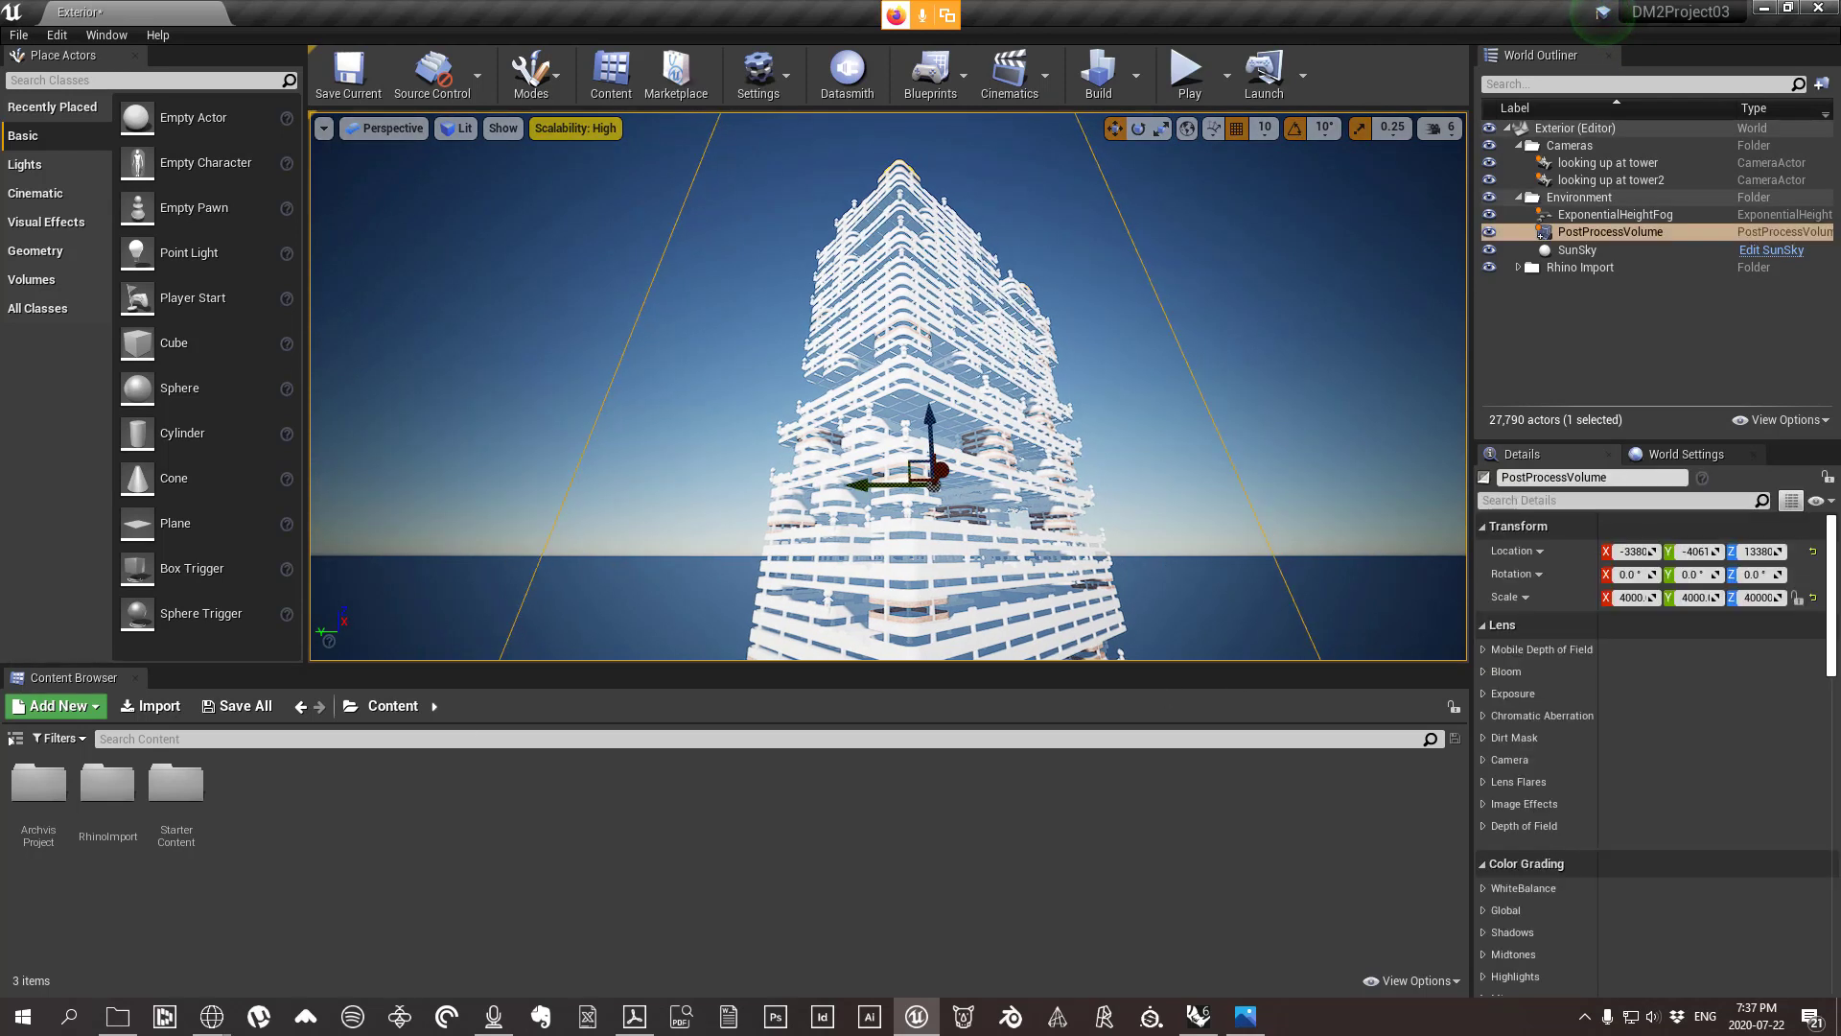
pyautogui.click(1635, 598)
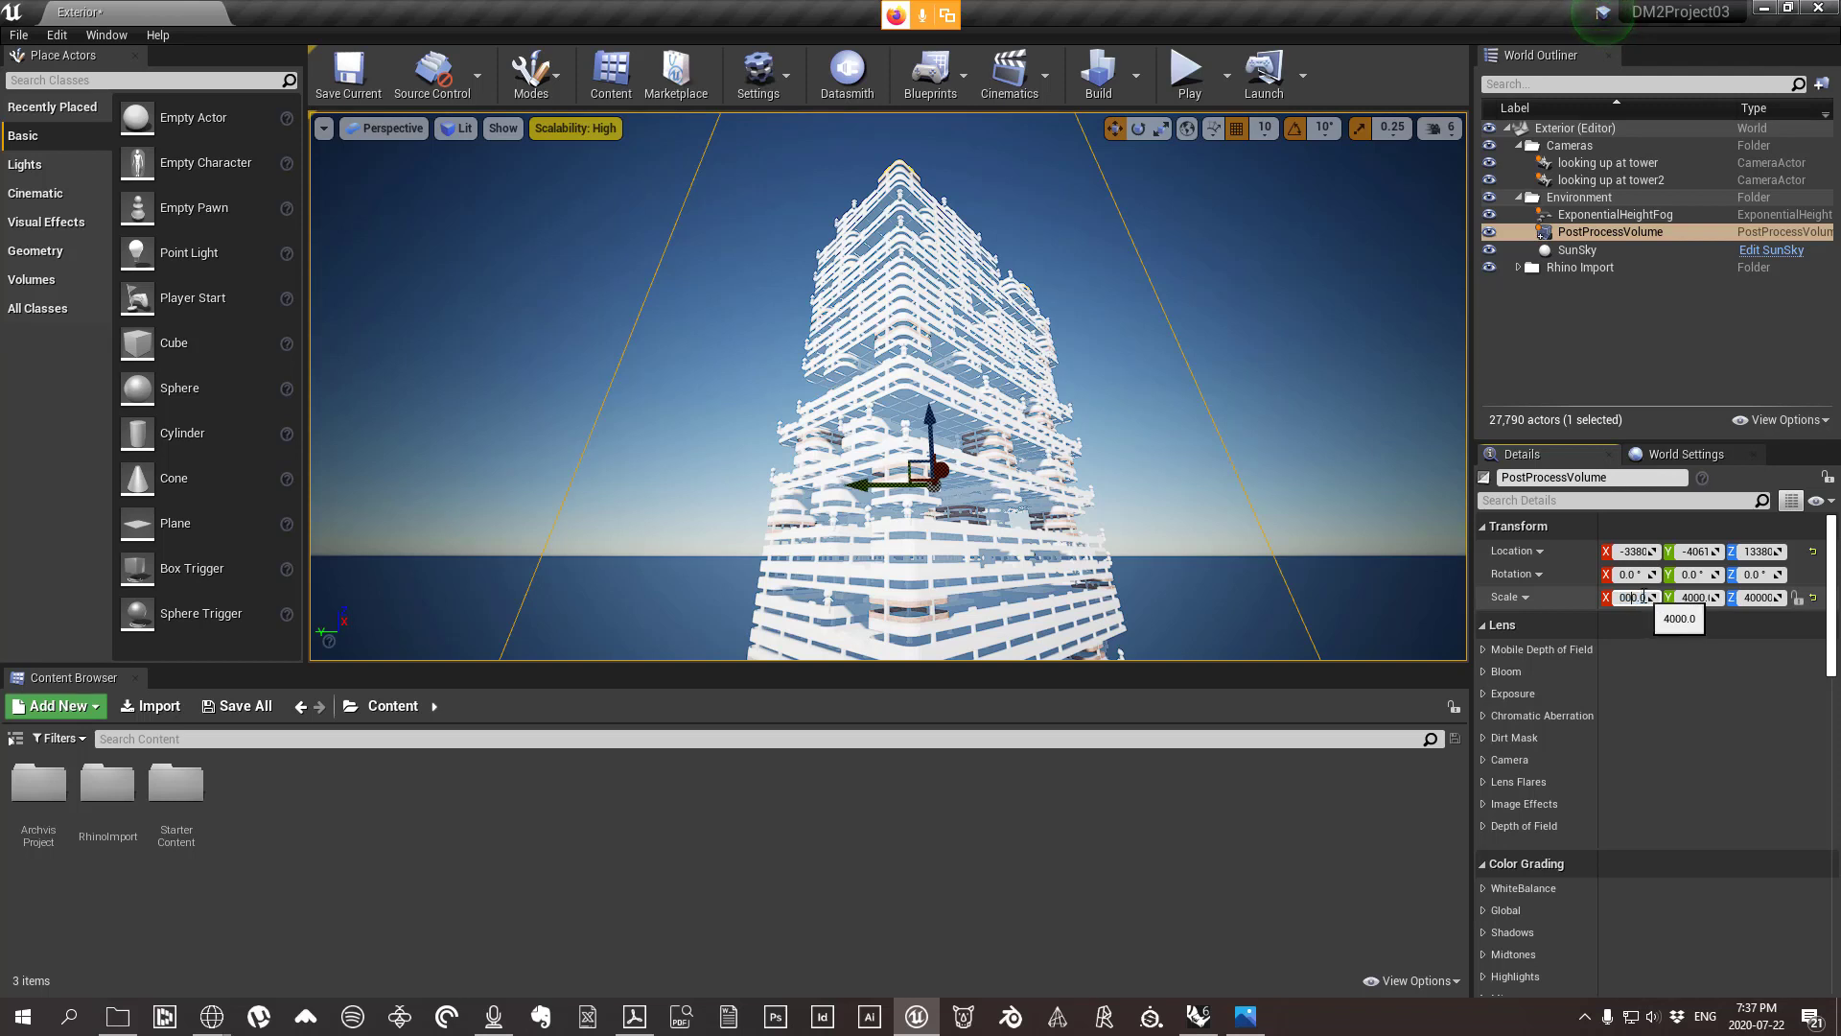
pyautogui.write('0')
pyautogui.press('Tab')
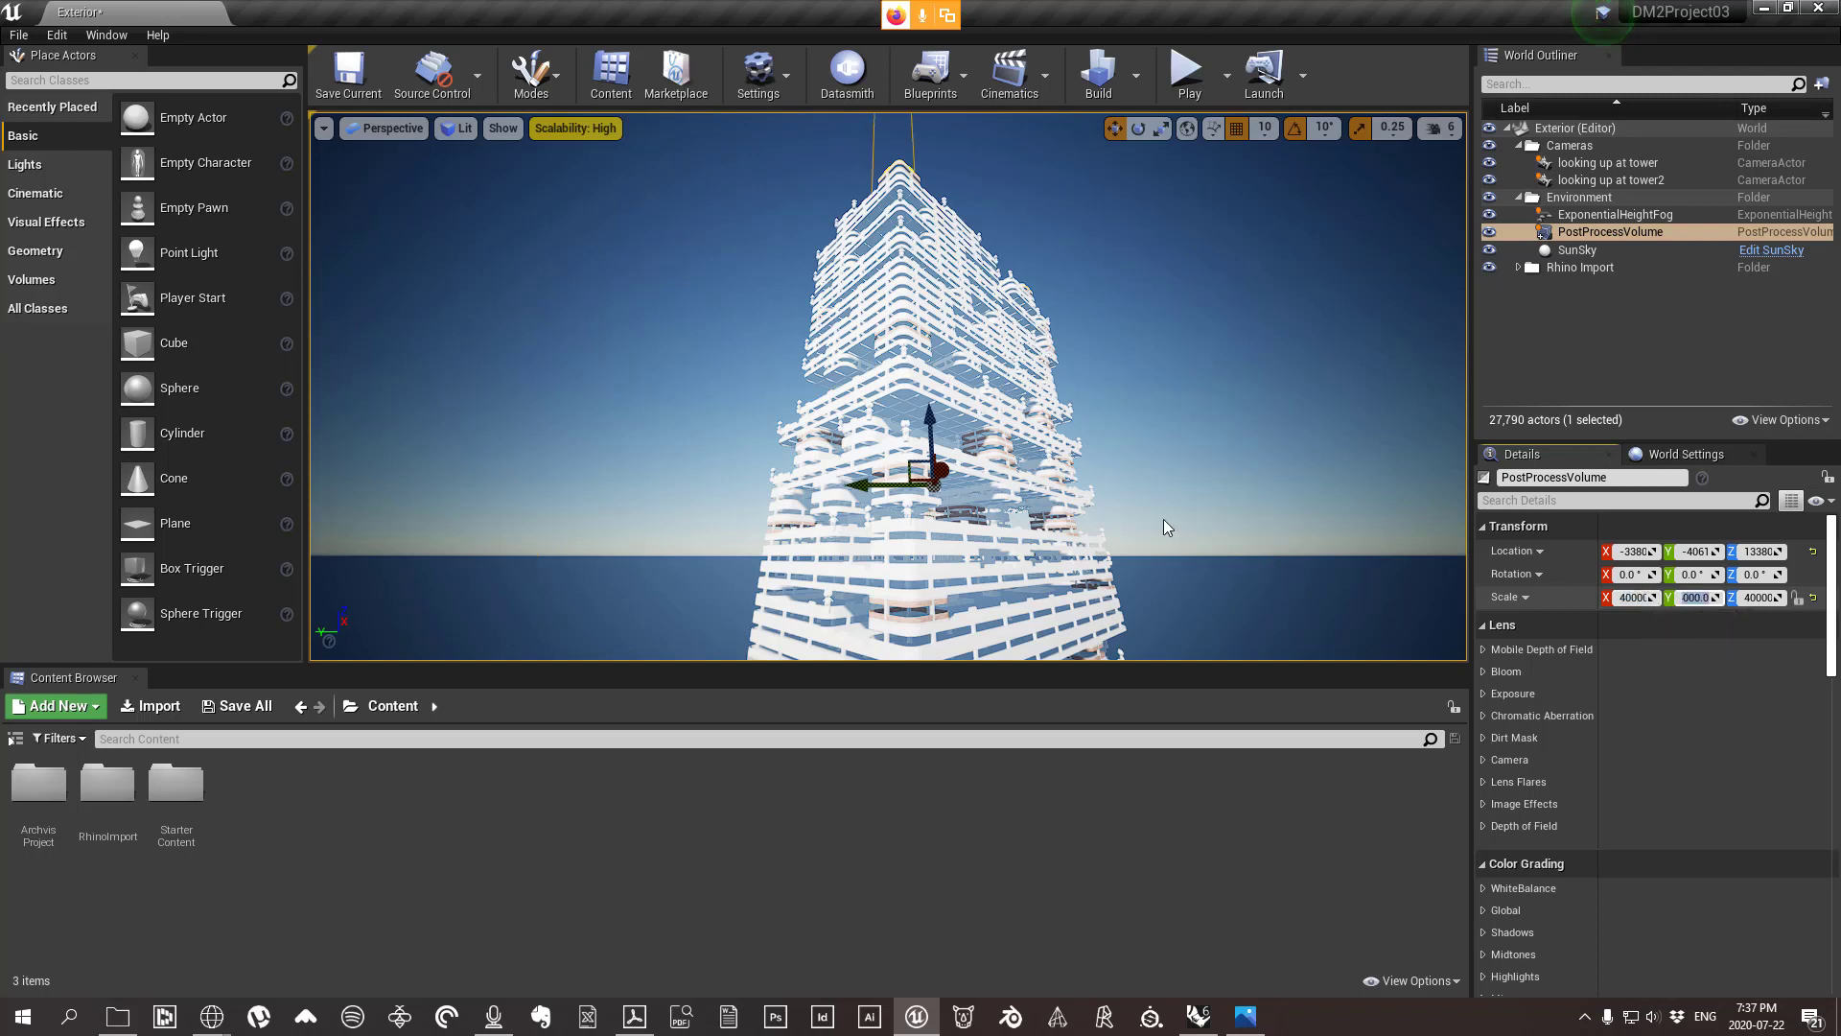
pyautogui.write('0')
pyautogui.press('Return')
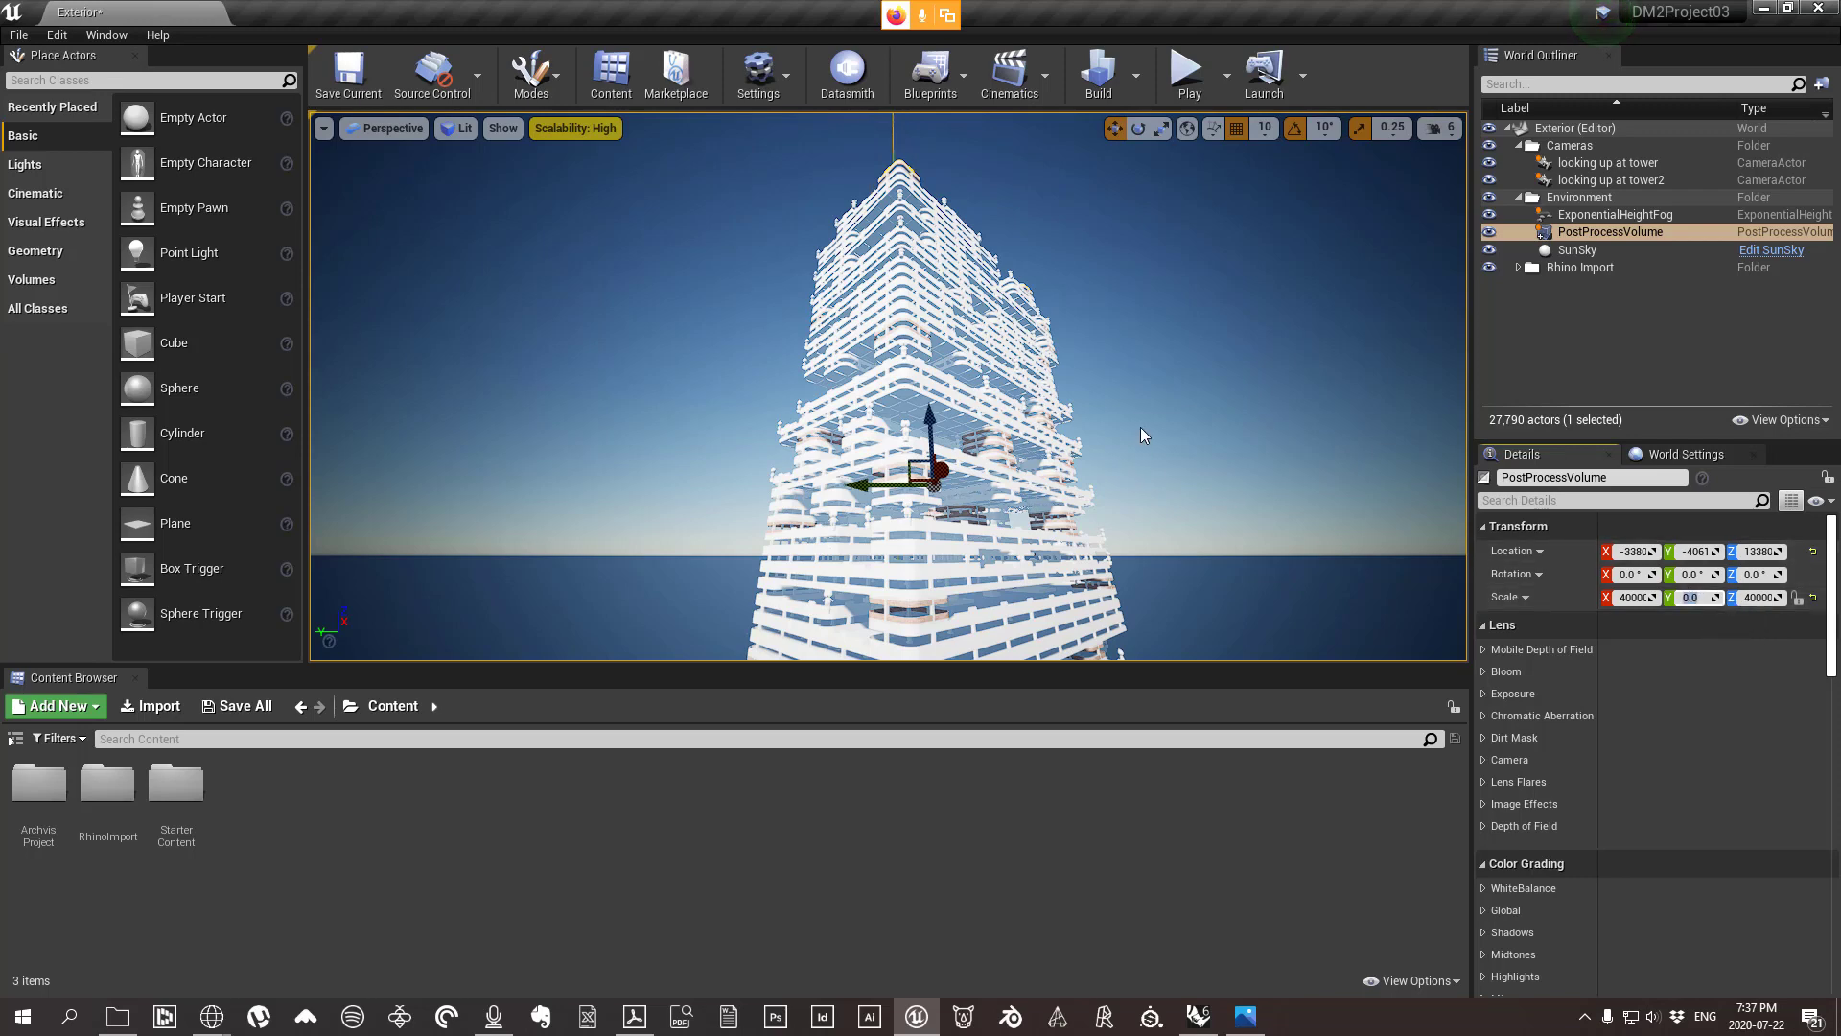
# Deselect the volume and view the tower from a low viewpoint that shows its shaded side.
pyautogui.click(1164, 409)
pyautogui.moveTo(1163, 409)
pyautogui.mouseDown(button='right')
pyautogui.moveTo(1163, 376)
pyautogui.moveTo(1167, 448)
pyautogui.moveTo(1168, 420)
pyautogui.mouseUp(button='right')
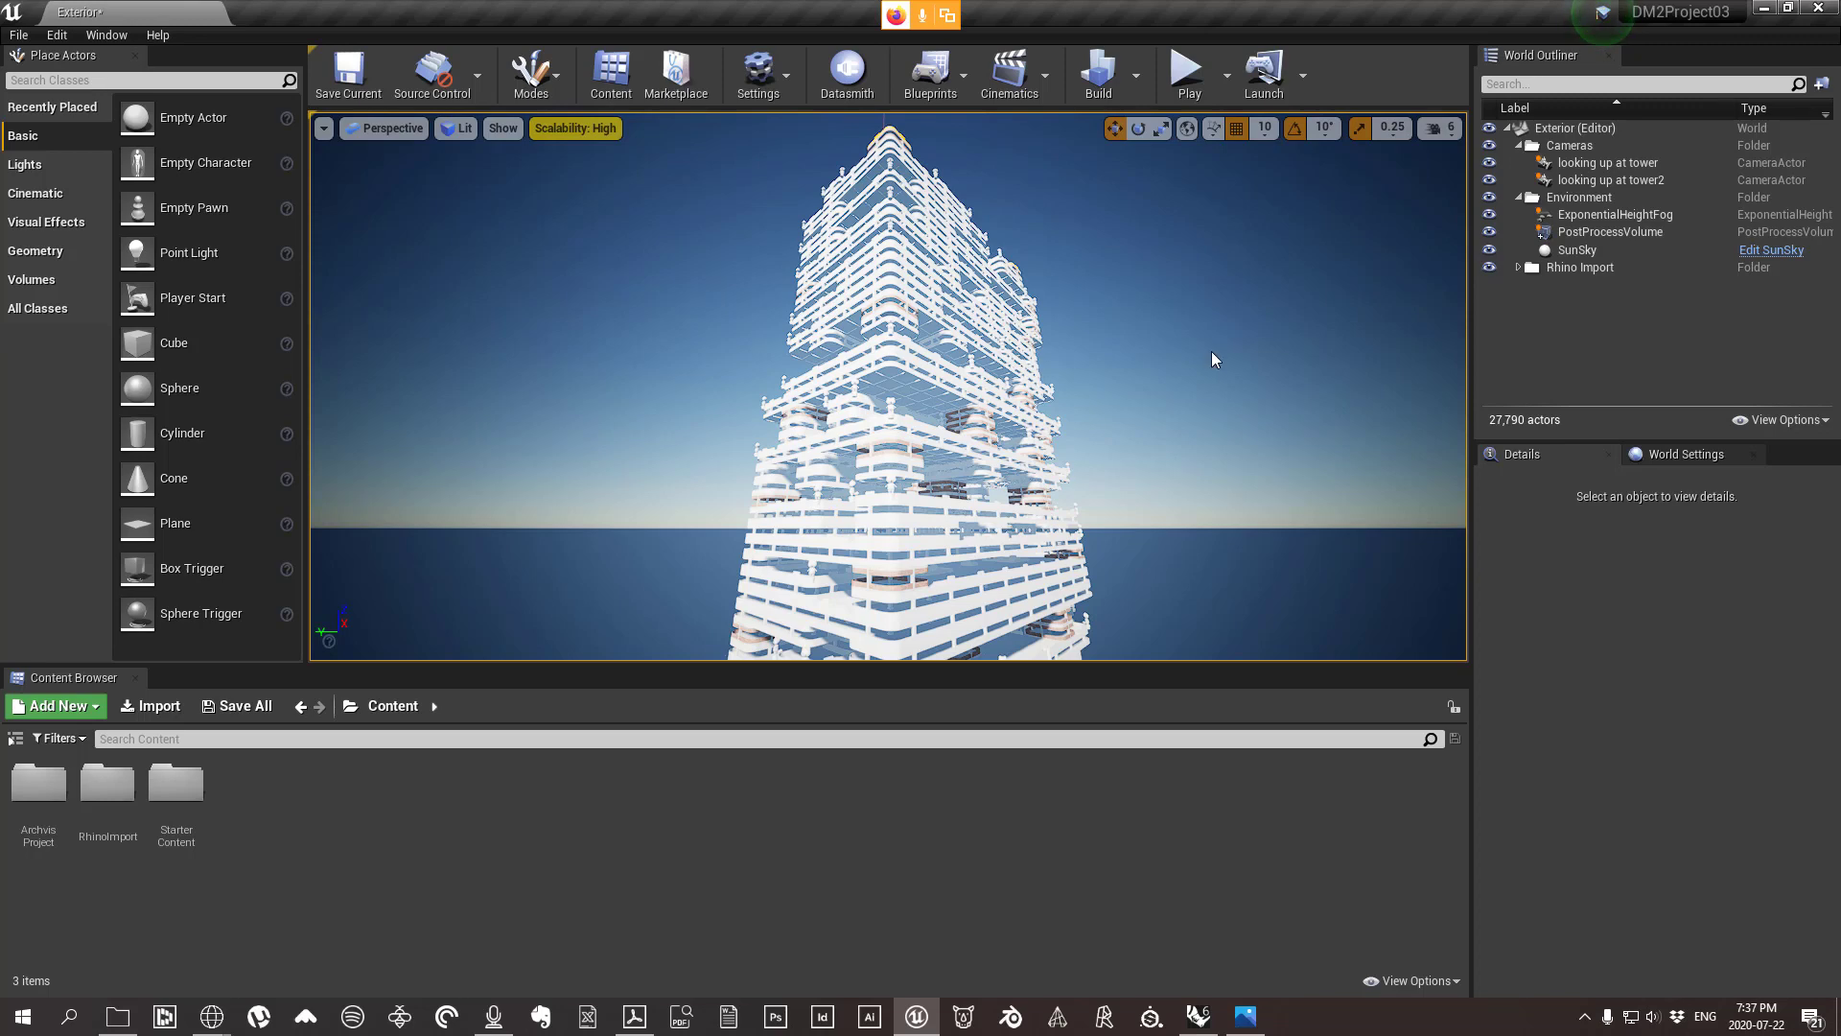
pyautogui.moveTo(1214, 360); pyautogui.dragTo(1091, 333, button='right')
pyautogui.press('d')
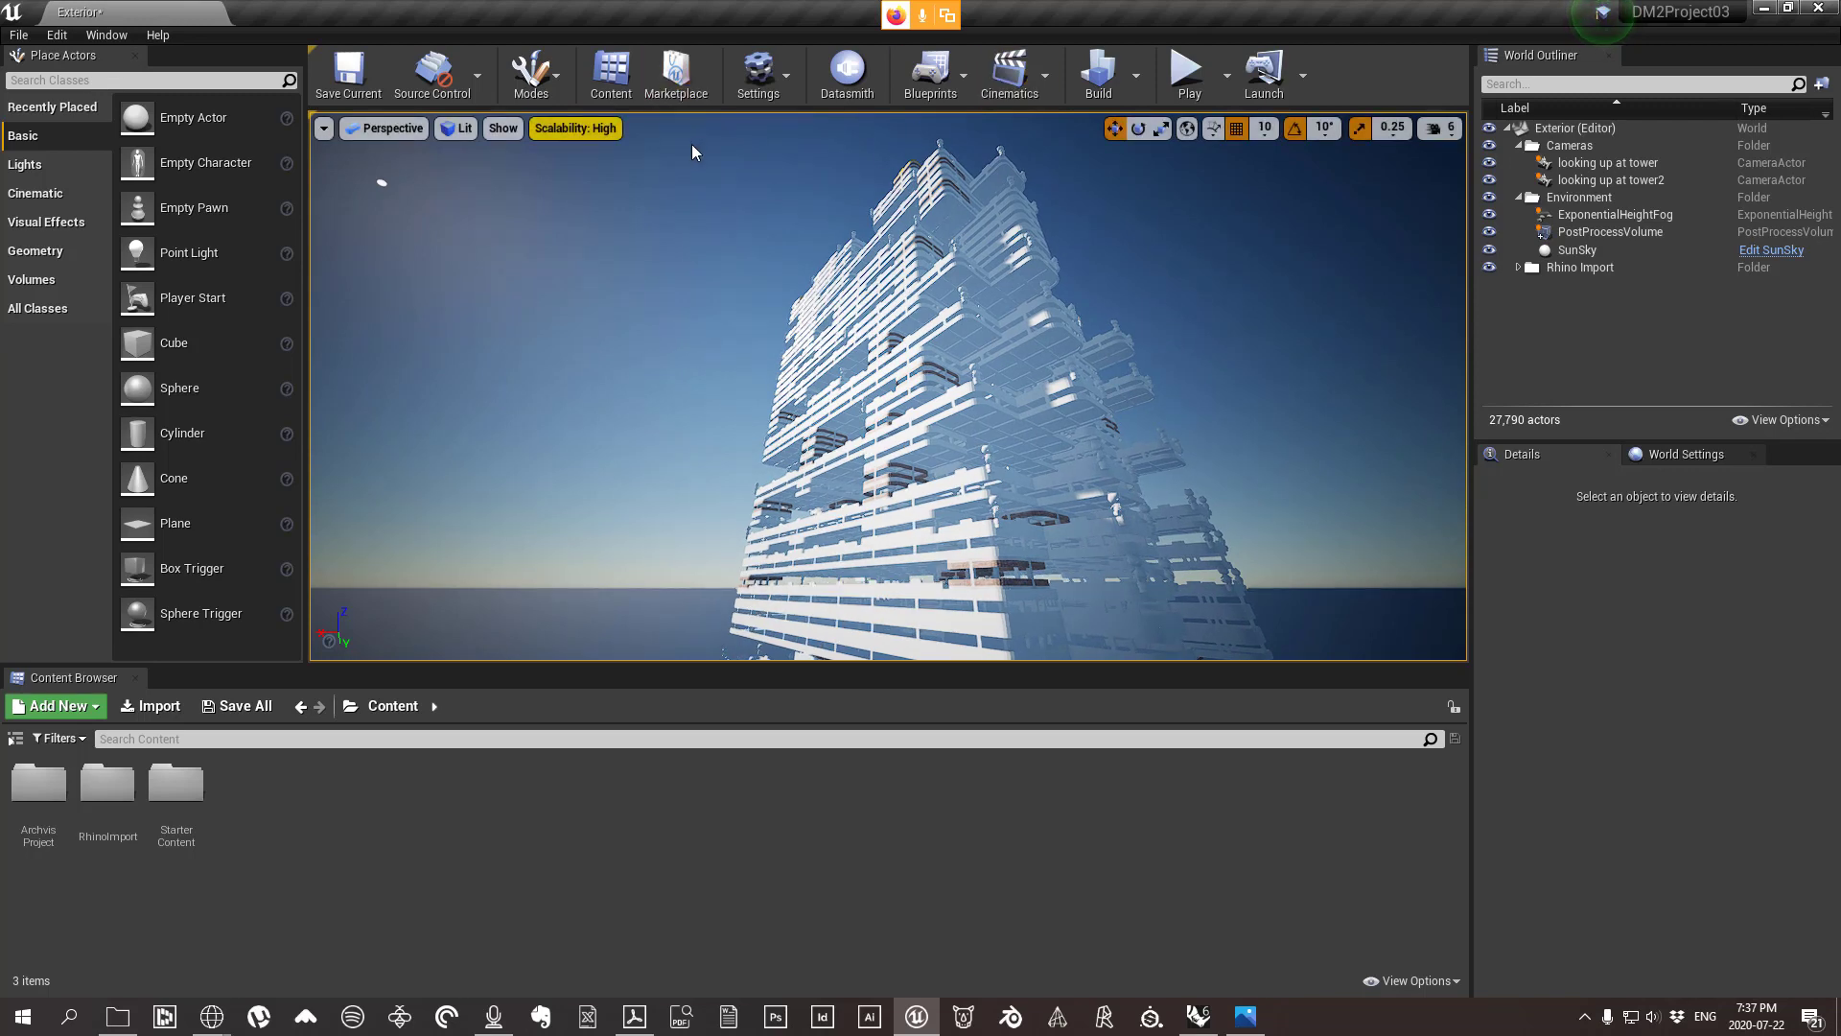
# Try the Low engine scalability preset, keeping anti-aliasing at Low but raising post processing to High.
pyautogui.click(575, 128)
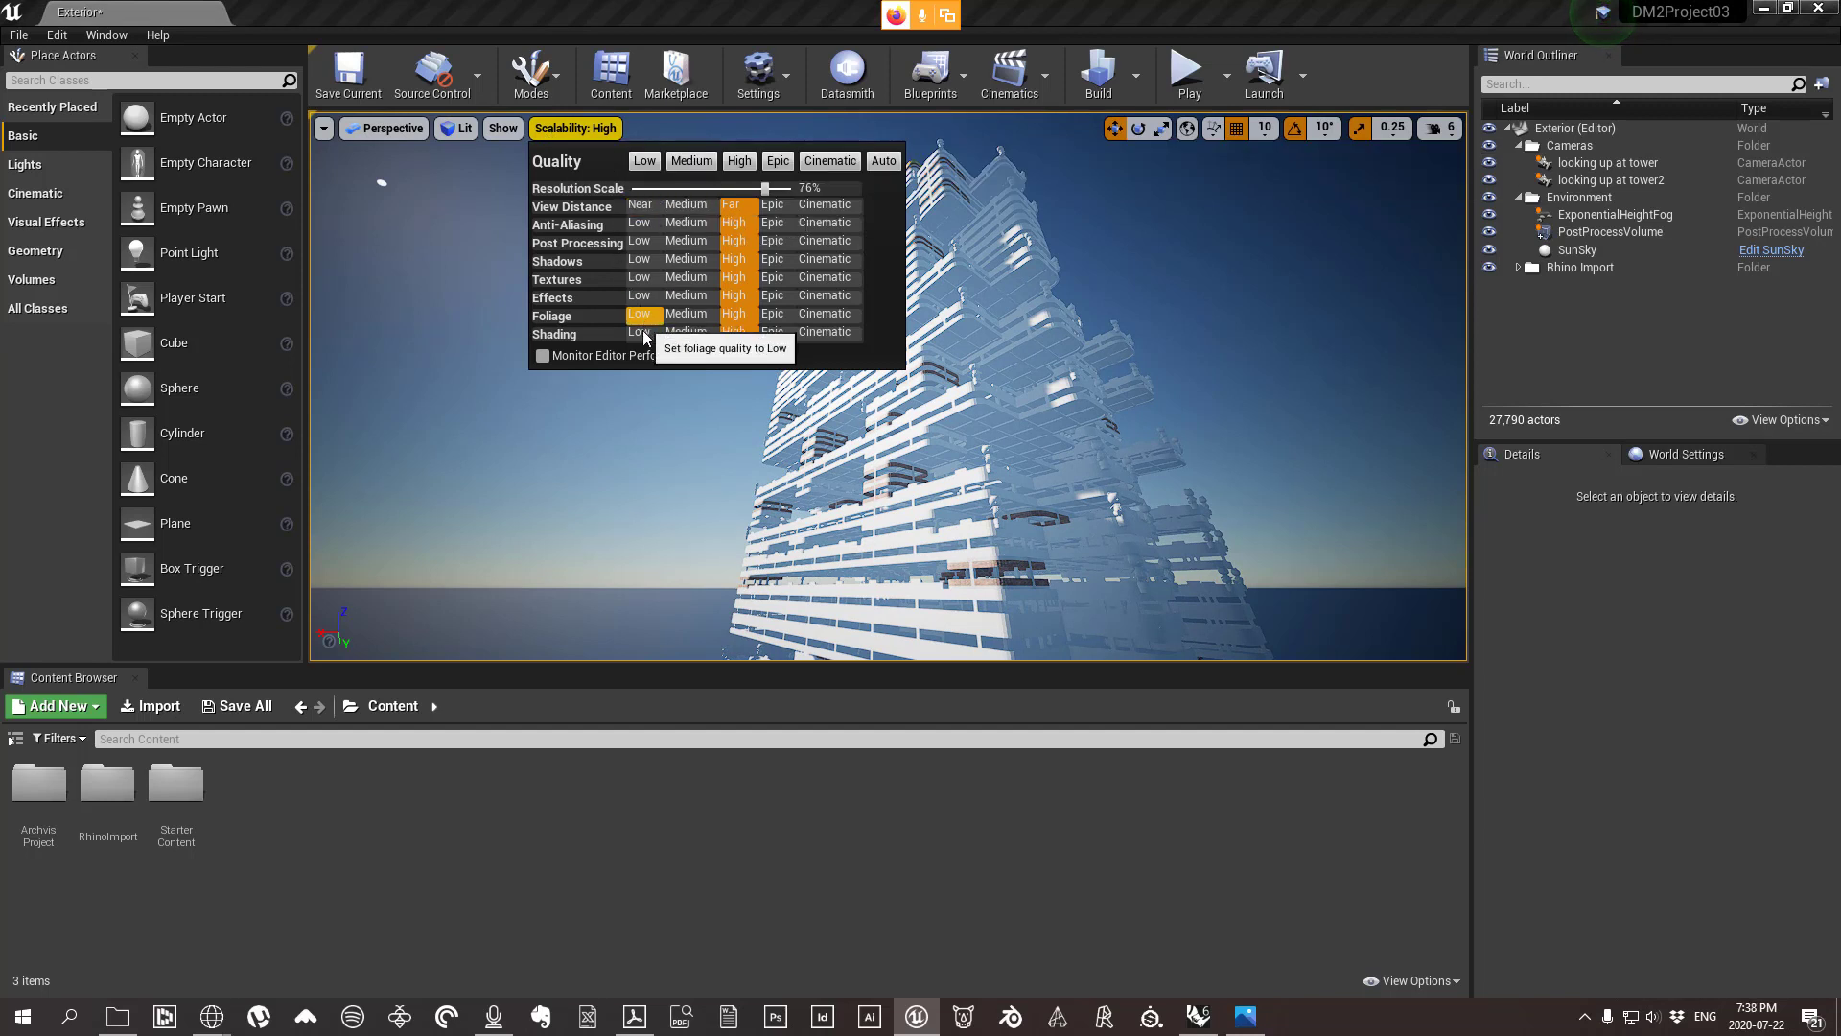
pyautogui.click(642, 165)
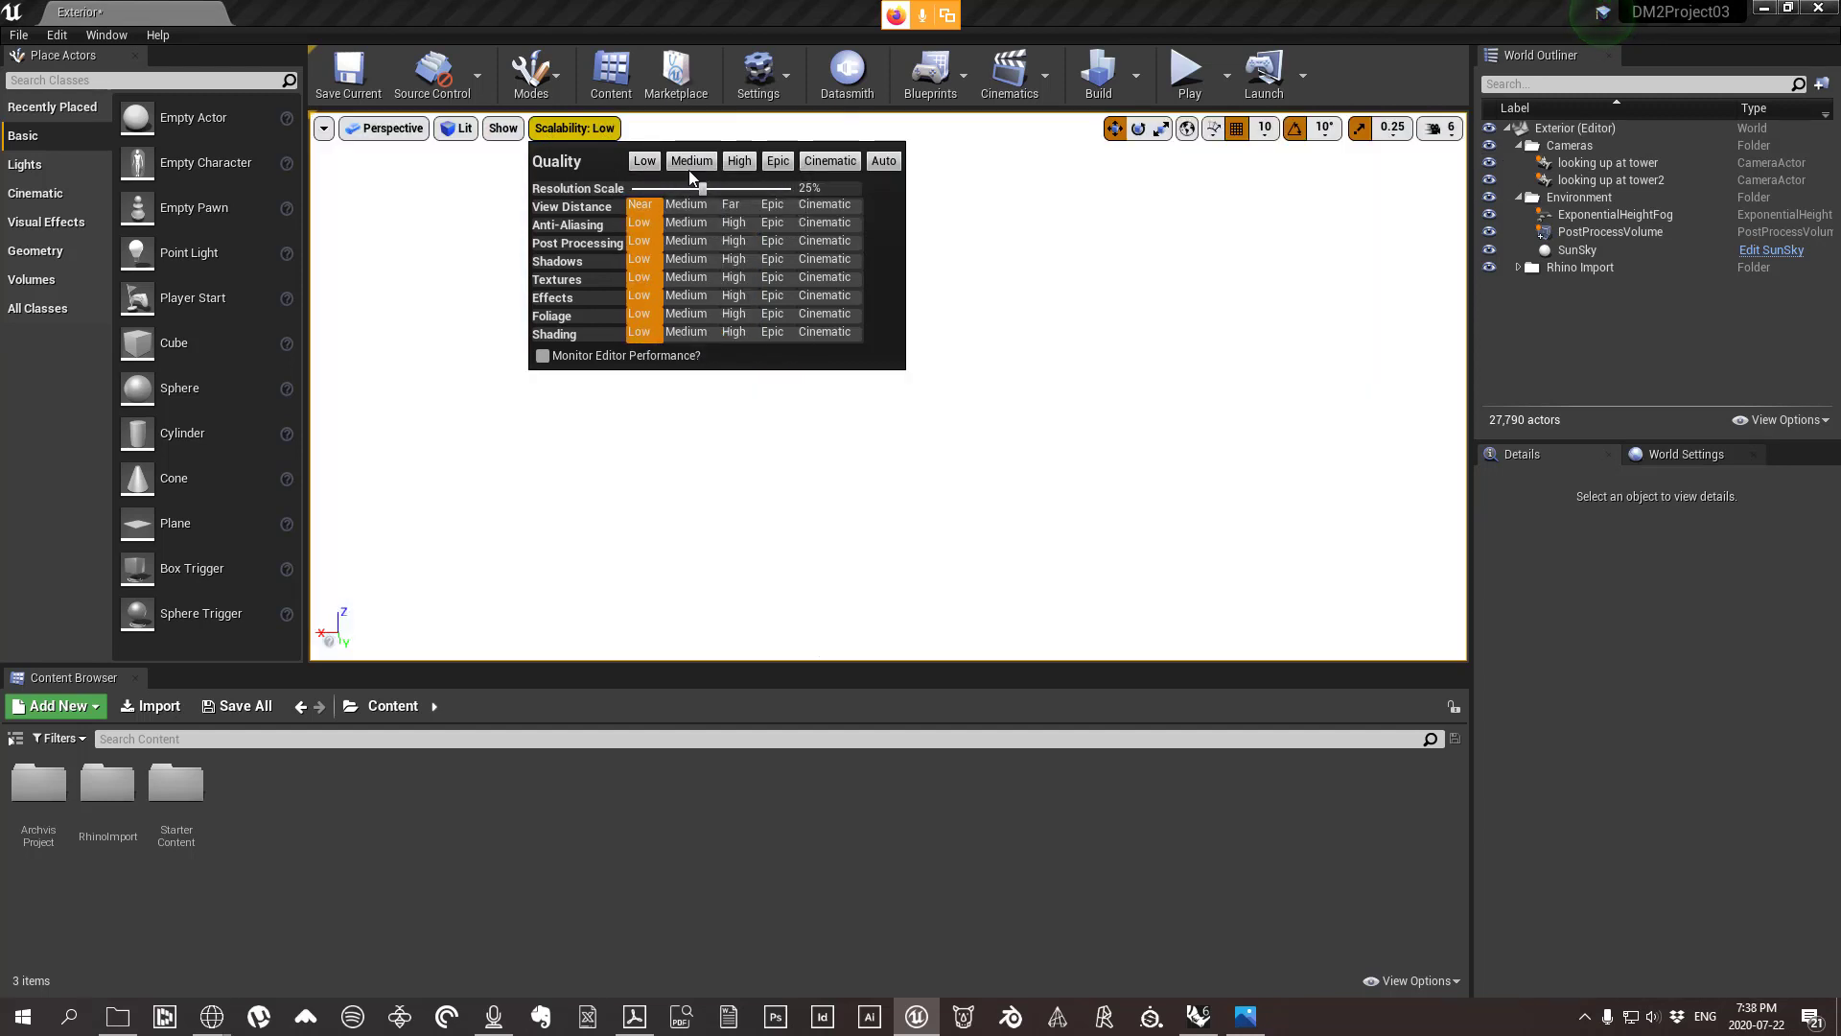
pyautogui.click(738, 226)
pyautogui.click(734, 241)
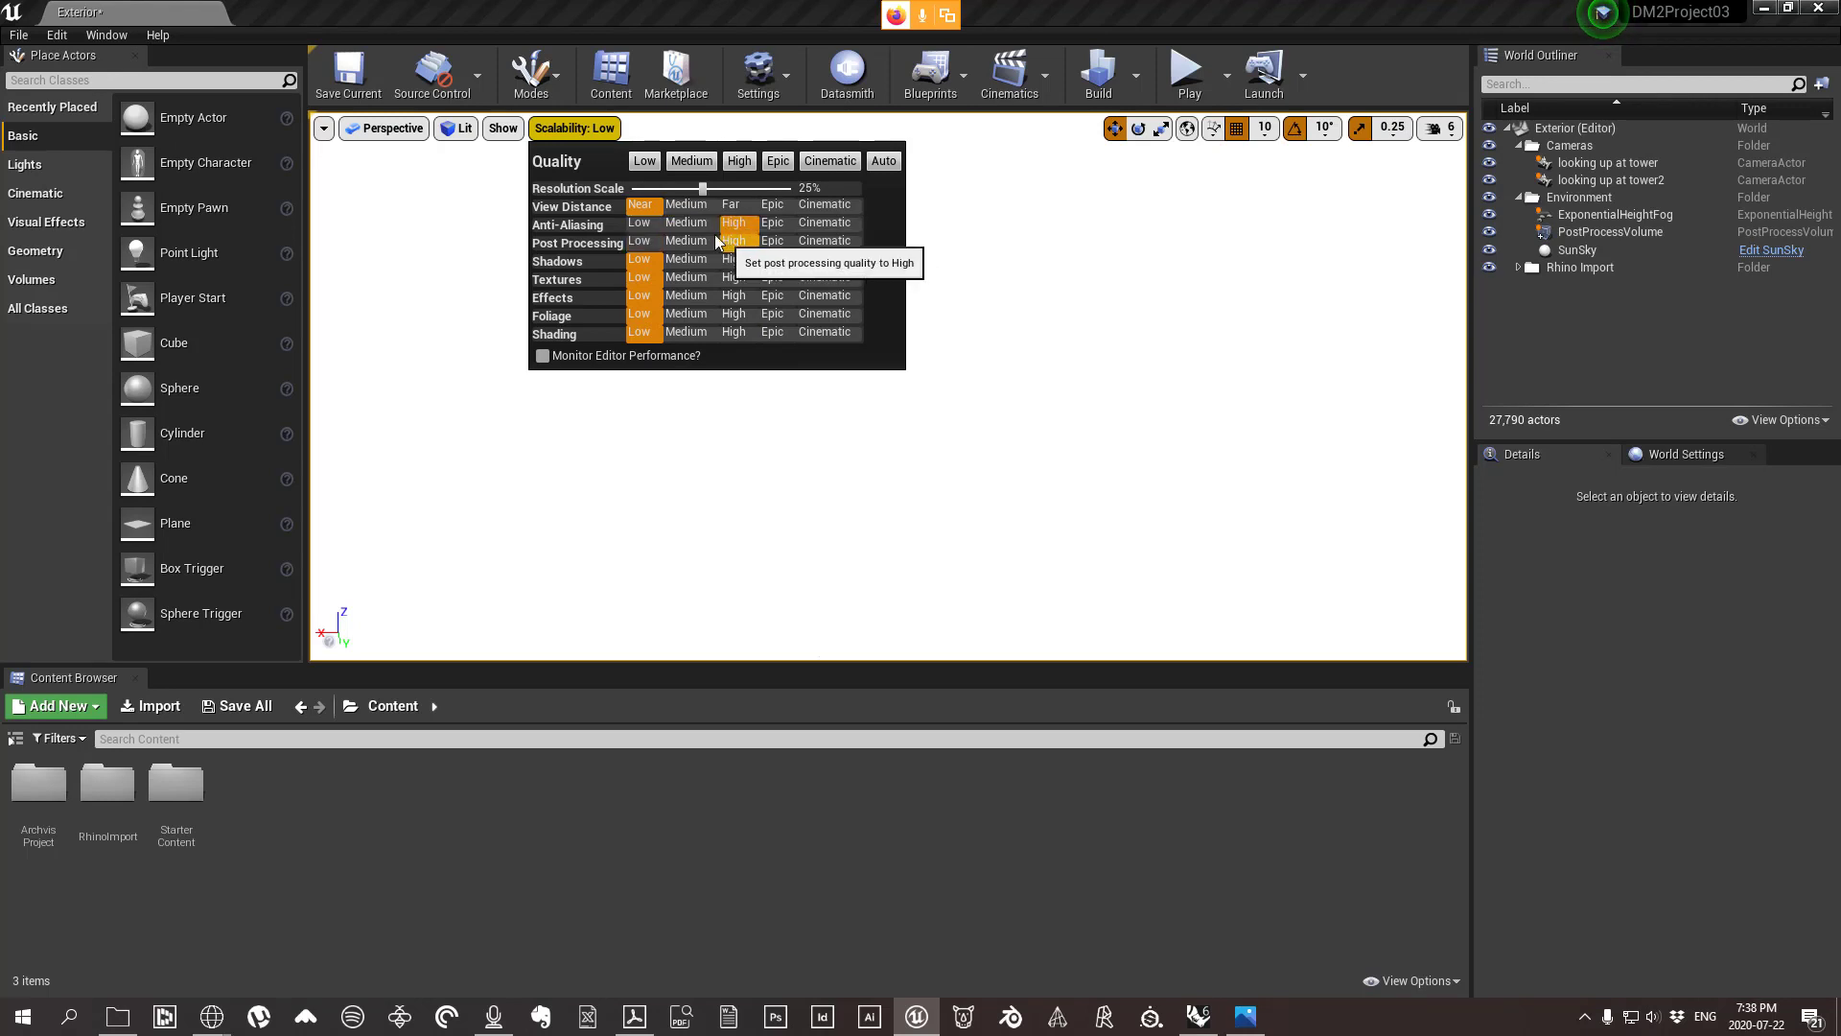
pyautogui.click(644, 229)
pyautogui.click(533, 508)
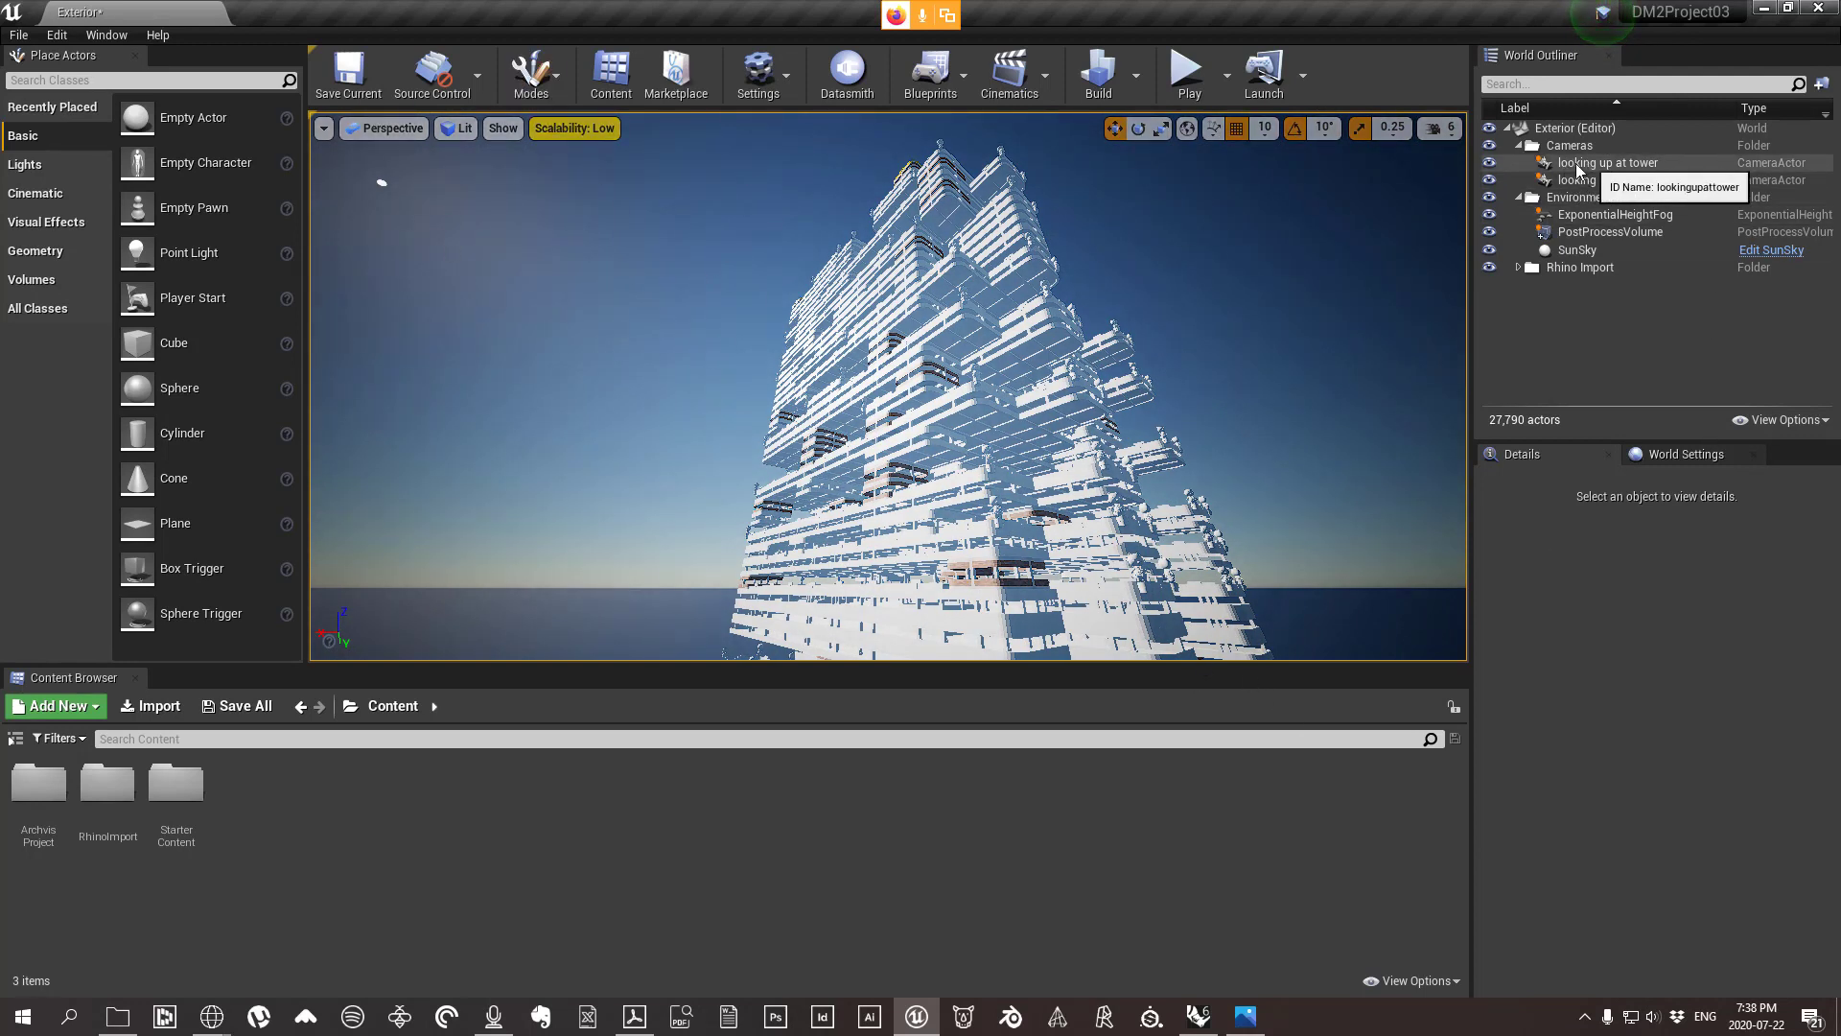
# Create a CameraActor at the current low viewpoint looking up at the tower.
pyautogui.click(324, 128)
pyautogui.moveTo(489, 476)
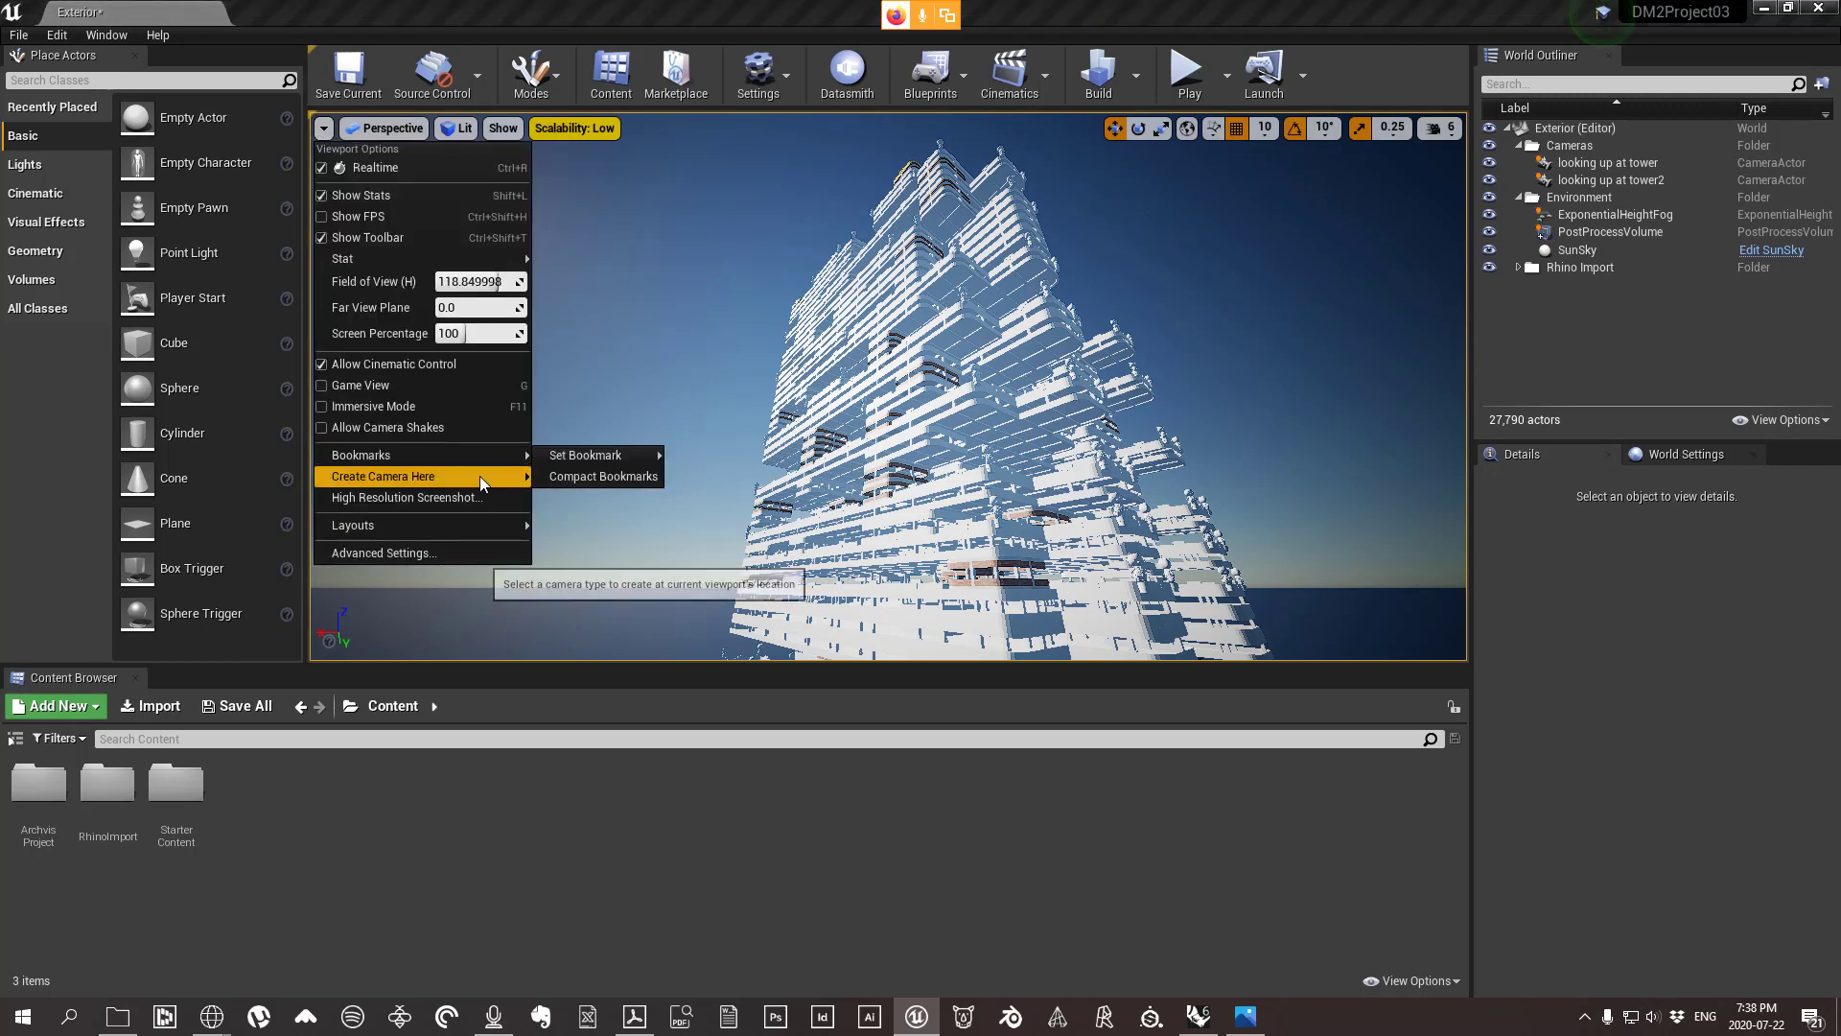
pyautogui.click(602, 476)
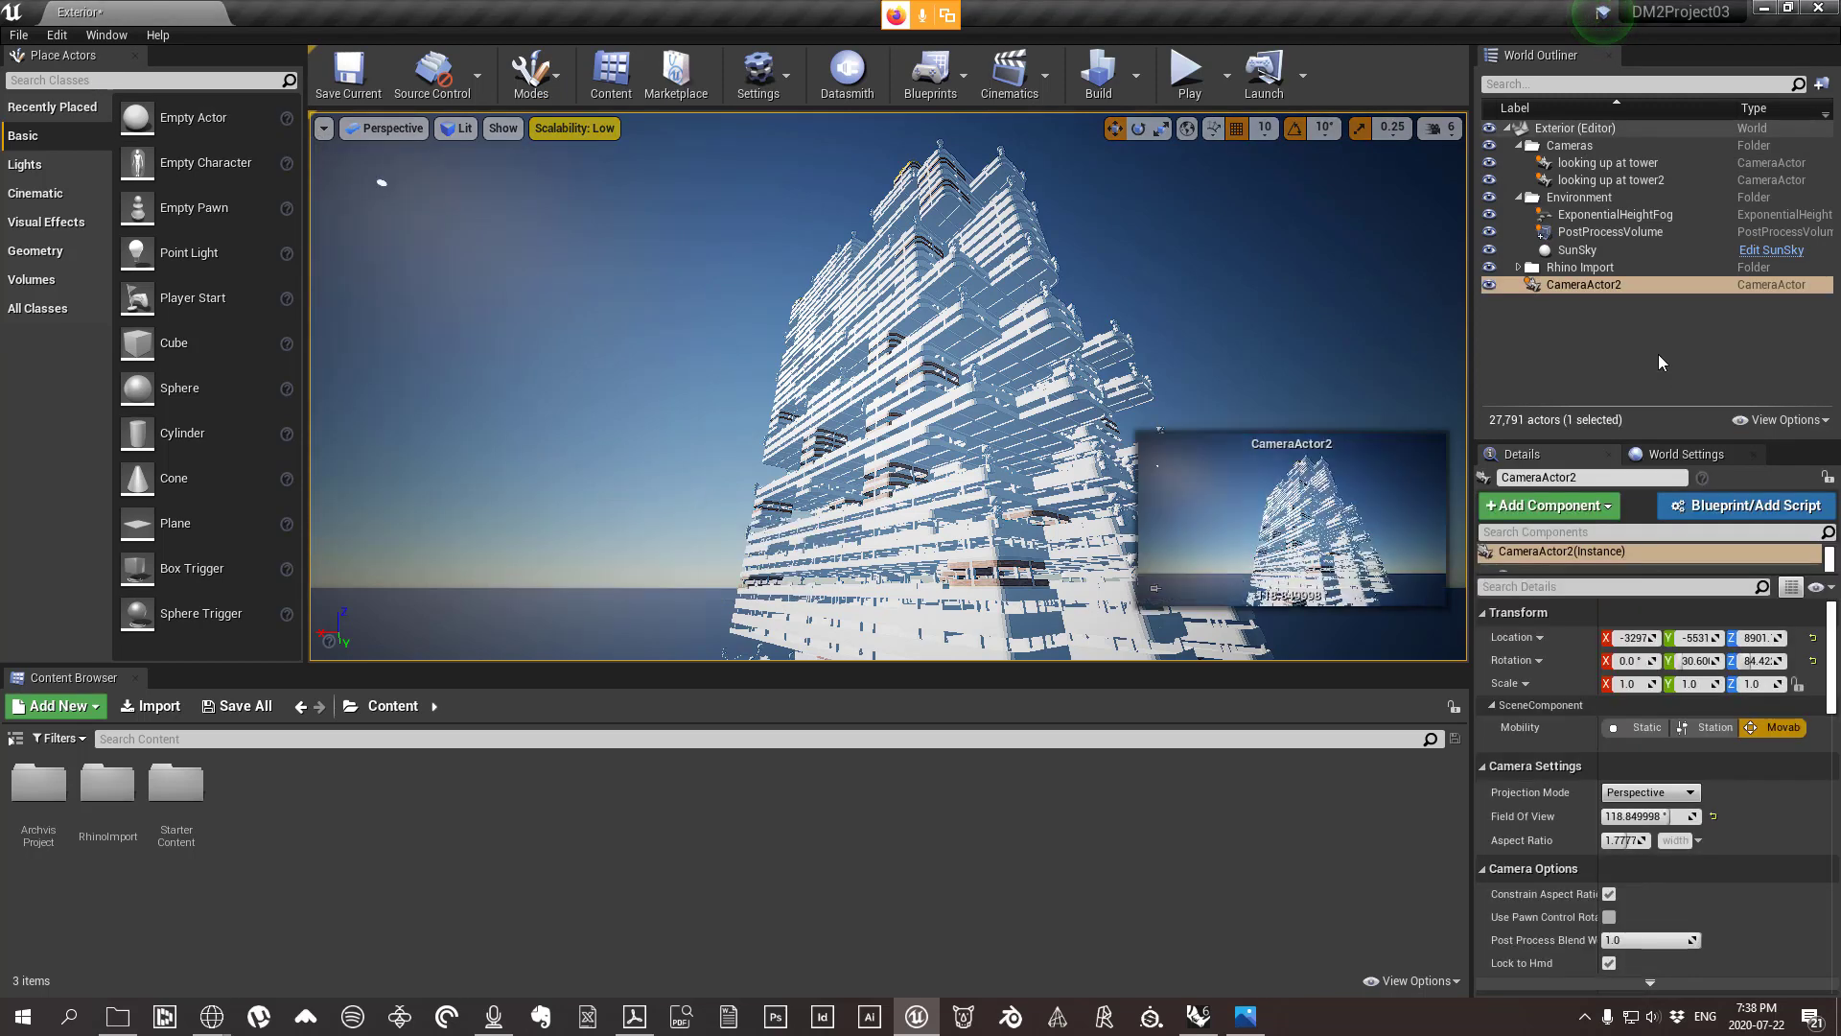
# Set the engine scalability preset to Epic and deselect the new camera.
pyautogui.click(574, 129)
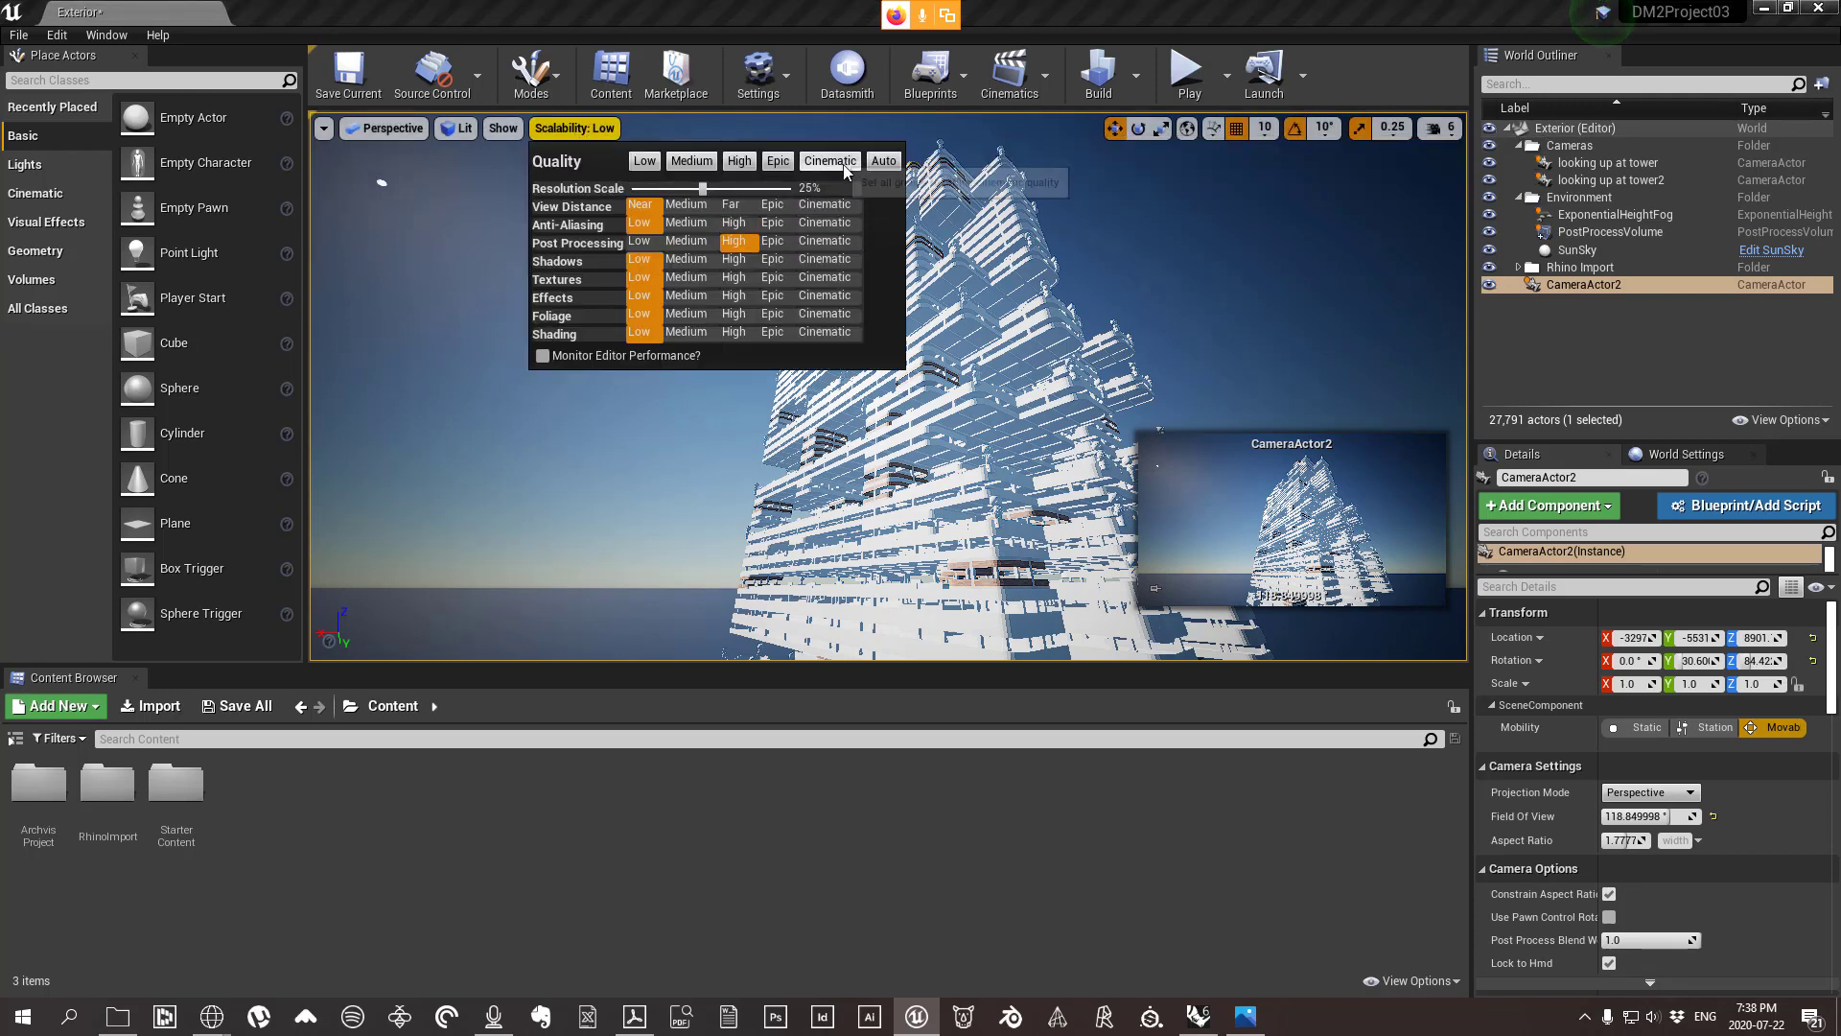
pyautogui.click(778, 162)
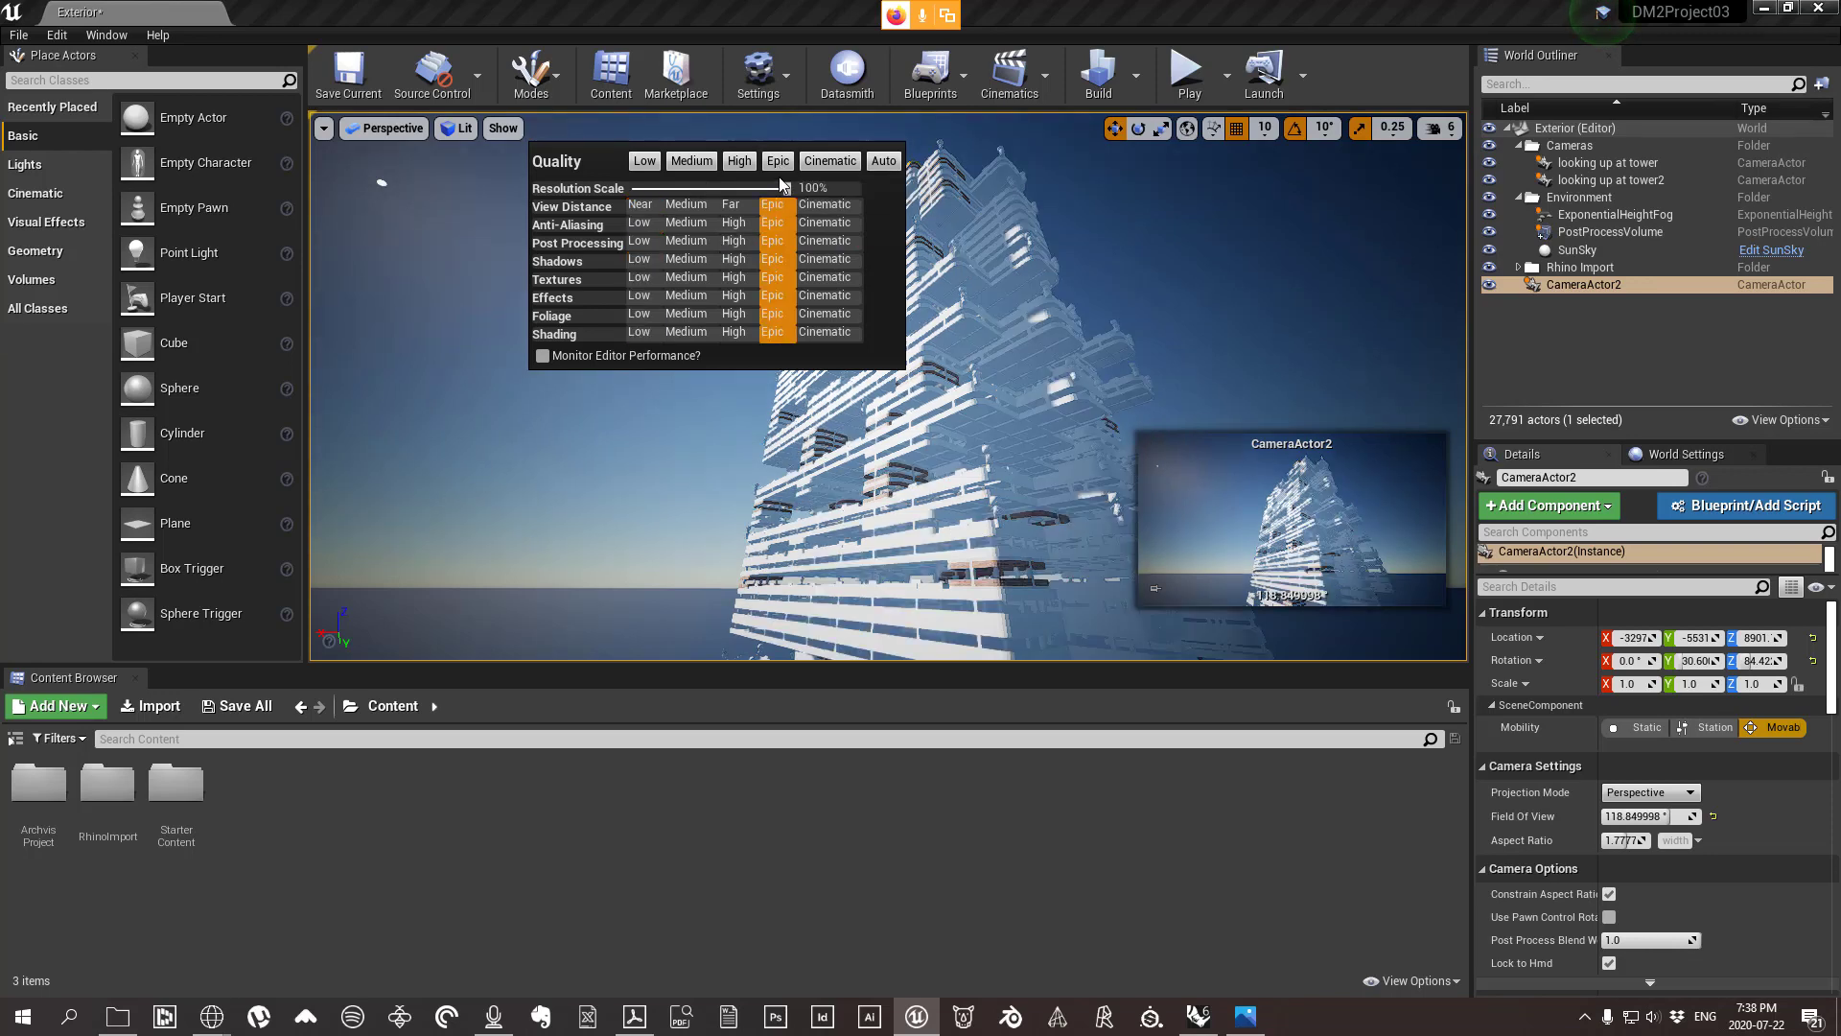
pyautogui.click(1337, 367)
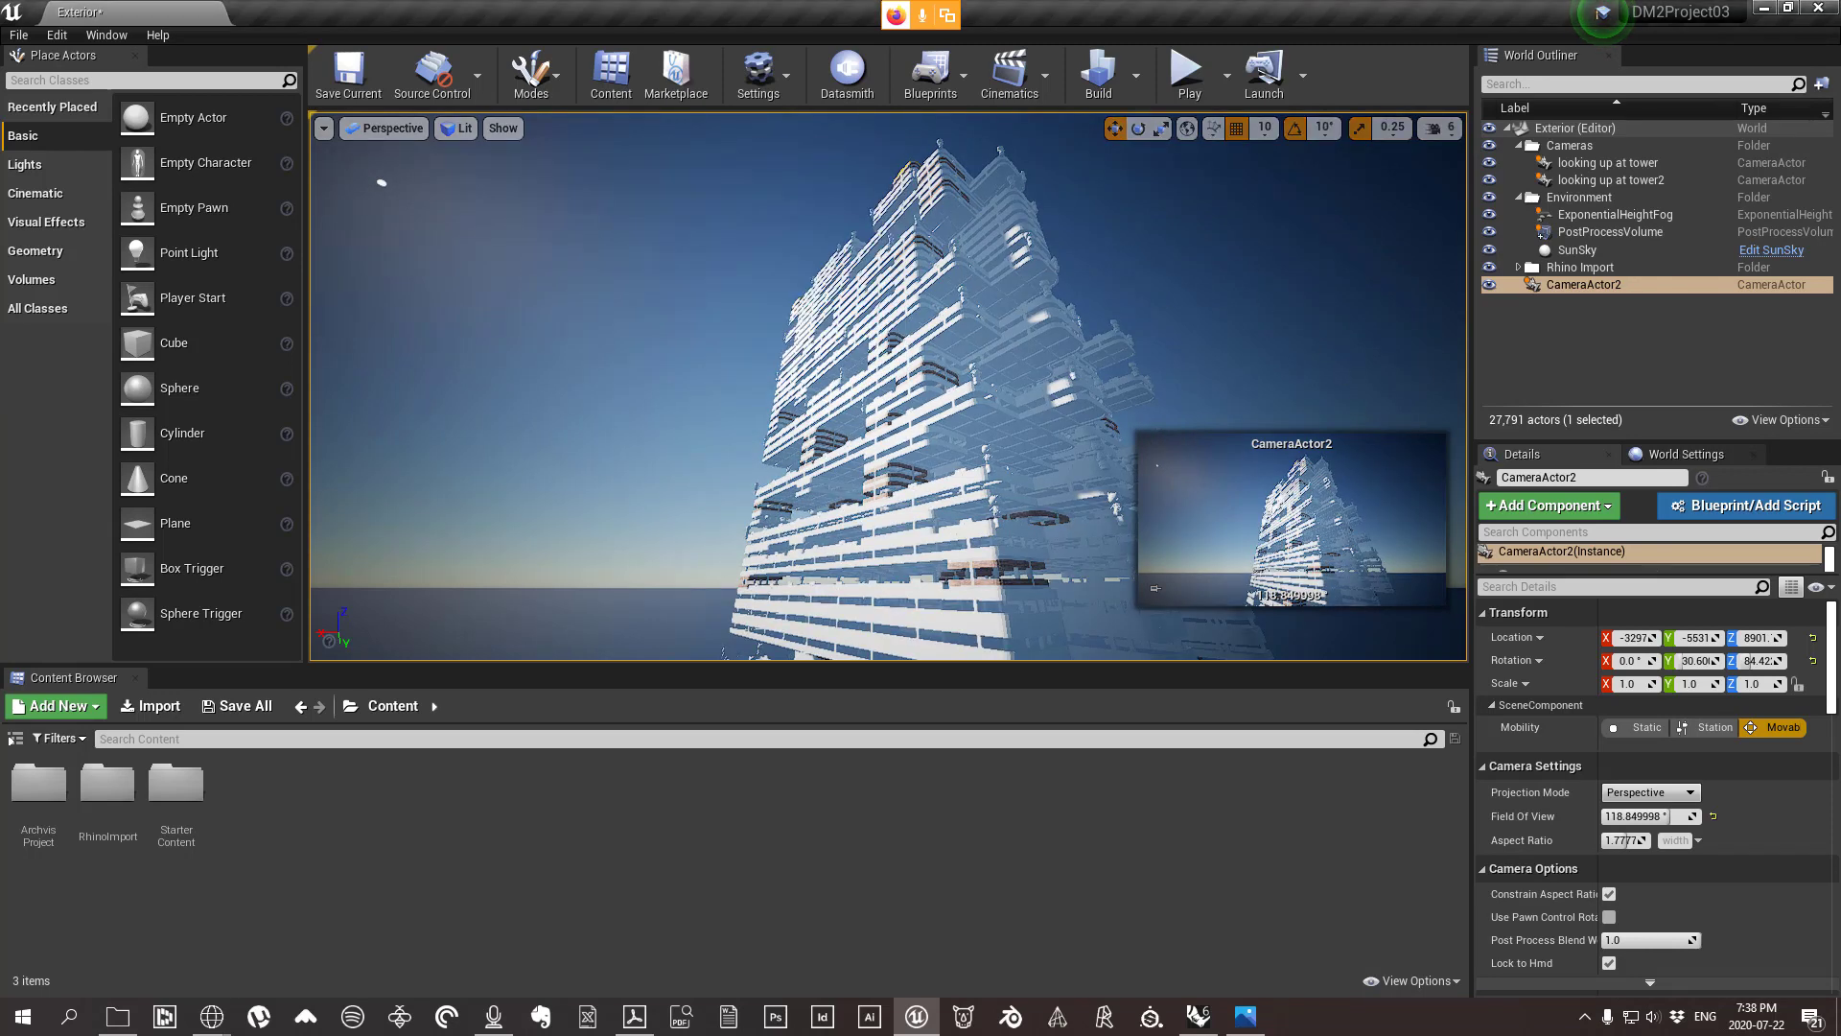
pyautogui.click(1319, 373)
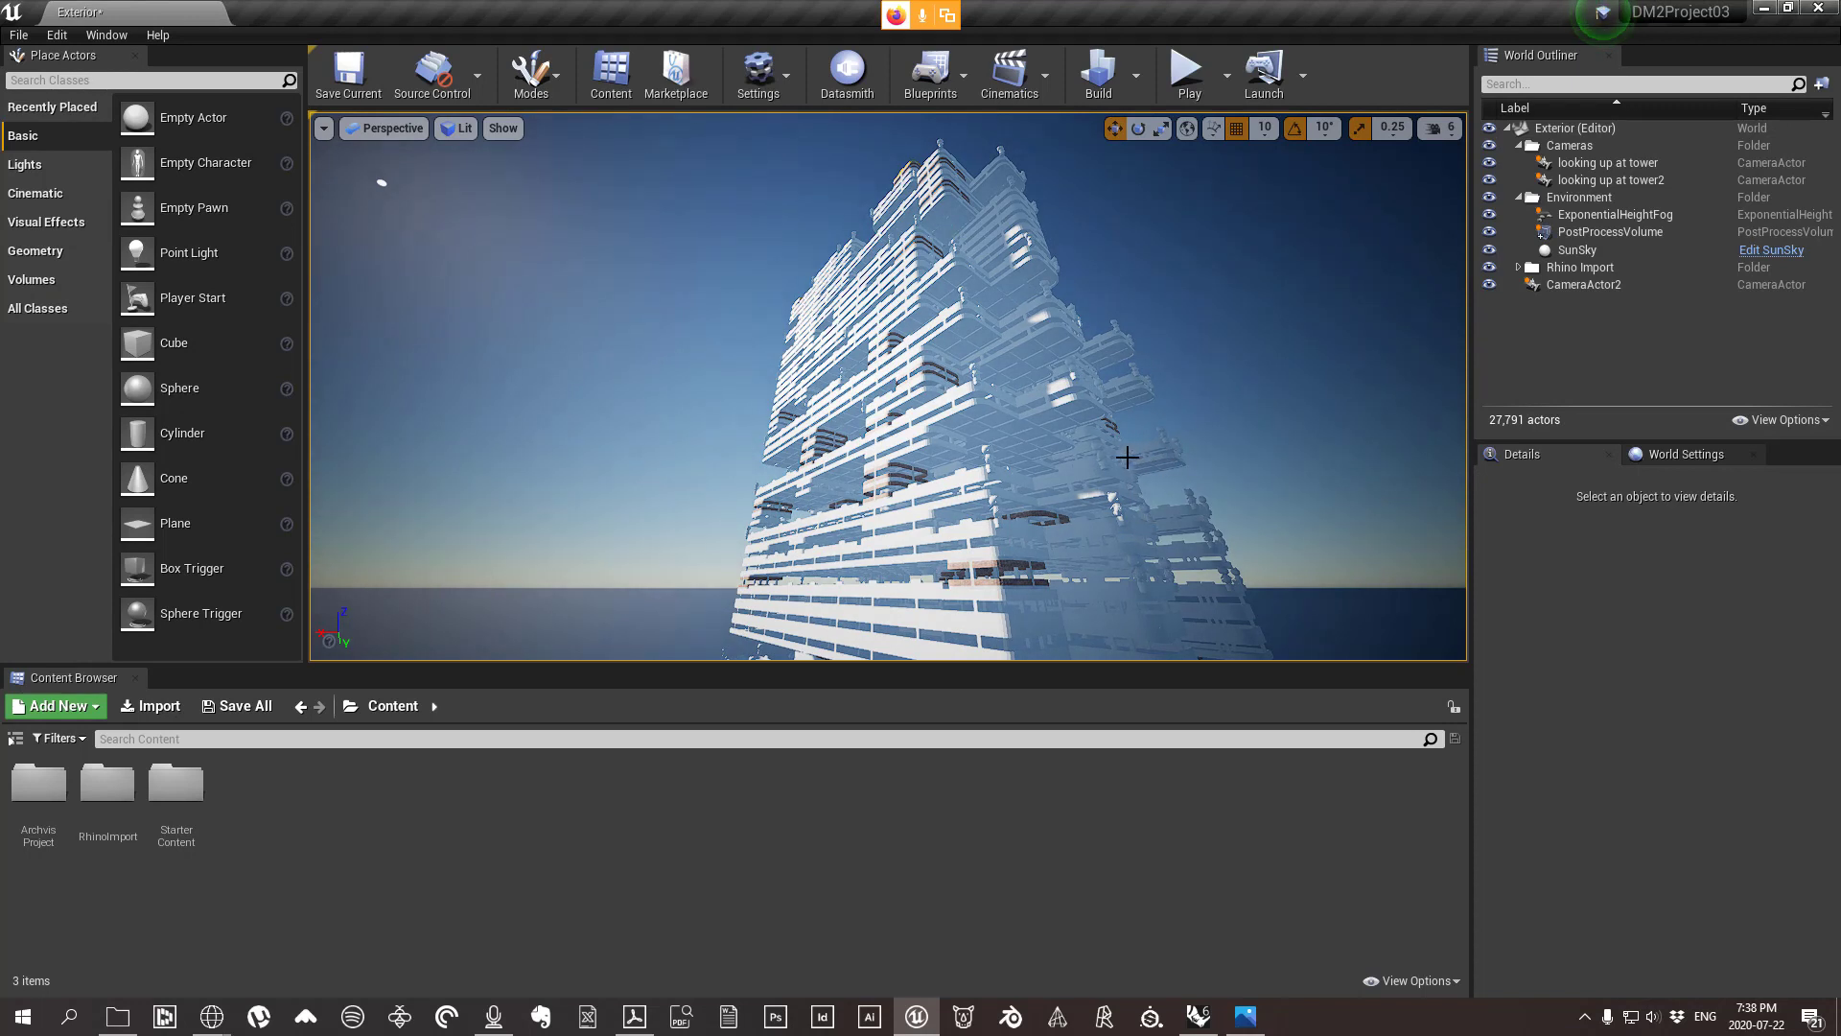
# Capture a high resolution screenshot of the current view at size multiplier 1.0 and close the screenshot settings.
pyautogui.click(325, 129)
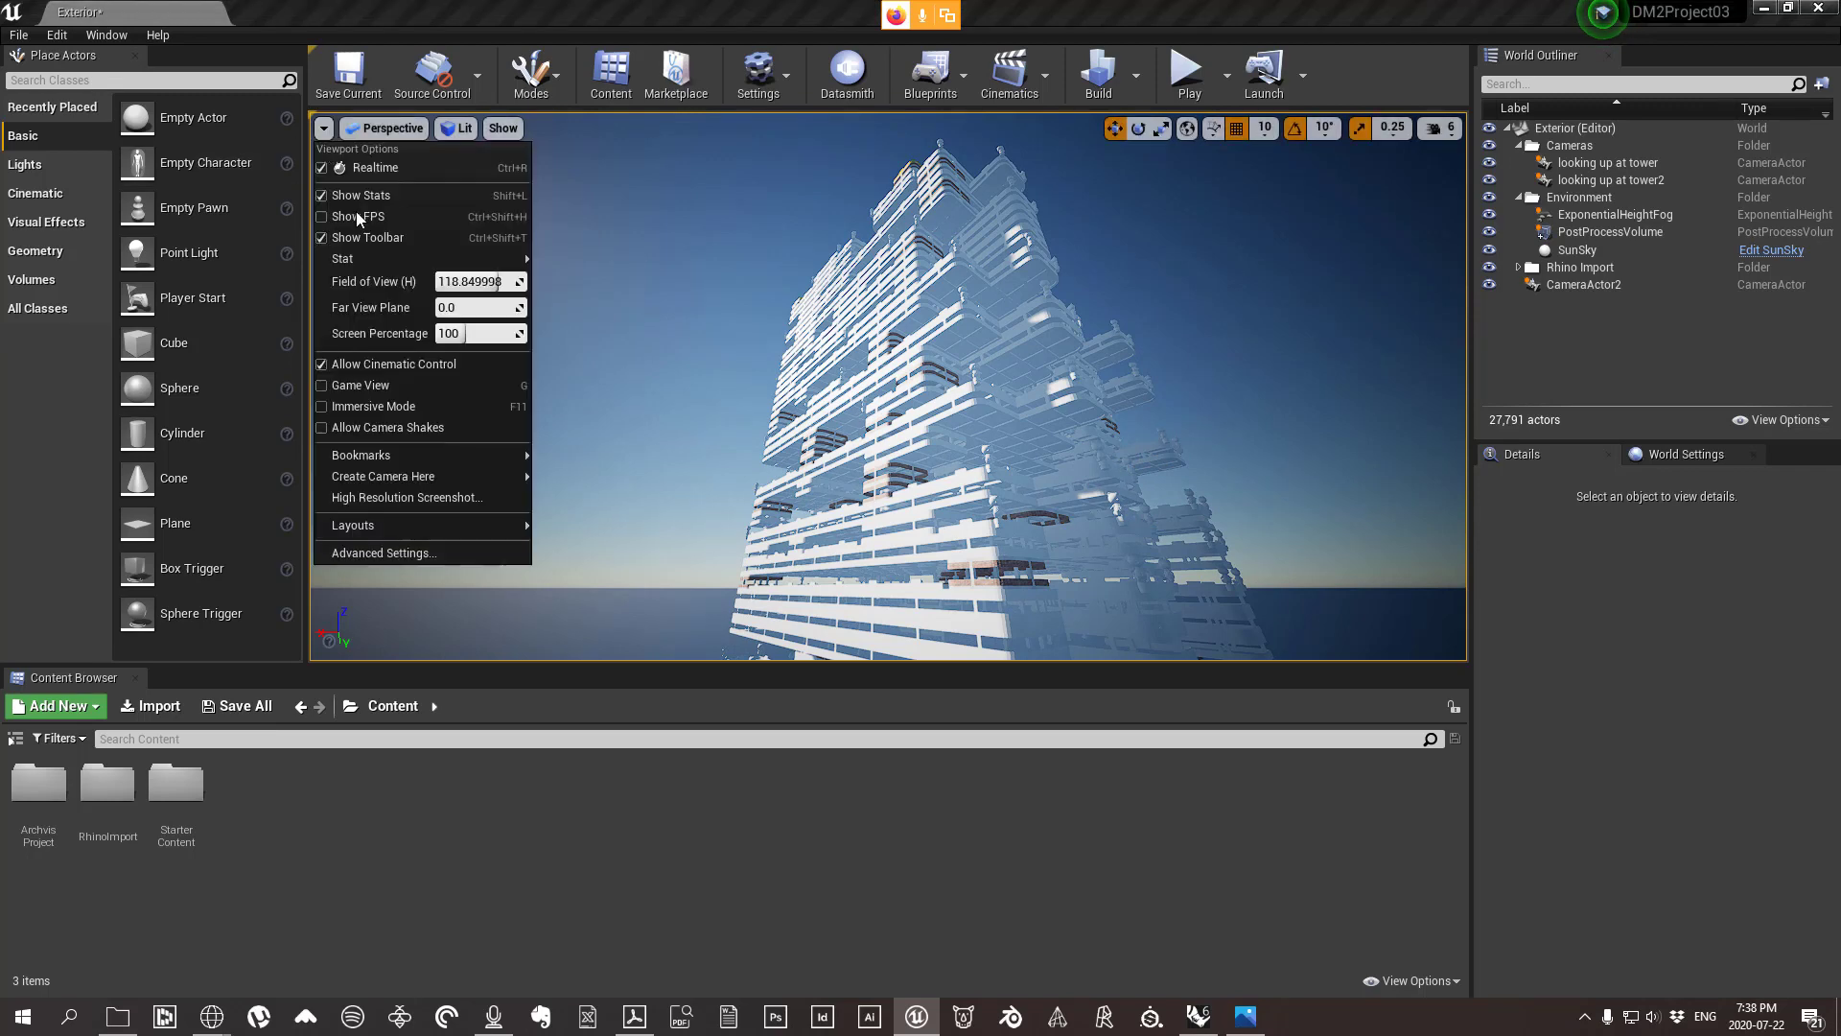
pyautogui.click(463, 499)
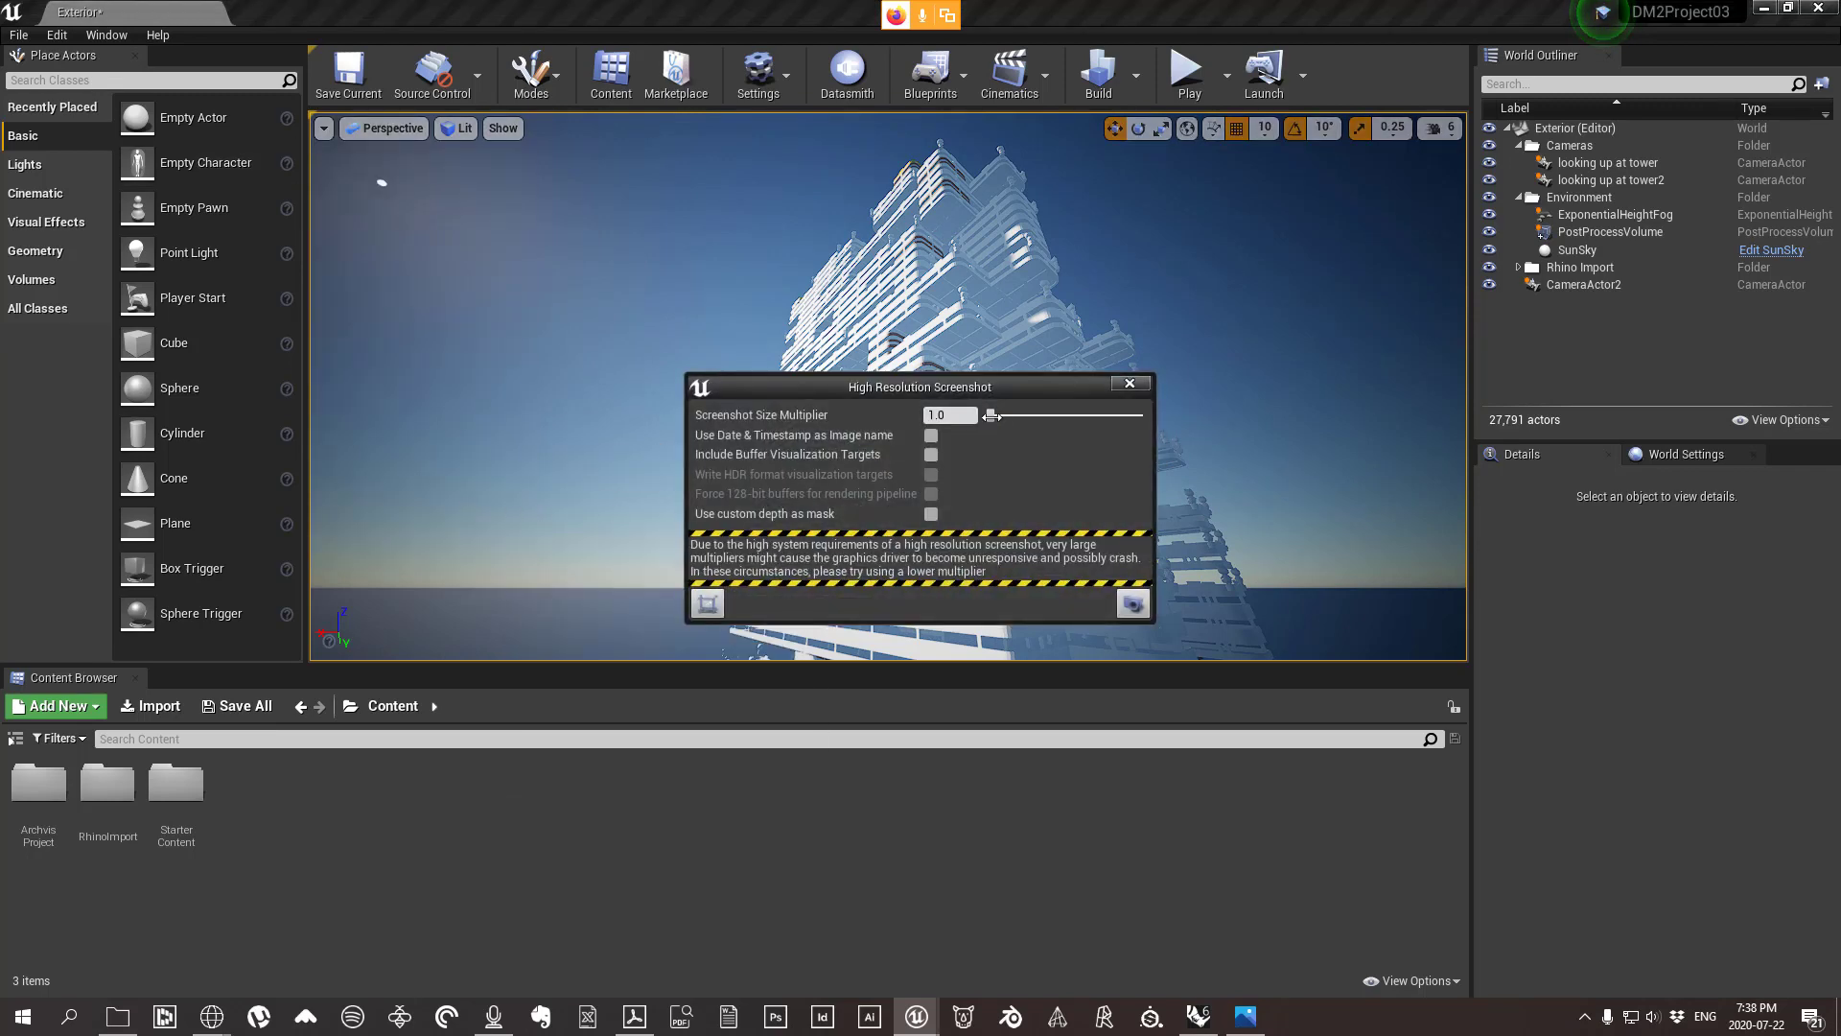
pyautogui.click(1132, 603)
pyautogui.click(1130, 384)
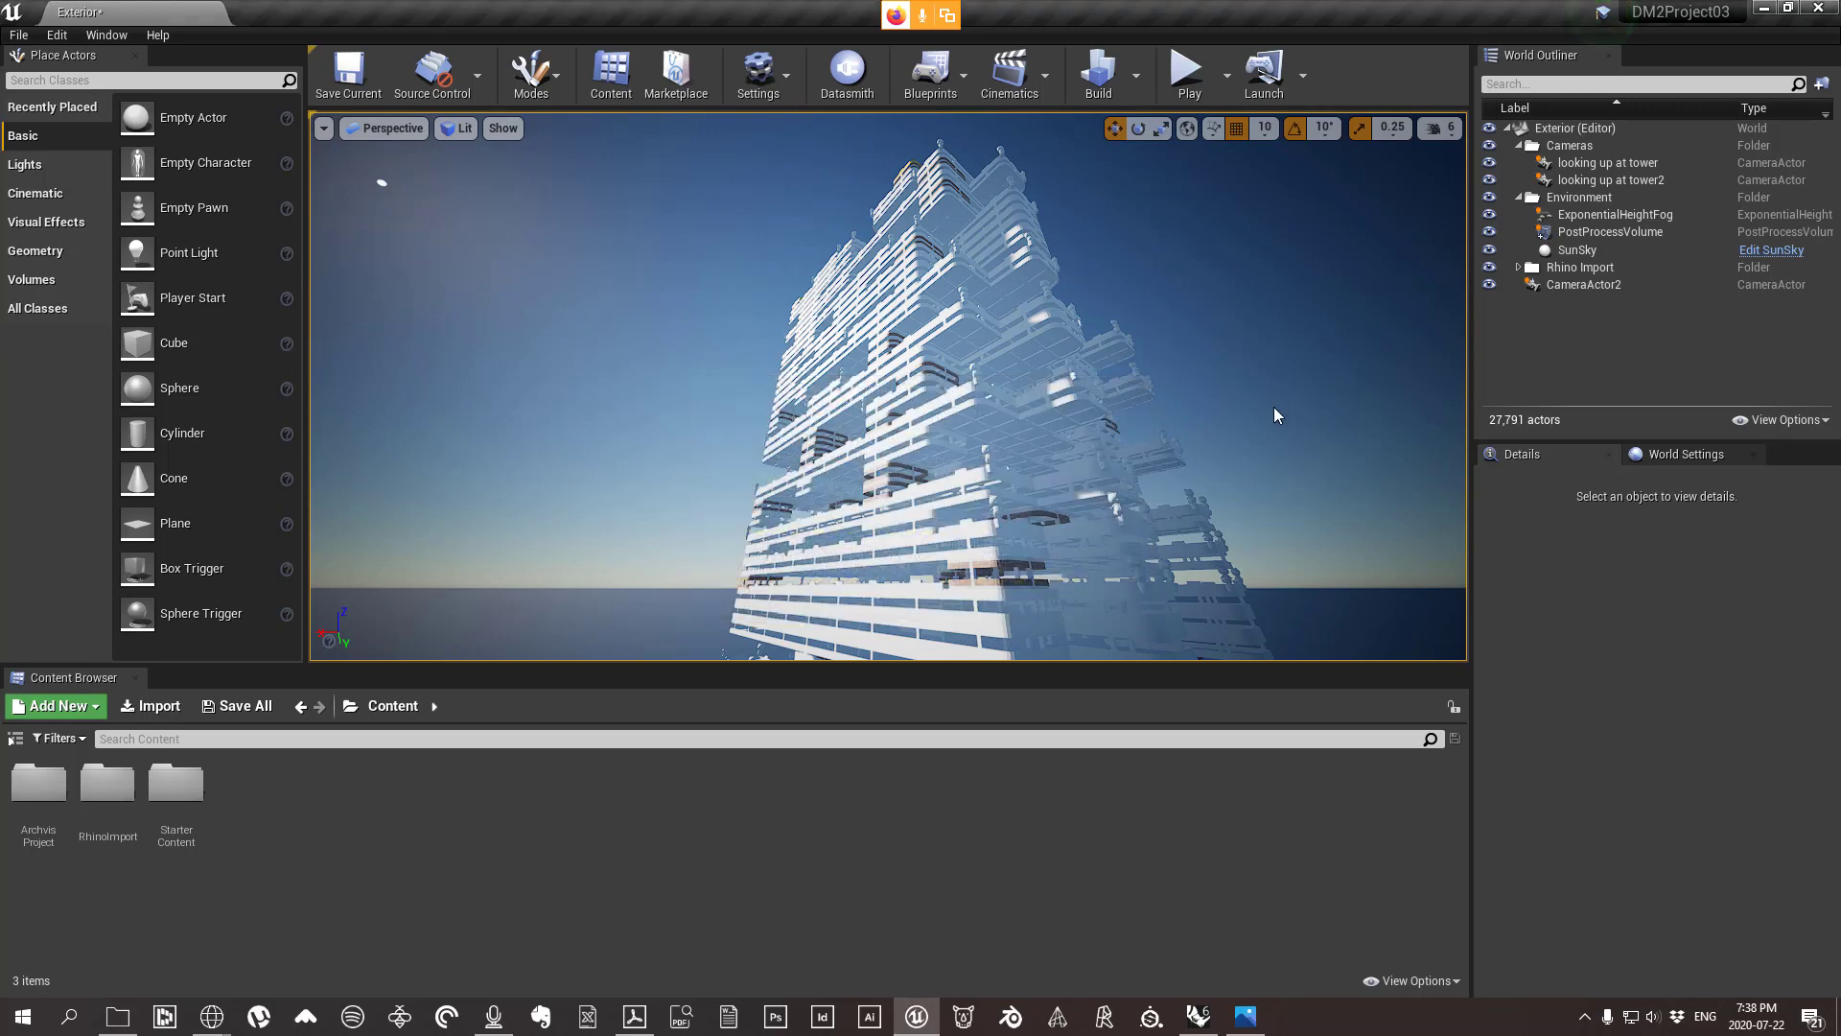
# Try the Left orthographic view framed on the tower, with its display mode changed from wireframe to Lit.
pyautogui.moveTo(959, 403)
pyautogui.mouseDown(button='right')
pyautogui.moveTo(988, 439)
pyautogui.moveTo(957, 388)
pyautogui.moveTo(972, 413)
pyautogui.mouseUp(button='right')
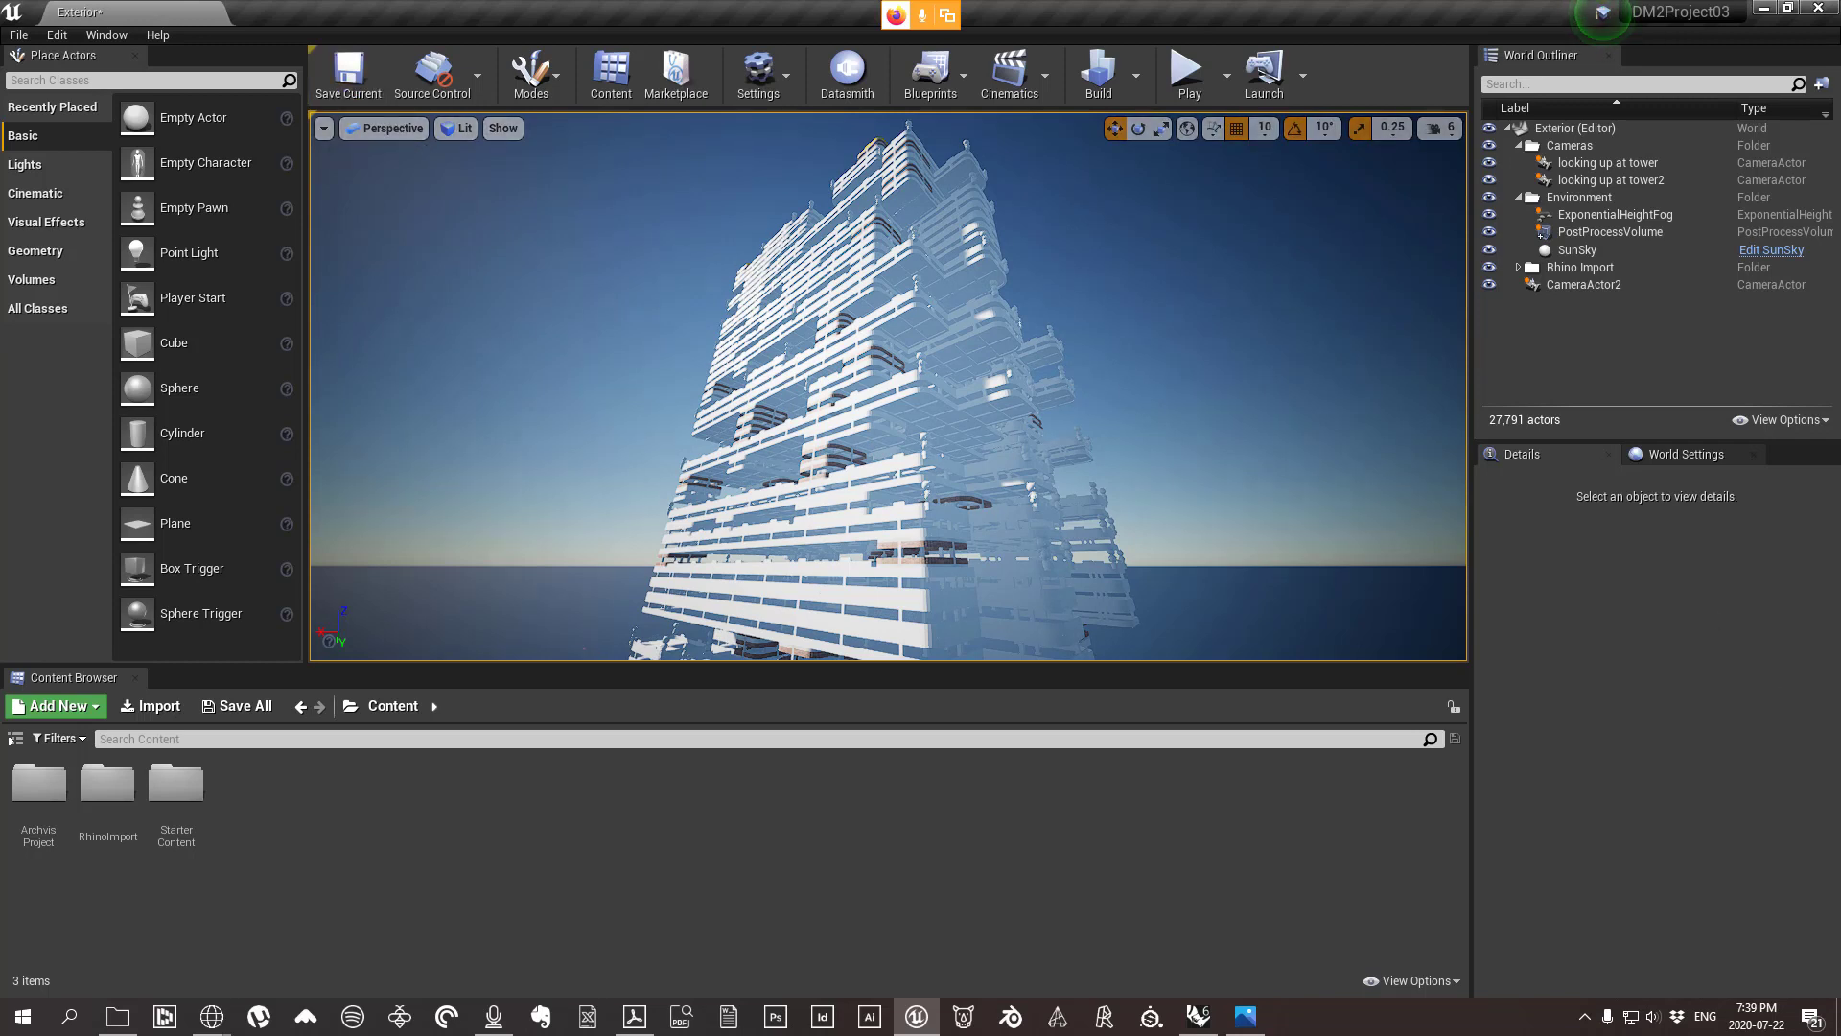
pyautogui.click(383, 128)
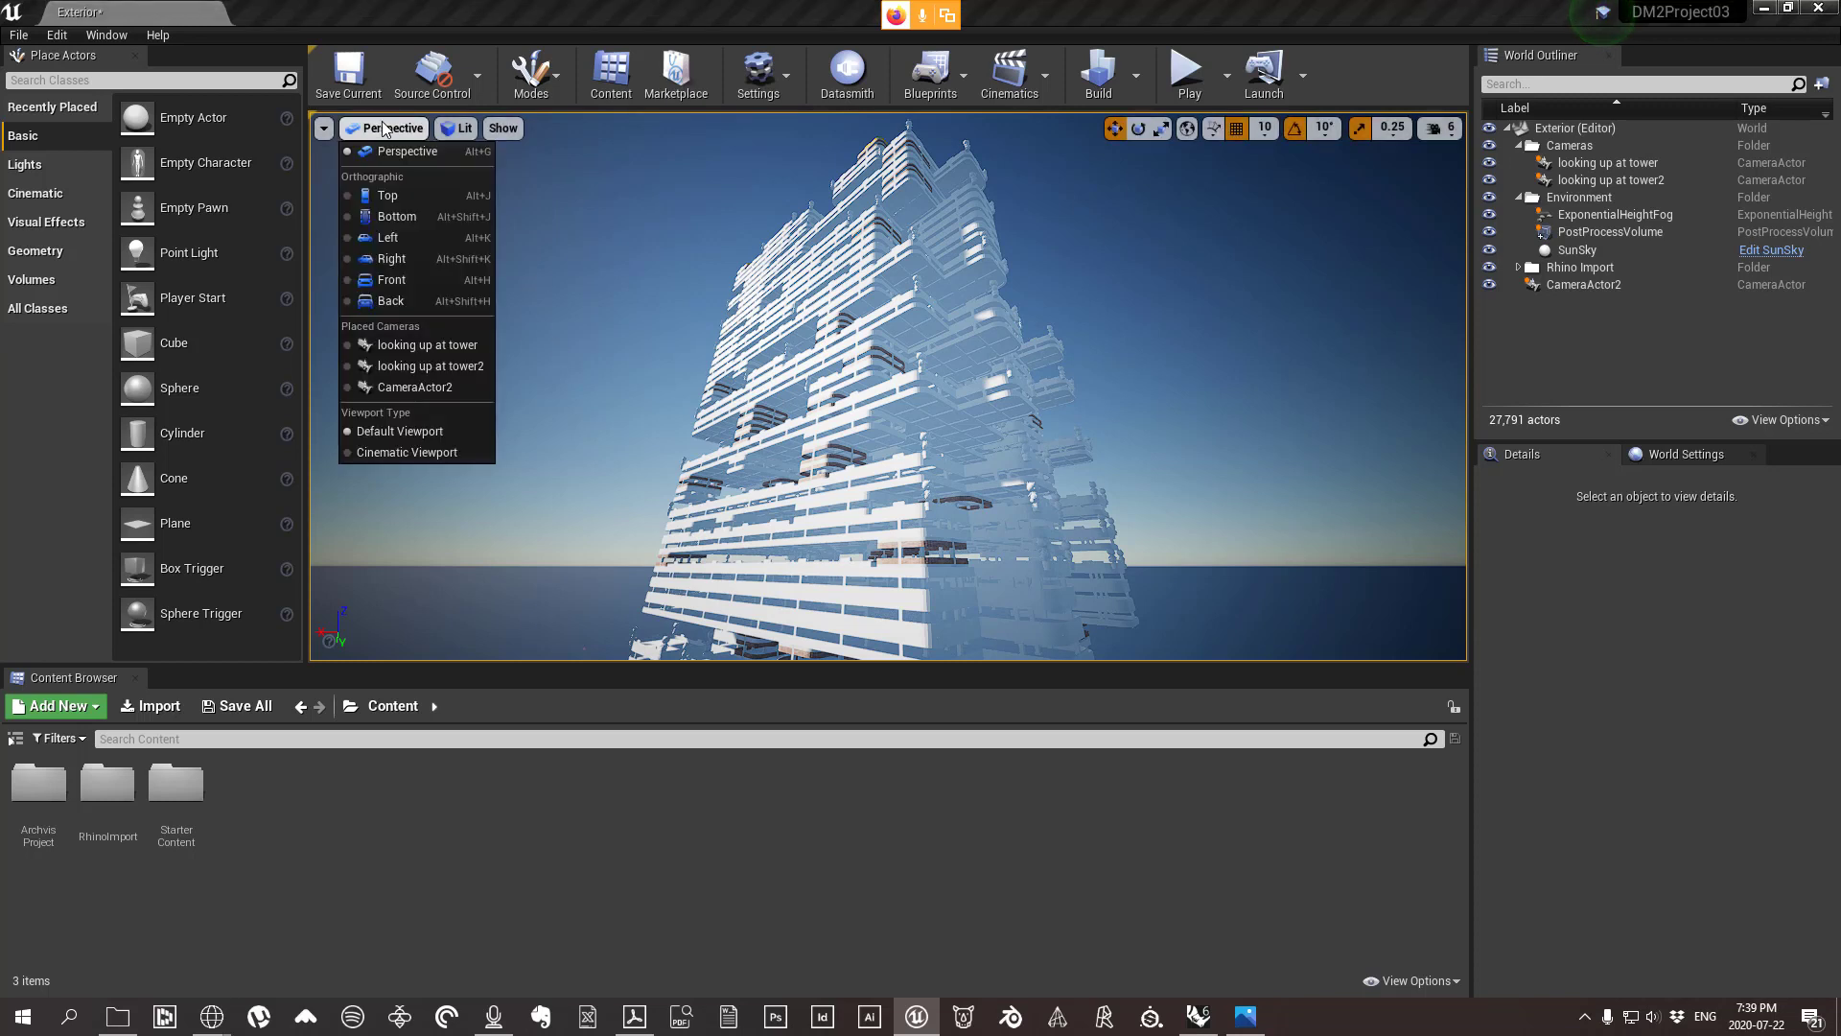
pyautogui.click(420, 233)
pyautogui.scroll(-5, 805, 432)
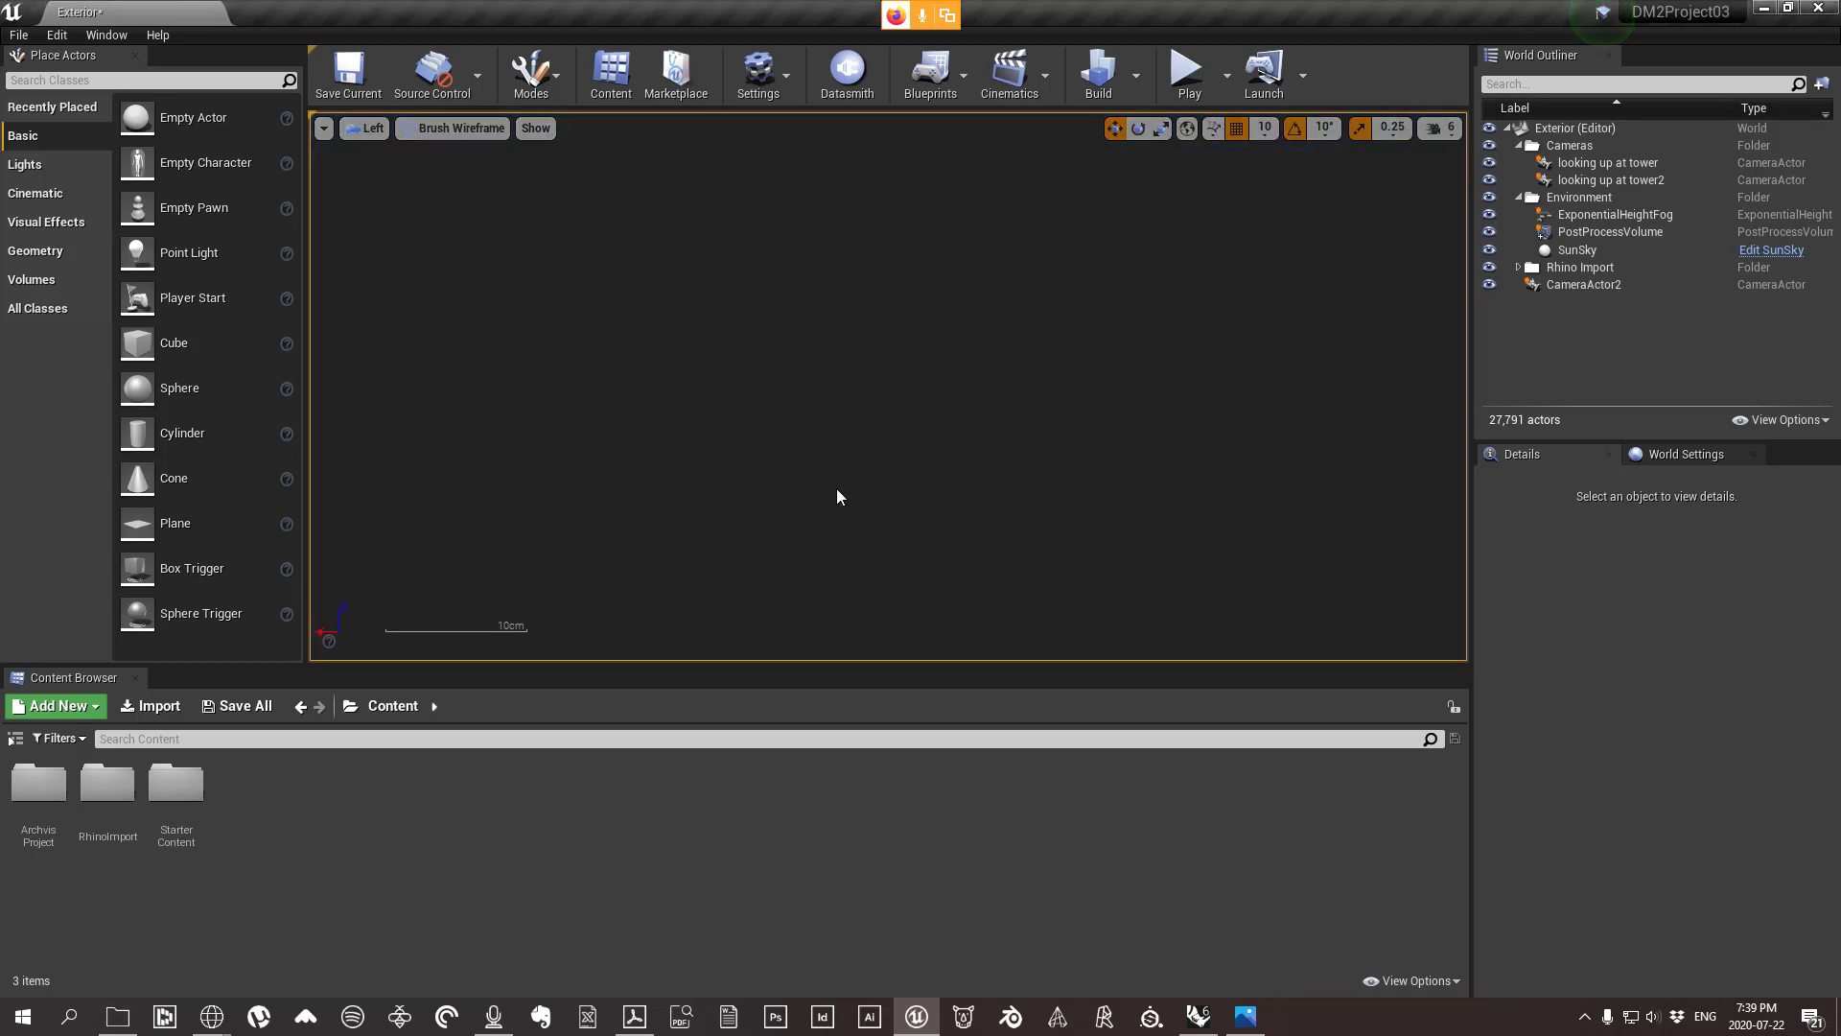
pyautogui.scroll(-8, 935, 576)
pyautogui.scroll(-3, 971, 587)
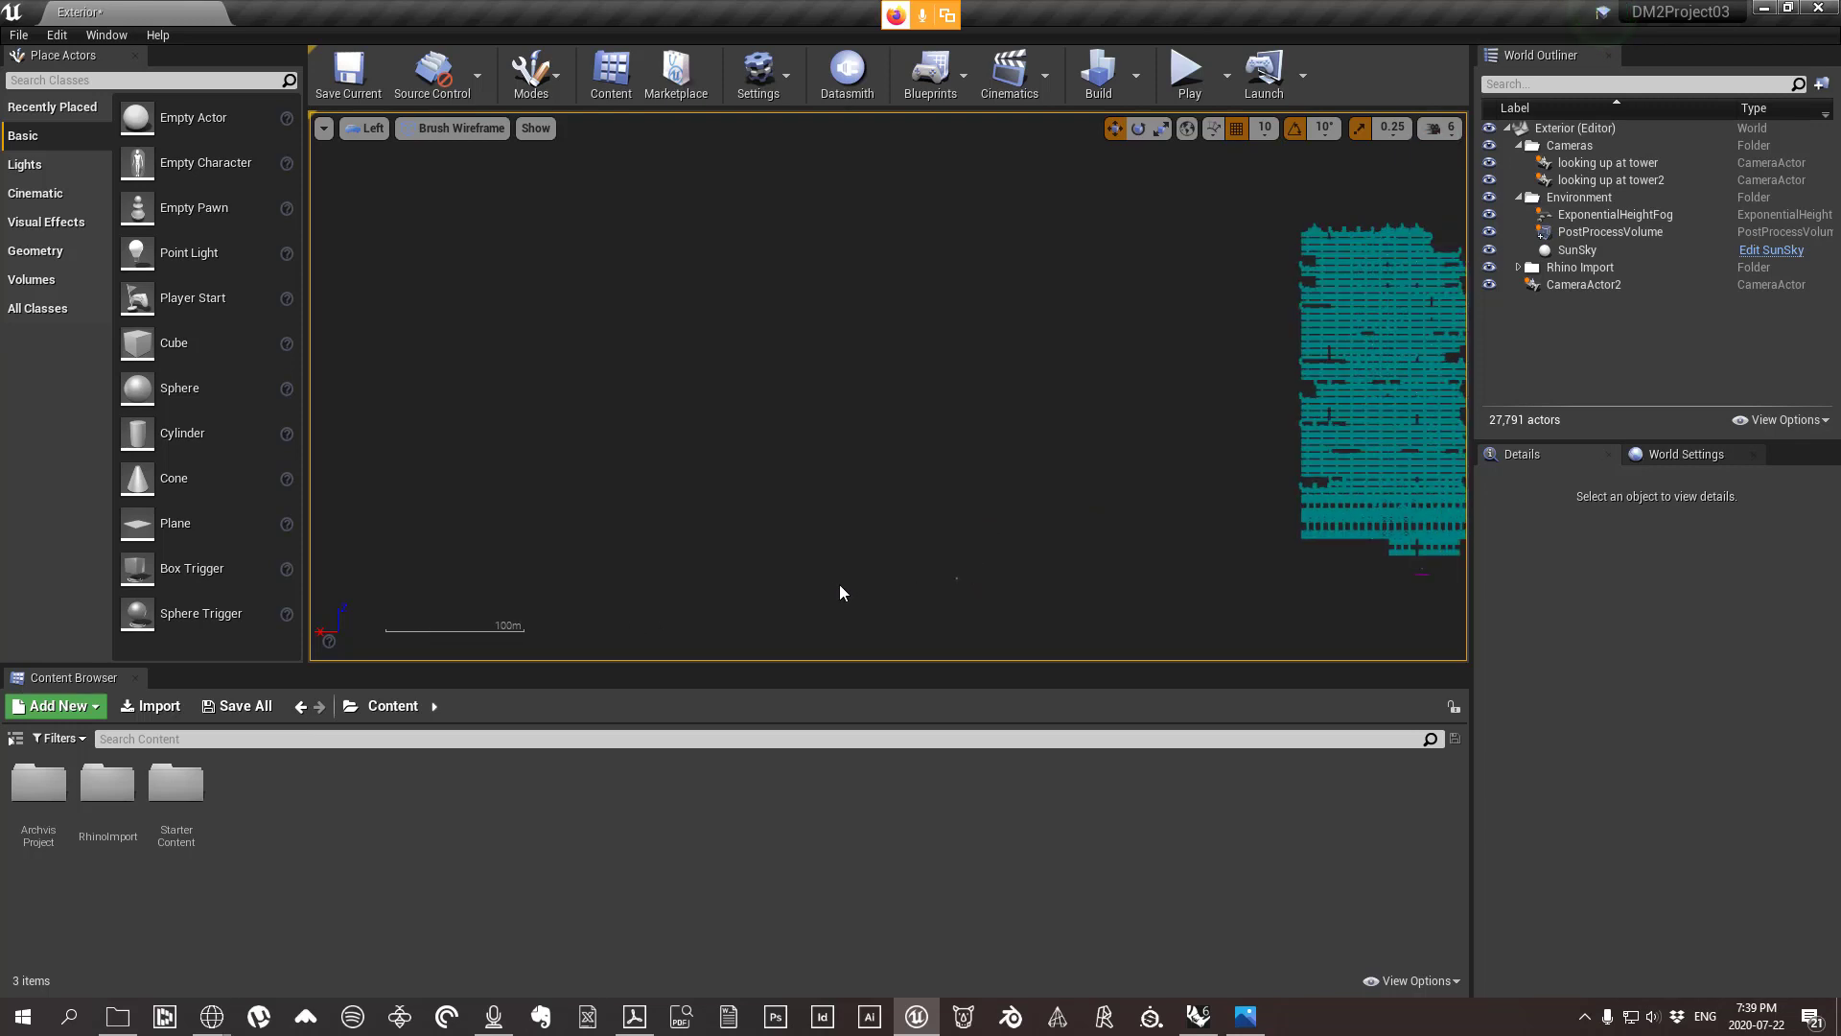
pyautogui.scroll(-3, 857, 586)
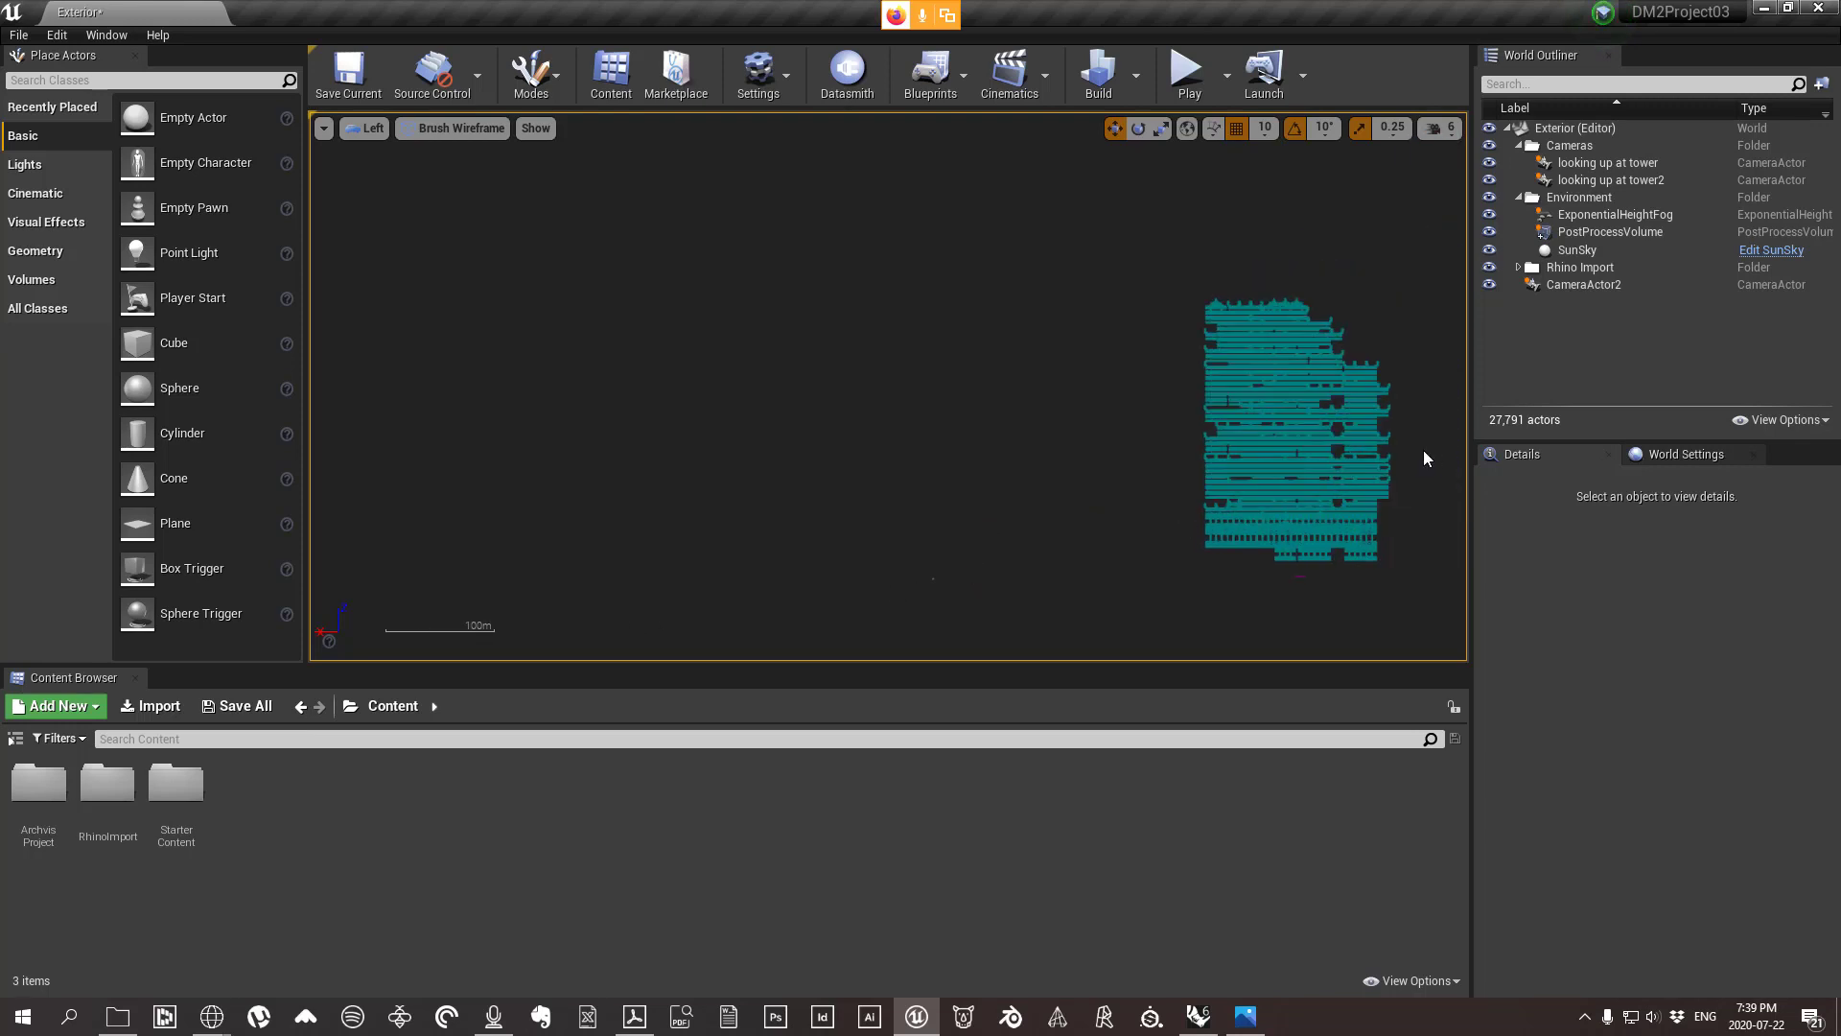
pyautogui.scroll(2, 1447, 456)
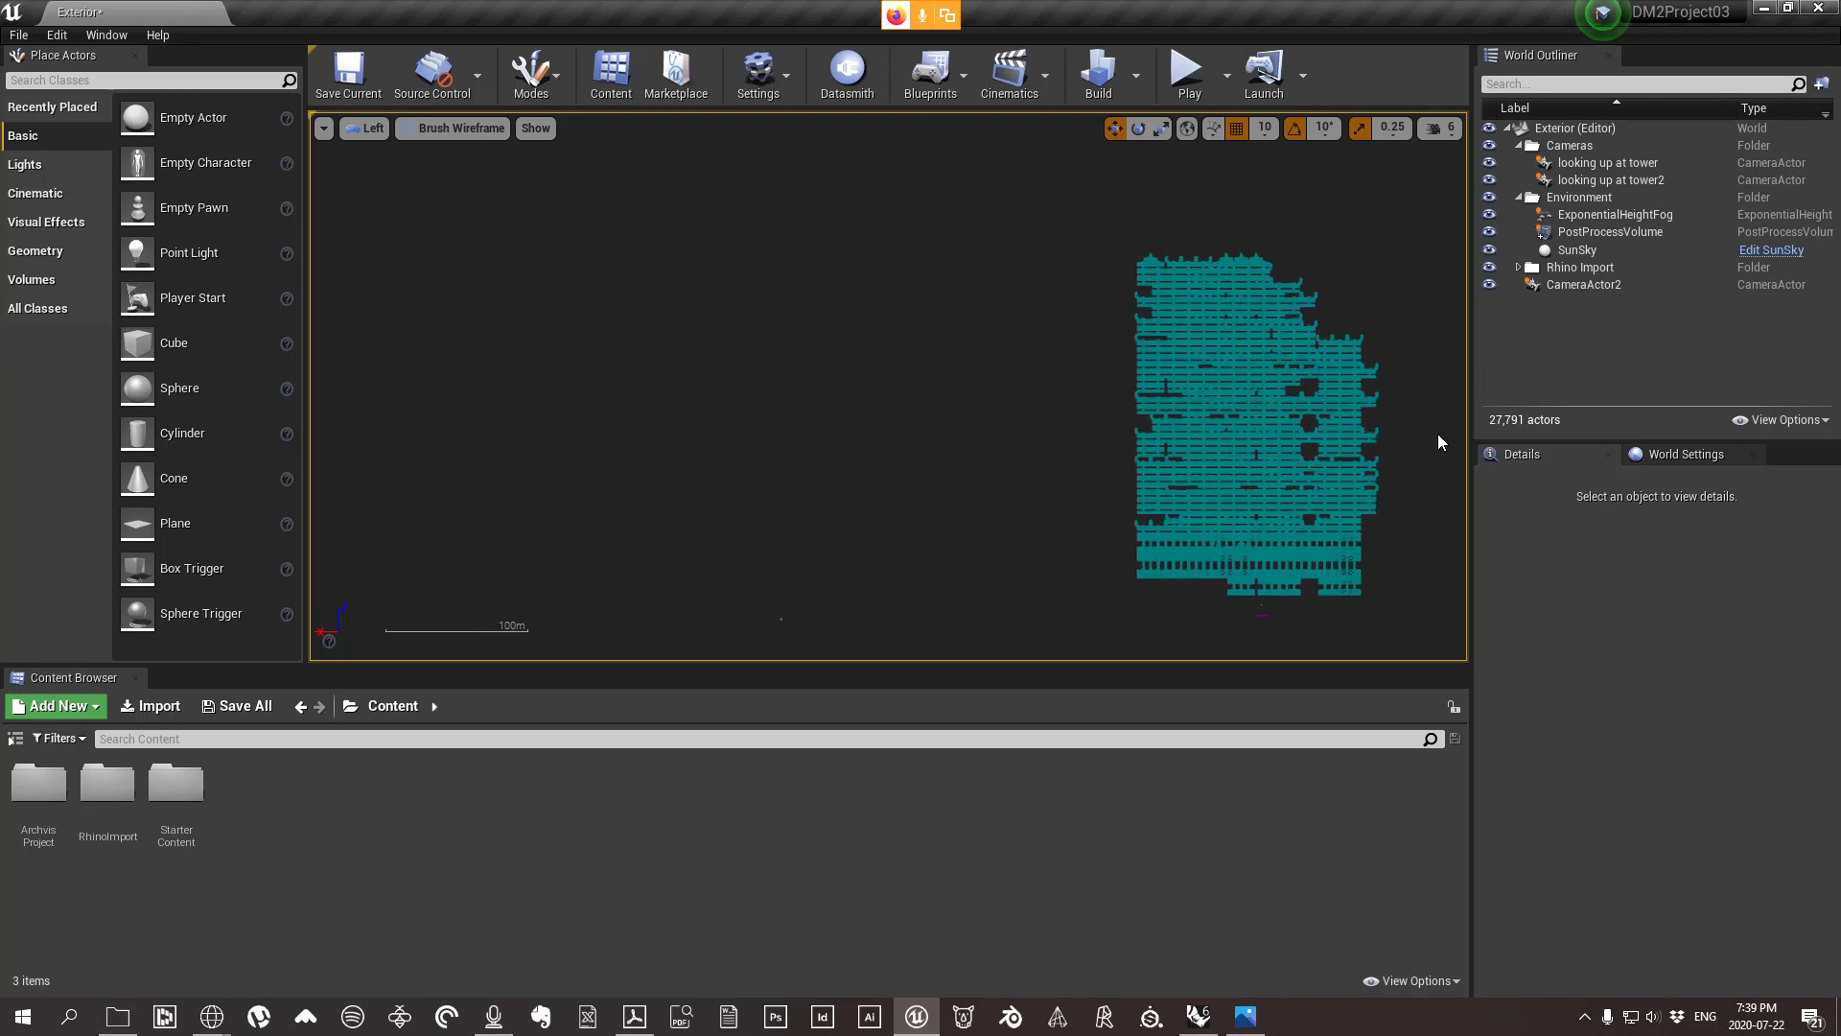
pyautogui.click(446, 127)
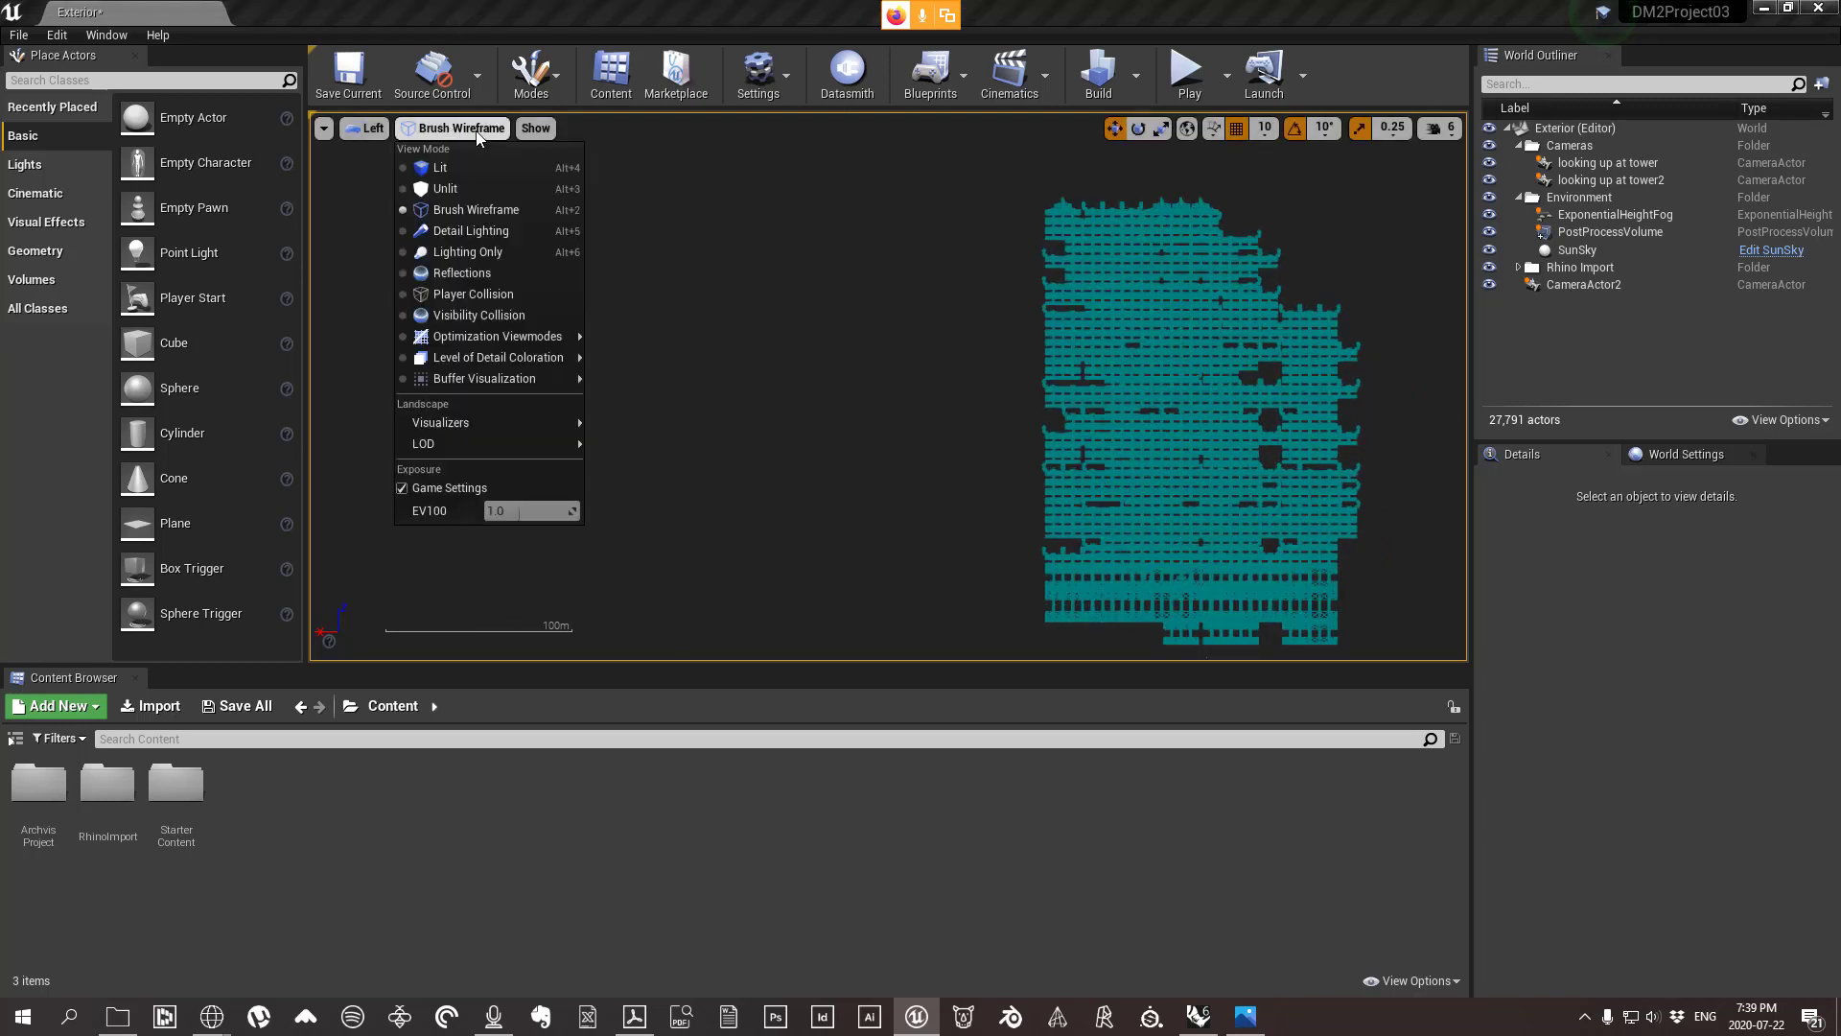
pyautogui.click(439, 168)
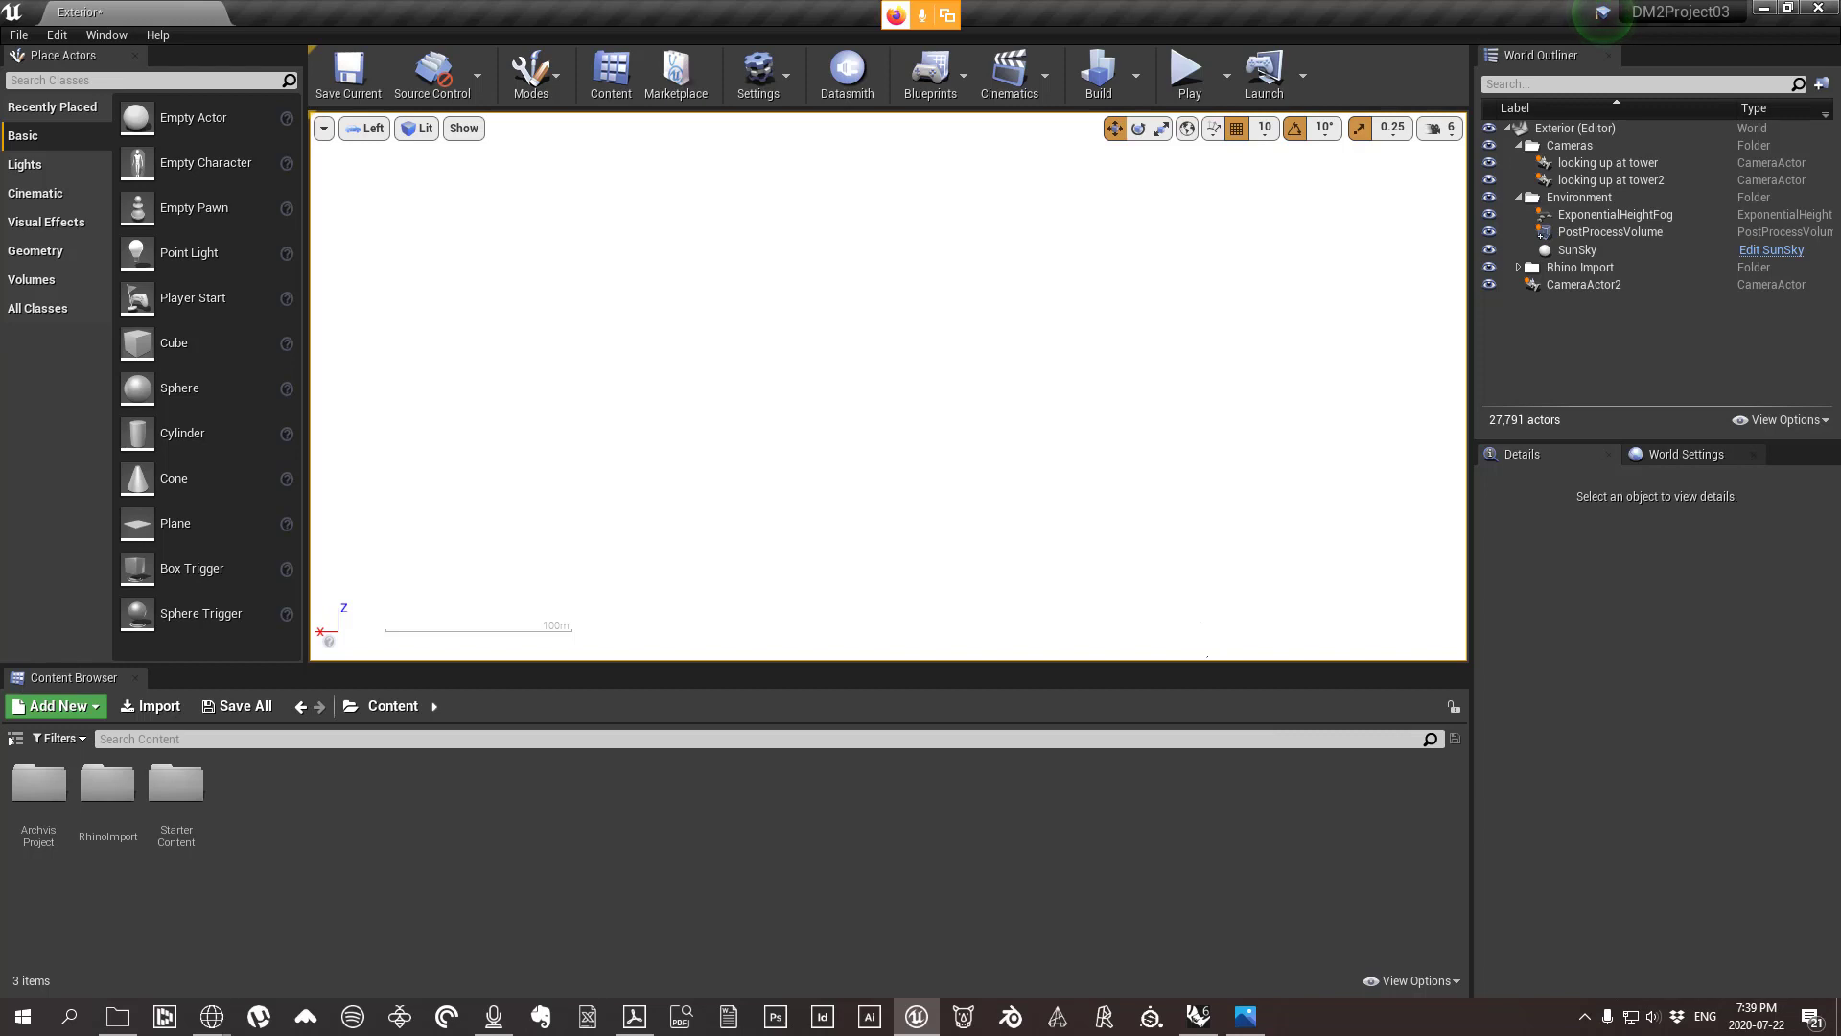
# Switch to the Google Docs notes in Firefox and review the bug report about orthographic camera previews, then return to Unreal.
pyautogui.hotkey('alt', 'Tab')
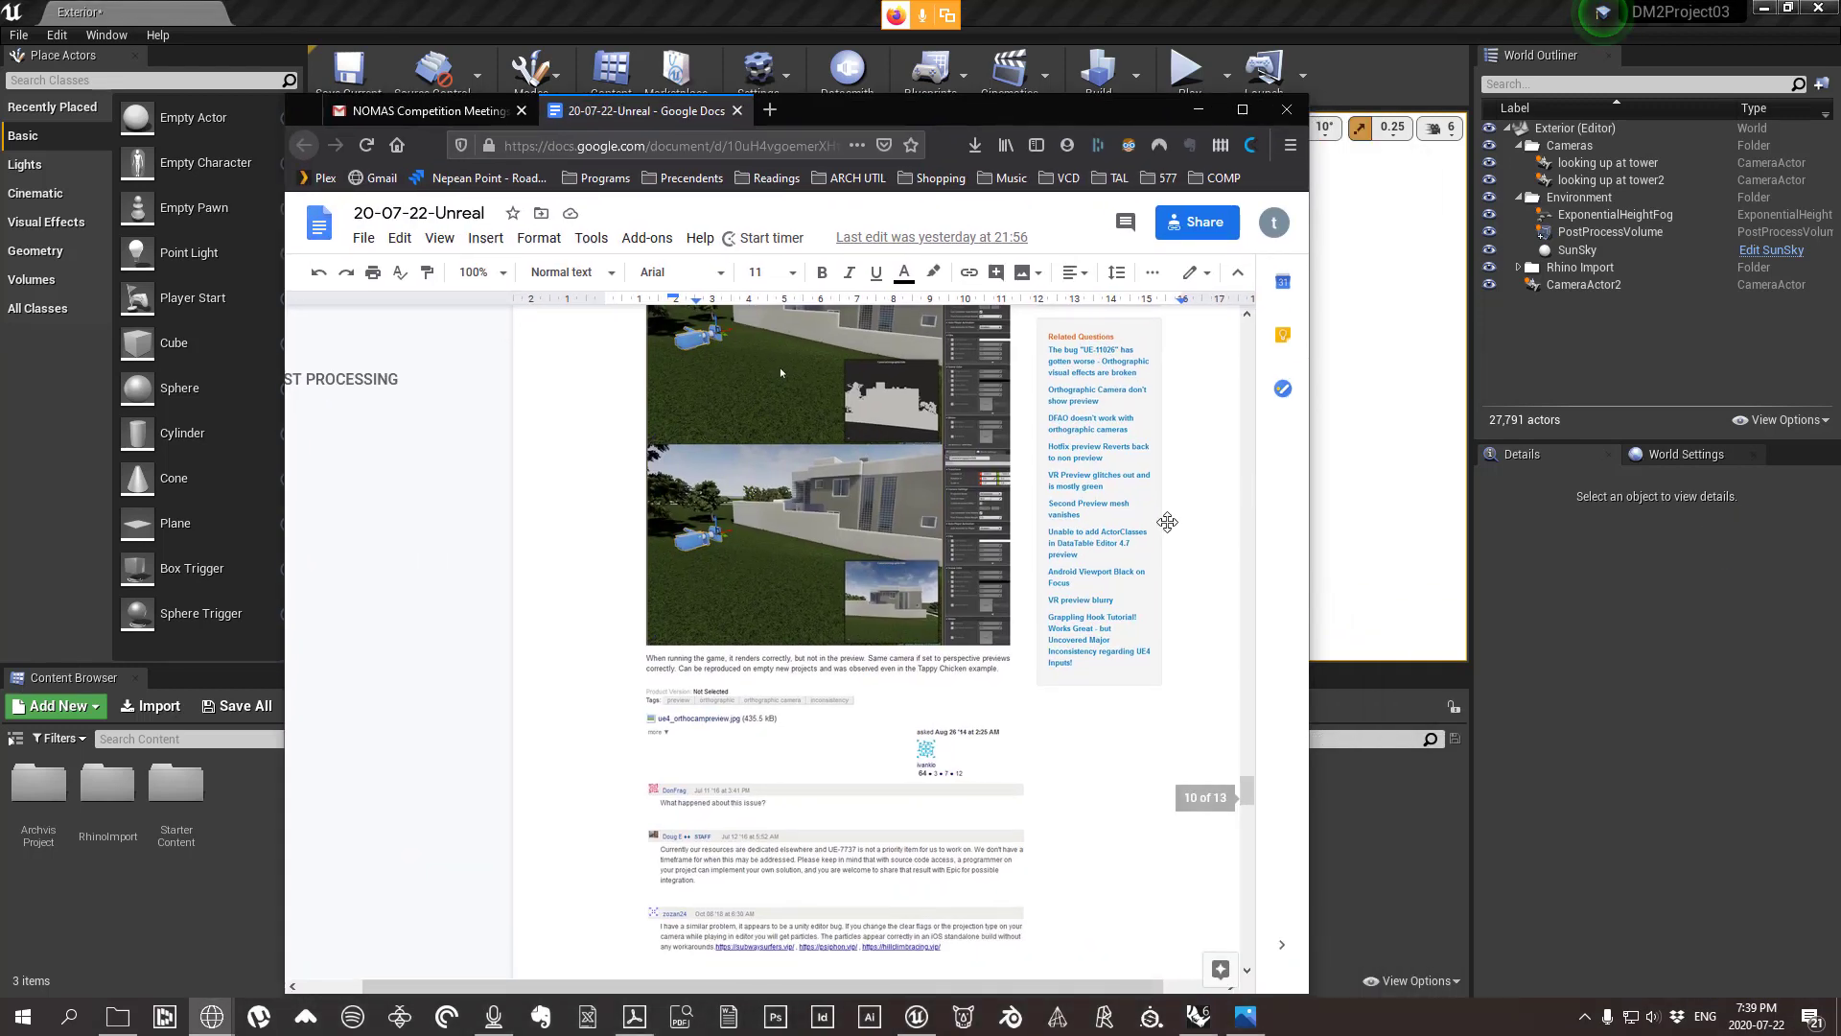
pyautogui.scroll(2, 1143, 544)
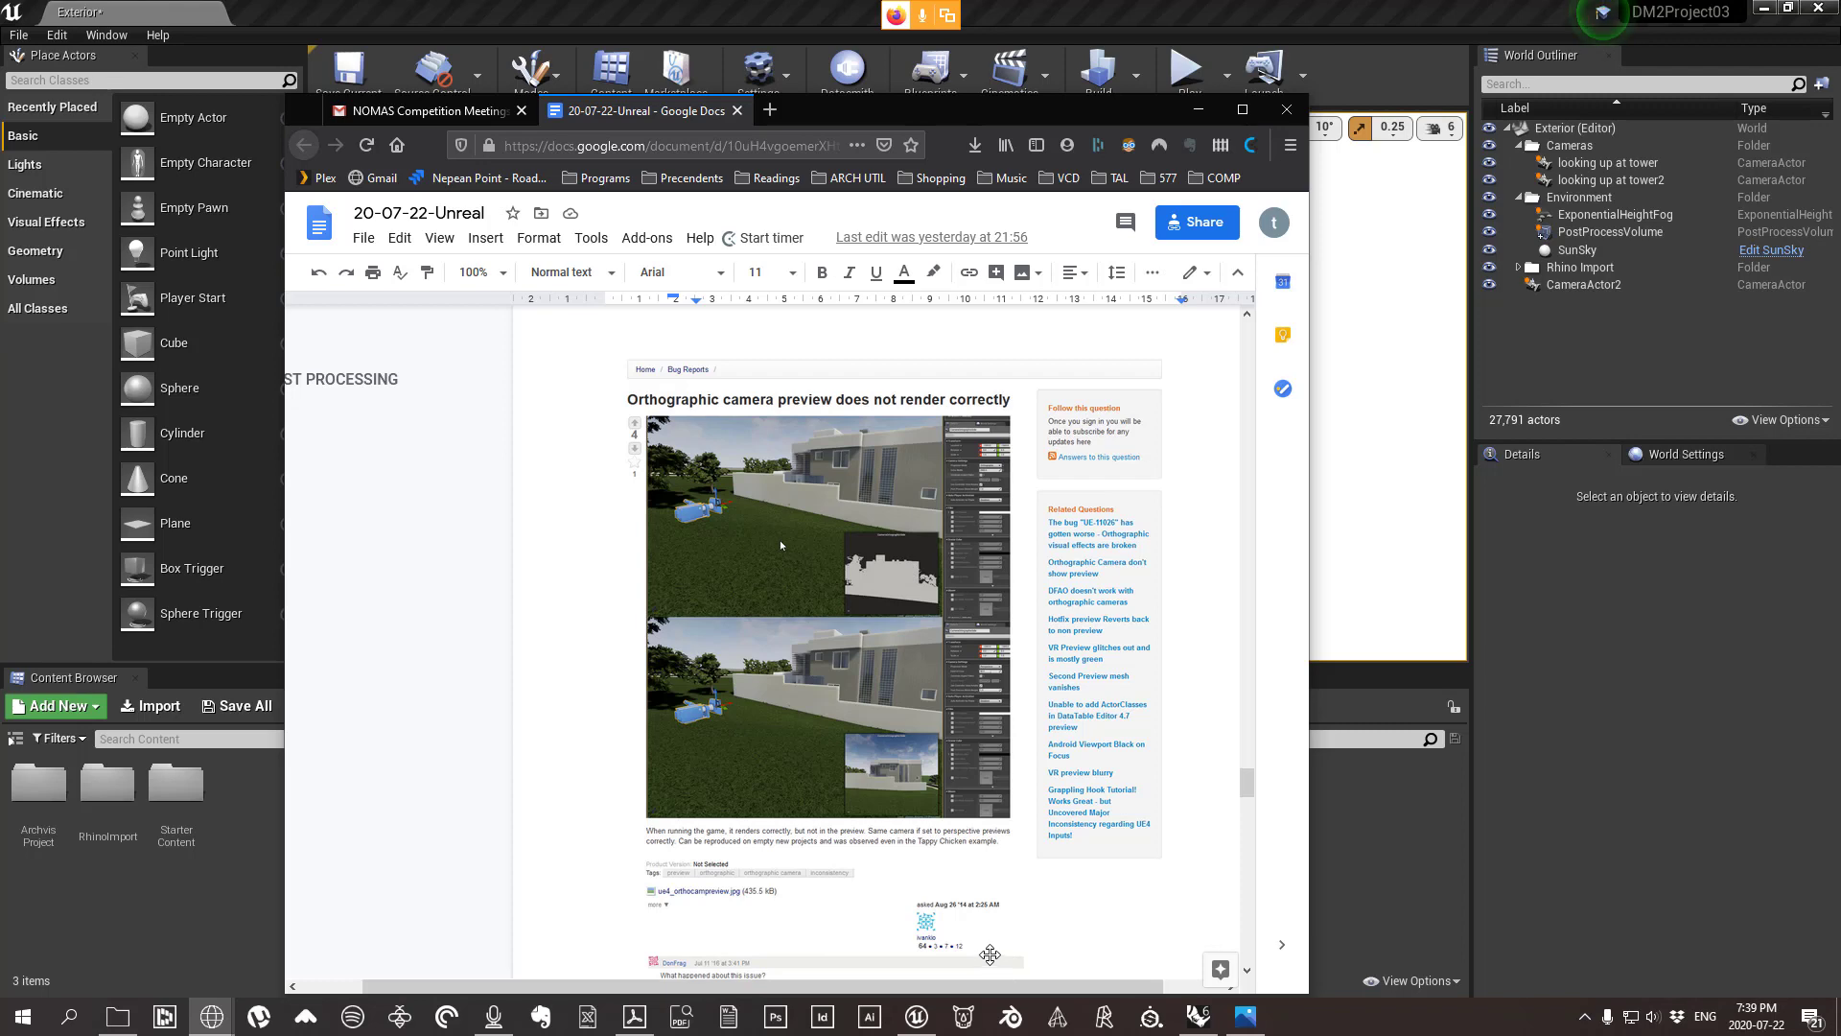
pyautogui.scroll(-3, 878, 834)
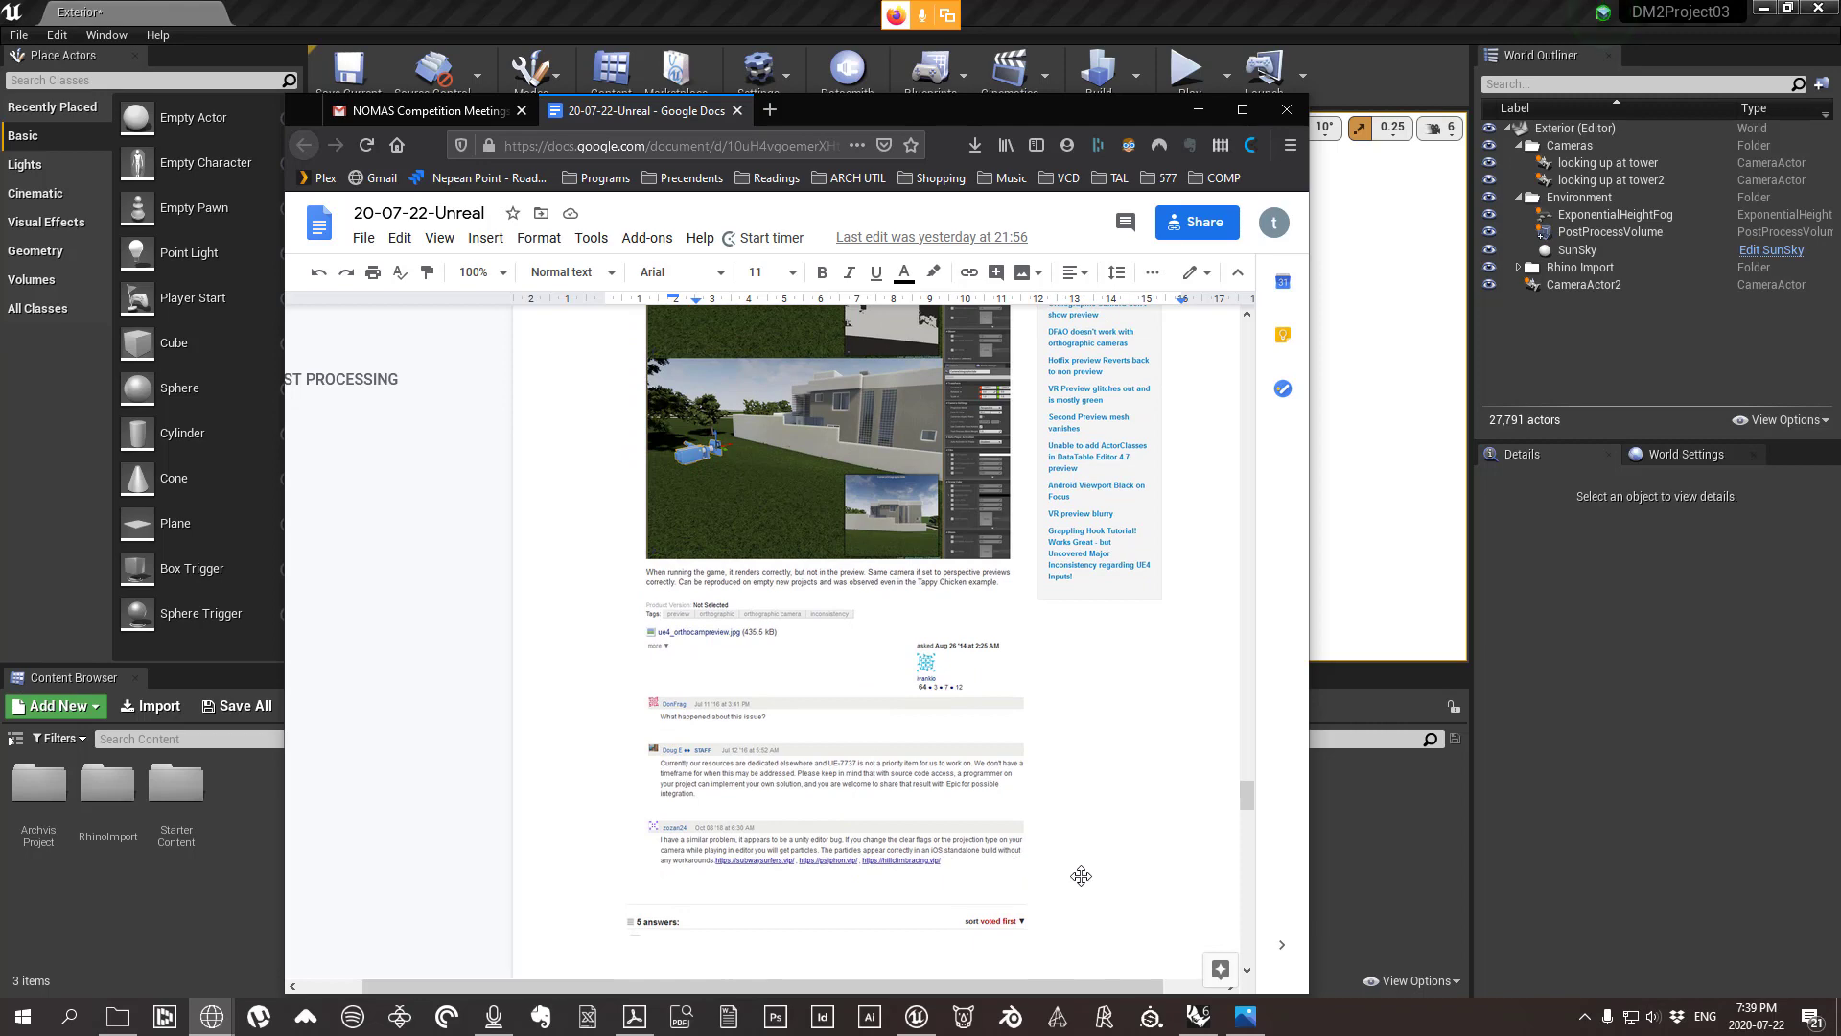
pyautogui.scroll(-4, 1075, 871)
pyautogui.scroll(8, 1069, 863)
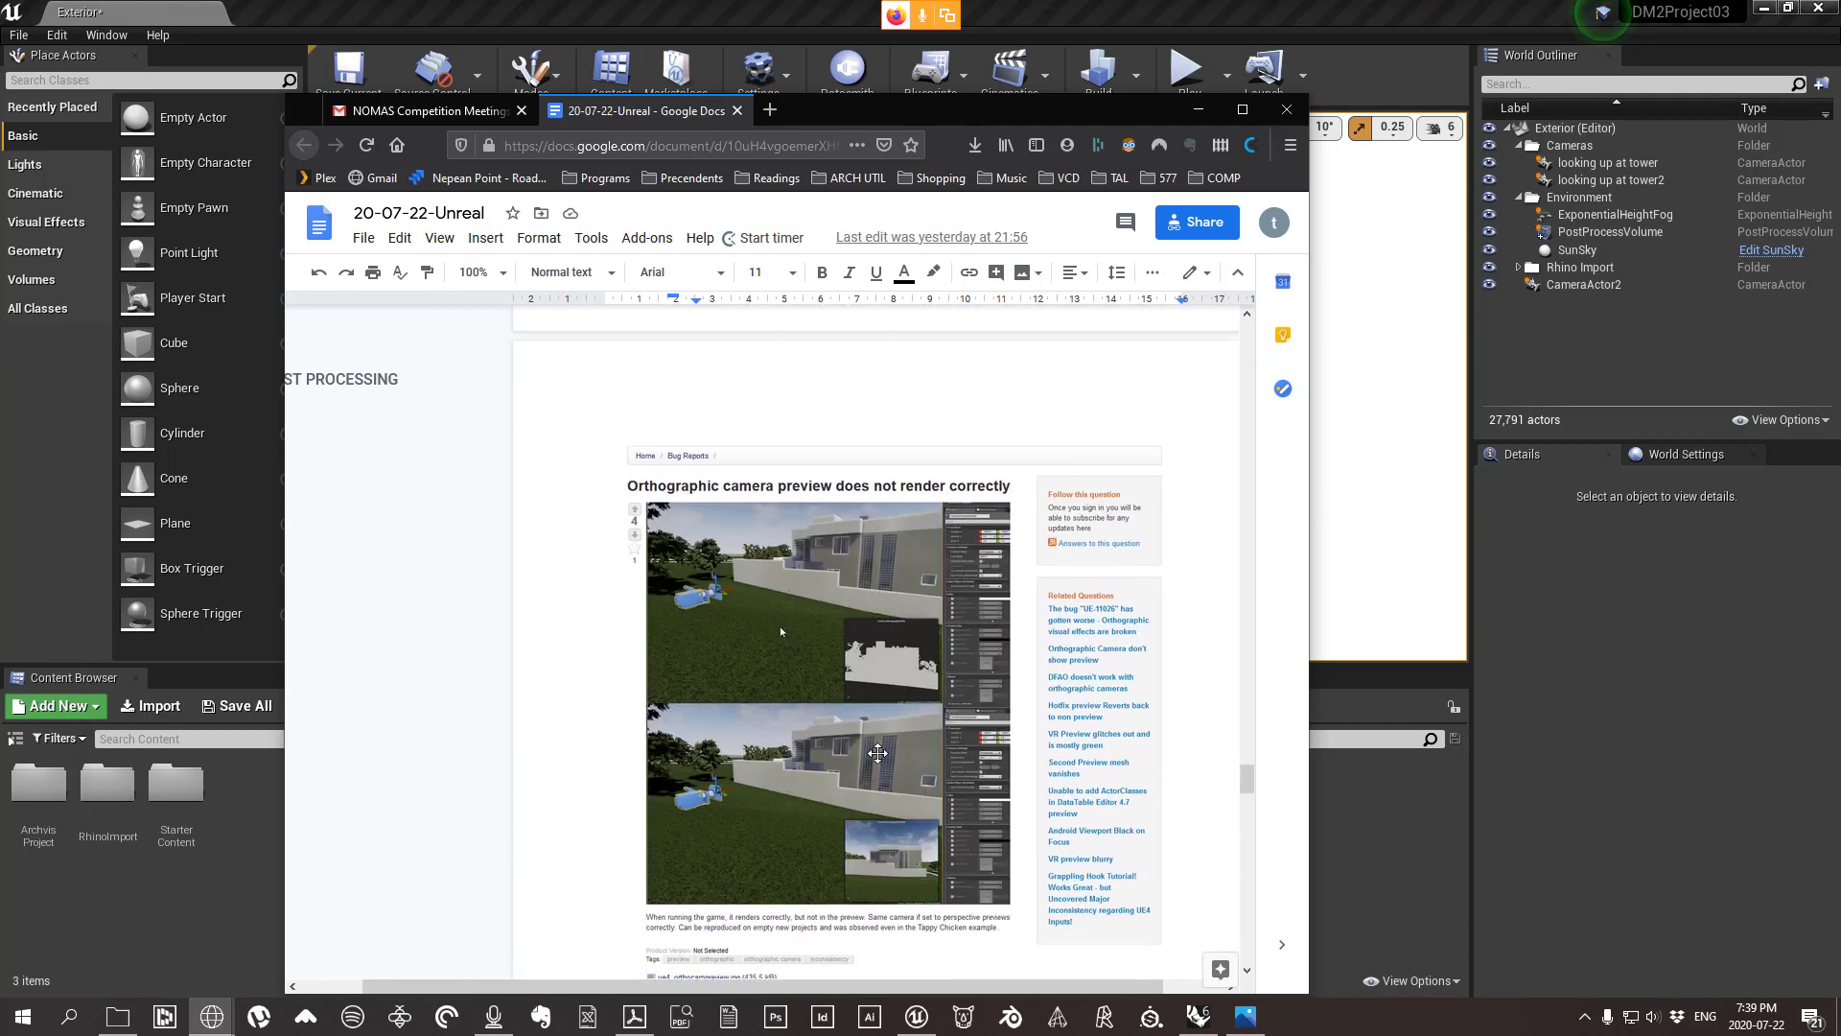
pyautogui.scroll(-1, 891, 767)
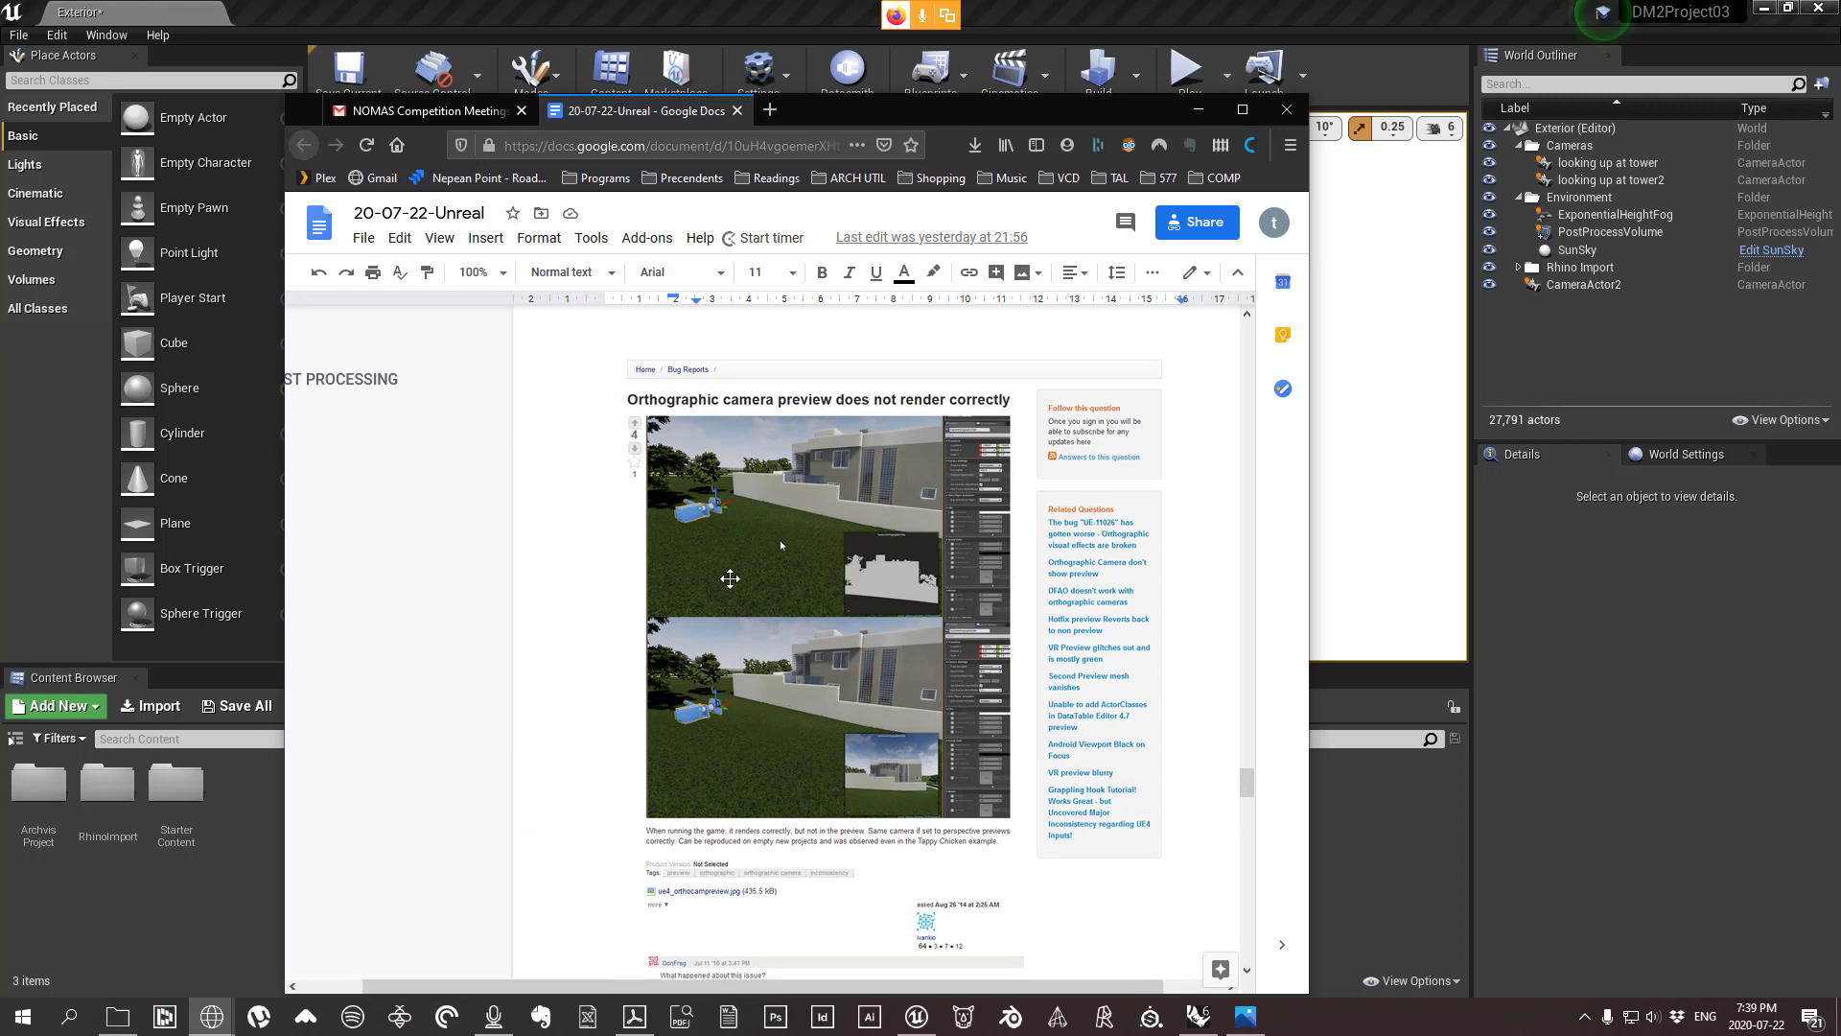
pyautogui.moveTo(959, 109); pyautogui.dragTo(1840, 312)
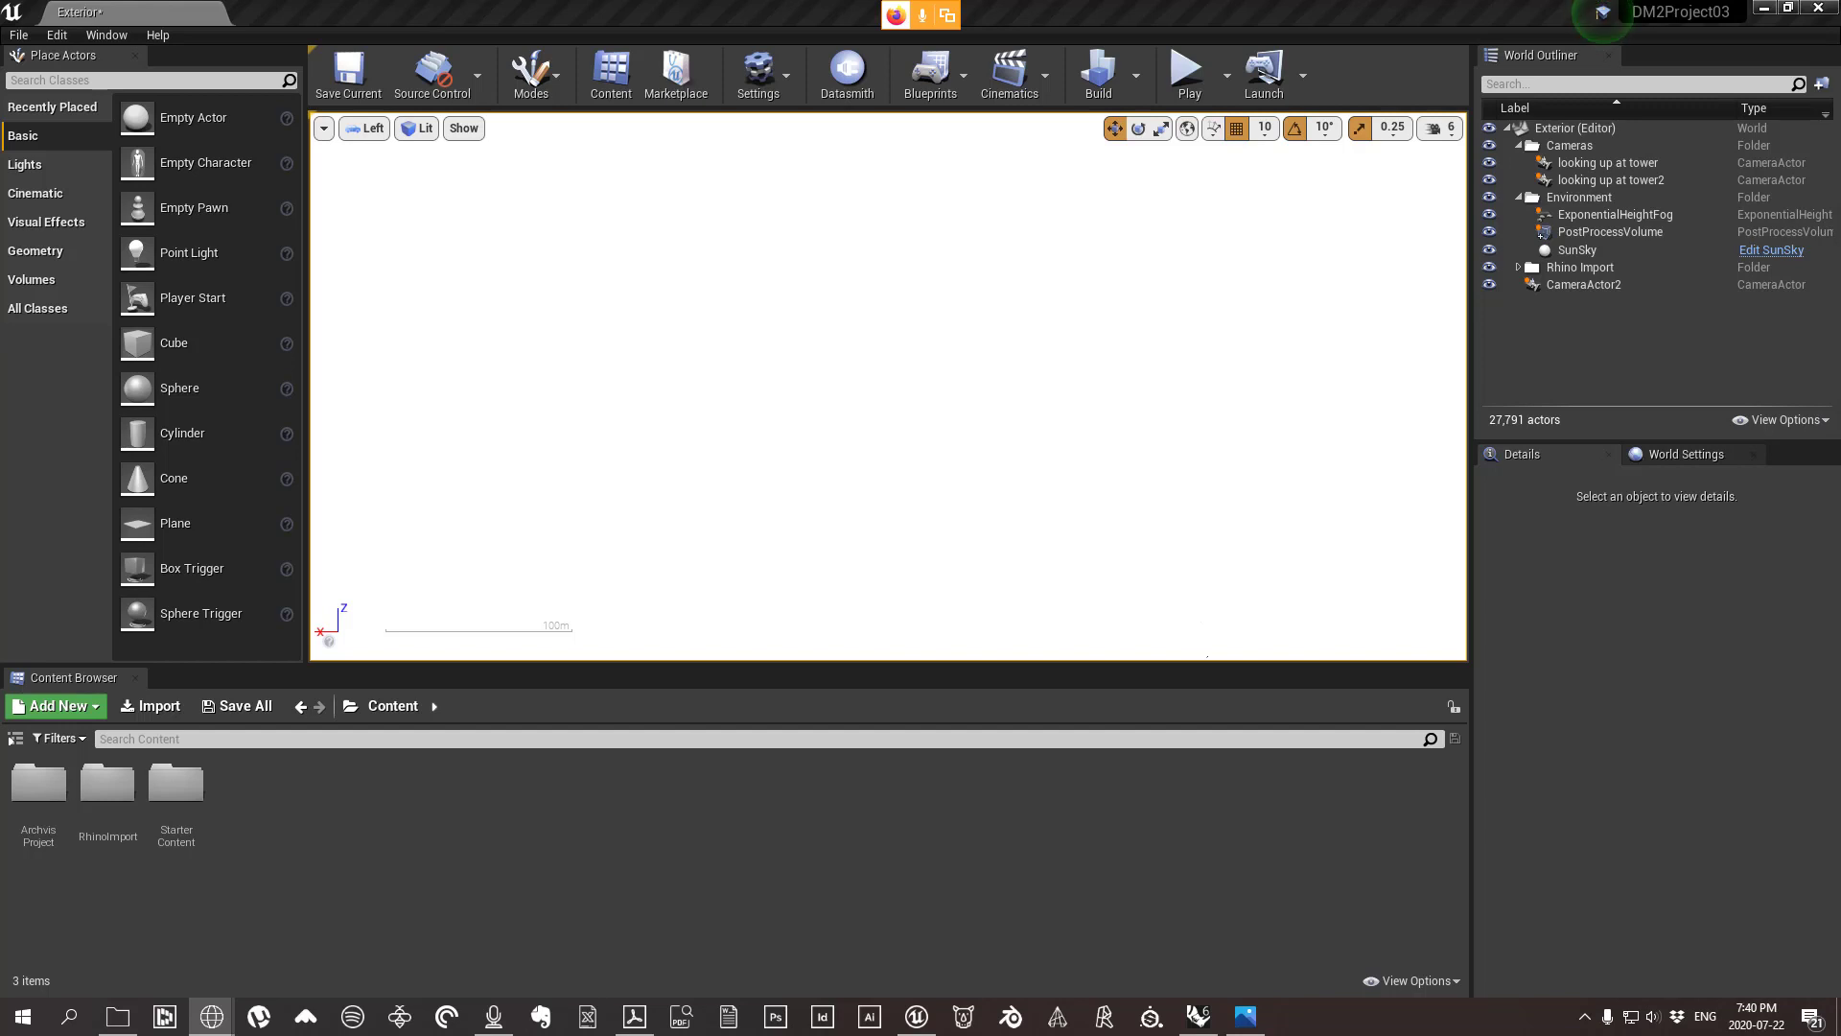
# Return the viewport to Perspective and face the tower's facade straight on.
pyautogui.click(372, 128)
pyautogui.click(418, 152)
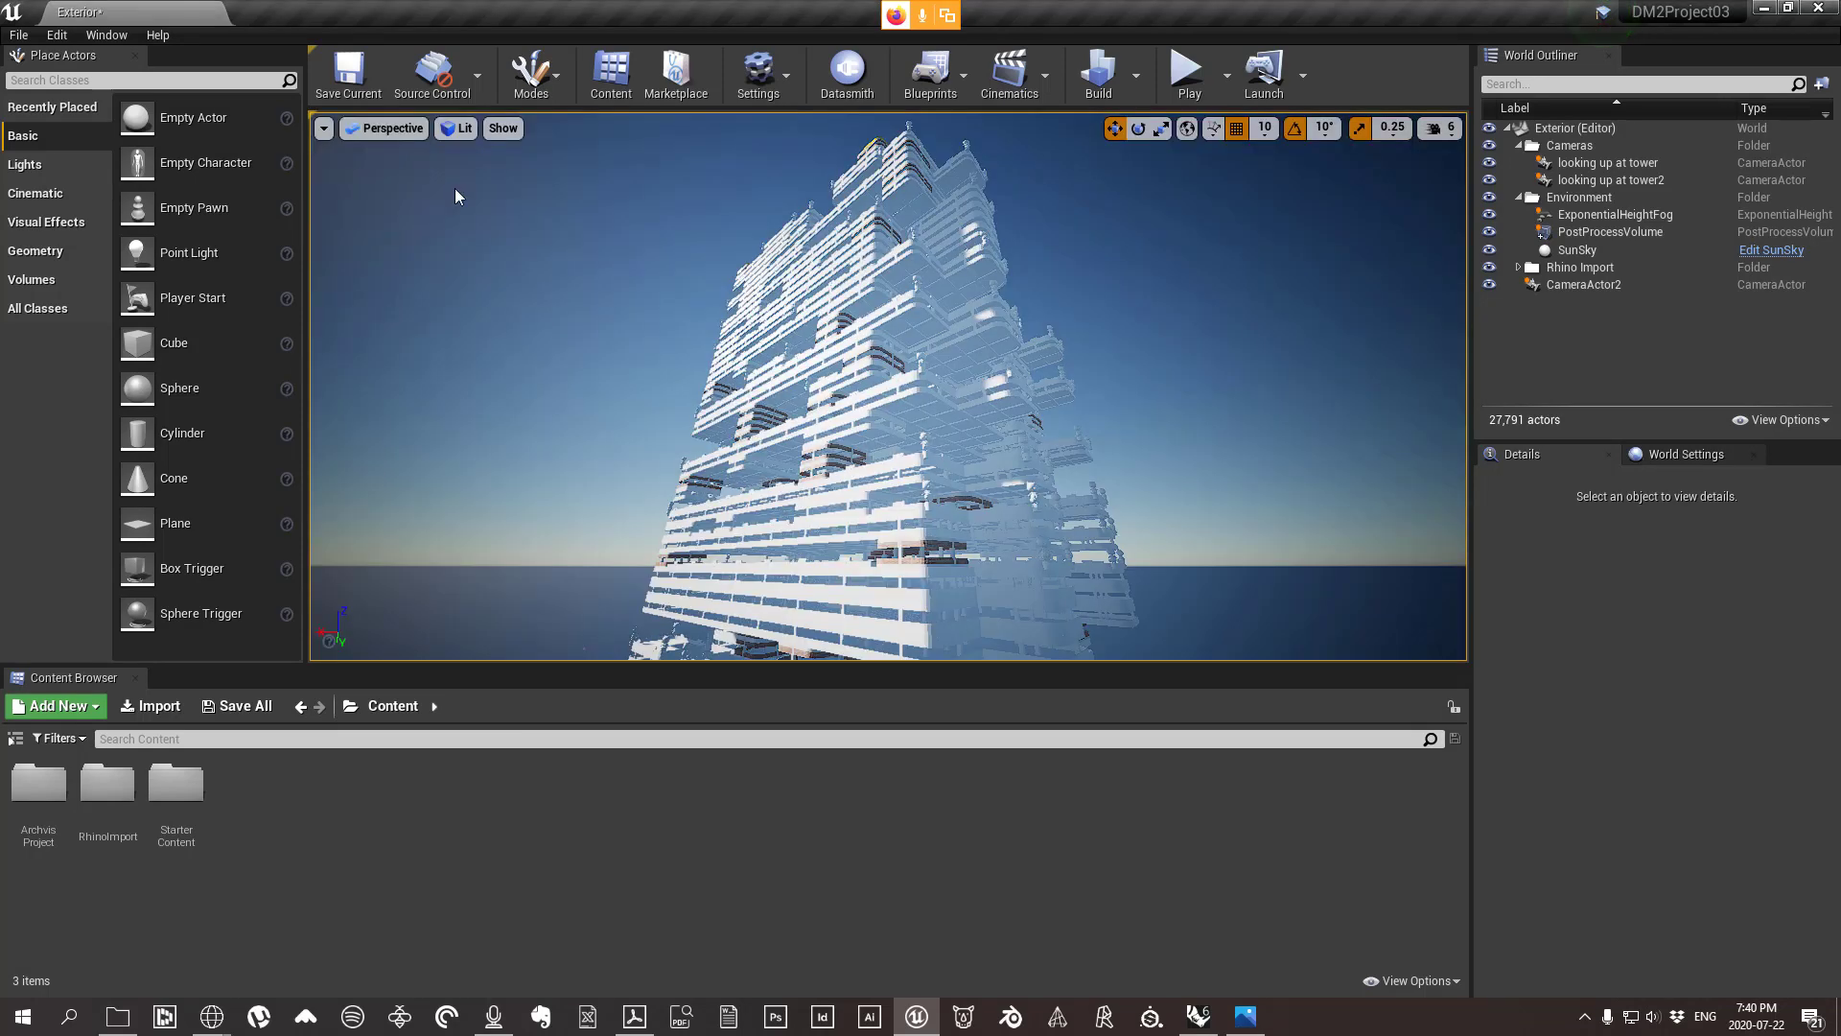
pyautogui.moveTo(1279, 434); pyautogui.dragTo(981, 311)
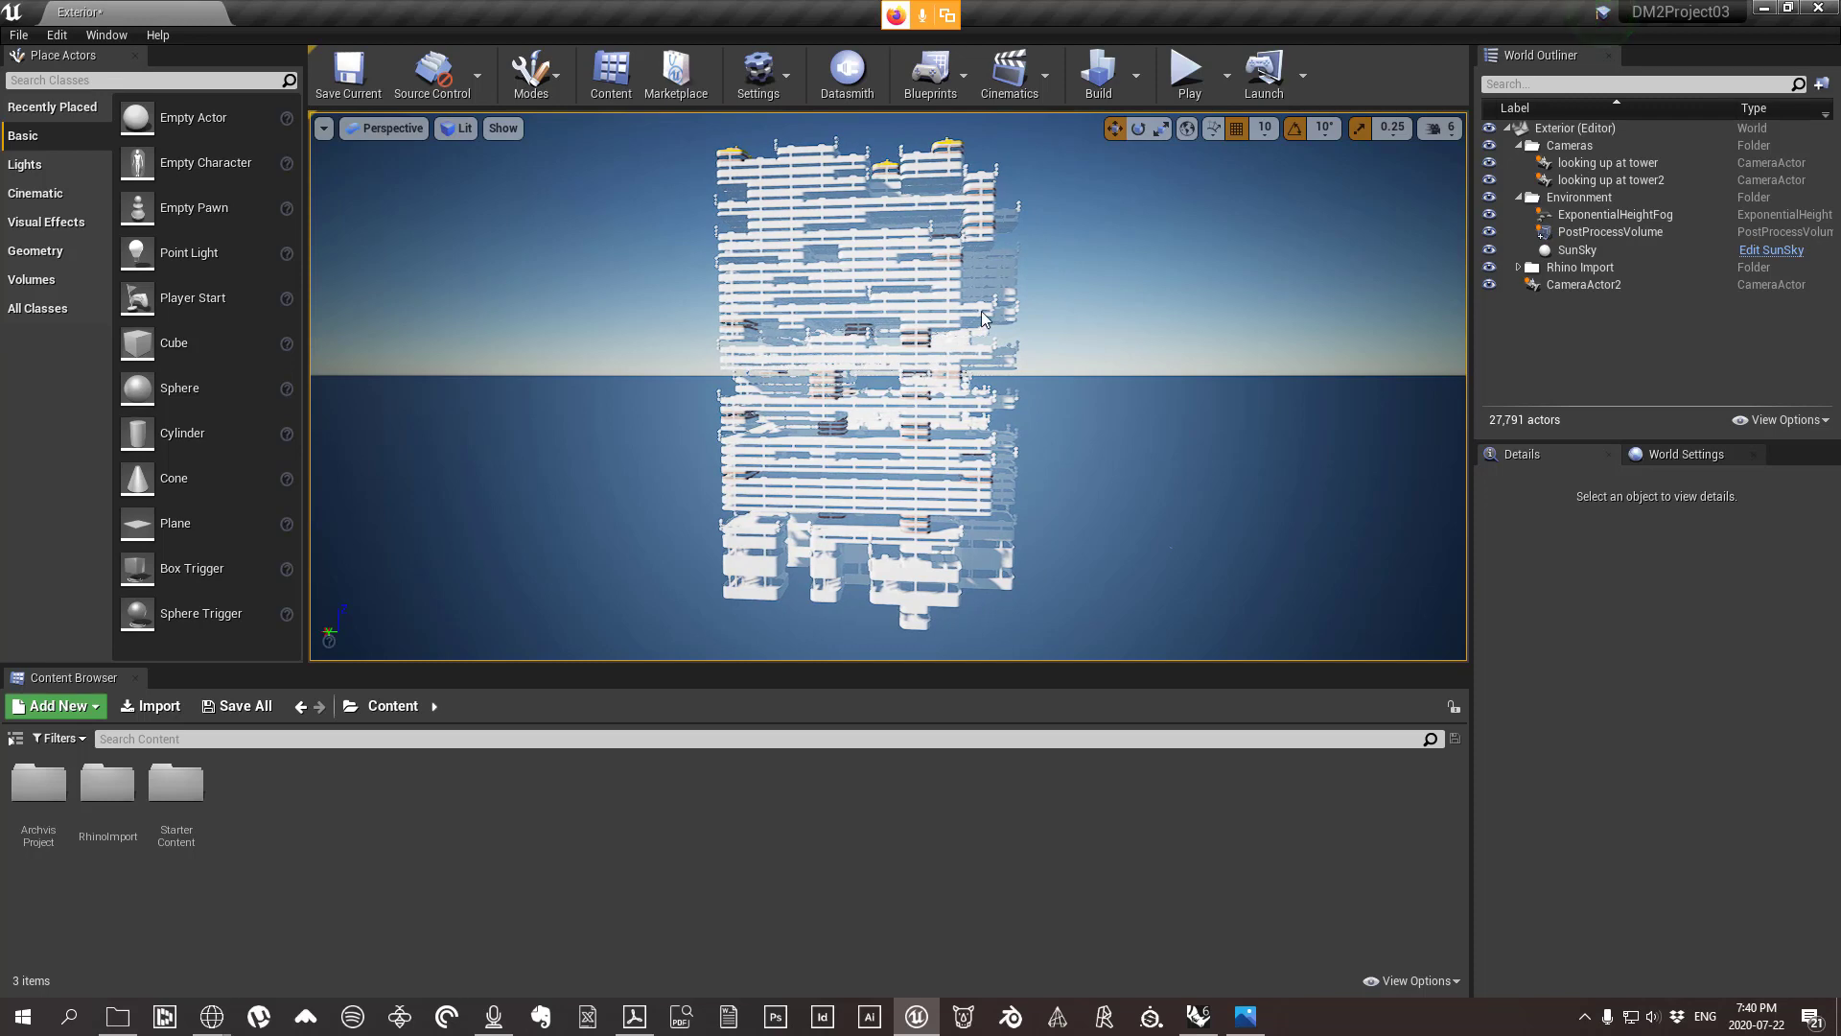
# Reduce the viewport's horizontal field of view to 5 and aim the view at the facade.
pyautogui.click(324, 128)
pyautogui.moveTo(431, 258)
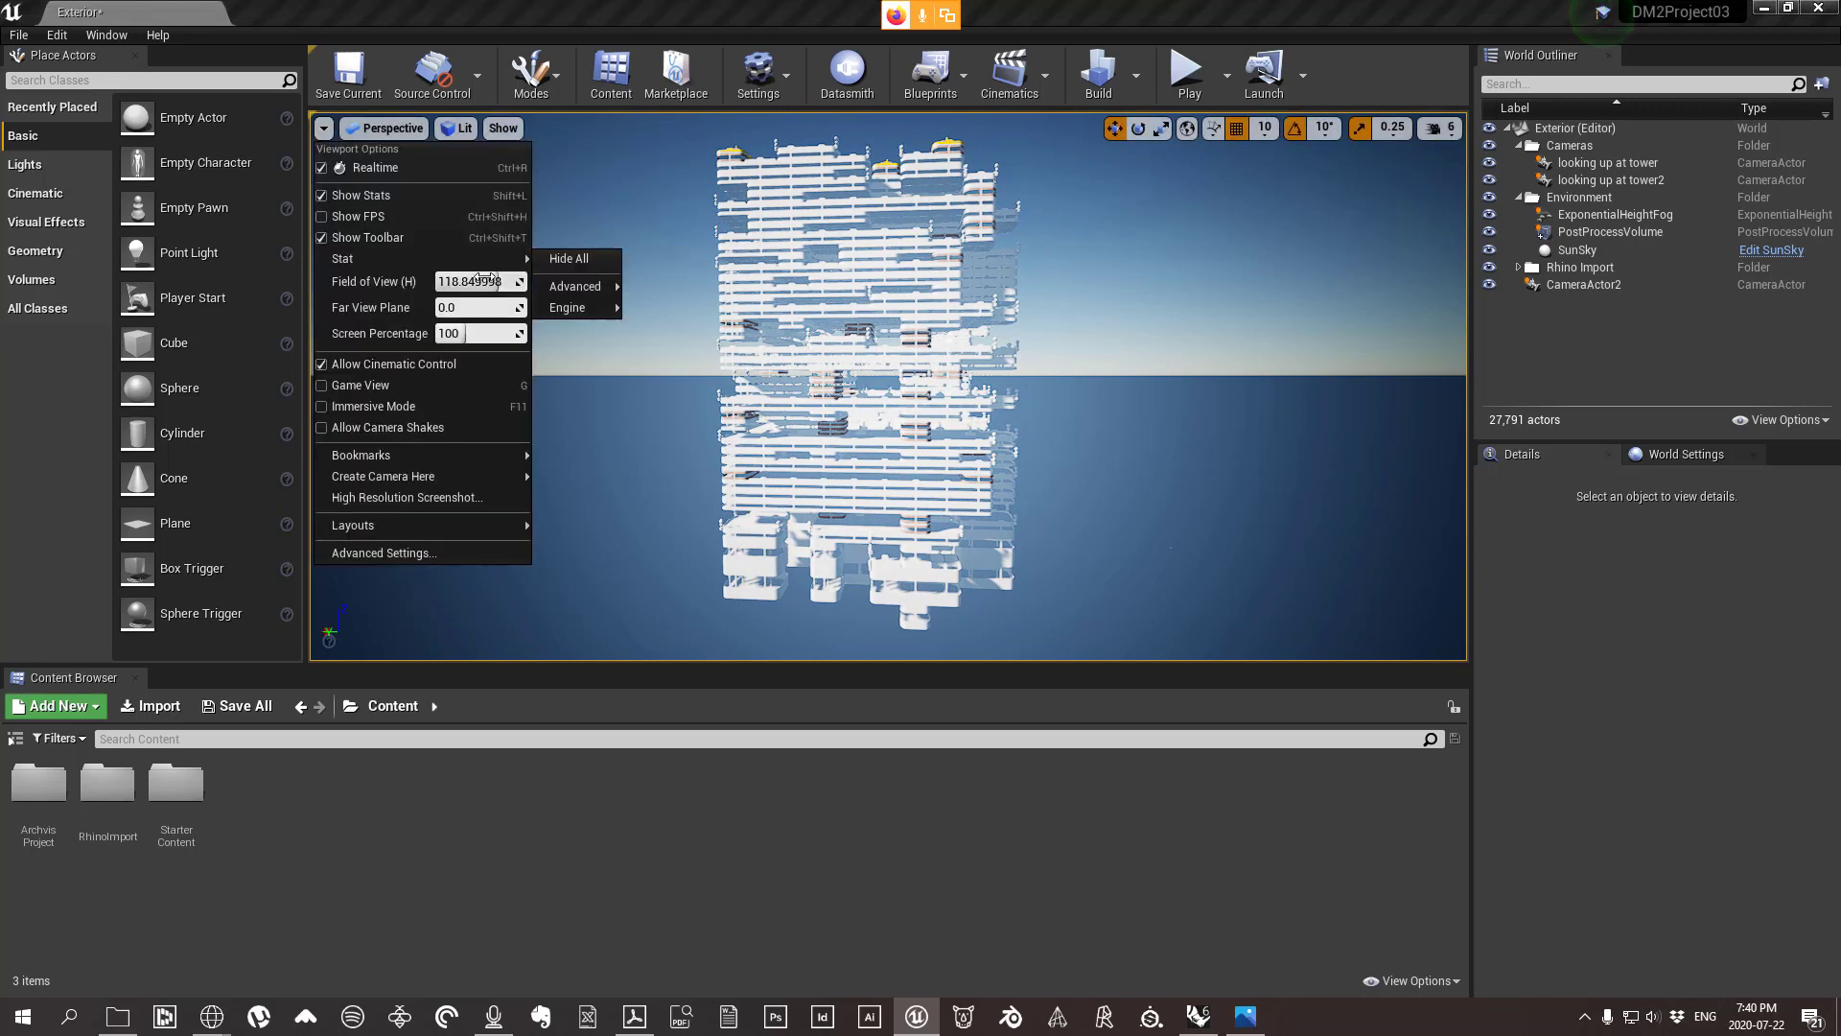
pyautogui.moveTo(576, 285)
pyautogui.moveTo(499, 281); pyautogui.dragTo(436, 281)
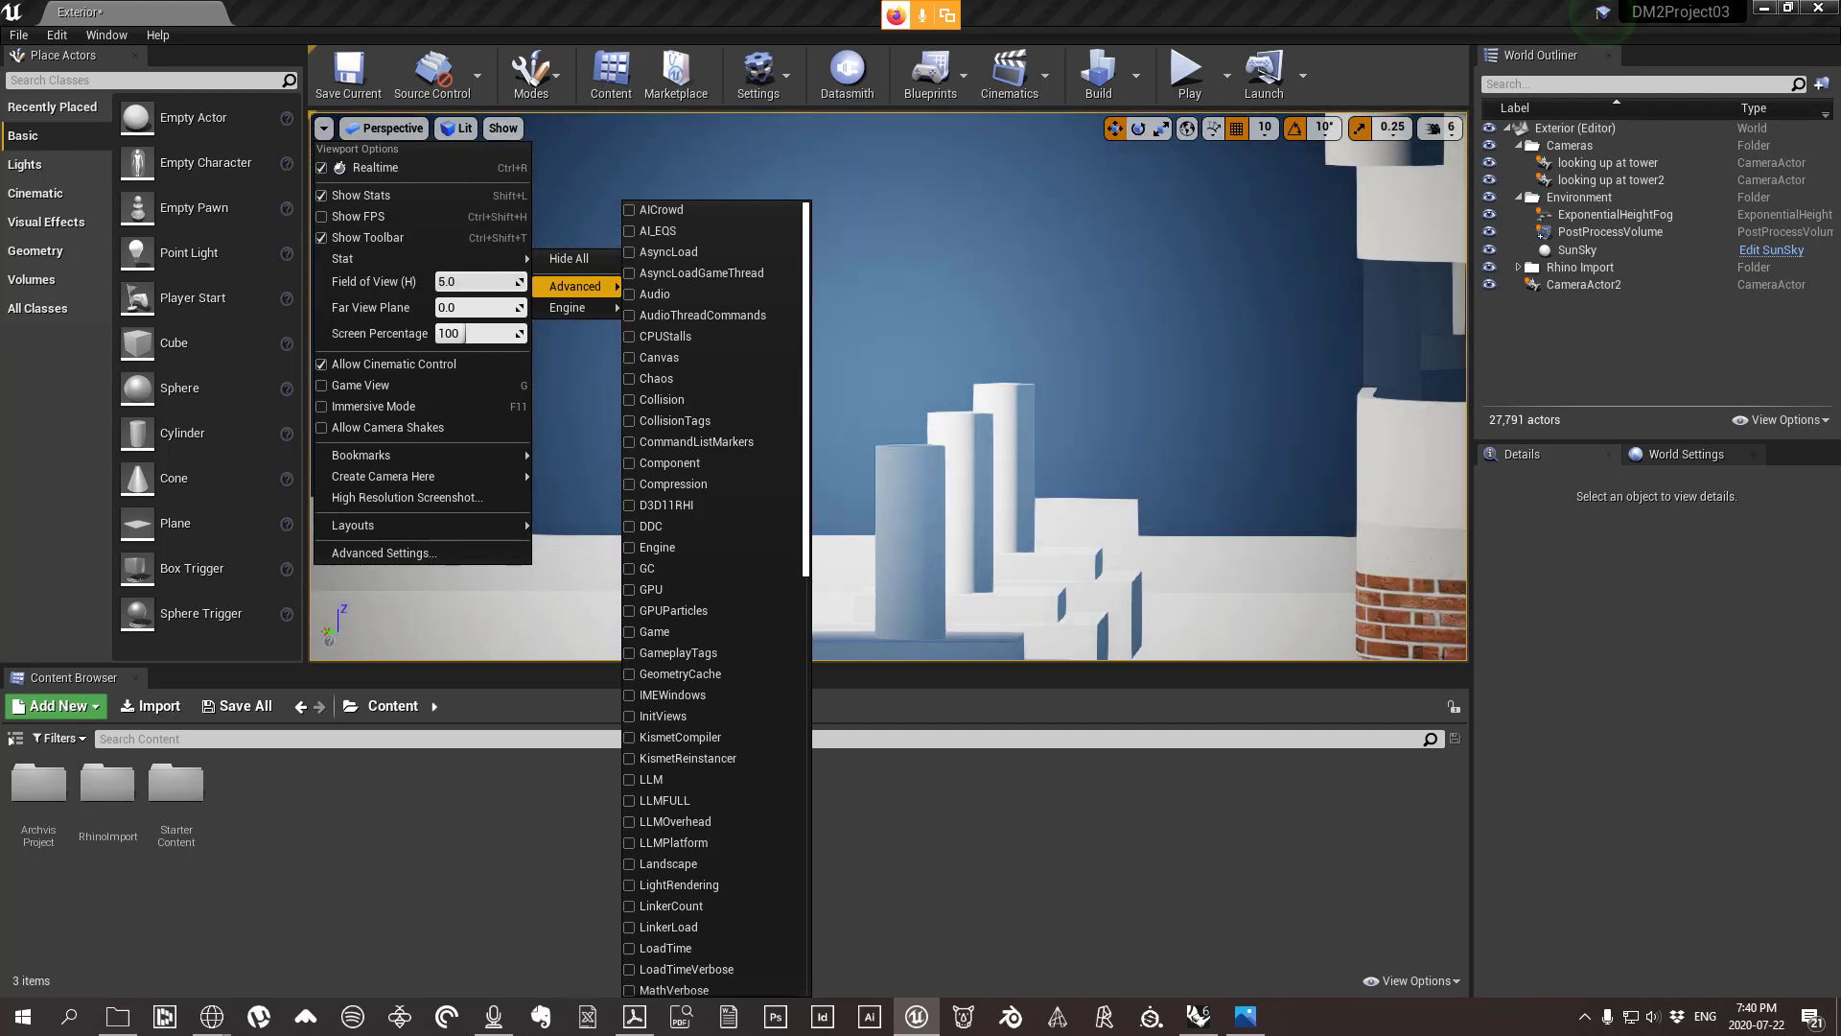
pyautogui.moveTo(959, 383); pyautogui.dragTo(1017, 355, button='right')
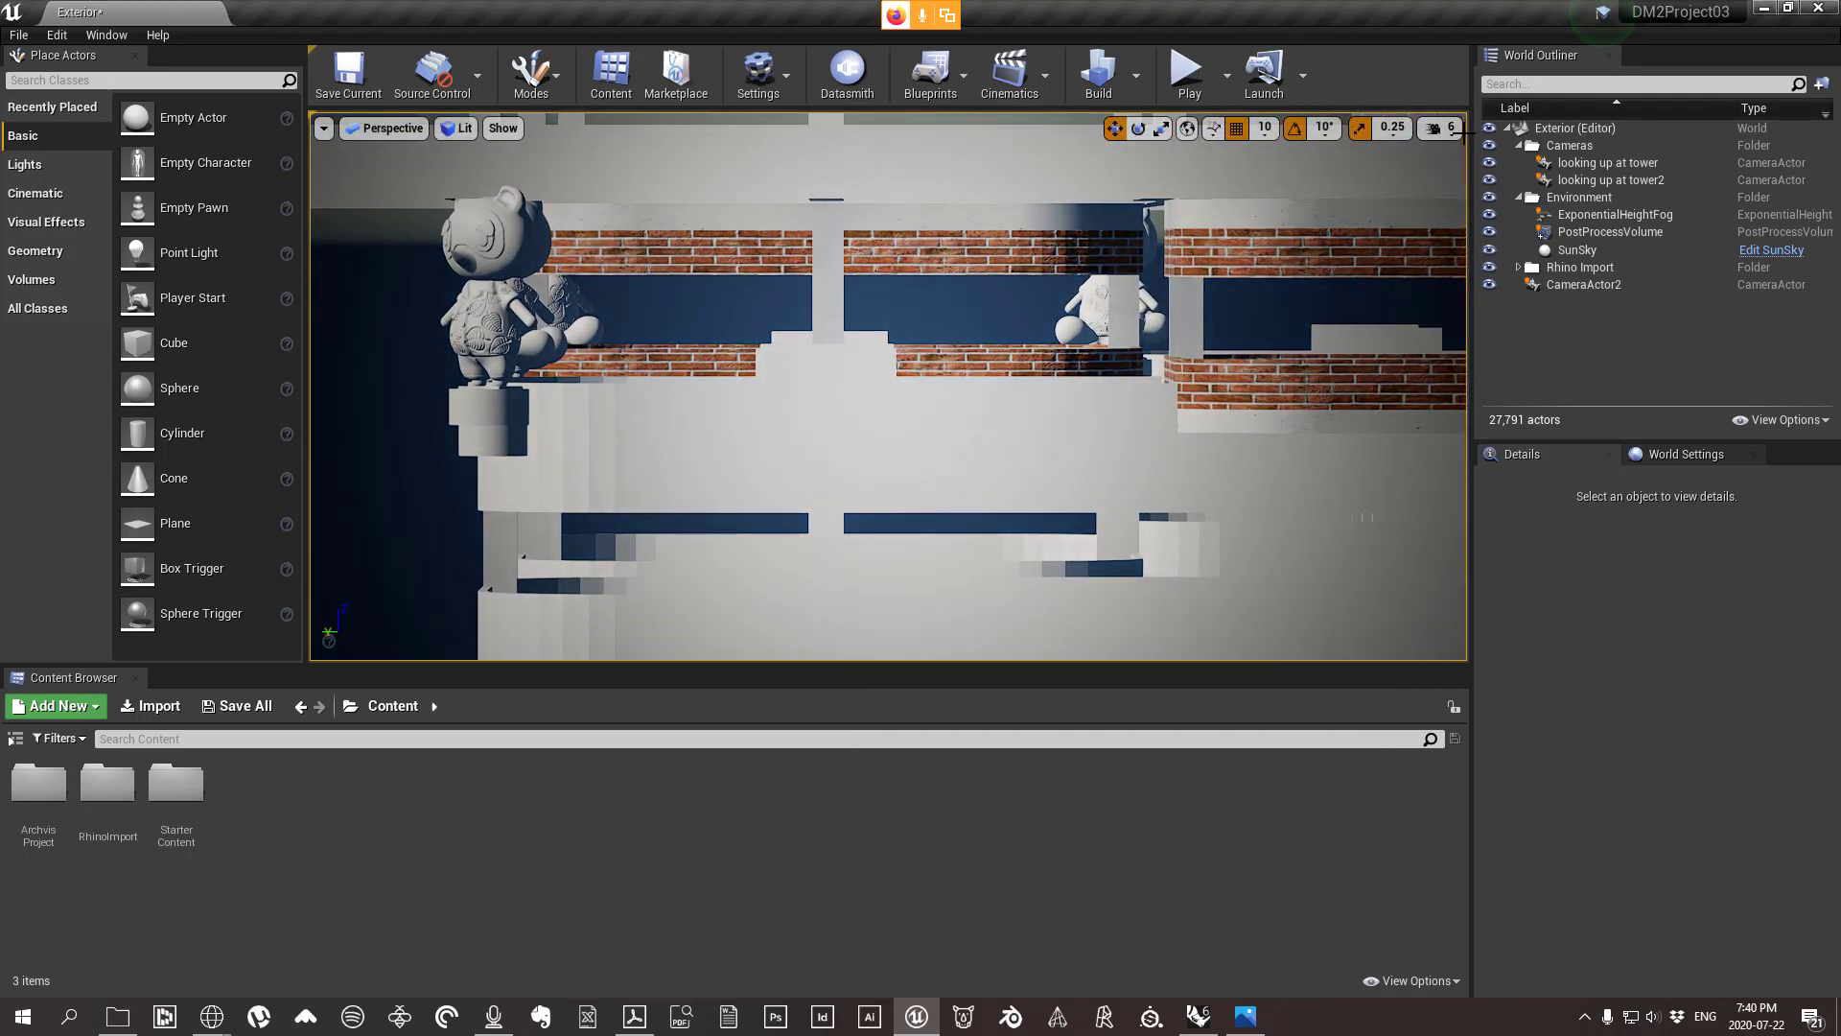
# Raise the viewport camera speed to 8 with a scalar of about 70 and back away until the tower's facade fits the view.
pyautogui.click(1459, 133)
pyautogui.moveTo(1533, 174); pyautogui.dragTo(1683, 178)
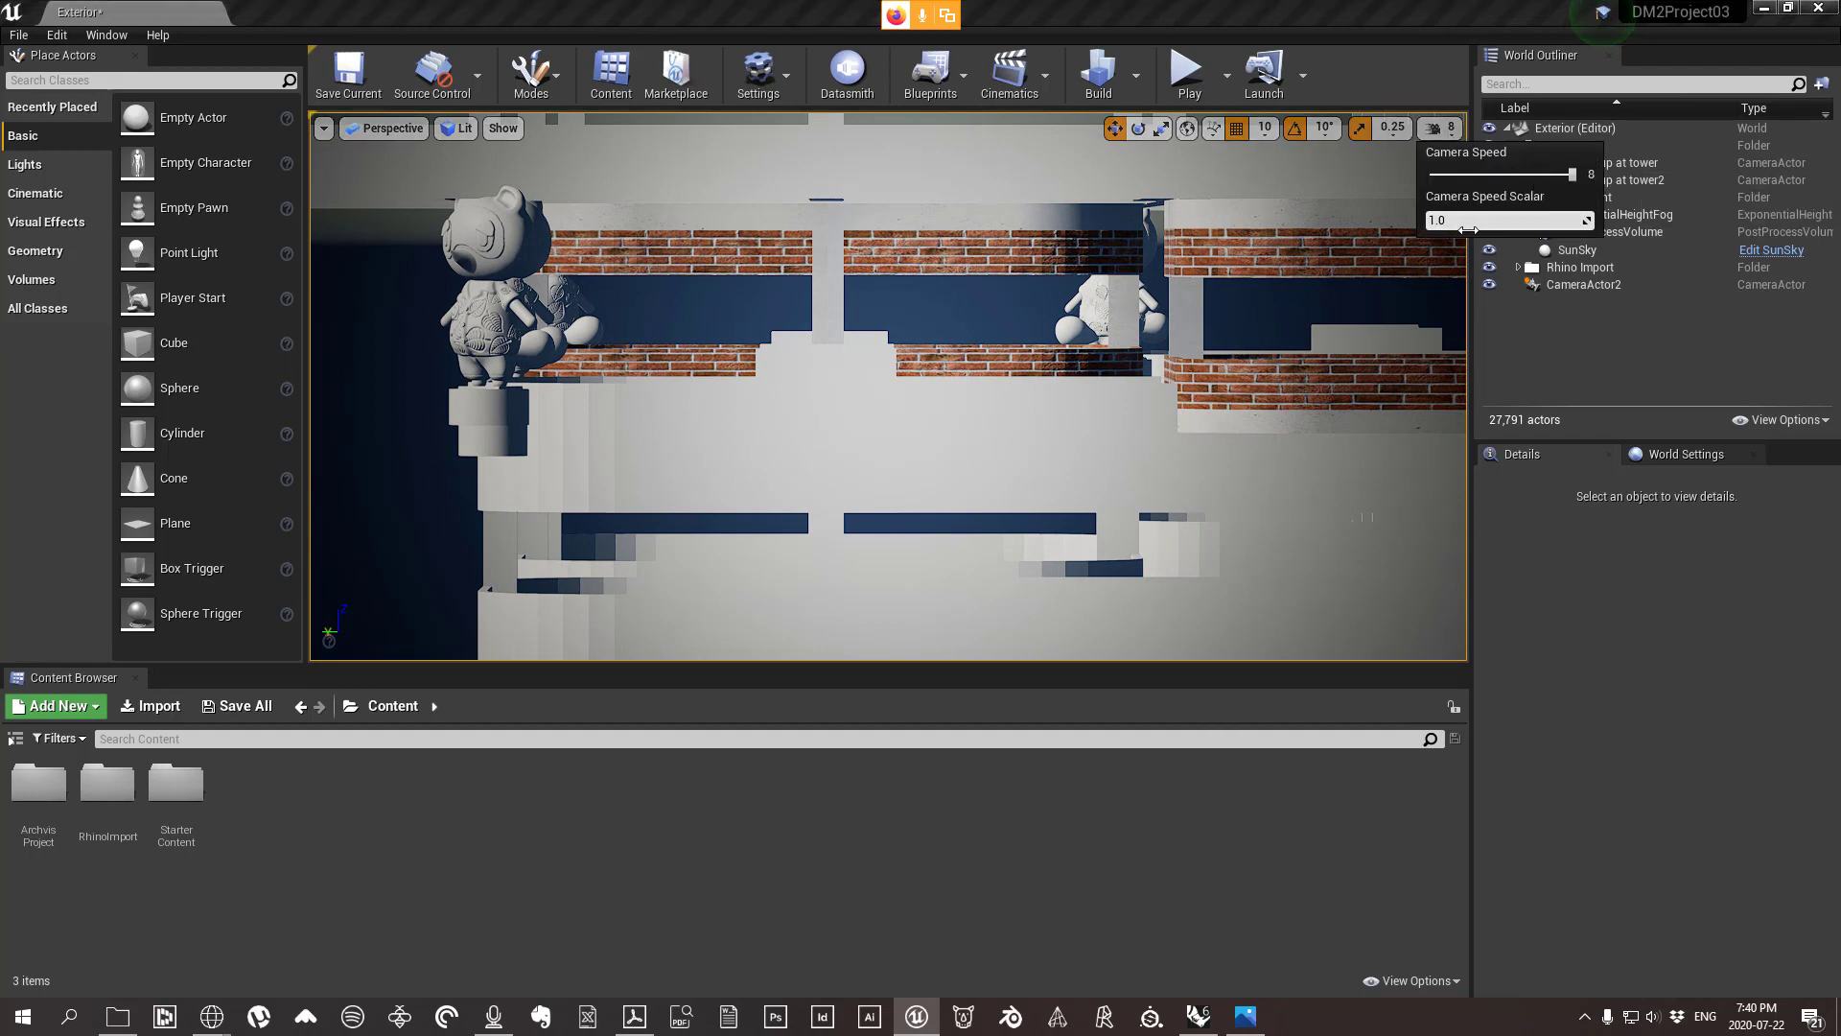
pyautogui.moveTo(959, 384); pyautogui.dragTo(901, 412, button='right')
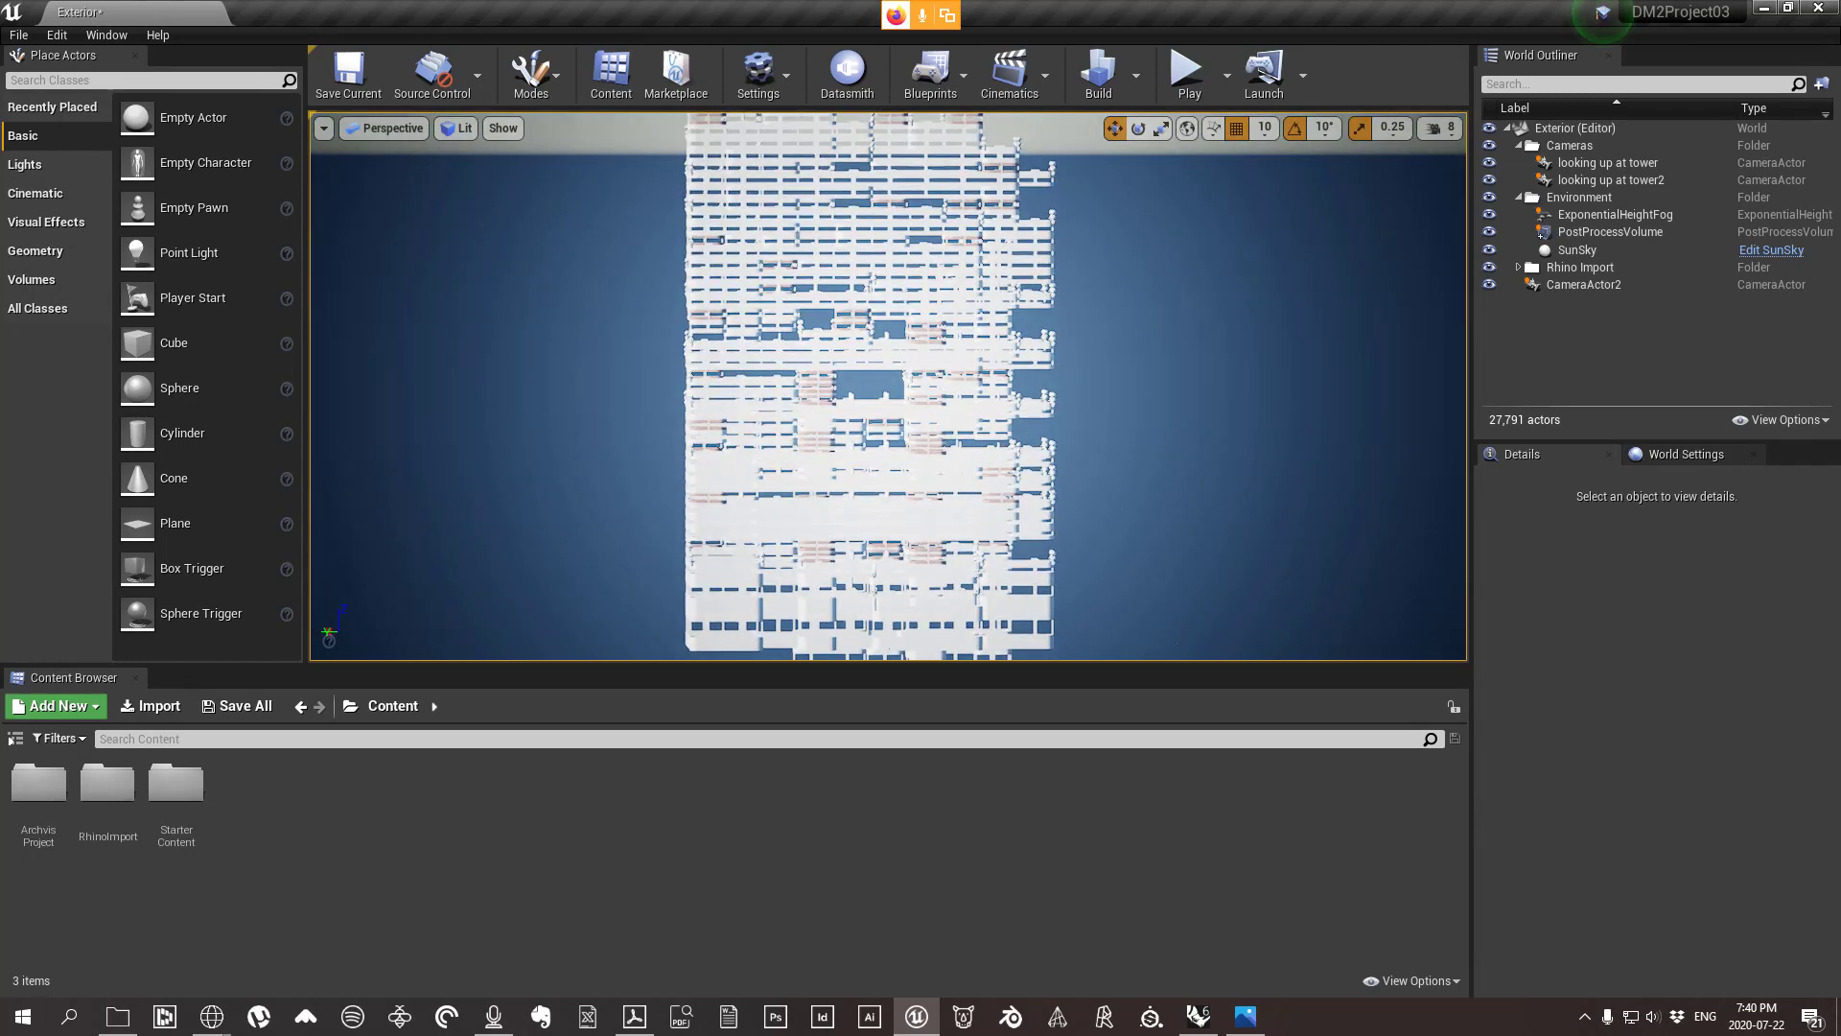
# Lower the viewport camera speed to 2 and the camera speed scalar to about 10.4.
pyautogui.click(1440, 128)
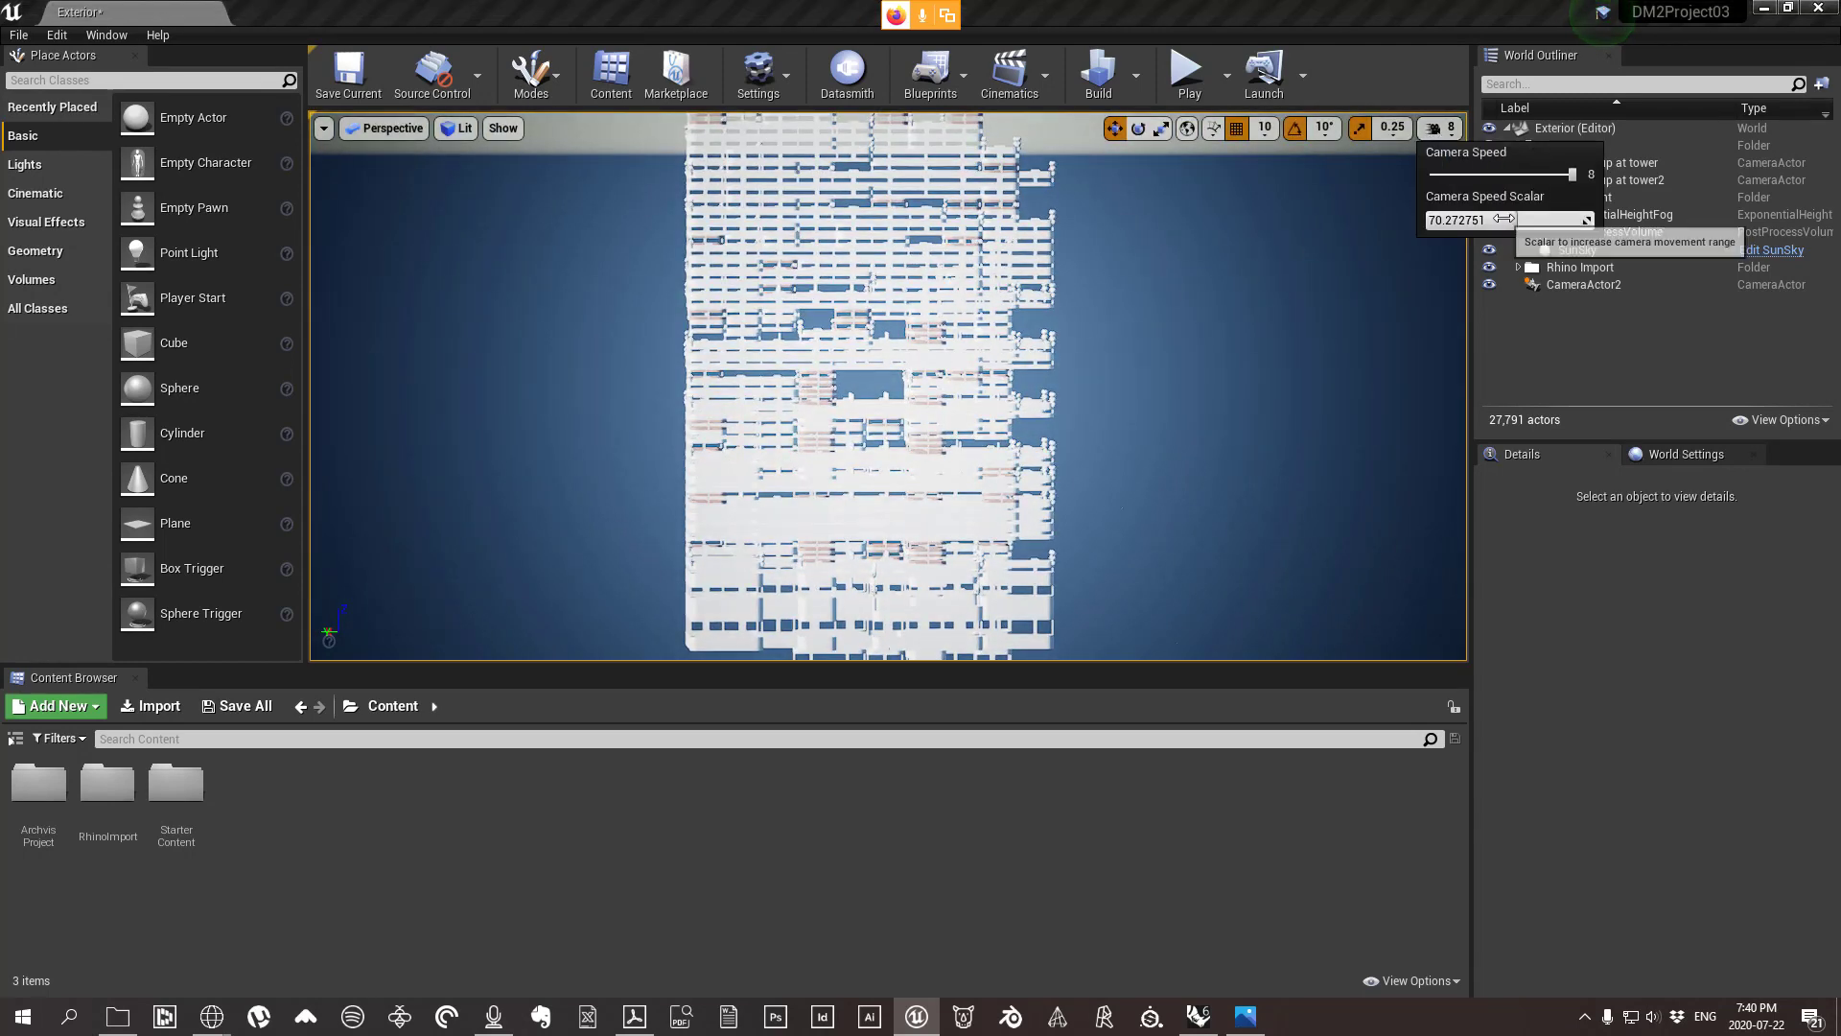
pyautogui.moveTo(1504, 219); pyautogui.dragTo(1428, 218)
pyautogui.moveTo(1572, 174); pyautogui.dragTo(1476, 176)
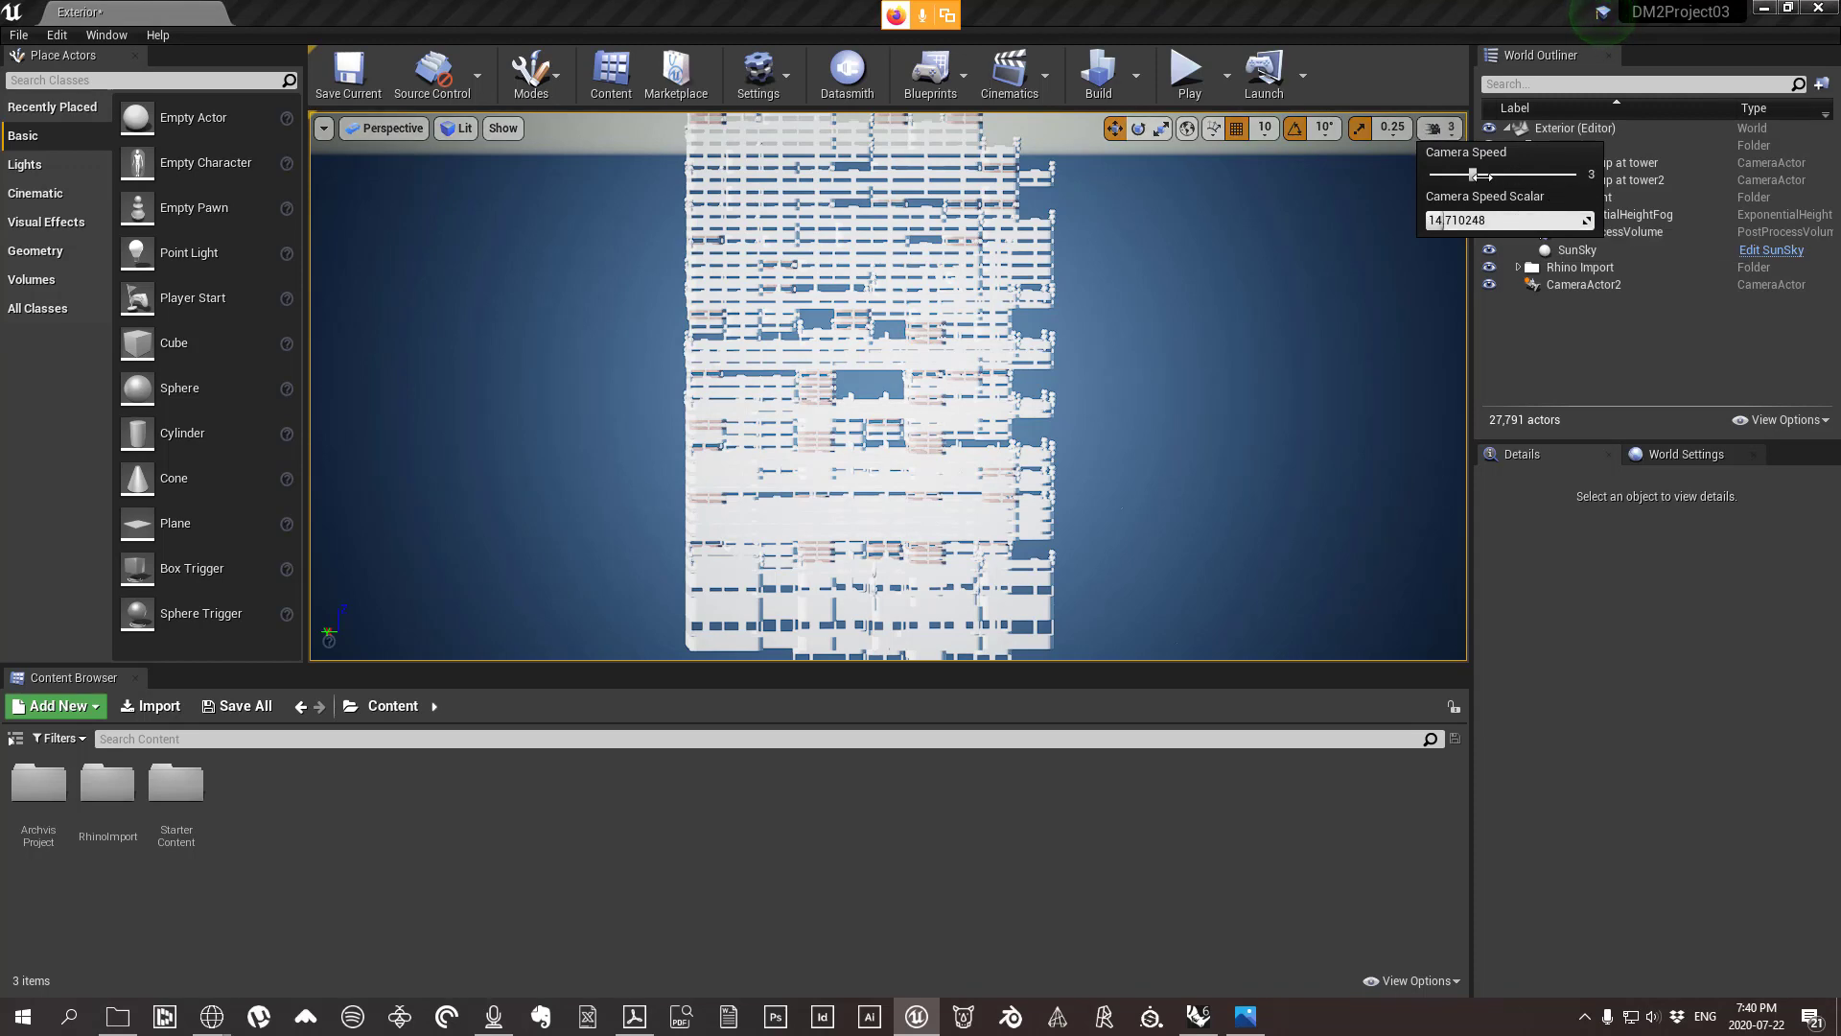
pyautogui.moveTo(1290, 291); pyautogui.dragTo(1291, 292, button='right')
pyautogui.click(1441, 131)
pyautogui.moveTo(1473, 176); pyautogui.dragTo(1430, 220)
pyautogui.moveTo(1323, 288)
pyautogui.mouseDown(button='right')
pyautogui.moveTo(1323, 336)
pyautogui.moveTo(1323, 288)
pyautogui.mouseUp(button='right')
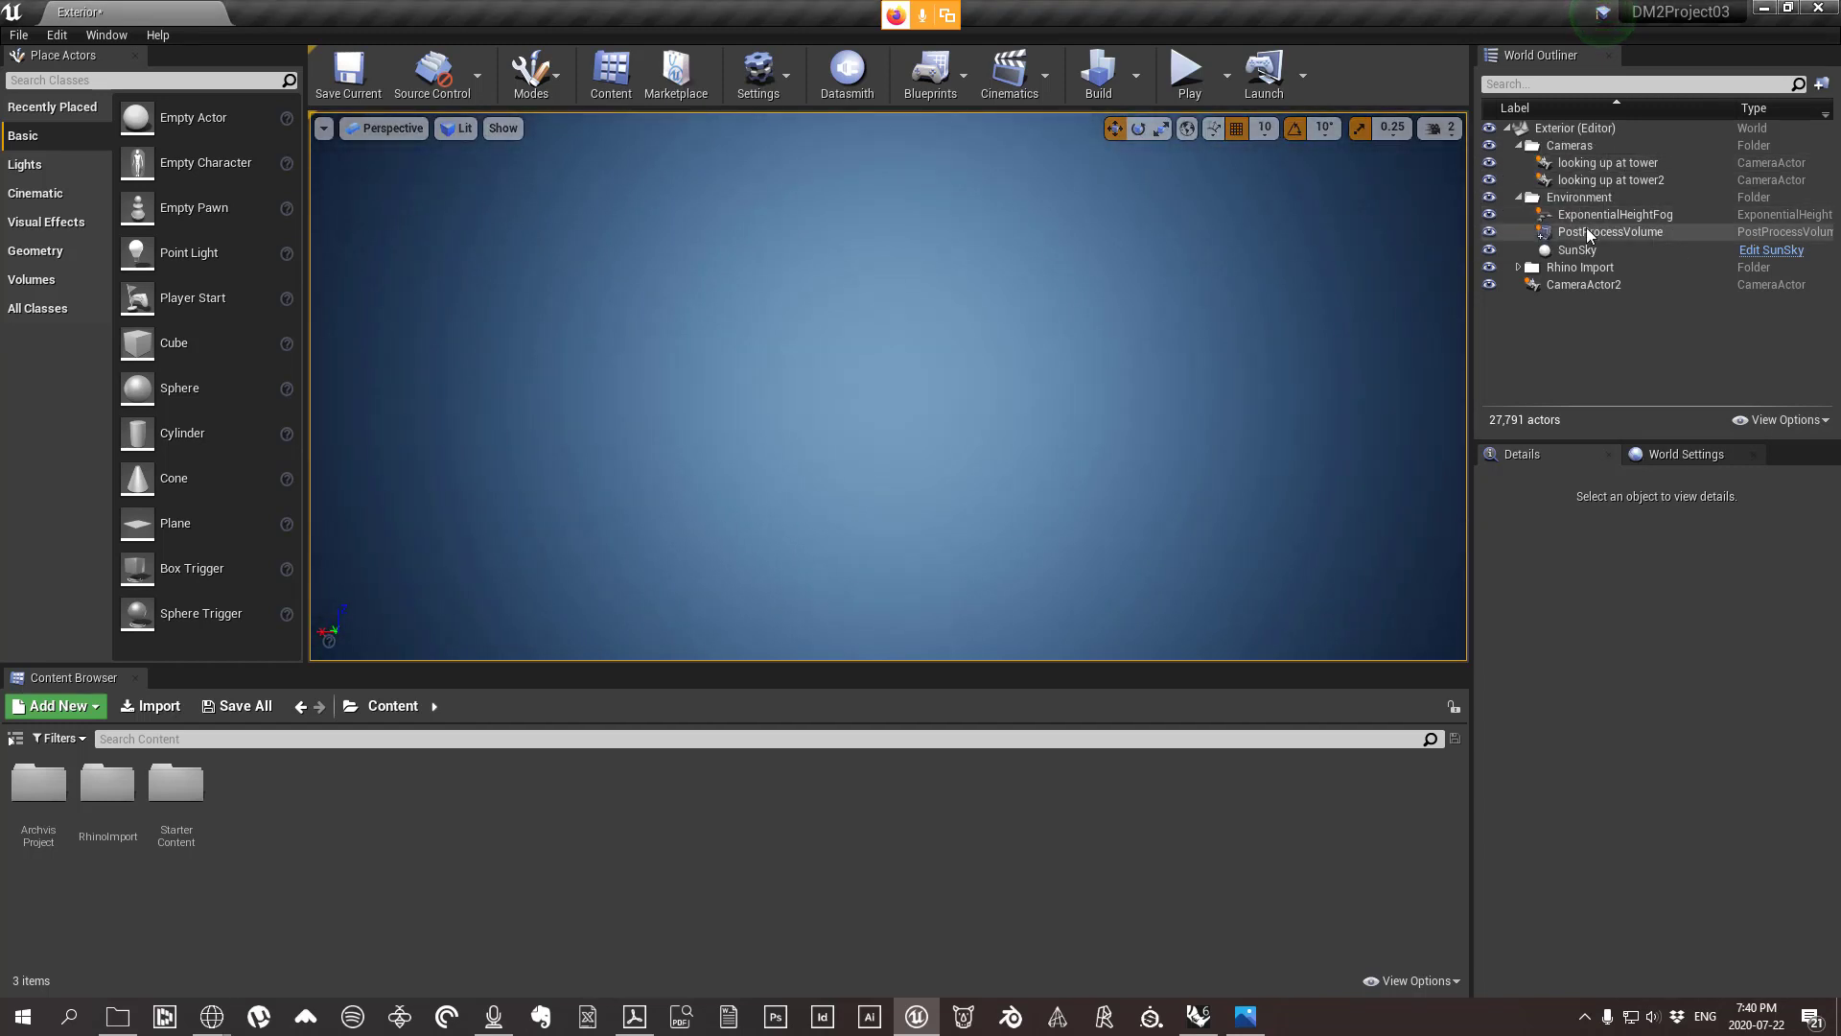
# Focus the view on the "looking up at tower" camera and widen the viewport's horizontal field of view to about 63.
pyautogui.click(1580, 166)
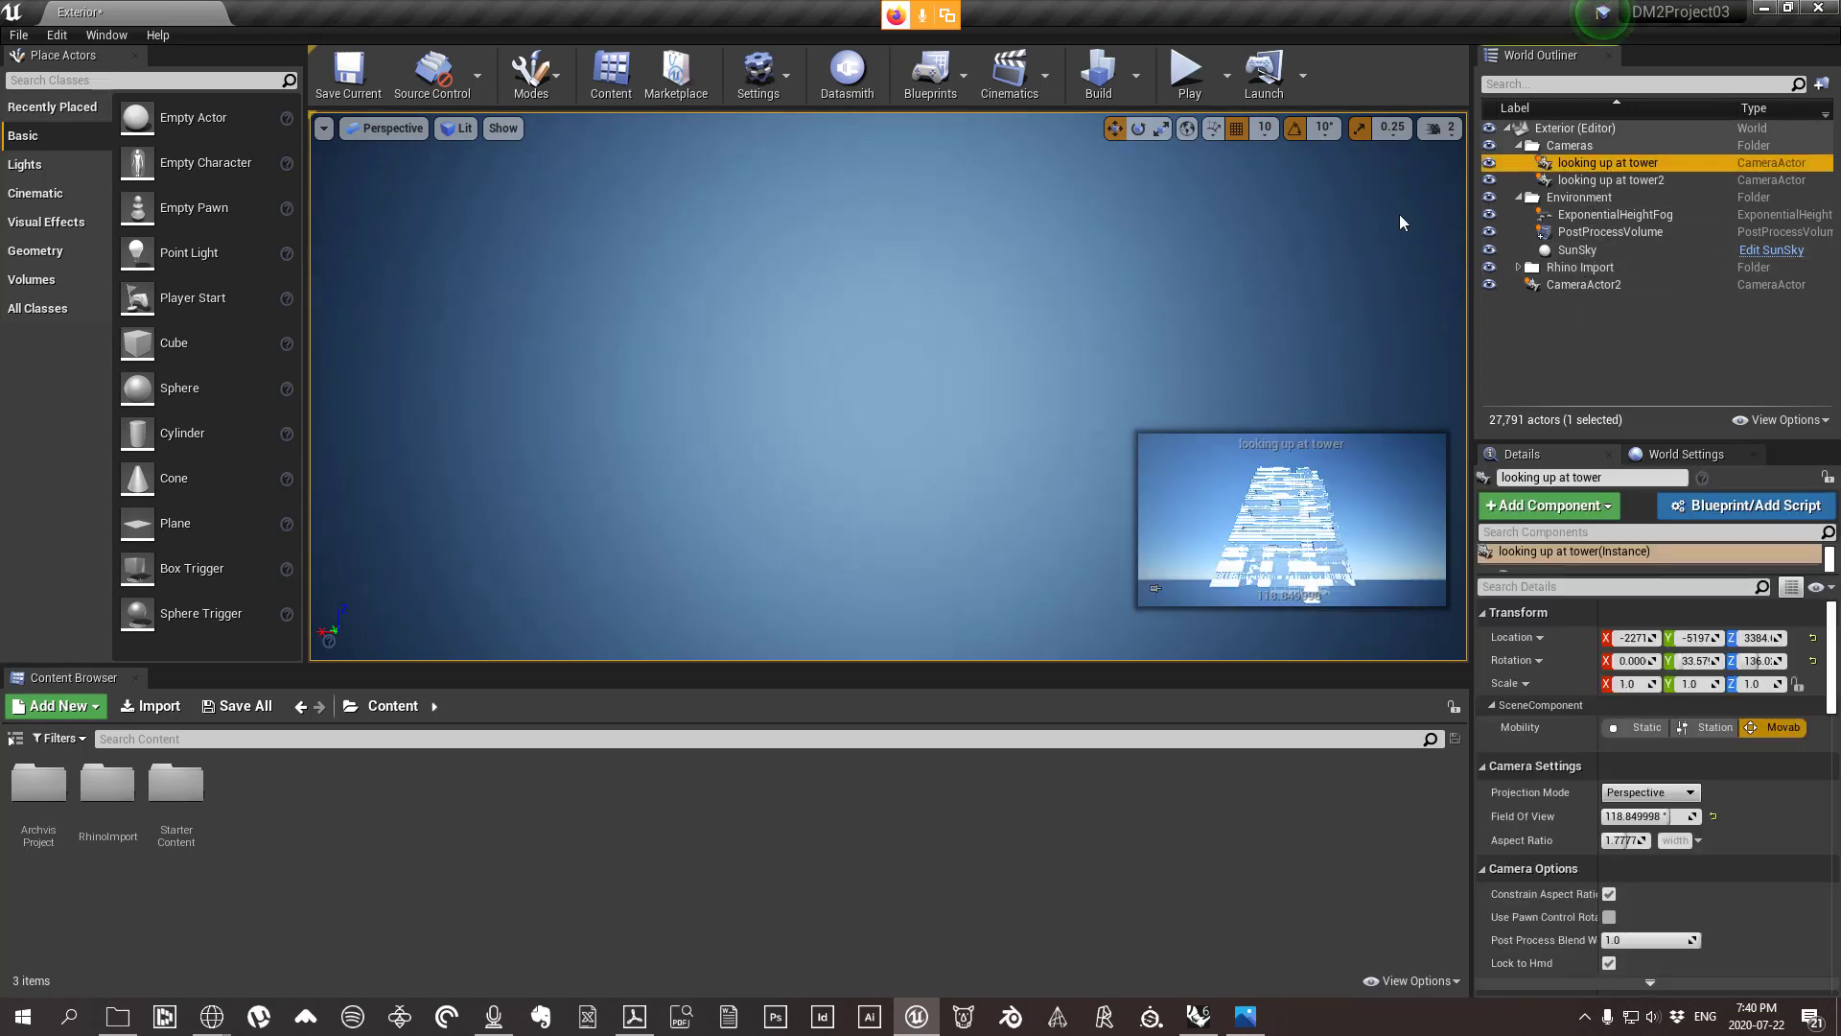
pyautogui.doubleClick(1606, 165)
pyautogui.moveTo(1057, 294); pyautogui.dragTo(1290, 311, button='right')
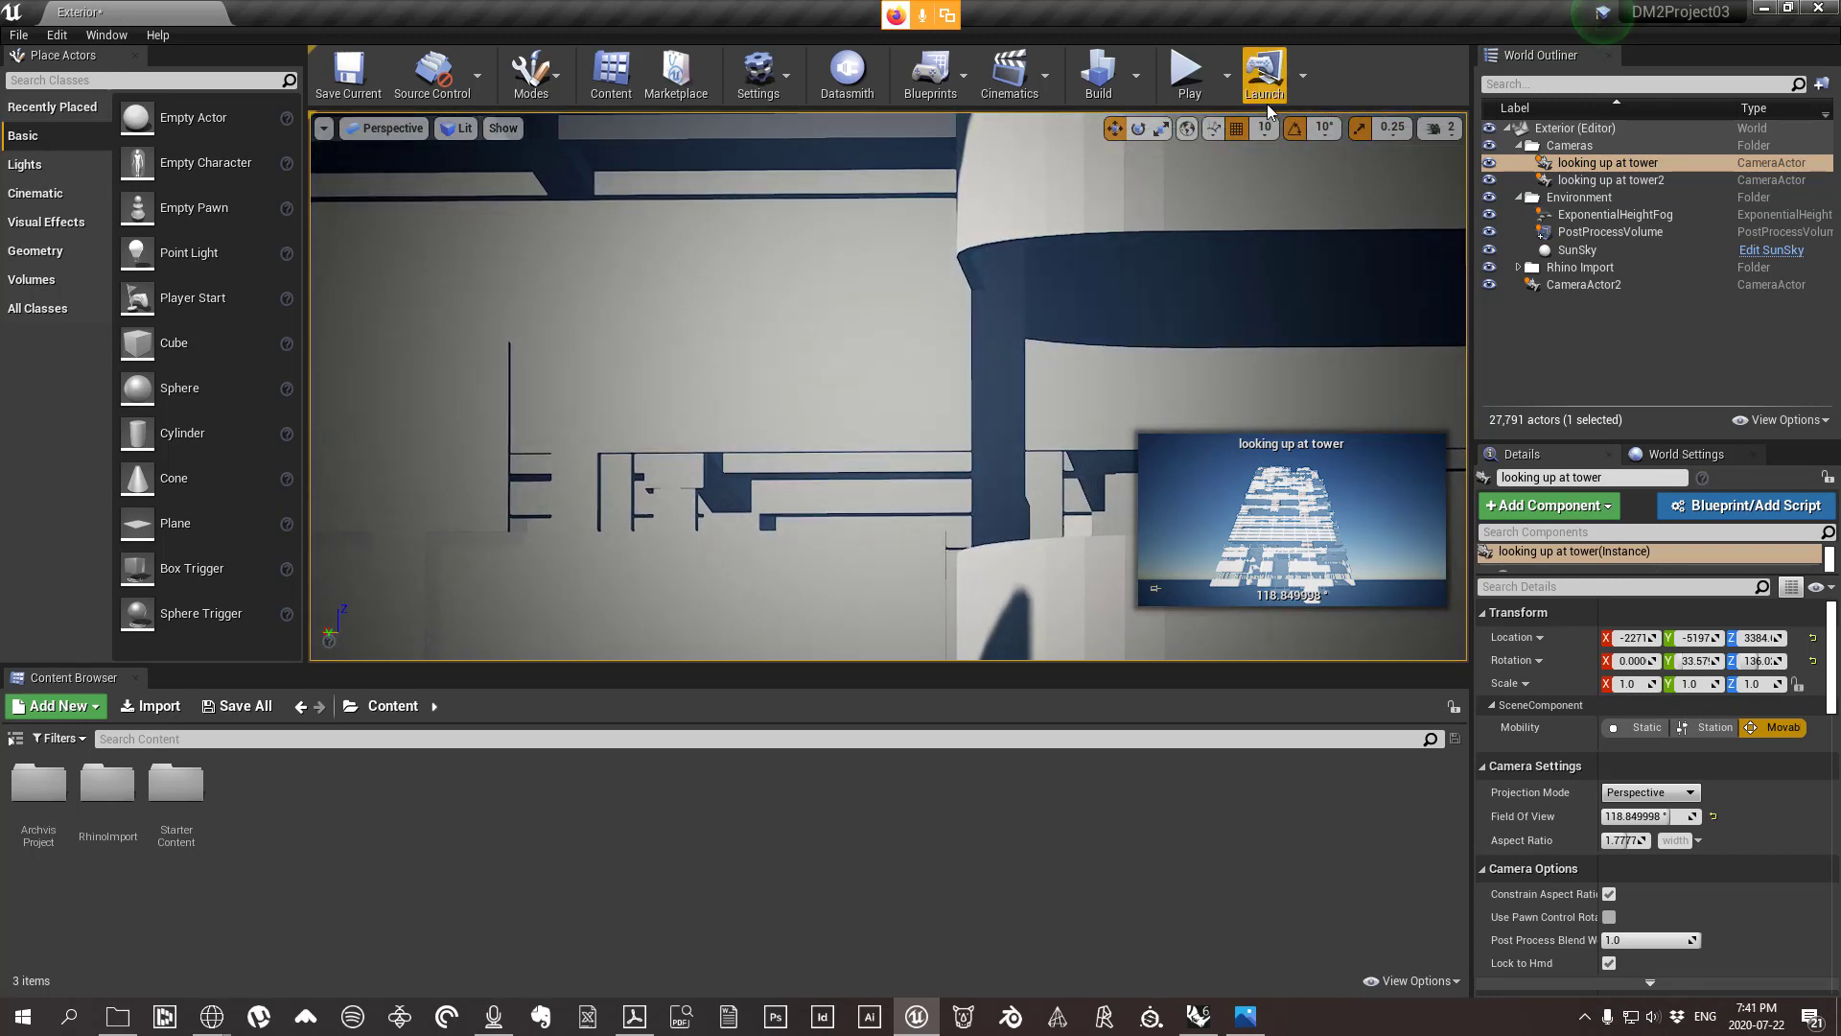
pyautogui.click(325, 128)
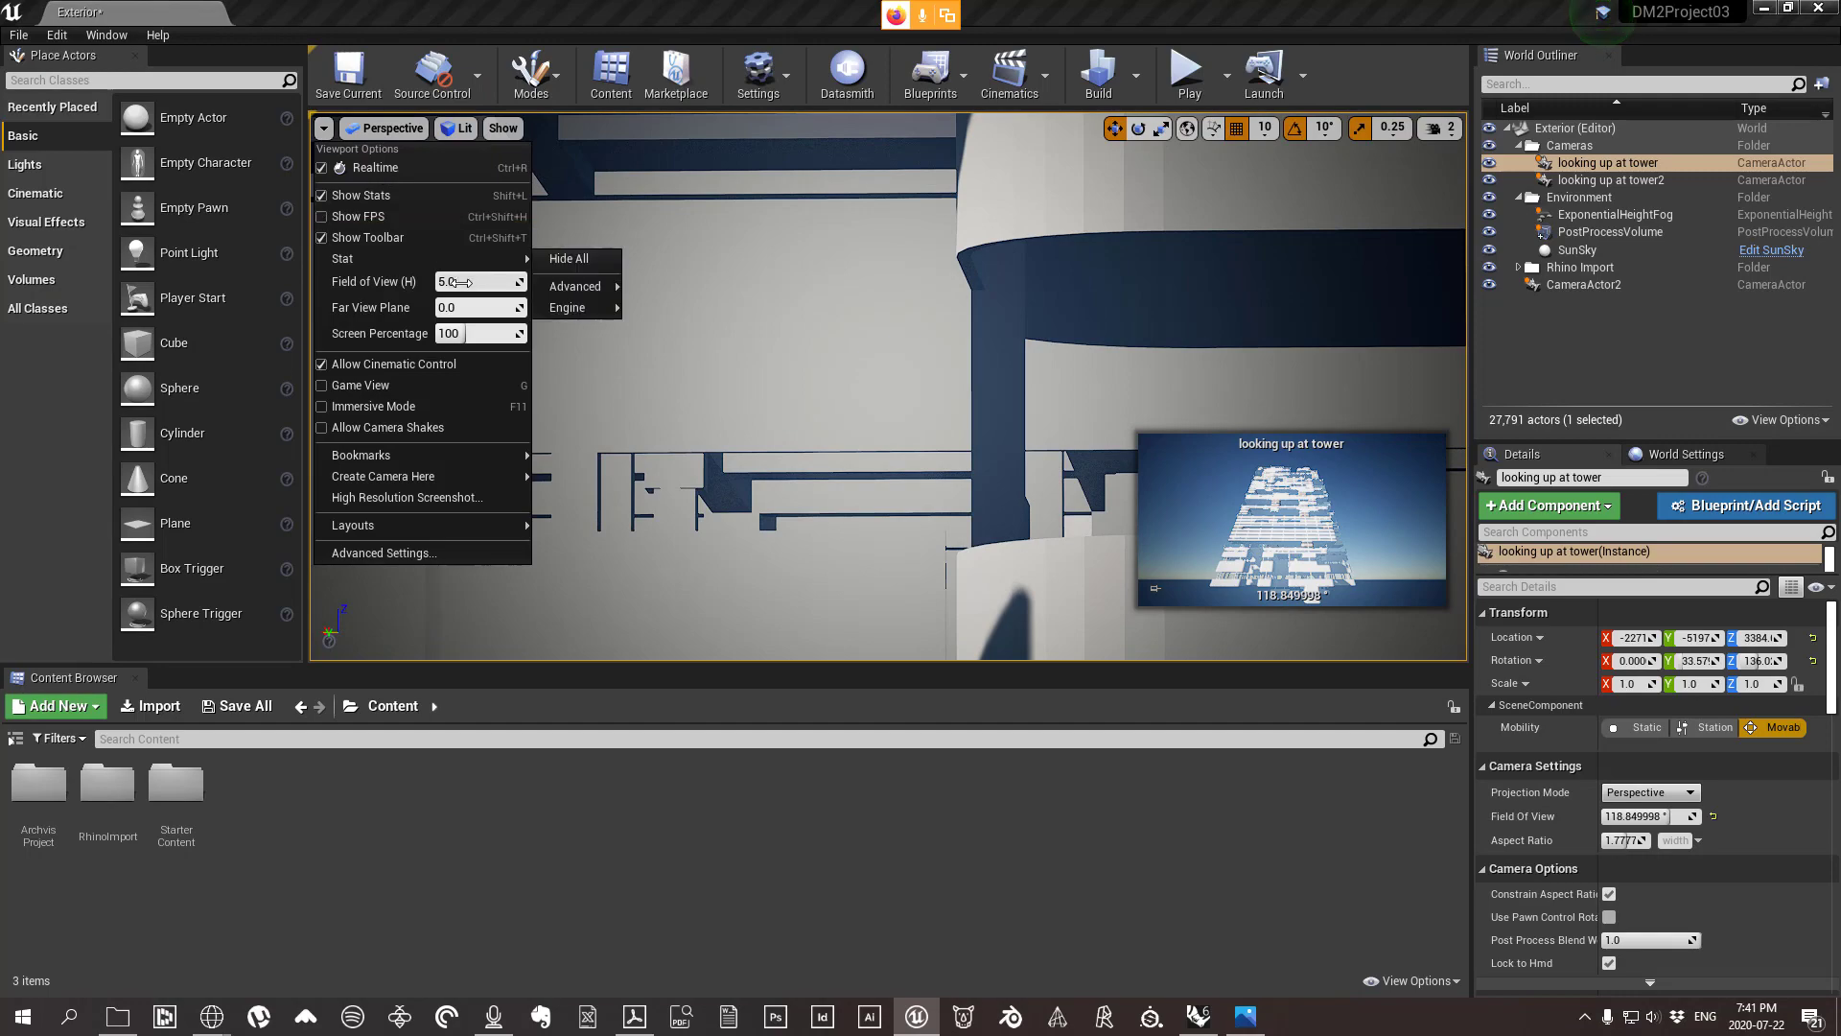
pyautogui.moveTo(474, 281)
pyautogui.mouseDown()
pyautogui.moveTo(450, 281)
pyautogui.moveTo(466, 281)
pyautogui.mouseUp()
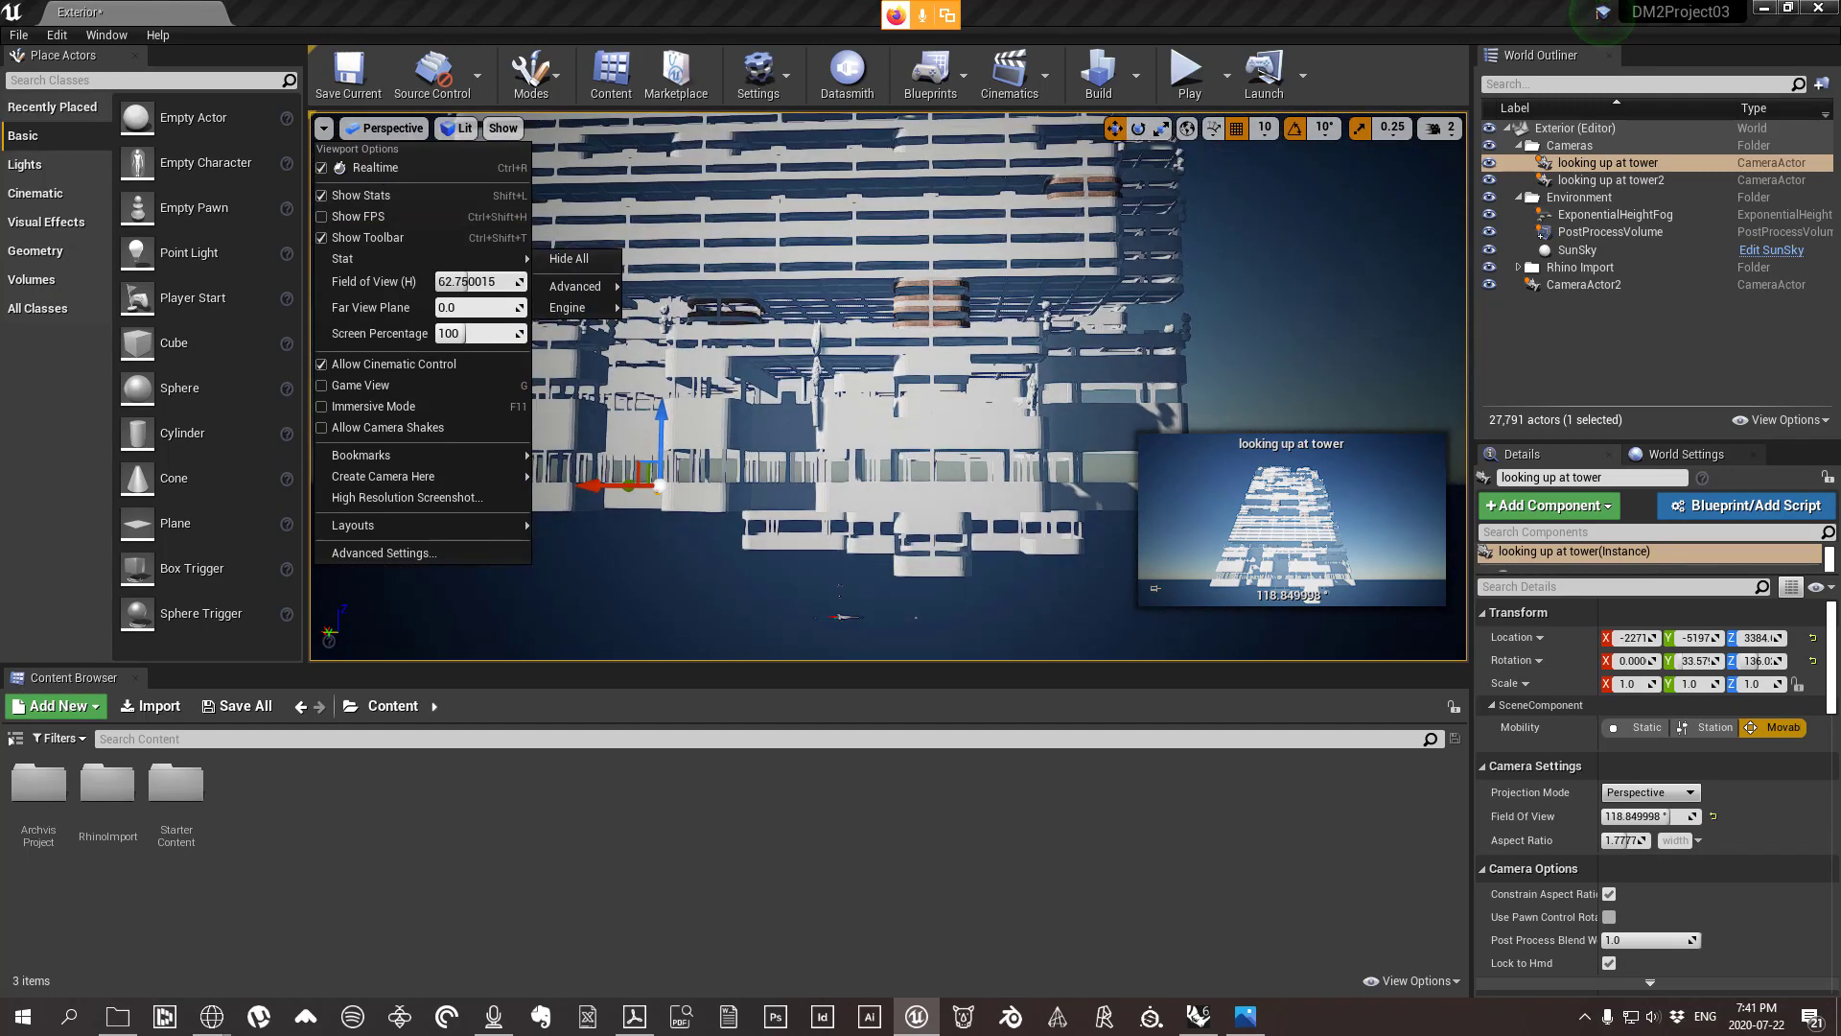
pyautogui.moveTo(748, 384)
pyautogui.mouseDown(button='right')
pyautogui.moveTo(691, 369)
pyautogui.moveTo(740, 383)
pyautogui.mouseUp(button='right')
# Raise the camera speed to 5 and move to an angled aerial view of the whole tower.
pyautogui.click(1439, 128)
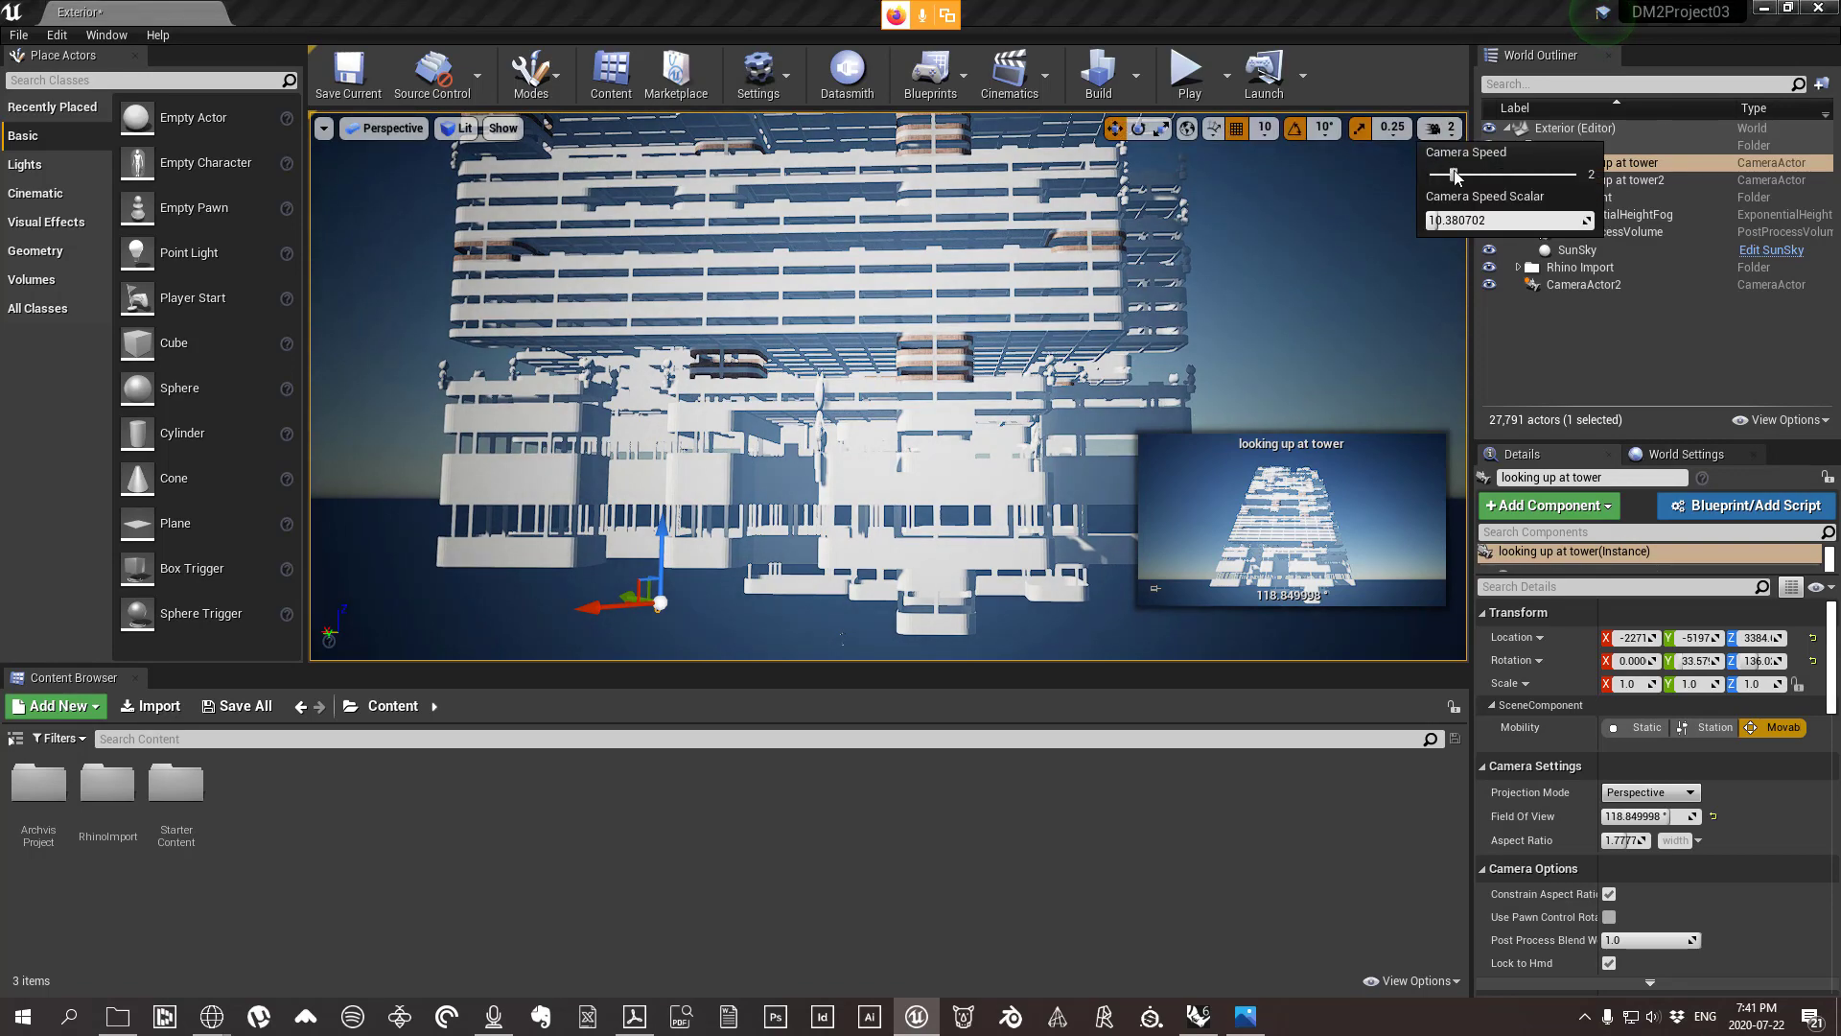
pyautogui.moveTo(1470, 176); pyautogui.dragTo(1508, 179)
pyautogui.moveTo(1190, 248); pyautogui.dragTo(1179, 229, button='right')
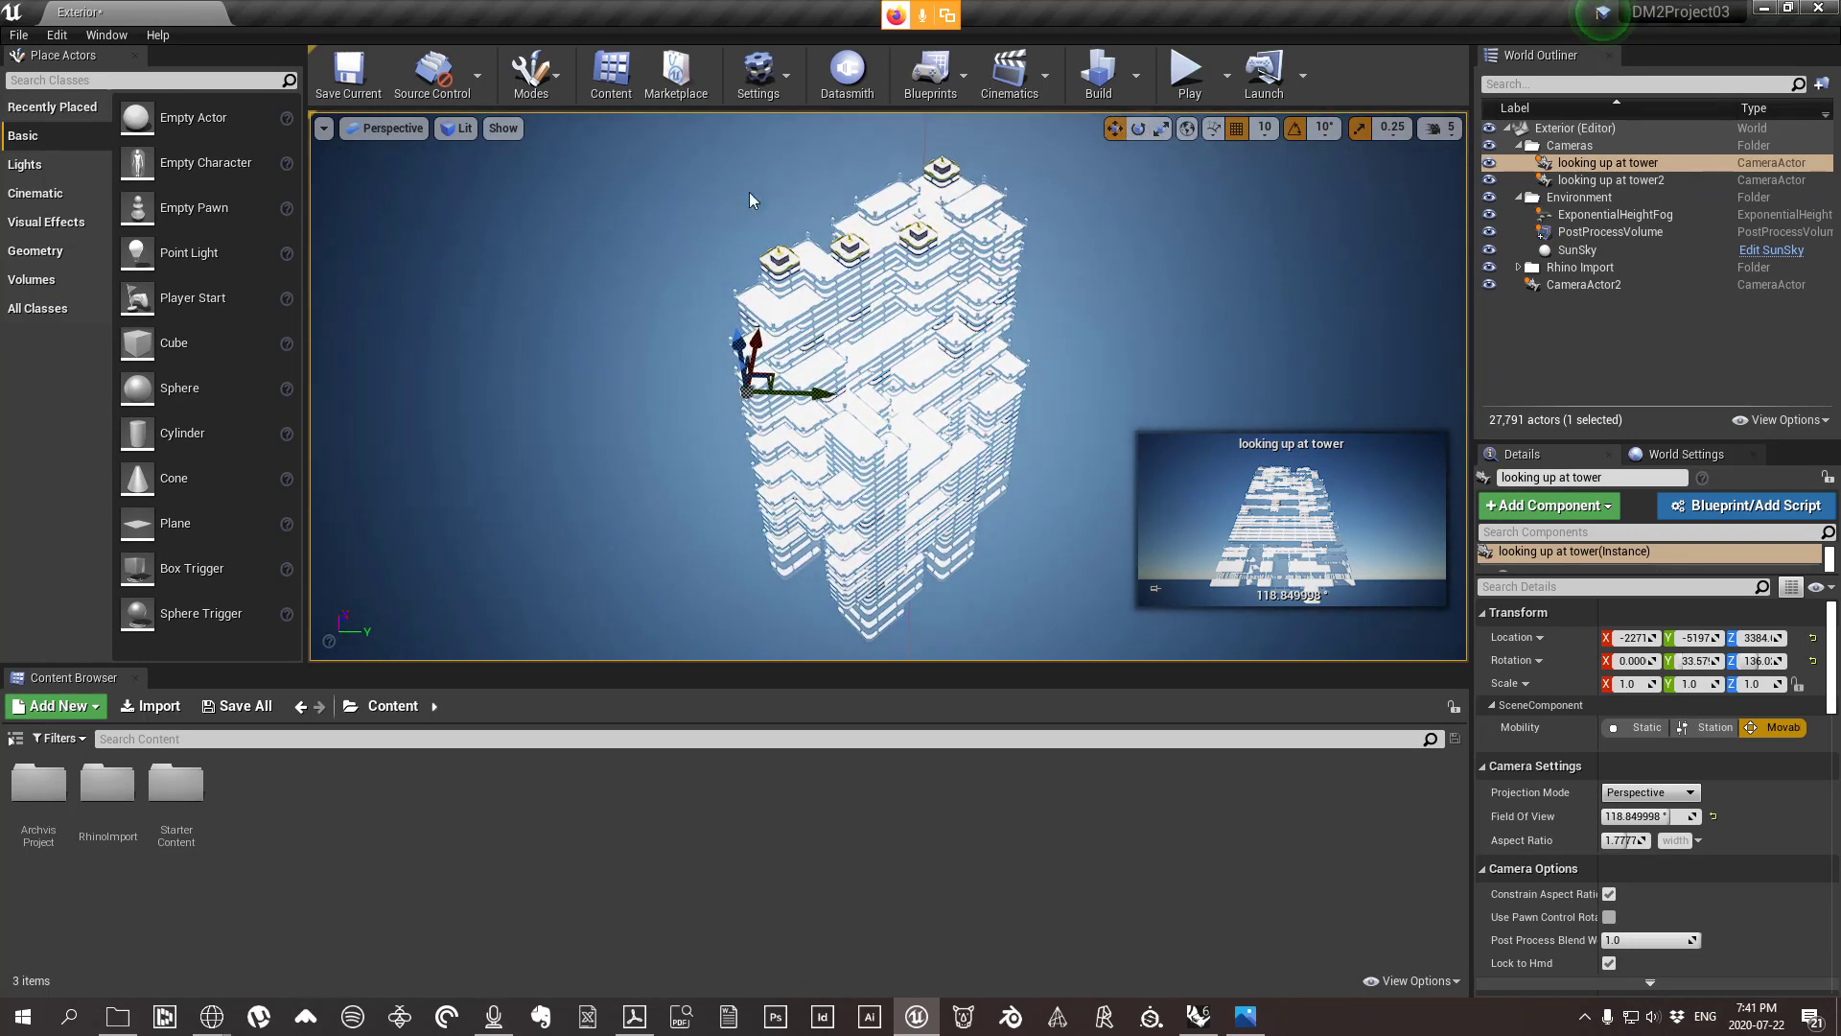
# Adjust the viewport's horizontal field of view and reframe the tower from above as a near-axonometric view.
pyautogui.click(326, 135)
pyautogui.moveTo(467, 281); pyautogui.dragTo(608, 277)
pyautogui.moveTo(844, 364); pyautogui.dragTo(844, 364, button='right')
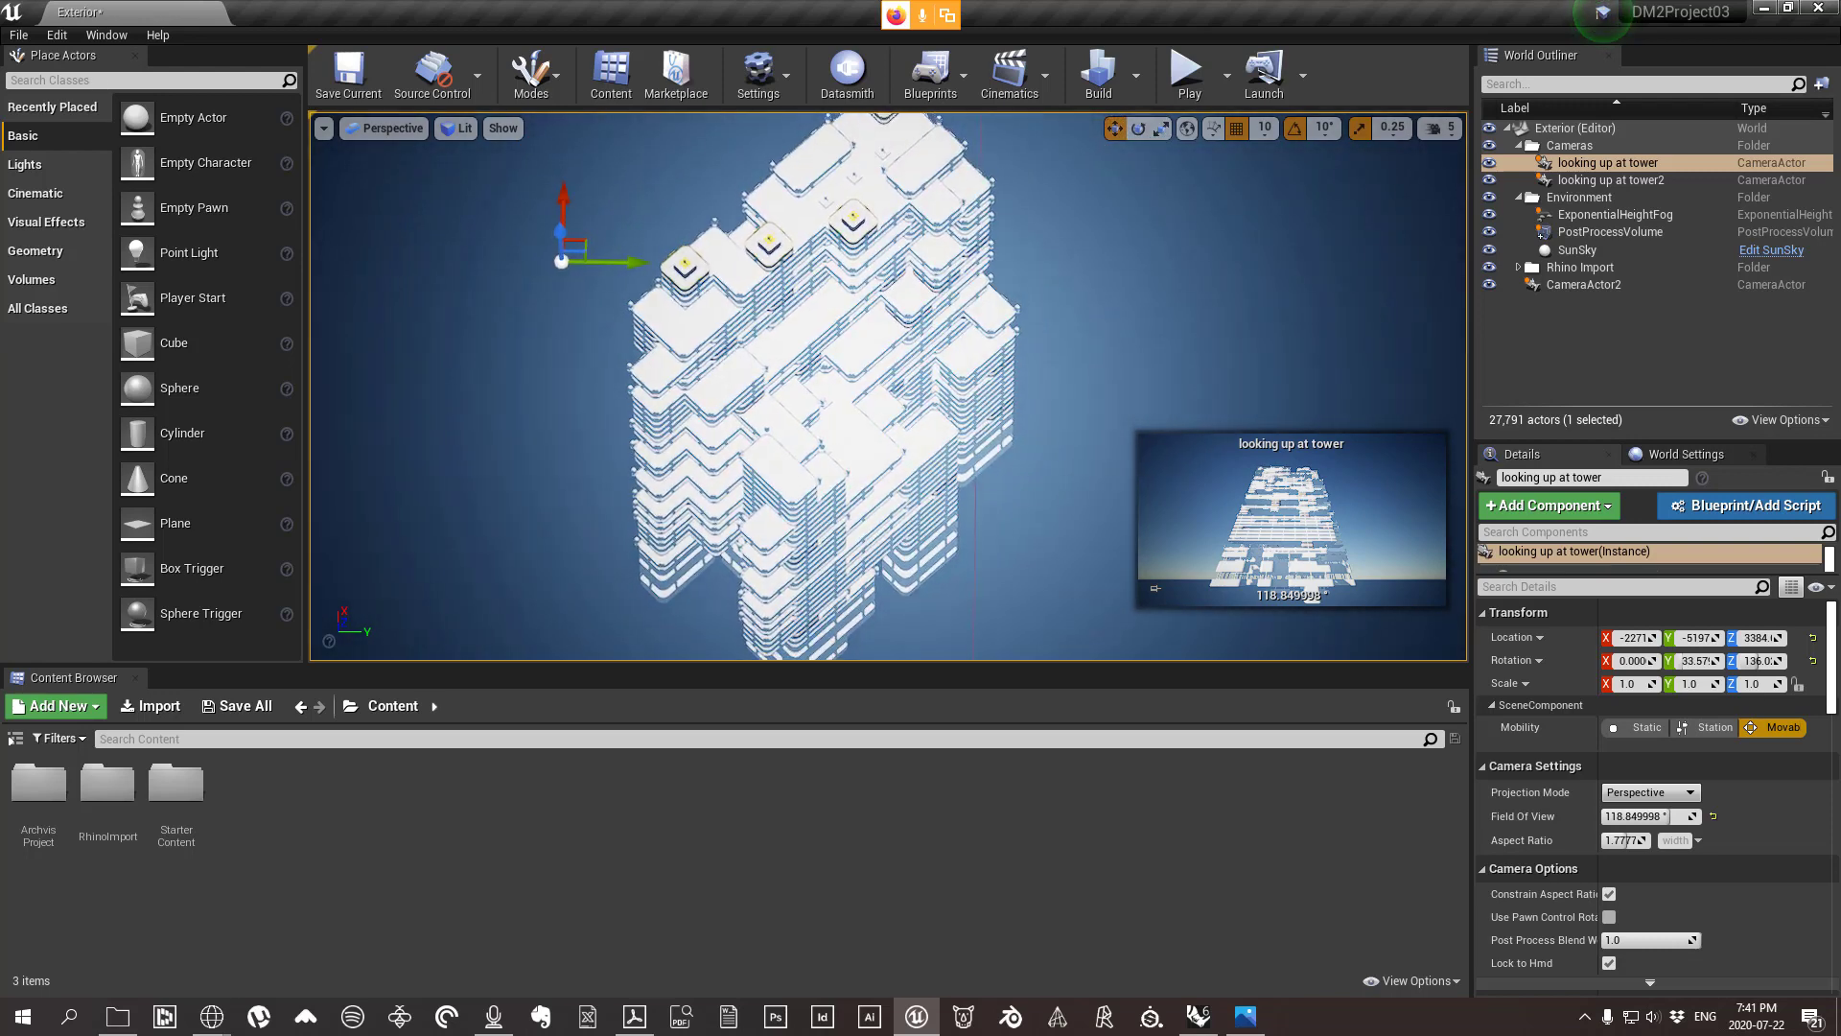
pyautogui.moveTo(844, 364); pyautogui.dragTo(844, 364, button='right')
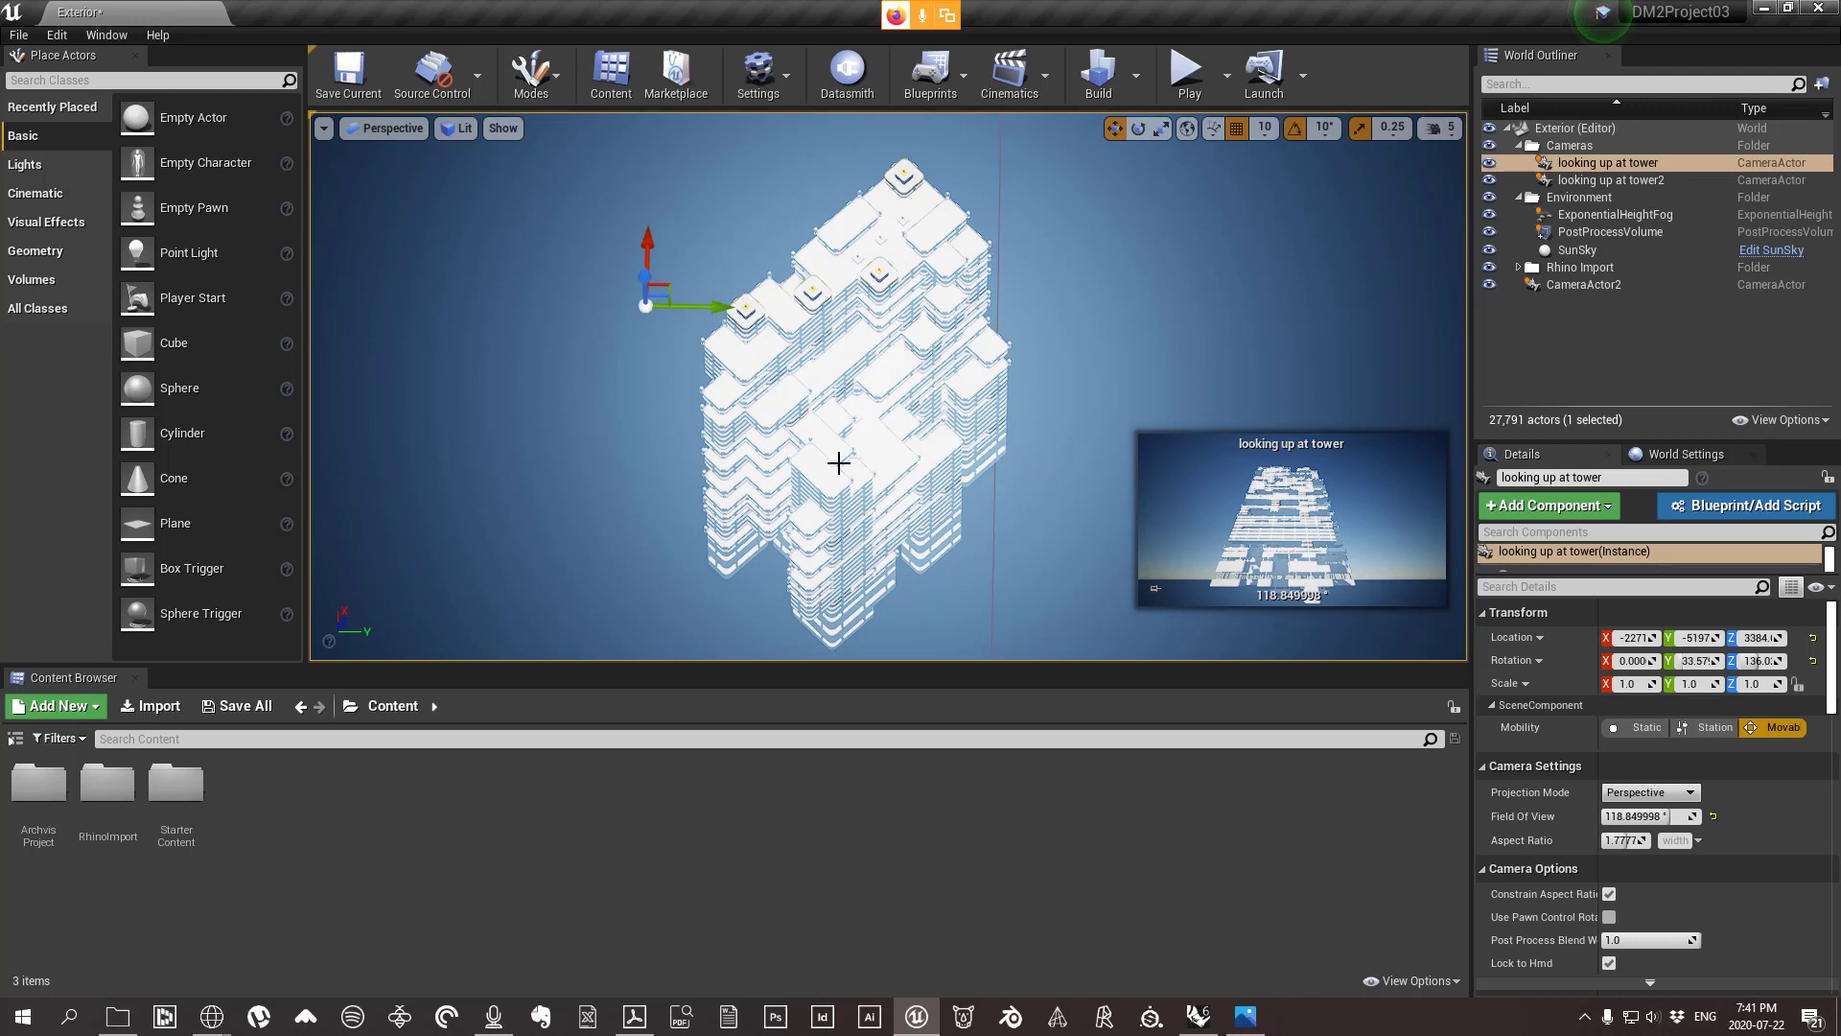
pyautogui.hotkey('alt', 'Tab')
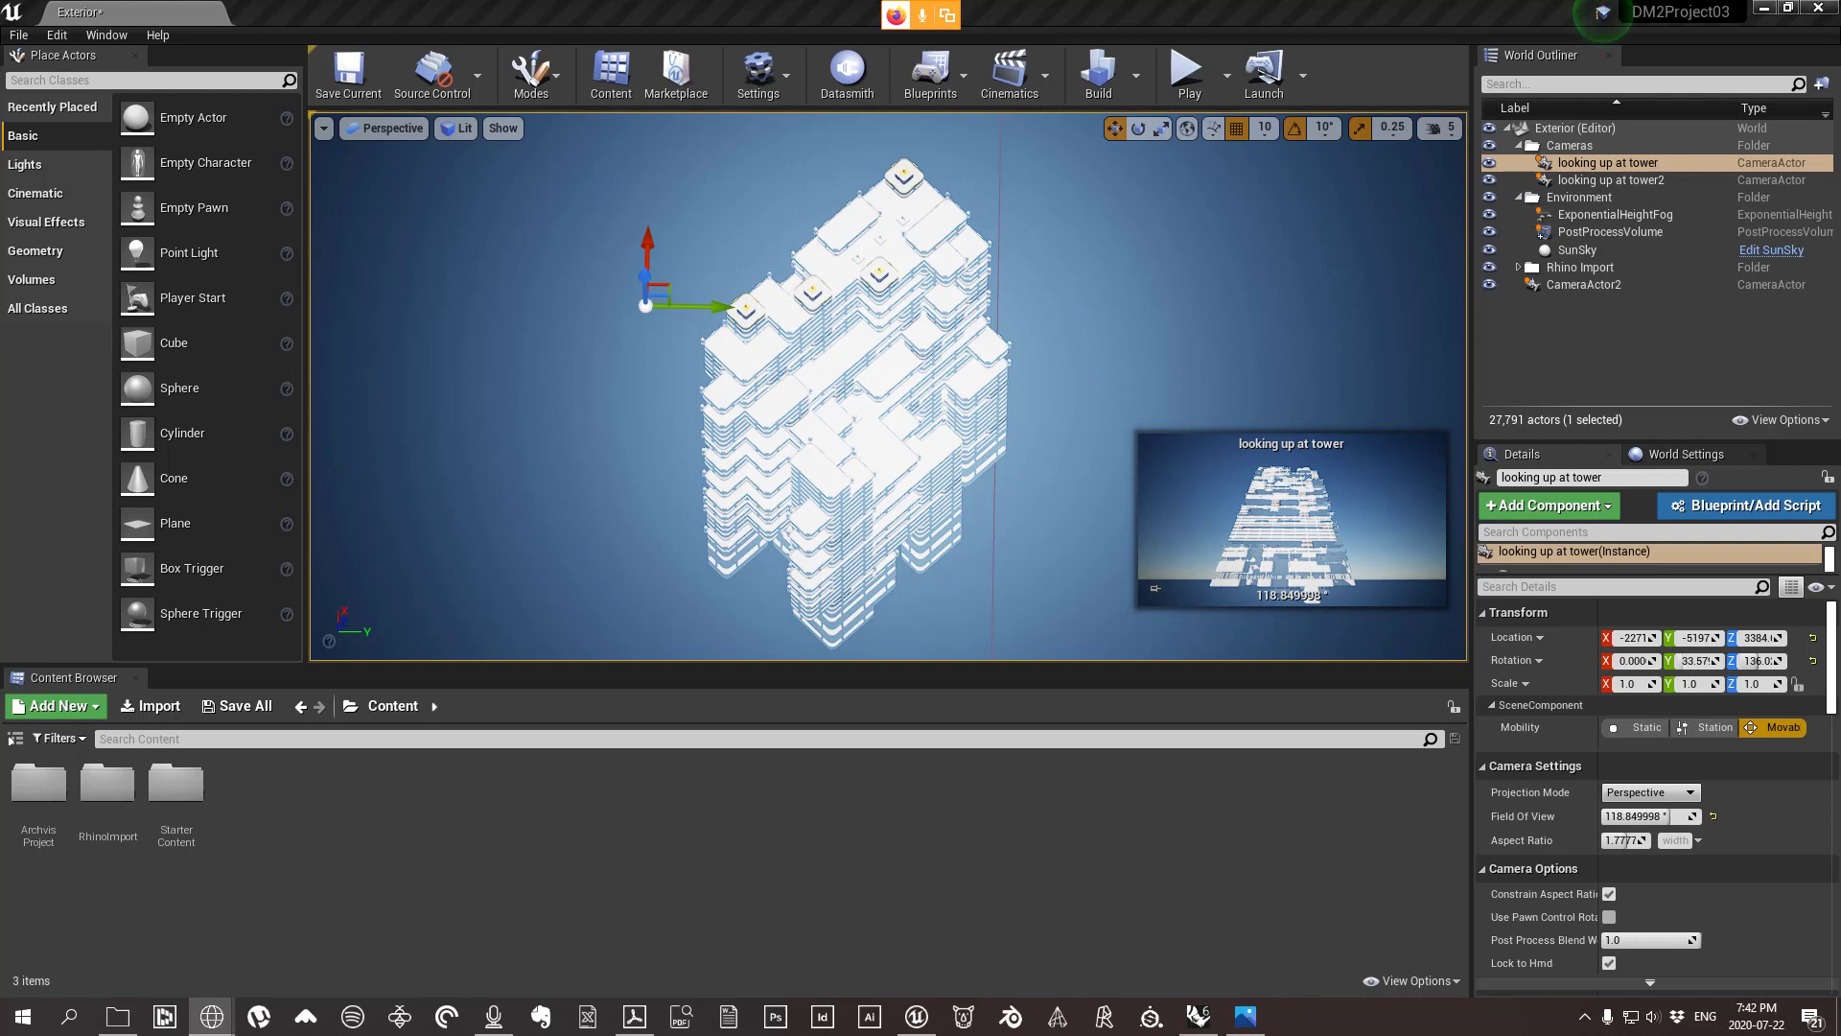
# Pilot the "looking up at tower" camera in the viewport and clear the selection.
pyautogui.click(1292, 289)
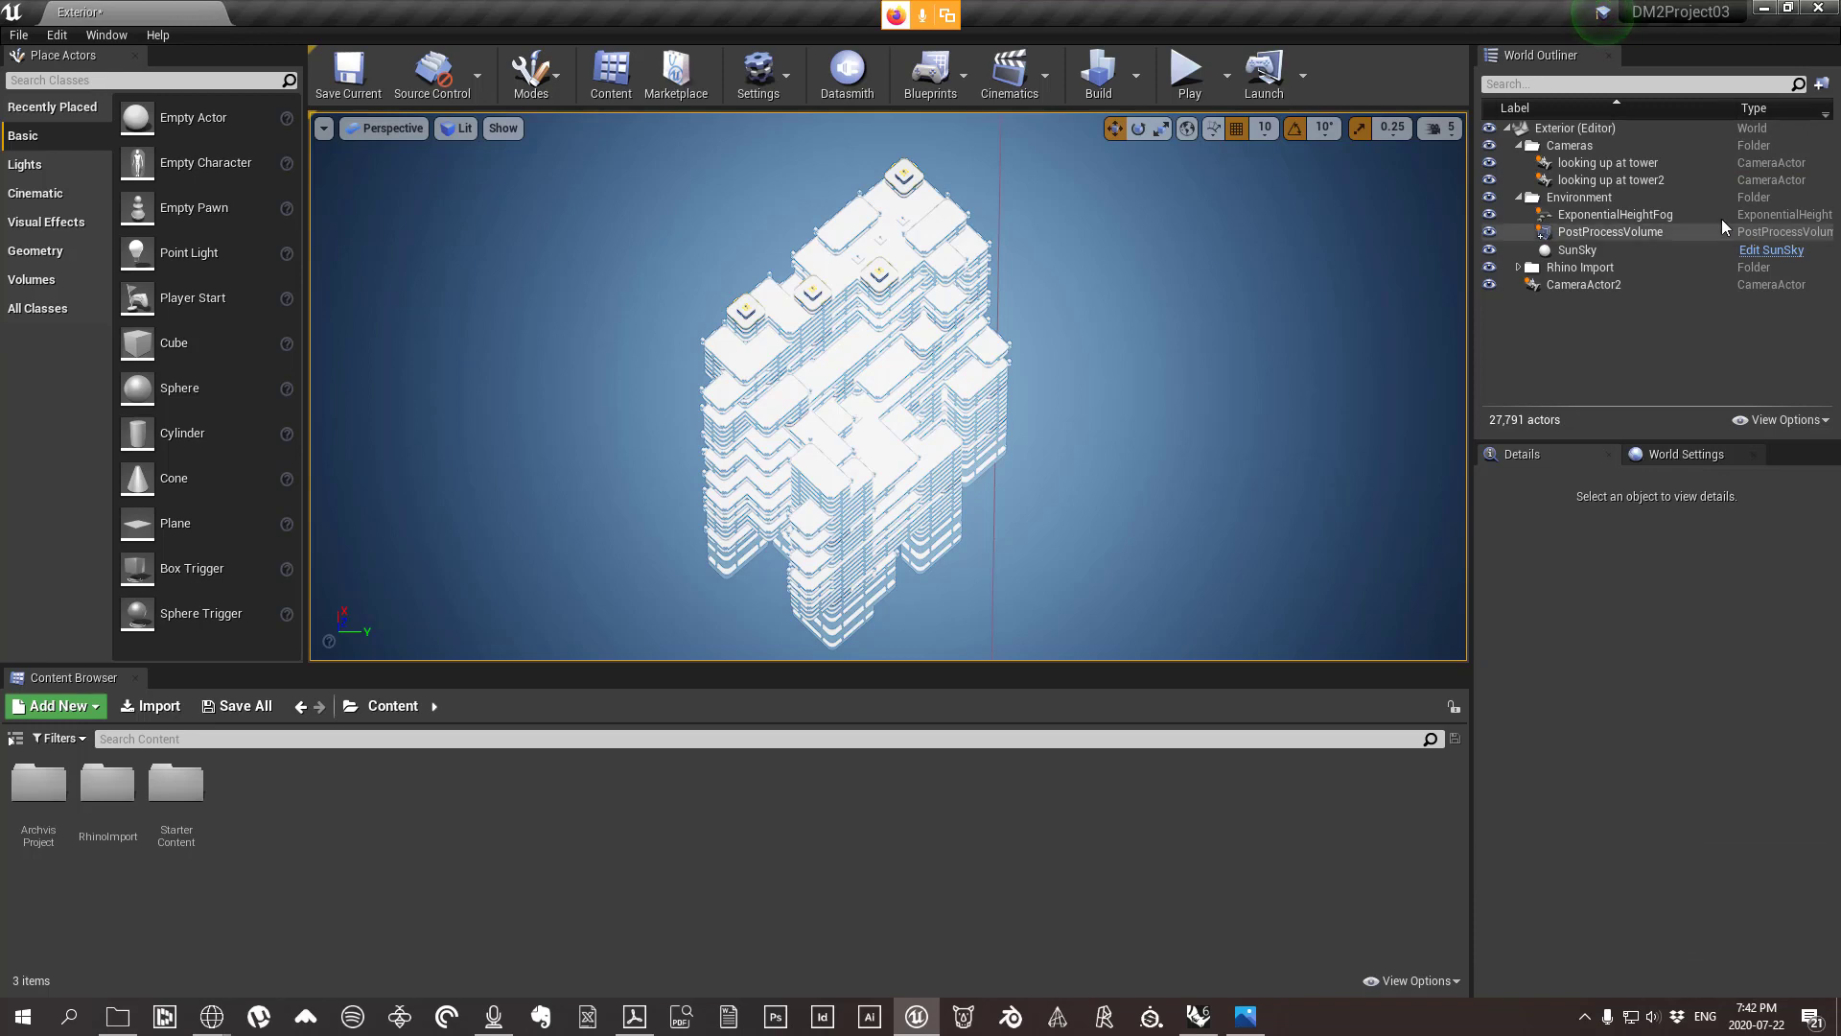
pyautogui.doubleClick(1596, 163)
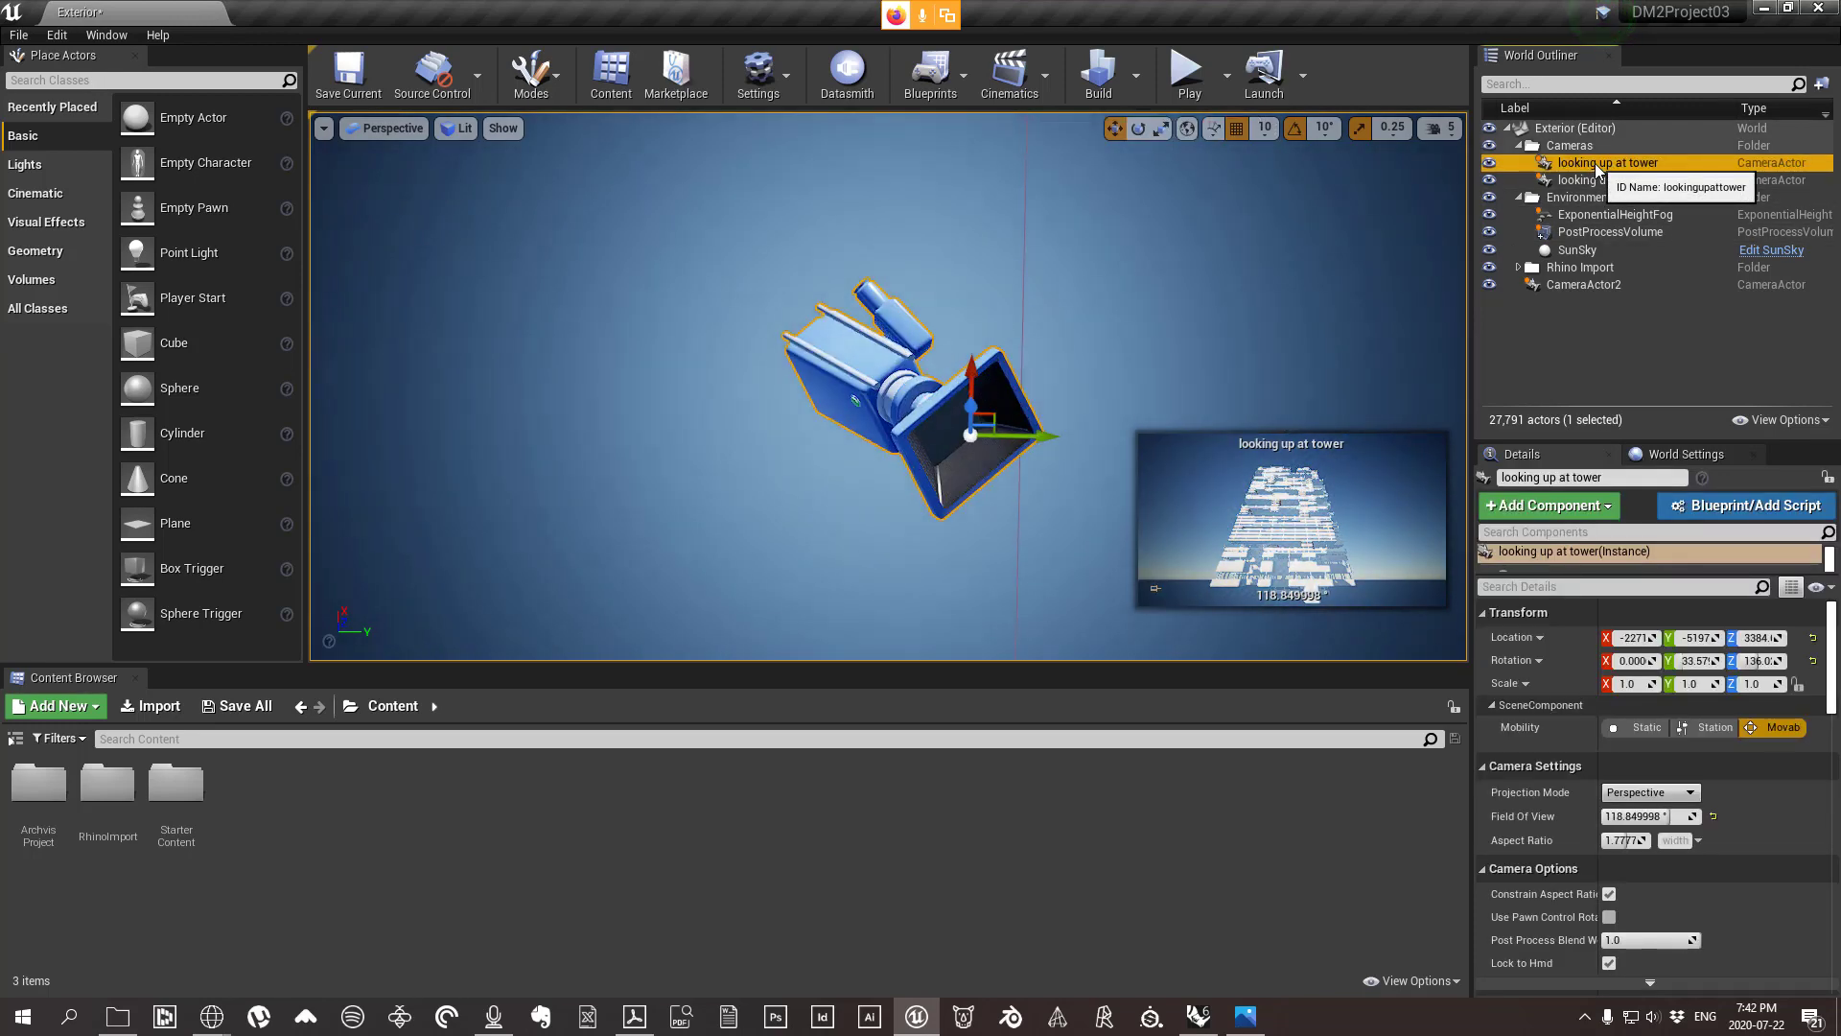
pyautogui.rightClick(1596, 165)
pyautogui.click(1701, 254)
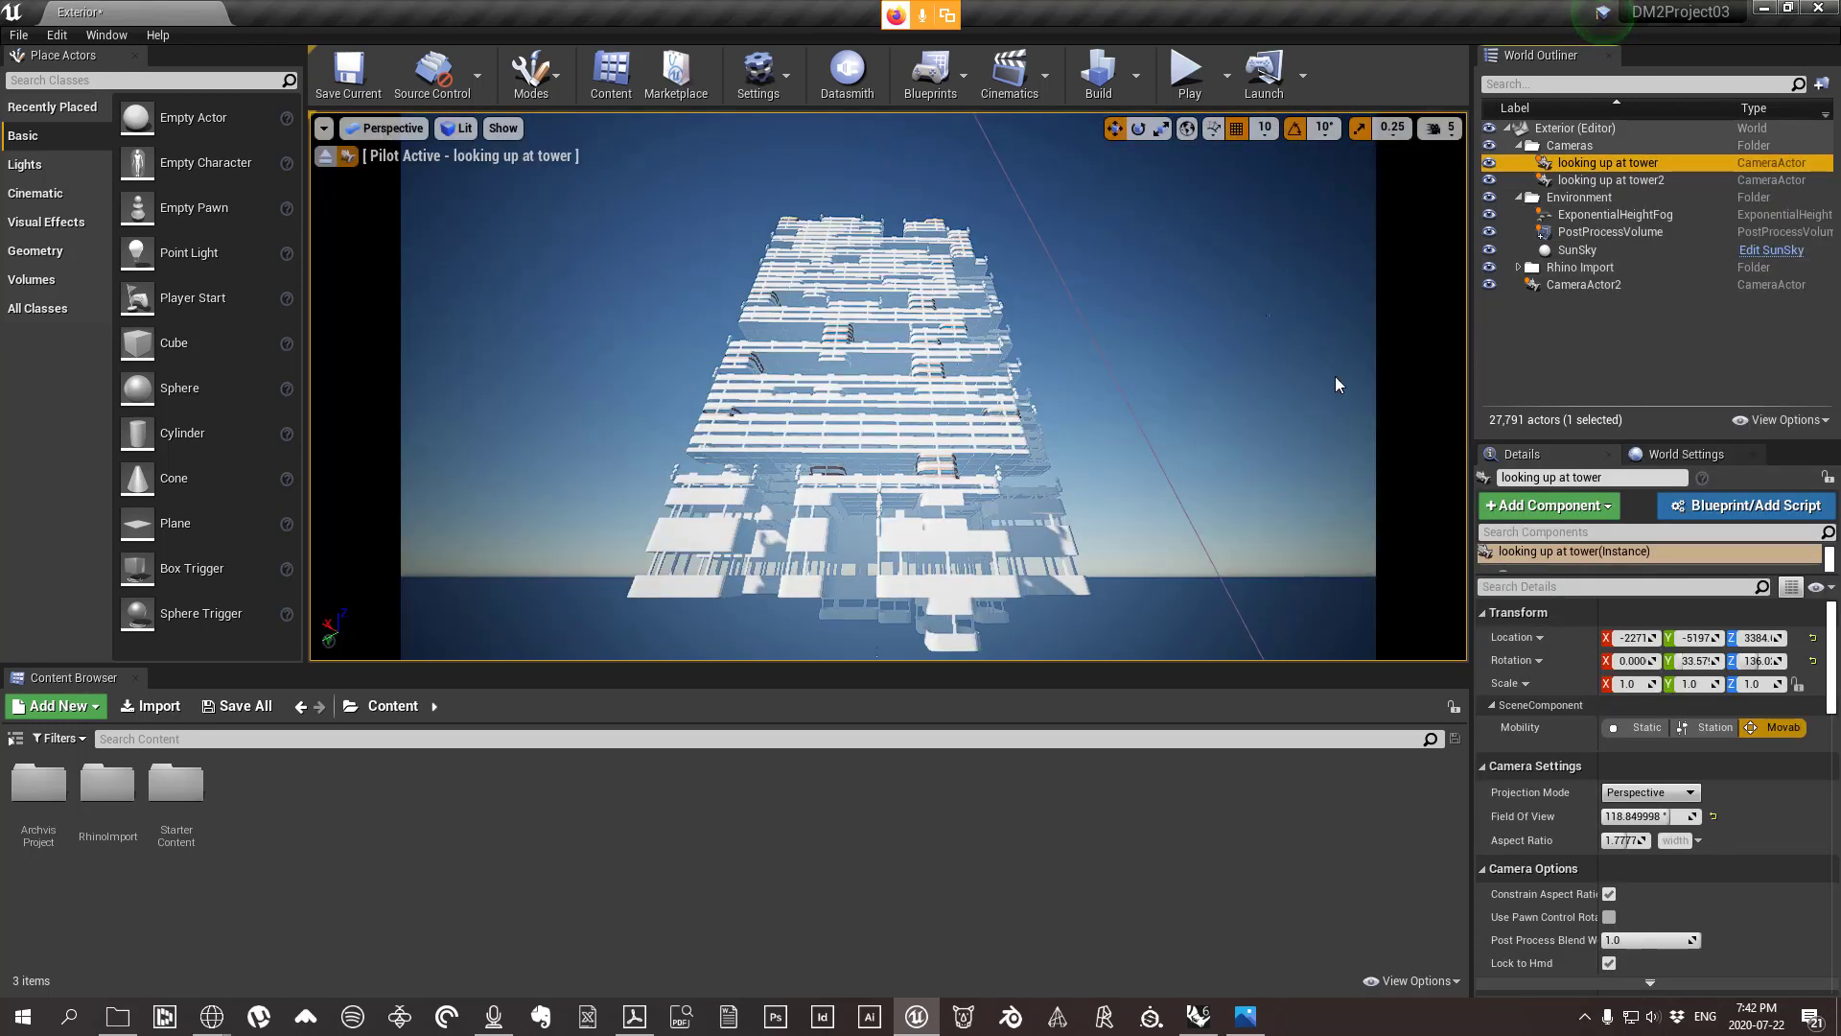
pyautogui.click(1682, 295)
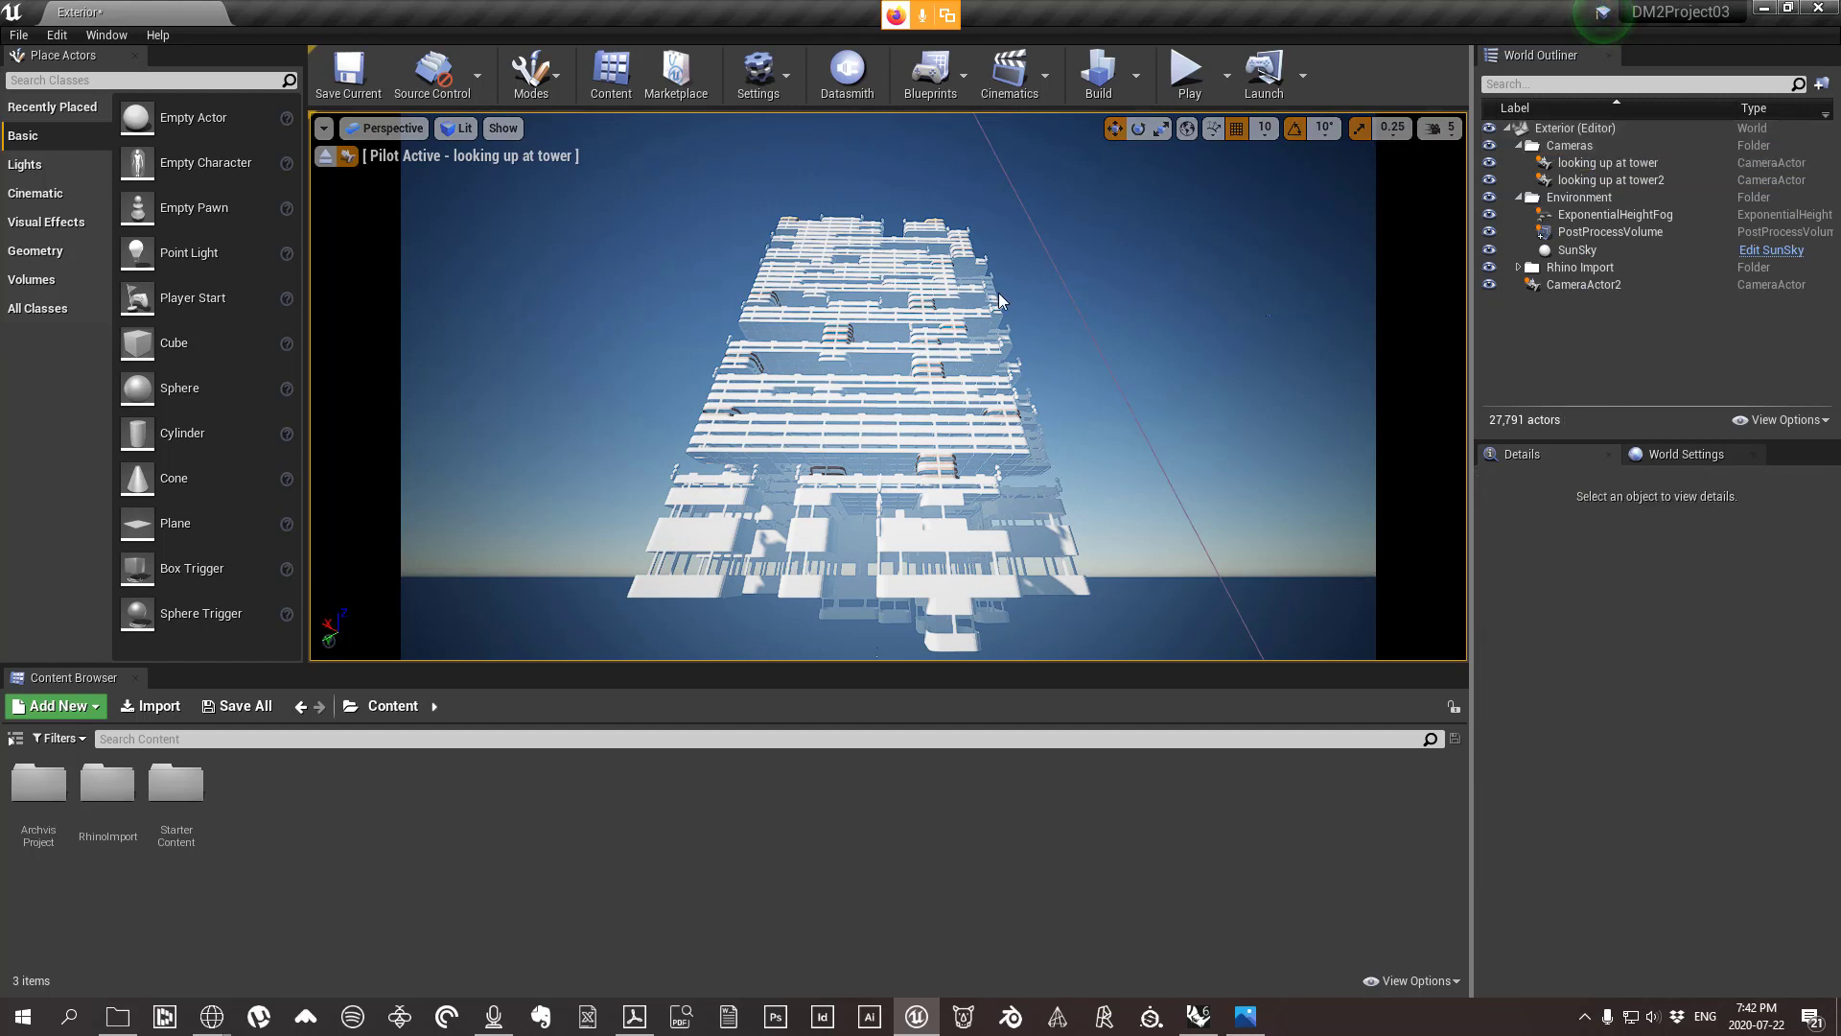
# Try different latitudes on the SunSky actor and settle on about 55.71 to shift the sunlight on the tower.
pyautogui.click(1565, 251)
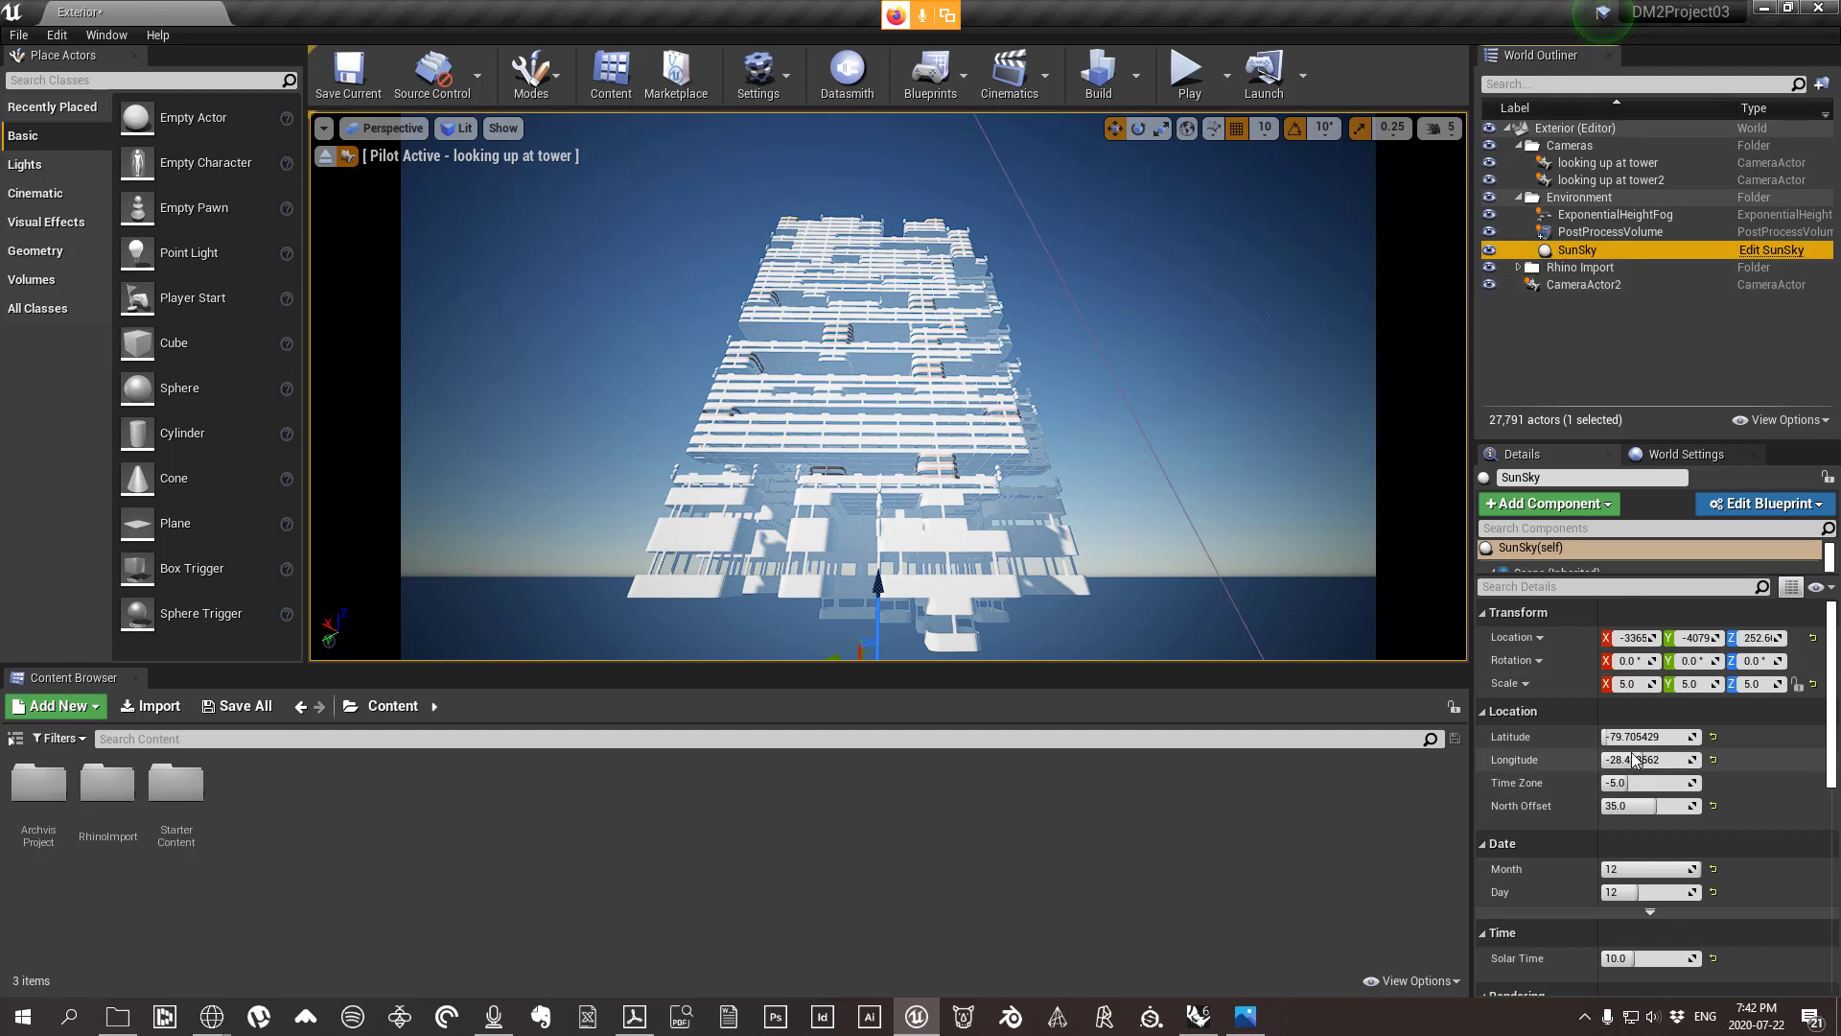
pyautogui.moveTo(1677, 739)
pyautogui.mouseDown()
pyautogui.moveTo(1630, 739)
pyautogui.moveTo(1649, 736)
pyautogui.mouseUp()
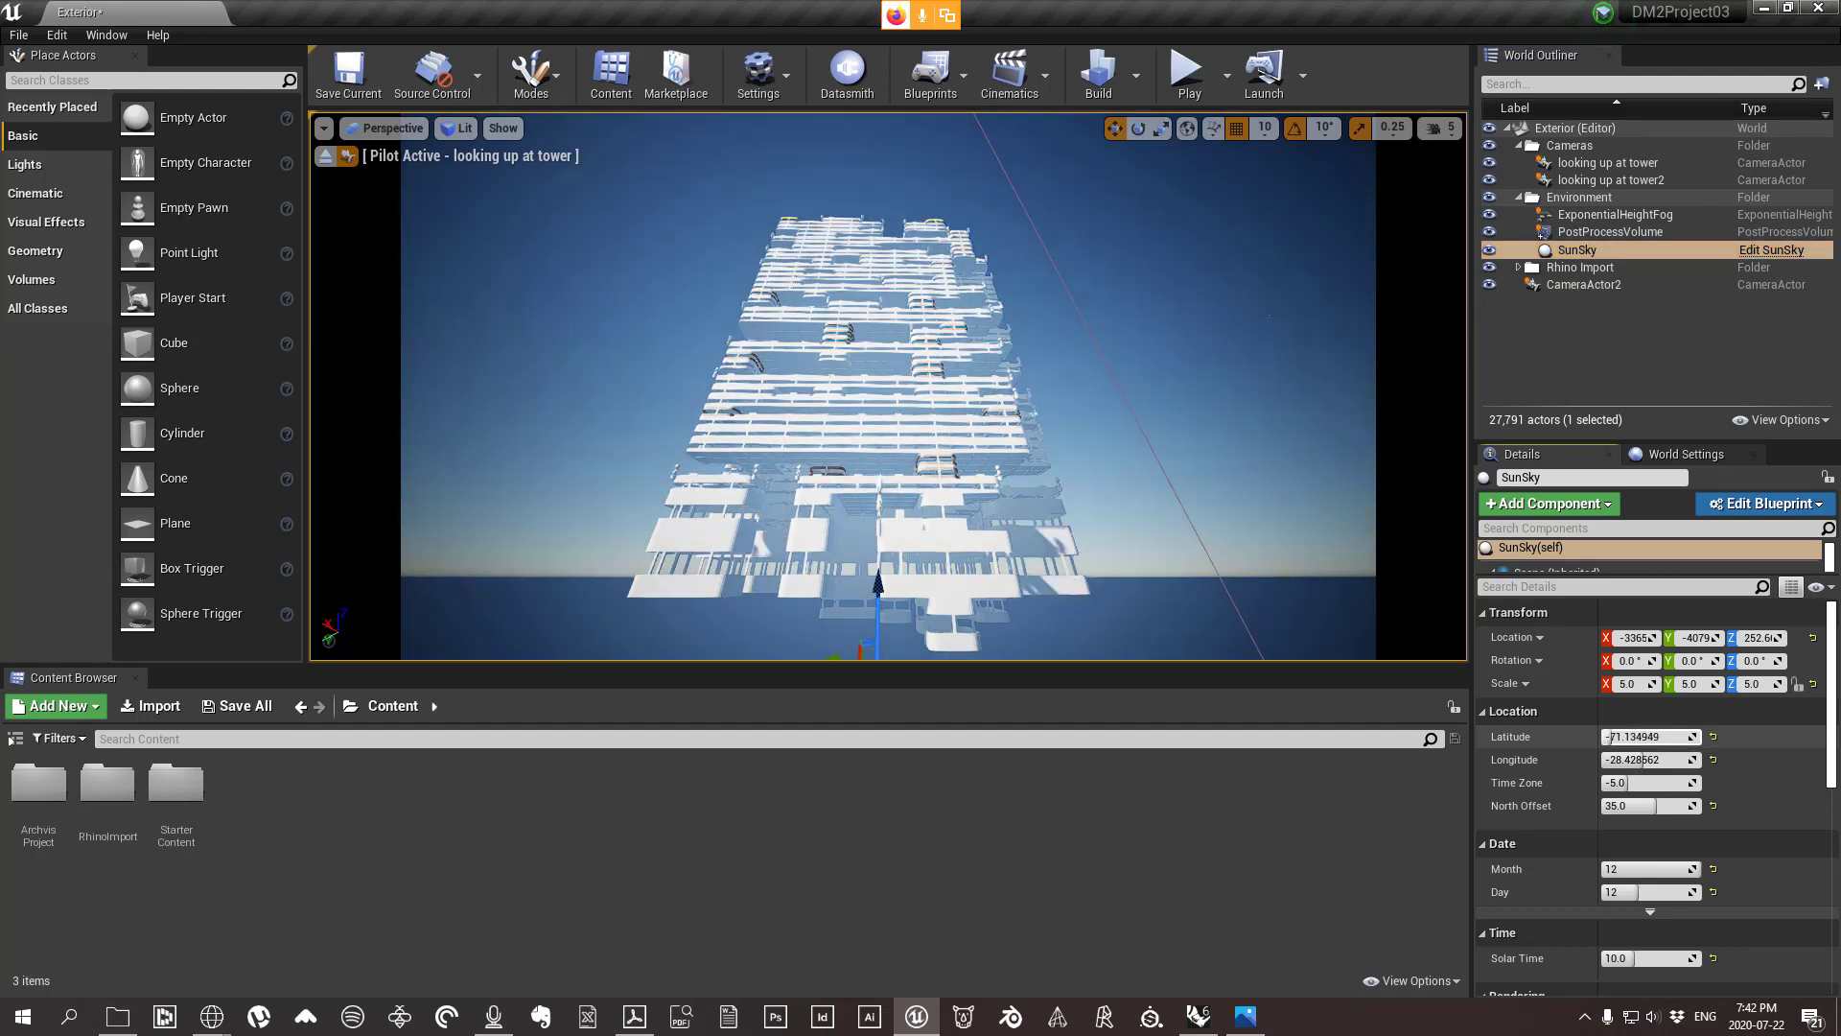
pyautogui.moveTo(1649, 737); pyautogui.dragTo(1687, 736)
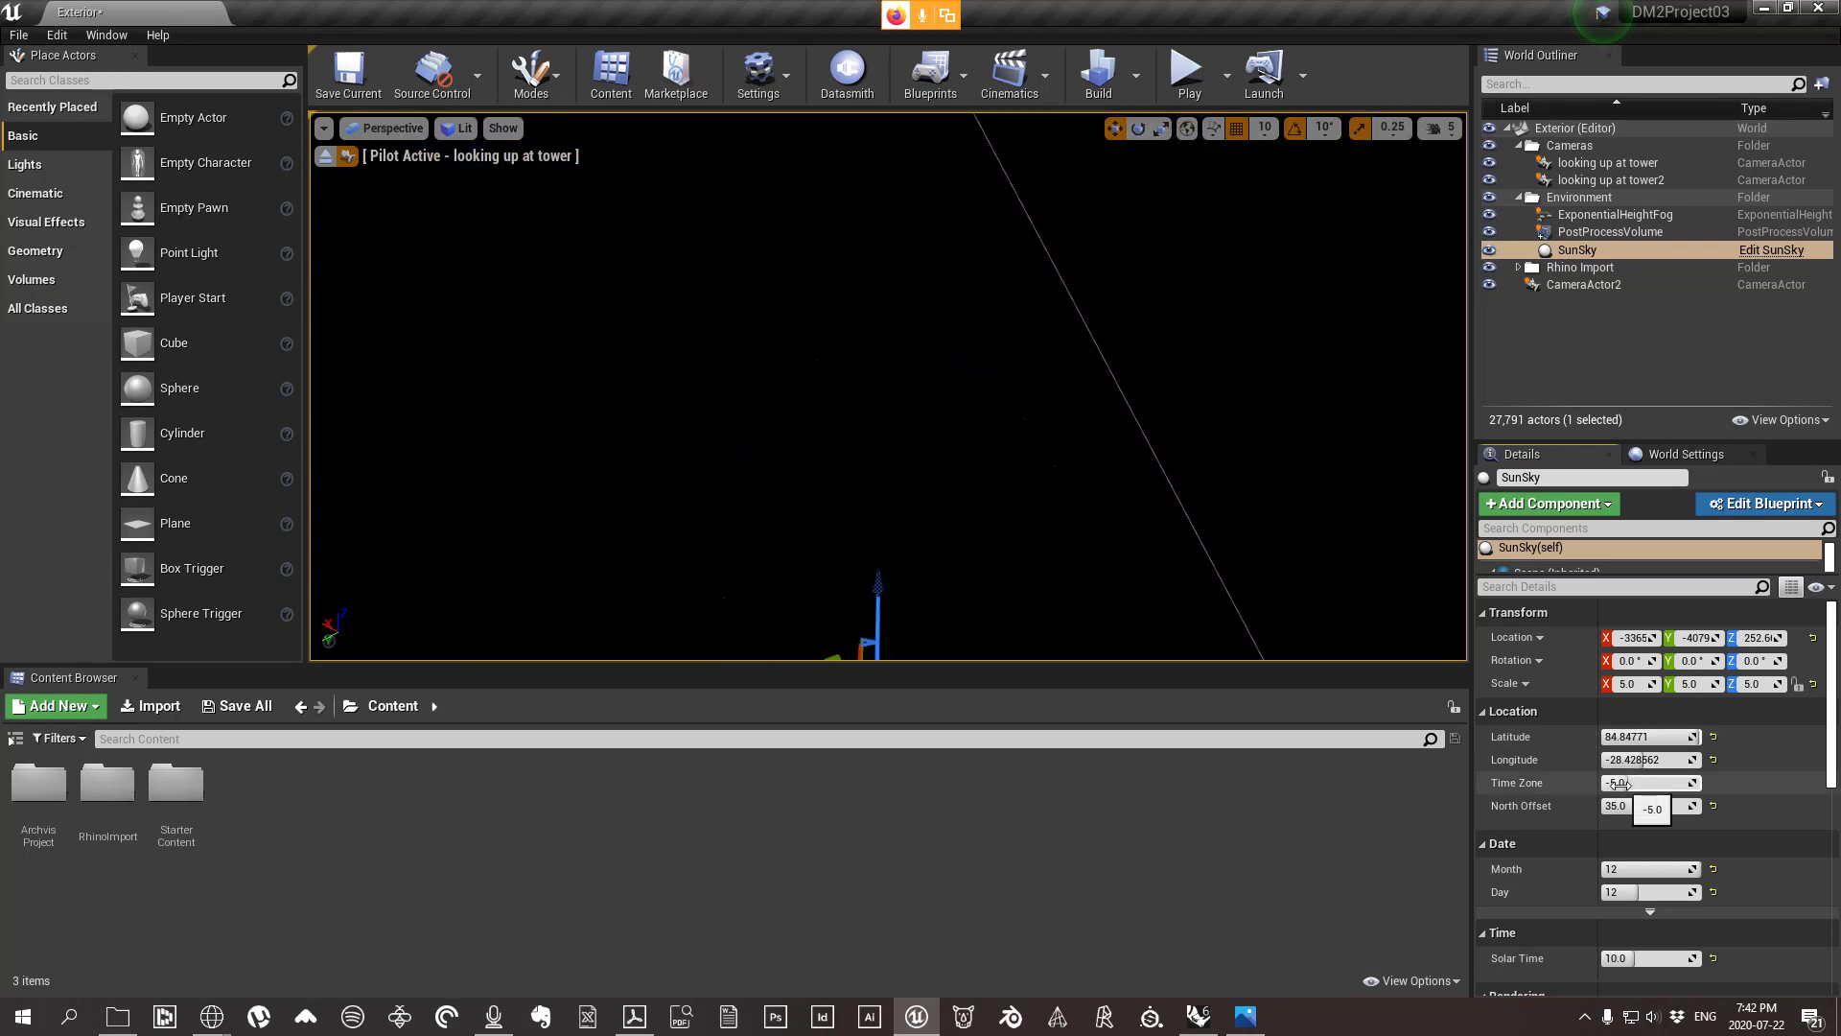
pyautogui.moveTo(1640, 736); pyautogui.dragTo(1624, 737)
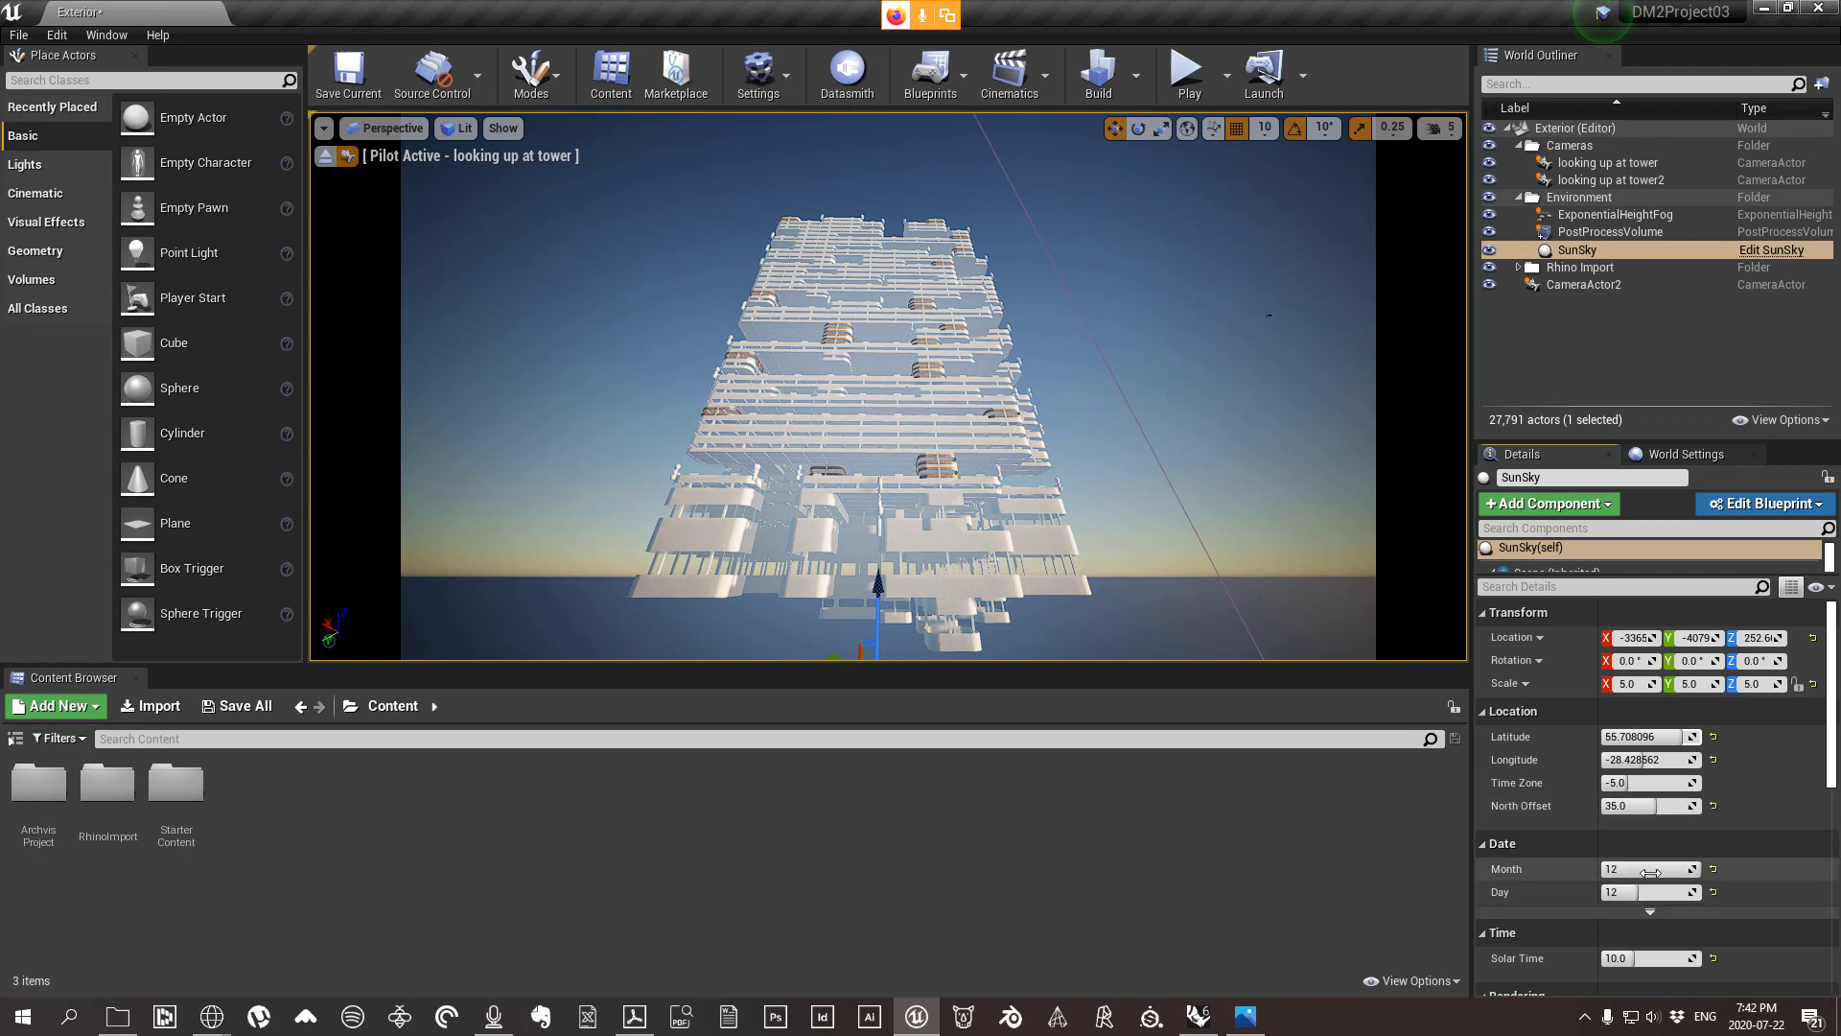
# Set the SunSky solar time to about 9.14 and deselect the actor.
pyautogui.scroll(-1, 1729, 895)
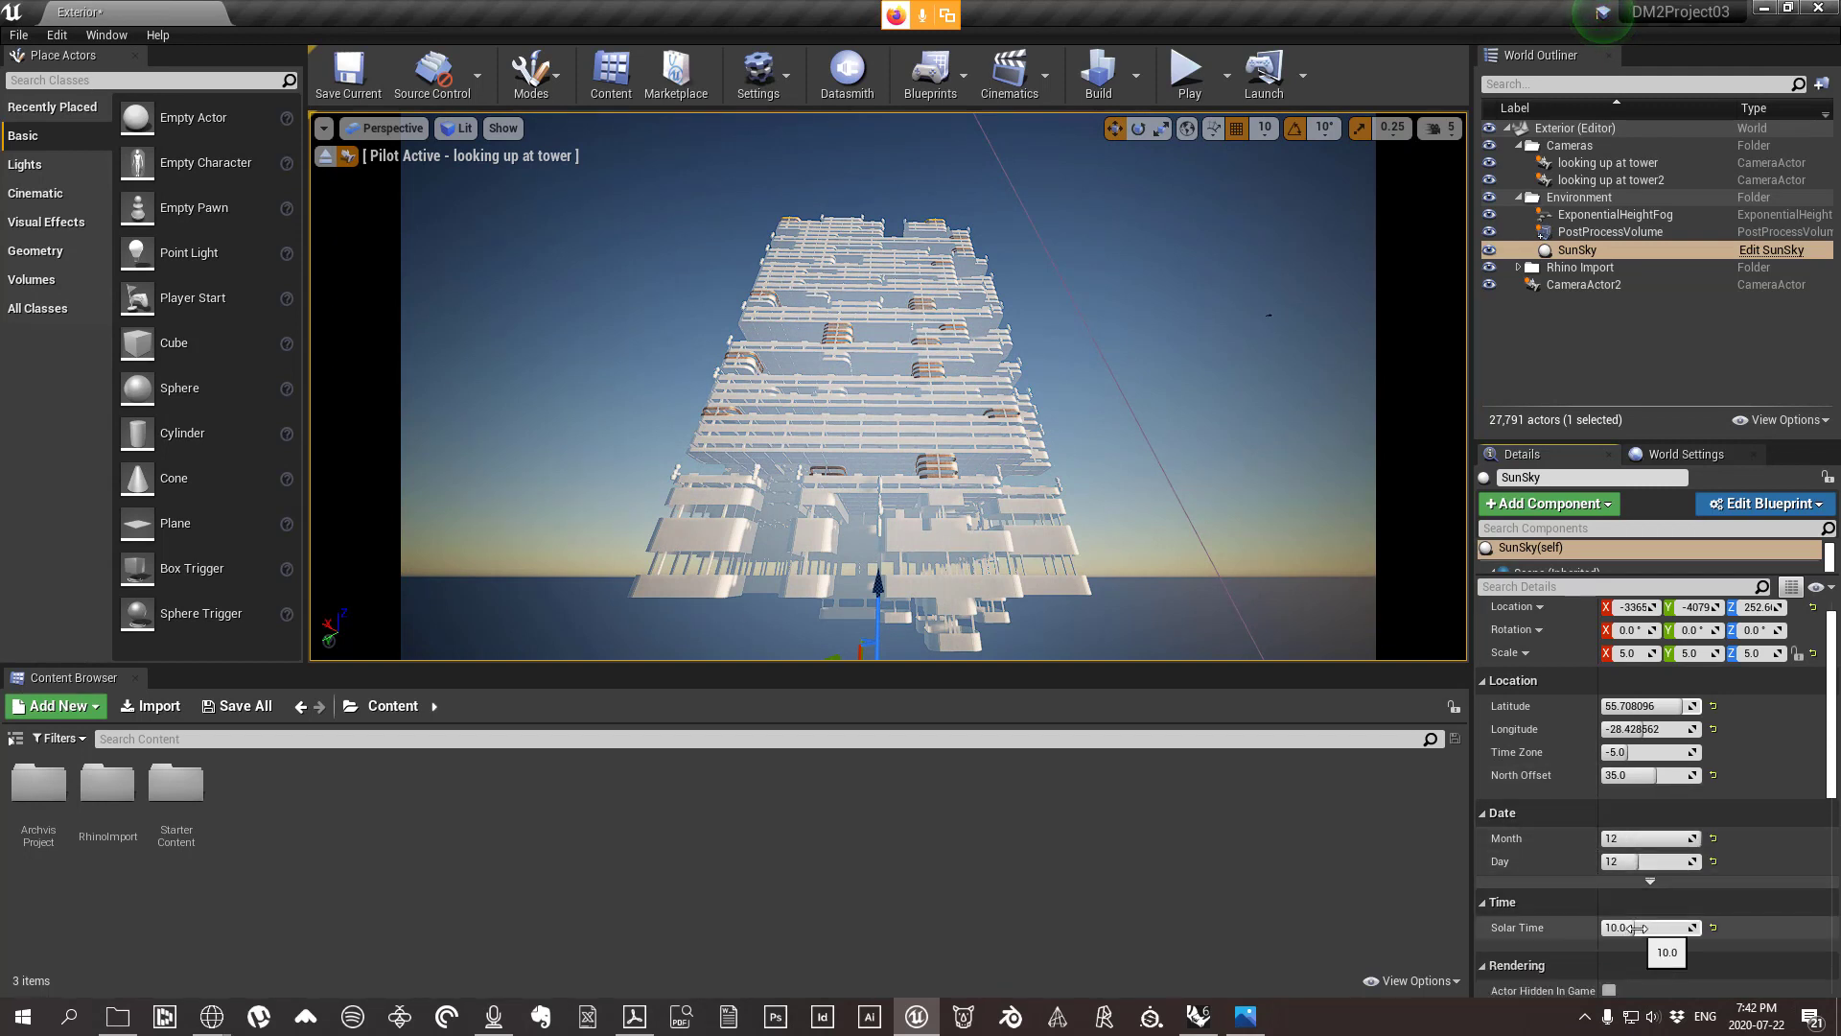
pyautogui.moveTo(1638, 927); pyautogui.dragTo(1619, 927)
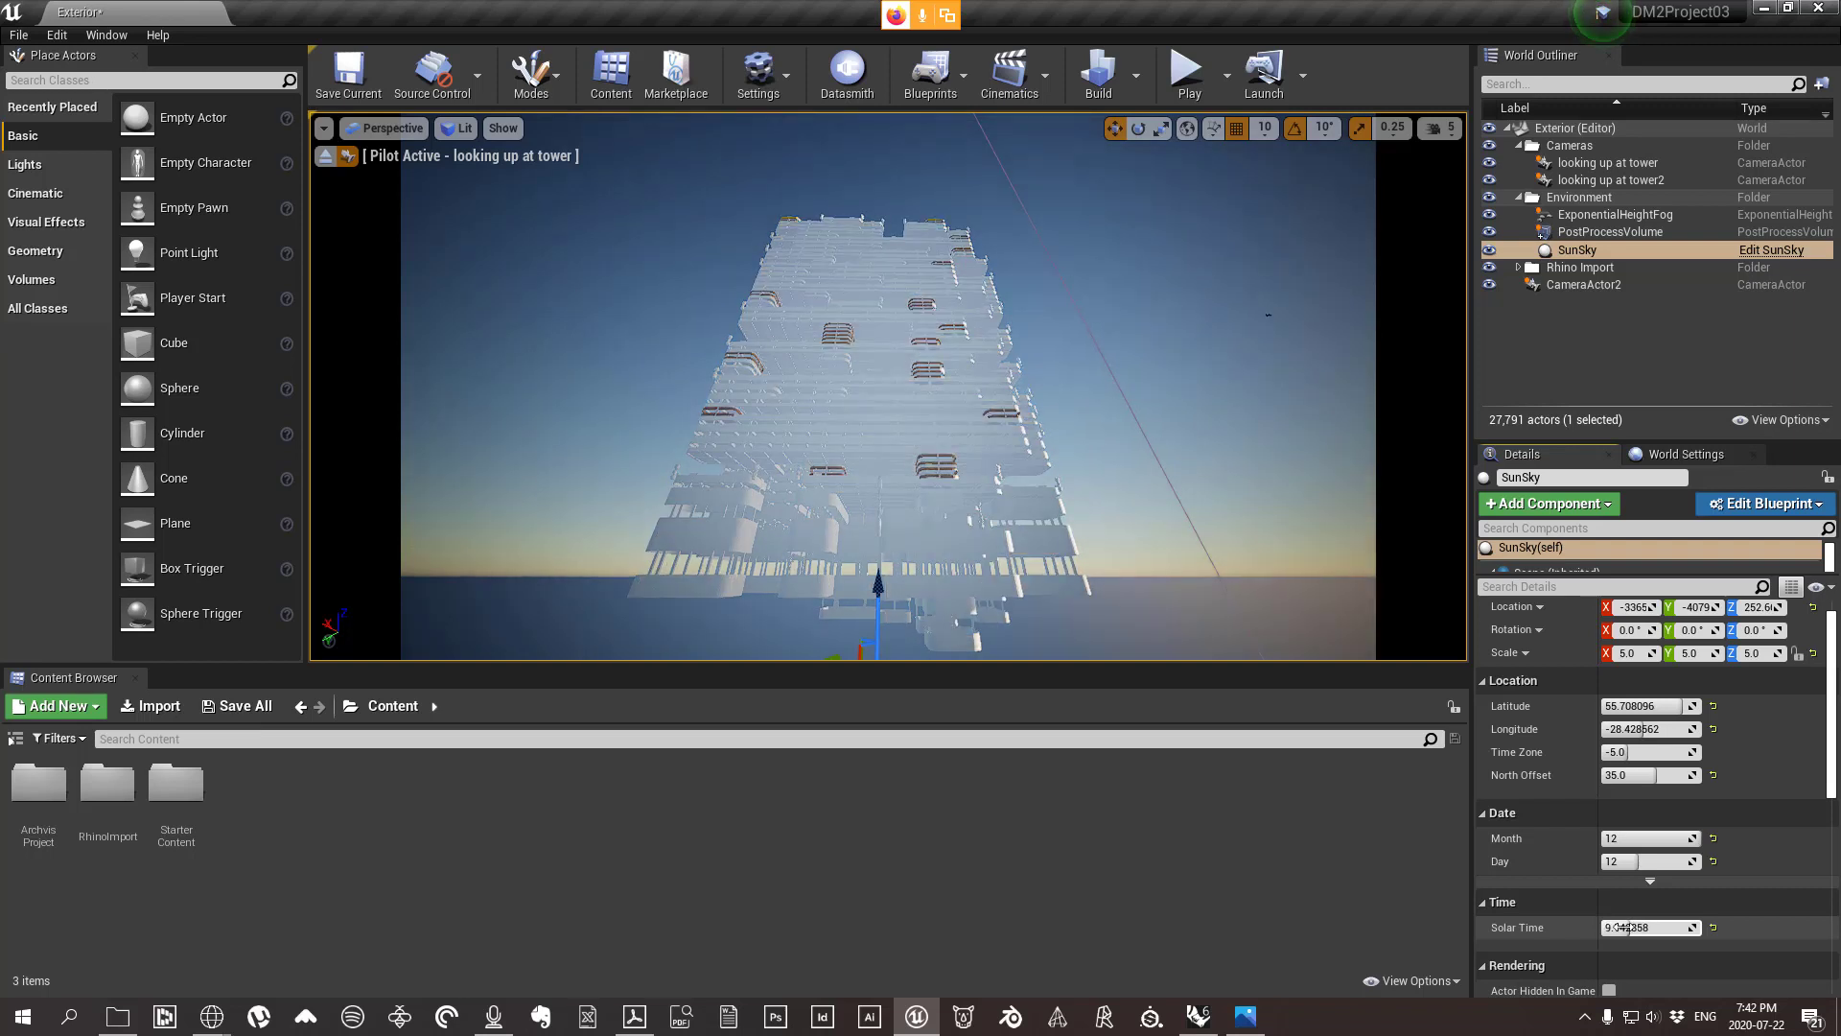
pyautogui.scroll(-2, 1732, 826)
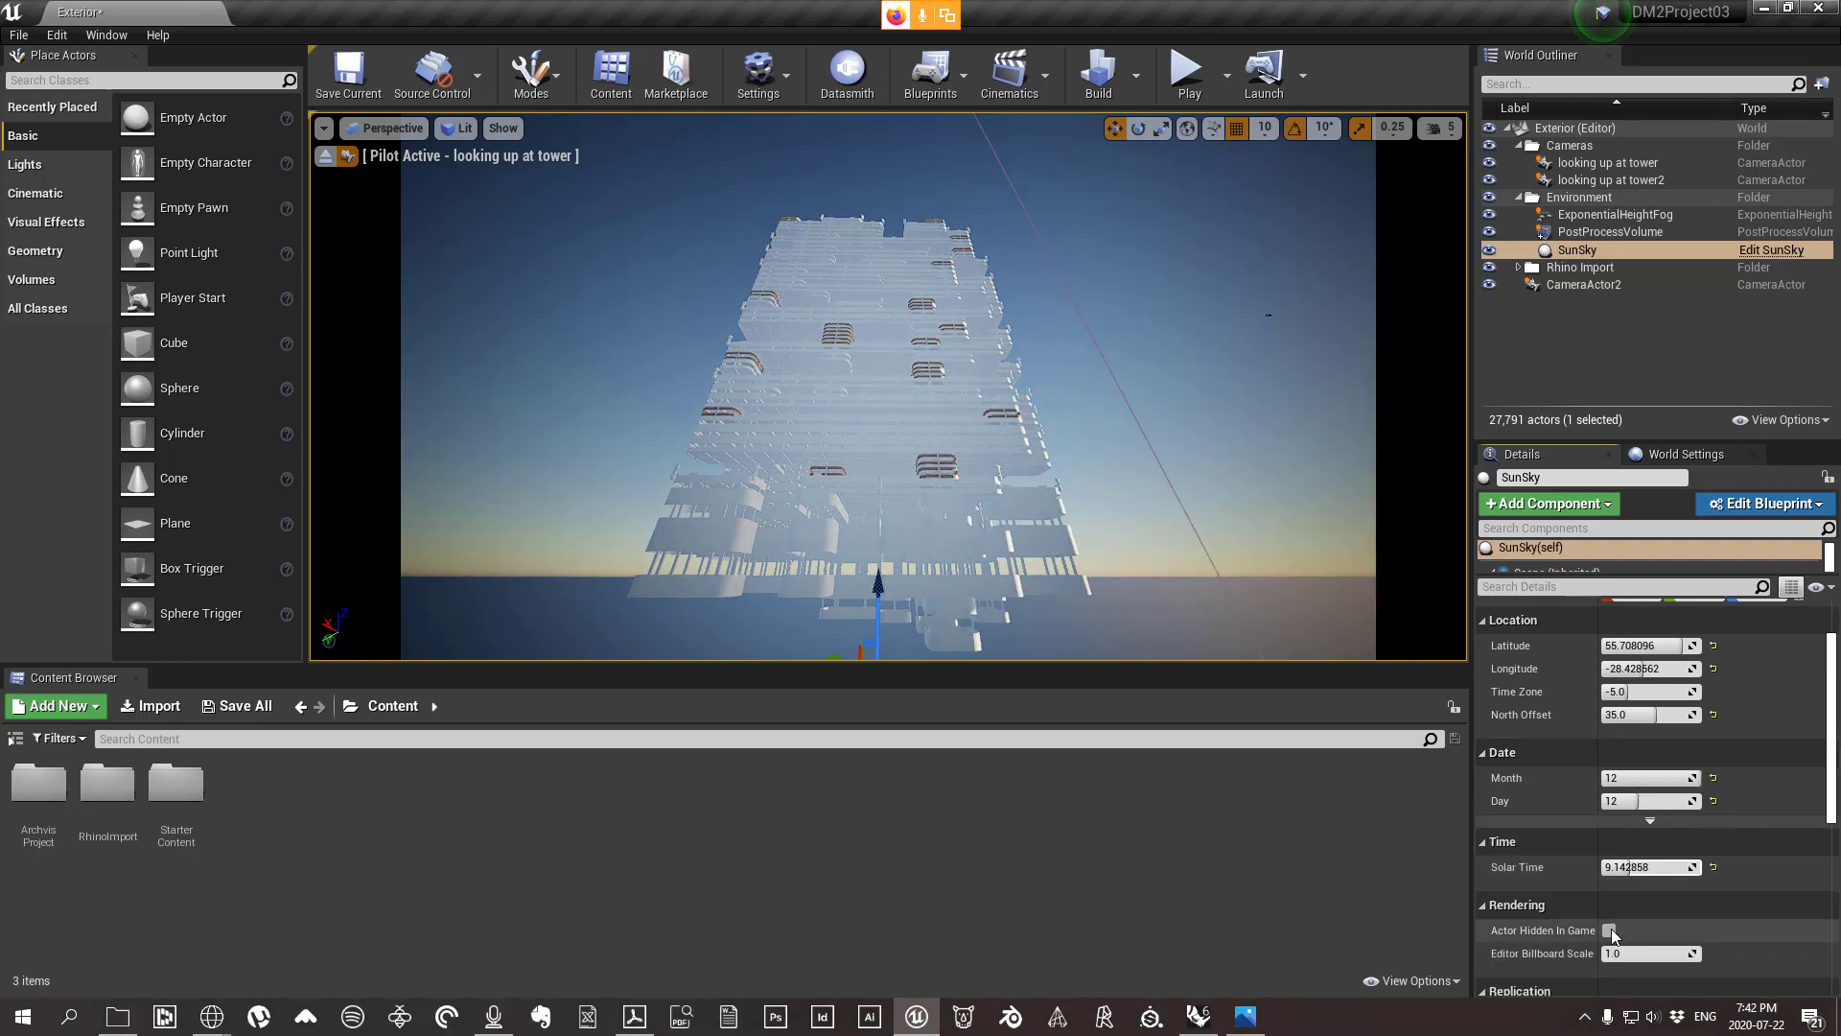
pyautogui.click(1239, 399)
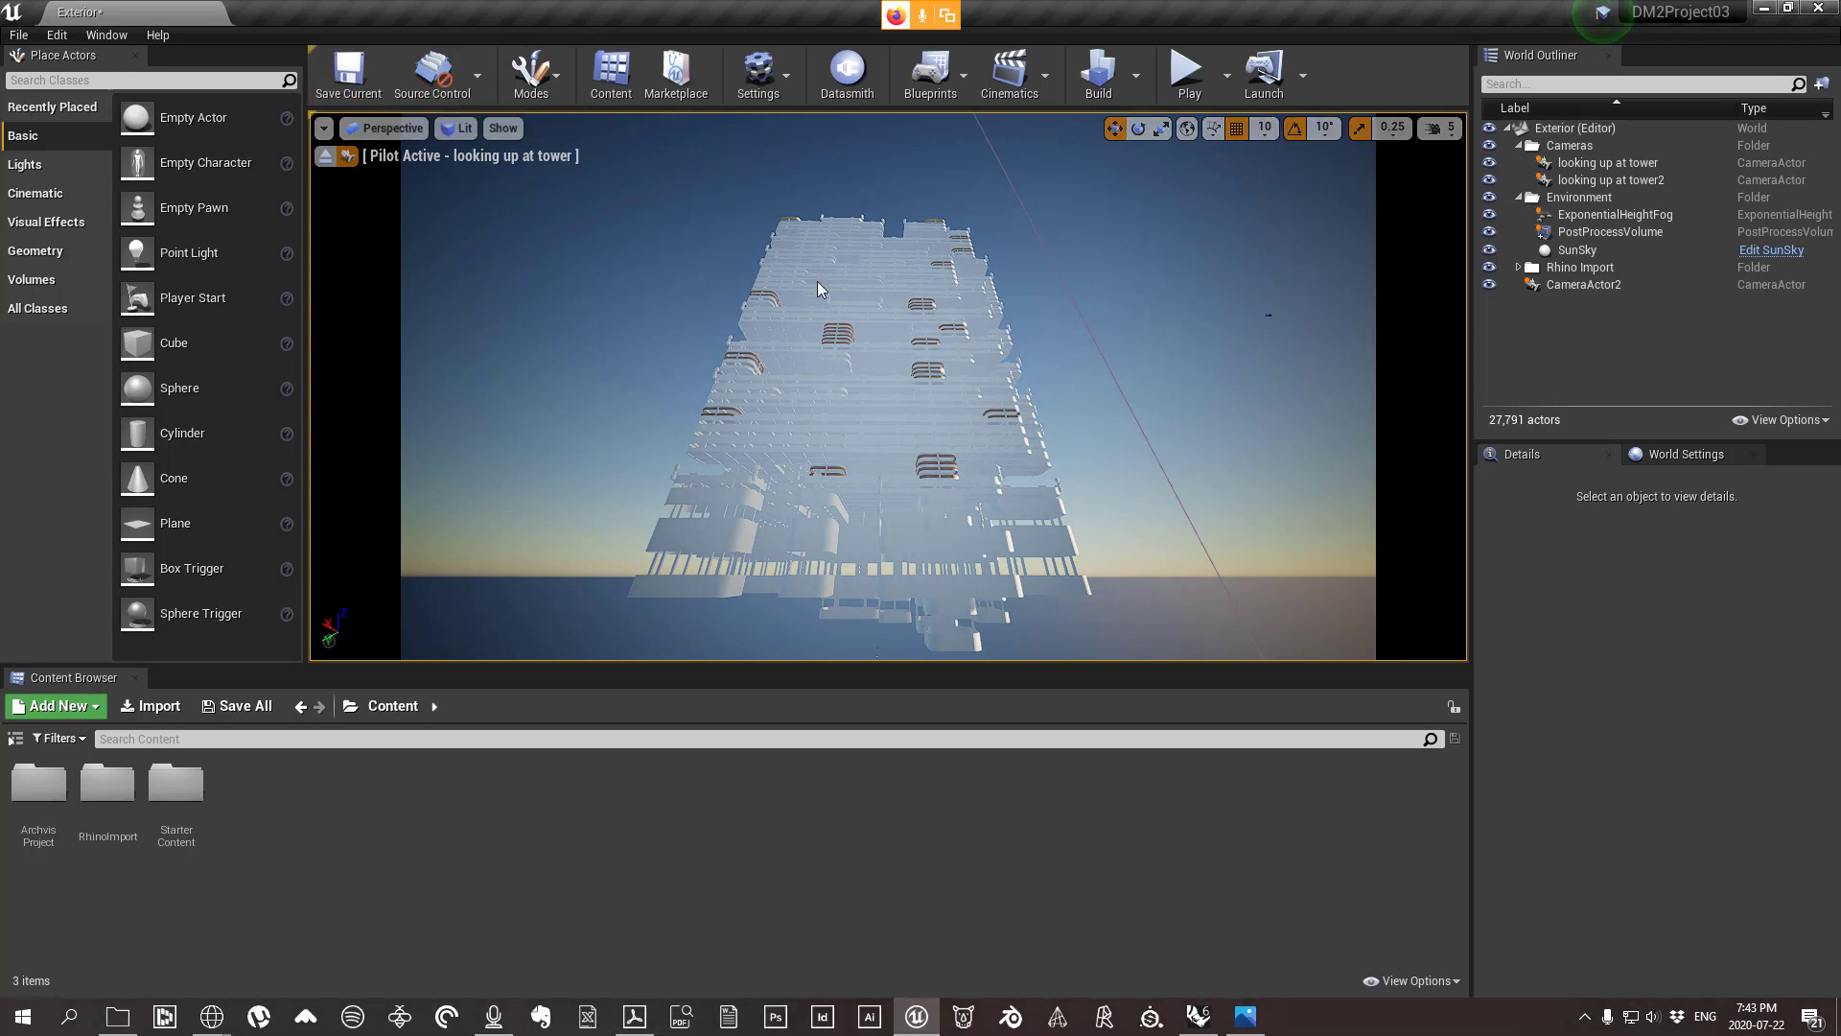
# Save the Exterior level and close the Unreal editor, saving all the content listed as unsaved.
pyautogui.click(329, 76)
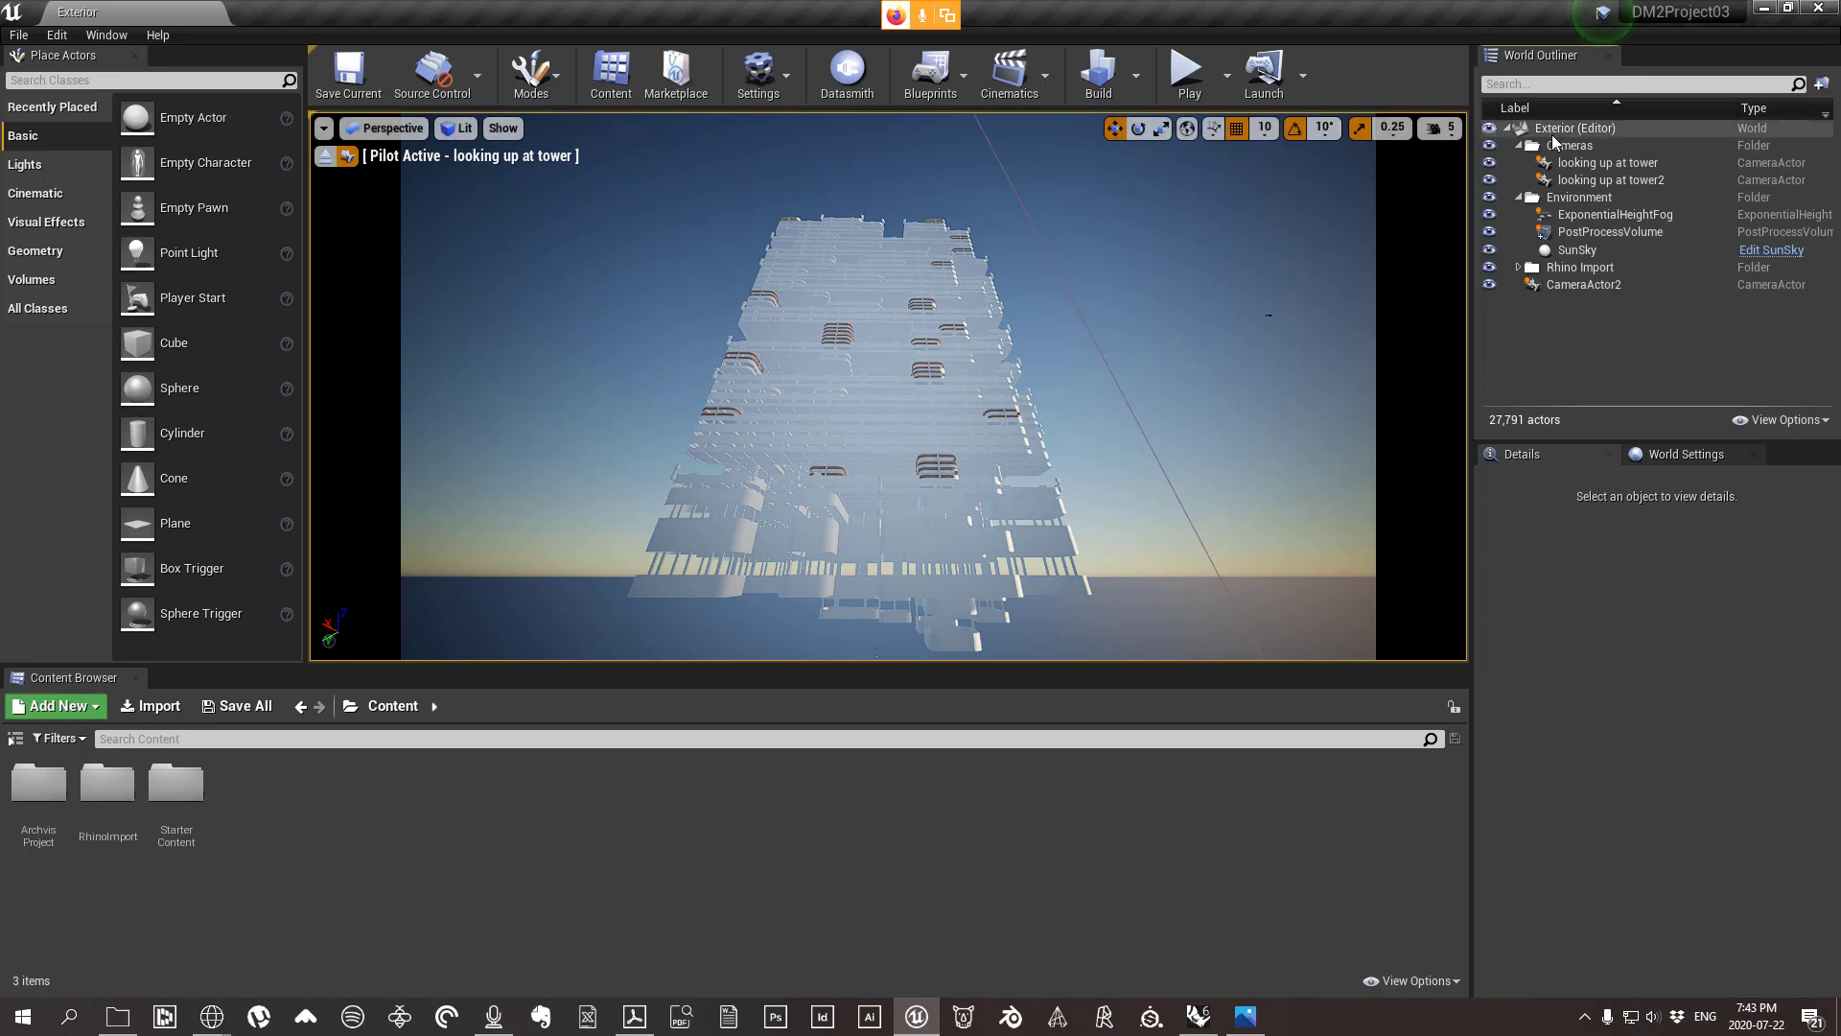
pyautogui.click(1815, 10)
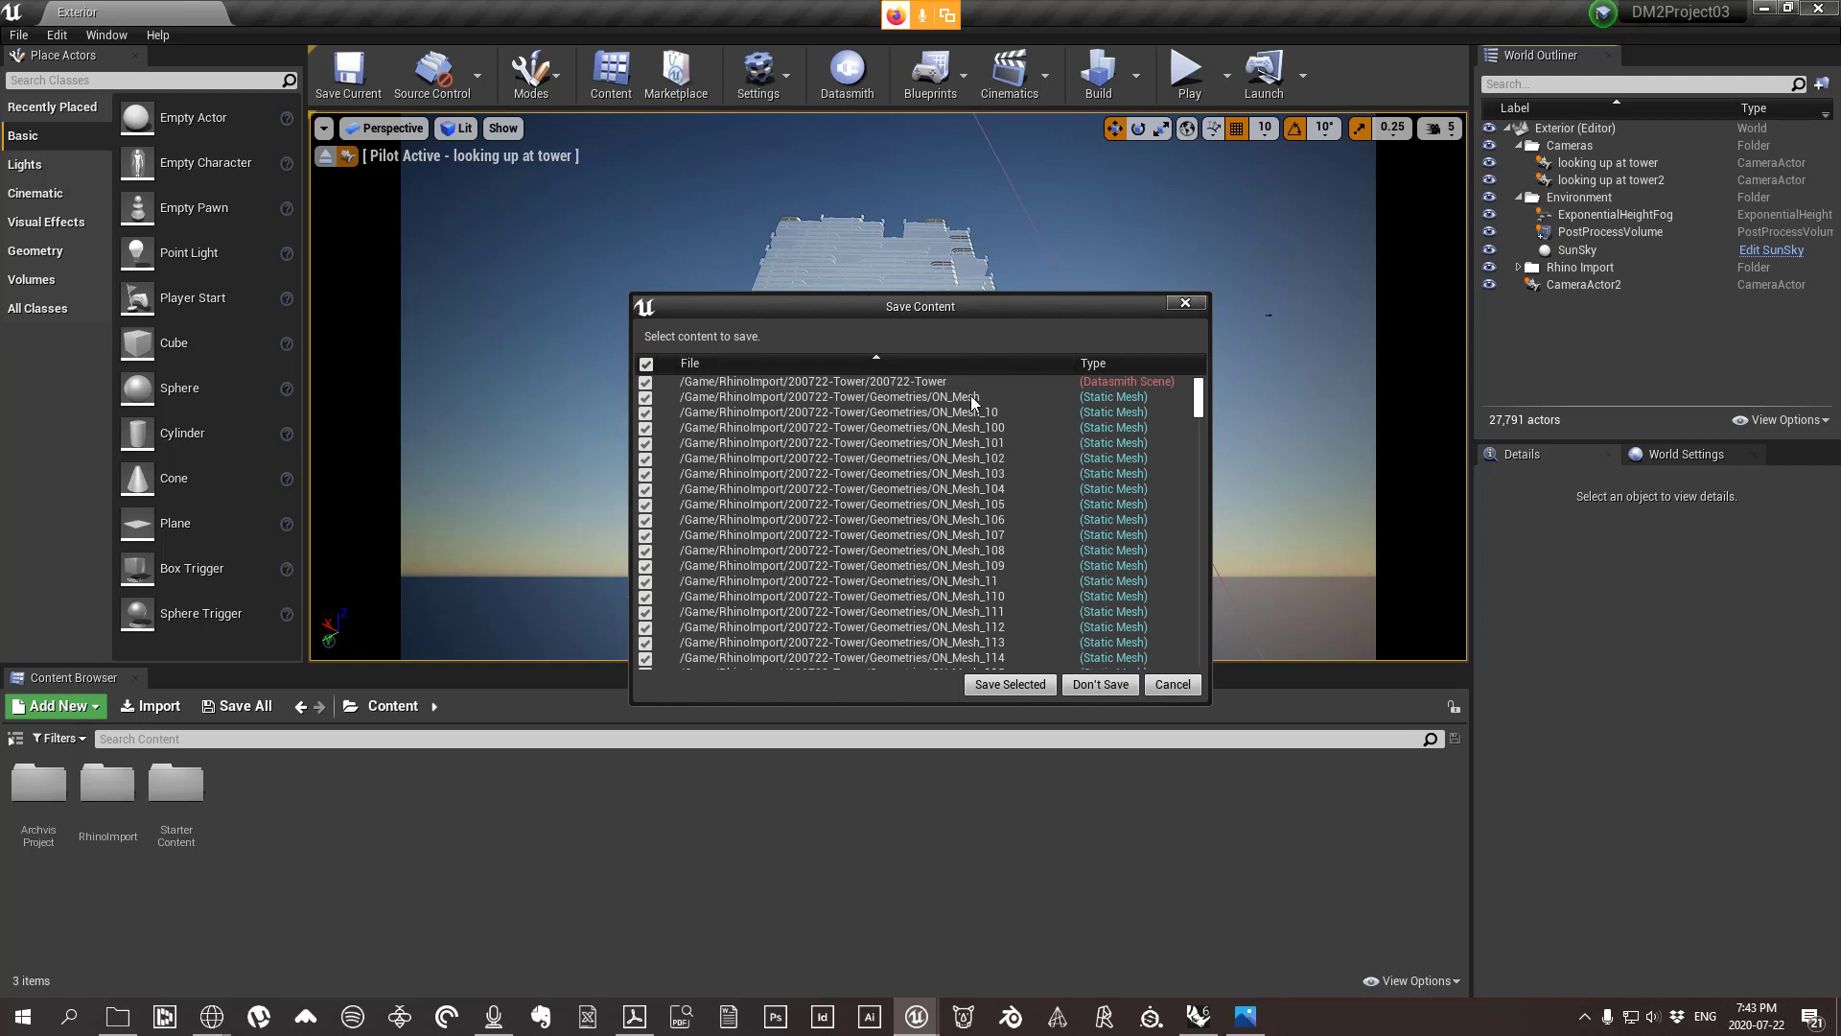
pyautogui.scroll(-20, 848, 499)
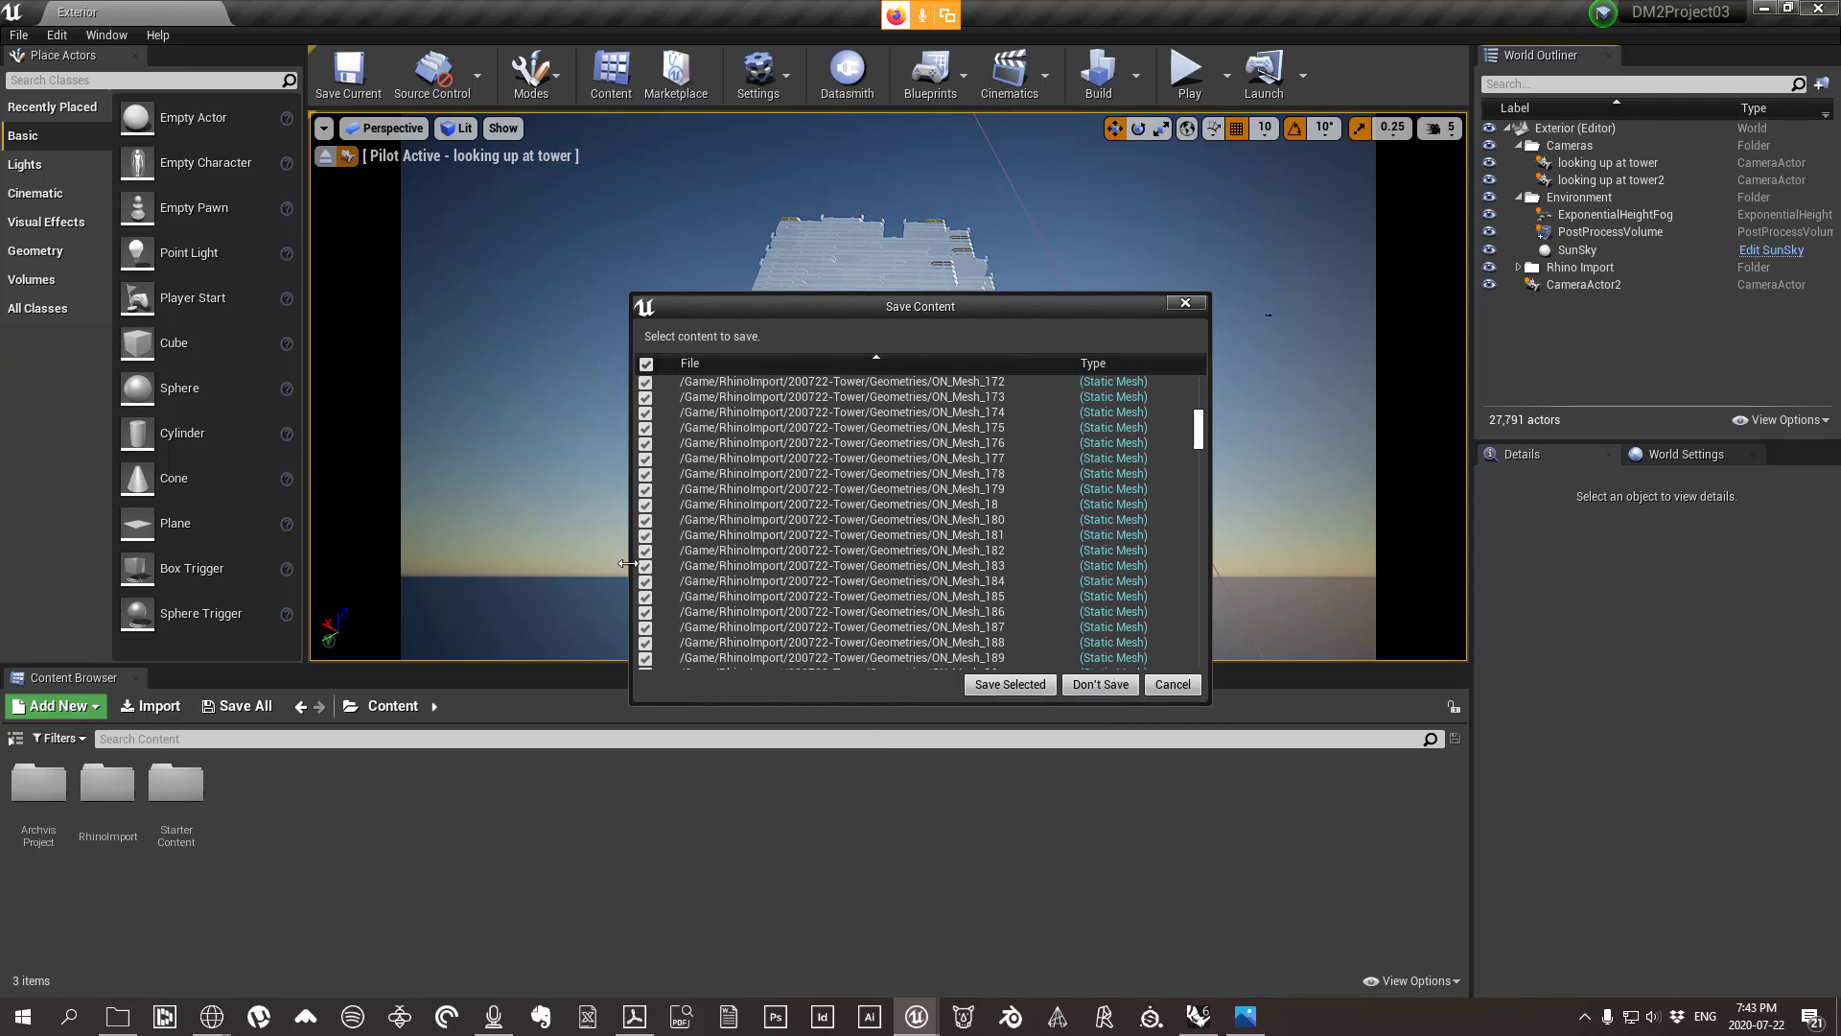
pyautogui.click(1005, 686)
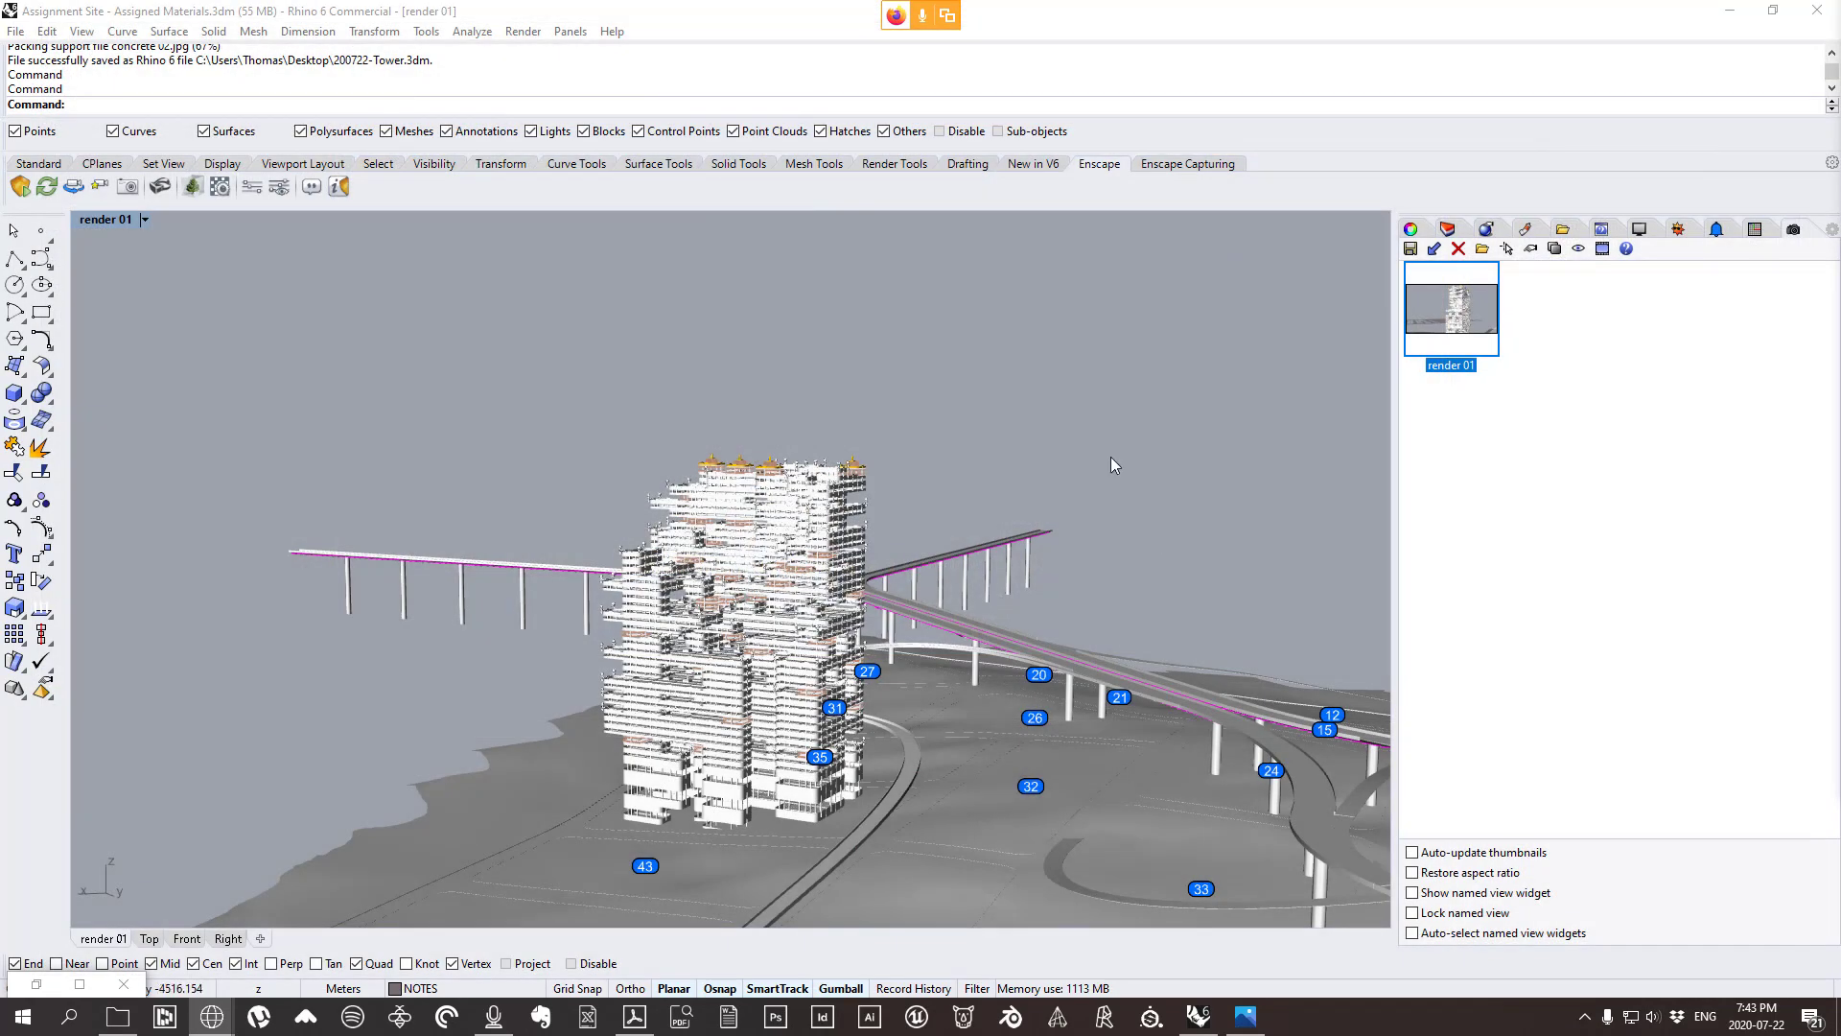
# Reopen the DM2Project03 project from the Unreal Project Browser.
pyautogui.moveTo(1079, 552); pyautogui.dragTo(892, 365, button='right')
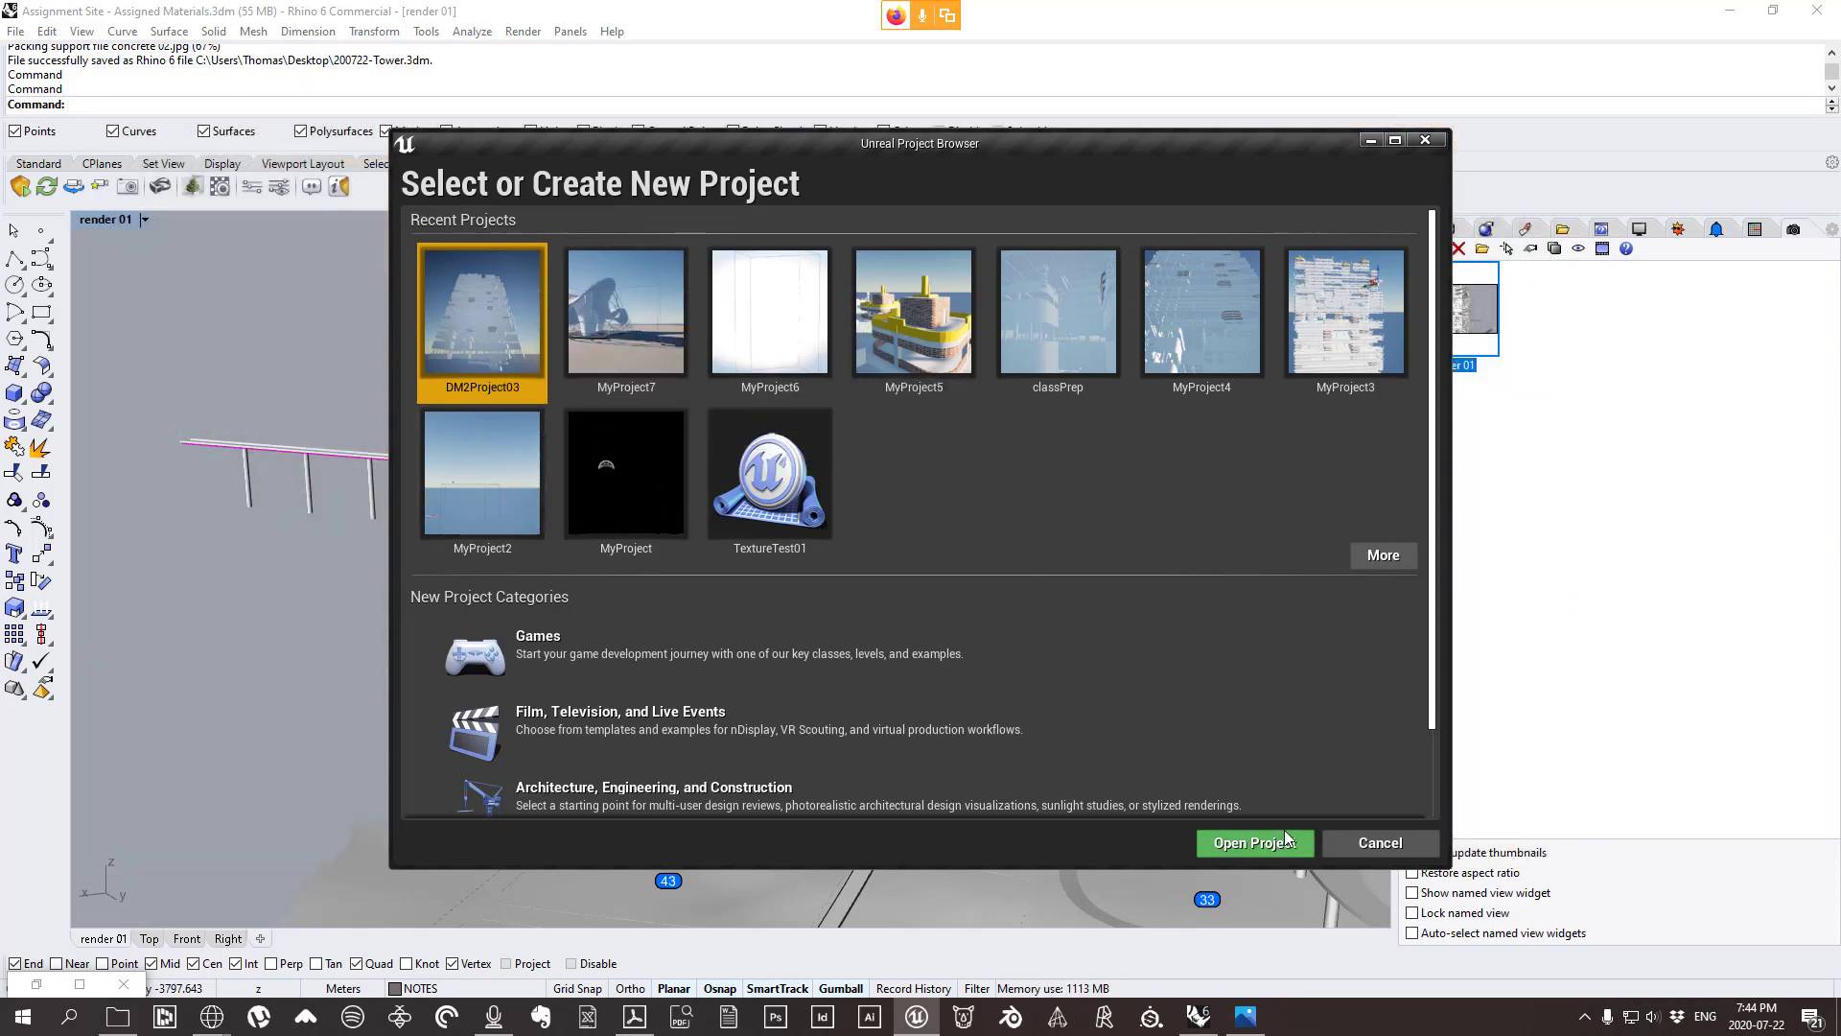
pyautogui.click(1256, 844)
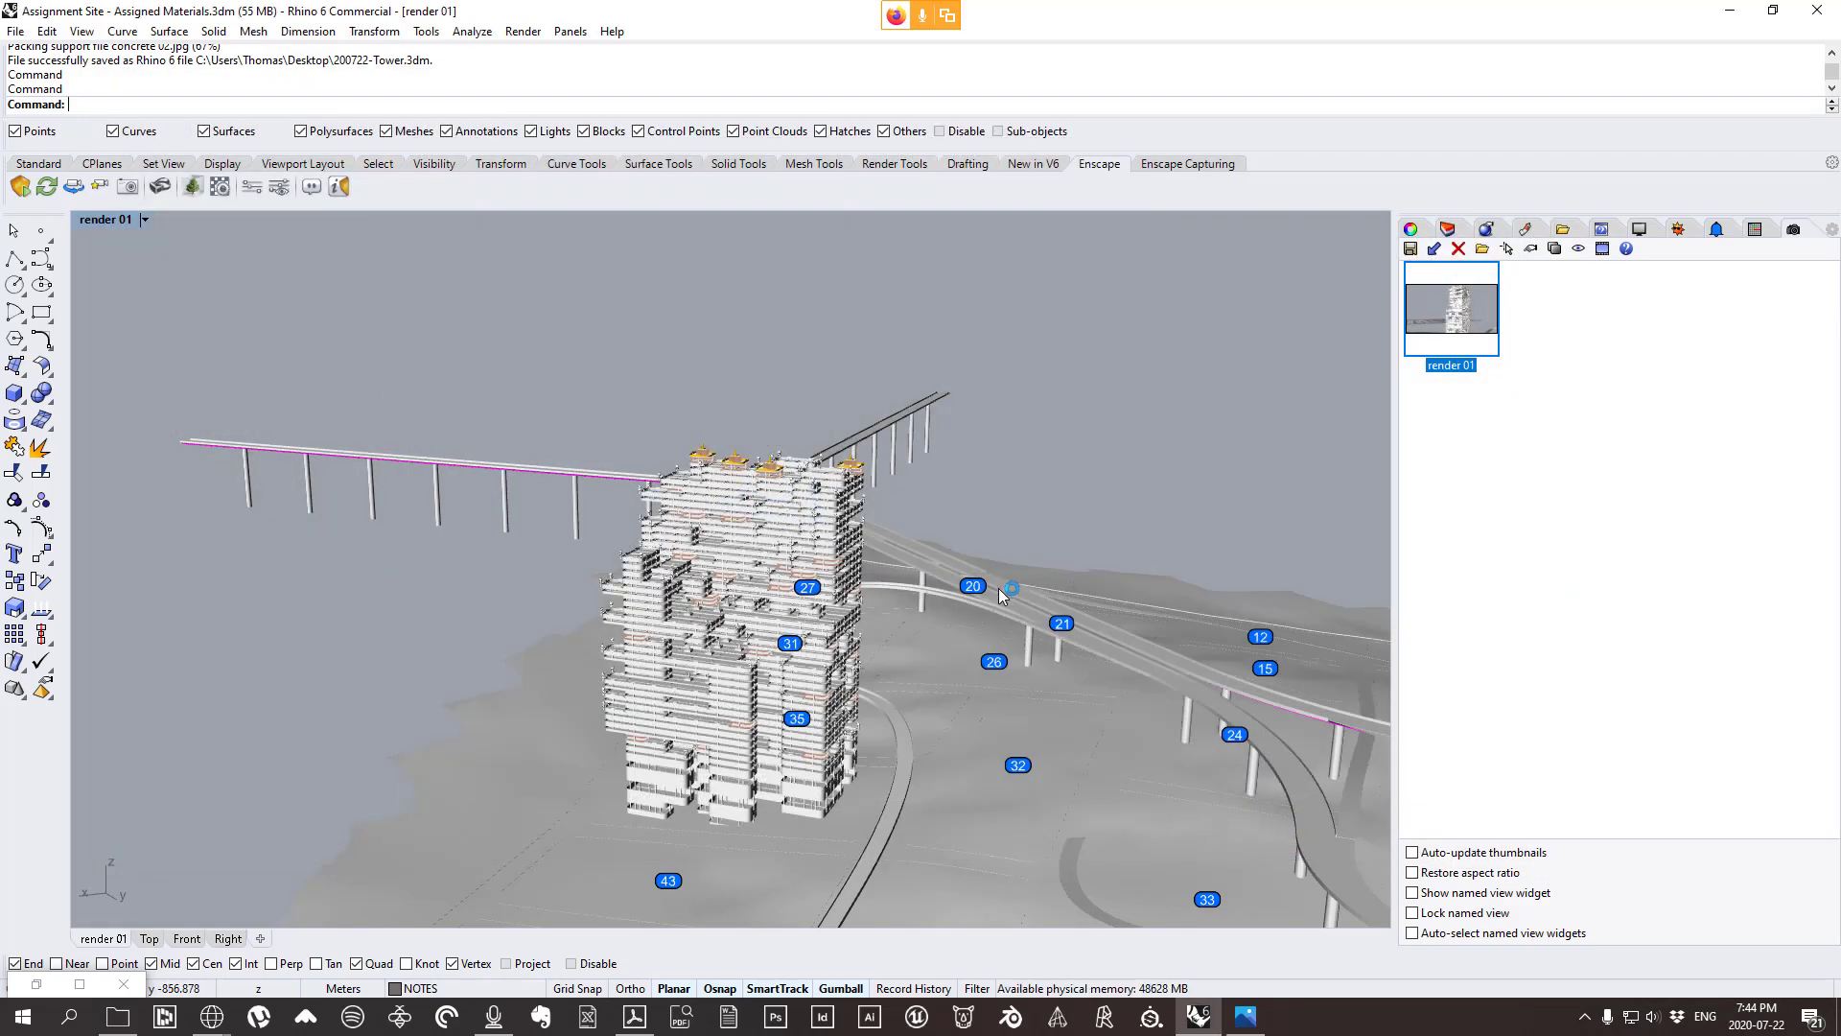